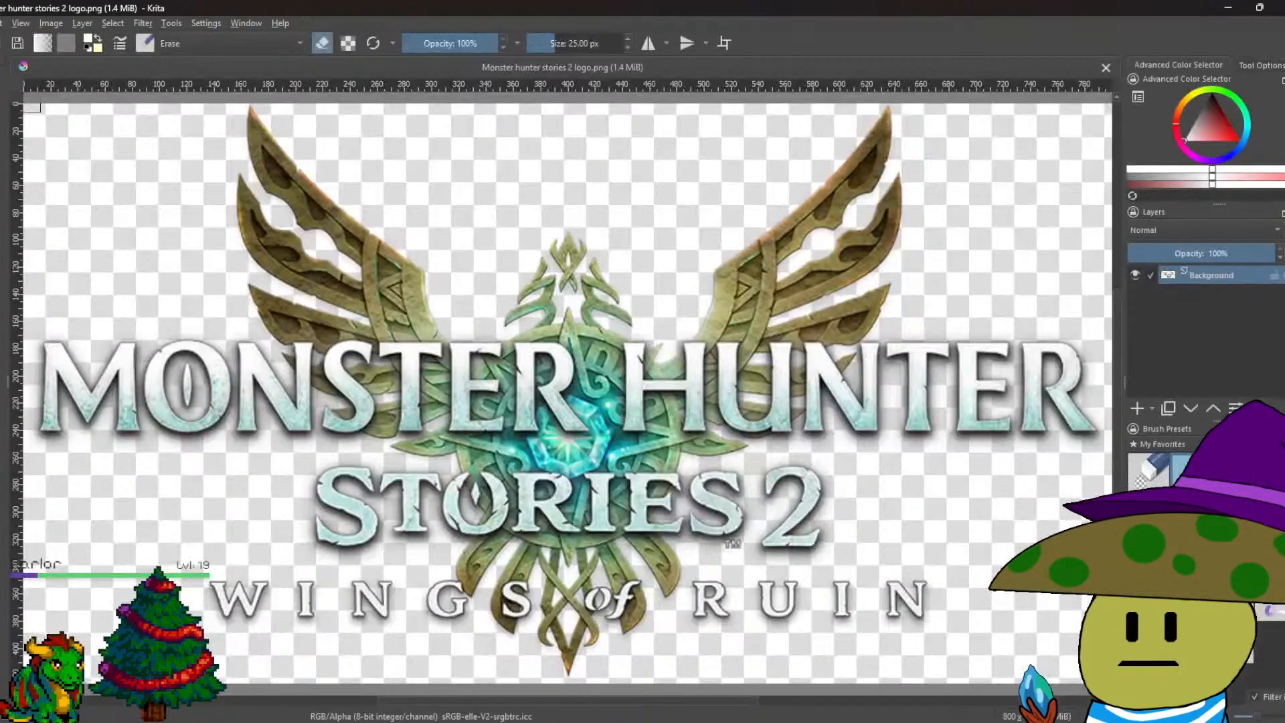
# Open the recent document The Goober Sporette.kra.
pyautogui.click(1, 22)
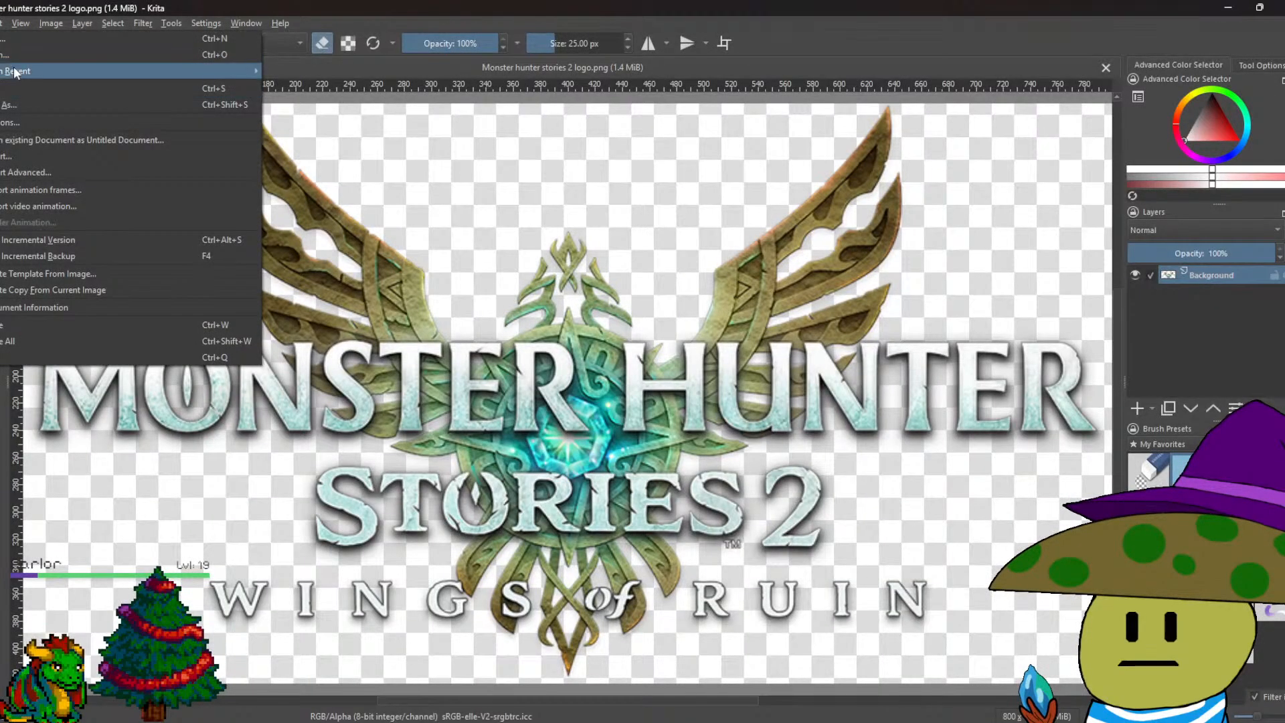
pyautogui.moveTo(14, 71)
pyautogui.click(348, 186)
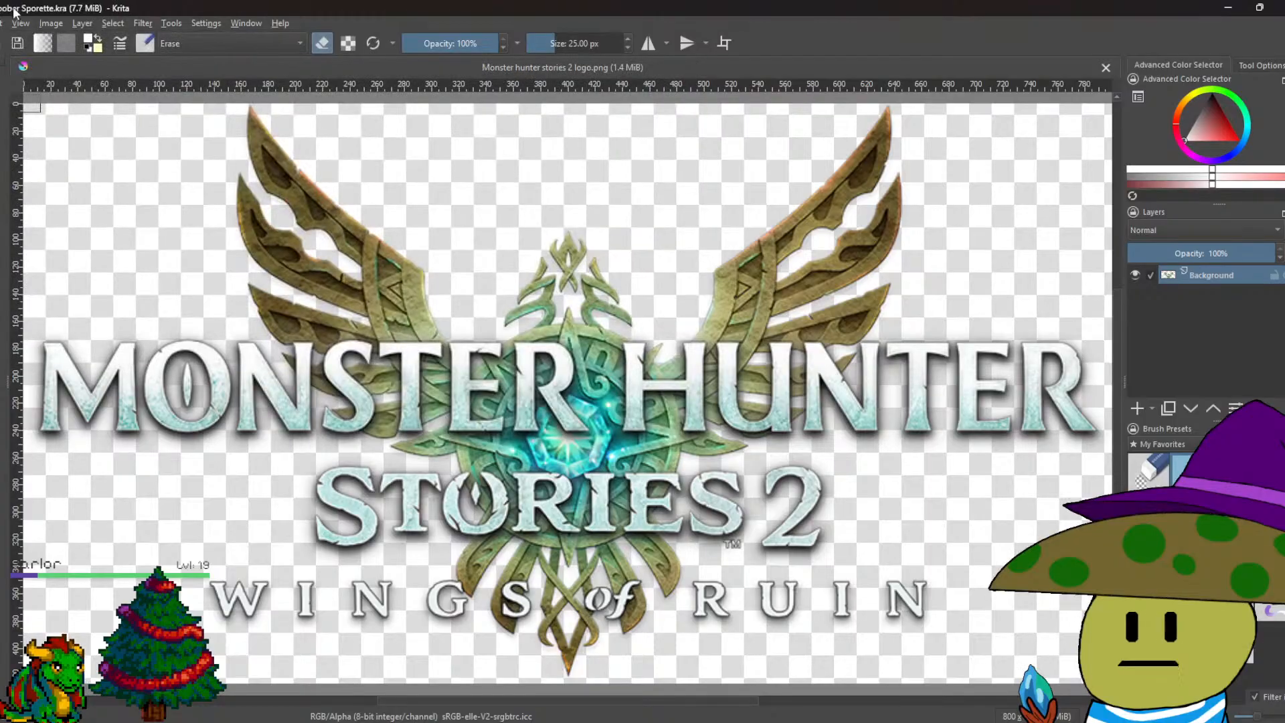
# Open the scenery image MHST2-Pomore_Garden.webp as another document.
pyautogui.click(2, 23)
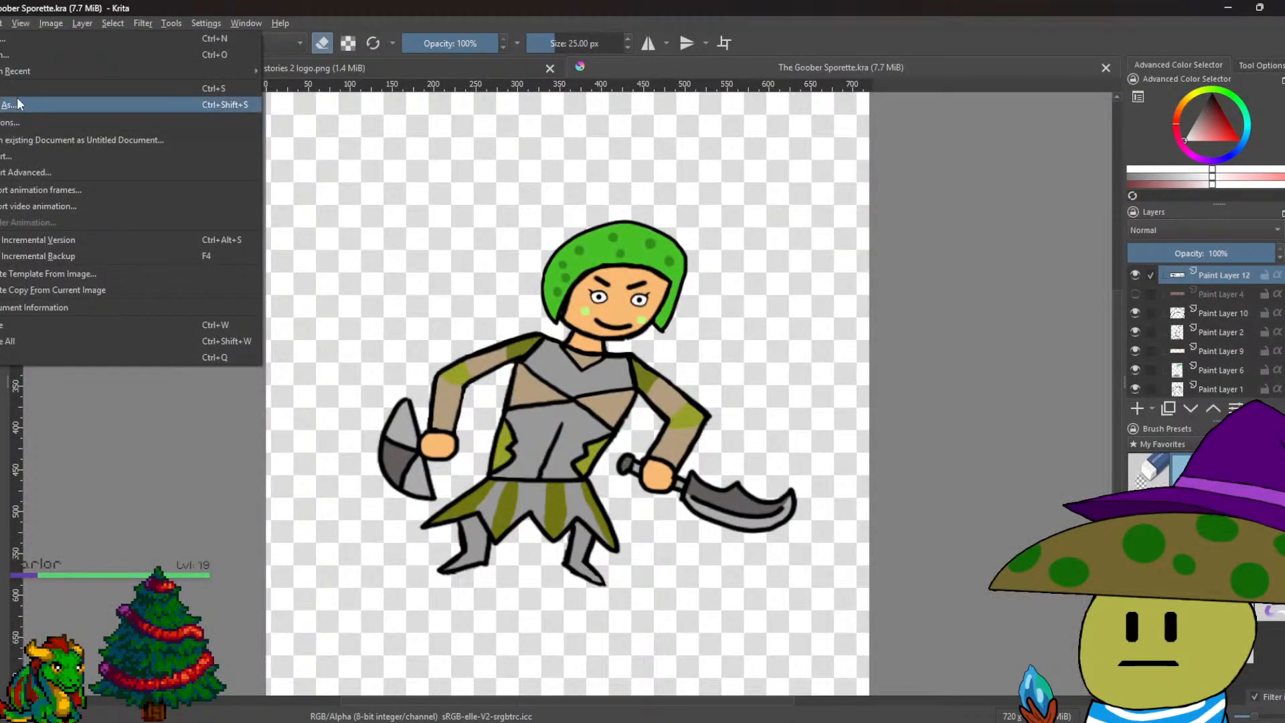
pyautogui.moveTo(8, 69)
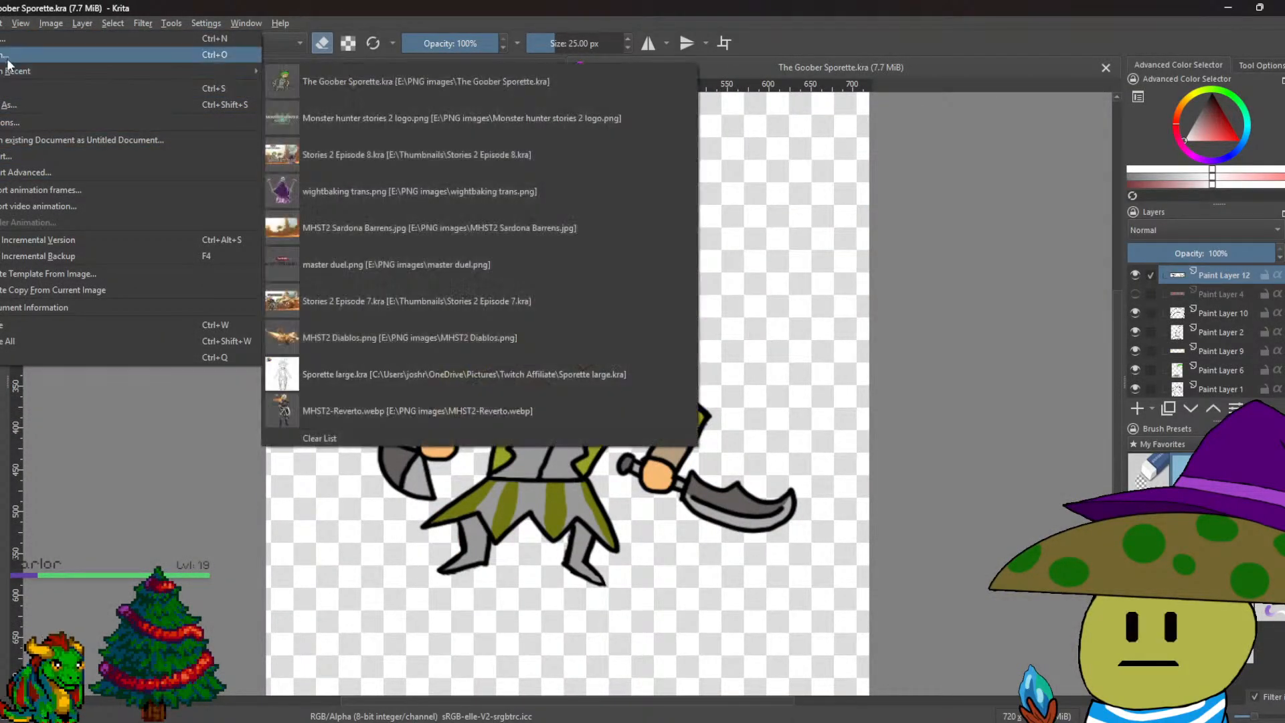
pyautogui.press('Escape')
pyautogui.press('Escape')
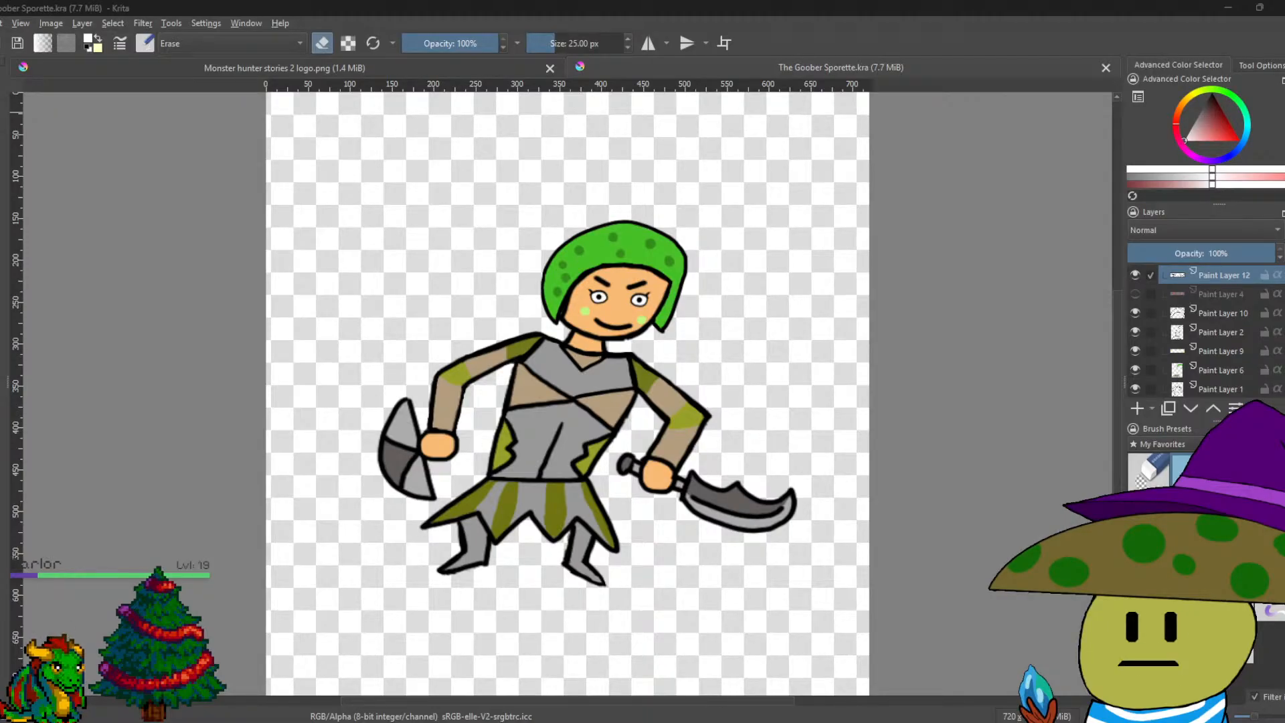
# Open the character images MHST2 Kyle.png and MHST2 Mizutsune.png as separate documents.
pyautogui.hotkey('alt', 'f')
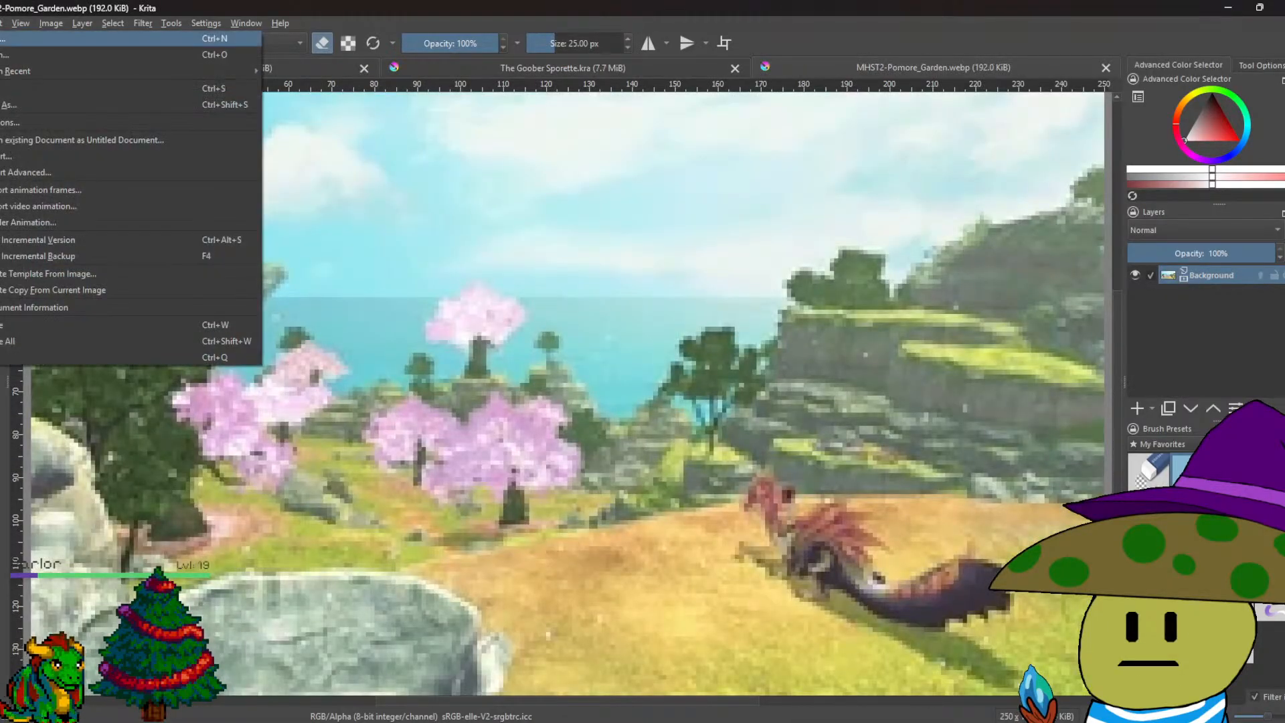
pyautogui.press('Down')
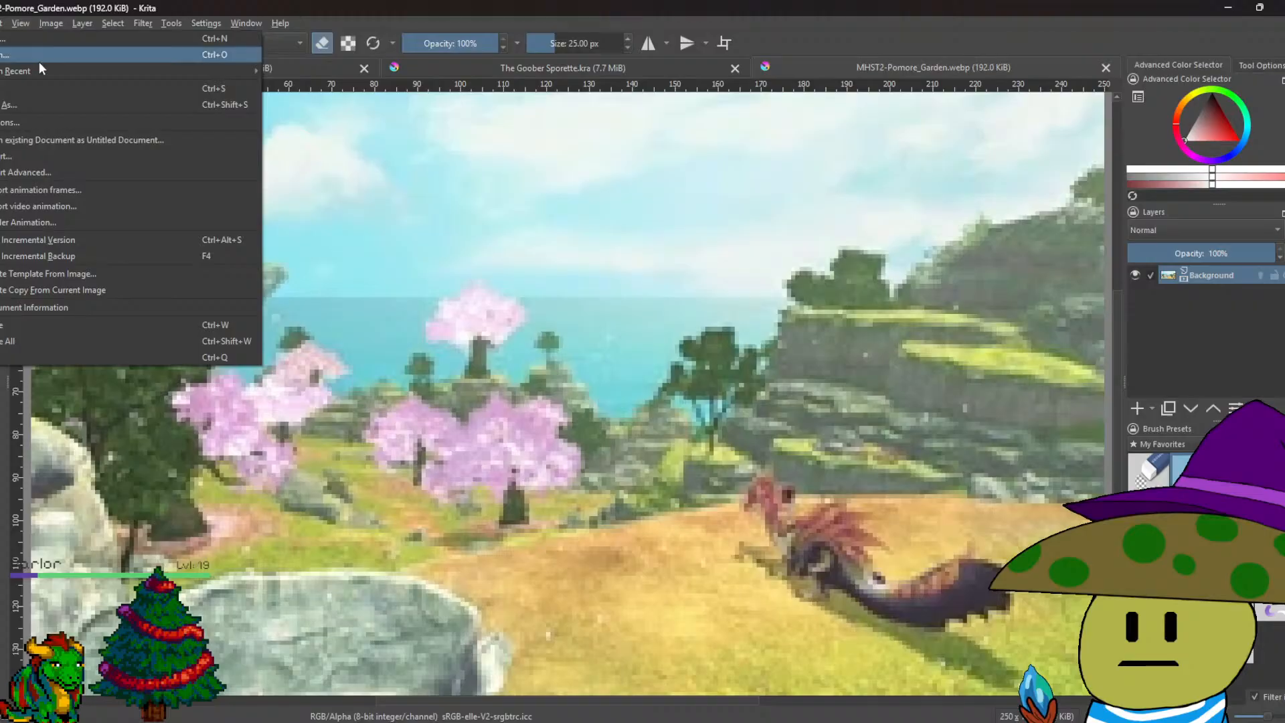
pyautogui.press('Escape')
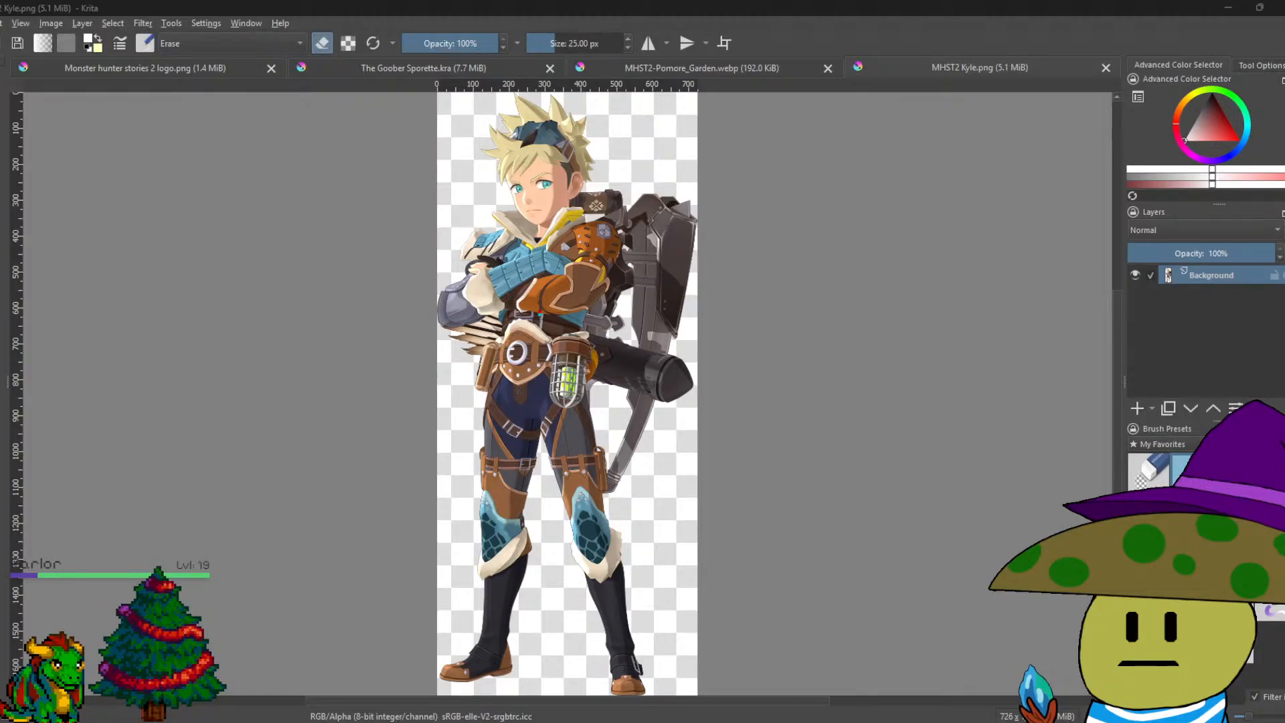
pyautogui.hotkey('alt', 'f')
pyautogui.press('Escape')
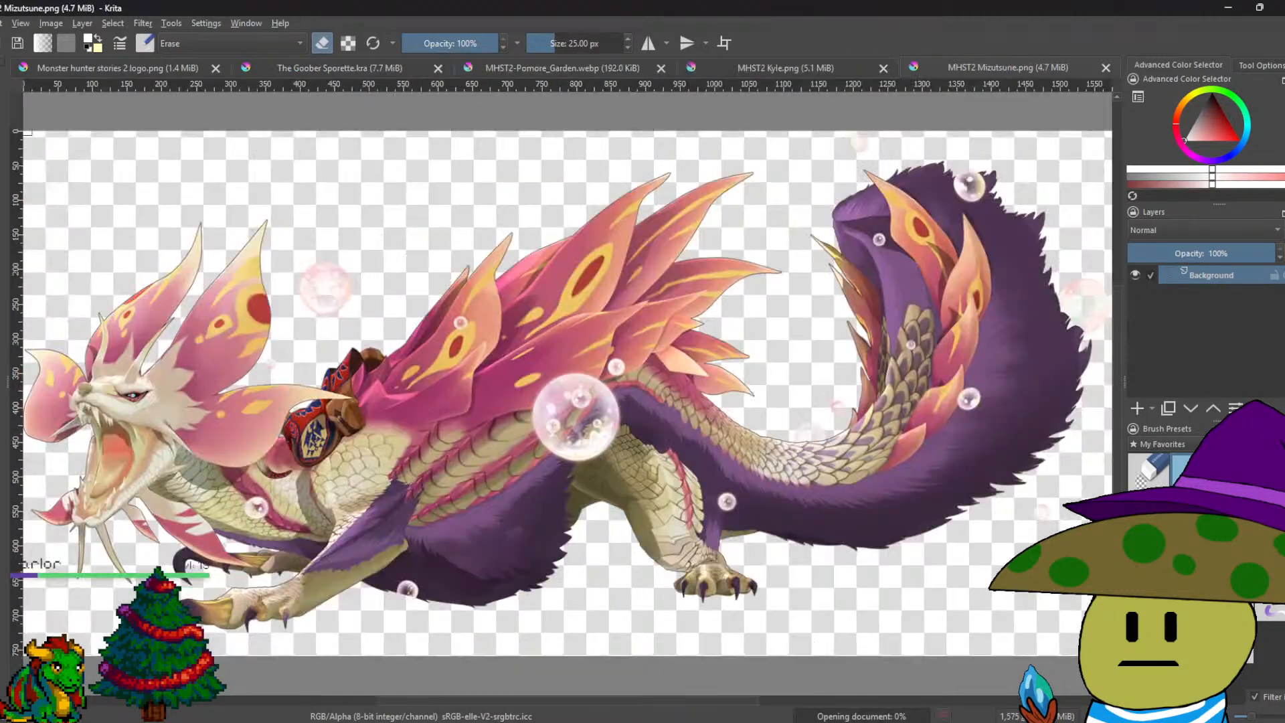
# Create a new custom document of 1280 by 720 pixels at 300 pixels per inch in RGB/Alpha.
pyautogui.hotkey('alt', 'f')
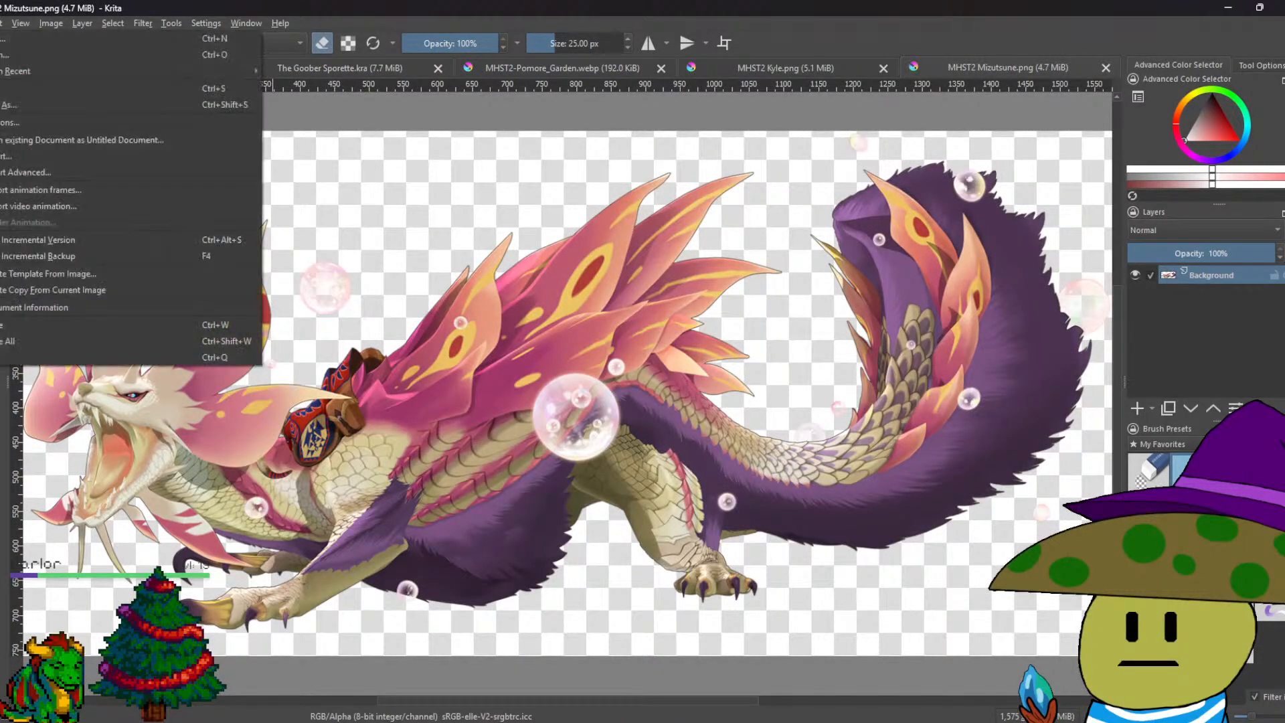
pyautogui.press('Return')
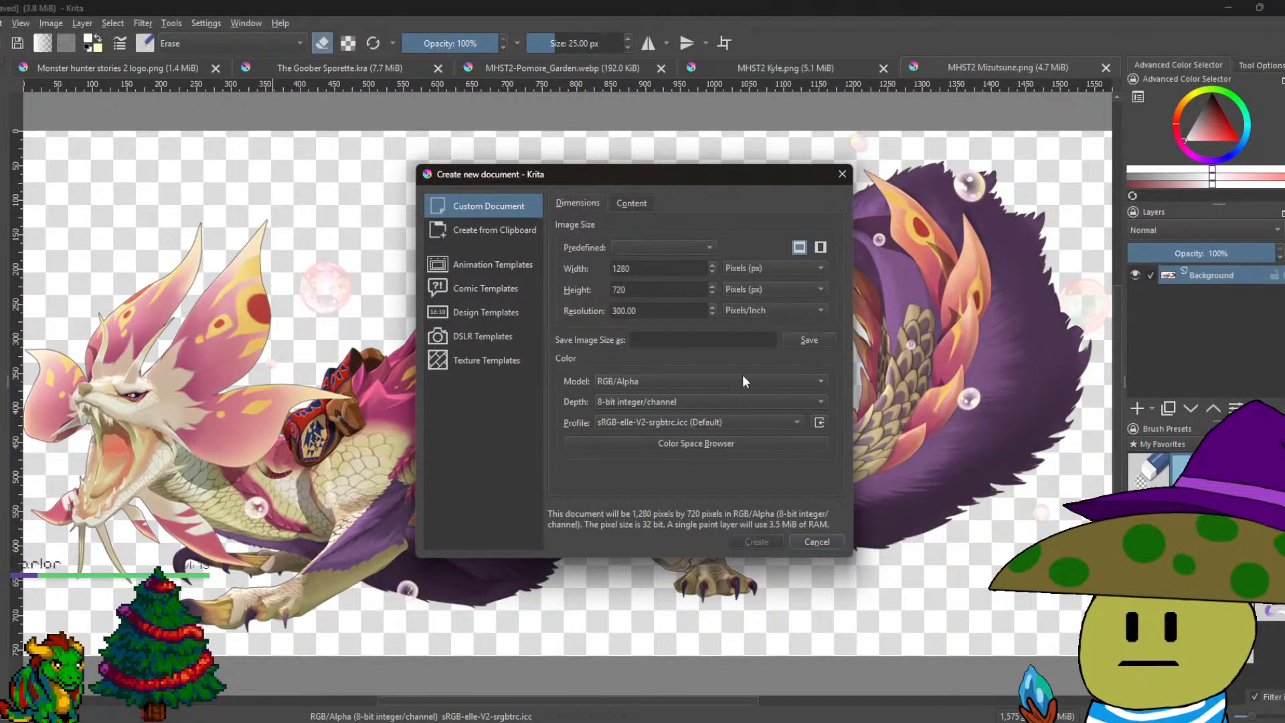
pyautogui.click(755, 541)
# Copy the Pomore Garden image's layer and paste it above Paint Layer 1 in the new unsaved document.
pyautogui.click(461, 69)
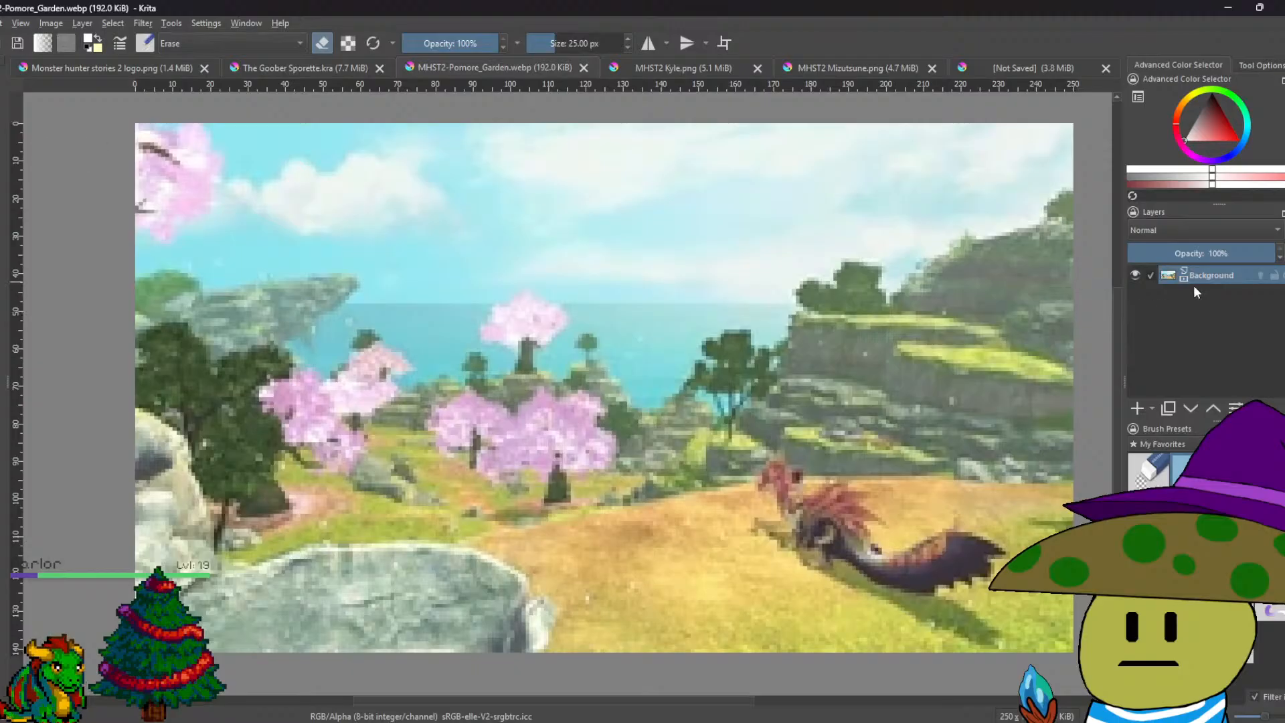
pyautogui.rightClick(1197, 278)
pyautogui.click(1148, 351)
pyautogui.click(1034, 65)
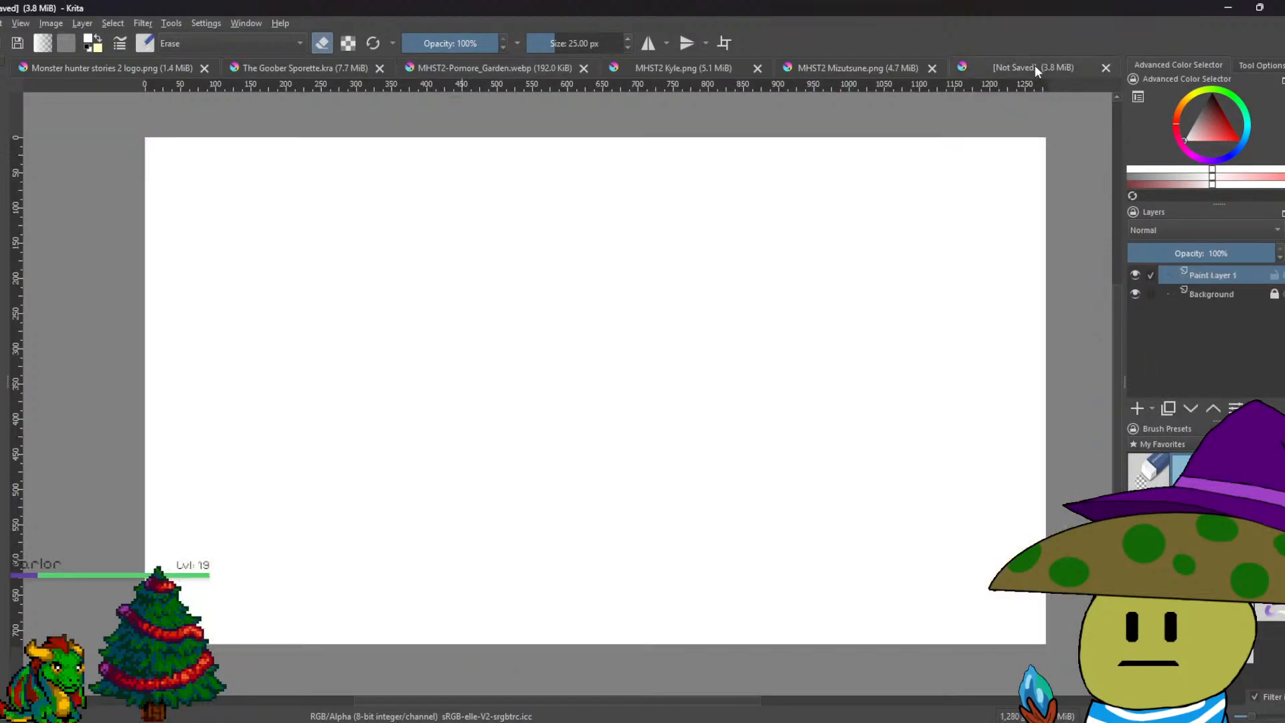
pyautogui.rightClick(1188, 275)
pyautogui.click(1154, 364)
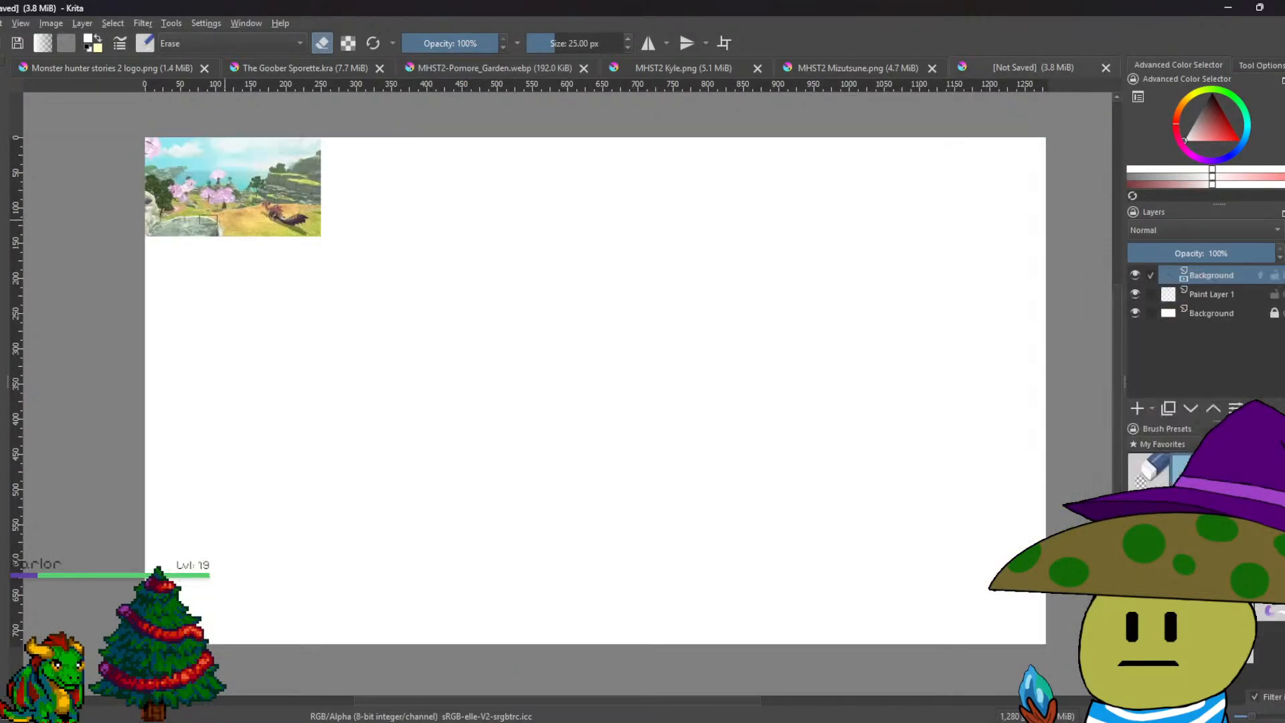
# Scale the pasted garden scenery up from its corner until it fills the whole canvas.
pyautogui.hotkey('ctrl', 't')
pyautogui.moveTo(320, 237); pyautogui.dragTo(1045, 643)
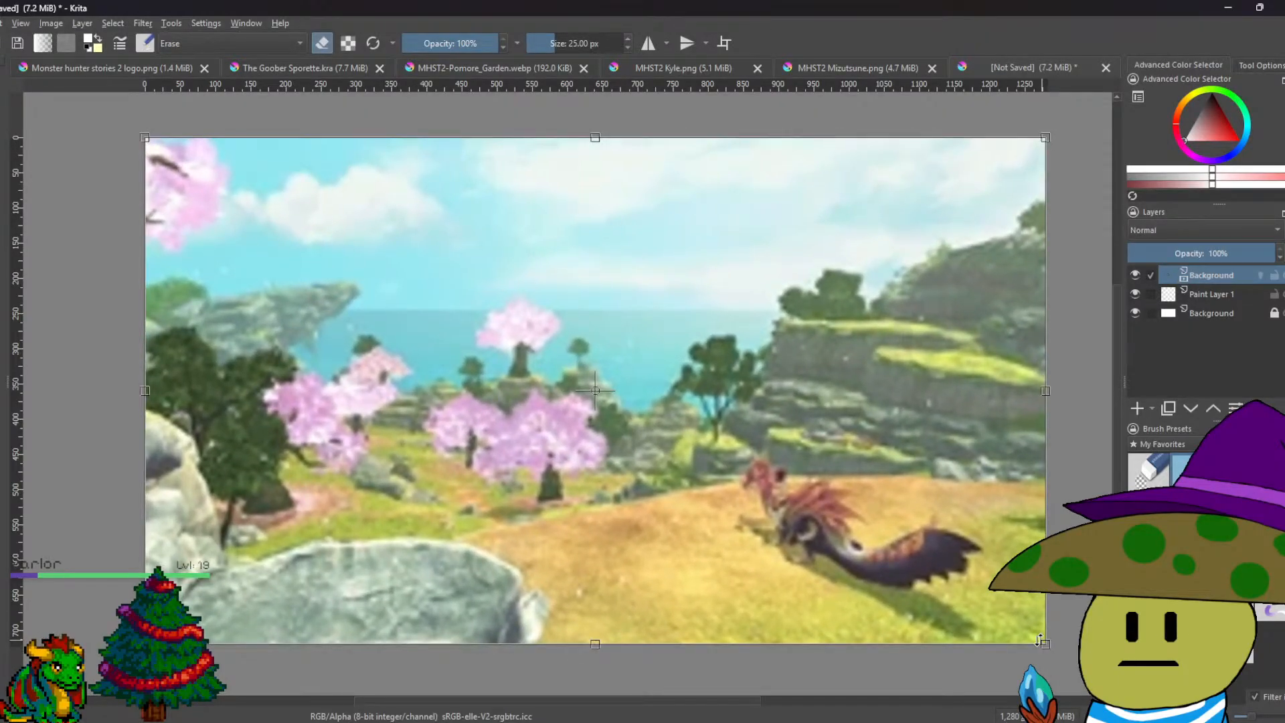
pyautogui.press('Return')
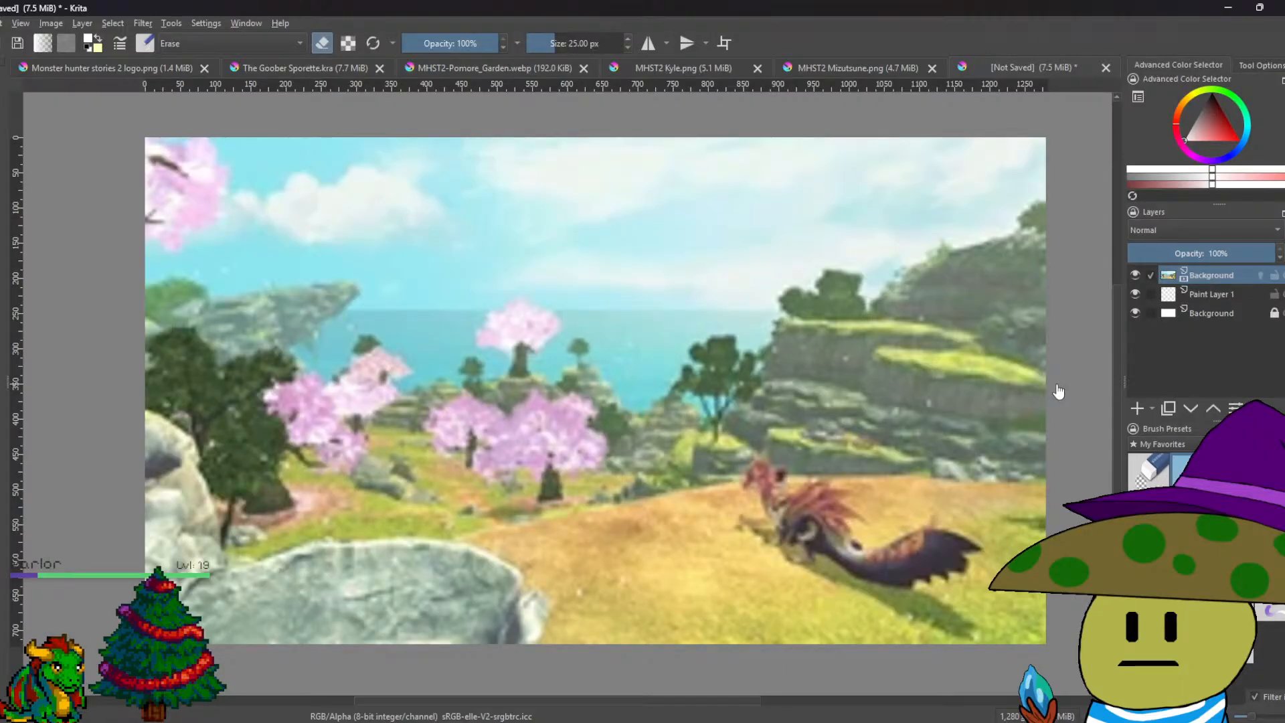
# Copy the Mizutsune image's layer and paste it above the garden scenery in the unsaved document.
pyautogui.click(854, 70)
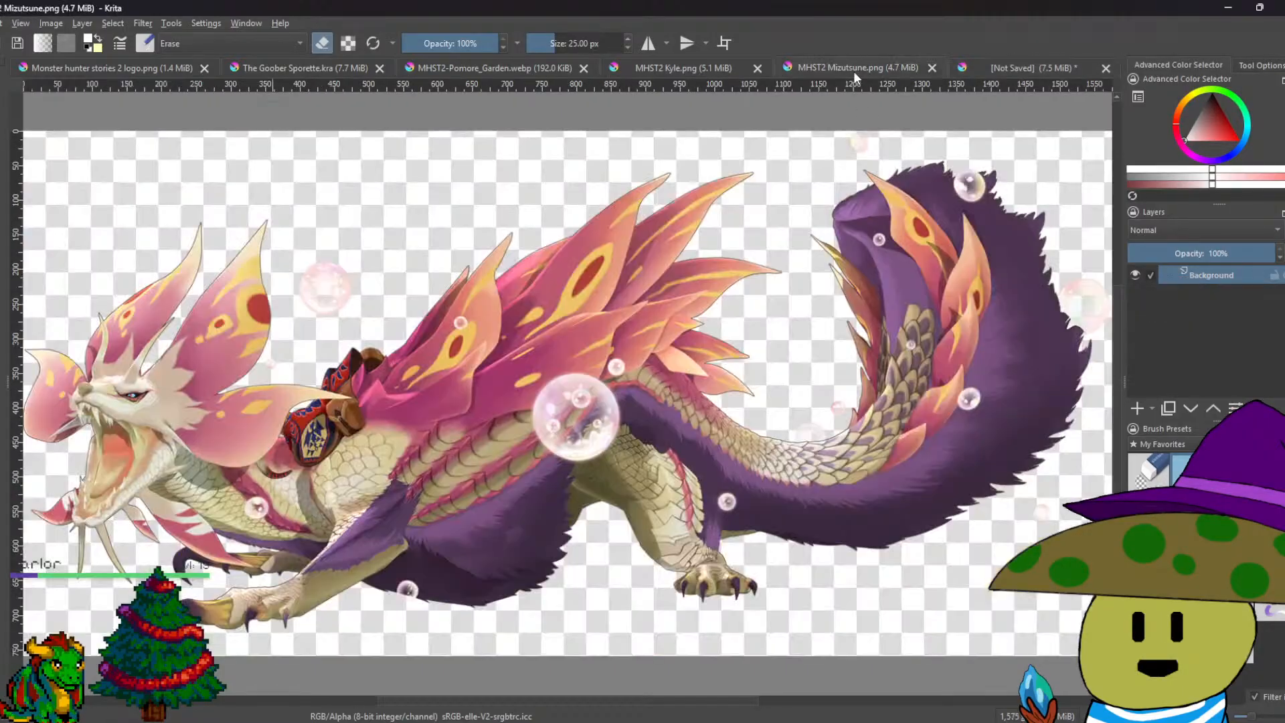
pyautogui.rightClick(1200, 276)
pyautogui.press('Escape')
pyautogui.click(1008, 74)
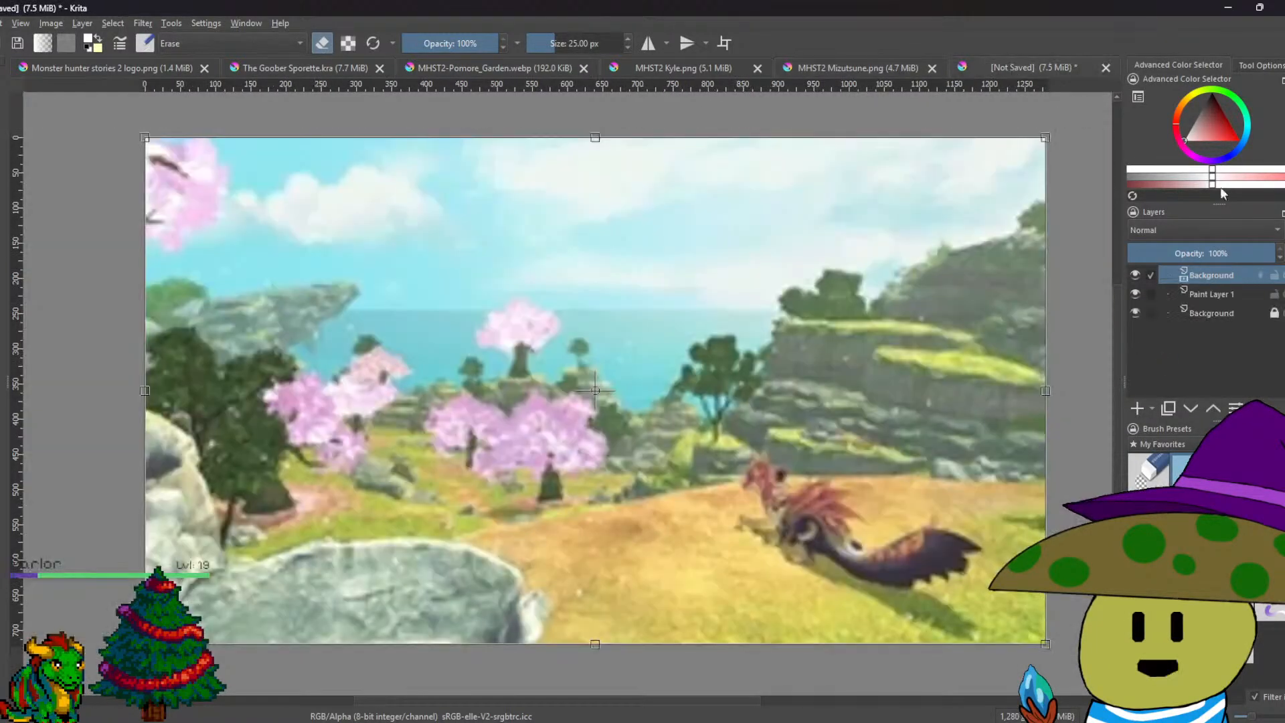
pyautogui.rightClick(1204, 276)
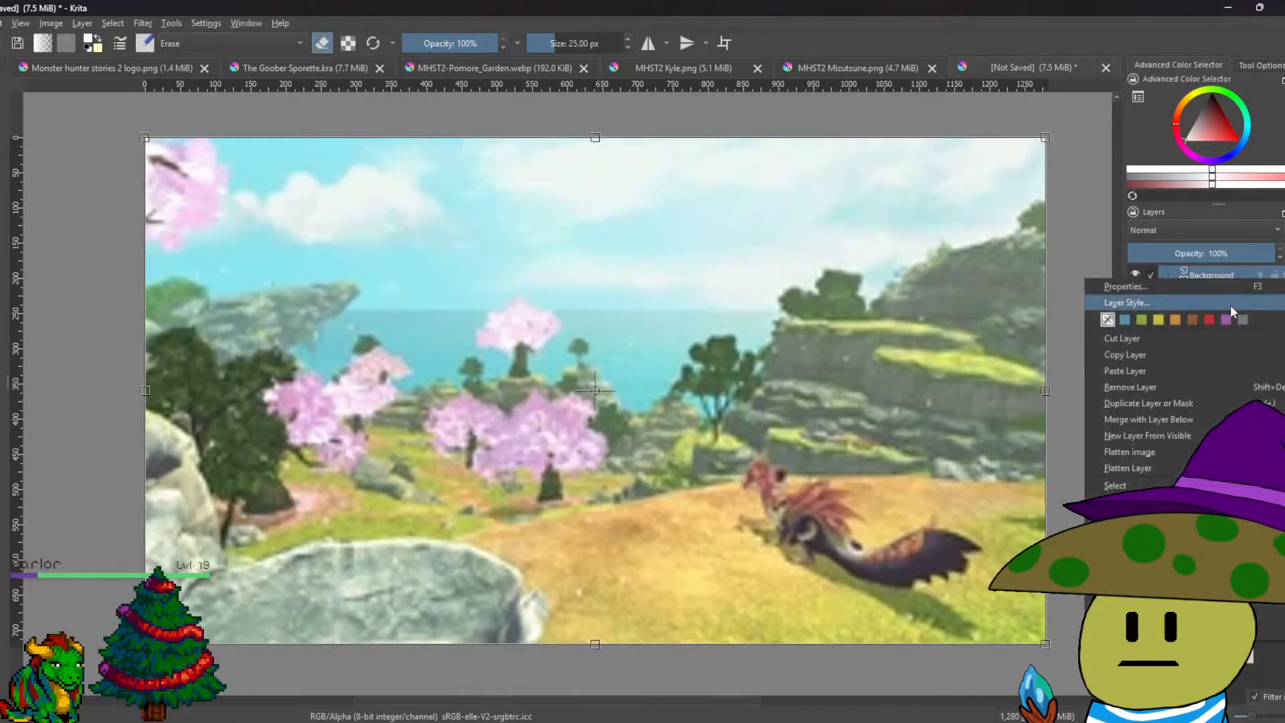
pyautogui.click(1169, 370)
# Move Mizutsune to the right half of the canvas and scale it down, with its rear running off the edge.
pyautogui.moveTo(468, 383); pyautogui.dragTo(850, 372)
pyautogui.moveTo(894, 468); pyautogui.dragTo(974, 455)
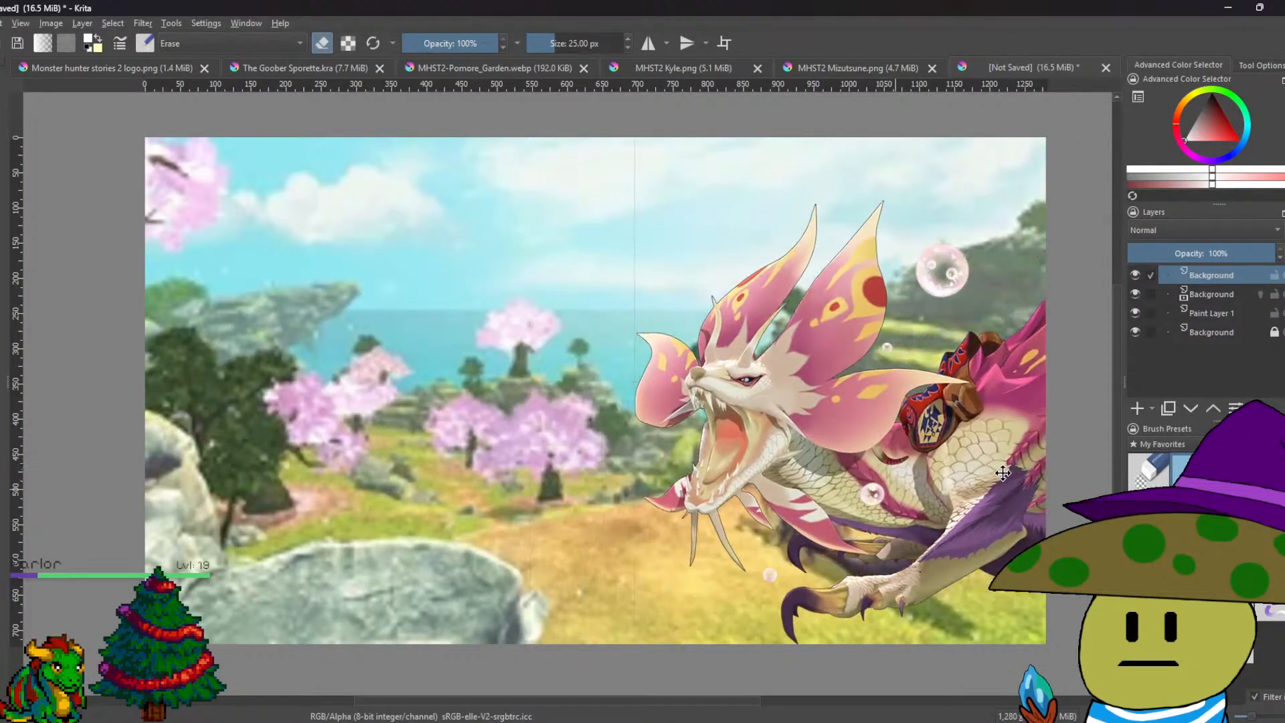
pyautogui.scroll(-2, 973, 455)
pyautogui.moveTo(668, 420); pyautogui.dragTo(608, 414)
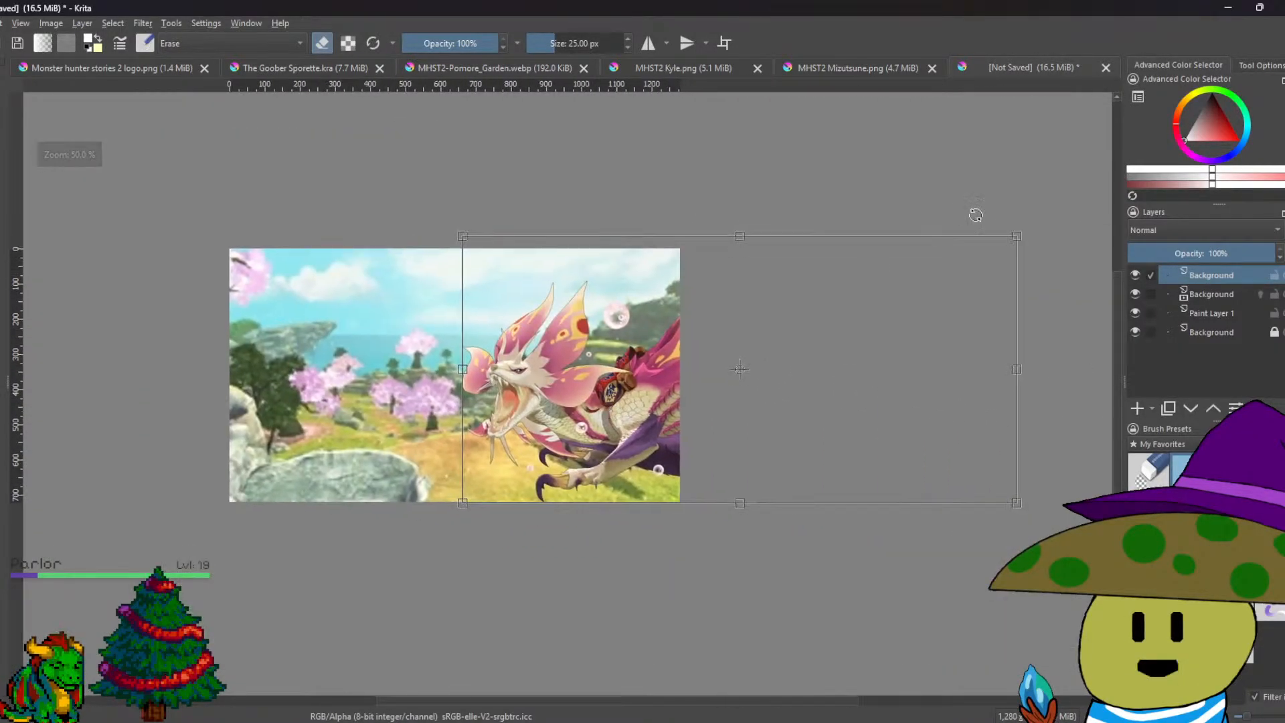
pyautogui.moveTo(1018, 236); pyautogui.dragTo(892, 273)
pyautogui.press('Return')
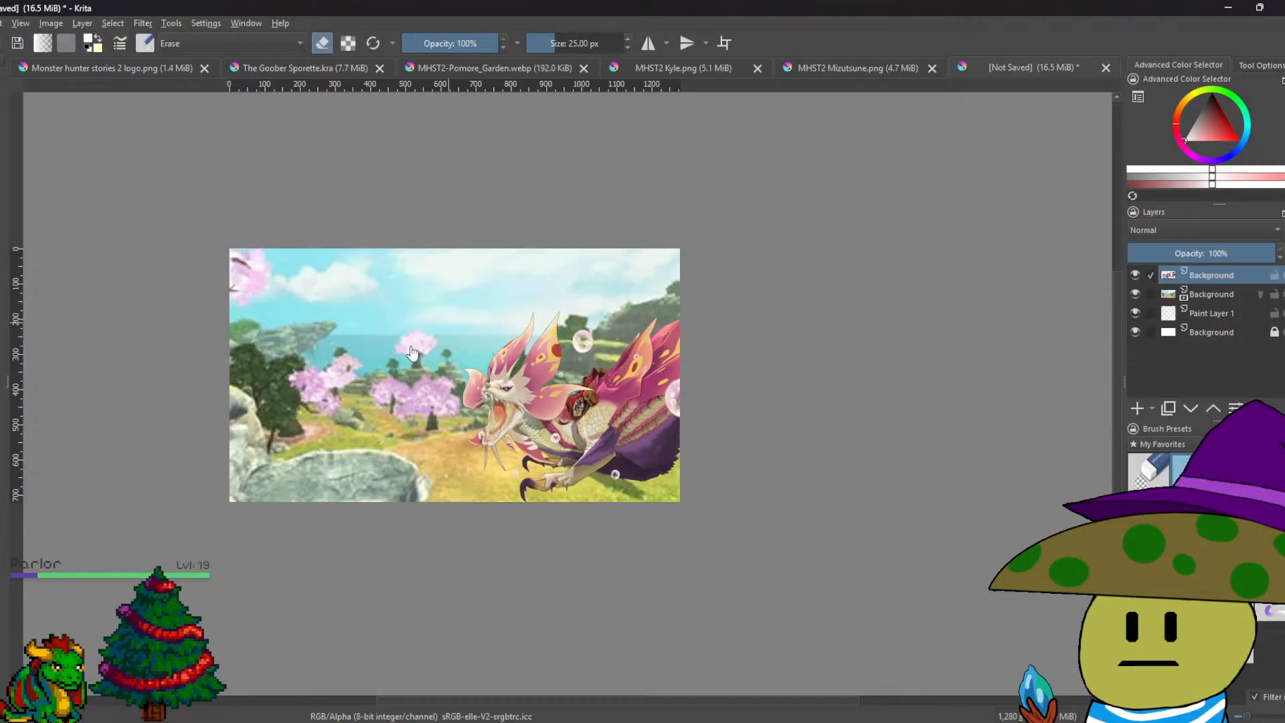
# Copy the Monster Hunter Stories 2 logo layer and paste it above Mizutsune in the unsaved document.
pyautogui.press('+')
pyautogui.press('+')
pyautogui.press('+')
pyautogui.press('-')
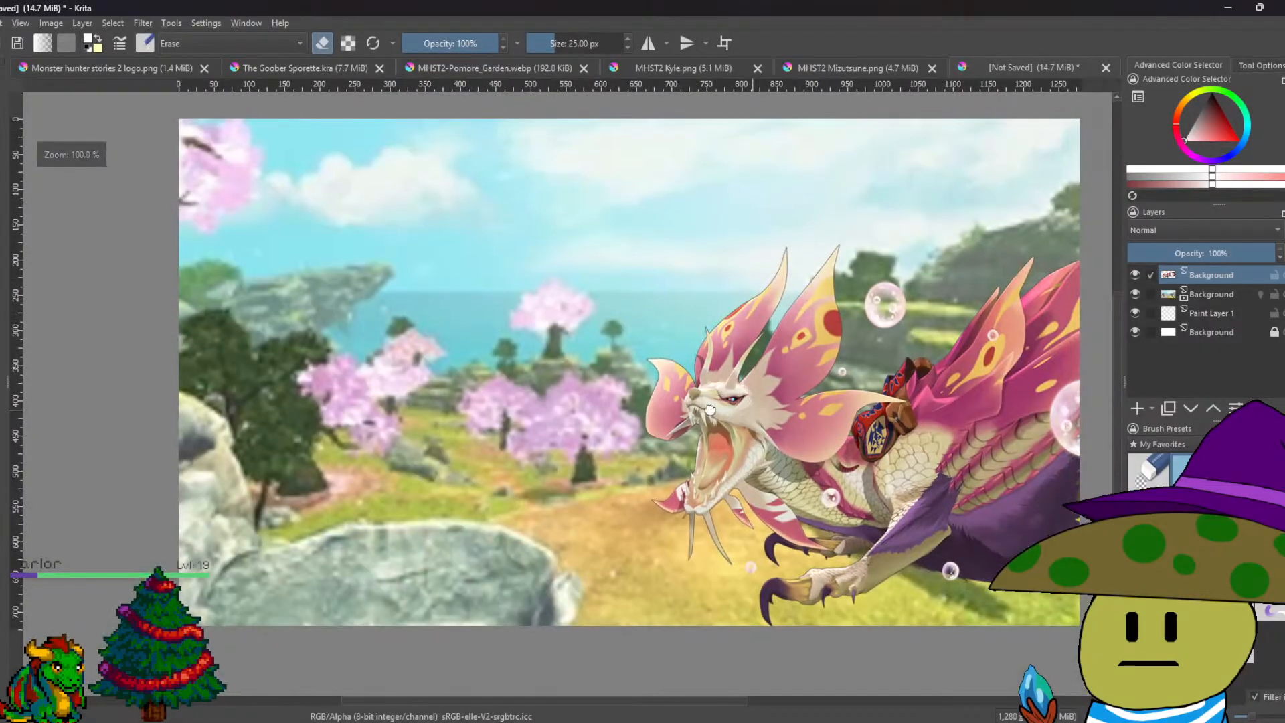
pyautogui.click(187, 69)
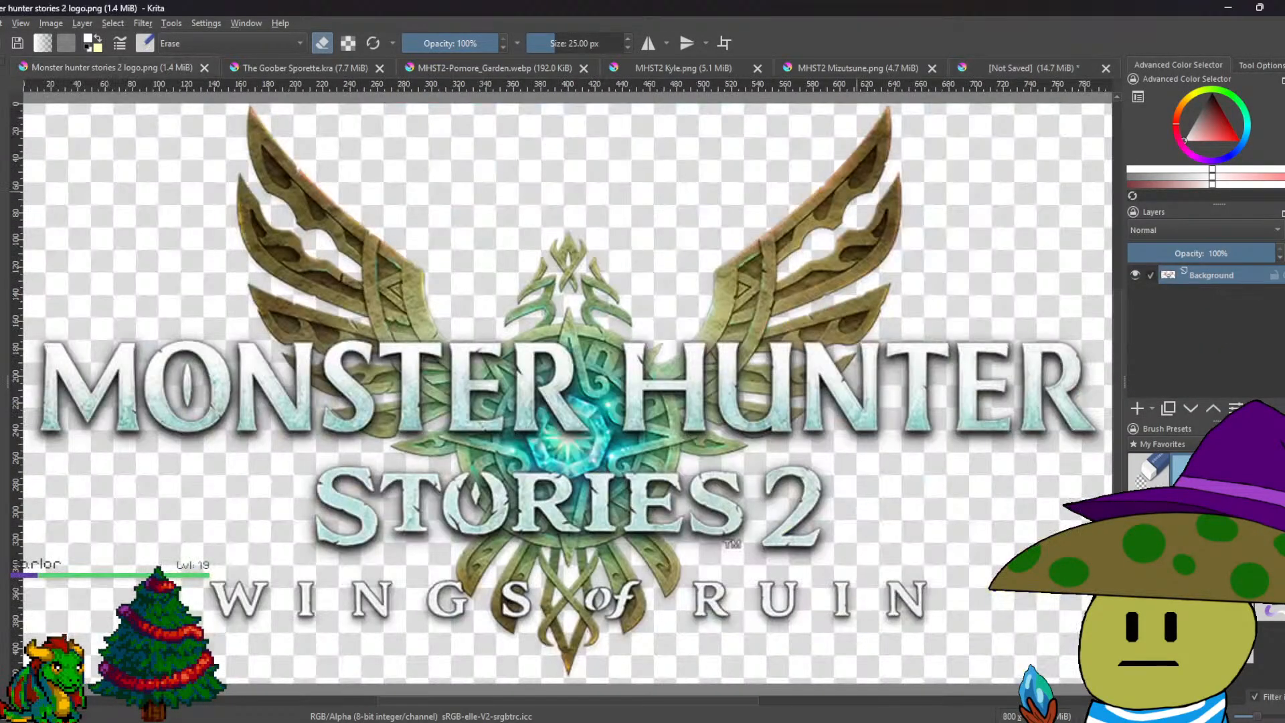
pyautogui.rightClick(1226, 280)
pyautogui.click(1138, 358)
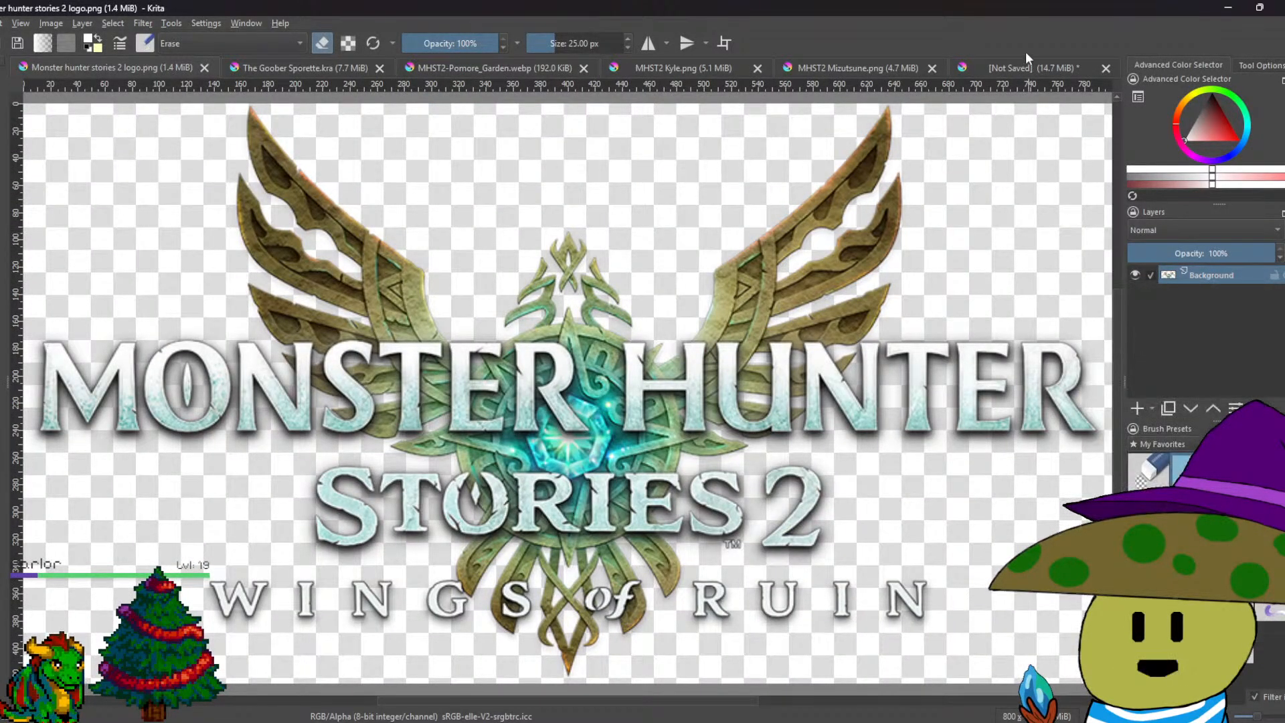
pyautogui.click(1025, 61)
pyautogui.hotkey('ctrl', 'v')
pyautogui.rightClick(1216, 273)
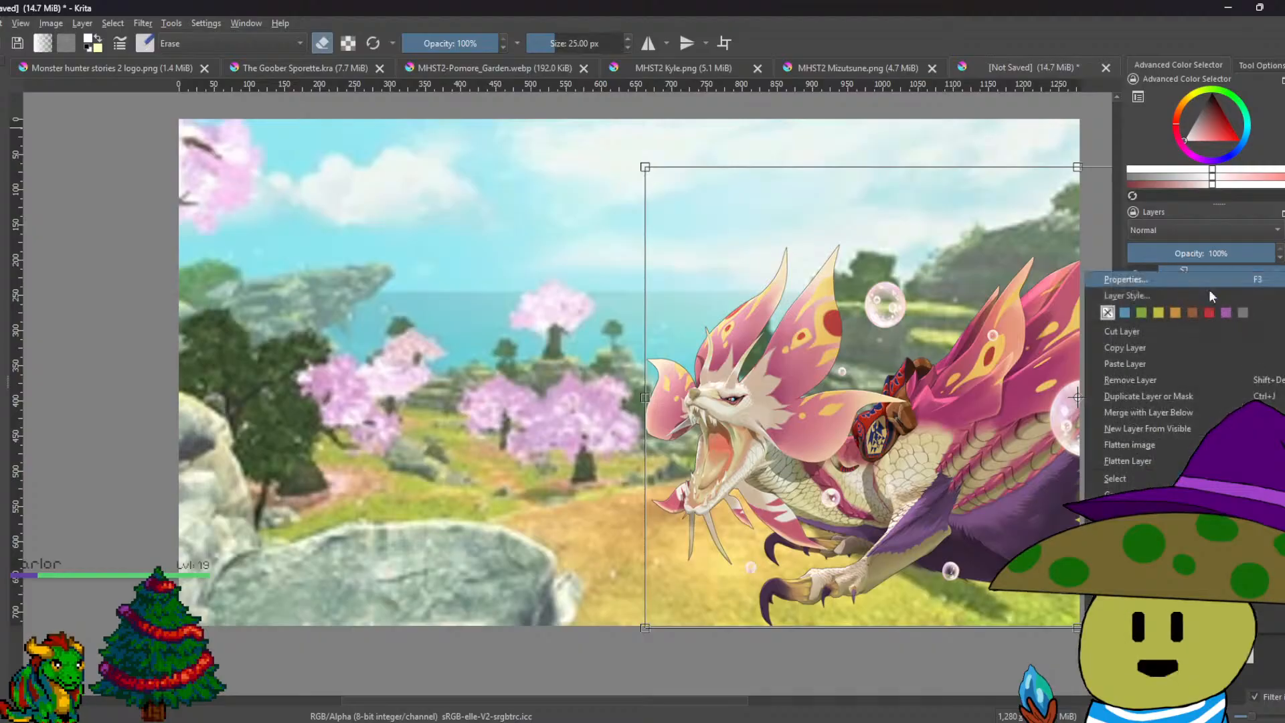
pyautogui.scroll(2, 603, 334)
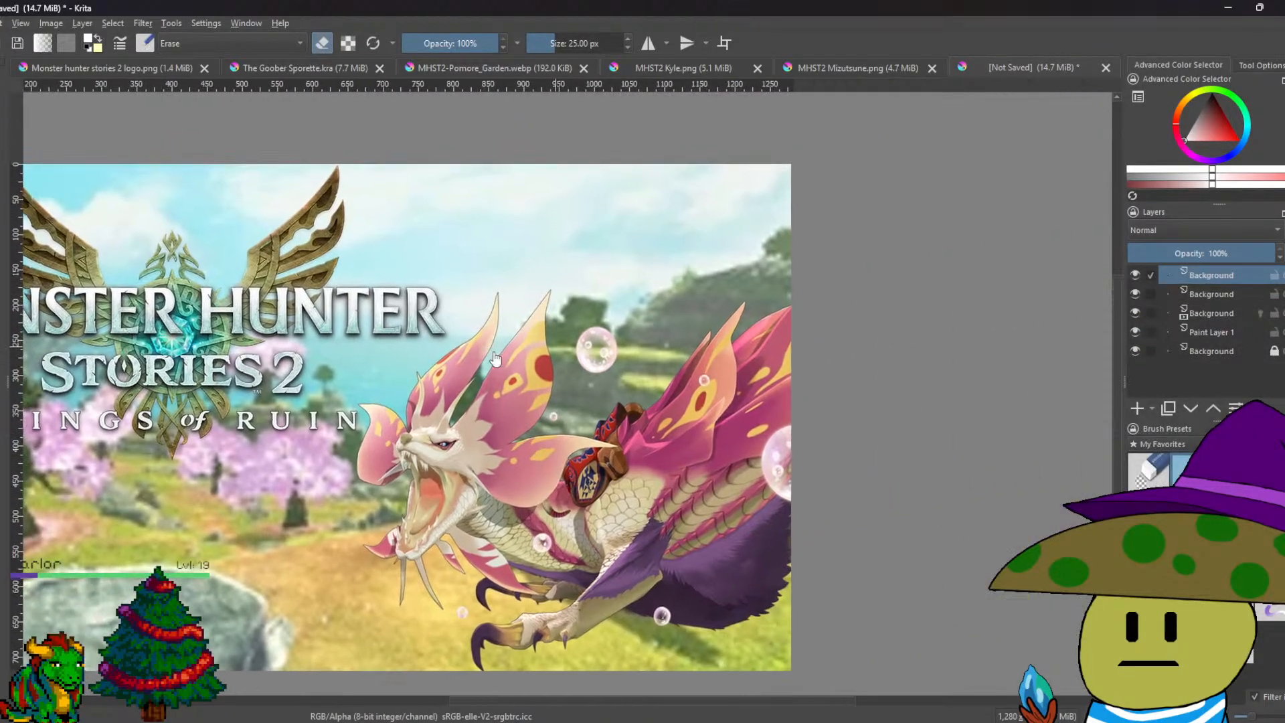
# Shrink the Monster Hunter Stories 2 logo and place it in the canvas's upper-right corner above Mizutsune's head.
pyautogui.scroll(-3, 332, 317)
pyautogui.scroll(2, 325, 332)
pyautogui.moveTo(324, 333); pyautogui.dragTo(641, 353)
pyautogui.hotkey('ctrl', 't')
pyautogui.moveTo(301, 493); pyautogui.dragTo(536, 354)
pyautogui.press('Return')
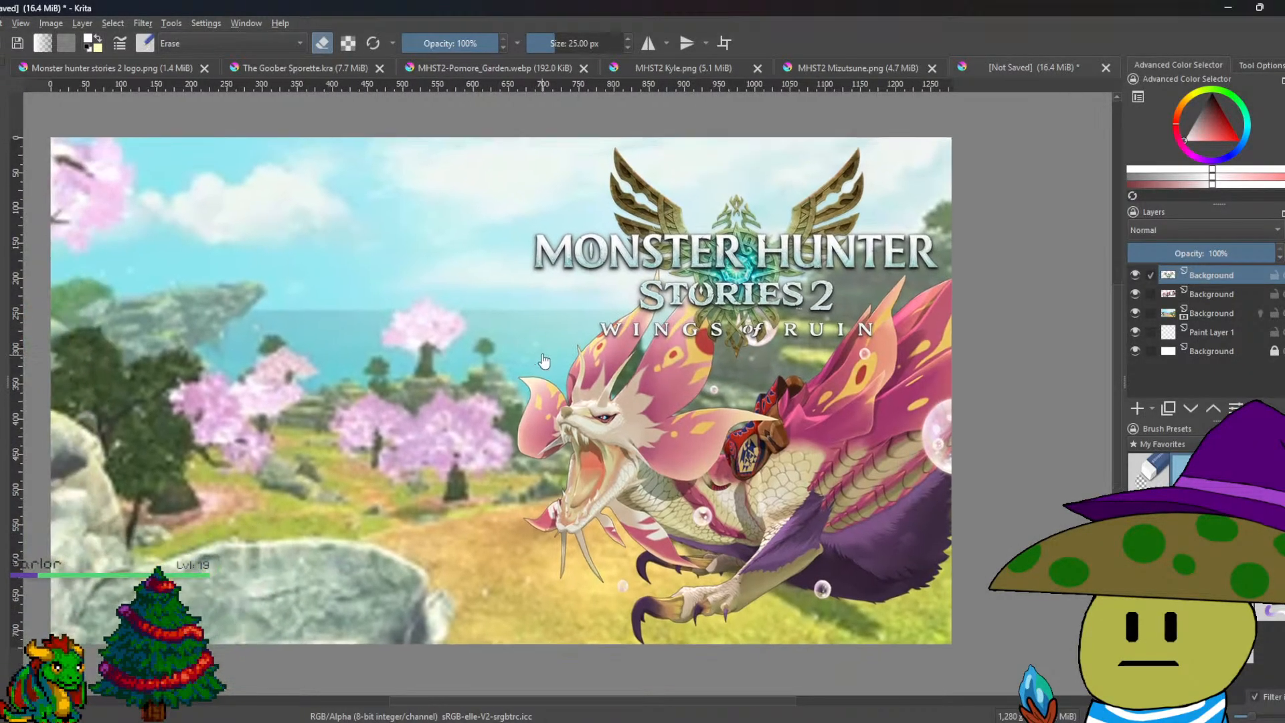
# Copy the Kyle image's layer and paste it between the logo and Mizutsune layers of the unsaved document.
pyautogui.click(718, 67)
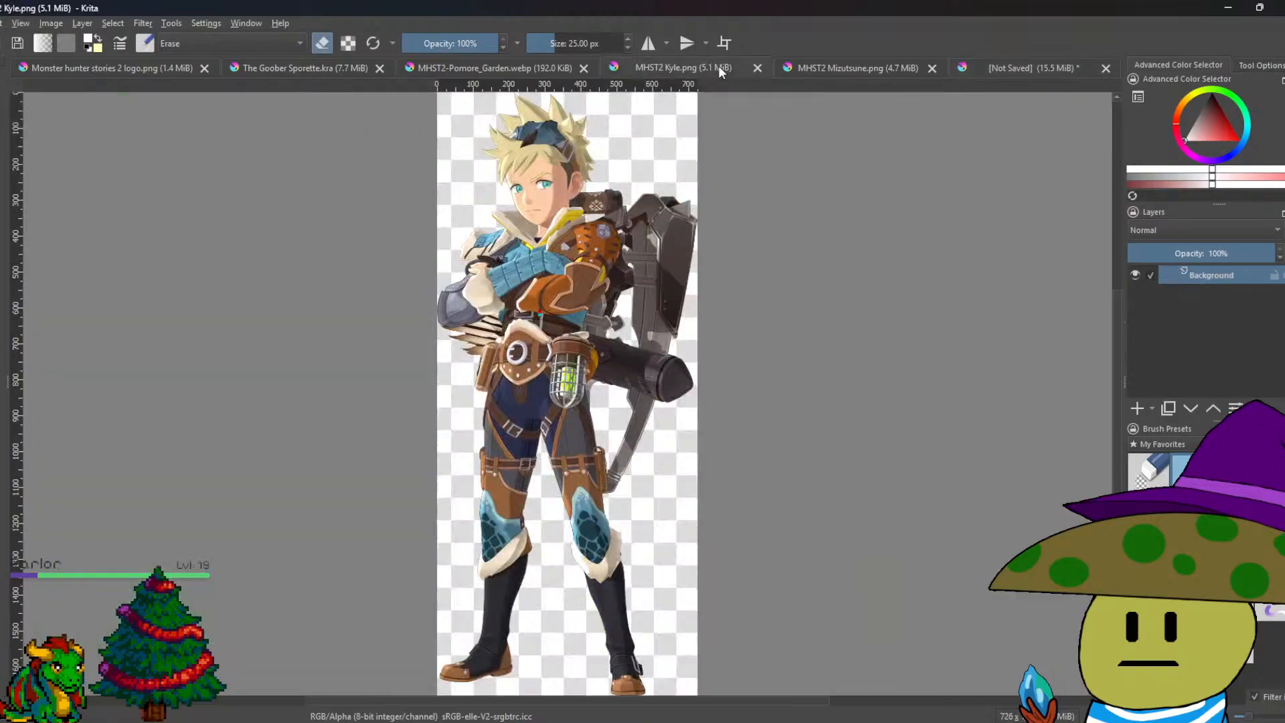
pyautogui.rightClick(1222, 275)
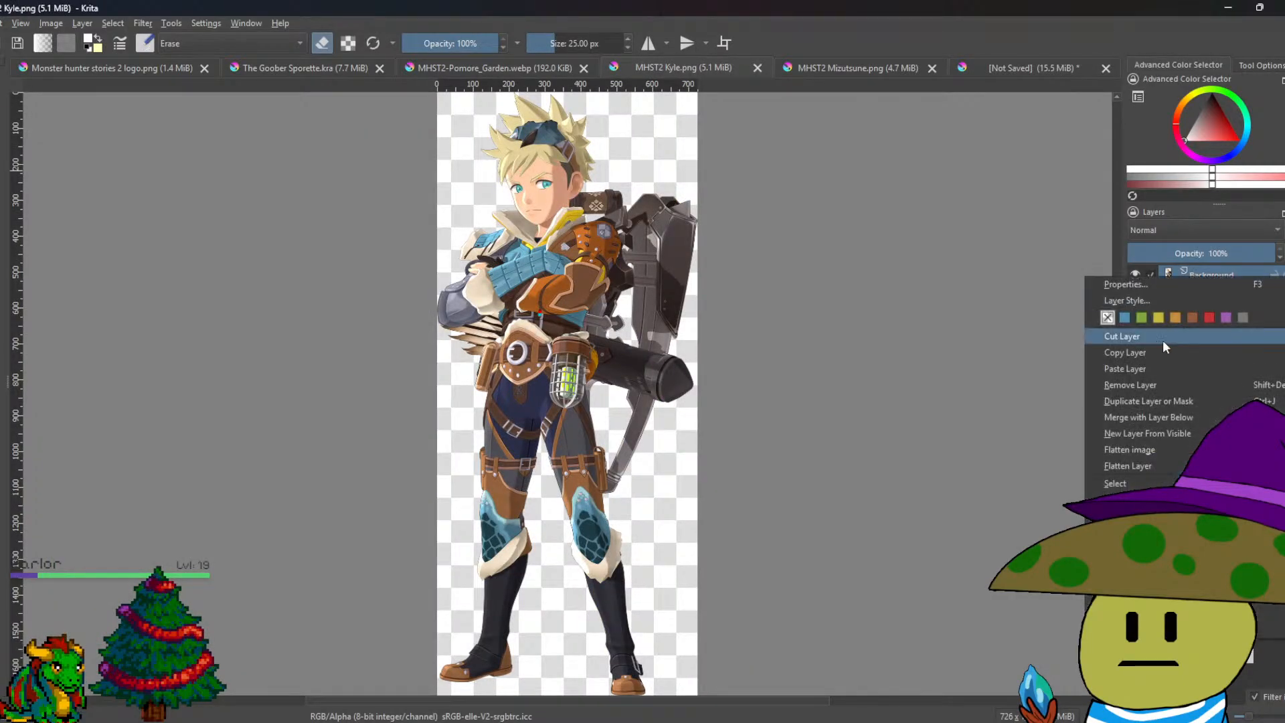
pyautogui.click(1154, 353)
pyautogui.click(1058, 67)
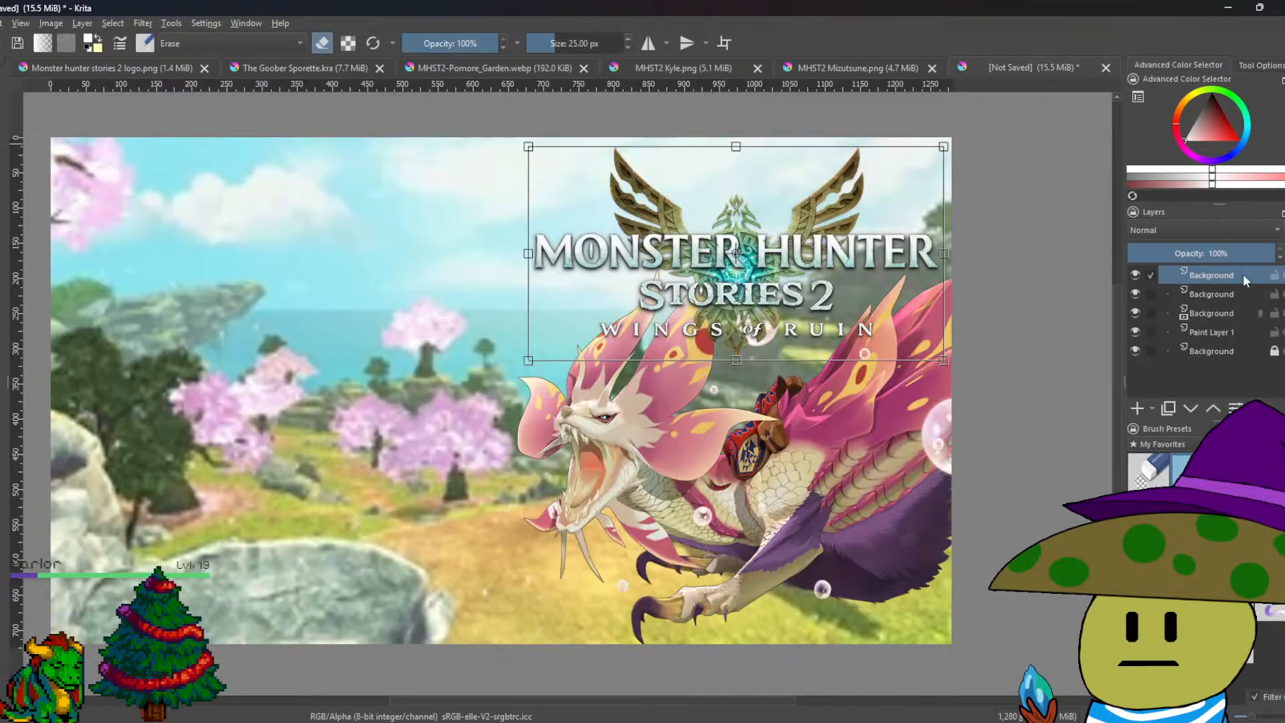
pyautogui.click(1230, 295)
pyautogui.rightClick(1230, 296)
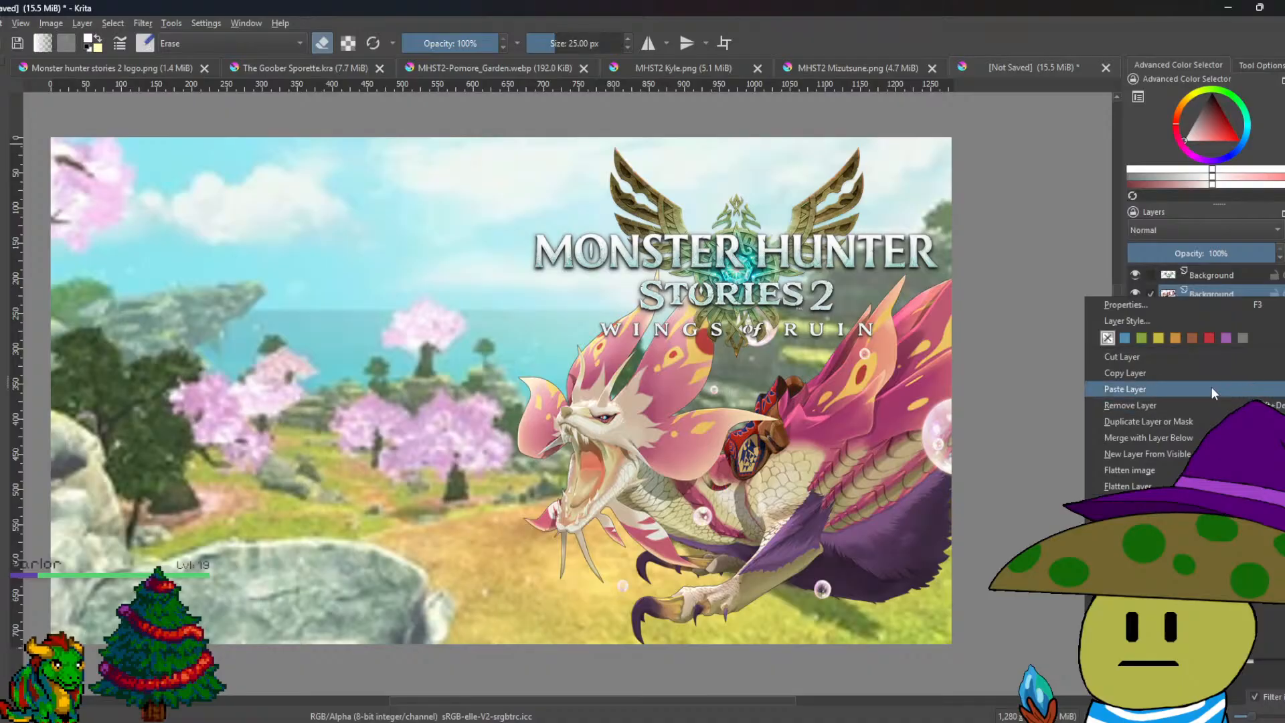
pyautogui.click(1211, 387)
# Scale the Kyle character down and place him at the canvas's left side with his feet running off the lower edge.
pyautogui.scroll(-1, 431, 633)
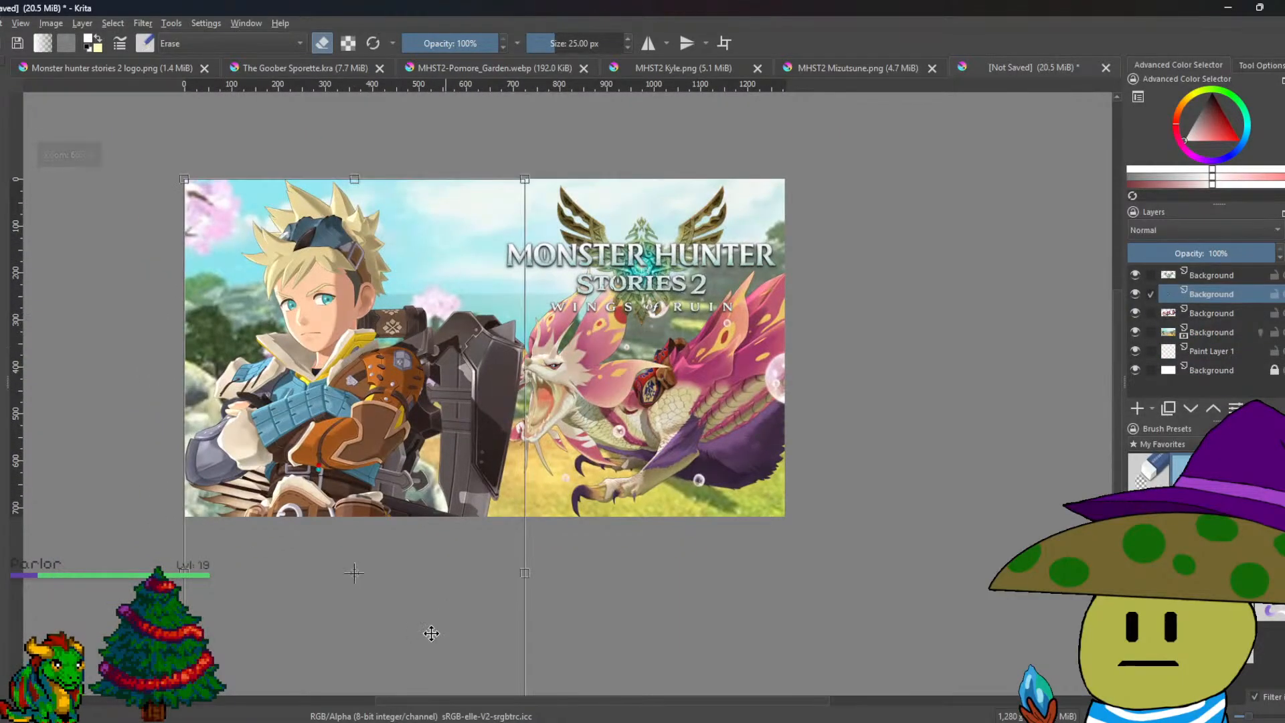
pyautogui.scroll(-1, 431, 633)
pyautogui.moveTo(485, 611); pyautogui.dragTo(477, 520)
pyautogui.scroll(-1, 474, 569)
pyautogui.moveTo(474, 569); pyautogui.dragTo(467, 435)
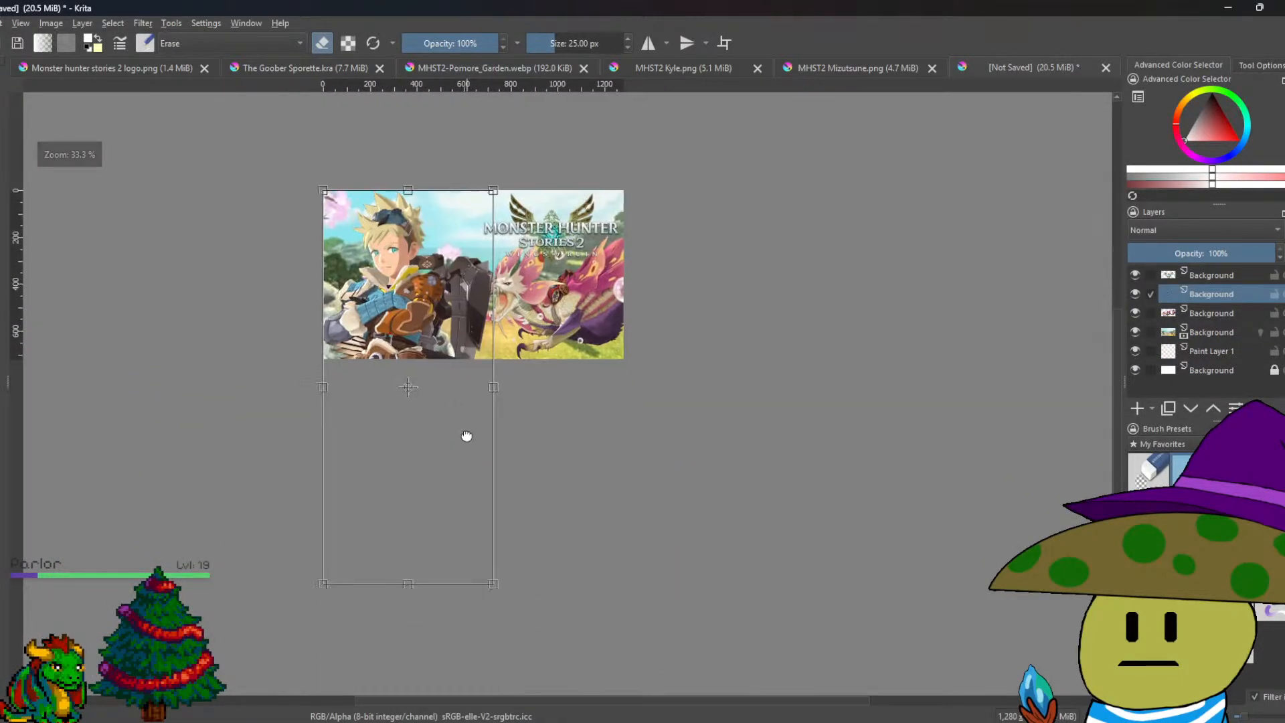
pyautogui.moveTo(493, 585); pyautogui.dragTo(400, 383)
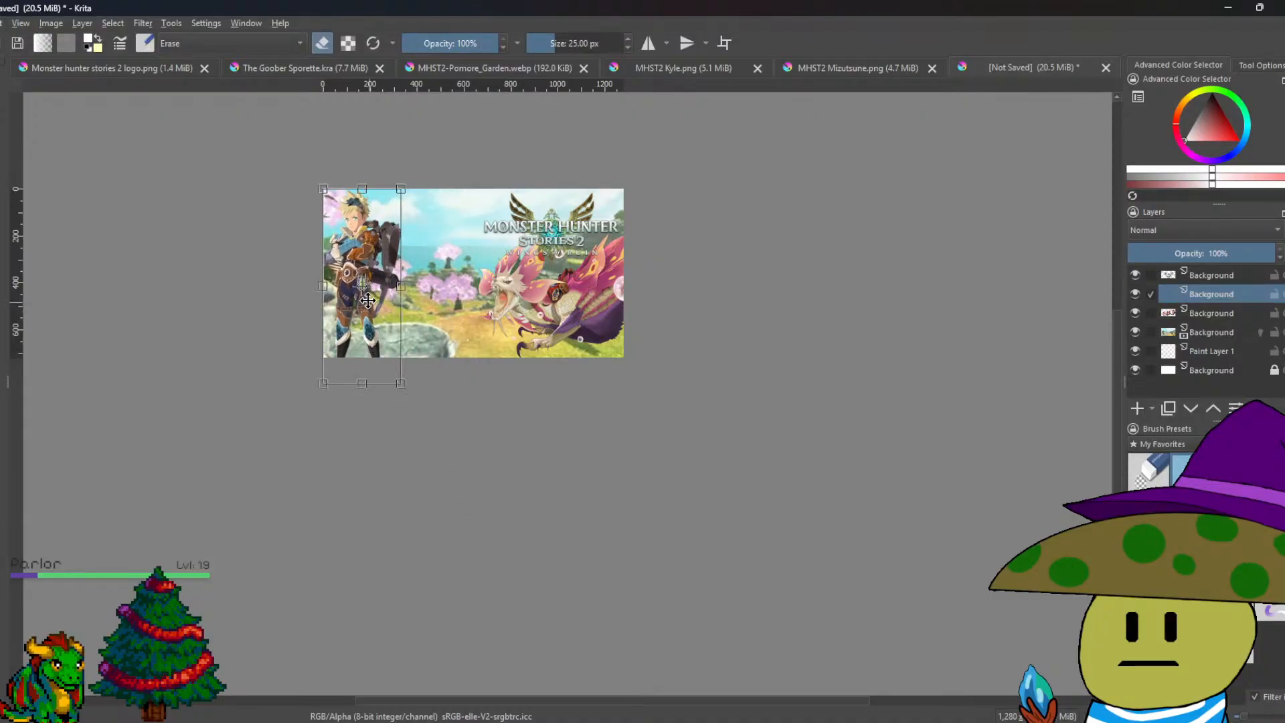
pyautogui.scroll(3, 368, 299)
pyautogui.moveTo(482, 442); pyautogui.dragTo(503, 472)
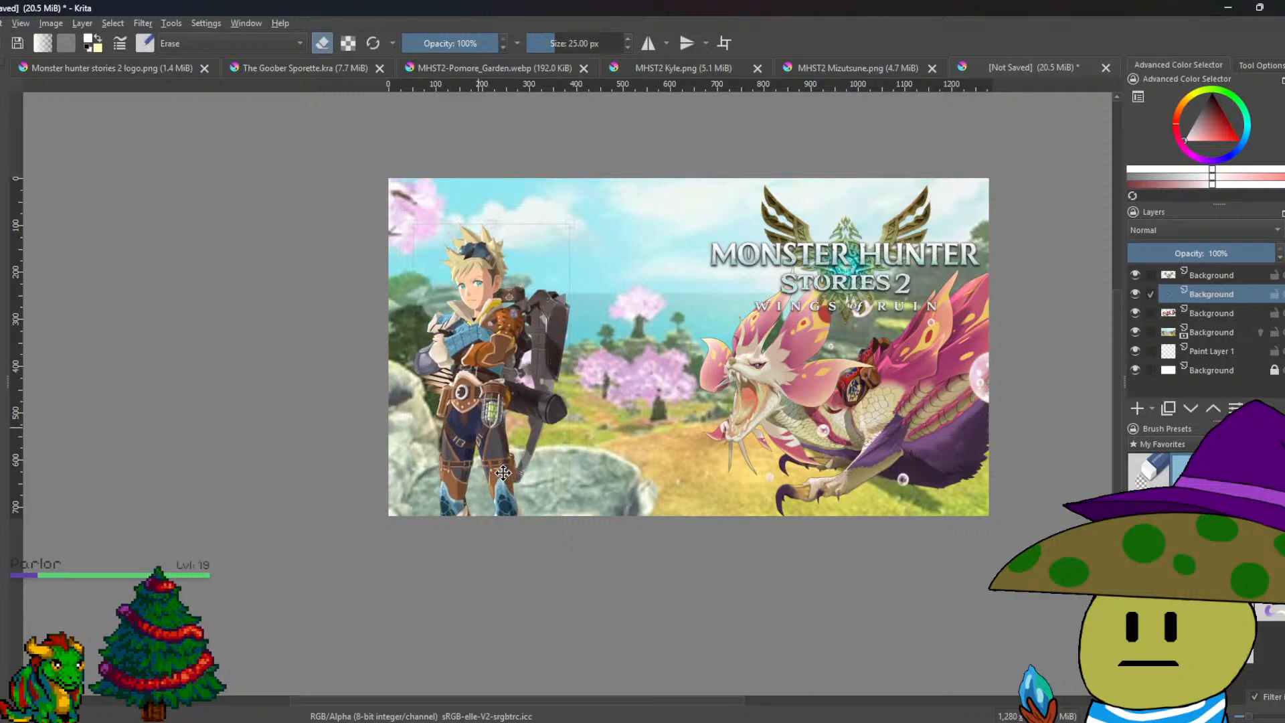
pyautogui.moveTo(573, 422); pyautogui.dragTo(532, 457)
pyautogui.press('Return')
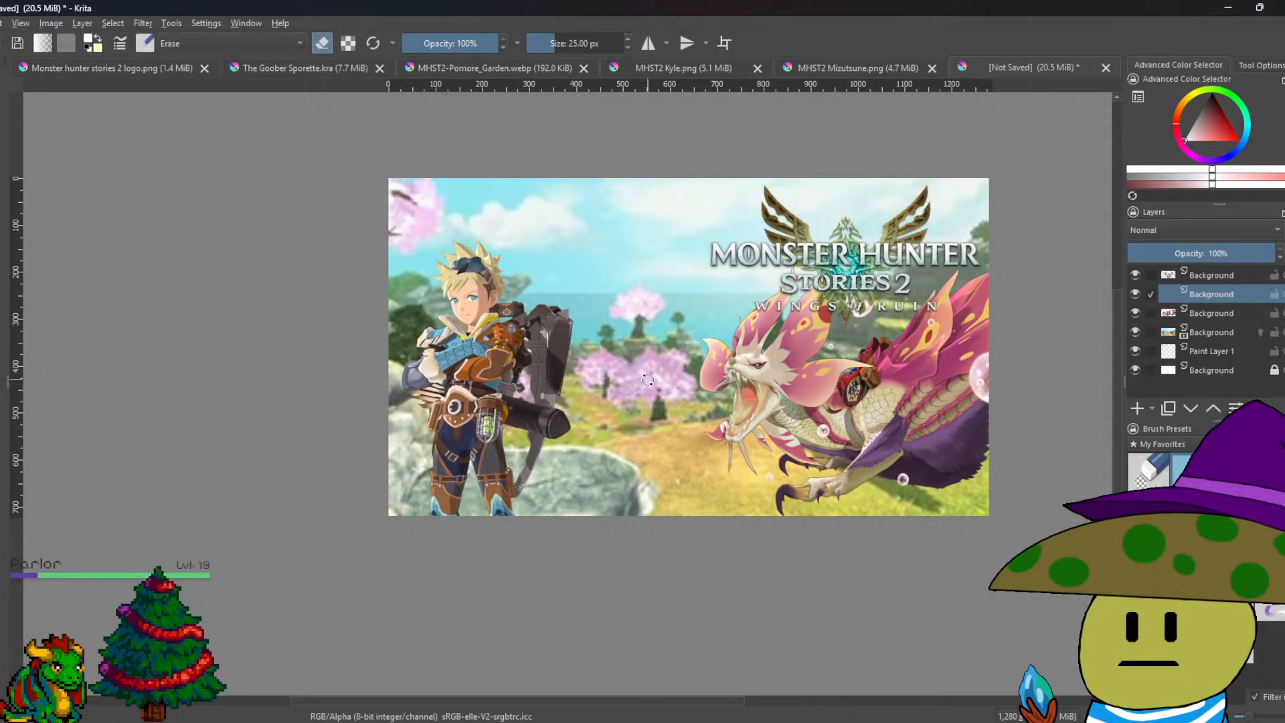
pyautogui.moveTo(650, 388); pyautogui.dragTo(636, 401)
pyautogui.click(370, 70)
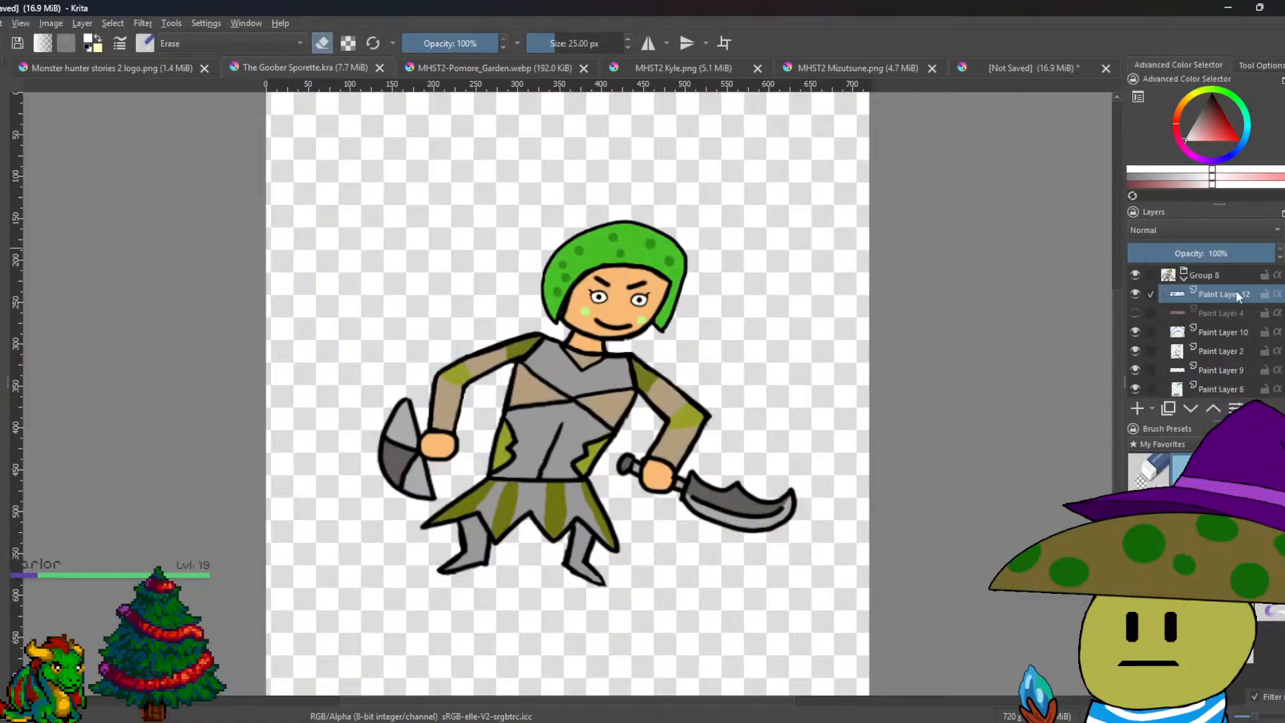
pyautogui.click(1205, 276)
pyautogui.rightClick(1206, 277)
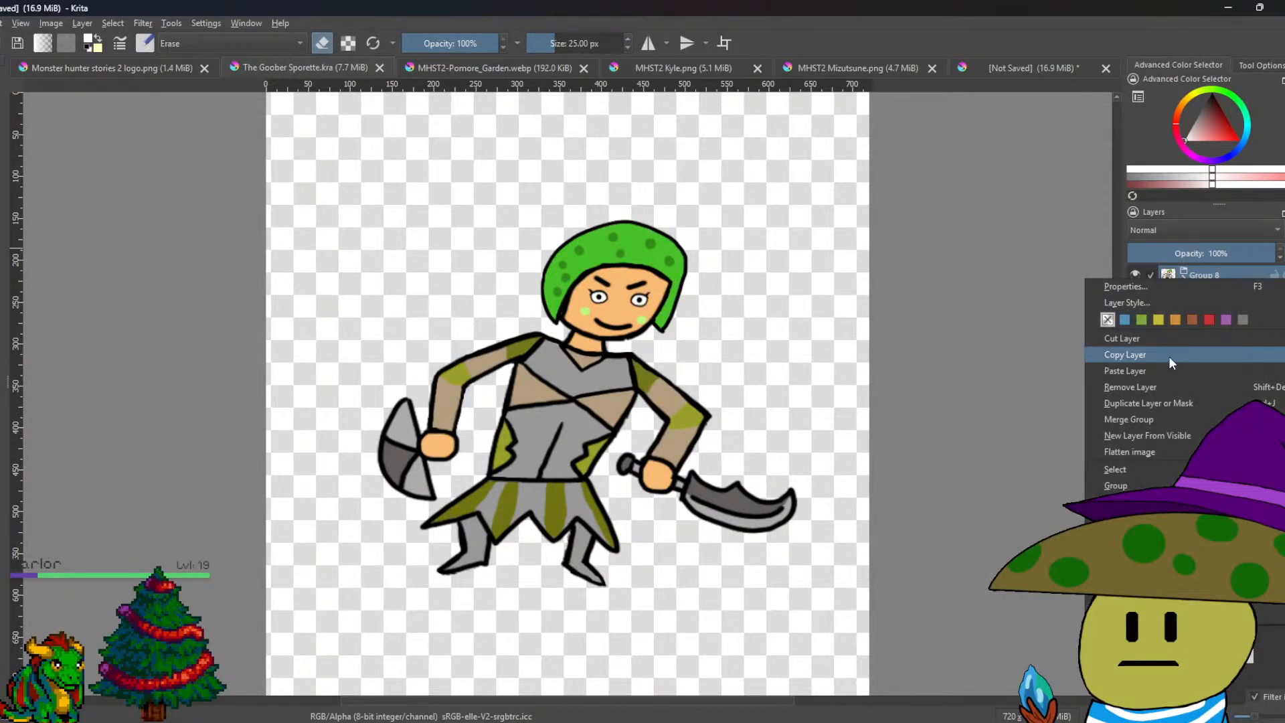
pyautogui.click(1122, 221)
pyautogui.scroll(-2, 888, 350)
pyautogui.scroll(1, 847, 291)
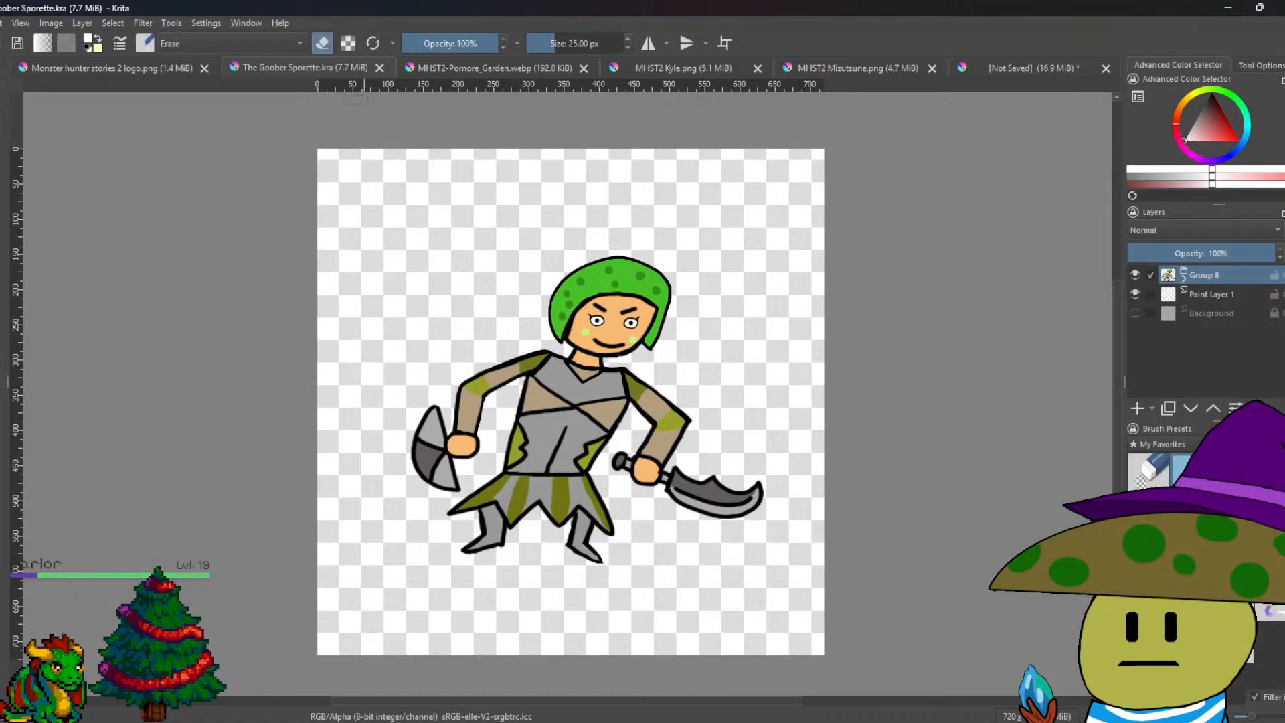
# Open The Goober Sporette.png and copy its layer into the unsaved document, pasting it between the logo and Kyle layers.
pyautogui.hotkey('alt', 'f')
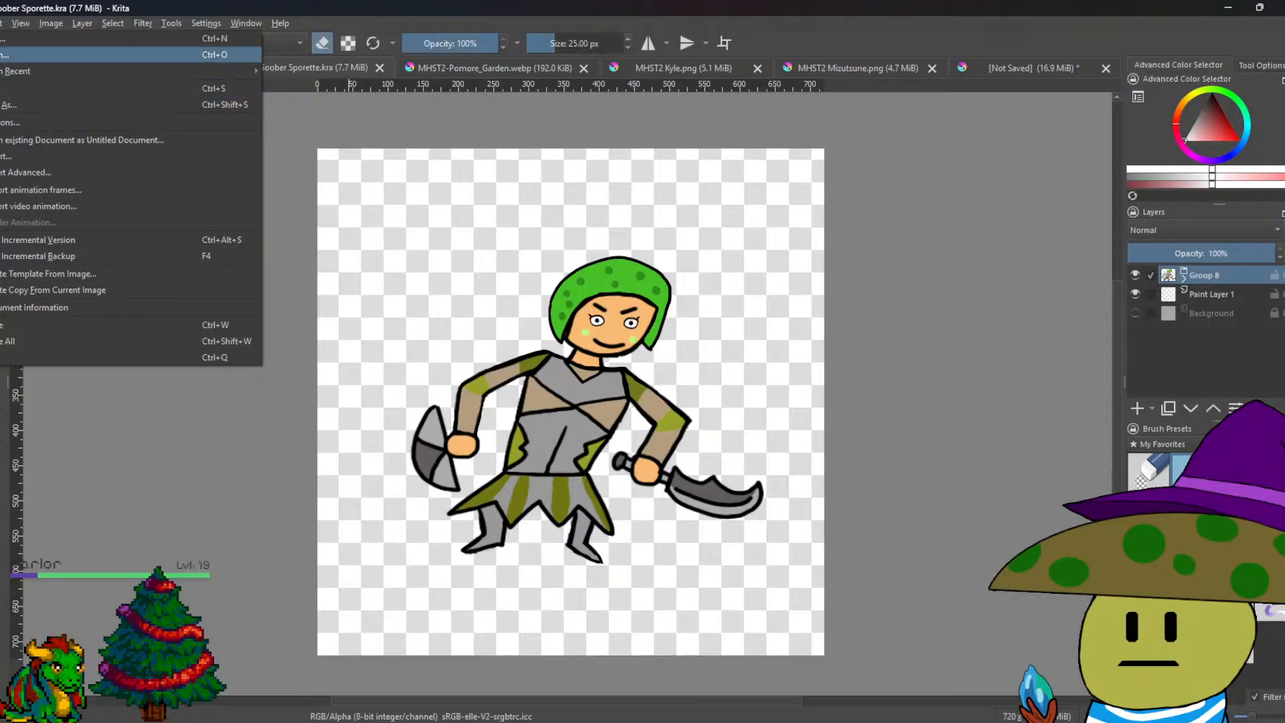
pyautogui.press('Escape')
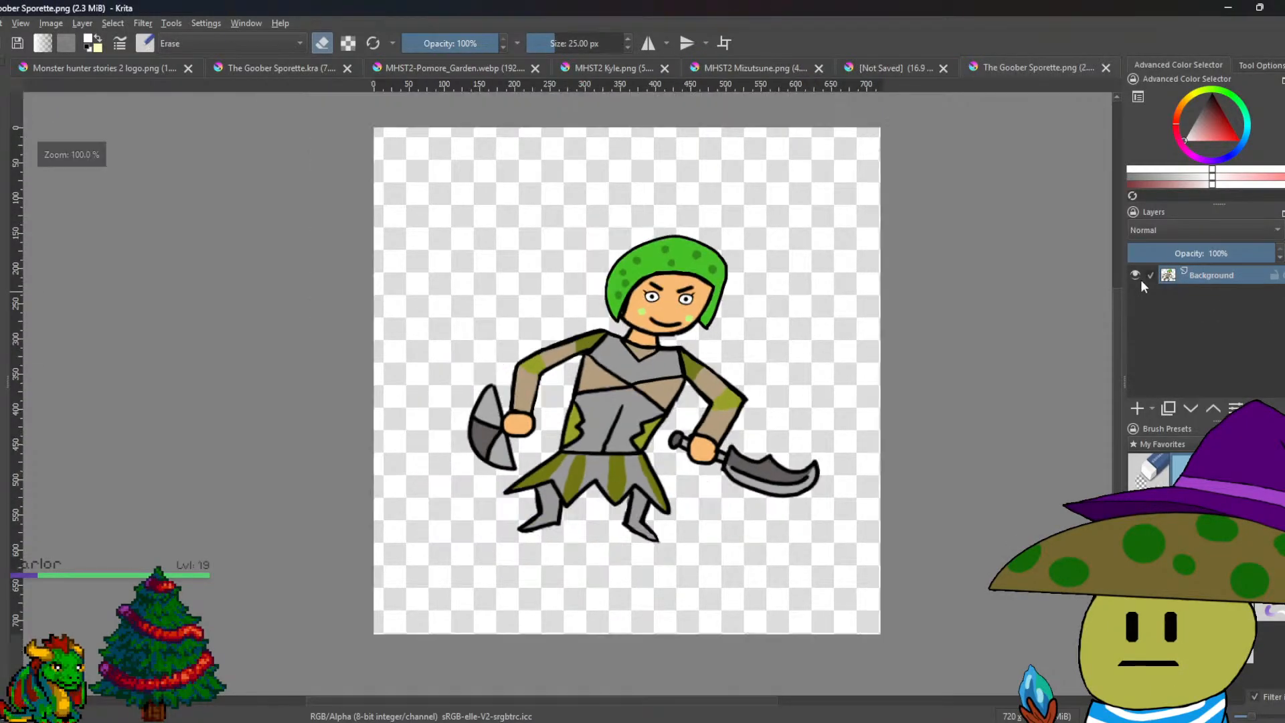
pyautogui.rightClick(1211, 279)
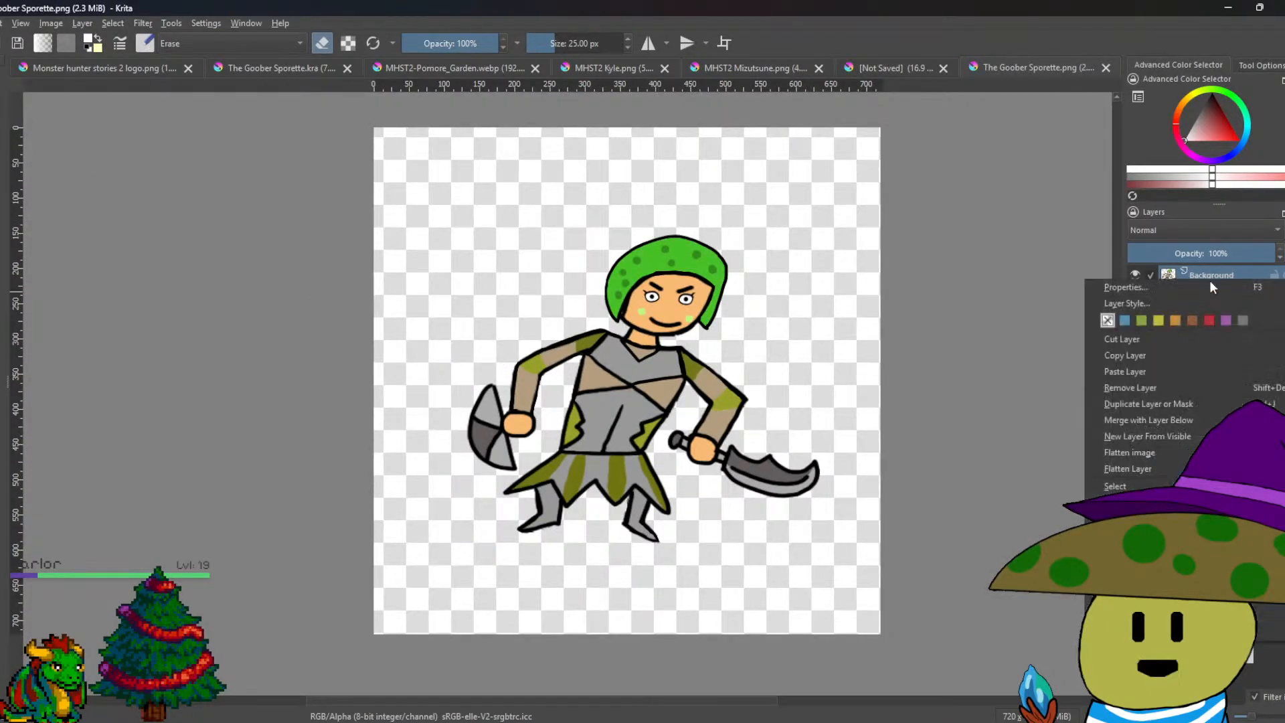
pyautogui.click(1140, 354)
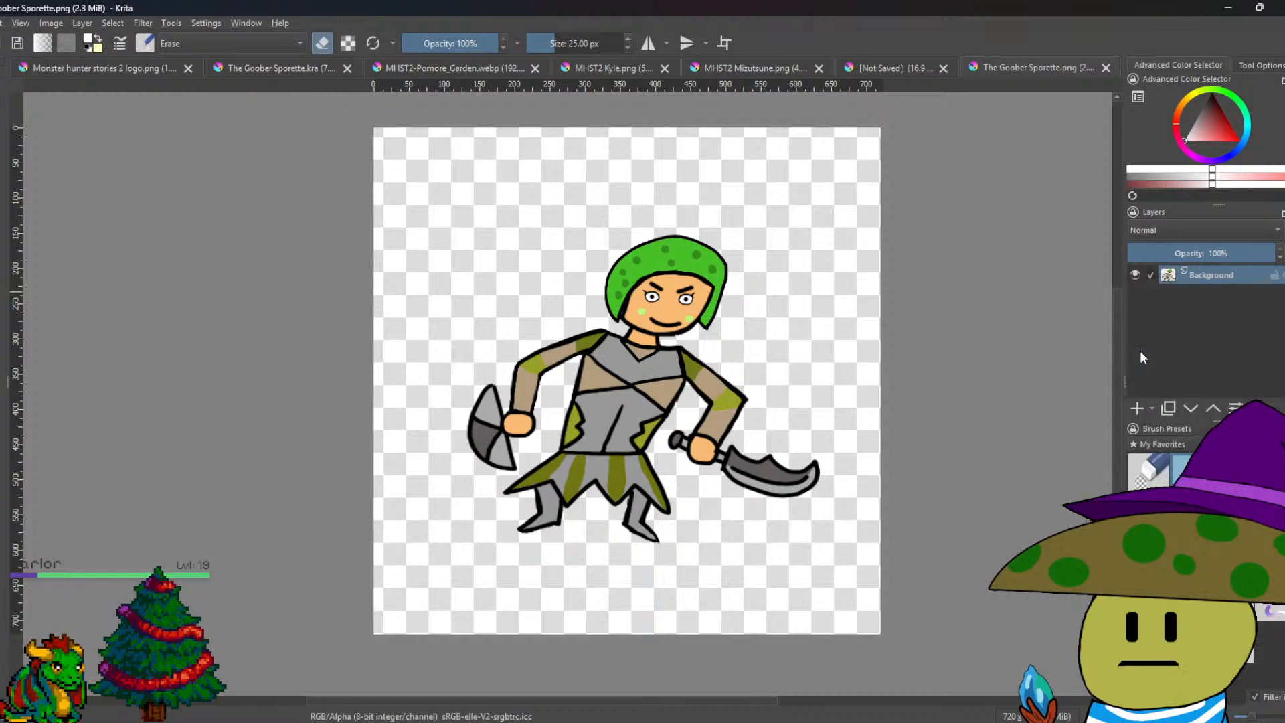
pyautogui.click(898, 66)
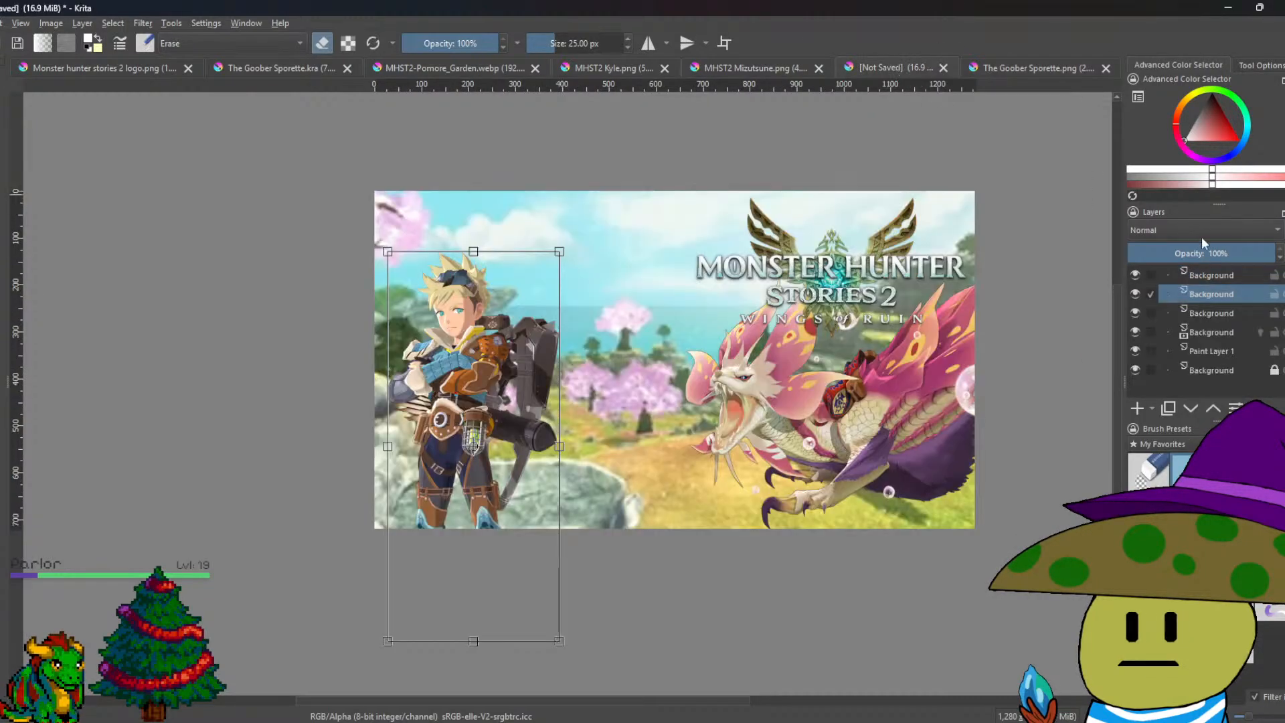
pyautogui.rightClick(1232, 290)
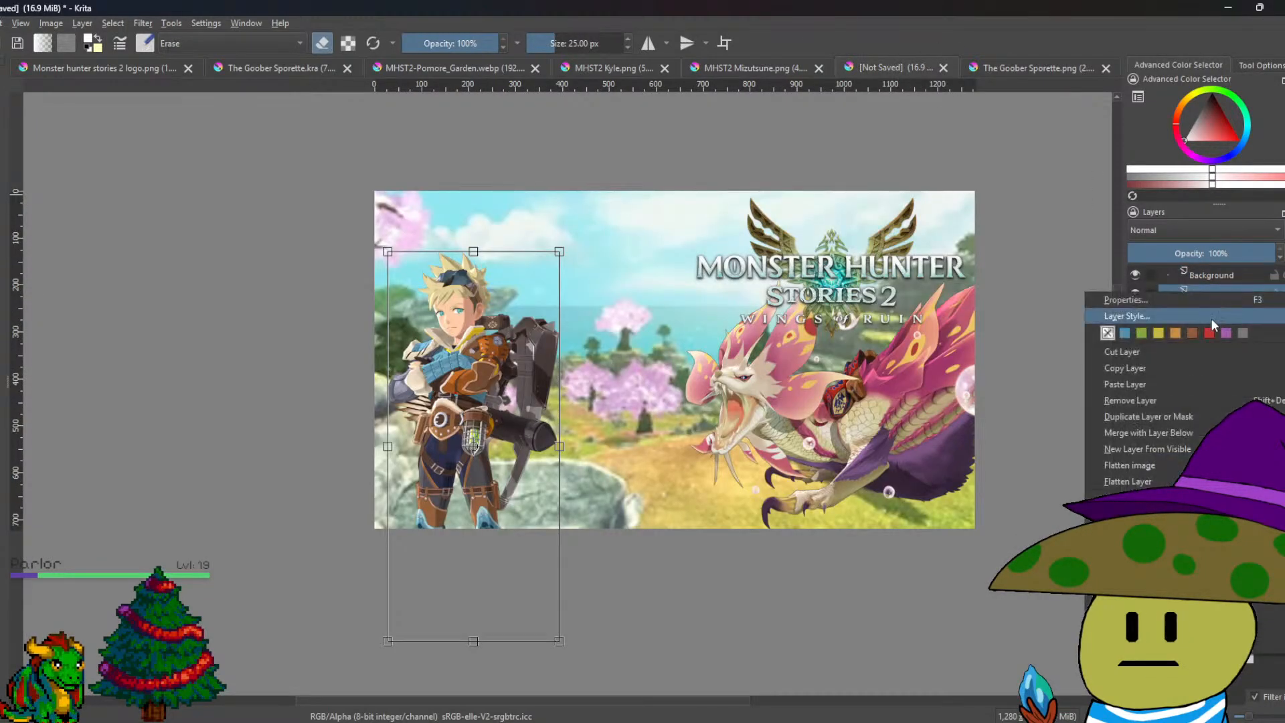
pyautogui.click(1151, 384)
# Position the green-haired warrior between Kyle and Mizutsune, slightly enlarged, with its feet at the canvas's lower edge.
pyautogui.moveTo(547, 296); pyautogui.dragTo(591, 425)
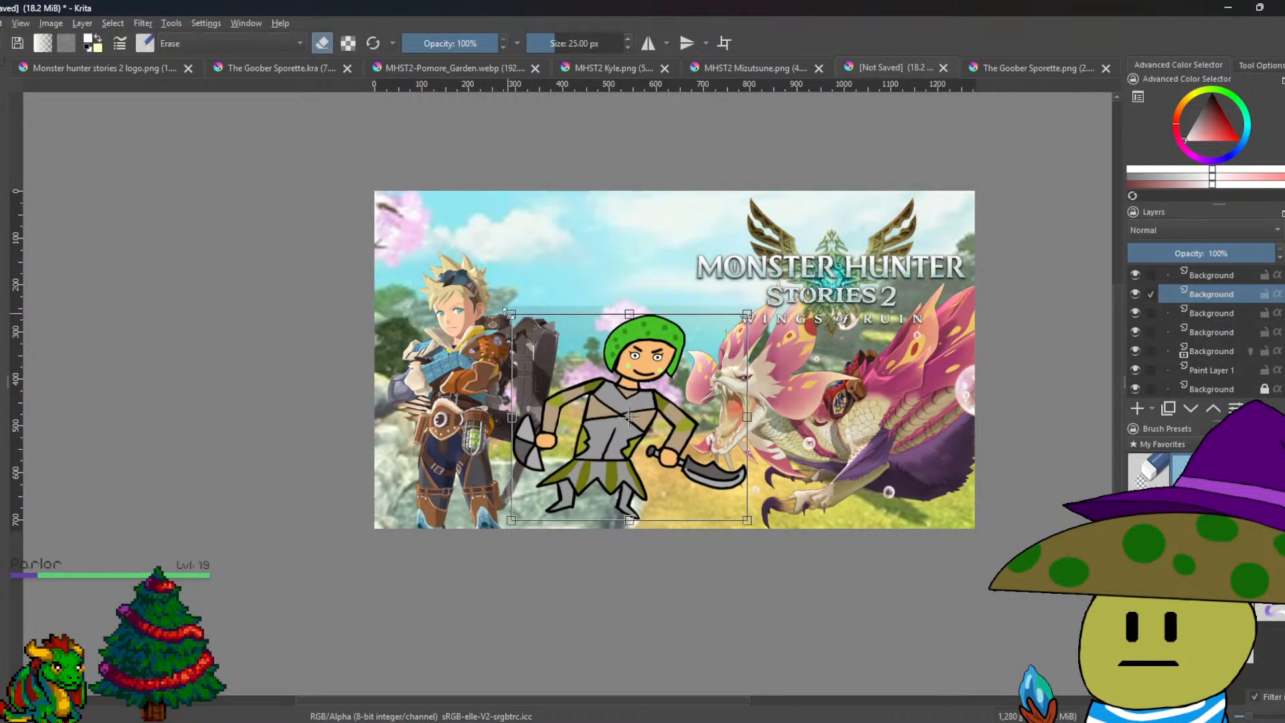
pyautogui.moveTo(506, 314); pyautogui.dragTo(487, 298)
pyautogui.moveTo(591, 403); pyautogui.dragTo(594, 422)
pyautogui.press('Return')
pyautogui.scroll(3, 870, 355)
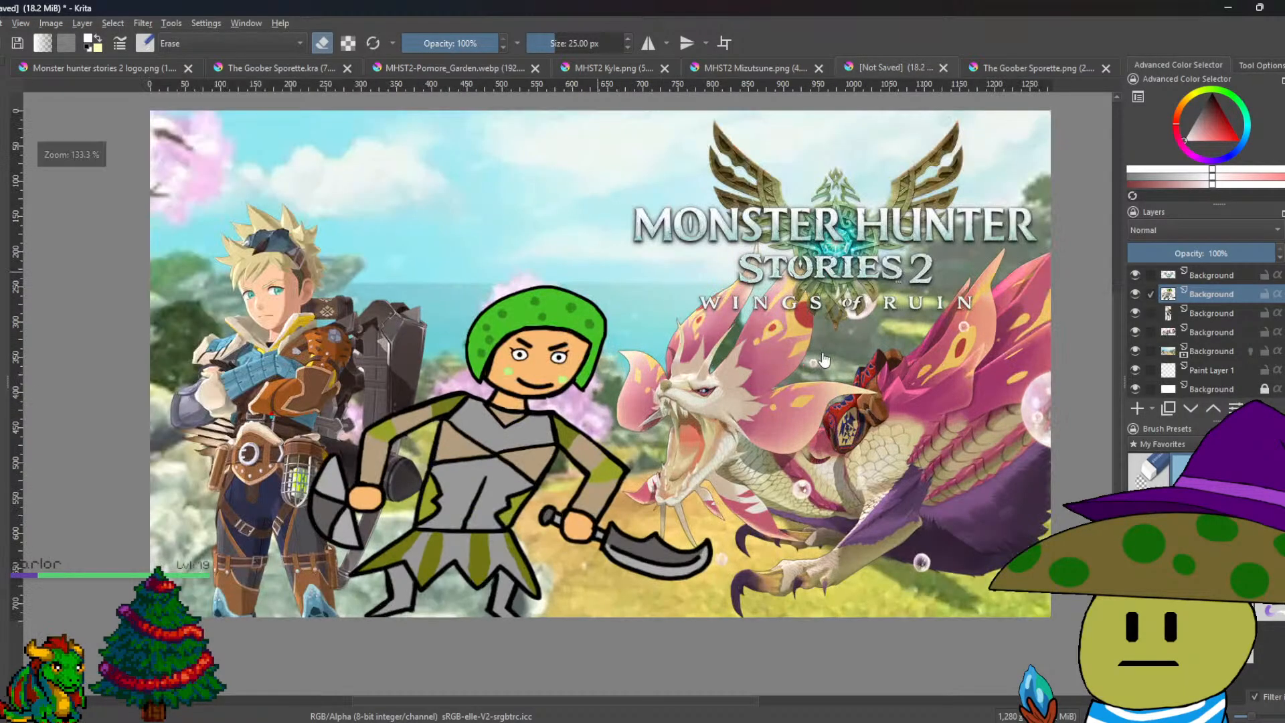
pyautogui.scroll(-1, 910, 347)
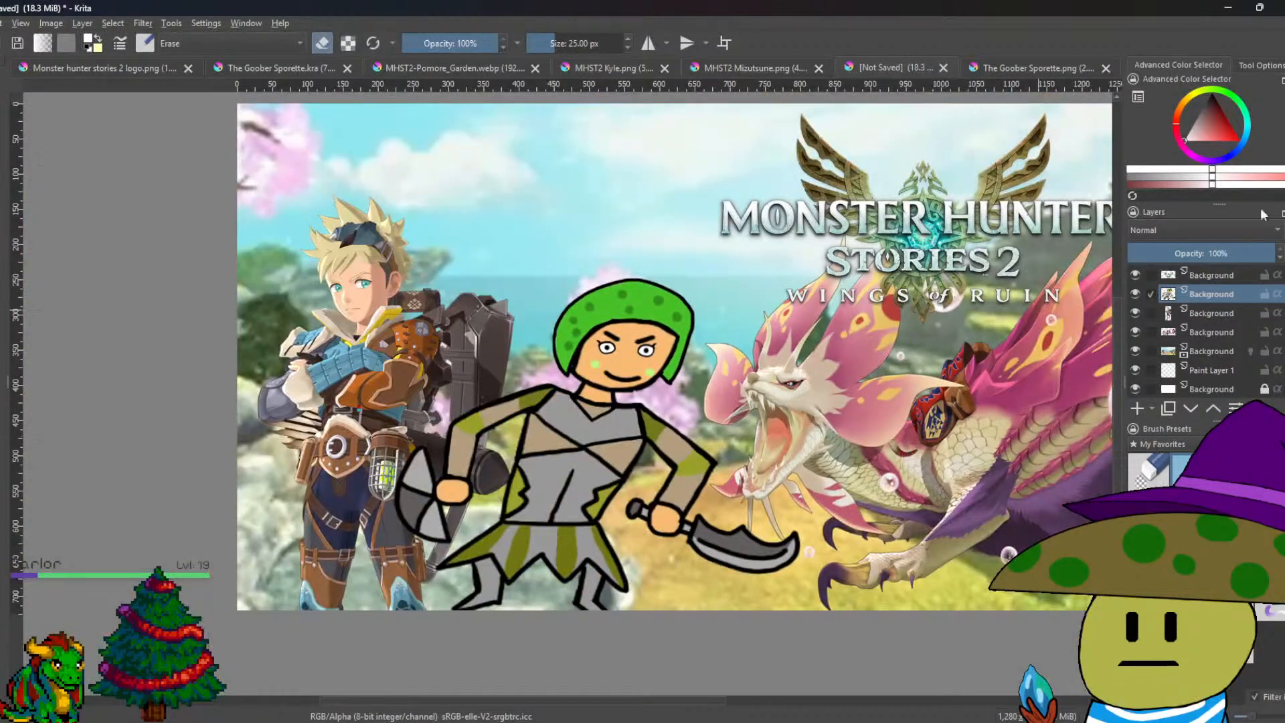
# Add a text above the logo layer, over Kyle's head, reading "IT'S NO LIKE I WANT TO HUNT WITH YOU".
pyautogui.moveTo(1217, 350)
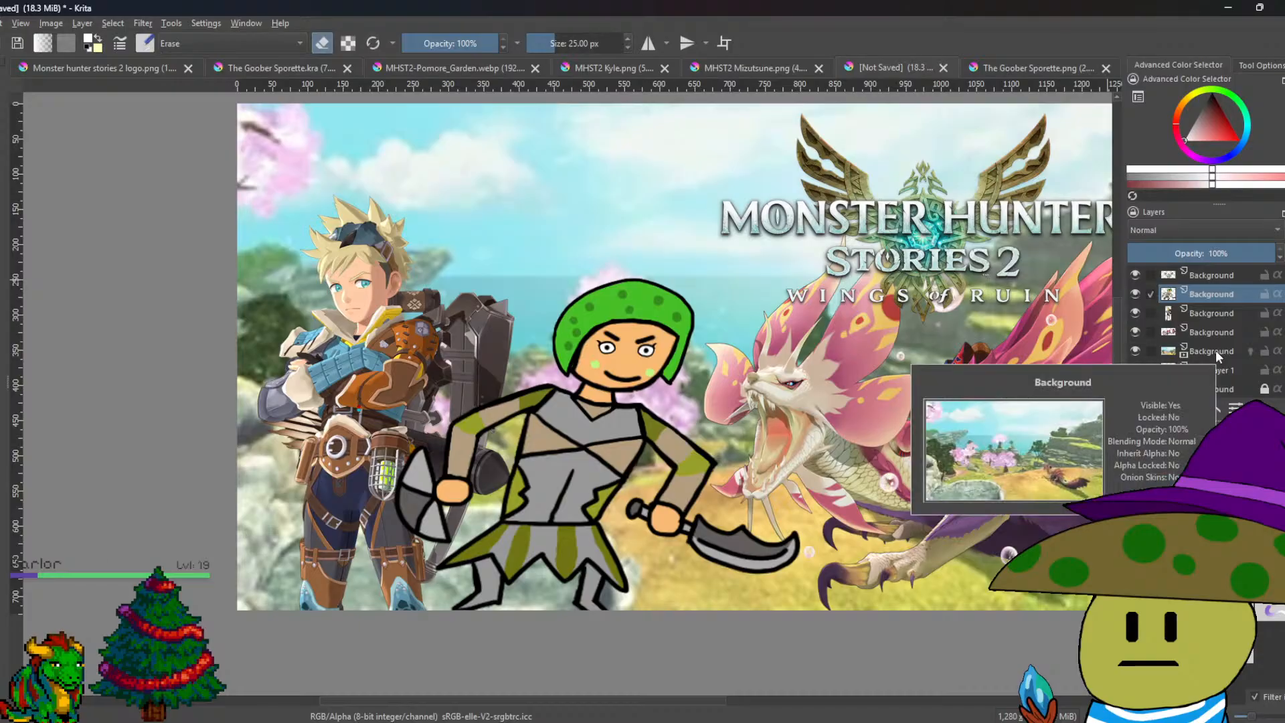
pyautogui.click(1215, 351)
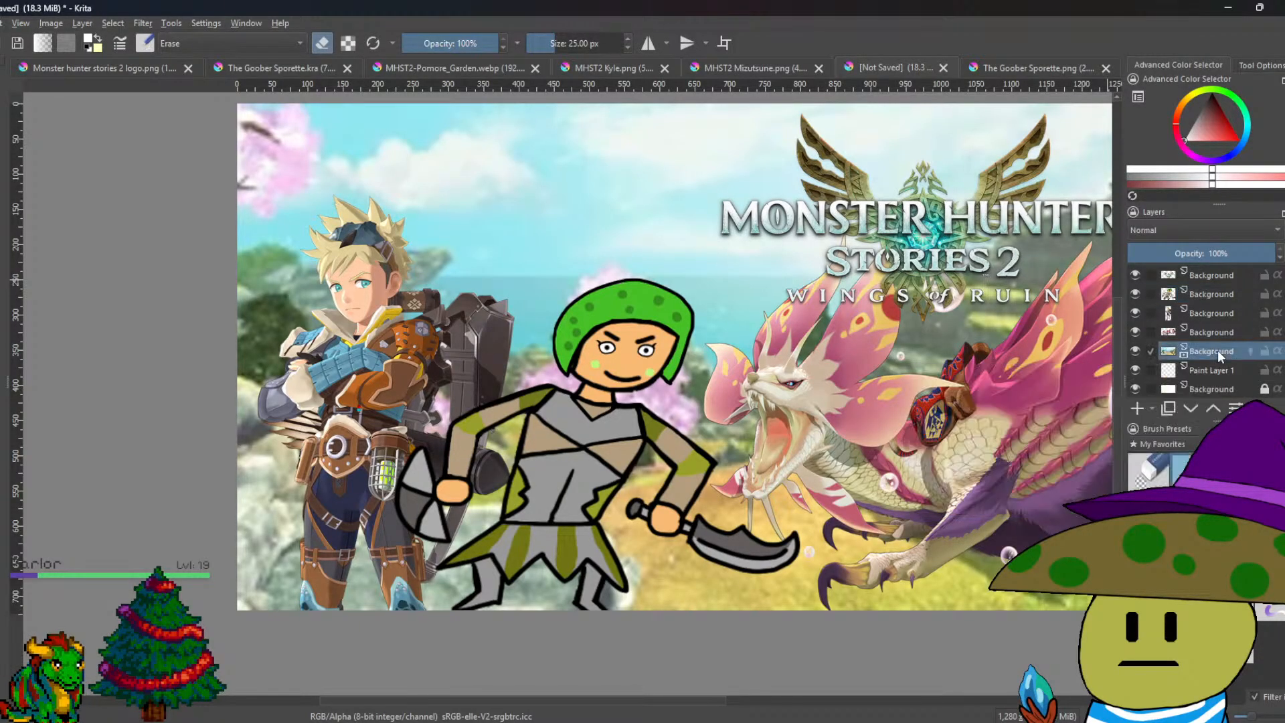
pyautogui.click(1229, 276)
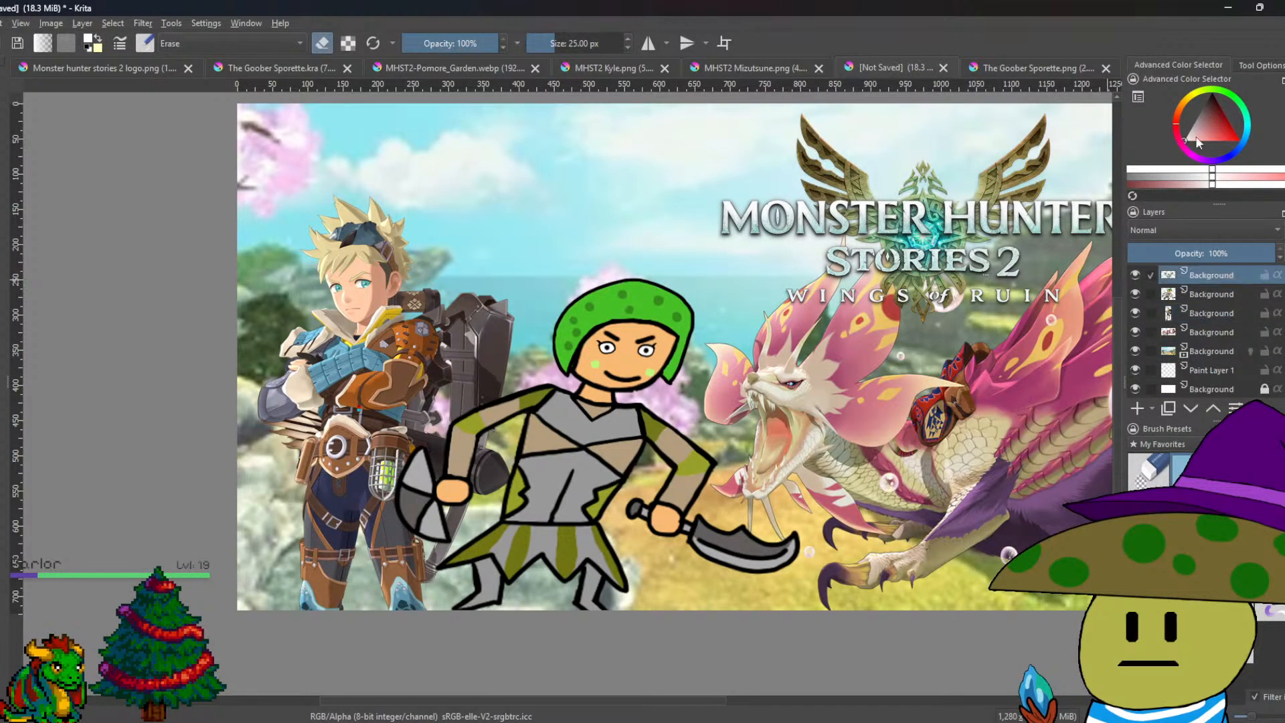
pyautogui.moveTo(708, 218); pyautogui.dragTo(639, 227)
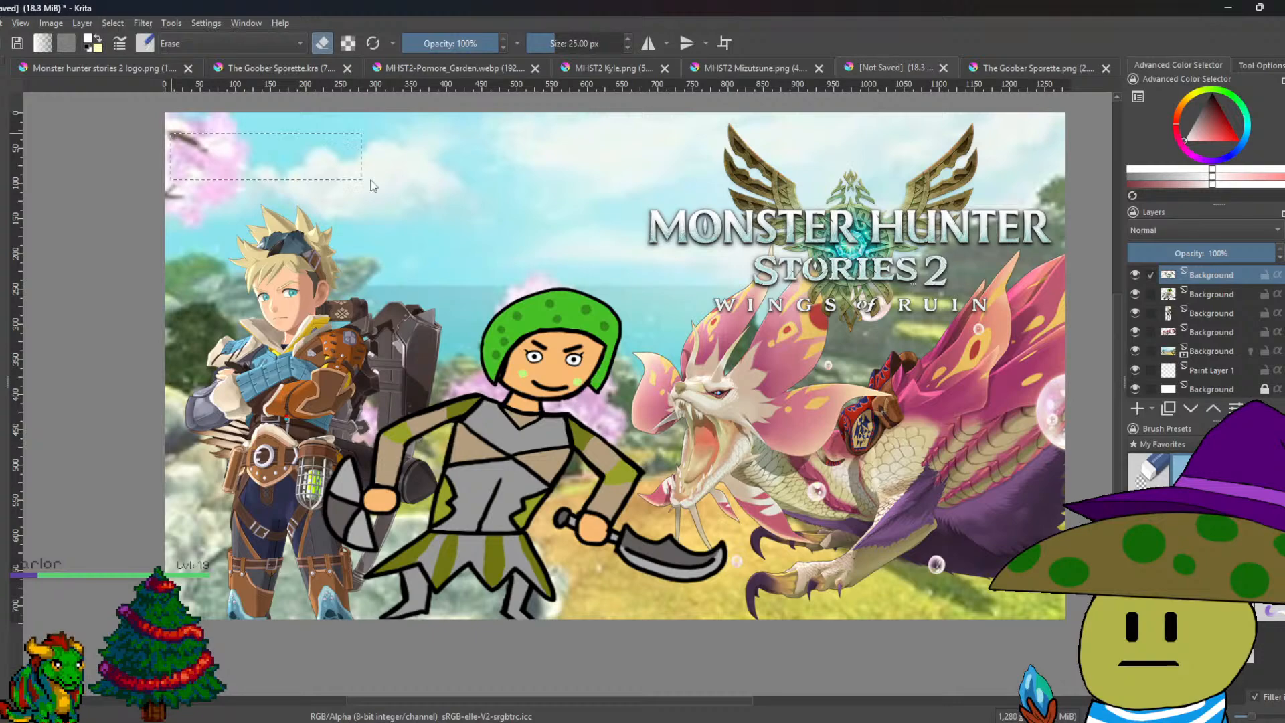
pyautogui.moveTo(582, 216); pyautogui.dragTo(599, 218)
pyautogui.hotkey('ctrl', 'a')
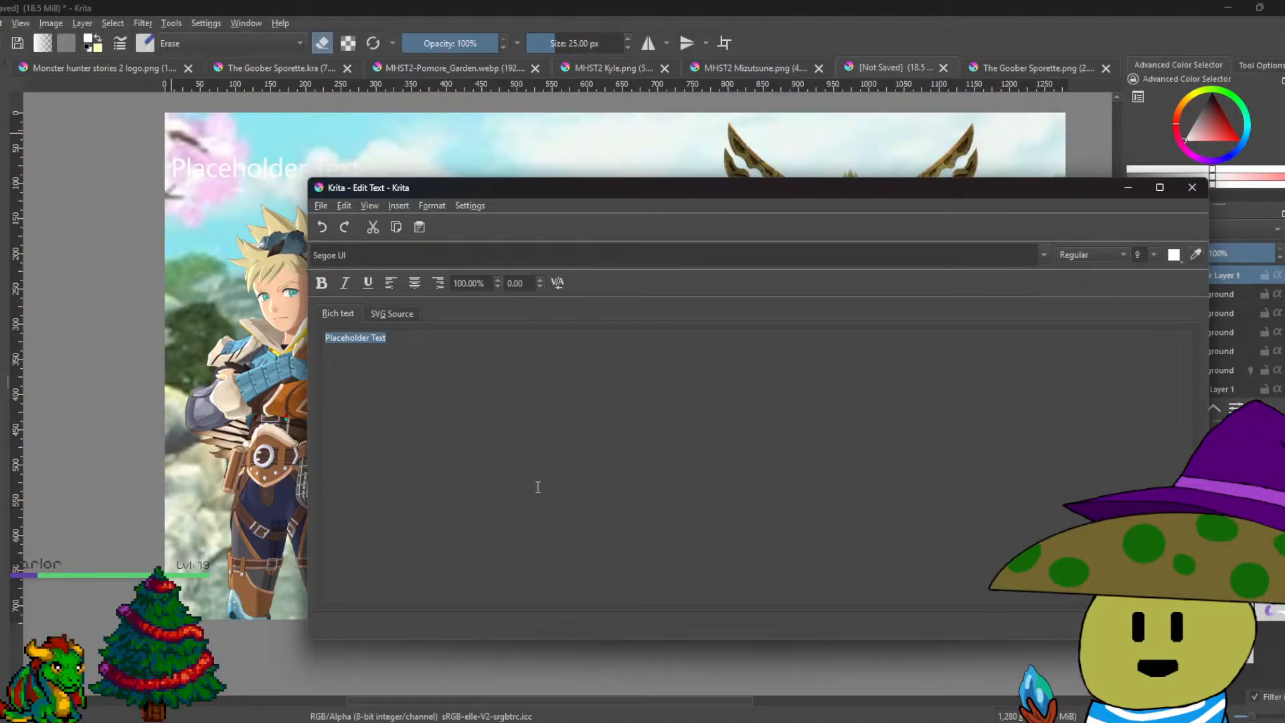
pyautogui.press('BackSpace')
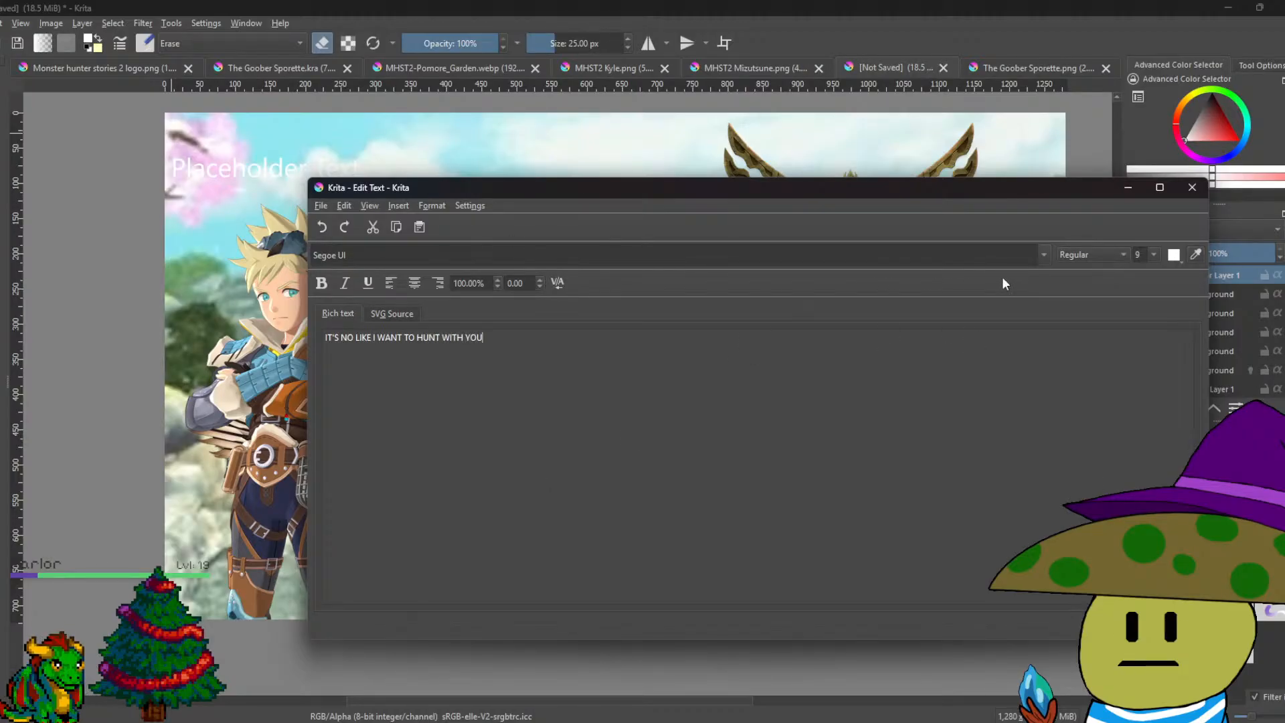
# Set the caption's font to Cascadia Code SemiBold in SemiBold Italic, apply it and close the text editor.
pyautogui.click(1043, 254)
pyautogui.press('Up')
pyautogui.press('Up')
pyautogui.press('Return')
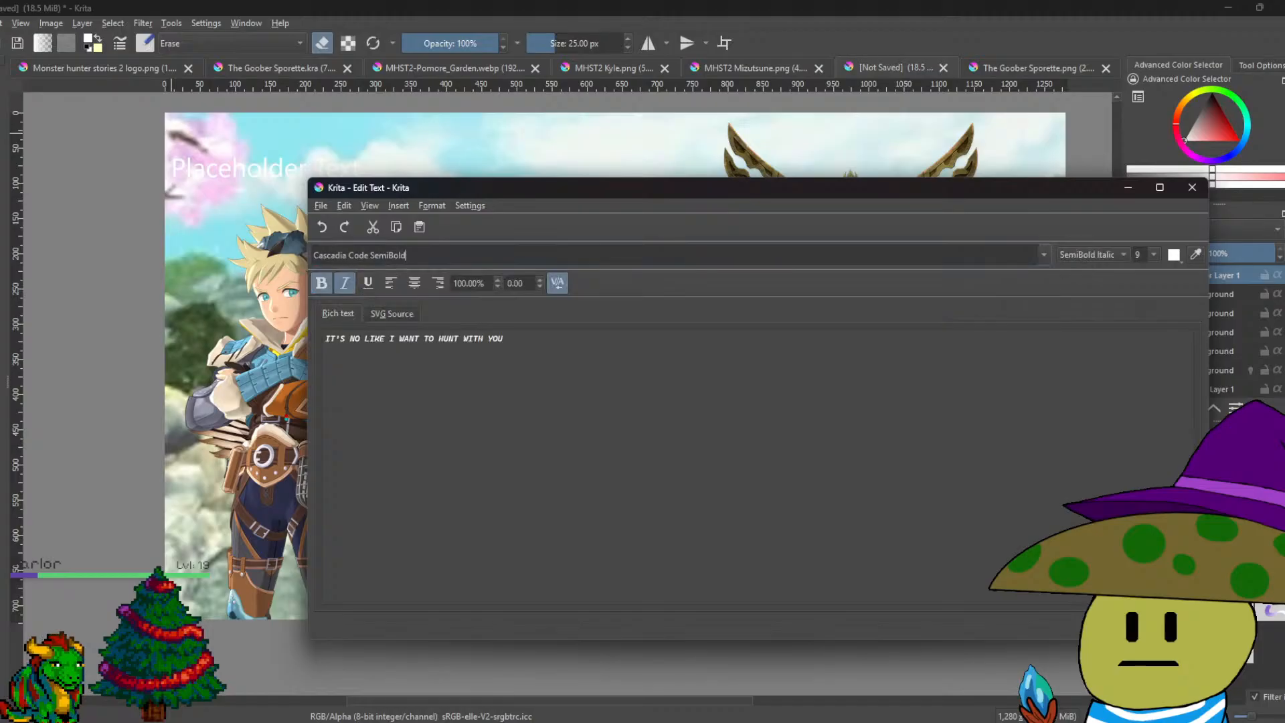
pyautogui.hotkey('ctrl', 's')
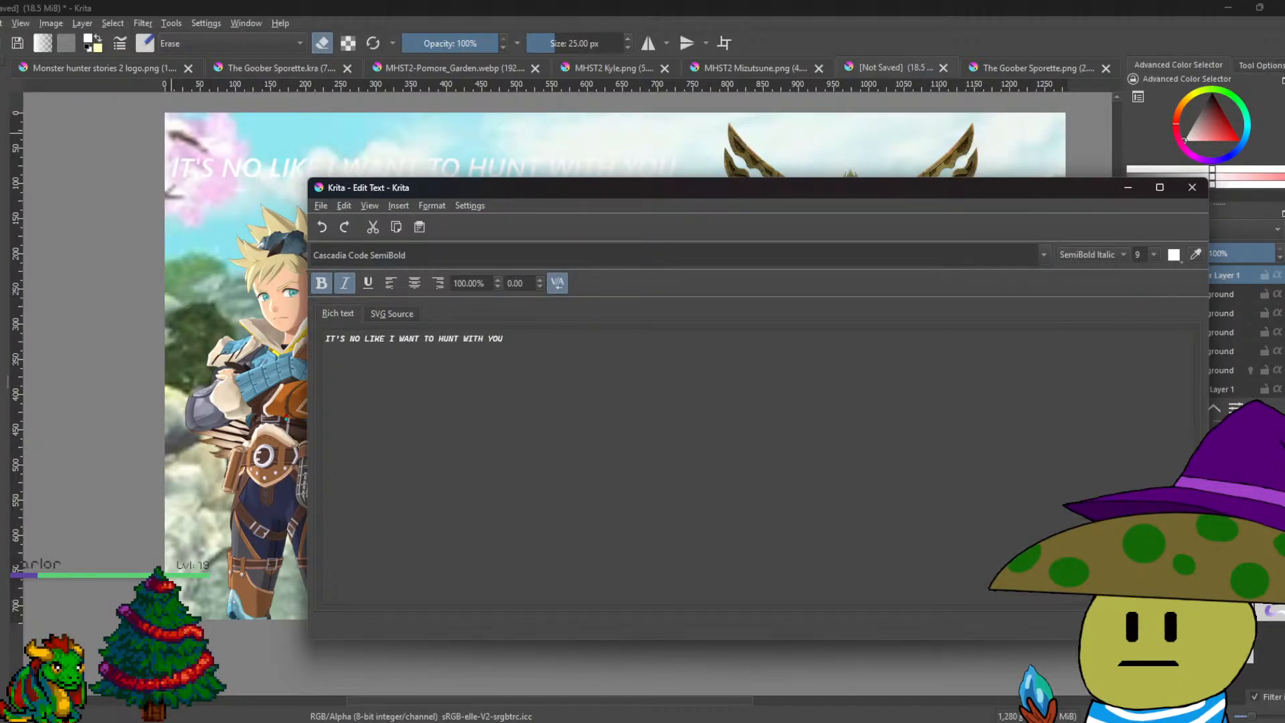
pyautogui.hotkey('ctrl', 'w')
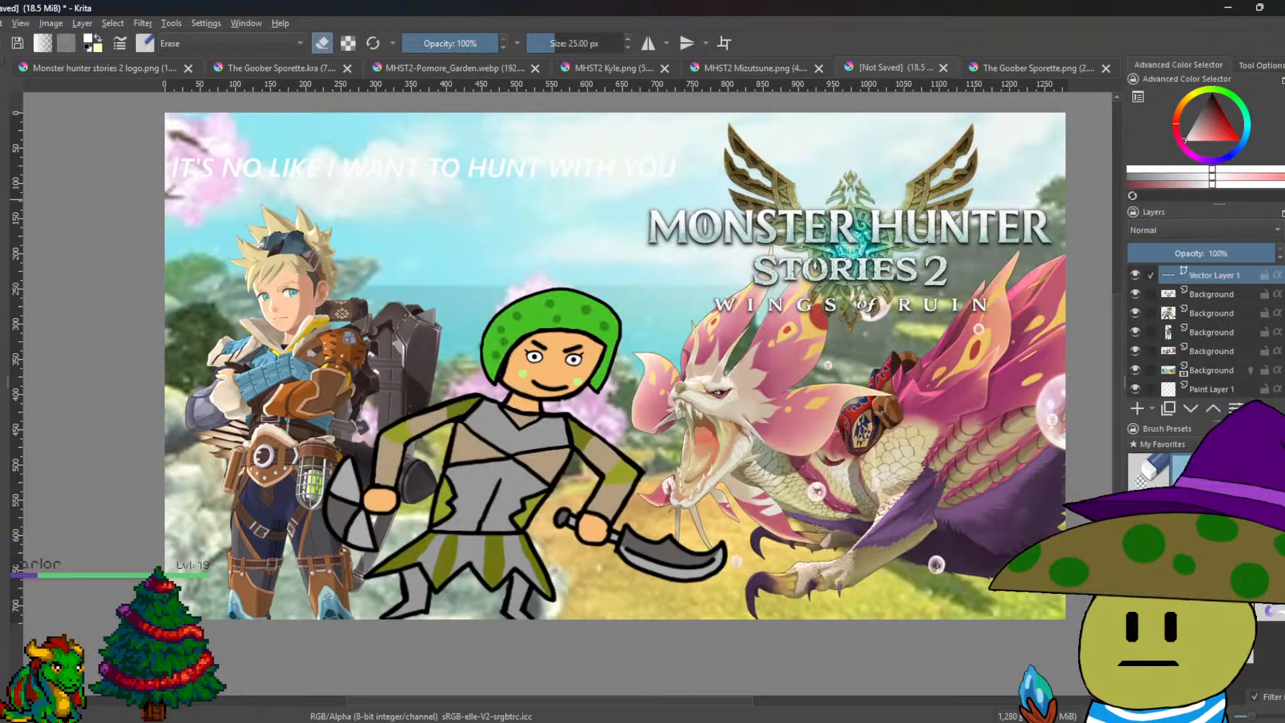
# Stretch the caption taller and slightly wider so it fills the sky above Kyle up to the logo's wing.
pyautogui.hotkey('ctrl', 'a')
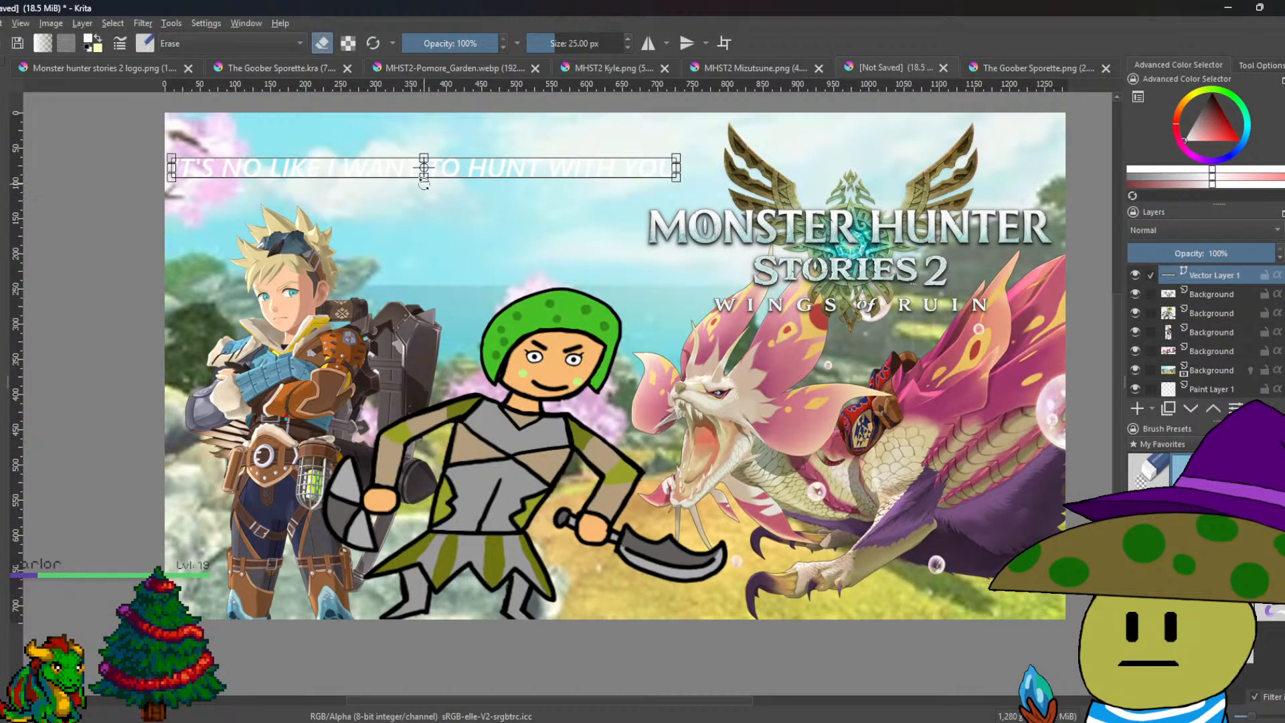
pyautogui.scroll(2, 423, 184)
pyautogui.moveTo(423, 184); pyautogui.dragTo(424, 216)
pyautogui.moveTo(760, 182); pyautogui.dragTo(802, 182)
pyautogui.moveTo(663, 187); pyautogui.dragTo(664, 167)
# Give the caption's layer a black outside Stroke layer style with a size of 5 px and 100% opacity.
pyautogui.rightClick(1220, 271)
pyautogui.click(1151, 311)
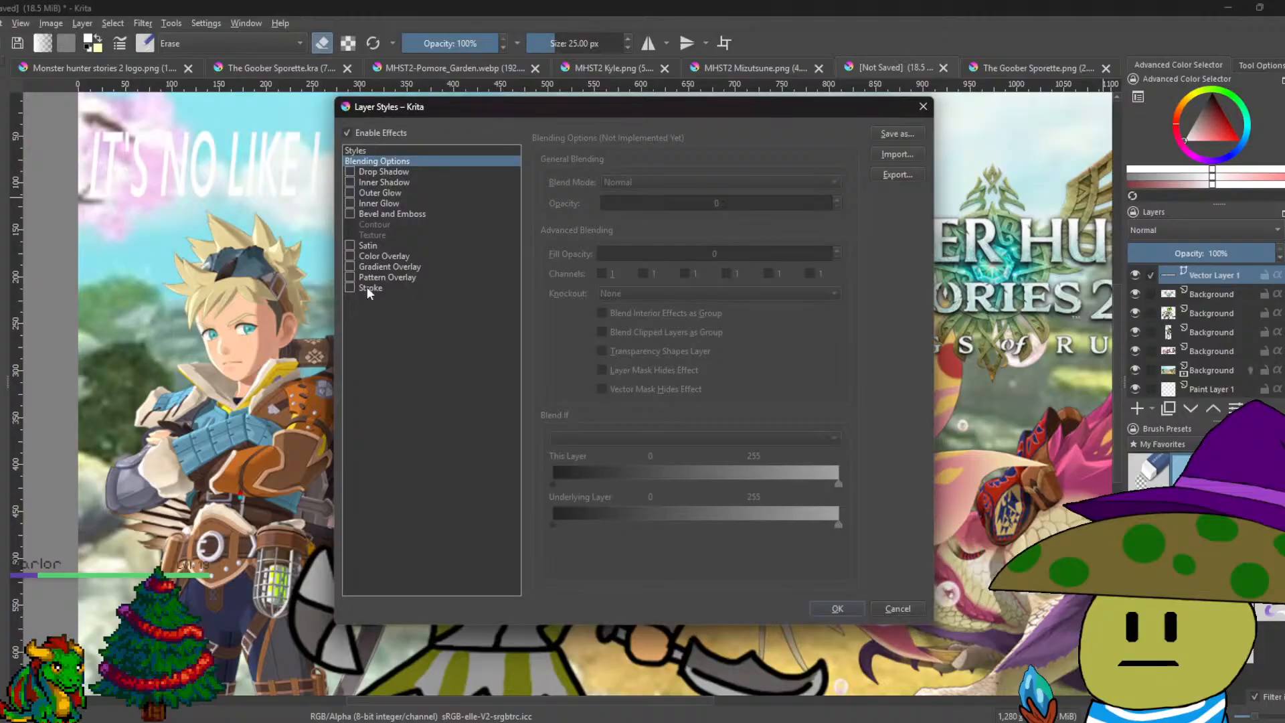
pyautogui.click(367, 288)
pyautogui.scroll(-10, 672, 186)
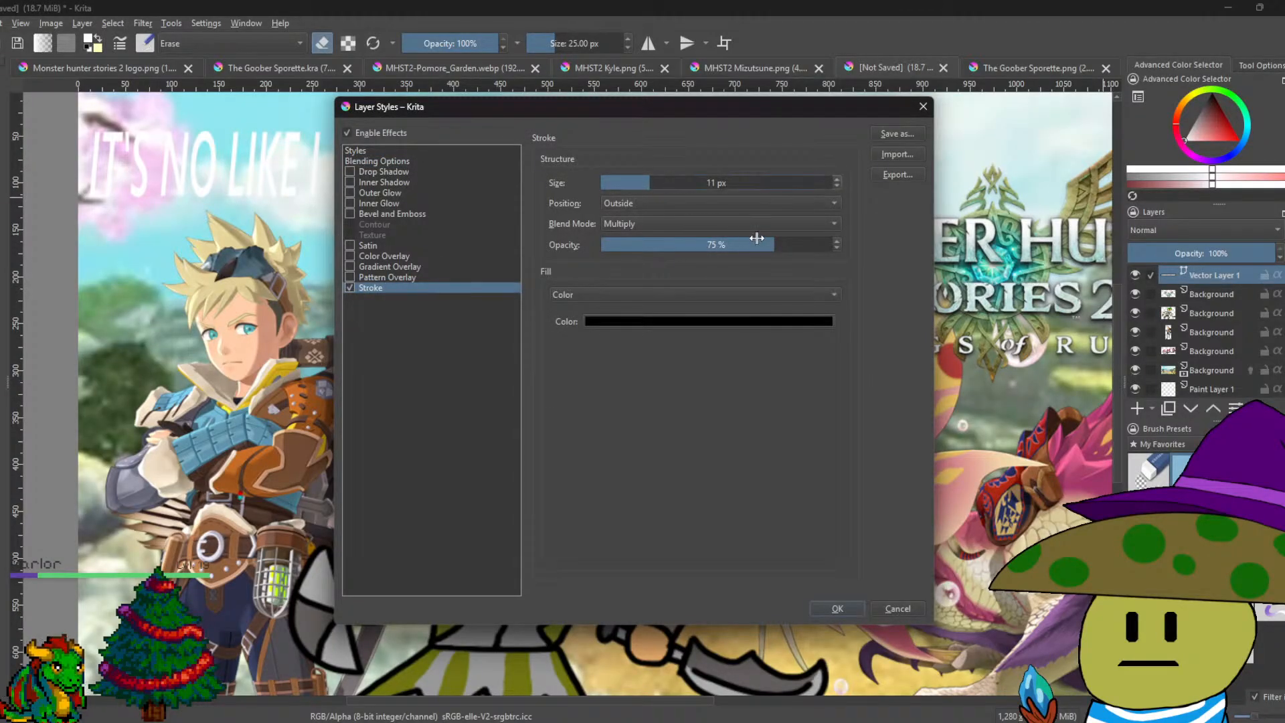
pyautogui.click(833, 244)
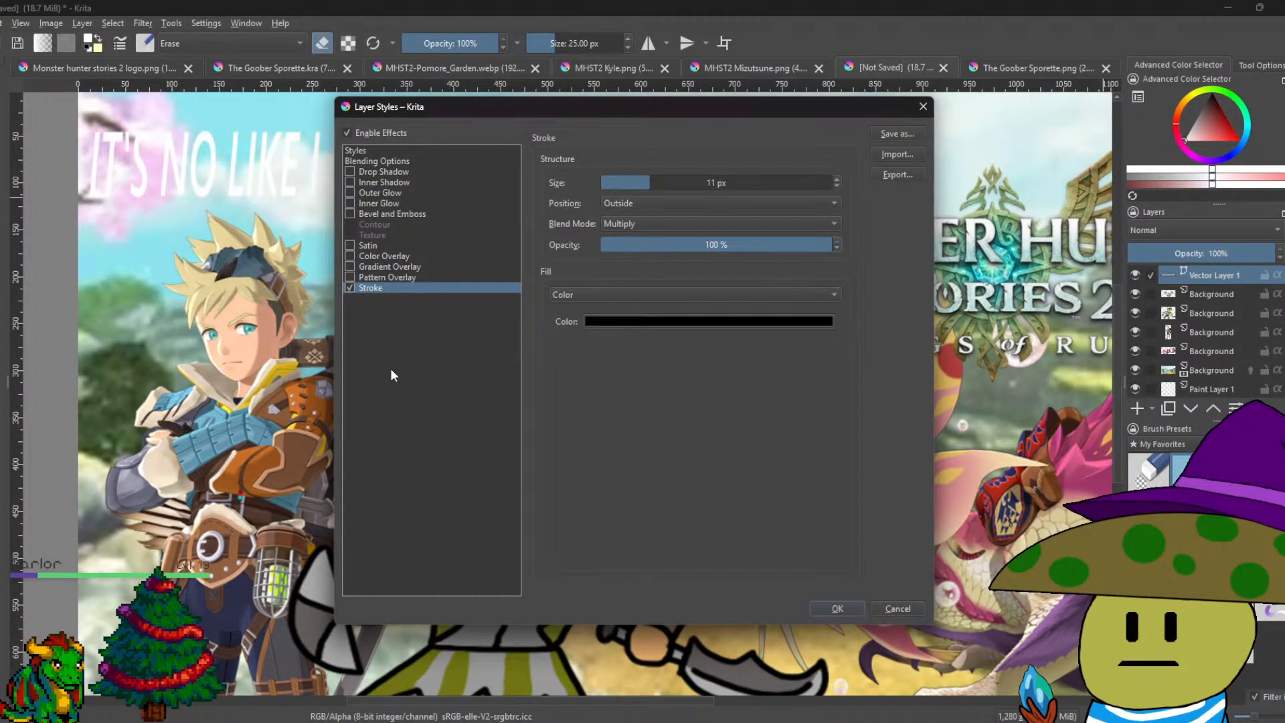
pyautogui.scroll(-3, 696, 182)
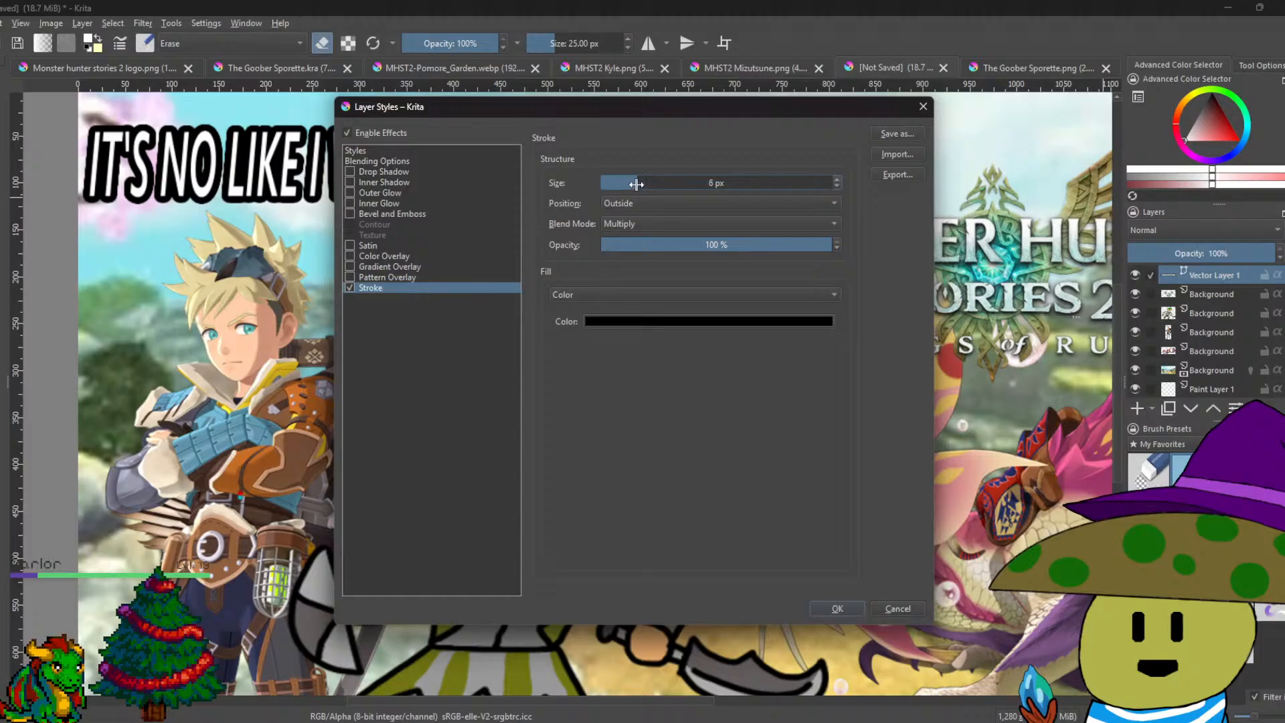
pyautogui.scroll(-2, 637, 184)
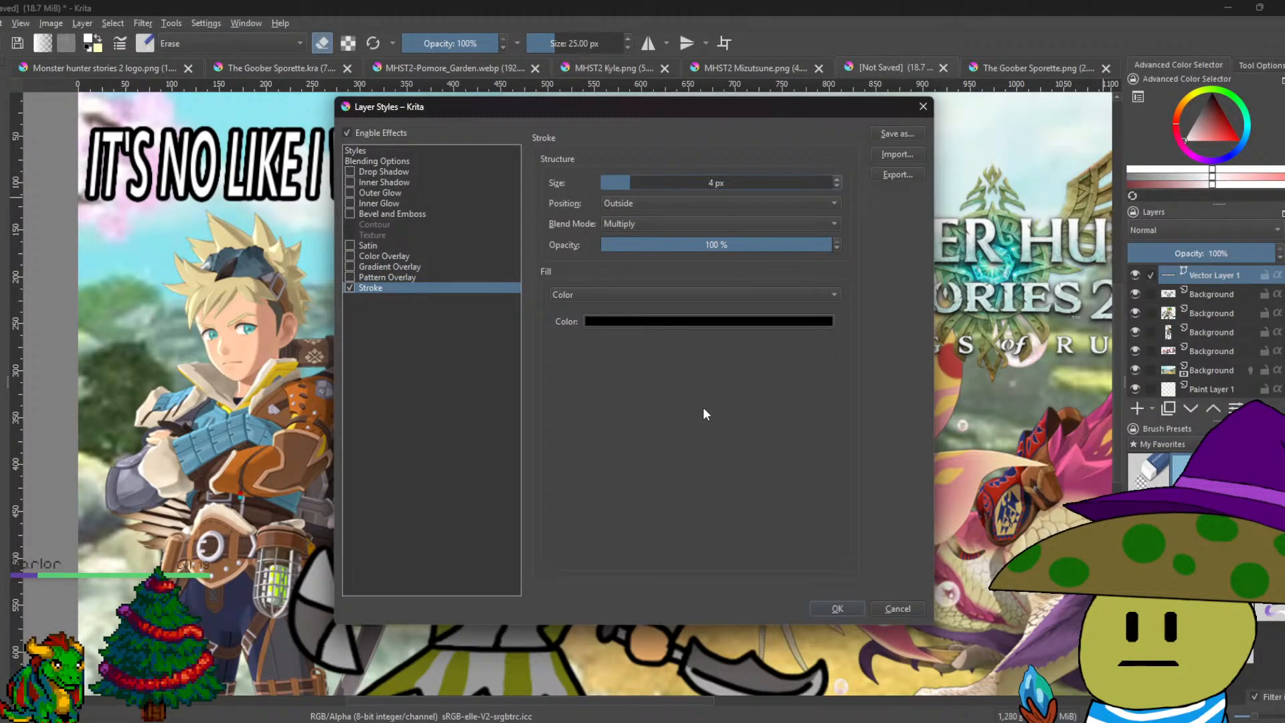
pyautogui.click(837, 180)
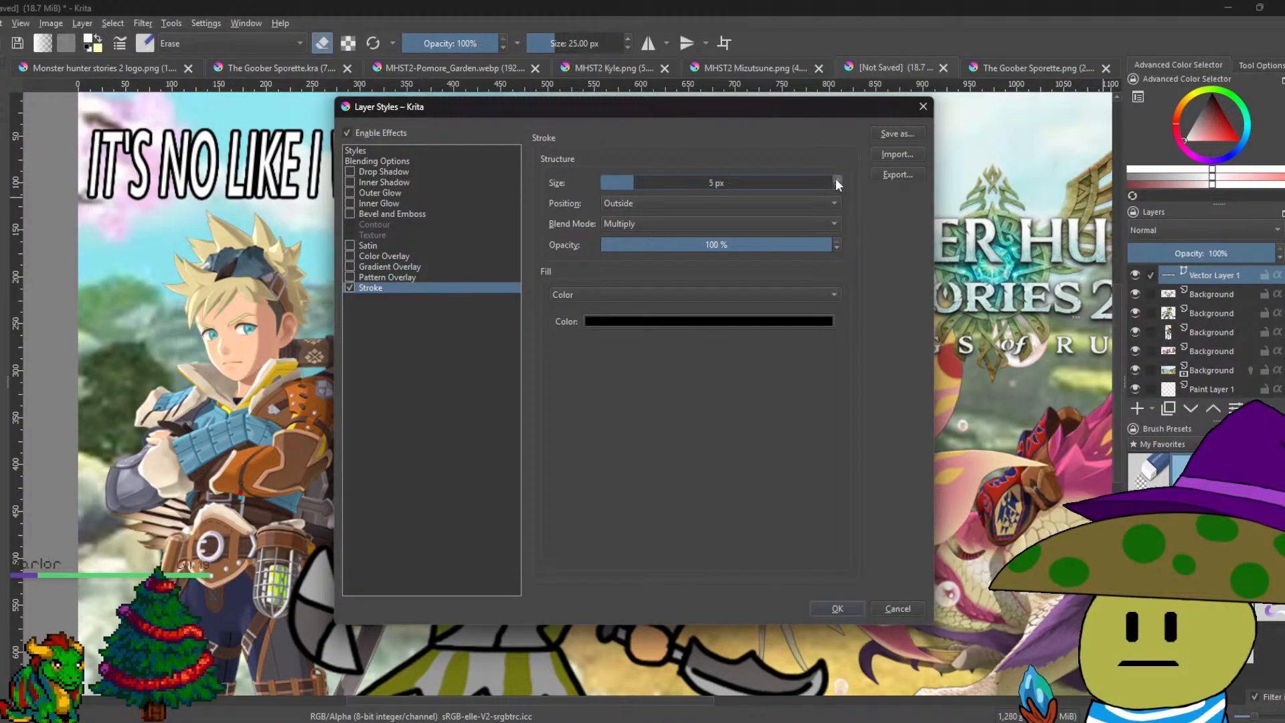
pyautogui.click(853, 606)
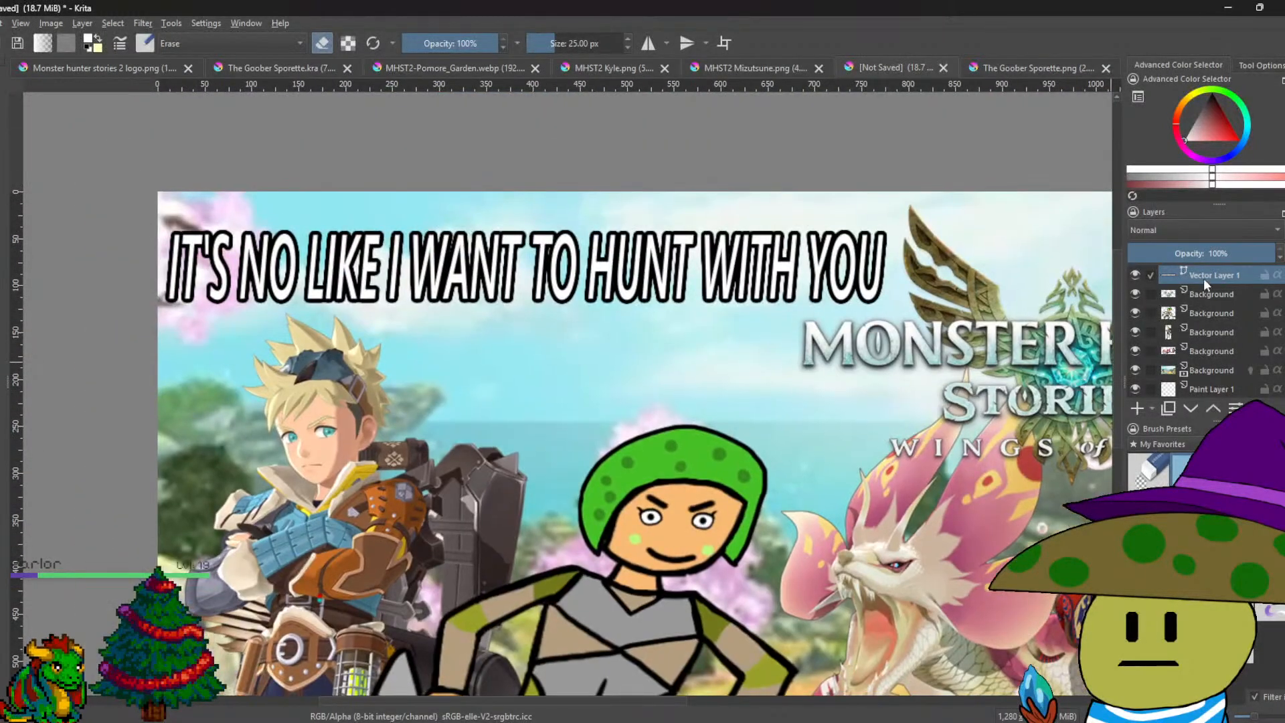
# Duplicate the outlined caption's layer and nudge the copy slightly up and left to thicken the lower-right outline.
pyautogui.rightClick(1204, 276)
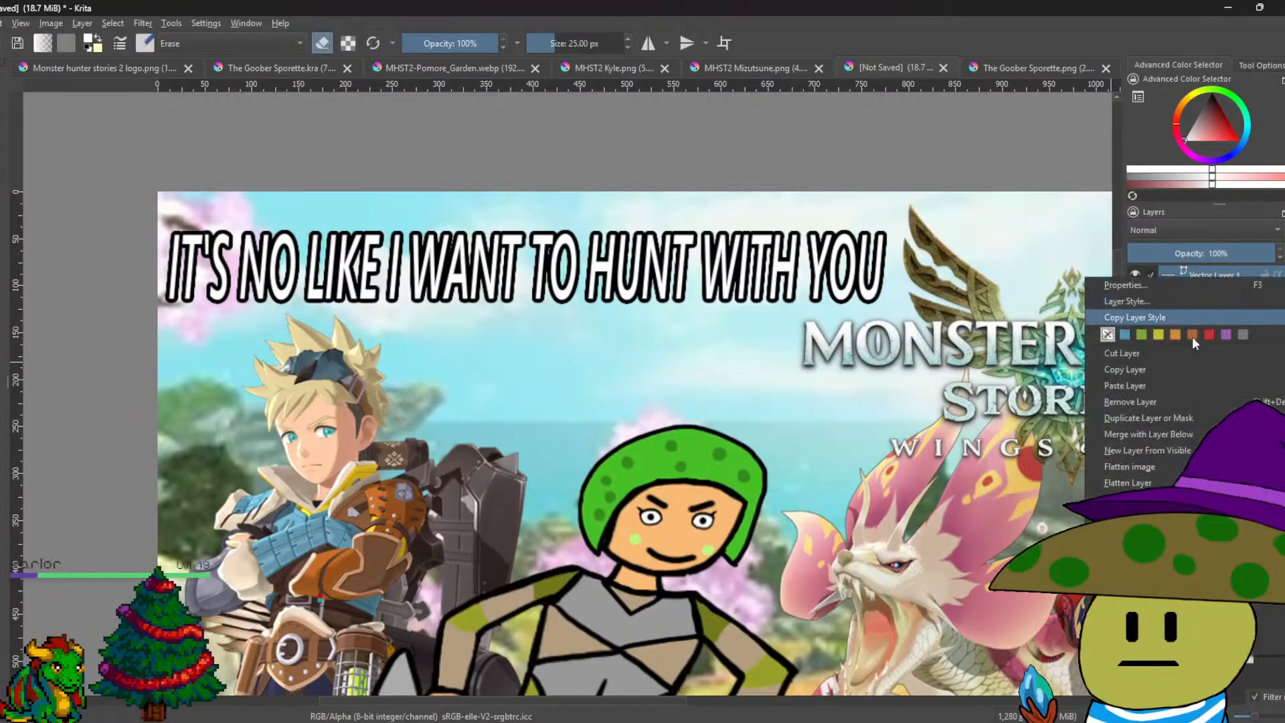
pyautogui.click(1170, 416)
pyautogui.scroll(4, 606, 265)
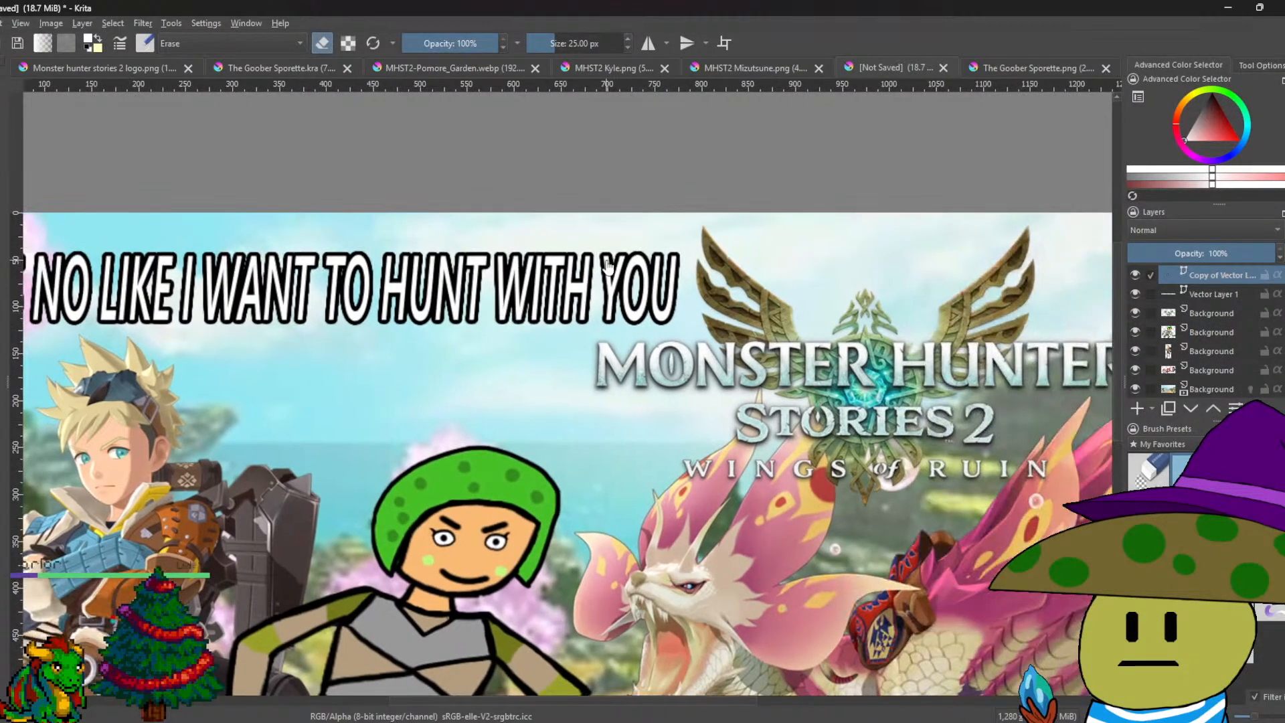
pyautogui.scroll(3, 606, 265)
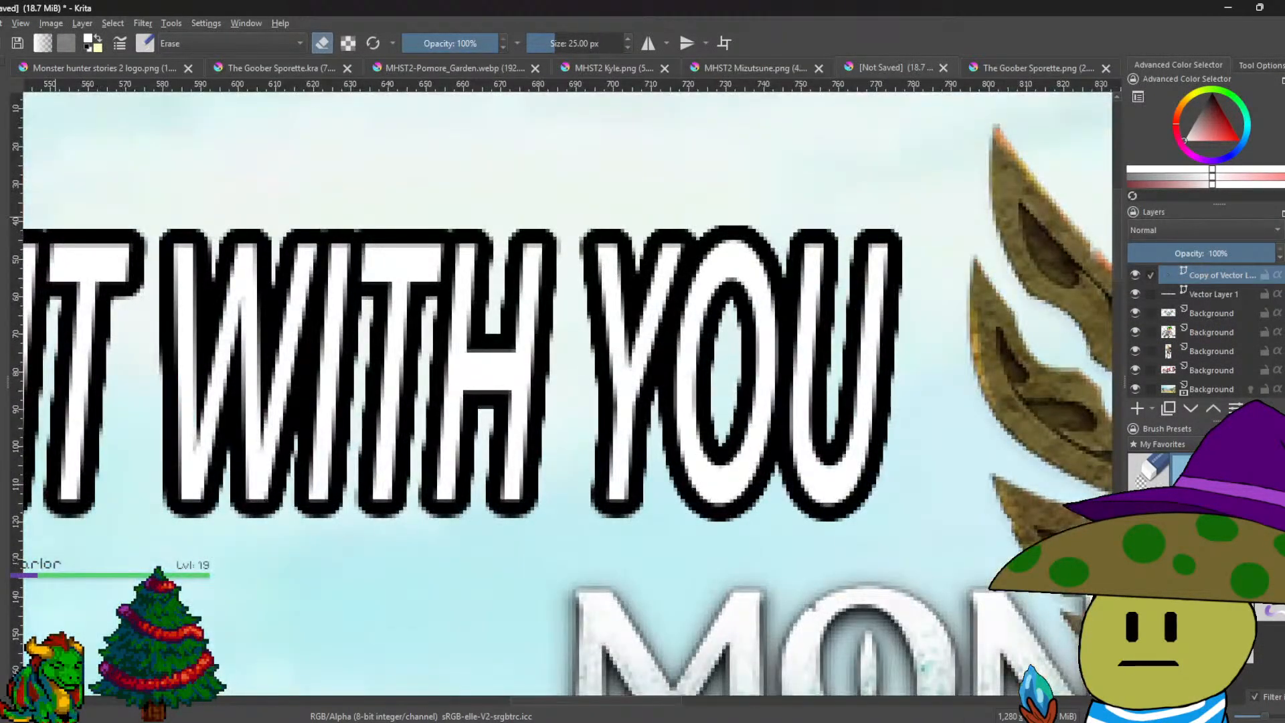
pyautogui.scroll(2, 771, 327)
pyautogui.moveTo(769, 327); pyautogui.dragTo(578, 340)
pyautogui.scroll(-8, 579, 339)
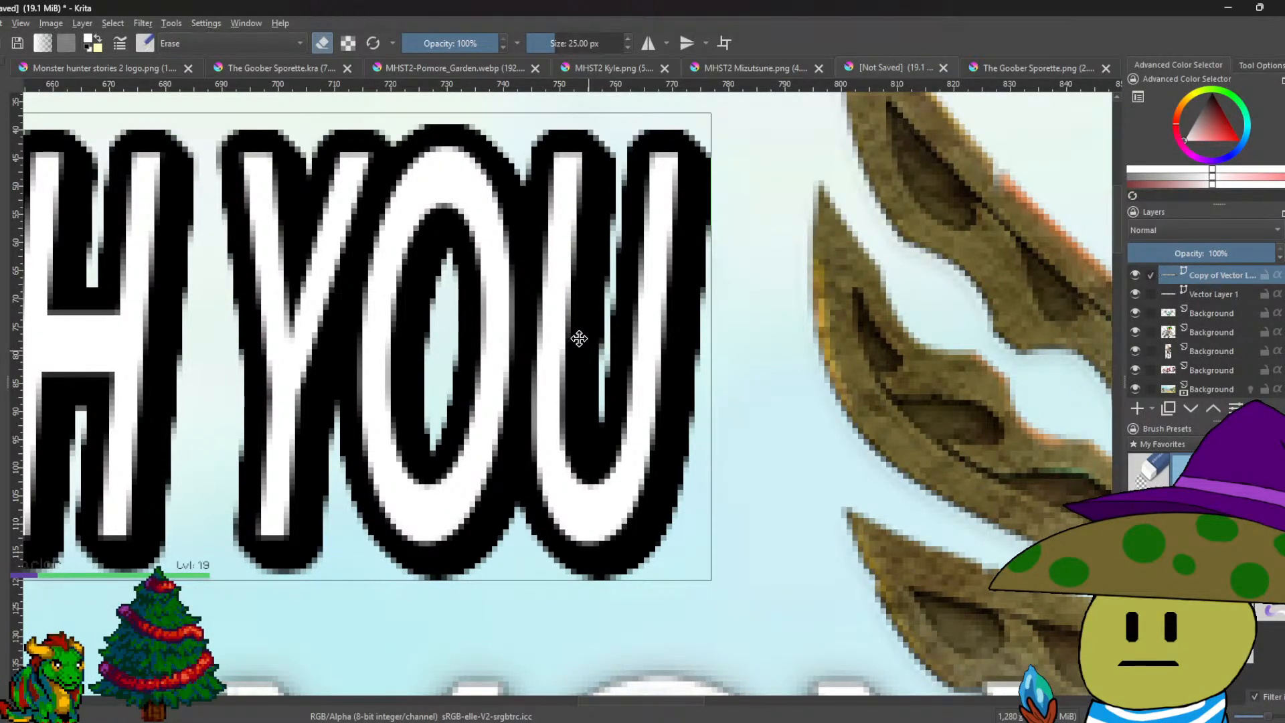
pyautogui.scroll(-3, 868, 322)
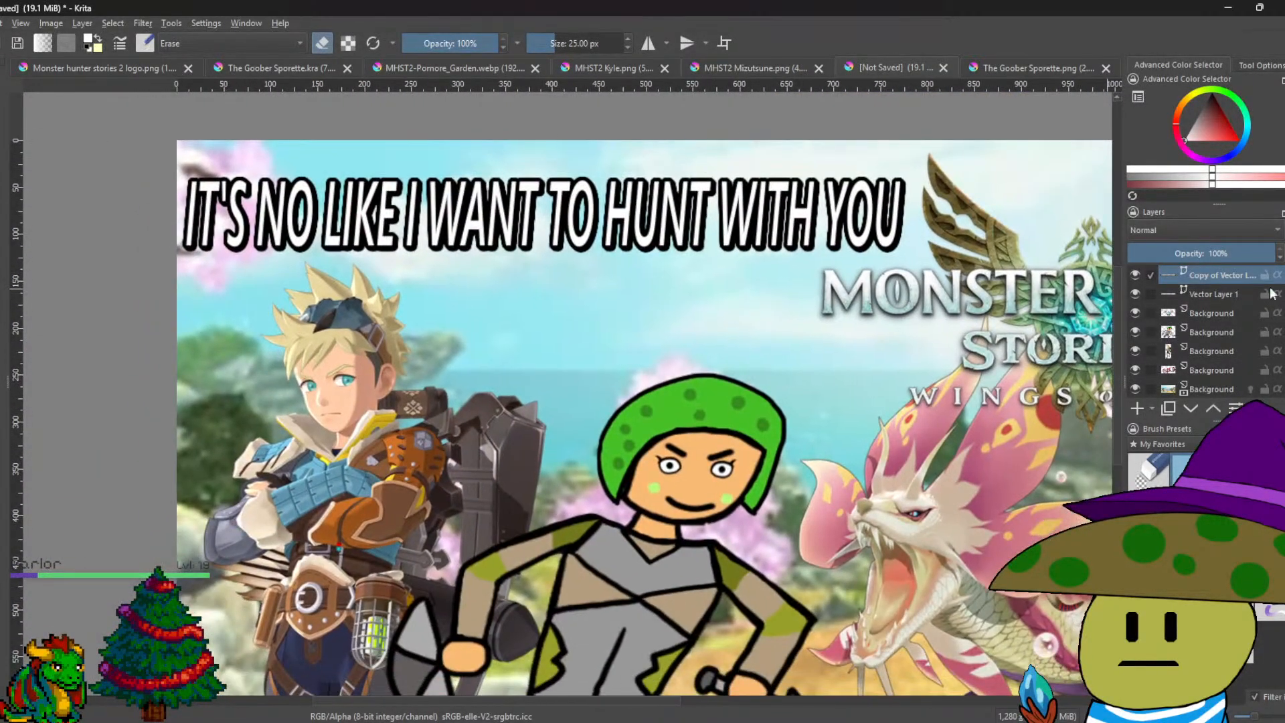
# Add a text reading "BAKA" above the logo layer near Kyle's waist, in Cascadia Code SemiBold, SemiBold Italic.
pyautogui.click(1235, 312)
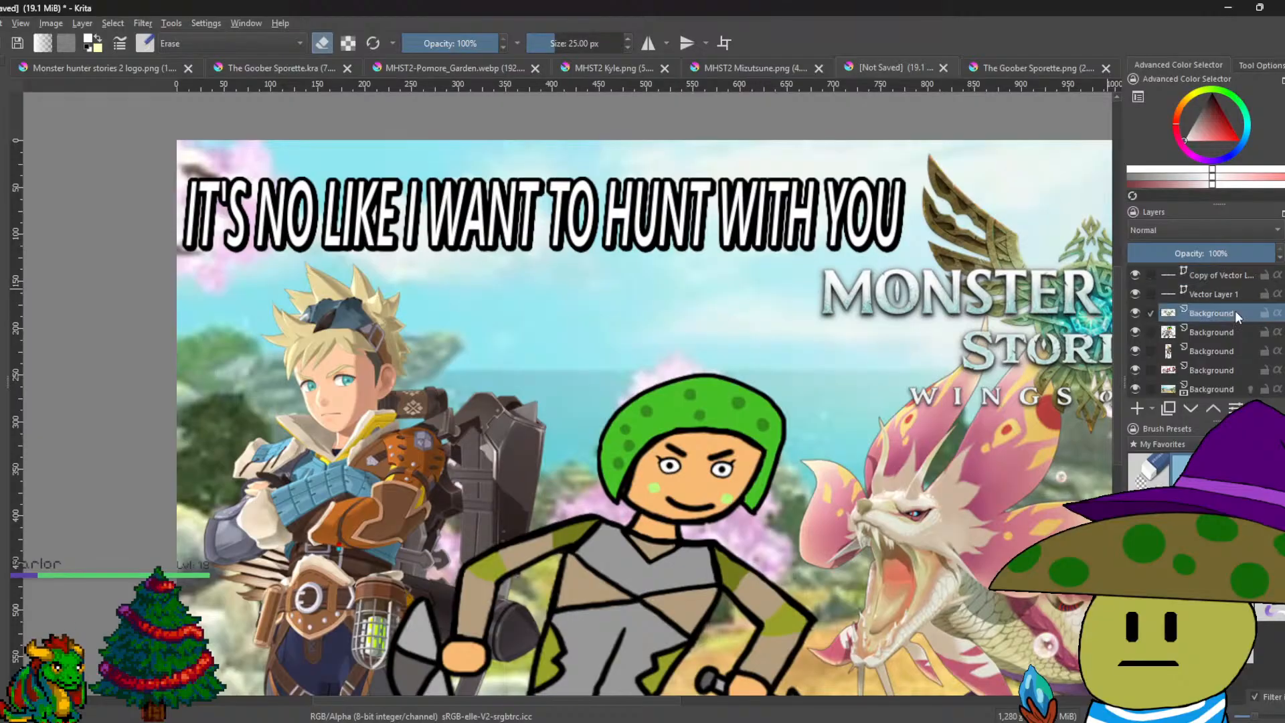
pyautogui.scroll(-4, 233, 110)
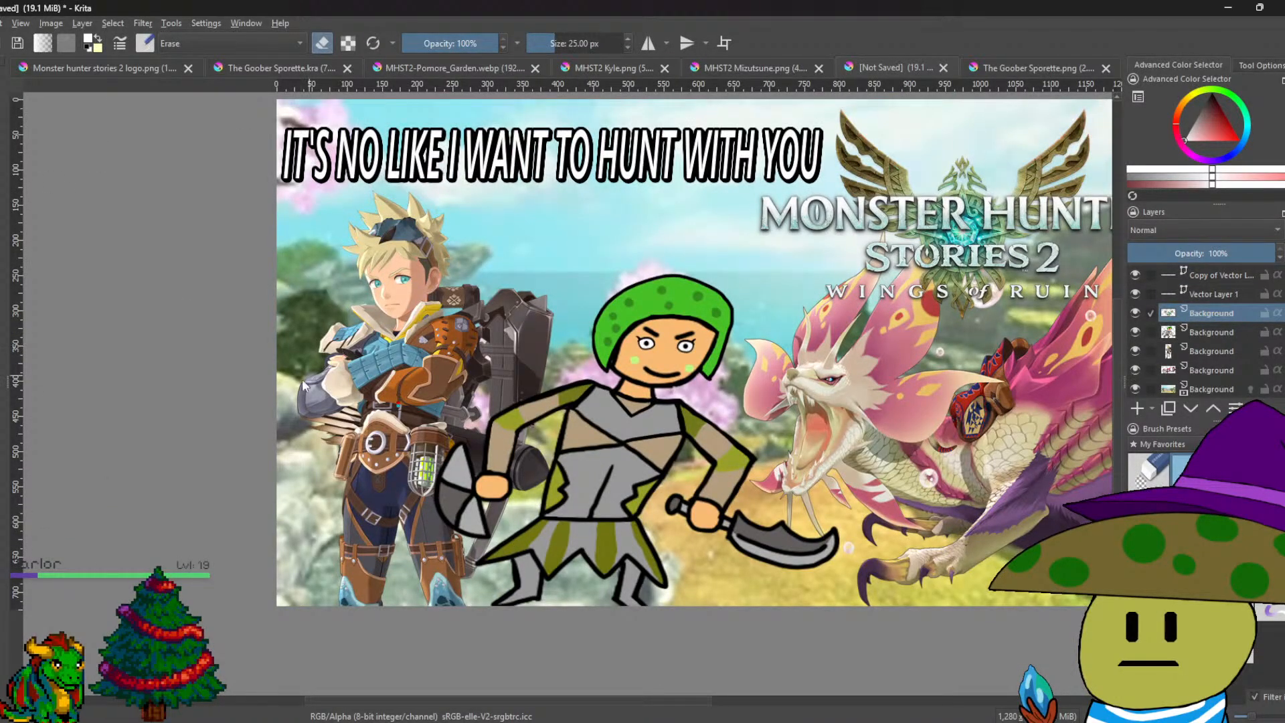
pyautogui.click(295, 401)
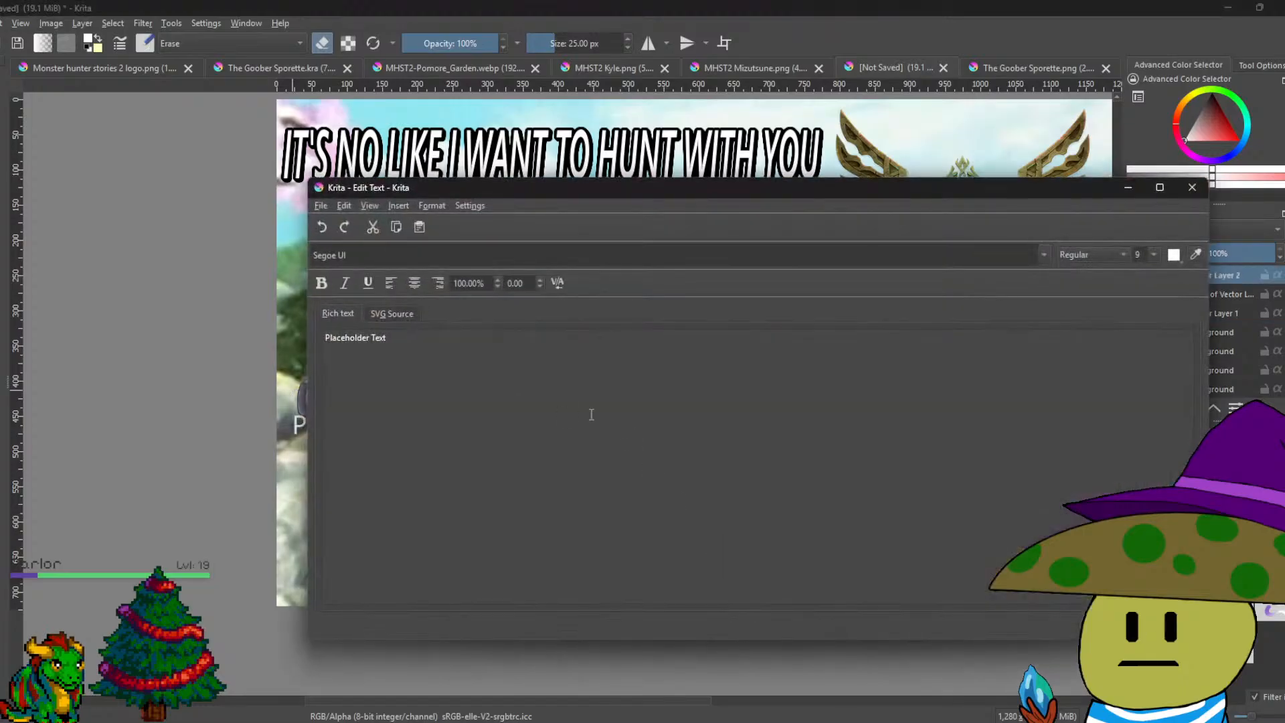
pyautogui.click(1041, 267)
pyautogui.click(500, 290)
pyautogui.moveTo(404, 339); pyautogui.dragTo(324, 342)
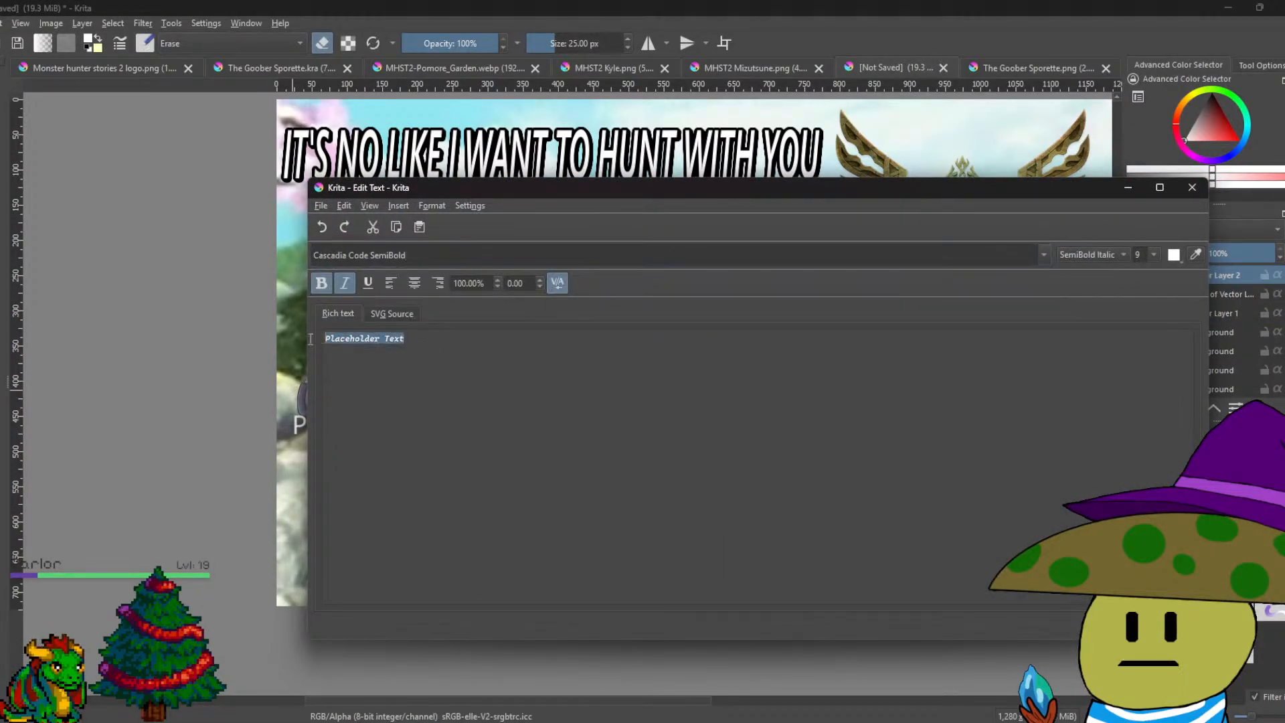
pyautogui.write('BAKA')
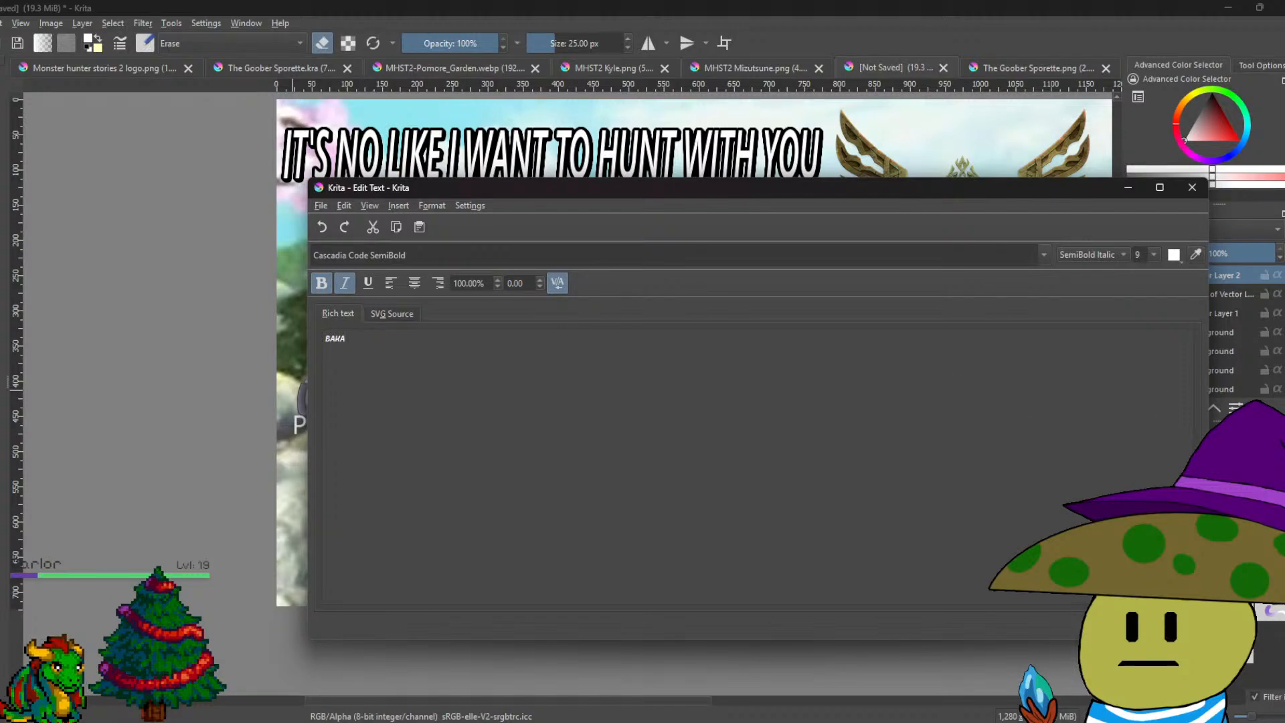
pyautogui.hotkey('ctrl', 'w')
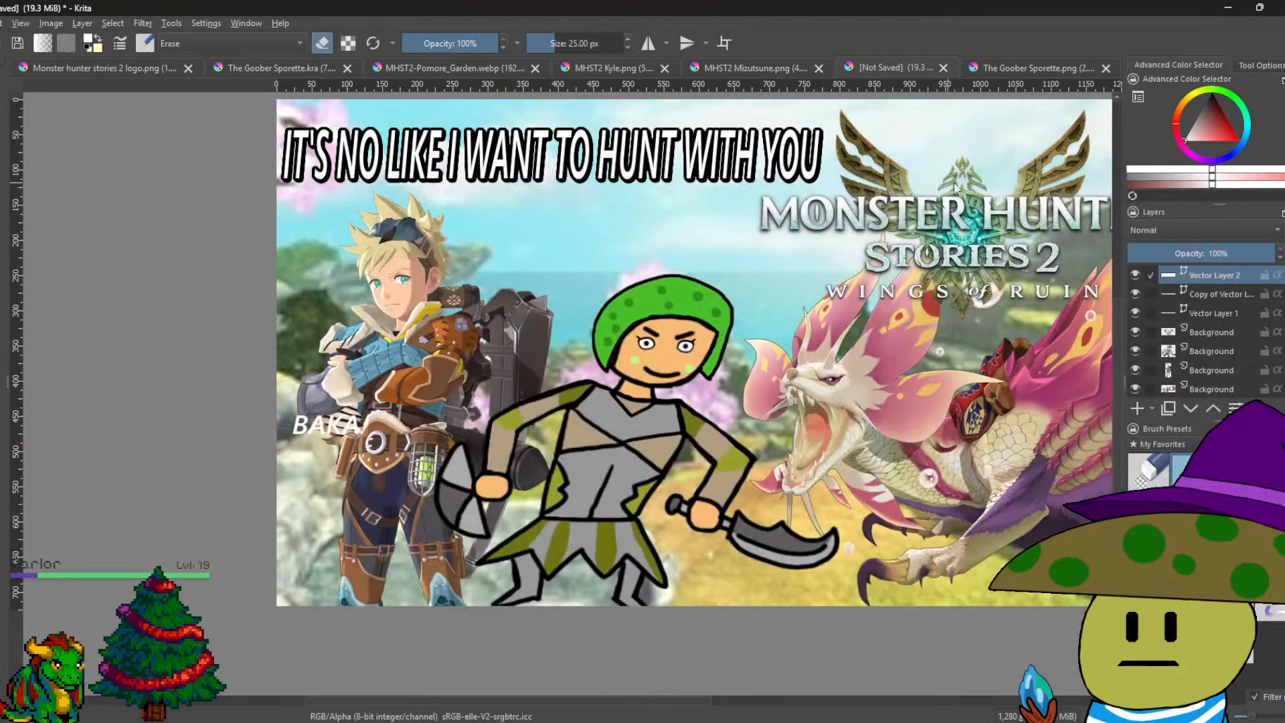
# Copy the layer style from the duplicated caption's layer.
pyautogui.rightClick(1221, 277)
pyautogui.click(1220, 280)
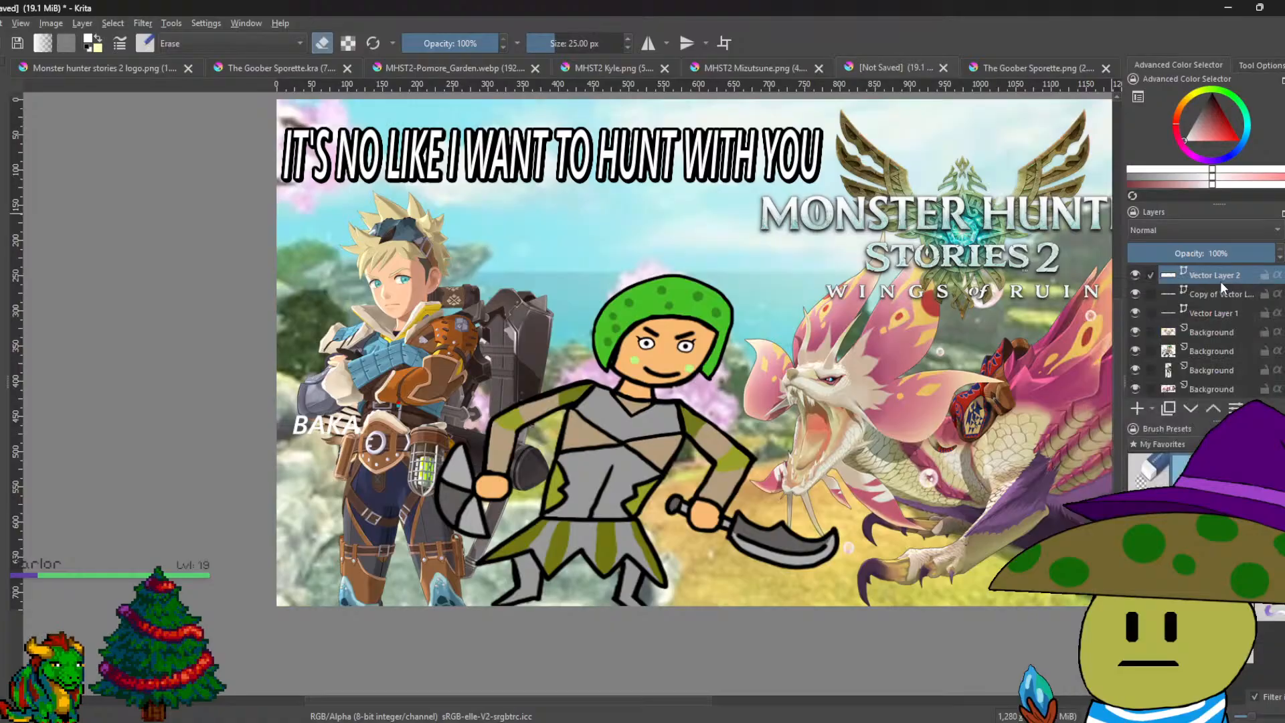
pyautogui.rightClick(1225, 293)
pyautogui.click(1160, 334)
pyautogui.rightClick(1209, 277)
pyautogui.click(1186, 314)
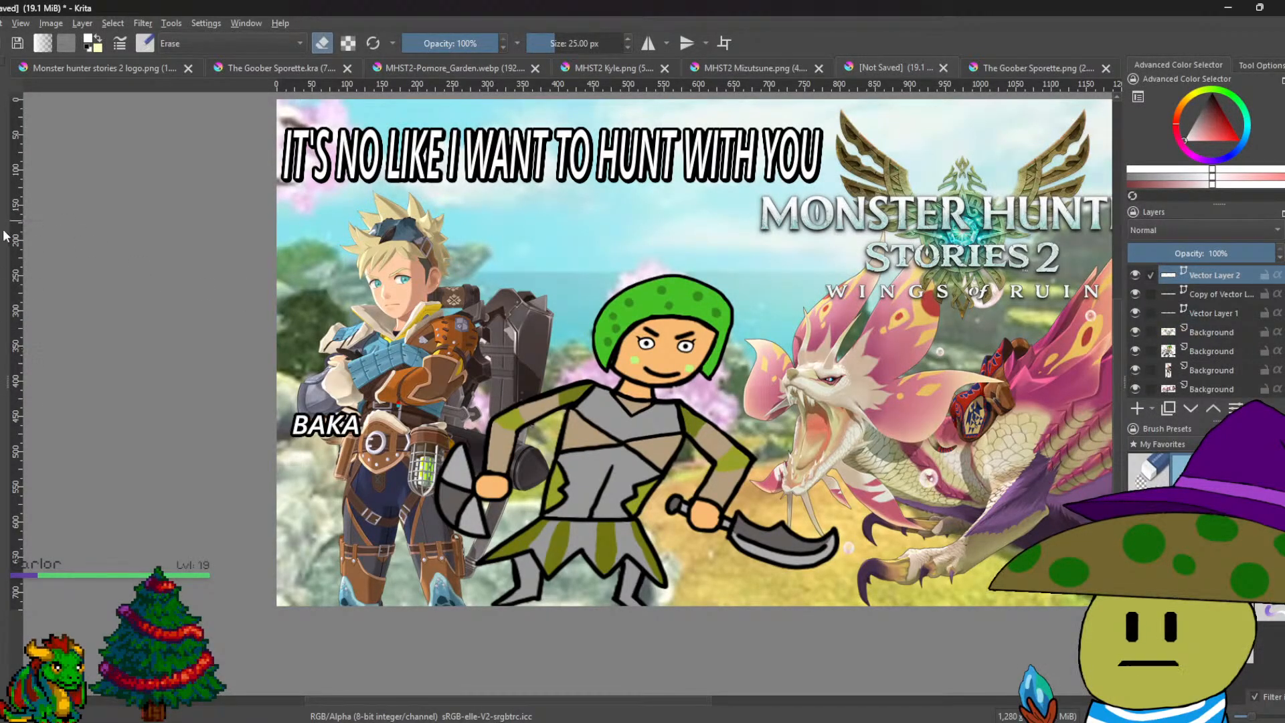
pyautogui.hotkey('ctrl', 'a')
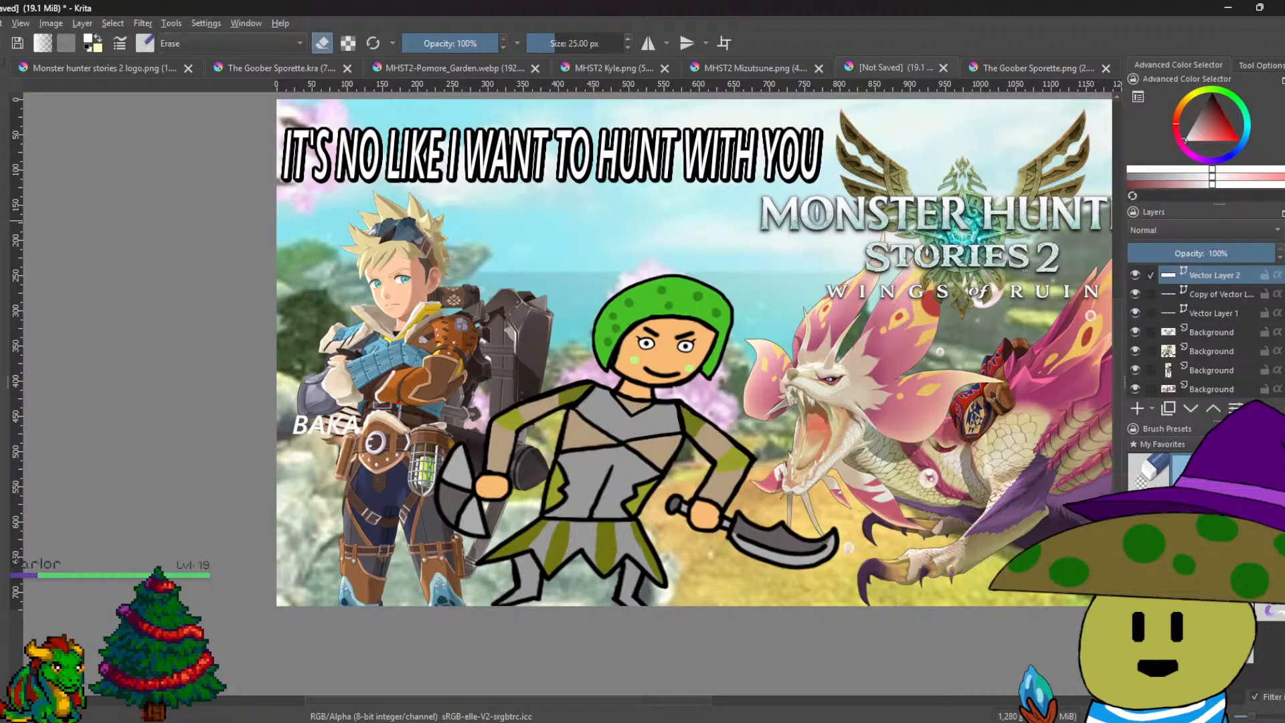
# Enlarge the BAKA text and position it across Kyle's waist, reaching the green-capped character's arm.
pyautogui.moveTo(360, 433); pyautogui.dragTo(536, 492)
pyautogui.moveTo(571, 505); pyautogui.dragTo(524, 455)
pyautogui.hotkey('ctrl', 'shift', 'a')
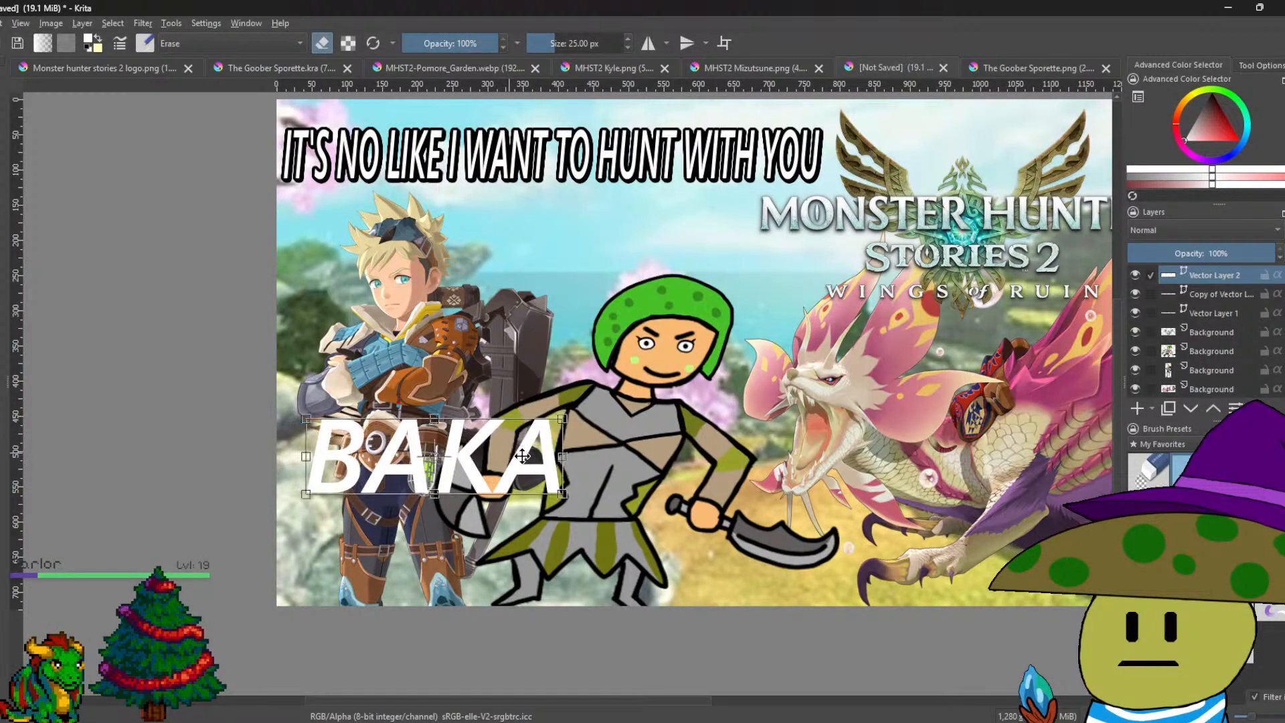
pyautogui.rightClick(523, 455)
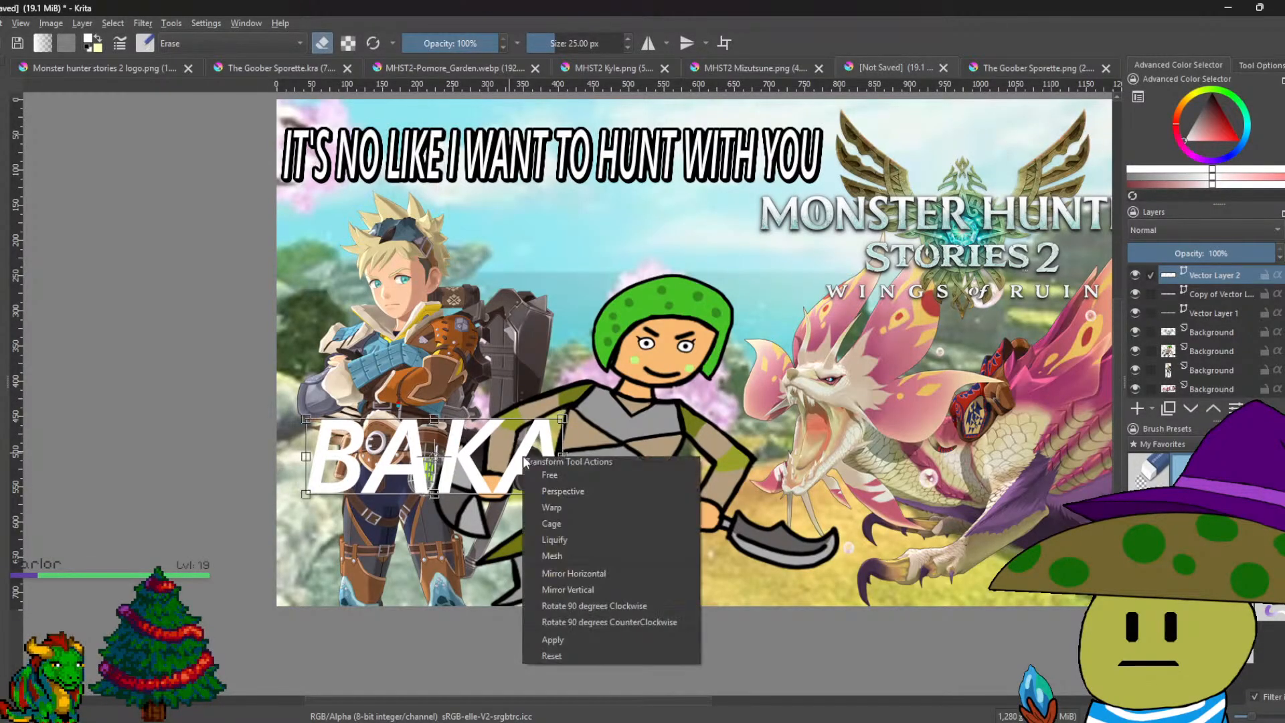
pyautogui.click(1240, 274)
# Paste the copied stroke style onto the BAKA text's layer and try duplicating that layer.
pyautogui.rightClick(1241, 274)
pyautogui.click(1174, 312)
pyautogui.rightClick(1204, 272)
pyautogui.click(1164, 428)
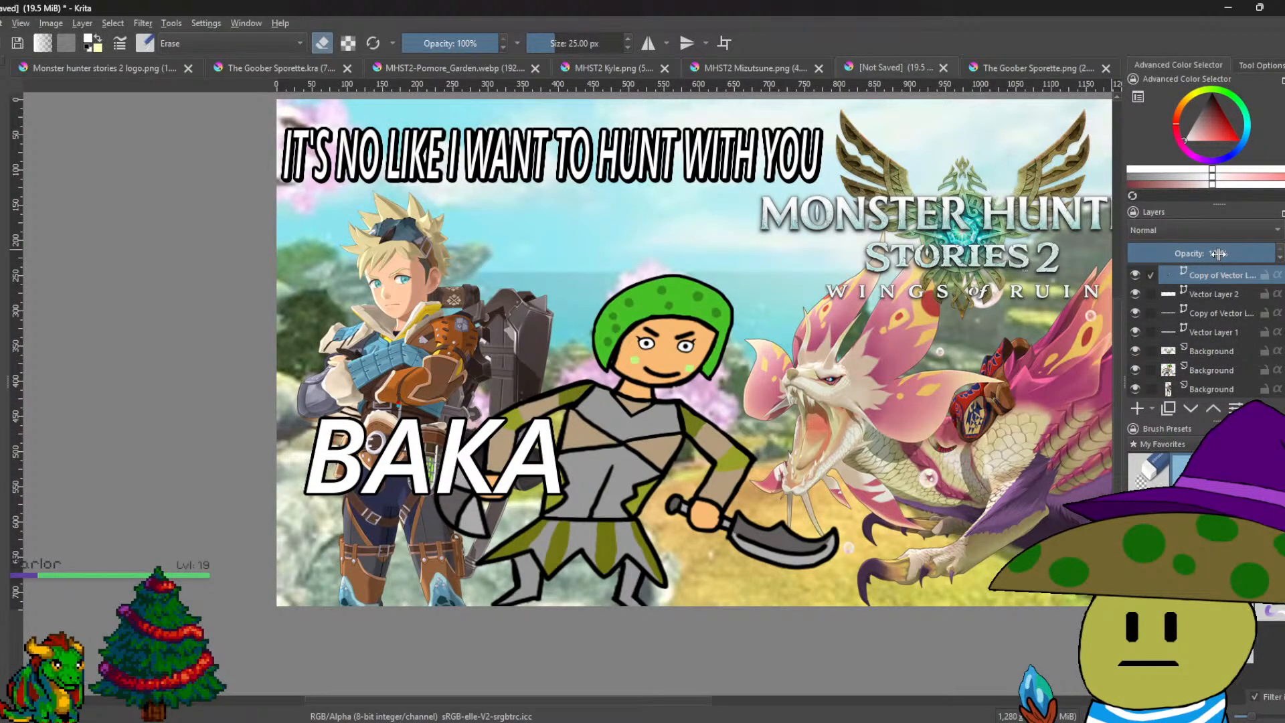
# Set the BAKA layer's outside stroke size to 11 px.
pyautogui.rightClick(1233, 272)
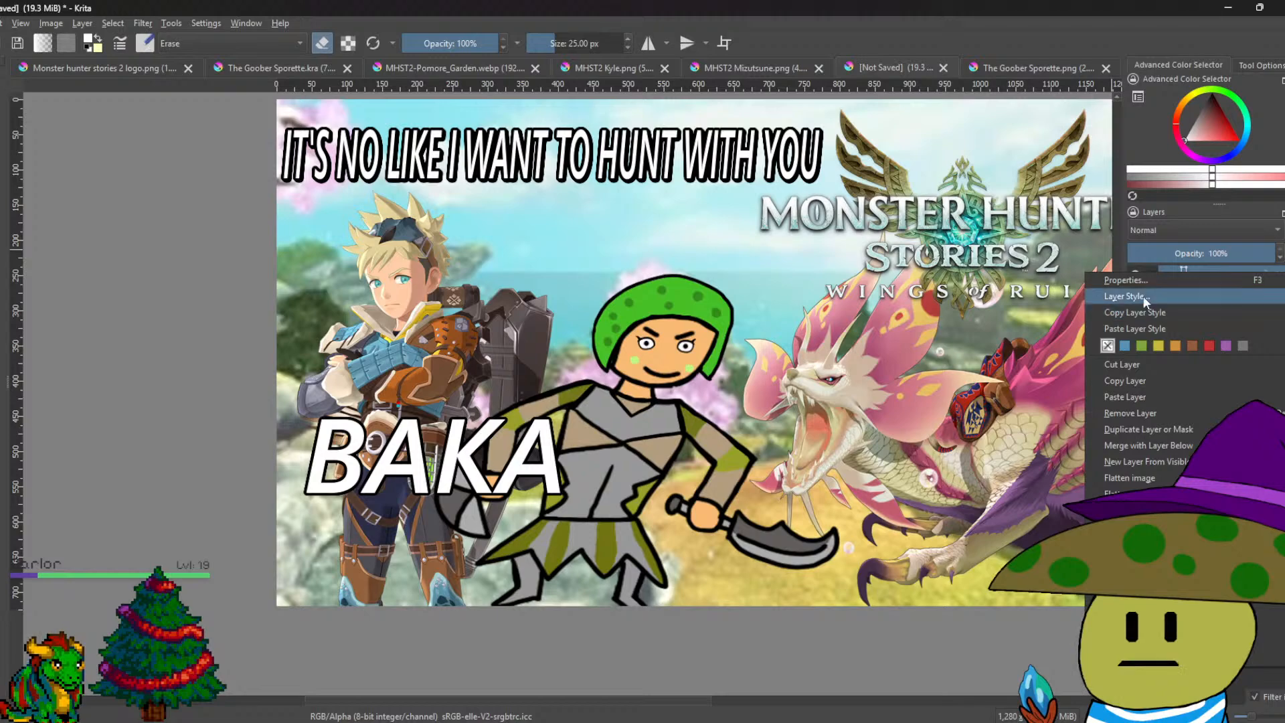
pyautogui.click(1146, 296)
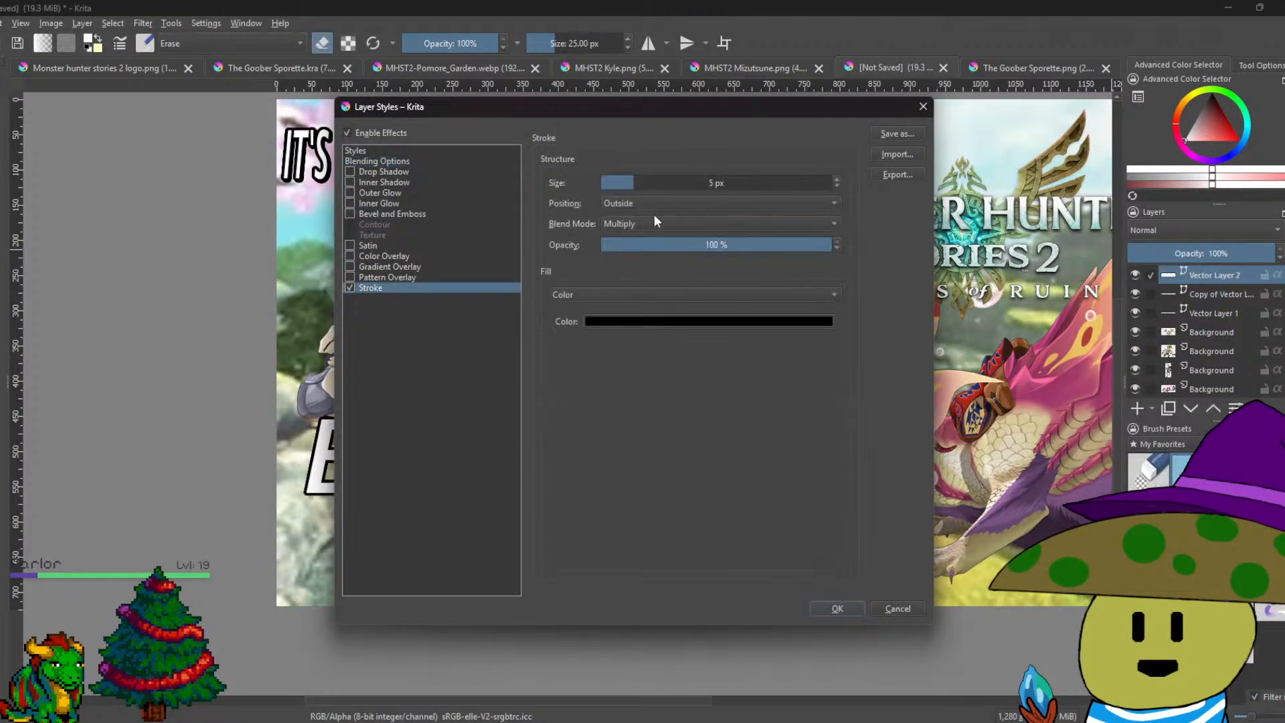
pyautogui.scroll(2, 636, 182)
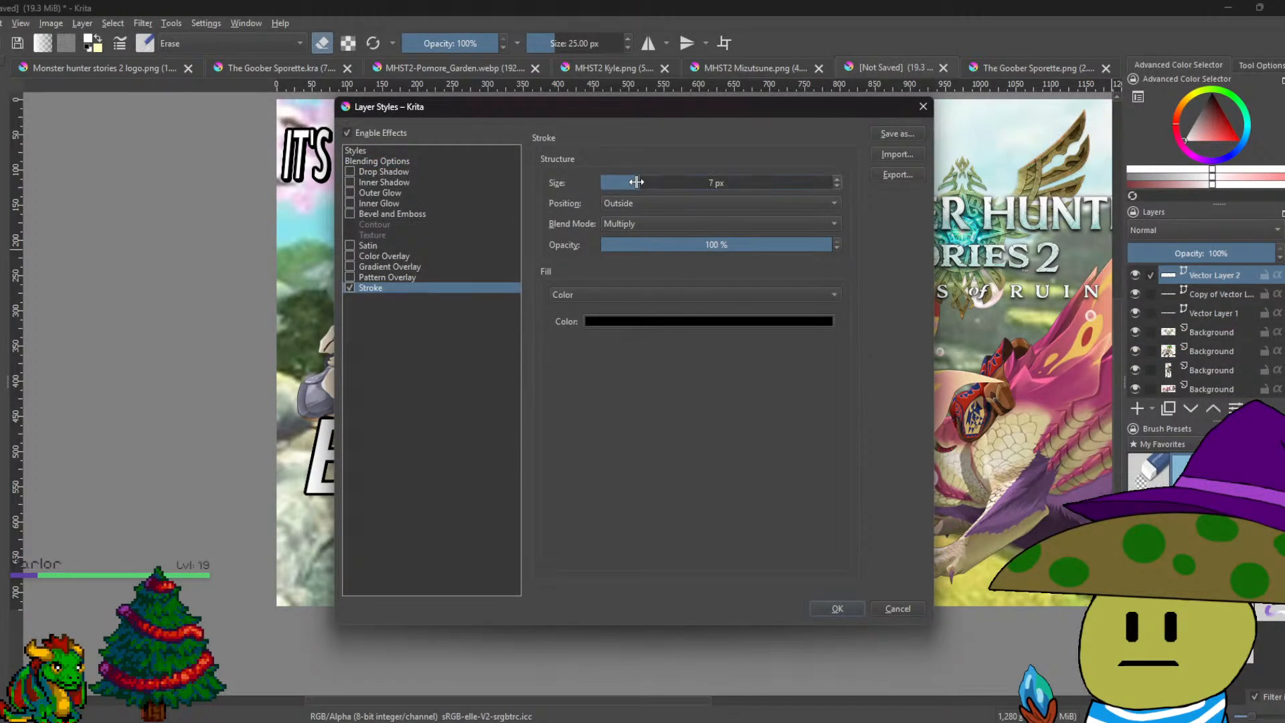
pyautogui.scroll(2, 636, 182)
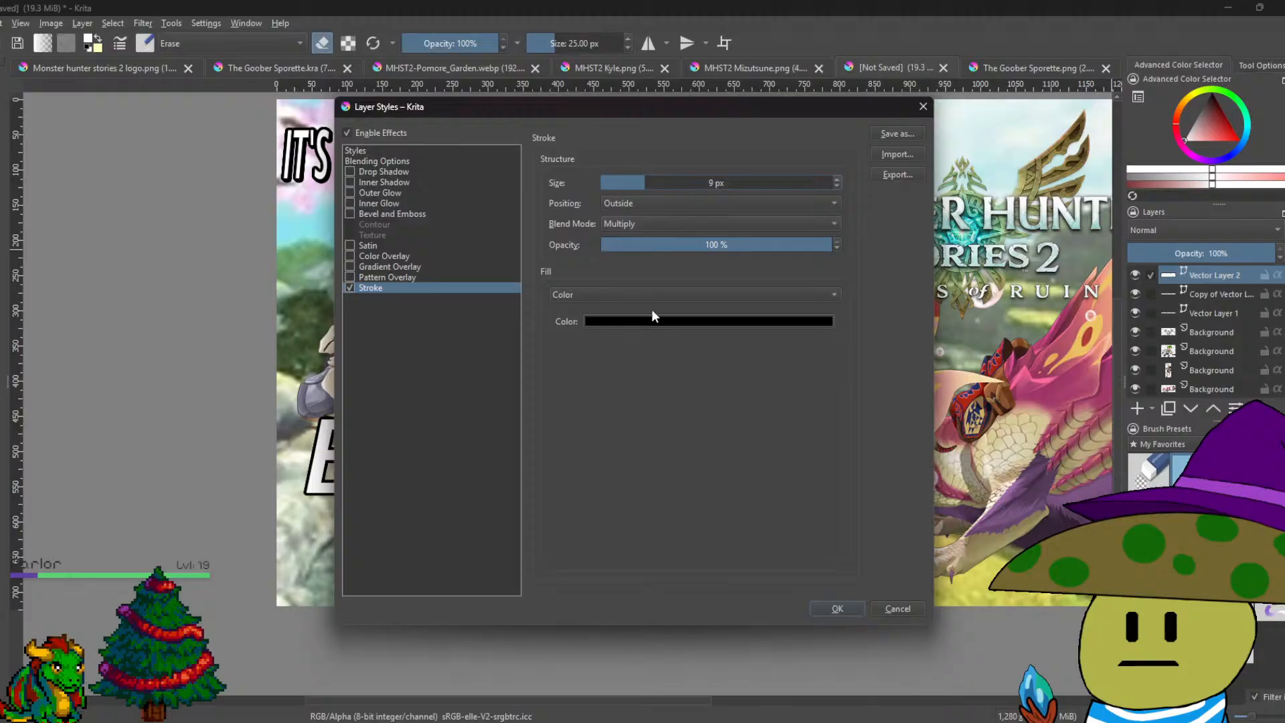
pyautogui.scroll(2, 648, 184)
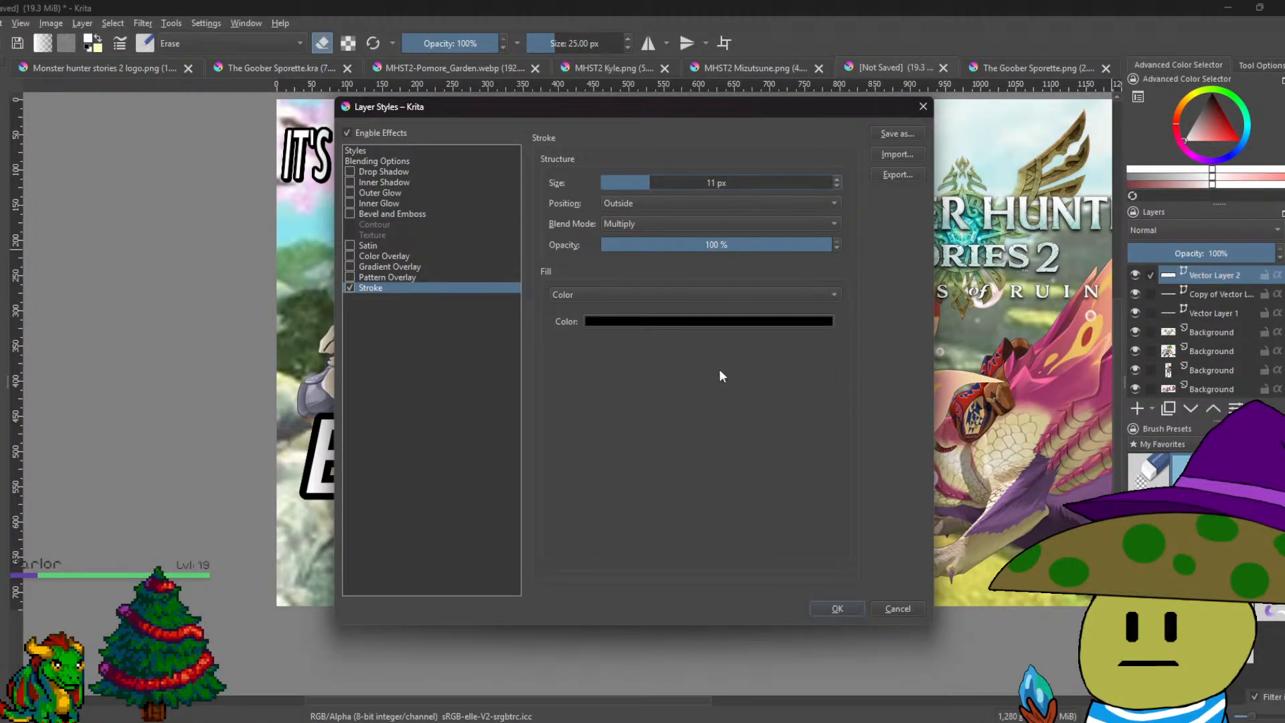
pyautogui.click(839, 608)
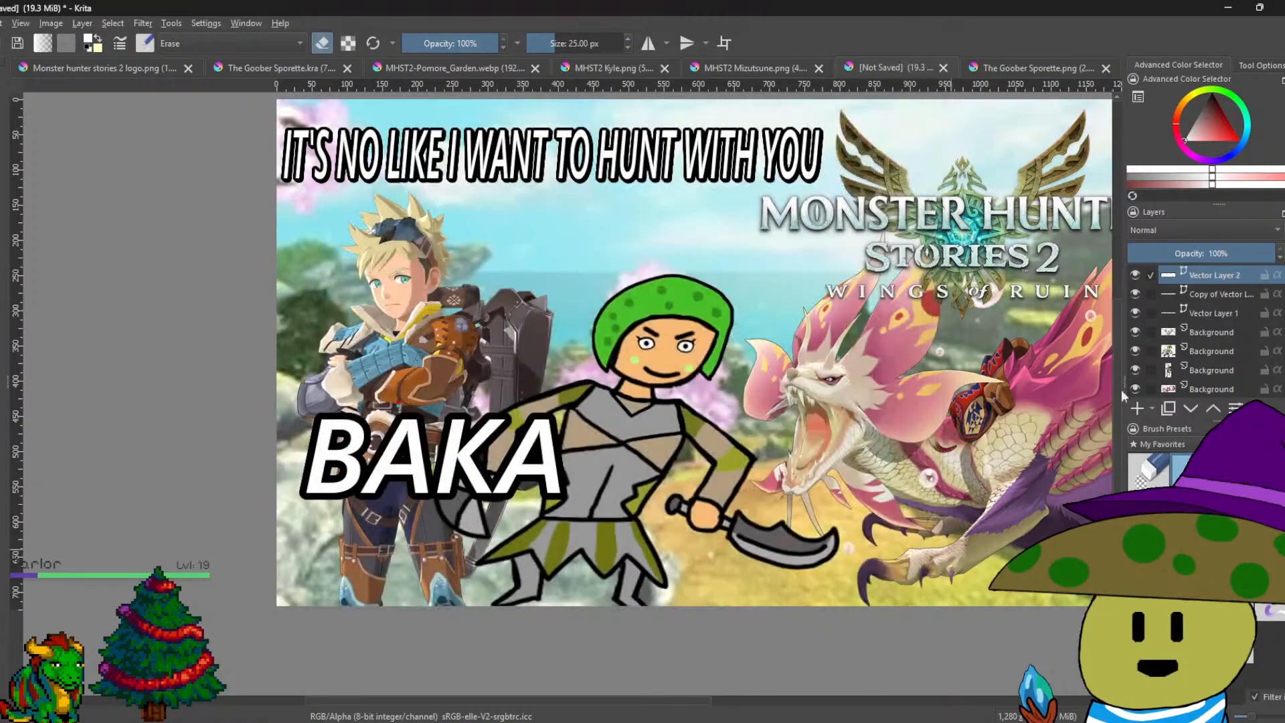
# Set the BAKA layer's stroke size to 8 px, keeping the text in view beside the layer style settings.
pyautogui.rightClick(1233, 274)
pyautogui.click(1154, 301)
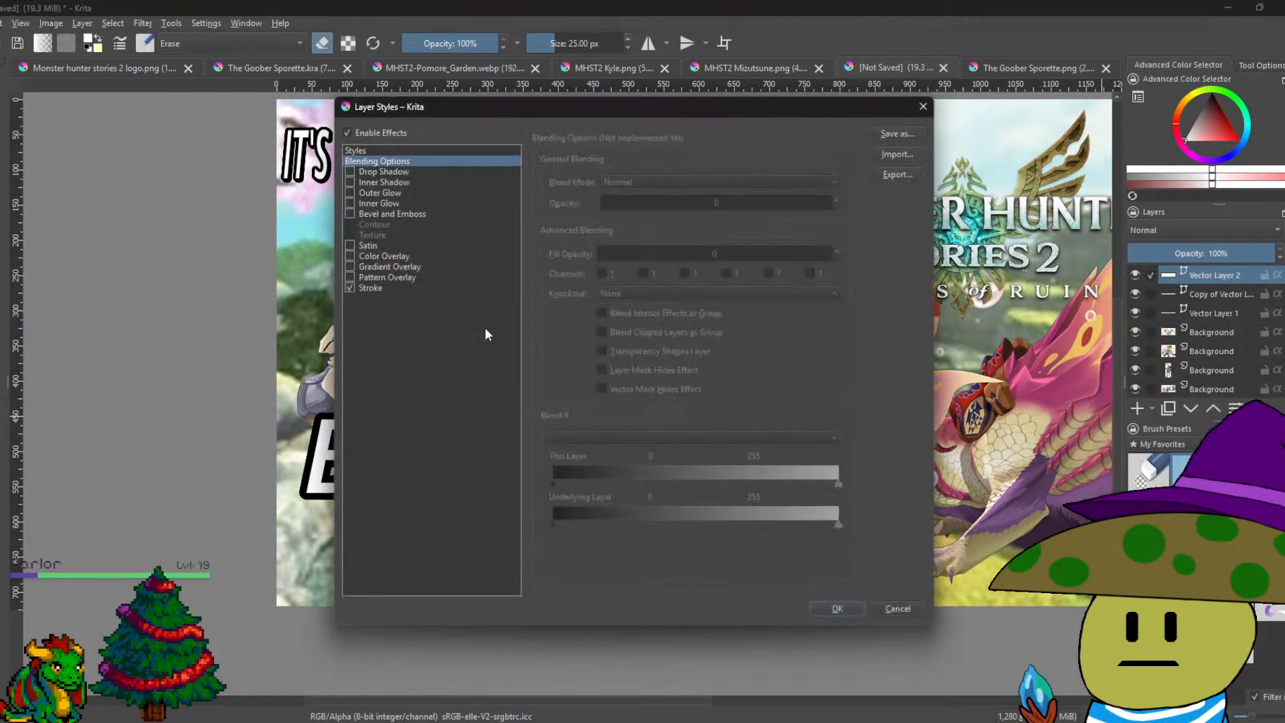
pyautogui.moveTo(519, 129); pyautogui.dragTo(820, 135)
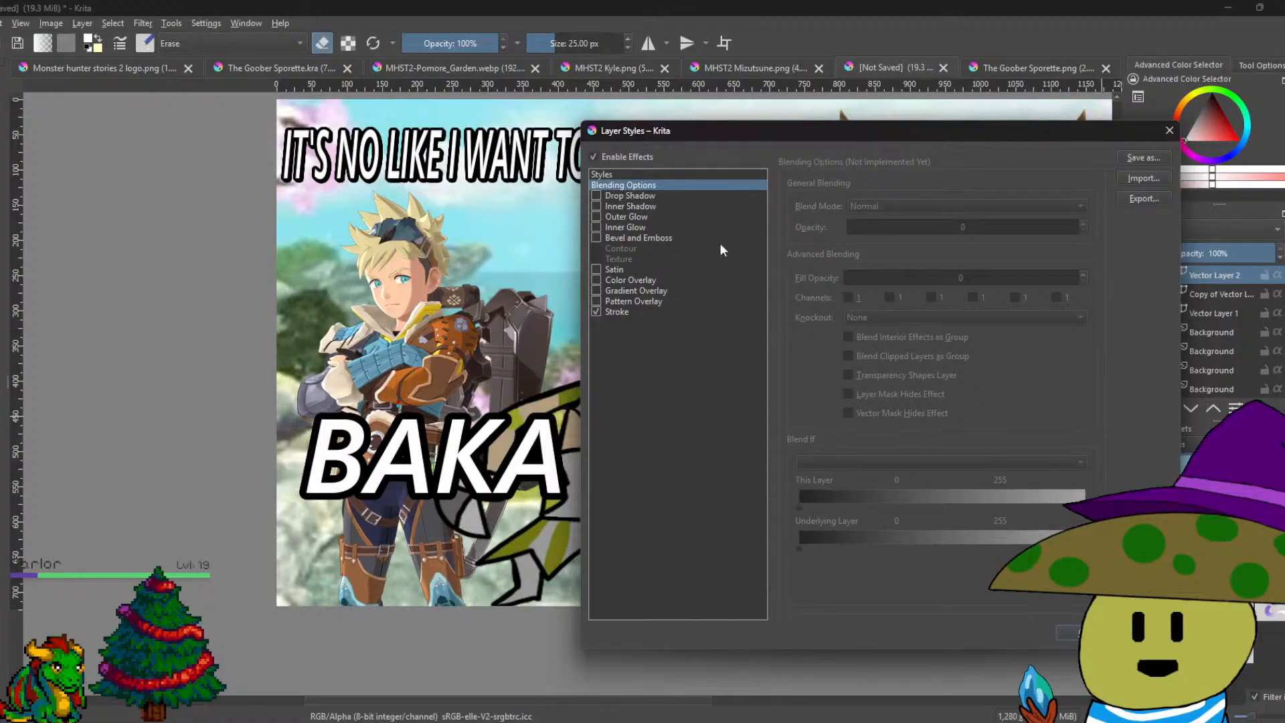
pyautogui.click(644, 312)
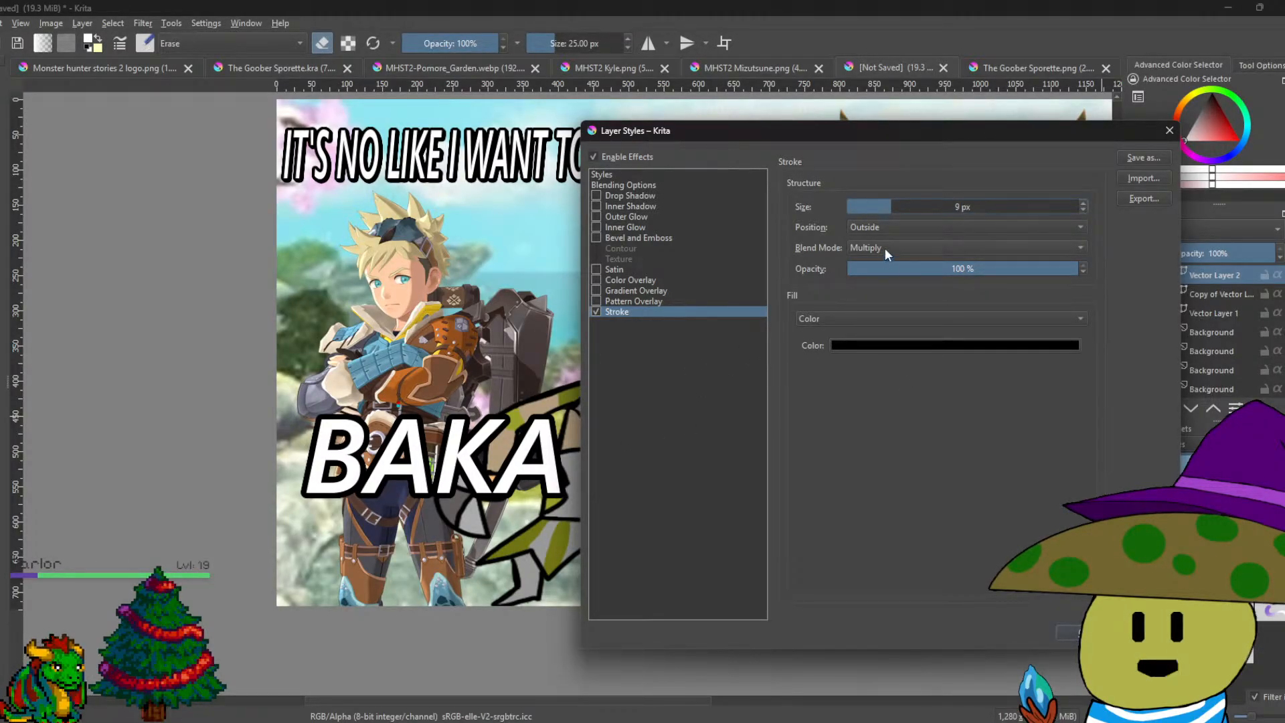
pyautogui.scroll(-2, 885, 206)
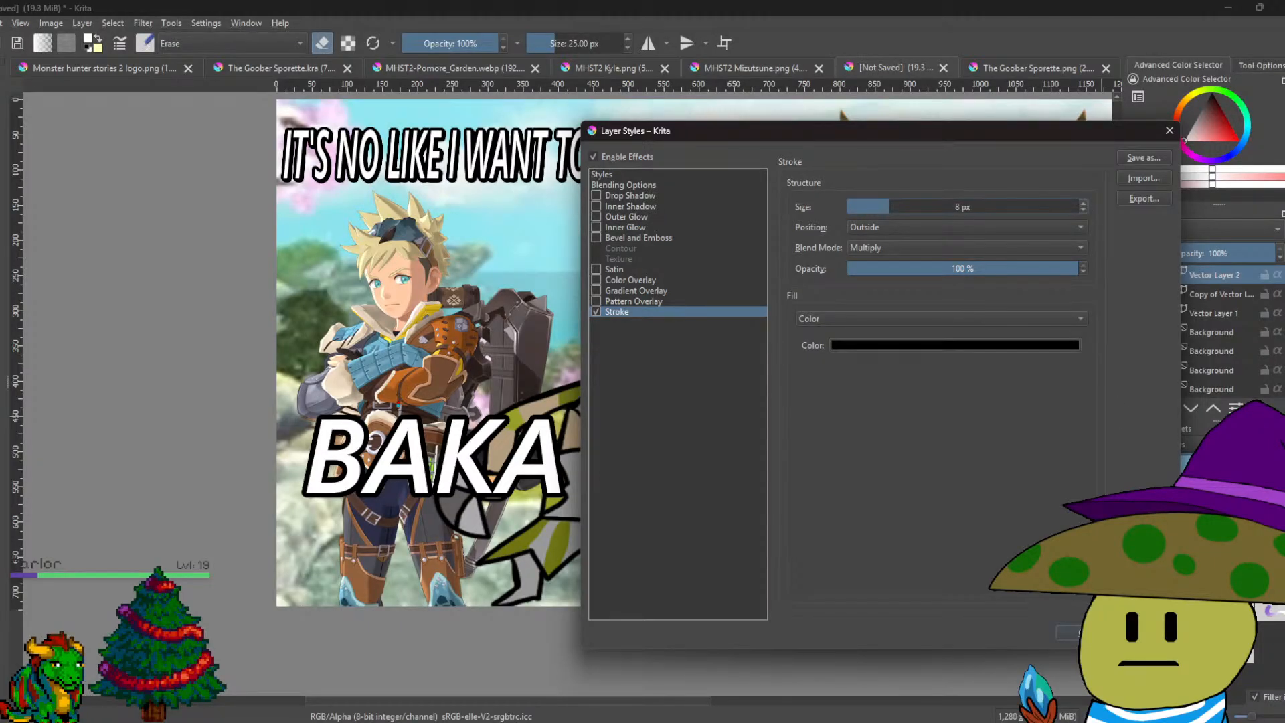
pyautogui.click(1069, 631)
# Duplicate the BAKA layer and nudge the copy slightly up and left to thicken its lower-right outline.
pyautogui.rightClick(1234, 275)
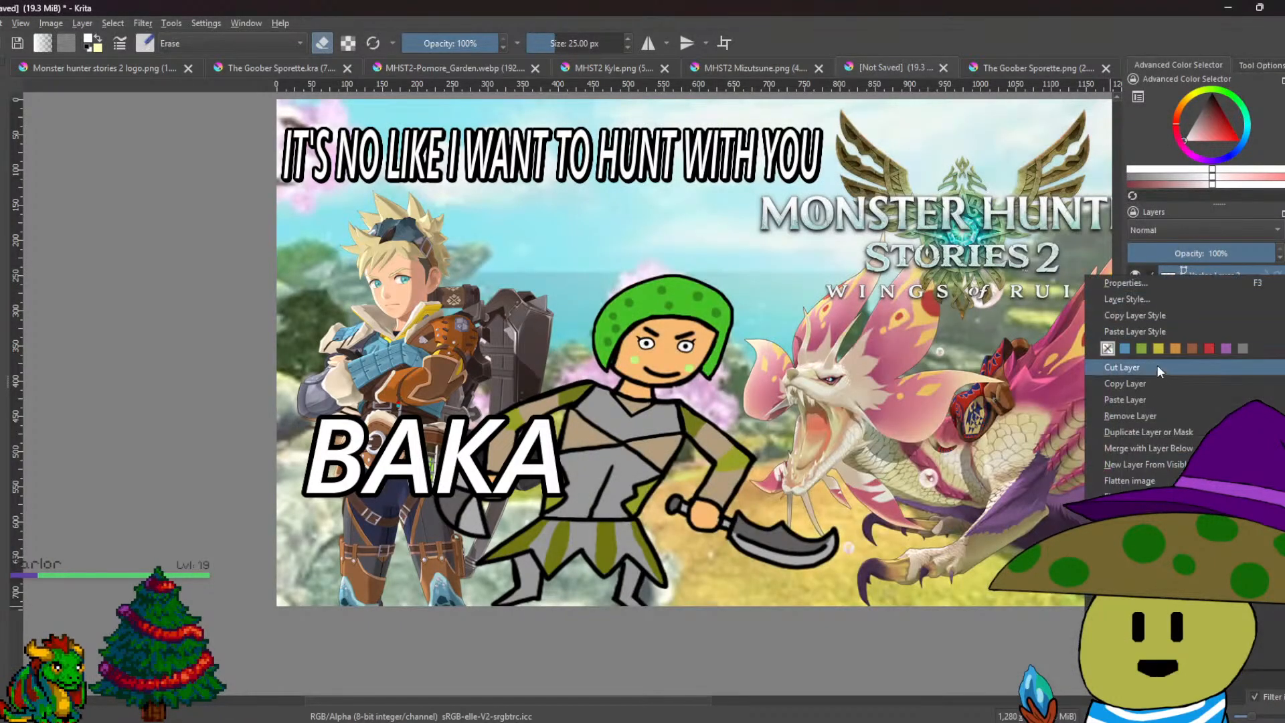
pyautogui.click(1146, 435)
pyautogui.scroll(8, 413, 491)
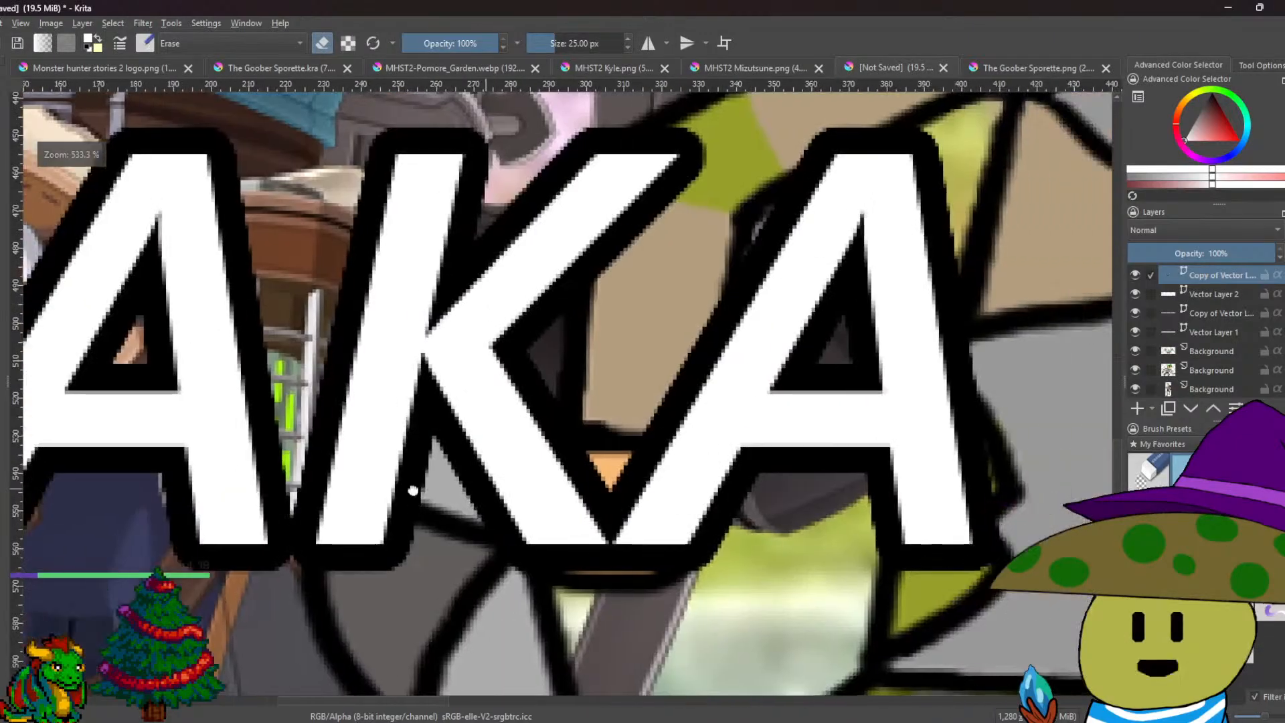
pyautogui.hscroll(5, 353, 451)
pyautogui.scroll(2, 504, 444)
pyautogui.press('t')
pyautogui.moveTo(593, 405); pyautogui.dragTo(581, 379)
pyautogui.scroll(-8, 581, 379)
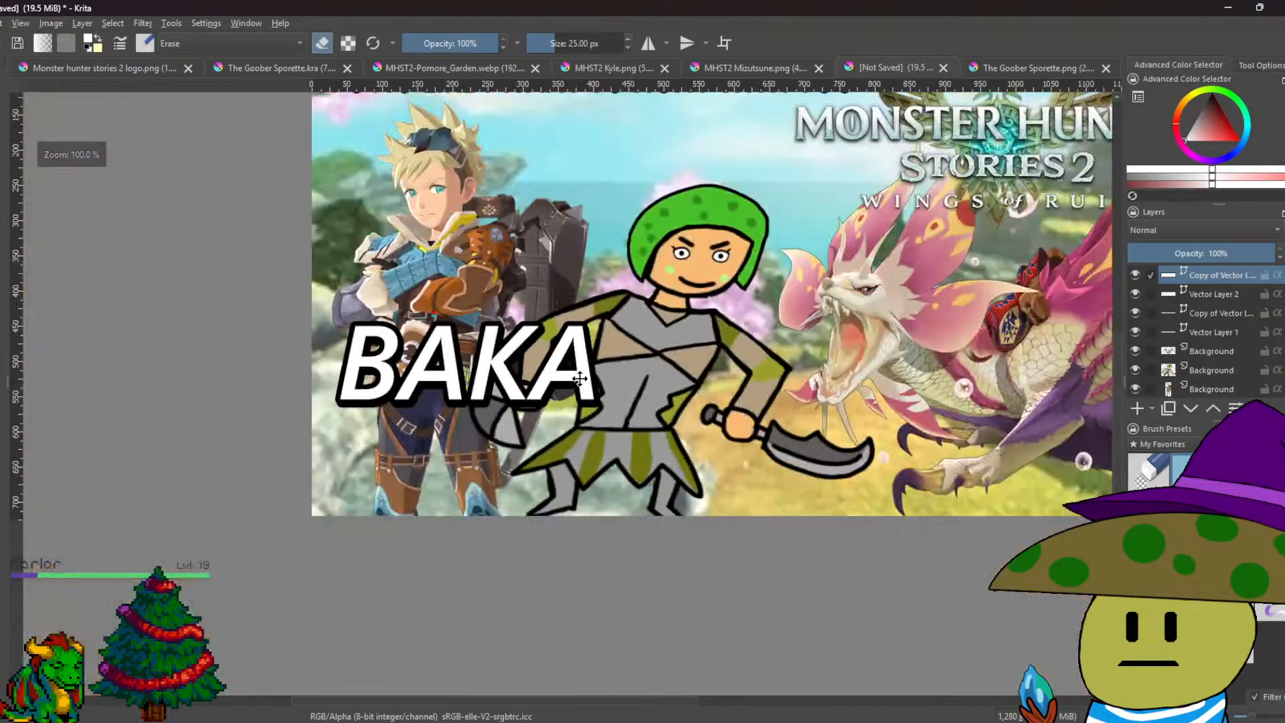
pyautogui.scroll(3, 632, 384)
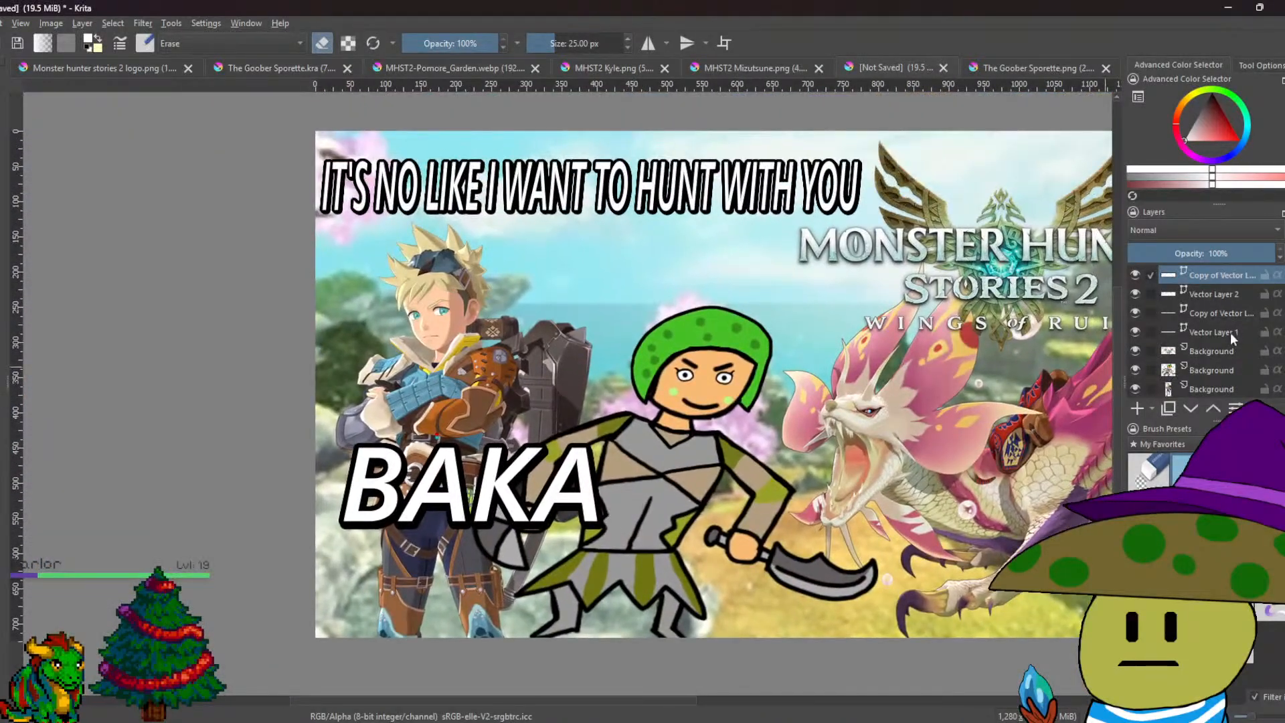
# Add a new paint layer directly above Kyle's image layer.
pyautogui.click(1218, 370)
pyautogui.scroll(-1, 1212, 374)
pyautogui.click(1213, 369)
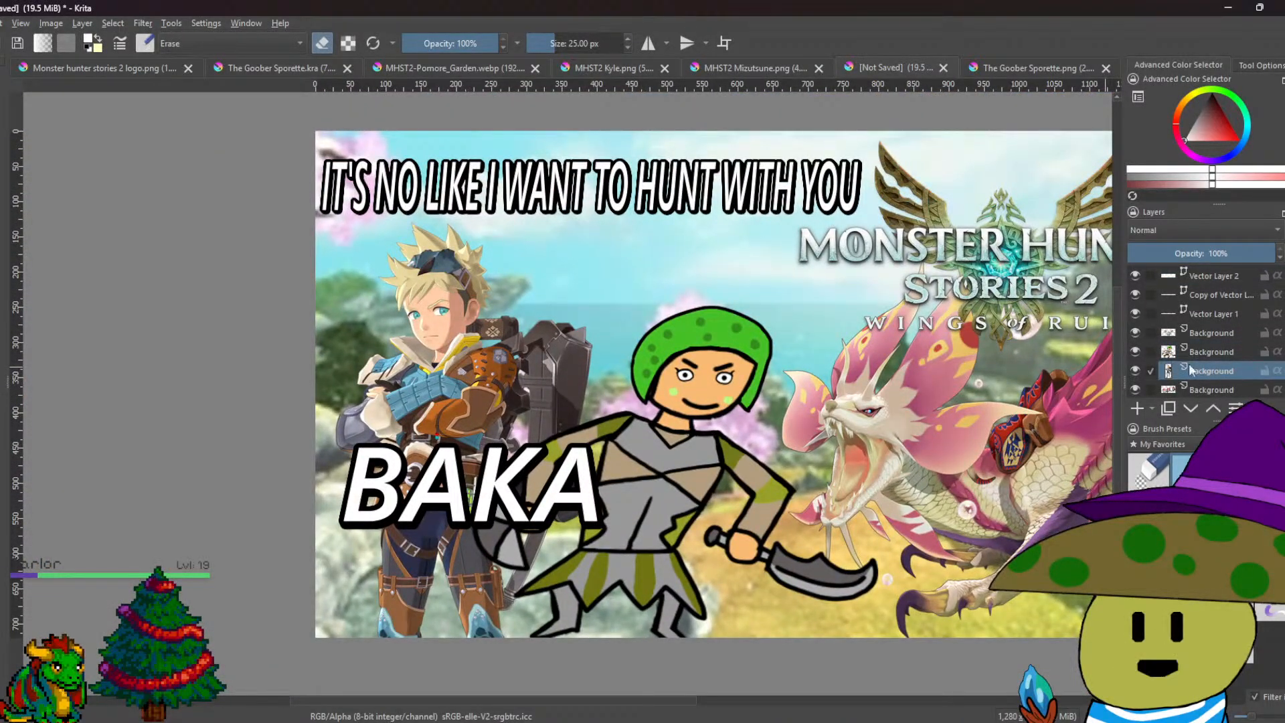
pyautogui.click(83, 23)
pyautogui.moveTo(167, 89)
pyautogui.click(451, 90)
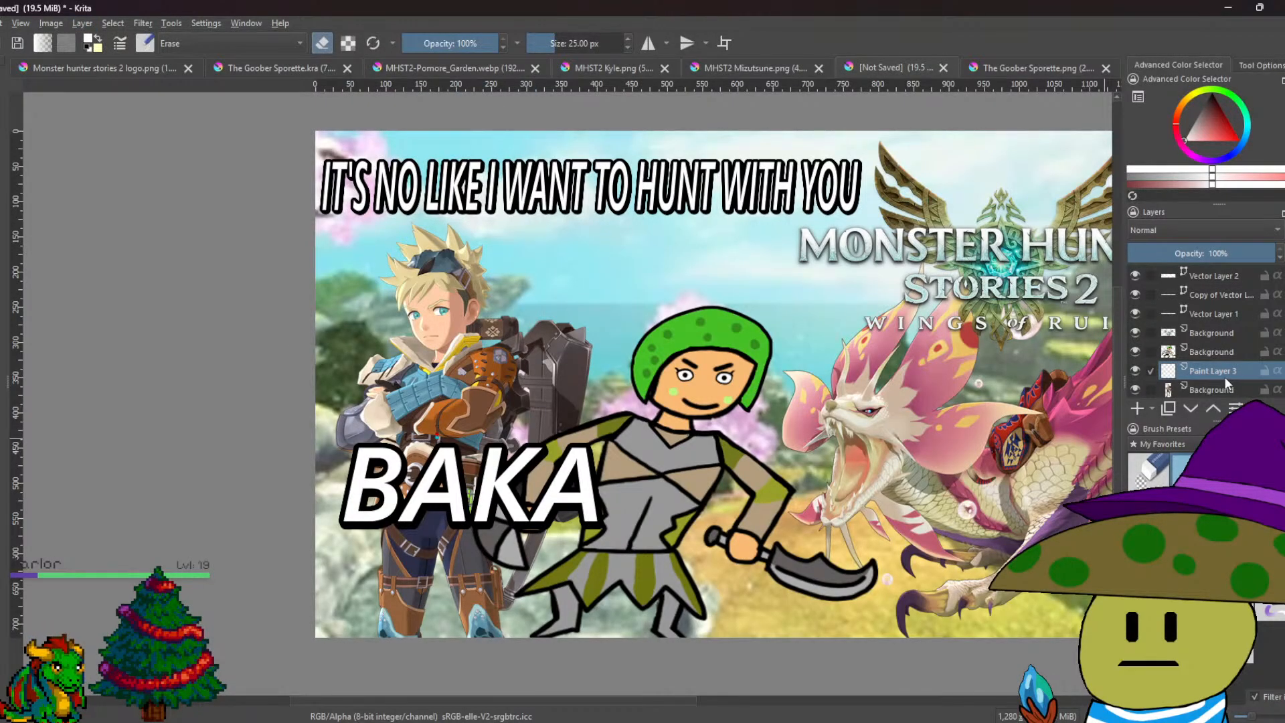
# Try a pink blush stroke with a 5 px brush on Kyle's far cheek, on the new paint layer.
pyautogui.moveTo(1202, 136); pyautogui.dragTo(1179, 139)
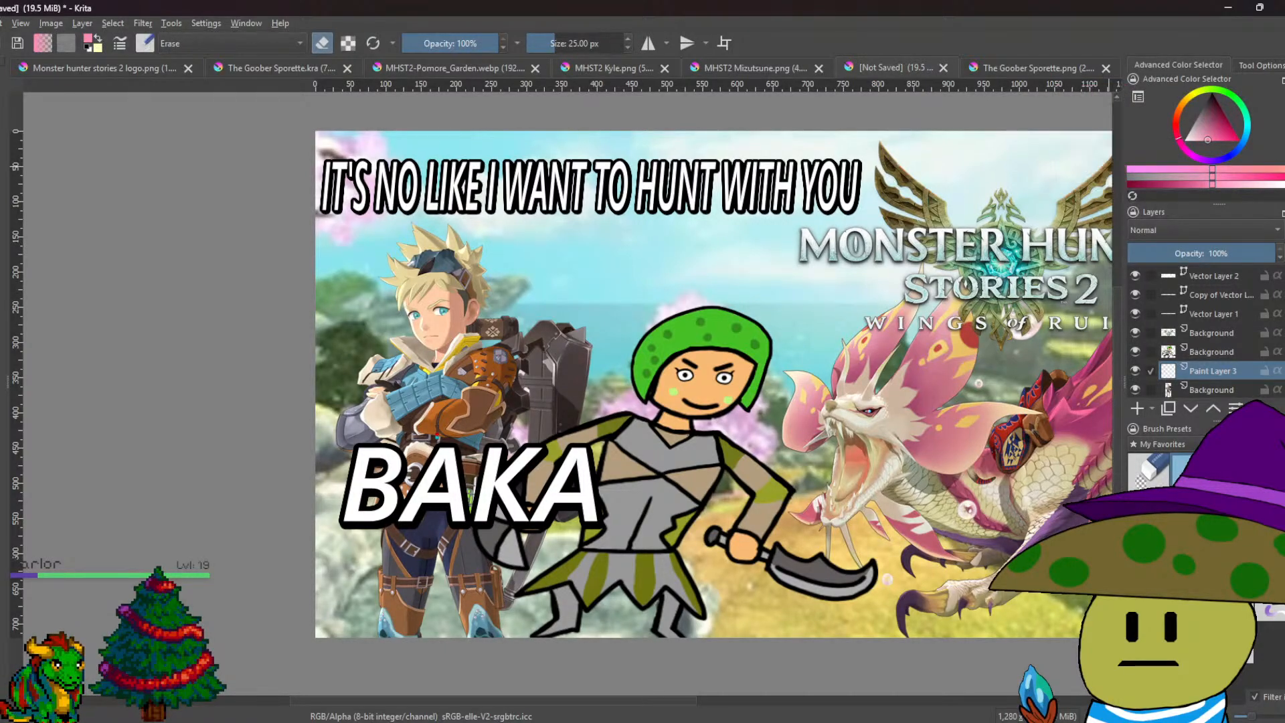
pyautogui.press('e')
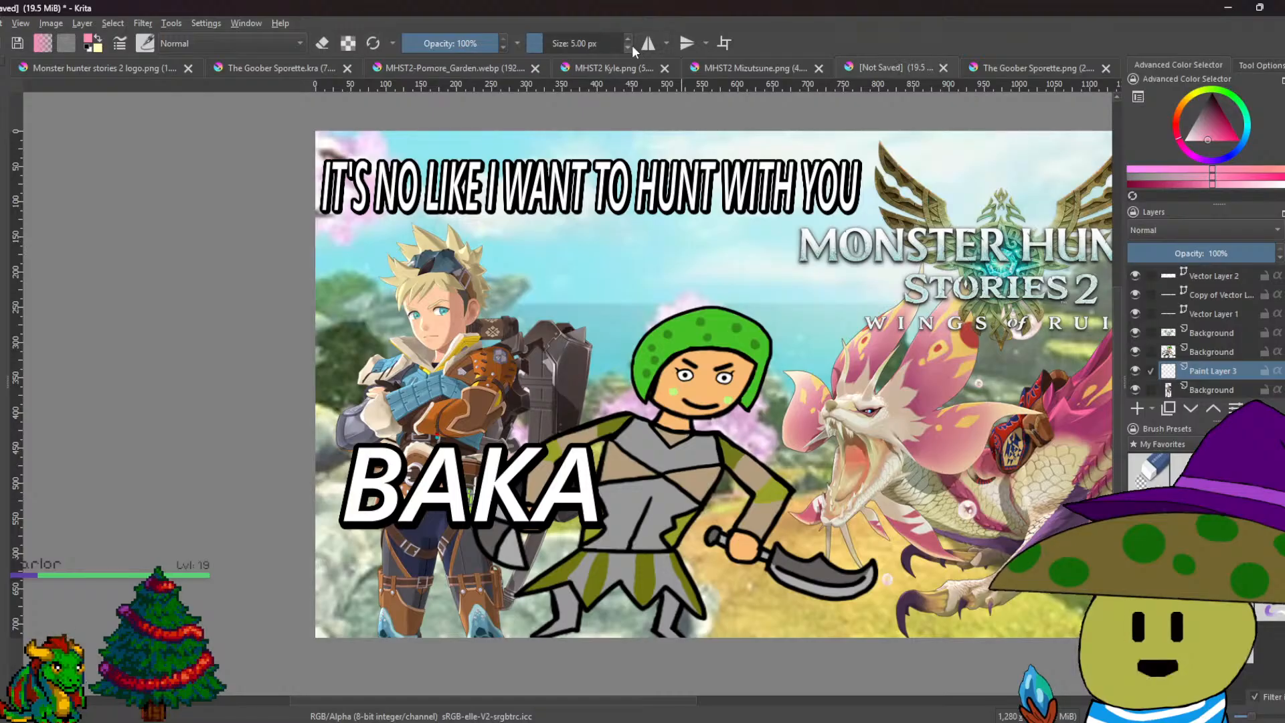
pyautogui.scroll(4, 399, 341)
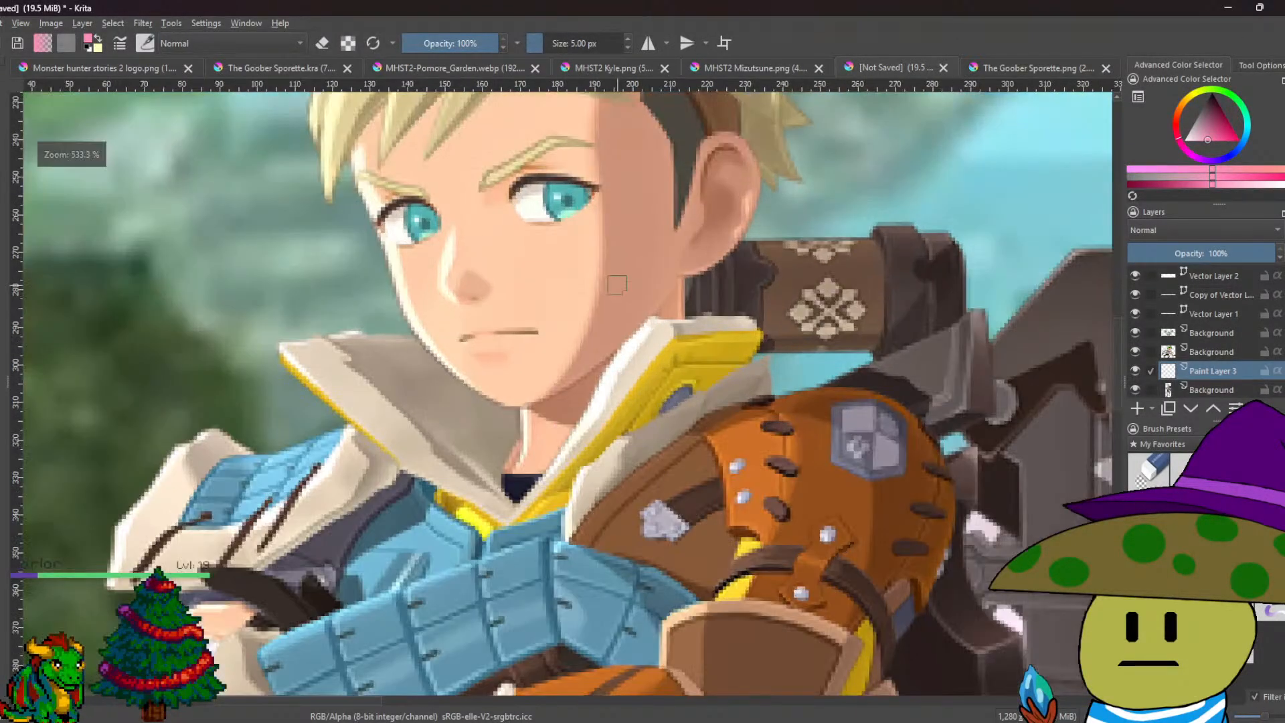
pyautogui.scroll(3, 495, 174)
pyautogui.moveTo(423, 606); pyautogui.dragTo(529, 359)
pyautogui.scroll(1, 504, 371)
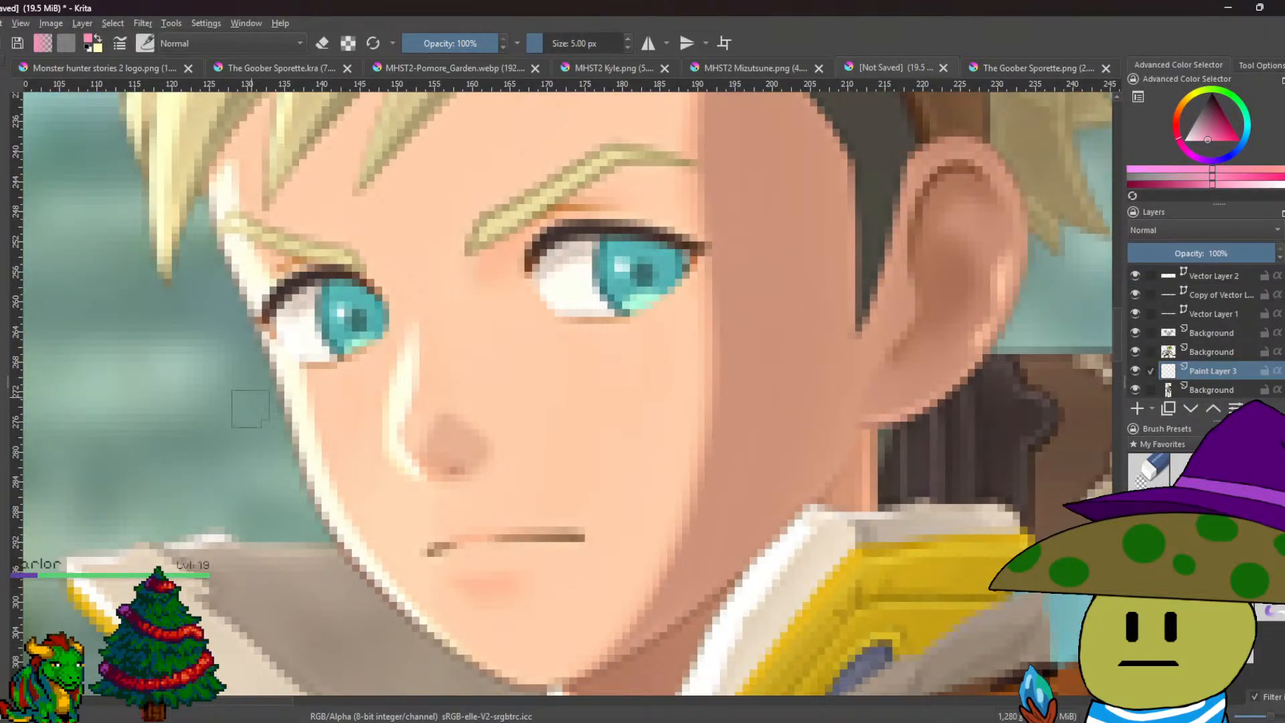
pyautogui.click(271, 435)
pyautogui.moveTo(282, 432); pyautogui.dragTo(360, 427)
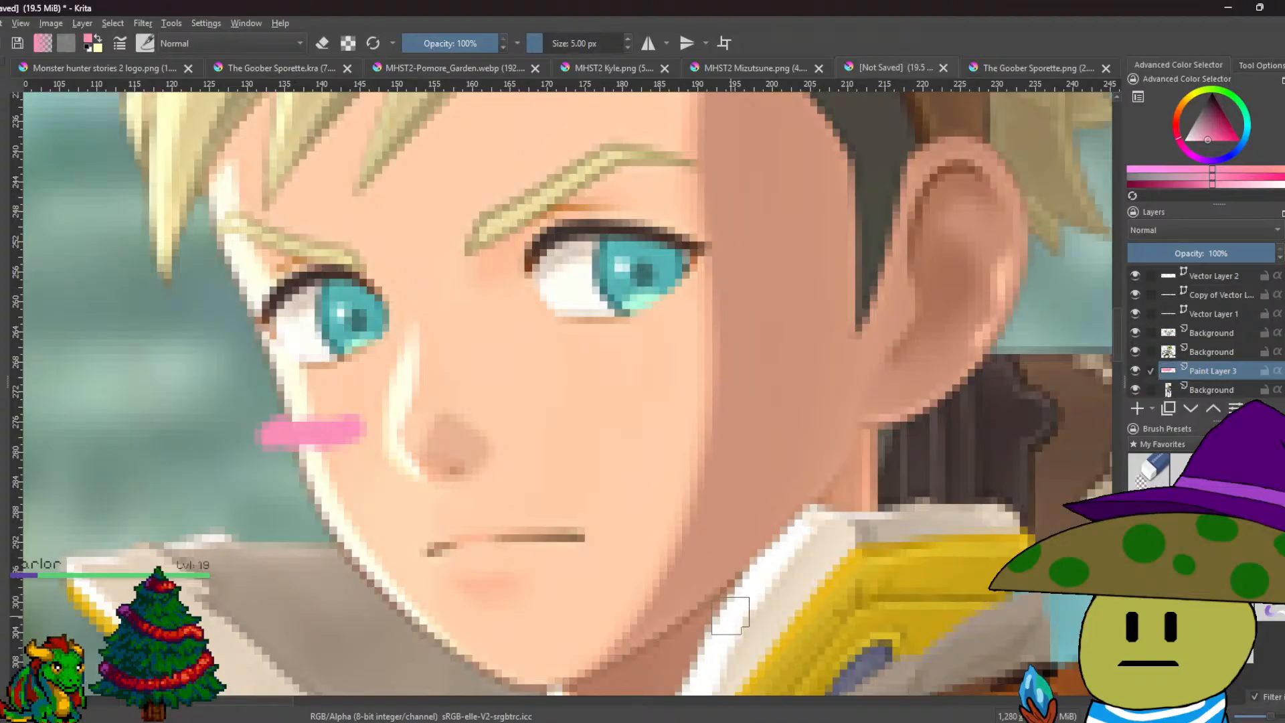
pyautogui.hotkey('ctrl', 'z')
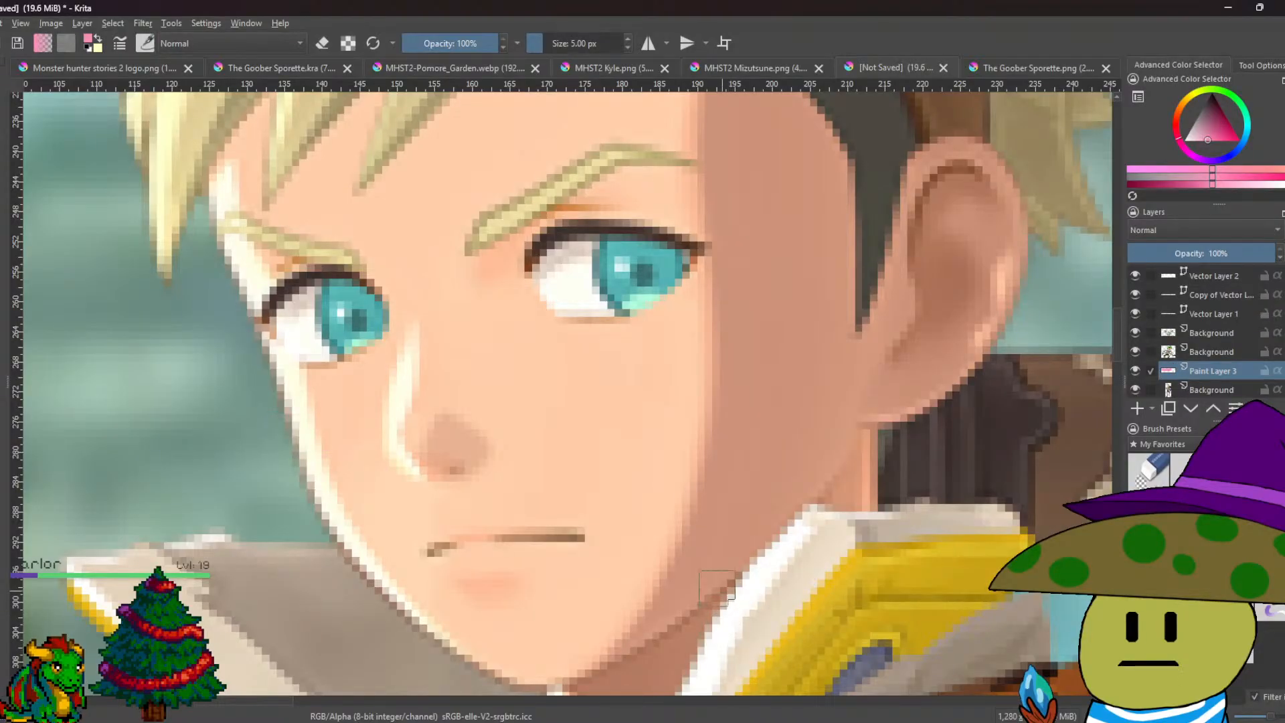
# Try blush strokes in a paler pink on Kyle's far cheek, undoing each attempt.
pyautogui.click(1204, 141)
pyautogui.moveTo(1204, 139); pyautogui.dragTo(1199, 138)
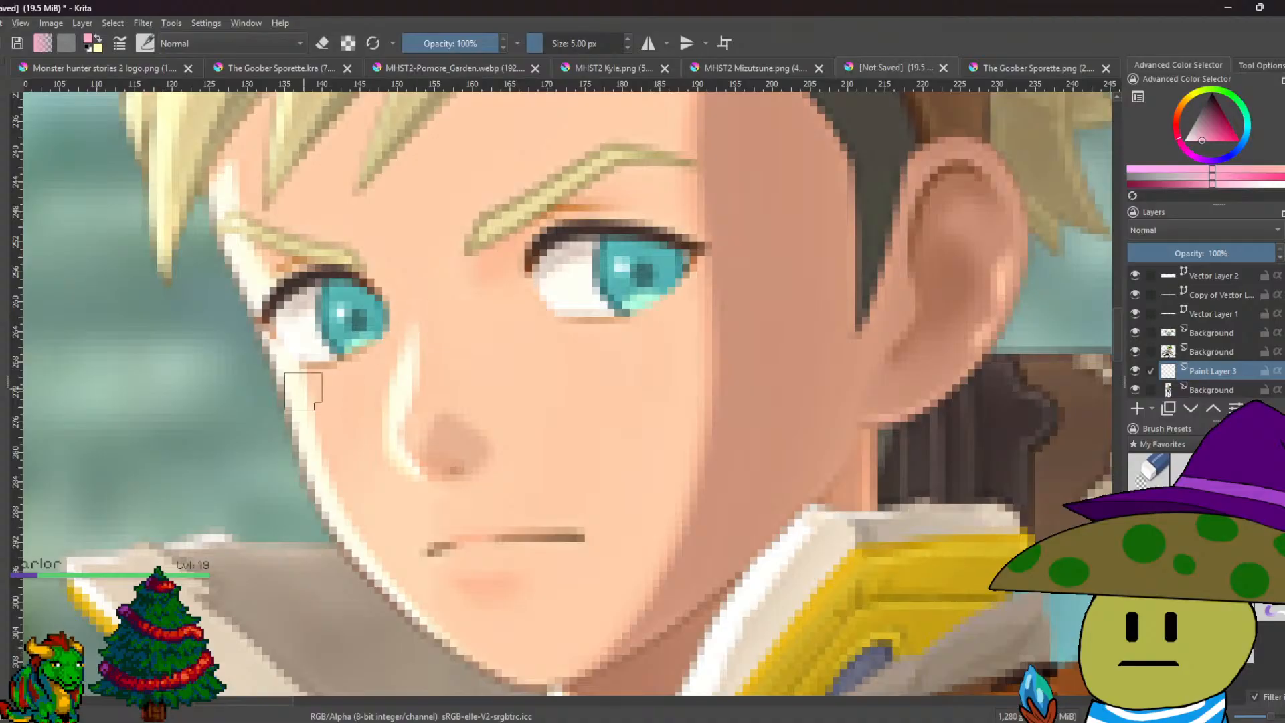
pyautogui.moveTo(287, 425)
pyautogui.mouseDown()
pyautogui.moveTo(308, 409)
pyautogui.moveTo(379, 400)
pyautogui.mouseUp()
pyautogui.hotkey('ctrl', 'z')
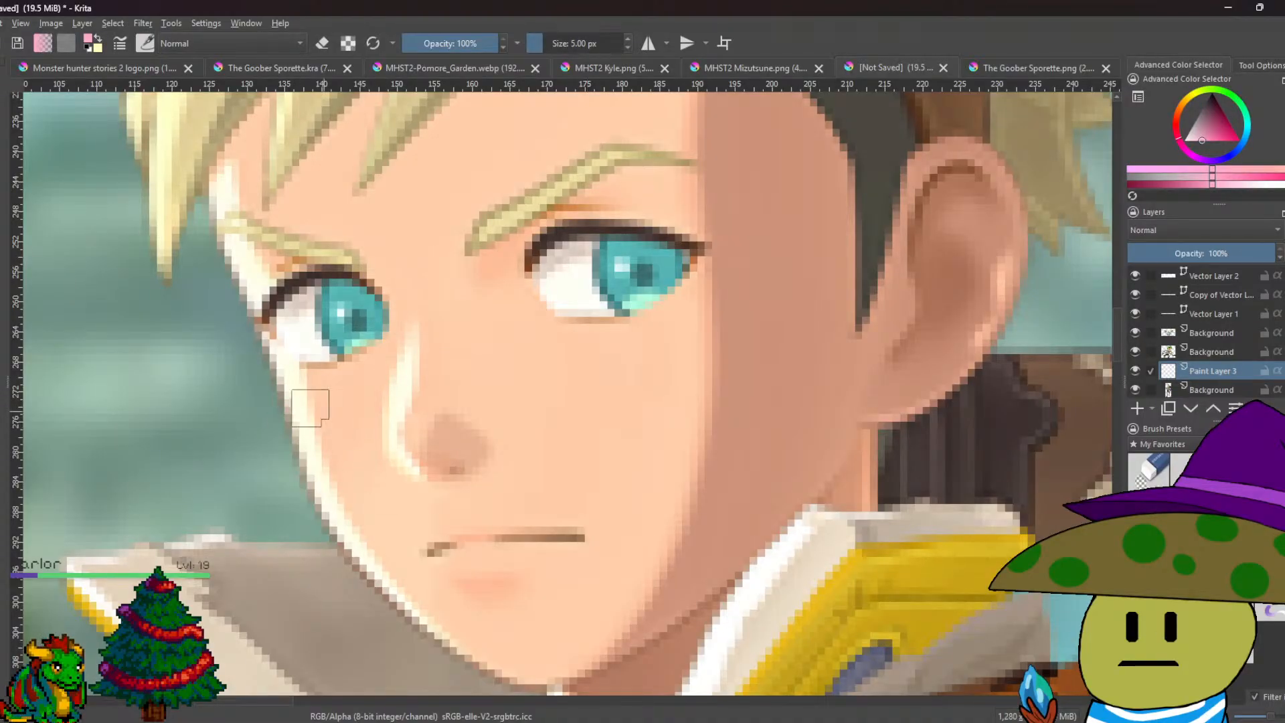
pyautogui.click(288, 404)
pyautogui.moveTo(318, 402); pyautogui.dragTo(373, 381)
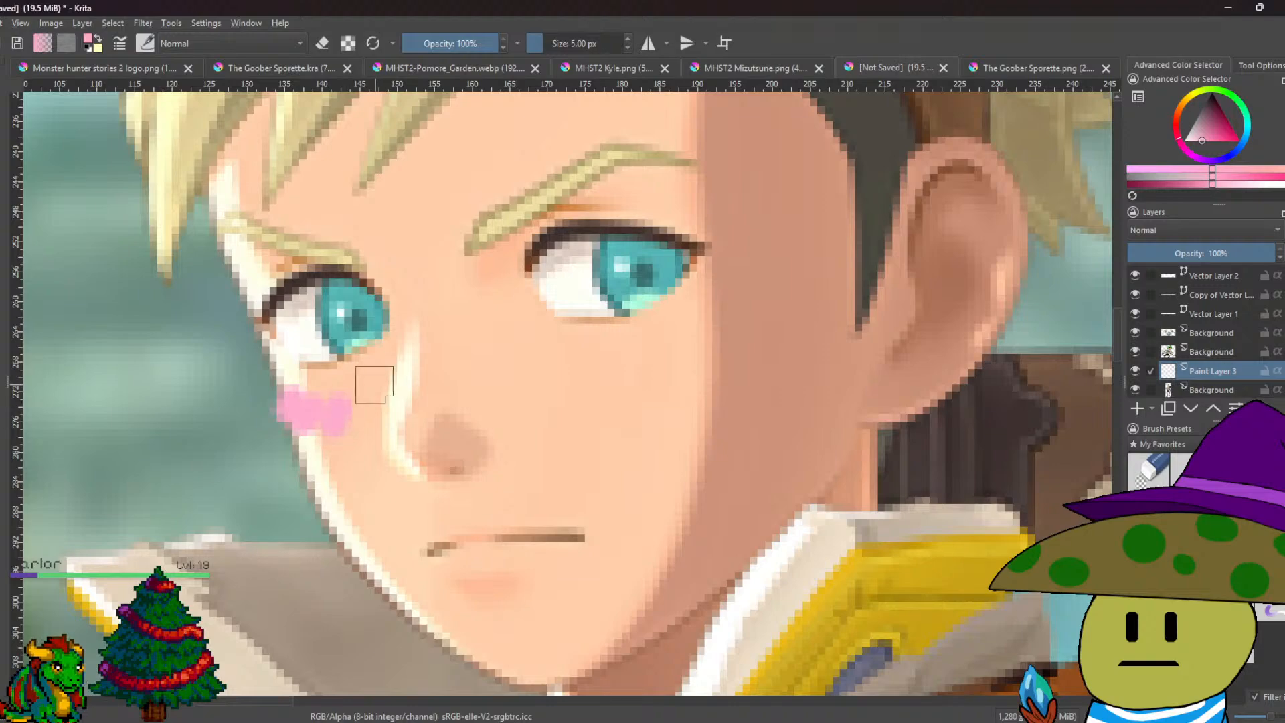
pyautogui.hotkey('ctrl', 'z')
pyautogui.hotkey('ctrl', 'z')
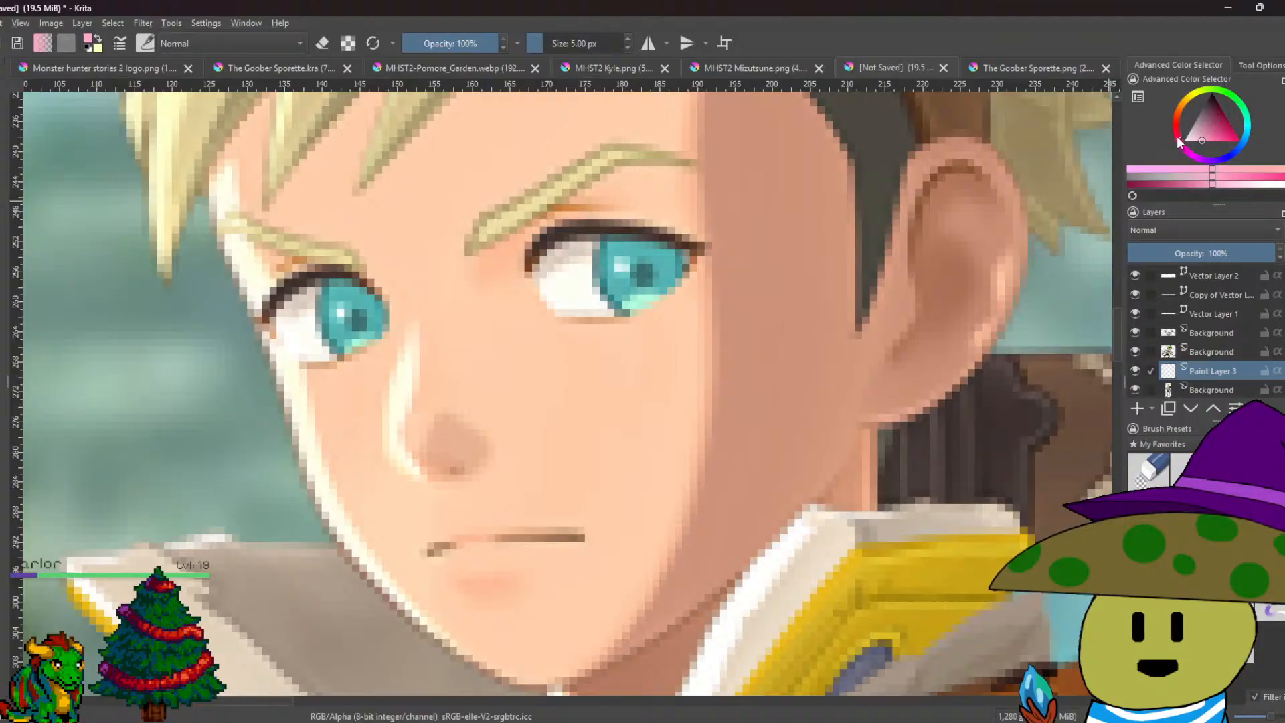
# Paint short zigzag blush marks in pale pink below both of Kyle's eyes.
pyautogui.moveTo(1177, 136)
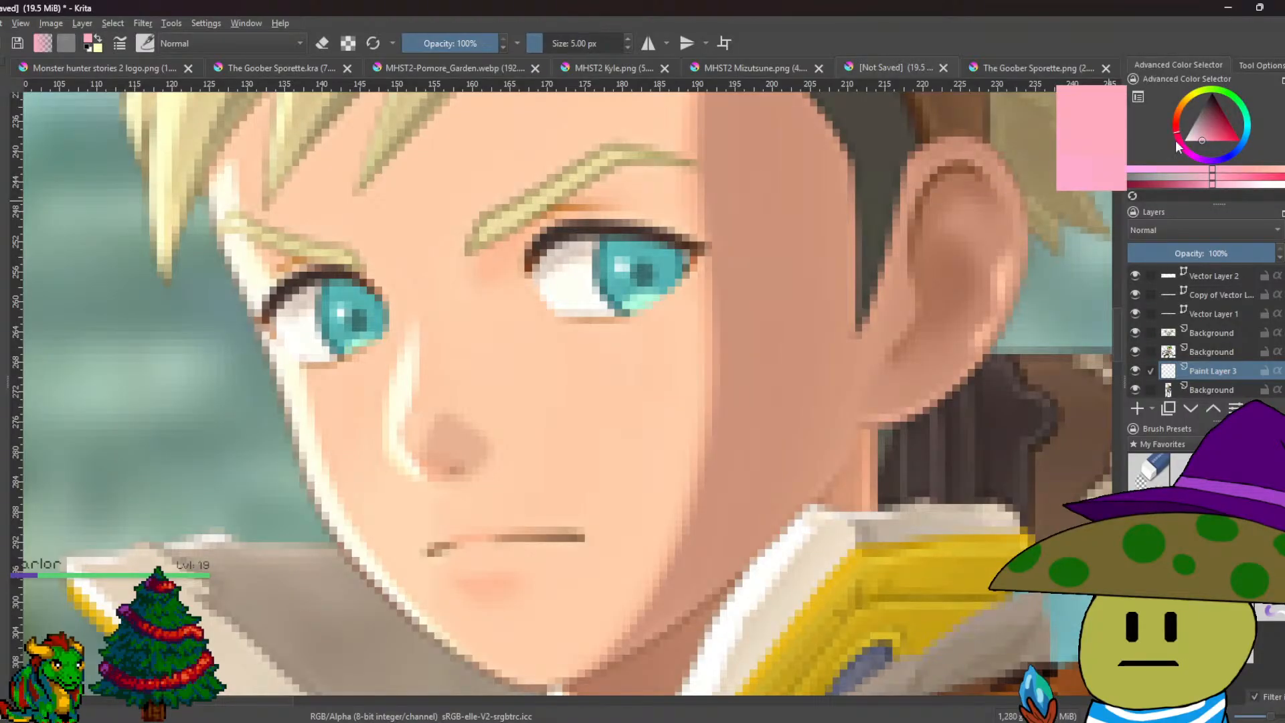
pyautogui.moveTo(368, 384); pyautogui.dragTo(276, 404)
pyautogui.moveTo(617, 352)
pyautogui.mouseDown()
pyautogui.moveTo(650, 355)
pyautogui.moveTo(669, 370)
pyautogui.moveTo(710, 343)
pyautogui.moveTo(745, 358)
pyautogui.mouseUp()
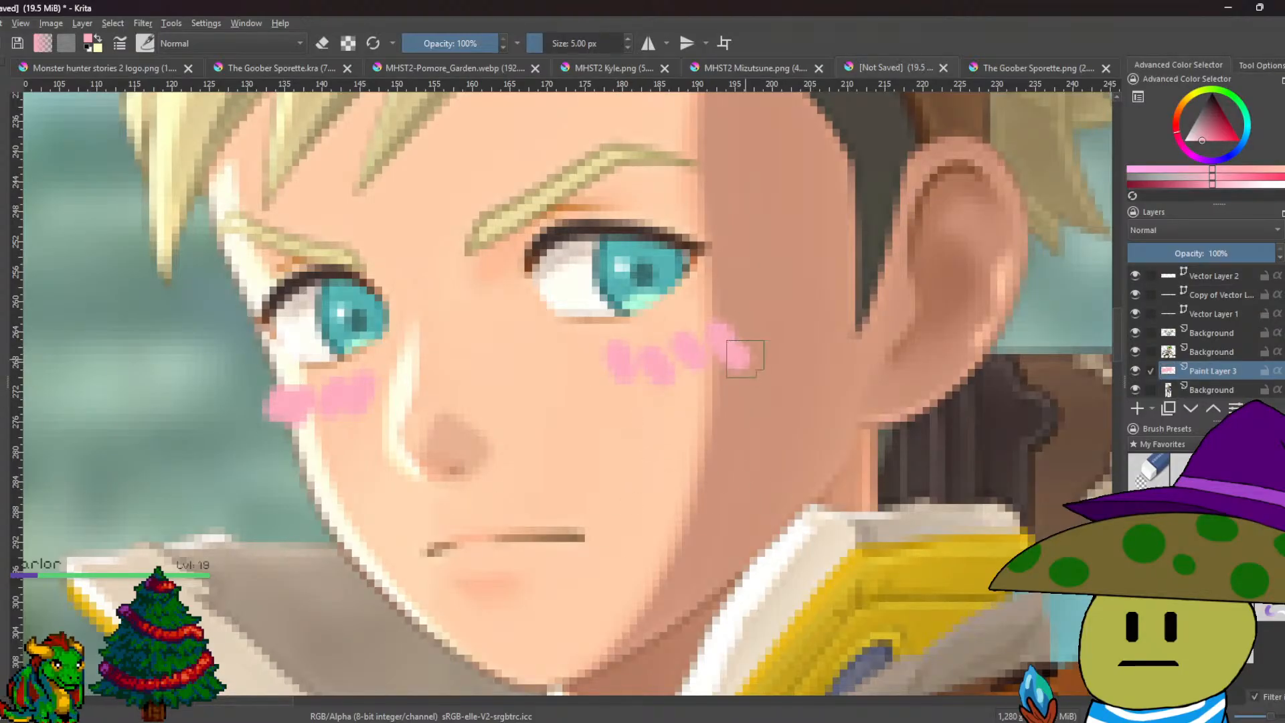
pyautogui.scroll(-5, 745, 358)
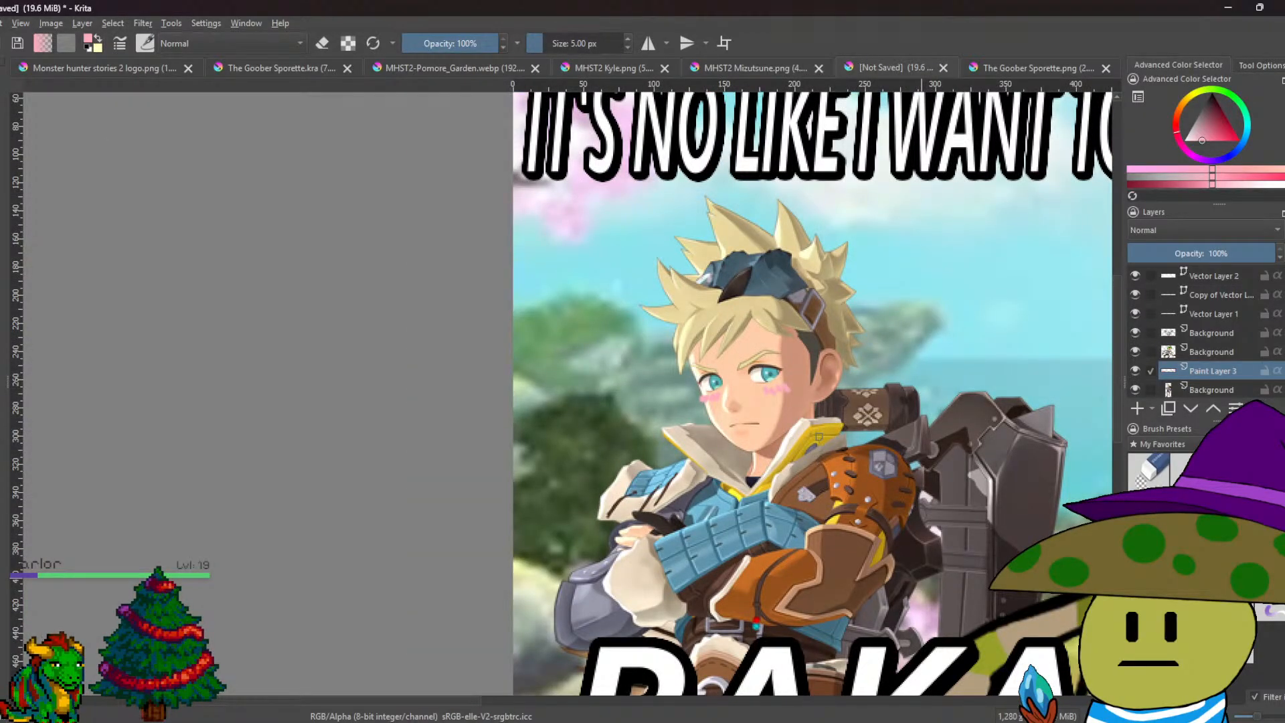
pyautogui.press('e')
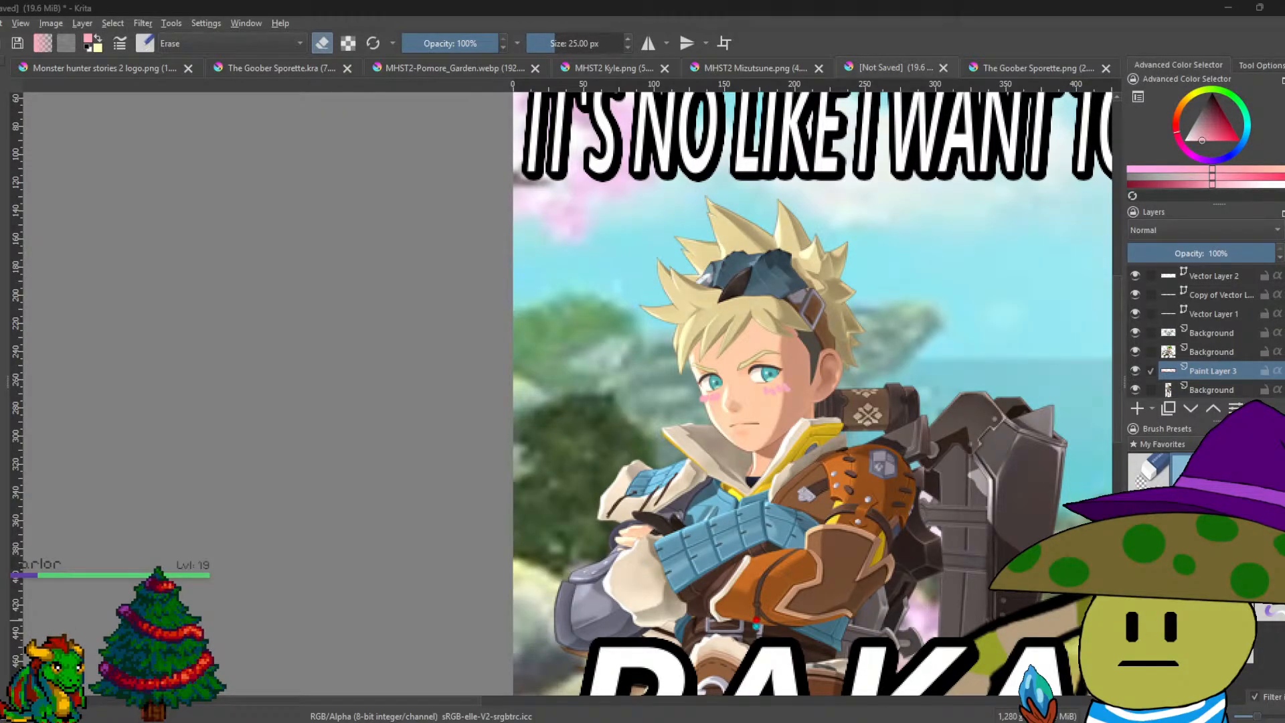
# Open anime blush.png and copy its Background layer.
pyautogui.click(2, 22)
pyautogui.click(2, 23)
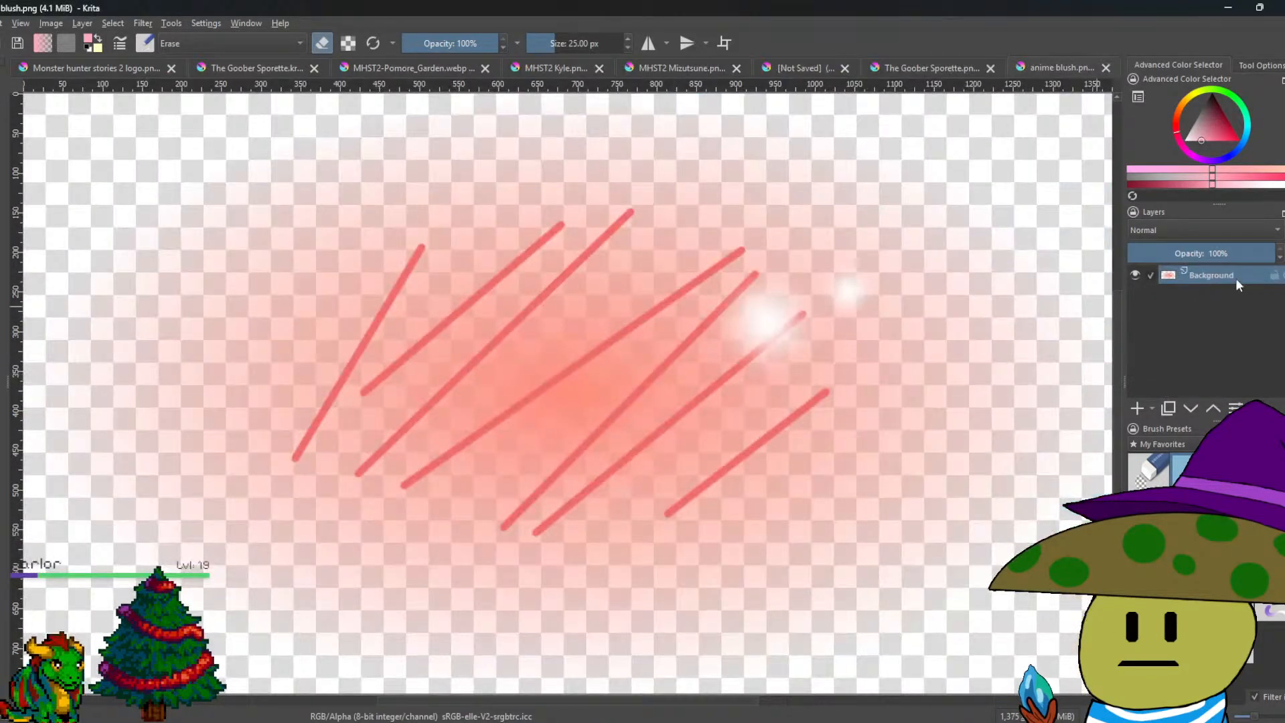
pyautogui.rightClick(1236, 278)
pyautogui.click(1168, 370)
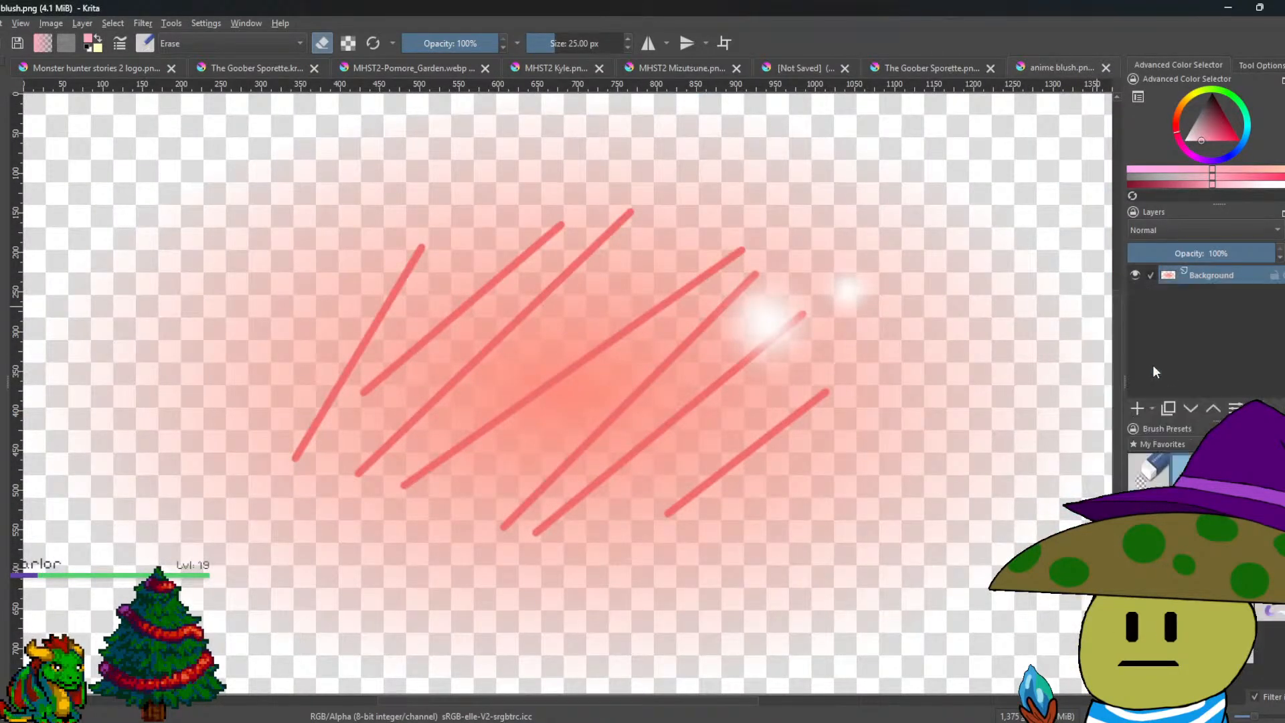
# Return to the unsaved thumbnail document and remove Paint Layer 3 with the painted blush.
pyautogui.click(973, 70)
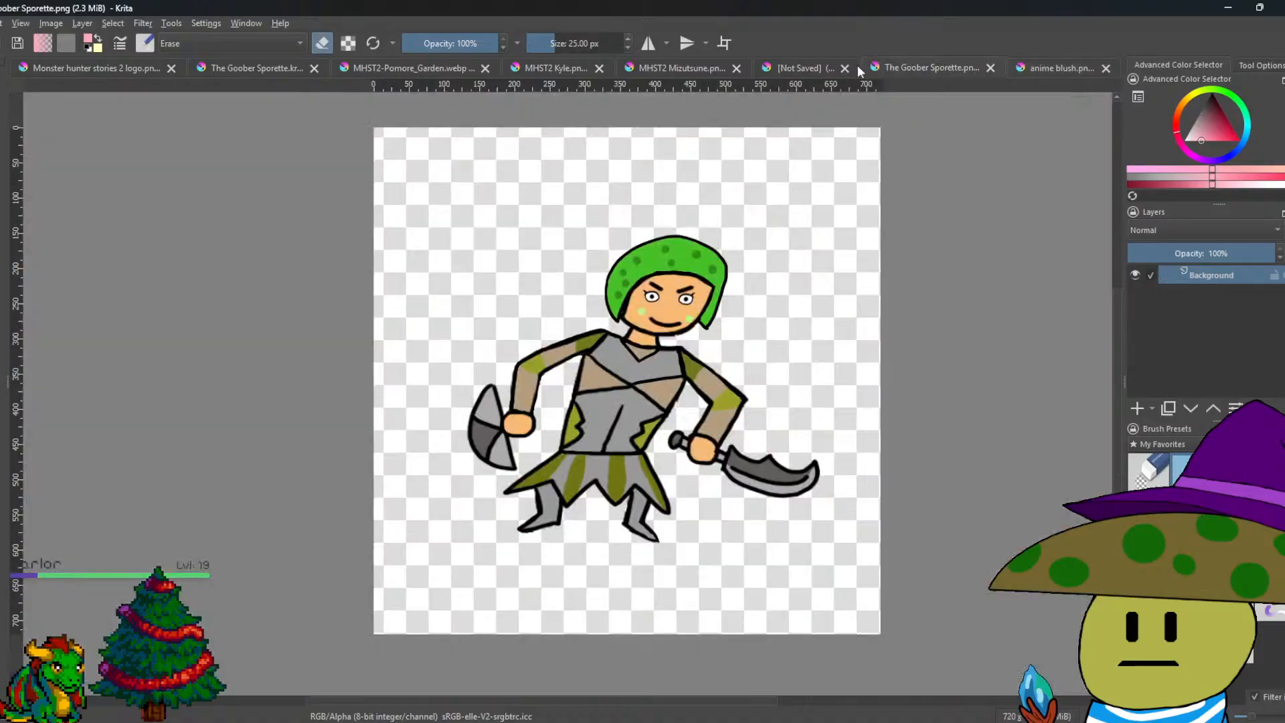
pyautogui.click(800, 67)
pyautogui.rightClick(1210, 389)
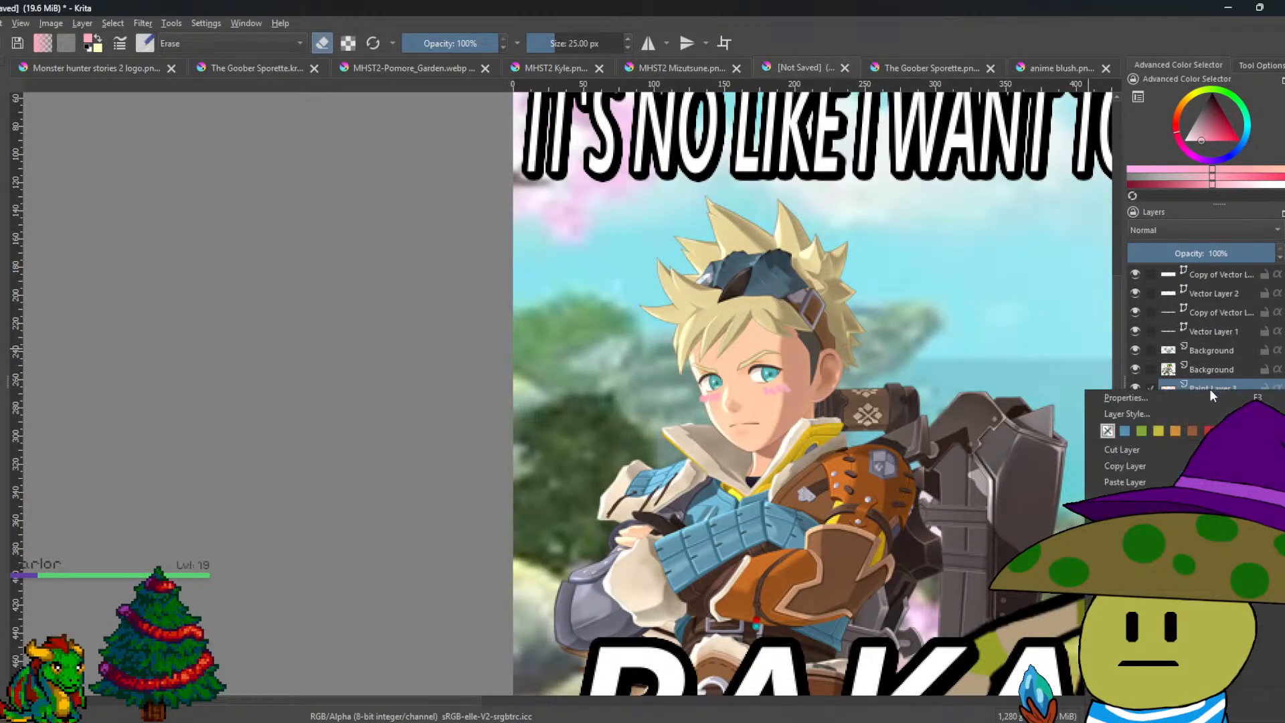
pyautogui.click(1148, 484)
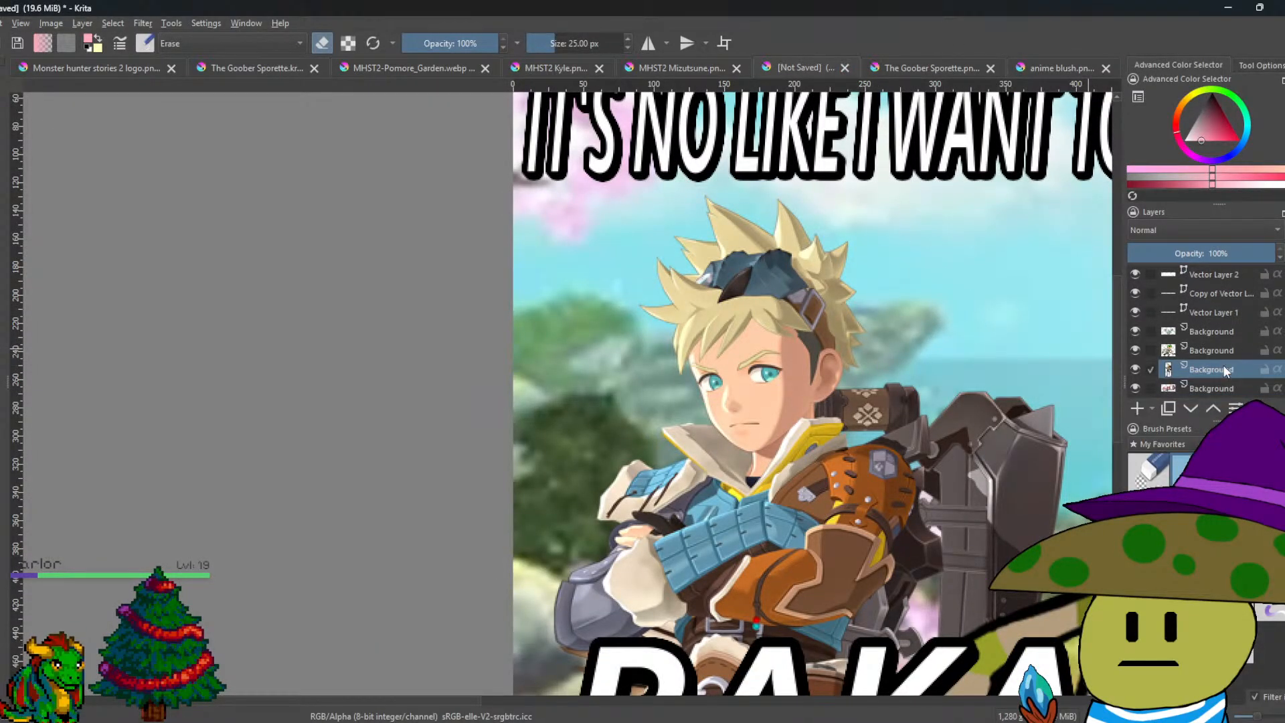
# Paste the copied blush layer above Kyle's image, scale it down and move it over his head.
pyautogui.rightClick(1223, 370)
pyautogui.click(1138, 468)
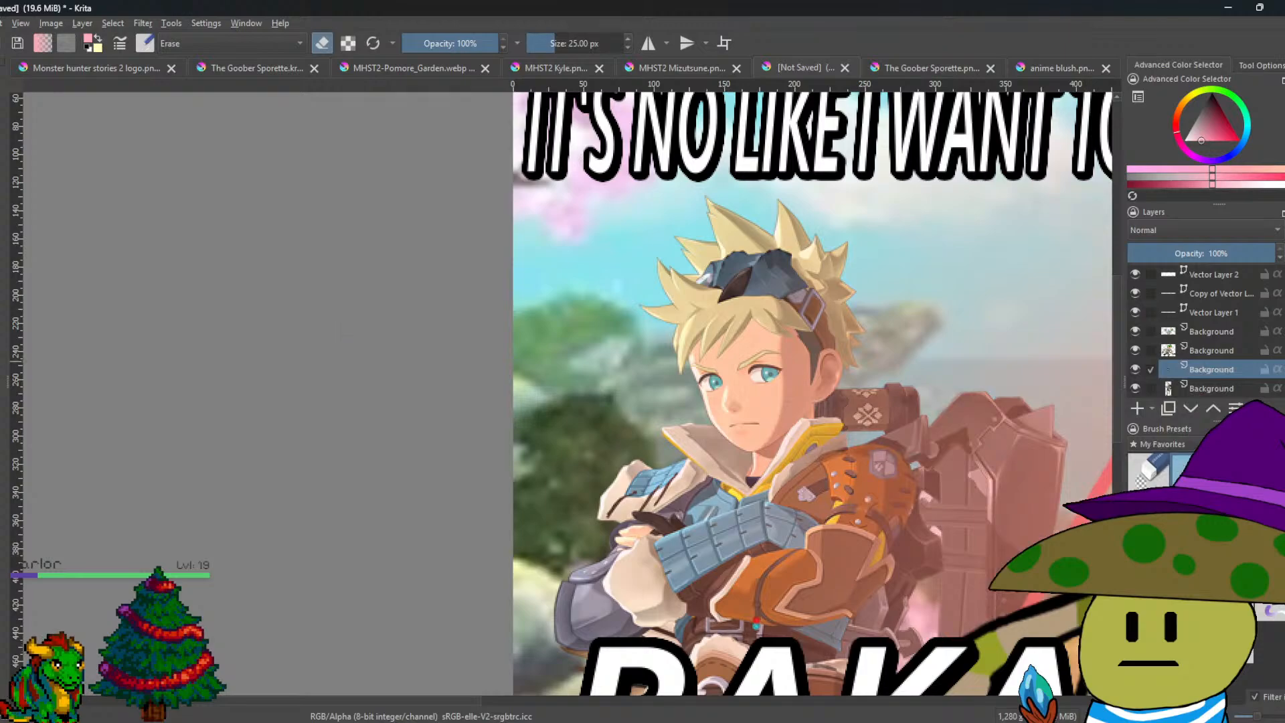
pyautogui.hotkey('ctrl', 't')
pyautogui.scroll(-4, 324, 355)
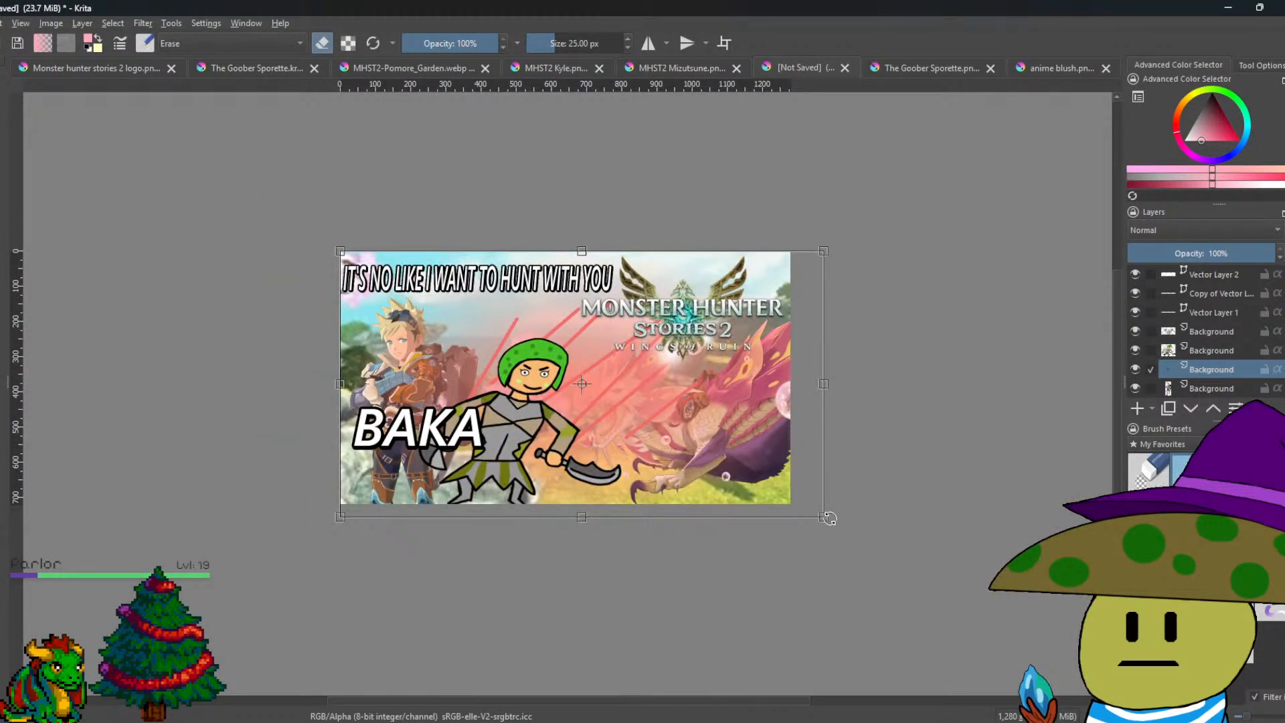
pyautogui.moveTo(823, 517); pyautogui.dragTo(724, 474)
pyautogui.moveTo(605, 432)
pyautogui.mouseDown()
pyautogui.moveTo(429, 320)
pyautogui.moveTo(466, 457)
pyautogui.mouseUp()
# Shrink the blush layer to cheek size and position it over Kyle's near cheek.
pyautogui.scroll(4, 424, 317)
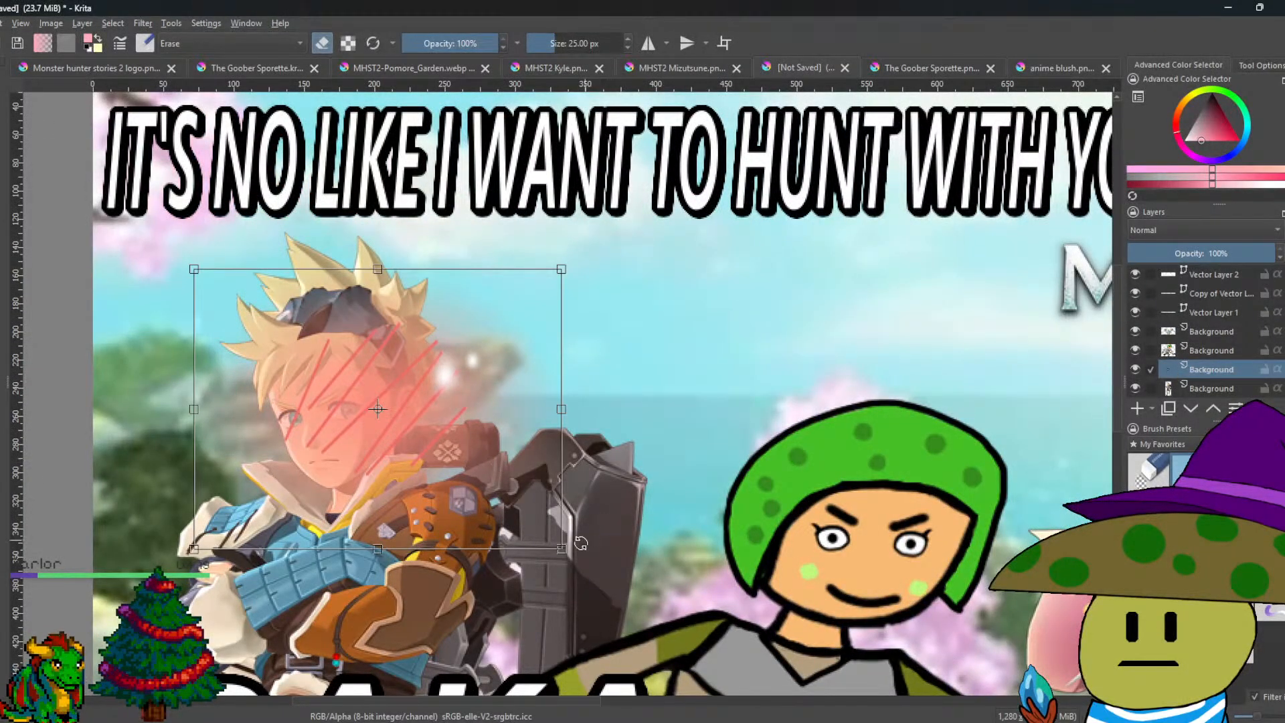
pyautogui.moveTo(562, 549)
pyautogui.mouseDown()
pyautogui.moveTo(428, 435)
pyautogui.moveTo(377, 358)
pyautogui.mouseUp()
pyautogui.moveTo(322, 309); pyautogui.dragTo(401, 437)
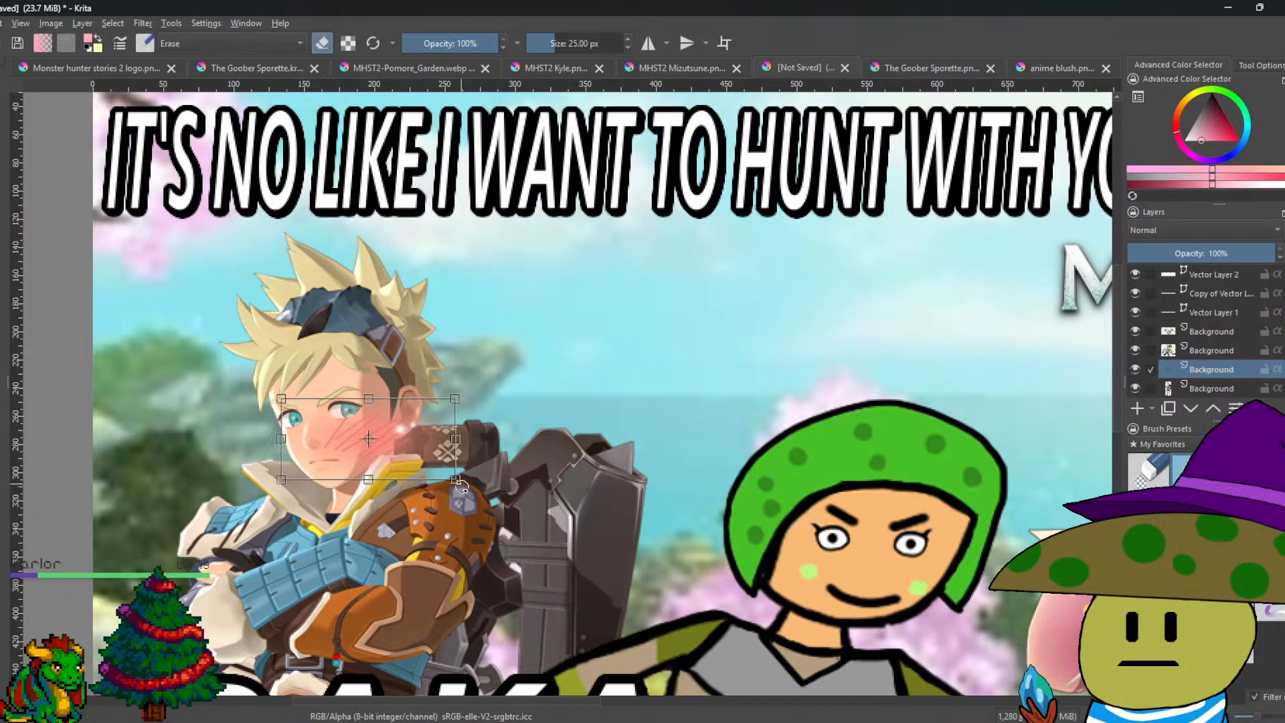
pyautogui.moveTo(455, 479)
pyautogui.mouseDown()
pyautogui.moveTo(369, 430)
pyautogui.moveTo(379, 439)
pyautogui.mouseUp()
pyautogui.press('Return')
pyautogui.press('Return')
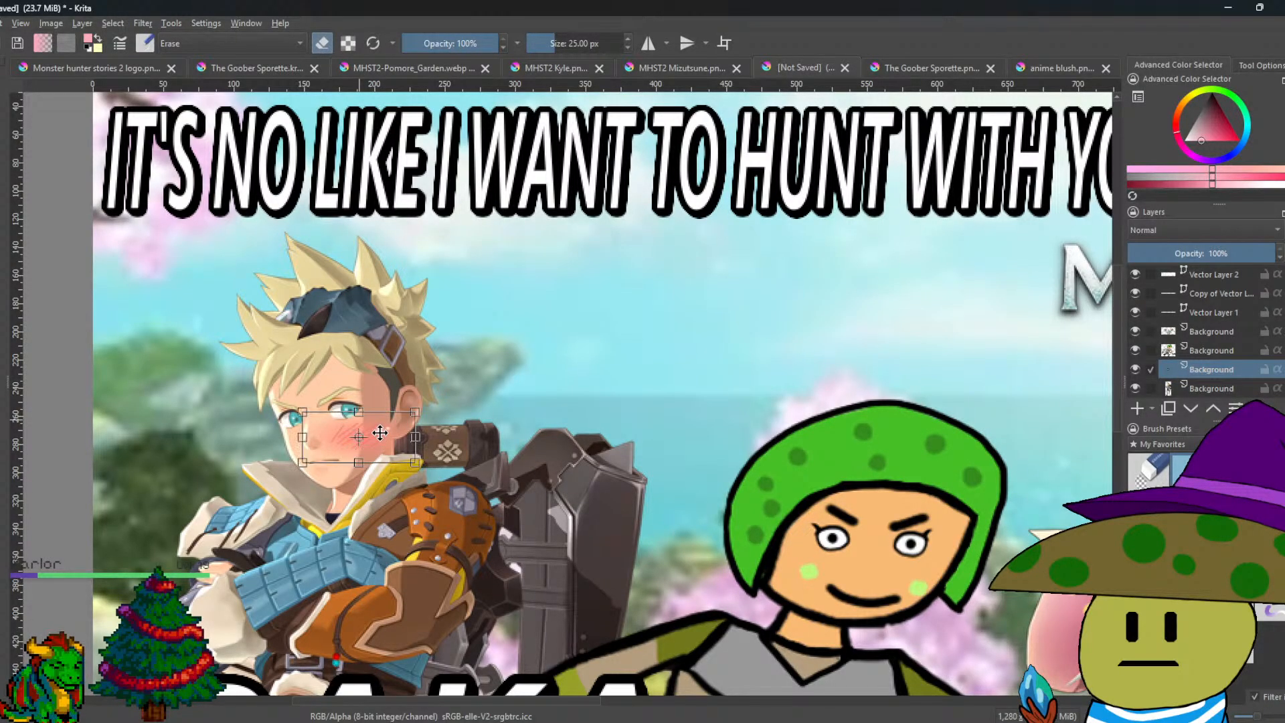
# Scale the blush on Kyle's near cheek down slightly more and apply the transform.
pyautogui.scroll(4, 493, 423)
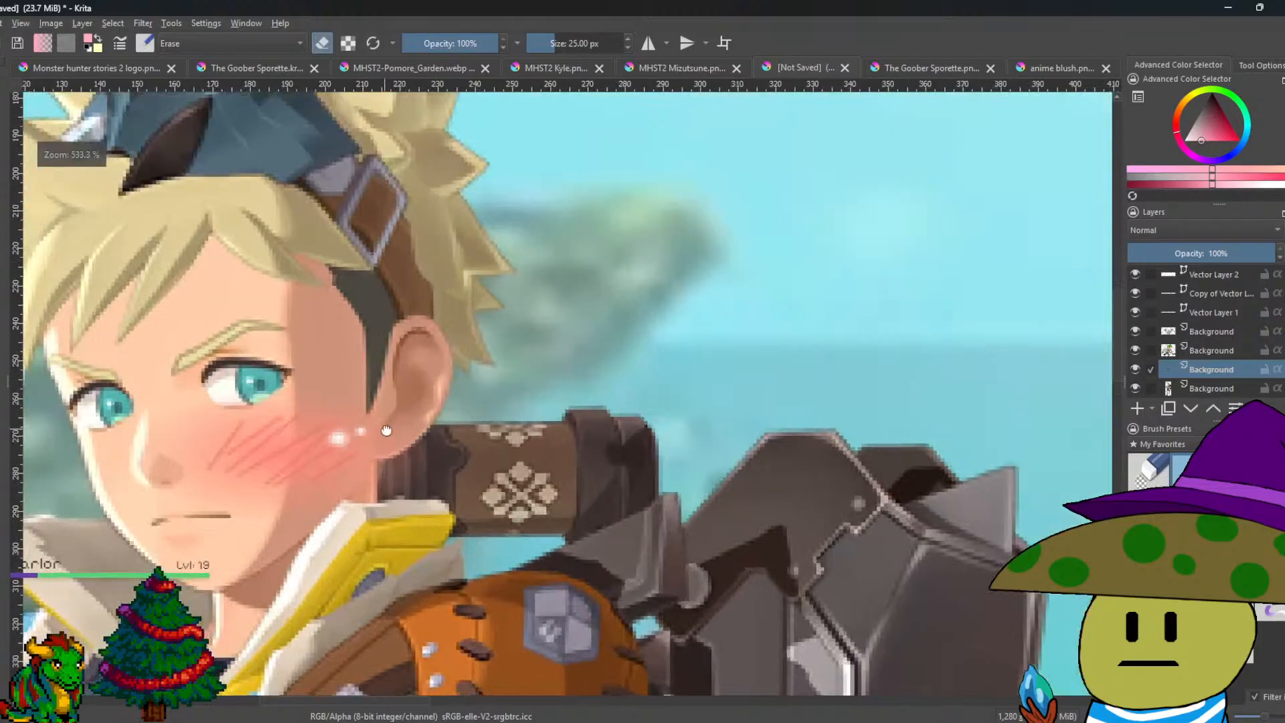
pyautogui.scroll(-1, 692, 471)
pyautogui.hotkey('ctrl', 't')
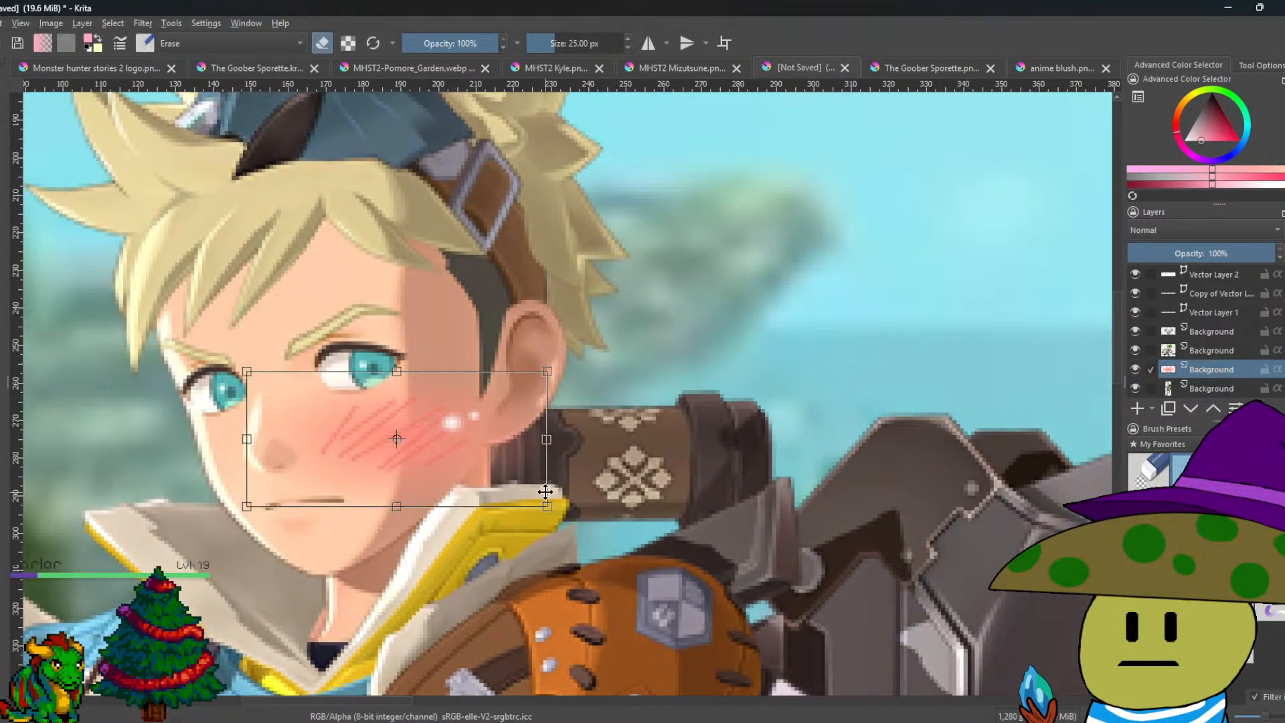
pyautogui.moveTo(545, 511); pyautogui.dragTo(510, 476)
pyautogui.press('Return')
# Duplicate the blush layer and mirror the copy horizontally.
pyautogui.rightClick(1235, 367)
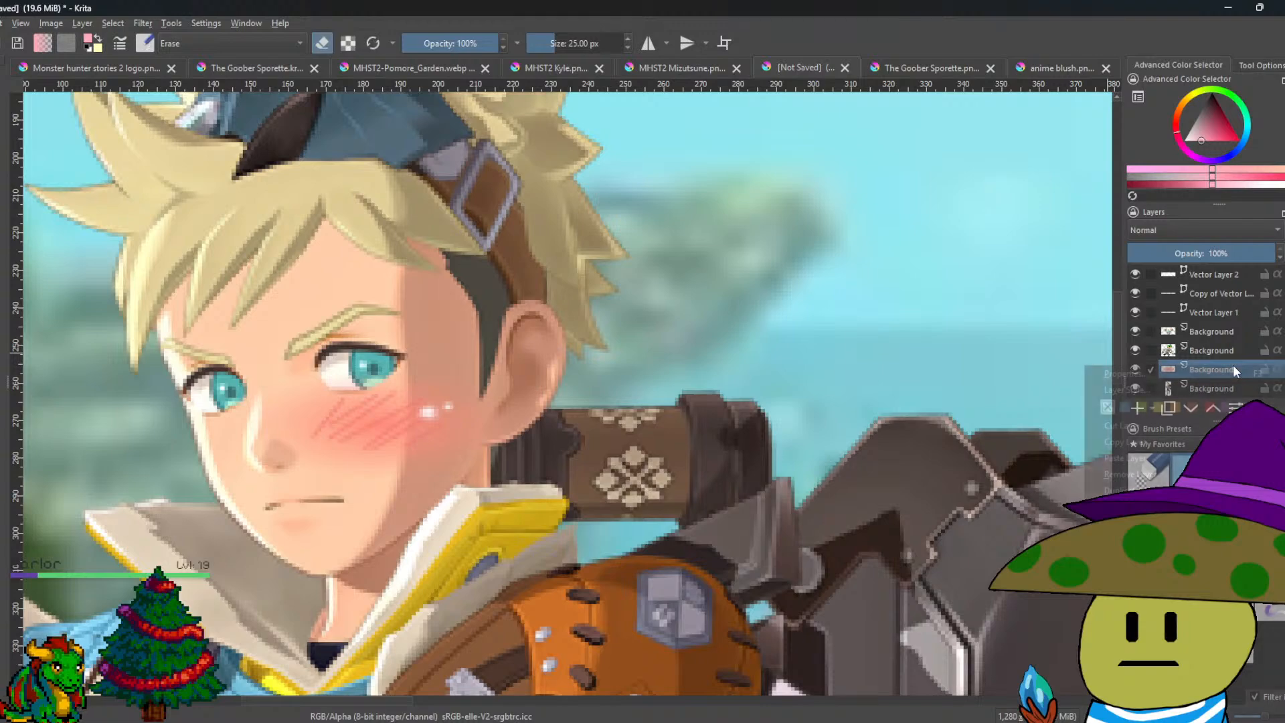
pyautogui.click(1168, 458)
pyautogui.hotkey('ctrl', 't')
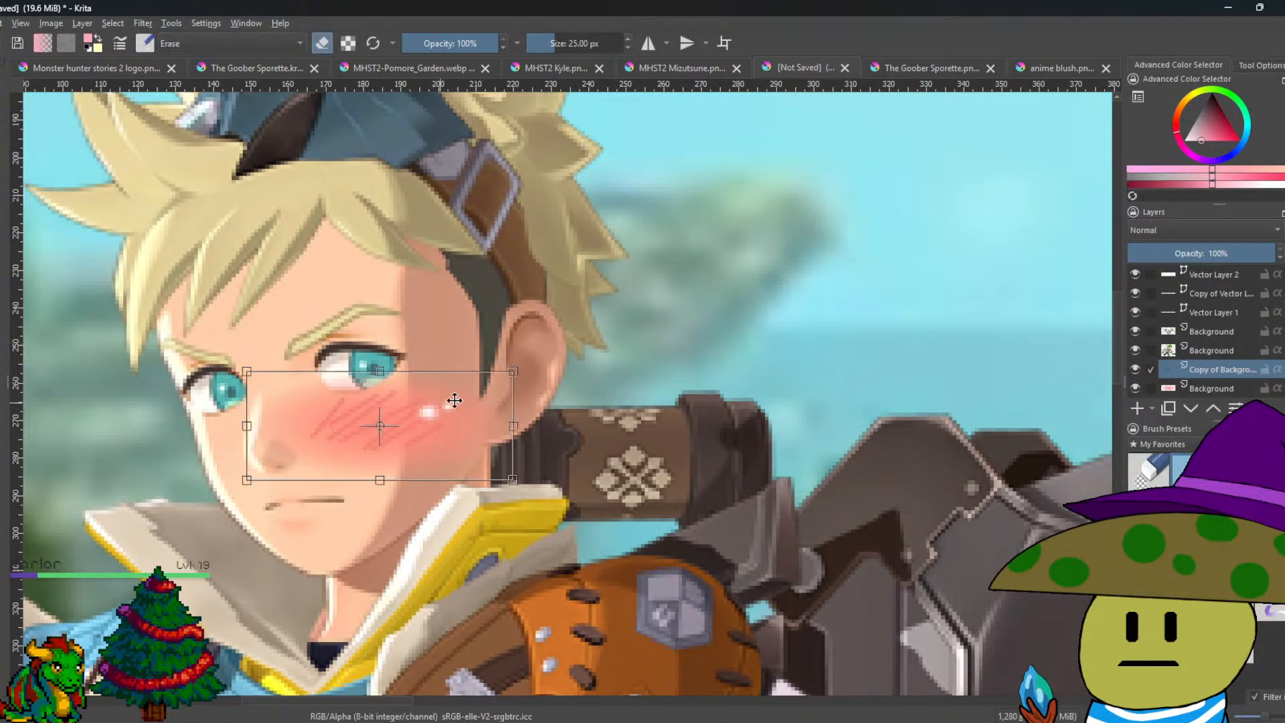
pyautogui.rightClick(429, 417)
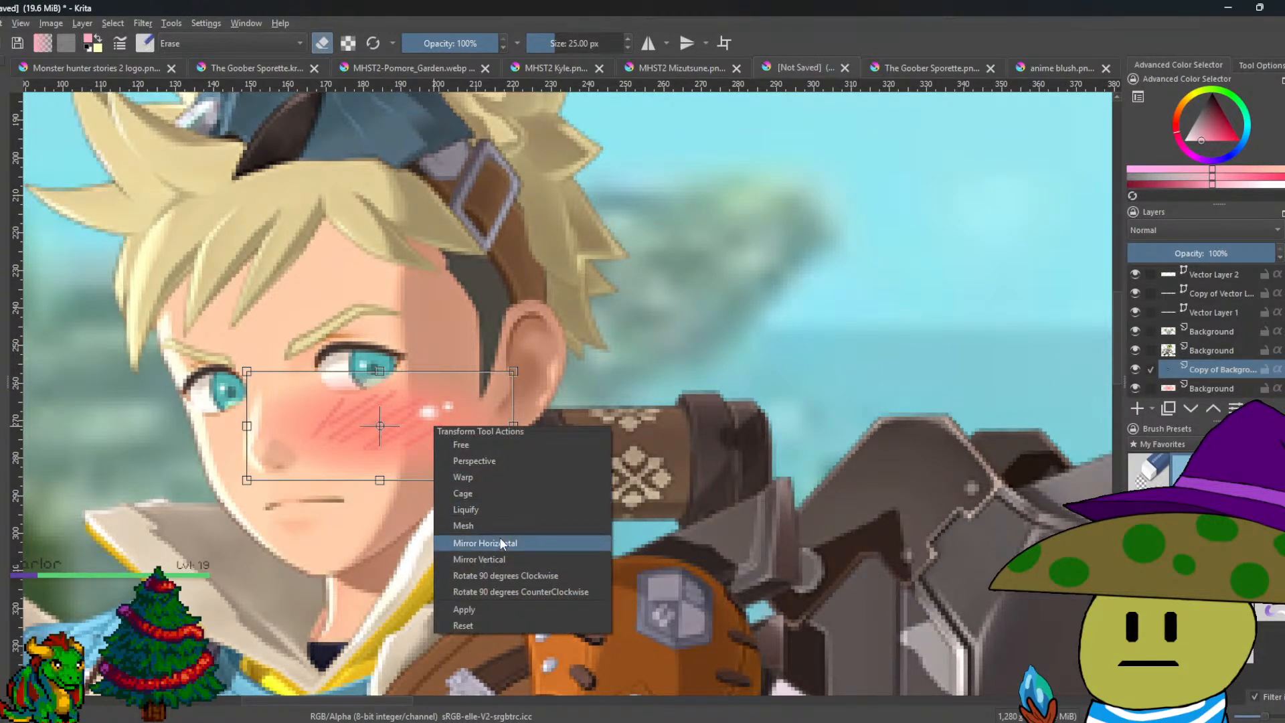
pyautogui.click(509, 536)
pyautogui.press('Return')
# Move the mirrored blush onto Kyle's far cheek and narrow it to fit the turned face.
pyautogui.moveTo(422, 420); pyautogui.dragTo(215, 444)
pyautogui.hotkey('ctrl', 't')
pyautogui.scroll(-1, 209, 449)
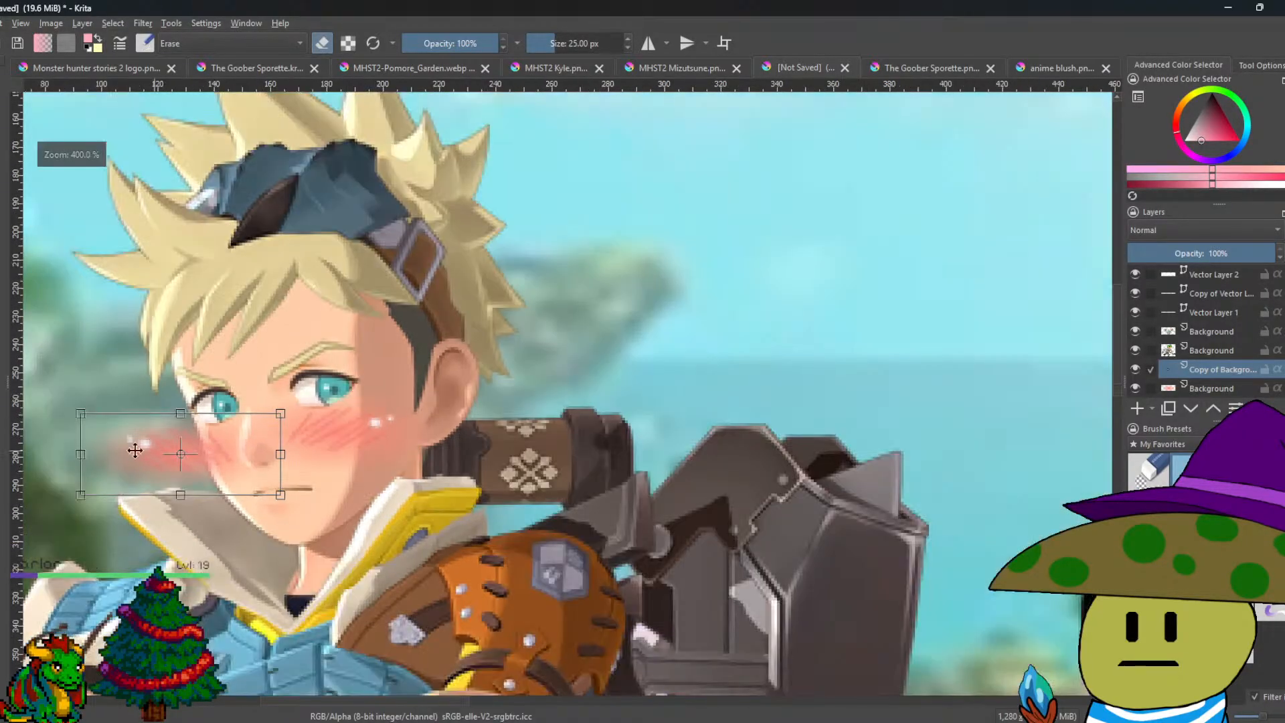
pyautogui.moveTo(74, 456); pyautogui.dragTo(151, 454)
pyautogui.moveTo(222, 406); pyautogui.dragTo(222, 415)
pyautogui.moveTo(240, 461); pyautogui.dragTo(238, 450)
pyautogui.press('Return')
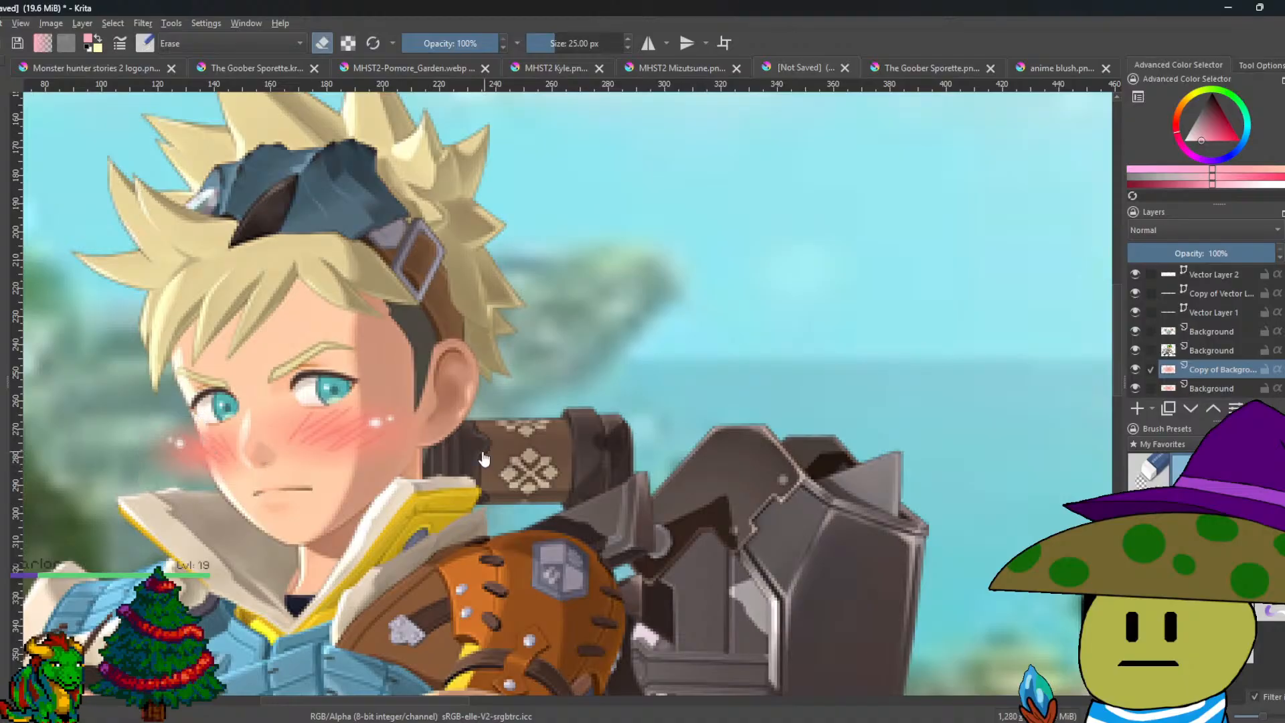
# Save the finished thumbnail as the Krita document Stories 2 episode 9.kra.
pyautogui.scroll(-5, 483, 459)
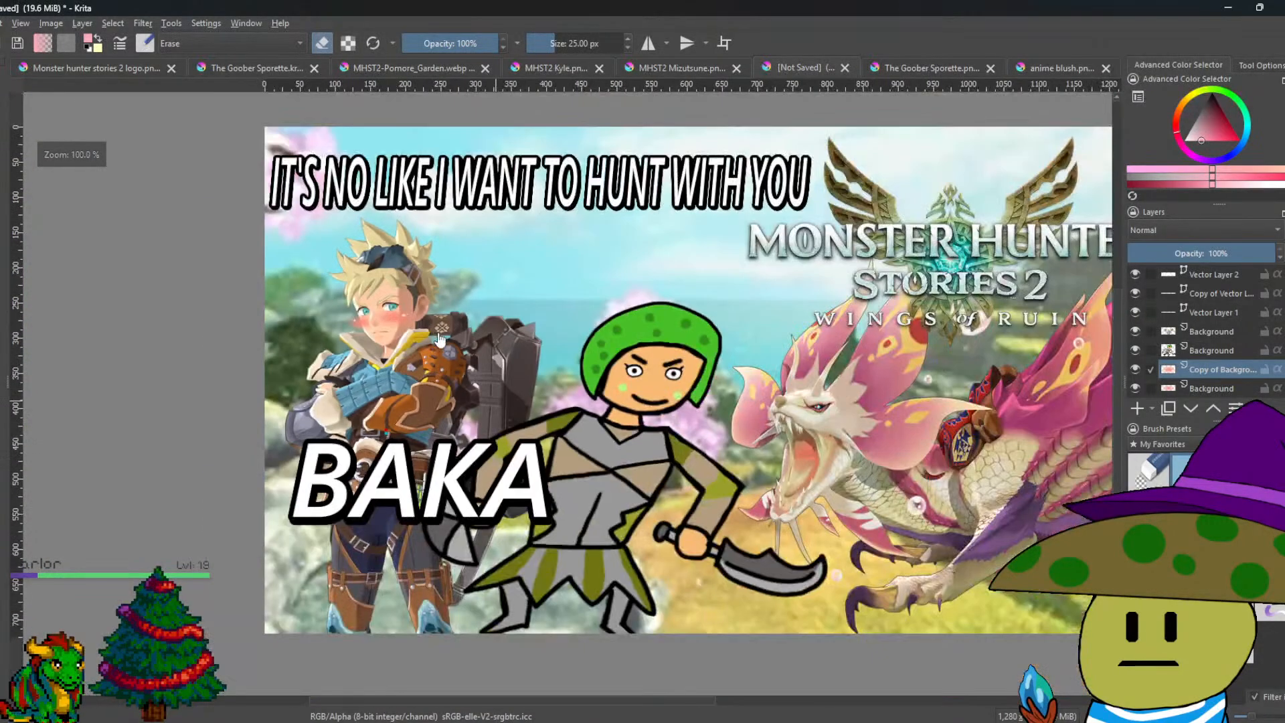
pyautogui.moveTo(439, 338); pyautogui.dragTo(362, 369)
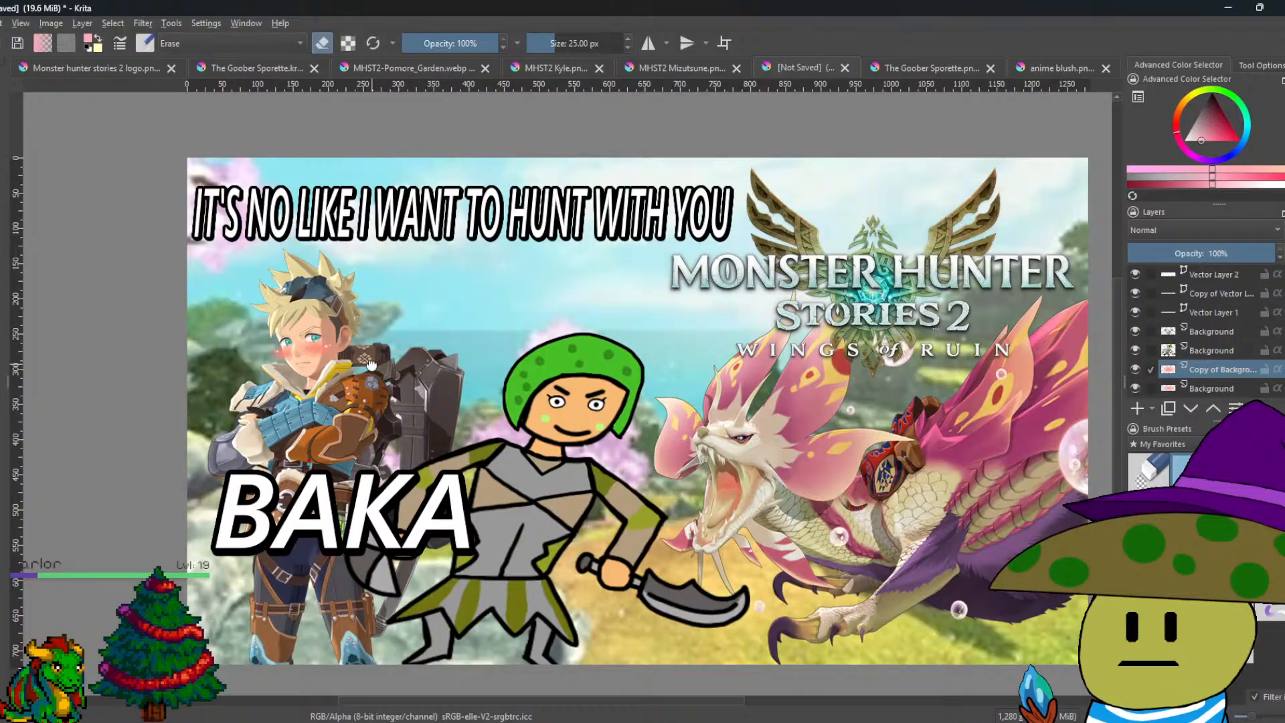
pyautogui.moveTo(371, 365); pyautogui.dragTo(301, 329)
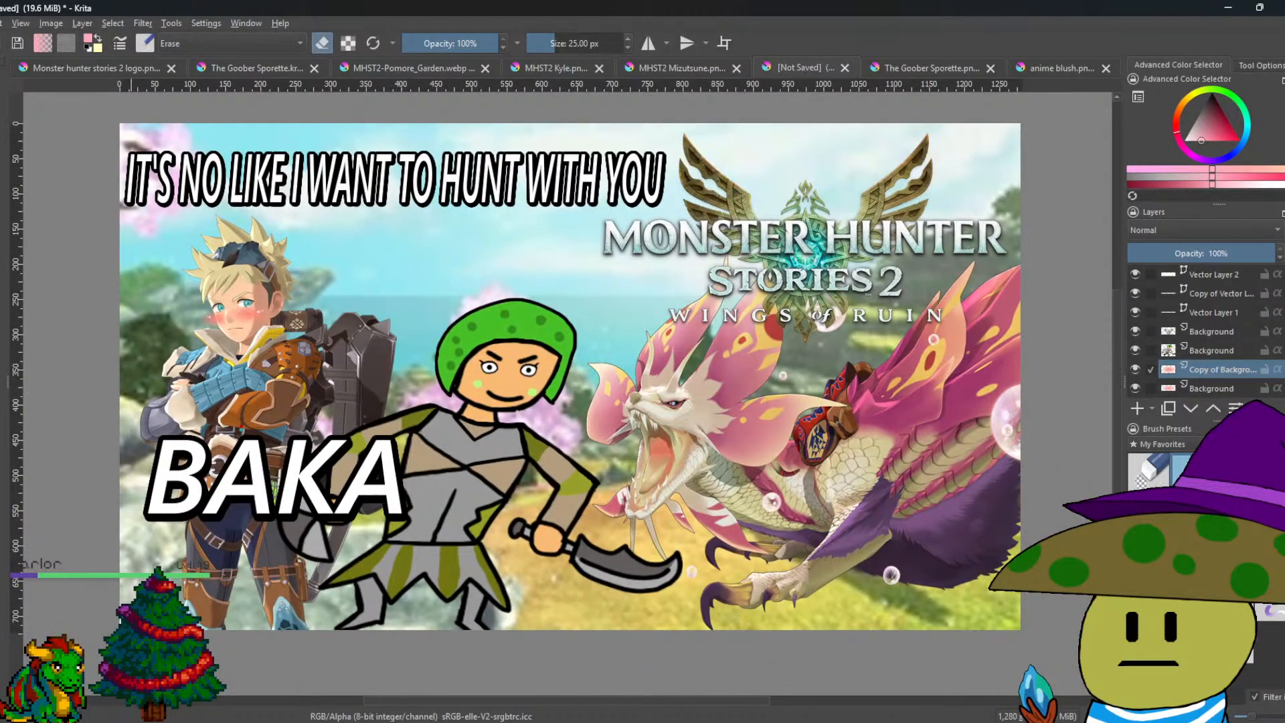
pyautogui.hotkey('alt', 'f')
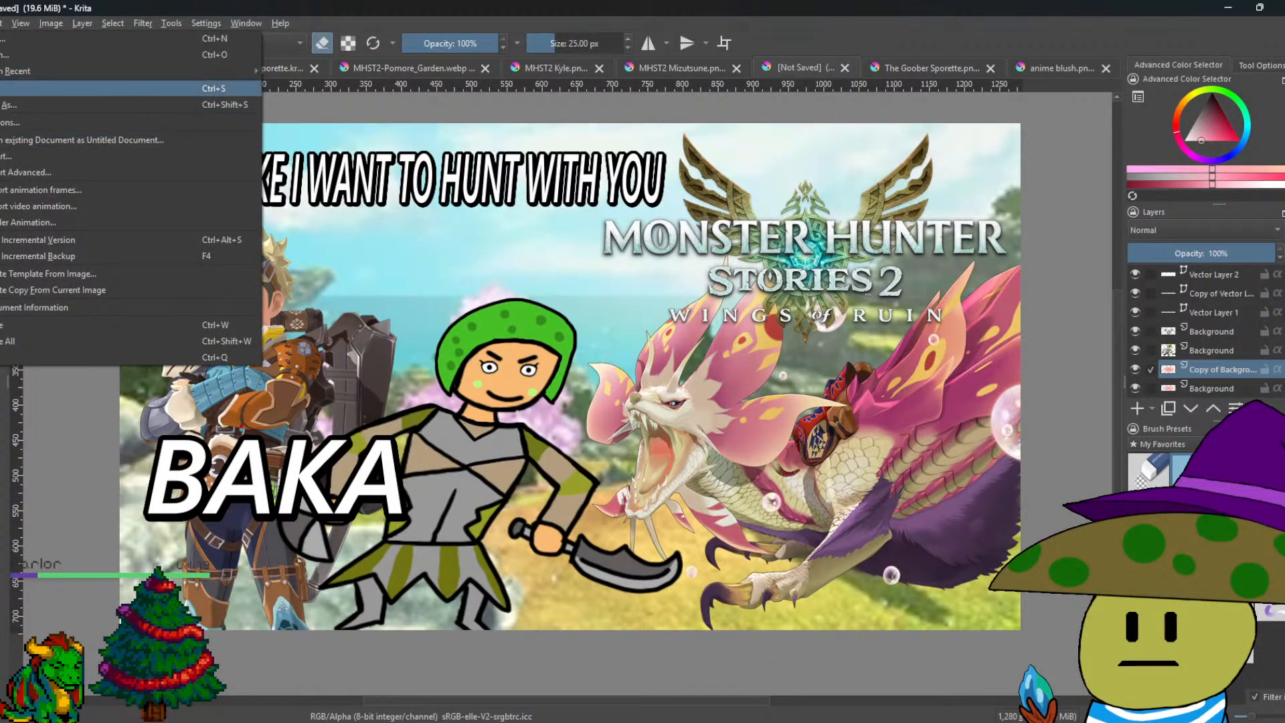
pyautogui.press('Return')
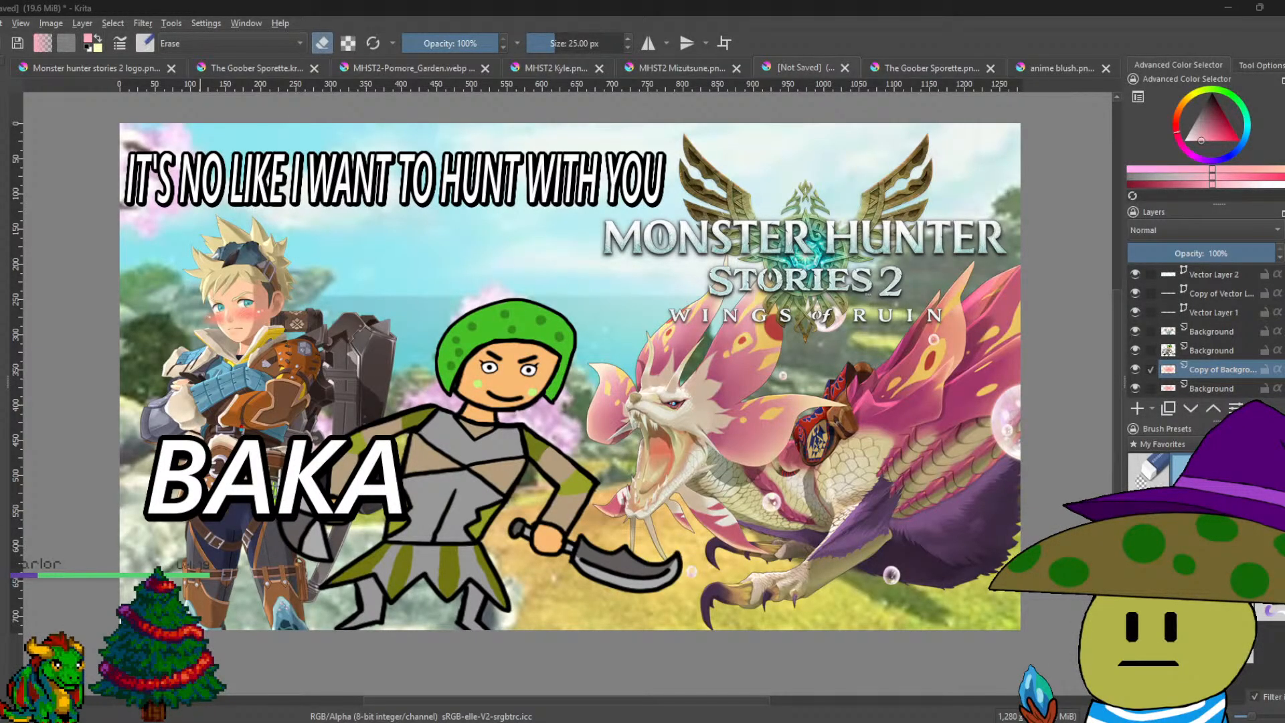
pyautogui.hotkey('ctrl', 's')
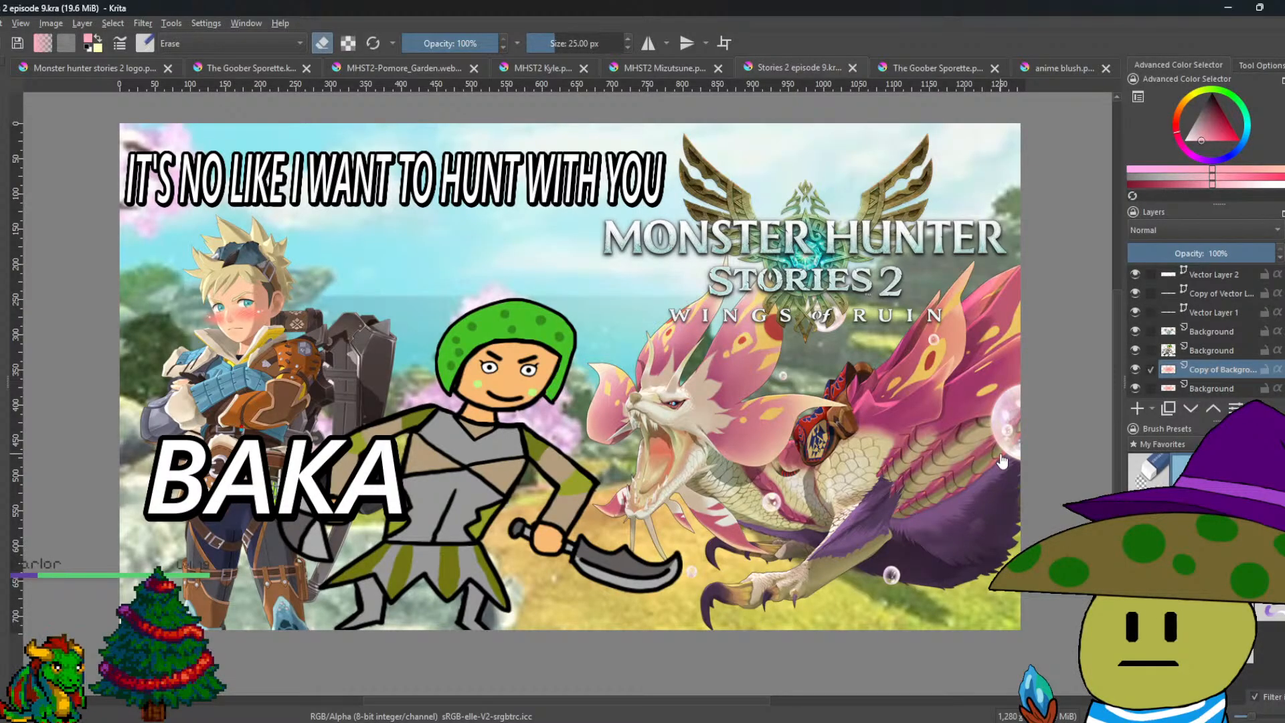
# Close all open documents, including the blush, character, scenery and logo source images.
pyautogui.click(1105, 69)
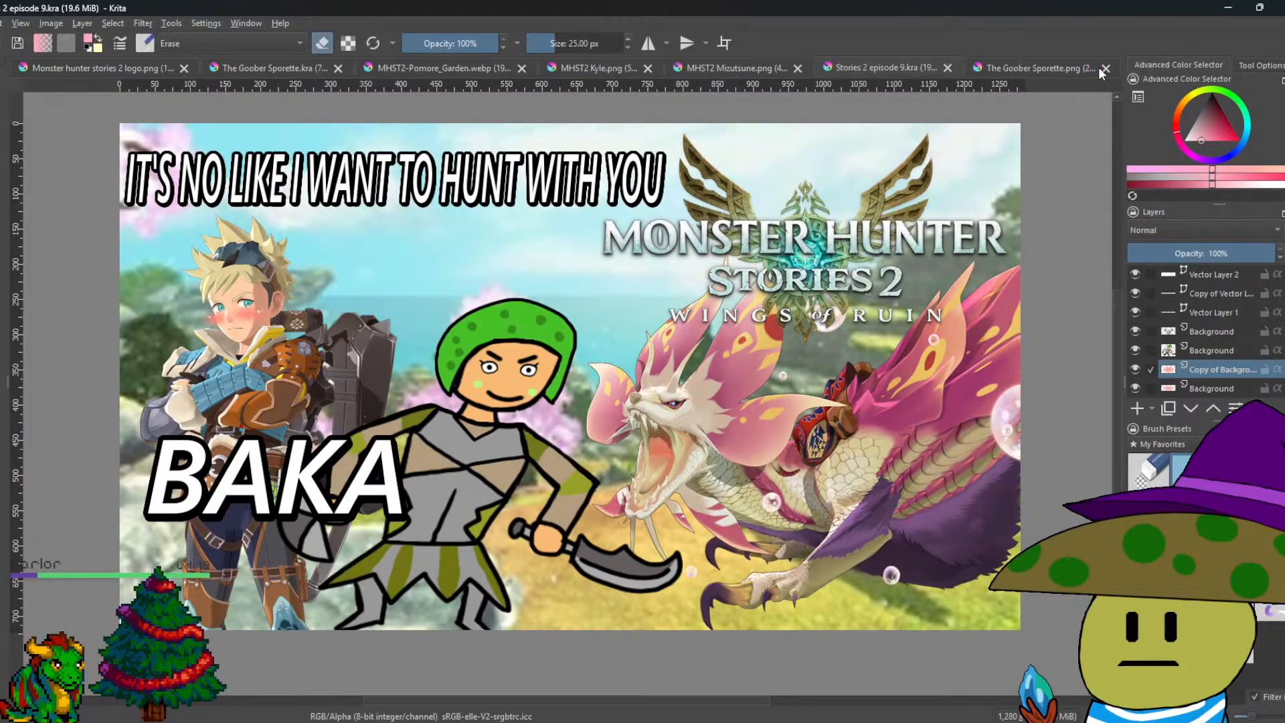
pyautogui.click(1105, 68)
pyautogui.click(1106, 68)
pyautogui.click(1106, 68)
pyautogui.click(1106, 68)
pyautogui.click(1106, 69)
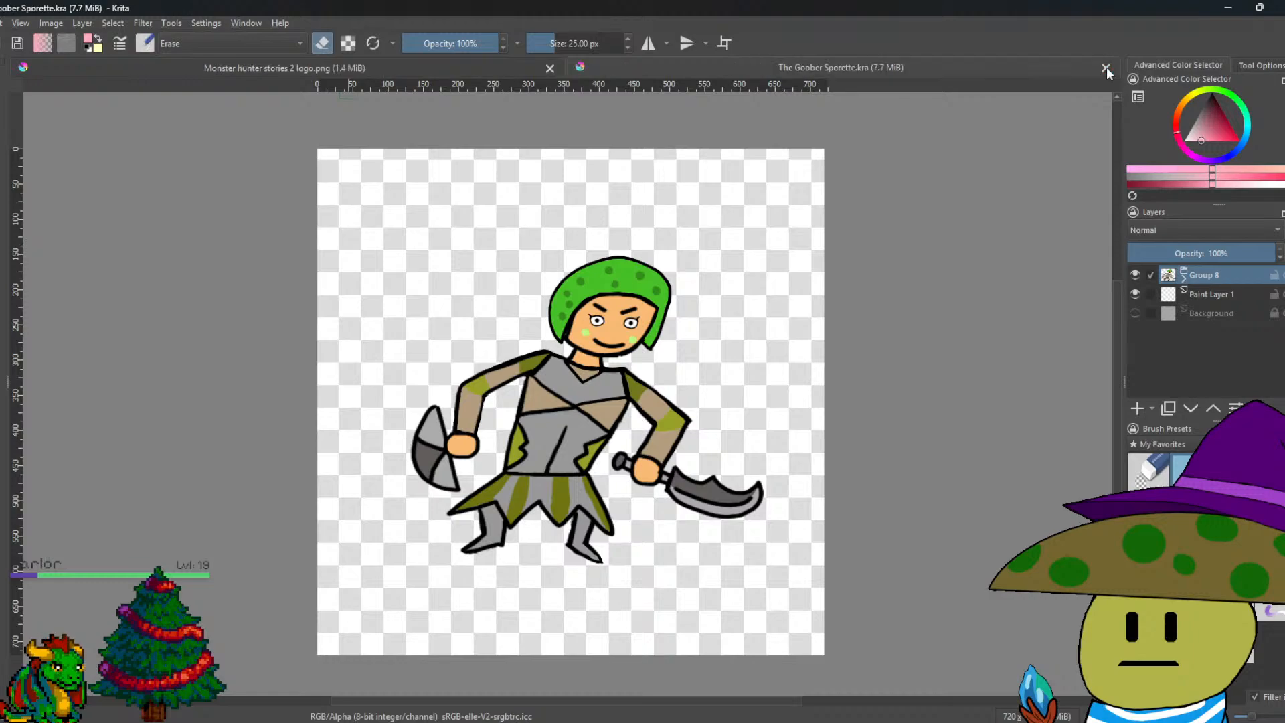
pyautogui.click(1105, 68)
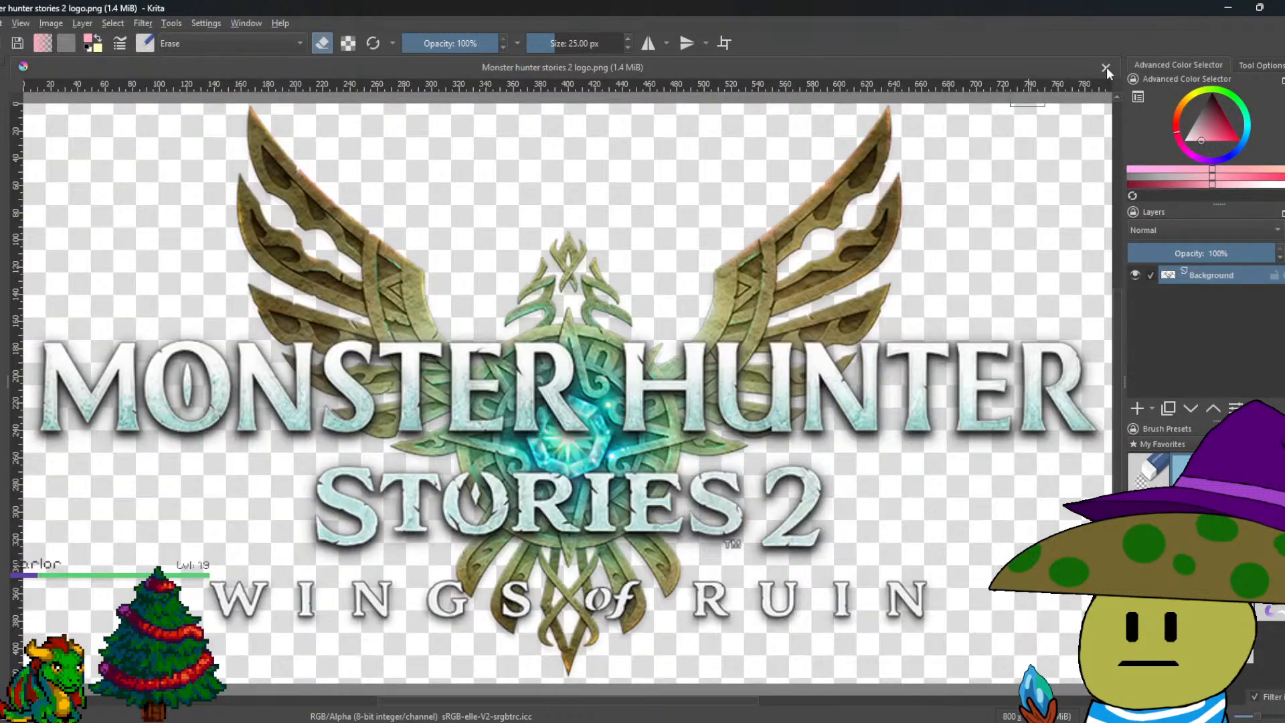
pyautogui.click(1106, 68)
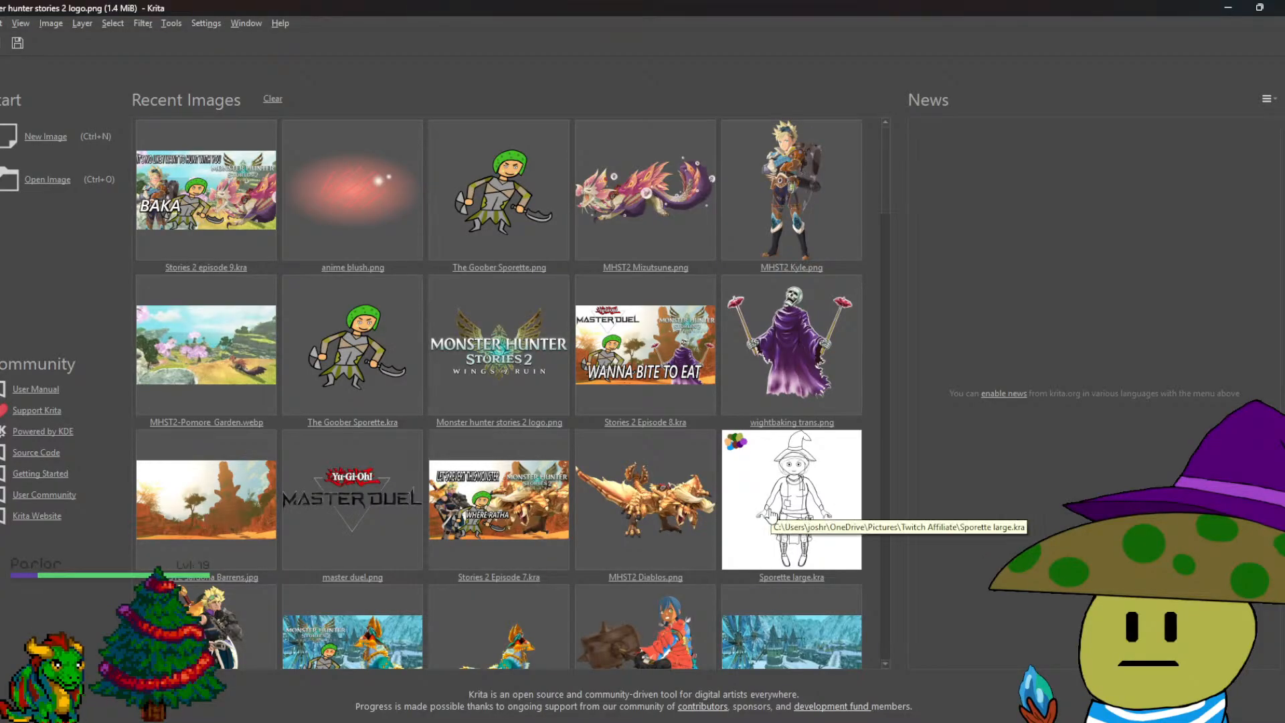
# Reopen Stories 2 episode 9.kra from the recent images and export it as a JPEG at 80% quality.
pyautogui.click(180, 216)
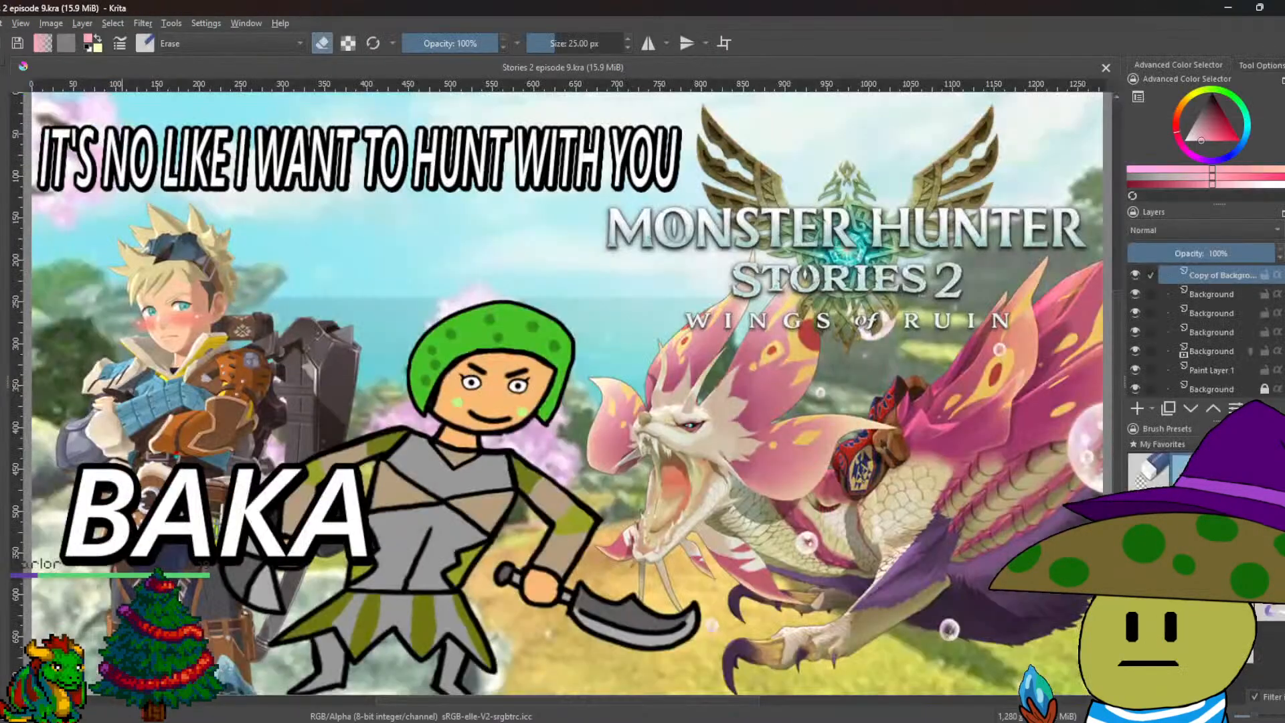
pyautogui.click(3, 23)
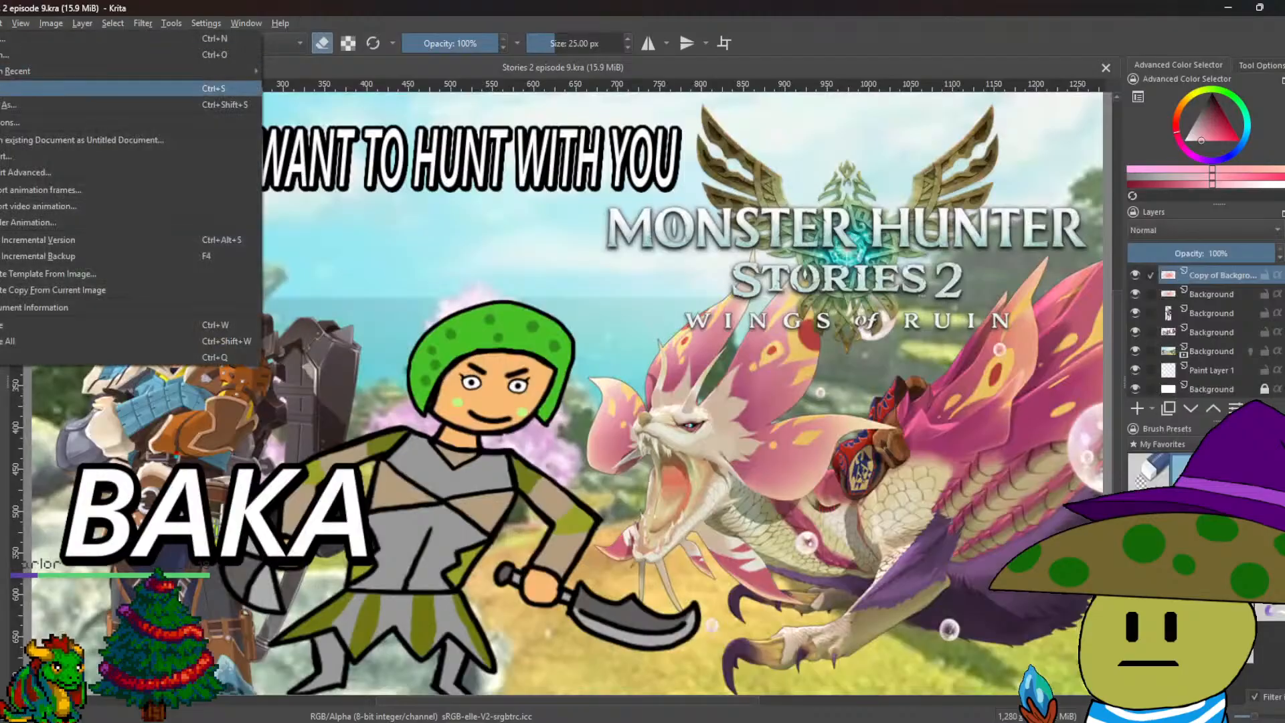
pyautogui.click(2, 156)
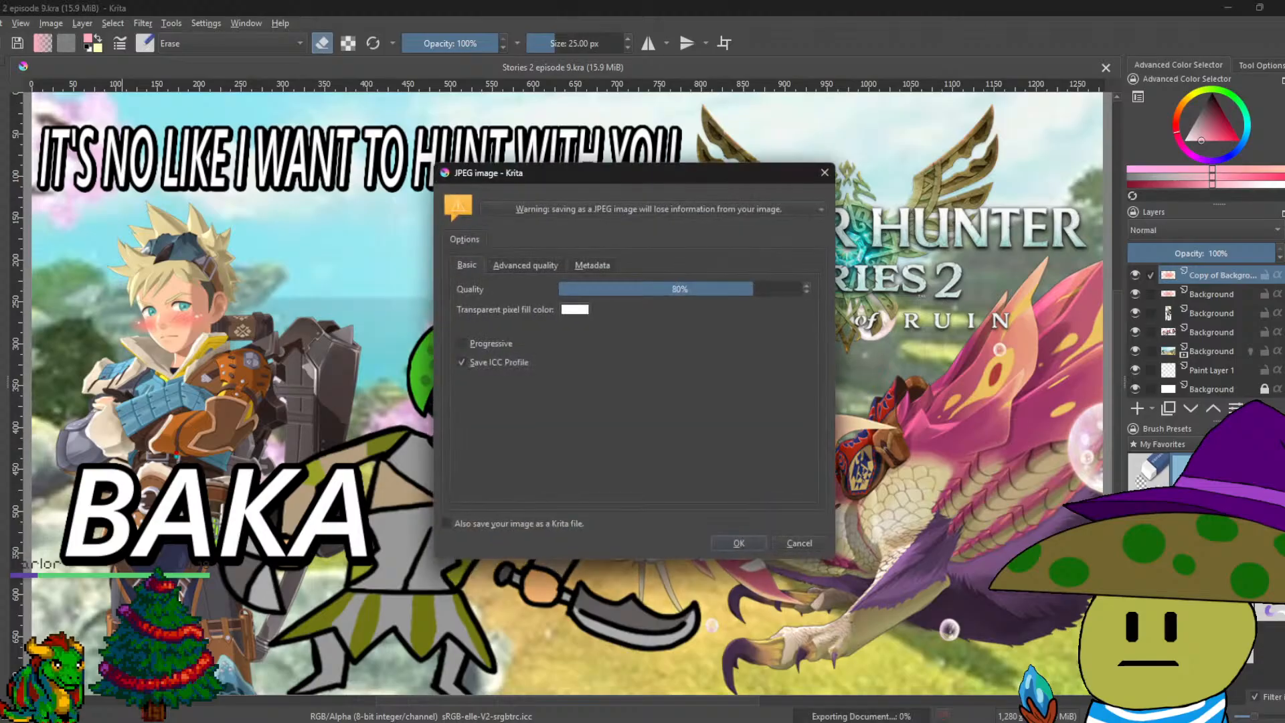
pyautogui.click(737, 544)
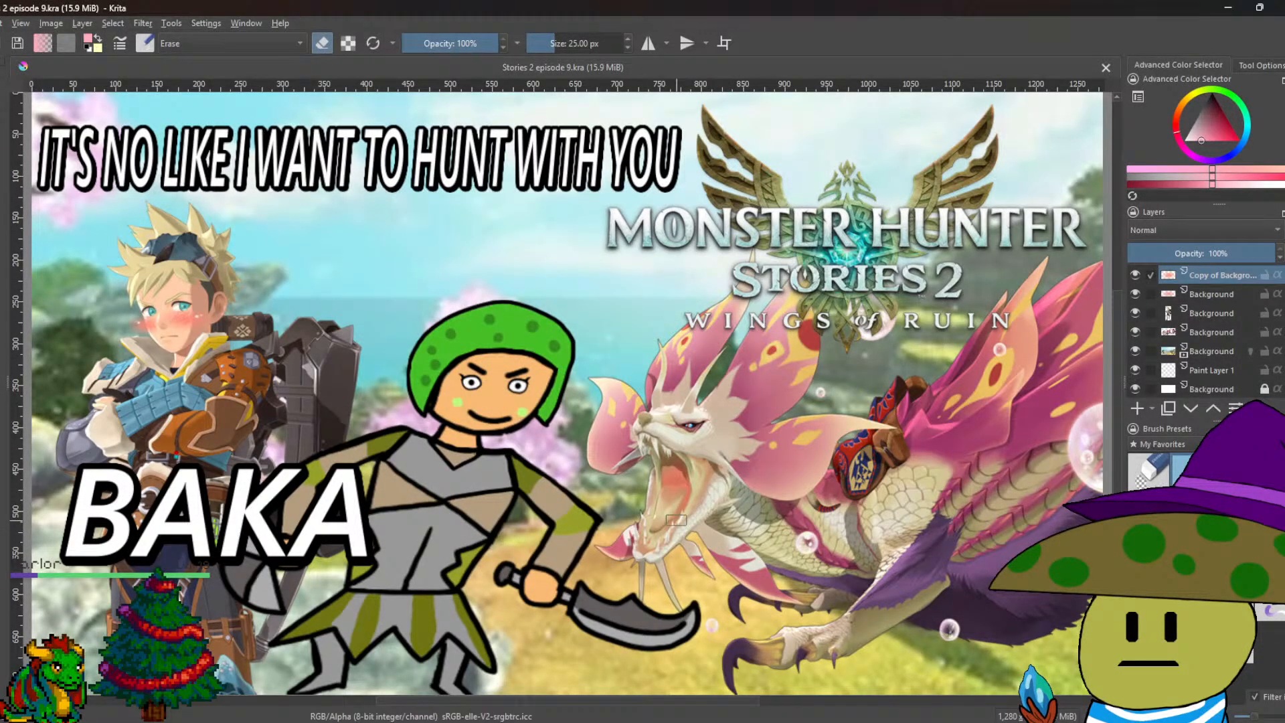
# Close the thumbnail, switch to Sporette large.kra and select the Head black lines layer inside the Head Group.
pyautogui.scroll(-1, 676, 520)
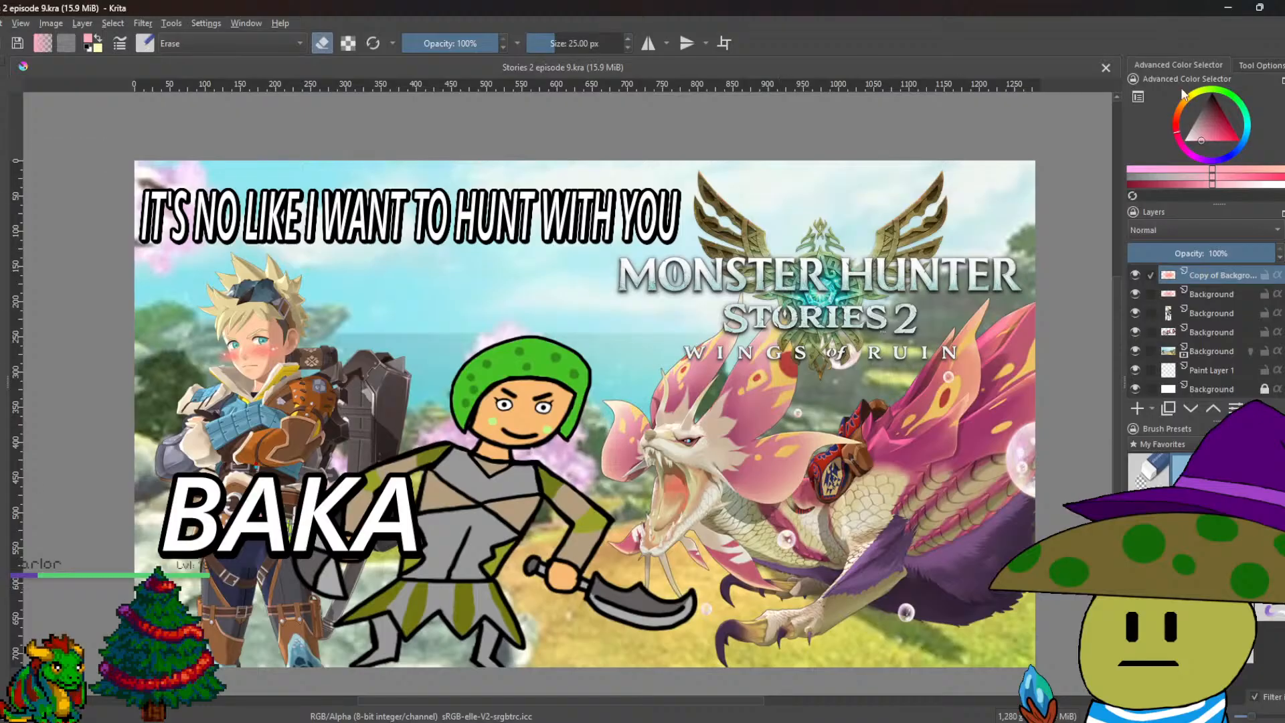
pyautogui.click(1106, 68)
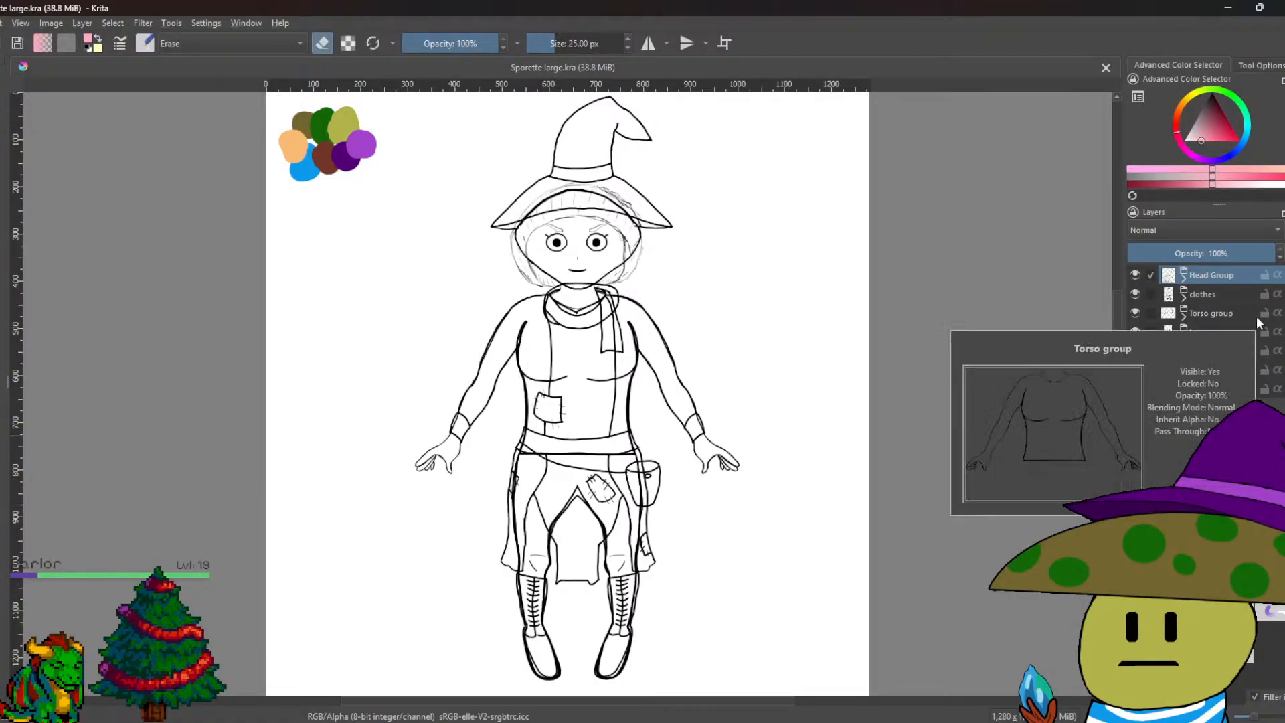
pyautogui.moveTo(1190, 280)
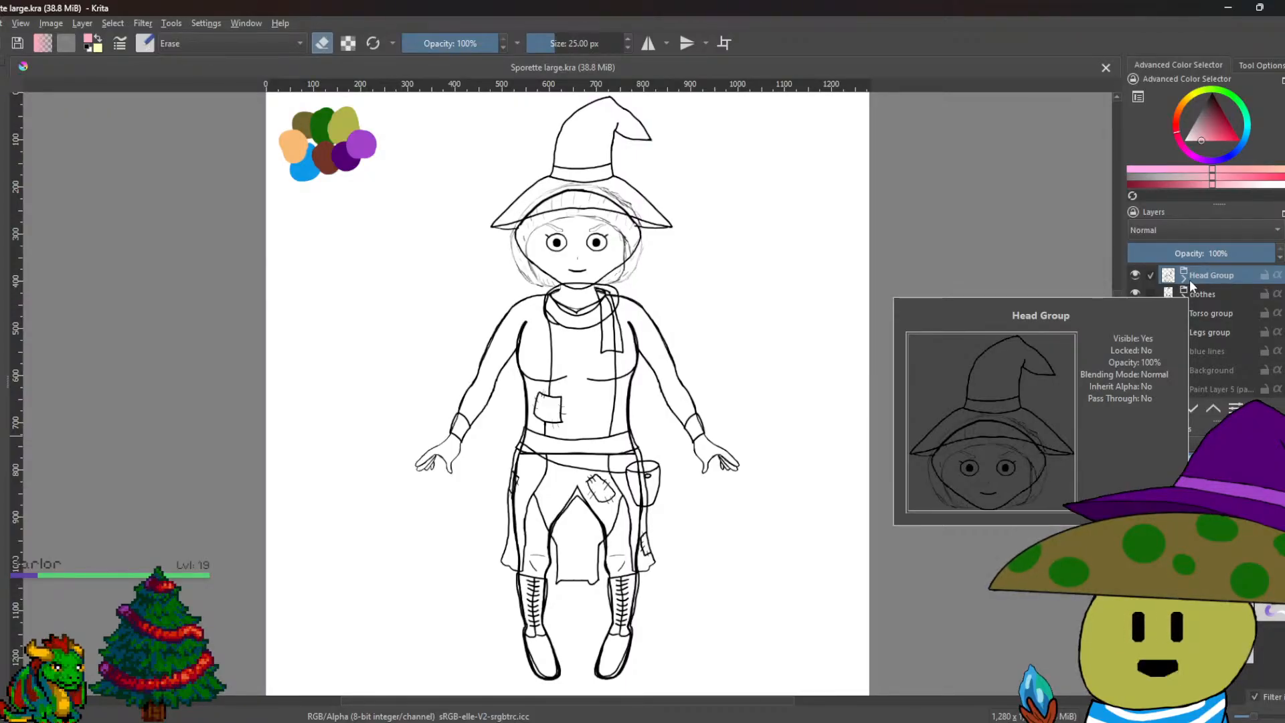
pyautogui.click(1184, 279)
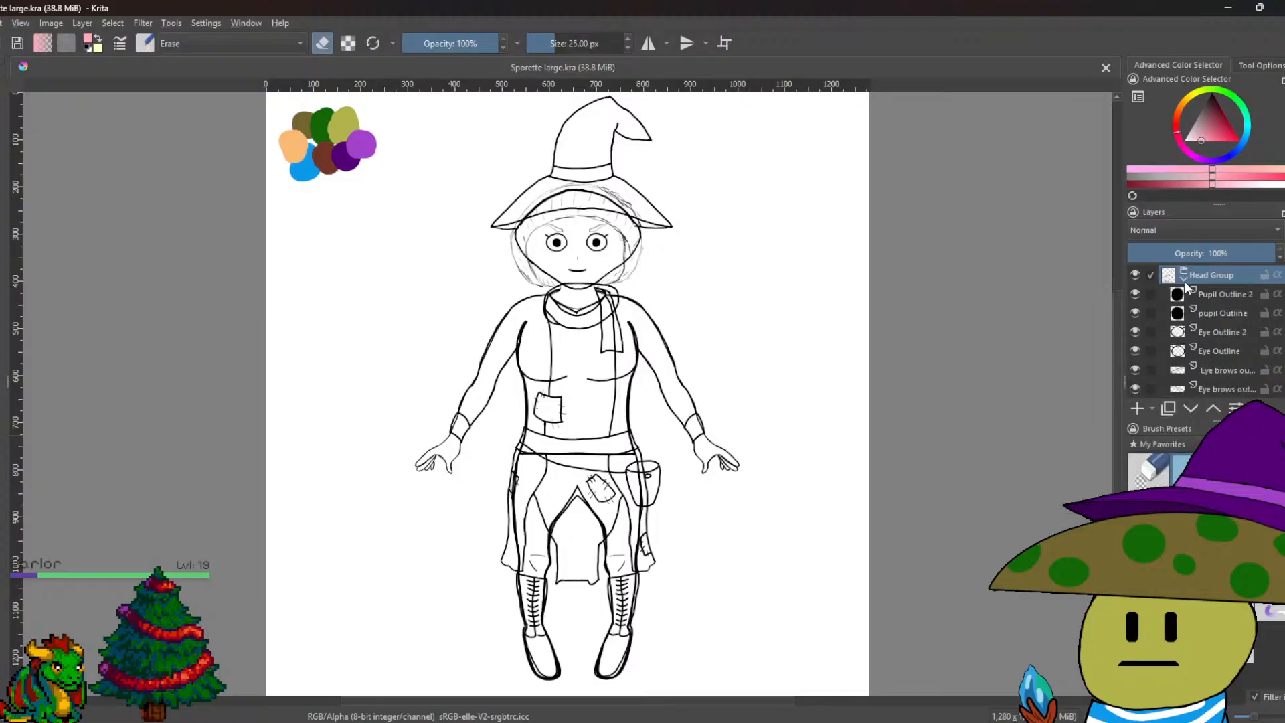
pyautogui.scroll(-4, 1182, 368)
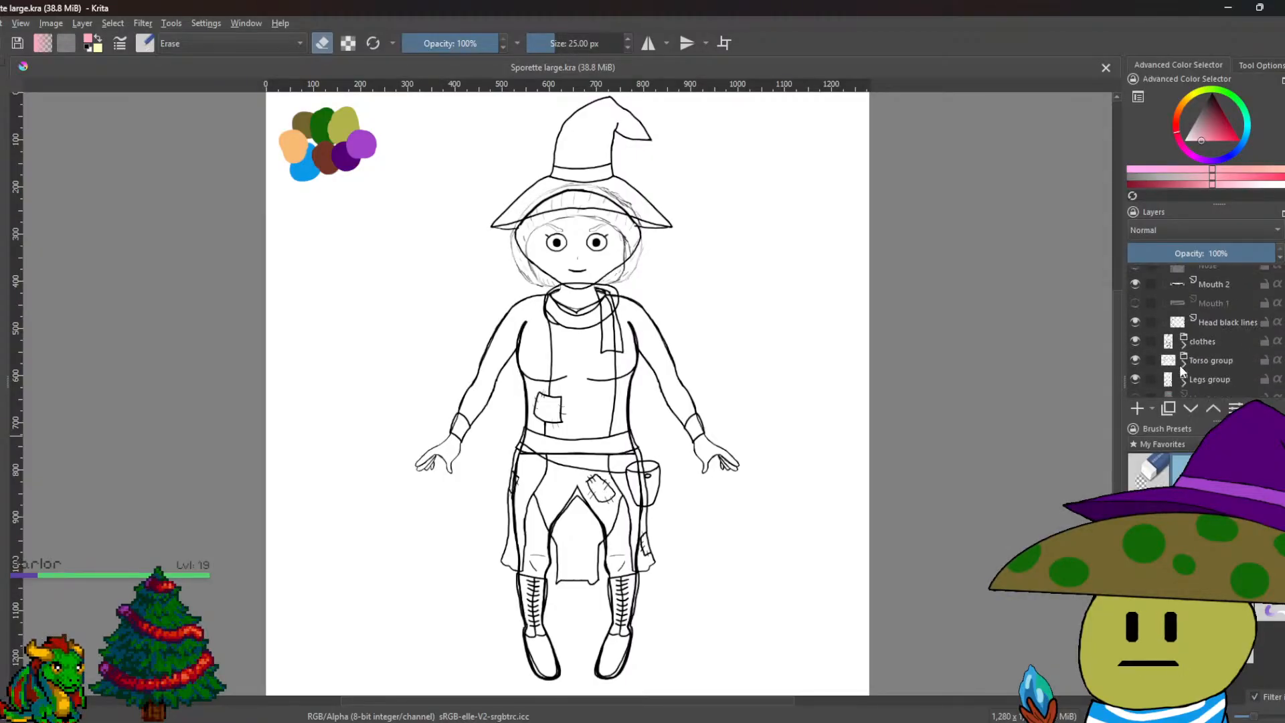
pyautogui.click(1233, 322)
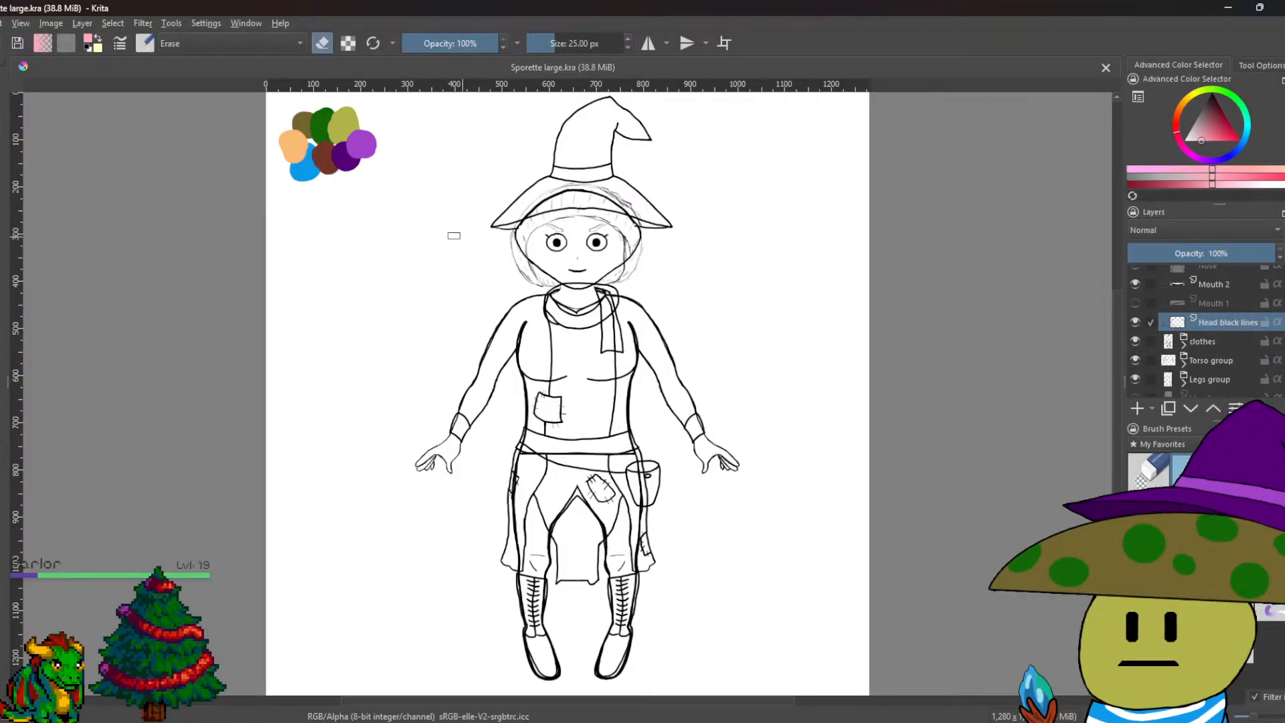
# Add a new paint layer directly above the Head black lines layer.
pyautogui.scroll(1, 679, 285)
pyautogui.scroll(2, 667, 295)
pyautogui.scroll(-1, 539, 263)
pyautogui.scroll(3, 539, 264)
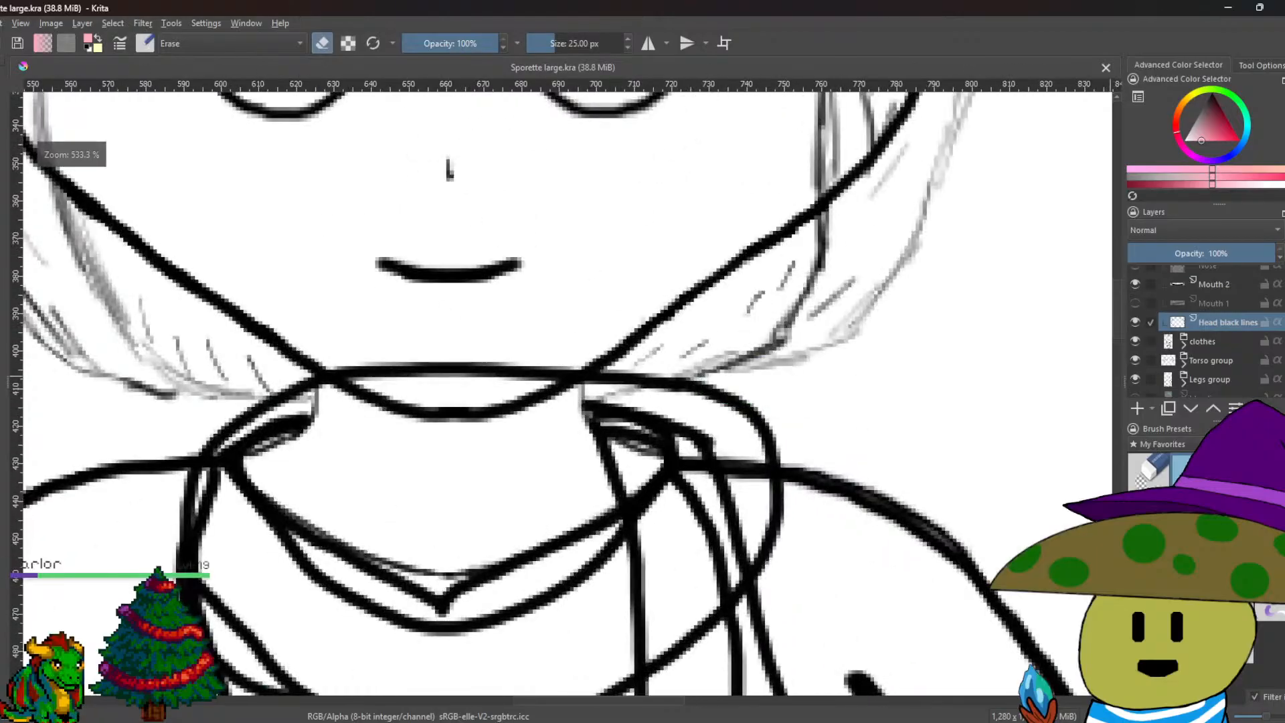
pyautogui.moveTo(1178, 324)
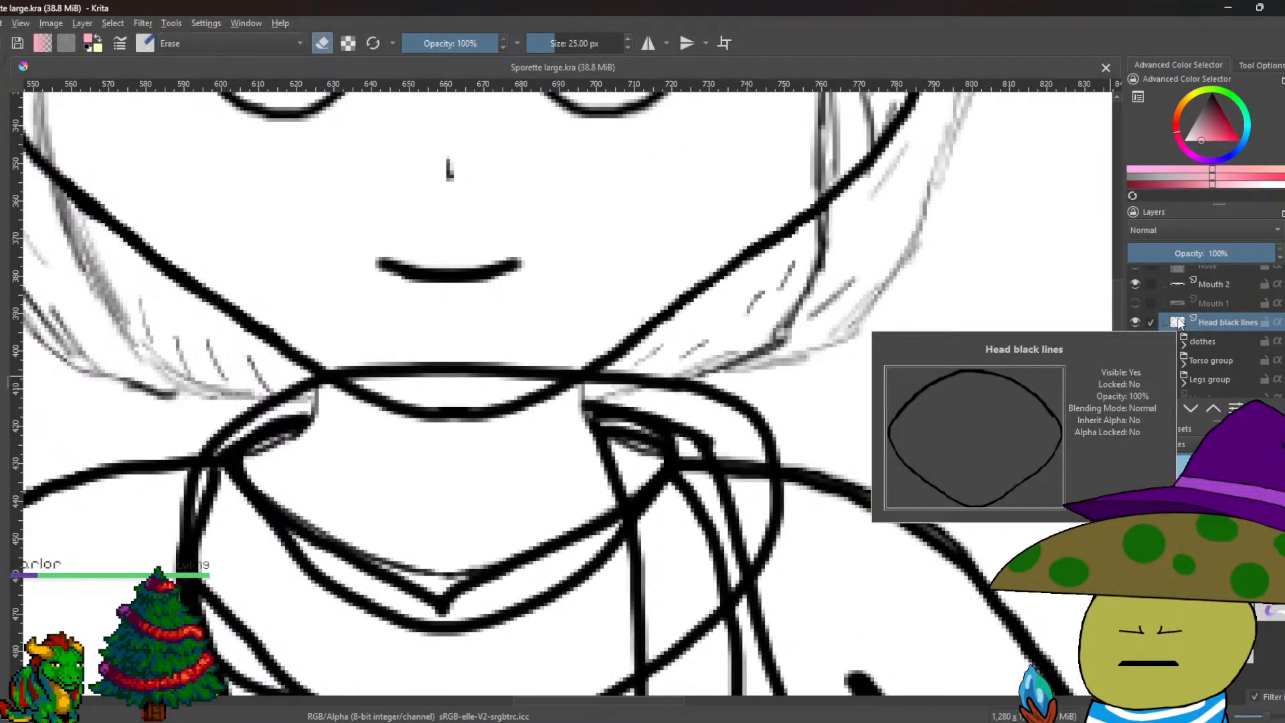
pyautogui.moveTo(671, 338); pyautogui.dragTo(709, 393)
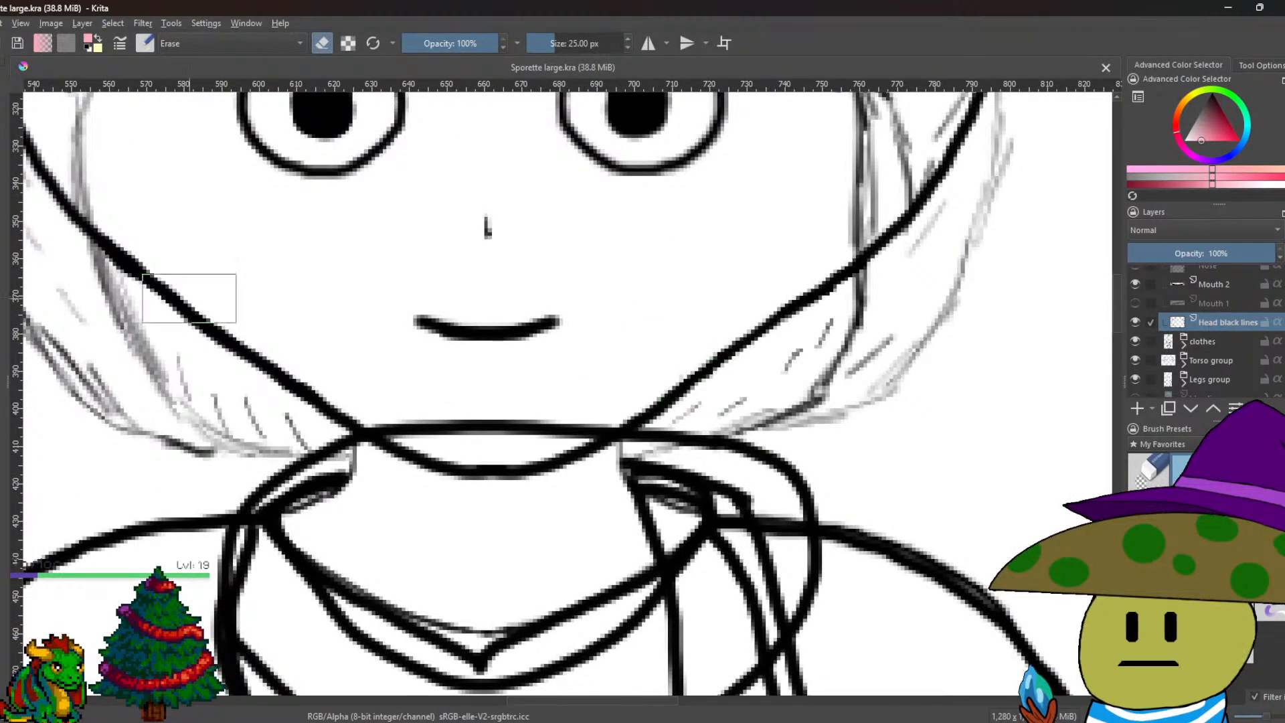
pyautogui.click(83, 23)
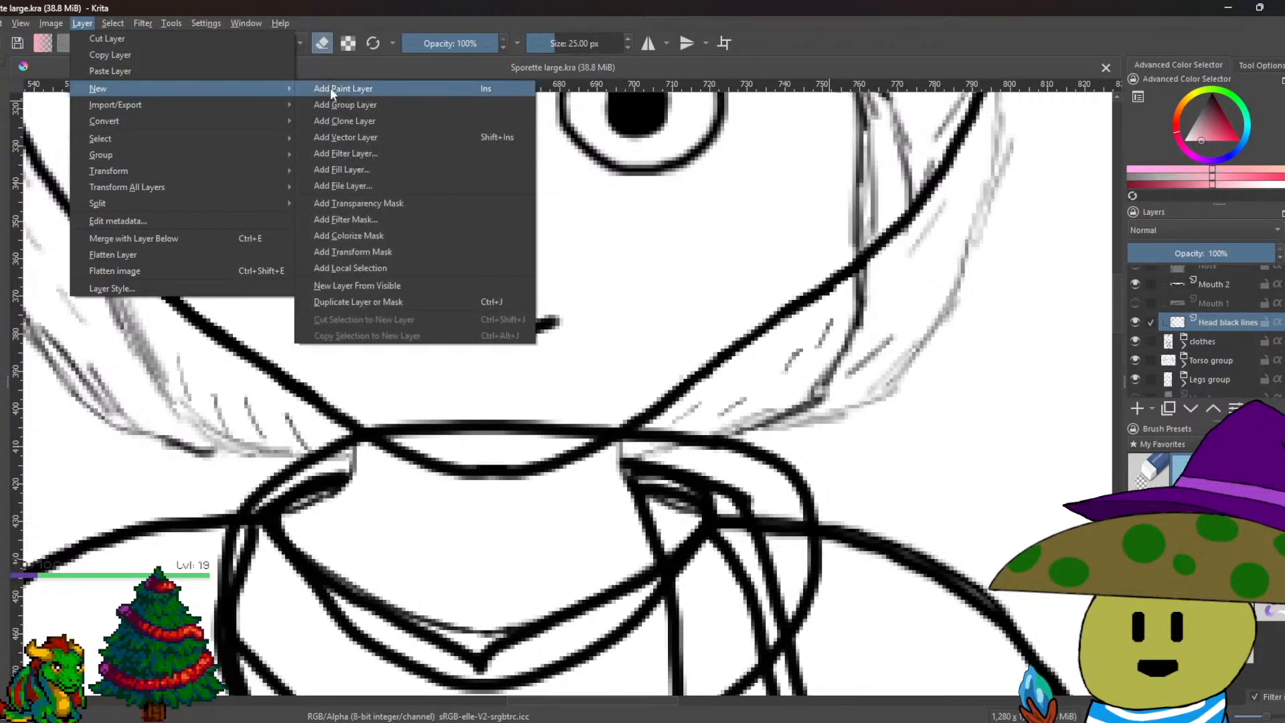
pyautogui.click(333, 89)
# Paint a black jawline stroke between the chin and the left cheek on the new layer with a 5 px brush.
pyautogui.press('e')
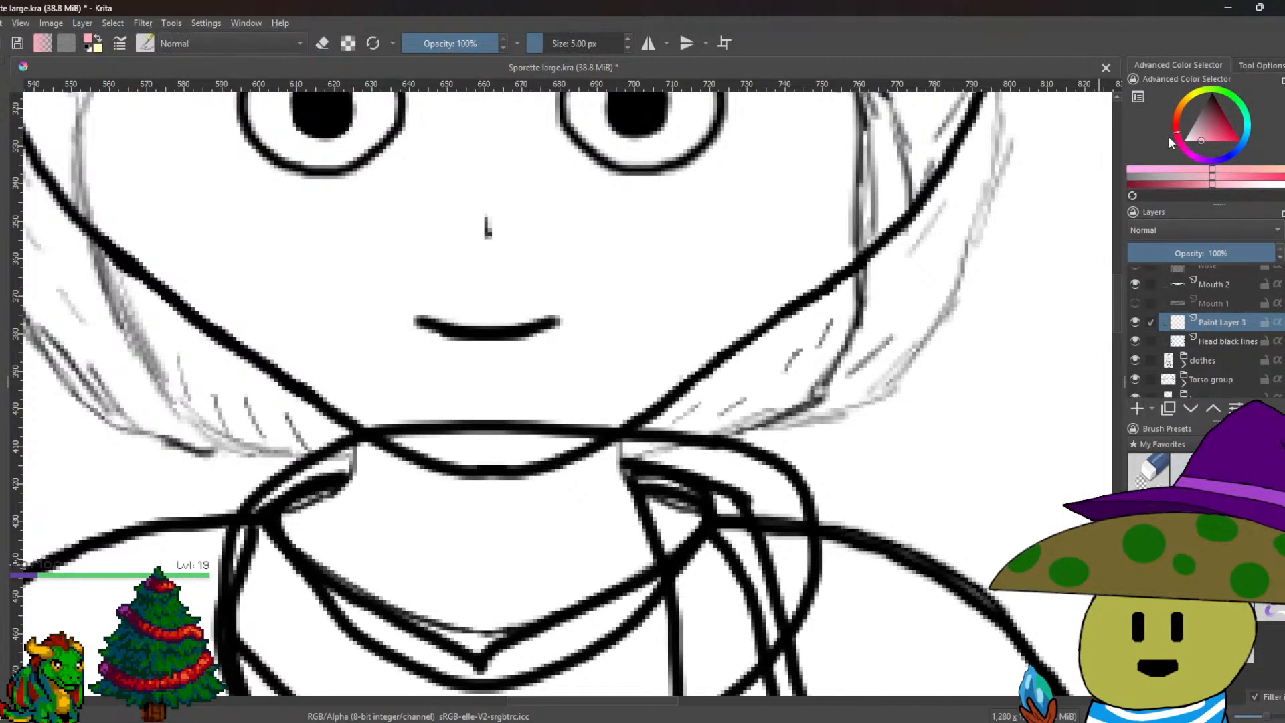
pyautogui.scroll(1, 405, 406)
pyautogui.scroll(-2, 545, 488)
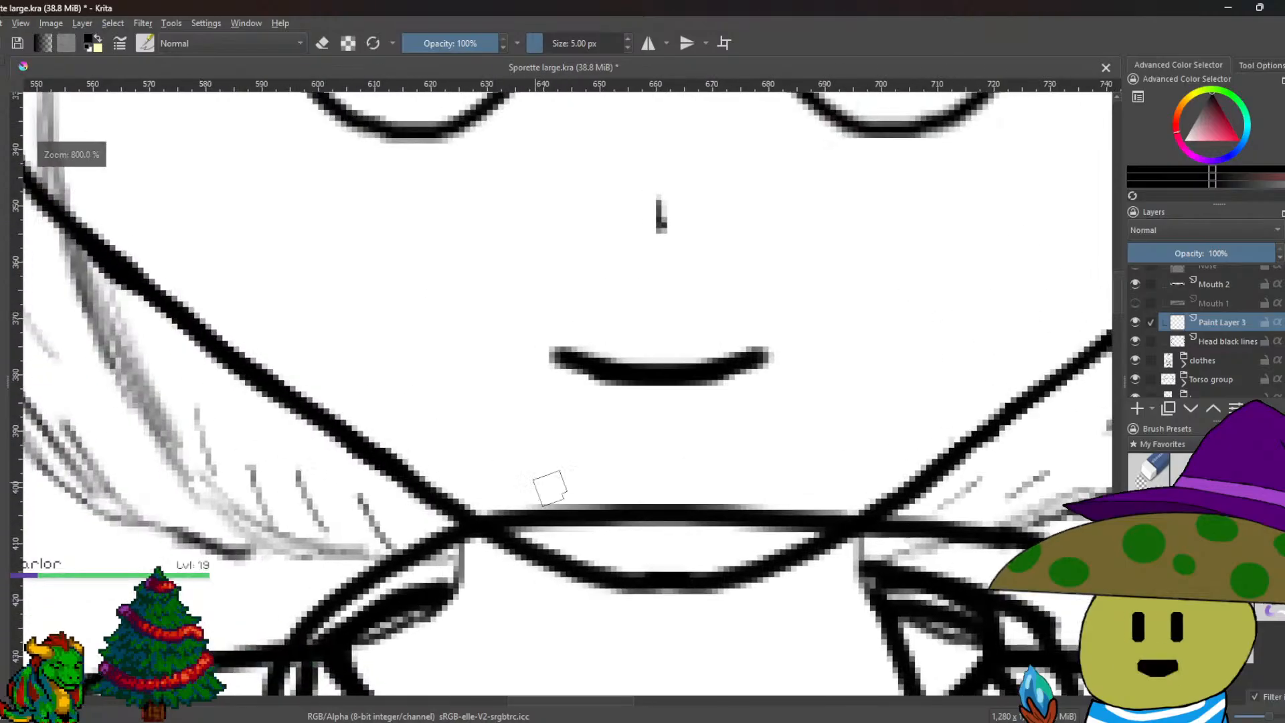
pyautogui.scroll(2, 475, 461)
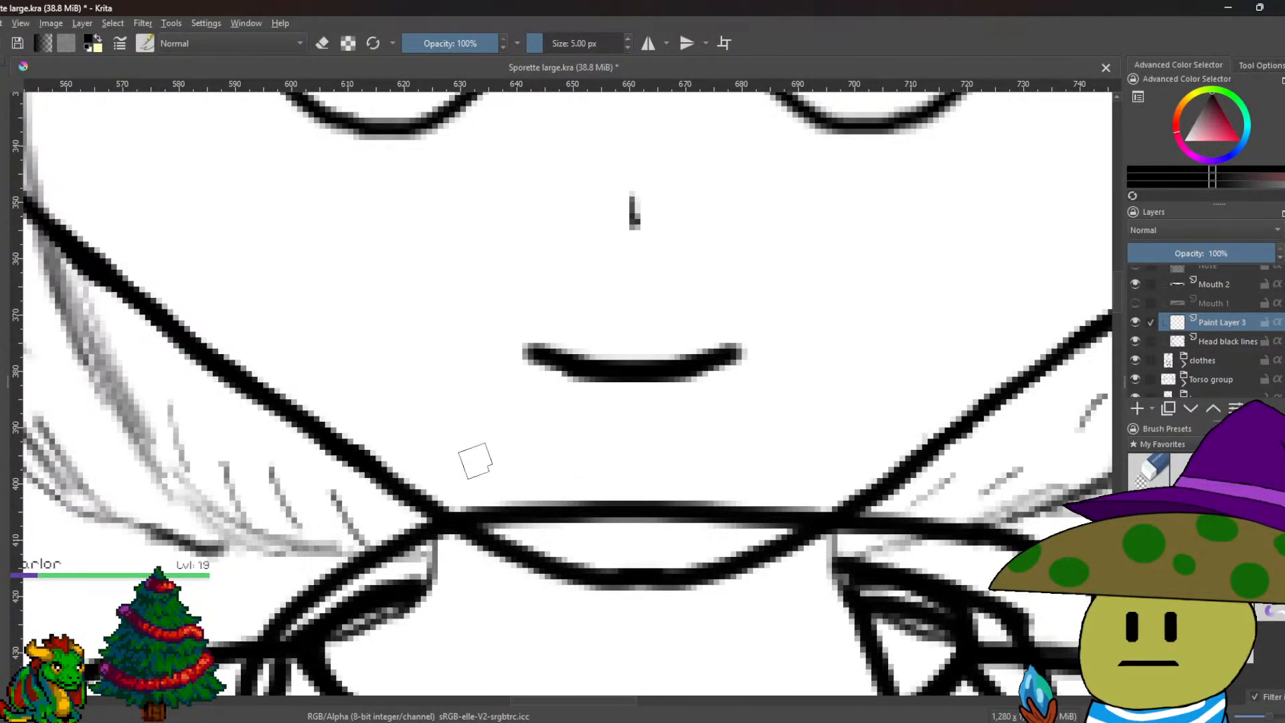
pyautogui.scroll(-1, 475, 460)
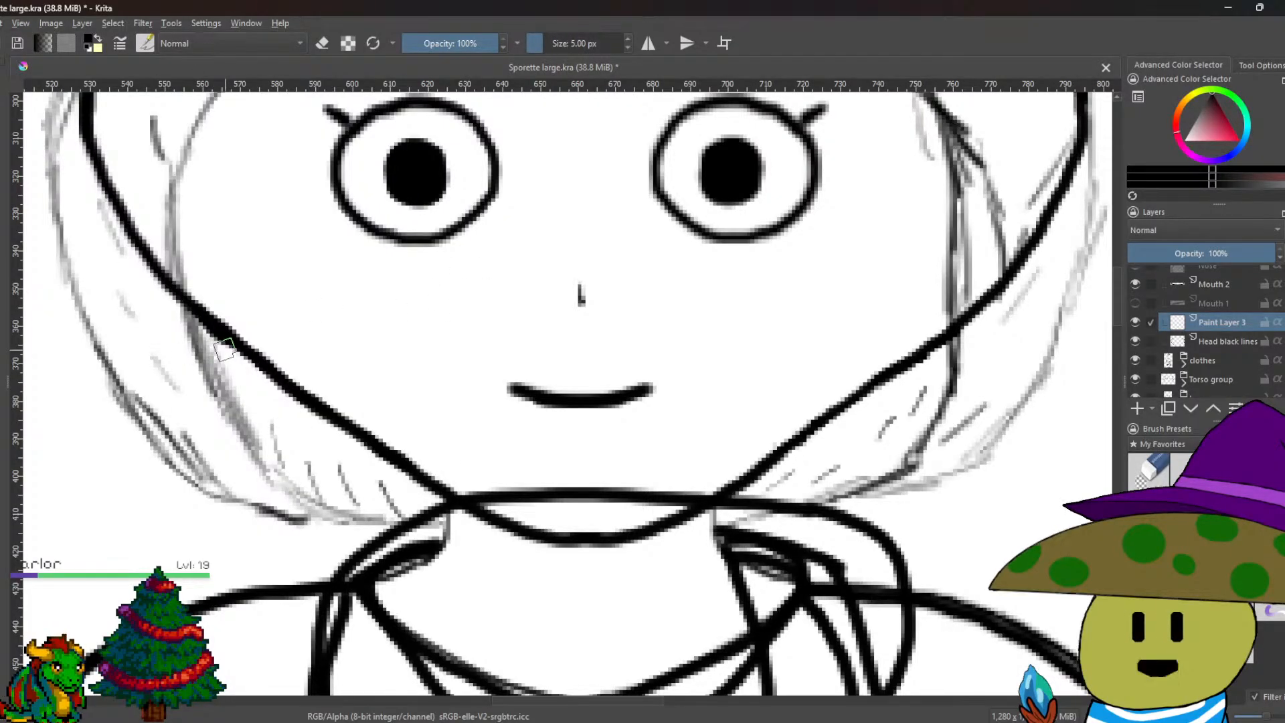
pyautogui.moveTo(228, 337)
pyautogui.mouseDown()
pyautogui.moveTo(443, 506)
pyautogui.moveTo(535, 553)
pyautogui.mouseUp()
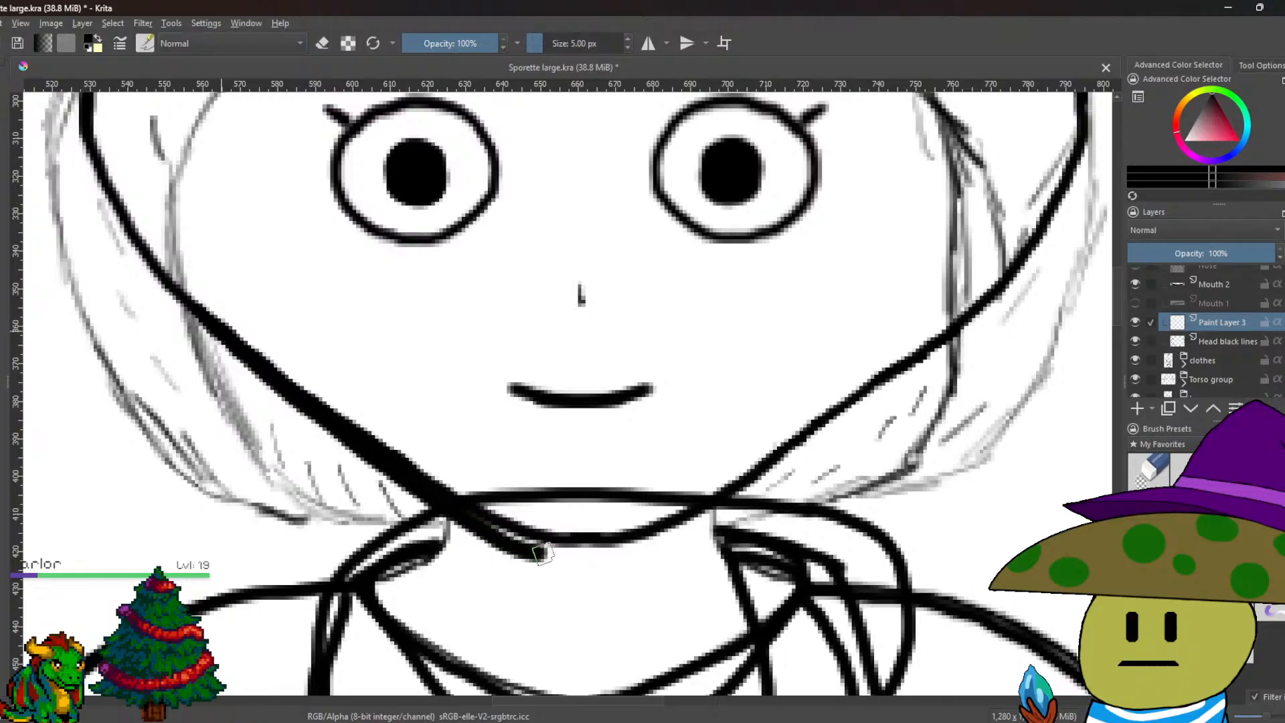
pyautogui.hotkey('ctrl', 'z')
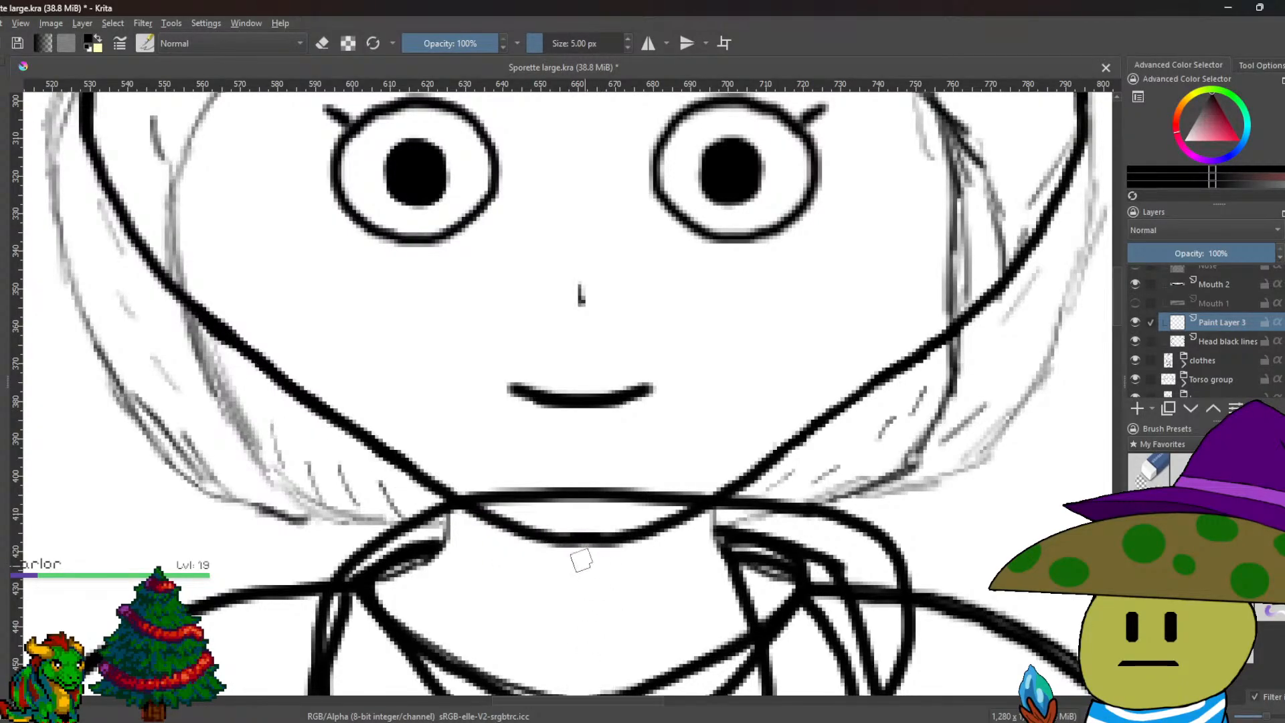
pyautogui.moveTo(582, 541)
pyautogui.mouseDown()
pyautogui.moveTo(547, 545)
pyautogui.moveTo(480, 521)
pyautogui.moveTo(357, 426)
pyautogui.mouseUp()
pyautogui.hotkey('ctrl', 'z')
pyautogui.moveTo(579, 542)
pyautogui.mouseDown()
pyautogui.moveTo(507, 549)
pyautogui.moveTo(434, 518)
pyautogui.moveTo(285, 399)
pyautogui.moveTo(215, 321)
pyautogui.mouseUp()
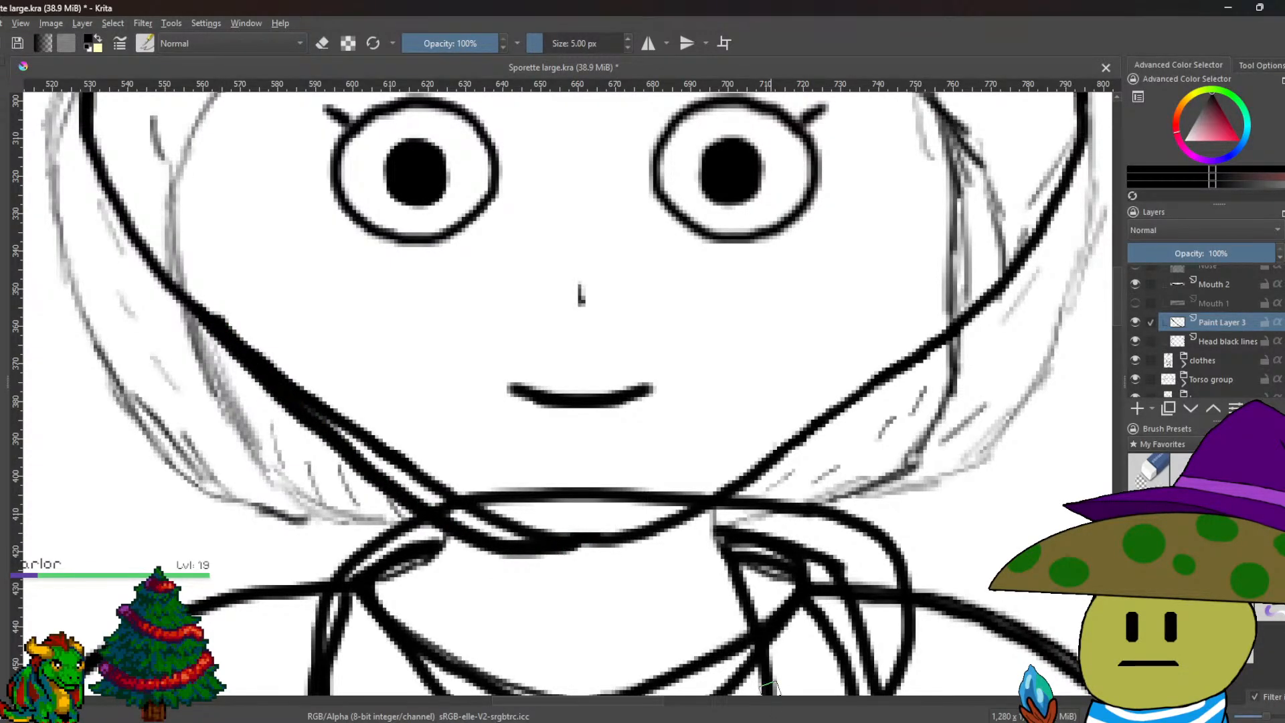
# Erase the chin end of the new jawline stroke with the 25 px eraser.
pyautogui.press('e')
pyautogui.moveTo(473, 482); pyautogui.dragTo(558, 490)
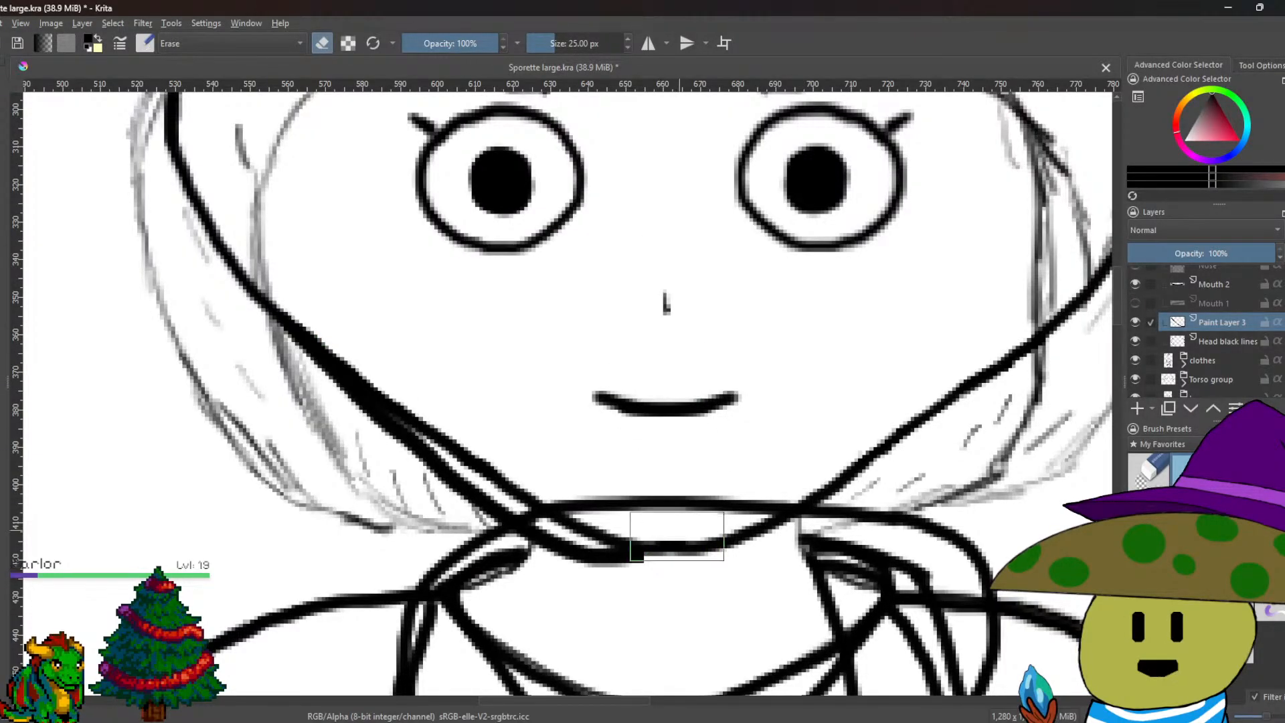
pyautogui.moveTo(676, 529); pyautogui.dragTo(645, 521)
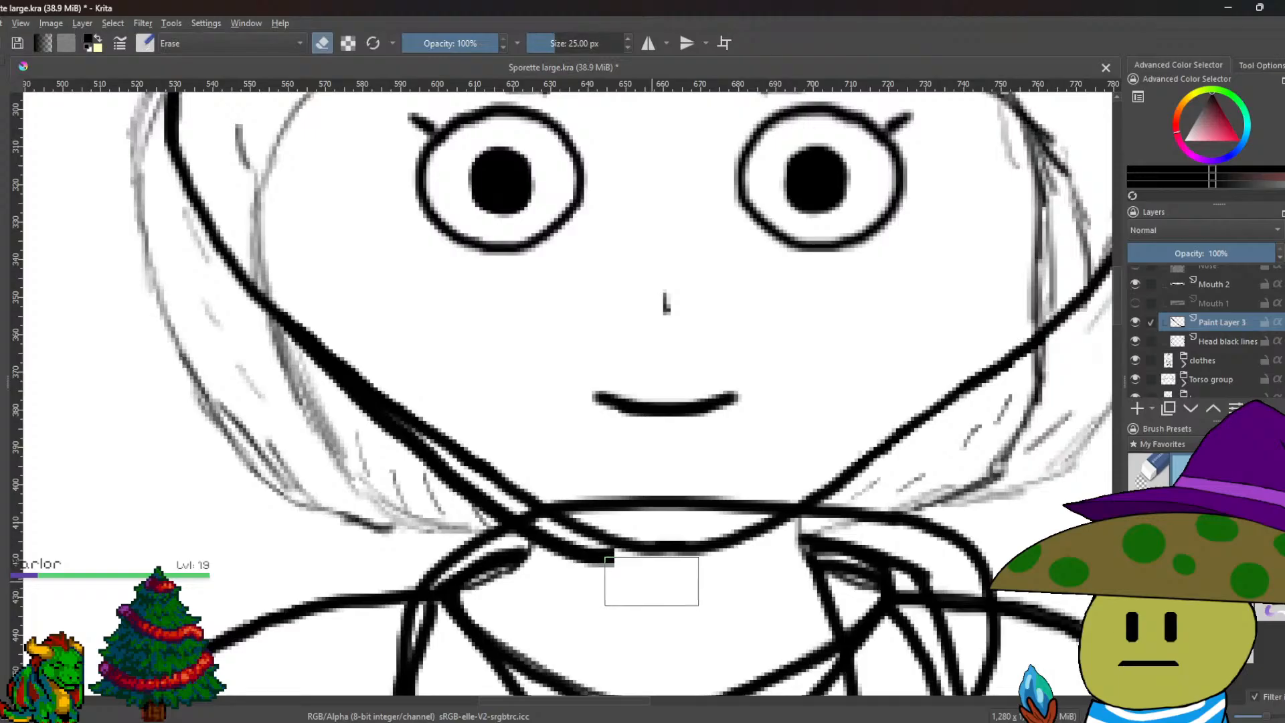
# Extend the new jawline with a black 5 px stroke that curves lower under the existing chin.
pyautogui.press('e')
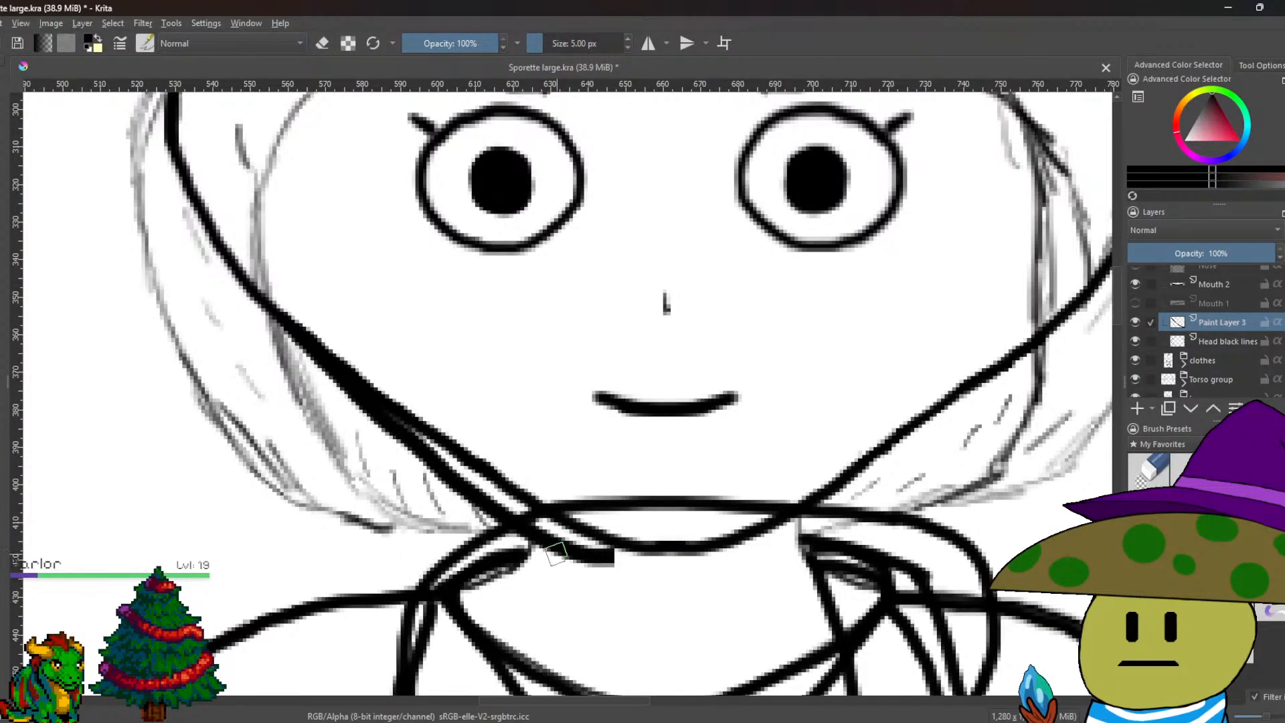
pyautogui.moveTo(583, 563); pyautogui.dragTo(665, 593)
pyautogui.hotkey('ctrl', 'z')
pyautogui.hotkey('ctrl', 'z')
pyautogui.hotkey('ctrl', 'z')
pyautogui.moveTo(602, 562); pyautogui.dragTo(710, 591)
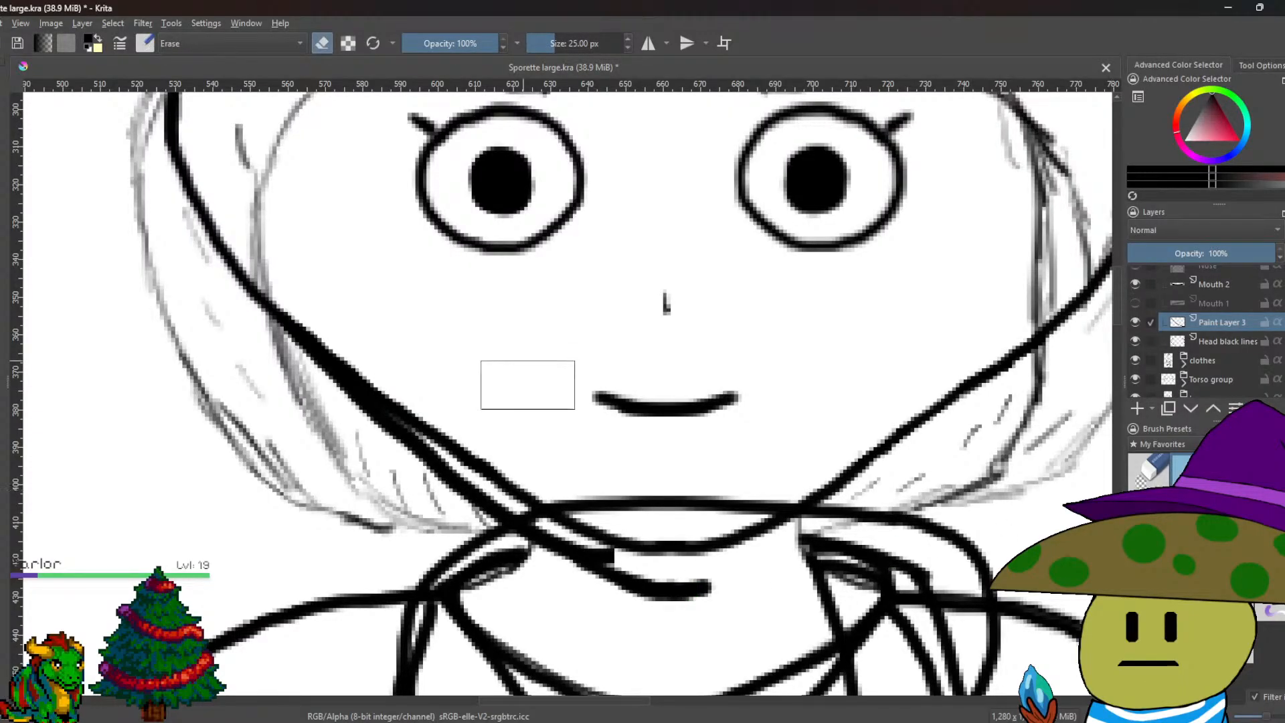
# Erase the stray square block on top of the new jawline stroke and duplicate its paint layer.
pyautogui.moveTo(612, 532); pyautogui.dragTo(616, 535)
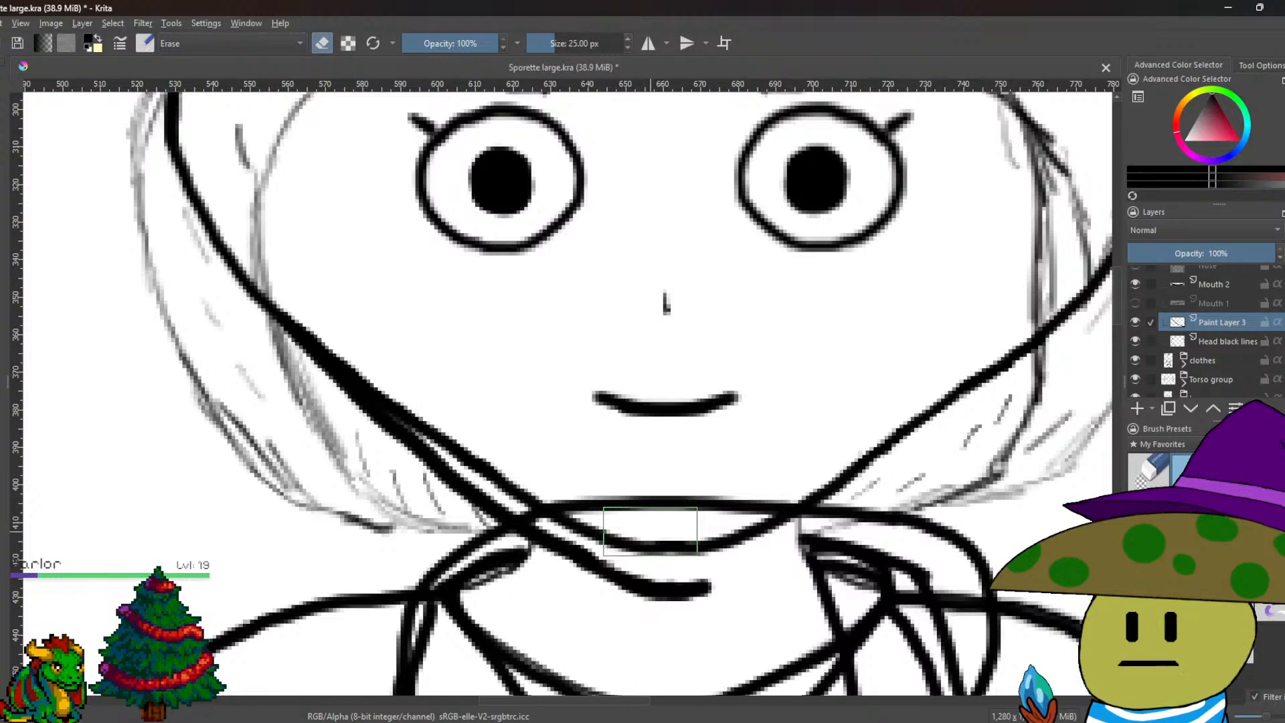
pyautogui.rightClick(1221, 323)
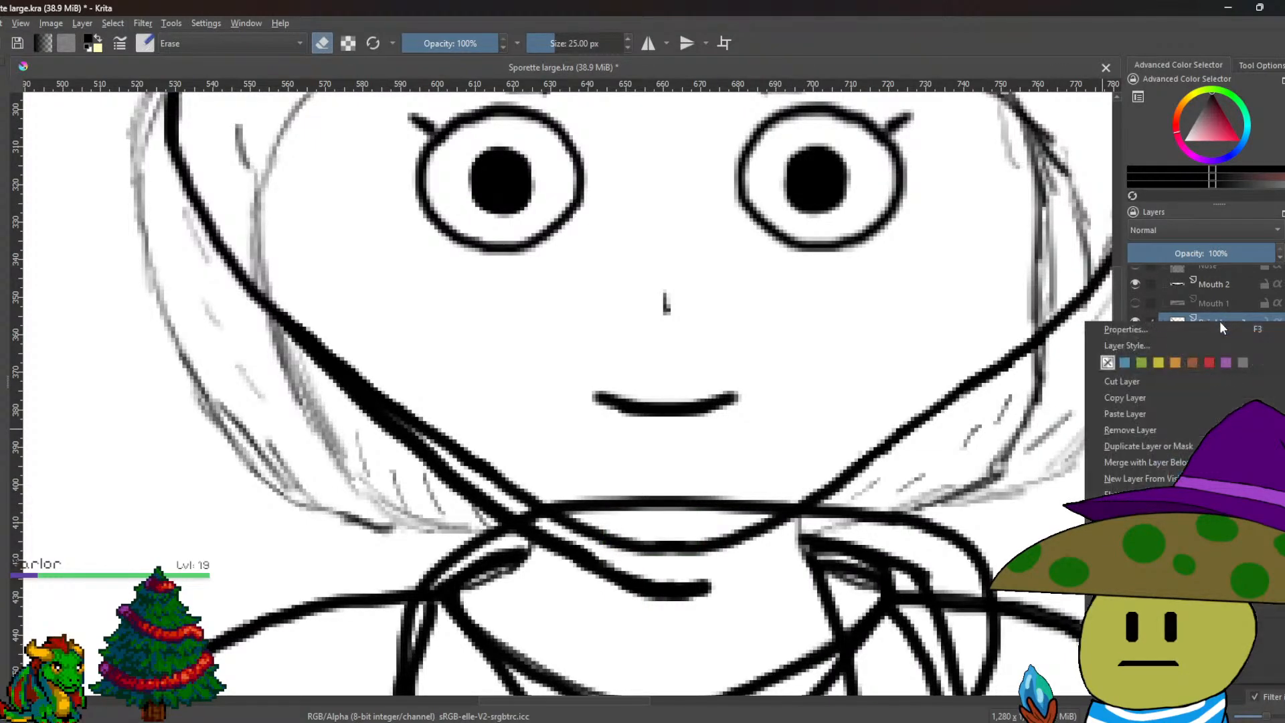
pyautogui.click(1158, 439)
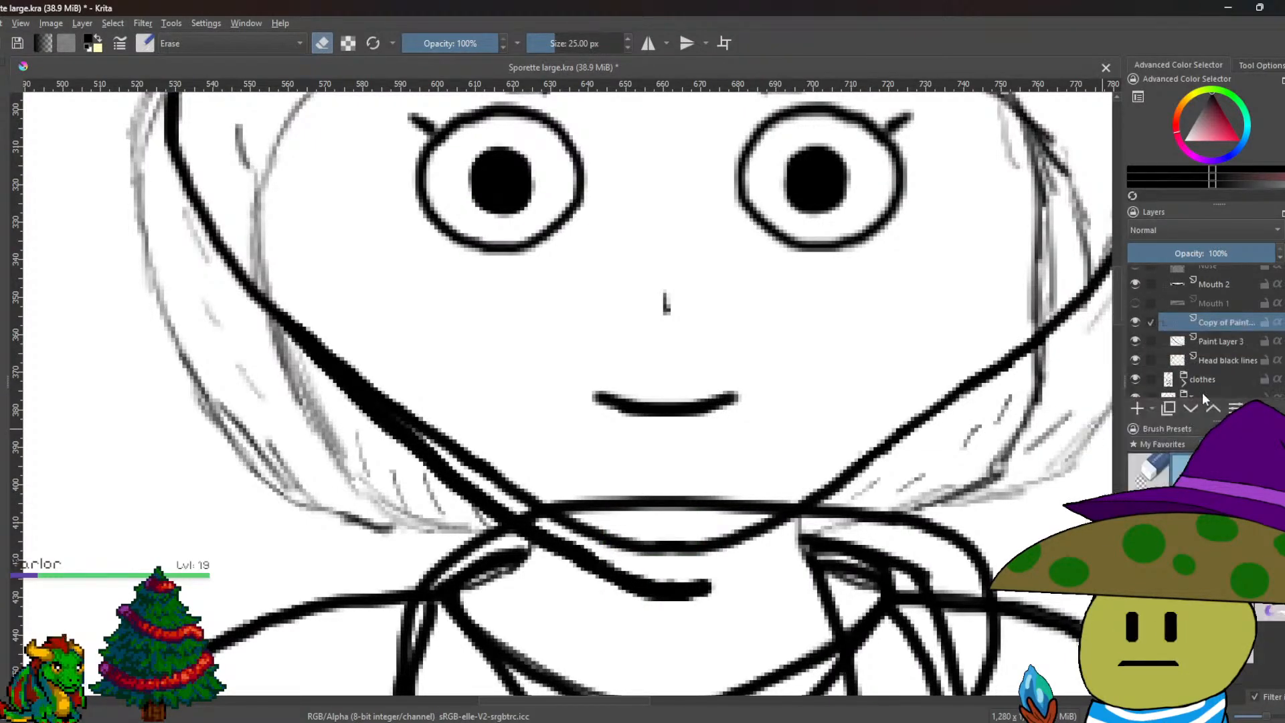
# Lower the opacity of the Head black lines layer to about 54%.
pyautogui.click(1203, 356)
pyautogui.click(1207, 253)
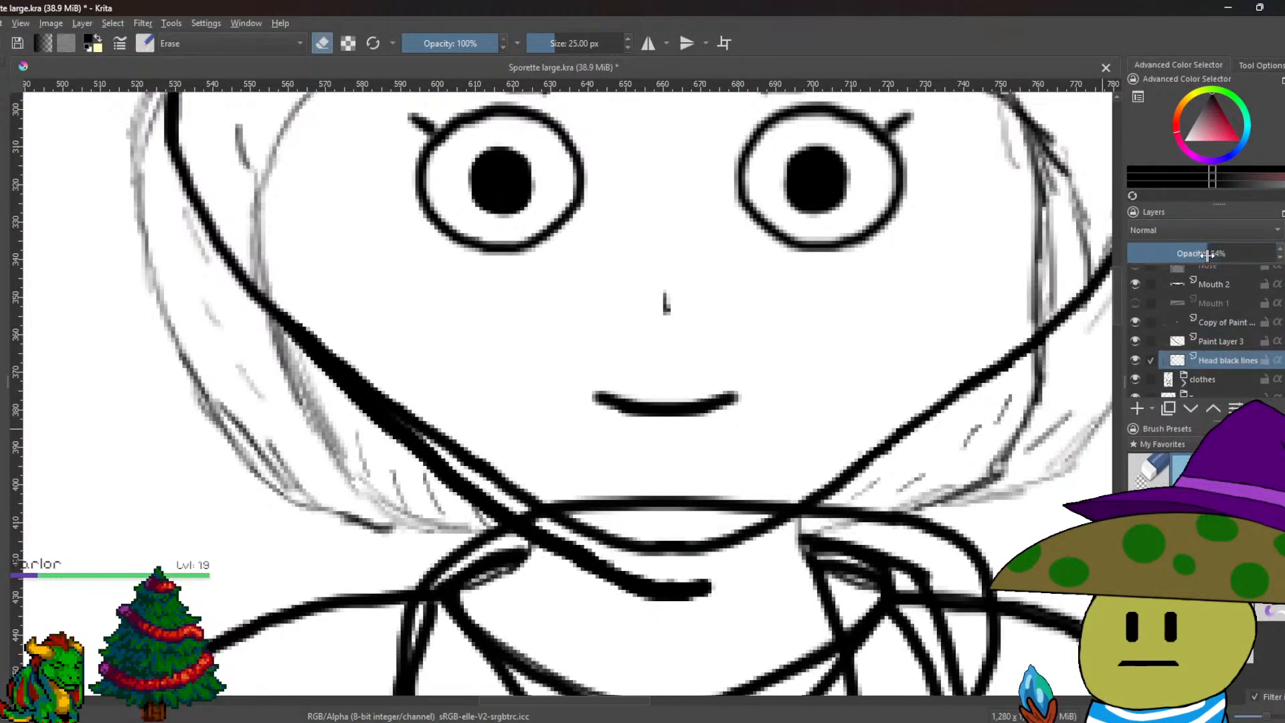
# Mirror the duplicated jawline stroke horizontally and position it on the other side so both halves join at the chin.
pyautogui.click(1212, 324)
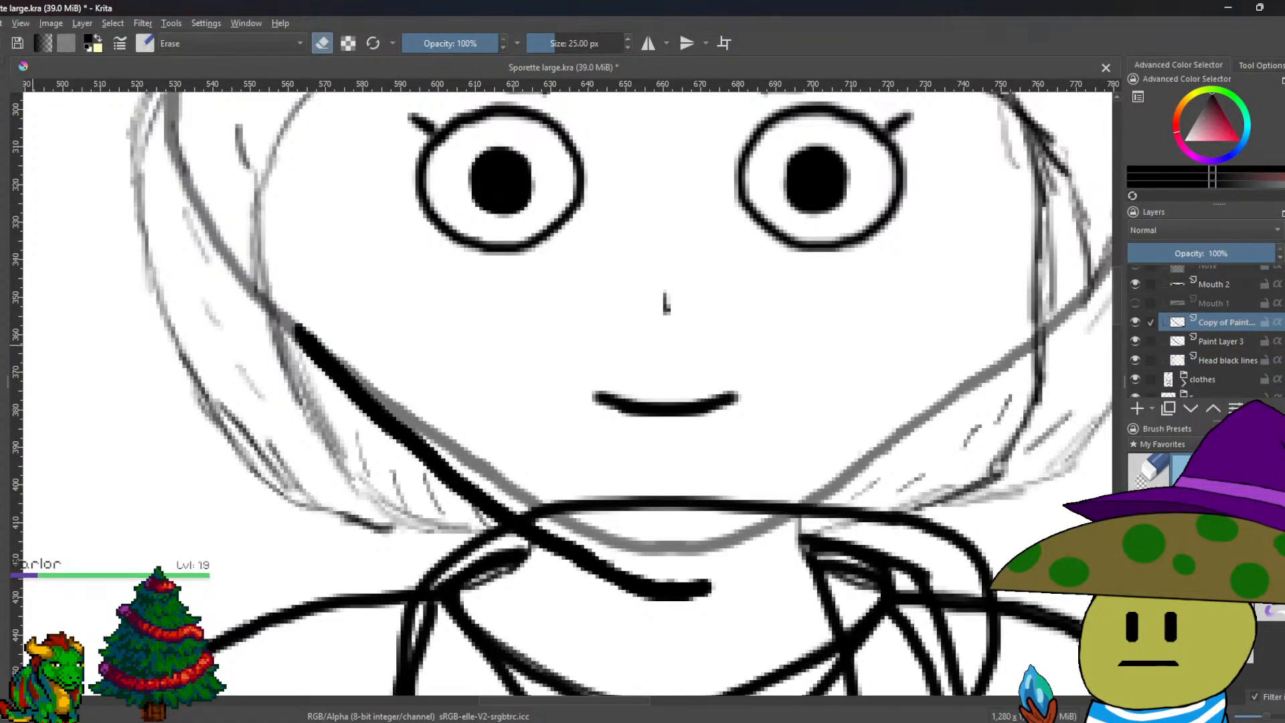
pyautogui.hotkey('ctrl', 't')
pyautogui.moveTo(549, 562); pyautogui.dragTo(922, 550)
pyautogui.rightClick(923, 550)
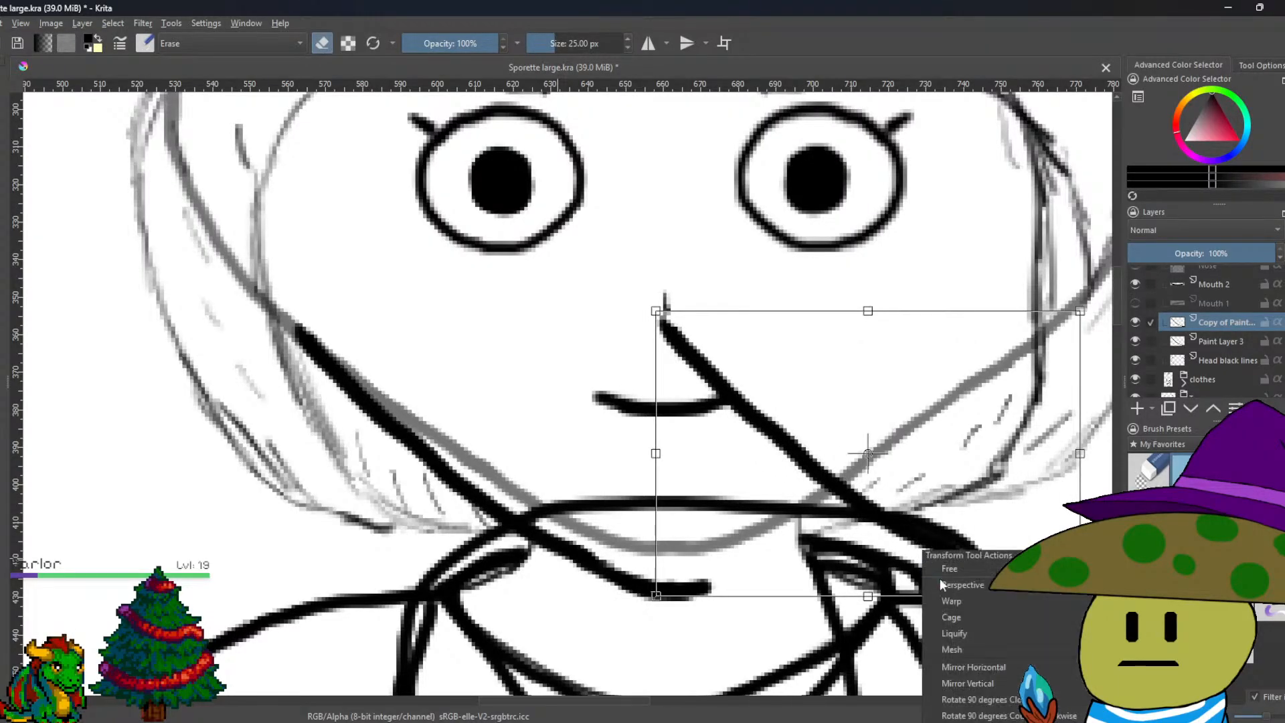
pyautogui.click(964, 666)
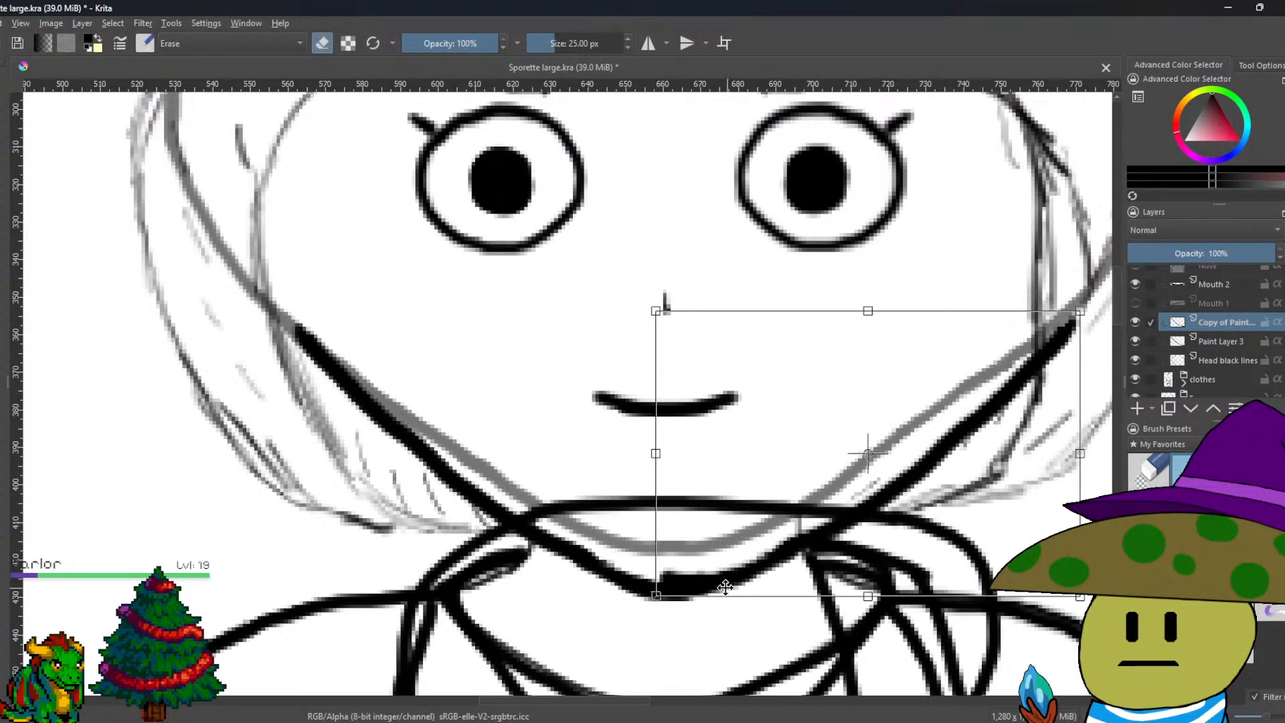
pyautogui.moveTo(716, 589); pyautogui.dragTo(696, 595)
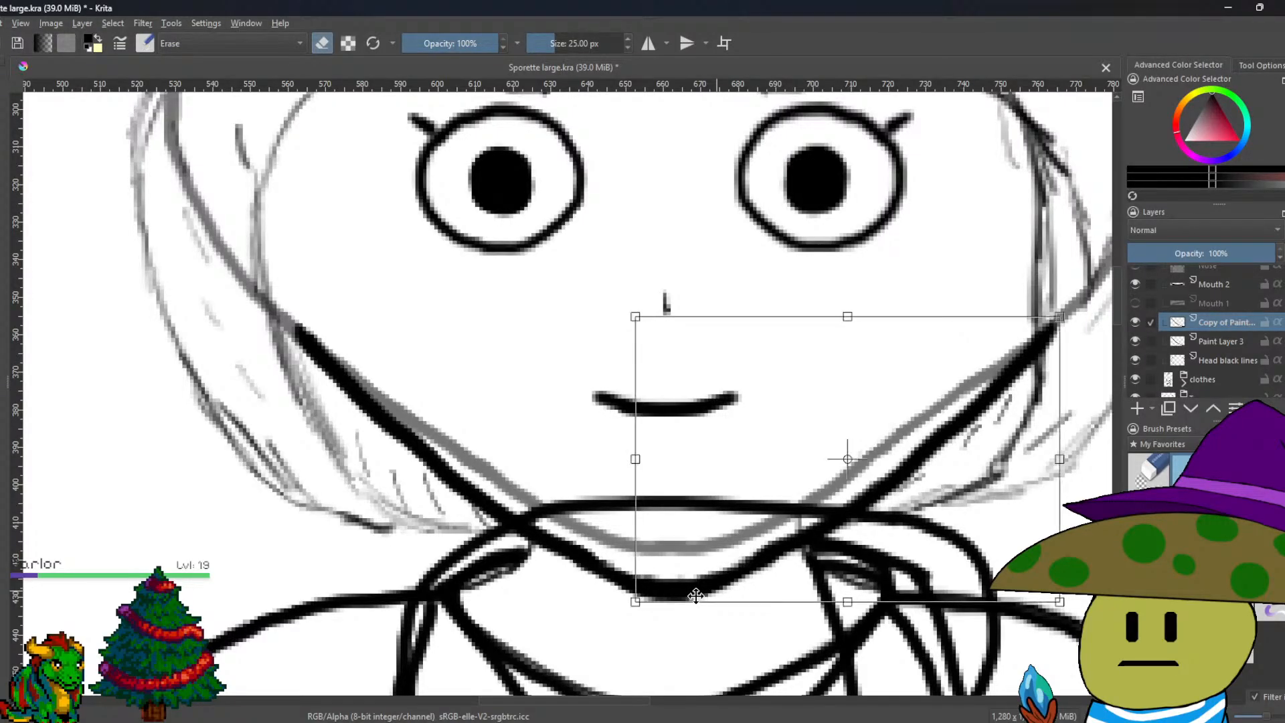
pyautogui.press('Return')
pyautogui.scroll(-3, 769, 589)
pyautogui.scroll(2, 736, 575)
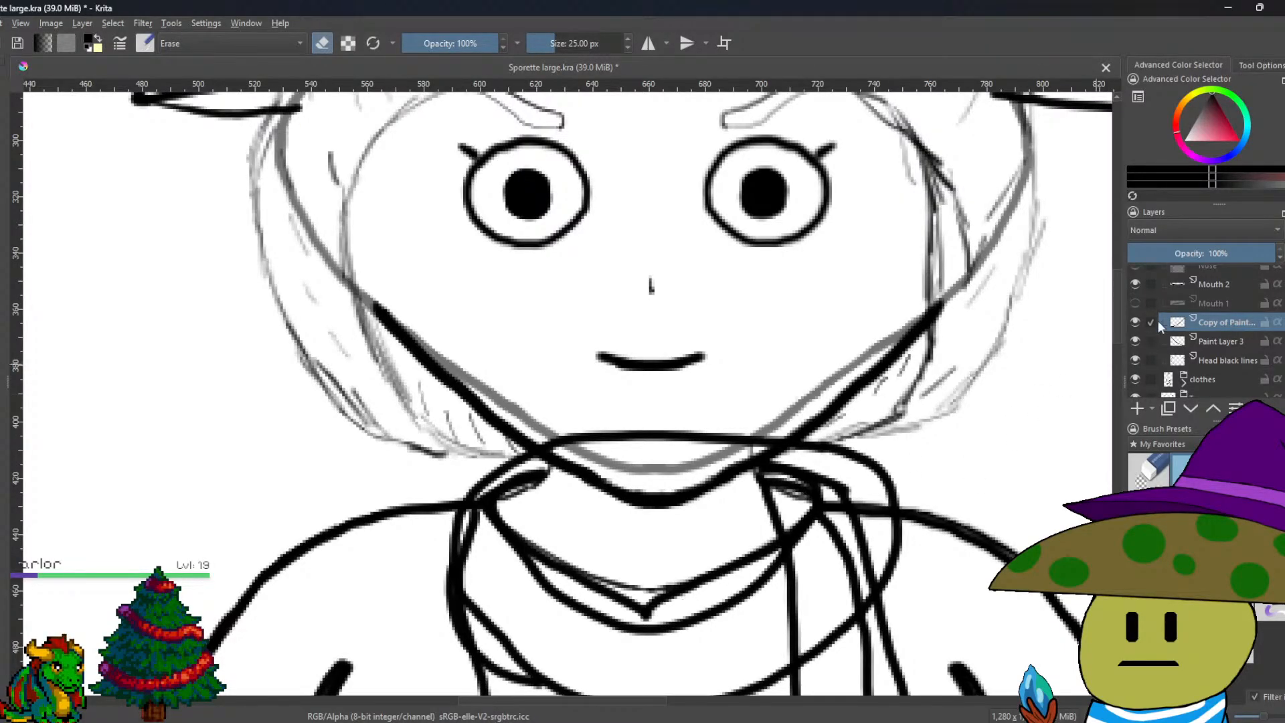
# Merge the mirrored copy with the layer below and move the combined jawline up onto the old chin line.
pyautogui.rightClick(1213, 324)
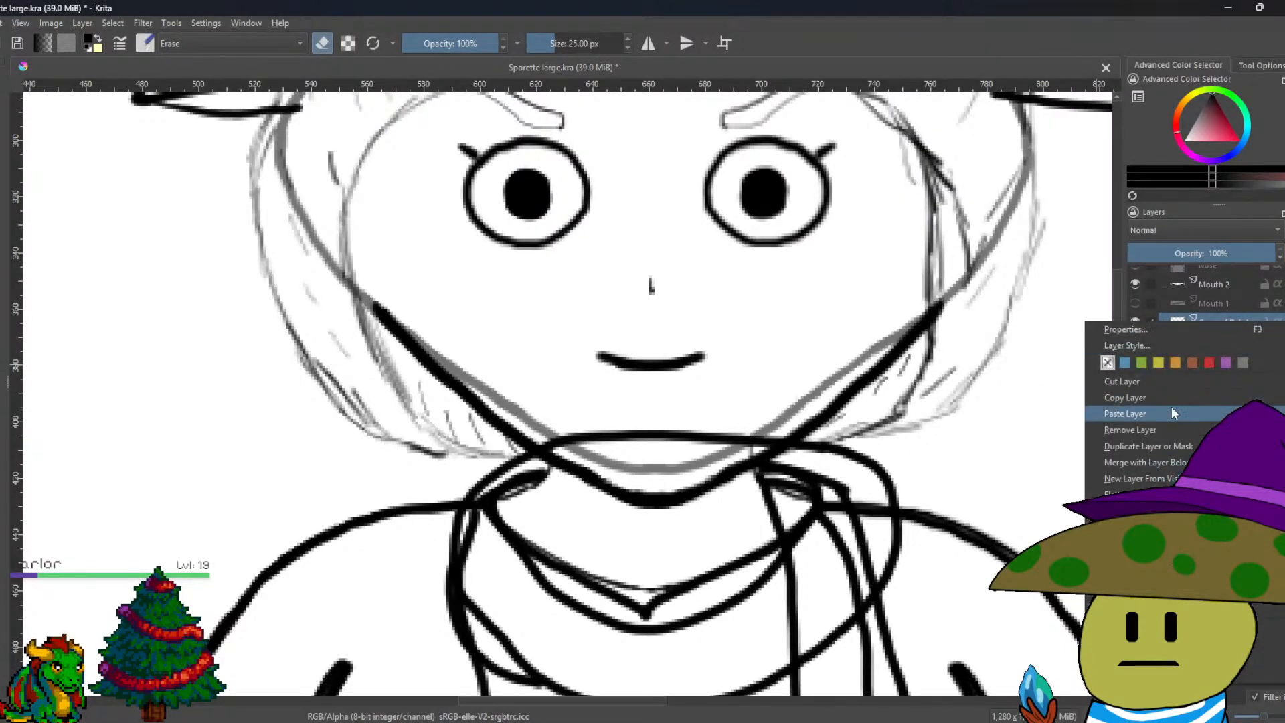
pyautogui.click(1153, 459)
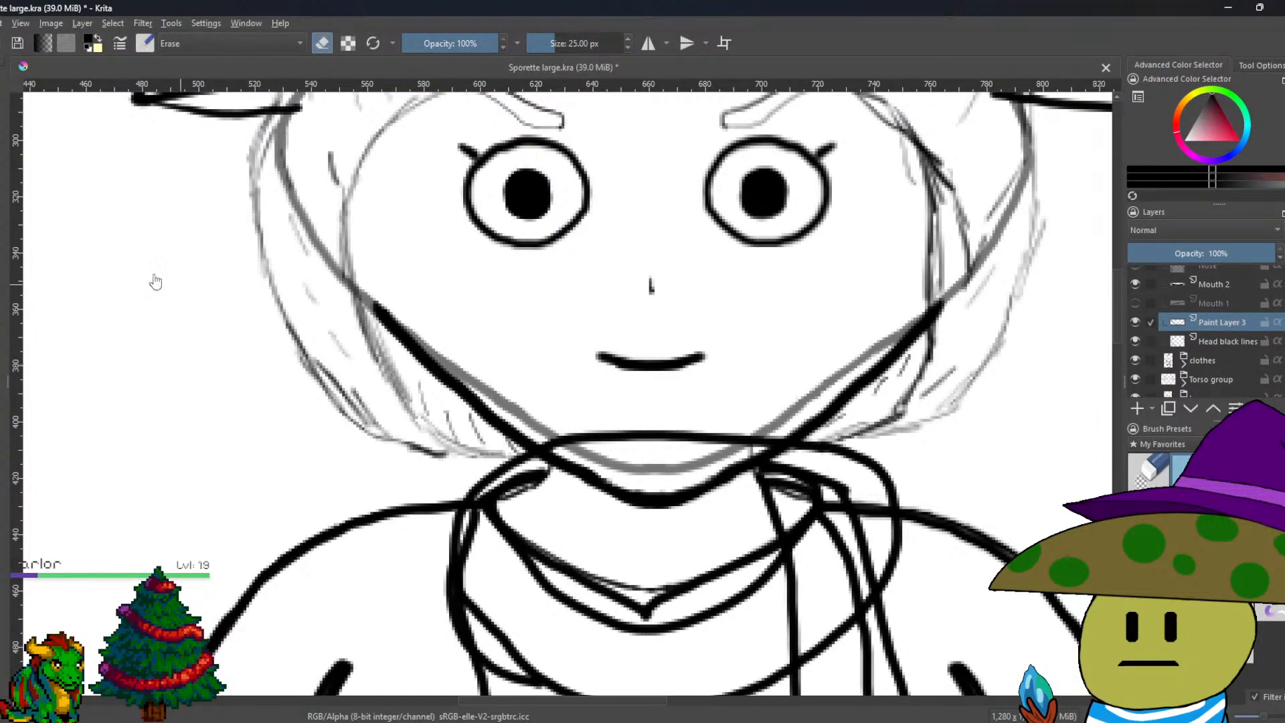
pyautogui.hotkey('ctrl', 't')
pyautogui.moveTo(659, 512); pyautogui.dragTo(666, 493)
pyautogui.press('Return')
pyautogui.scroll(1, 870, 514)
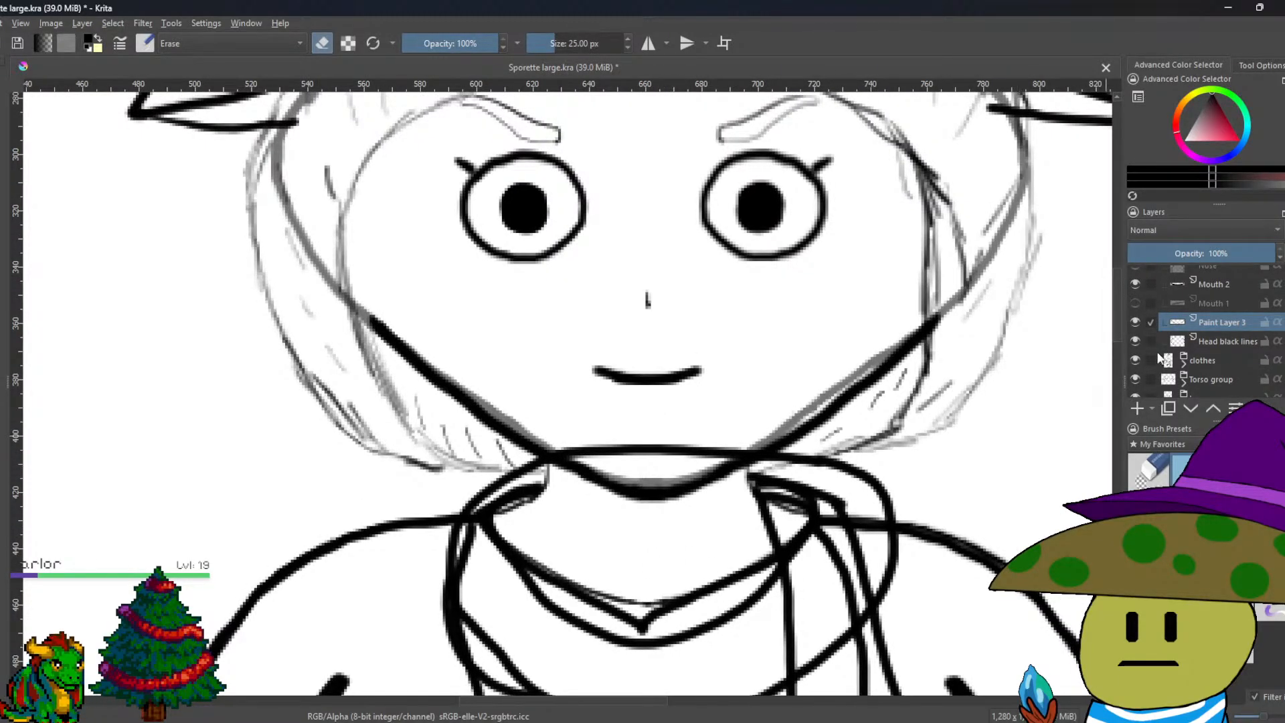
# Hide the Head black lines layer and show the grid over the canvas.
pyautogui.click(1136, 341)
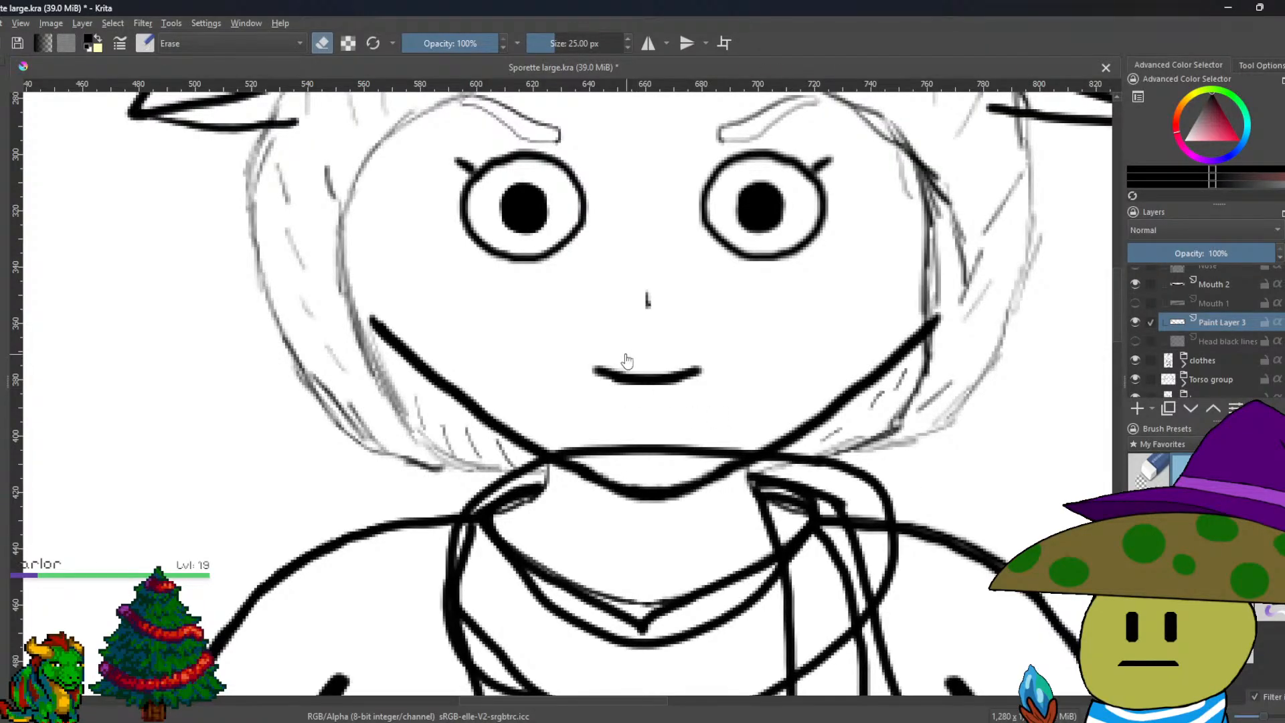
pyautogui.scroll(3, 628, 362)
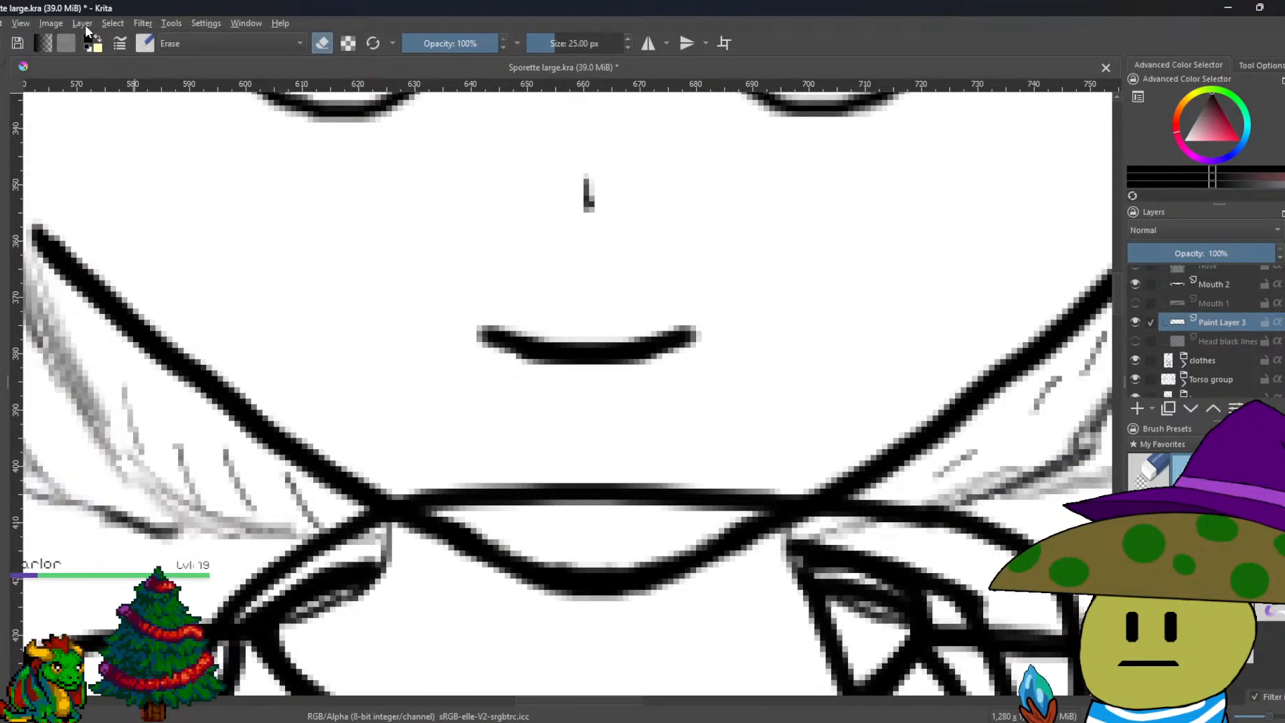
pyautogui.click(83, 24)
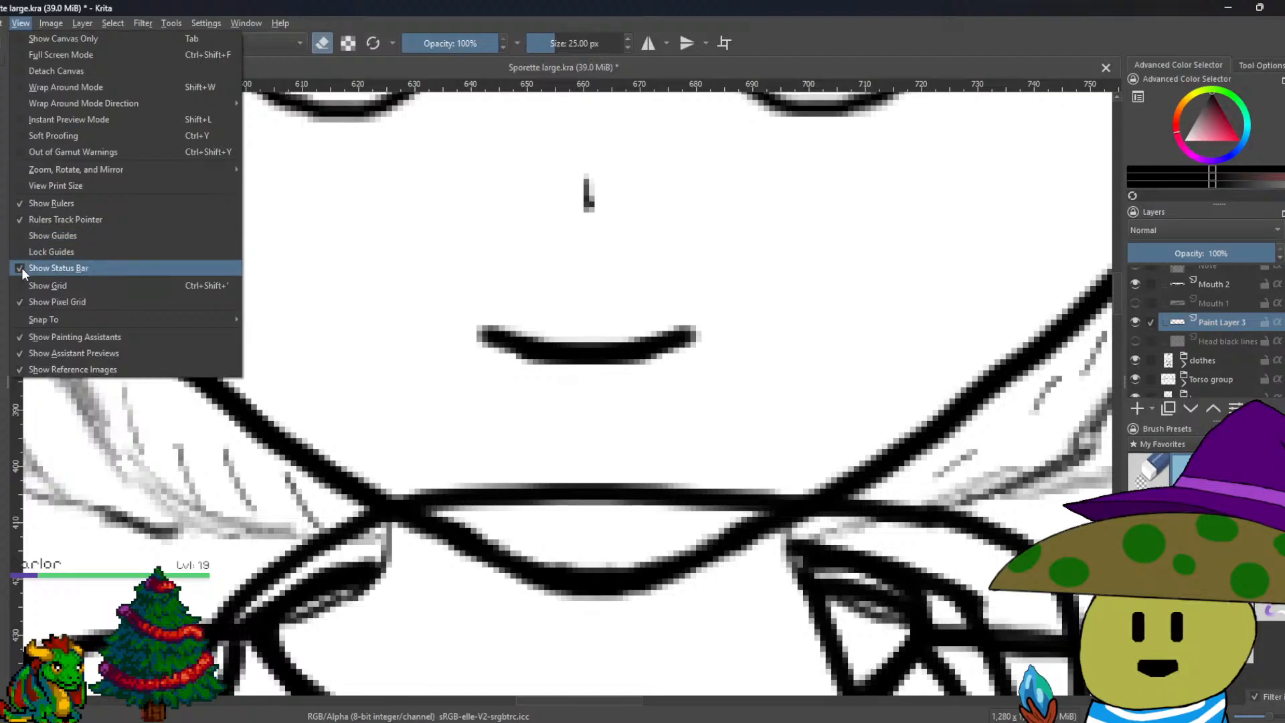
pyautogui.click(21, 284)
# Shift the merged jawline horizontally so its chin is centred near the 660 px vertical grid line.
pyautogui.scroll(4, 589, 506)
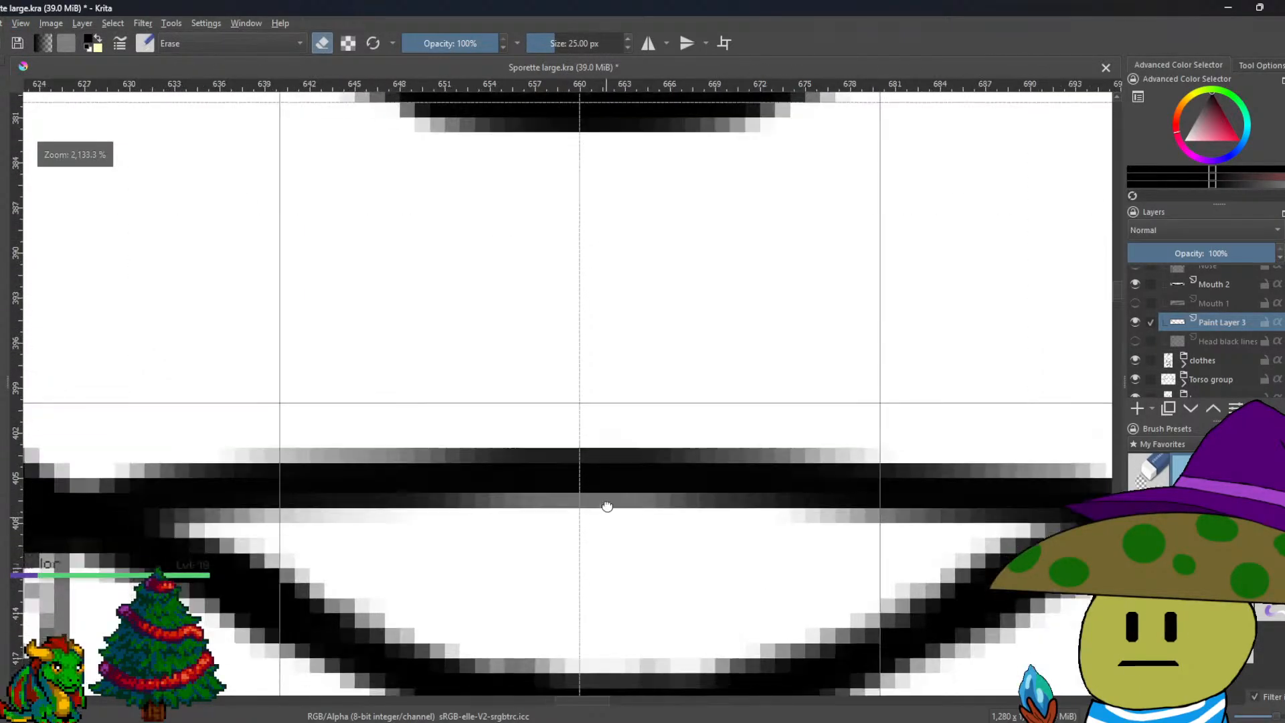
pyautogui.scroll(-3, 606, 526)
pyautogui.moveTo(615, 490); pyautogui.dragTo(571, 490)
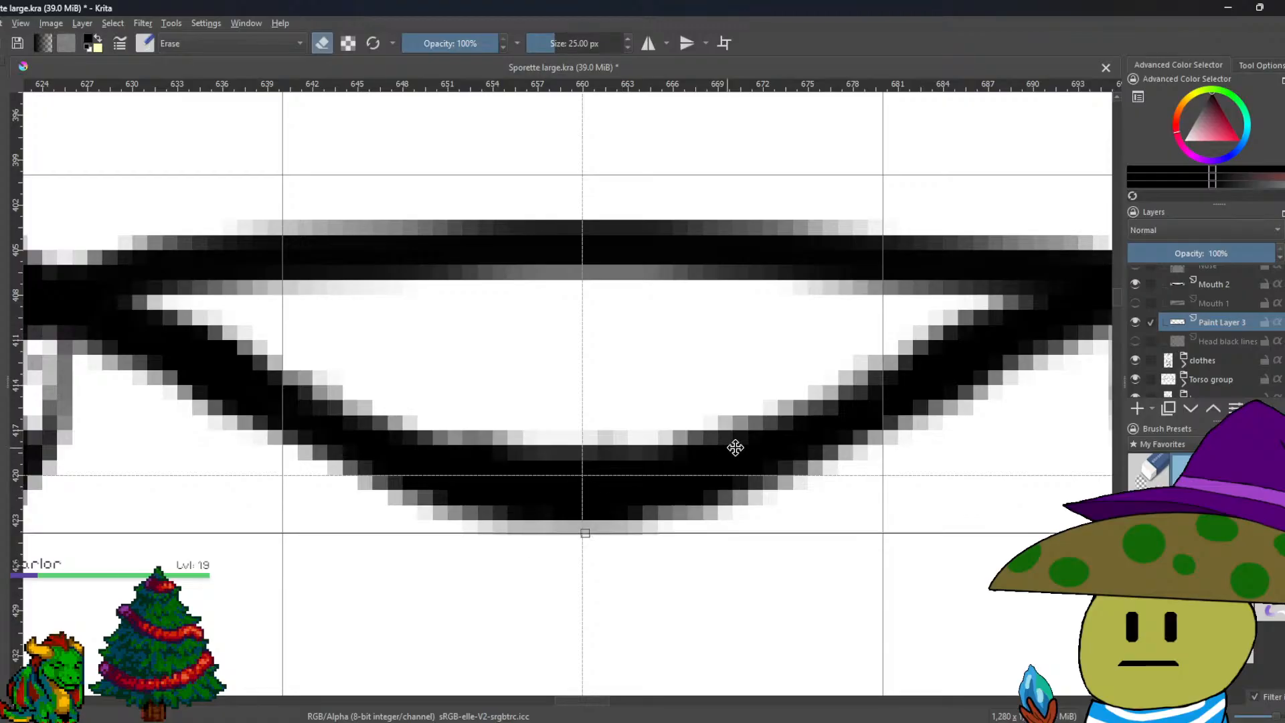
pyautogui.scroll(-4, 731, 447)
pyautogui.scroll(-1, 736, 447)
pyautogui.scroll(3, 673, 492)
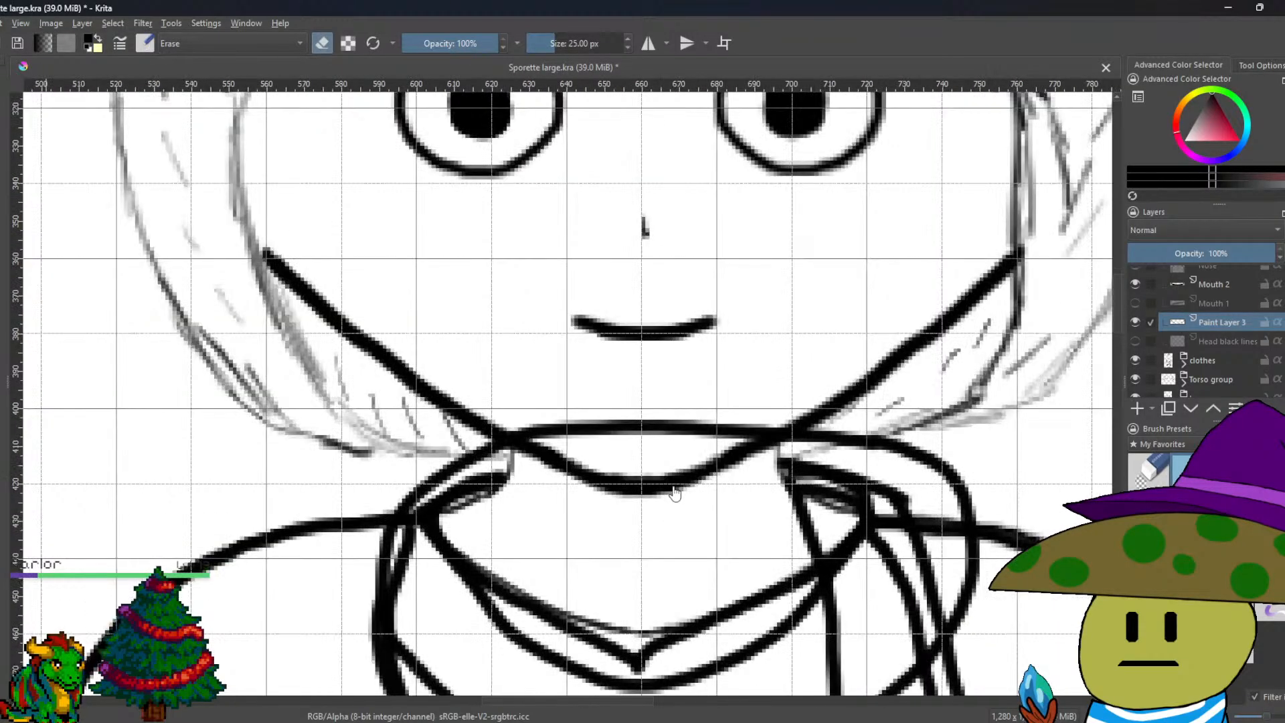
pyautogui.scroll(6, 659, 502)
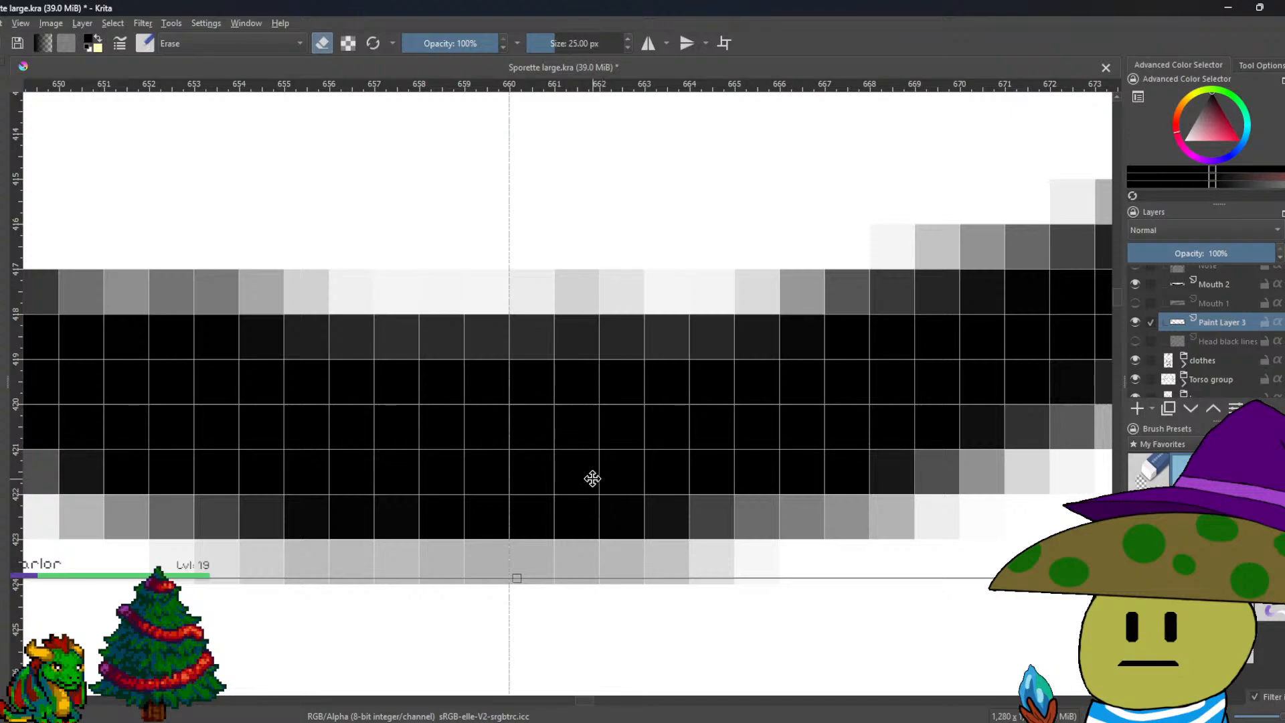
pyautogui.moveTo(617, 480); pyautogui.dragTo(641, 482)
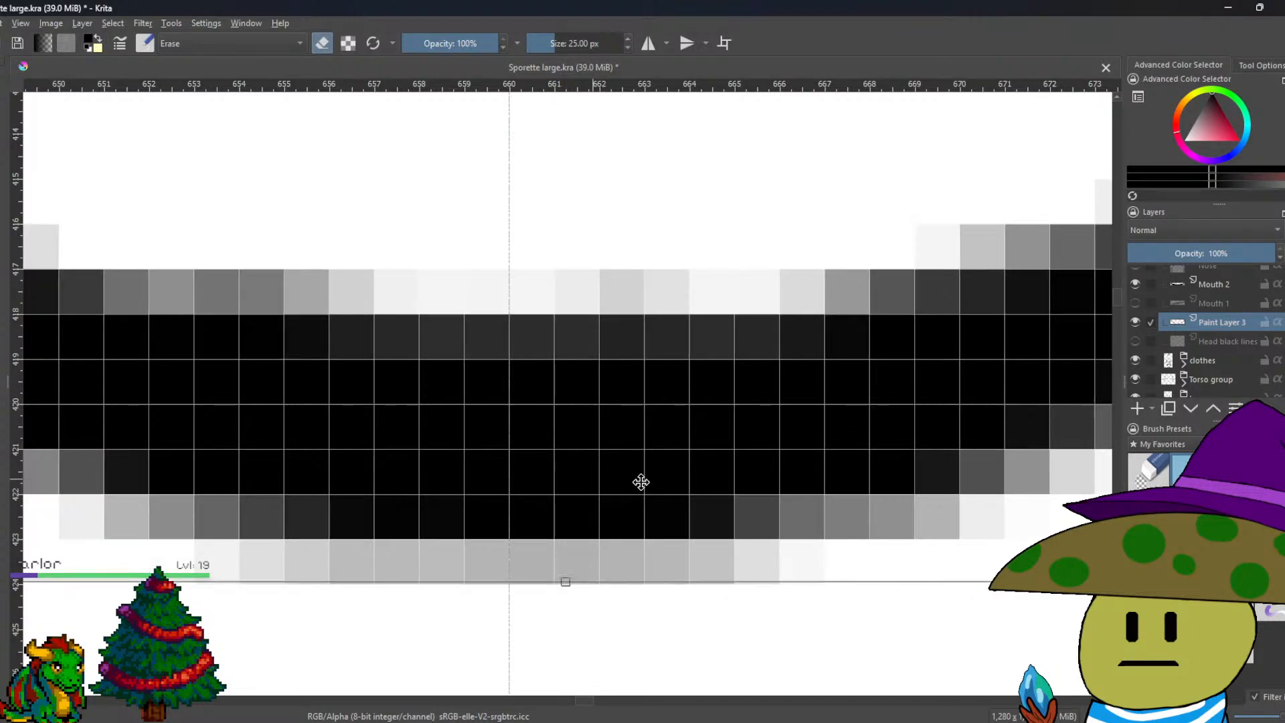
pyautogui.scroll(-8, 641, 482)
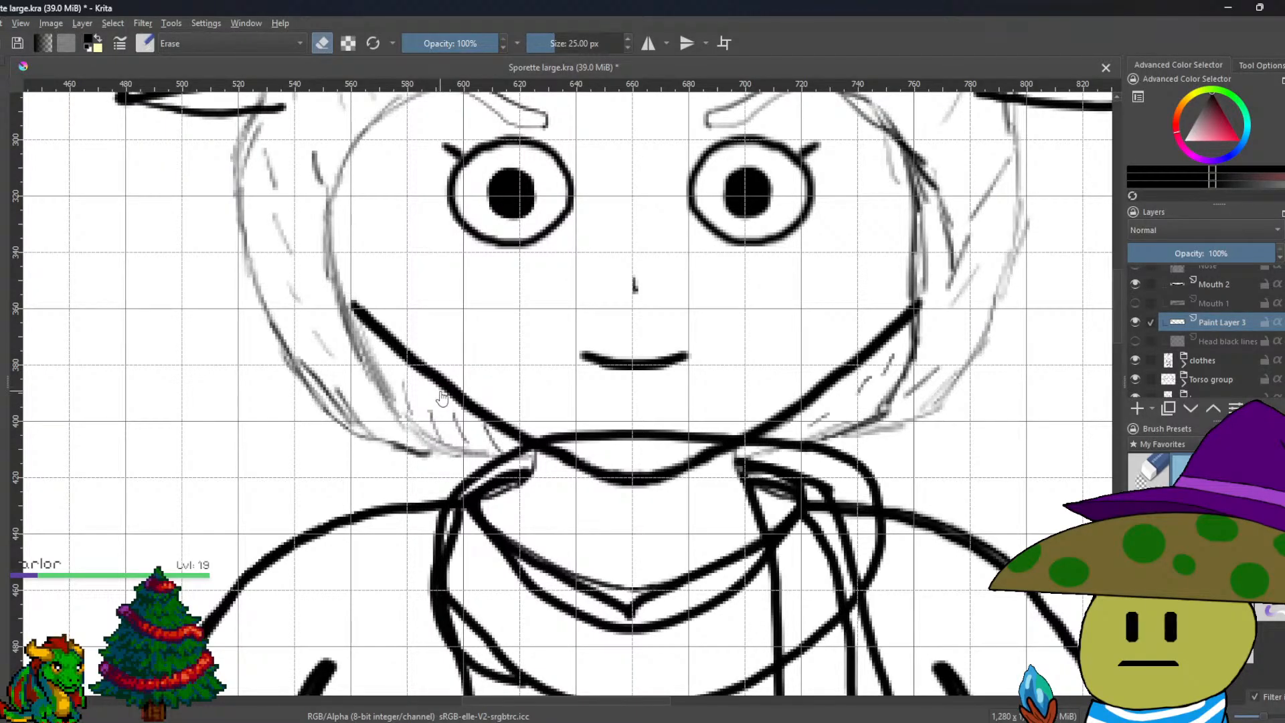
# Adjust both side edges of the jawline so its ends line up with the 560 and 760 px grid lines.
pyautogui.hotkey('ctrl', 't')
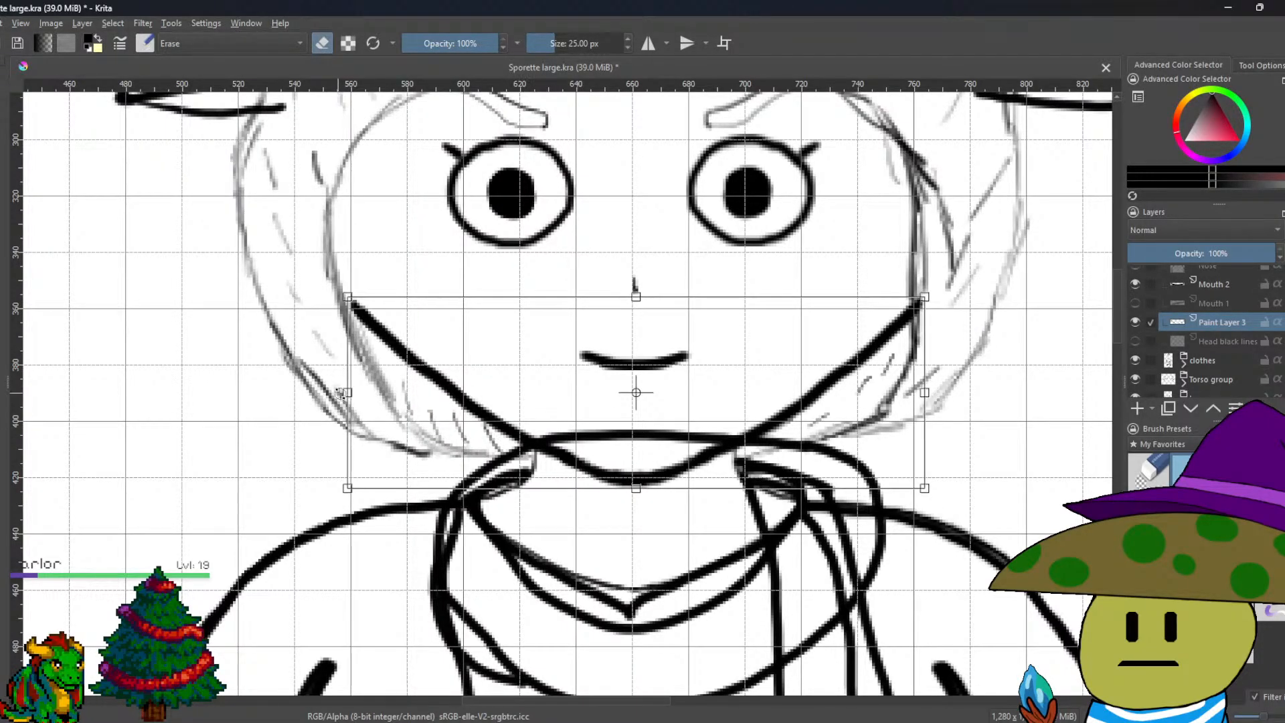
pyautogui.moveTo(346, 394); pyautogui.dragTo(342, 394)
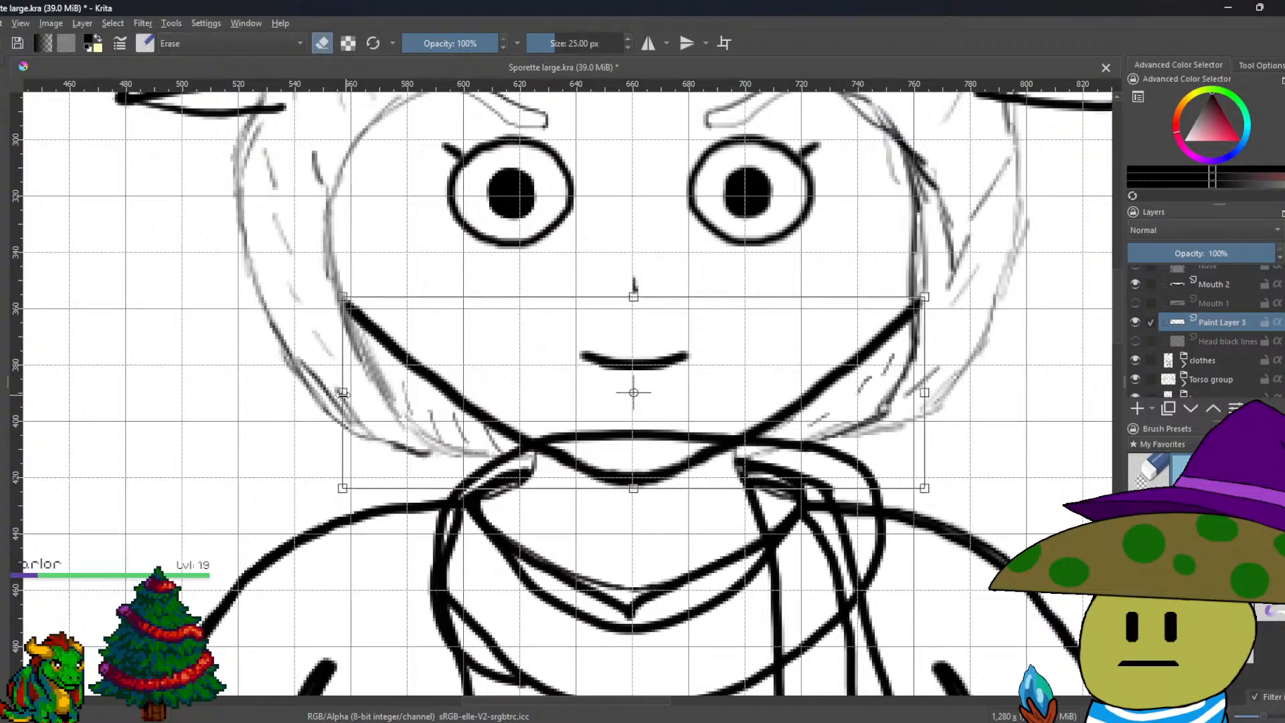
pyautogui.moveTo(925, 393); pyautogui.dragTo(919, 394)
pyautogui.press('Return')
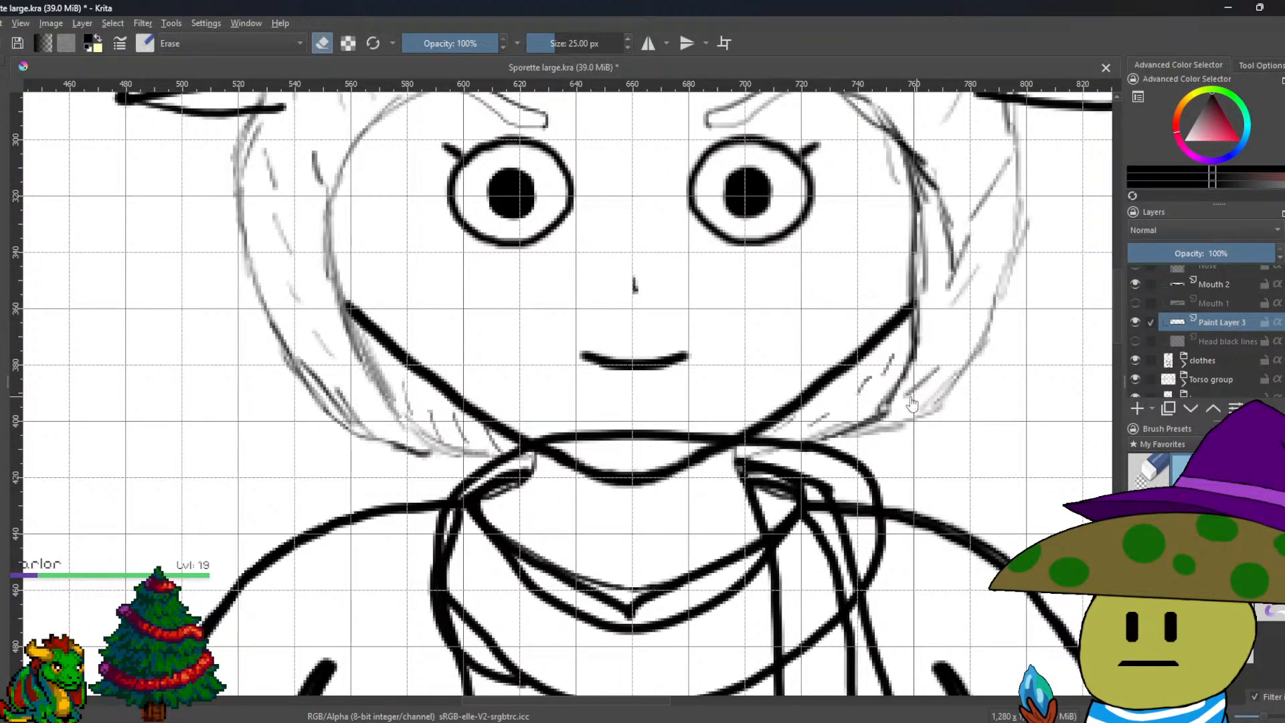
# Erase the bottom of the chin curve between about 650 and 668 px with the 25 px eraser.
pyautogui.scroll(5, 655, 511)
pyautogui.scroll(-4, 580, 457)
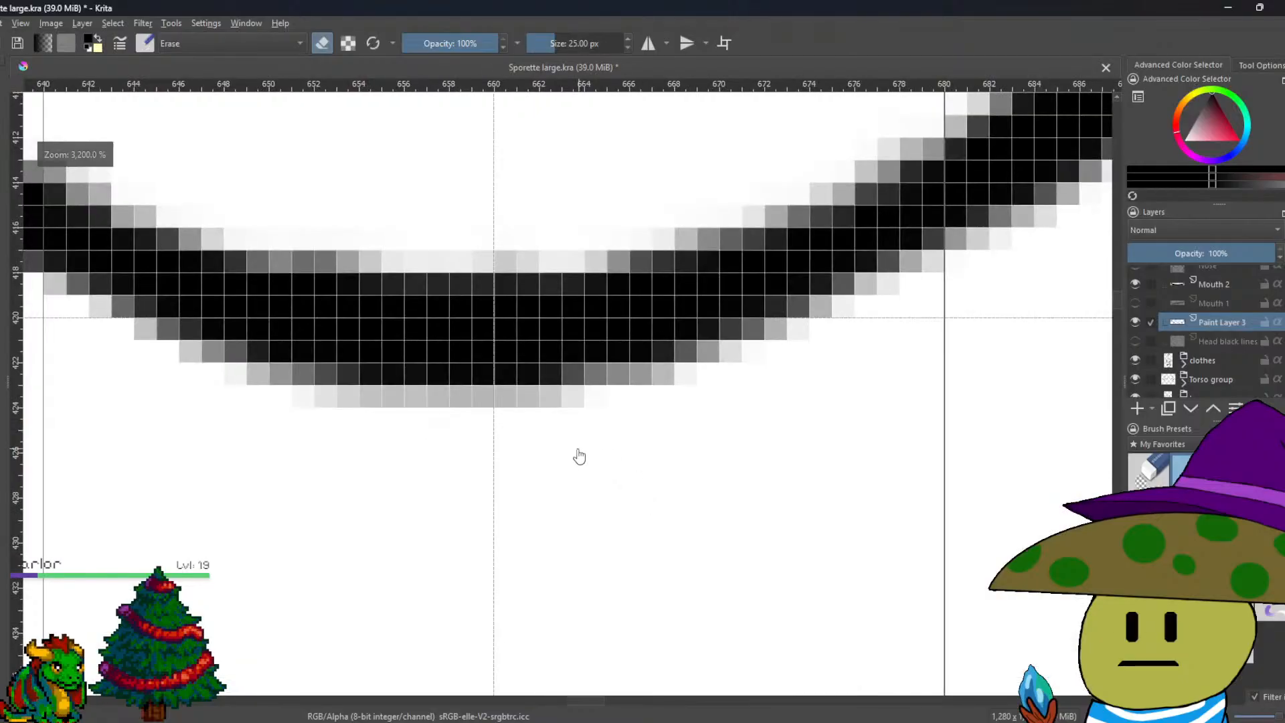
pyautogui.scroll(-1, 577, 461)
pyautogui.moveTo(577, 466); pyautogui.dragTo(589, 490)
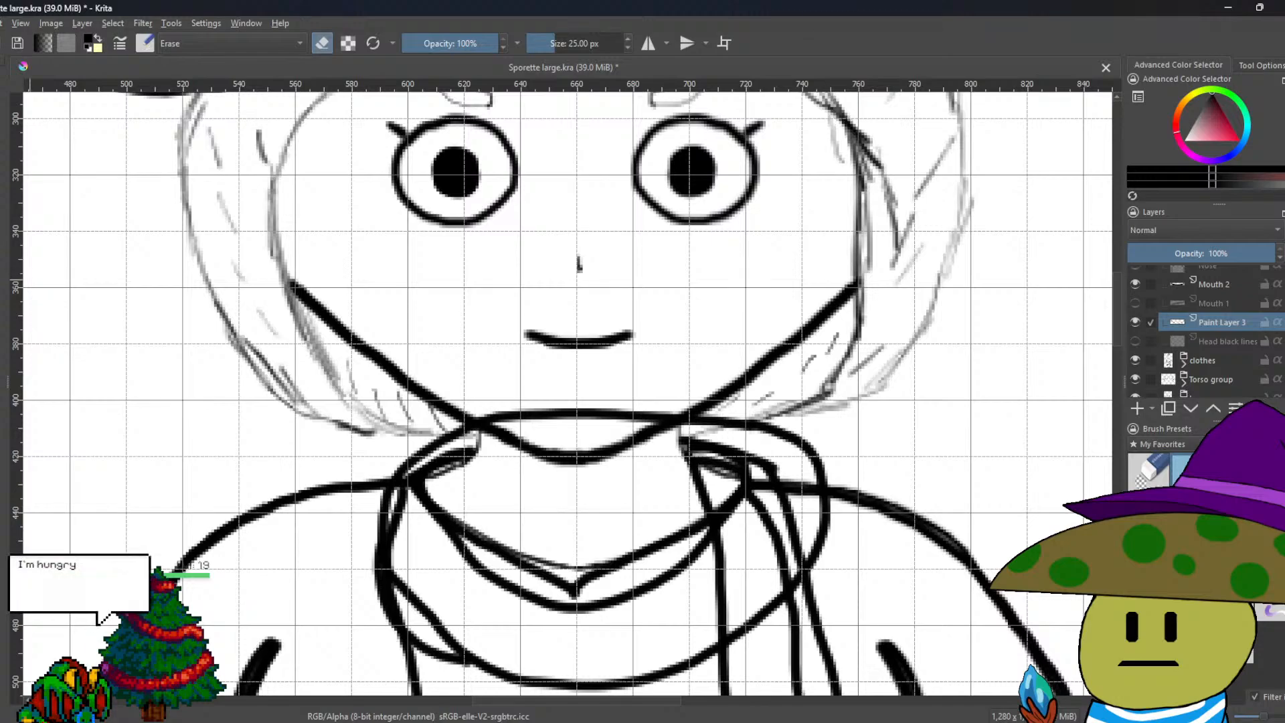
pyautogui.scroll(2, 586, 486)
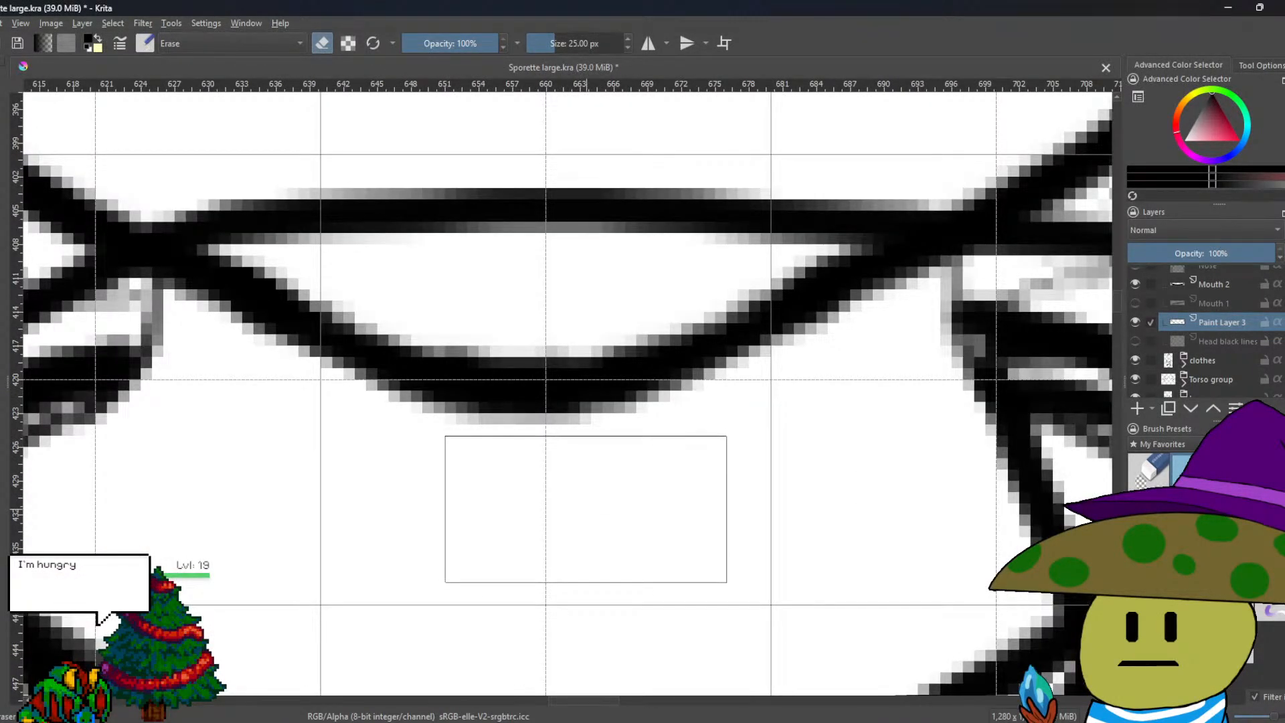
pyautogui.moveTo(545, 385)
pyautogui.mouseDown()
pyautogui.moveTo(536, 425)
pyautogui.moveTo(526, 297)
pyautogui.moveTo(514, 448)
pyautogui.moveTo(558, 449)
pyautogui.moveTo(564, 482)
pyautogui.mouseUp()
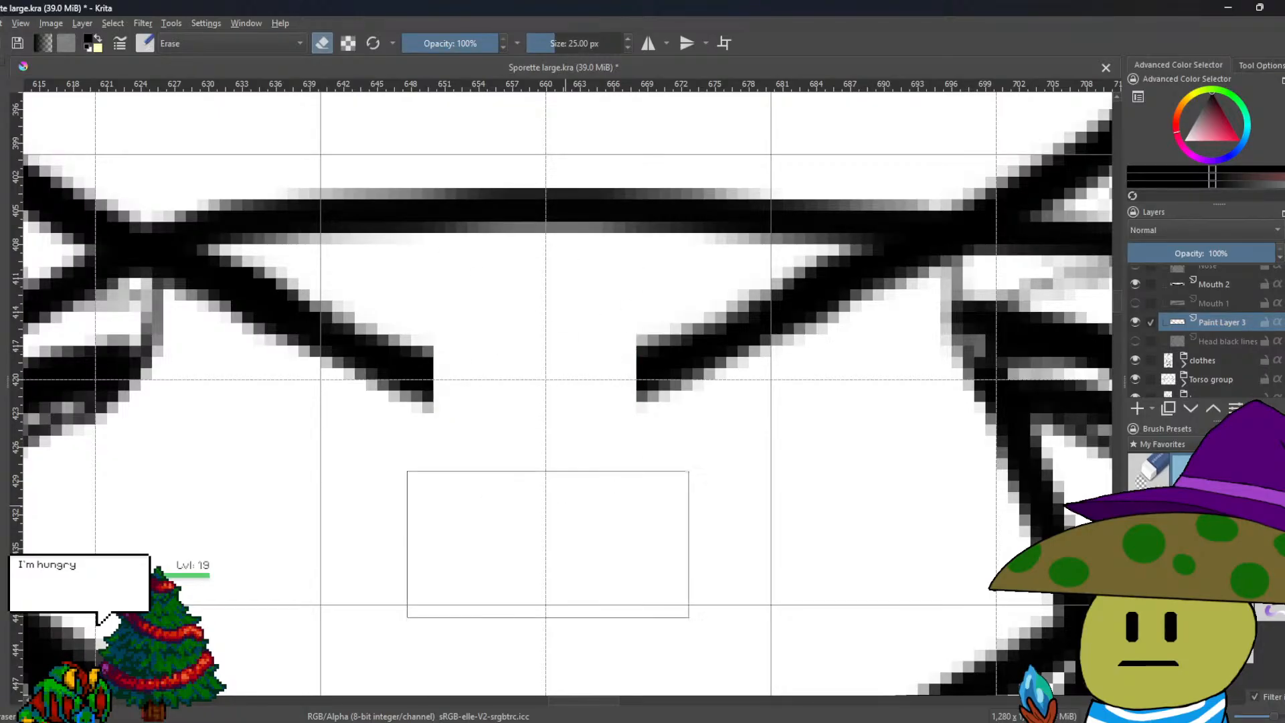
# Try extending the left half of the jawline down to the 660 px grid line with a black 5 px stroke.
pyautogui.press('e')
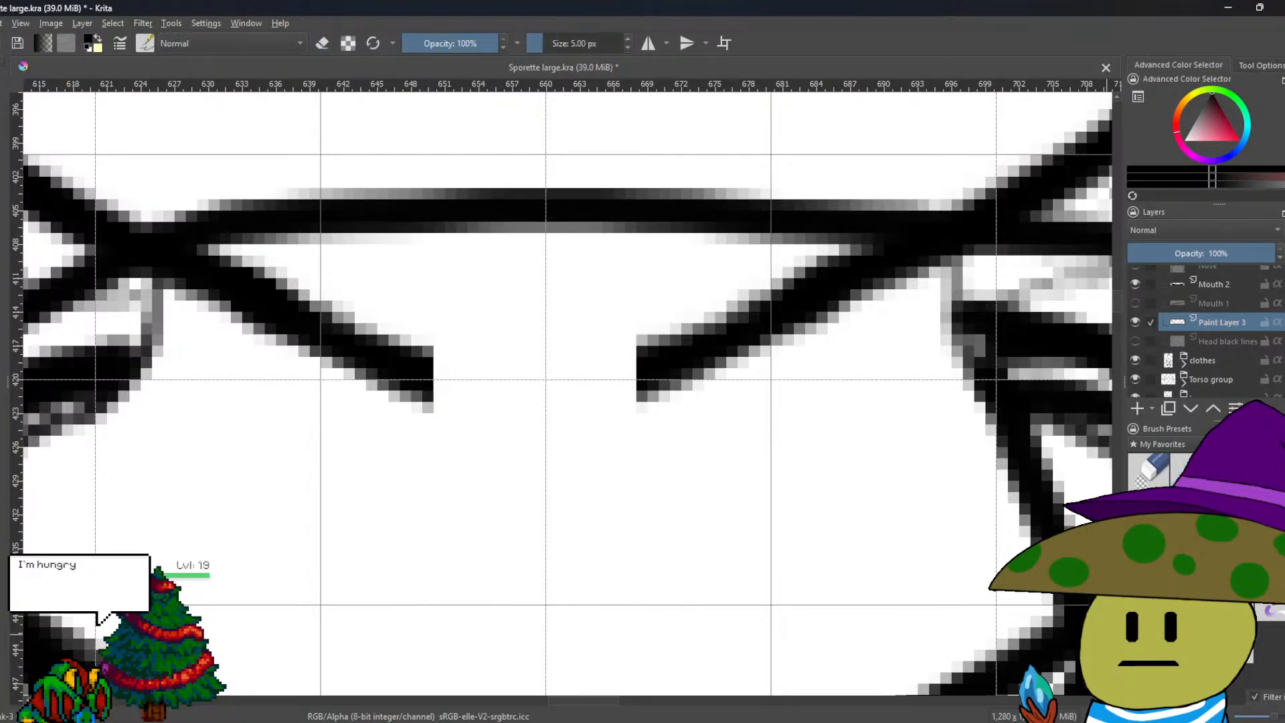
pyautogui.moveTo(423, 377)
pyautogui.mouseDown()
pyautogui.moveTo(493, 415)
pyautogui.moveTo(535, 420)
pyautogui.mouseUp()
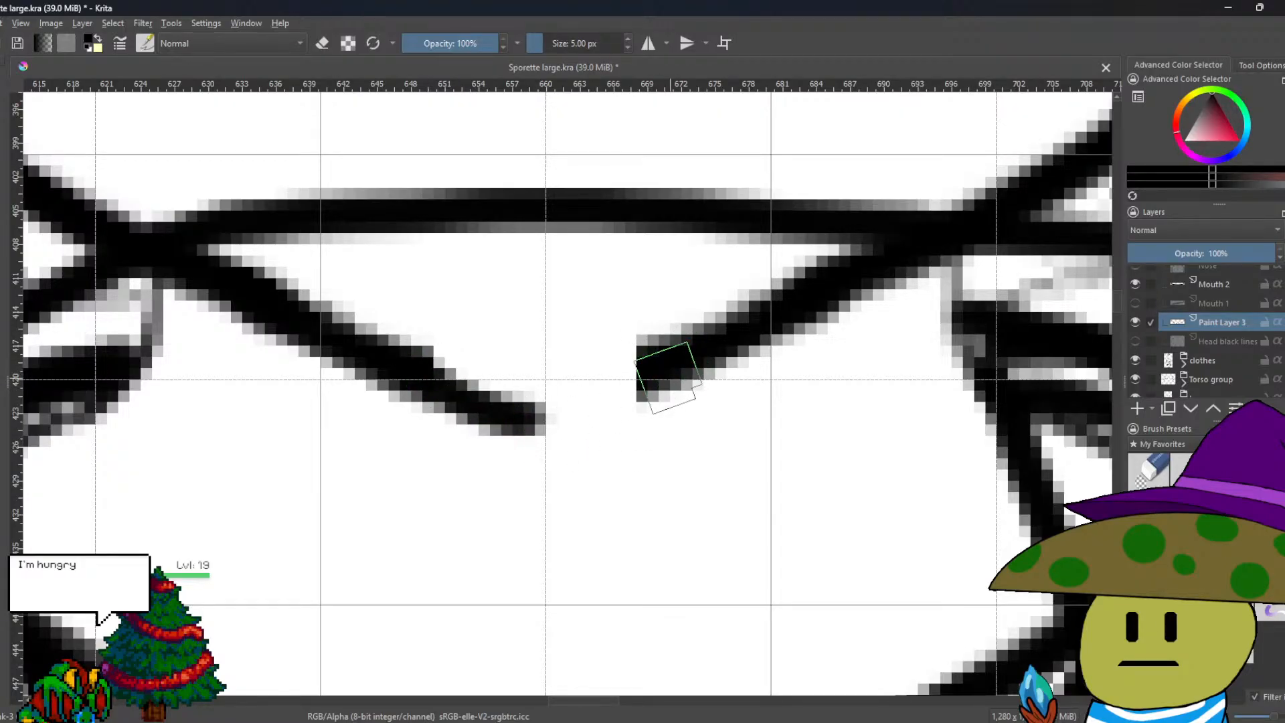
# Erase the chin section between the 640 and 680 px grid lines with the 25 px eraser.
pyautogui.press('e')
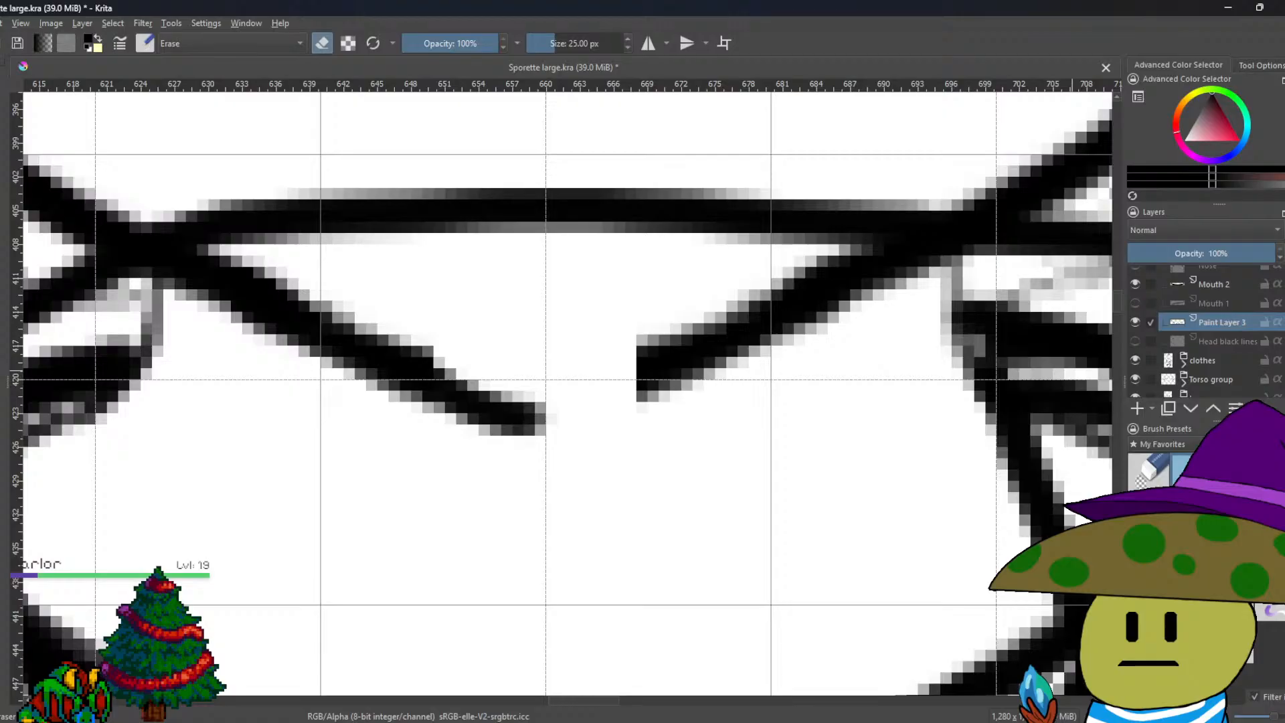
pyautogui.moveTo(551, 399)
pyautogui.mouseDown()
pyautogui.moveTo(505, 307)
pyautogui.moveTo(471, 279)
pyautogui.moveTo(424, 272)
pyautogui.moveTo(413, 302)
pyautogui.moveTo(622, 404)
pyautogui.moveTo(672, 393)
pyautogui.moveTo(682, 308)
pyautogui.moveTo(663, 378)
pyautogui.mouseUp()
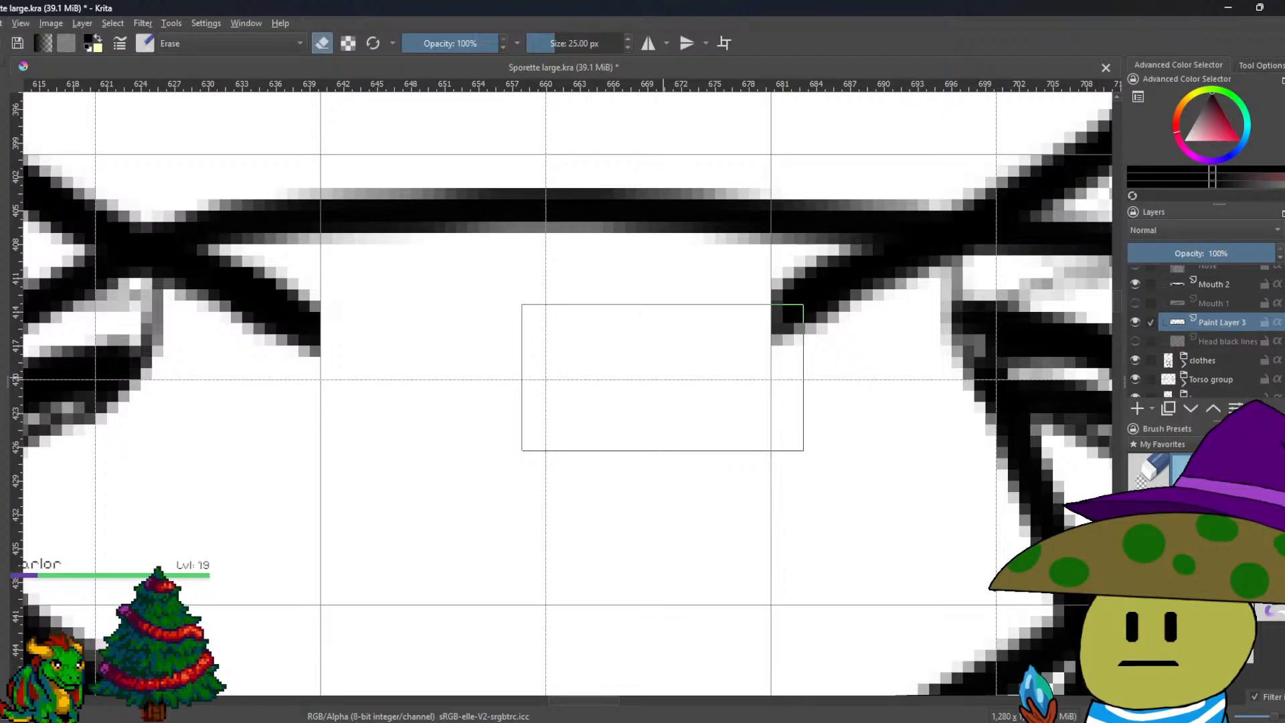
pyautogui.scroll(-3, 626, 532)
pyautogui.scroll(1, 594, 542)
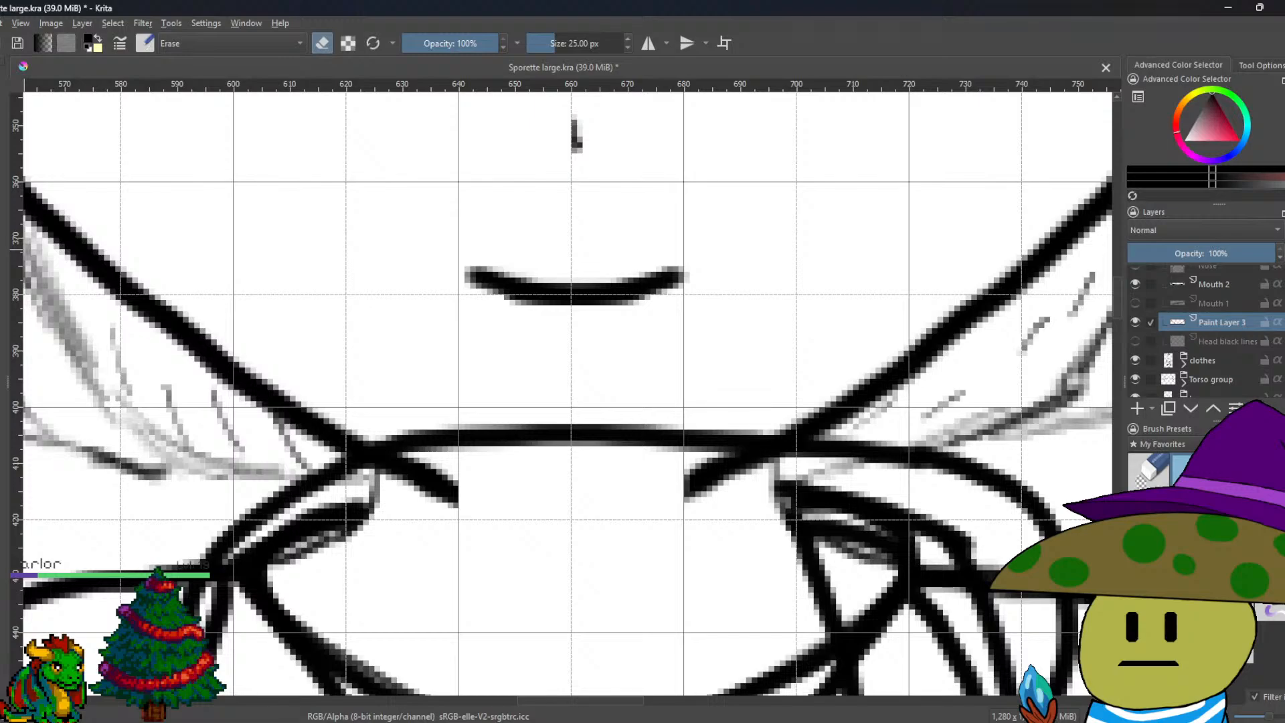
# Select the right half of the jawline with a rectangular selection and cut it to a new layer.
pyautogui.scroll(-3, 429, 326)
pyautogui.hotkey('ctrl', 'r')
pyautogui.moveTo(690, 254); pyautogui.dragTo(521, 406)
pyautogui.rightClick(561, 342)
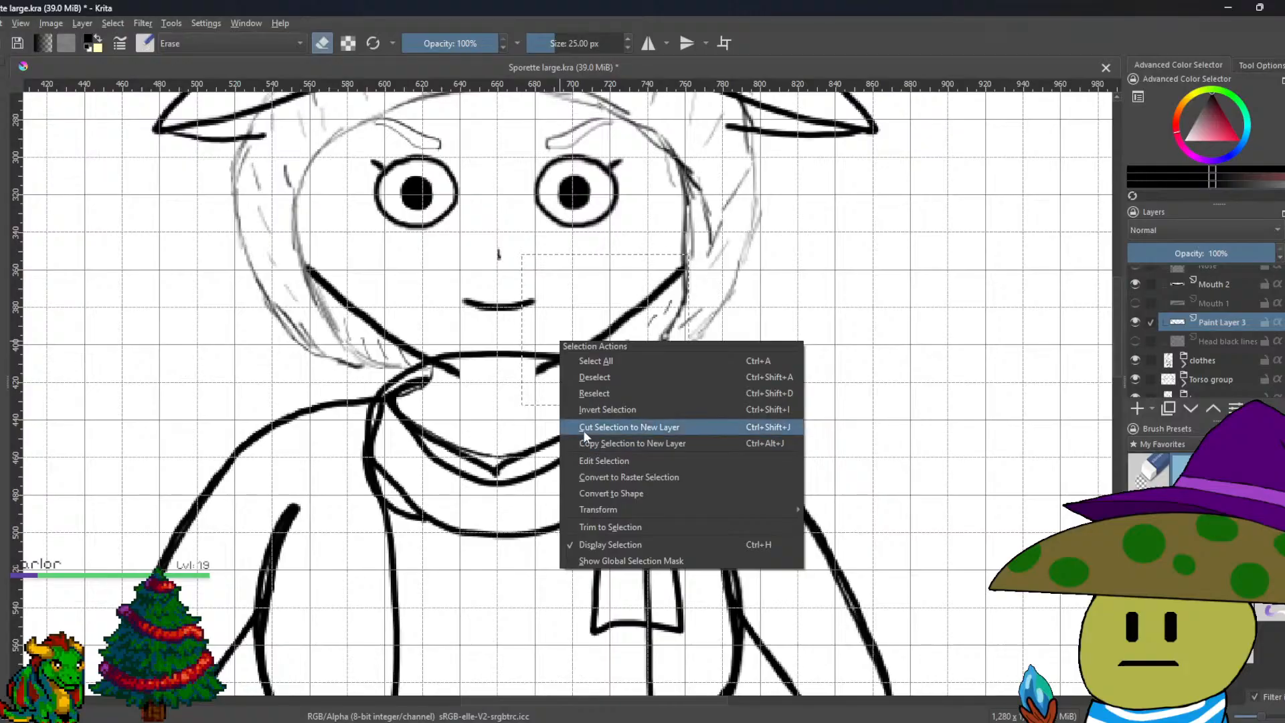
pyautogui.click(585, 432)
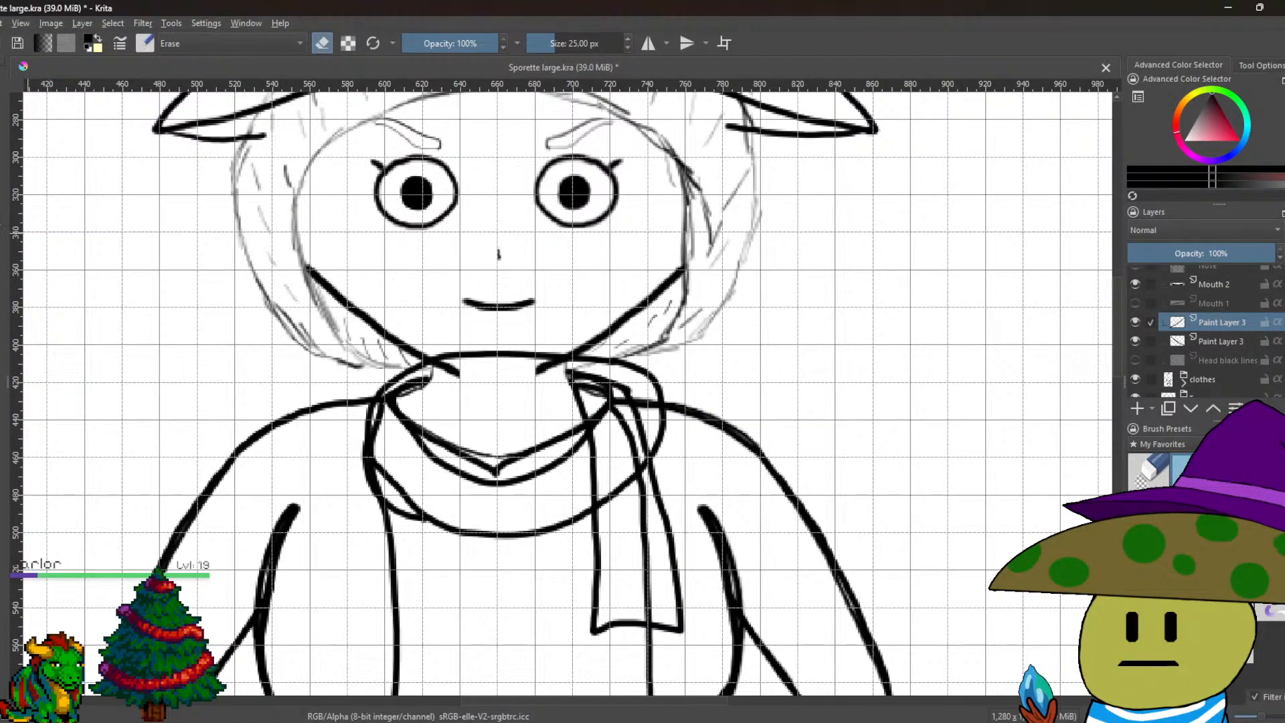
# Examine the chin gap and the outer ends of both jawline halves for symmetry against the grid lines.
pyautogui.scroll(10, 466, 366)
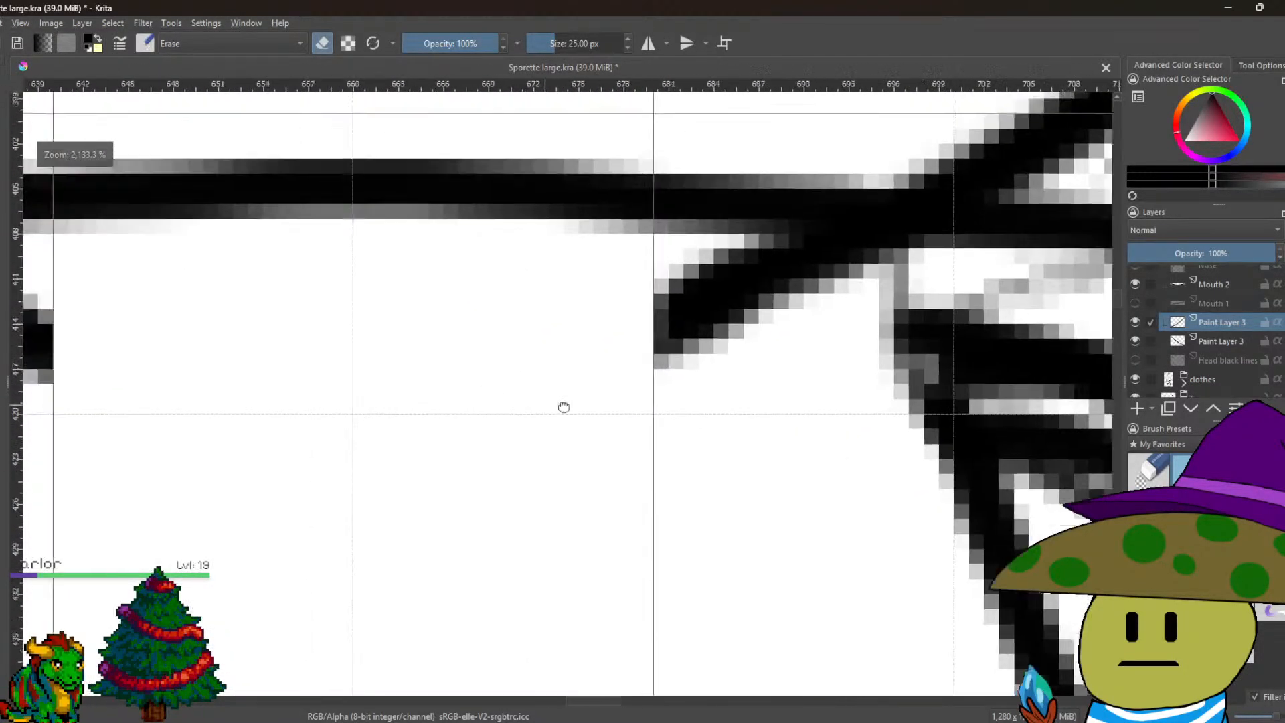
pyautogui.moveTo(825, 351); pyautogui.dragTo(827, 368)
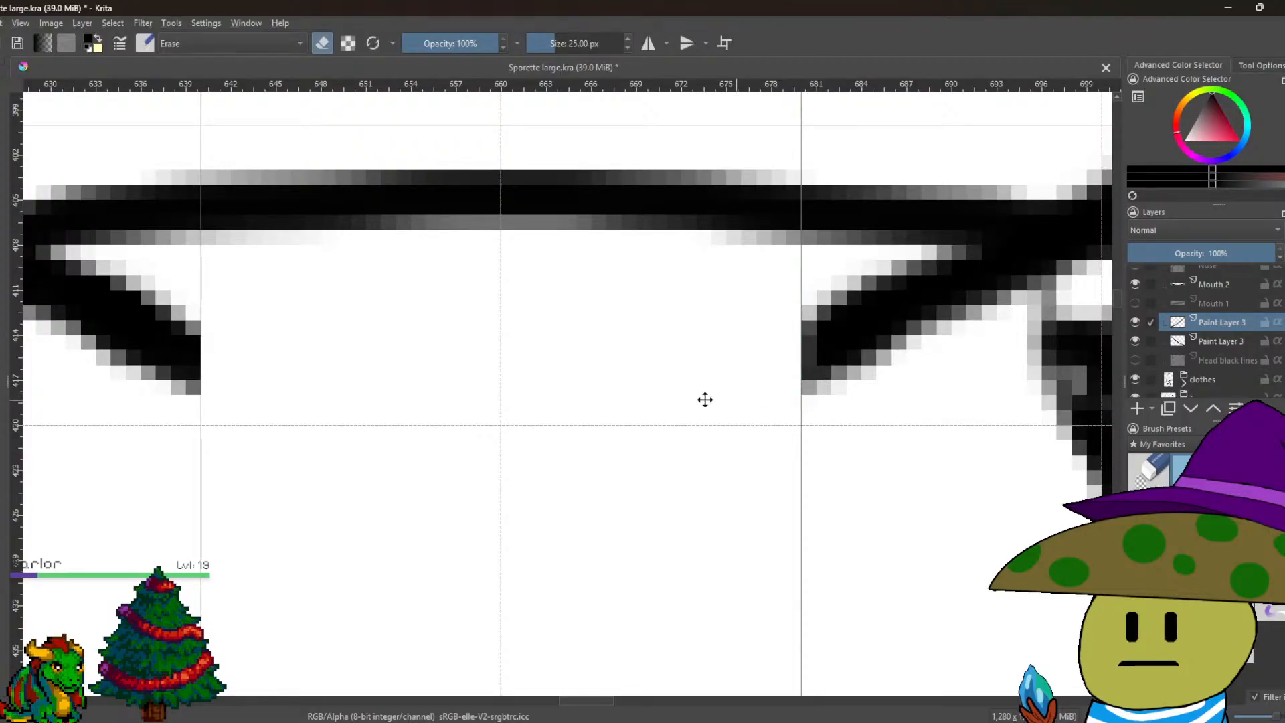
pyautogui.scroll(-4, 720, 399)
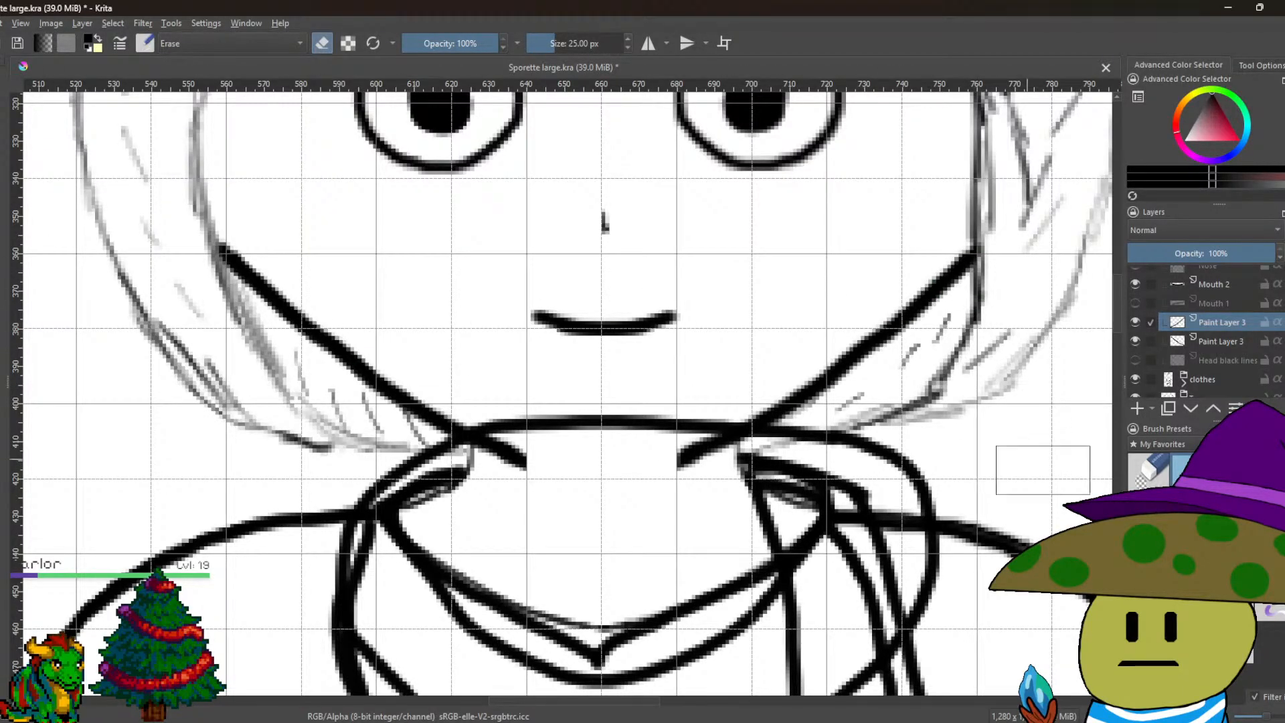
pyautogui.press('e')
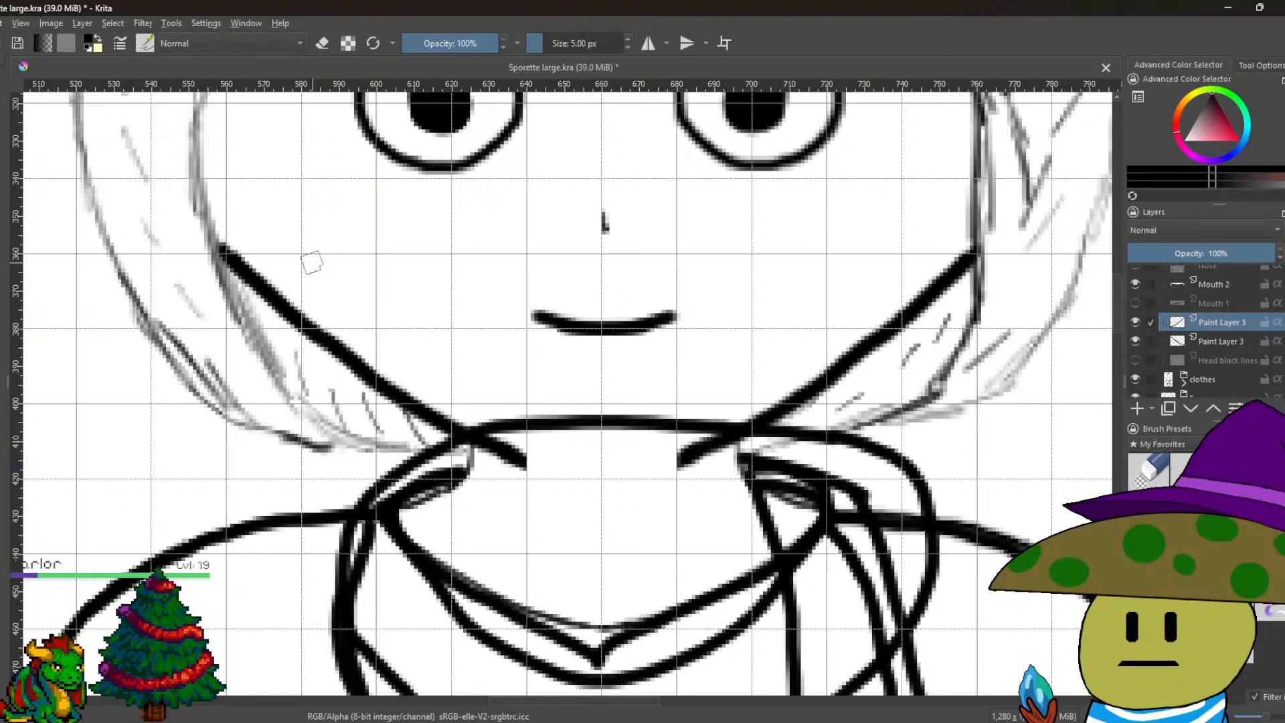
pyautogui.scroll(6, 207, 265)
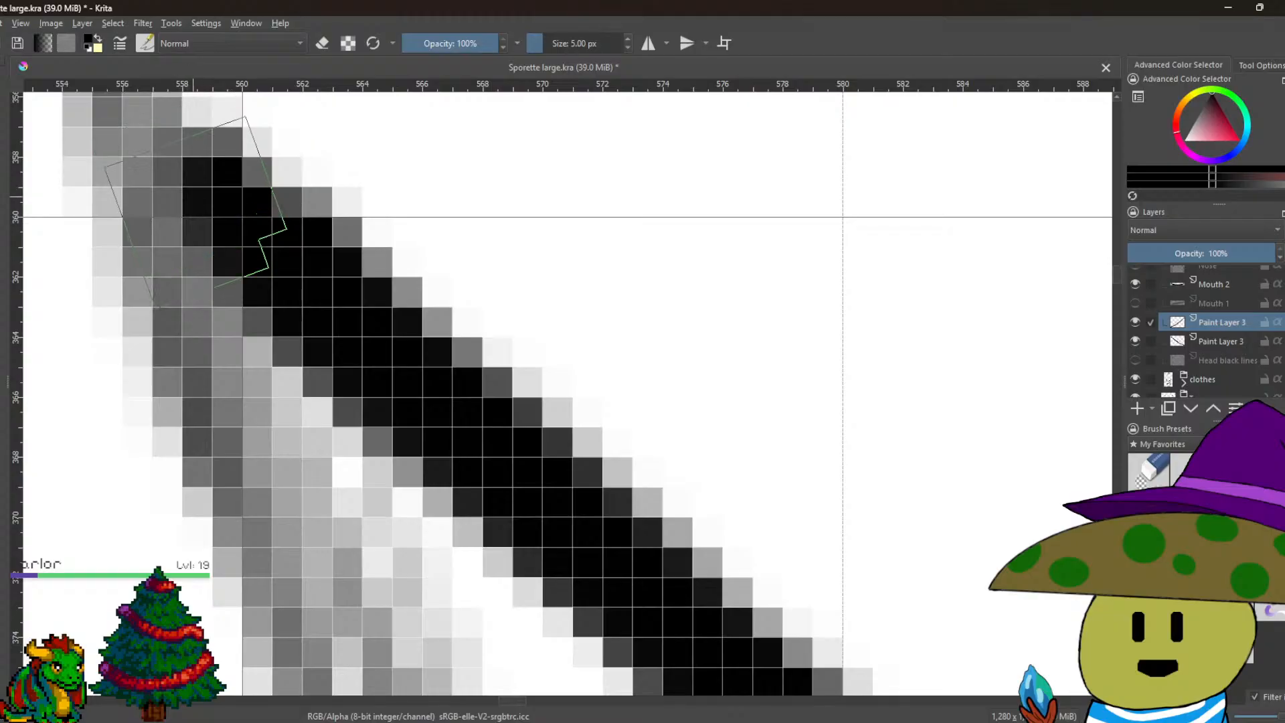
pyautogui.scroll(-10, 314, 167)
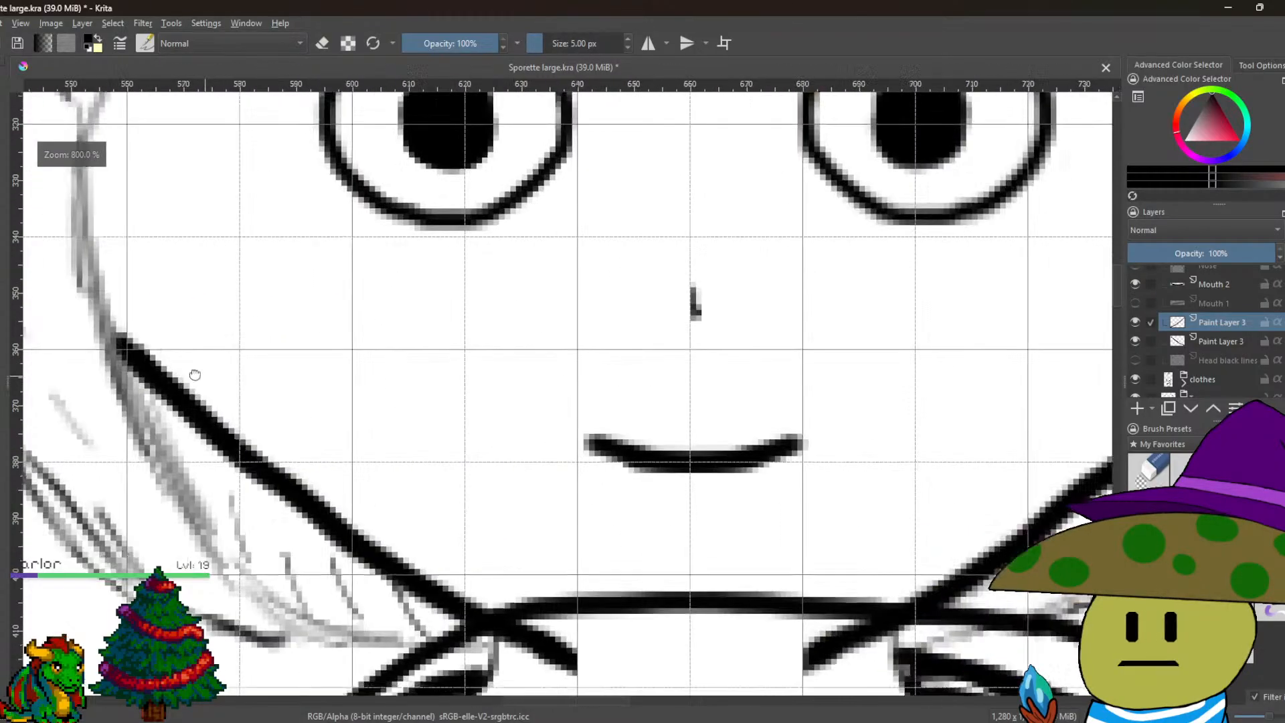
pyautogui.scroll(5, 41, 347)
pyautogui.scroll(6, 201, 331)
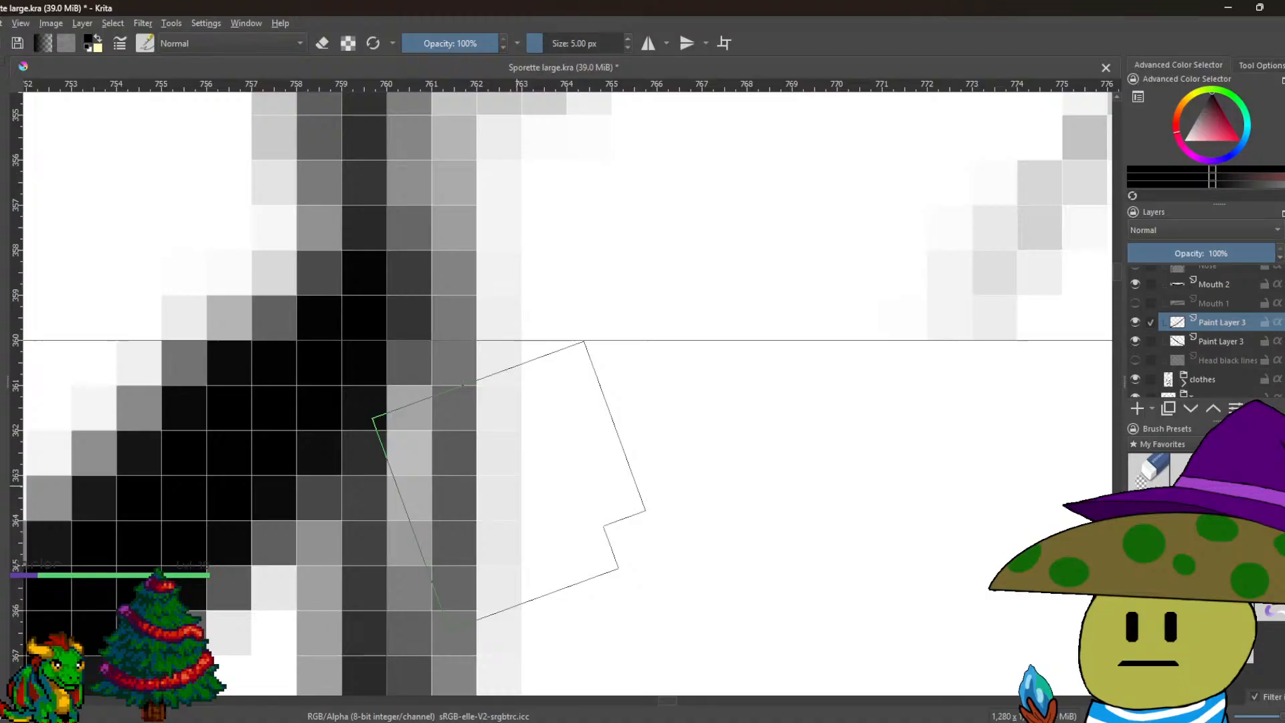
pyautogui.scroll(-1, 513, 457)
pyautogui.scroll(-4, 535, 489)
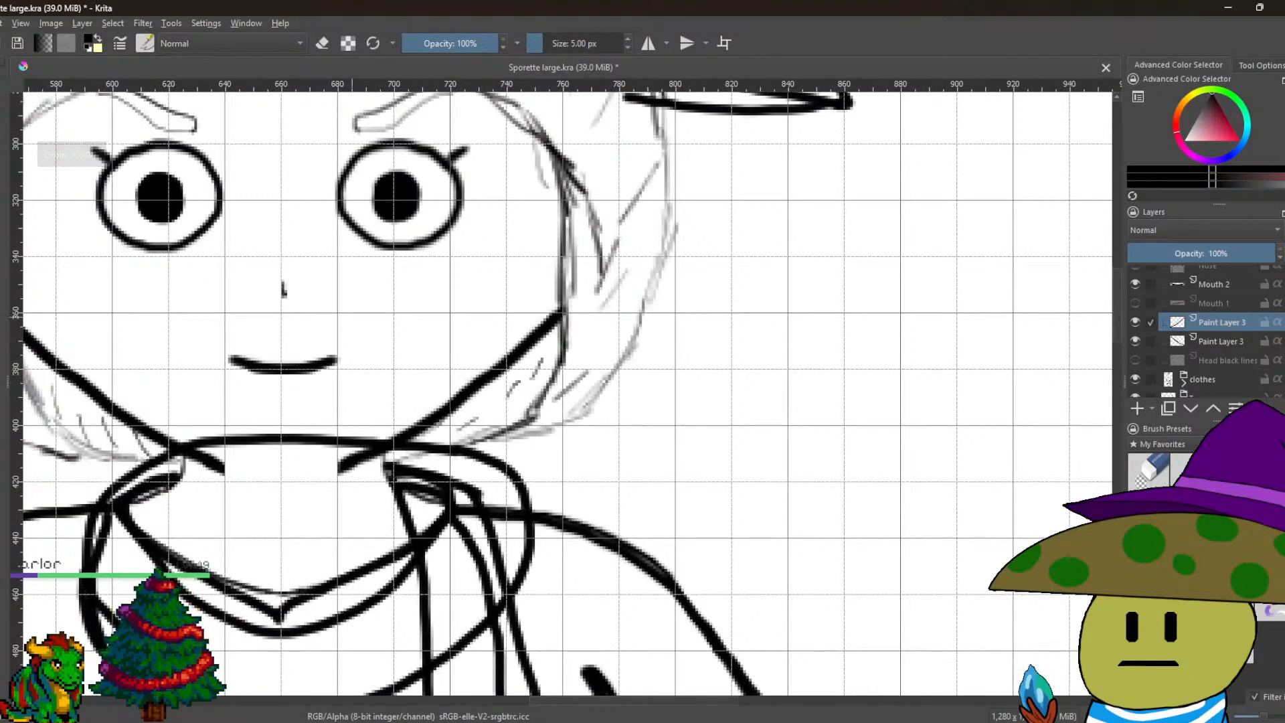
pyautogui.scroll(4, 507, 316)
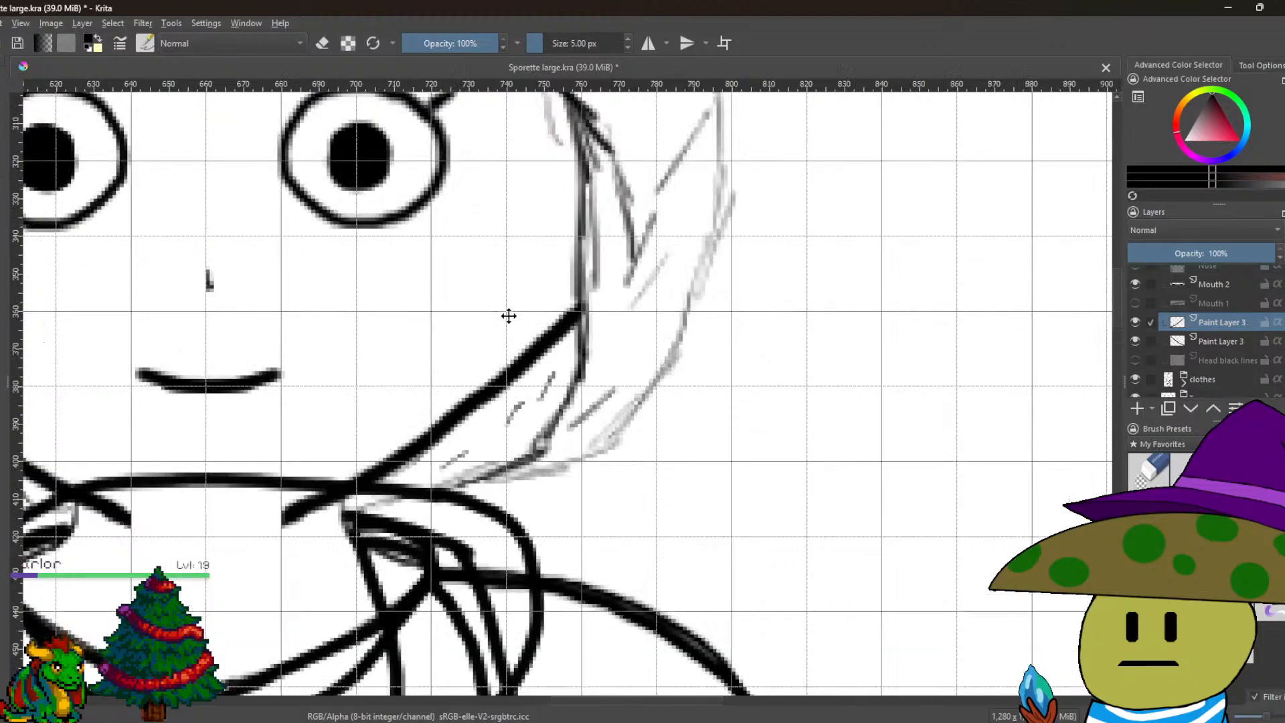
pyautogui.moveTo(511, 318); pyautogui.dragTo(72, 359)
pyautogui.moveTo(310, 381)
pyautogui.mouseDown()
pyautogui.moveTo(322, 402)
pyautogui.moveTo(373, 387)
pyautogui.moveTo(294, 386)
pyautogui.mouseUp()
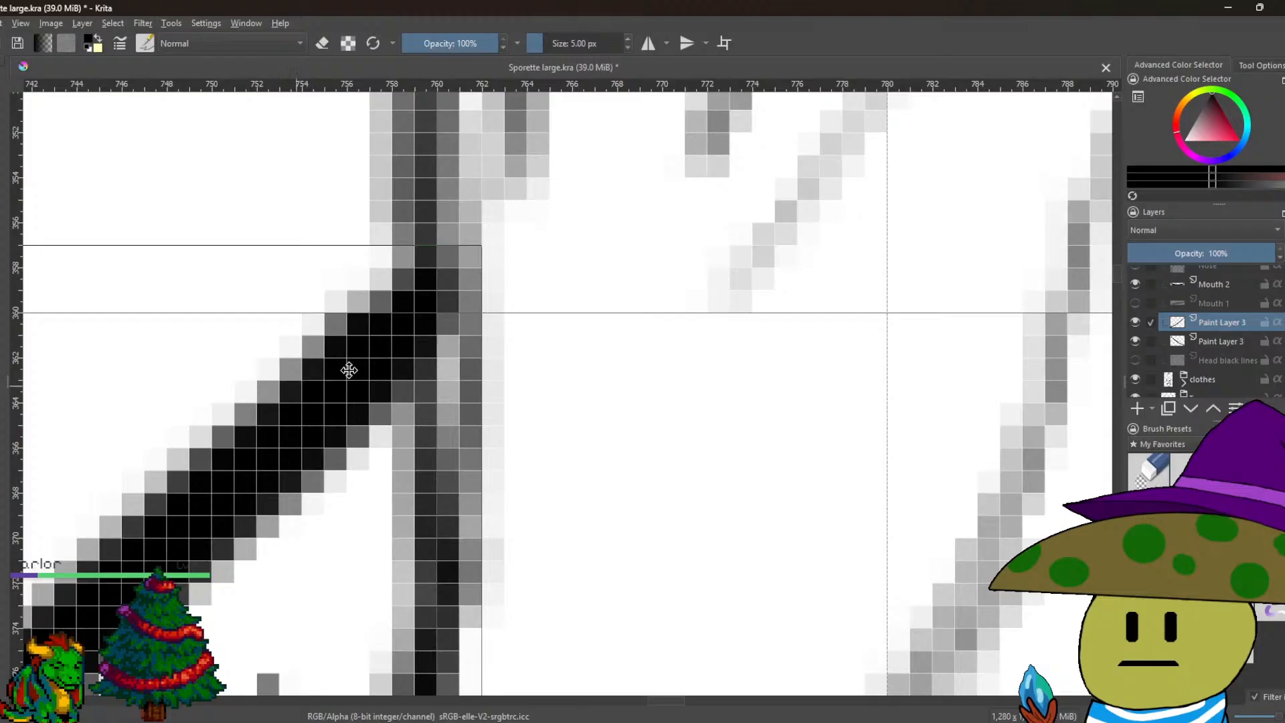
# Hide the Hair line outline layer so the outer ends of the jawline are unobstructed.
pyautogui.scroll(4, 1141, 326)
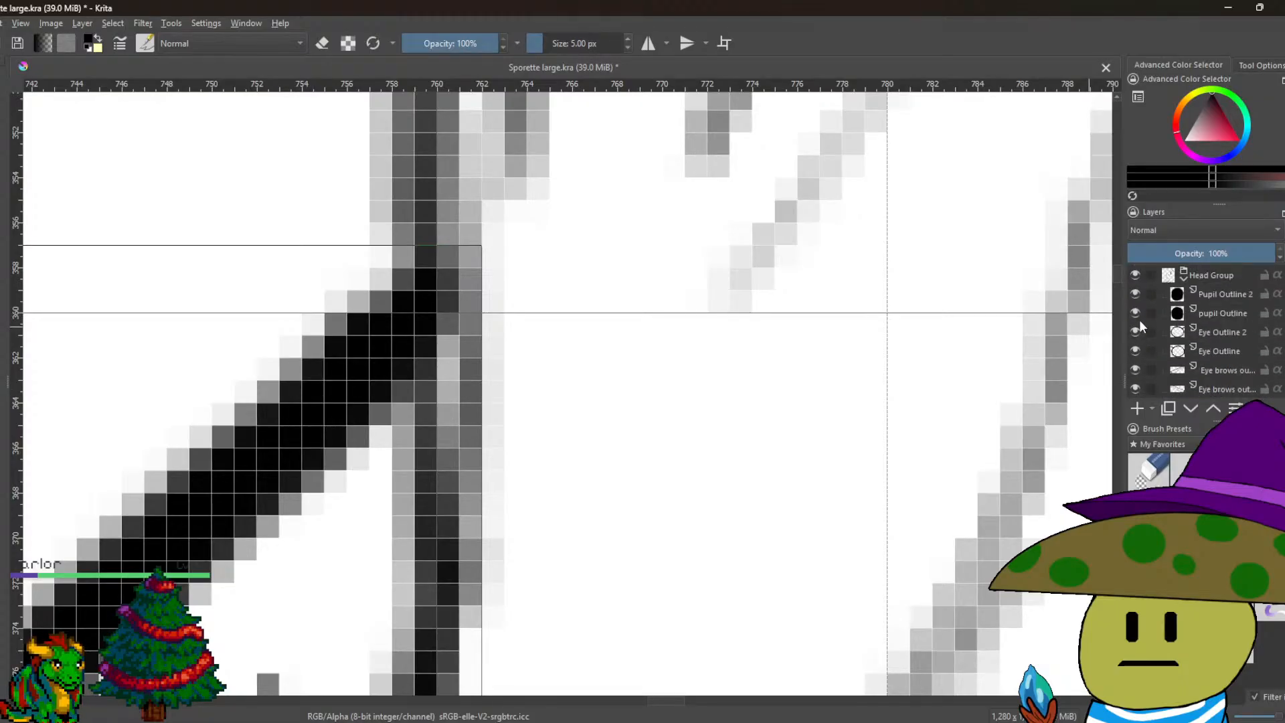
pyautogui.scroll(-4, 1137, 312)
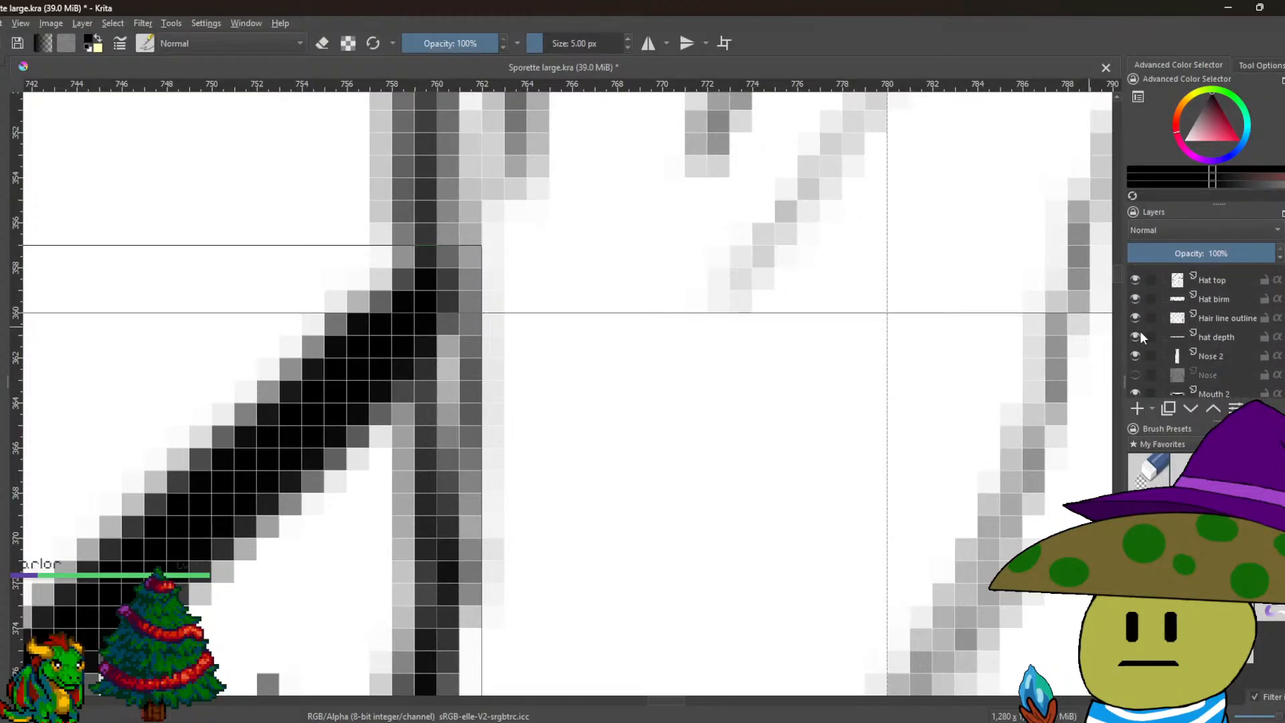
pyautogui.click(1136, 318)
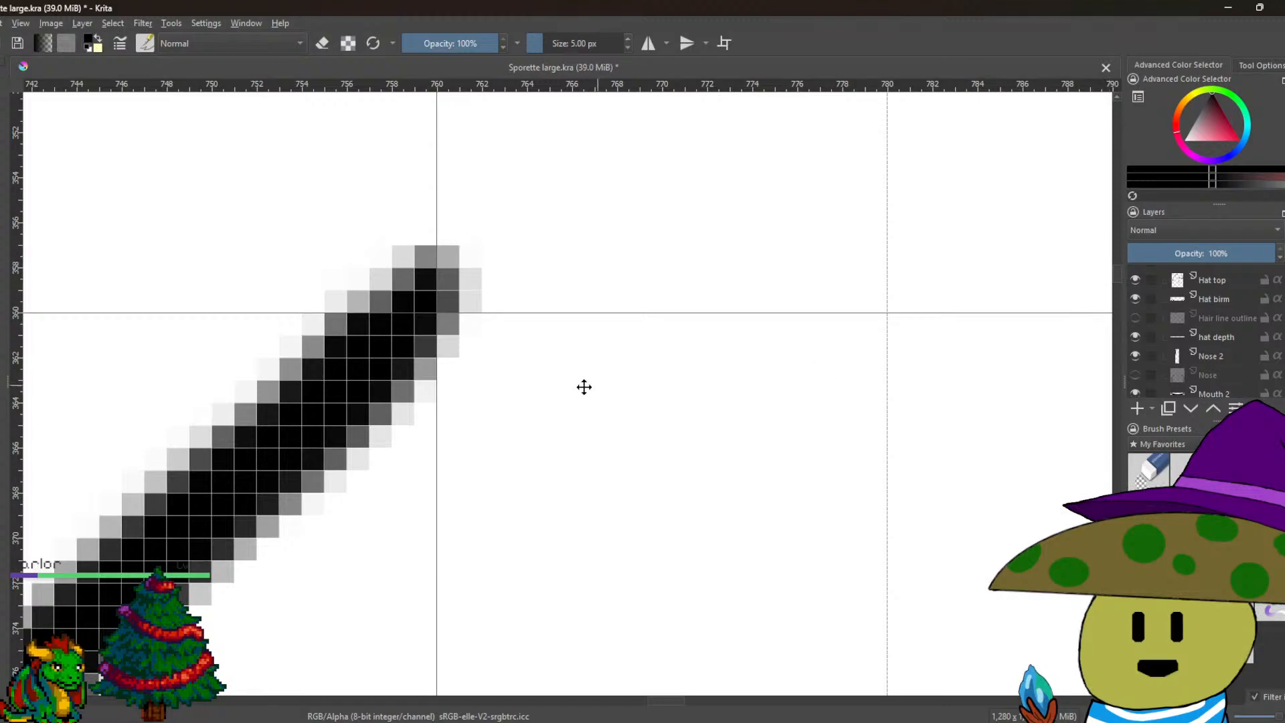
# Compare the outer ends of the jawline and shift the right half 1 px outward to mirror the left half.
pyautogui.scroll(-3, 584, 384)
pyautogui.scroll(-5, 581, 383)
pyautogui.scroll(1, 555, 380)
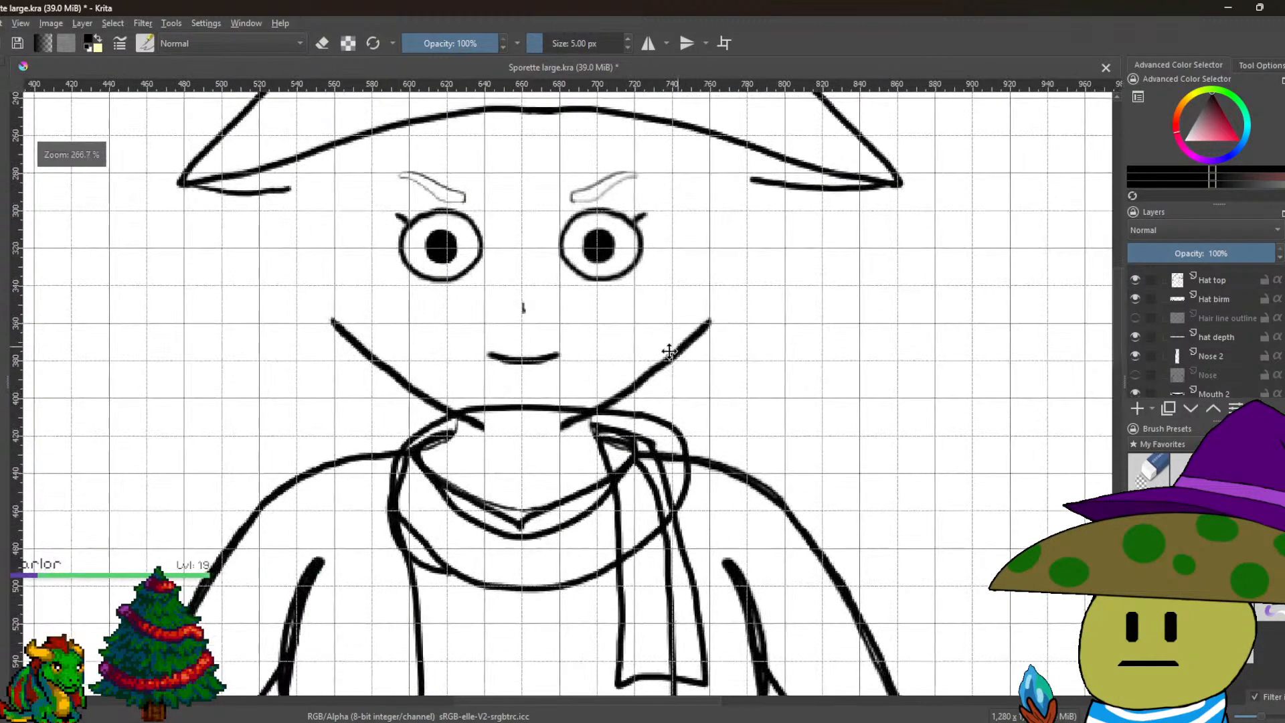
pyautogui.scroll(8, 312, 333)
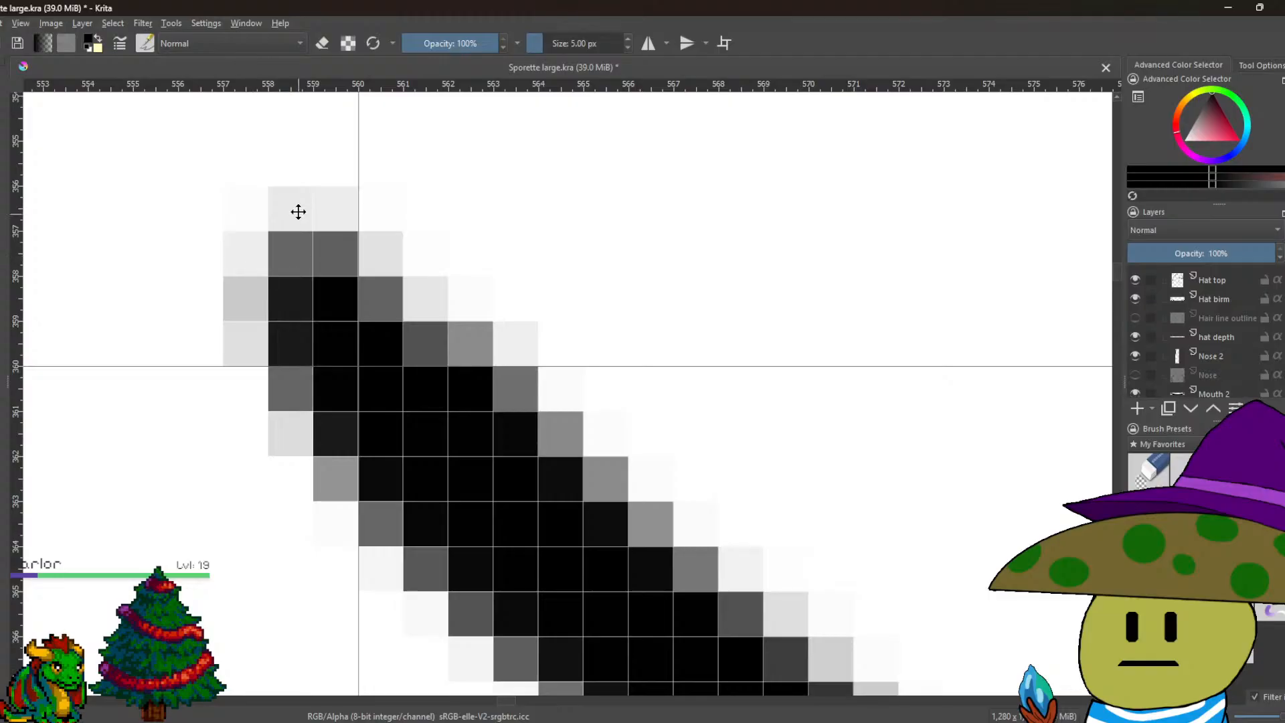
pyautogui.scroll(-2, 298, 213)
pyautogui.moveTo(665, 359); pyautogui.dragTo(221, 361)
pyautogui.scroll(1, 317, 436)
pyautogui.scroll(-1, 317, 436)
pyautogui.scroll(3, 579, 373)
pyautogui.click(489, 415)
pyautogui.moveTo(526, 415); pyautogui.dragTo(537, 414)
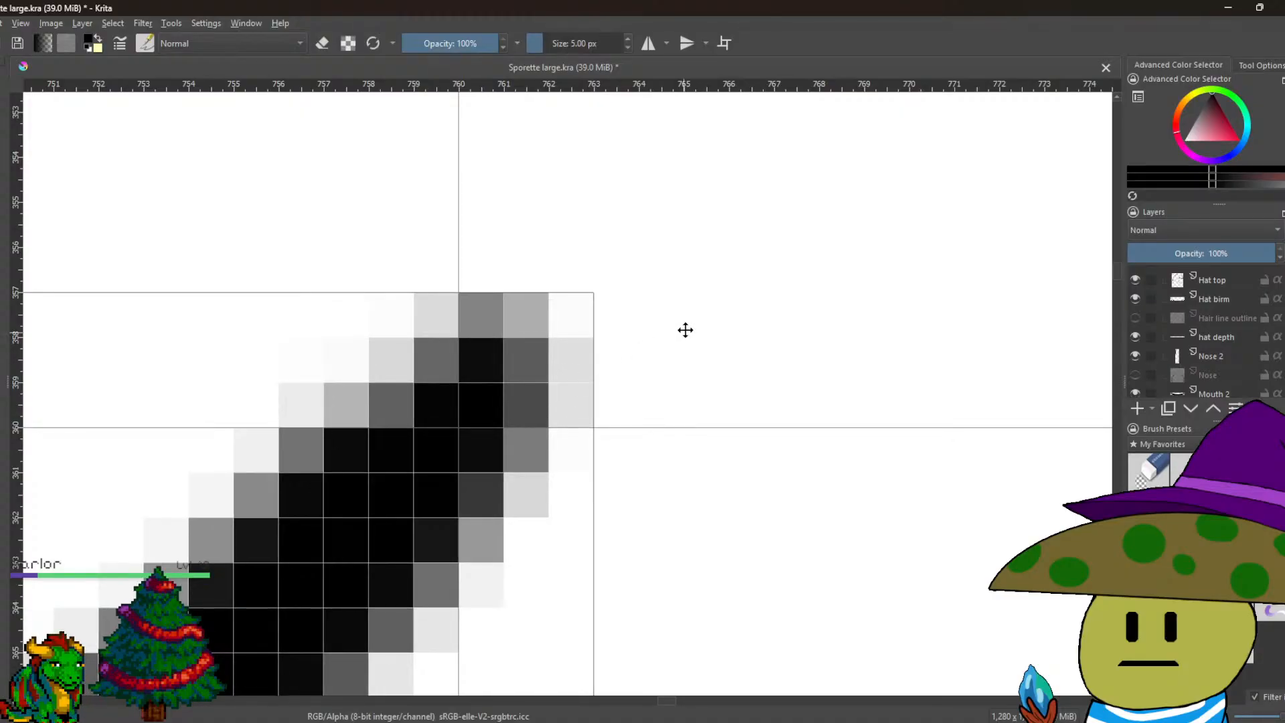
# Examine the inner ends of both jawline halves against the 640, 660 and 680 px vertical grid lines.
pyautogui.scroll(-5, 687, 328)
pyautogui.moveTo(686, 327)
pyautogui.mouseDown()
pyautogui.moveTo(382, 625)
pyautogui.moveTo(264, 494)
pyautogui.moveTo(478, 466)
pyautogui.moveTo(502, 487)
pyautogui.mouseUp()
pyautogui.scroll(3, 527, 461)
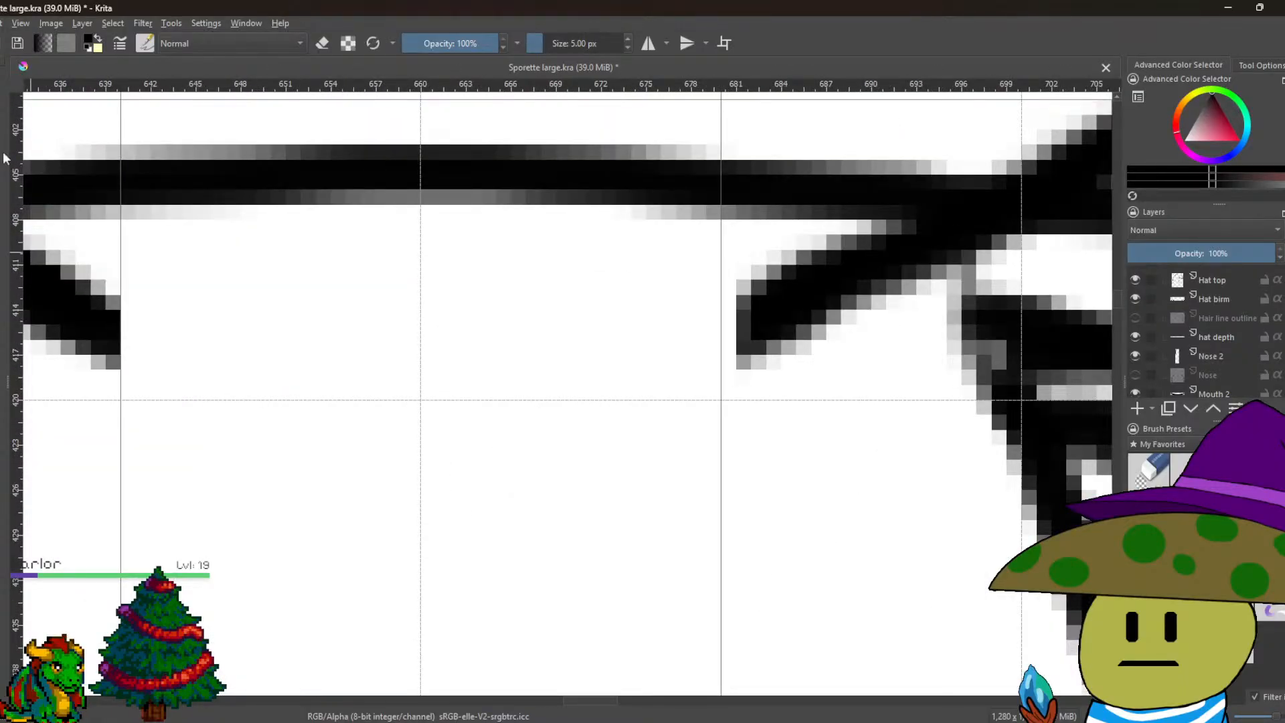
pyautogui.scroll(-10, 299, 281)
pyautogui.scroll(-2, 667, 364)
pyautogui.scroll(8, 680, 332)
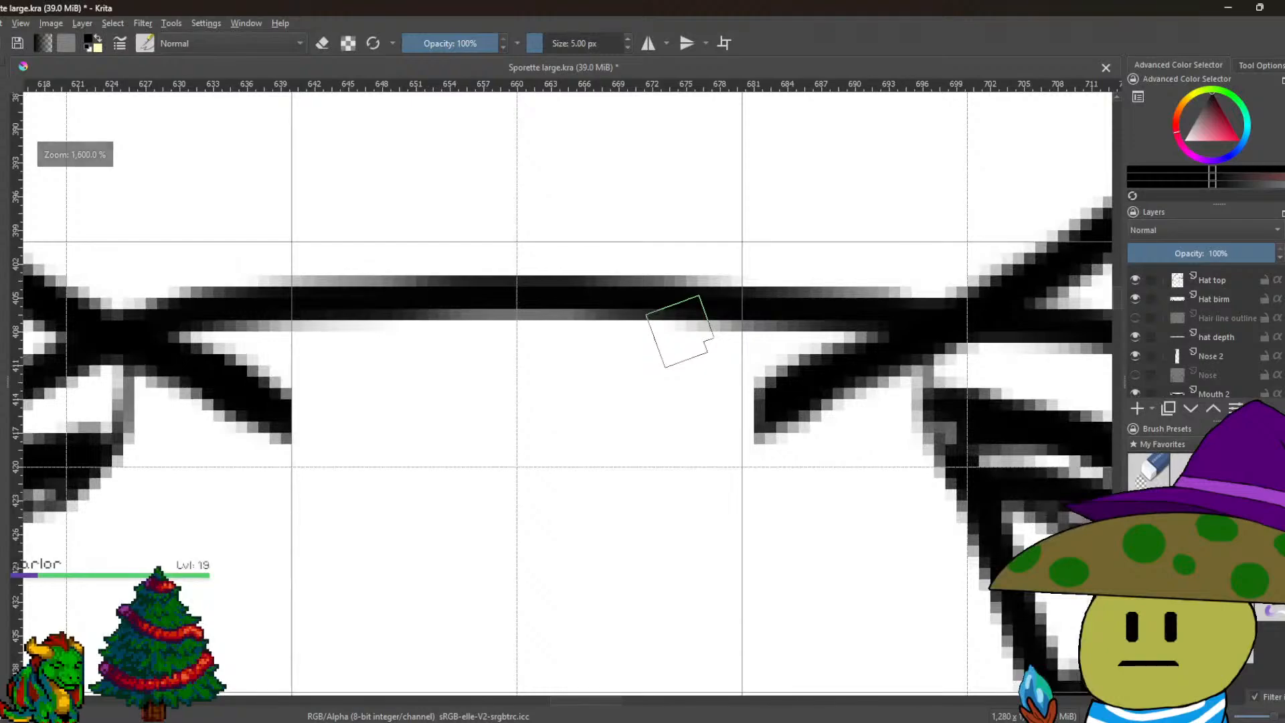
pyautogui.scroll(1, 713, 426)
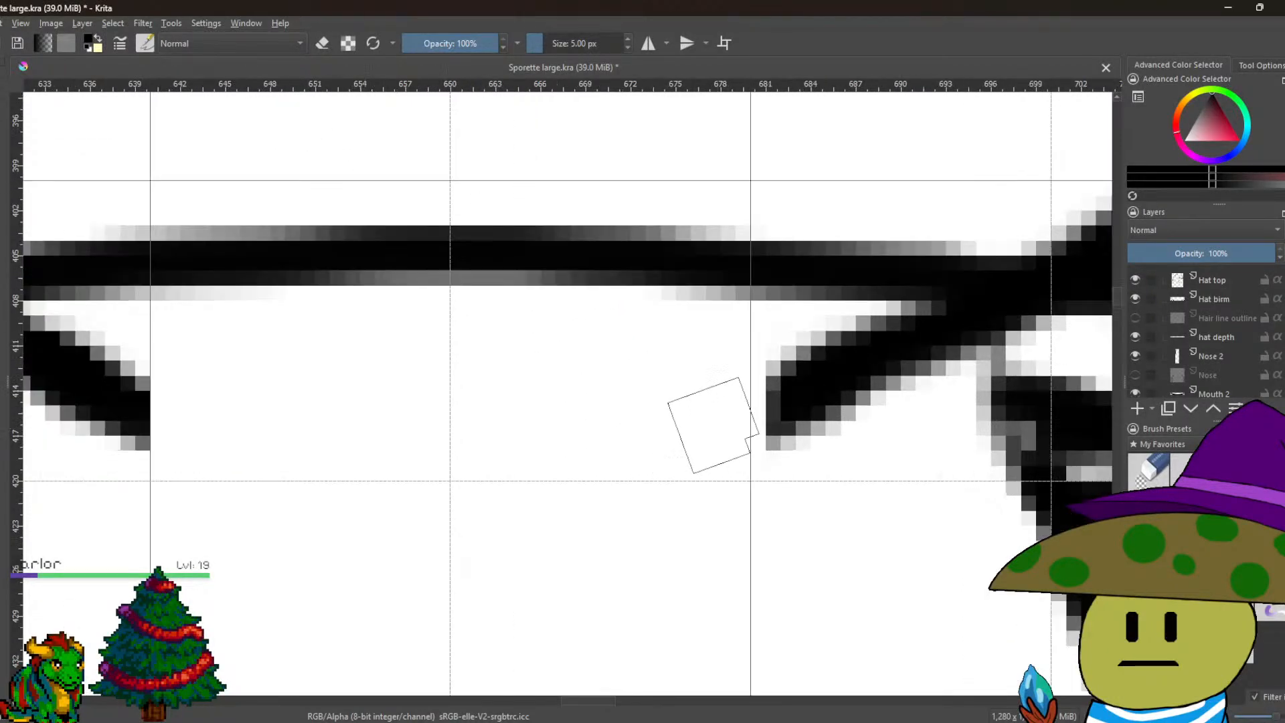
pyautogui.scroll(1, 712, 425)
pyautogui.moveTo(713, 425); pyautogui.dragTo(949, 385)
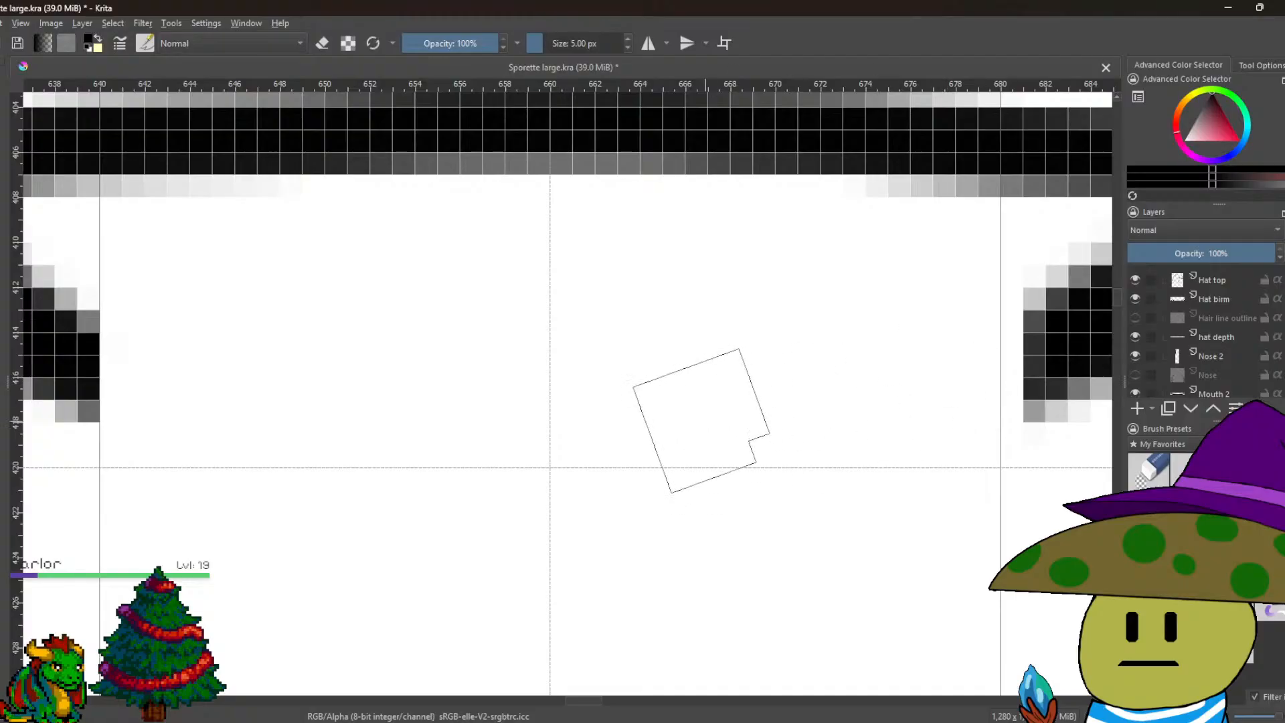
pyautogui.scroll(-1, 689, 428)
pyautogui.moveTo(689, 428); pyautogui.dragTo(125, 436)
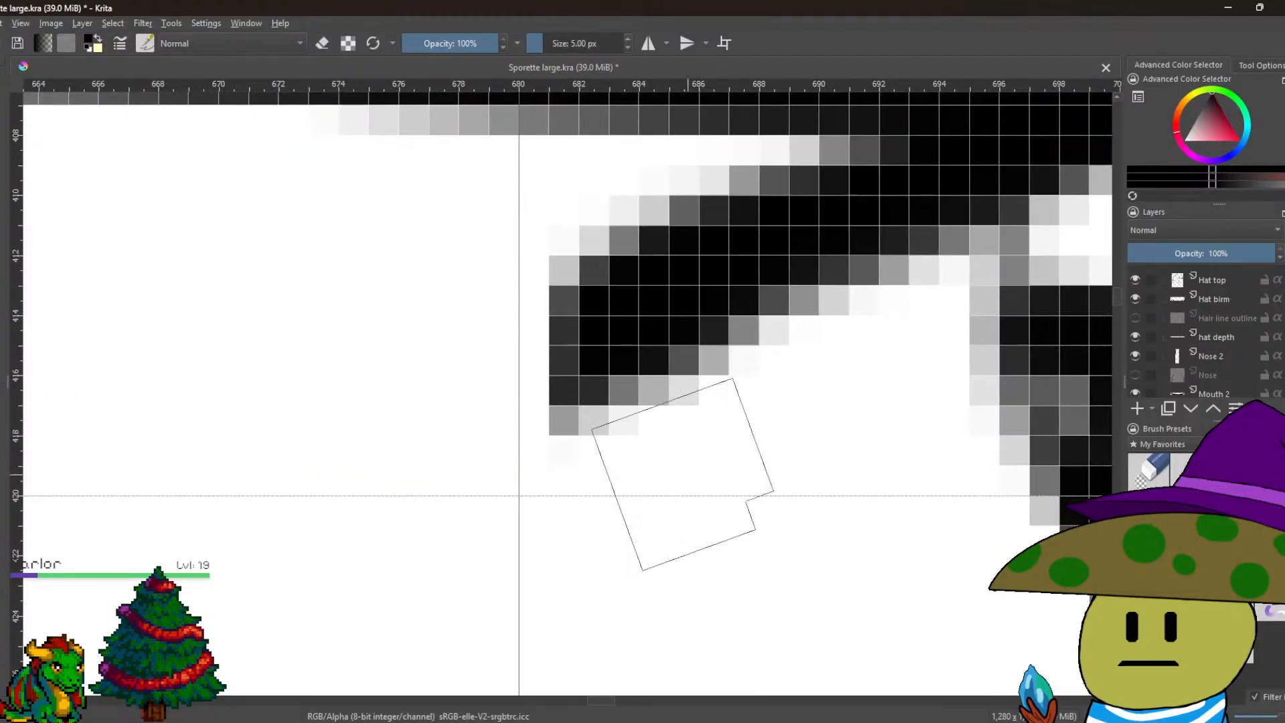
pyautogui.scroll(1, 574, 402)
pyautogui.scroll(-3, 169, 494)
pyautogui.moveTo(169, 494)
pyautogui.mouseDown()
pyautogui.moveTo(321, 436)
pyautogui.moveTo(431, 482)
pyautogui.mouseUp()
pyautogui.scroll(3, 502, 523)
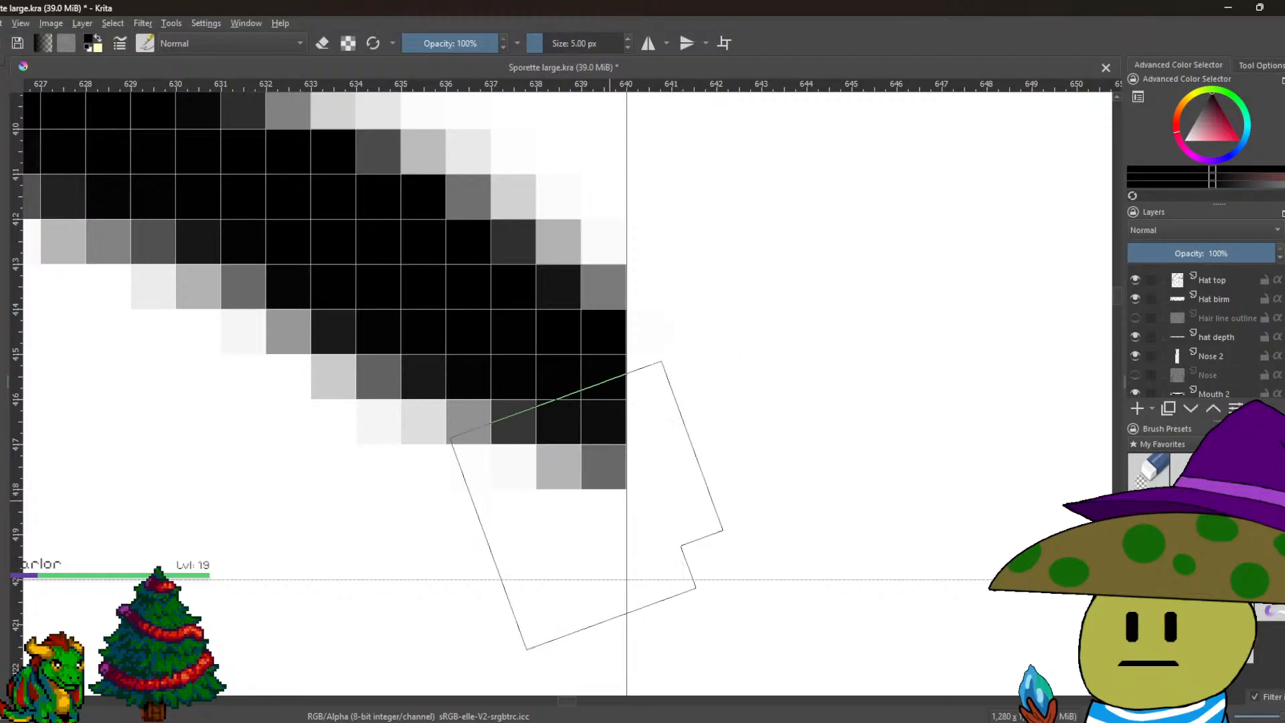
pyautogui.scroll(-5, 596, 496)
pyautogui.scroll(-1, 692, 487)
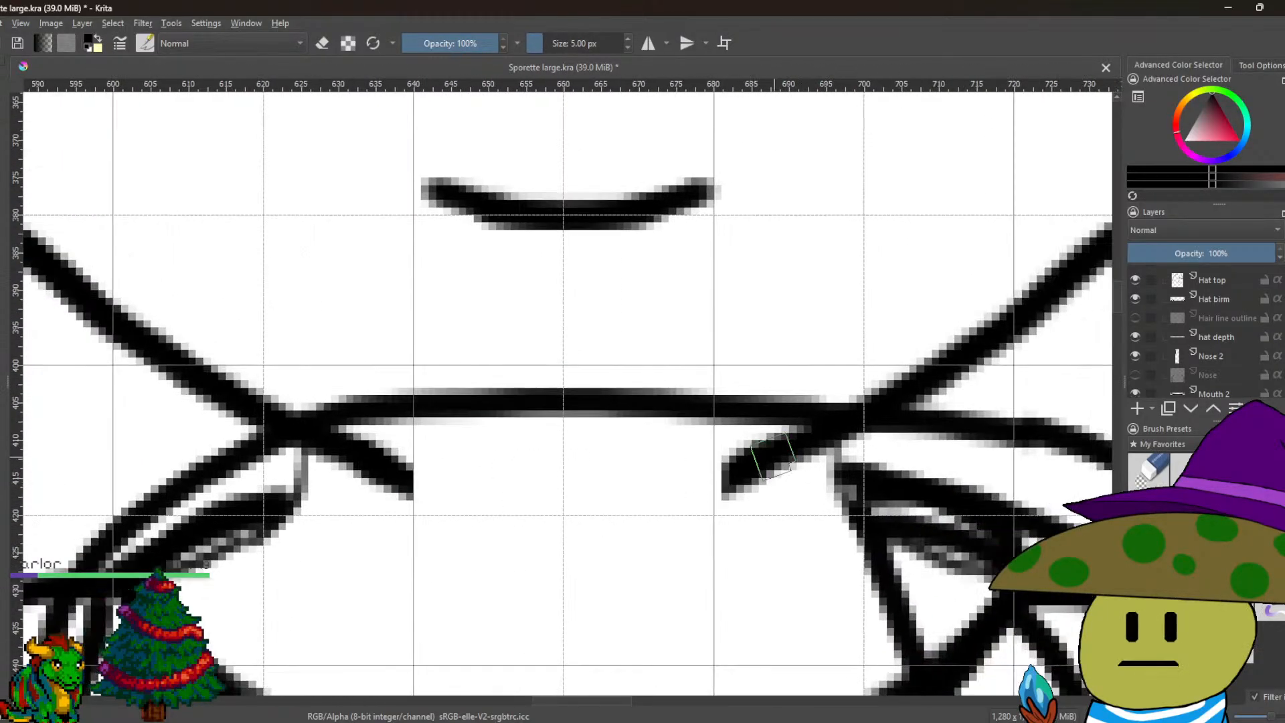
# Extend the right half's inner end to the 680 px grid line in black and erase the overshoot with the 25 px eraser.
pyautogui.scroll(4, 703, 464)
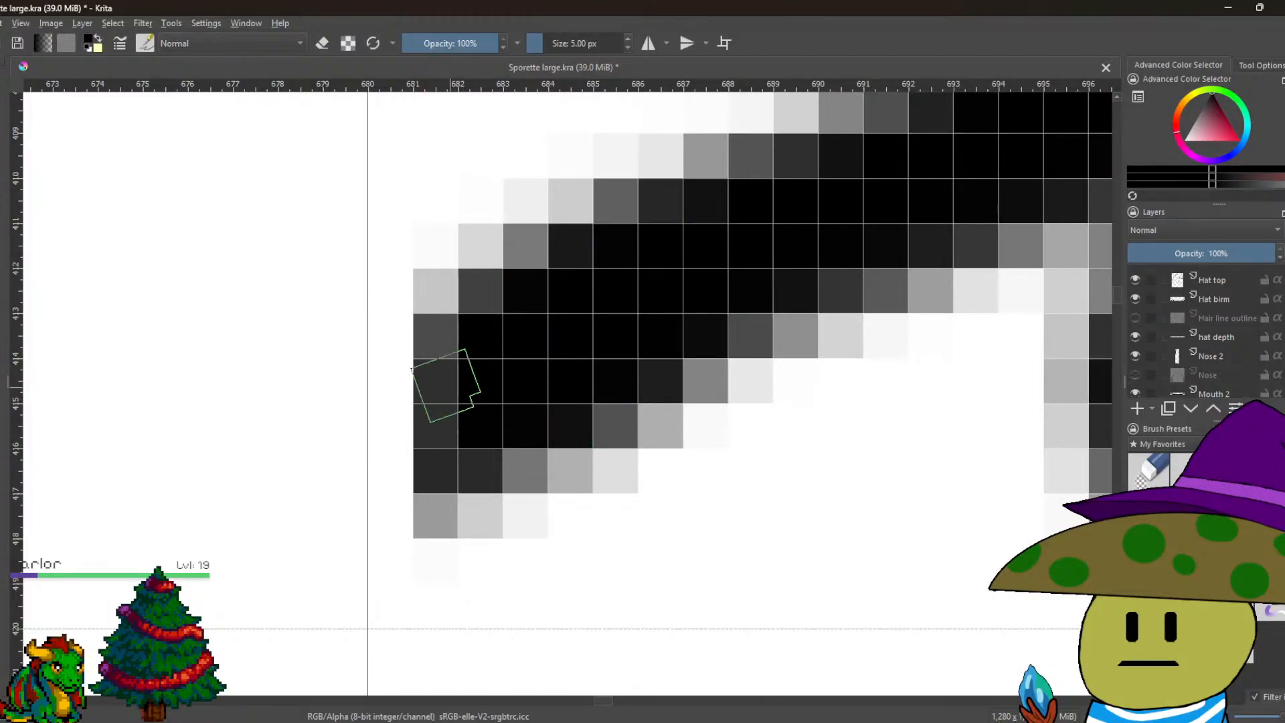
pyautogui.moveTo(428, 361)
pyautogui.mouseDown()
pyautogui.moveTo(408, 361)
pyautogui.moveTo(401, 431)
pyautogui.moveTo(416, 410)
pyautogui.moveTo(390, 473)
pyautogui.moveTo(407, 510)
pyautogui.mouseUp()
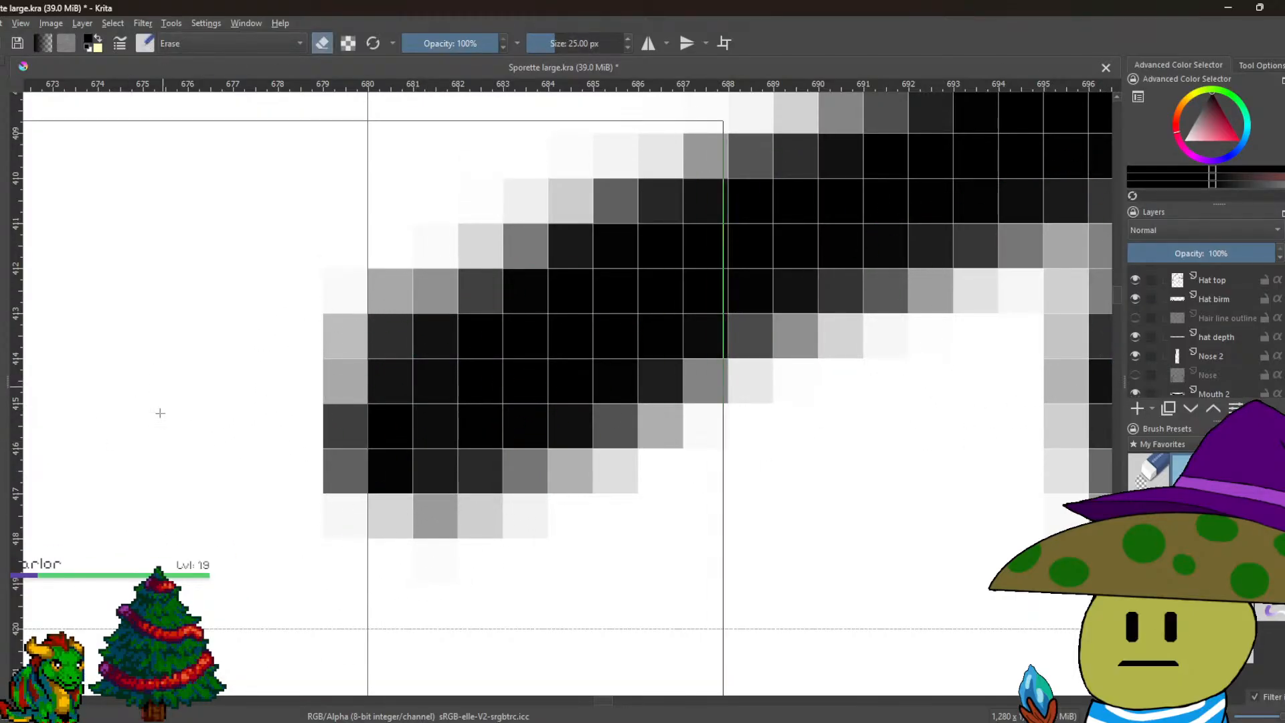
pyautogui.scroll(-5, 167, 416)
pyautogui.moveTo(166, 416); pyautogui.dragTo(405, 437)
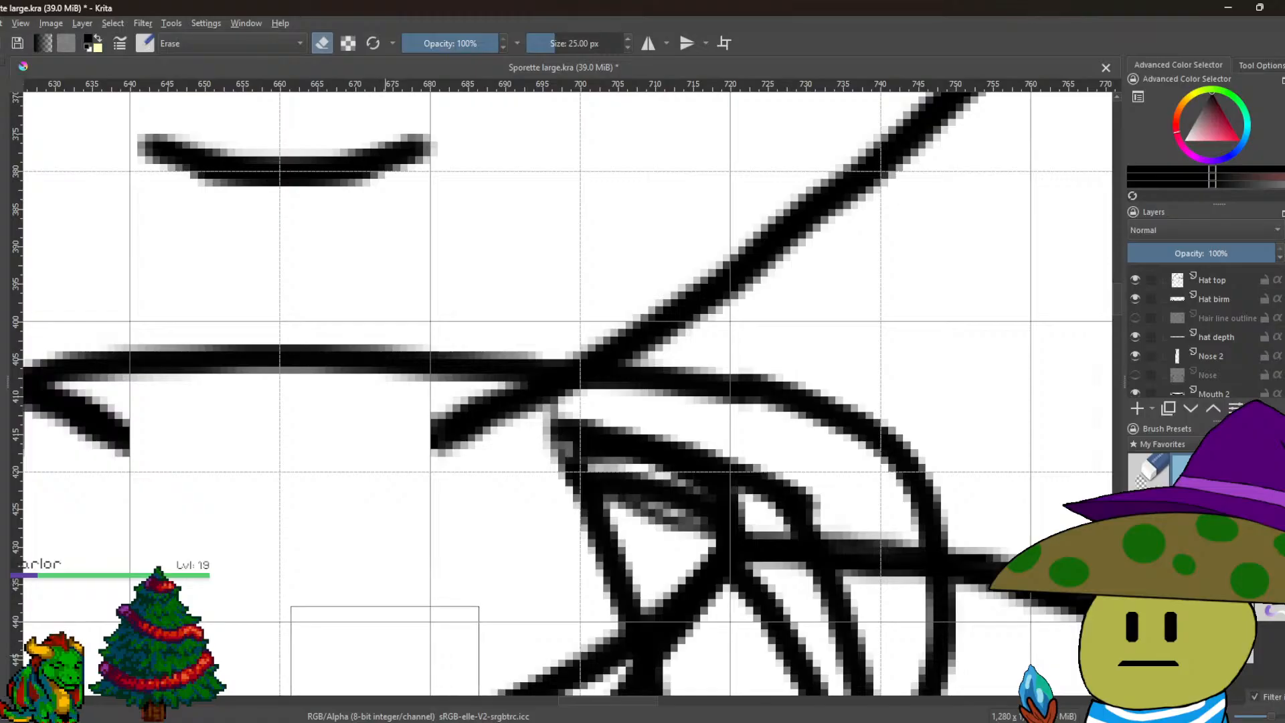
pyautogui.moveTo(419, 474)
pyautogui.mouseDown()
pyautogui.moveTo(733, 391)
pyautogui.moveTo(737, 404)
pyautogui.moveTo(608, 449)
pyautogui.mouseUp()
# Place a black 5 px dot on the right jawline's layer where the 660 px and 420 px grid lines cross.
pyautogui.scroll(-2, 1247, 311)
pyautogui.click(1226, 322)
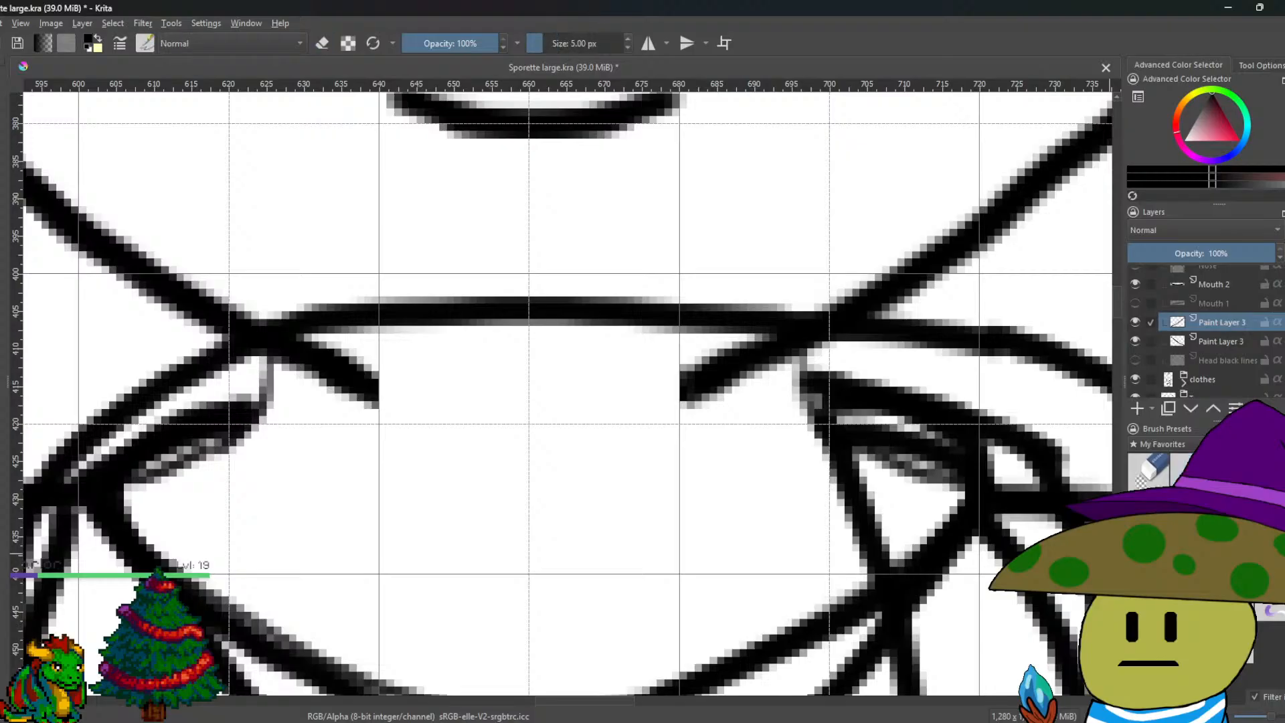
pyautogui.scroll(3, 442, 462)
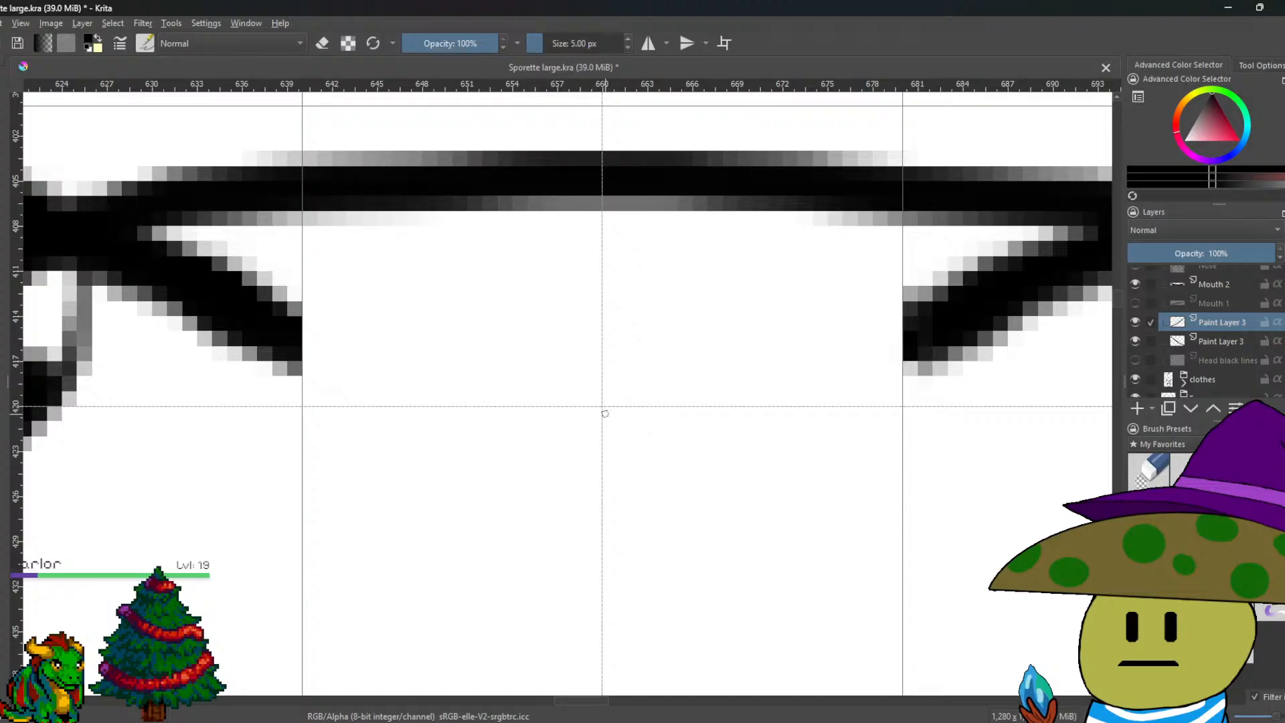
pyautogui.moveTo(602, 409); pyautogui.dragTo(605, 411)
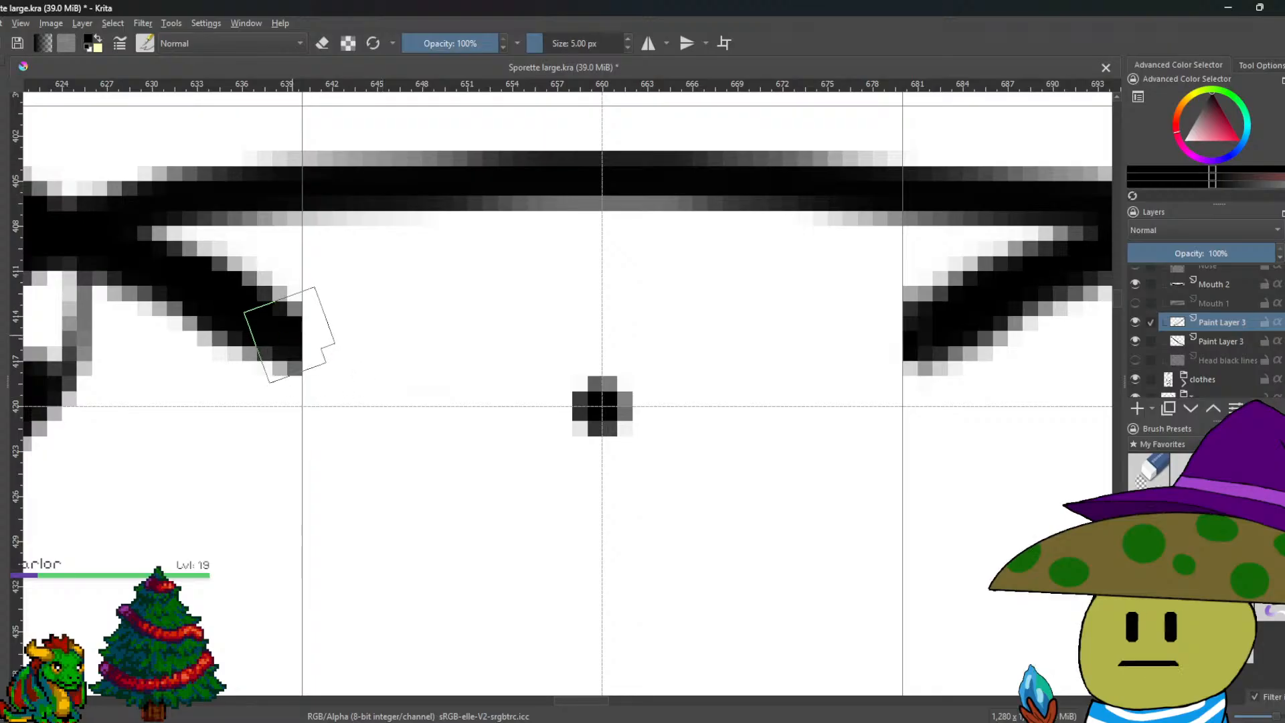
# Try joining the centre dot to the inner end of the right jawline half with a black 5 px curve.
pyautogui.moveTo(602, 407)
pyautogui.mouseDown()
pyautogui.moveTo(662, 372)
pyautogui.moveTo(833, 329)
pyautogui.moveTo(900, 294)
pyautogui.mouseUp()
pyautogui.hotkey('ctrl', 'z')
pyautogui.moveTo(600, 403)
pyautogui.mouseDown()
pyautogui.moveTo(862, 328)
pyautogui.moveTo(900, 295)
pyautogui.mouseUp()
pyautogui.hotkey('ctrl', 'z')
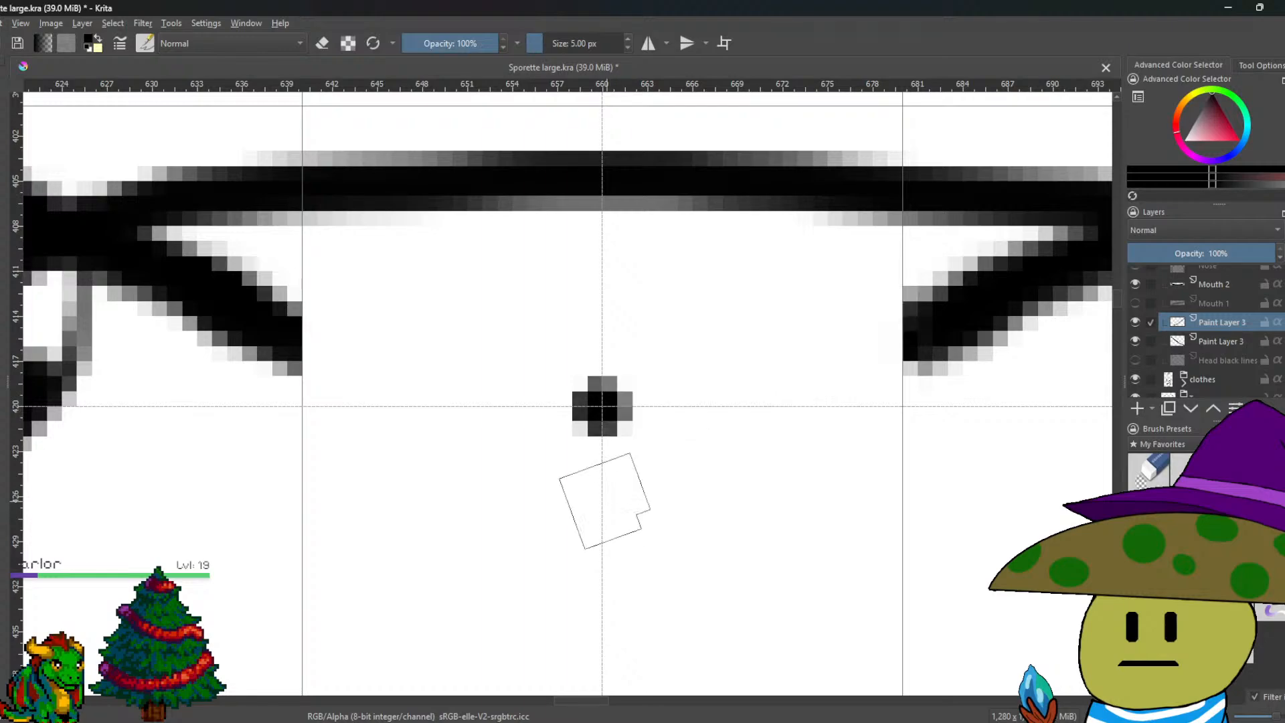
pyautogui.moveTo(602, 409)
pyautogui.mouseDown()
pyautogui.moveTo(736, 410)
pyautogui.moveTo(826, 376)
pyautogui.moveTo(937, 295)
pyautogui.mouseUp()
pyautogui.hotkey('ctrl', 'z')
pyautogui.moveTo(602, 406)
pyautogui.mouseDown()
pyautogui.moveTo(678, 410)
pyautogui.moveTo(990, 268)
pyautogui.mouseUp()
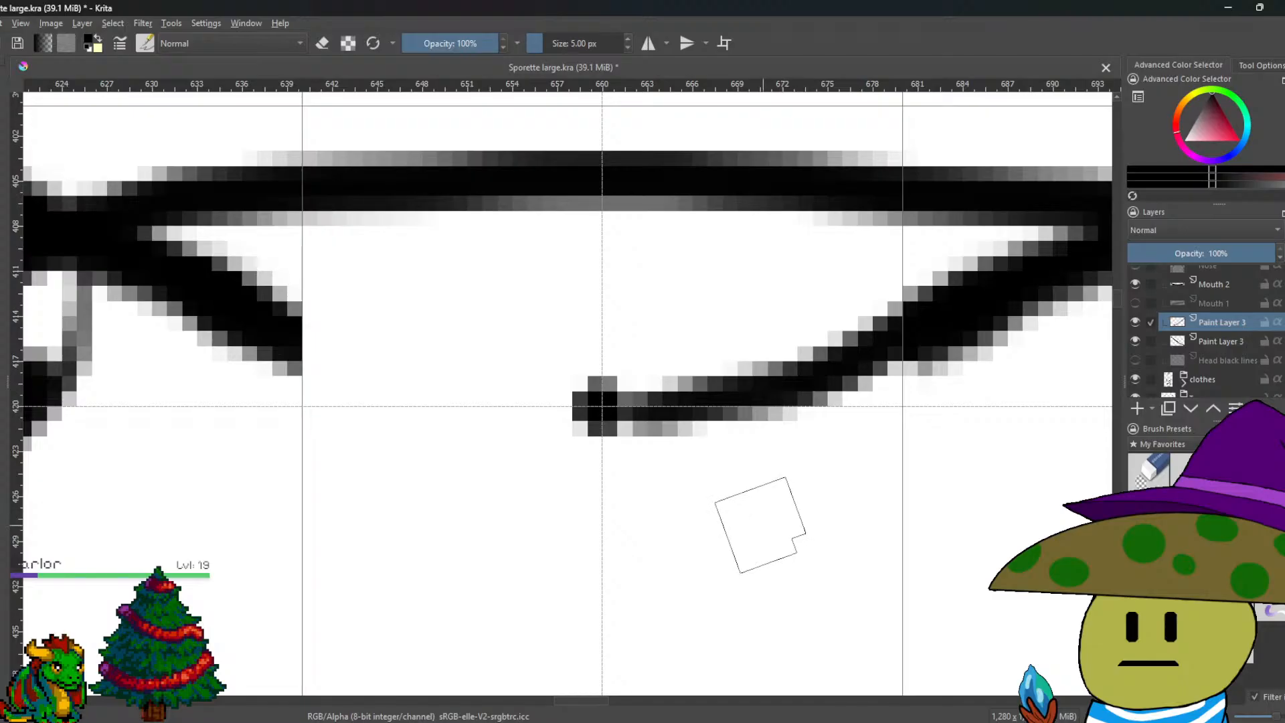
pyautogui.scroll(-2, 770, 525)
pyautogui.moveTo(755, 526); pyautogui.dragTo(689, 525)
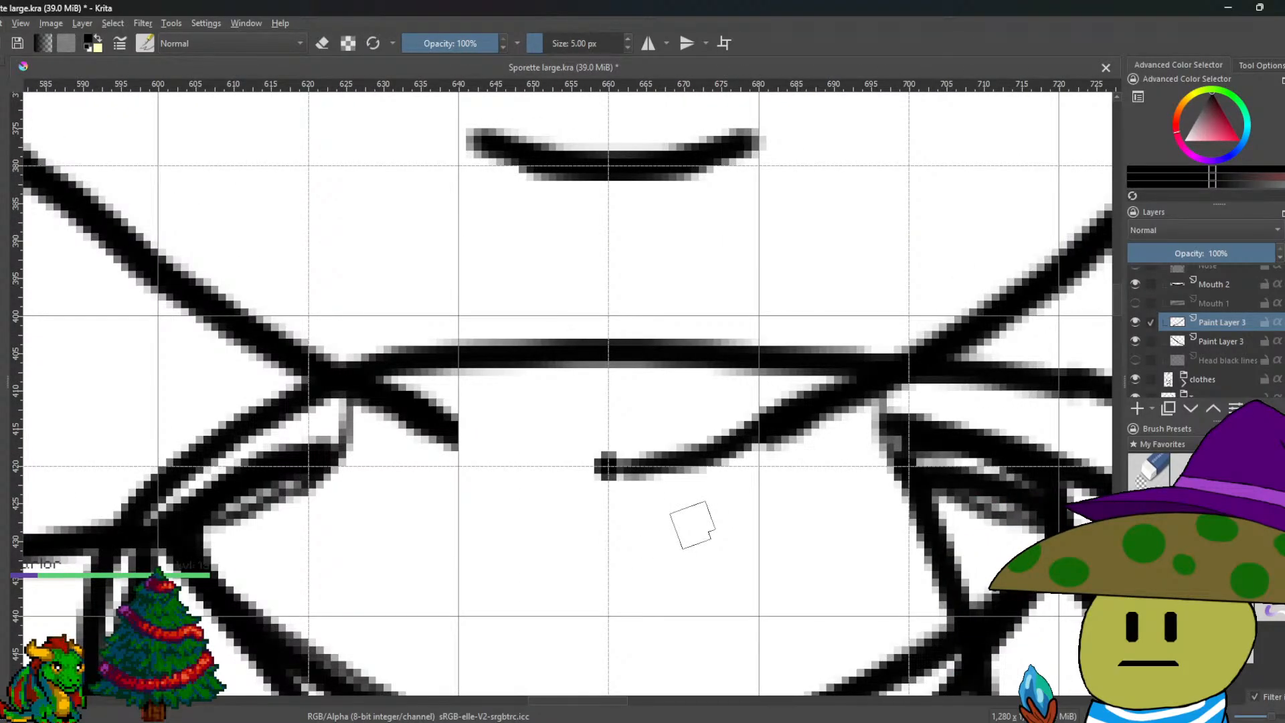
pyautogui.hotkey('ctrl', 'z')
# Draw a curved black 5 px stroke from the centre dot to the right jawline half at the 680 px grid line.
pyautogui.scroll(3, 692, 526)
pyautogui.scroll(-2, 586, 539)
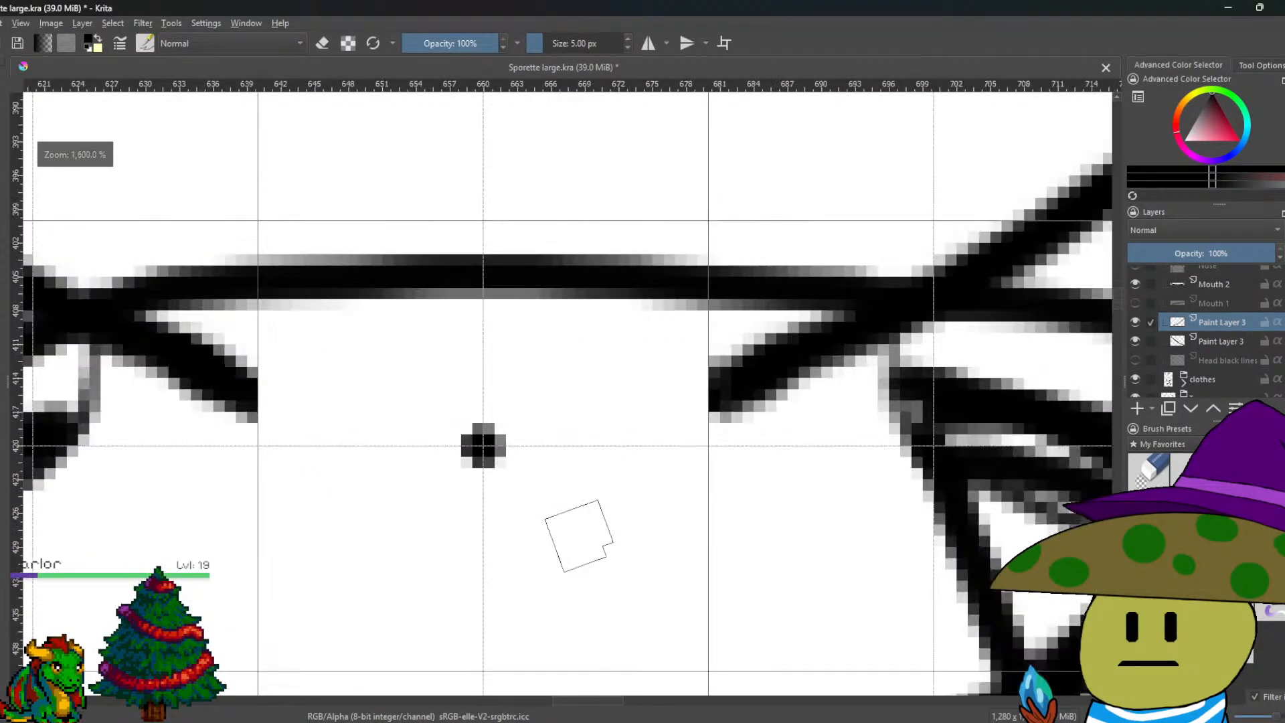
pyautogui.moveTo(487, 447)
pyautogui.mouseDown()
pyautogui.moveTo(640, 429)
pyautogui.moveTo(699, 404)
pyautogui.mouseUp()
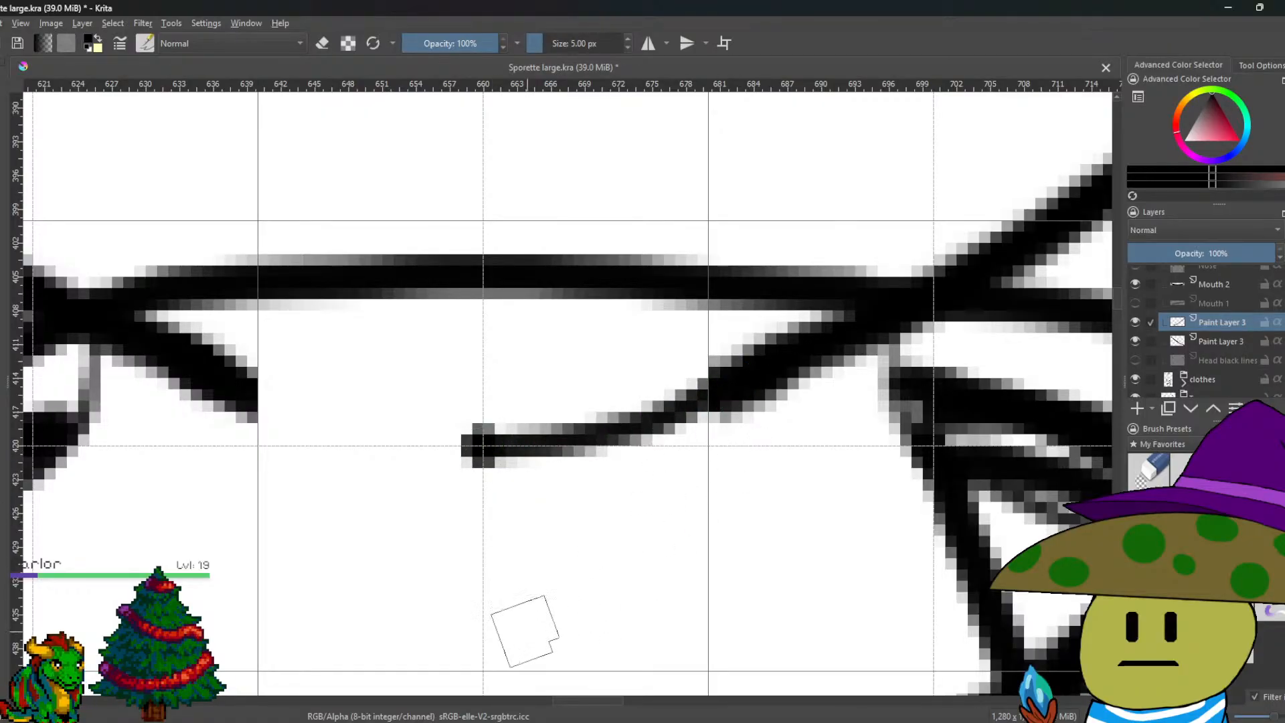
pyautogui.scroll(-4, 524, 551)
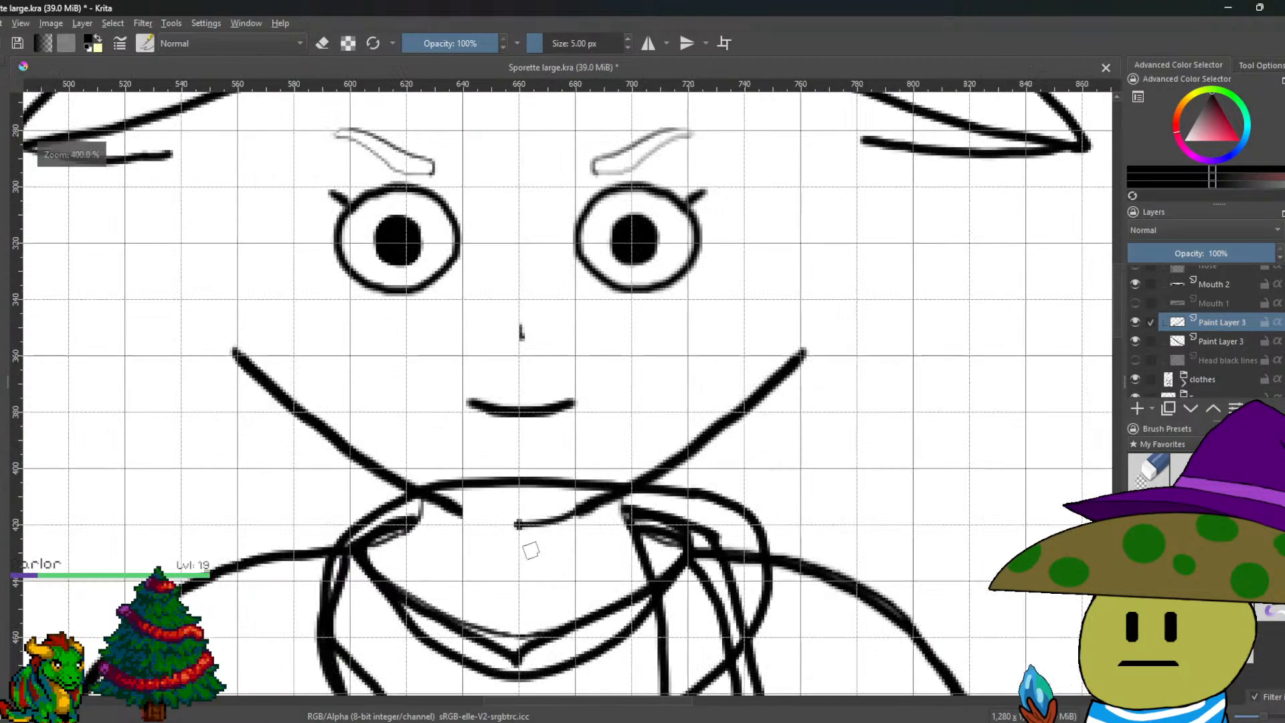
# Undo the curve at the centre dot, try redrawing it to the right jawline half, and remove both the new curve and the dot.
pyautogui.scroll(6, 531, 550)
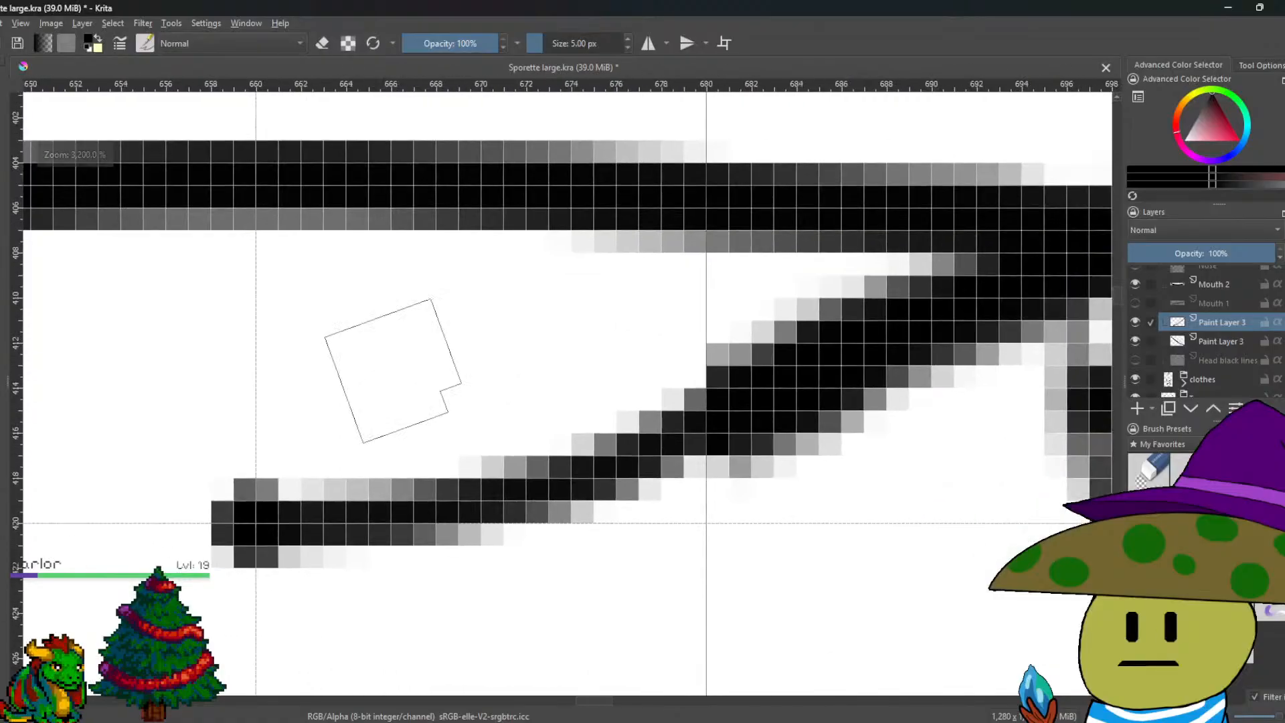
pyautogui.hotkey('ctrl', 'z')
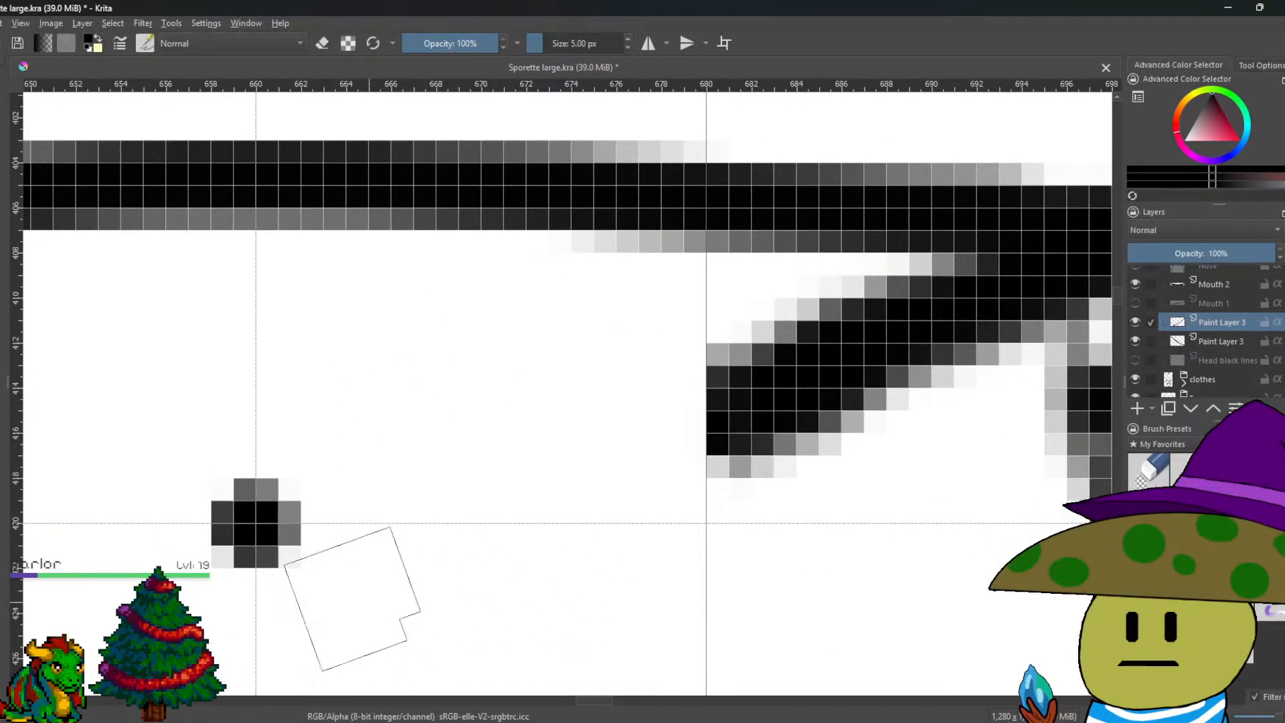
pyautogui.moveTo(274, 525)
pyautogui.mouseDown()
pyautogui.moveTo(533, 530)
pyautogui.moveTo(668, 486)
pyautogui.moveTo(806, 371)
pyautogui.mouseUp()
pyautogui.scroll(-5, 807, 372)
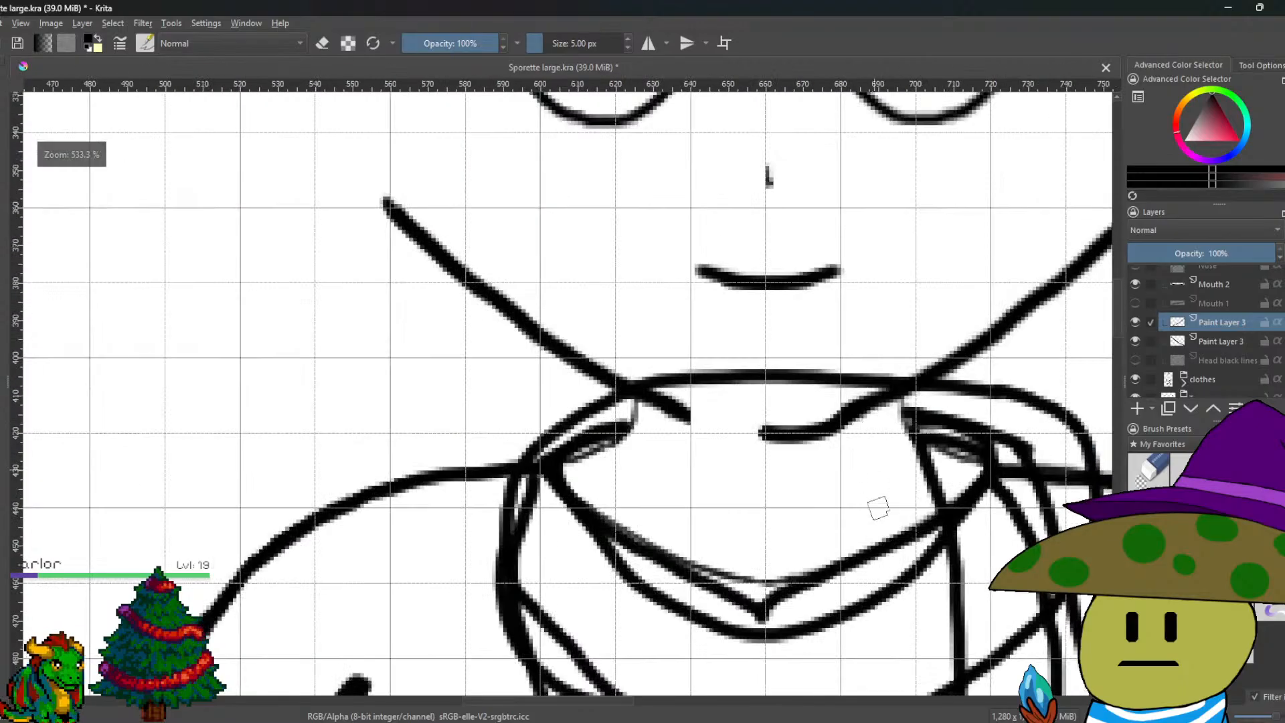
pyautogui.hotkey('ctrl', 'z')
pyautogui.scroll(4, 797, 481)
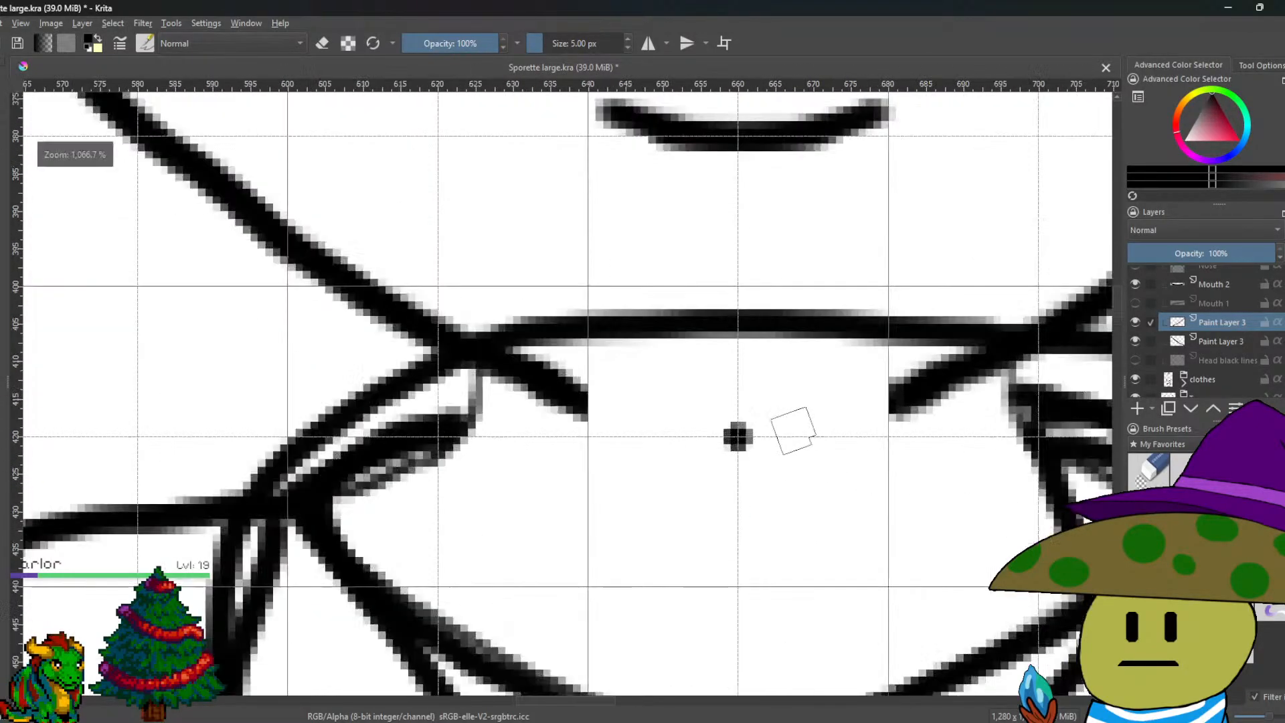
pyautogui.hotkey('ctrl', 'z')
pyautogui.moveTo(828, 474)
pyautogui.mouseDown()
pyautogui.moveTo(712, 382)
pyautogui.moveTo(671, 295)
pyautogui.mouseUp()
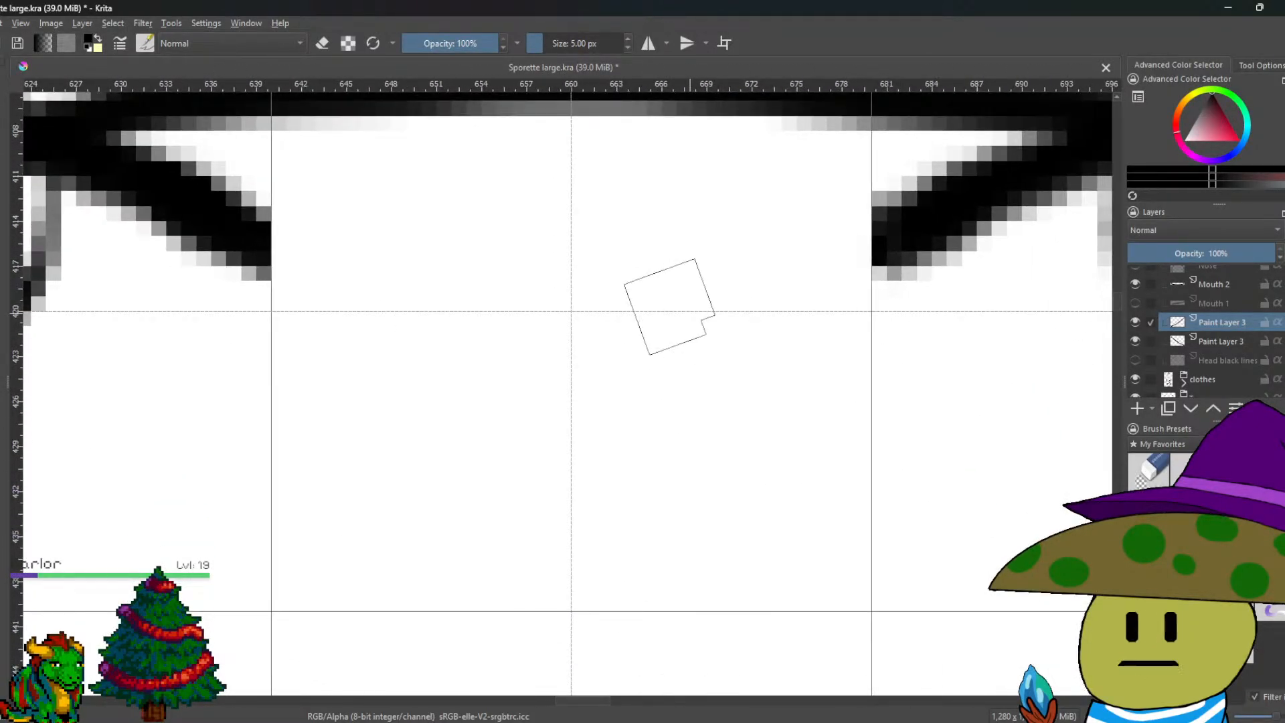
# Draw a vertical black 5 px guide stroke along the 660 px grid line, from the 440 px to the 420 px grid line.
pyautogui.moveTo(569, 309)
pyautogui.mouseDown()
pyautogui.moveTo(596, 606)
pyautogui.moveTo(570, 581)
pyautogui.moveTo(557, 284)
pyautogui.mouseUp()
pyautogui.hotkey('ctrl', 'z')
pyautogui.hotkey('ctrl', 'z')
pyautogui.moveTo(573, 611); pyautogui.dragTo(565, 310)
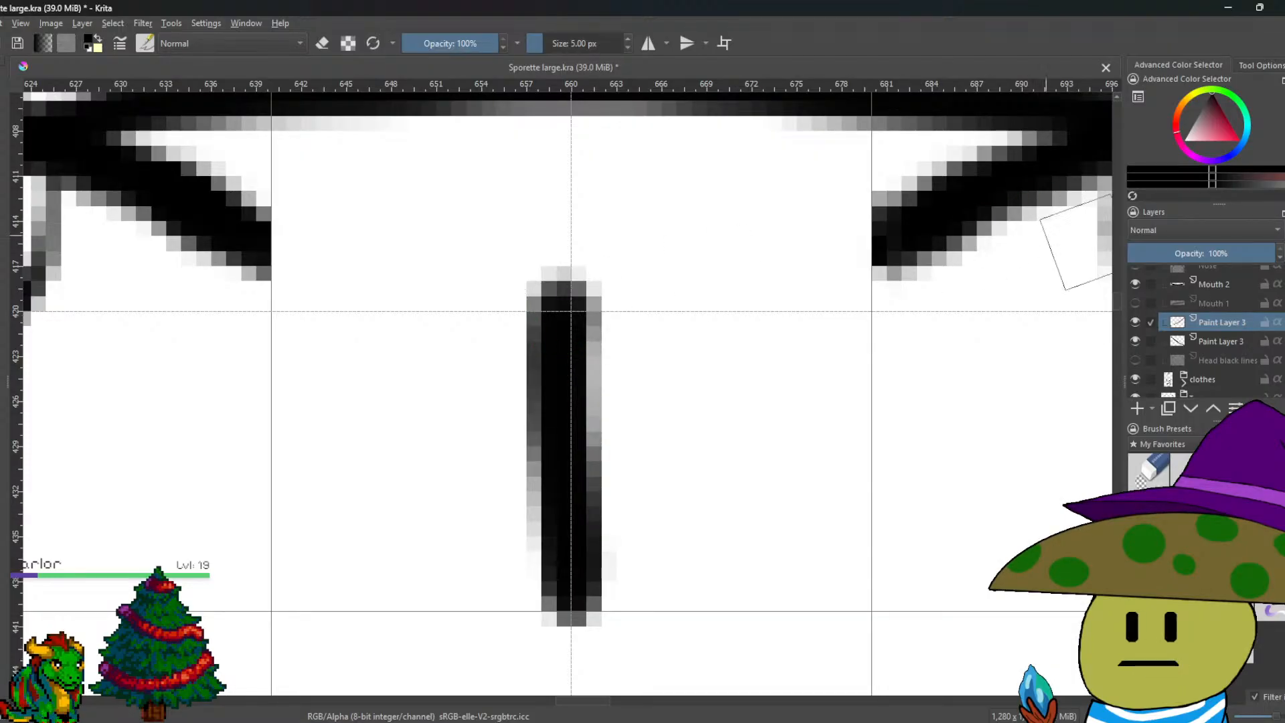
# On the lower Paint Layer 3, extend the left jawline half in black from the 640 px grid line down to the vertical guide stroke.
pyautogui.click(1221, 340)
pyautogui.scroll(-2, 682, 366)
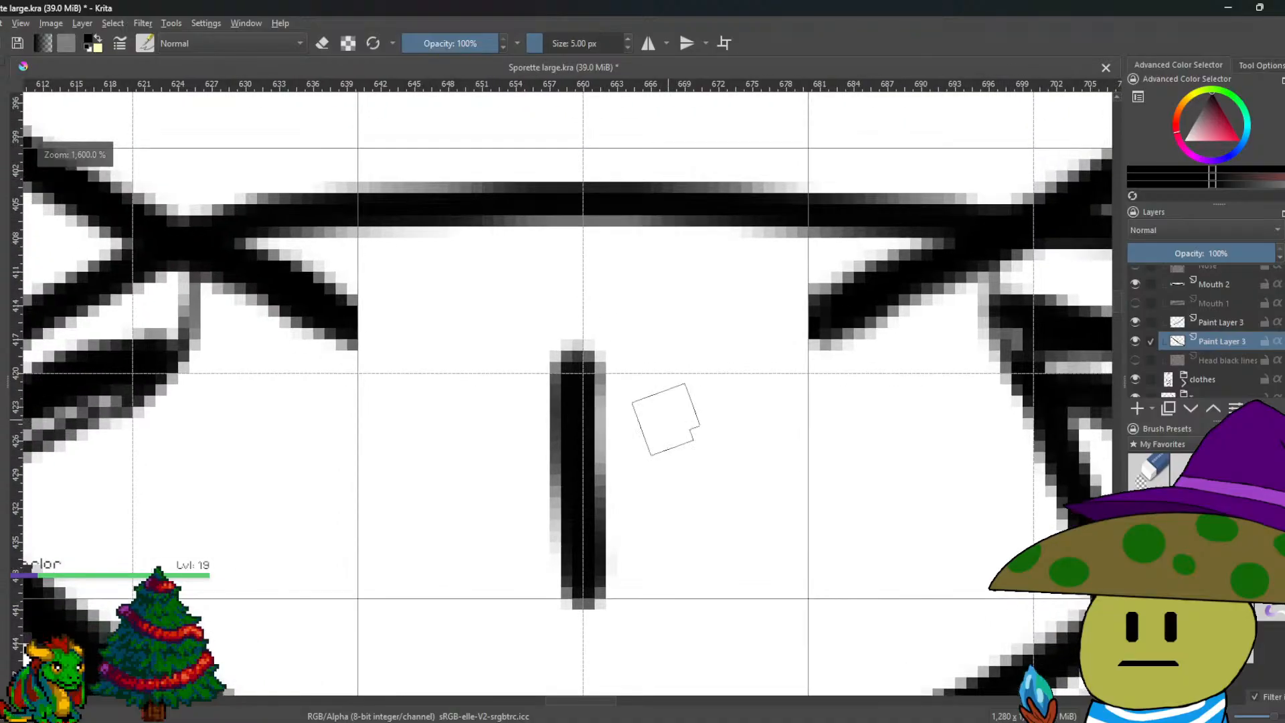
pyautogui.scroll(2, 671, 427)
pyautogui.moveTo(670, 427); pyautogui.dragTo(678, 433)
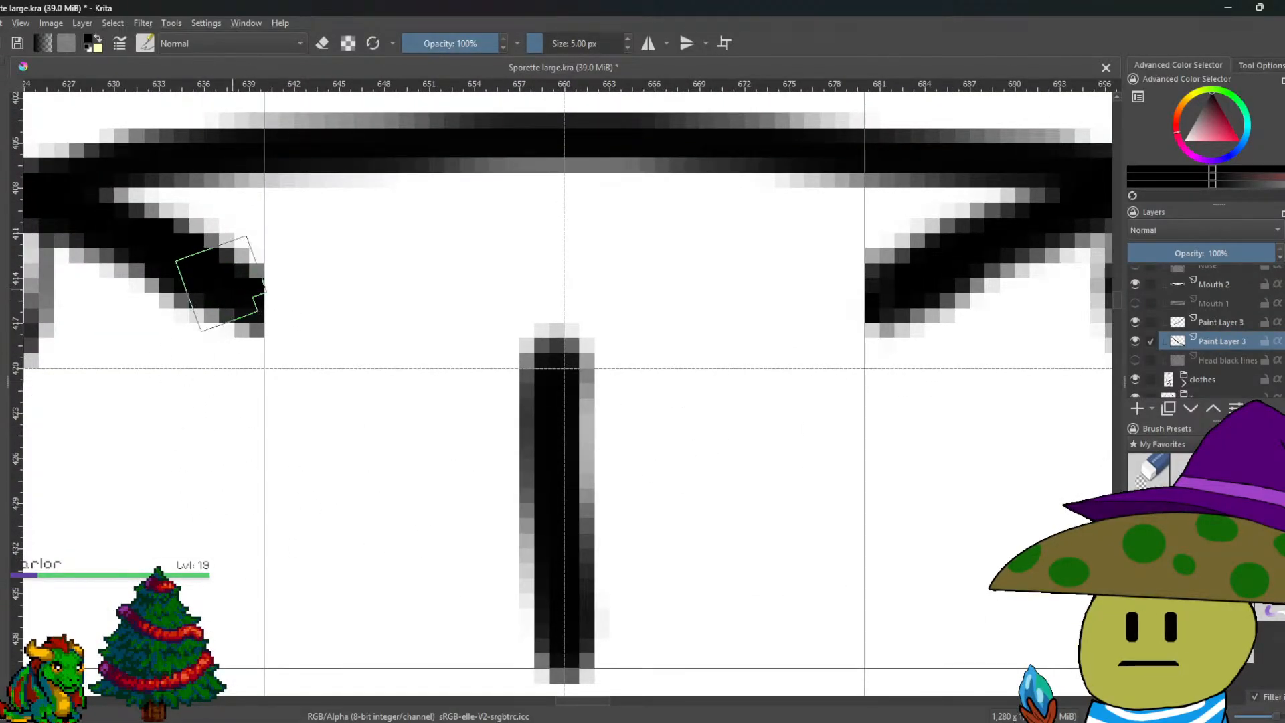
pyautogui.moveTo(286, 301); pyautogui.dragTo(345, 341)
pyautogui.moveTo(224, 325)
pyautogui.mouseDown()
pyautogui.moveTo(230, 287)
pyautogui.moveTo(451, 402)
pyautogui.moveTo(544, 429)
pyautogui.mouseUp()
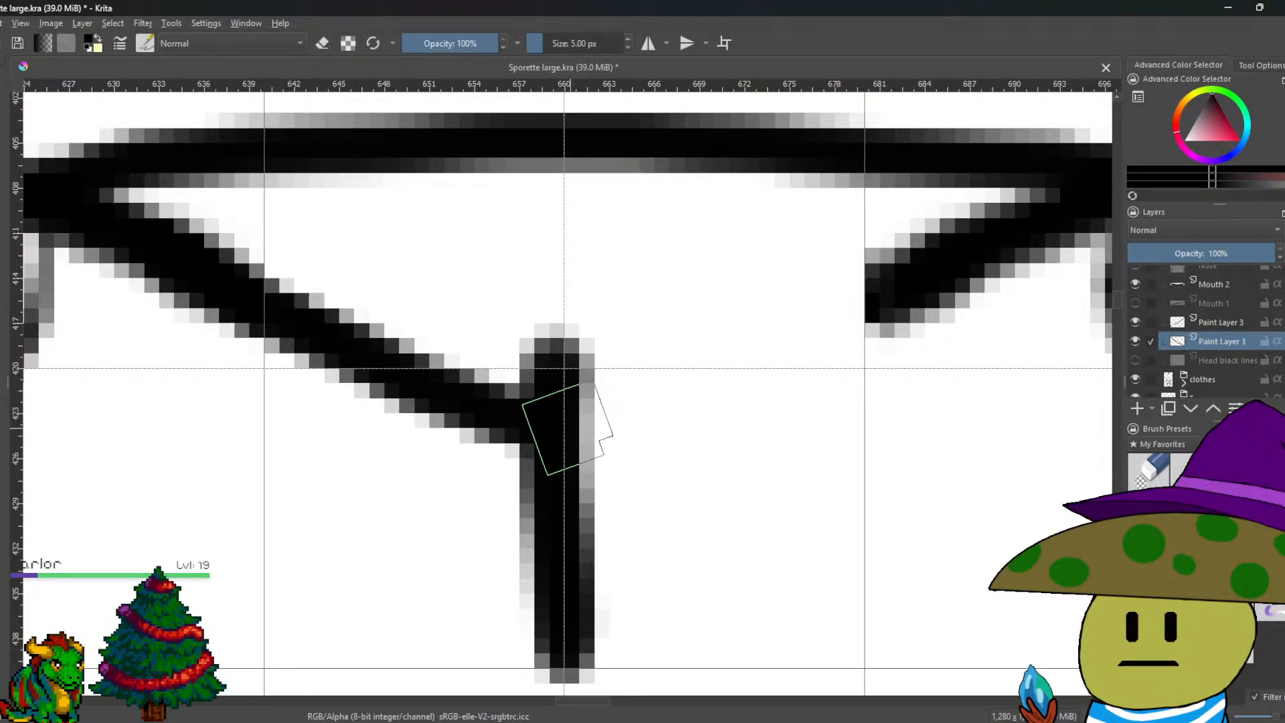
# Try joining the vertical guide stroke to the right jawline half's inner end with a black 5 px stroke.
pyautogui.moveTo(564, 413)
pyautogui.mouseDown()
pyautogui.moveTo(717, 367)
pyautogui.moveTo(870, 271)
pyautogui.mouseUp()
pyautogui.hotkey('ctrl', 'z')
pyautogui.moveTo(588, 425); pyautogui.dragTo(828, 312)
pyautogui.hotkey('ctrl', 'z')
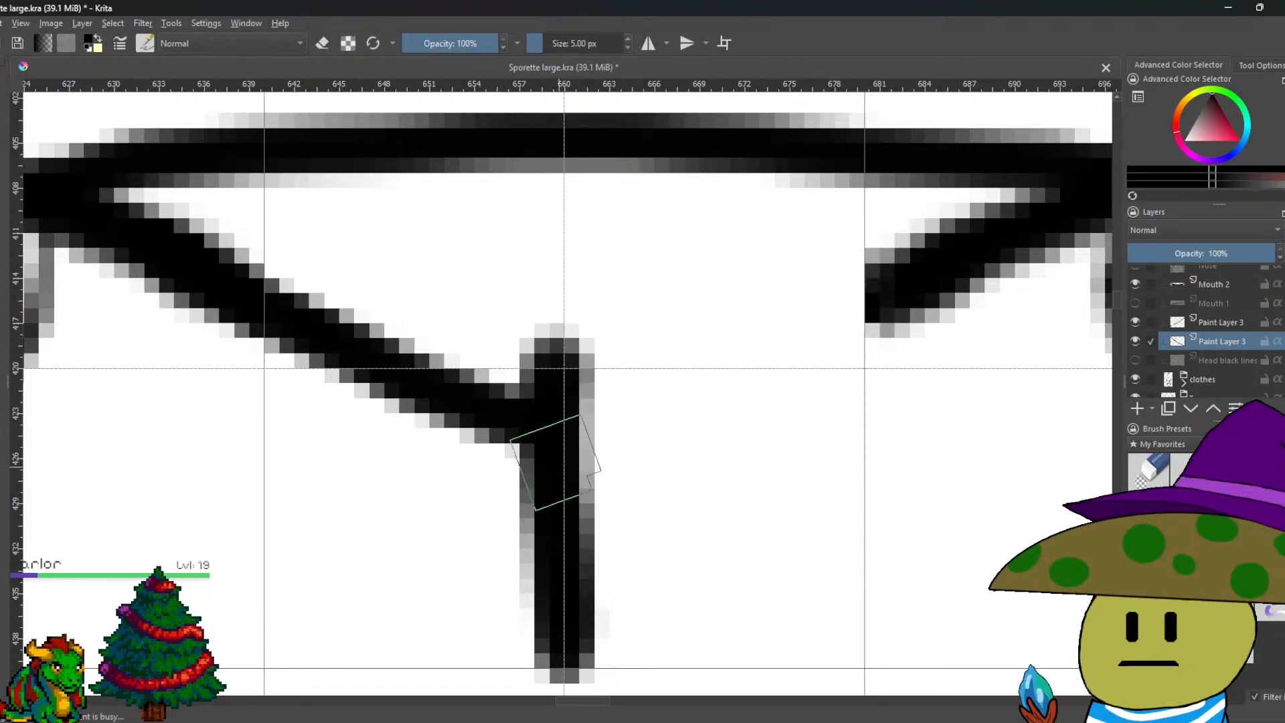
pyautogui.moveTo(541, 423)
pyautogui.mouseDown()
pyautogui.moveTo(611, 410)
pyautogui.moveTo(709, 348)
pyautogui.moveTo(875, 287)
pyautogui.mouseUp()
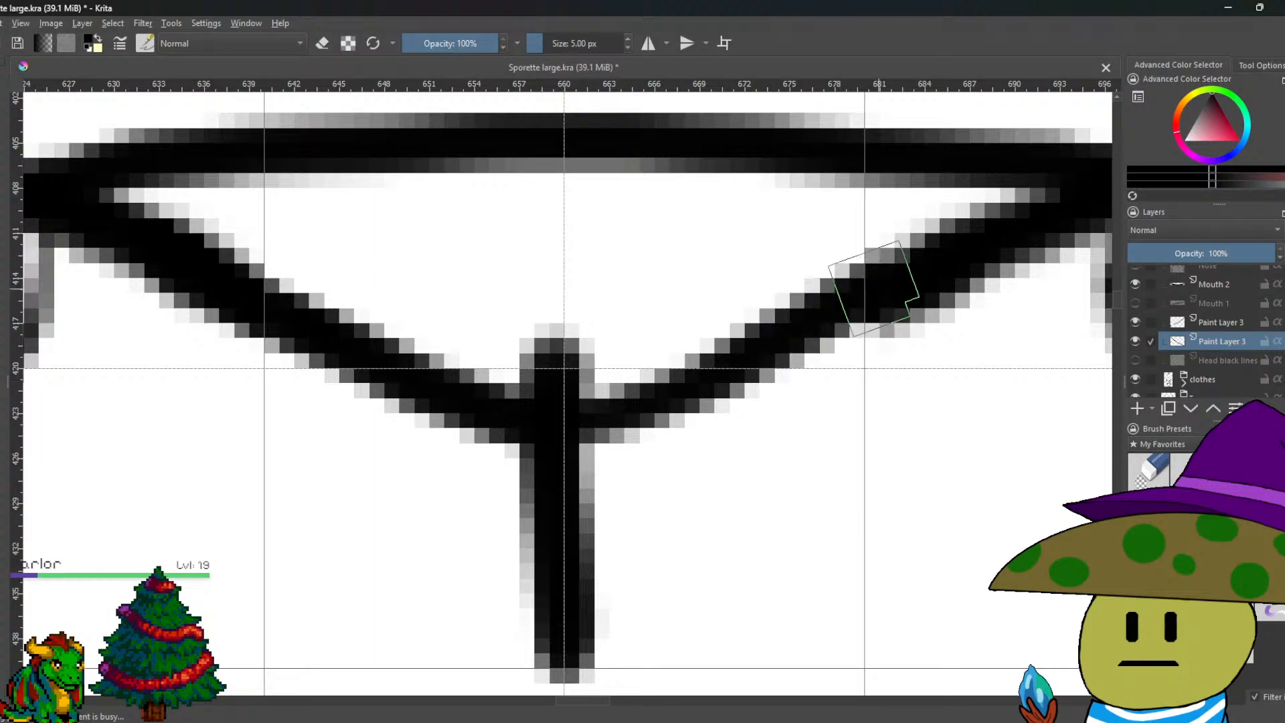
# Undo the right chin stroke and redraw it thicker from the right jawline half's inner end to the vertical guide stroke.
pyautogui.scroll(-7, 768, 462)
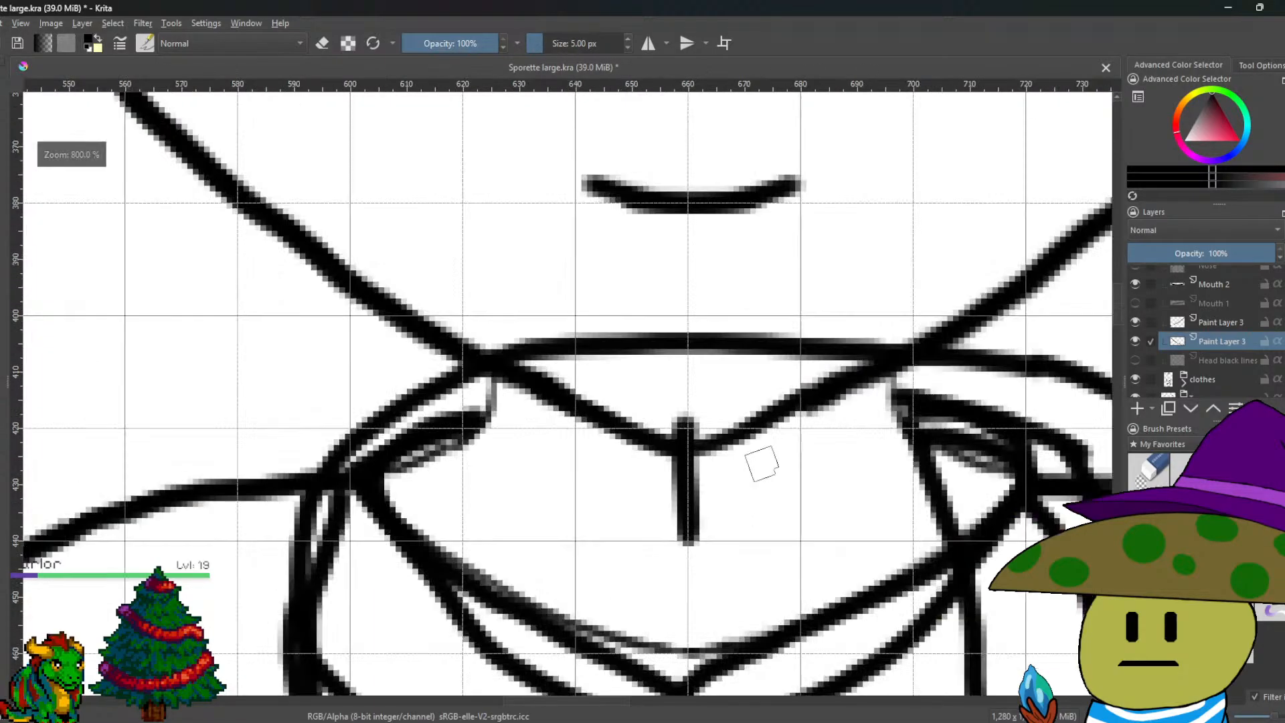
pyautogui.scroll(4, 610, 494)
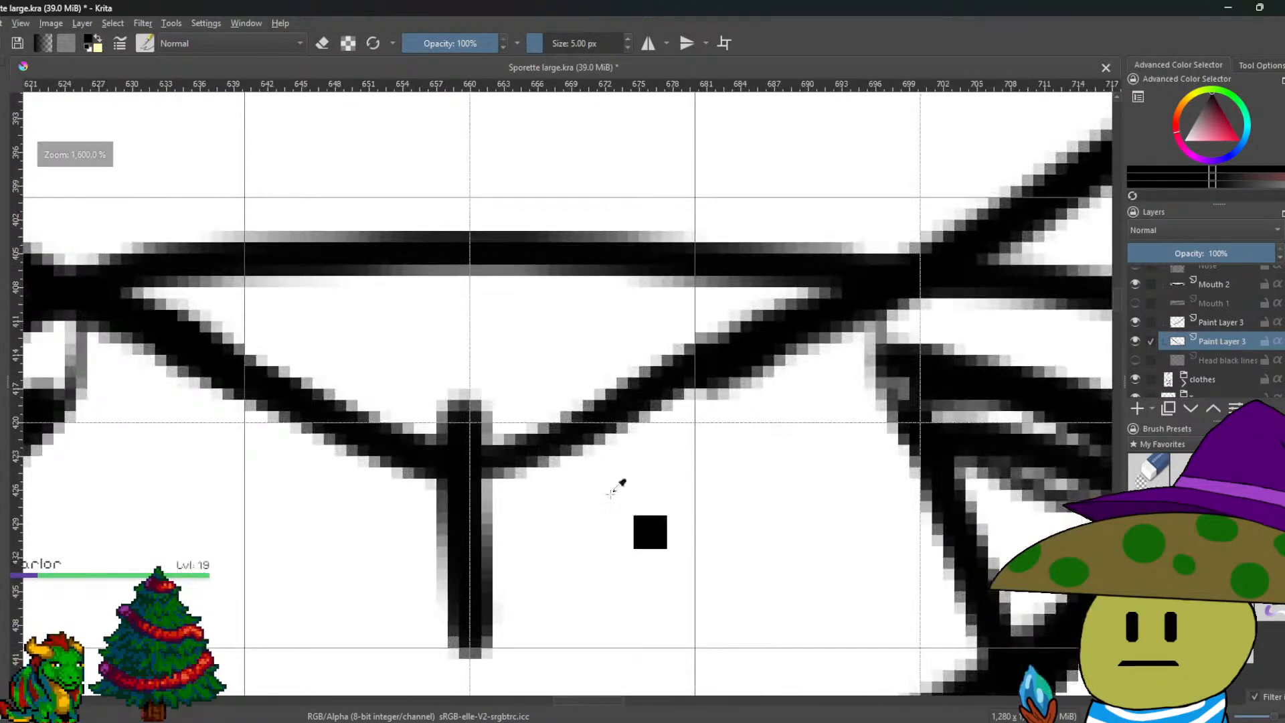
pyautogui.moveTo(718, 372)
pyautogui.mouseDown()
pyautogui.moveTo(637, 453)
pyautogui.moveTo(611, 511)
pyautogui.mouseUp()
pyautogui.hotkey('ctrl', 'z')
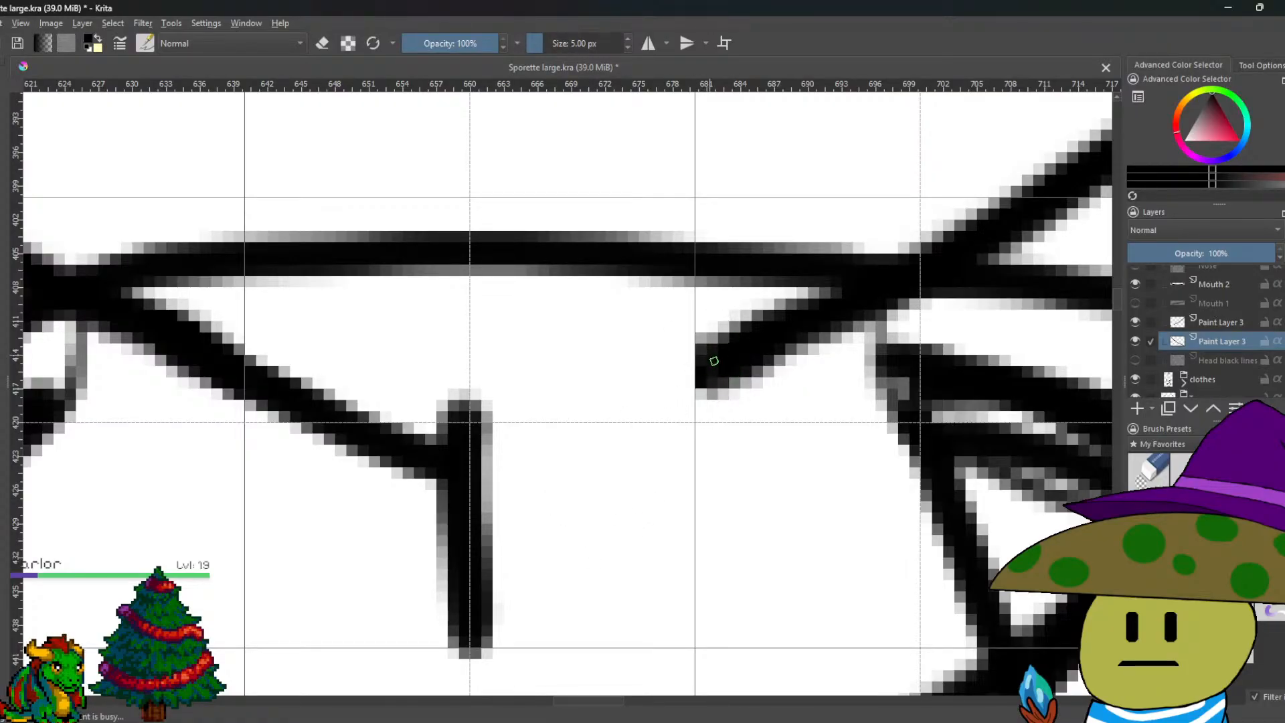
pyautogui.moveTo(712, 360)
pyautogui.mouseDown()
pyautogui.moveTo(564, 449)
pyautogui.moveTo(472, 462)
pyautogui.mouseUp()
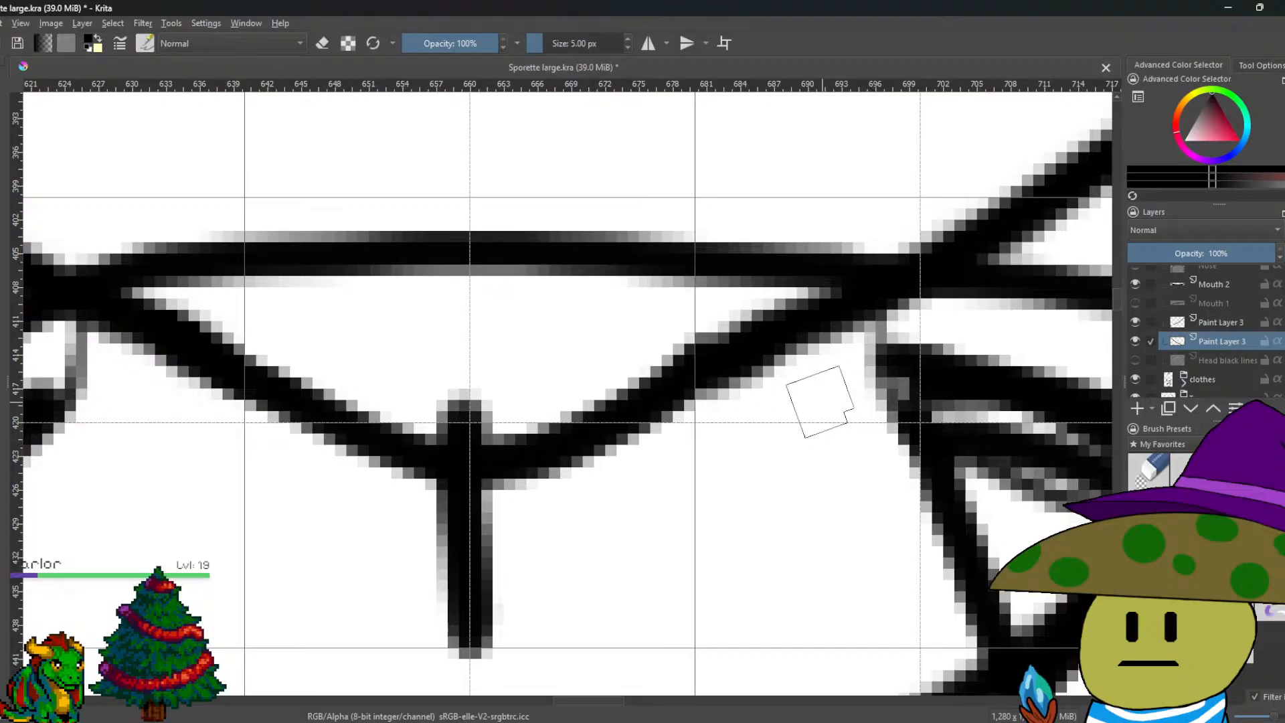
pyautogui.scroll(-4, 812, 411)
pyautogui.scroll(3, 740, 416)
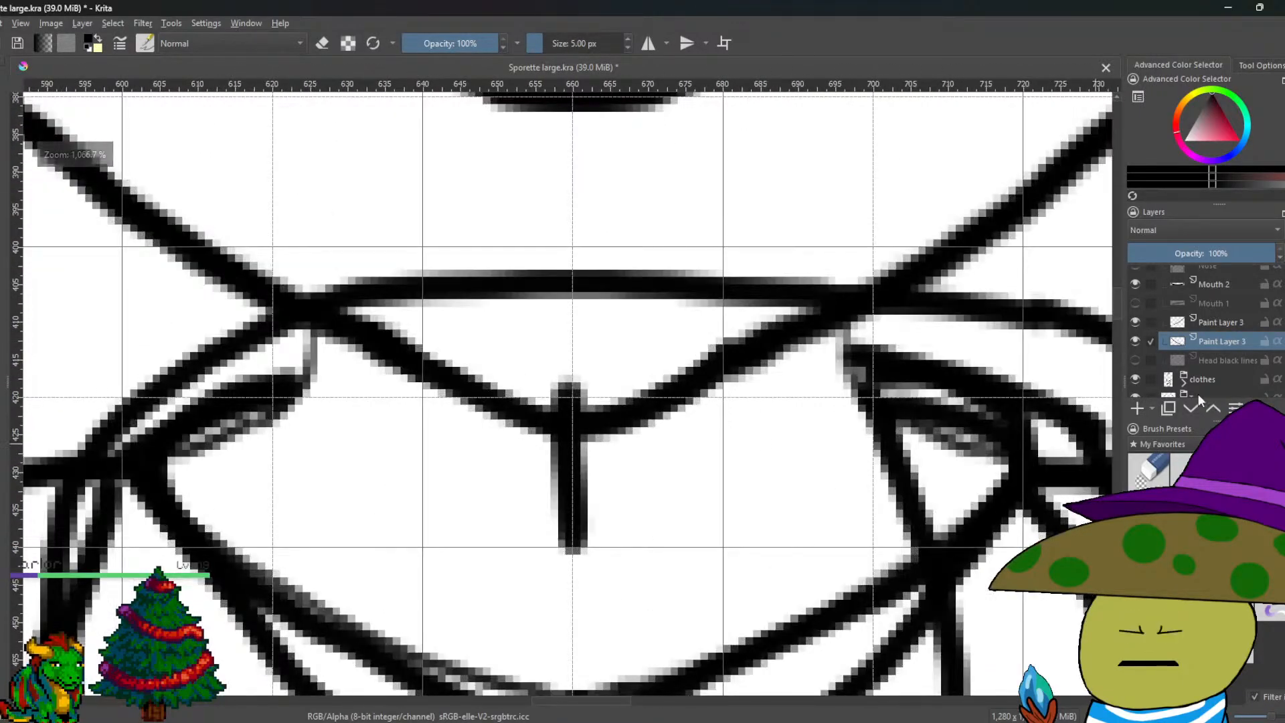
# Erase the vertical guide stroke from the upper Paint Layer 3 with the 25 px eraser.
pyautogui.click(1209, 322)
pyautogui.moveTo(584, 489)
pyautogui.mouseDown()
pyautogui.moveTo(580, 380)
pyautogui.moveTo(579, 545)
pyautogui.mouseUp()
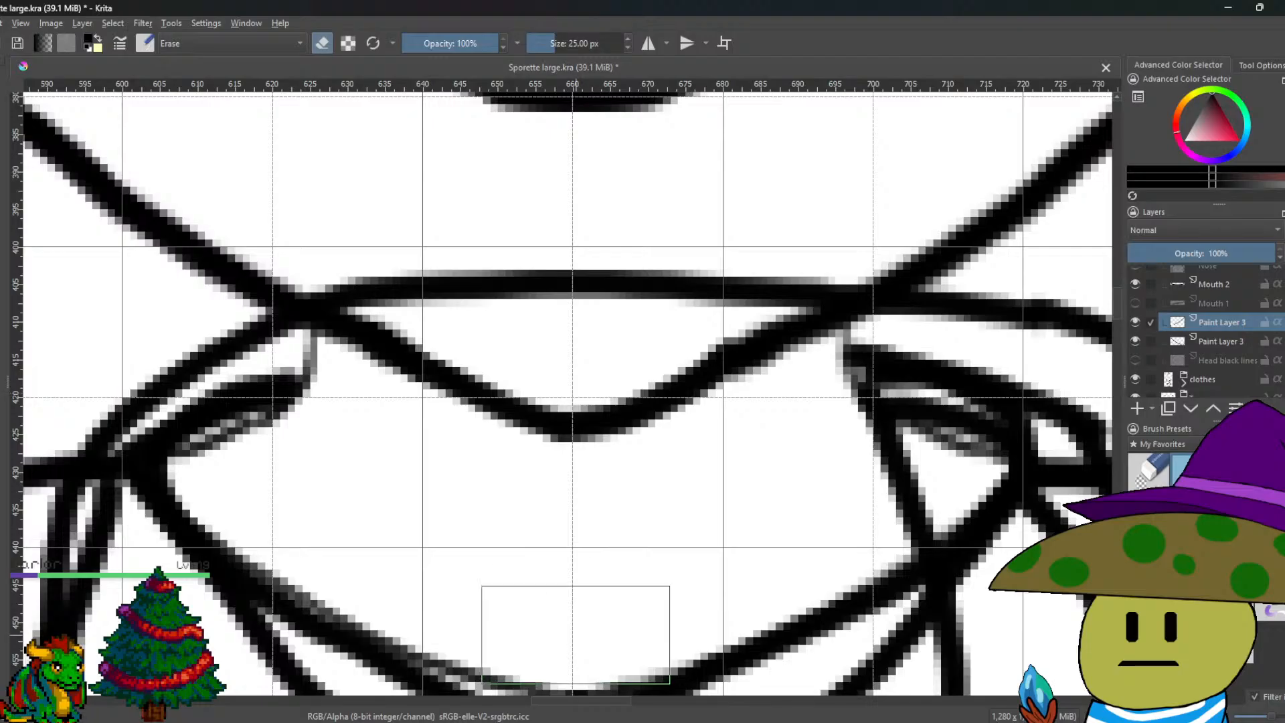
pyautogui.scroll(-2, 651, 503)
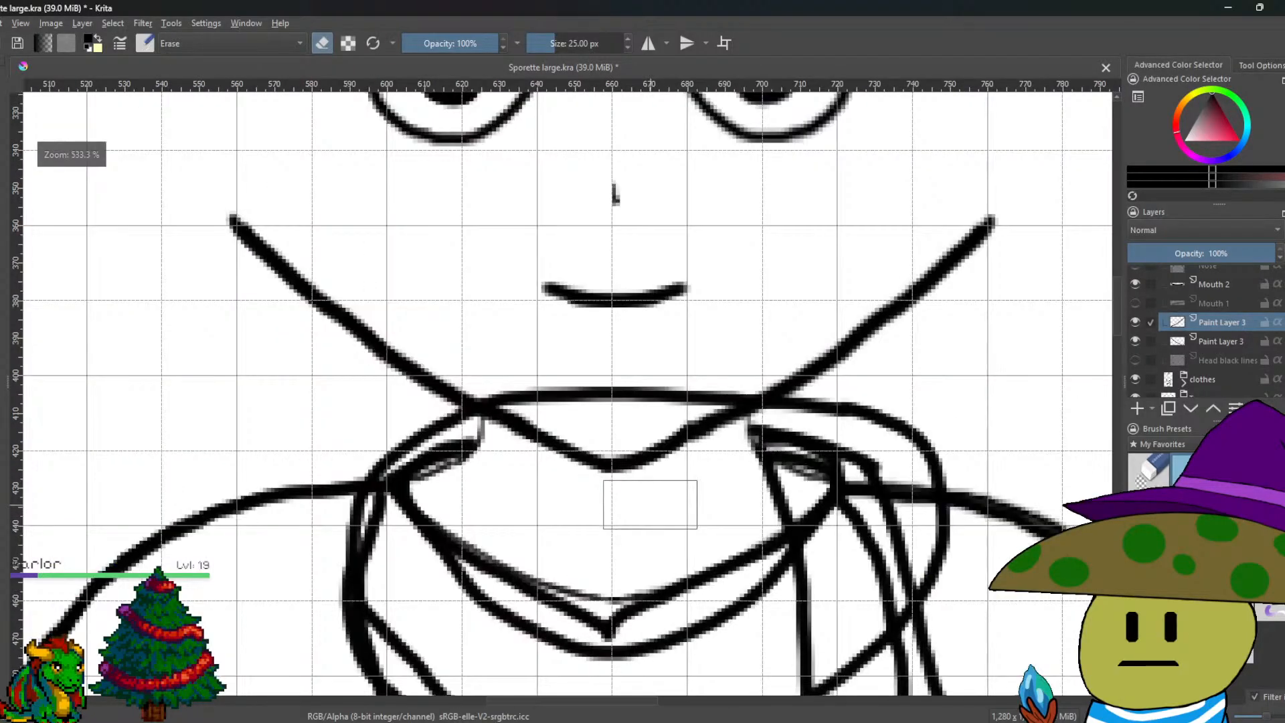
# Examine the shape and symmetry of the joined chin against the face, both close up and from farther away.
pyautogui.scroll(-2, 650, 504)
pyautogui.scroll(4, 650, 504)
pyautogui.scroll(-3, 646, 506)
pyautogui.scroll(2, 615, 554)
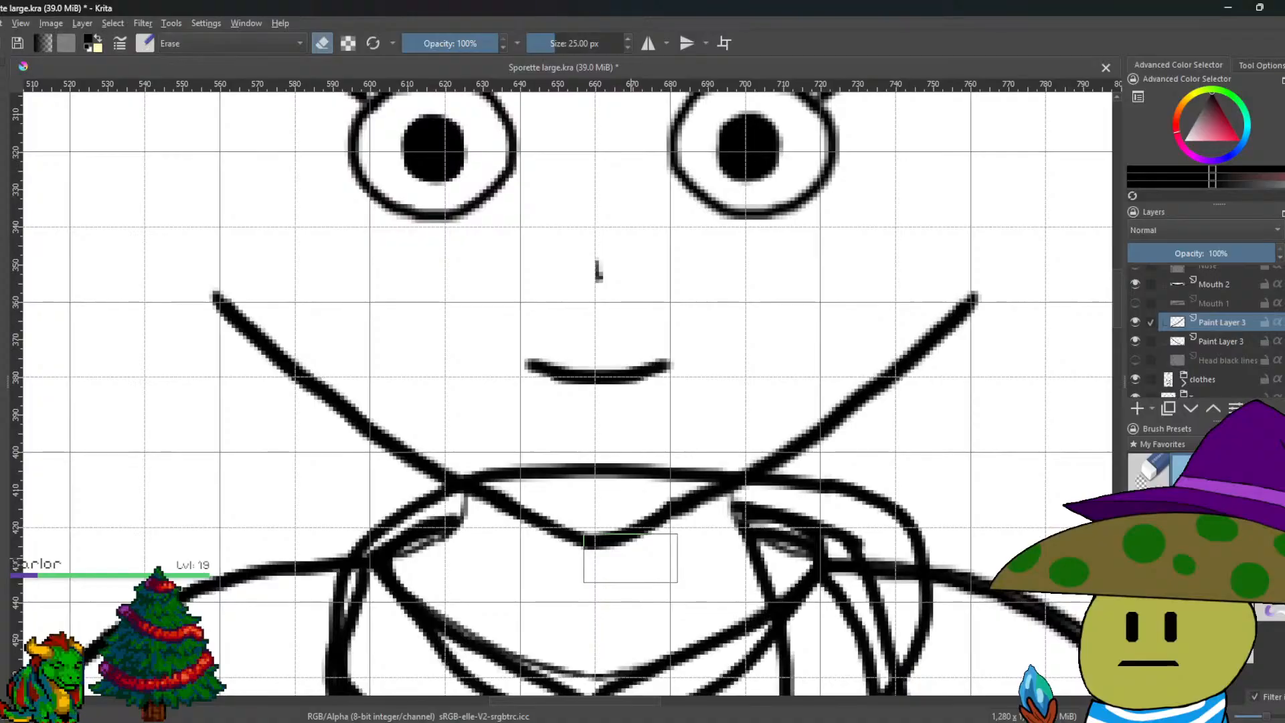
pyautogui.scroll(-2, 631, 557)
pyautogui.scroll(2, 631, 557)
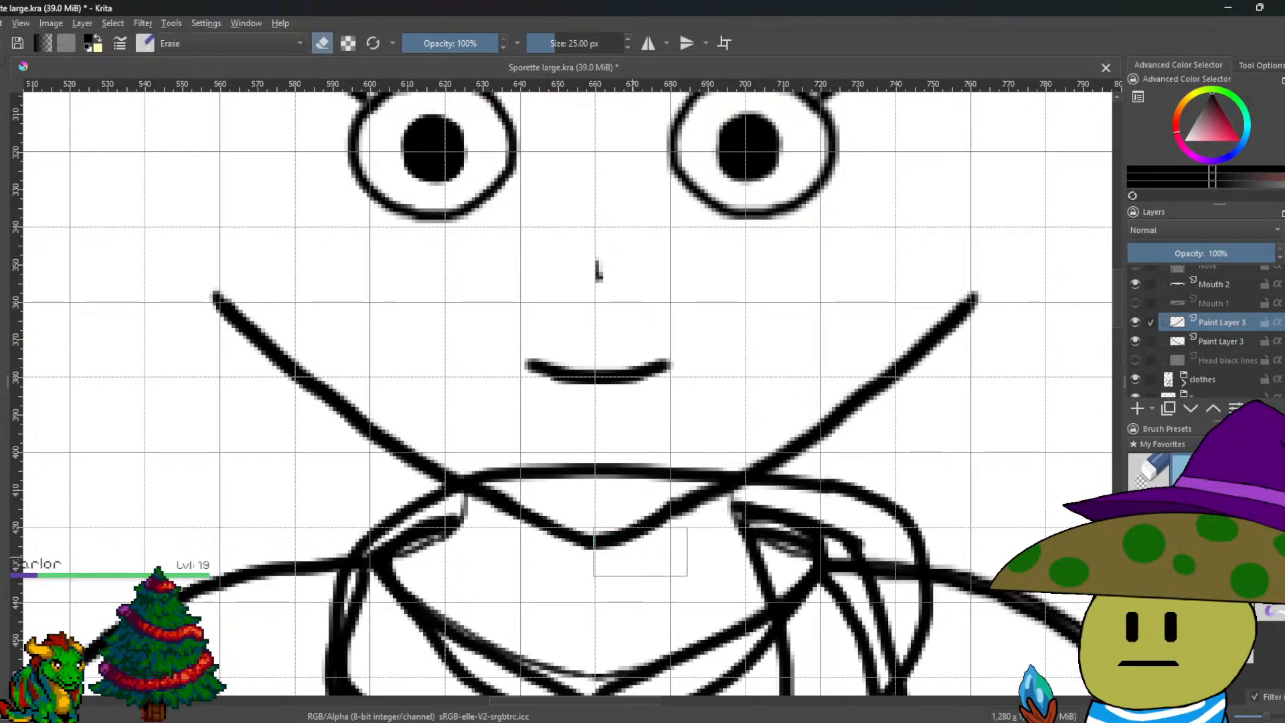
pyautogui.scroll(-2, 432, 615)
pyautogui.scroll(2, 489, 663)
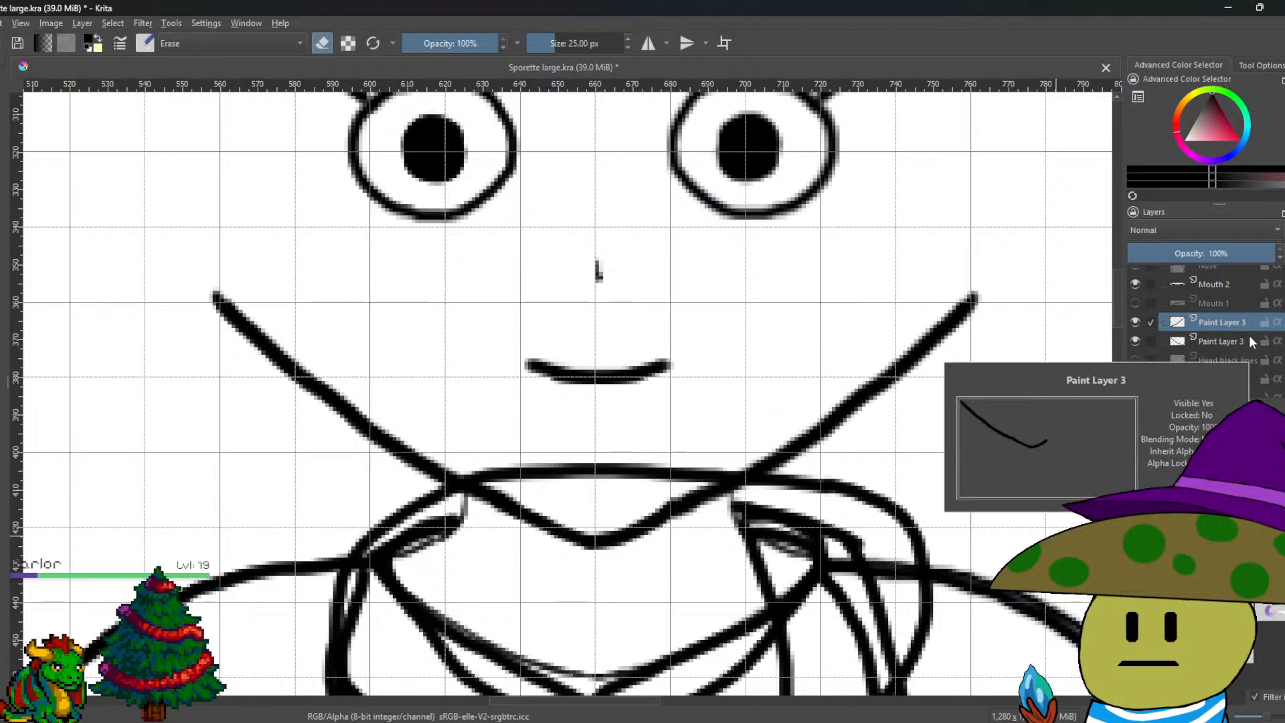
# Erase the chin strokes between the 640 px and 680 px grid lines from the lower Paint Layer 3 with the 25 px eraser.
pyautogui.click(1248, 341)
pyautogui.moveTo(611, 606); pyautogui.dragTo(636, 496)
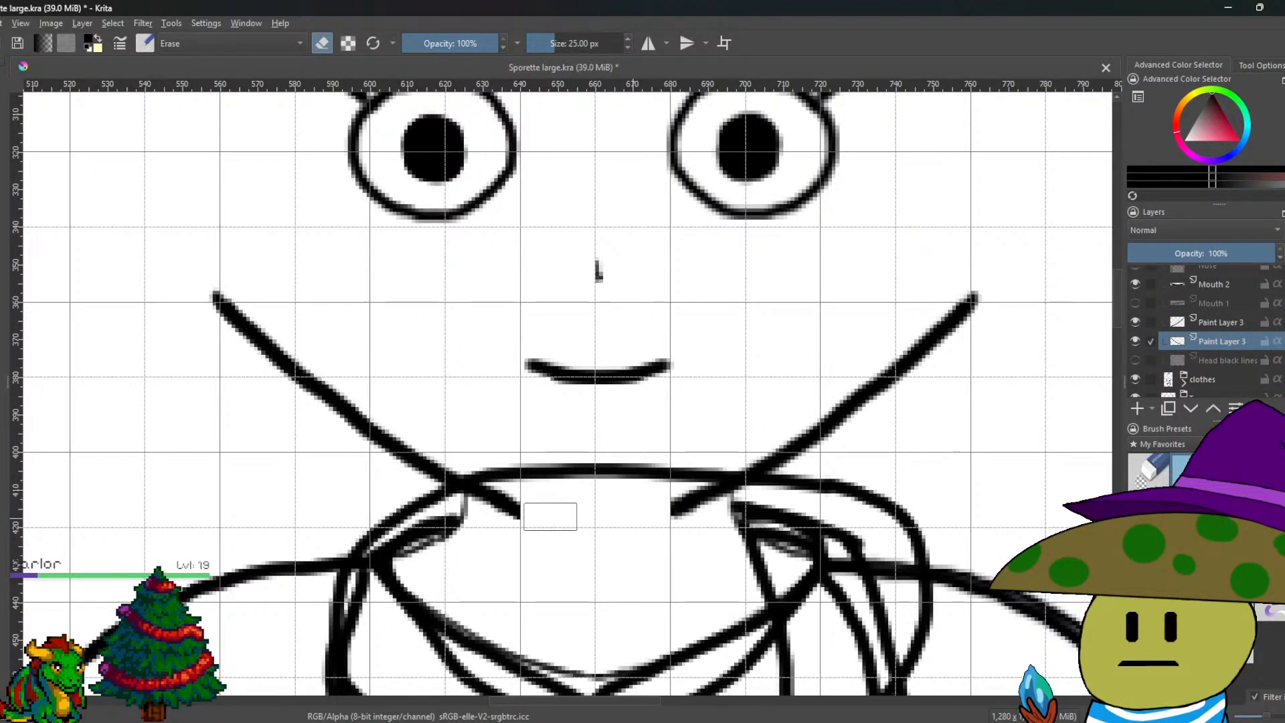
pyautogui.scroll(-2, 552, 562)
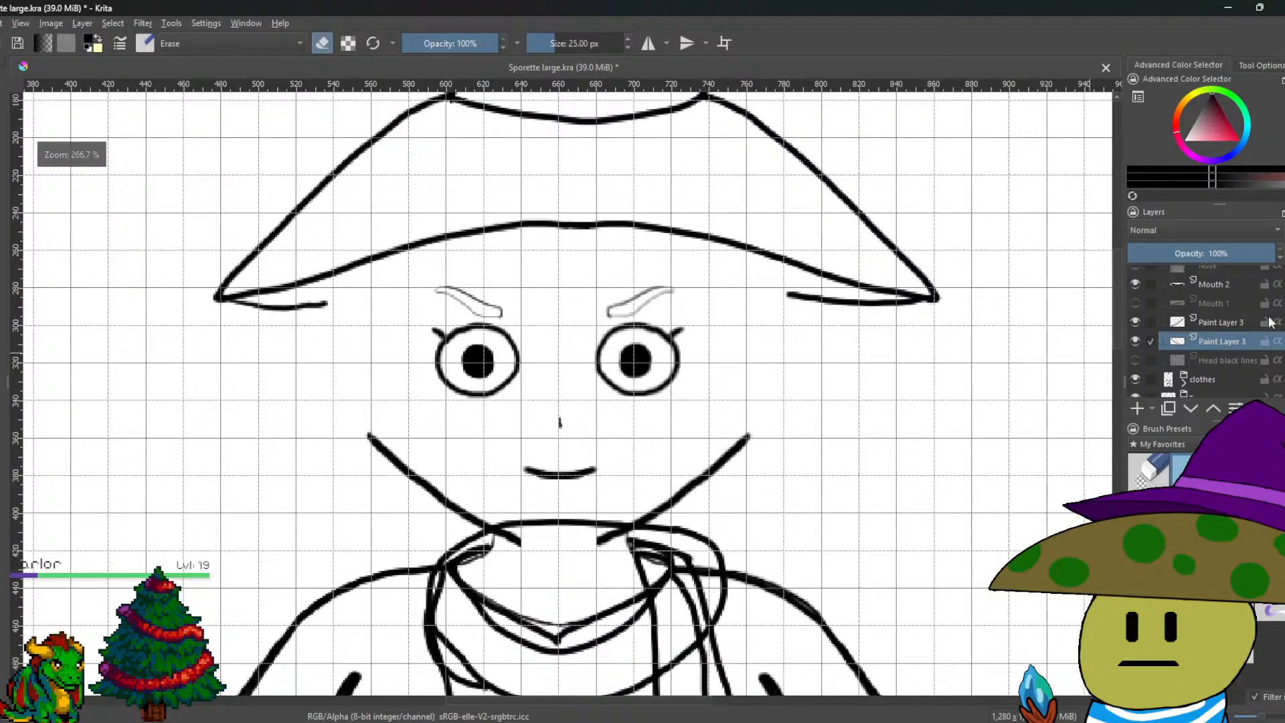
# Merge the upper jawline layer with the Paint Layer 3 below it.
pyautogui.click(1237, 322)
pyautogui.rightClick(1236, 315)
pyautogui.rightClick(1235, 316)
pyautogui.click(1180, 461)
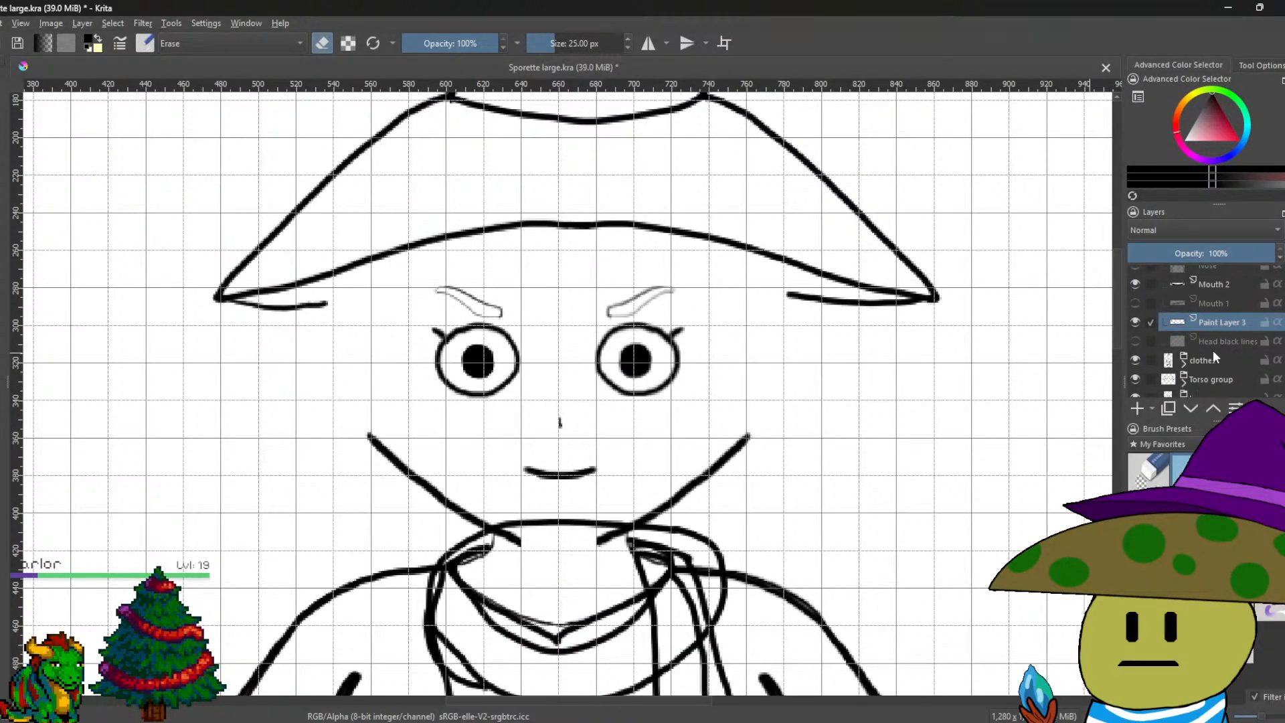
# Add a new empty paint layer above the merged jawline layer.
pyautogui.click(81, 23)
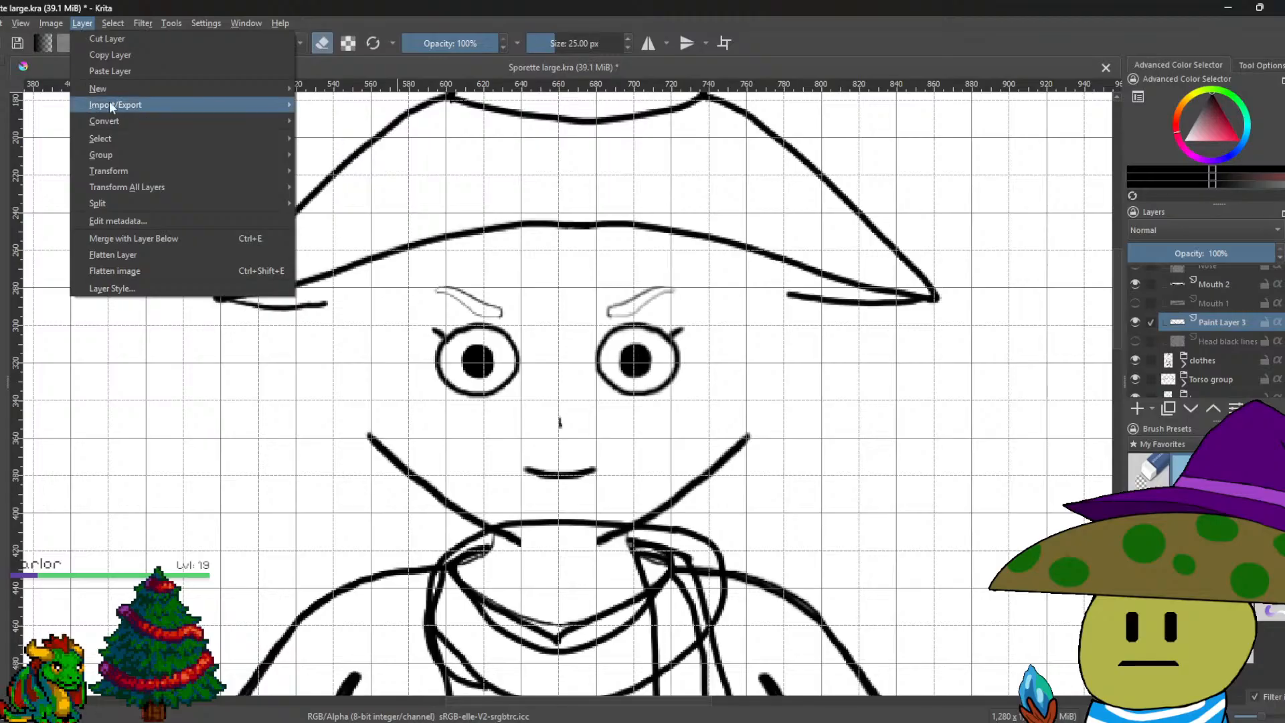
pyautogui.moveTo(174, 89)
pyautogui.click(340, 89)
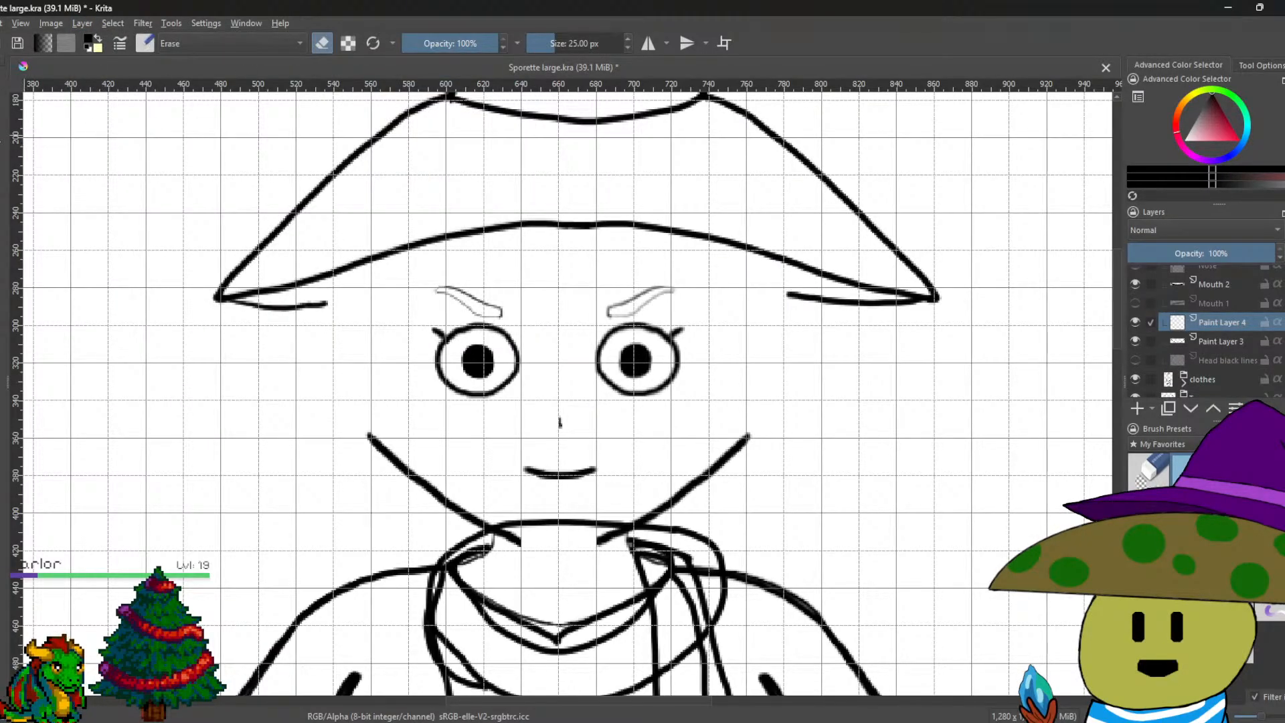
# Try a wide black 5 px ellipse about 161 × 66 px around the mouth, with its lower edge bridging the jawline gap.
pyautogui.scroll(1, 546, 451)
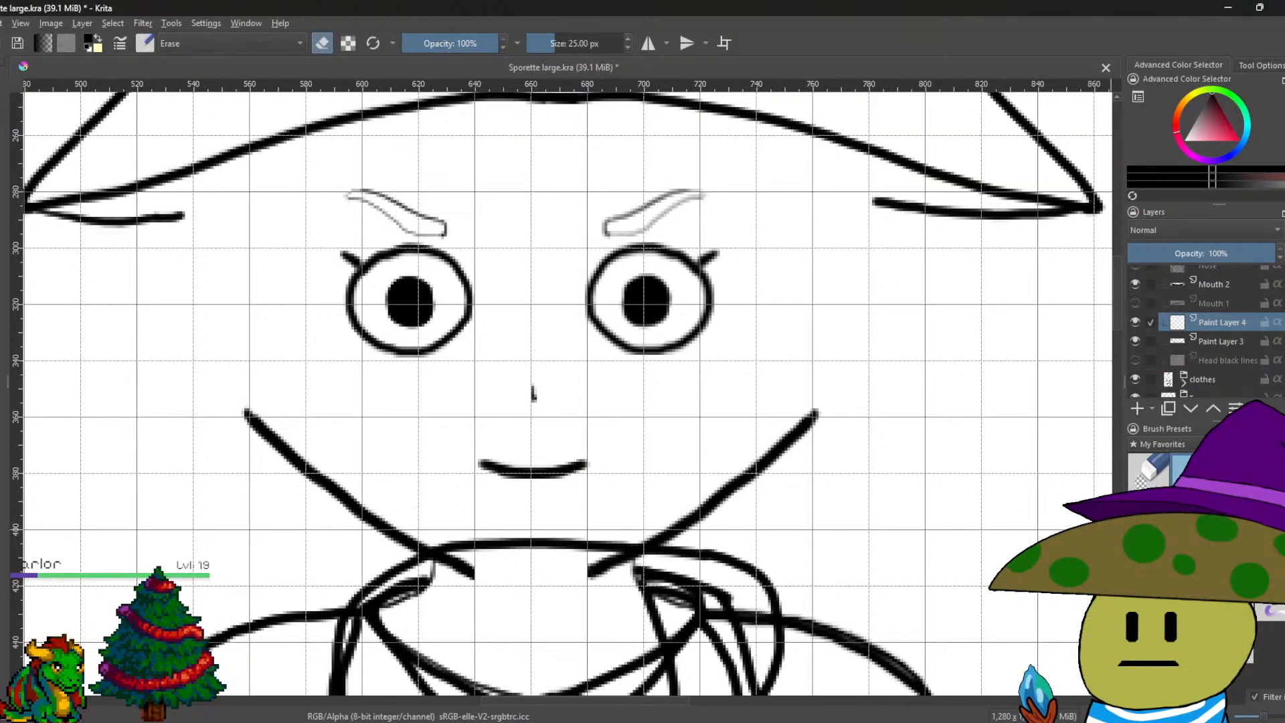
pyautogui.press('e')
pyautogui.scroll(1, 410, 436)
pyautogui.moveTo(425, 442); pyautogui.dragTo(345, 430)
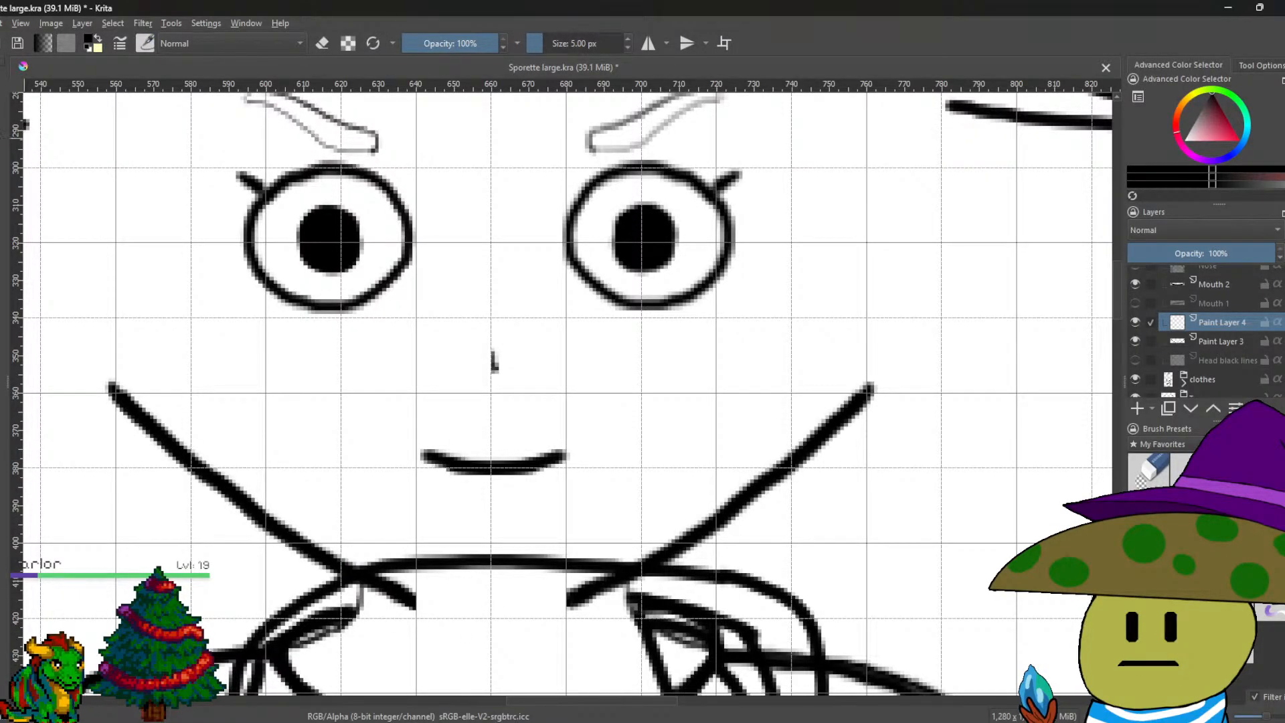
pyautogui.moveTo(169, 354); pyautogui.dragTo(774, 607)
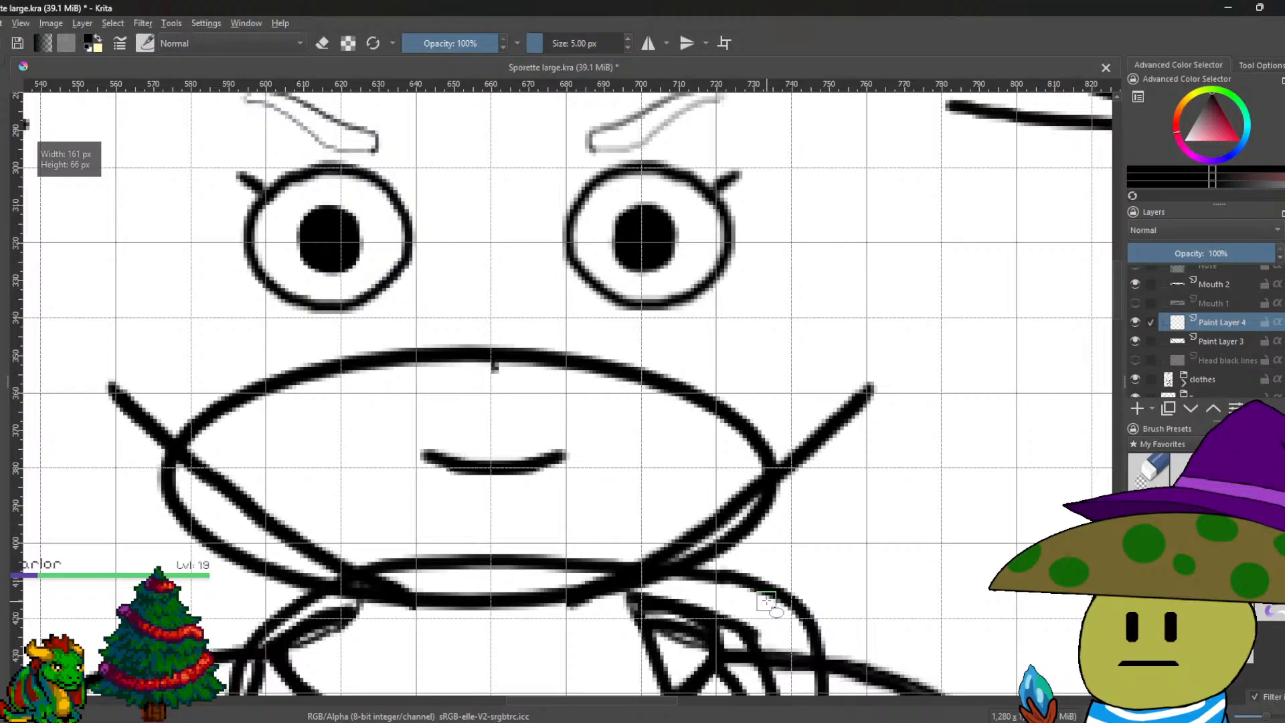
pyautogui.press('Escape')
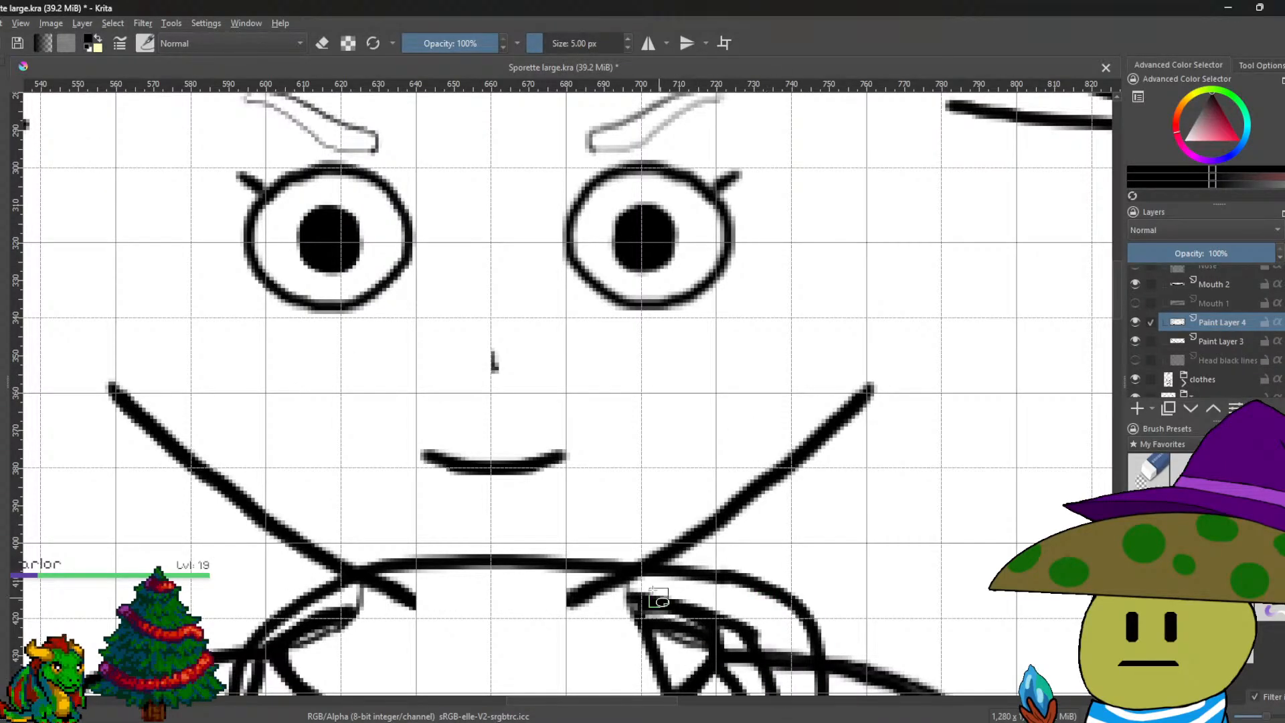
# Try an upright black ellipse about 89 × 131 px centred on the 660 px grid line as a chin curve, and undo it.
pyautogui.moveTo(321, 193)
pyautogui.mouseDown()
pyautogui.moveTo(414, 263)
pyautogui.moveTo(652, 525)
pyautogui.moveTo(652, 644)
pyautogui.moveTo(641, 643)
pyautogui.moveTo(702, 660)
pyautogui.moveTo(646, 669)
pyautogui.moveTo(653, 702)
pyautogui.moveTo(653, 689)
pyautogui.mouseUp()
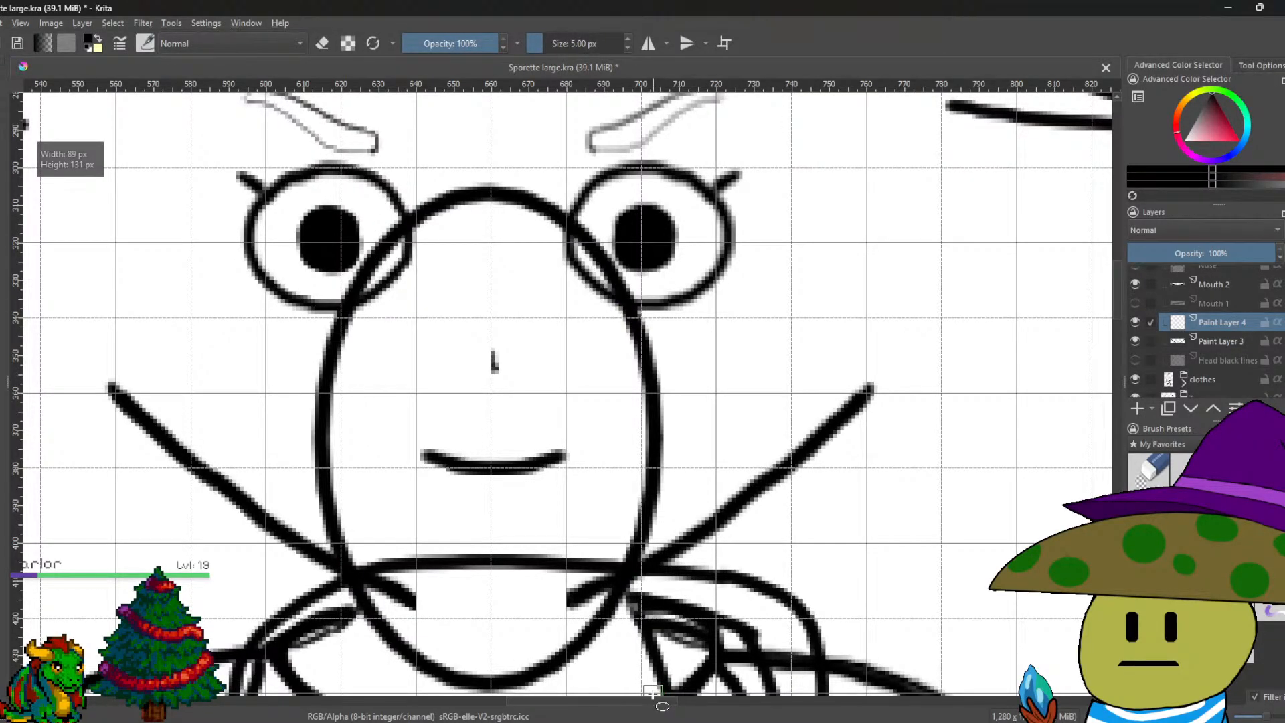
pyautogui.hotkey('ctrl', 'z')
pyautogui.scroll(-1, 633, 595)
pyautogui.scroll(-1, 633, 596)
pyautogui.scroll(-1, 646, 525)
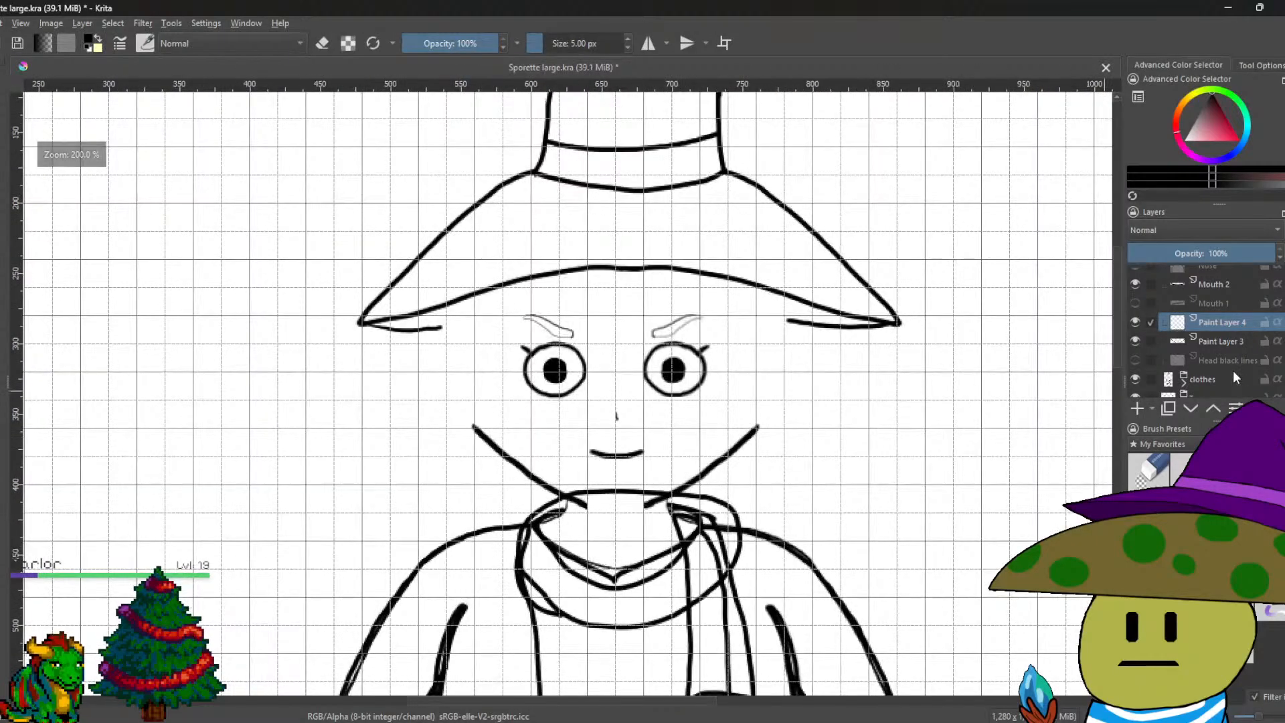
# Show the Hair line outline layer over the face and jawline.
pyautogui.scroll(1, 1232, 371)
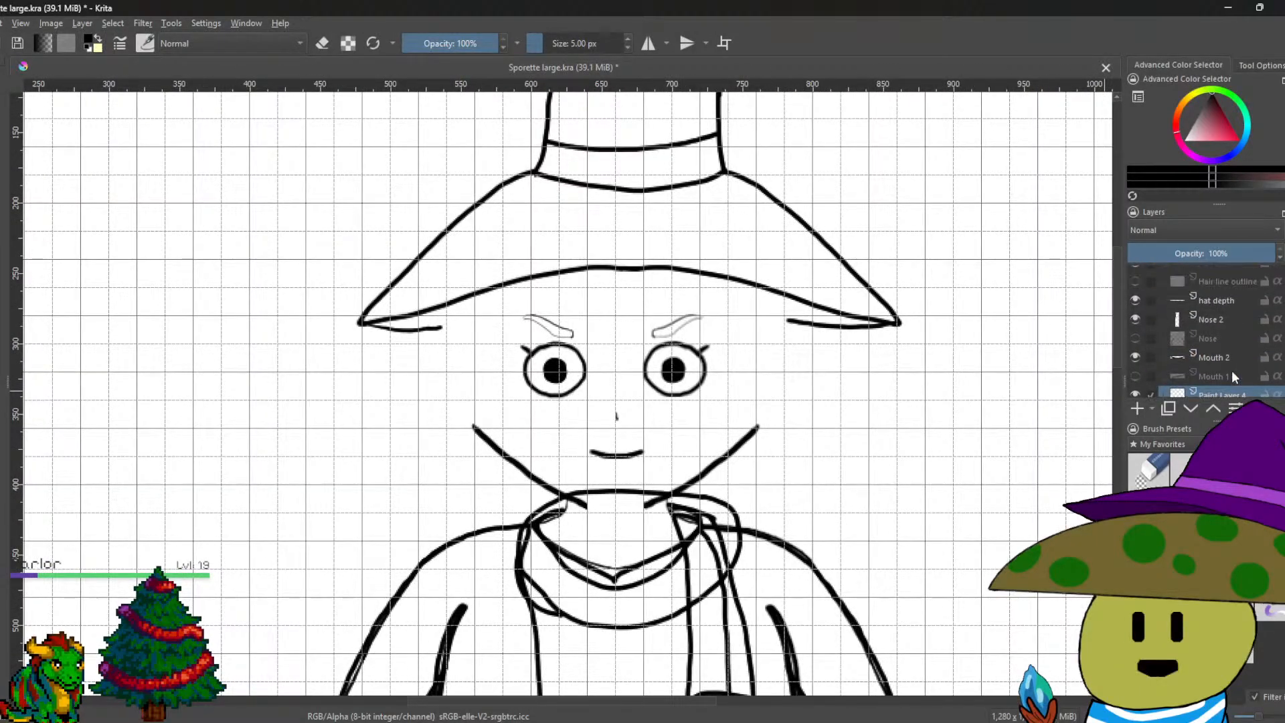
pyautogui.click(1135, 281)
pyautogui.moveTo(713, 582); pyautogui.dragTo(681, 592)
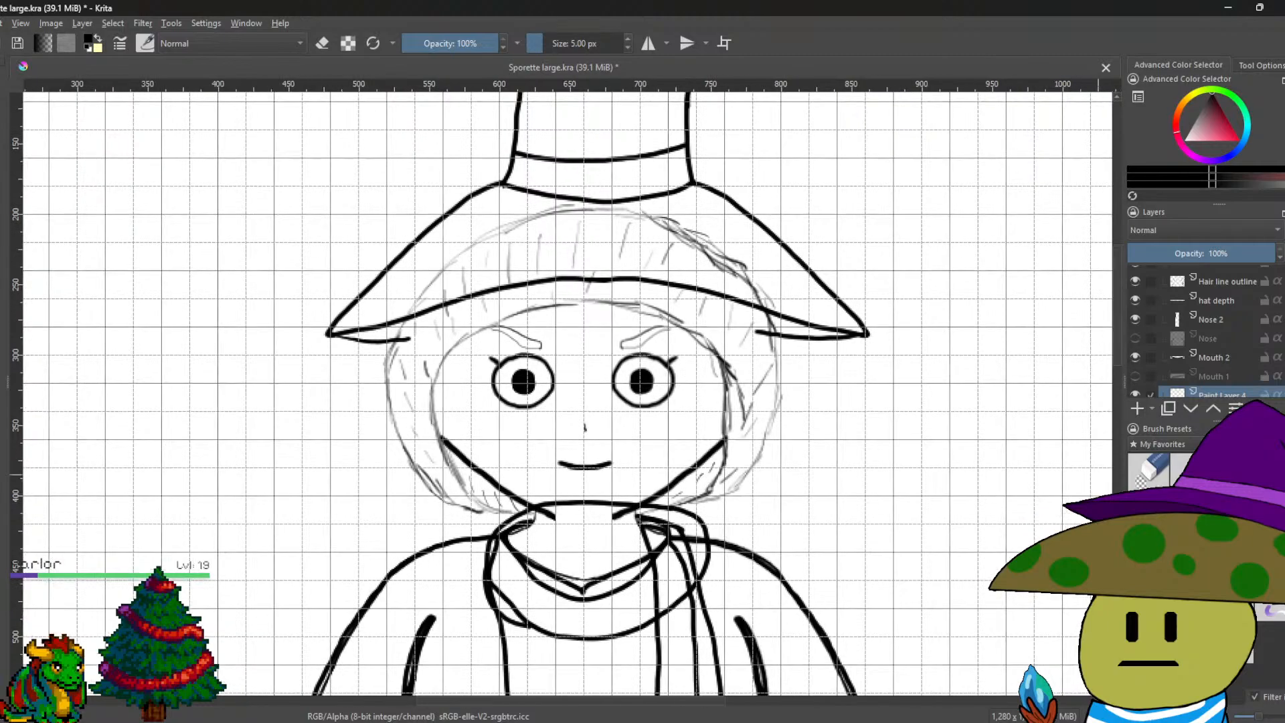
pyautogui.scroll(1, 820, 587)
pyautogui.scroll(1, 829, 613)
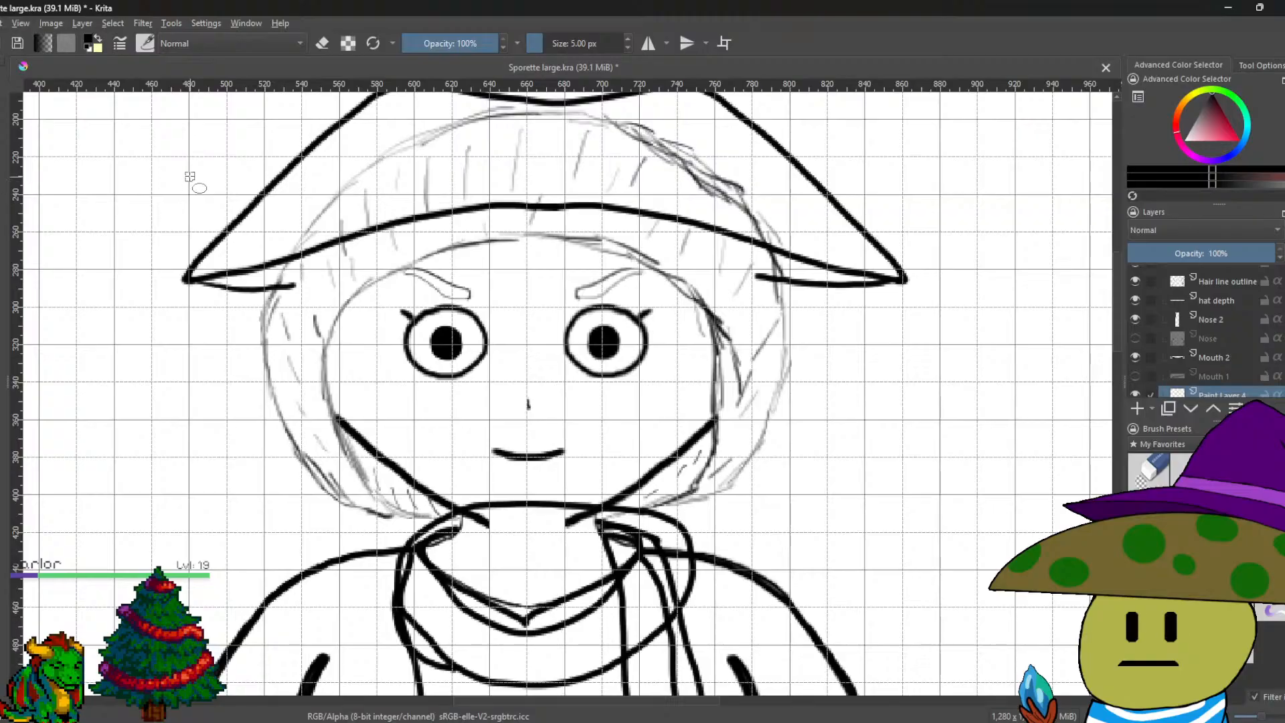
# Try a wide black ellipse about 377 × 200 px around the face, with its lower edge bridging the jawline gap, and undo it.
pyautogui.click(187, 154)
pyautogui.moveTo(188, 155); pyautogui.dragTo(895, 533)
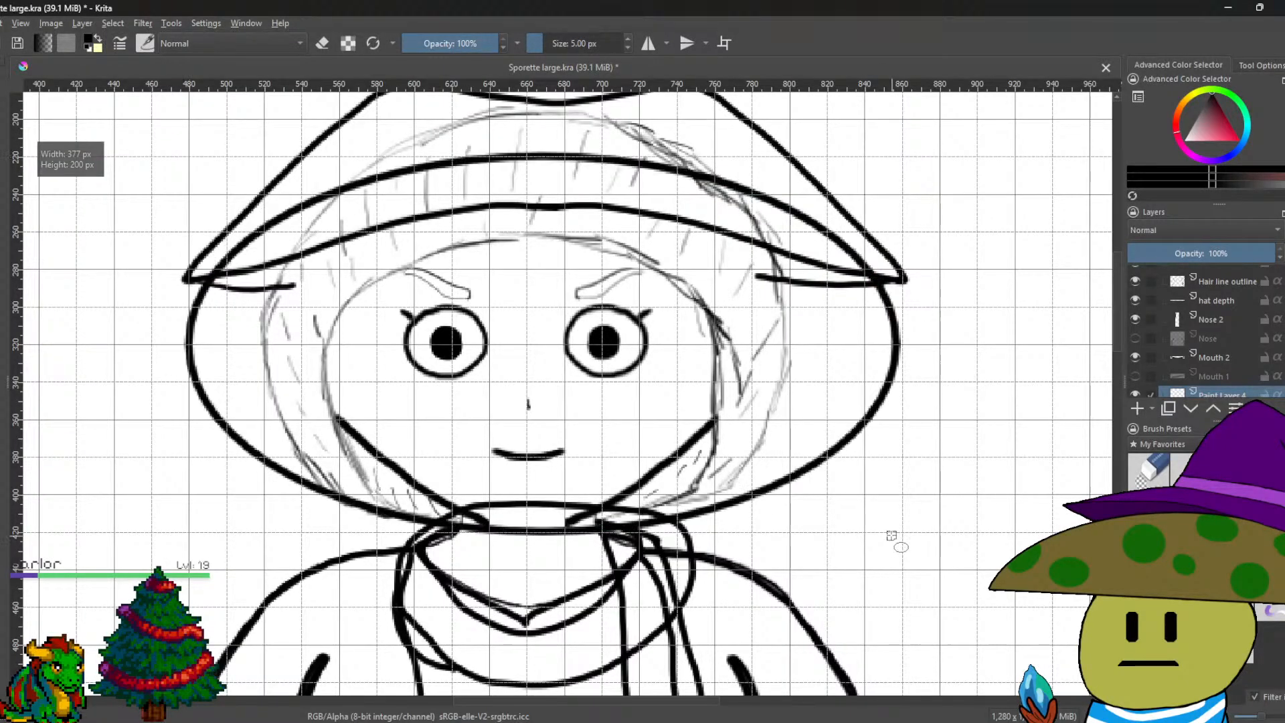
pyautogui.hotkey('ctrl', 'shift', 'a')
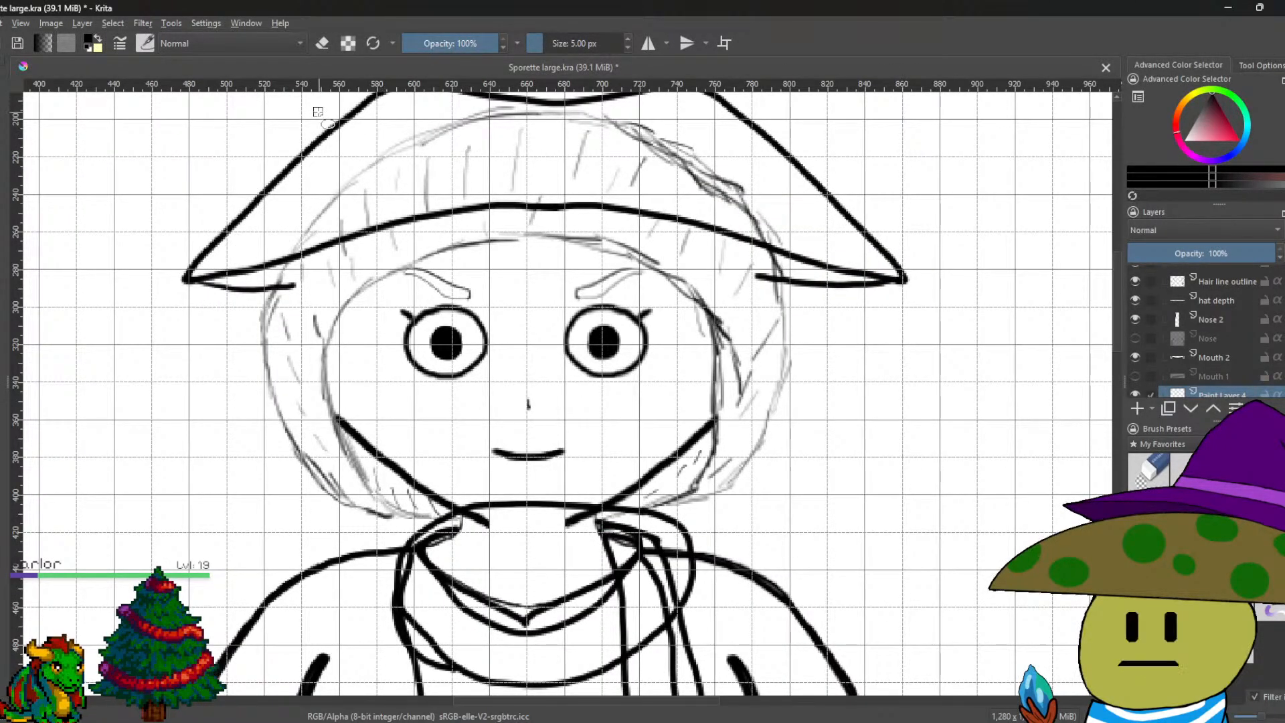
# Draw an upright black 5 px ellipse about 222 × 233 px around the face, centred on the 660 px grid line.
pyautogui.moveTo(319, 102); pyautogui.dragTo(735, 539)
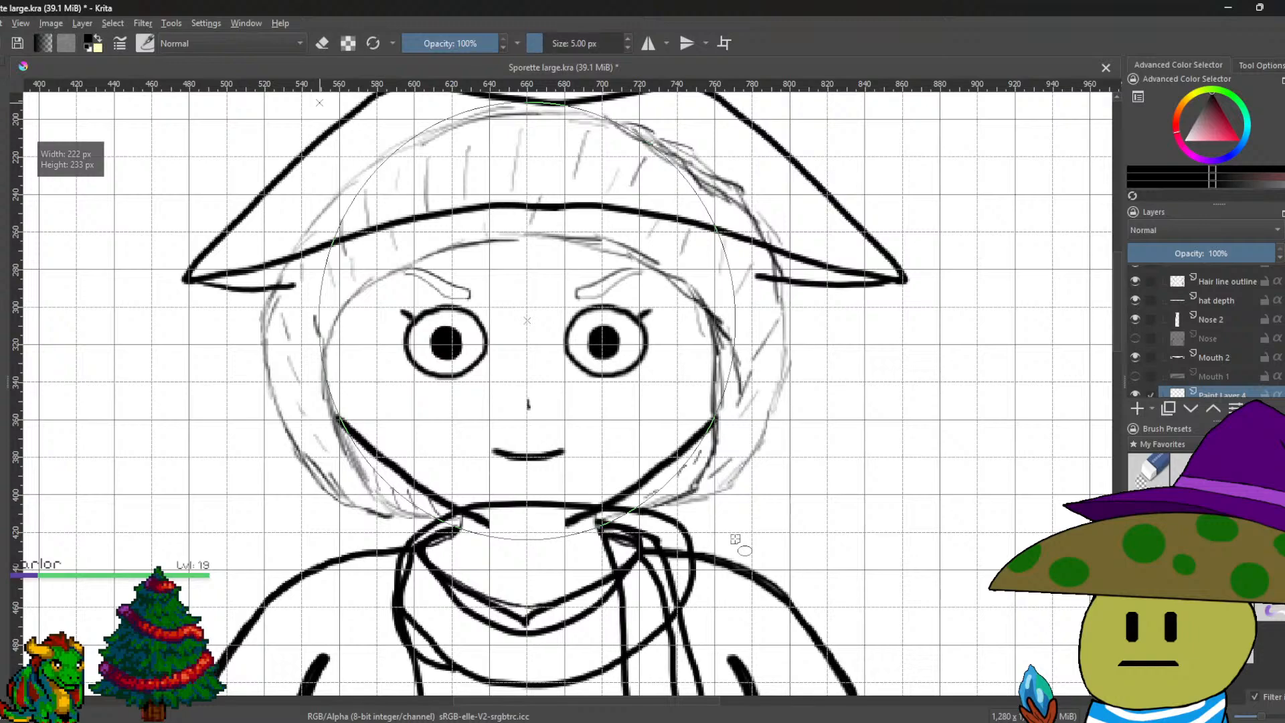
pyautogui.moveTo(735, 539); pyautogui.dragTo(735, 538)
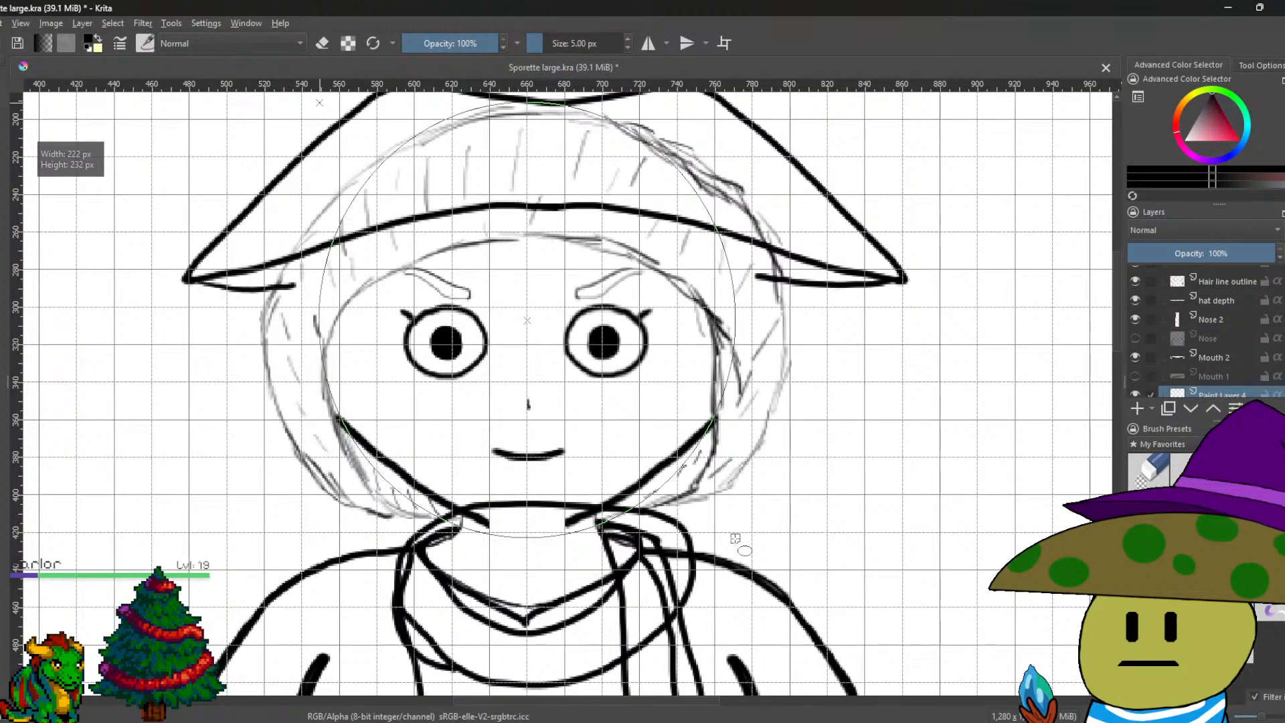
pyautogui.moveTo(734, 538); pyautogui.dragTo(735, 539)
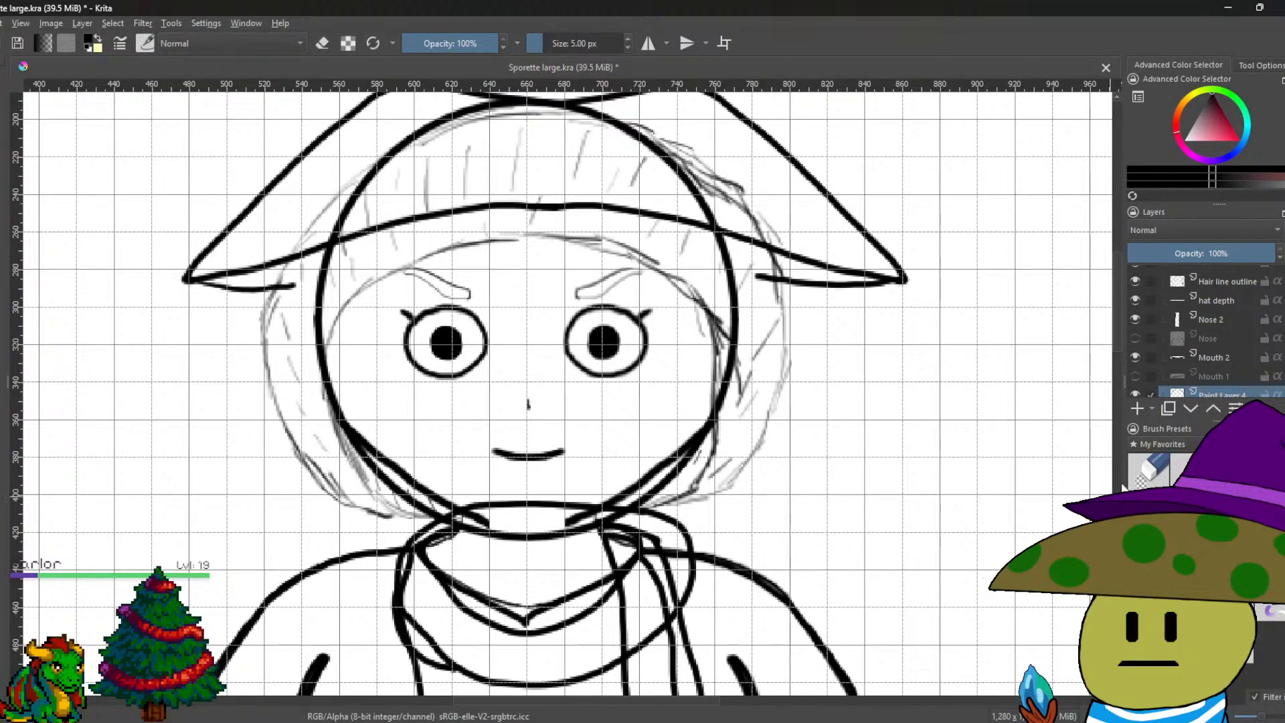
# Erase the upper part of the ellipse with the 50 px eraser, keeping only the lower arc as the jaw curve.
pyautogui.press('e')
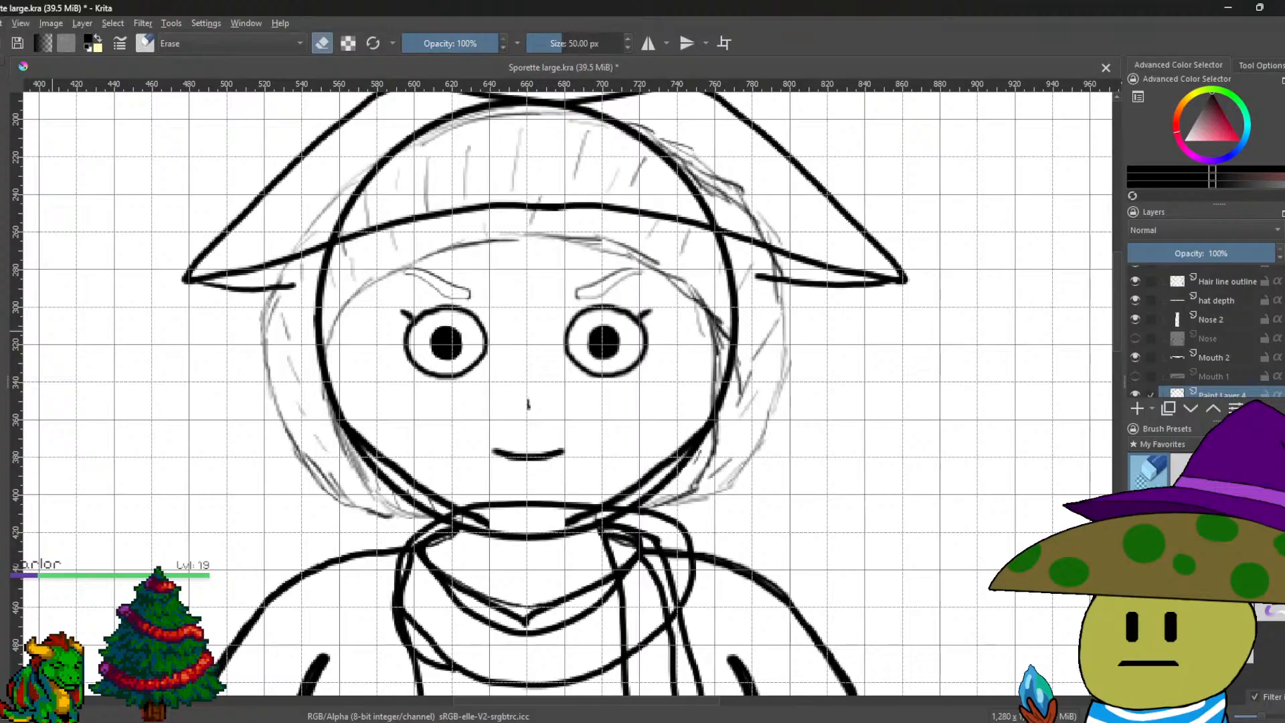
pyautogui.moveTo(333, 241)
pyautogui.mouseDown()
pyautogui.moveTo(324, 348)
pyautogui.moveTo(328, 231)
pyautogui.moveTo(375, 168)
pyautogui.moveTo(456, 117)
pyautogui.moveTo(532, 105)
pyautogui.moveTo(646, 135)
pyautogui.moveTo(696, 181)
pyautogui.moveTo(769, 327)
pyautogui.moveTo(760, 408)
pyautogui.mouseUp()
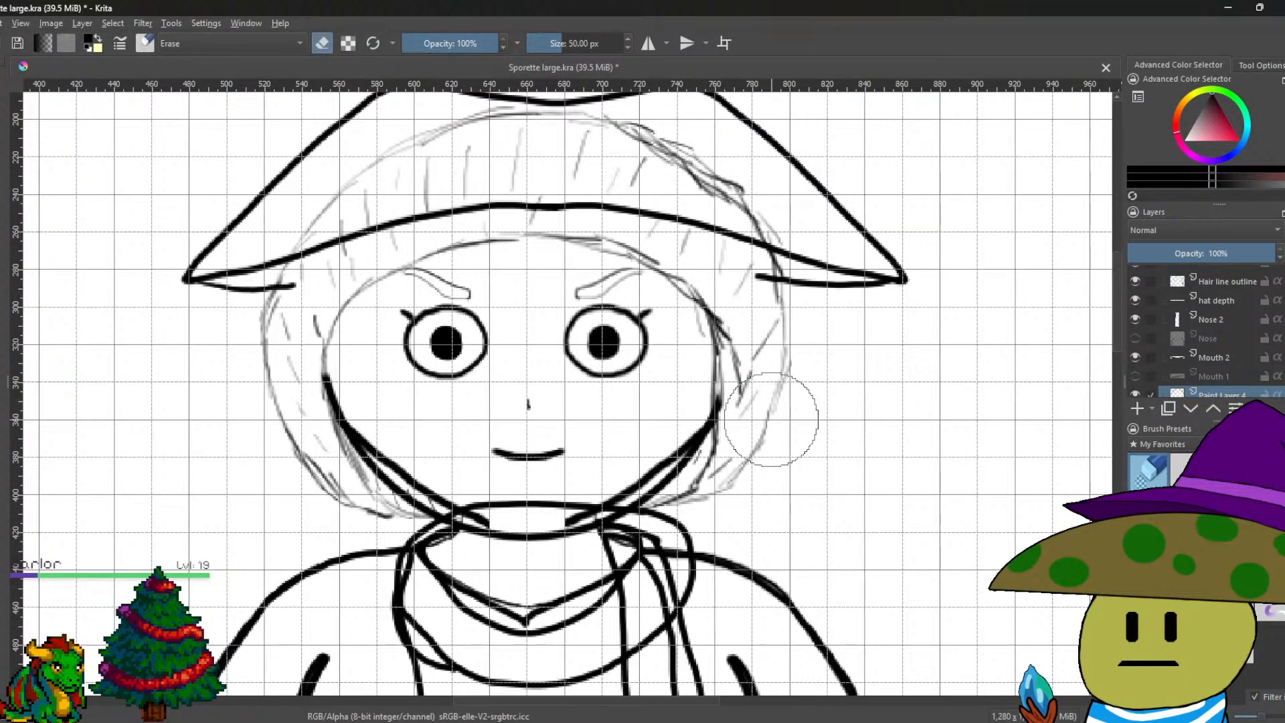
# Hide Paint Layer 3 and show the Head black lines layer as a reference for the new jaw curve.
pyautogui.scroll(1, 771, 419)
pyautogui.scroll(1, 760, 474)
pyautogui.scroll(-3, 1223, 328)
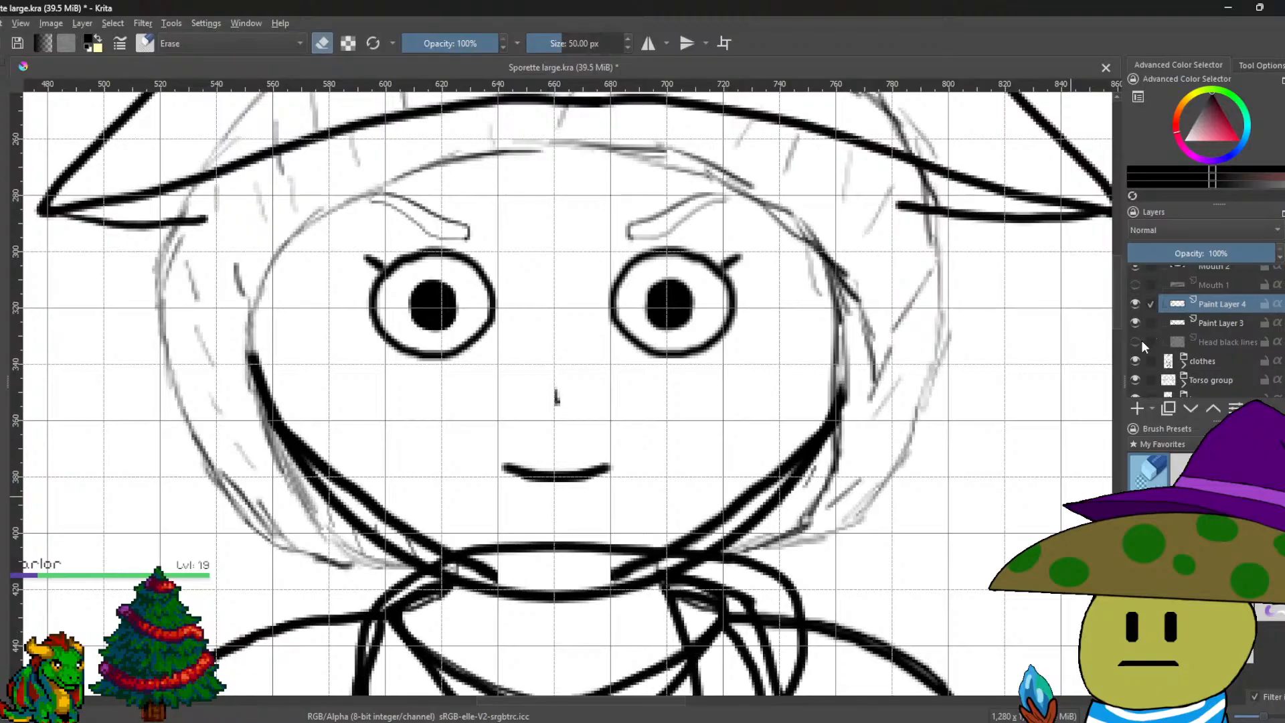
pyautogui.click(1138, 342)
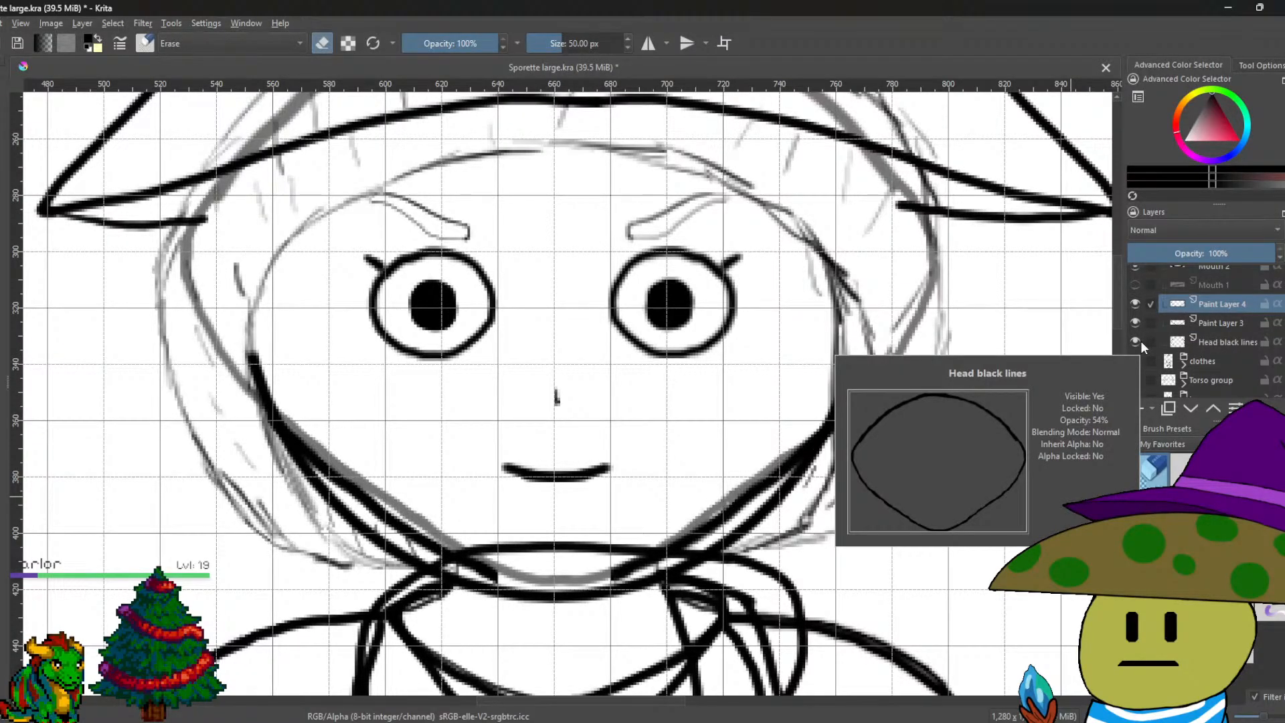
pyautogui.click(1141, 340)
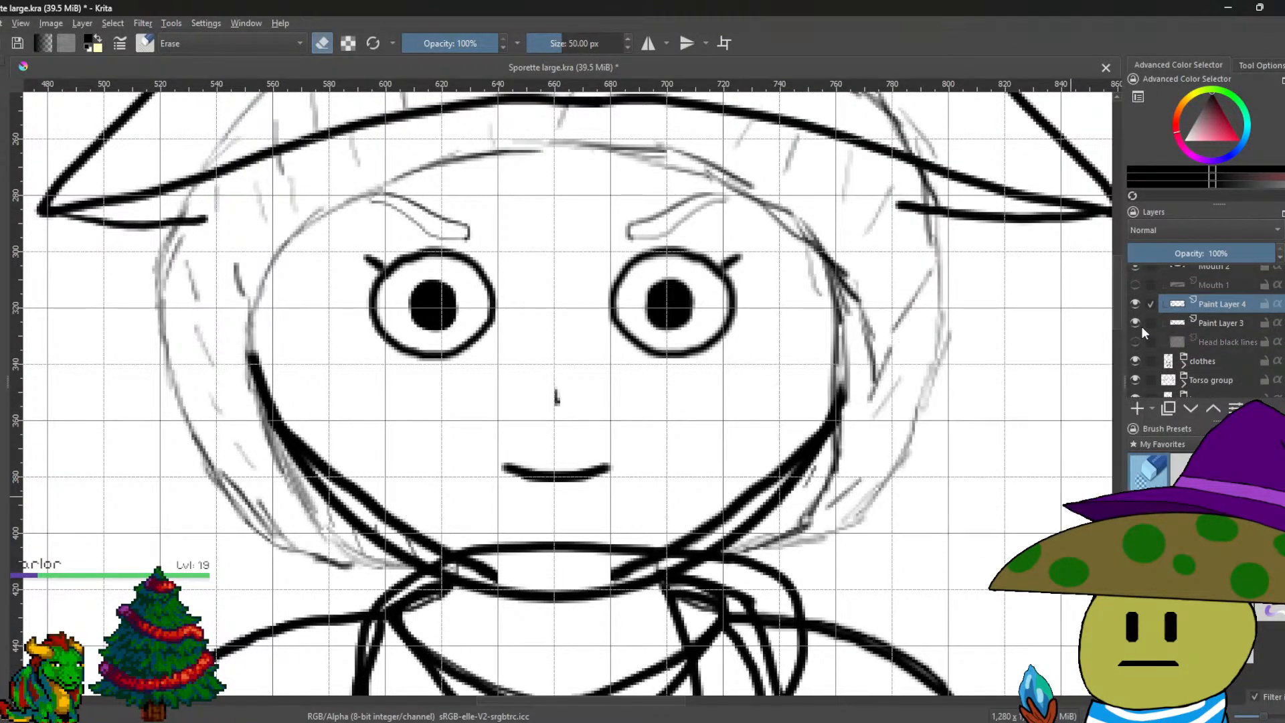
pyautogui.click(1136, 322)
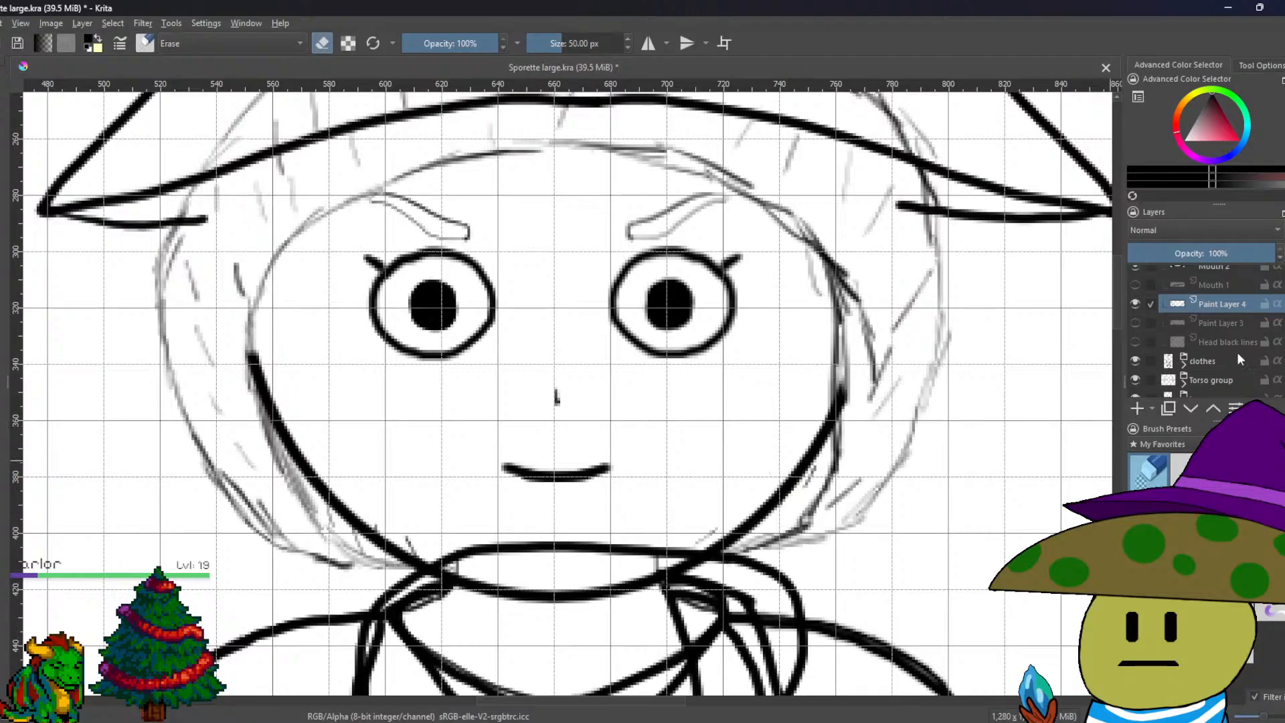
pyautogui.click(1135, 342)
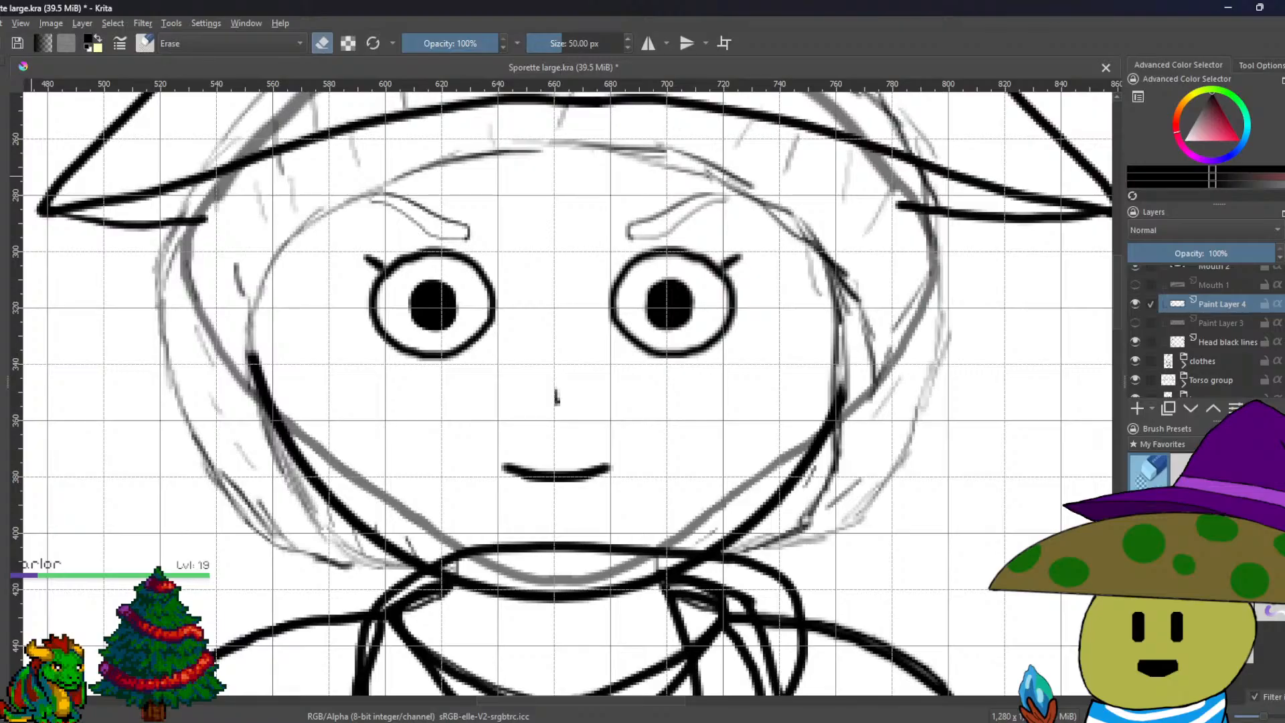
# Move the jaw curve straight up so its chin lines up with the chin of the Head black lines.
pyautogui.press('t')
pyautogui.moveTo(568, 508); pyautogui.dragTo(570, 493)
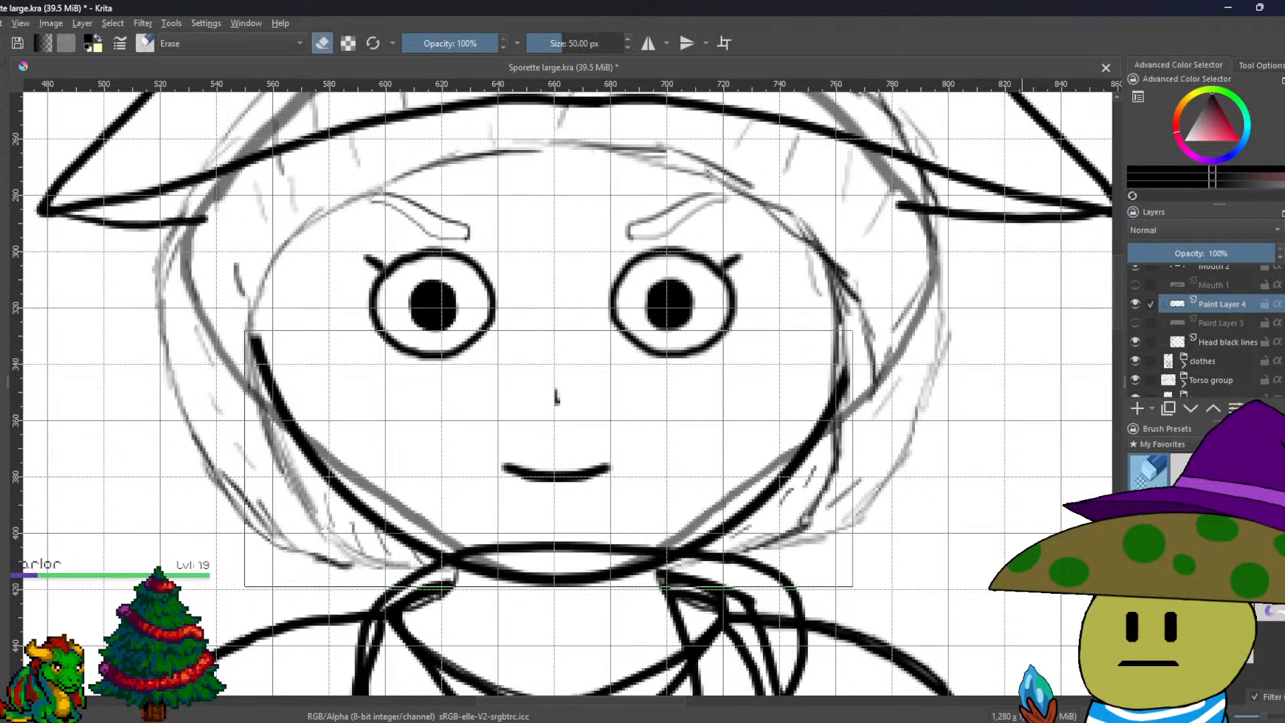
# Extend the jaw curve's left end upward along the face edge with a short black 5 px stroke.
pyautogui.press('e')
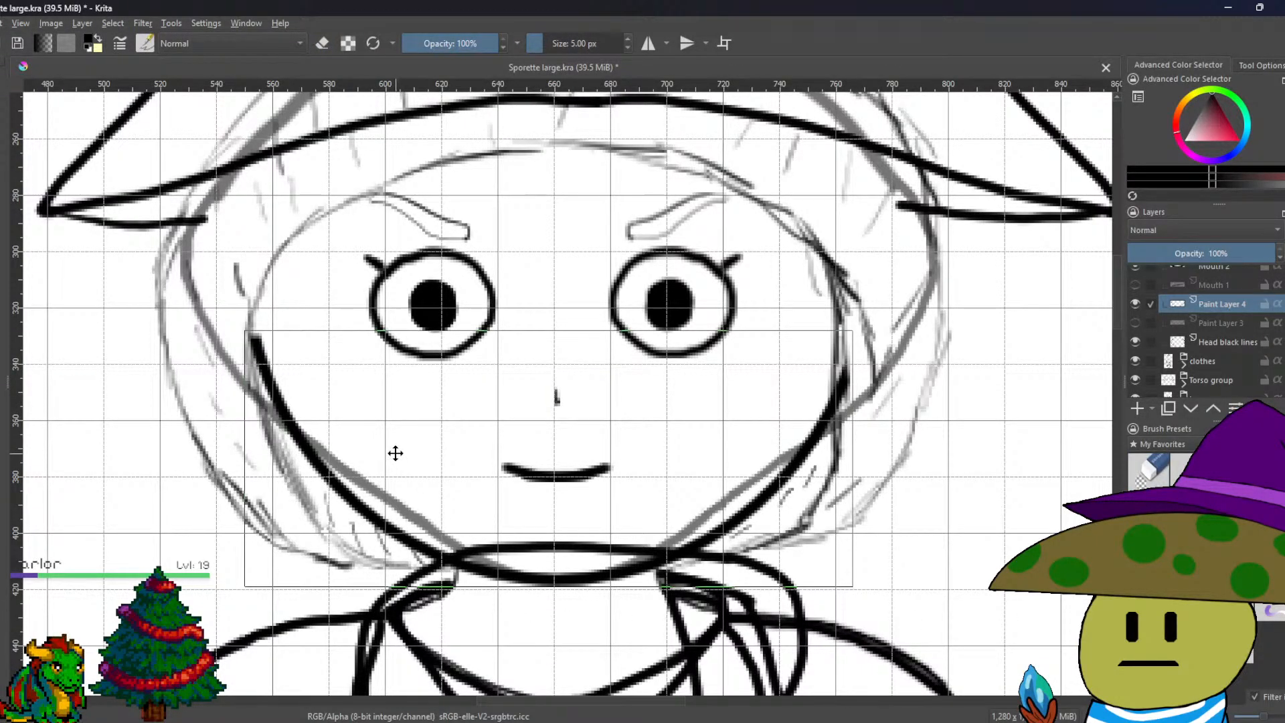
pyautogui.scroll(1, 395, 453)
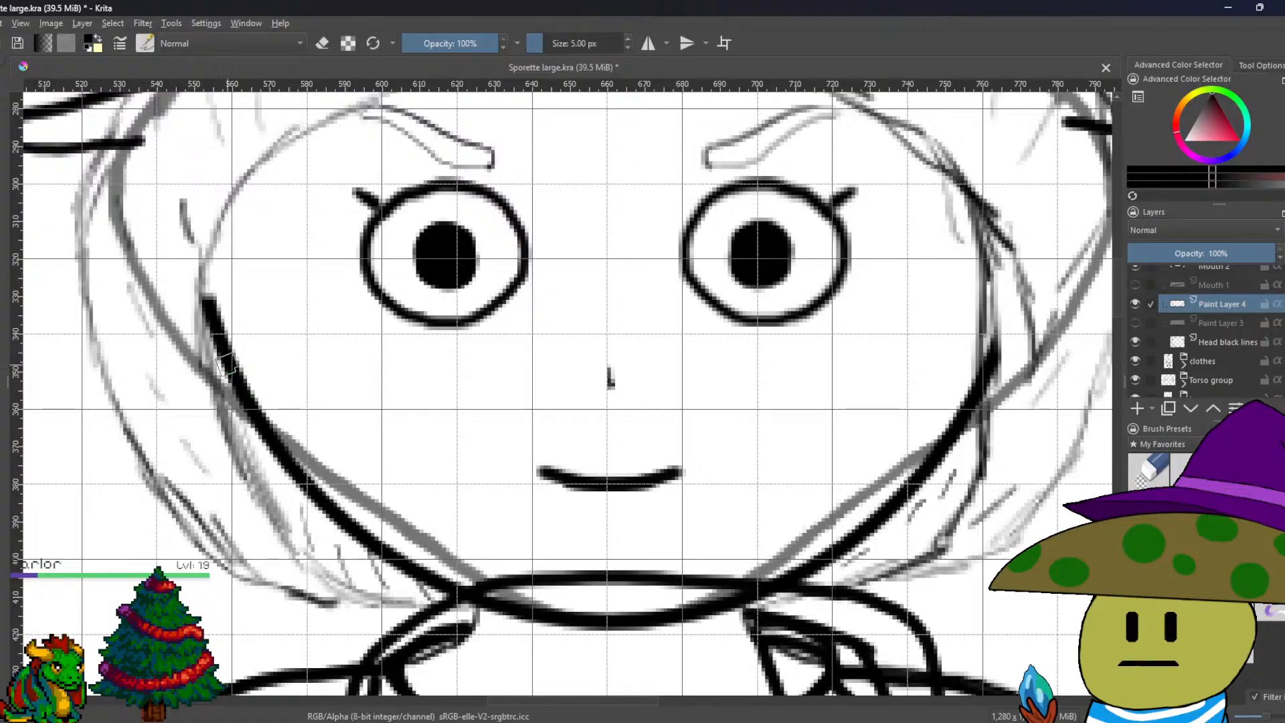
pyautogui.moveTo(203, 277); pyautogui.dragTo(215, 328)
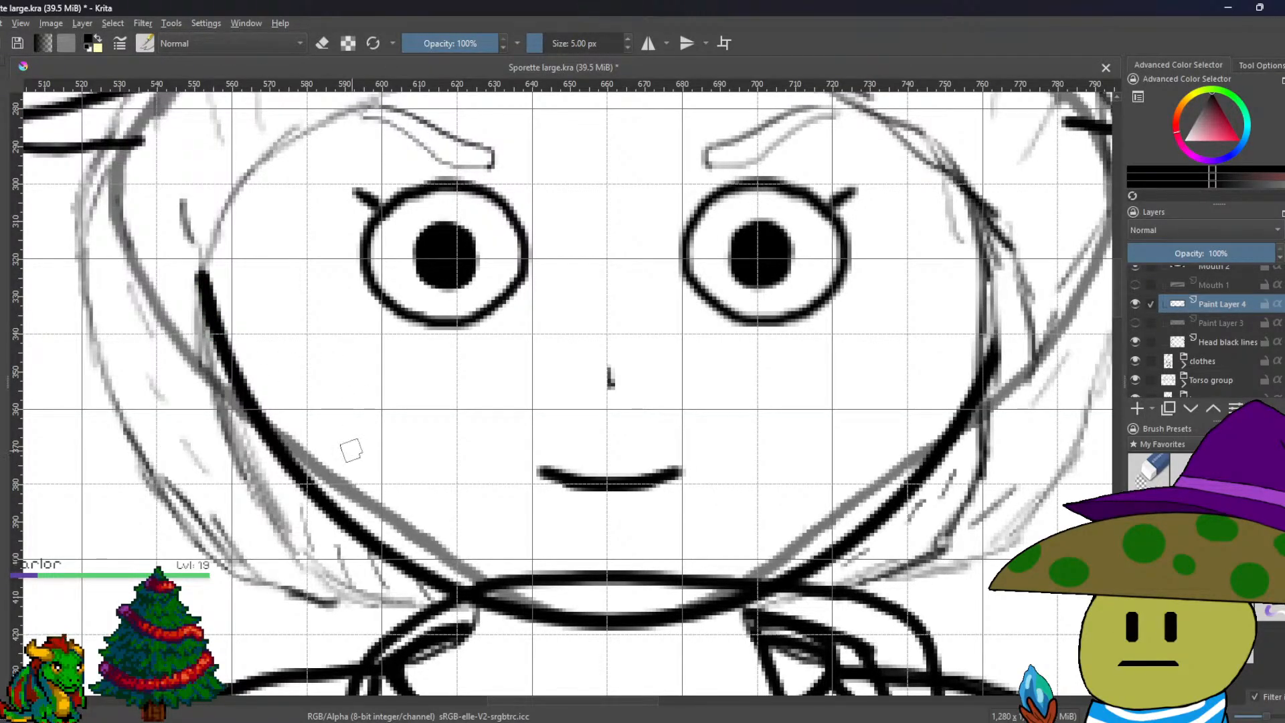
pyautogui.scroll(-1, 359, 341)
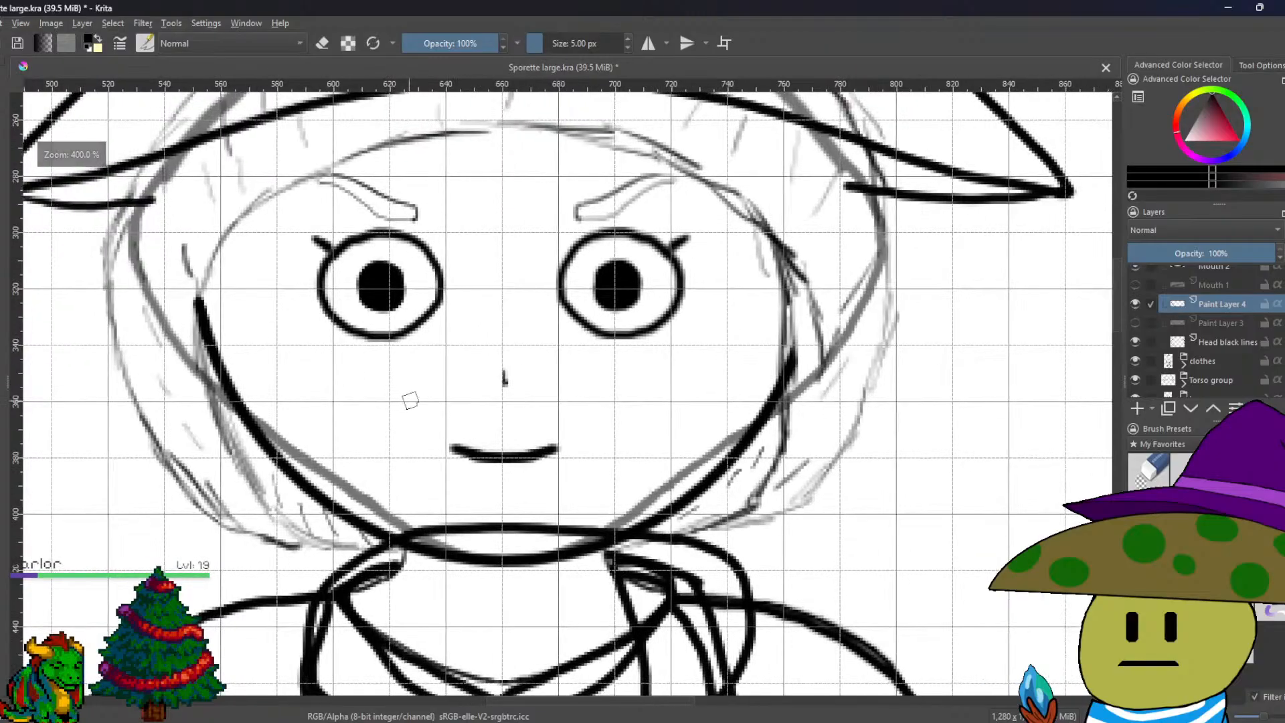
pyautogui.scroll(1, 410, 402)
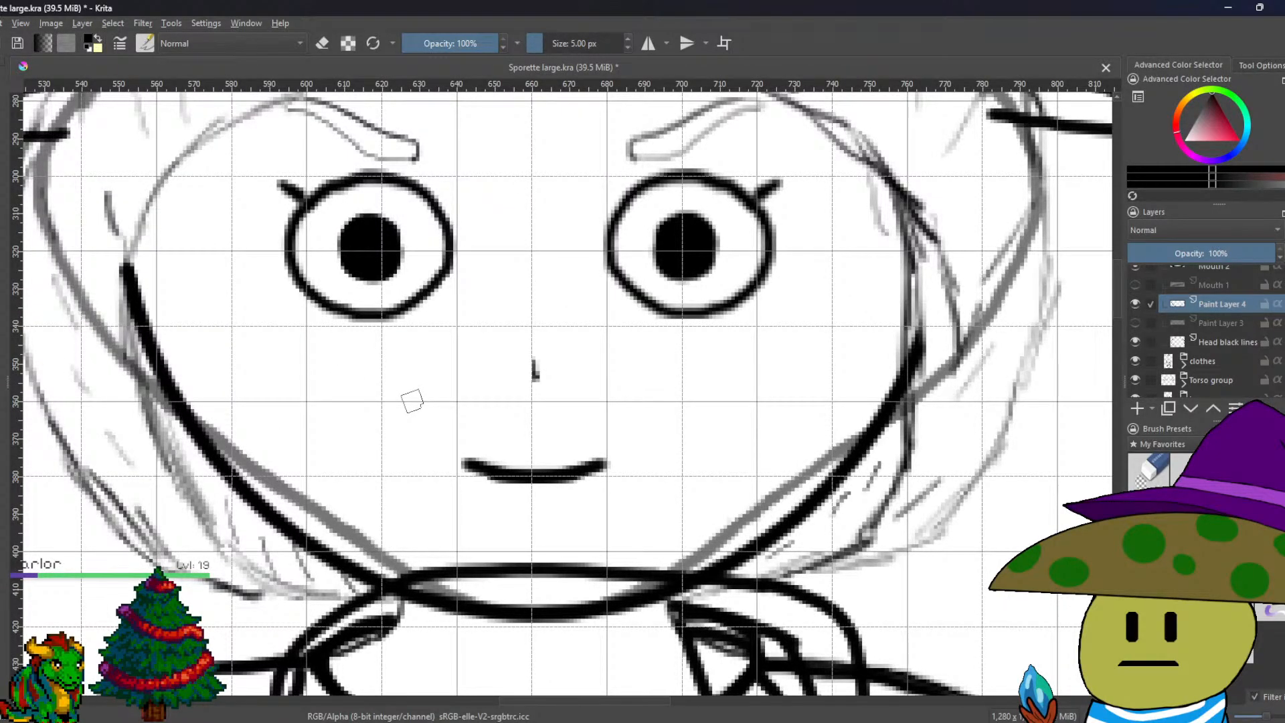
# Hide the Head black lines layer and trim both upper ends of the jaw curve with the 25 px eraser.
pyautogui.click(1137, 342)
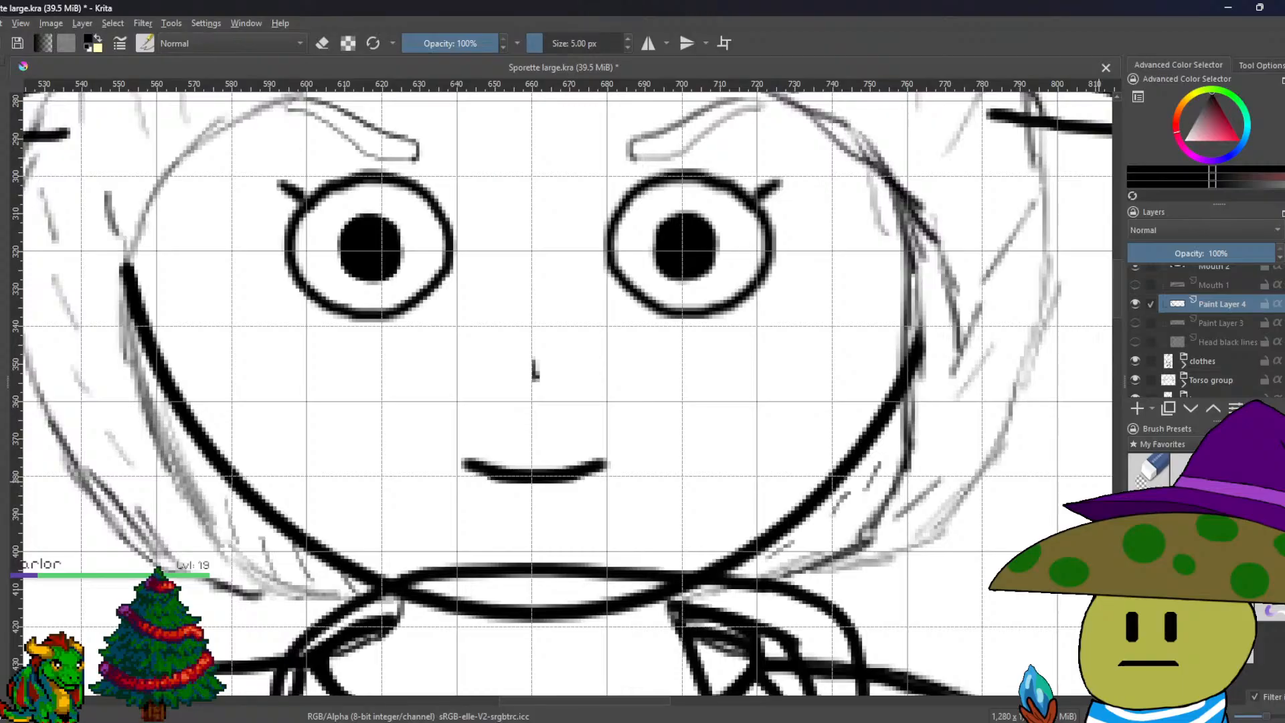
pyautogui.press('e')
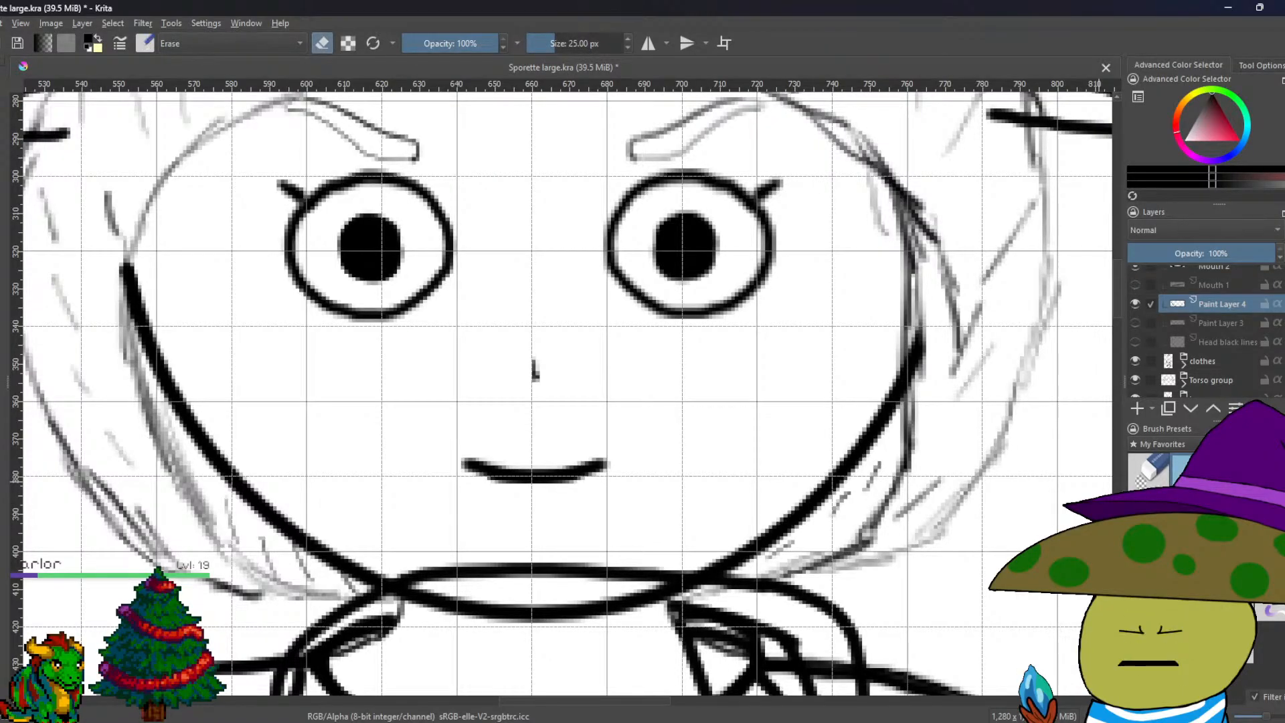
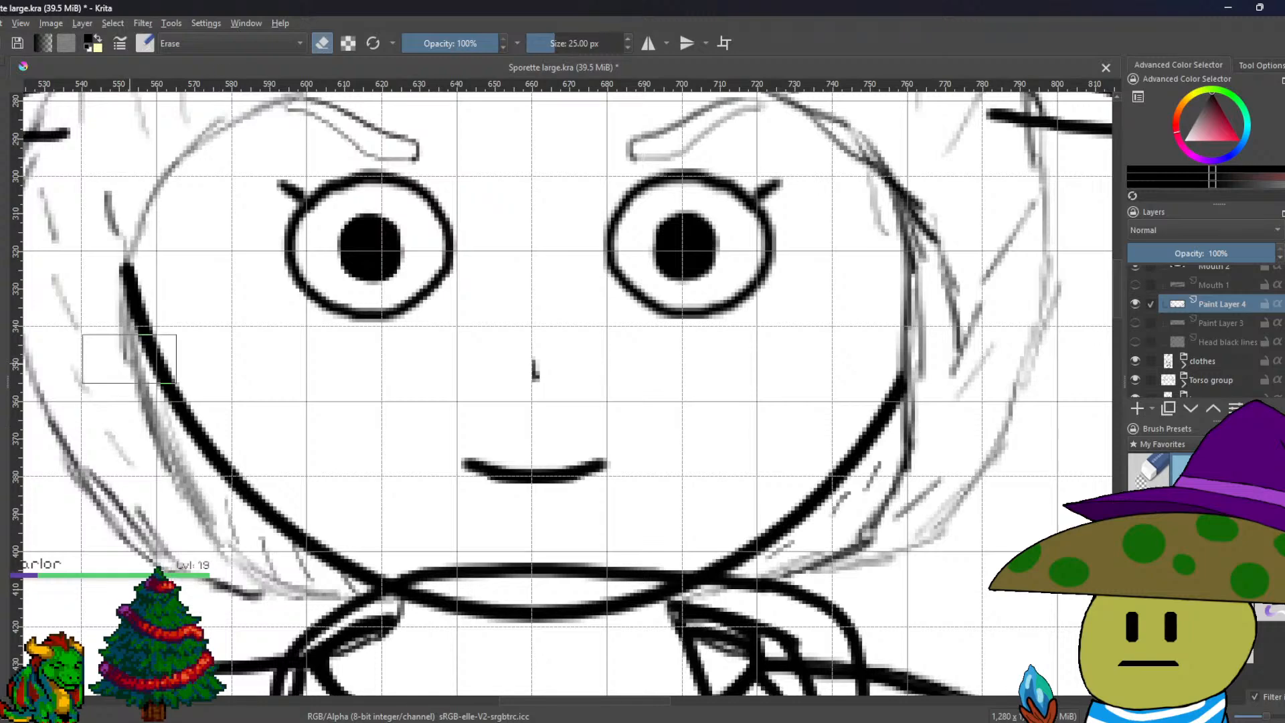
pyautogui.moveTo(122, 277)
pyautogui.mouseDown()
pyautogui.moveTo(120, 287)
pyautogui.moveTo(131, 344)
pyautogui.moveTo(118, 280)
pyautogui.moveTo(142, 274)
pyautogui.moveTo(172, 360)
pyautogui.moveTo(152, 329)
pyautogui.moveTo(170, 368)
pyautogui.moveTo(148, 337)
pyautogui.moveTo(168, 365)
pyautogui.moveTo(144, 362)
pyautogui.moveTo(178, 404)
pyautogui.moveTo(167, 373)
pyautogui.mouseUp()
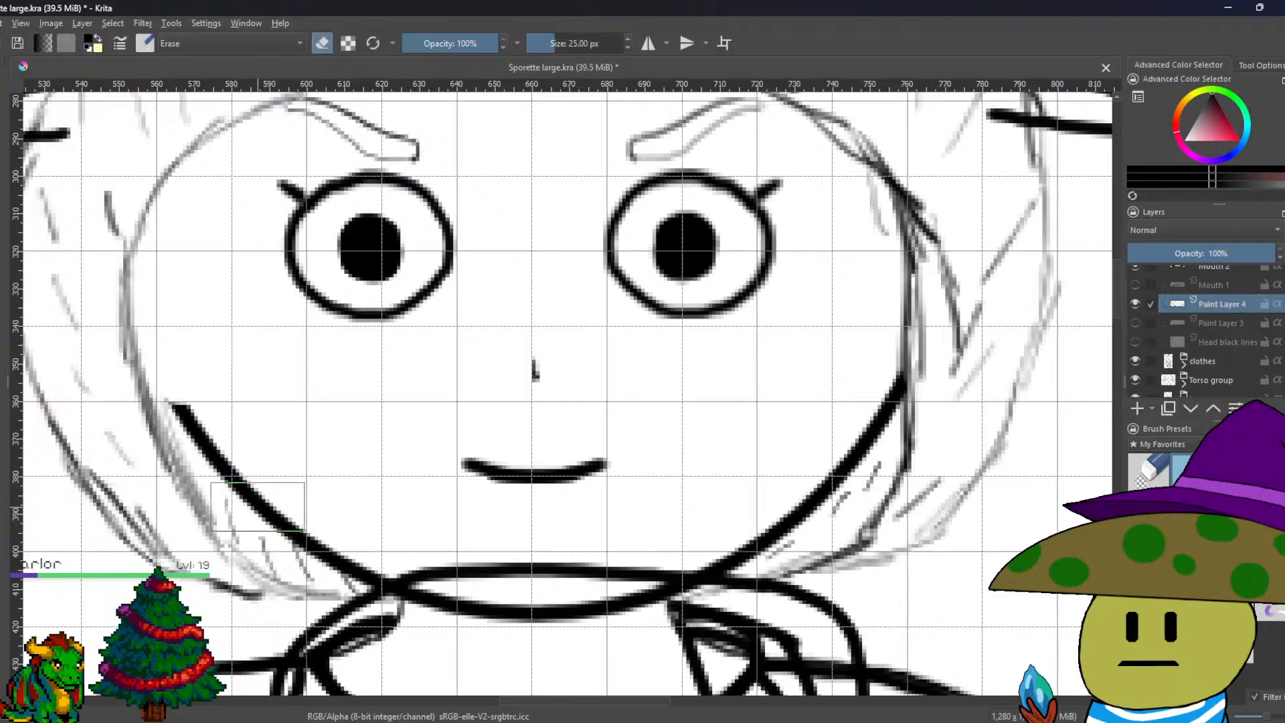
# Repaint the jaw curve's left upper end with a 5 px brush from about 325 px down to the 360 px grid line.
pyautogui.scroll(-1, 258, 506)
pyautogui.scroll(3, 291, 502)
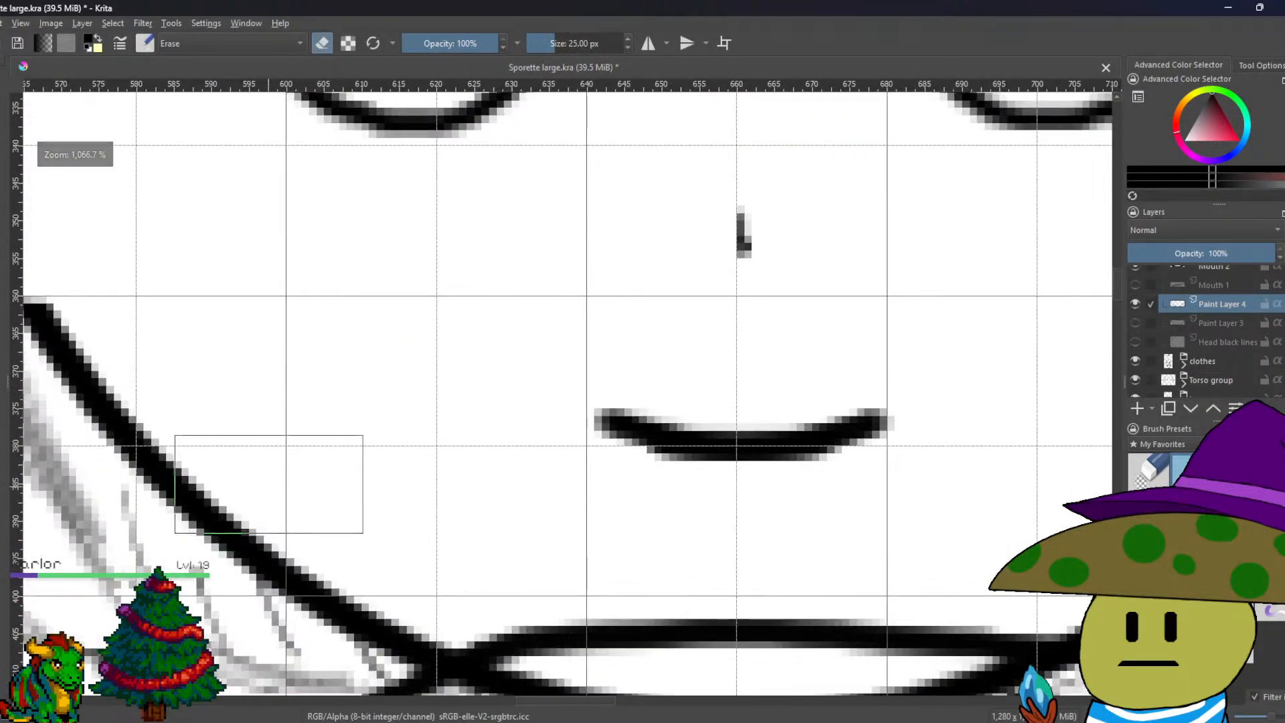
pyautogui.scroll(-3, 272, 482)
pyautogui.scroll(2, 271, 482)
pyautogui.moveTo(271, 482); pyautogui.dragTo(227, 489)
pyautogui.scroll(-2, 227, 489)
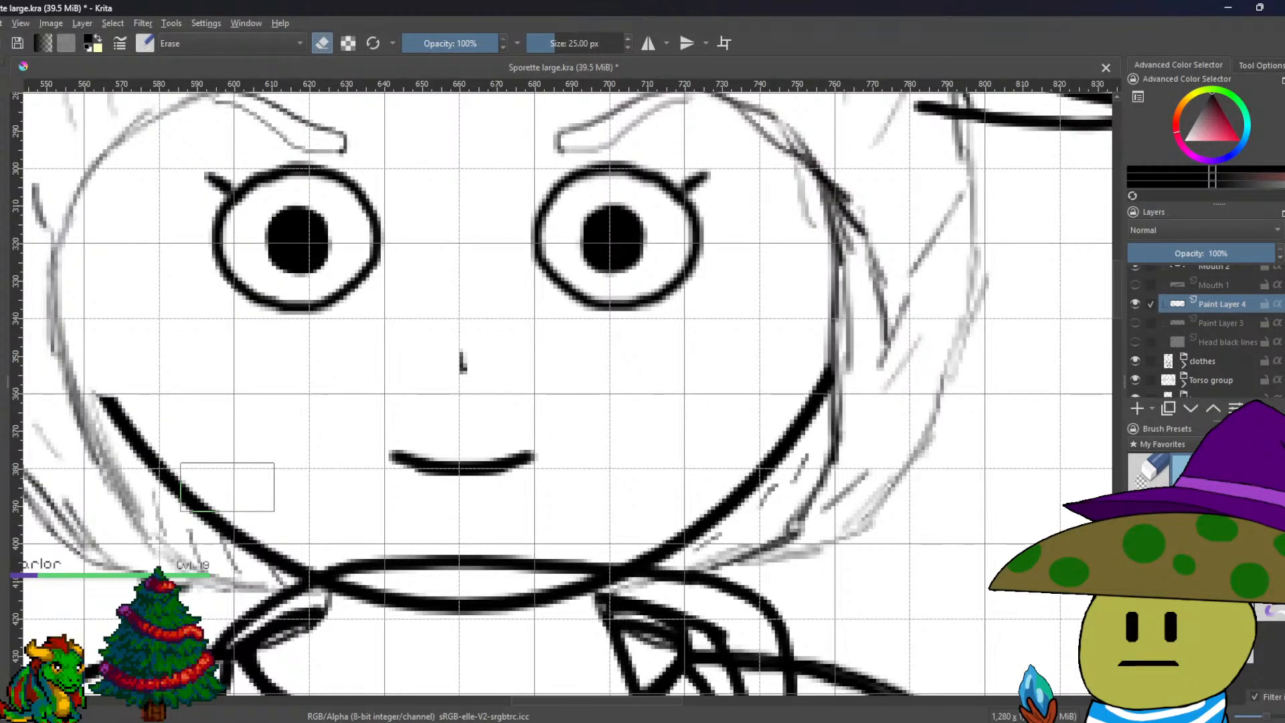
pyautogui.press('e')
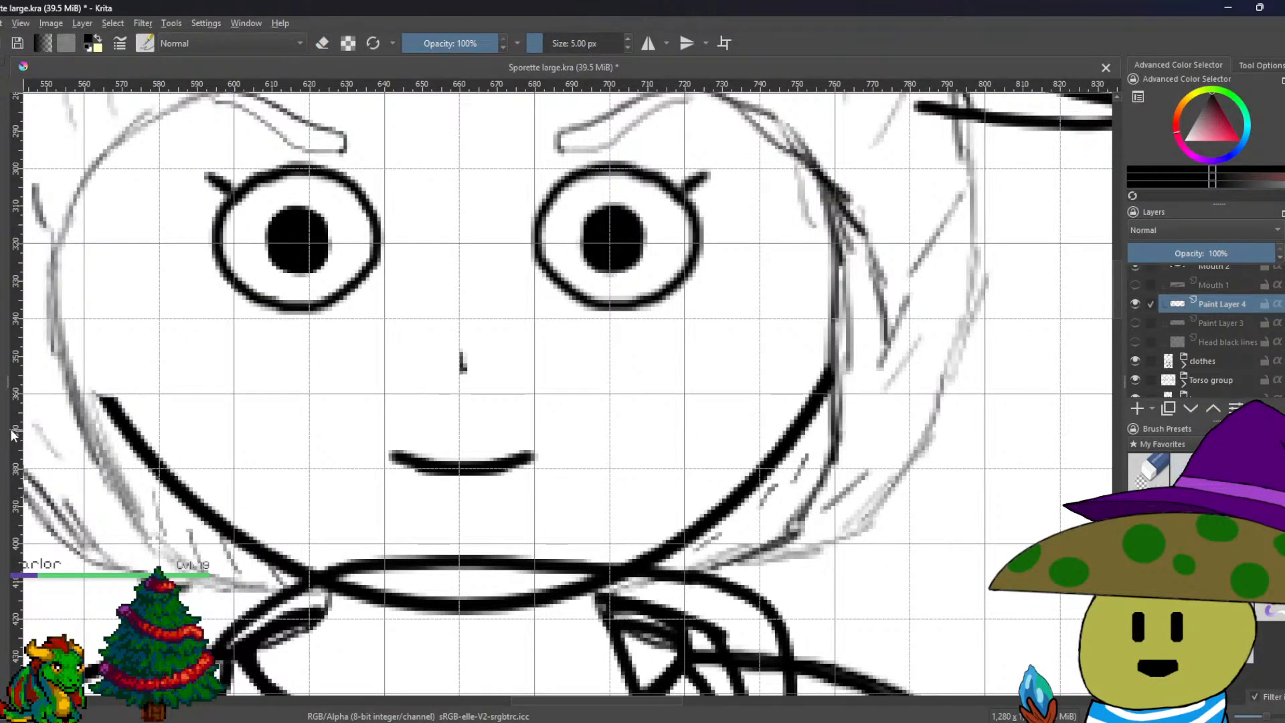
pyautogui.scroll(2, 99, 391)
pyautogui.moveTo(44, 198); pyautogui.dragTo(124, 411)
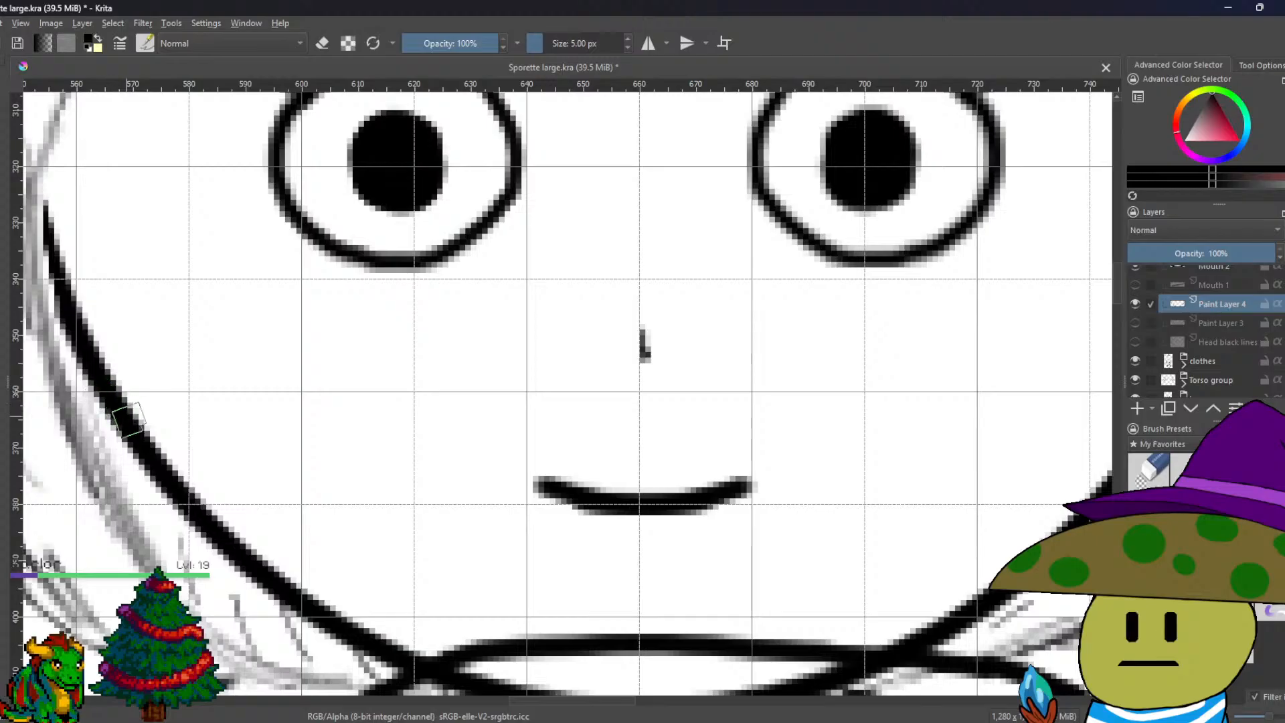
# Thicken the thin left tip of the jaw curve with a small black touch-up stroke beside the sketched hair line.
pyautogui.scroll(-2, 124, 412)
pyautogui.scroll(3, 201, 335)
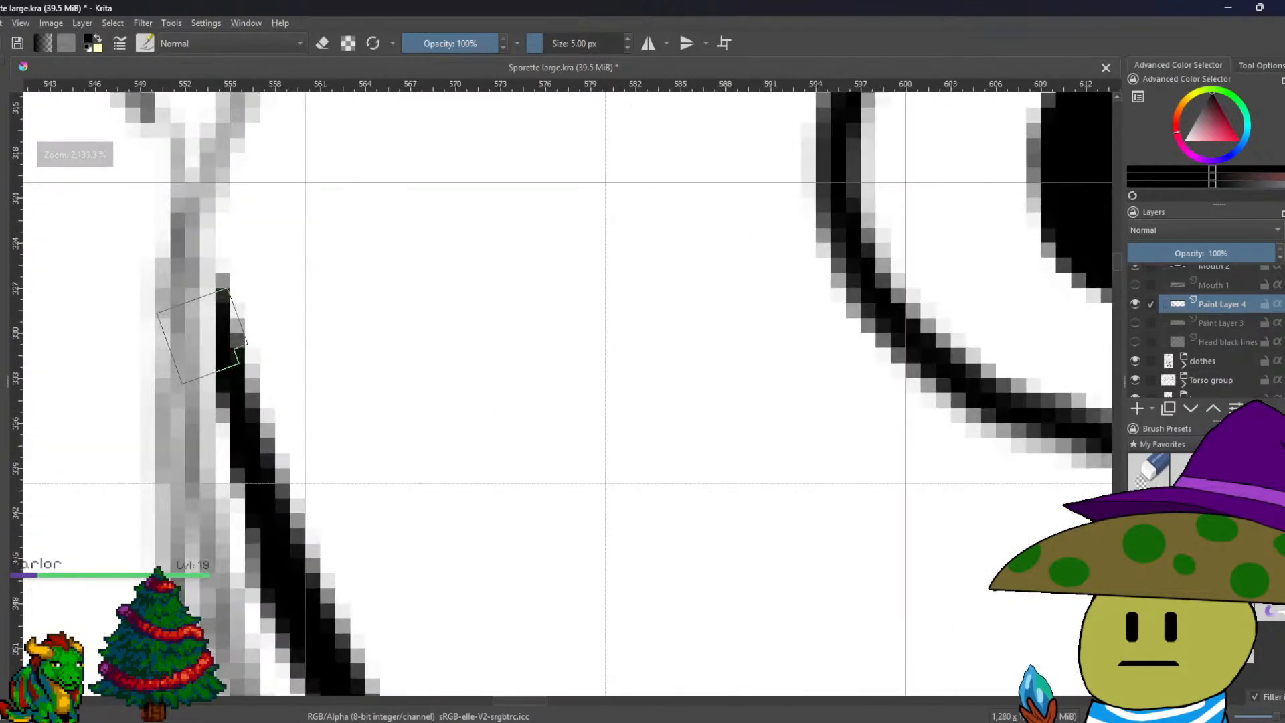
pyautogui.moveTo(214, 307)
pyautogui.mouseDown()
pyautogui.moveTo(221, 380)
pyautogui.moveTo(209, 271)
pyautogui.mouseUp()
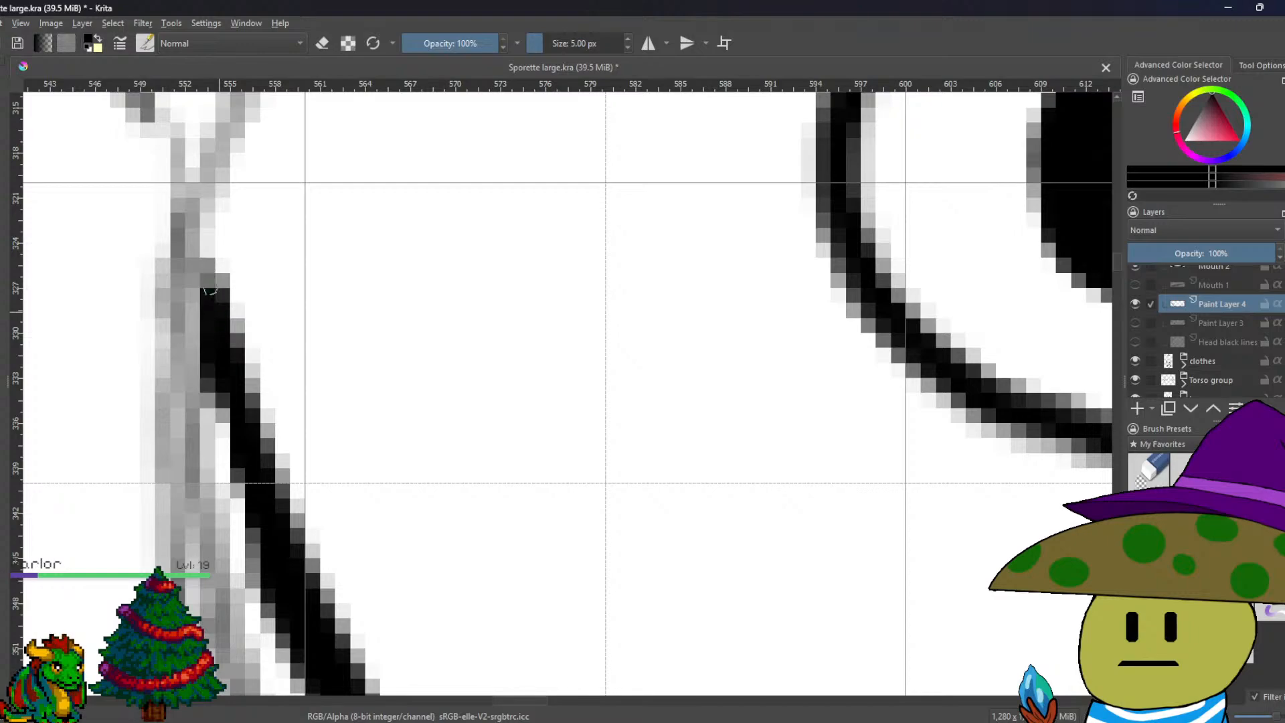
pyautogui.press('-')
pyautogui.press('-')
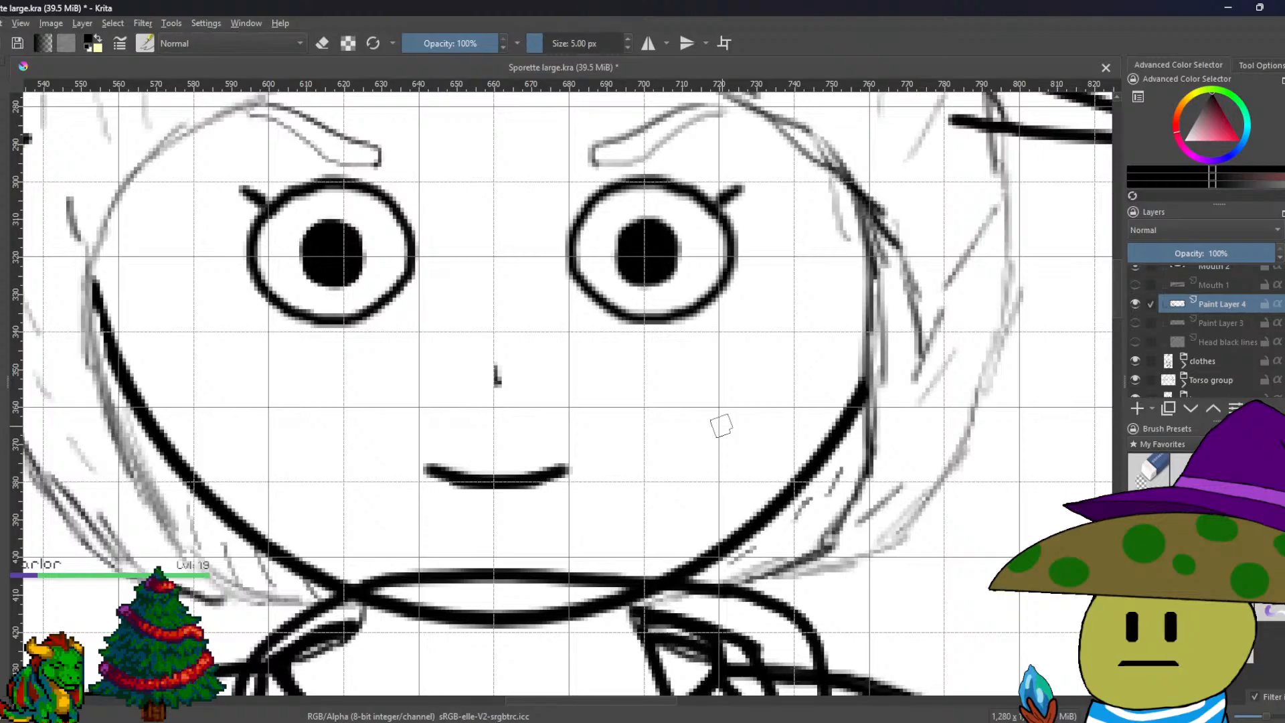
# Hide the canvas grid to view the character's head without guide lines.
pyautogui.press('-')
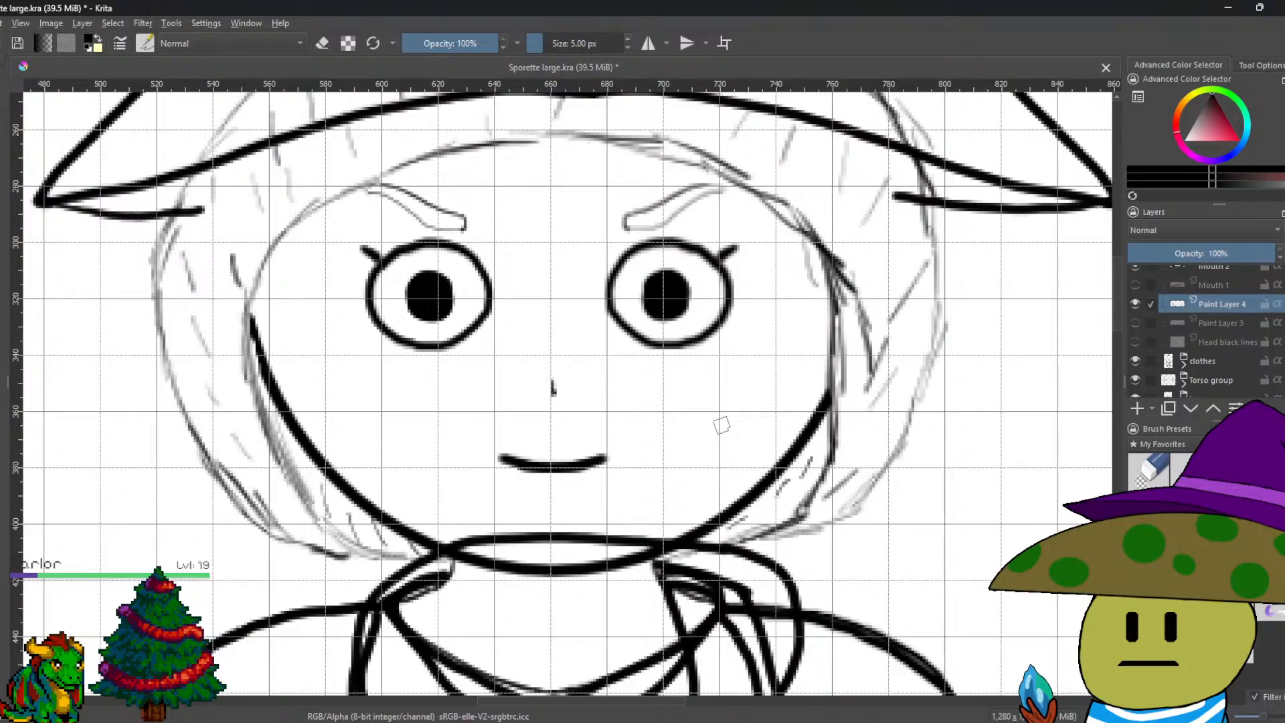
pyautogui.scroll(-5, 721, 425)
pyautogui.scroll(3, 710, 435)
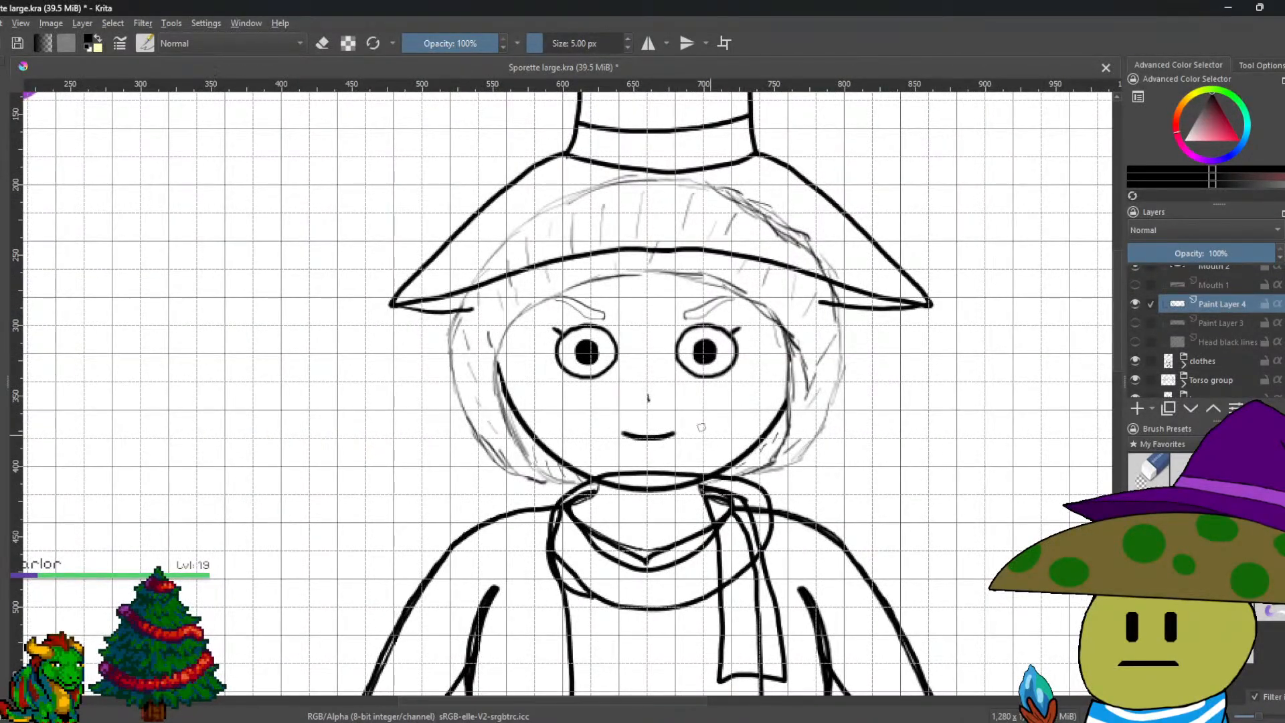
pyautogui.click(22, 23)
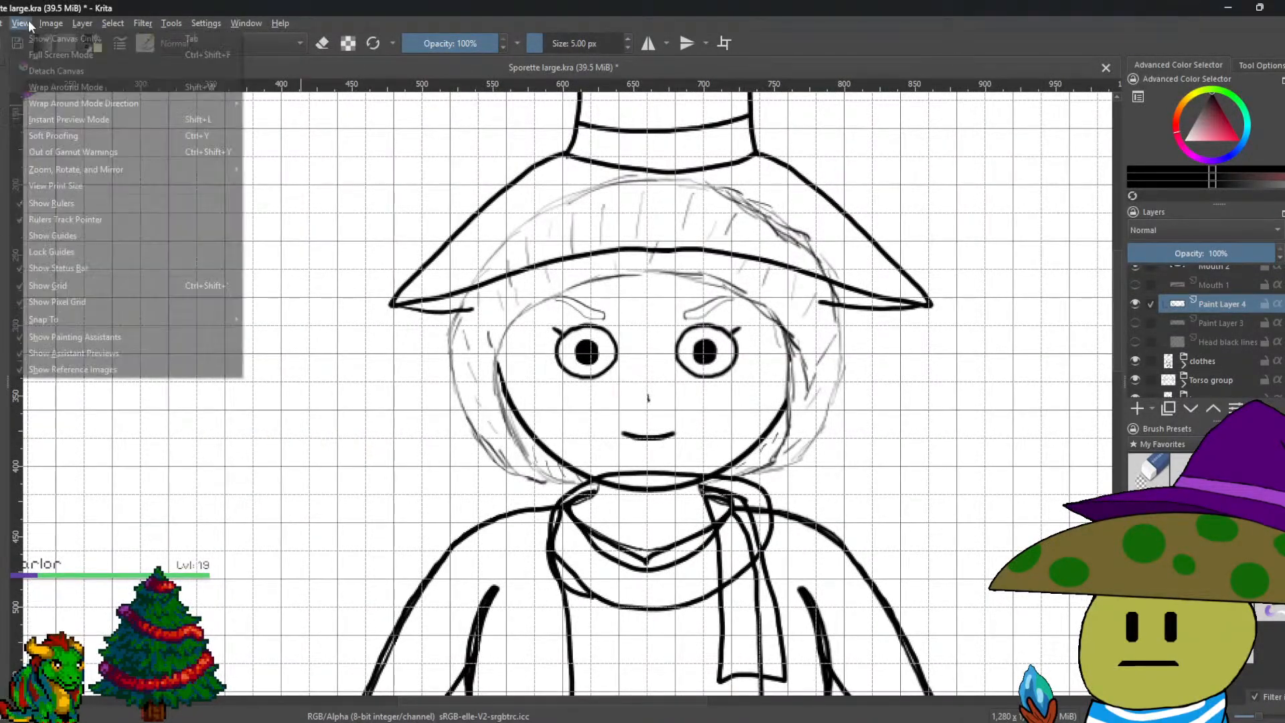
pyautogui.click(19, 286)
pyautogui.hscroll(2, 913, 429)
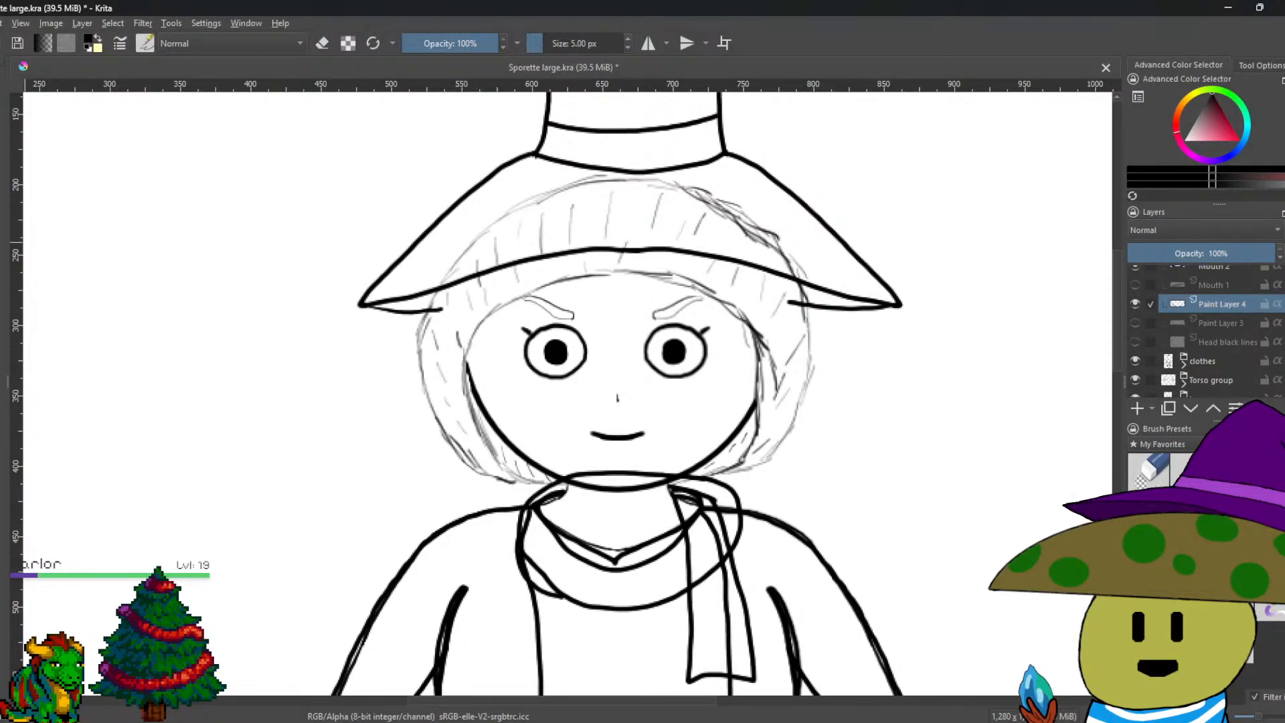
# Transform the jaw curve by stretching its lower edge slightly downward, and apply the transformation.
pyautogui.hotkey('ctrl', 't')
pyautogui.scroll(7, 635, 501)
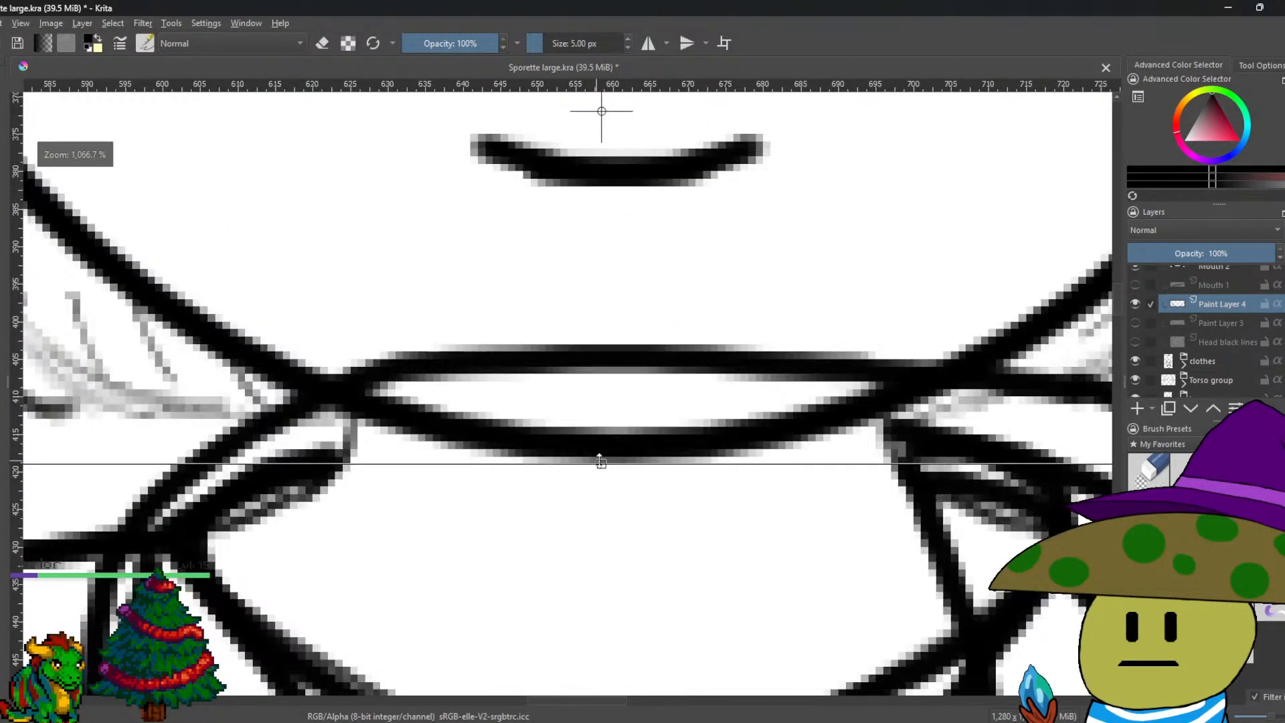
pyautogui.moveTo(599, 461); pyautogui.dragTo(602, 484)
pyautogui.press('Return')
pyautogui.scroll(-7, 740, 292)
pyautogui.scroll(4, 738, 381)
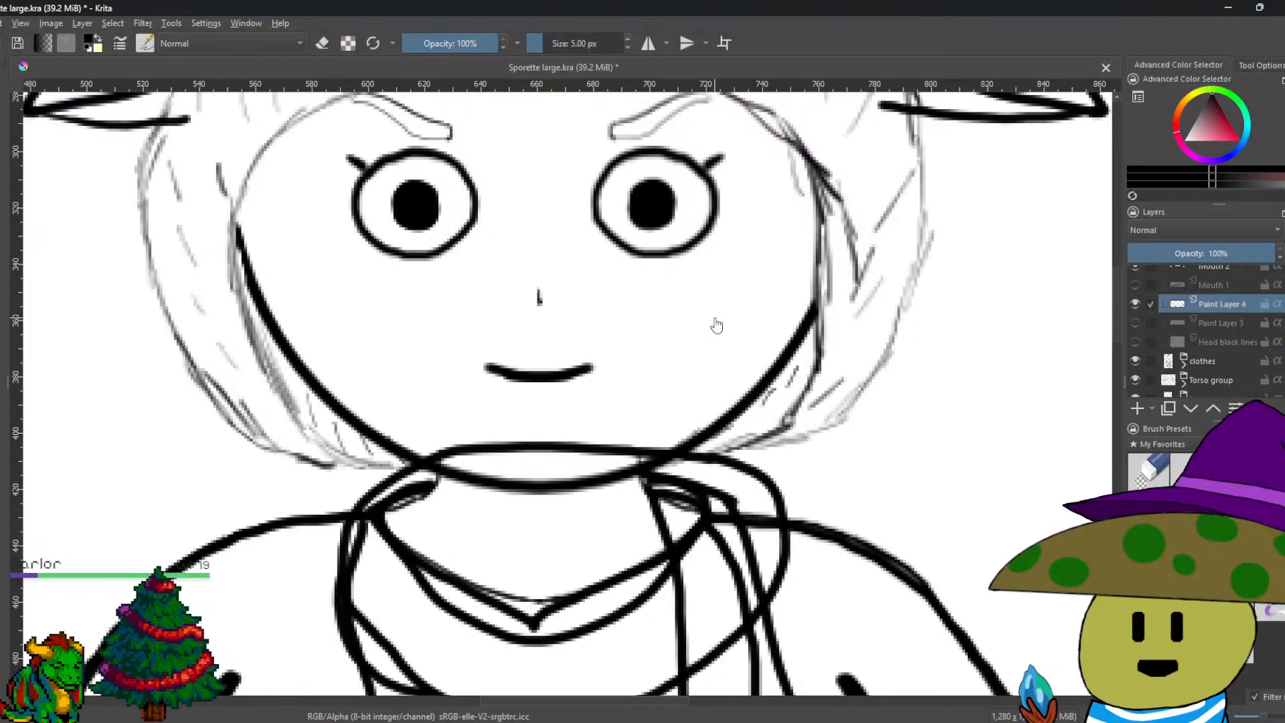
# Hide the status bar and show the canvas grid over the full character drawing.
pyautogui.scroll(-3, 559, 523)
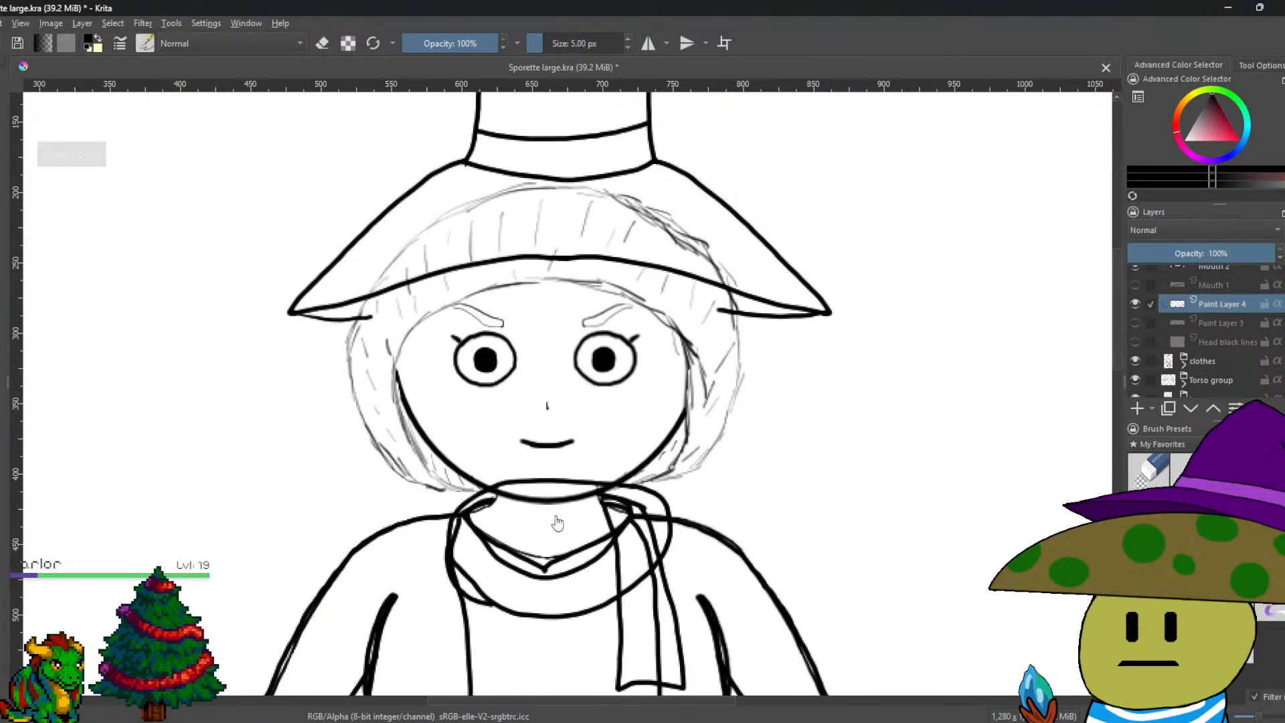
pyautogui.scroll(-2, 565, 501)
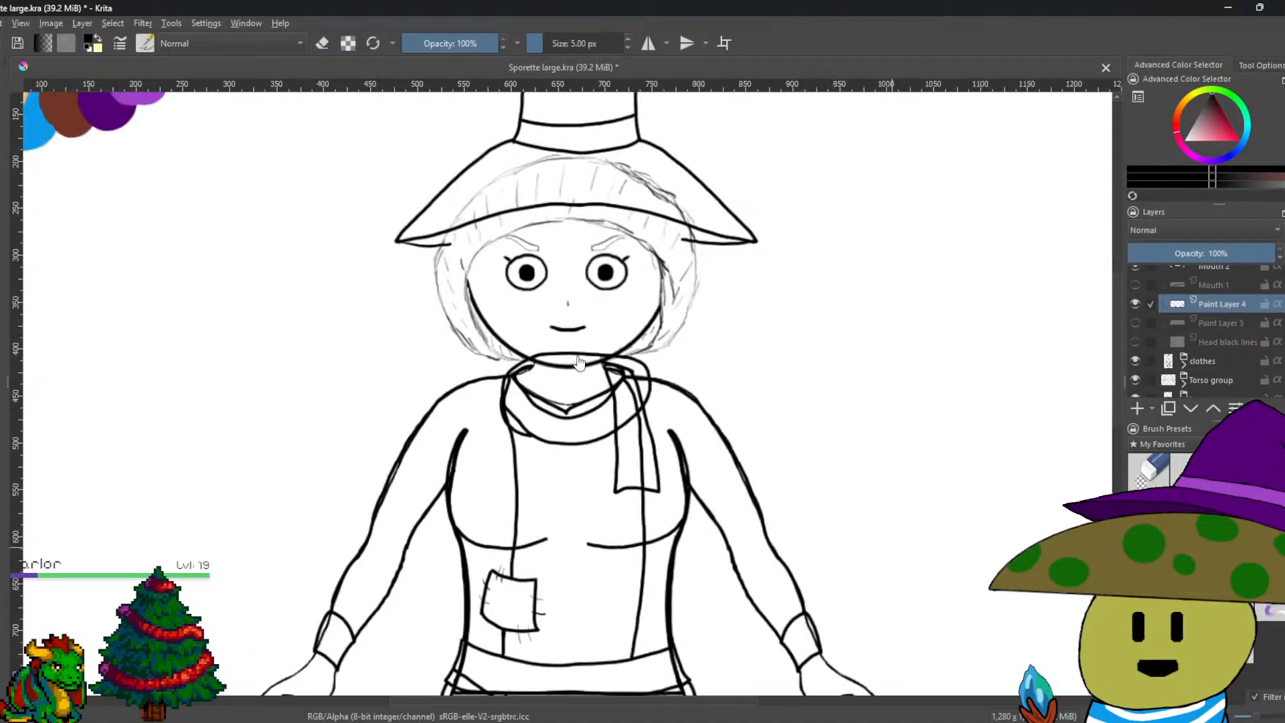
pyautogui.scroll(-3, 579, 362)
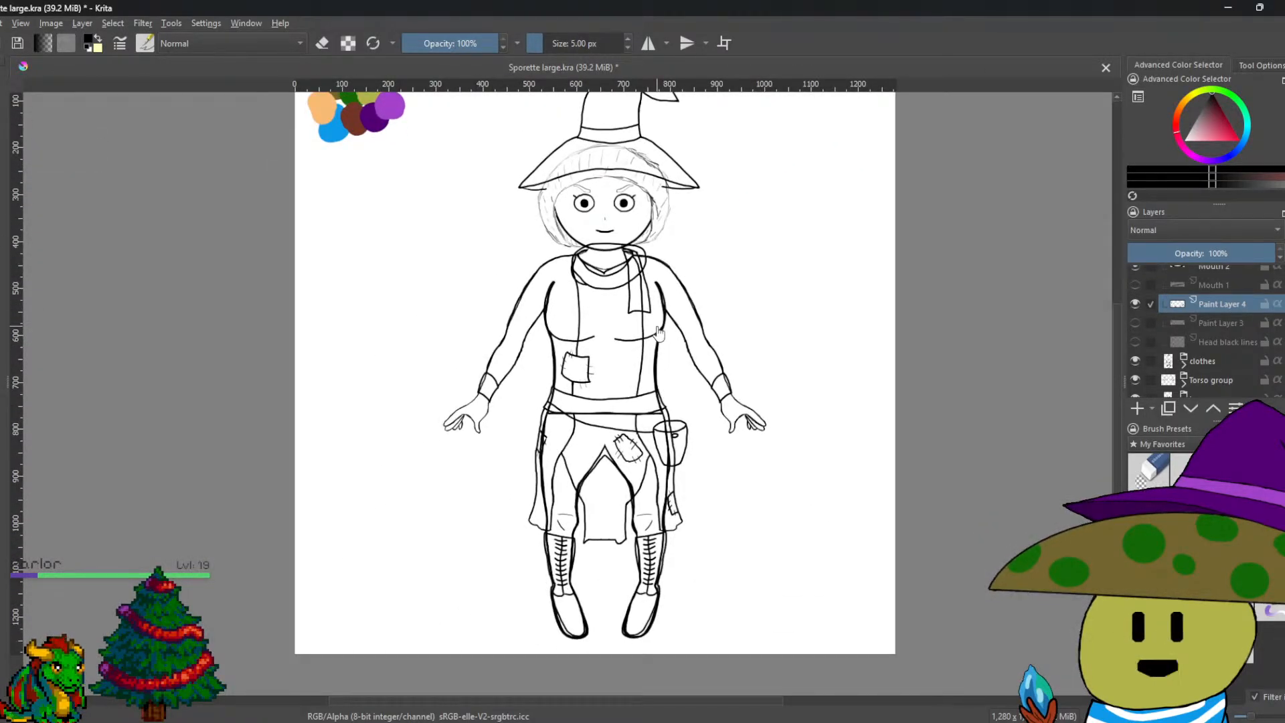
pyautogui.scroll(4, 1138, 299)
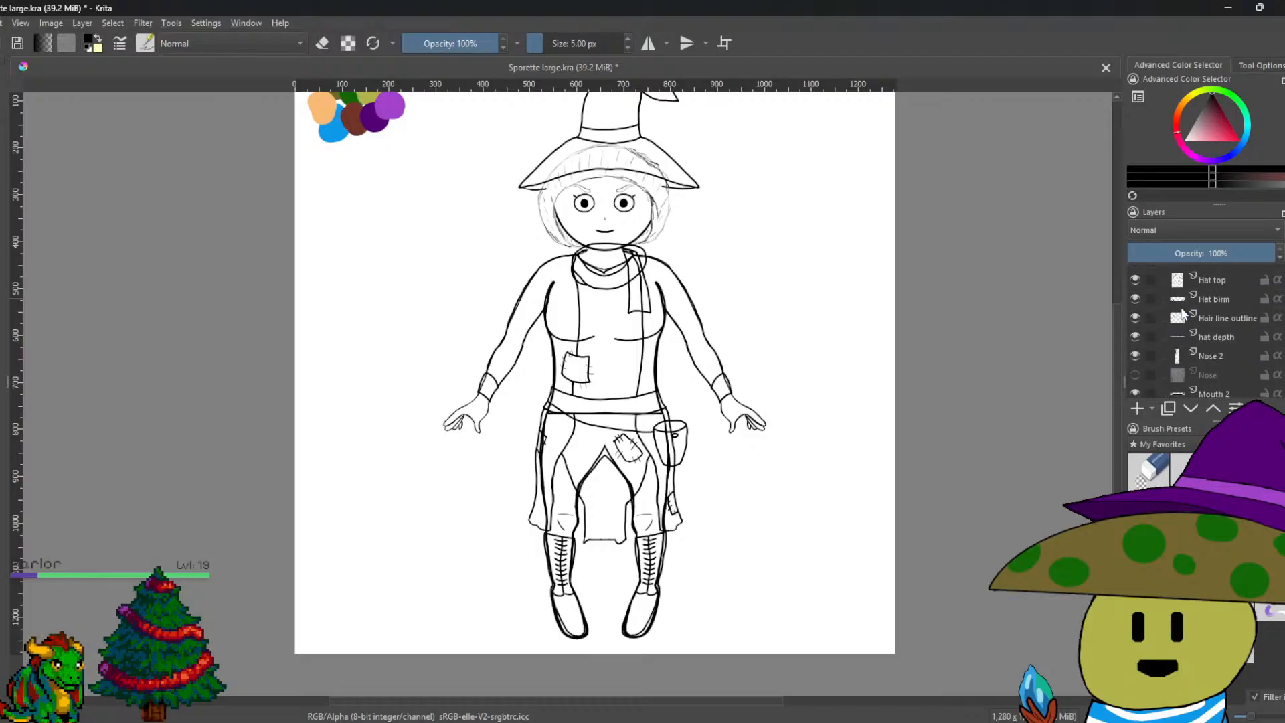
pyautogui.click(20, 23)
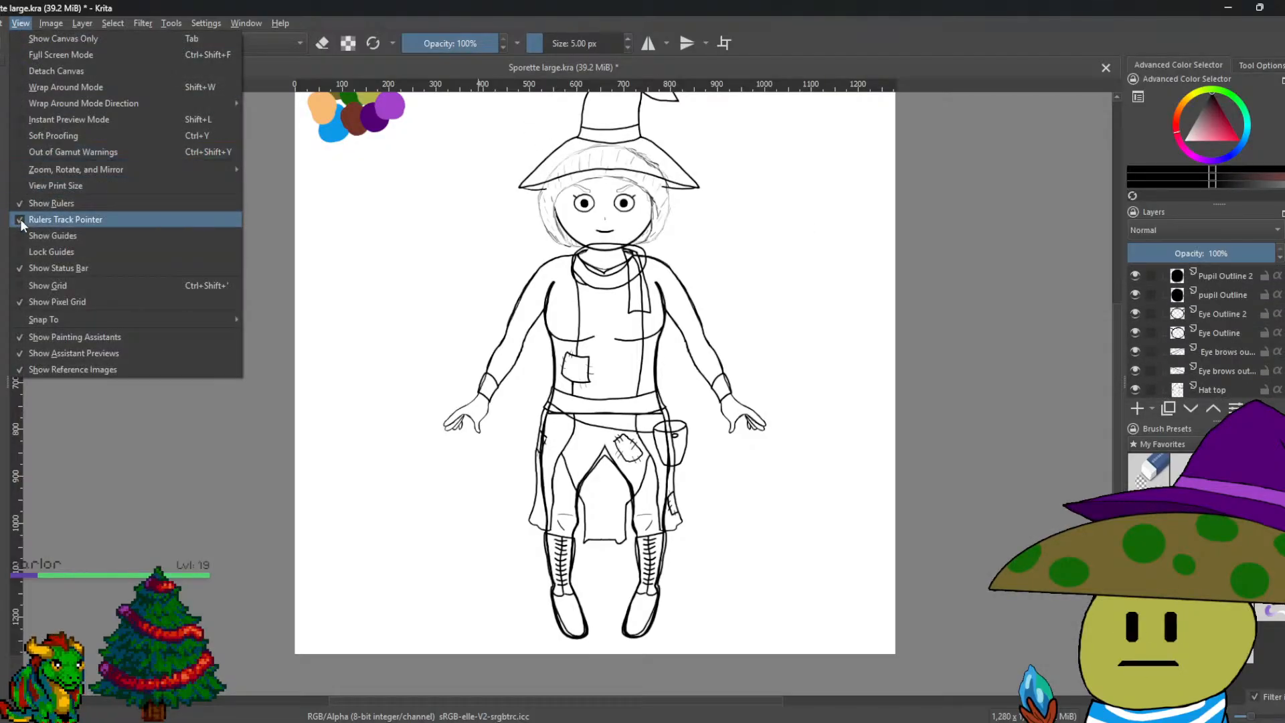
pyautogui.click(20, 268)
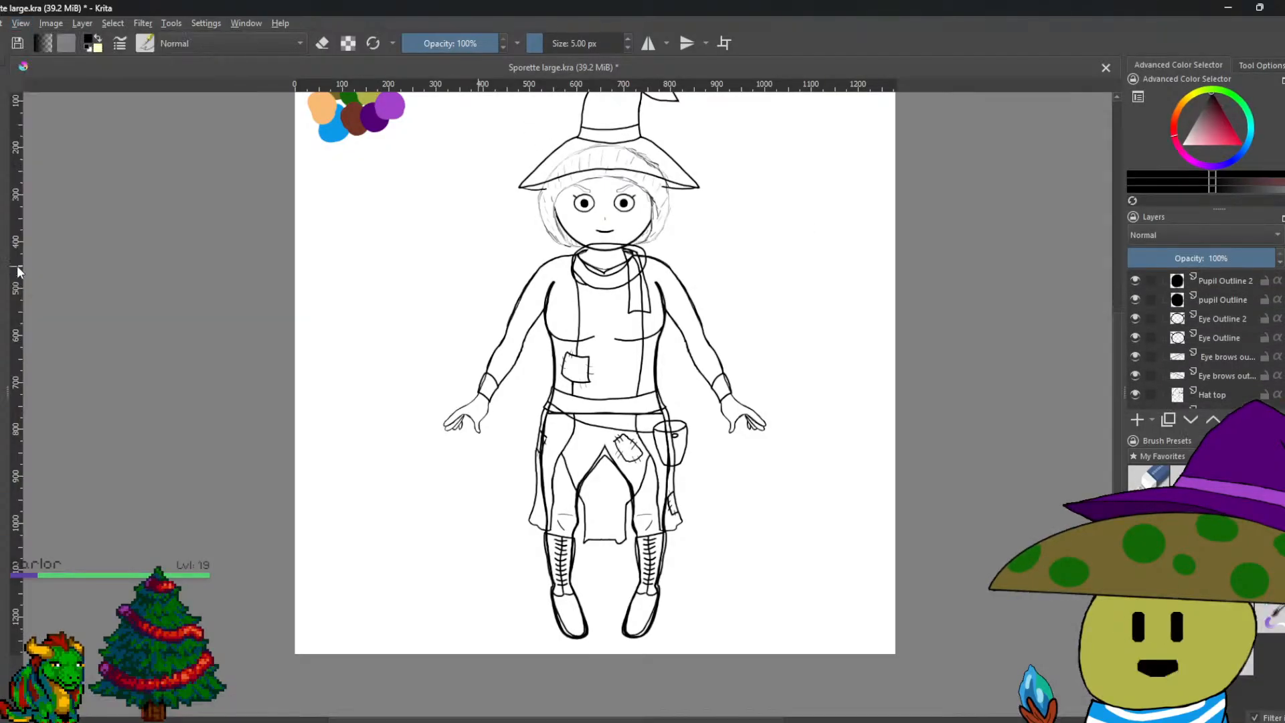
pyautogui.click(20, 25)
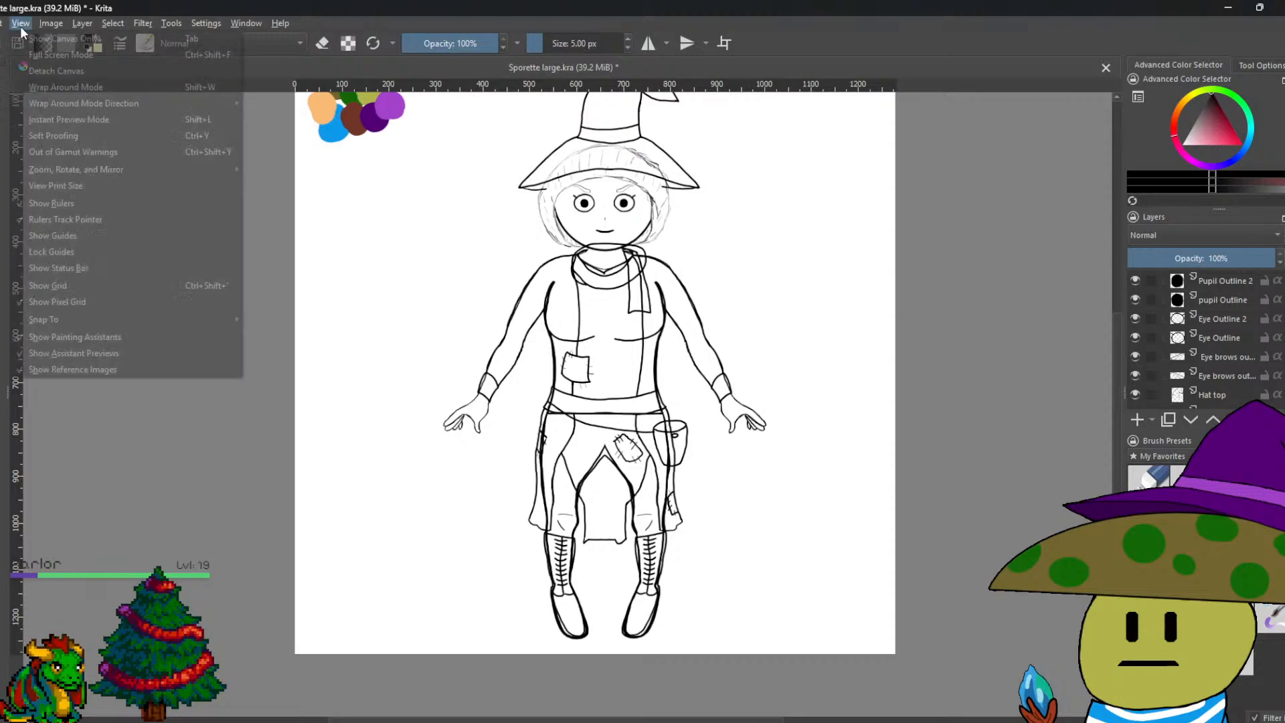
pyautogui.click(21, 287)
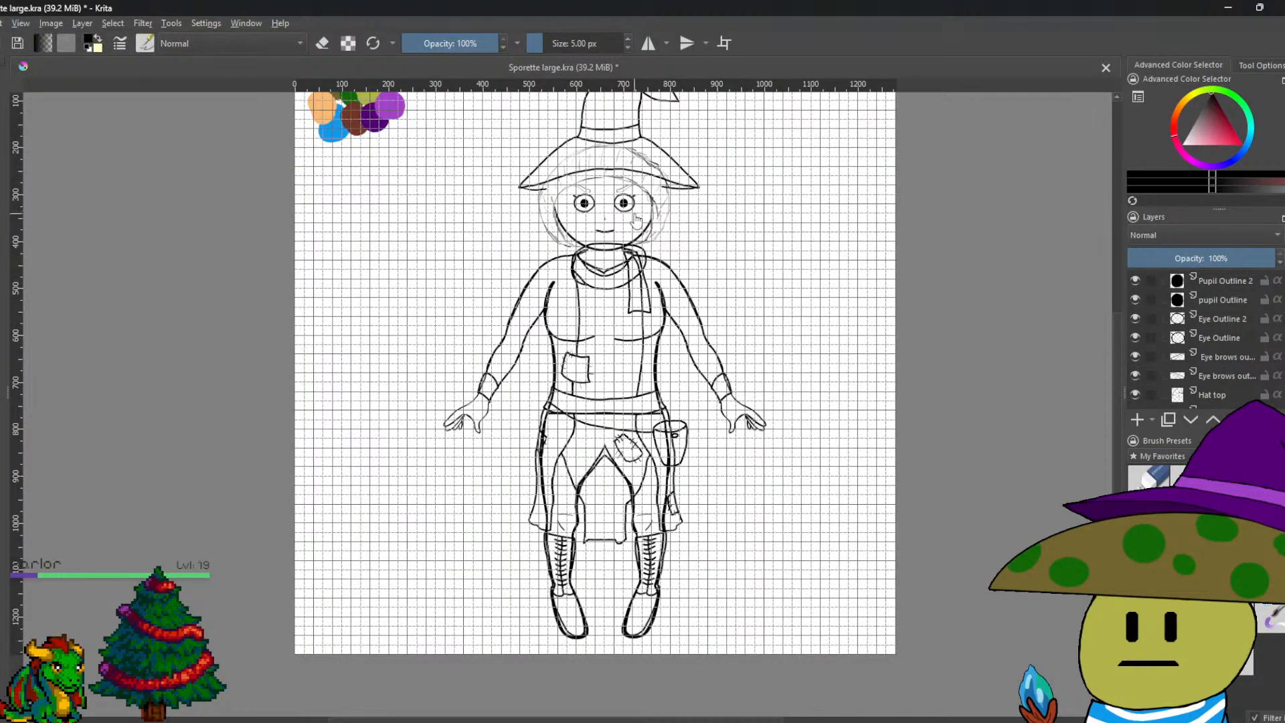
# Move the Eye Outline 2 and Pupil Outline 2 layers together 1 px to the right, up to the 680 px grid line.
pyautogui.scroll(6, 636, 220)
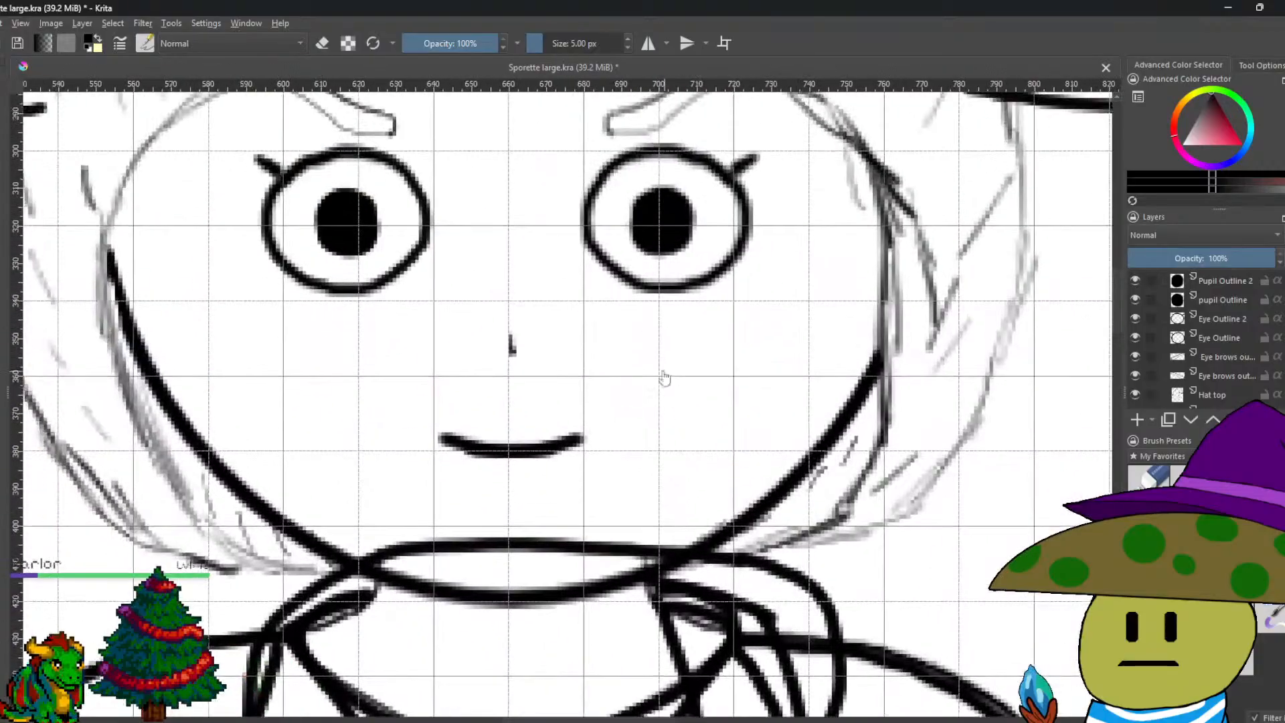
pyautogui.scroll(2, 553, 239)
pyautogui.moveTo(553, 238); pyautogui.dragTo(616, 318)
pyautogui.scroll(1, 596, 249)
pyautogui.scroll(-6, 610, 261)
pyautogui.scroll(5, 626, 272)
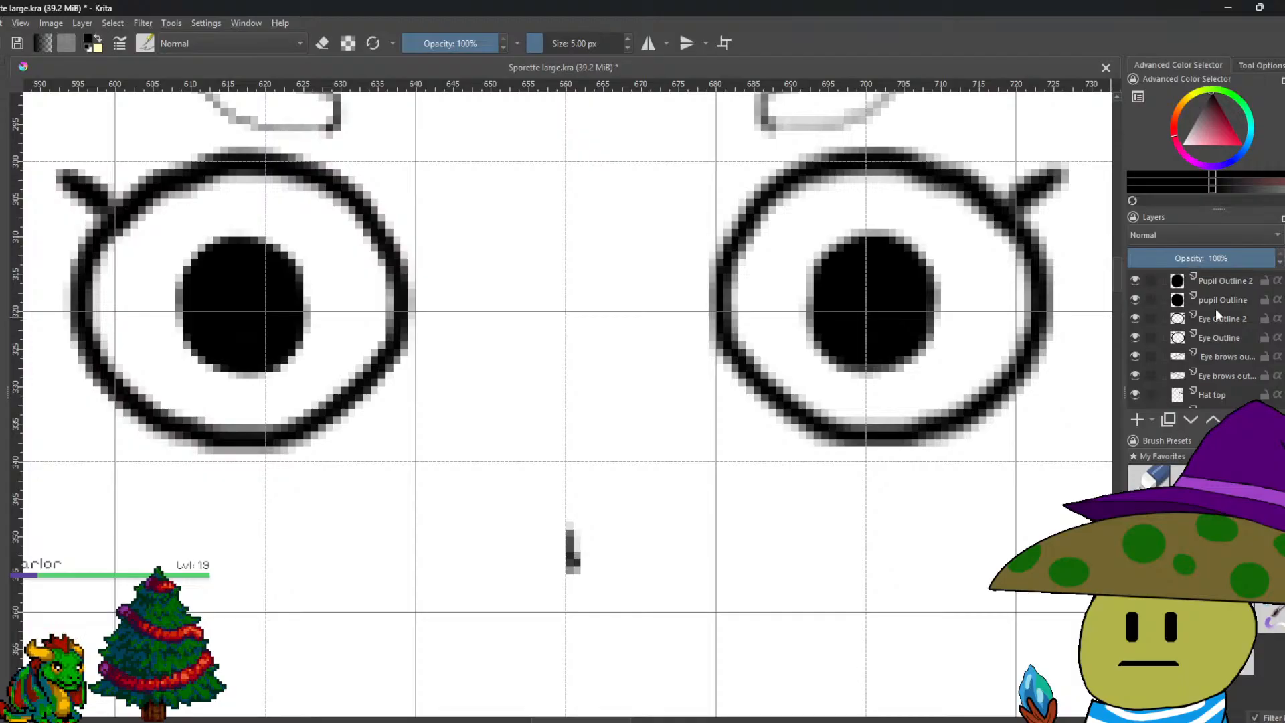
pyautogui.moveTo(1215, 312)
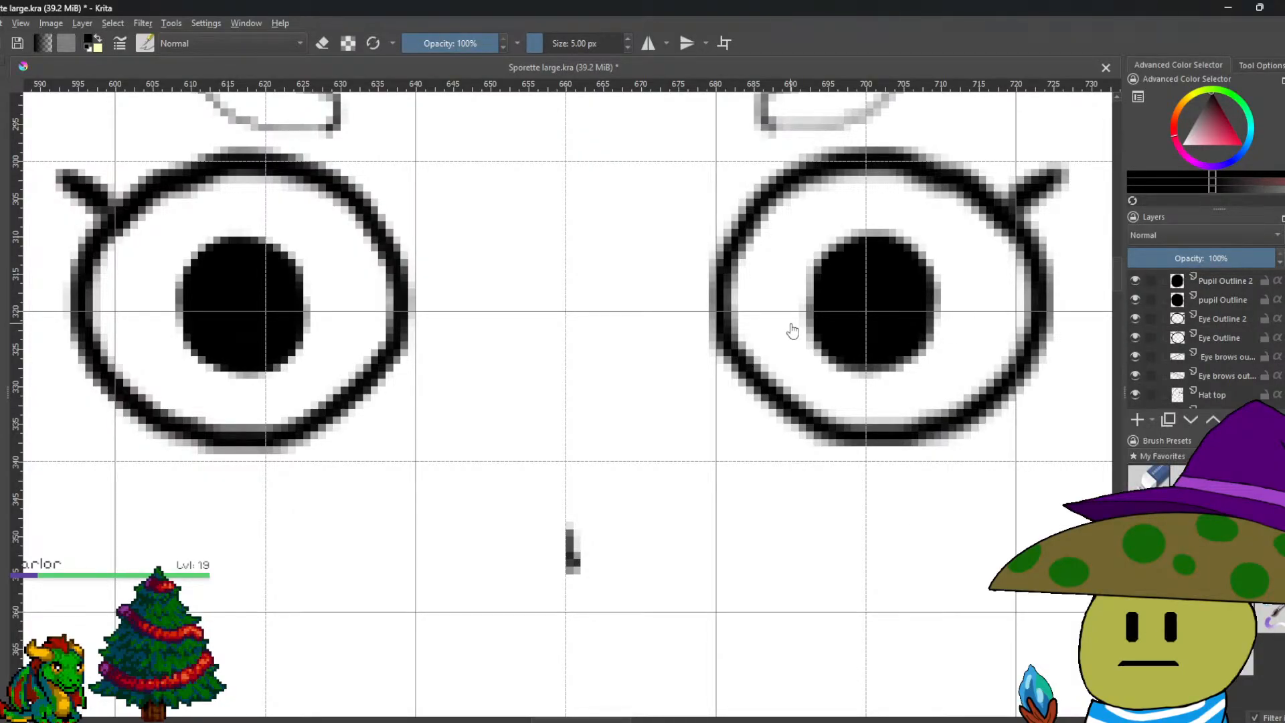
pyautogui.click(1227, 316)
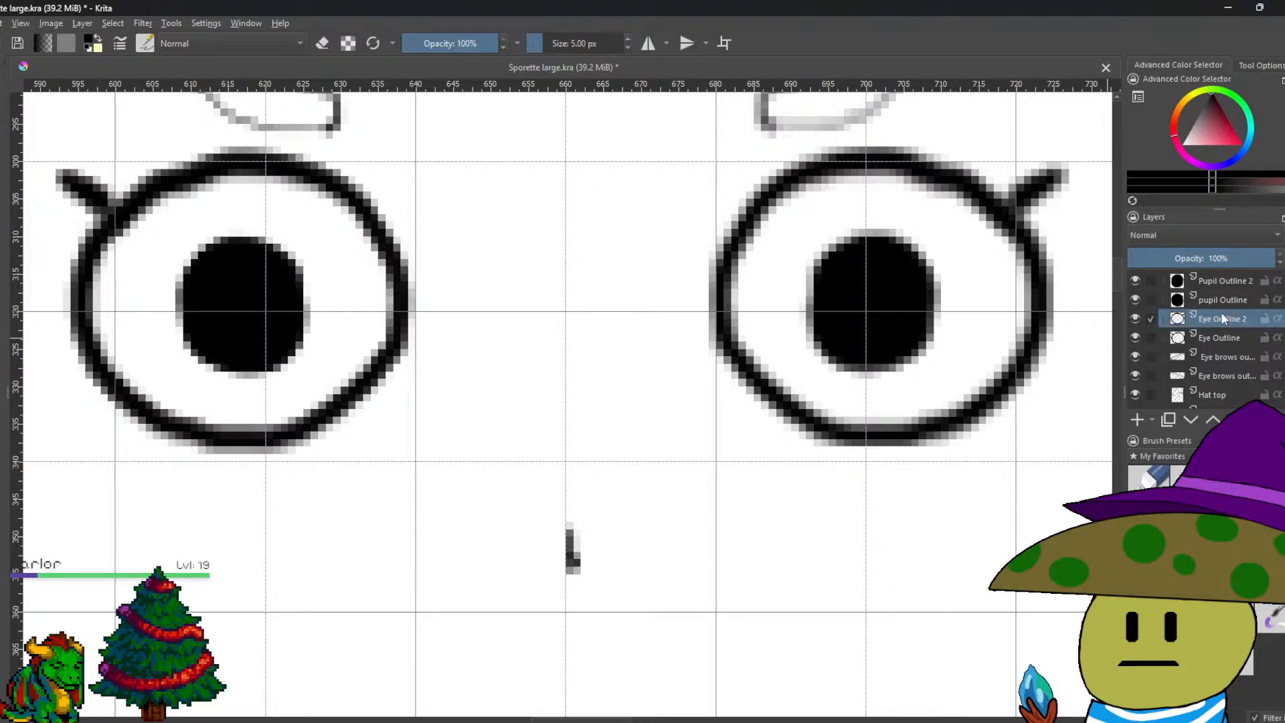
pyautogui.keyDown('ctrl'); pyautogui.click(1165, 283); pyautogui.keyUp('ctrl')
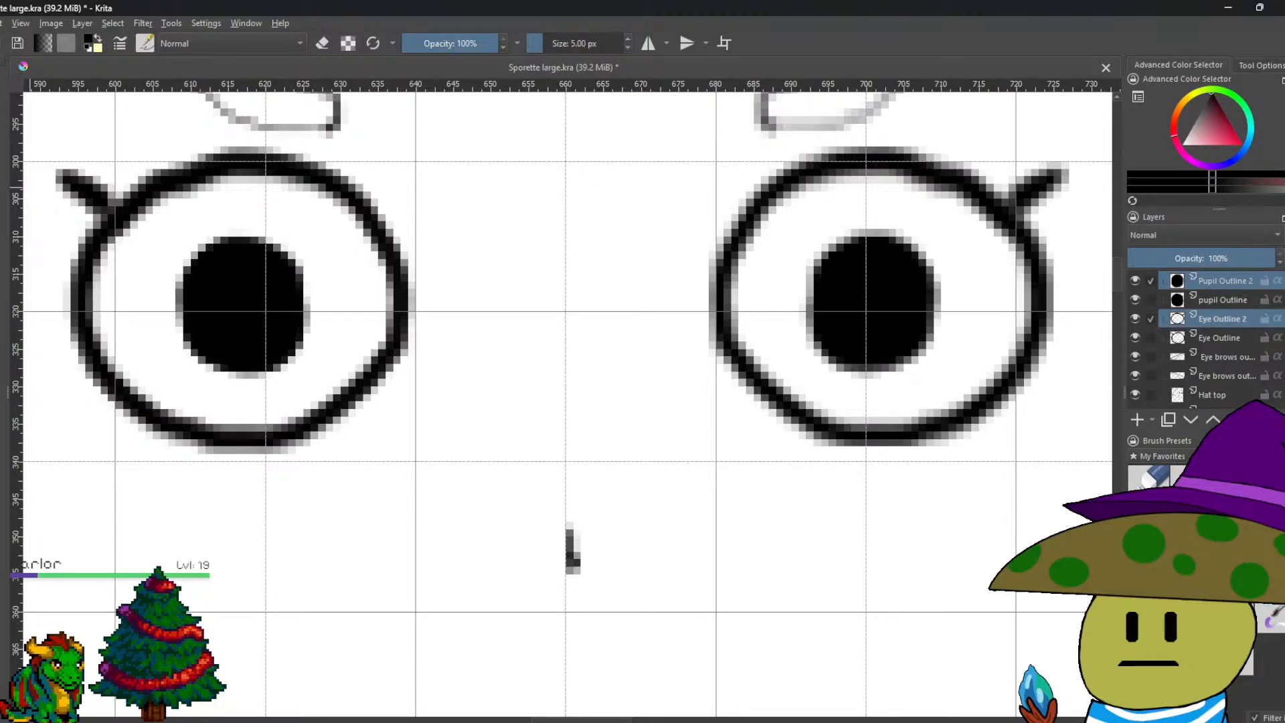
pyautogui.press('t')
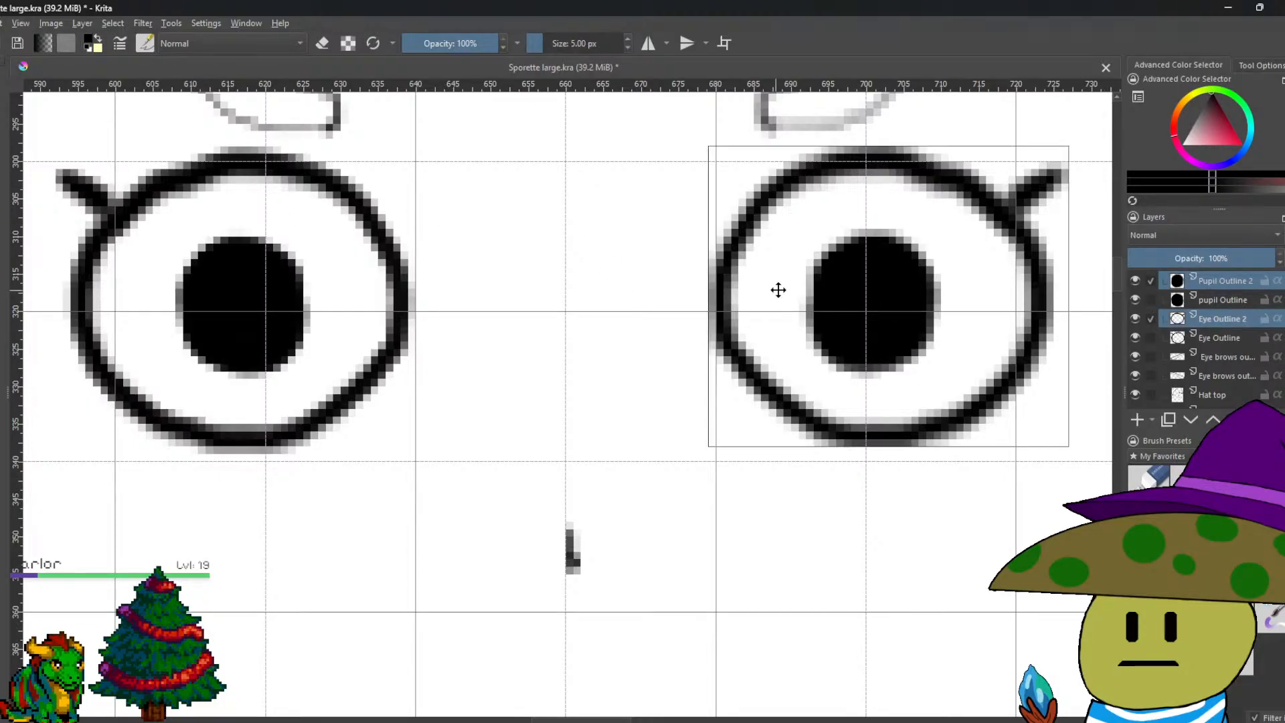
pyautogui.press('Right')
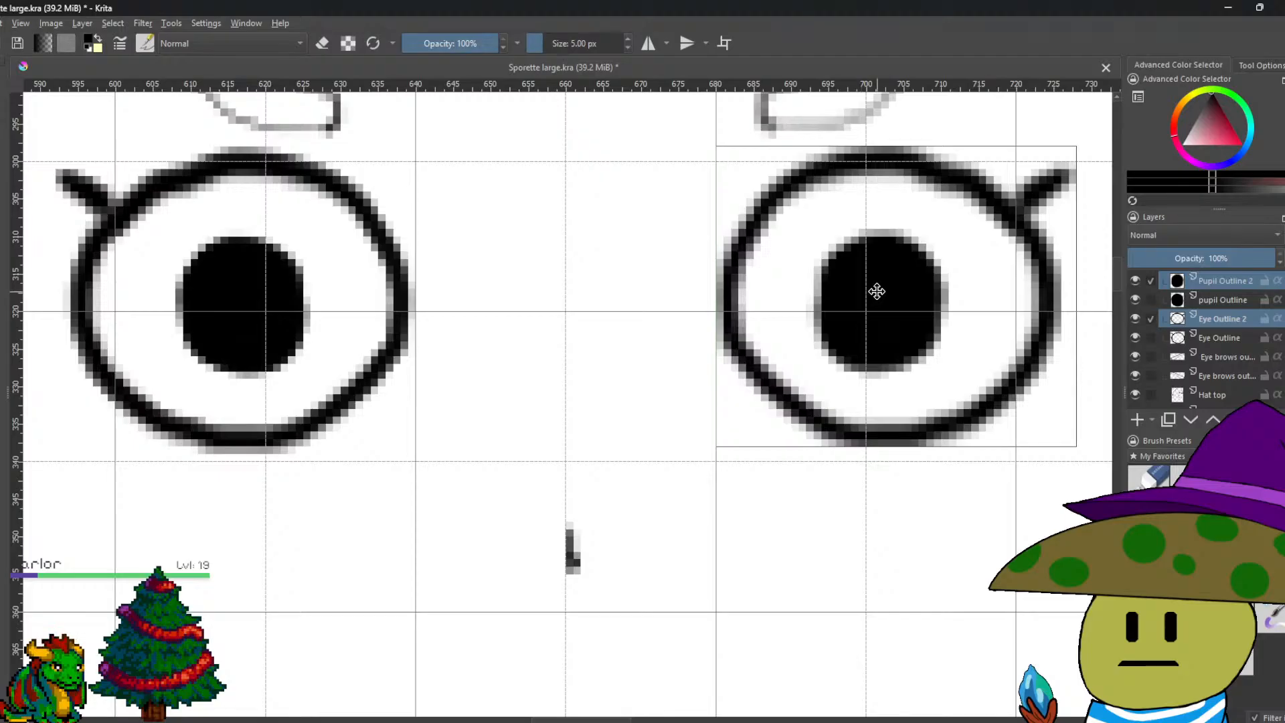
# Turn on guide display and check the right eyebrow's inner end against the 680 px grid line.
pyautogui.scroll(-3, 877, 291)
pyautogui.moveTo(876, 291); pyautogui.dragTo(740, 330)
pyautogui.scroll(5, 743, 287)
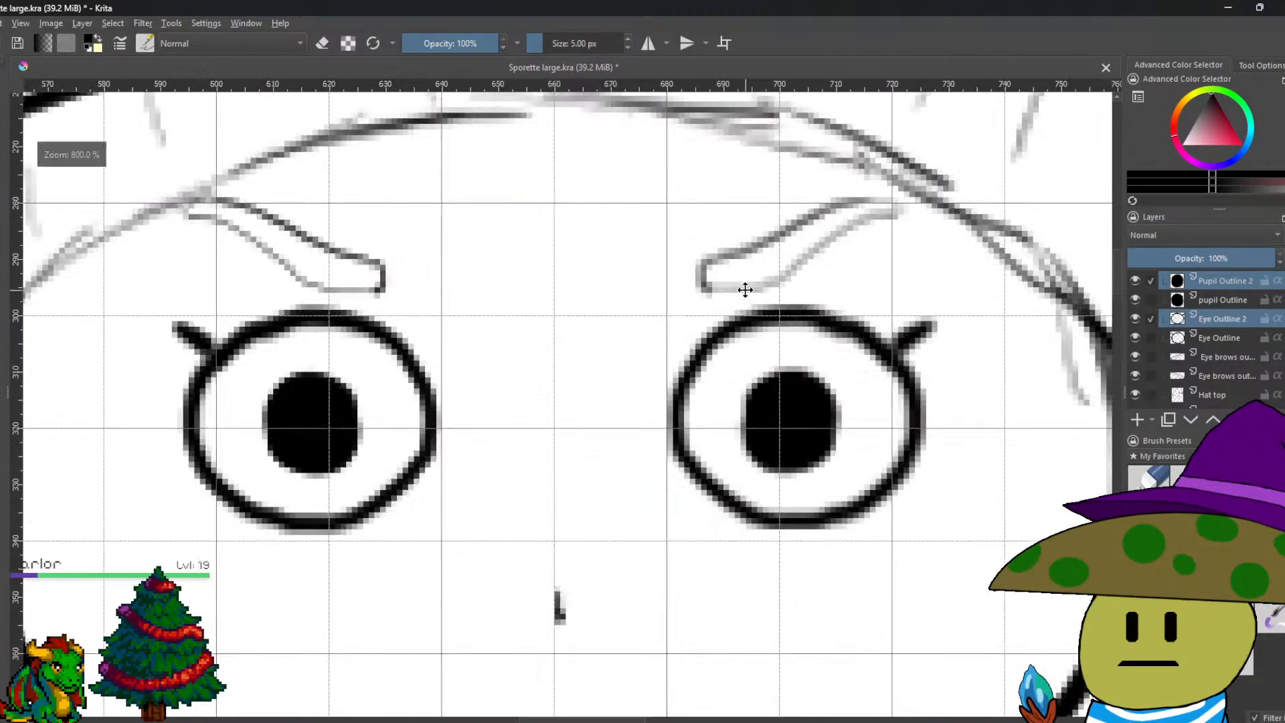
pyautogui.scroll(-1, 745, 308)
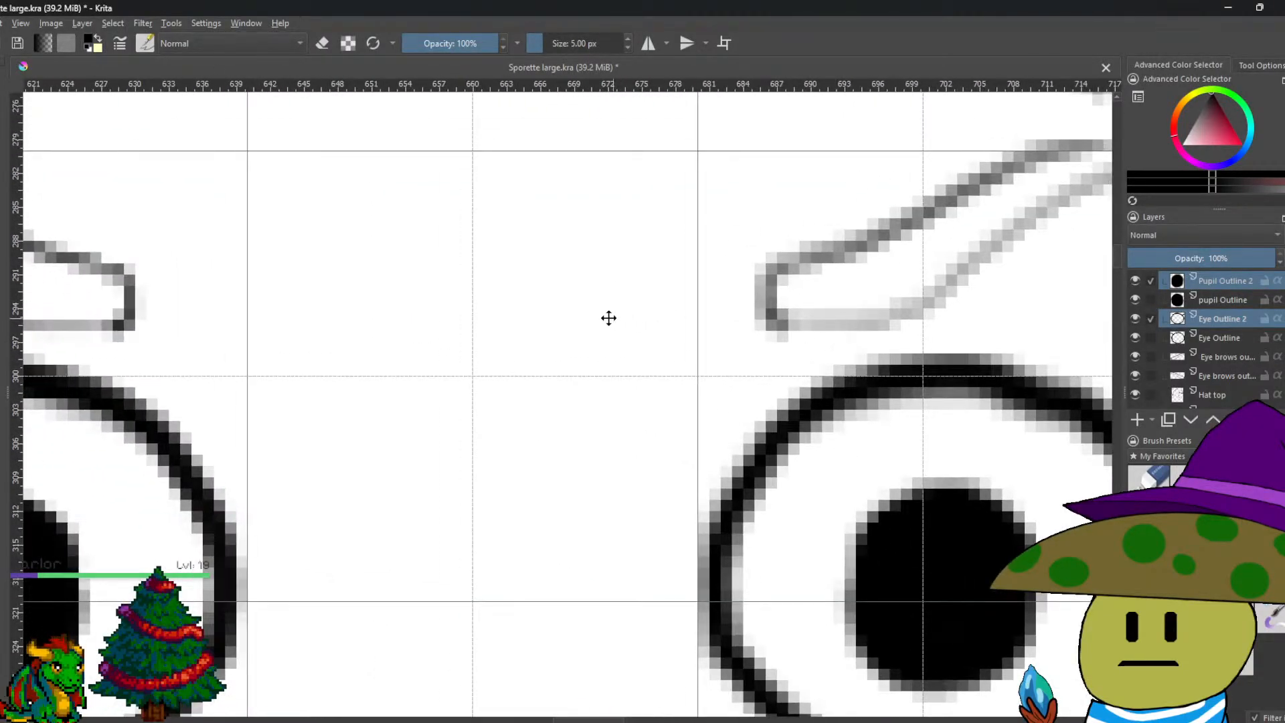
pyautogui.scroll(5, 765, 298)
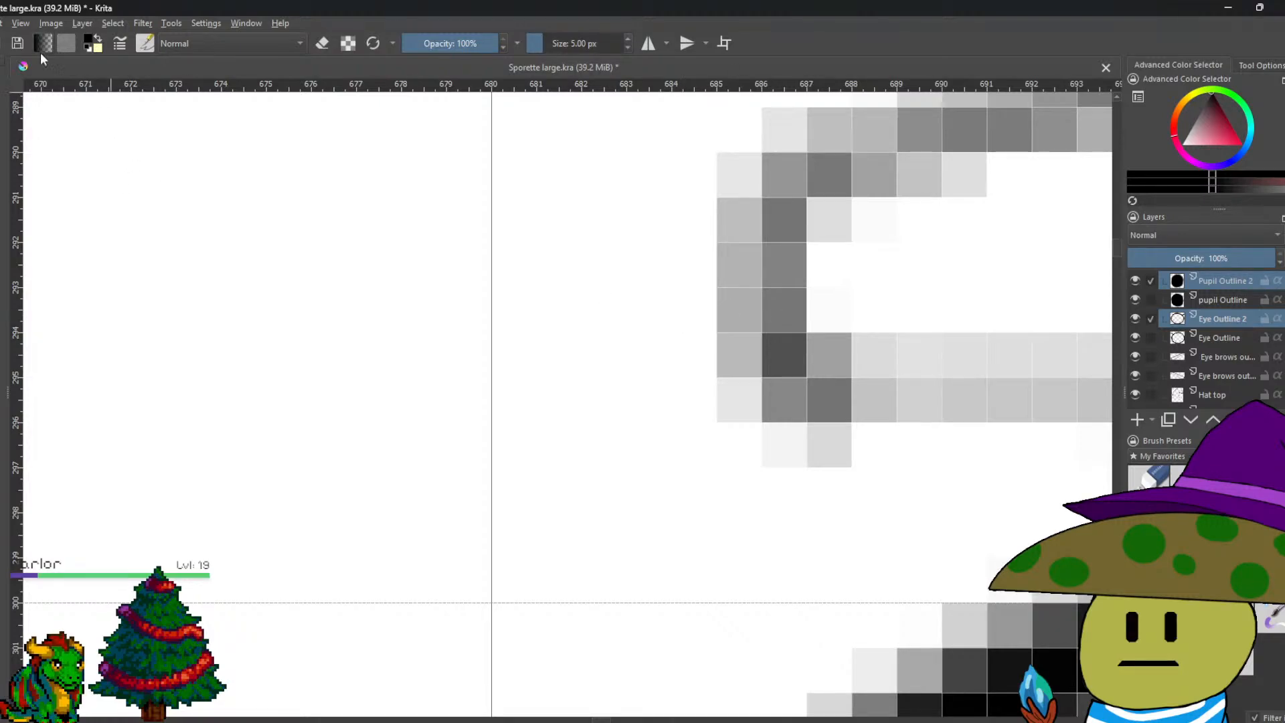
pyautogui.click(21, 23)
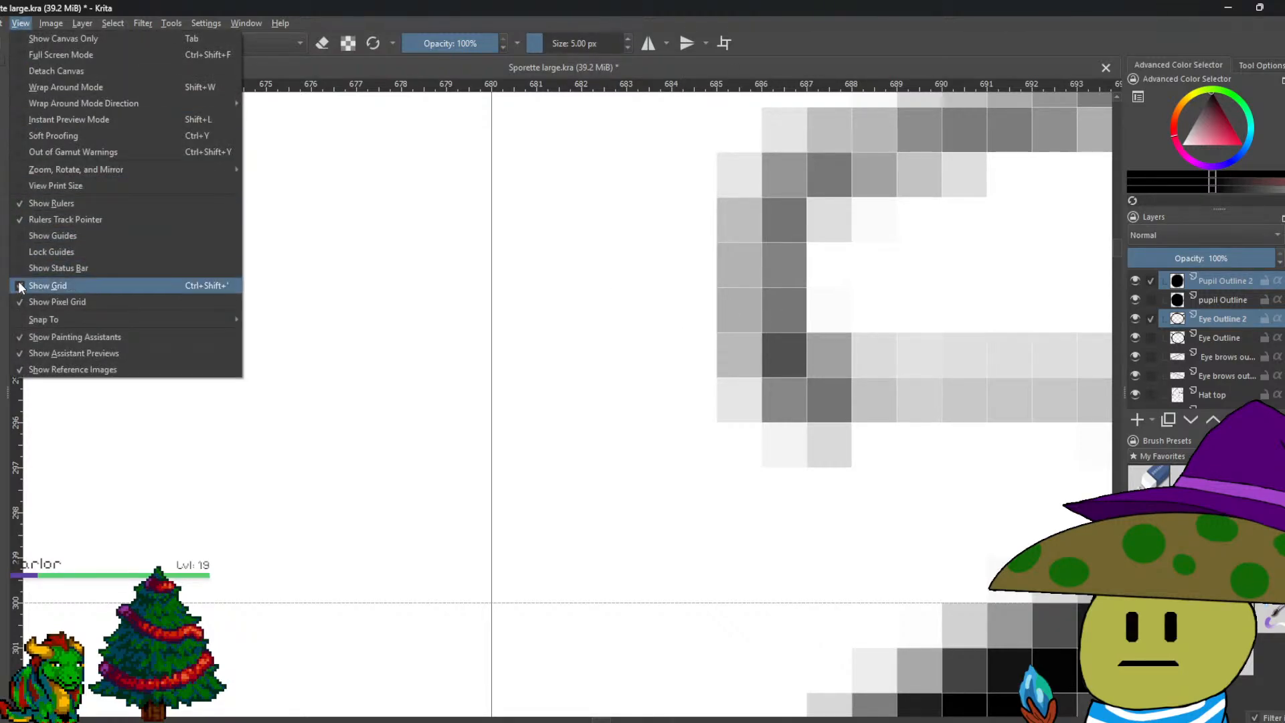
pyautogui.click(20, 234)
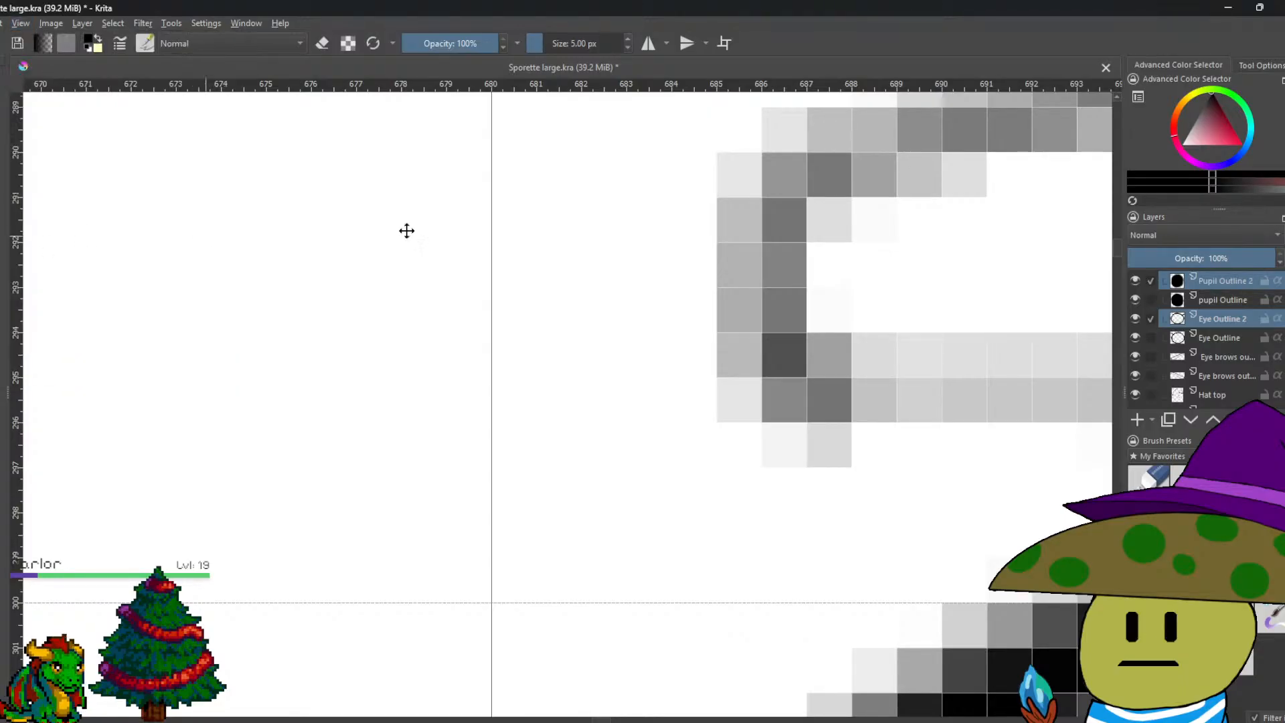
# Hide the bottom Background layer and compare both eyebrows' inner ends with the 640 and 680 px grid lines.
pyautogui.scroll(-4, 727, 276)
pyautogui.scroll(-5, 1228, 340)
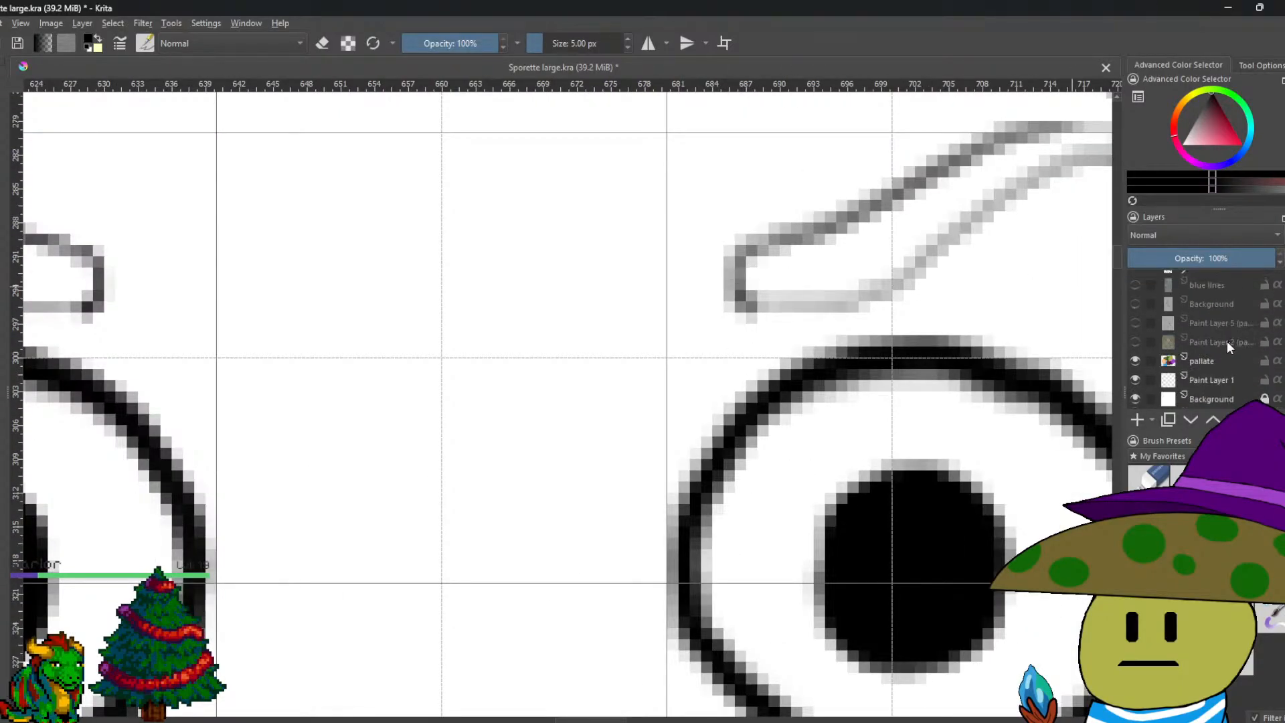
pyautogui.click(1133, 395)
pyautogui.scroll(4, 774, 263)
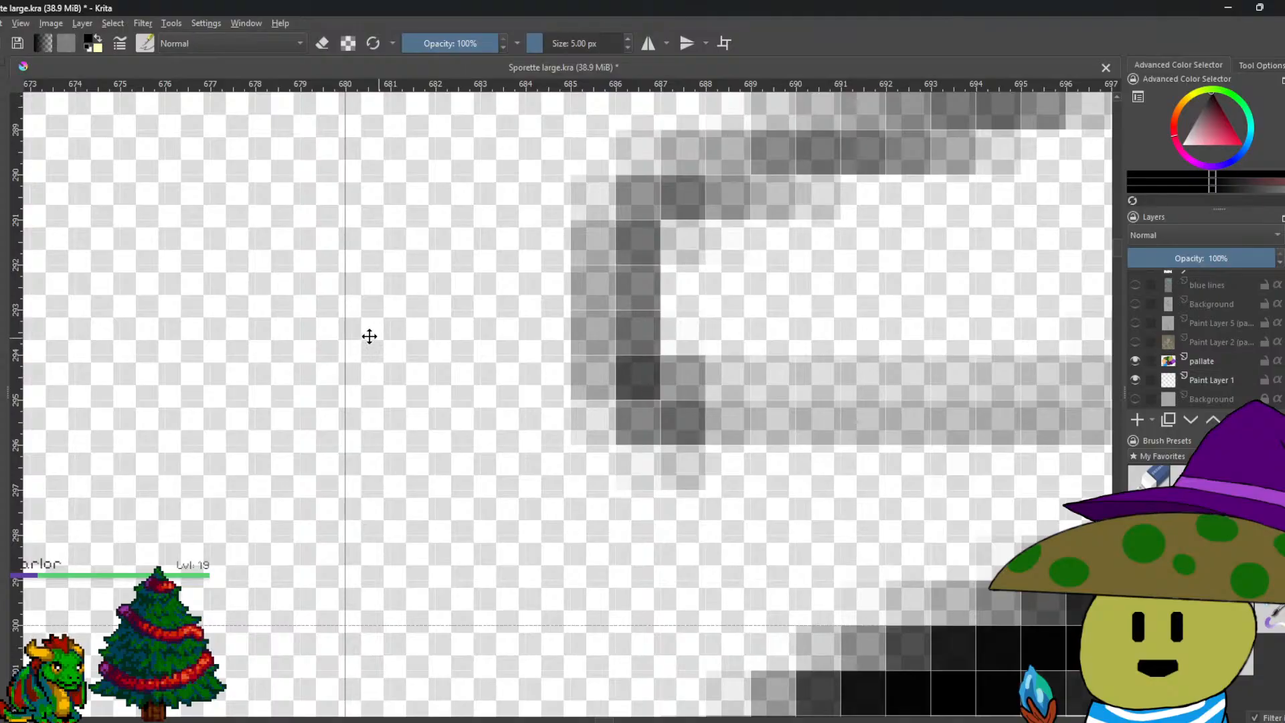
pyautogui.scroll(-4, 365, 339)
pyautogui.scroll(3, 505, 267)
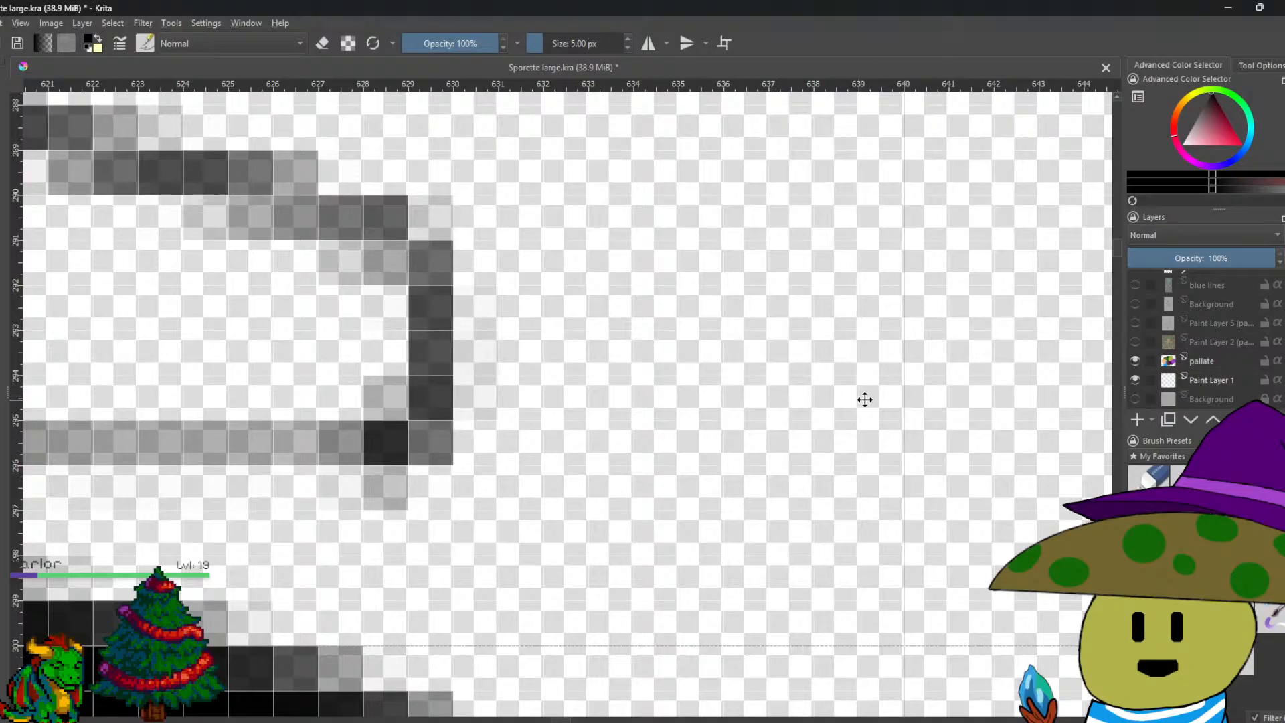
pyautogui.scroll(-4, 813, 400)
pyautogui.scroll(-3, 813, 400)
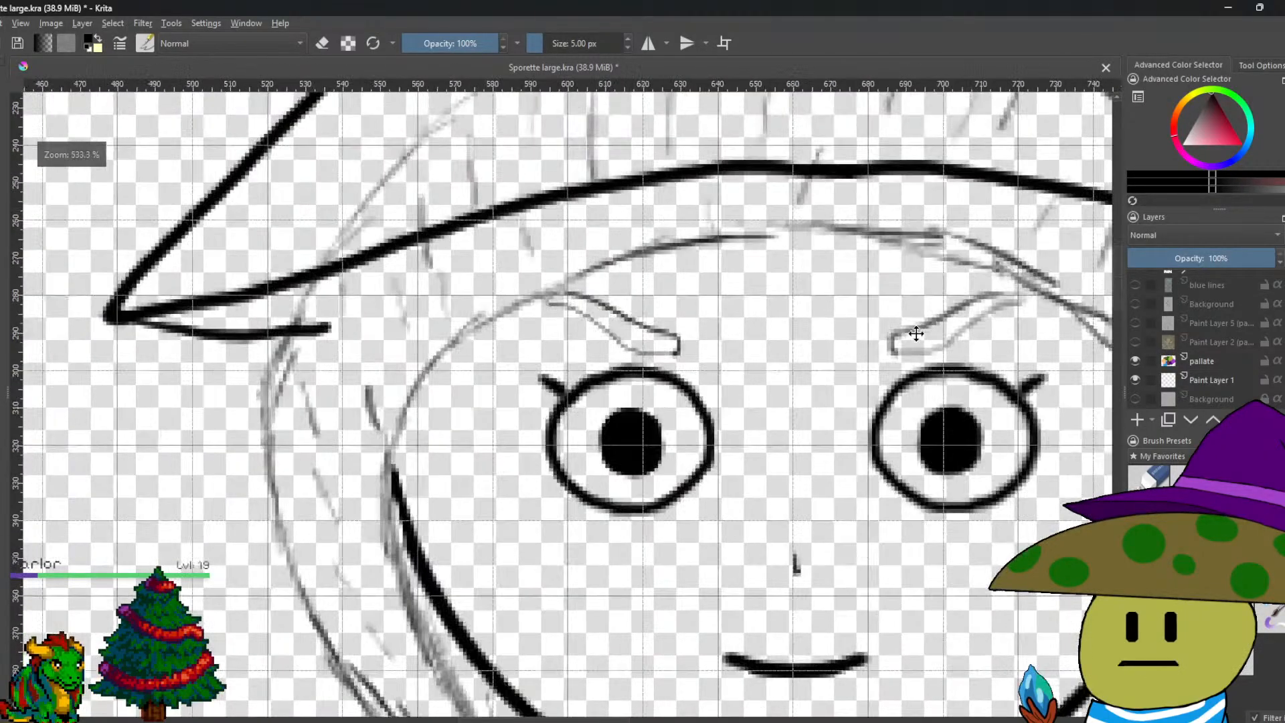
# Show the bottom Background layer again and move the left eyebrow outline about 9 px right to the 640 px grid line.
pyautogui.scroll(5, 1198, 328)
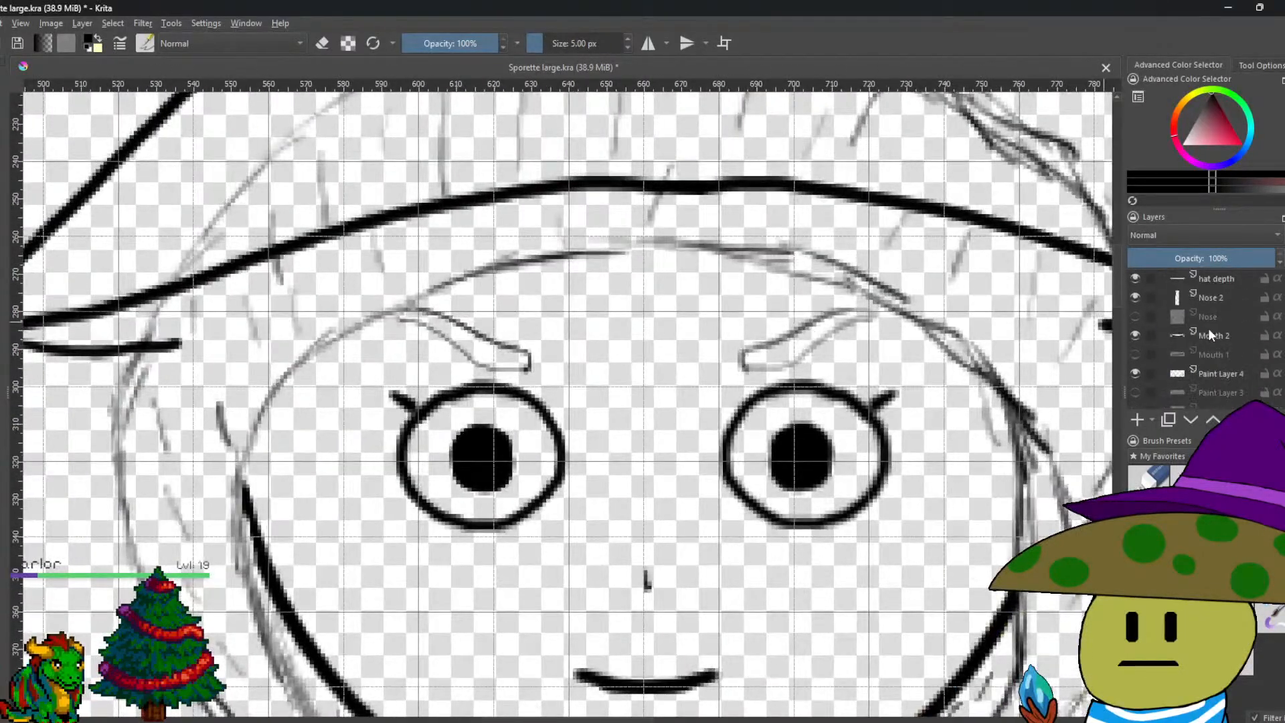
pyautogui.scroll(1, 1208, 328)
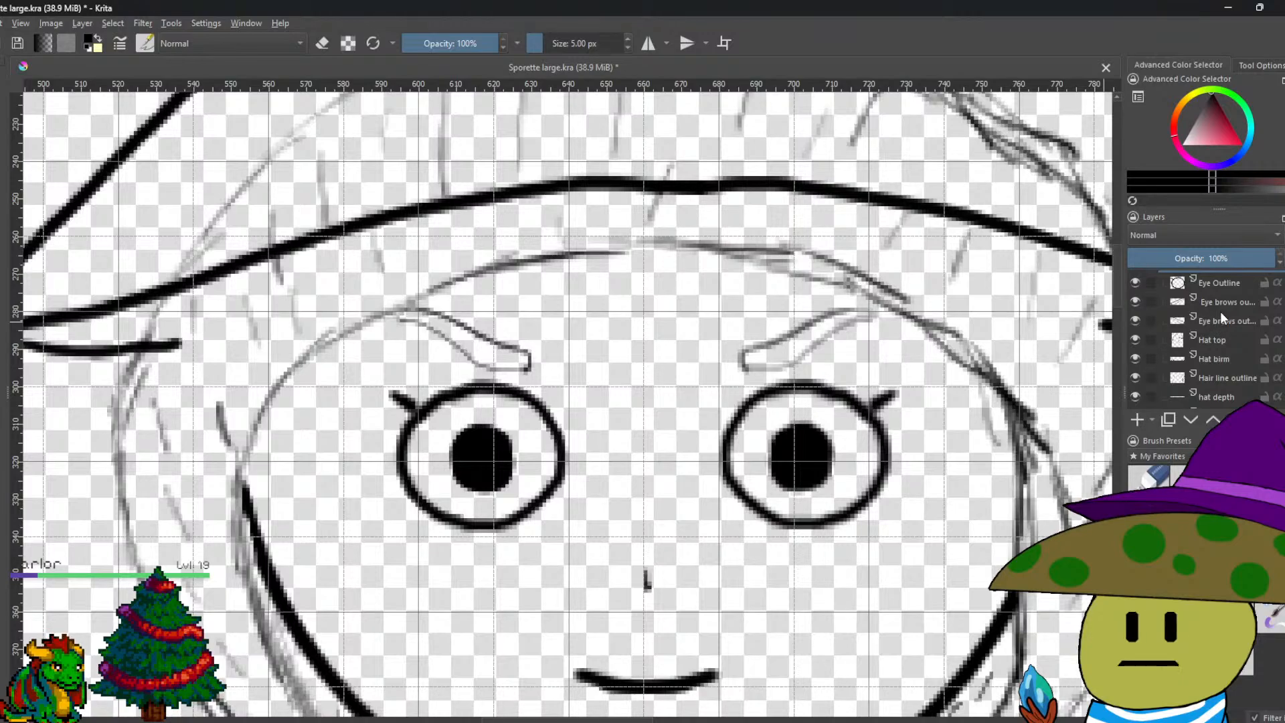
pyautogui.click(1219, 319)
pyautogui.scroll(7, 496, 330)
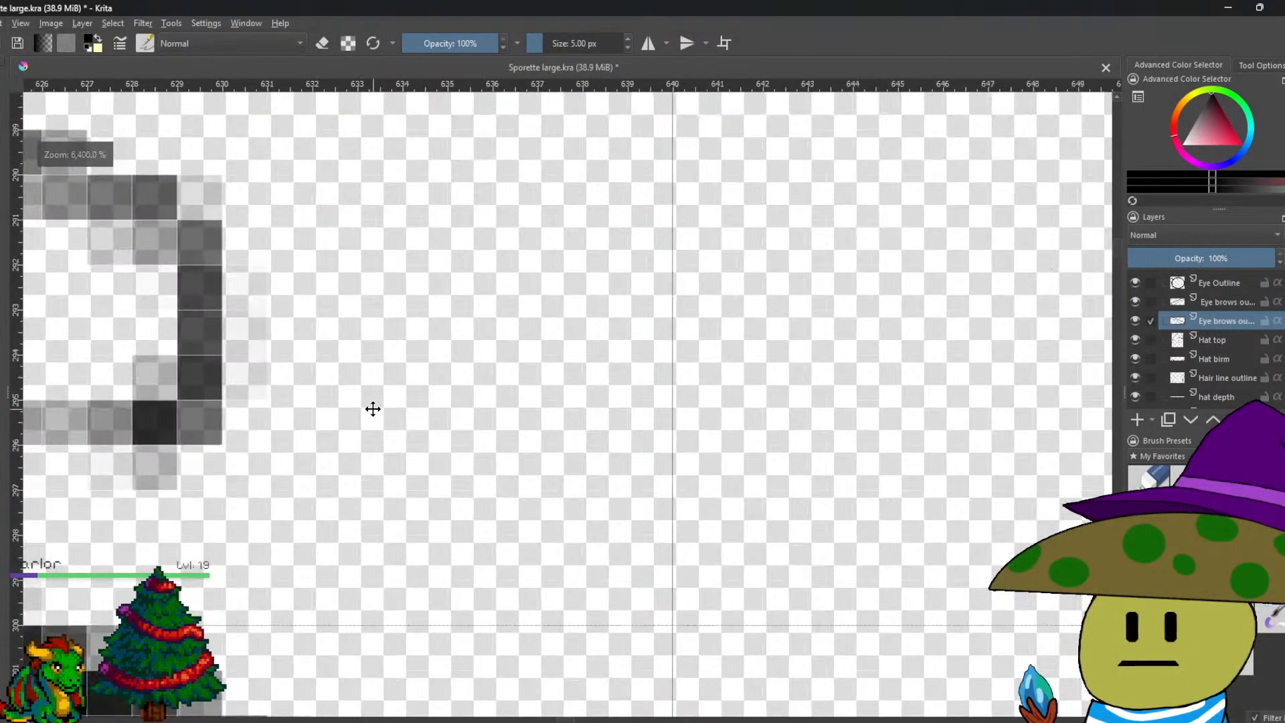
pyautogui.scroll(-4, 116, 365)
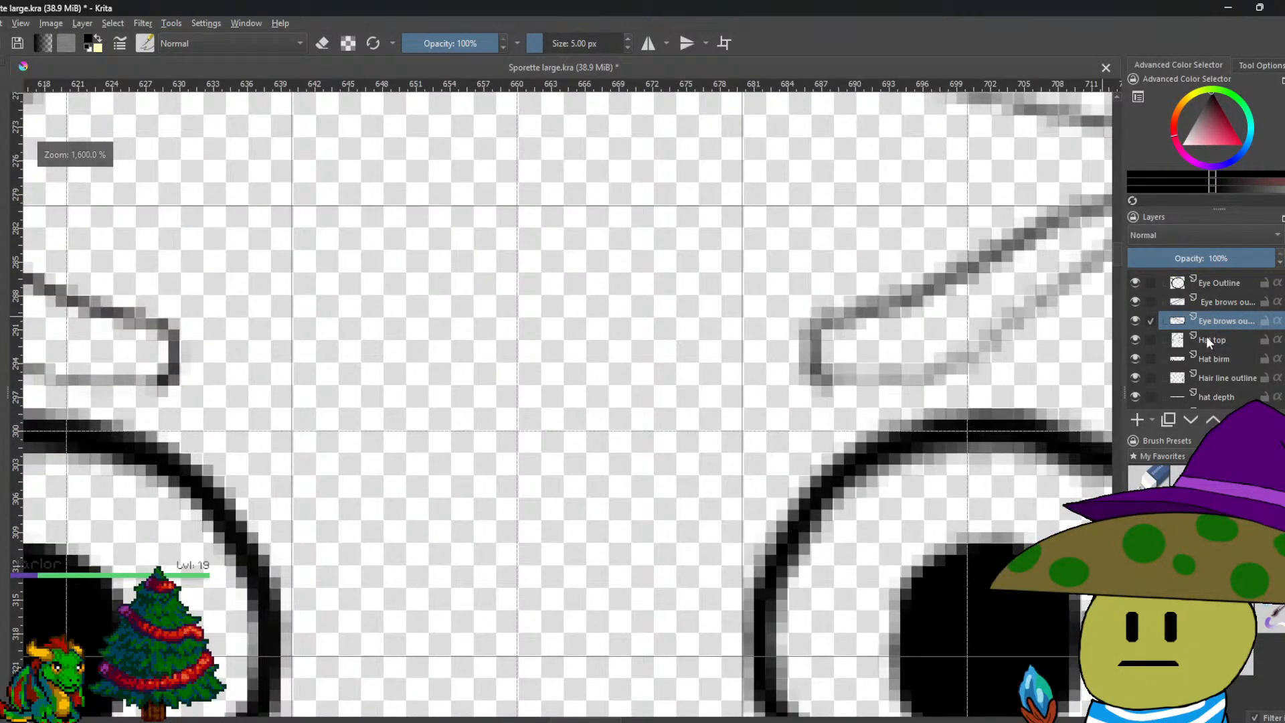
pyautogui.scroll(-10, 1205, 336)
pyautogui.click(1135, 398)
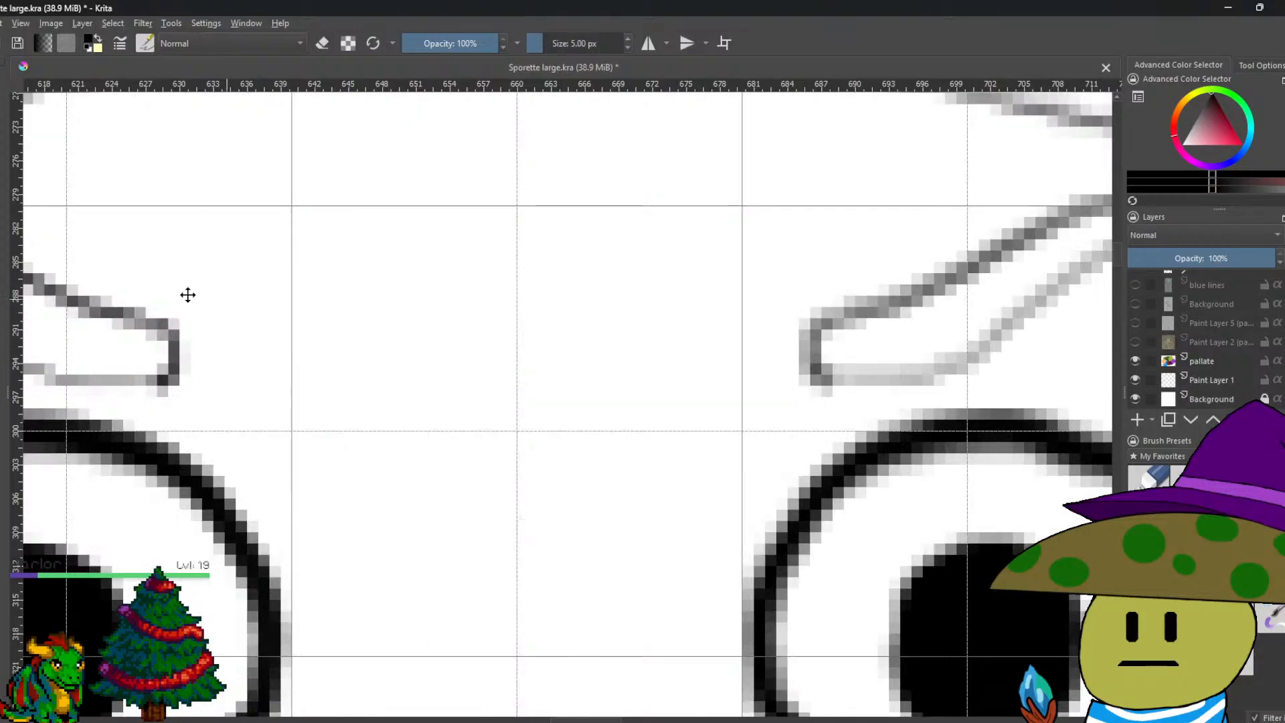
pyautogui.scroll(4, 209, 295)
pyautogui.moveTo(135, 375); pyautogui.dragTo(573, 428)
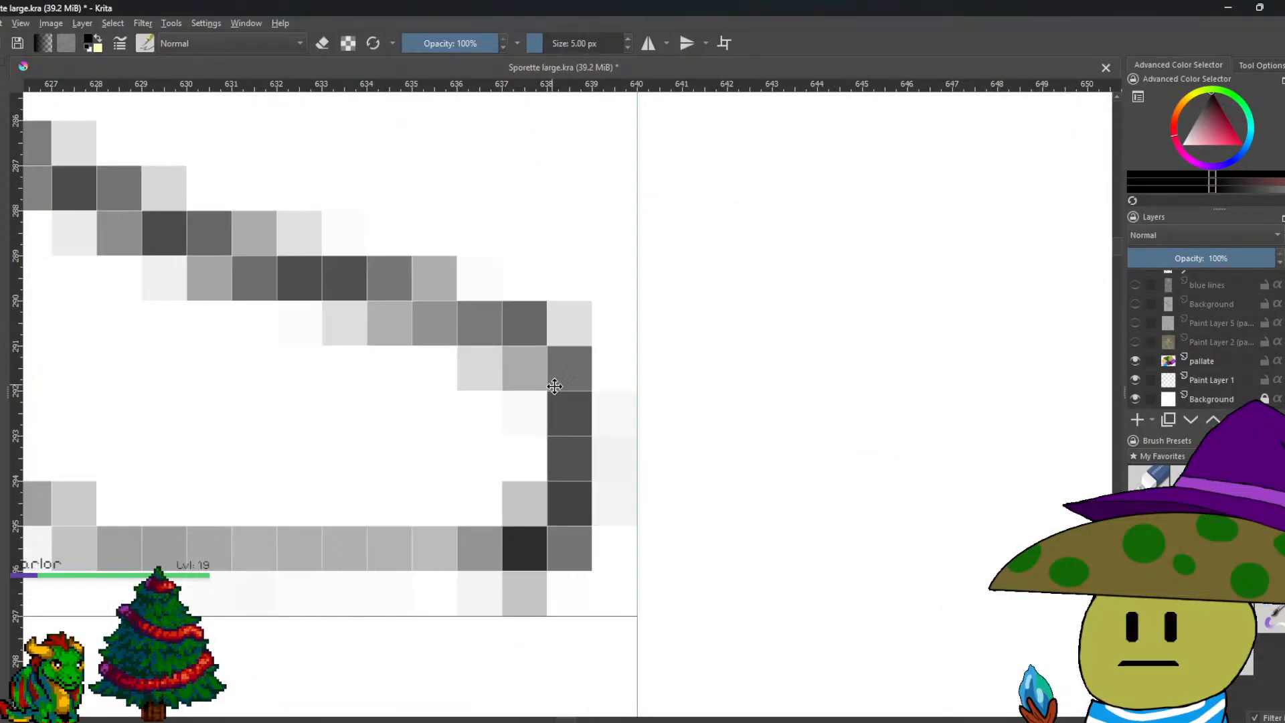
# Select the eyebrow outline layer and move the right-hand eyebrow about 4 px left, toward the face's centre line.
pyautogui.scroll(-6, 576, 439)
pyautogui.scroll(5, 469, 409)
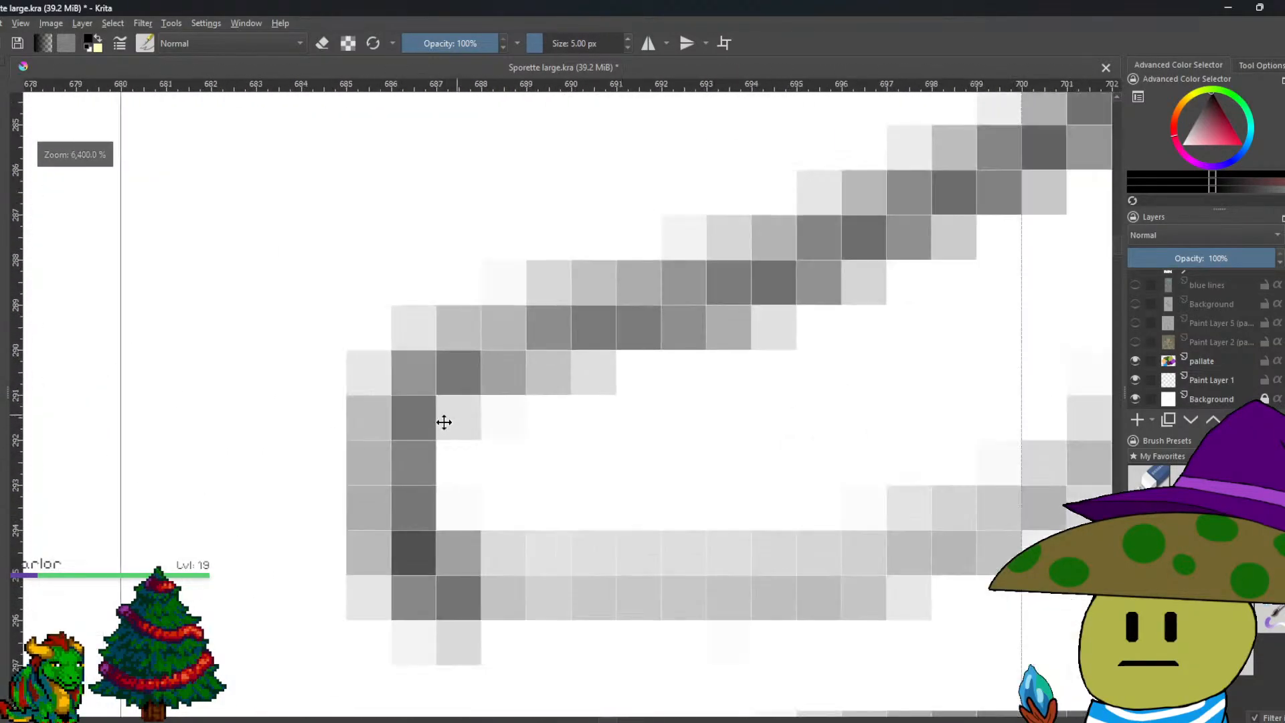
pyautogui.scroll(-2, 375, 462)
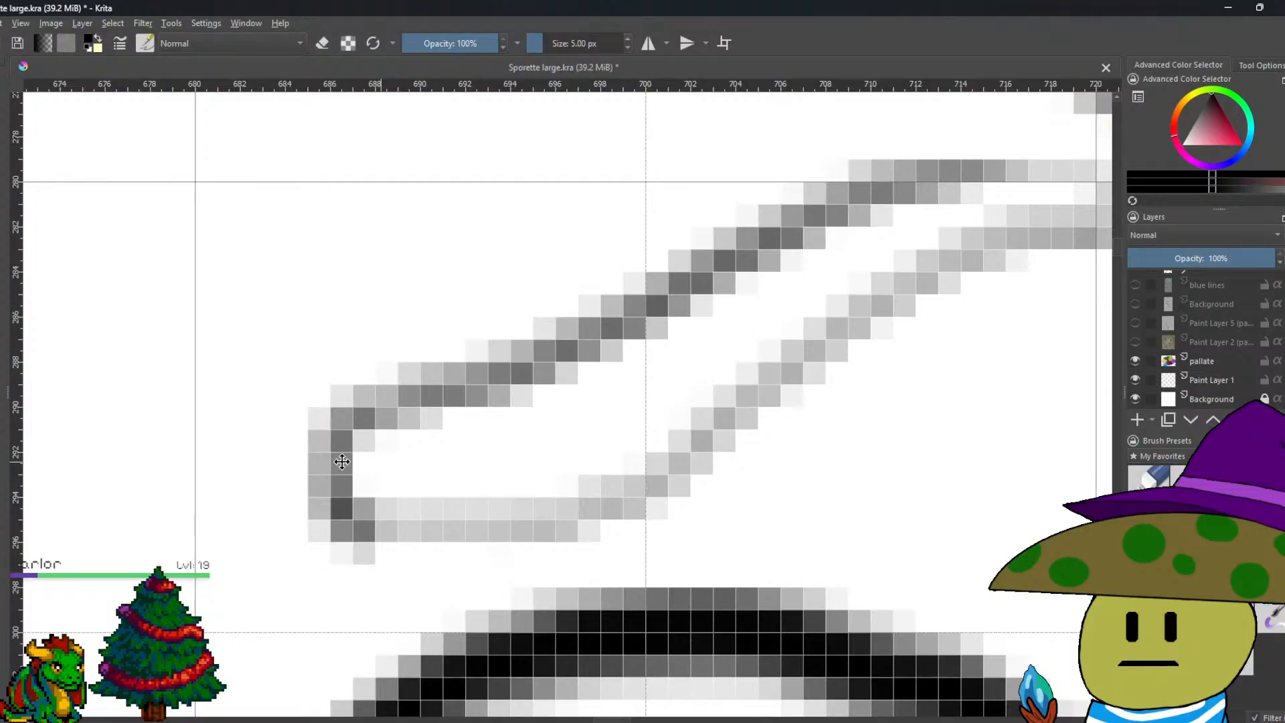
pyautogui.scroll(10, 1239, 307)
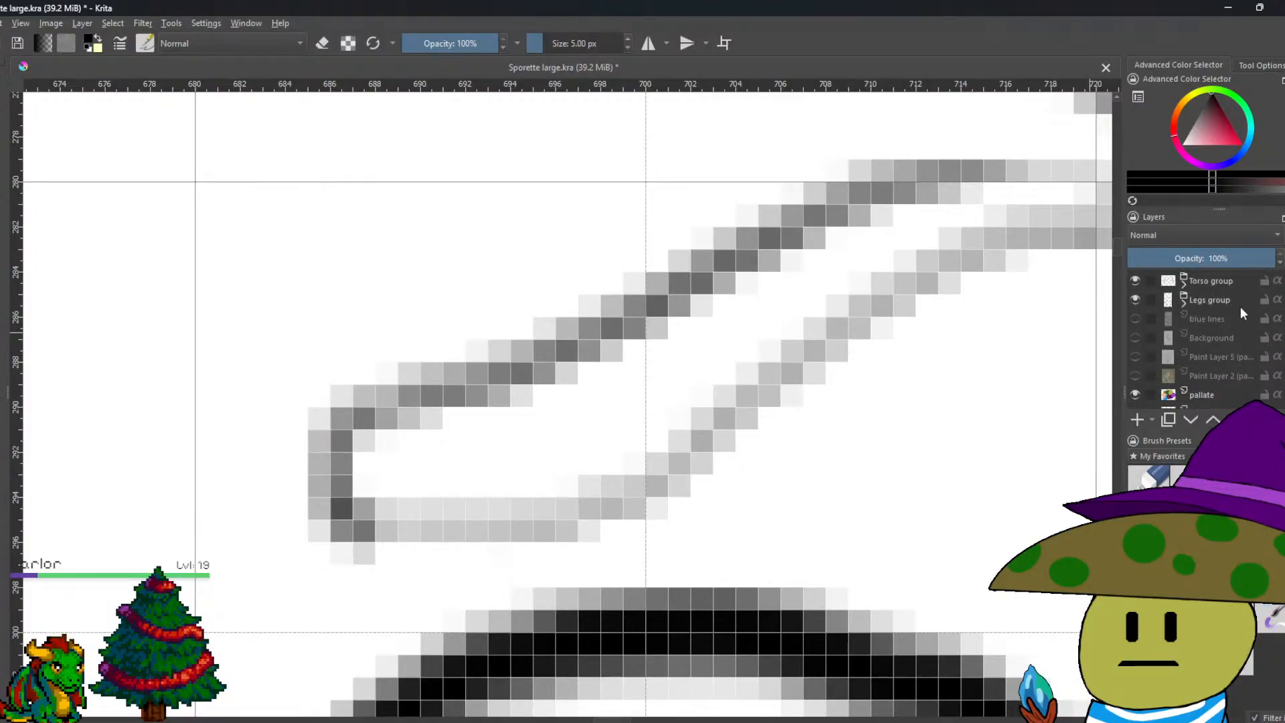
pyautogui.scroll(3, 1220, 302)
pyautogui.click(1202, 303)
pyautogui.moveTo(268, 494); pyautogui.dragTo(181, 487)
pyautogui.scroll(-6, 493, 464)
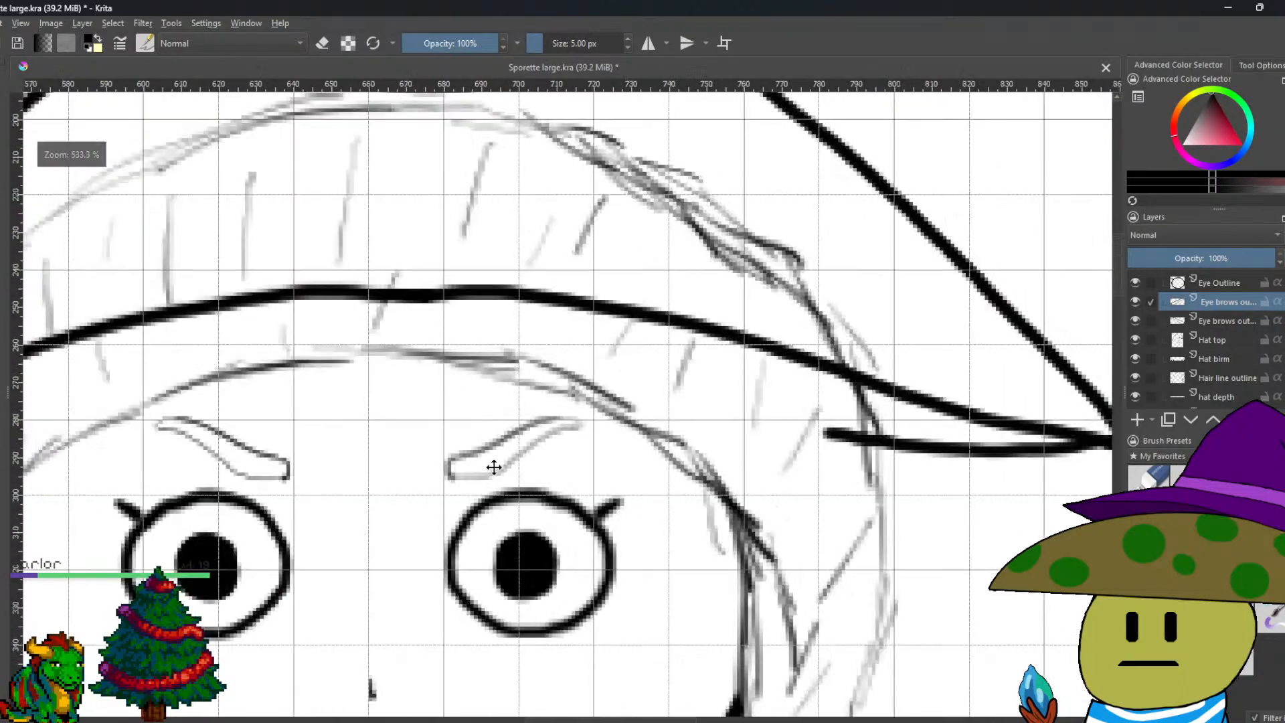
pyautogui.scroll(2, 375, 473)
pyautogui.scroll(1, 468, 353)
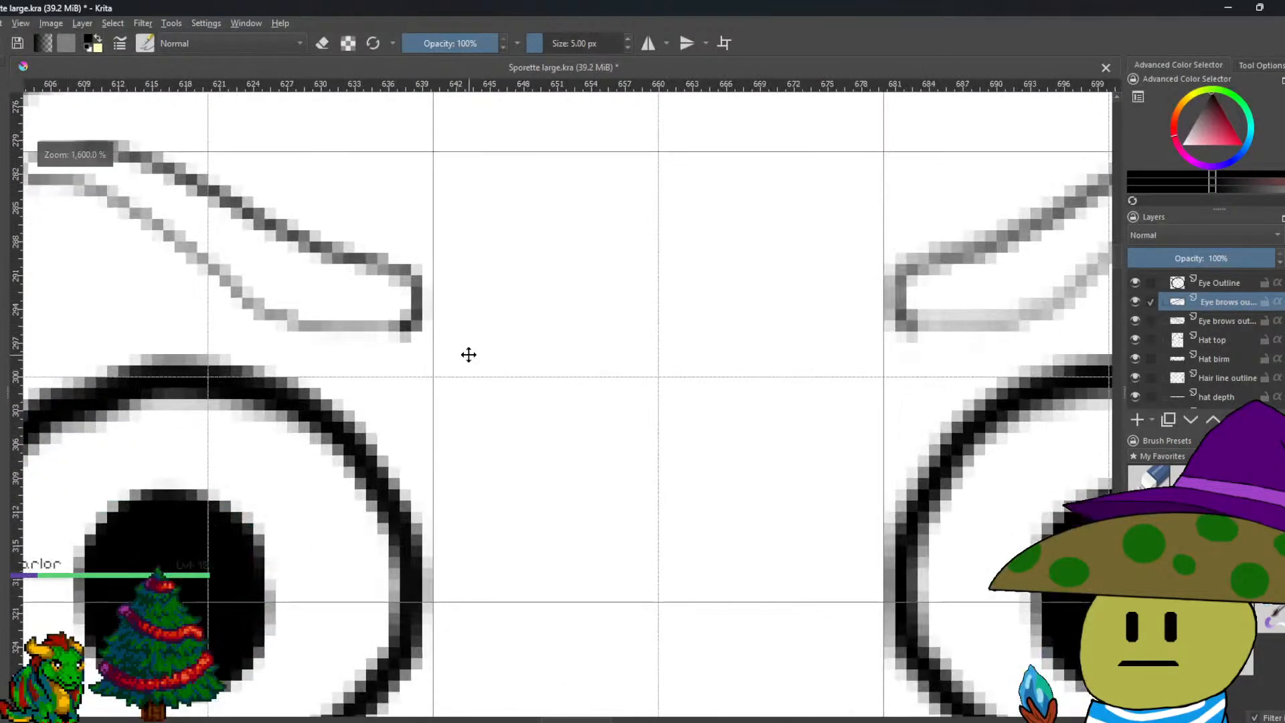
pyautogui.scroll(-6, 468, 351)
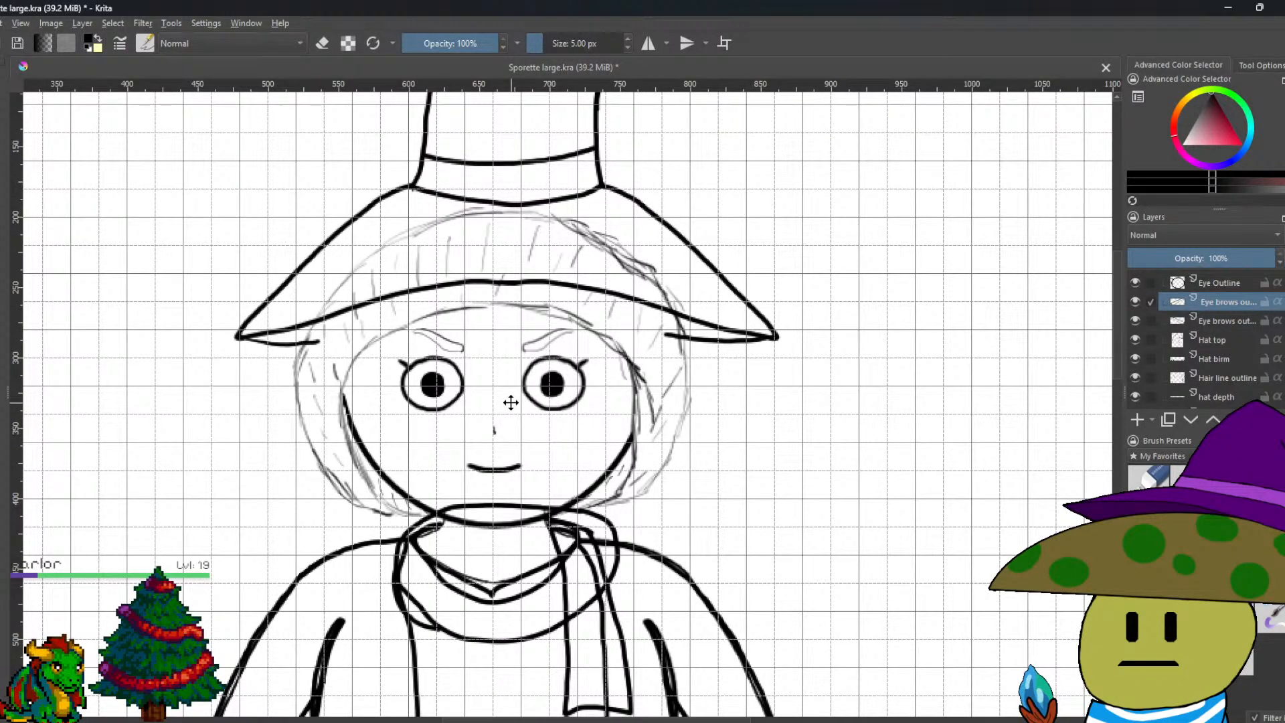
pyautogui.scroll(2, 510, 401)
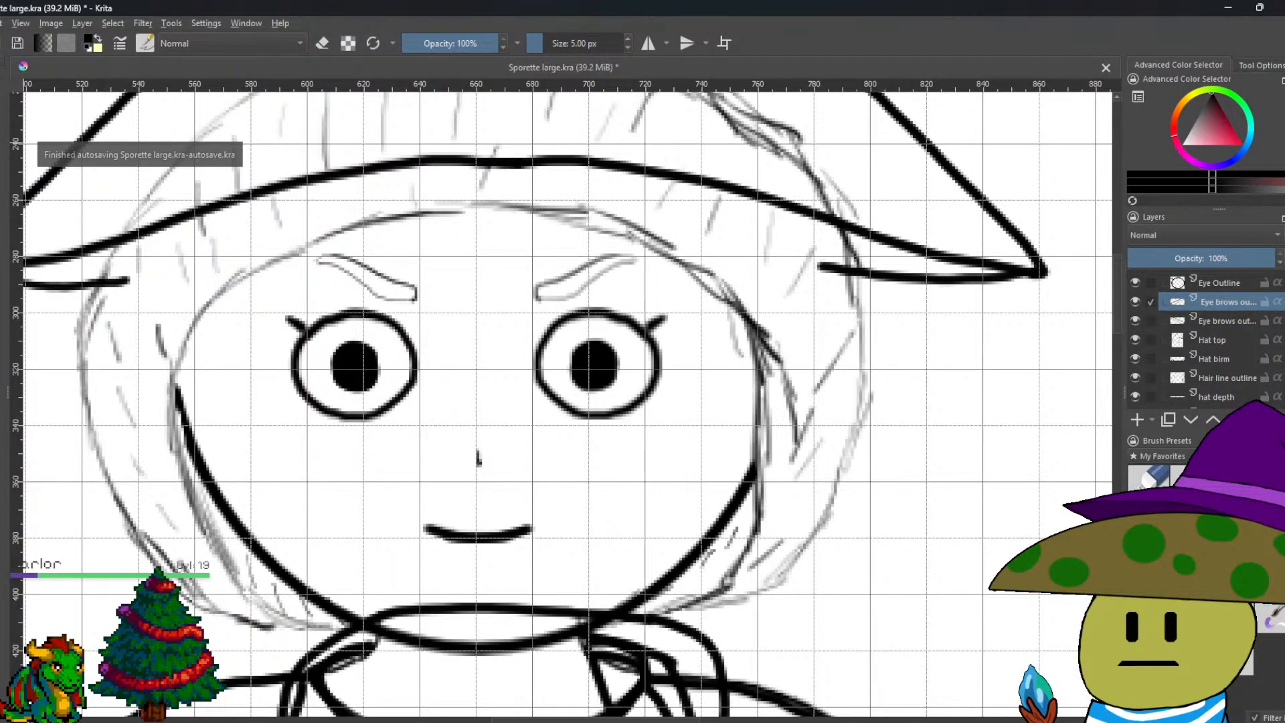
# Rename Paint Layer 4, which holds the face outline, as "Face black lines 3".
pyautogui.scroll(-5, 1182, 336)
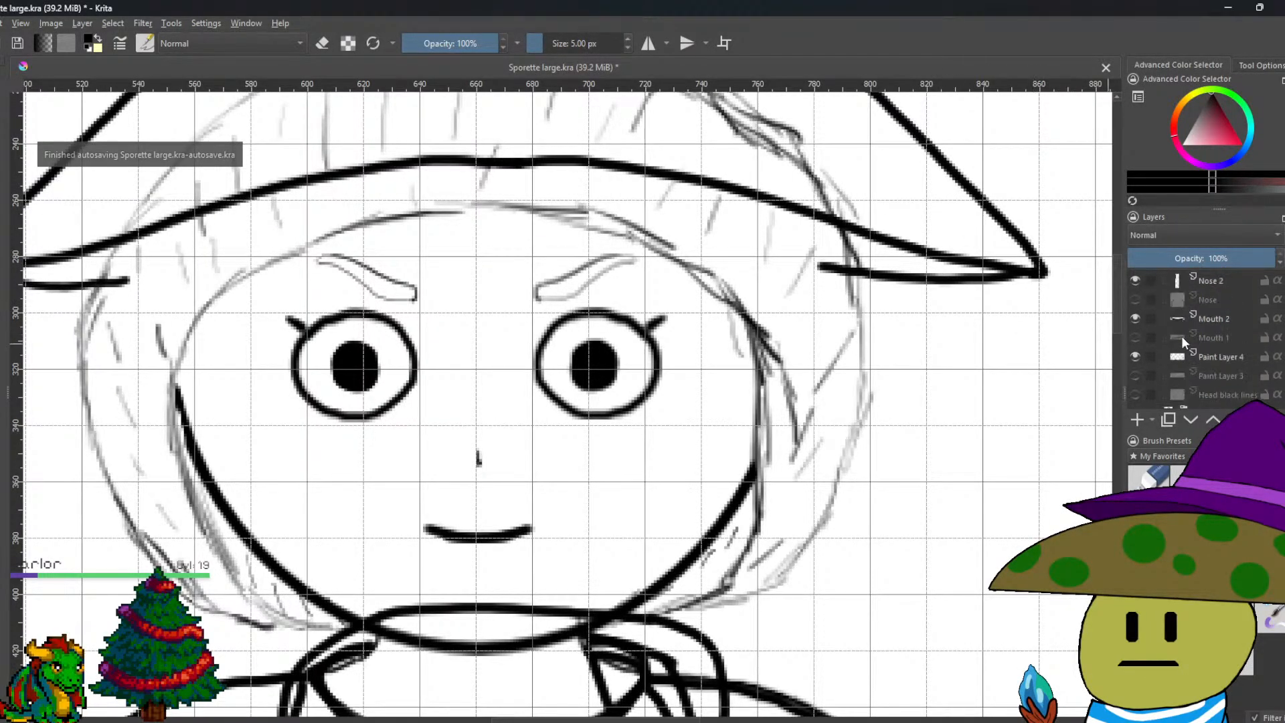
pyautogui.scroll(3, 1200, 316)
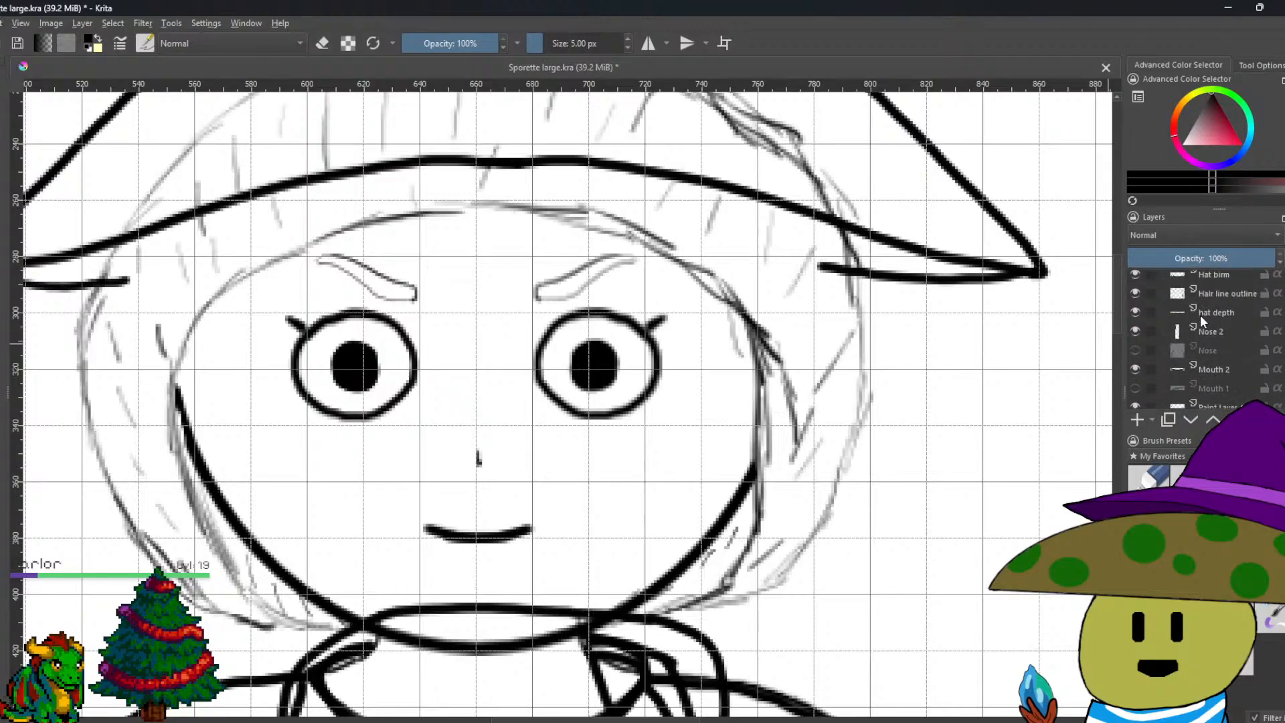
pyautogui.scroll(-3, 1199, 315)
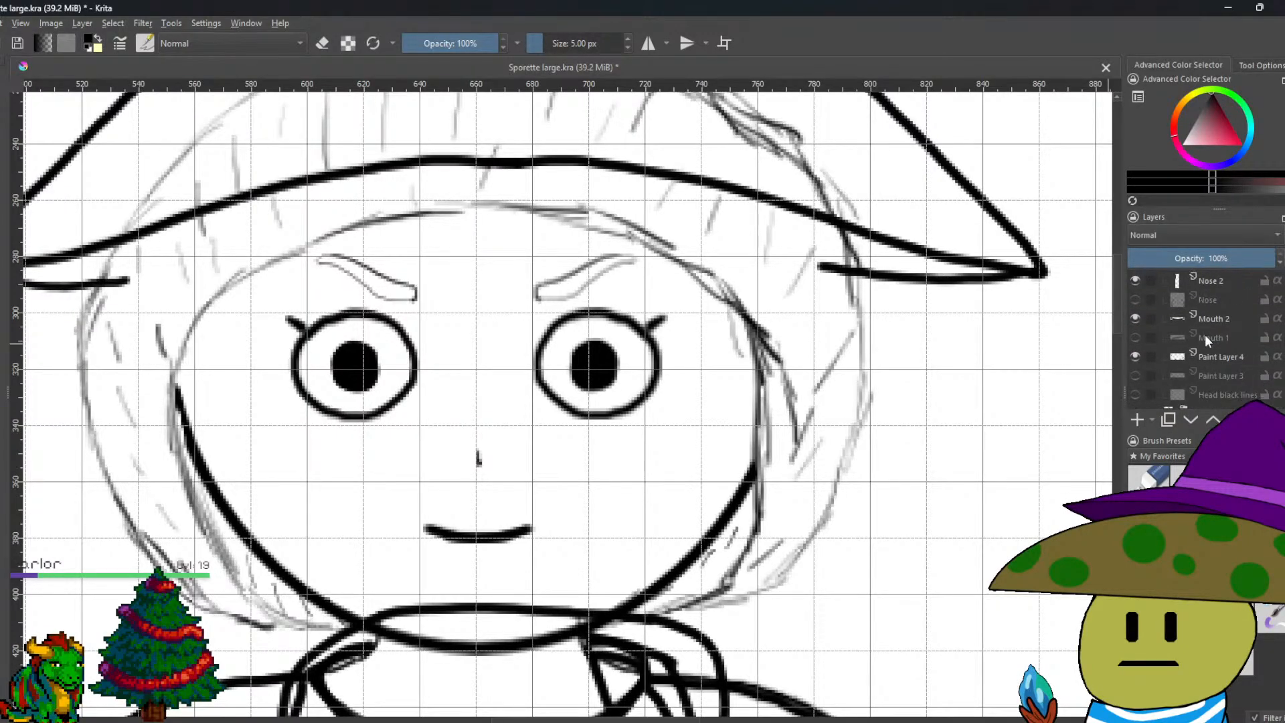
pyautogui.click(1198, 356)
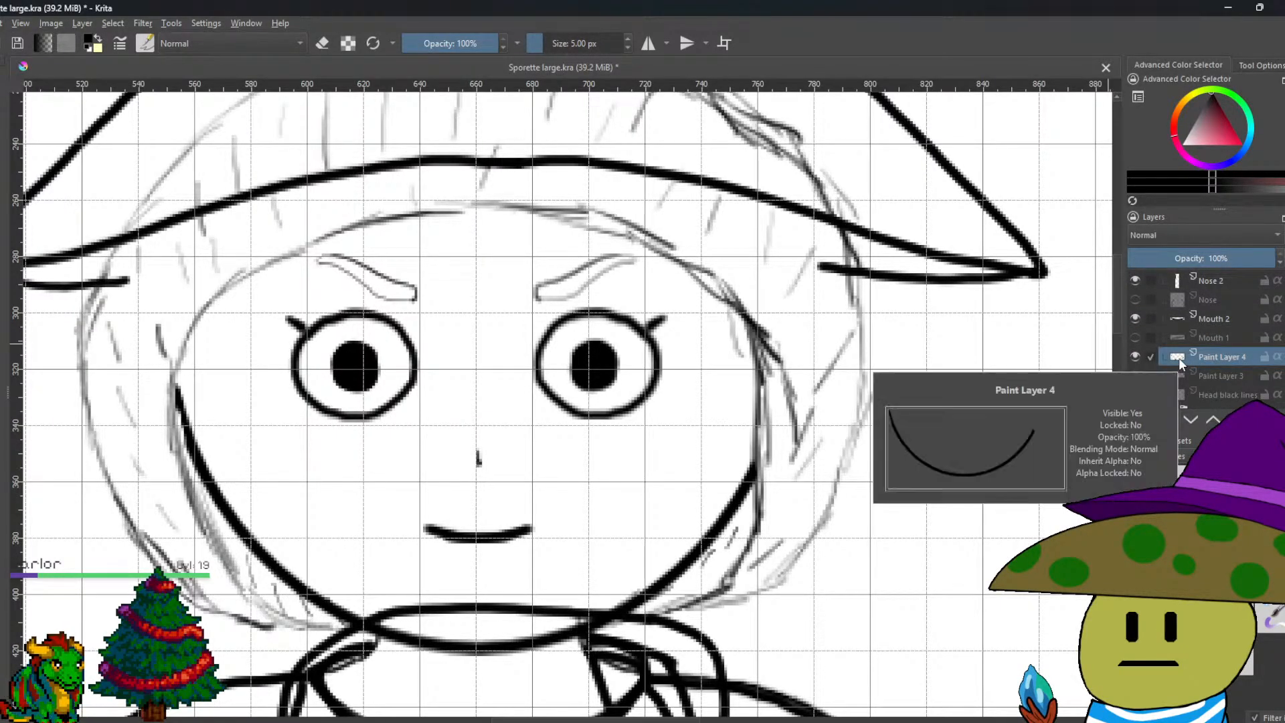
pyautogui.doubleClick(1214, 356)
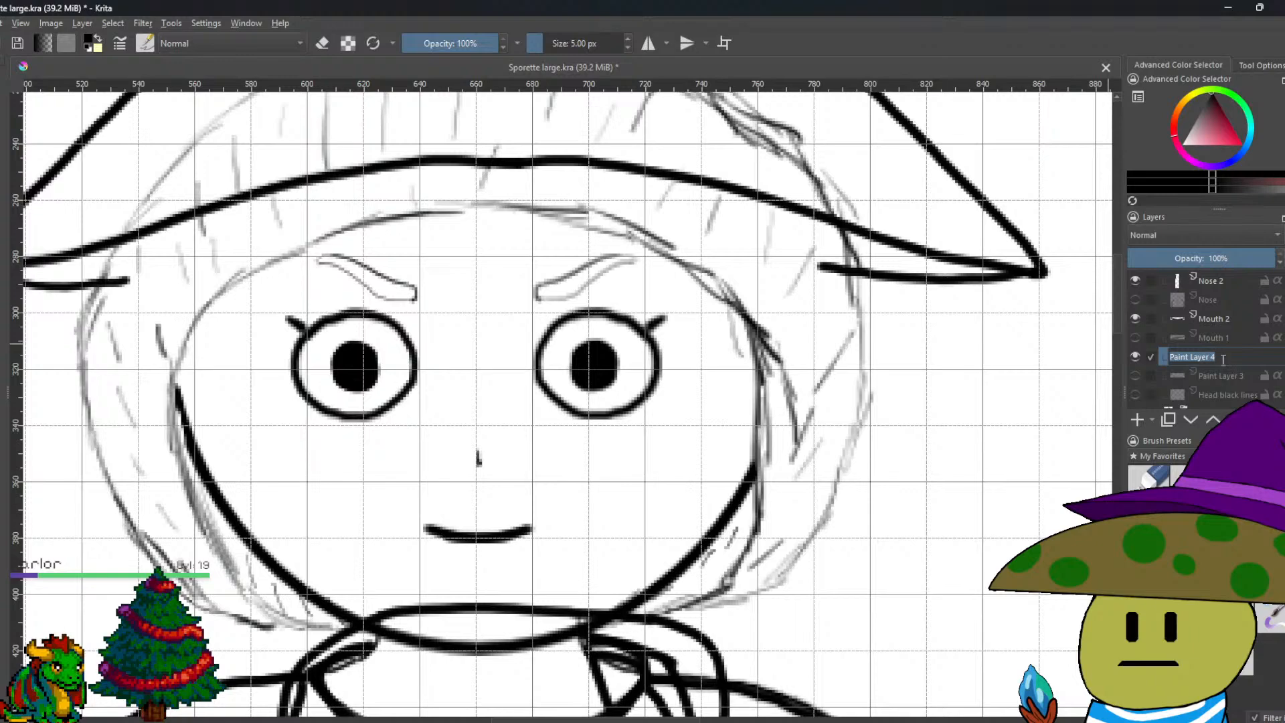
pyautogui.write('Face black')
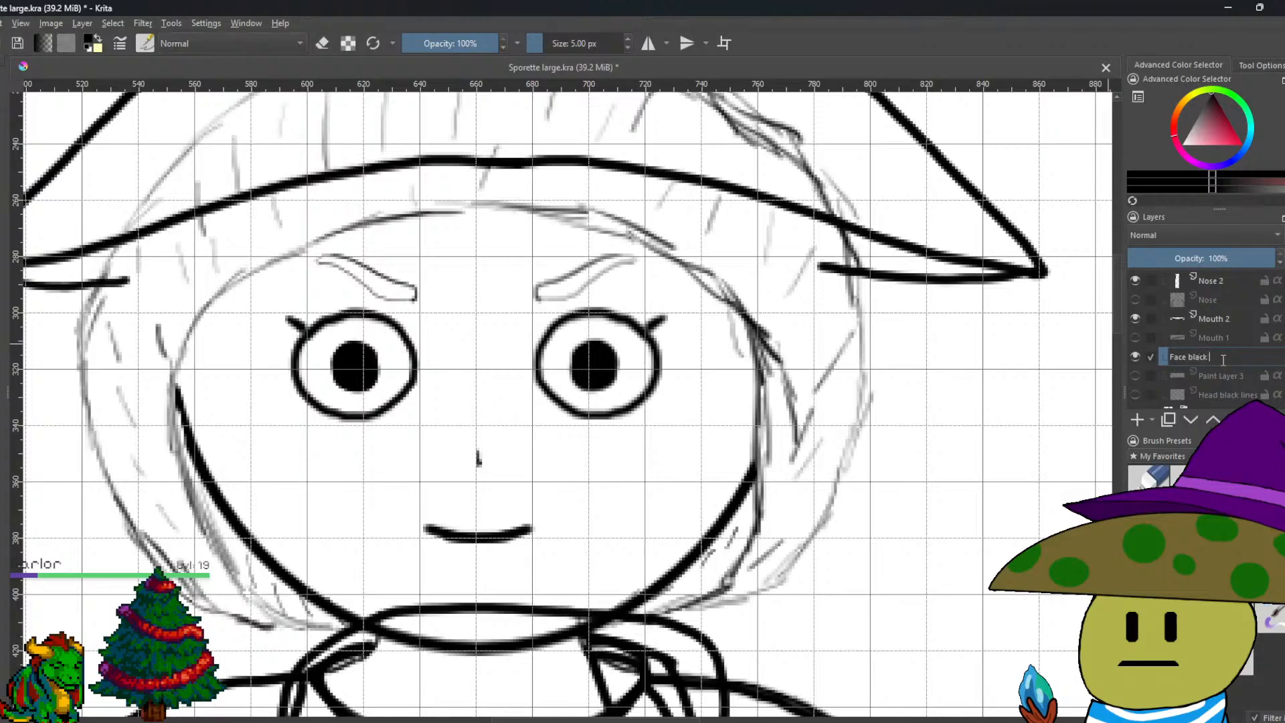
pyautogui.write('lines 3')
pyautogui.press('Return')
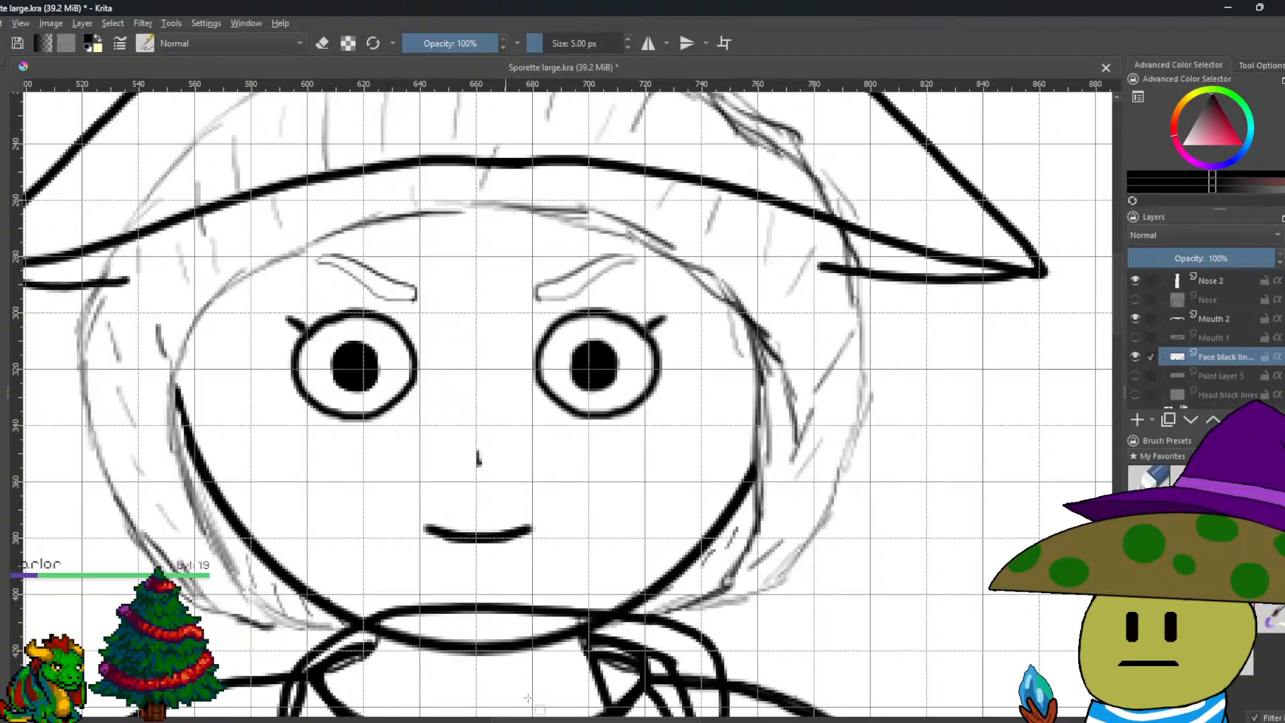
# Cut the face outline right of the centre line at x = 660 to a new layer and hide that layer.
pyautogui.scroll(3, 475, 659)
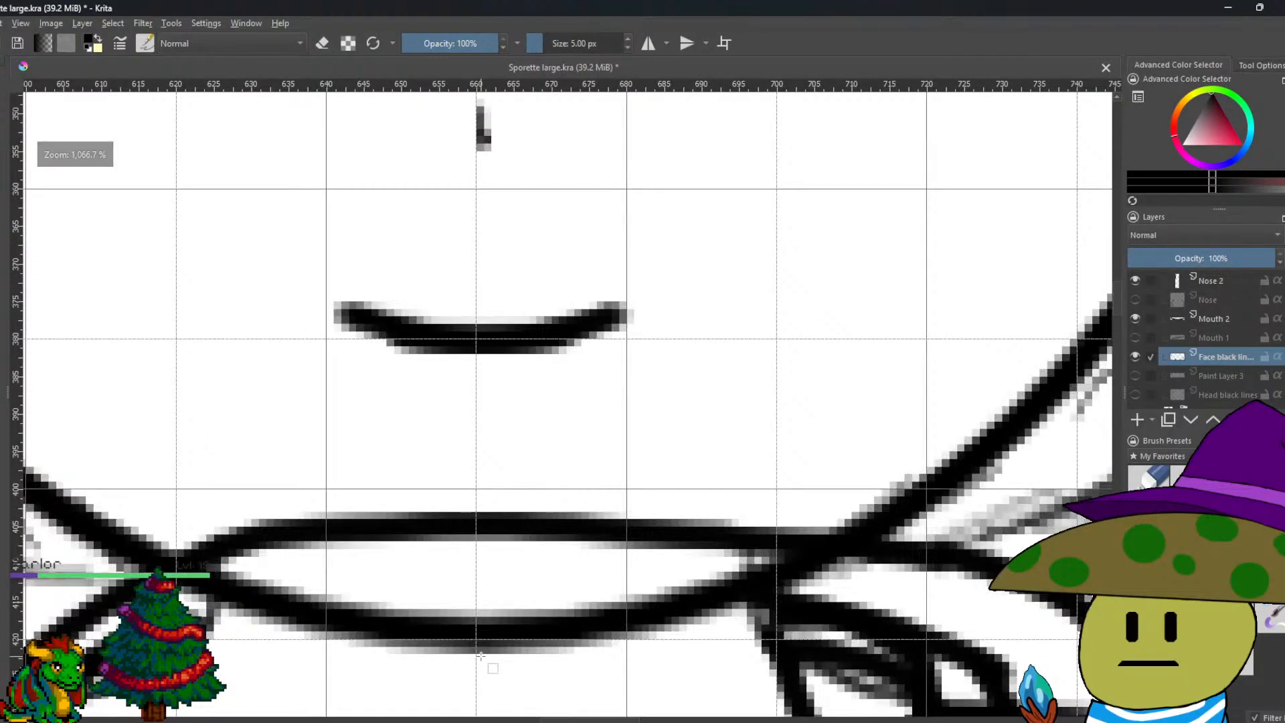
pyautogui.scroll(-2, 477, 662)
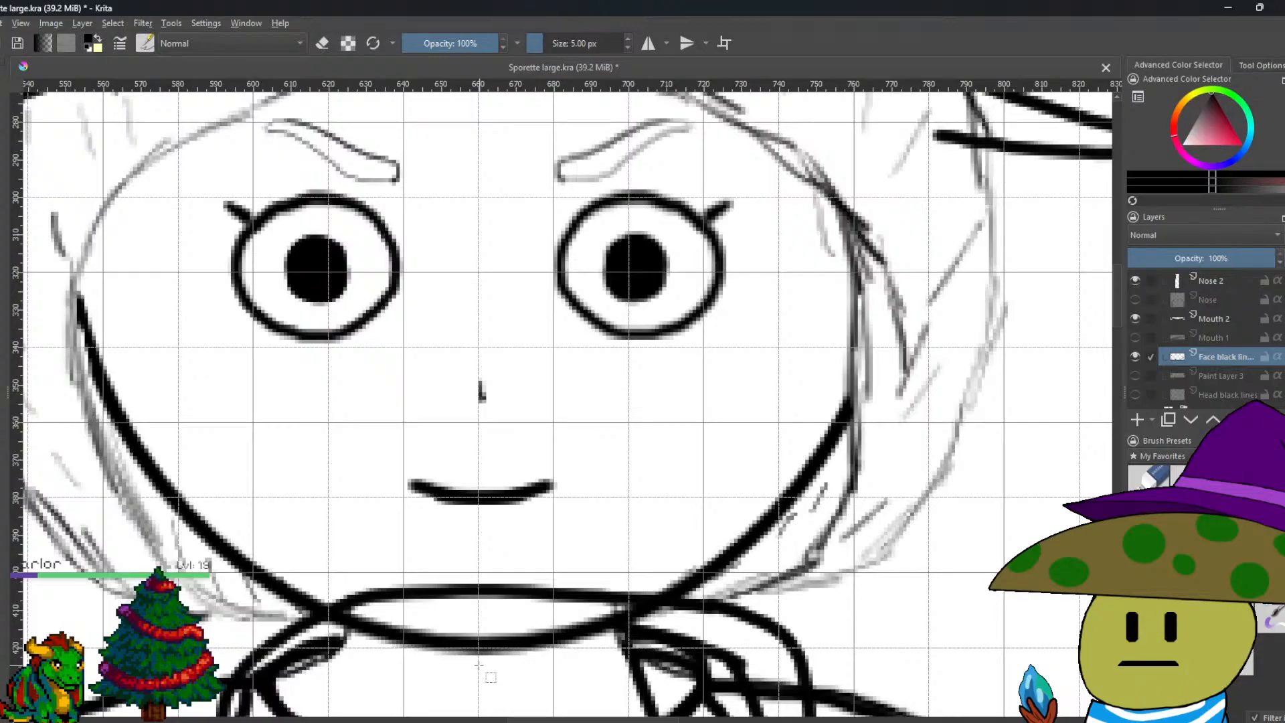
pyautogui.moveTo(476, 664); pyautogui.dragTo(869, 382)
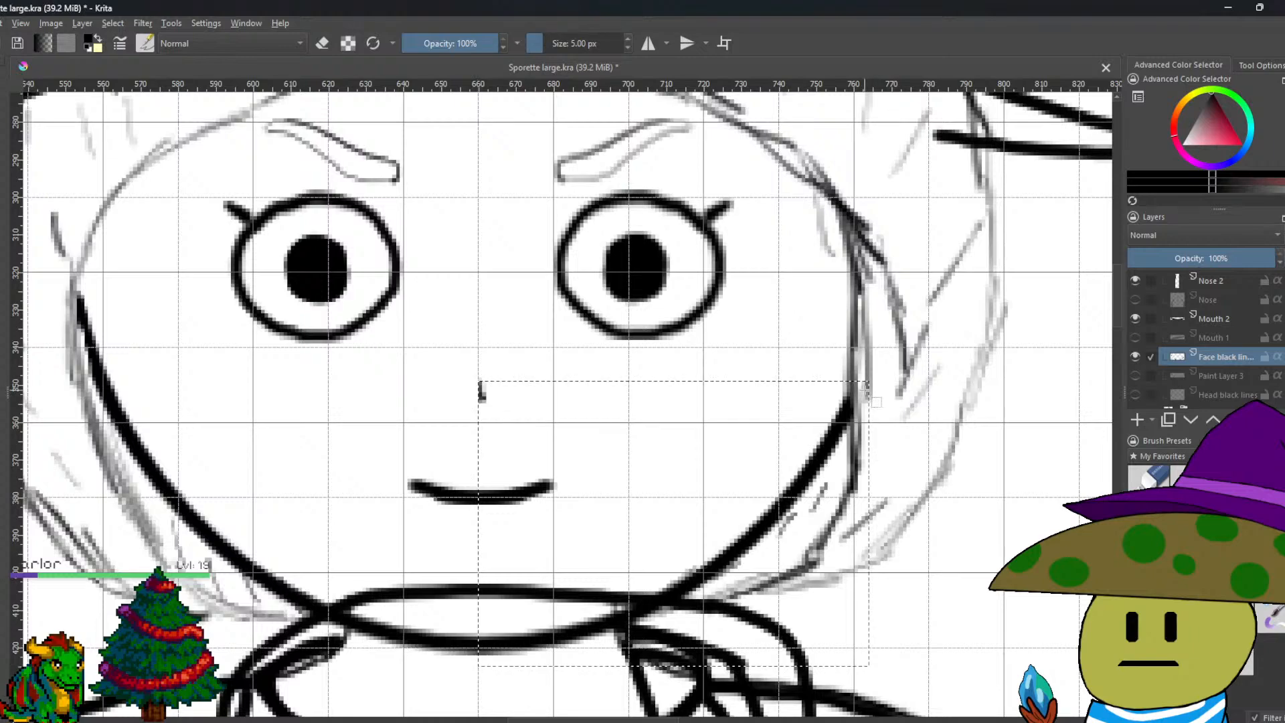
pyautogui.rightClick(721, 433)
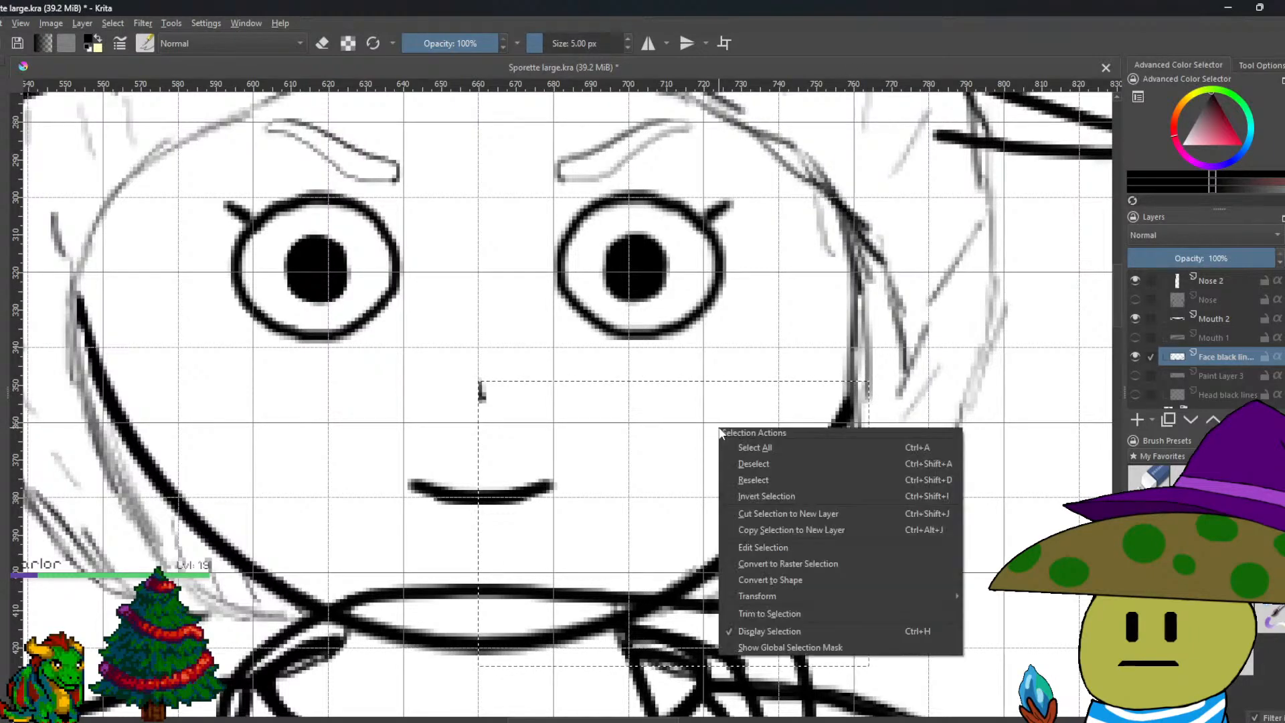
pyautogui.click(769, 514)
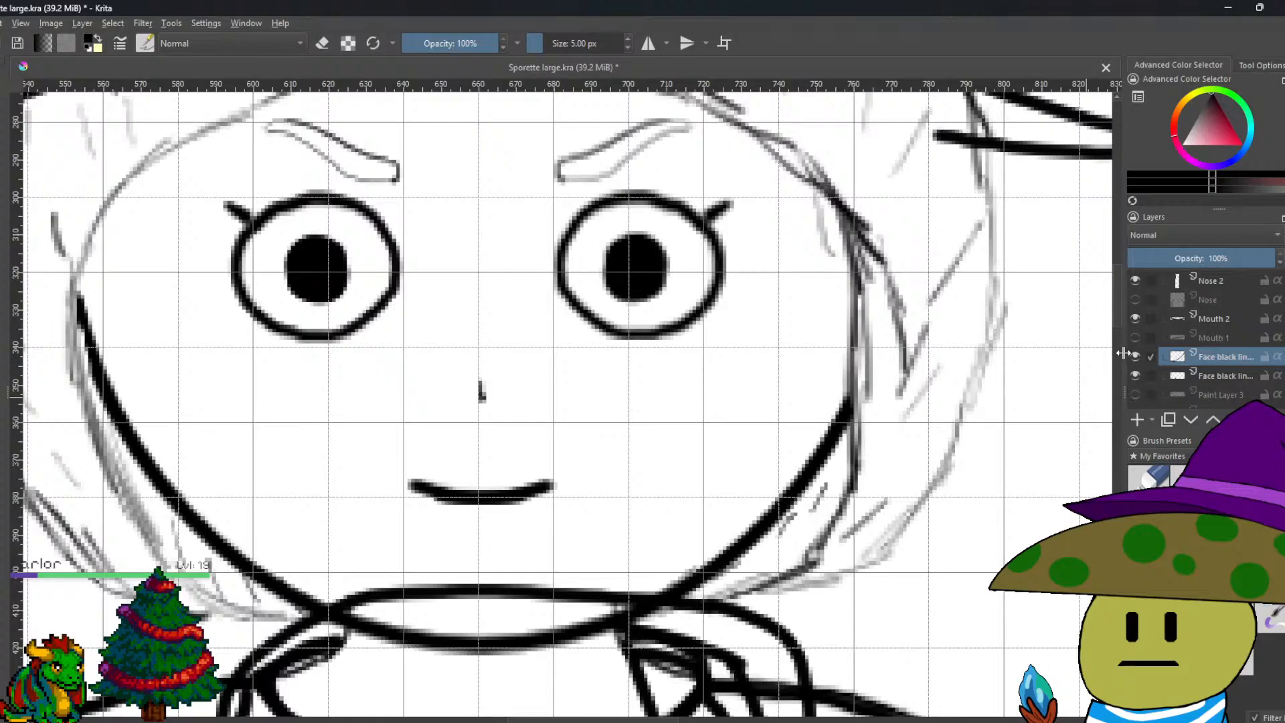
pyautogui.click(1135, 356)
# Duplicate the layer with the remaining left half of the face outline and mirror the copy horizontally.
pyautogui.rightClick(1219, 372)
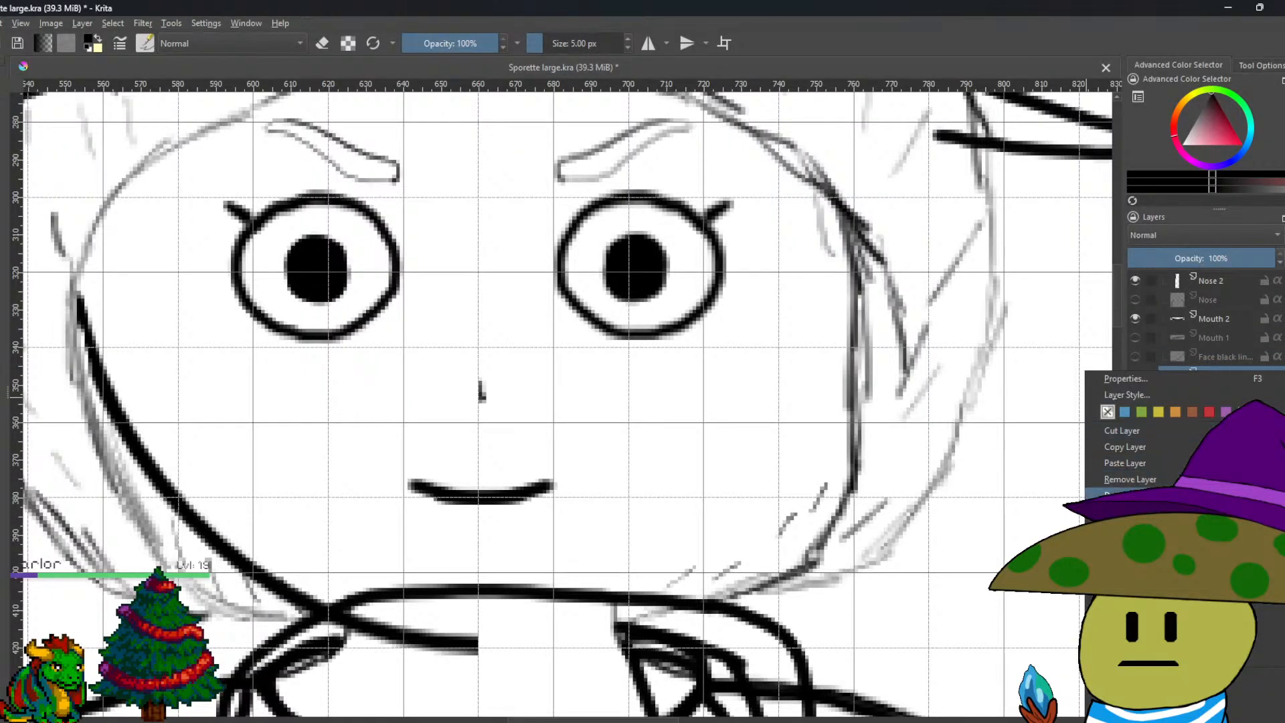
pyautogui.click(1131, 495)
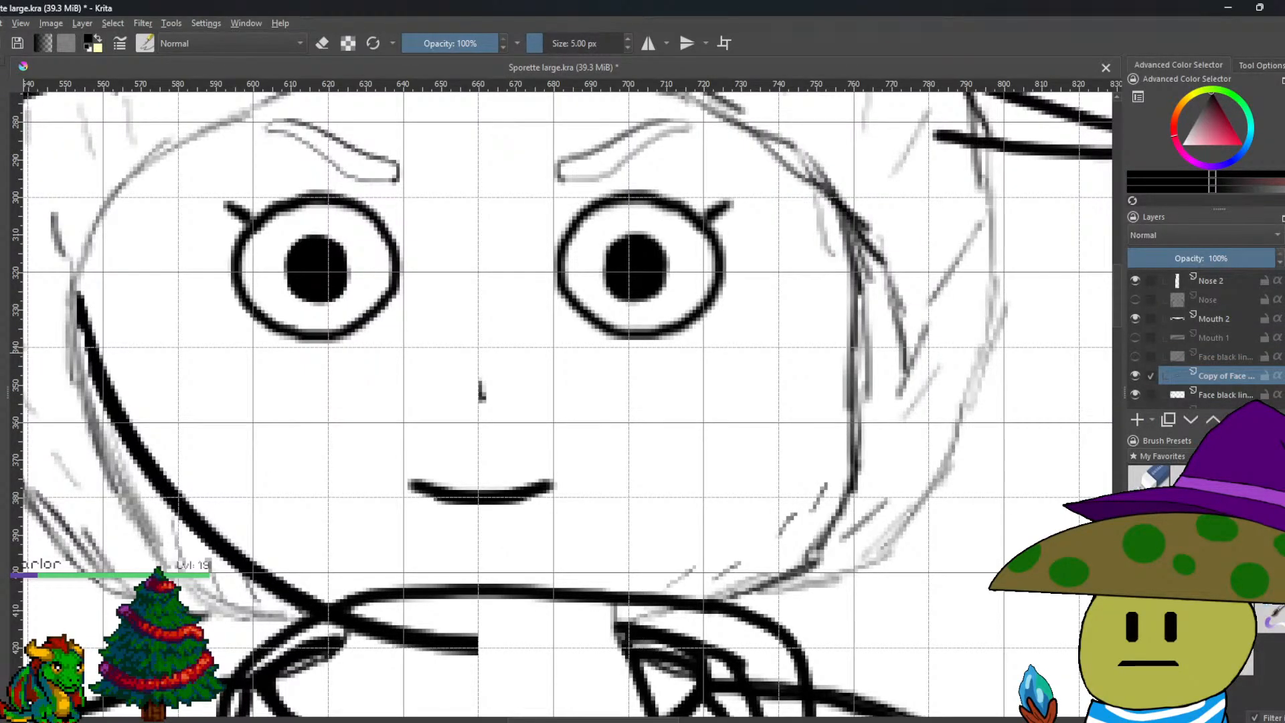
pyautogui.hotkey('ctrl', 't')
pyautogui.rightClick(354, 489)
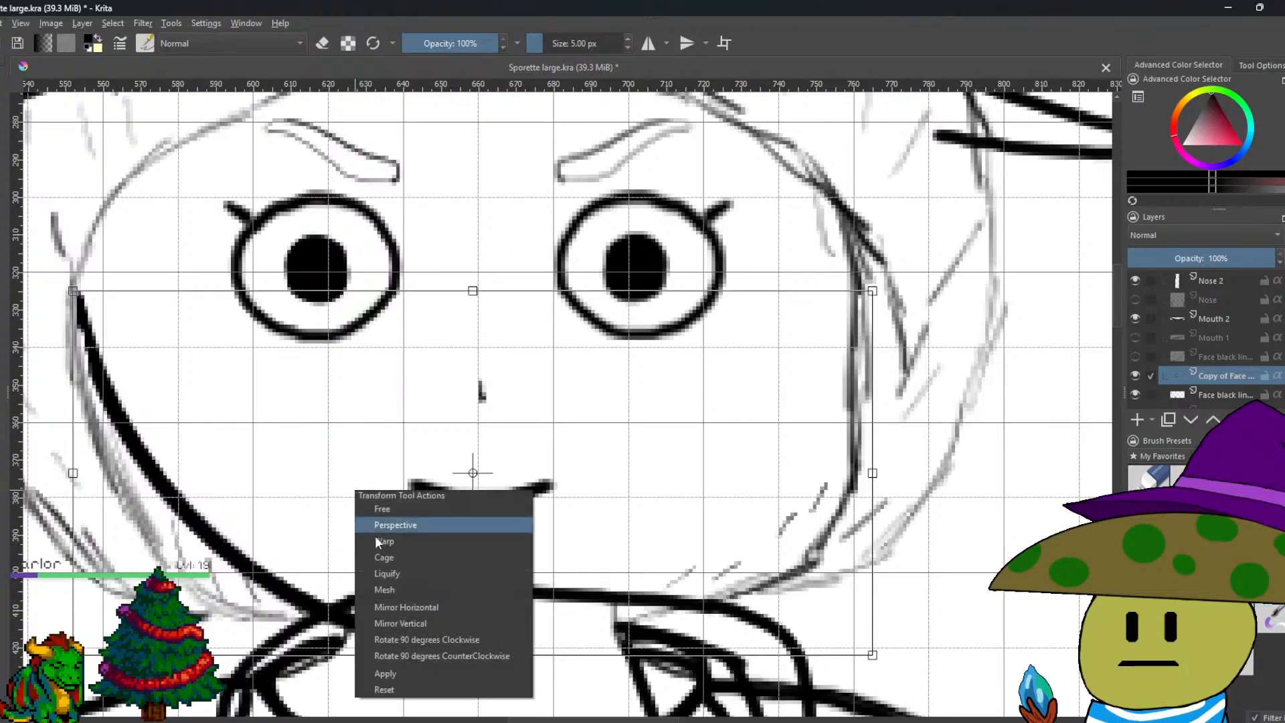
pyautogui.click(402, 607)
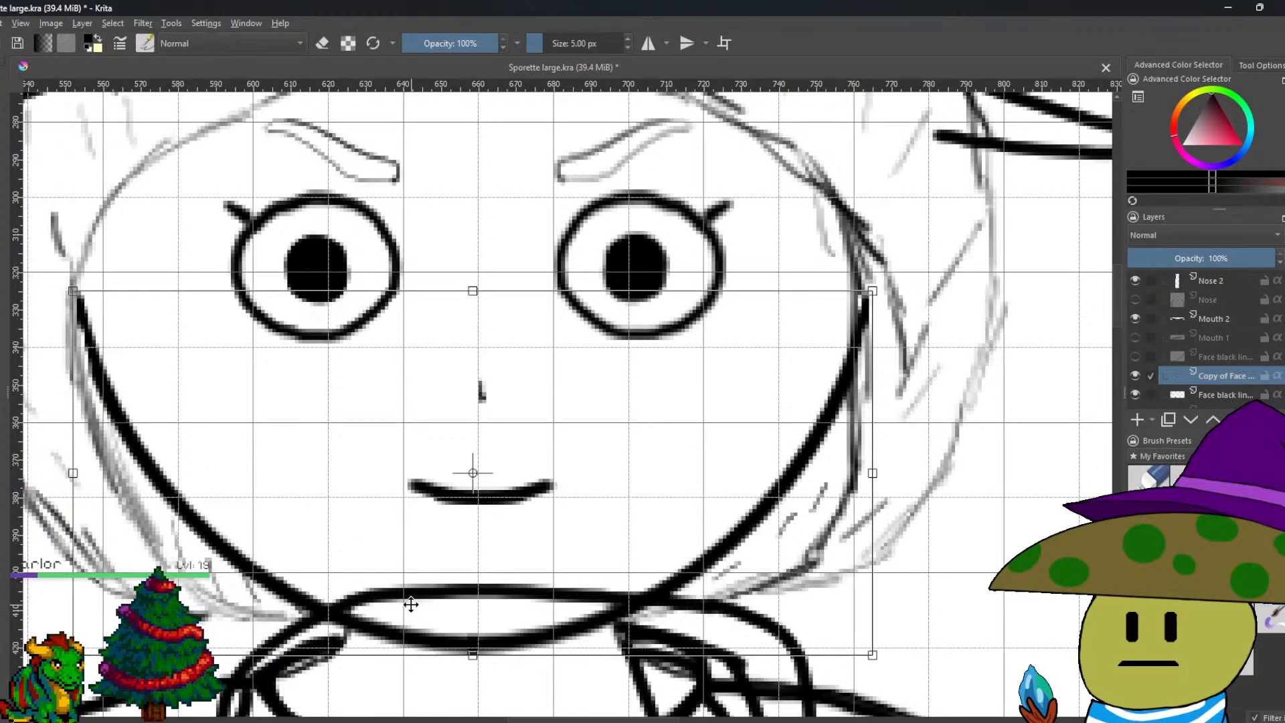
pyautogui.press('Return')
# Shift the mirrored half about 3 px right to join the left half at the chin, and merge it into Face black lines 3.
pyautogui.scroll(8, 508, 645)
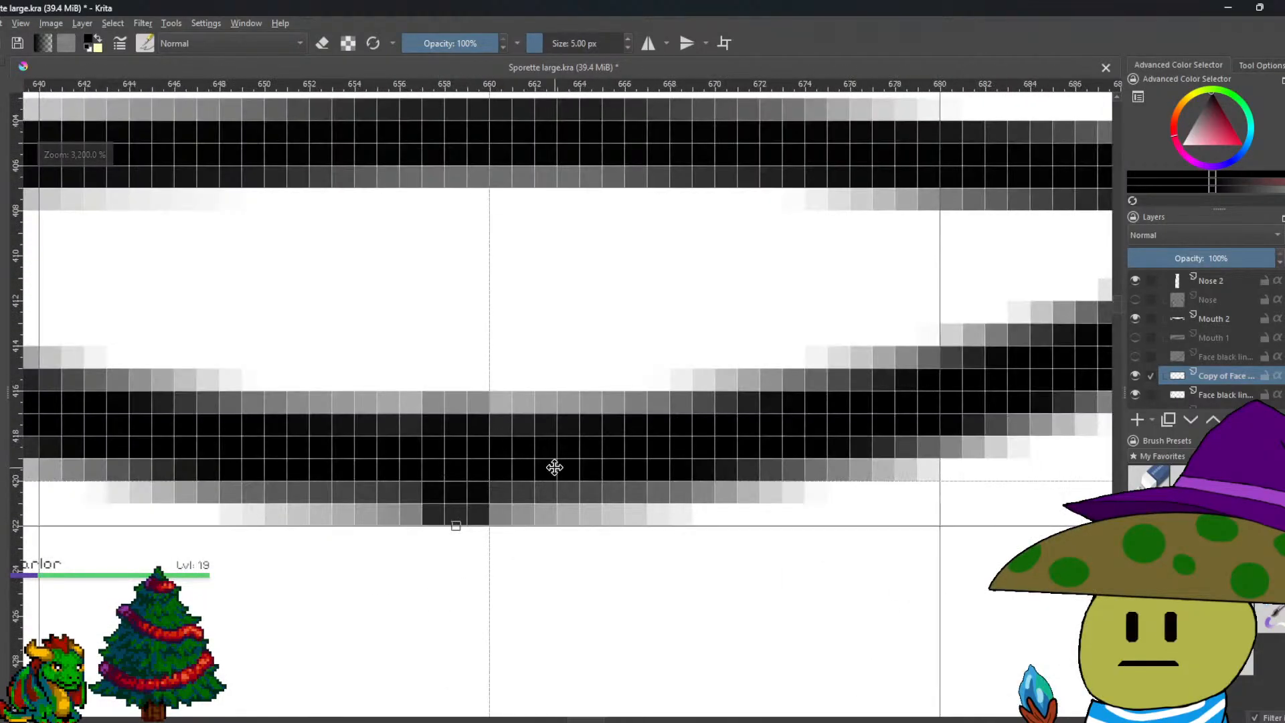
pyautogui.moveTo(554, 467); pyautogui.dragTo(613, 461)
pyautogui.scroll(-10, 612, 462)
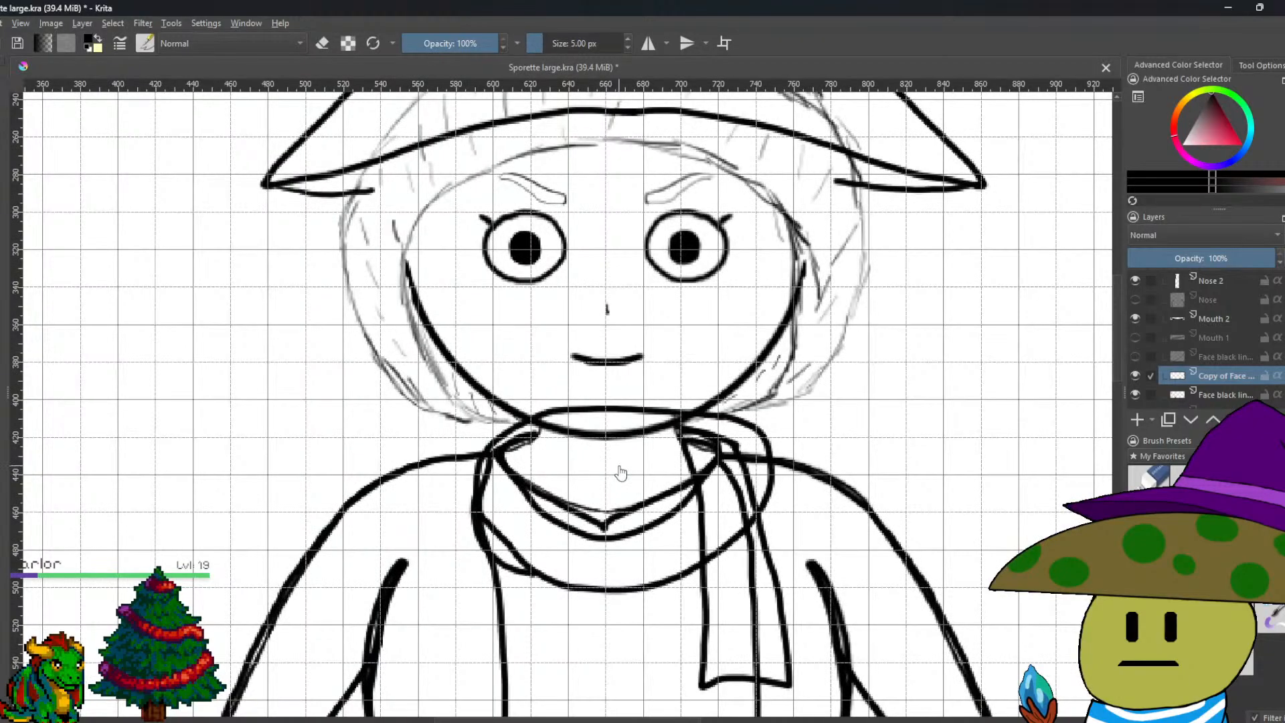
pyautogui.scroll(2, 609, 481)
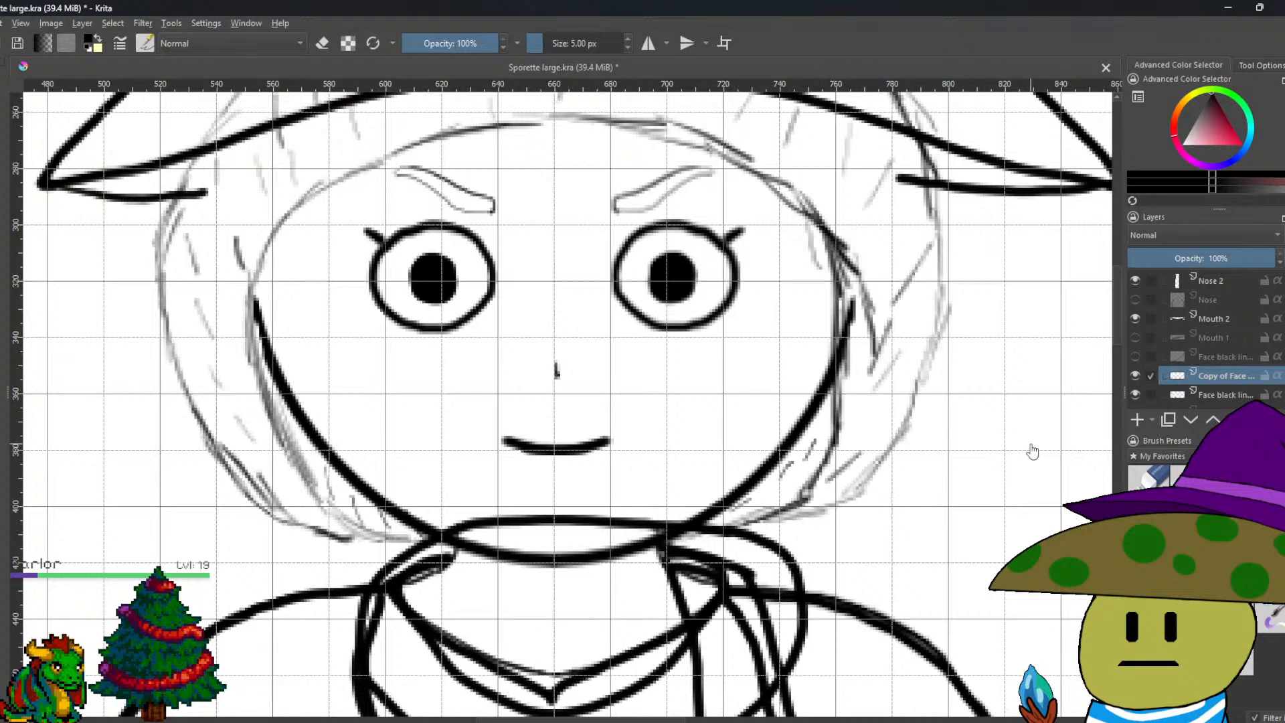
pyautogui.rightClick(1211, 375)
pyautogui.click(1138, 496)
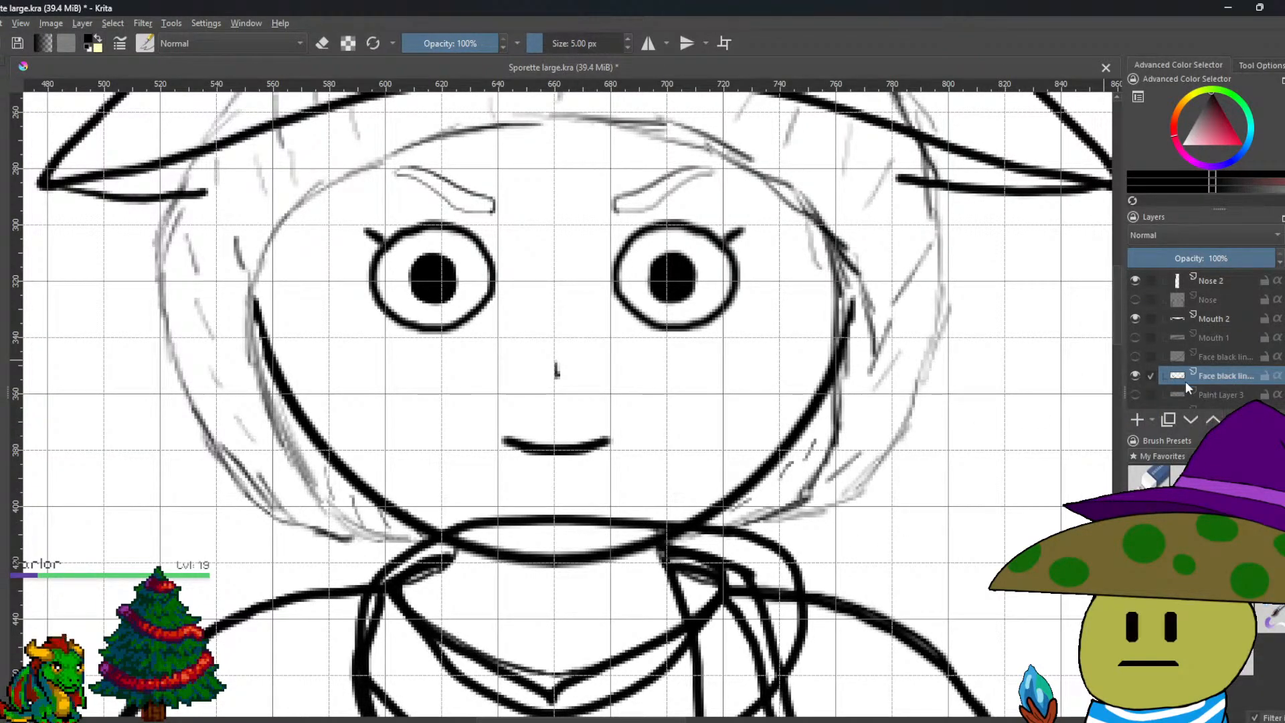
pyautogui.moveTo(1178, 377)
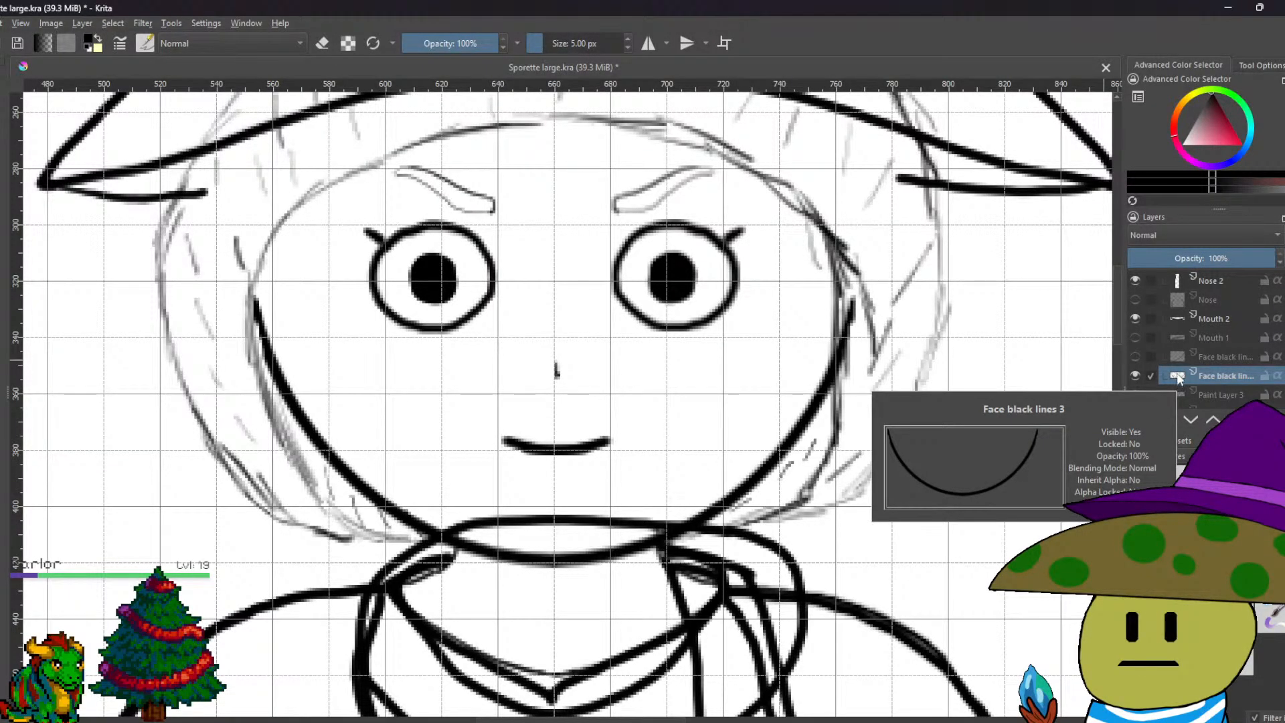
# Hide the merged face outline layer, show the cut right-half layer and duplicate it.
pyautogui.scroll(2, 1176, 375)
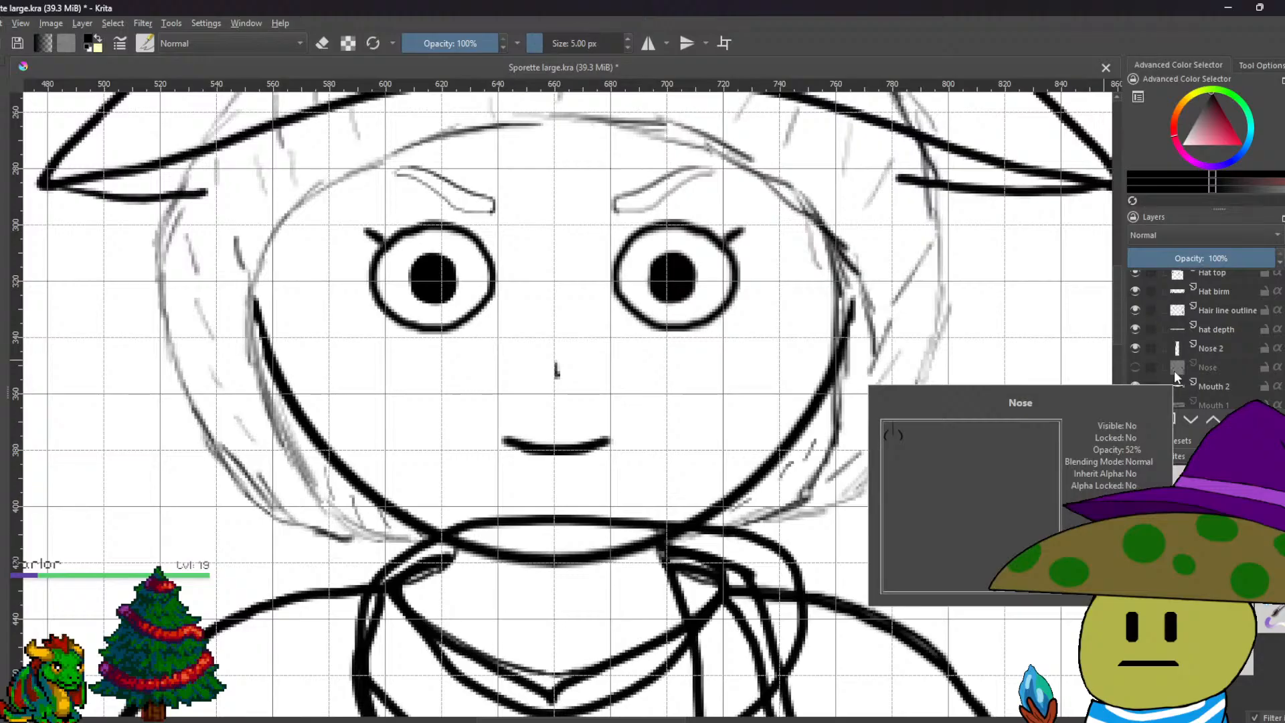
pyautogui.scroll(-2, 1171, 371)
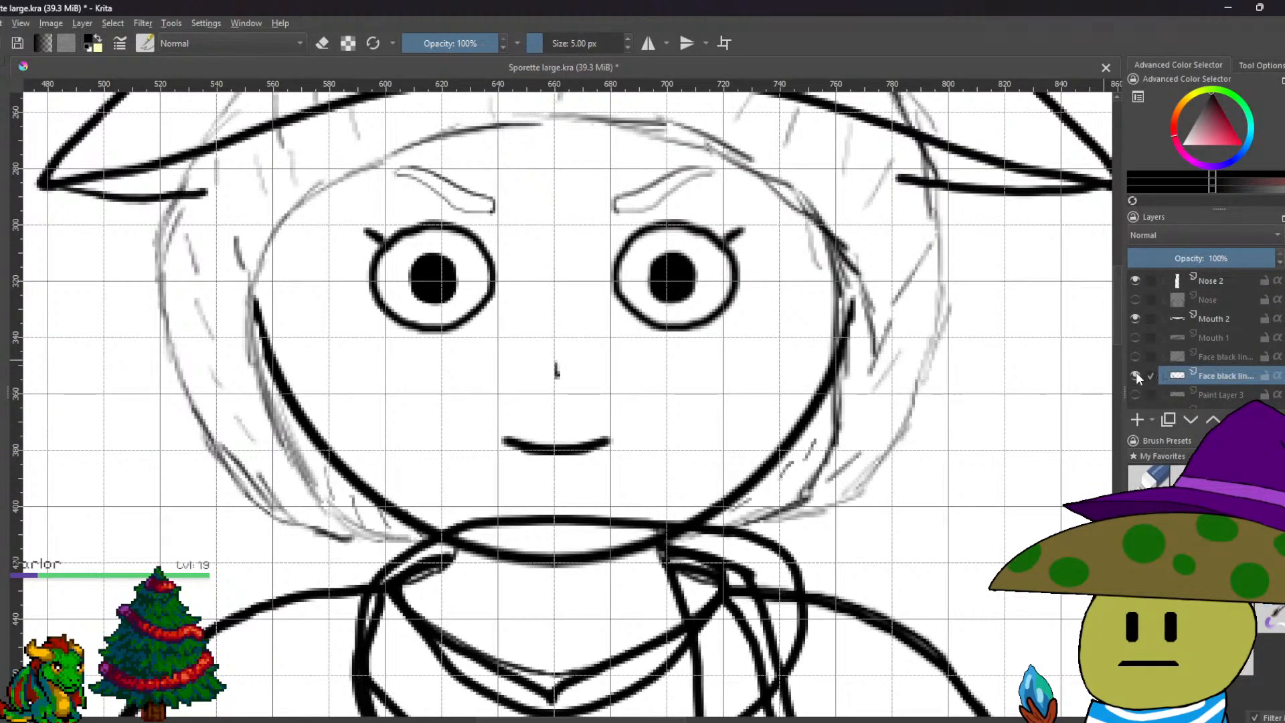
pyautogui.click(1136, 375)
pyautogui.click(1136, 357)
pyautogui.rightClick(1215, 359)
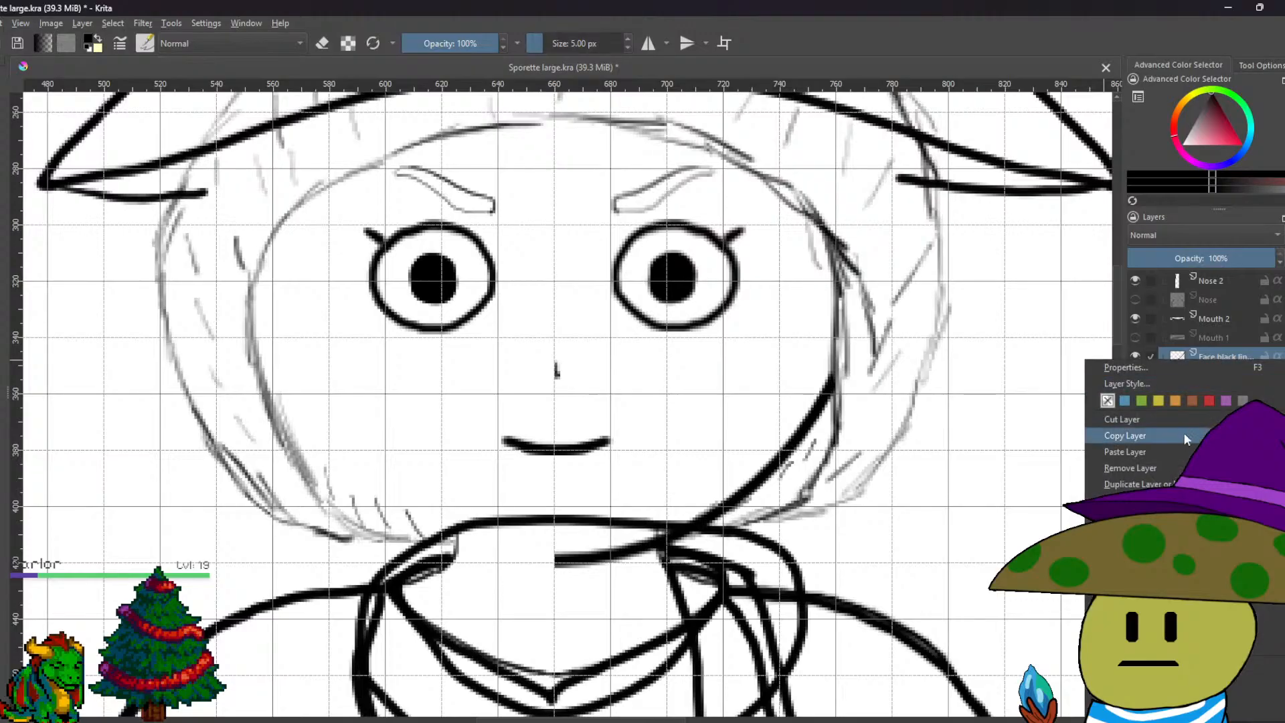
pyautogui.click(1188, 483)
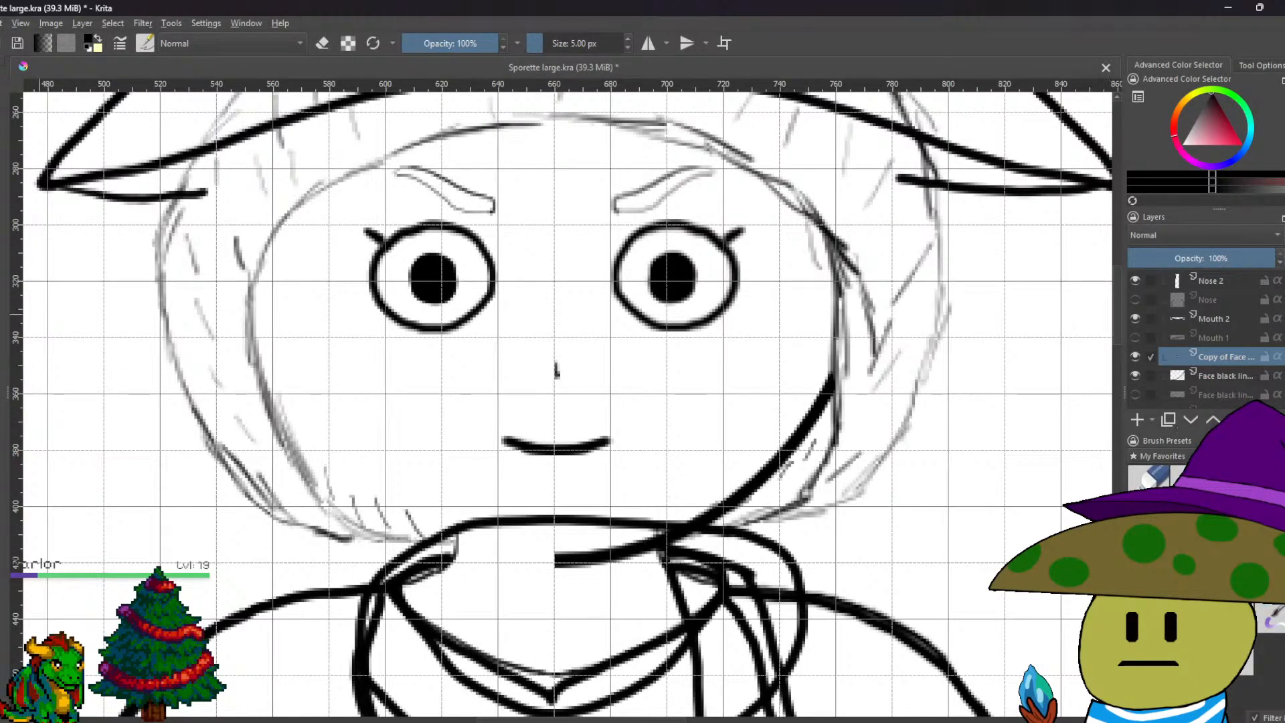
# Mirror the copied right half of the face outline horizontally and move it across to form the left side of the face.
pyautogui.hotkey('ctrl', 't')
pyautogui.rightClick(619, 524)
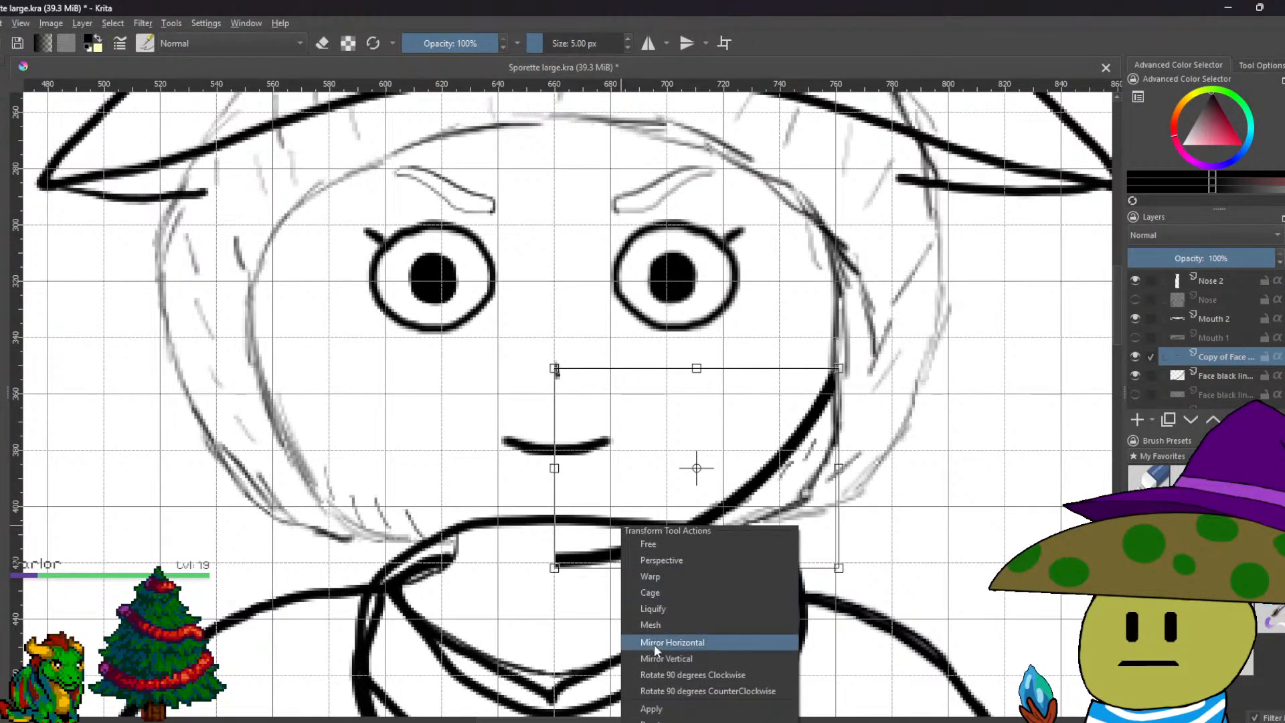
pyautogui.click(637, 631)
pyautogui.moveTo(609, 550); pyautogui.dragTo(319, 539)
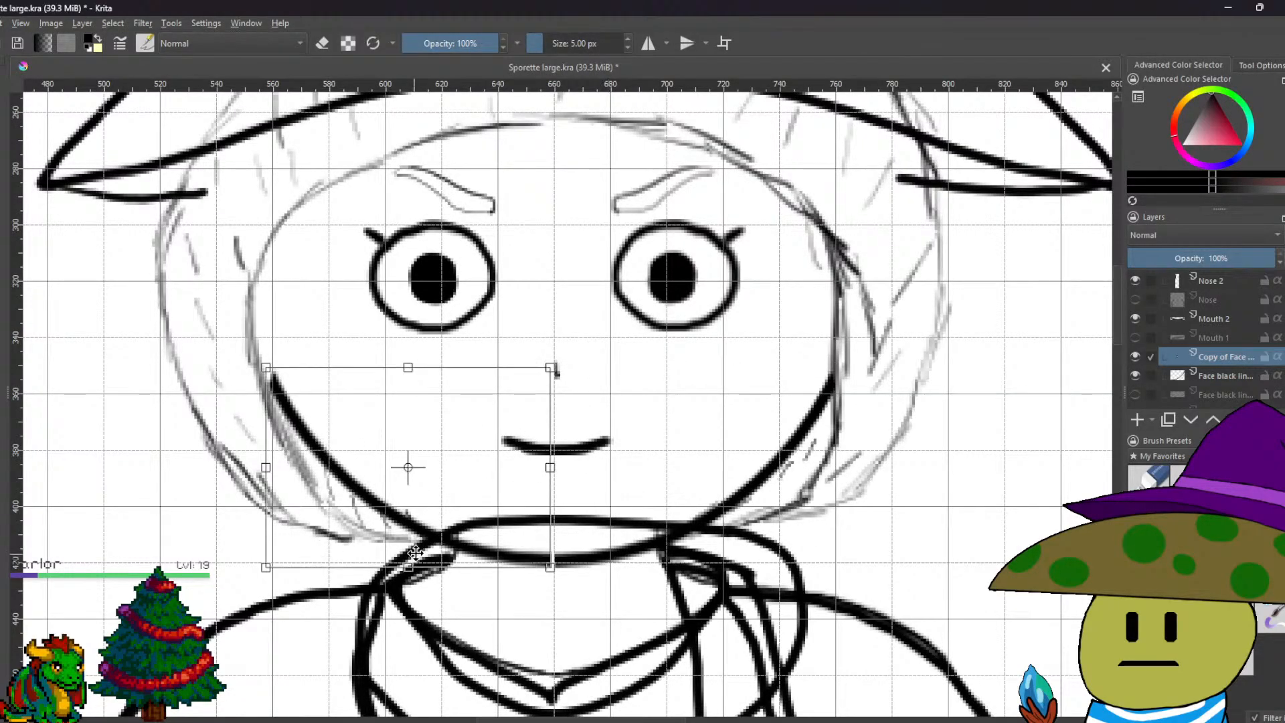
# Shift the mirrored half about 1 px right so it joins the right half at the chin at x = 660.
pyautogui.scroll(10, 557, 565)
pyautogui.moveTo(556, 565); pyautogui.dragTo(482, 459)
pyautogui.scroll(3, 482, 459)
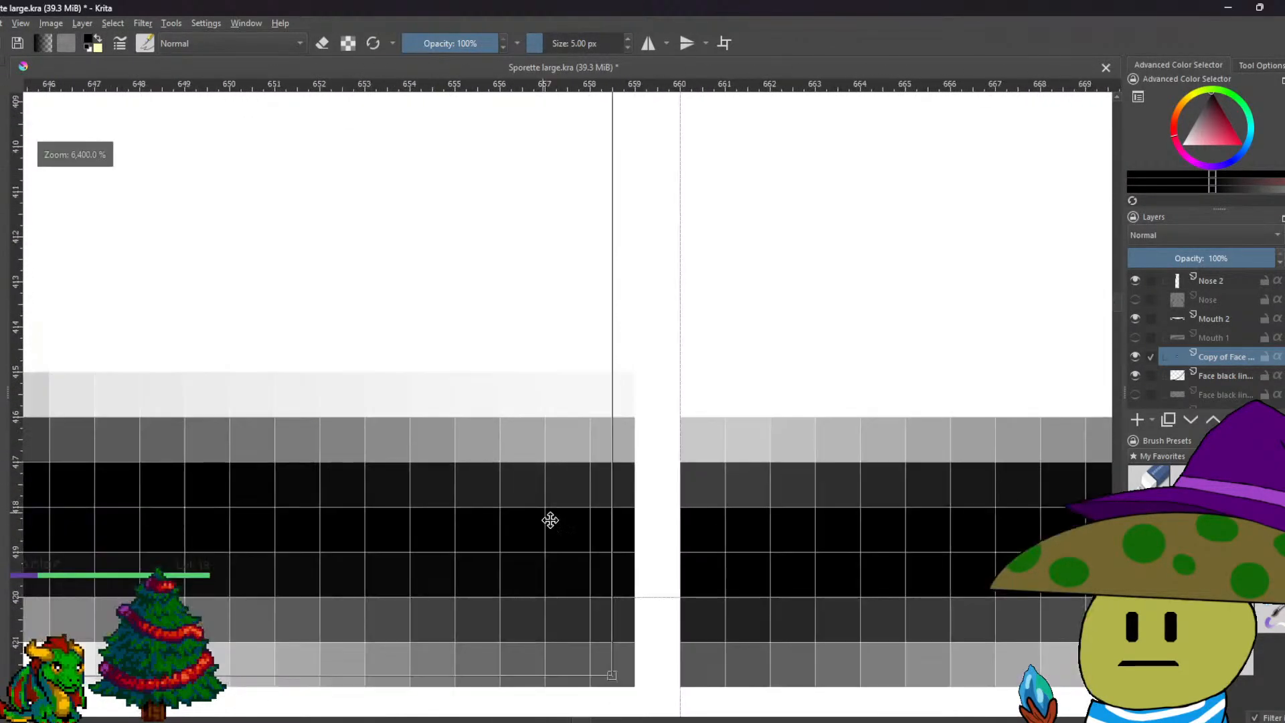
pyautogui.moveTo(575, 550); pyautogui.dragTo(589, 548)
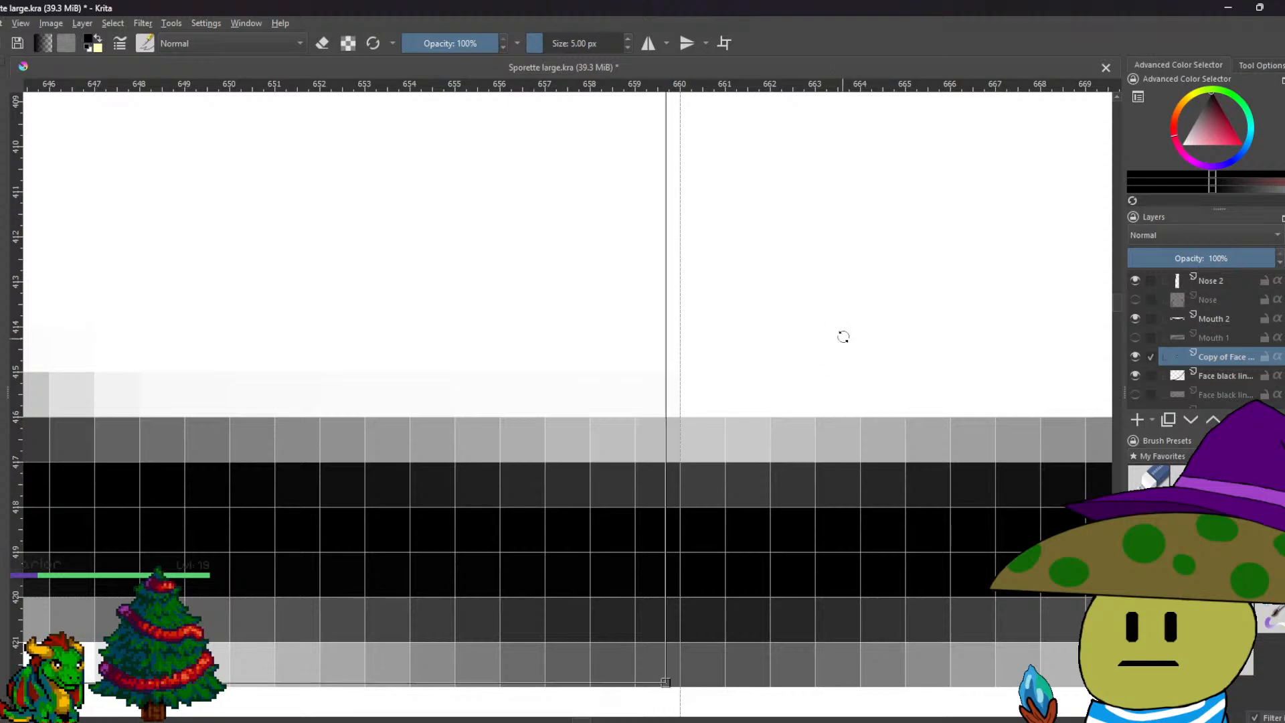
pyautogui.scroll(-15, 843, 337)
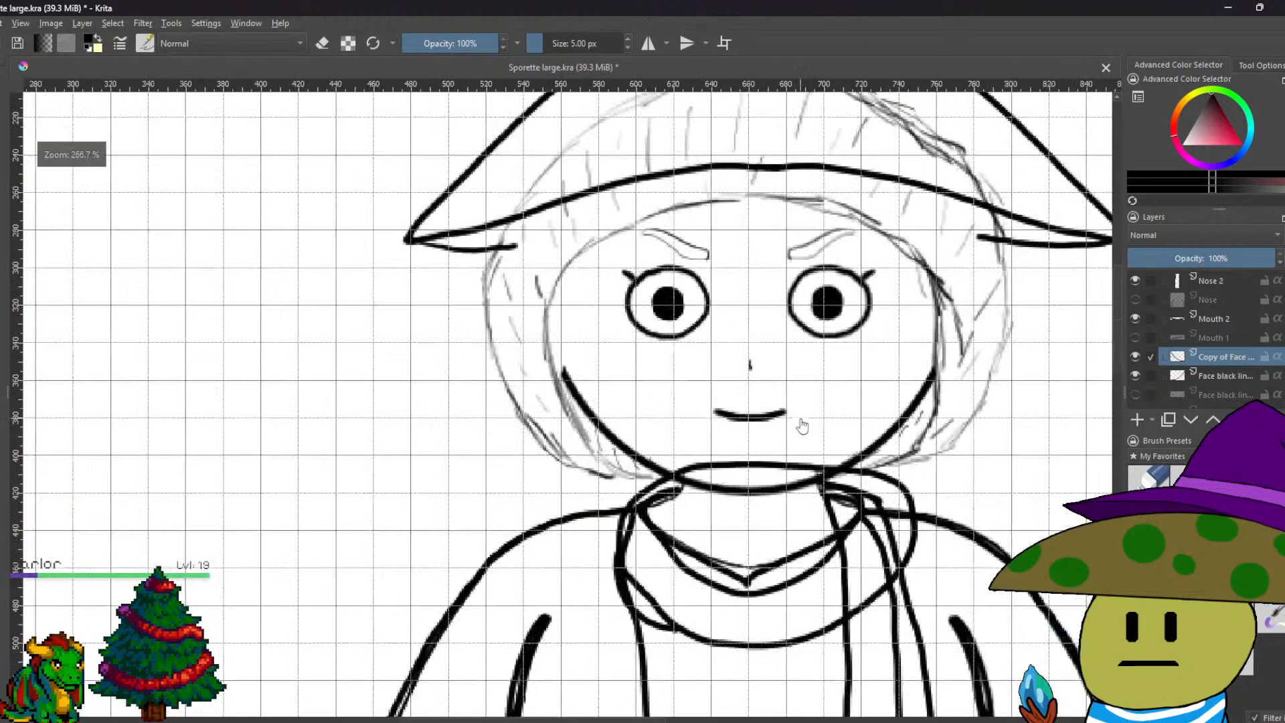
pyautogui.scroll(2, 584, 490)
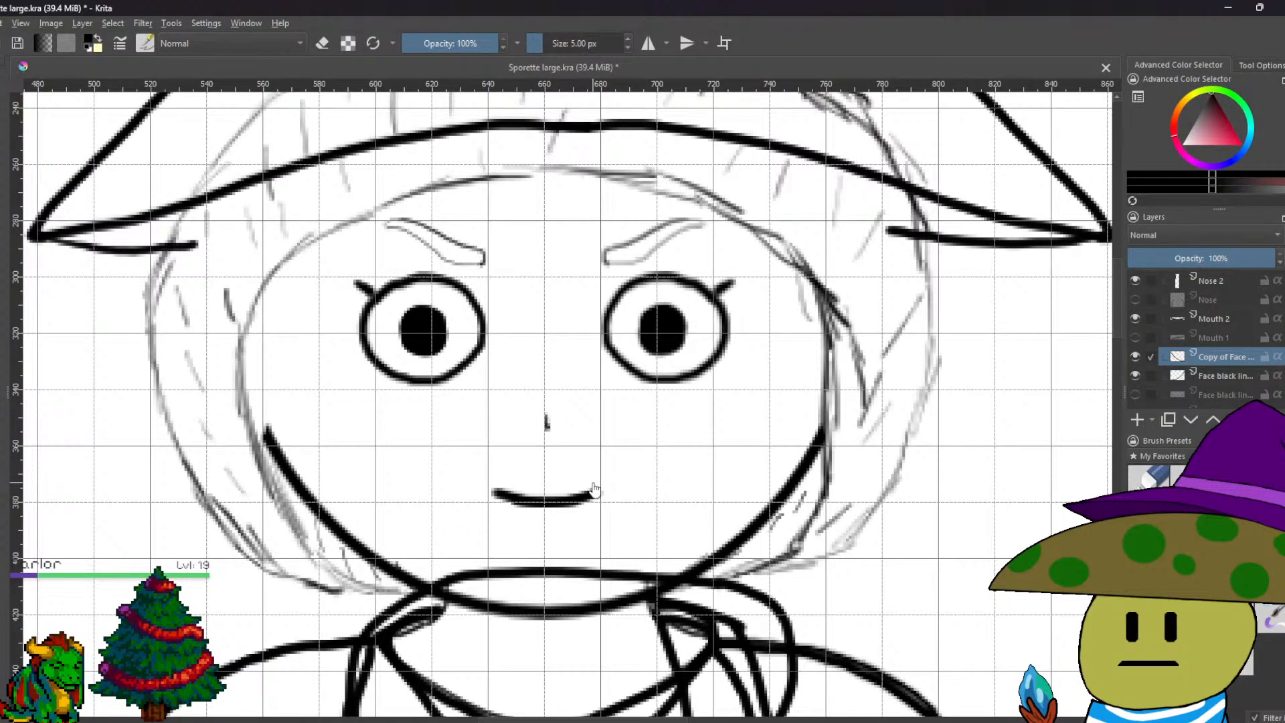
# Hide the clothes group, leaving the torso and legs groups shown.
pyautogui.scroll(-4, 1171, 392)
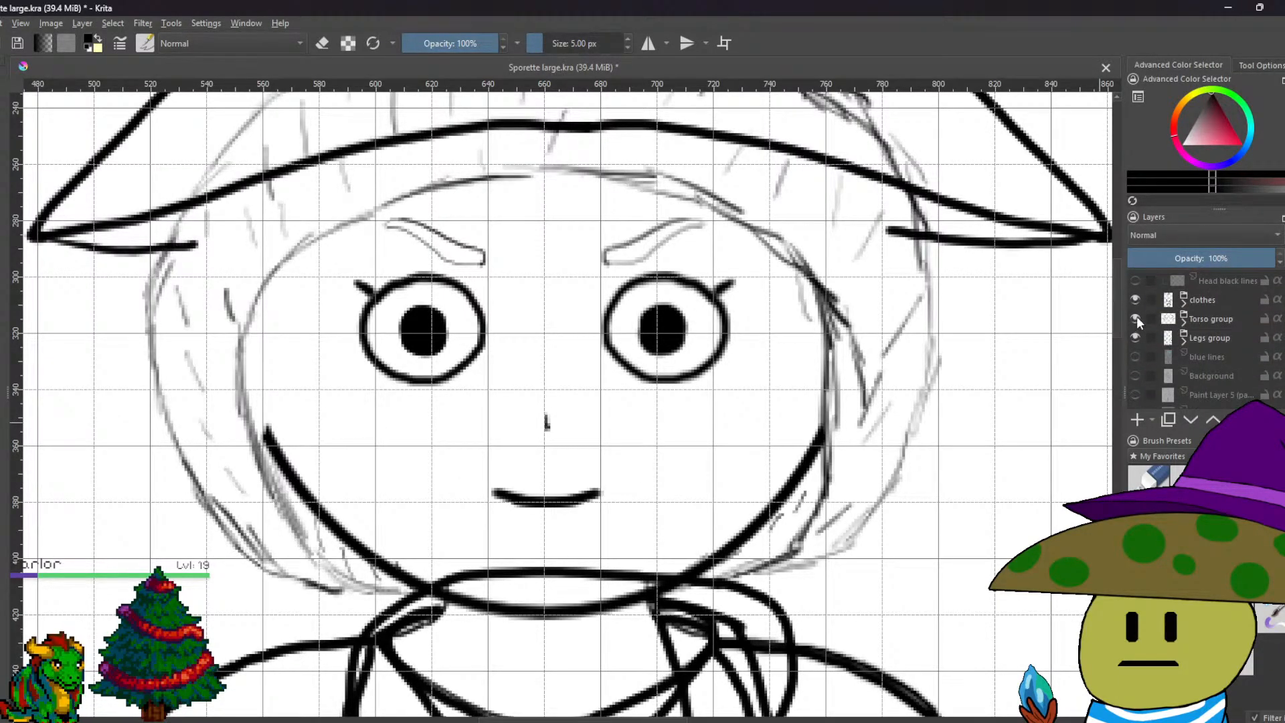
pyautogui.click(1136, 319)
pyautogui.scroll(2, 1154, 392)
pyautogui.click(1135, 333)
pyautogui.click(1135, 352)
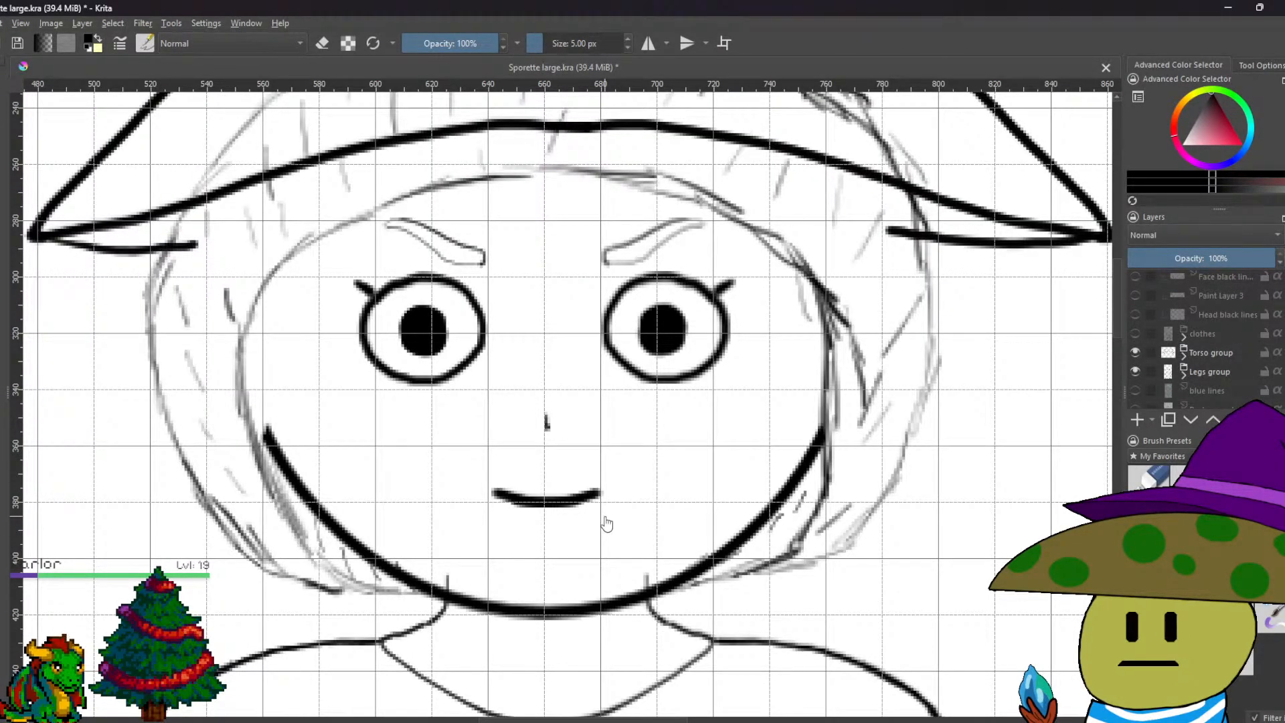
# Merge the mirrored copy of the face outline with the face black lines layer below it.
pyautogui.scroll(4, 1186, 363)
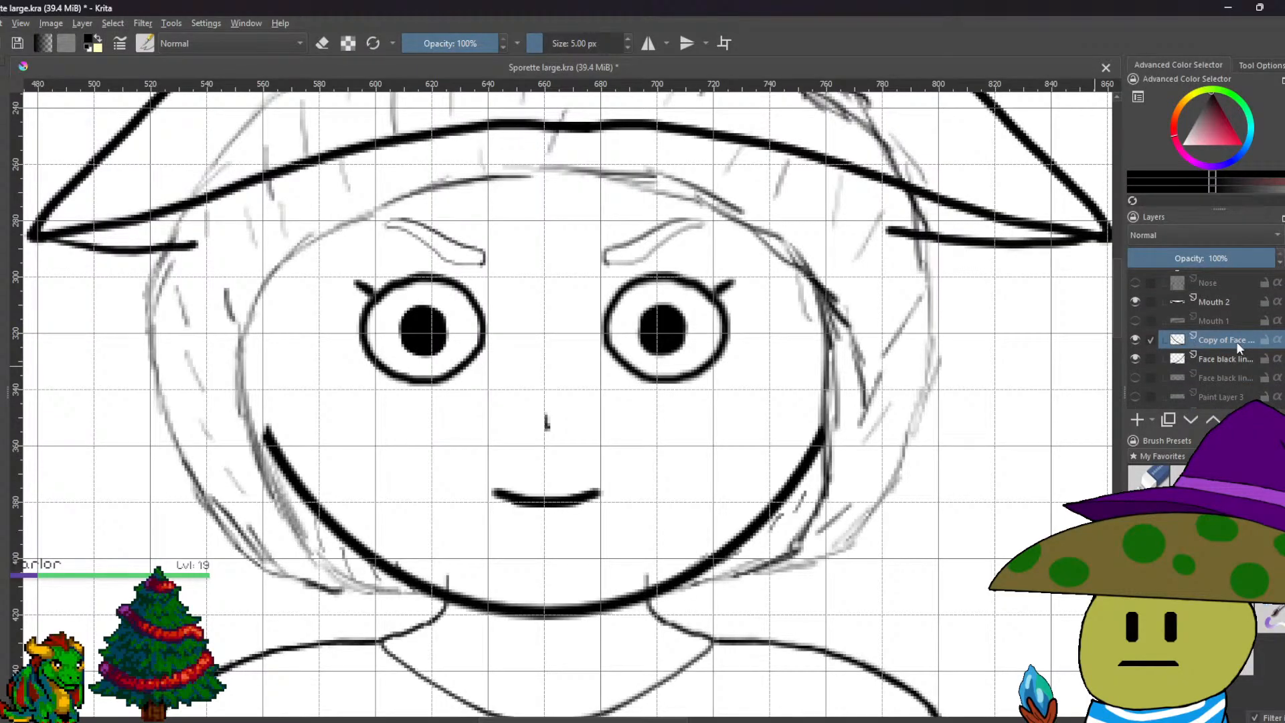
pyautogui.rightClick(1239, 340)
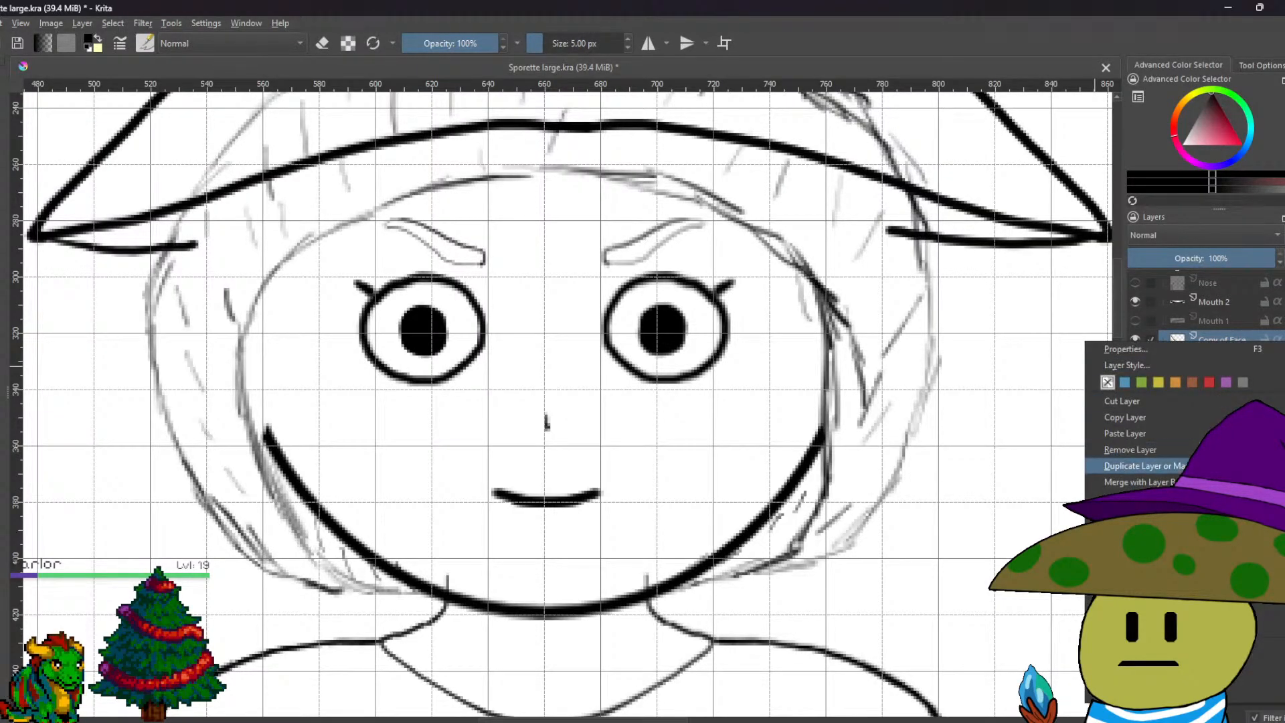
pyautogui.click(1138, 482)
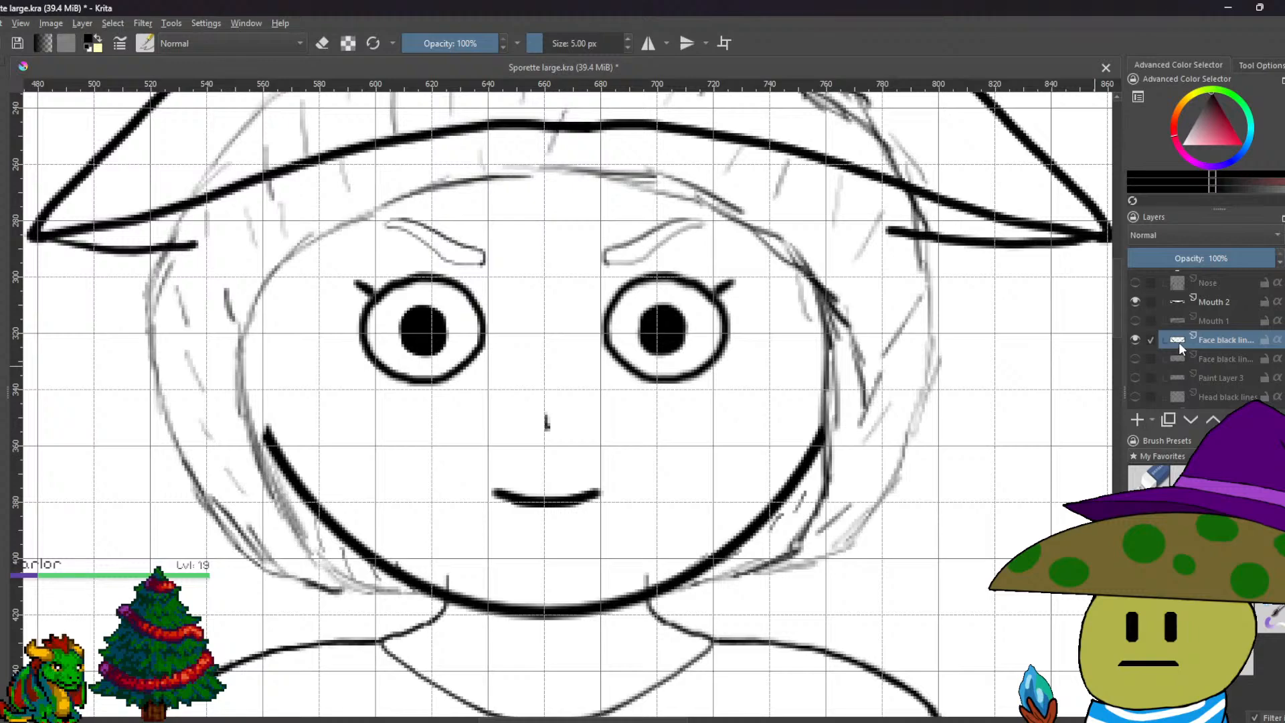
# Compare the two symmetrical face outlines by toggling their layers, and keep only the lower, taller outline visible.
pyautogui.click(1136, 360)
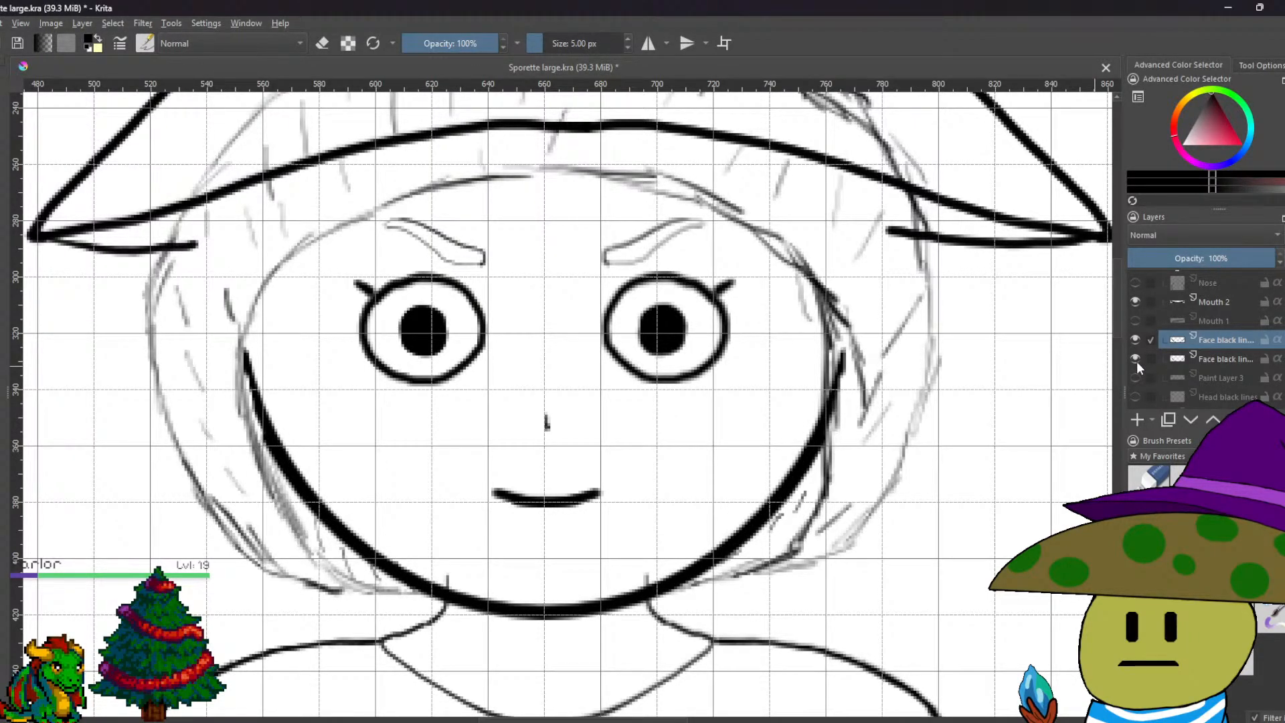
pyautogui.click(1136, 360)
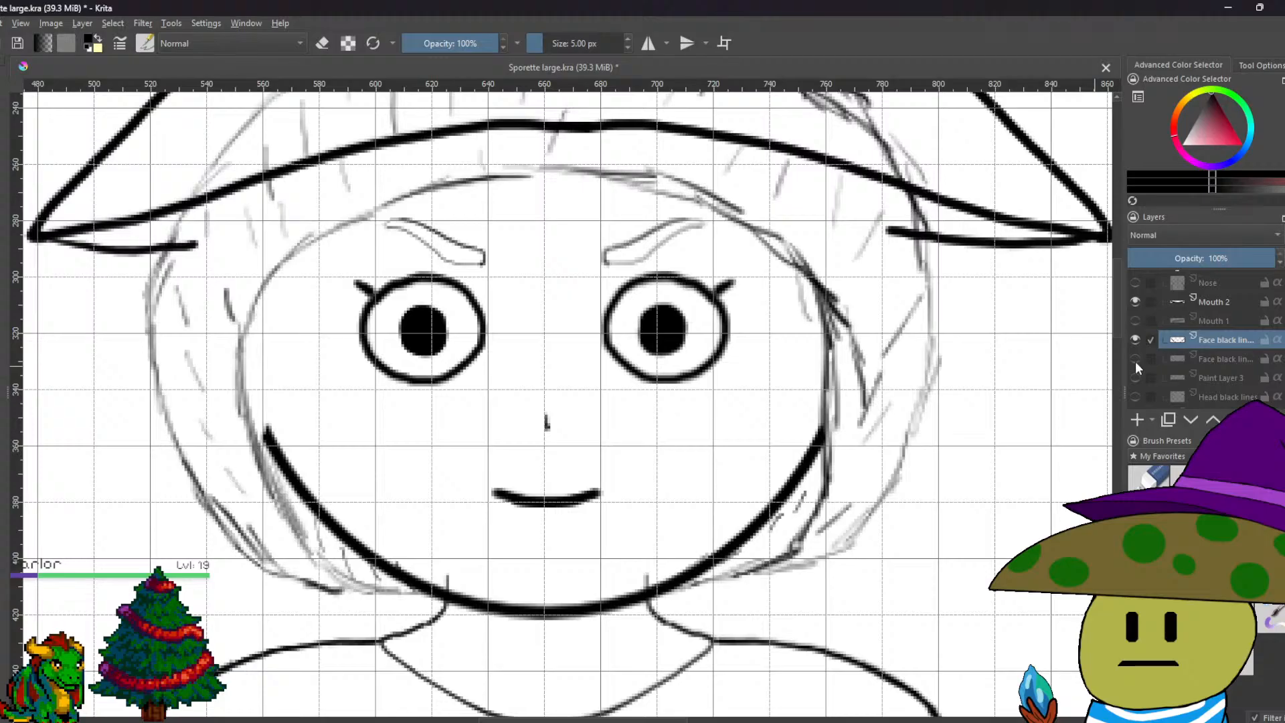
pyautogui.click(1136, 359)
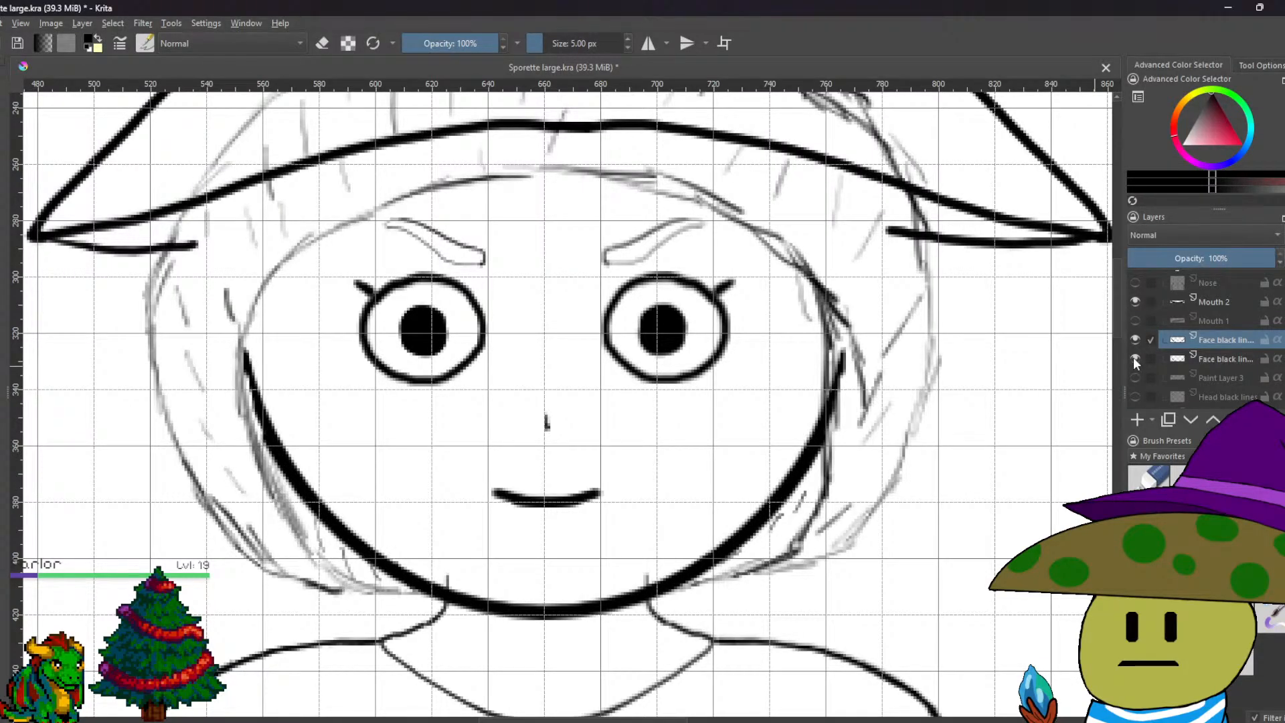
pyautogui.click(1136, 360)
pyautogui.click(1135, 360)
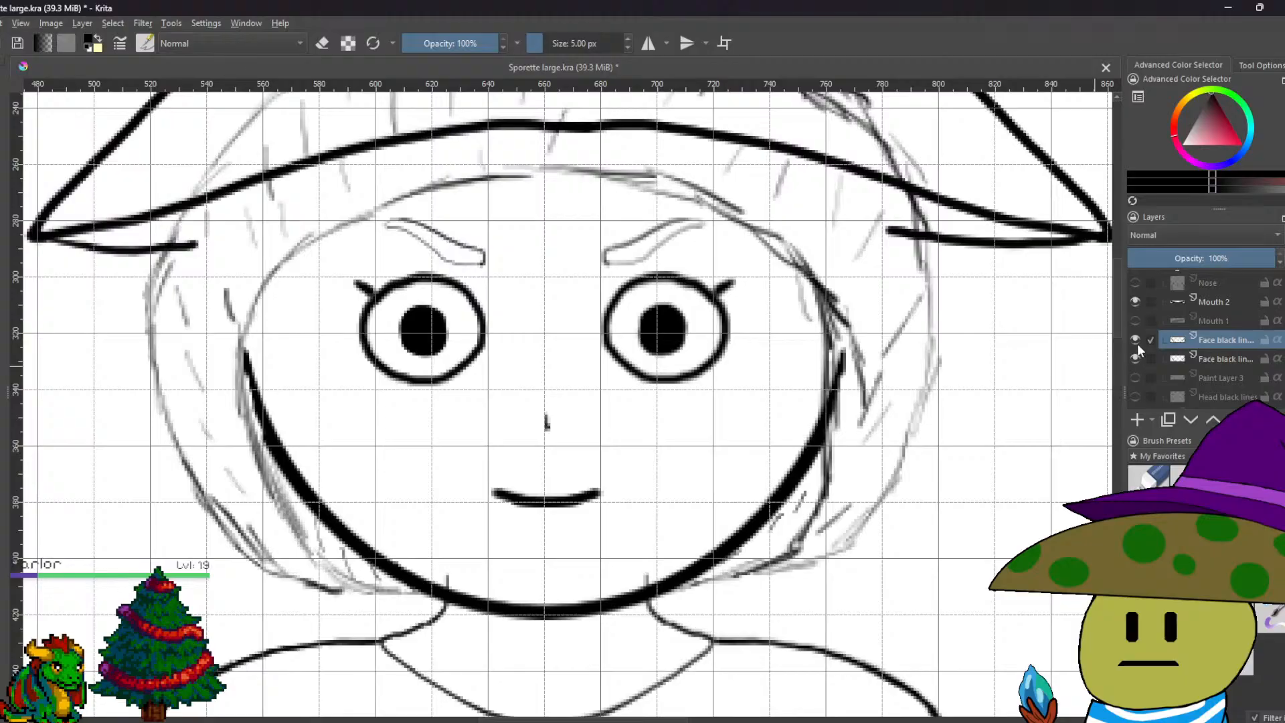
pyautogui.click(1136, 340)
pyautogui.click(1203, 358)
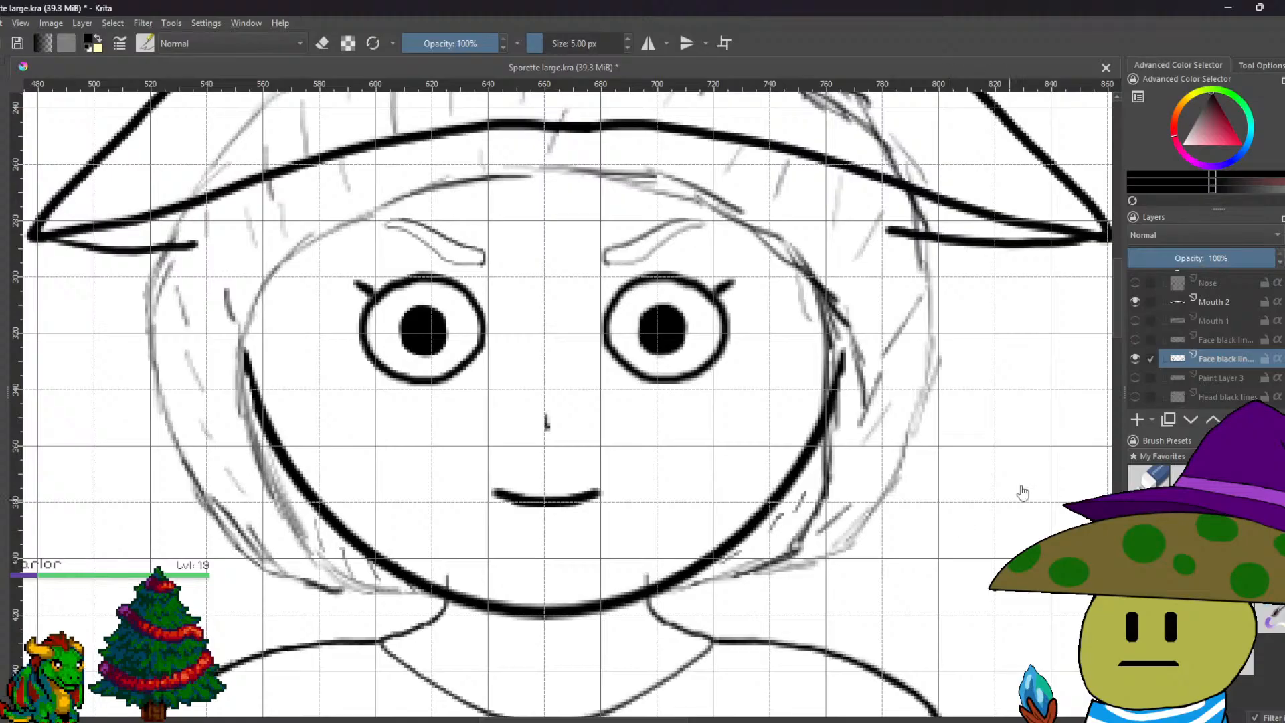
pyautogui.click(1135, 340)
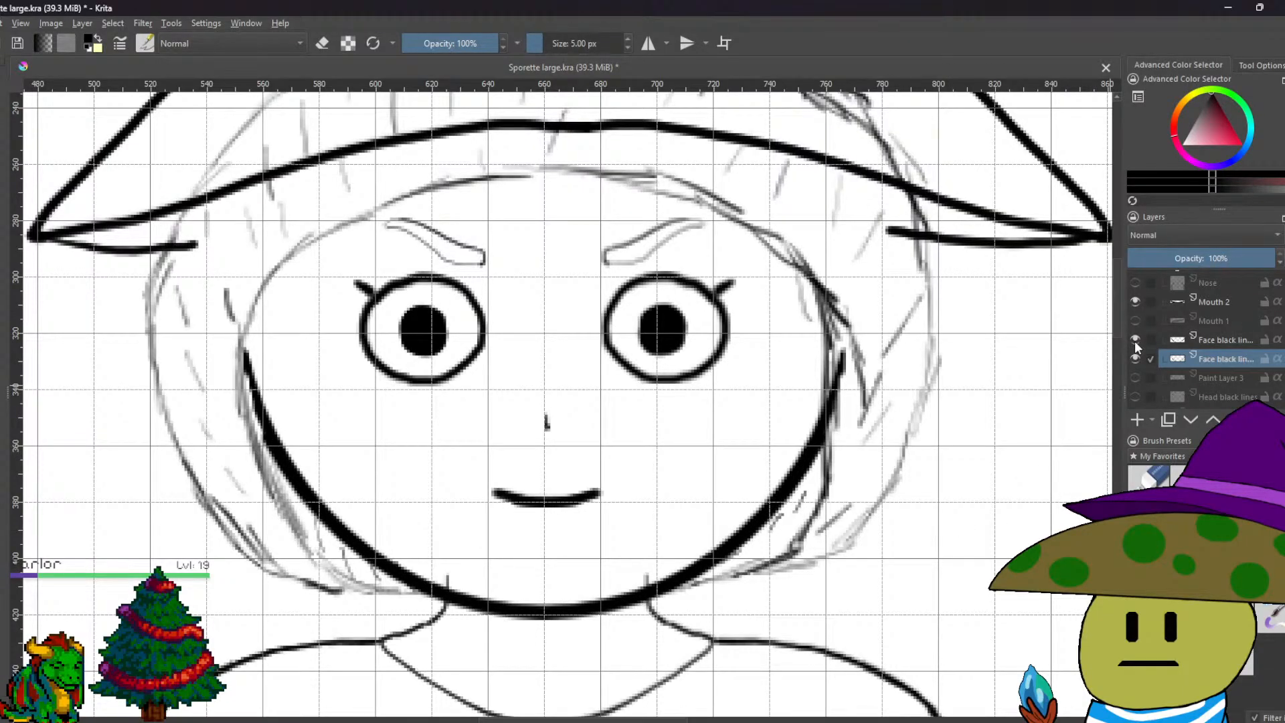
# Add a new paint layer directly above the Hair line outline layer.
pyautogui.scroll(2, 1219, 354)
pyautogui.scroll(1, 1220, 354)
pyautogui.click(1227, 328)
pyautogui.moveTo(1180, 332)
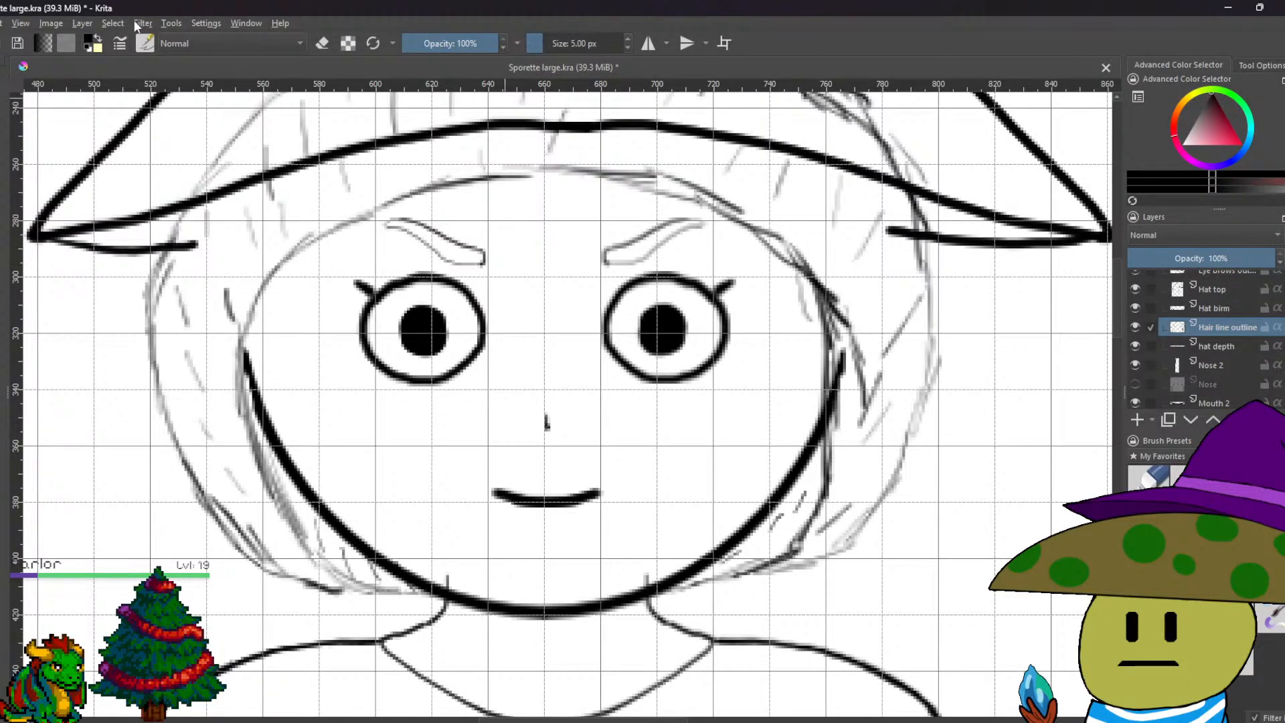
pyautogui.click(82, 22)
pyautogui.moveTo(134, 86)
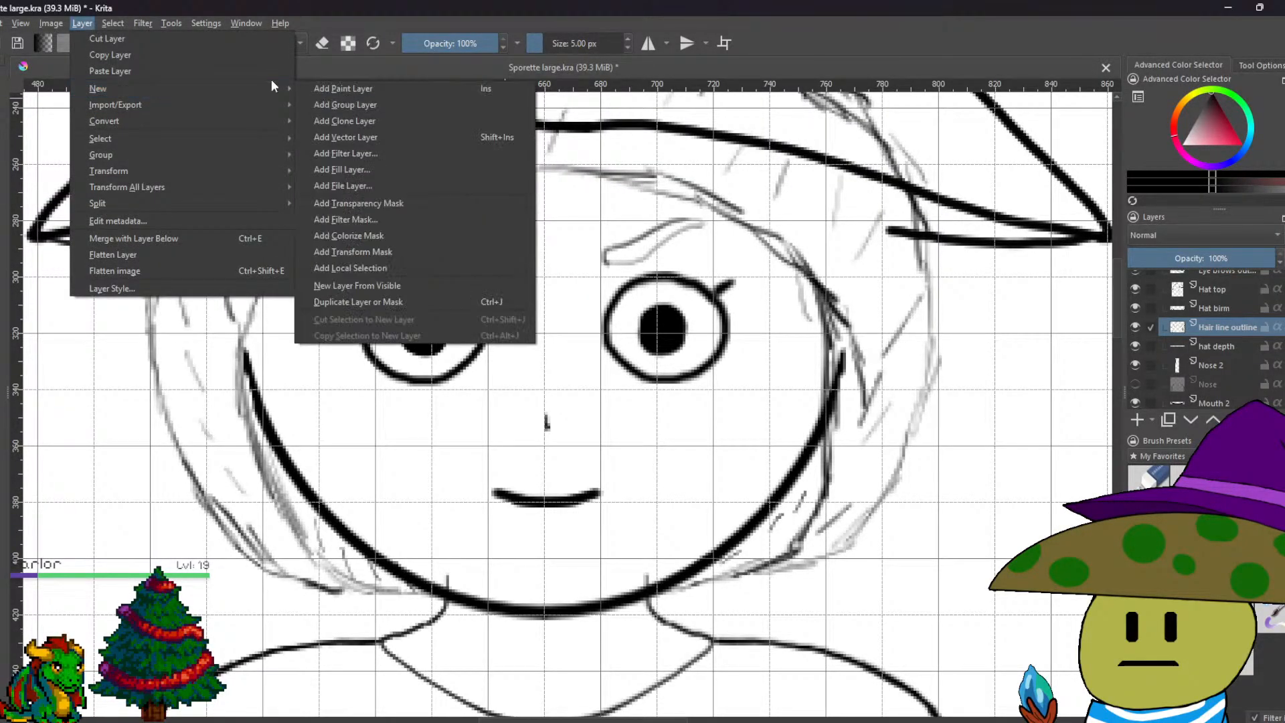
pyautogui.click(320, 89)
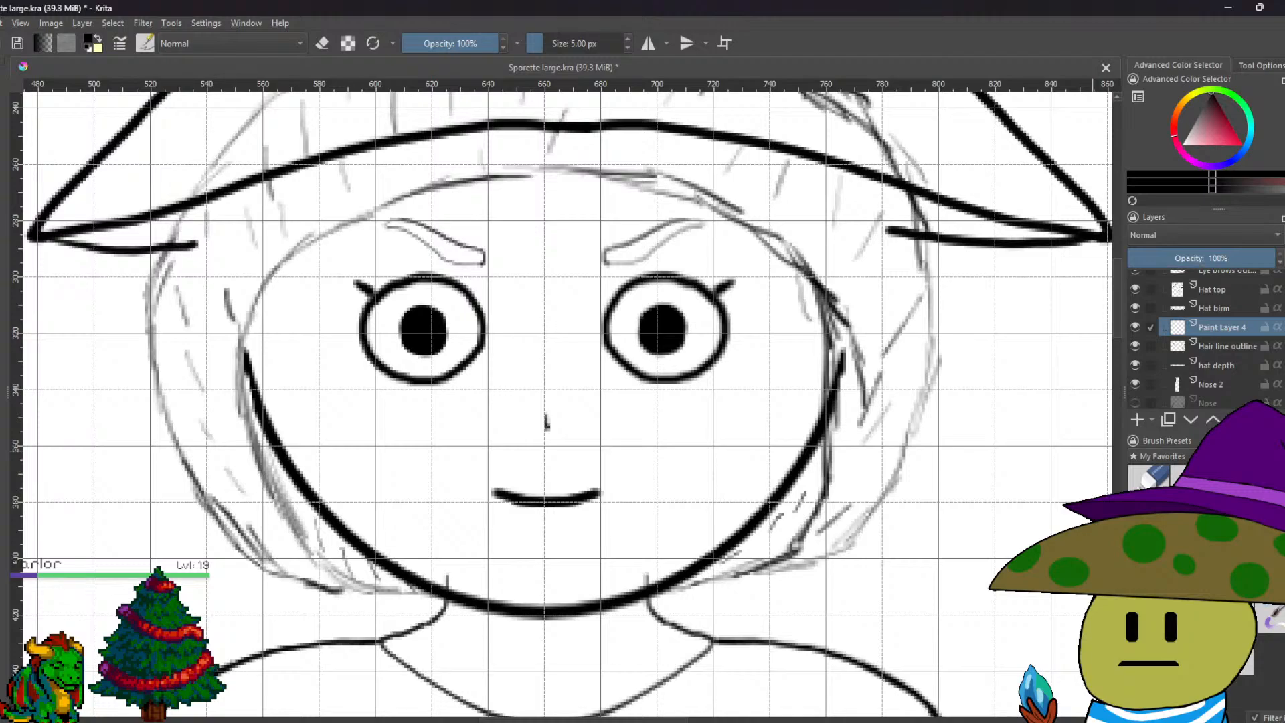
# Trace the inner hairline from the forehead centre and the outer hair edge up to the hat brim on the face's right side with the 5 px brush.
pyautogui.scroll(-2, 565, 401)
pyautogui.scroll(2, 473, 451)
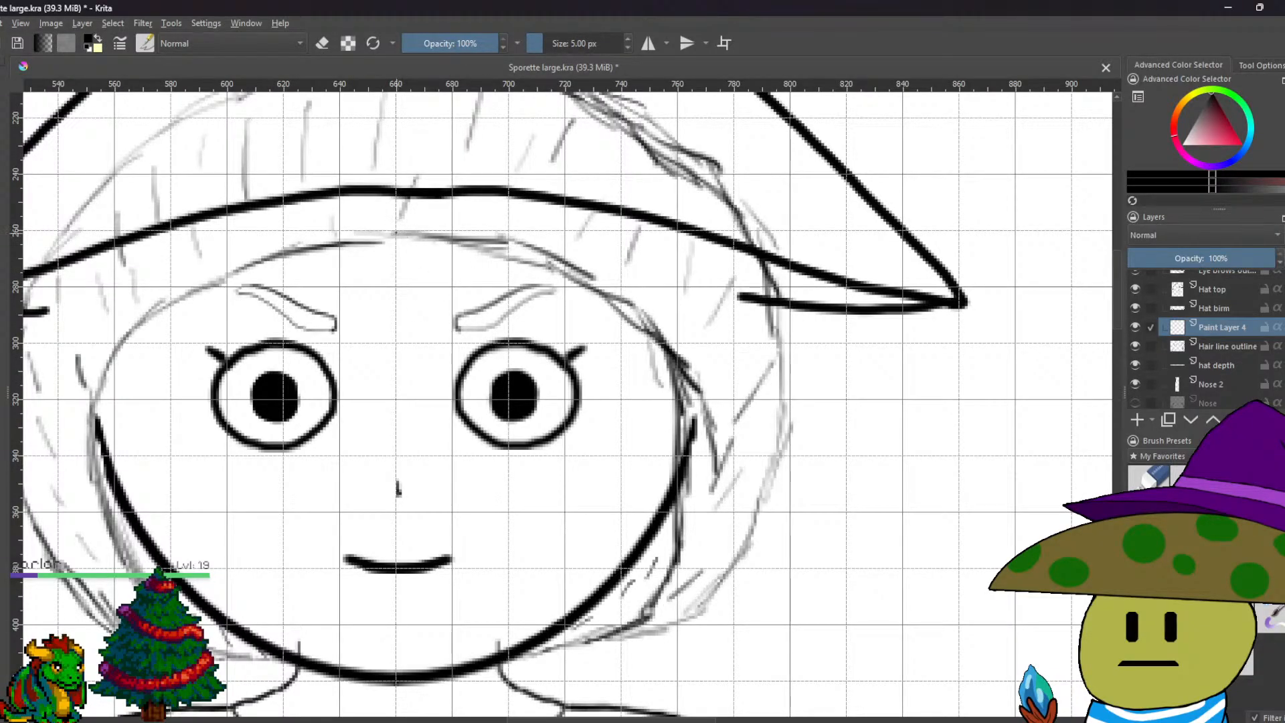
pyautogui.moveTo(395, 232)
pyautogui.mouseDown()
pyautogui.moveTo(551, 252)
pyautogui.moveTo(602, 281)
pyautogui.moveTo(667, 351)
pyautogui.moveTo(689, 412)
pyautogui.moveTo(692, 493)
pyautogui.moveTo(665, 571)
pyautogui.moveTo(607, 635)
pyautogui.moveTo(525, 658)
pyautogui.mouseUp()
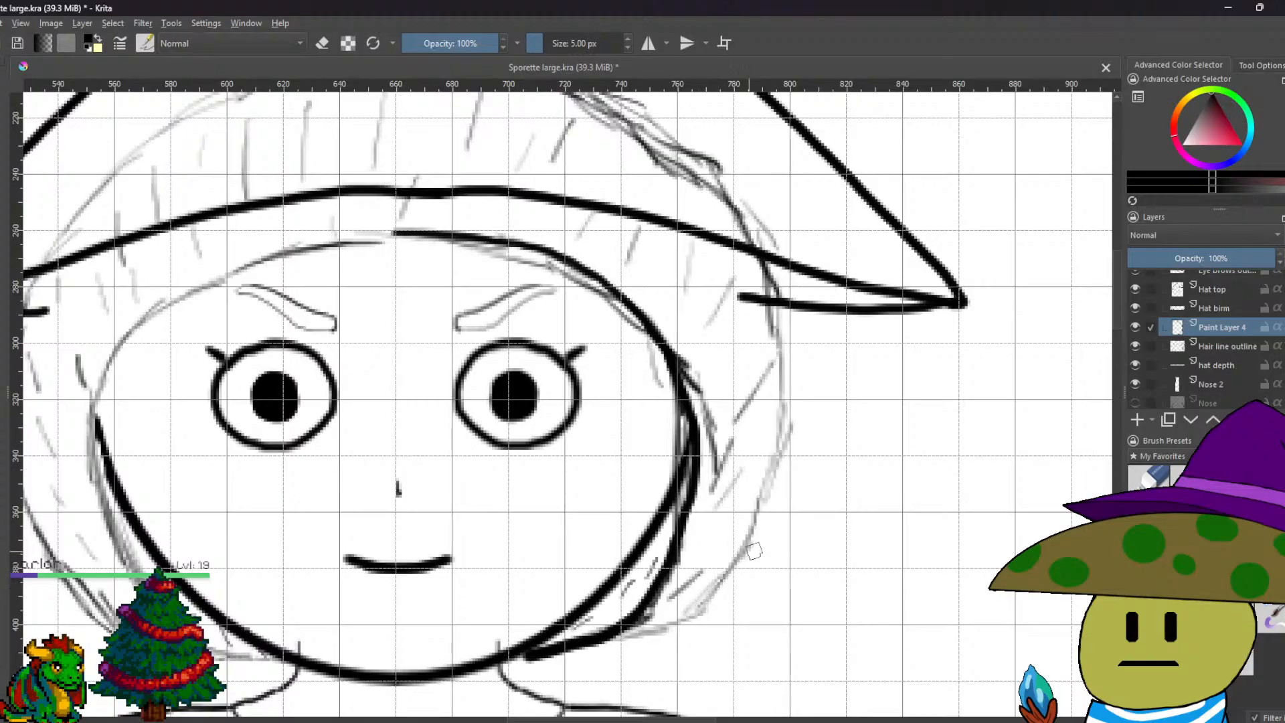
pyautogui.moveTo(602, 647)
pyautogui.mouseDown()
pyautogui.moveTo(733, 583)
pyautogui.moveTo(773, 524)
pyautogui.moveTo(801, 372)
pyautogui.moveTo(788, 306)
pyautogui.moveTo(761, 265)
pyautogui.mouseUp()
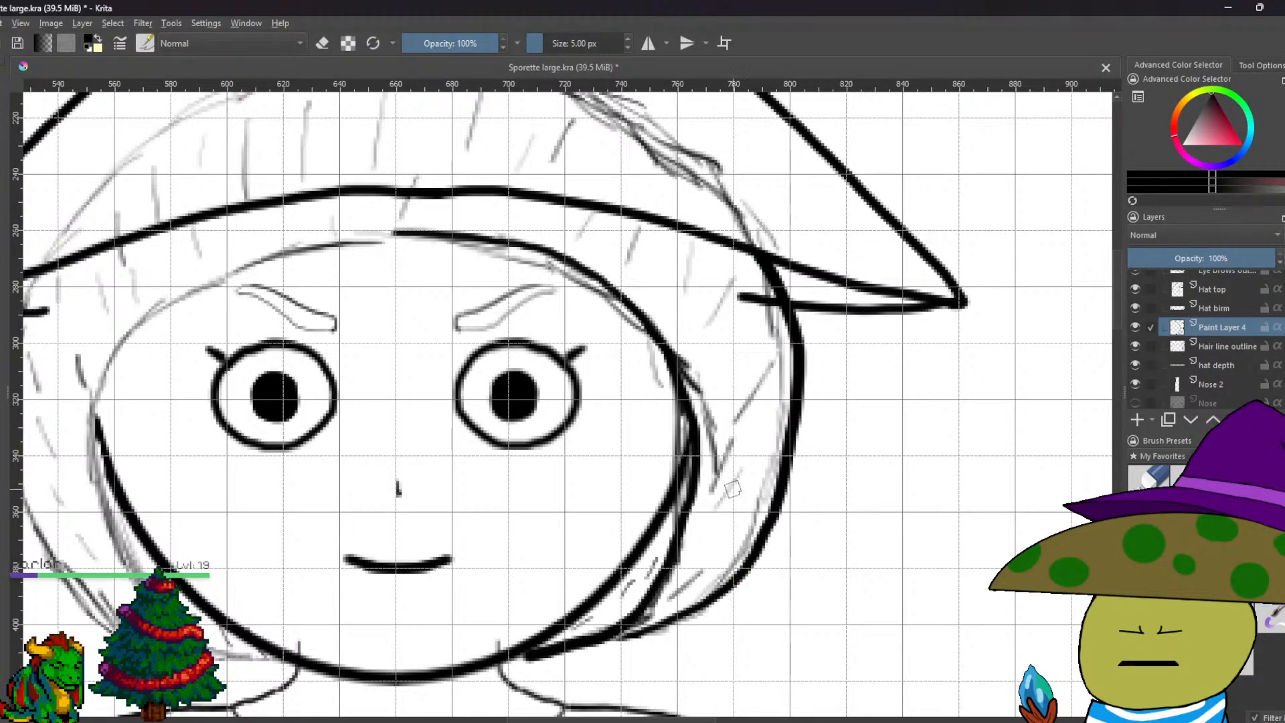
# Try to trace the outer hair edge on the face's left side freehand, and undo the stroke.
pyautogui.moveTo(628, 360); pyautogui.dragTo(759, 349)
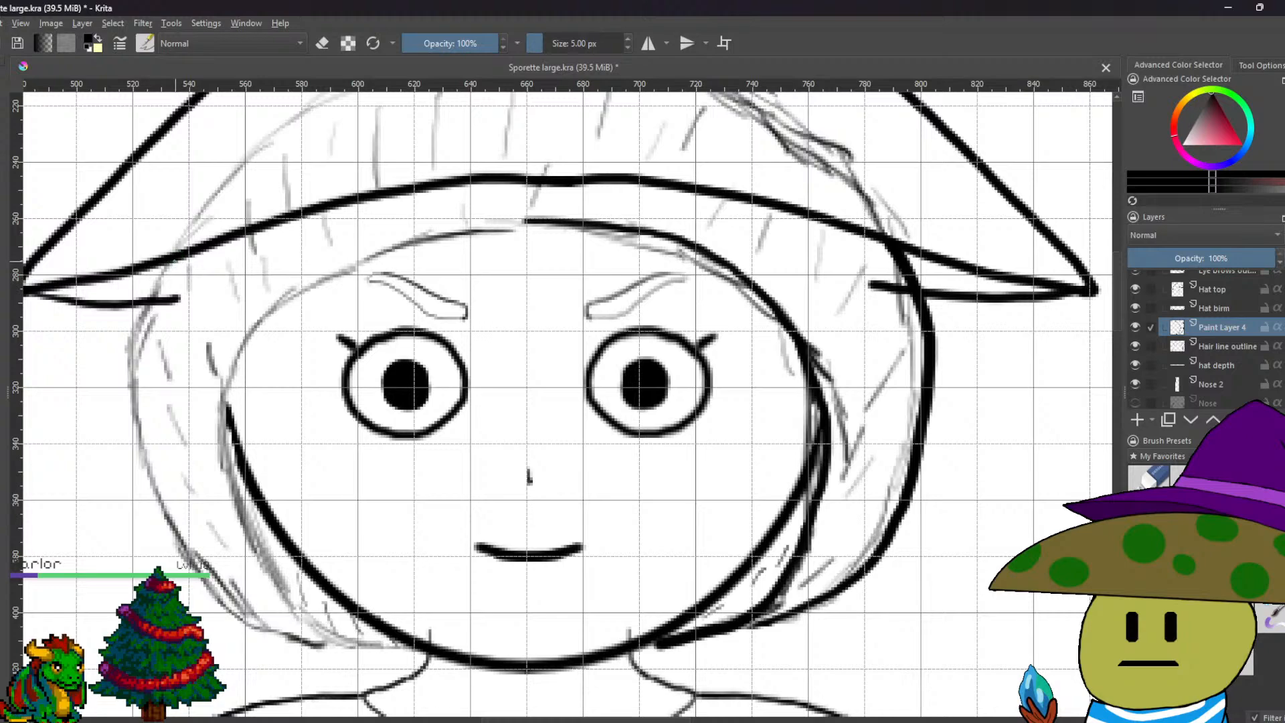
pyautogui.moveTo(169, 269)
pyautogui.mouseDown()
pyautogui.moveTo(126, 409)
pyautogui.moveTo(158, 500)
pyautogui.moveTo(204, 573)
pyautogui.moveTo(280, 627)
pyautogui.moveTo(408, 651)
pyautogui.mouseUp()
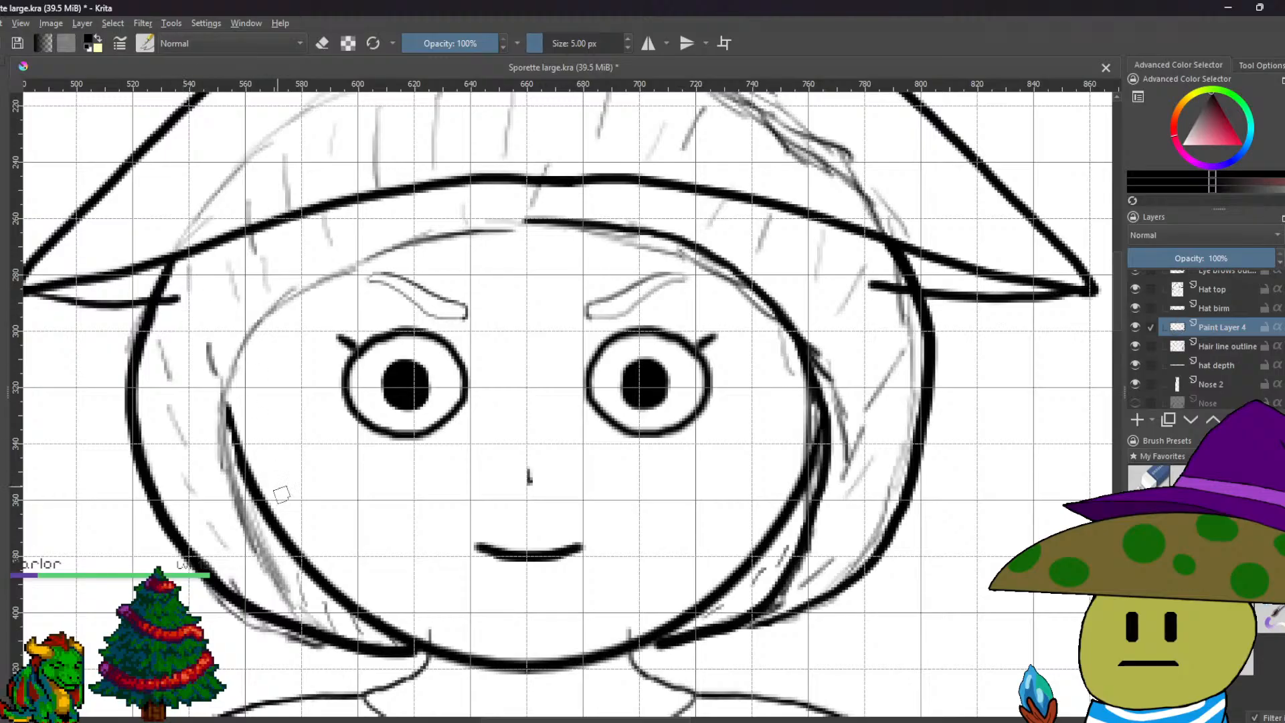
pyautogui.hotkey('ctrl', 'z')
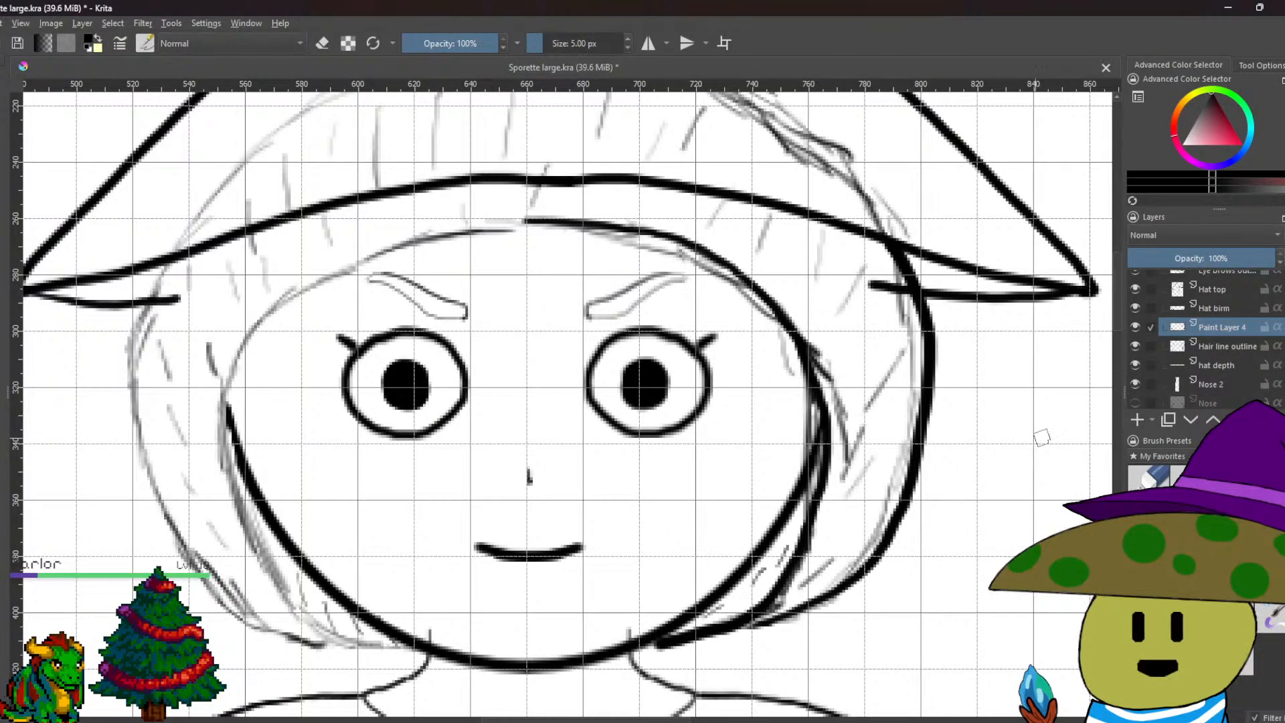
# Duplicate the layer with the traced hair lines, mirror the copy horizontally and move it to the left side of the face.
pyautogui.rightClick(1206, 331)
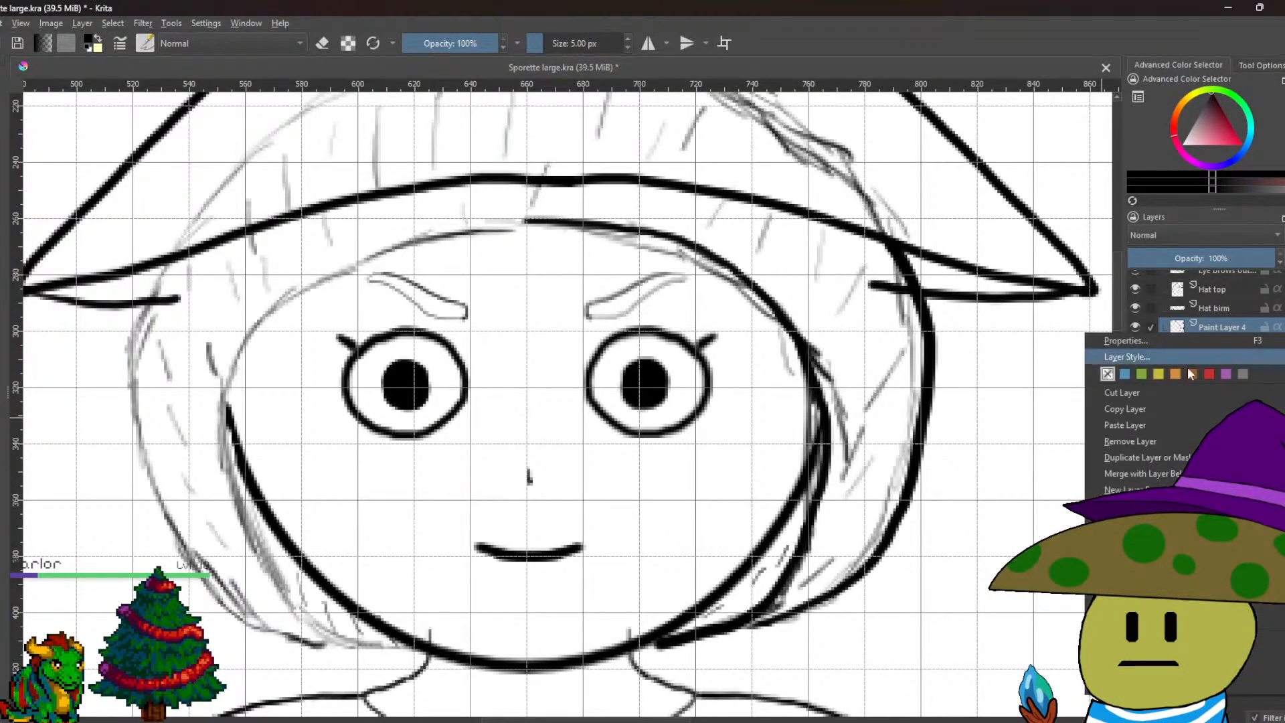
pyautogui.click(1173, 459)
pyautogui.hotkey('ctrl', 't')
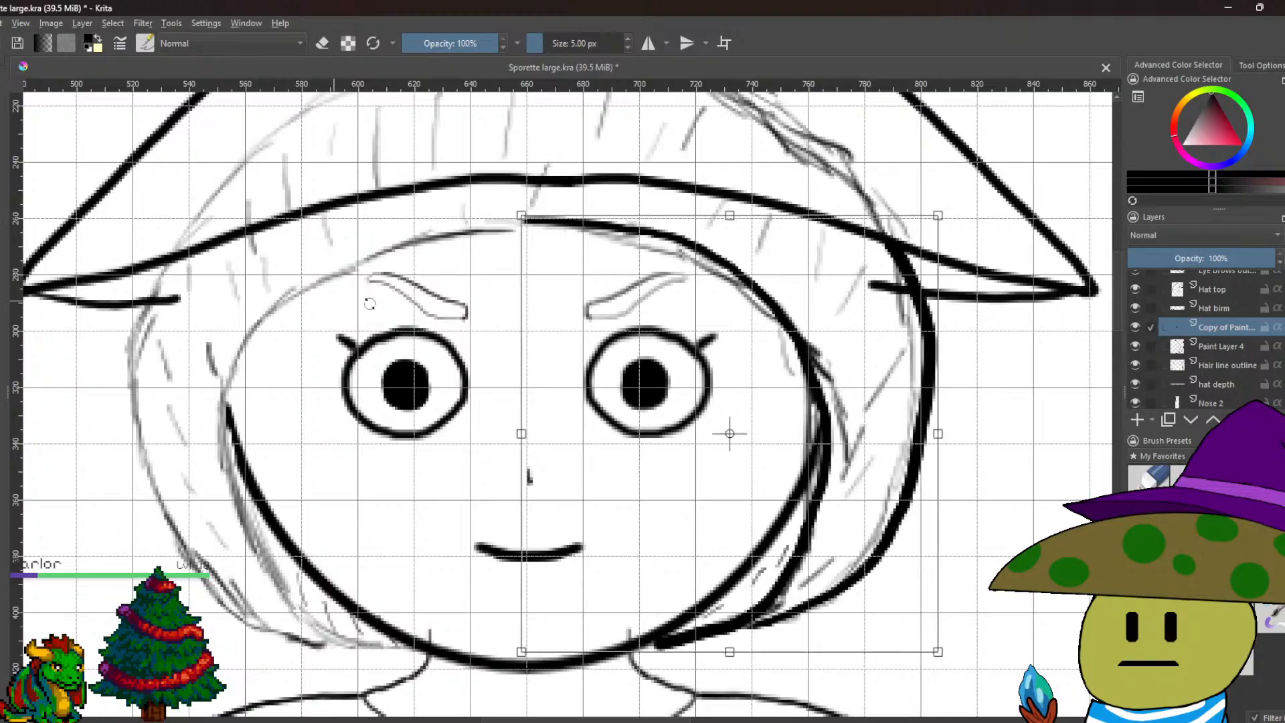
pyautogui.rightClick(532, 365)
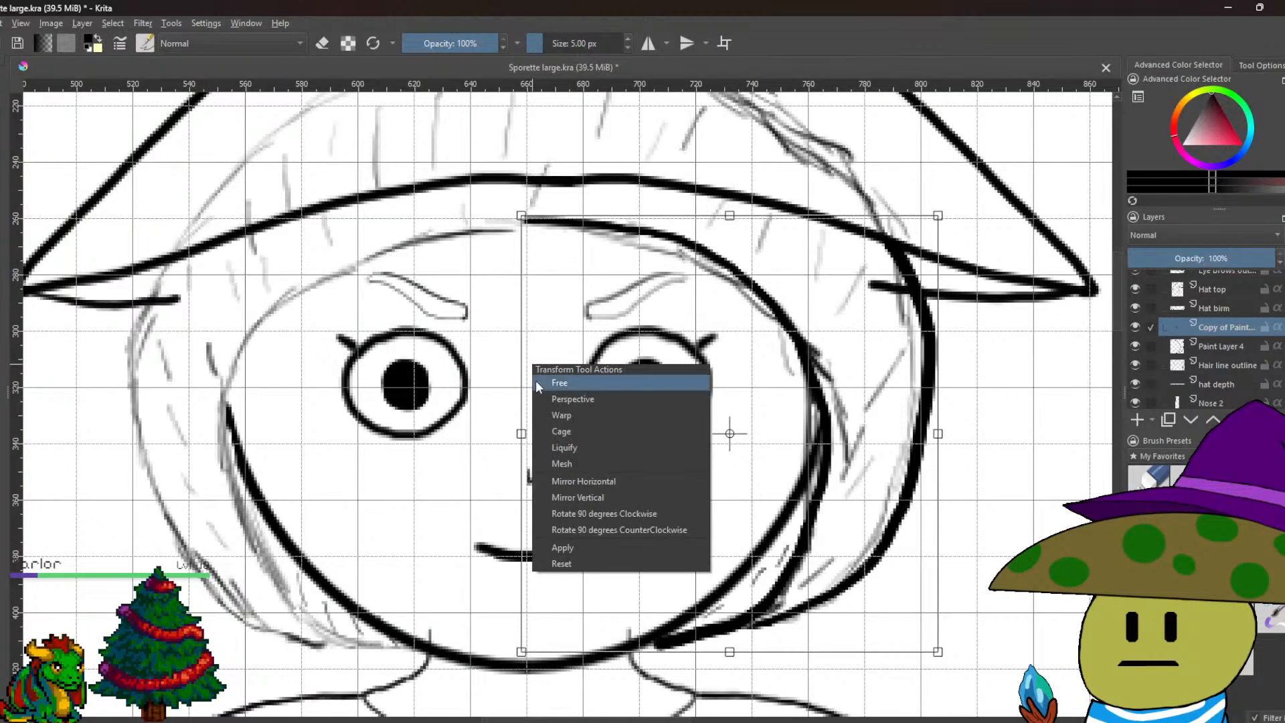
pyautogui.click(565, 481)
pyautogui.moveTo(598, 453); pyautogui.dragTo(224, 450)
# Shift the mirrored hair lines about 4 px right and 2 px up to join the original hairline at the forehead centre.
pyautogui.scroll(8, 534, 206)
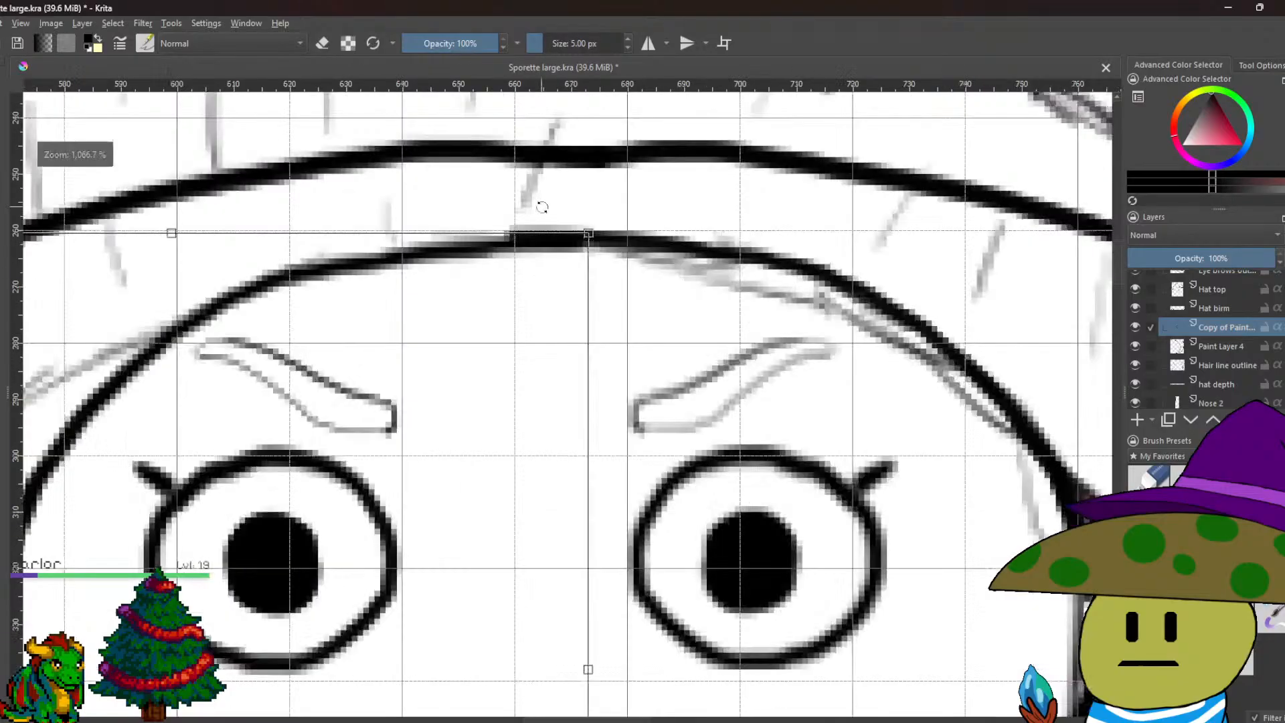
pyautogui.scroll(3, 517, 270)
pyautogui.moveTo(545, 333); pyautogui.dragTo(322, 288)
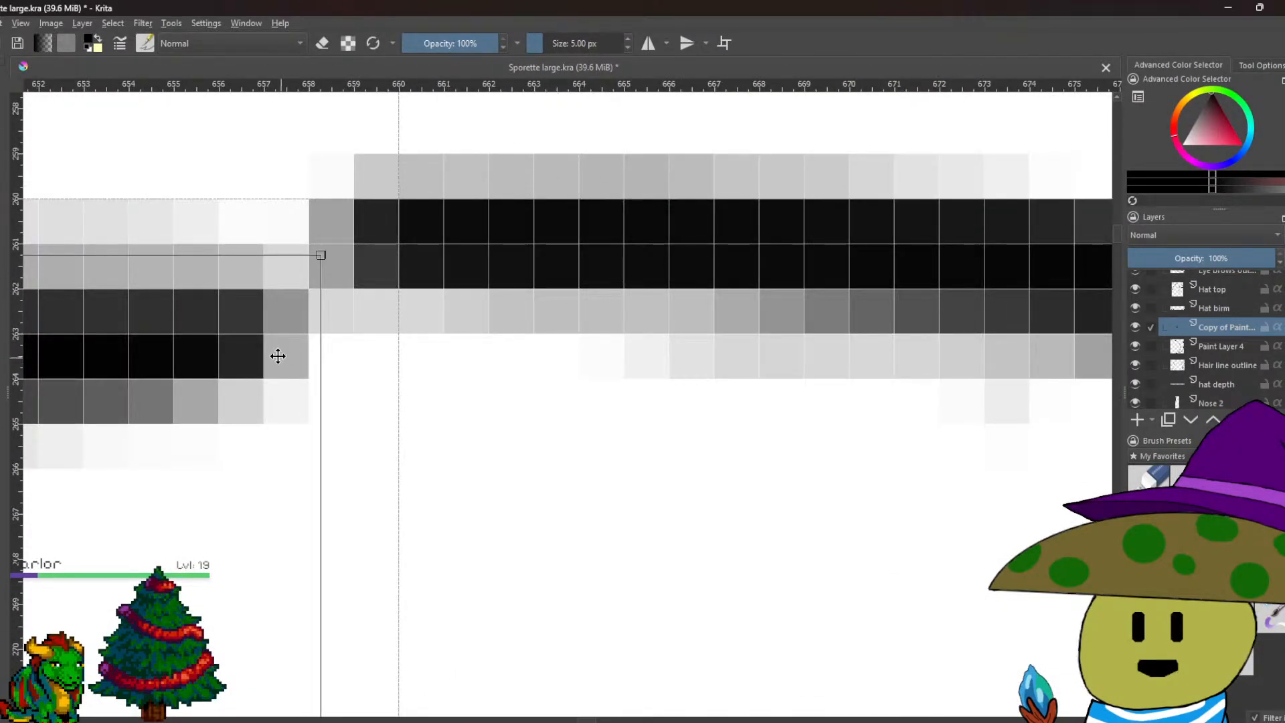
pyautogui.moveTo(256, 354); pyautogui.dragTo(424, 267)
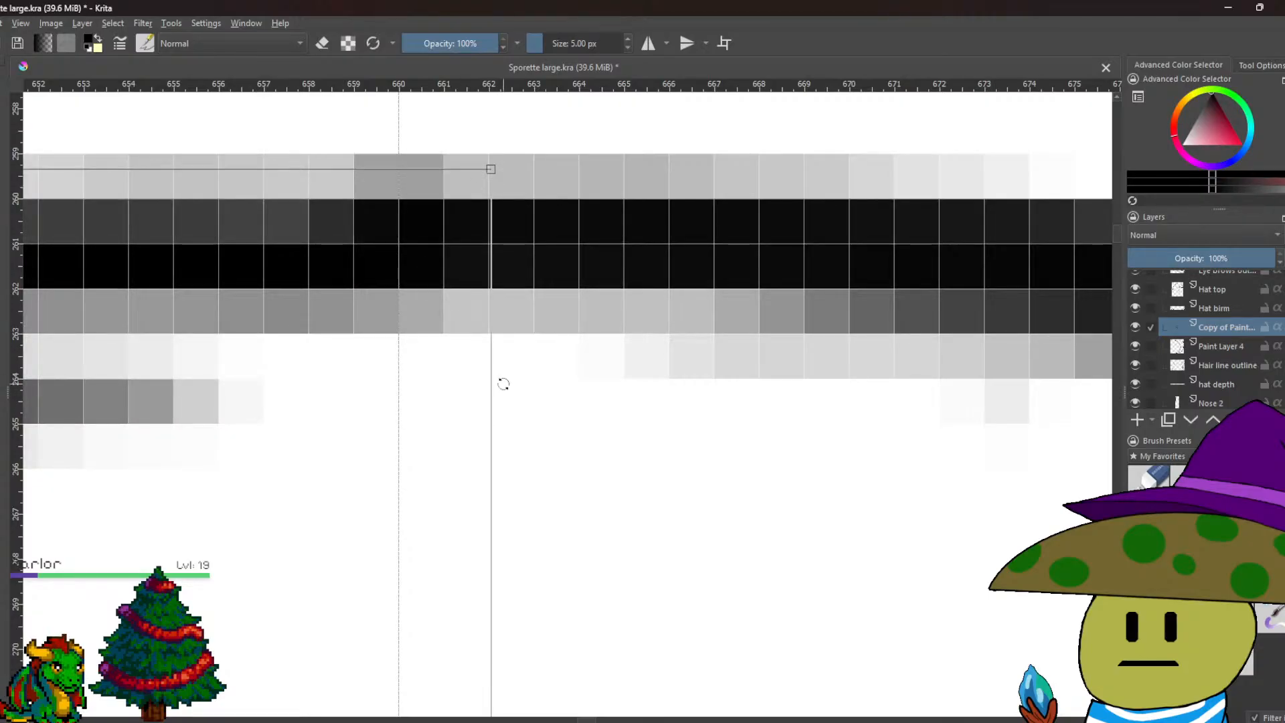
pyautogui.scroll(-6, 503, 384)
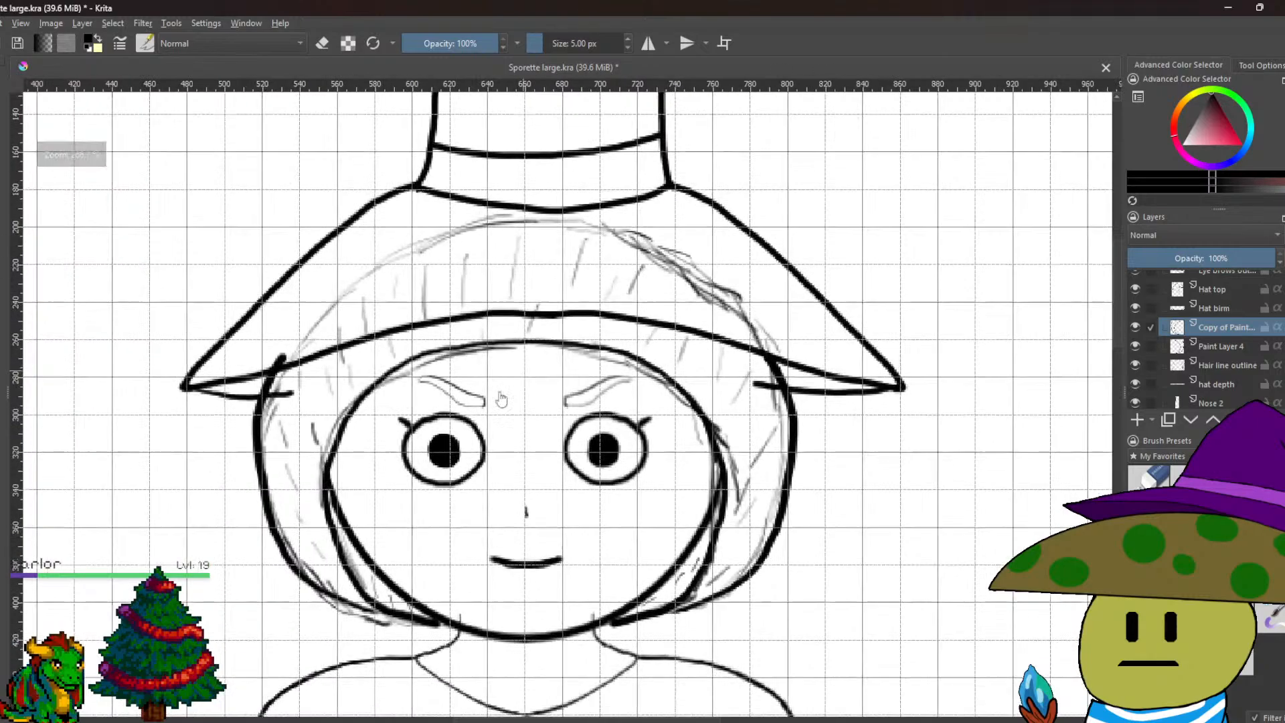
pyautogui.scroll(2, 286, 465)
pyautogui.scroll(-2, 286, 465)
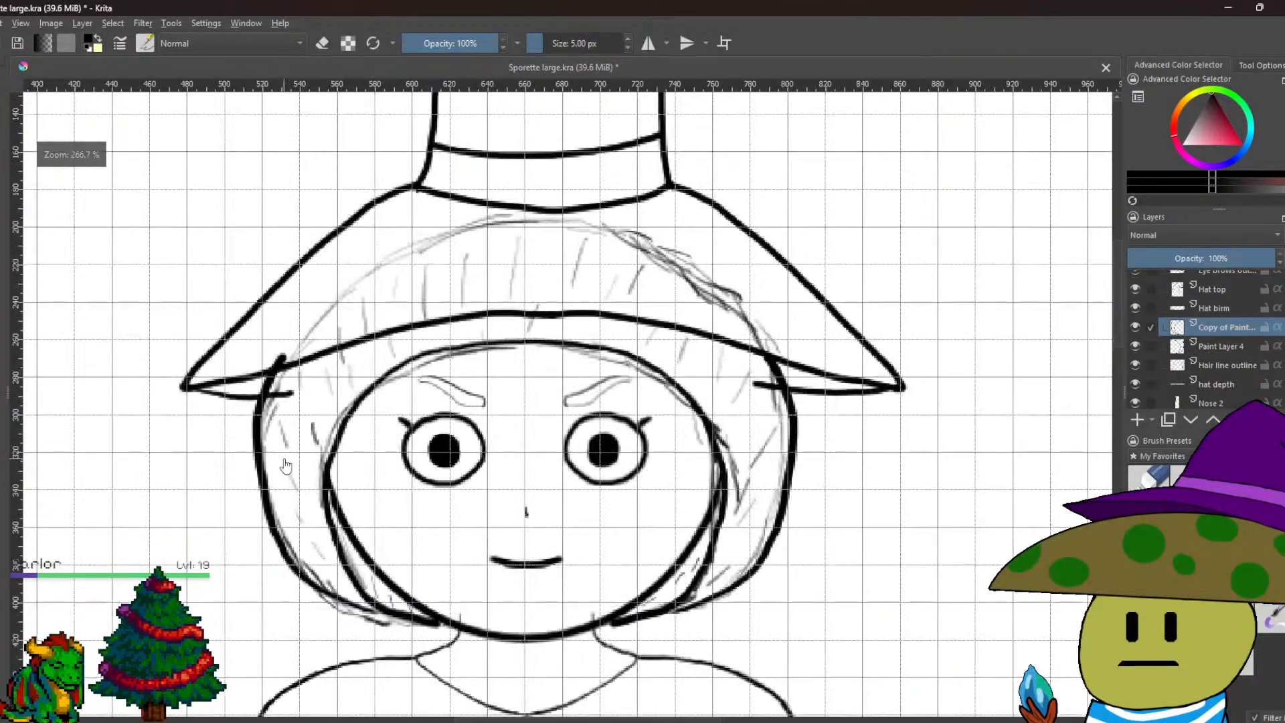
# Erase the end of the mirrored outer hair line that overshoots the hat brim on the face's left side with the 25 px eraser.
pyautogui.moveTo(286, 465); pyautogui.dragTo(273, 437)
pyautogui.scroll(2, 274, 437)
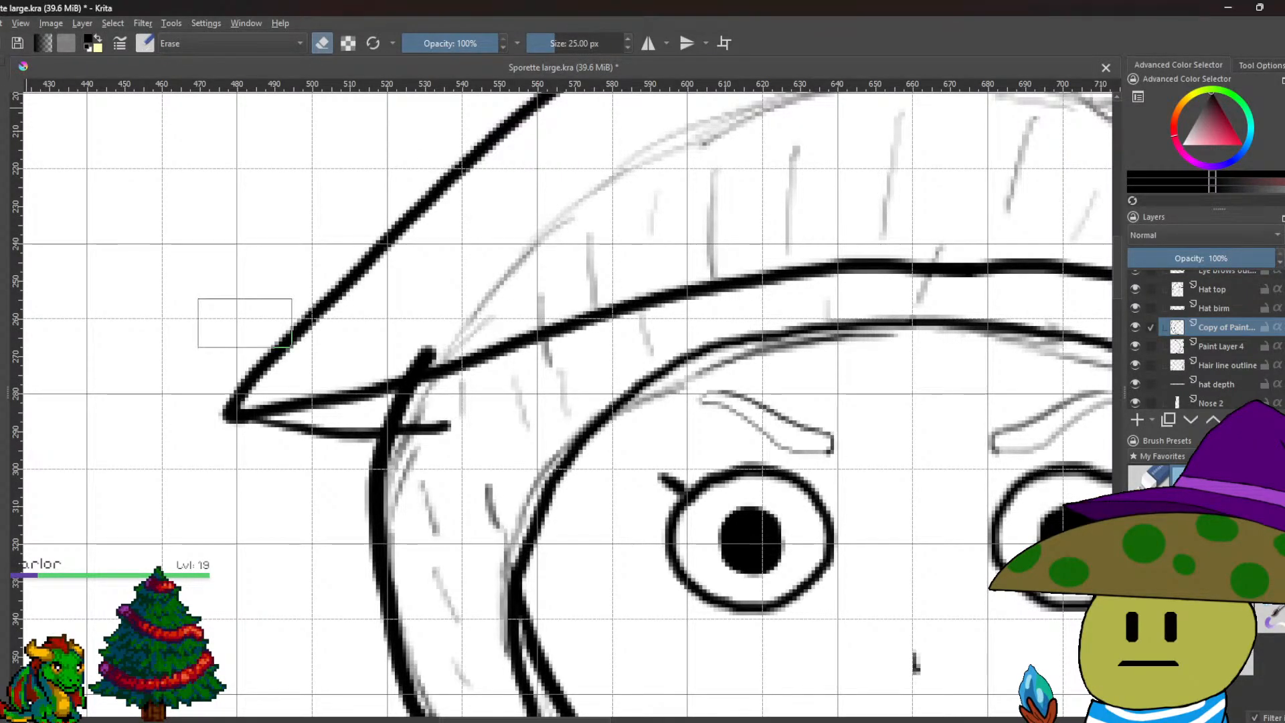
pyautogui.click(432, 353)
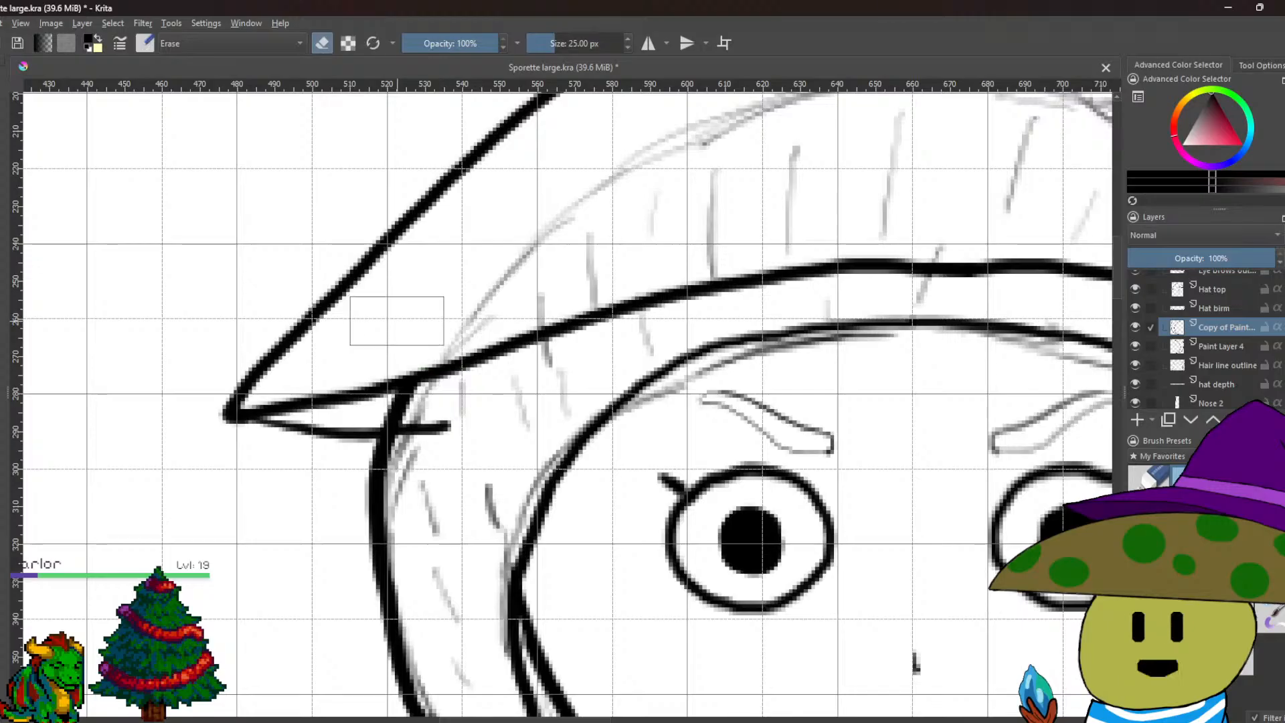
# Merge the mirrored hair copy into Paint Layer 4 below it and hide the rough Hair line outline sketch layer.
pyautogui.scroll(-4, 473, 370)
pyautogui.scroll(3, 691, 405)
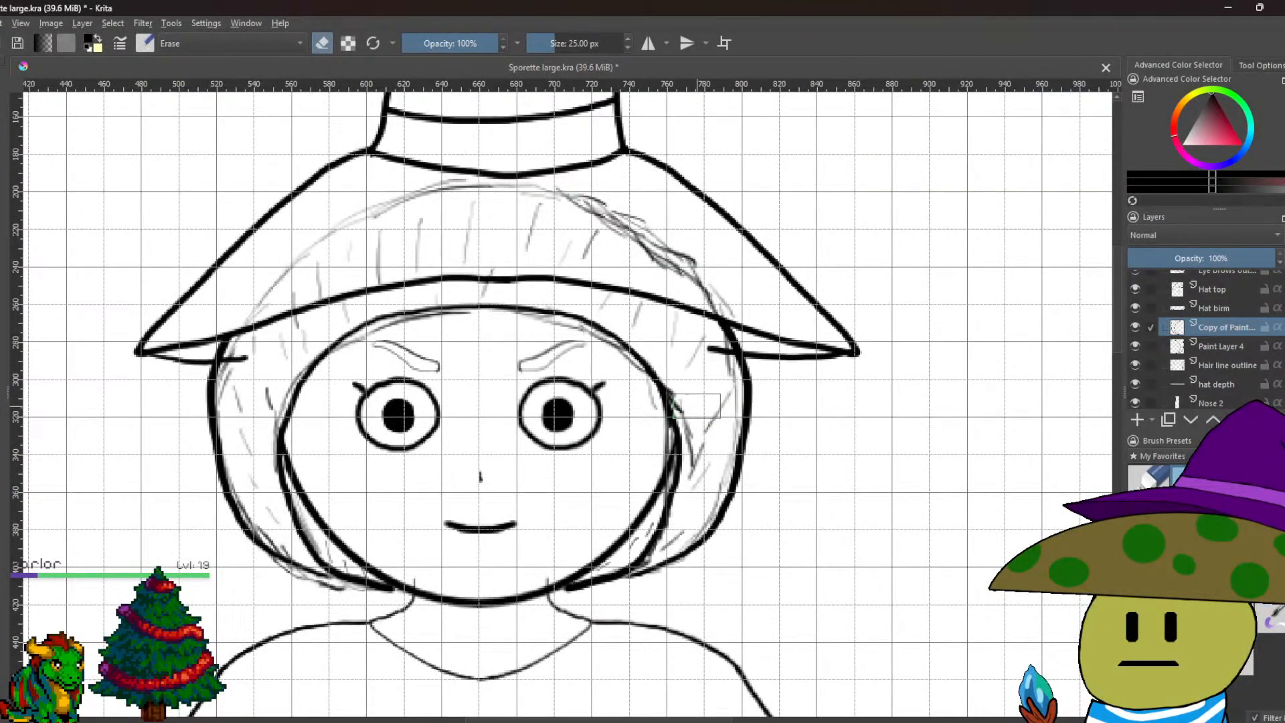
pyautogui.scroll(3, 674, 484)
pyautogui.scroll(-2, 632, 471)
pyautogui.scroll(1, 723, 488)
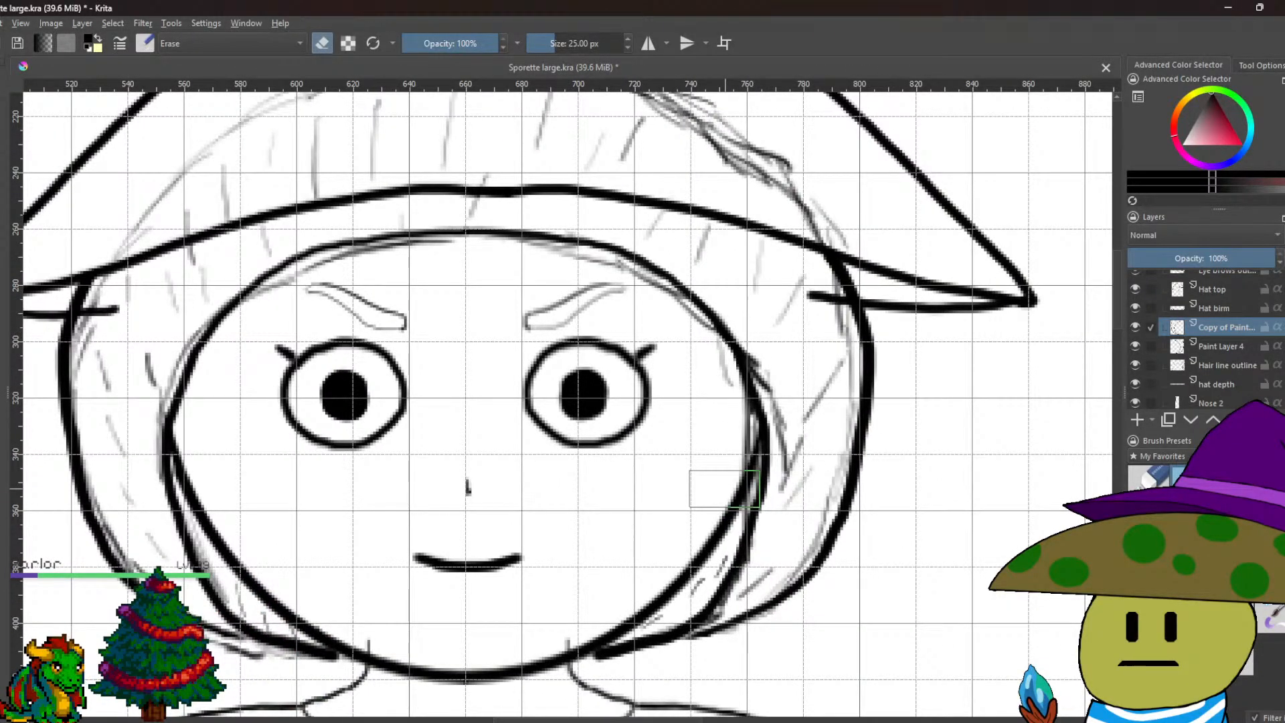
pyautogui.rightClick(1238, 327)
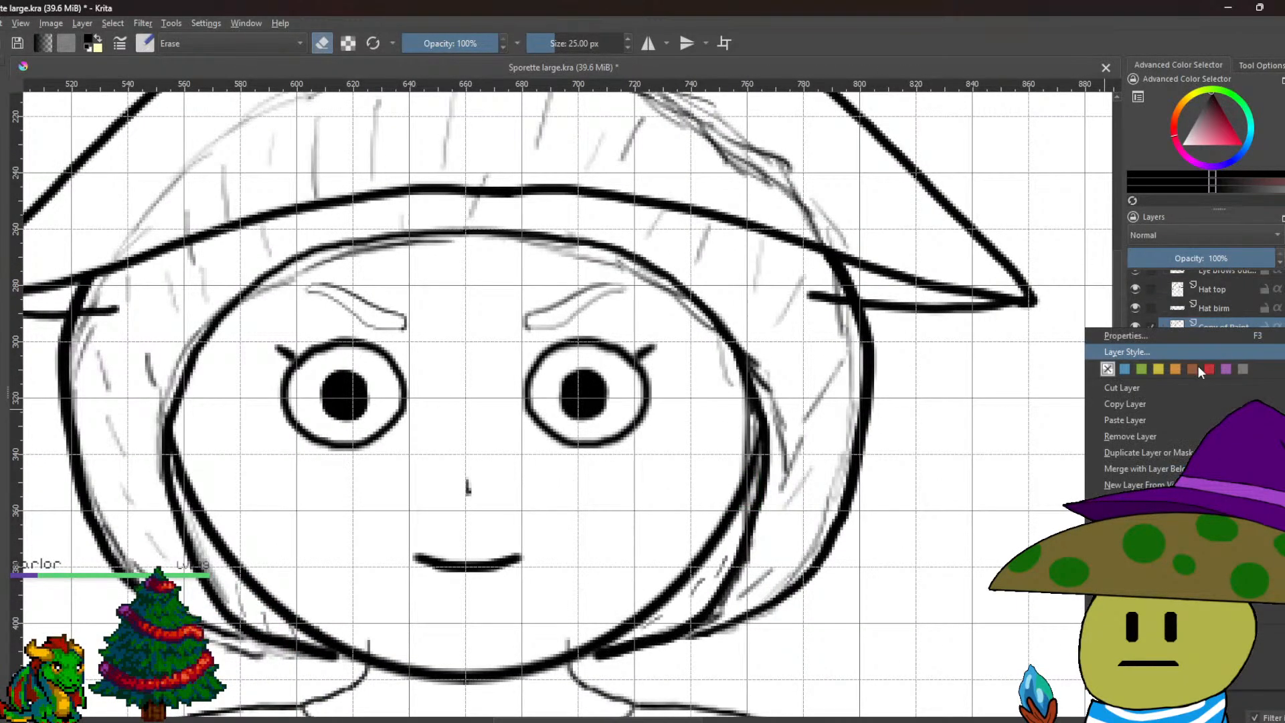
pyautogui.click(1150, 466)
pyautogui.click(1136, 346)
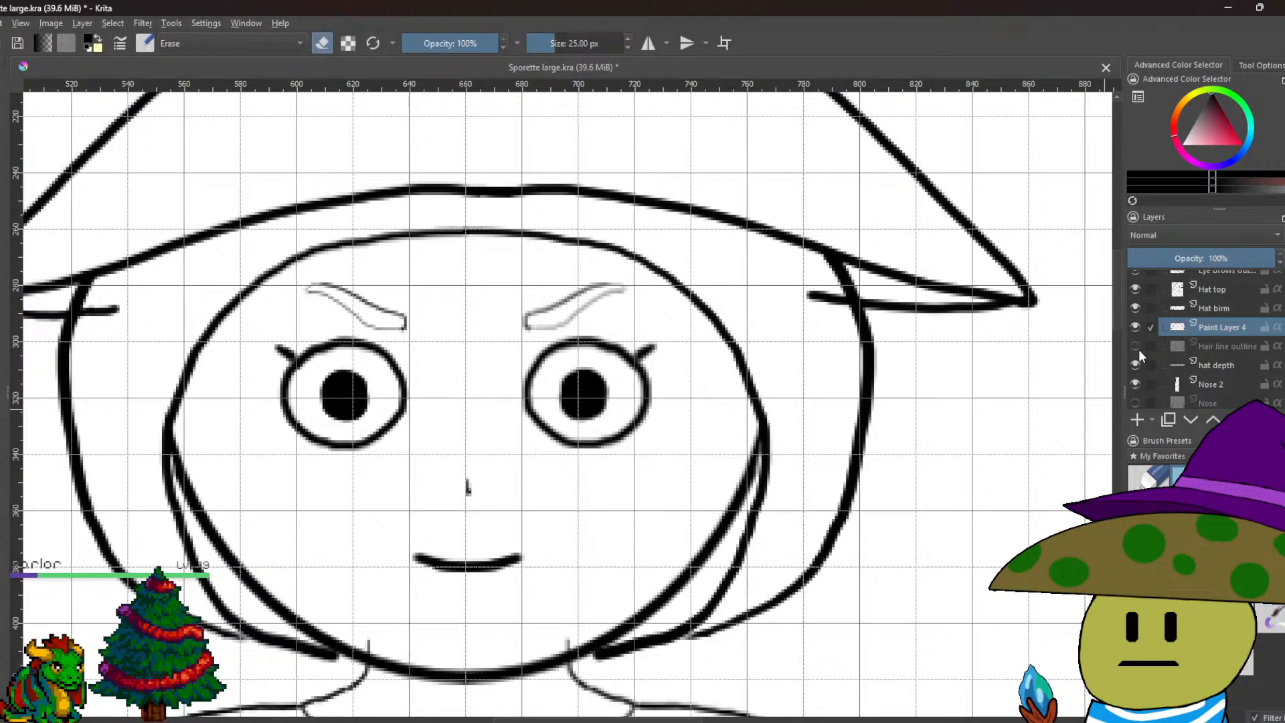
# Join the thin lower ends of the outer hair edge to the inner hair line on both sides with the 5 px brush.
pyautogui.moveTo(951, 425); pyautogui.dragTo(1079, 268)
pyautogui.scroll(2, 512, 401)
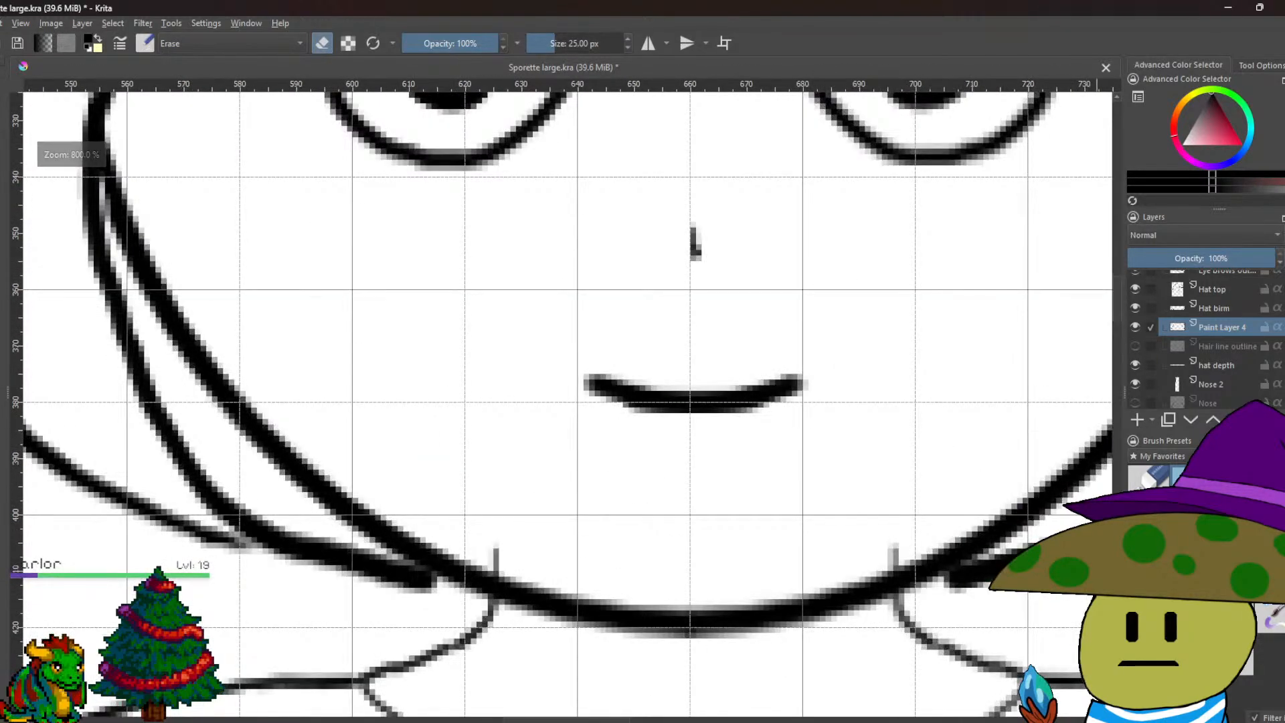
pyautogui.press('e')
pyautogui.scroll(3, 335, 439)
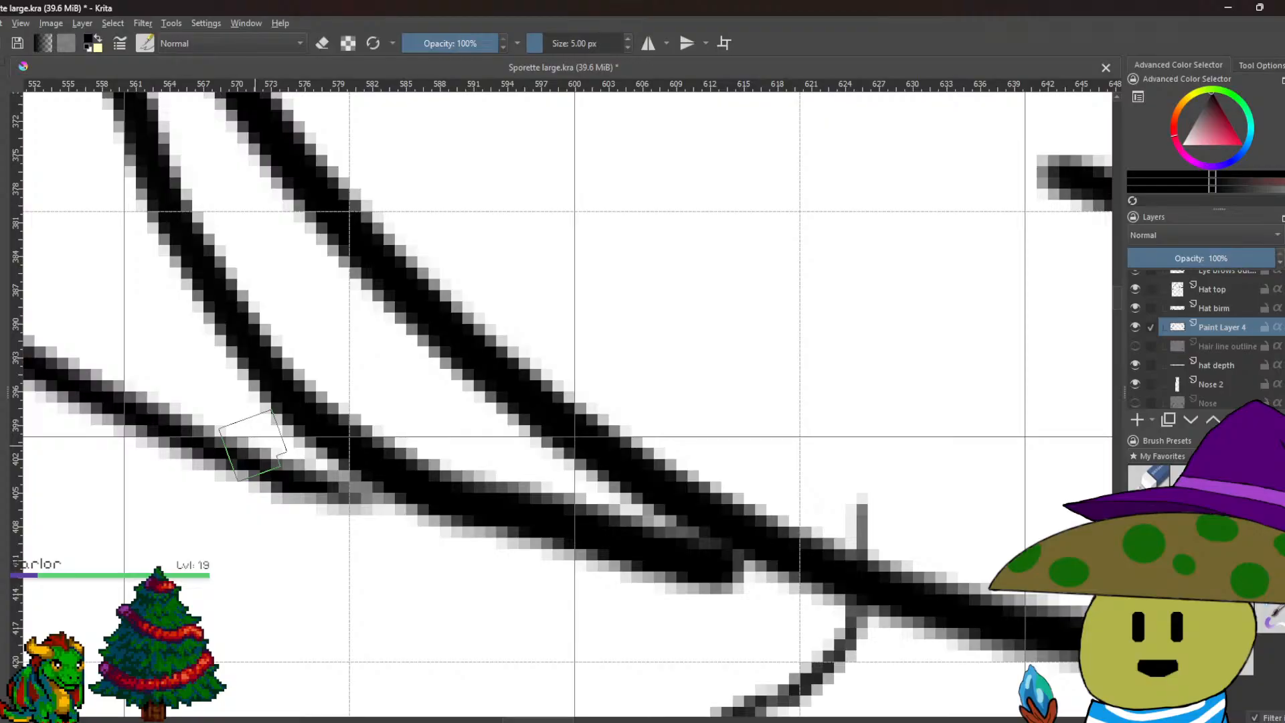
pyautogui.moveTo(286, 474)
pyautogui.mouseDown()
pyautogui.moveTo(414, 493)
pyautogui.moveTo(297, 505)
pyautogui.moveTo(443, 510)
pyautogui.mouseUp()
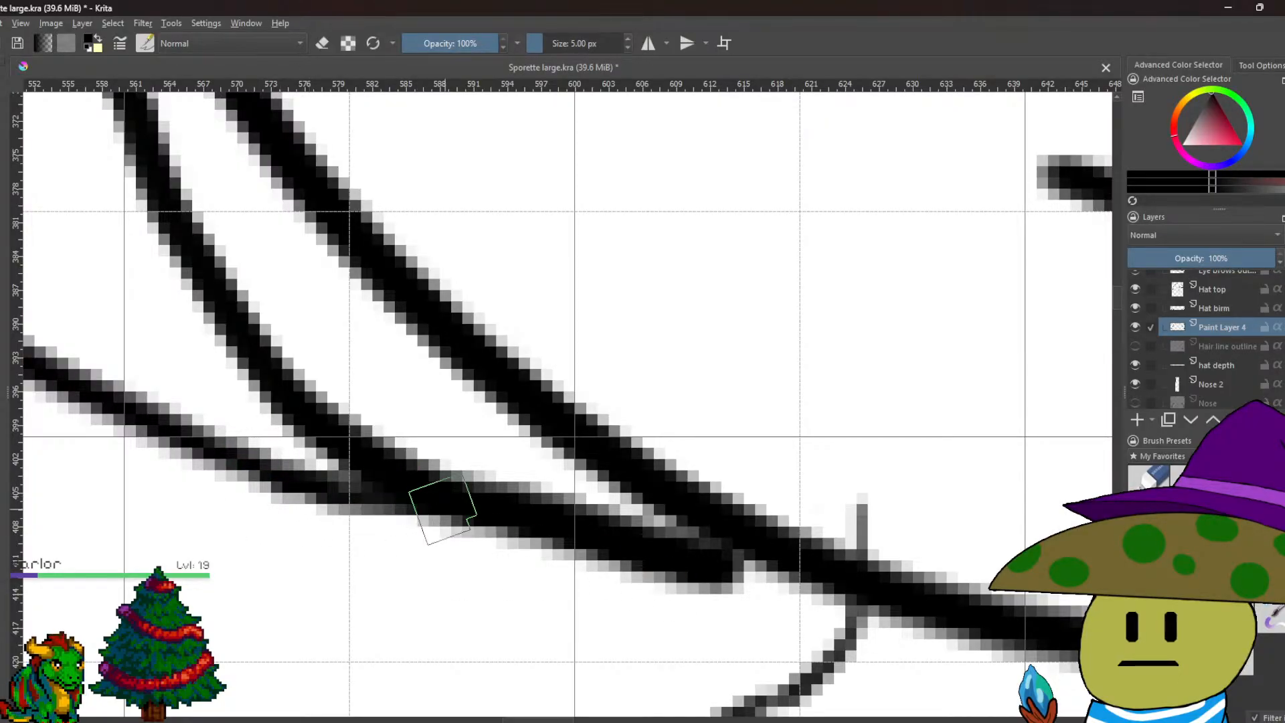
pyautogui.scroll(-4, 469, 502)
pyautogui.scroll(4, 690, 492)
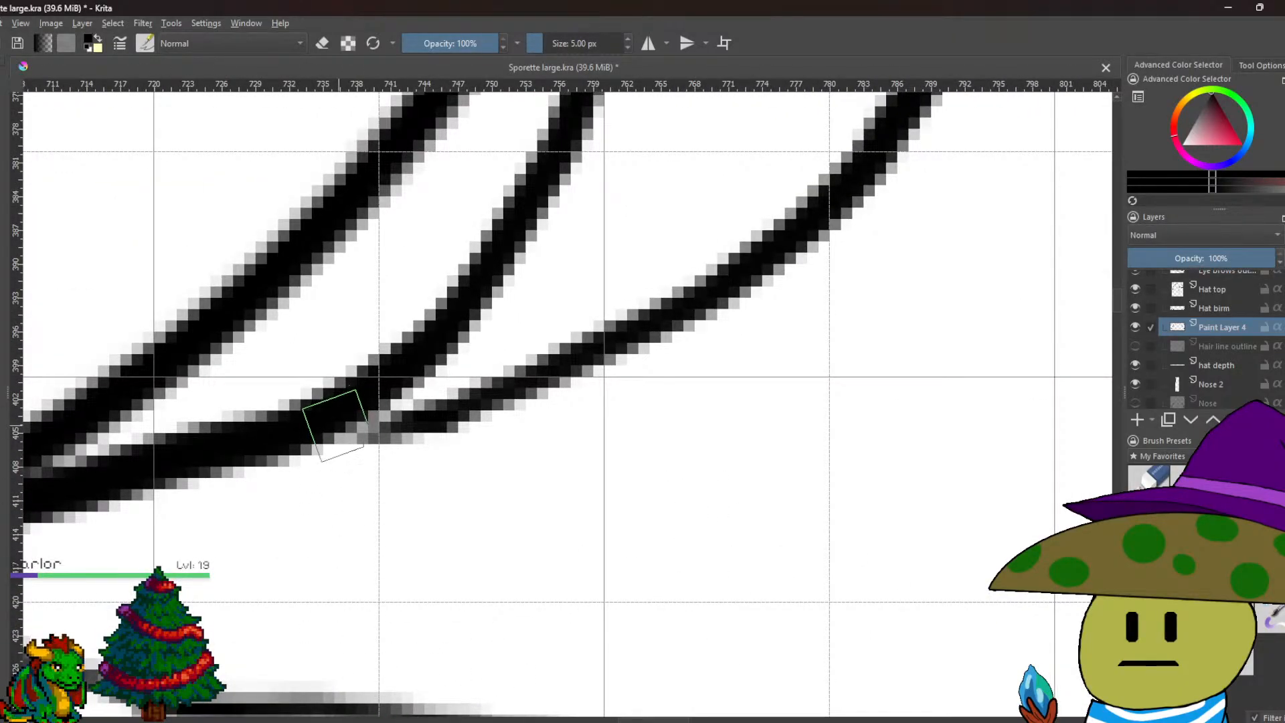
pyautogui.moveTo(351, 425)
pyautogui.mouseDown()
pyautogui.moveTo(399, 424)
pyautogui.moveTo(345, 447)
pyautogui.moveTo(311, 442)
pyautogui.moveTo(348, 439)
pyautogui.mouseUp()
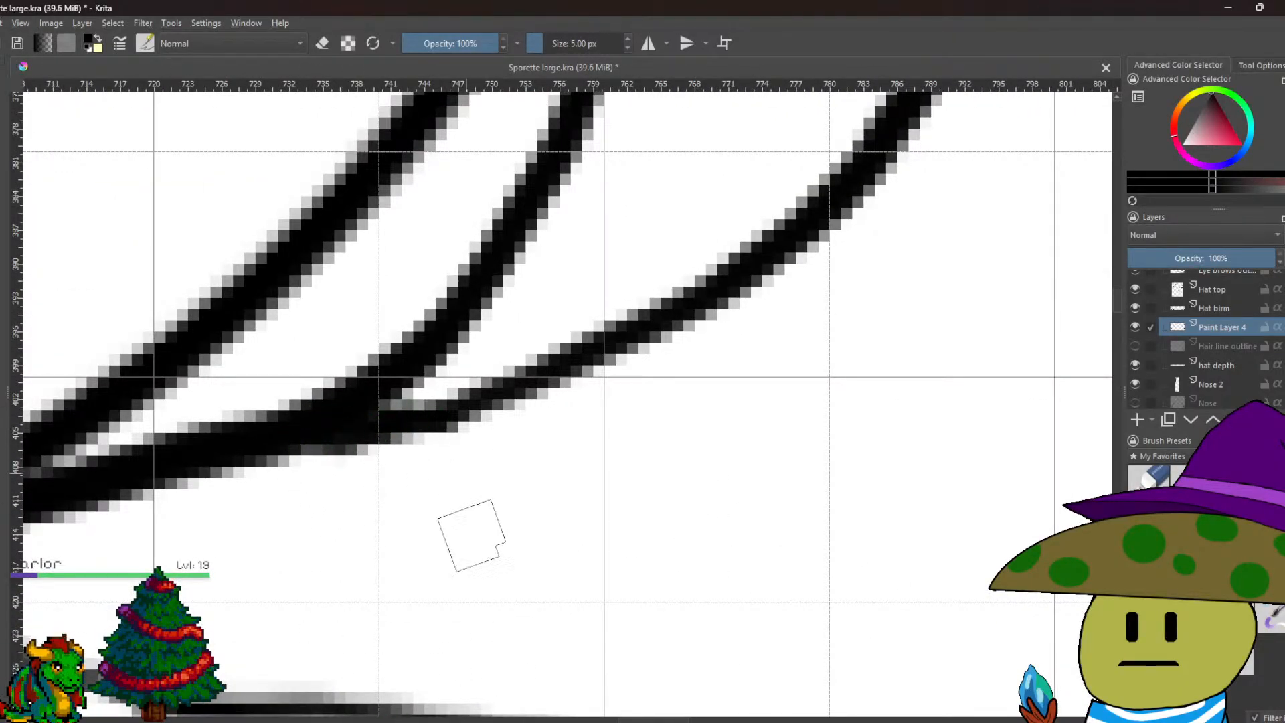
# Extend the blunt hair tips on both sides of the chin into the face outline with the 5 px brush.
pyautogui.scroll(-6, 469, 539)
pyautogui.scroll(1, 568, 546)
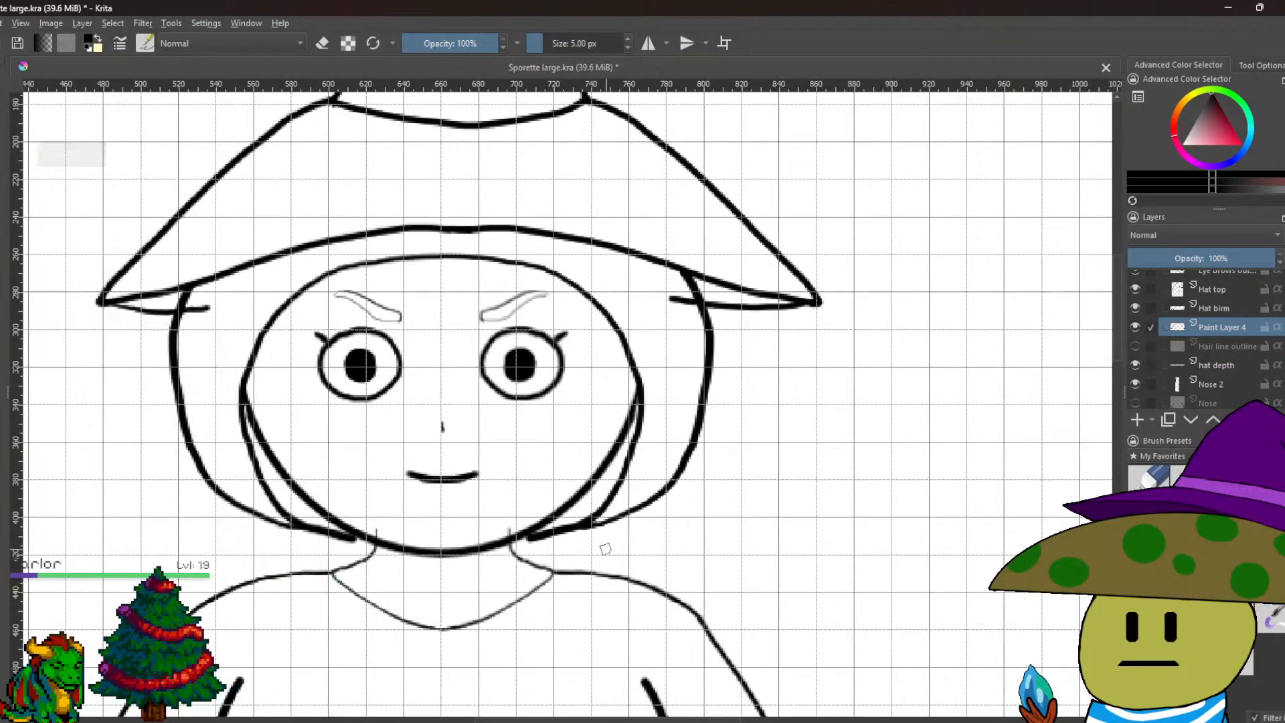
pyautogui.scroll(1, 760, 540)
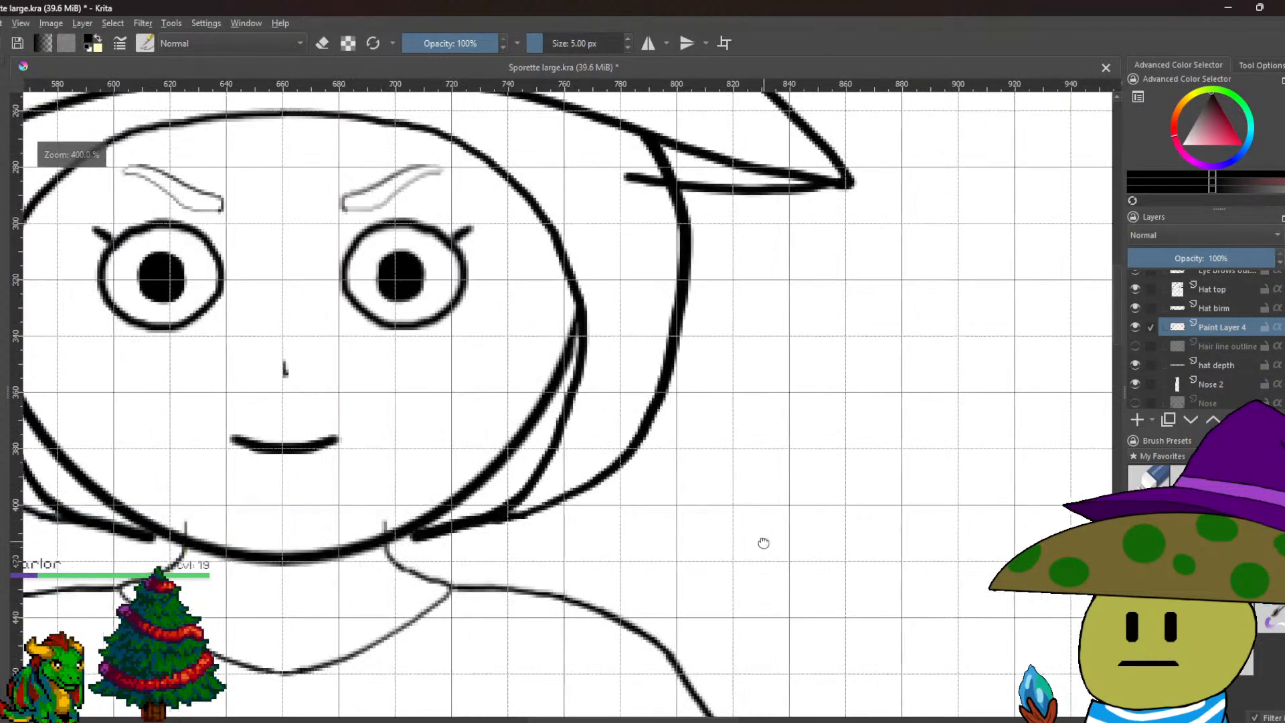
pyautogui.moveTo(271, 599); pyautogui.dragTo(475, 508)
pyautogui.scroll(4, 392, 512)
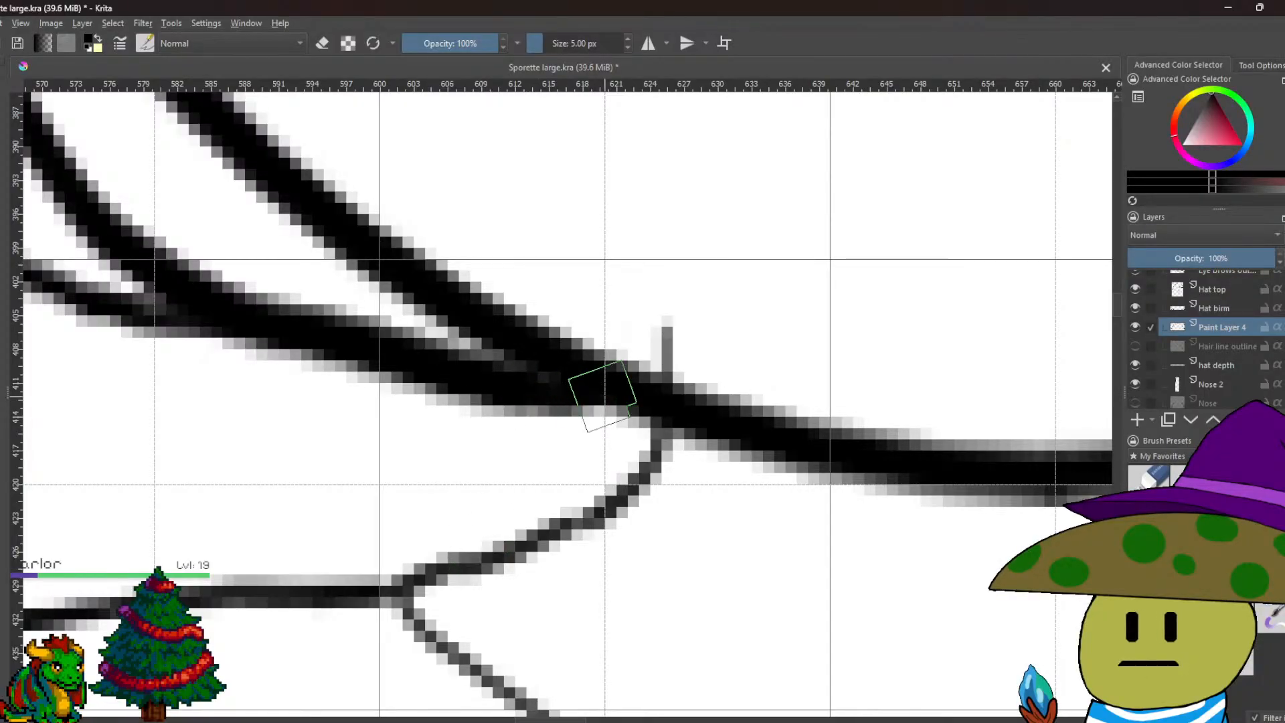
pyautogui.scroll(-5, 602, 395)
pyautogui.scroll(6, 551, 379)
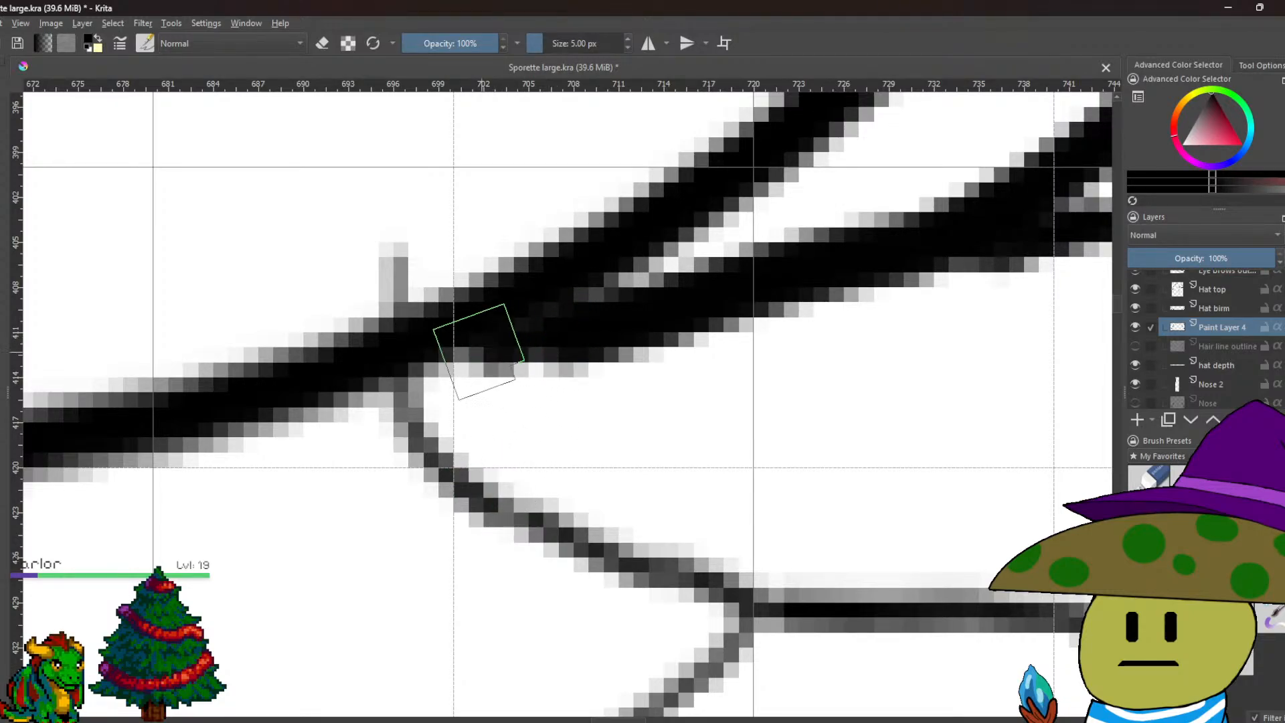
pyautogui.scroll(-8, 479, 351)
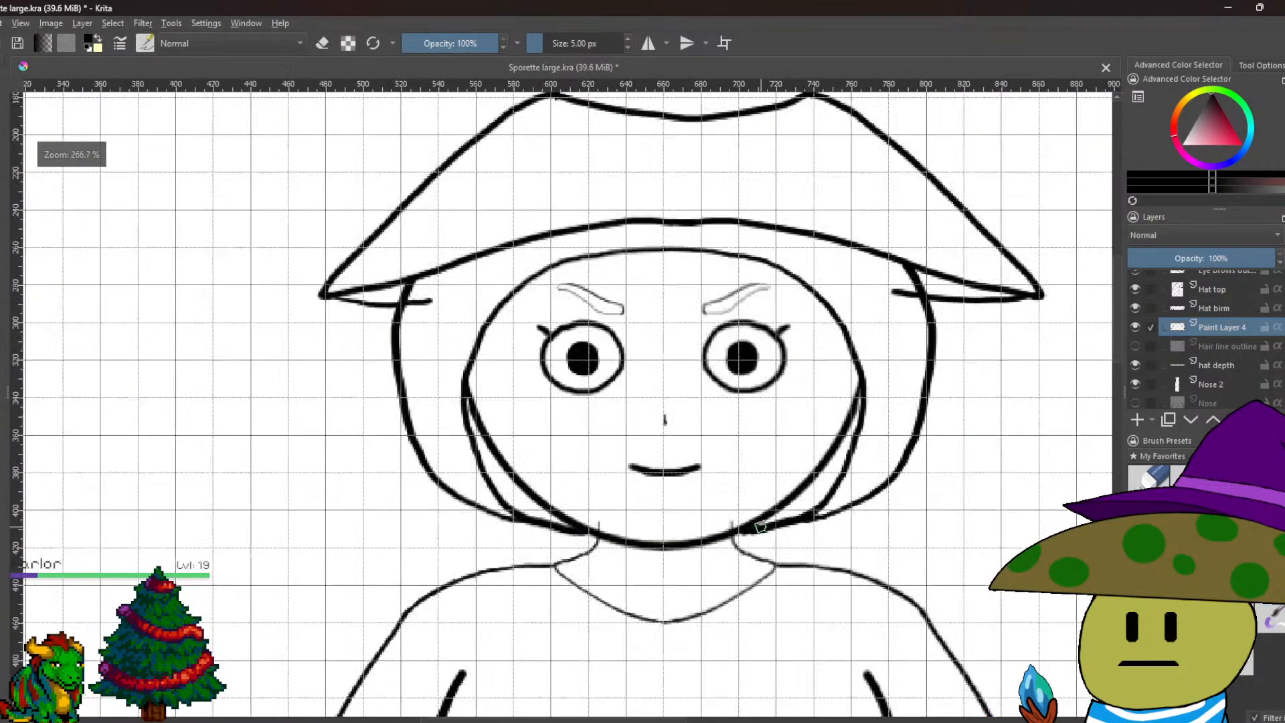
# Erase the brim underside line ends that cross inside the hair on both sides of the hat depth layer.
pyautogui.press('e')
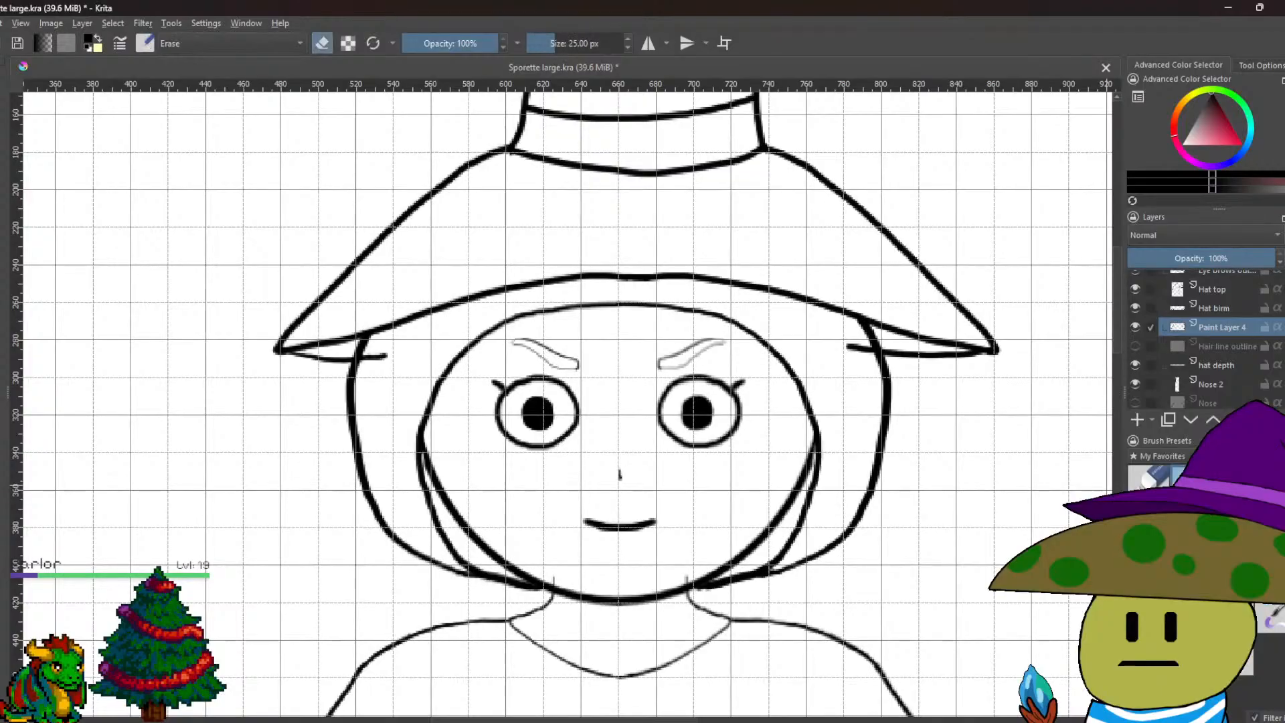
pyautogui.scroll(-1, 1214, 378)
pyautogui.click(1214, 349)
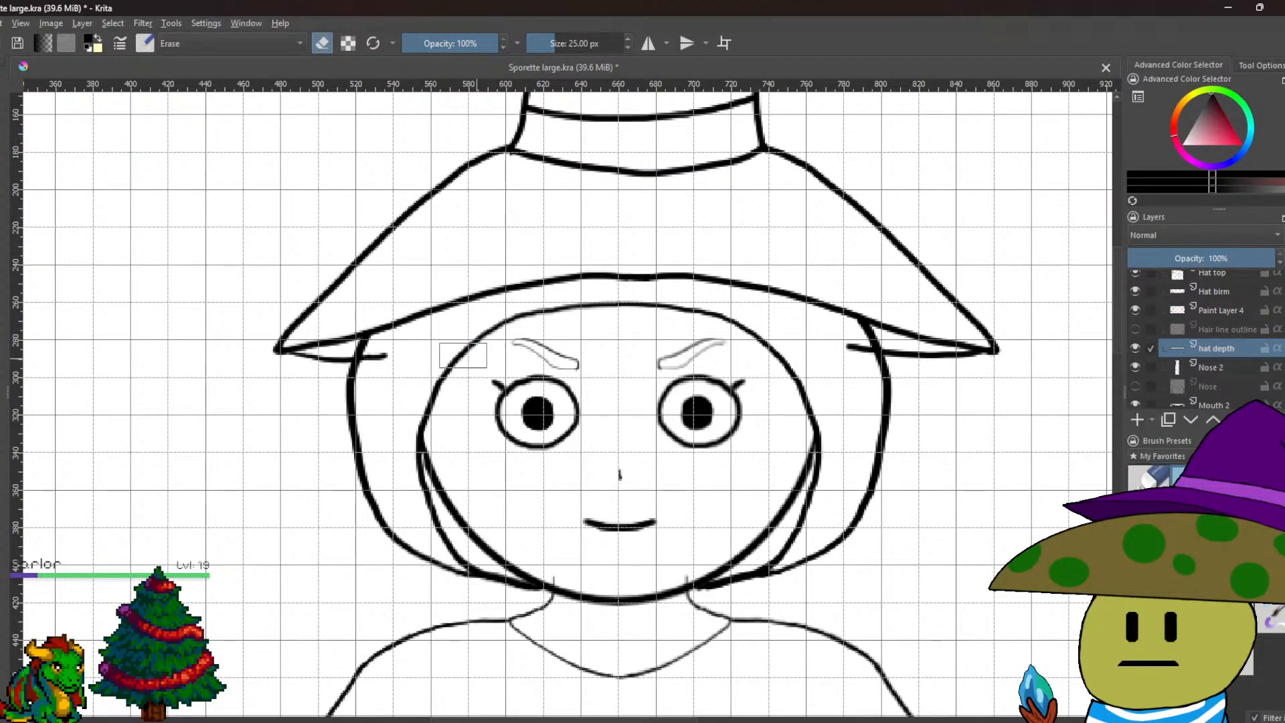
pyautogui.scroll(3, 416, 358)
pyautogui.moveTo(314, 381)
pyautogui.mouseDown()
pyautogui.moveTo(313, 349)
pyautogui.moveTo(282, 391)
pyautogui.mouseUp()
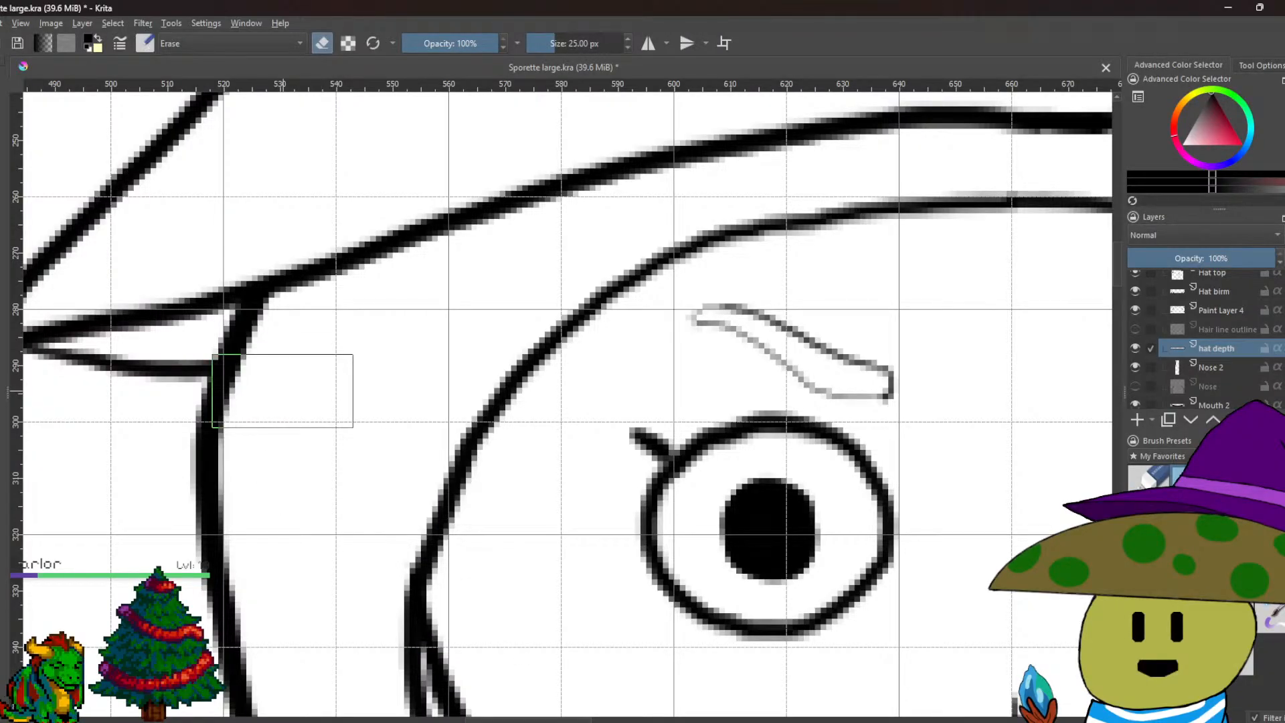
pyautogui.scroll(-3, 282, 391)
pyautogui.scroll(3, 638, 446)
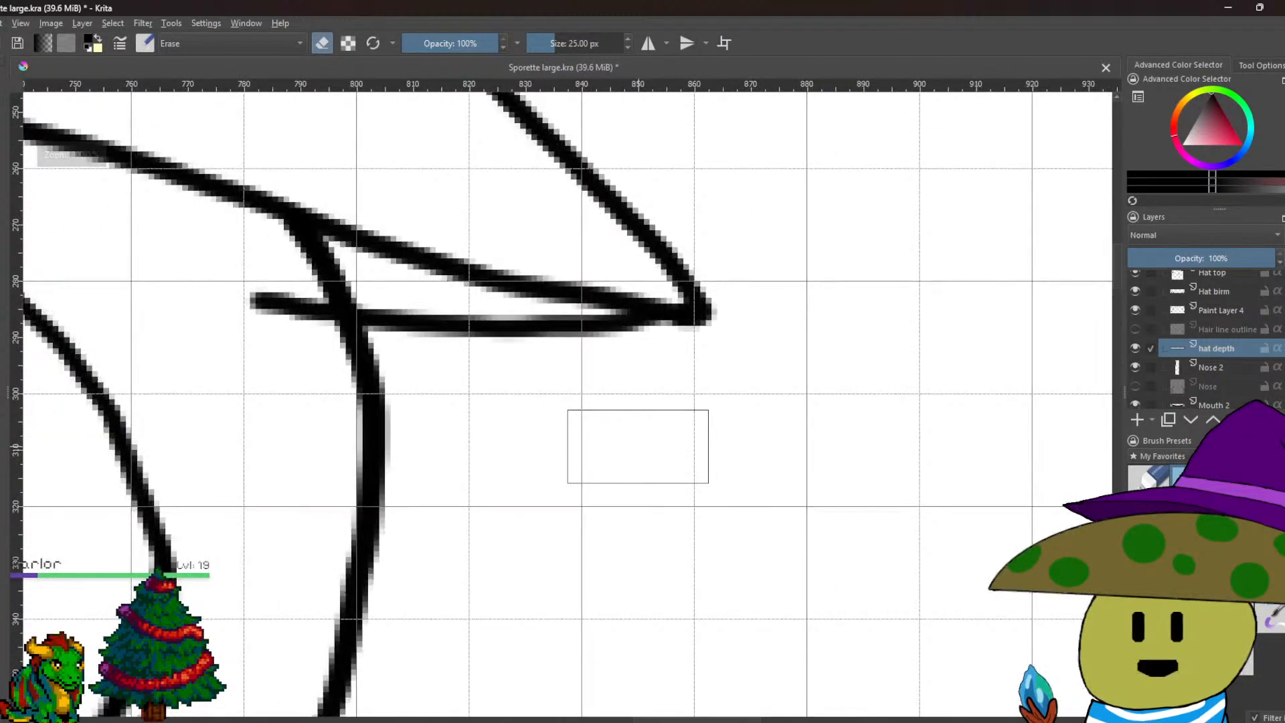
pyautogui.moveTo(243, 345)
pyautogui.mouseDown()
pyautogui.moveTo(274, 322)
pyautogui.moveTo(295, 344)
pyautogui.mouseUp()
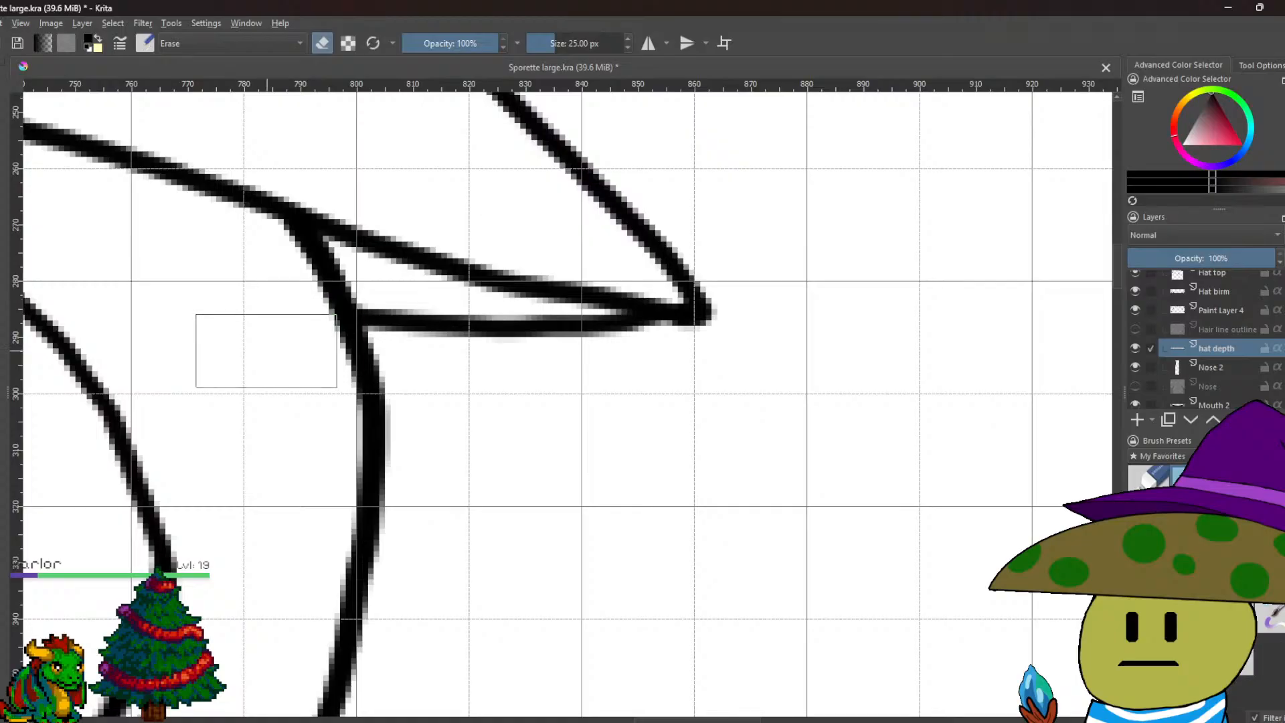
# Show the rough Hair line outline sketch layer again.
pyautogui.scroll(-6, 266, 350)
pyautogui.moveTo(239, 397); pyautogui.dragTo(360, 426)
pyautogui.scroll(3, 360, 426)
pyautogui.moveTo(593, 513); pyautogui.dragTo(774, 559)
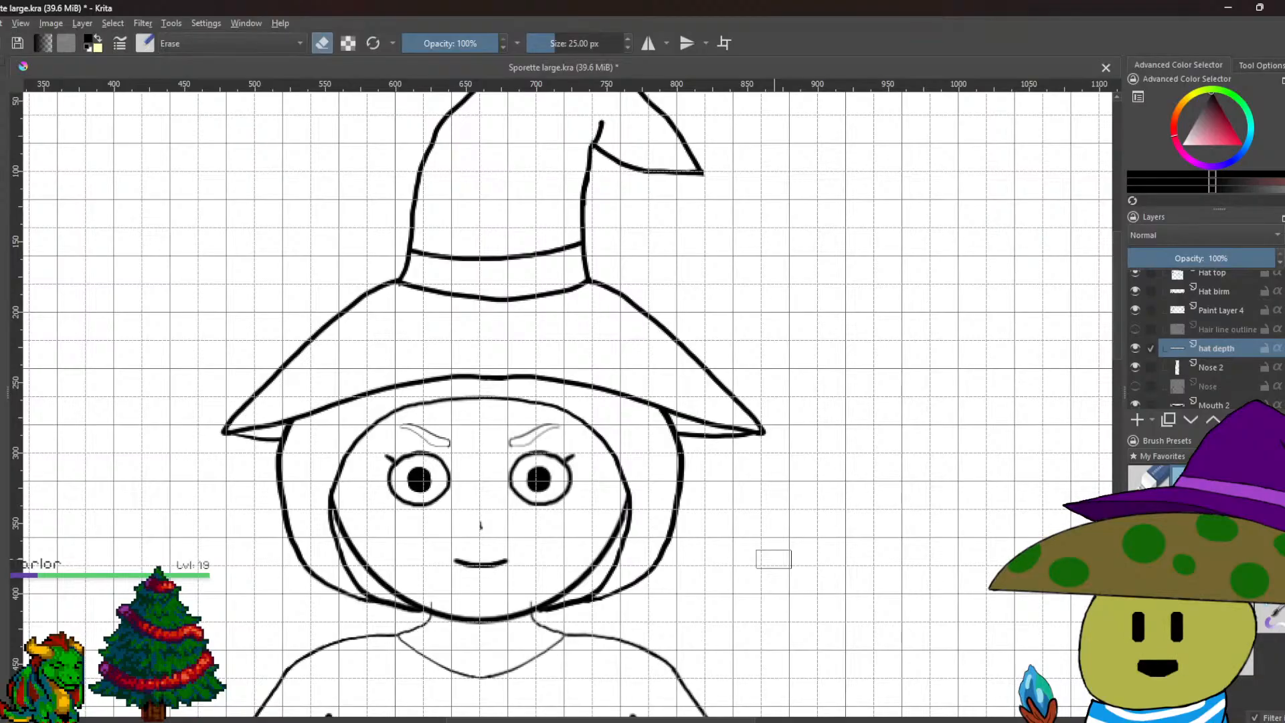
pyautogui.scroll(4, 774, 559)
pyautogui.click(1135, 329)
pyautogui.scroll(-4, 555, 439)
pyautogui.moveTo(558, 442); pyautogui.dragTo(816, 484)
pyautogui.scroll(1, 572, 448)
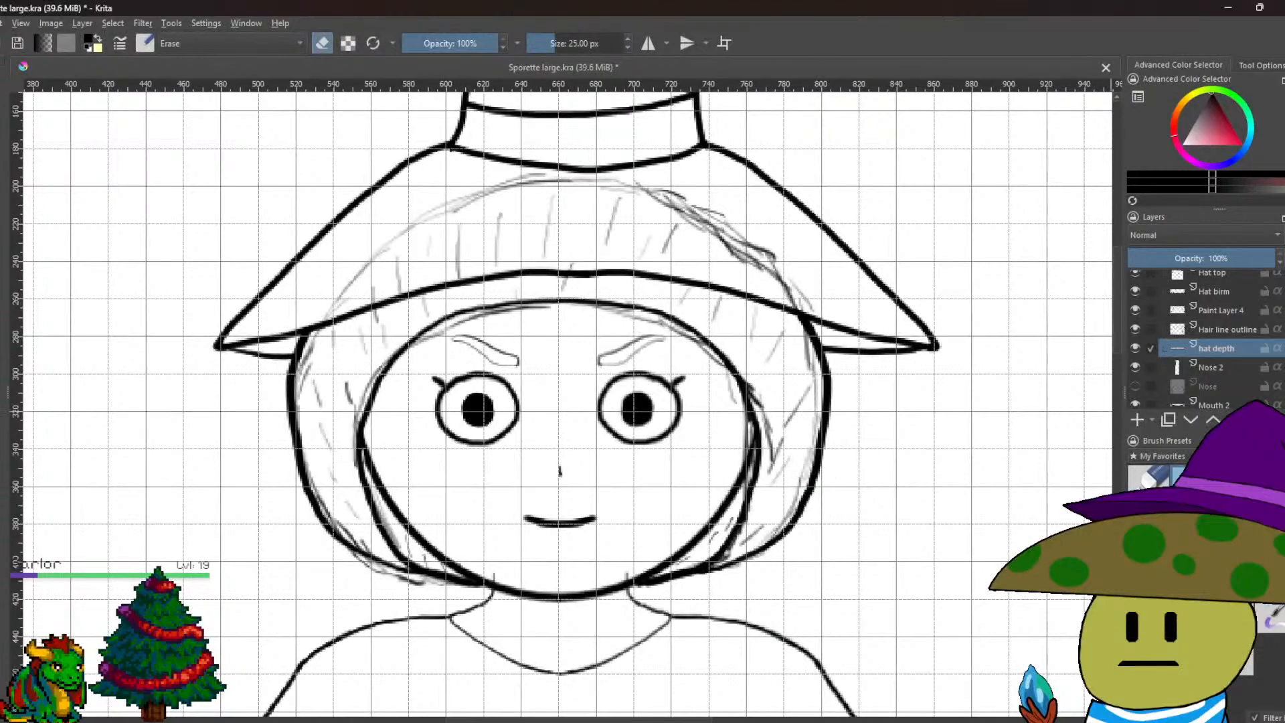
# Rename the merged hair layer as Hair outline 2 and the rough hair sketch layer as Hair detail.
pyautogui.click(1225, 310)
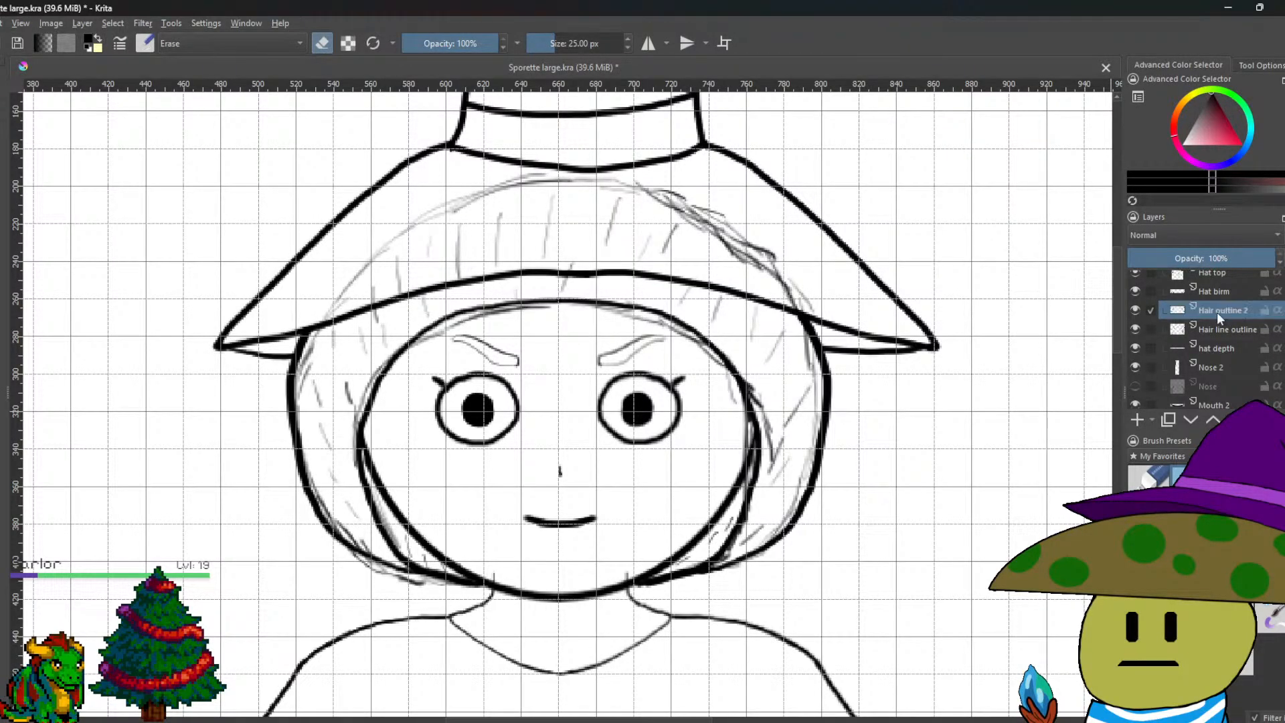
pyautogui.doubleClick(1218, 328)
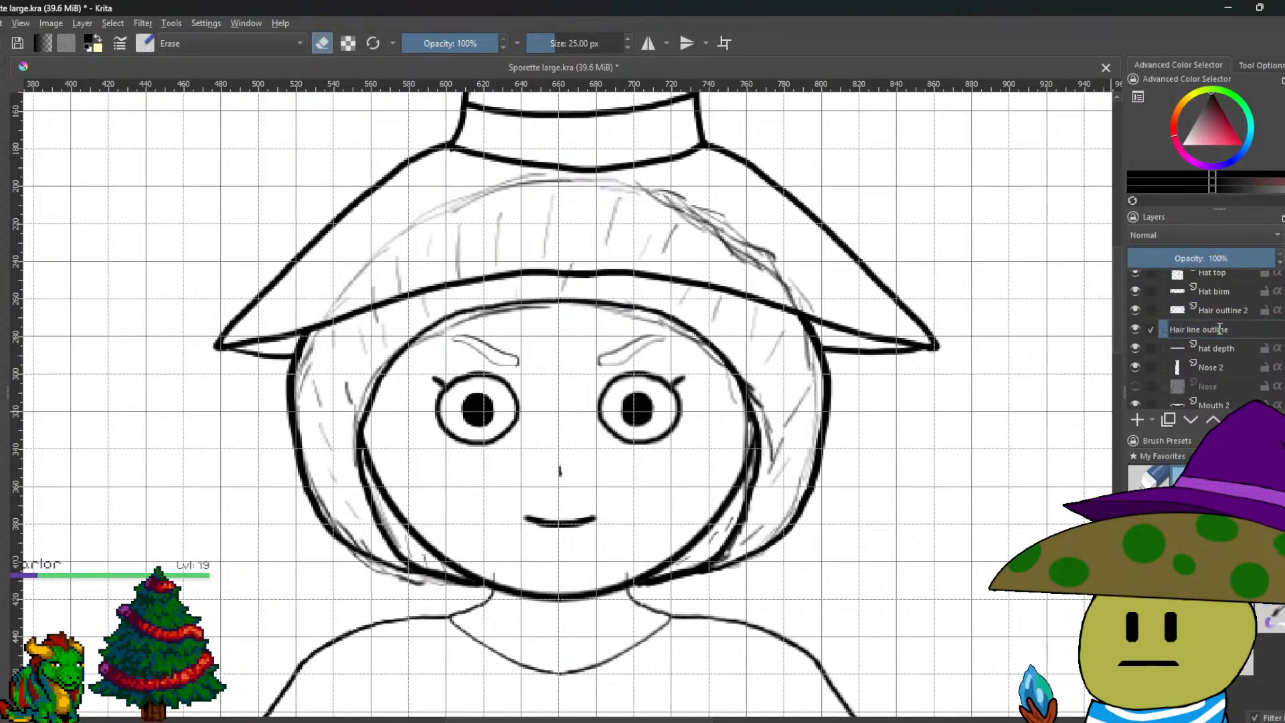
pyautogui.moveTo(1186, 331); pyautogui.dragTo(1193, 332)
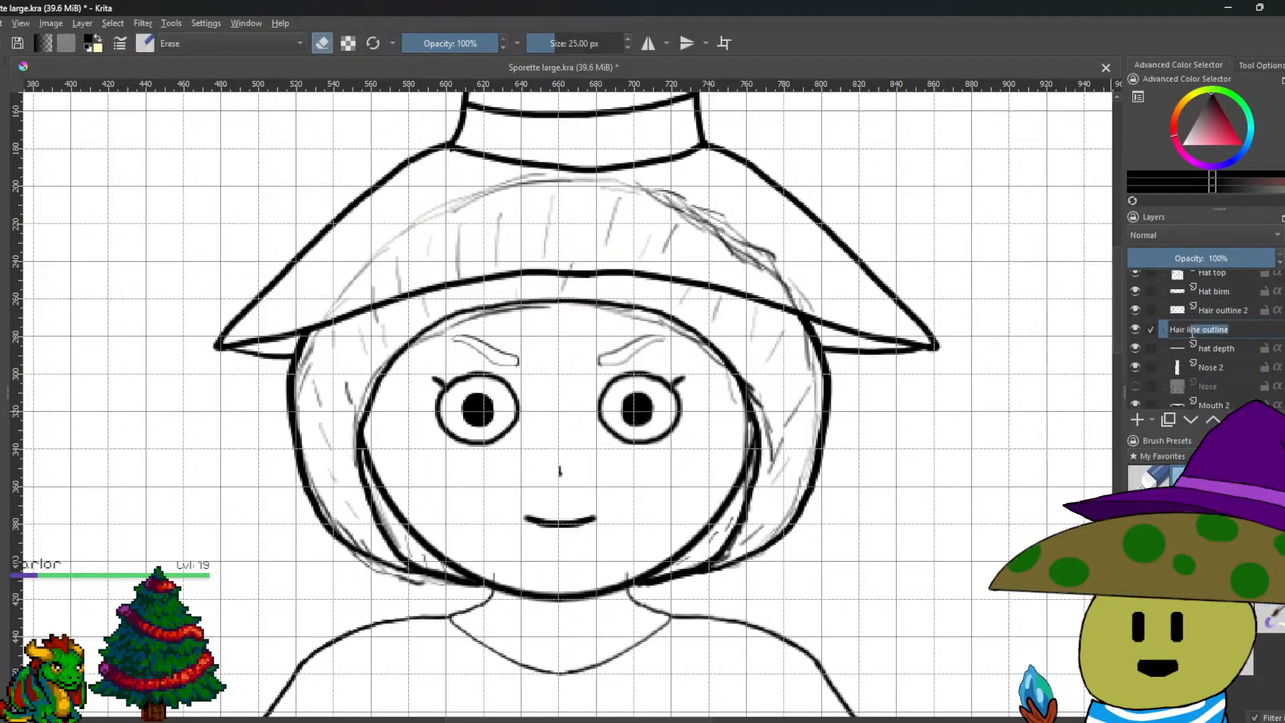
pyautogui.write('etail')
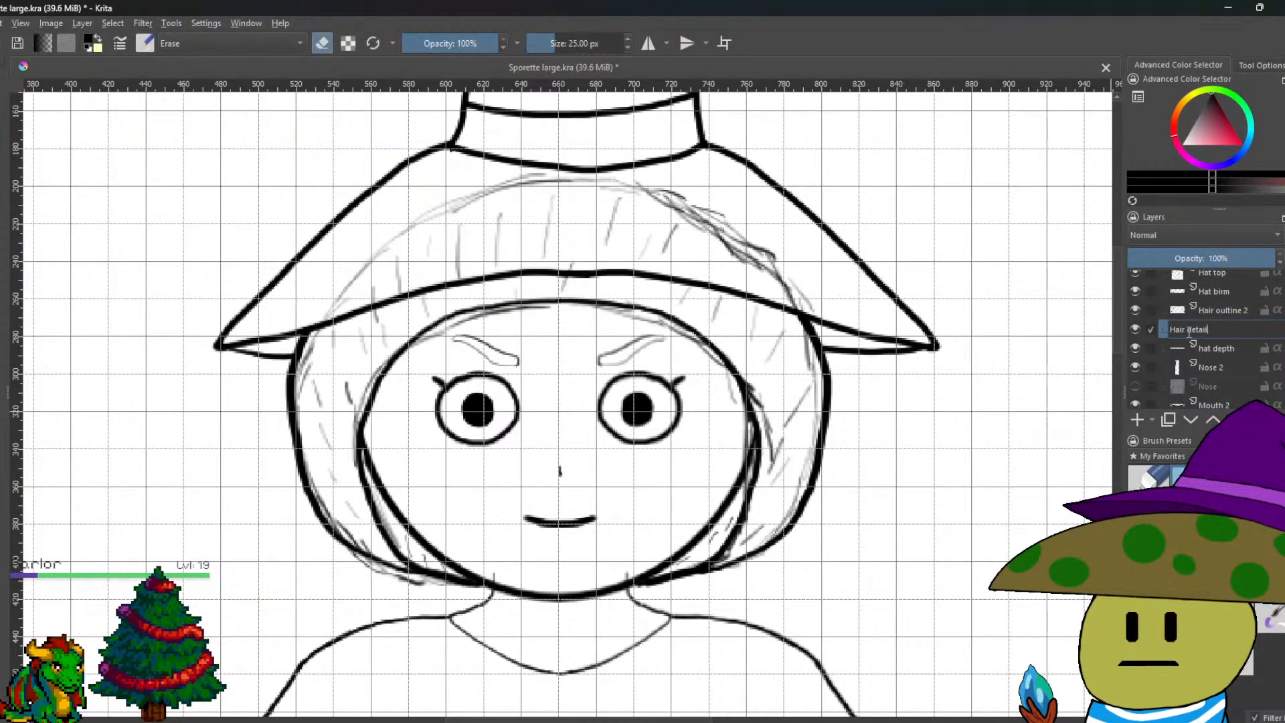
pyautogui.press('Return')
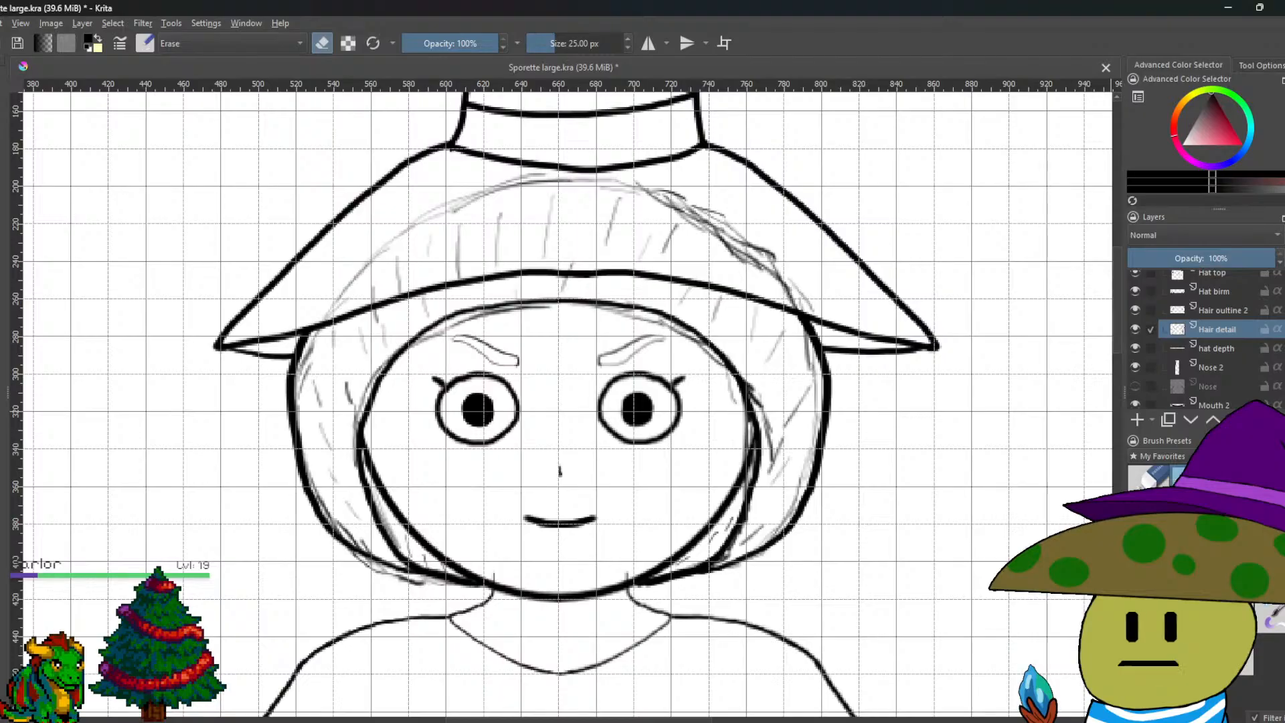
# Erase the stray sketch lines below the outer hair edge and inside the face outline on the Hair detail layer.
pyautogui.scroll(2, 585, 603)
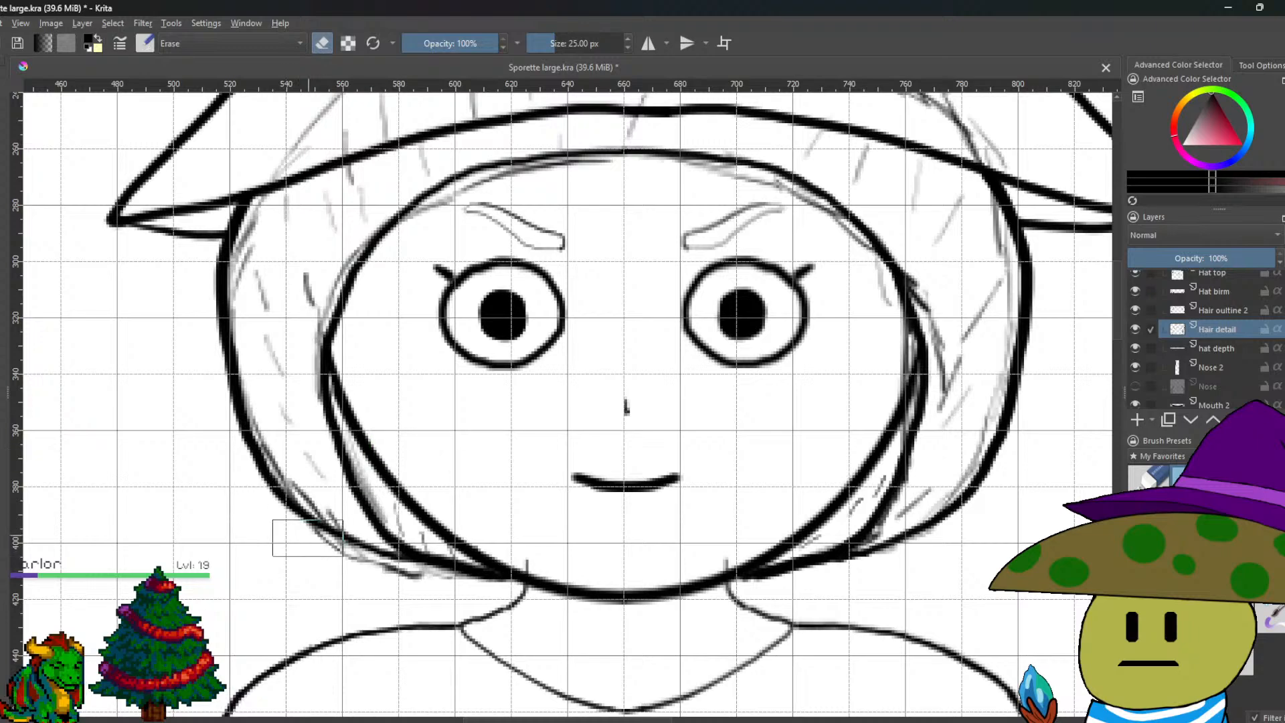
pyautogui.moveTo(299, 538)
pyautogui.mouseDown()
pyautogui.moveTo(363, 575)
pyautogui.moveTo(433, 590)
pyautogui.moveTo(353, 570)
pyautogui.moveTo(391, 586)
pyautogui.moveTo(324, 549)
pyautogui.moveTo(403, 586)
pyautogui.mouseUp()
pyautogui.moveTo(558, 532); pyautogui.dragTo(469, 553)
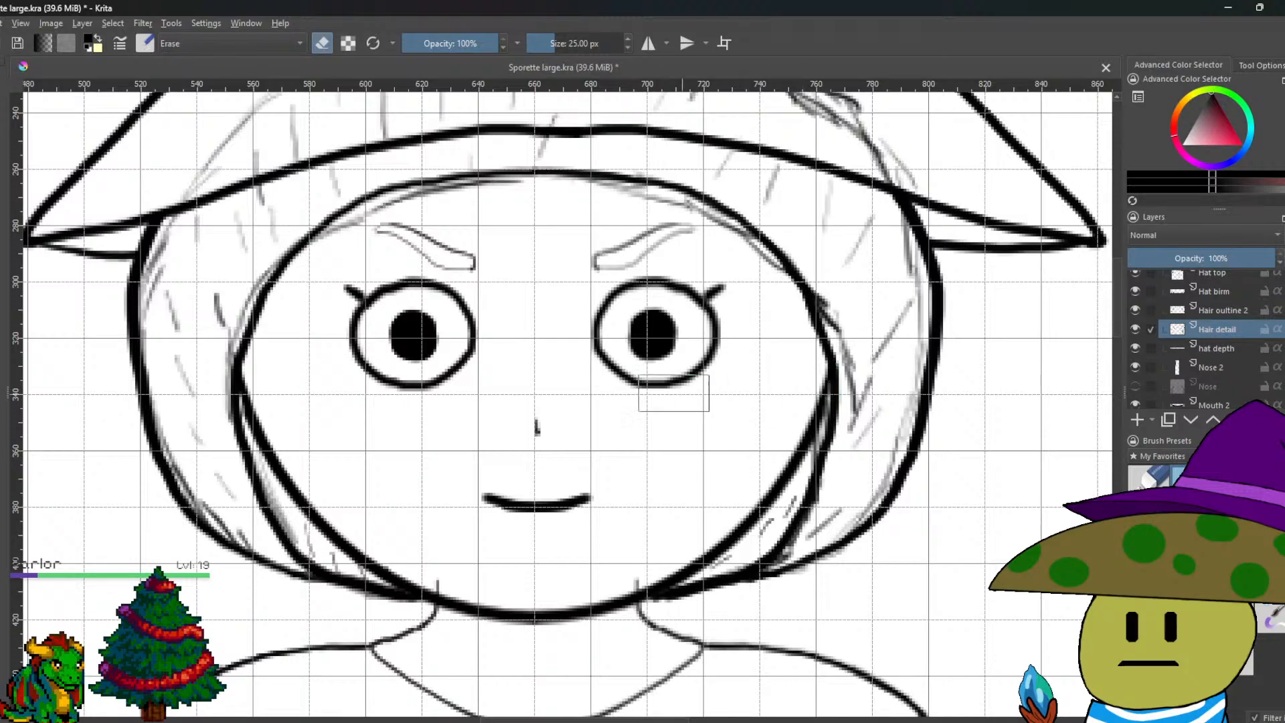
pyautogui.moveTo(501, 177); pyautogui.dragTo(416, 210)
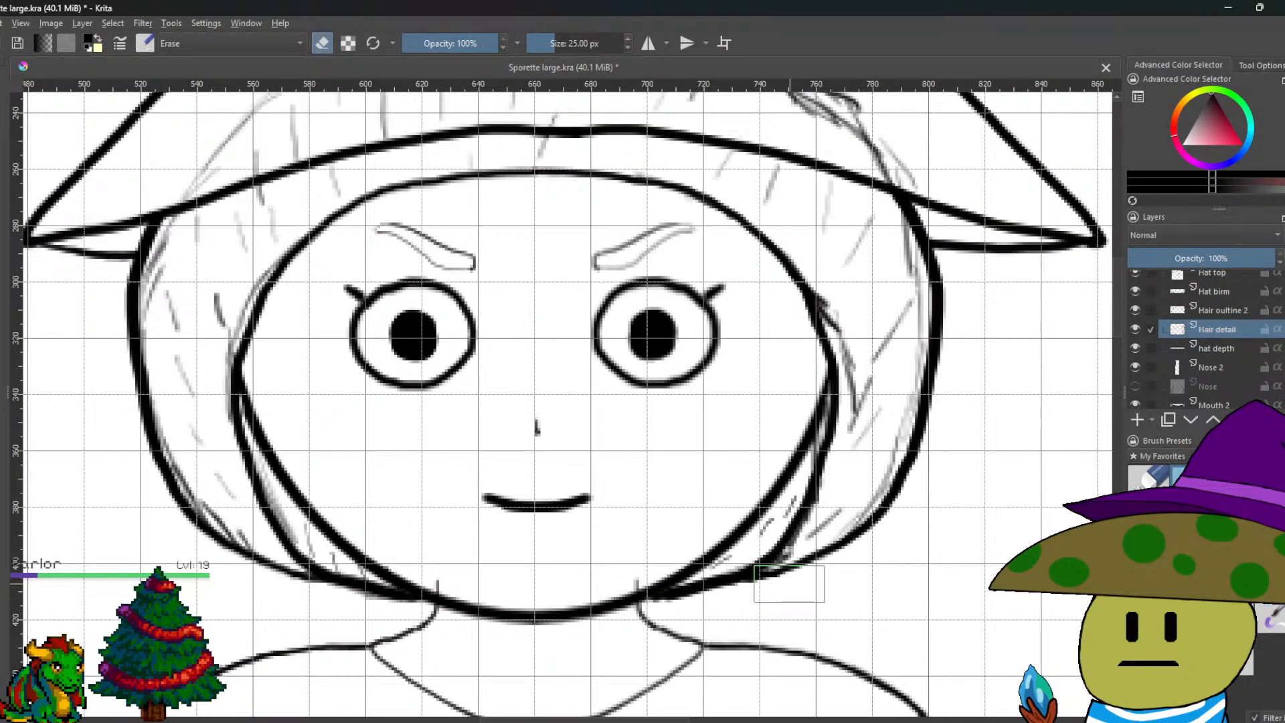
pyautogui.scroll(-4, 789, 583)
pyautogui.scroll(2, 710, 581)
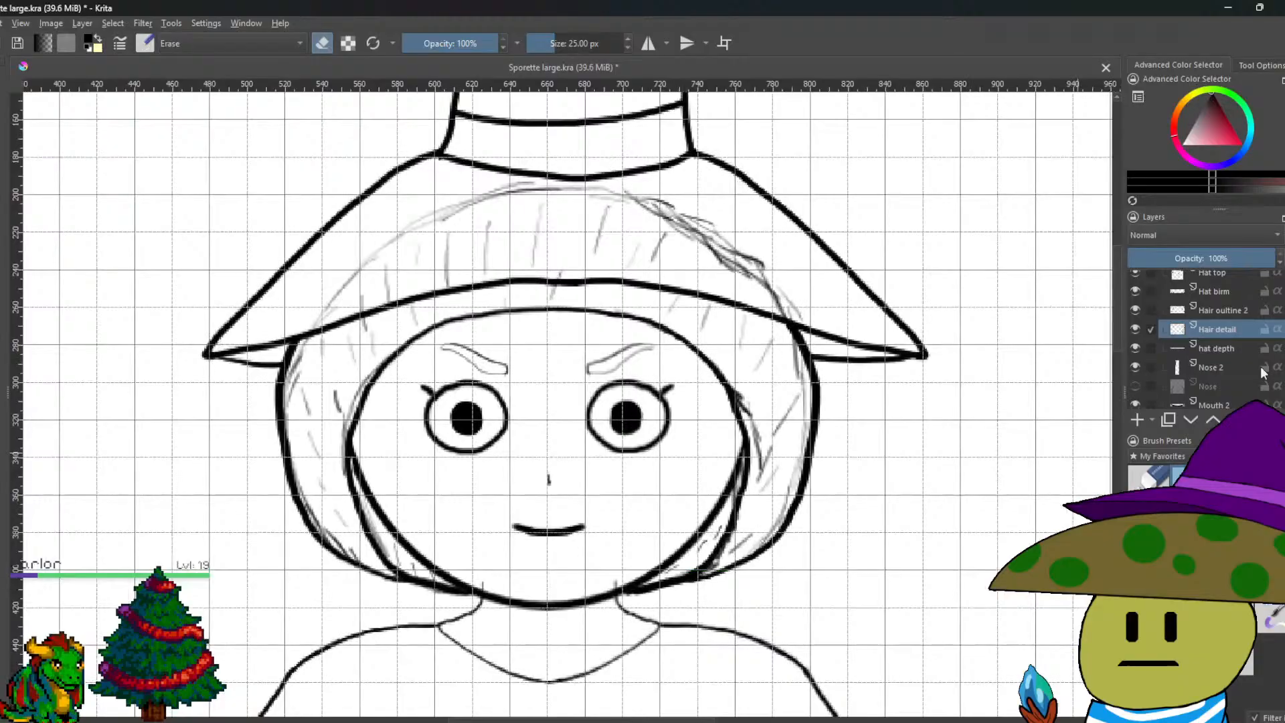
# Add a new paint layer above Hair outline 2 and switch back to the 5 px brush for work on the hair crown.
pyautogui.click(1221, 311)
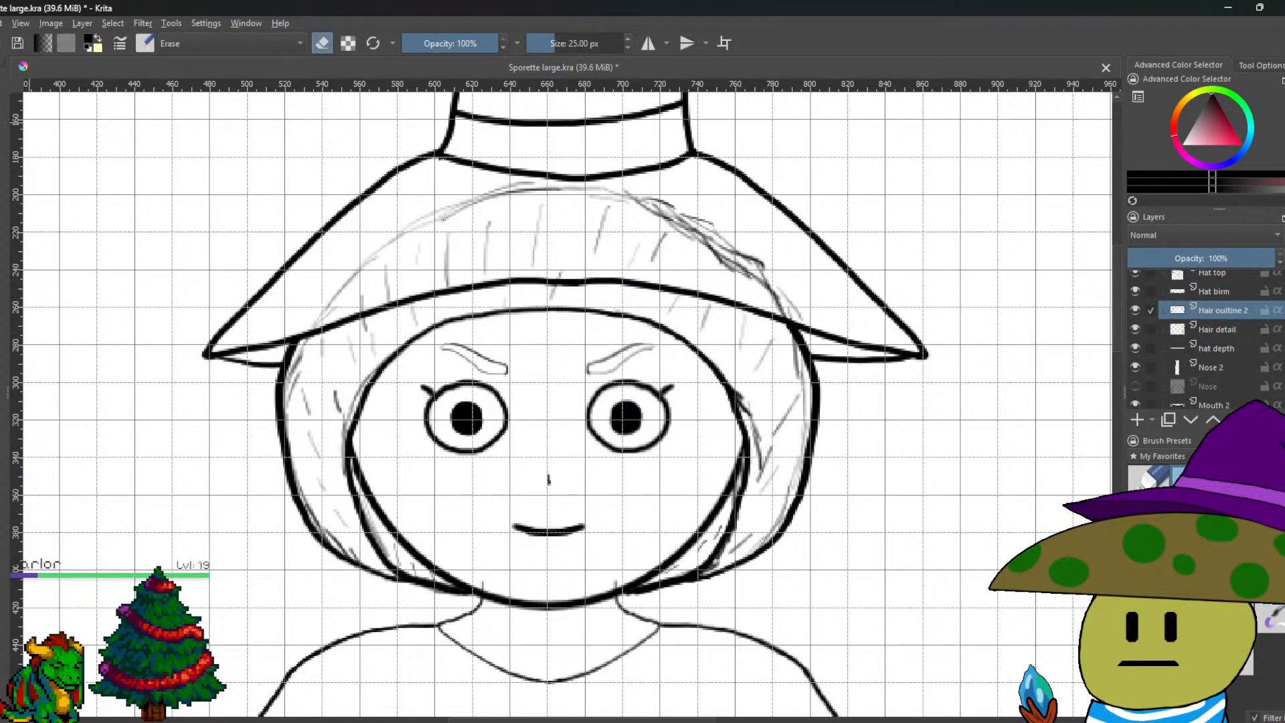
pyautogui.click(90, 23)
pyautogui.moveTo(275, 94)
pyautogui.click(335, 88)
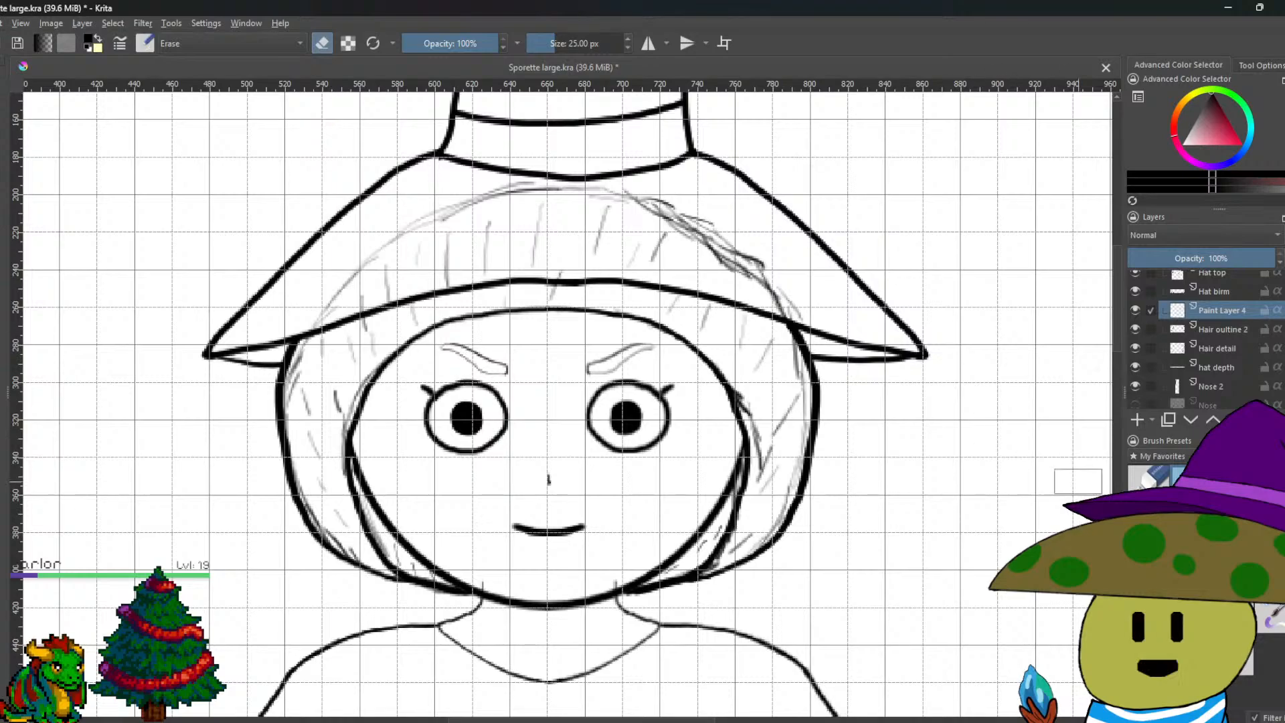
pyautogui.press('e')
pyautogui.scroll(2, 352, 225)
pyautogui.moveTo(344, 259)
pyautogui.mouseDown()
pyautogui.moveTo(275, 281)
pyautogui.moveTo(165, 283)
pyautogui.mouseUp()
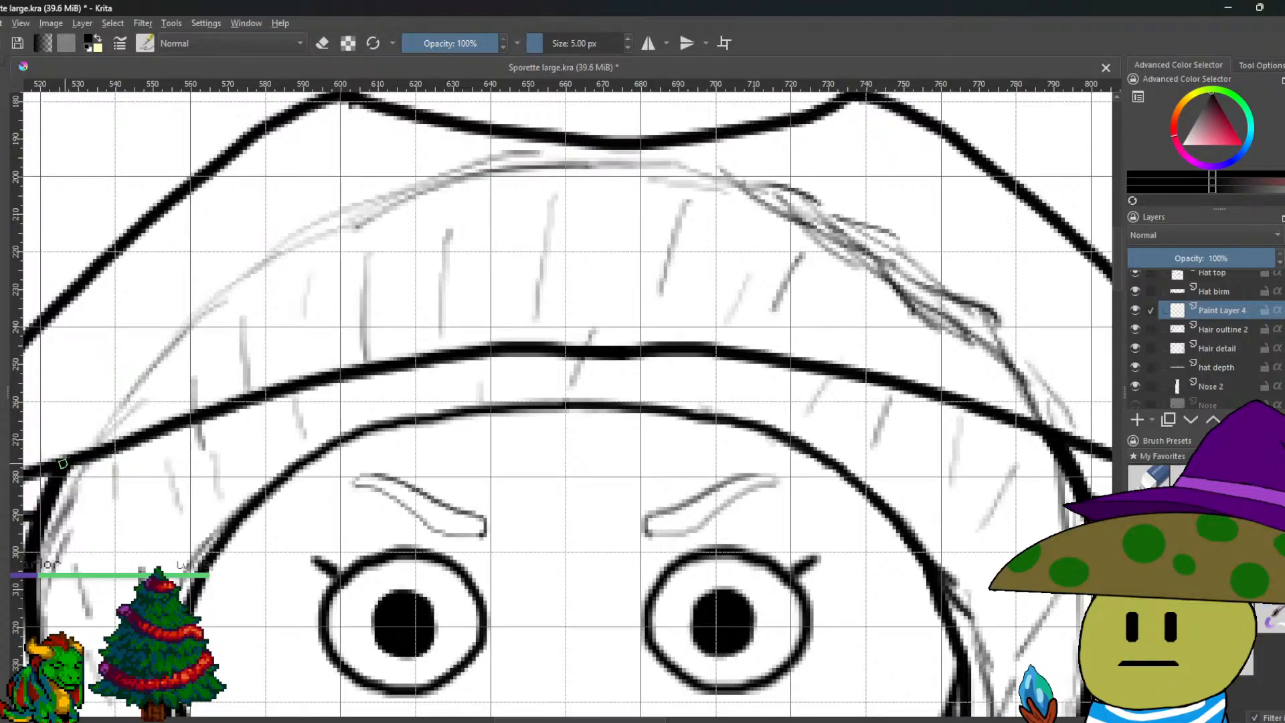
# Draw a 5 px arc on Paint Layer 4 for the left half of the hair crown, from the brim's left side to the centre.
pyautogui.moveTo(69, 458)
pyautogui.mouseDown()
pyautogui.moveTo(170, 343)
pyautogui.moveTo(336, 225)
pyautogui.moveTo(471, 172)
pyautogui.moveTo(606, 160)
pyautogui.moveTo(752, 182)
pyautogui.moveTo(923, 255)
pyautogui.moveTo(999, 319)
pyautogui.moveTo(1057, 405)
pyautogui.mouseUp()
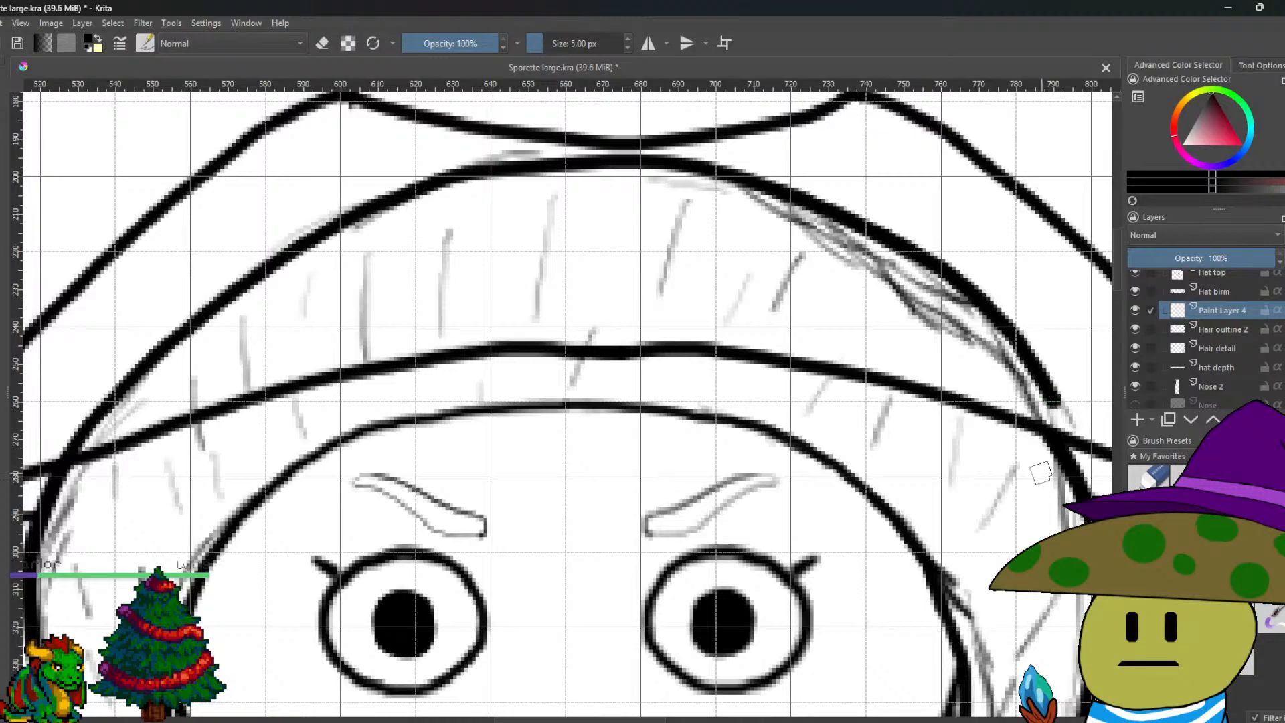
pyautogui.hotkey('ctrl', 'z')
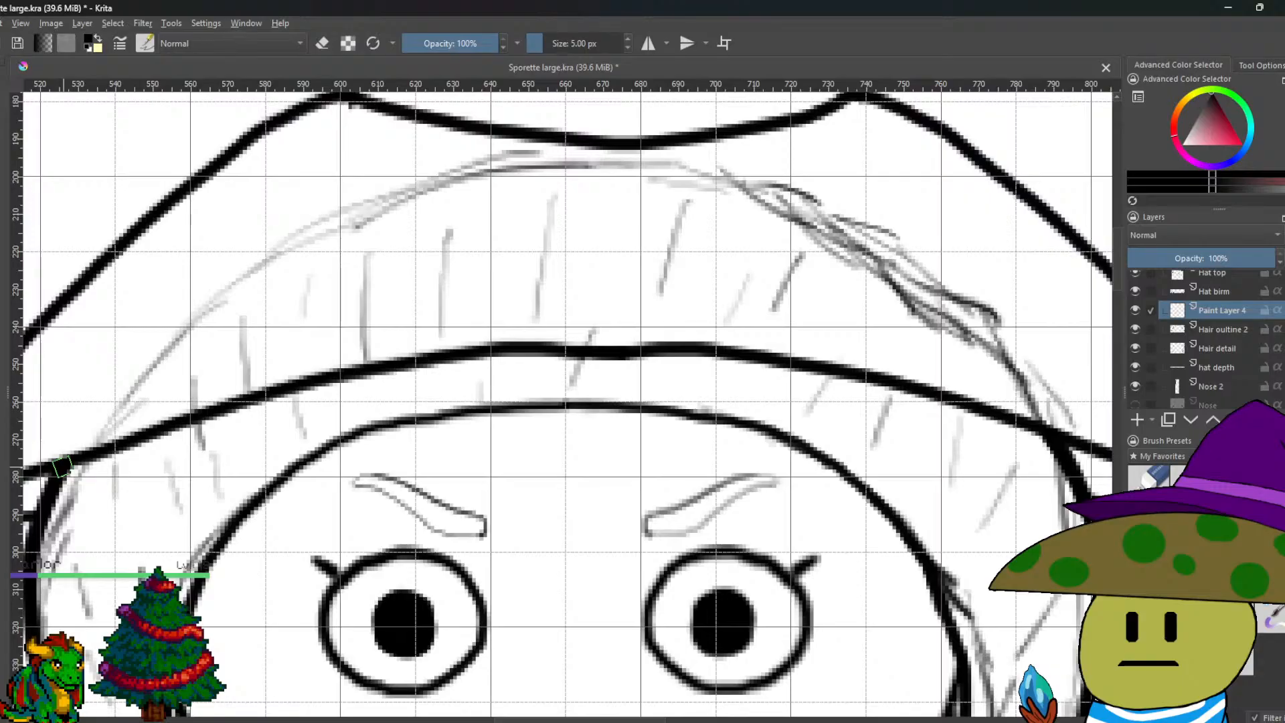
pyautogui.moveTo(67, 459)
pyautogui.mouseDown()
pyautogui.moveTo(137, 355)
pyautogui.moveTo(226, 282)
pyautogui.moveTo(397, 213)
pyautogui.moveTo(525, 192)
pyautogui.mouseUp()
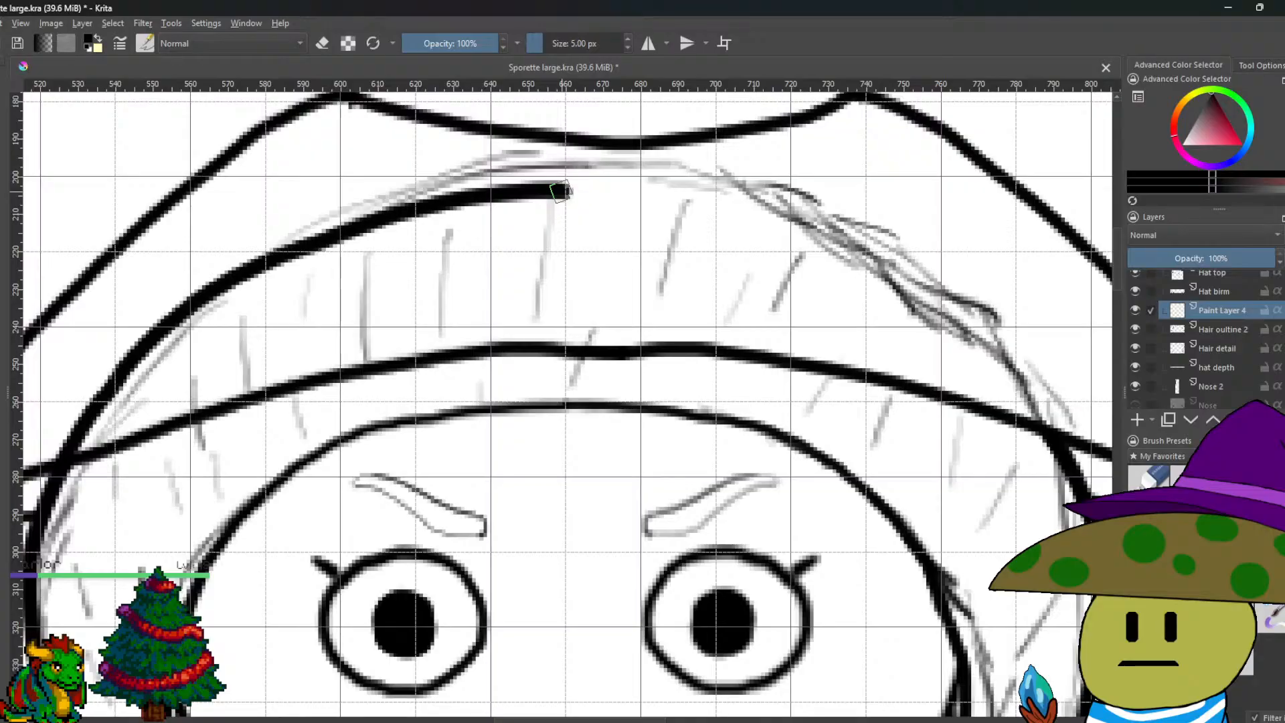
# Duplicate the half crown arc's layer and mirror the copy horizontally.
pyautogui.rightClick(1236, 313)
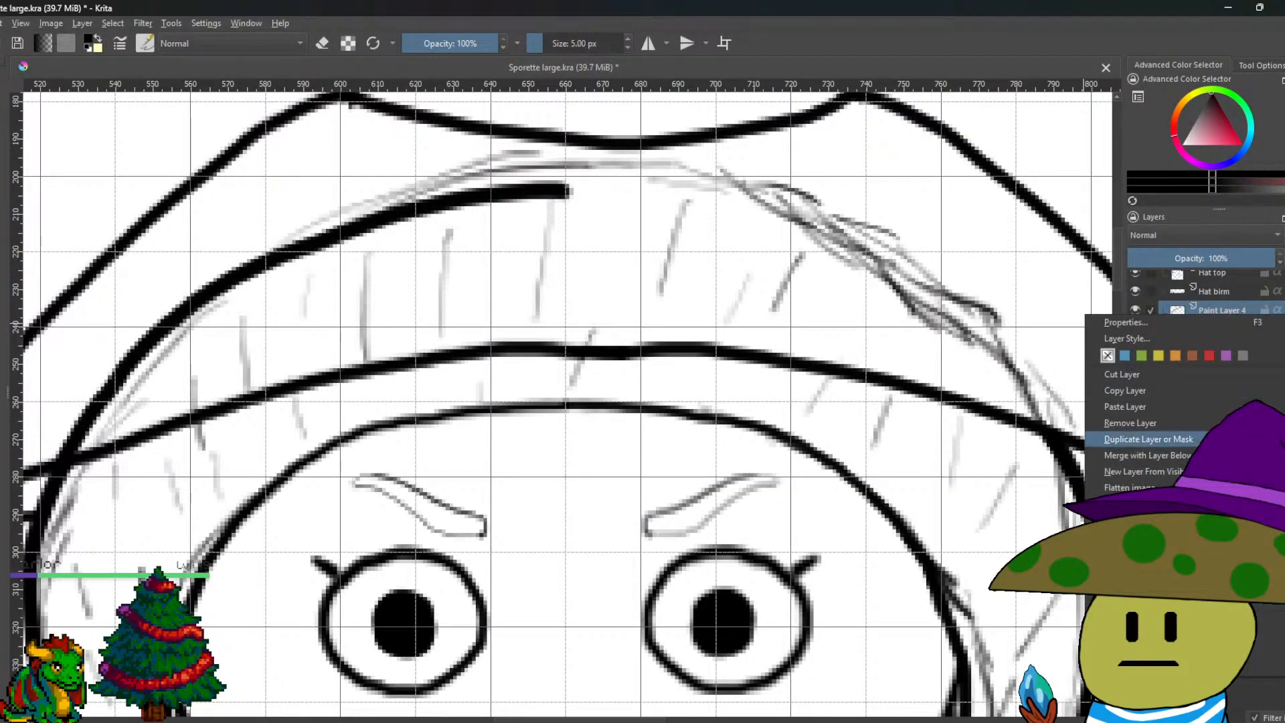
pyautogui.click(1205, 431)
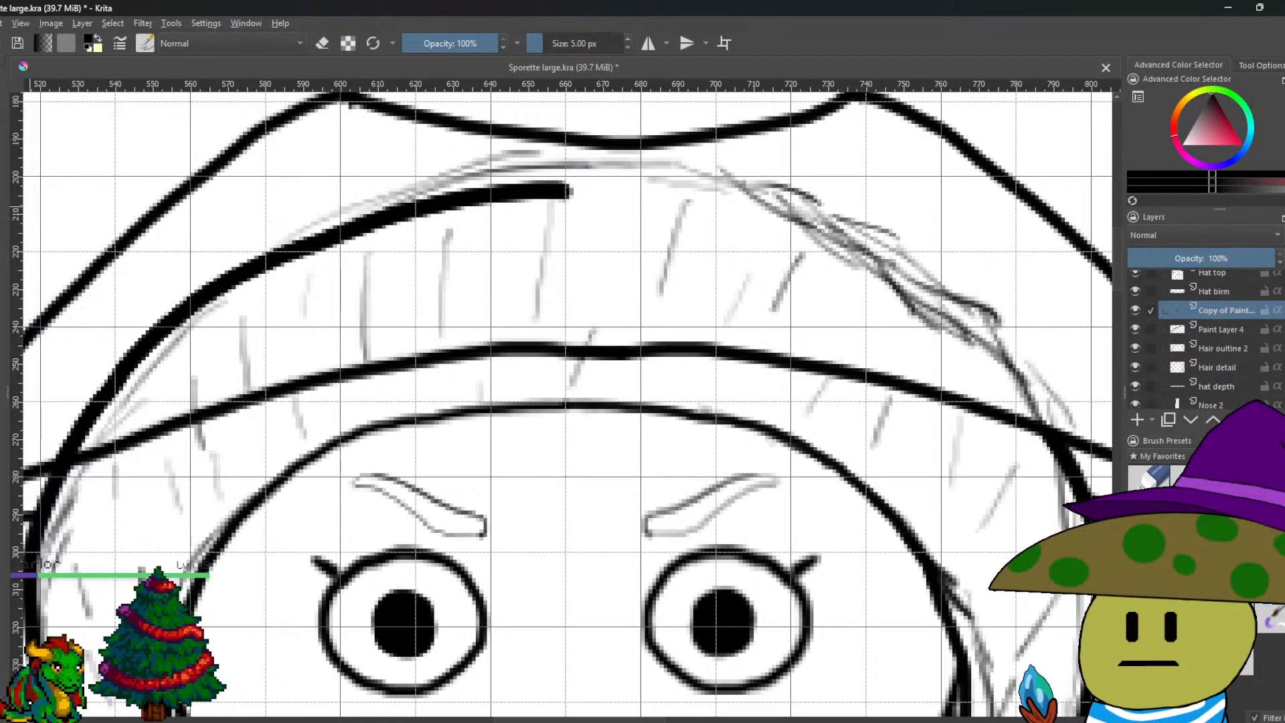
pyautogui.hotkey('ctrl', 't')
pyautogui.rightClick(351, 290)
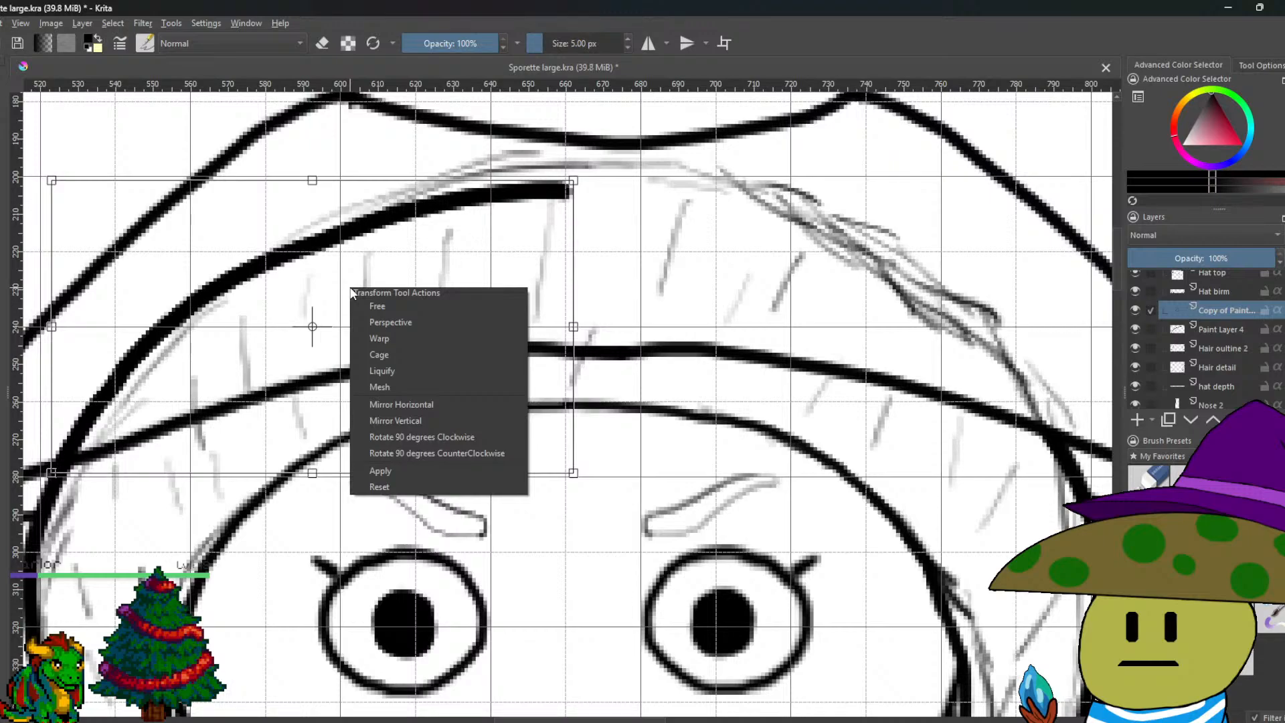
pyautogui.click(406, 400)
# Move the mirrored arc over to the right half so its inner end overlaps the left arc in one continuous, level crown line.
pyautogui.moveTo(413, 338)
pyautogui.mouseDown()
pyautogui.moveTo(892, 335)
pyautogui.moveTo(643, 268)
pyautogui.mouseUp()
pyautogui.scroll(2, 581, 193)
pyautogui.scroll(2, 581, 193)
pyautogui.moveTo(582, 200); pyautogui.dragTo(690, 205)
pyautogui.scroll(-1, 690, 205)
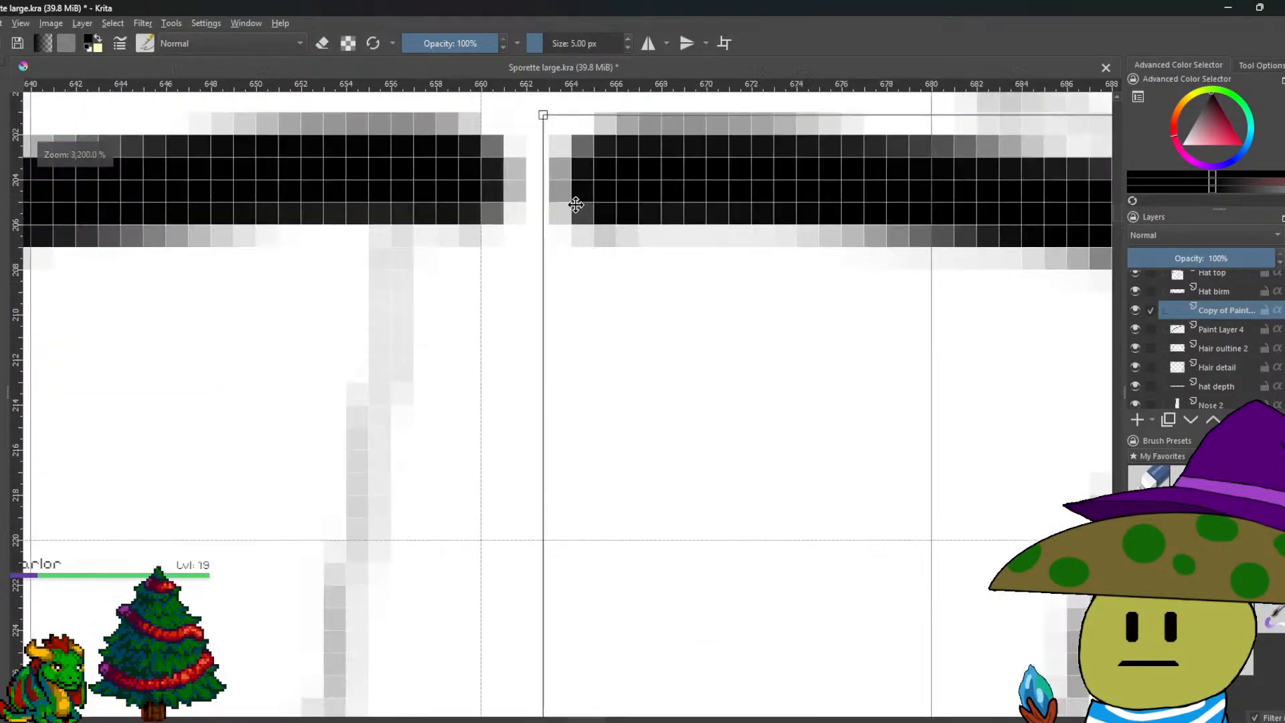
pyautogui.scroll(1, 518, 144)
pyautogui.scroll(-1, 514, 201)
pyautogui.scroll(1, 574, 304)
pyautogui.scroll(1, 574, 304)
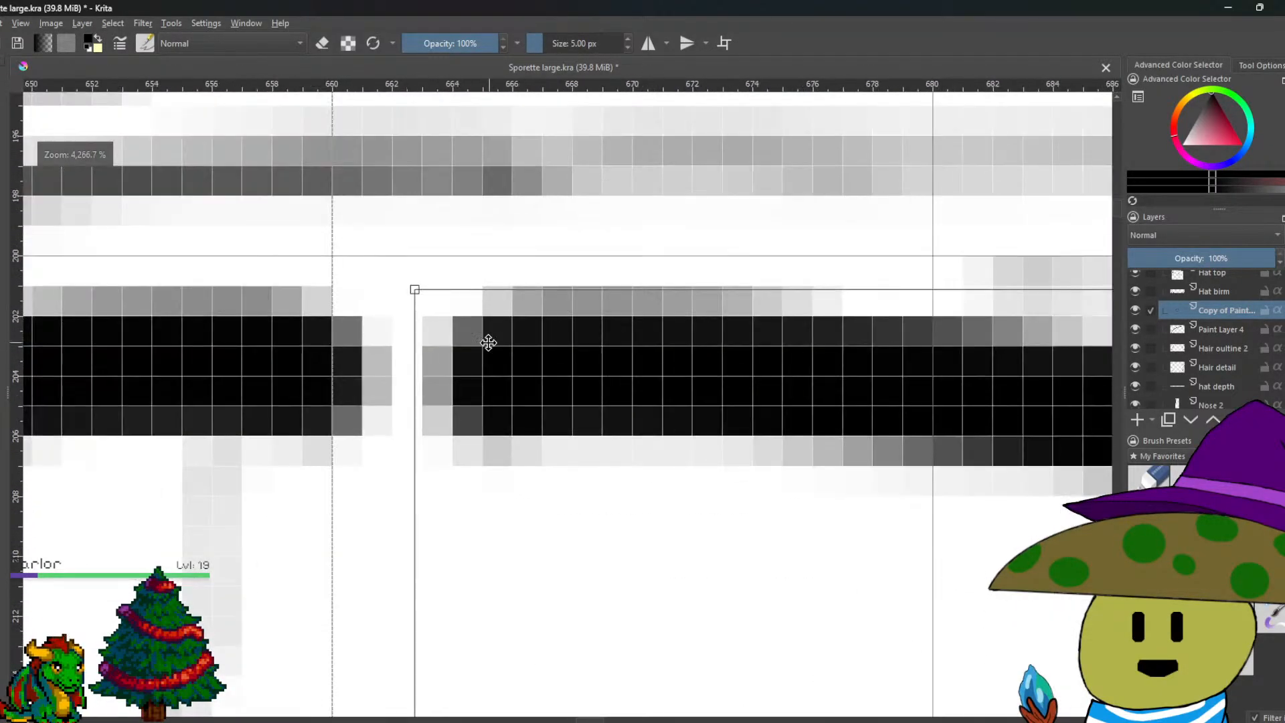
pyautogui.moveTo(488, 344); pyautogui.dragTo(349, 353)
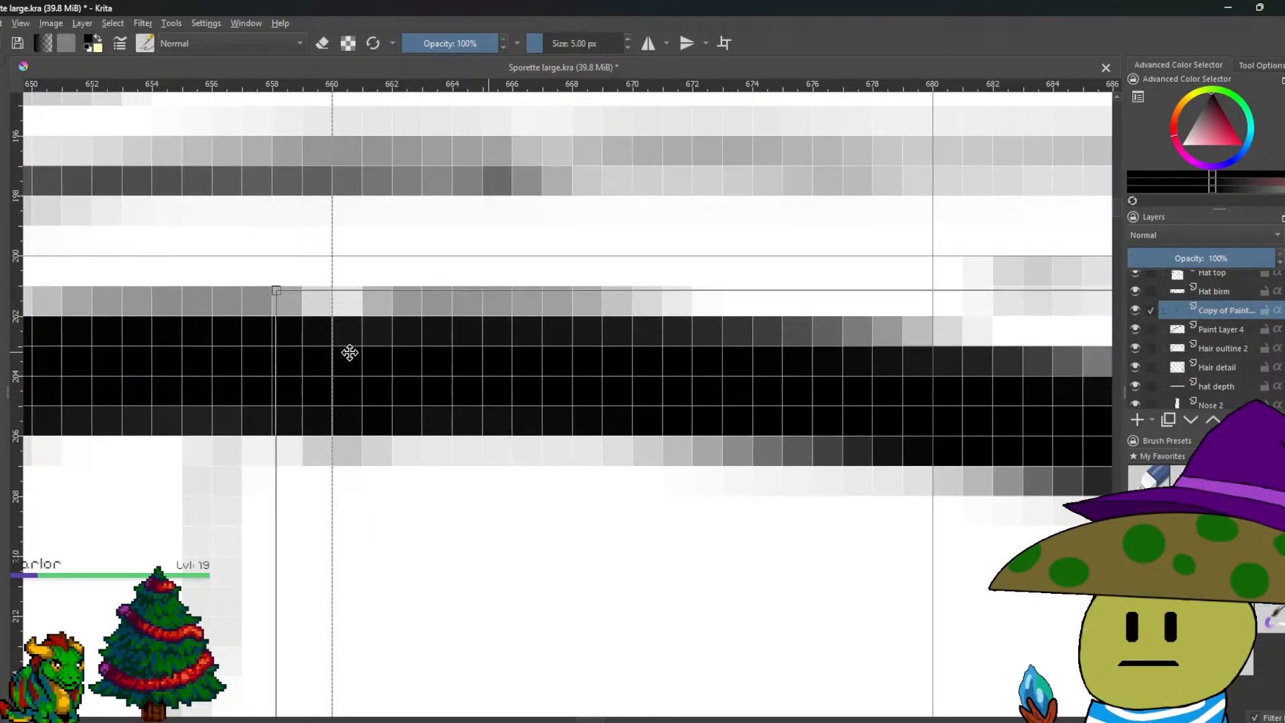
pyautogui.scroll(1, 256, 343)
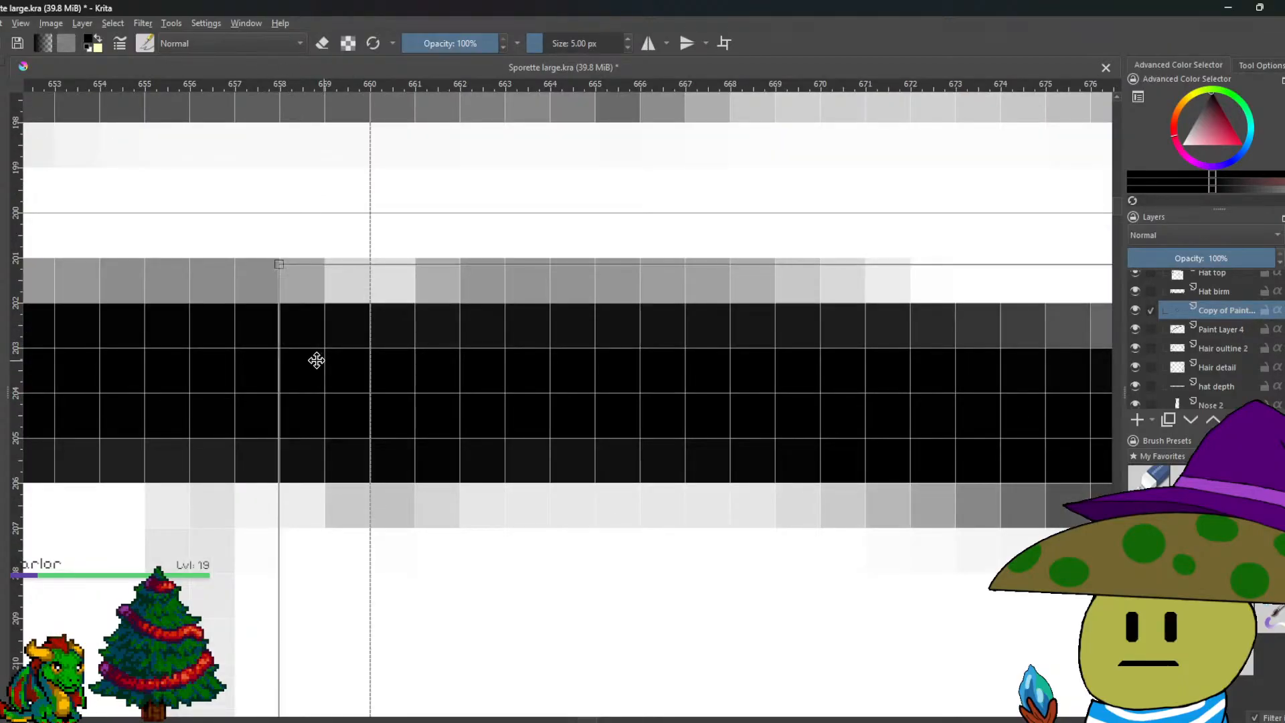
pyautogui.scroll(-8, 316, 361)
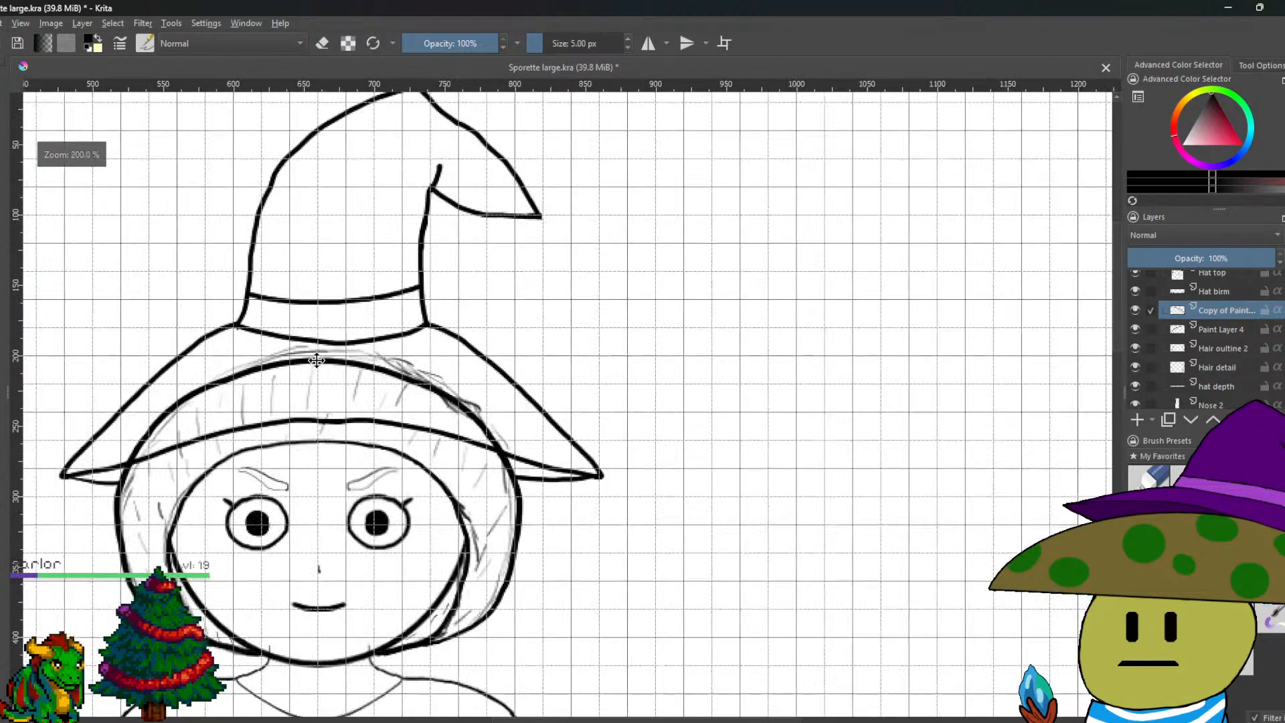
pyautogui.moveTo(410, 459); pyautogui.dragTo(423, 447)
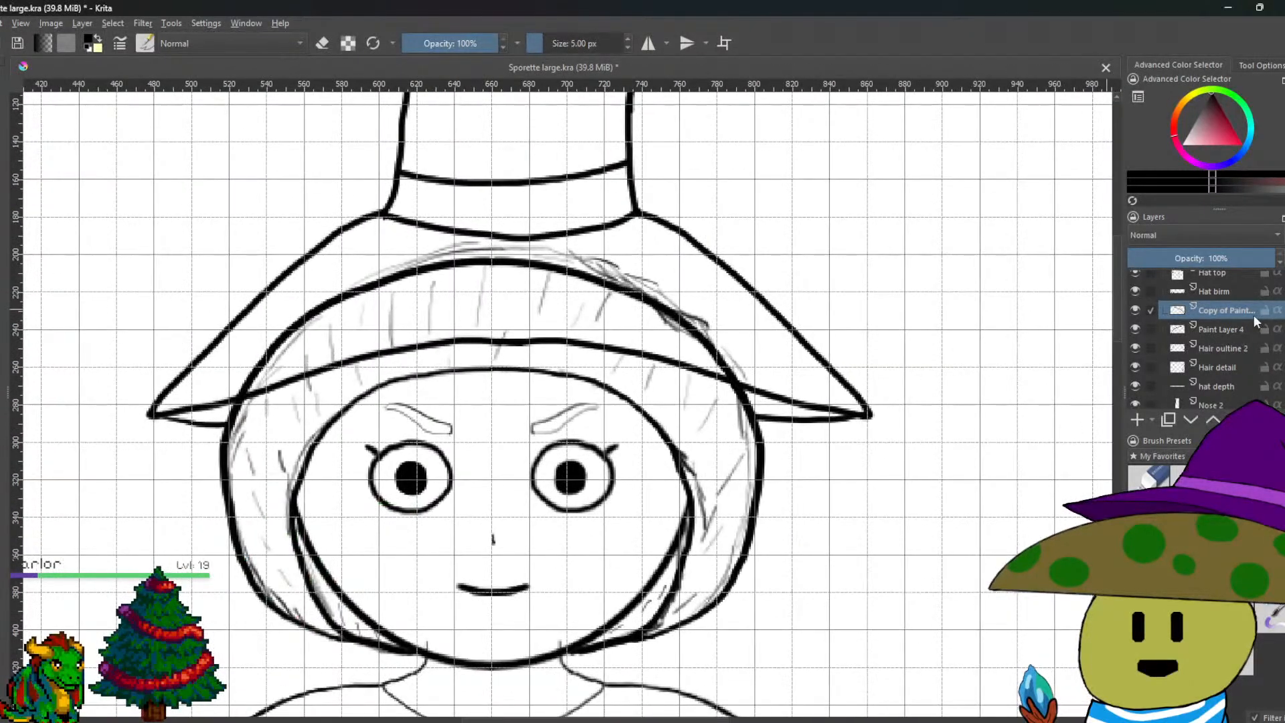
# Merge the two crown arc layers and merge the result down into Hair outline 2.
pyautogui.rightClick(1235, 311)
pyautogui.click(1171, 456)
pyautogui.rightClick(1235, 314)
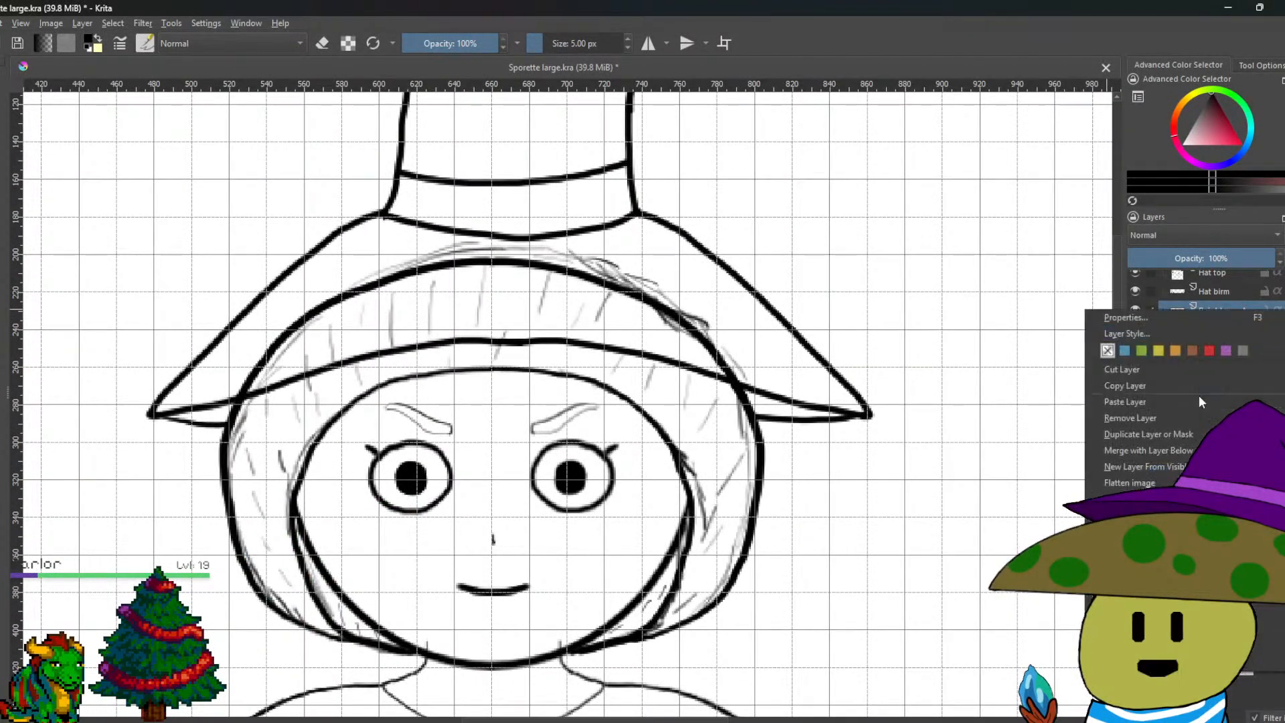
pyautogui.click(1171, 449)
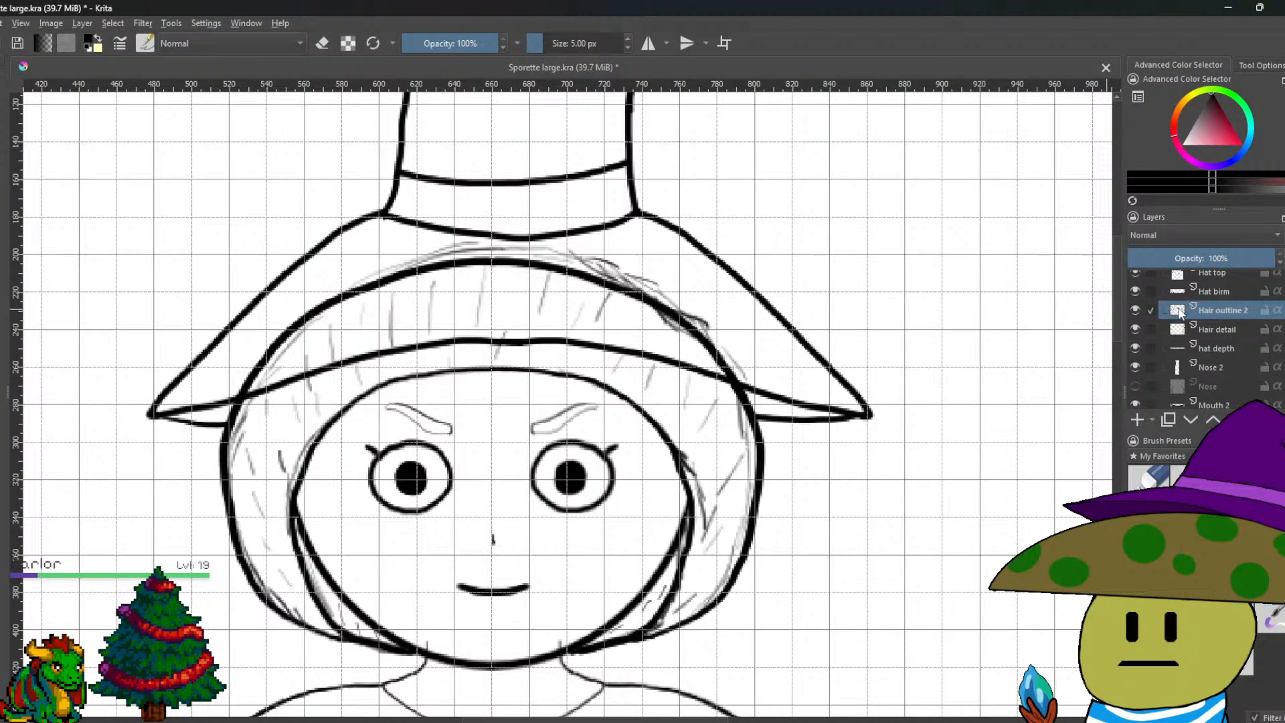
pyautogui.moveTo(1179, 313)
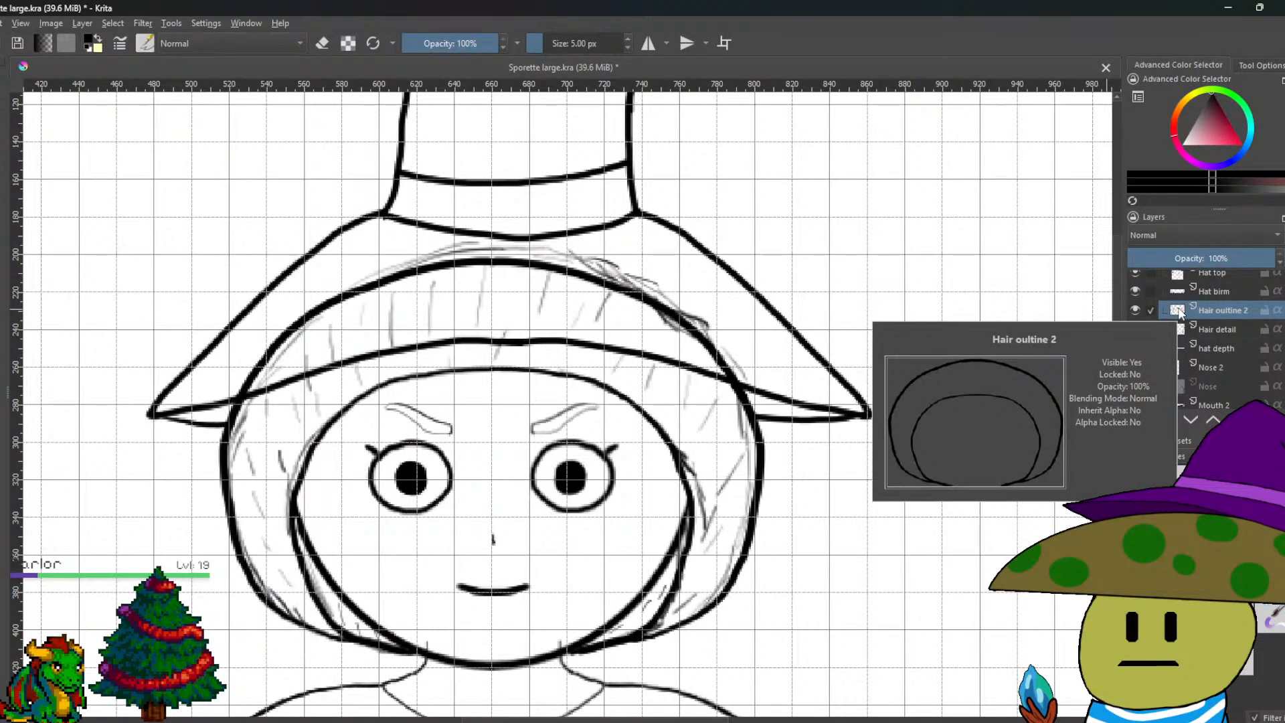
# Select the Hair detail layer and switch to the 25 px eraser.
pyautogui.click(1214, 330)
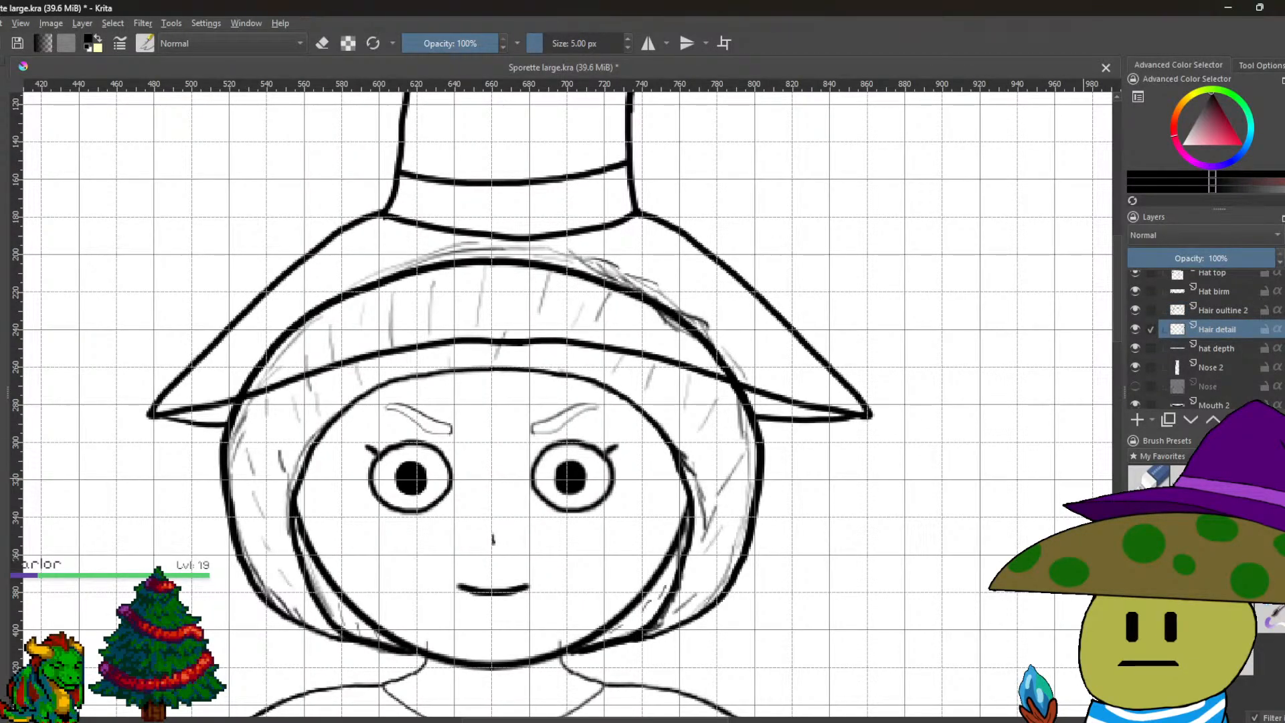
pyautogui.press('e')
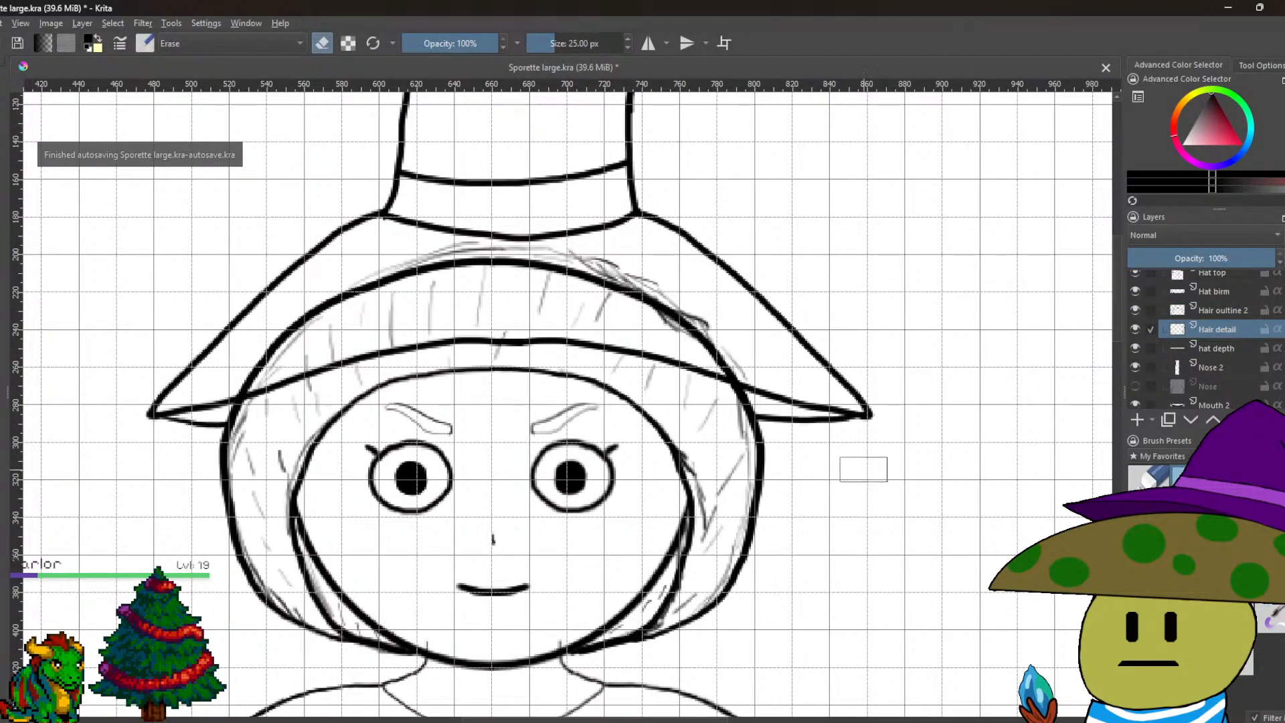
pyautogui.scroll(3, 474, 280)
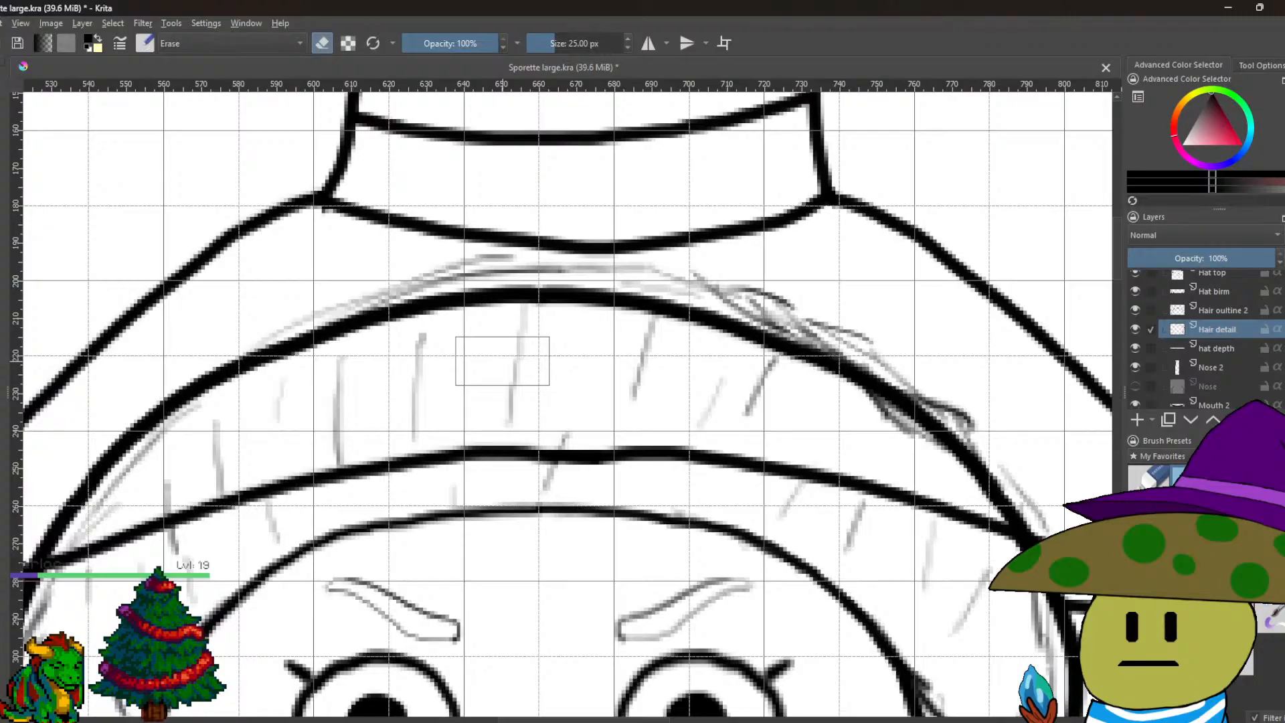
pyautogui.press('-')
pyautogui.press('-')
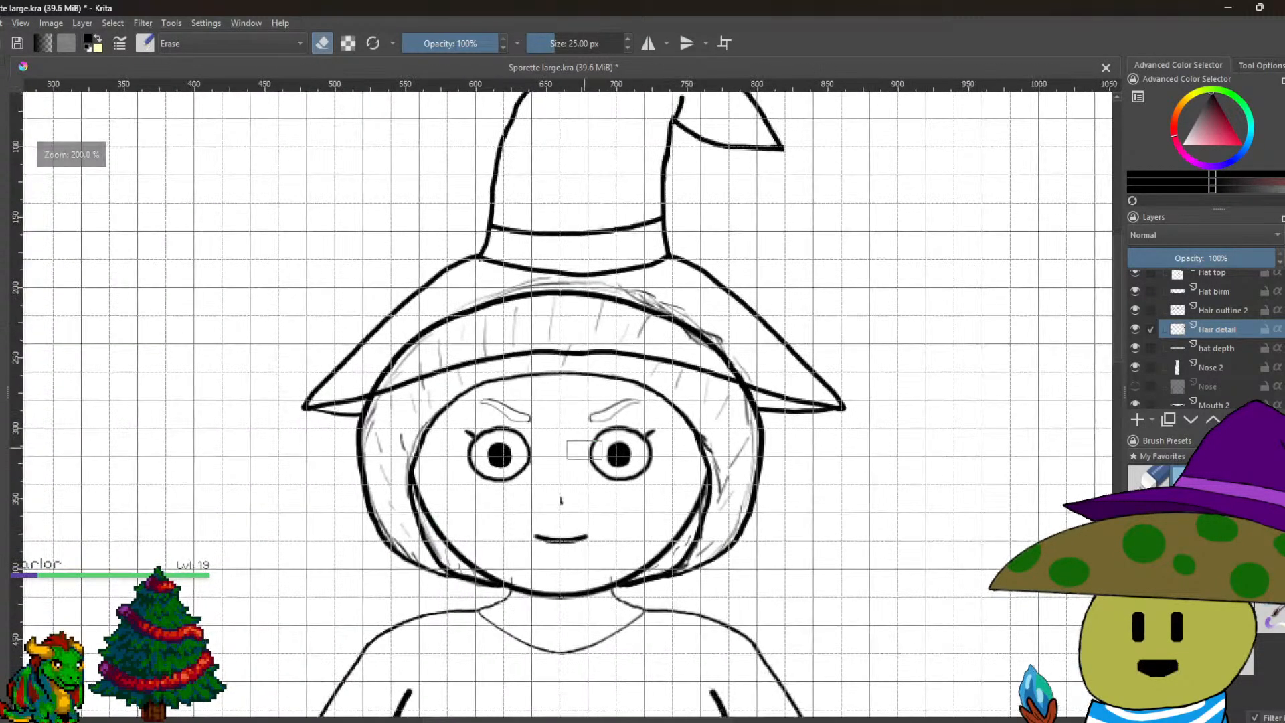
pyautogui.scroll(1, 582, 448)
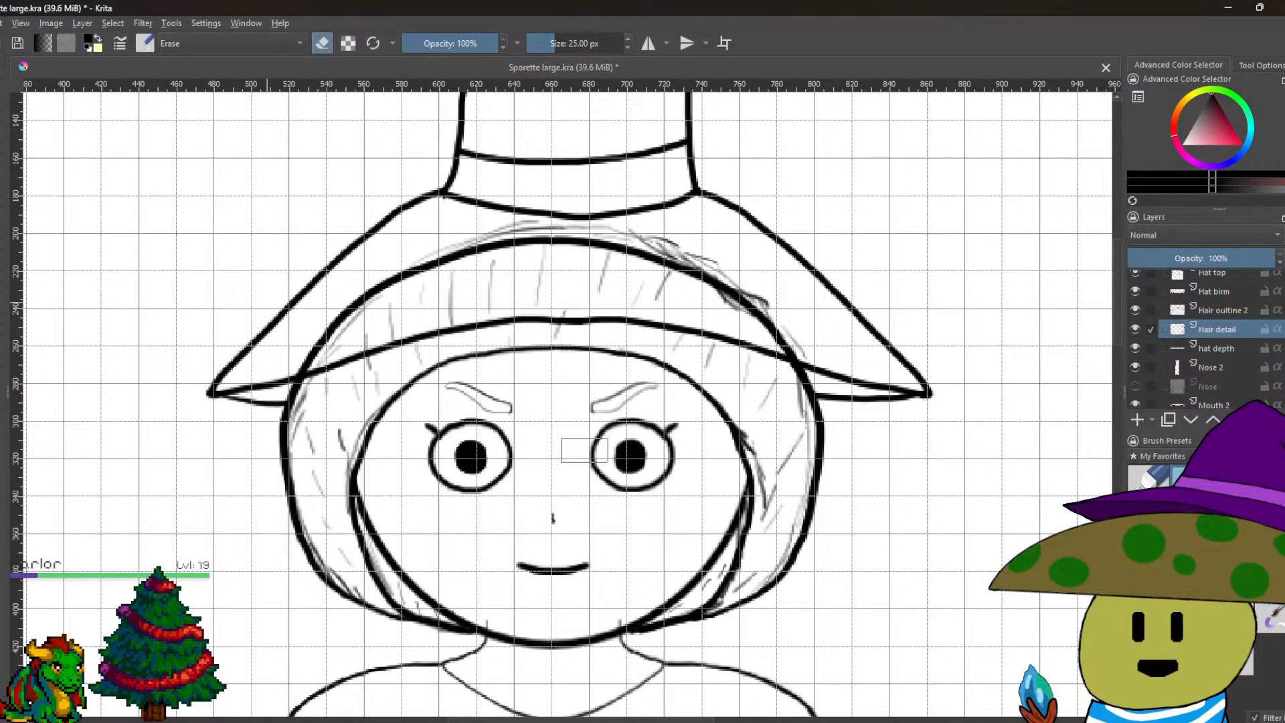
# Hide the canvas grid to view the whole character without it.
pyautogui.click(1209, 348)
pyautogui.scroll(1, 1210, 348)
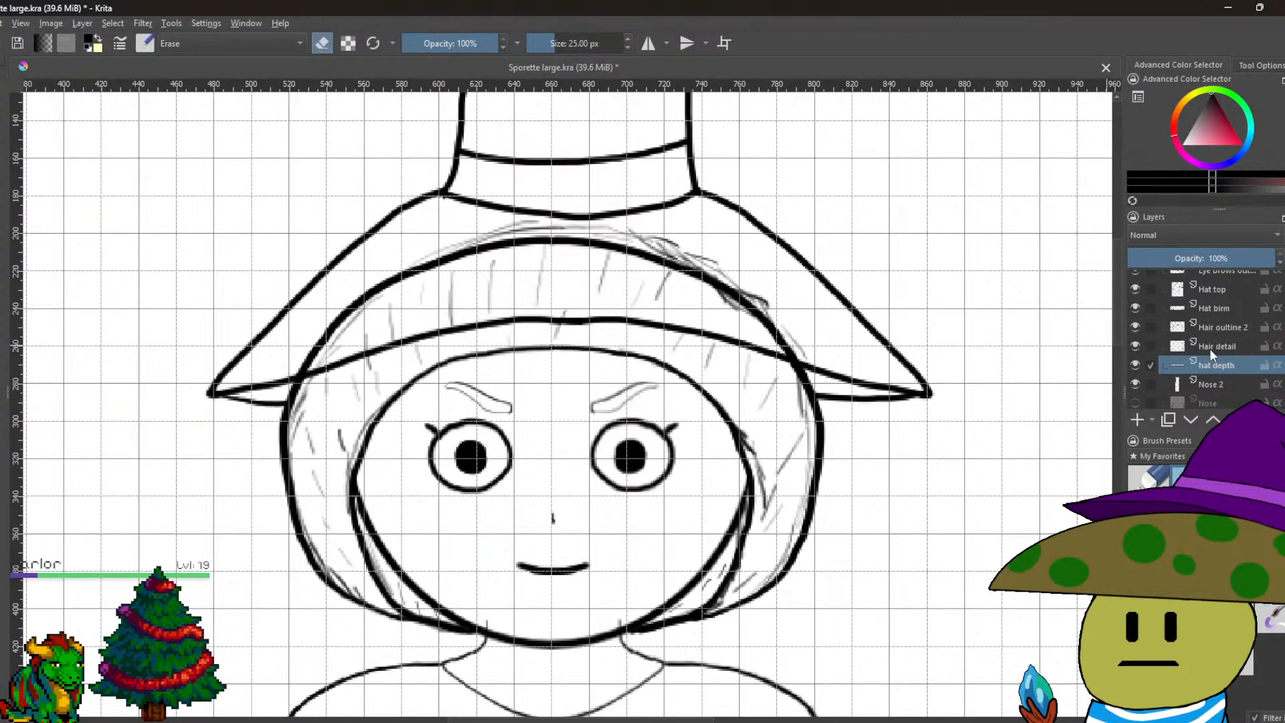
pyautogui.scroll(-8, 770, 382)
pyautogui.scroll(2, 764, 362)
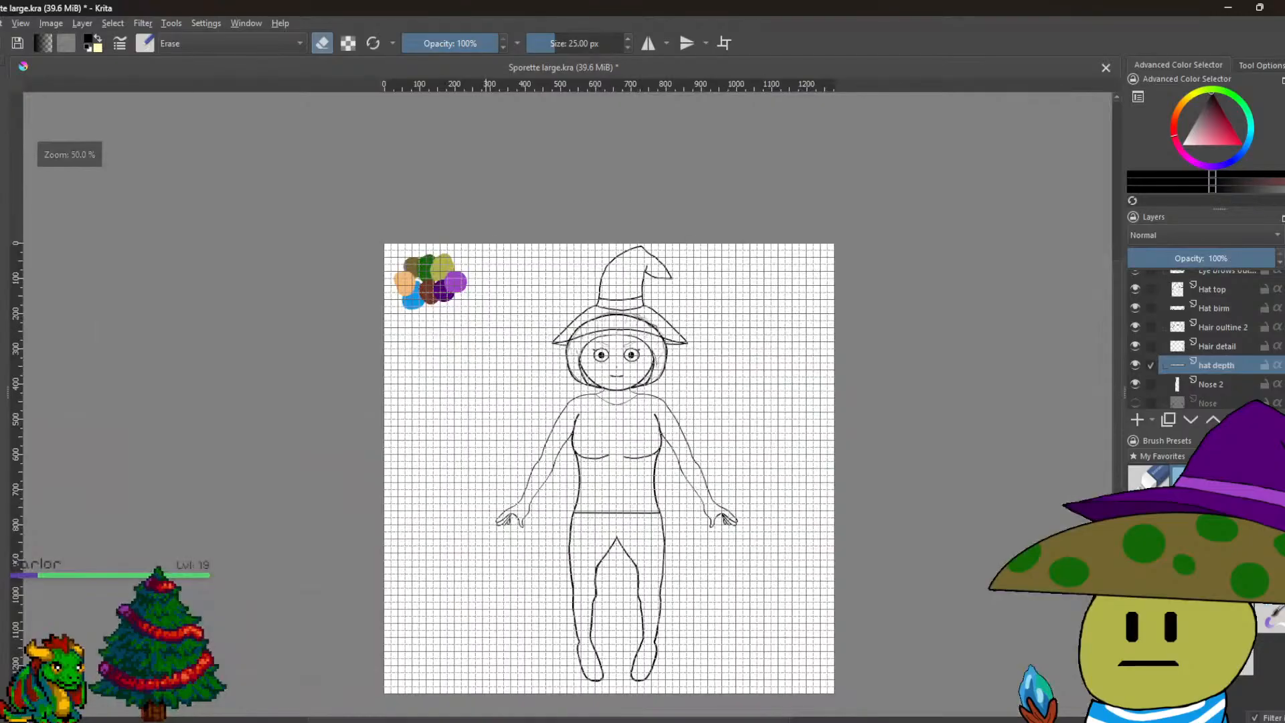
pyautogui.click(20, 23)
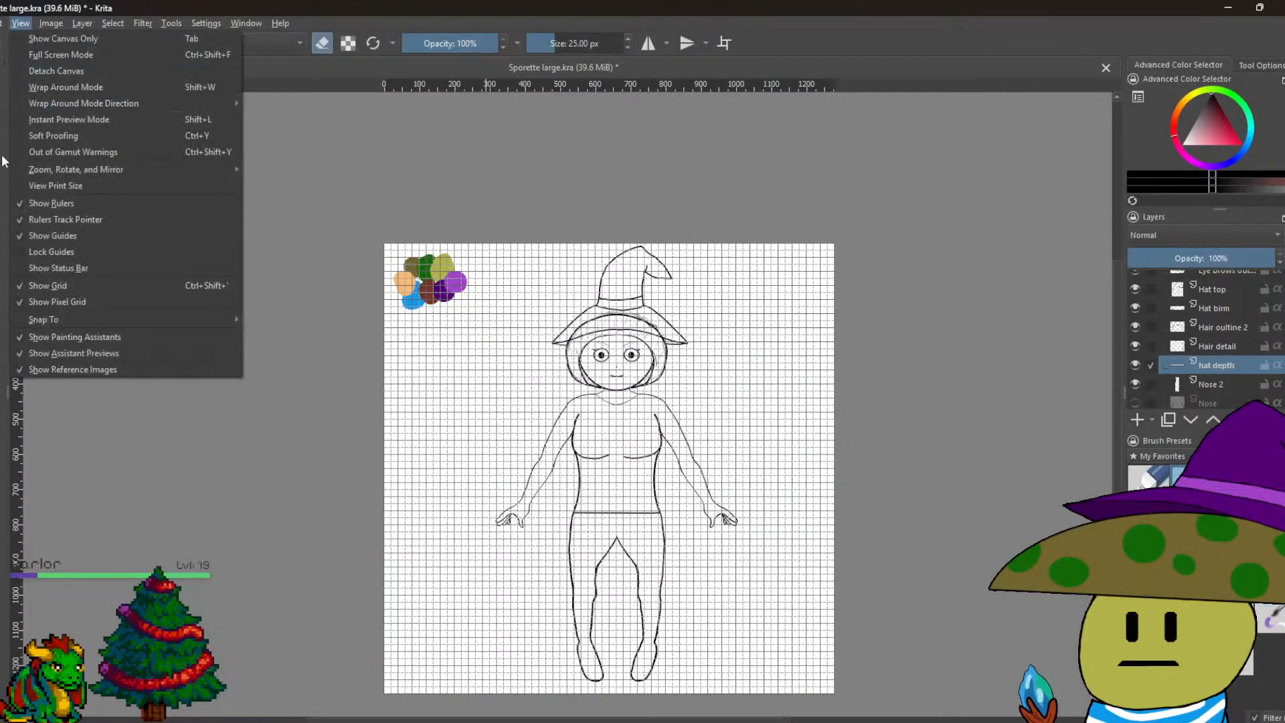
pyautogui.click(18, 290)
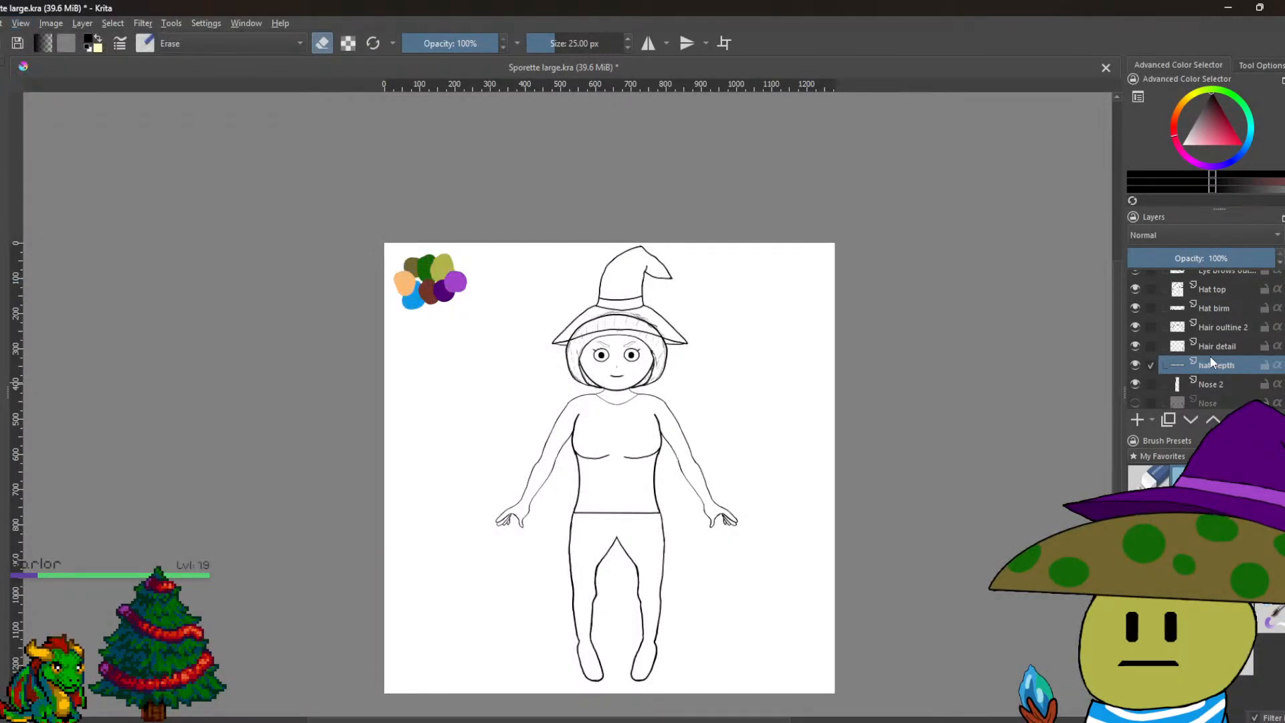
pyautogui.moveTo(1213, 362)
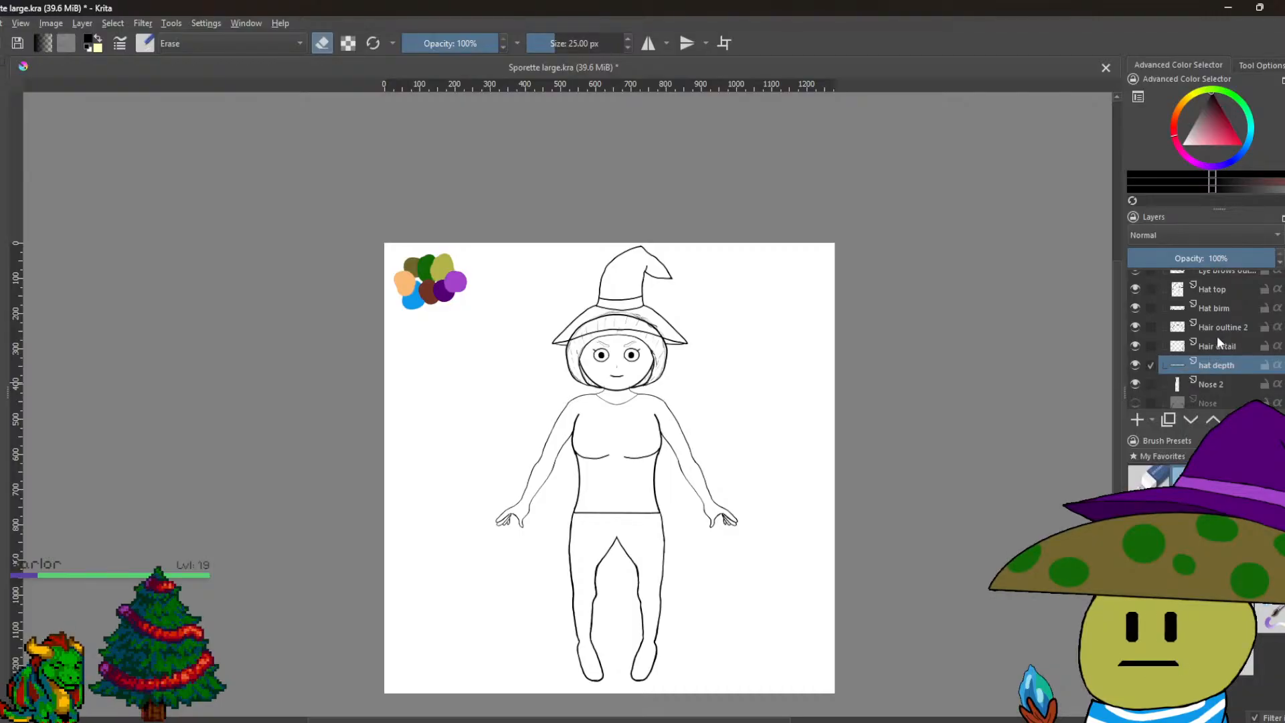
# Select the Hair outline 2 and Hair detail layers together and squash them slightly by raising their lower edge towards the chin line.
pyautogui.click(1219, 329)
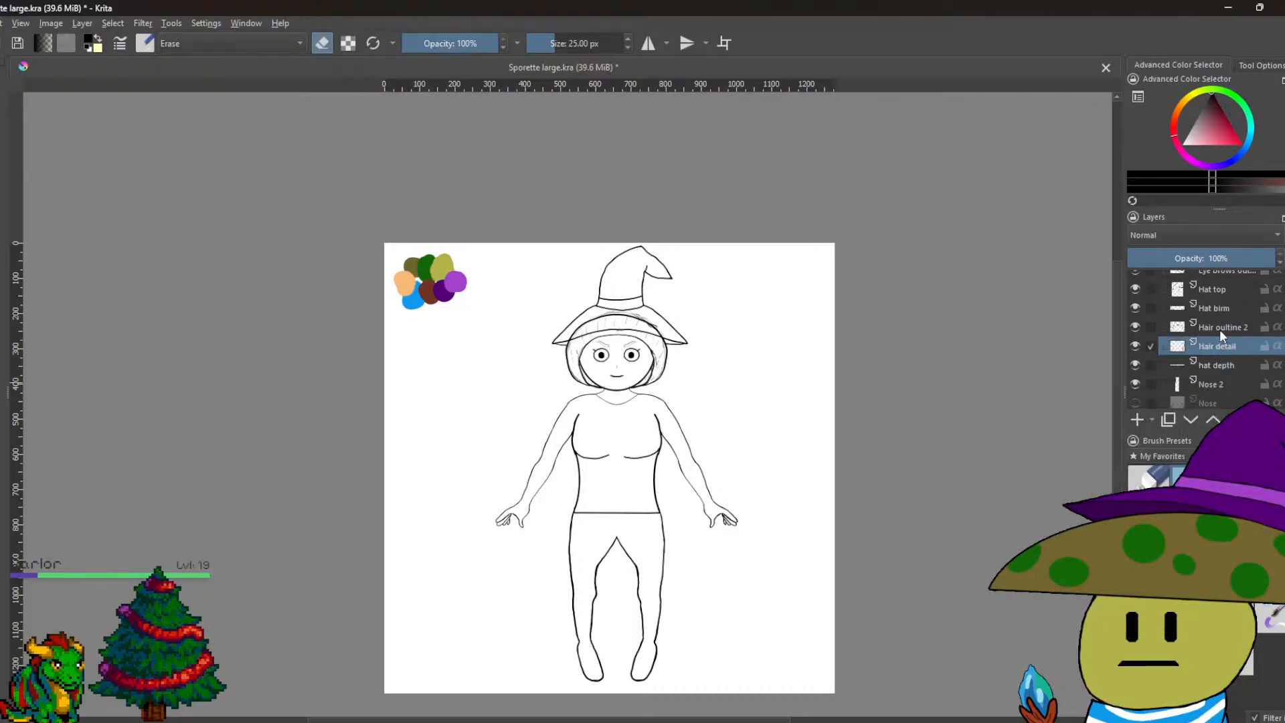
pyautogui.scroll(6, 616, 362)
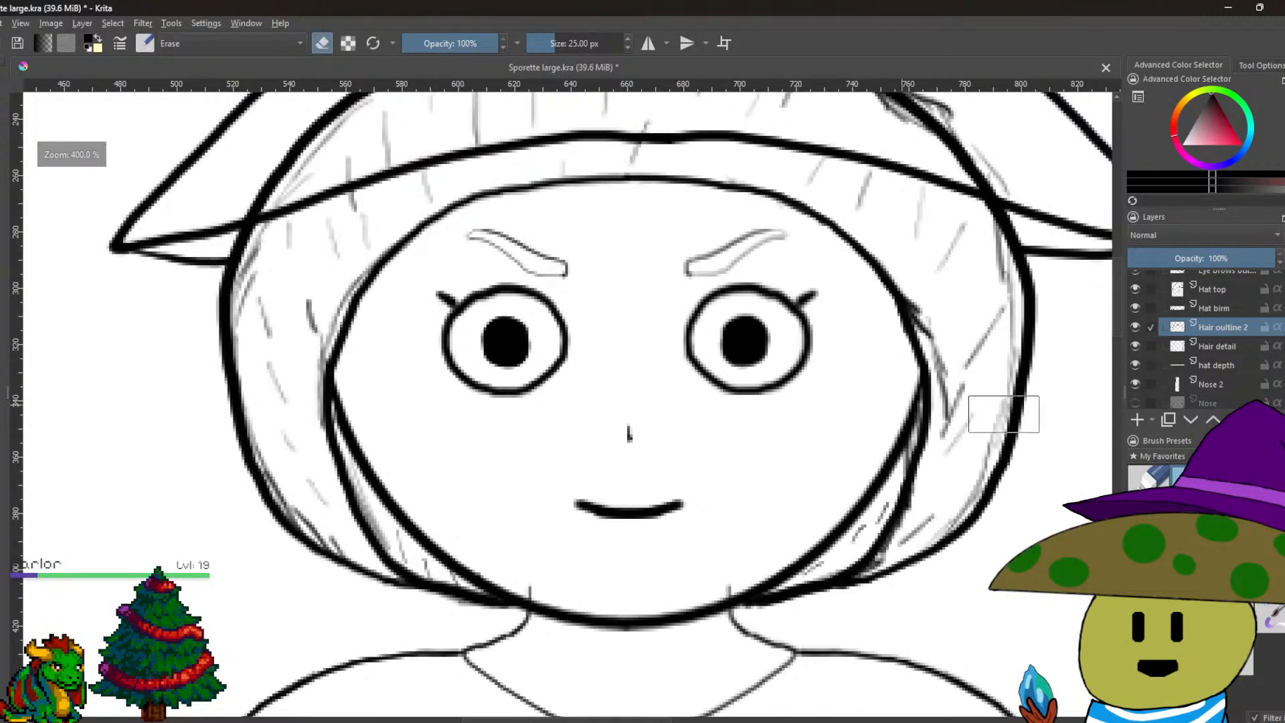
pyautogui.click(1138, 345)
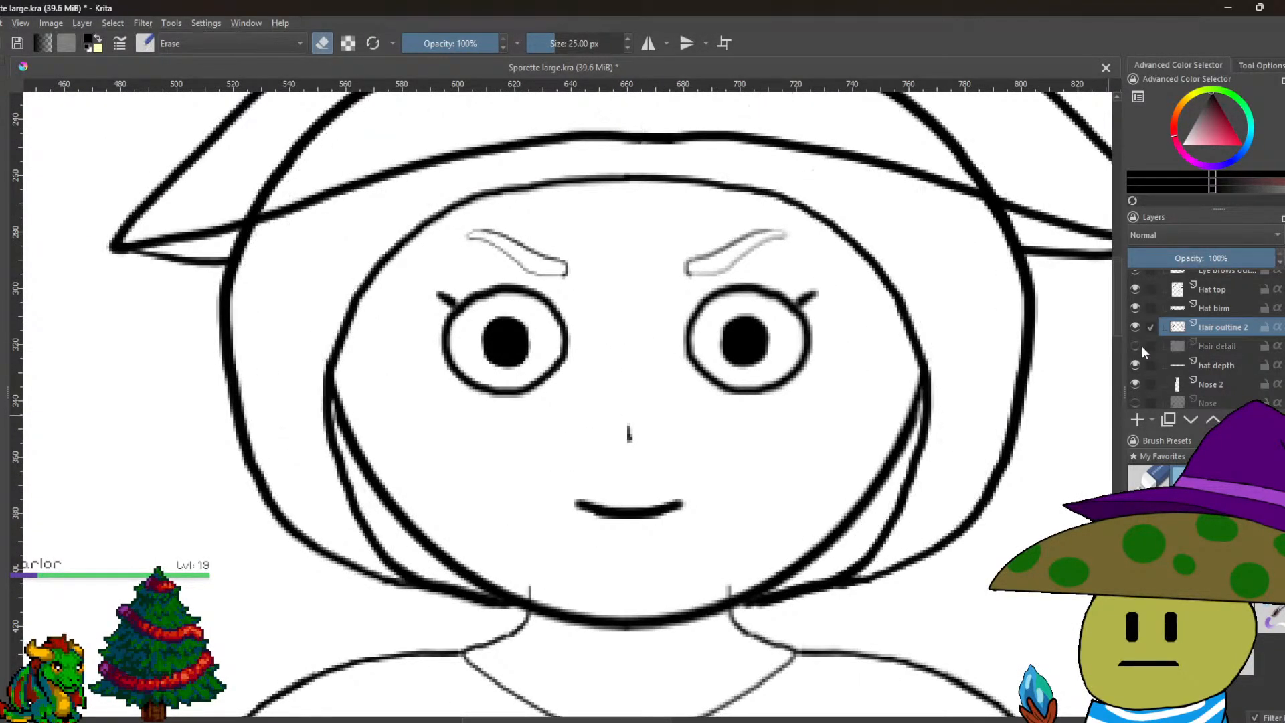
pyautogui.click(1137, 345)
pyautogui.click(1152, 345)
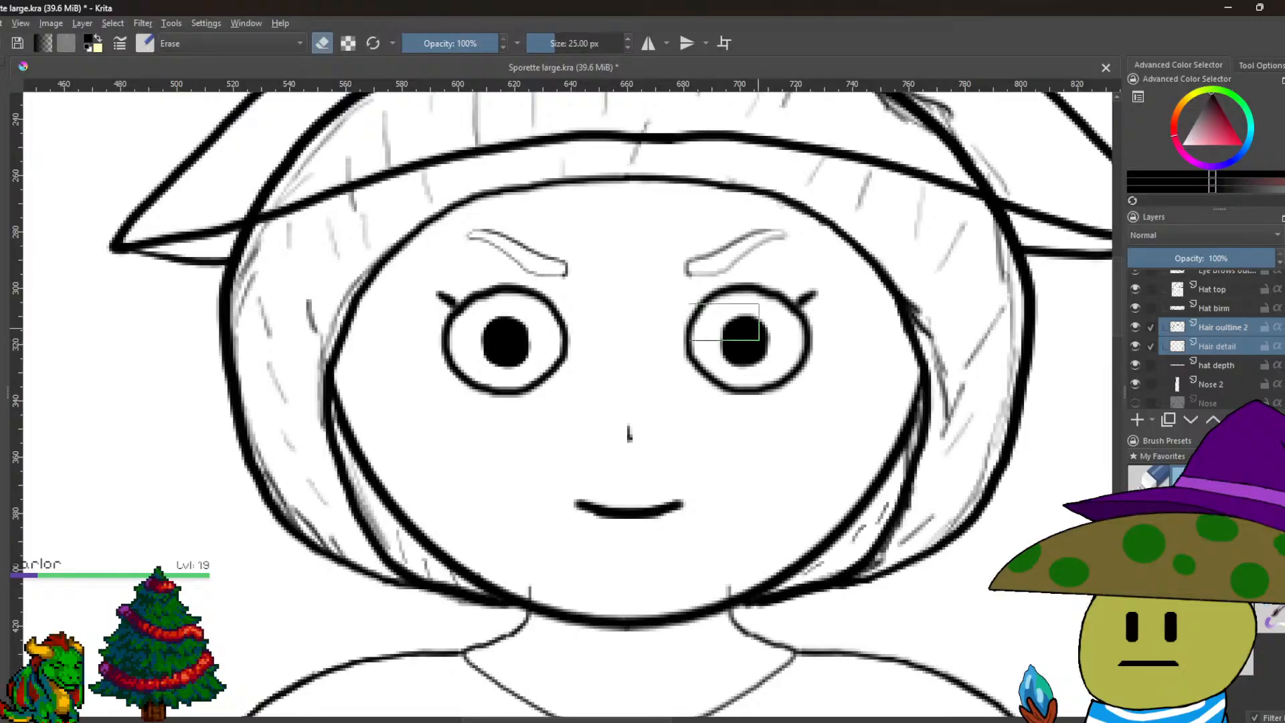
pyautogui.hotkey('ctrl', 't')
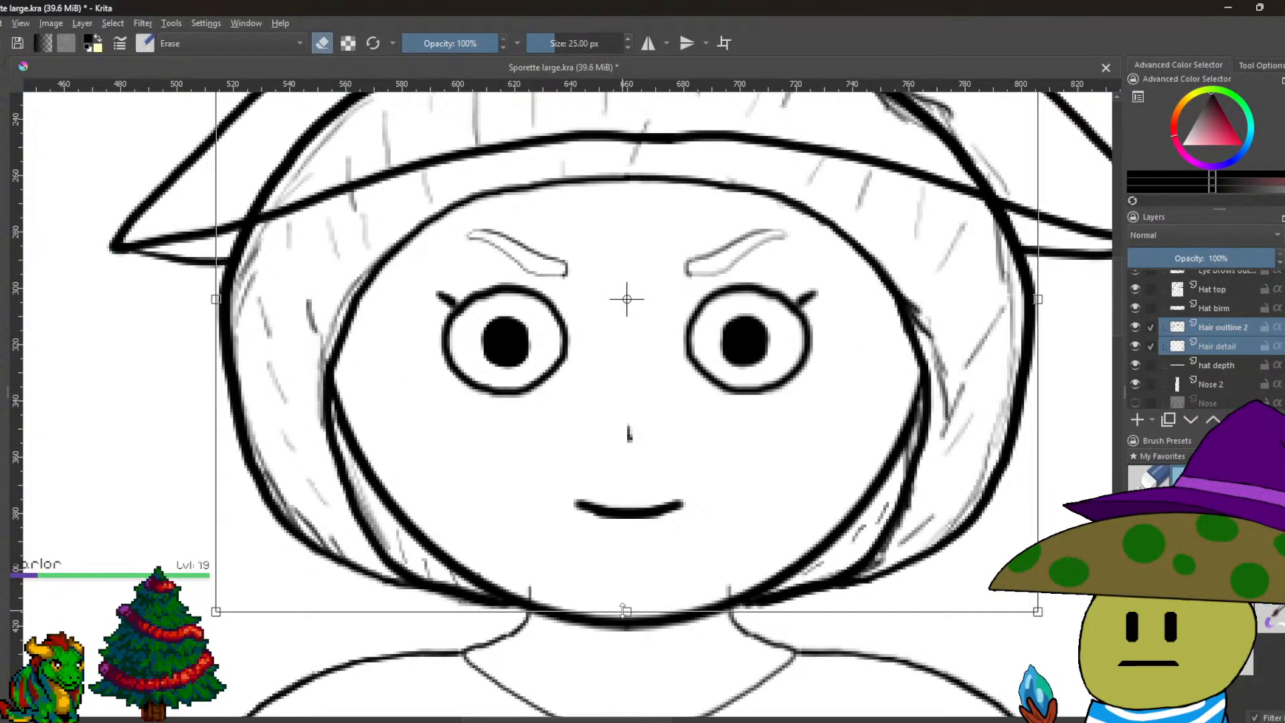
pyautogui.moveTo(624, 610); pyautogui.dragTo(626, 599)
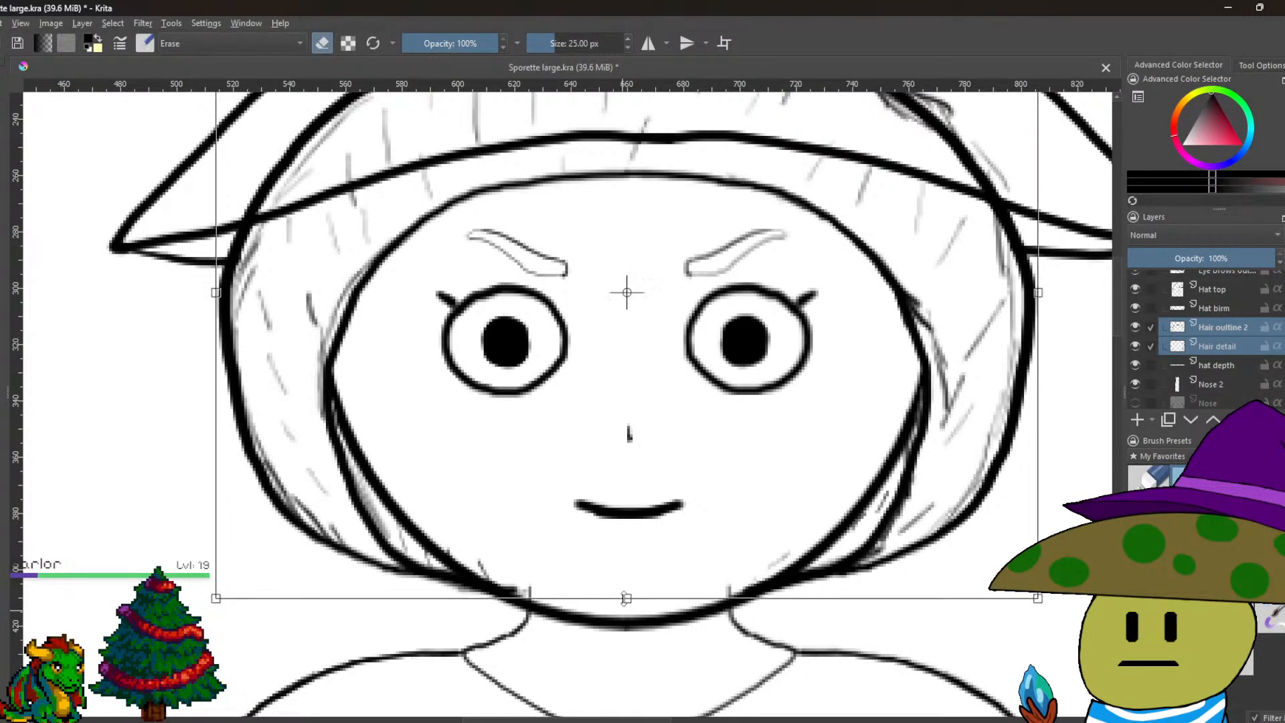
pyautogui.press('Return')
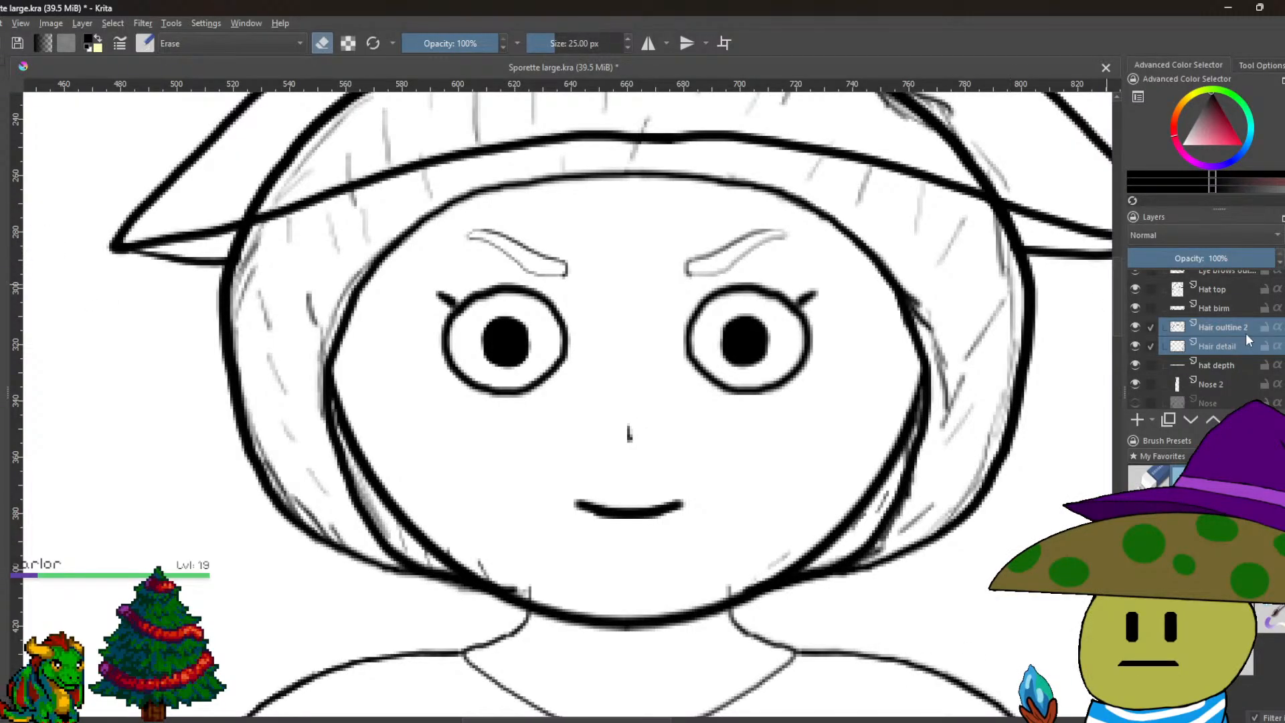
# Erase the stray hair sketch marks inside the lower left of the face outline on the Hair detail layer.
pyautogui.click(1245, 332)
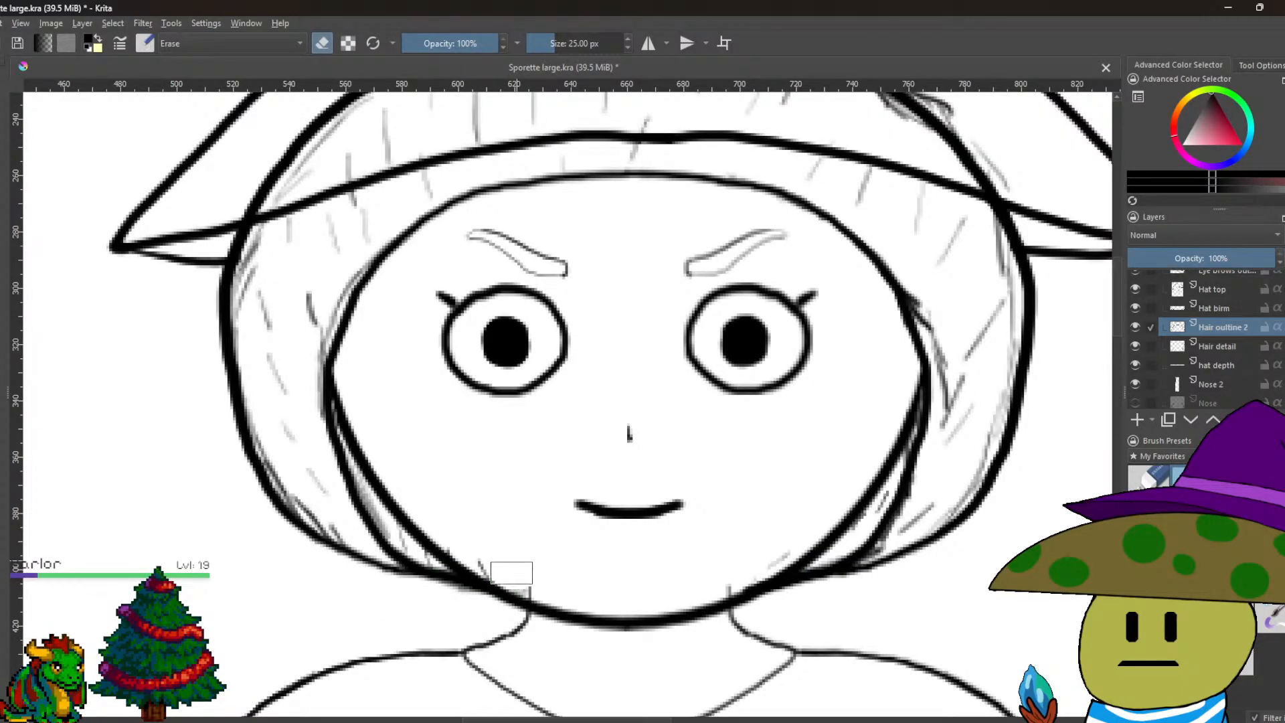
pyautogui.click(1243, 350)
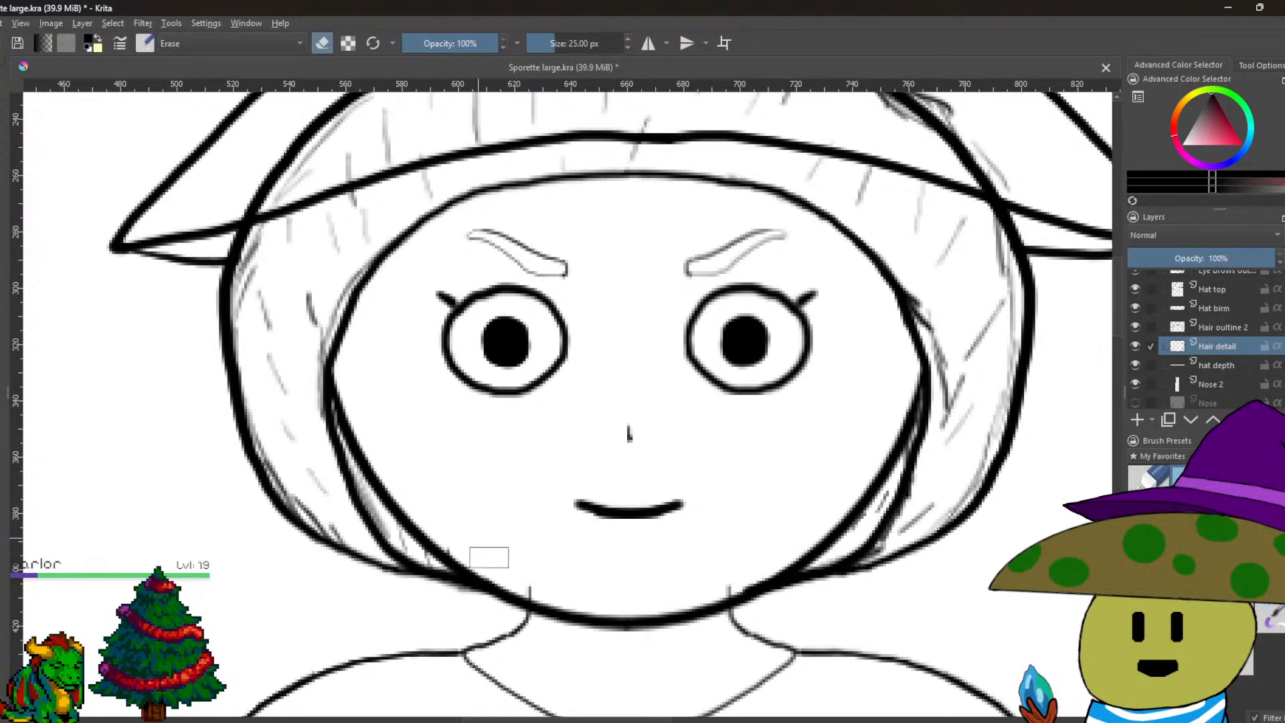
pyautogui.moveTo(483, 540); pyautogui.dragTo(563, 577)
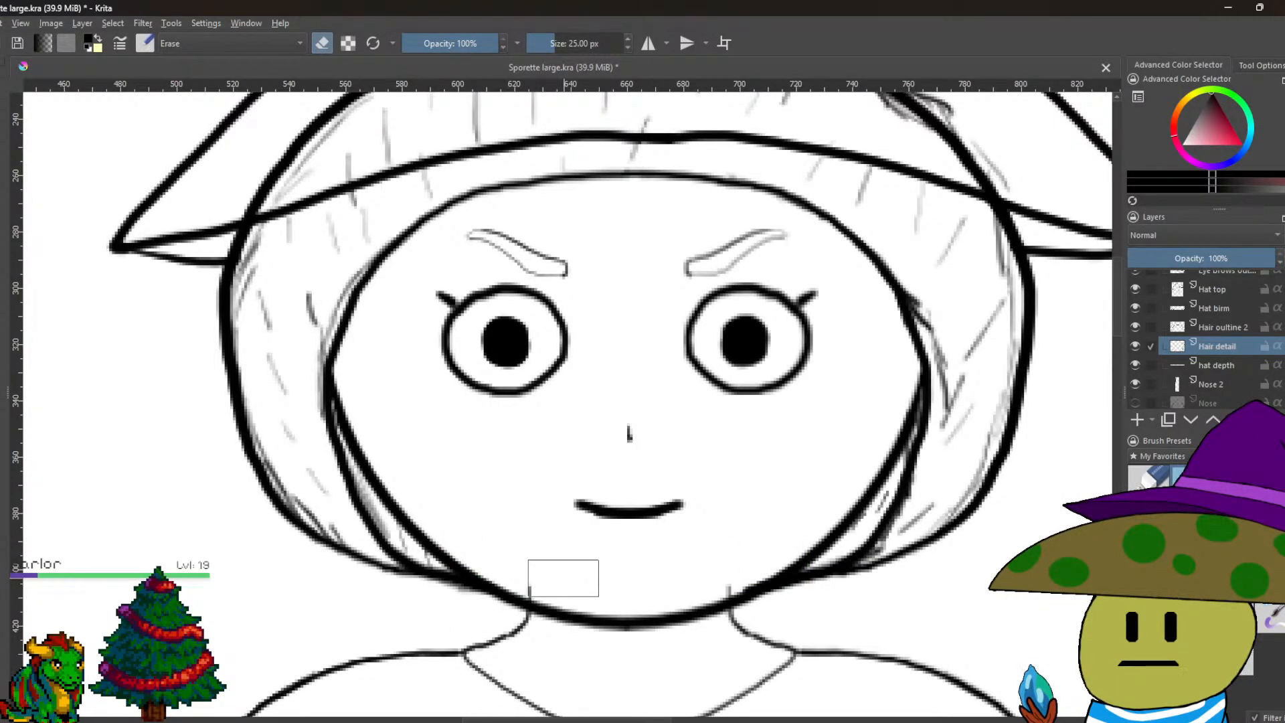
# Erase the stray hair sketch marks along both sides of the face outline on the Hair detail layer with the 25 px eraser.
pyautogui.scroll(-4, 563, 578)
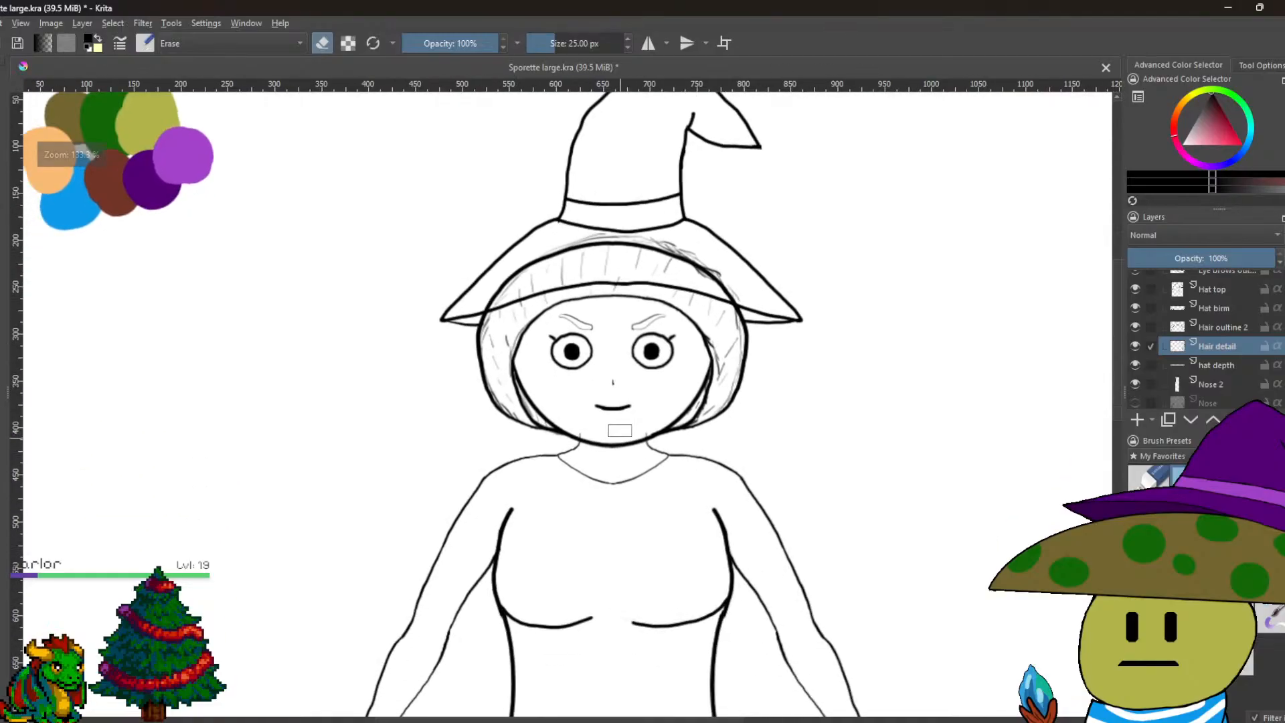
pyautogui.scroll(-3, 621, 506)
pyautogui.scroll(5, 694, 416)
pyautogui.scroll(4, 694, 416)
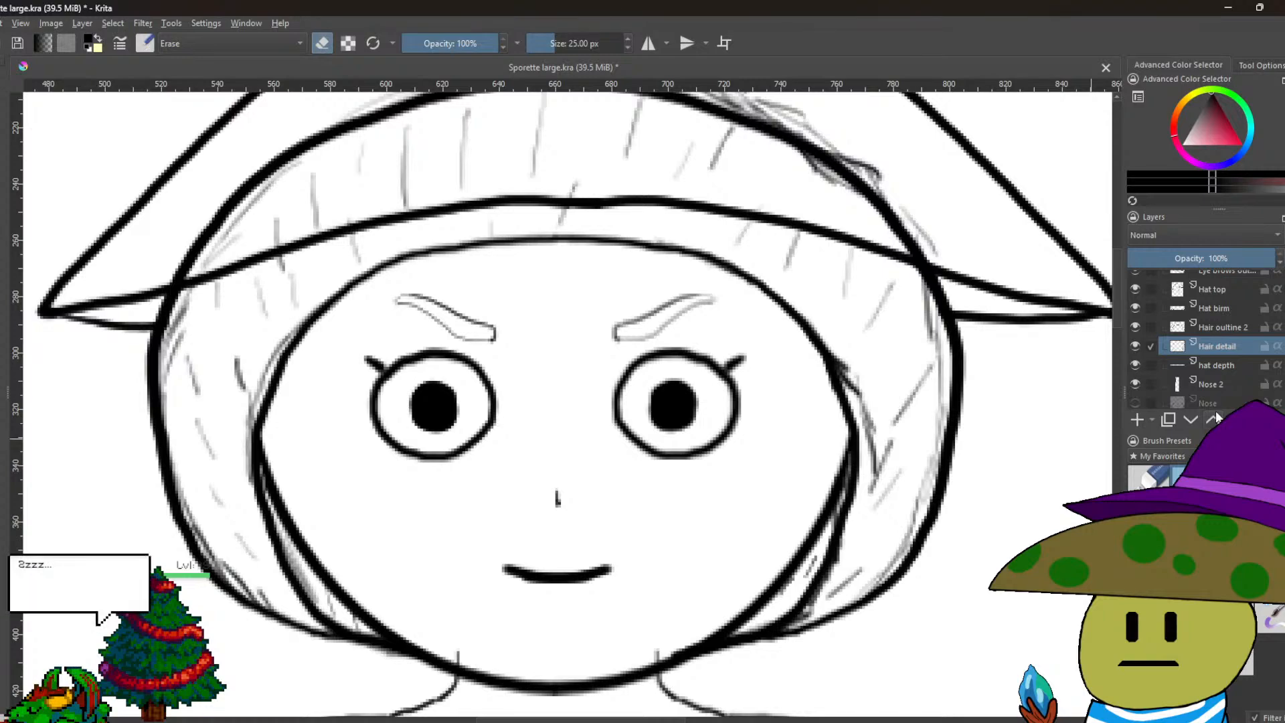
pyautogui.moveTo(1219, 345)
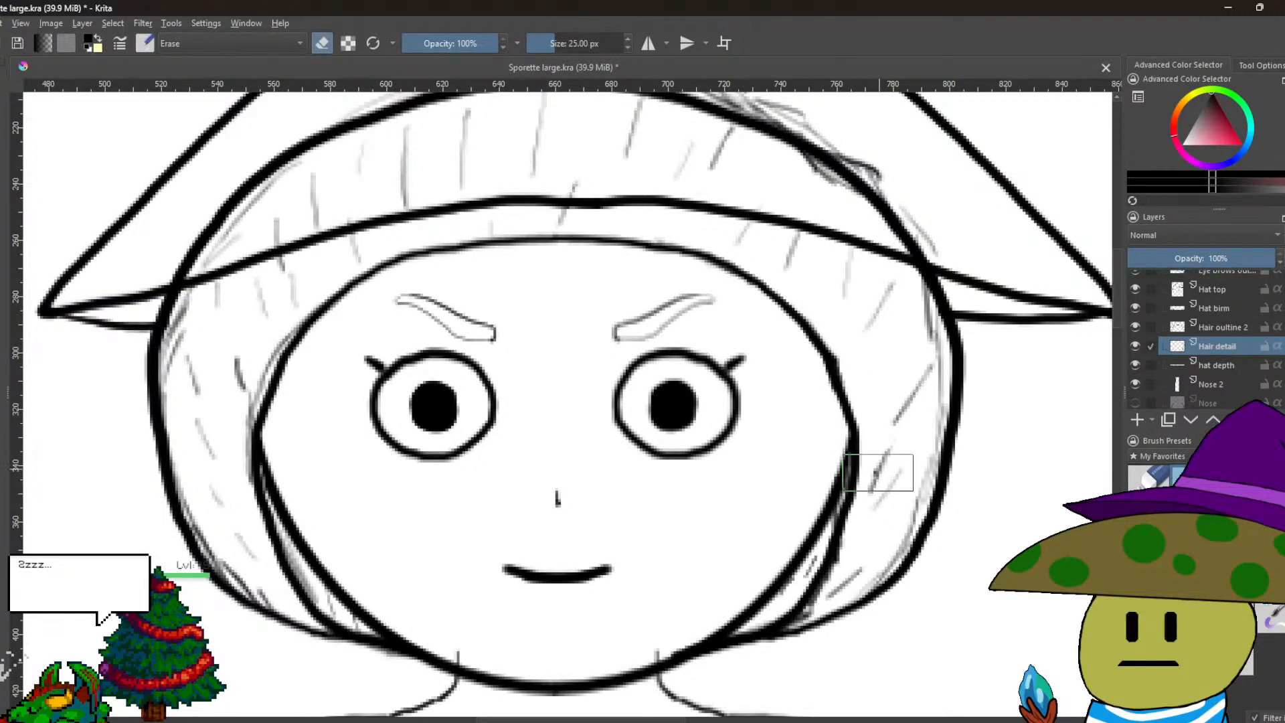
pyautogui.moveTo(226, 382)
pyautogui.mouseDown()
pyautogui.moveTo(261, 407)
pyautogui.moveTo(283, 333)
pyautogui.moveTo(244, 454)
pyautogui.moveTo(249, 484)
pyautogui.mouseUp()
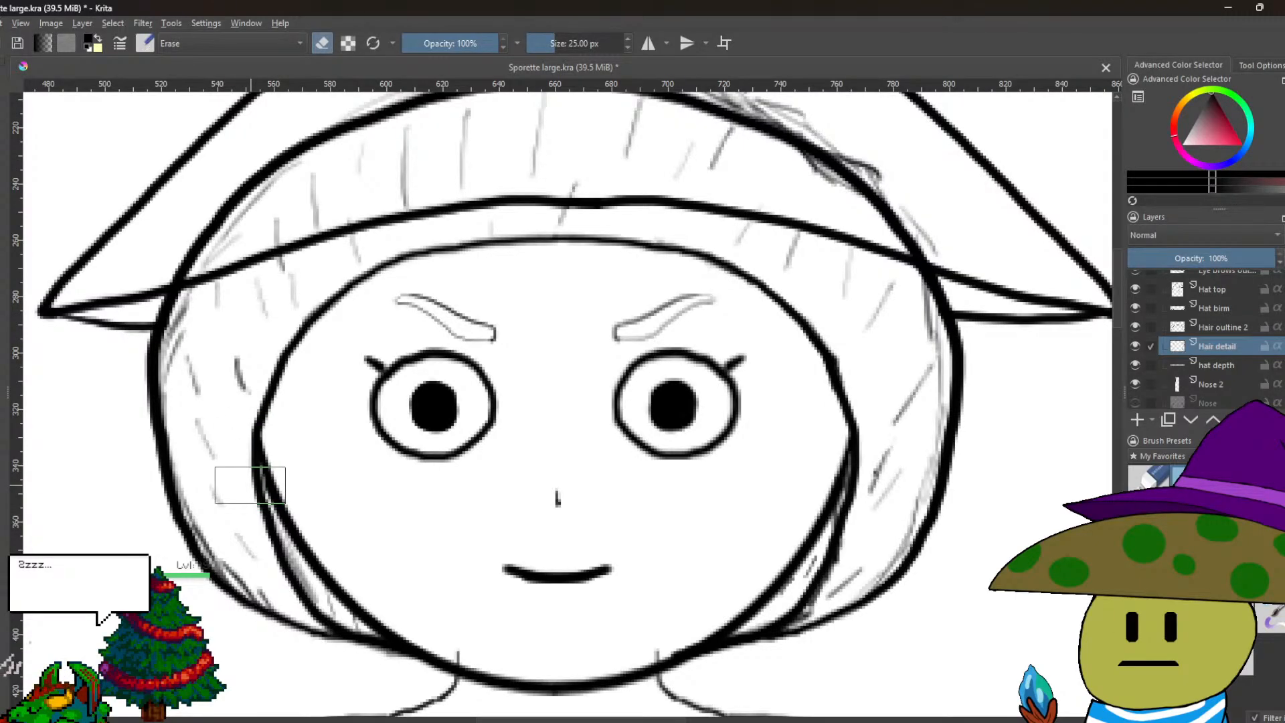
# Collapse the Head Group and preview the clothes group on the whole character, leaving it hidden again.
pyautogui.press('-')
pyautogui.press('-')
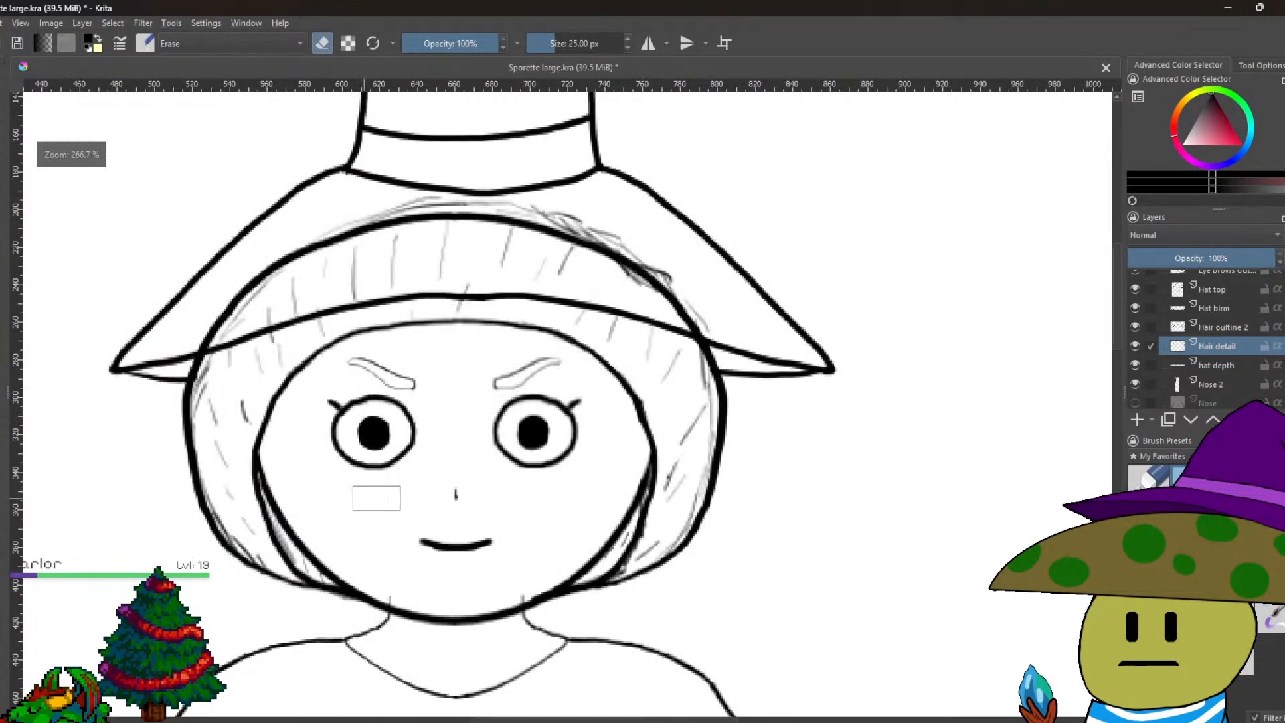
pyautogui.press('-')
pyautogui.press('-')
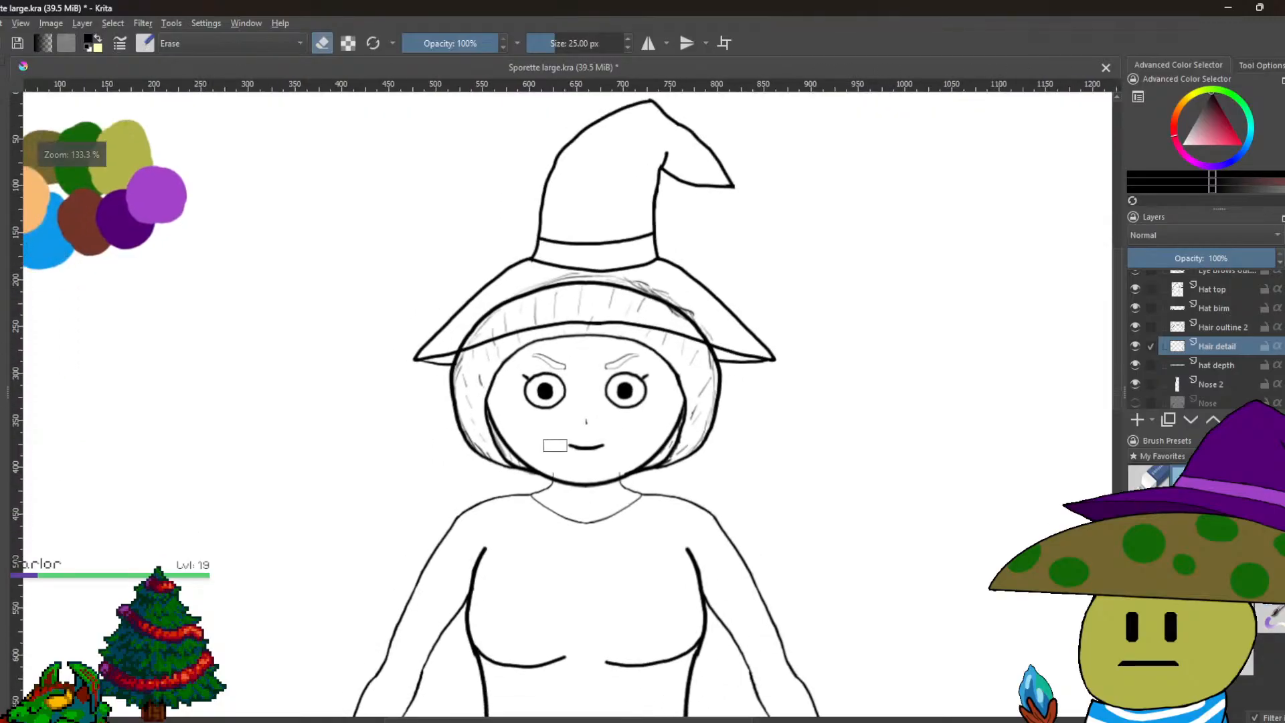
pyautogui.press('-')
pyautogui.press('-')
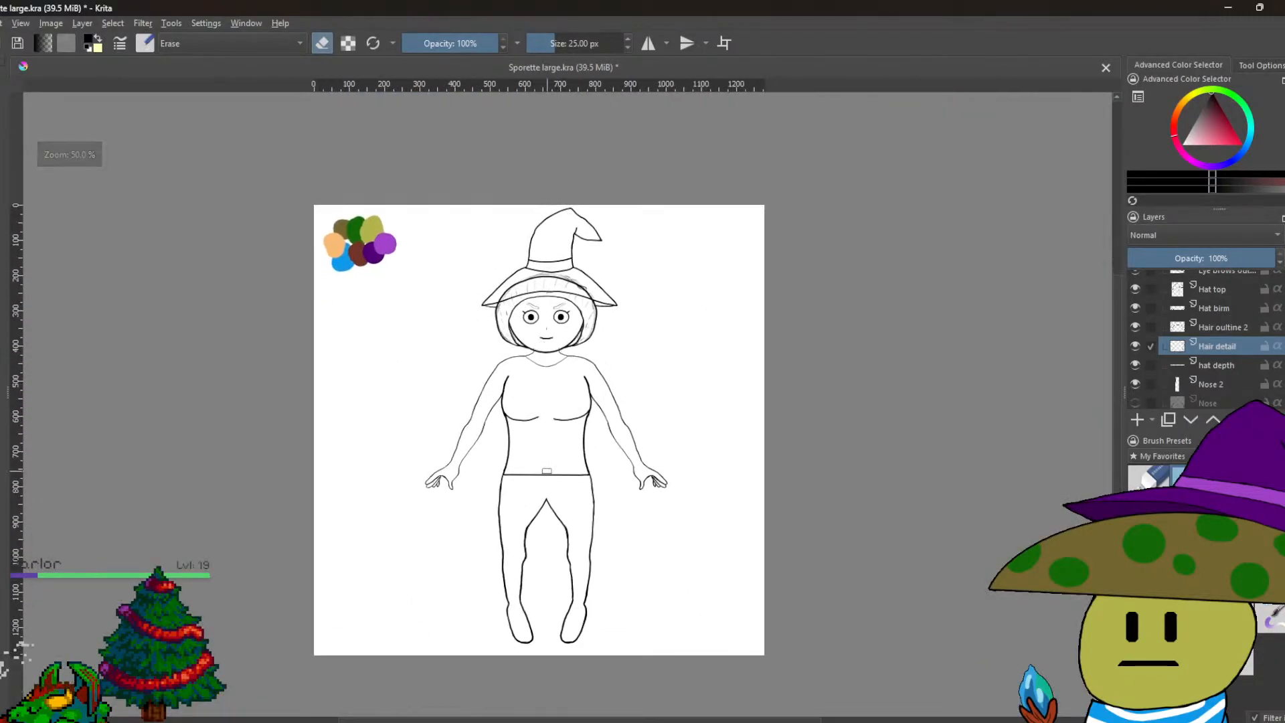
pyautogui.scroll(2, 1186, 283)
pyautogui.click(1185, 283)
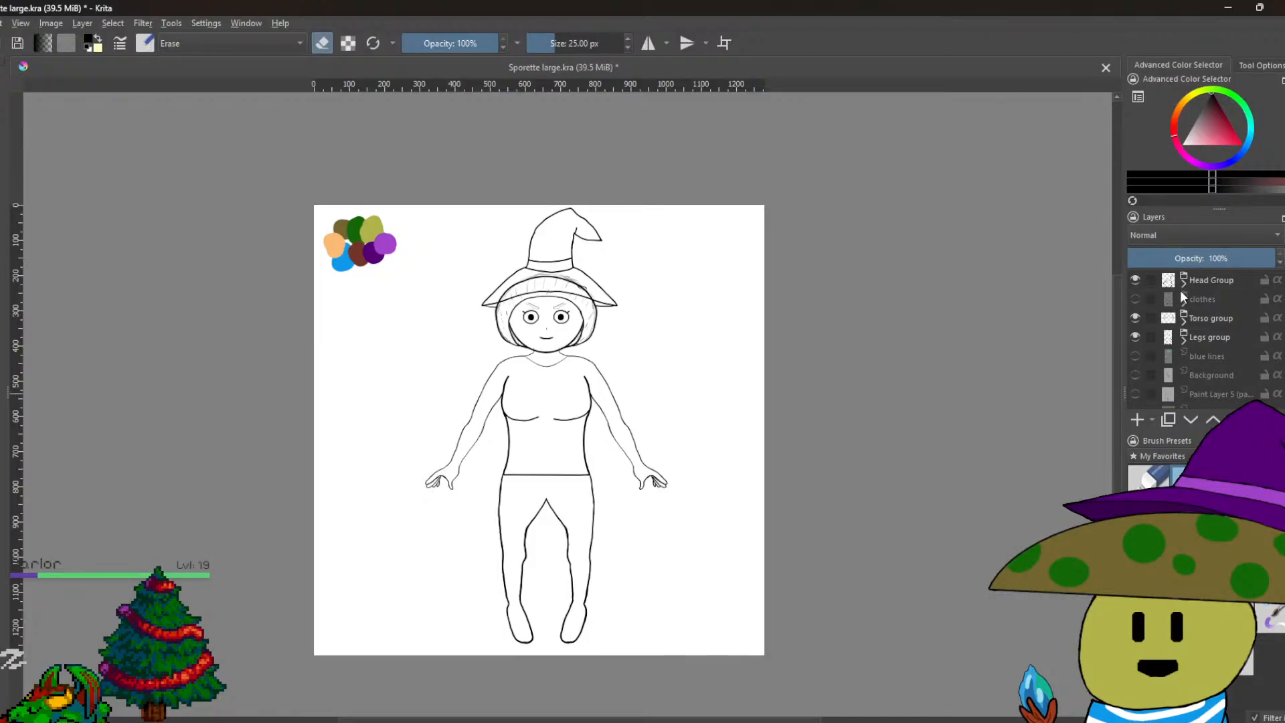
pyautogui.click(1135, 299)
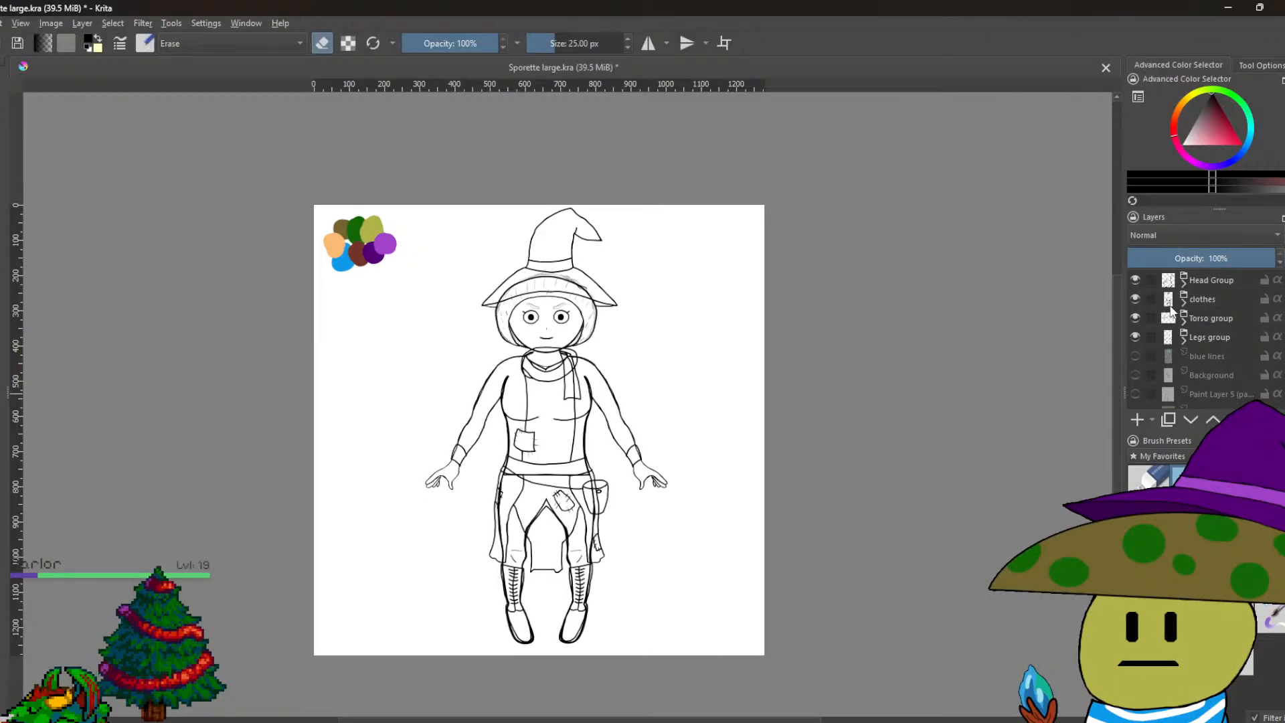
pyautogui.moveTo(1171, 310)
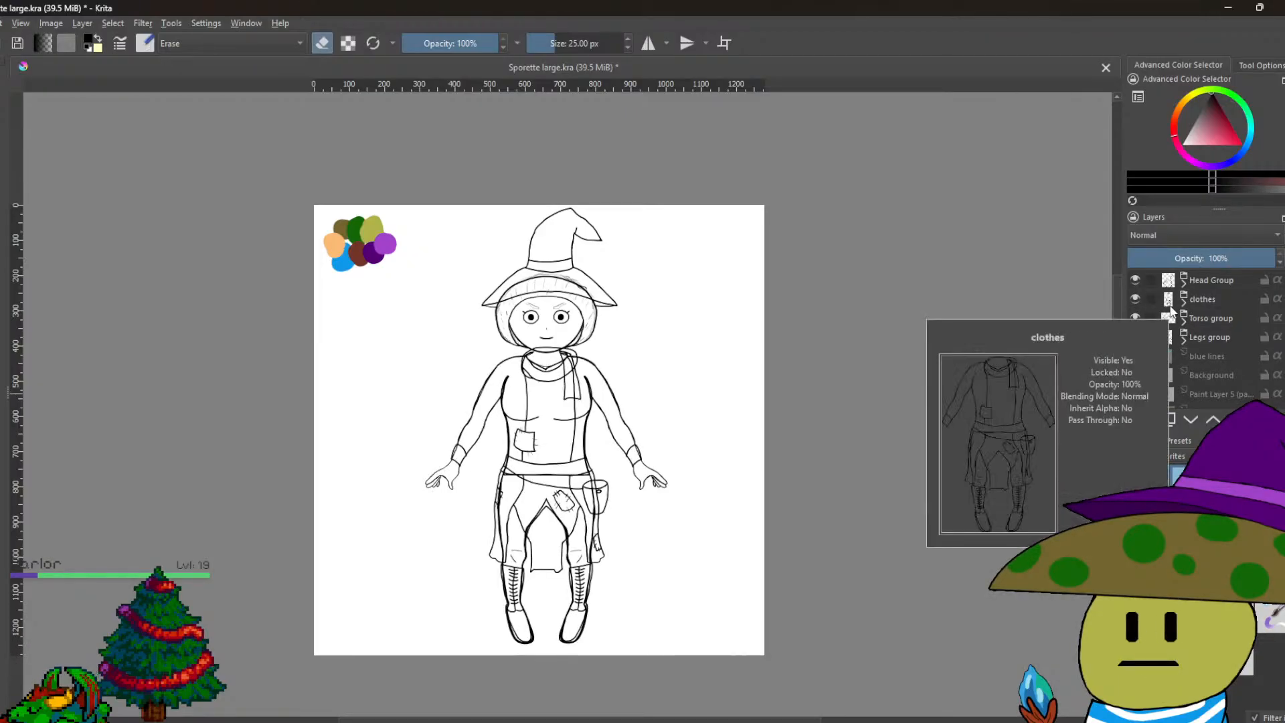
pyautogui.click(1135, 298)
# Expand the Torso group and add a new paint layer directly above the Chest outline top layer.
pyautogui.click(1185, 319)
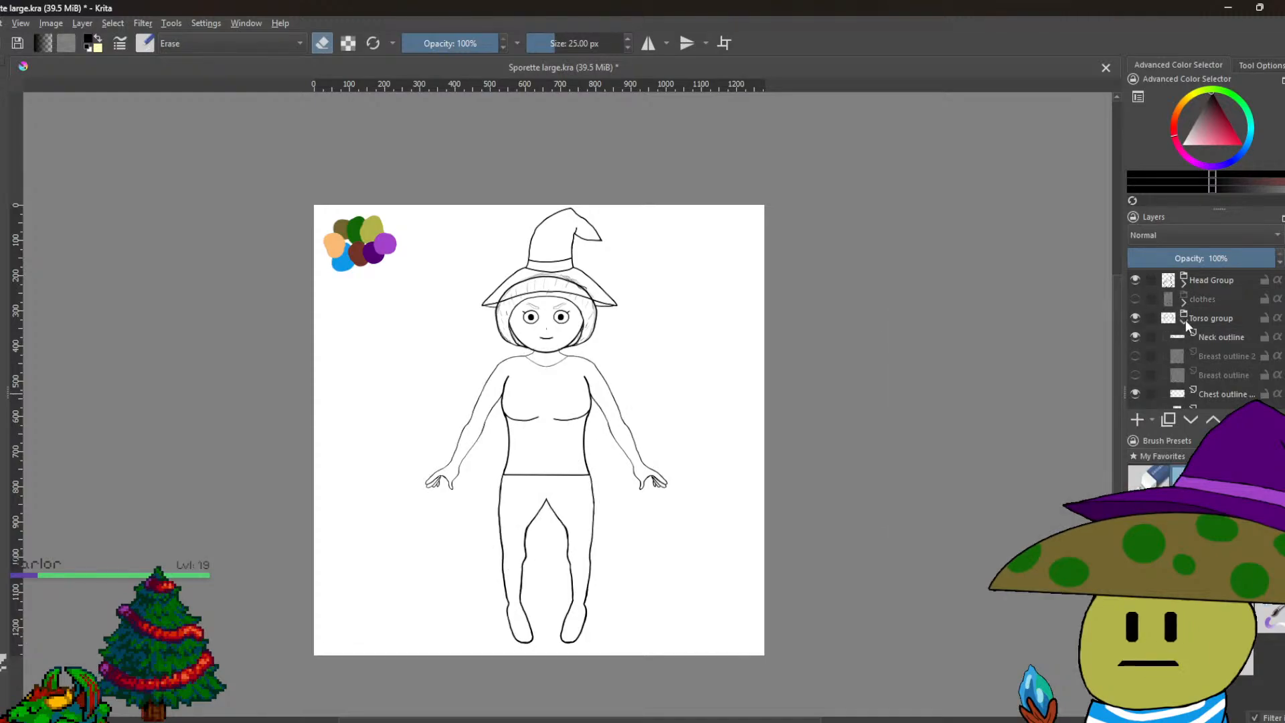
pyautogui.scroll(-2, 1196, 356)
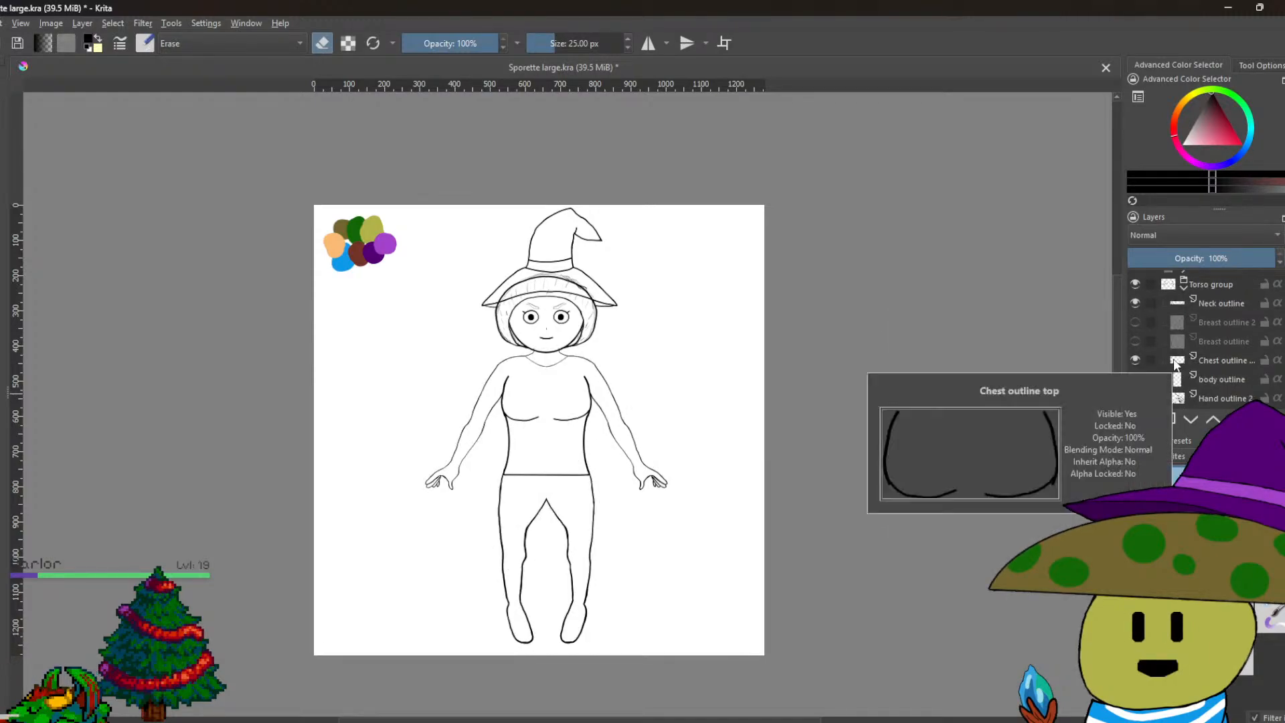
pyautogui.click(1204, 363)
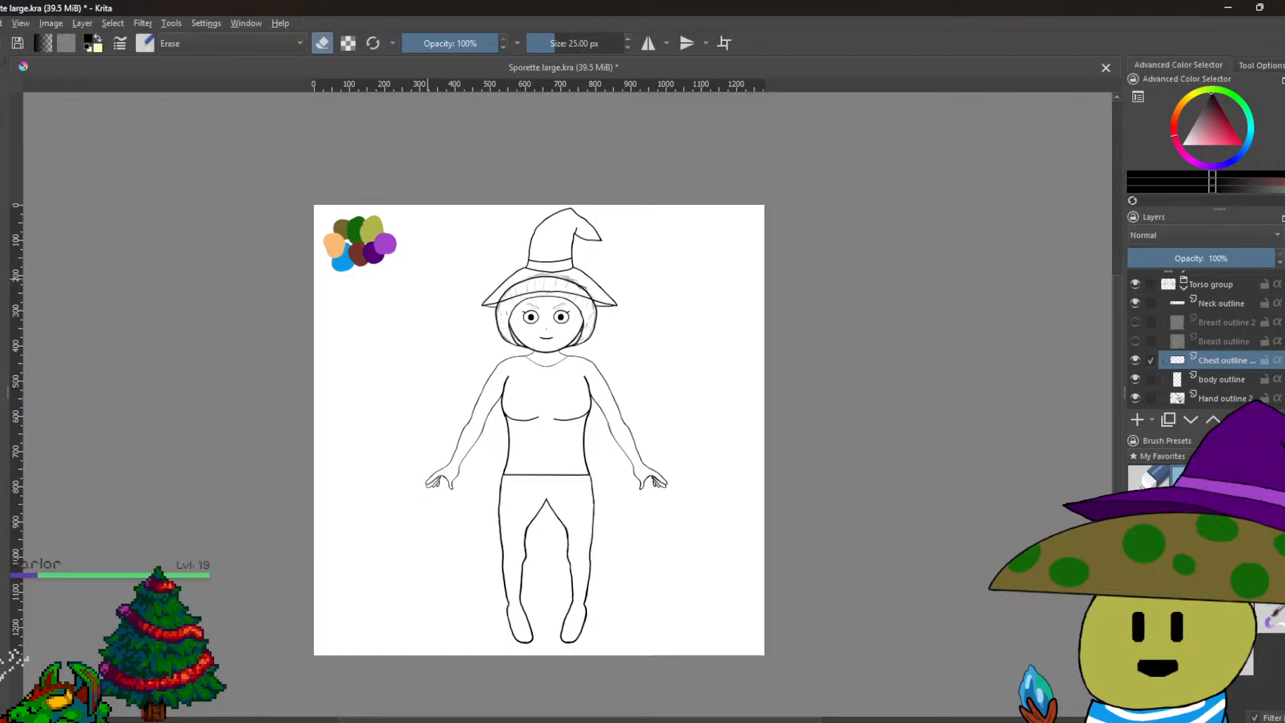
pyautogui.scroll(5, 496, 359)
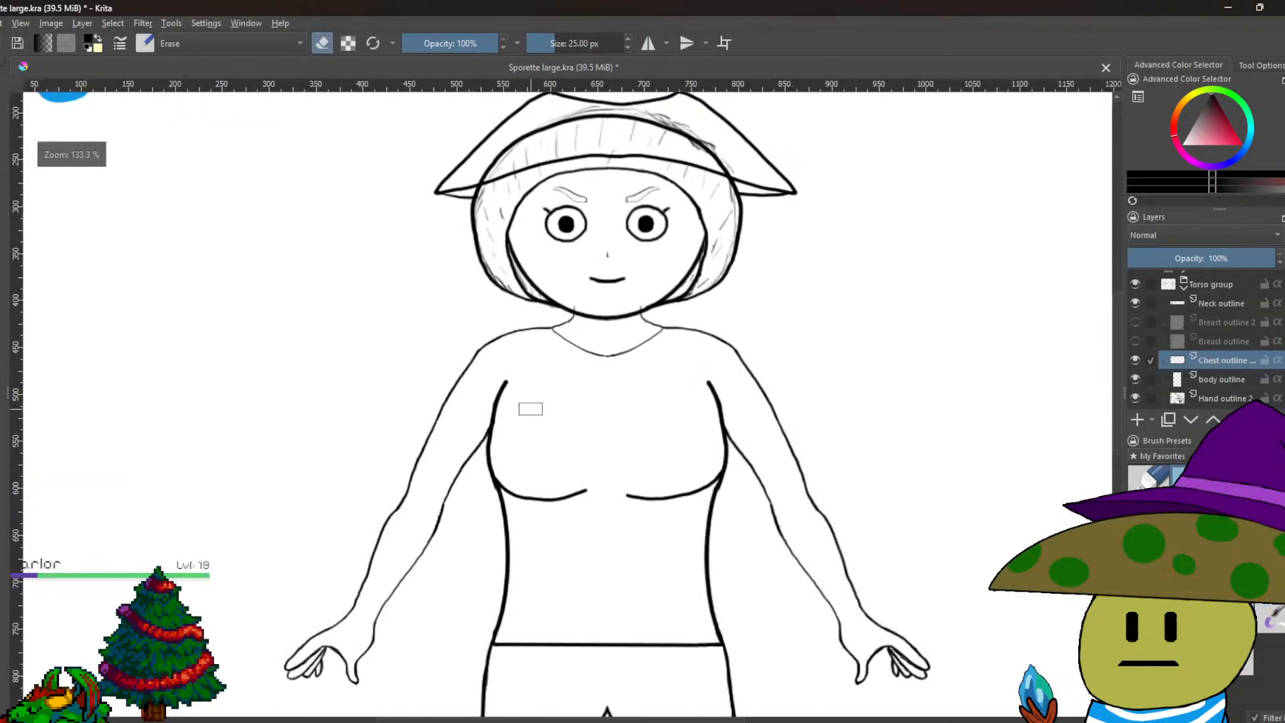
pyautogui.scroll(1, 556, 374)
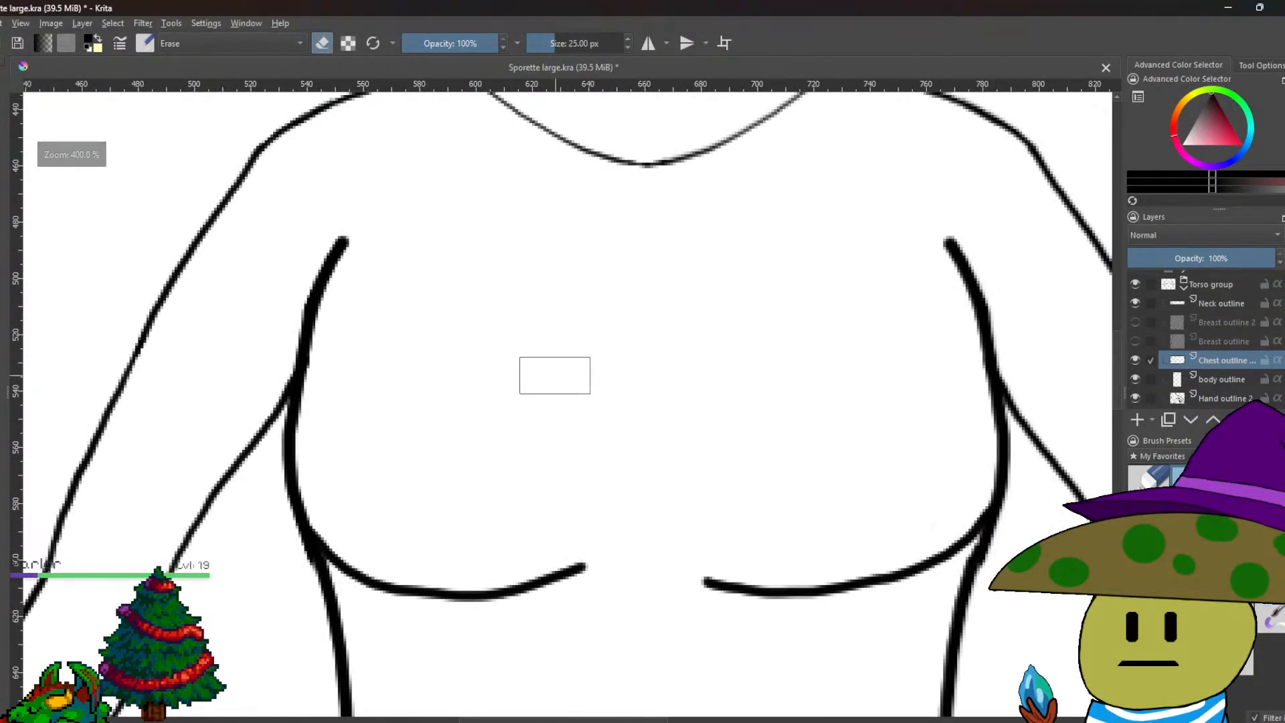
pyautogui.scroll(1, 556, 375)
pyautogui.moveTo(556, 374); pyautogui.dragTo(461, 255)
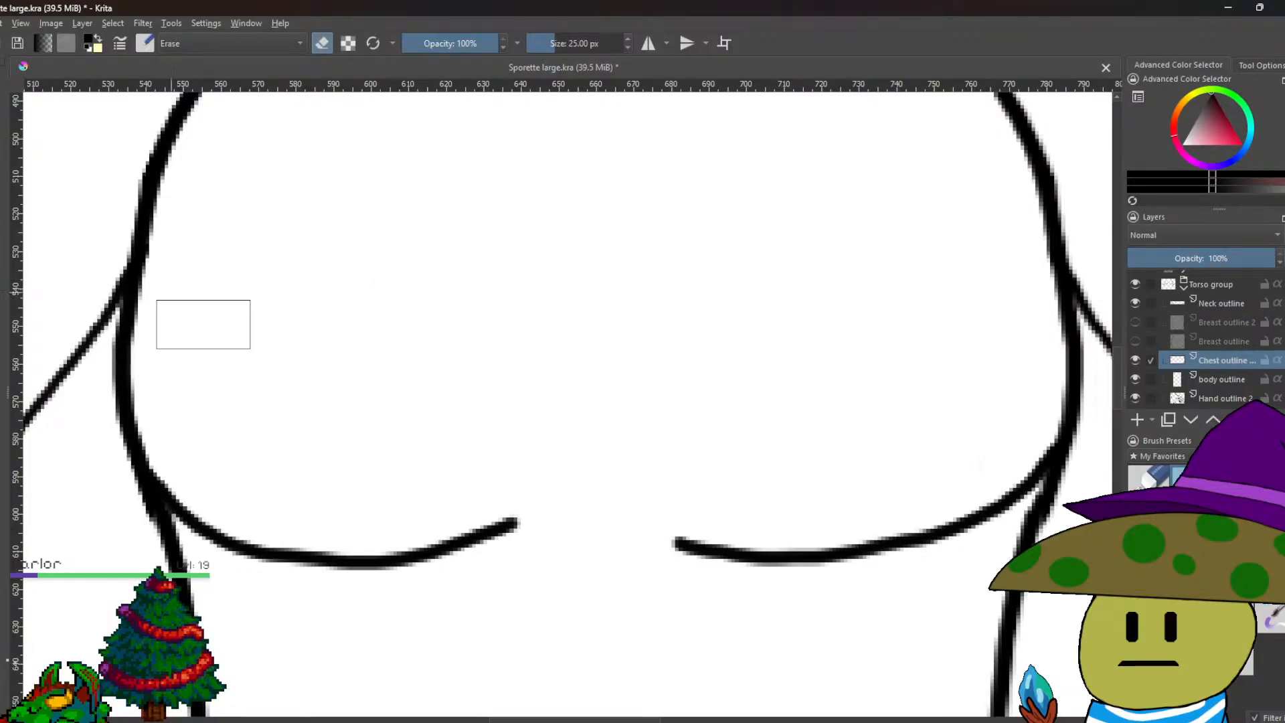
pyautogui.moveTo(317, 396); pyautogui.dragTo(275, 312)
pyautogui.click(83, 24)
pyautogui.moveTo(99, 87)
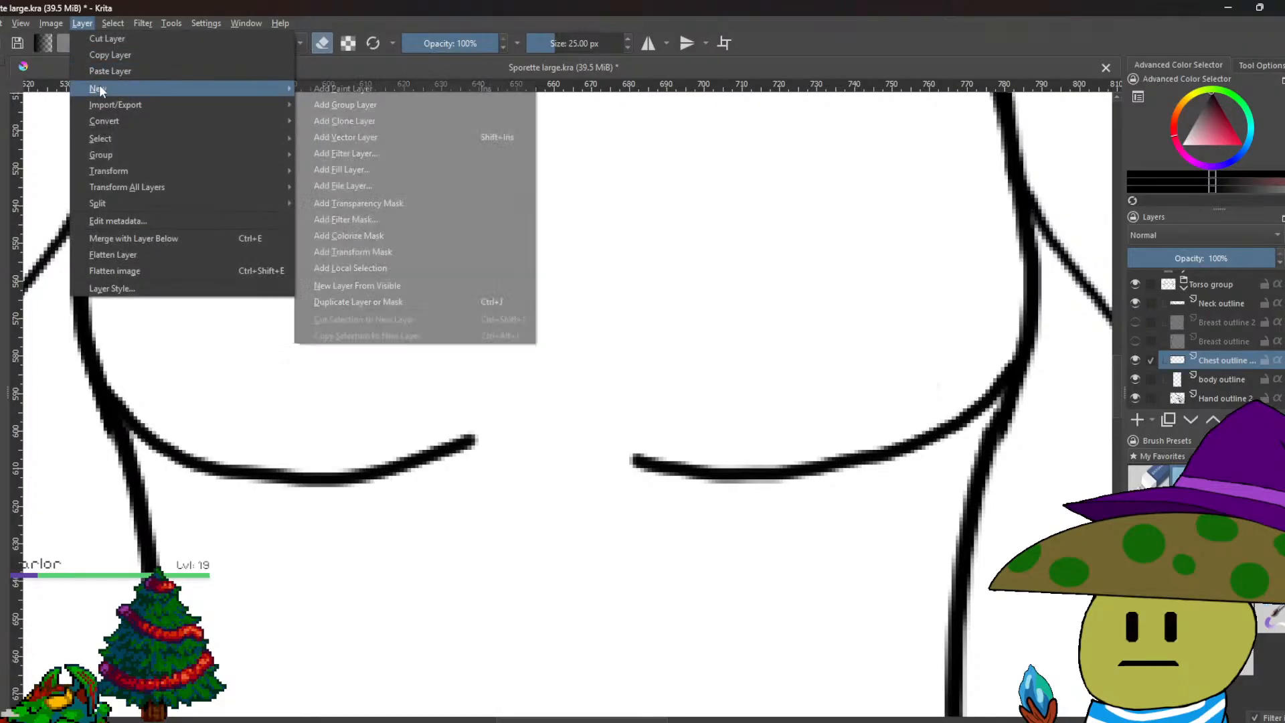
pyautogui.click(408, 91)
# Draw a straight horizontal 5 px line on the new layer bridging the gap between the two lower chest curves.
pyautogui.scroll(1, 580, 498)
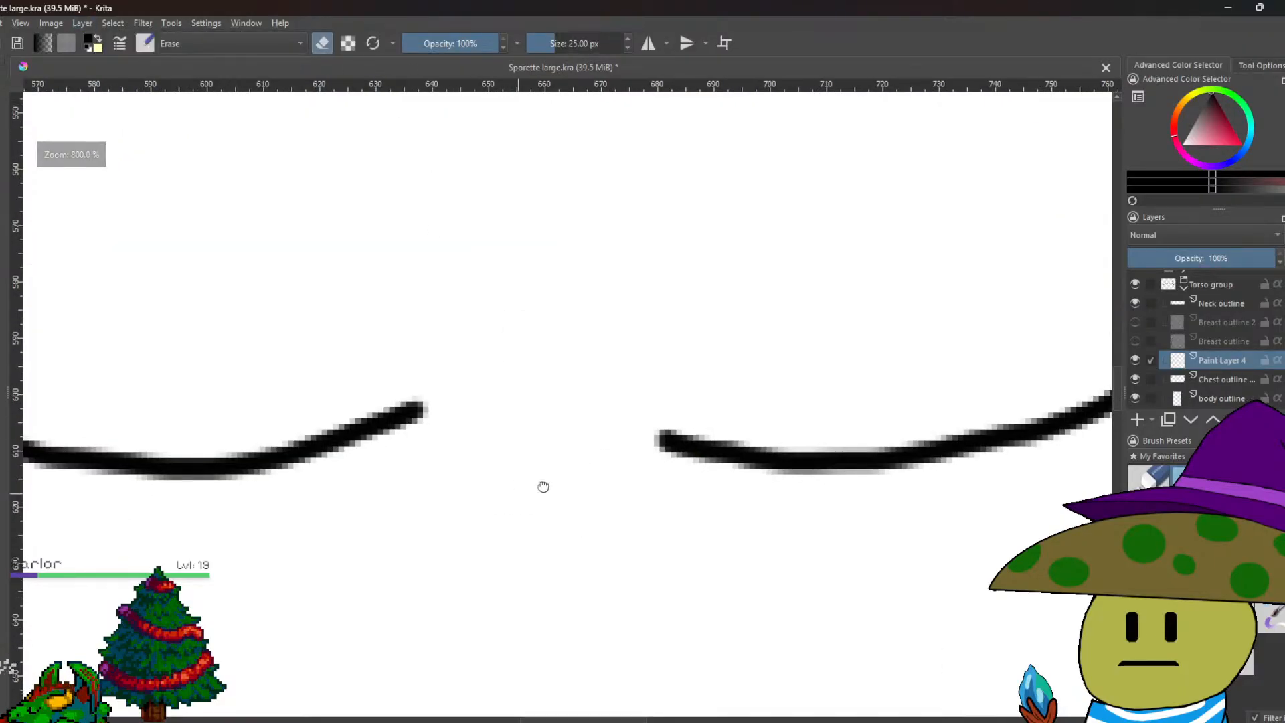
pyautogui.press('e')
pyautogui.scroll(-1, 361, 514)
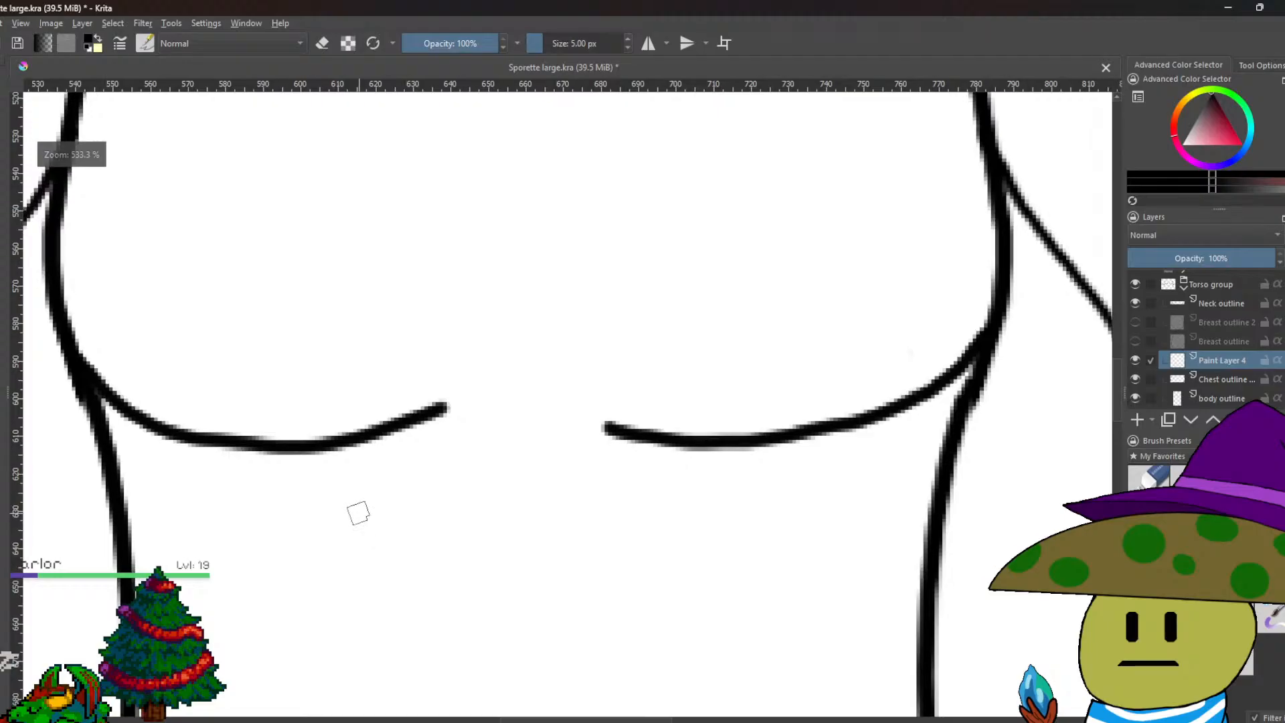
pyautogui.scroll(2, 354, 452)
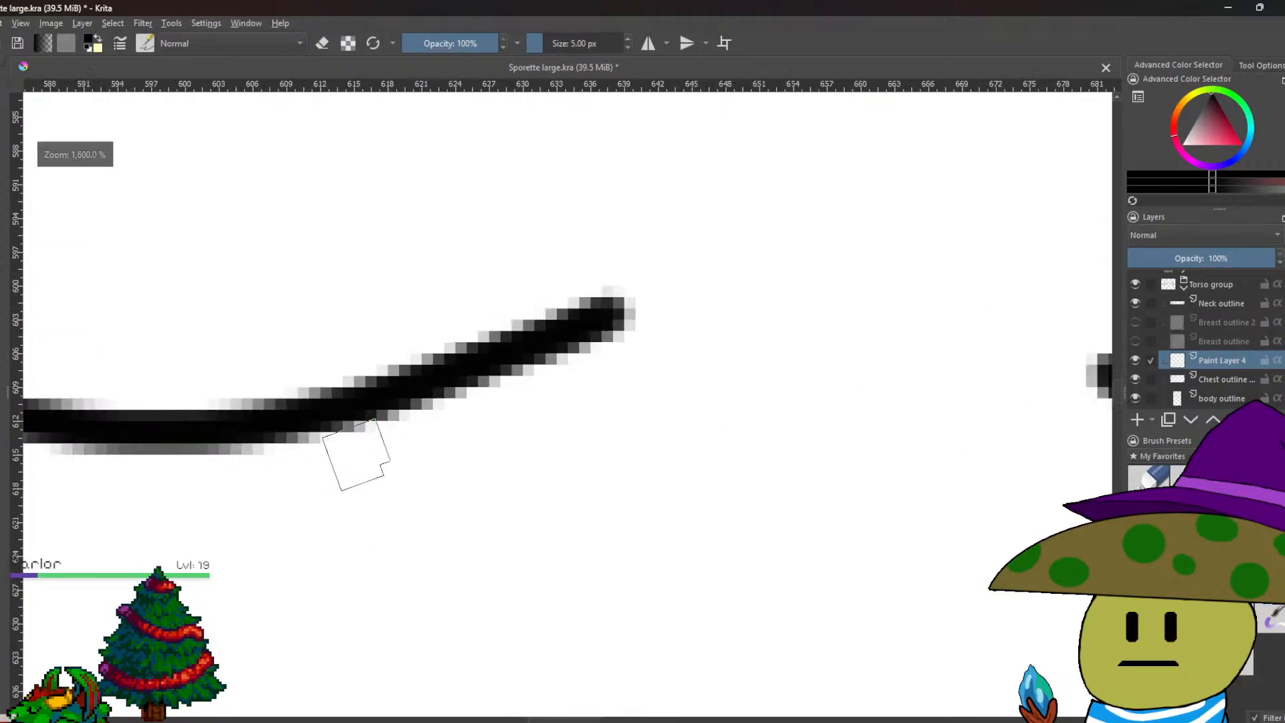
pyautogui.scroll(-1, 671, 454)
pyautogui.scroll(1, 652, 437)
pyautogui.moveTo(651, 437); pyautogui.dragTo(392, 417)
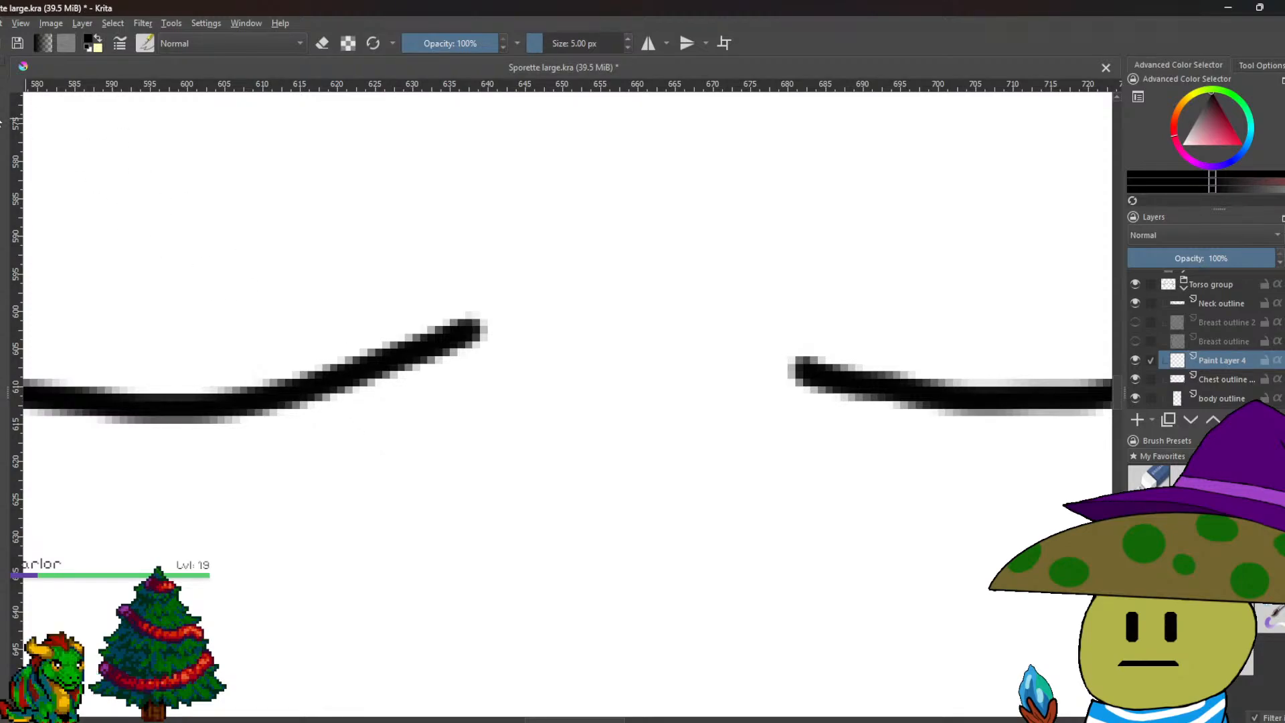
pyautogui.moveTo(168, 407)
pyautogui.mouseDown()
pyautogui.moveTo(714, 359)
pyautogui.moveTo(1093, 399)
pyautogui.moveTo(352, 495)
pyautogui.moveTo(717, 530)
pyautogui.moveTo(1091, 536)
pyautogui.mouseUp()
pyautogui.scroll(-2, 1069, 407)
pyautogui.scroll(2, 351, 495)
# Erase the upturned inner ends of both chest curves above the straight line on the Chest outline layer with the 25 px eraser.
pyautogui.press('e')
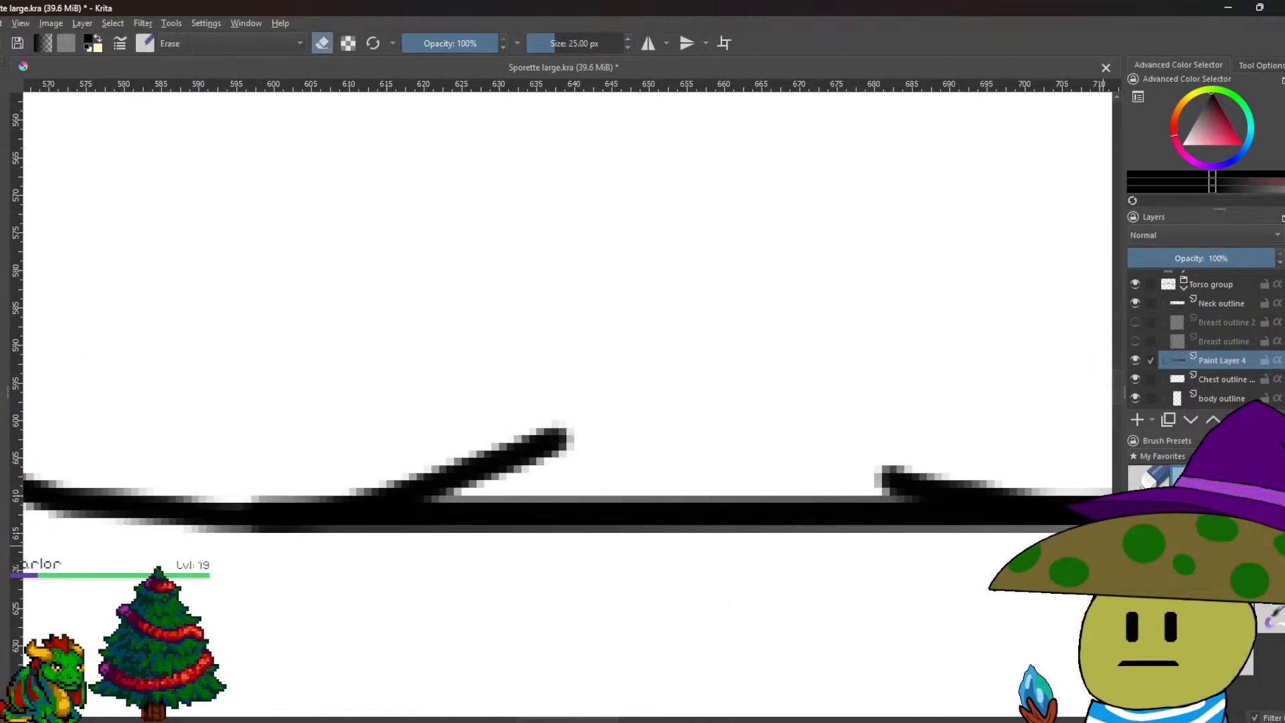
pyautogui.click(1230, 379)
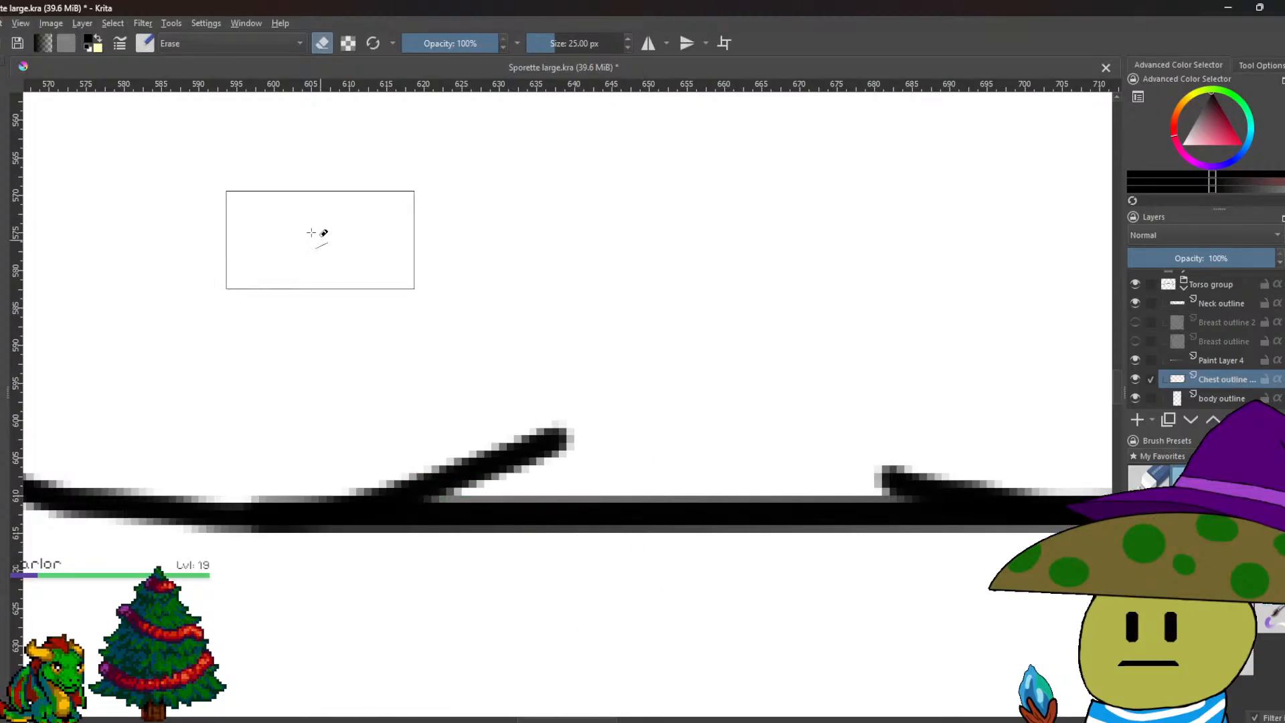
pyautogui.moveTo(734, 562)
pyautogui.mouseDown()
pyautogui.moveTo(541, 448)
pyautogui.moveTo(537, 416)
pyautogui.moveTo(387, 465)
pyautogui.moveTo(359, 496)
pyautogui.mouseUp()
pyautogui.moveTo(892, 478)
pyautogui.mouseDown()
pyautogui.moveTo(920, 542)
pyautogui.moveTo(976, 465)
pyautogui.moveTo(1000, 506)
pyautogui.moveTo(959, 499)
pyautogui.mouseUp()
pyautogui.scroll(-3, 958, 499)
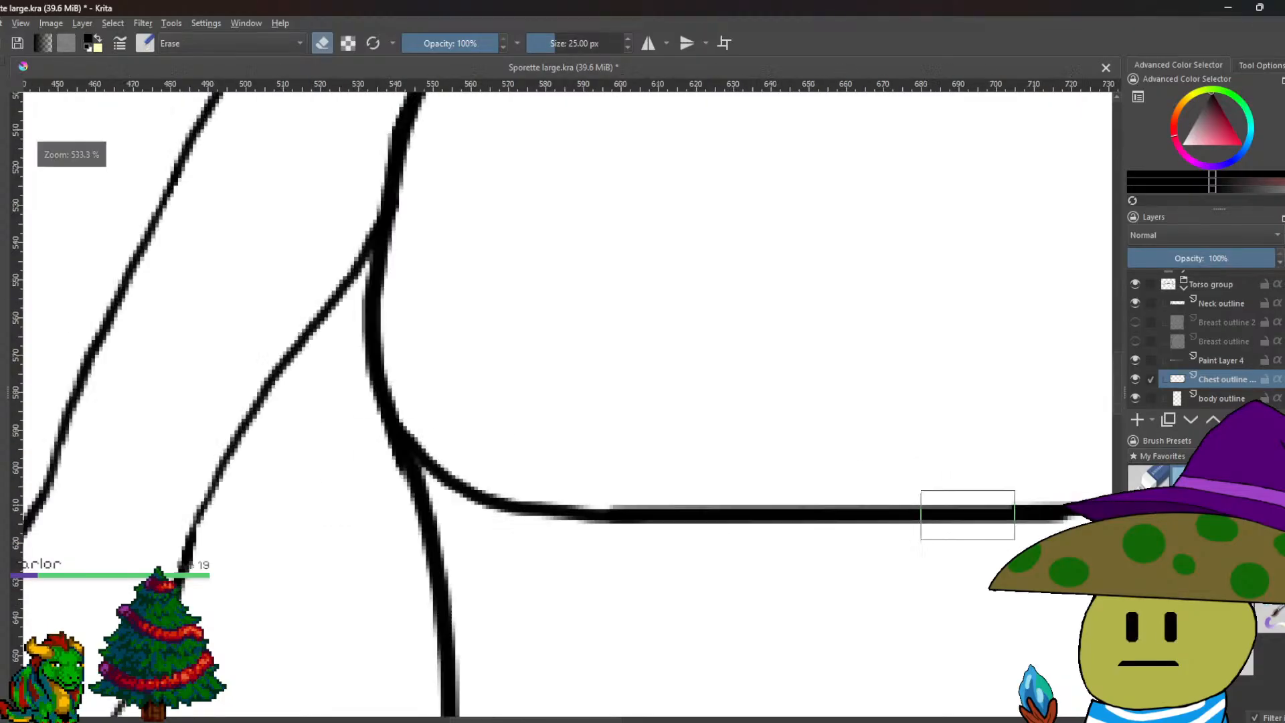
pyautogui.scroll(3, 609, 525)
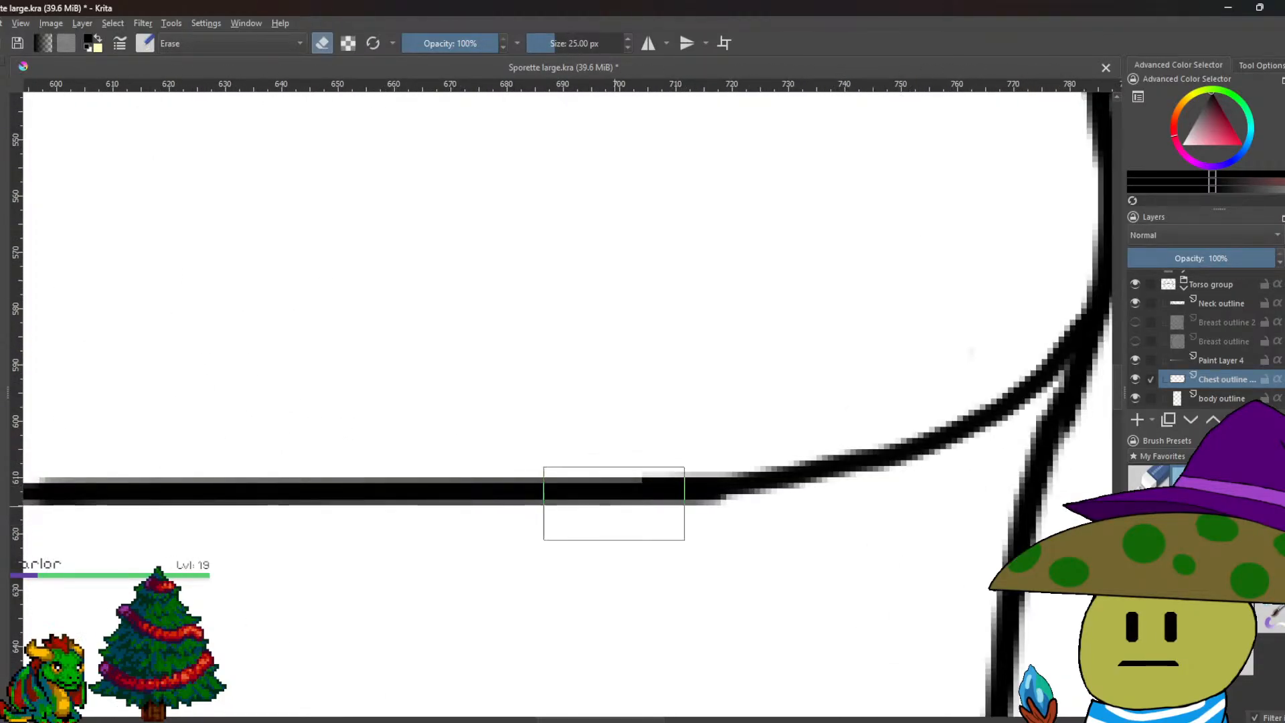
pyautogui.scroll(-5, 629, 613)
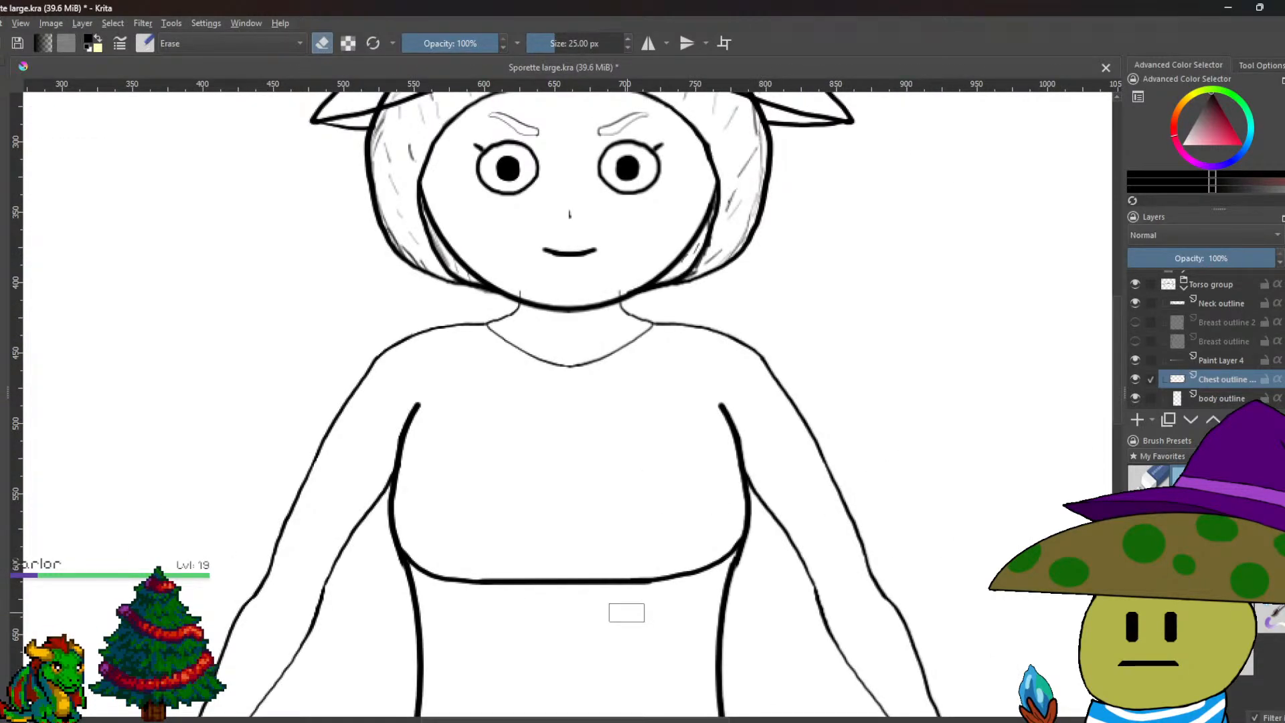
pyautogui.scroll(3, 596, 626)
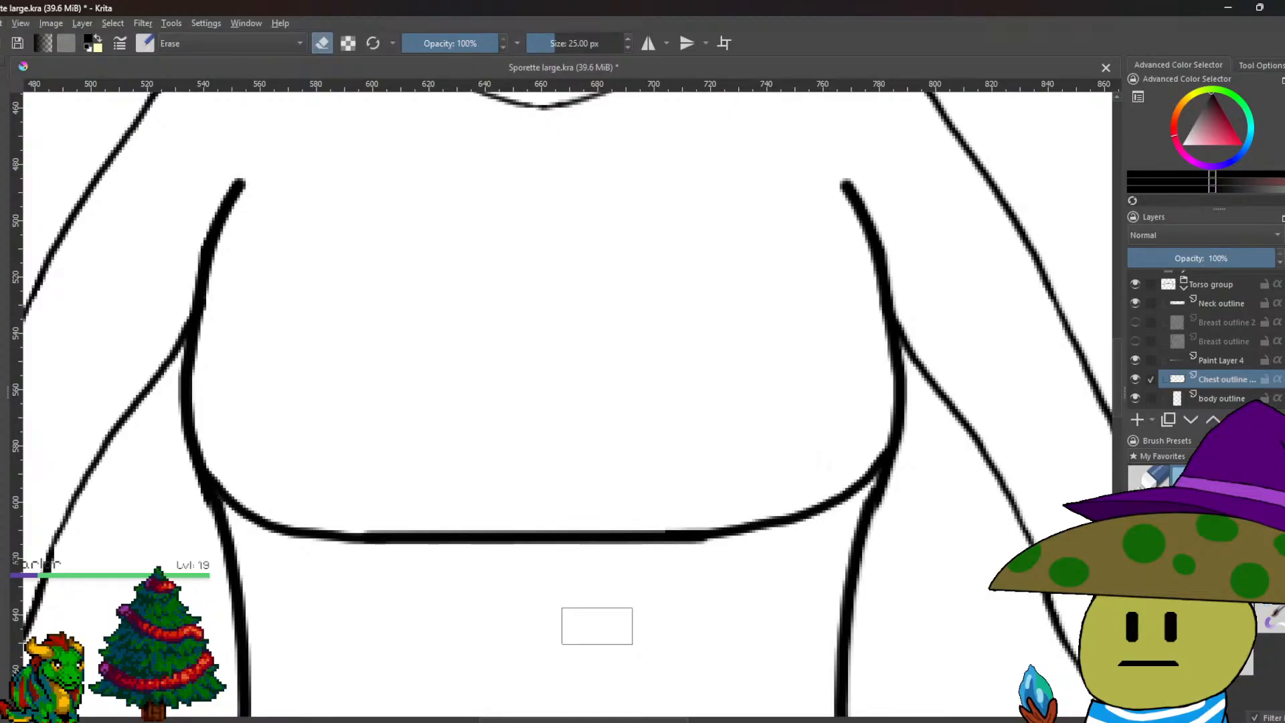
pyautogui.scroll(-5, 597, 626)
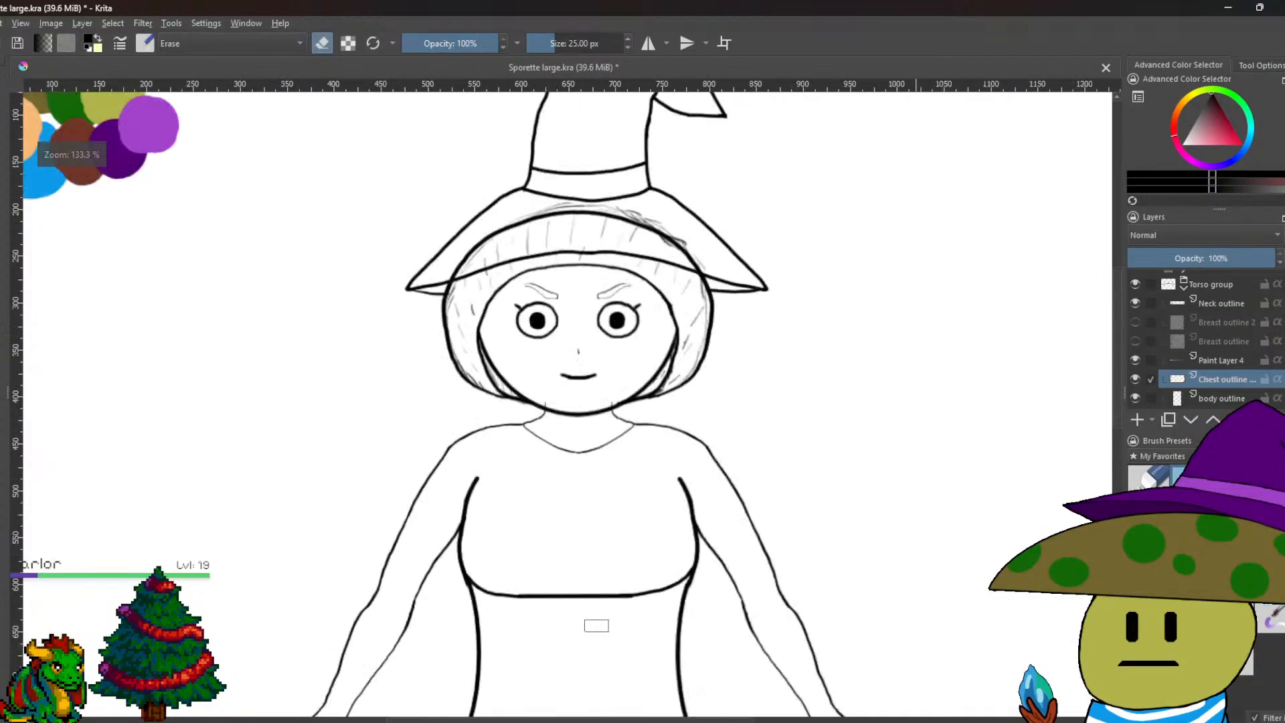
pyautogui.scroll(6, 572, 463)
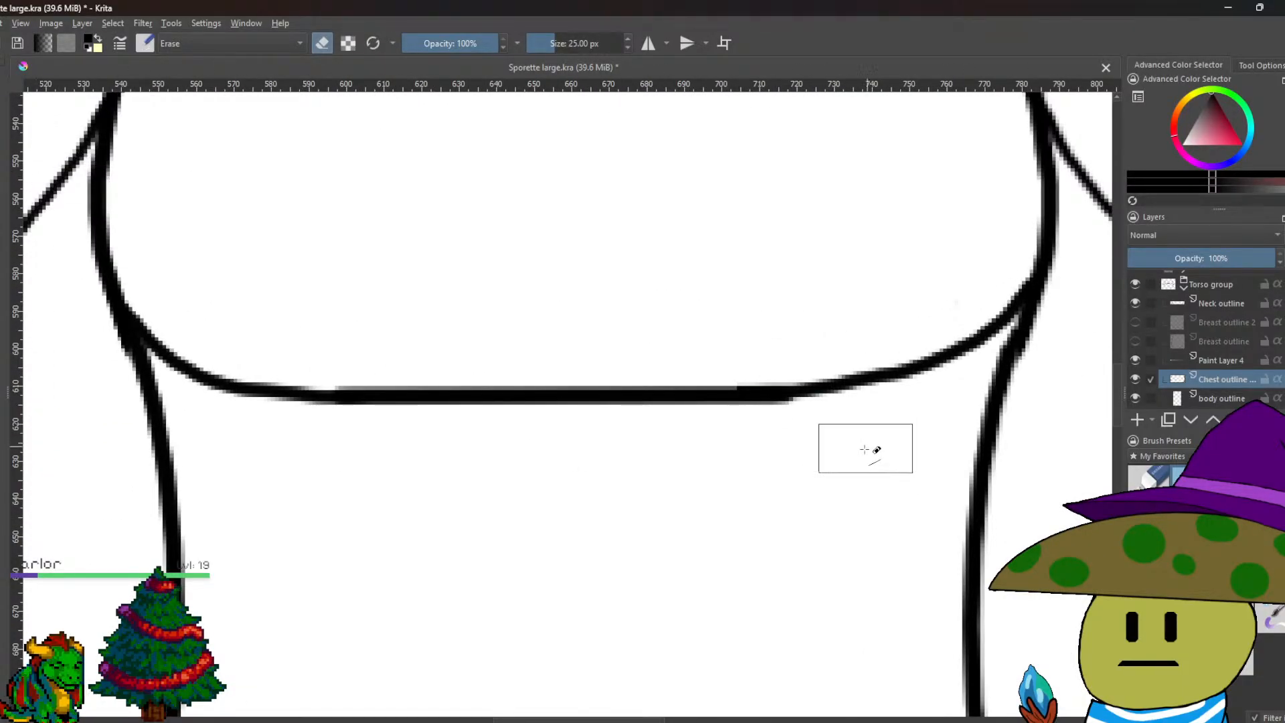
# Extend the straight chest line on Paint Layer 4 just past the left side of the torso with the 5 px brush.
pyautogui.scroll(1, 880, 448)
pyautogui.click(1212, 363)
pyautogui.scroll(-2, 789, 487)
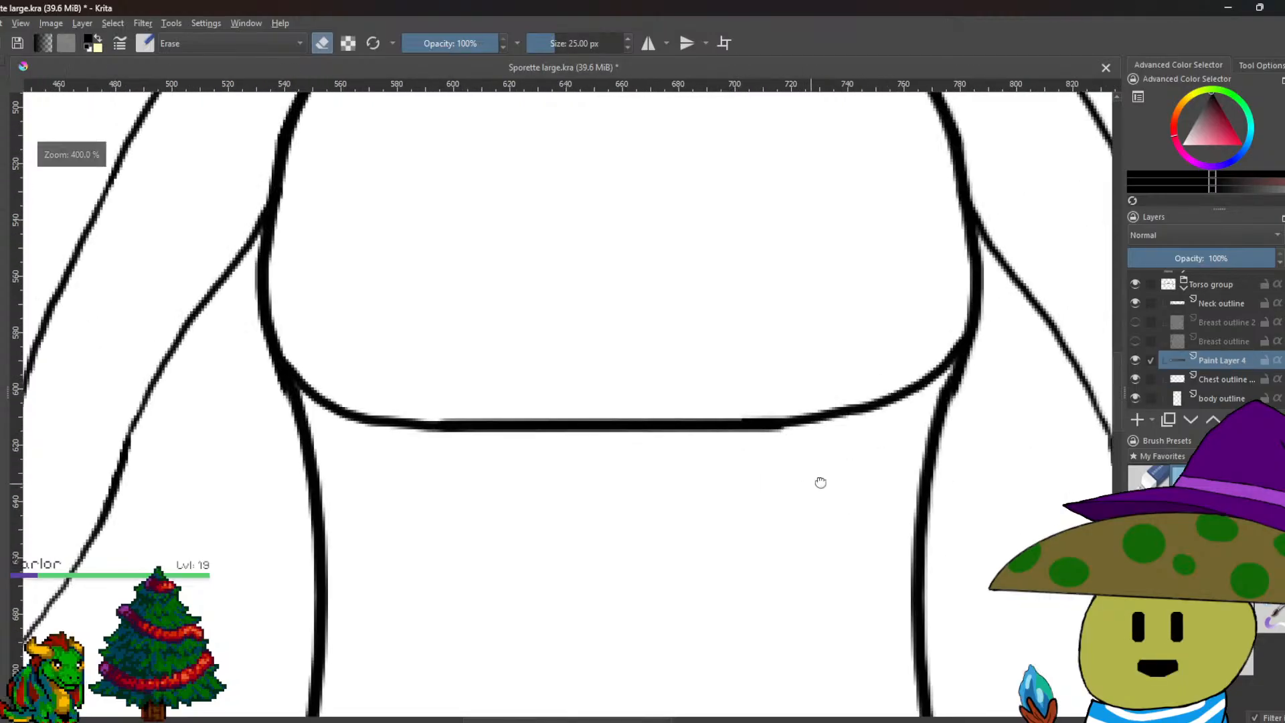
pyautogui.press('e')
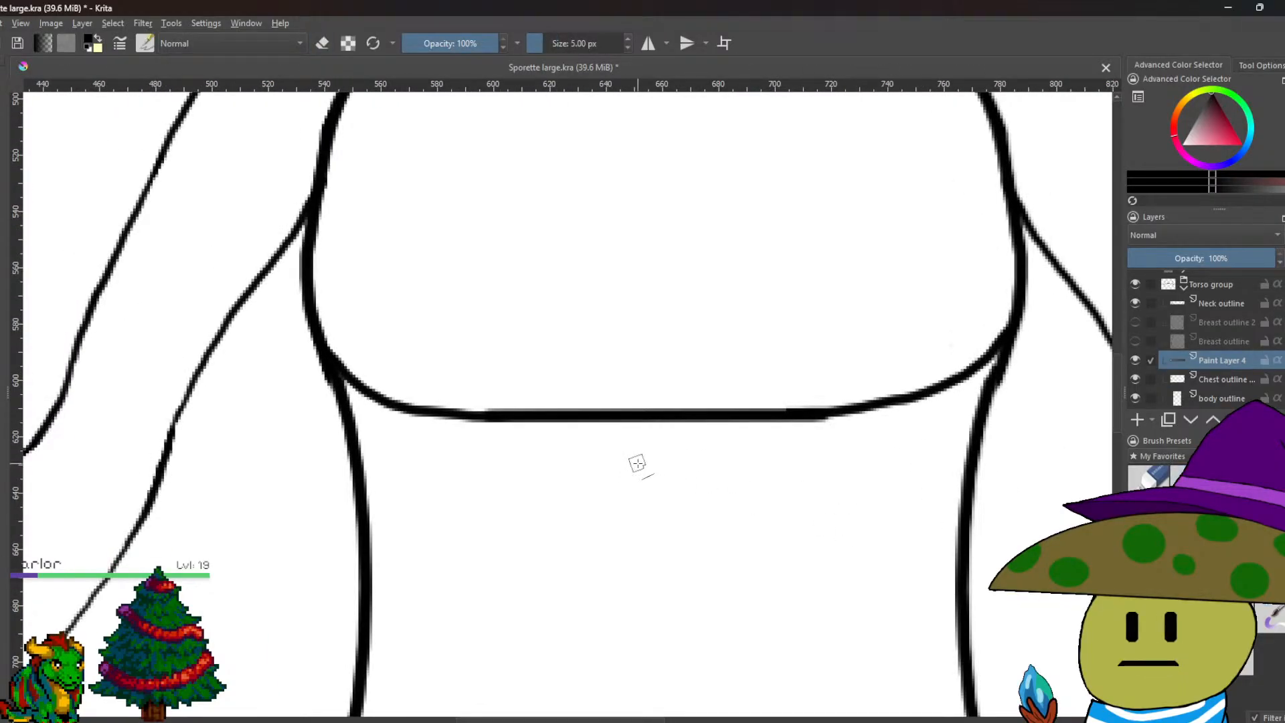
pyautogui.moveTo(574, 456); pyautogui.dragTo(474, 476)
pyautogui.scroll(2, 474, 475)
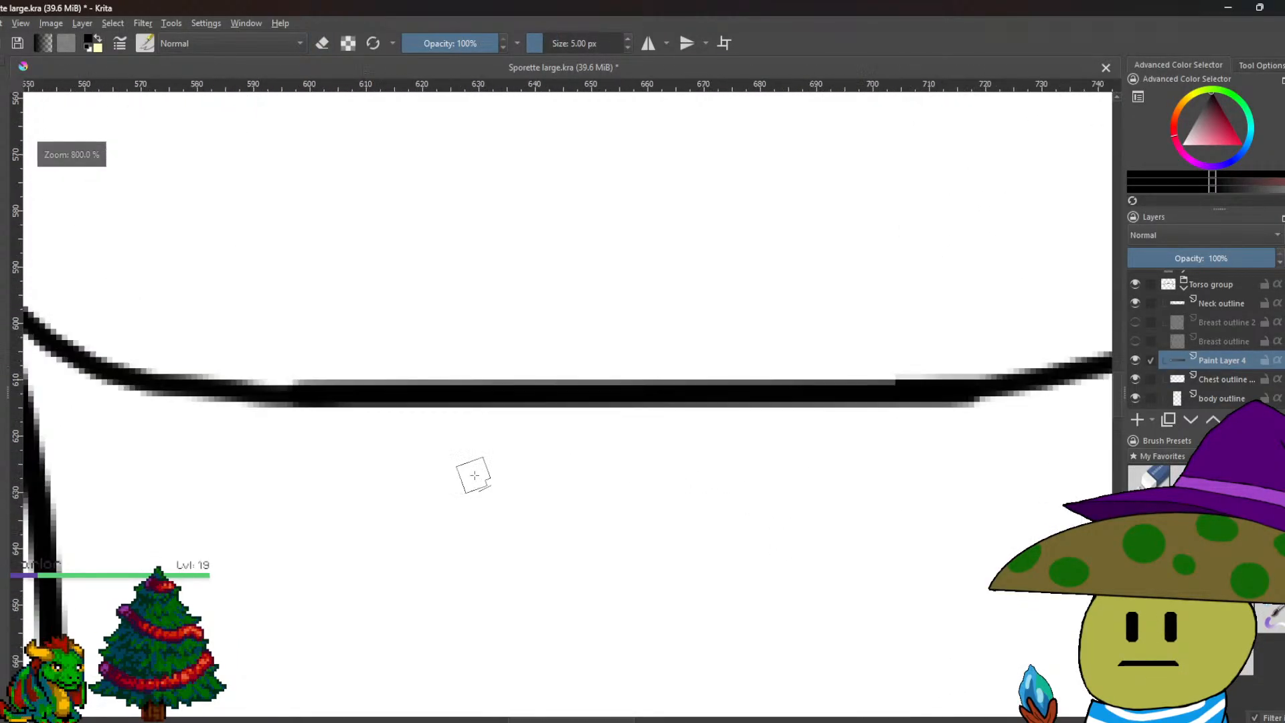
pyautogui.scroll(-1, 473, 475)
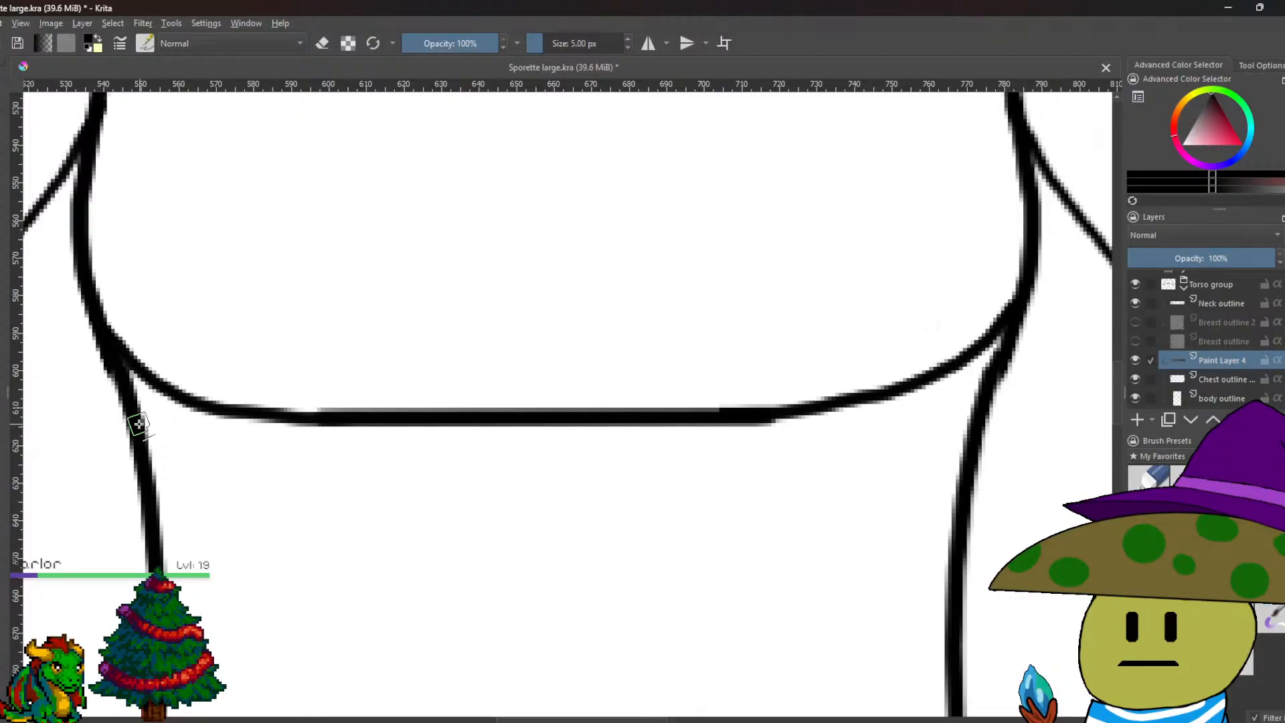
pyautogui.moveTo(533, 417); pyautogui.dragTo(105, 418)
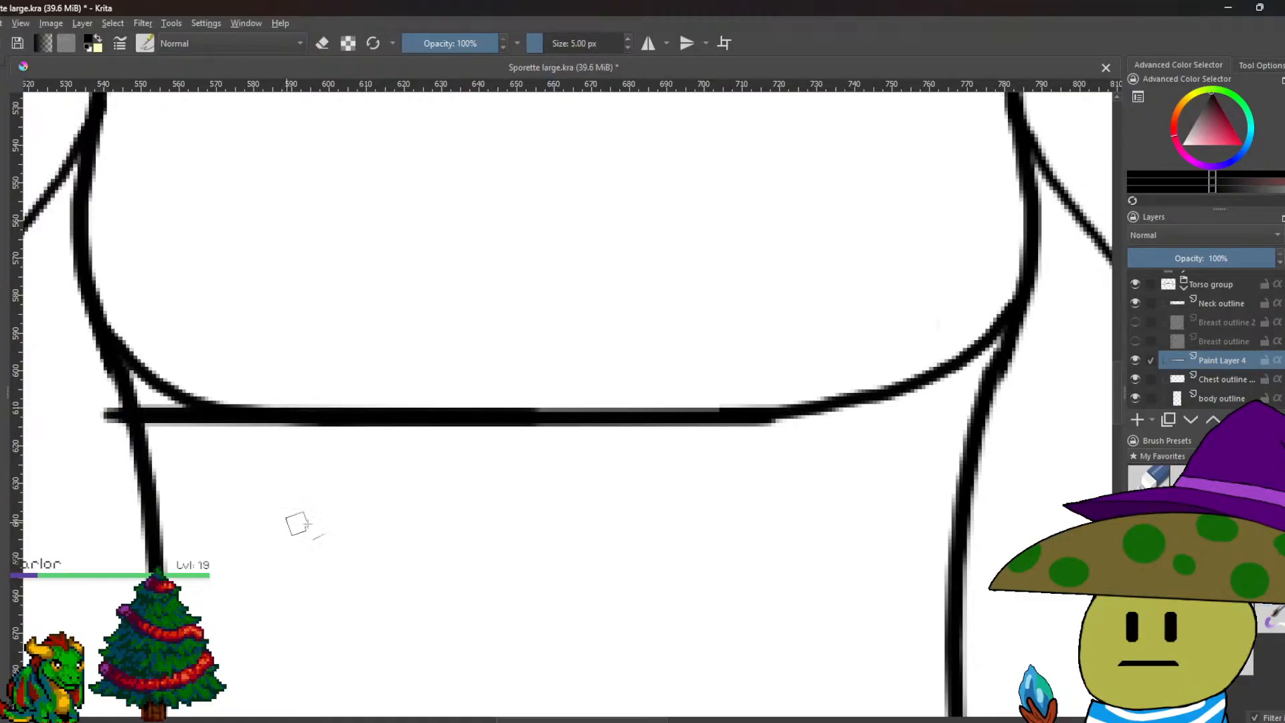
# Duplicate Paint Layer 4, which holds the straight chest line.
pyautogui.rightClick(1229, 364)
pyautogui.click(1138, 488)
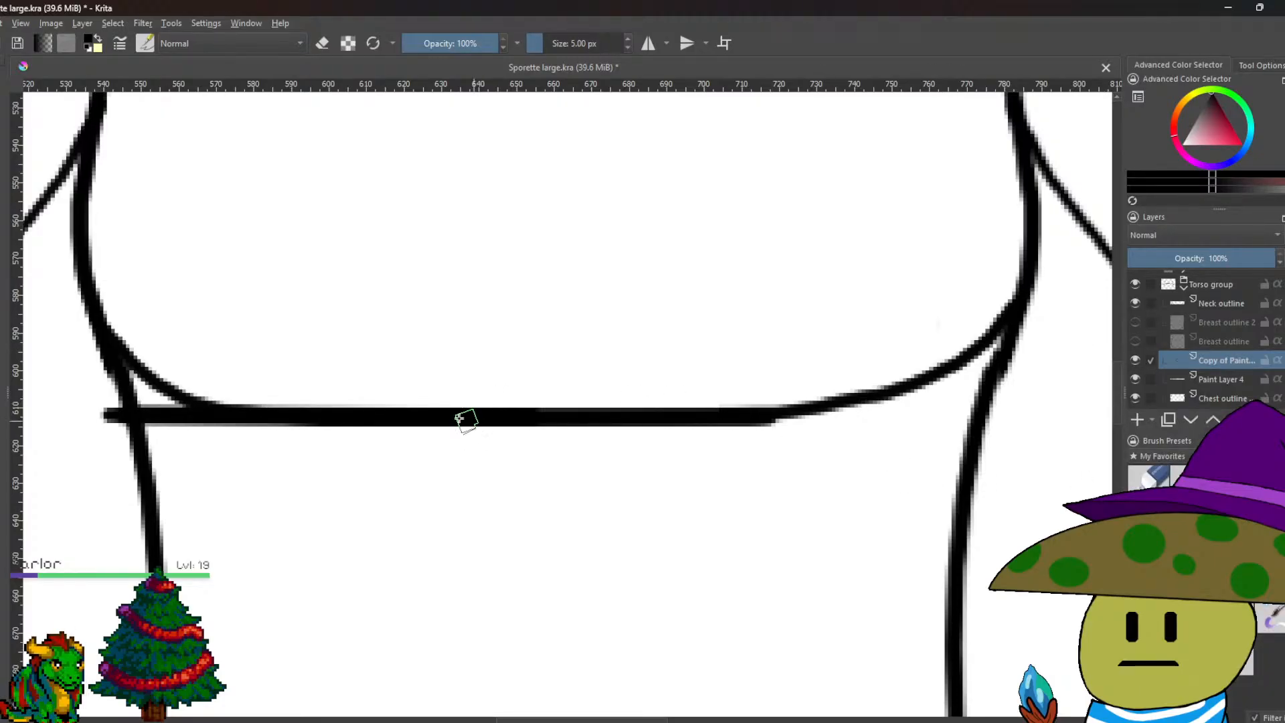
# Mirror the duplicated straight chest line horizontally and move it across to the right side of the torso.
pyautogui.hotkey('ctrl', 't')
pyautogui.rightClick(660, 424)
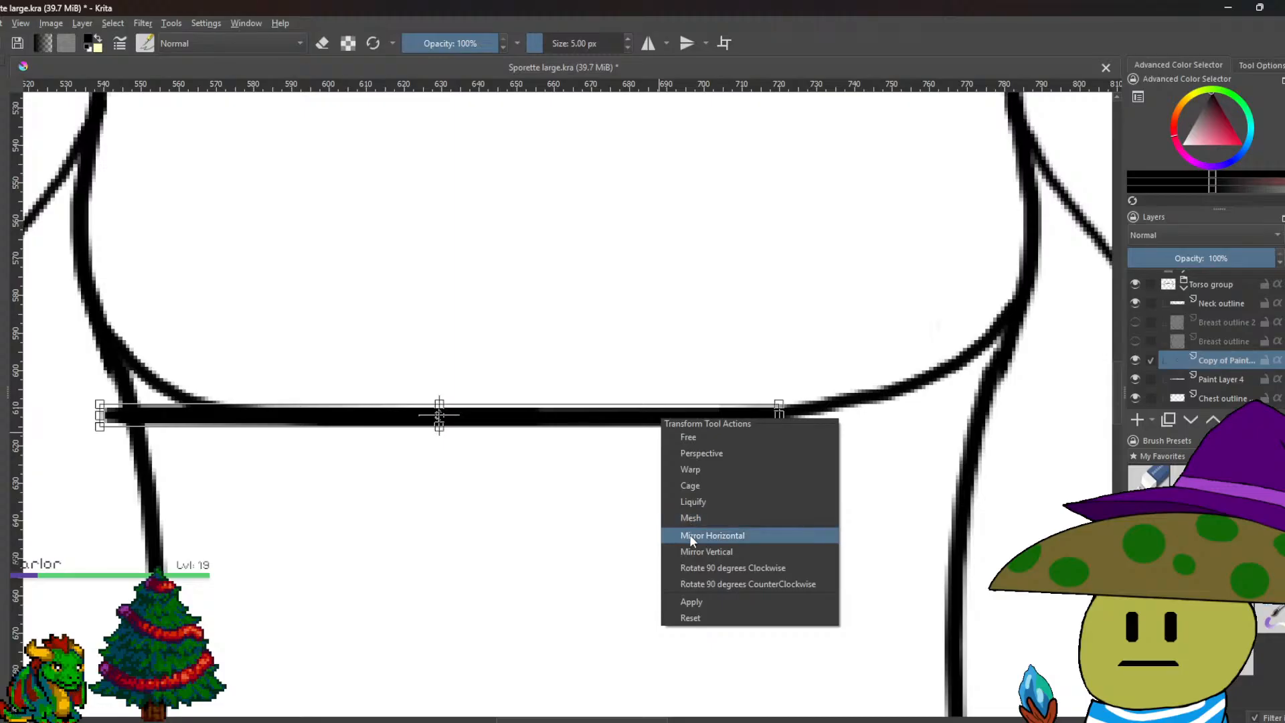
pyautogui.click(690, 534)
pyautogui.moveTo(611, 417); pyautogui.dragTo(1049, 432)
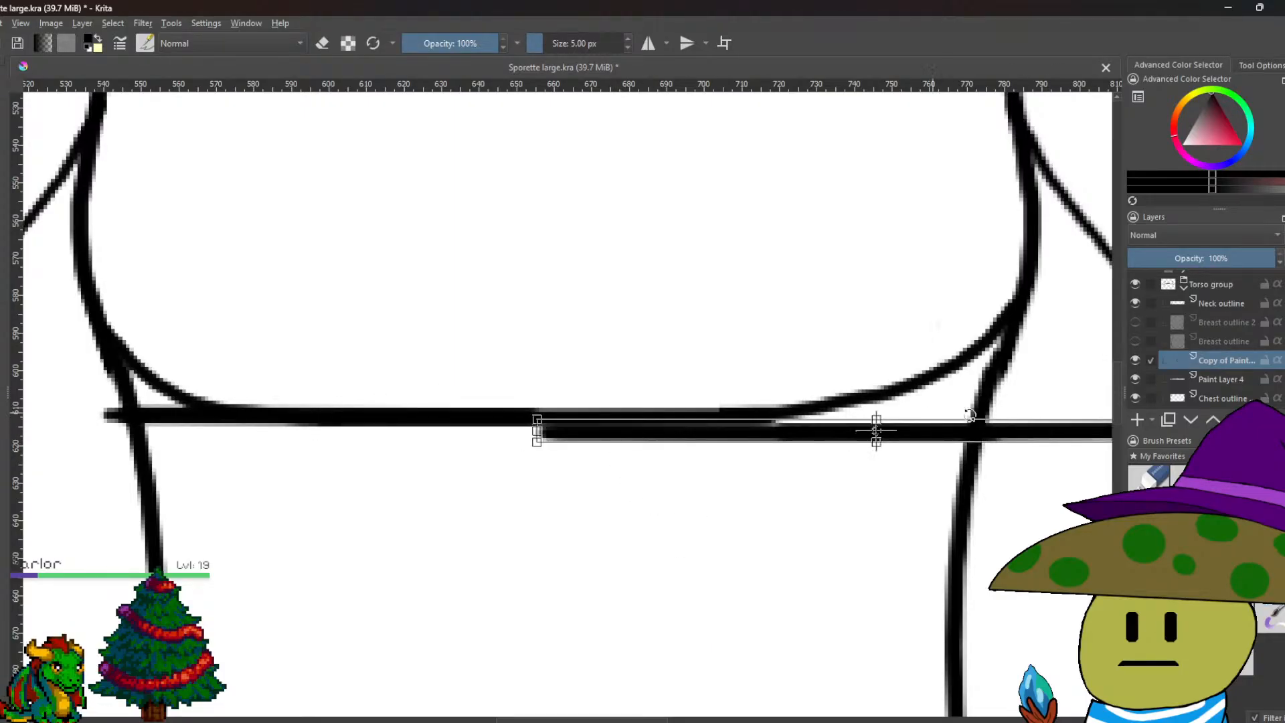
# Hide the Chest outline layer and line up the mirrored copy level with the straight line on Paint Layer 4, overlapping it.
pyautogui.click(1140, 398)
pyautogui.click(1137, 379)
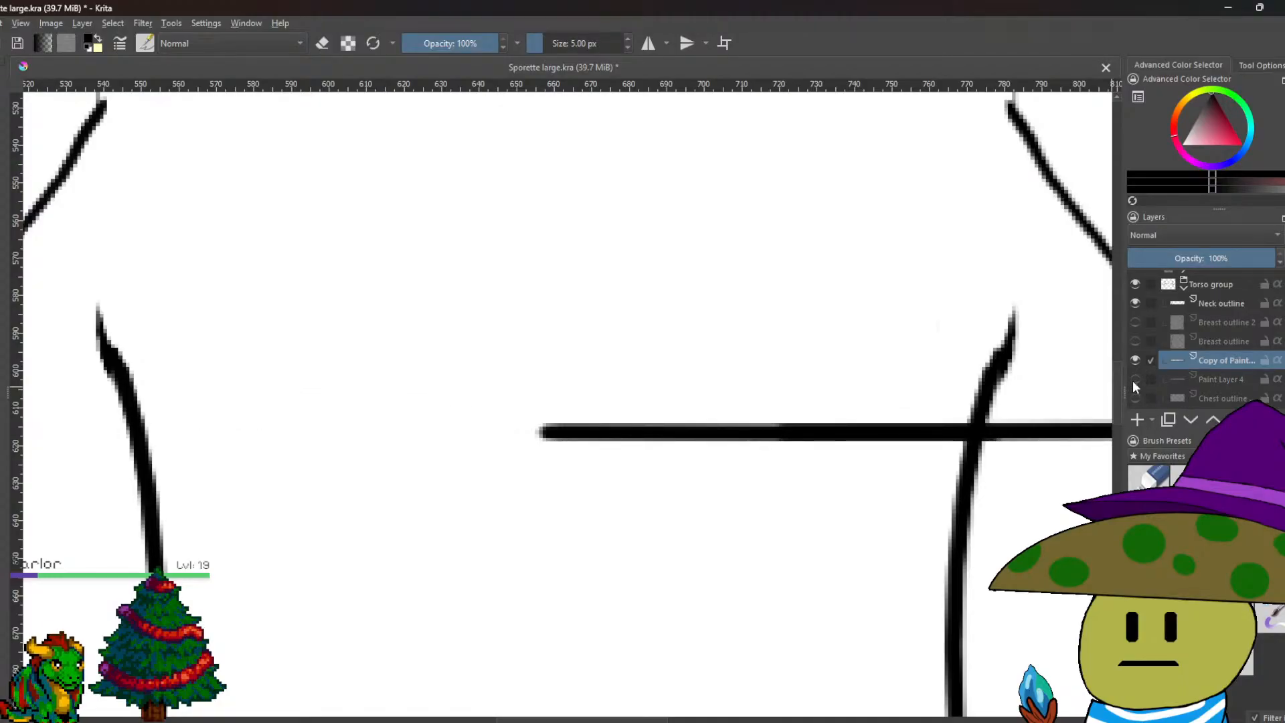
pyautogui.click(1134, 380)
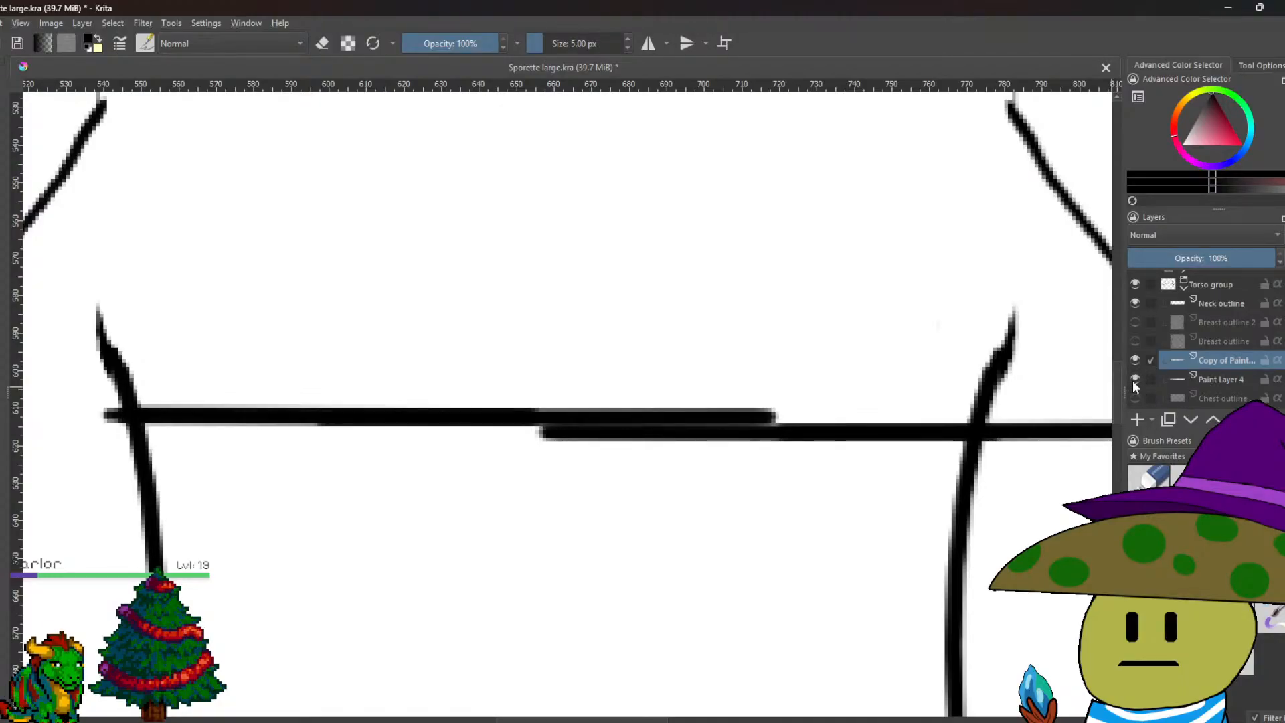
pyautogui.click(729, 435)
pyautogui.moveTo(680, 429)
pyautogui.mouseDown()
pyautogui.moveTo(681, 416)
pyautogui.moveTo(659, 415)
pyautogui.mouseUp()
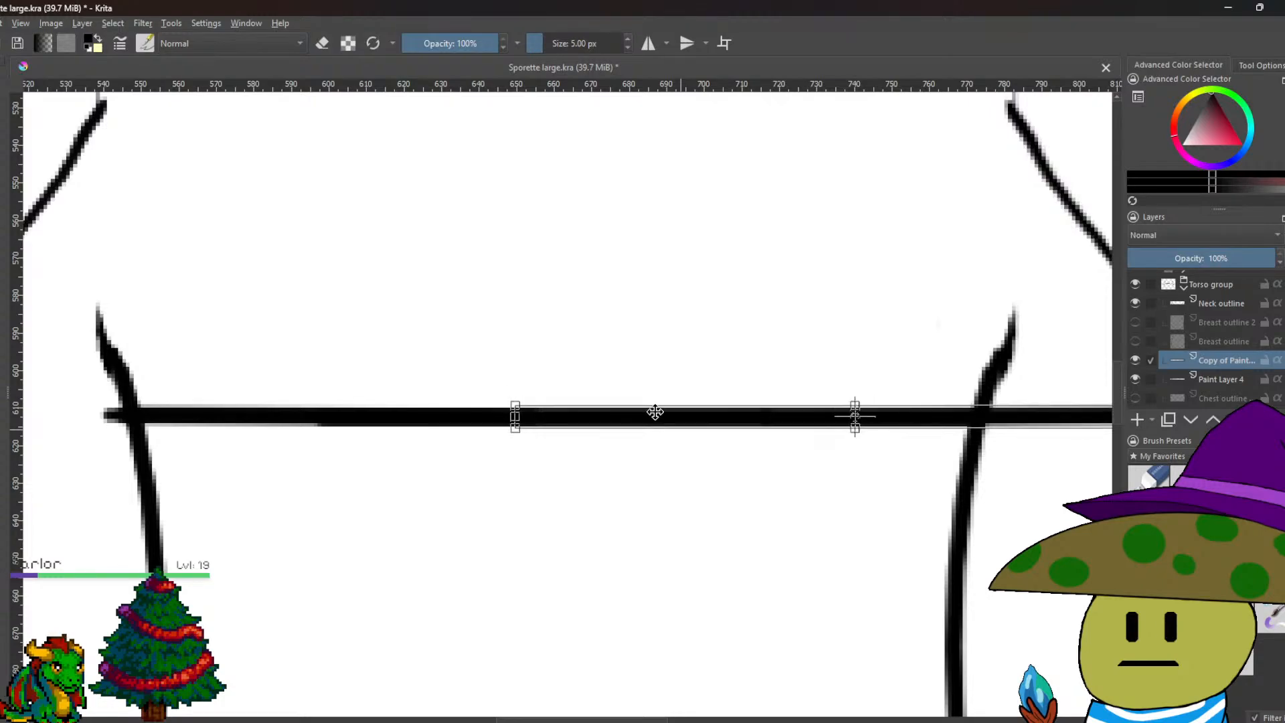
pyautogui.press('+')
pyautogui.press('+')
pyautogui.press('+')
pyautogui.press('+')
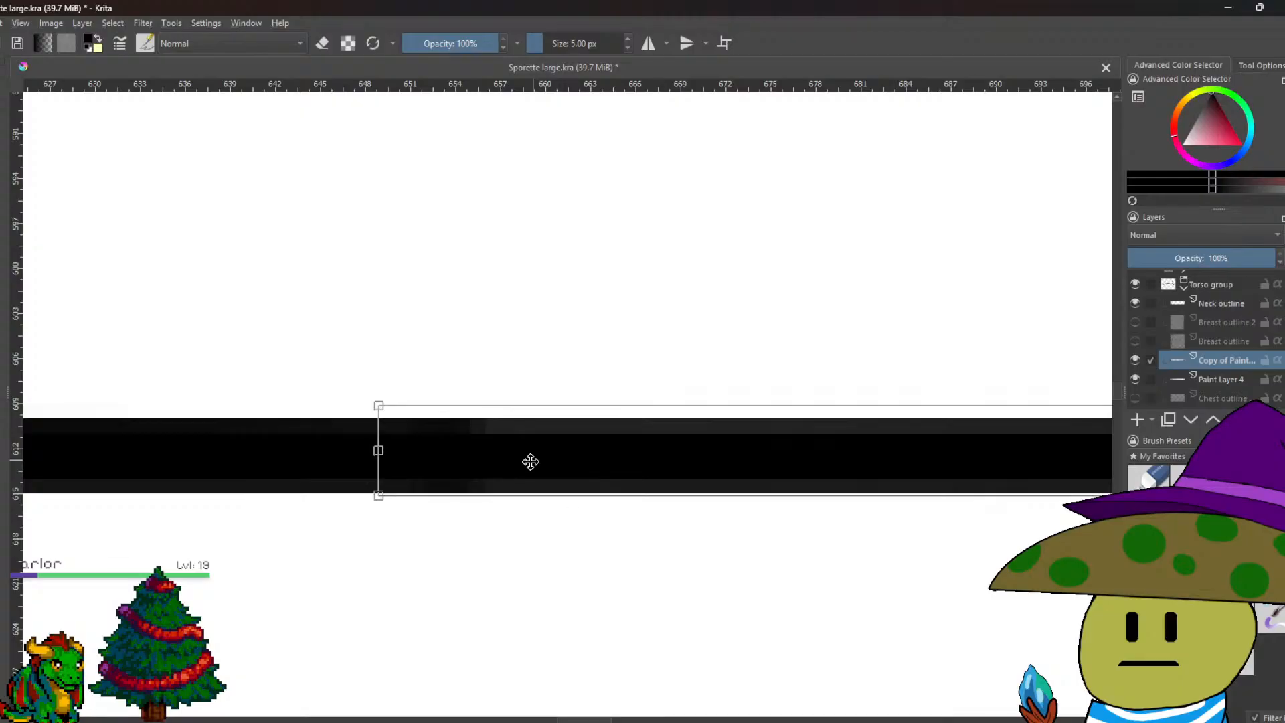
pyautogui.press('-')
pyautogui.press('-')
pyautogui.press('-')
pyautogui.press('-')
pyautogui.press('-')
pyautogui.press('-')
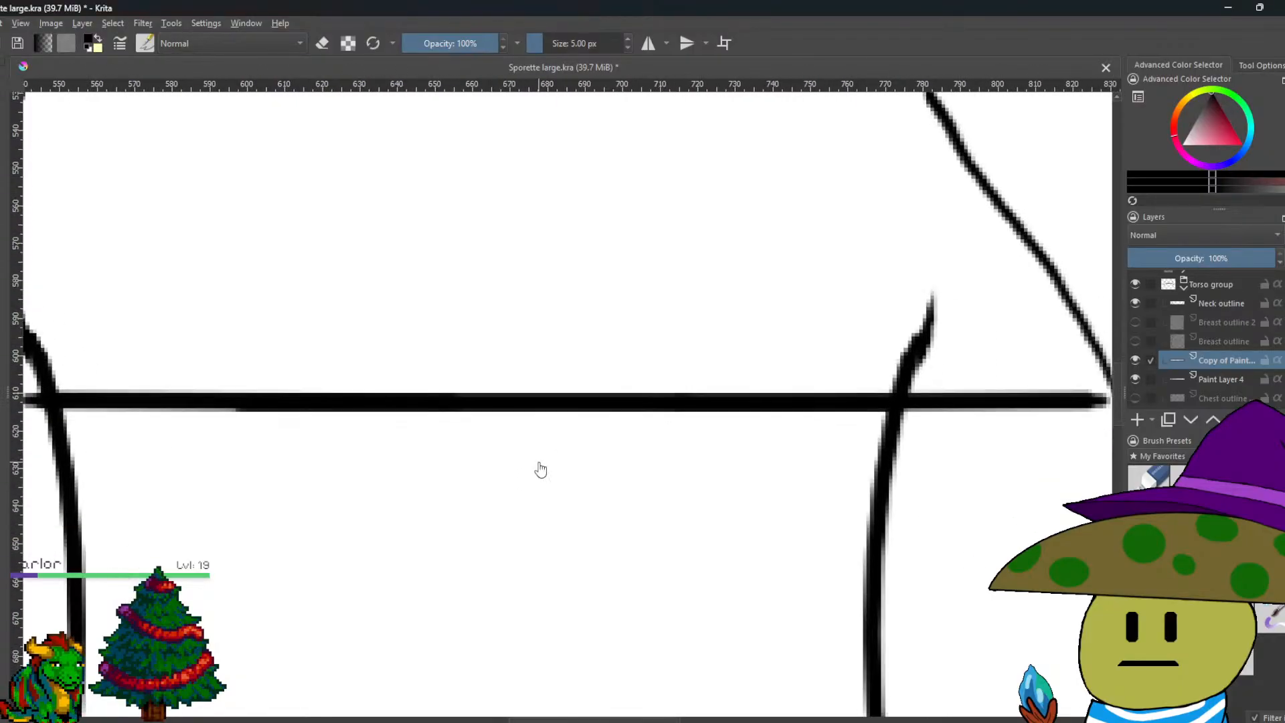
pyautogui.press('+')
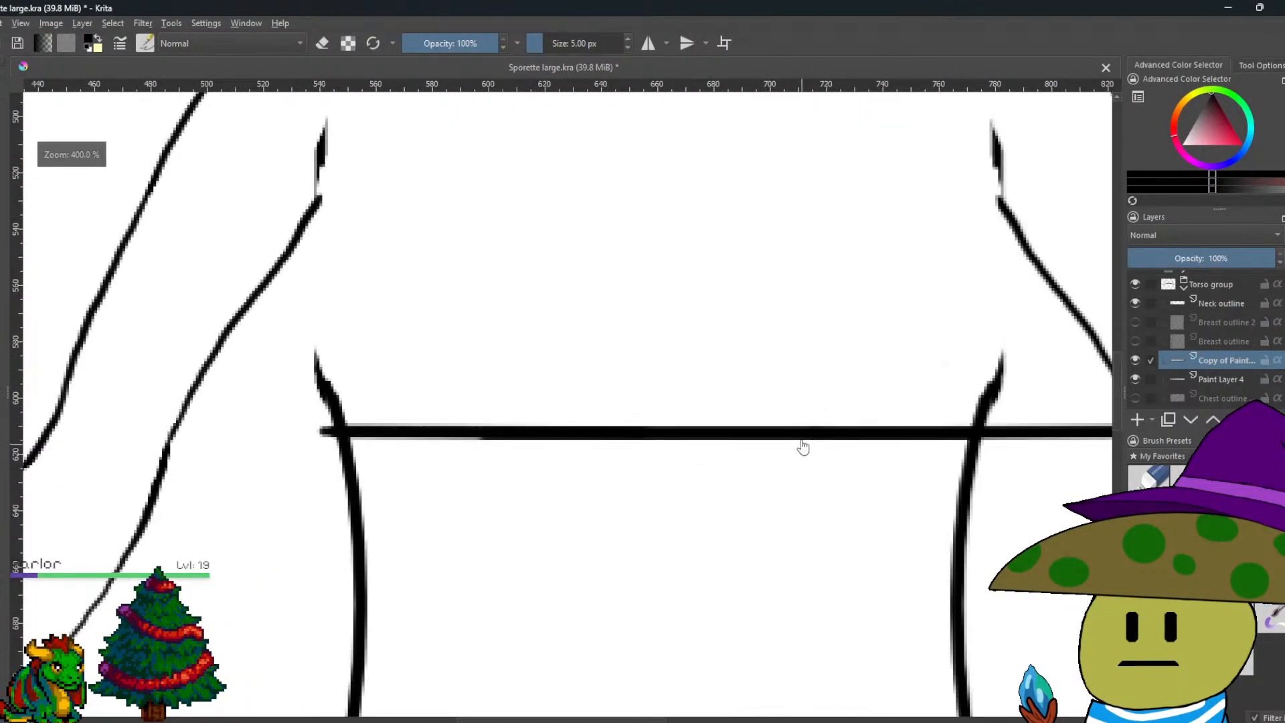
# Shift the mirrored line inward until its outer end sits just past the right side of the torso.
pyautogui.hotkey('ctrl', 't')
pyautogui.moveTo(800, 436); pyautogui.dragTo(680, 430)
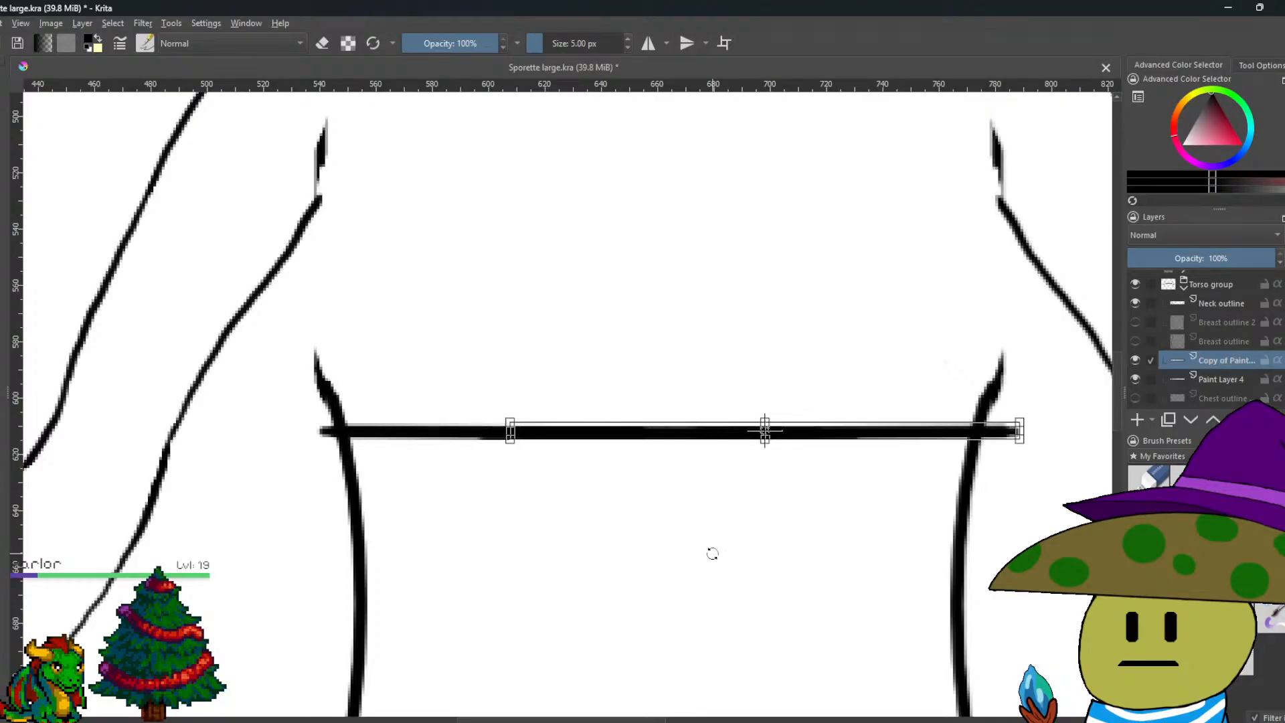
pyautogui.press('Return')
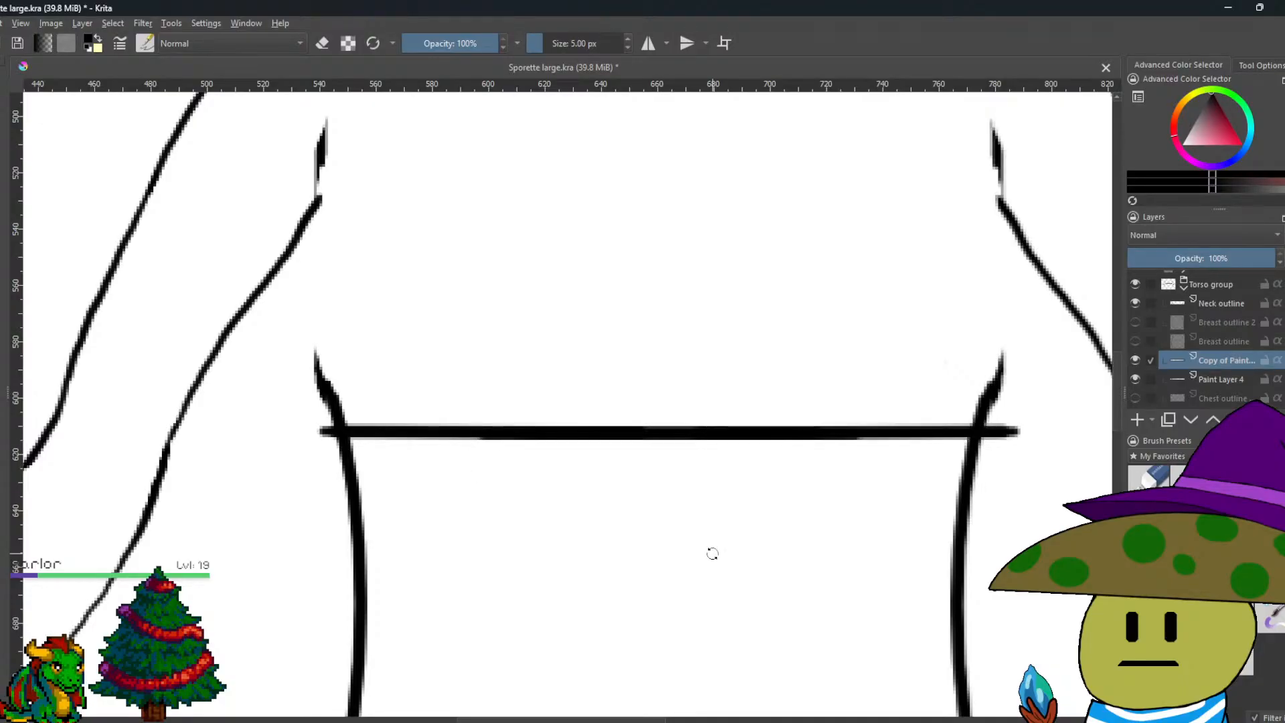
# Merge the mirrored line copy into Paint Layer 4 and show the Chest outline layer again.
pyautogui.rightClick(1231, 360)
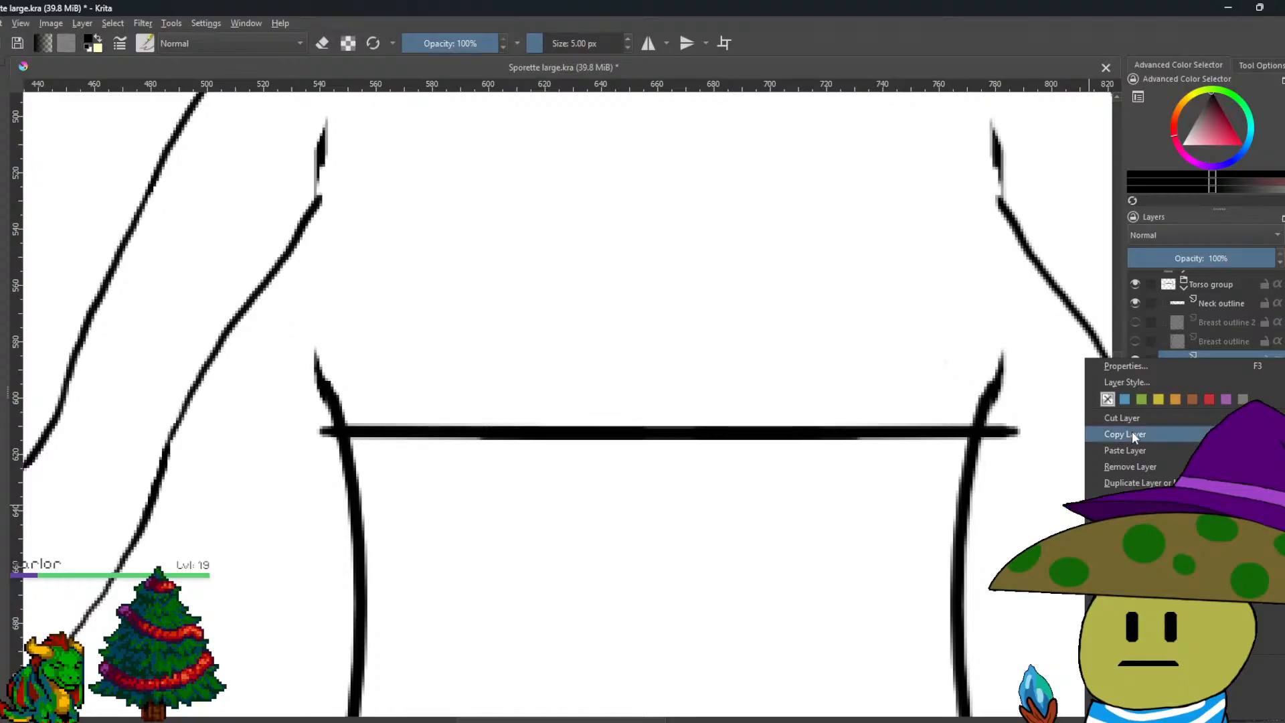
pyautogui.click(1129, 467)
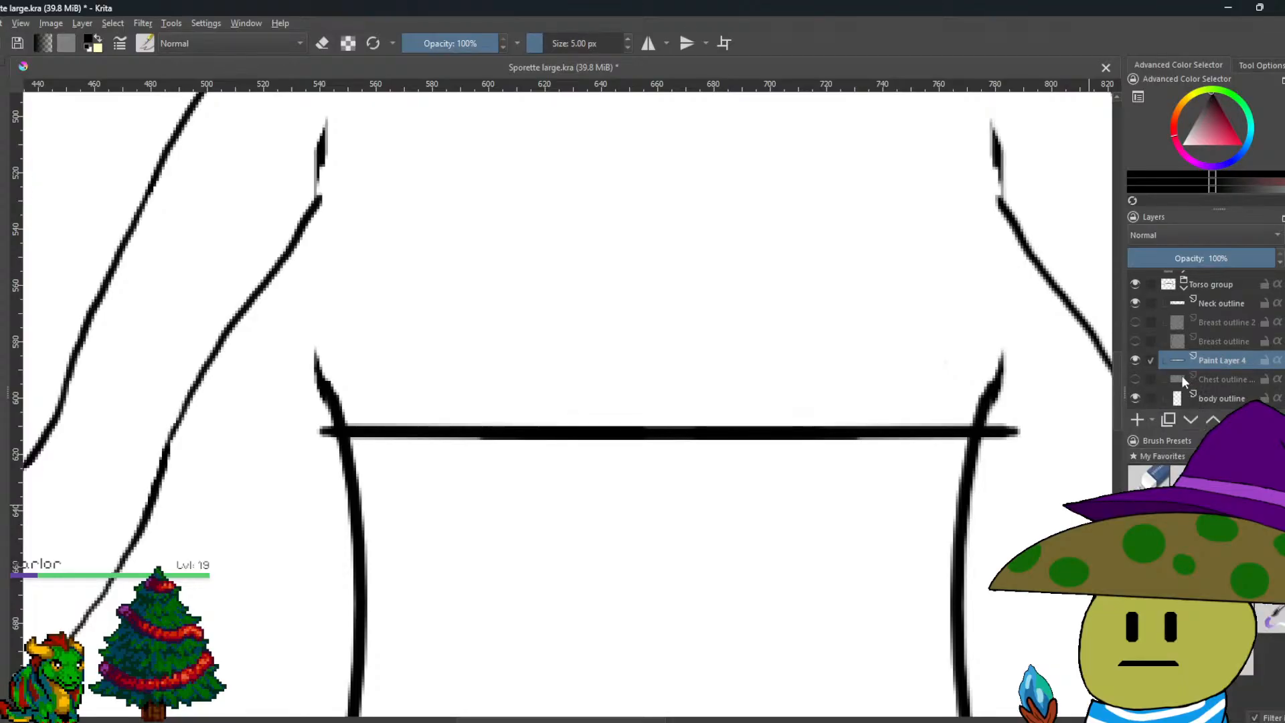
pyautogui.click(1136, 379)
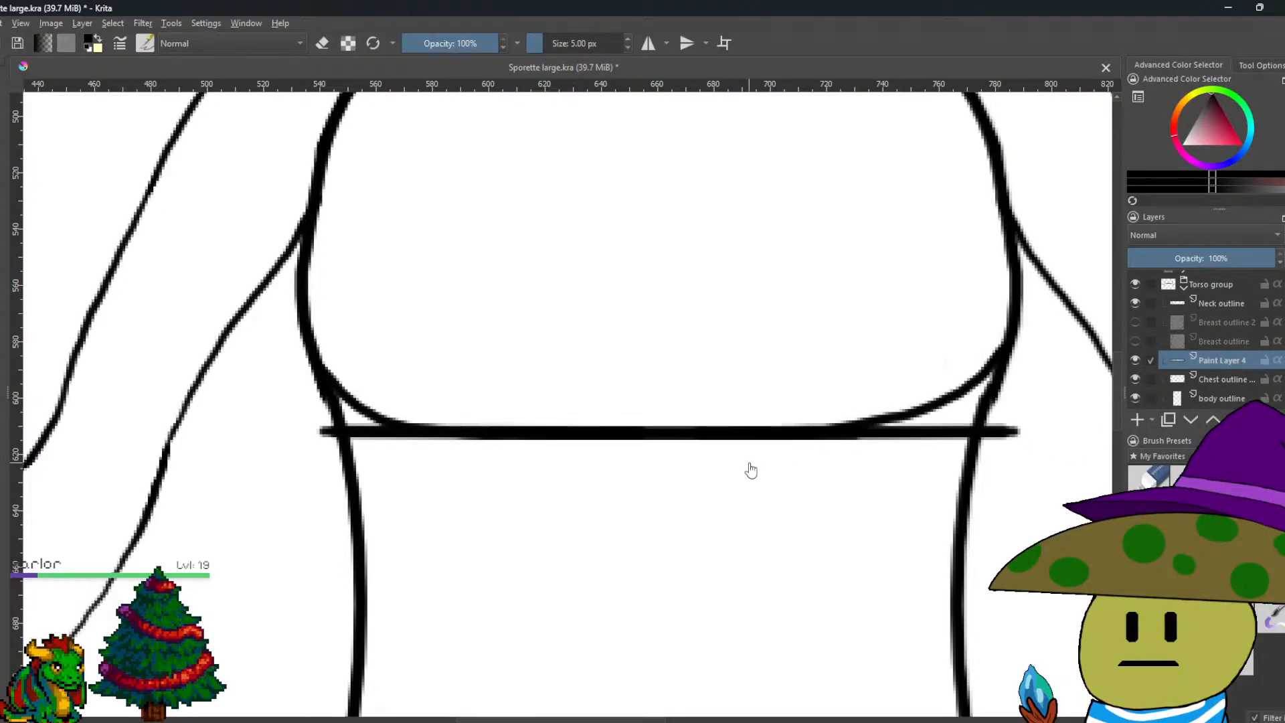
pyautogui.scroll(1, 749, 468)
pyautogui.moveTo(741, 459); pyautogui.dragTo(631, 479)
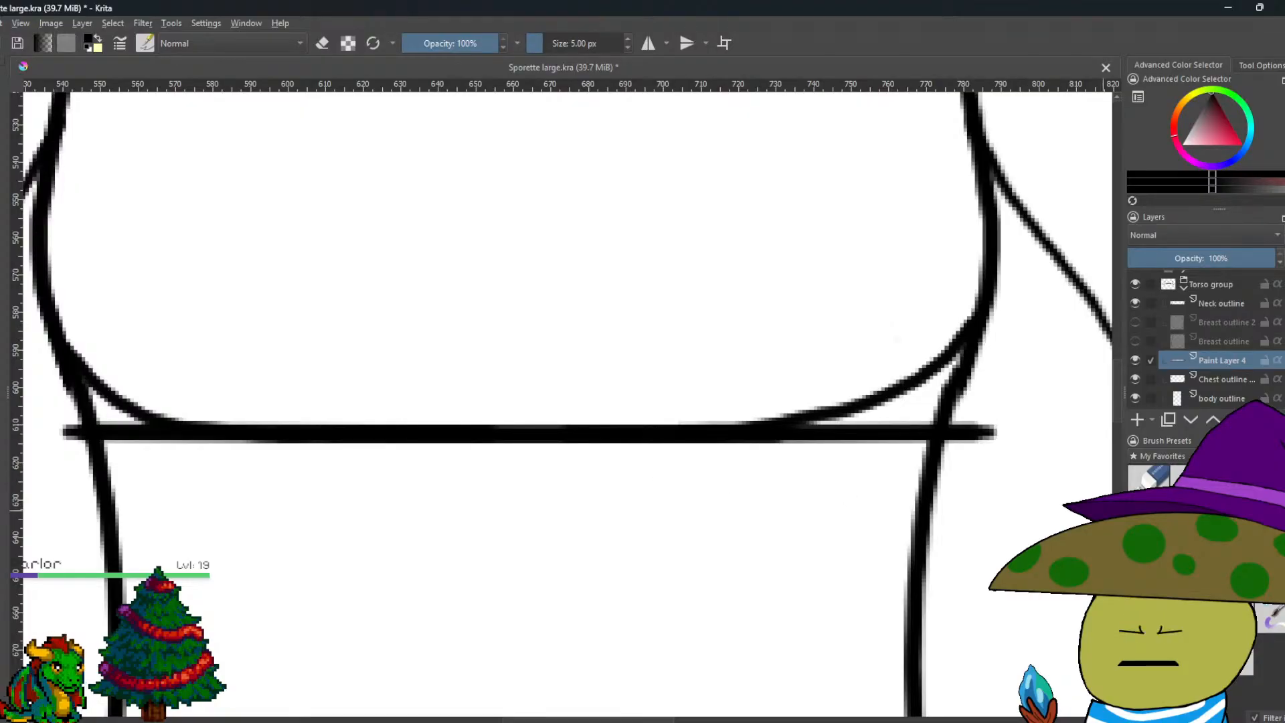
# Remove the right lower chest curve from the Chest outline layer, keeping the side outline of the torso.
pyautogui.click(1221, 381)
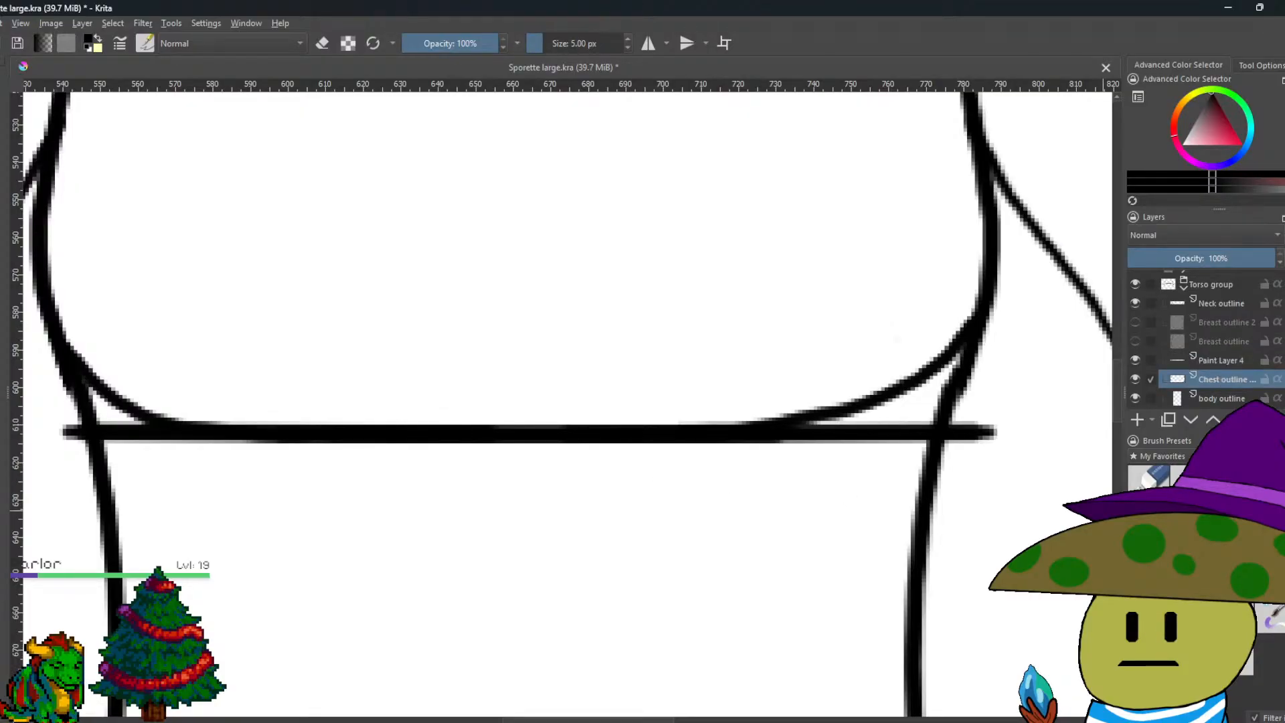
pyautogui.scroll(3, 743, 554)
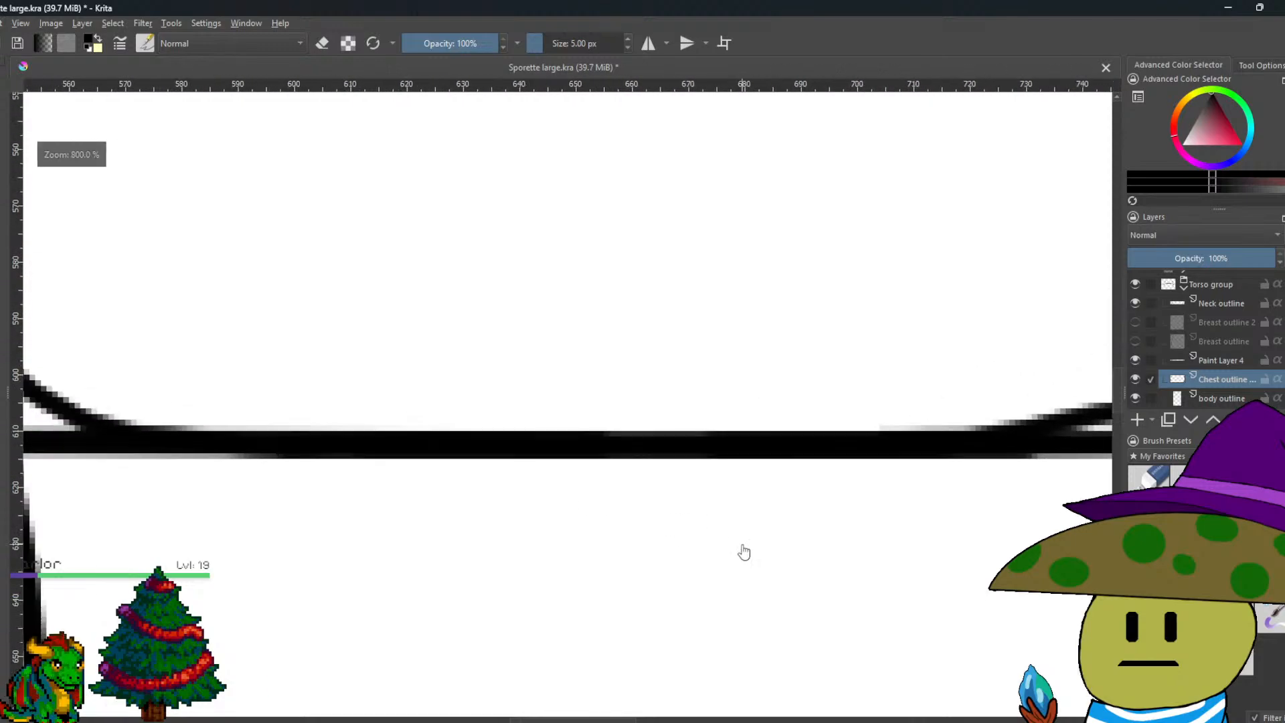
pyautogui.scroll(-3, 743, 554)
pyautogui.scroll(2, 680, 544)
pyautogui.scroll(-2, 634, 522)
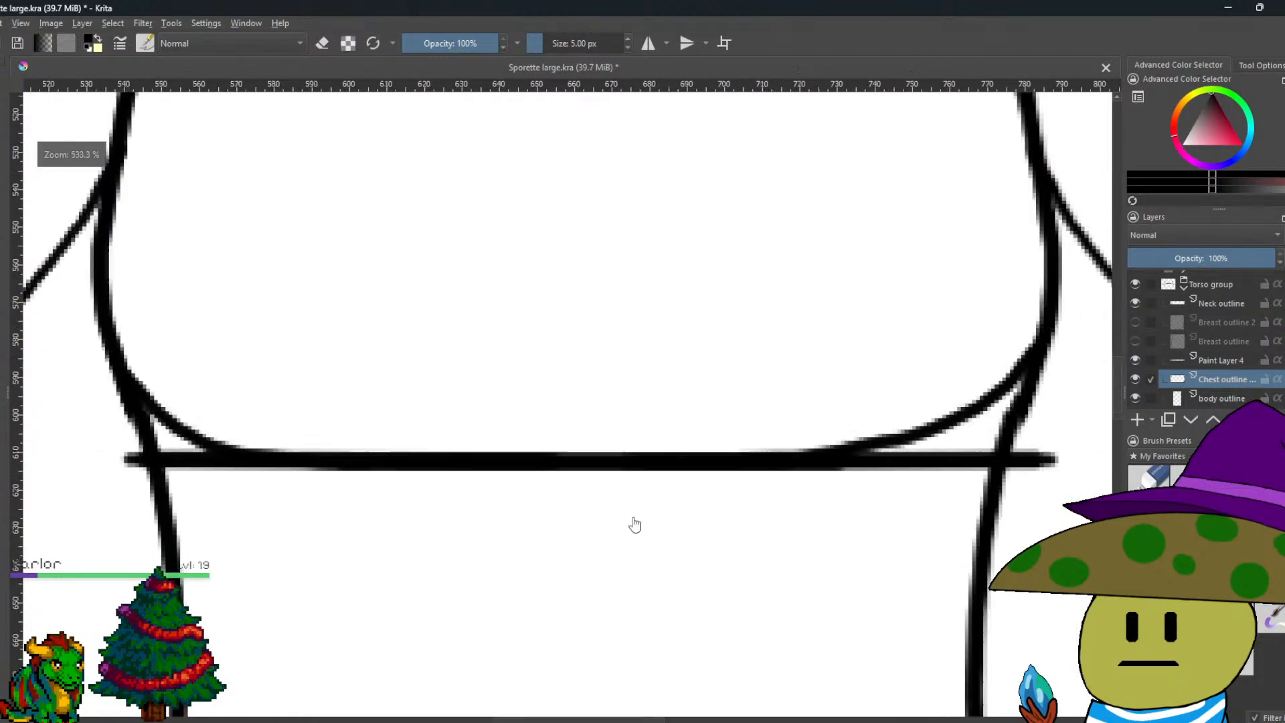
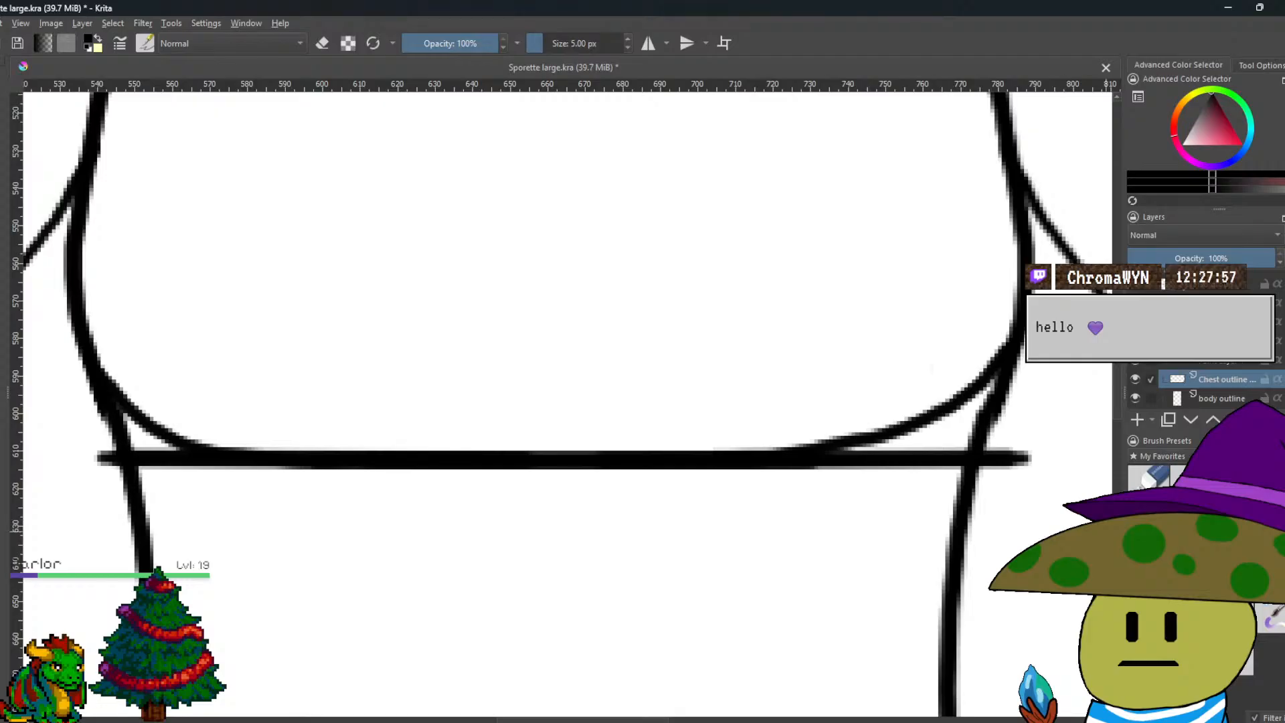
pyautogui.press('e')
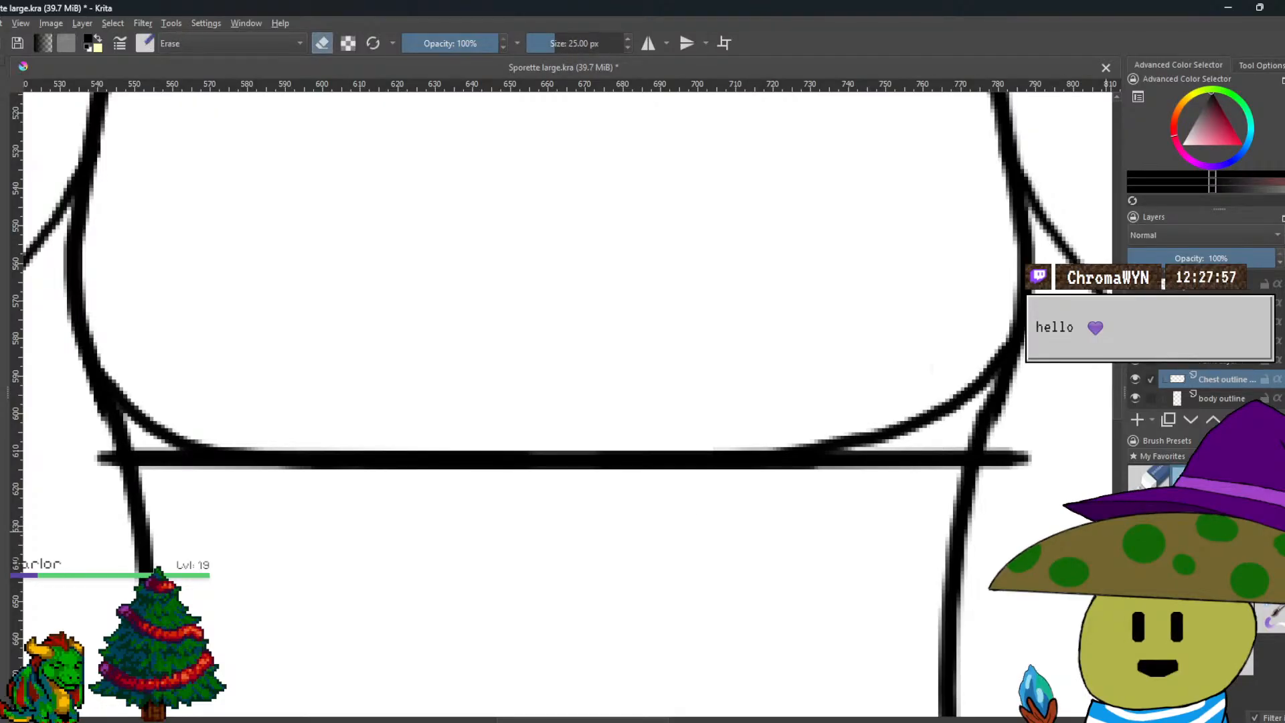
pyautogui.moveTo(783, 445)
pyautogui.mouseDown()
pyautogui.moveTo(781, 430)
pyautogui.moveTo(829, 419)
pyautogui.mouseUp()
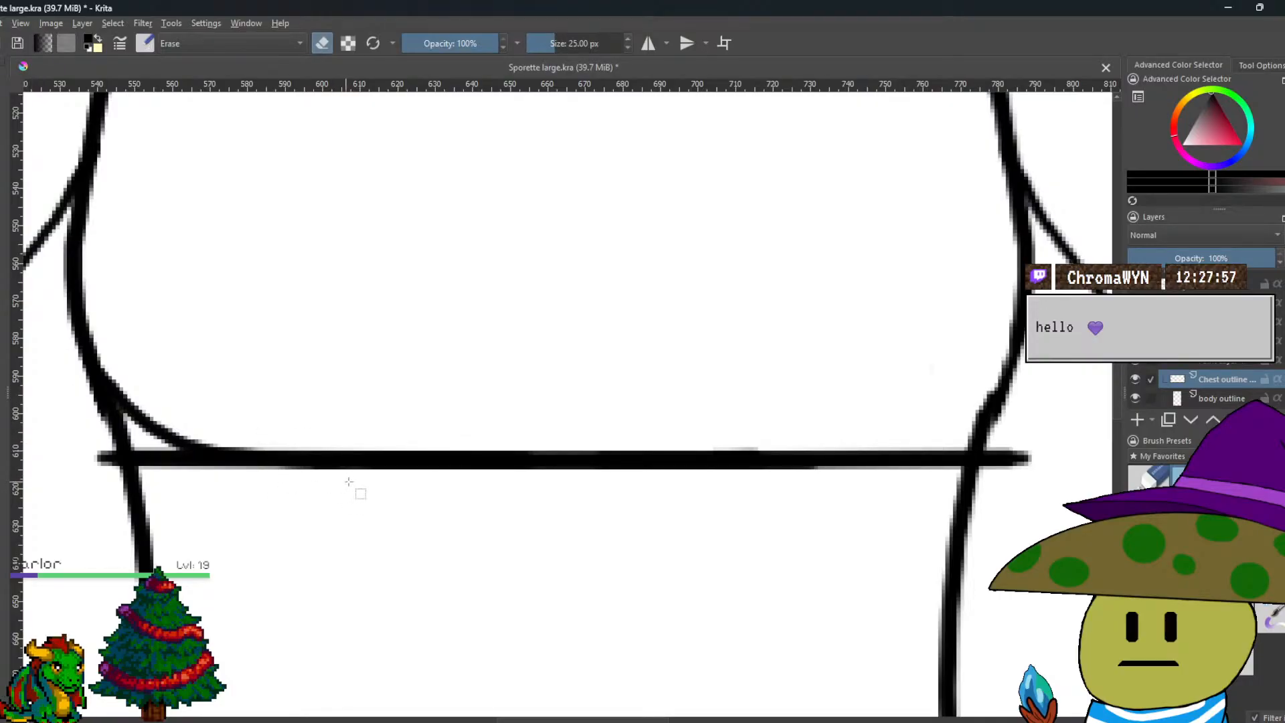
# Lower Paint Layer 4's opacity to 51% and clear the leftover fragment of the right curve from the Chest outline layer.
pyautogui.click(1218, 365)
pyautogui.click(1203, 257)
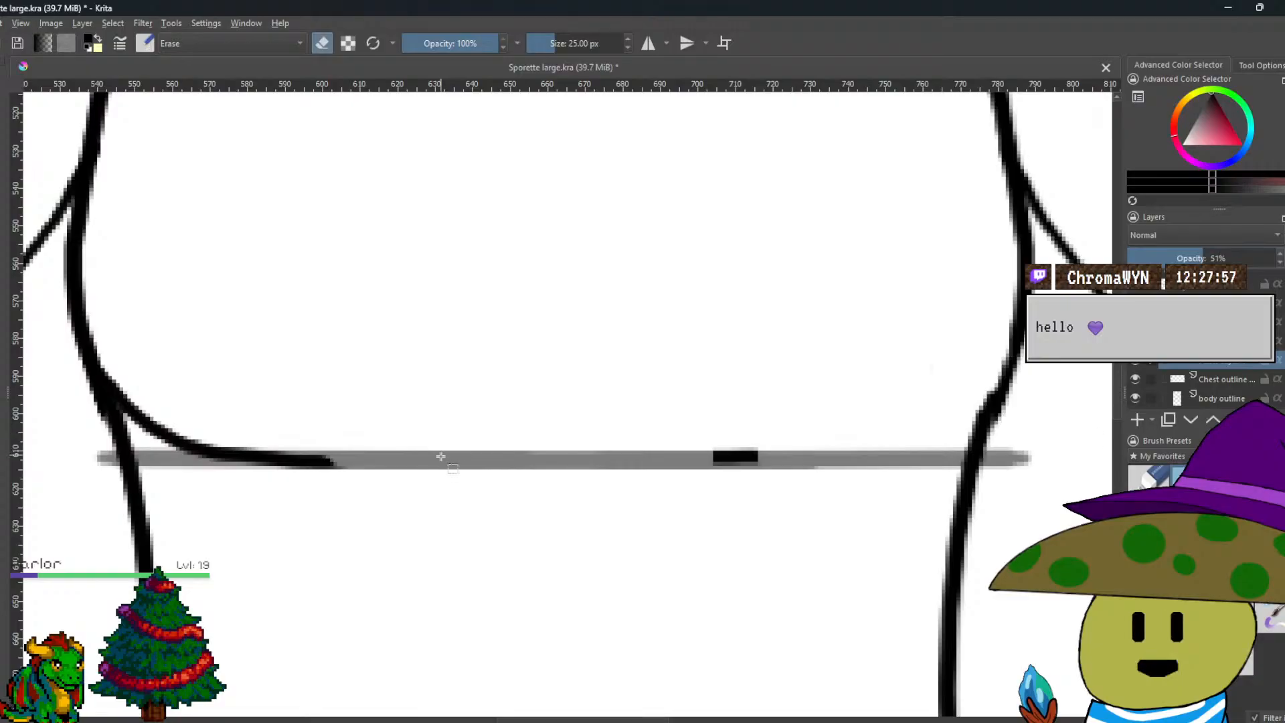
pyautogui.click(1217, 380)
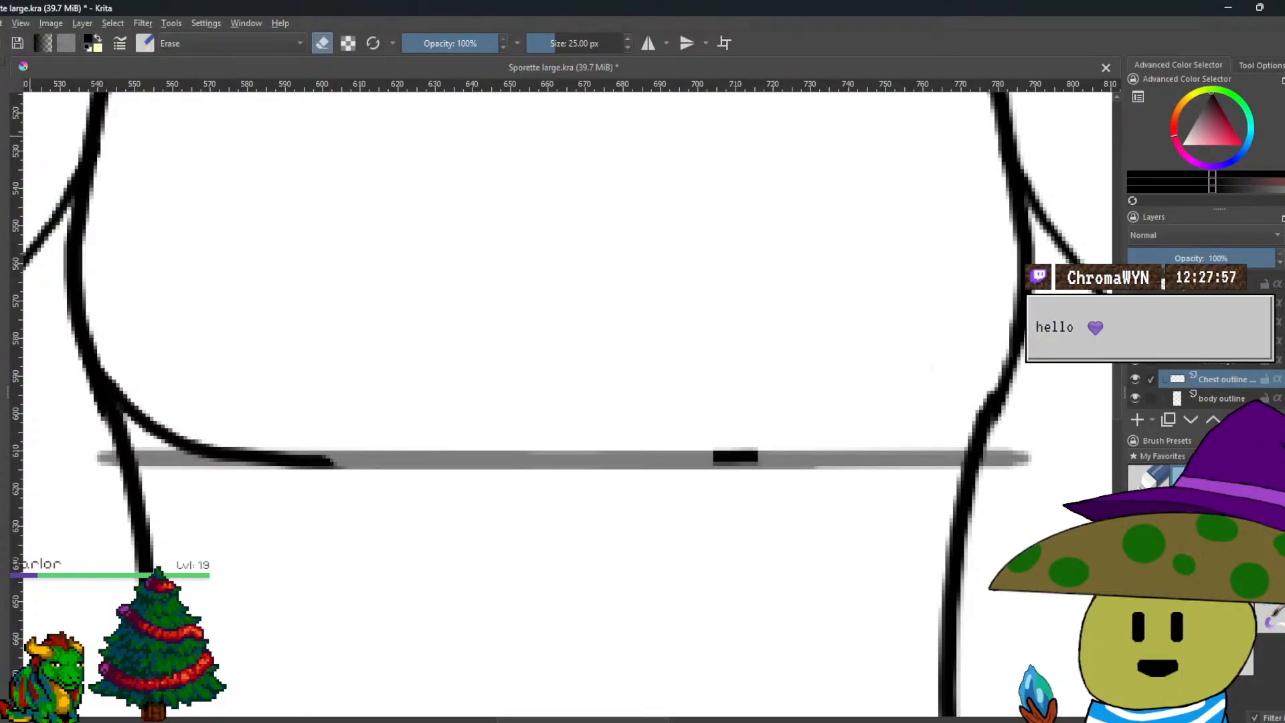
pyautogui.moveTo(756, 472)
pyautogui.mouseDown()
pyautogui.moveTo(712, 514)
pyautogui.moveTo(725, 433)
pyautogui.mouseUp()
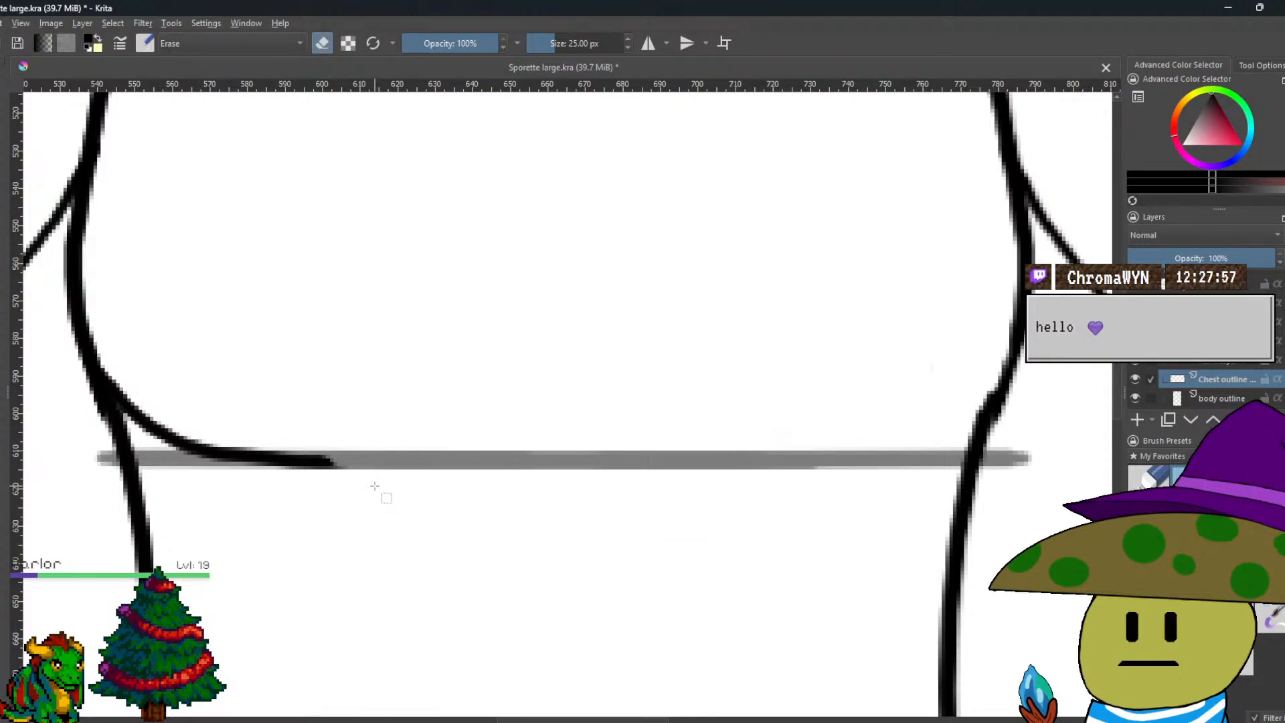
# Copy the left lower chest curve to a new layer using a rectangular selection of about 87 by 32 px.
pyautogui.moveTo(375, 485); pyautogui.dragTo(49, 365)
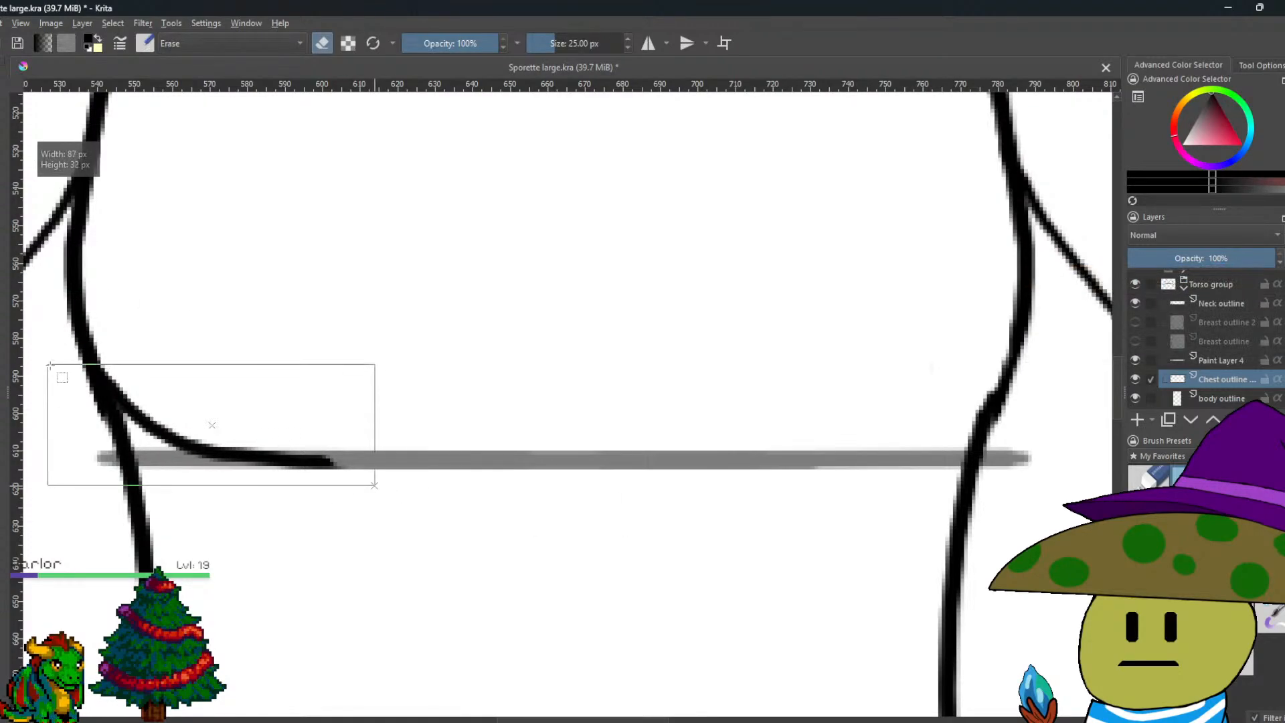
pyautogui.rightClick(200, 425)
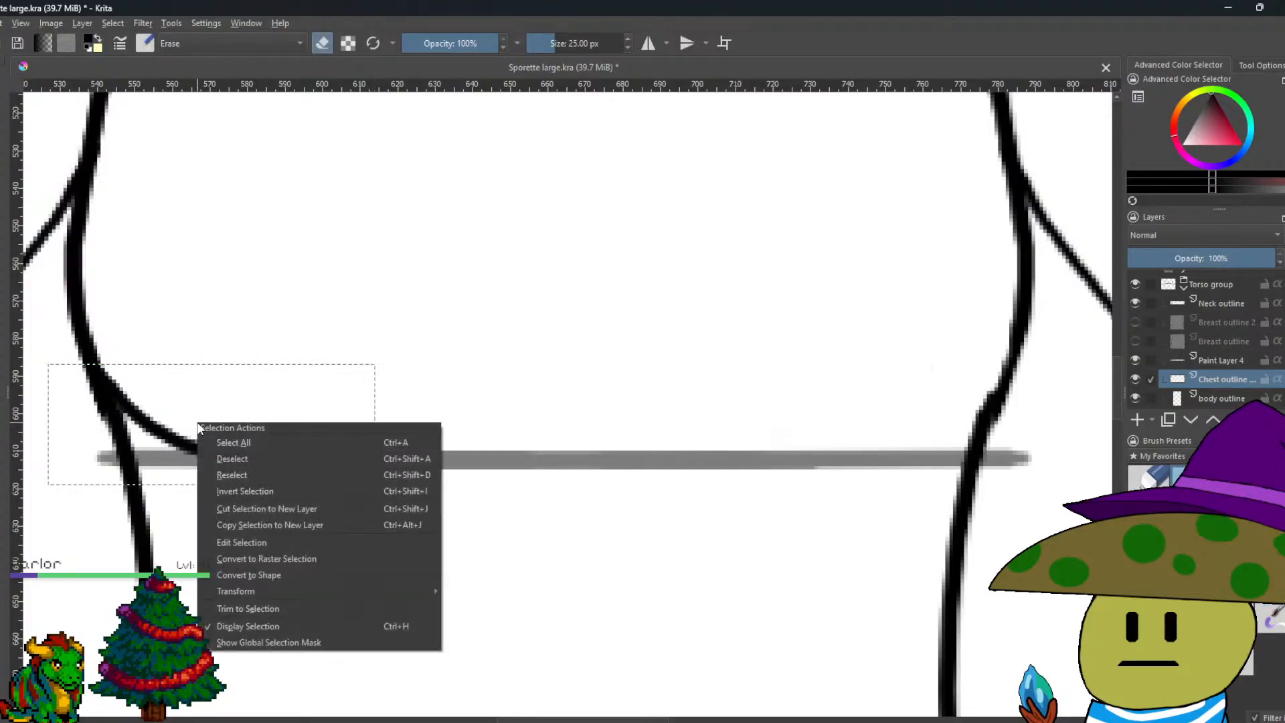
pyautogui.click(246, 522)
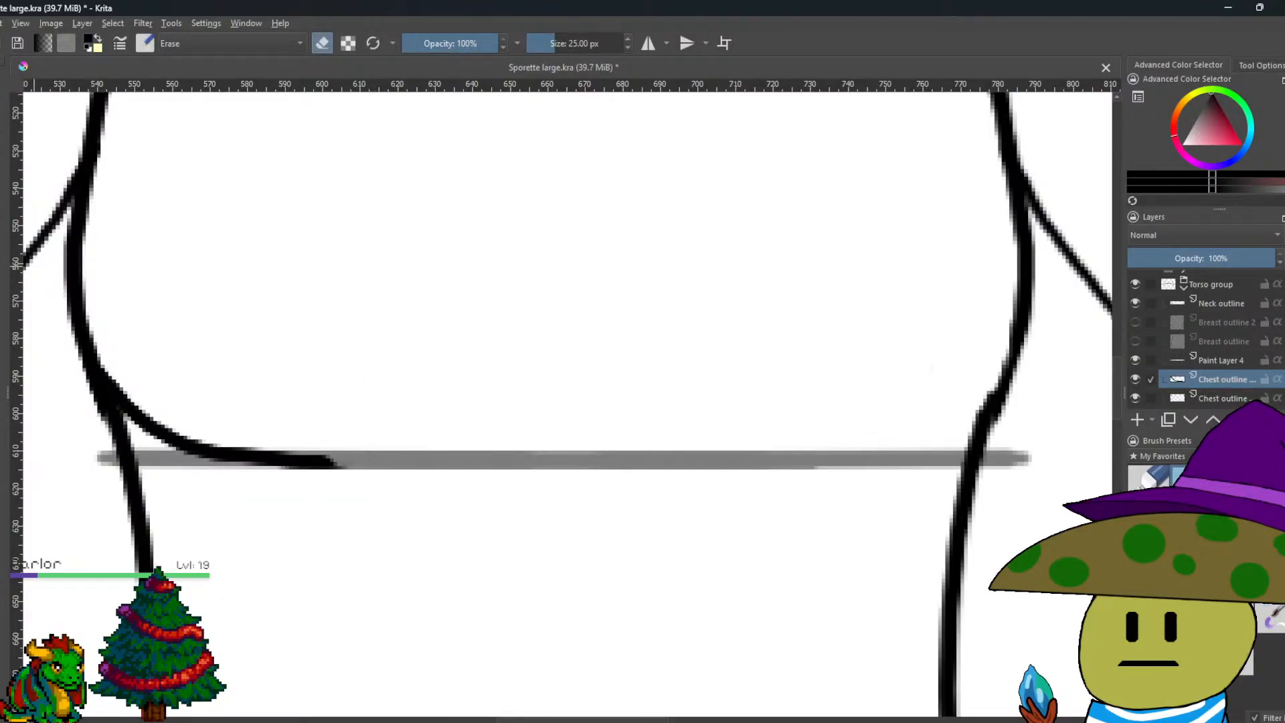
# Mirror the copied chest curve horizontally and fit it against the right side of the torso along the straight guide line.
pyautogui.hotkey('ctrl', 't')
pyautogui.moveTo(242, 461); pyautogui.dragTo(881, 454)
pyautogui.rightClick(881, 456)
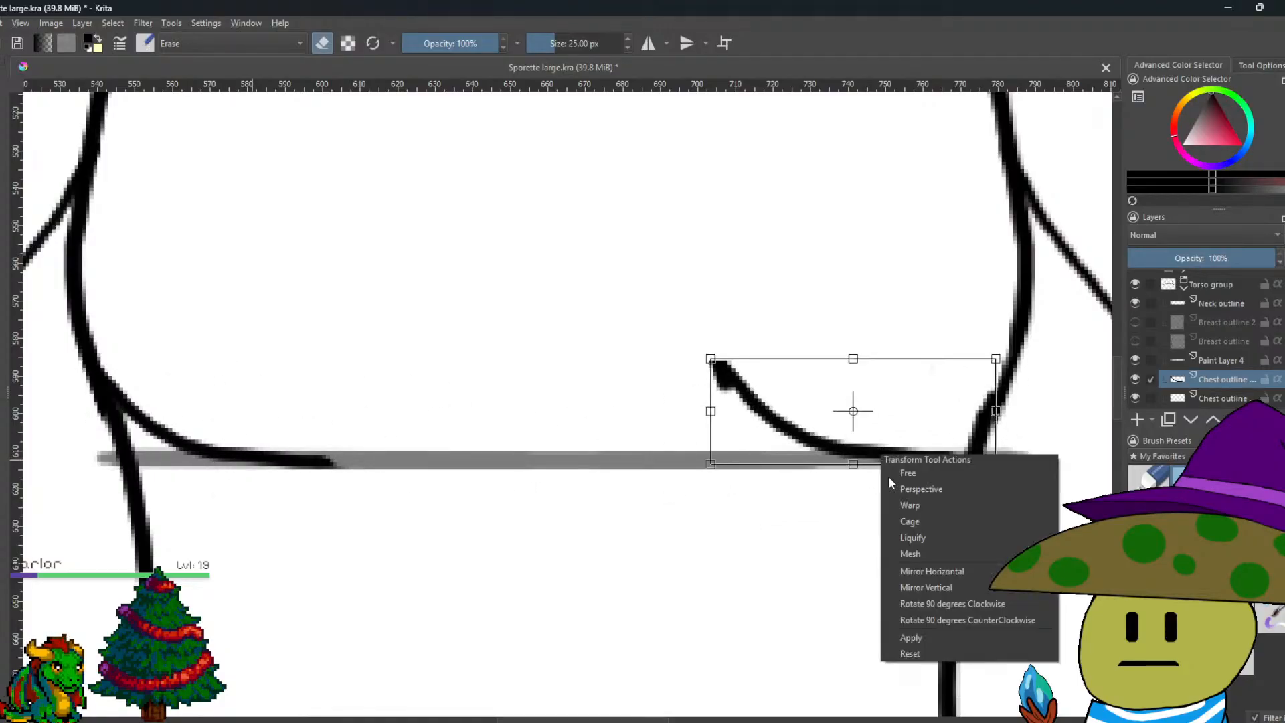
pyautogui.click(927, 572)
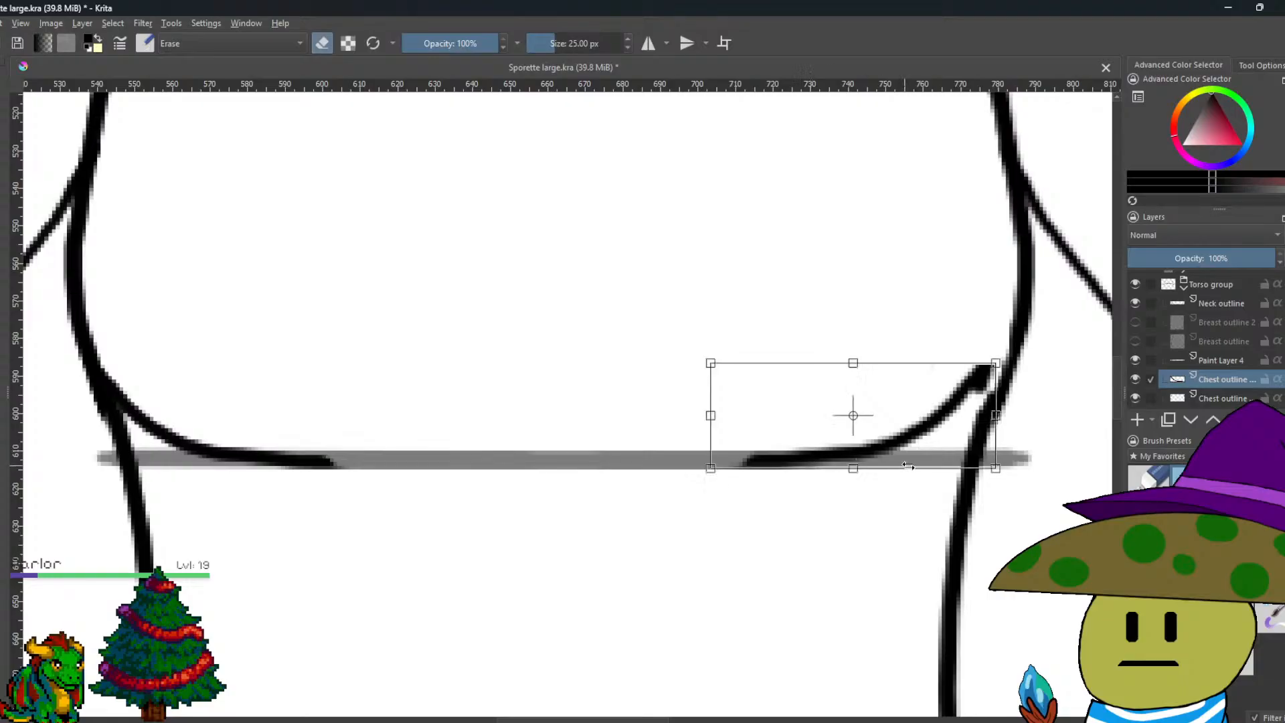
pyautogui.scroll(5, 914, 465)
pyautogui.moveTo(916, 465); pyautogui.dragTo(563, 522)
pyautogui.moveTo(404, 462); pyautogui.dragTo(489, 475)
pyautogui.press('Return')
pyautogui.scroll(-6, 496, 482)
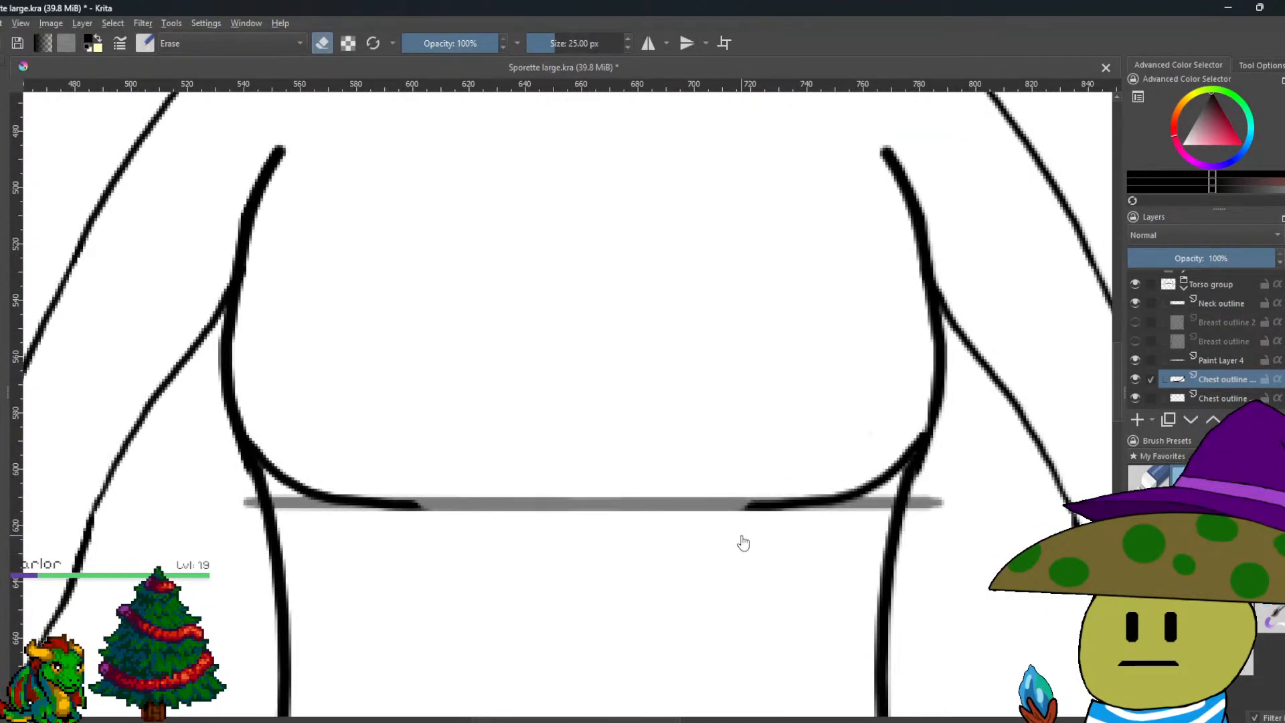
pyautogui.scroll(3, 742, 544)
pyautogui.scroll(-3, 743, 543)
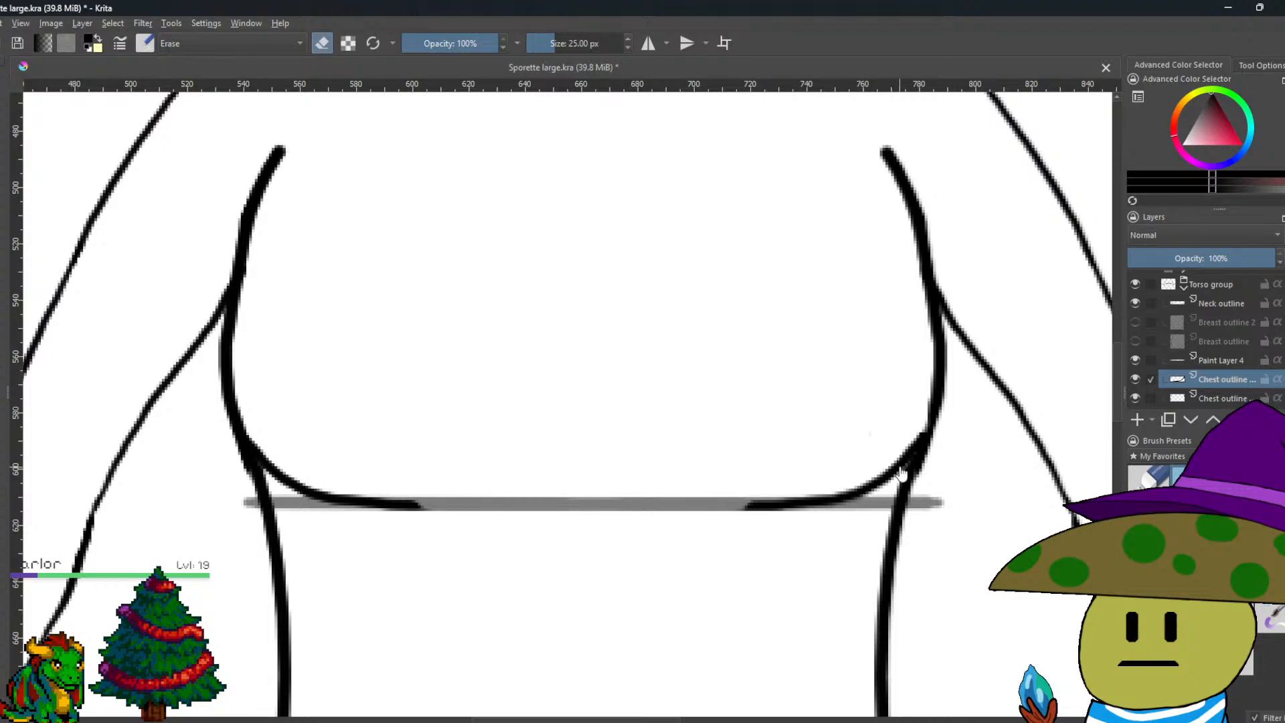
pyautogui.scroll(4, 901, 474)
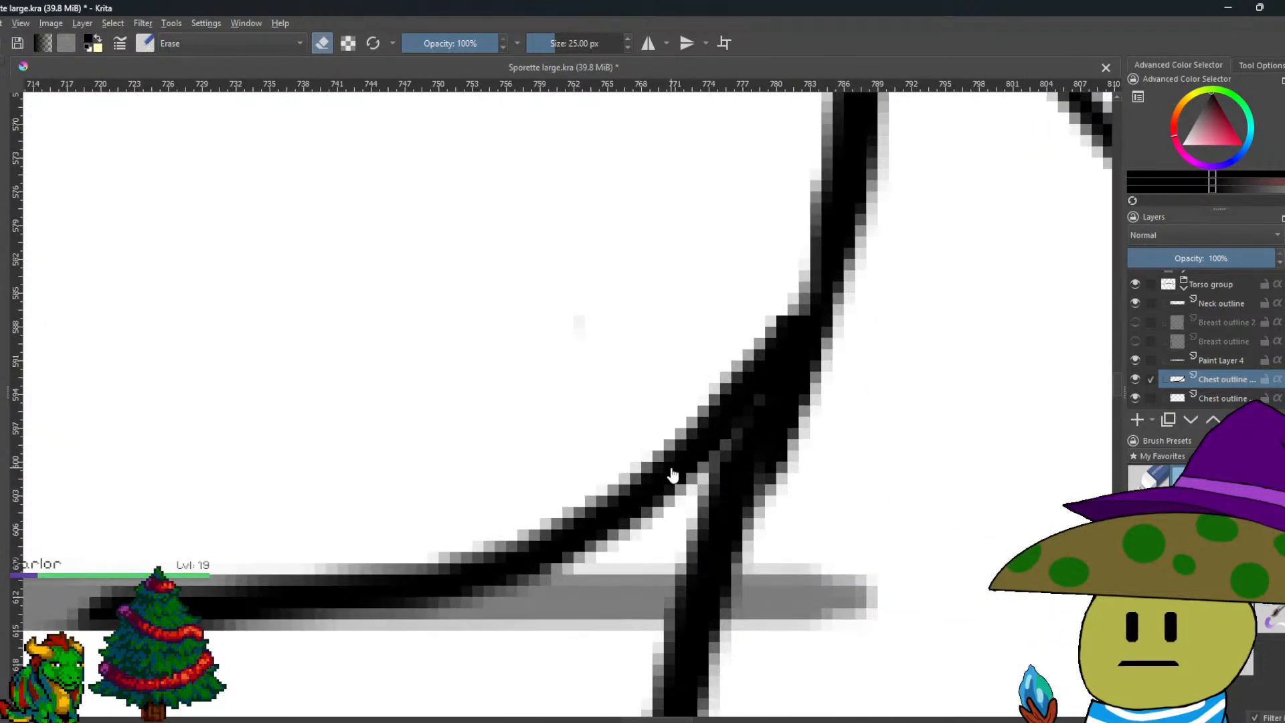
pyautogui.hotkey('ctrl', 't')
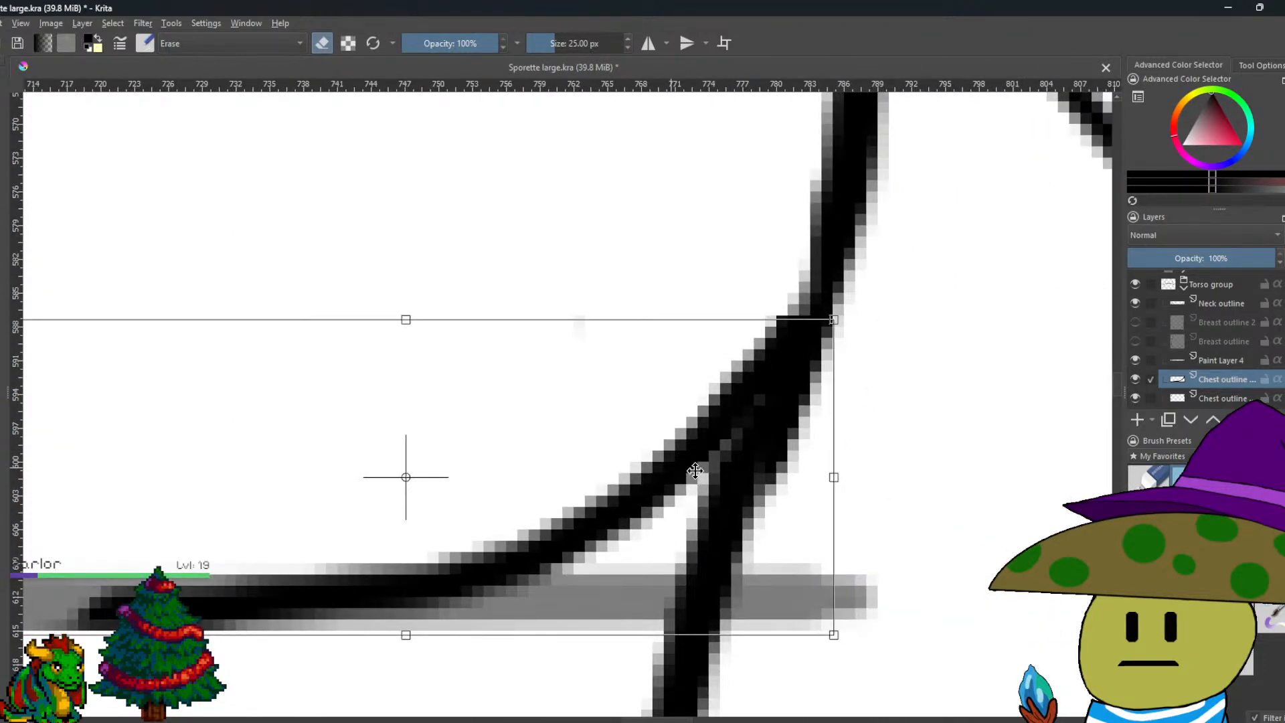
pyautogui.scroll(-5, 696, 470)
pyautogui.press('Return')
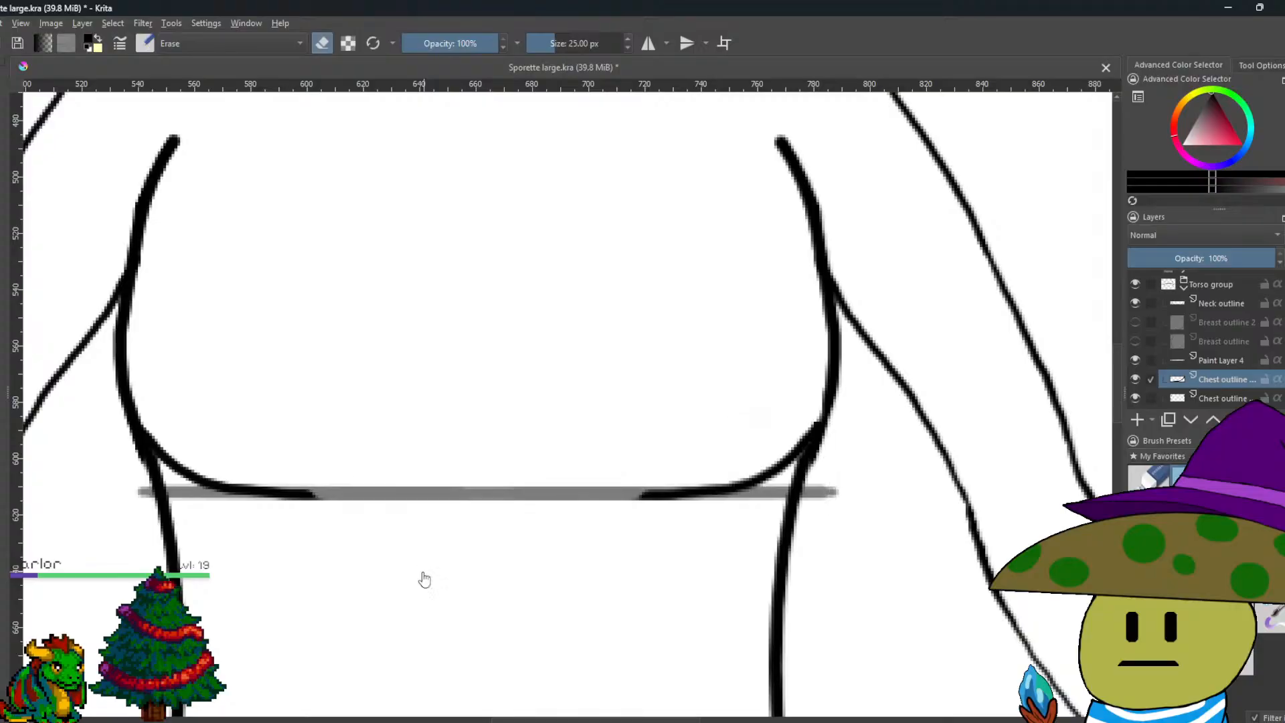
# Paint over the join between the mirrored chest curve and the right torso side with the 5 px brush to smooth it.
pyautogui.press('e')
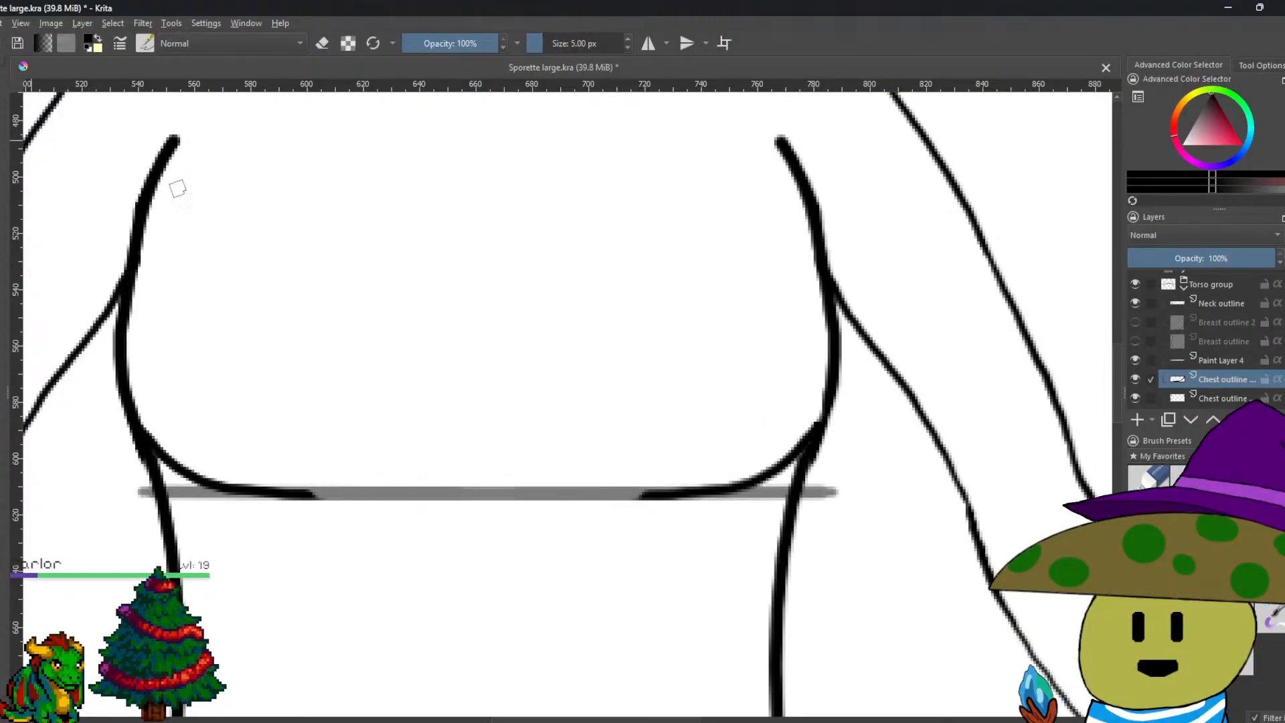
pyautogui.scroll(1, 815, 436)
pyautogui.scroll(2, 816, 436)
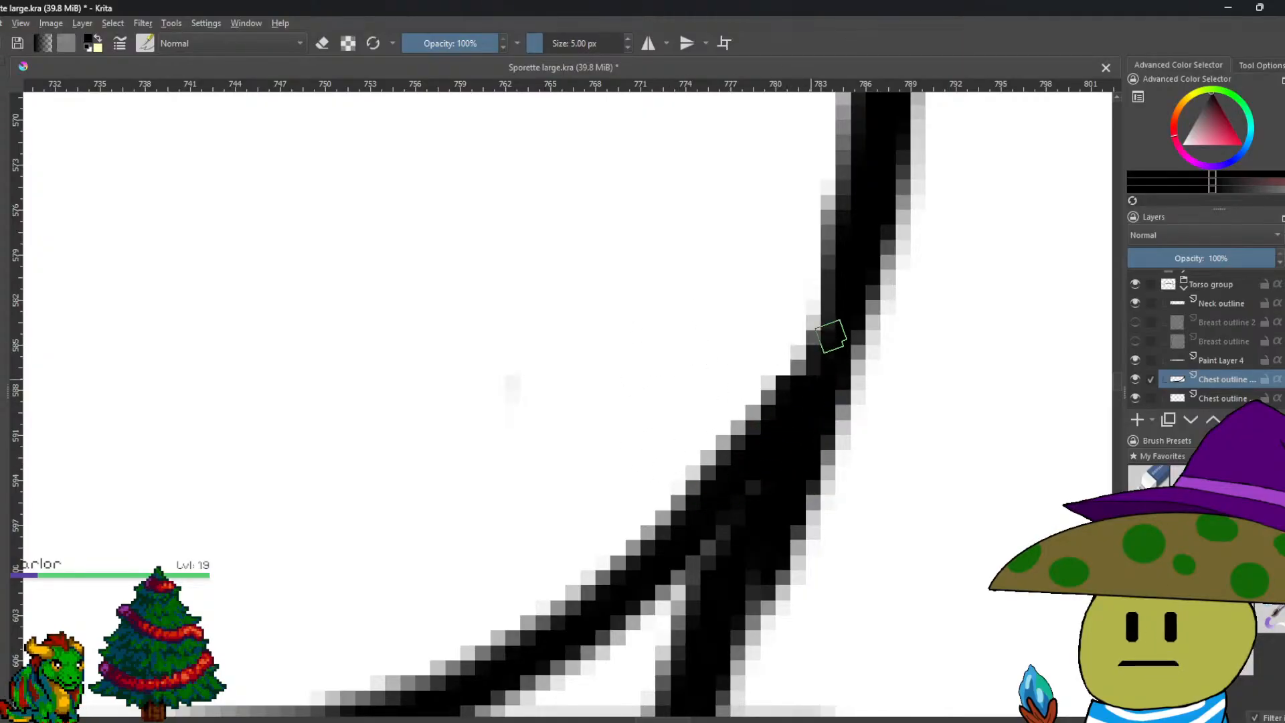
pyautogui.moveTo(837, 308); pyautogui.dragTo(800, 406)
pyautogui.scroll(-5, 800, 407)
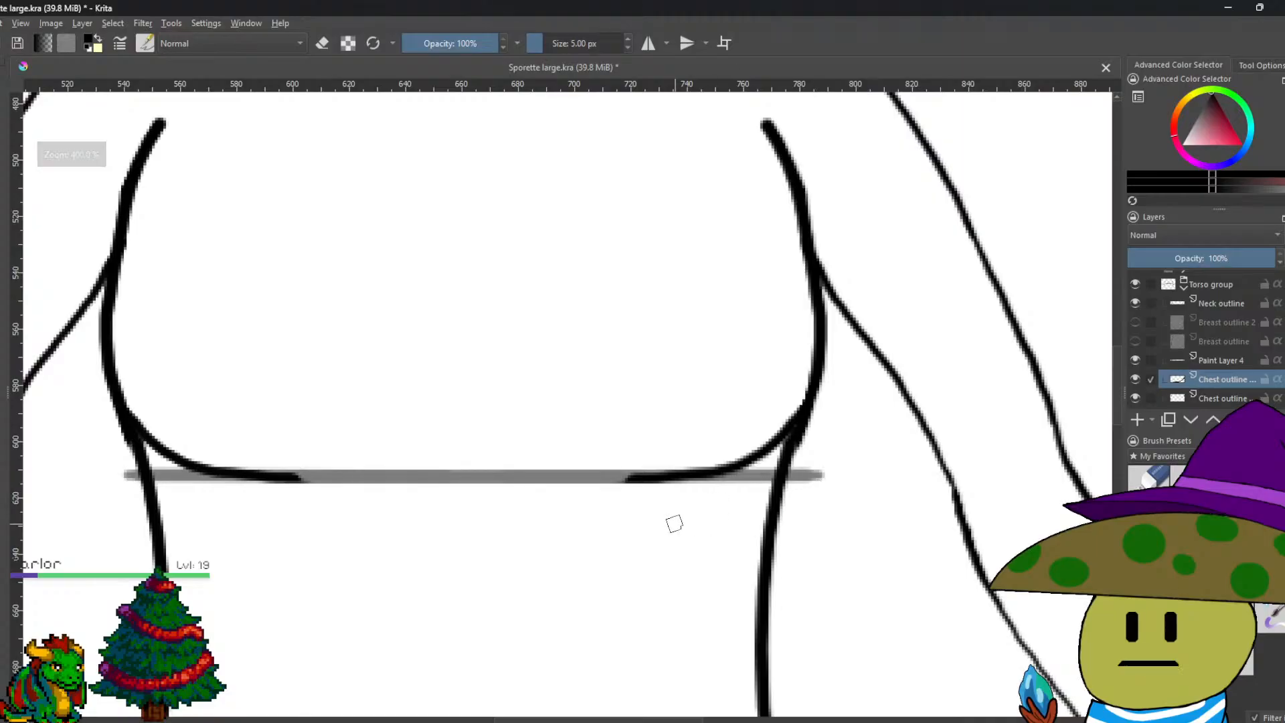
pyautogui.moveTo(699, 524); pyautogui.dragTo(785, 515)
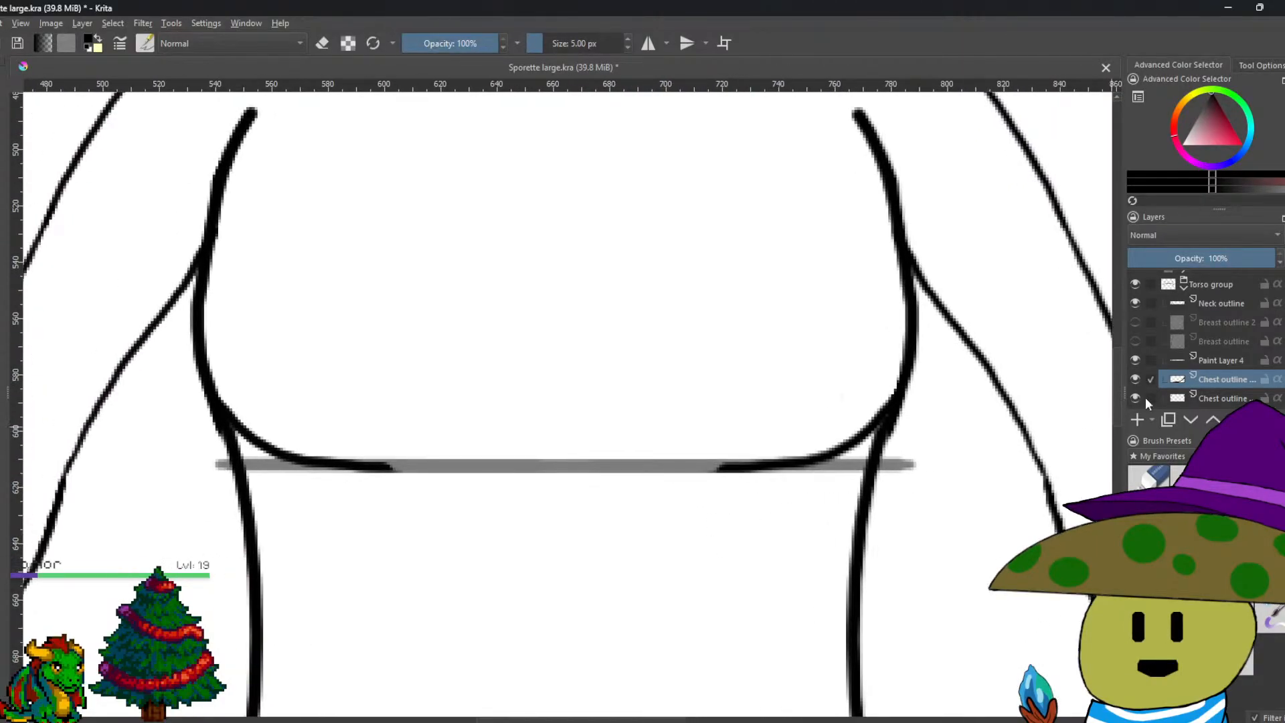
# Merge the layer with the mirrored right chest curve into the Chest outline layer directly below it.
pyautogui.click(1214, 360)
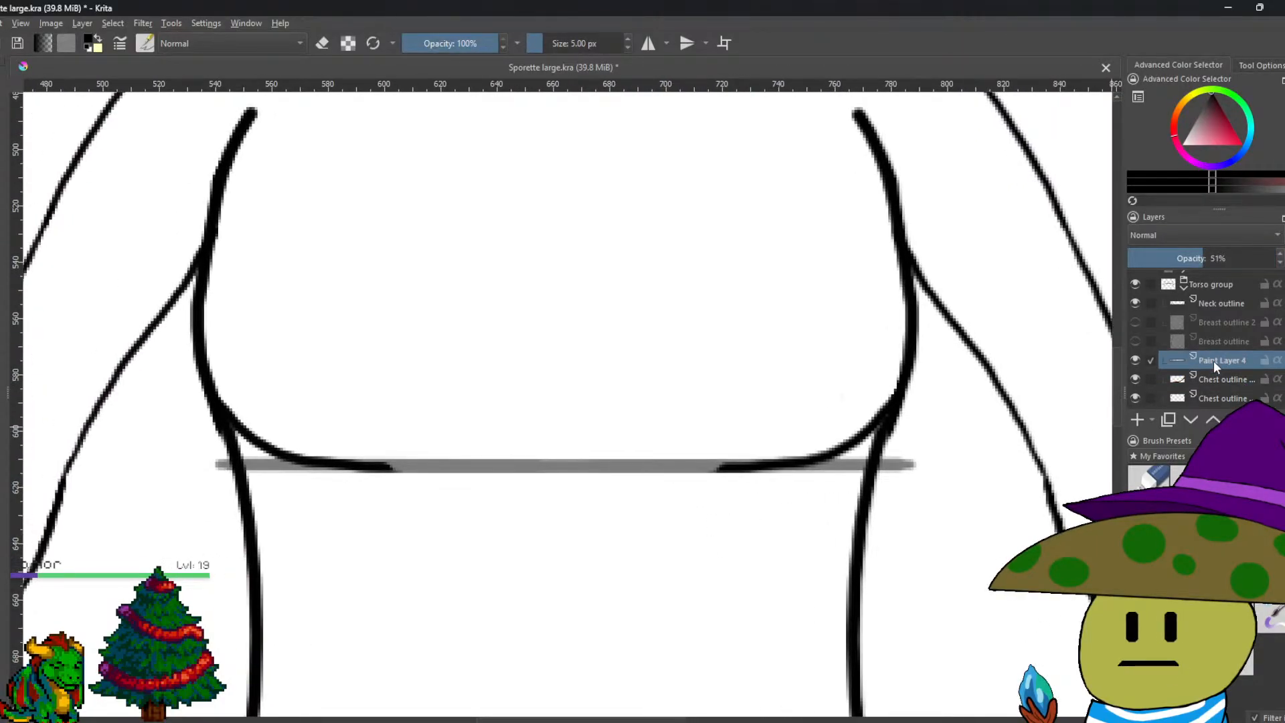
pyautogui.click(1215, 380)
pyautogui.rightClick(1218, 379)
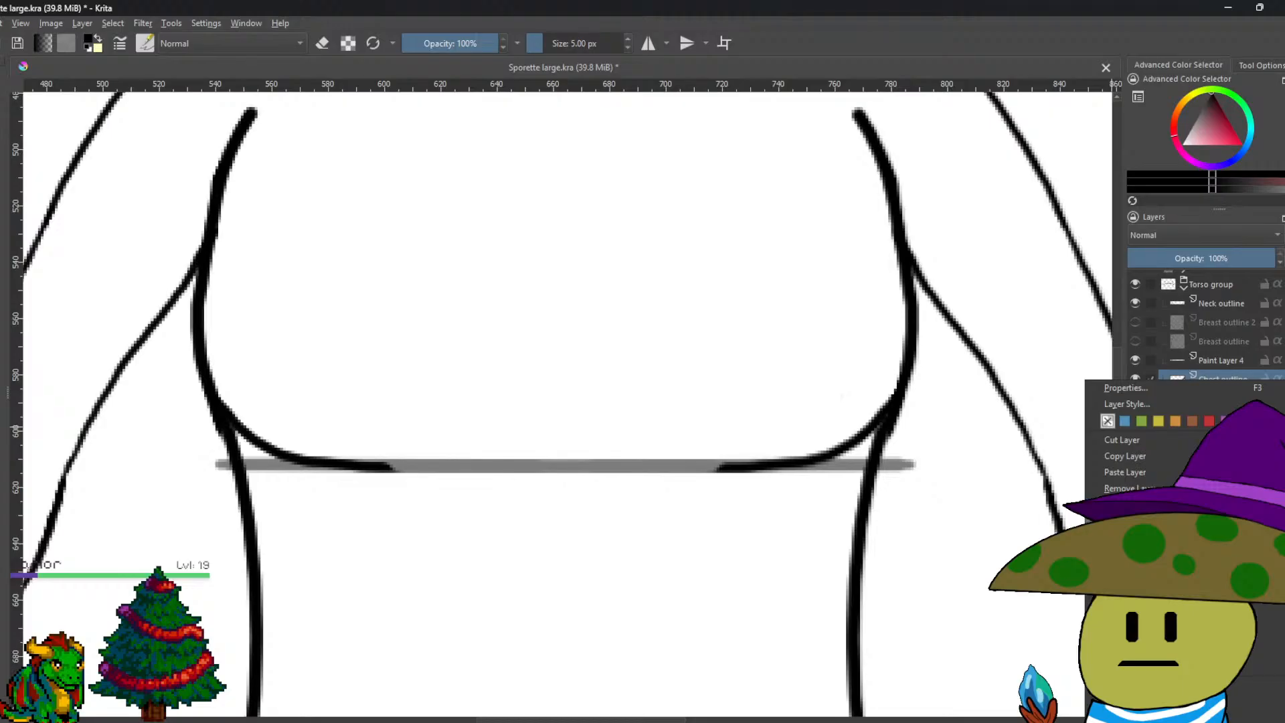
pyautogui.press('Escape')
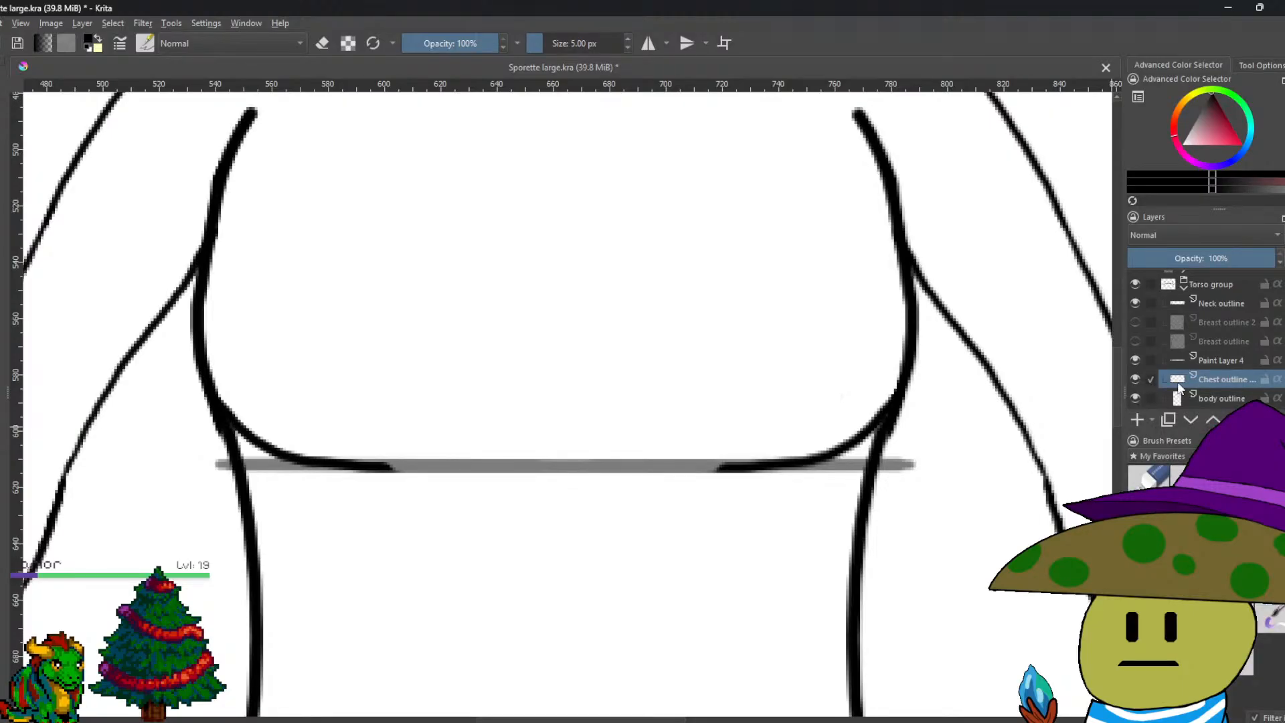
pyautogui.moveTo(1179, 388)
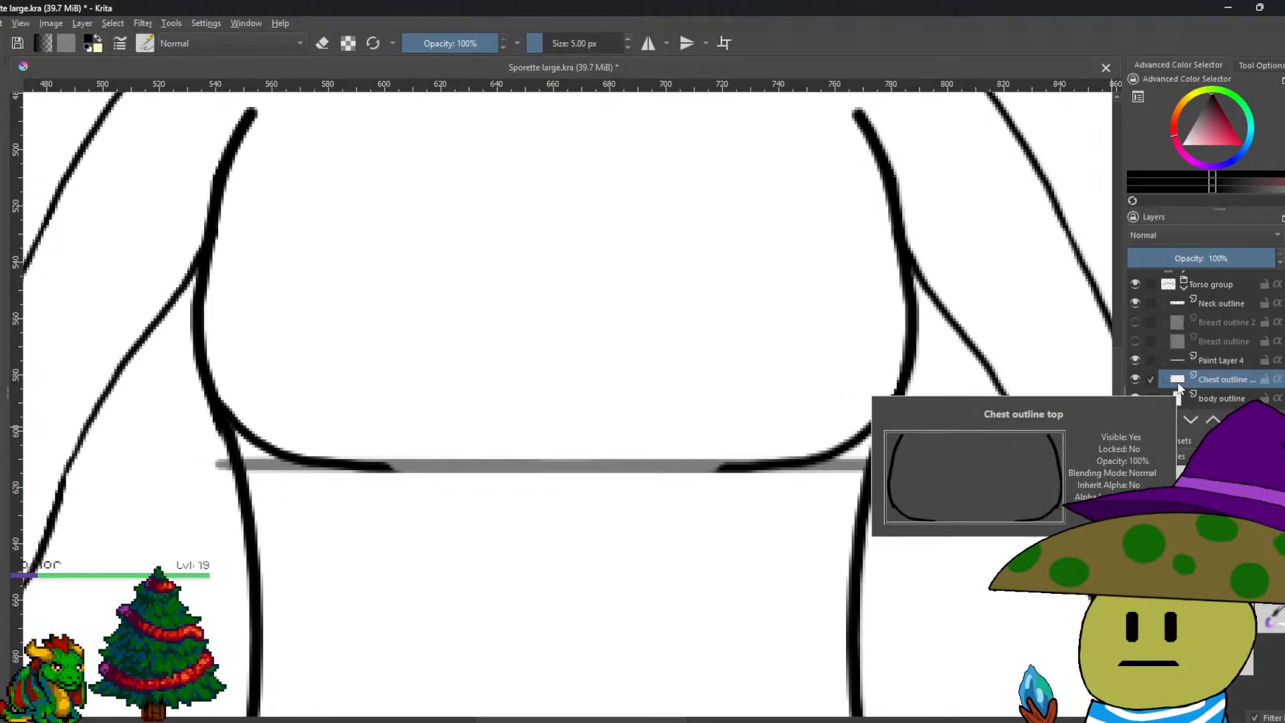
# Erase both ends of Paint Layer 4's straight line where they run past the chest curves, using the 25 px eraser.
pyautogui.click(1210, 362)
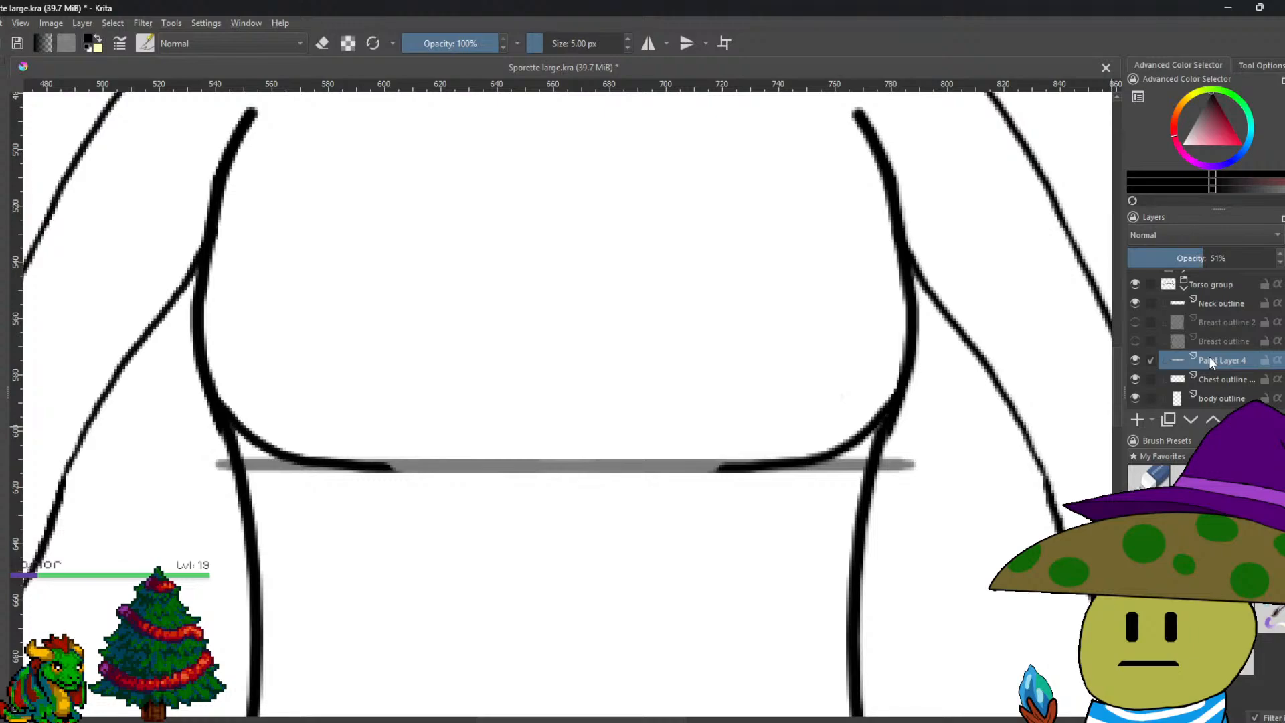
pyautogui.press('e')
pyautogui.scroll(1, 528, 455)
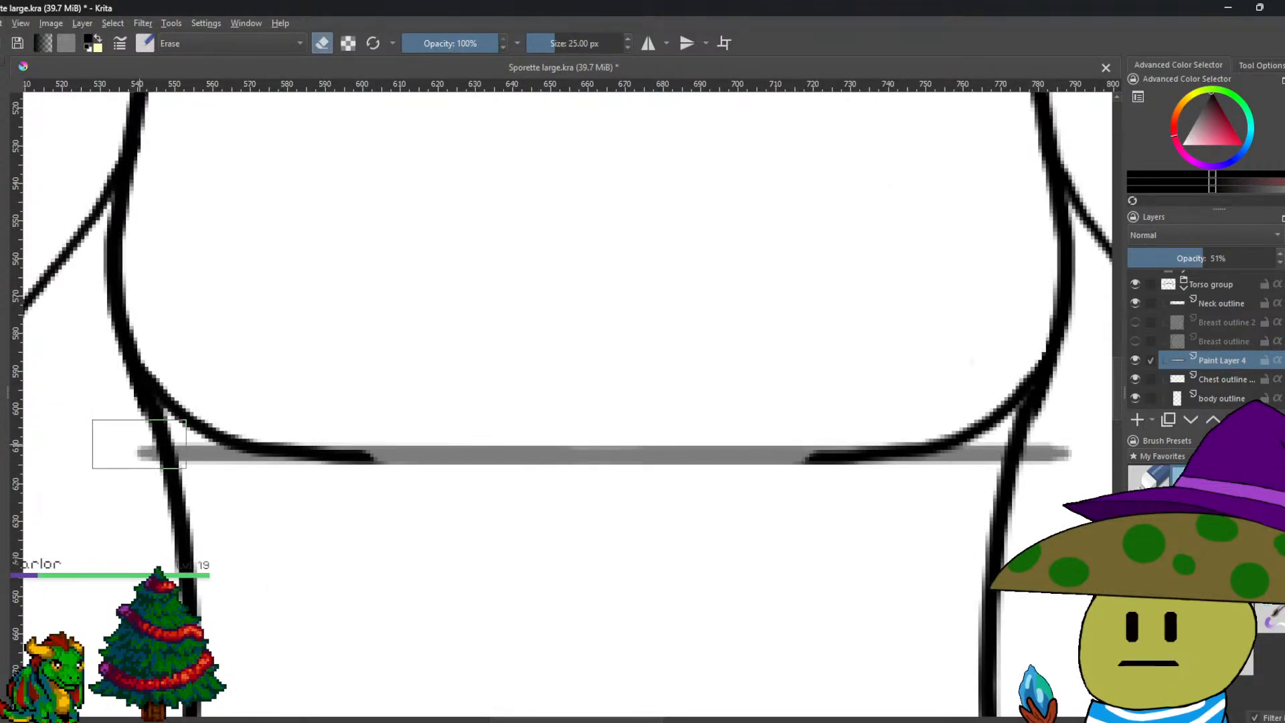
pyautogui.moveTo(183, 502)
pyautogui.mouseDown()
pyautogui.moveTo(217, 520)
pyautogui.moveTo(246, 502)
pyautogui.moveTo(211, 459)
pyautogui.mouseUp()
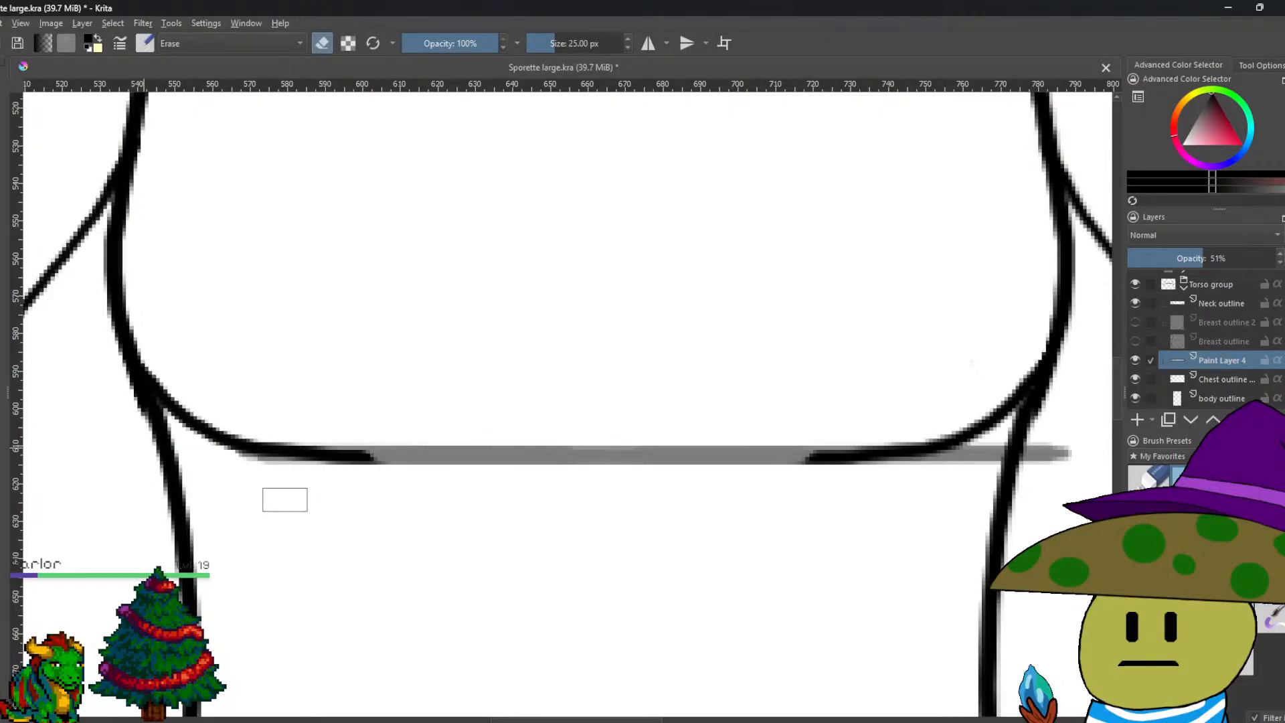
pyautogui.moveTo(1045, 463)
pyautogui.mouseDown()
pyautogui.moveTo(1010, 489)
pyautogui.moveTo(980, 462)
pyautogui.moveTo(961, 486)
pyautogui.mouseUp()
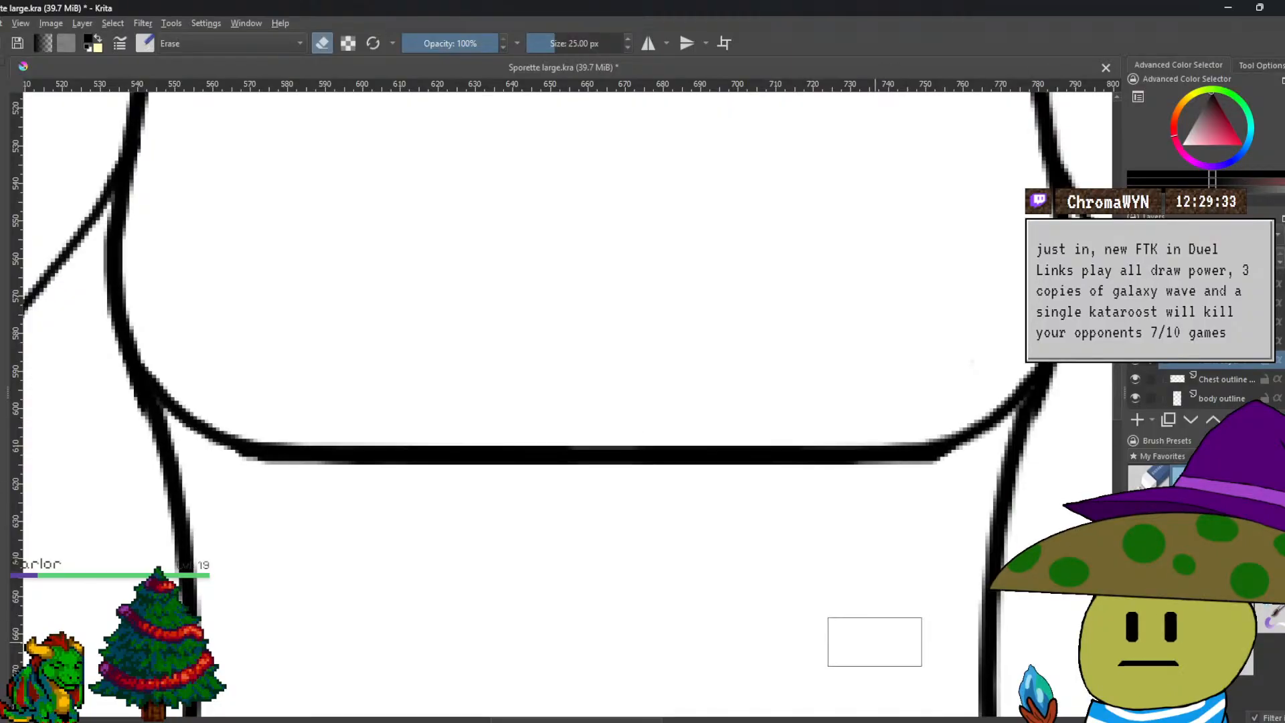
# Lower Paint Layer 4's opacity to 50% and trim the straight line's upper edge evenly between the two curves.
pyautogui.scroll(2, 937, 562)
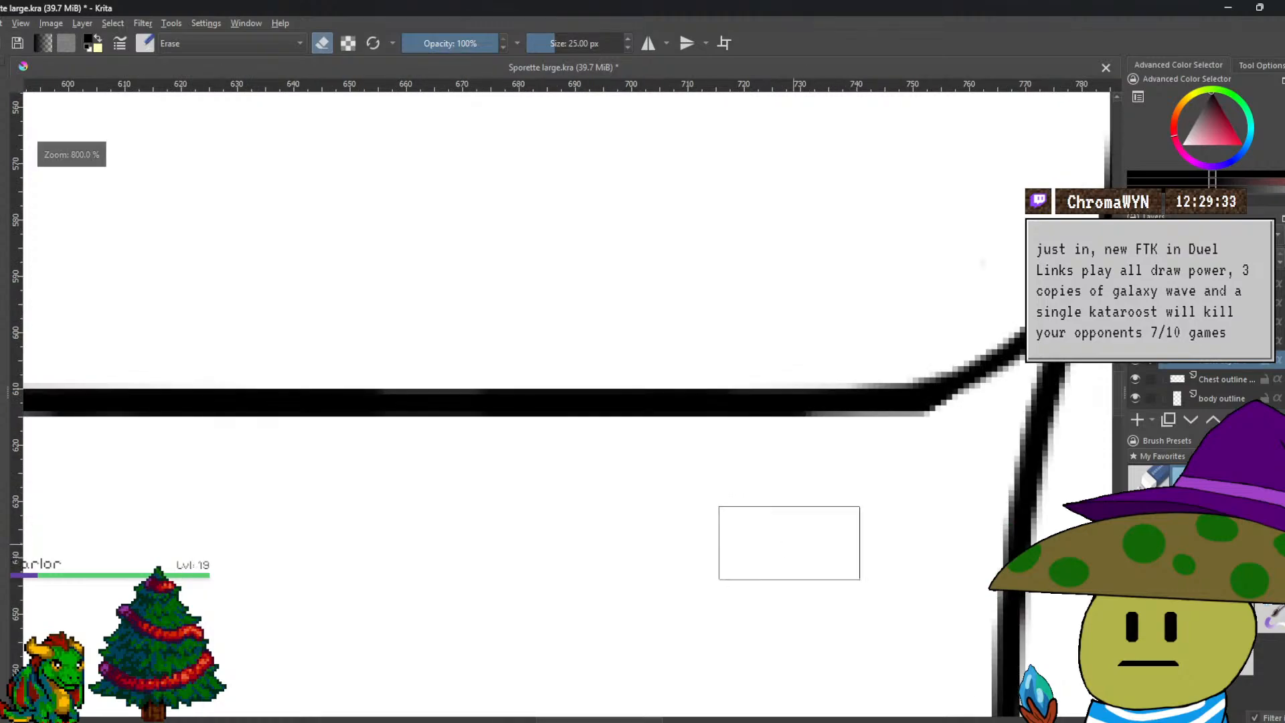
pyautogui.scroll(-1, 898, 546)
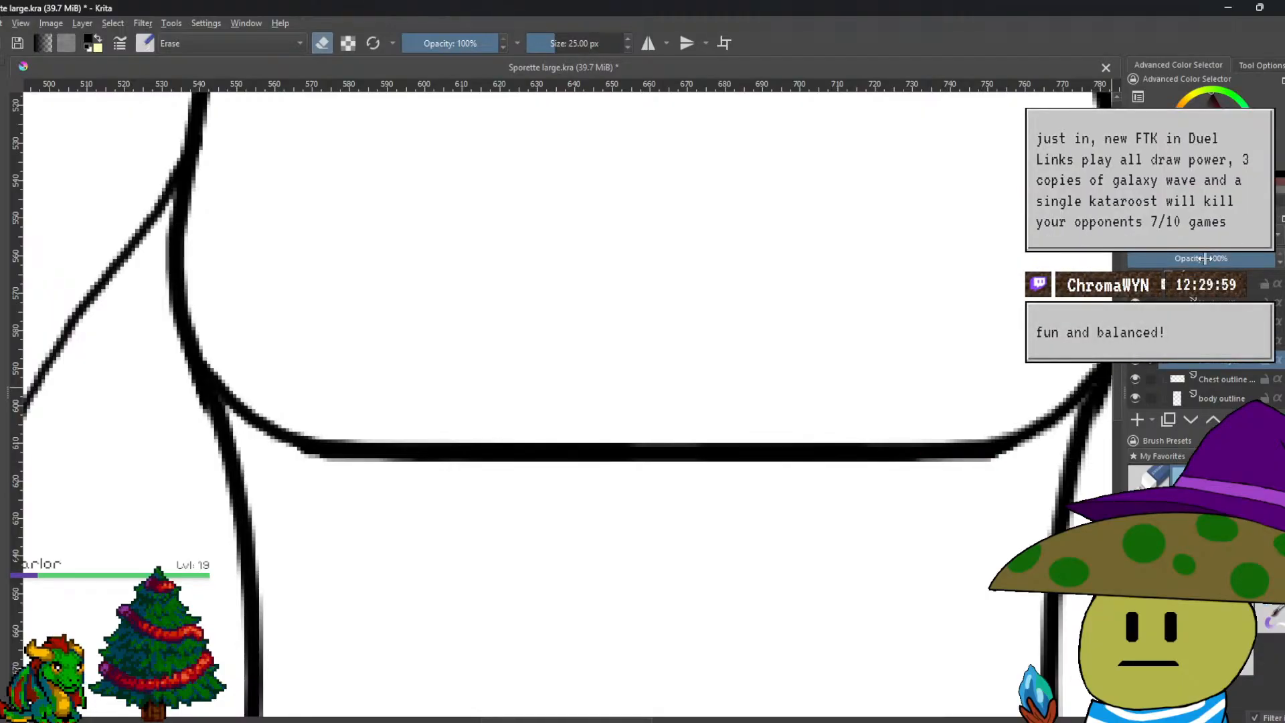
pyautogui.moveTo(1212, 267); pyautogui.dragTo(1202, 266)
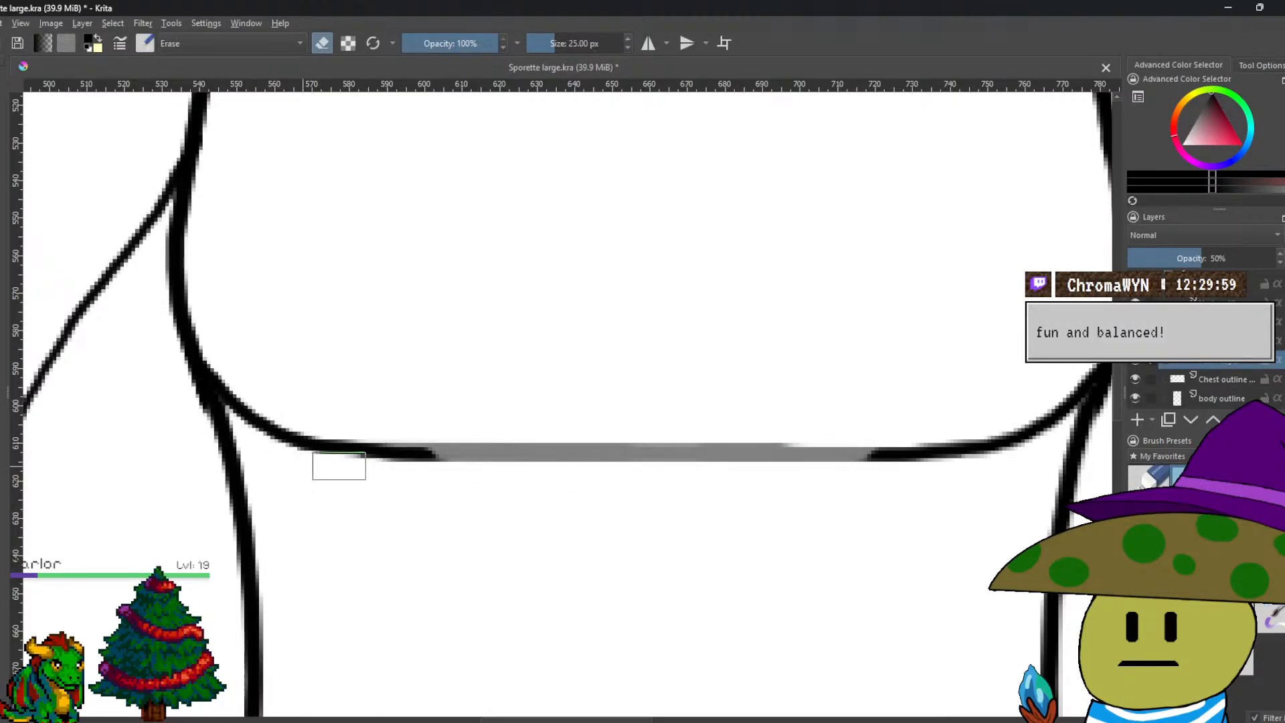
pyautogui.scroll(2, 370, 512)
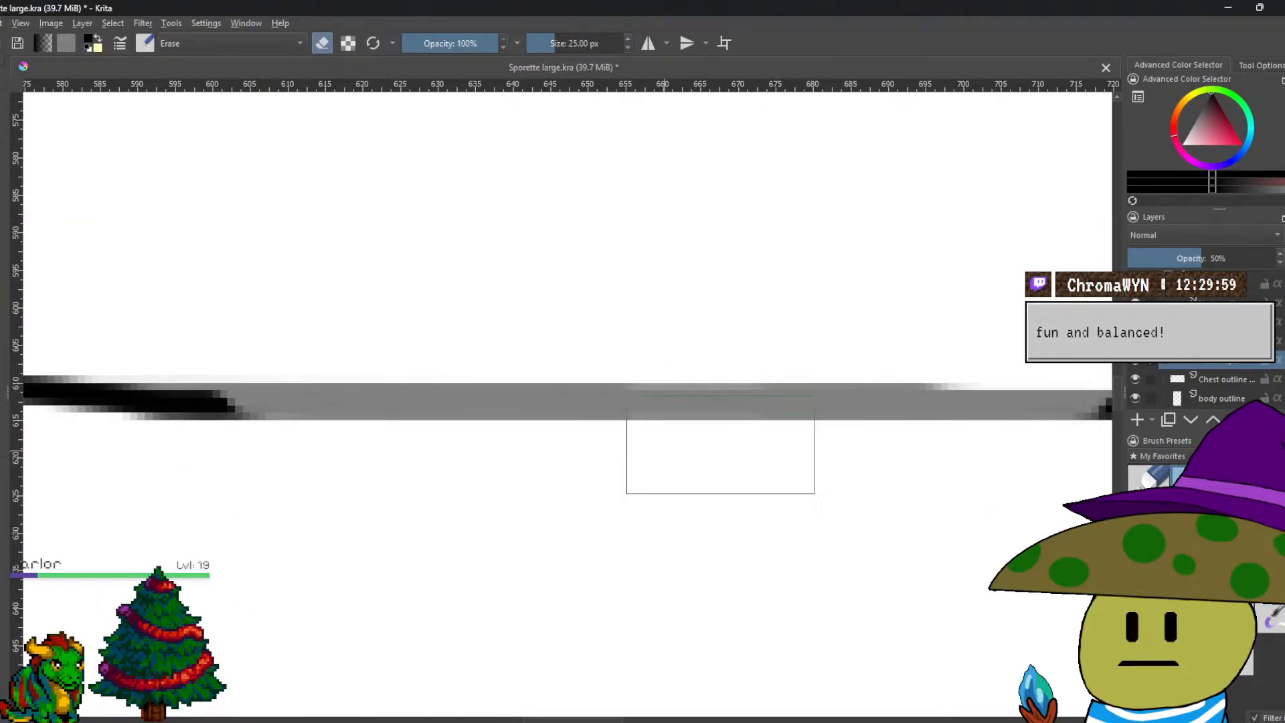
pyautogui.moveTo(897, 355)
pyautogui.mouseDown()
pyautogui.moveTo(737, 347)
pyautogui.moveTo(892, 344)
pyautogui.mouseUp()
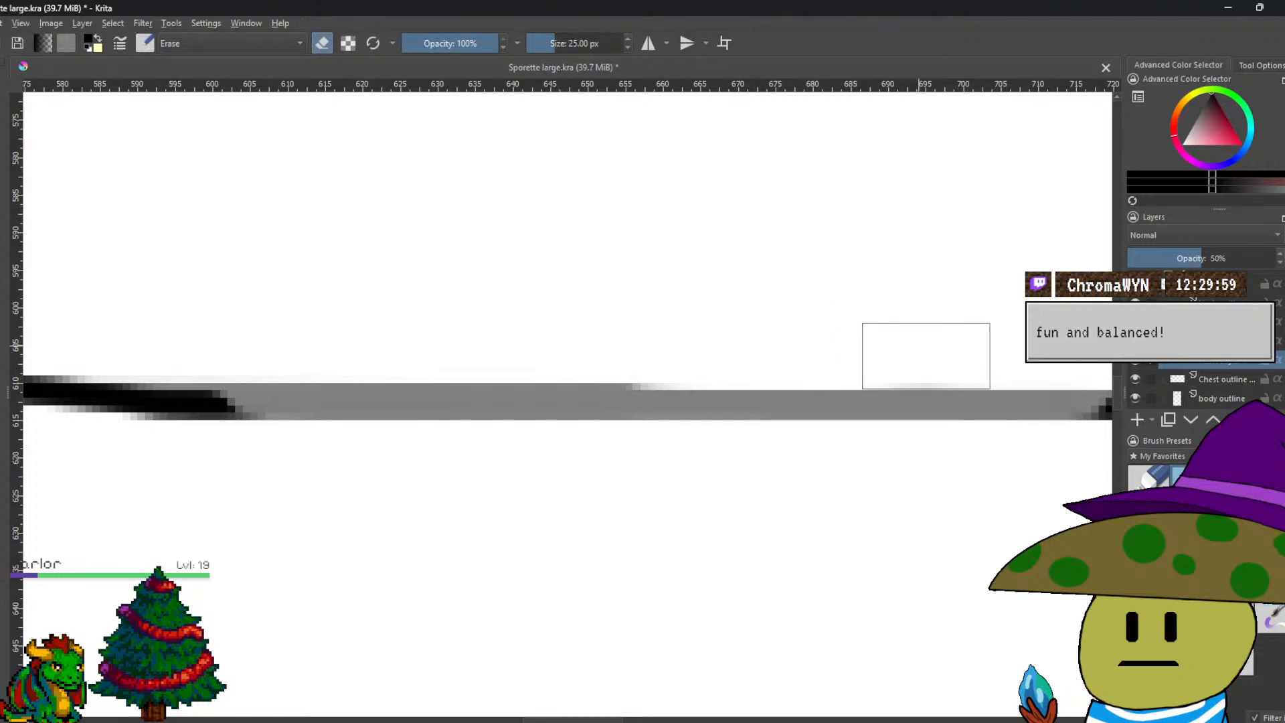
pyautogui.moveTo(758, 316)
pyautogui.mouseDown()
pyautogui.moveTo(625, 356)
pyautogui.moveTo(194, 354)
pyautogui.moveTo(275, 357)
pyautogui.moveTo(200, 352)
pyautogui.mouseUp()
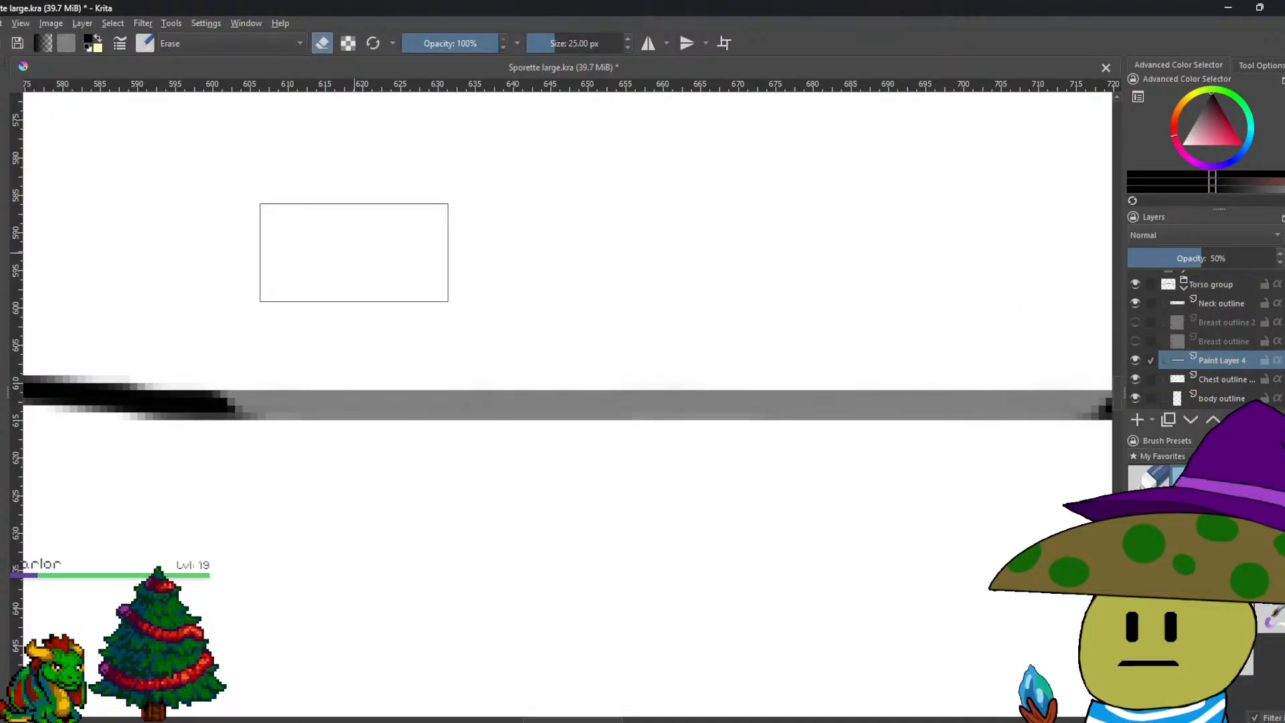
# Set Paint Layer 4's opacity to 100% and merge it into the Chest outline layer below.
pyautogui.scroll(-3, 354, 252)
pyautogui.moveTo(1198, 259); pyautogui.dragTo(1275, 258)
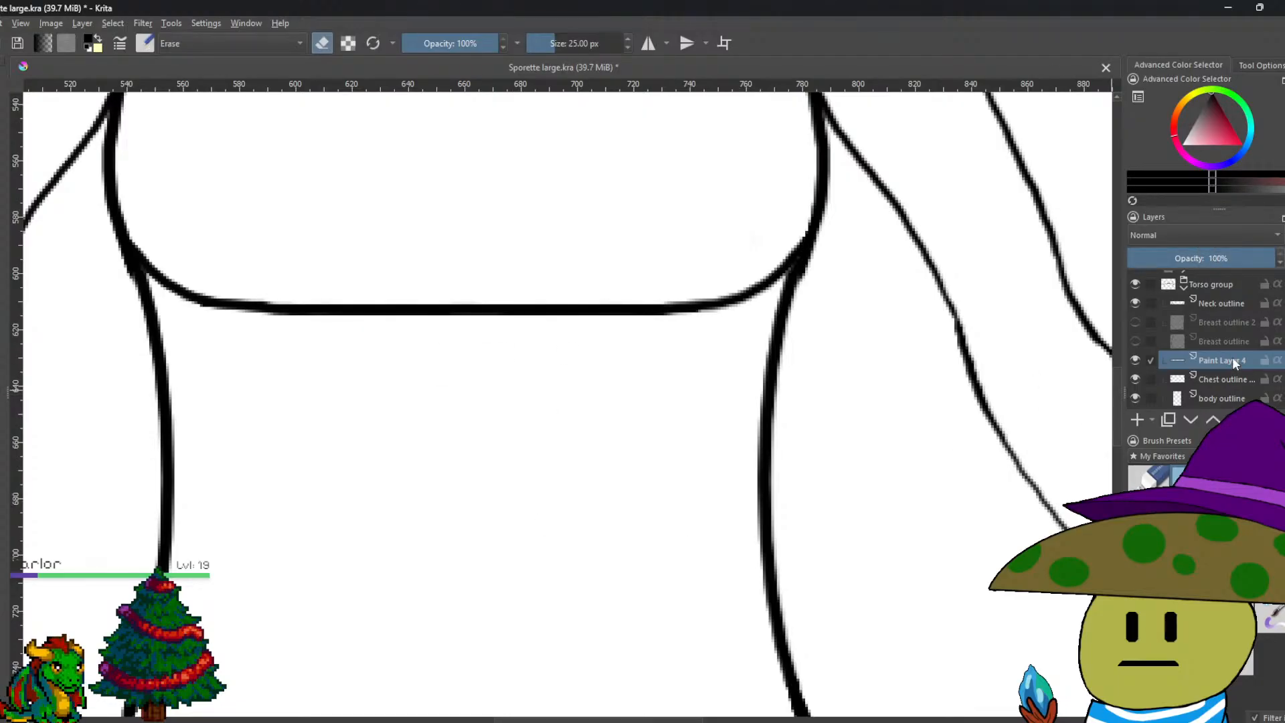
pyautogui.rightClick(1235, 362)
pyautogui.click(1137, 451)
# Add a new paint layer above the Chest outline layer and switch back to the 5 px drawing brush.
pyautogui.scroll(-5, 807, 421)
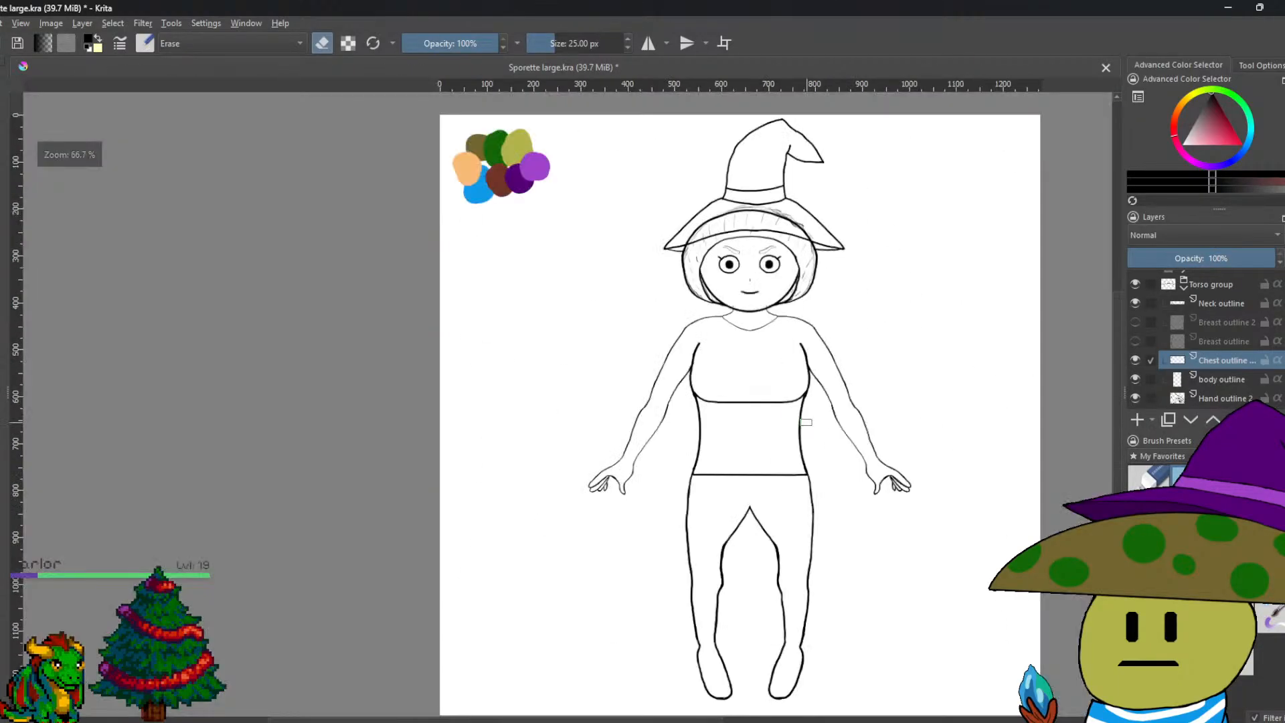
pyautogui.scroll(5, 806, 422)
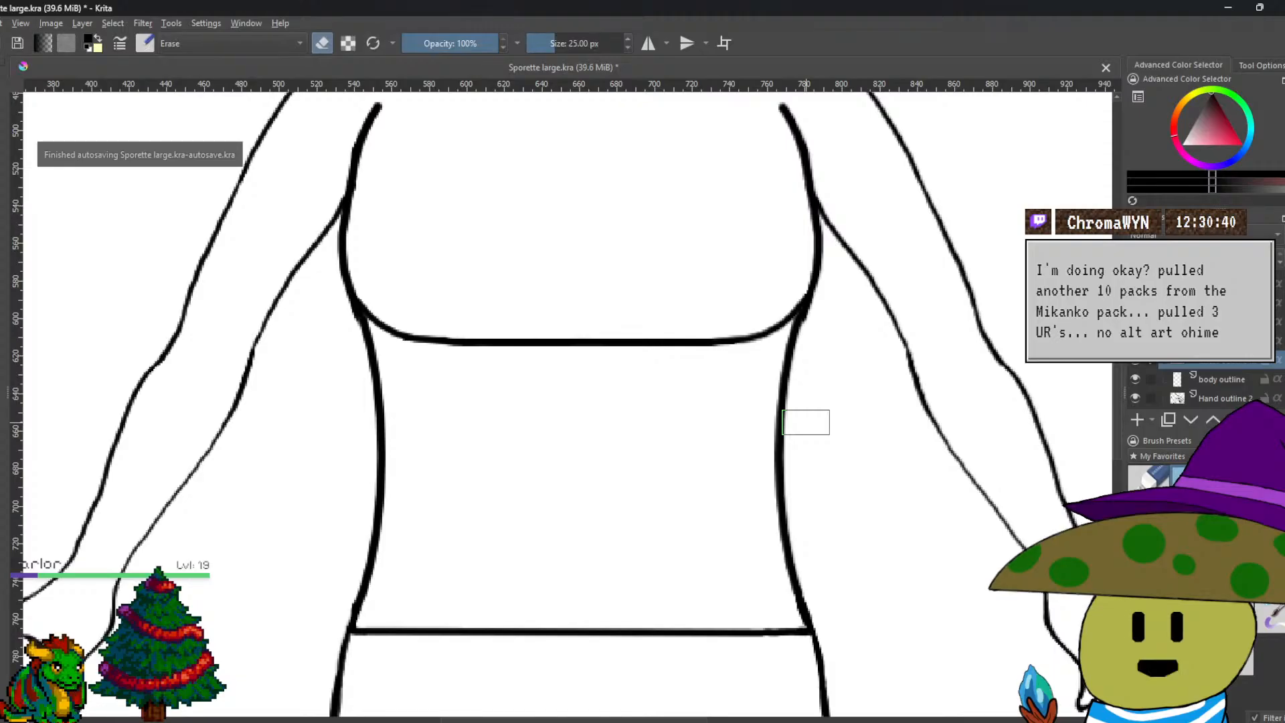
pyautogui.scroll(4, 588, 382)
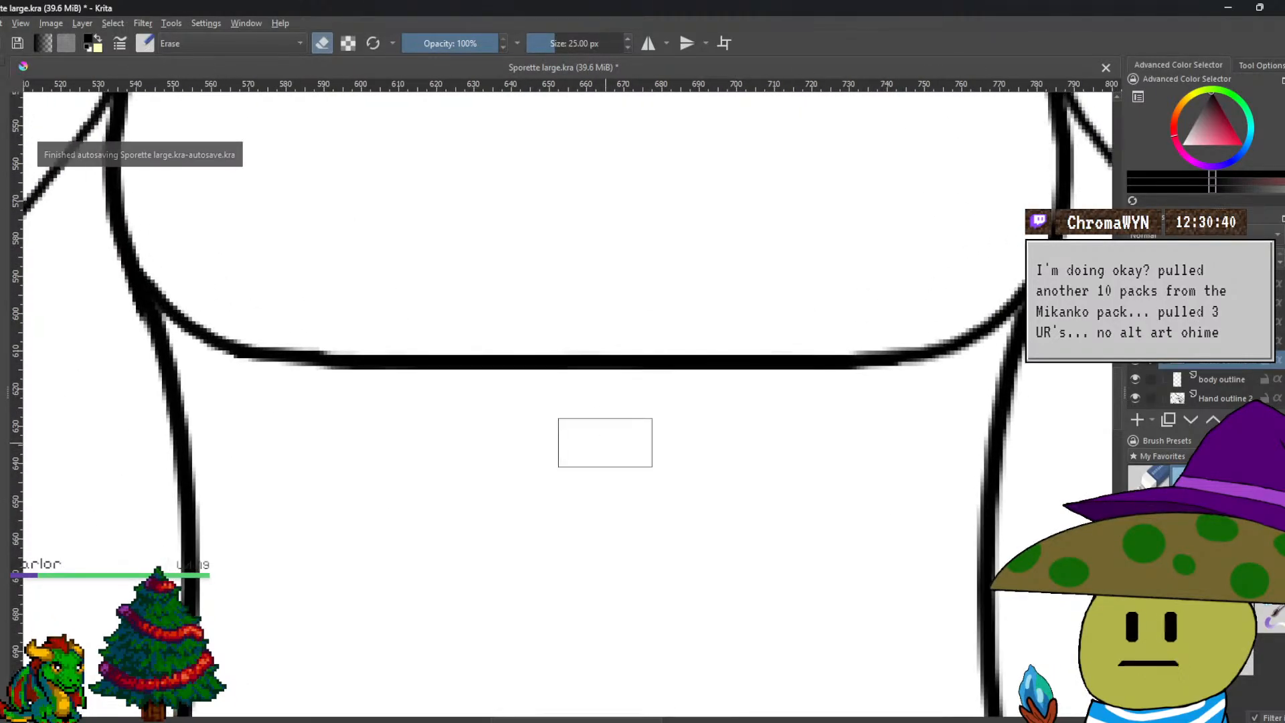
pyautogui.scroll(-3, 605, 442)
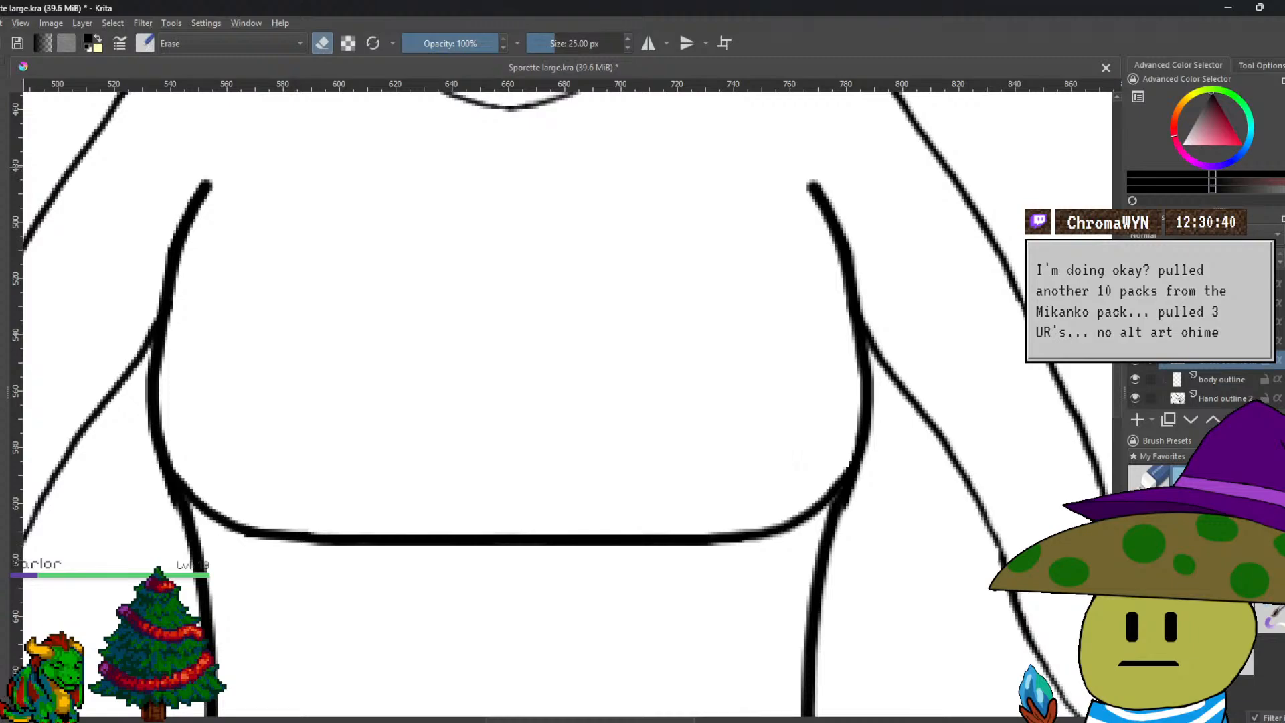
pyautogui.click(83, 26)
pyautogui.moveTo(171, 93)
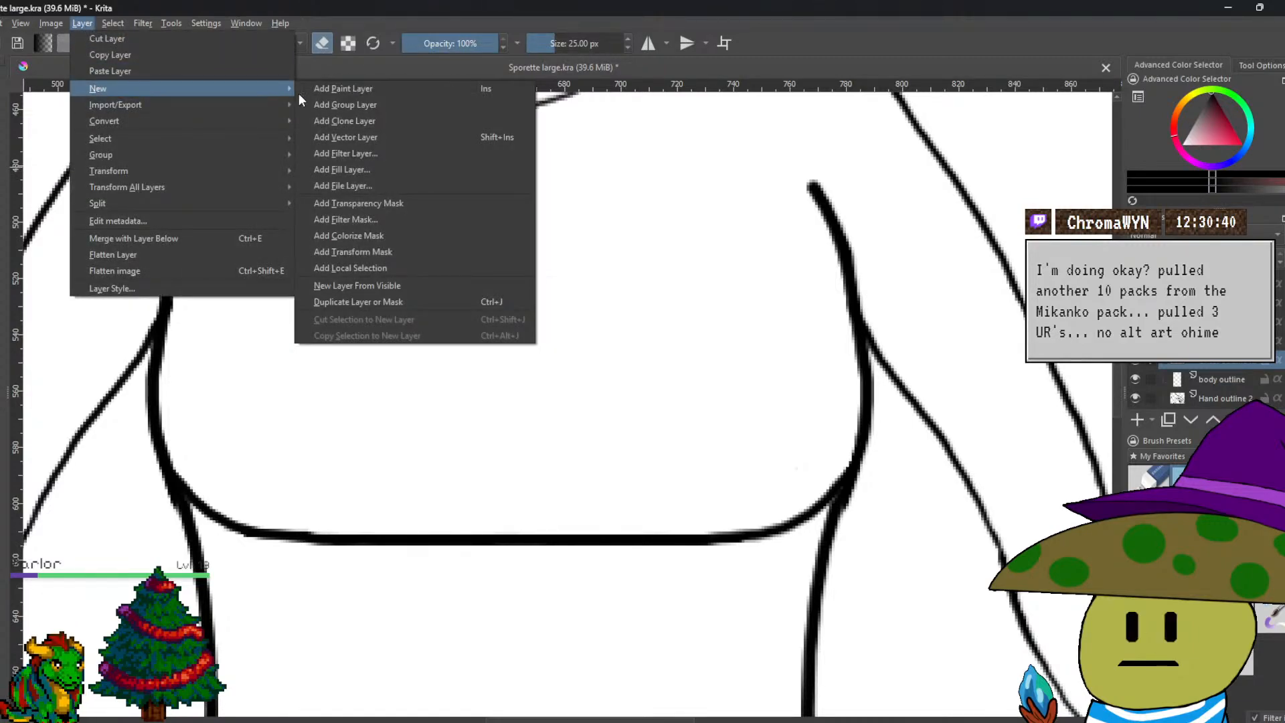
pyautogui.click(342, 88)
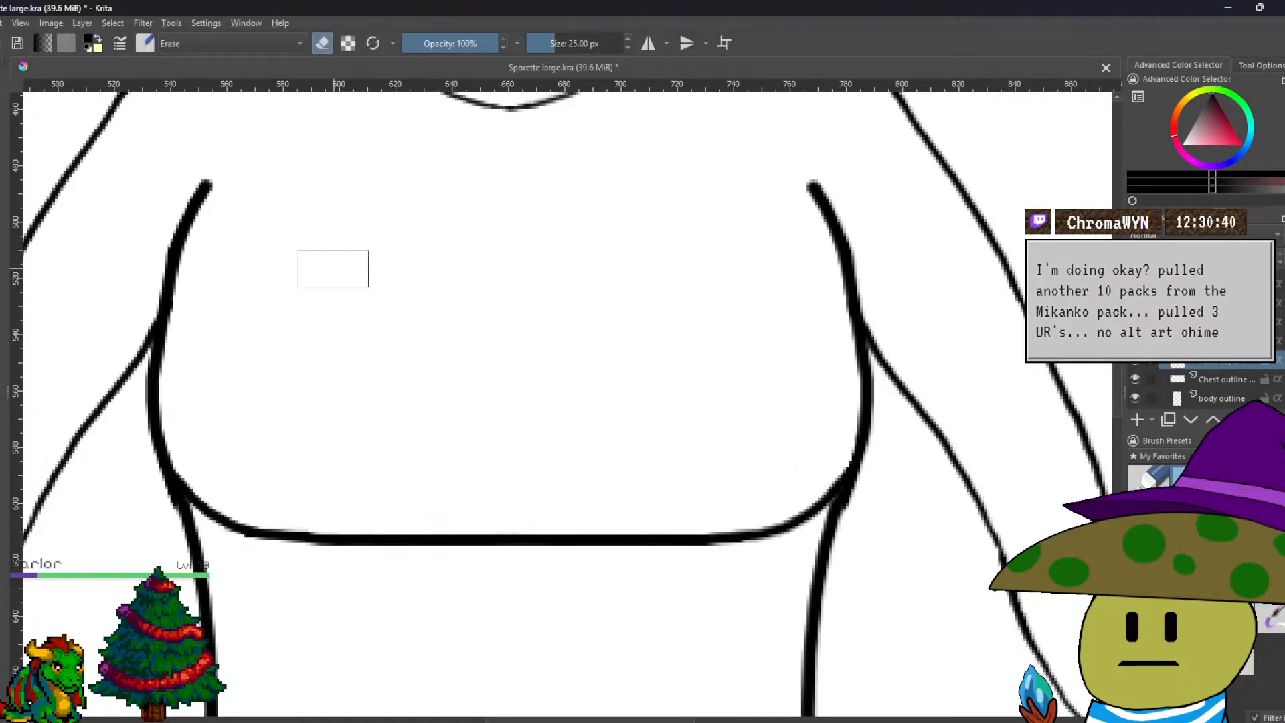
pyautogui.press('e')
pyautogui.press('[')
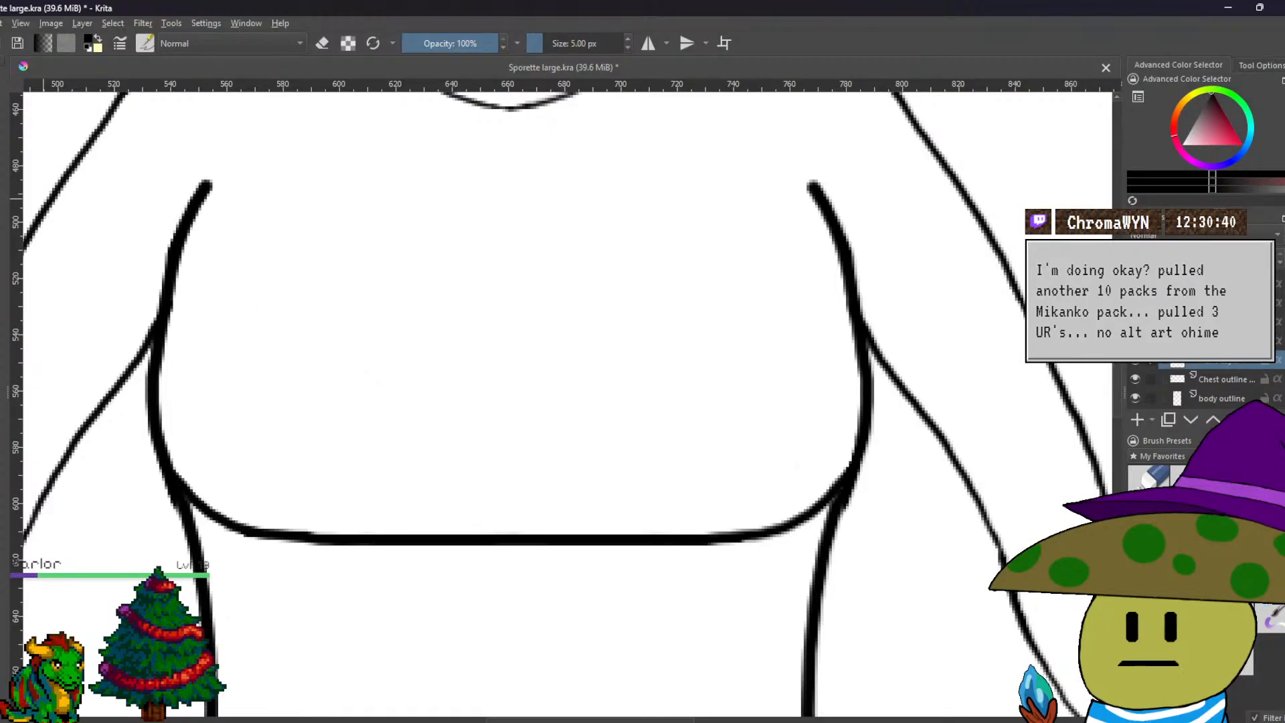
# Try an ellipse spanning the chest between the two torso sides, with its lower arc below the straight chest line.
pyautogui.click(155, 208)
pyautogui.moveTo(155, 209)
pyautogui.mouseDown()
pyautogui.moveTo(761, 493)
pyautogui.moveTo(817, 551)
pyautogui.moveTo(871, 563)
pyautogui.moveTo(881, 552)
pyautogui.moveTo(862, 591)
pyautogui.mouseUp()
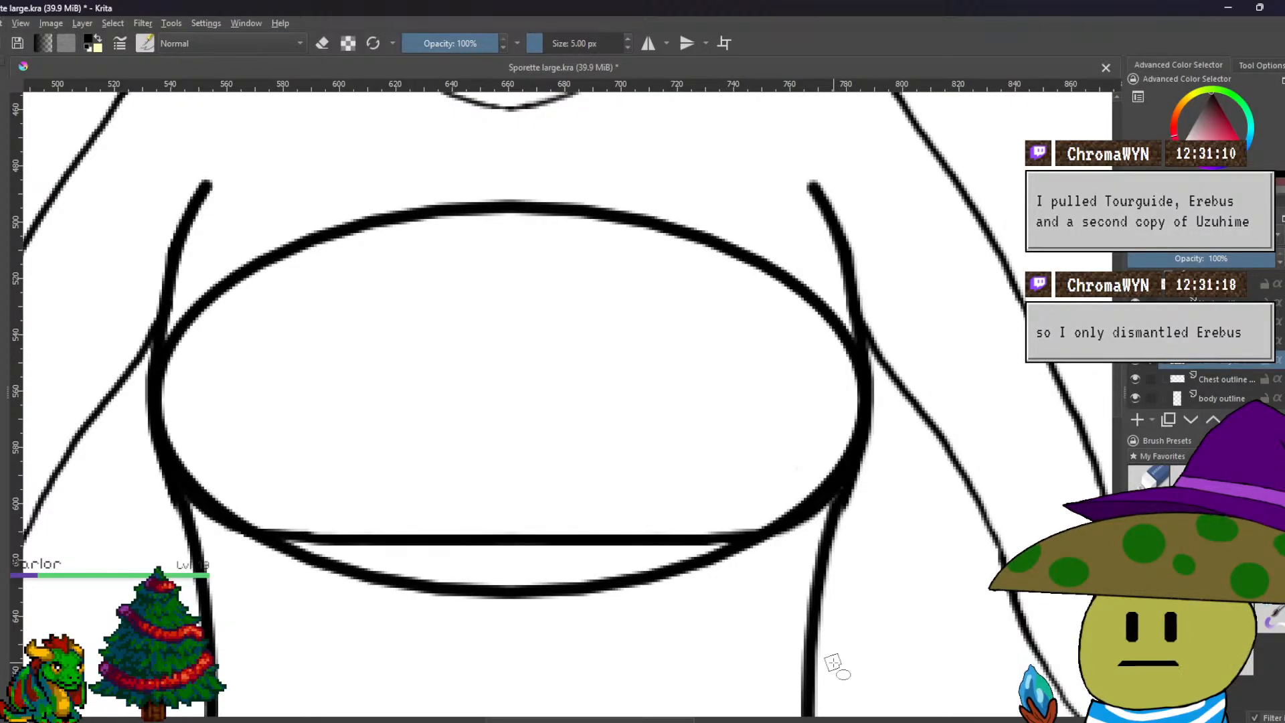
pyautogui.hotkey('ctrl', 'z')
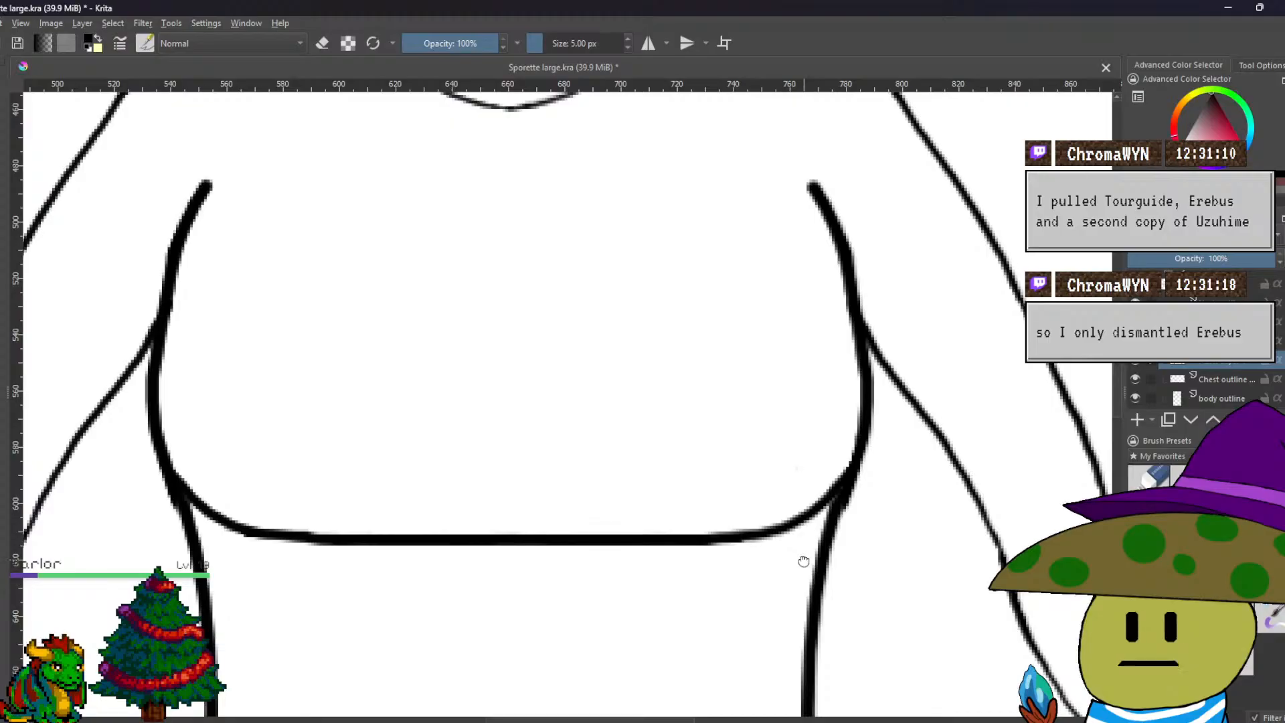
# Try wider ellipses extending past the torso sides so the lower arc follows the chest curves, the last about 324 by 165 px.
pyautogui.moveTo(803, 559); pyautogui.dragTo(815, 564)
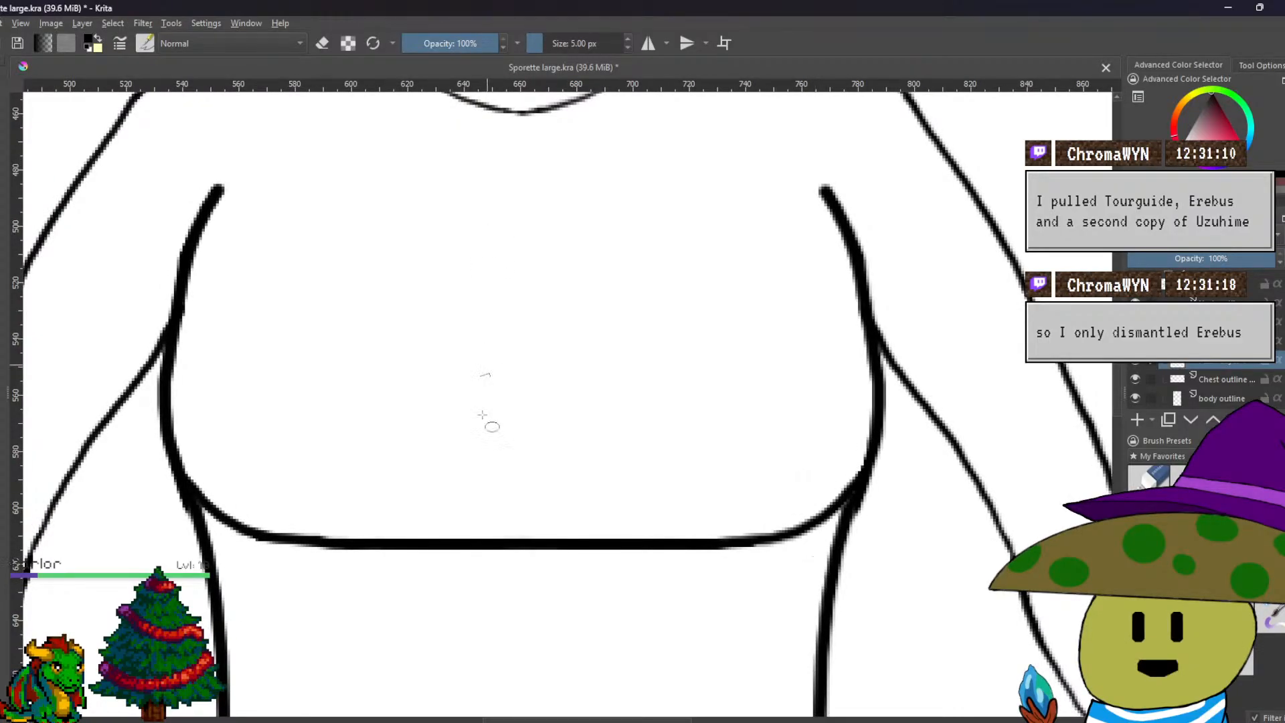
pyautogui.moveTo(84, 137); pyautogui.dragTo(948, 579)
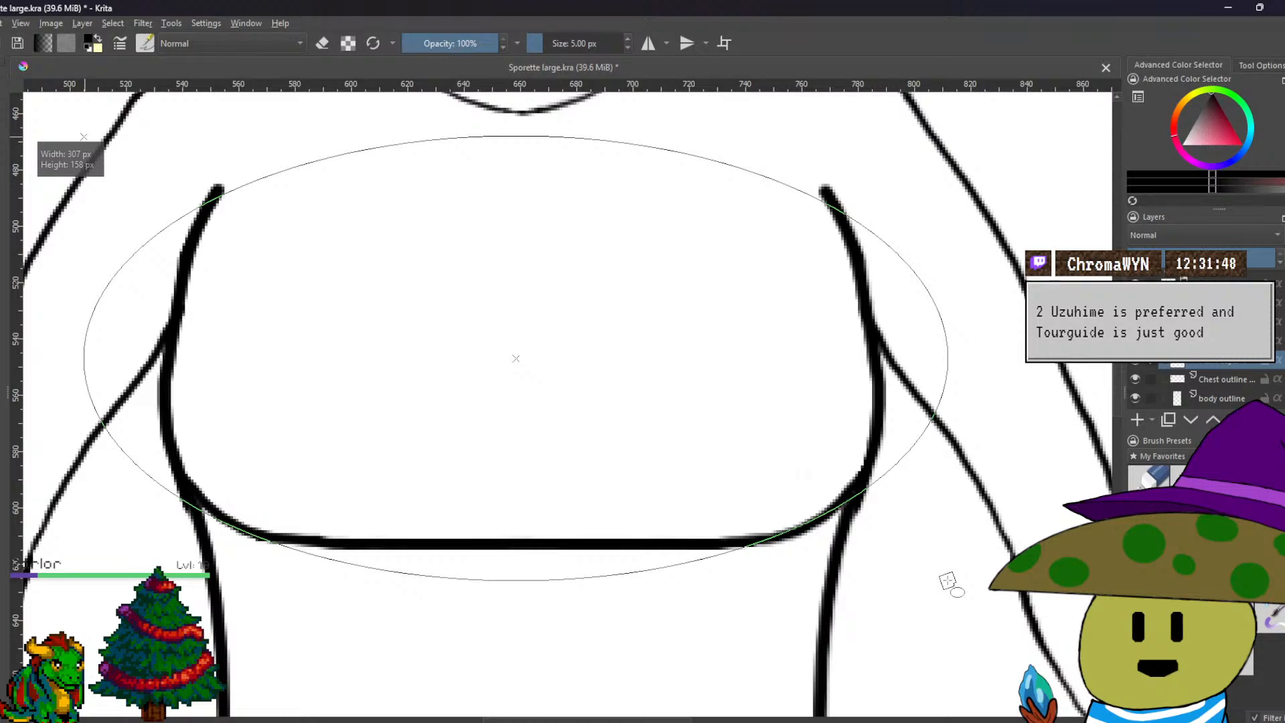
pyautogui.moveTo(948, 581); pyautogui.dragTo(964, 580)
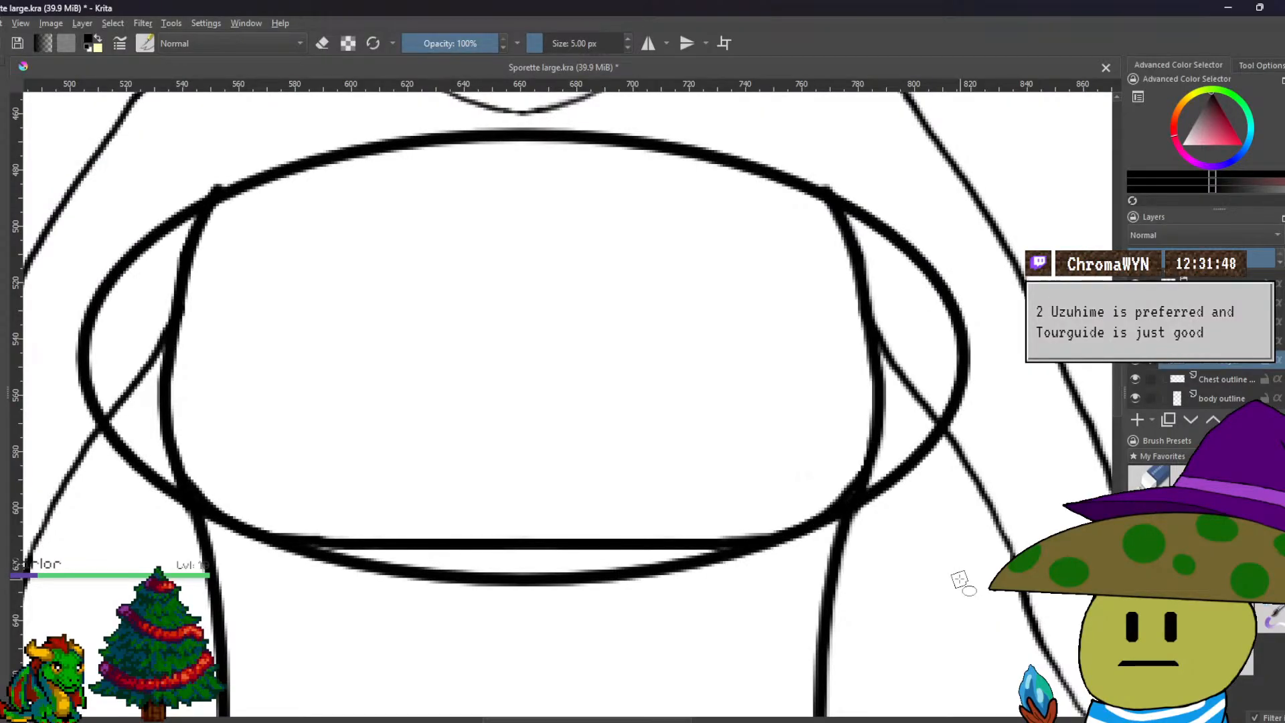
pyautogui.hotkey('ctrl', 'z')
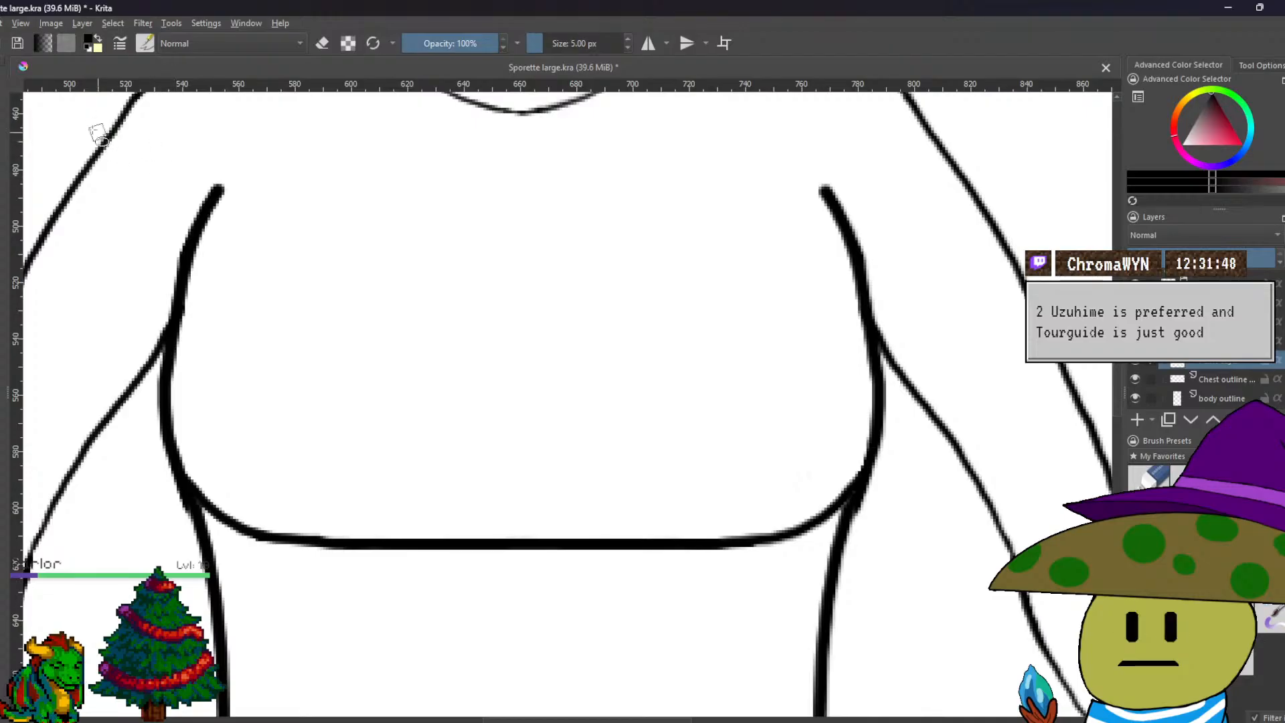
pyautogui.moveTo(67, 108)
pyautogui.mouseDown()
pyautogui.moveTo(249, 181)
pyautogui.moveTo(809, 339)
pyautogui.moveTo(966, 350)
pyautogui.moveTo(942, 577)
pyautogui.moveTo(989, 556)
pyautogui.moveTo(970, 581)
pyautogui.moveTo(976, 574)
pyautogui.mouseUp()
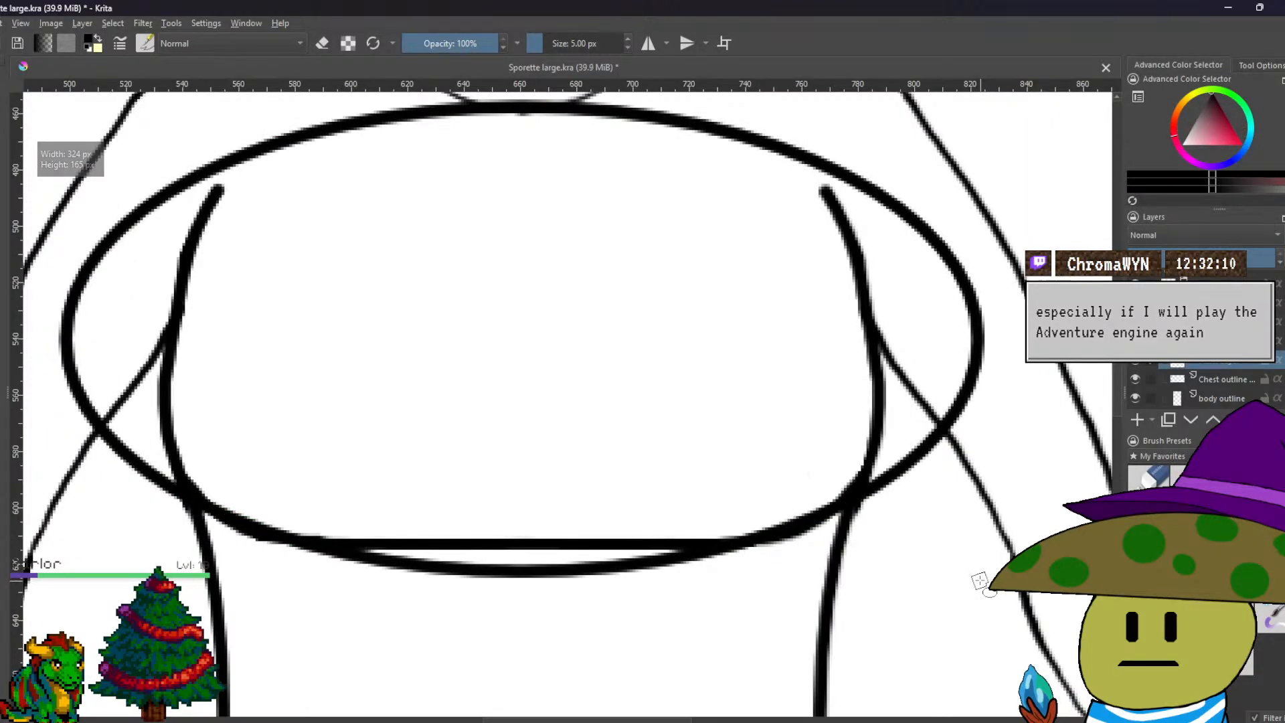
pyautogui.hotkey('ctrl', 'z')
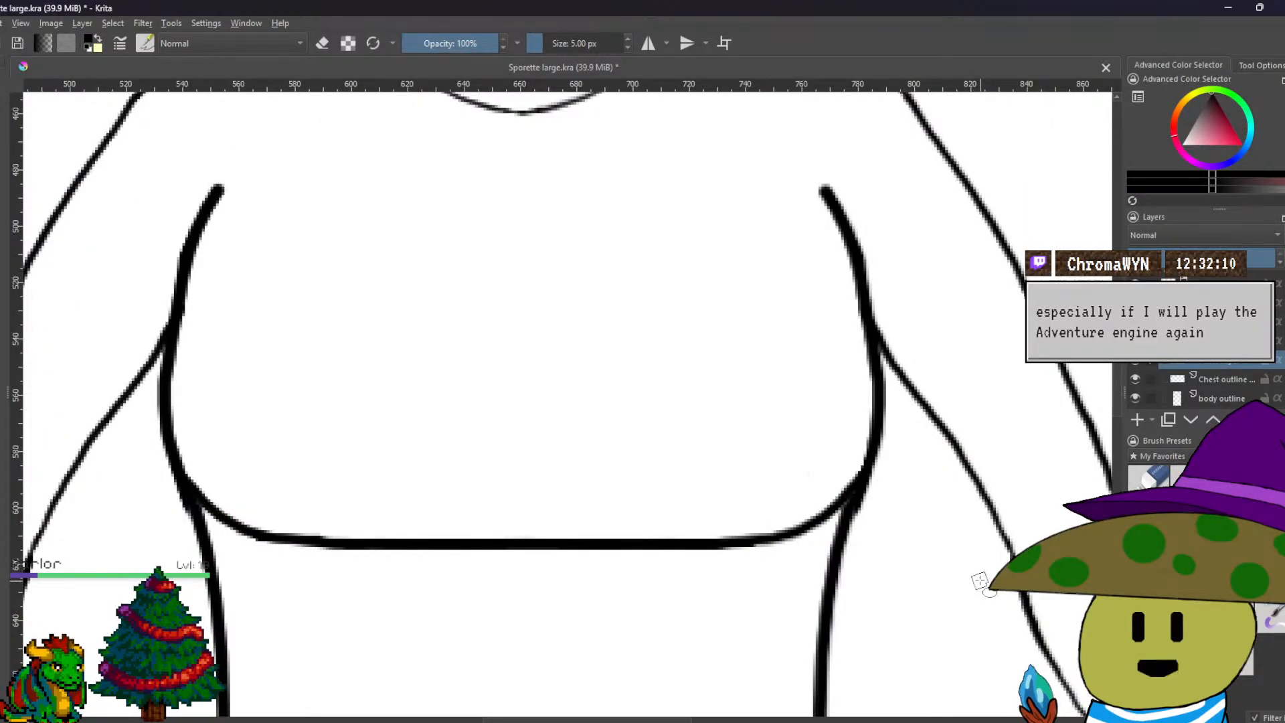
pyautogui.scroll(-3, 986, 580)
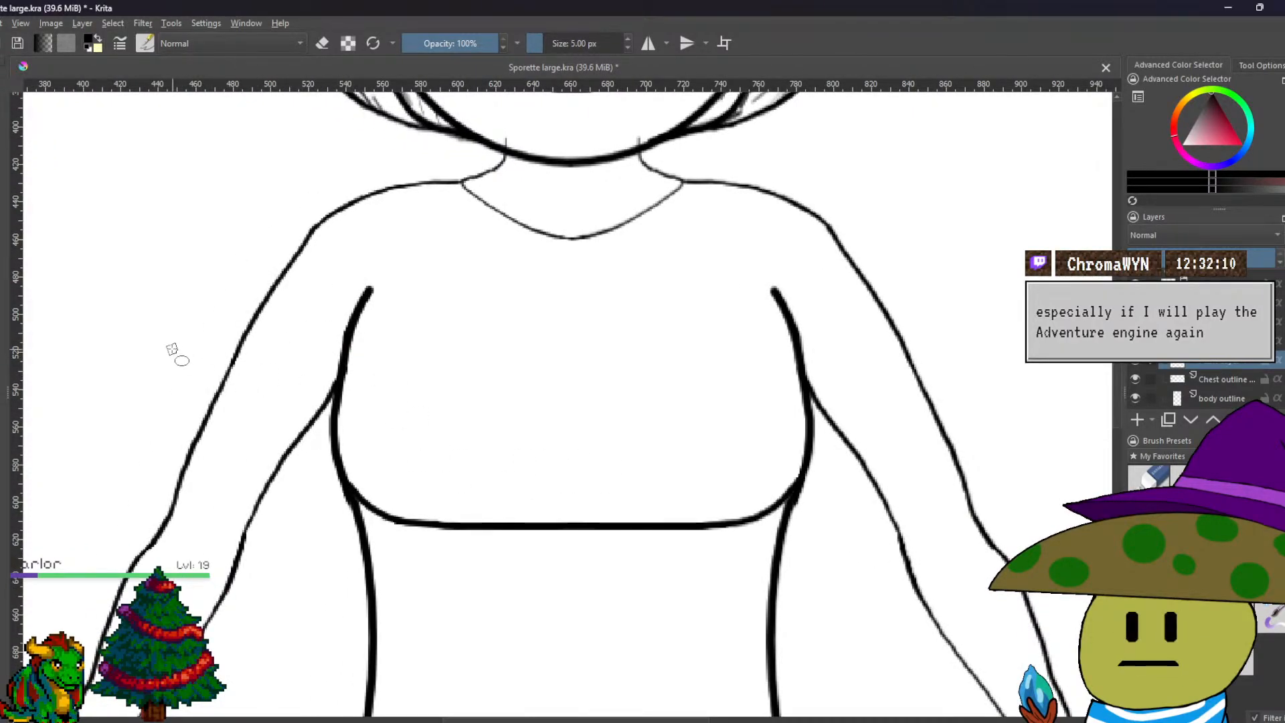
# Try wider ellipses reaching across the arms with their lower arc along the chest line, the first about 408 by 104 px.
pyautogui.moveTo(175, 337)
pyautogui.mouseDown()
pyautogui.moveTo(974, 402)
pyautogui.moveTo(976, 511)
pyautogui.moveTo(943, 531)
pyautogui.moveTo(945, 498)
pyautogui.moveTo(937, 531)
pyautogui.mouseUp()
pyautogui.press('ctrl')
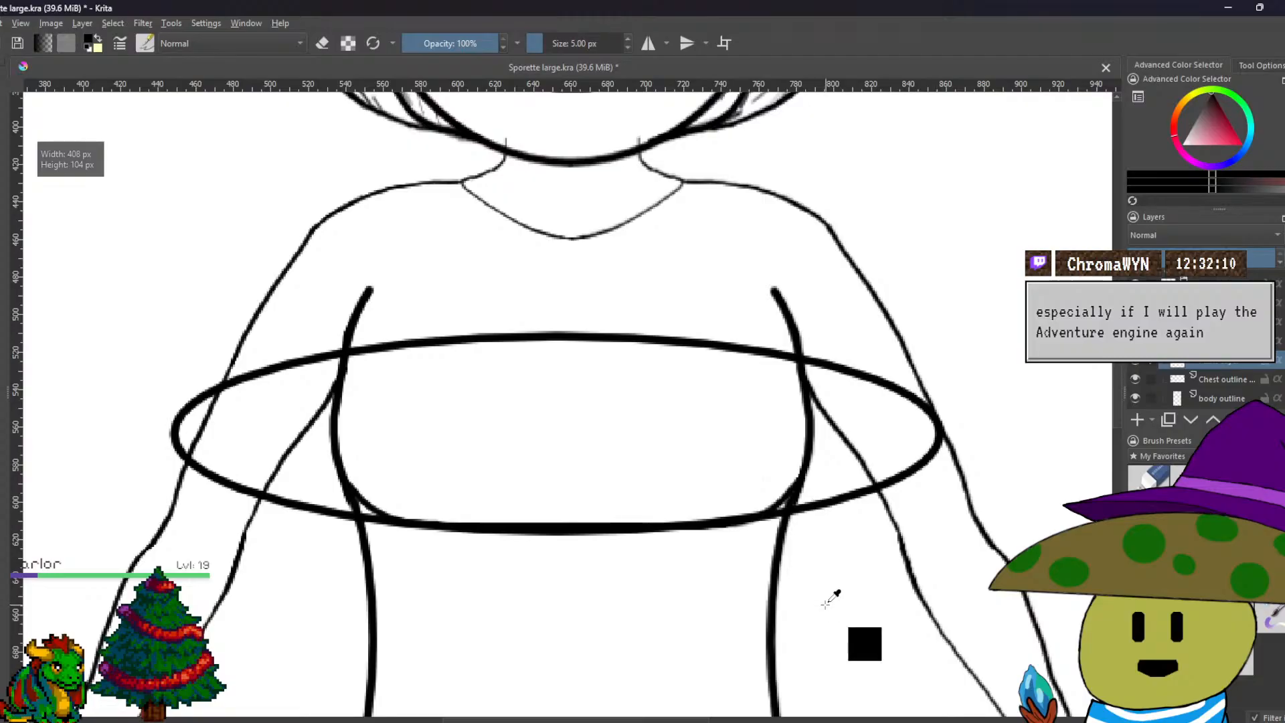
pyautogui.hotkey('ctrl', 'z')
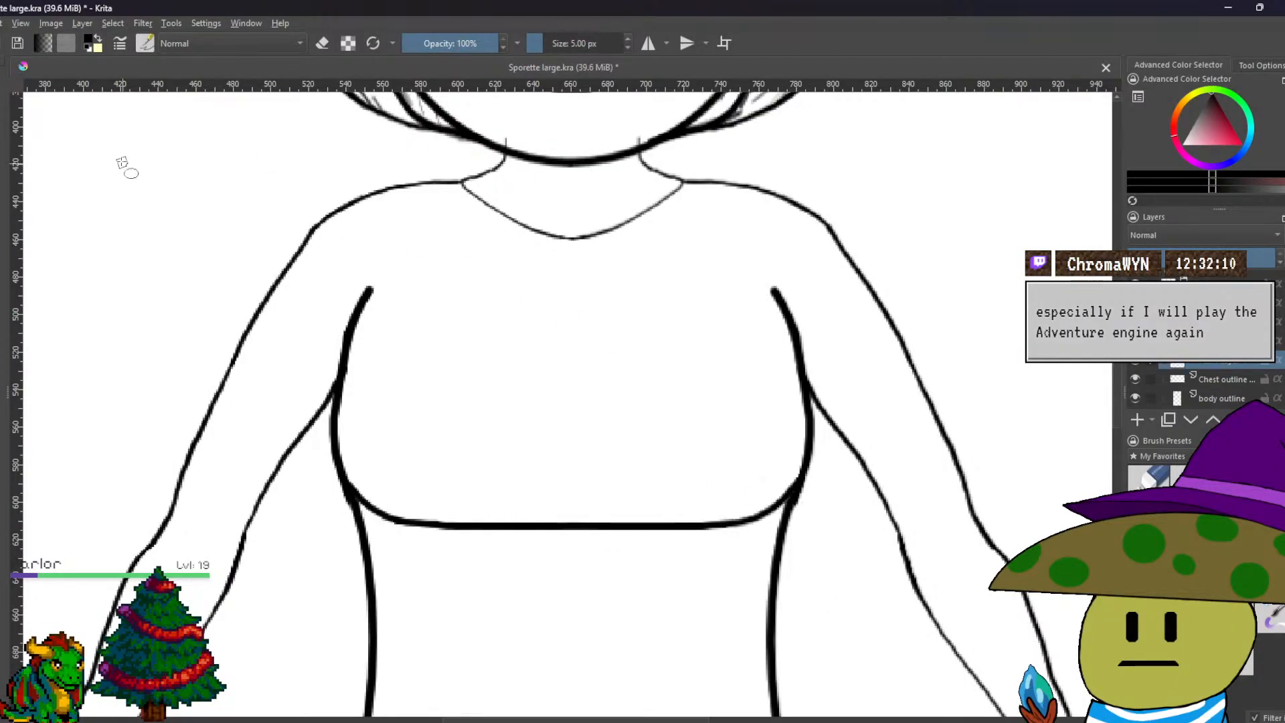
pyautogui.moveTo(56, 147)
pyautogui.mouseDown()
pyautogui.moveTo(764, 324)
pyautogui.moveTo(1009, 409)
pyautogui.moveTo(1008, 513)
pyautogui.moveTo(1018, 527)
pyautogui.moveTo(1069, 527)
pyautogui.mouseUp()
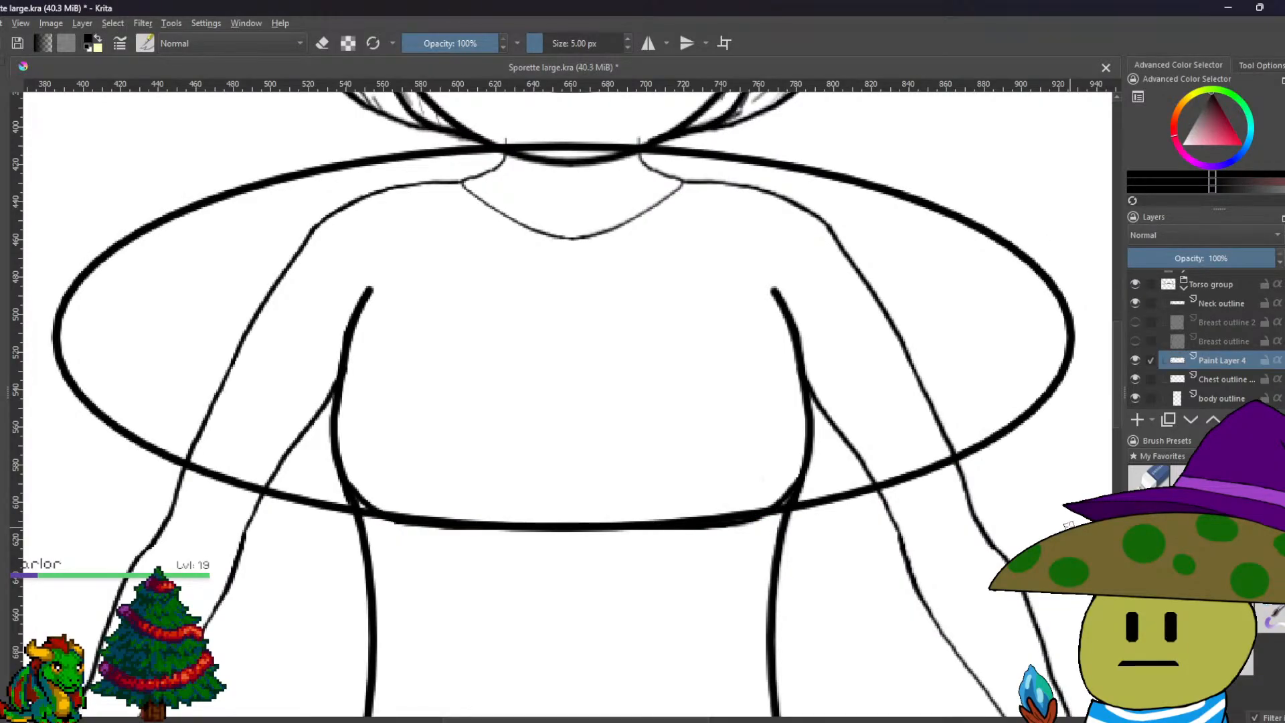
pyautogui.hotkey('ctrl', 'z')
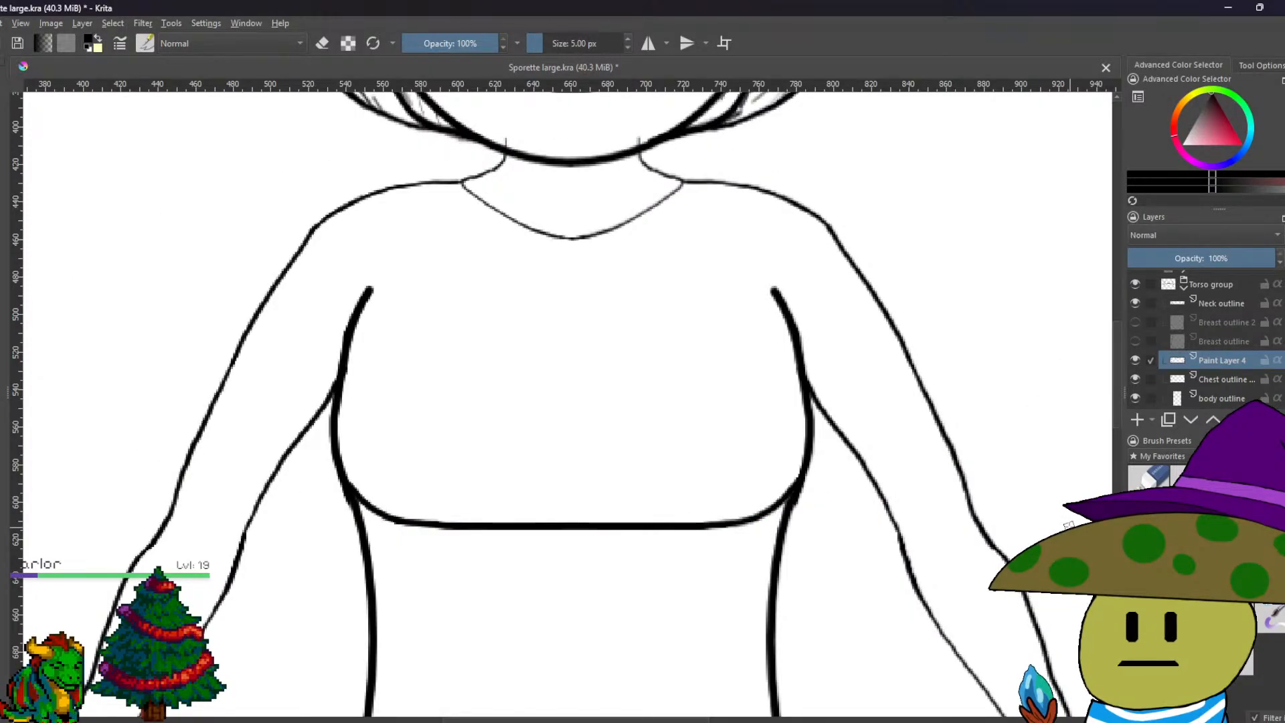
# Examine the lower chest line up close and within the whole figure, and look through the layer stack.
pyautogui.scroll(4, 482, 516)
pyautogui.scroll(-2, 419, 536)
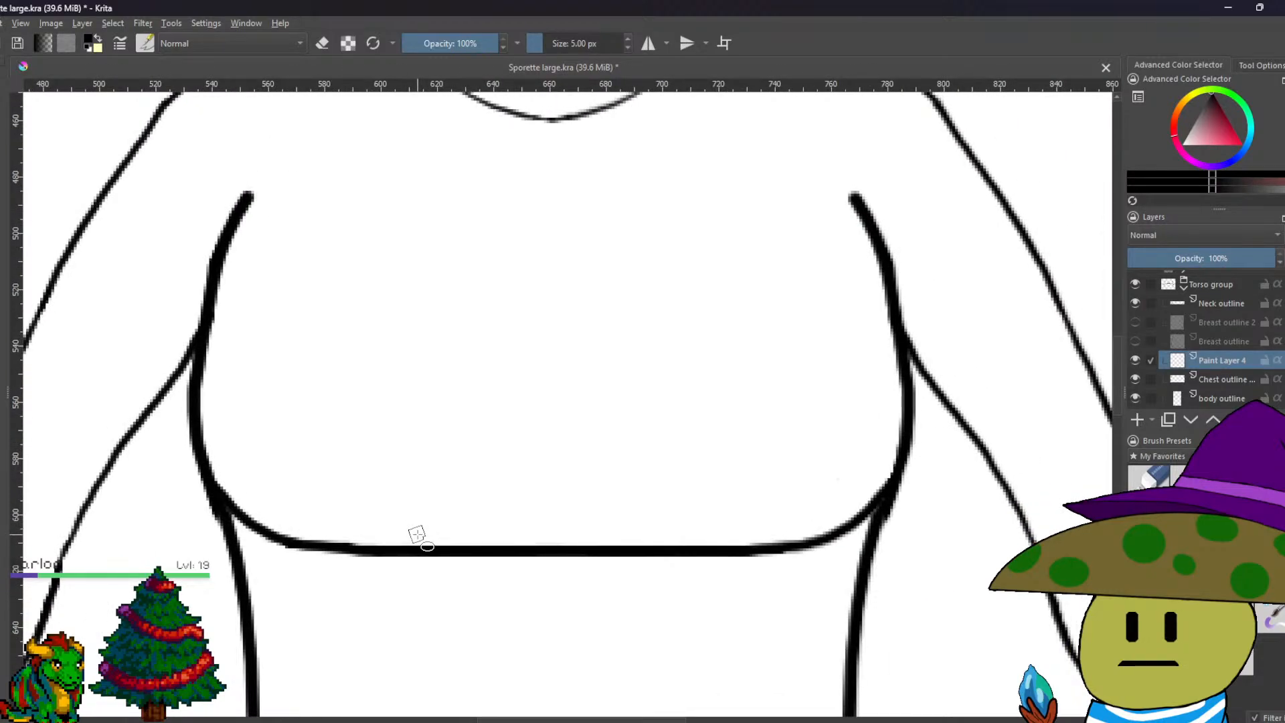
pyautogui.scroll(-8, 416, 534)
pyautogui.scroll(2, 535, 641)
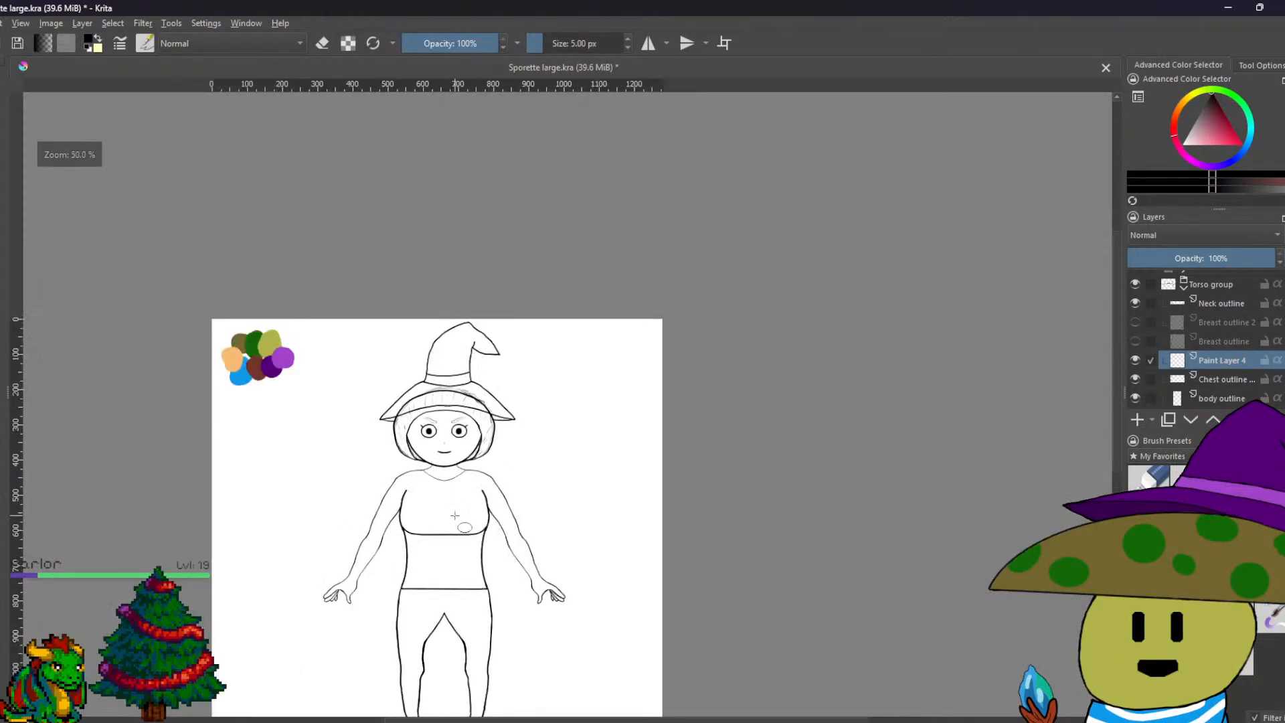
pyautogui.moveTo(533, 616); pyautogui.dragTo(599, 502)
pyautogui.scroll(1, 1179, 366)
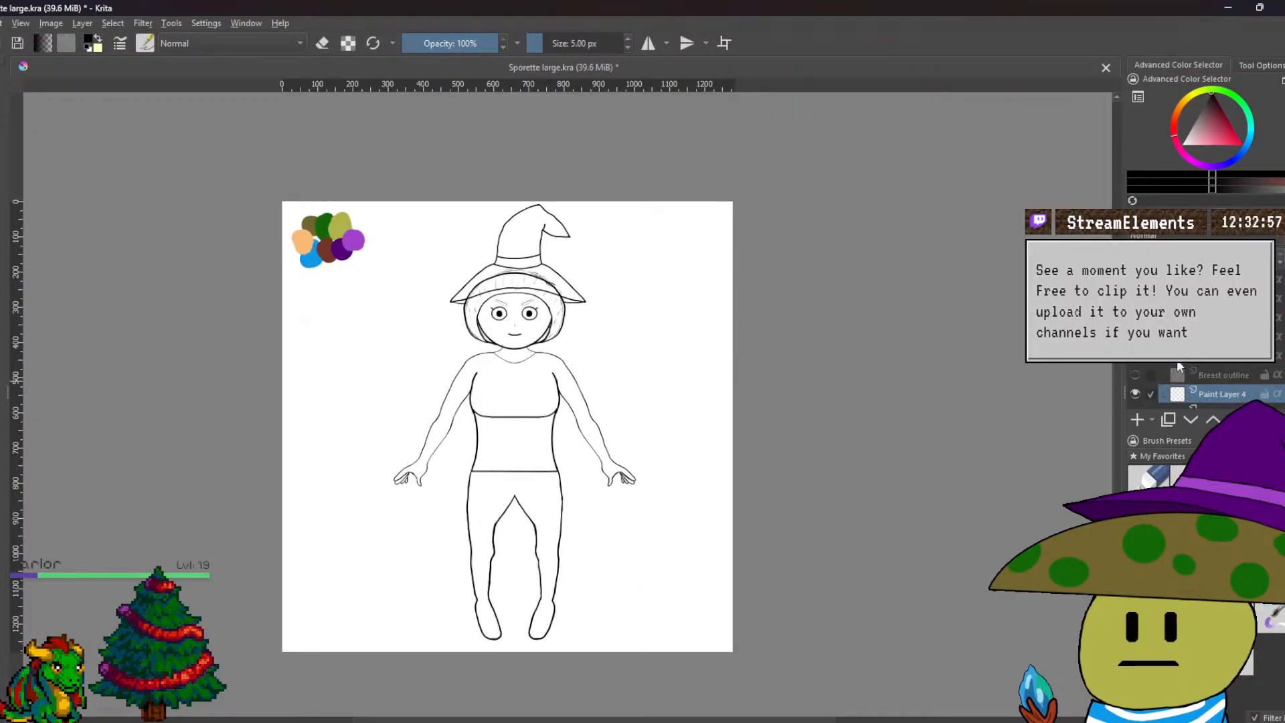
pyautogui.scroll(-3, 1178, 385)
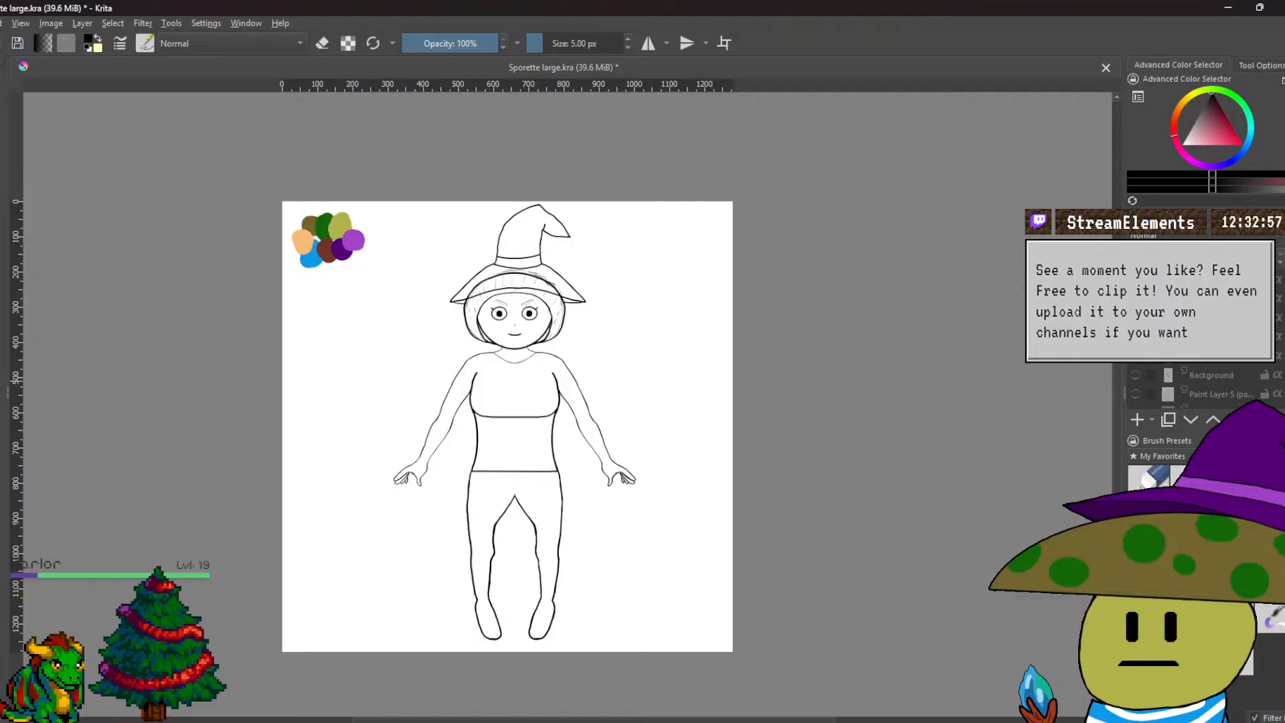
pyautogui.scroll(-2, 1196, 374)
pyautogui.scroll(2, 1196, 379)
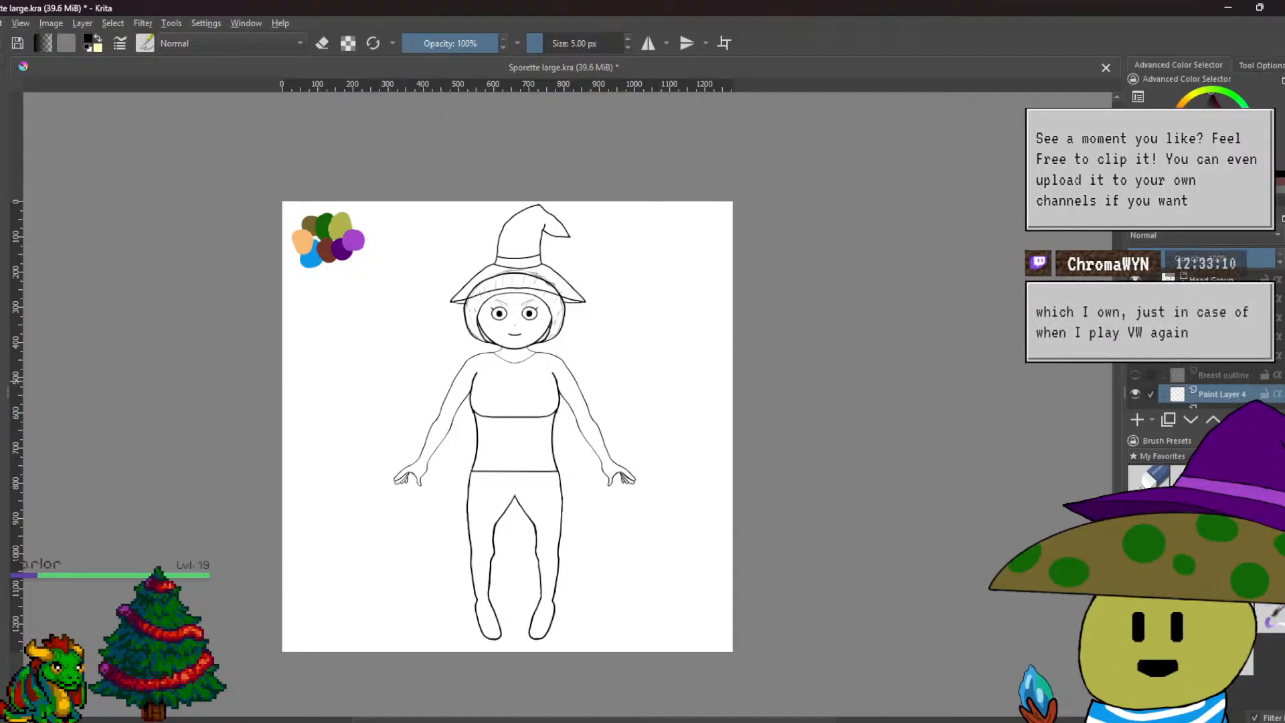
pyautogui.scroll(3, 1213, 374)
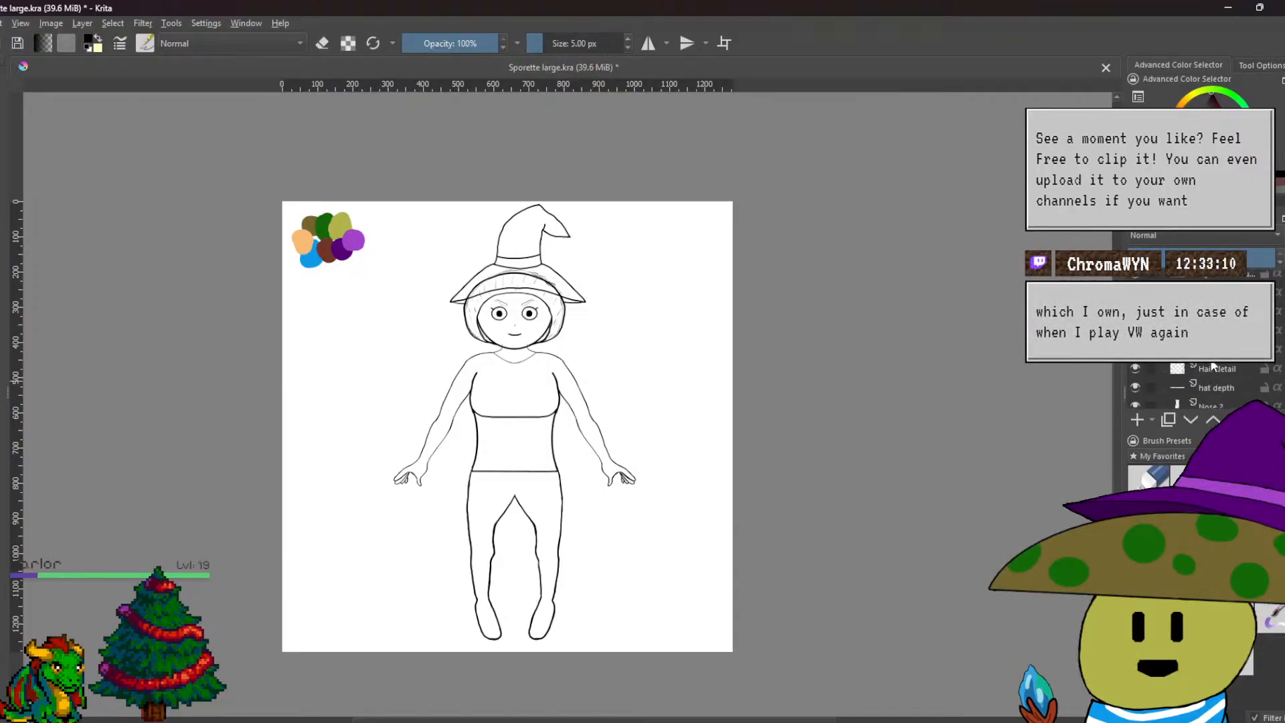
pyautogui.scroll(3, 1214, 375)
pyautogui.scroll(5, 1208, 365)
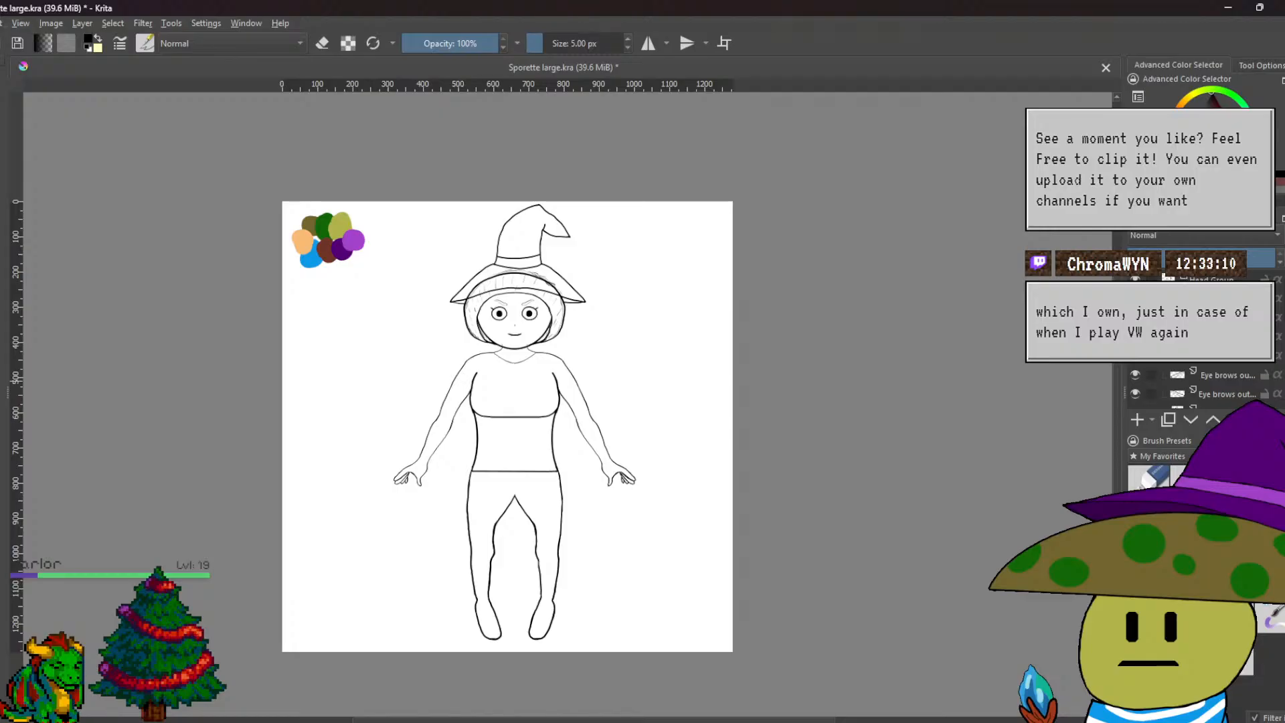
# Remove the empty Paint Layer 4 above the Chest outline layer.
pyautogui.scroll(-10, 1208, 384)
pyautogui.scroll(-5, 1209, 384)
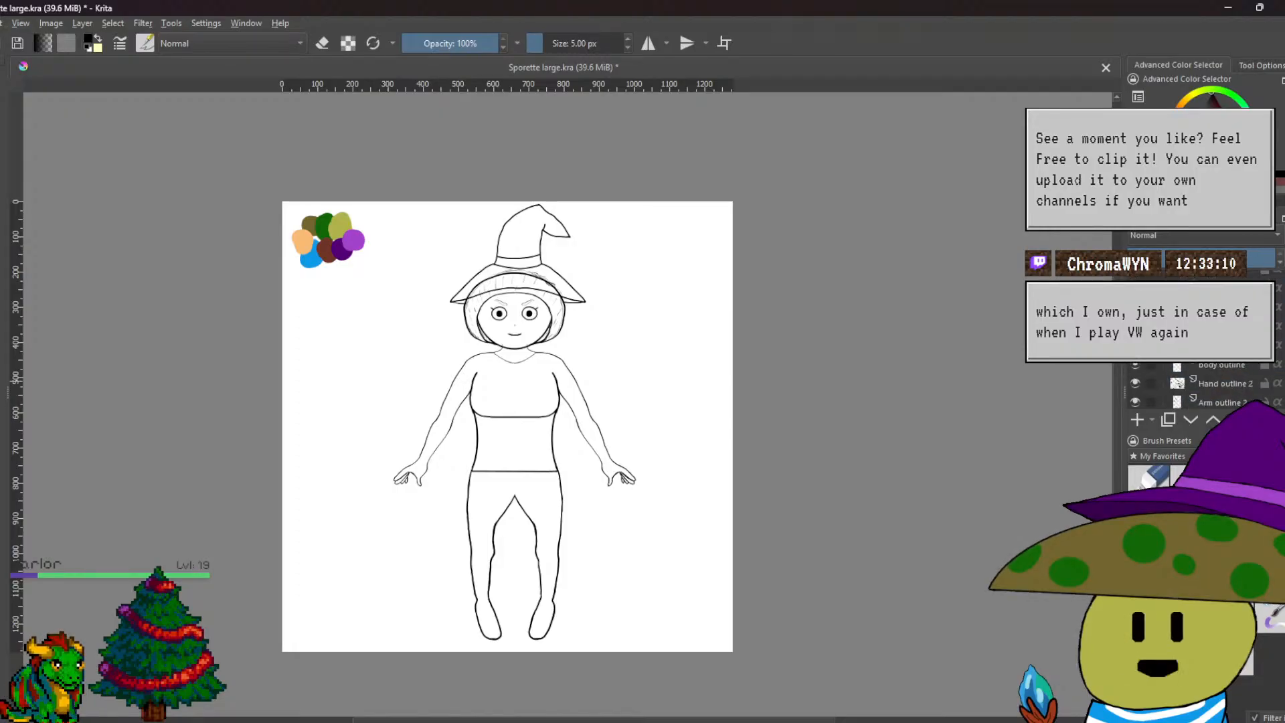
pyautogui.moveTo(1209, 348)
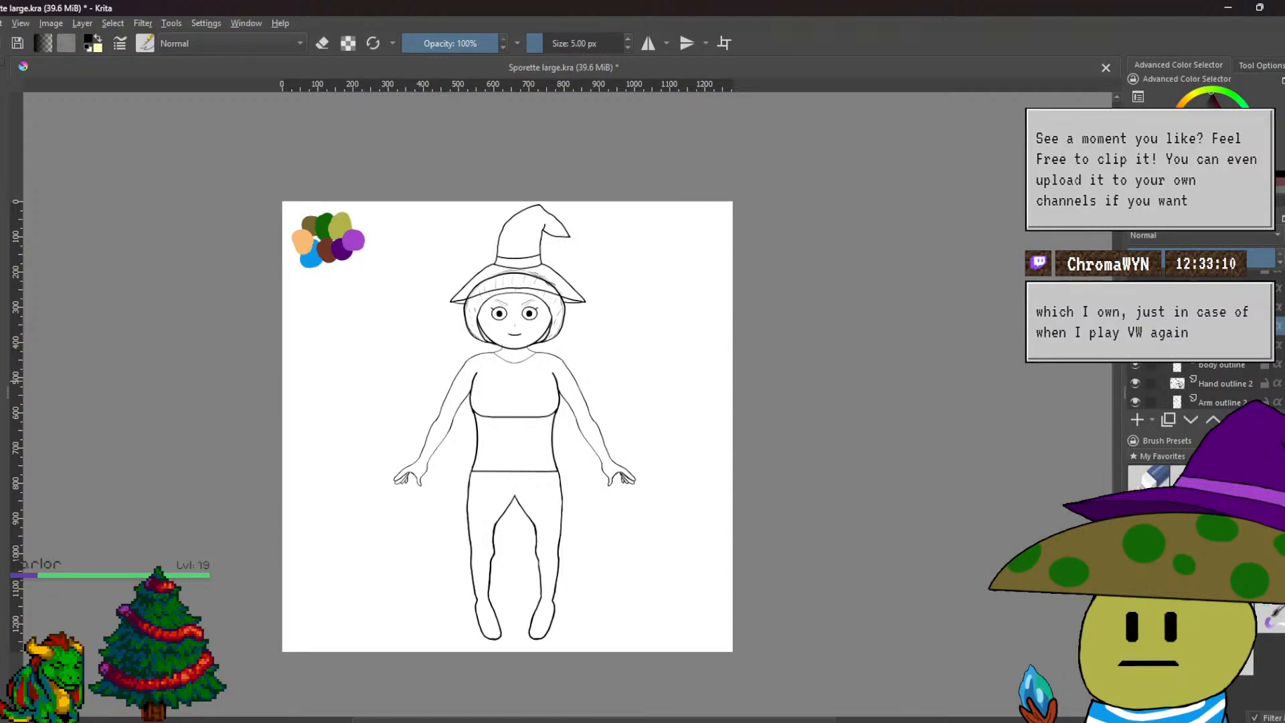
pyautogui.rightClick(1191, 364)
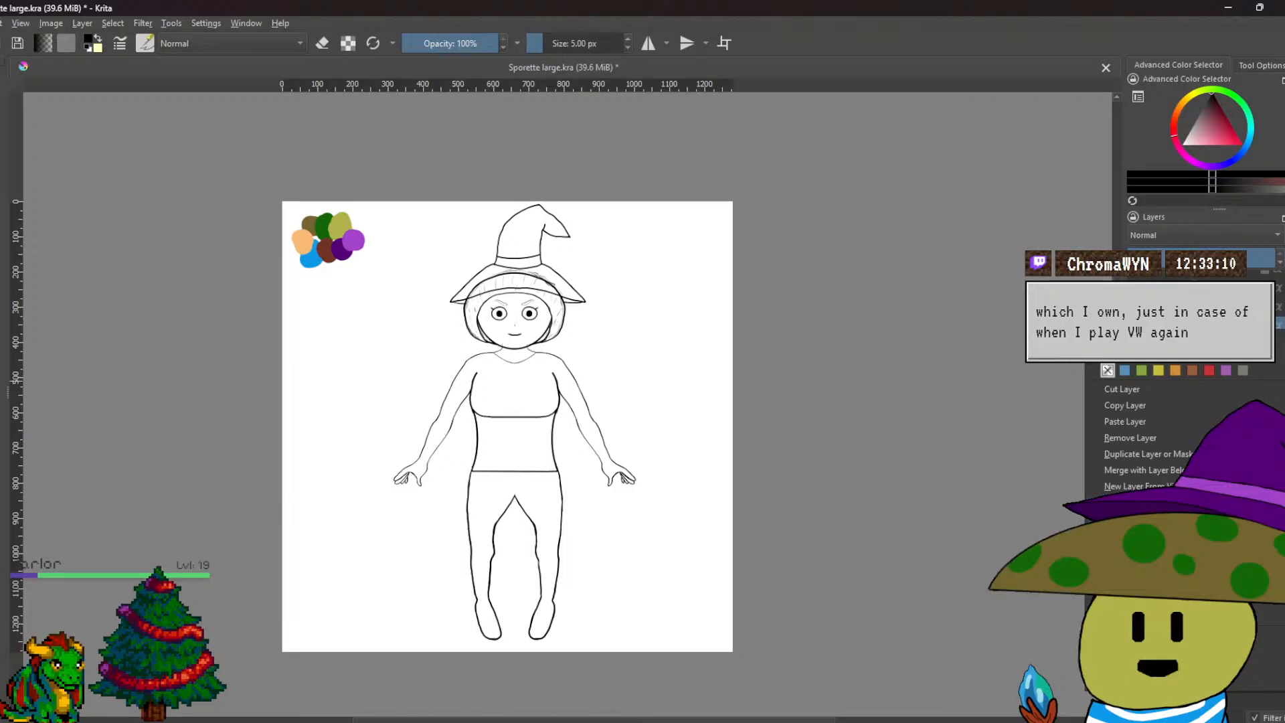
pyautogui.click(1139, 436)
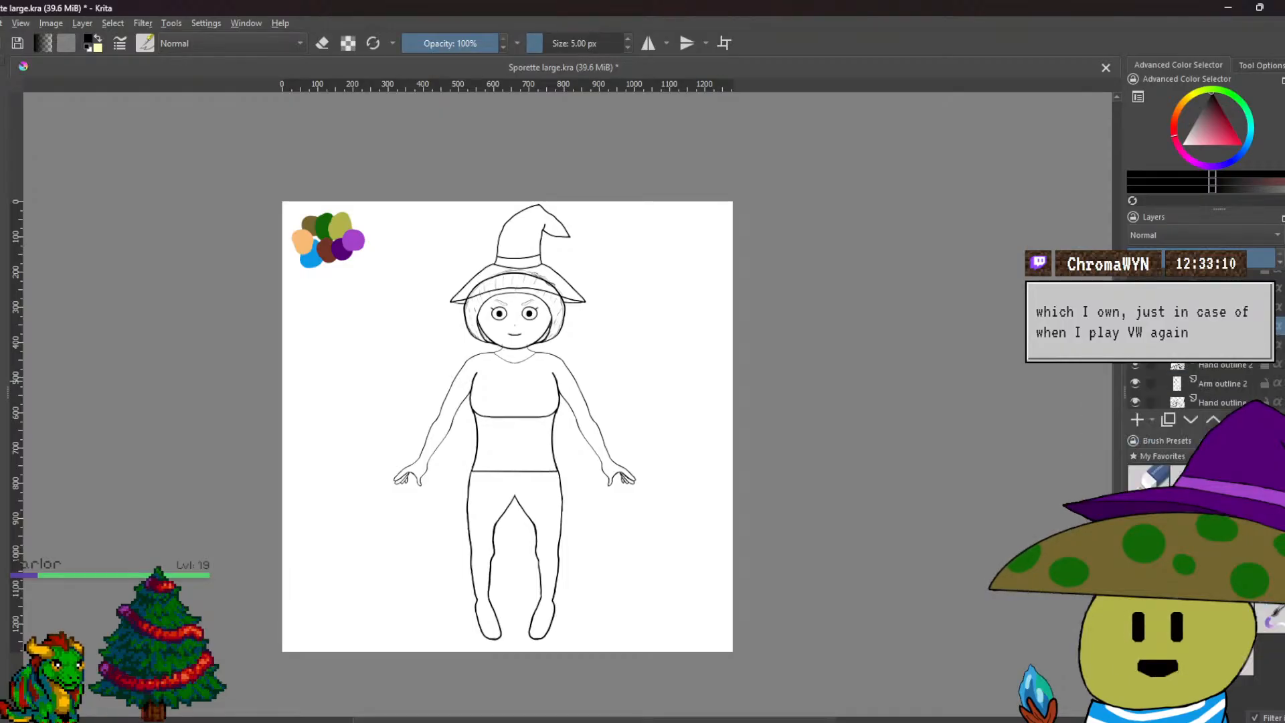
# Select the Leg Outline 2 layer, inspect the inner knee lines up close, and toggle the layer's visibility to check which lines it holds.
pyautogui.scroll(-2, 1190, 384)
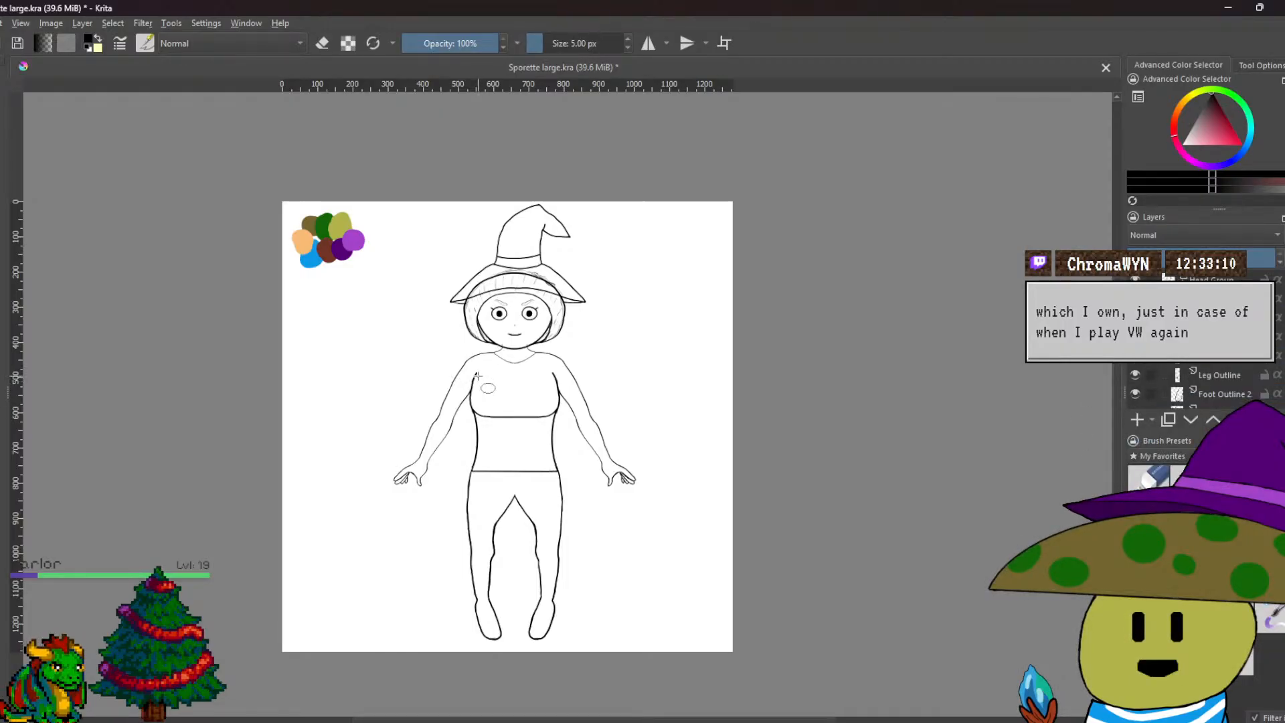
pyautogui.scroll(1, 477, 376)
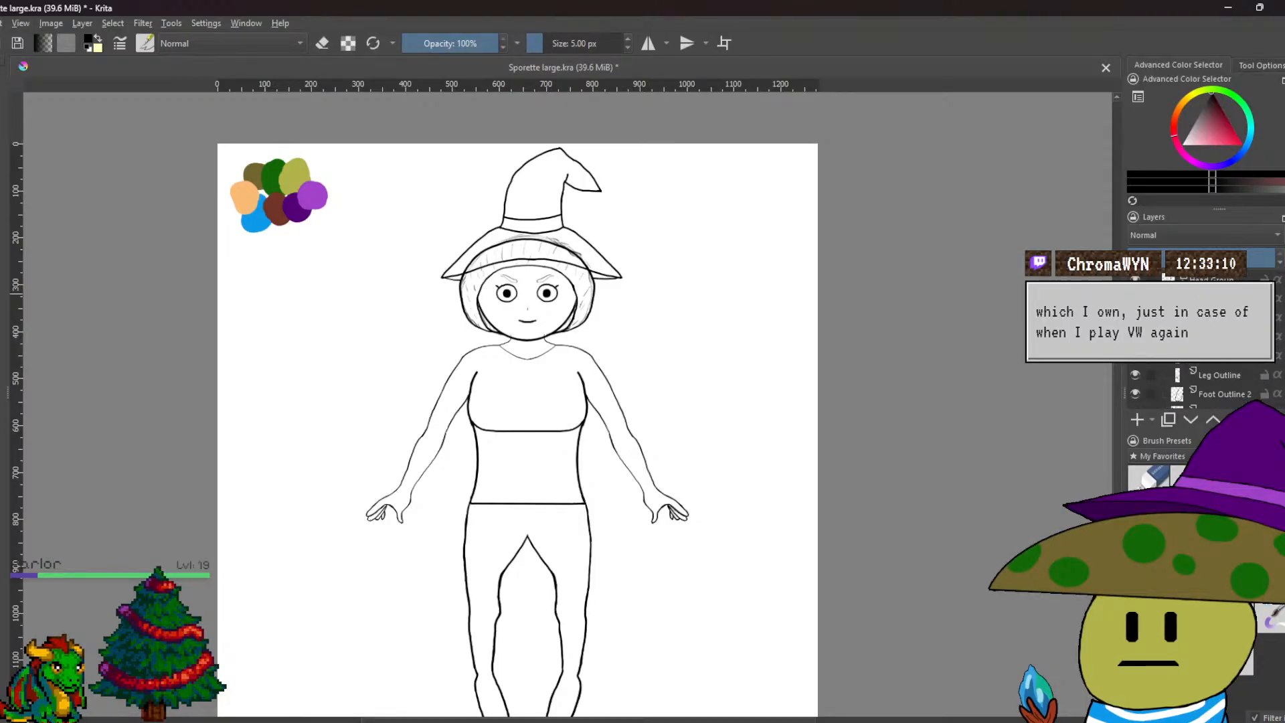
pyautogui.scroll(-2, 1205, 385)
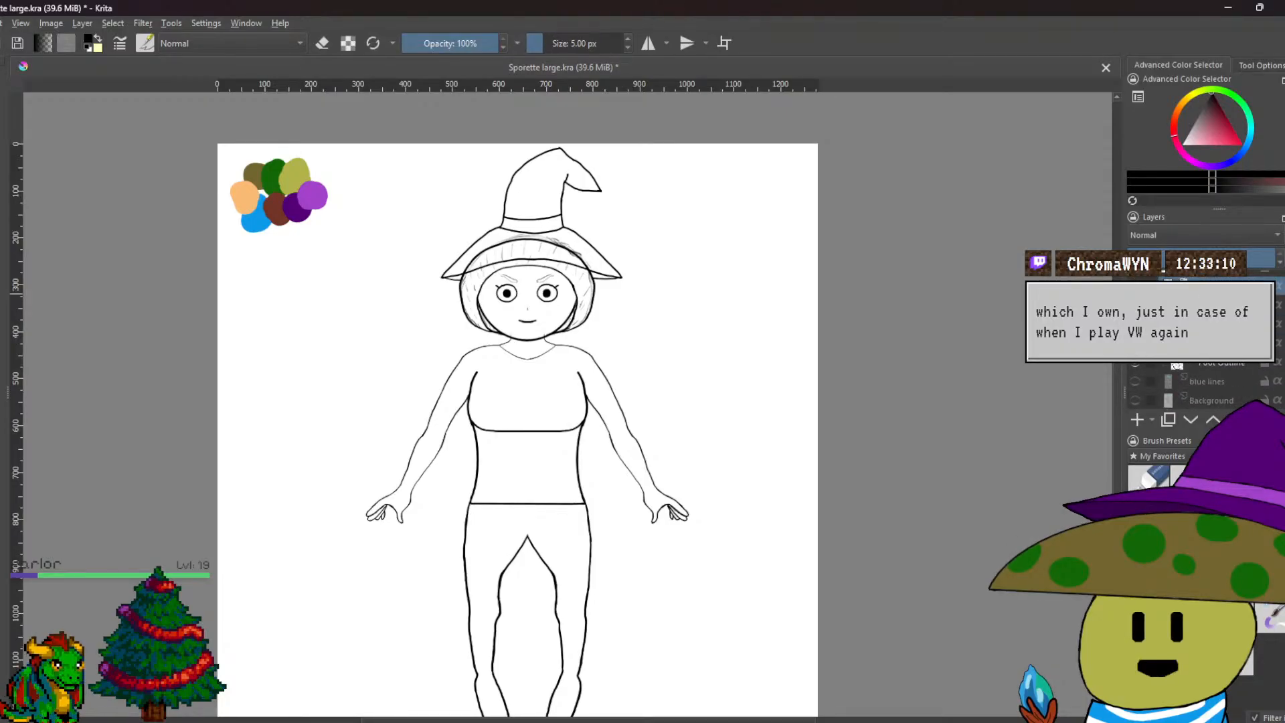
pyautogui.click(1211, 311)
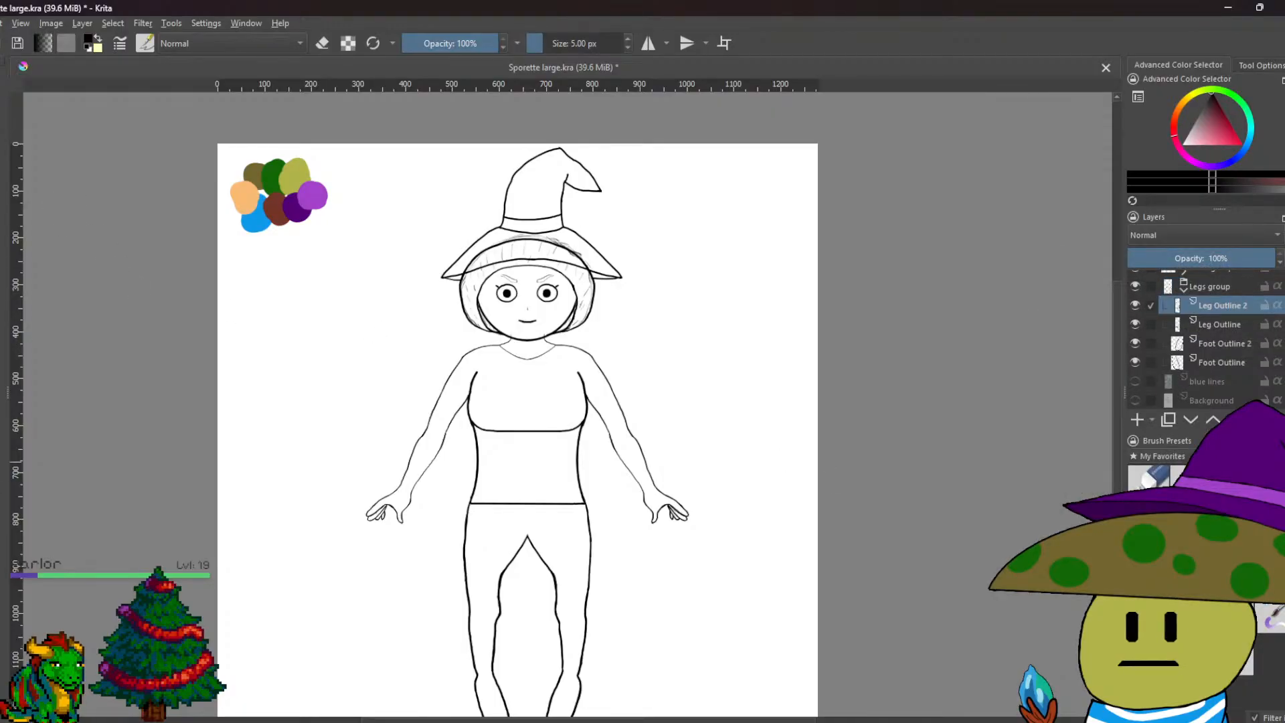
pyautogui.scroll(5, 440, 405)
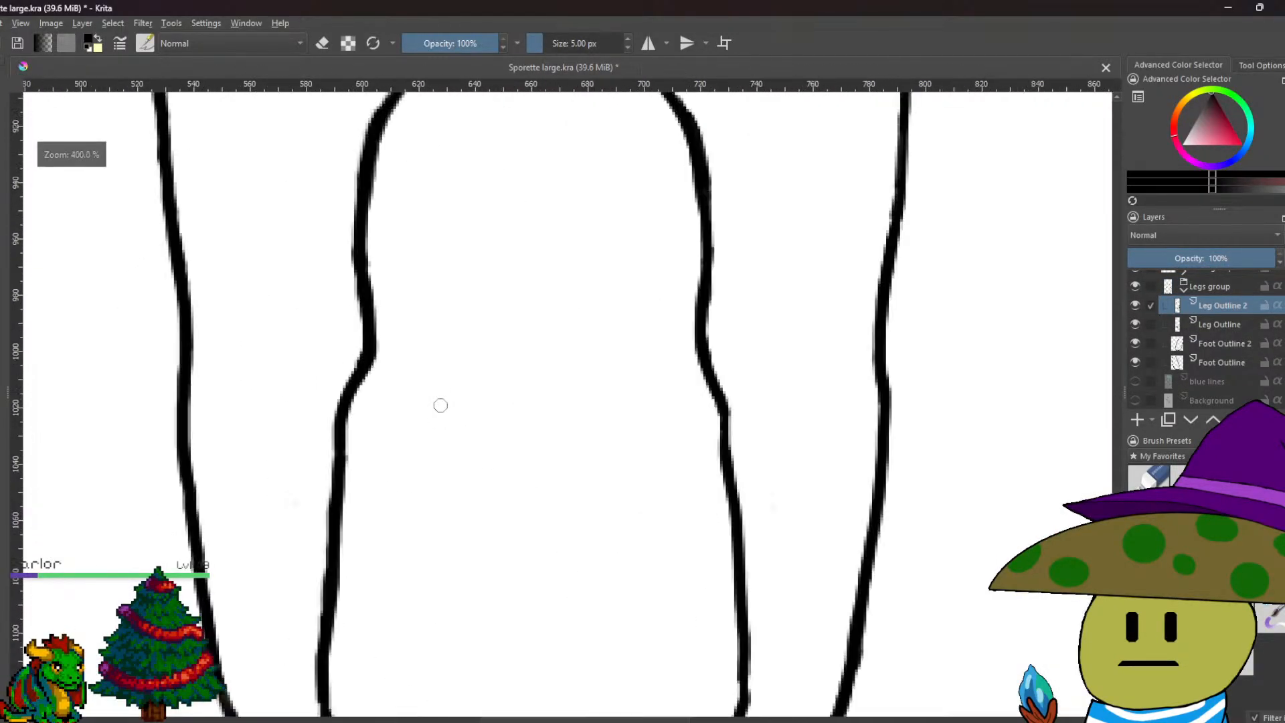
pyautogui.scroll(3, 468, 376)
pyautogui.moveTo(591, 426)
pyautogui.mouseDown()
pyautogui.moveTo(502, 553)
pyautogui.moveTo(548, 441)
pyautogui.mouseUp()
pyautogui.scroll(1, 511, 522)
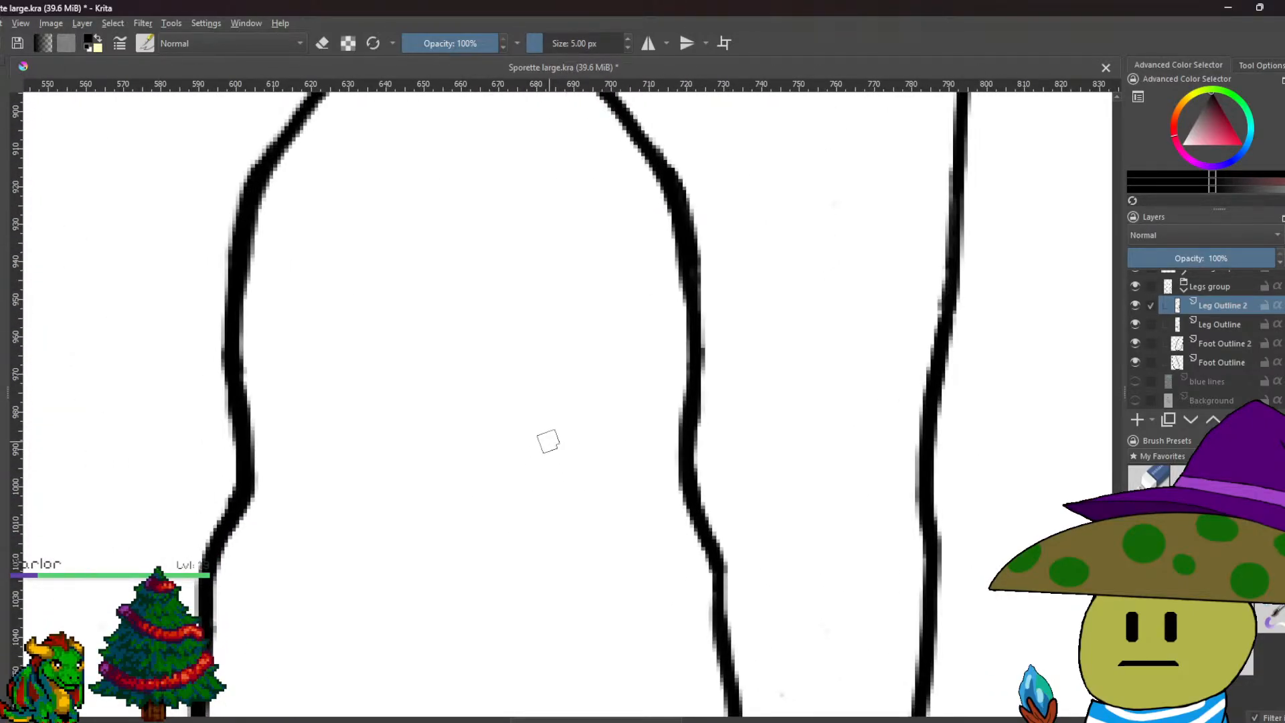
pyautogui.click(1134, 304)
pyautogui.click(1134, 304)
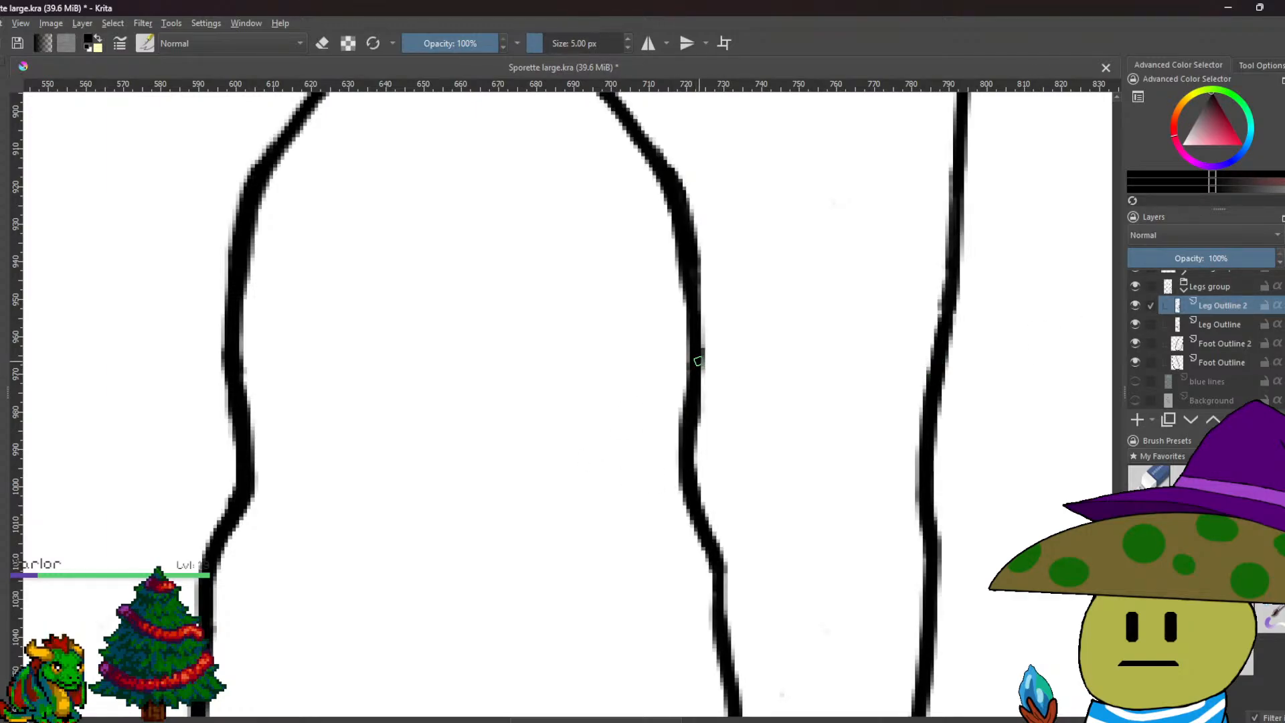
pyautogui.moveTo(658, 416)
pyautogui.mouseDown()
pyautogui.moveTo(642, 509)
pyautogui.moveTo(669, 566)
pyautogui.mouseUp()
pyautogui.hotkey('ctrl', 'z')
pyautogui.hotkey('ctrl', 'z')
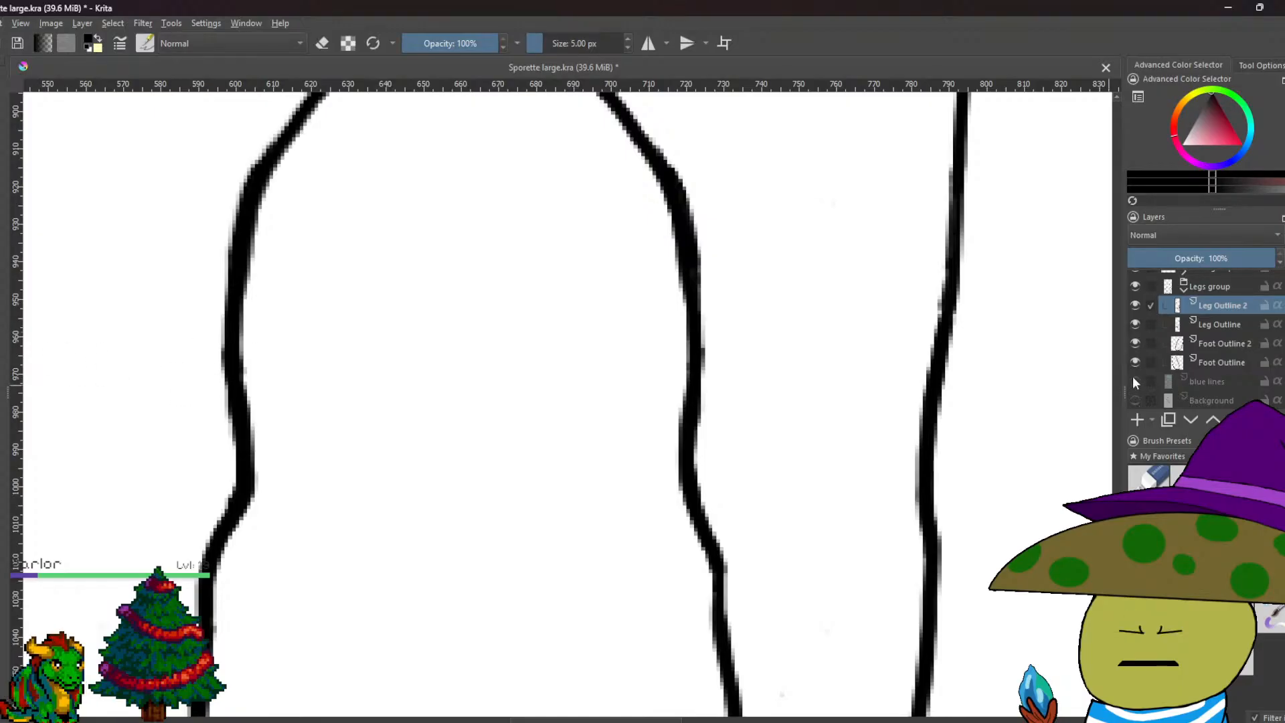
# Copy a rectangular area about 88 px tall around the inner knee bend on the Leg Outline layer to a new layer.
pyautogui.click(1214, 327)
pyautogui.moveTo(146, 313); pyautogui.dragTo(357, 637)
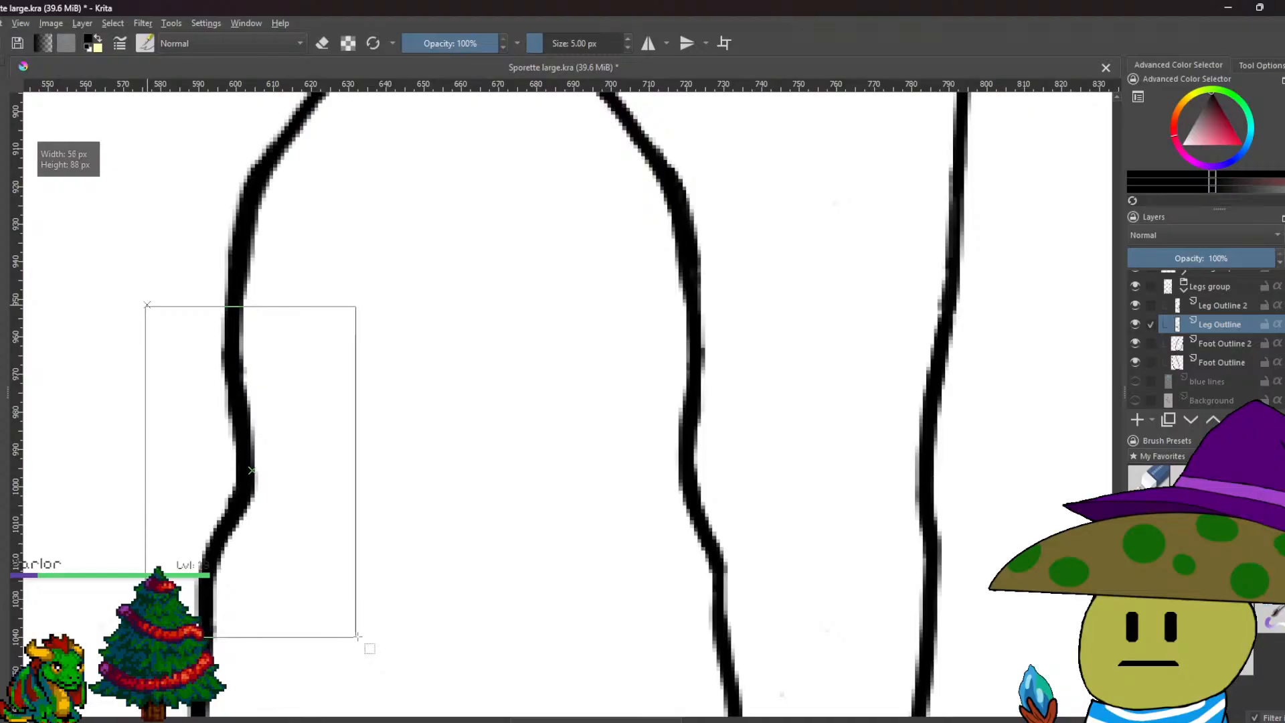
pyautogui.rightClick(210, 449)
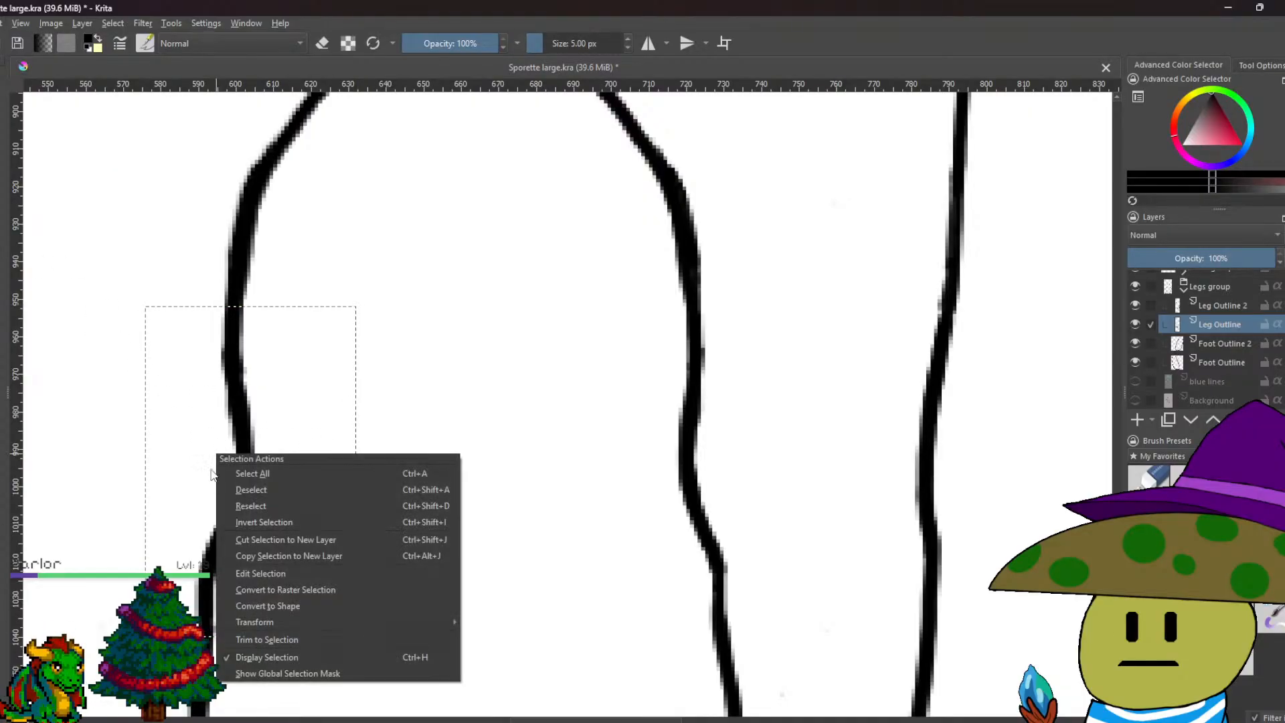
pyautogui.click(240, 550)
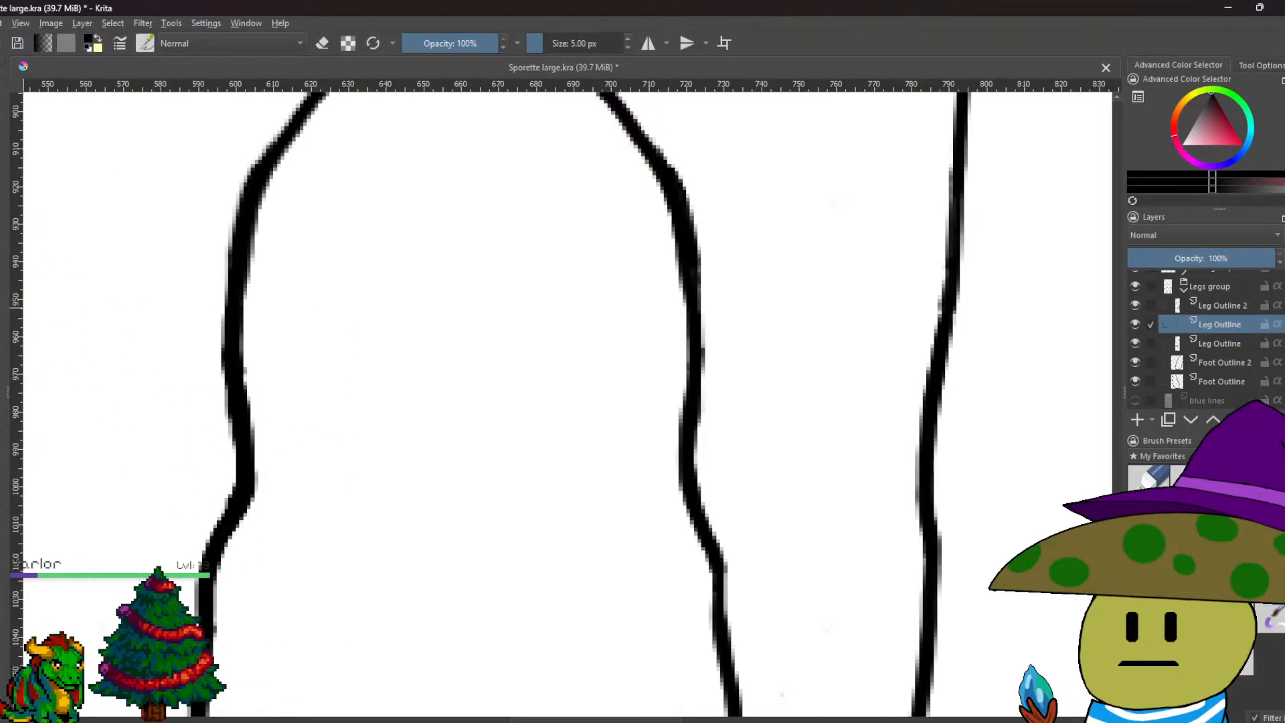
# Move the copied knee segment over the opposite leg's inner line, mirror it horizontally, align it with that line and apply the transform.
pyautogui.hotkey('ctrl', 't')
pyautogui.moveTo(224, 426); pyautogui.dragTo(685, 456)
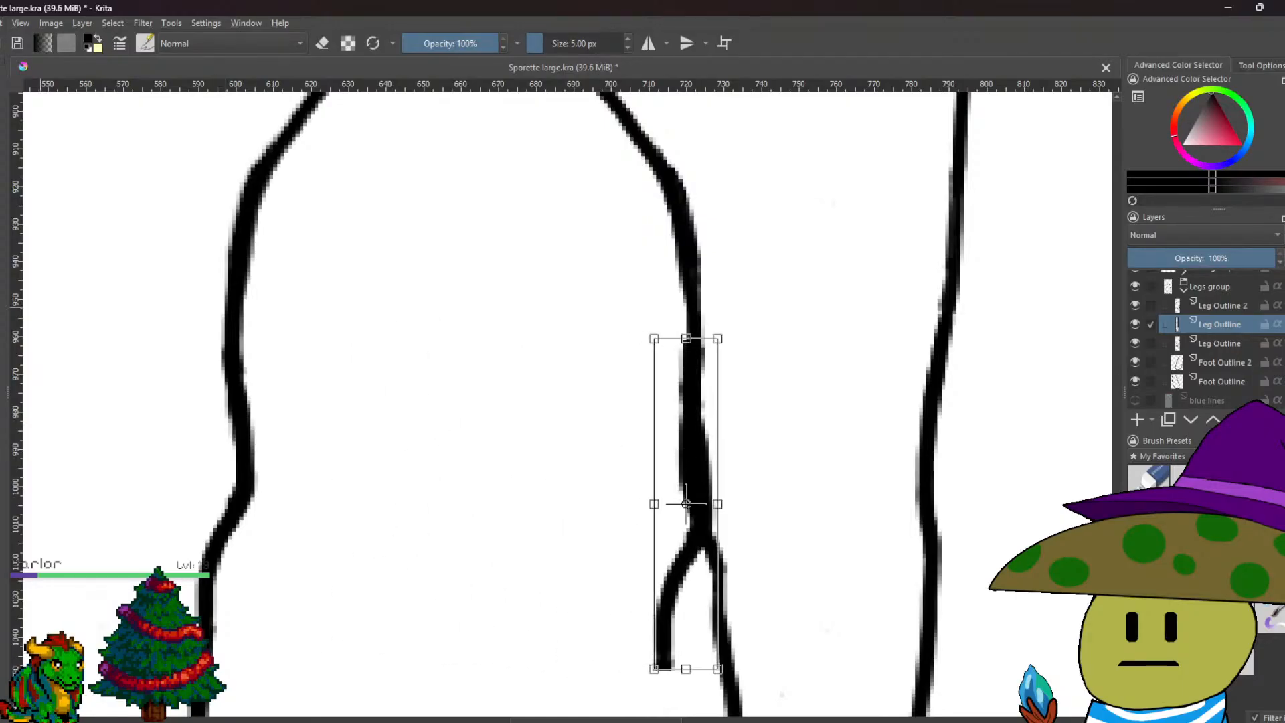
pyautogui.rightClick(671, 405)
pyautogui.click(709, 538)
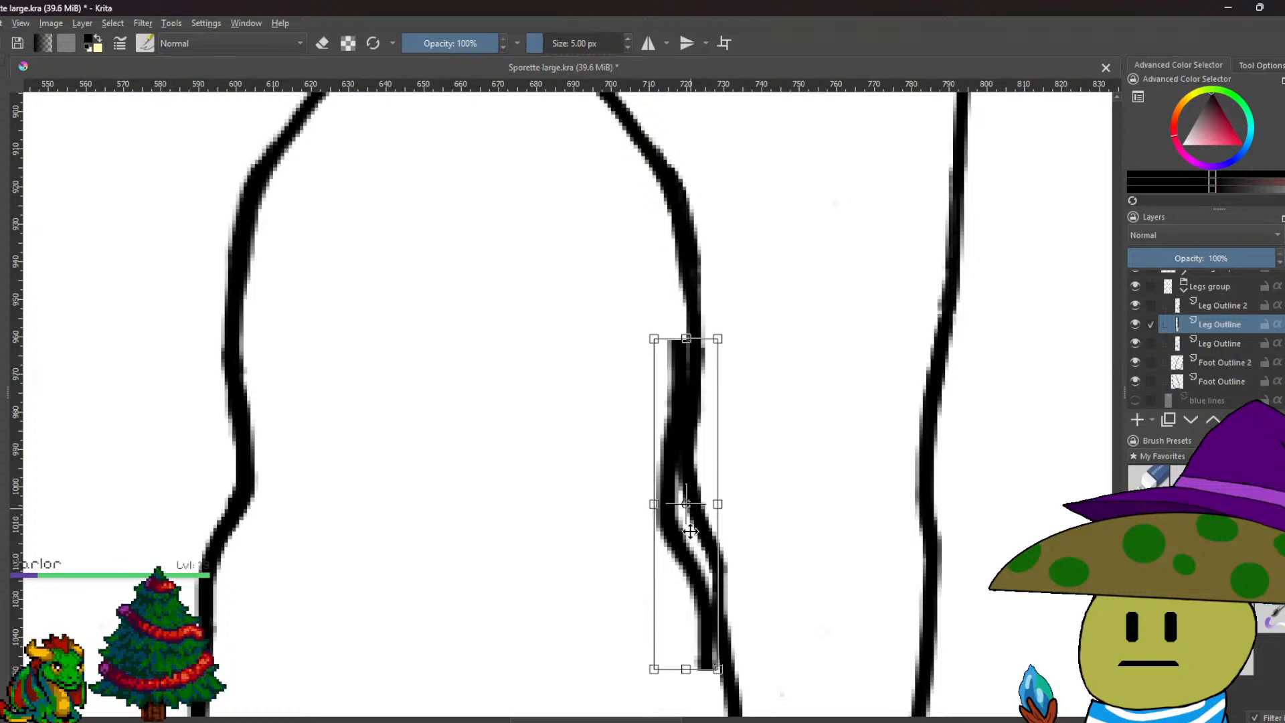
pyautogui.moveTo(683, 564); pyautogui.dragTo(699, 560)
pyautogui.press('Return')
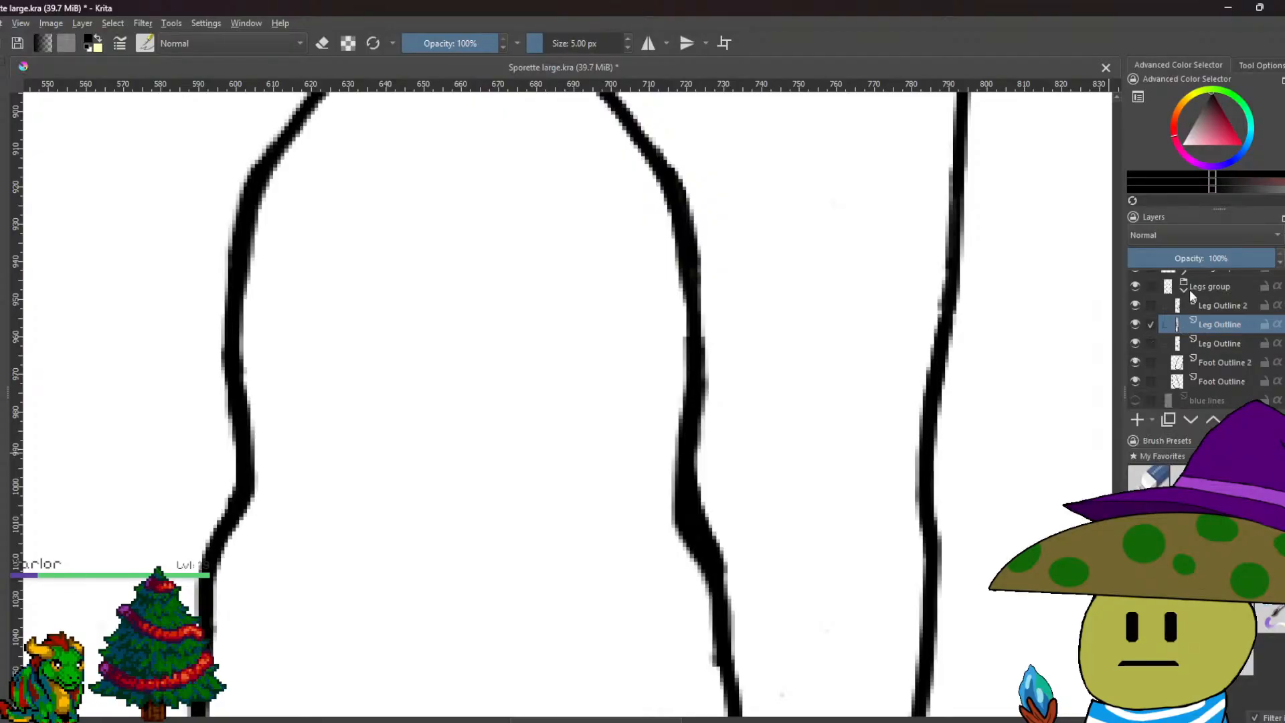
# Lower the Leg Outline 2 layer's opacity to 52% to compare it with the mirrored knee segment, and switch to the 25 px eraser.
pyautogui.click(1210, 304)
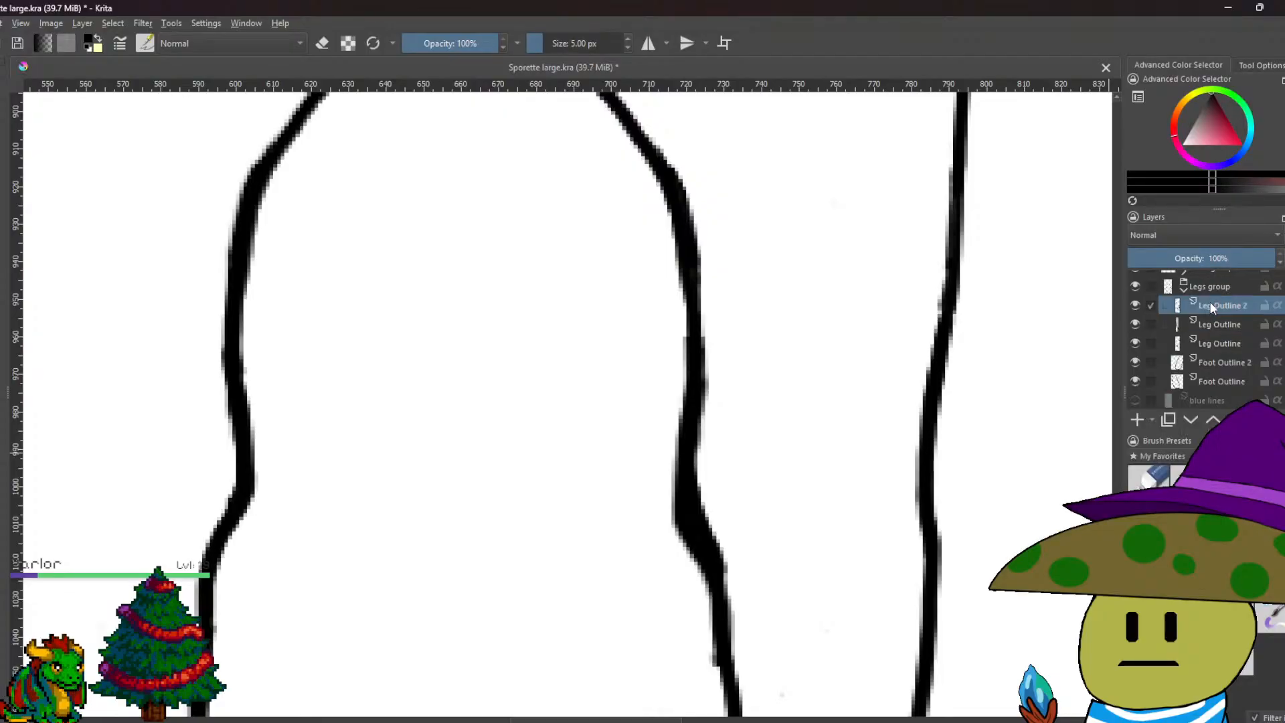
pyautogui.click(1205, 257)
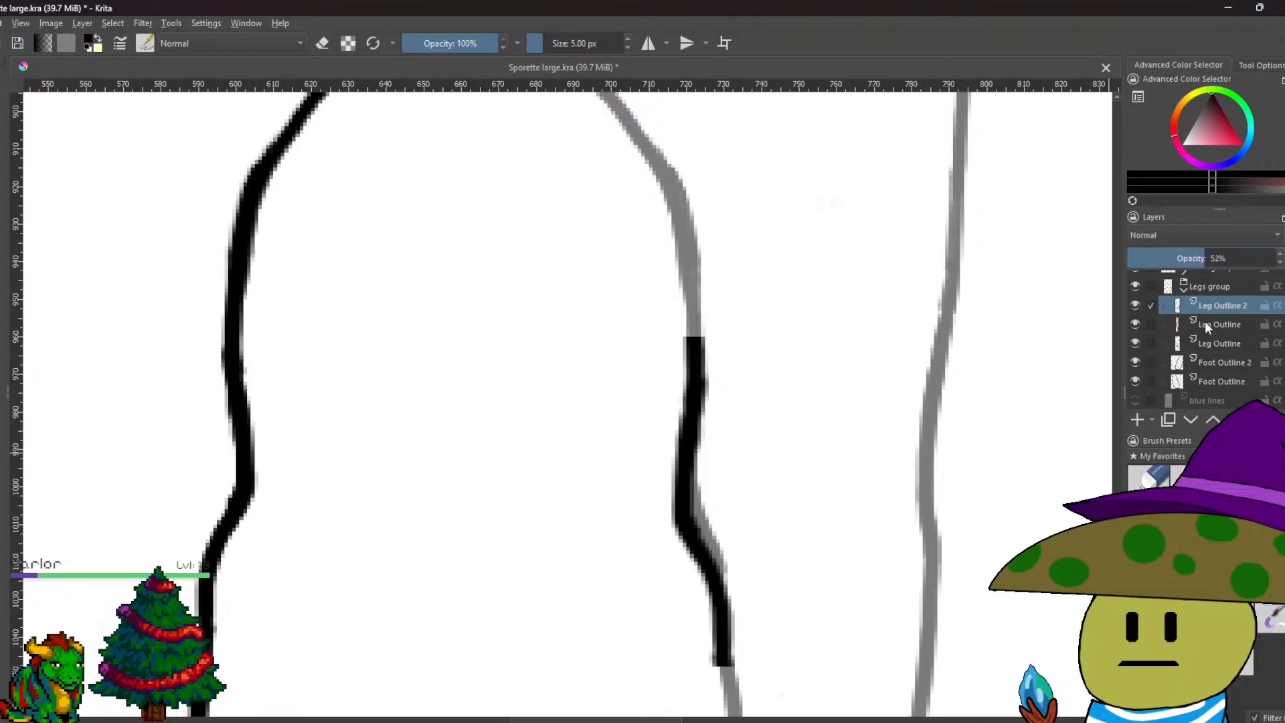
pyautogui.scroll(2, 679, 391)
pyautogui.moveTo(642, 324); pyautogui.dragTo(614, 276)
pyautogui.press('e')
pyautogui.moveTo(806, 363); pyautogui.dragTo(786, 342)
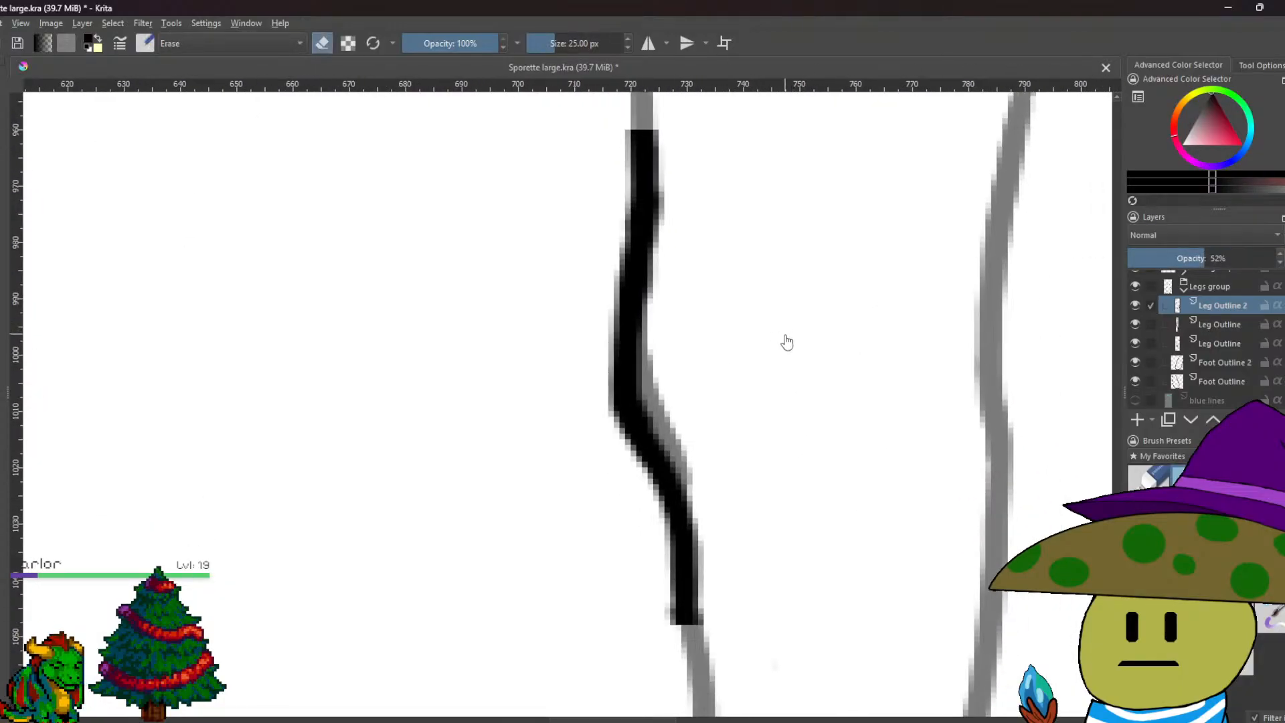
pyautogui.moveTo(539, 230); pyautogui.dragTo(505, 309)
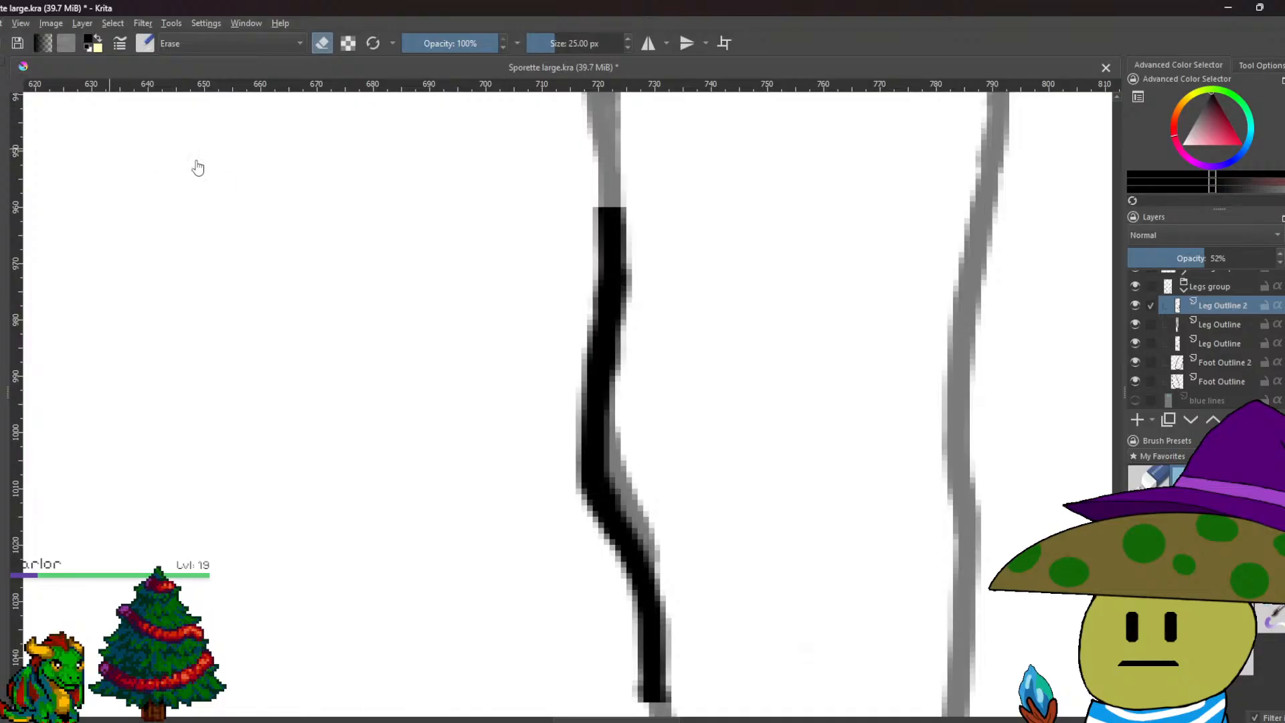
# Nudge the mirrored knee segment about 1 px right over the faded inner leg line and apply the transform.
pyautogui.click(1223, 325)
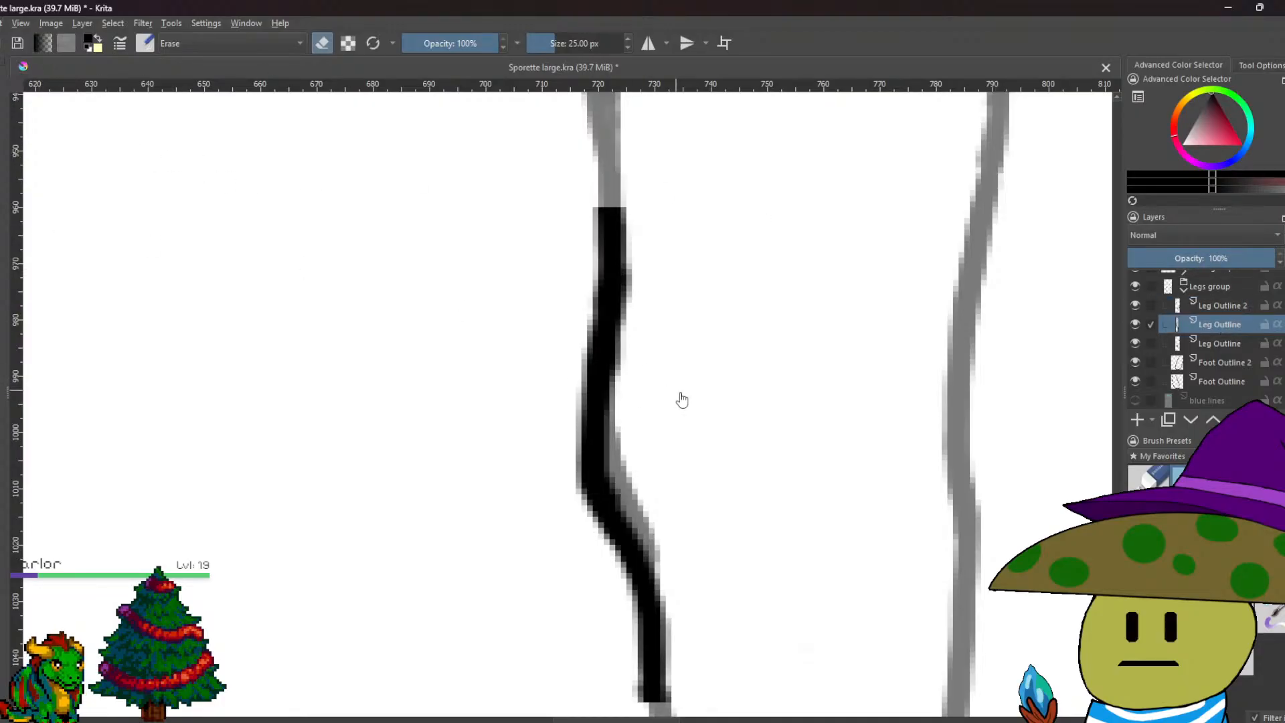
pyautogui.hotkey('ctrl', 't')
pyautogui.press('Escape')
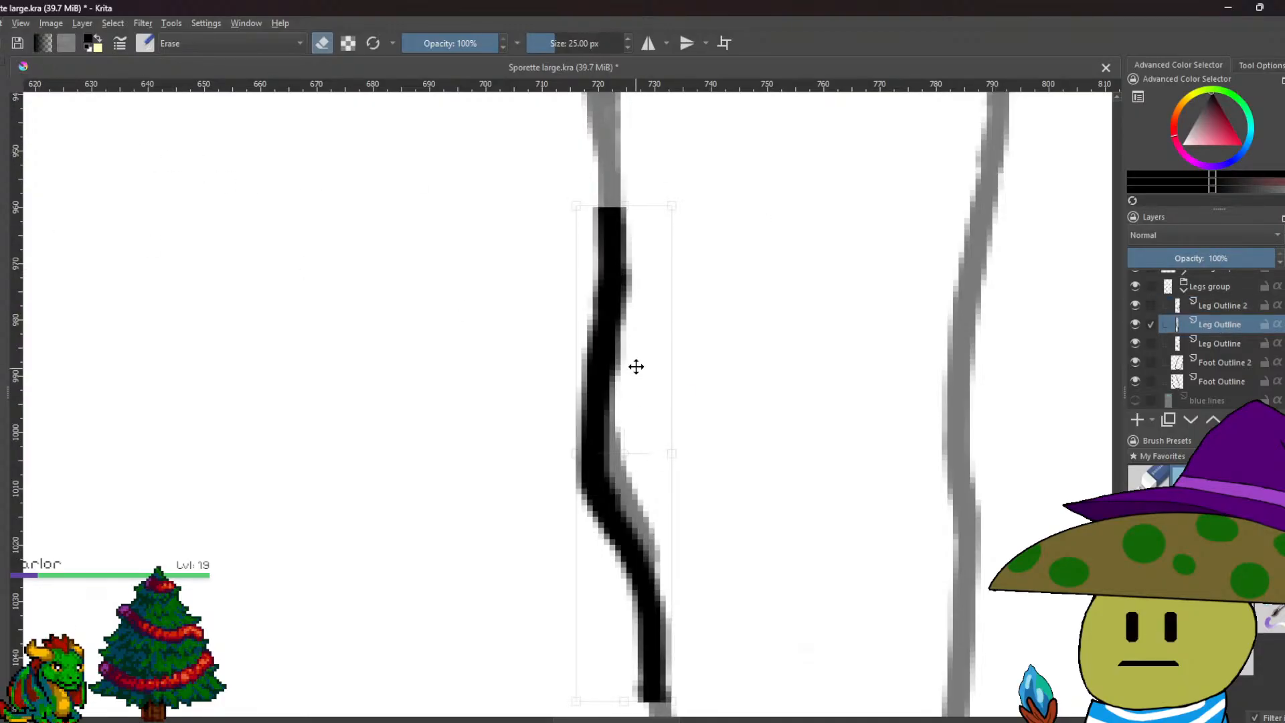
pyautogui.click(638, 366)
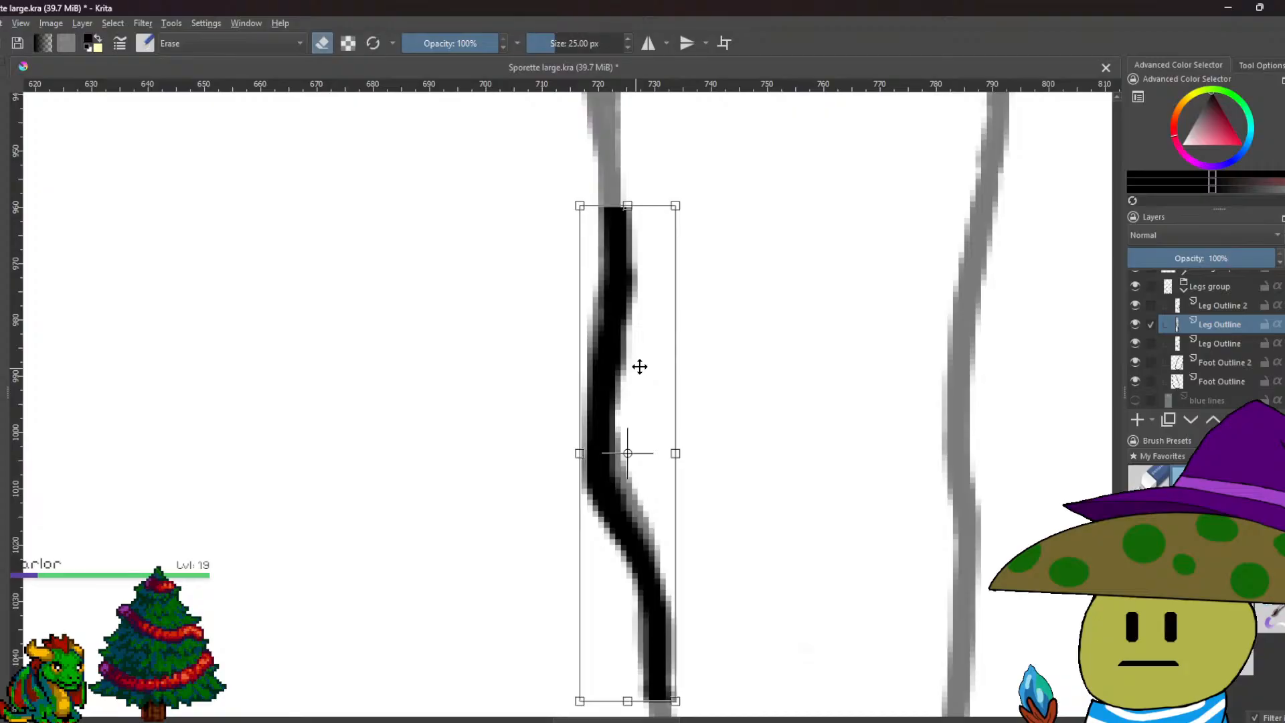
pyautogui.press('Escape')
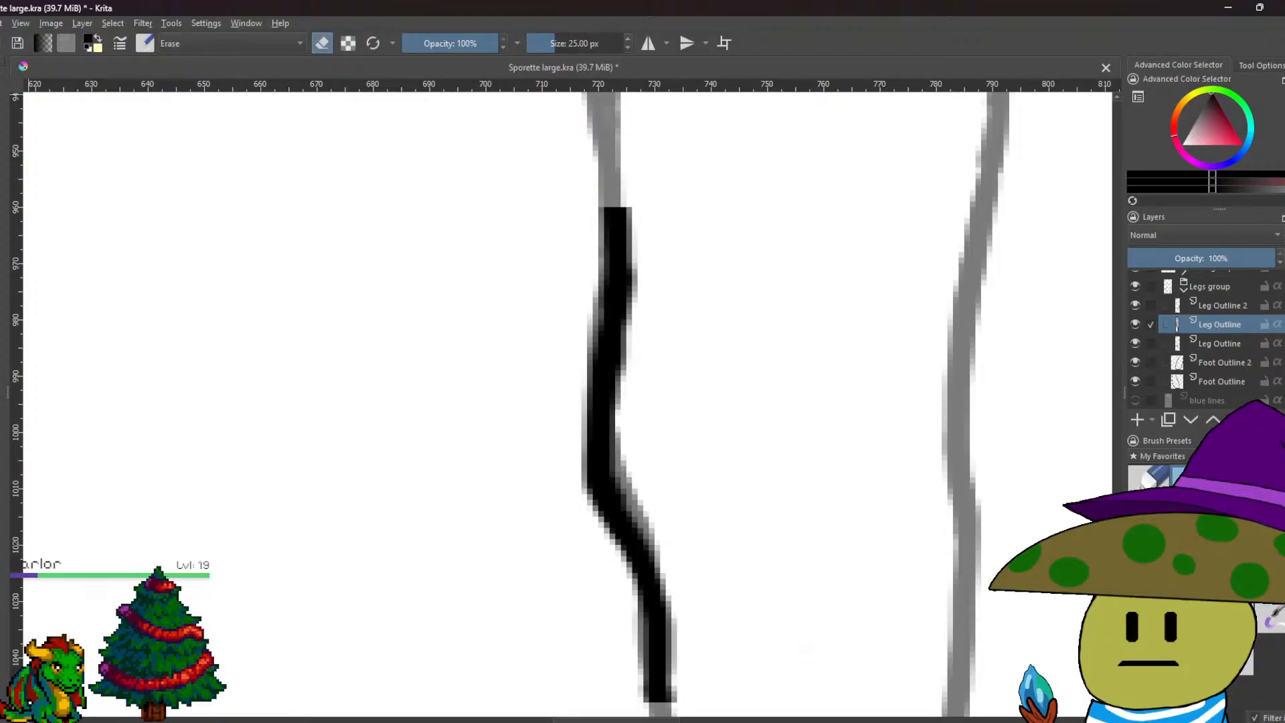
pyautogui.scroll(-1, 816, 210)
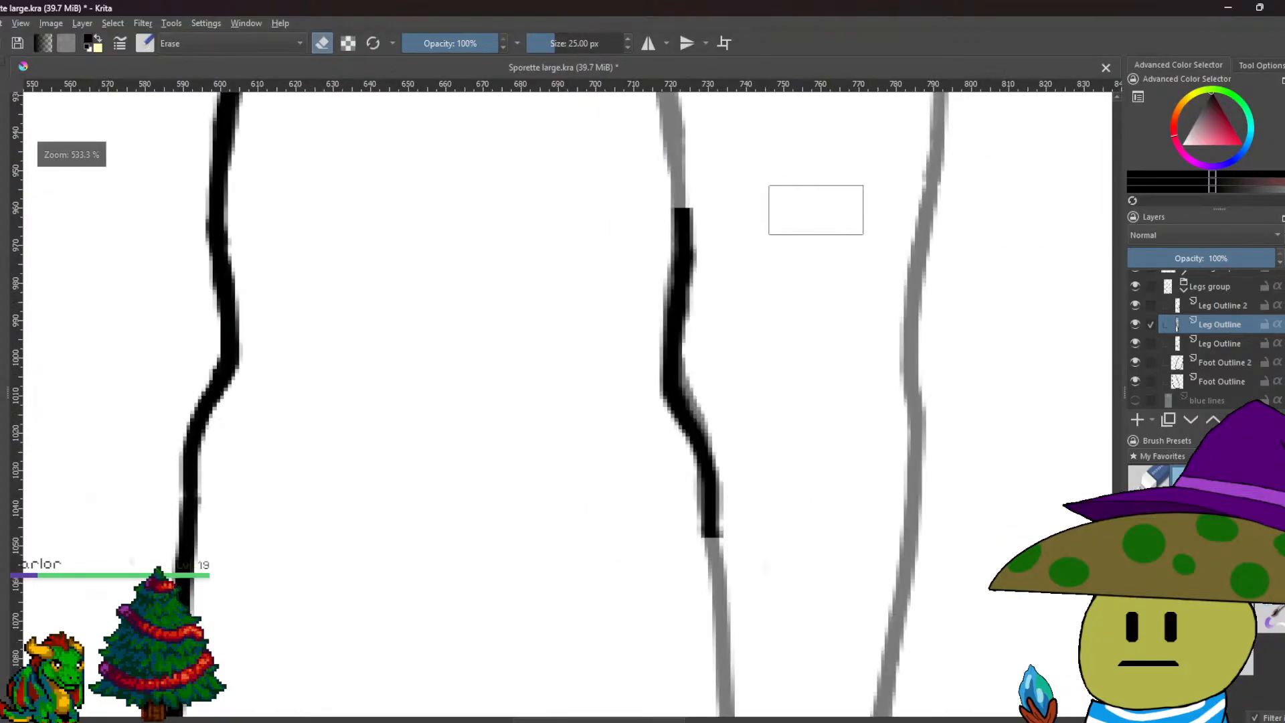
pyautogui.scroll(1, 816, 210)
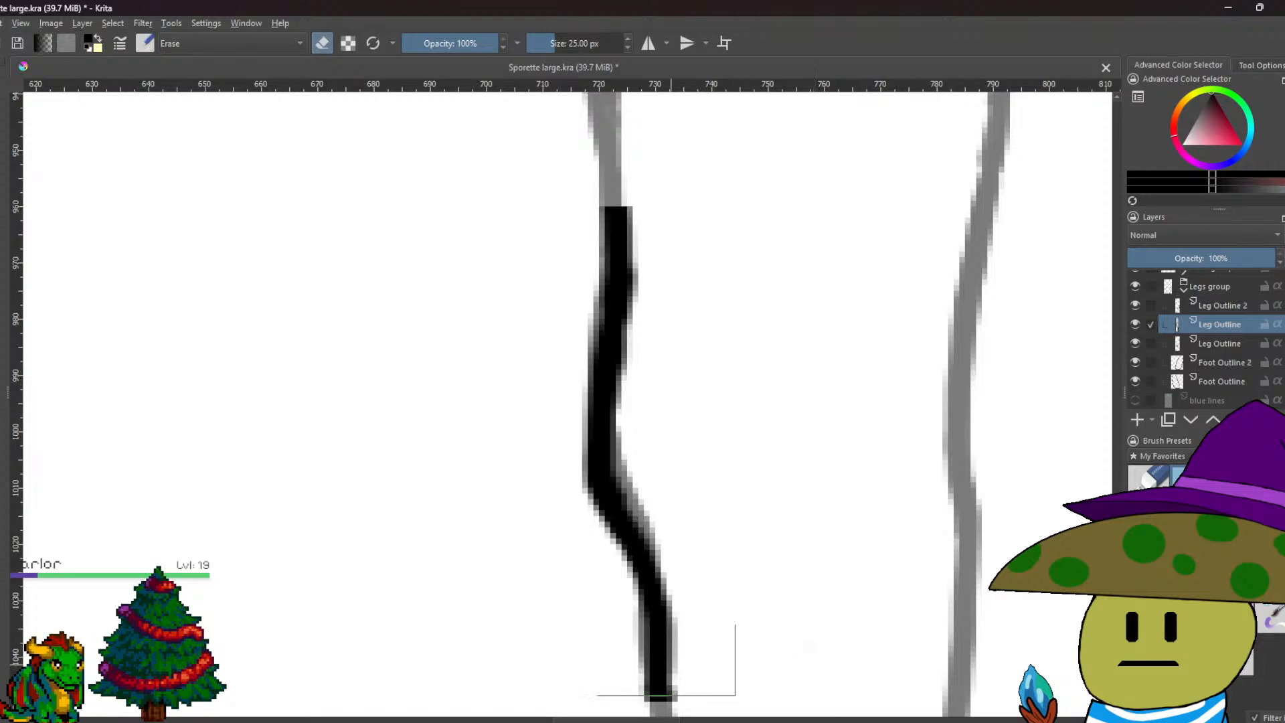
# Try trimming the edges of the mirrored knee segment and the overlapping Leg Outline 2 line with the eraser.
pyautogui.moveTo(676, 224)
pyautogui.mouseDown()
pyautogui.moveTo(662, 334)
pyautogui.moveTo(665, 215)
pyautogui.moveTo(666, 238)
pyautogui.mouseUp()
pyautogui.moveTo(744, 681)
pyautogui.mouseDown()
pyautogui.moveTo(705, 687)
pyautogui.moveTo(708, 651)
pyautogui.moveTo(590, 667)
pyautogui.moveTo(595, 686)
pyautogui.moveTo(612, 644)
pyautogui.mouseUp()
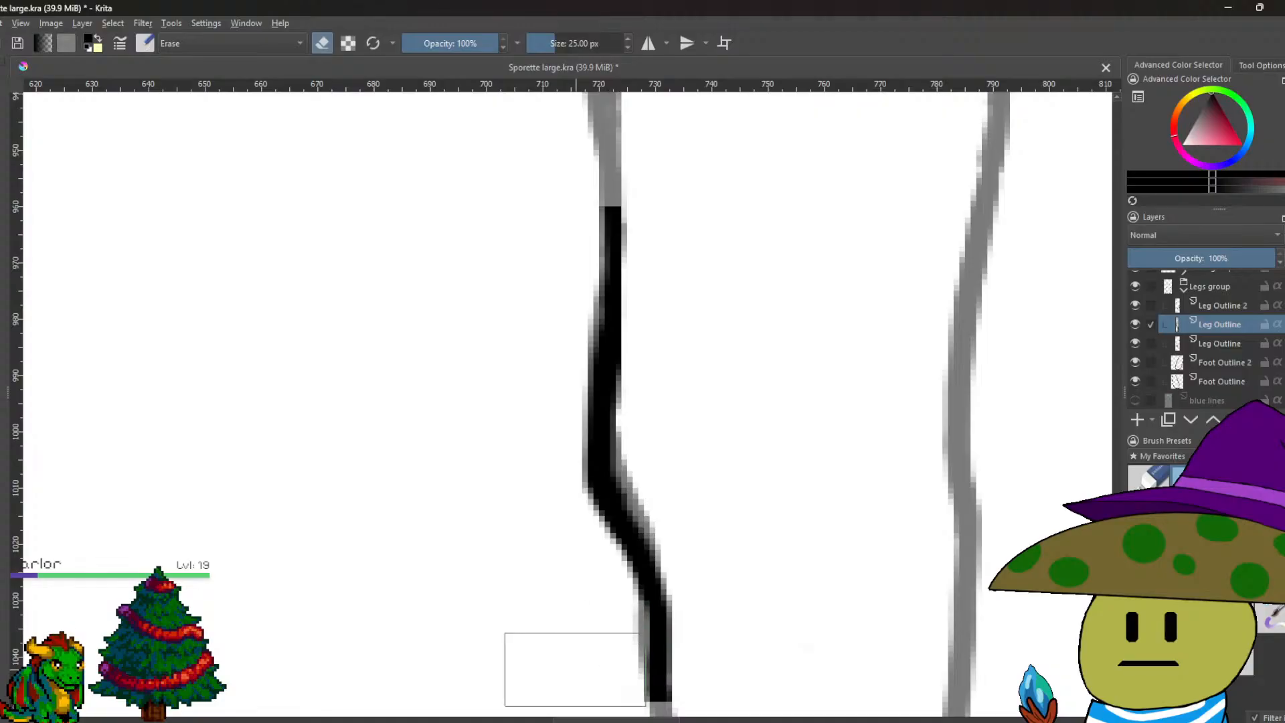
pyautogui.click(1219, 305)
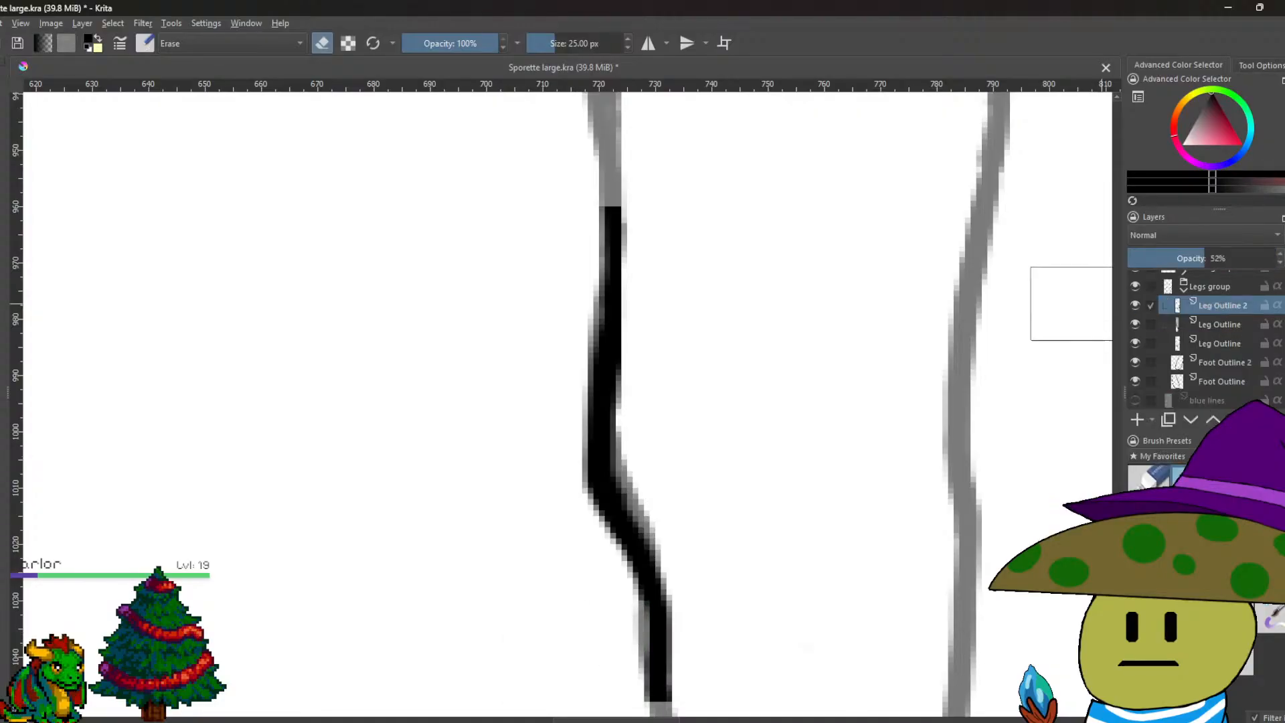
pyautogui.scroll(-1, 754, 335)
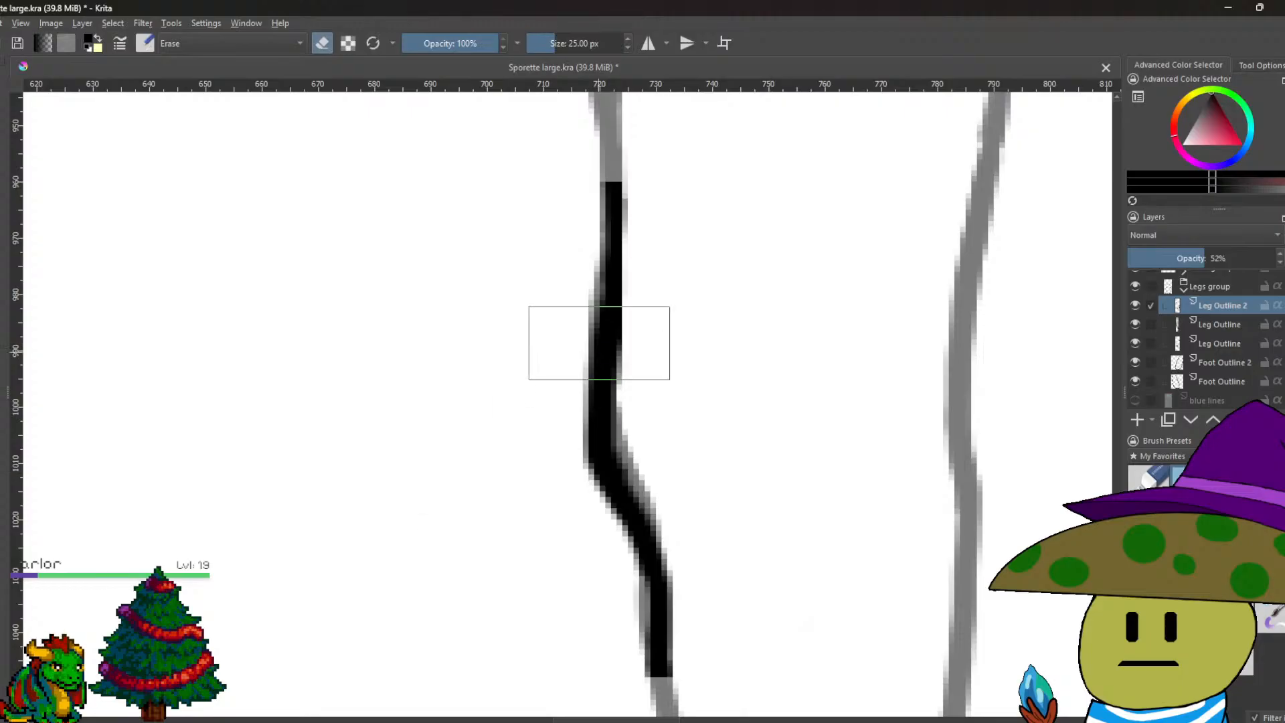
pyautogui.click(611, 212)
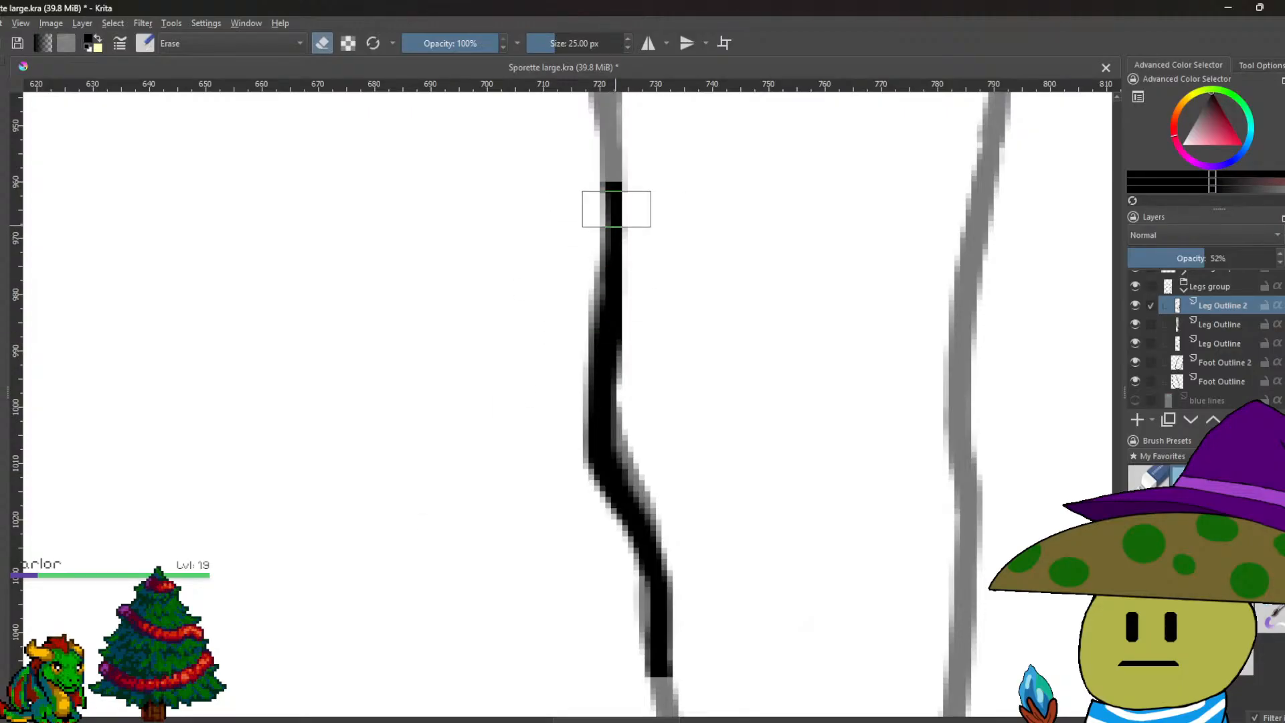
pyautogui.moveTo(618, 204)
pyautogui.mouseDown()
pyautogui.moveTo(613, 430)
pyautogui.moveTo(648, 645)
pyautogui.mouseUp()
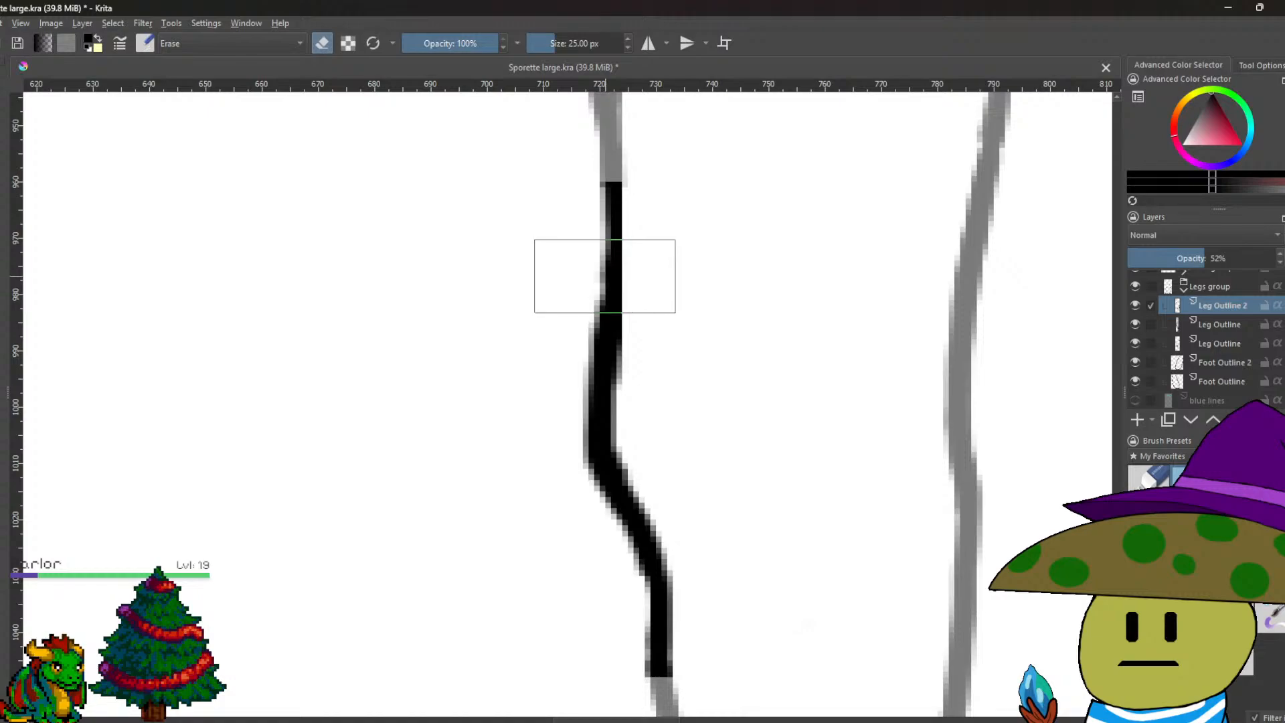
pyautogui.press('-')
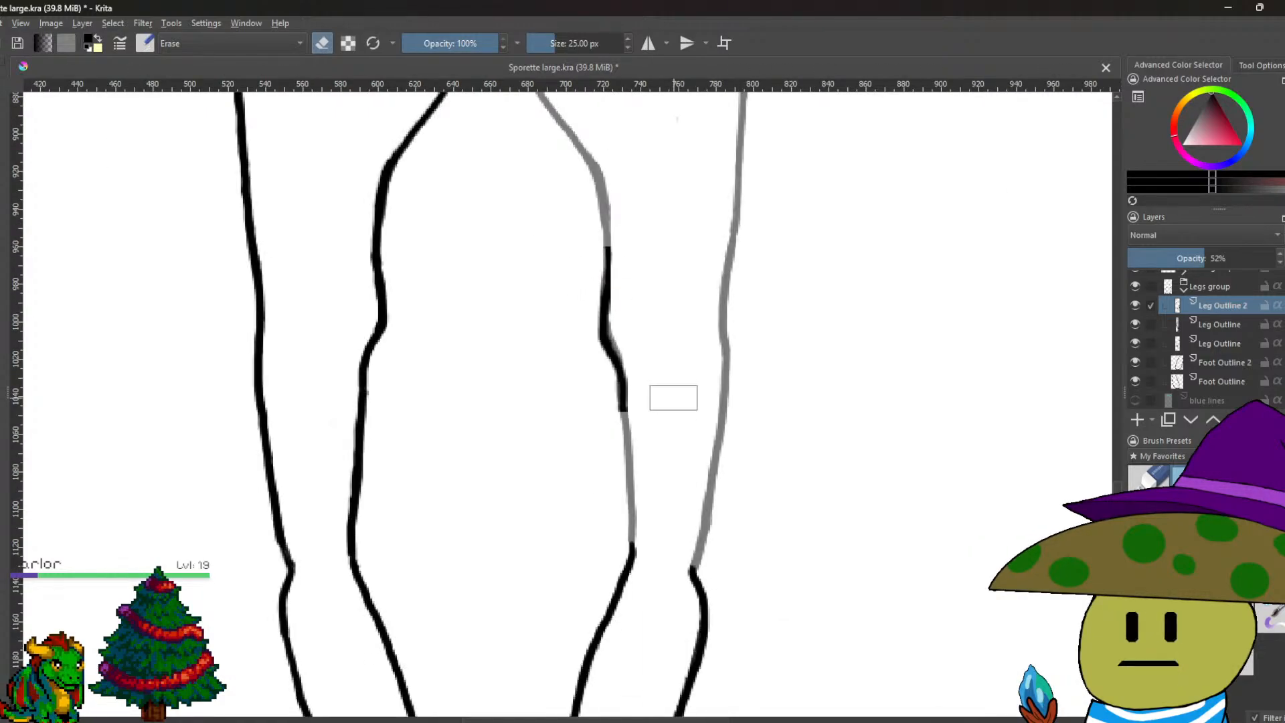
pyautogui.press('ctrl')
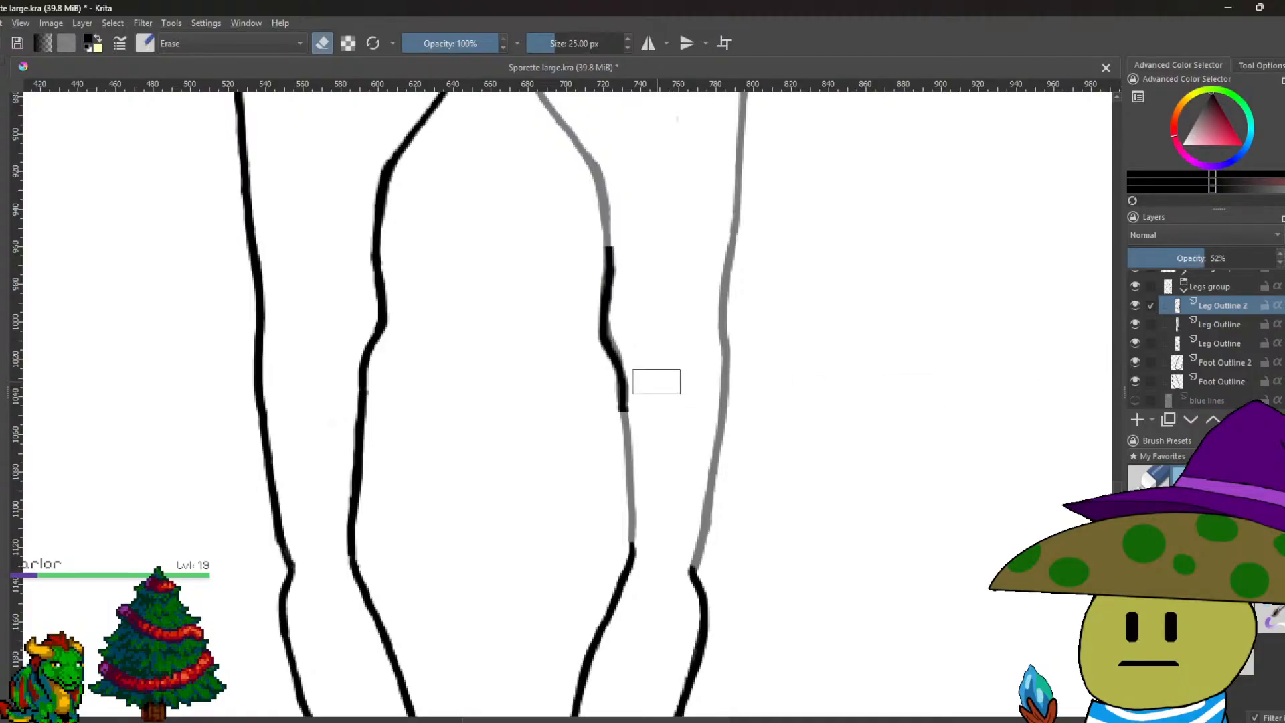
# Erase the Leg Outline 2 line beneath the mirrored knee segment and restore that layer's opacity to 100%.
pyautogui.scroll(4, 656, 381)
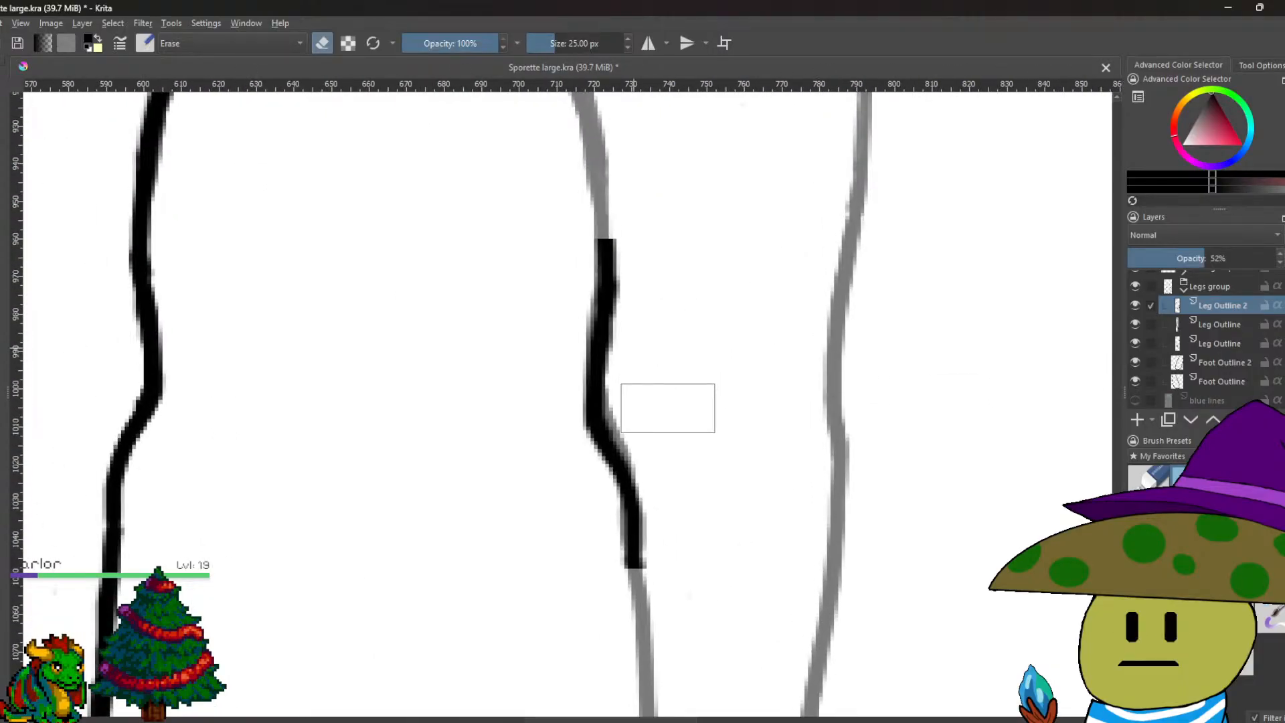
pyautogui.scroll(-4, 668, 408)
pyautogui.scroll(4, 668, 409)
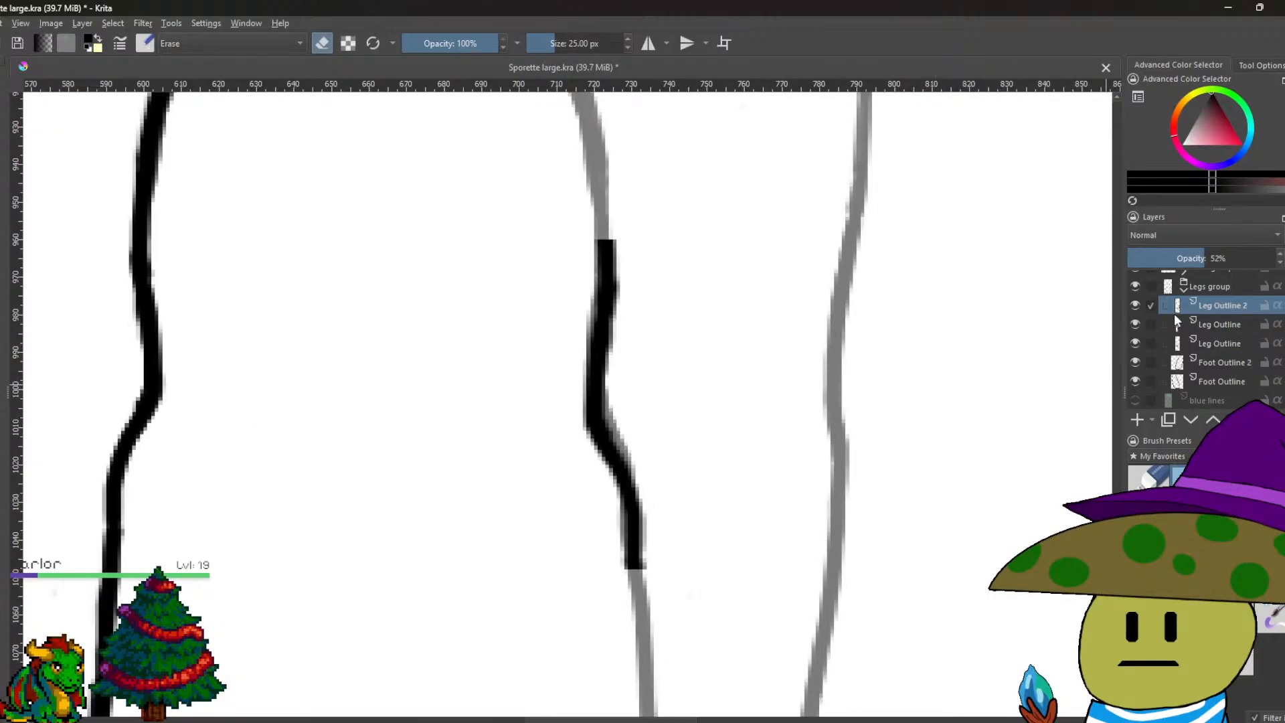
pyautogui.moveTo(1174, 313)
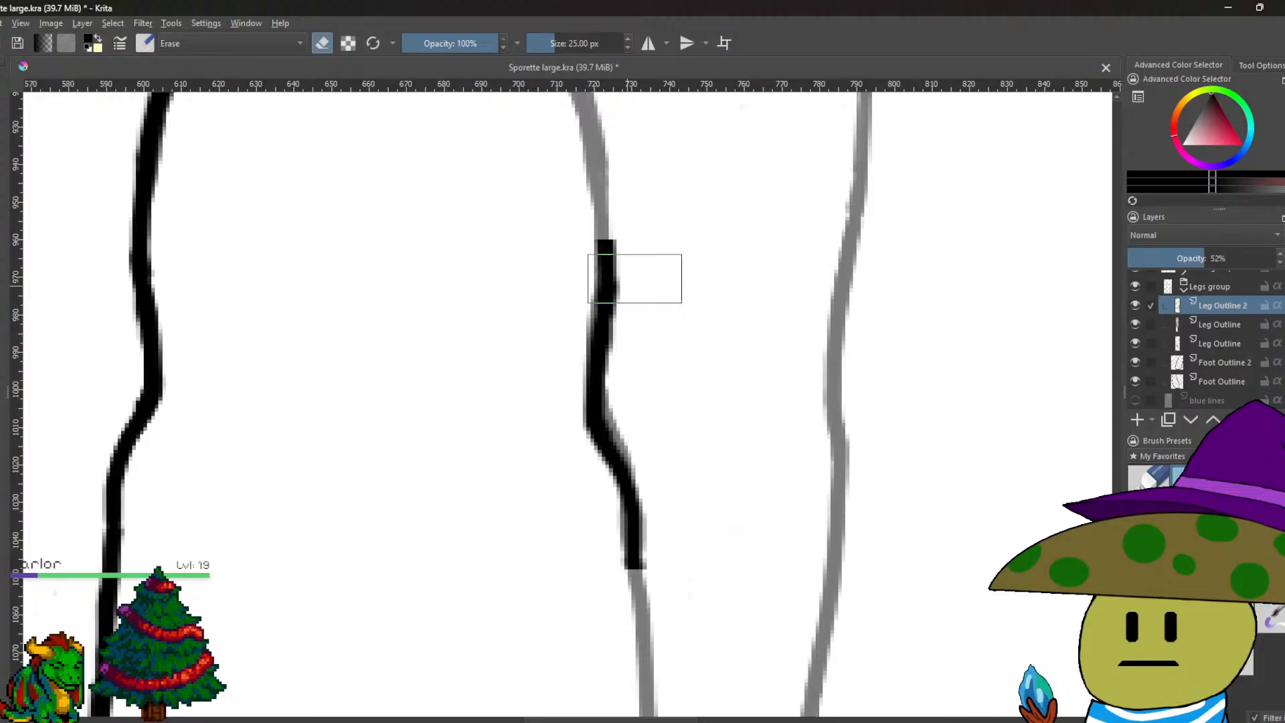
pyautogui.moveTo(609, 254)
pyautogui.mouseDown()
pyautogui.moveTo(596, 365)
pyautogui.moveTo(634, 551)
pyautogui.mouseUp()
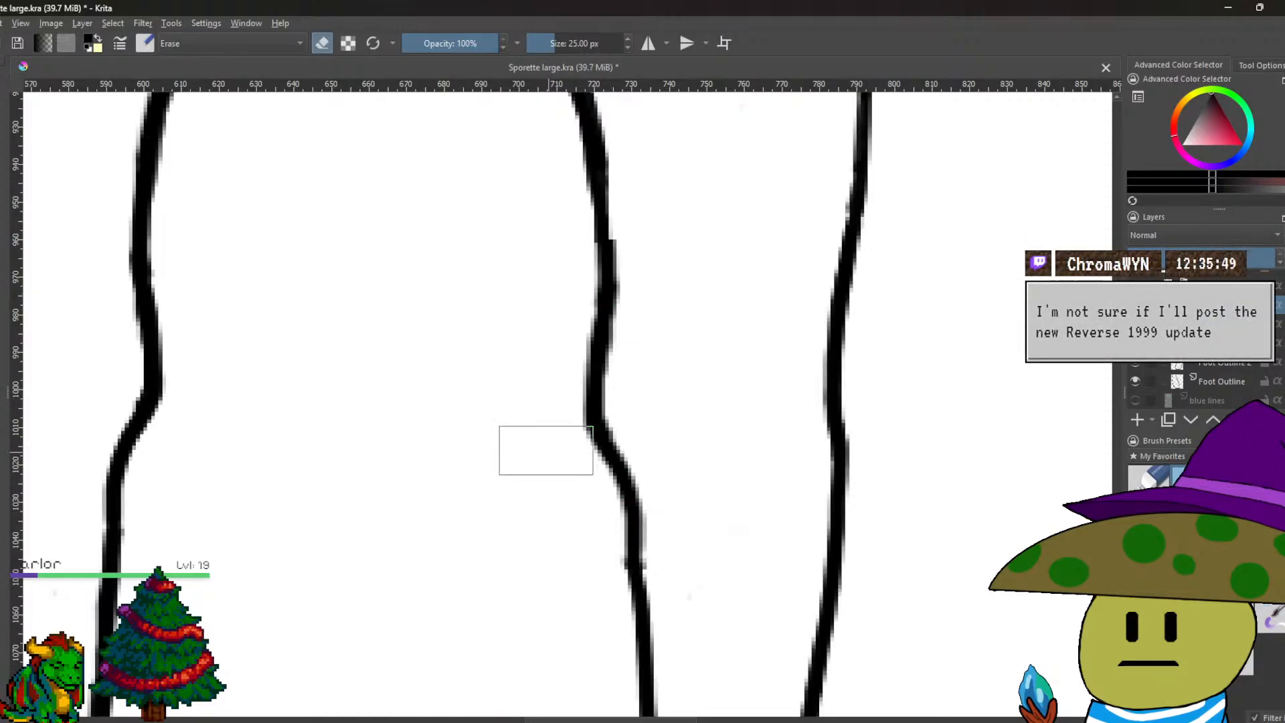
# Select the mirrored knee segment's layer and shift the segment about 1 px left to line up with the upper inner leg line.
pyautogui.scroll(3, 670, 500)
pyautogui.scroll(-3, 683, 609)
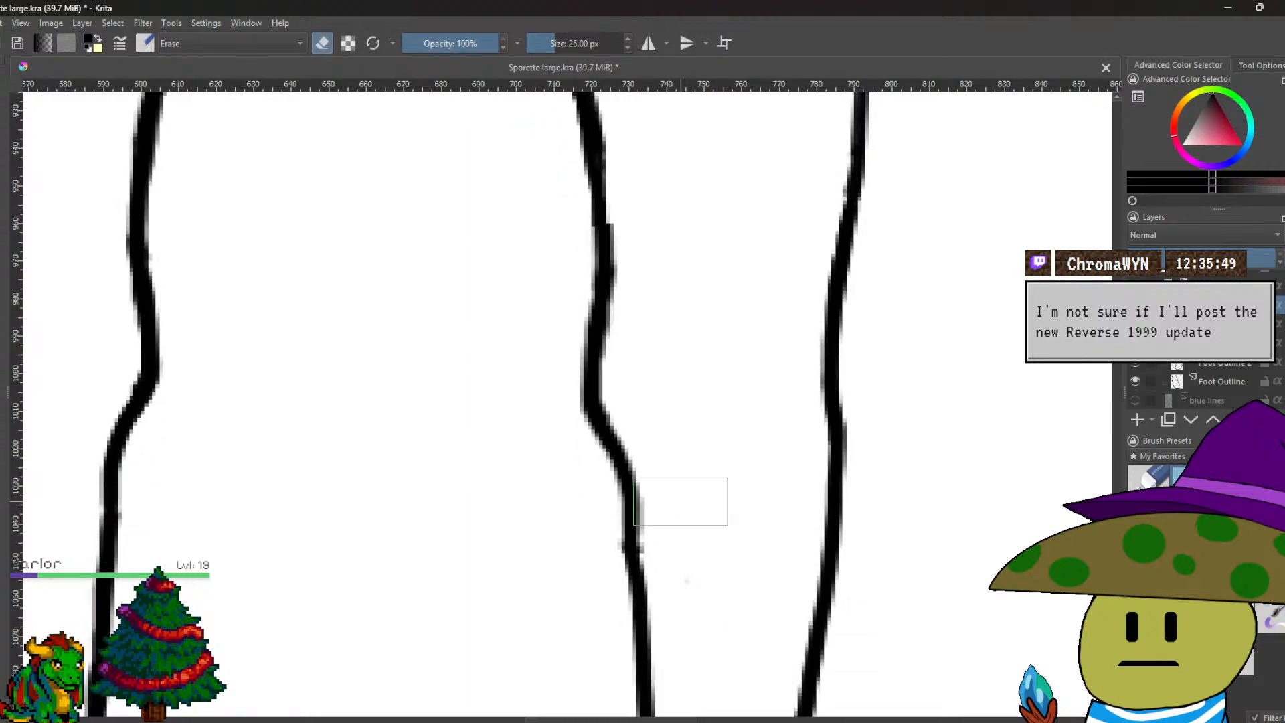
pyautogui.scroll(2, 651, 593)
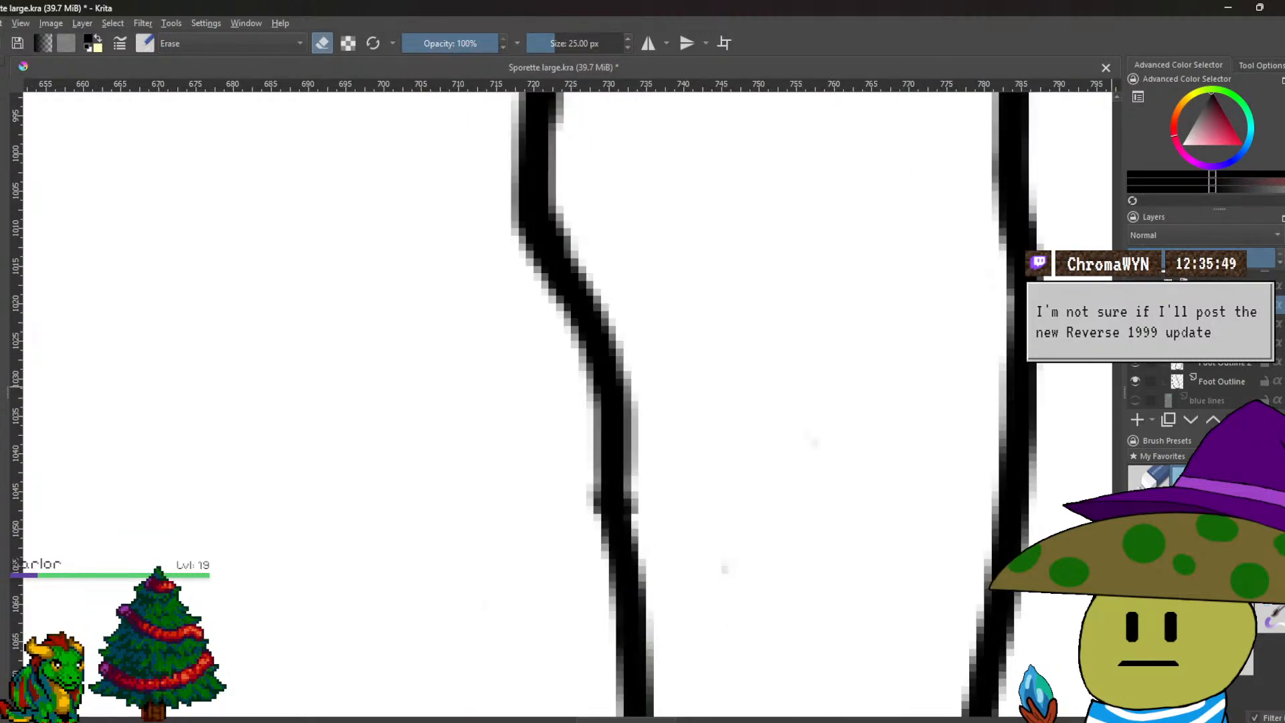
pyautogui.rightClick(1205, 363)
pyautogui.click(631, 282)
pyautogui.moveTo(556, 203); pyautogui.dragTo(717, 304)
pyautogui.scroll(-1, 654, 482)
pyautogui.moveTo(654, 348); pyautogui.dragTo(654, 482)
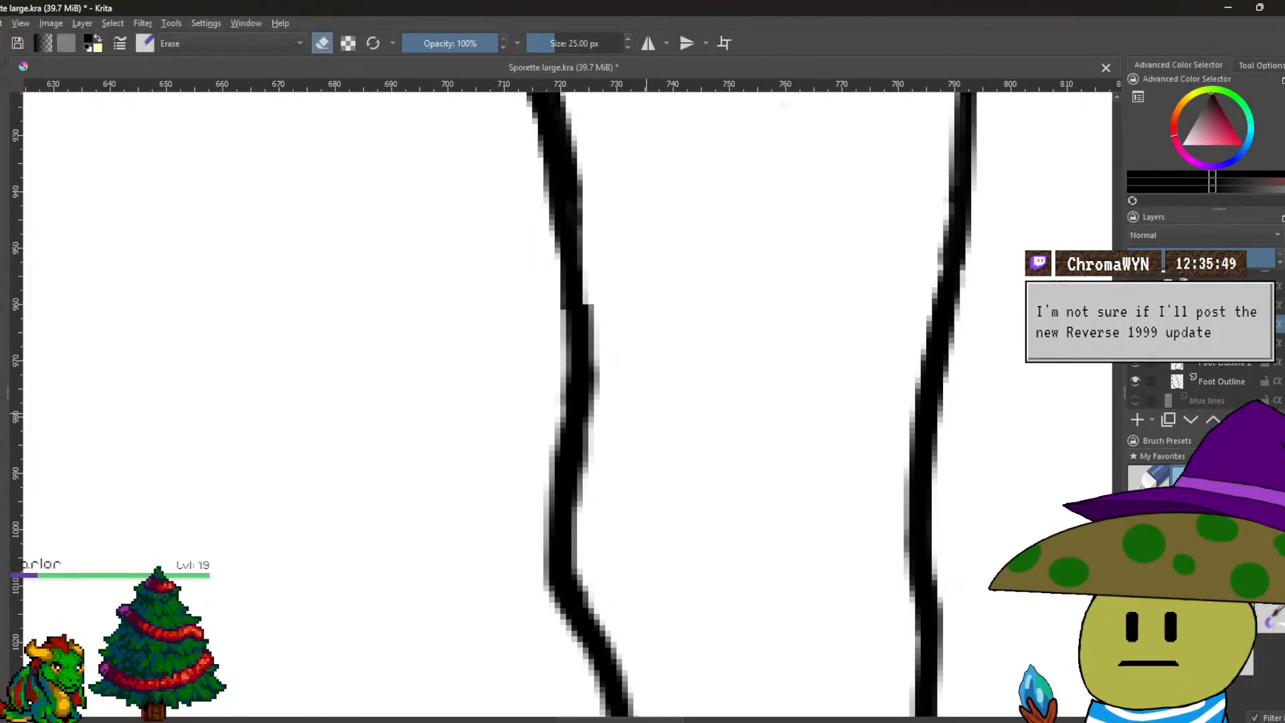
pyautogui.scroll(2, 634, 344)
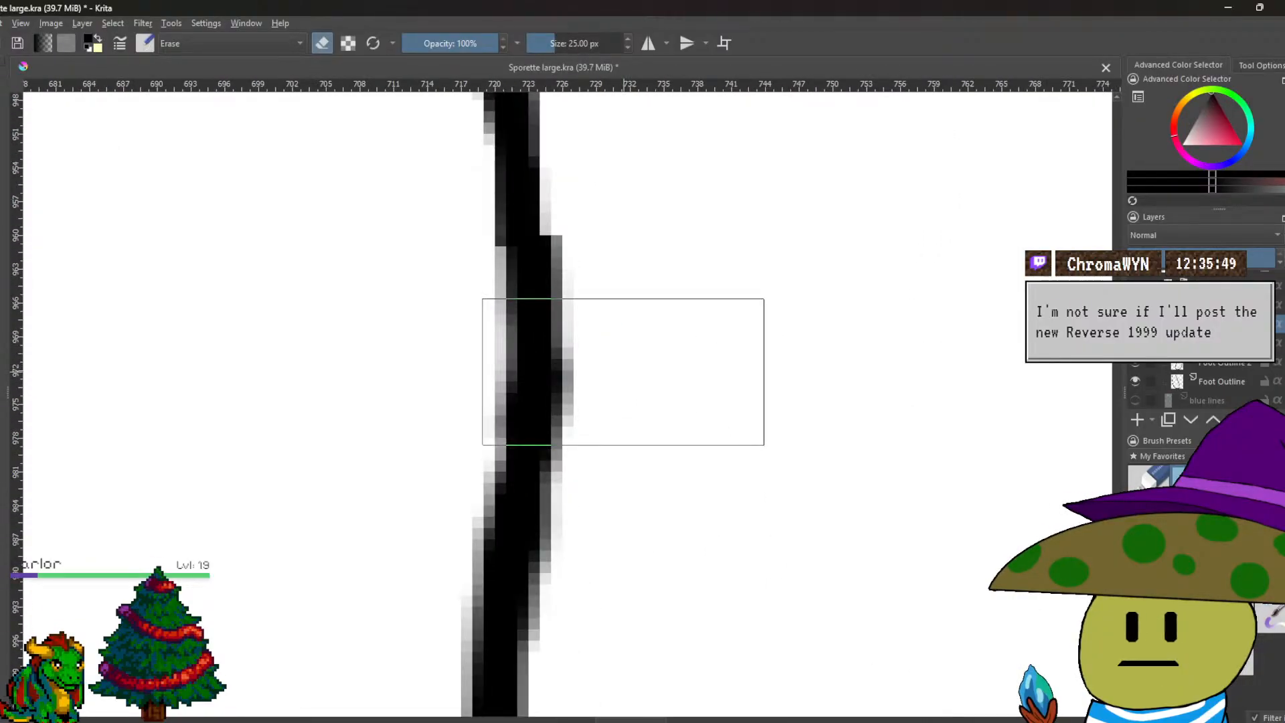
pyautogui.press('-')
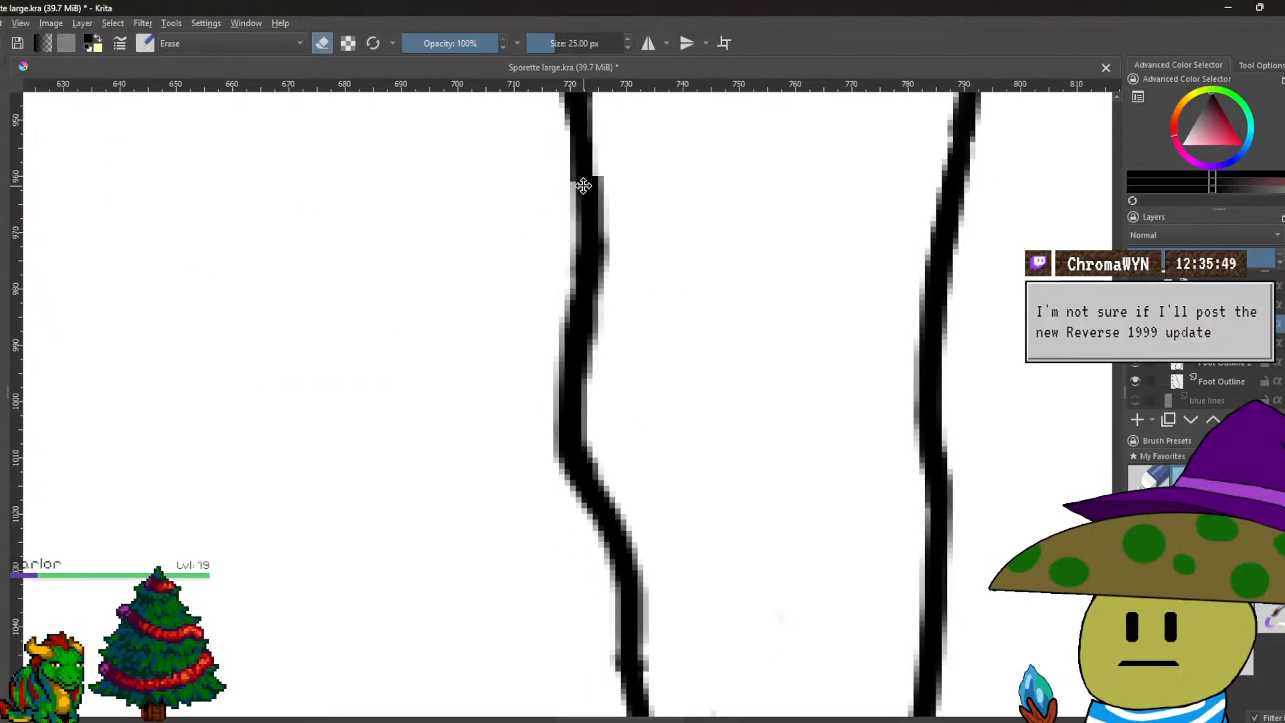
pyautogui.scroll(3, 579, 181)
pyautogui.moveTo(601, 201); pyautogui.dragTo(582, 201)
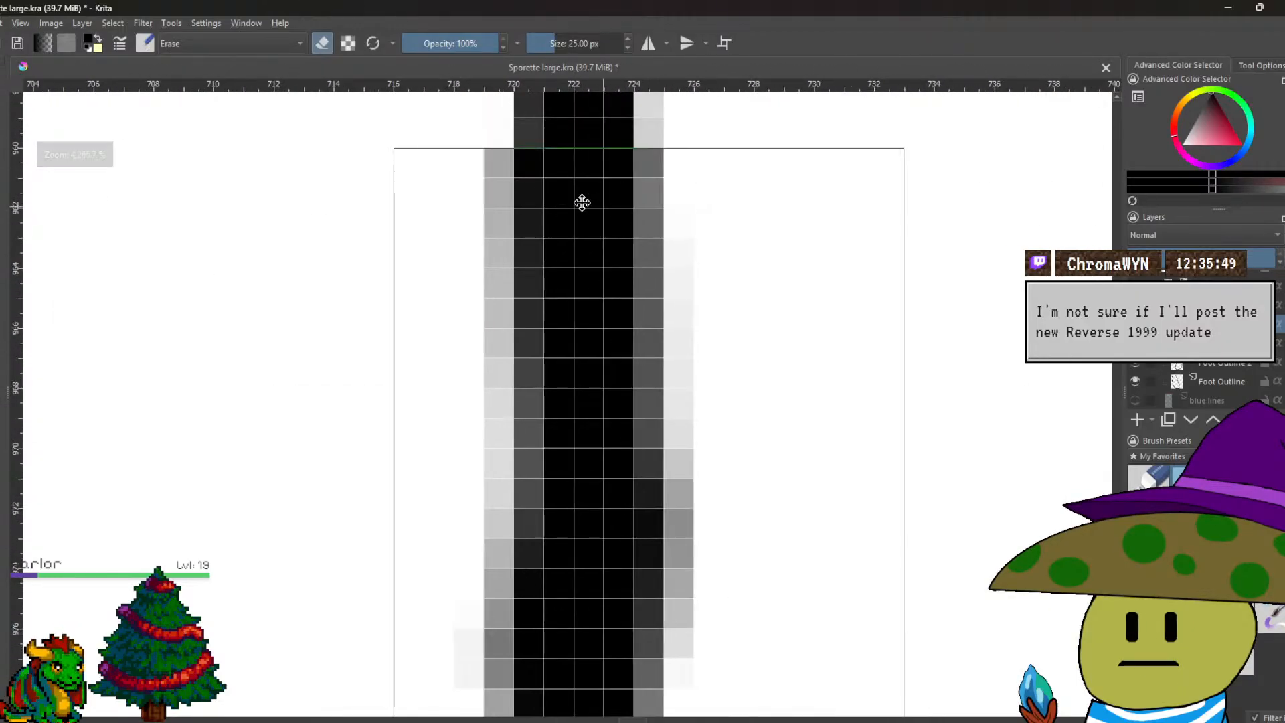
pyautogui.scroll(-6, 810, 242)
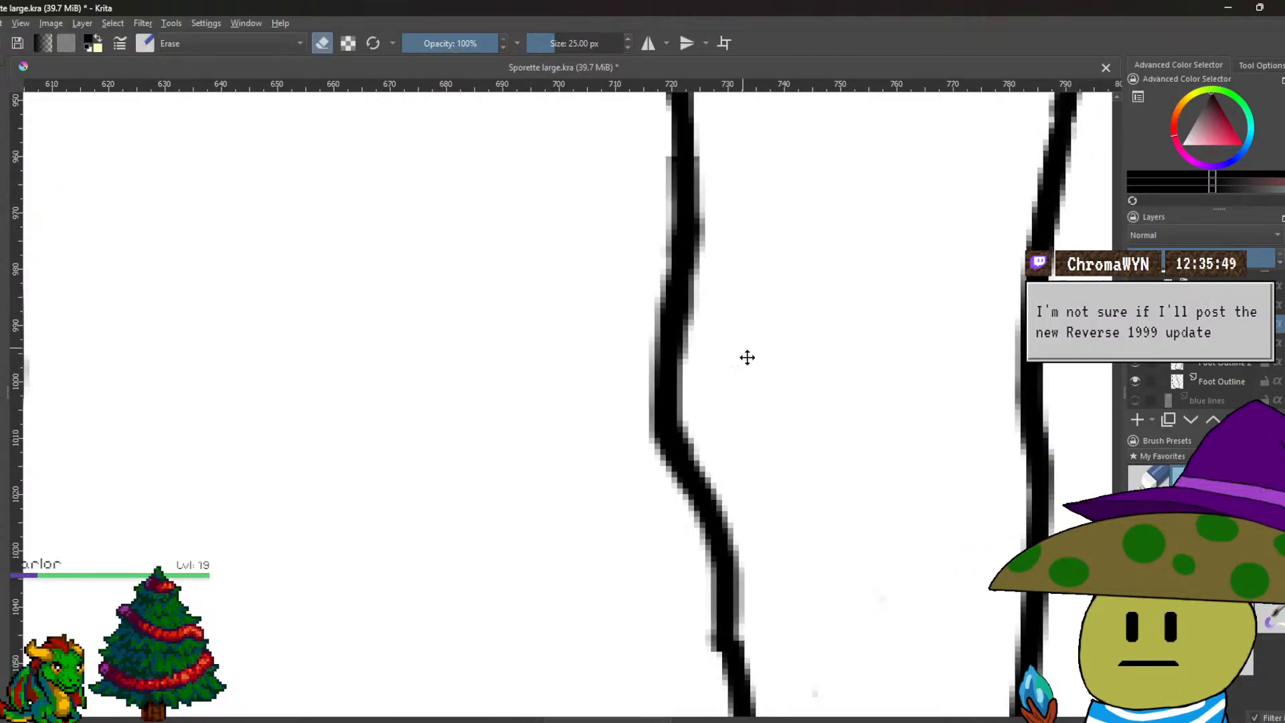
pyautogui.hotkey('ctrl', 'z')
pyautogui.hotkey('ctrl', 'shift', 'z')
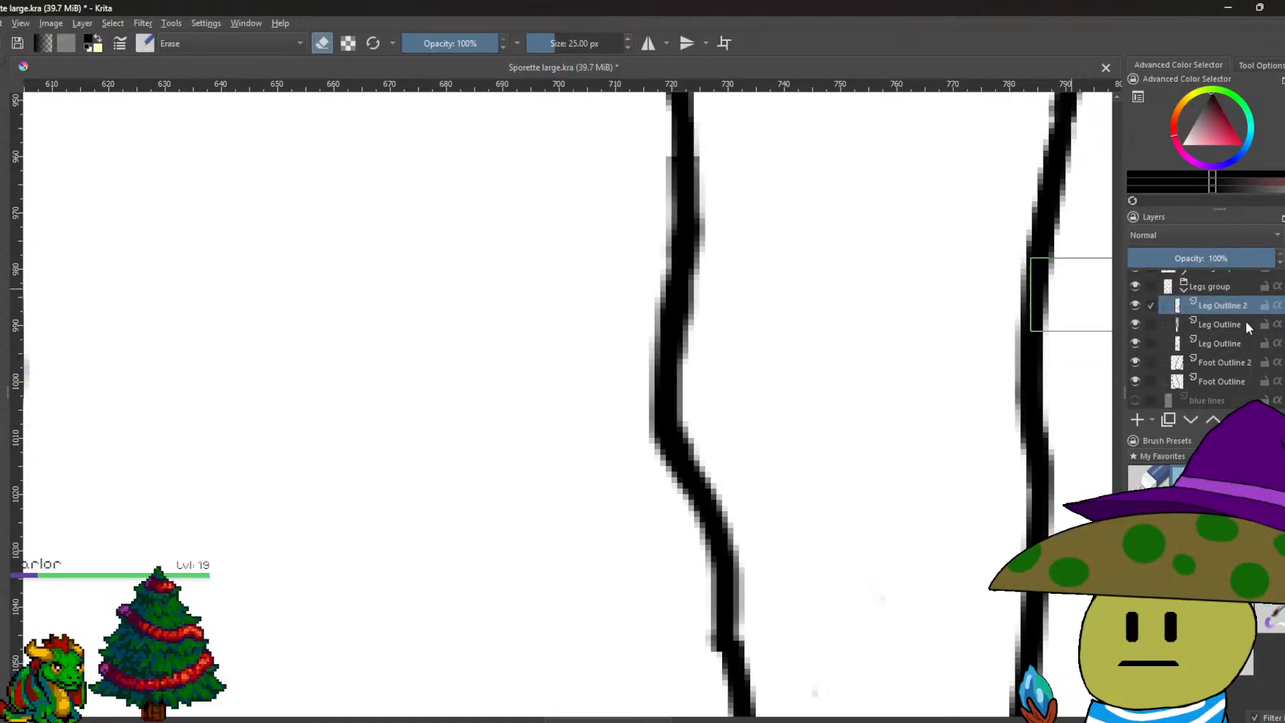
# Erase the protruding pixels at the lower joint of the knee segment on its Leg Outline layer.
pyautogui.click(1245, 325)
pyautogui.moveTo(824, 497); pyautogui.dragTo(676, 362)
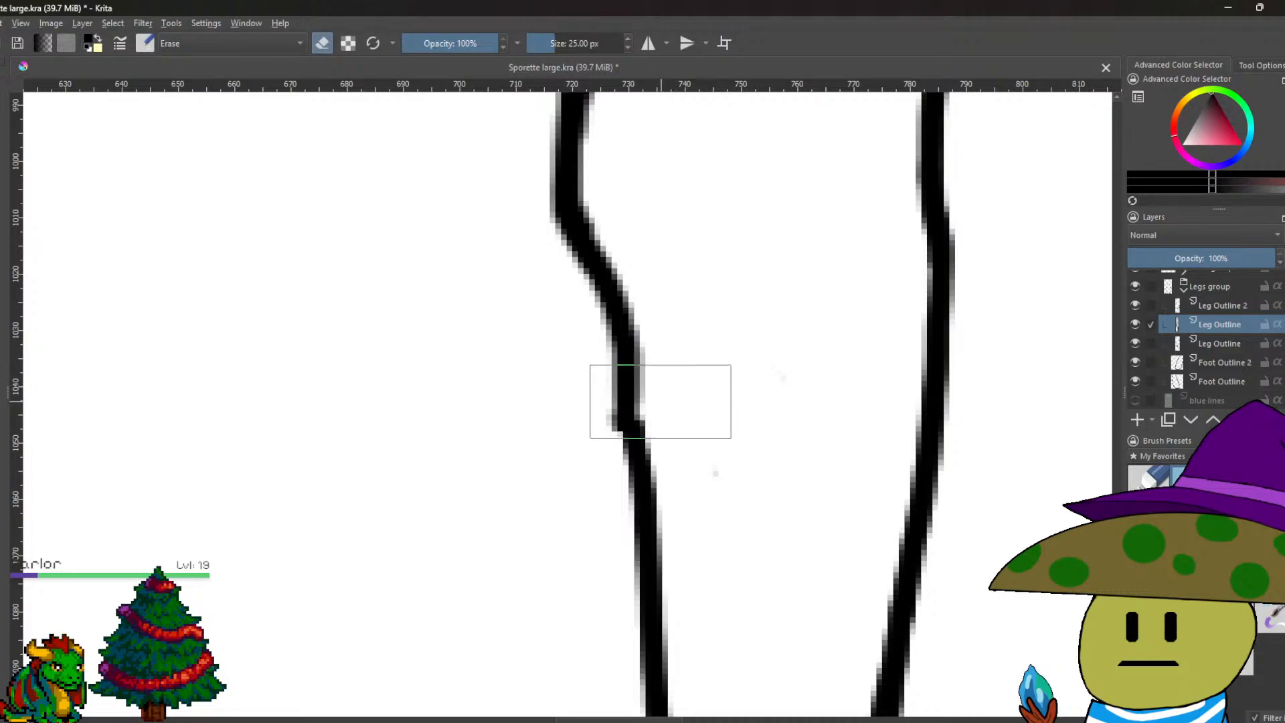
pyautogui.moveTo(528, 458)
pyautogui.mouseDown()
pyautogui.moveTo(548, 443)
pyautogui.moveTo(575, 449)
pyautogui.mouseUp()
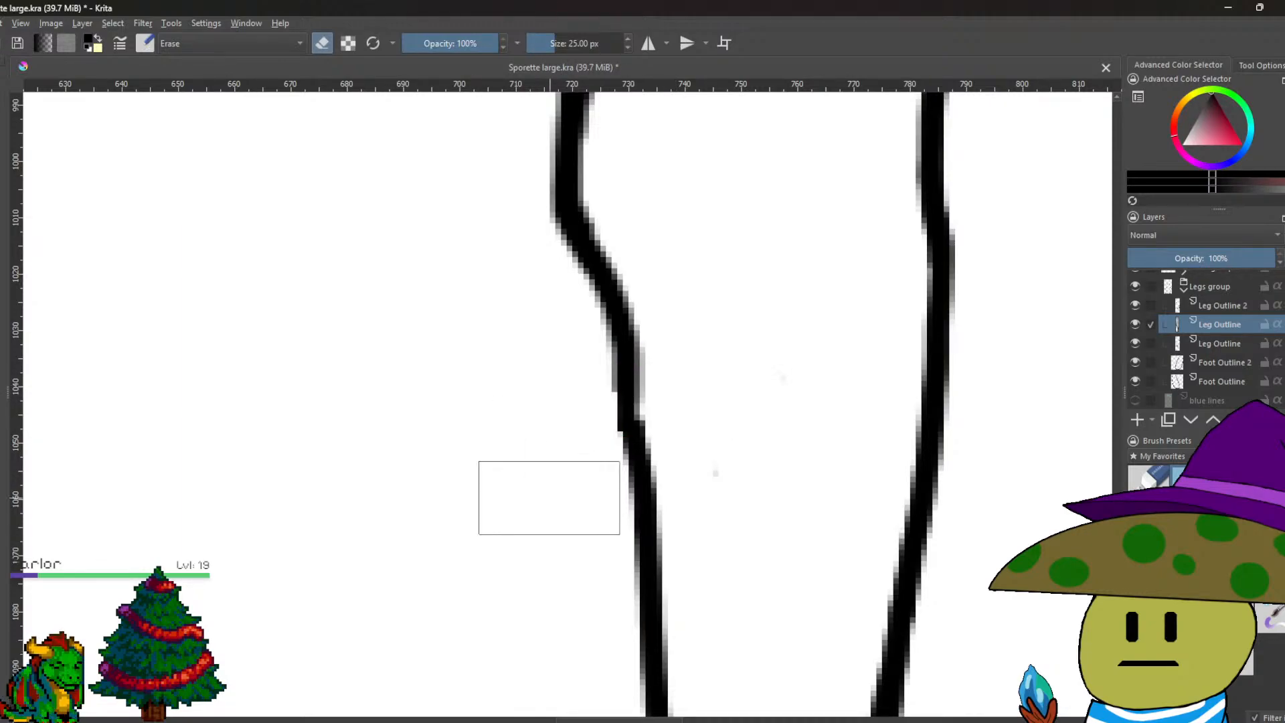
# Merge the Leg Outline 2 layer with the knee segment layer below it.
pyautogui.scroll(-5, 549, 508)
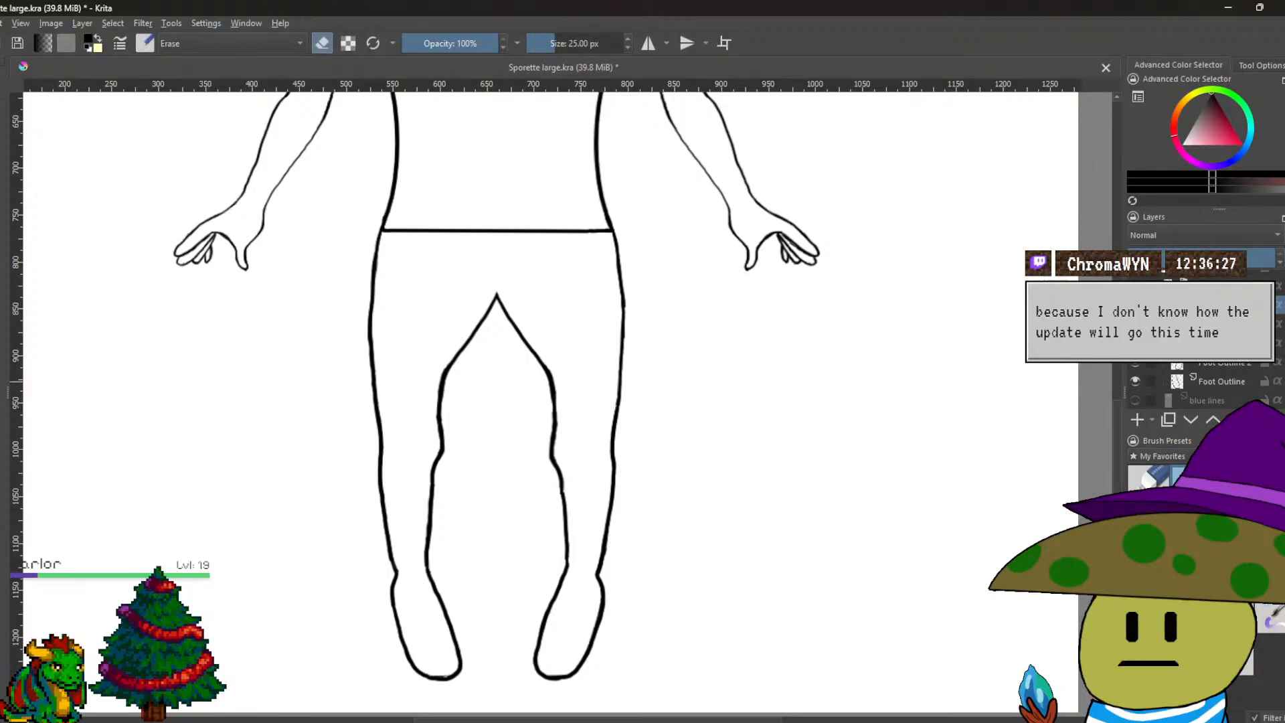
pyautogui.rightClick(1087, 348)
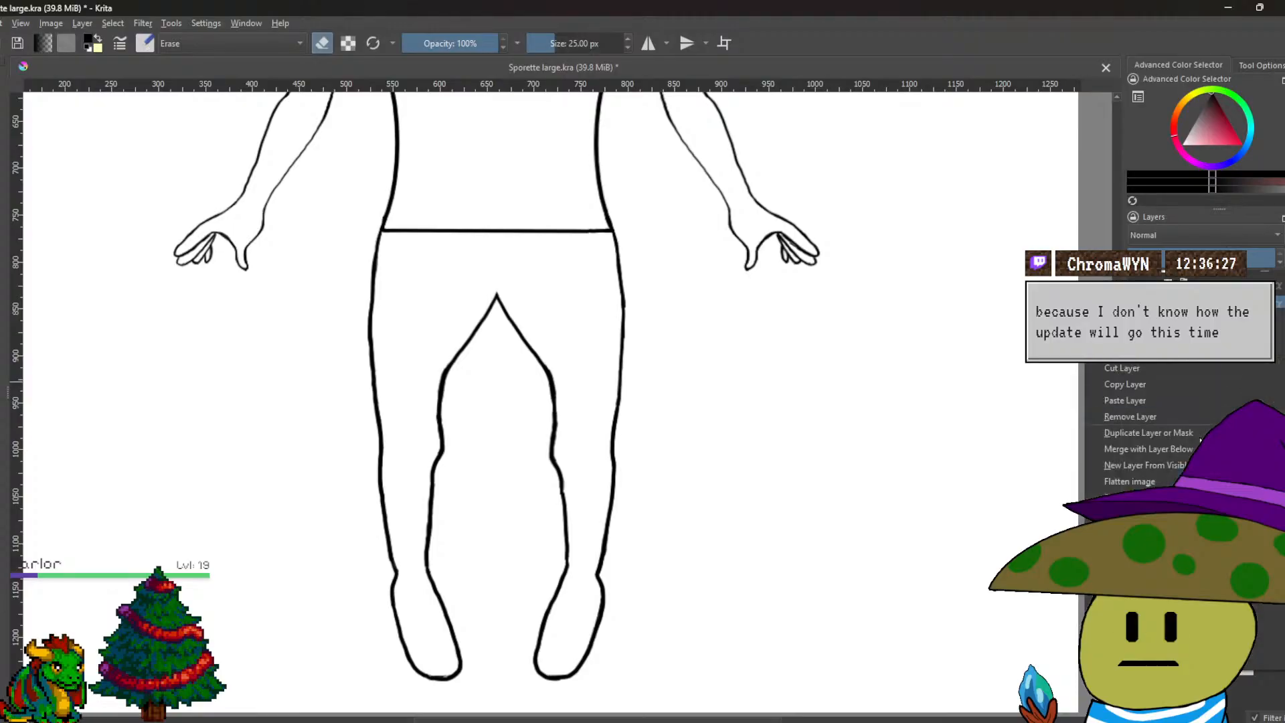
pyautogui.click(1137, 448)
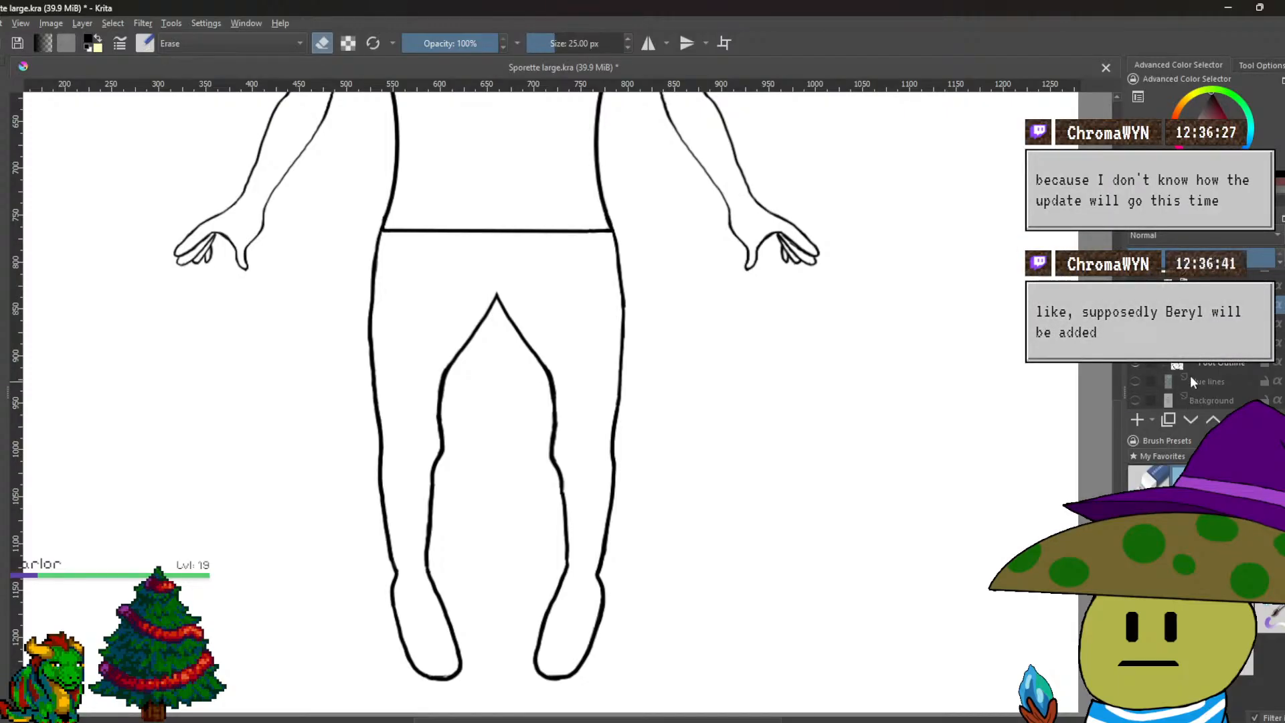
# Make the clothes sketch layer visible over the body outline and check it against the whole figure.
pyautogui.scroll(3, 1190, 376)
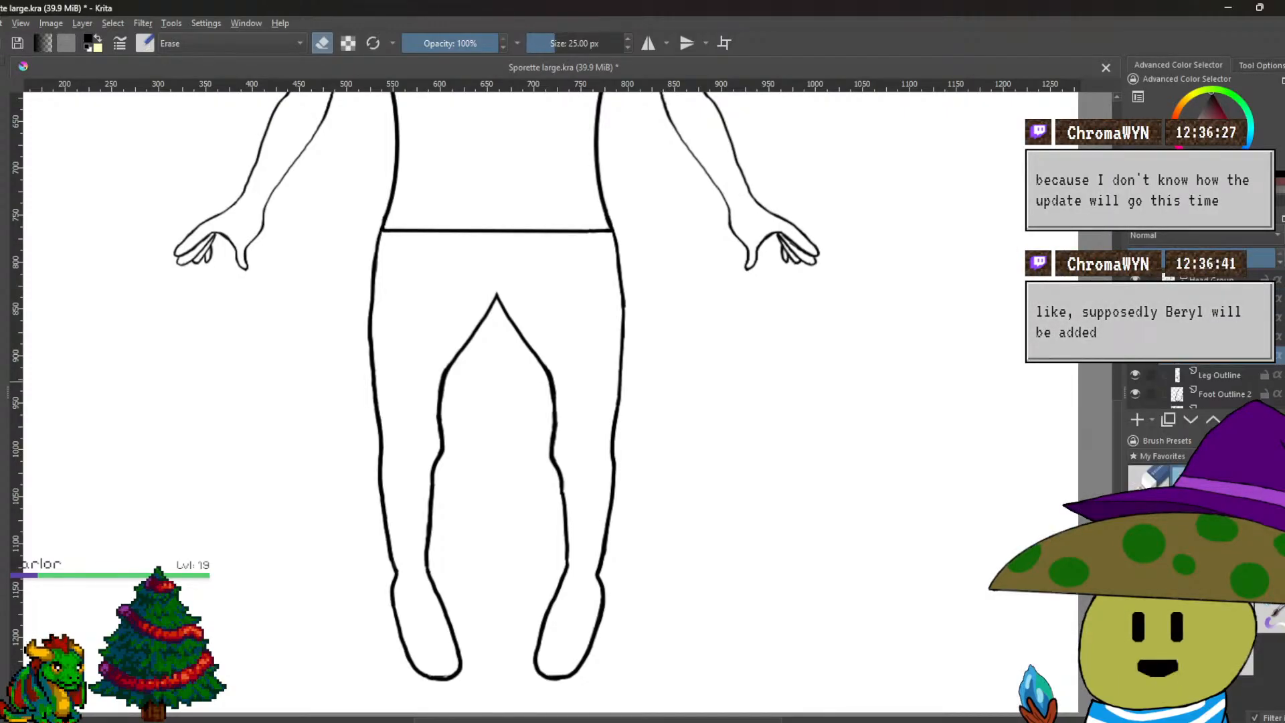
pyautogui.scroll(2, 1190, 375)
pyautogui.scroll(-7, 898, 437)
pyautogui.scroll(1, 898, 436)
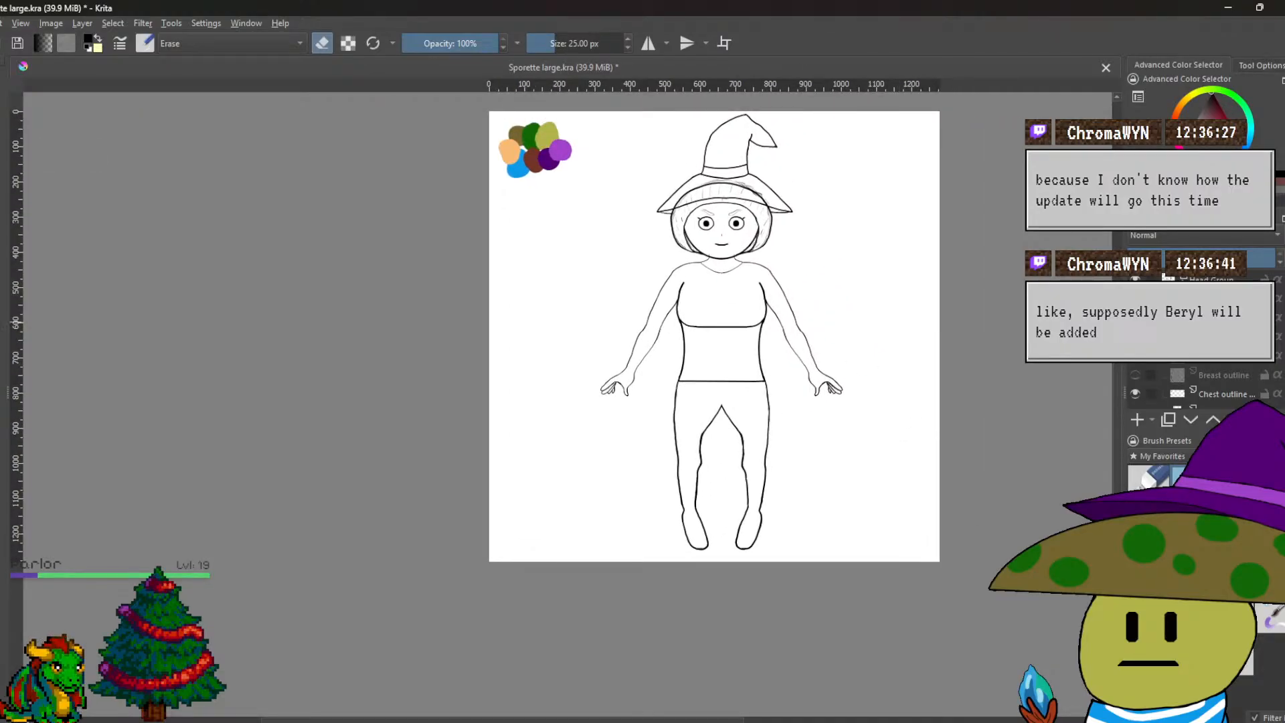
pyautogui.click(1135, 337)
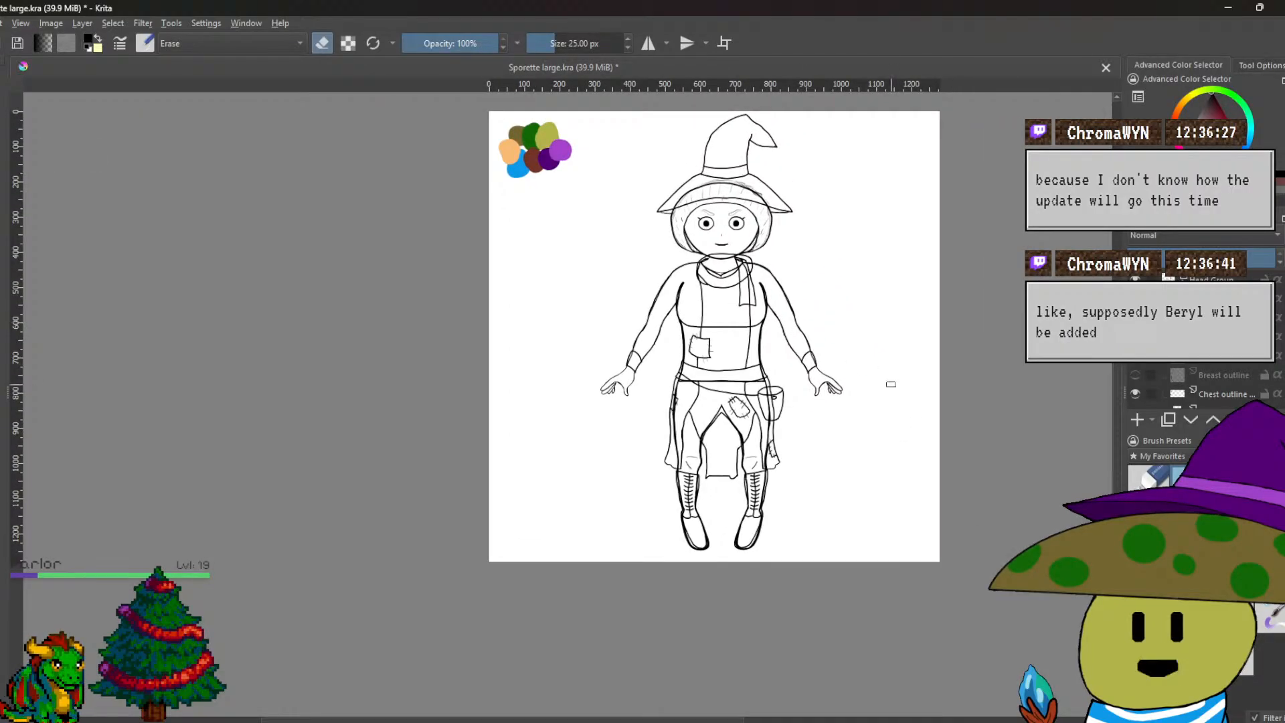
pyautogui.scroll(1, 890, 385)
pyautogui.moveTo(890, 385); pyautogui.dragTo(894, 396)
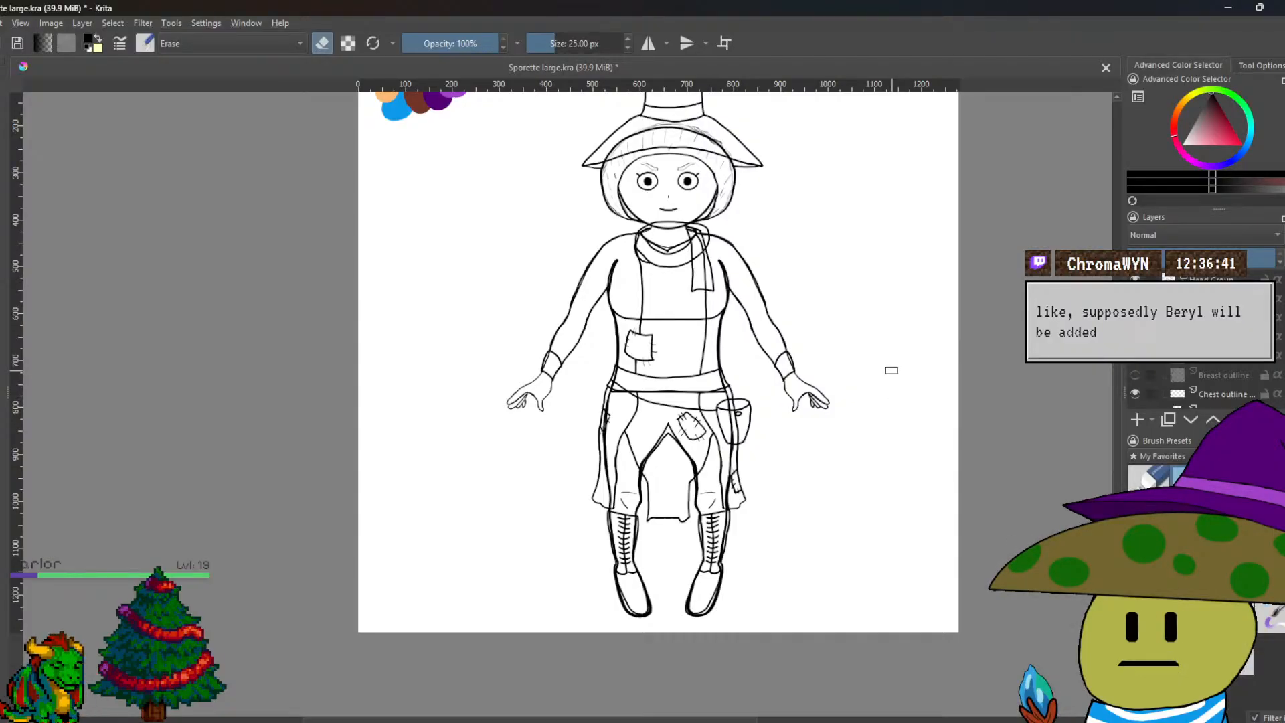
pyautogui.moveTo(1198, 318)
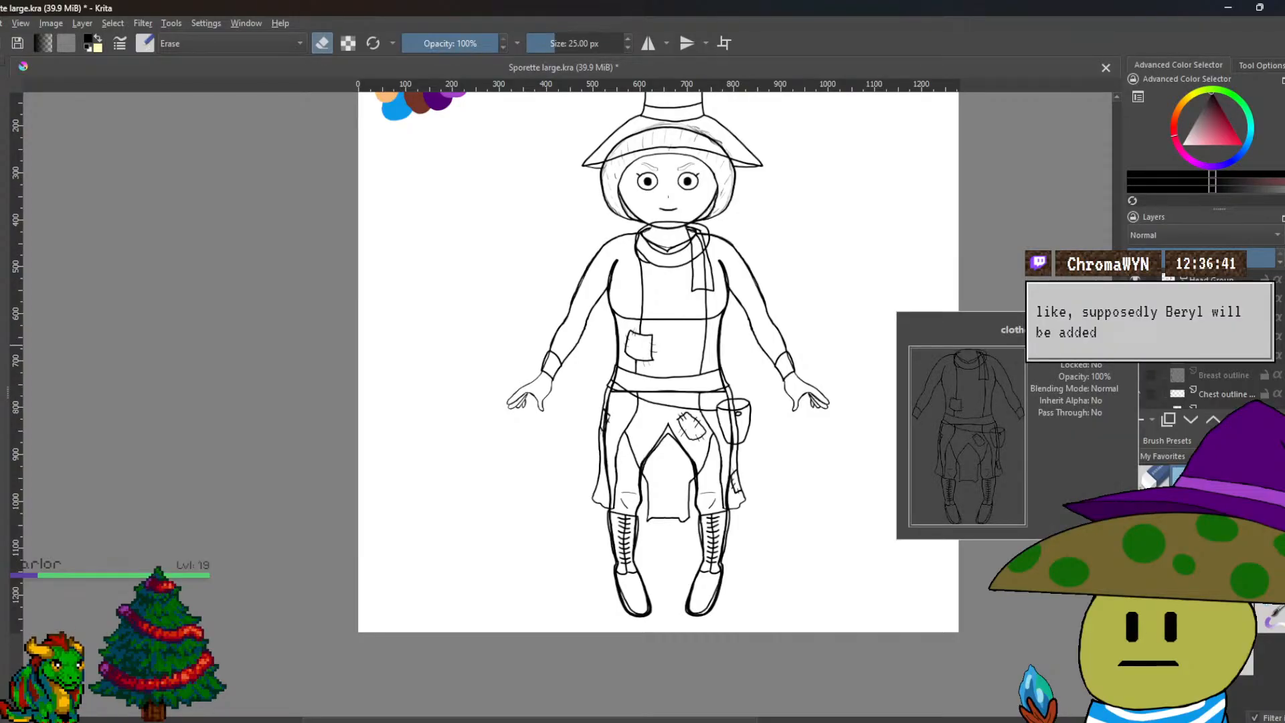
# Hide the clothes sketch layer and add a paint layer named "Face color" directly above Paint Layer 3, beneath the face line art.
pyautogui.click(1135, 318)
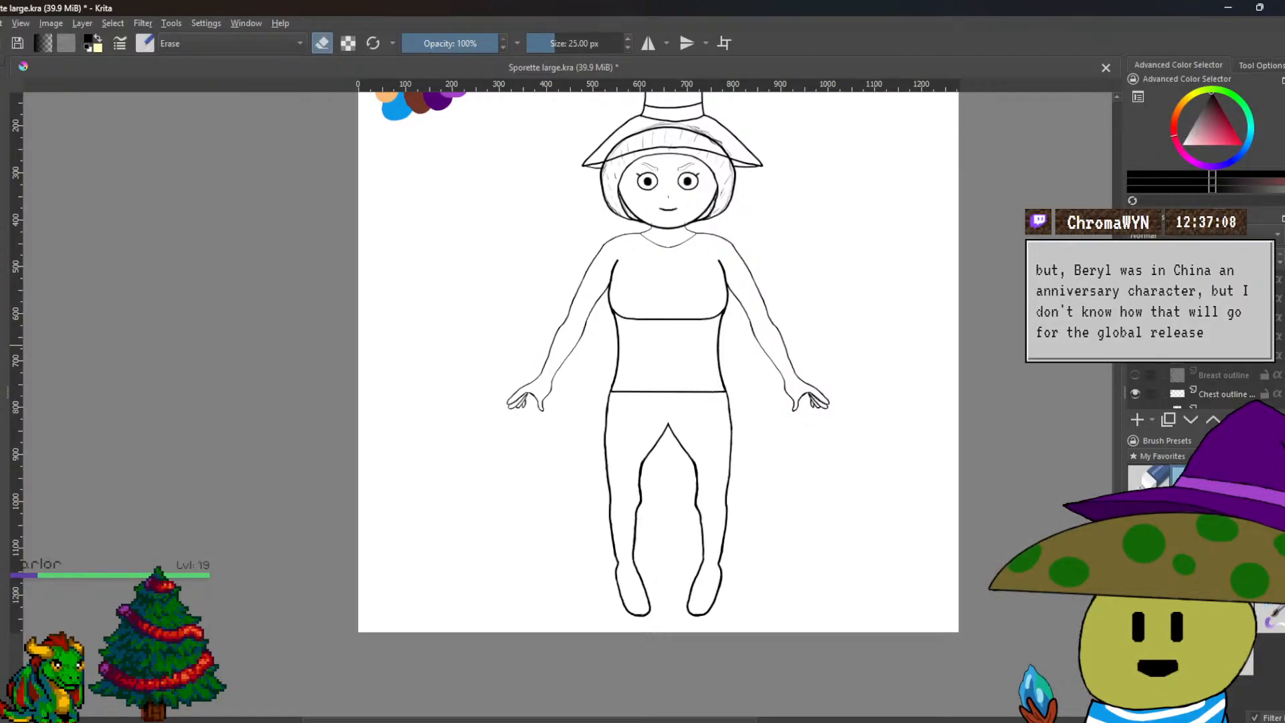
pyautogui.scroll(8, 784, 394)
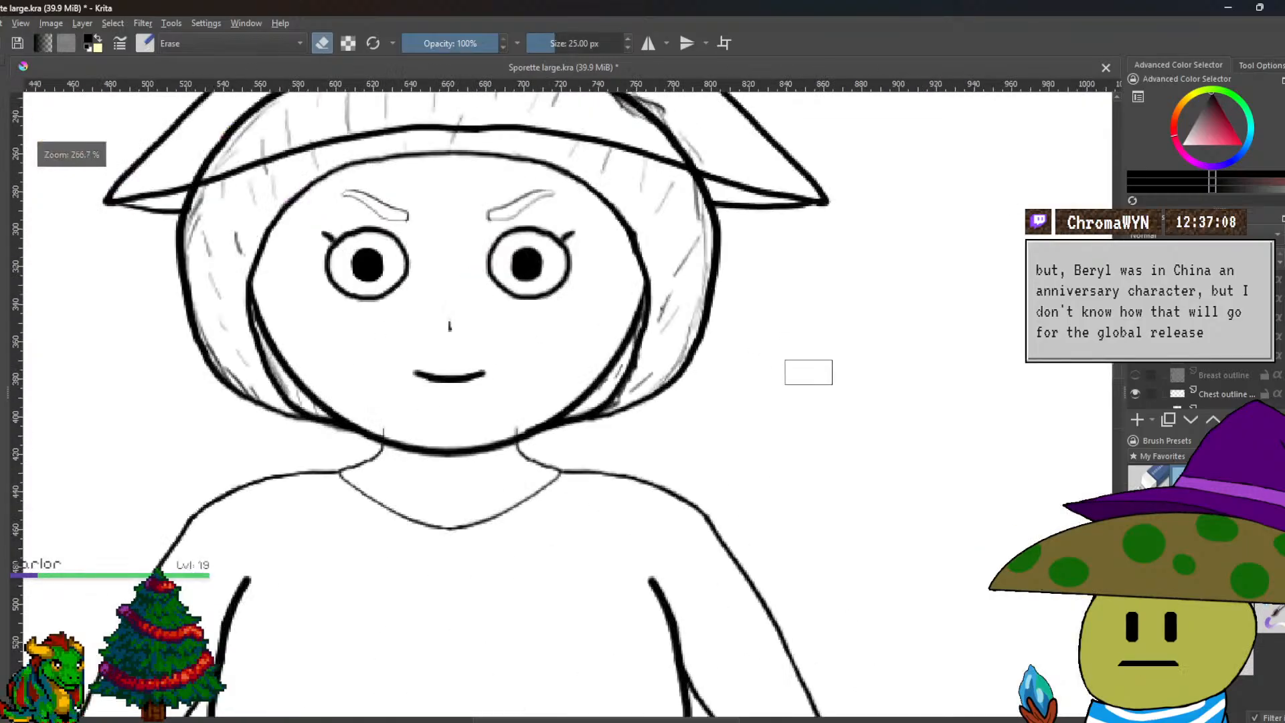
pyautogui.moveTo(784, 393); pyautogui.dragTo(890, 423)
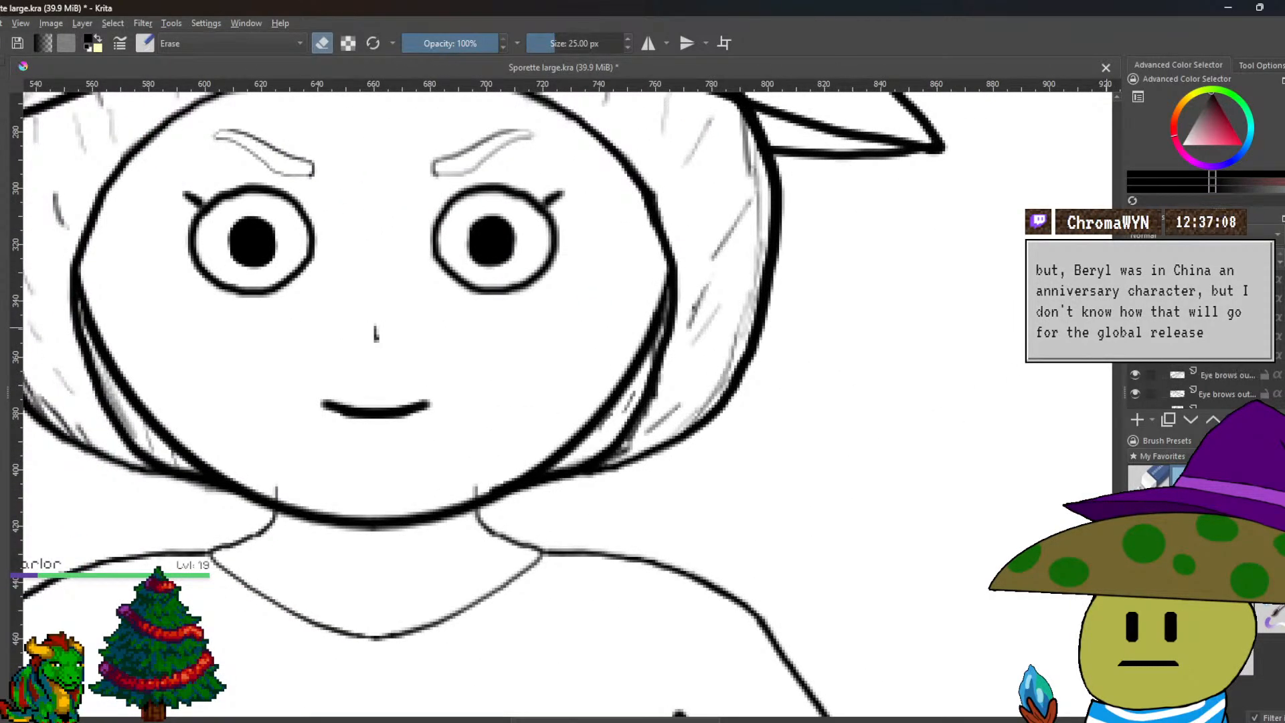
pyautogui.scroll(5, 1177, 364)
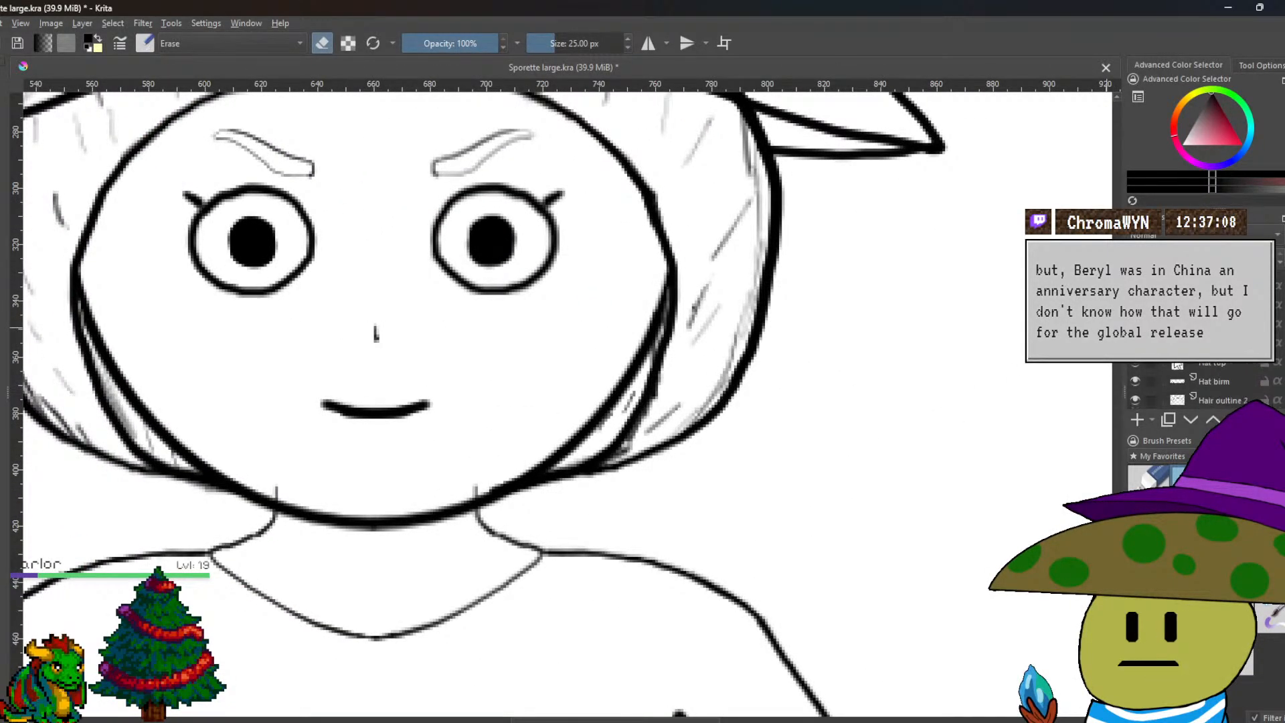
pyautogui.scroll(2, 1177, 382)
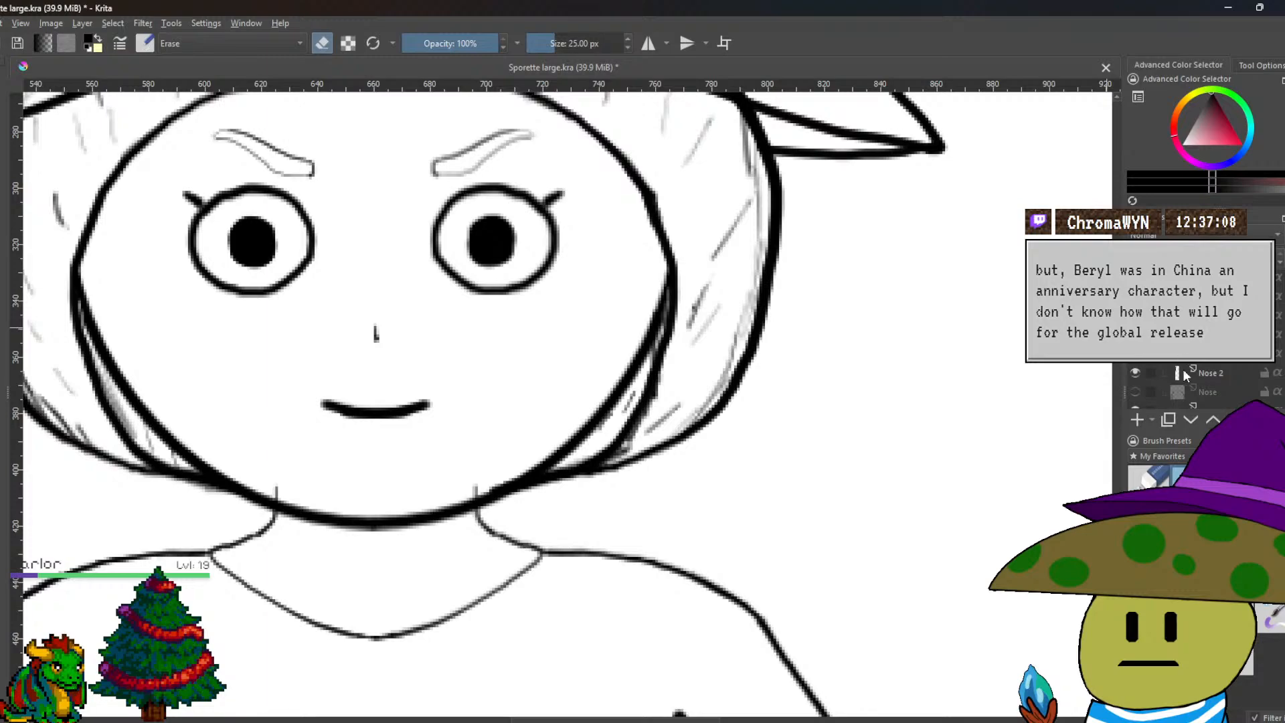
pyautogui.scroll(3, 1203, 367)
pyautogui.scroll(3, 1211, 368)
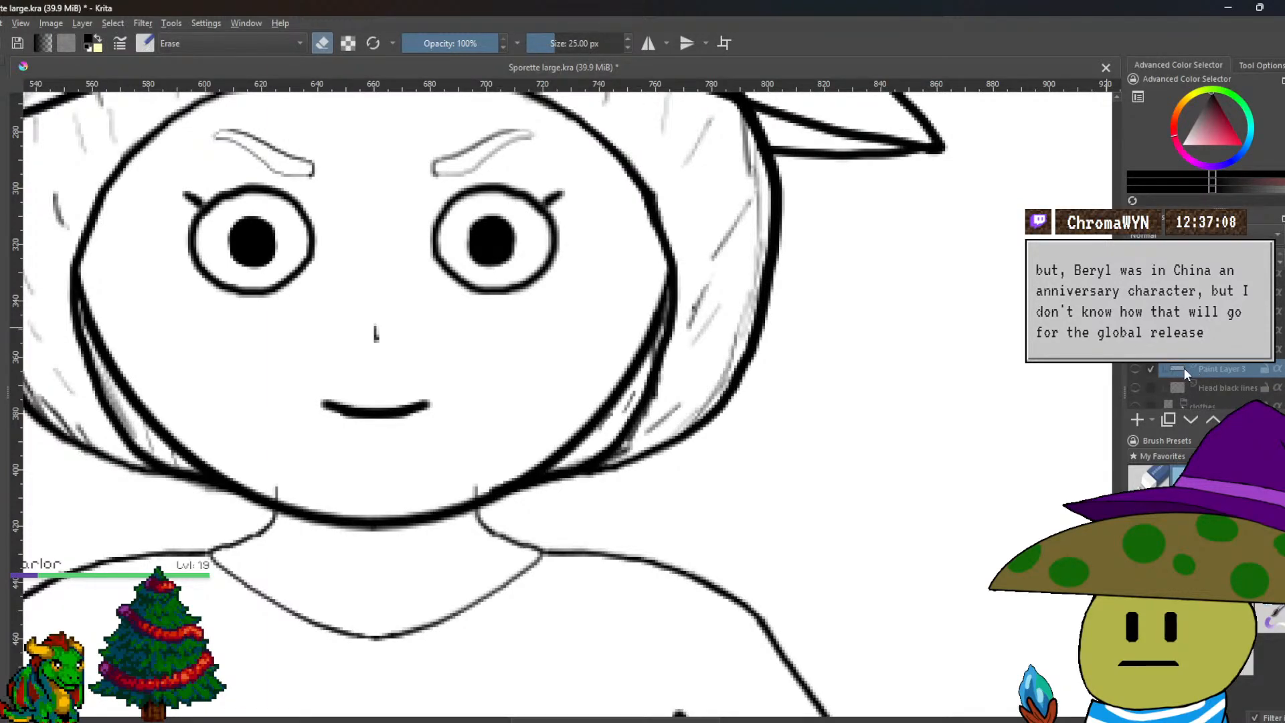
pyautogui.click(82, 24)
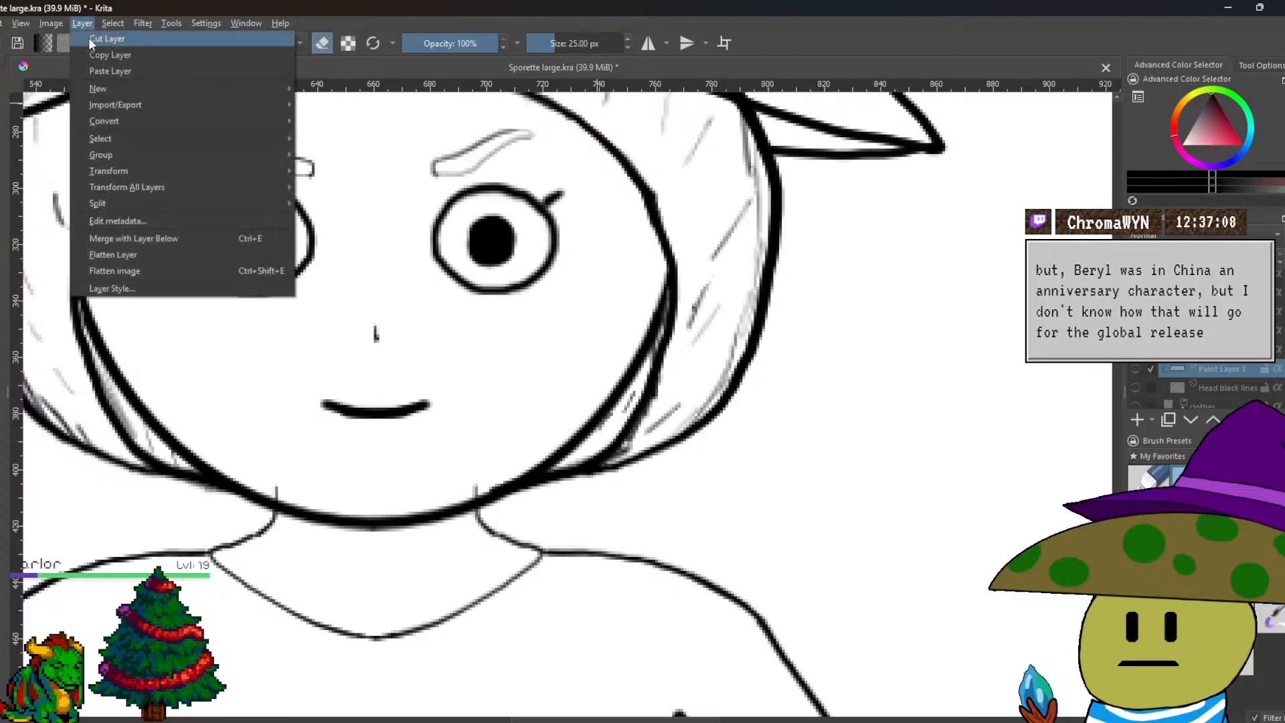
pyautogui.click(361, 89)
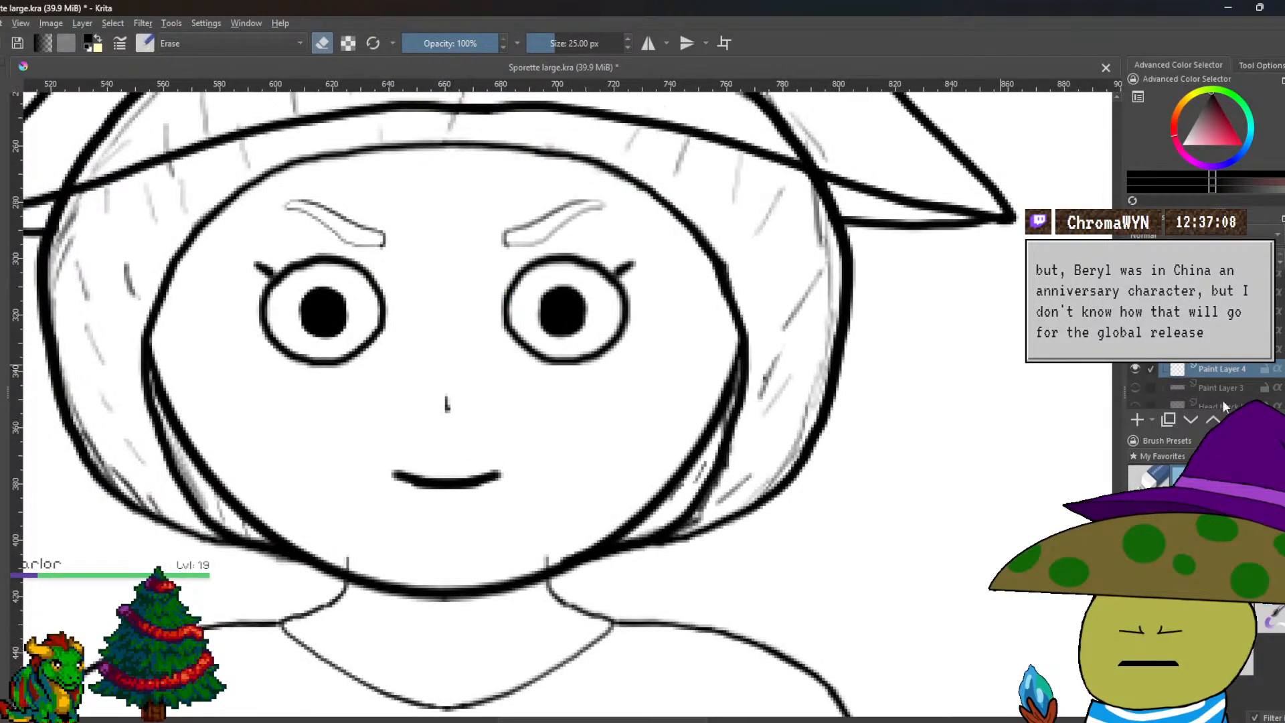
pyautogui.doubleClick(1218, 370)
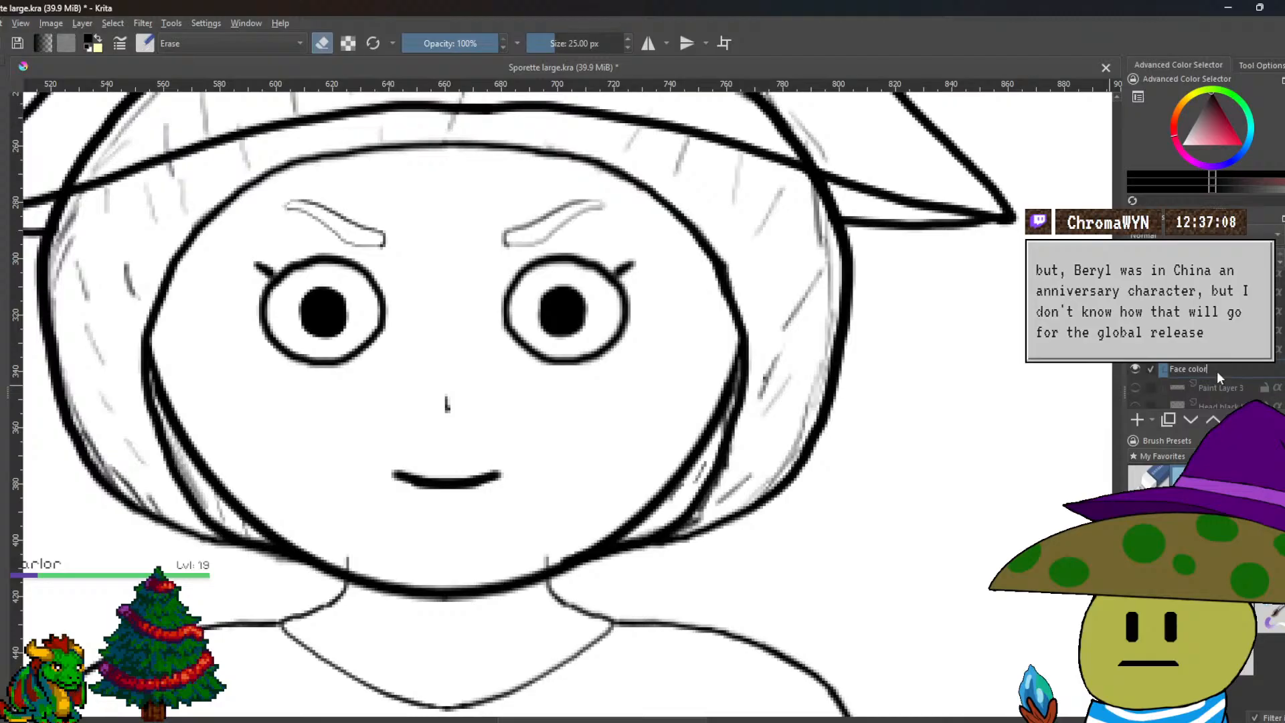
pyautogui.press('Return')
# Sample the peach swatch from the palette and paint a 5 px band along the inside of the whole face outline.
pyautogui.scroll(-5, 567, 405)
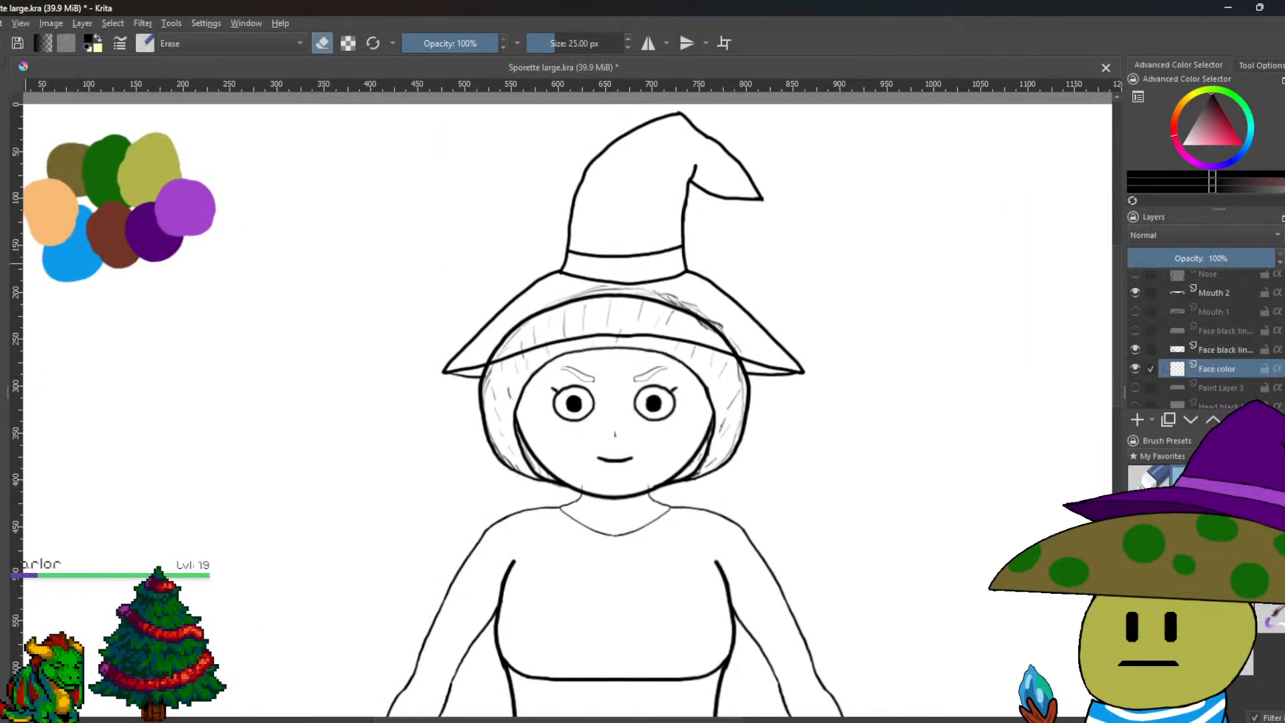
pyautogui.keyDown('ctrl'); pyautogui.click(51, 211); pyautogui.keyUp('ctrl')
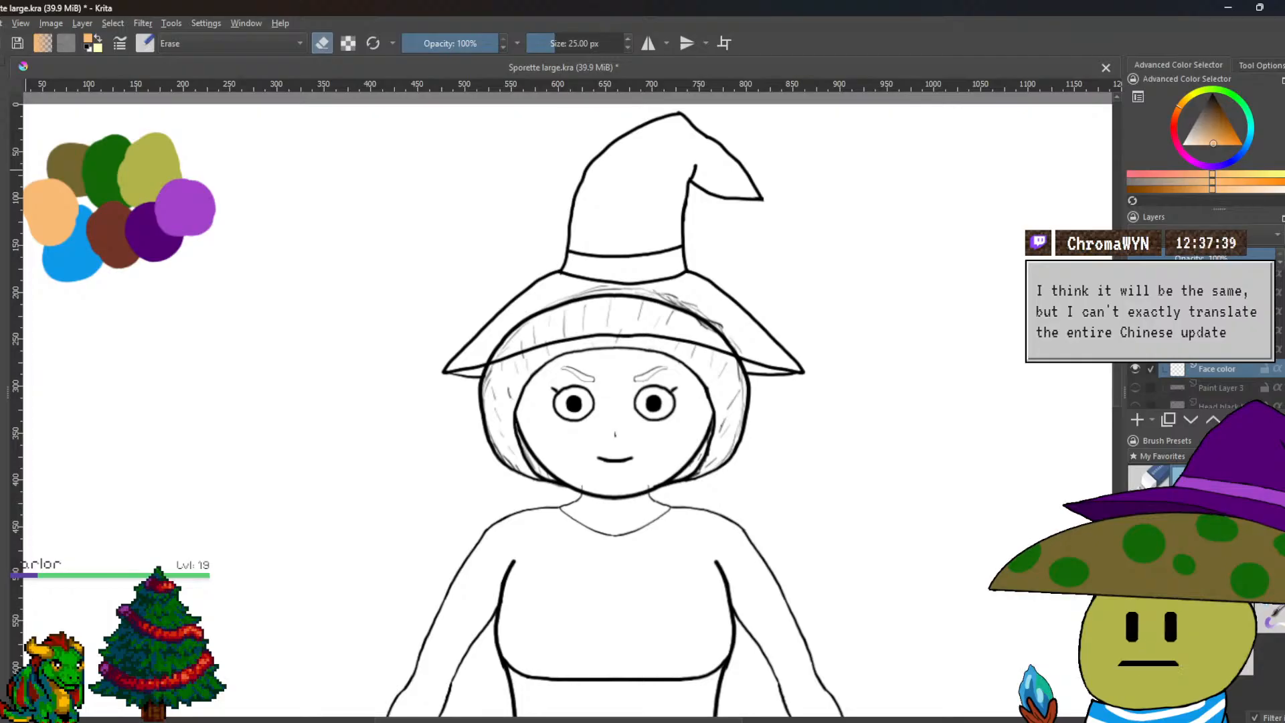
pyautogui.press('e')
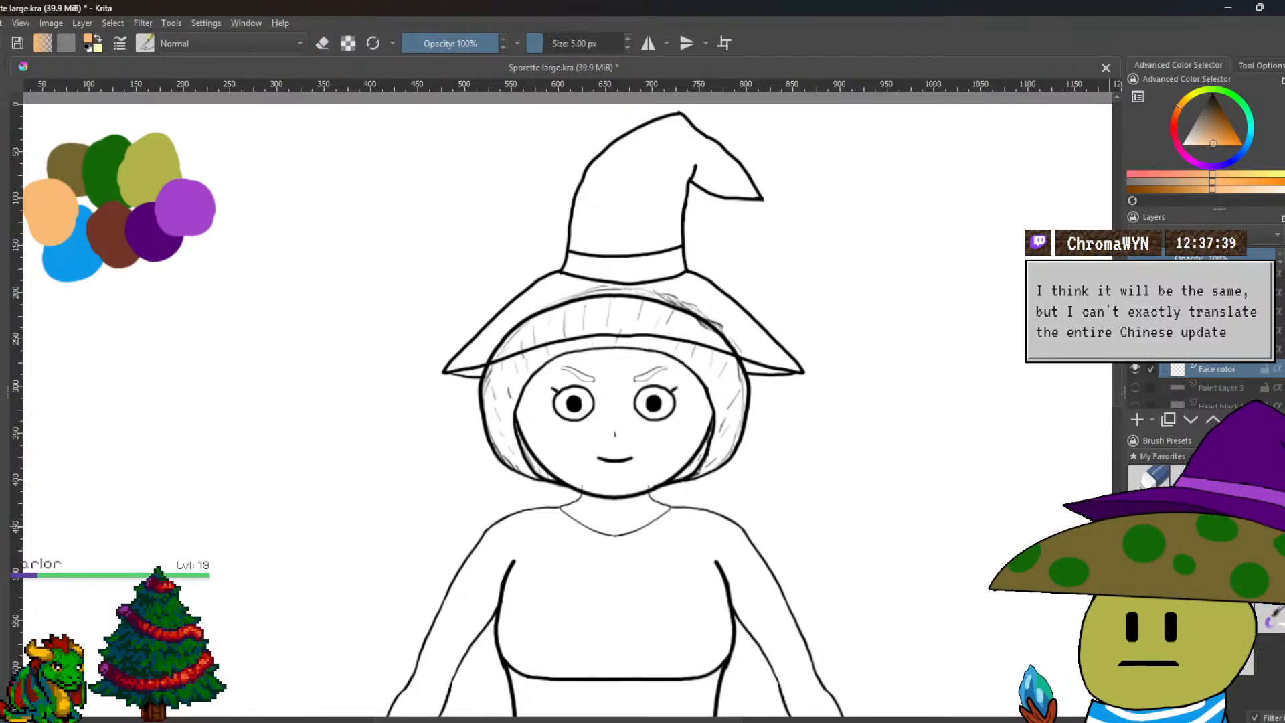
pyautogui.scroll(4, 600, 402)
pyautogui.moveTo(599, 401); pyautogui.dragTo(580, 368)
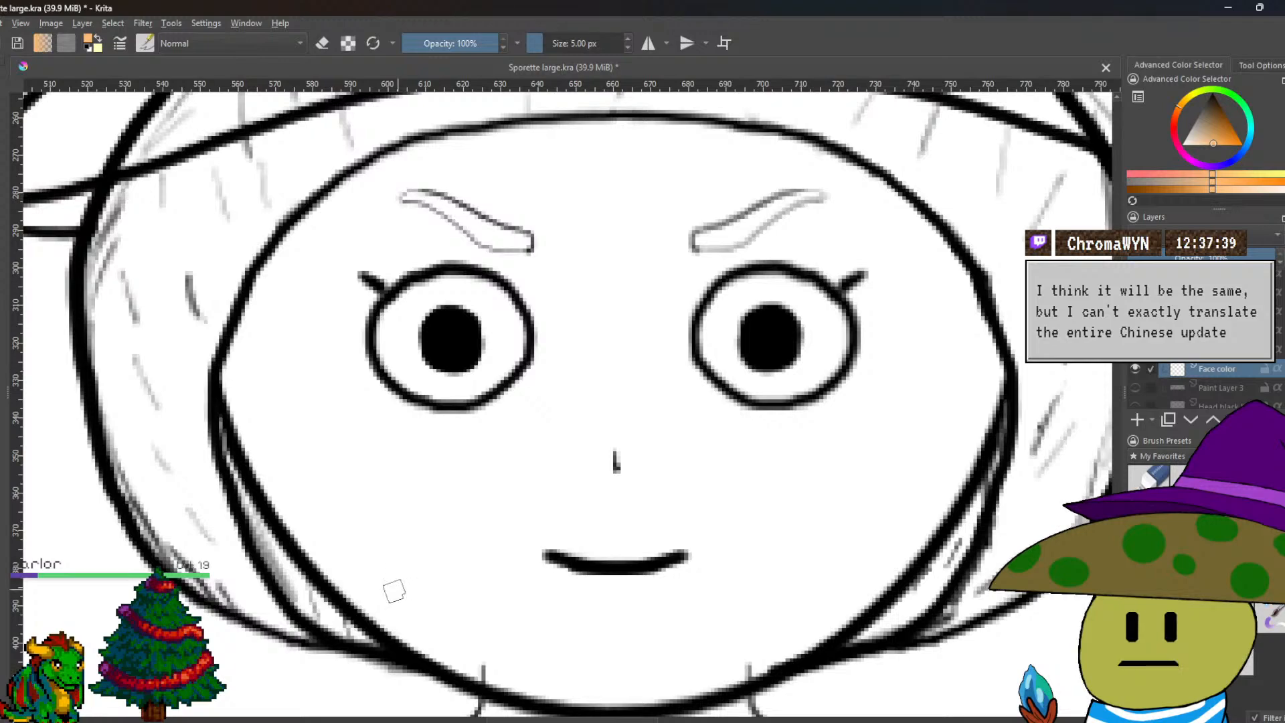
pyautogui.moveTo(242, 362)
pyautogui.mouseDown()
pyautogui.moveTo(241, 345)
pyautogui.moveTo(231, 366)
pyautogui.mouseUp()
pyautogui.moveTo(252, 308)
pyautogui.mouseDown()
pyautogui.moveTo(283, 276)
pyautogui.moveTo(263, 294)
pyautogui.moveTo(283, 242)
pyautogui.moveTo(302, 229)
pyautogui.moveTo(298, 248)
pyautogui.moveTo(344, 191)
pyautogui.moveTo(311, 217)
pyautogui.moveTo(369, 171)
pyautogui.moveTo(534, 127)
pyautogui.moveTo(709, 145)
pyautogui.moveTo(652, 126)
pyautogui.moveTo(823, 154)
pyautogui.moveTo(910, 216)
pyautogui.moveTo(962, 289)
pyautogui.moveTo(930, 240)
pyautogui.mouseUp()
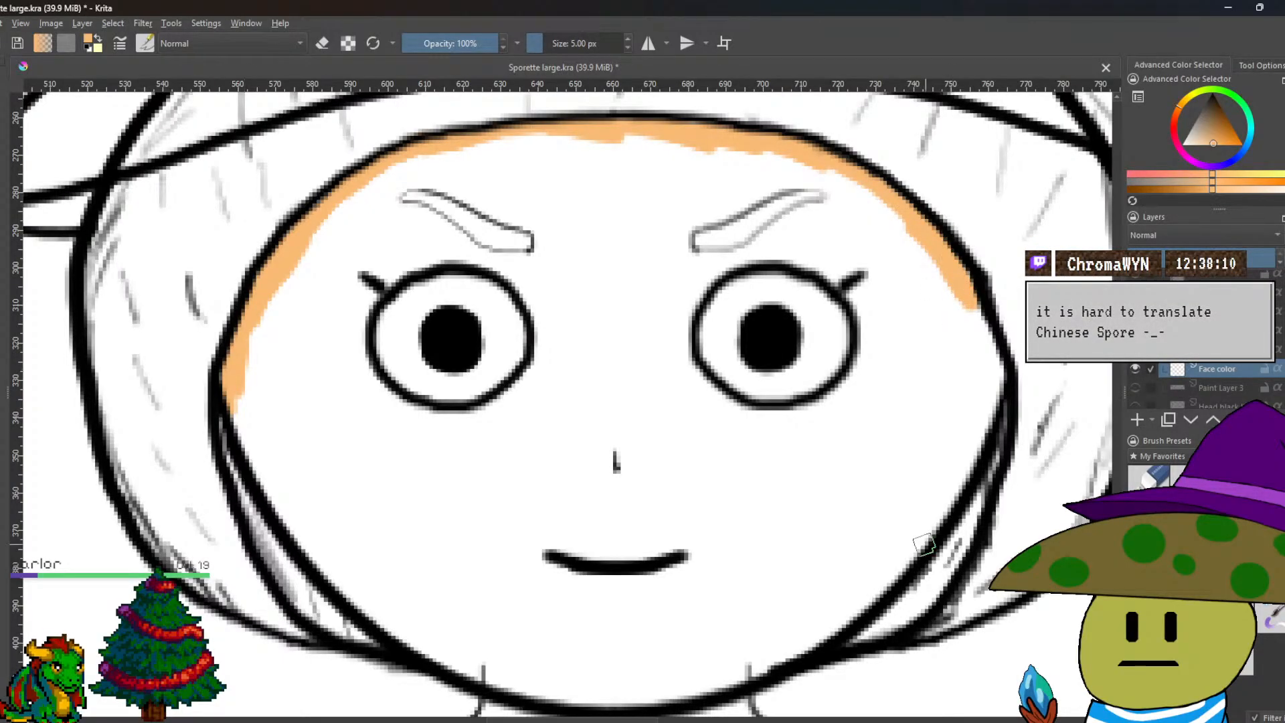
pyautogui.moveTo(964, 354)
pyautogui.mouseDown()
pyautogui.moveTo(974, 313)
pyautogui.moveTo(994, 375)
pyautogui.moveTo(988, 409)
pyautogui.moveTo(902, 566)
pyautogui.moveTo(823, 636)
pyautogui.moveTo(683, 692)
pyautogui.mouseUp()
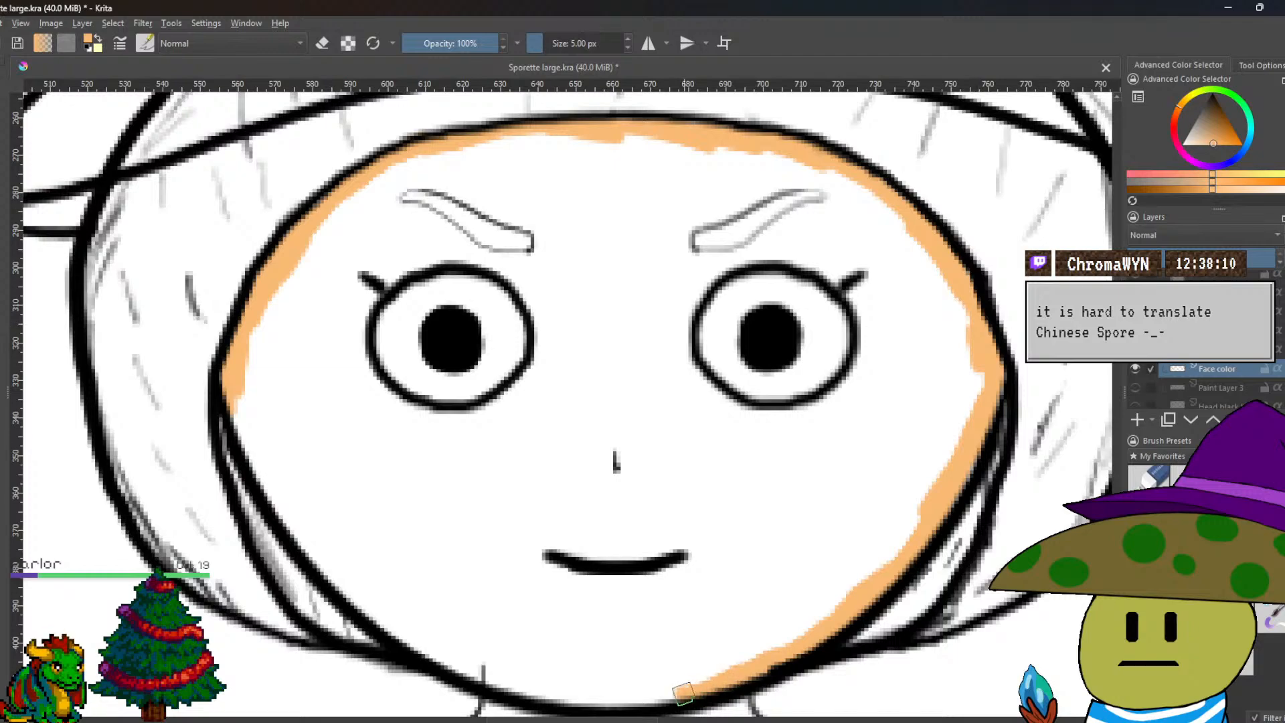
pyautogui.moveTo(237, 414)
pyautogui.mouseDown()
pyautogui.moveTo(312, 553)
pyautogui.moveTo(296, 528)
pyautogui.moveTo(391, 621)
pyautogui.moveTo(382, 634)
pyautogui.moveTo(411, 615)
pyautogui.moveTo(394, 621)
pyautogui.moveTo(413, 648)
pyautogui.moveTo(507, 676)
pyautogui.moveTo(531, 699)
pyautogui.moveTo(501, 686)
pyautogui.moveTo(617, 704)
pyautogui.moveTo(680, 689)
pyautogui.mouseUp()
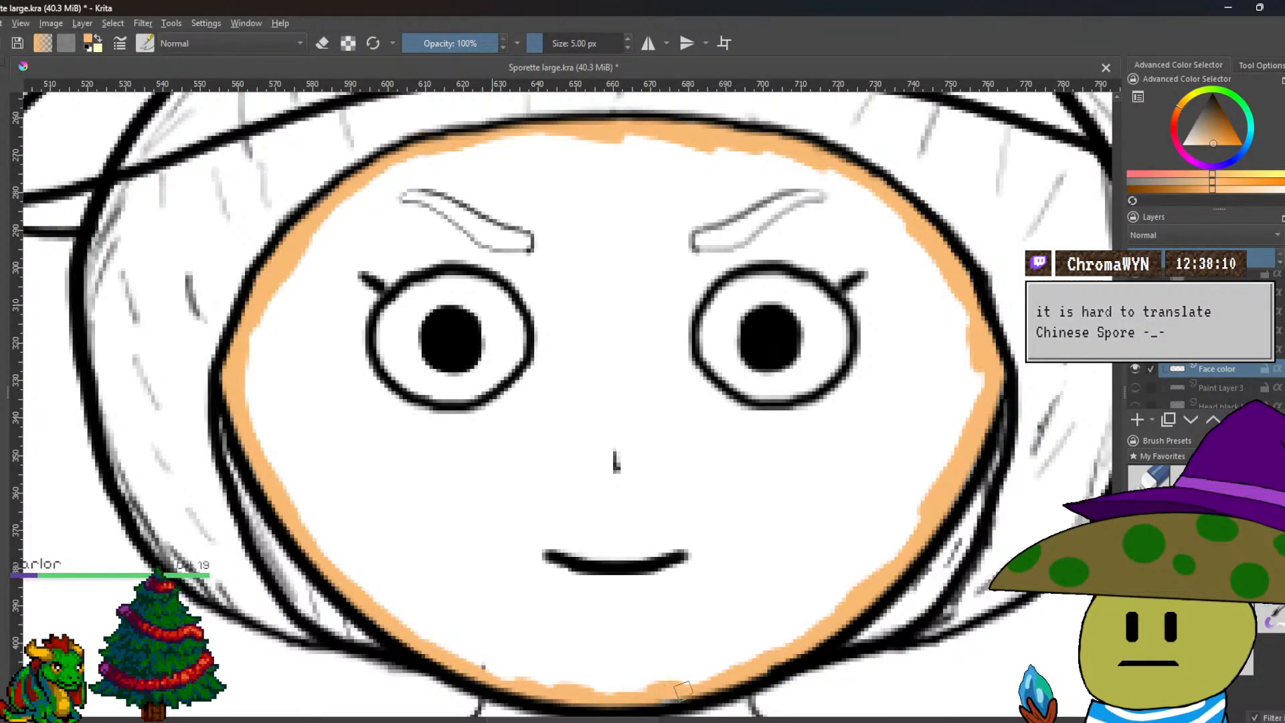
# Widen the peach band across the left side of the forehead and down the left cheek with the 5 px brush.
pyautogui.moveTo(405, 168)
pyautogui.mouseDown()
pyautogui.moveTo(329, 217)
pyautogui.moveTo(253, 365)
pyautogui.moveTo(261, 319)
pyautogui.moveTo(278, 462)
pyautogui.moveTo(358, 577)
pyautogui.moveTo(405, 606)
pyautogui.mouseUp()
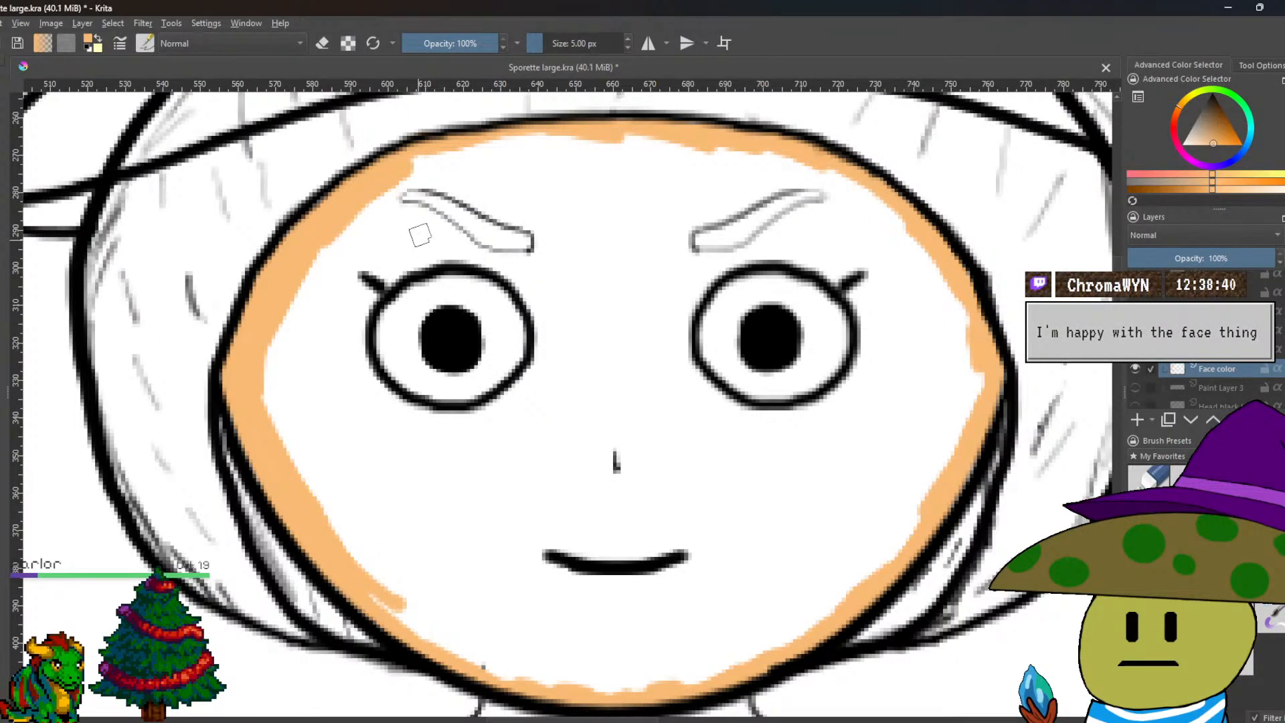
pyautogui.moveTo(464, 180)
pyautogui.mouseDown()
pyautogui.moveTo(442, 173)
pyautogui.moveTo(446, 162)
pyautogui.moveTo(562, 139)
pyautogui.moveTo(643, 164)
pyautogui.mouseUp()
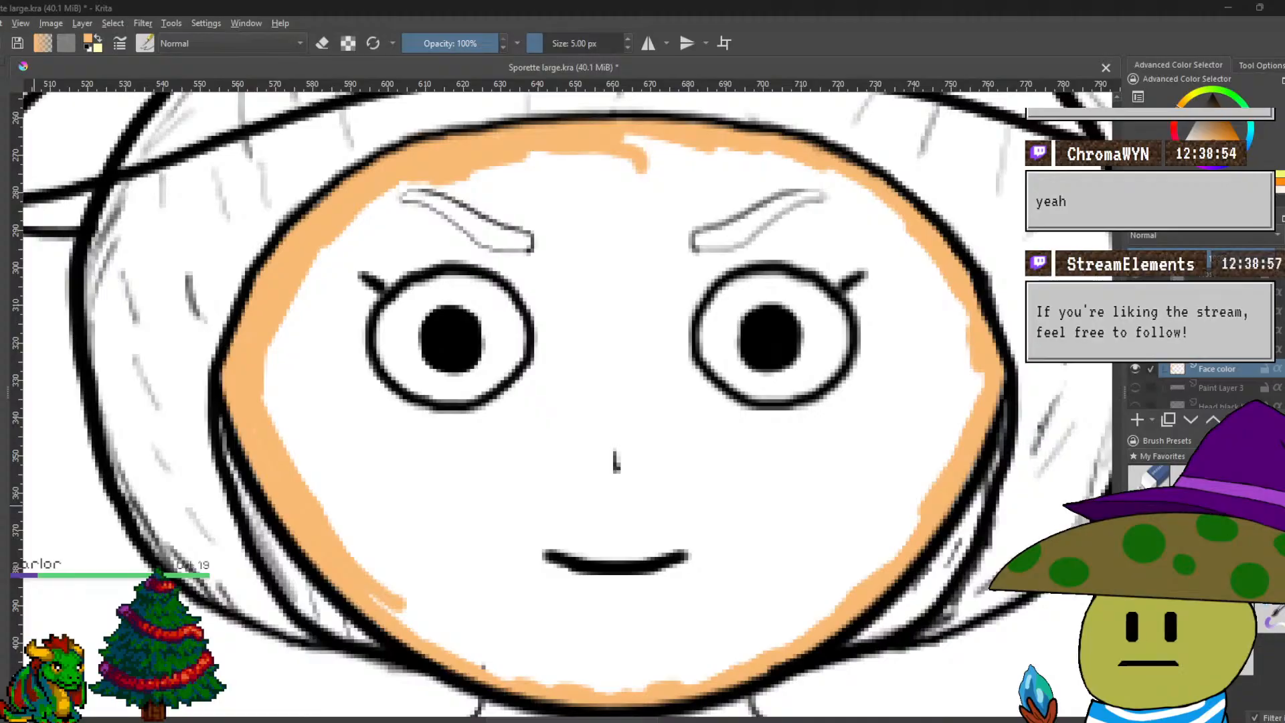
pyautogui.moveTo(393, 610)
pyautogui.mouseDown()
pyautogui.moveTo(361, 573)
pyautogui.moveTo(414, 629)
pyautogui.mouseUp()
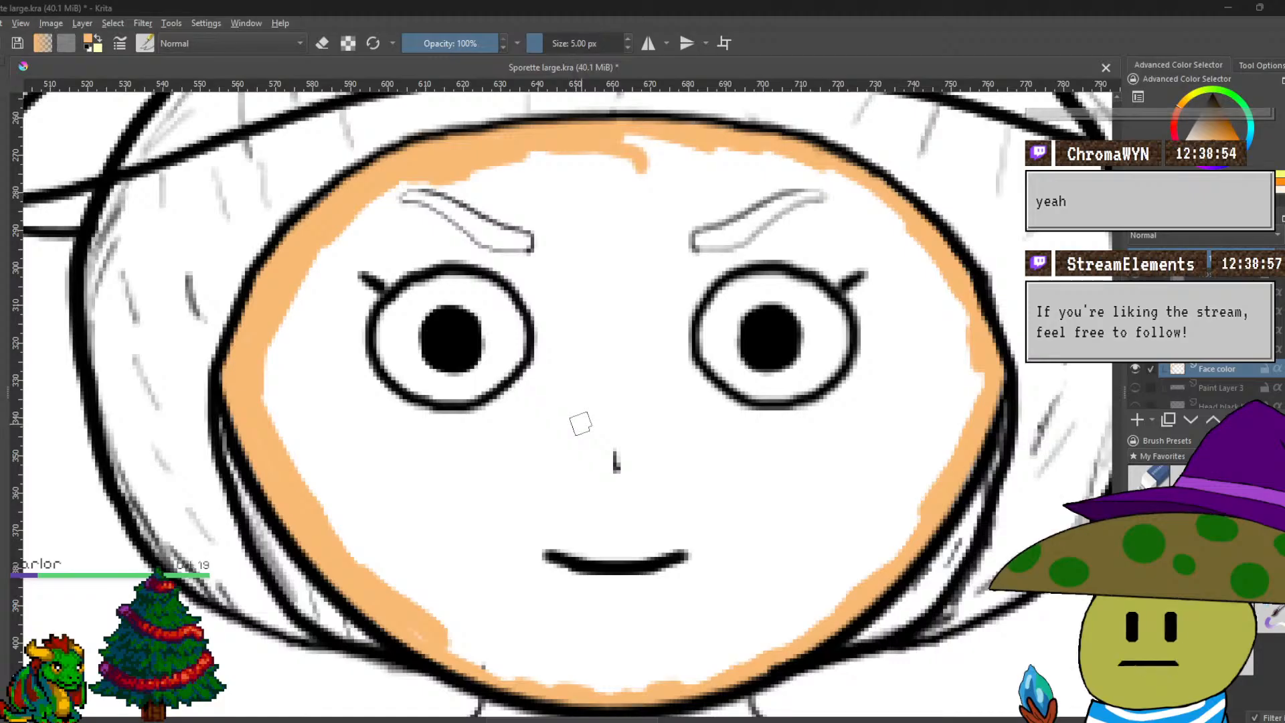
pyautogui.moveTo(431, 194)
pyautogui.mouseDown()
pyautogui.moveTo(367, 213)
pyautogui.moveTo(344, 240)
pyautogui.moveTo(403, 193)
pyautogui.moveTo(361, 219)
pyautogui.moveTo(273, 368)
pyautogui.moveTo(265, 413)
pyautogui.moveTo(275, 422)
pyautogui.moveTo(271, 374)
pyautogui.moveTo(337, 528)
pyautogui.moveTo(261, 442)
pyautogui.moveTo(276, 349)
pyautogui.moveTo(335, 318)
pyautogui.moveTo(305, 353)
pyautogui.moveTo(283, 430)
pyautogui.mouseUp()
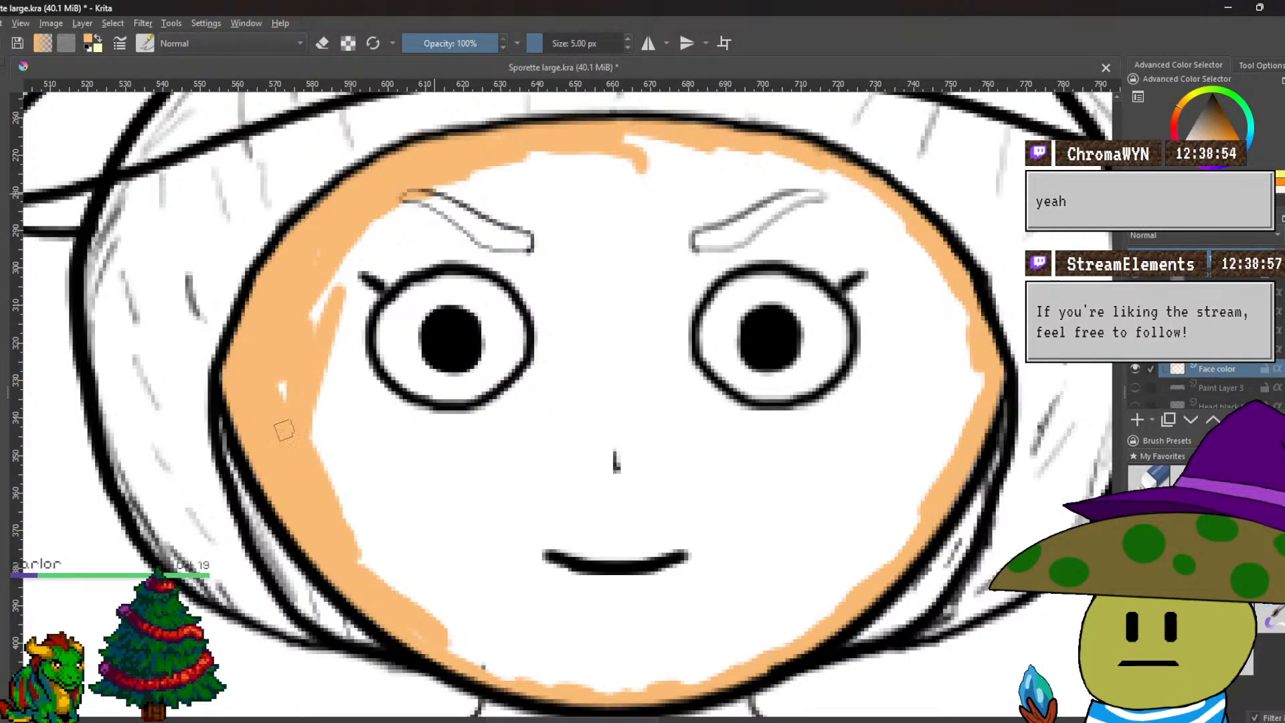
pyautogui.moveTo(331, 308); pyautogui.dragTo(341, 243)
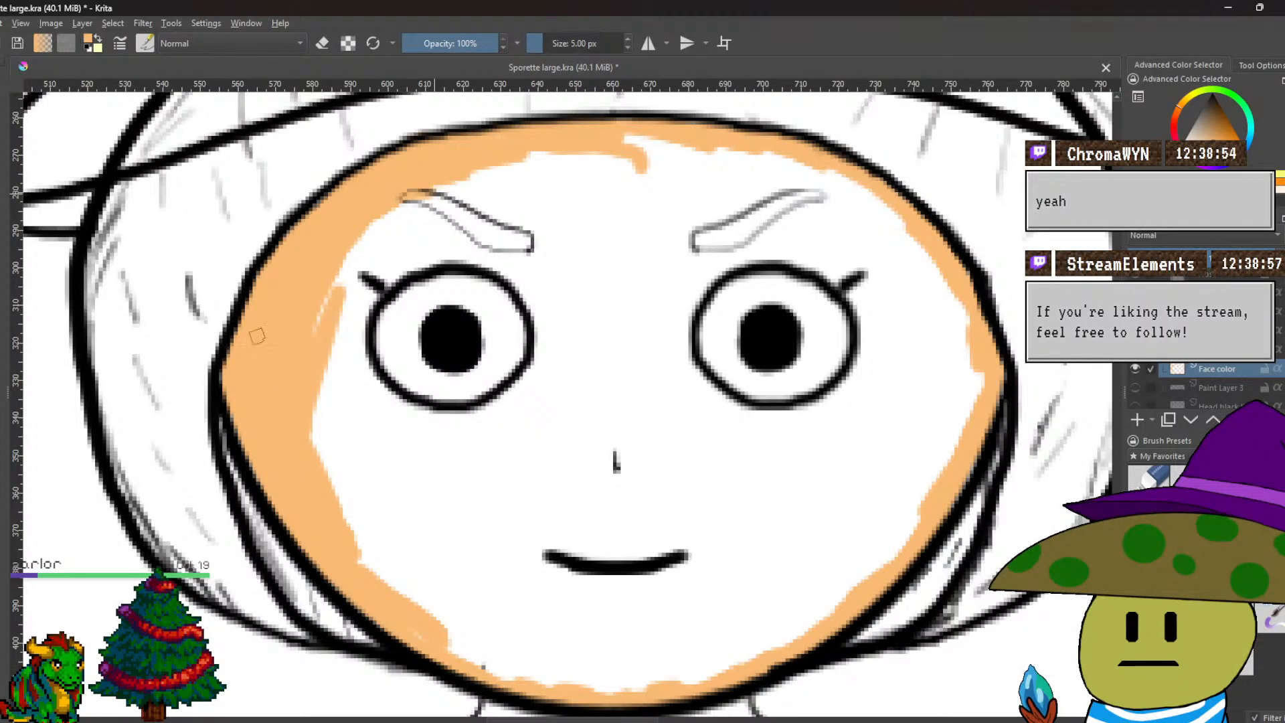
# Paint peach over the left eyebrow area and around the left eye's outline, extending the colour down the cheek.
pyautogui.moveTo(321, 361)
pyautogui.mouseDown()
pyautogui.moveTo(289, 385)
pyautogui.moveTo(317, 316)
pyautogui.moveTo(398, 216)
pyautogui.moveTo(407, 222)
pyautogui.moveTo(385, 274)
pyautogui.mouseUp()
pyautogui.moveTo(401, 207); pyautogui.dragTo(374, 295)
pyautogui.moveTo(435, 201)
pyautogui.mouseDown()
pyautogui.moveTo(455, 248)
pyautogui.moveTo(486, 215)
pyautogui.moveTo(474, 184)
pyautogui.moveTo(526, 171)
pyautogui.moveTo(509, 217)
pyautogui.mouseUp()
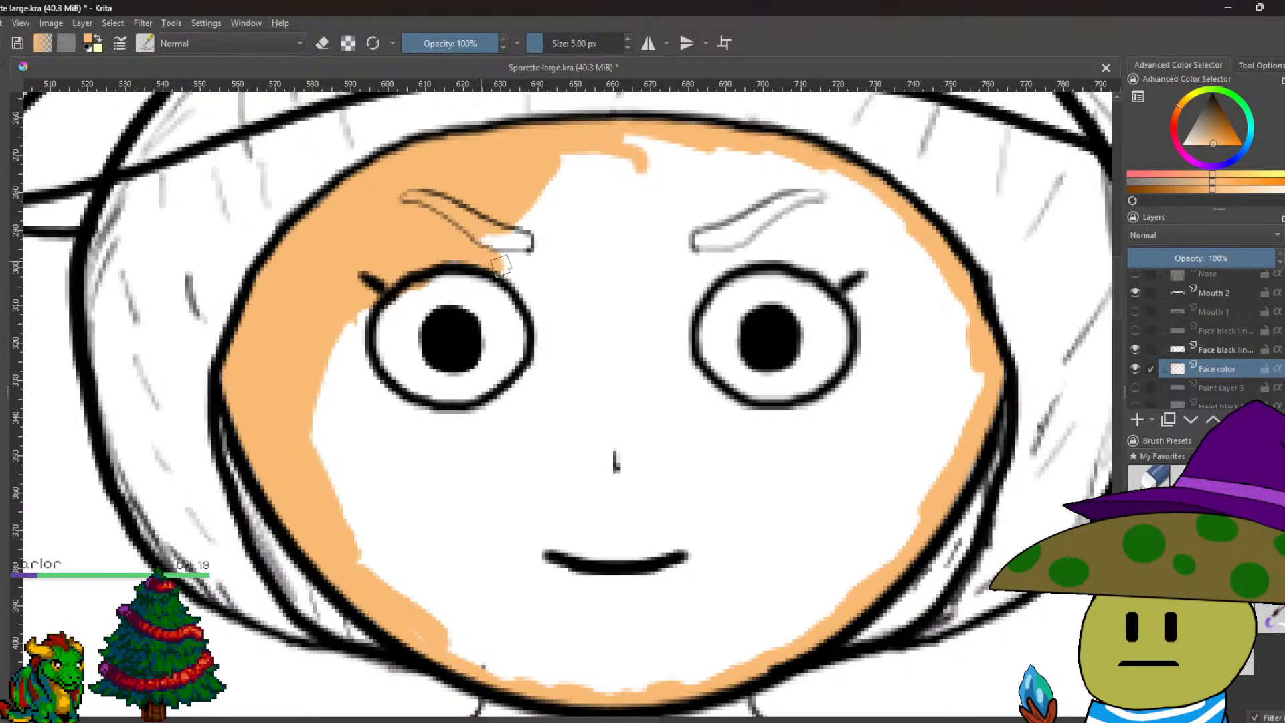
pyautogui.moveTo(562, 220); pyautogui.dragTo(518, 209)
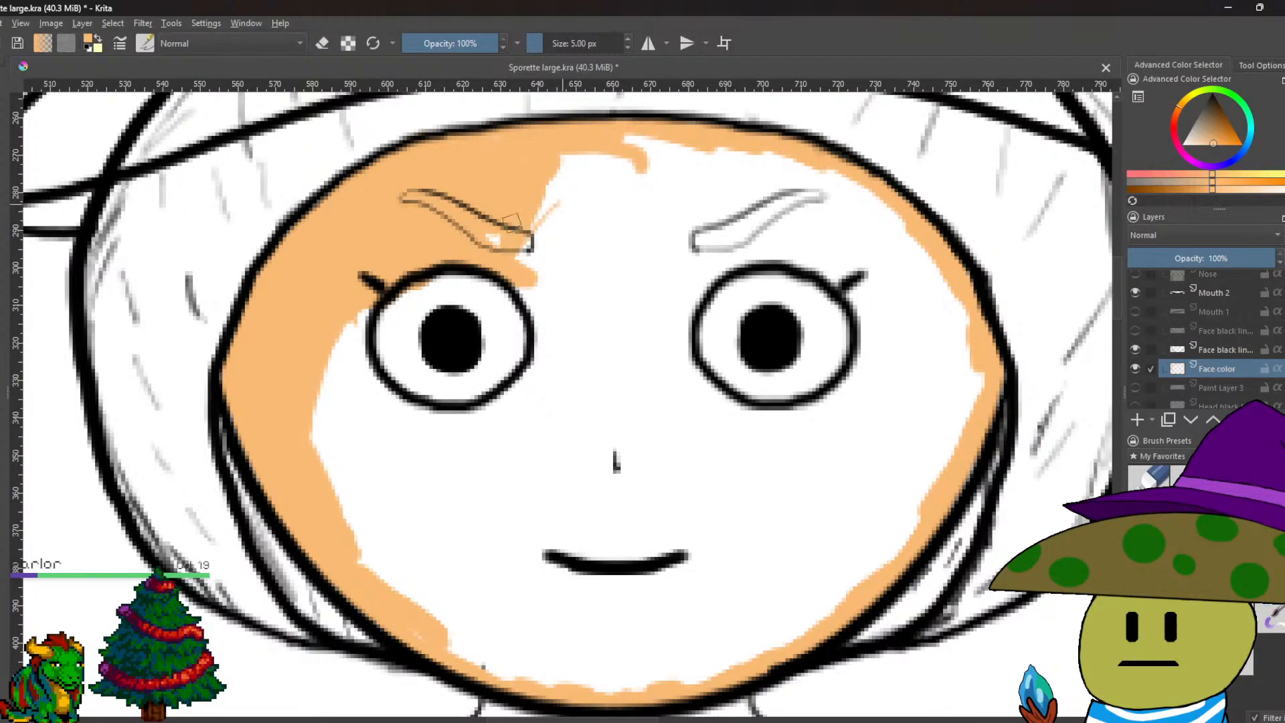
pyautogui.moveTo(515, 276); pyautogui.dragTo(538, 317)
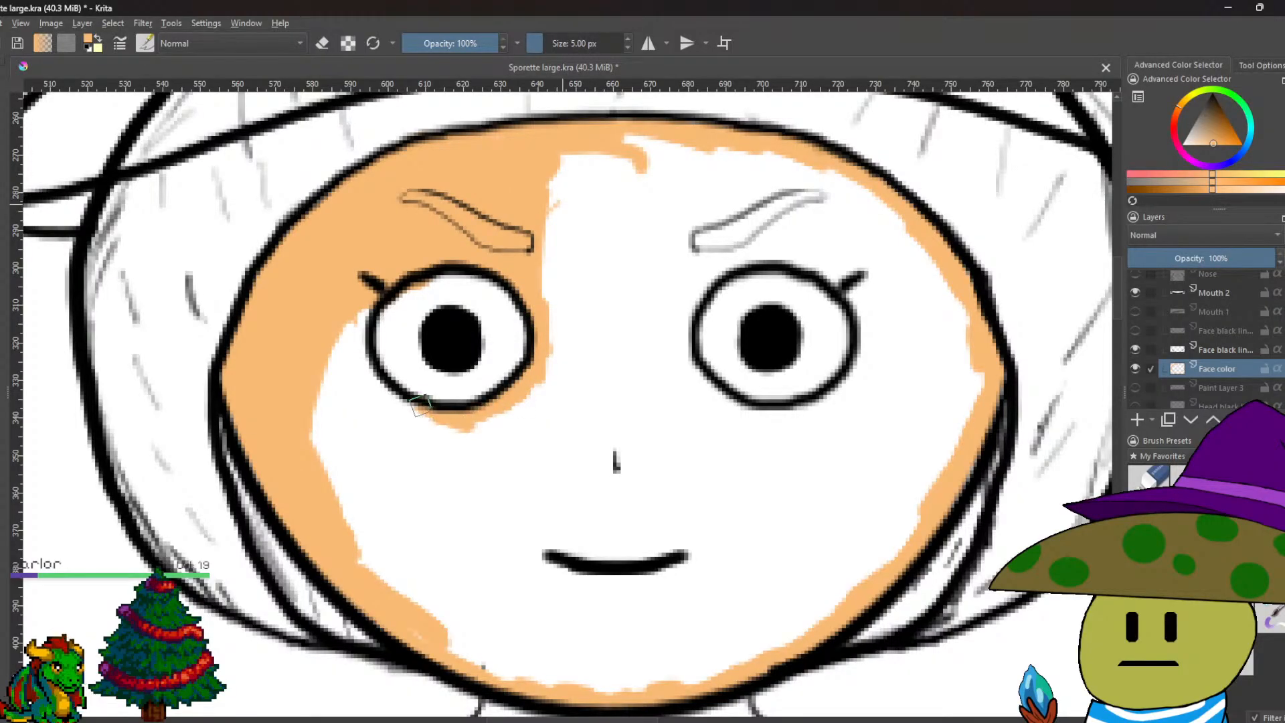
pyautogui.moveTo(337, 391); pyautogui.dragTo(316, 459)
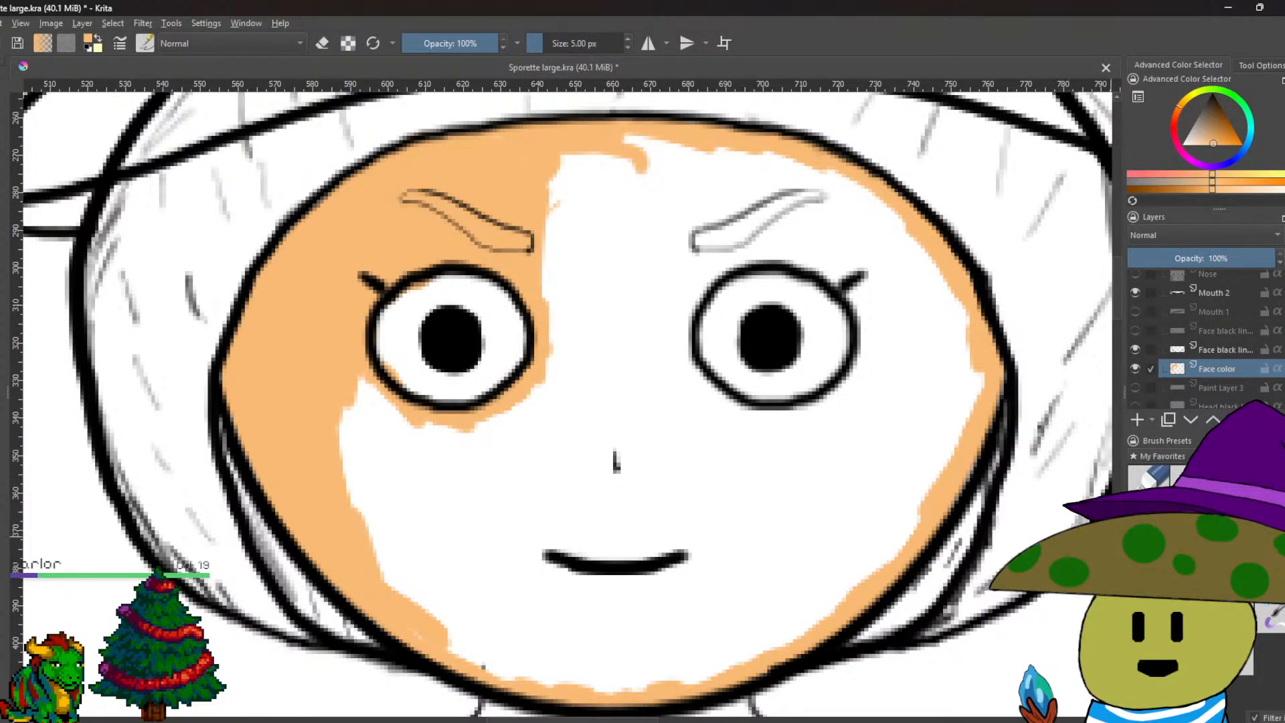
# Fill the rest of the face, including both eyes, with peach using a 40 px brush.
pyautogui.press('/')
pyautogui.moveTo(373, 462)
pyautogui.mouseDown()
pyautogui.moveTo(372, 408)
pyautogui.moveTo(379, 498)
pyautogui.moveTo(402, 554)
pyautogui.moveTo(472, 609)
pyautogui.moveTo(569, 639)
pyautogui.moveTo(673, 630)
pyautogui.moveTo(777, 600)
pyautogui.moveTo(813, 571)
pyautogui.moveTo(907, 451)
pyautogui.moveTo(925, 356)
pyautogui.moveTo(939, 379)
pyautogui.moveTo(945, 364)
pyautogui.moveTo(852, 227)
pyautogui.moveTo(814, 211)
pyautogui.moveTo(631, 188)
pyautogui.moveTo(548, 204)
pyautogui.moveTo(559, 358)
pyautogui.moveTo(468, 454)
pyautogui.moveTo(552, 553)
pyautogui.moveTo(615, 577)
pyautogui.moveTo(664, 537)
pyautogui.moveTo(648, 569)
pyautogui.moveTo(709, 551)
pyautogui.moveTo(846, 386)
pyautogui.moveTo(852, 354)
pyautogui.moveTo(793, 443)
pyautogui.moveTo(748, 429)
pyautogui.moveTo(661, 343)
pyautogui.moveTo(666, 247)
pyautogui.moveTo(644, 242)
pyautogui.moveTo(534, 407)
pyautogui.moveTo(474, 401)
pyautogui.moveTo(428, 317)
pyautogui.moveTo(475, 278)
pyautogui.mouseUp()
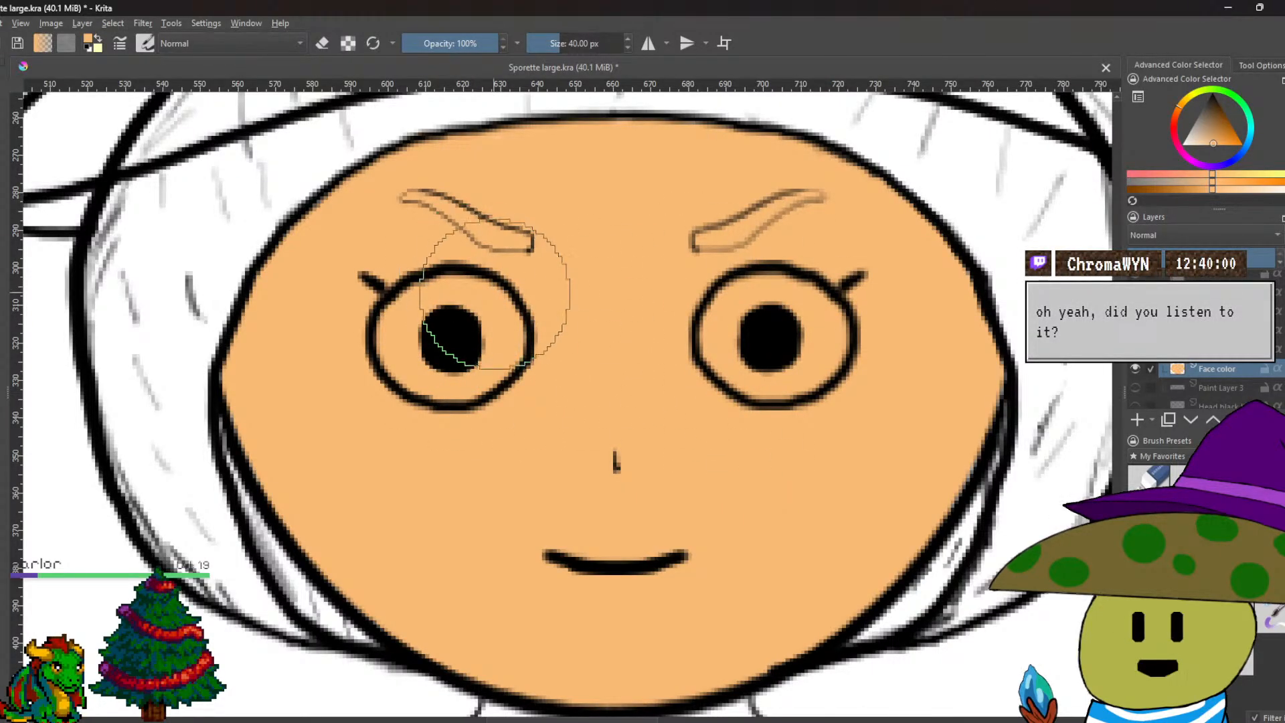
pyautogui.scroll(-2, 499, 305)
pyautogui.scroll(2, 581, 443)
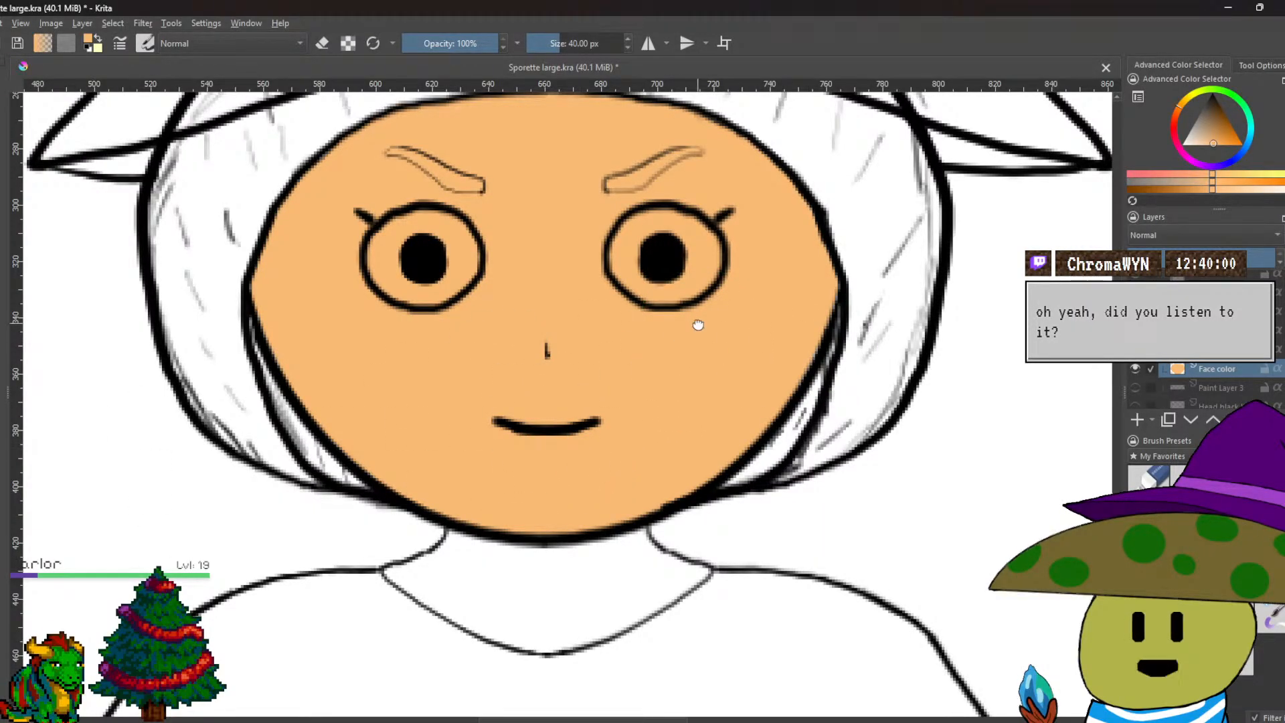
pyautogui.moveTo(688, 321); pyautogui.dragTo(760, 465)
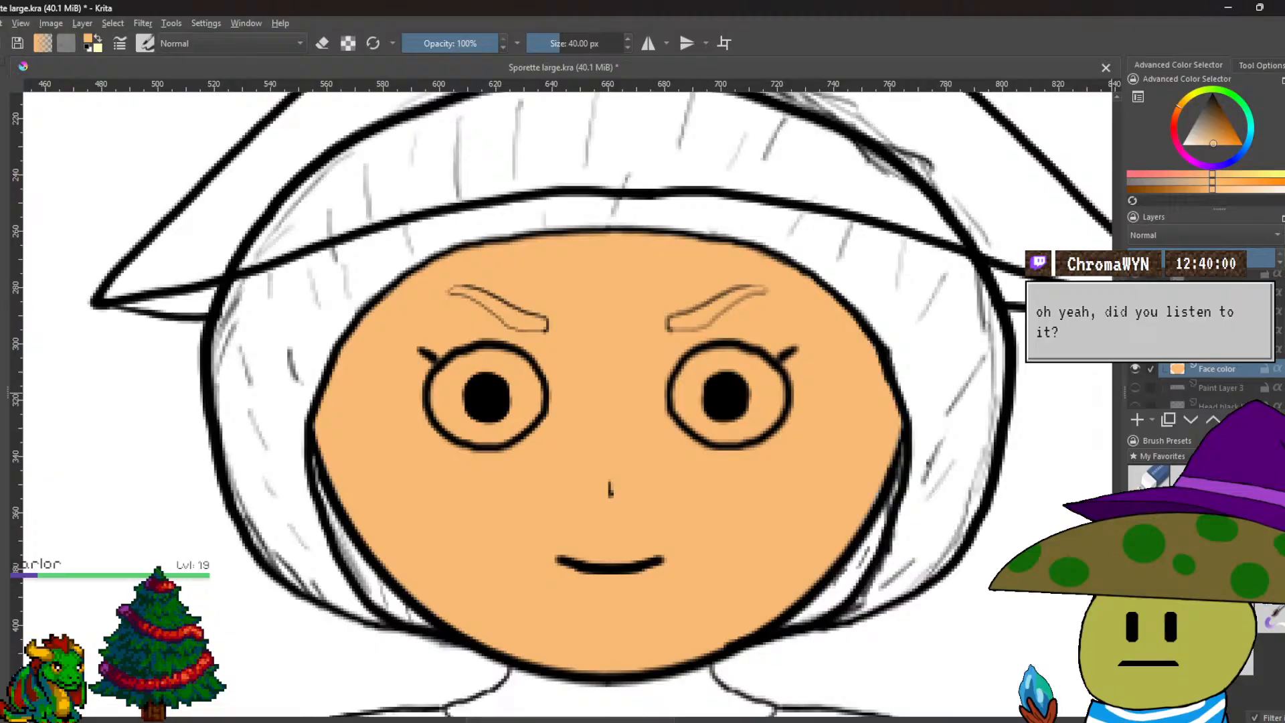
# Look through the layer stack for the face, eye and eyebrow outline layers.
pyautogui.click(1205, 350)
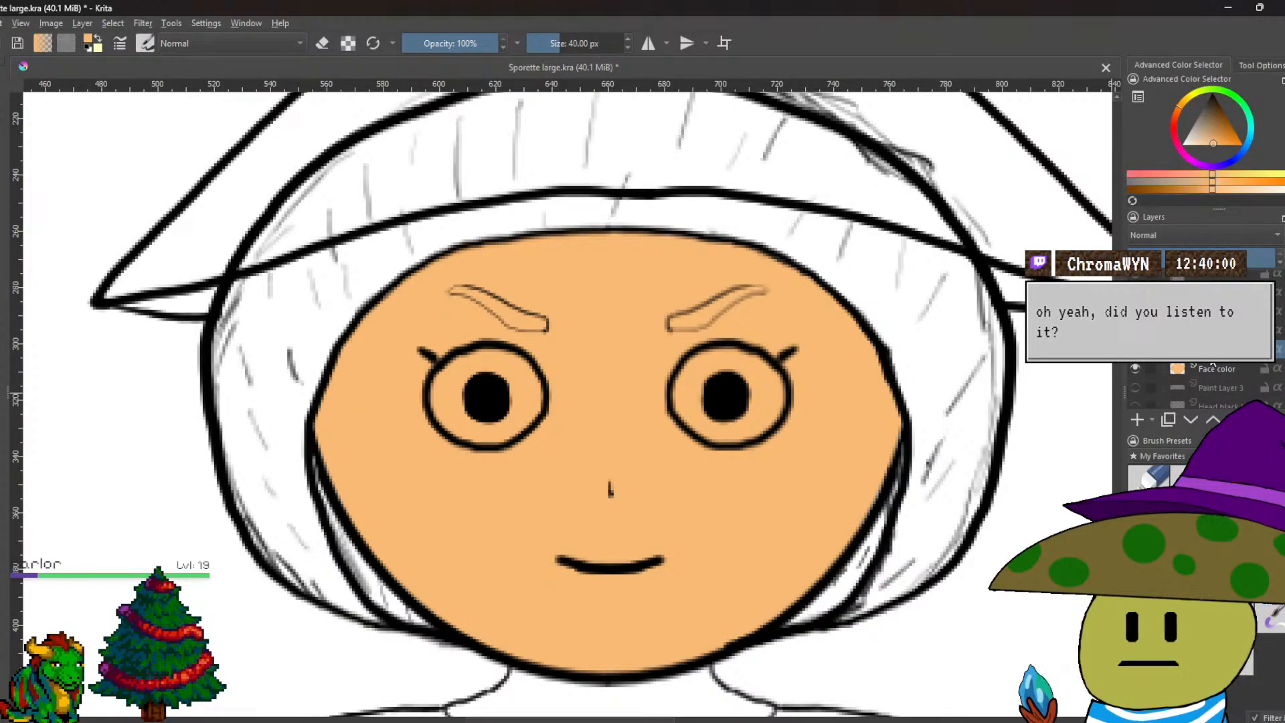
pyautogui.scroll(1, 1212, 365)
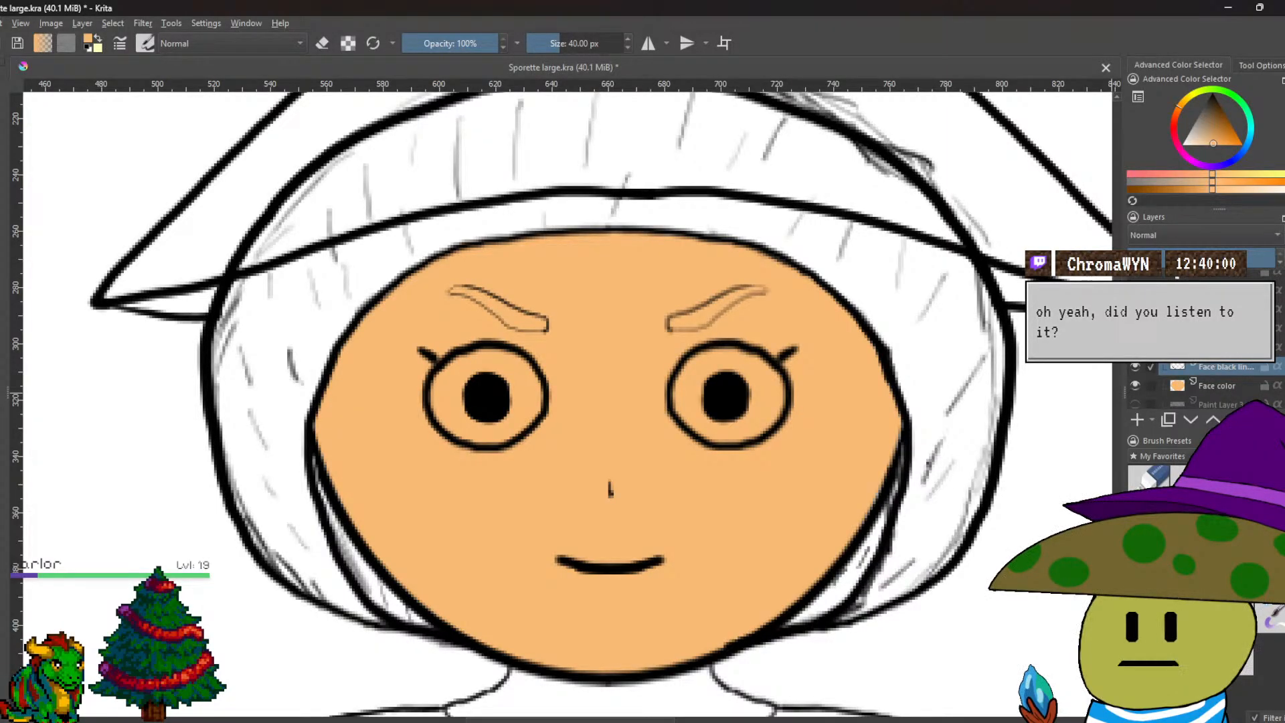
pyautogui.moveTo(1212, 367)
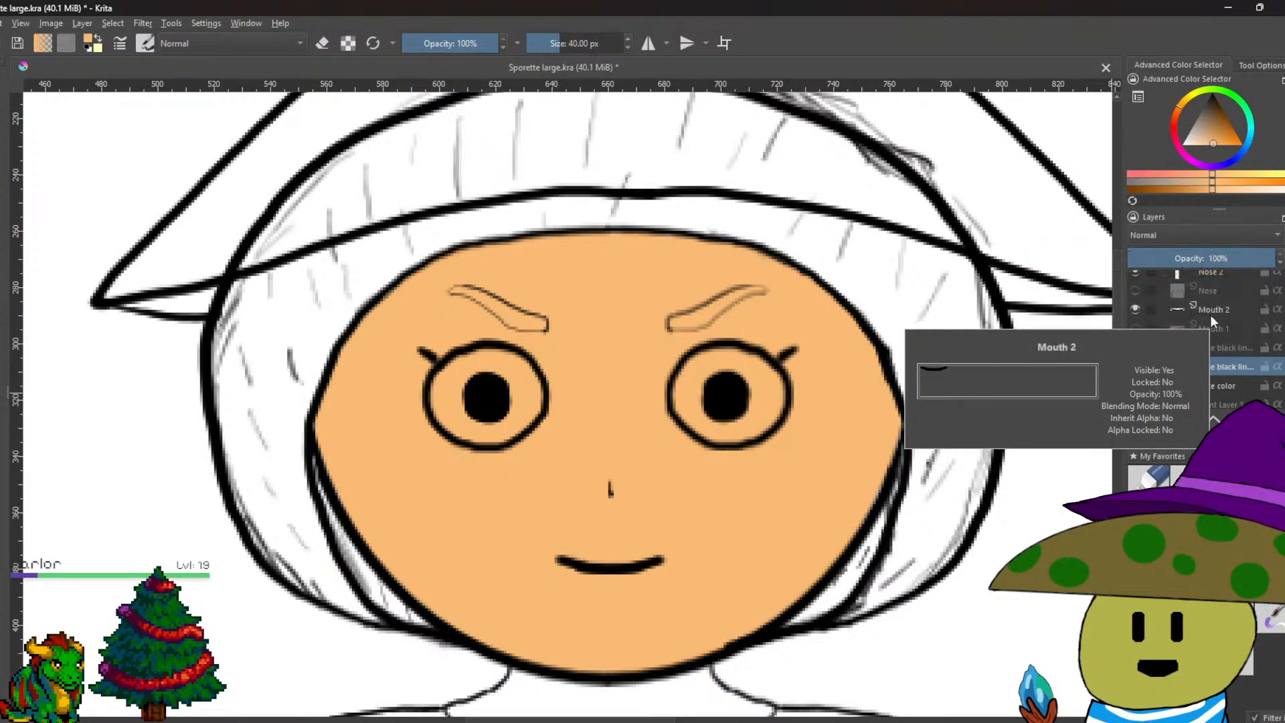
pyautogui.scroll(1, 1210, 315)
pyautogui.click(1225, 361)
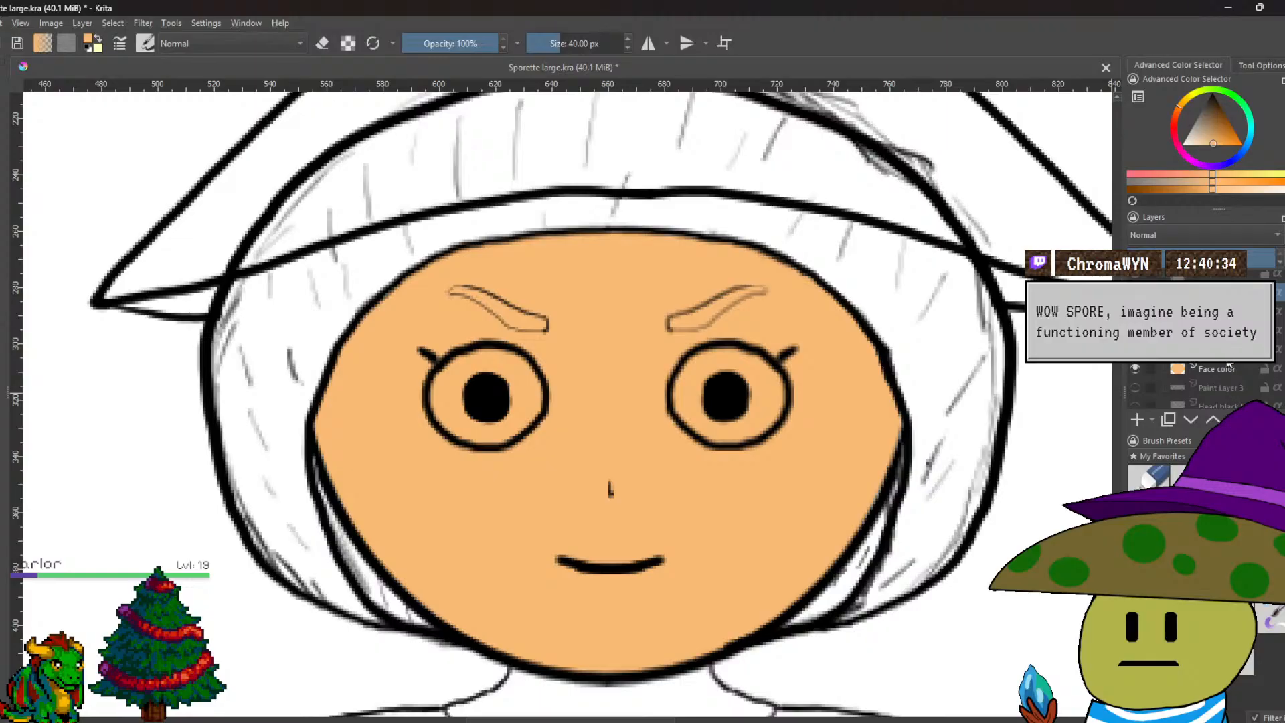
pyautogui.scroll(5, 1205, 381)
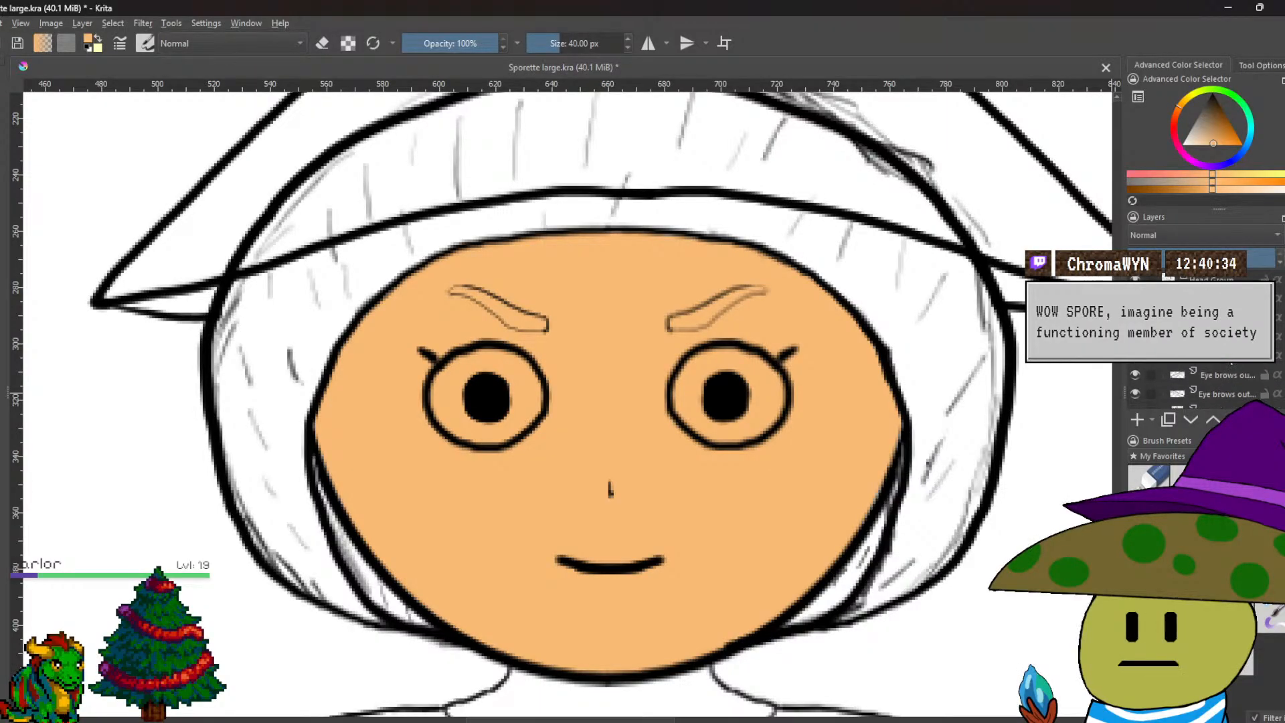
pyautogui.scroll(3, 1205, 385)
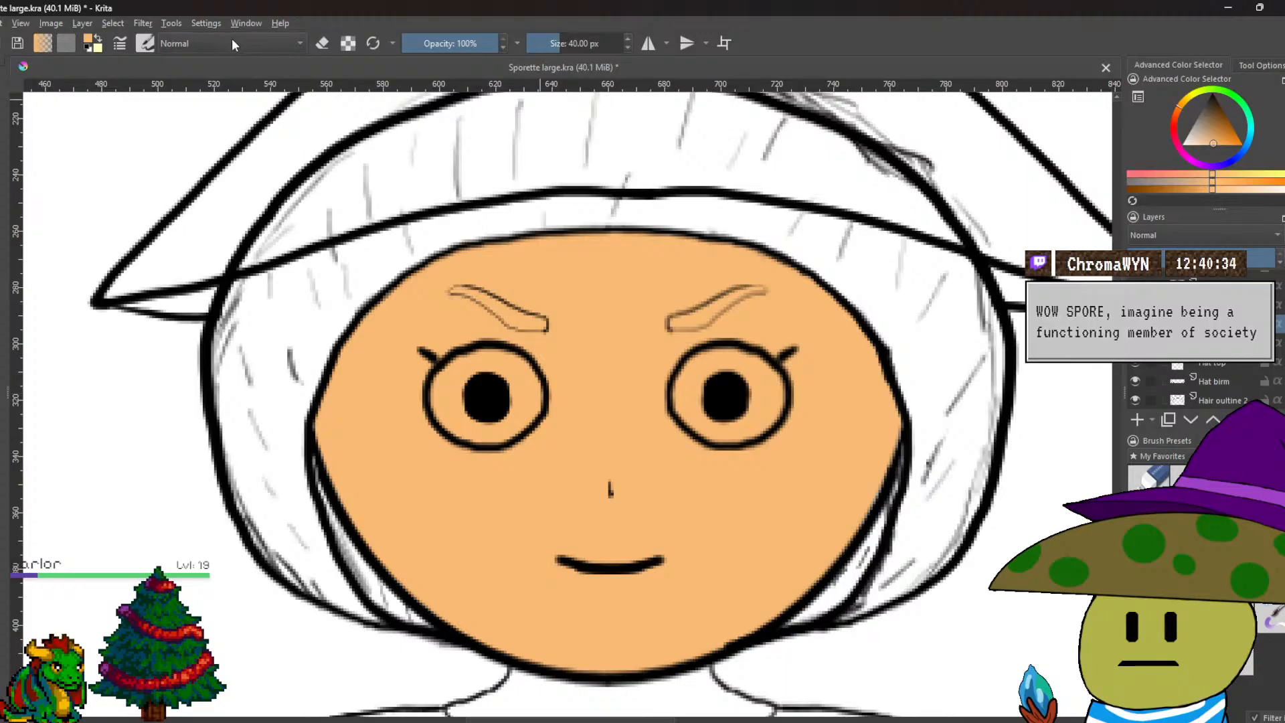
pyautogui.click(93, 23)
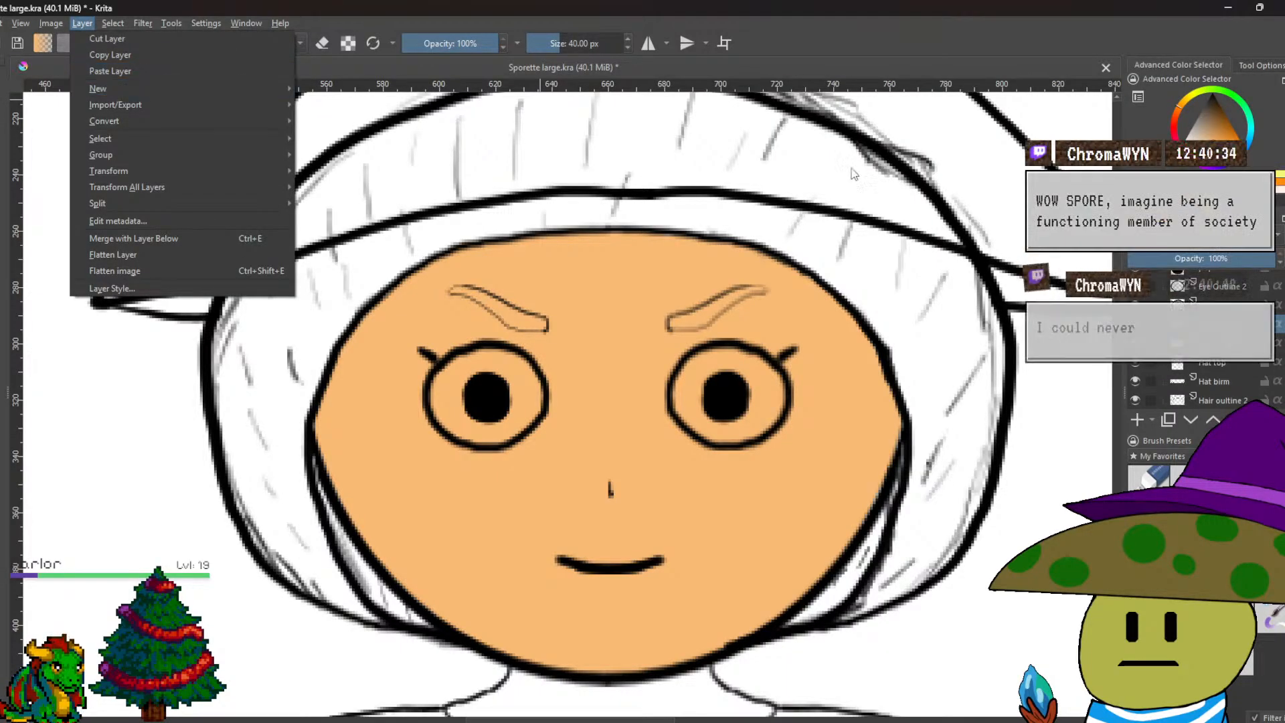
pyautogui.press('Escape')
# Add a new paint layer directly above the eyebrow outline layers and name it "eye color 1".
pyautogui.scroll(-3, 1205, 381)
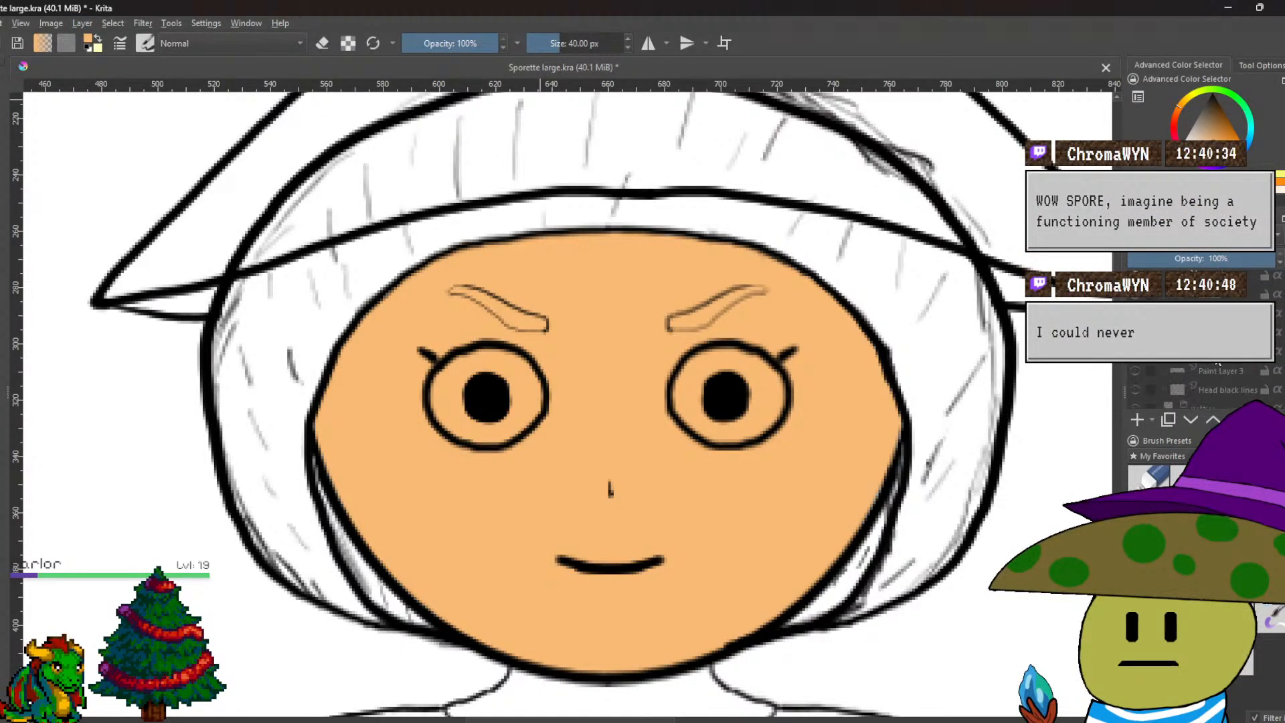
pyautogui.scroll(2, 1218, 362)
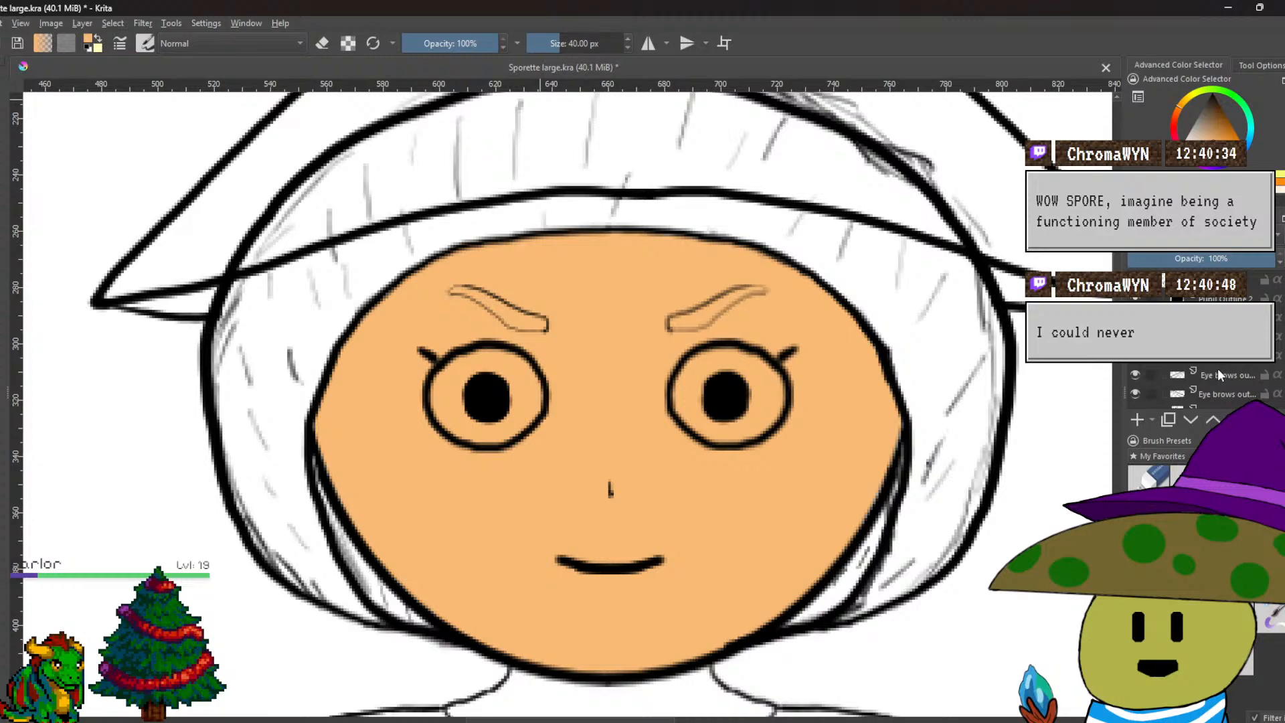
pyautogui.click(1218, 375)
pyautogui.click(81, 23)
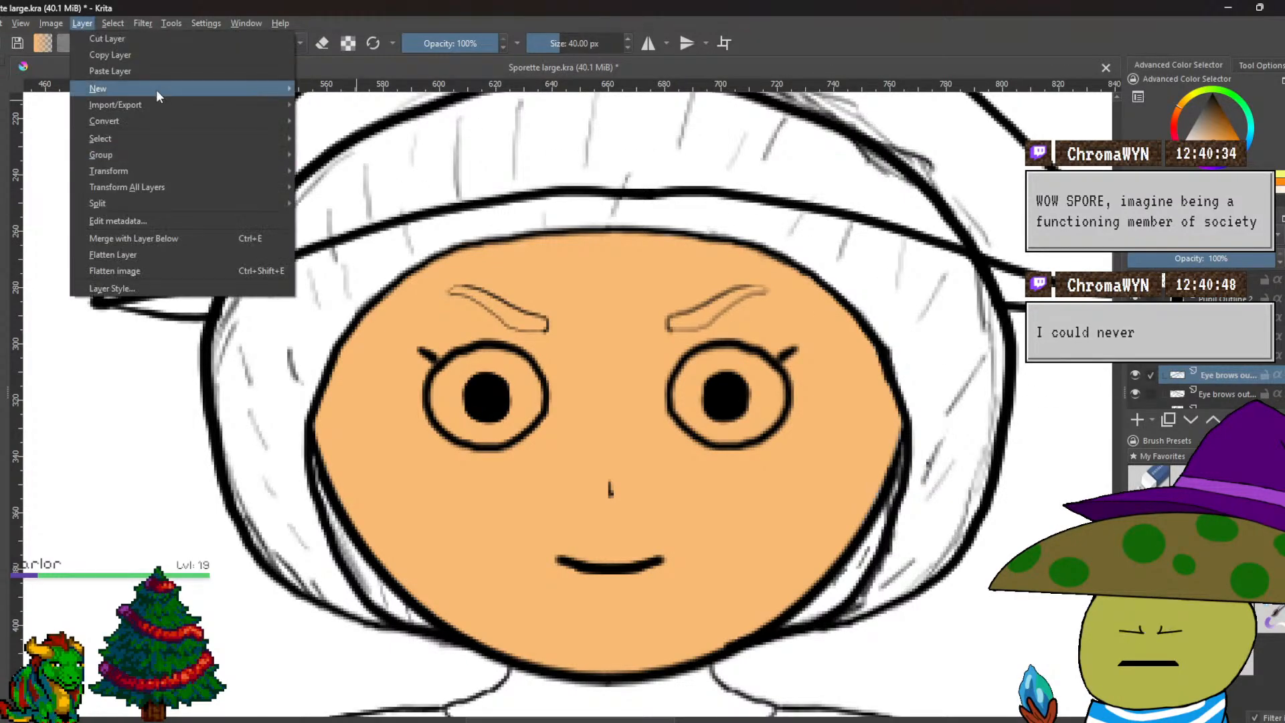
pyautogui.moveTo(161, 90)
pyautogui.click(329, 83)
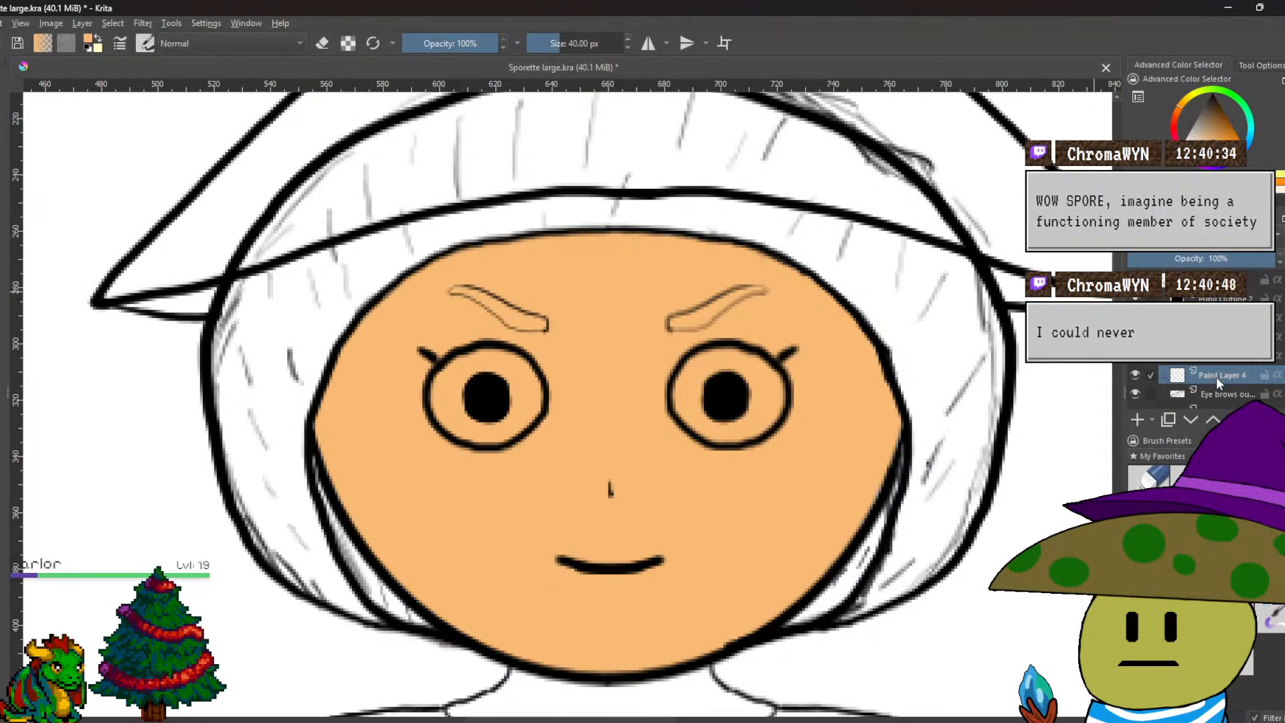
pyautogui.doubleClick(1218, 377)
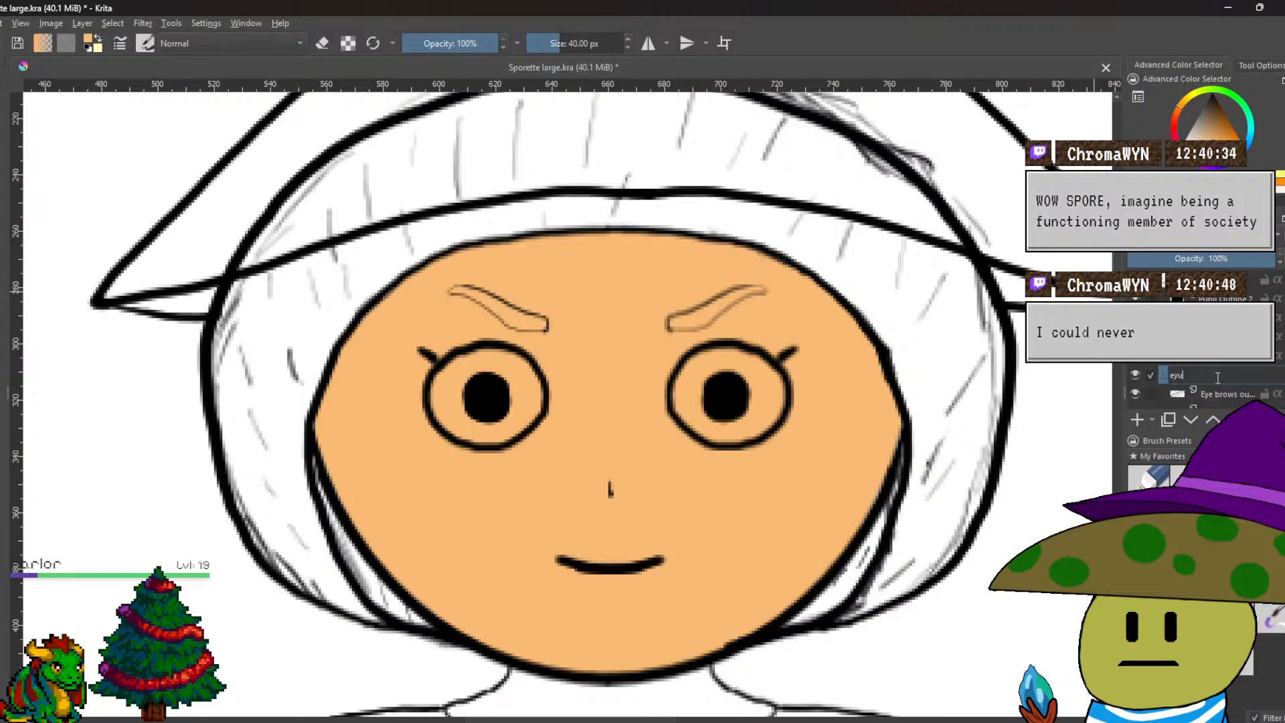
pyautogui.write('eye color')
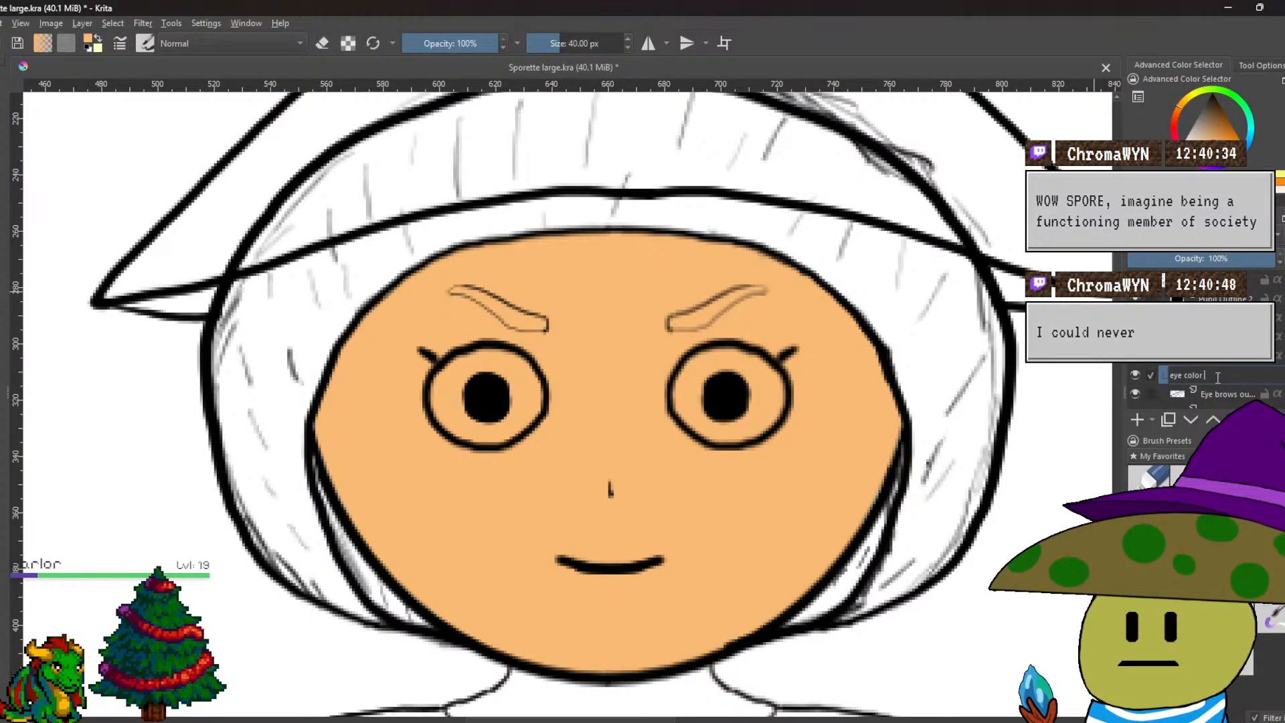
pyautogui.write(' 1')
pyautogui.press('Return')
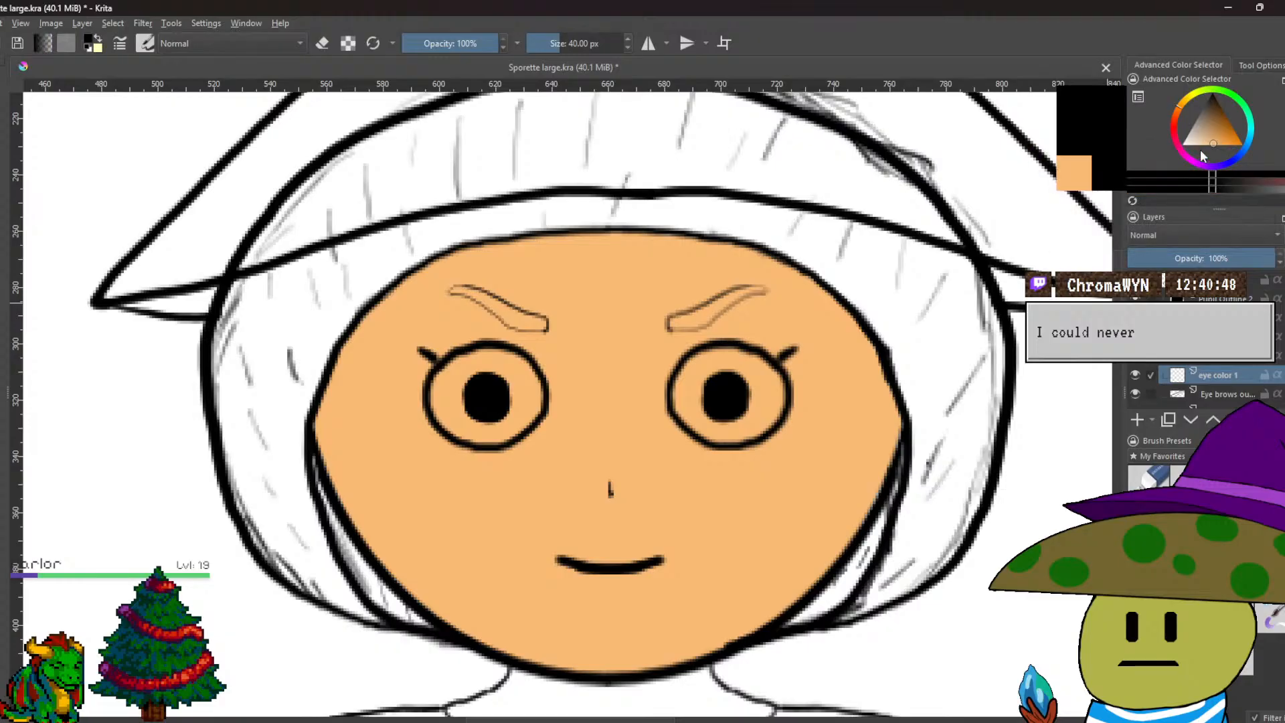
# Paint the inside of the left-hand eye white around the pupil, up to the black outline.
pyautogui.click(1185, 142)
pyautogui.scroll(4, 507, 393)
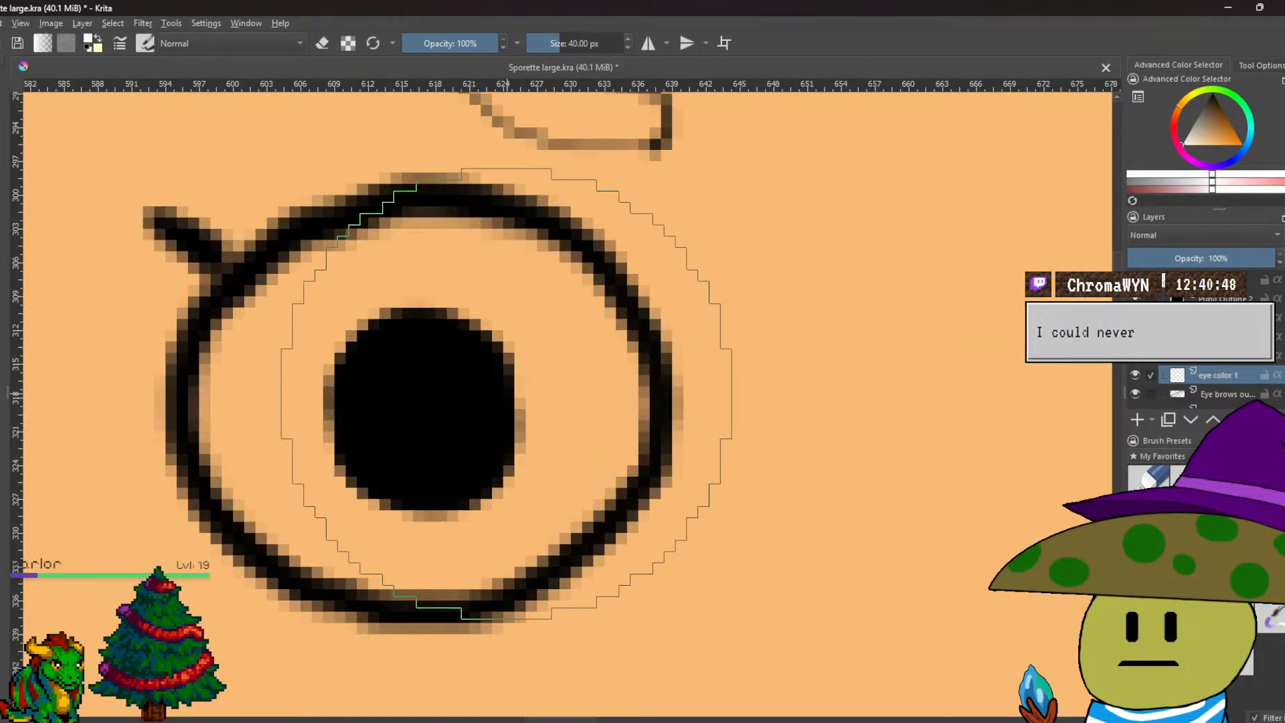
pyautogui.moveTo(379, 473)
pyautogui.mouseDown()
pyautogui.moveTo(312, 374)
pyautogui.moveTo(325, 334)
pyautogui.moveTo(315, 318)
pyautogui.moveTo(287, 342)
pyautogui.moveTo(295, 299)
pyautogui.mouseUp()
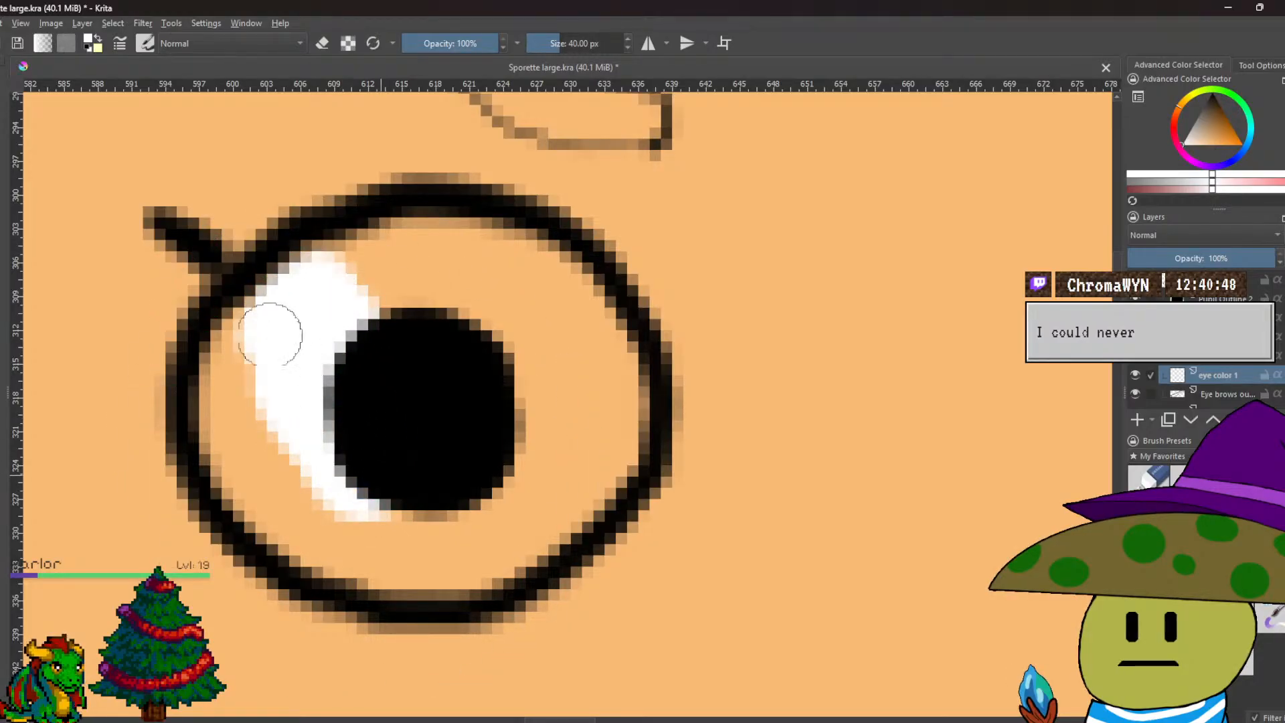
pyautogui.moveTo(239, 362)
pyautogui.mouseDown()
pyautogui.moveTo(215, 316)
pyautogui.moveTo(211, 448)
pyautogui.mouseUp()
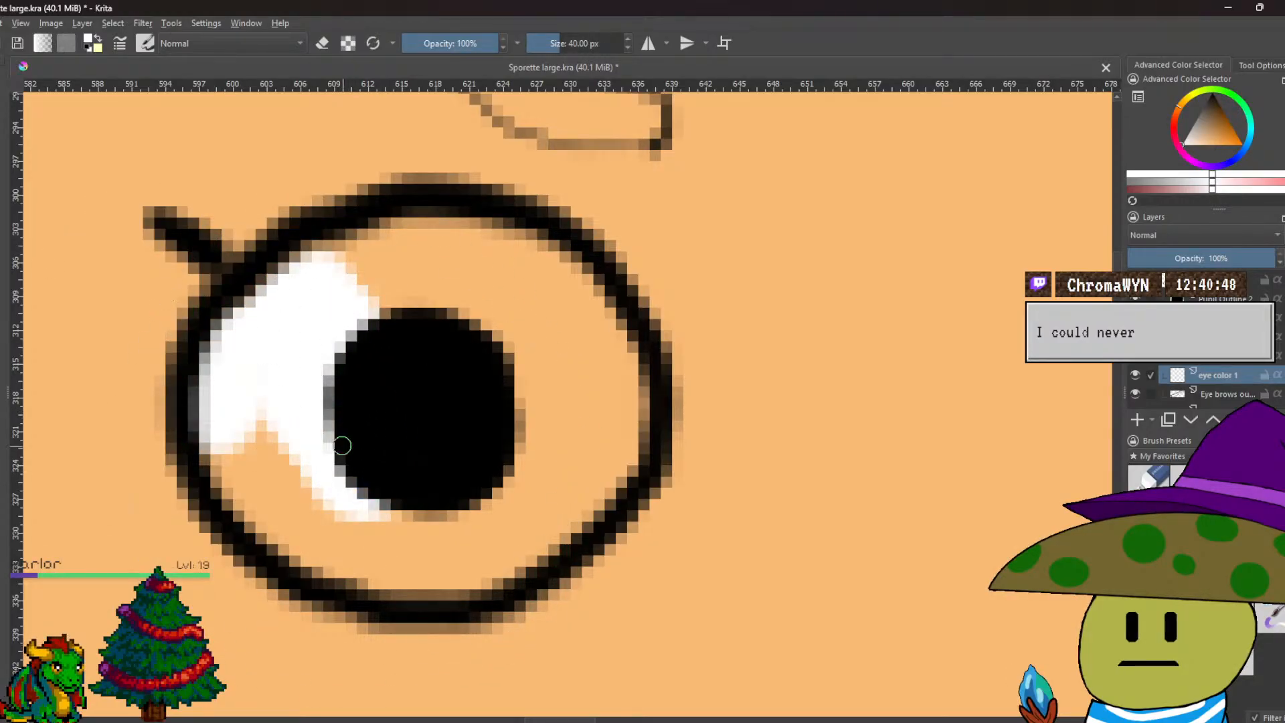
pyautogui.moveTo(299, 445)
pyautogui.mouseDown()
pyautogui.moveTo(304, 475)
pyautogui.moveTo(294, 461)
pyautogui.moveTo(361, 529)
pyautogui.moveTo(342, 524)
pyautogui.moveTo(422, 540)
pyautogui.moveTo(493, 515)
pyautogui.moveTo(573, 432)
pyautogui.moveTo(573, 460)
pyautogui.moveTo(589, 403)
pyautogui.moveTo(610, 392)
pyautogui.moveTo(584, 349)
pyautogui.moveTo(597, 357)
pyautogui.moveTo(494, 300)
pyautogui.moveTo(456, 292)
pyautogui.moveTo(355, 320)
pyautogui.mouseUp()
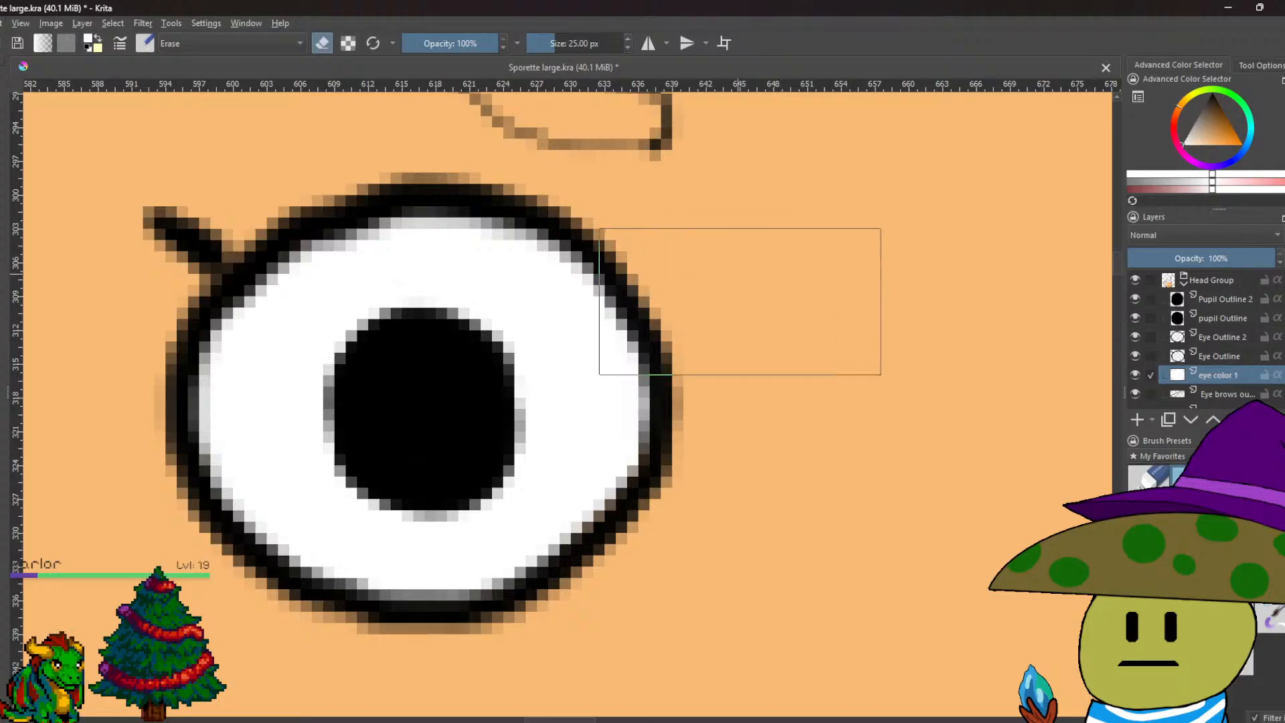
# Paint the inside of the right-hand eye white around the pupil with a 5 px brush.
pyautogui.scroll(-5, 740, 301)
pyautogui.scroll(1, 459, 258)
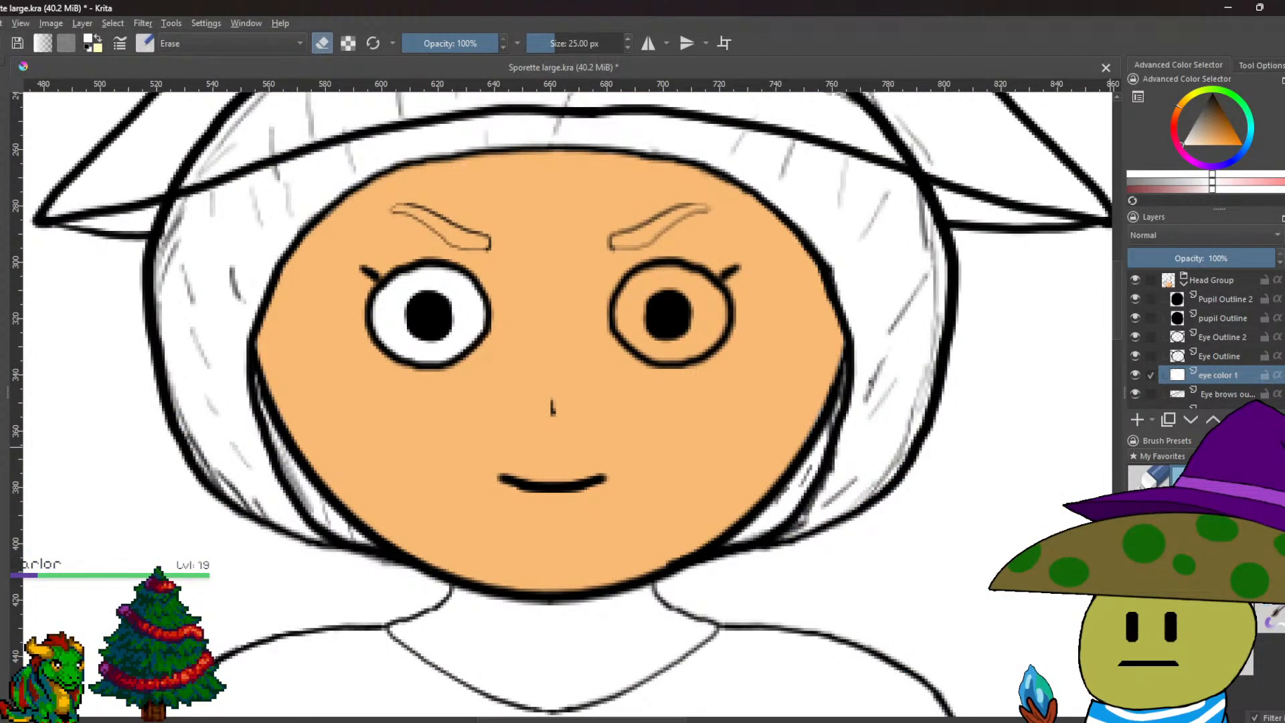
pyautogui.scroll(5, 718, 376)
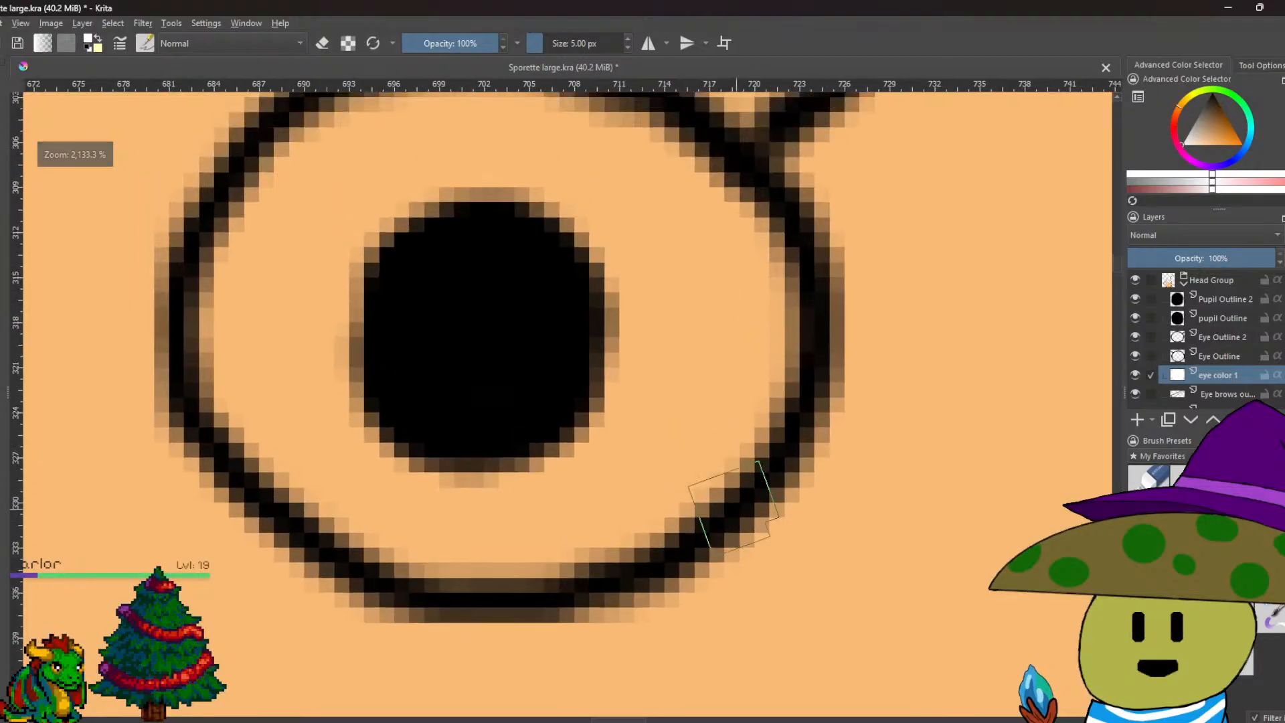
pyautogui.moveTo(229, 264)
pyautogui.mouseDown()
pyautogui.moveTo(273, 207)
pyautogui.moveTo(258, 211)
pyautogui.moveTo(214, 319)
pyautogui.moveTo(247, 405)
pyautogui.moveTo(337, 523)
pyautogui.moveTo(389, 550)
pyautogui.moveTo(368, 531)
pyautogui.moveTo(464, 555)
pyautogui.moveTo(519, 550)
pyautogui.moveTo(461, 562)
pyautogui.moveTo(549, 560)
pyautogui.moveTo(649, 521)
pyautogui.moveTo(745, 412)
pyautogui.moveTo(778, 329)
pyautogui.moveTo(759, 263)
pyautogui.moveTo(764, 323)
pyautogui.moveTo(722, 323)
pyautogui.moveTo(593, 452)
pyautogui.moveTo(542, 471)
pyautogui.moveTo(605, 408)
pyautogui.moveTo(662, 425)
pyautogui.moveTo(658, 437)
pyautogui.moveTo(698, 442)
pyautogui.moveTo(744, 413)
pyautogui.moveTo(746, 442)
pyautogui.mouseUp()
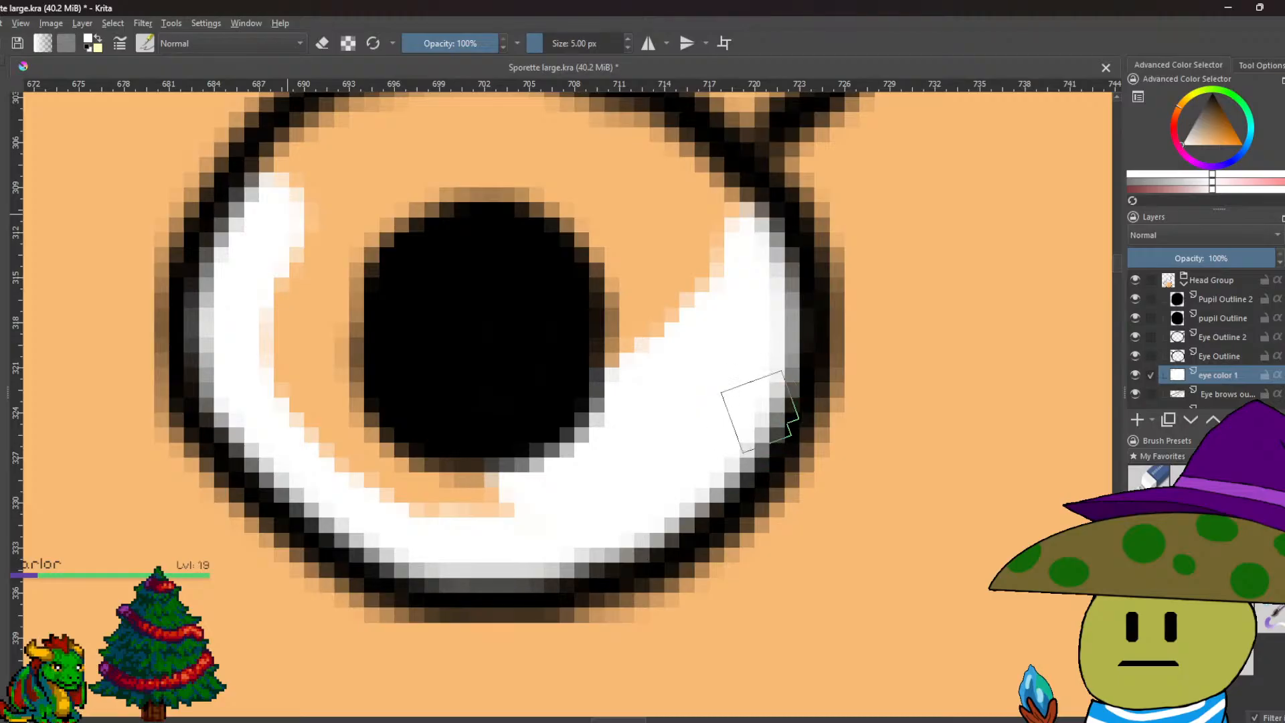
pyautogui.moveTo(636, 512)
pyautogui.mouseDown()
pyautogui.moveTo(510, 507)
pyautogui.moveTo(397, 463)
pyautogui.moveTo(432, 486)
pyautogui.moveTo(329, 372)
pyautogui.moveTo(311, 317)
pyautogui.moveTo(300, 356)
pyautogui.moveTo(304, 279)
pyautogui.moveTo(380, 320)
pyautogui.moveTo(367, 364)
pyautogui.moveTo(443, 264)
pyautogui.moveTo(445, 367)
pyautogui.moveTo(338, 244)
pyautogui.moveTo(331, 269)
pyautogui.moveTo(417, 279)
pyautogui.moveTo(583, 229)
pyautogui.moveTo(623, 284)
pyautogui.moveTo(612, 408)
pyautogui.moveTo(628, 440)
pyautogui.moveTo(586, 445)
pyautogui.moveTo(695, 314)
pyautogui.moveTo(677, 372)
pyautogui.mouseUp()
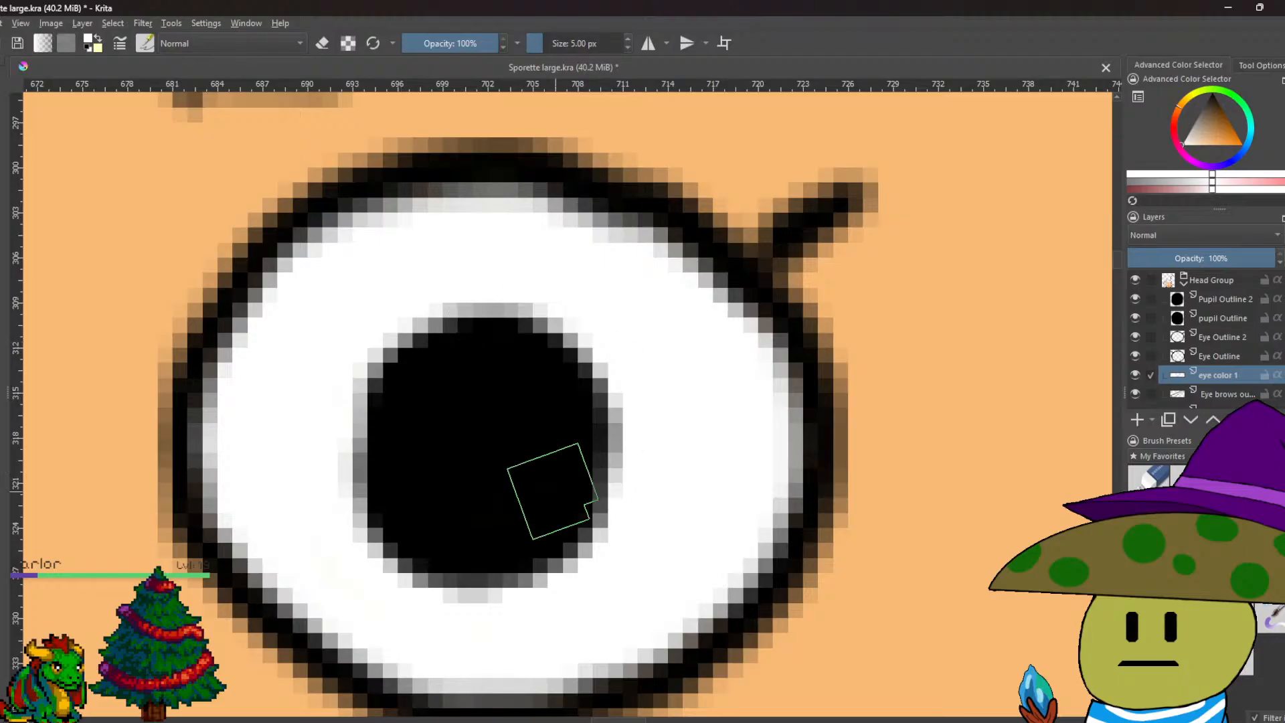
# Hide both pupils and paint the remaining unfilled spots at the center of each eye white.
pyautogui.scroll(-9, 553, 491)
pyautogui.moveTo(552, 491); pyautogui.dragTo(626, 490)
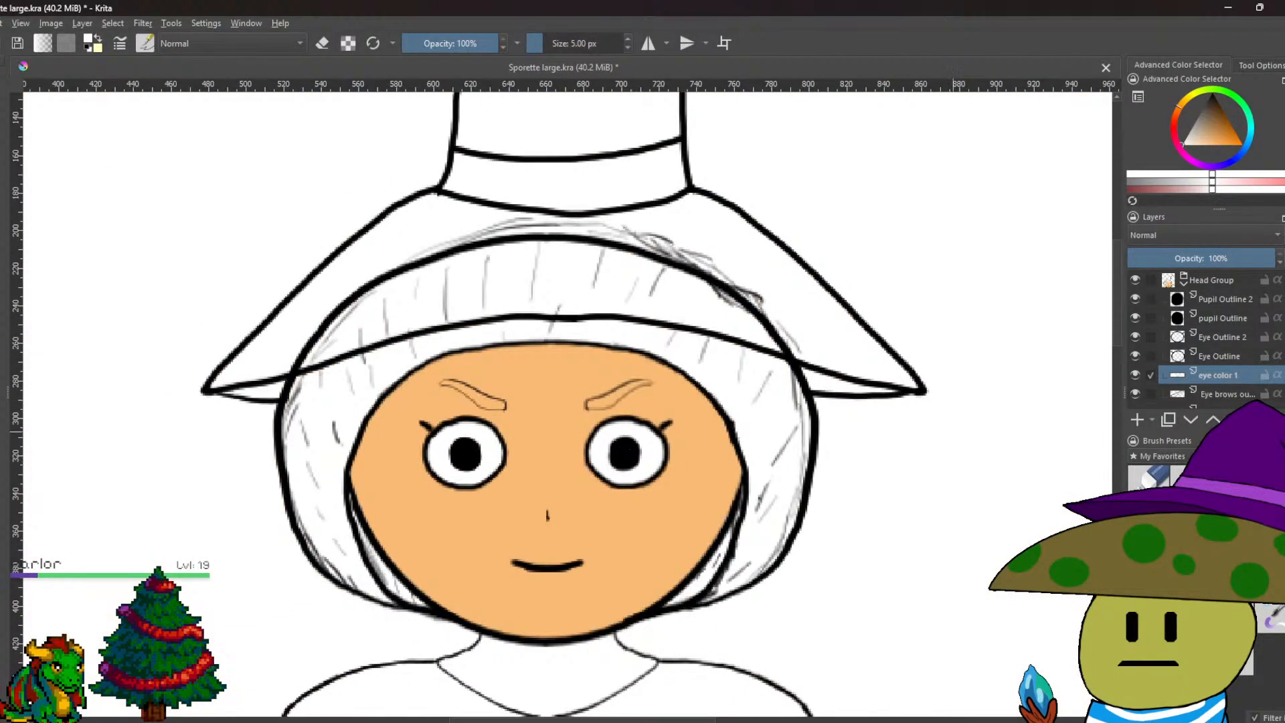
pyautogui.moveTo(1210, 377)
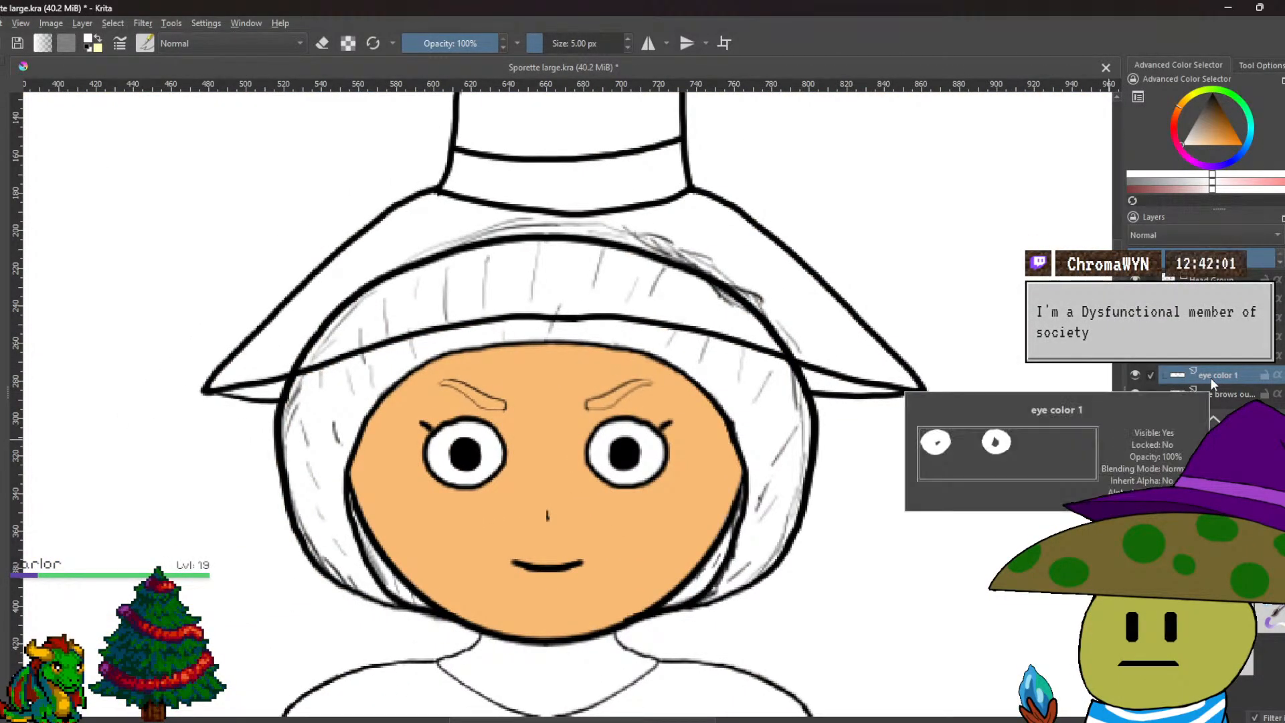
pyautogui.scroll(5, 441, 468)
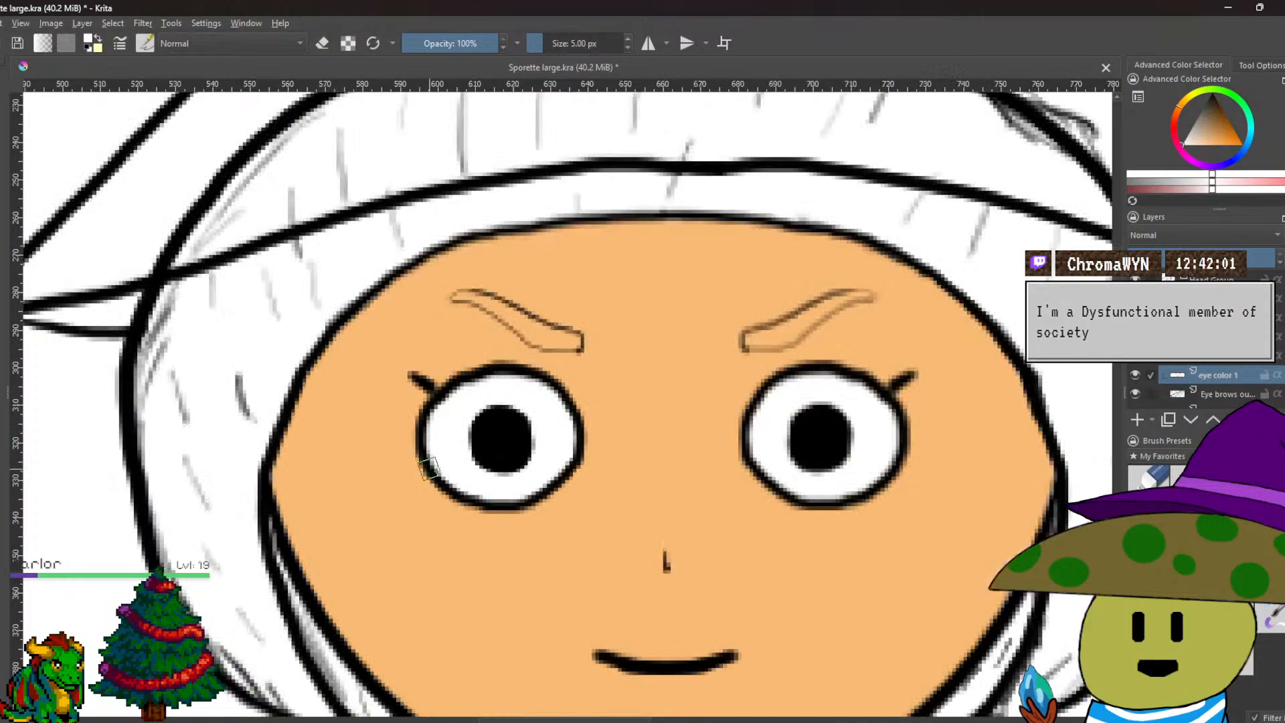
pyautogui.hotkey('ctrl', 'z')
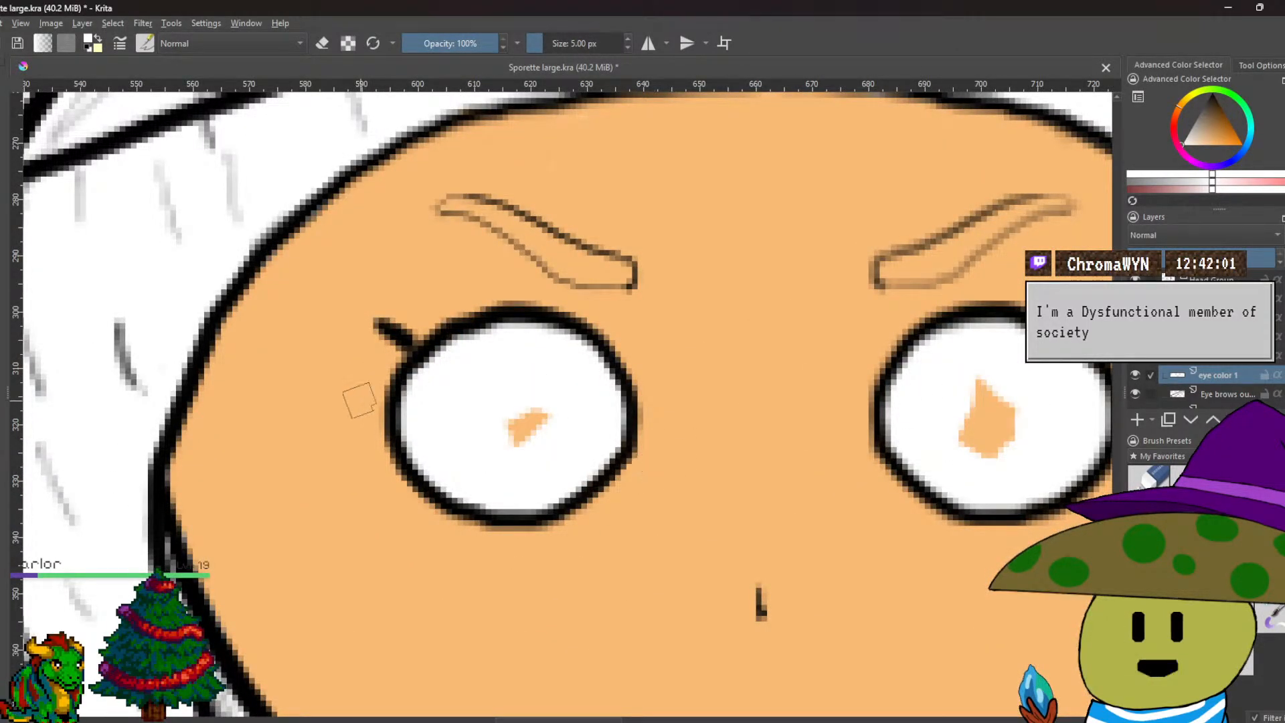
pyautogui.moveTo(561, 436); pyautogui.dragTo(516, 411)
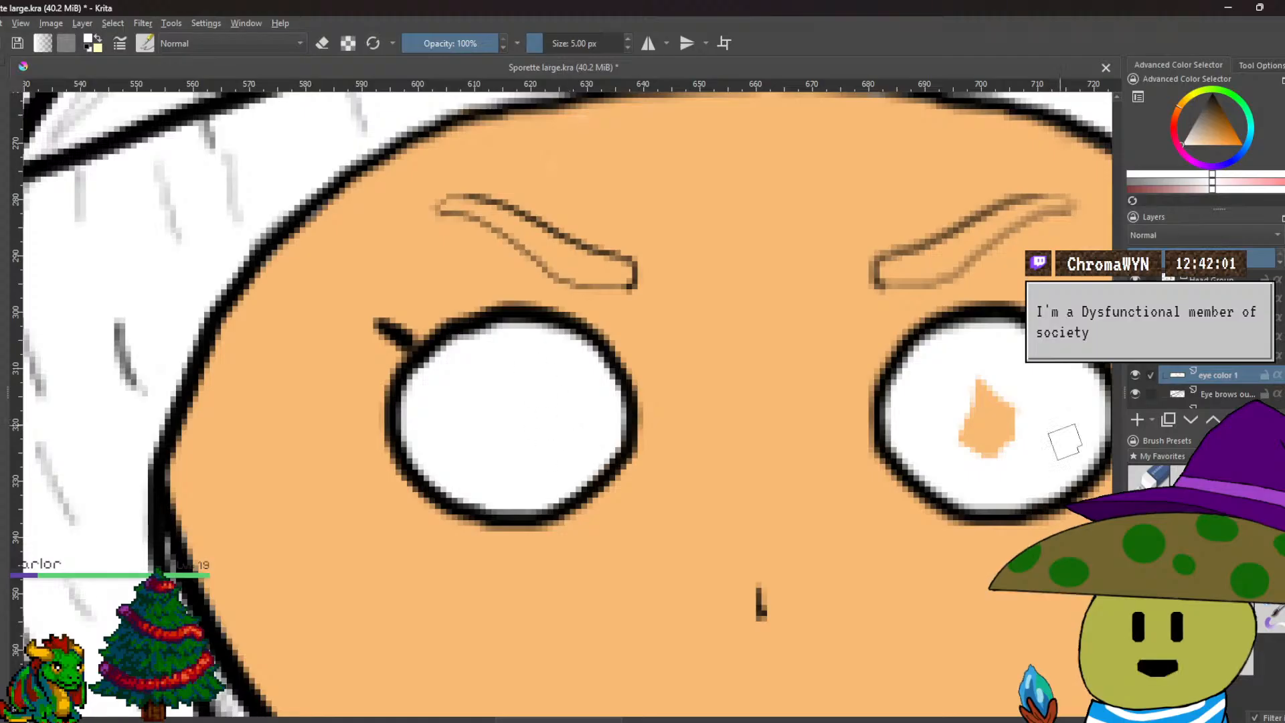
pyautogui.moveTo(969, 442)
pyautogui.mouseDown()
pyautogui.moveTo(1011, 425)
pyautogui.moveTo(995, 427)
pyautogui.moveTo(999, 406)
pyautogui.moveTo(996, 439)
pyautogui.mouseUp()
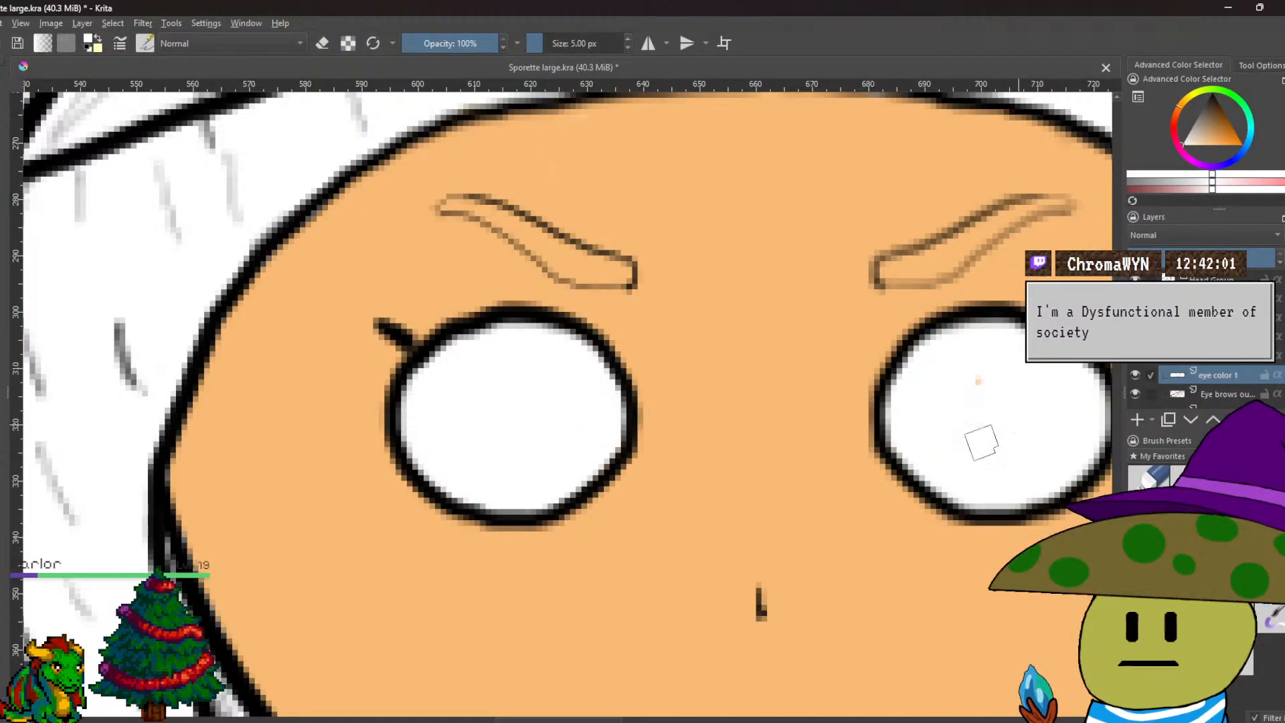
# Select an area about 81 by 53 px around the right-hand eye, cut it to a new layer and name it "eye color 2".
pyautogui.moveTo(817, 344); pyautogui.dragTo(387, 350)
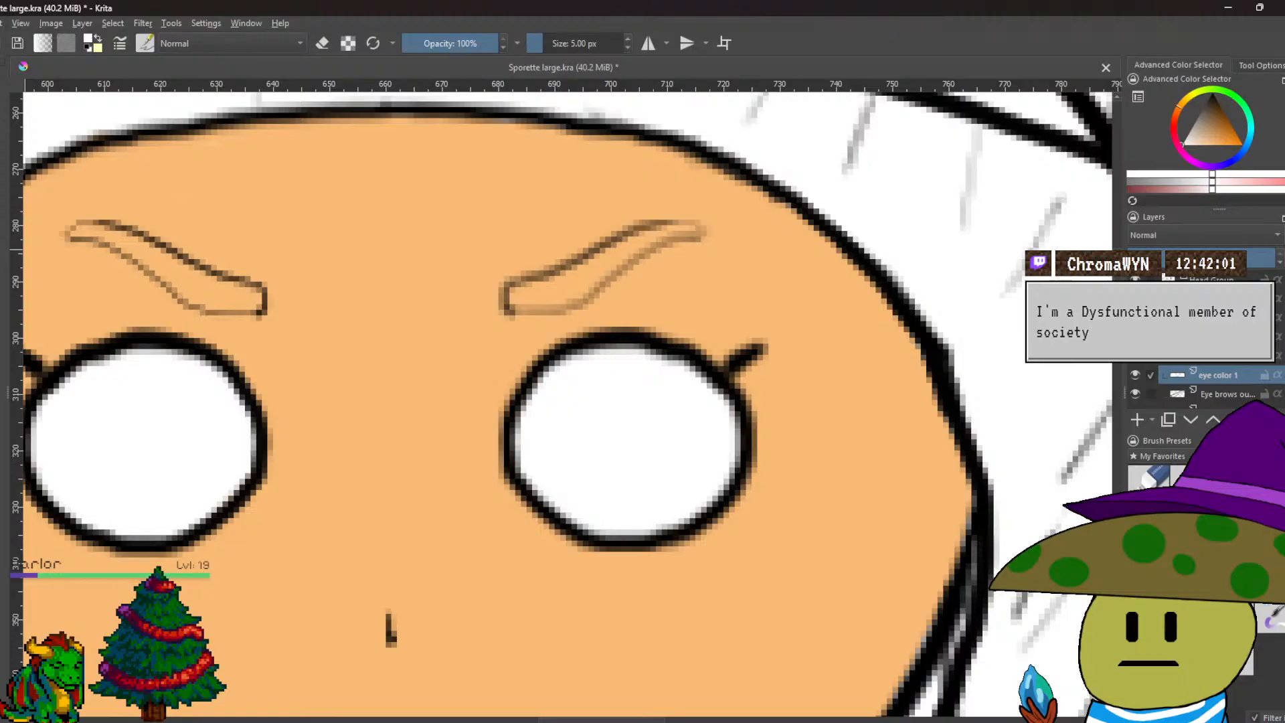
pyautogui.moveTo(402, 290); pyautogui.dragTo(858, 591)
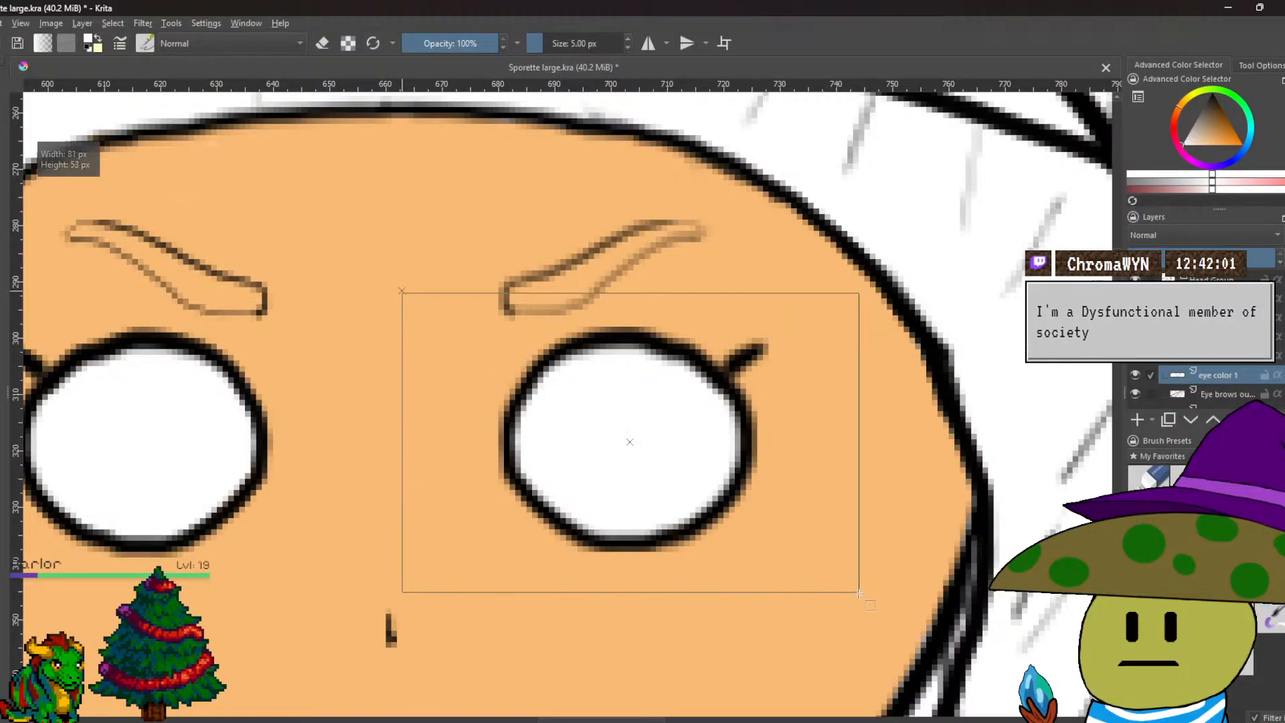
pyautogui.rightClick(693, 471)
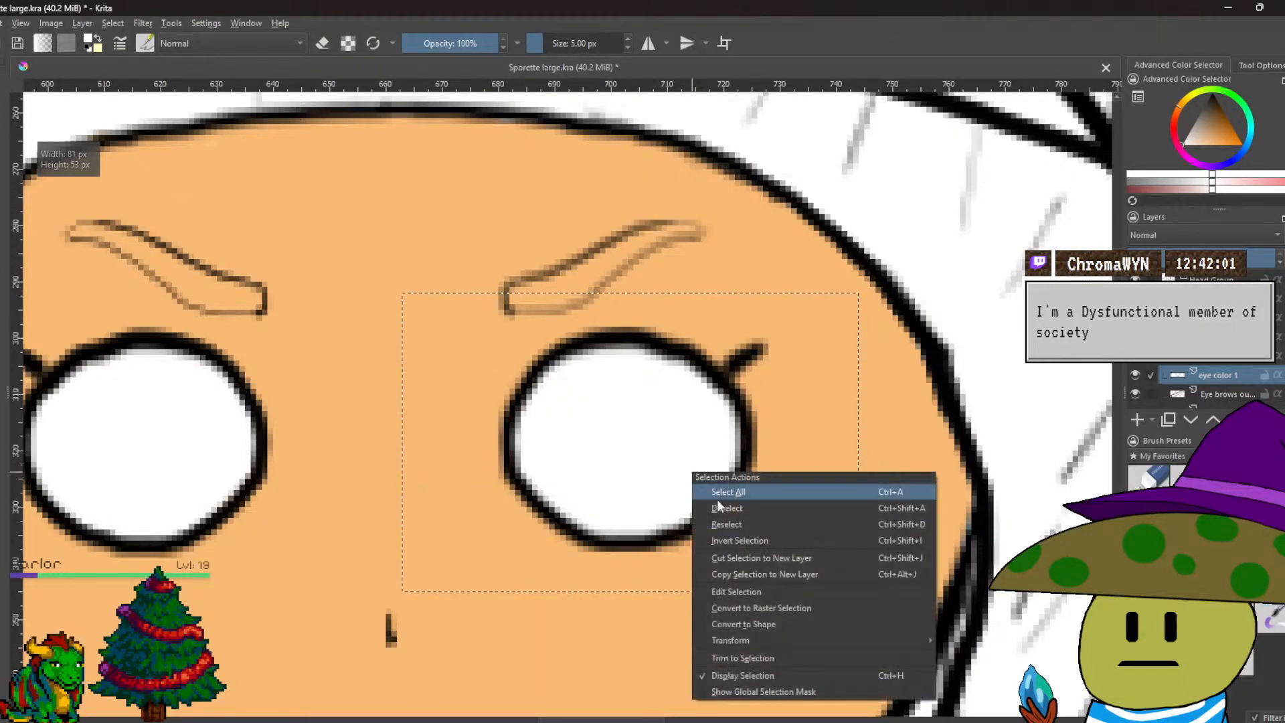
pyautogui.click(740, 562)
pyautogui.doubleClick(1237, 374)
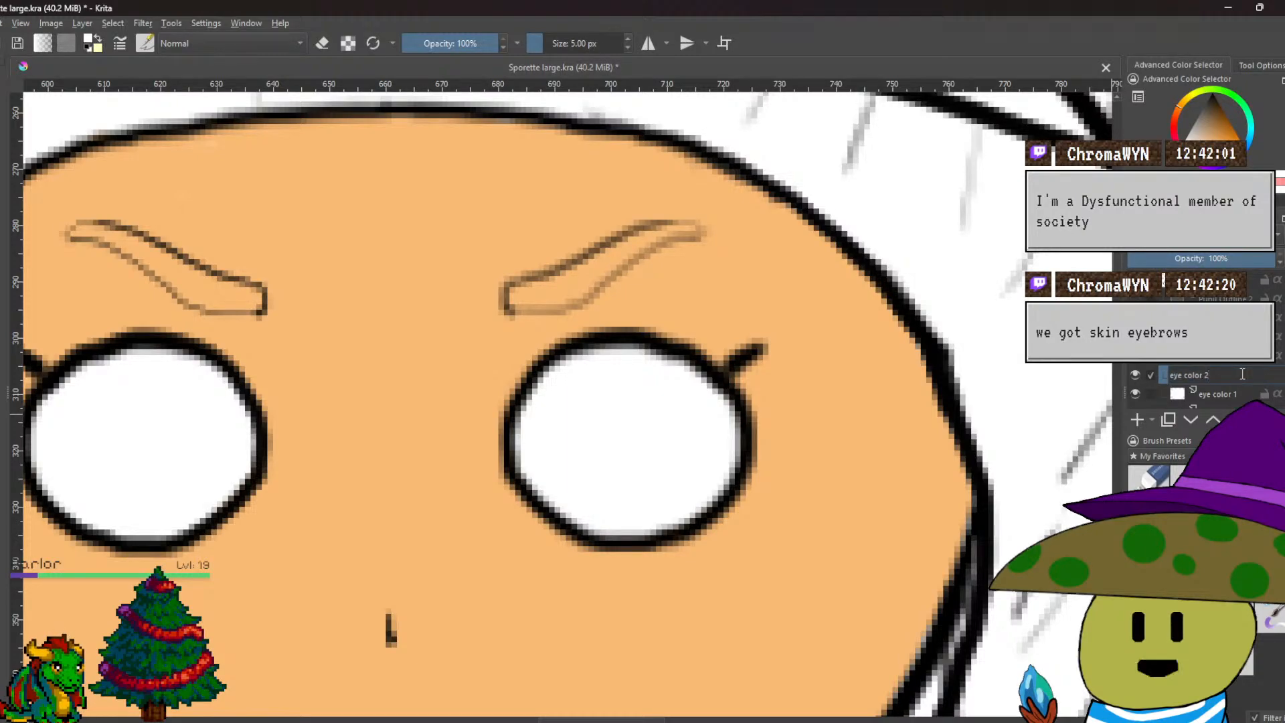
# Make the pupils of both eyes visible again over the white fill.
pyautogui.moveTo(1270, 371)
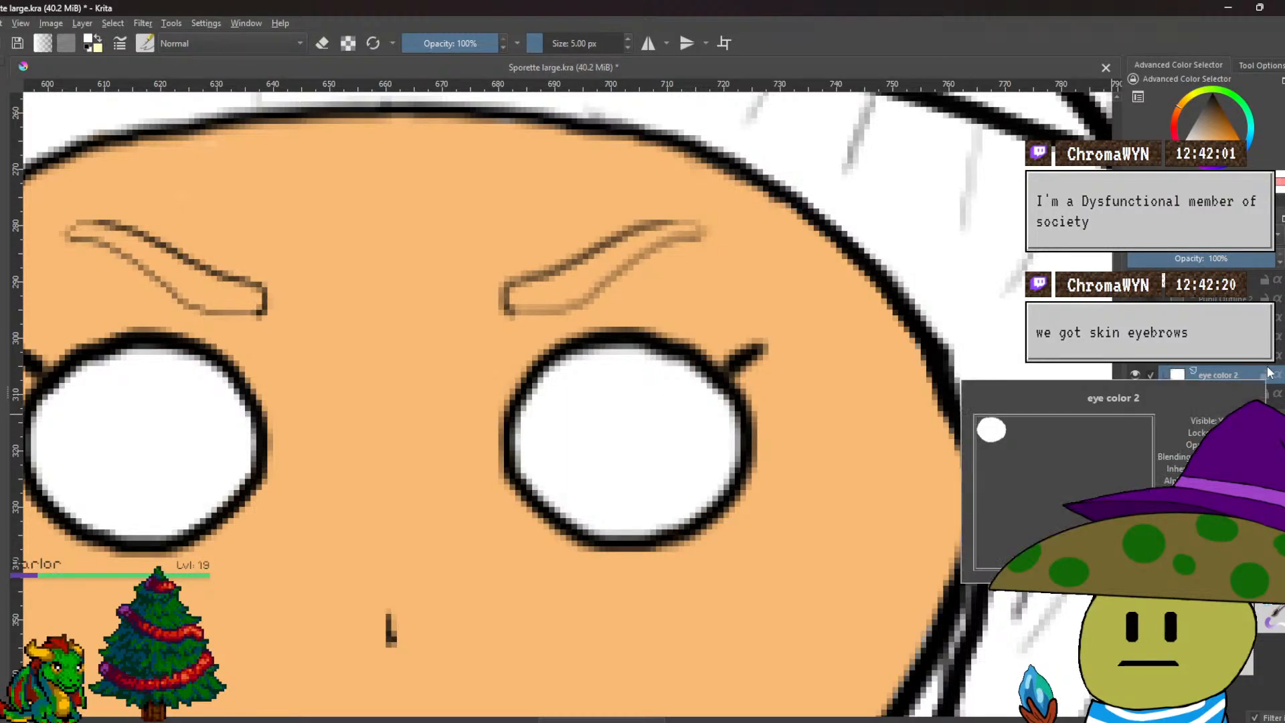
pyautogui.moveTo(896, 353); pyautogui.dragTo(1007, 360)
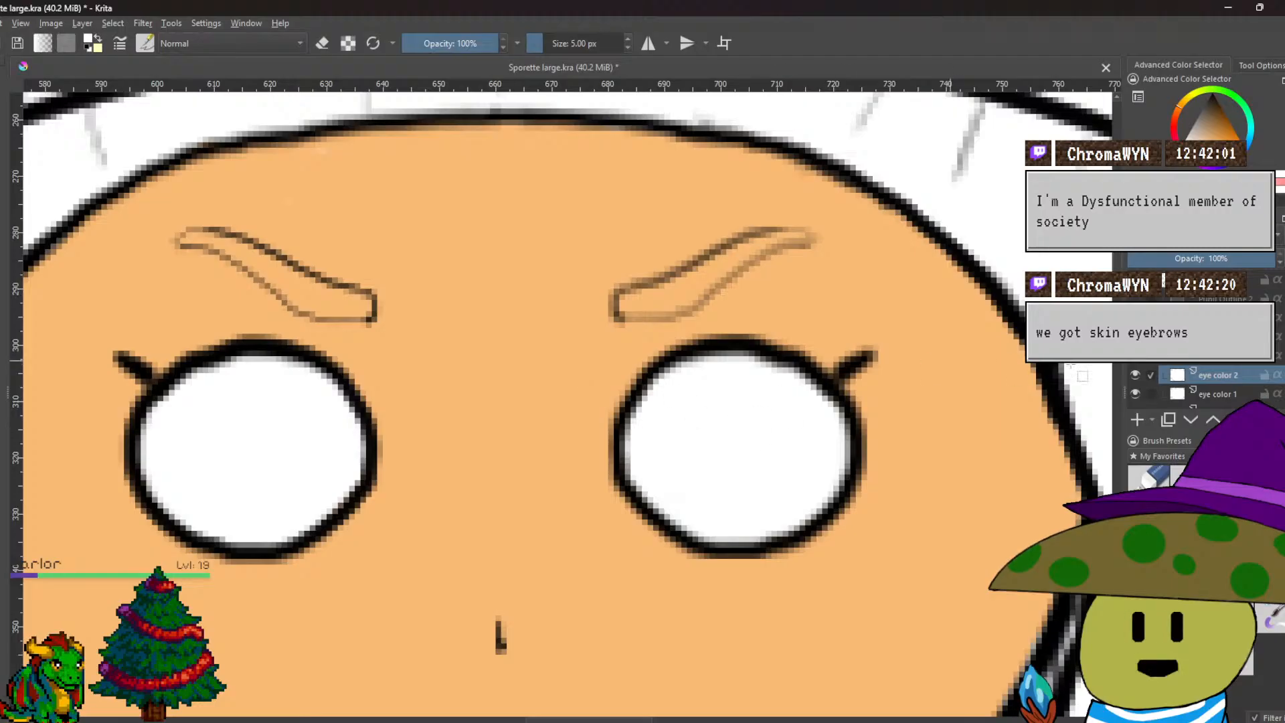
pyautogui.hotkey('ctrl', 'z')
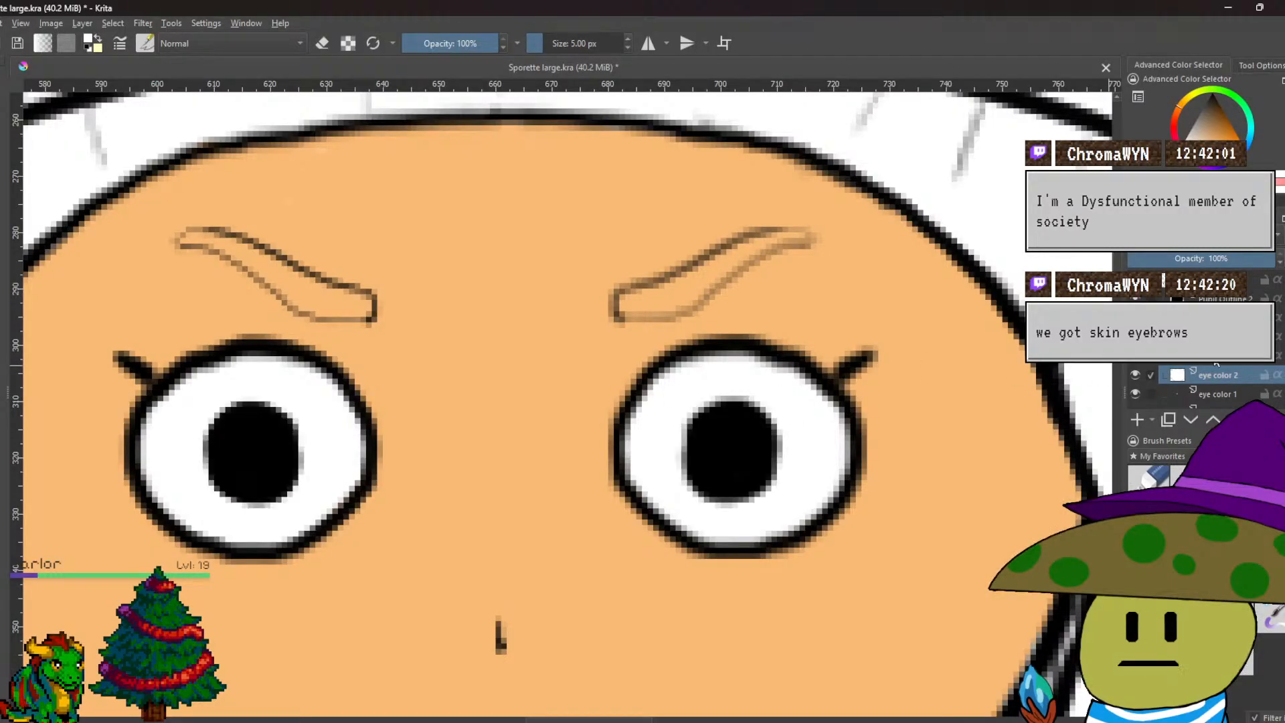
# Add a paint layer for the right-hand eyebrow's color next to its outline layer and name it "eye brow 1".
pyautogui.click(1220, 369)
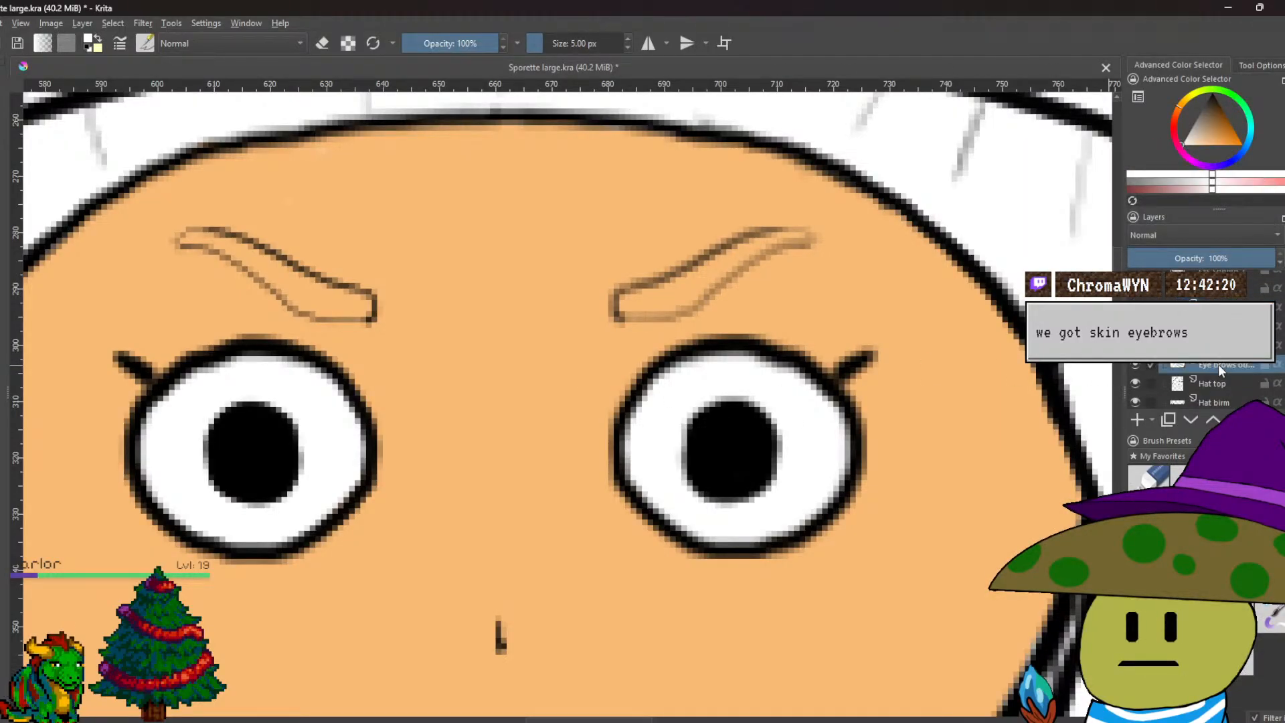
pyautogui.click(75, 23)
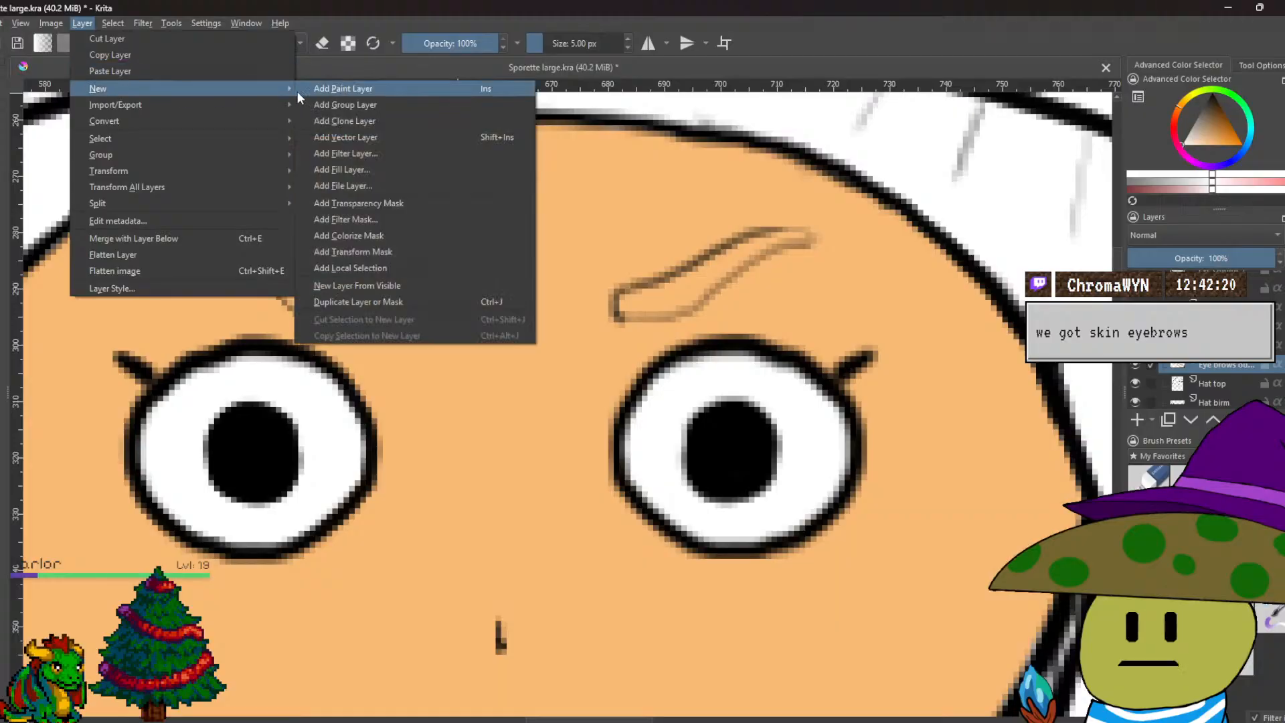
pyautogui.click(321, 90)
pyautogui.doubleClick(1222, 366)
pyautogui.write('eye brow 1')
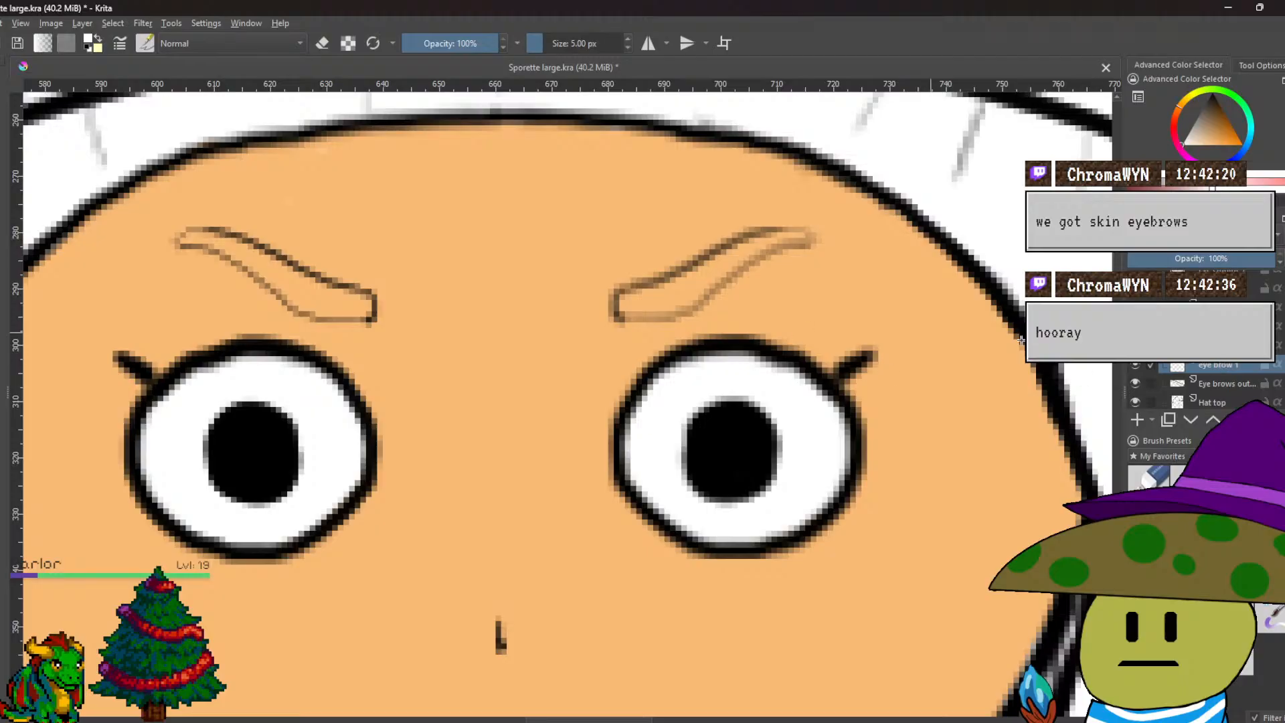
# Check the eyebrow color on the green-haired reference character and sample the dark green from the palette swatches.
pyautogui.scroll(-5, 1008, 382)
pyautogui.scroll(3, 691, 467)
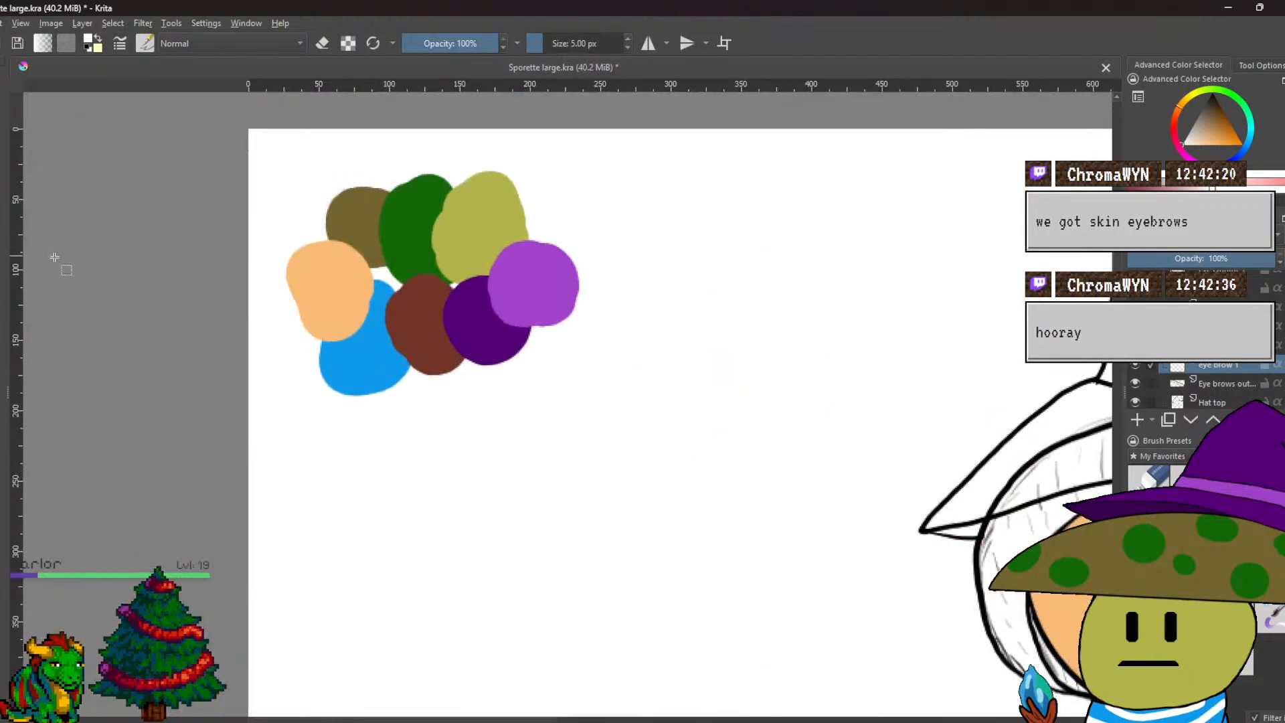
pyautogui.scroll(-5, 535, 286)
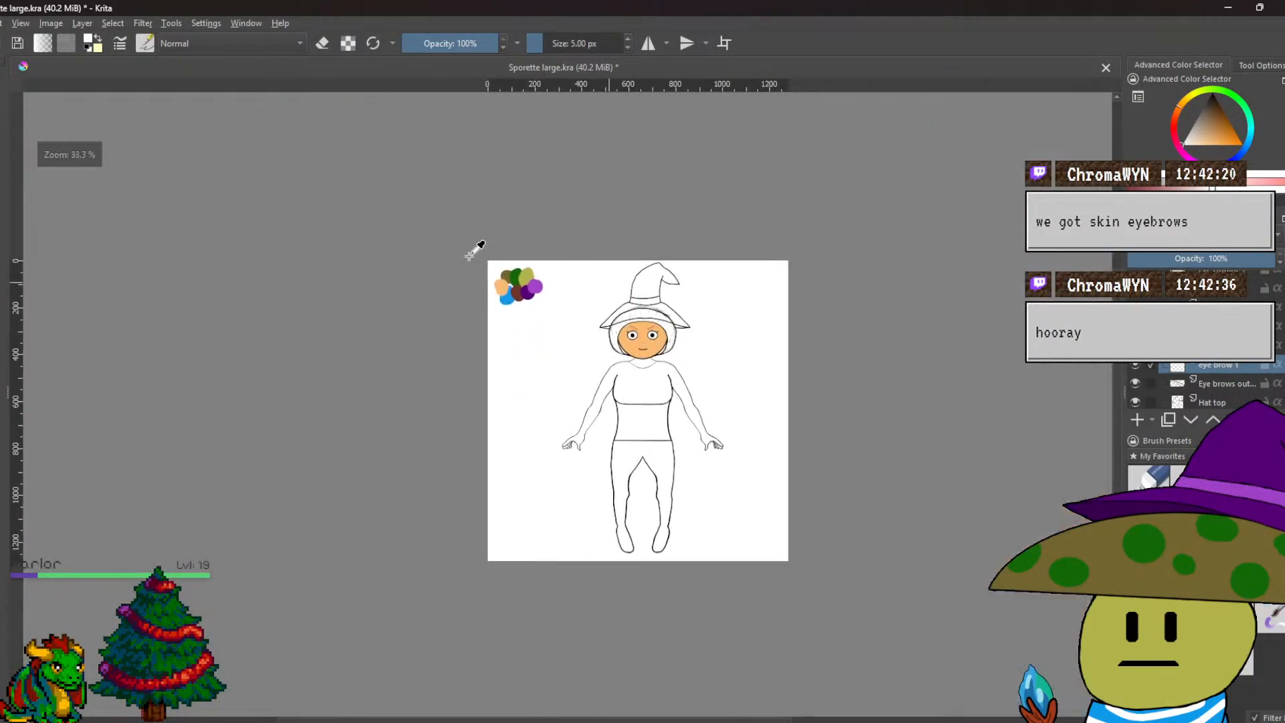
pyautogui.scroll(-3, 1205, 385)
pyautogui.scroll(-5, 1205, 387)
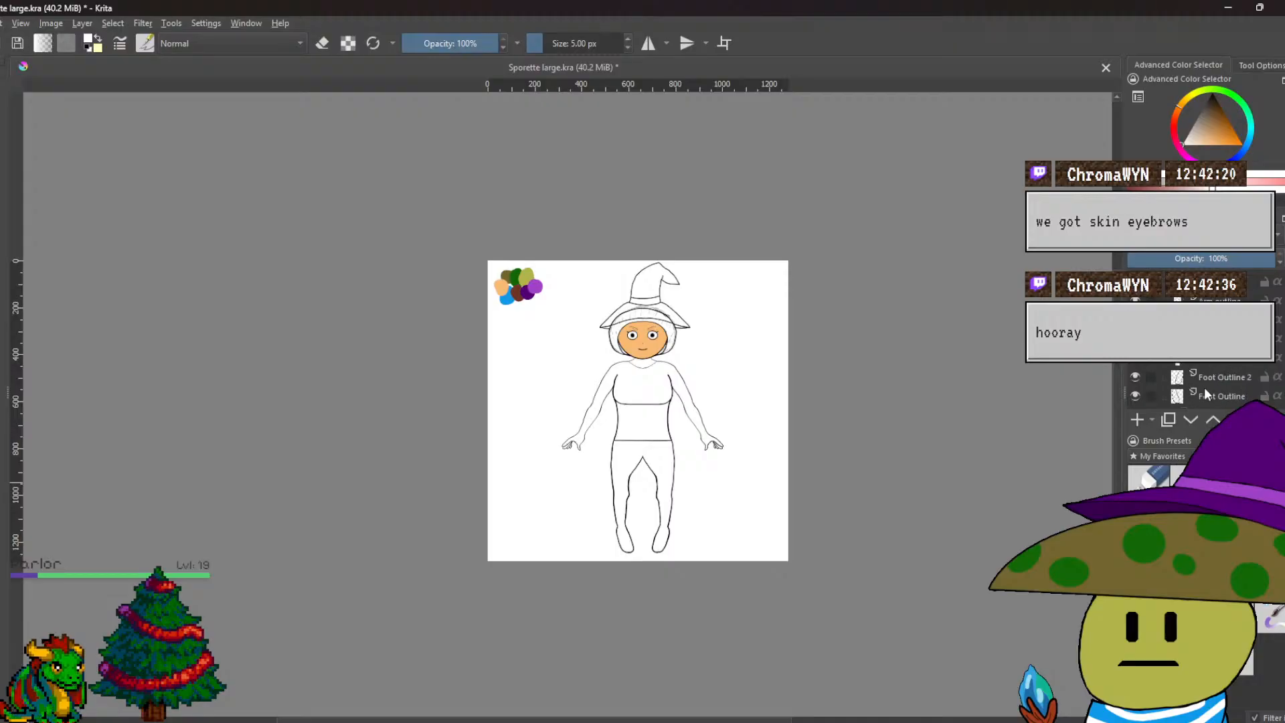
pyautogui.scroll(8, 778, 474)
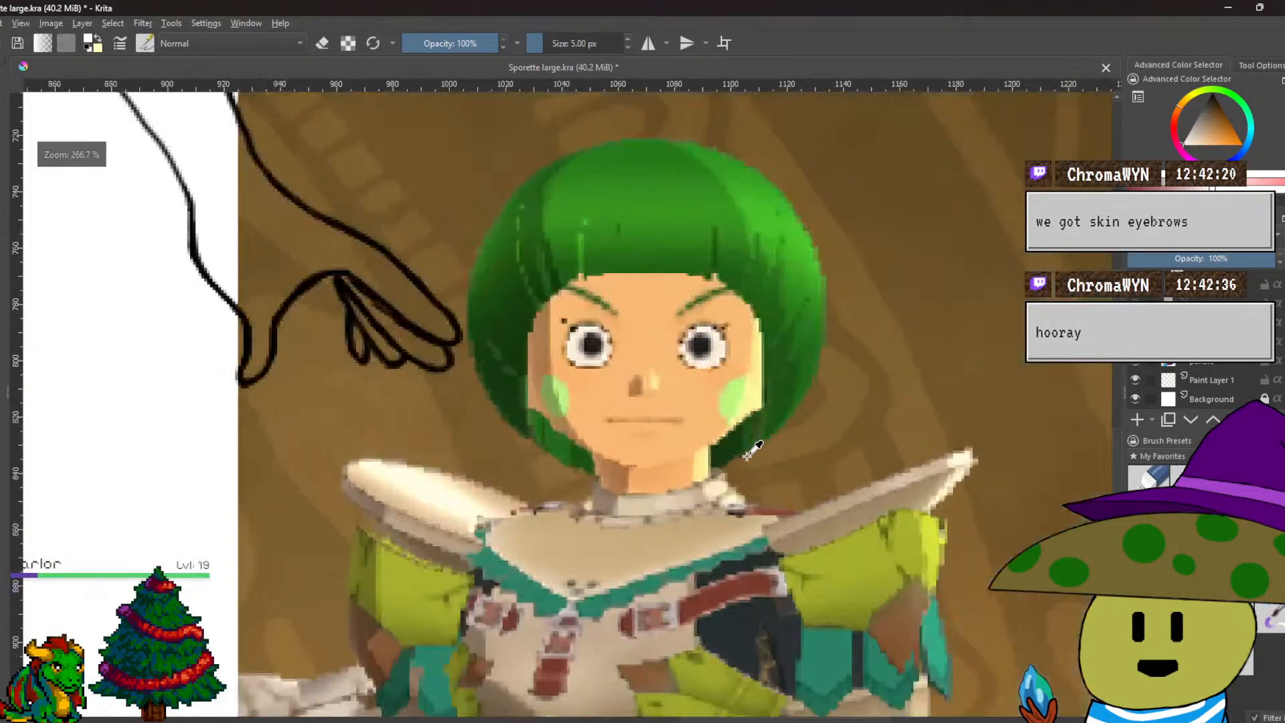
pyautogui.scroll(-7, 850, 401)
pyautogui.scroll(-3, 870, 399)
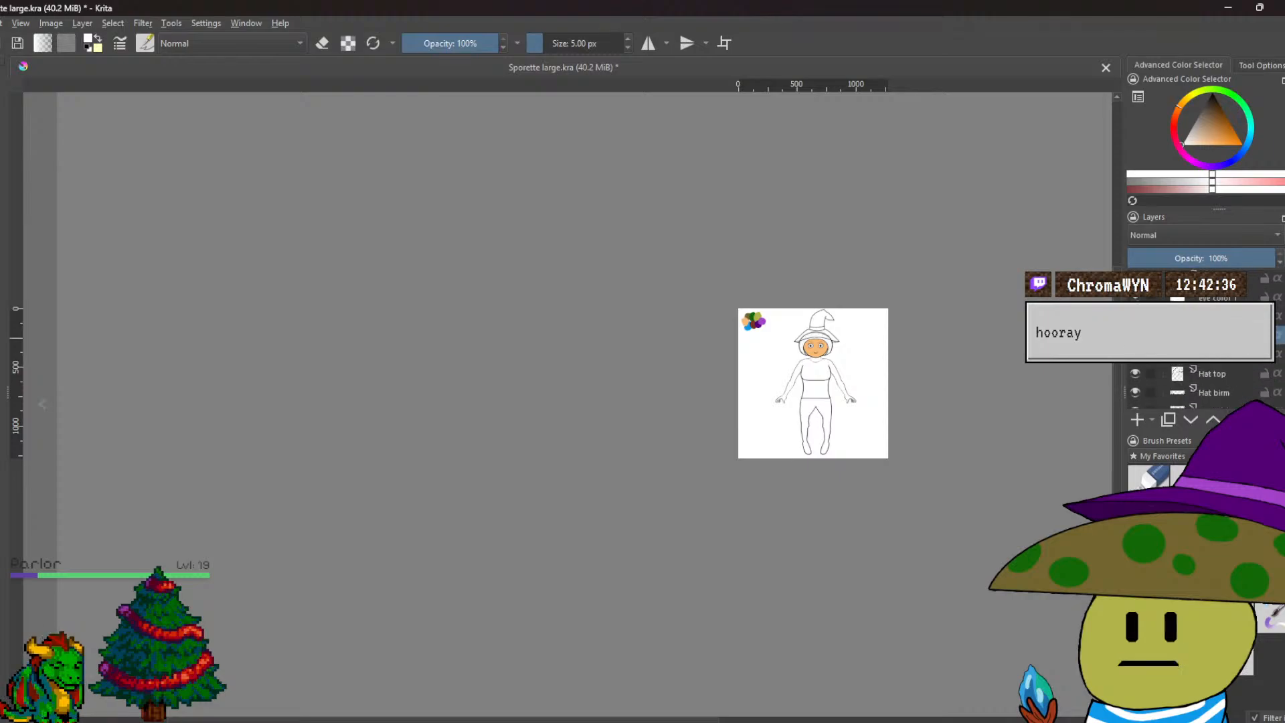
pyautogui.scroll(-3, 1217, 362)
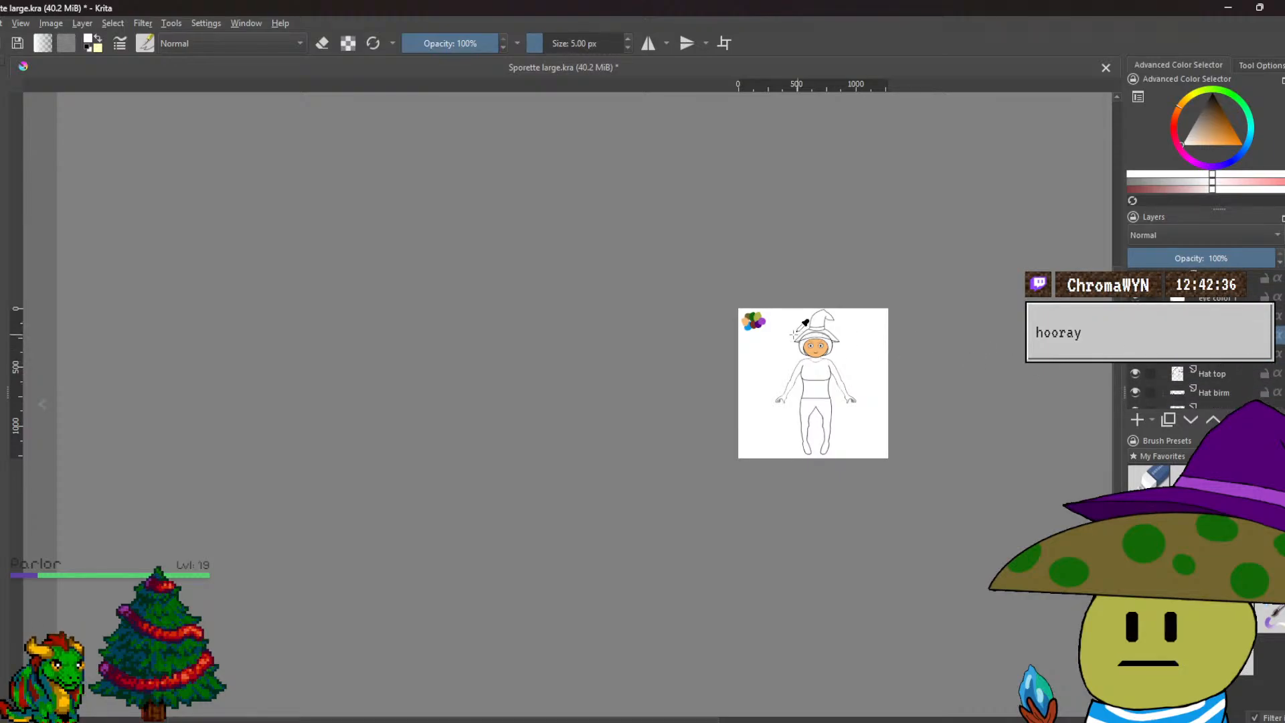
pyautogui.scroll(5, 803, 327)
pyautogui.keyDown('ctrl'); pyautogui.click(509, 201); pyautogui.keyUp('ctrl')
pyautogui.scroll(2, 247, 149)
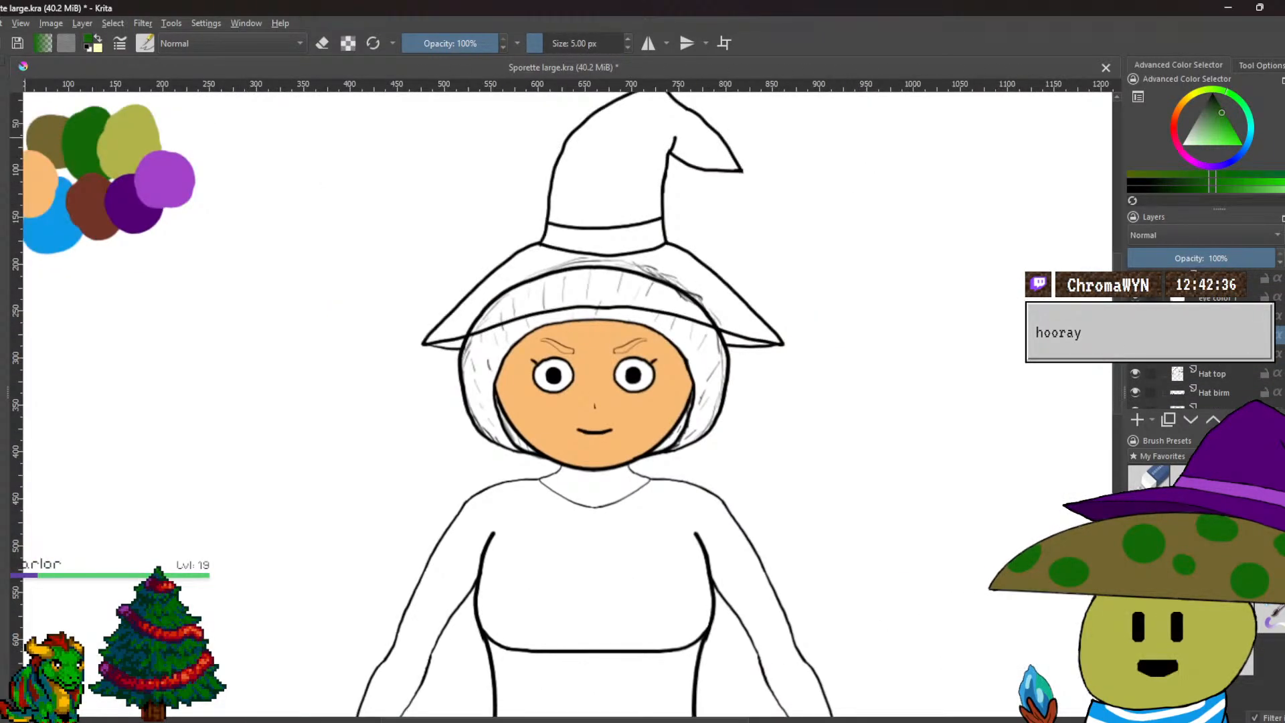
# Paint the inside of the right-hand eyebrow dark green with a 5 px brush.
pyautogui.scroll(5, 616, 338)
pyautogui.moveTo(723, 439)
pyautogui.mouseDown()
pyautogui.moveTo(595, 398)
pyautogui.moveTo(567, 435)
pyautogui.mouseUp()
pyautogui.scroll(4, 596, 398)
pyautogui.scroll(1, 623, 494)
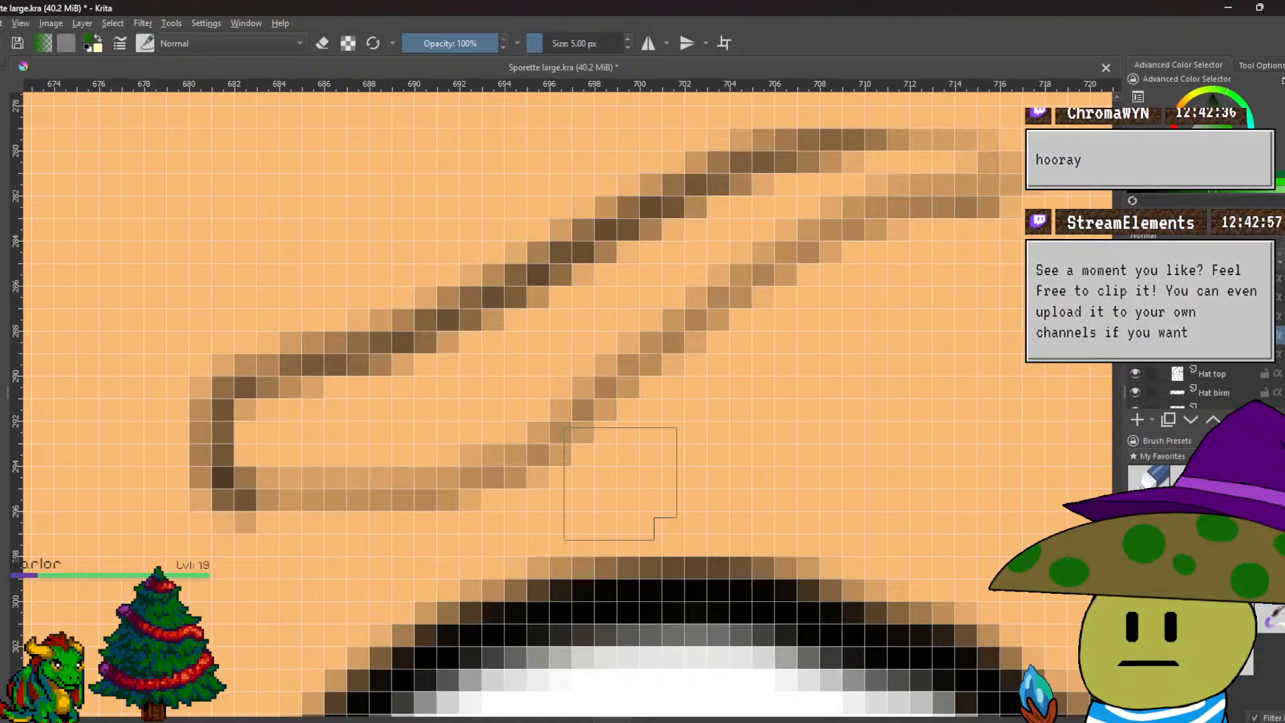
pyautogui.moveTo(295, 402)
pyautogui.mouseDown()
pyautogui.moveTo(273, 419)
pyautogui.moveTo(266, 444)
pyautogui.moveTo(302, 465)
pyautogui.moveTo(431, 459)
pyautogui.moveTo(550, 396)
pyautogui.moveTo(763, 230)
pyautogui.moveTo(878, 188)
pyautogui.moveTo(963, 179)
pyautogui.moveTo(760, 187)
pyautogui.moveTo(351, 393)
pyautogui.moveTo(616, 318)
pyautogui.mouseUp()
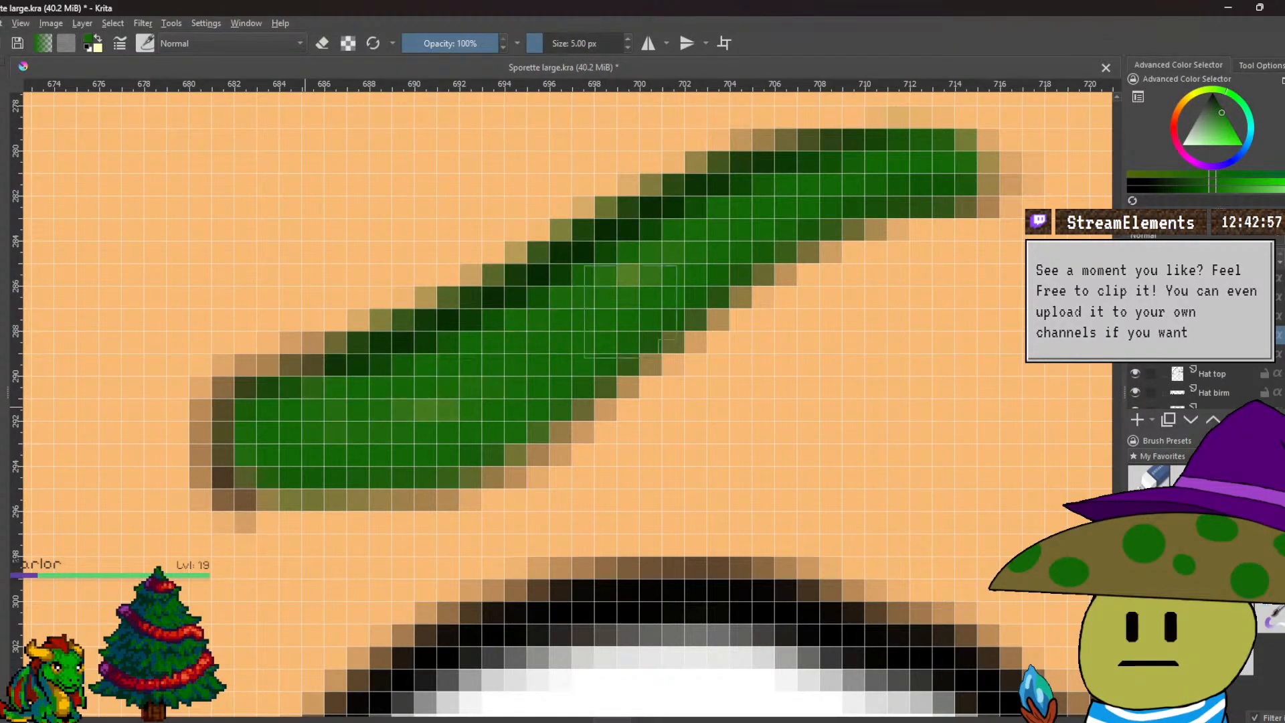
# Select the right-hand eyebrow's area and try erasing the green within the selection using a 25 px eraser.
pyautogui.scroll(-4, 705, 252)
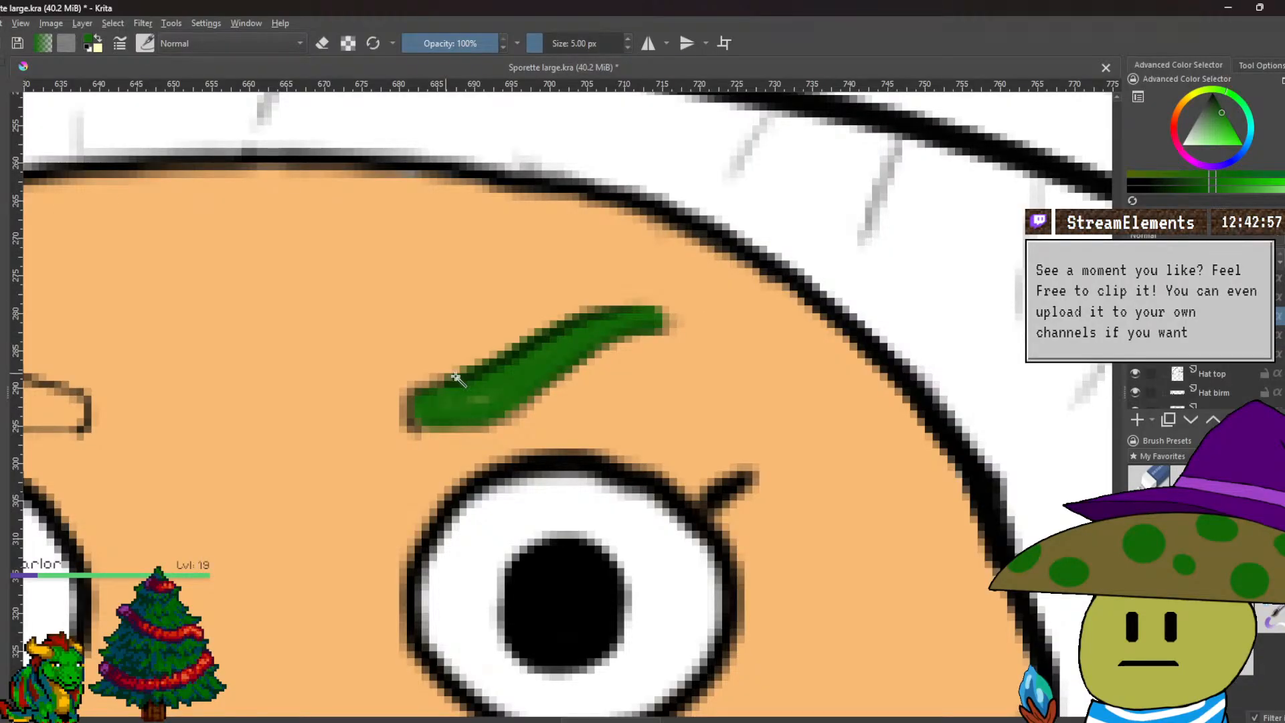
pyautogui.rightClick(519, 364)
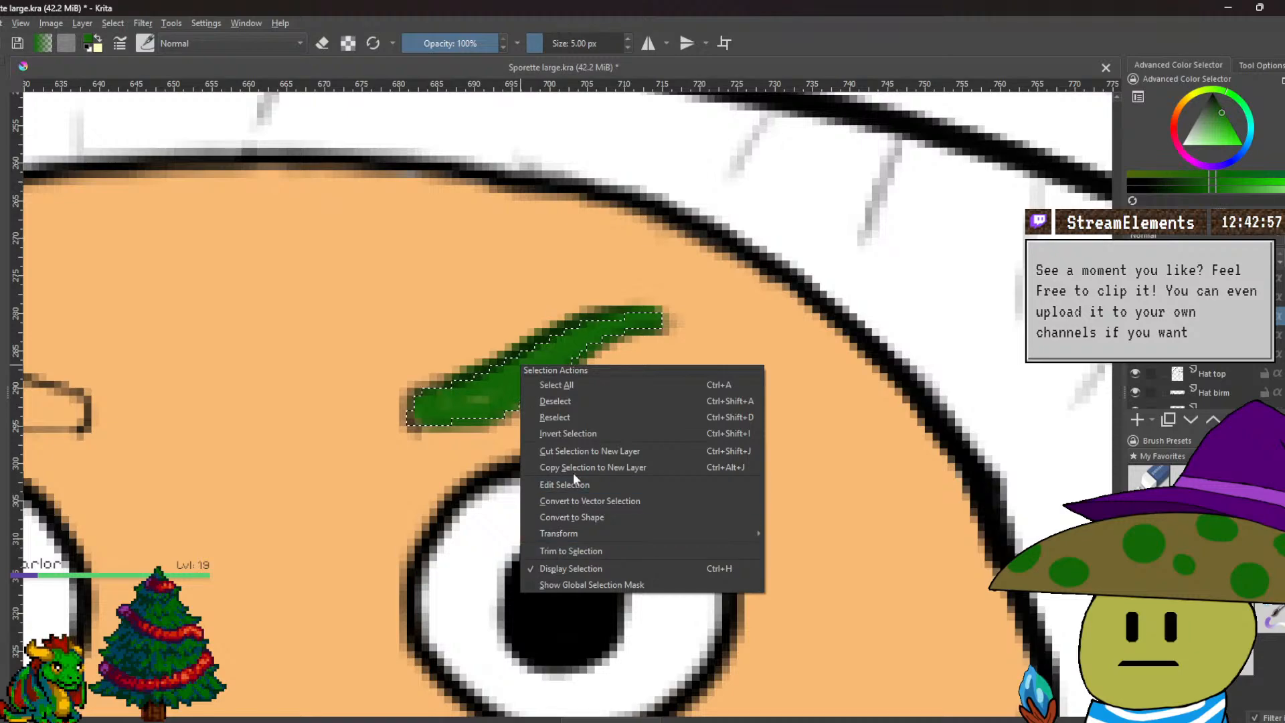
pyautogui.click(589, 451)
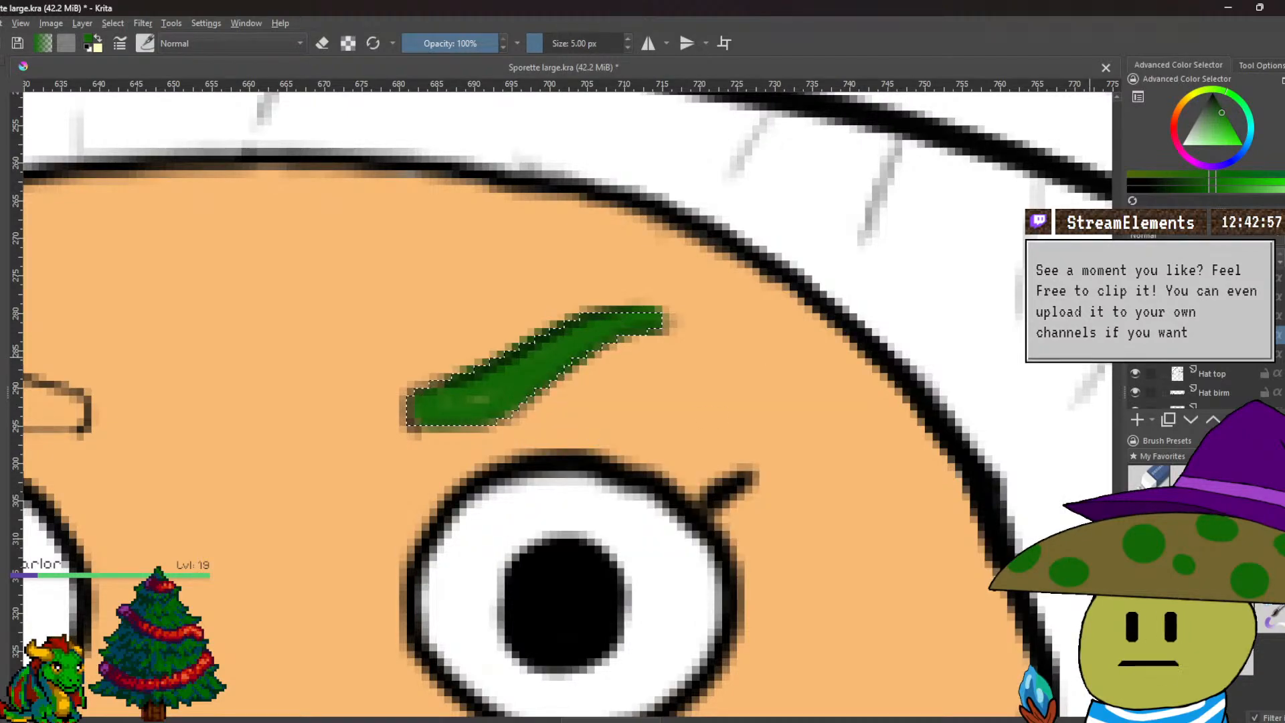
pyautogui.press('e')
pyautogui.moveTo(442, 402); pyautogui.dragTo(643, 321)
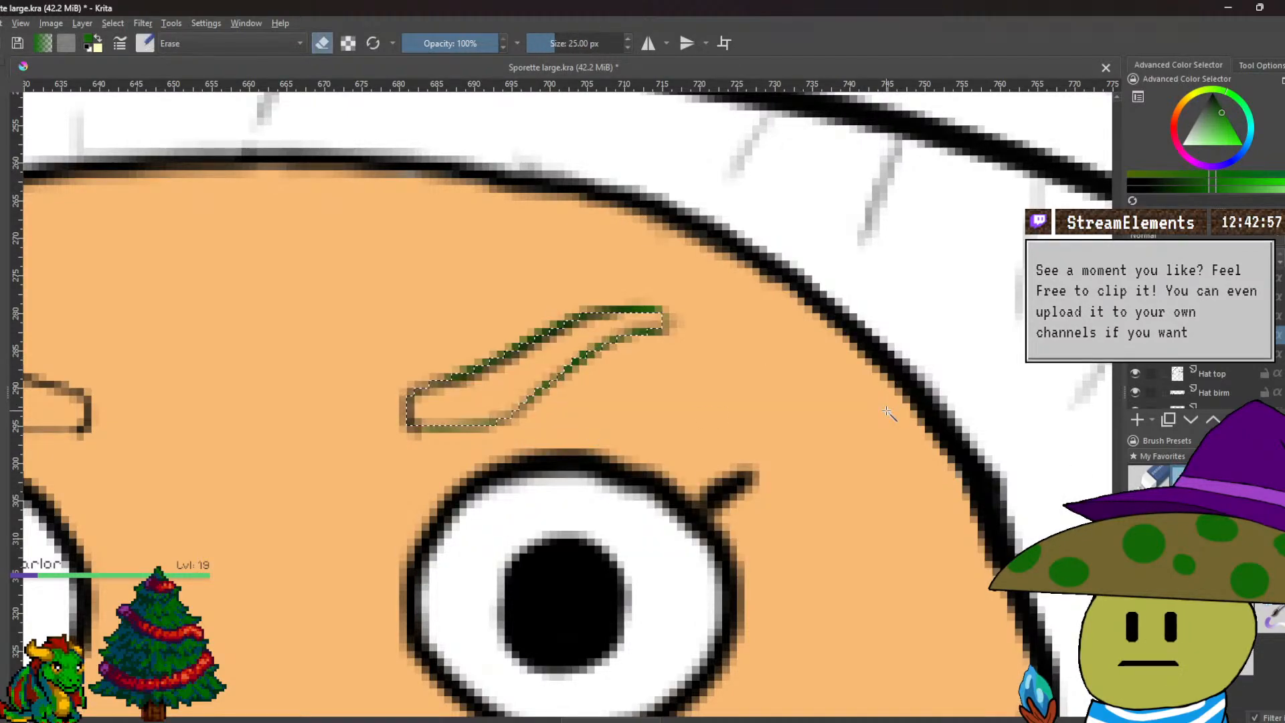
pyautogui.hotkey('ctrl', 'z')
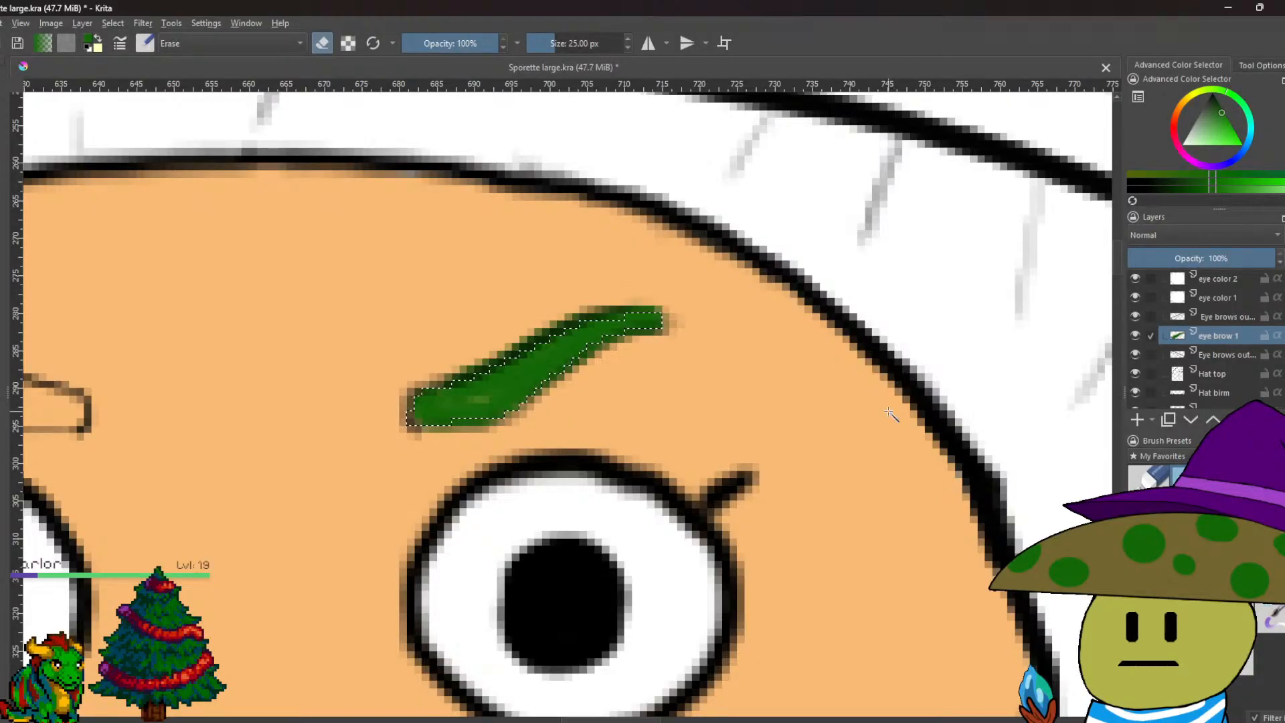
# Trim the green that spills over the right-hand eyebrow's outline outside the selection, and deselect.
pyautogui.press('Insert')
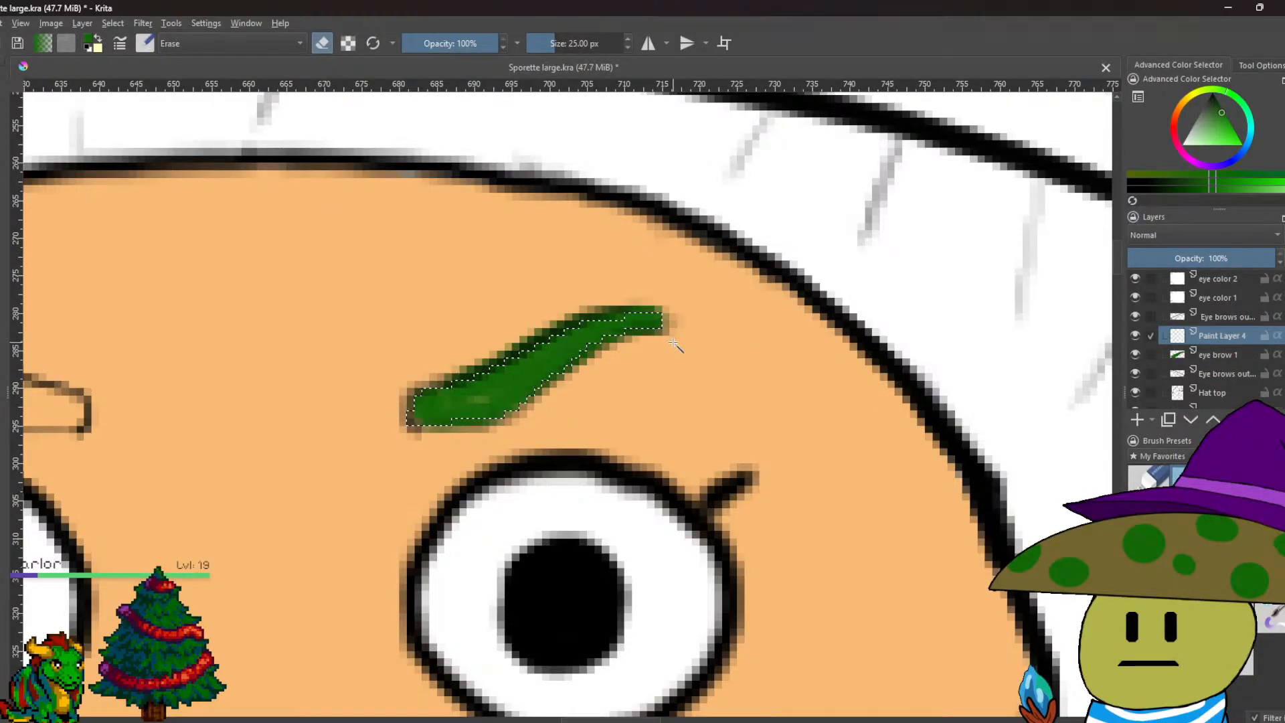
pyautogui.hotkey('ctrl', 'z')
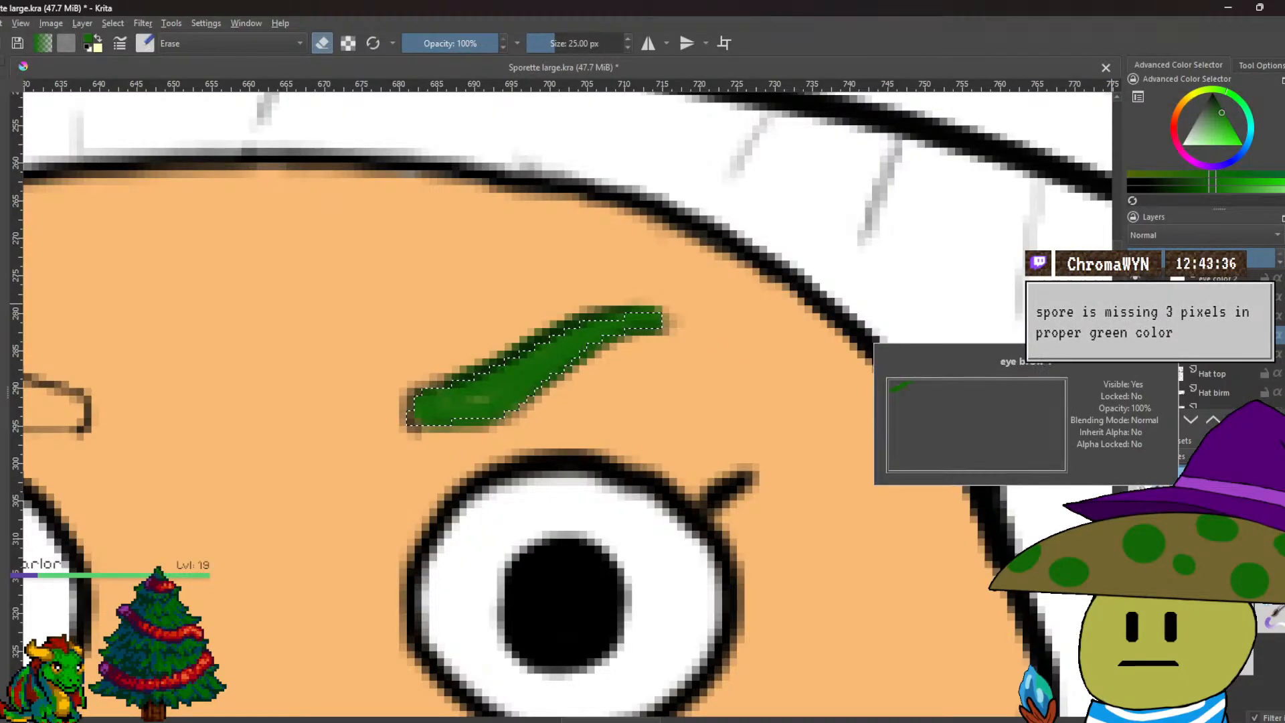
pyautogui.rightClick(726, 382)
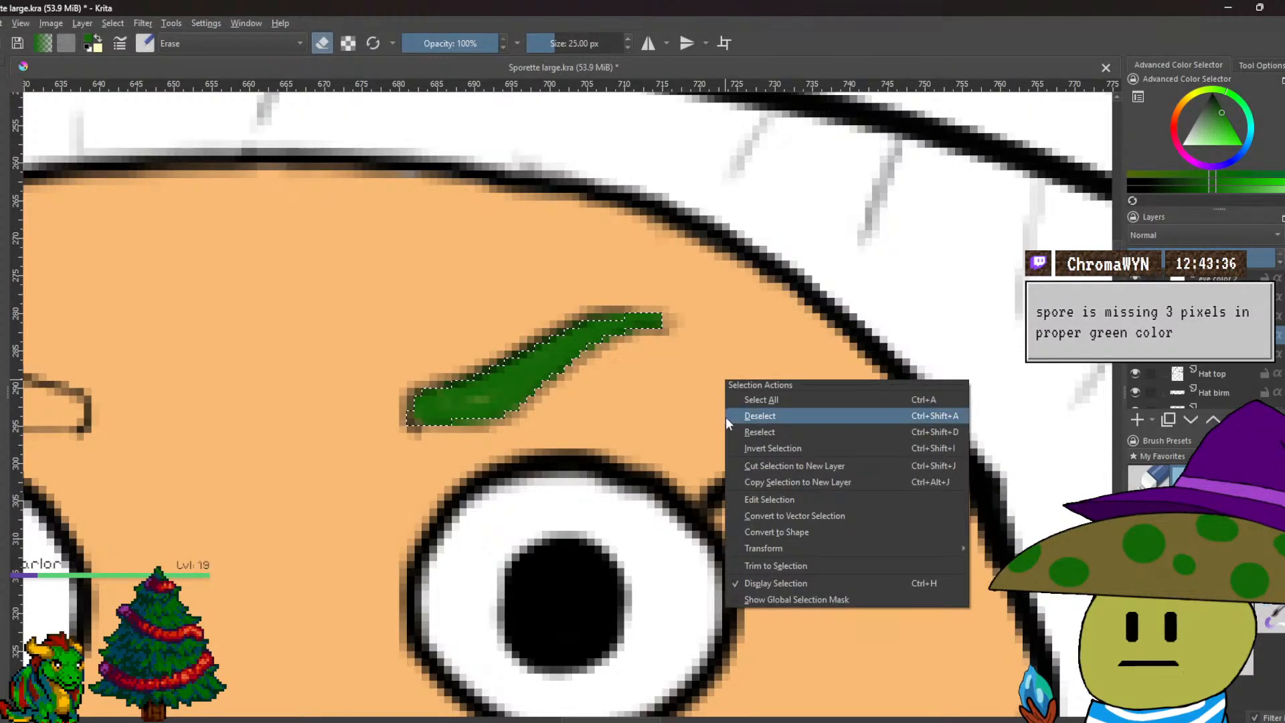
pyautogui.click(726, 416)
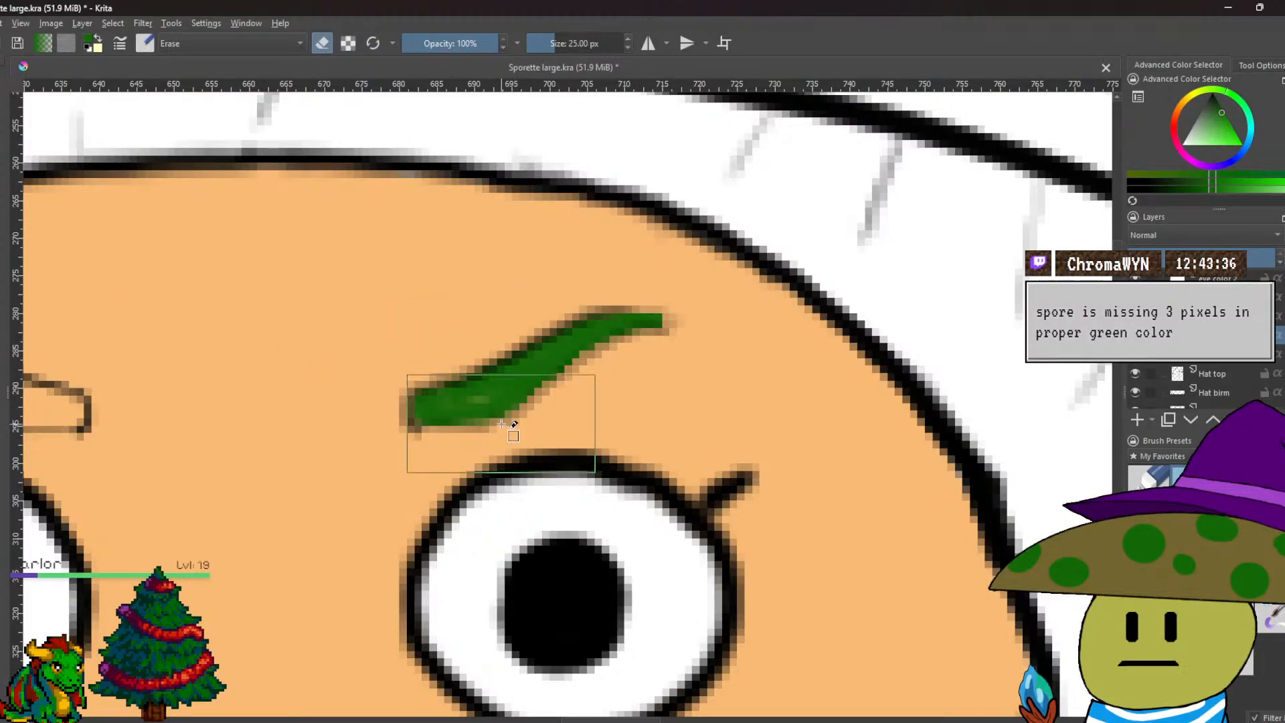
# Touch up the uneven spots in the right-hand eyebrow's green fill with the 5 px brush.
pyautogui.scroll(1, 498, 424)
pyautogui.press('e')
pyautogui.scroll(2, 653, 426)
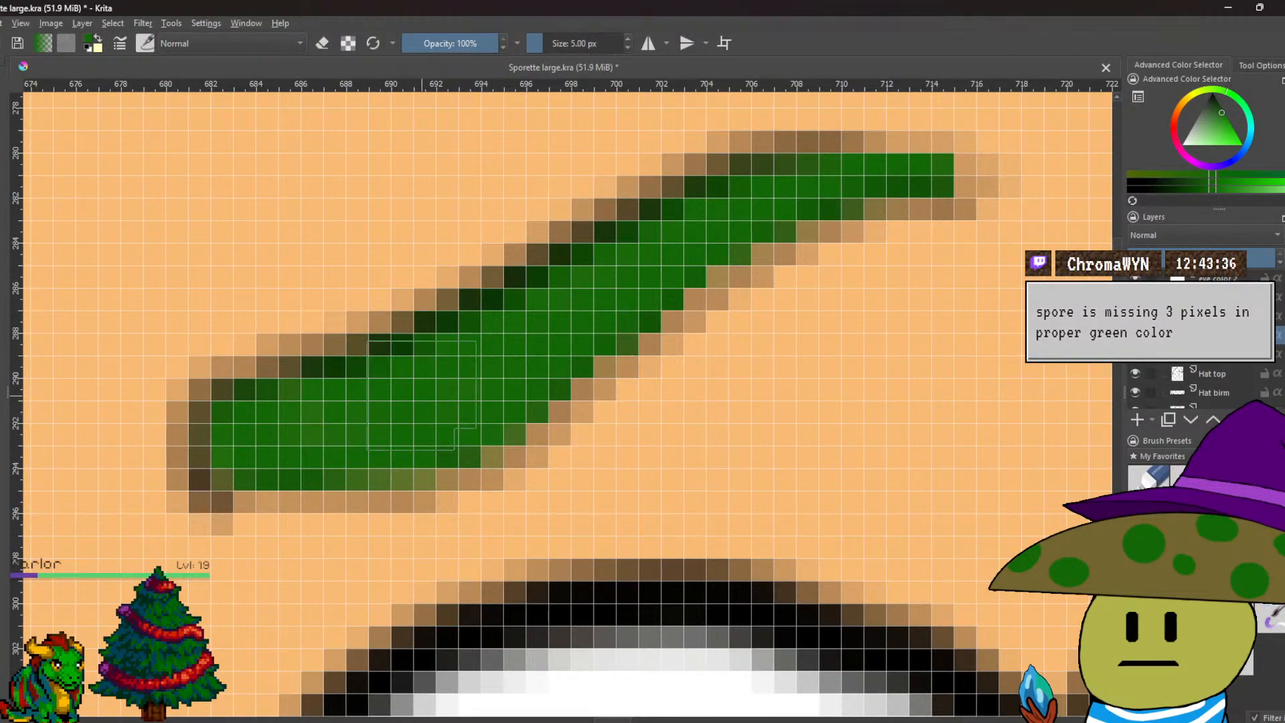
pyautogui.scroll(-3, 557, 466)
pyautogui.scroll(-1, 748, 516)
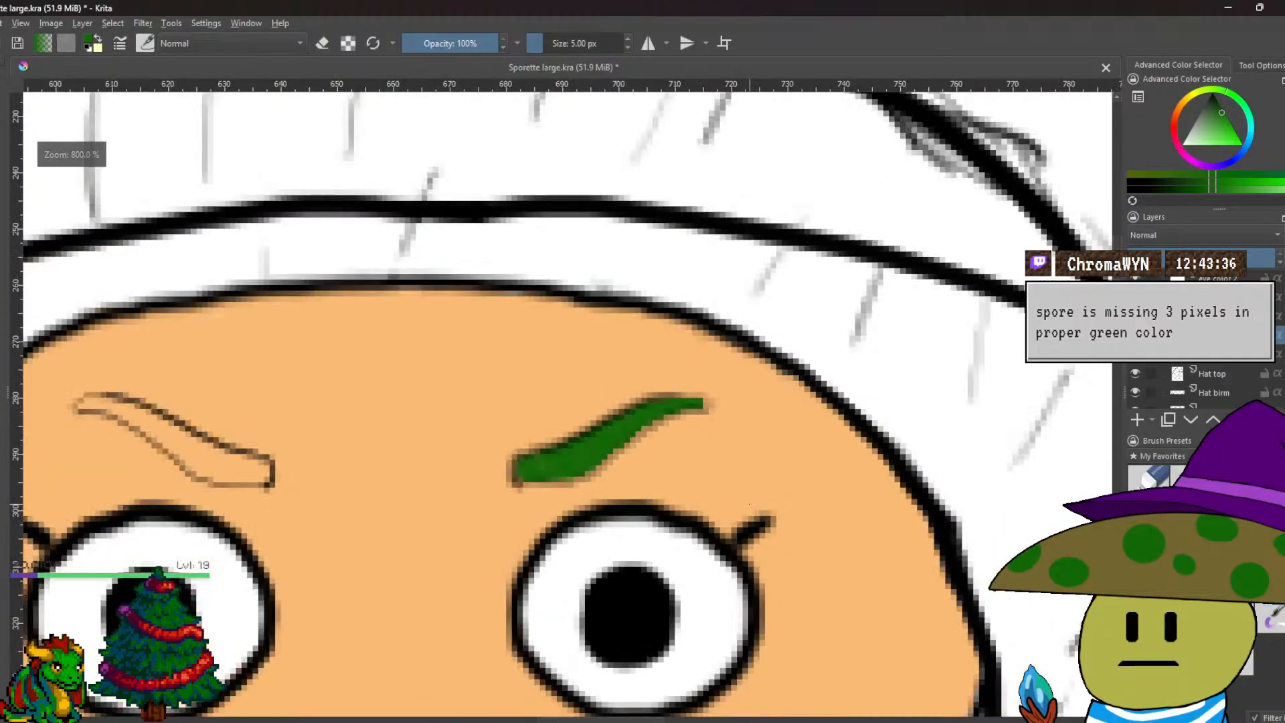
pyautogui.scroll(3, 570, 519)
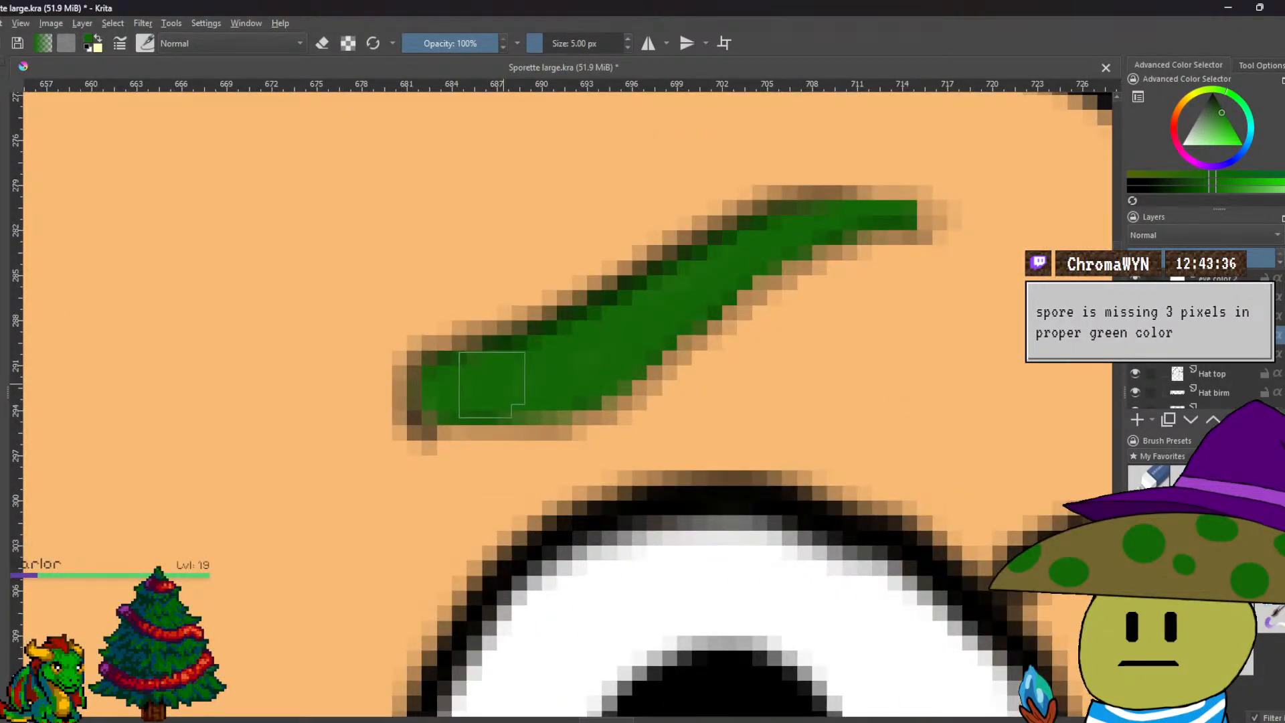
pyautogui.scroll(-2, 609, 365)
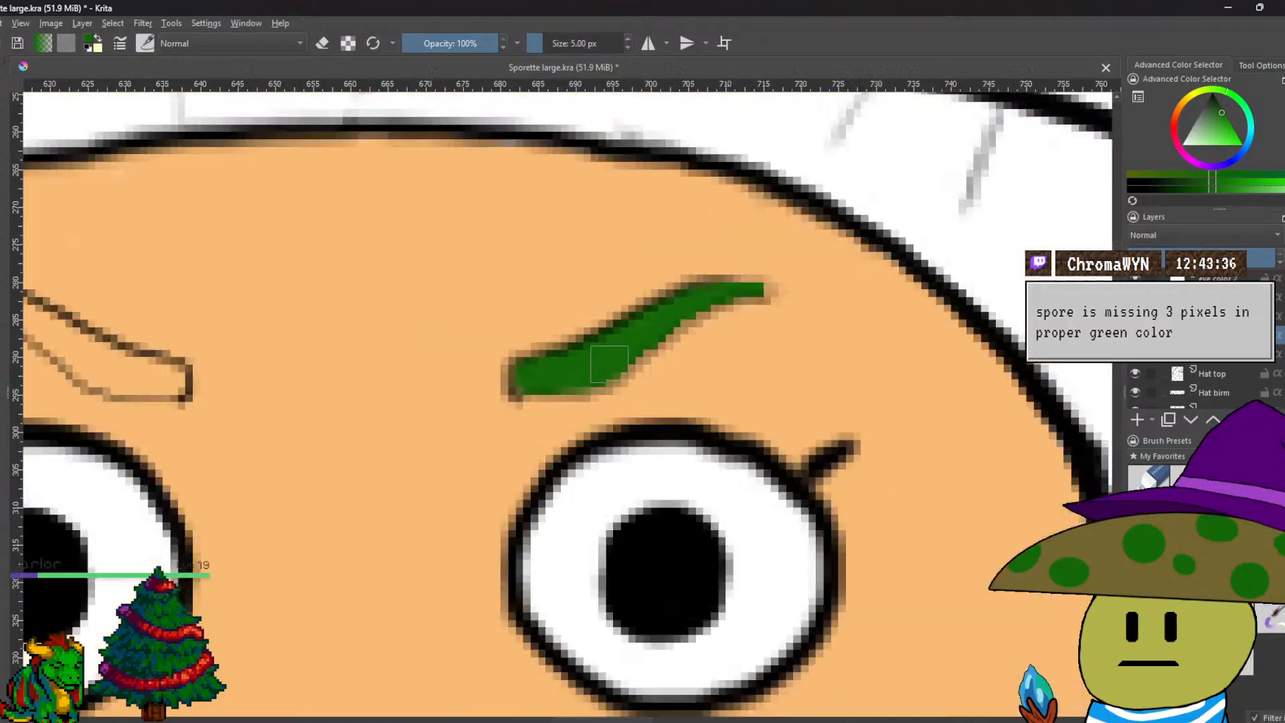
# Add a paint layer beneath the other eyebrow's outline layer and name it "eye brow 2".
pyautogui.click(1226, 373)
pyautogui.click(83, 22)
pyautogui.moveTo(101, 90)
pyautogui.click(347, 87)
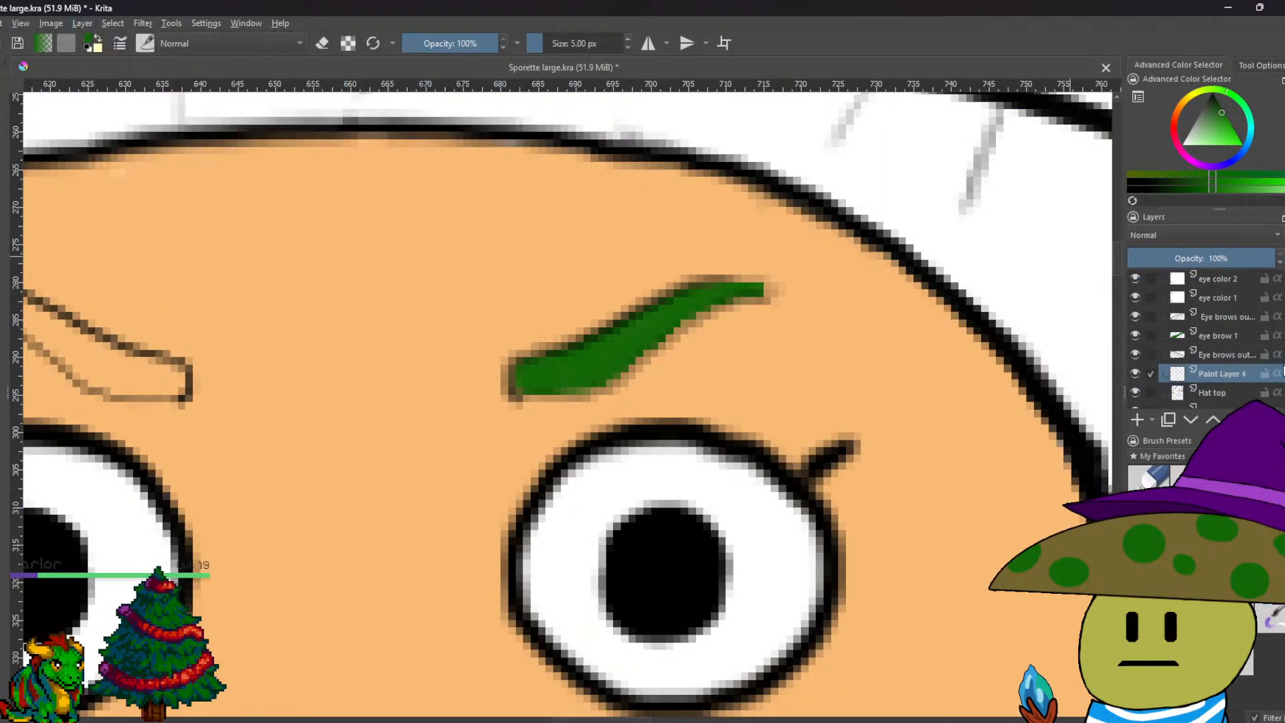
pyautogui.write('eyhe')
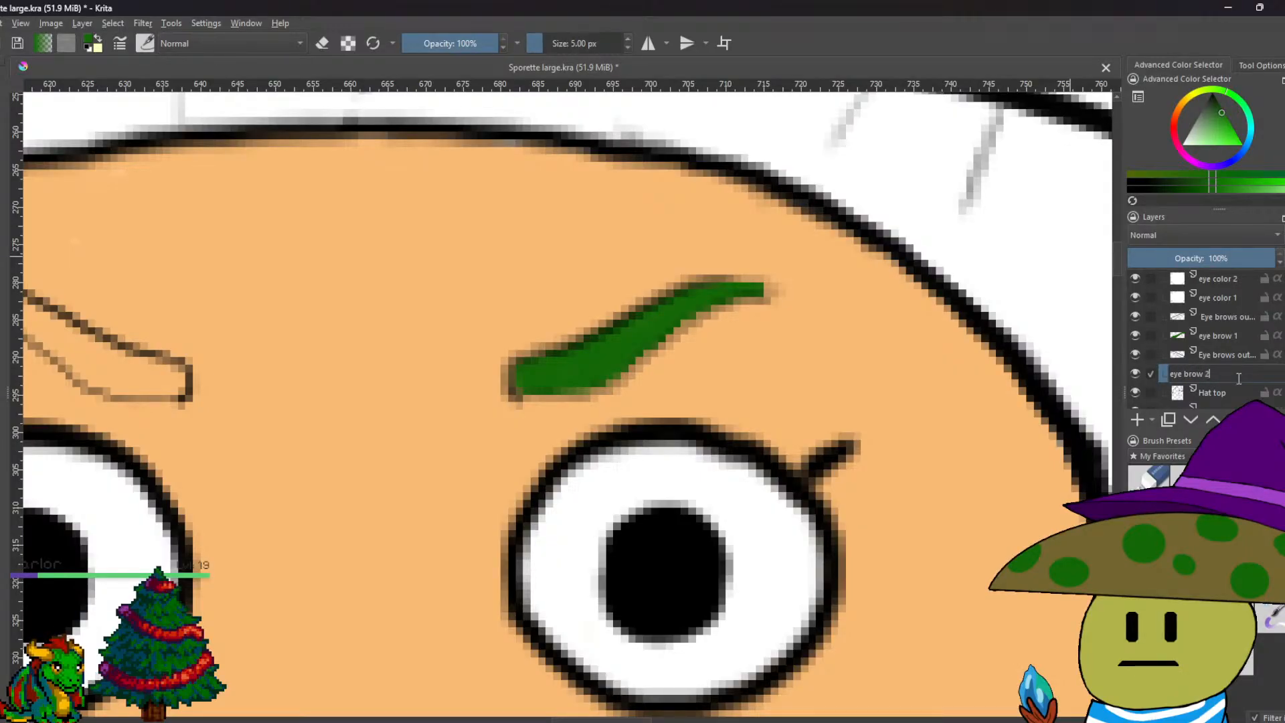
# Paint the inside of the left-hand eyebrow dark green with the 5 px brush.
pyautogui.scroll(-3, 459, 330)
pyautogui.scroll(3, 740, 361)
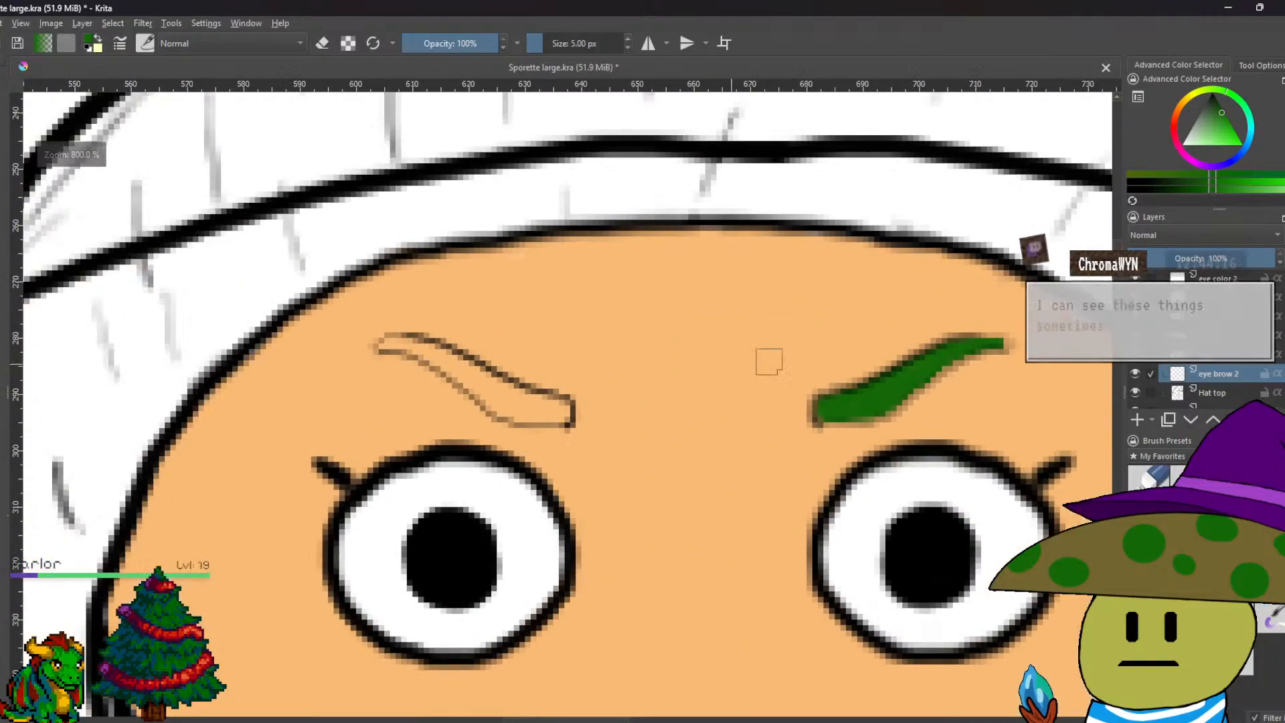
pyautogui.scroll(2, 560, 368)
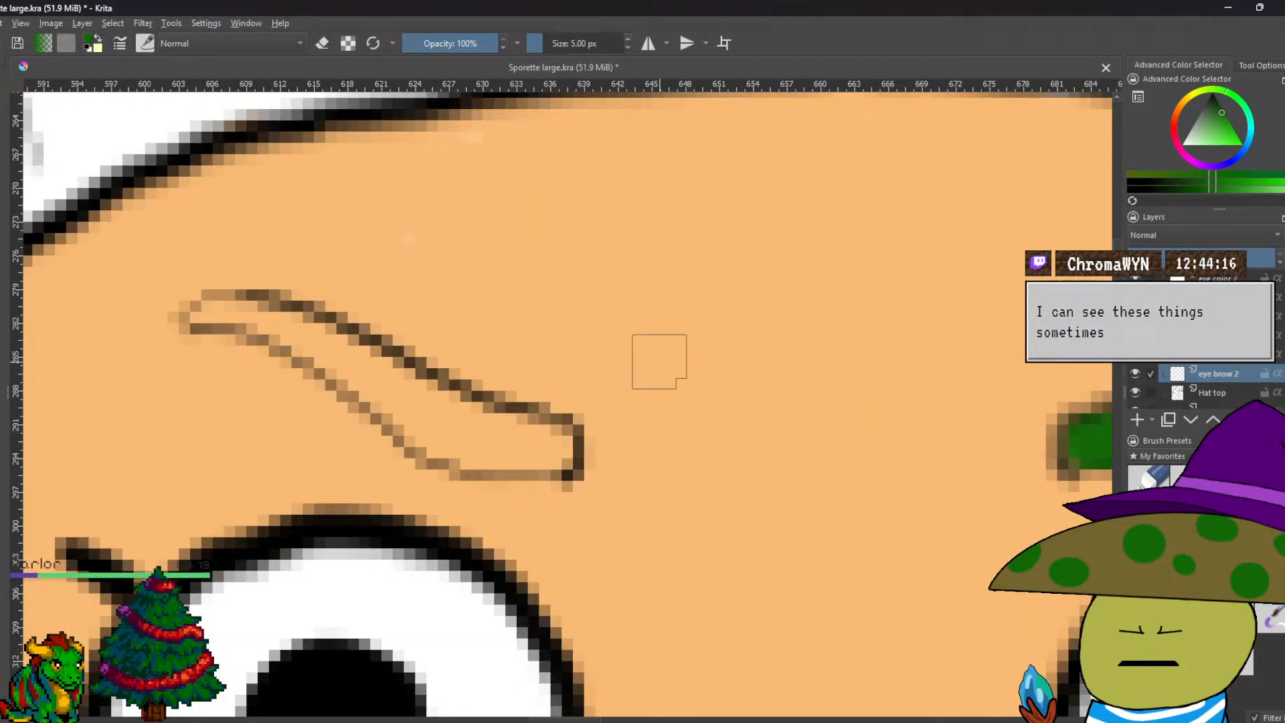
pyautogui.scroll(2, 669, 362)
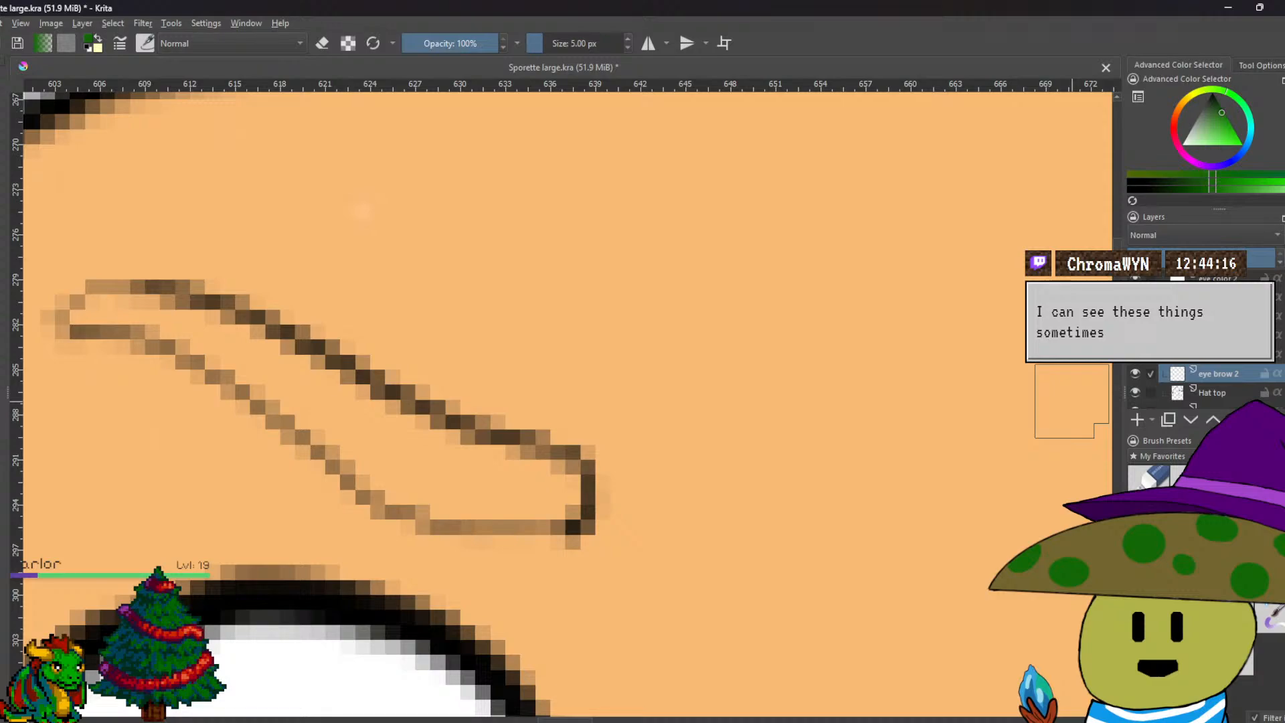
pyautogui.click(573, 494)
pyautogui.moveTo(573, 488)
pyautogui.mouseDown()
pyautogui.moveTo(488, 486)
pyautogui.moveTo(446, 465)
pyautogui.moveTo(515, 476)
pyautogui.moveTo(430, 463)
pyautogui.moveTo(295, 377)
pyautogui.moveTo(190, 334)
pyautogui.moveTo(91, 319)
pyautogui.moveTo(203, 344)
pyautogui.moveTo(460, 464)
pyautogui.moveTo(376, 436)
pyautogui.moveTo(234, 349)
pyautogui.moveTo(362, 454)
pyautogui.moveTo(413, 474)
pyautogui.moveTo(553, 490)
pyautogui.moveTo(480, 496)
pyautogui.moveTo(399, 477)
pyautogui.moveTo(436, 493)
pyautogui.moveTo(571, 487)
pyautogui.moveTo(431, 480)
pyautogui.moveTo(378, 445)
pyautogui.moveTo(459, 468)
pyautogui.mouseUp()
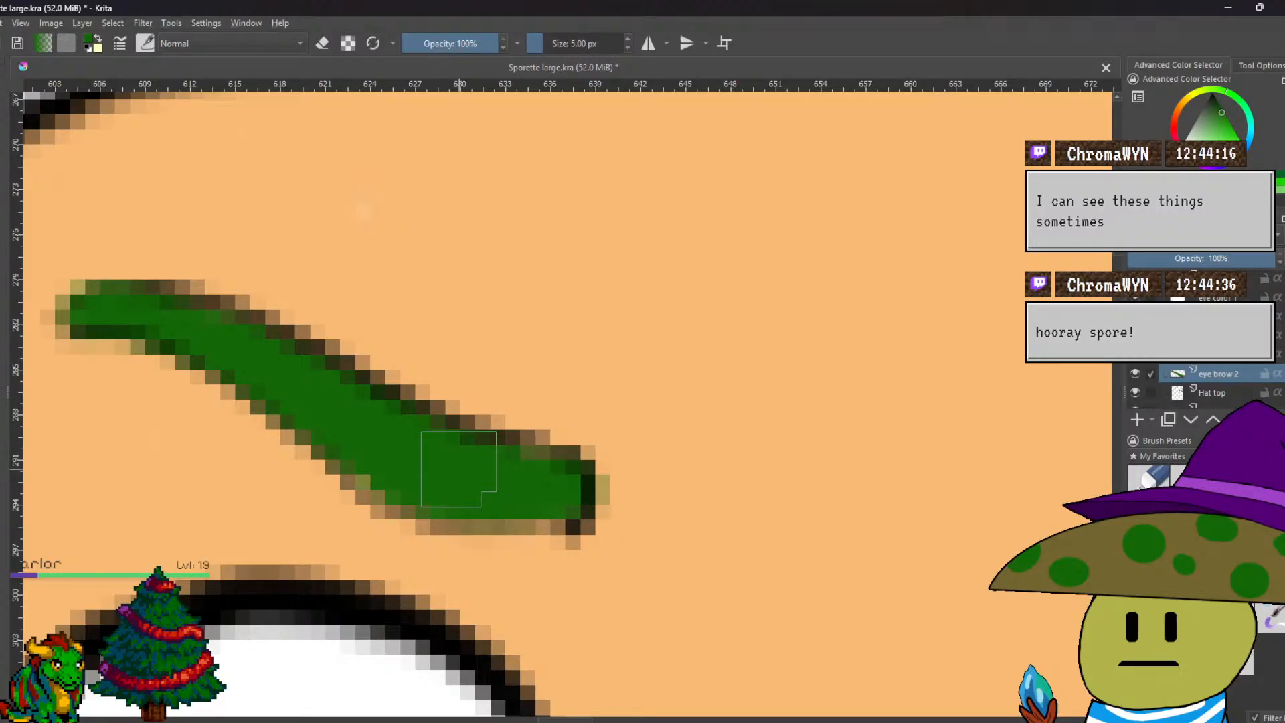
# Select the area enclosed by the left-hand eyebrow's outline, using its outline layer.
pyautogui.click(1211, 354)
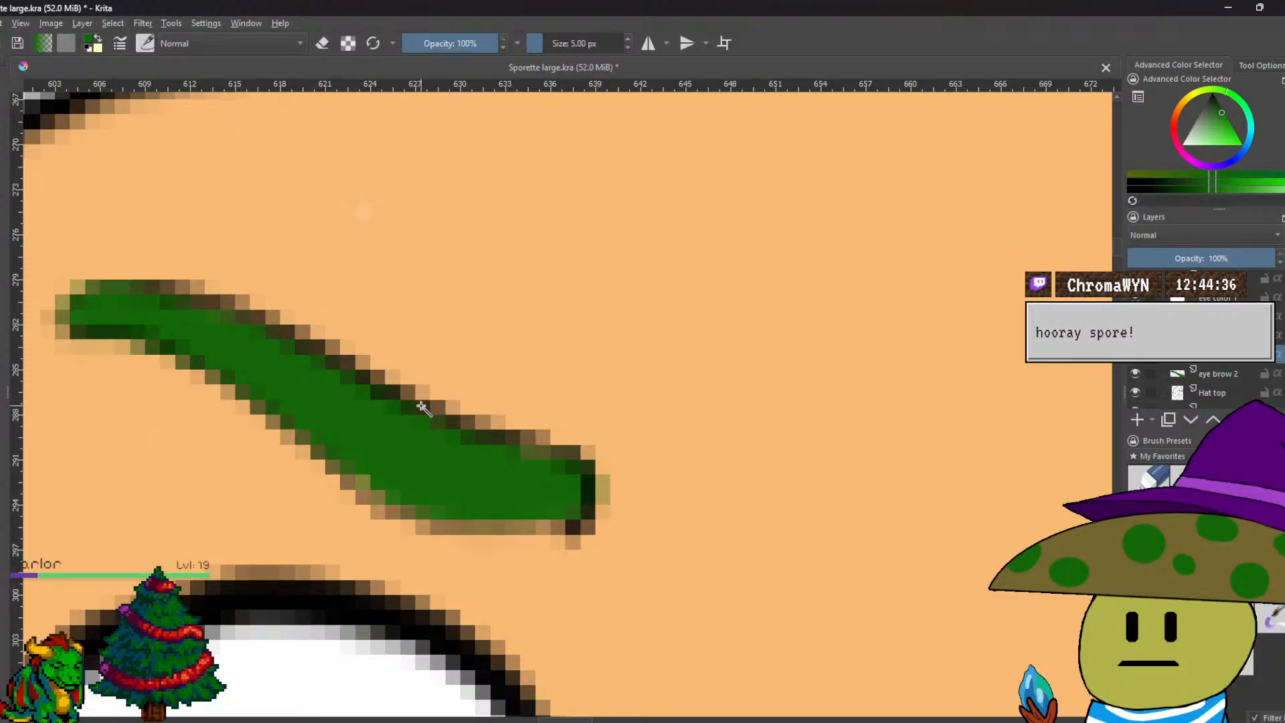
pyautogui.click(460, 473)
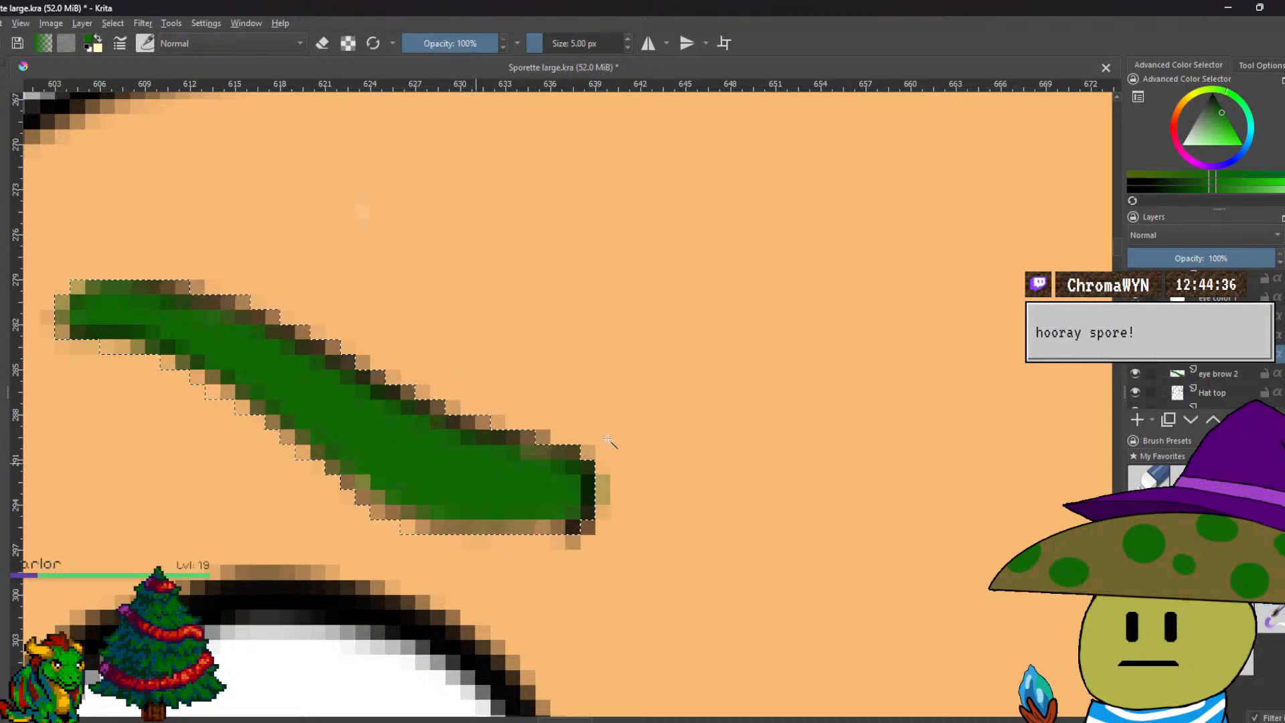
pyautogui.click(1234, 372)
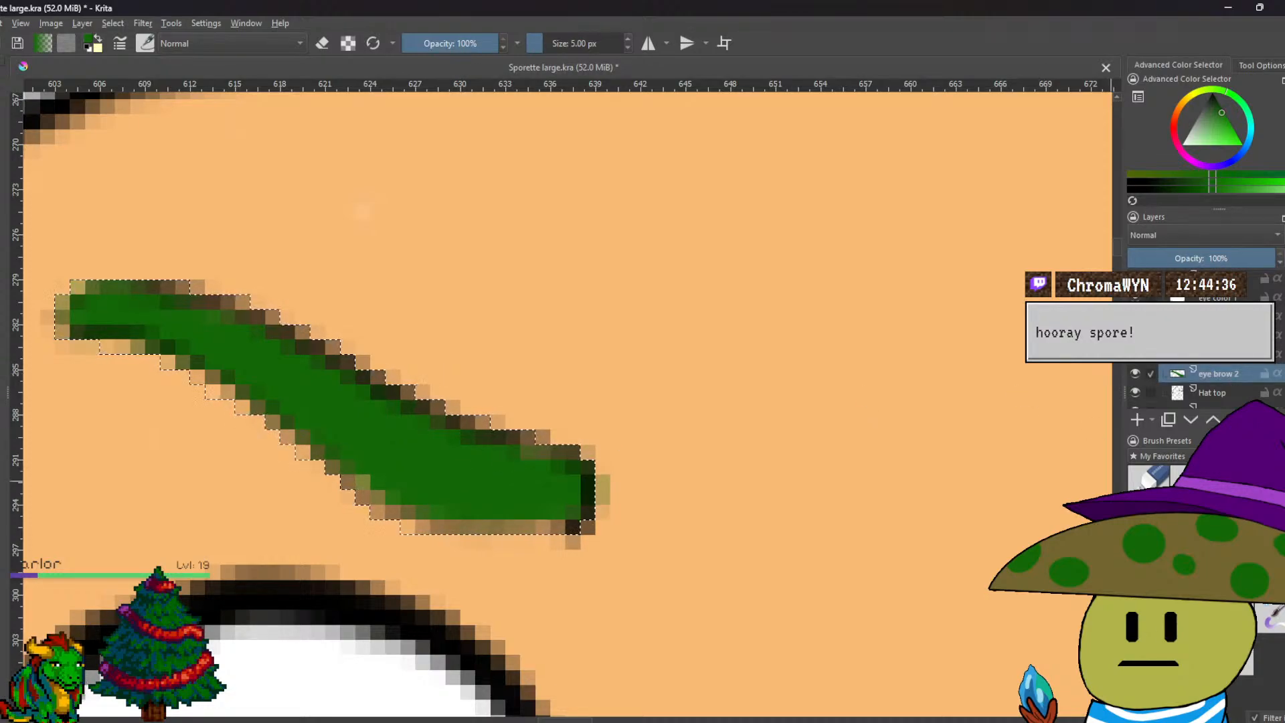
pyautogui.press('e')
pyautogui.press('Delete')
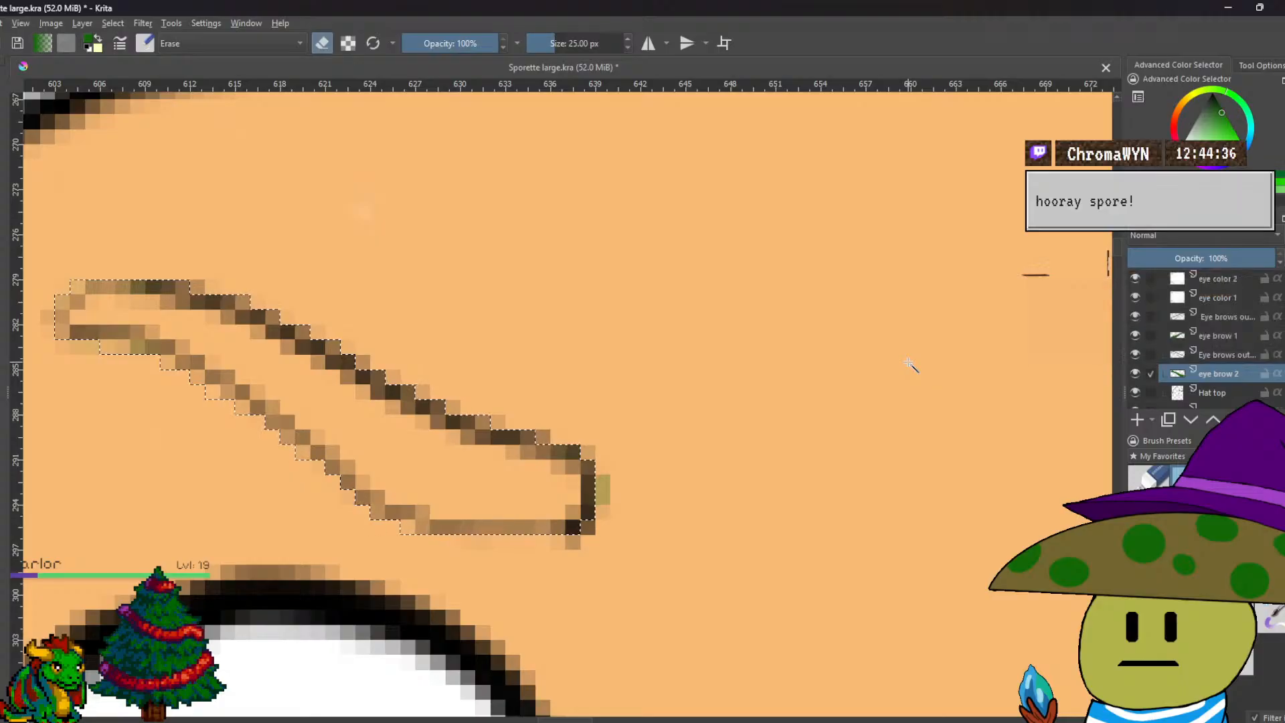
pyautogui.hotkey('ctrl', 'z')
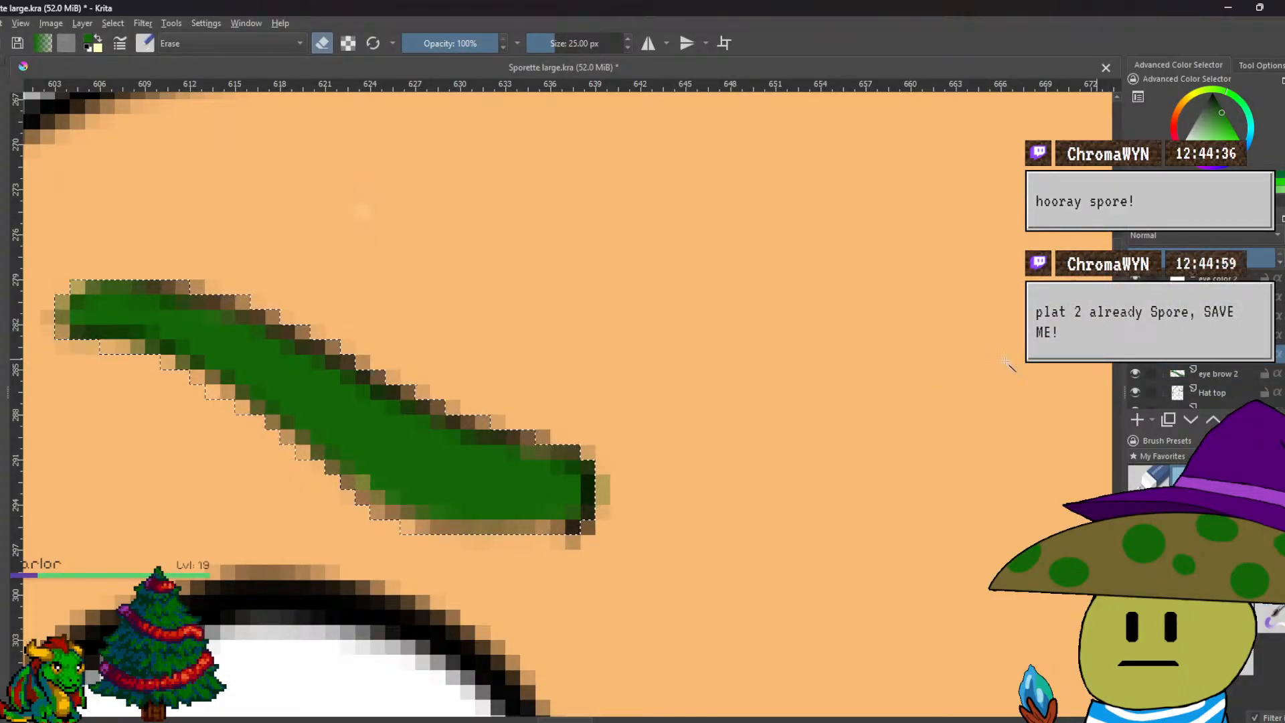
pyautogui.hotkey('ctrl', 'z')
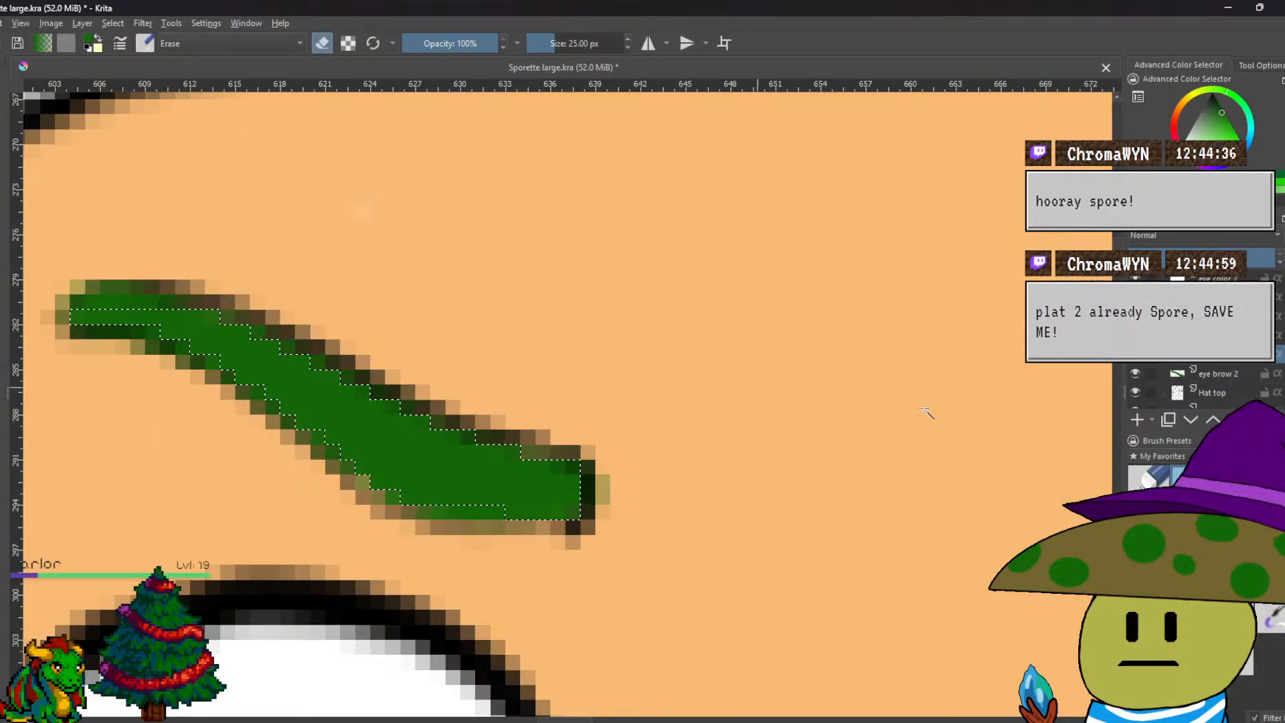
# Trim the green outside the selection on the "eye brow 2" layer, and deselect.
pyautogui.click(1215, 374)
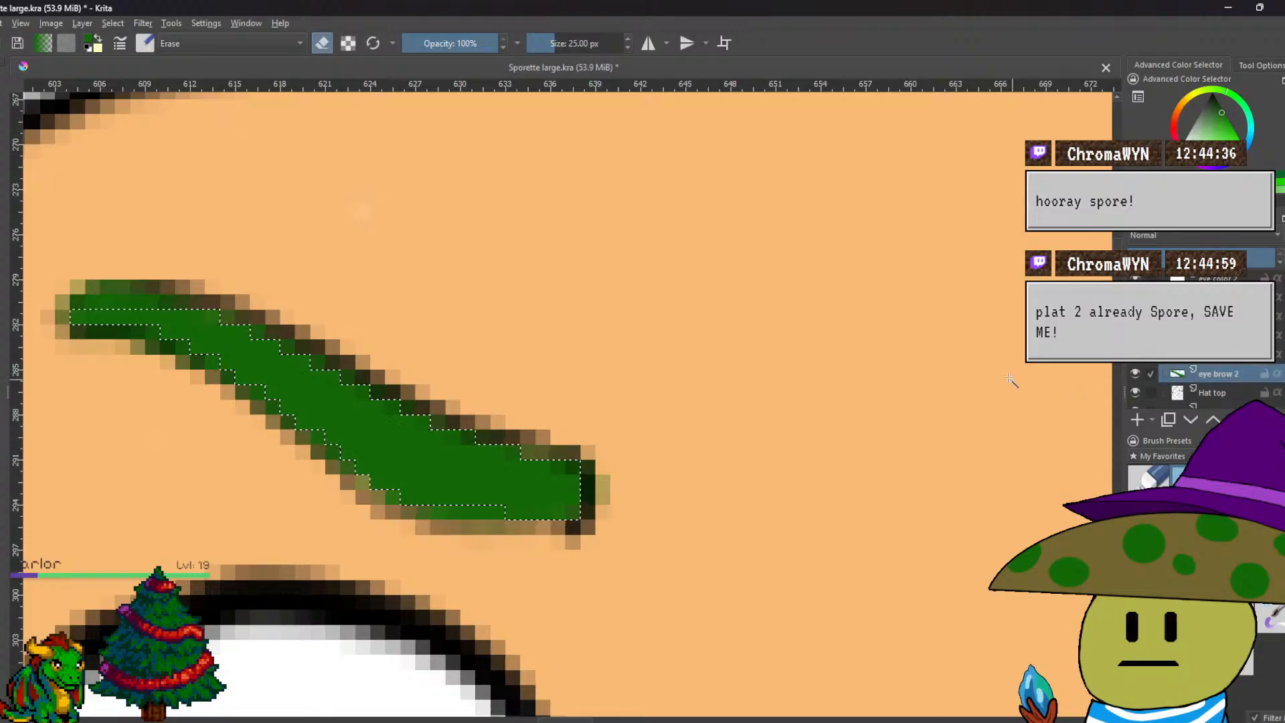
pyautogui.hotkey('ctrl', 'z')
pyautogui.rightClick(847, 326)
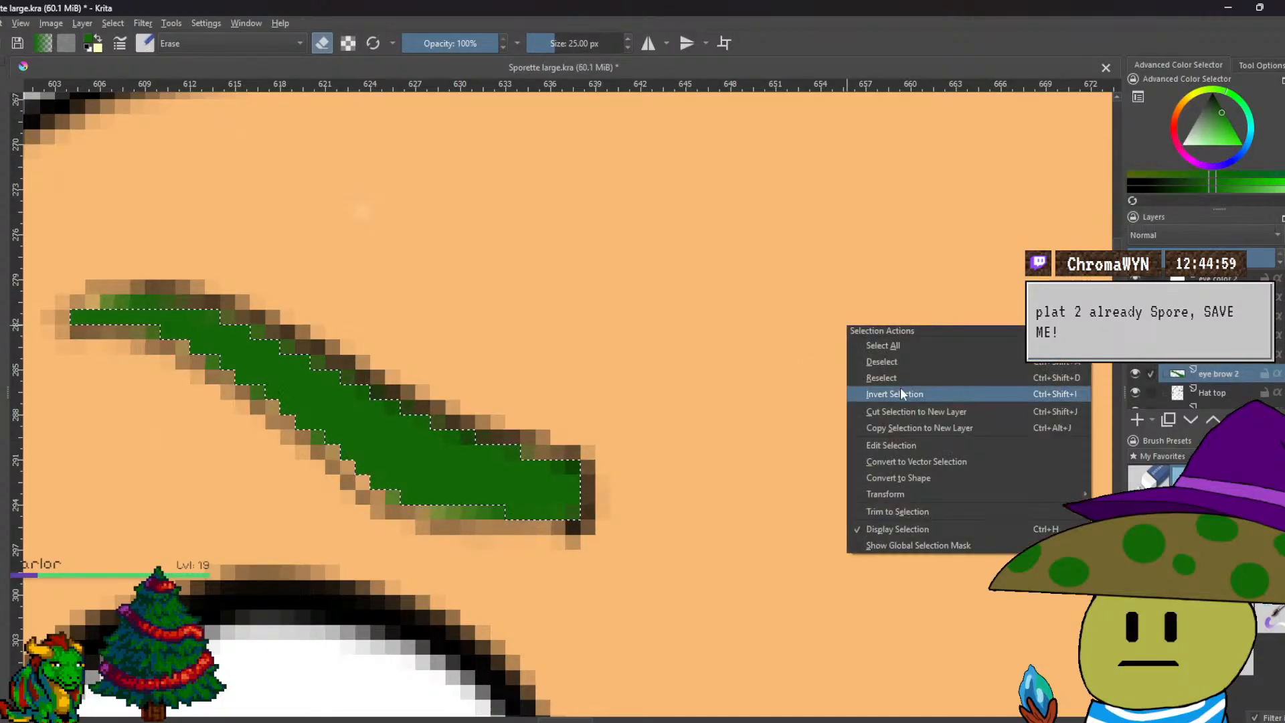
pyautogui.click(894, 366)
# Touch up the thin spots at the outer tip and lower edge of the left-hand eyebrow's green fill with the 5 px brush.
pyautogui.moveTo(472, 402); pyautogui.dragTo(632, 427)
pyautogui.press('e')
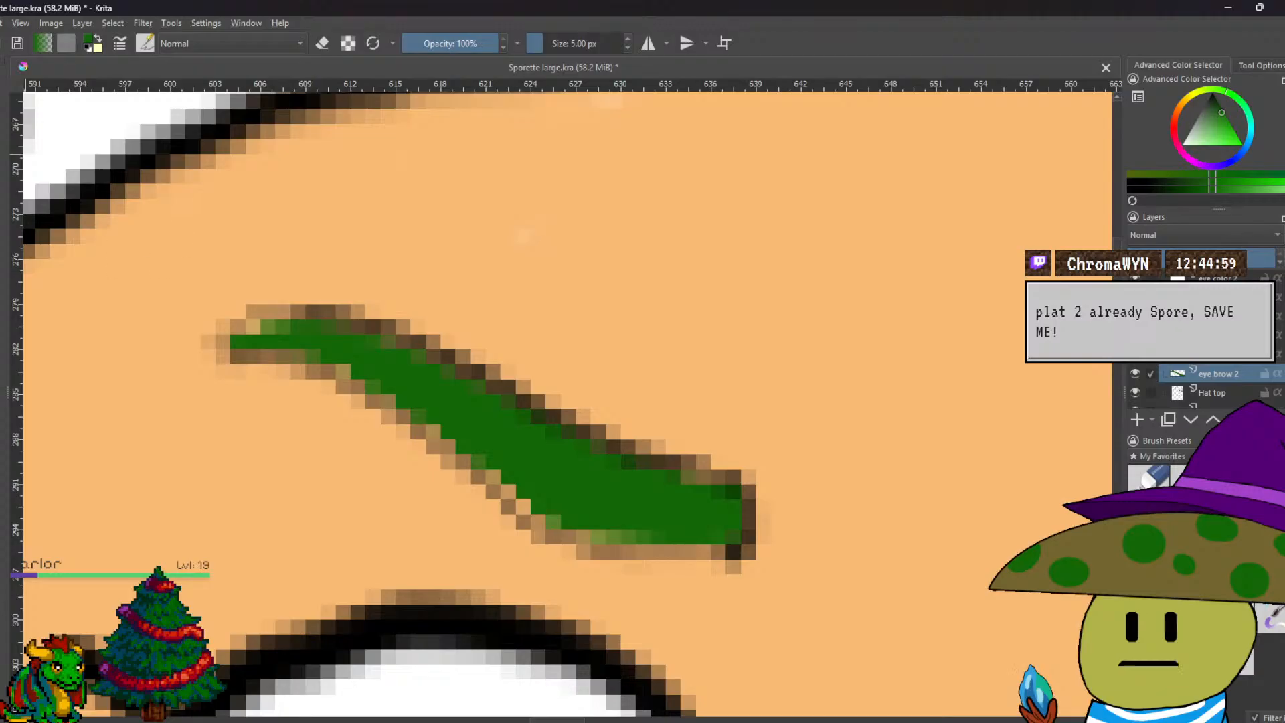
pyautogui.scroll(1, 690, 516)
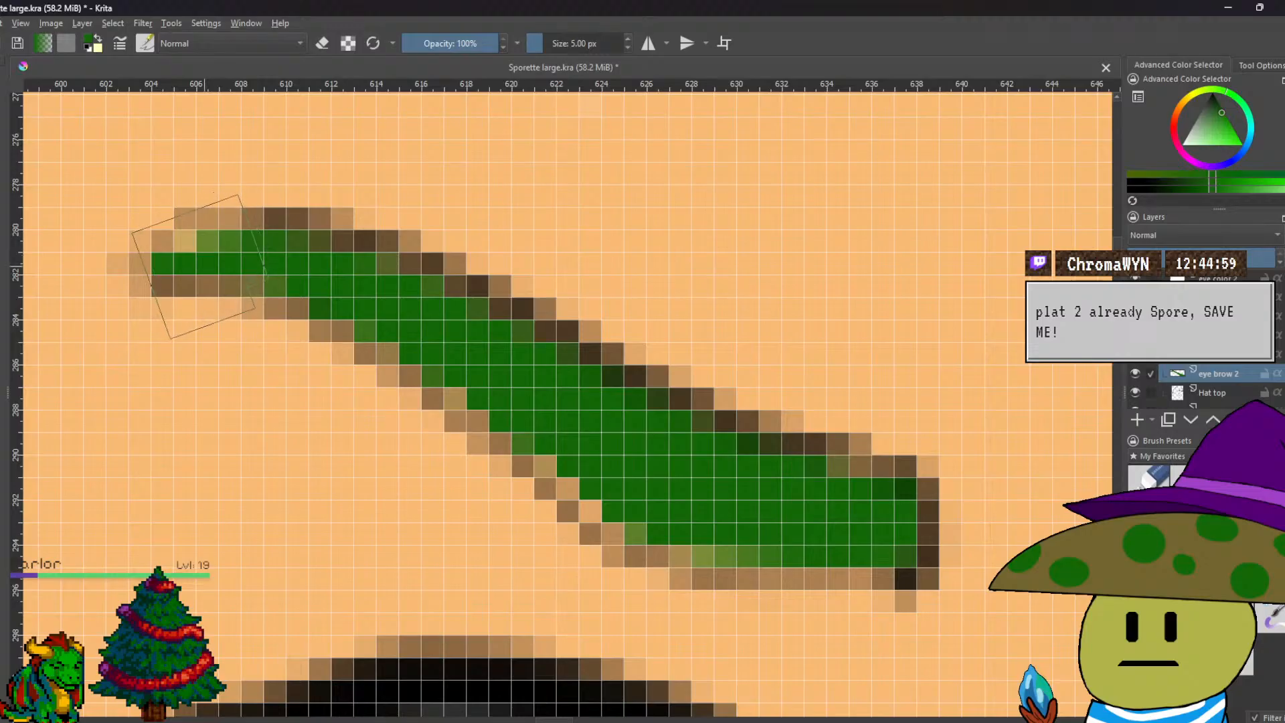
pyautogui.click(186, 241)
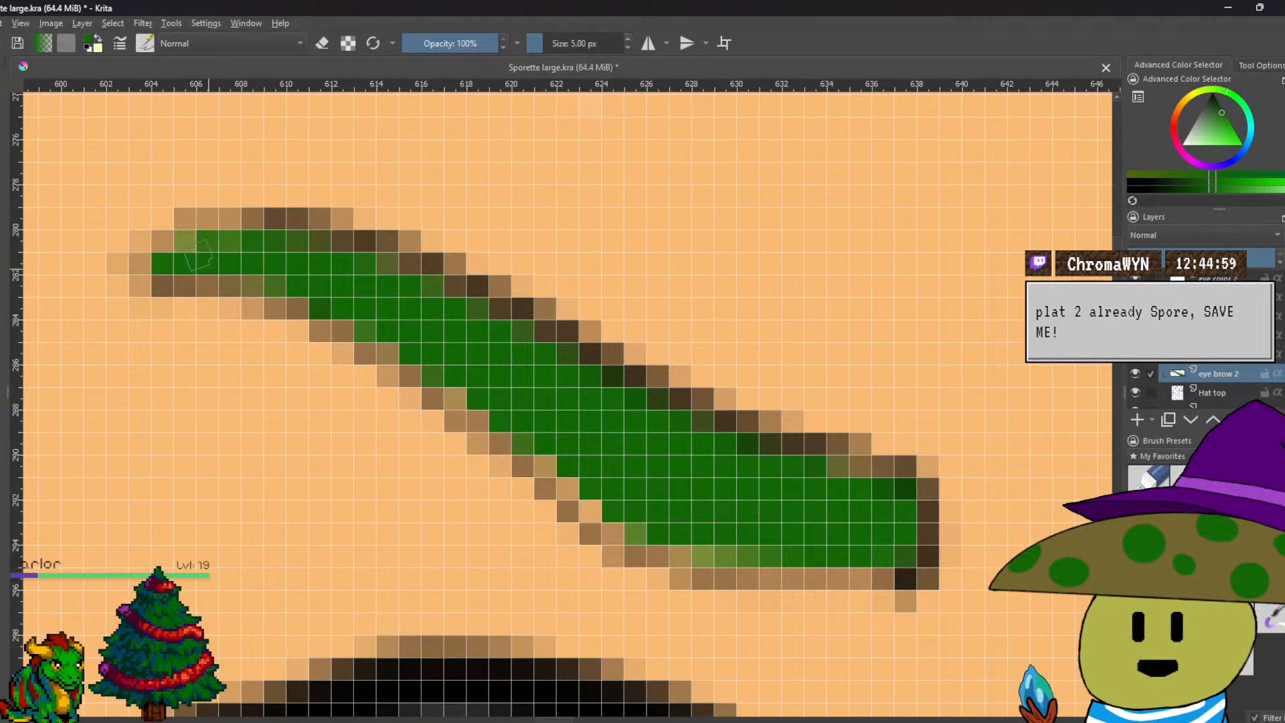
pyautogui.moveTo(462, 383)
pyautogui.mouseDown()
pyautogui.moveTo(624, 523)
pyautogui.moveTo(683, 527)
pyautogui.mouseUp()
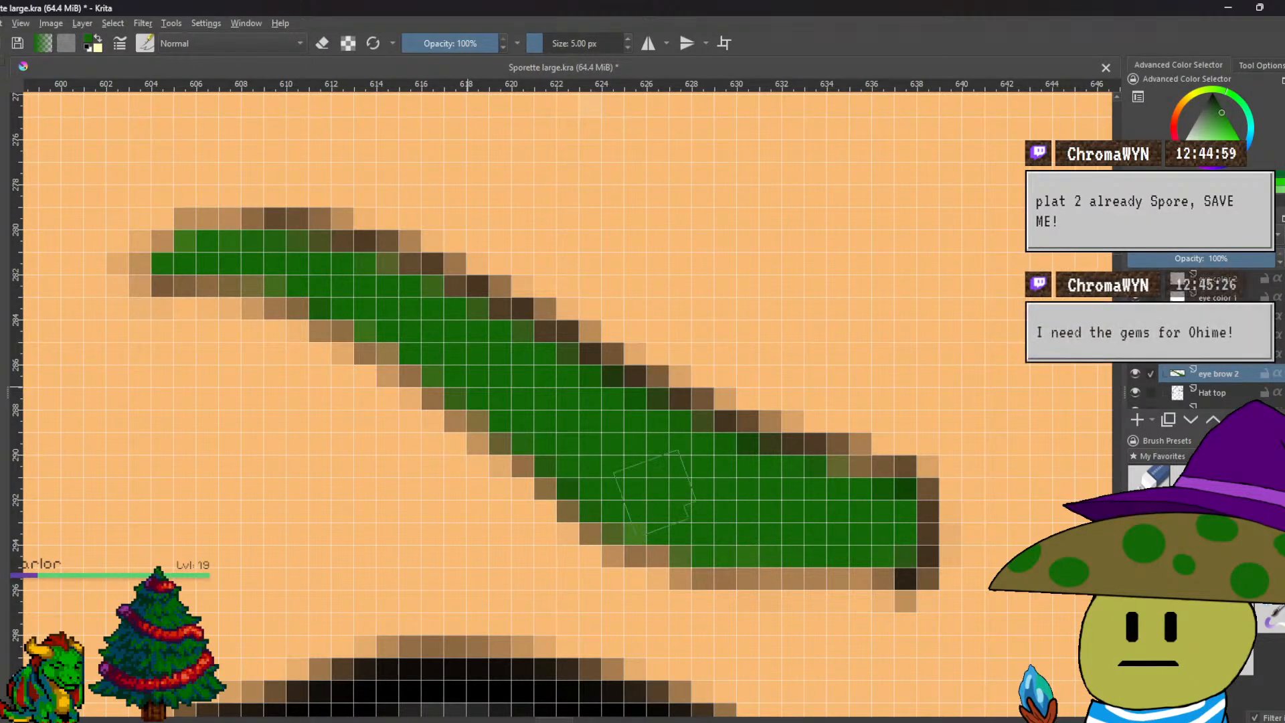
# Sample the skin tone and retouch the faint spot above the left-hand eyebrow on the Face color layer with the 5 px brush.
pyautogui.scroll(-6, 627, 459)
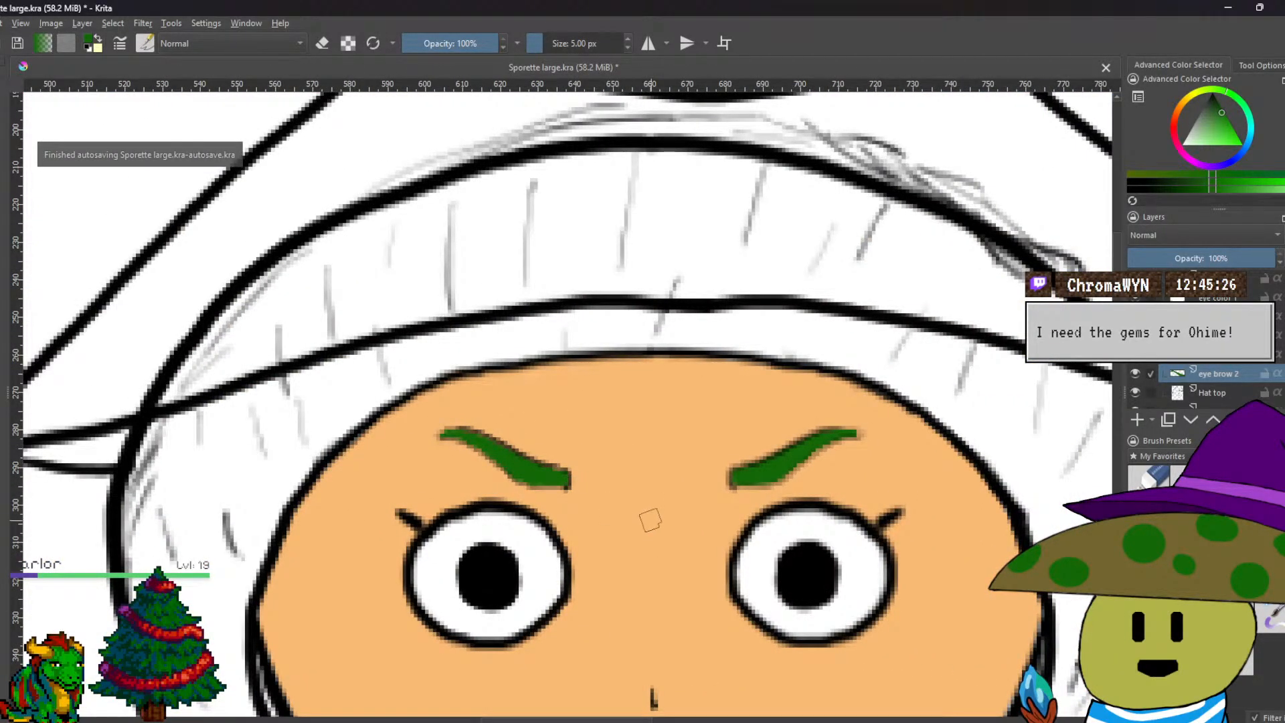
pyautogui.moveTo(650, 520); pyautogui.dragTo(579, 506)
pyautogui.scroll(-1, 580, 507)
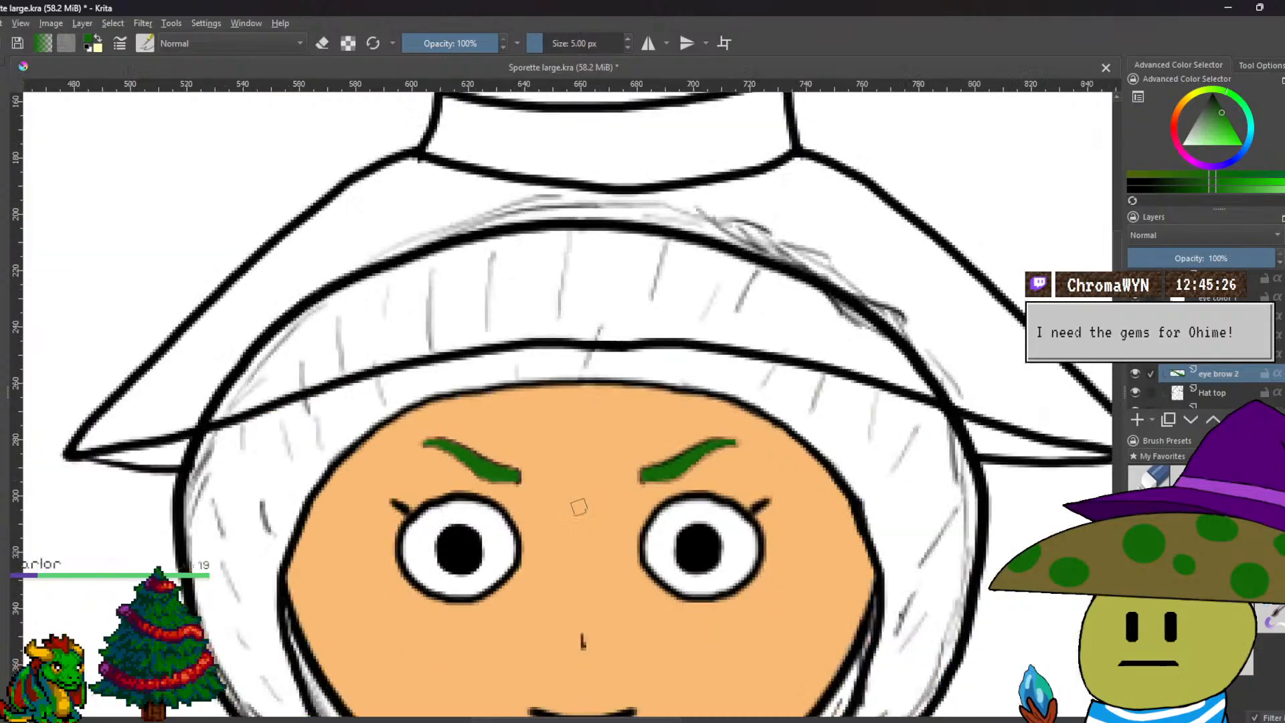
pyautogui.scroll(-2, 1220, 391)
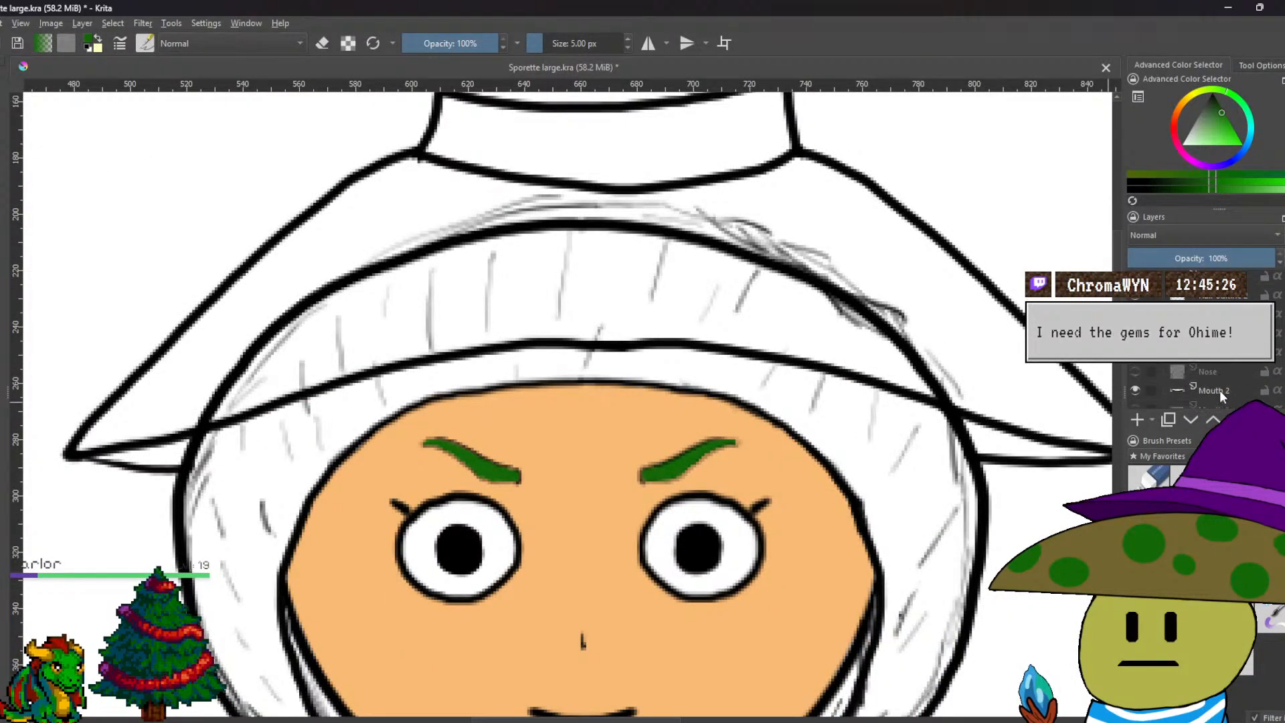
pyautogui.scroll(-3, 1220, 389)
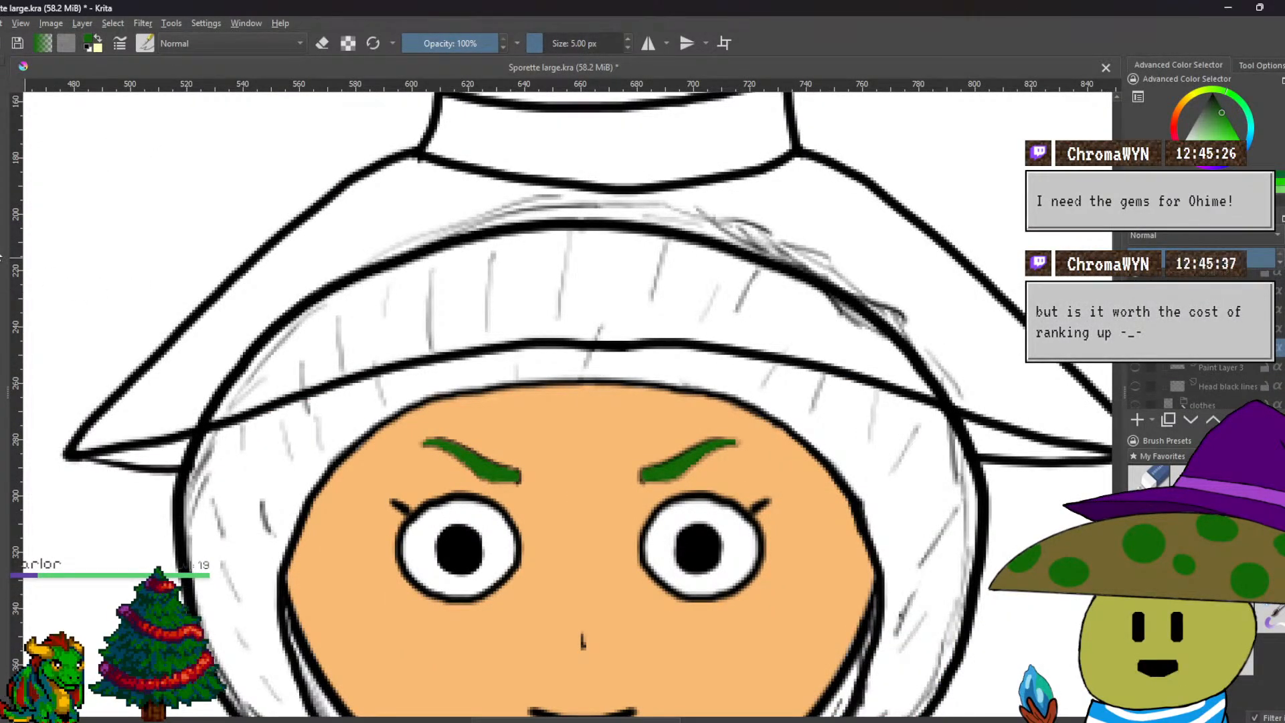
pyautogui.keyDown('ctrl'); pyautogui.click(581, 480); pyautogui.keyUp('ctrl')
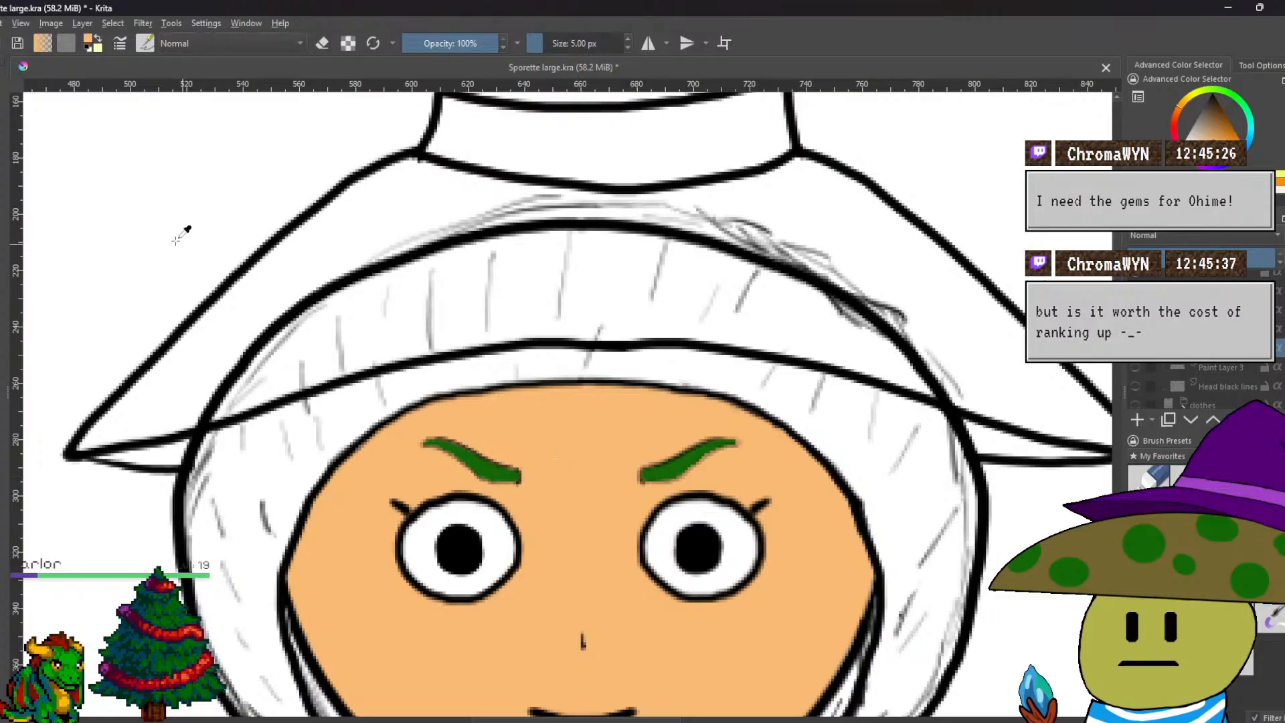
pyautogui.scroll(6, 548, 481)
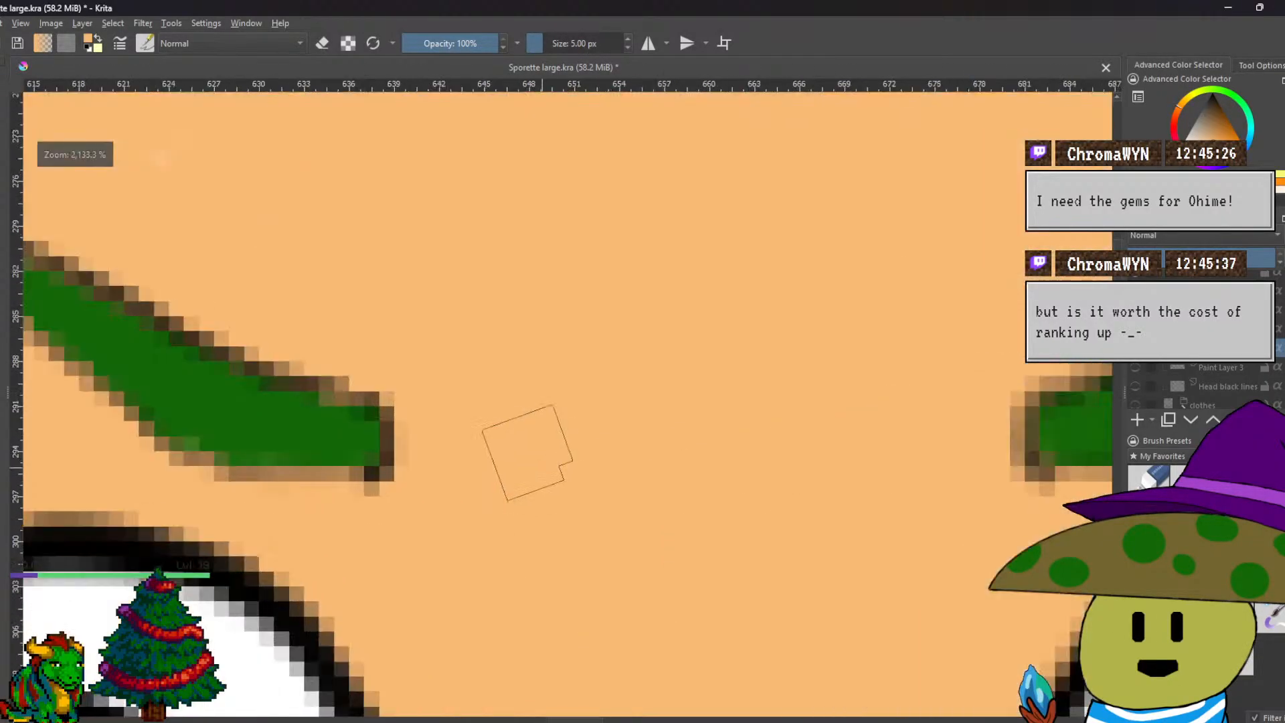
pyautogui.moveTo(535, 464); pyautogui.dragTo(743, 604)
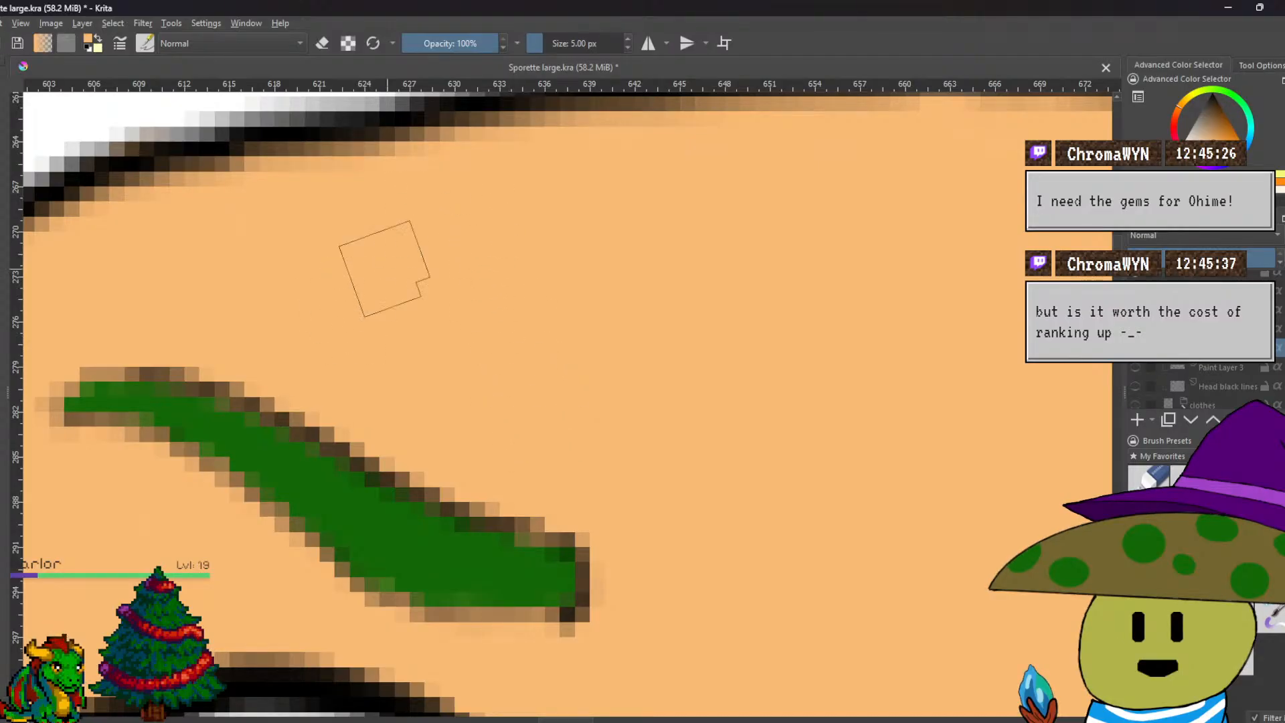
pyautogui.scroll(-2, 396, 278)
pyautogui.scroll(1, 589, 279)
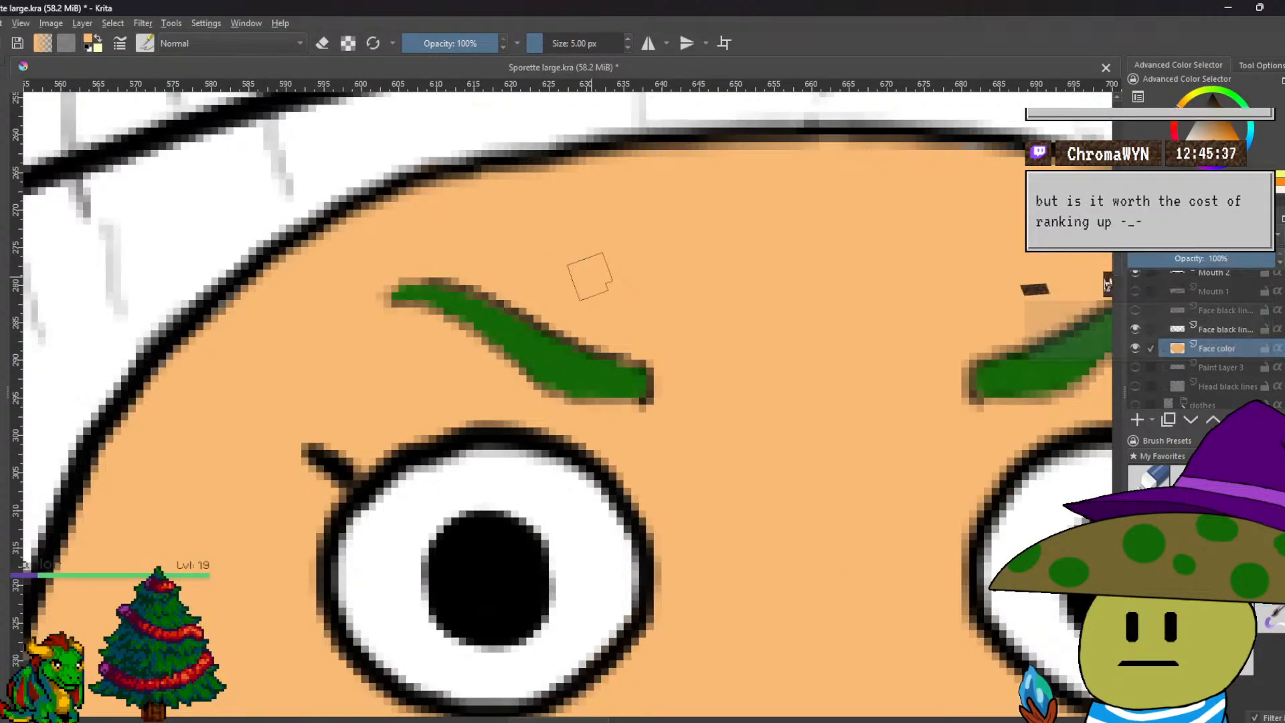
# Sample the eyebrow green and touch up the inner end of the left-hand eyebrow with the 5 px brush.
pyautogui.scroll(3, 1198, 385)
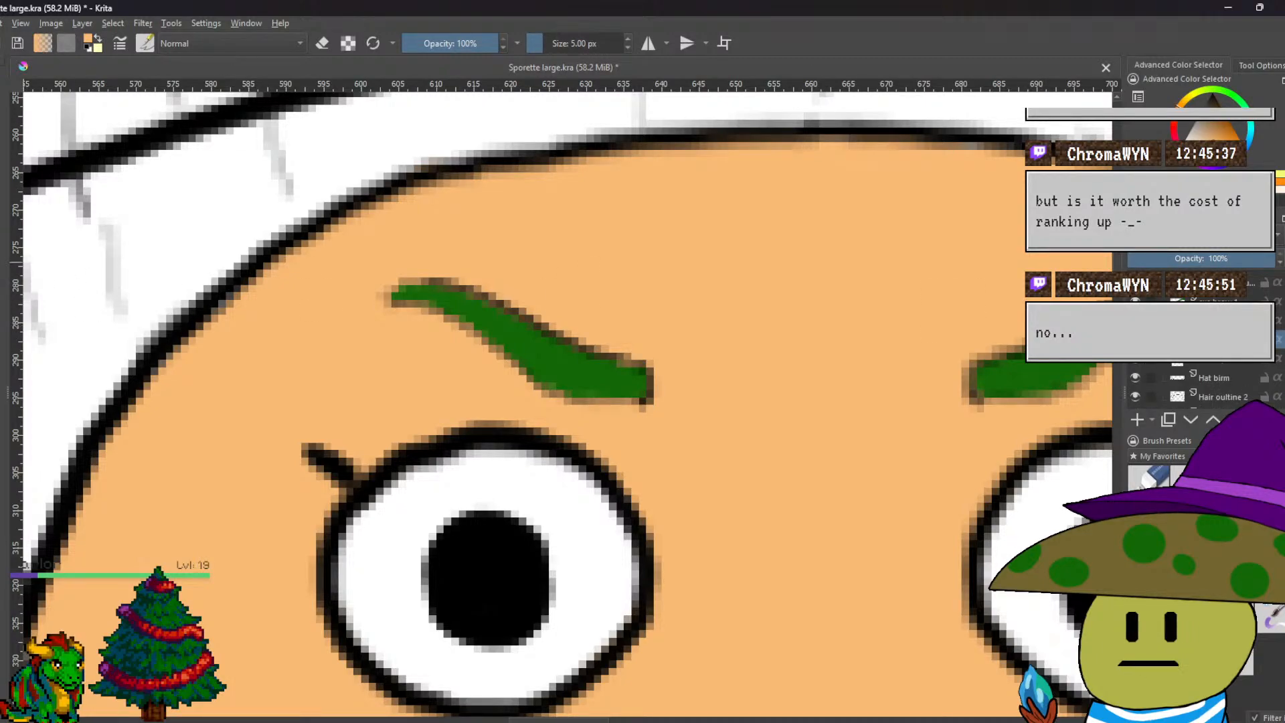
pyautogui.keyDown('ctrl'); pyautogui.click(532, 331); pyautogui.keyUp('ctrl')
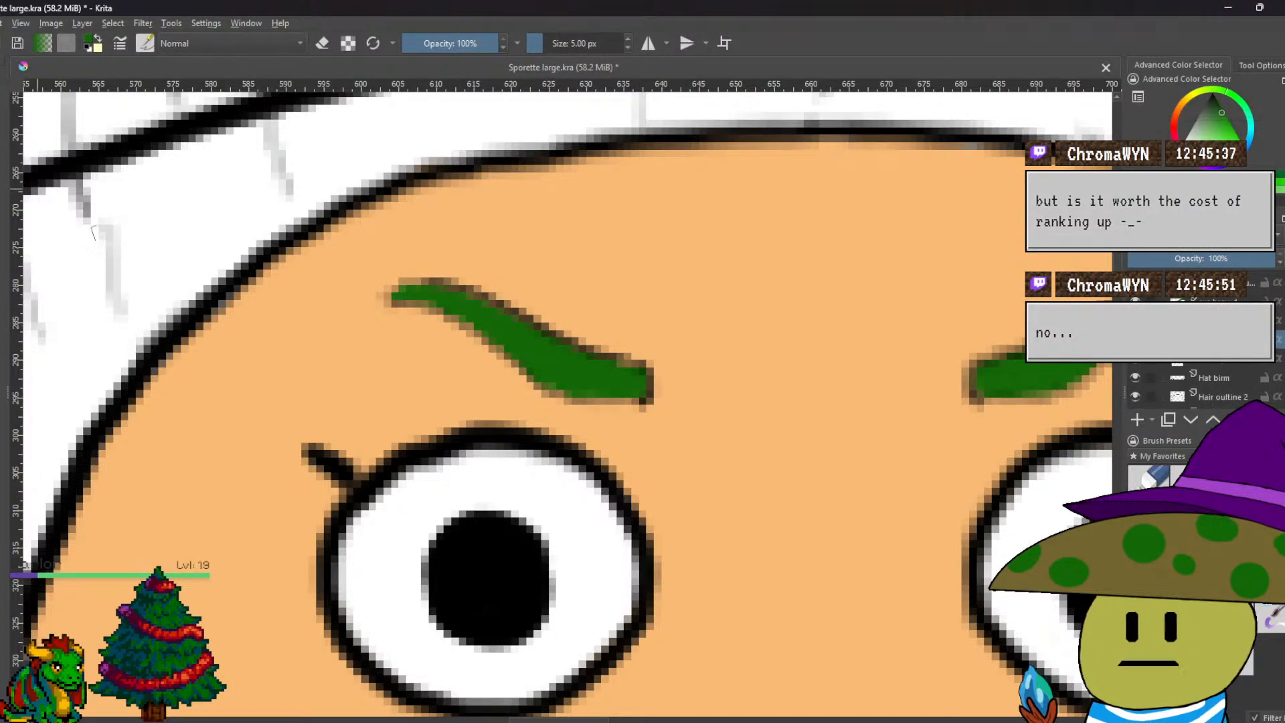
pyautogui.scroll(5, 578, 402)
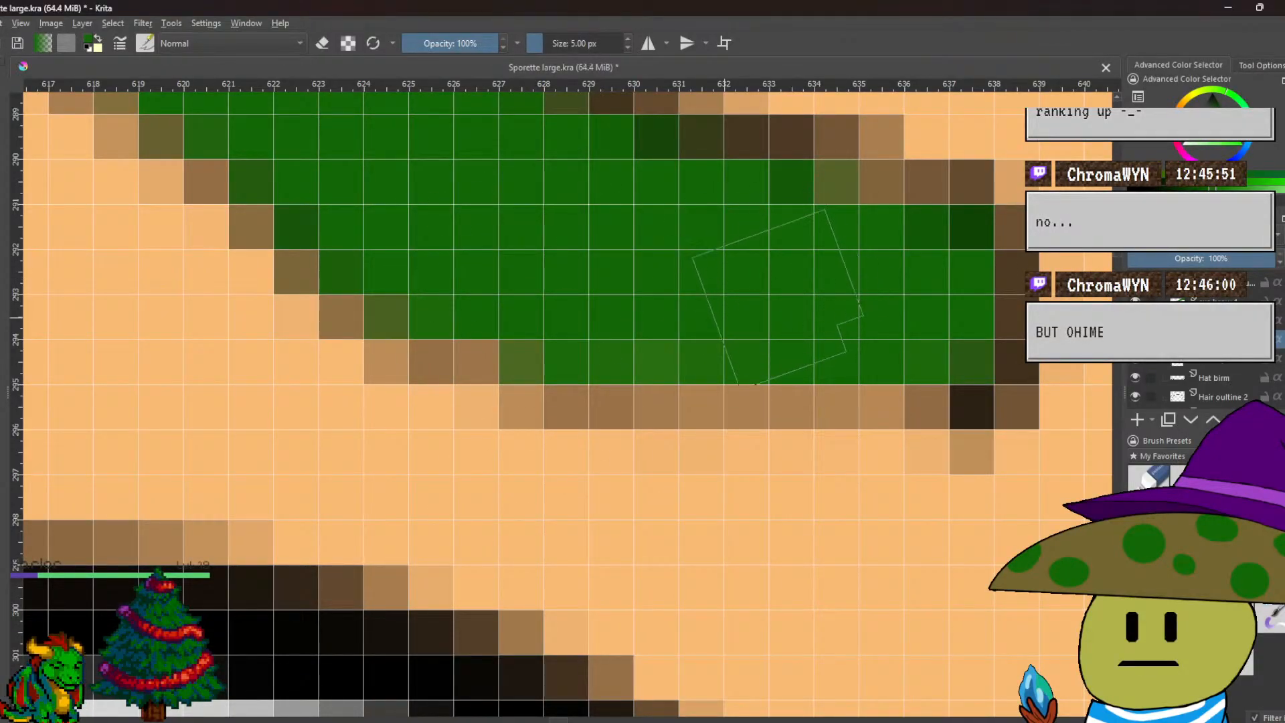
pyautogui.scroll(-5, 750, 321)
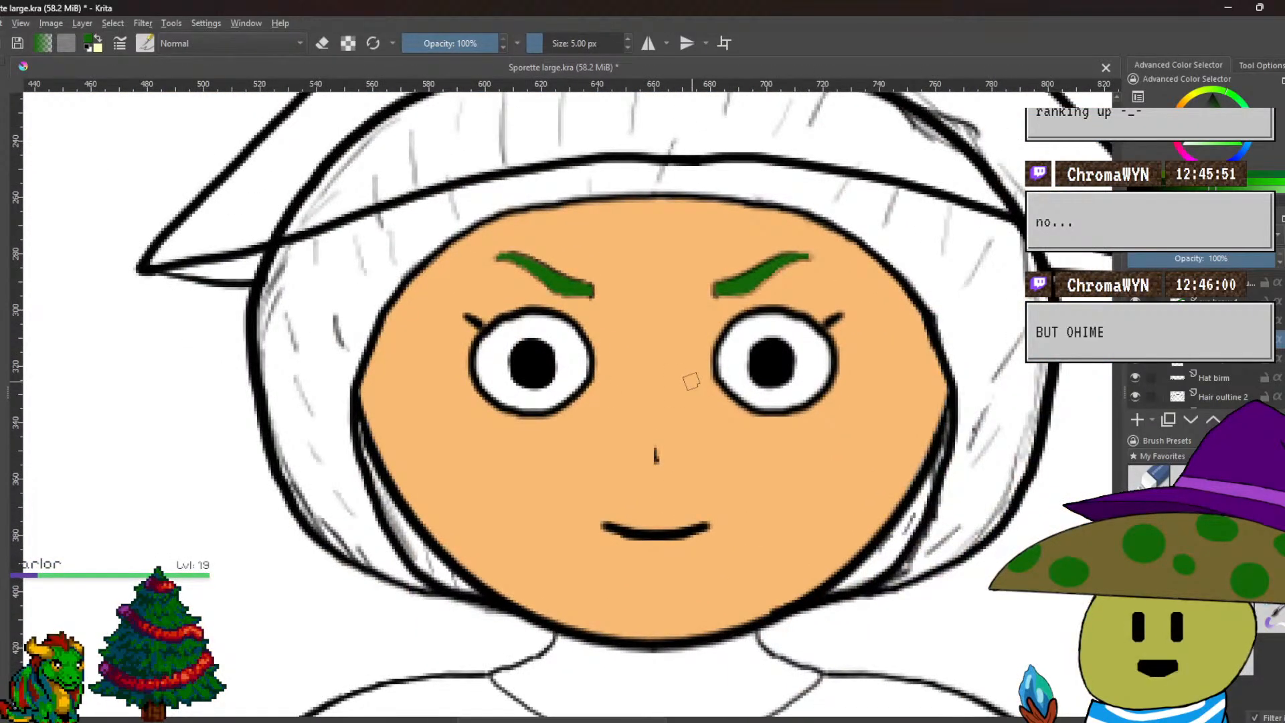
# Sample the skin tone and touch up the Face color layer along the right-hand cheek outline with the 5 px brush.
pyautogui.scroll(5, 692, 381)
pyautogui.scroll(-2, 536, 428)
pyautogui.hscroll(2, 651, 459)
pyautogui.scroll(2, 746, 172)
pyautogui.scroll(-4, 547, 362)
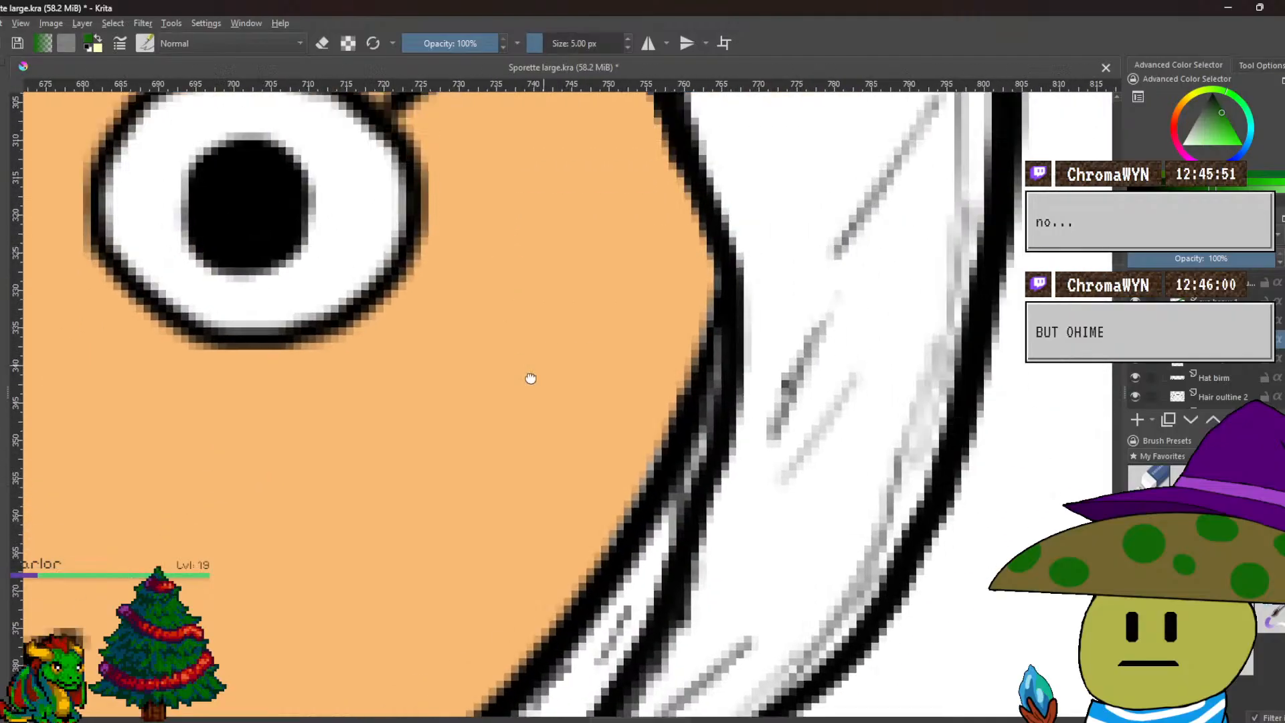
pyautogui.scroll(-1, 1265, 370)
pyautogui.scroll(-2, 1264, 370)
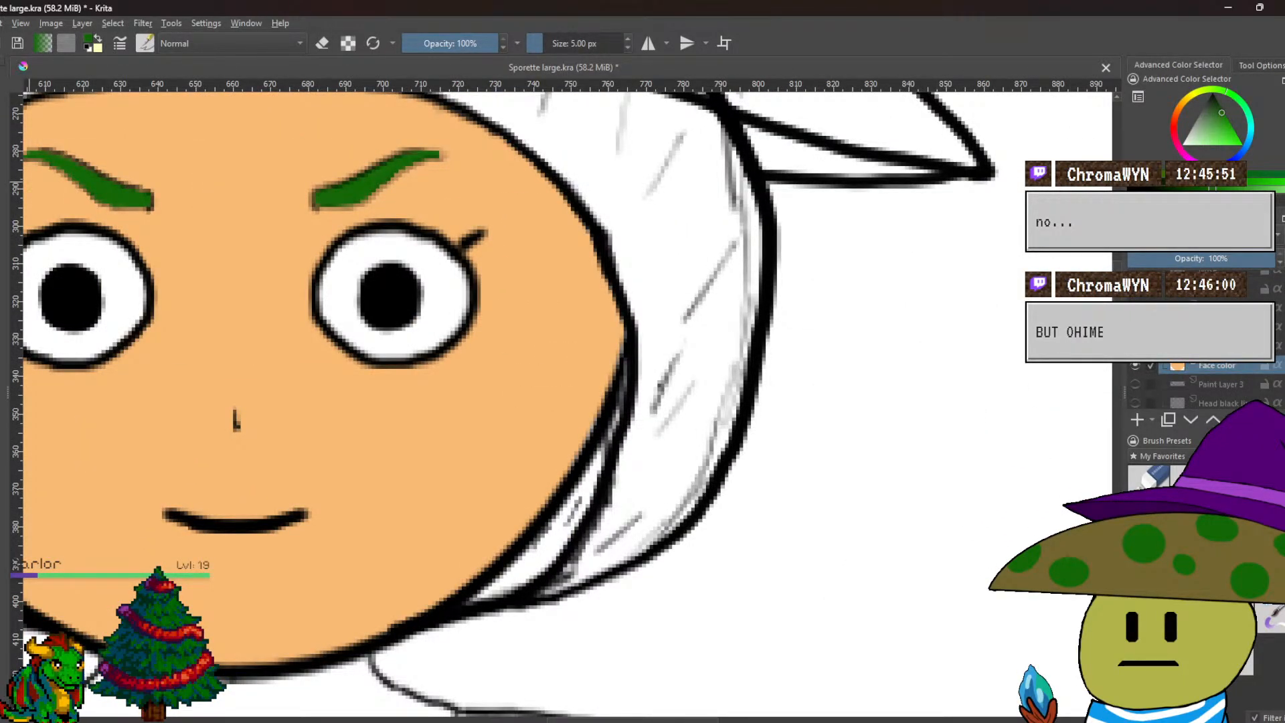
pyautogui.keyDown('ctrl'); pyautogui.click(188, 294); pyautogui.keyUp('ctrl')
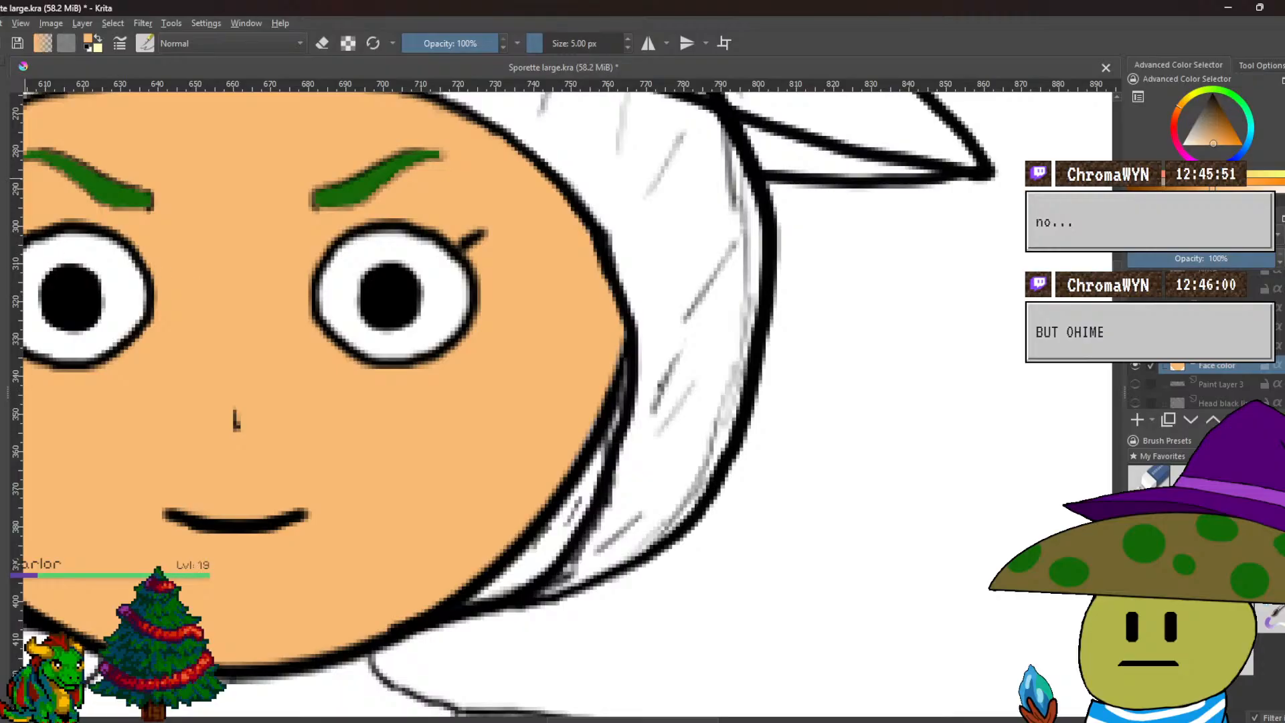
pyautogui.scroll(5, 352, 398)
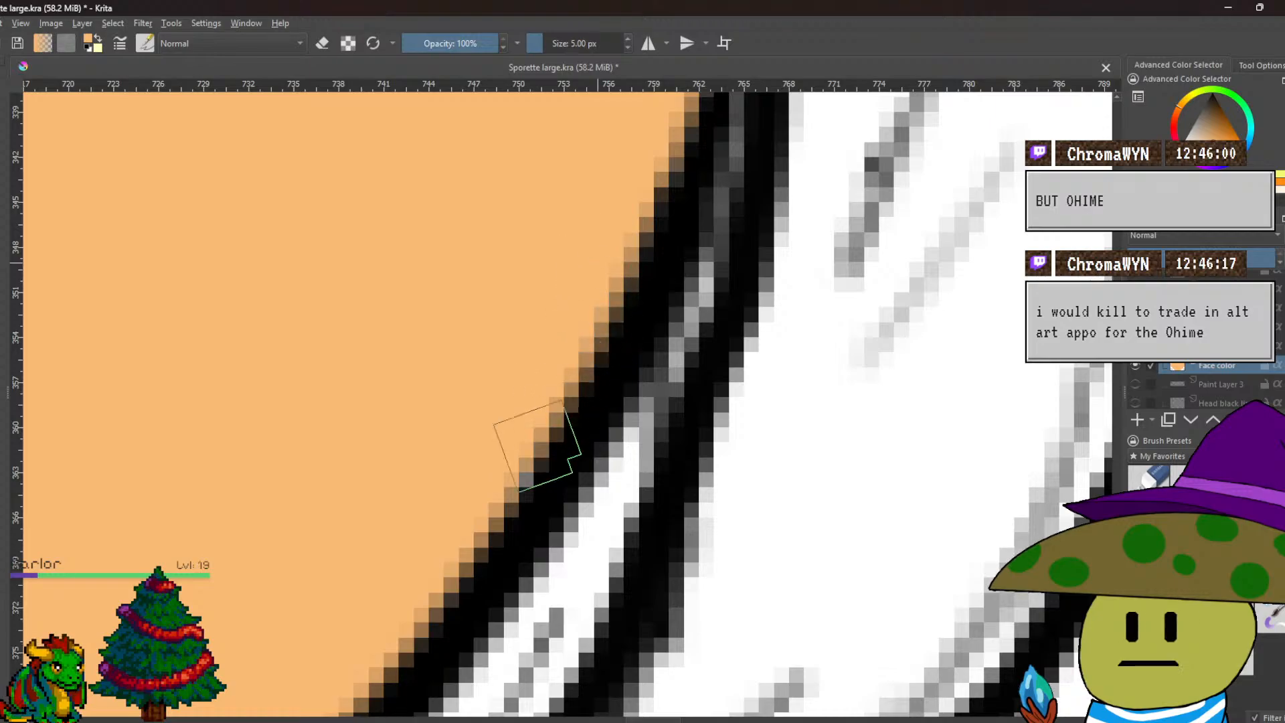
pyautogui.scroll(-2, 547, 352)
# Touch up the skin fill along the chin and up the left-hand side of the face outline.
pyautogui.moveTo(547, 352); pyautogui.dragTo(729, 146)
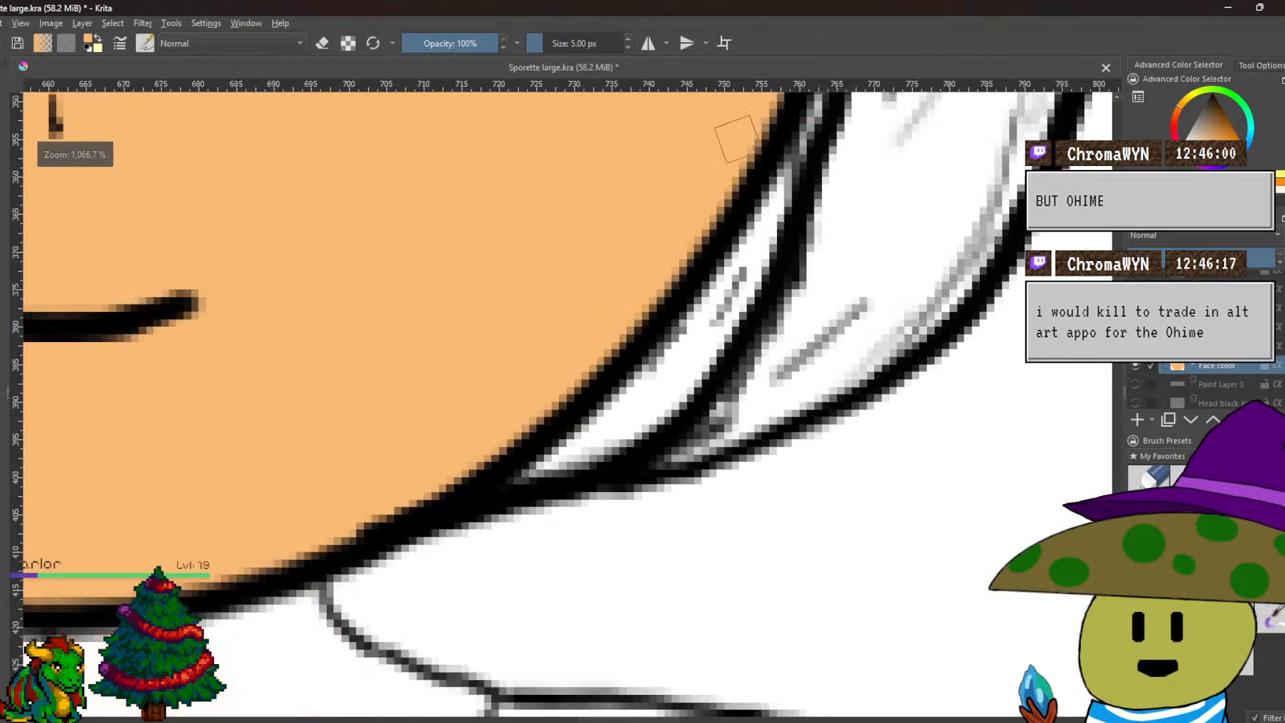
pyautogui.moveTo(448, 347); pyautogui.dragTo(706, 321)
pyautogui.moveTo(278, 344); pyautogui.dragTo(656, 319)
pyautogui.moveTo(247, 332); pyautogui.dragTo(282, 619)
pyautogui.scroll(4, 301, 430)
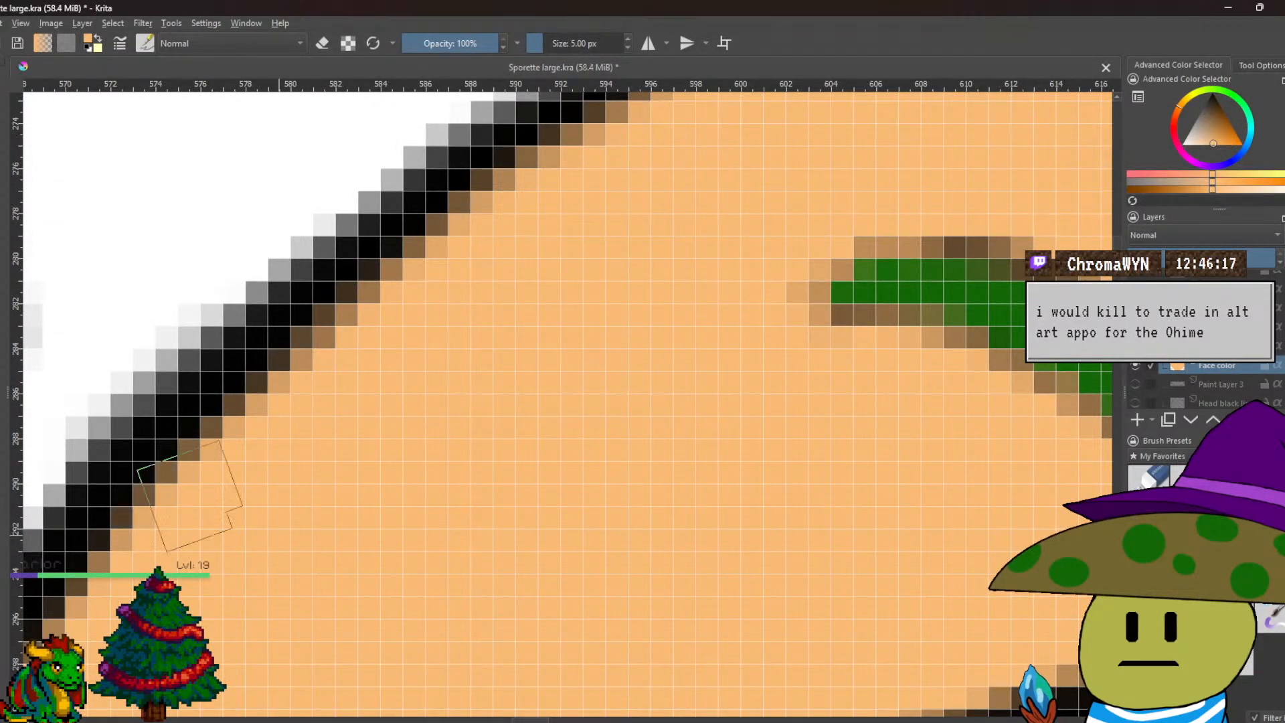
pyautogui.scroll(-4, 184, 536)
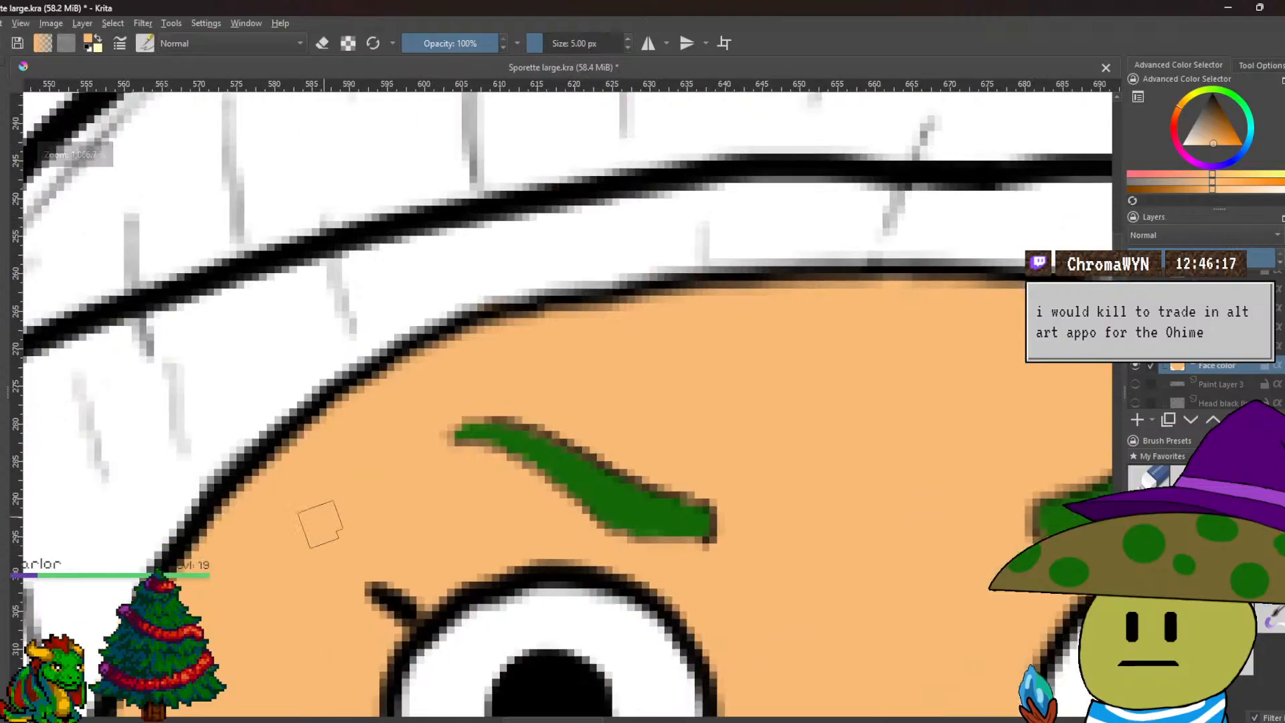
# Touch up the skin fill along the forehead outline and down to the right-hand temple.
pyautogui.scroll(3, 467, 475)
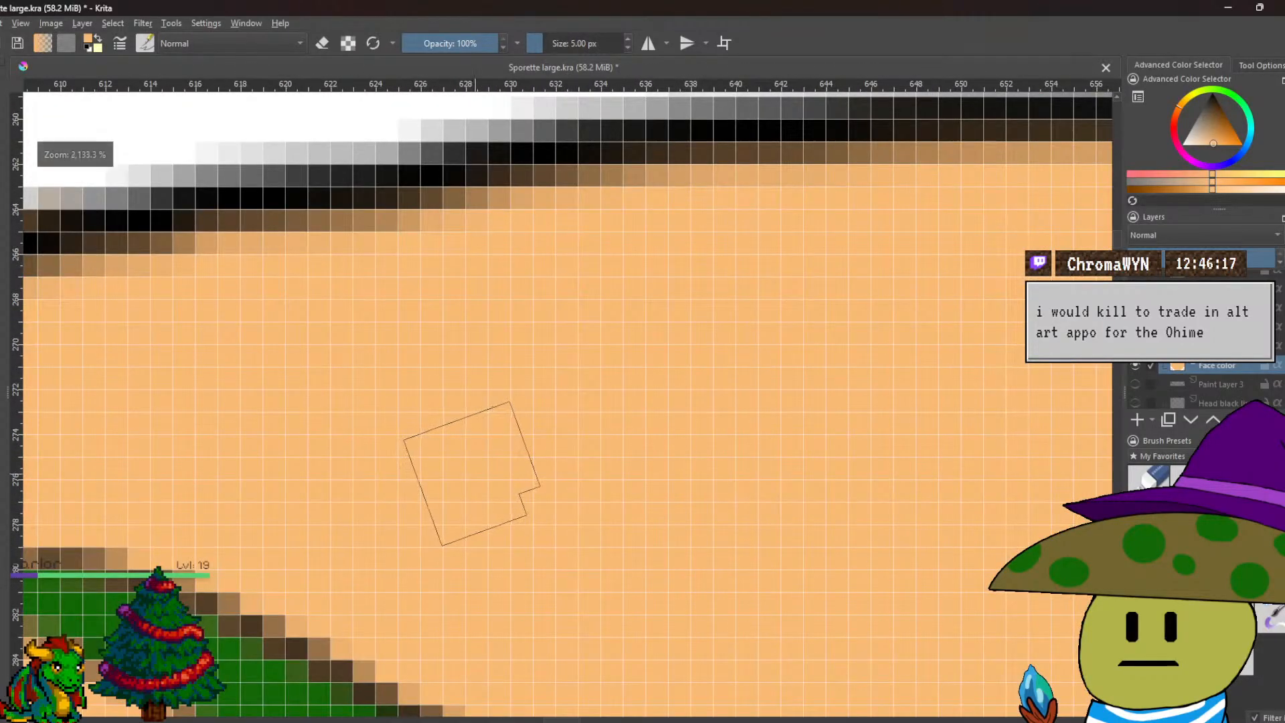
pyautogui.scroll(-1, 634, 468)
pyautogui.moveTo(634, 467); pyautogui.dragTo(352, 529)
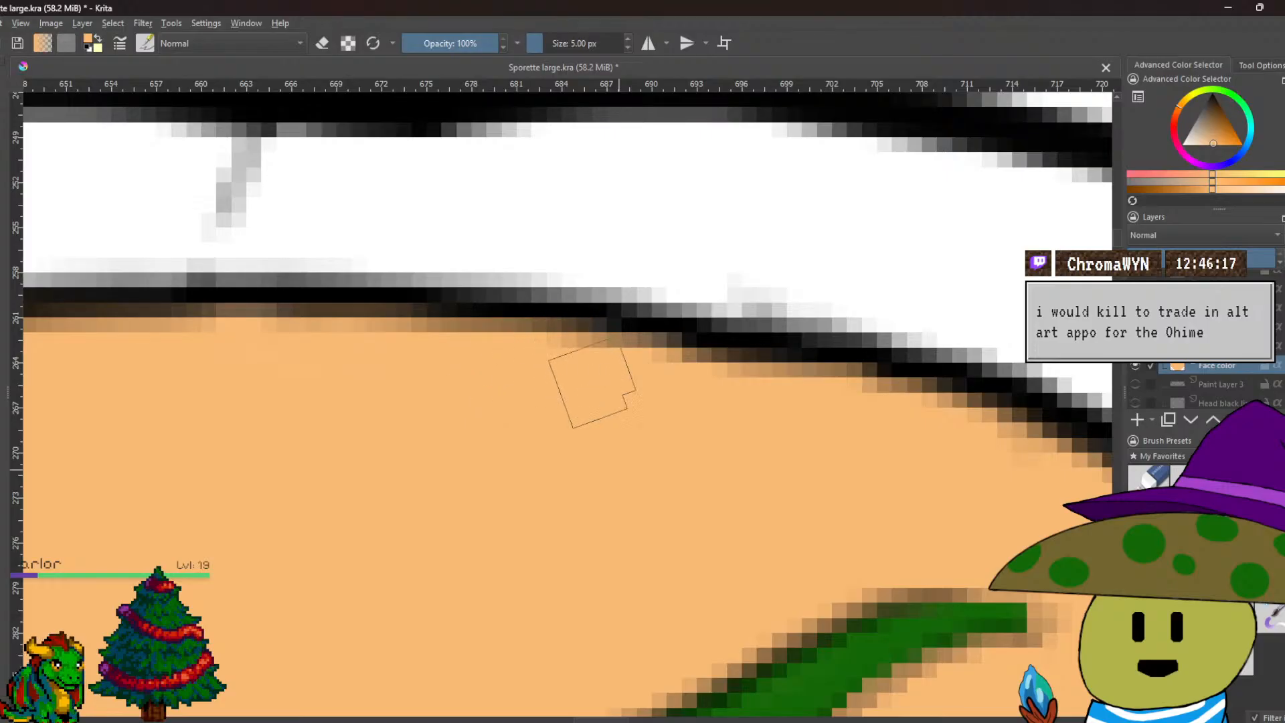
pyautogui.scroll(-4, 393, 298)
pyautogui.scroll(4, 669, 439)
pyautogui.scroll(-2, 684, 524)
pyautogui.scroll(2, 665, 643)
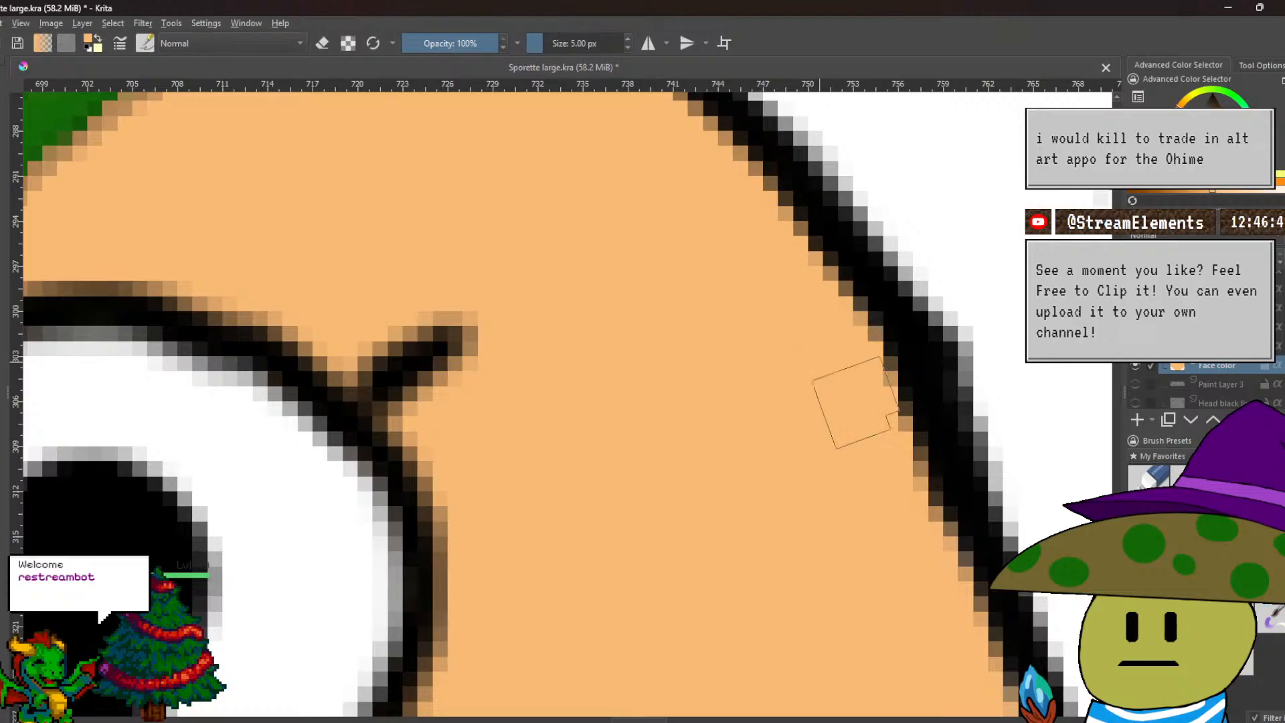
pyautogui.scroll(-2, 823, 505)
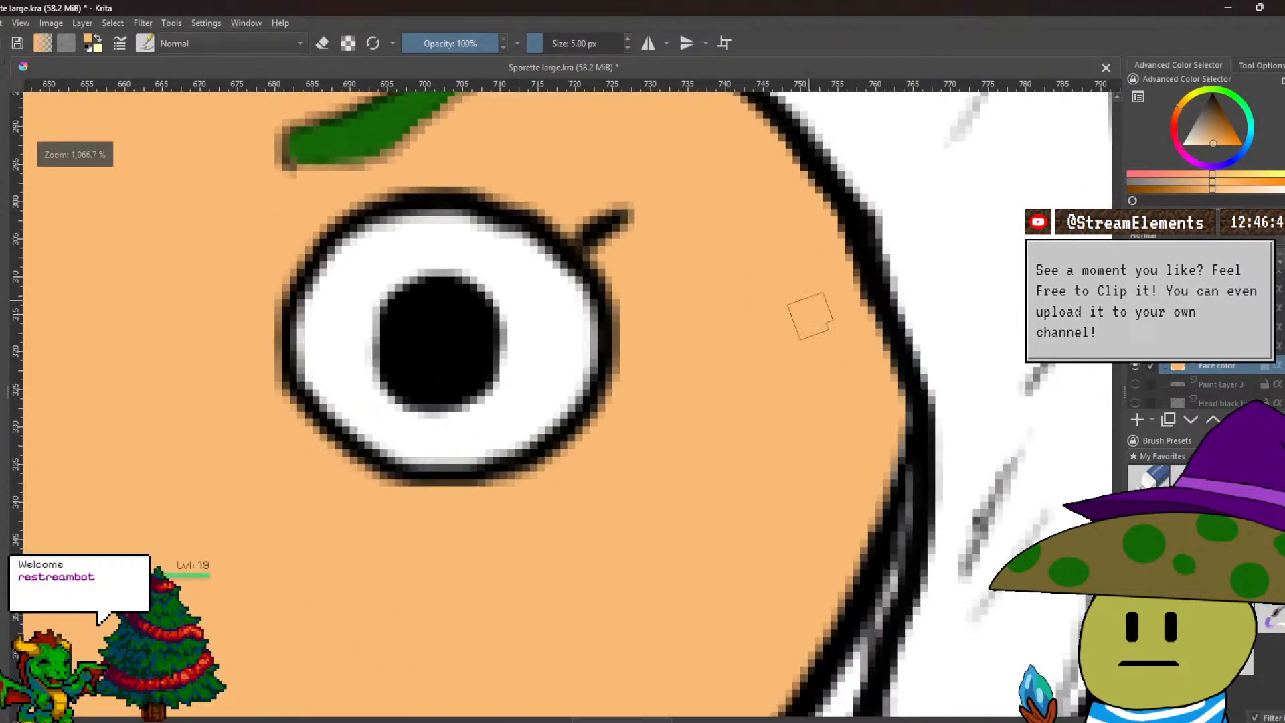
# Examine the skin fill for gaps along the cheek, temple and chin outlines and around the eyes and mouth.
pyautogui.scroll(2, 918, 531)
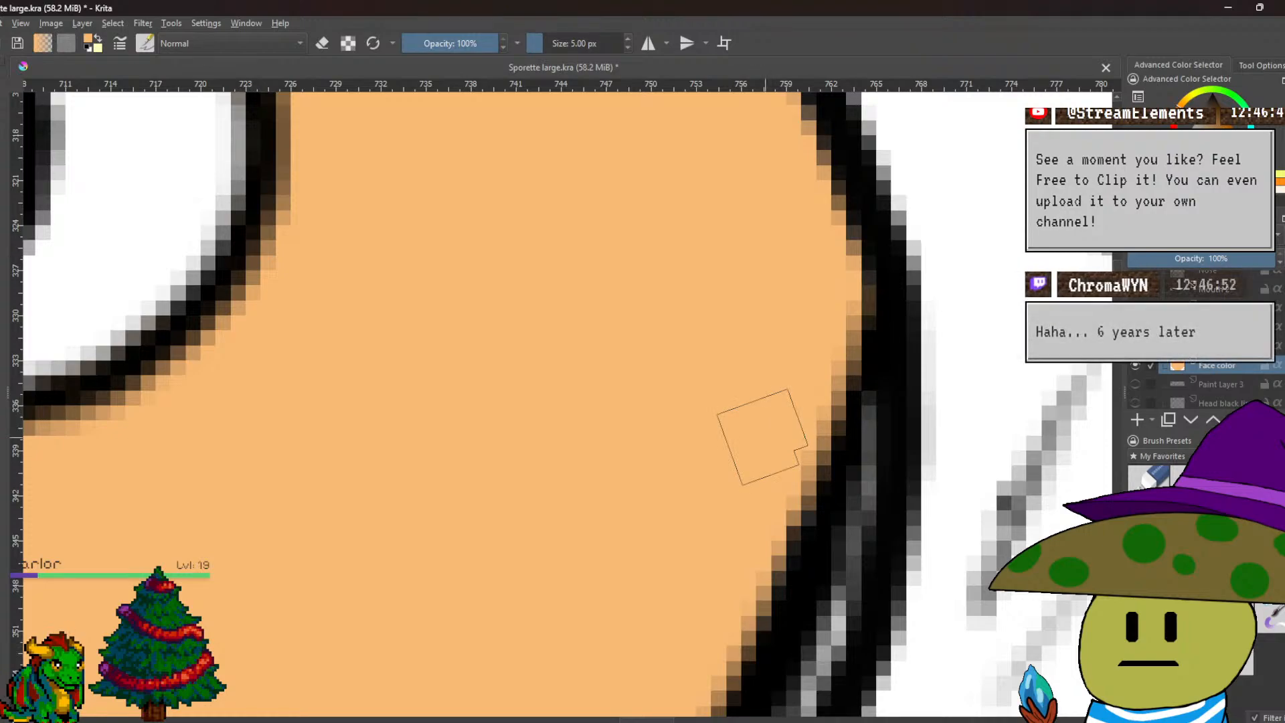
pyautogui.scroll(-1, 740, 435)
pyautogui.scroll(1, 706, 494)
pyautogui.scroll(-1, 557, 511)
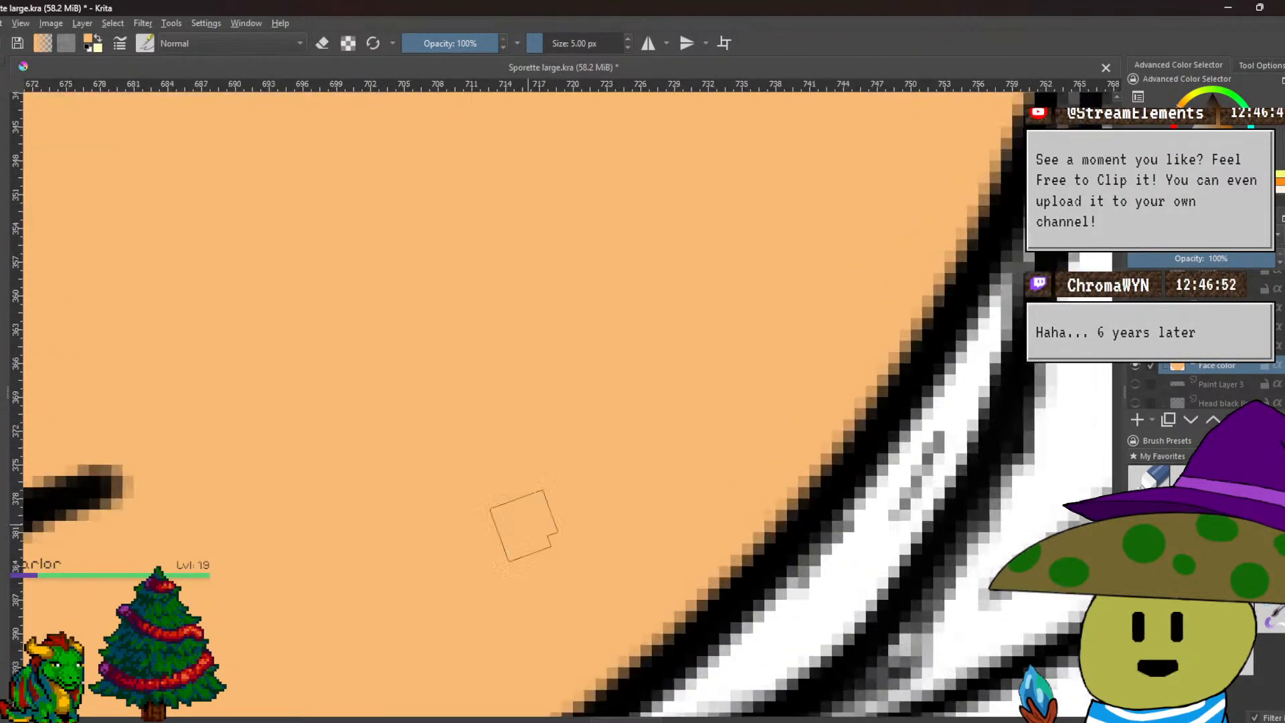
pyautogui.moveTo(557, 361)
pyautogui.mouseDown()
pyautogui.moveTo(663, 292)
pyautogui.moveTo(818, 609)
pyautogui.moveTo(519, 491)
pyautogui.moveTo(482, 326)
pyautogui.moveTo(658, 683)
pyautogui.mouseUp()
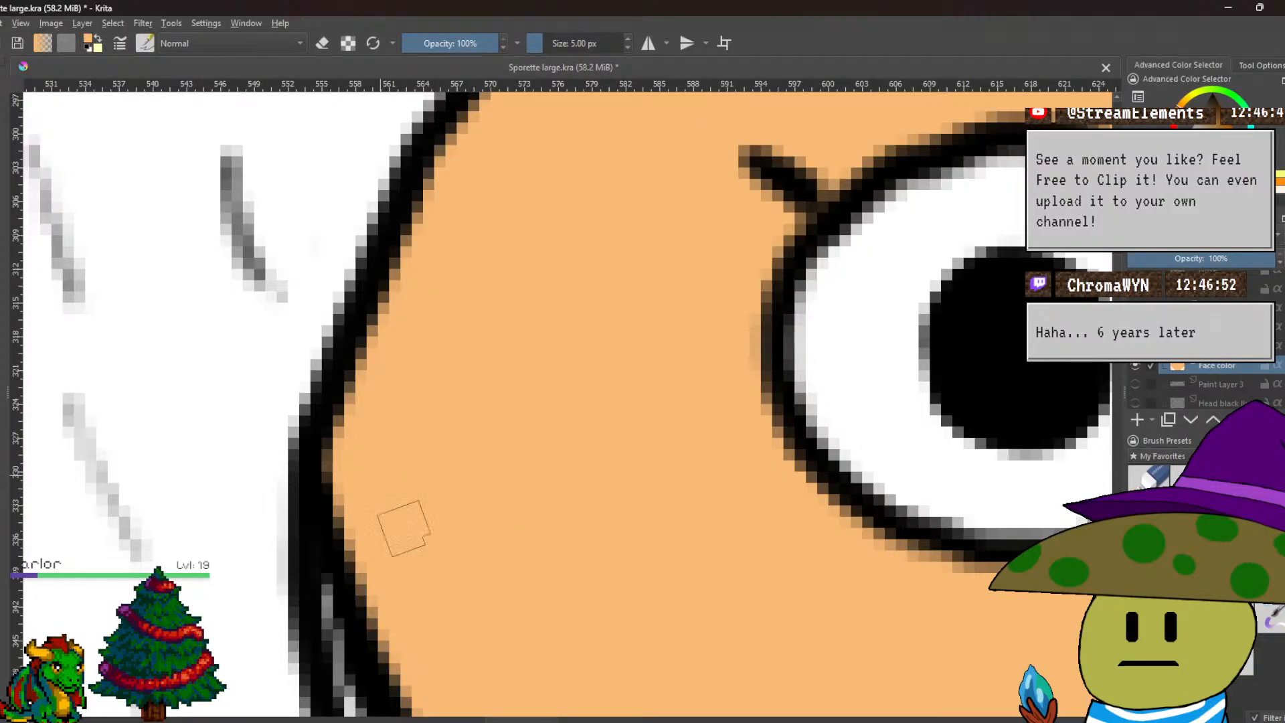
pyautogui.scroll(-5, 634, 332)
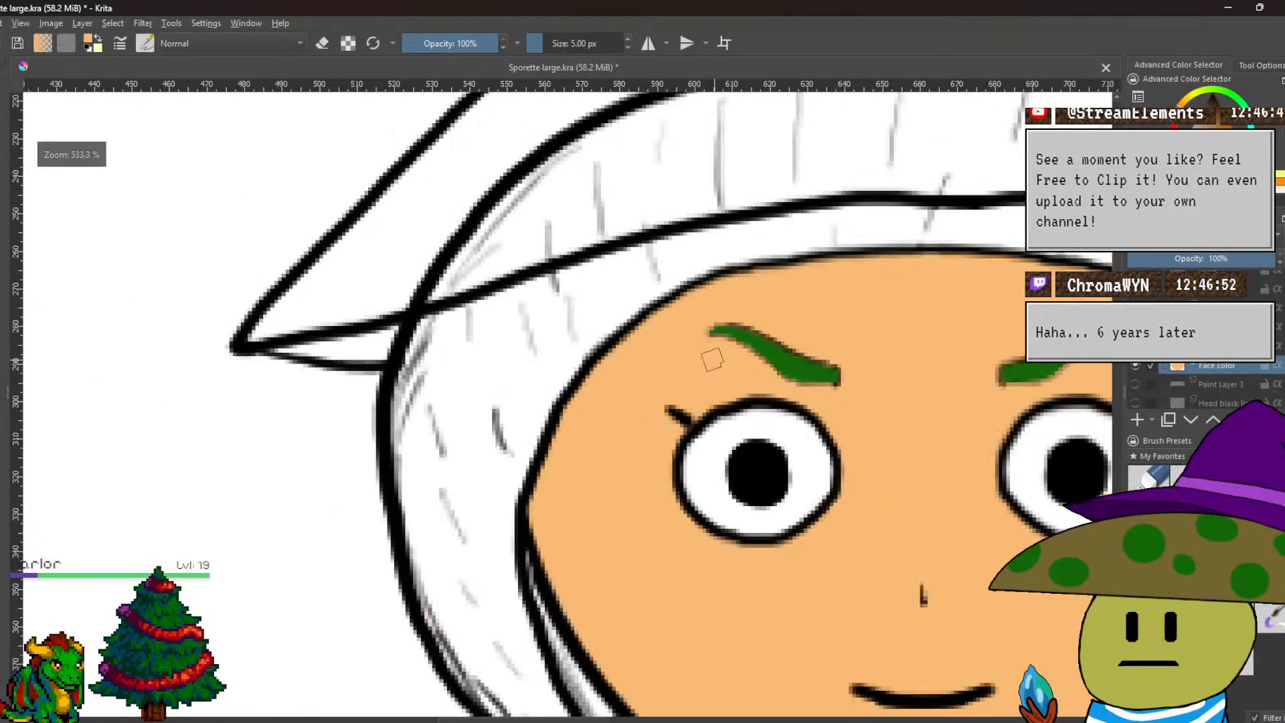
pyautogui.moveTo(712, 360); pyautogui.dragTo(425, 172)
pyautogui.scroll(4, 367, 330)
pyautogui.moveTo(364, 330); pyautogui.dragTo(229, 156)
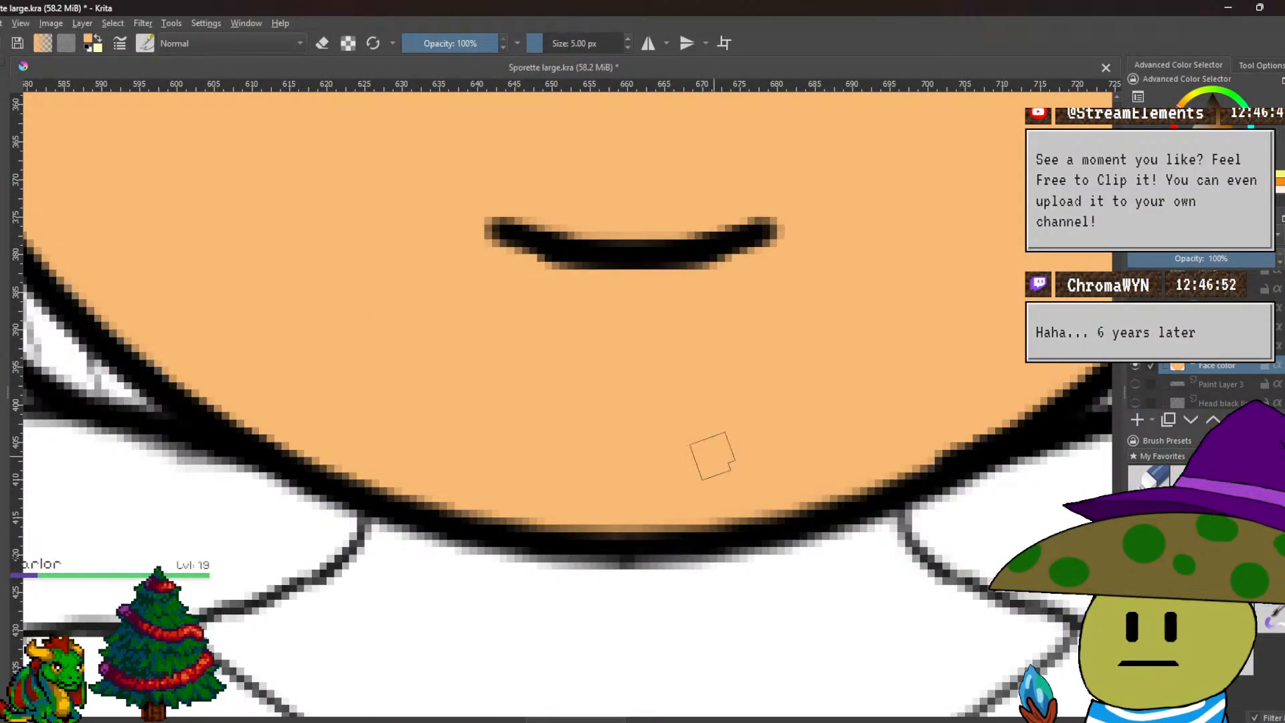
pyautogui.scroll(-5, 712, 455)
pyautogui.scroll(1, 712, 469)
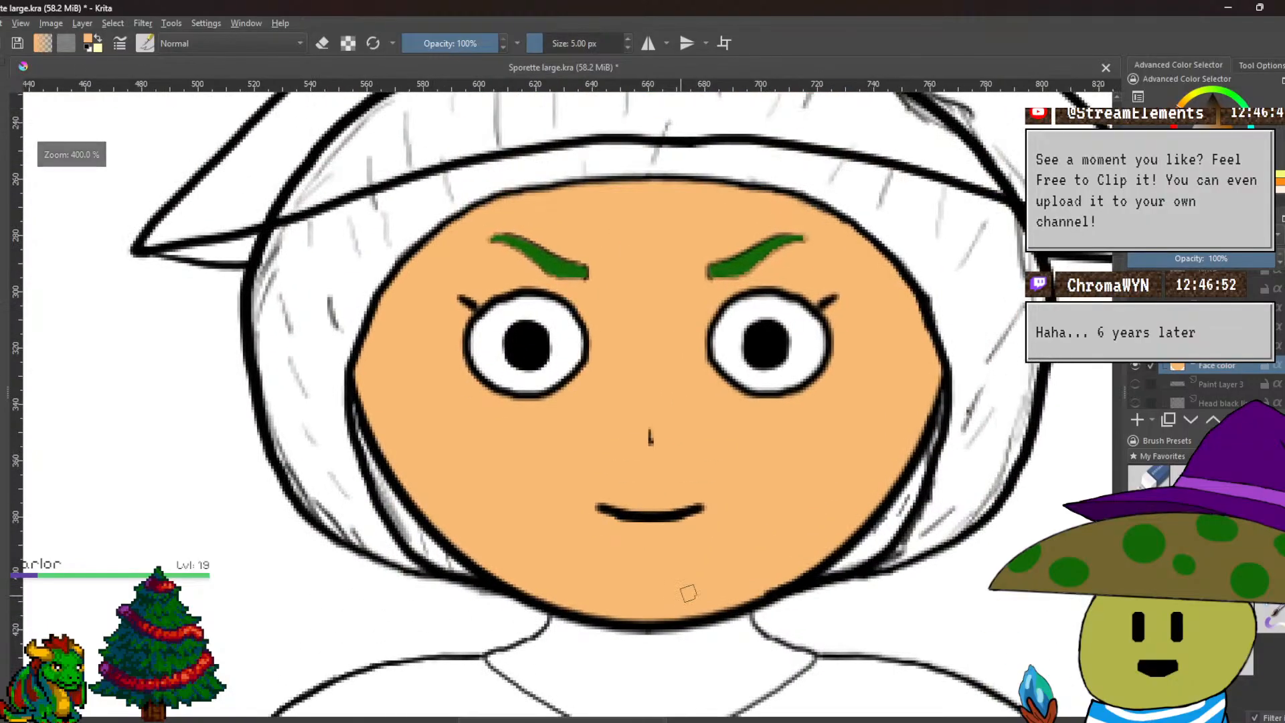
pyautogui.moveTo(711, 509); pyautogui.dragTo(666, 571)
pyautogui.scroll(3, 666, 571)
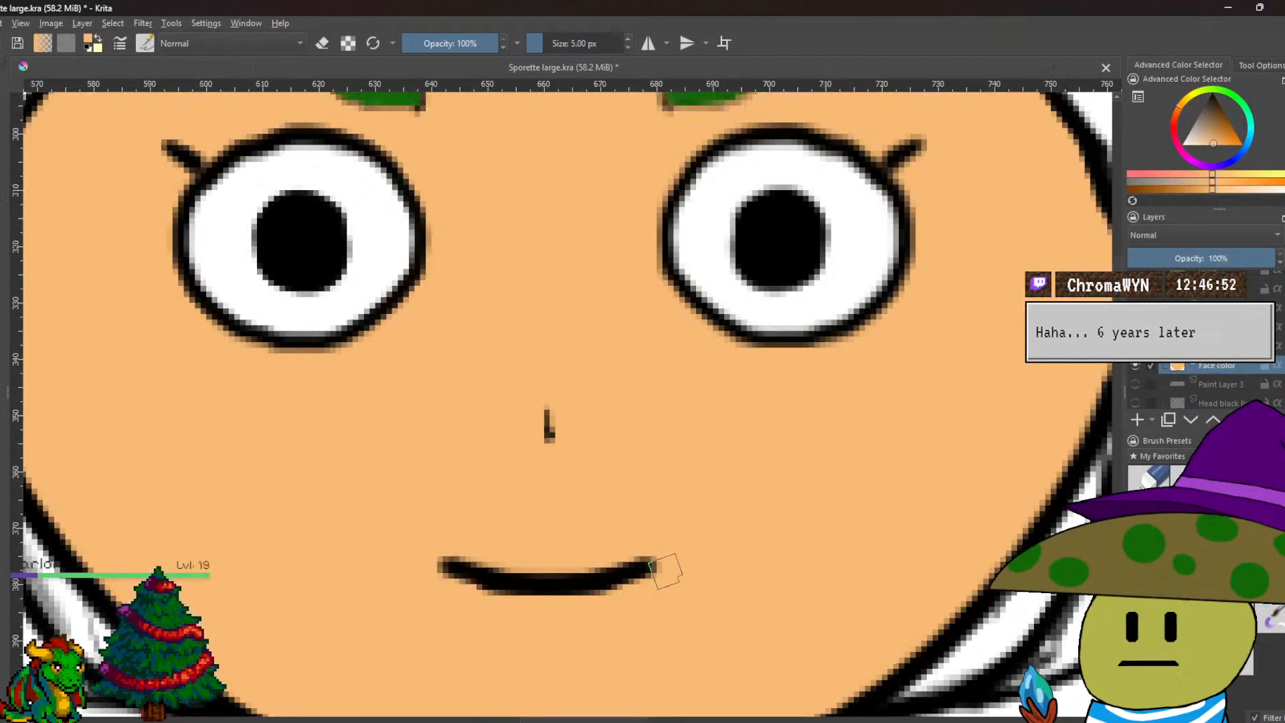
pyautogui.scroll(-4, 665, 568)
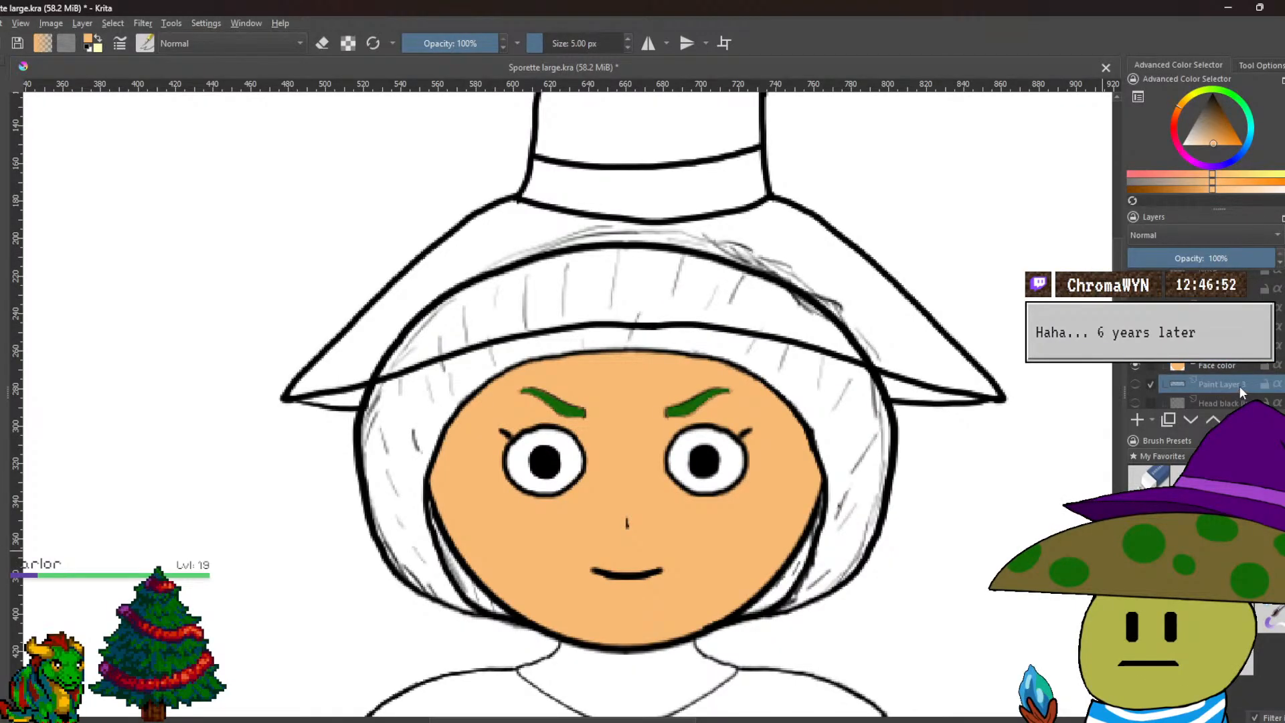
# Add a paint layer directly above the Nose 2 layer and name it "hair color".
pyautogui.scroll(2, 1248, 364)
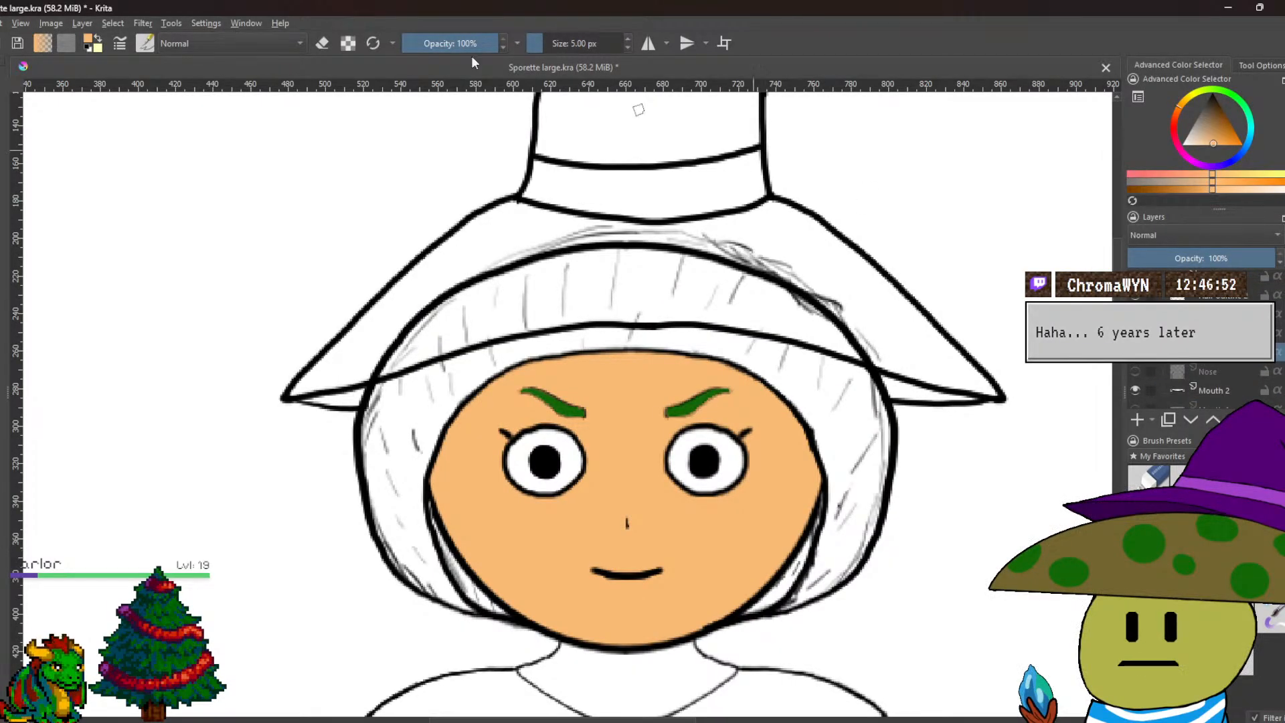
pyautogui.click(79, 24)
pyautogui.moveTo(114, 89)
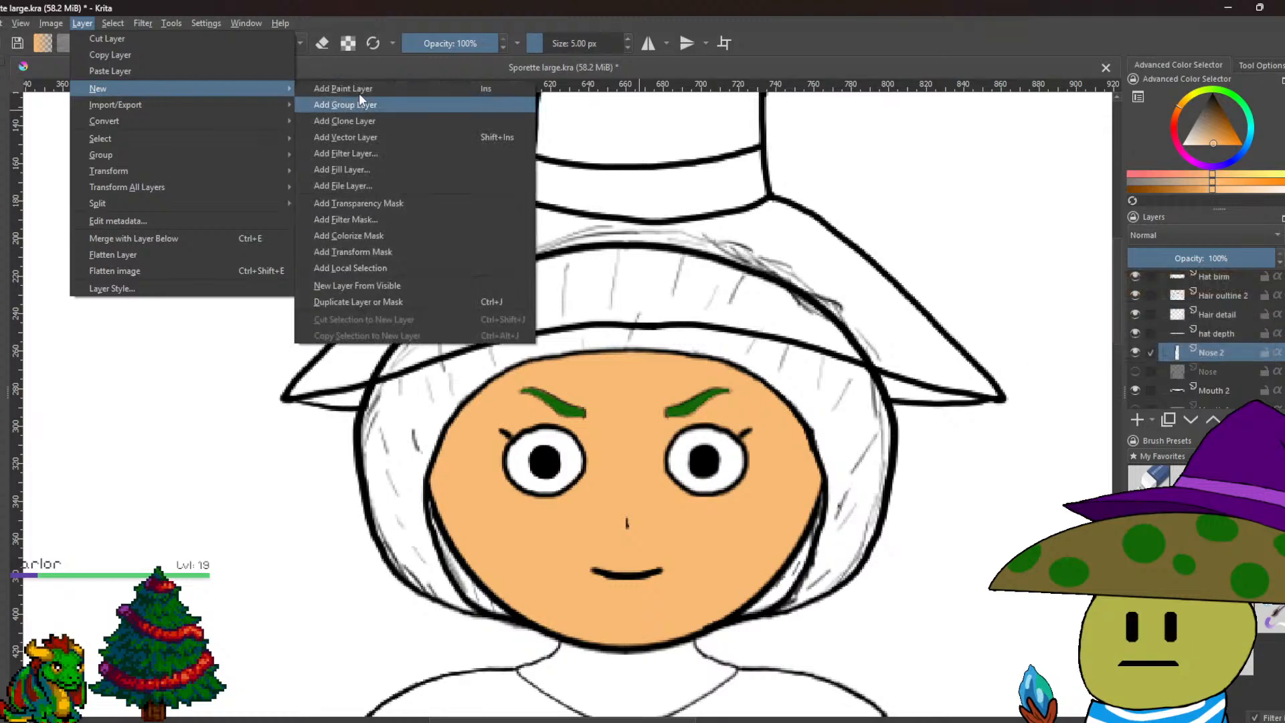
pyautogui.click(362, 89)
pyautogui.doubleClick(1245, 355)
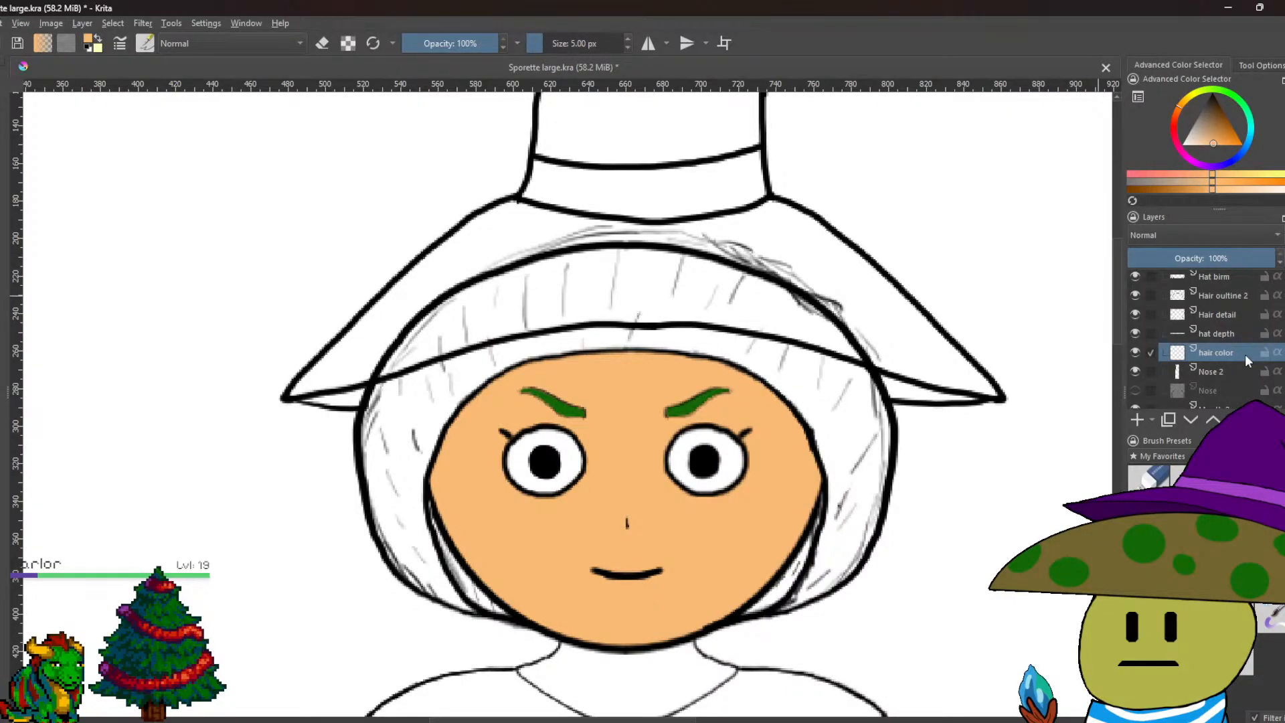
# Show the character reference image on Paint Layer 2, sample the bright green from its hair, and hide the reference.
pyautogui.scroll(-5, 247, 139)
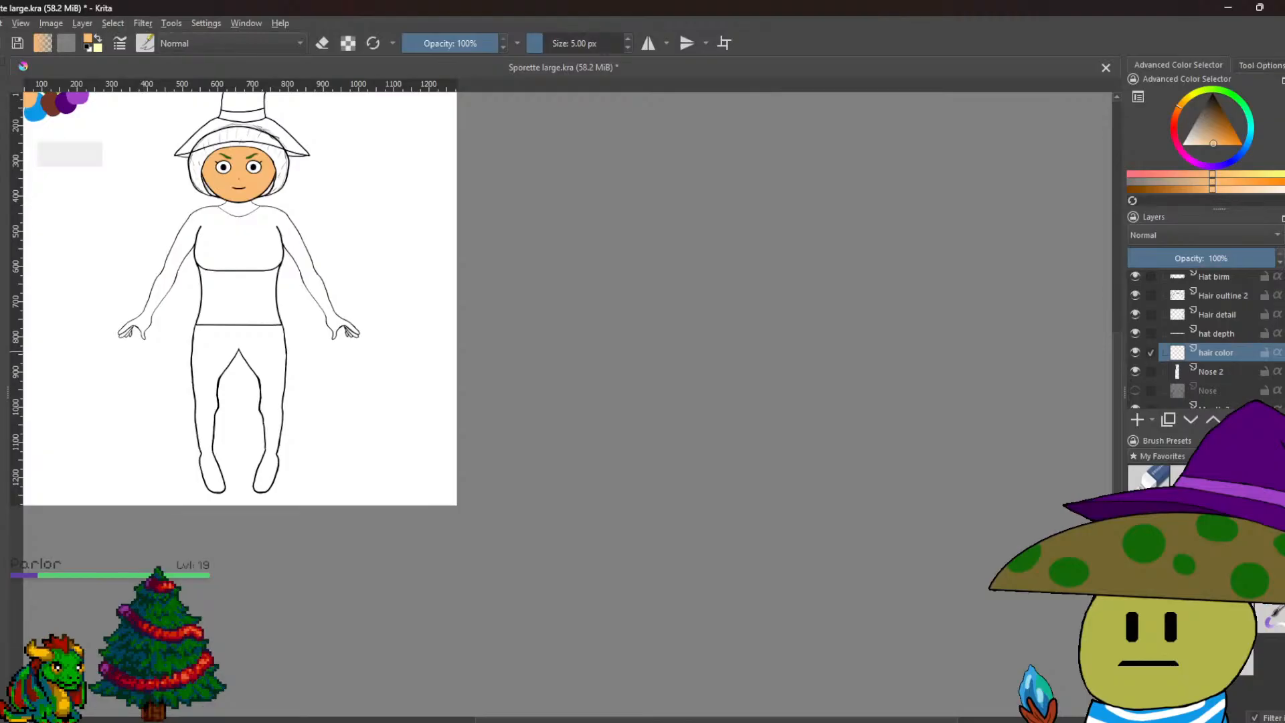
pyautogui.scroll(-8, 1203, 335)
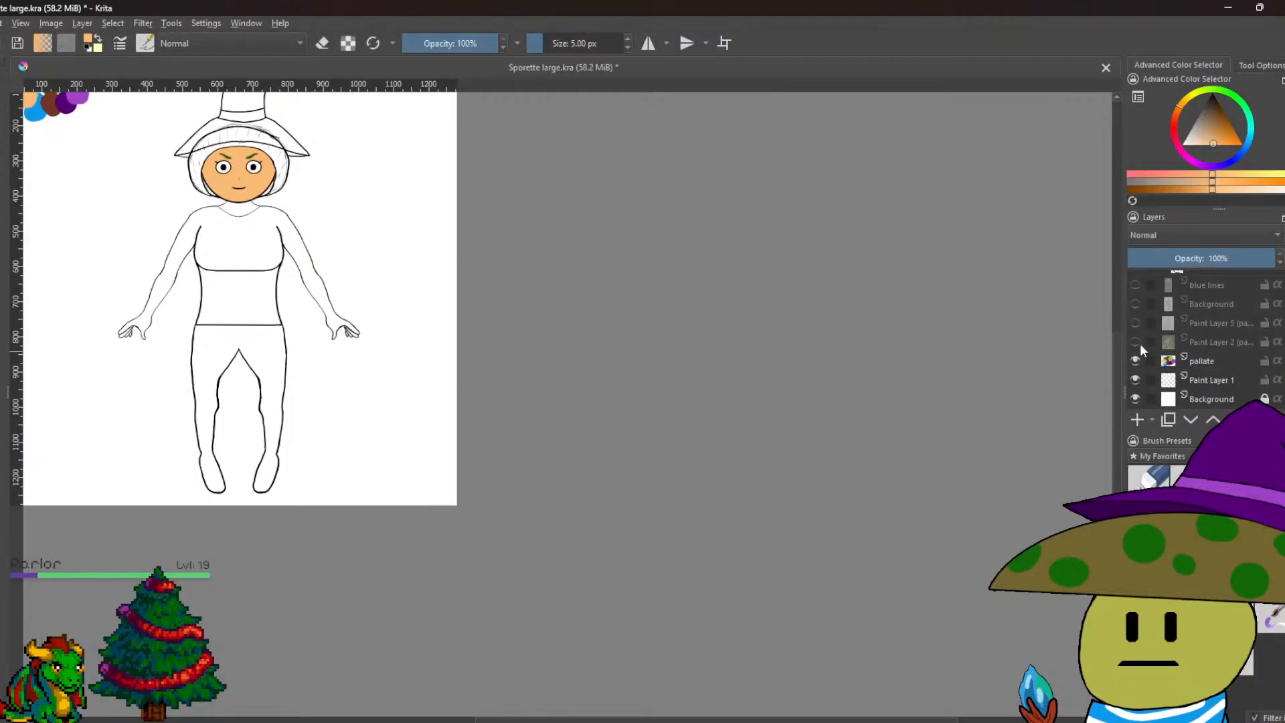
pyautogui.click(1138, 343)
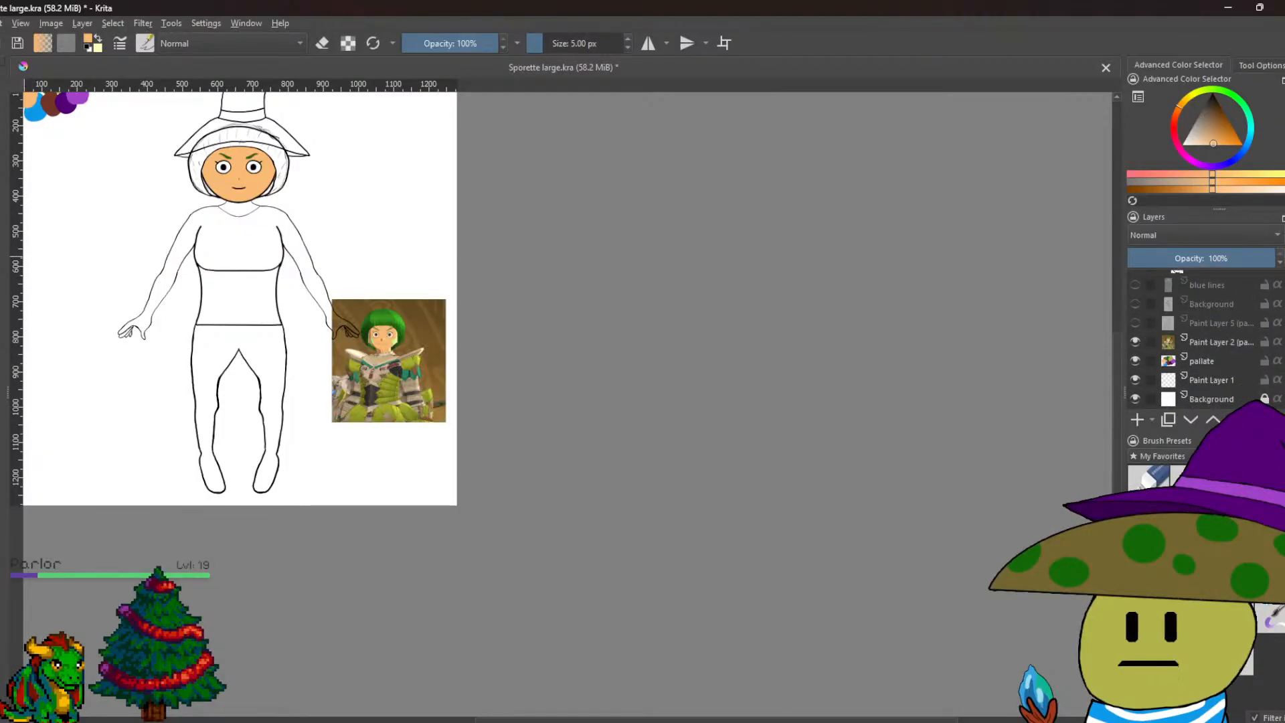
pyautogui.scroll(10, 487, 340)
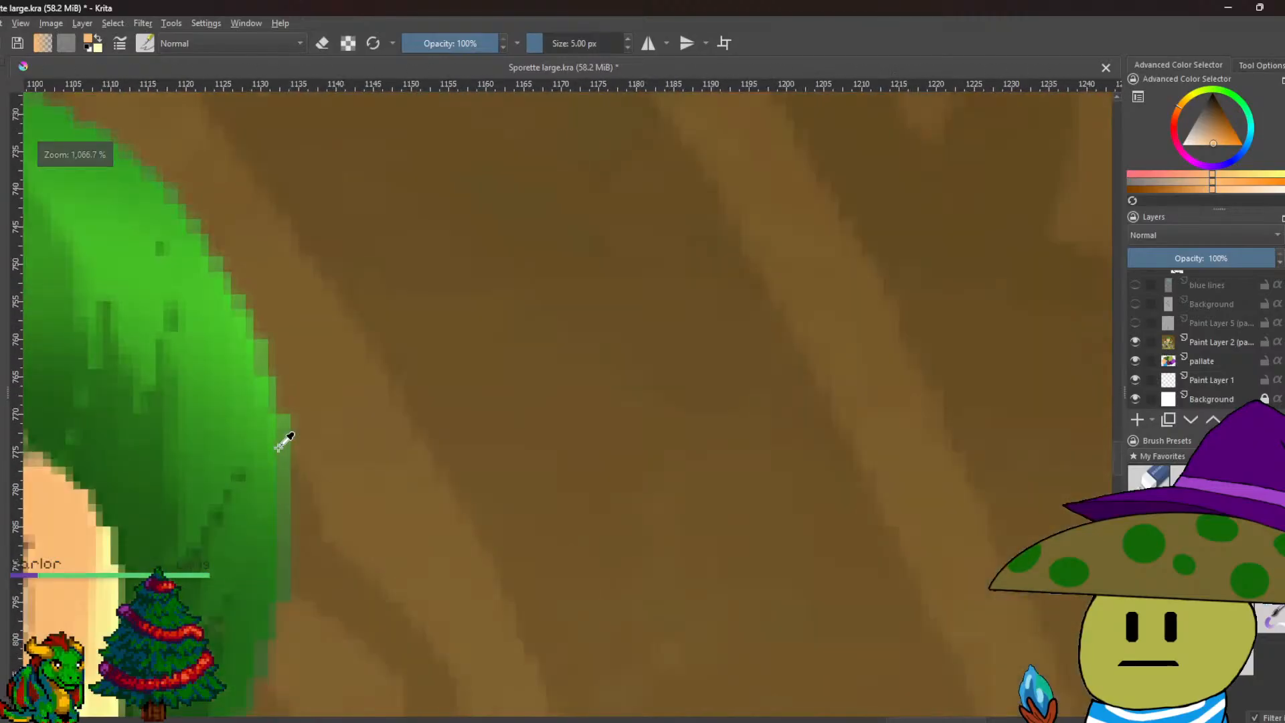
pyautogui.moveTo(284, 442); pyautogui.dragTo(643, 455)
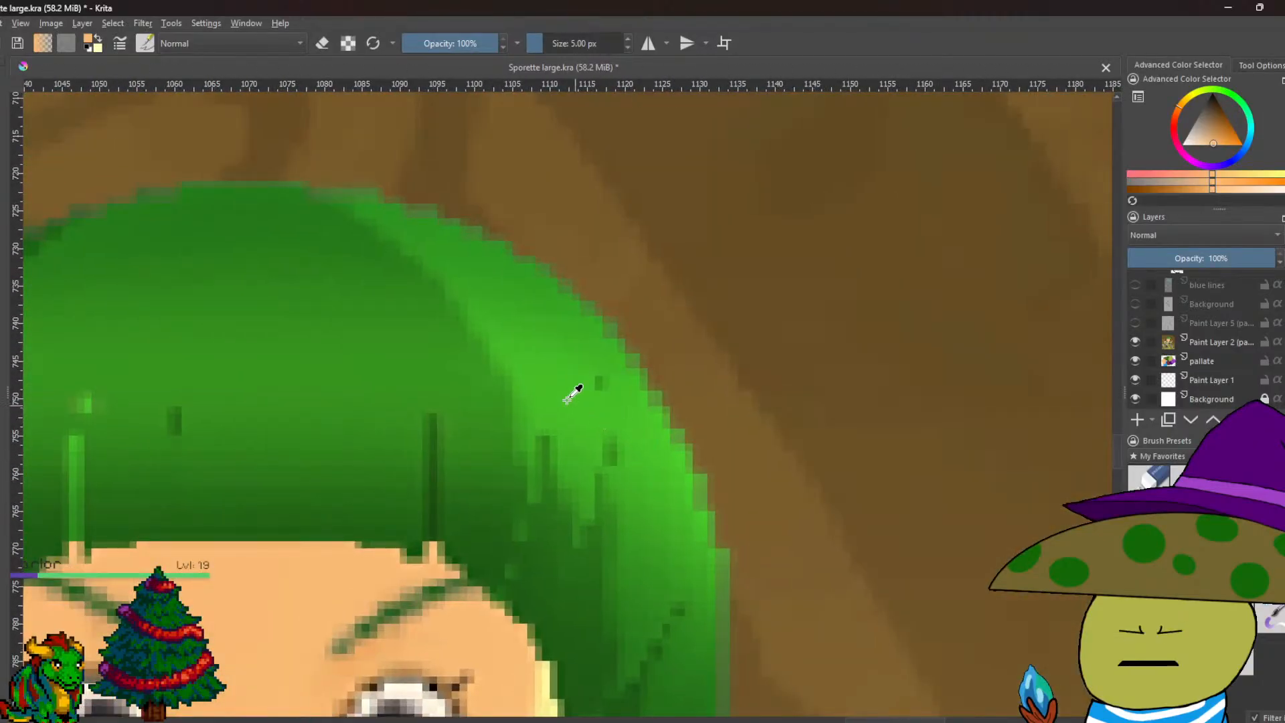
pyautogui.keyDown('ctrl'); pyautogui.click(535, 372); pyautogui.keyUp('ctrl')
pyautogui.scroll(-10, 534, 372)
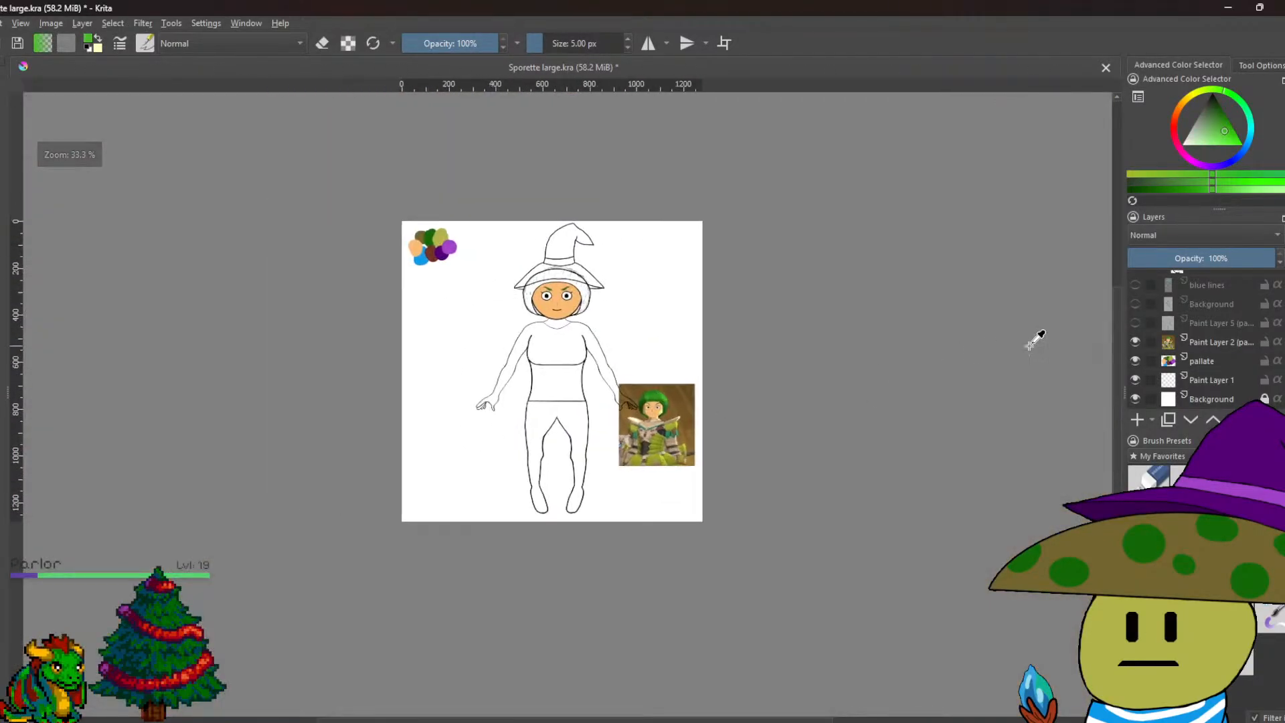
pyautogui.click(1134, 340)
# Fill the lower part of the left-hand hair section with the sampled green on the hair color layer, using the 5 px brush.
pyautogui.moveTo(665, 301); pyautogui.dragTo(735, 411)
pyautogui.scroll(6, 735, 410)
pyautogui.scroll(2, 1215, 378)
pyautogui.scroll(3, 1214, 379)
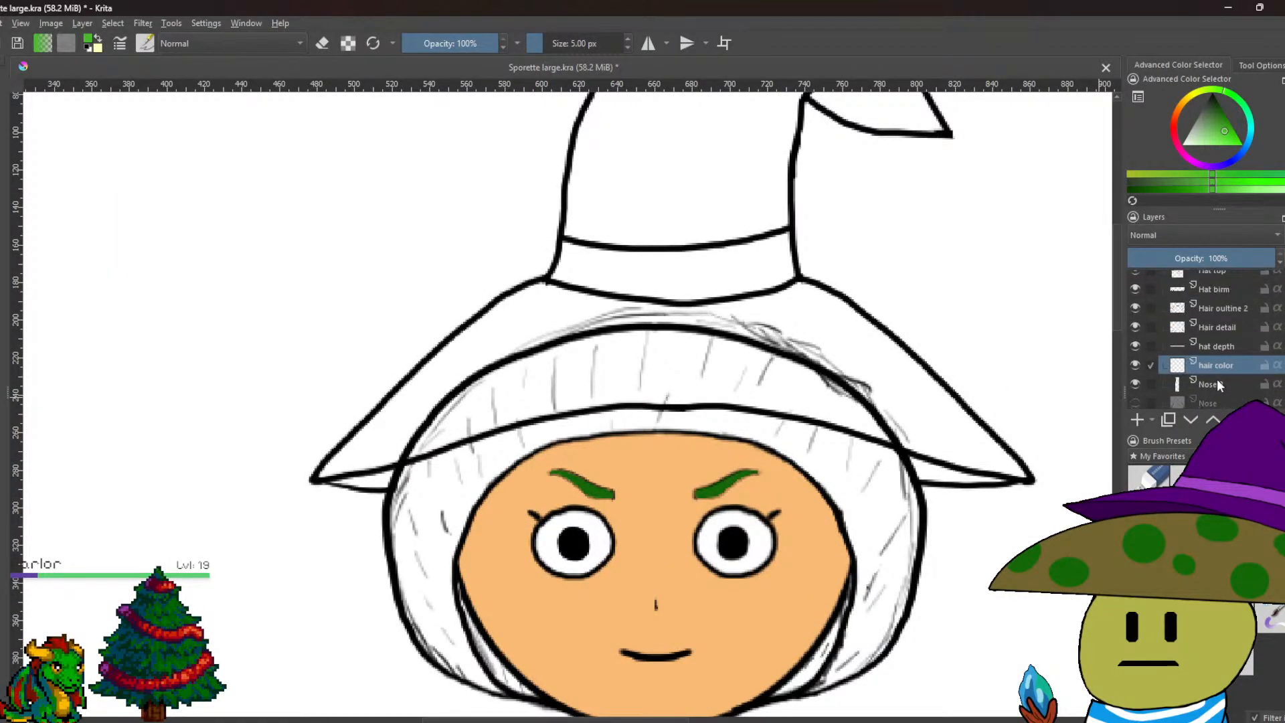
pyautogui.moveTo(338, 588); pyautogui.dragTo(315, 477)
pyautogui.scroll(2, 435, 556)
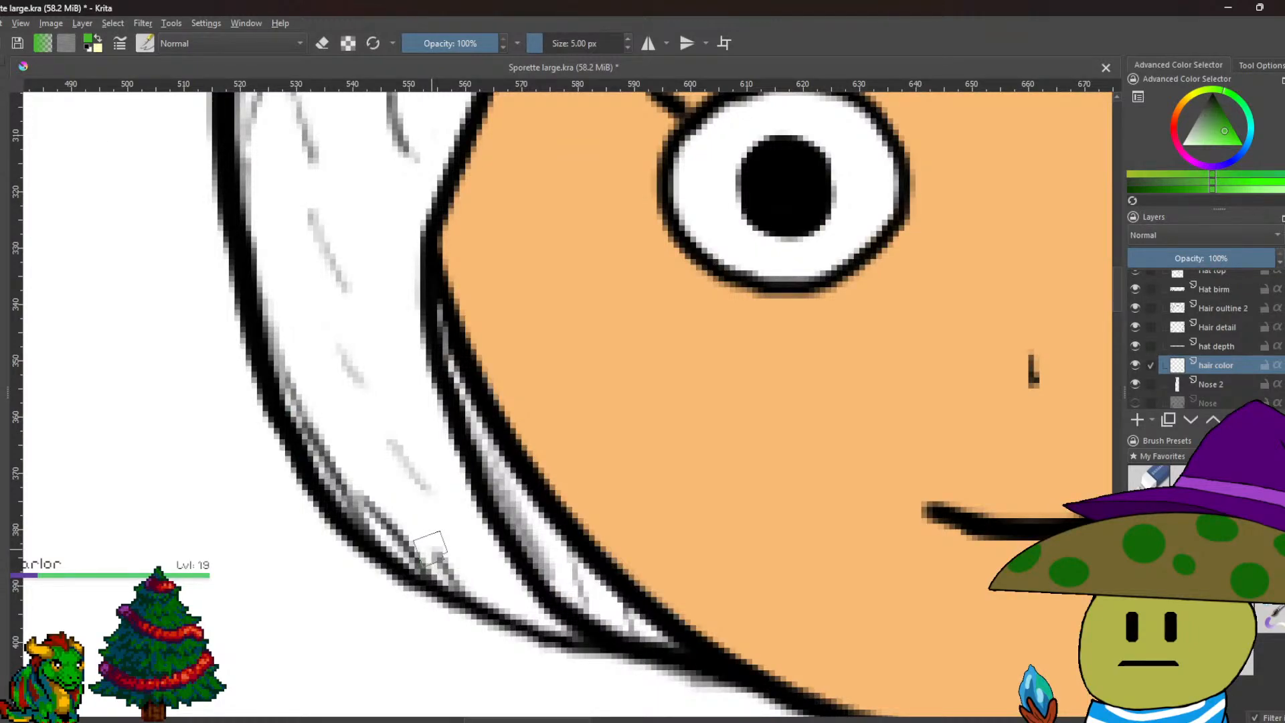
pyautogui.moveTo(422, 221)
pyautogui.mouseDown()
pyautogui.moveTo(408, 278)
pyautogui.moveTo(435, 430)
pyautogui.moveTo(426, 385)
pyautogui.moveTo(501, 560)
pyautogui.moveTo(566, 634)
pyautogui.moveTo(396, 538)
pyautogui.moveTo(417, 563)
pyautogui.moveTo(407, 556)
pyautogui.moveTo(355, 486)
pyautogui.moveTo(343, 485)
pyautogui.moveTo(348, 500)
pyautogui.moveTo(307, 392)
pyautogui.moveTo(284, 385)
pyautogui.moveTo(331, 451)
pyautogui.mouseUp()
pyautogui.moveTo(505, 594)
pyautogui.mouseDown()
pyautogui.moveTo(361, 466)
pyautogui.moveTo(272, 301)
pyautogui.moveTo(402, 489)
pyautogui.moveTo(462, 529)
pyautogui.moveTo(486, 566)
pyautogui.moveTo(401, 375)
pyautogui.moveTo(379, 281)
pyautogui.moveTo(342, 288)
pyautogui.moveTo(316, 350)
pyautogui.moveTo(265, 201)
pyautogui.moveTo(268, 271)
pyautogui.mouseUp()
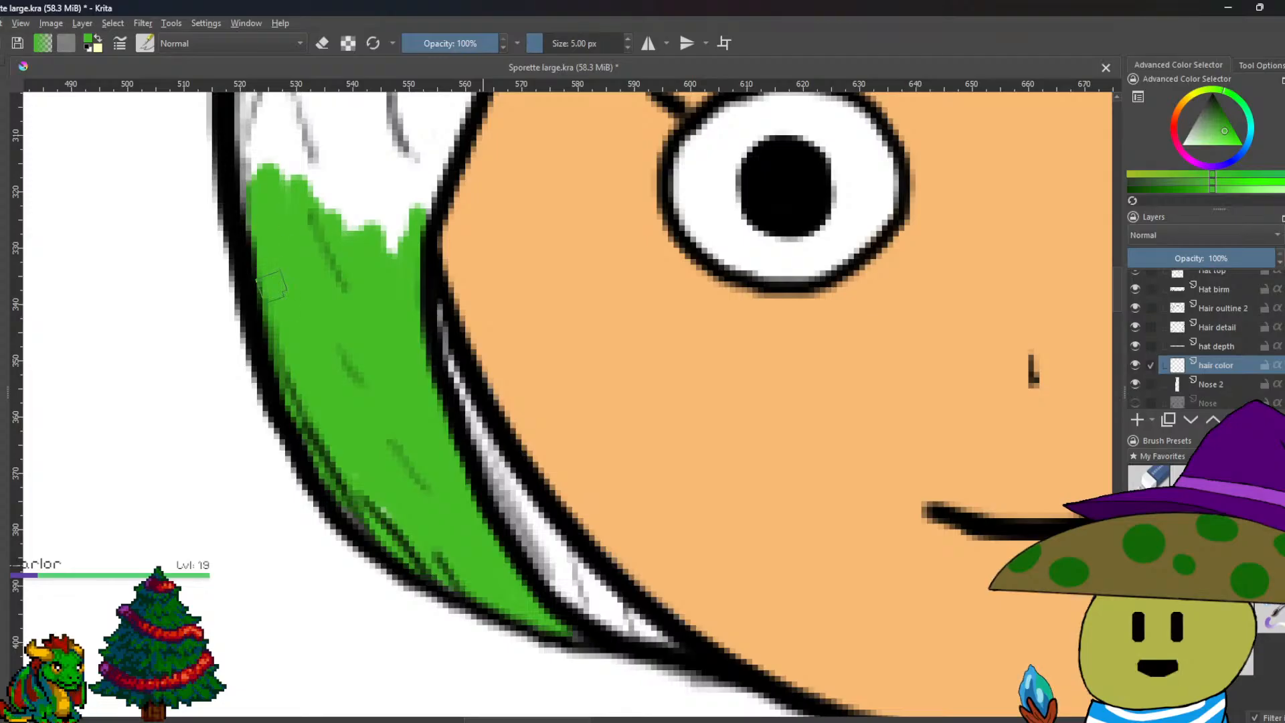
# Extend the green up the left-hand hair's outer outline past the hat brim and along the face outline toward the forehead.
pyautogui.scroll(5, 265, 231)
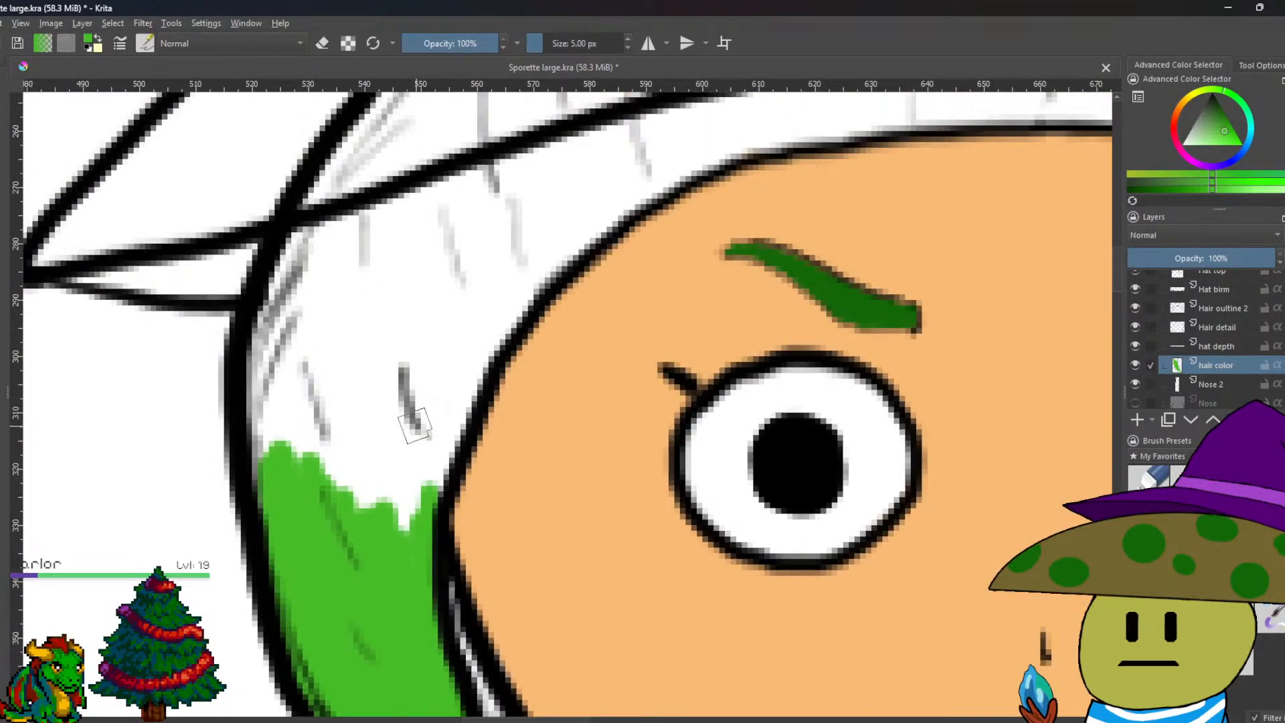
pyautogui.moveTo(320, 230)
pyautogui.mouseDown()
pyautogui.moveTo(277, 272)
pyautogui.moveTo(275, 260)
pyautogui.moveTo(279, 301)
pyautogui.moveTo(255, 320)
pyautogui.mouseUp()
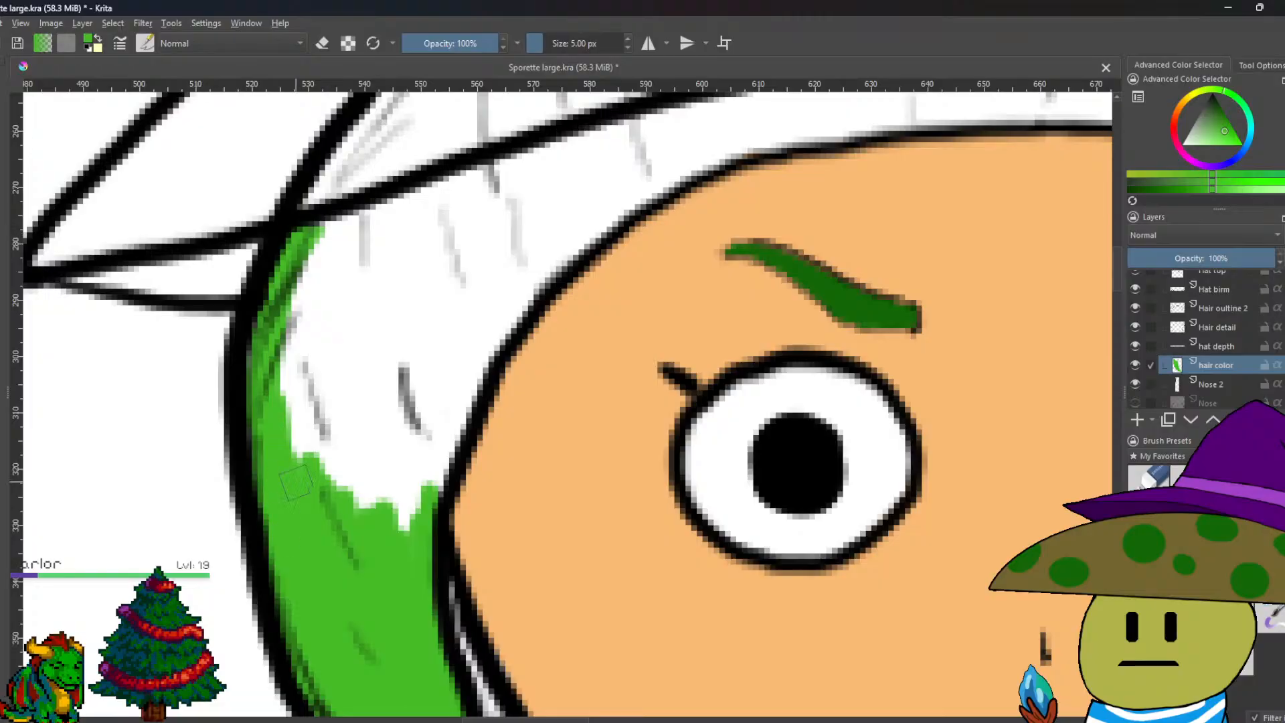
pyautogui.moveTo(325, 178); pyautogui.dragTo(299, 226)
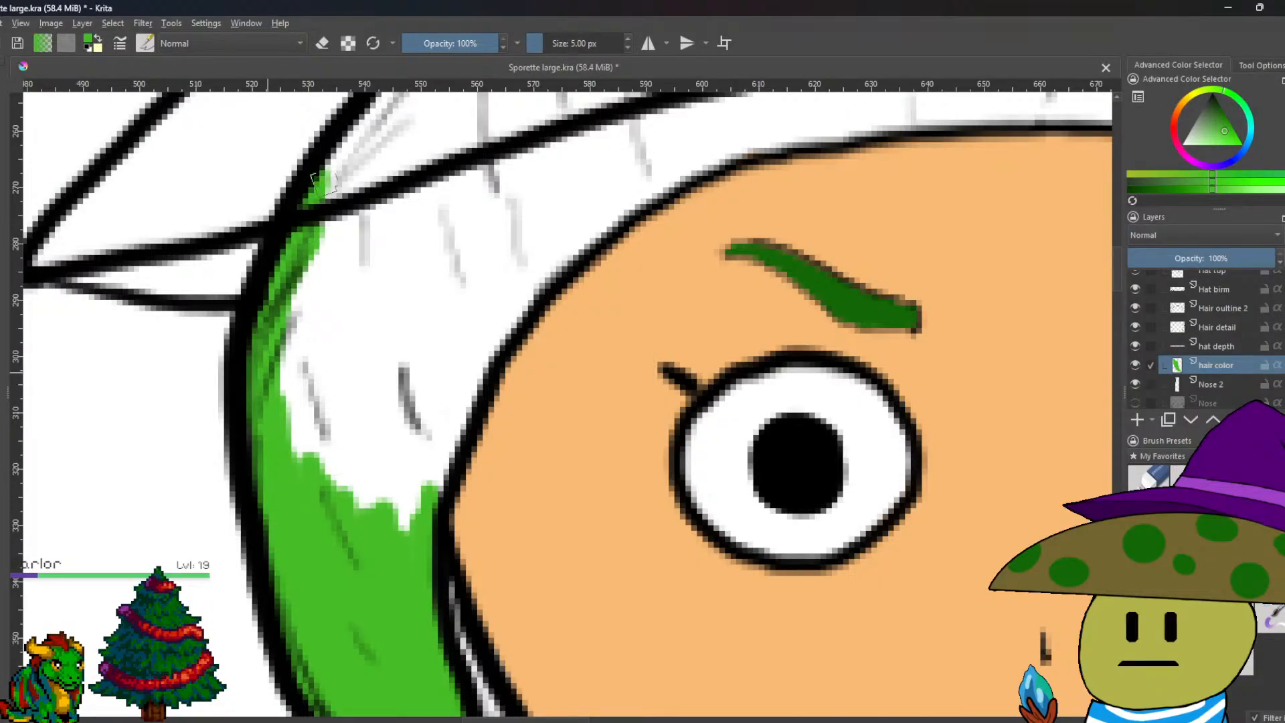
pyautogui.moveTo(348, 170); pyautogui.dragTo(305, 411)
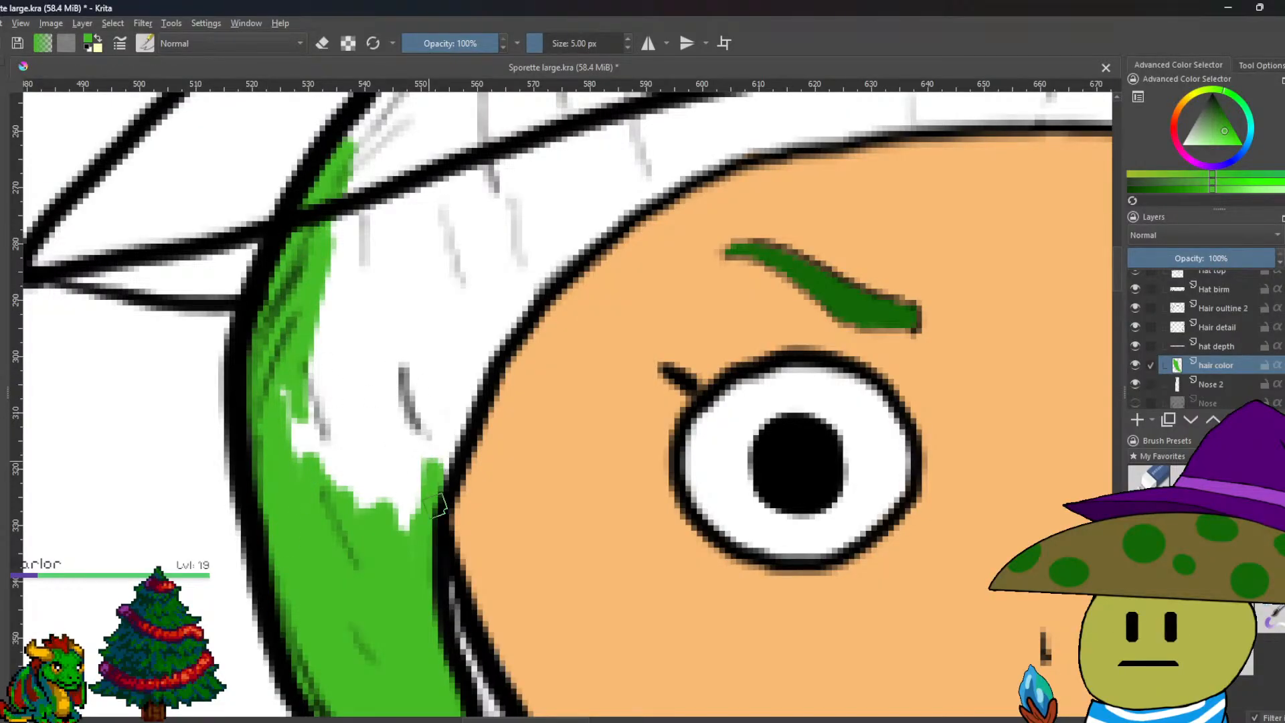
pyautogui.moveTo(442, 455); pyautogui.dragTo(432, 498)
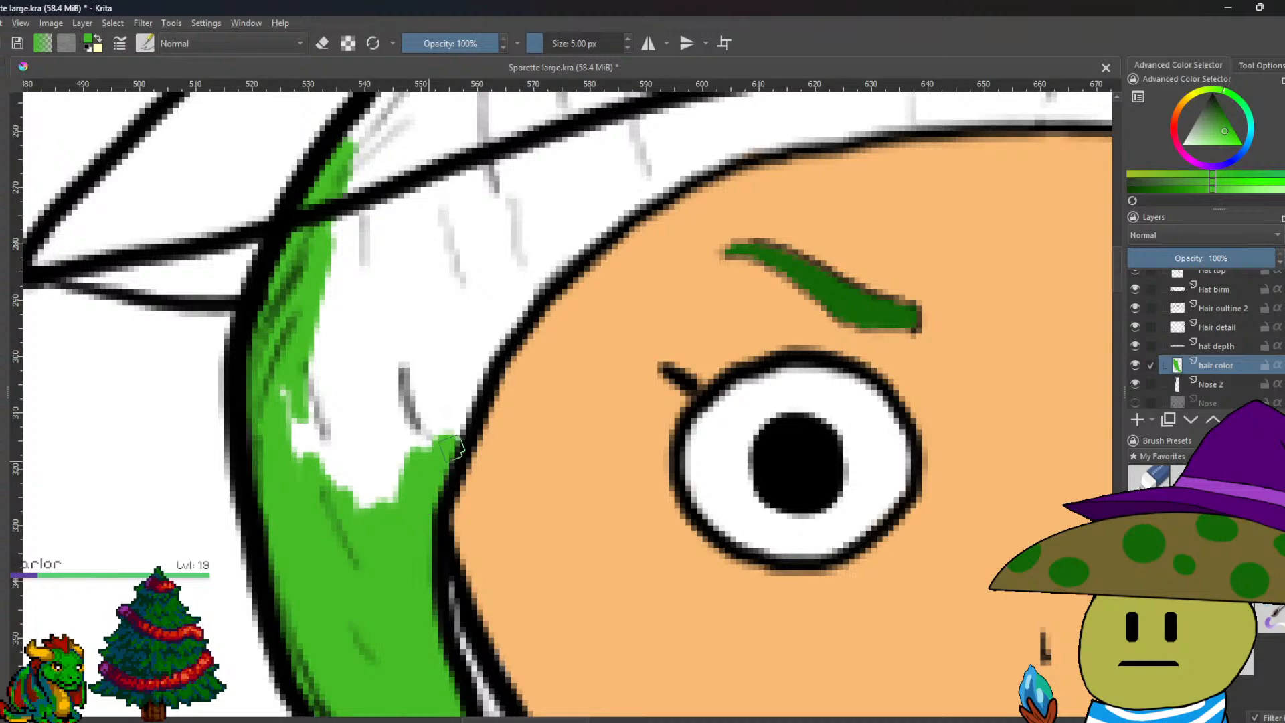
pyautogui.moveTo(468, 396)
pyautogui.mouseDown()
pyautogui.moveTo(530, 287)
pyautogui.moveTo(501, 334)
pyautogui.moveTo(607, 221)
pyautogui.moveTo(725, 144)
pyautogui.mouseUp()
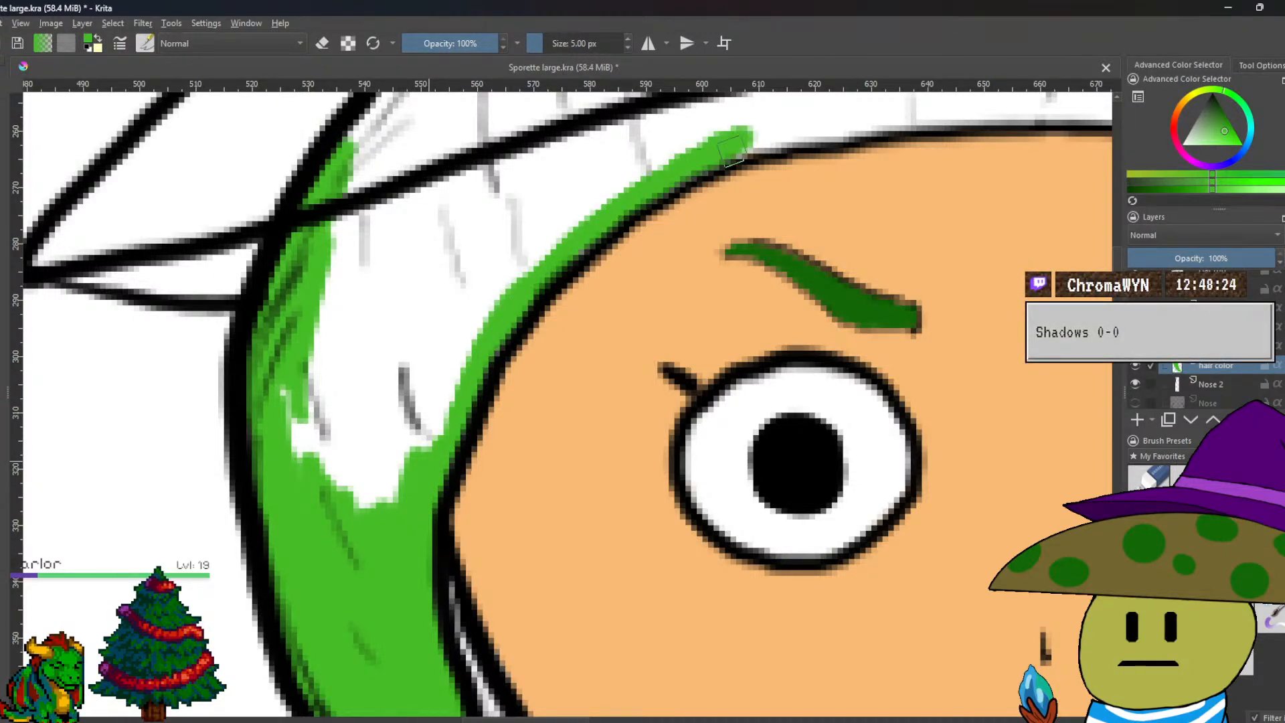
# Paint a green band of hair along the top of the forehead outline, across to above the right-hand eyebrow.
pyautogui.scroll(-2, 769, 167)
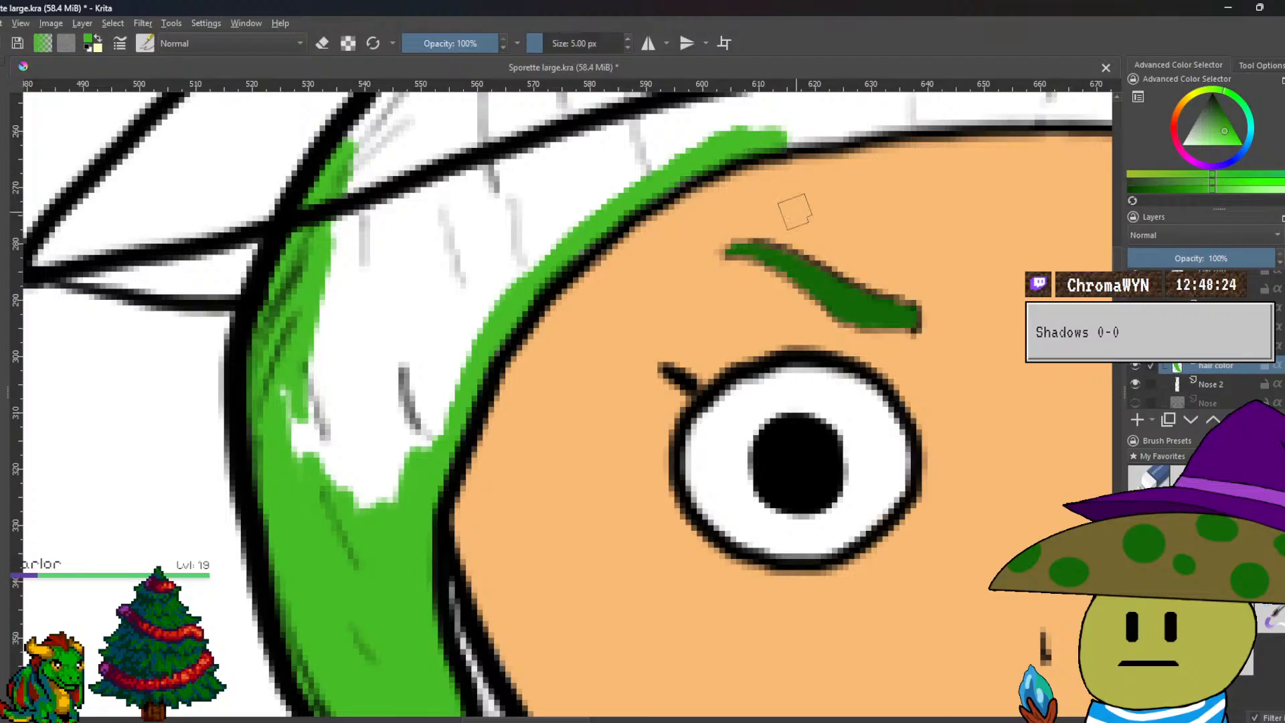
pyautogui.moveTo(795, 209); pyautogui.dragTo(396, 459)
pyautogui.scroll(2, 388, 455)
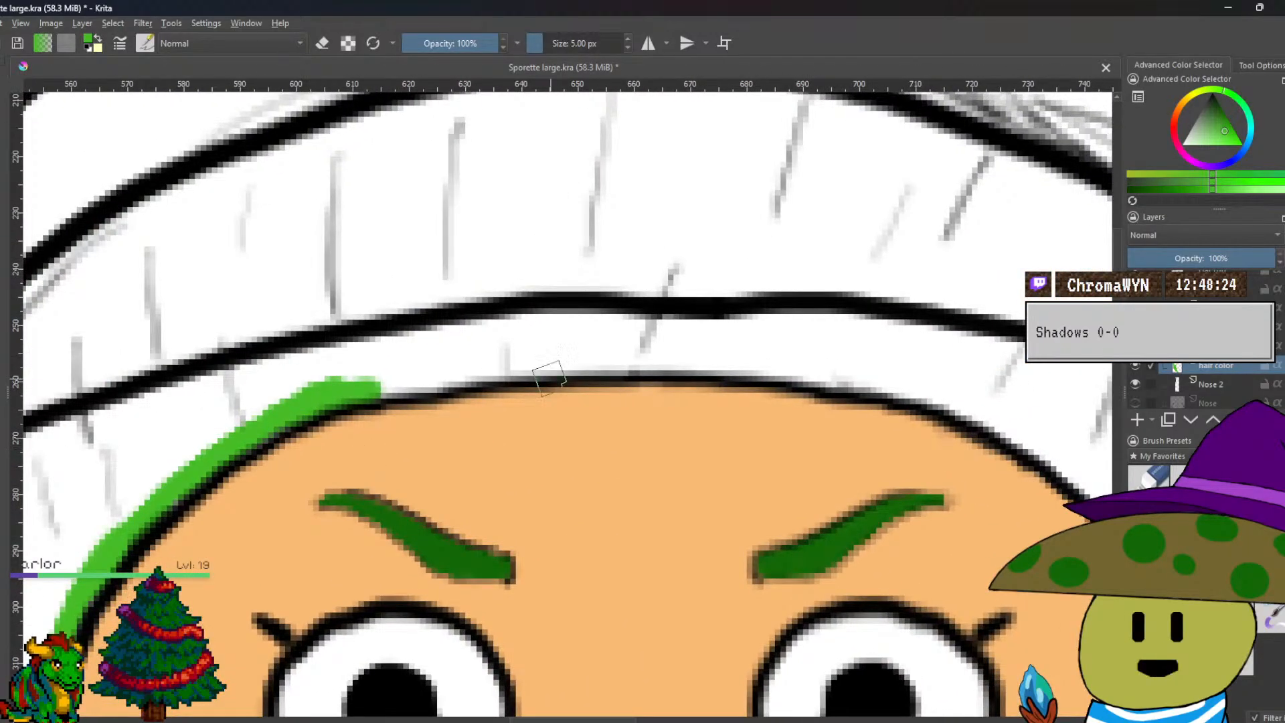
pyautogui.moveTo(369, 400)
pyautogui.mouseDown()
pyautogui.moveTo(403, 393)
pyautogui.moveTo(414, 373)
pyautogui.moveTo(457, 374)
pyautogui.moveTo(401, 383)
pyautogui.moveTo(537, 356)
pyautogui.moveTo(461, 374)
pyautogui.moveTo(545, 360)
pyautogui.moveTo(576, 362)
pyautogui.moveTo(513, 369)
pyautogui.moveTo(701, 361)
pyautogui.moveTo(691, 357)
pyautogui.moveTo(943, 387)
pyautogui.moveTo(1021, 432)
pyautogui.moveTo(1001, 409)
pyautogui.moveTo(1013, 423)
pyautogui.moveTo(683, 430)
pyautogui.mouseUp()
pyautogui.scroll(-2, 680, 426)
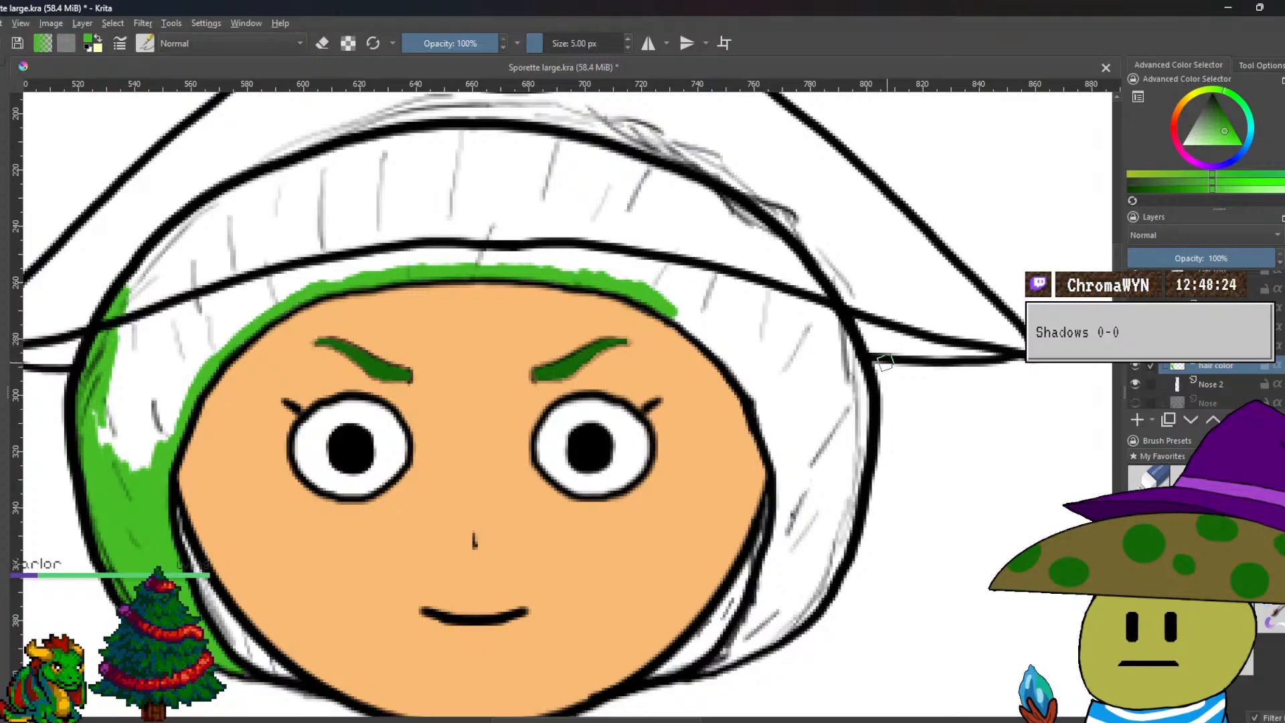
# Continue the green hair band from above the right-hand eyebrow down the face outline to the temple.
pyautogui.moveTo(723, 655); pyautogui.dragTo(688, 544)
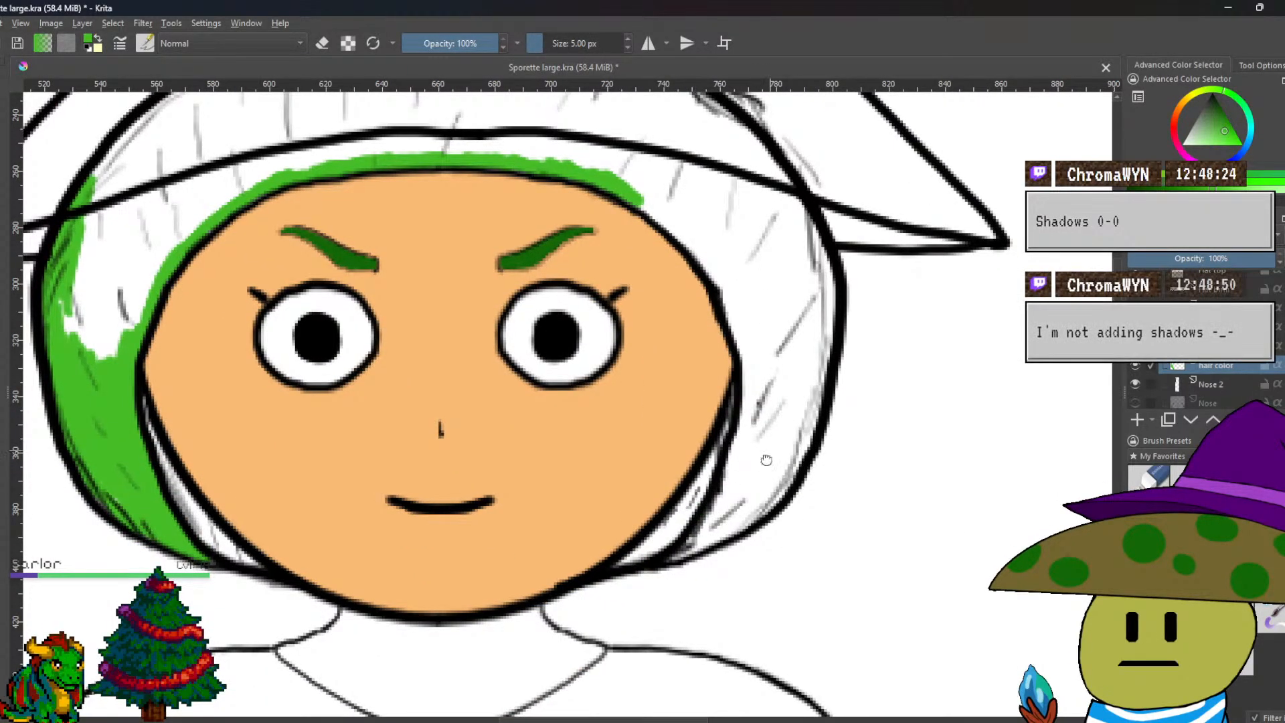
pyautogui.moveTo(588, 145); pyautogui.dragTo(373, 396)
pyautogui.scroll(4, 374, 396)
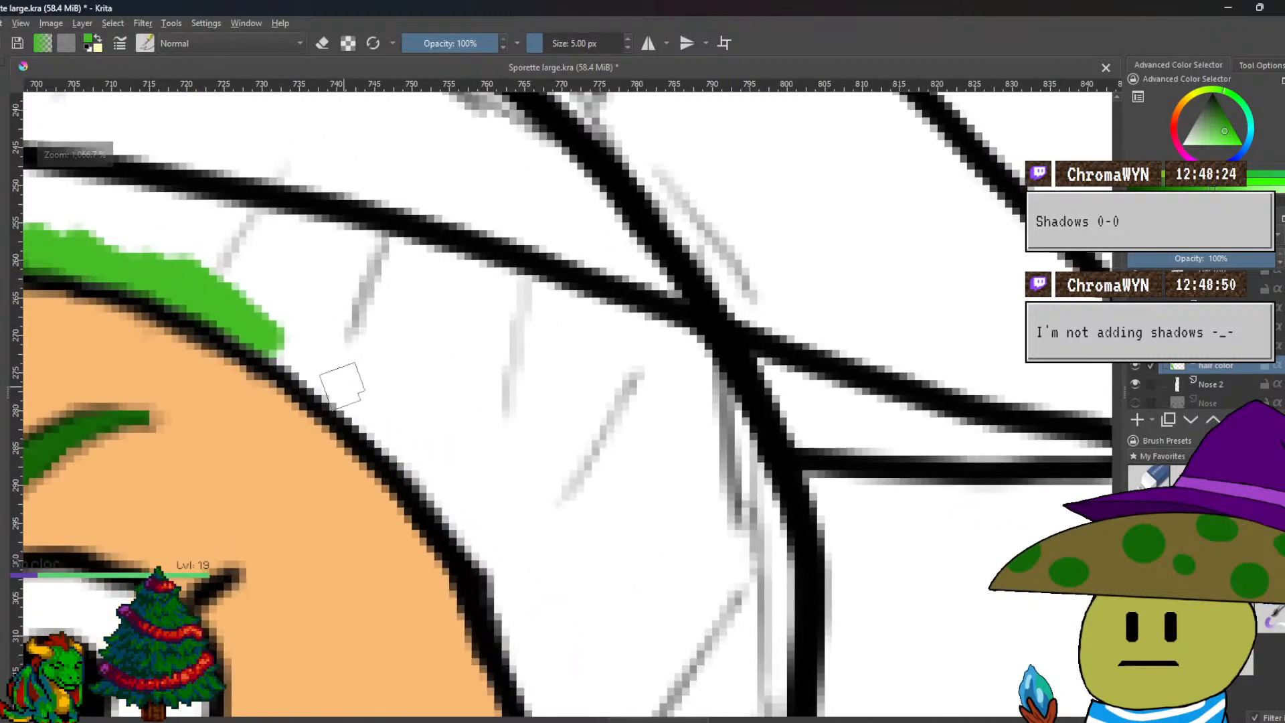
pyautogui.moveTo(278, 334)
pyautogui.mouseDown()
pyautogui.moveTo(368, 432)
pyautogui.moveTo(332, 353)
pyautogui.moveTo(477, 519)
pyautogui.moveTo(465, 533)
pyautogui.moveTo(490, 534)
pyautogui.moveTo(516, 639)
pyautogui.mouseUp()
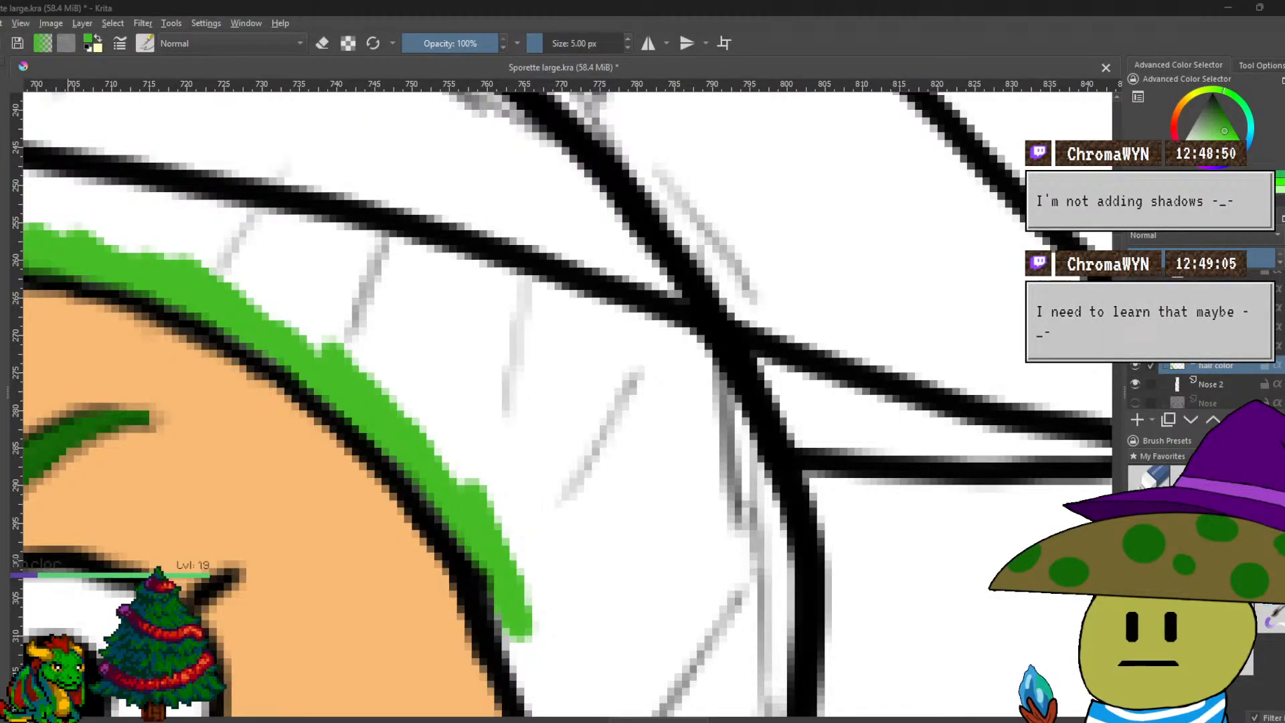
# Continue the green hair band from the right-hand temple down the face outline to the lower tip of the hair.
pyautogui.scroll(2, 476, 344)
pyautogui.scroll(-2, 376, 172)
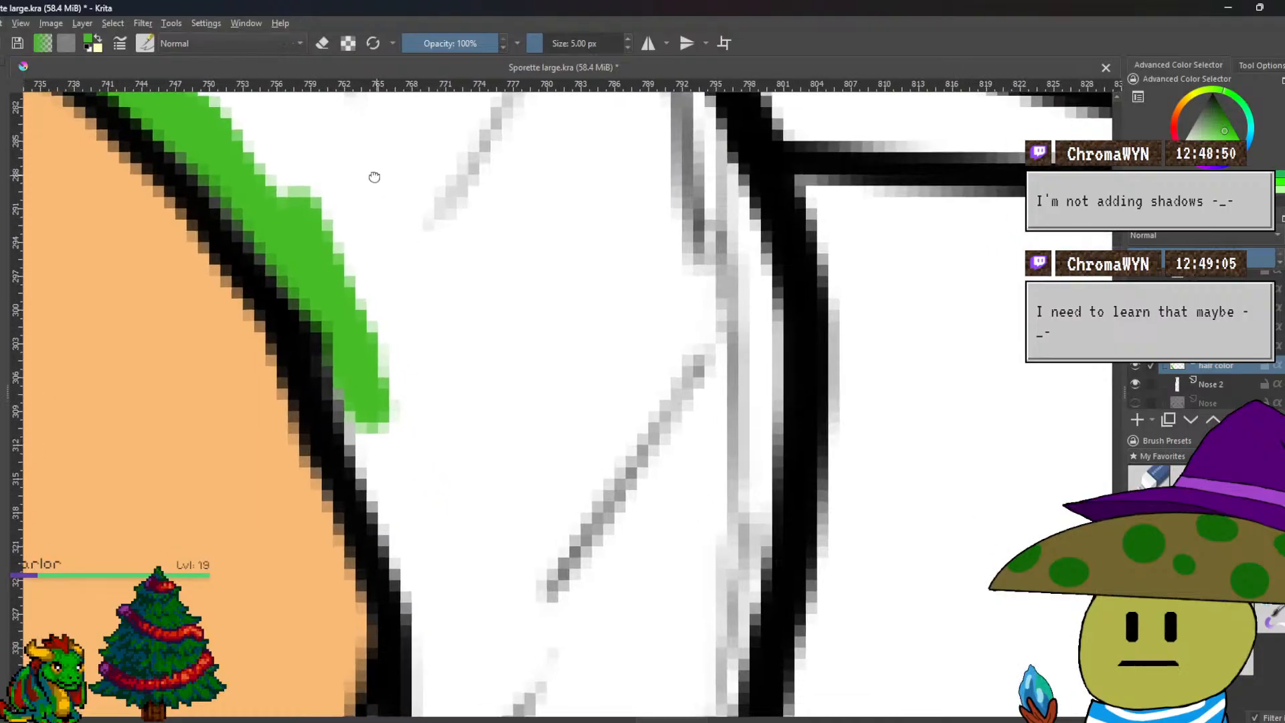
pyautogui.scroll(1, 361, 192)
pyautogui.scroll(-1, 397, 149)
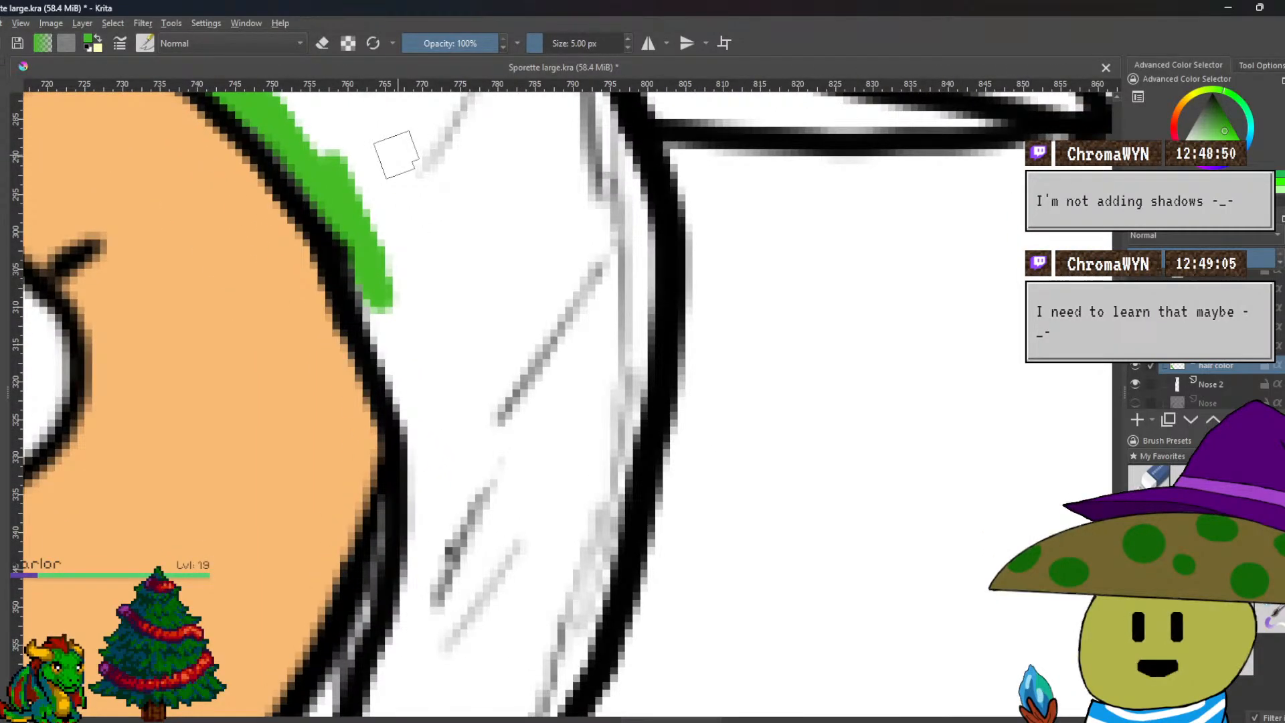
pyautogui.moveTo(386, 331)
pyautogui.mouseDown()
pyautogui.moveTo(432, 502)
pyautogui.moveTo(434, 566)
pyautogui.moveTo(423, 554)
pyautogui.moveTo(401, 653)
pyautogui.mouseUp()
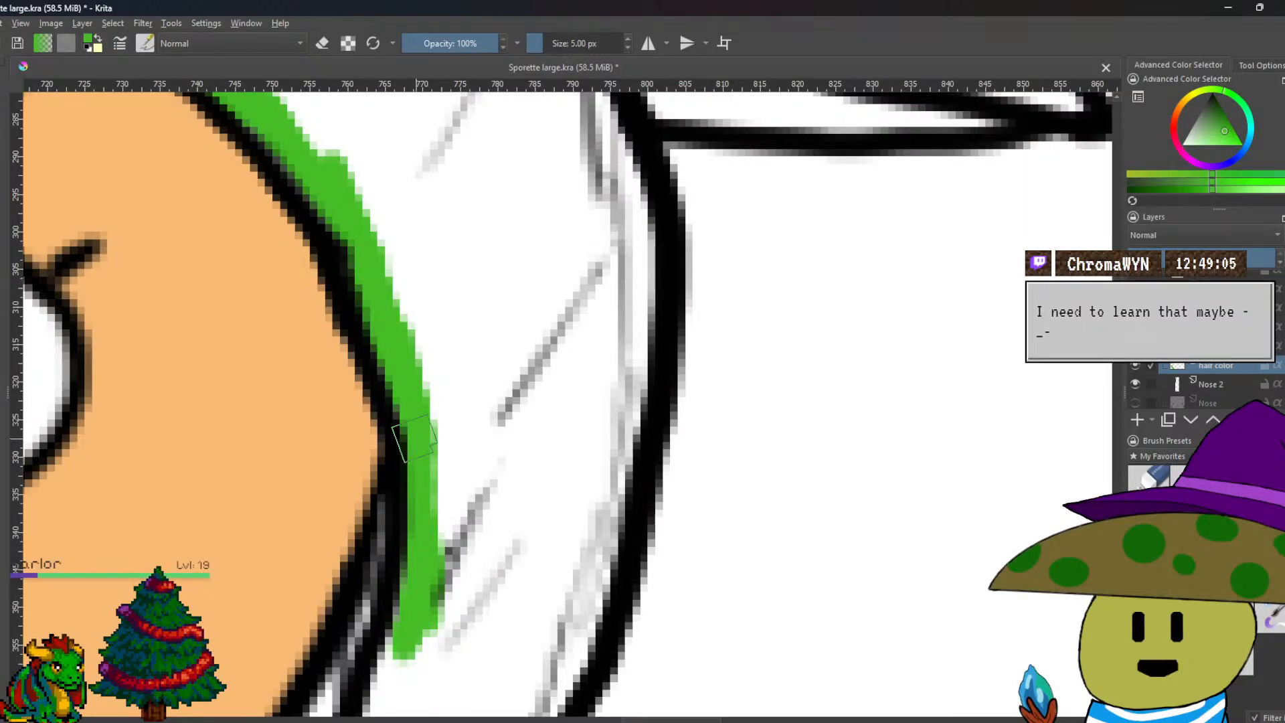
pyautogui.scroll(-5, 413, 440)
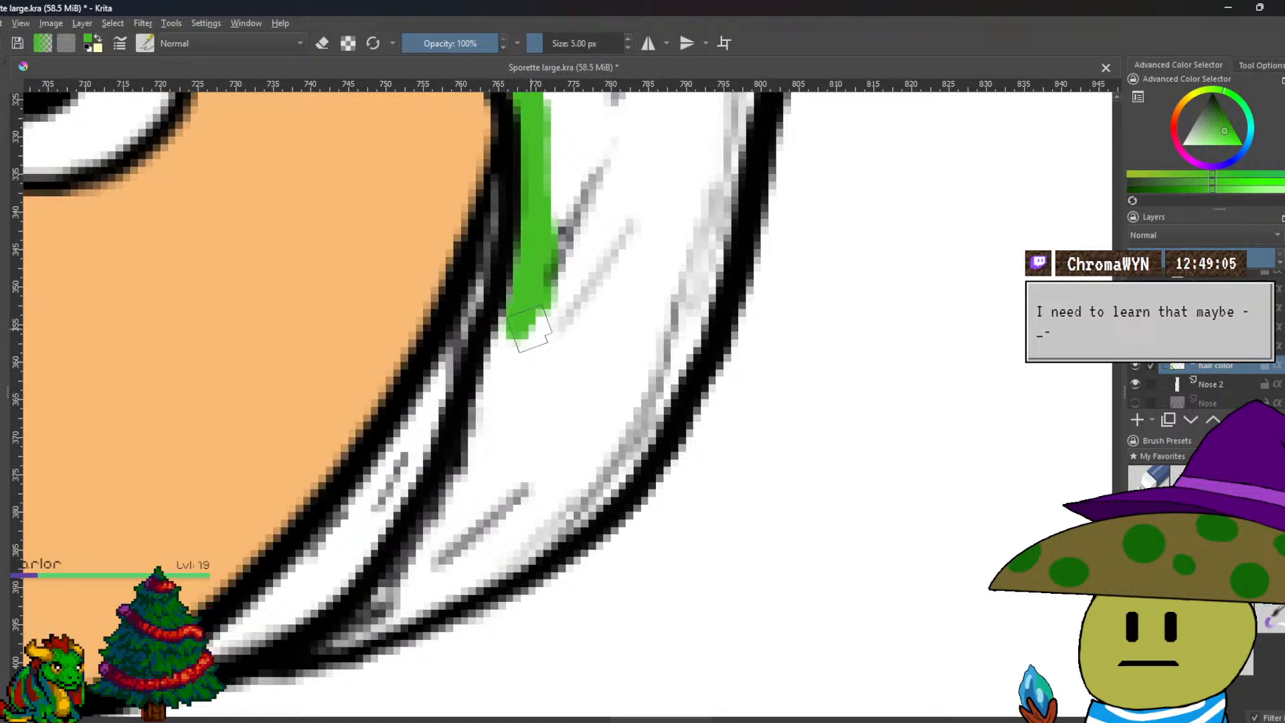
pyautogui.moveTo(524, 379)
pyautogui.mouseDown()
pyautogui.moveTo(521, 304)
pyautogui.moveTo(496, 441)
pyautogui.moveTo(479, 464)
pyautogui.moveTo(514, 359)
pyautogui.mouseUp()
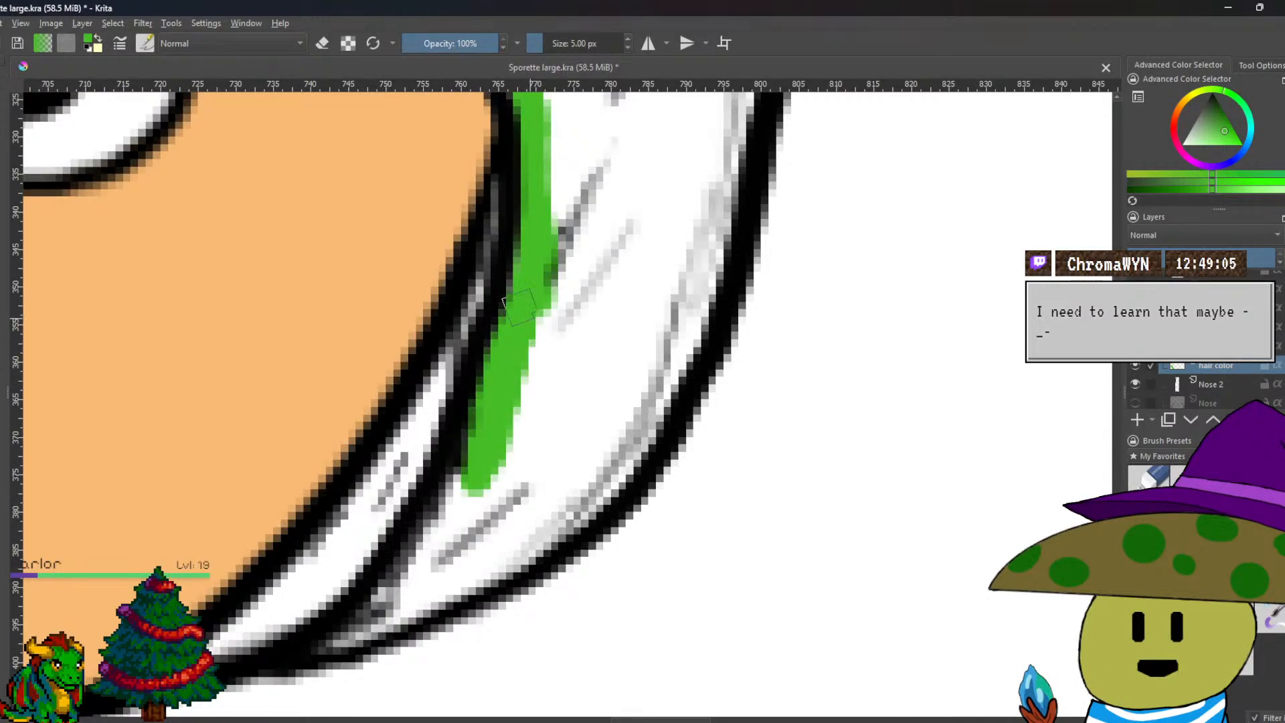
pyautogui.moveTo(556, 287); pyautogui.dragTo(552, 159)
pyautogui.moveTo(546, 219)
pyautogui.mouseDown()
pyautogui.moveTo(498, 509)
pyautogui.moveTo(479, 518)
pyautogui.moveTo(500, 447)
pyautogui.moveTo(417, 584)
pyautogui.moveTo(332, 644)
pyautogui.moveTo(422, 599)
pyautogui.mouseUp()
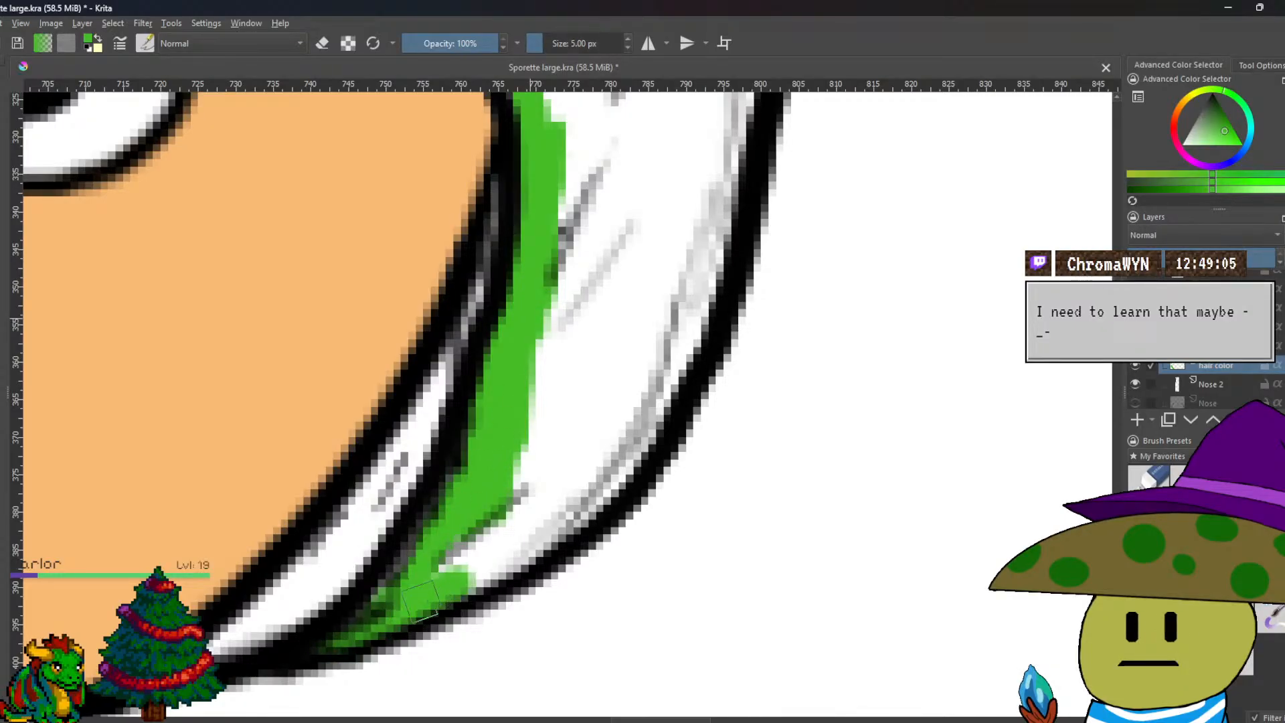
# Fill the lower right-hand hair section with green and extend it up the outer outline to just below the hat brim.
pyautogui.moveTo(478, 535)
pyautogui.mouseDown()
pyautogui.moveTo(506, 561)
pyautogui.moveTo(592, 487)
pyautogui.moveTo(624, 480)
pyautogui.moveTo(645, 402)
pyautogui.moveTo(531, 515)
pyautogui.moveTo(565, 192)
pyautogui.moveTo(580, 211)
pyautogui.moveTo(604, 393)
pyautogui.moveTo(619, 416)
pyautogui.moveTo(691, 326)
pyautogui.moveTo(692, 225)
pyautogui.moveTo(714, 212)
pyautogui.moveTo(722, 172)
pyautogui.moveTo(649, 296)
pyautogui.moveTo(595, 144)
pyautogui.moveTo(577, 154)
pyautogui.moveTo(641, 153)
pyautogui.moveTo(641, 167)
pyautogui.moveTo(606, 170)
pyautogui.moveTo(536, 556)
pyautogui.moveTo(467, 609)
pyautogui.mouseUp()
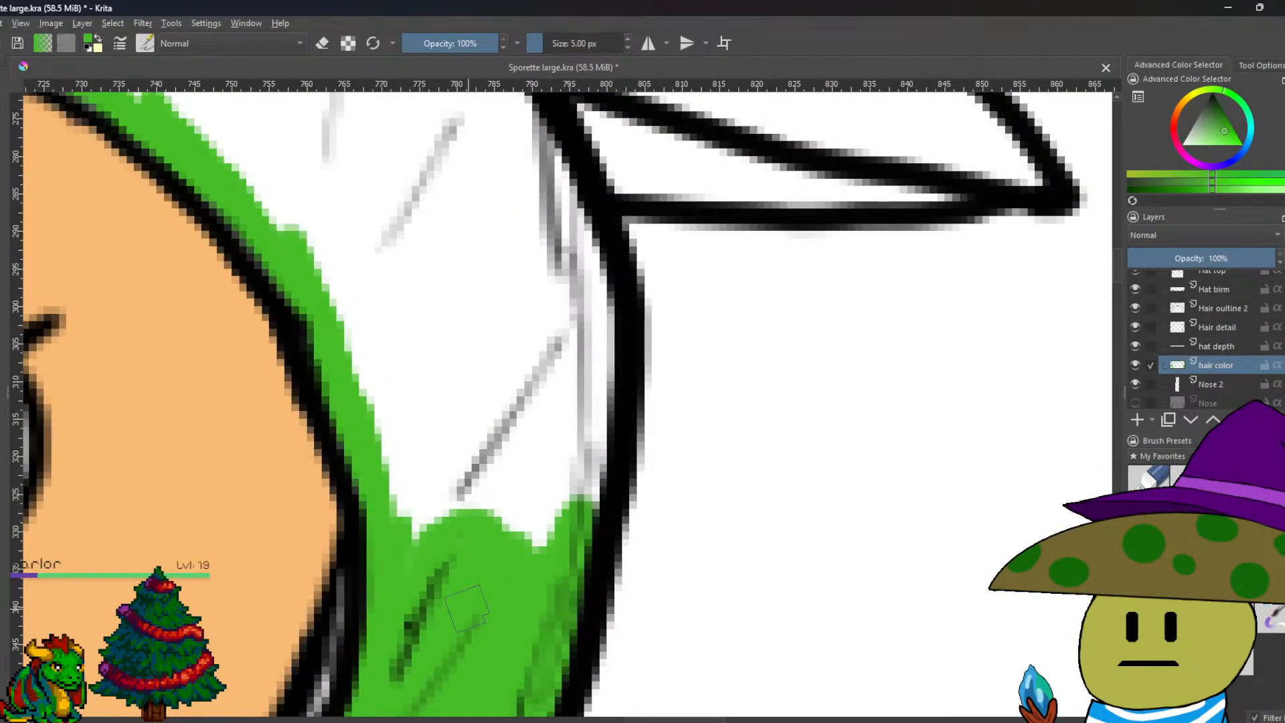
pyautogui.moveTo(582, 298); pyautogui.dragTo(585, 439)
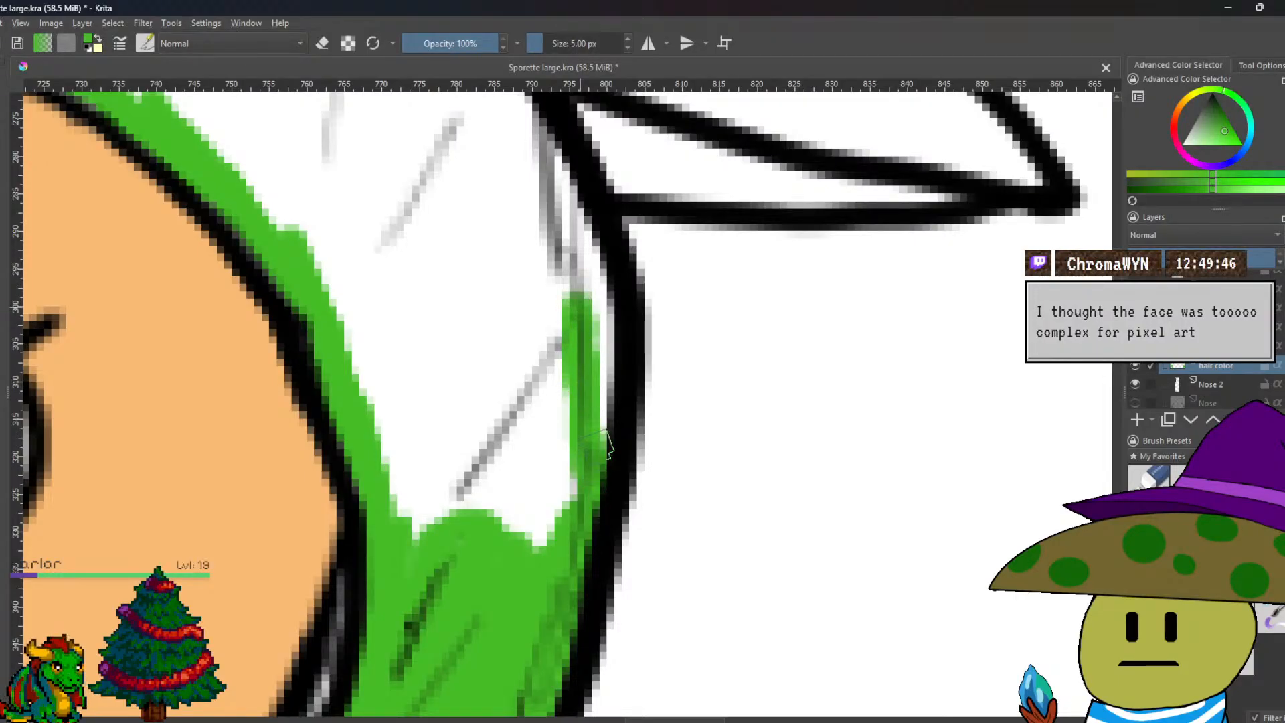
pyautogui.moveTo(599, 355)
pyautogui.mouseDown()
pyautogui.moveTo(604, 283)
pyautogui.moveTo(588, 280)
pyautogui.moveTo(565, 211)
pyautogui.moveTo(560, 231)
pyautogui.moveTo(547, 209)
pyautogui.moveTo(566, 343)
pyautogui.moveTo(542, 558)
pyautogui.moveTo(495, 402)
pyautogui.mouseUp()
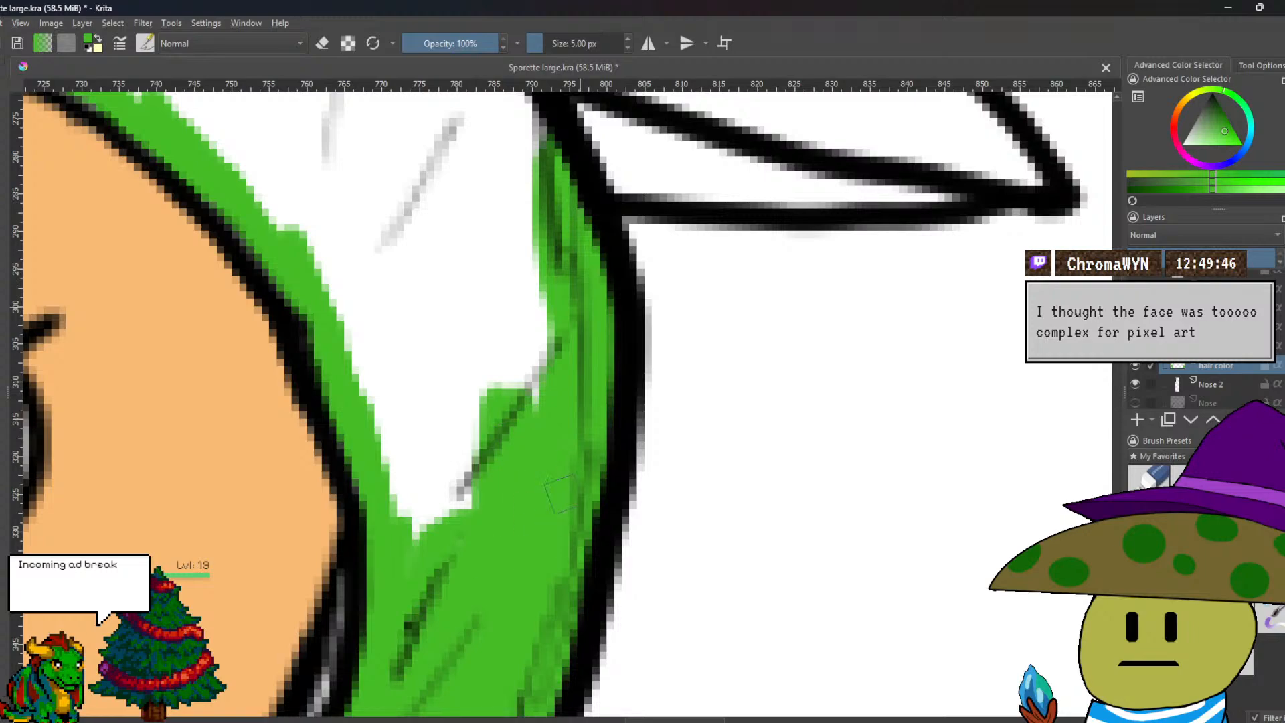
pyautogui.moveTo(559, 452)
pyautogui.mouseDown()
pyautogui.moveTo(461, 478)
pyautogui.moveTo(427, 429)
pyautogui.moveTo(419, 500)
pyautogui.moveTo(402, 490)
pyautogui.moveTo(408, 531)
pyautogui.moveTo(437, 457)
pyautogui.moveTo(318, 276)
pyautogui.moveTo(323, 256)
pyautogui.moveTo(285, 225)
pyautogui.moveTo(302, 235)
pyautogui.moveTo(225, 126)
pyautogui.moveTo(180, 105)
pyautogui.moveTo(128, 105)
pyautogui.moveTo(274, 184)
pyautogui.moveTo(218, 127)
pyautogui.mouseUp()
pyautogui.moveTo(365, 271)
pyautogui.mouseDown()
pyautogui.moveTo(438, 391)
pyautogui.moveTo(435, 320)
pyautogui.moveTo(423, 542)
pyautogui.mouseUp()
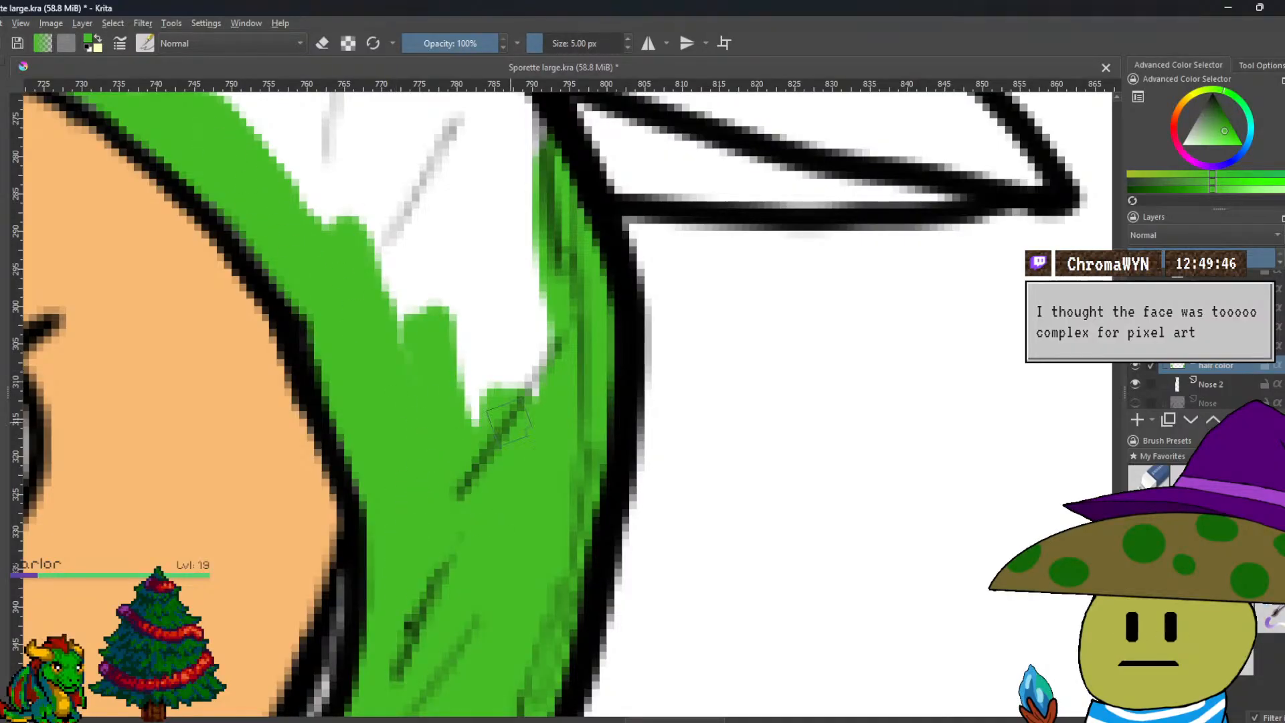
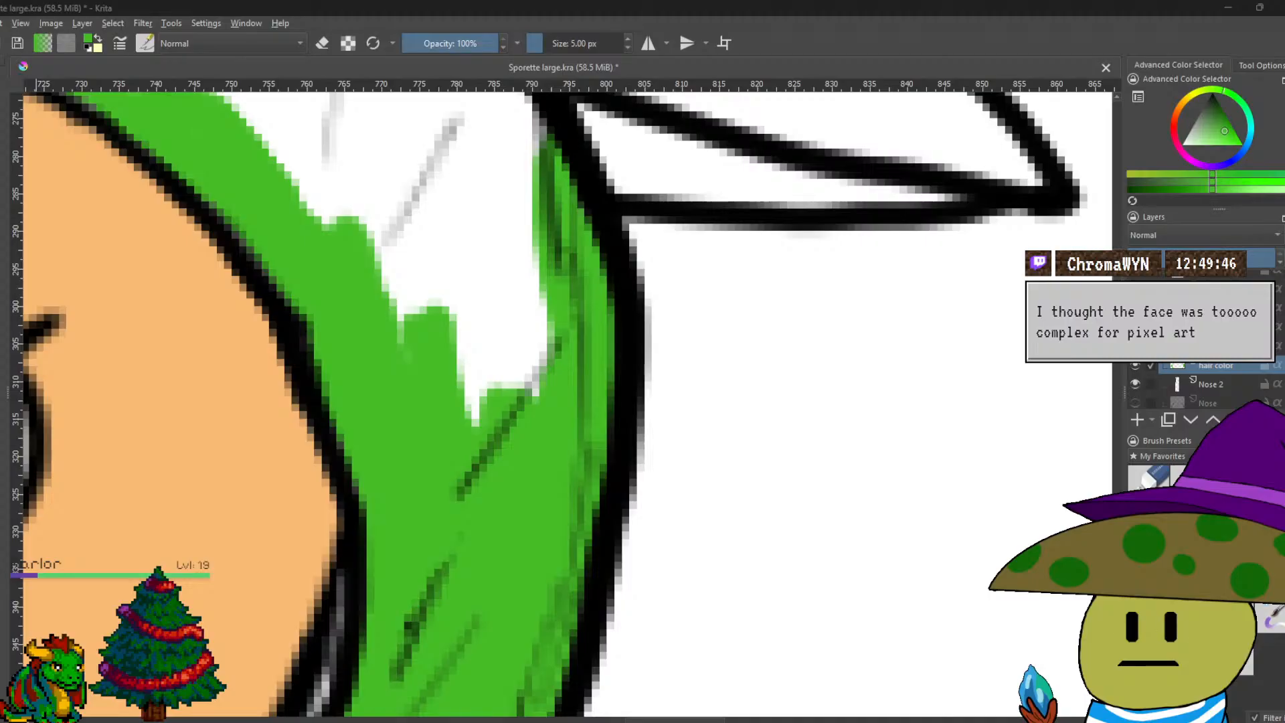
# Fill the upper right-hand hair with green from the face outline up to the hat brim line.
pyautogui.scroll(3, 391, 409)
pyautogui.hscroll(2, 390, 409)
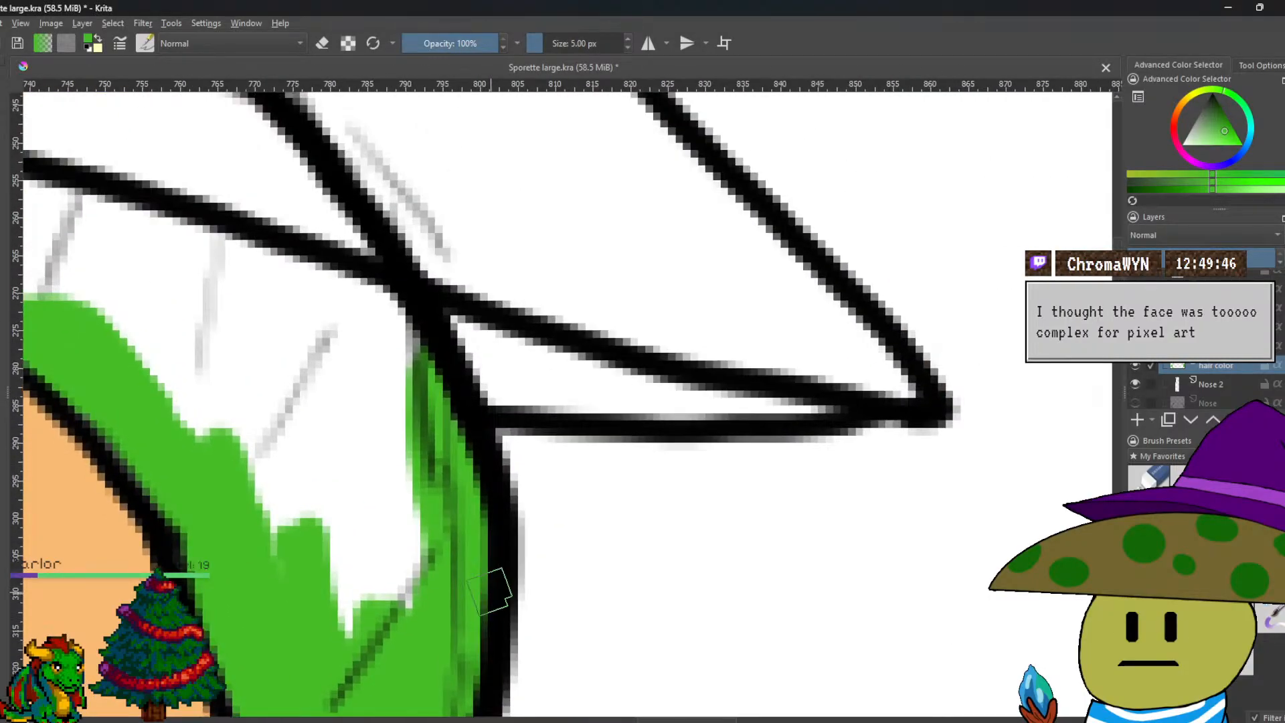
pyautogui.moveTo(261, 509)
pyautogui.mouseDown()
pyautogui.moveTo(295, 428)
pyautogui.moveTo(348, 589)
pyautogui.moveTo(357, 467)
pyautogui.moveTo(410, 622)
pyautogui.moveTo(388, 435)
pyautogui.moveTo(393, 335)
pyautogui.moveTo(408, 372)
pyautogui.moveTo(341, 428)
pyautogui.moveTo(295, 441)
pyautogui.moveTo(234, 301)
pyautogui.moveTo(251, 422)
pyautogui.mouseUp()
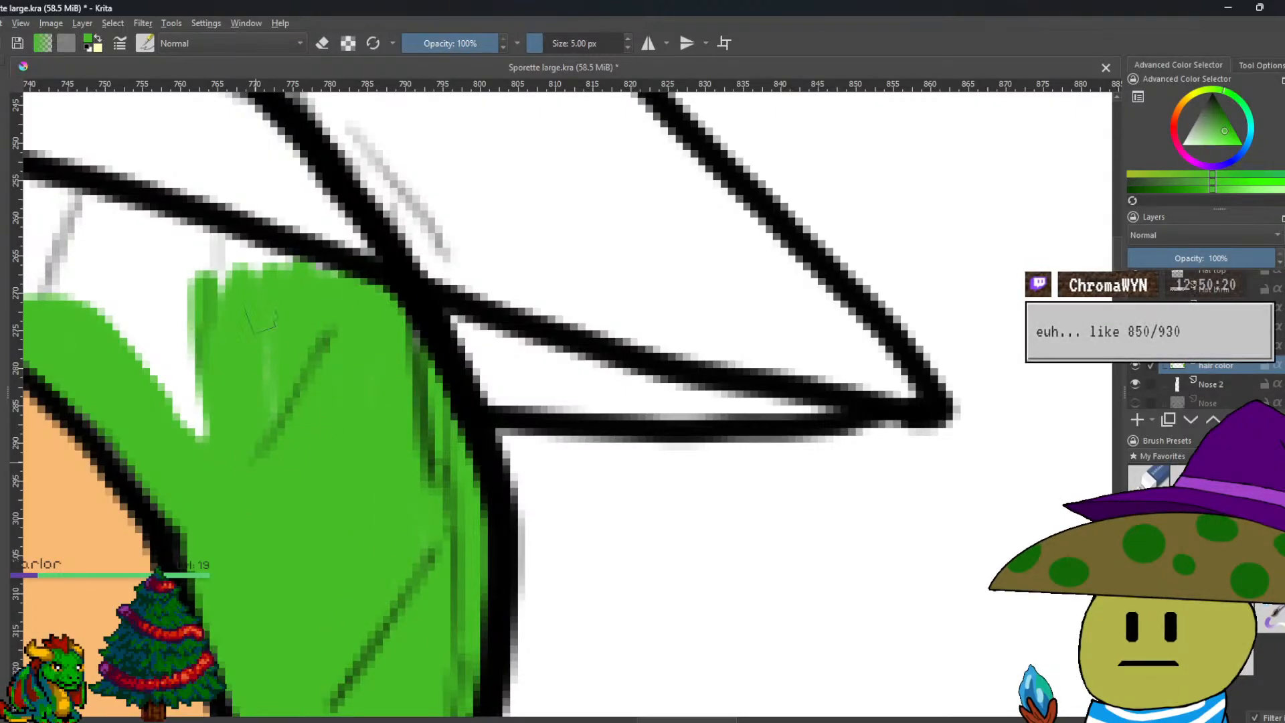
pyautogui.moveTo(205, 383)
pyautogui.mouseDown()
pyautogui.moveTo(158, 351)
pyautogui.moveTo(210, 427)
pyautogui.moveTo(214, 400)
pyautogui.moveTo(152, 303)
pyautogui.moveTo(151, 233)
pyautogui.moveTo(124, 322)
pyautogui.moveTo(88, 312)
pyautogui.moveTo(97, 179)
pyautogui.moveTo(65, 204)
pyautogui.moveTo(41, 253)
pyautogui.moveTo(90, 306)
pyautogui.moveTo(85, 221)
pyautogui.moveTo(176, 315)
pyautogui.moveTo(198, 235)
pyautogui.mouseUp()
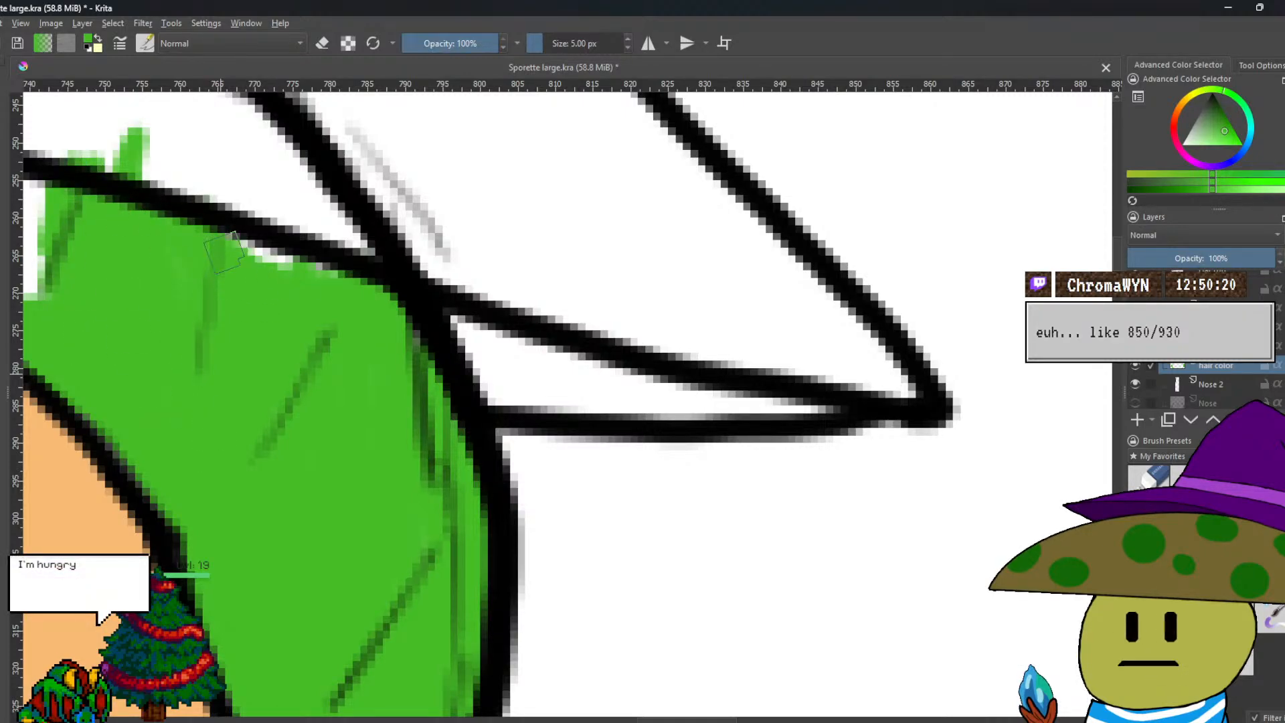
# Paint the right-hand hair above the brim line green up to the top hair outline, closing the gap to the forehead band.
pyautogui.moveTo(331, 214)
pyautogui.mouseDown()
pyautogui.moveTo(268, 150)
pyautogui.moveTo(276, 205)
pyautogui.moveTo(268, 141)
pyautogui.moveTo(241, 100)
pyautogui.moveTo(204, 294)
pyautogui.moveTo(440, 598)
pyautogui.mouseUp()
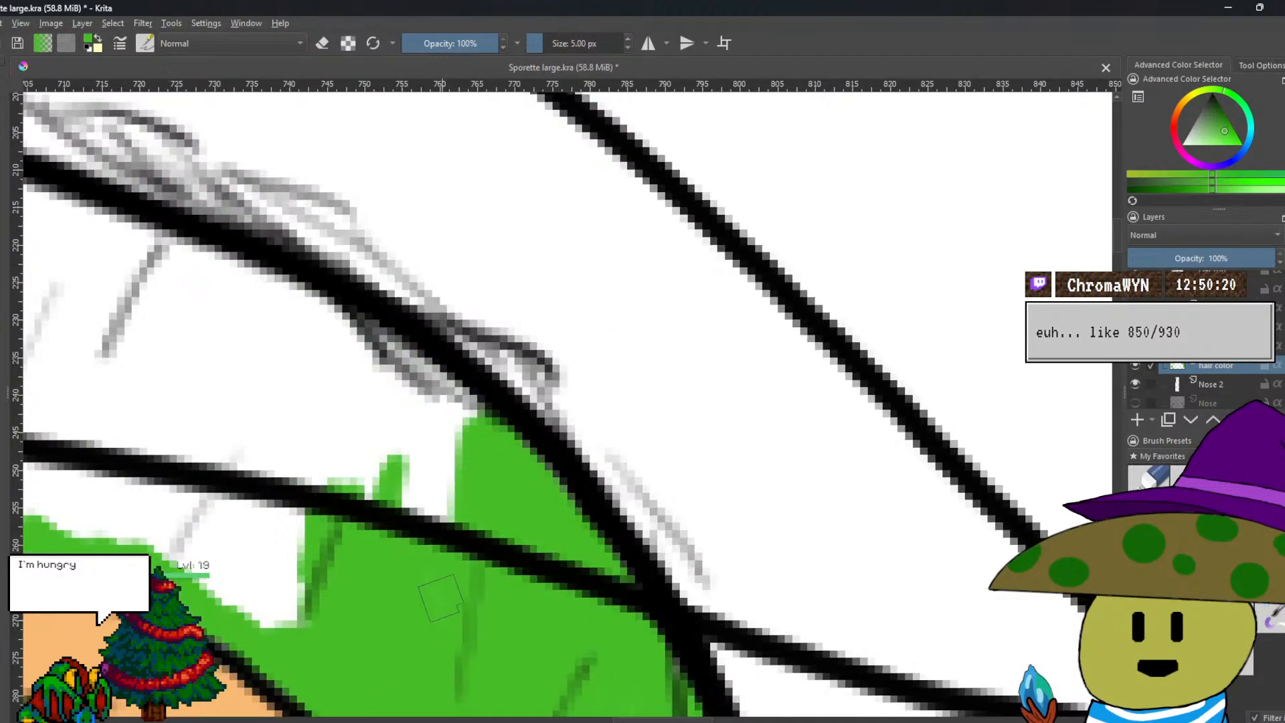
pyautogui.moveTo(318, 298)
pyautogui.mouseDown()
pyautogui.moveTo(396, 376)
pyautogui.moveTo(412, 376)
pyautogui.moveTo(401, 356)
pyautogui.moveTo(429, 368)
pyautogui.moveTo(485, 462)
pyautogui.moveTo(441, 476)
pyautogui.moveTo(445, 502)
pyautogui.mouseUp()
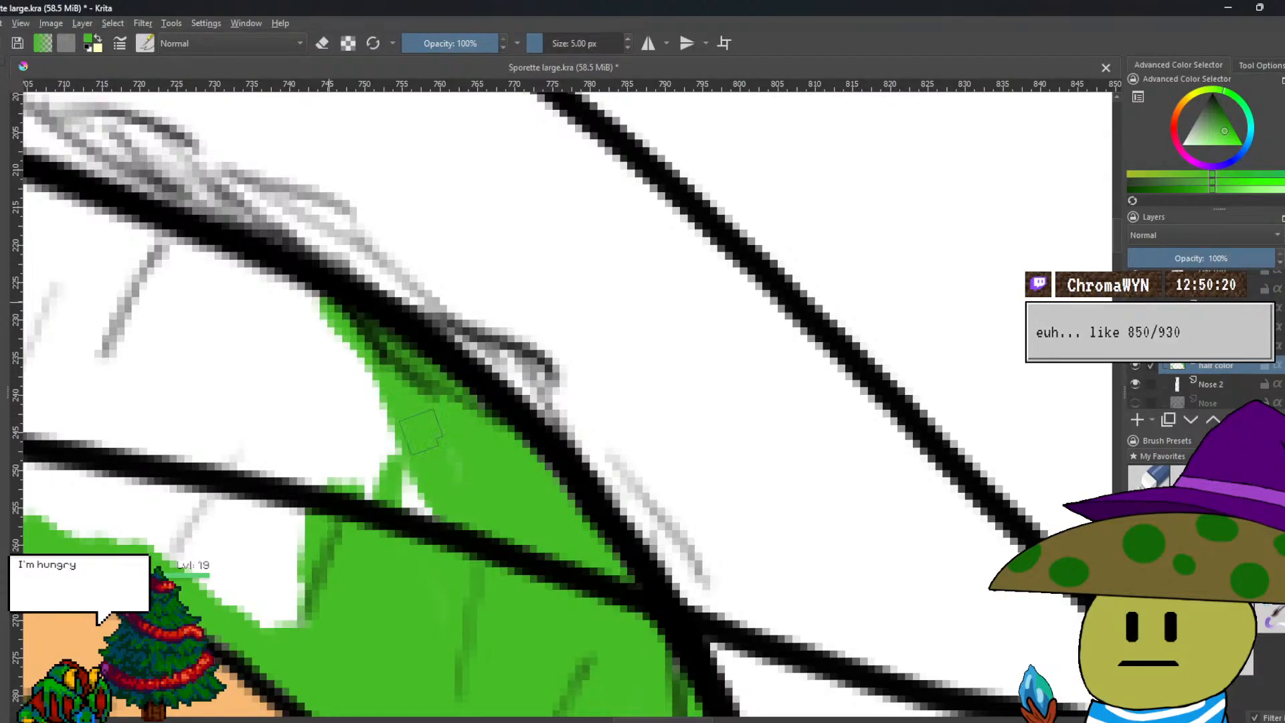
pyautogui.moveTo(437, 411)
pyautogui.mouseDown()
pyautogui.moveTo(366, 324)
pyautogui.moveTo(336, 339)
pyautogui.moveTo(380, 440)
pyautogui.moveTo(317, 358)
pyautogui.moveTo(324, 405)
pyautogui.moveTo(301, 410)
pyautogui.moveTo(311, 493)
pyautogui.moveTo(289, 455)
pyautogui.moveTo(319, 383)
pyautogui.mouseUp()
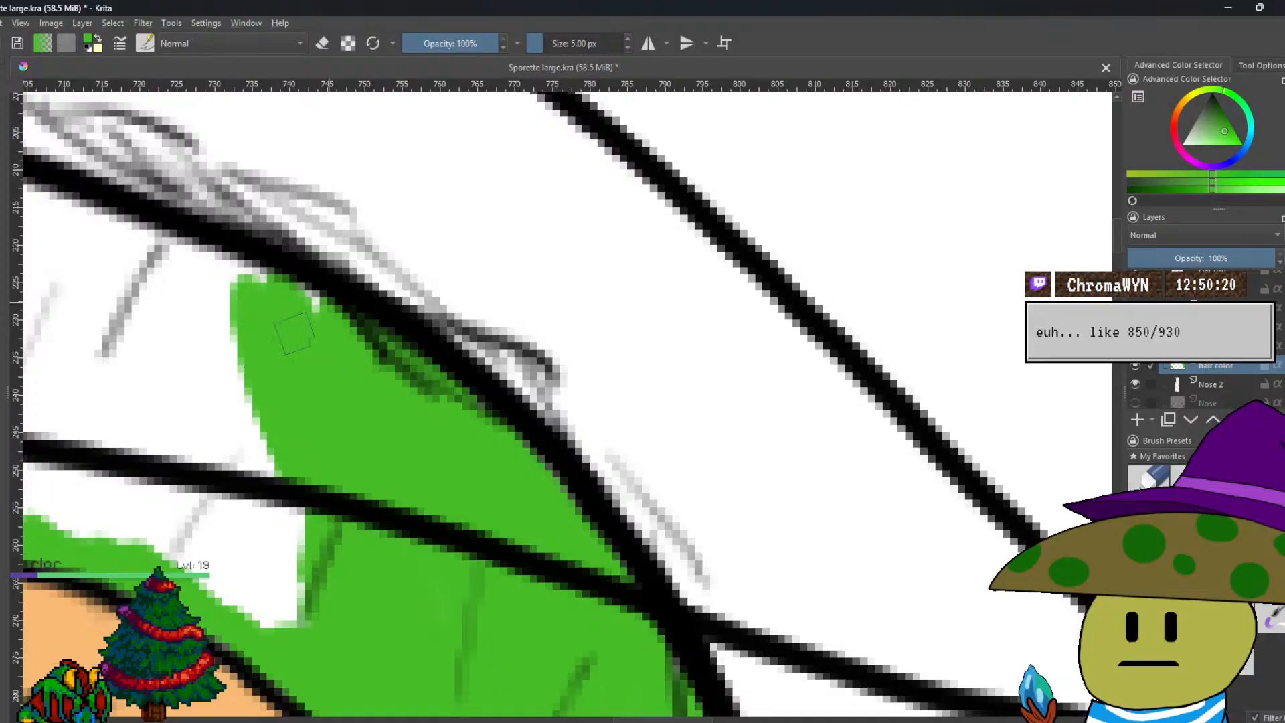
pyautogui.moveTo(294, 304)
pyautogui.mouseDown()
pyautogui.moveTo(164, 238)
pyautogui.moveTo(211, 298)
pyautogui.moveTo(292, 564)
pyautogui.moveTo(295, 512)
pyautogui.moveTo(267, 554)
pyautogui.moveTo(276, 603)
pyautogui.moveTo(212, 590)
pyautogui.moveTo(150, 497)
pyautogui.moveTo(137, 432)
pyautogui.moveTo(150, 466)
pyautogui.moveTo(192, 338)
pyautogui.moveTo(202, 370)
pyautogui.moveTo(198, 304)
pyautogui.moveTo(173, 303)
pyautogui.moveTo(162, 246)
pyautogui.moveTo(154, 278)
pyautogui.moveTo(138, 273)
pyautogui.moveTo(132, 537)
pyautogui.moveTo(111, 539)
pyautogui.moveTo(100, 446)
pyautogui.moveTo(118, 278)
pyautogui.moveTo(139, 236)
pyautogui.moveTo(125, 215)
pyautogui.moveTo(87, 330)
pyautogui.moveTo(87, 469)
pyautogui.mouseUp()
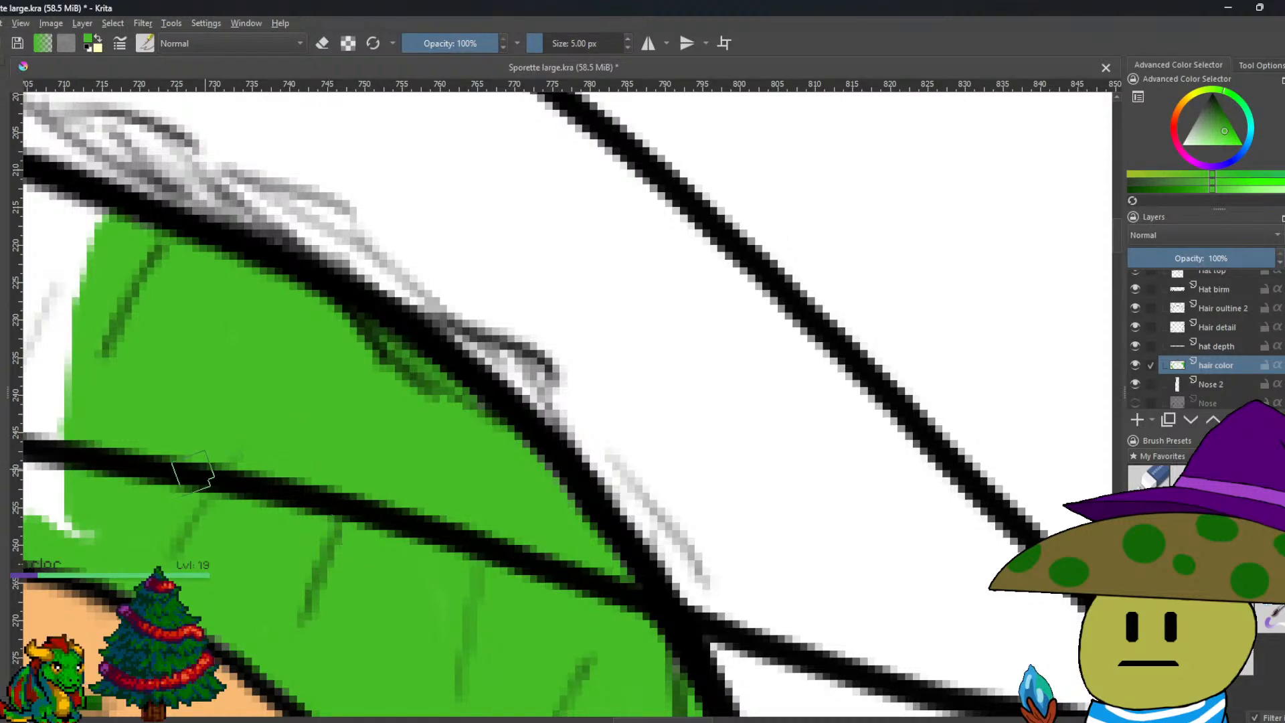
pyautogui.moveTo(52, 507)
pyautogui.mouseDown()
pyautogui.moveTo(71, 392)
pyautogui.moveTo(48, 460)
pyautogui.moveTo(101, 218)
pyautogui.moveTo(38, 191)
pyautogui.moveTo(57, 280)
pyautogui.moveTo(71, 226)
pyautogui.moveTo(88, 287)
pyautogui.moveTo(40, 381)
pyautogui.mouseUp()
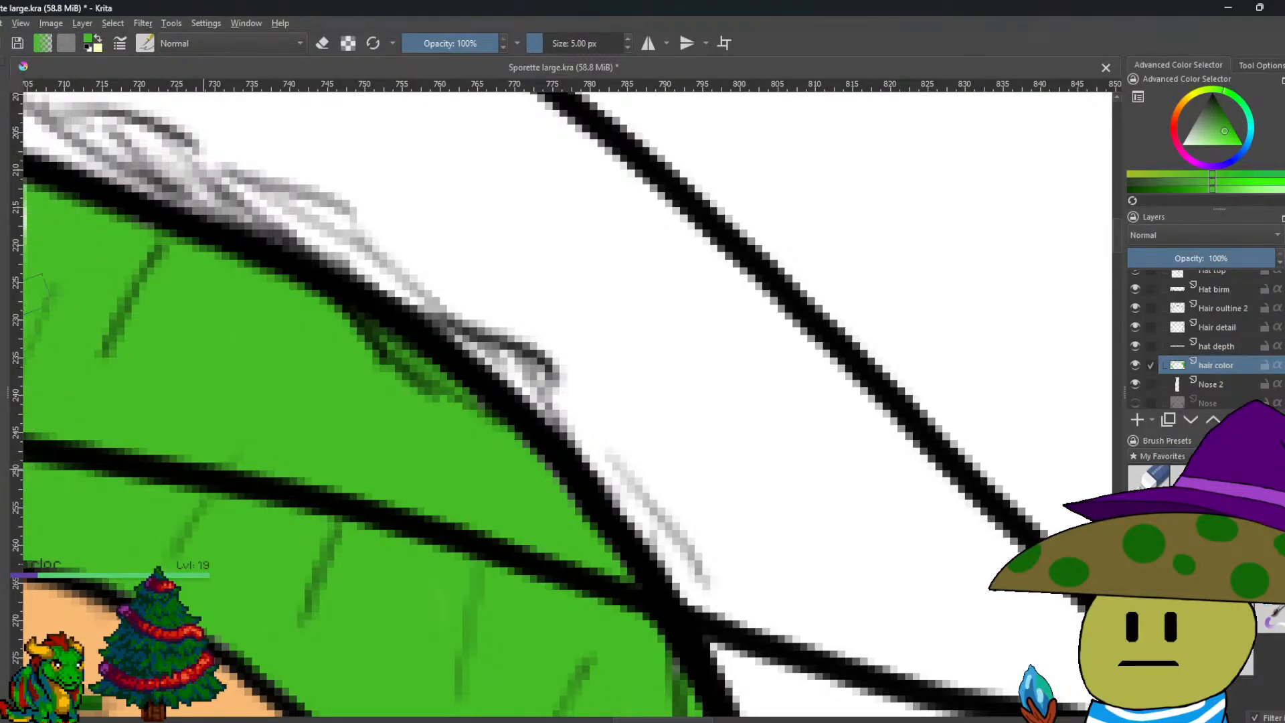
# Extend the green fill over the forehead toward the hair's center and run a strip along the top hair outline.
pyautogui.moveTo(44, 348)
pyautogui.mouseDown()
pyautogui.moveTo(491, 344)
pyautogui.moveTo(727, 385)
pyautogui.mouseUp()
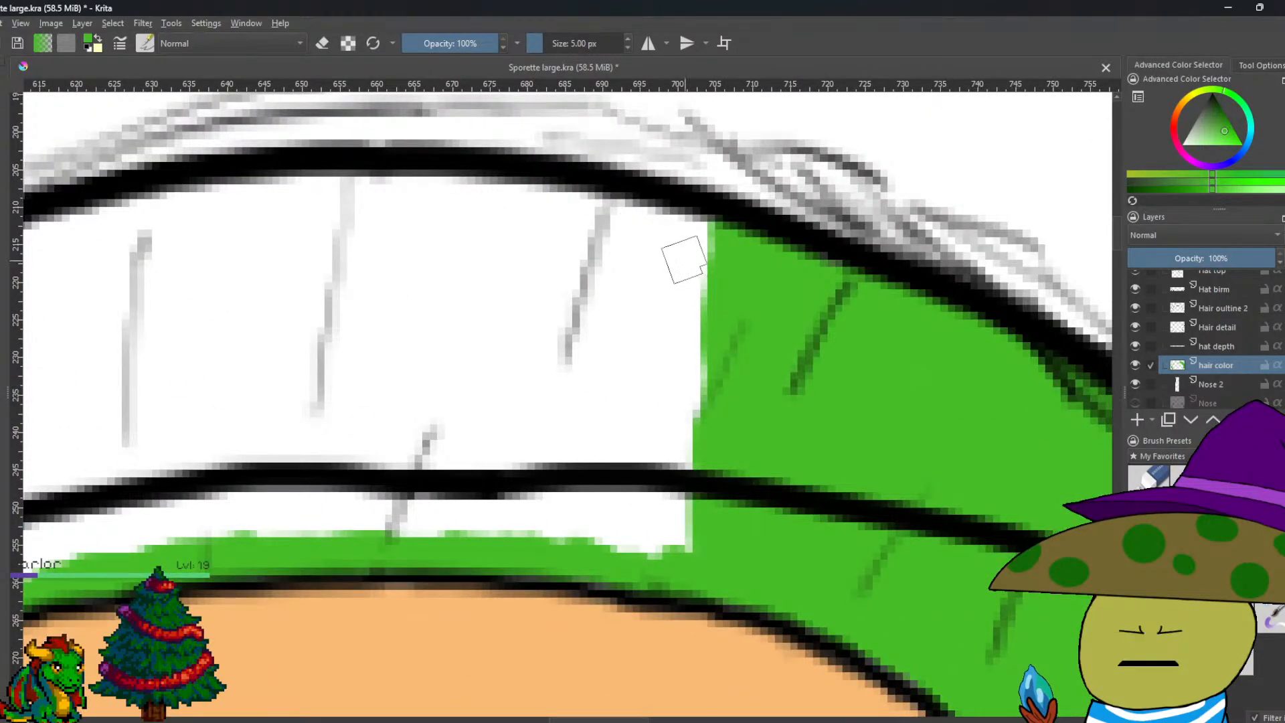
pyautogui.moveTo(708, 244)
pyautogui.mouseDown()
pyautogui.moveTo(475, 180)
pyautogui.moveTo(291, 182)
pyautogui.moveTo(57, 232)
pyautogui.moveTo(486, 239)
pyautogui.moveTo(311, 198)
pyautogui.moveTo(246, 198)
pyautogui.moveTo(580, 226)
pyautogui.moveTo(435, 180)
pyautogui.moveTo(628, 236)
pyautogui.moveTo(708, 295)
pyautogui.moveTo(693, 404)
pyautogui.moveTo(665, 447)
pyautogui.moveTo(666, 539)
pyautogui.moveTo(630, 464)
pyautogui.moveTo(621, 490)
pyautogui.moveTo(653, 330)
pyautogui.moveTo(638, 232)
pyautogui.moveTo(603, 220)
pyautogui.moveTo(557, 245)
pyautogui.moveTo(617, 244)
pyautogui.moveTo(592, 264)
pyautogui.mouseUp()
pyautogui.moveTo(669, 473)
pyautogui.mouseDown()
pyautogui.moveTo(594, 397)
pyautogui.moveTo(589, 500)
pyautogui.moveTo(579, 484)
pyautogui.moveTo(592, 506)
pyautogui.moveTo(557, 491)
pyautogui.moveTo(559, 431)
pyautogui.moveTo(530, 430)
pyautogui.moveTo(548, 316)
pyautogui.moveTo(518, 345)
pyautogui.moveTo(543, 256)
pyautogui.moveTo(516, 281)
pyautogui.moveTo(400, 227)
pyautogui.moveTo(482, 271)
pyautogui.moveTo(522, 267)
pyautogui.moveTo(486, 320)
pyautogui.moveTo(512, 467)
pyautogui.moveTo(532, 497)
pyautogui.moveTo(482, 407)
pyautogui.mouseUp()
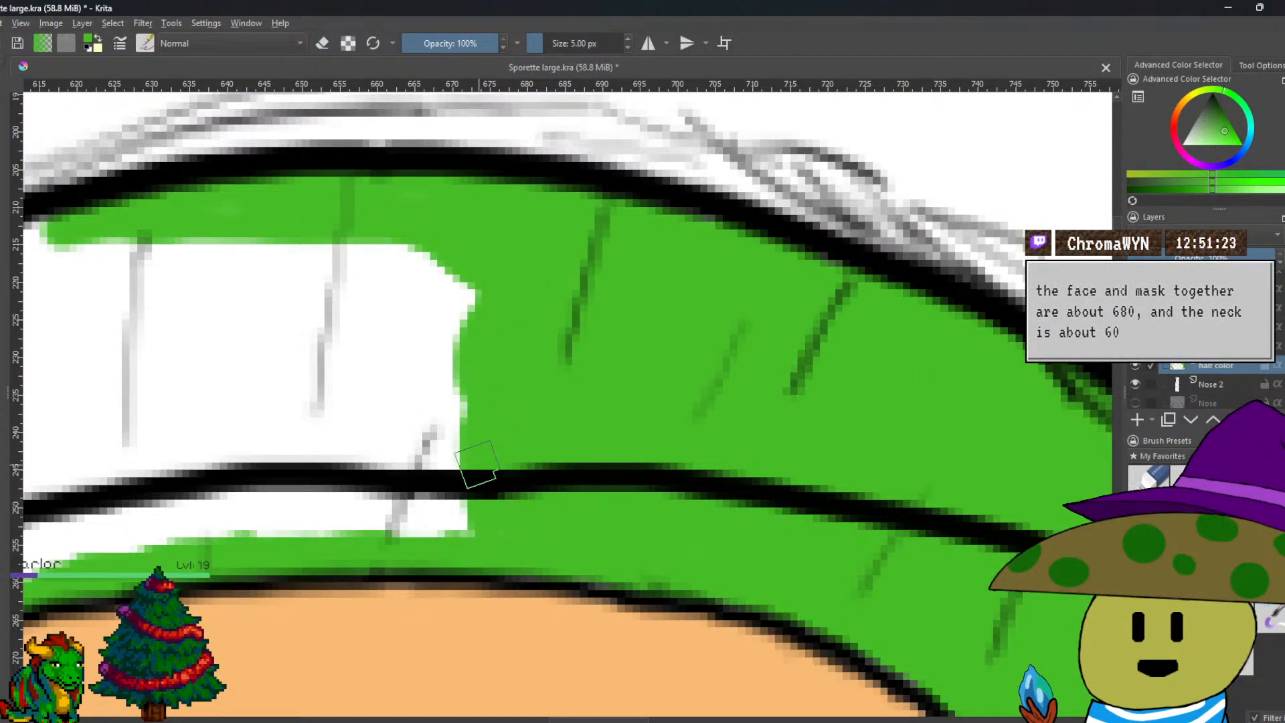
pyautogui.moveTo(420, 450); pyautogui.dragTo(452, 416)
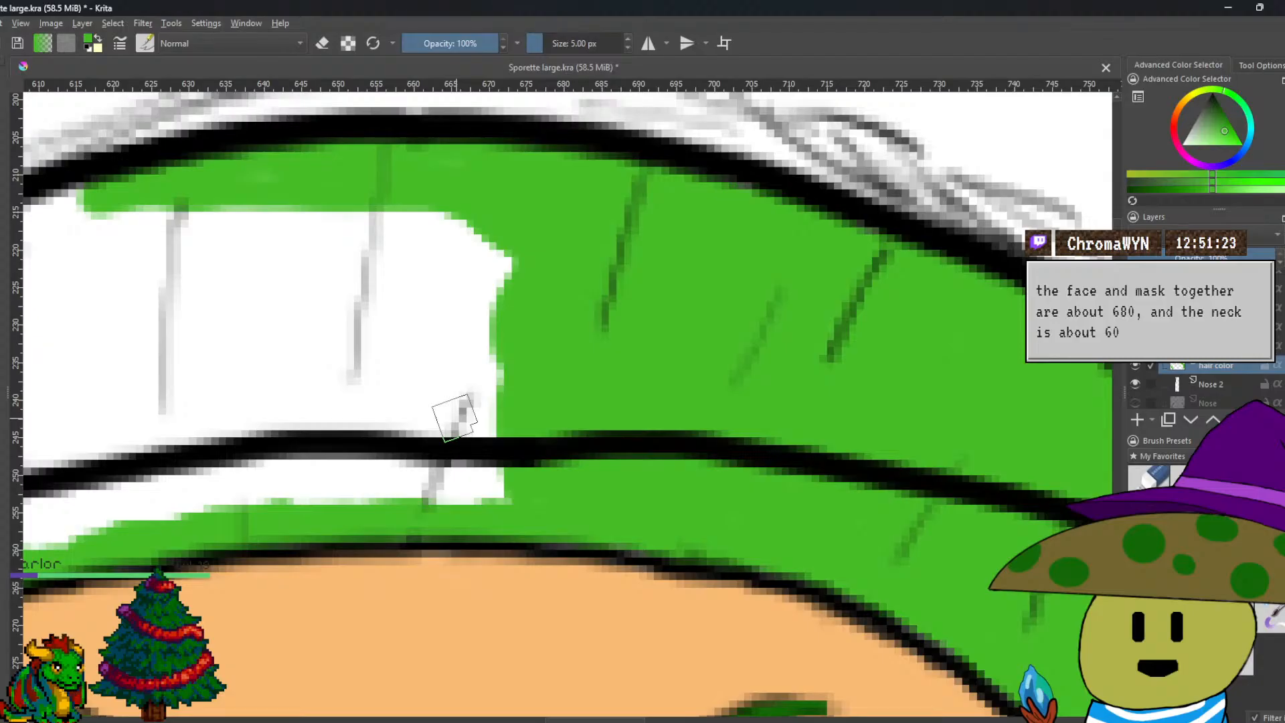
pyautogui.moveTo(456, 242)
pyautogui.mouseDown()
pyautogui.moveTo(506, 316)
pyautogui.moveTo(496, 340)
pyautogui.moveTo(478, 330)
pyautogui.moveTo(472, 362)
pyautogui.moveTo(488, 477)
pyautogui.mouseUp()
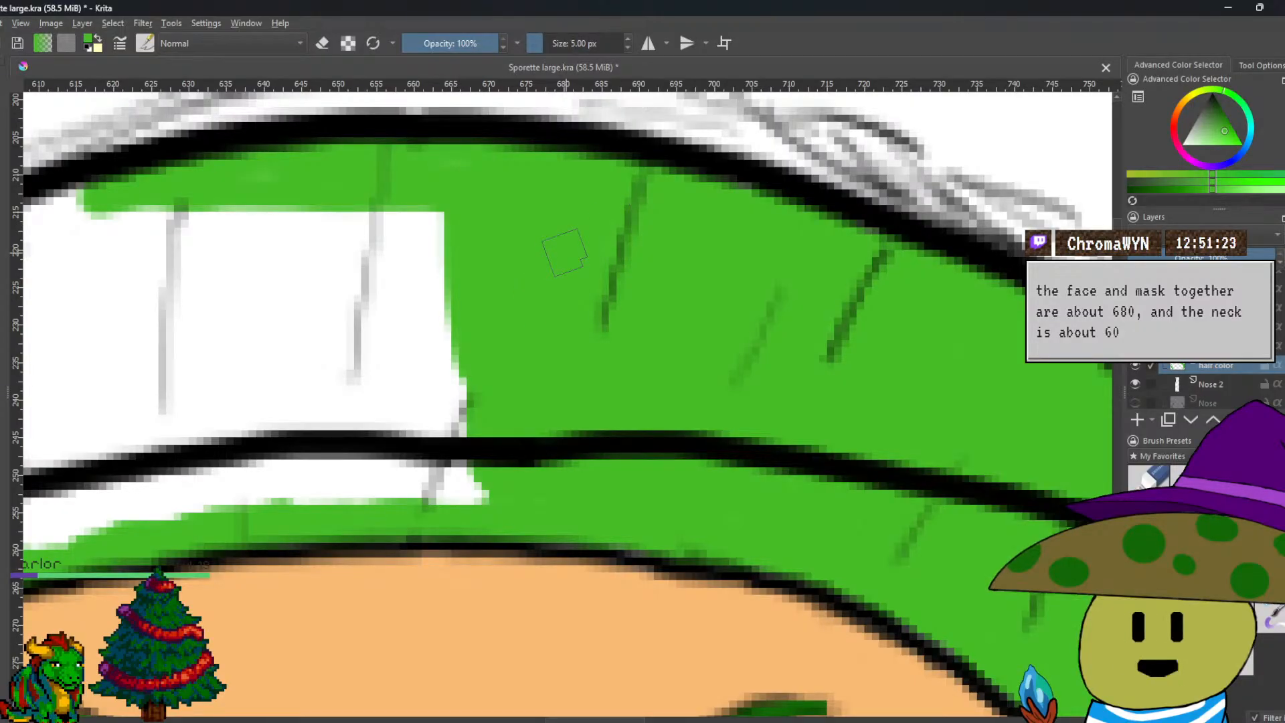
# Continue the green strip along the inside of the top hair outline down toward the left-hand side of the head.
pyautogui.moveTo(343, 273); pyautogui.dragTo(445, 272)
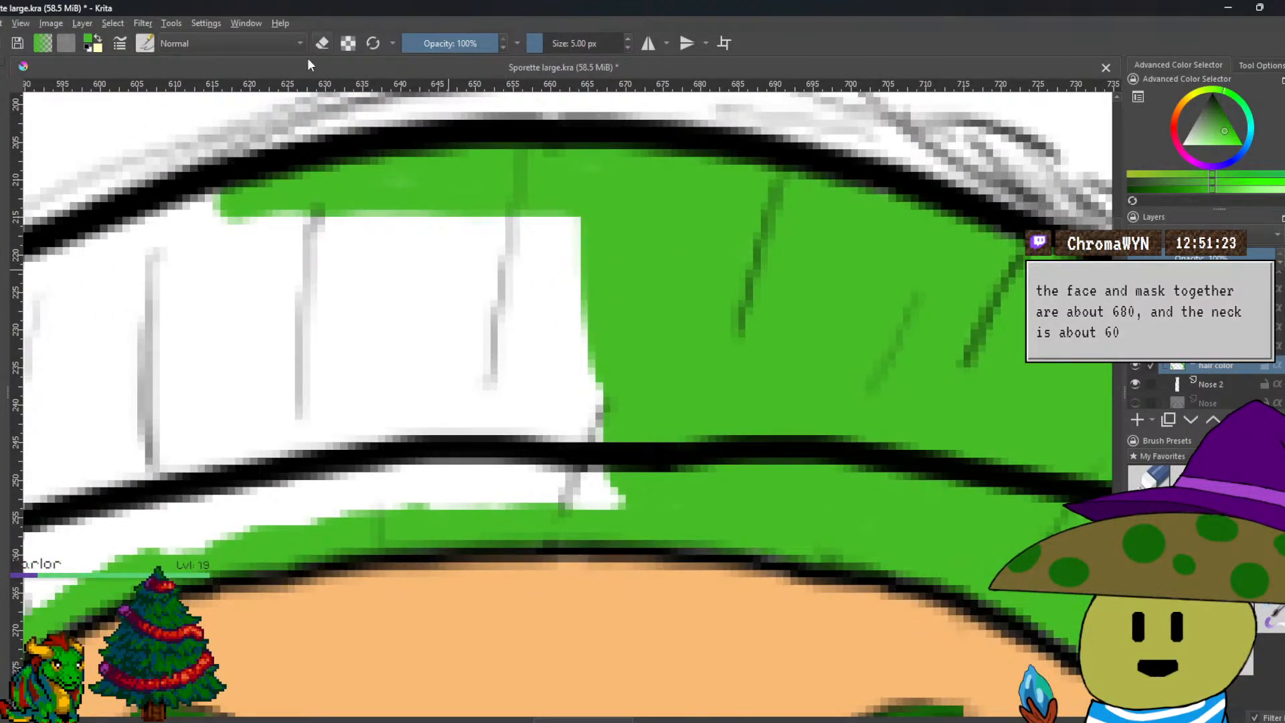
pyautogui.moveTo(175, 203)
pyautogui.mouseDown()
pyautogui.moveTo(194, 224)
pyautogui.moveTo(144, 244)
pyautogui.mouseUp()
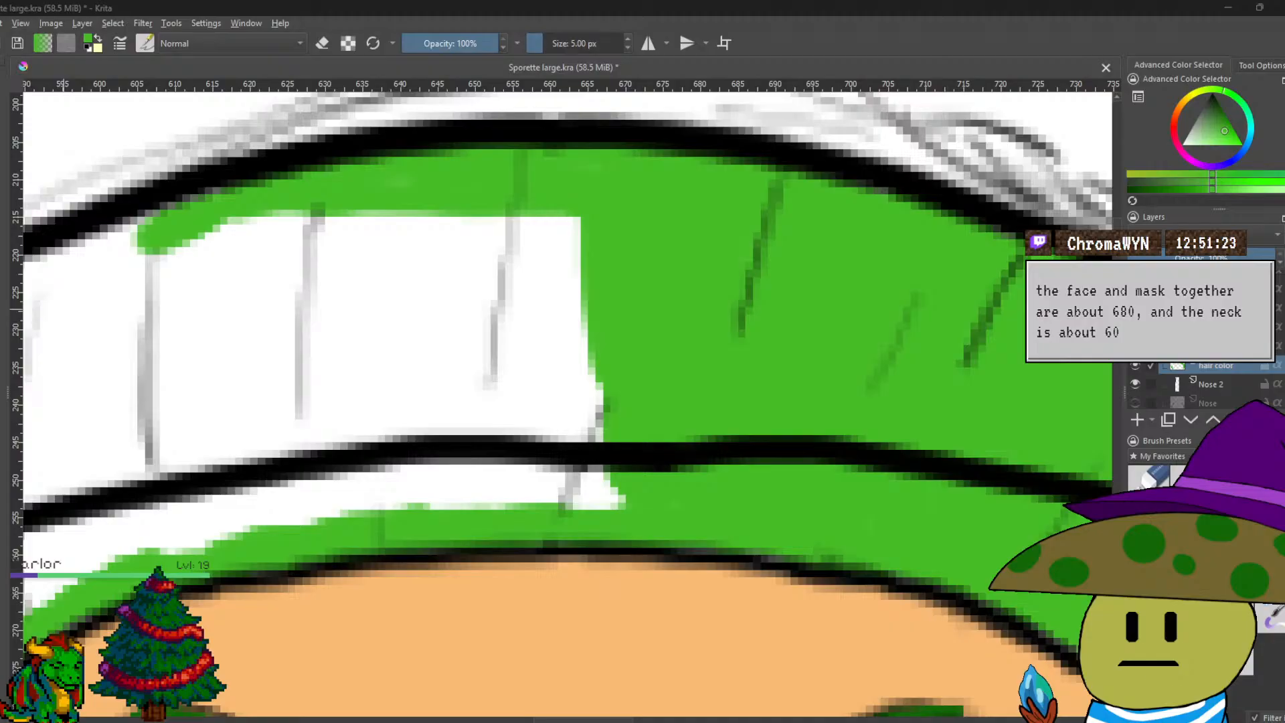
pyautogui.moveTo(237, 508); pyautogui.dragTo(460, 448)
pyautogui.moveTo(354, 188)
pyautogui.mouseDown()
pyautogui.moveTo(411, 173)
pyautogui.moveTo(253, 224)
pyautogui.moveTo(415, 171)
pyautogui.mouseUp()
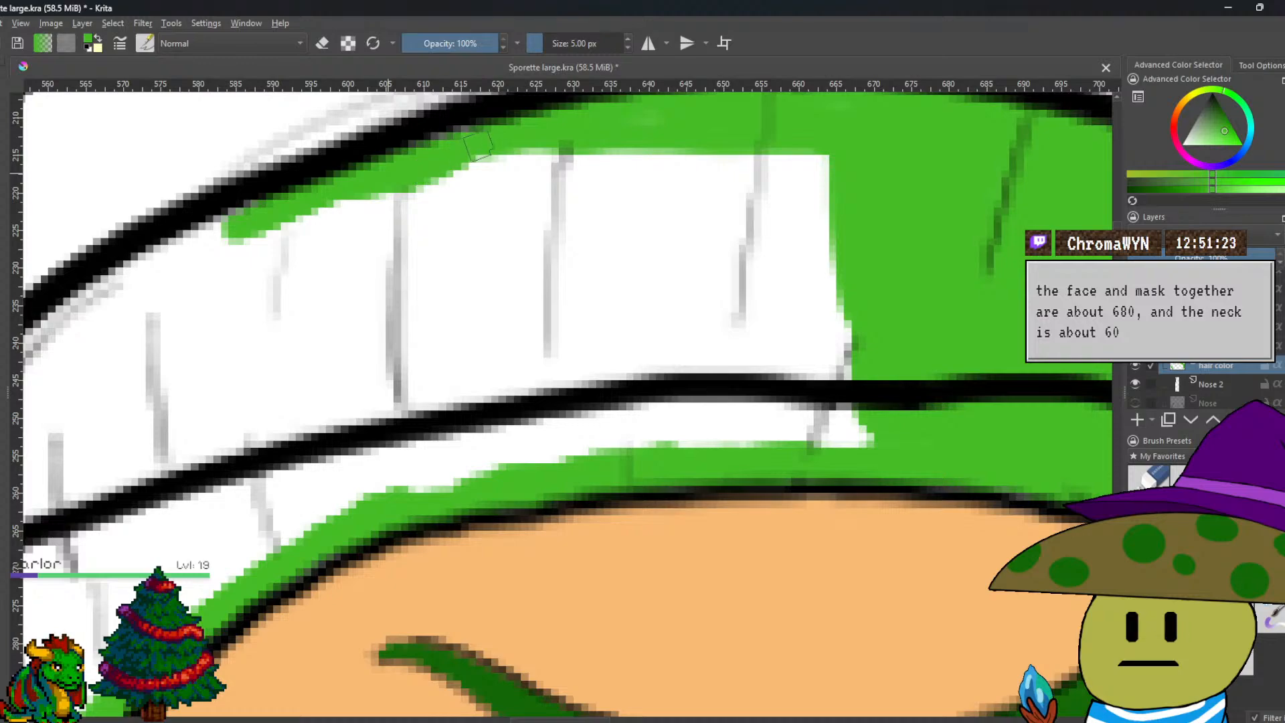
pyautogui.moveTo(179, 253)
pyautogui.mouseDown()
pyautogui.moveTo(40, 335)
pyautogui.moveTo(164, 302)
pyautogui.mouseUp()
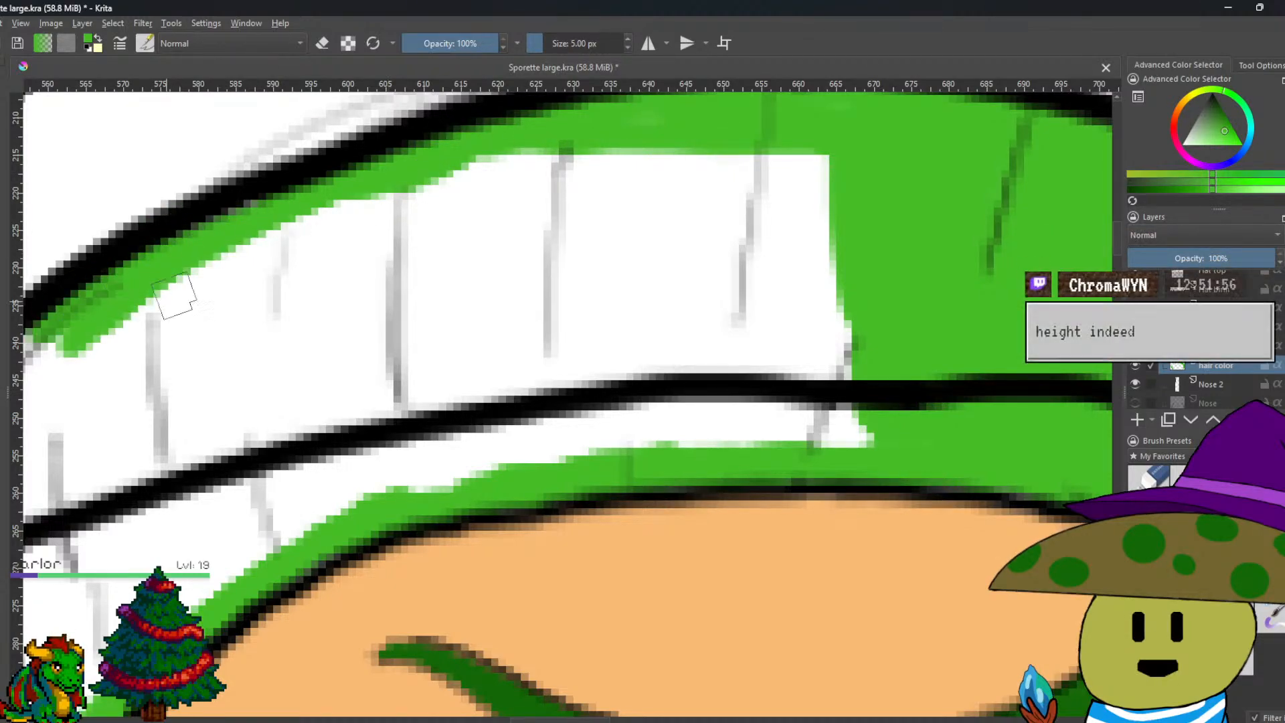
# Fill the white area above the forehead with green, on both sides of the brim line, working toward the left-hand eyebrow.
pyautogui.moveTo(338, 207)
pyautogui.mouseDown()
pyautogui.moveTo(701, 143)
pyautogui.moveTo(783, 154)
pyautogui.moveTo(820, 242)
pyautogui.moveTo(820, 335)
pyautogui.moveTo(840, 421)
pyautogui.moveTo(860, 438)
pyautogui.mouseUp()
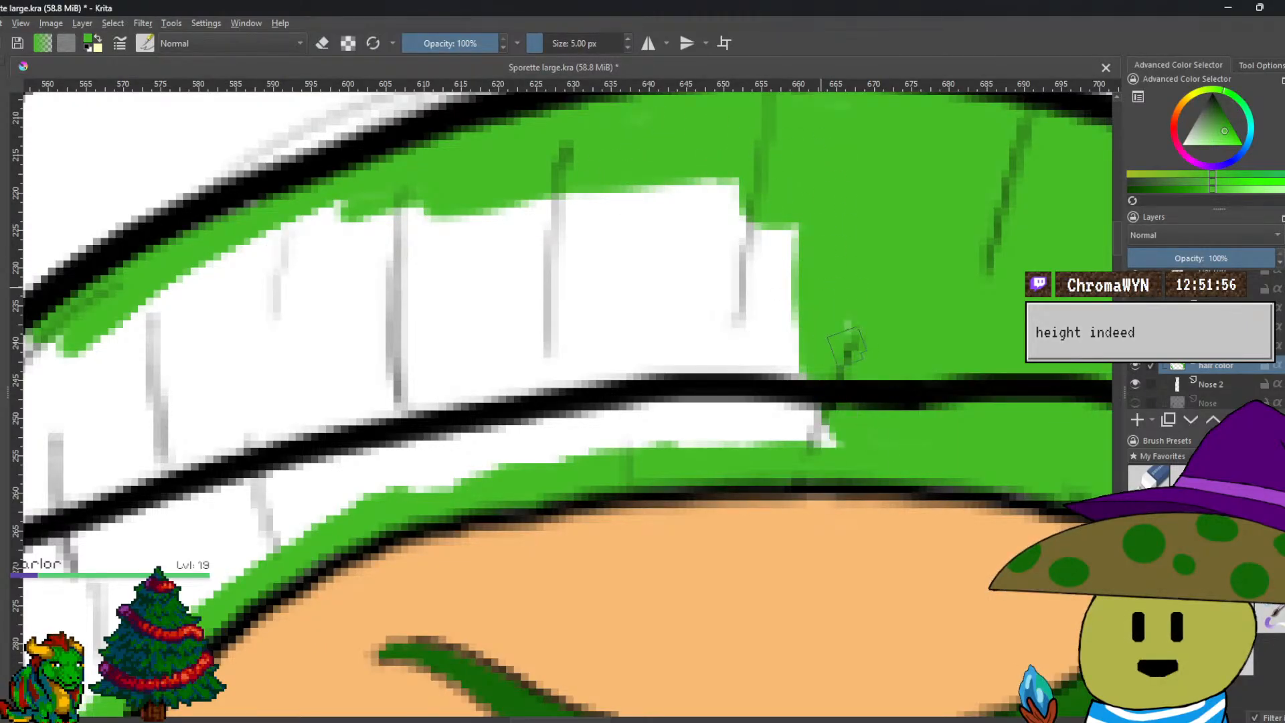
pyautogui.moveTo(835, 342)
pyautogui.mouseDown()
pyautogui.moveTo(793, 381)
pyautogui.moveTo(828, 423)
pyautogui.moveTo(953, 442)
pyautogui.moveTo(800, 422)
pyautogui.moveTo(778, 443)
pyautogui.moveTo(772, 387)
pyautogui.moveTo(816, 178)
pyautogui.moveTo(768, 182)
pyautogui.moveTo(715, 229)
pyautogui.moveTo(709, 348)
pyautogui.moveTo(719, 262)
pyautogui.moveTo(682, 325)
pyautogui.moveTo(680, 229)
pyautogui.mouseUp()
pyautogui.moveTo(667, 373)
pyautogui.mouseDown()
pyautogui.moveTo(645, 382)
pyautogui.moveTo(625, 296)
pyautogui.mouseUp()
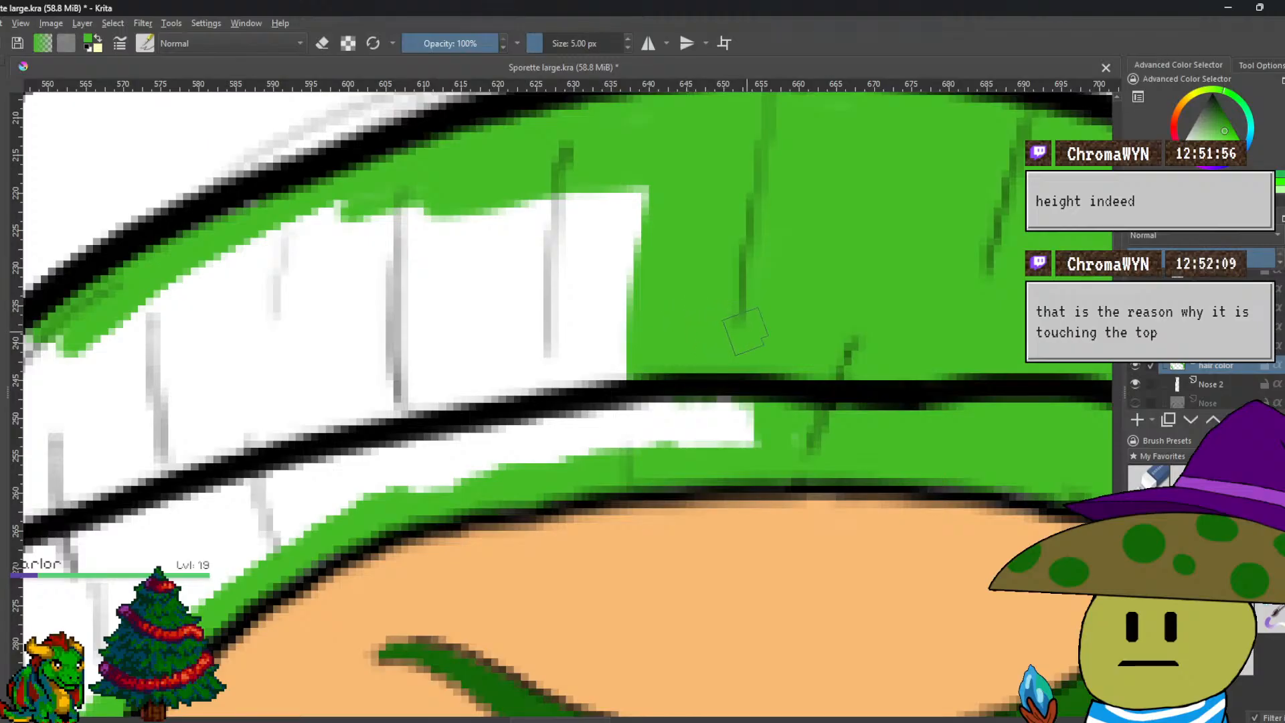
pyautogui.moveTo(774, 419)
pyautogui.mouseDown()
pyautogui.moveTo(676, 437)
pyautogui.moveTo(606, 395)
pyautogui.moveTo(599, 364)
pyautogui.moveTo(634, 427)
pyautogui.moveTo(341, 495)
pyautogui.moveTo(529, 428)
pyautogui.moveTo(645, 299)
pyautogui.moveTo(583, 326)
pyautogui.mouseUp()
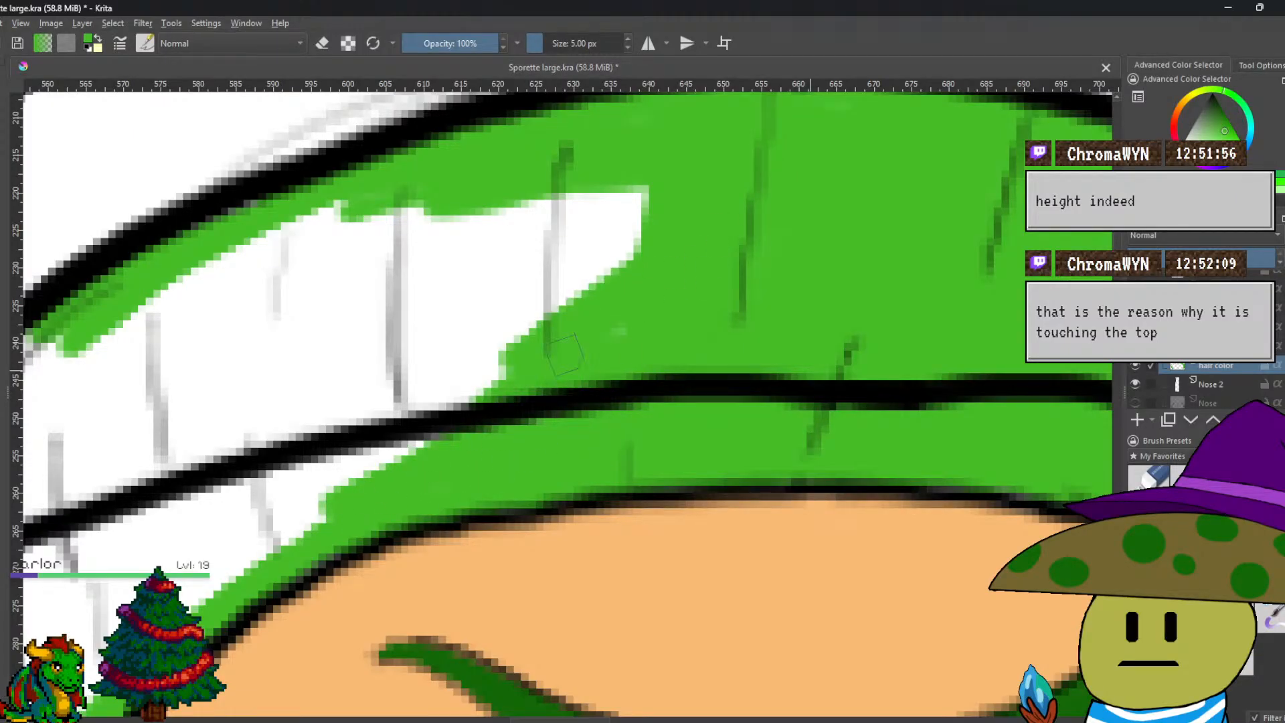
pyautogui.moveTo(663, 265)
pyautogui.mouseDown()
pyautogui.moveTo(536, 227)
pyautogui.moveTo(435, 281)
pyautogui.moveTo(649, 171)
pyautogui.moveTo(411, 285)
pyautogui.moveTo(365, 321)
pyautogui.moveTo(469, 160)
pyautogui.moveTo(237, 257)
pyautogui.moveTo(334, 408)
pyautogui.moveTo(324, 362)
pyautogui.moveTo(274, 542)
pyautogui.moveTo(314, 509)
pyautogui.moveTo(314, 461)
pyautogui.moveTo(385, 348)
pyautogui.moveTo(362, 455)
pyautogui.moveTo(375, 424)
pyautogui.moveTo(482, 355)
pyautogui.moveTo(431, 425)
pyautogui.mouseUp()
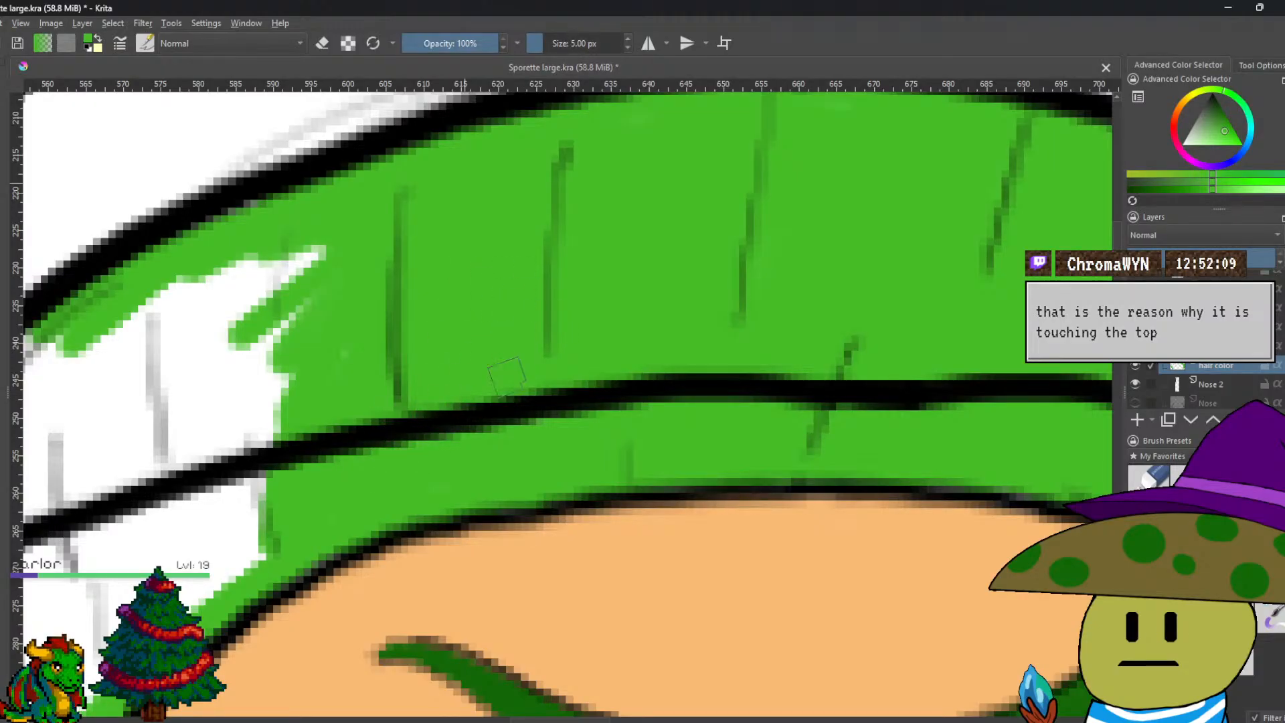
# Enclose and fill the white patches around the brim line at the upper left-hand hair with green.
pyautogui.moveTo(313, 340)
pyautogui.mouseDown()
pyautogui.moveTo(253, 319)
pyautogui.moveTo(192, 350)
pyautogui.moveTo(249, 249)
pyautogui.moveTo(152, 313)
pyautogui.moveTo(114, 415)
pyautogui.moveTo(115, 461)
pyautogui.moveTo(87, 475)
pyautogui.moveTo(90, 628)
pyautogui.mouseUp()
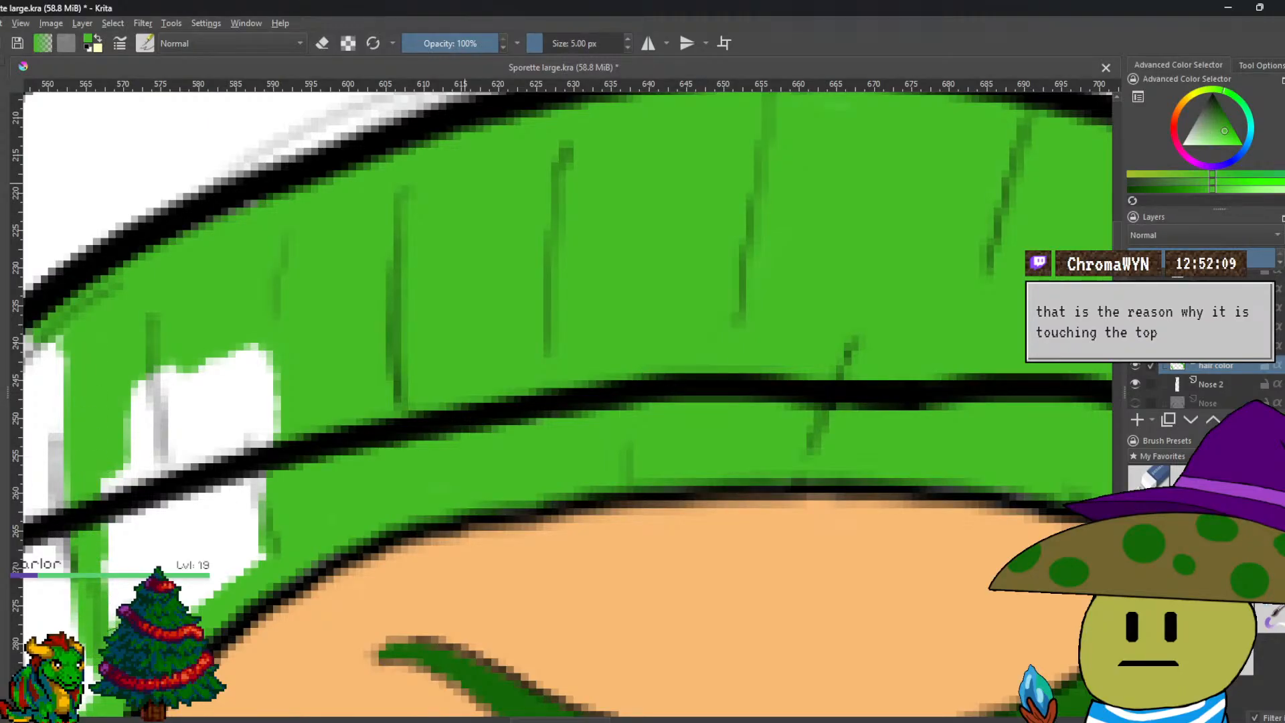
pyautogui.moveTo(127, 589)
pyautogui.mouseDown()
pyautogui.moveTo(137, 522)
pyautogui.moveTo(177, 529)
pyautogui.moveTo(226, 572)
pyautogui.mouseUp()
pyautogui.moveTo(221, 616)
pyautogui.mouseDown()
pyautogui.moveTo(255, 535)
pyautogui.moveTo(234, 428)
pyautogui.moveTo(194, 402)
pyautogui.moveTo(237, 309)
pyautogui.moveTo(125, 439)
pyautogui.mouseUp()
# Fill the remaining white of the left-hand hair with green between the outer outline and the face, above and below the brim.
pyautogui.moveTo(131, 492)
pyautogui.mouseDown()
pyautogui.moveTo(187, 424)
pyautogui.moveTo(418, 323)
pyautogui.mouseUp()
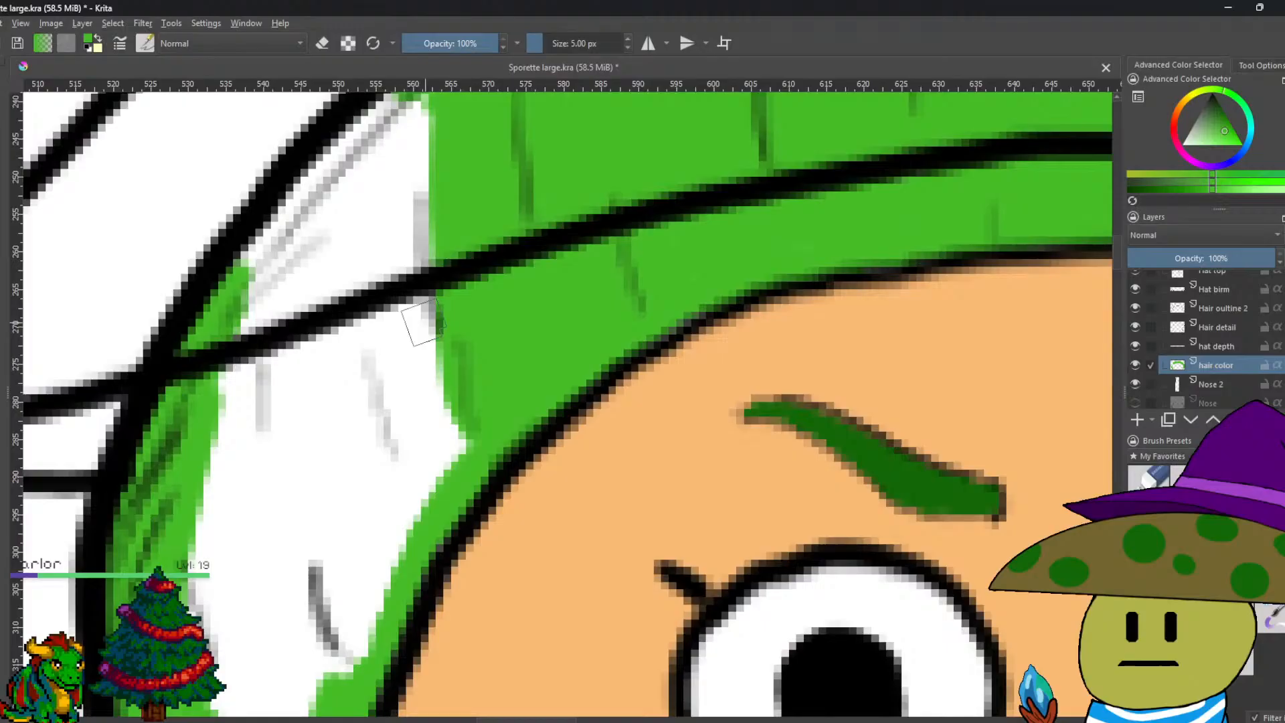
pyautogui.moveTo(396, 113)
pyautogui.mouseDown()
pyautogui.moveTo(315, 170)
pyautogui.moveTo(267, 234)
pyautogui.moveTo(251, 314)
pyautogui.moveTo(217, 352)
pyautogui.moveTo(186, 574)
pyautogui.moveTo(221, 700)
pyautogui.moveTo(231, 418)
pyautogui.moveTo(228, 429)
pyautogui.moveTo(321, 231)
pyautogui.moveTo(405, 134)
pyautogui.moveTo(248, 428)
pyautogui.moveTo(246, 663)
pyautogui.moveTo(257, 448)
pyautogui.mouseUp()
pyautogui.moveTo(402, 221)
pyautogui.mouseDown()
pyautogui.moveTo(350, 304)
pyautogui.moveTo(315, 374)
pyautogui.moveTo(301, 444)
pyautogui.moveTo(373, 235)
pyautogui.moveTo(321, 457)
pyautogui.moveTo(323, 510)
pyautogui.moveTo(379, 476)
pyautogui.moveTo(405, 382)
pyautogui.moveTo(424, 366)
pyautogui.moveTo(428, 492)
pyautogui.moveTo(448, 478)
pyautogui.moveTo(458, 433)
pyautogui.moveTo(407, 492)
pyautogui.moveTo(321, 706)
pyautogui.moveTo(380, 584)
pyautogui.moveTo(379, 619)
pyautogui.moveTo(378, 507)
pyautogui.moveTo(305, 660)
pyautogui.moveTo(306, 462)
pyautogui.moveTo(345, 528)
pyautogui.moveTo(288, 638)
pyautogui.moveTo(298, 655)
pyautogui.moveTo(261, 554)
pyautogui.moveTo(270, 620)
pyautogui.moveTo(391, 422)
pyautogui.moveTo(390, 332)
pyautogui.mouseUp()
pyautogui.moveTo(349, 432)
pyautogui.mouseDown()
pyautogui.moveTo(384, 523)
pyautogui.moveTo(414, 415)
pyautogui.mouseUp()
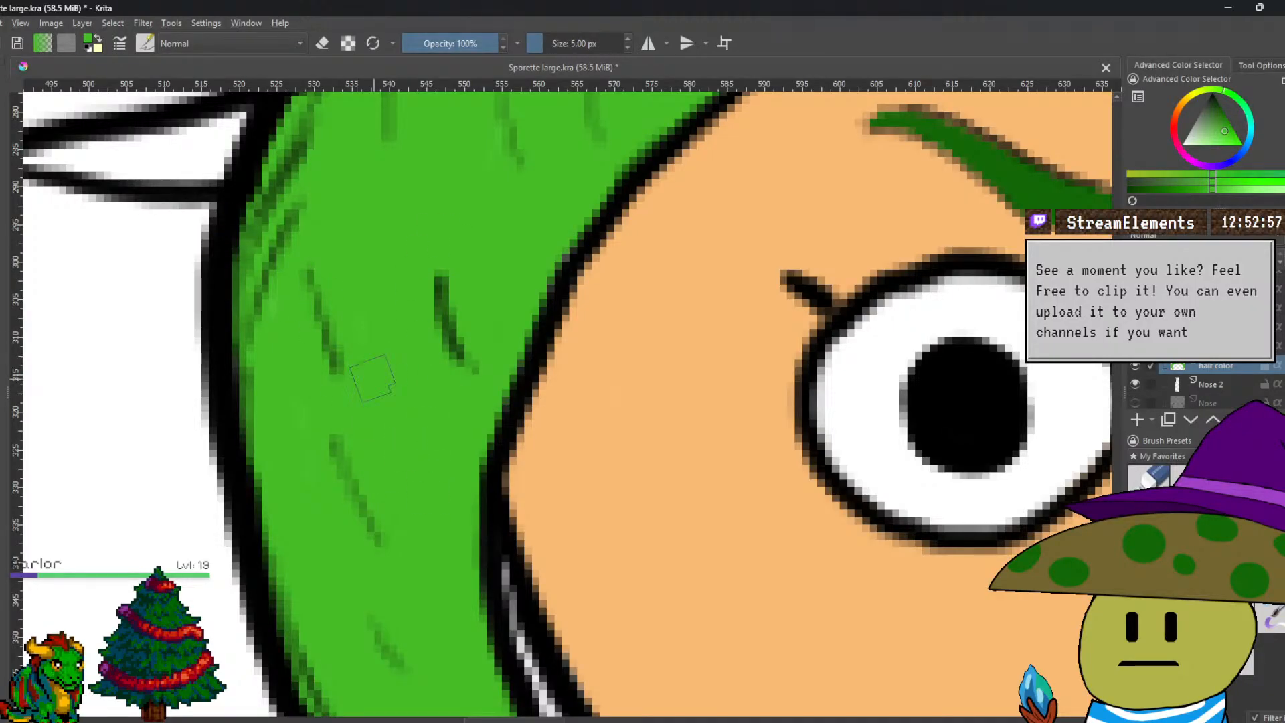
pyautogui.scroll(-5, 370, 382)
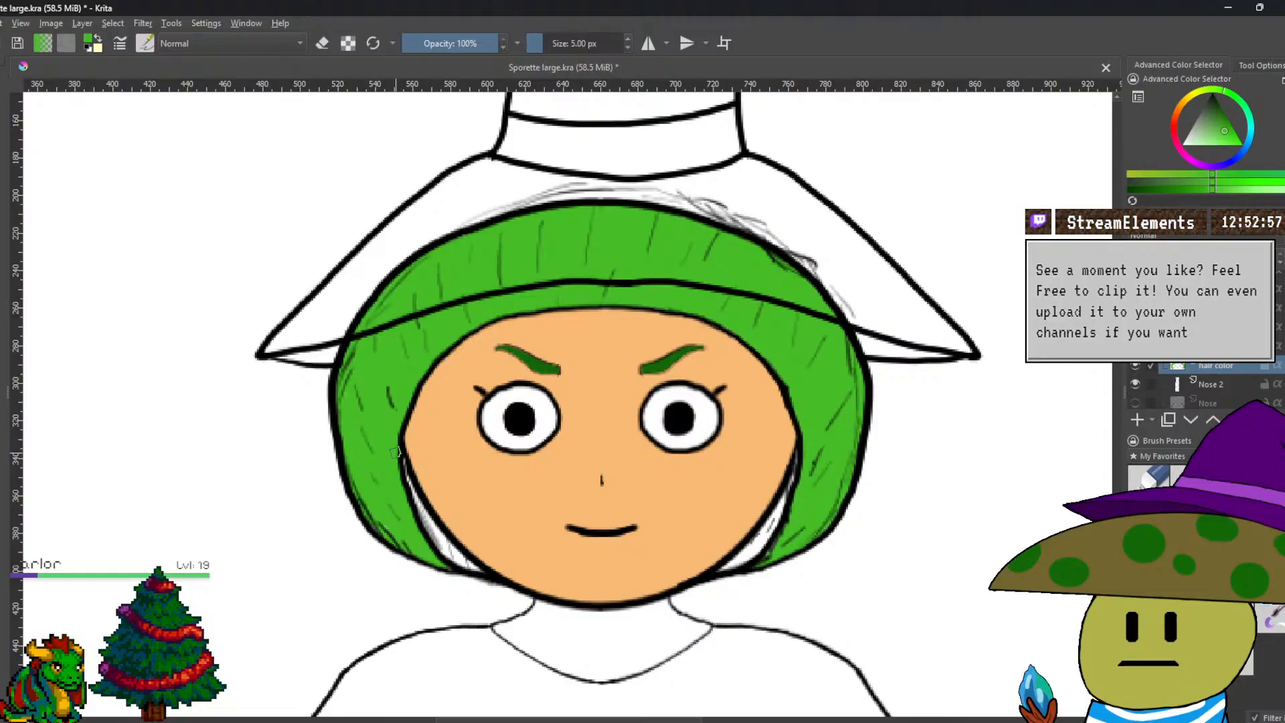
# Add a new paint layer between Face color and Paint Layer 3 and name it hair shadow.
pyautogui.scroll(-3, 1163, 366)
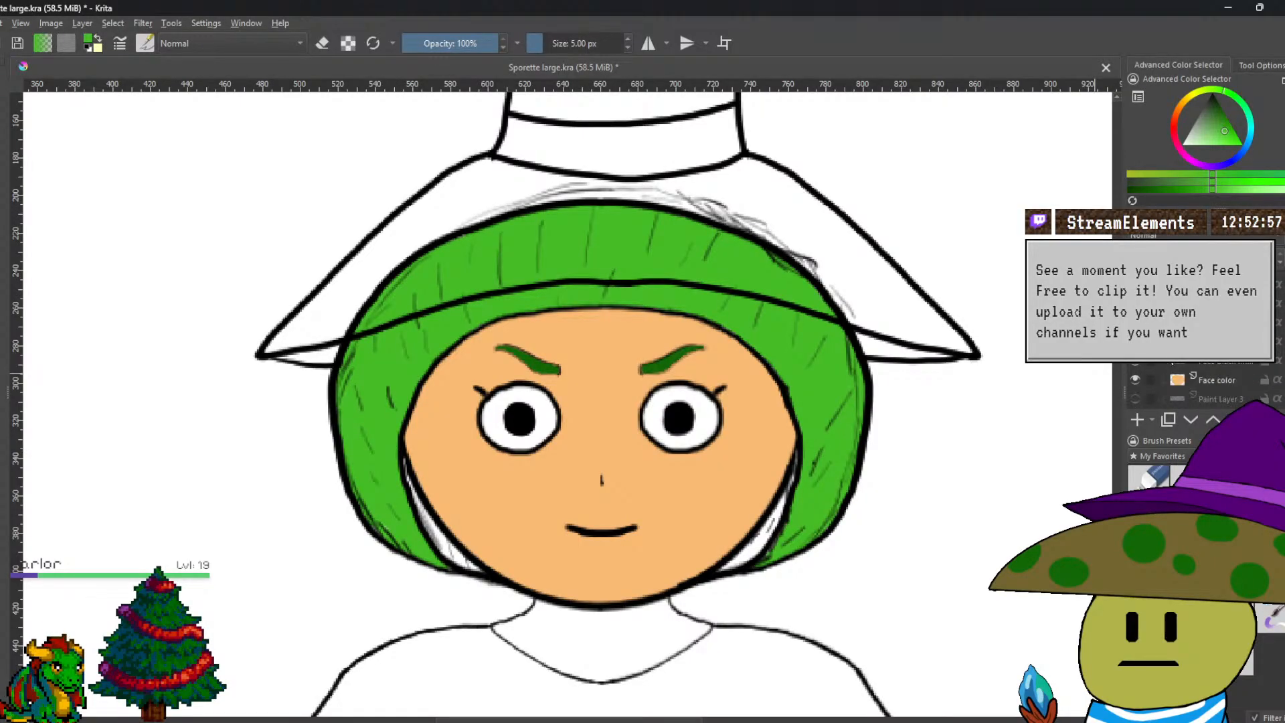
pyautogui.click(1231, 382)
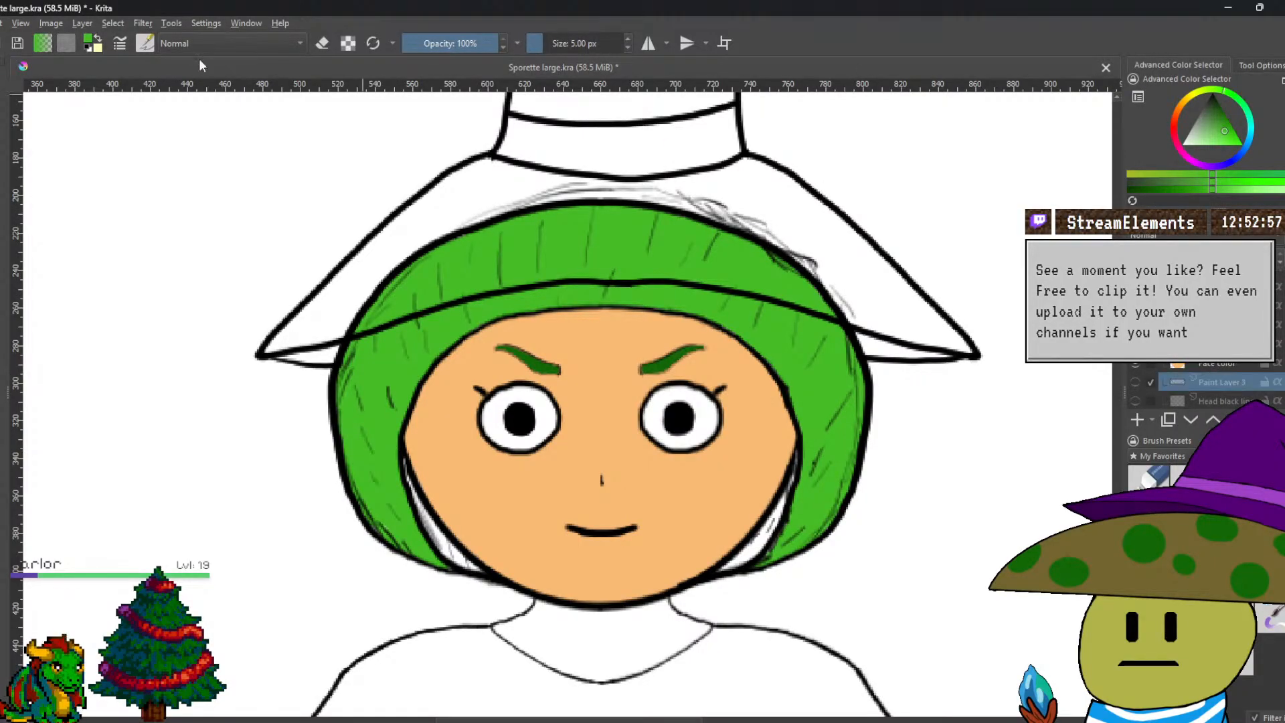
pyautogui.click(89, 23)
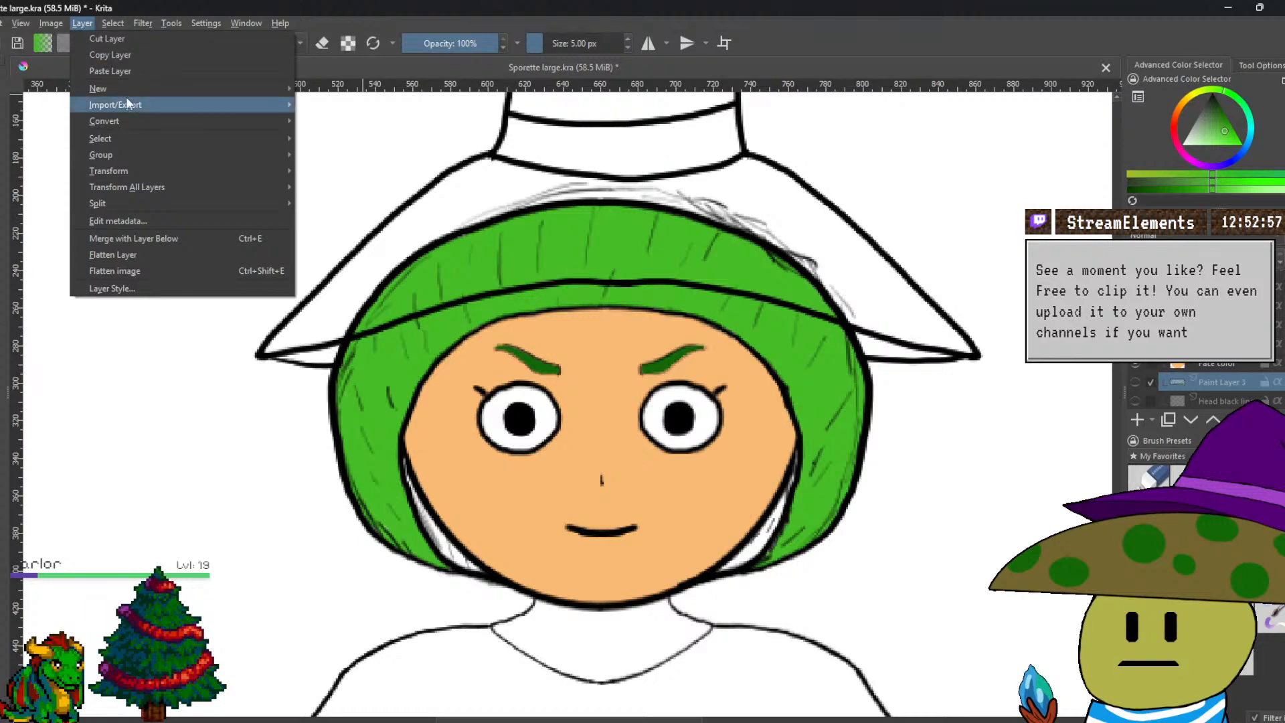
pyautogui.click(348, 105)
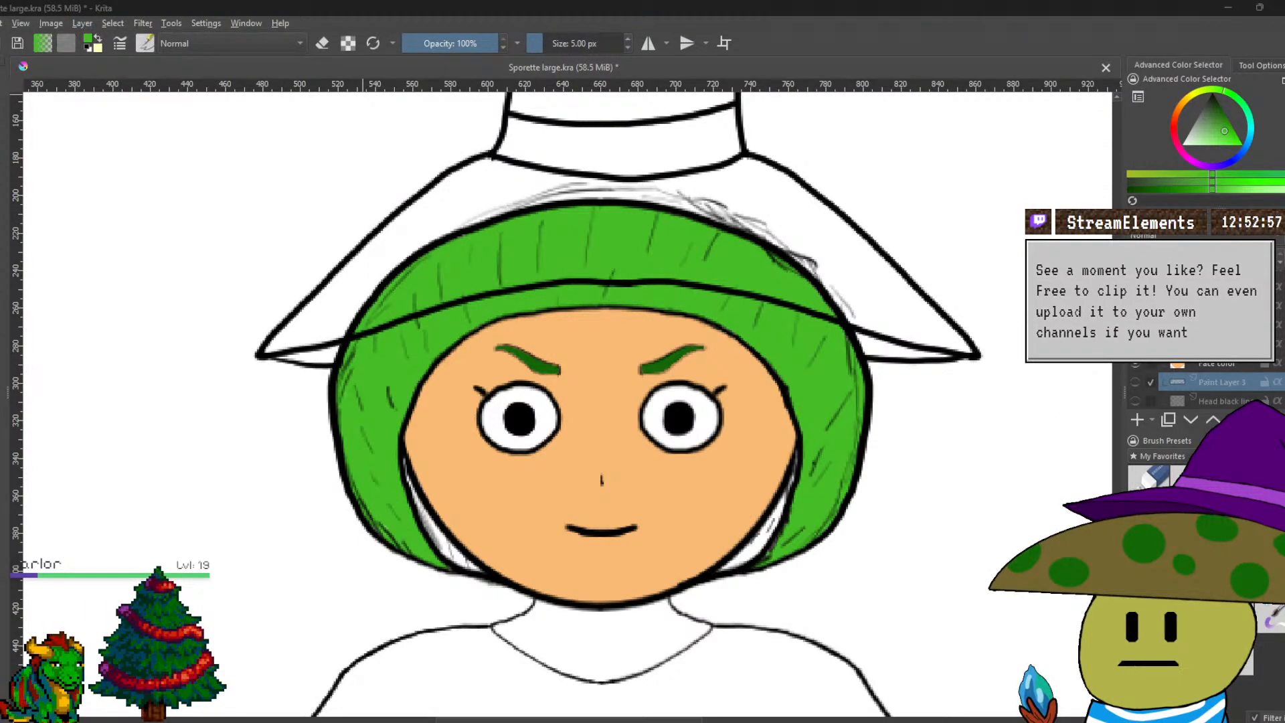
pyautogui.click(51, 23)
pyautogui.moveTo(82, 23)
pyautogui.moveTo(107, 94)
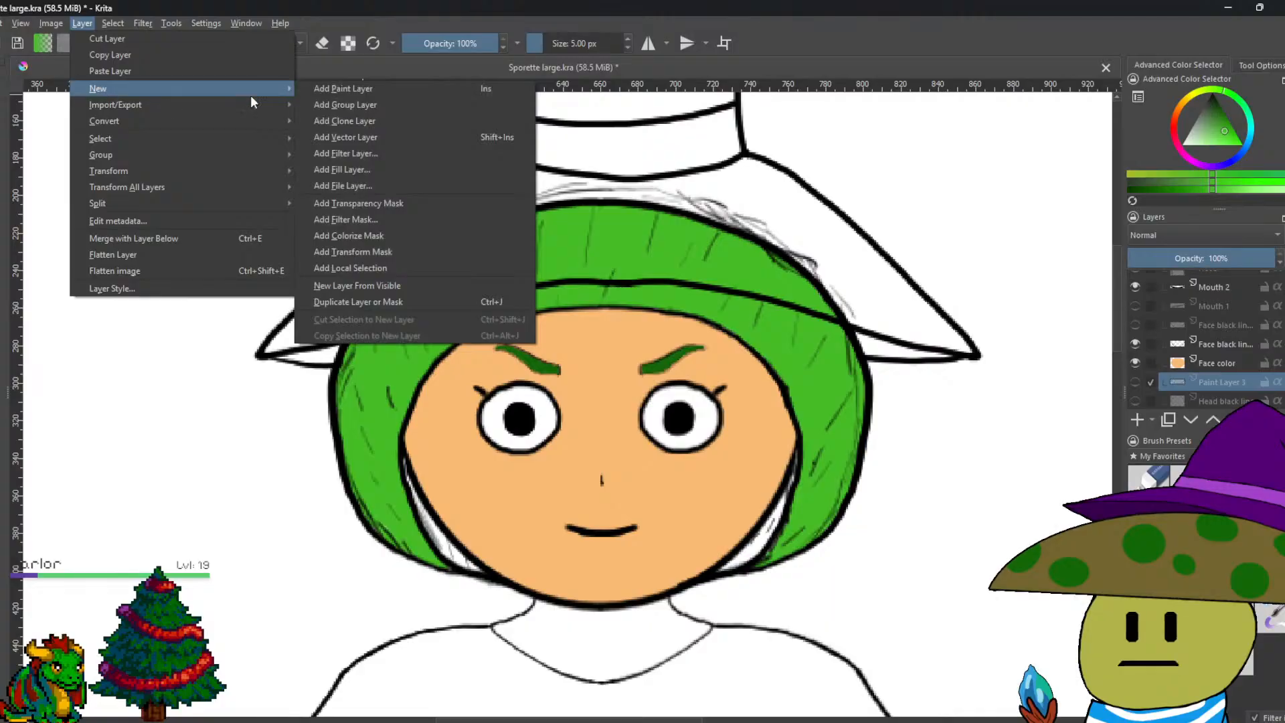
pyautogui.click(312, 91)
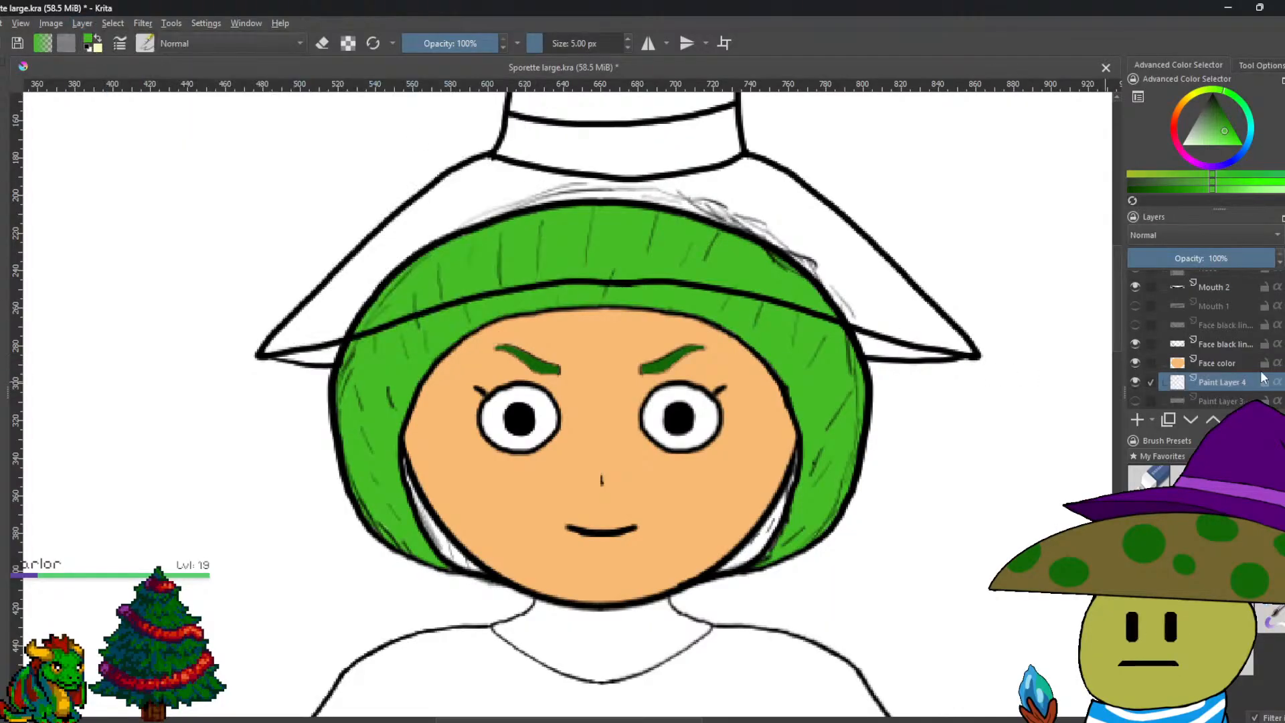
pyautogui.doubleClick(1214, 383)
pyautogui.write('hair shadow')
pyautogui.press('Return')
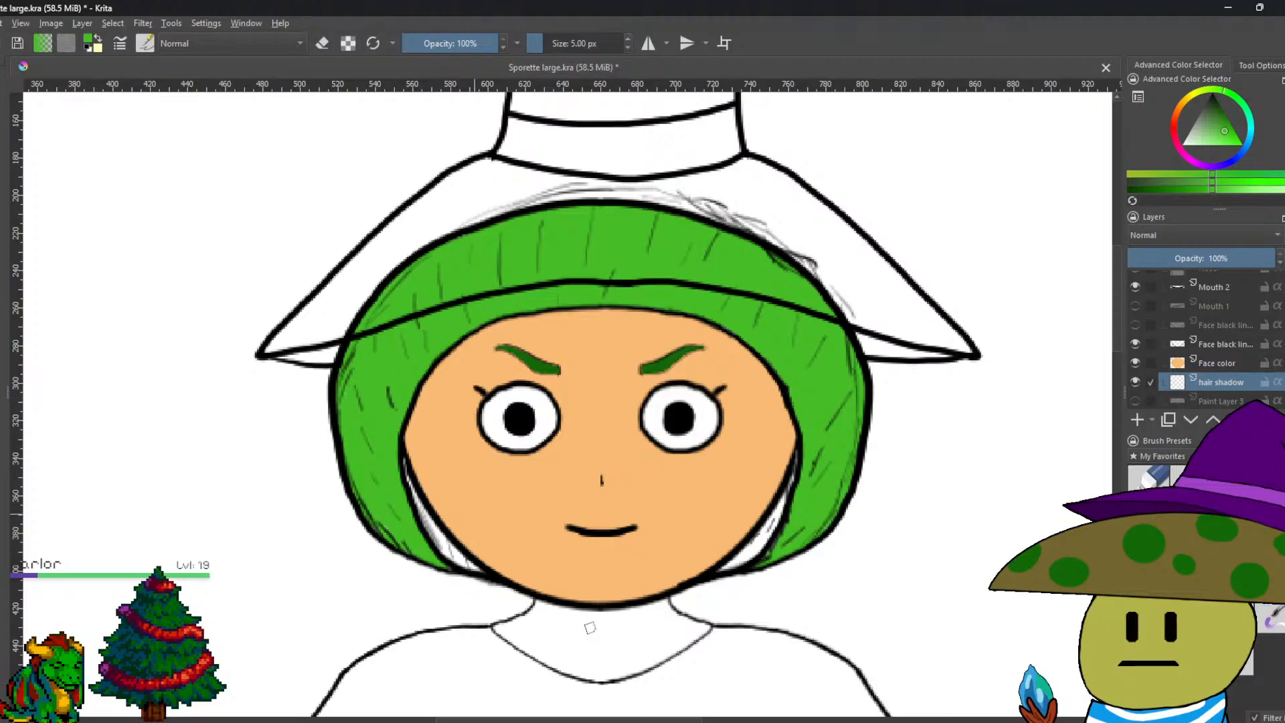
# Resample the green from the hair as the paint color and rename the hair shadow layer as hair behind face.
pyautogui.scroll(5, 479, 625)
pyautogui.scroll(3, 479, 625)
pyautogui.scroll(-1, 462, 677)
pyautogui.scroll(-1, 438, 646)
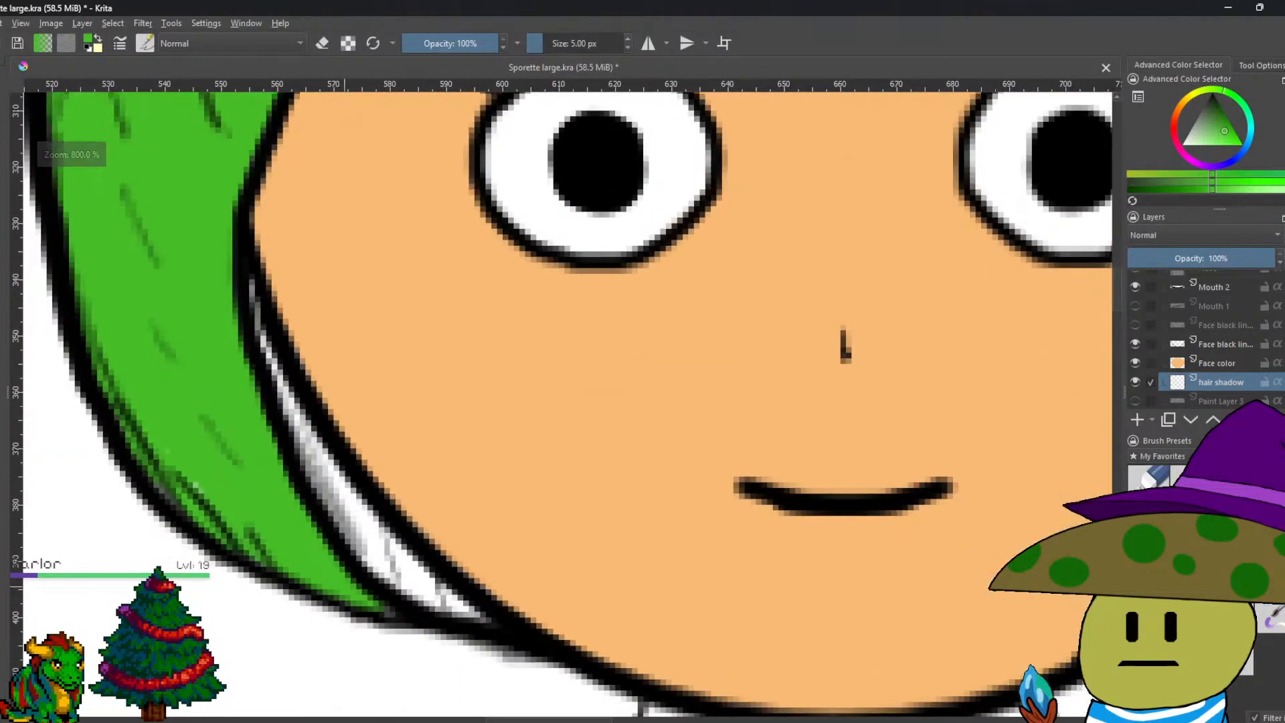
pyautogui.click(1223, 132)
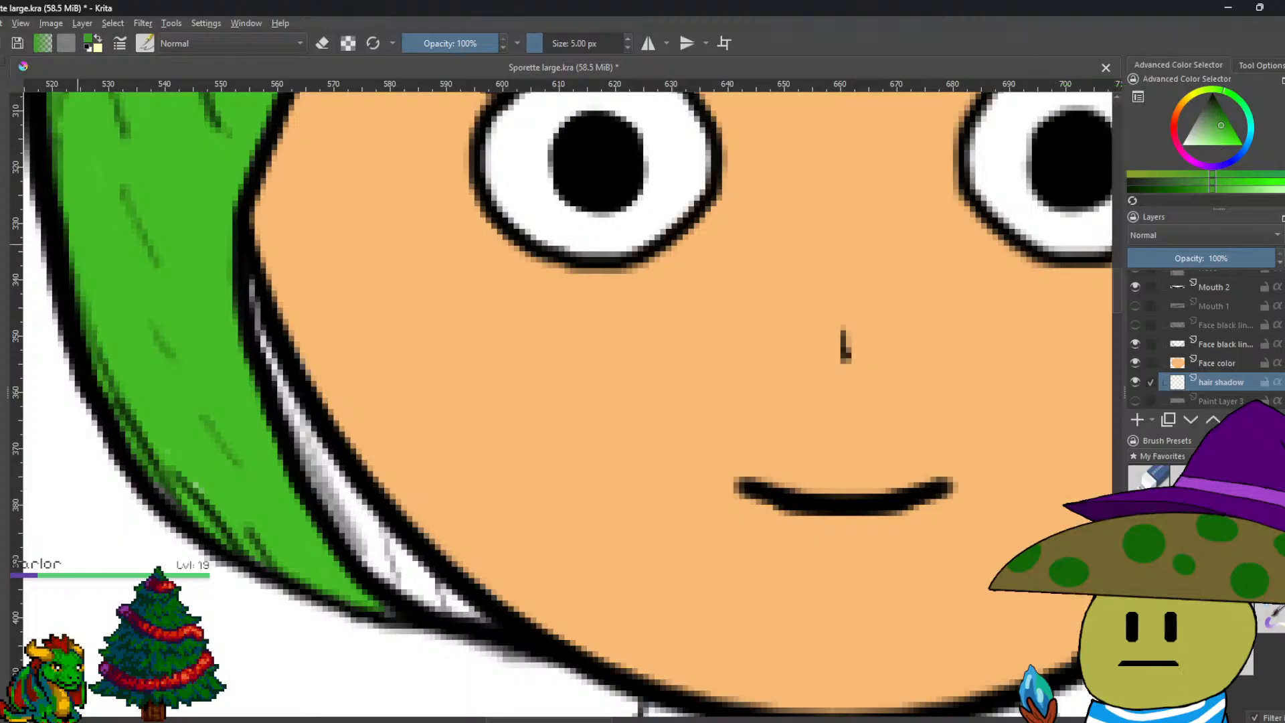
pyautogui.keyDown('ctrl'); pyautogui.click(123, 273); pyautogui.keyUp('ctrl')
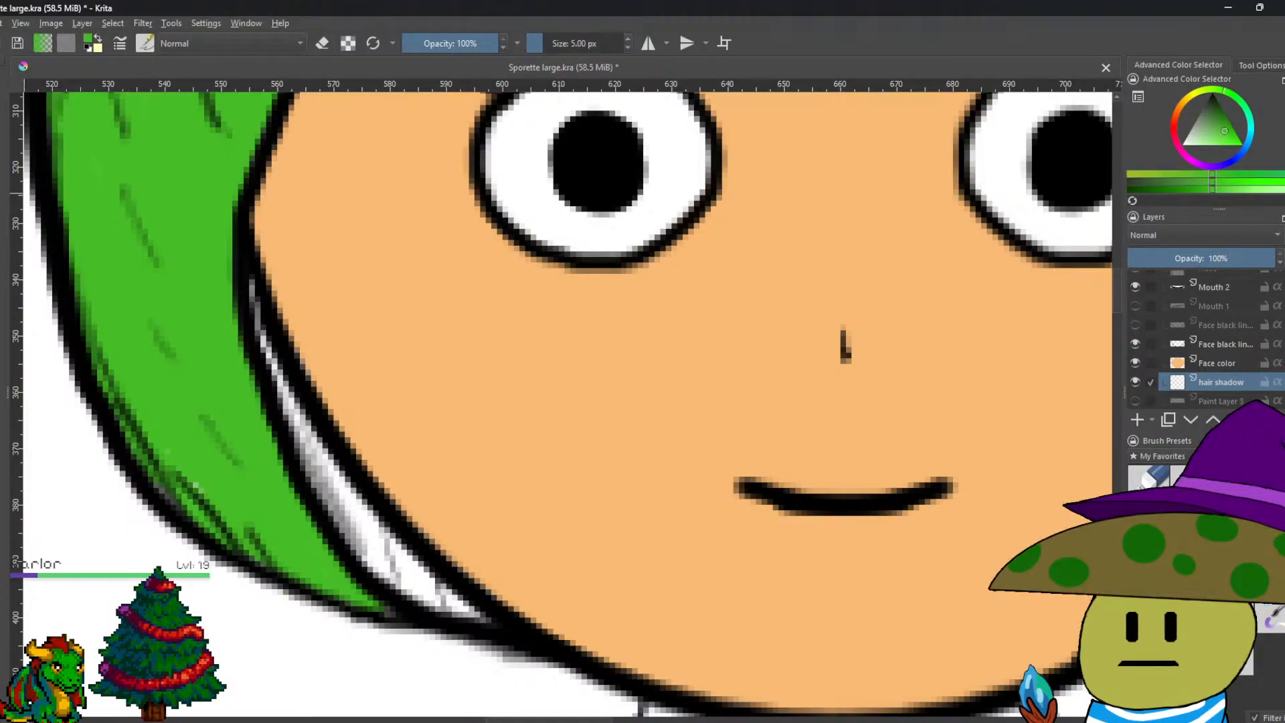
pyautogui.doubleClick(1238, 383)
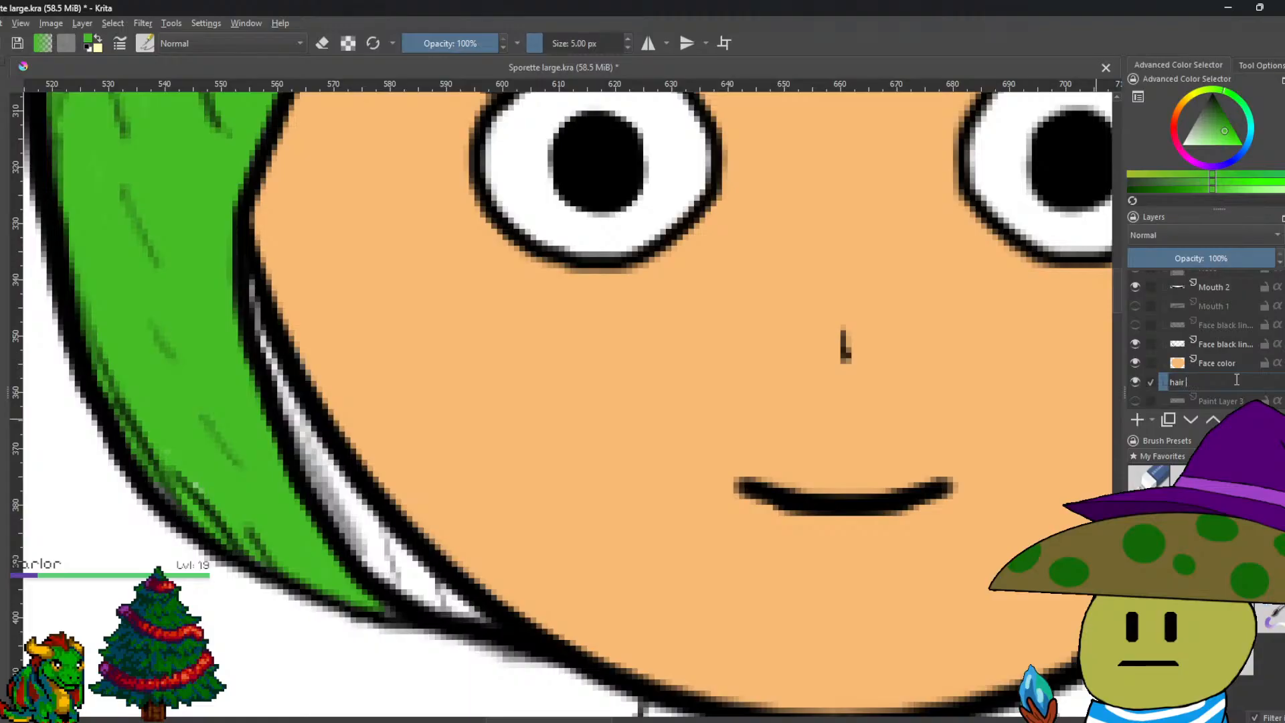
pyautogui.write('hair behind fac')
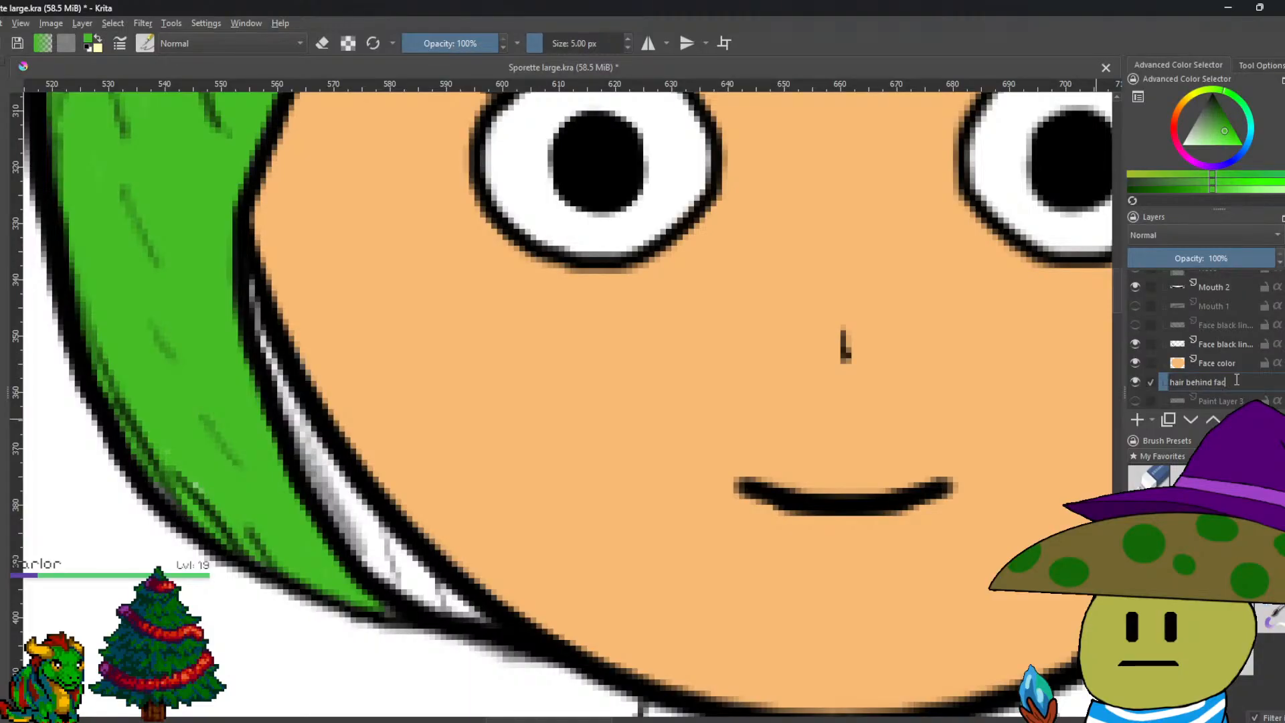
pyautogui.write('e')
pyautogui.press('Return')
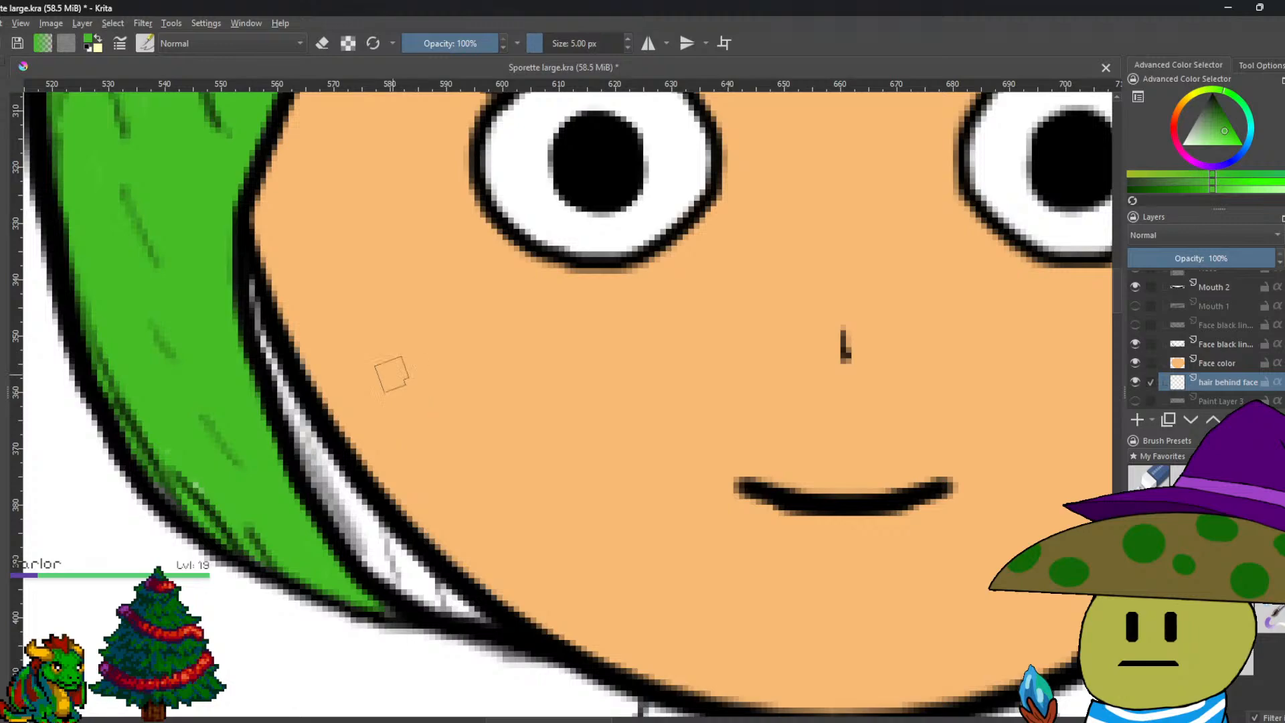
# Fill the white sliver between the left-hand hair and the face with green on the hair behind face layer, and hide that layer.
pyautogui.moveTo(259, 280)
pyautogui.mouseDown()
pyautogui.moveTo(261, 351)
pyautogui.moveTo(314, 443)
pyautogui.moveTo(307, 468)
pyautogui.moveTo(344, 532)
pyautogui.moveTo(428, 598)
pyautogui.moveTo(475, 612)
pyautogui.moveTo(372, 536)
pyautogui.mouseUp()
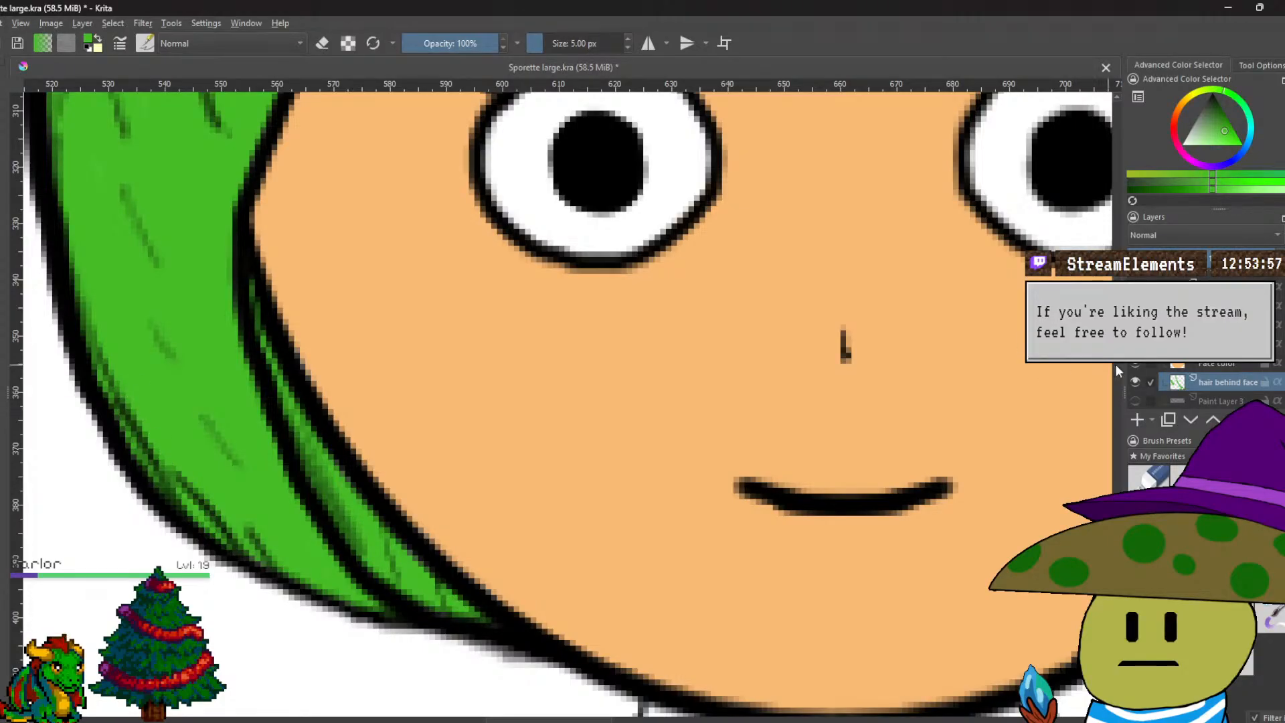
pyautogui.click(1136, 383)
# Switch to the hair color layer and touch up the green along the outlines and brim line of the left-hand hair.
pyautogui.scroll(3, 1205, 382)
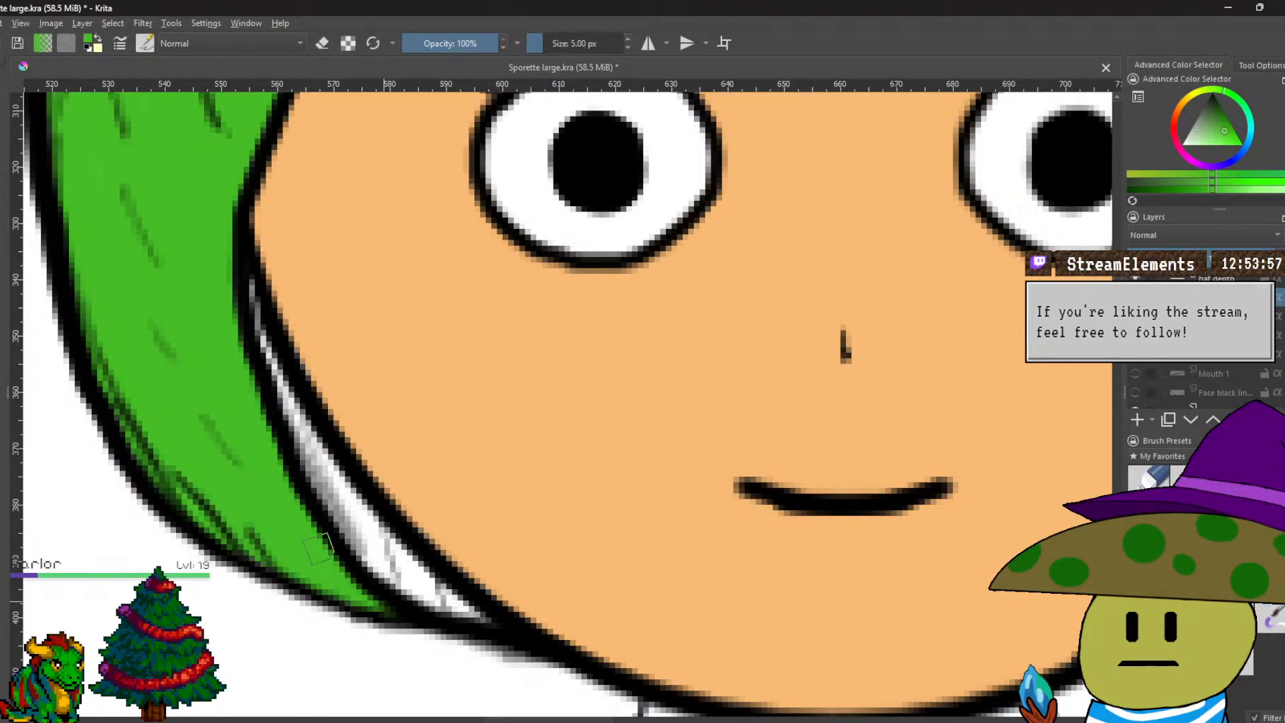
pyautogui.press('2')
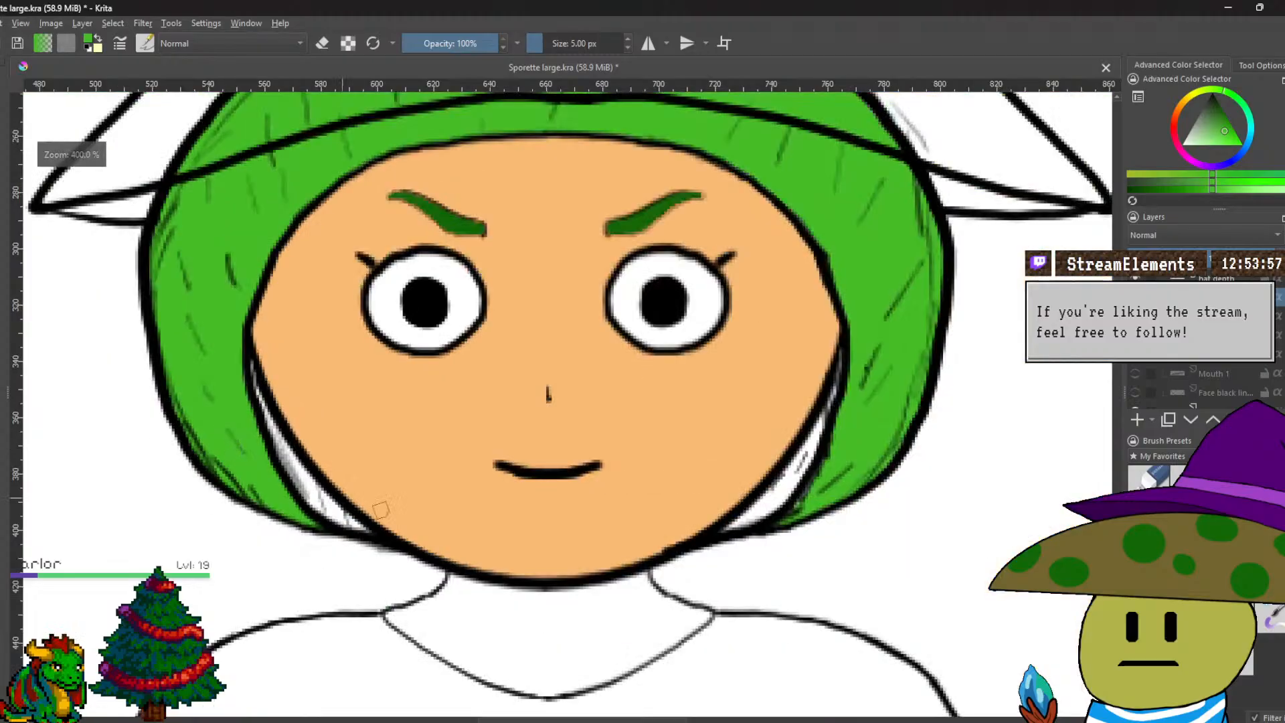
pyautogui.scroll(10, 838, 493)
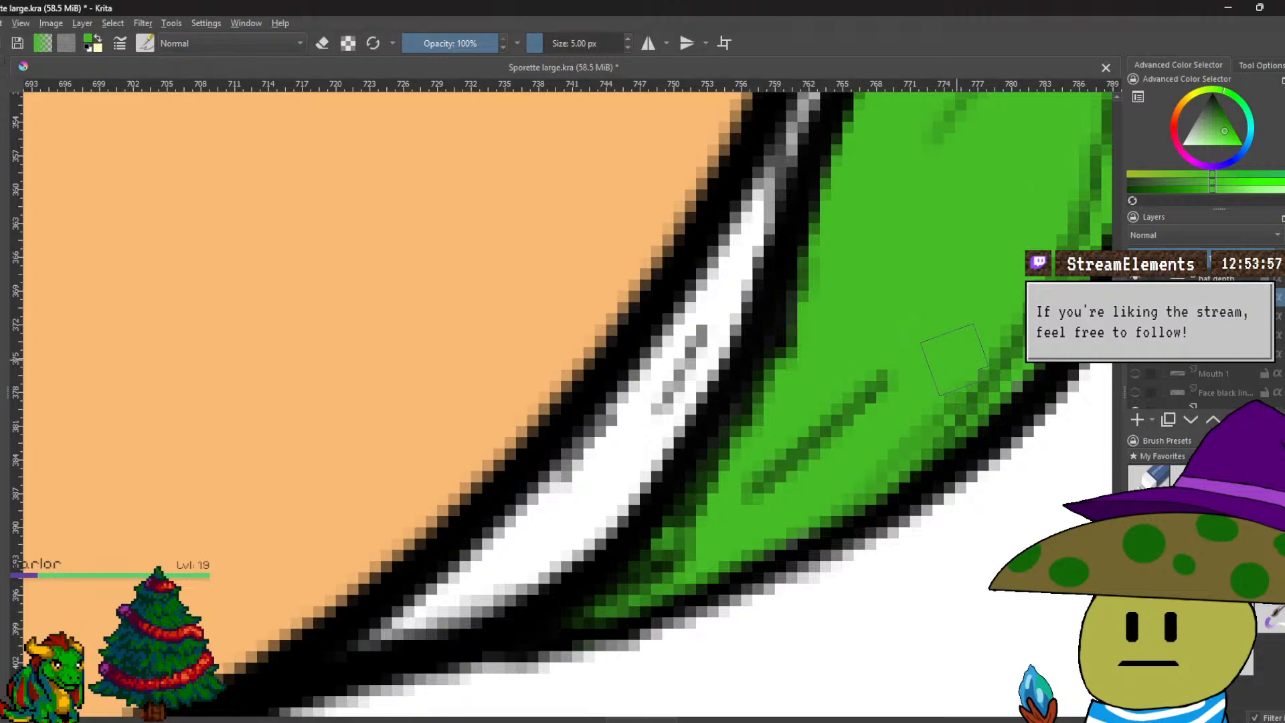
pyautogui.scroll(-8, 954, 360)
pyautogui.scroll(3, 763, 606)
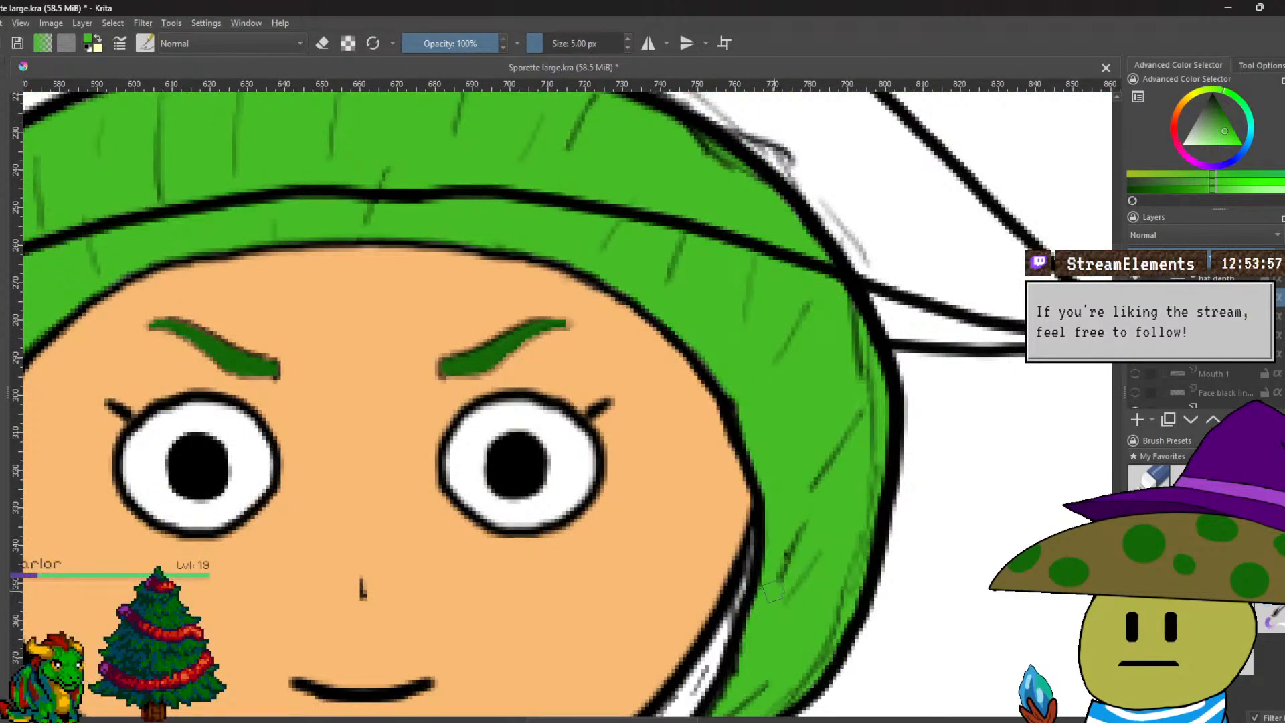
pyautogui.scroll(-2, 773, 592)
pyautogui.scroll(2, 773, 593)
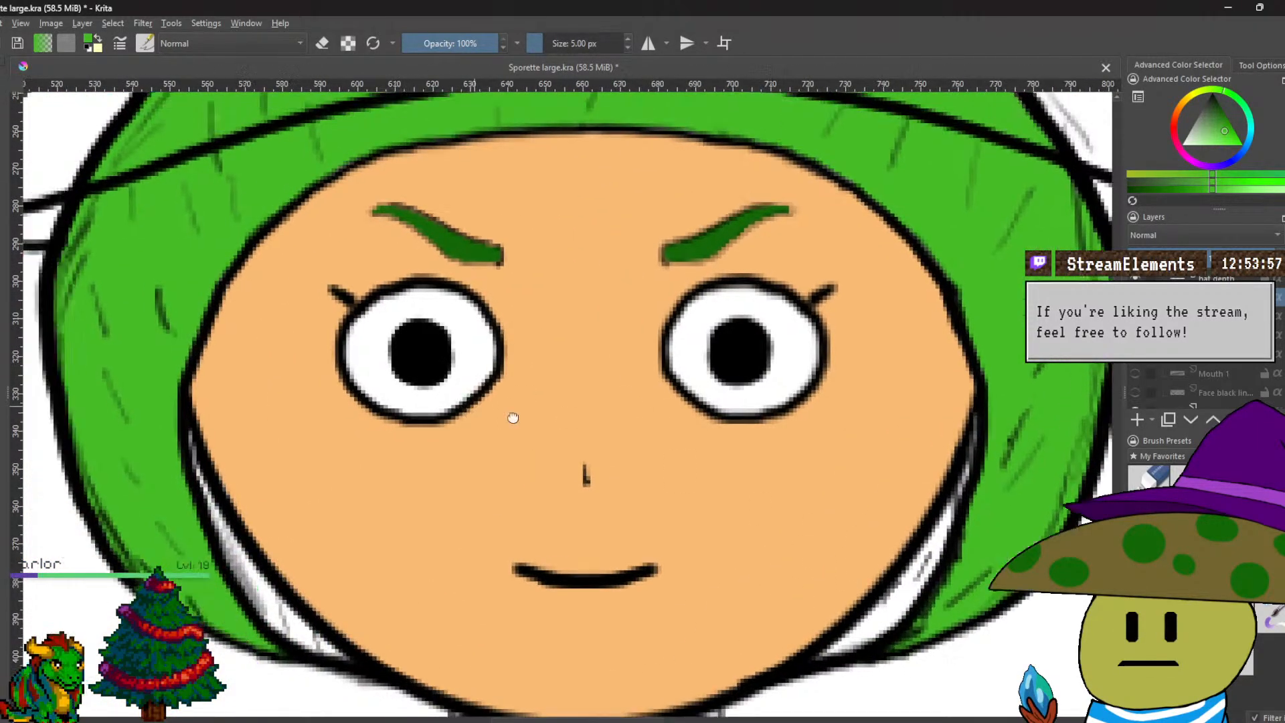
pyautogui.scroll(8, 511, 419)
pyautogui.moveTo(442, 482)
pyautogui.mouseDown()
pyautogui.moveTo(482, 502)
pyautogui.moveTo(496, 368)
pyautogui.moveTo(459, 539)
pyautogui.moveTo(535, 348)
pyautogui.moveTo(436, 223)
pyautogui.moveTo(385, 192)
pyautogui.moveTo(359, 138)
pyautogui.moveTo(445, 626)
pyautogui.moveTo(459, 201)
pyautogui.moveTo(482, 522)
pyautogui.moveTo(522, 336)
pyautogui.mouseUp()
pyautogui.scroll(-4, 521, 337)
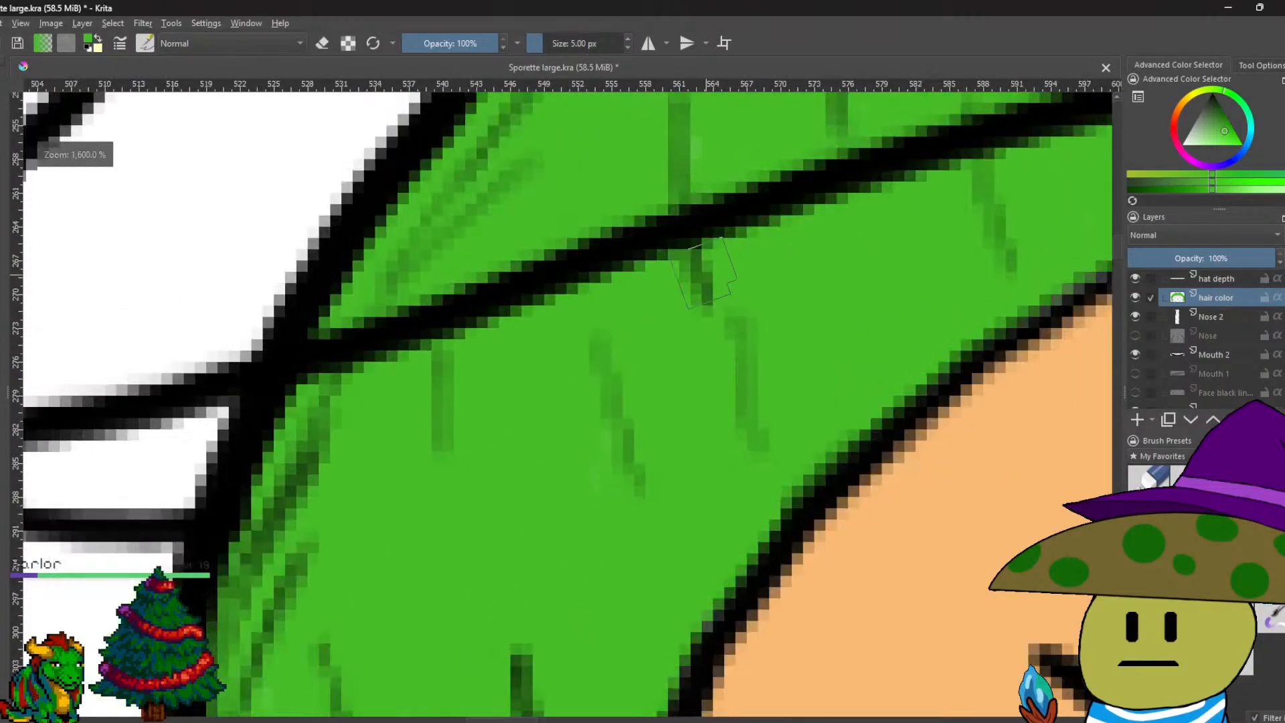
pyautogui.scroll(2, 703, 268)
pyautogui.moveTo(702, 268)
pyautogui.mouseDown()
pyautogui.moveTo(593, 388)
pyautogui.moveTo(657, 303)
pyautogui.moveTo(579, 335)
pyautogui.mouseUp()
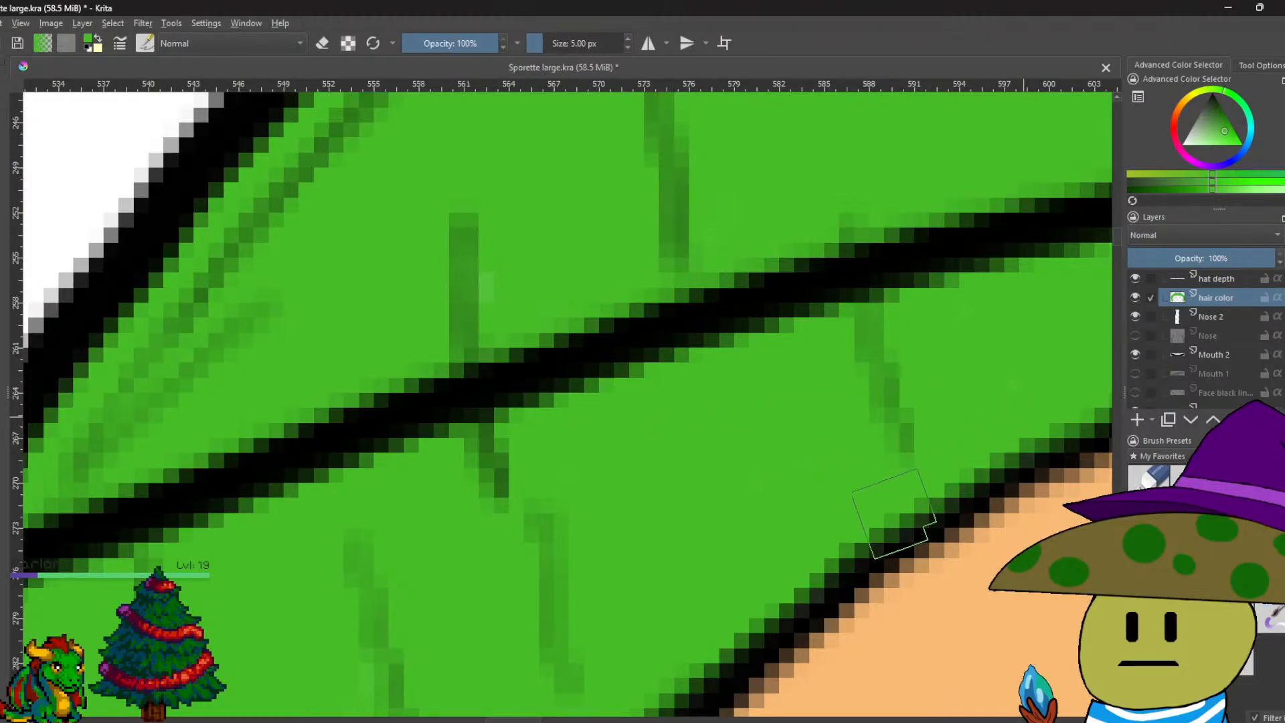
# Touch up the green fill around the brim line from the upper left-hand hair toward the middle of the forehead.
pyautogui.moveTo(767, 439); pyautogui.dragTo(654, 545)
pyautogui.moveTo(752, 430); pyautogui.dragTo(753, 502)
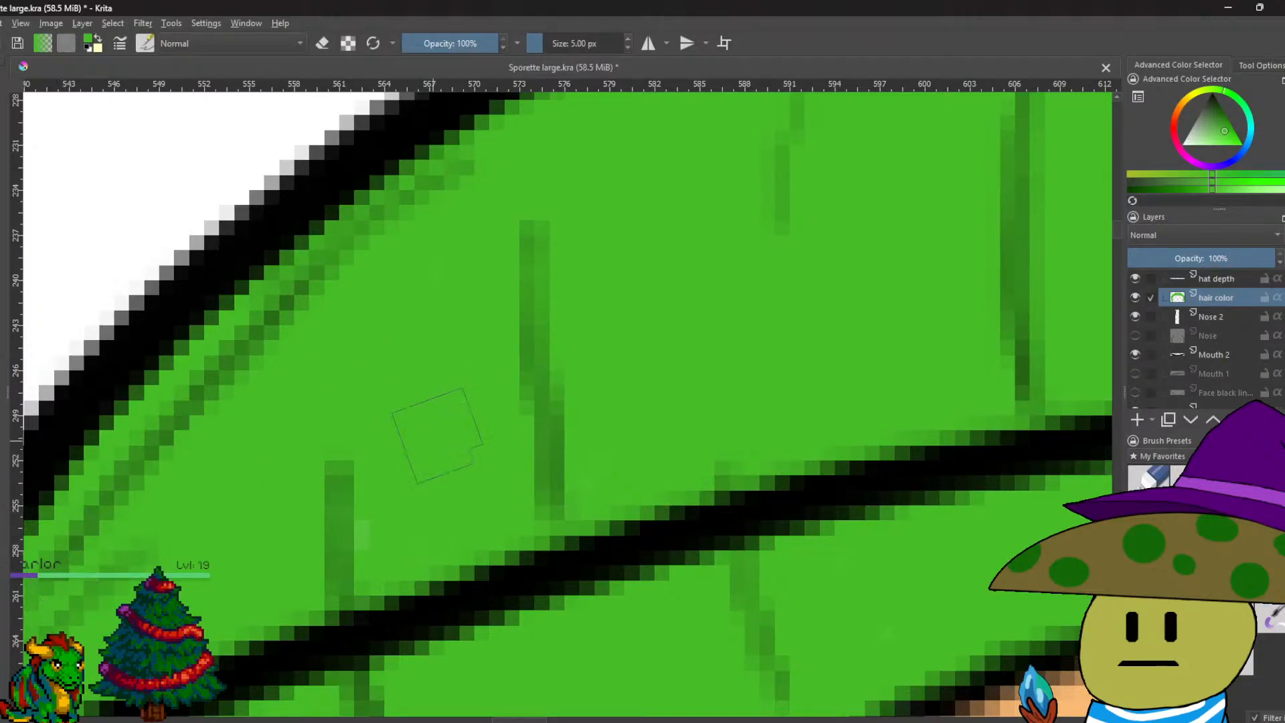
pyautogui.scroll(-1, 554, 367)
pyautogui.moveTo(554, 367); pyautogui.dragTo(220, 440)
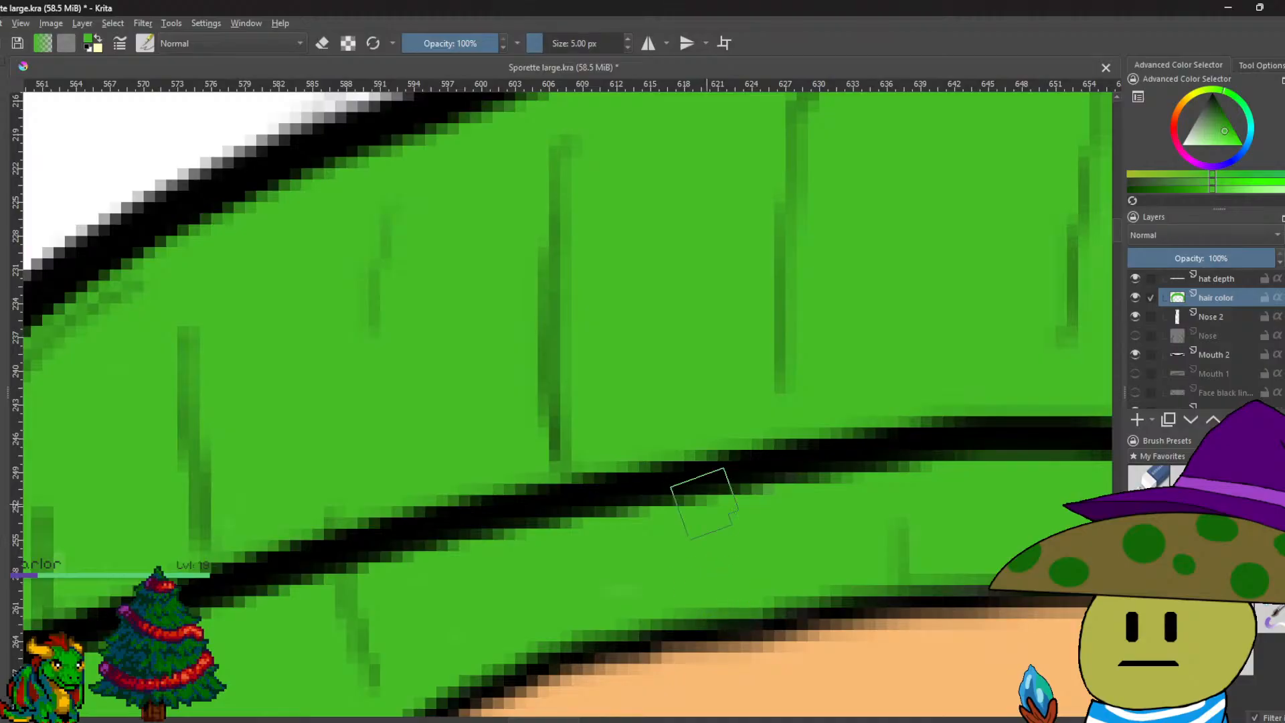
pyautogui.scroll(-5, 705, 502)
pyautogui.scroll(5, 593, 540)
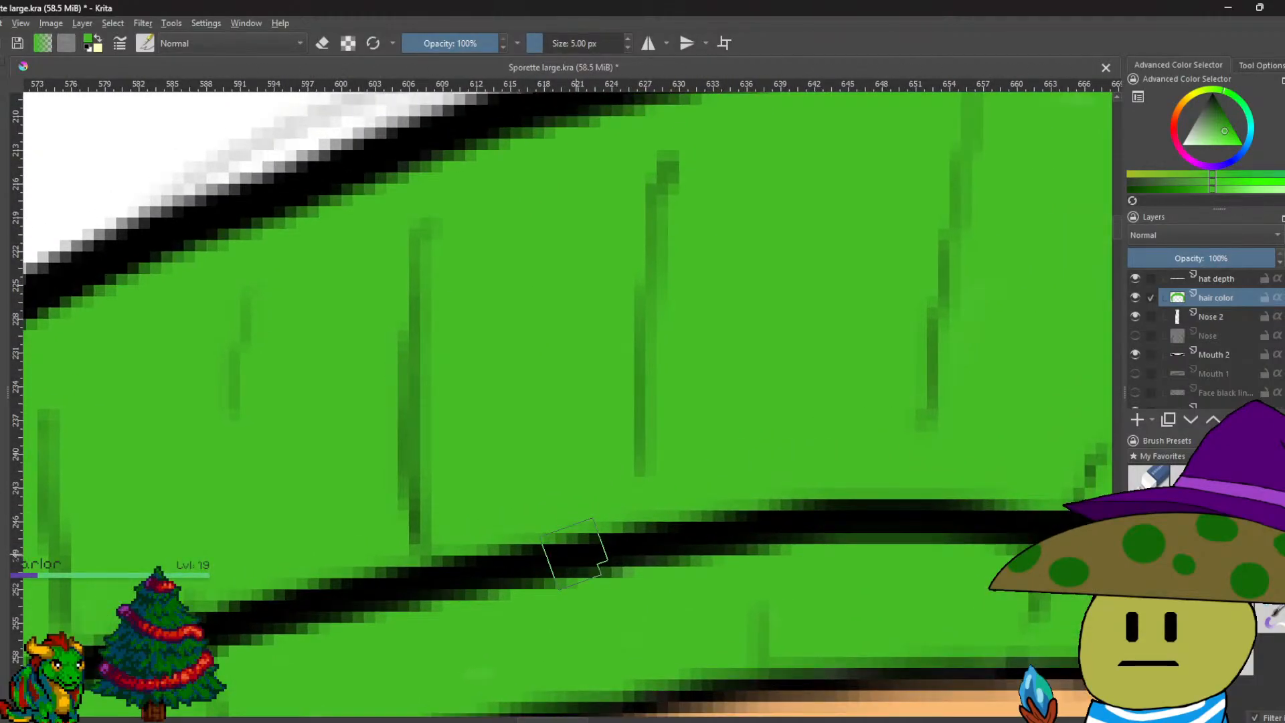
pyautogui.scroll(-3, 573, 551)
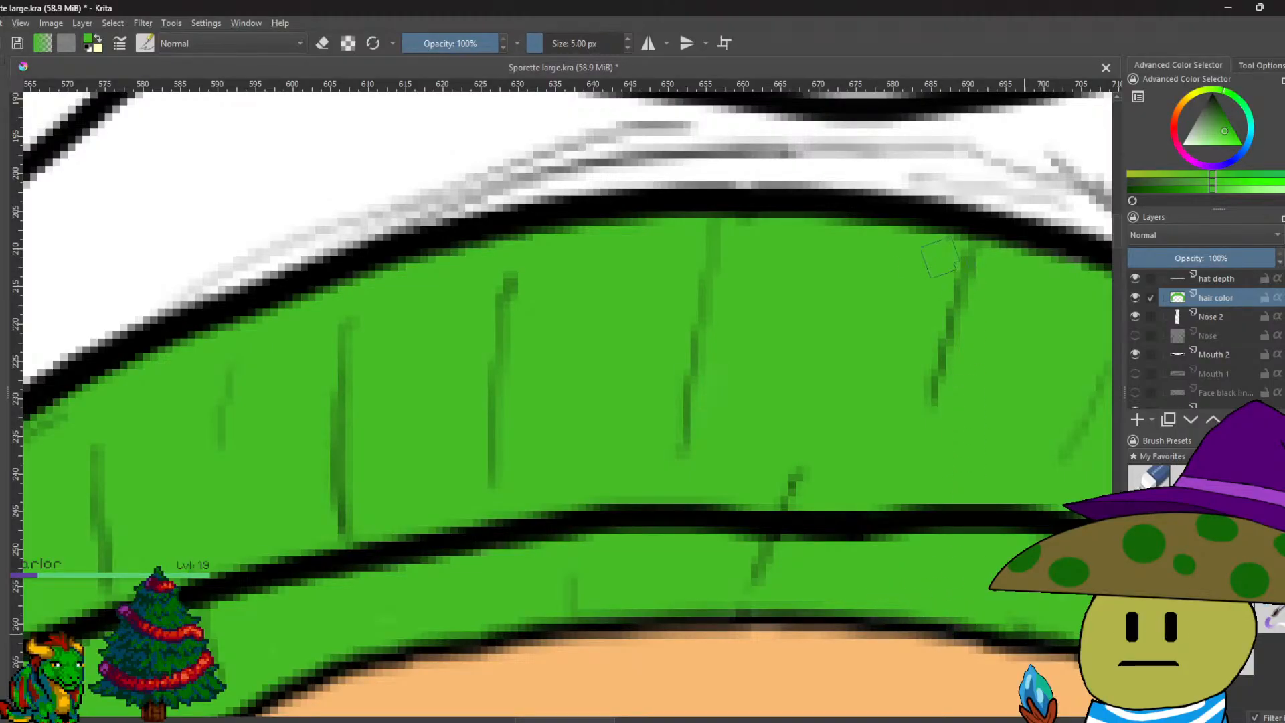
# Touch up the green along the face outline above the right-hand eyebrow, below the brim line.
pyautogui.moveTo(683, 350); pyautogui.dragTo(137, 254)
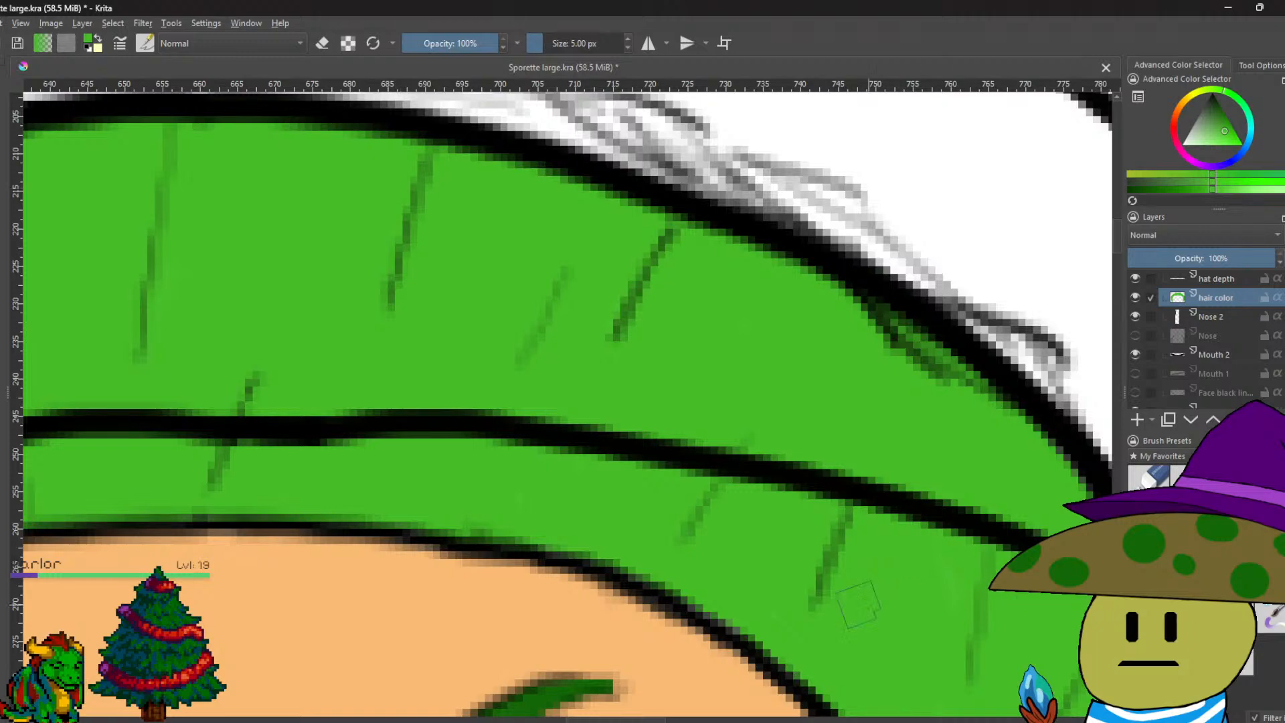
pyautogui.moveTo(448, 521); pyautogui.dragTo(593, 543)
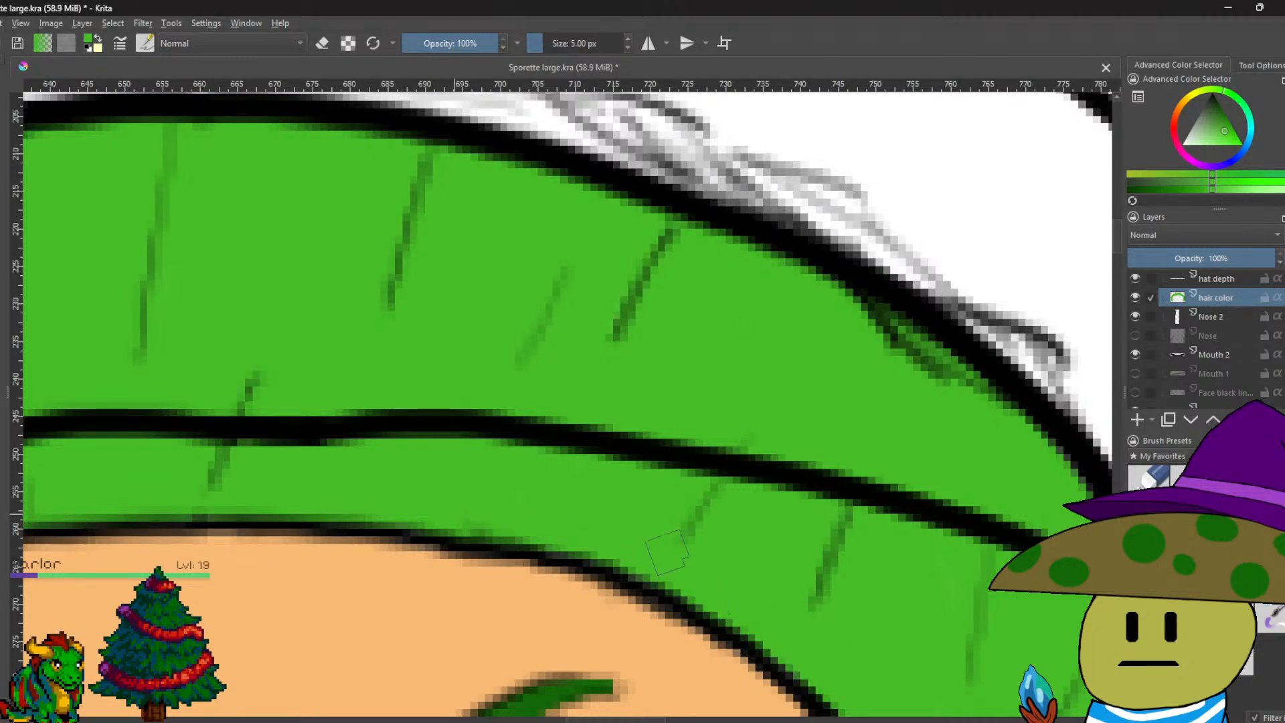
pyautogui.scroll(-3, 759, 473)
pyautogui.scroll(3, 482, 321)
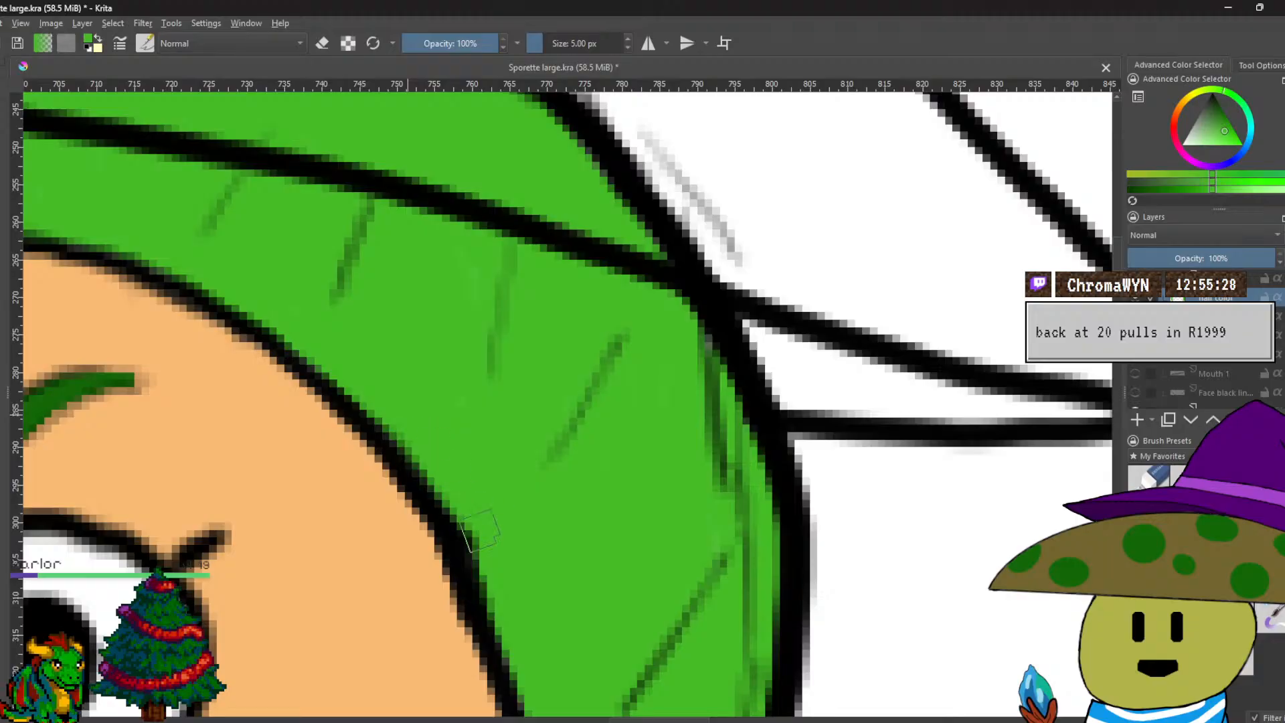
# Touch up the green along the outer outline of the right-hand hair, from the brim down past eye level.
pyautogui.moveTo(635, 214); pyautogui.dragTo(715, 375)
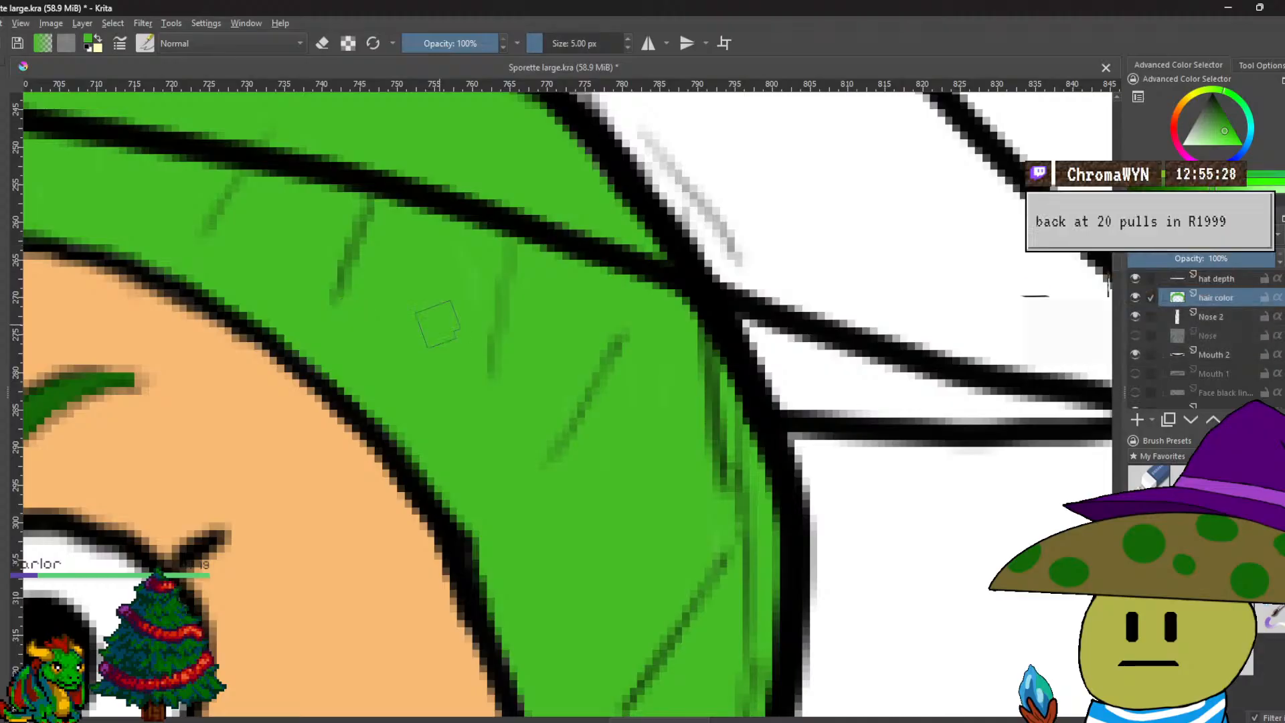
pyautogui.moveTo(437, 324); pyautogui.dragTo(385, 292)
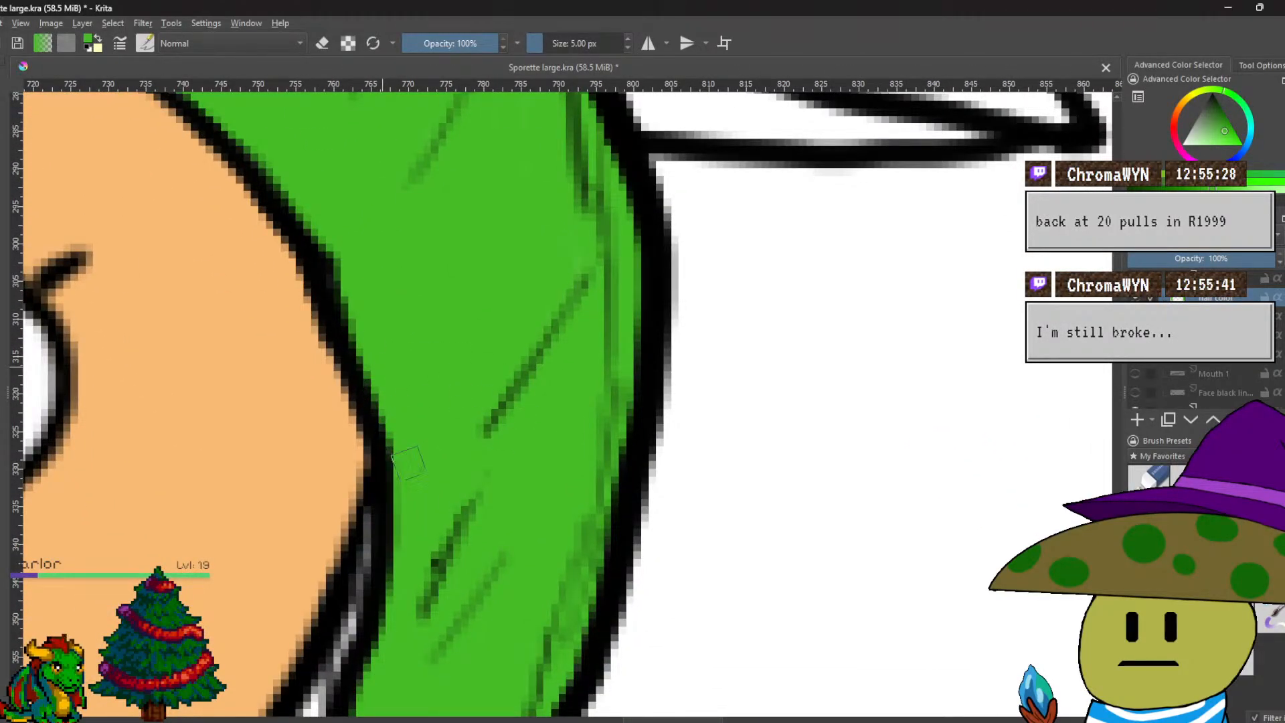
pyautogui.moveTo(642, 282)
pyautogui.mouseDown()
pyautogui.moveTo(642, 448)
pyautogui.moveTo(609, 605)
pyautogui.moveTo(588, 663)
pyautogui.moveTo(541, 693)
pyautogui.mouseUp()
pyautogui.scroll(-6, 432, 508)
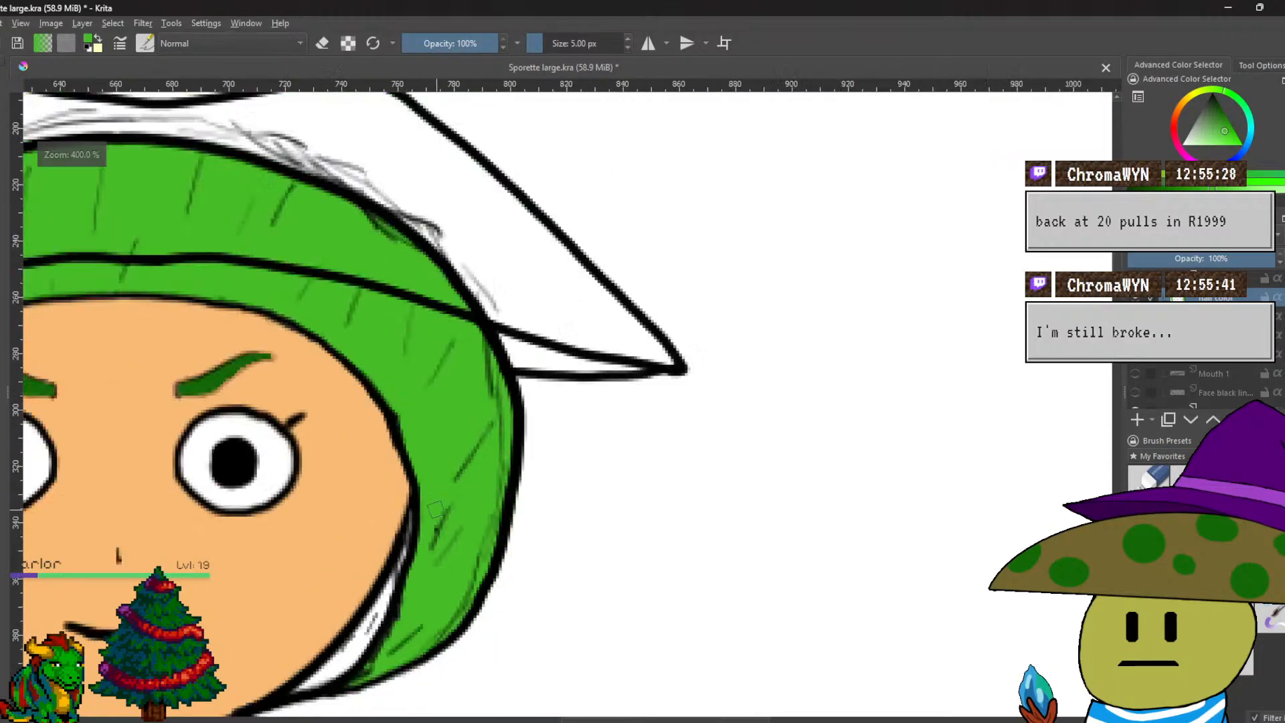
# Hide and show the hair color layer again to compare the green fill with the bare line sketch.
pyautogui.scroll(3, 532, 483)
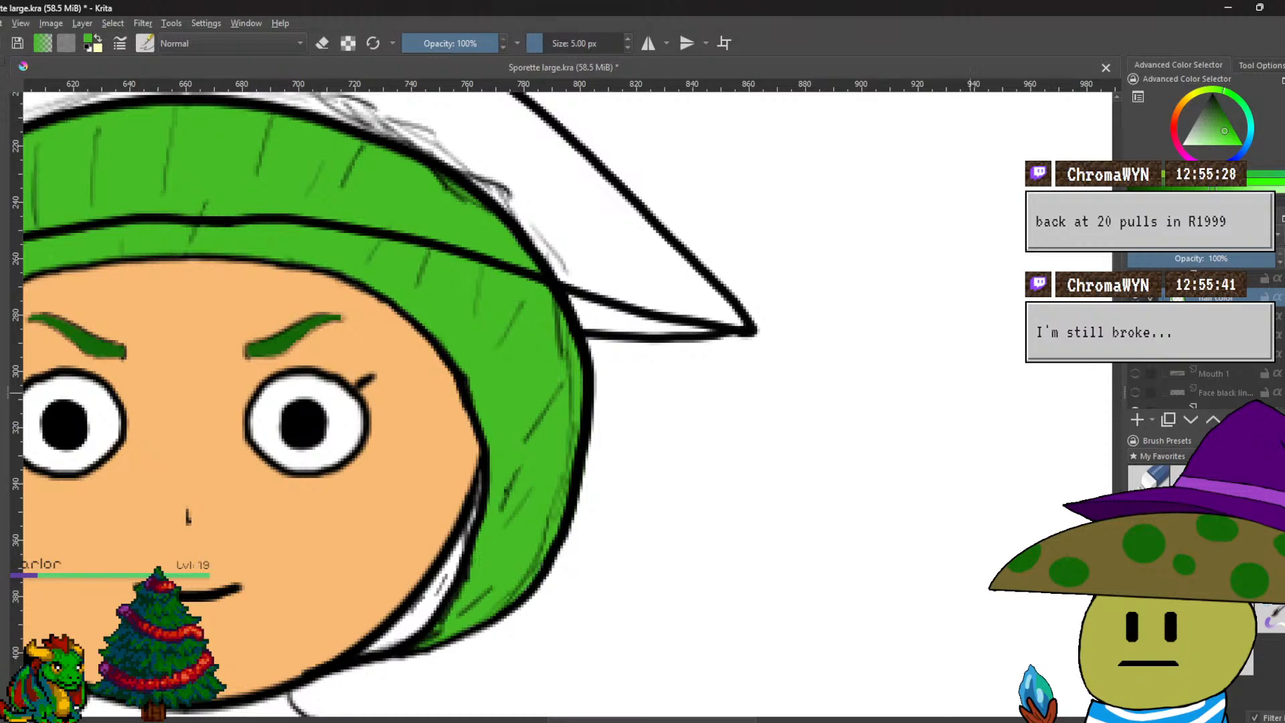
pyautogui.scroll(3, 1180, 382)
pyautogui.scroll(-2, 1176, 383)
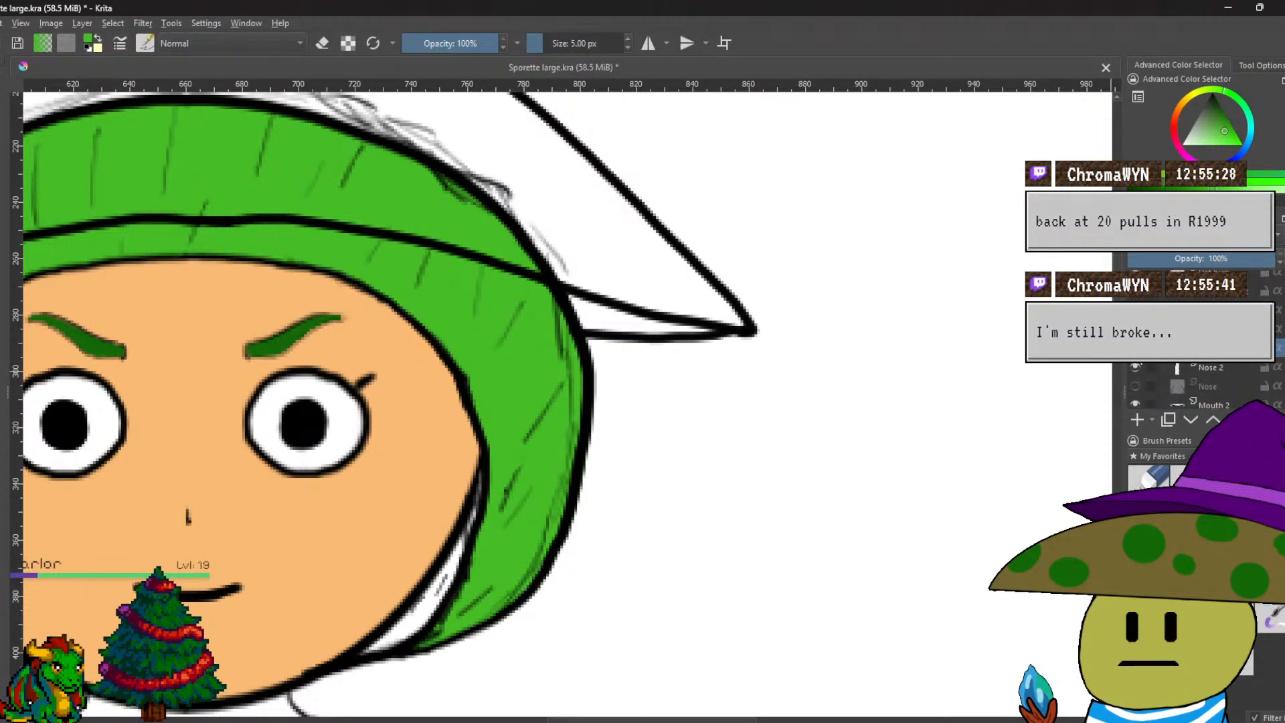
pyautogui.click(1137, 367)
pyautogui.moveTo(861, 401); pyautogui.dragTo(1006, 421)
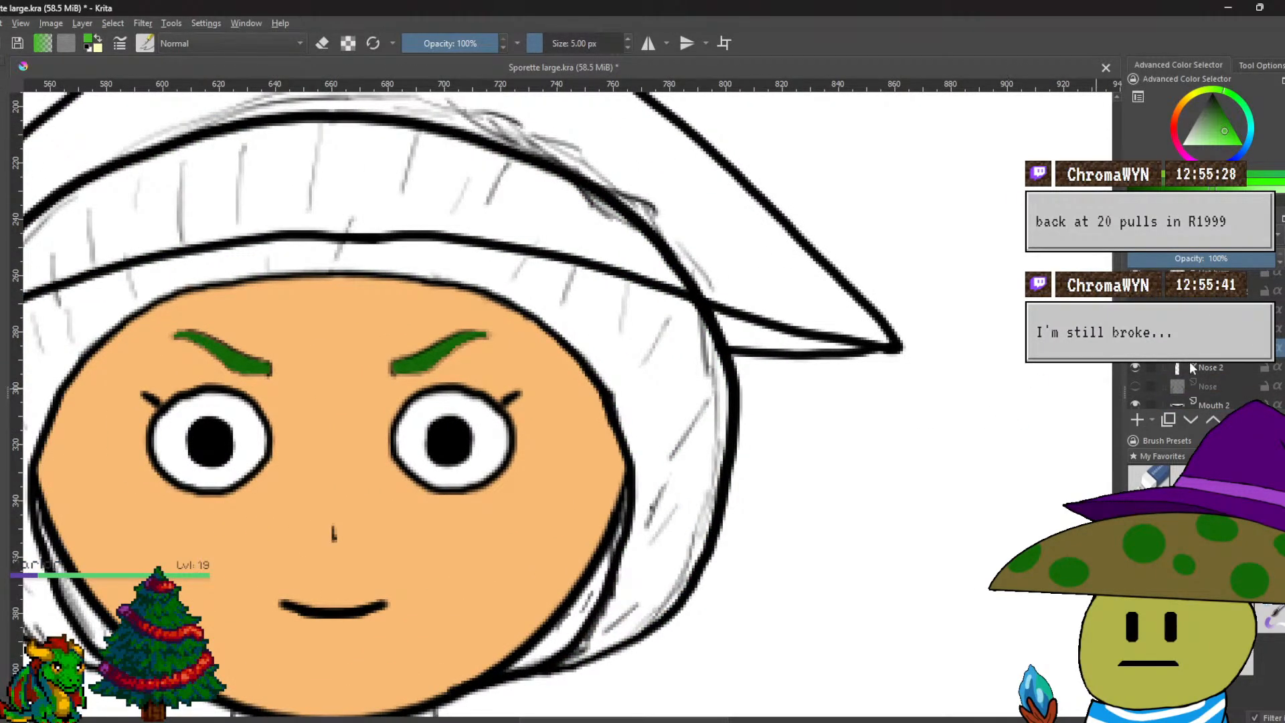
pyautogui.click(1136, 367)
pyautogui.scroll(-1, 1219, 395)
pyautogui.scroll(-3, 1219, 387)
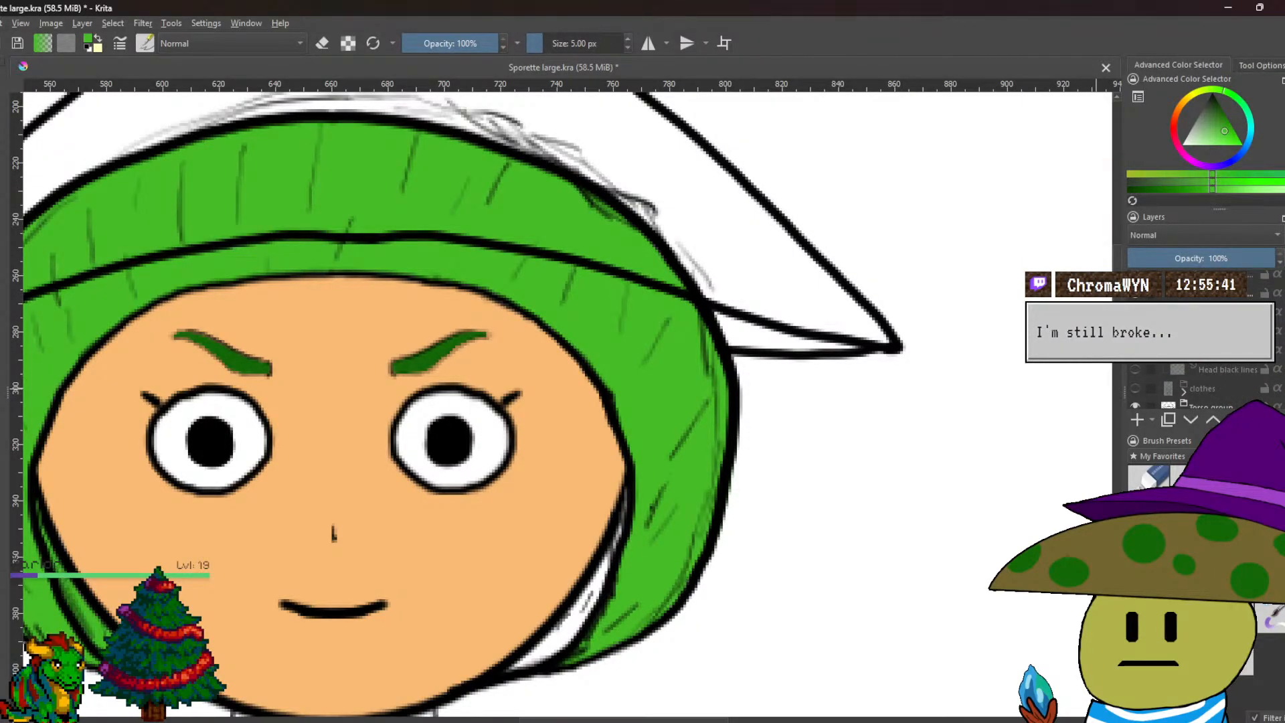
# Hide the hair color layer and erase the stray green patch near the outer outline of the lower left-hand hair.
pyautogui.moveTo(729, 540); pyautogui.dragTo(1208, 437)
pyautogui.press('e')
pyautogui.scroll(4, 566, 584)
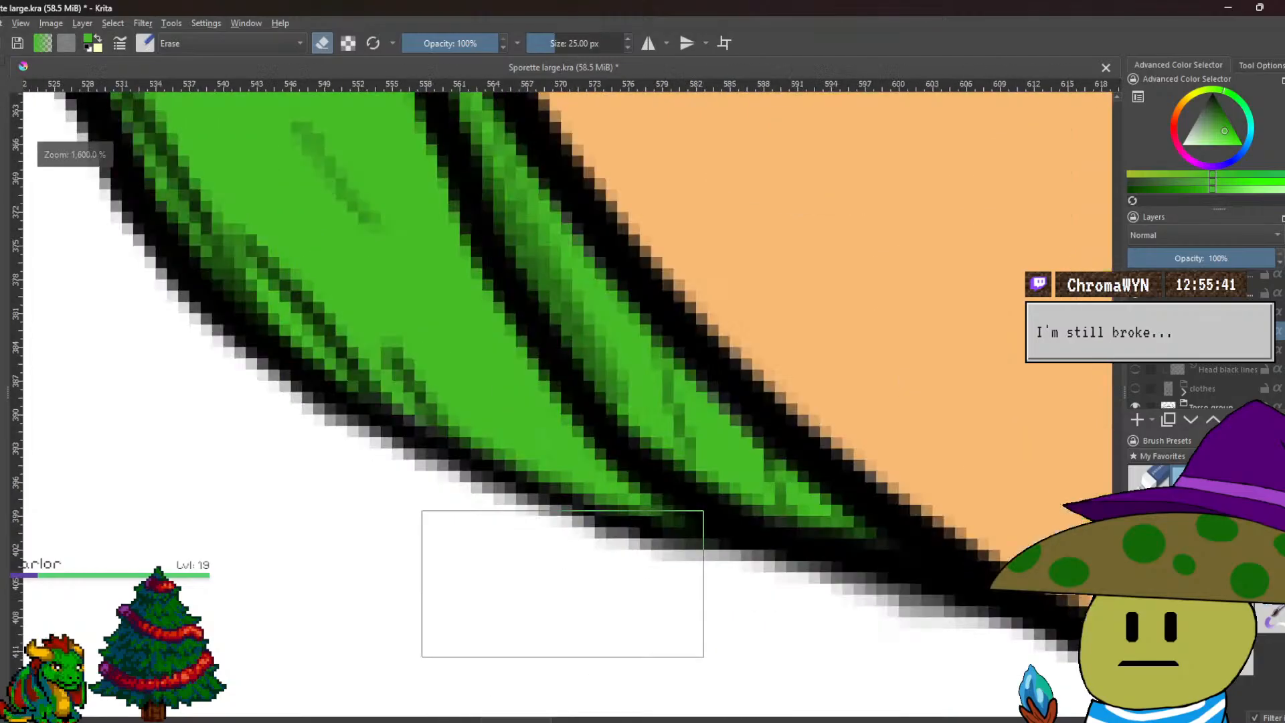
pyautogui.scroll(3, 1204, 381)
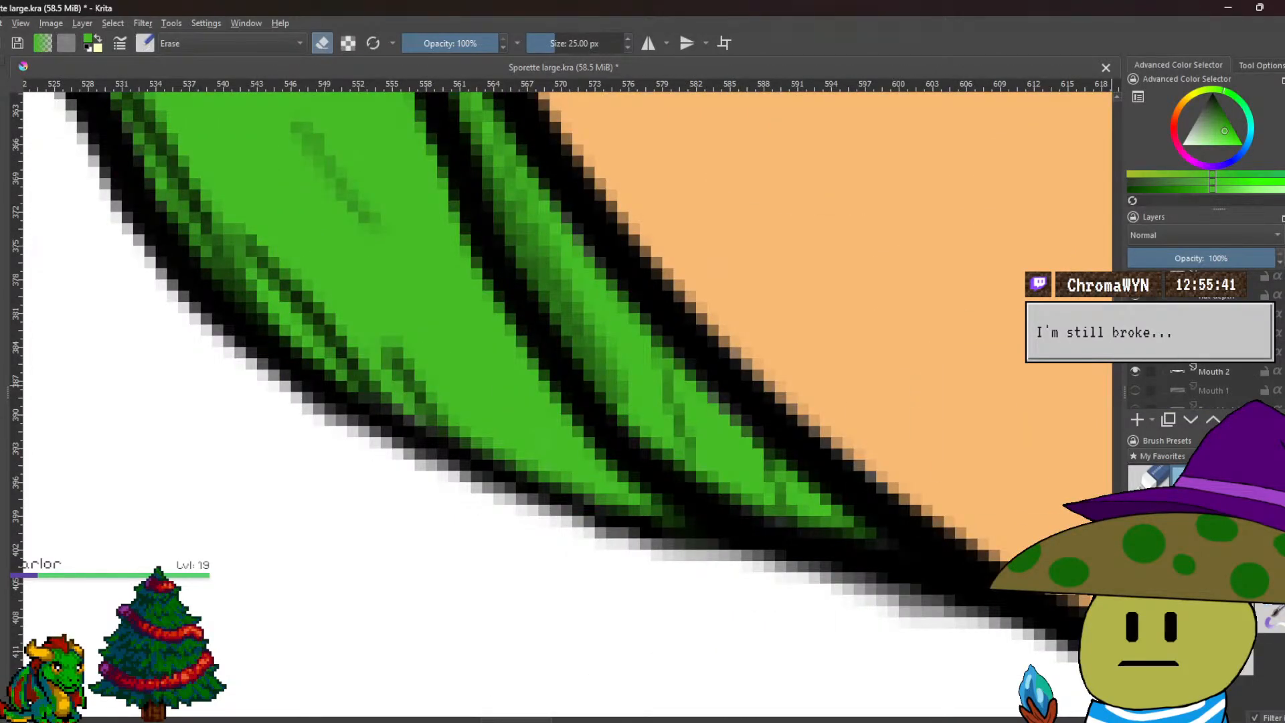
pyautogui.scroll(-3, 737, 479)
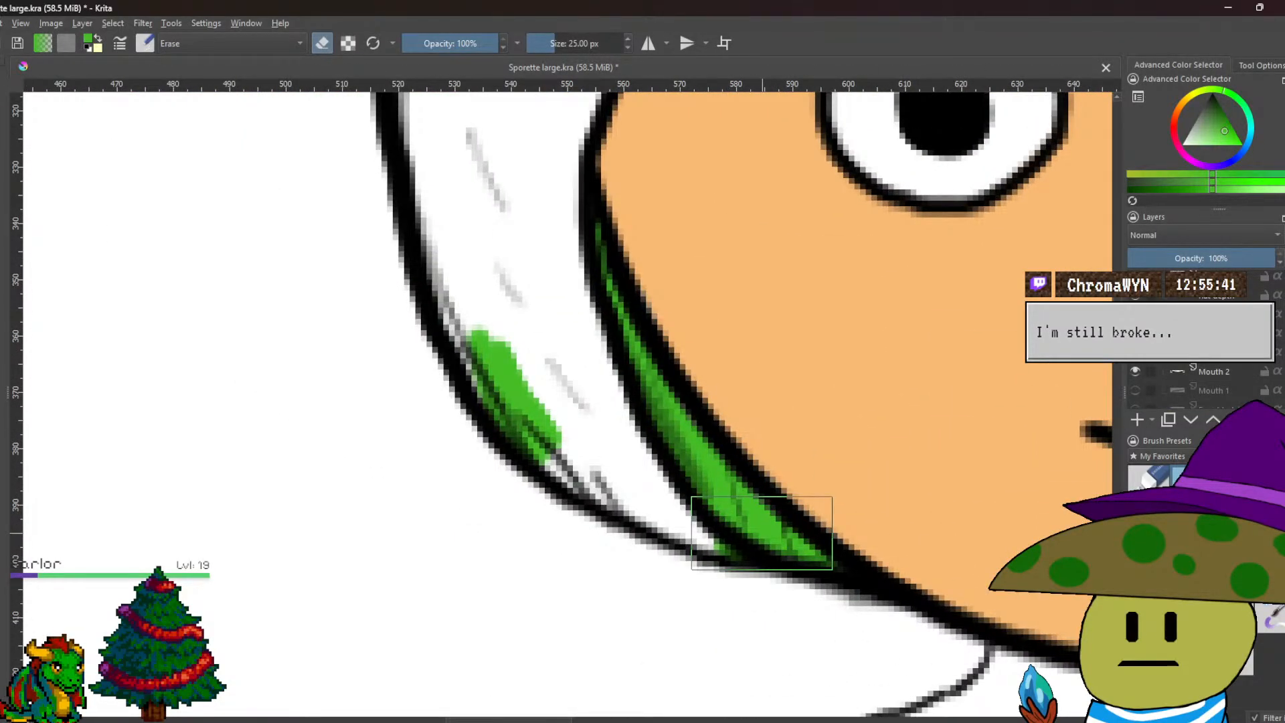
pyautogui.moveTo(442, 334); pyautogui.dragTo(568, 461)
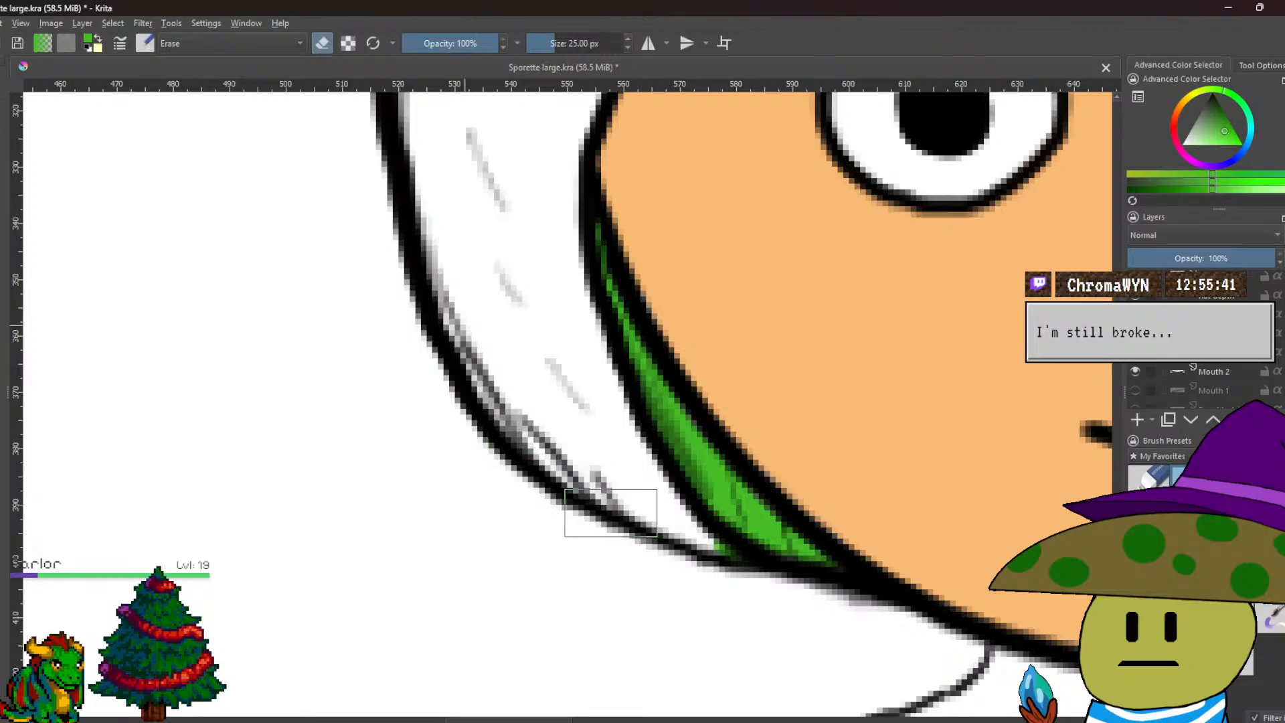
pyautogui.scroll(-3, 681, 611)
pyautogui.scroll(3, 611, 550)
pyautogui.press('e')
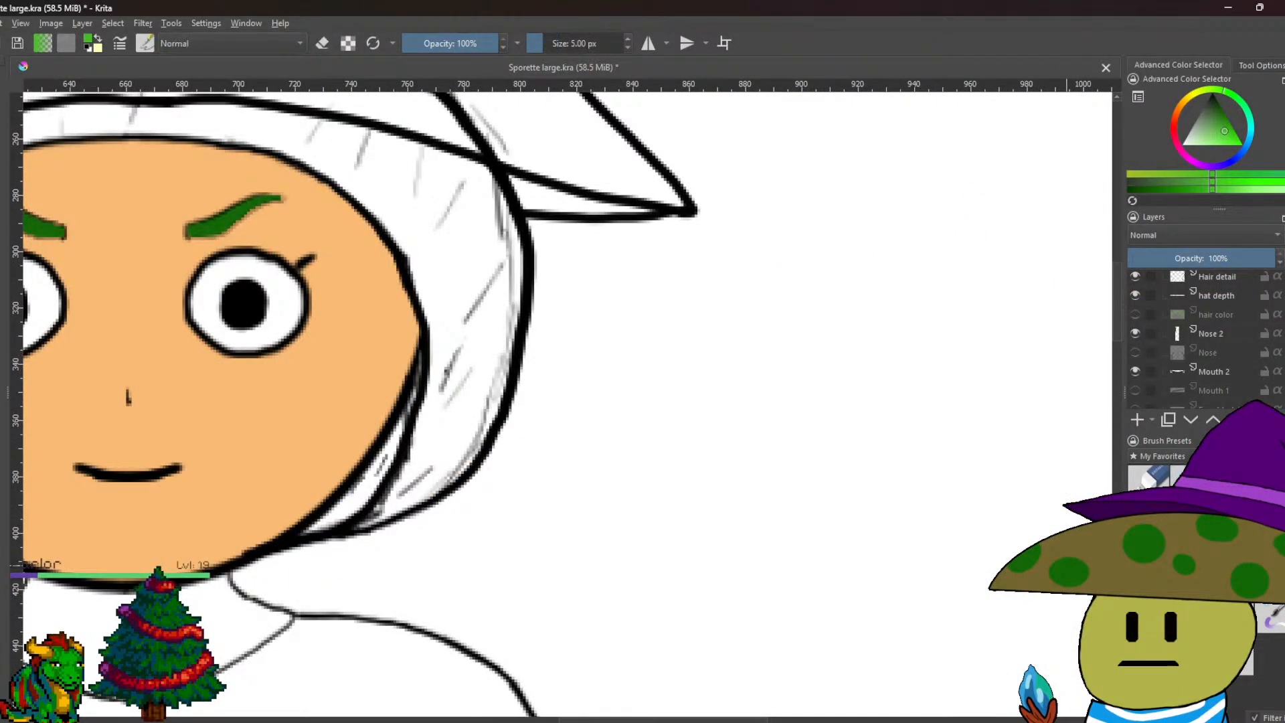
# Paint the hair sliver behind the right-hand side of the face green and show the hair color layer again.
pyautogui.scroll(6, 653, 501)
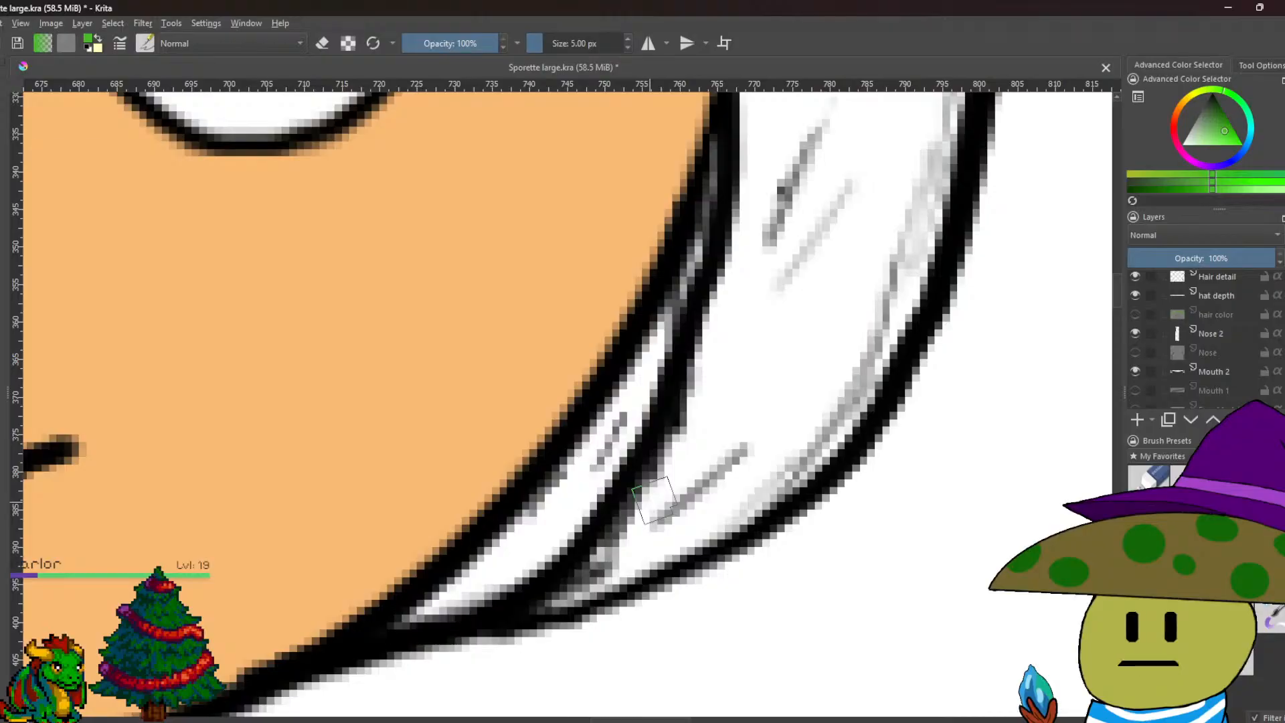
pyautogui.moveTo(724, 143)
pyautogui.mouseDown()
pyautogui.moveTo(691, 282)
pyautogui.moveTo(572, 542)
pyautogui.moveTo(595, 472)
pyautogui.moveTo(536, 545)
pyautogui.moveTo(598, 434)
pyautogui.moveTo(537, 526)
pyautogui.moveTo(410, 612)
pyautogui.mouseUp()
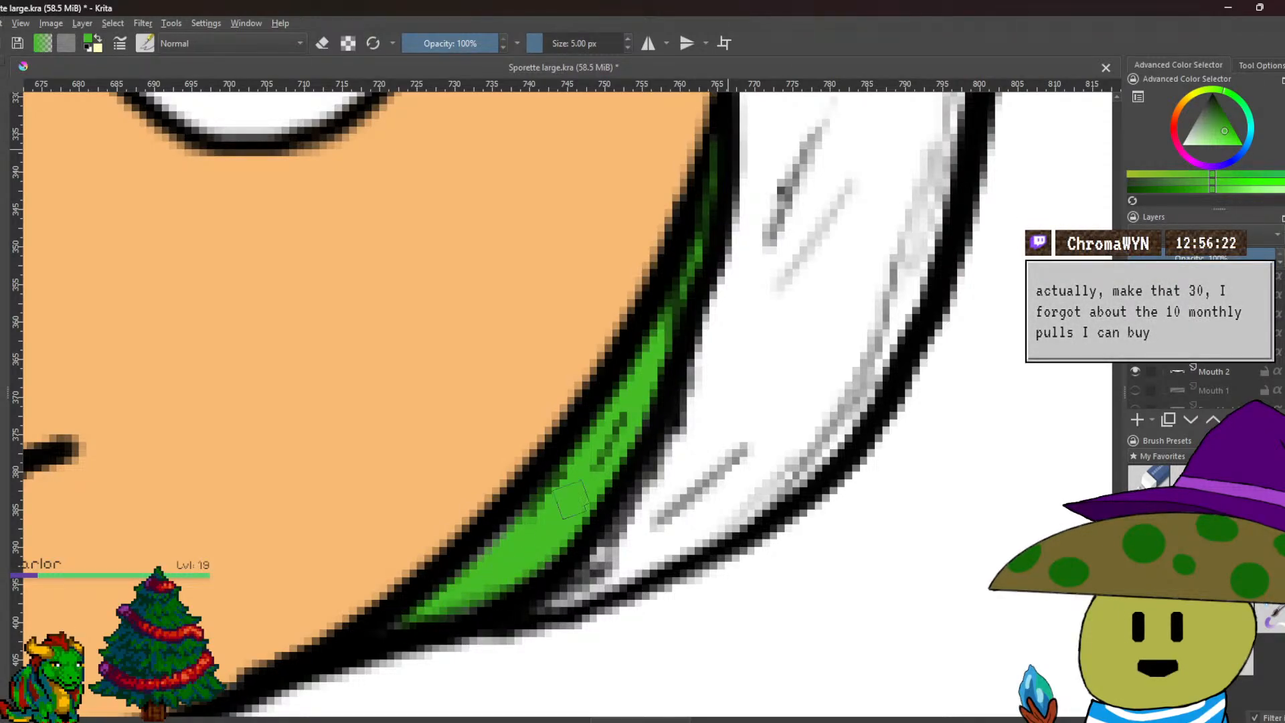
pyautogui.scroll(-5, 566, 482)
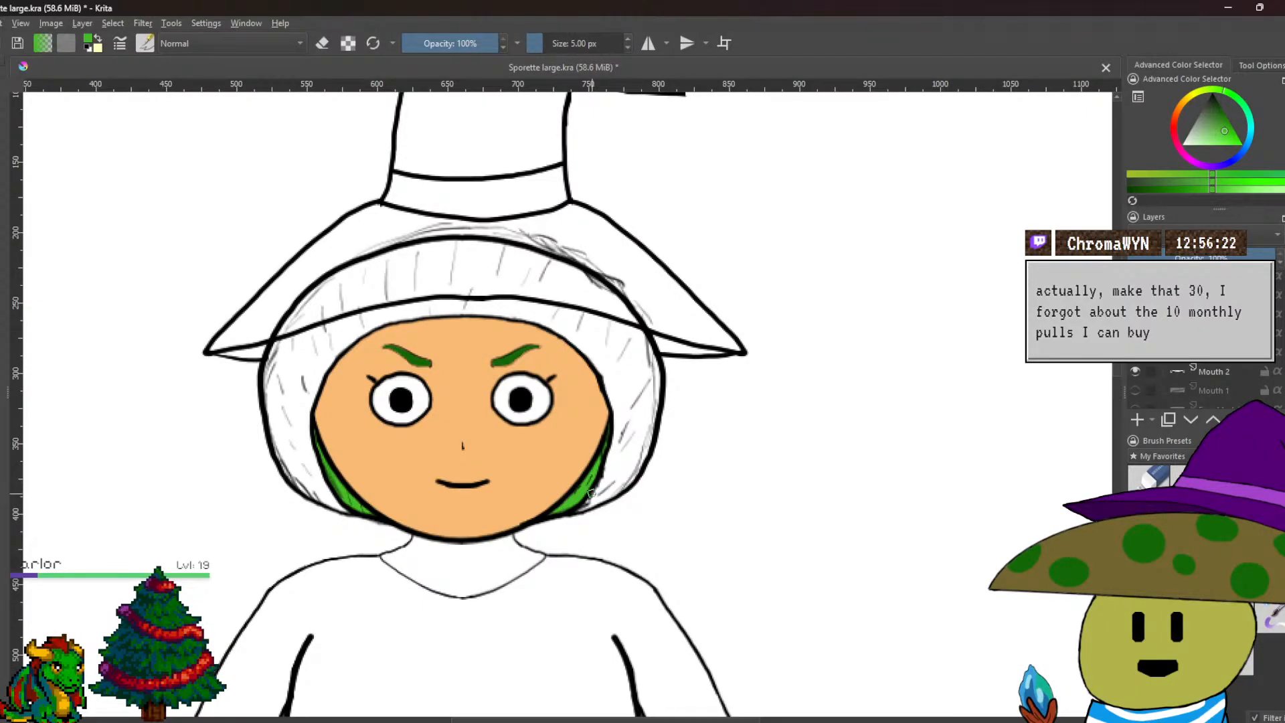
pyautogui.scroll(4, 590, 492)
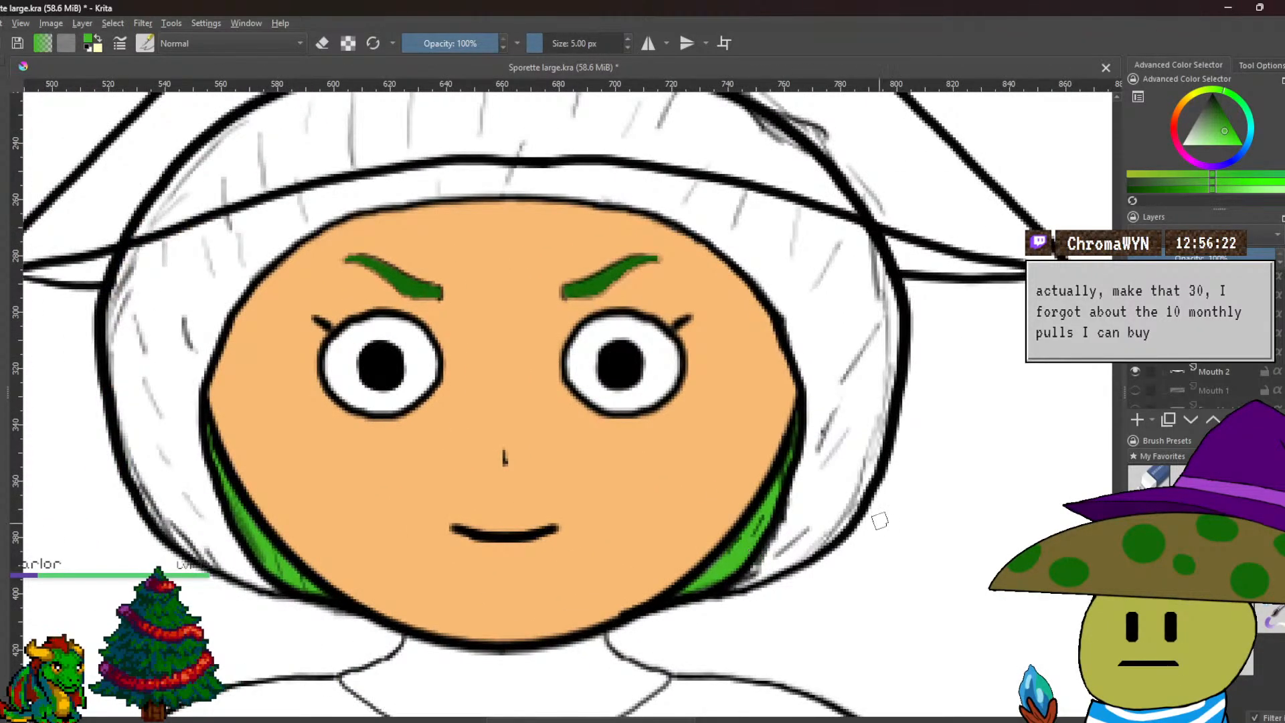
pyautogui.scroll(-4, 1188, 368)
pyautogui.scroll(3, 1188, 368)
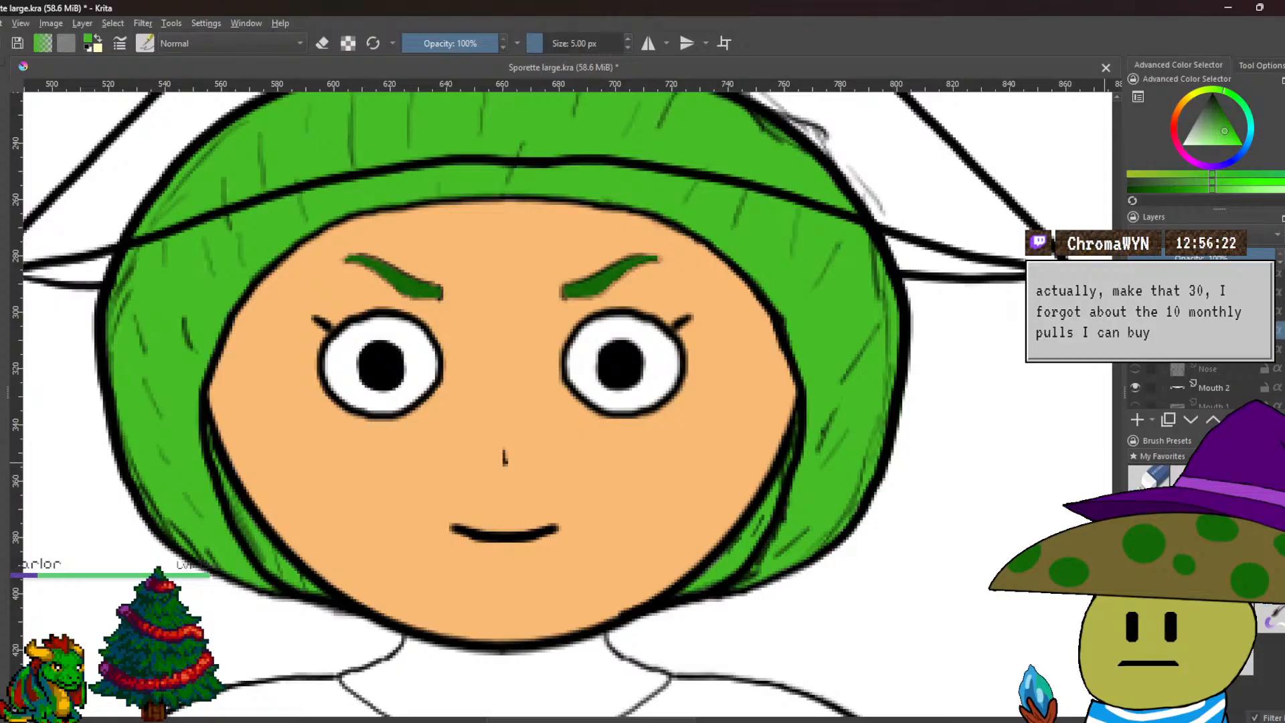
pyautogui.moveTo(1204, 349)
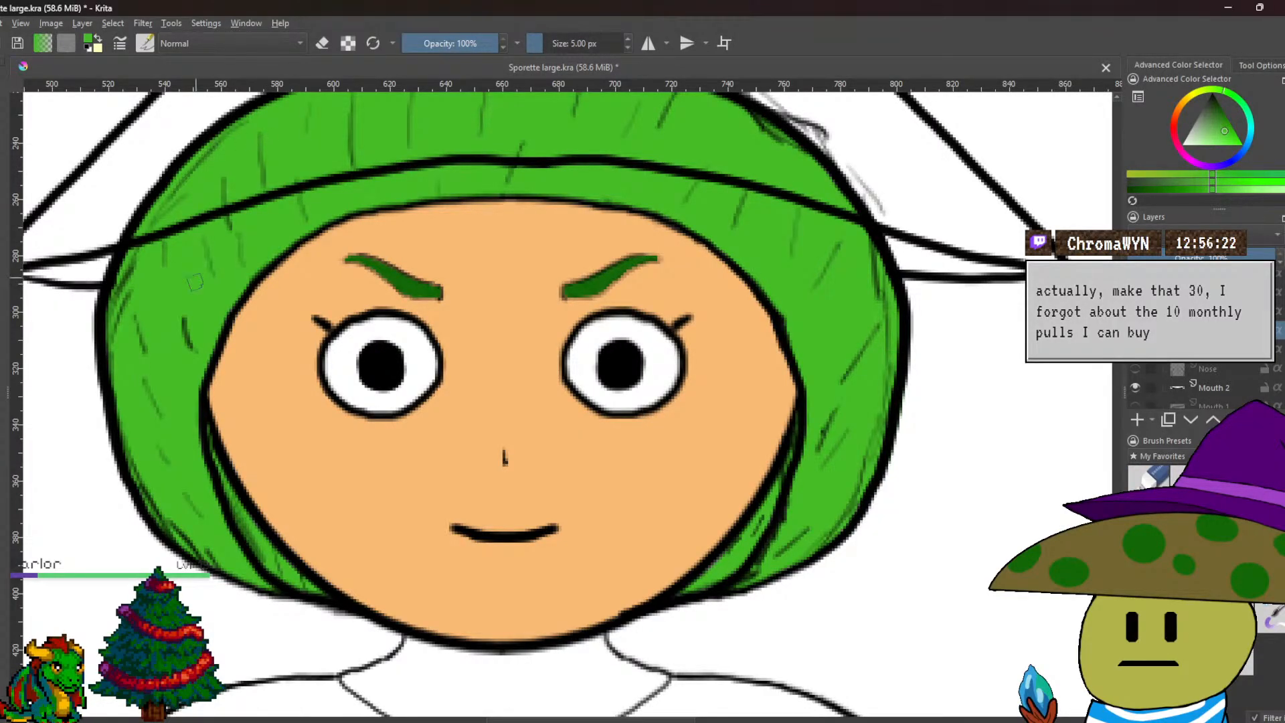
# Add a paint layer named "hair color 2" above the hair color layer, and rename the original layer "hair color1".
pyautogui.scroll(-3, 195, 269)
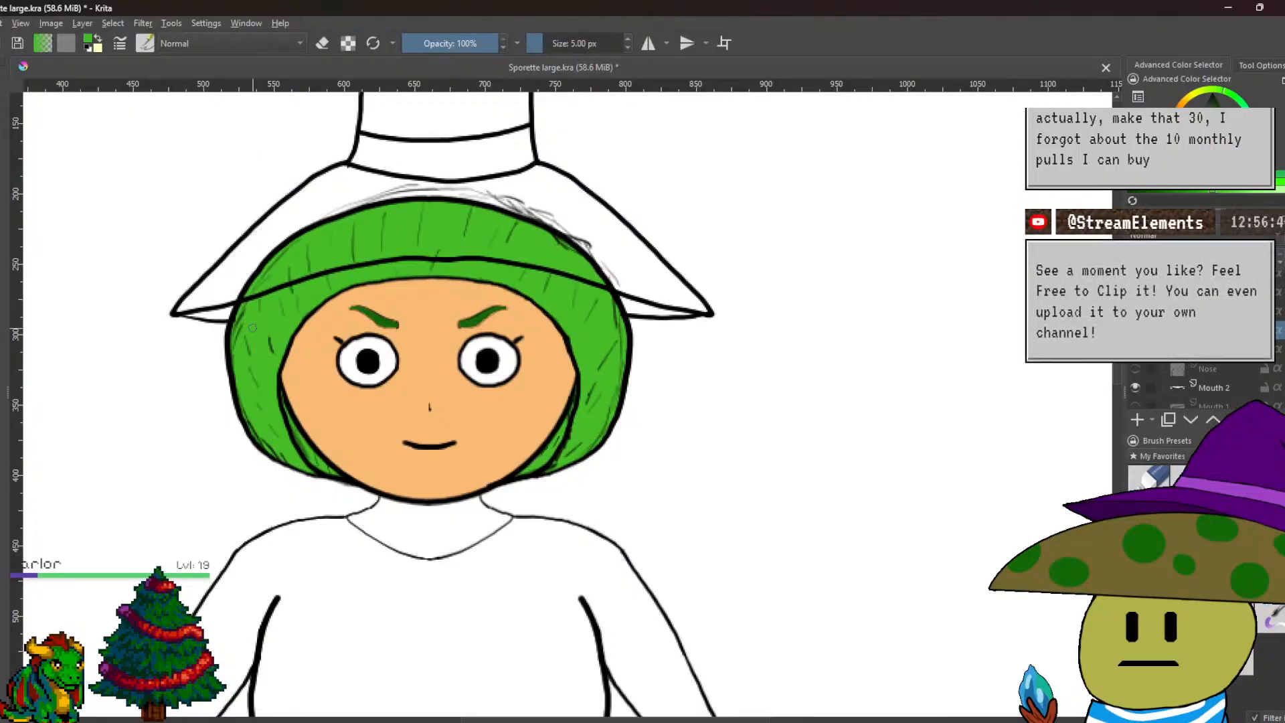
pyautogui.moveTo(252, 328); pyautogui.dragTo(273, 340)
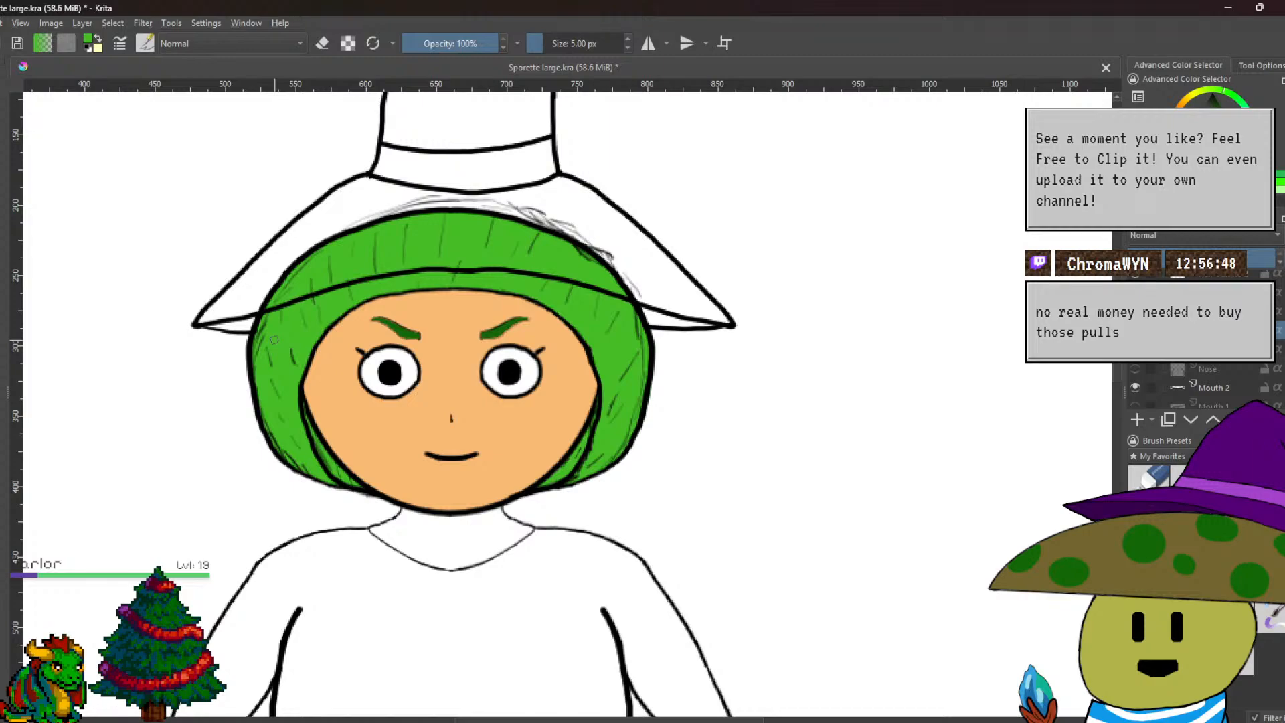
pyautogui.click(83, 23)
pyautogui.moveTo(198, 88)
pyautogui.click(308, 88)
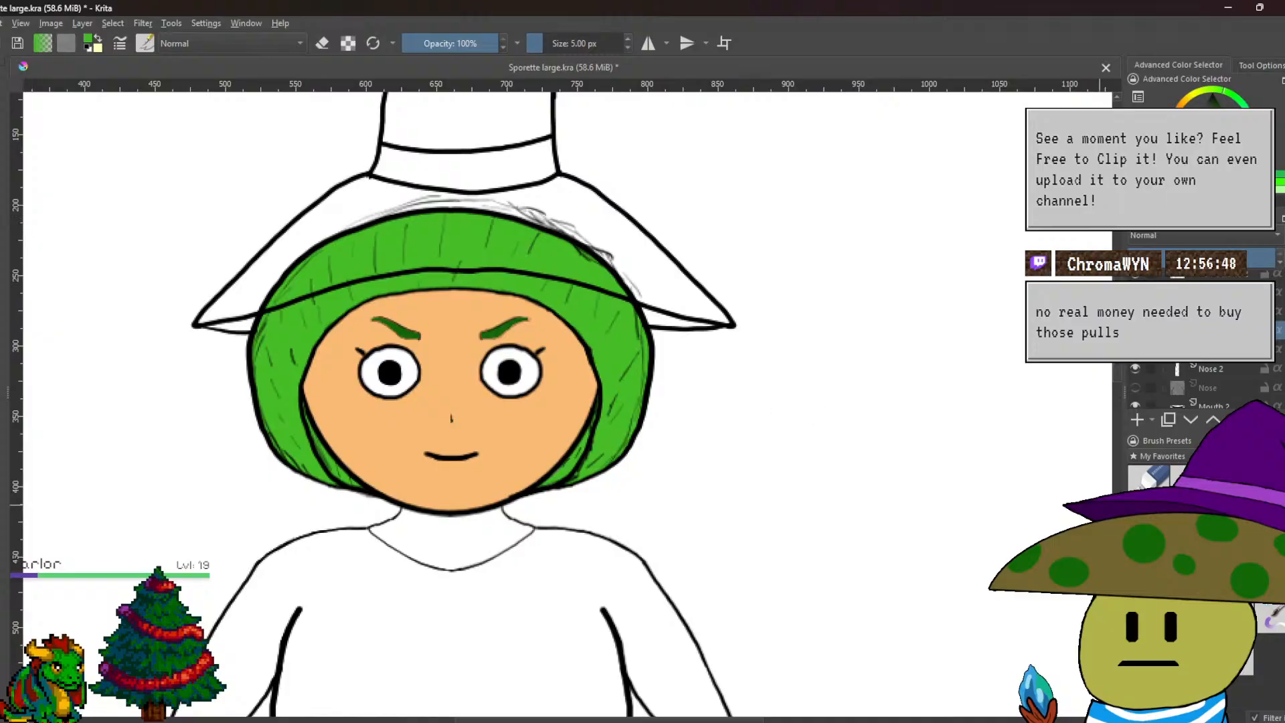
# Pick the dark green from the color swatches beside the character as the brush color for the hair color 2 layer.
pyautogui.scroll(-4, 694, 469)
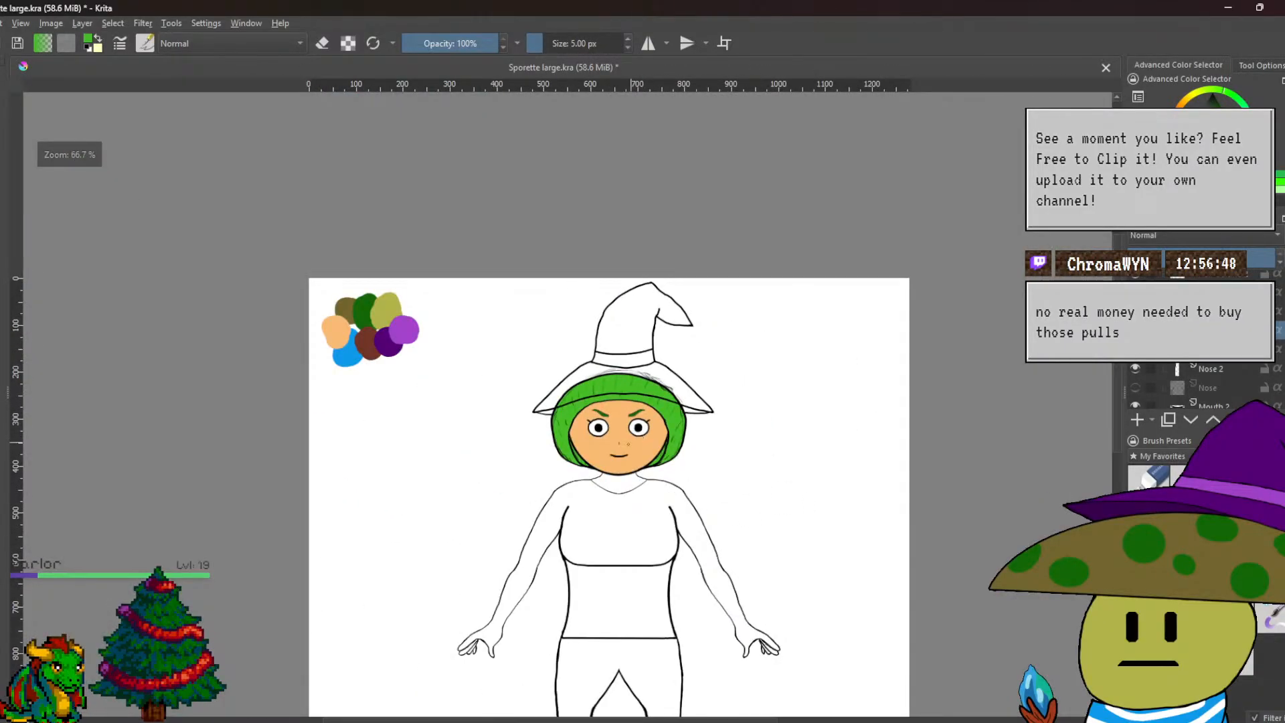
pyautogui.scroll(4, 618, 441)
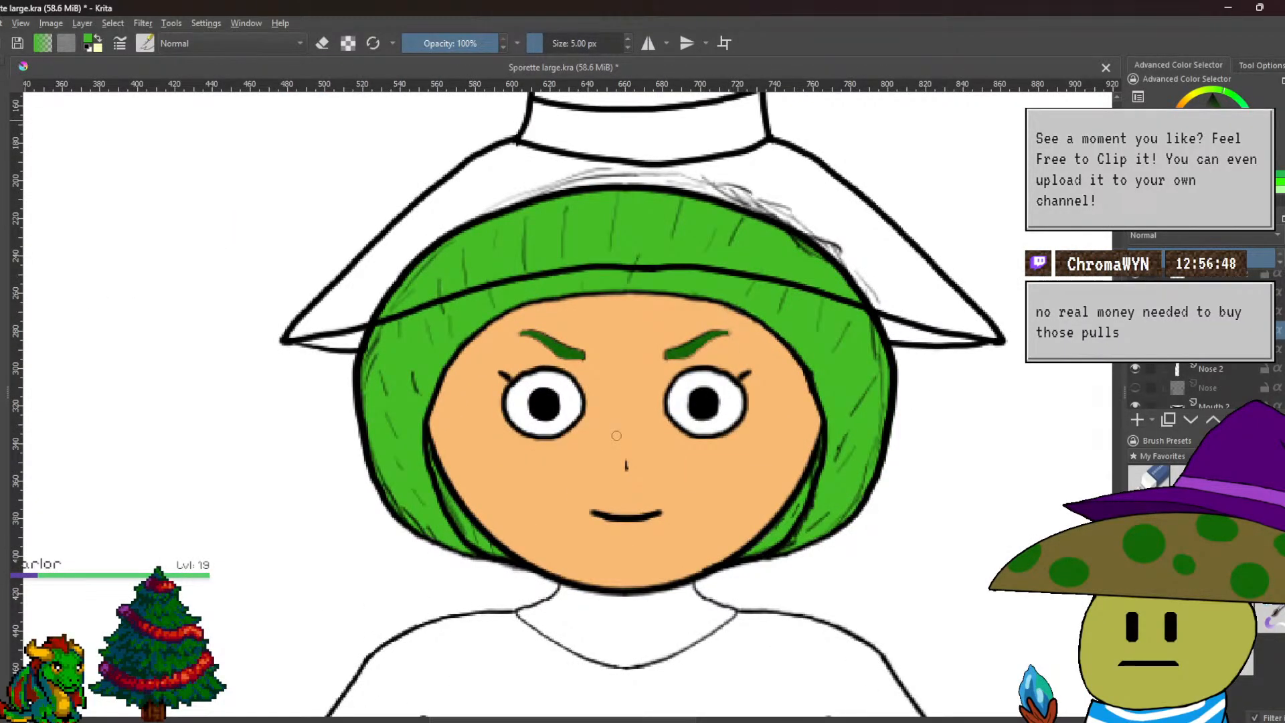
pyautogui.scroll(-2, 617, 436)
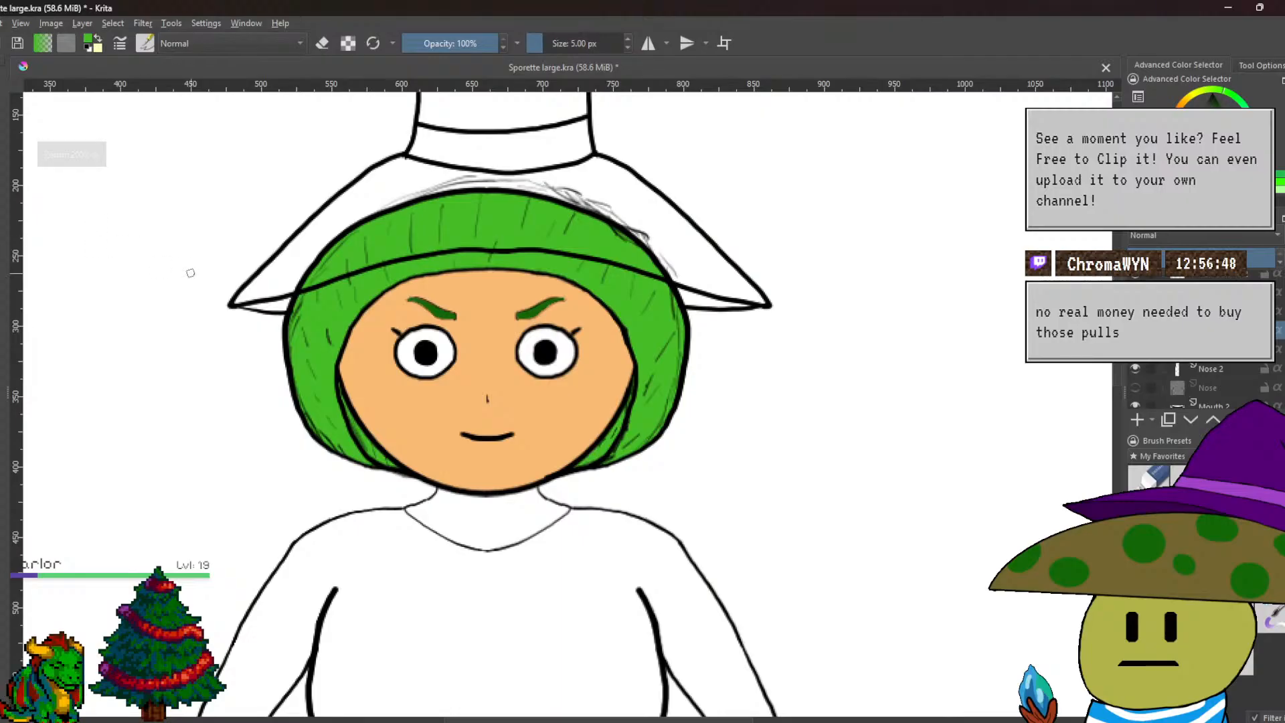
pyautogui.scroll(-1, 384, 336)
pyautogui.moveTo(385, 336); pyautogui.dragTo(388, 336)
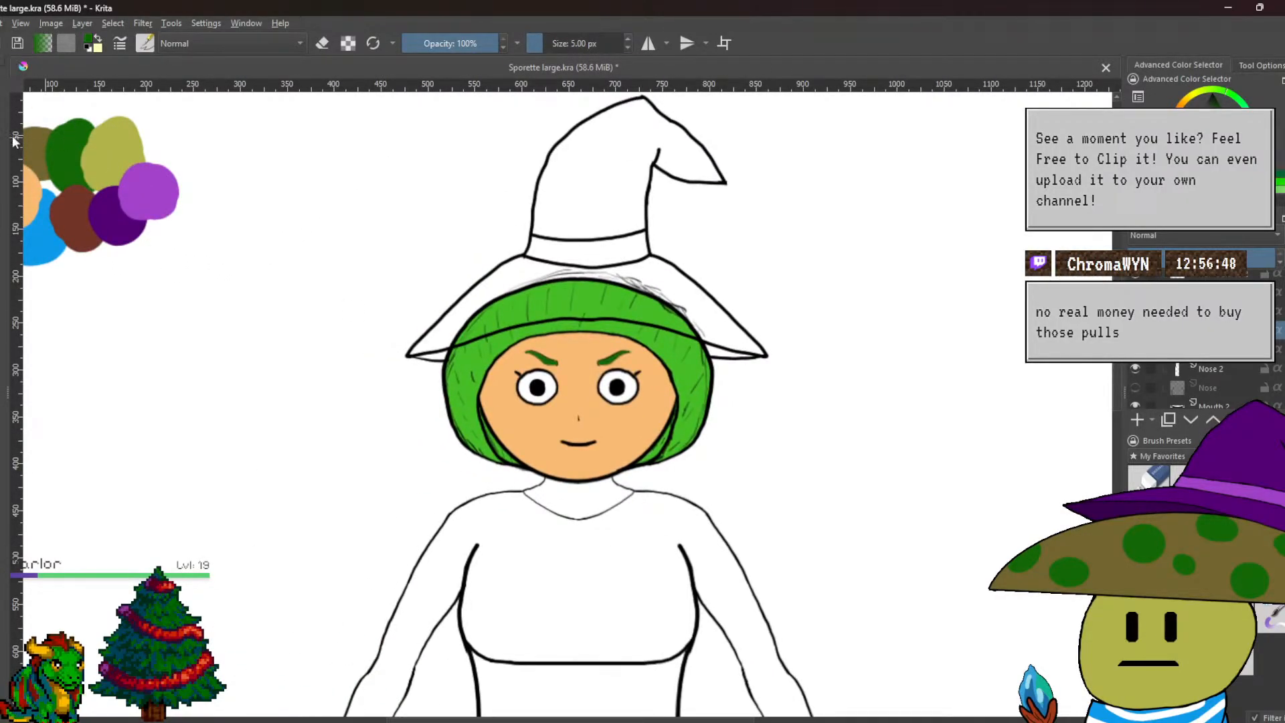
pyautogui.scroll(5, 438, 324)
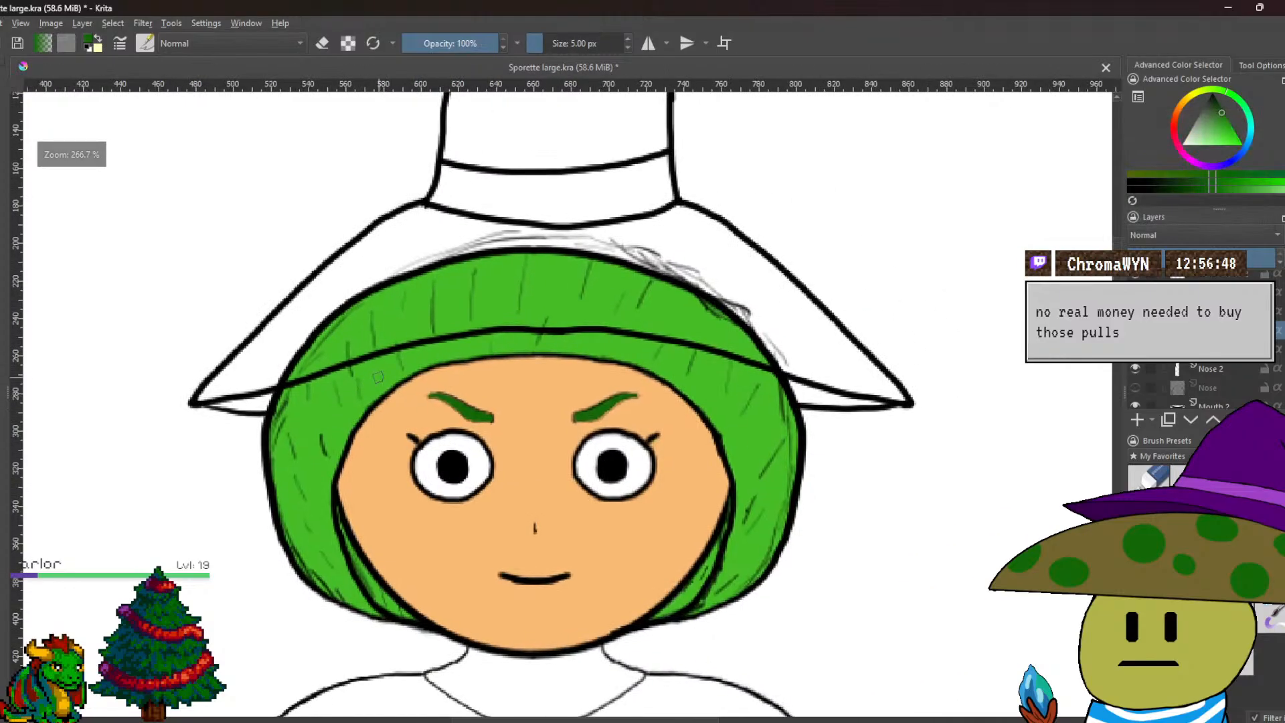
pyautogui.scroll(-2, 391, 376)
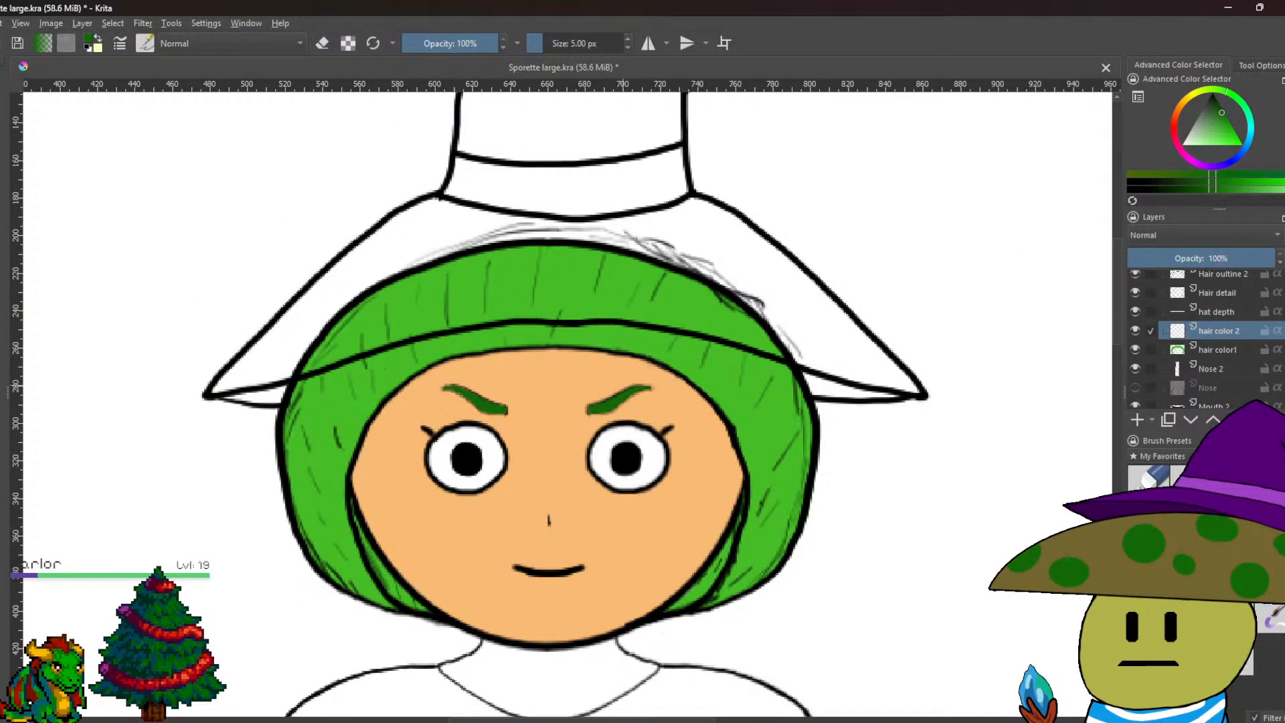
pyautogui.scroll(-3, 1194, 368)
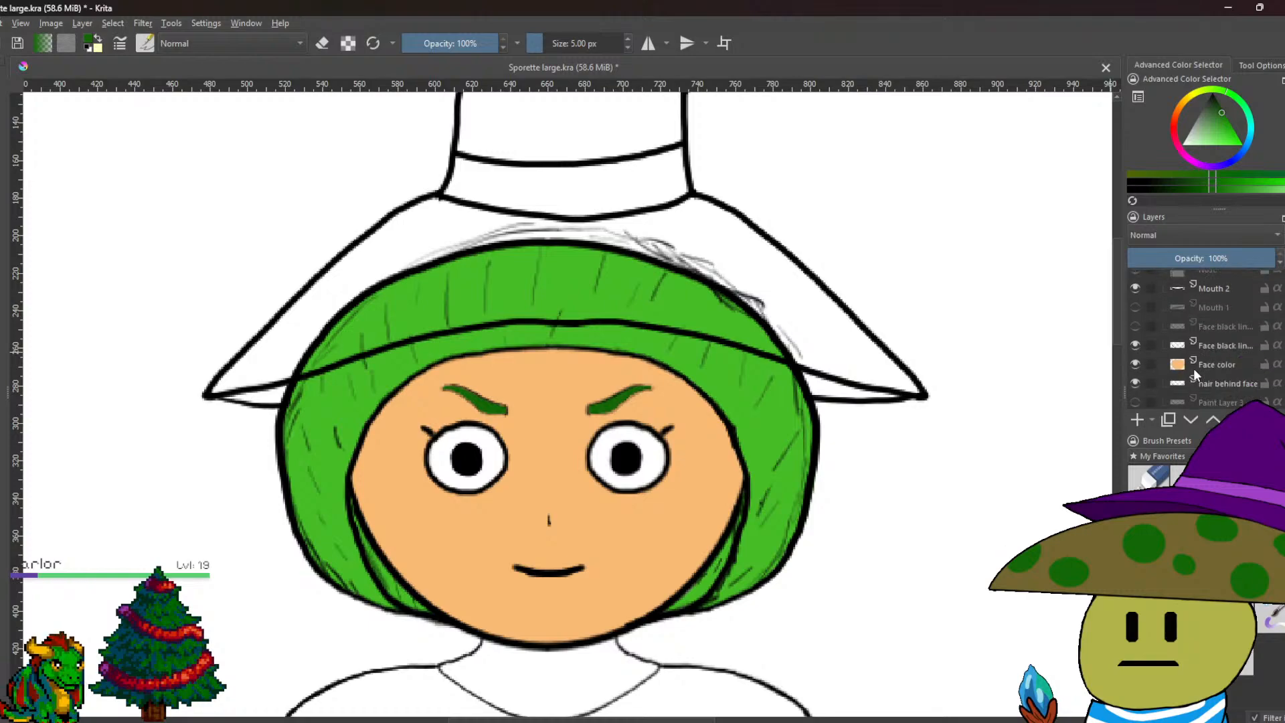
pyautogui.scroll(3, 1194, 368)
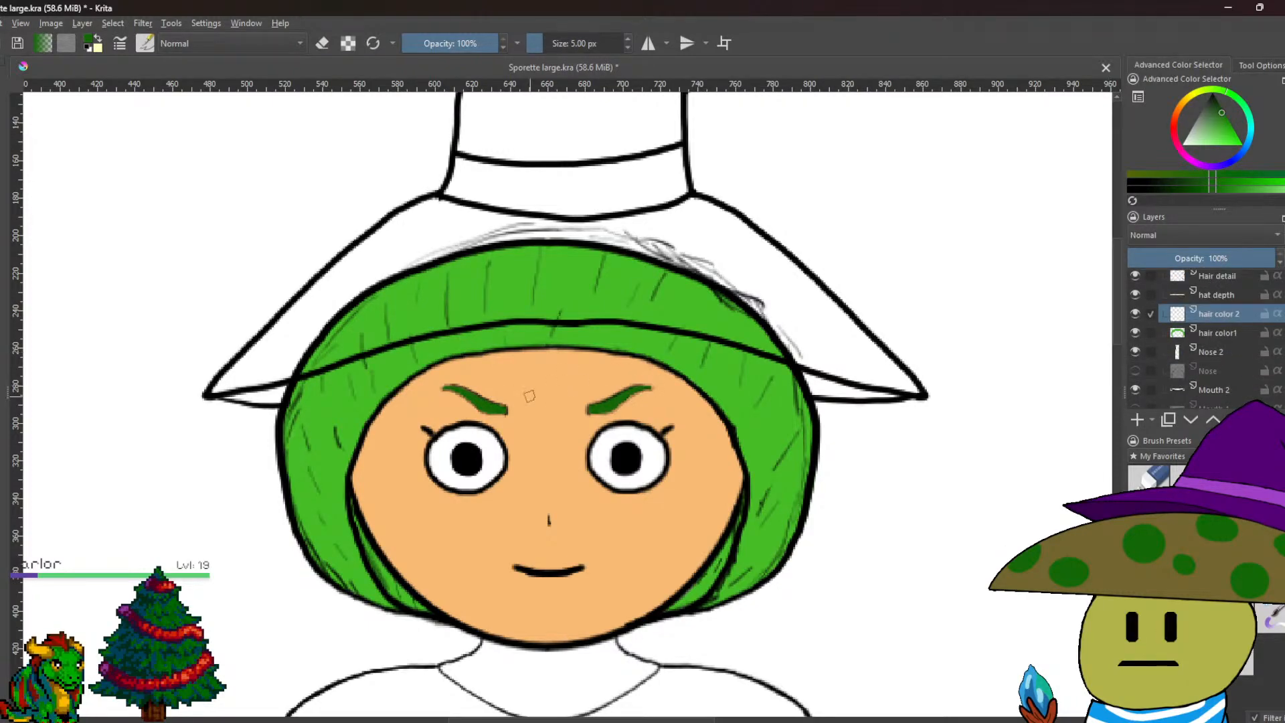
# Paint dark green shading beside the left-hand face outline up to the forehead and beside the lower right-hand face outline.
pyautogui.scroll(3, 466, 427)
pyautogui.scroll(-1, 507, 342)
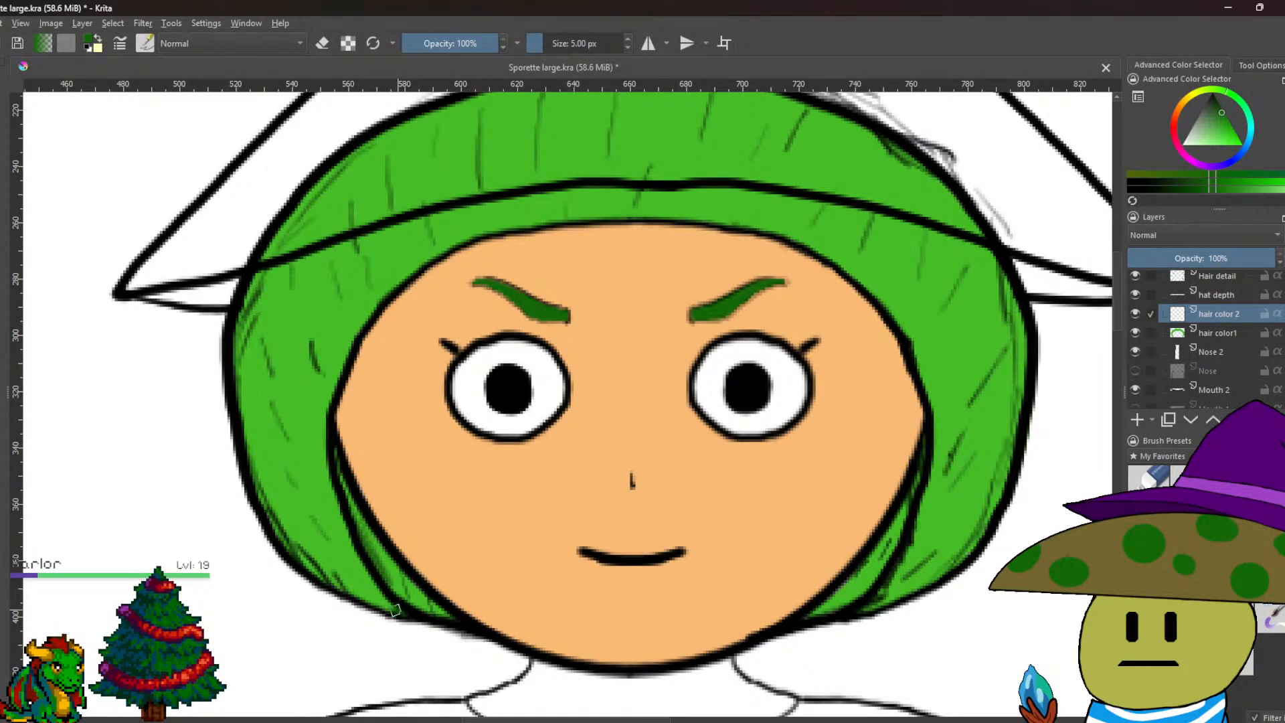
pyautogui.moveTo(375, 588)
pyautogui.mouseDown()
pyautogui.moveTo(335, 502)
pyautogui.moveTo(322, 416)
pyautogui.moveTo(367, 311)
pyautogui.moveTo(348, 345)
pyautogui.moveTo(438, 245)
pyautogui.moveTo(509, 218)
pyautogui.moveTo(500, 230)
pyautogui.moveTo(591, 213)
pyautogui.mouseUp()
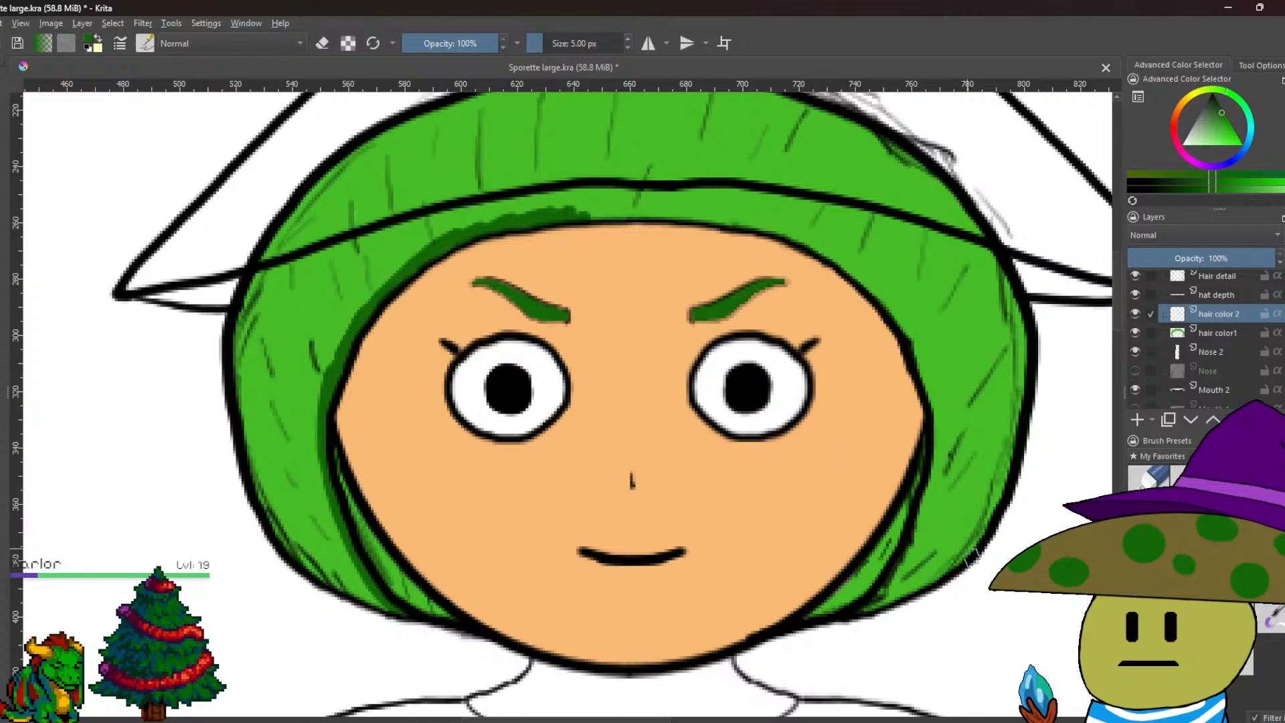
pyautogui.moveTo(870, 611)
pyautogui.mouseDown()
pyautogui.moveTo(945, 446)
pyautogui.moveTo(944, 432)
pyautogui.moveTo(938, 473)
pyautogui.moveTo(941, 403)
pyautogui.moveTo(917, 336)
pyautogui.moveTo(944, 405)
pyautogui.mouseUp()
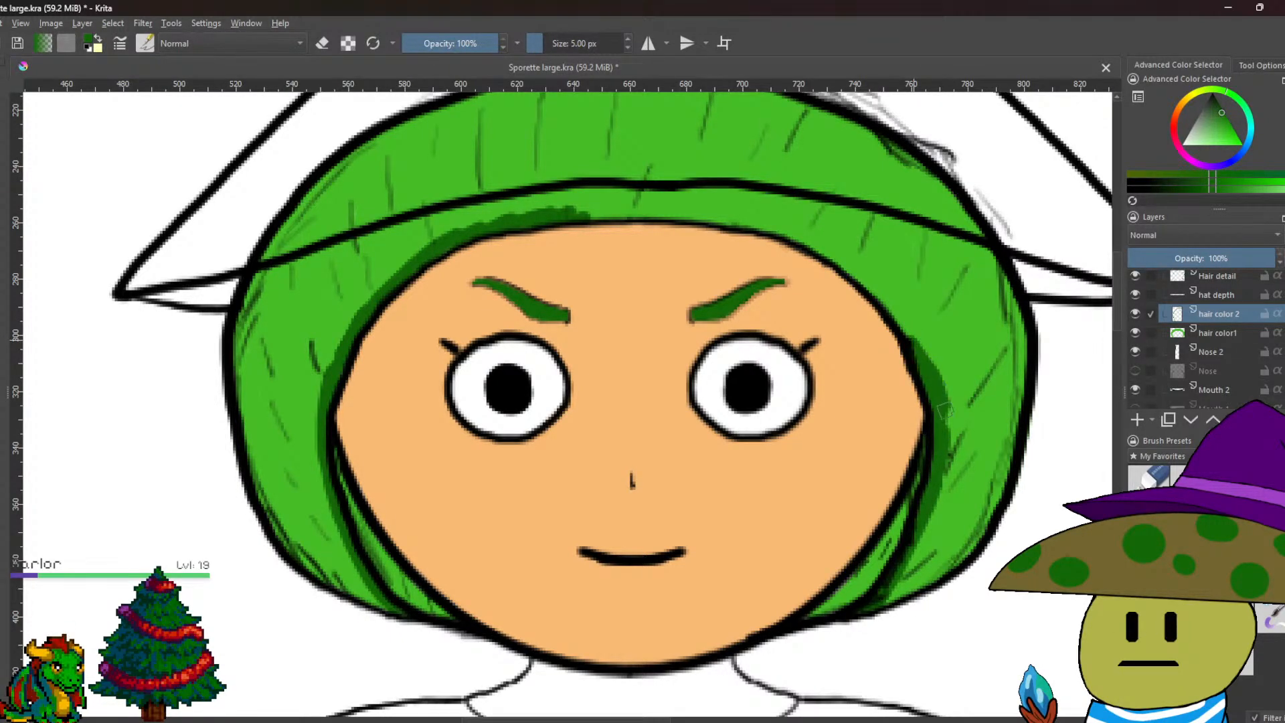
# Continue the dark green shading band across the forehead and down the right-hand face outline, smoothing its edge.
pyautogui.moveTo(574, 213)
pyautogui.mouseDown()
pyautogui.moveTo(744, 216)
pyautogui.moveTo(810, 236)
pyautogui.moveTo(903, 309)
pyautogui.moveTo(949, 415)
pyautogui.mouseUp()
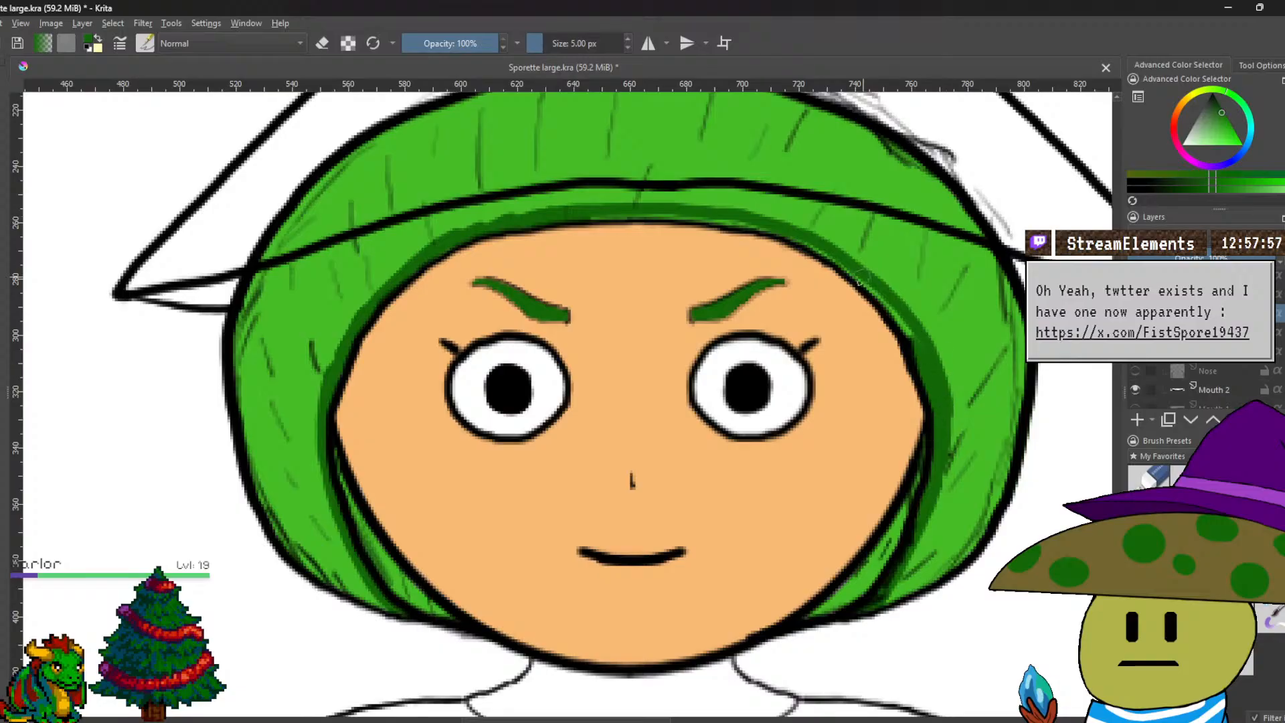
pyautogui.moveTo(789, 238)
pyautogui.mouseDown()
pyautogui.moveTo(872, 286)
pyautogui.moveTo(923, 365)
pyautogui.mouseUp()
pyautogui.moveTo(579, 213)
pyautogui.mouseDown()
pyautogui.moveTo(705, 212)
pyautogui.moveTo(786, 236)
pyautogui.mouseUp()
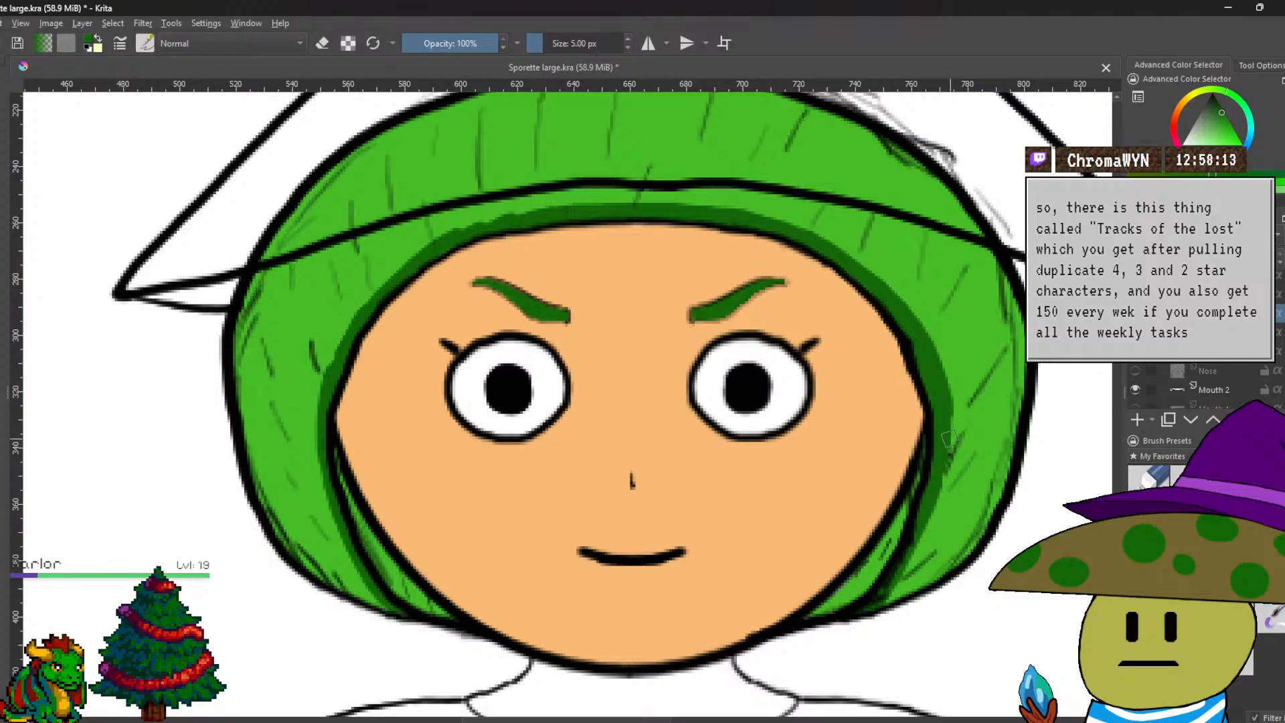
# Widen the dark green shading on the lower right-hand hair and down the left-hand side beside the face.
pyautogui.moveTo(937, 489)
pyautogui.mouseDown()
pyautogui.moveTo(907, 579)
pyautogui.moveTo(880, 599)
pyautogui.moveTo(921, 533)
pyautogui.moveTo(887, 595)
pyautogui.mouseUp()
pyautogui.moveTo(357, 314); pyautogui.dragTo(332, 379)
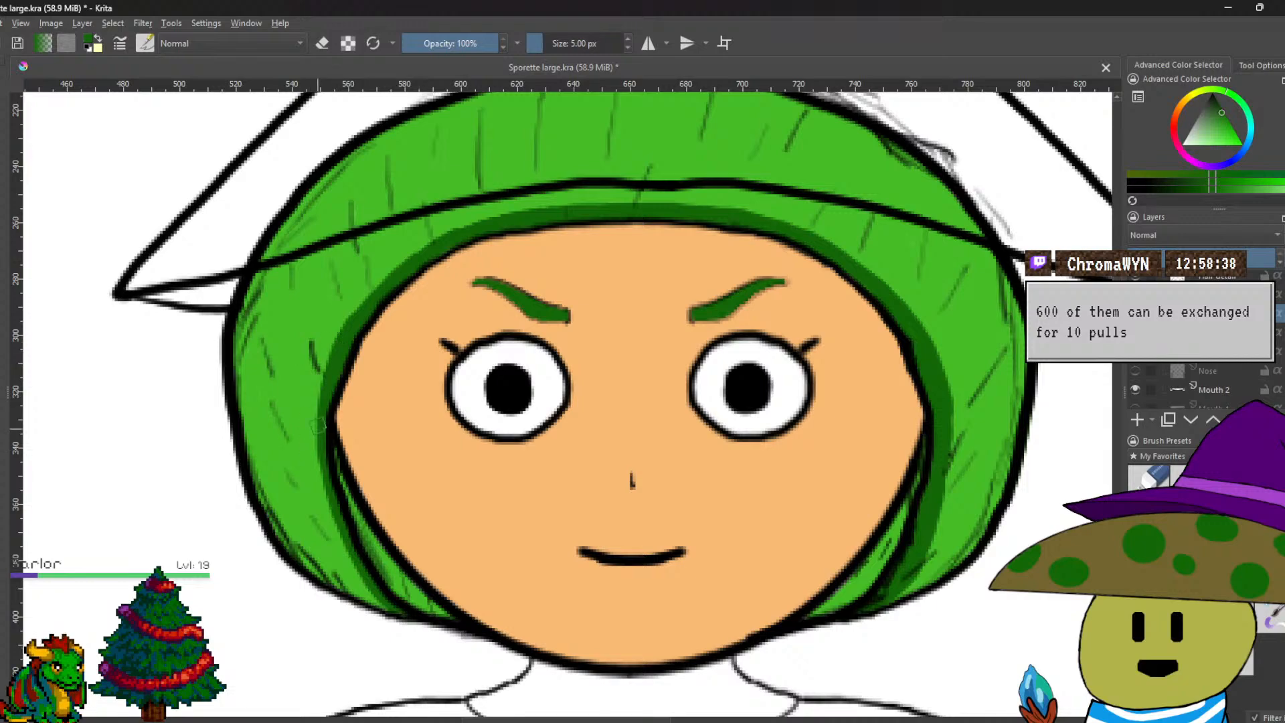
pyautogui.moveTo(329, 363); pyautogui.dragTo(328, 373)
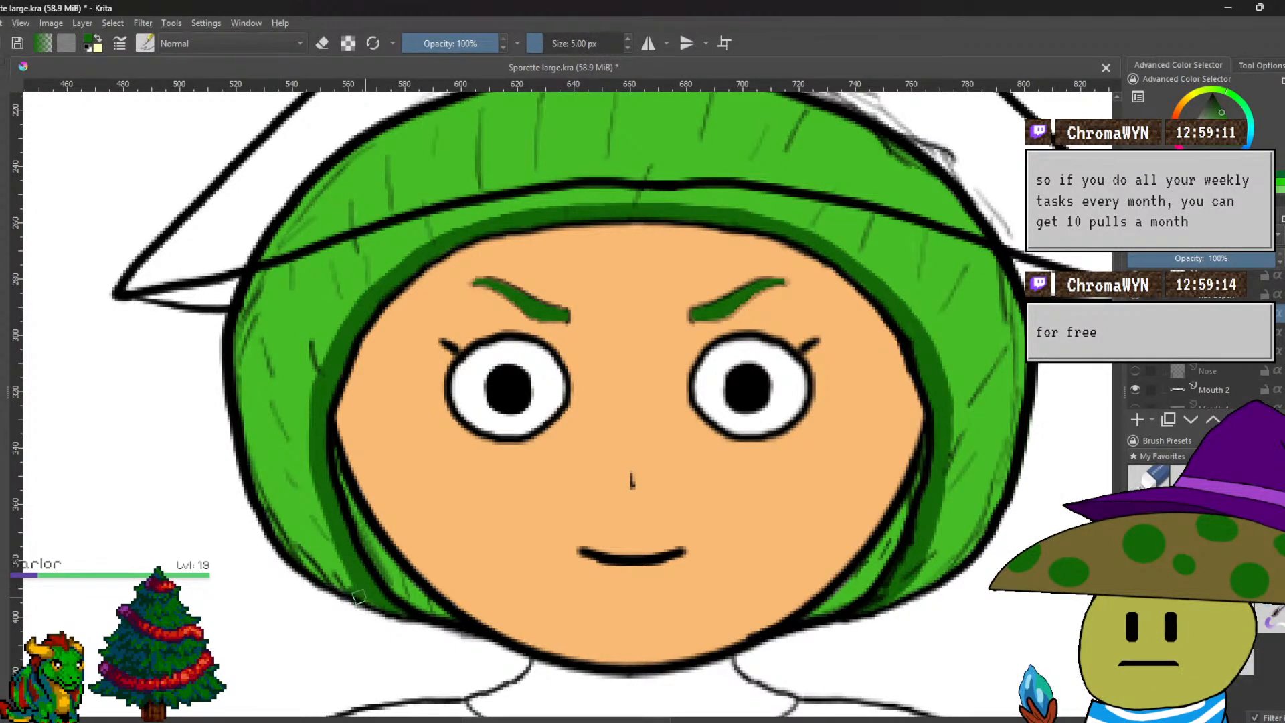
# Shade the inside of the left-hand outer hair outline in dark green, from the bottom to above the brim.
pyautogui.moveTo(322, 573)
pyautogui.mouseDown()
pyautogui.moveTo(279, 531)
pyautogui.moveTo(240, 399)
pyautogui.moveTo(244, 307)
pyautogui.moveTo(280, 227)
pyautogui.moveTo(341, 164)
pyautogui.mouseUp()
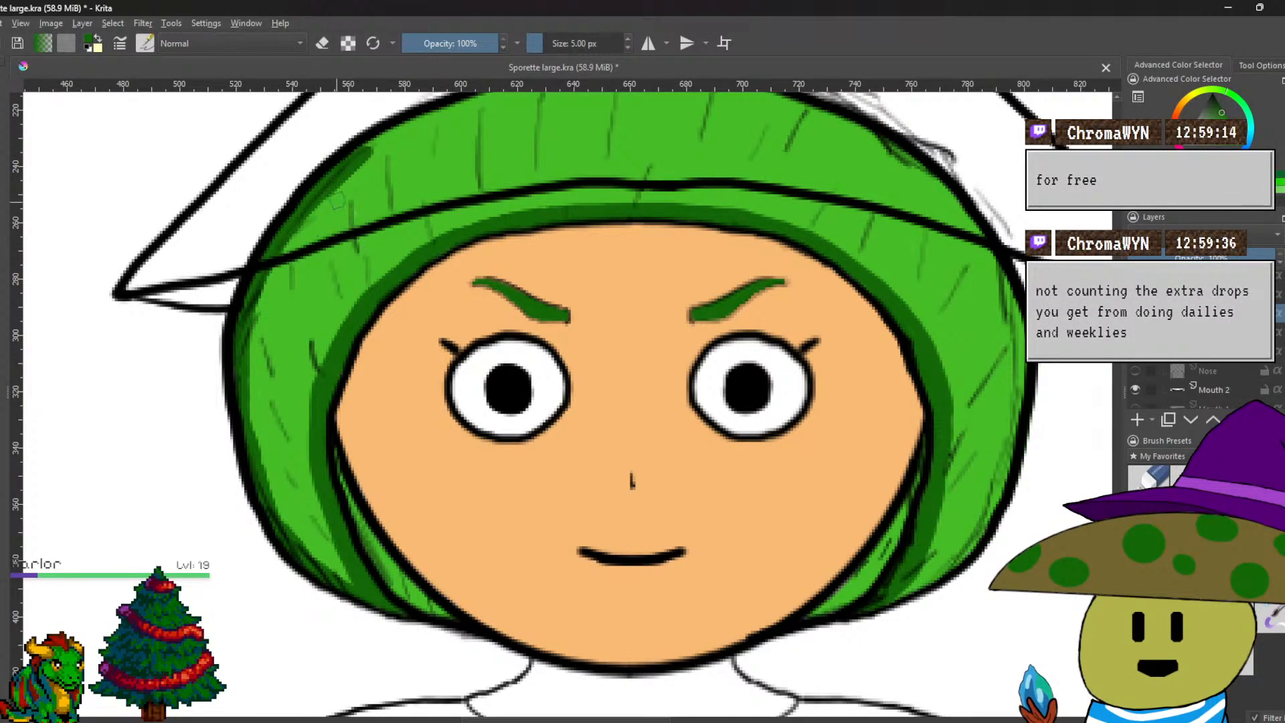
pyautogui.moveTo(385, 149); pyautogui.dragTo(286, 242)
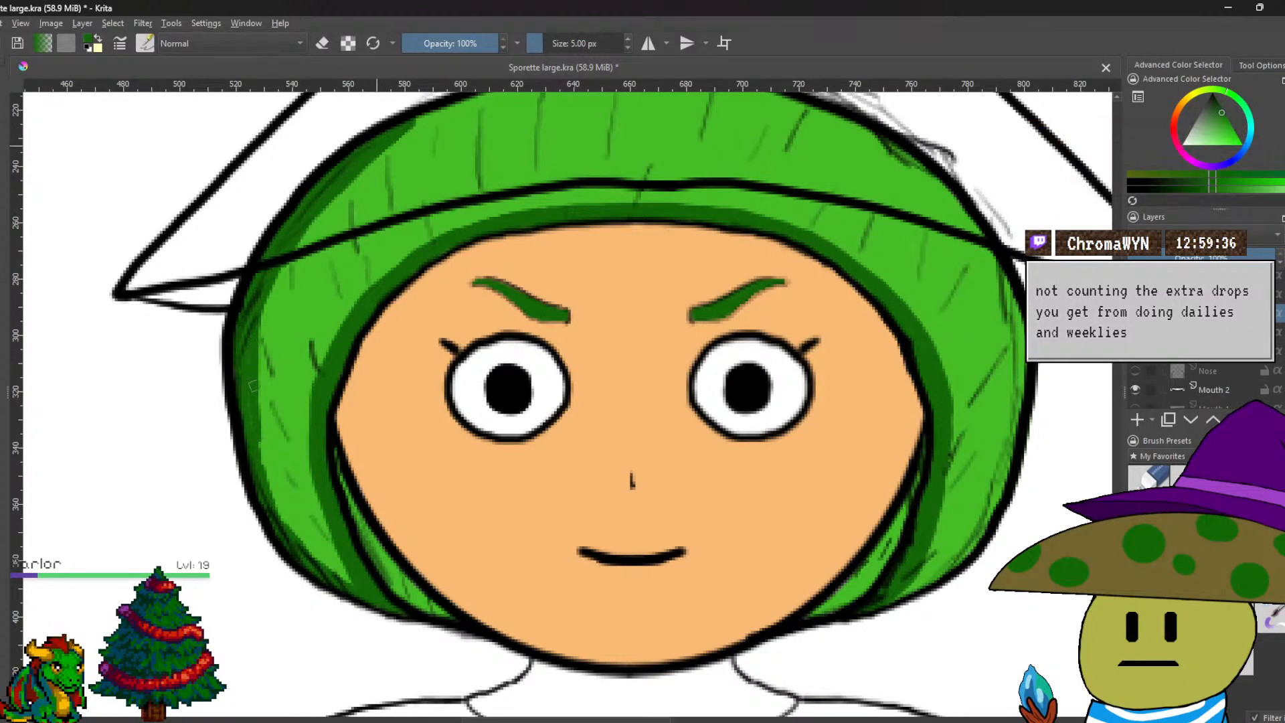
pyautogui.moveTo(259, 457)
pyautogui.mouseDown()
pyautogui.moveTo(315, 552)
pyautogui.moveTo(301, 542)
pyautogui.moveTo(326, 558)
pyautogui.mouseUp()
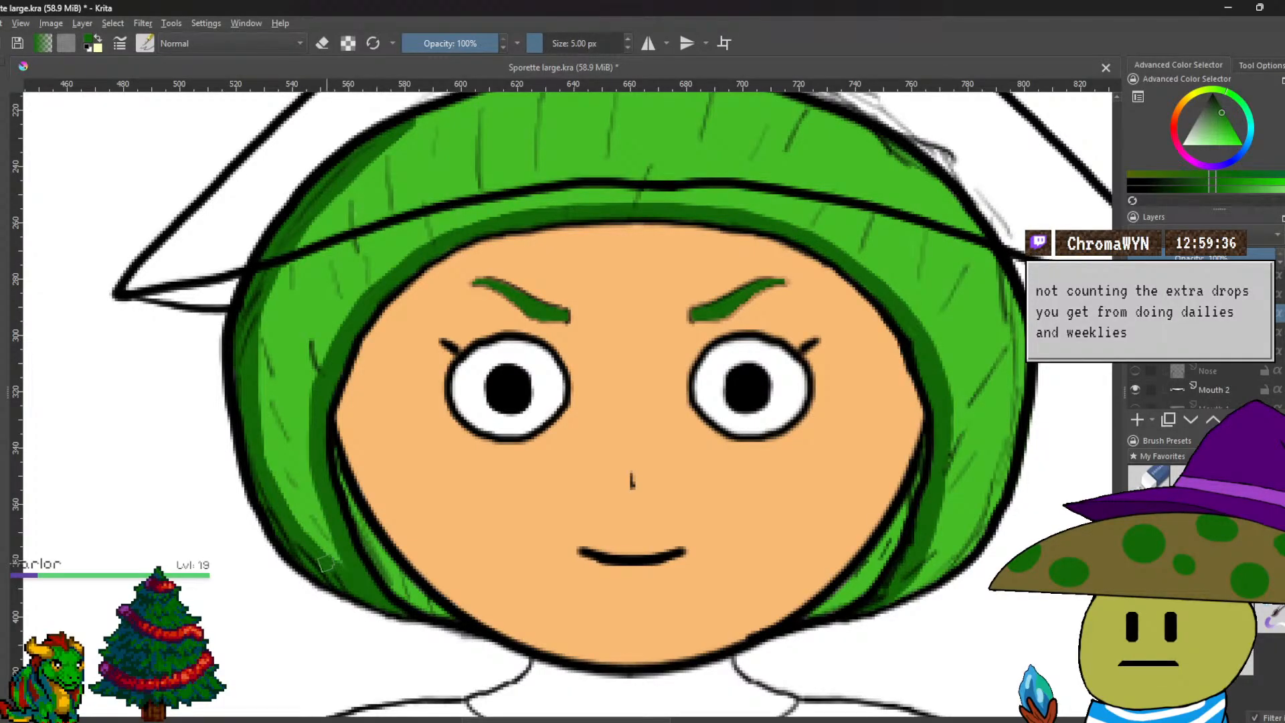
# Extend the dark green shading along the upper hair outline from the upper left-hand curve to the top middle.
pyautogui.moveTo(421, 412); pyautogui.dragTo(348, 464)
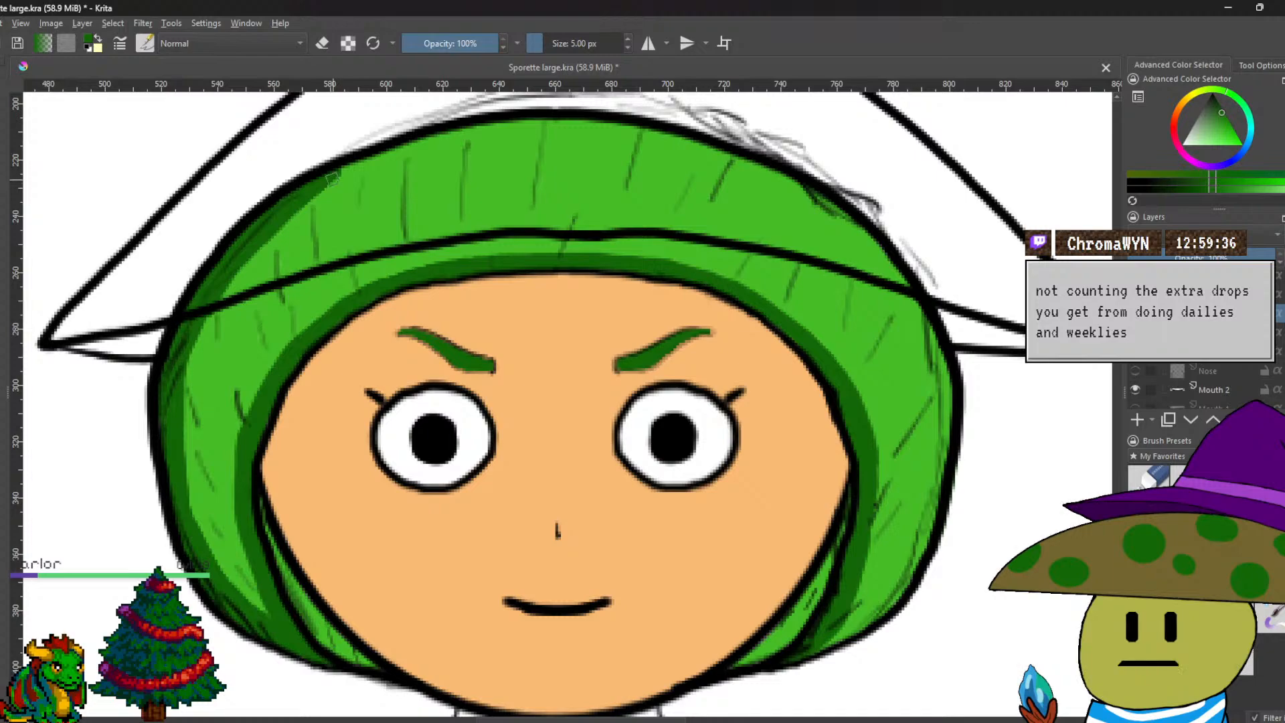
pyautogui.moveTo(356, 171); pyautogui.dragTo(397, 146)
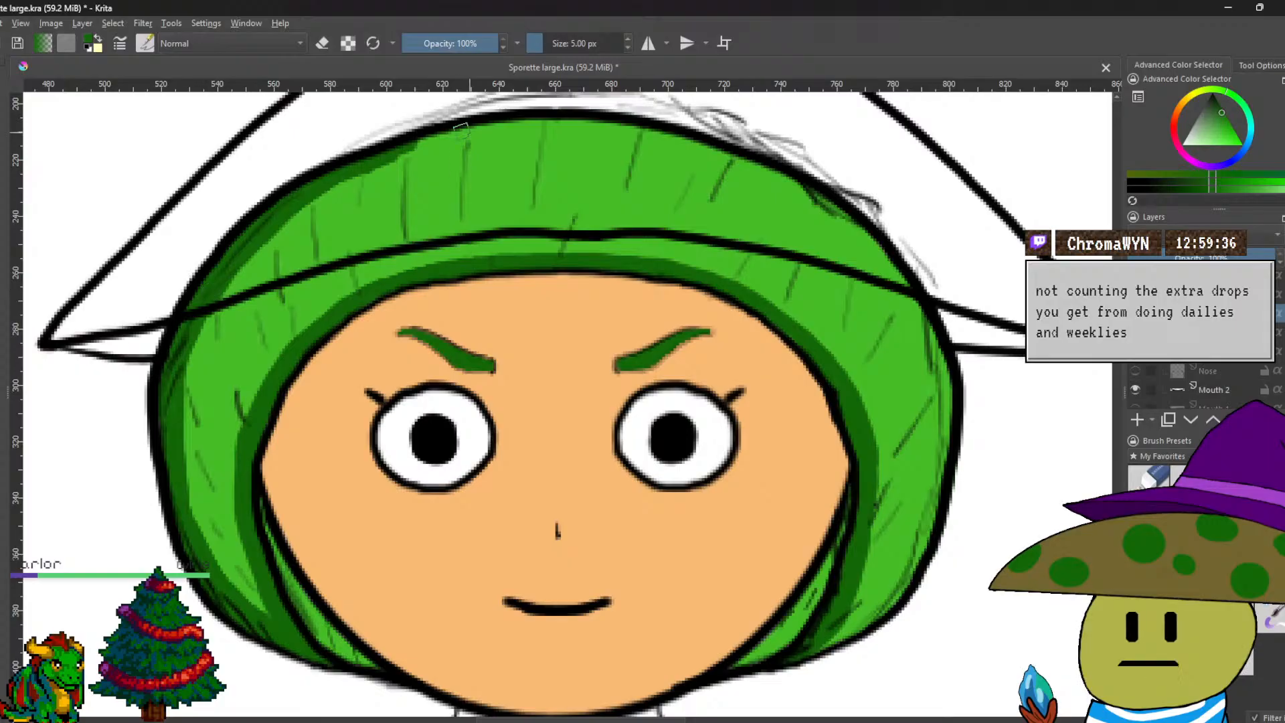
pyautogui.moveTo(415, 143)
pyautogui.mouseDown()
pyautogui.moveTo(526, 126)
pyautogui.moveTo(508, 121)
pyautogui.moveTo(566, 124)
pyautogui.mouseUp()
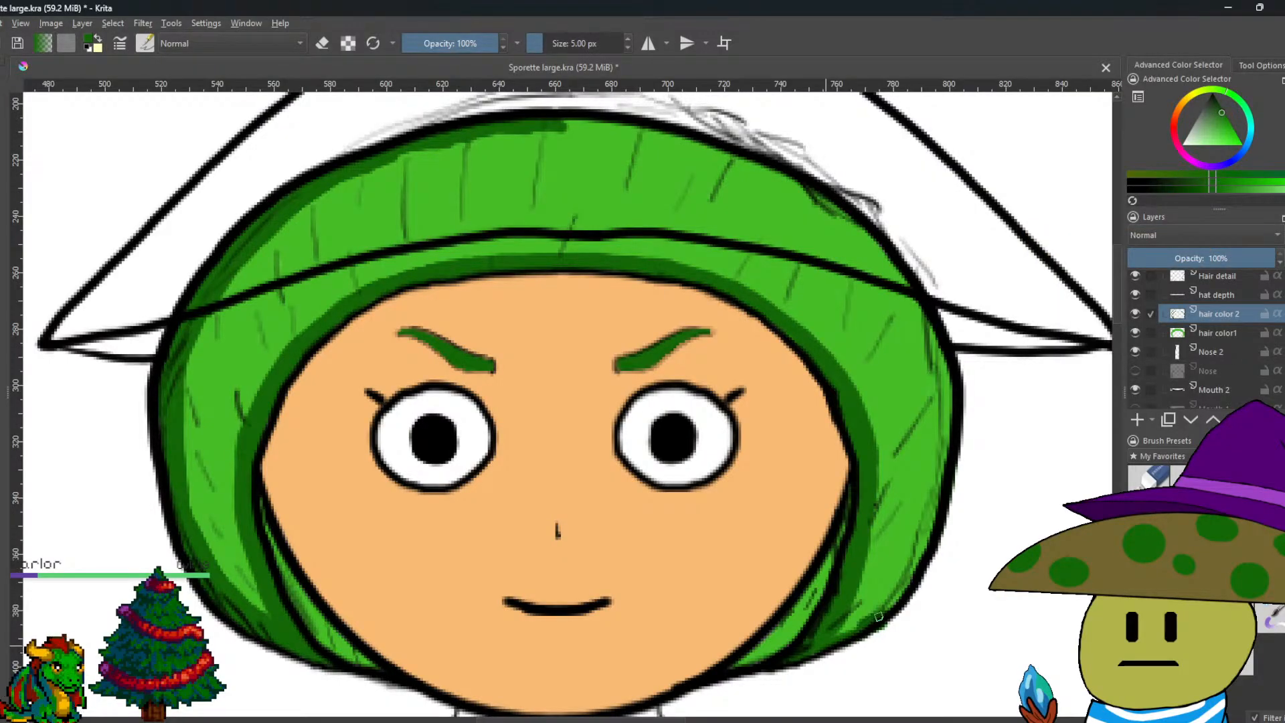
# Shade the inside of the right-hand outer hair outline in dark green, from the bottom up to the brim.
pyautogui.scroll(3, 869, 620)
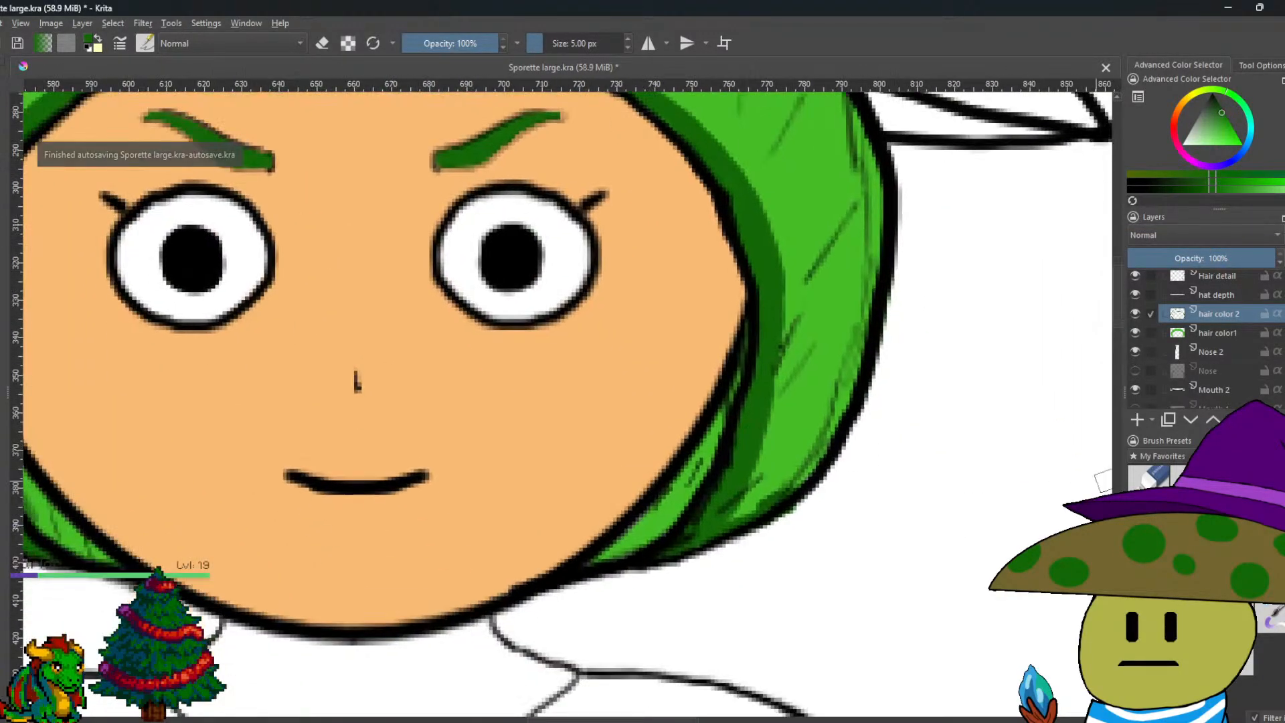
pyautogui.press('e')
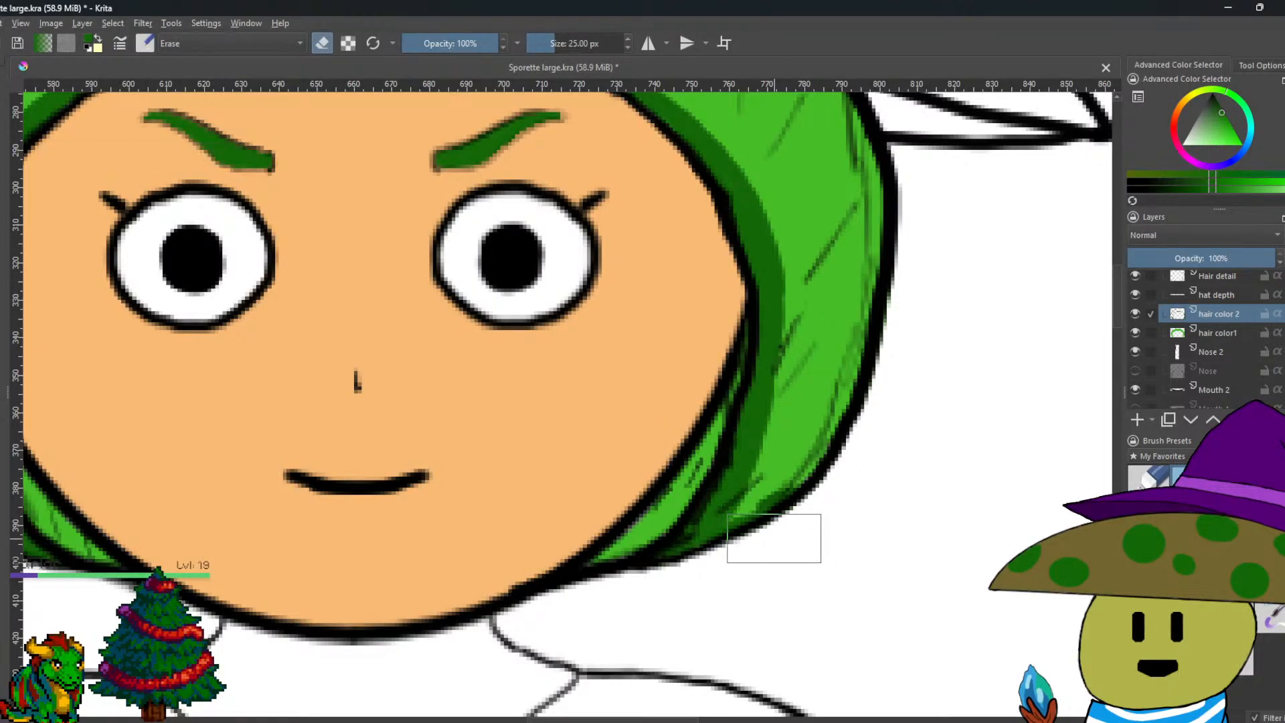
pyautogui.scroll(-1, 775, 538)
pyautogui.scroll(-1, 803, 562)
pyautogui.scroll(3, 817, 571)
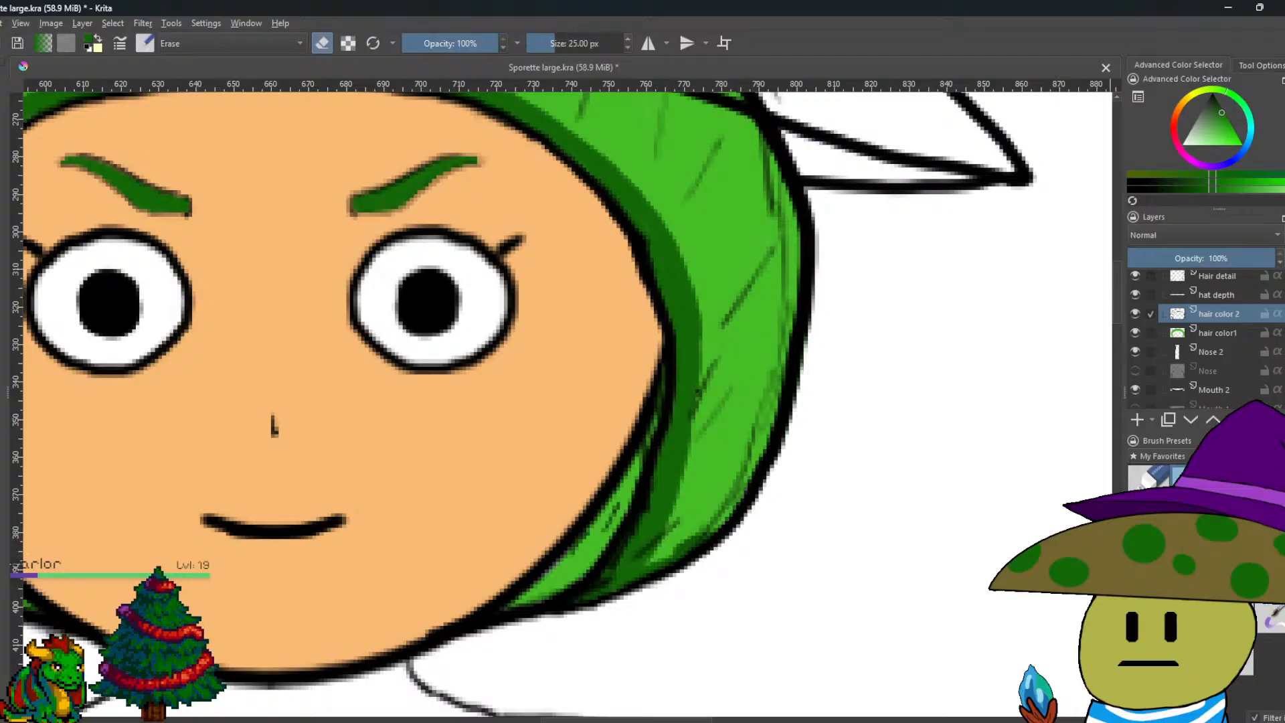
pyautogui.press('e')
pyautogui.moveTo(966, 542); pyautogui.dragTo(963, 544)
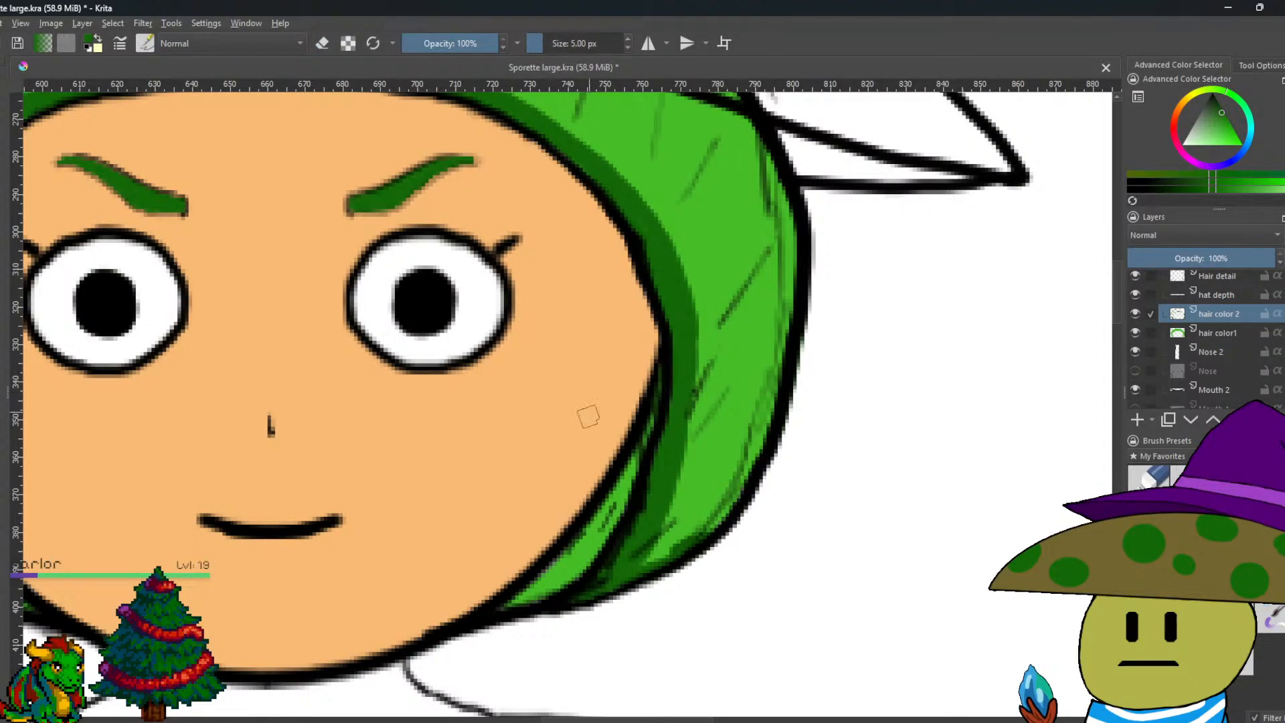
pyautogui.moveTo(669, 555)
pyautogui.mouseDown()
pyautogui.moveTo(722, 519)
pyautogui.moveTo(751, 441)
pyautogui.mouseUp()
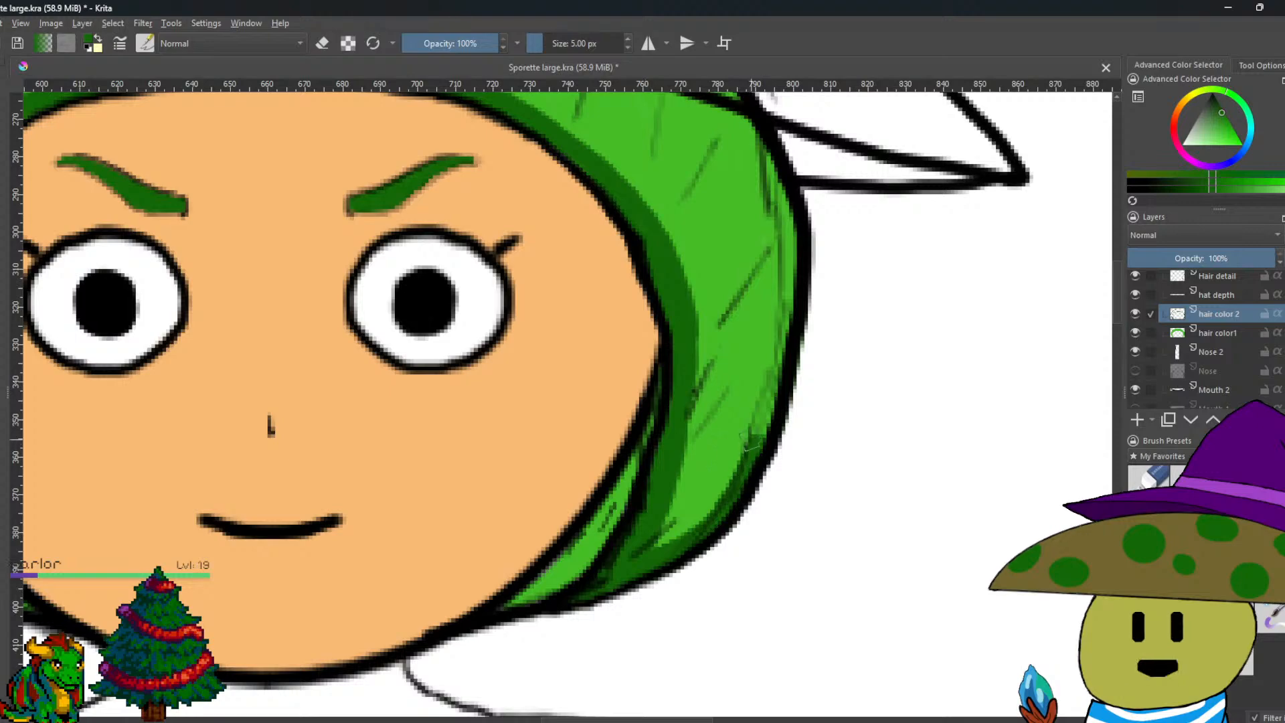
pyautogui.moveTo(751, 120)
pyautogui.mouseDown()
pyautogui.moveTo(782, 205)
pyautogui.moveTo(782, 257)
pyautogui.moveTo(793, 231)
pyautogui.moveTo(748, 447)
pyautogui.moveTo(767, 406)
pyautogui.moveTo(731, 482)
pyautogui.moveTo(642, 554)
pyautogui.mouseUp()
# Extend the dark green shading along the upper hair outline from the top middle to the right-hand brim, smoothing its inner edge.
pyautogui.moveTo(669, 425); pyautogui.dragTo(743, 526)
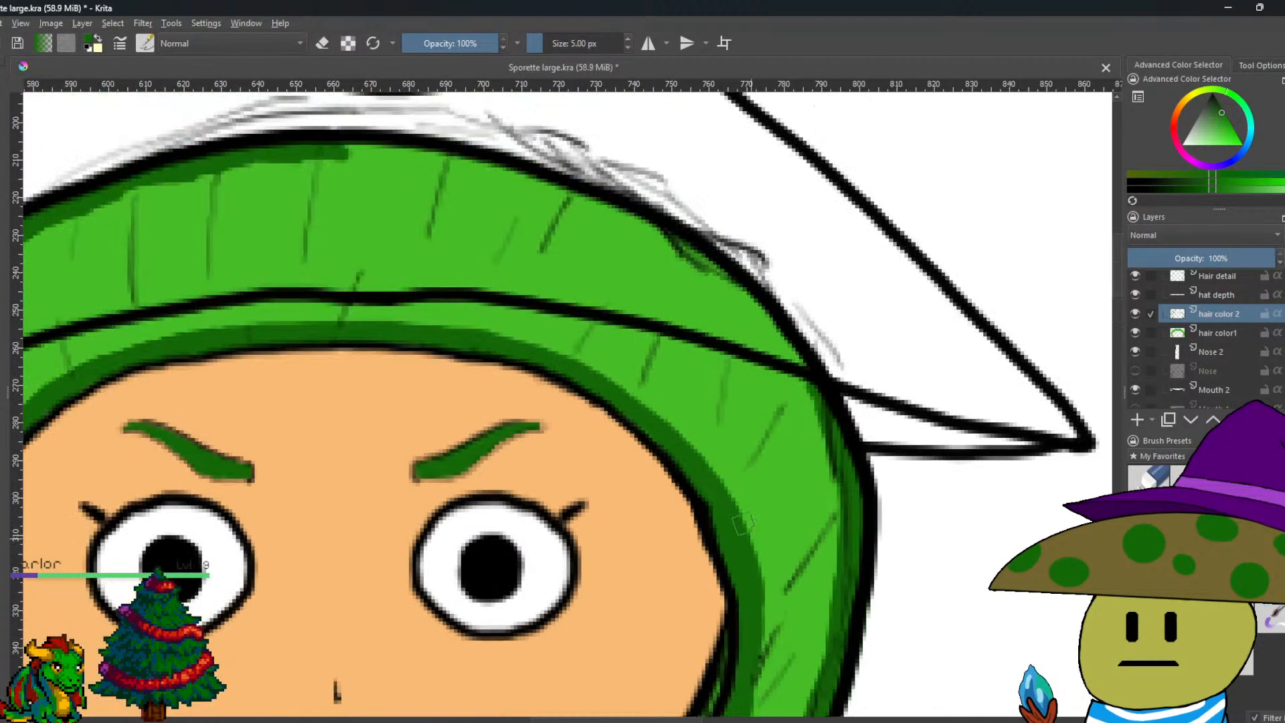
pyautogui.moveTo(333, 147)
pyautogui.mouseDown()
pyautogui.moveTo(393, 162)
pyautogui.moveTo(404, 148)
pyautogui.moveTo(561, 191)
pyautogui.moveTo(741, 290)
pyautogui.moveTo(794, 348)
pyautogui.moveTo(825, 427)
pyautogui.moveTo(831, 403)
pyautogui.moveTo(703, 329)
pyautogui.moveTo(796, 460)
pyautogui.moveTo(836, 441)
pyautogui.moveTo(829, 429)
pyautogui.moveTo(845, 599)
pyautogui.mouseUp()
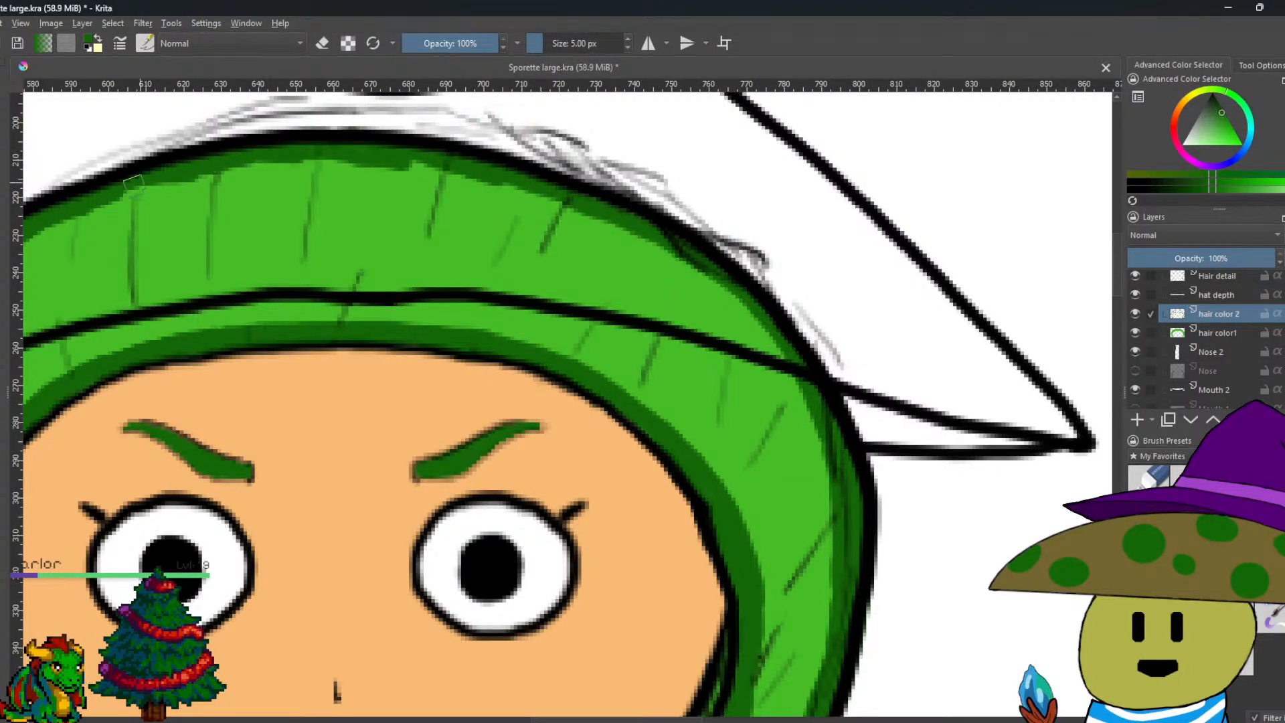
pyautogui.moveTo(119, 194)
pyautogui.mouseDown()
pyautogui.moveTo(221, 175)
pyautogui.moveTo(448, 173)
pyautogui.moveTo(616, 214)
pyautogui.moveTo(743, 285)
pyautogui.moveTo(726, 298)
pyautogui.mouseUp()
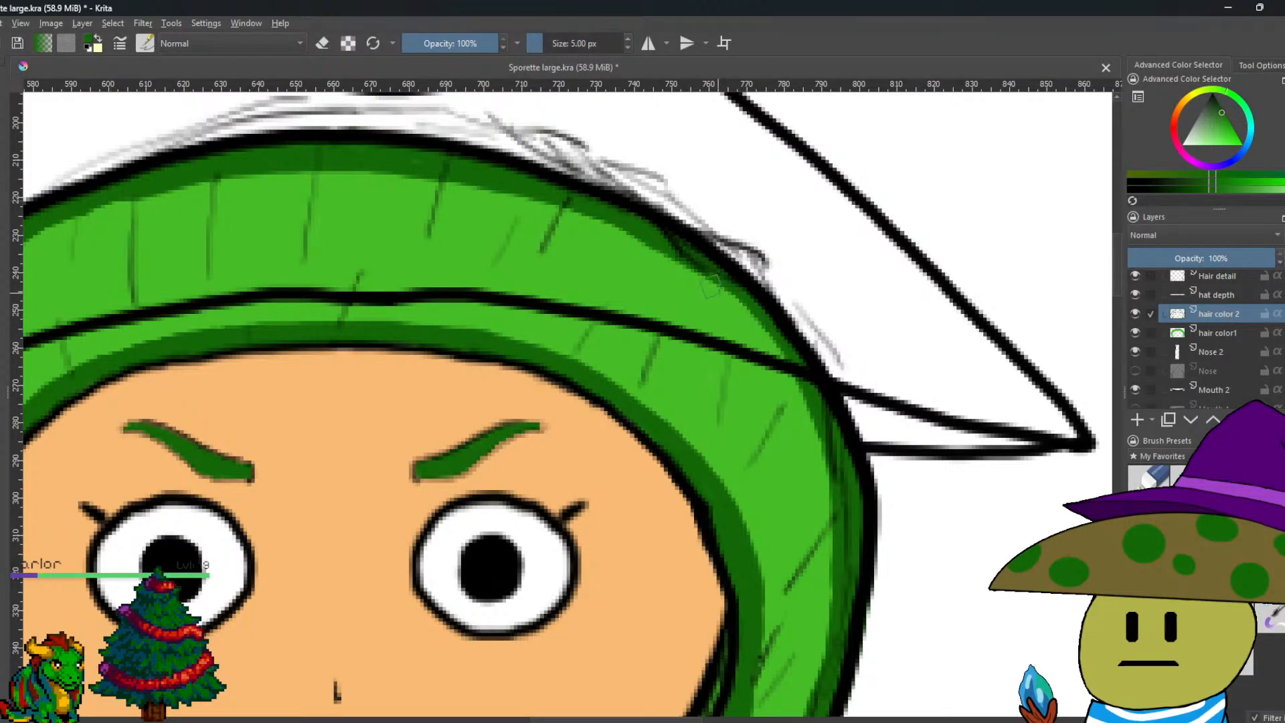
pyautogui.moveTo(646, 235); pyautogui.dragTo(790, 362)
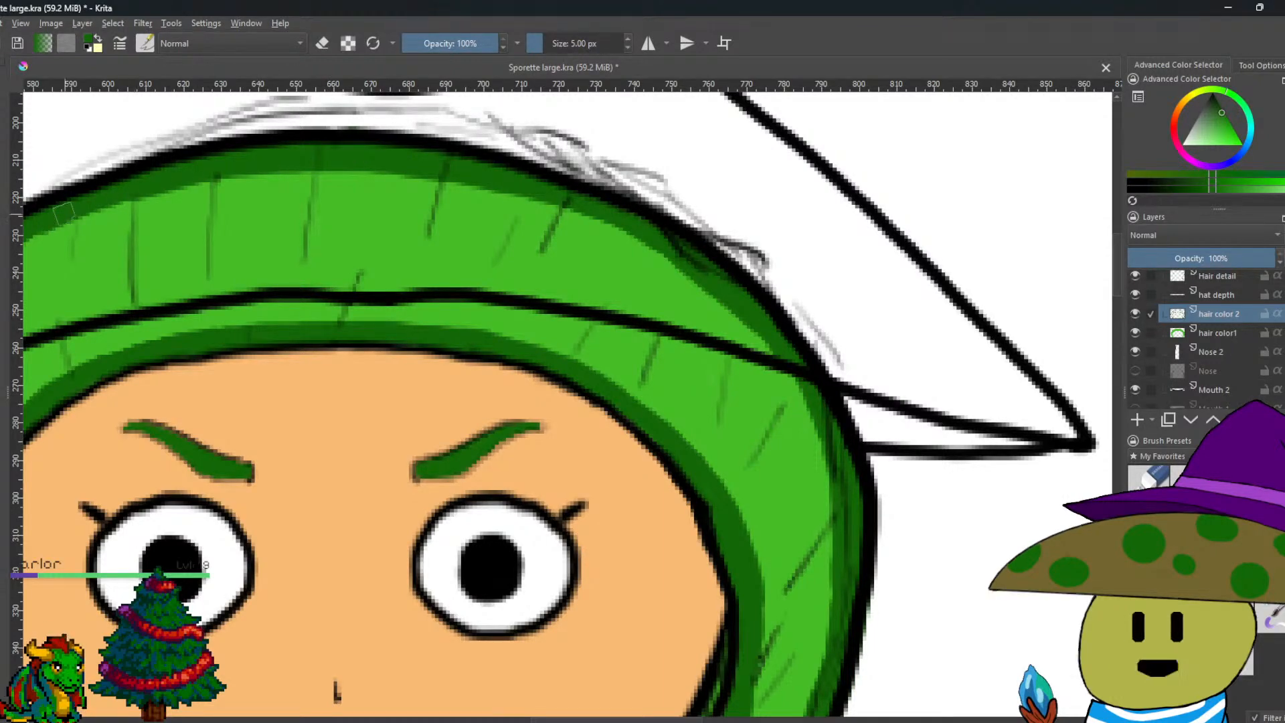
pyautogui.moveTo(89, 264); pyautogui.dragTo(423, 276)
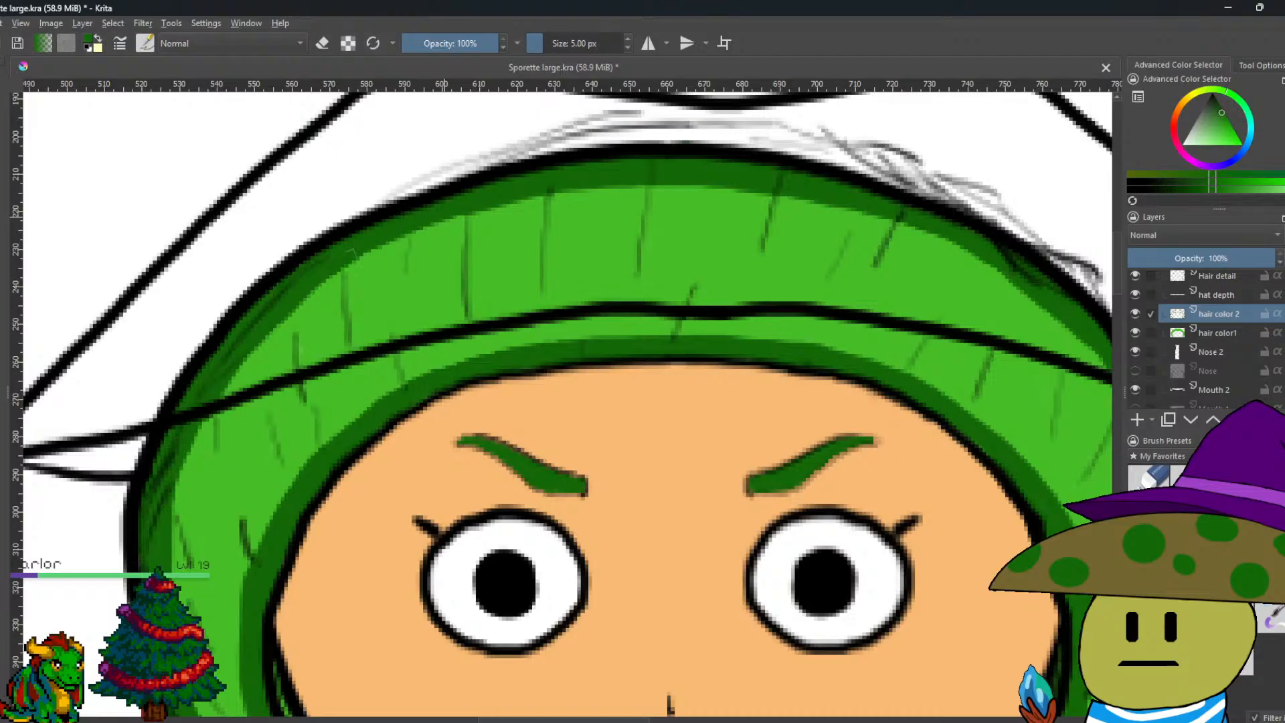
pyautogui.scroll(-3, 227, 353)
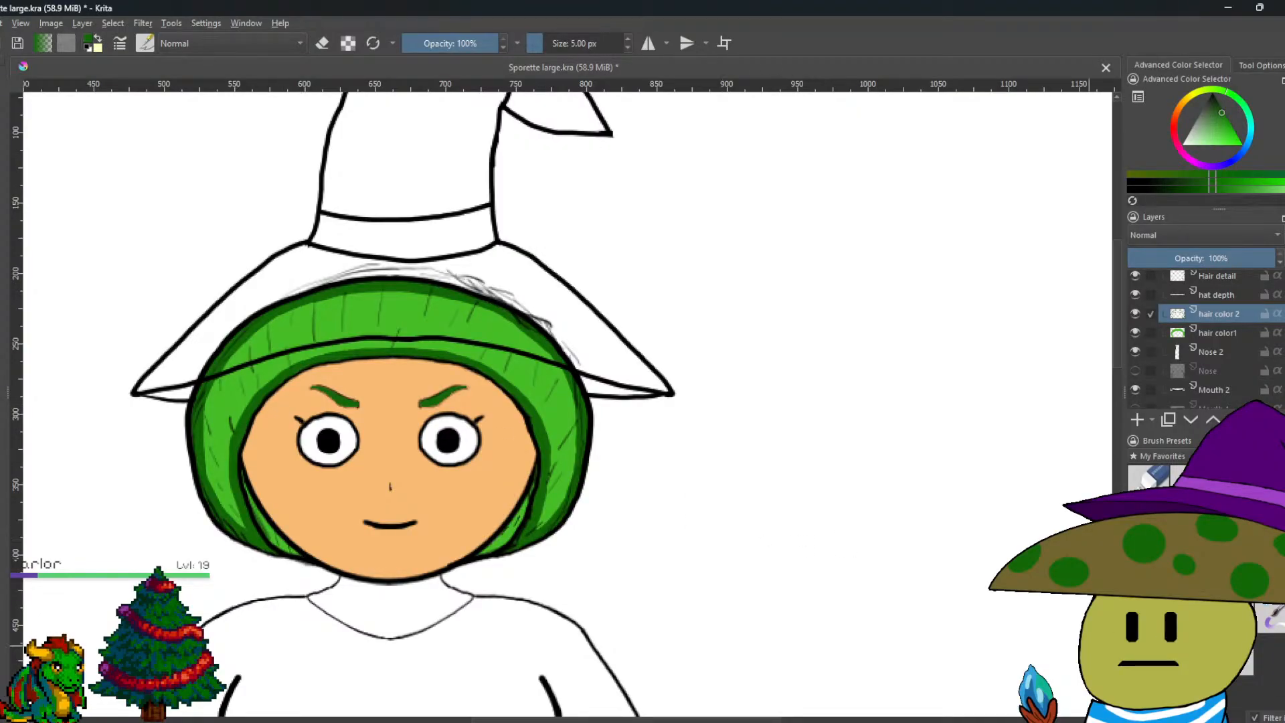
pyautogui.moveTo(844, 590); pyautogui.dragTo(613, 551)
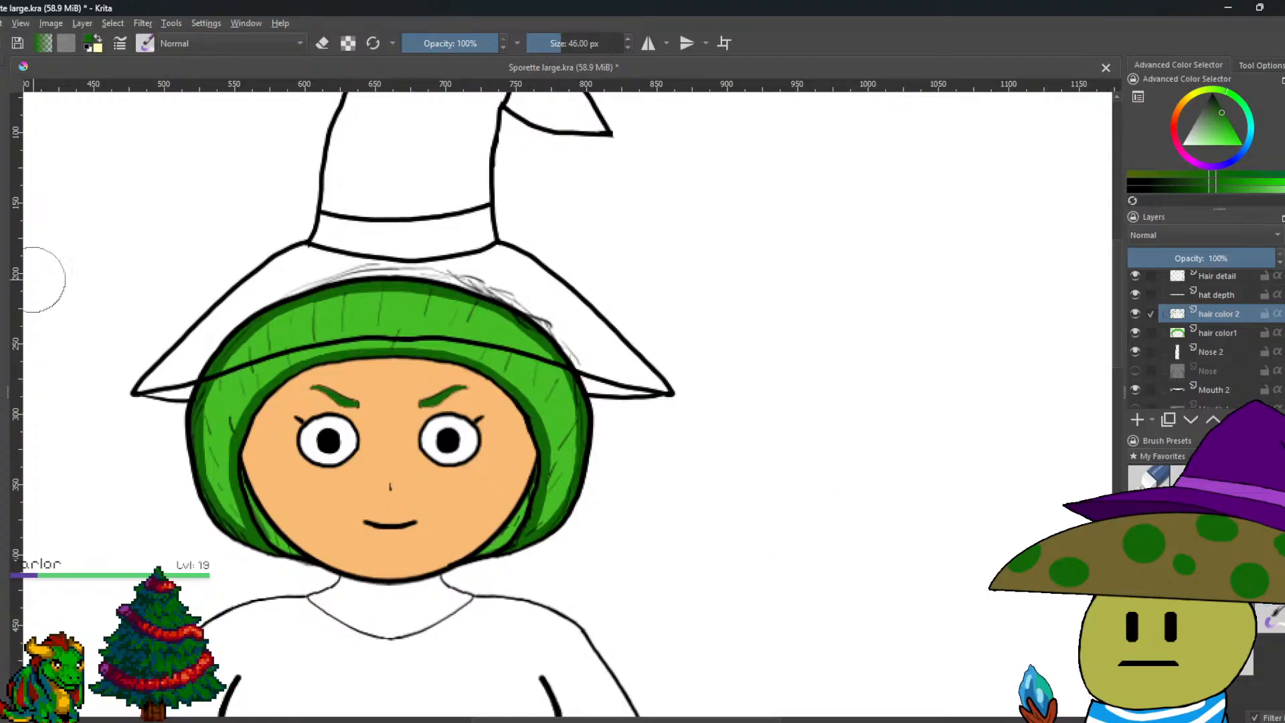
pyautogui.scroll(4, 194, 449)
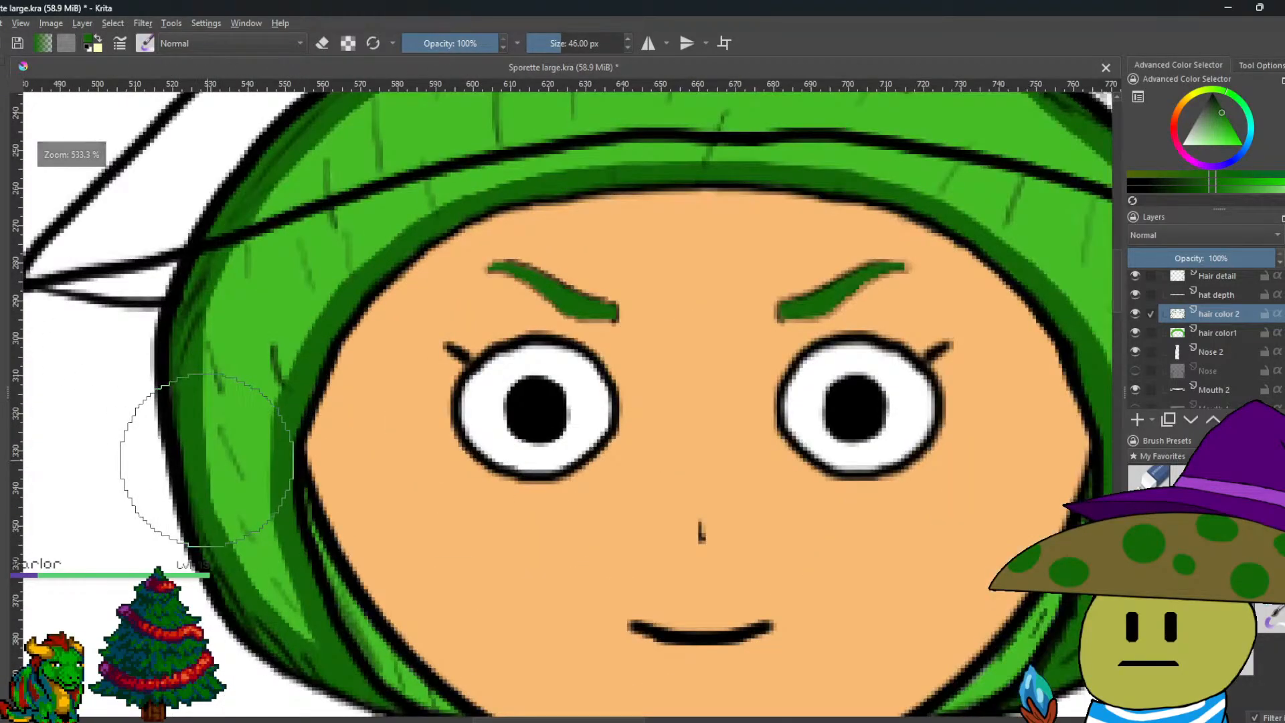
pyautogui.click(1275, 624)
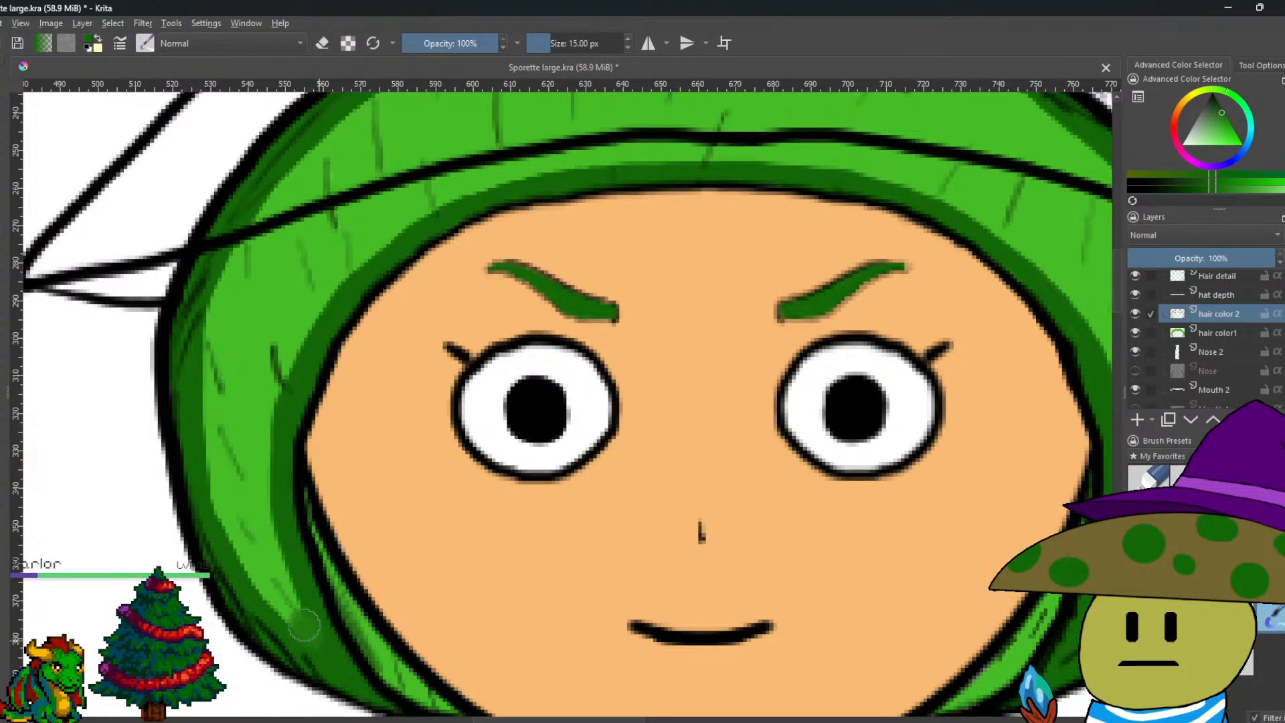
pyautogui.moveTo(285, 591)
pyautogui.mouseDown()
pyautogui.moveTo(306, 625)
pyautogui.moveTo(264, 530)
pyautogui.moveTo(295, 580)
pyautogui.moveTo(260, 491)
pyautogui.moveTo(274, 364)
pyautogui.moveTo(282, 353)
pyautogui.moveTo(295, 369)
pyautogui.moveTo(295, 333)
pyautogui.moveTo(321, 323)
pyautogui.moveTo(372, 233)
pyautogui.moveTo(495, 157)
pyautogui.moveTo(485, 184)
pyautogui.moveTo(504, 162)
pyautogui.mouseUp()
pyautogui.hotkey('ctrl', 'z')
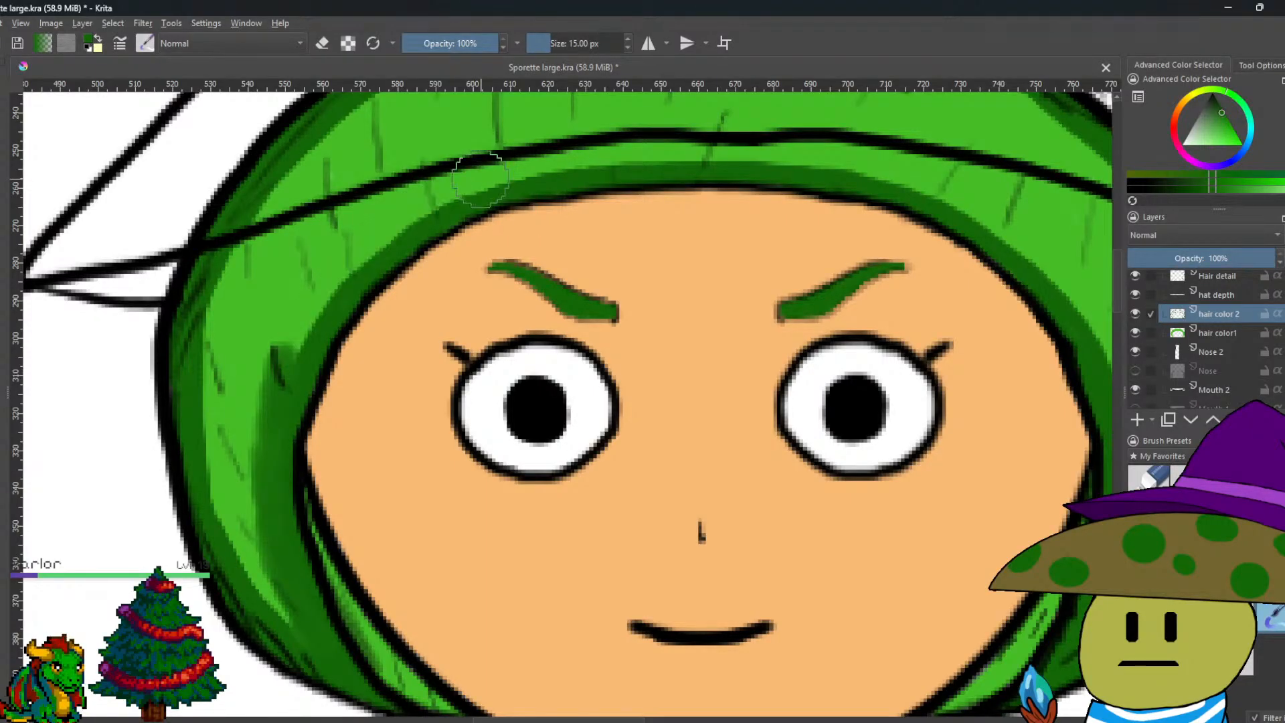
pyautogui.hotkey('ctrl', 'z')
pyautogui.hotkey('ctrl', 'z')
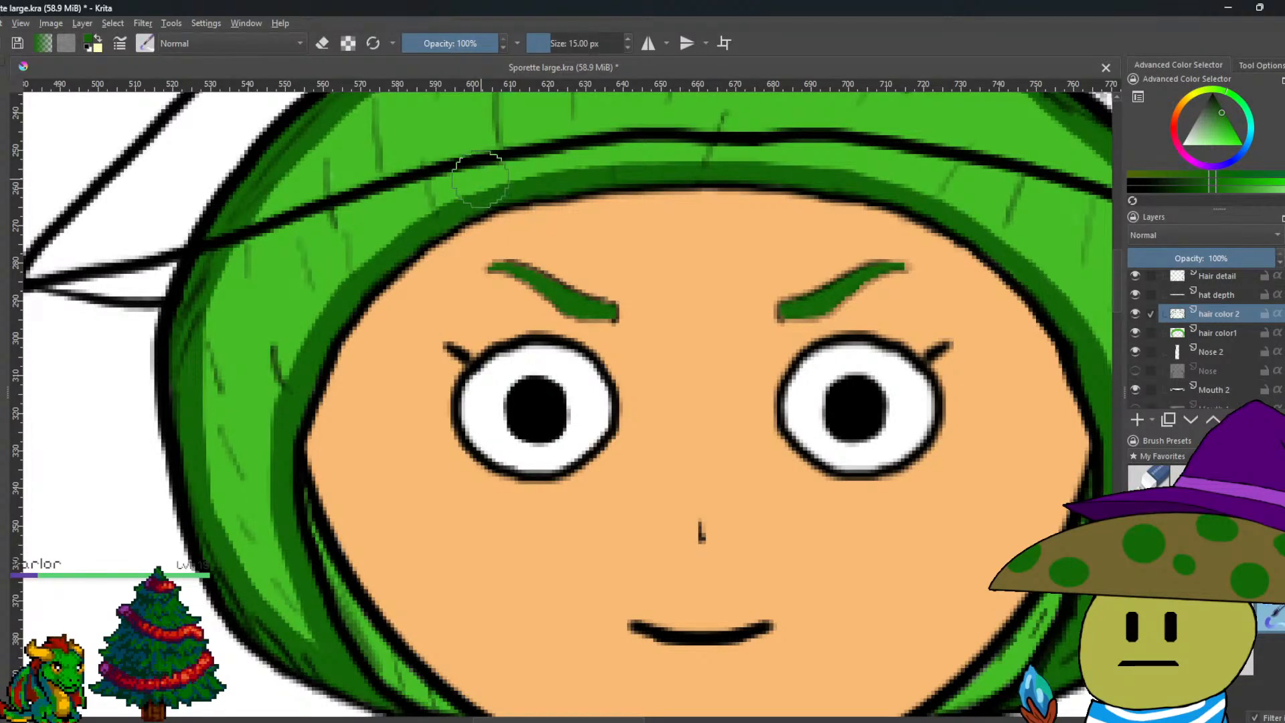
pyautogui.press('-')
pyautogui.press('-')
pyautogui.press('-')
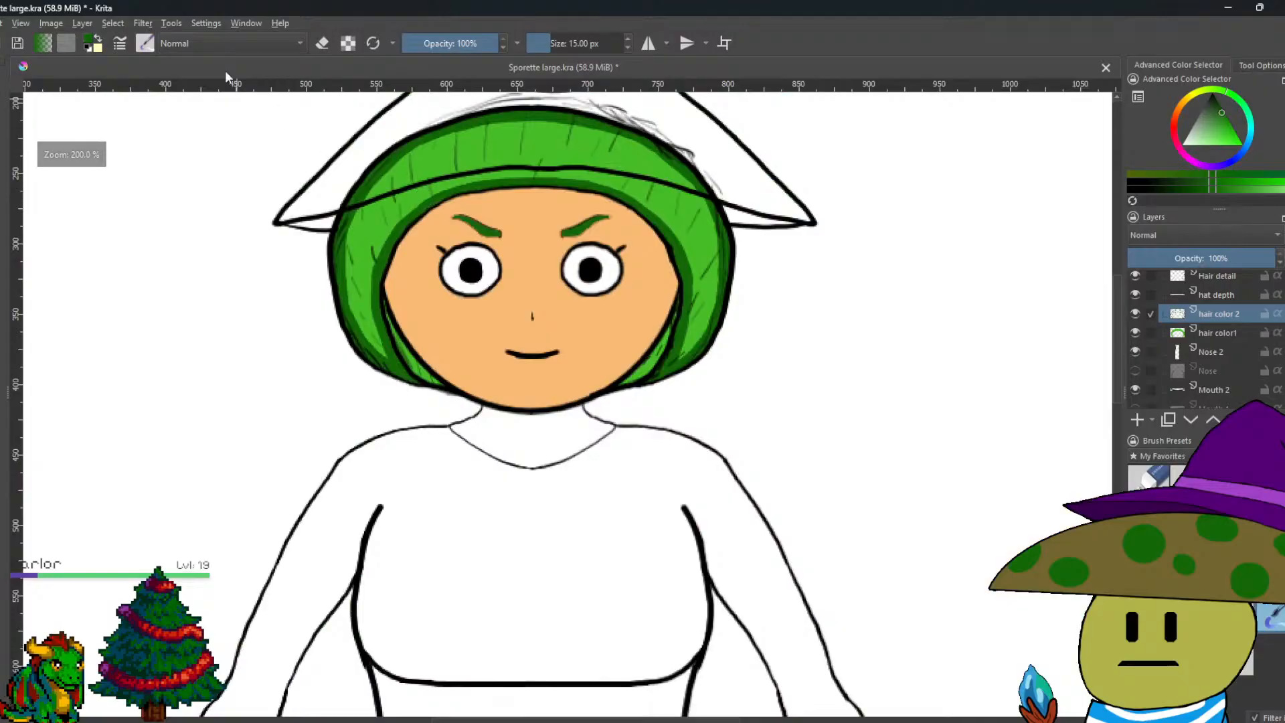
pyautogui.click(2, 24)
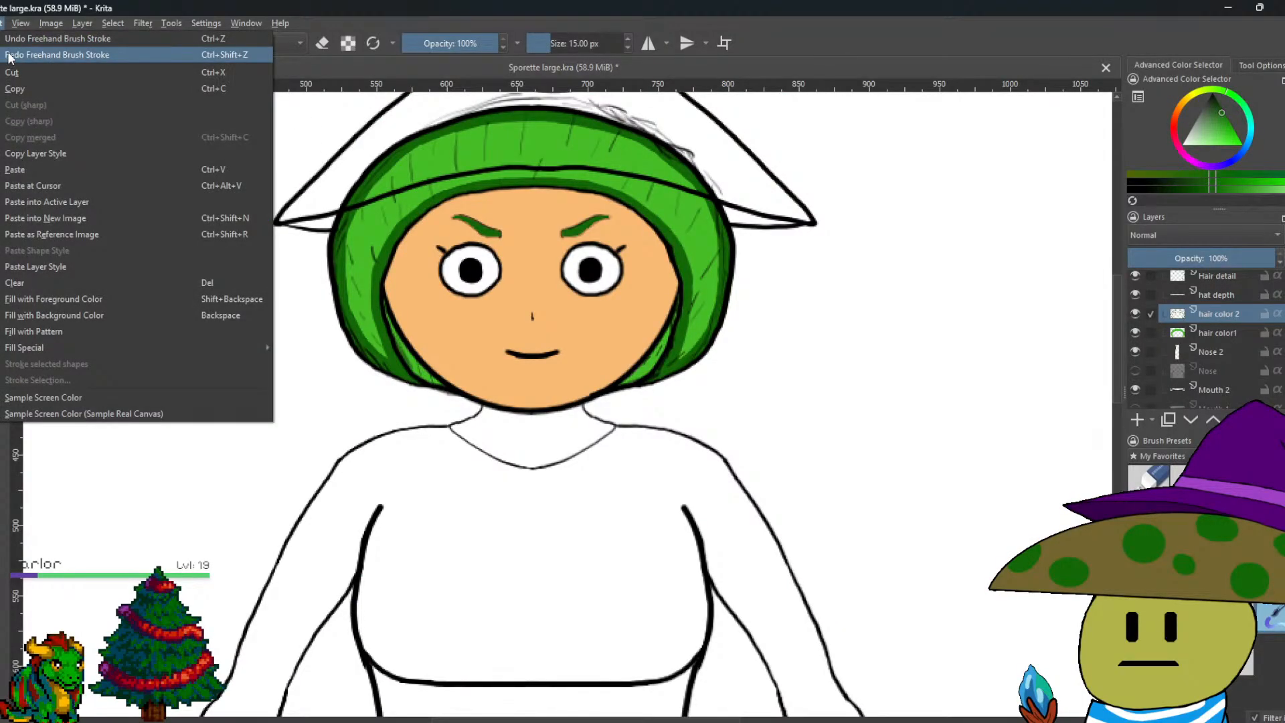
pyautogui.click(8, 55)
# Lower the opacity of the "hair color 2" layer to 48%.
pyautogui.scroll(2, 337, 293)
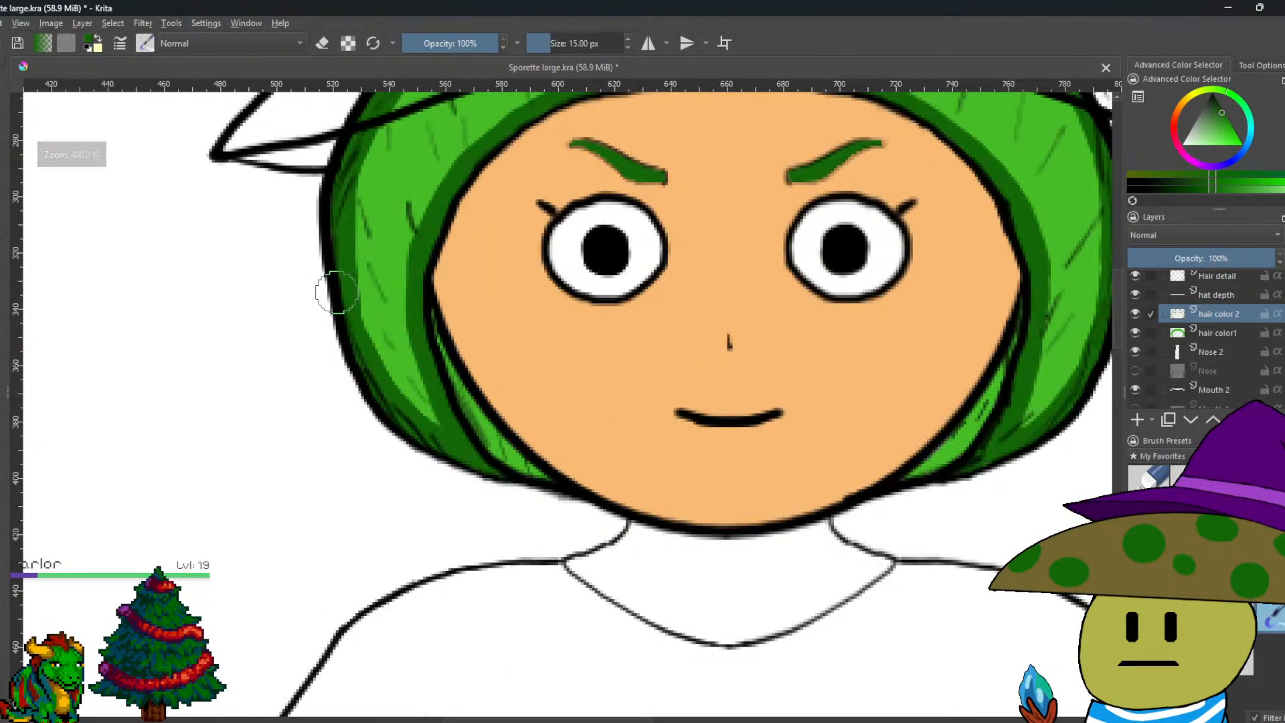
pyautogui.moveTo(330, 288); pyautogui.dragTo(405, 395)
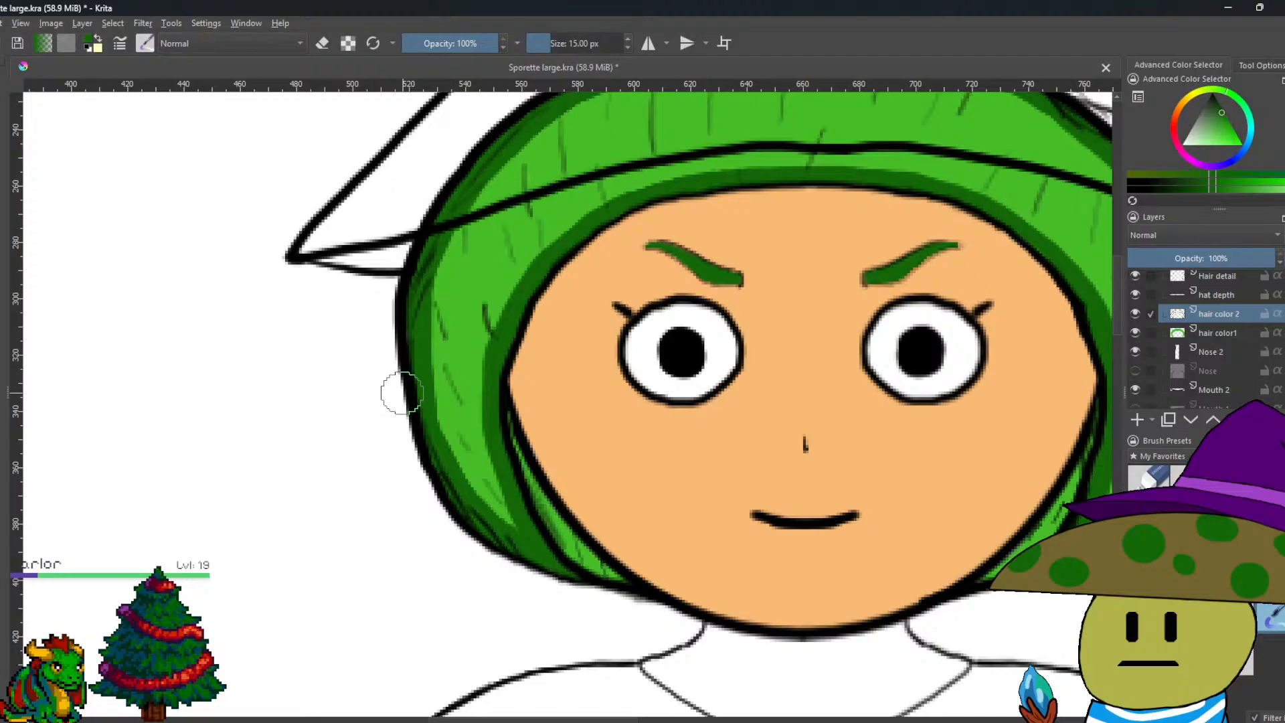
pyautogui.moveTo(1230, 356)
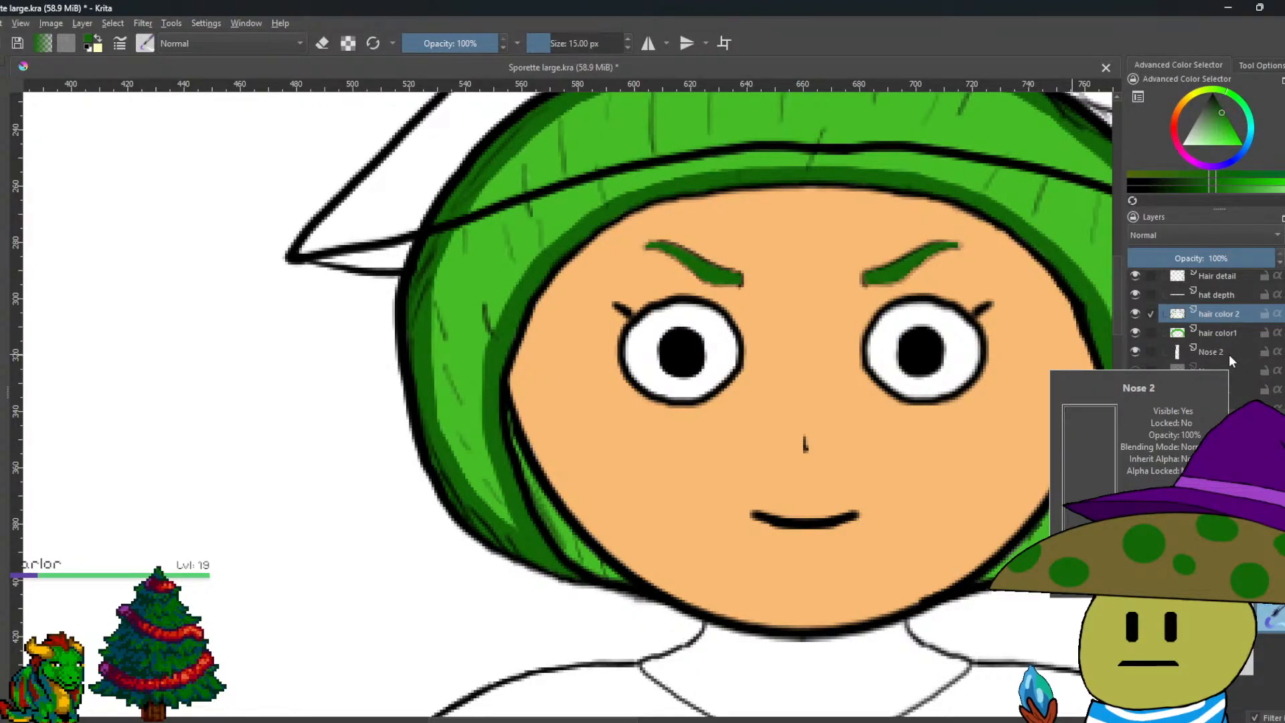
pyautogui.click(1196, 259)
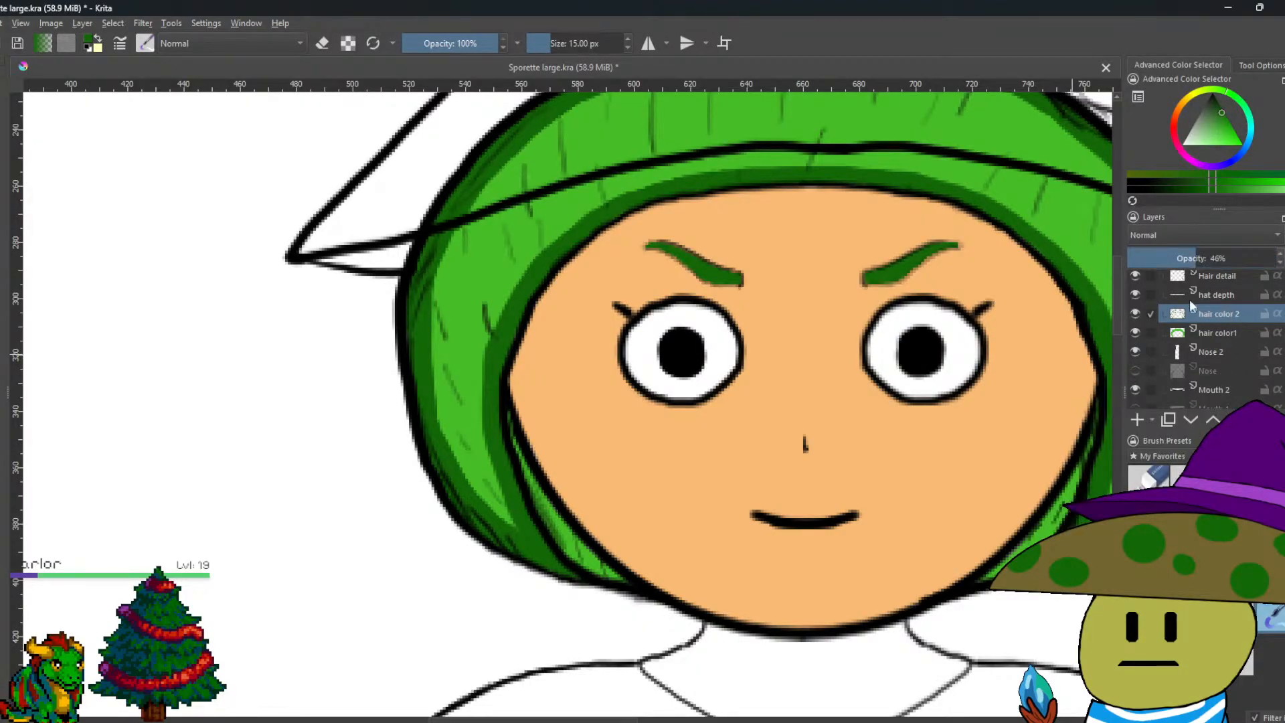
pyautogui.moveTo(918, 375); pyautogui.dragTo(842, 449)
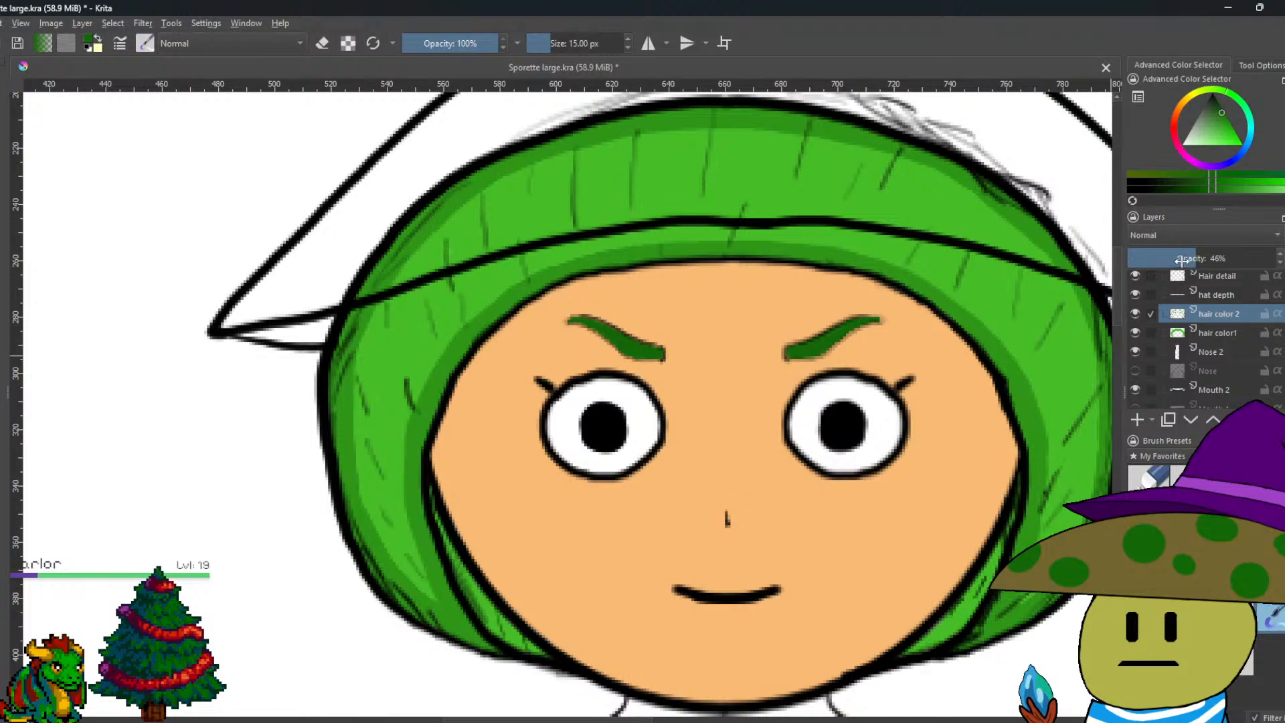
pyautogui.click(1197, 260)
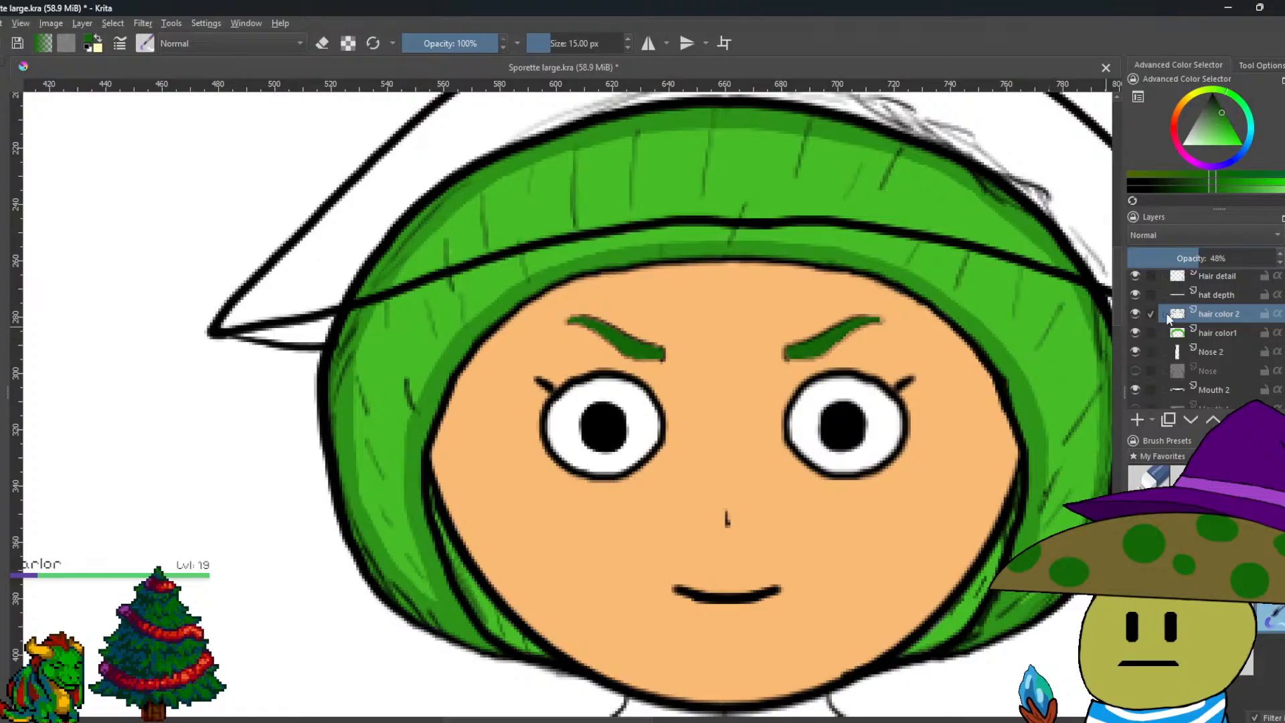
# Add a new paint layer directly above "hair color1" and hide the "hair color 2" layer.
pyautogui.click(1198, 335)
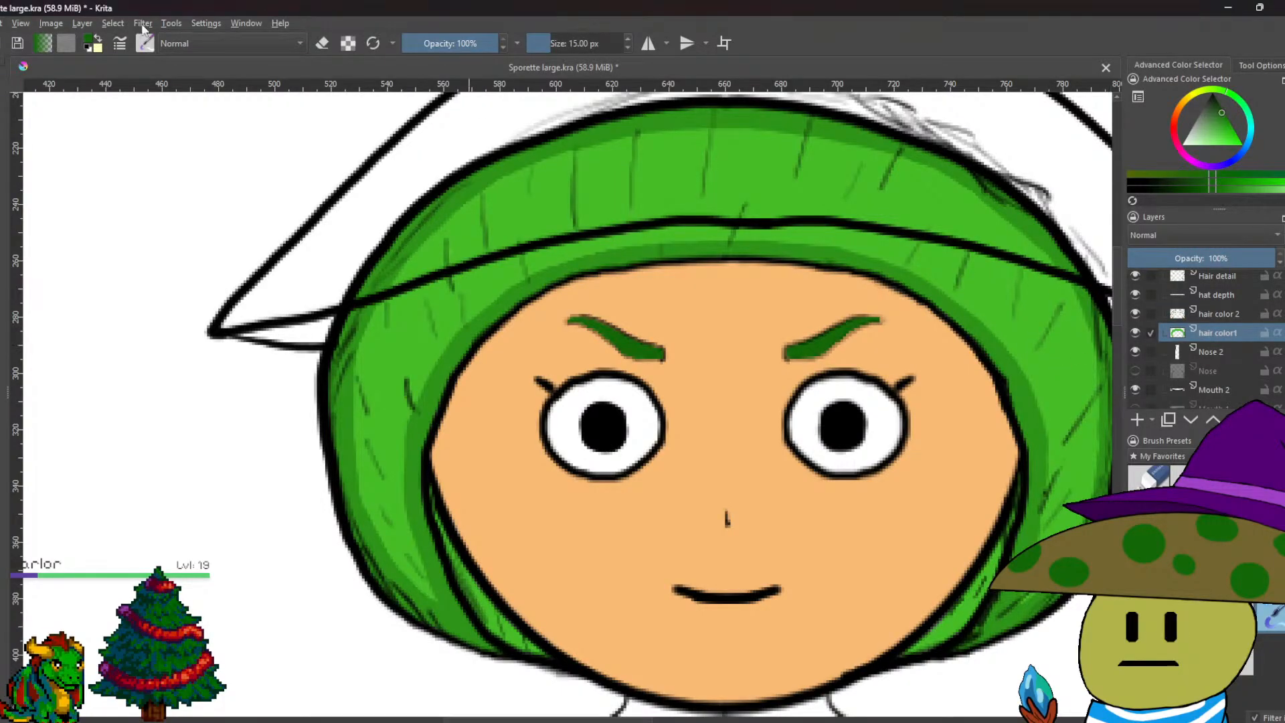
pyautogui.click(80, 25)
pyautogui.moveTo(261, 89)
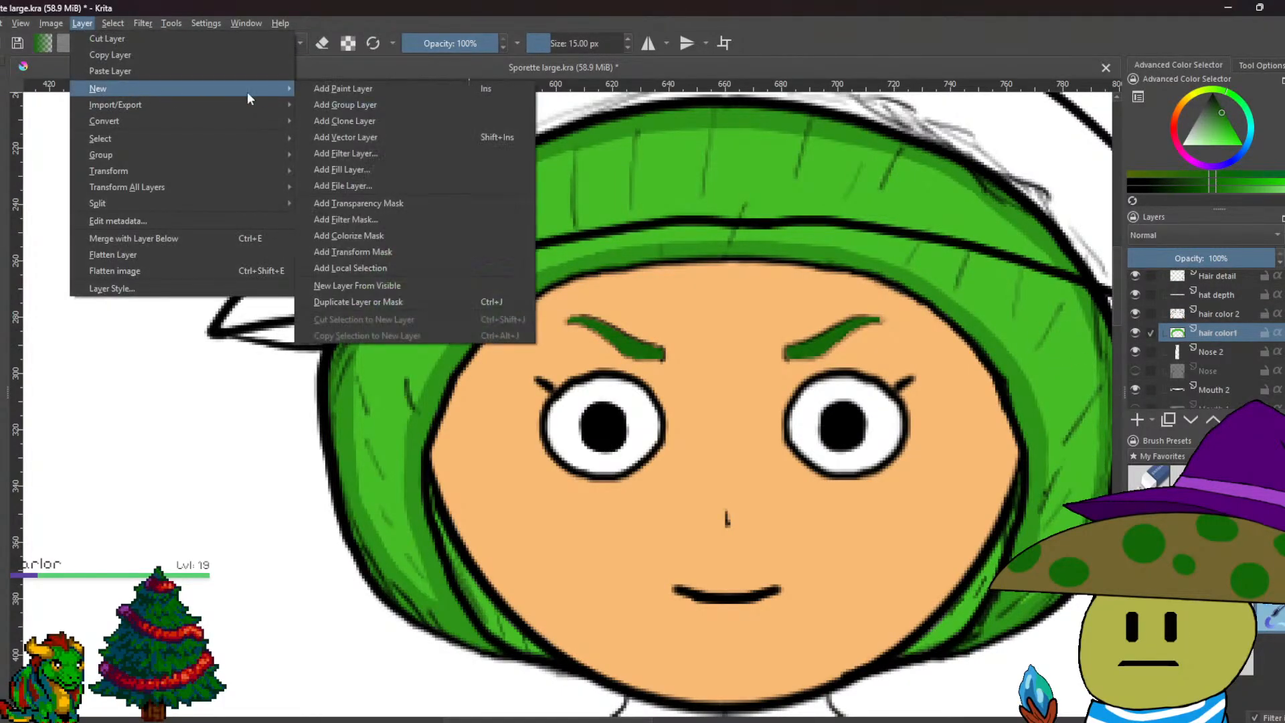
pyautogui.click(319, 92)
pyautogui.scroll(-2, 659, 366)
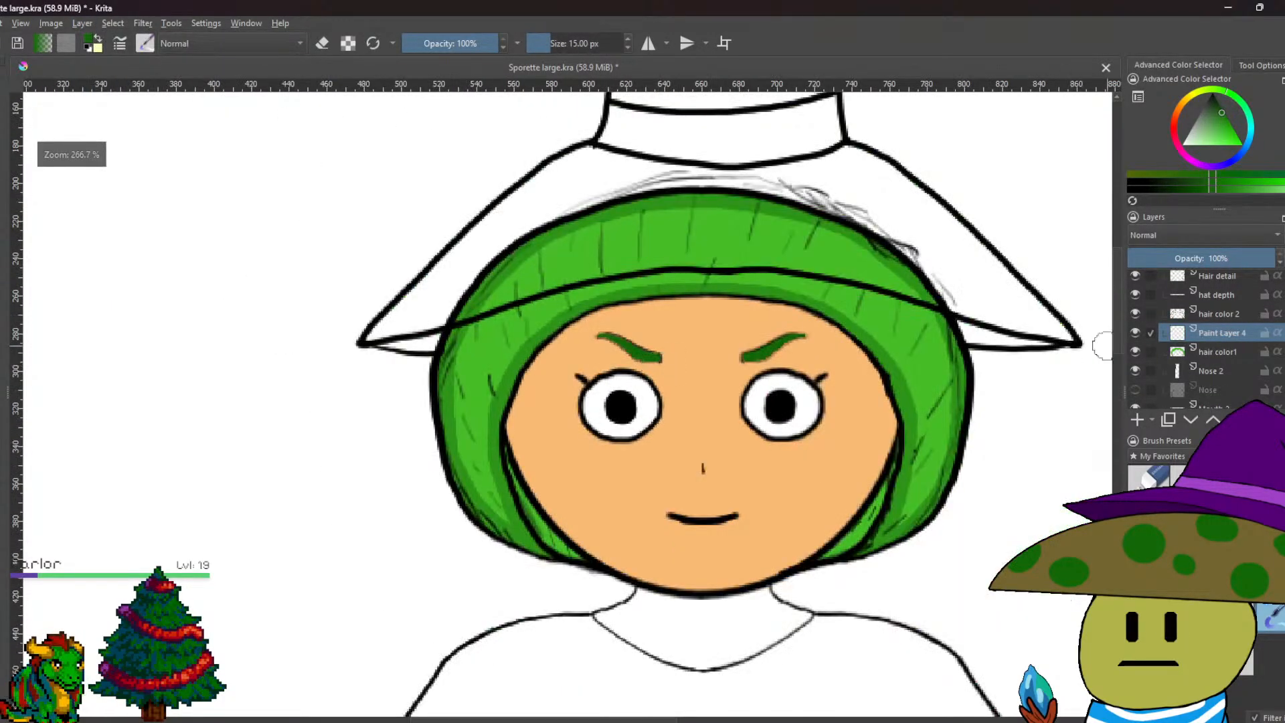
pyautogui.click(1135, 313)
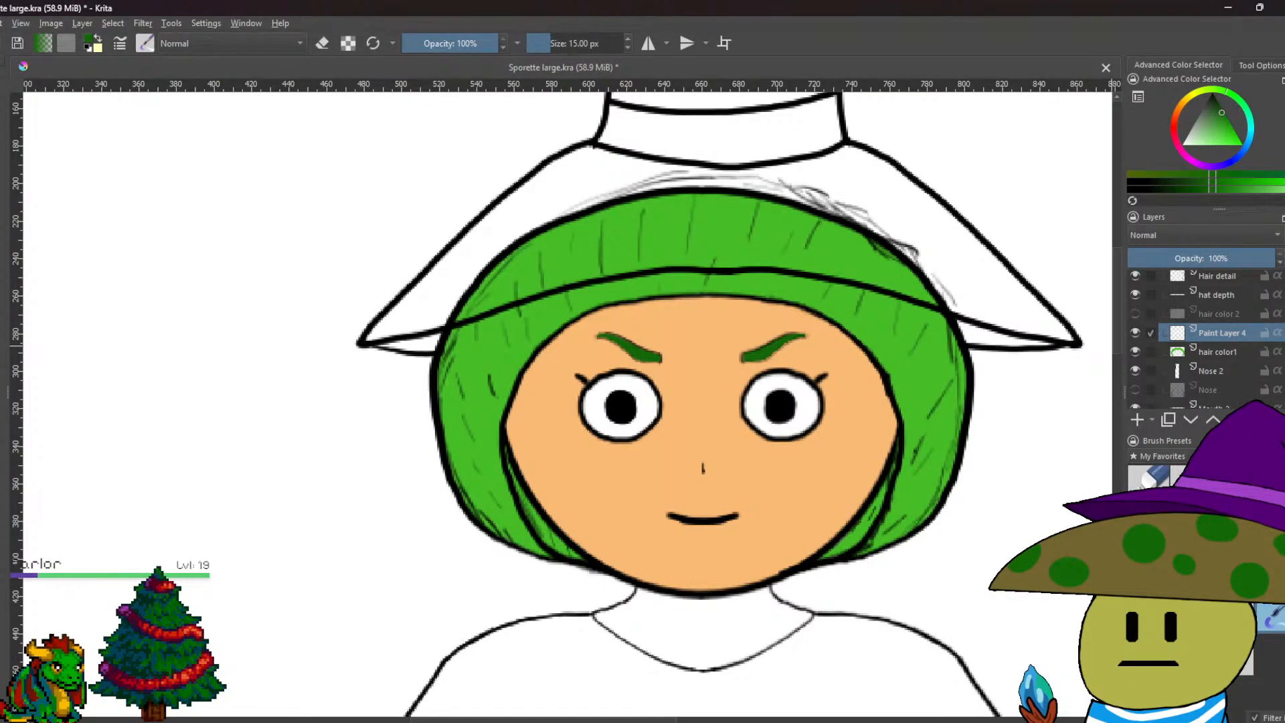
# Paint four dark green spots of varying size down the left-hand hair on the new layer with a 5 px brush.
pyautogui.press('[')
pyautogui.press('[')
pyautogui.press('[')
pyautogui.press('[')
pyautogui.press('[')
pyautogui.press('[')
pyautogui.scroll(4, 545, 409)
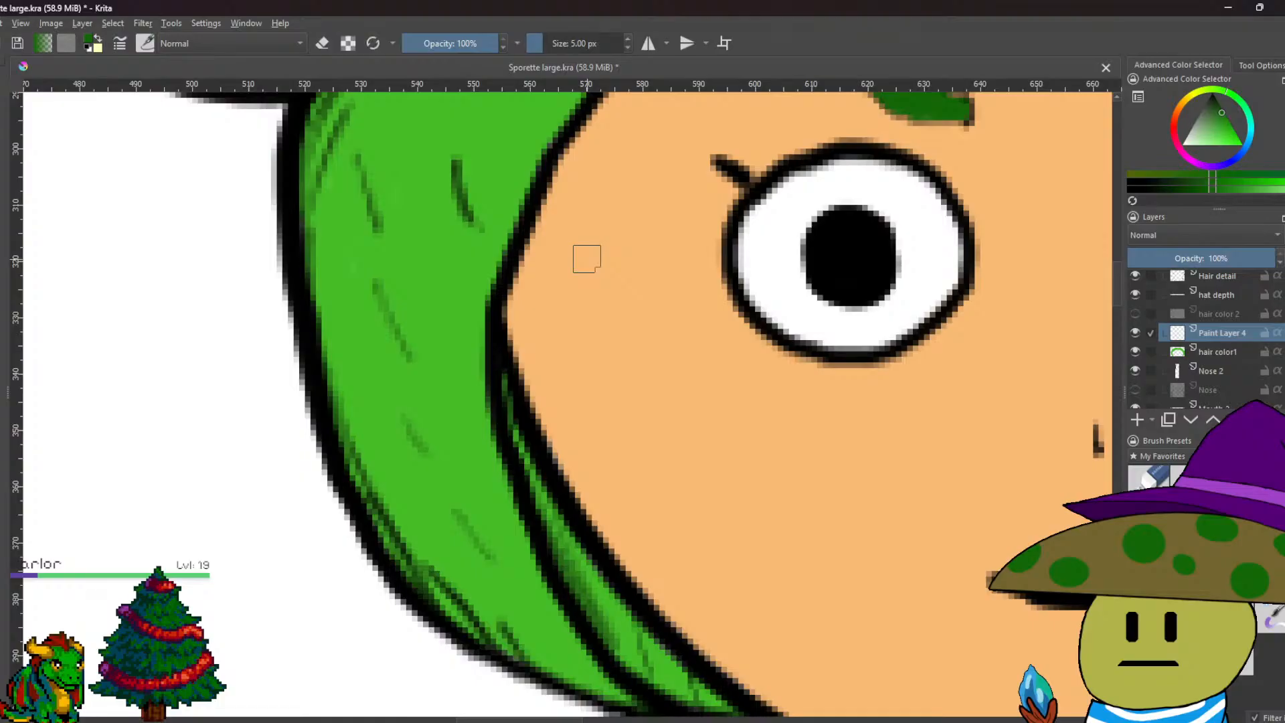
pyautogui.moveTo(389, 434)
pyautogui.mouseDown()
pyautogui.moveTo(374, 416)
pyautogui.moveTo(383, 432)
pyautogui.moveTo(427, 423)
pyautogui.moveTo(360, 364)
pyautogui.mouseUp()
pyautogui.scroll(-2, 360, 363)
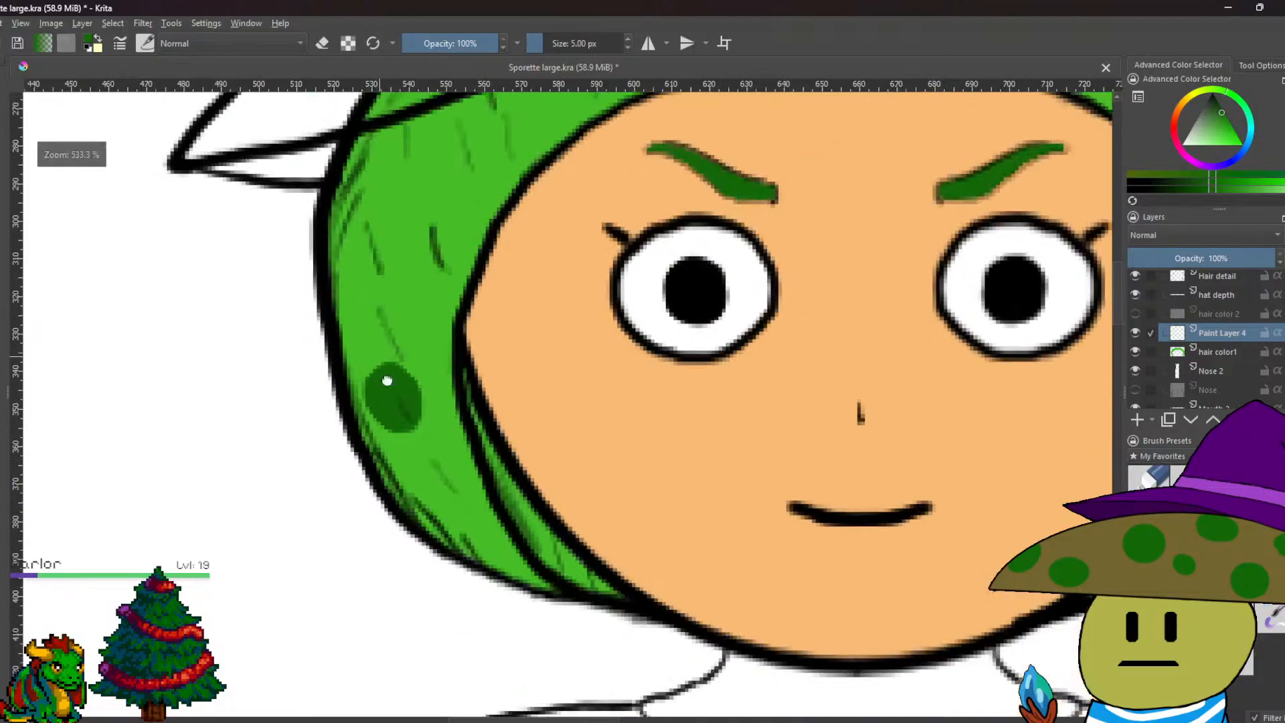
pyautogui.scroll(1, 360, 300)
pyautogui.moveTo(359, 300)
pyautogui.mouseDown()
pyautogui.moveTo(392, 331)
pyautogui.moveTo(388, 291)
pyautogui.moveTo(417, 323)
pyautogui.mouseUp()
pyautogui.moveTo(412, 446); pyautogui.dragTo(428, 423)
pyautogui.moveTo(489, 230)
pyautogui.mouseDown()
pyautogui.moveTo(531, 228)
pyautogui.moveTo(543, 212)
pyautogui.moveTo(494, 236)
pyautogui.moveTo(525, 211)
pyautogui.moveTo(510, 249)
pyautogui.moveTo(504, 231)
pyautogui.moveTo(538, 225)
pyautogui.moveTo(516, 263)
pyautogui.moveTo(491, 212)
pyautogui.moveTo(525, 226)
pyautogui.mouseUp()
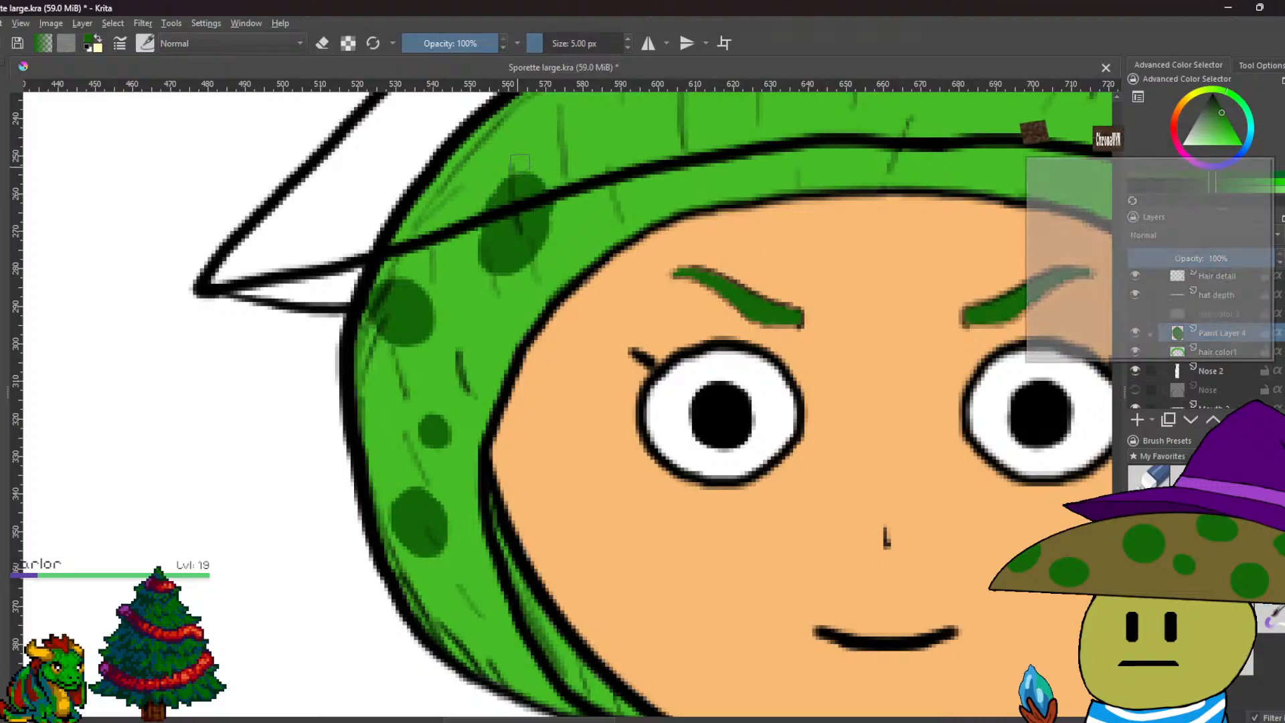
# Hide the hat outline and paint three dark green spots along the upper hair, from the upper left-hand curve to the right-hand side.
pyautogui.moveTo(954, 303); pyautogui.dragTo(889, 418)
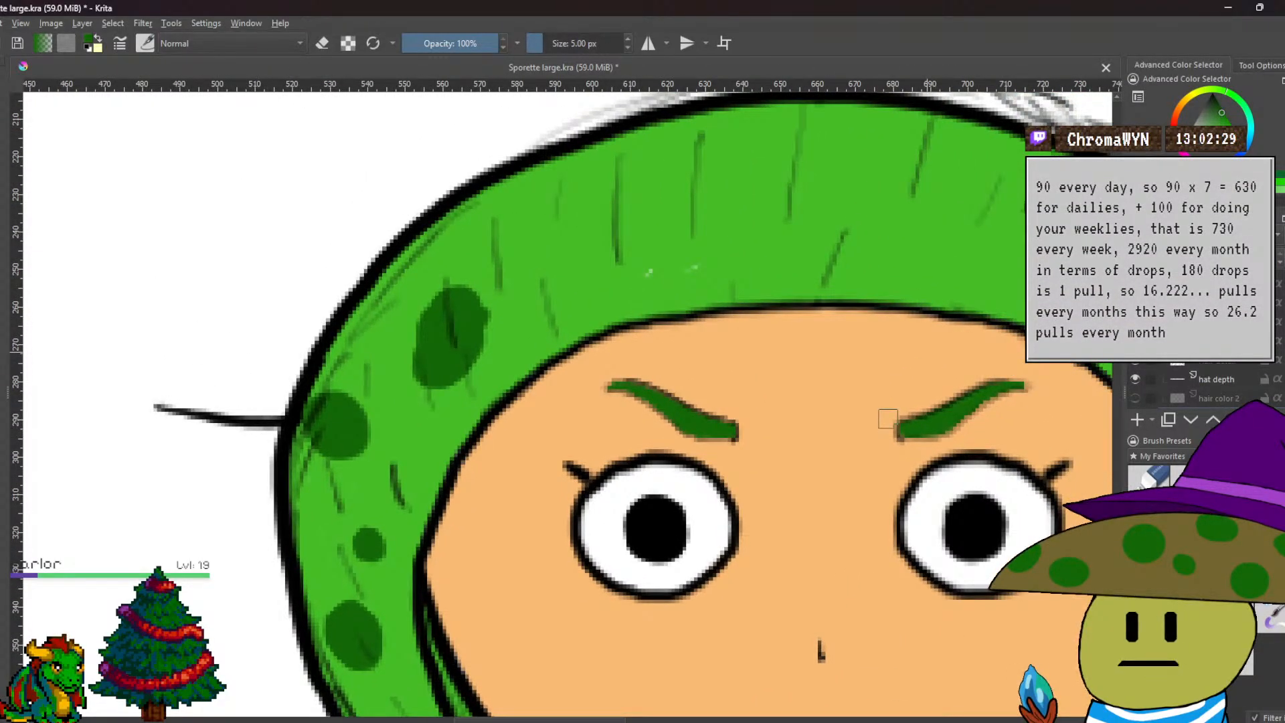
pyautogui.moveTo(538, 203)
pyautogui.mouseDown()
pyautogui.moveTo(535, 221)
pyautogui.moveTo(562, 229)
pyautogui.mouseUp()
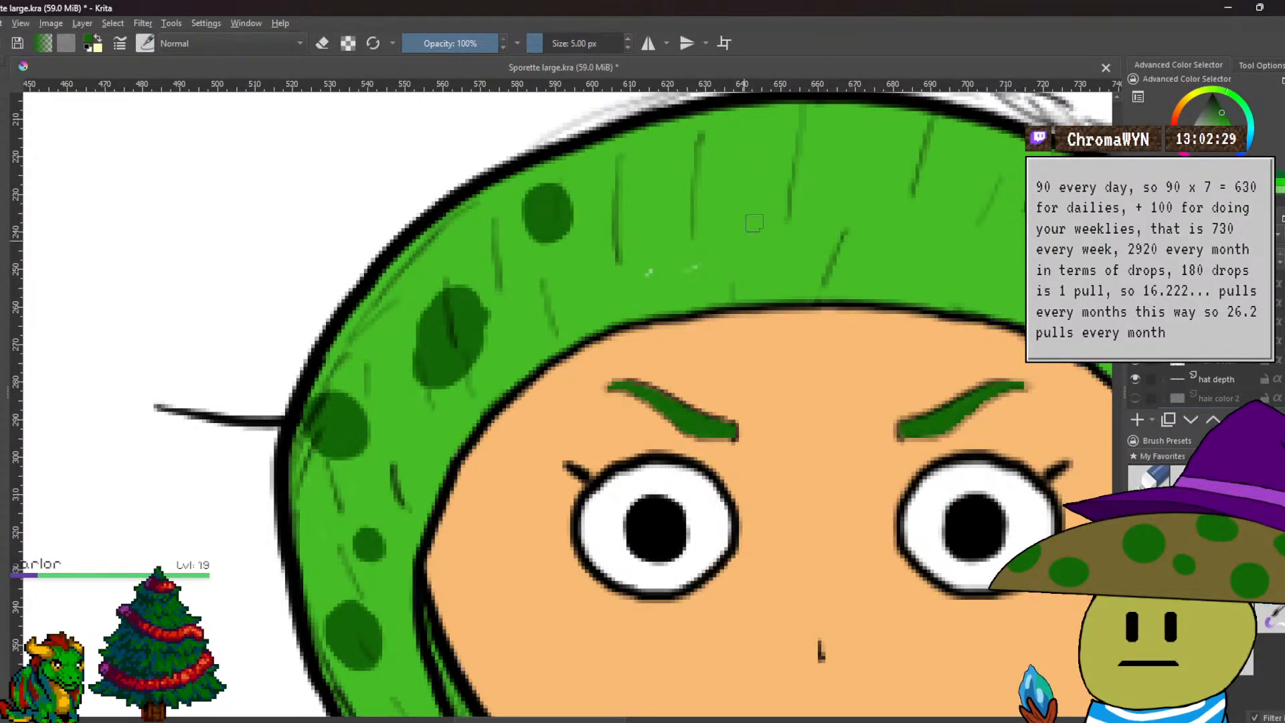
pyautogui.moveTo(759, 151)
pyautogui.mouseDown()
pyautogui.moveTo(779, 181)
pyautogui.moveTo(751, 163)
pyautogui.moveTo(771, 187)
pyautogui.moveTo(728, 175)
pyautogui.moveTo(741, 156)
pyautogui.moveTo(770, 164)
pyautogui.moveTo(773, 192)
pyautogui.moveTo(745, 204)
pyautogui.mouseUp()
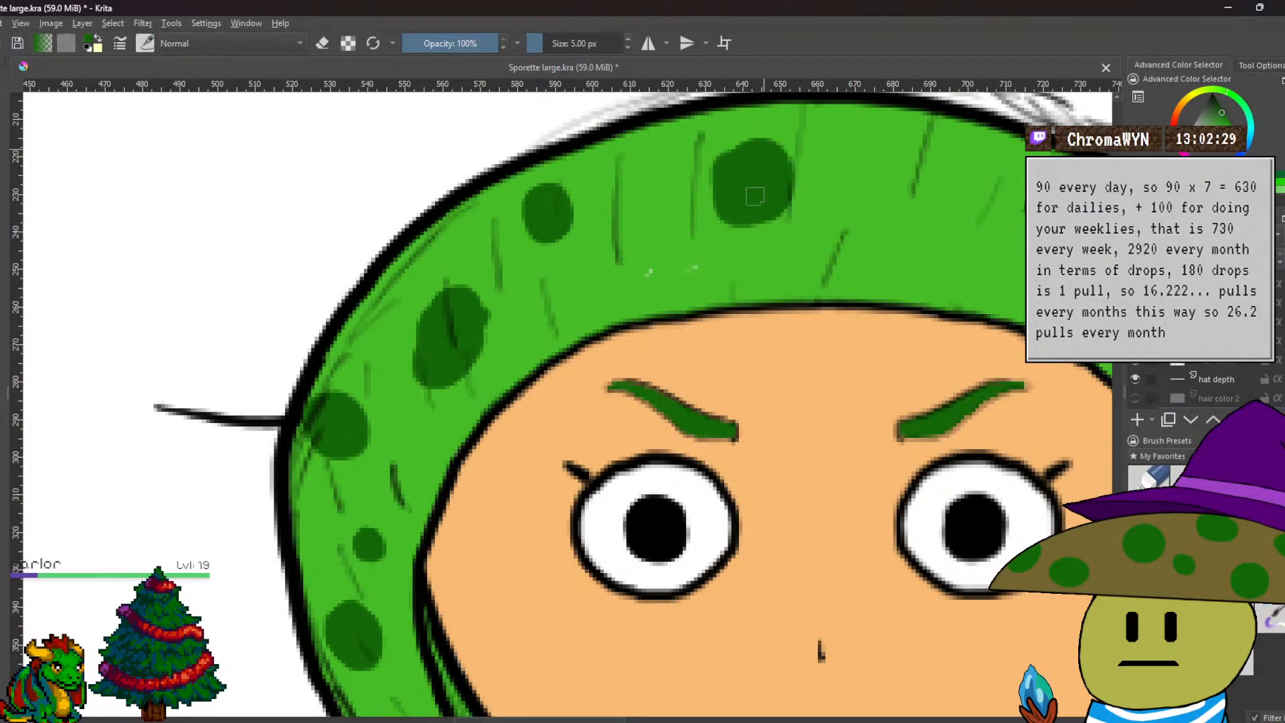
pyautogui.moveTo(1018, 223)
pyautogui.mouseDown()
pyautogui.moveTo(1000, 257)
pyautogui.moveTo(1007, 217)
pyautogui.moveTo(1022, 238)
pyautogui.mouseUp()
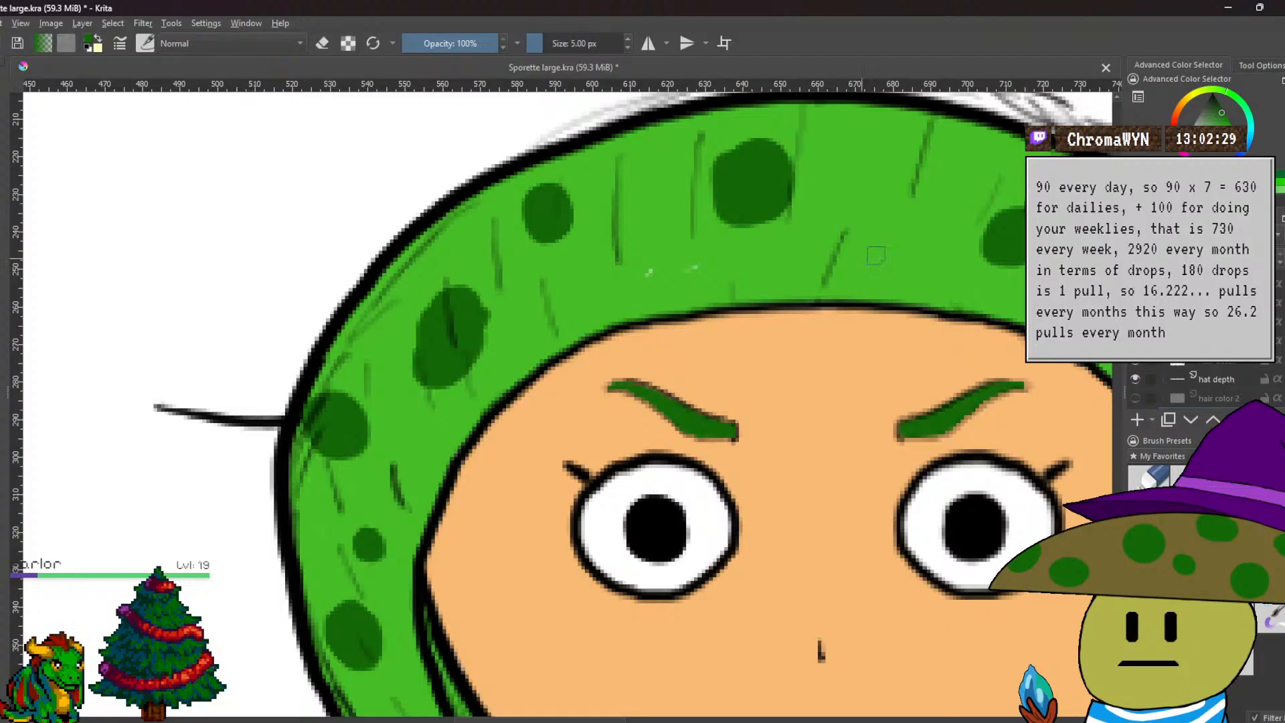
# Paint five more dark green spots of varying size across the upper hair and partway down its right-hand side.
pyautogui.moveTo(813, 272); pyautogui.dragTo(551, 252)
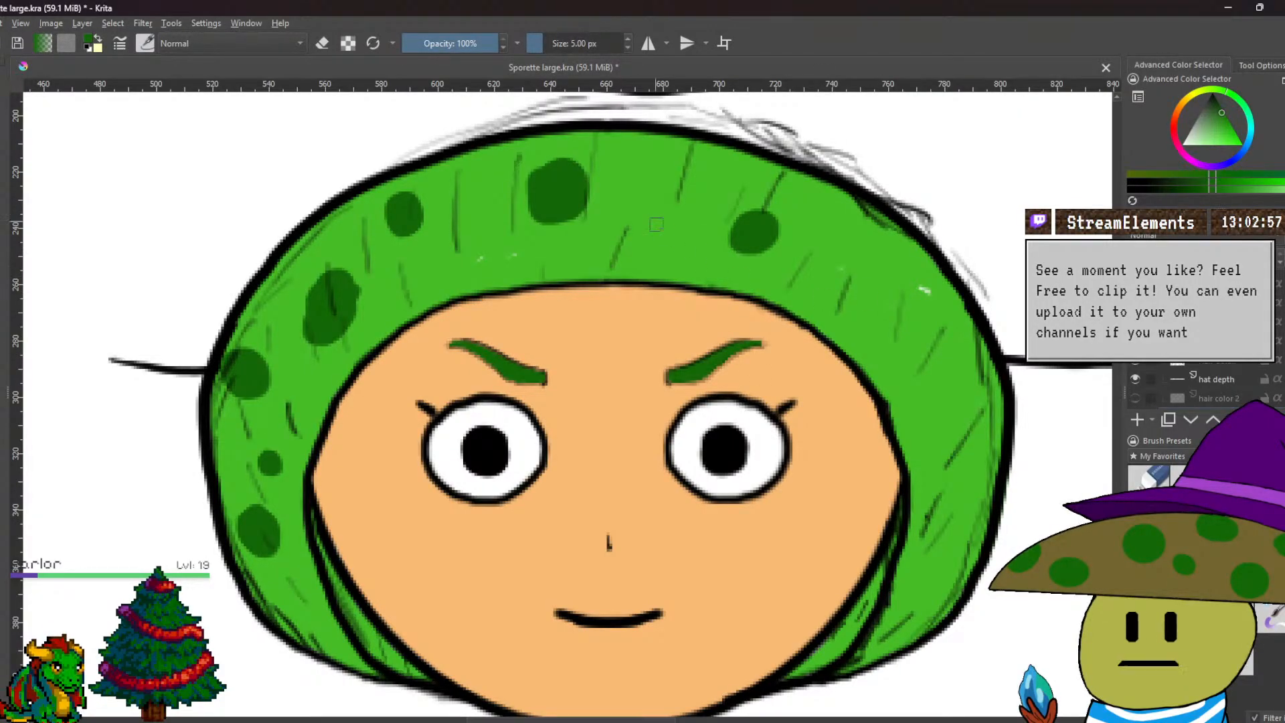
pyautogui.moveTo(641, 179)
pyautogui.mouseDown()
pyautogui.moveTo(659, 179)
pyautogui.moveTo(653, 194)
pyautogui.mouseUp()
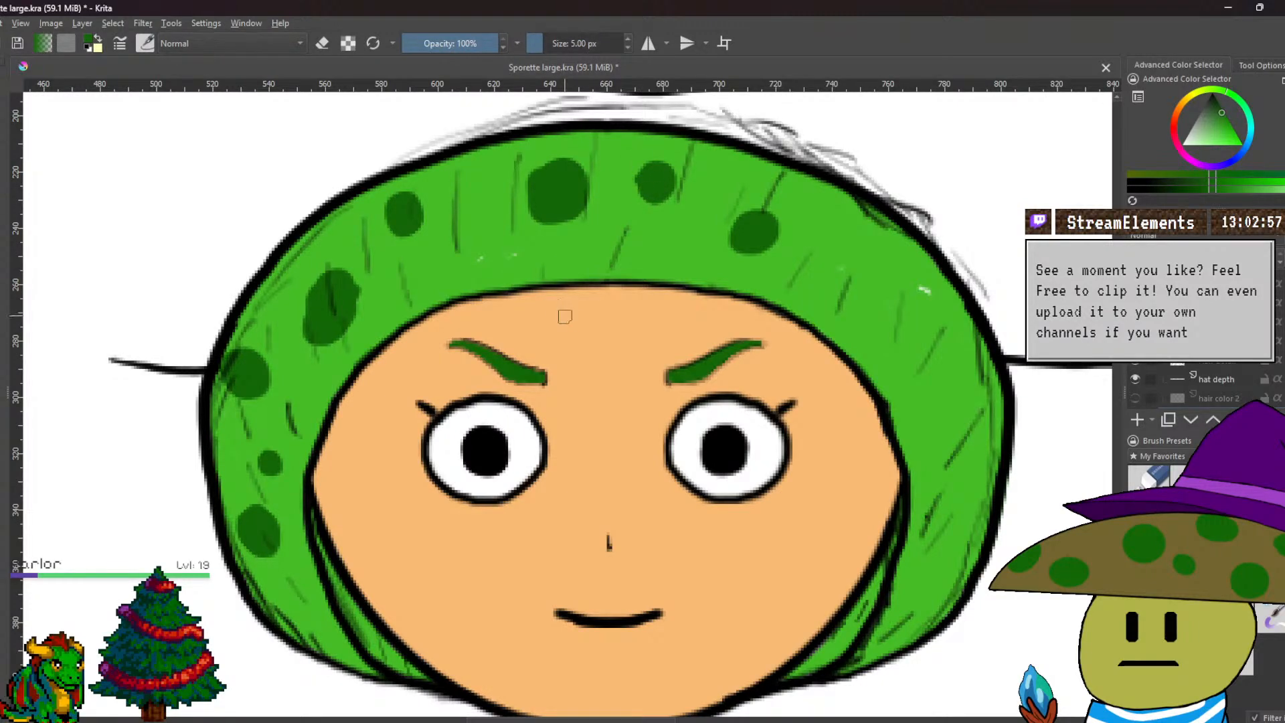
pyautogui.moveTo(469, 265); pyautogui.dragTo(461, 254)
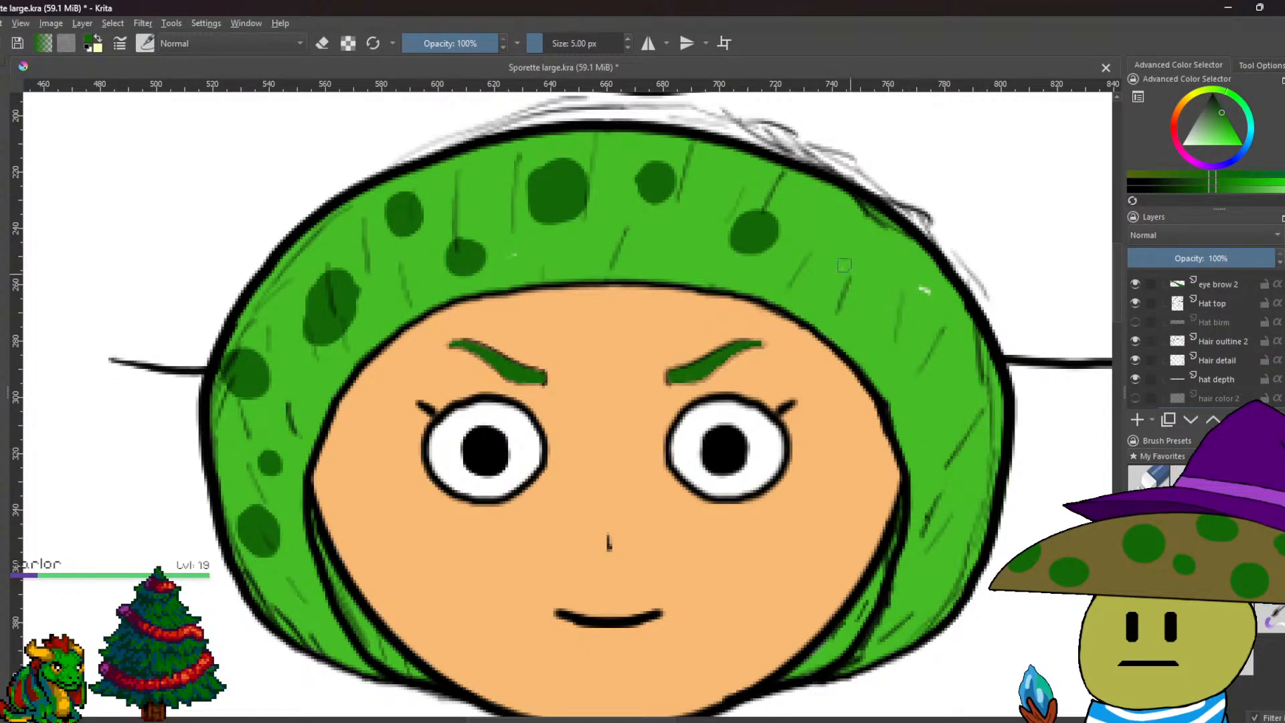
pyautogui.moveTo(864, 241)
pyautogui.mouseDown()
pyautogui.moveTo(867, 273)
pyautogui.moveTo(860, 250)
pyautogui.mouseUp()
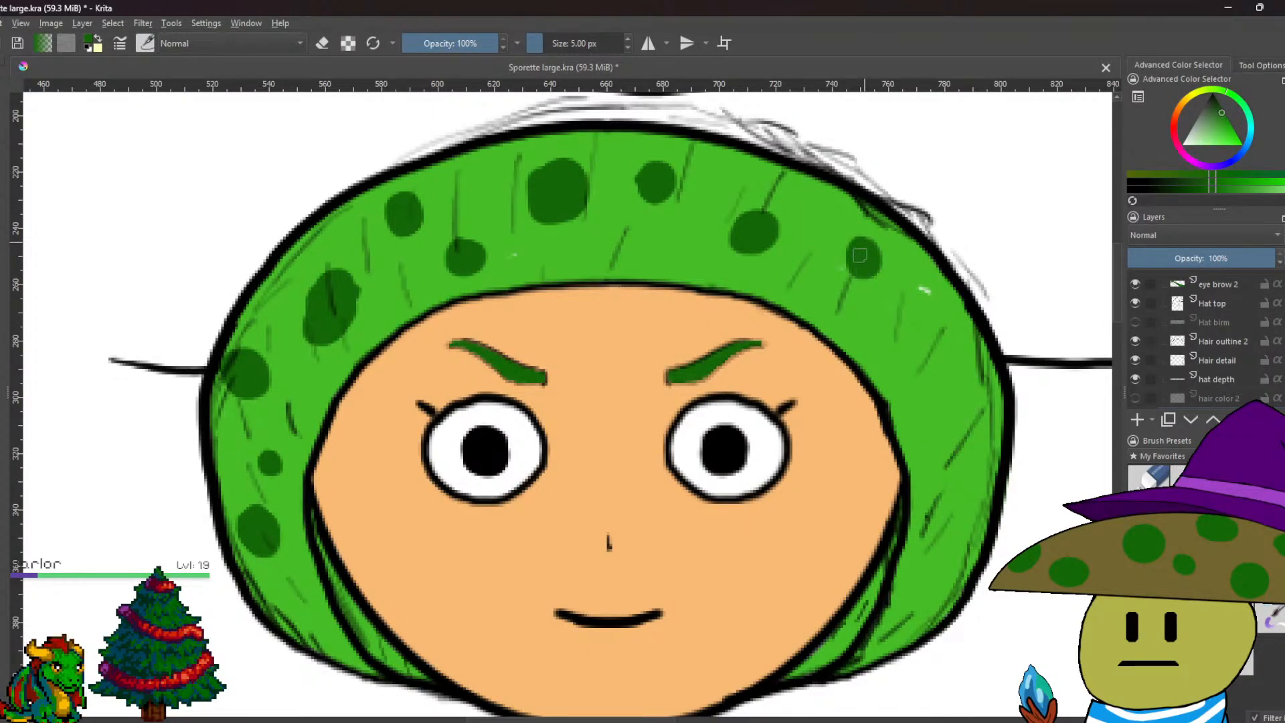
pyautogui.moveTo(947, 392)
pyautogui.mouseDown()
pyautogui.moveTo(938, 387)
pyautogui.moveTo(950, 409)
pyautogui.mouseUp()
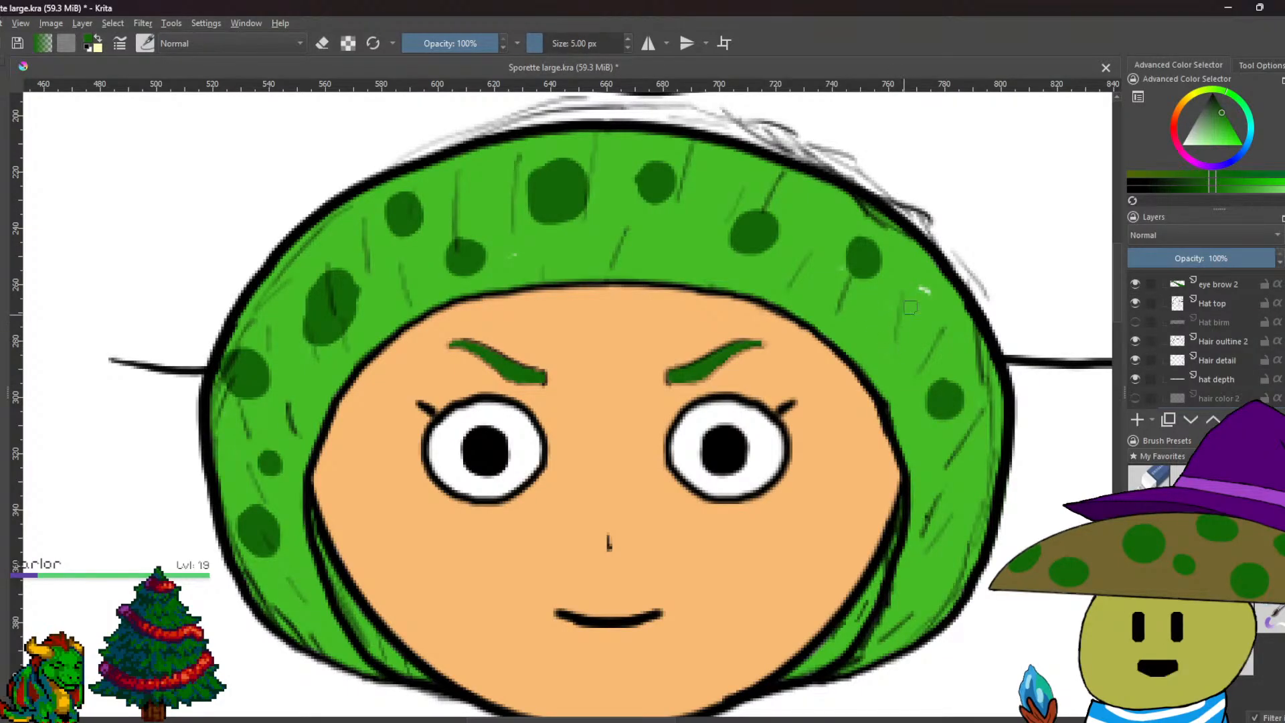
pyautogui.click(927, 286)
pyautogui.moveTo(927, 287); pyautogui.dragTo(923, 299)
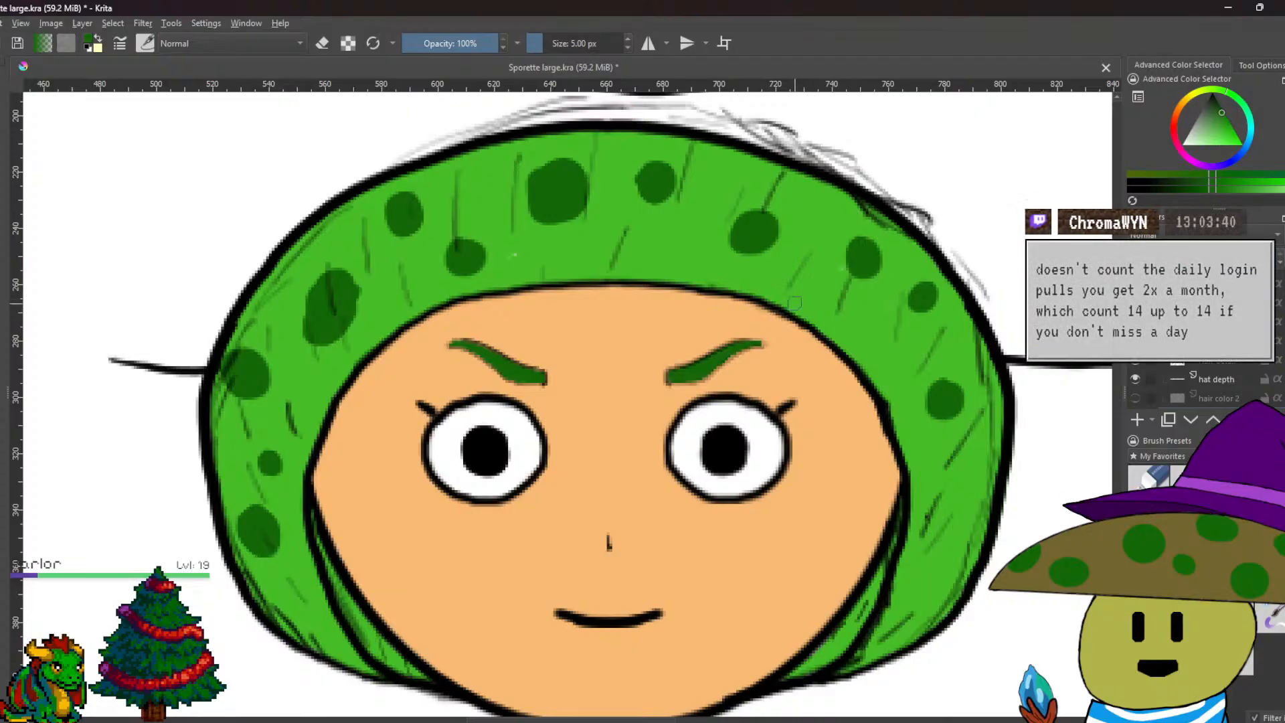
# Paint four dark green spots on the right-hand hair, including one against the face edge and one against the outer outline.
pyautogui.moveTo(790, 305)
pyautogui.mouseDown()
pyautogui.moveTo(818, 301)
pyautogui.moveTo(824, 318)
pyautogui.moveTo(797, 307)
pyautogui.mouseUp()
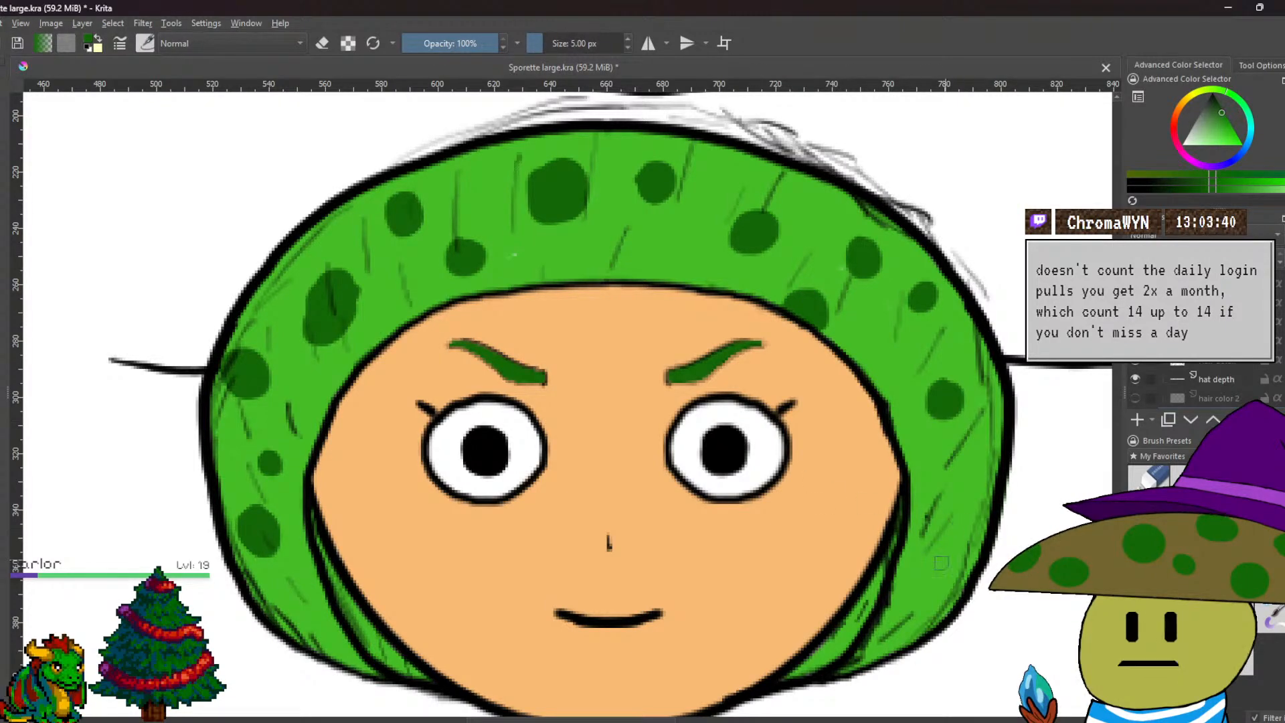
pyautogui.moveTo(944, 562)
pyautogui.mouseDown()
pyautogui.moveTo(956, 556)
pyautogui.moveTo(948, 579)
pyautogui.mouseUp()
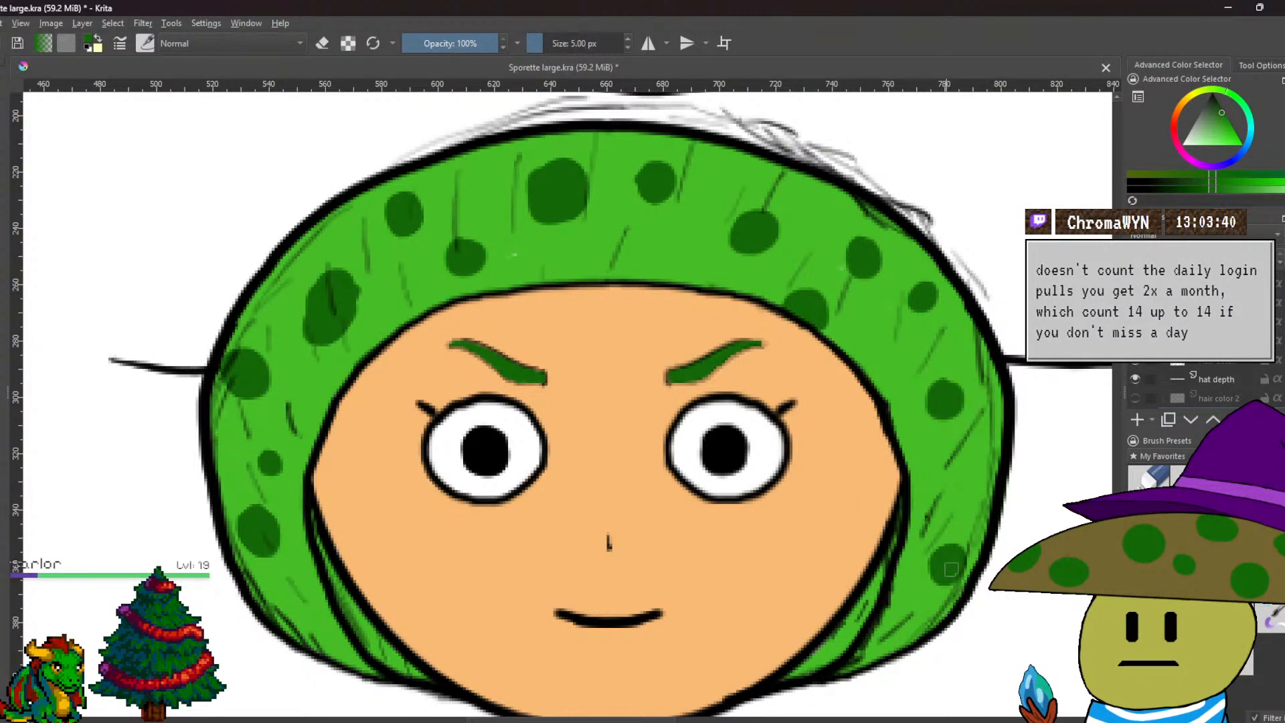
pyautogui.moveTo(999, 429)
pyautogui.mouseDown()
pyautogui.moveTo(975, 469)
pyautogui.moveTo(997, 474)
pyautogui.moveTo(997, 426)
pyautogui.moveTo(987, 465)
pyautogui.moveTo(991, 445)
pyautogui.mouseUp()
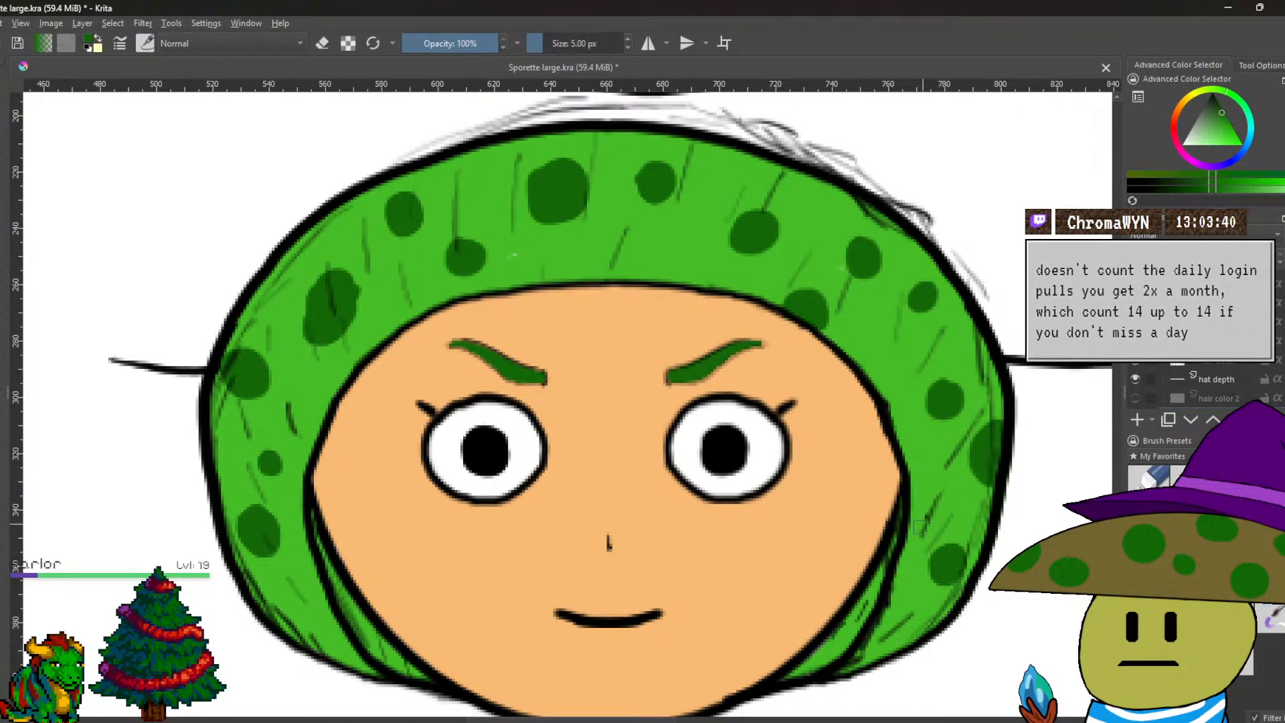
pyautogui.moveTo(934, 472); pyautogui.dragTo(935, 484)
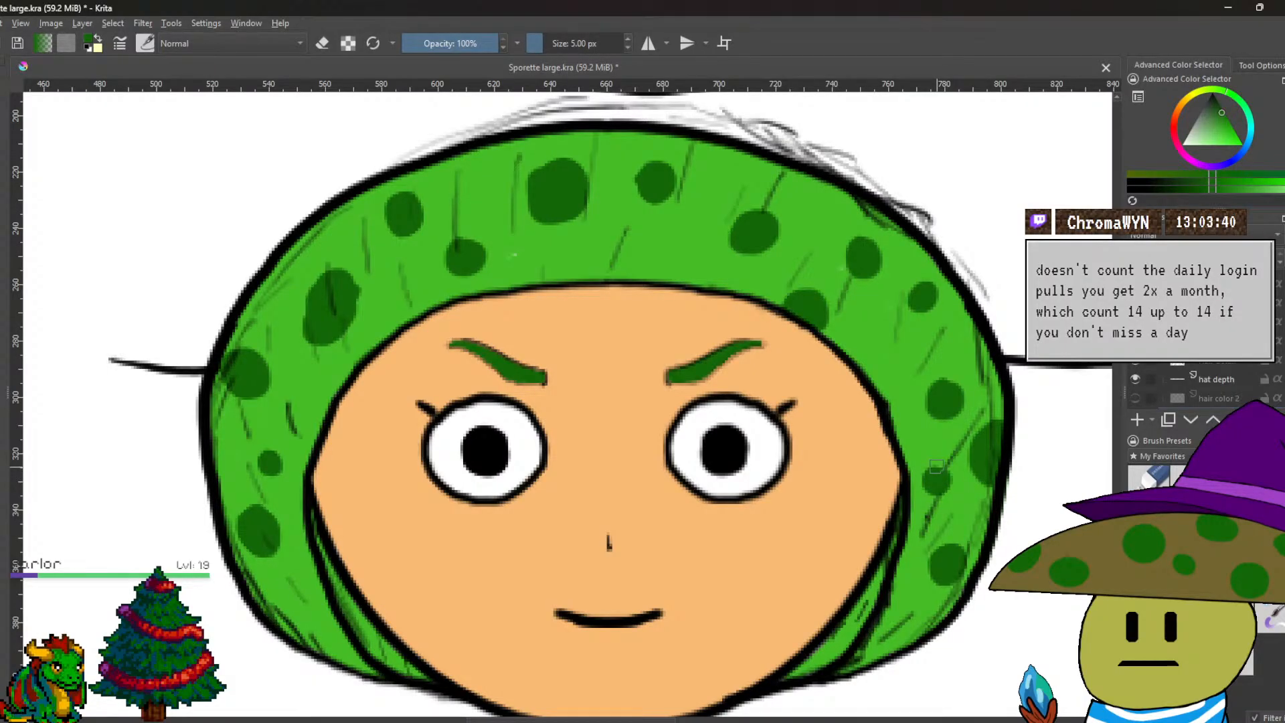
# Hide the spots layer and cover the white gaps in the "hair color1" base with light green sampled from the hair.
pyautogui.scroll(-3, 1225, 340)
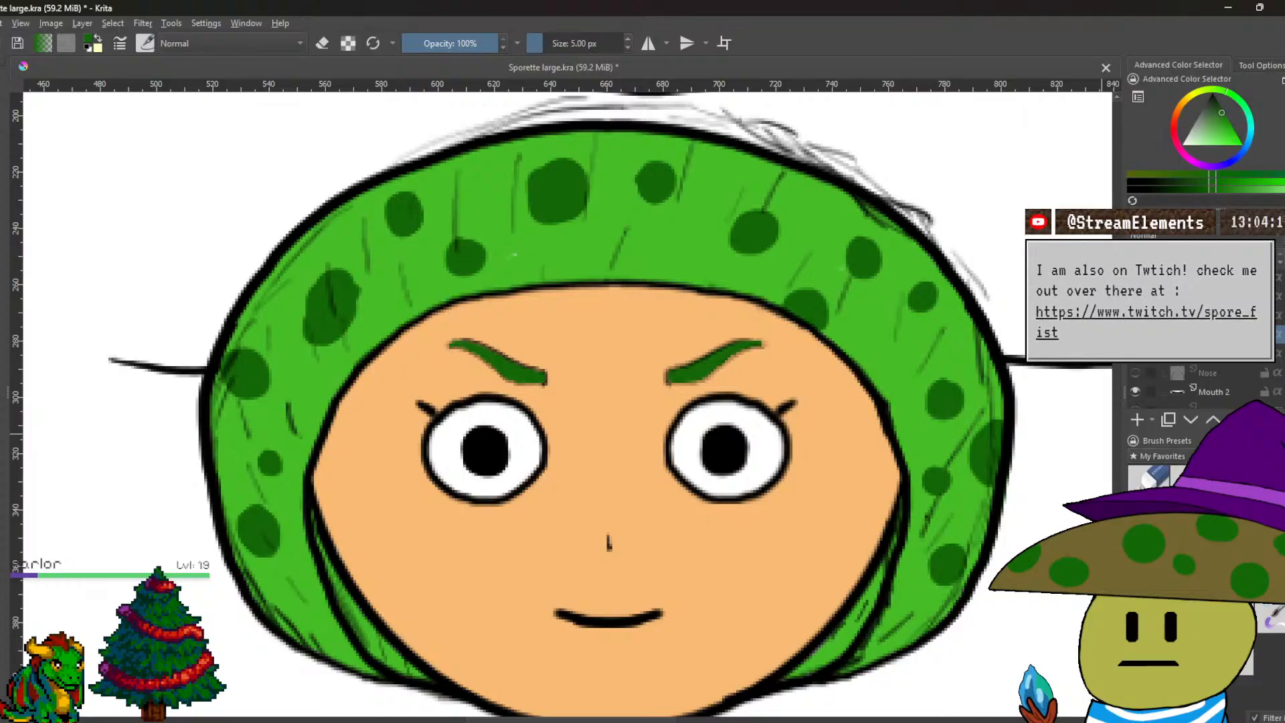
pyautogui.hotkey('ctrl', 'z')
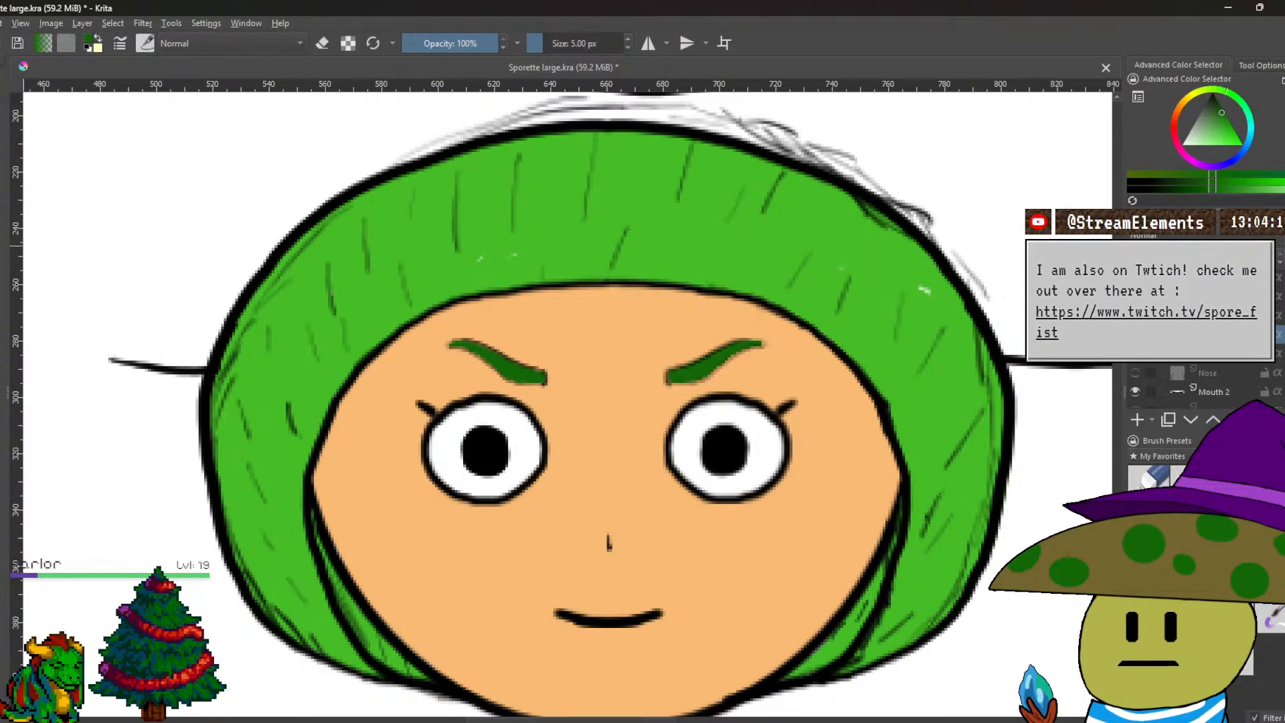
pyautogui.keyDown('ctrl'); pyautogui.click(348, 251); pyautogui.keyUp('ctrl')
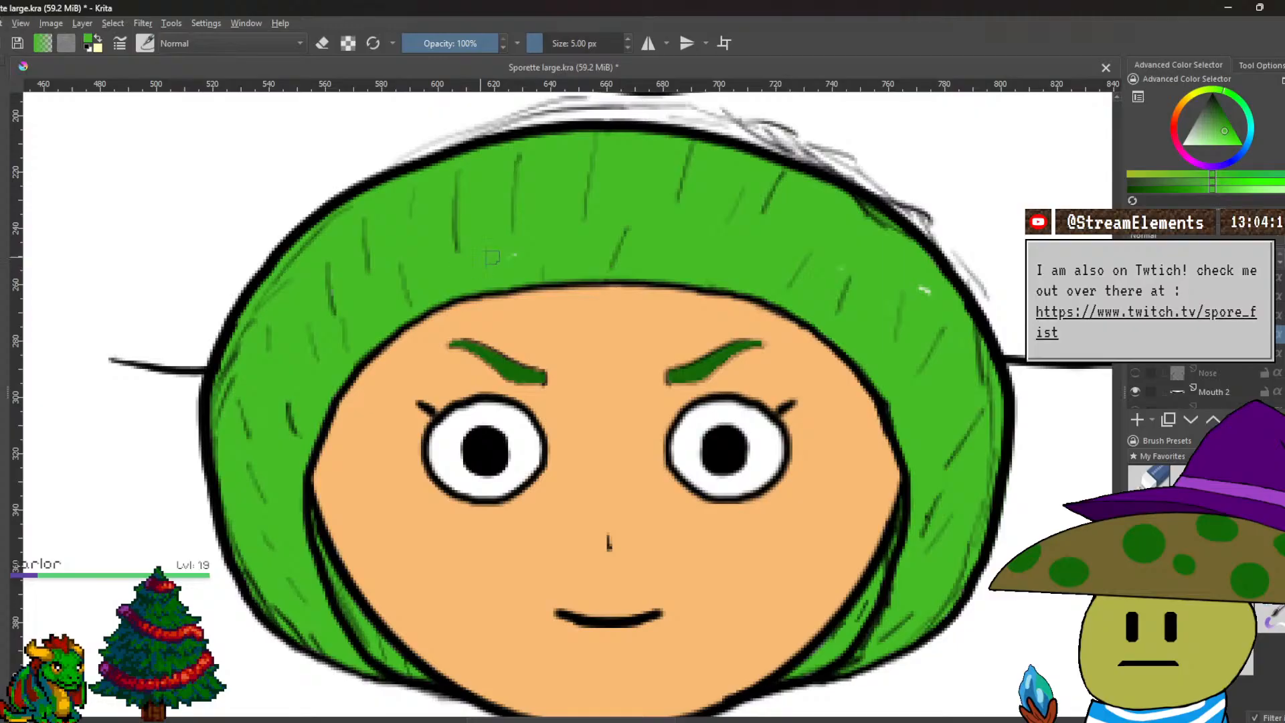
pyautogui.moveTo(936, 281); pyautogui.dragTo(929, 296)
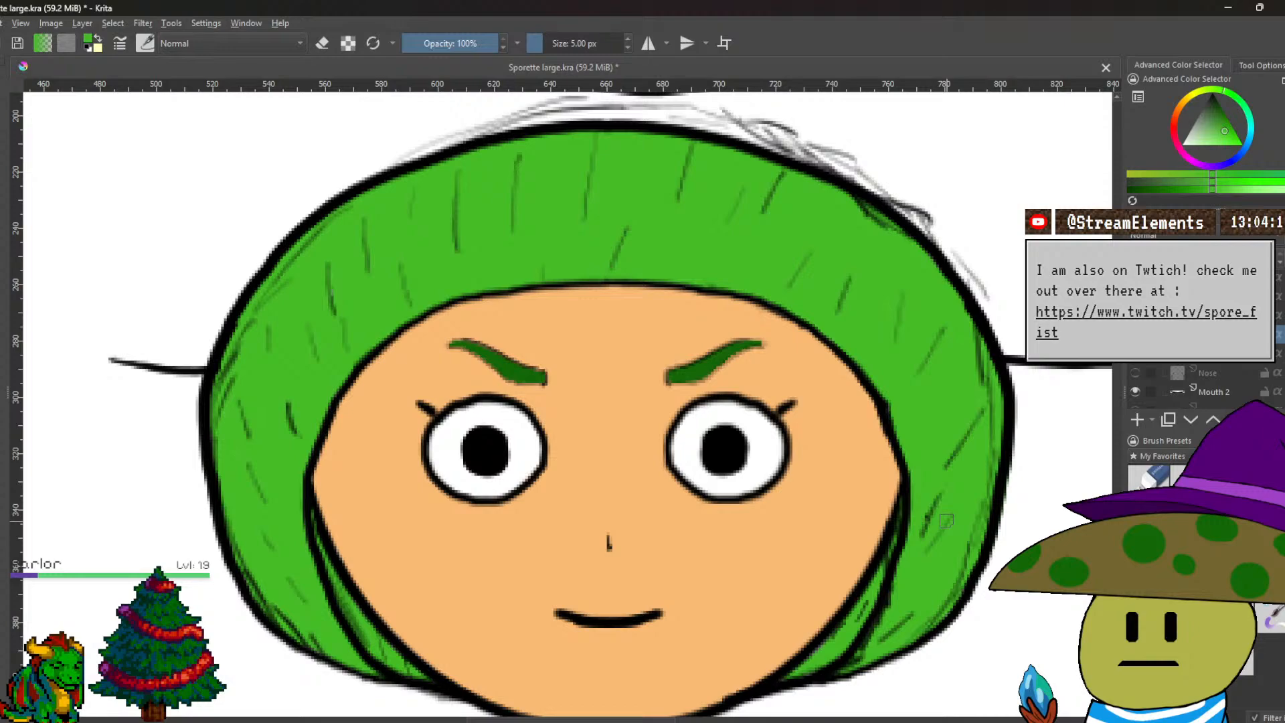
pyautogui.moveTo(946, 521); pyautogui.dragTo(953, 476)
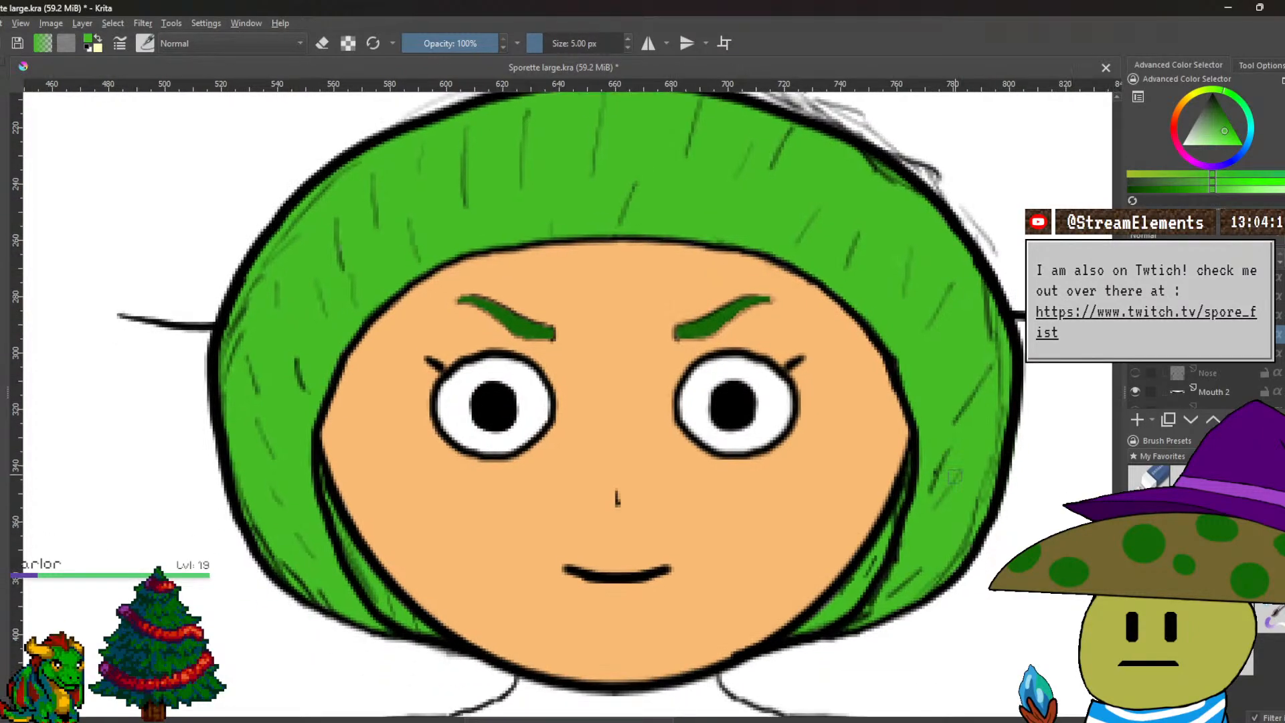
# Hide the "Hair detail" layer and fill the remaining small white gaps in the hair base with light green.
pyautogui.moveTo(1141, 381)
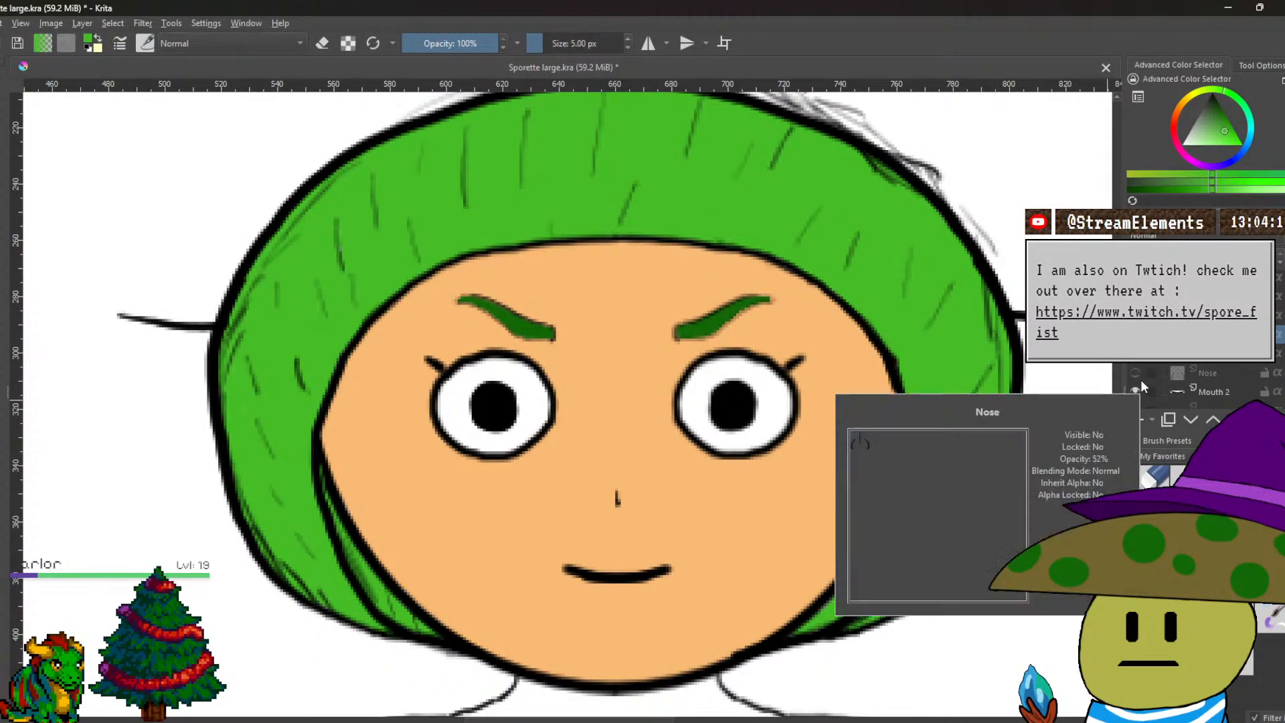
pyautogui.scroll(3, 1141, 380)
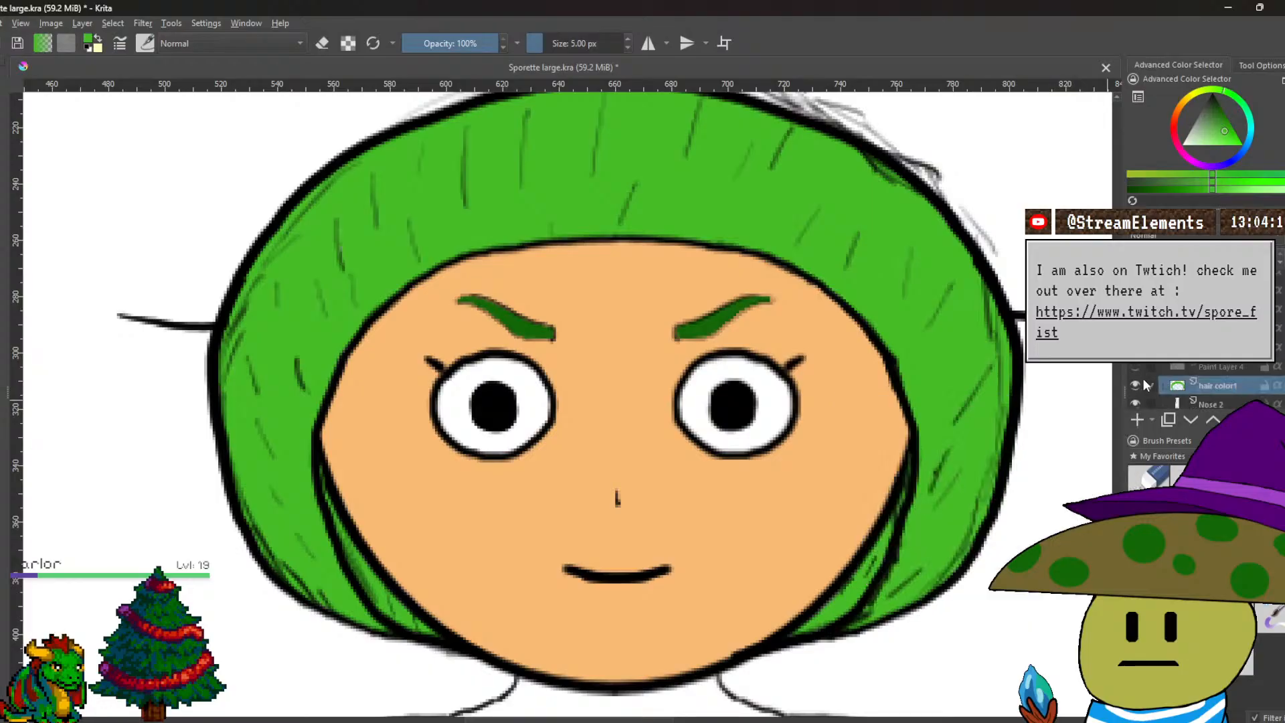
pyautogui.click(1136, 381)
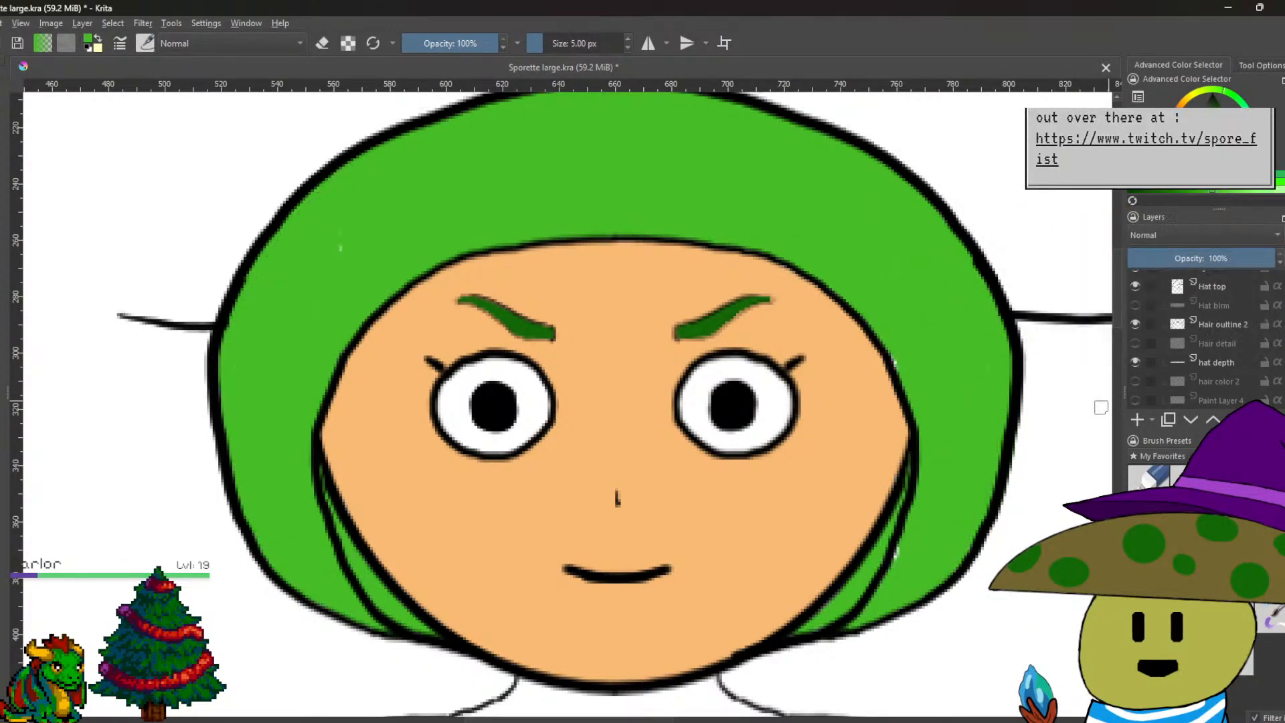
pyautogui.moveTo(1040, 439); pyautogui.dragTo(1036, 442)
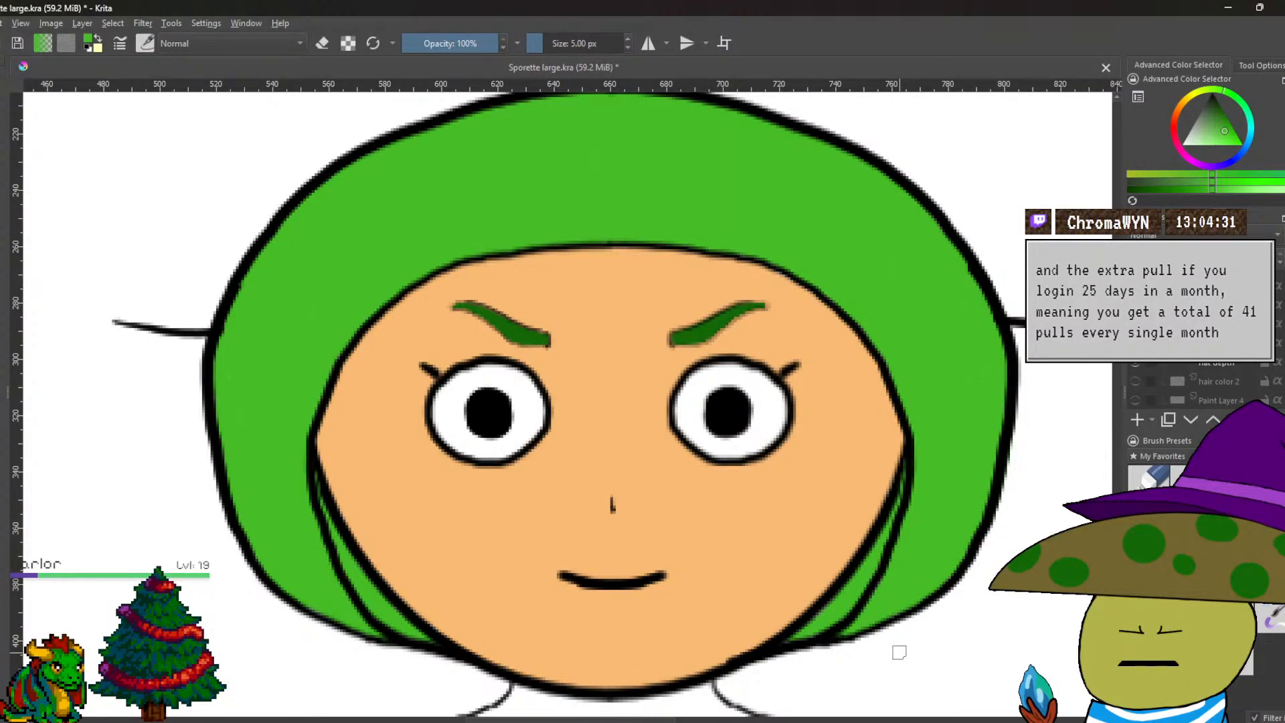
# Show the "Paint Layer 4" spots again and switch to the 25 px eraser on the "Hair outline 2" layer.
pyautogui.scroll(-5, 1189, 391)
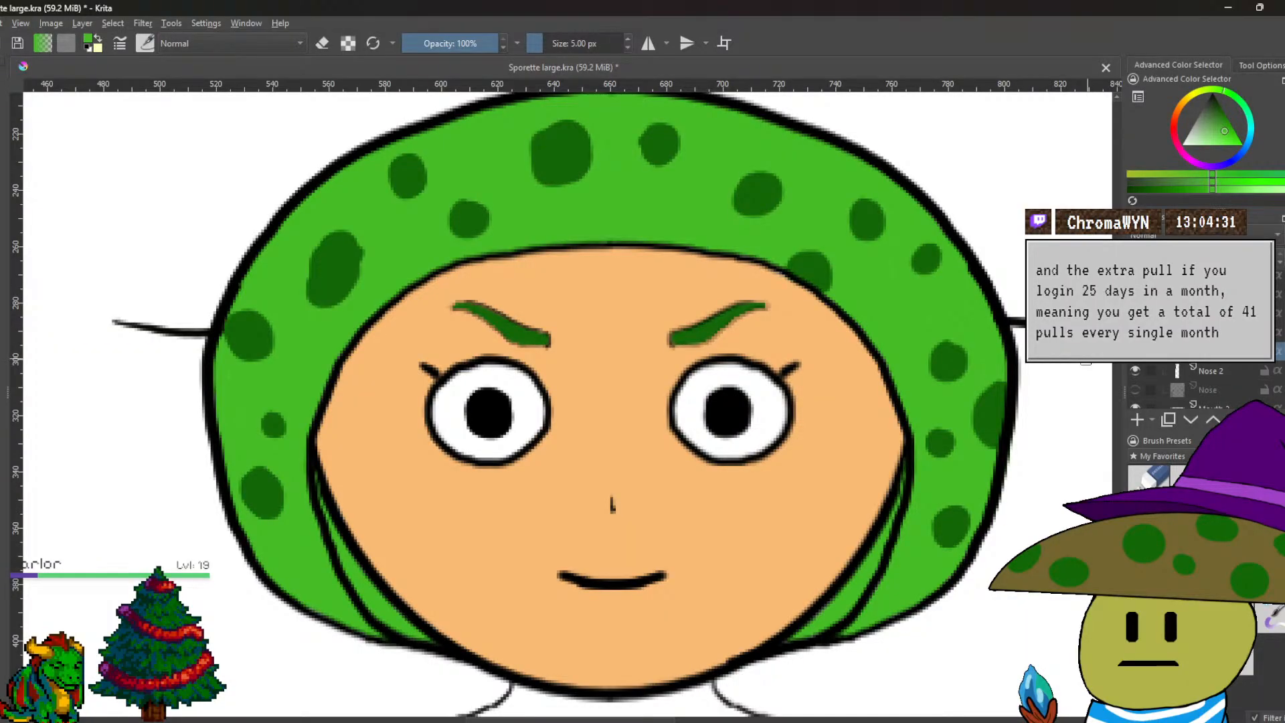
pyautogui.moveTo(1038, 381); pyautogui.dragTo(1024, 384)
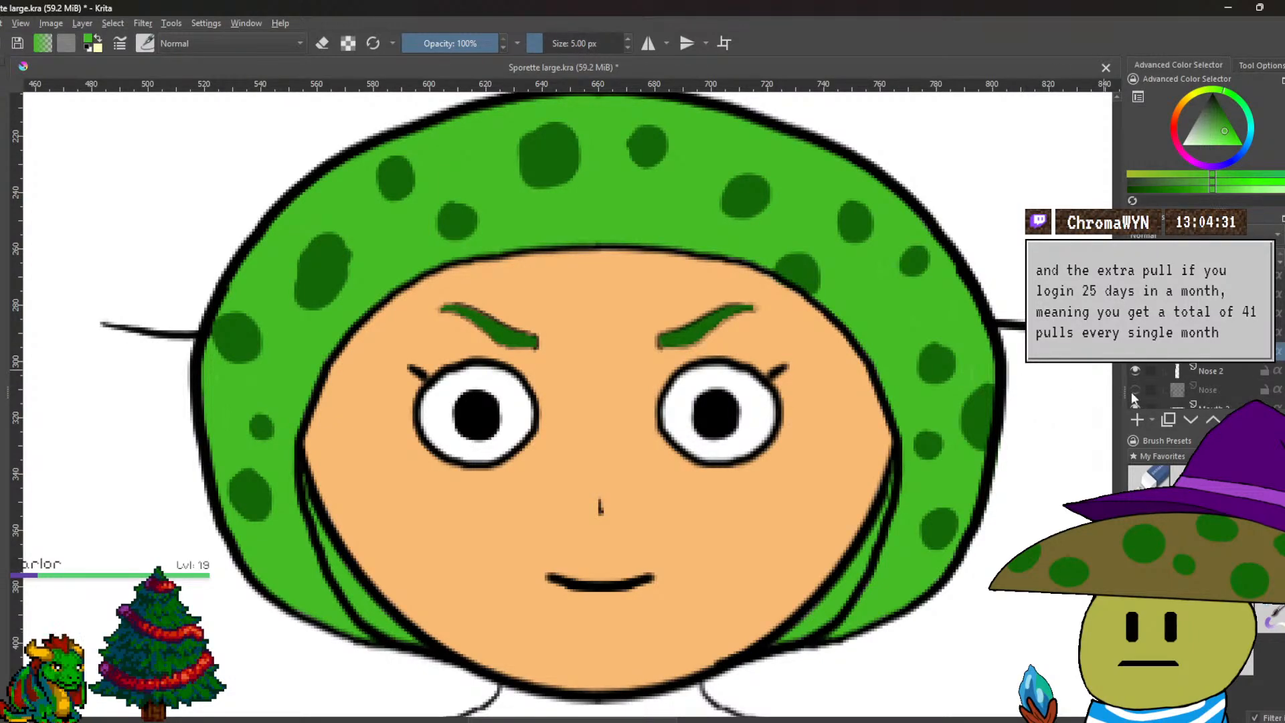
pyautogui.scroll(-3, 1081, 399)
pyautogui.scroll(6, 979, 499)
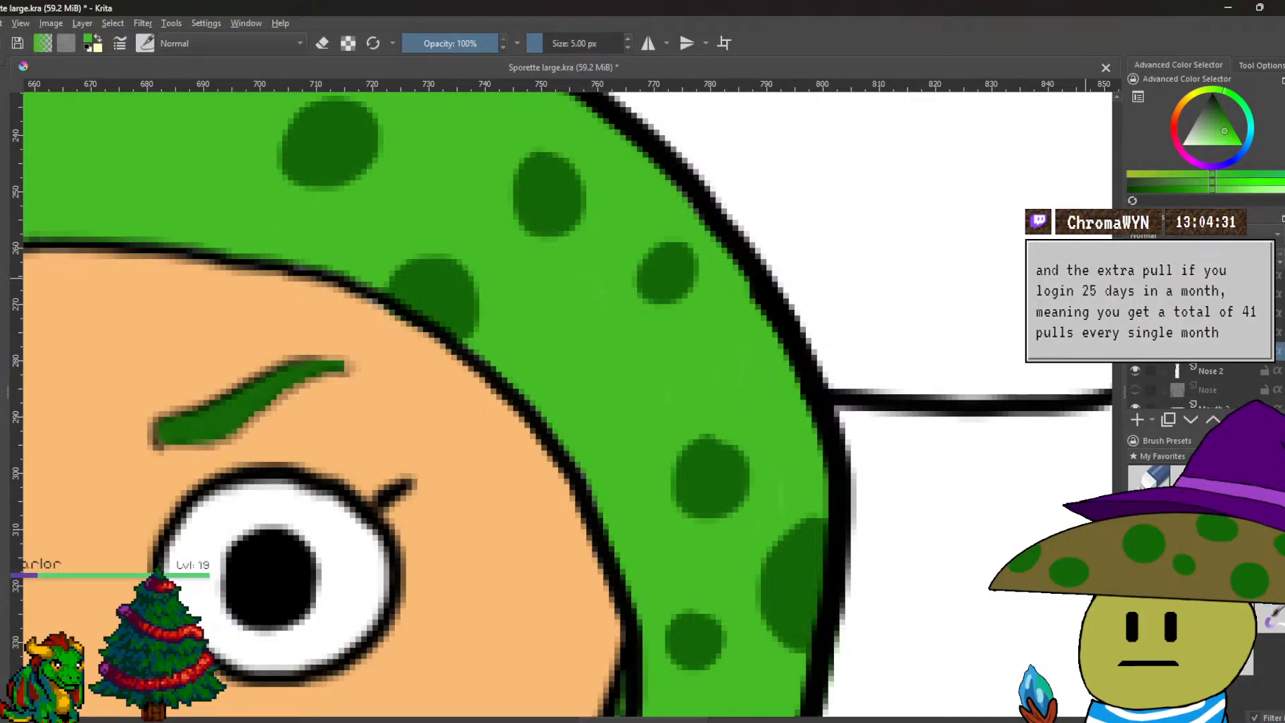
pyautogui.scroll(3, 1234, 308)
pyautogui.click(1234, 315)
pyautogui.press('e')
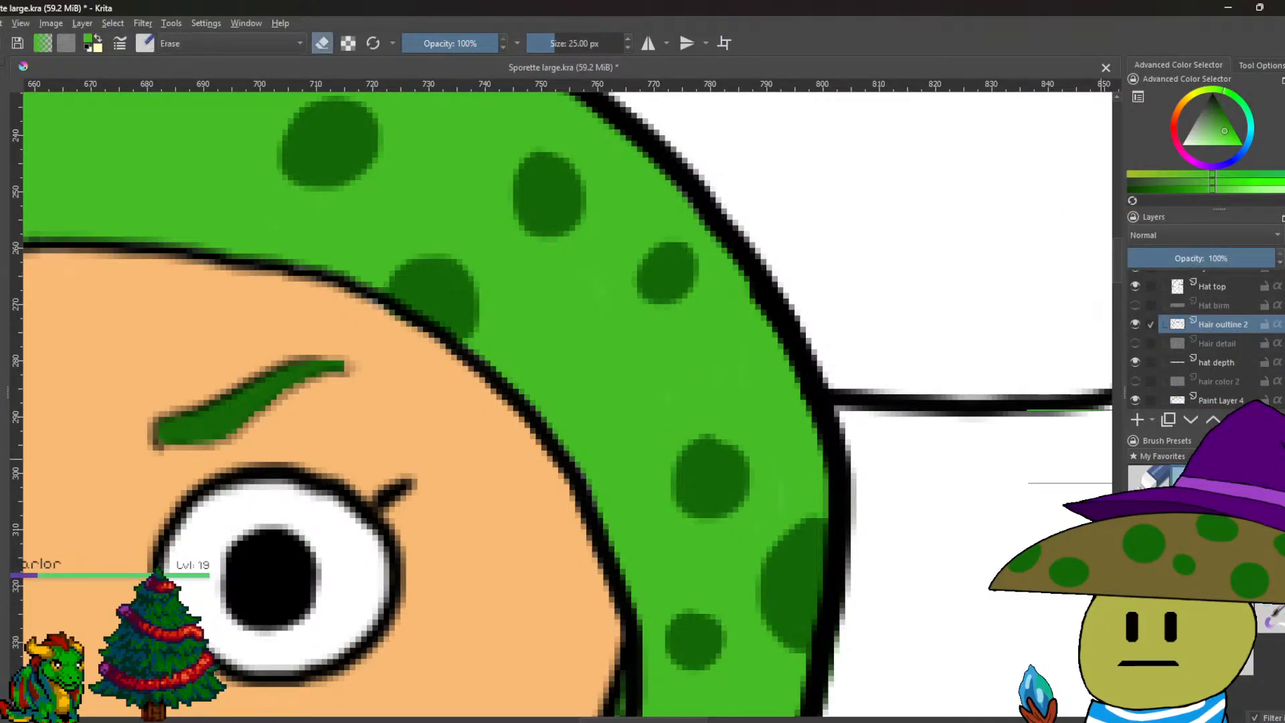
pyautogui.moveTo(851, 327); pyautogui.dragTo(811, 371)
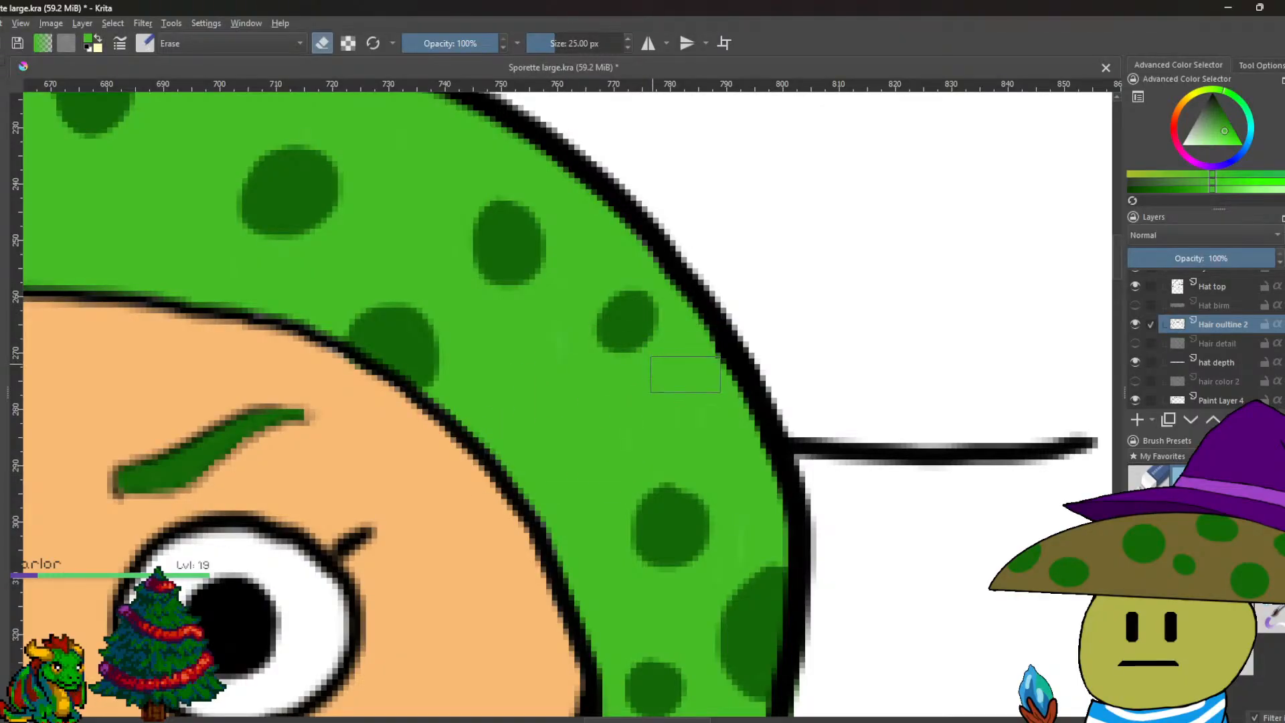
# Show the "Hair detail" layer and erase its stray strokes along the inner edge of the lower right-hand hair.
pyautogui.scroll(-3, 683, 378)
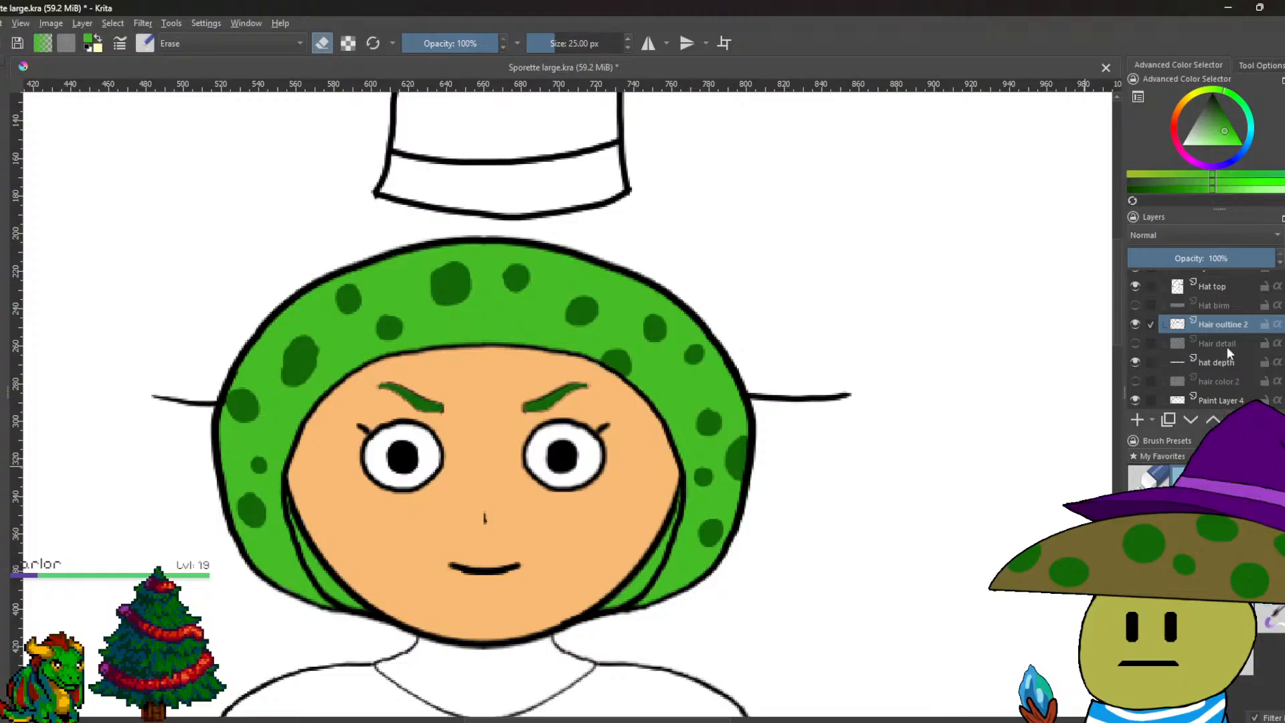
pyautogui.scroll(1, 1227, 346)
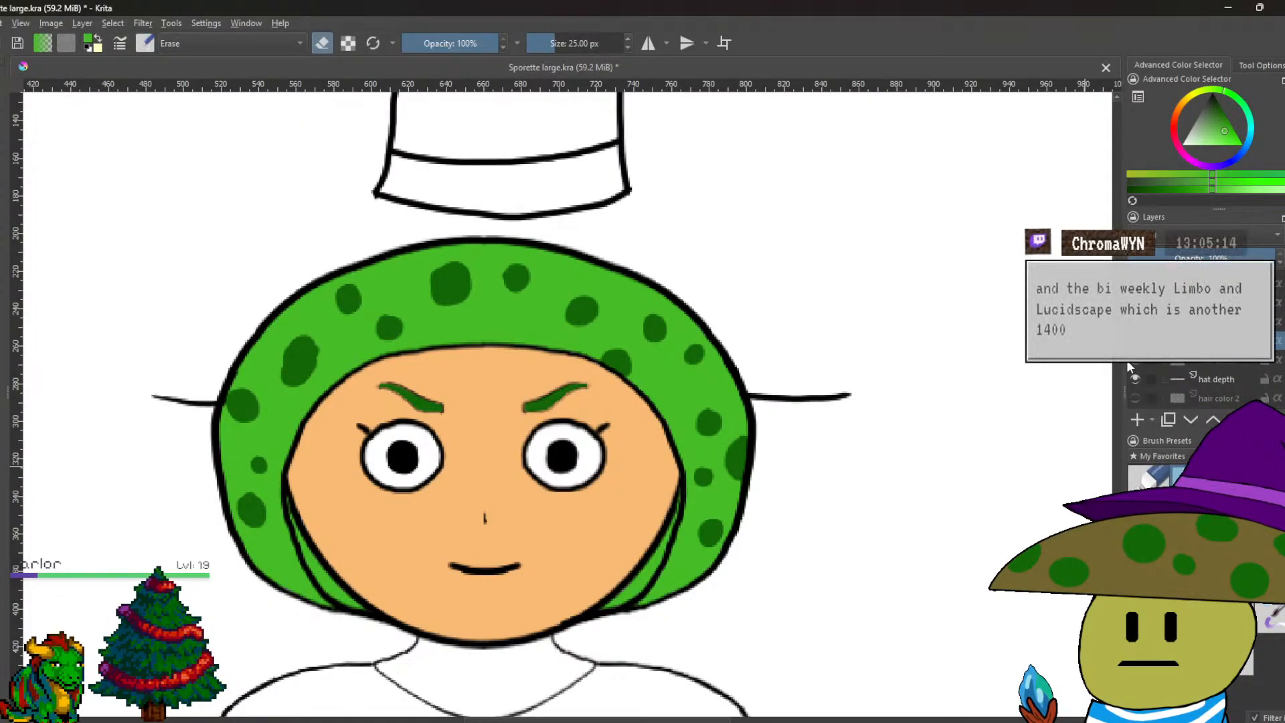
pyautogui.click(1135, 360)
pyautogui.scroll(2, 763, 553)
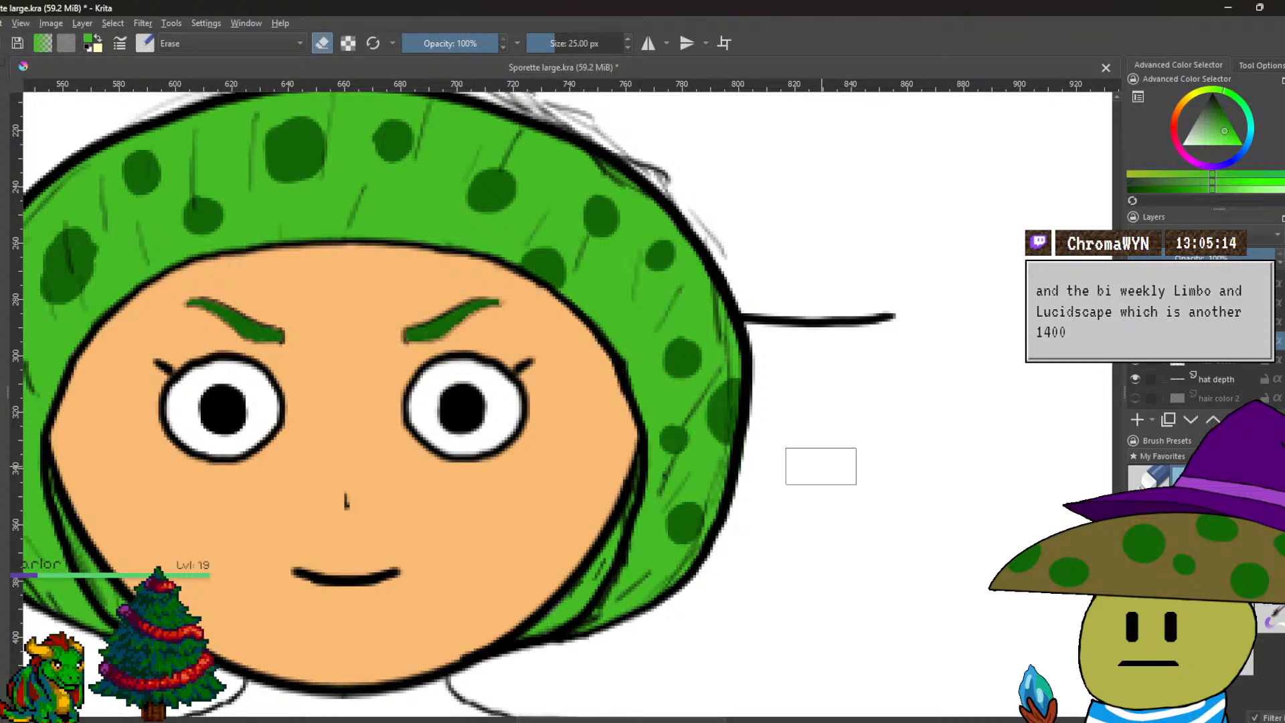
pyautogui.moveTo(626, 630); pyautogui.dragTo(606, 621)
pyautogui.hotkey('ctrl', 'z')
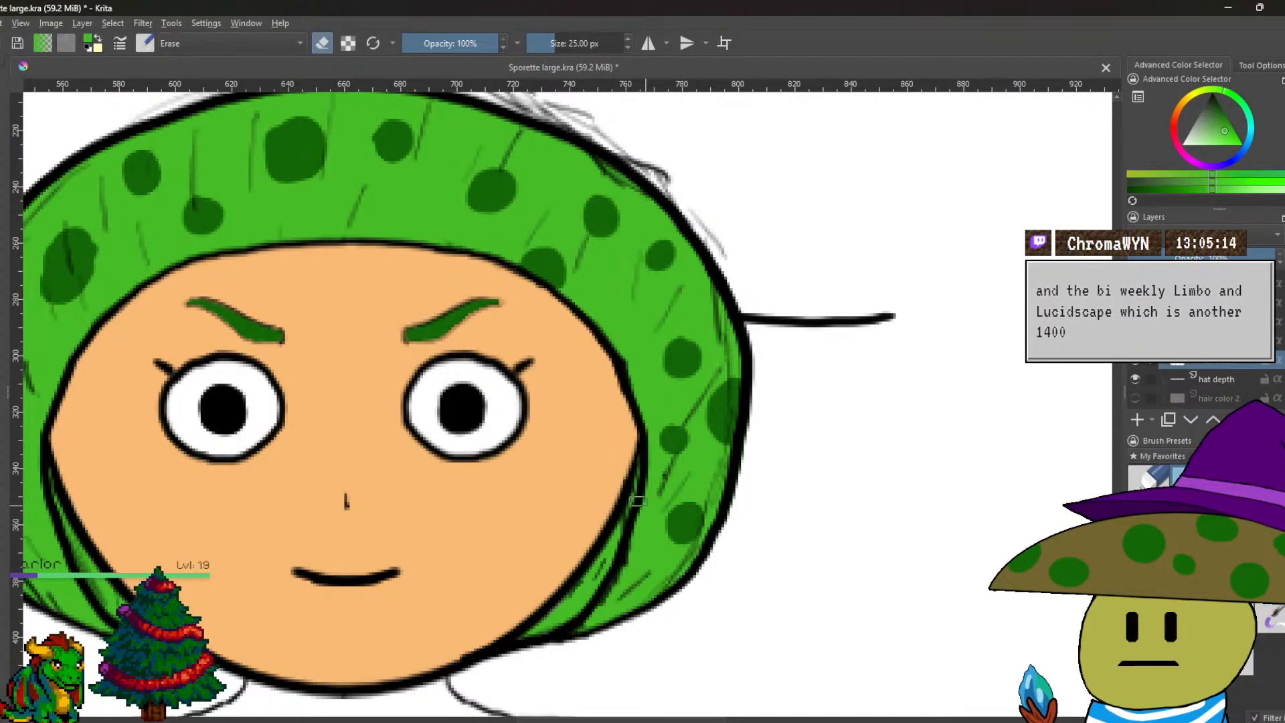
pyautogui.moveTo(622, 541); pyautogui.dragTo(605, 588)
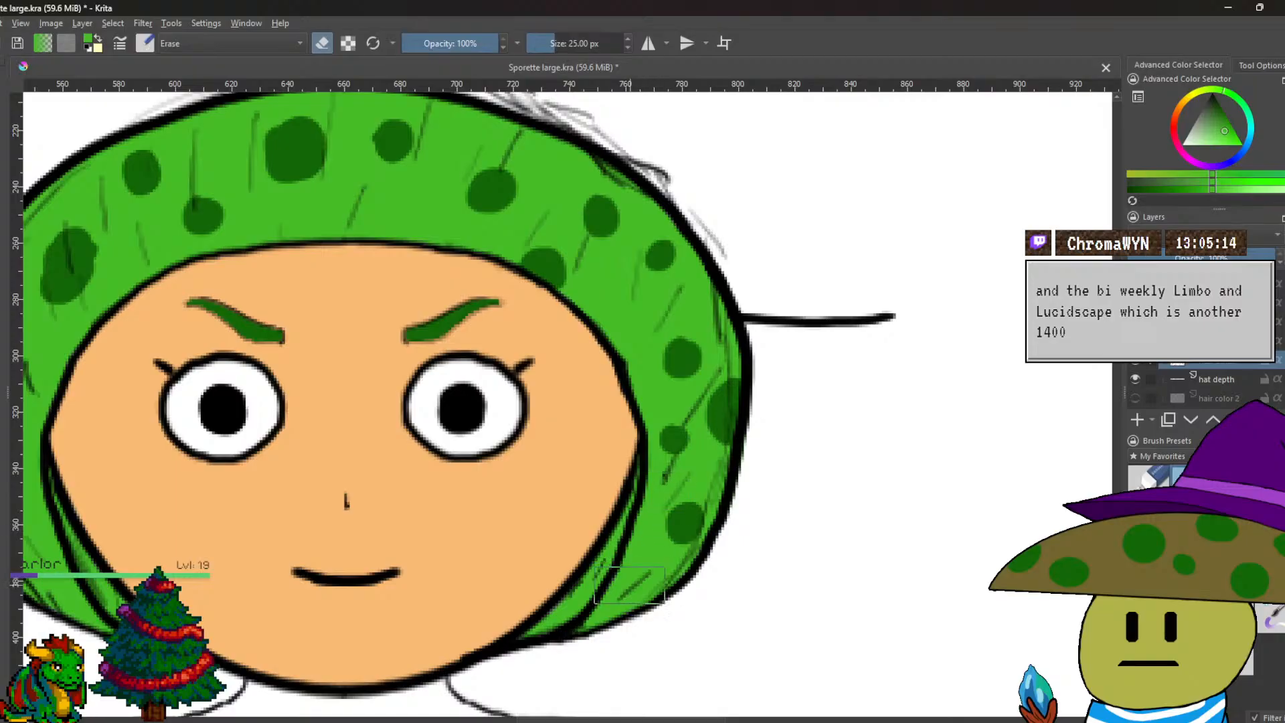
pyautogui.moveTo(626, 588)
pyautogui.mouseDown()
pyautogui.moveTo(703, 576)
pyautogui.moveTo(747, 602)
pyautogui.mouseUp()
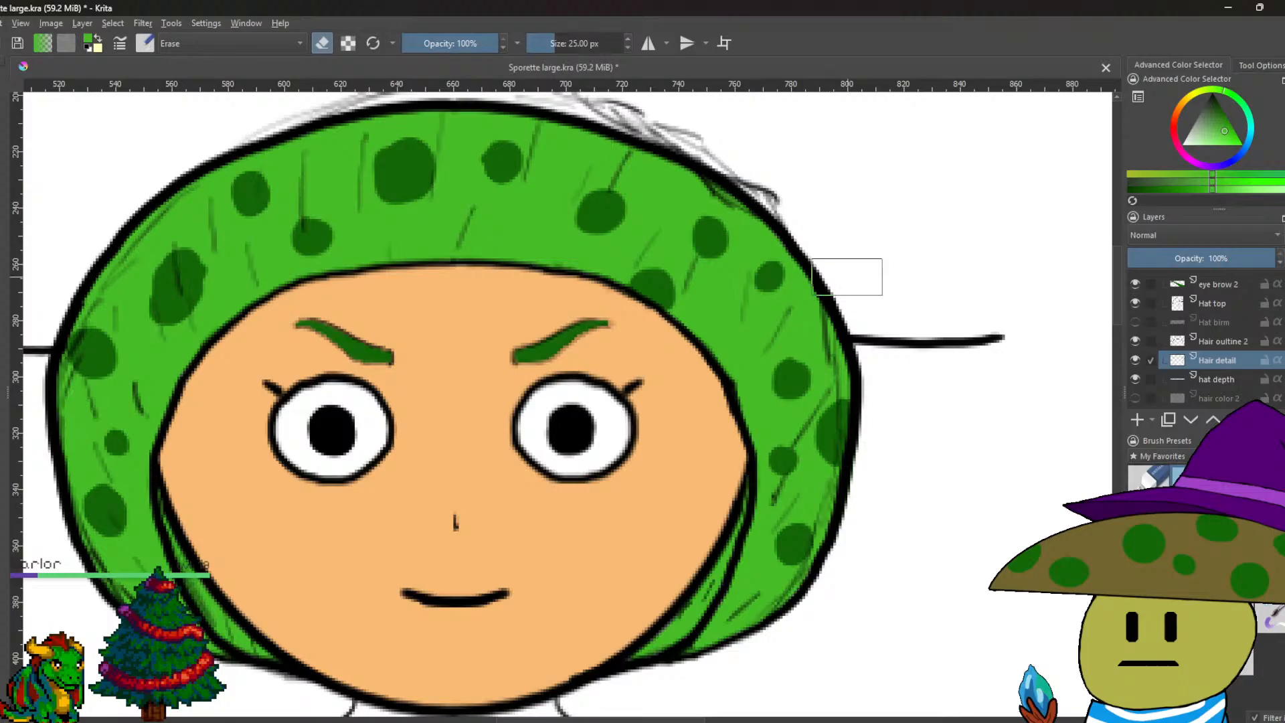
# Erase the rough sketch lines outside the top hair contour on the "Hair detail" layer with the 25 px eraser.
pyautogui.moveTo(933, 298); pyautogui.dragTo(955, 525)
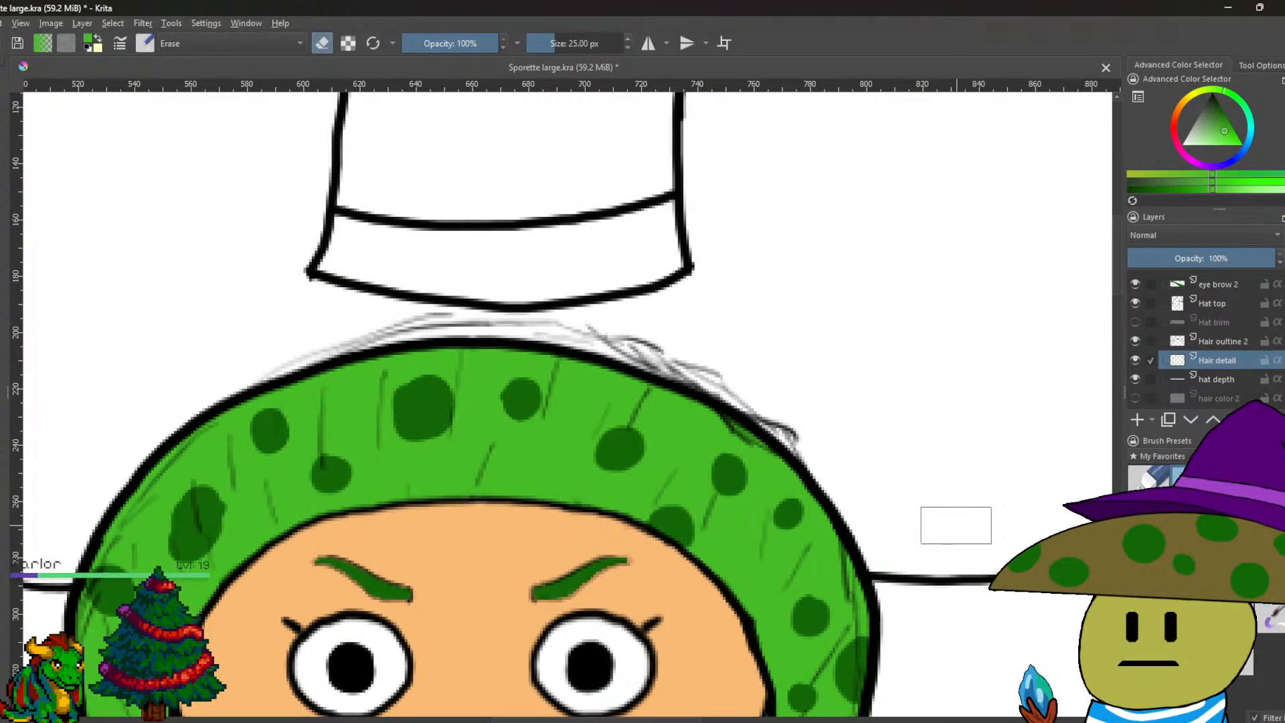
pyautogui.moveTo(611, 308)
pyautogui.mouseDown()
pyautogui.moveTo(776, 385)
pyautogui.moveTo(747, 358)
pyautogui.moveTo(766, 312)
pyautogui.moveTo(762, 342)
pyautogui.moveTo(736, 367)
pyautogui.moveTo(812, 437)
pyautogui.mouseUp()
pyautogui.moveTo(666, 354)
pyautogui.mouseDown()
pyautogui.moveTo(505, 330)
pyautogui.moveTo(385, 335)
pyautogui.moveTo(427, 306)
pyautogui.moveTo(459, 302)
pyautogui.moveTo(230, 381)
pyautogui.moveTo(77, 455)
pyautogui.moveTo(195, 413)
pyautogui.mouseUp()
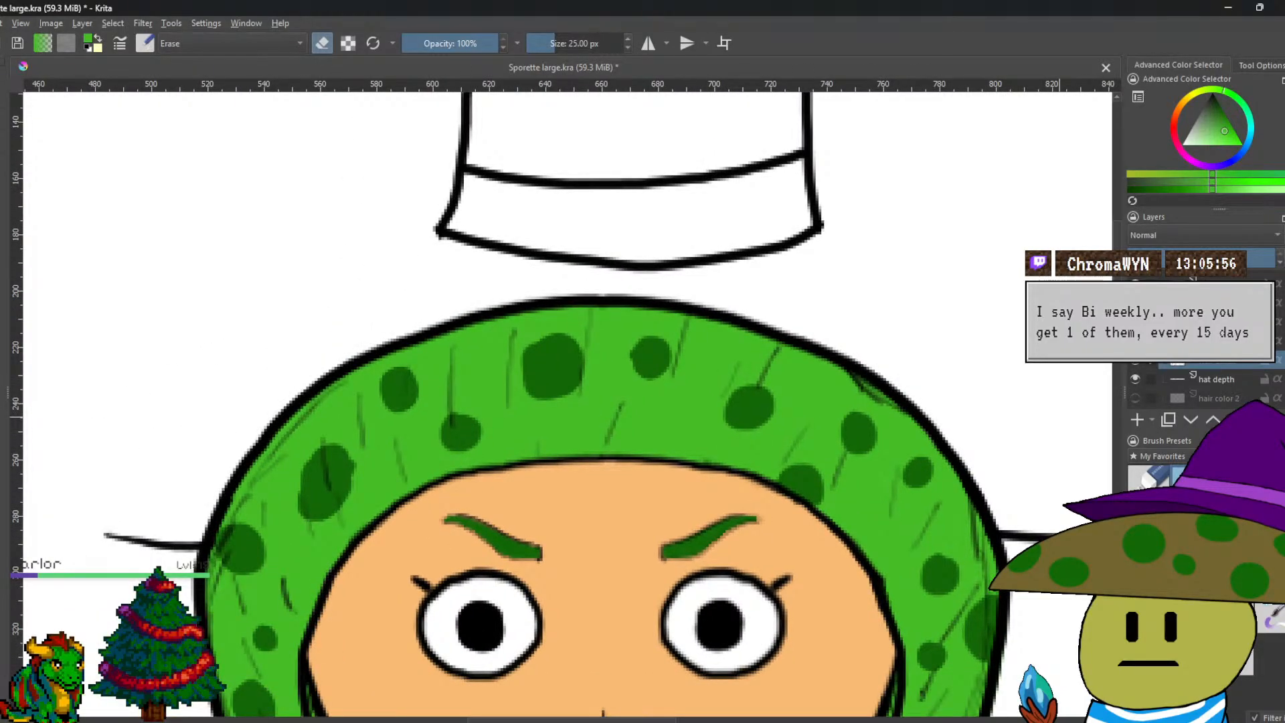
# Show the hat brim outline again and review the whole head with the hat.
pyautogui.press('-')
pyautogui.press('-')
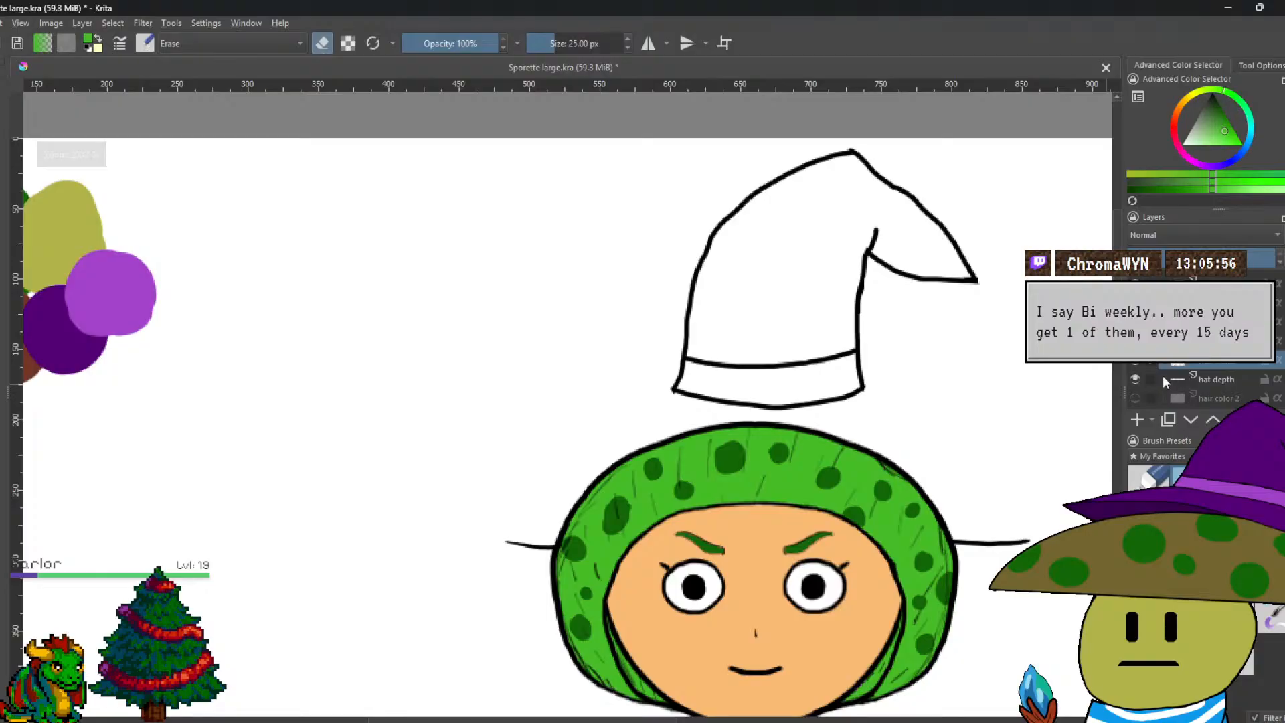
pyautogui.hotkey('ctrl', 'z')
pyautogui.scroll(-1, 957, 410)
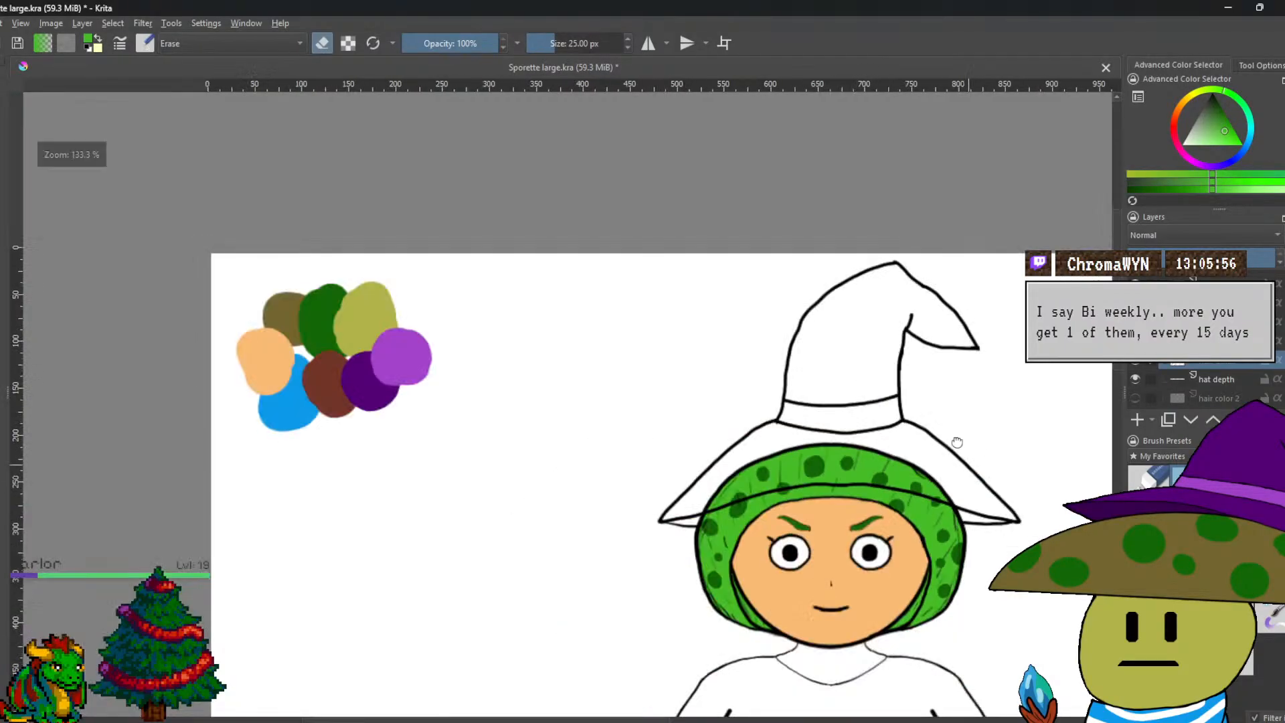
pyautogui.scroll(2, 957, 410)
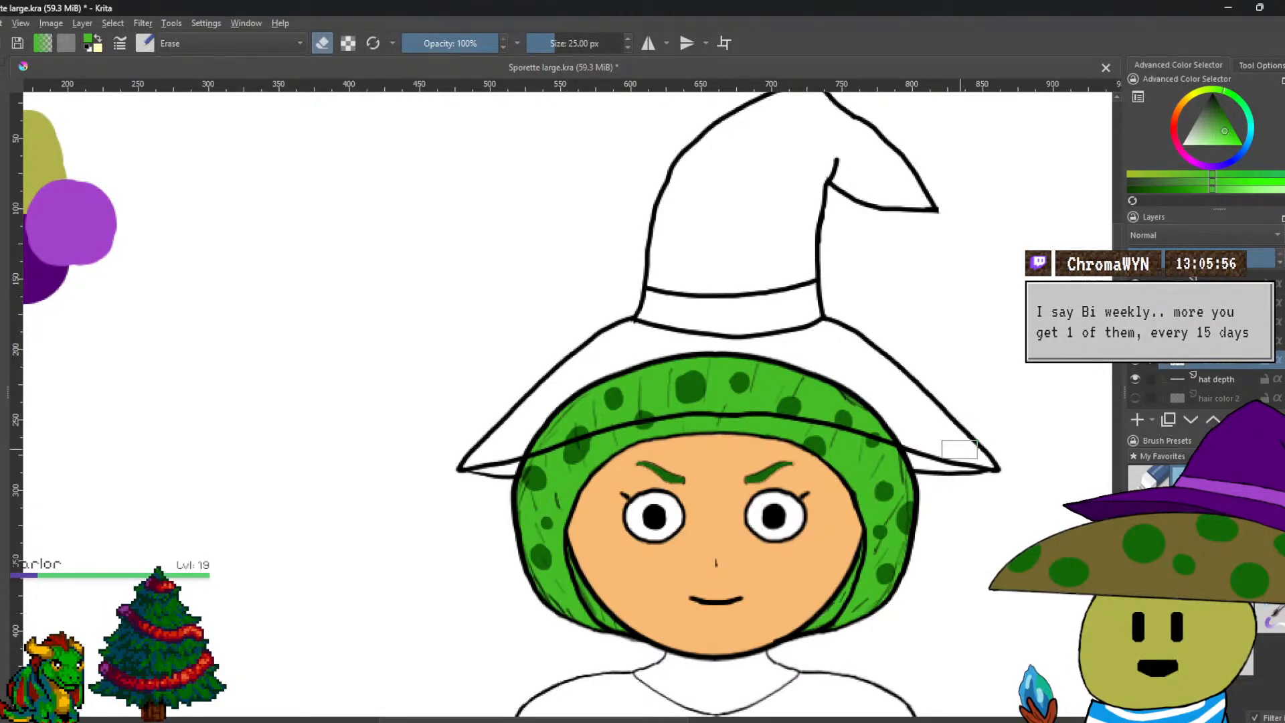
# Add a paint layer named "hat behind hair" directly below the "hair behind face" layer.
pyautogui.scroll(-1, 1205, 371)
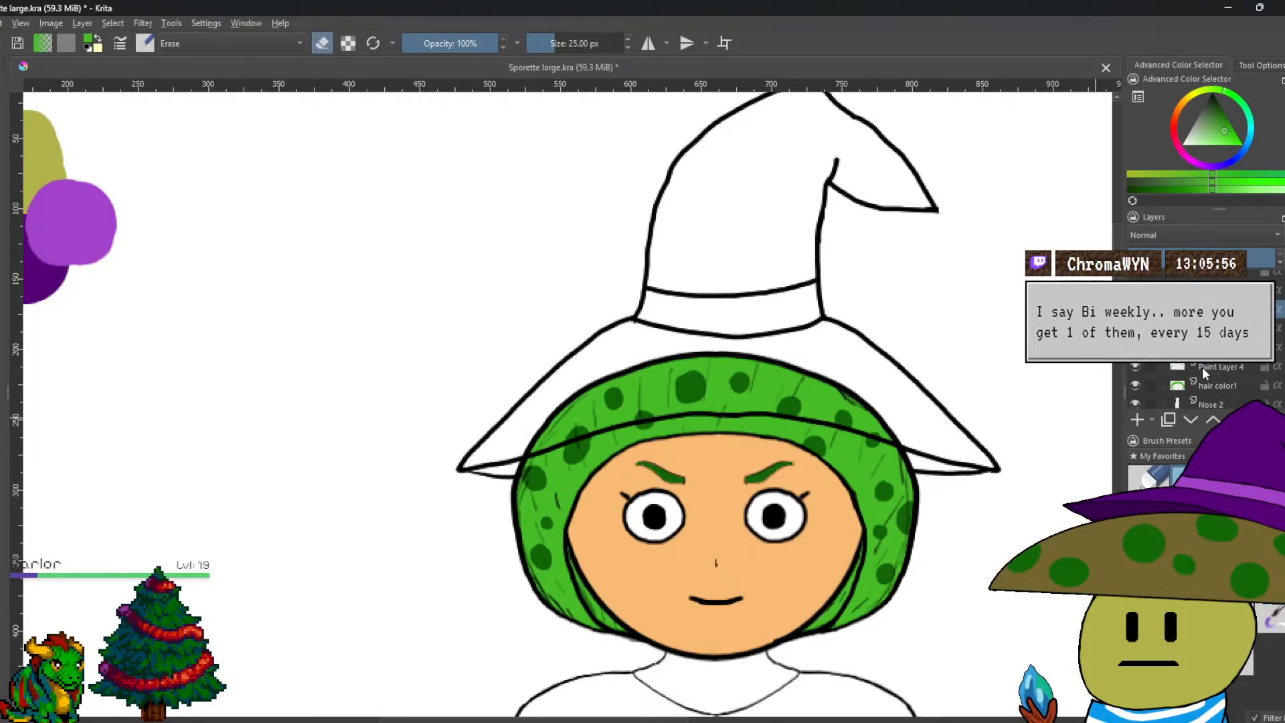
pyautogui.moveTo(1092, 394); pyautogui.dragTo(1059, 381)
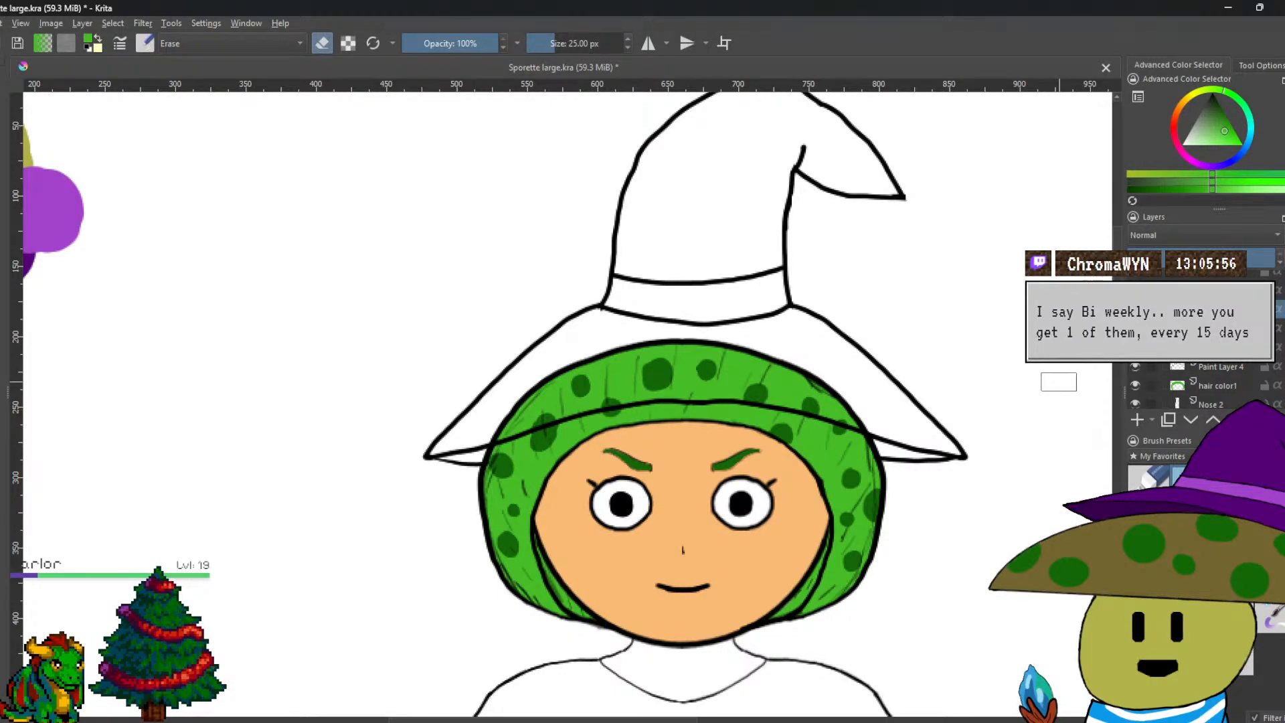
pyautogui.scroll(1, 1225, 335)
pyautogui.click(1242, 326)
pyautogui.scroll(-5, 1242, 314)
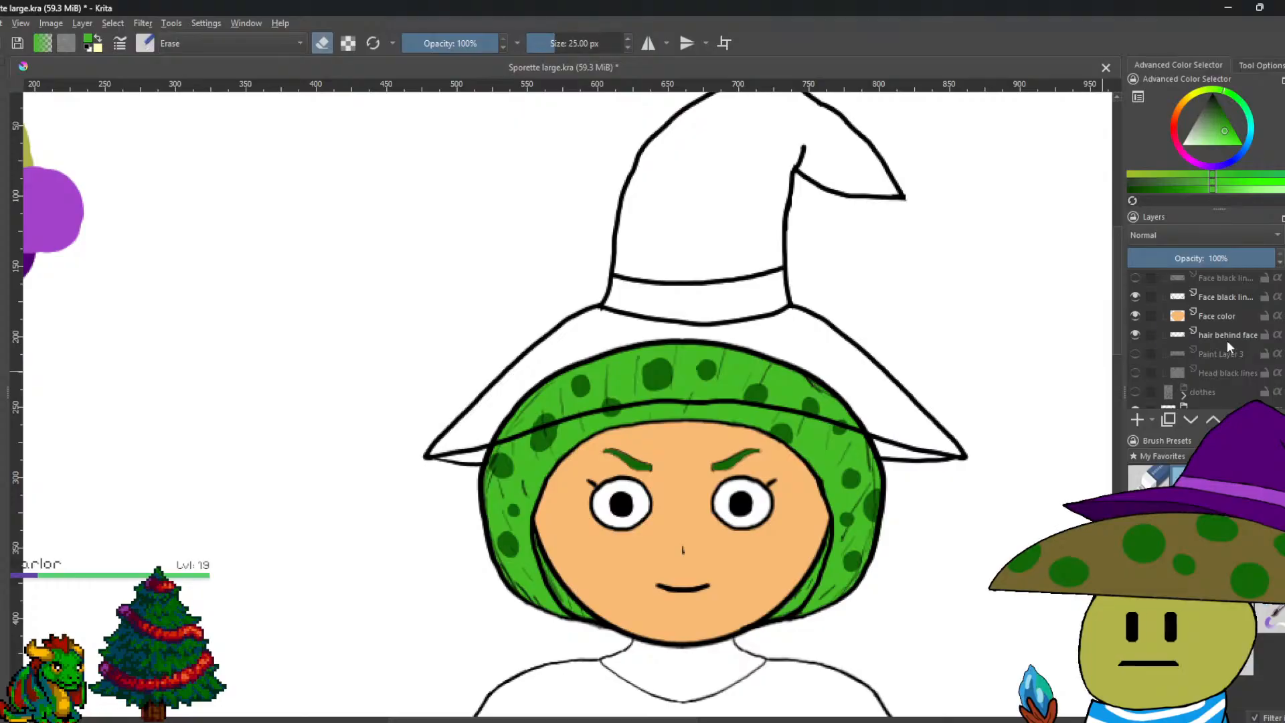
pyautogui.click(1199, 335)
pyautogui.moveTo(1185, 336)
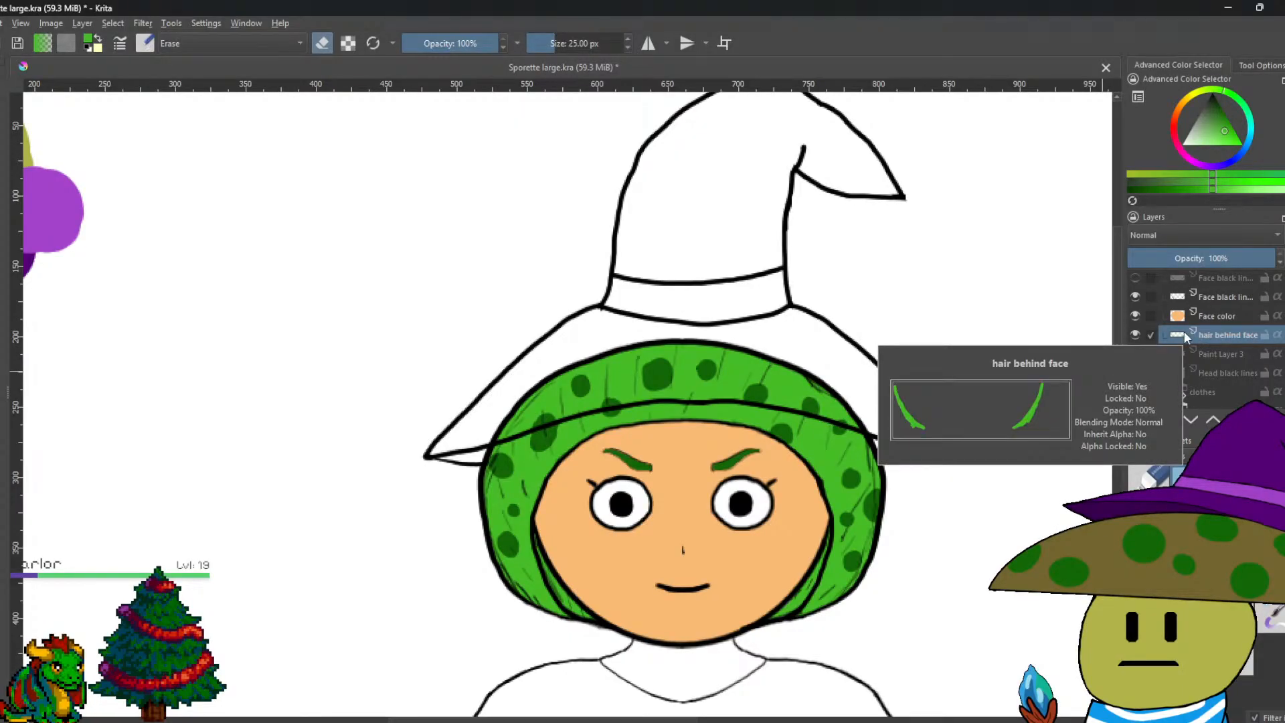
pyautogui.click(82, 23)
pyautogui.moveTo(121, 89)
pyautogui.click(315, 94)
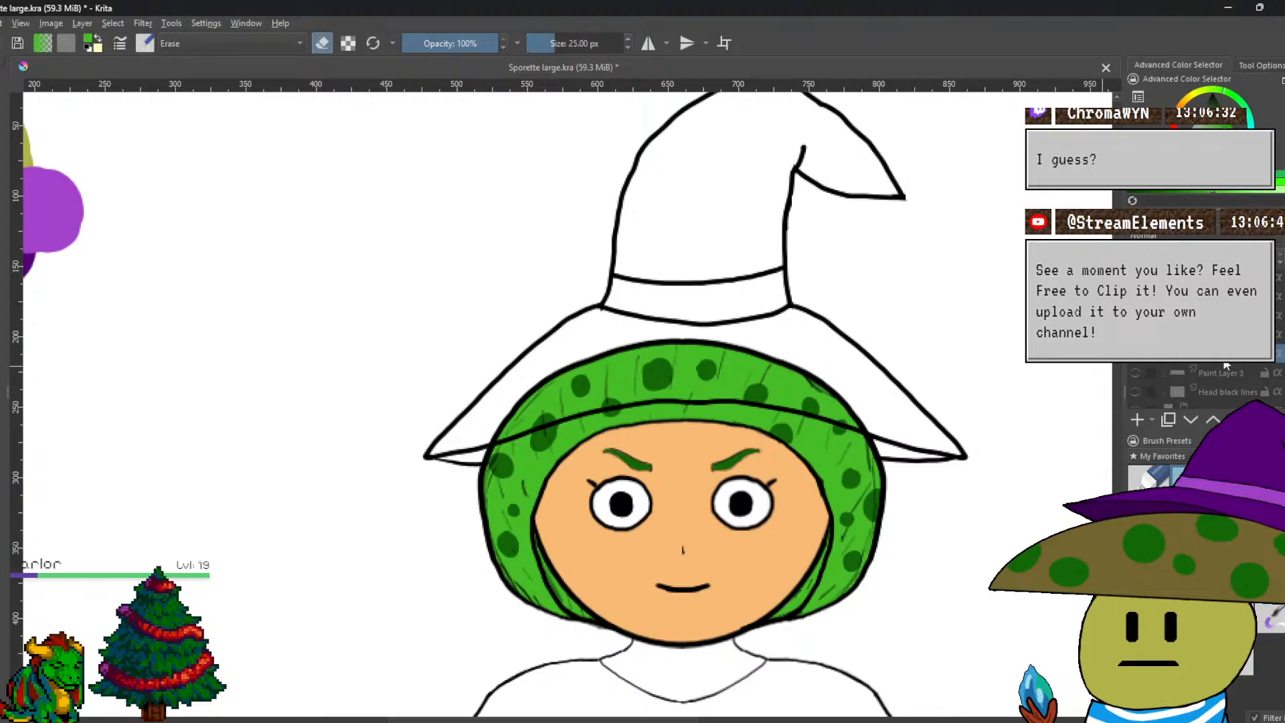
# Pick the dark purple from the palette swatches and fill the left underside of the hat brim with the 5 px brush.
pyautogui.moveTo(393, 433); pyautogui.dragTo(513, 459)
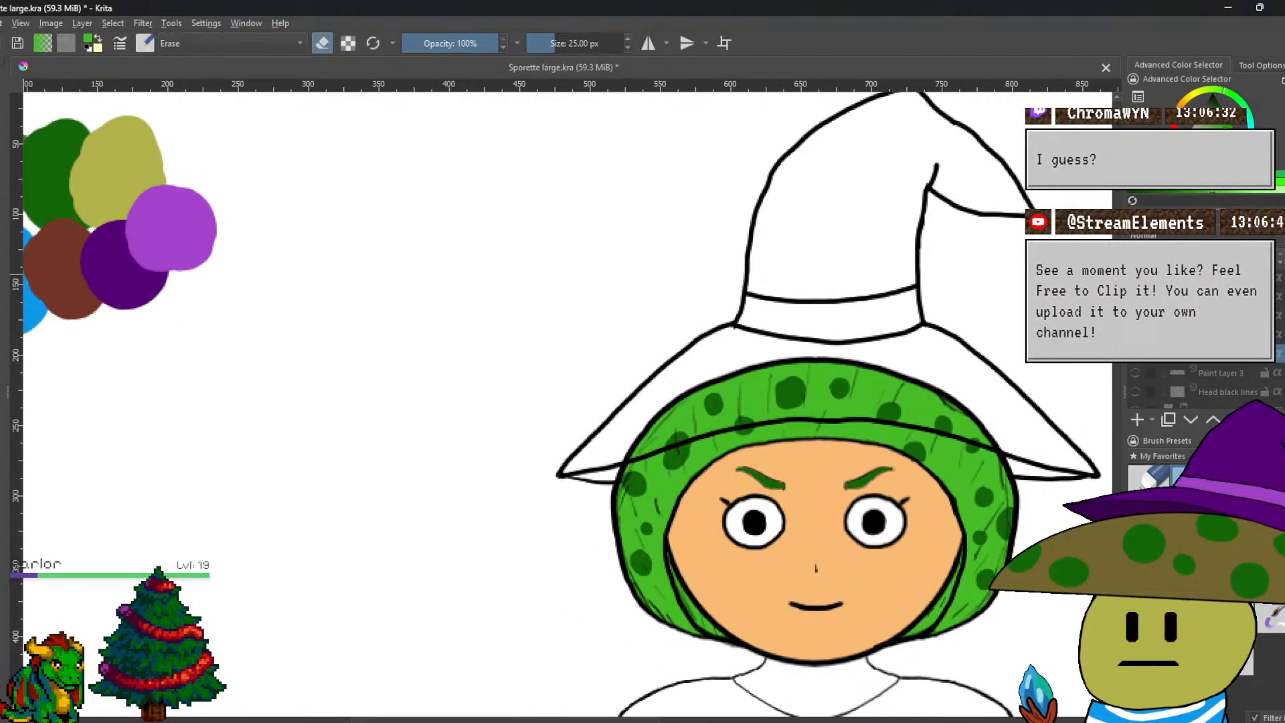
pyautogui.keyDown('ctrl'); pyautogui.click(101, 273); pyautogui.keyUp('ctrl')
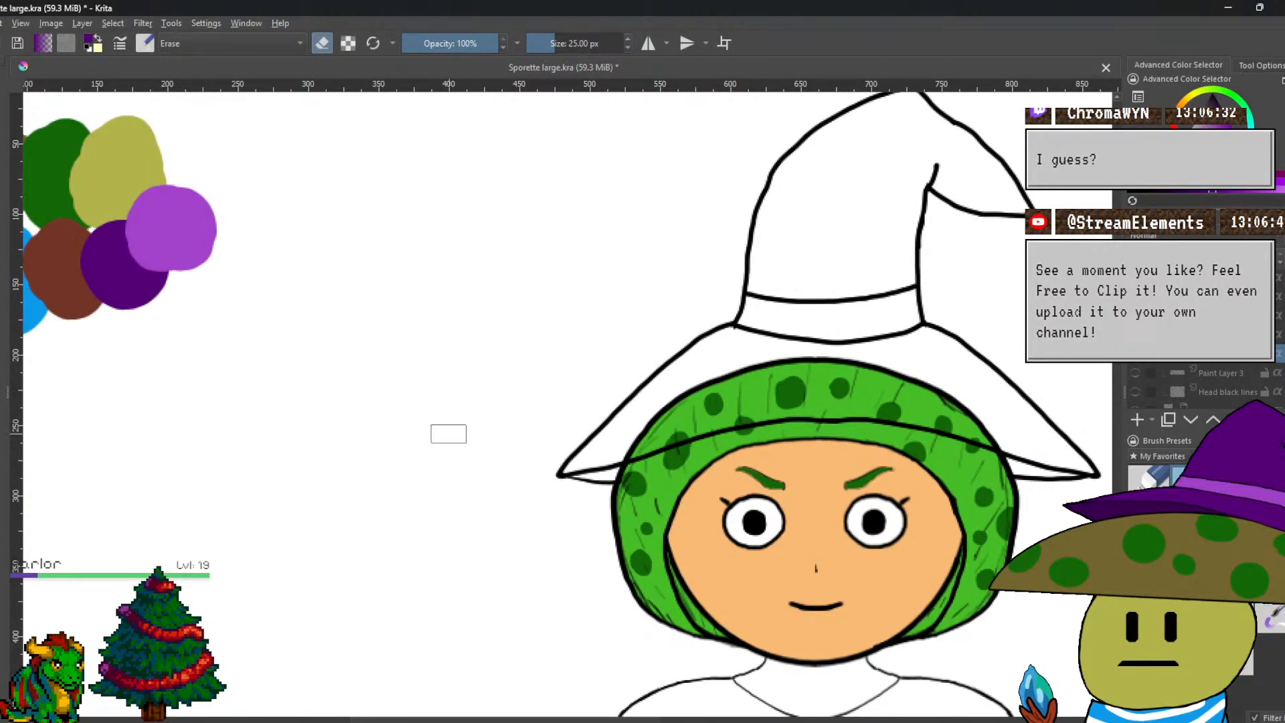
pyautogui.scroll(2, 530, 453)
pyautogui.press('e')
pyautogui.scroll(2, 631, 551)
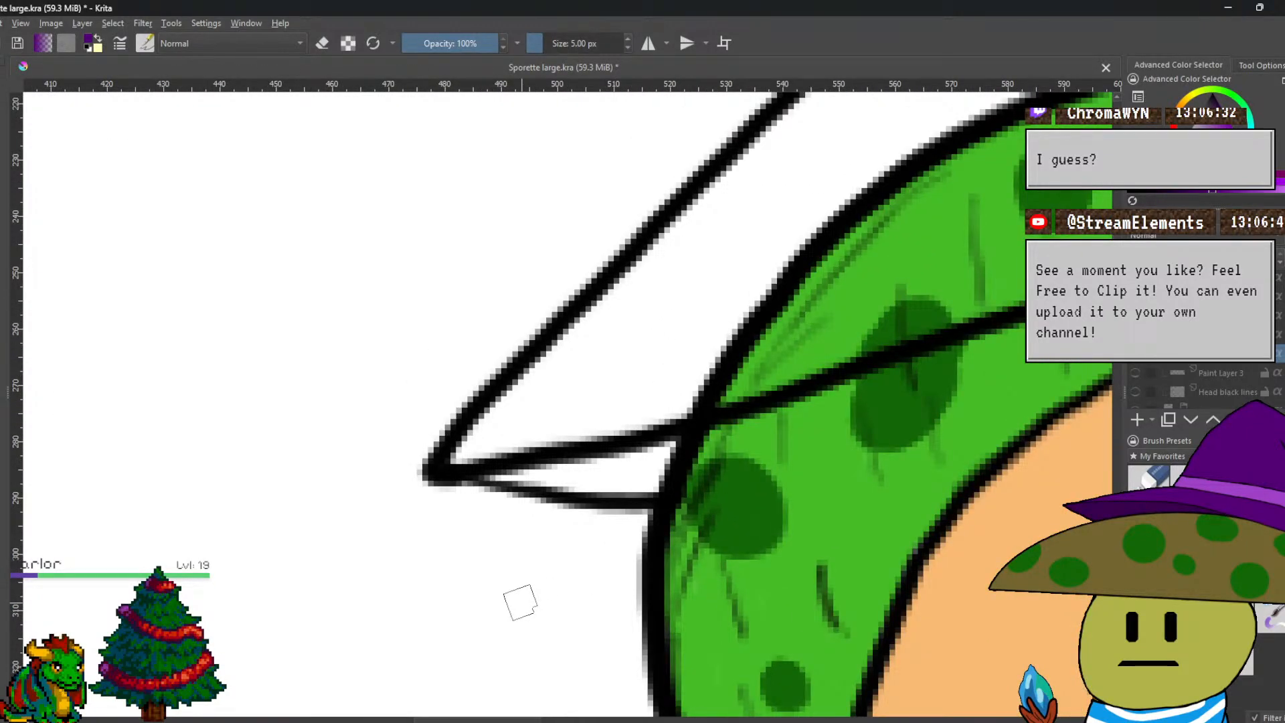
pyautogui.moveTo(486, 474); pyautogui.dragTo(669, 444)
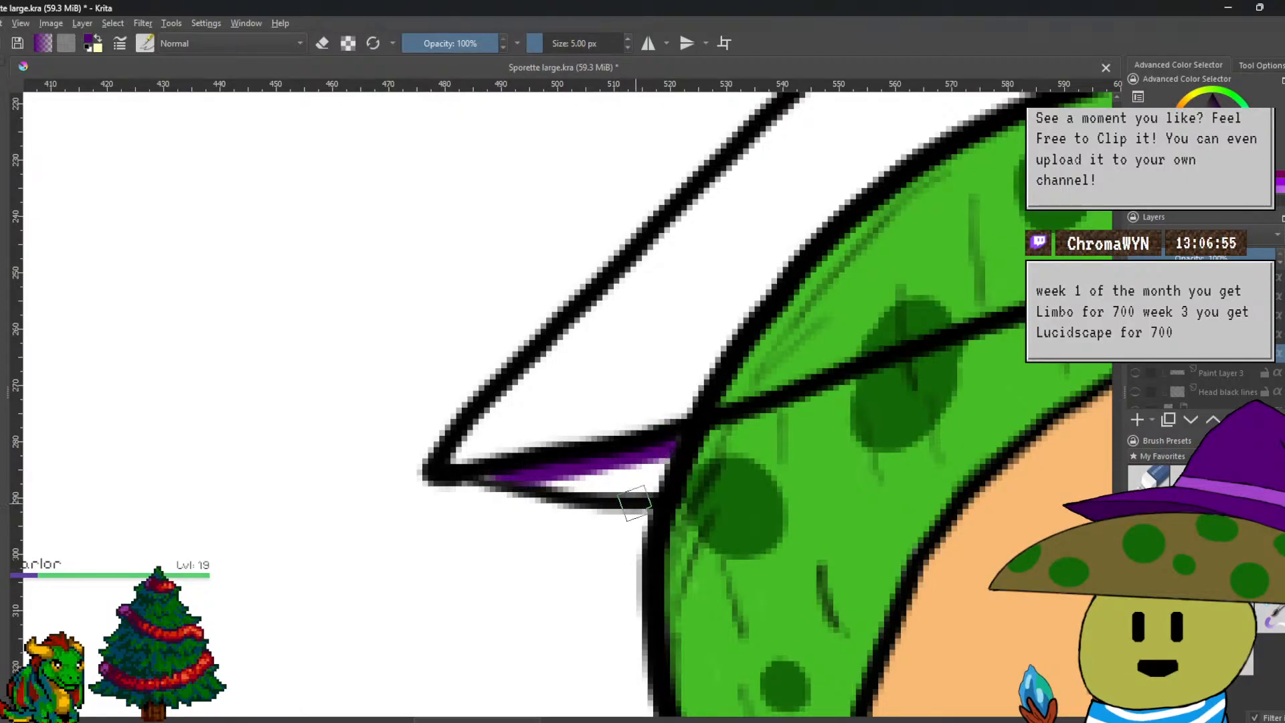
pyautogui.moveTo(665, 461)
pyautogui.mouseDown()
pyautogui.moveTo(653, 482)
pyautogui.moveTo(648, 459)
pyautogui.moveTo(622, 473)
pyautogui.moveTo(665, 450)
pyautogui.moveTo(621, 472)
pyautogui.moveTo(495, 475)
pyautogui.moveTo(611, 487)
pyautogui.moveTo(631, 468)
pyautogui.moveTo(599, 477)
pyautogui.mouseUp()
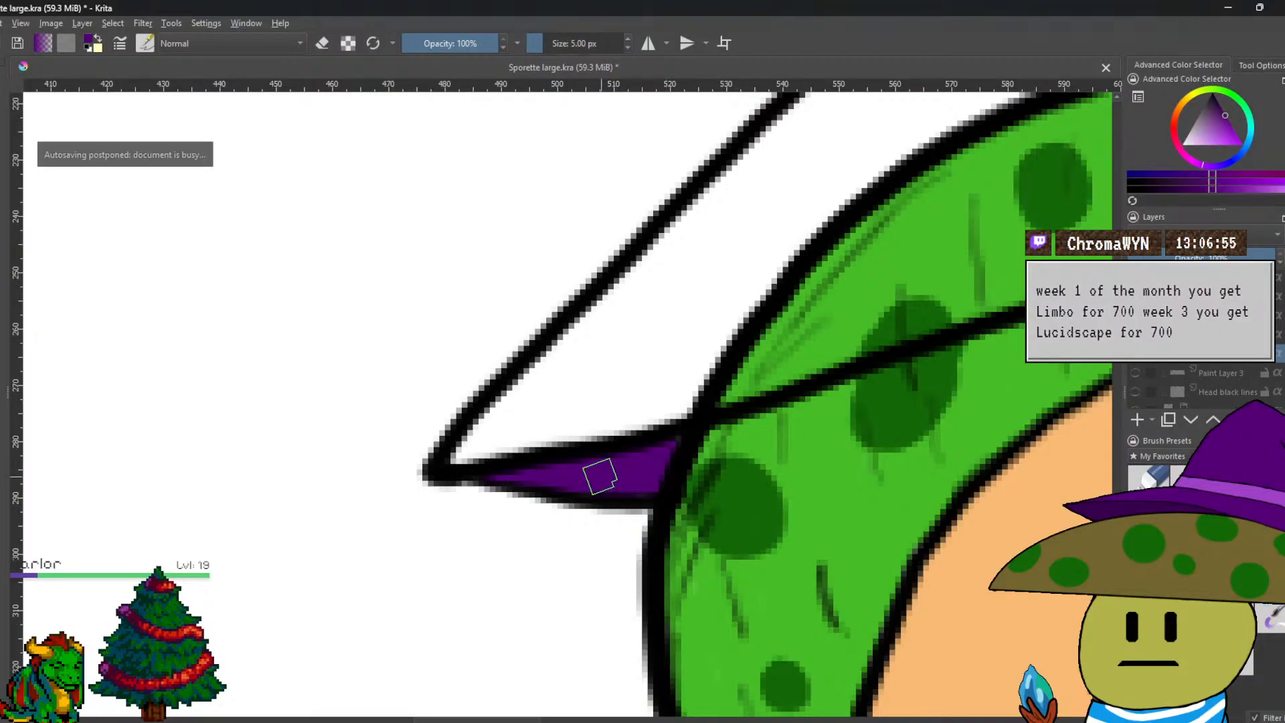
# Fill the right underside of the hat brim with the same dark purple on the "hat behind hair" layer.
pyautogui.scroll(-5, 600, 477)
pyautogui.scroll(6, 825, 413)
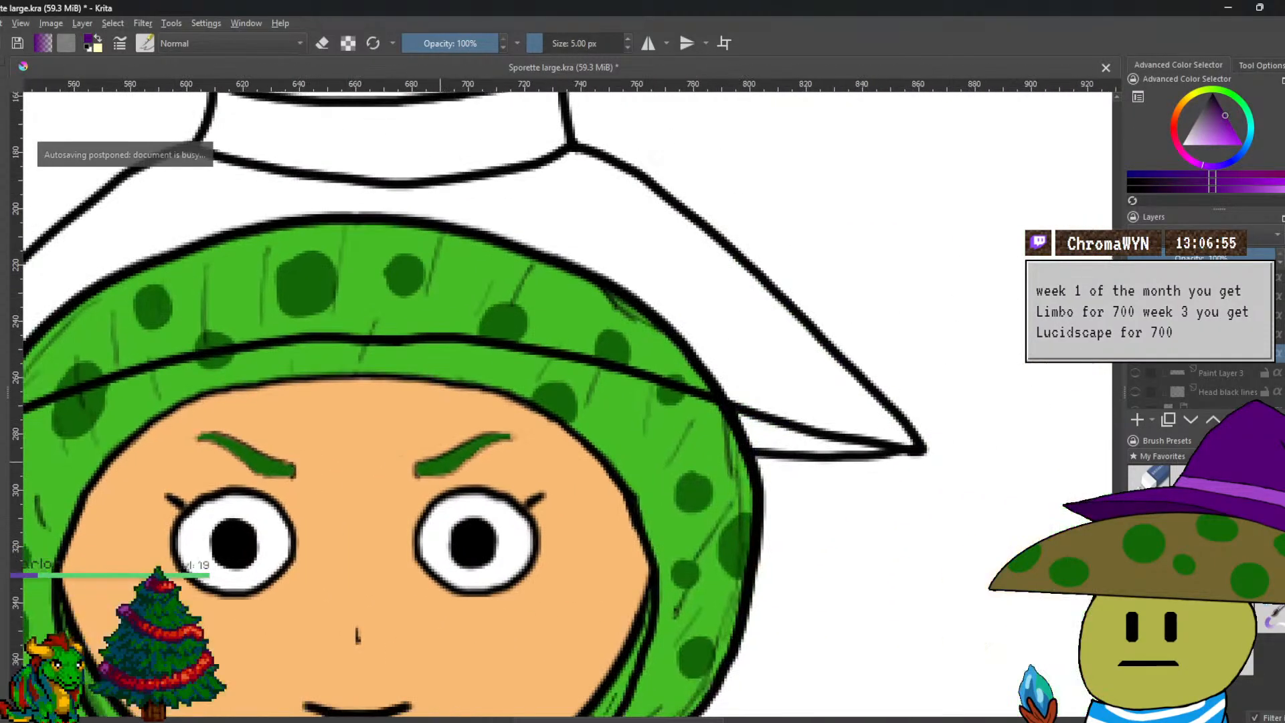
pyautogui.scroll(2, 825, 413)
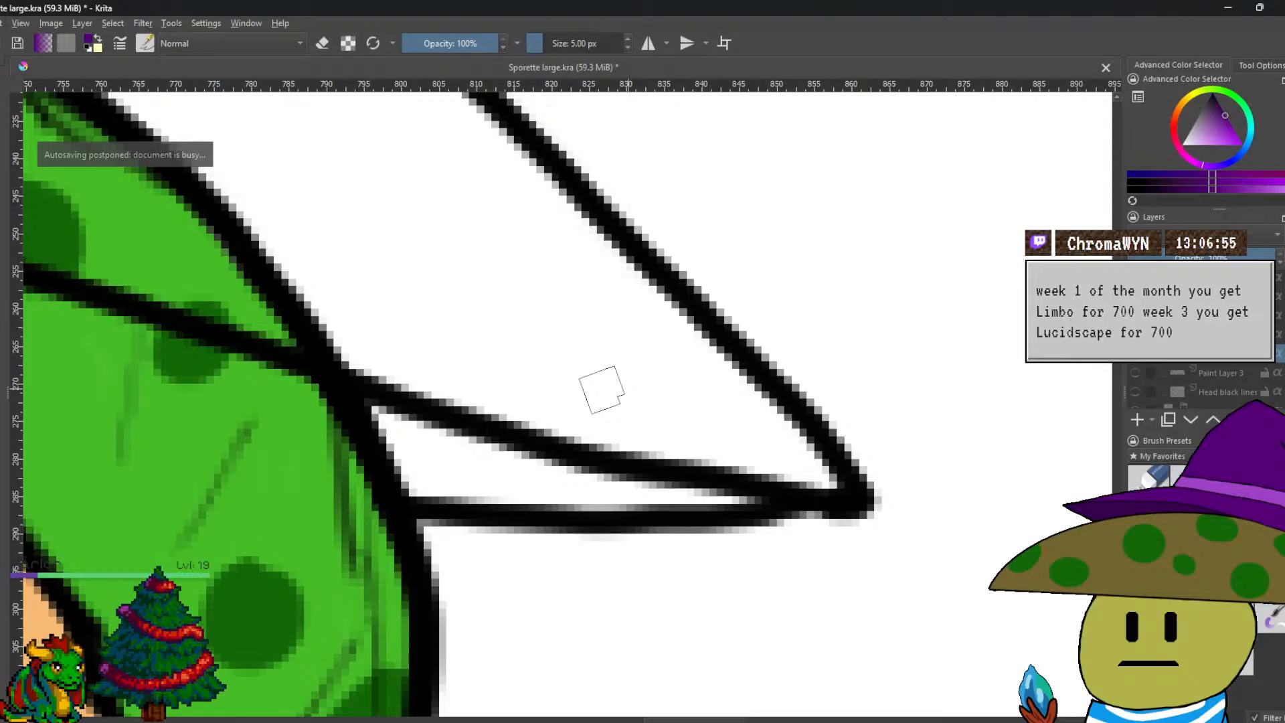
pyautogui.moveTo(431, 450)
pyautogui.mouseDown()
pyautogui.moveTo(382, 413)
pyautogui.moveTo(424, 489)
pyautogui.moveTo(745, 489)
pyautogui.moveTo(602, 483)
pyautogui.moveTo(421, 434)
pyautogui.moveTo(489, 468)
pyautogui.moveTo(433, 455)
pyautogui.mouseUp()
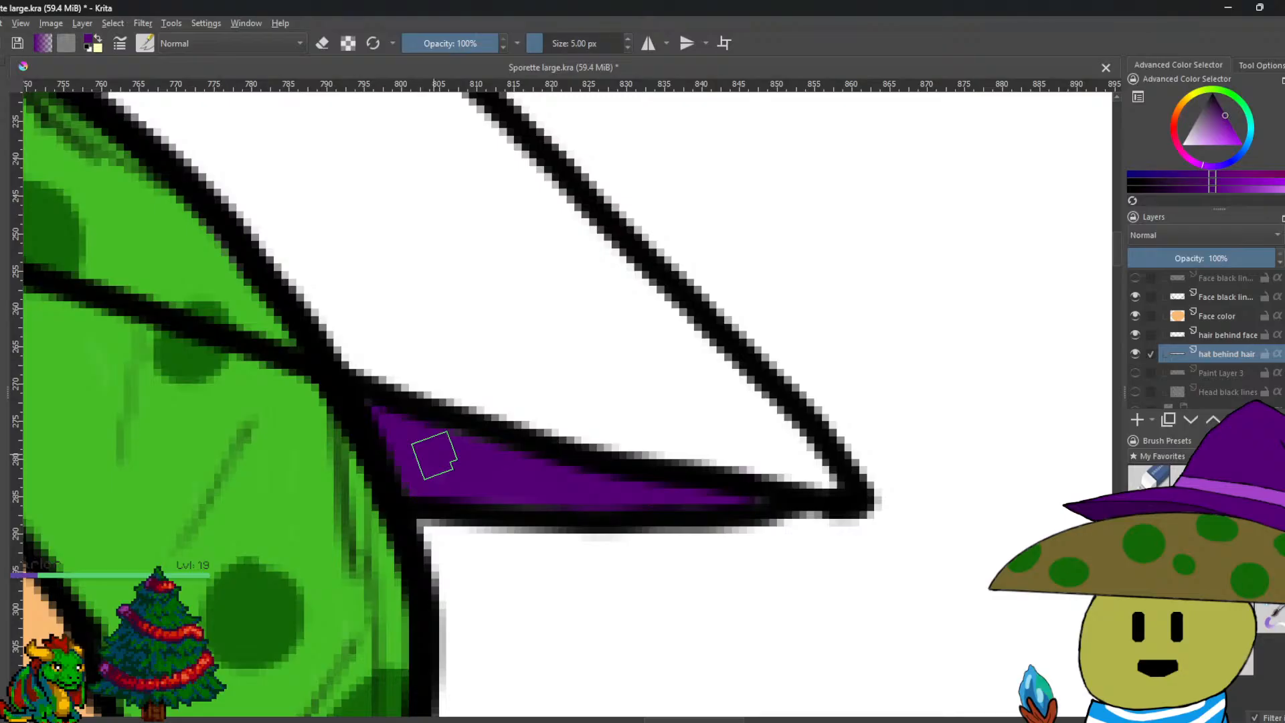
pyautogui.scroll(-5, 433, 456)
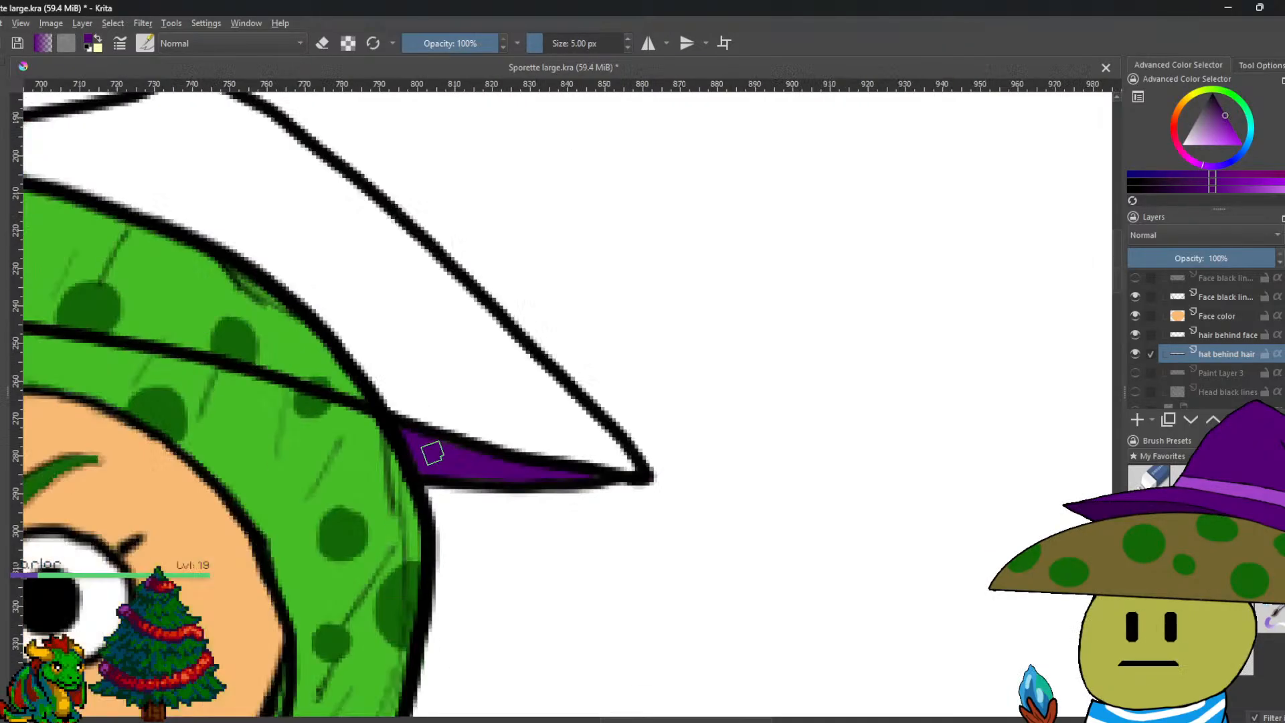
pyautogui.scroll(-2, 771, 477)
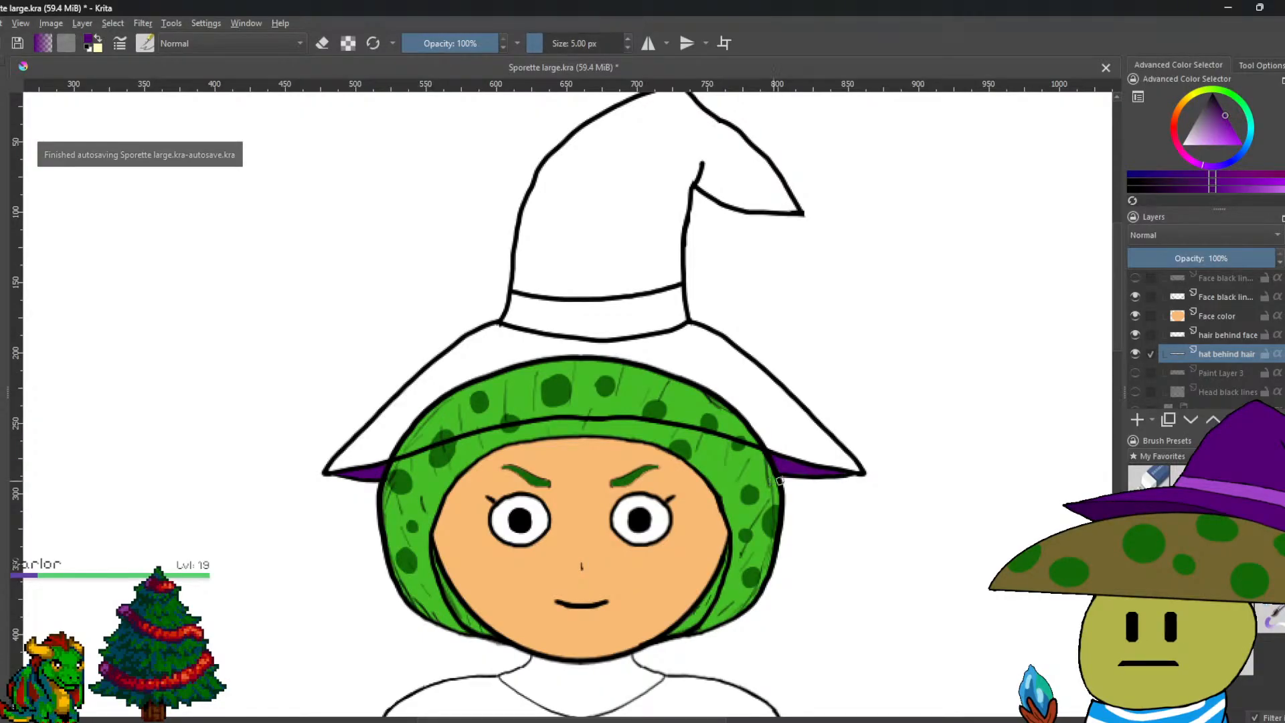
# Rename the hair spots layer "Paint Layer 4" to "Hair color 3".
pyautogui.scroll(-1, 1231, 332)
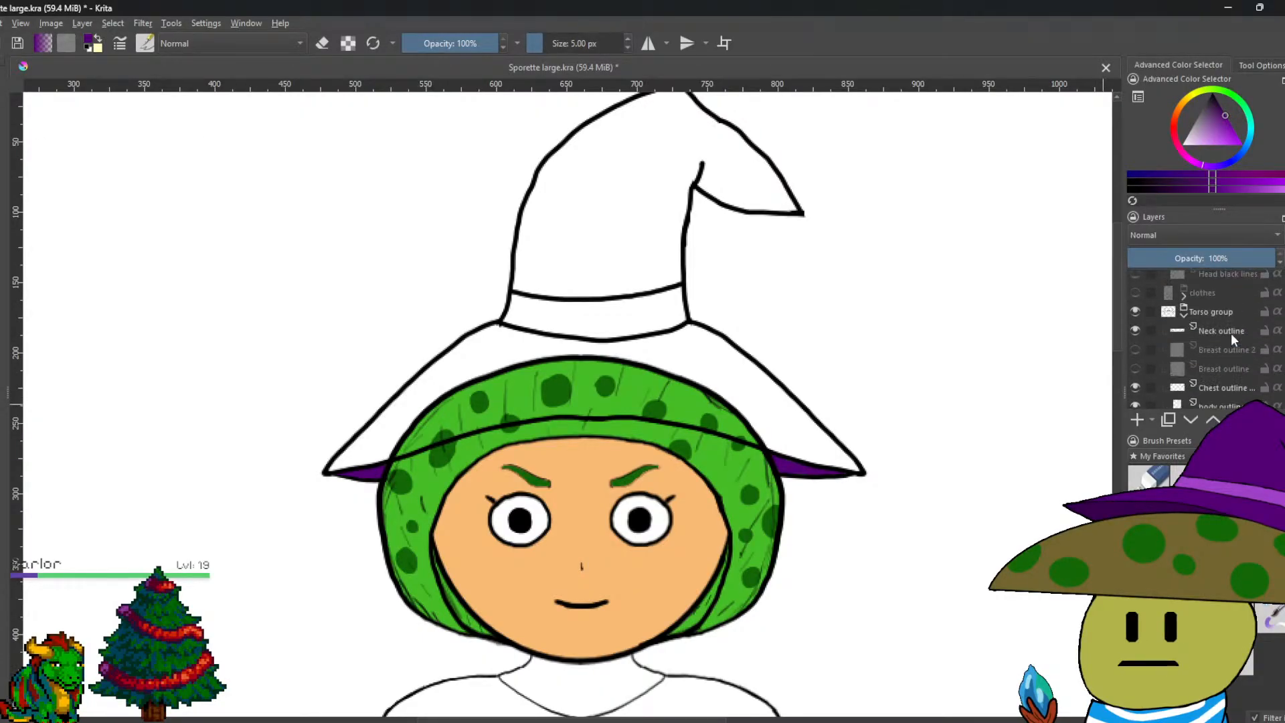
pyautogui.scroll(3, 1231, 332)
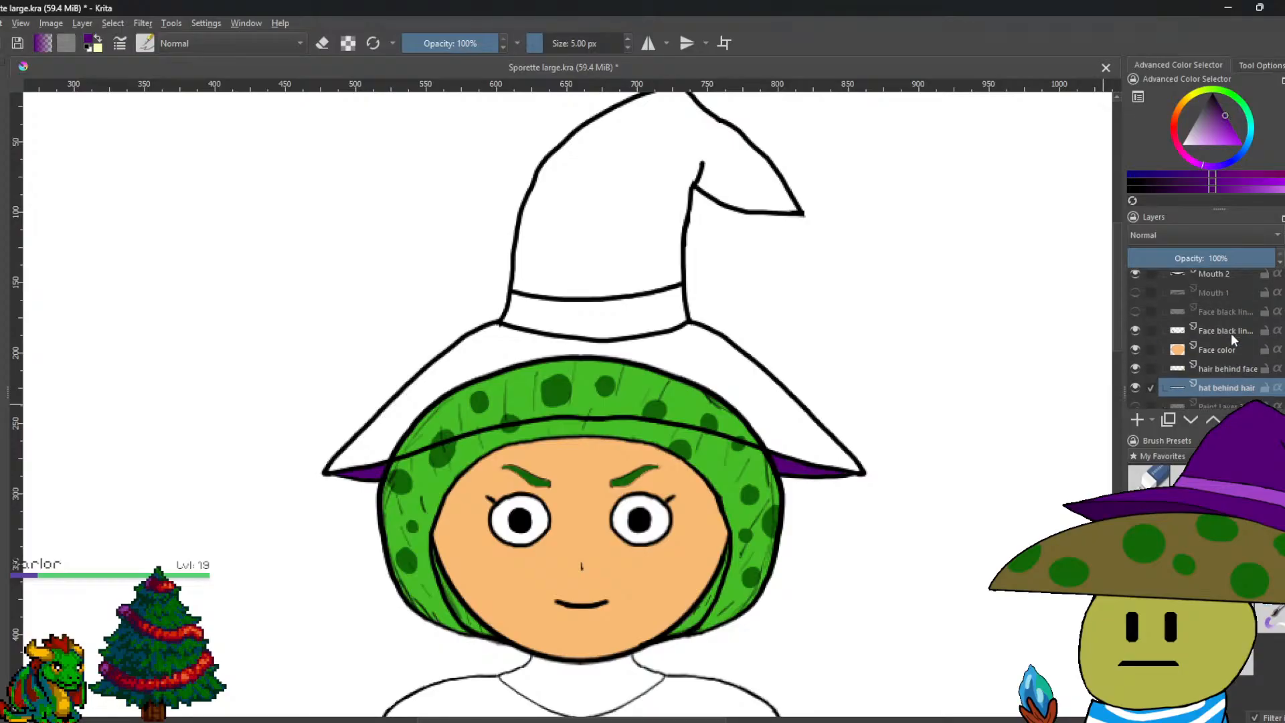
pyautogui.scroll(4, 1231, 332)
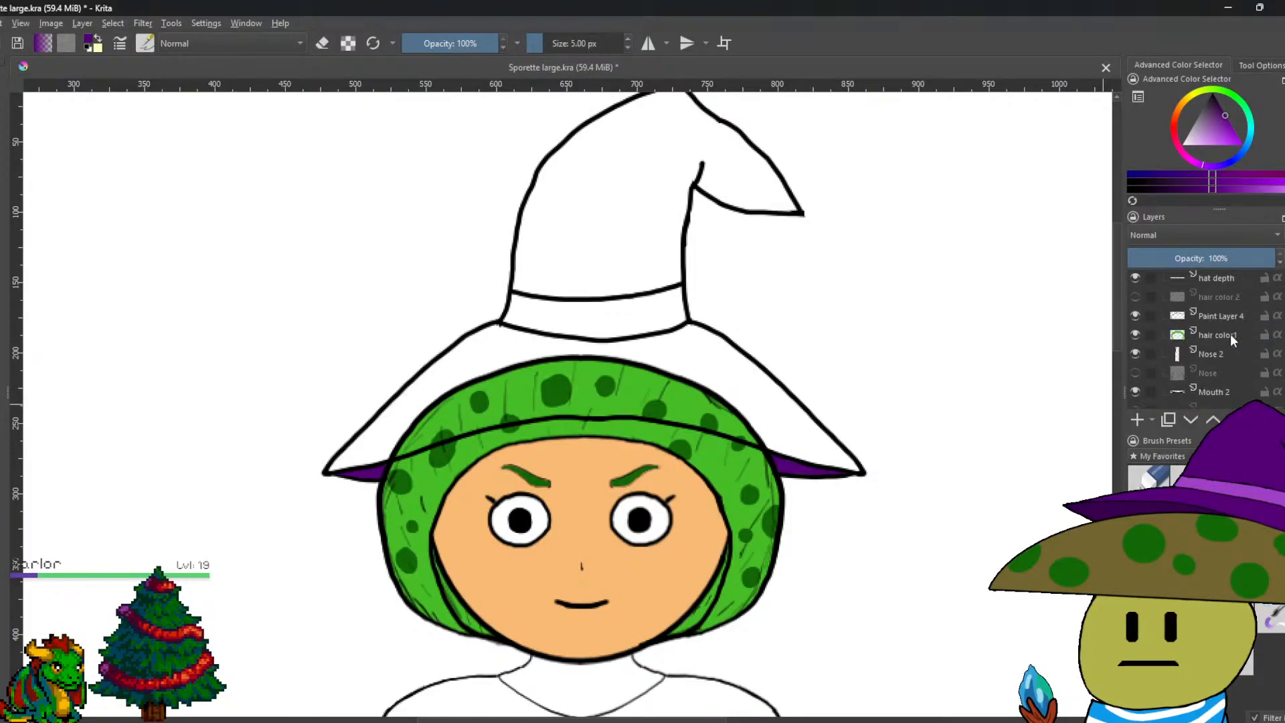
pyautogui.doubleClick(1231, 365)
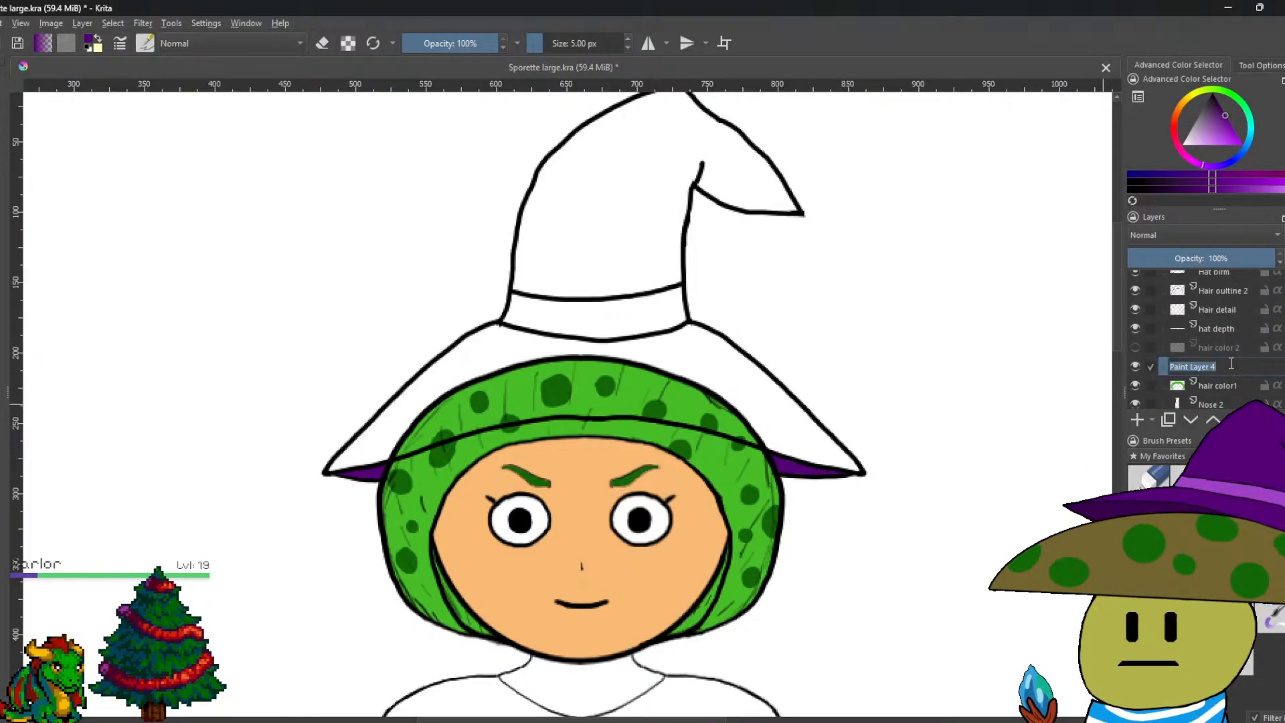
pyautogui.write('Hair c')
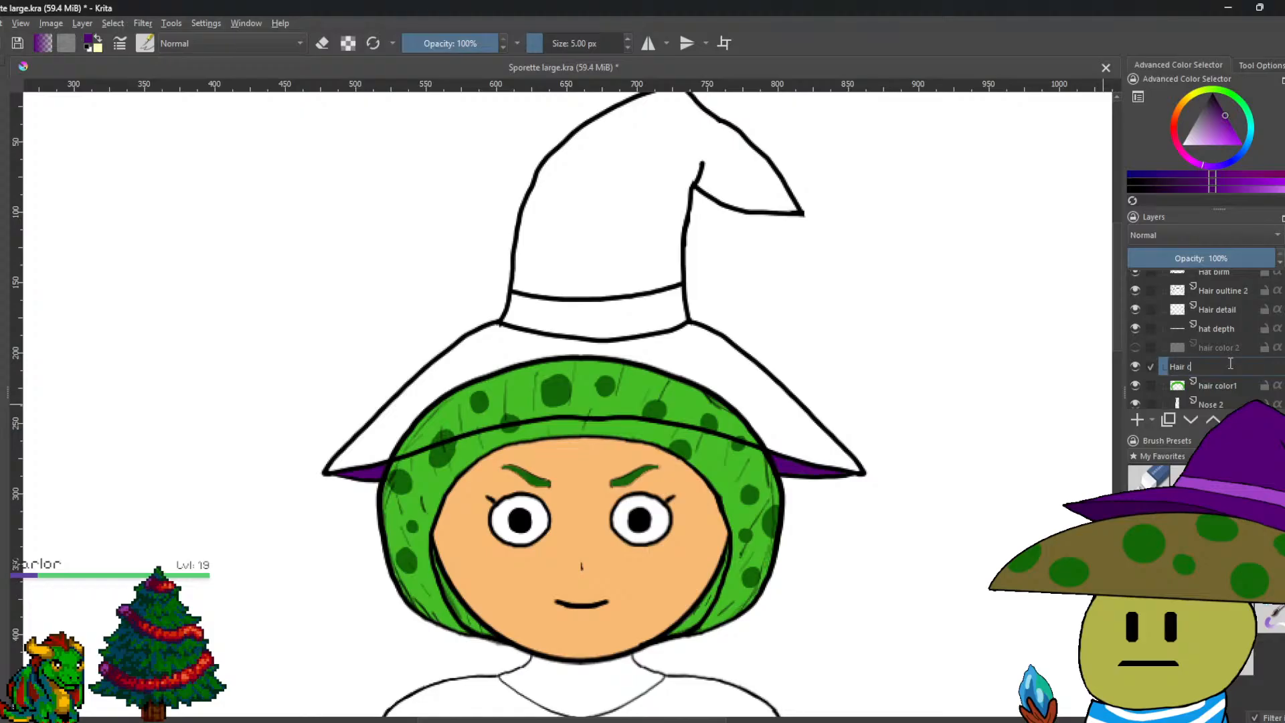
pyautogui.write('olor 3')
pyautogui.press('Return')
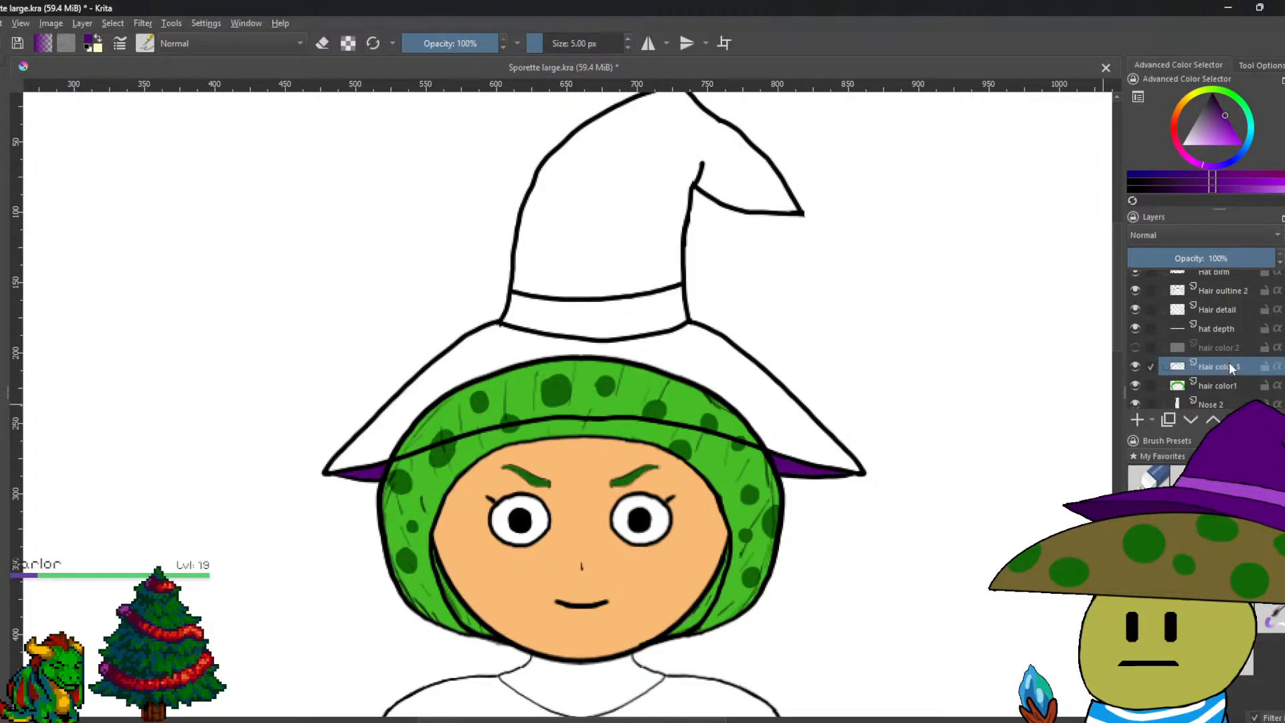
# Move the "hat depth" layer down the stack to sit between "hair behind face" and "hat behind hair".
pyautogui.click(1208, 333)
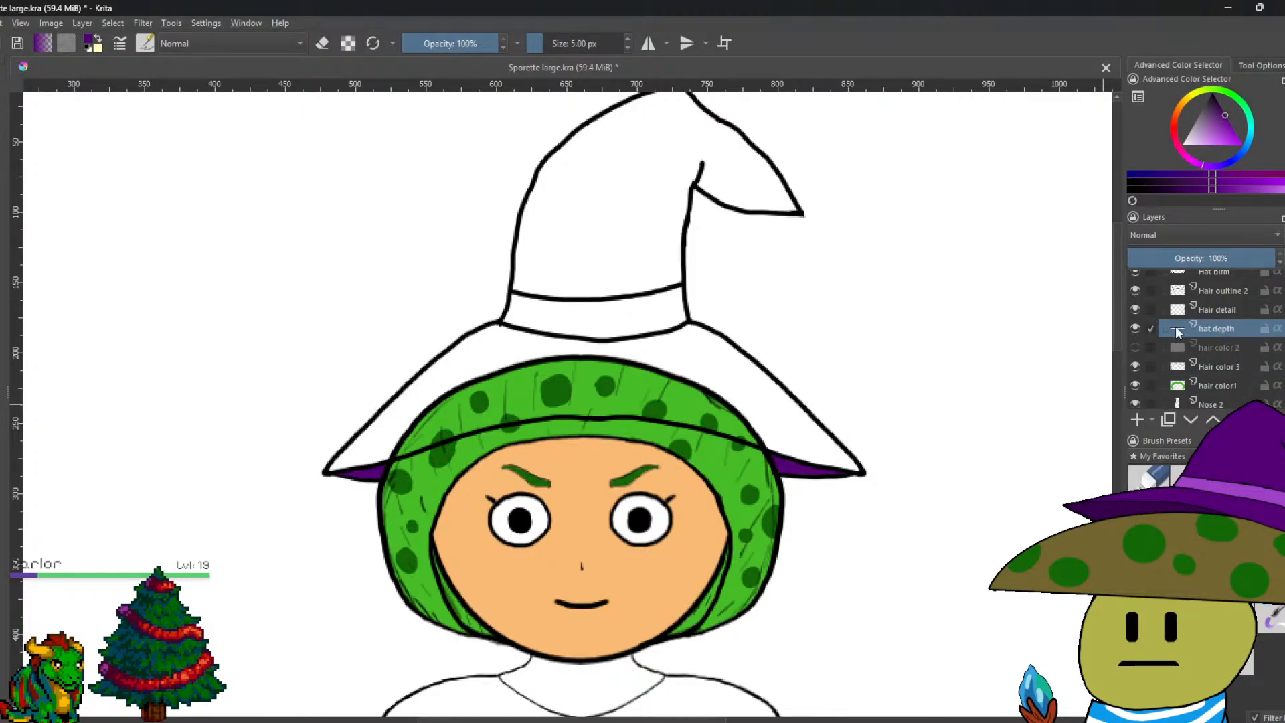
pyautogui.moveTo(1174, 327)
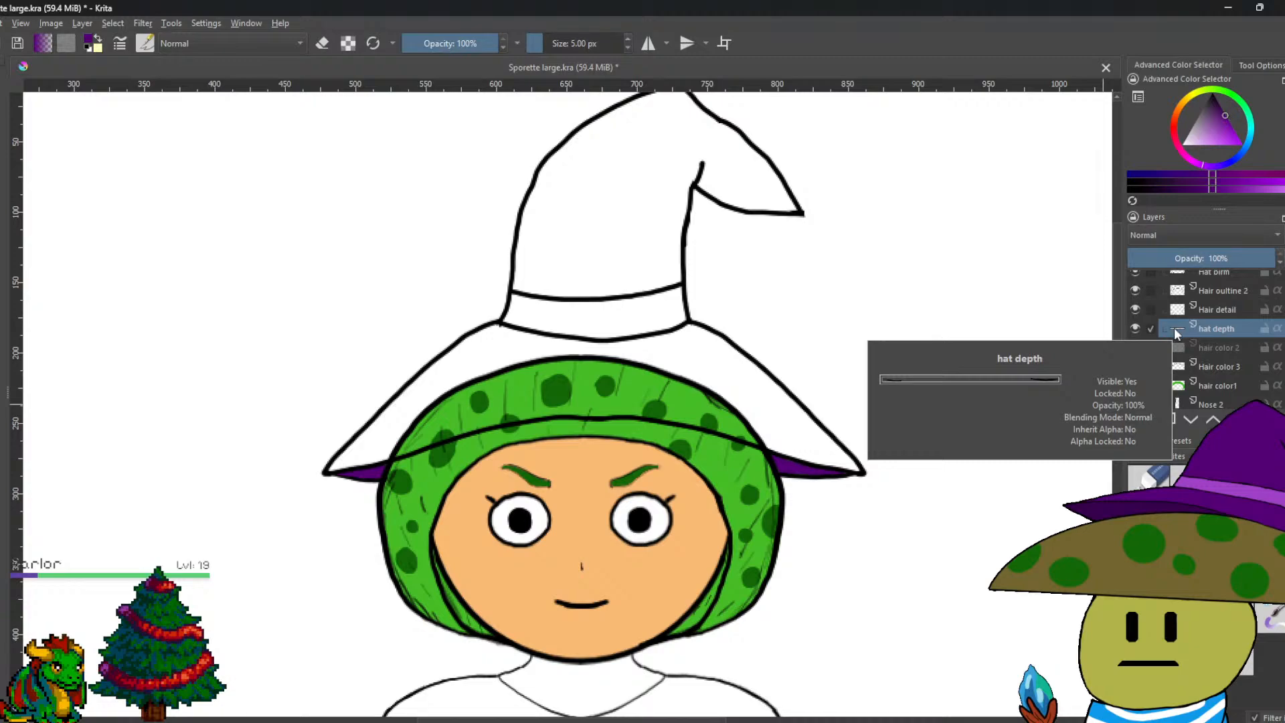
pyautogui.scroll(-1, 1199, 319)
pyautogui.moveTo(1214, 327); pyautogui.dragTo(1214, 371)
# Hide the whole Head Group and switch off the visibility of its "hat depth" layer.
pyautogui.scroll(3, 1214, 372)
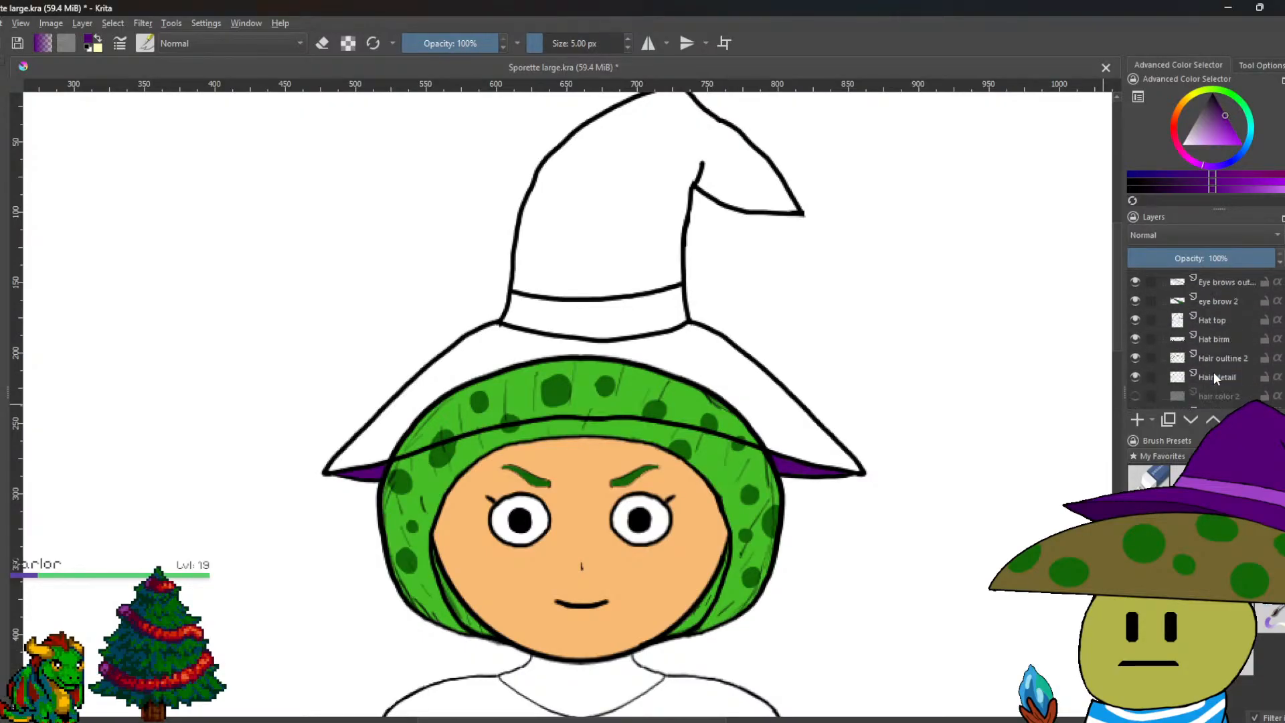
pyautogui.scroll(4, 1214, 371)
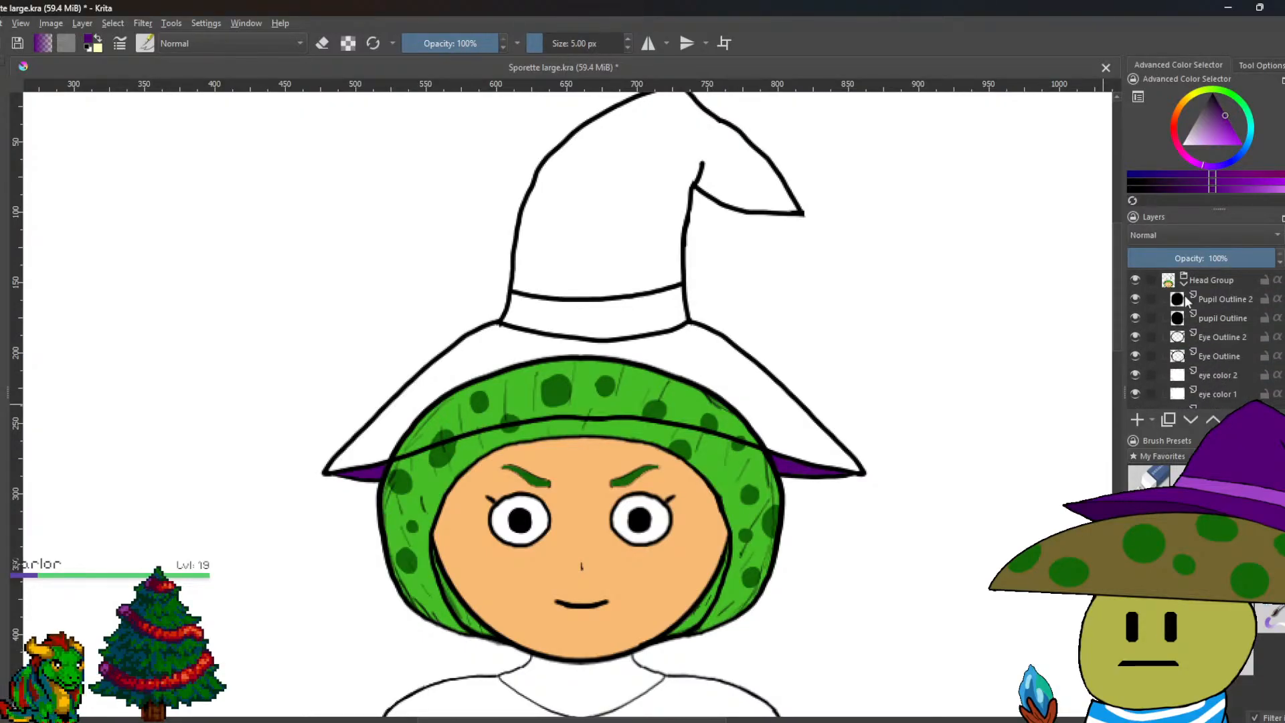
pyautogui.click(1136, 281)
pyautogui.scroll(-4, 1192, 361)
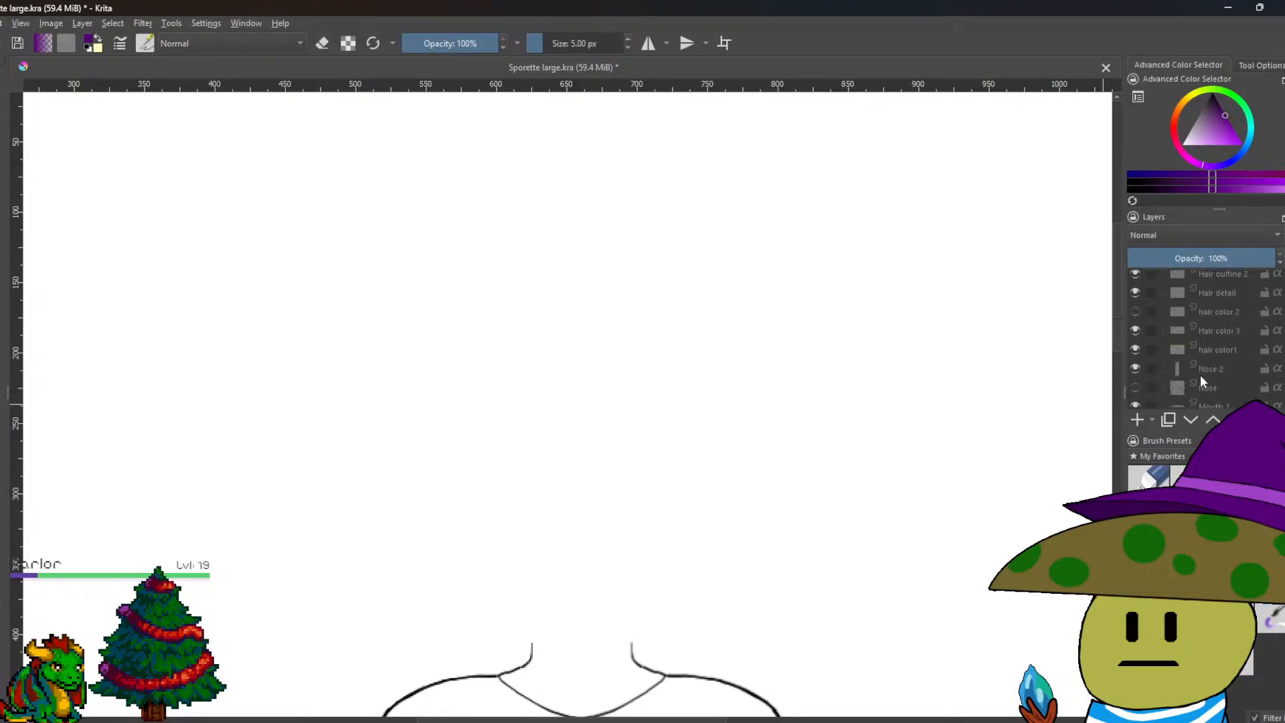
pyautogui.scroll(-3, 1200, 376)
pyautogui.click(1136, 352)
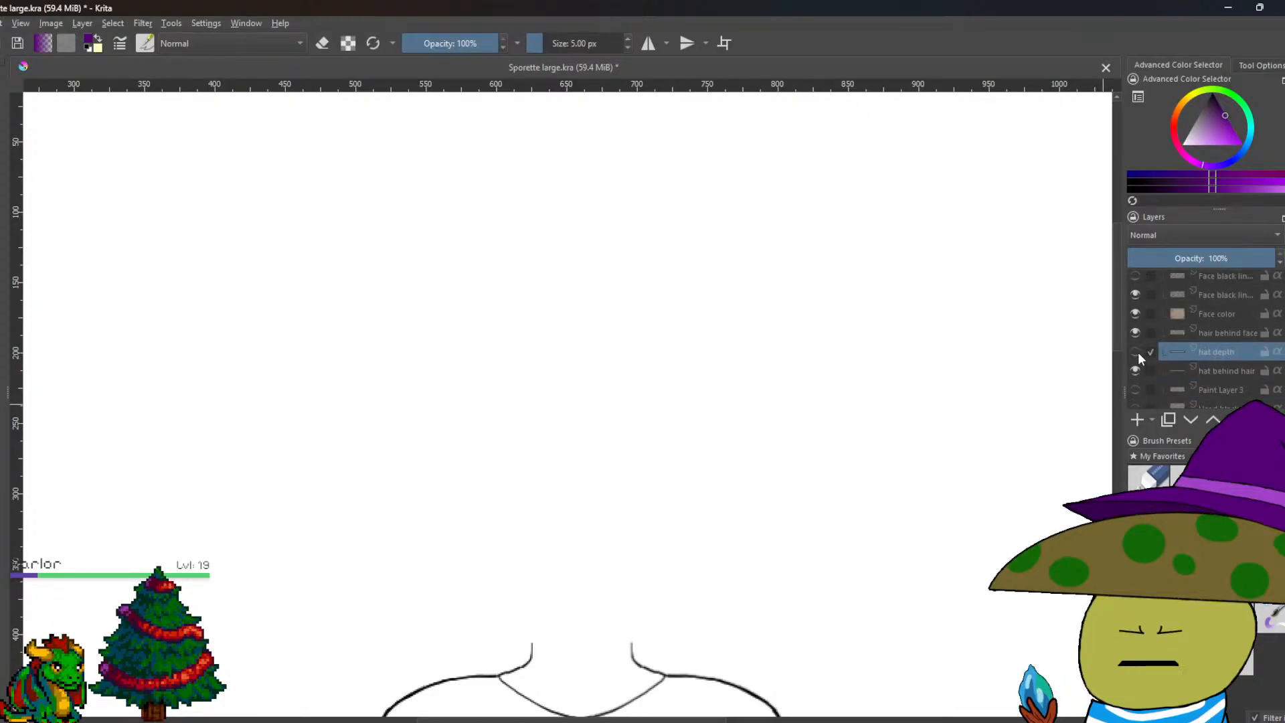
# Show the Head Group, then hide its pupil outline, eye outline and eye color layers.
pyautogui.scroll(7, 1139, 352)
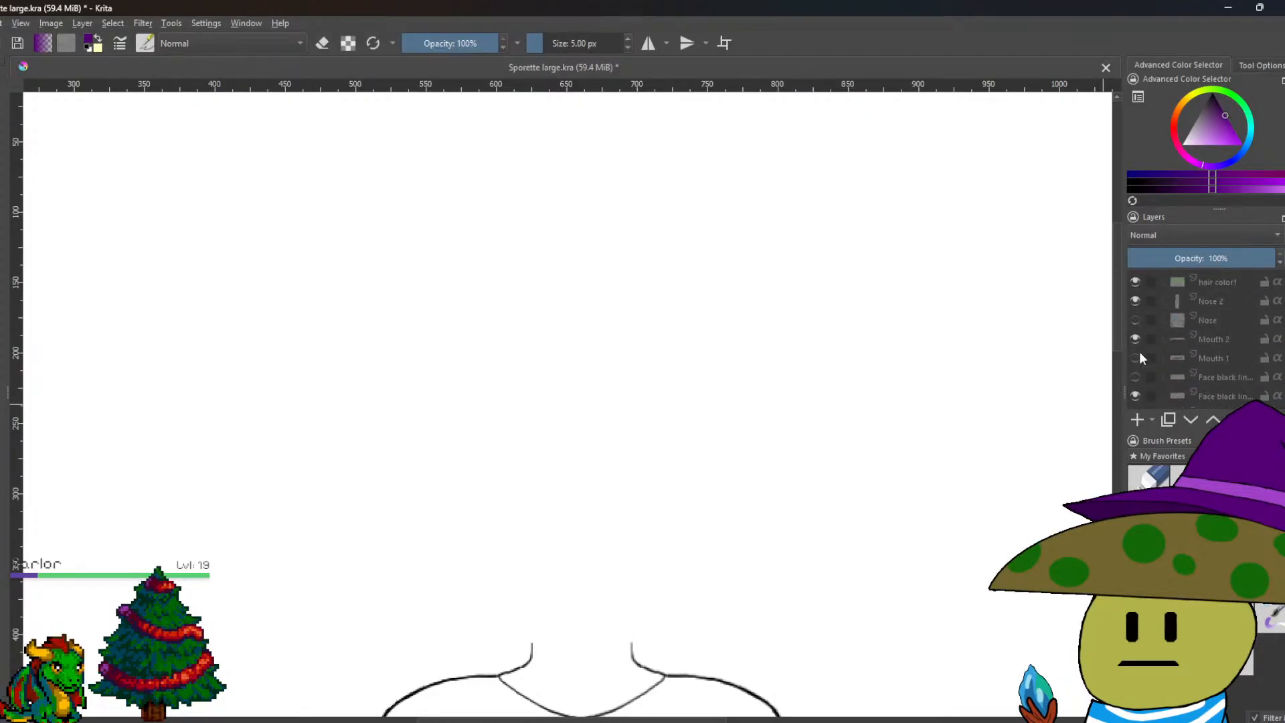
pyautogui.click(1136, 280)
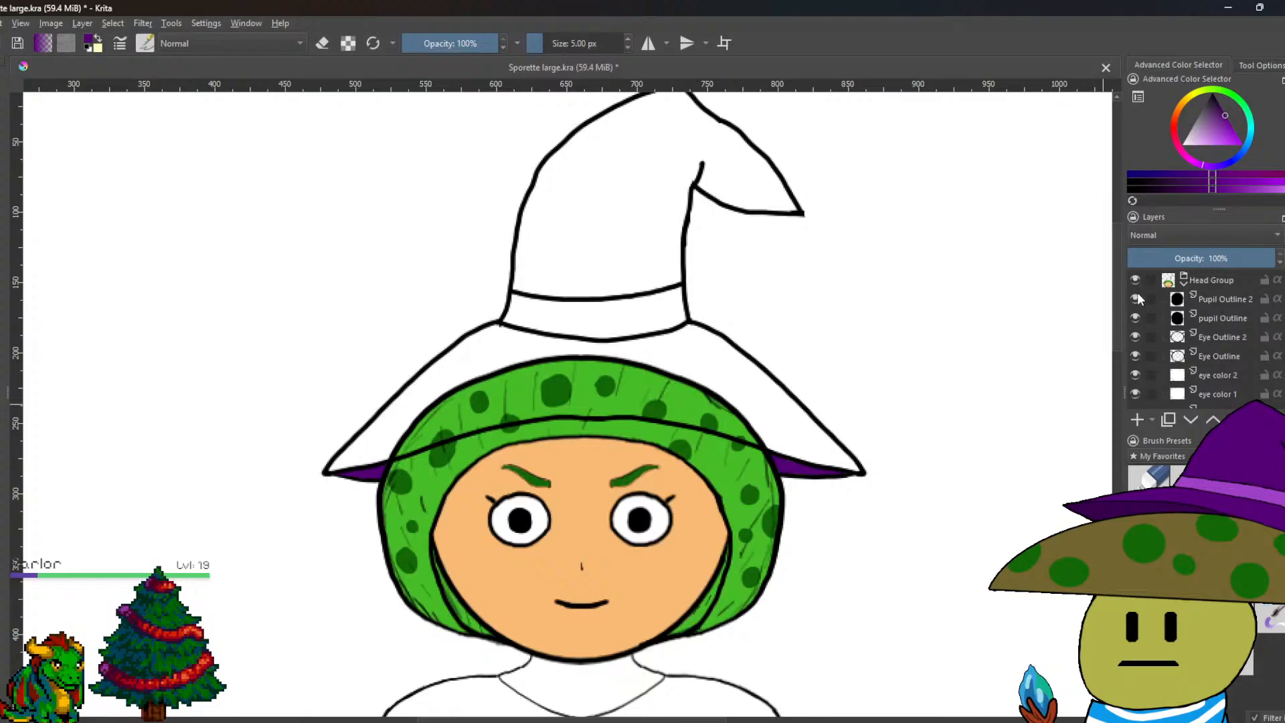
pyautogui.click(1136, 298)
pyautogui.click(1136, 317)
pyautogui.click(1136, 337)
pyautogui.click(1136, 374)
pyautogui.click(1135, 355)
pyautogui.click(1135, 394)
# Hide the eyebrow layers and the Hat top layer in the Head Group.
pyautogui.scroll(-2, 1134, 381)
pyautogui.click(1135, 312)
pyautogui.click(1135, 331)
pyautogui.click(1135, 349)
pyautogui.click(1135, 369)
pyautogui.click(1135, 388)
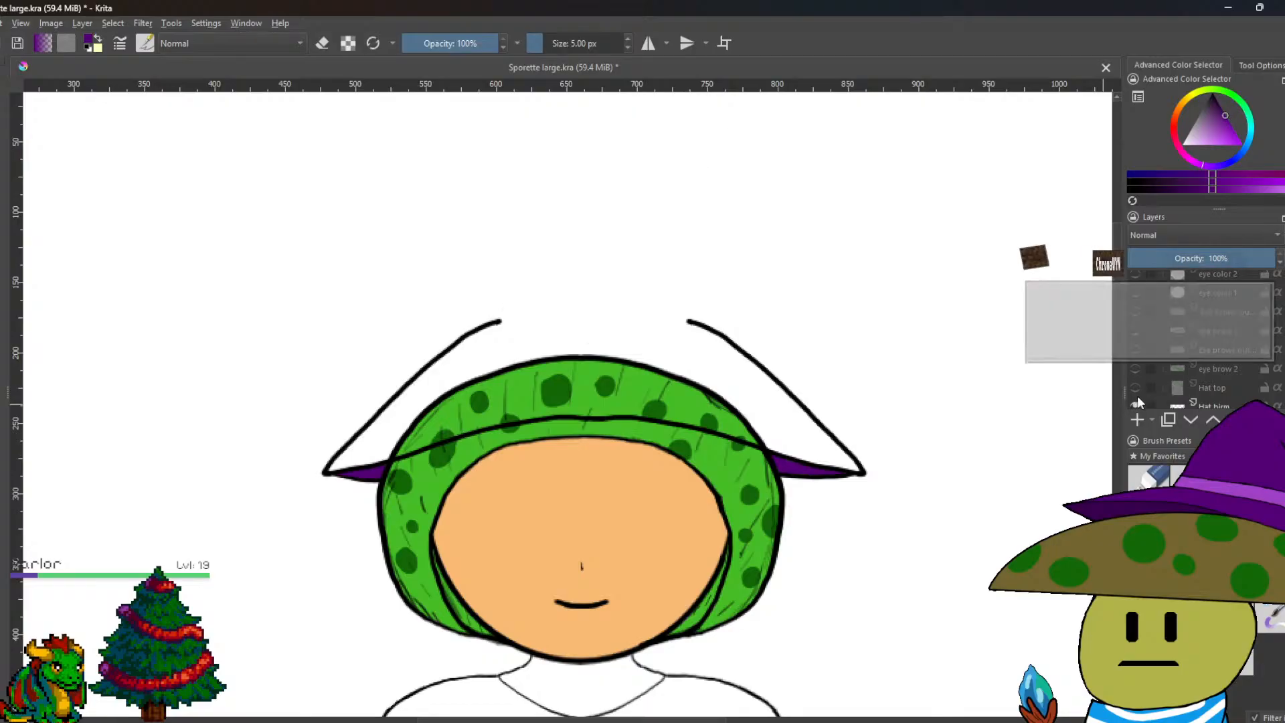
# Hide the Hat birm, Hair outline 2, Hair detail, hair color and Nose 2 layers.
pyautogui.scroll(-1, 1135, 394)
pyautogui.click(1135, 393)
pyautogui.click(1135, 346)
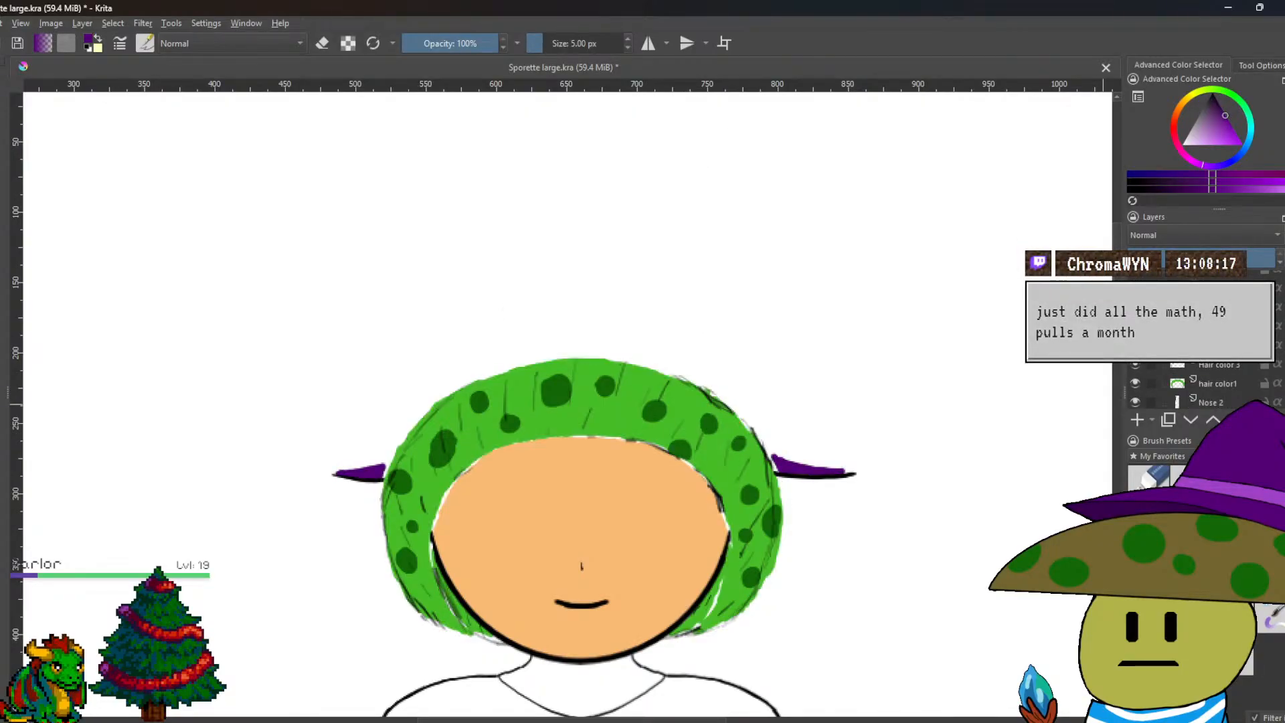
pyautogui.click(1135, 346)
pyautogui.click(1135, 346)
pyautogui.click(1136, 364)
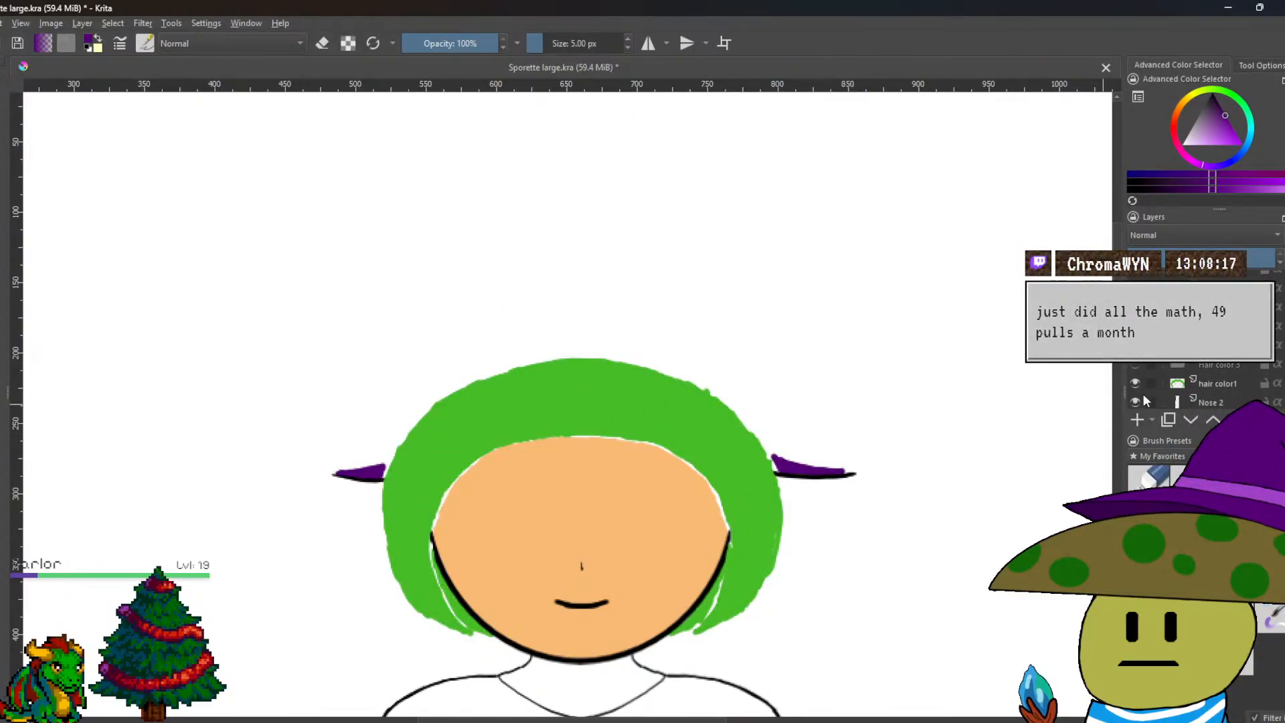
pyautogui.click(1135, 381)
pyautogui.click(1137, 393)
# Hide the Mouth 2, visible face black lines and Face color layers.
pyautogui.scroll(2, 1137, 393)
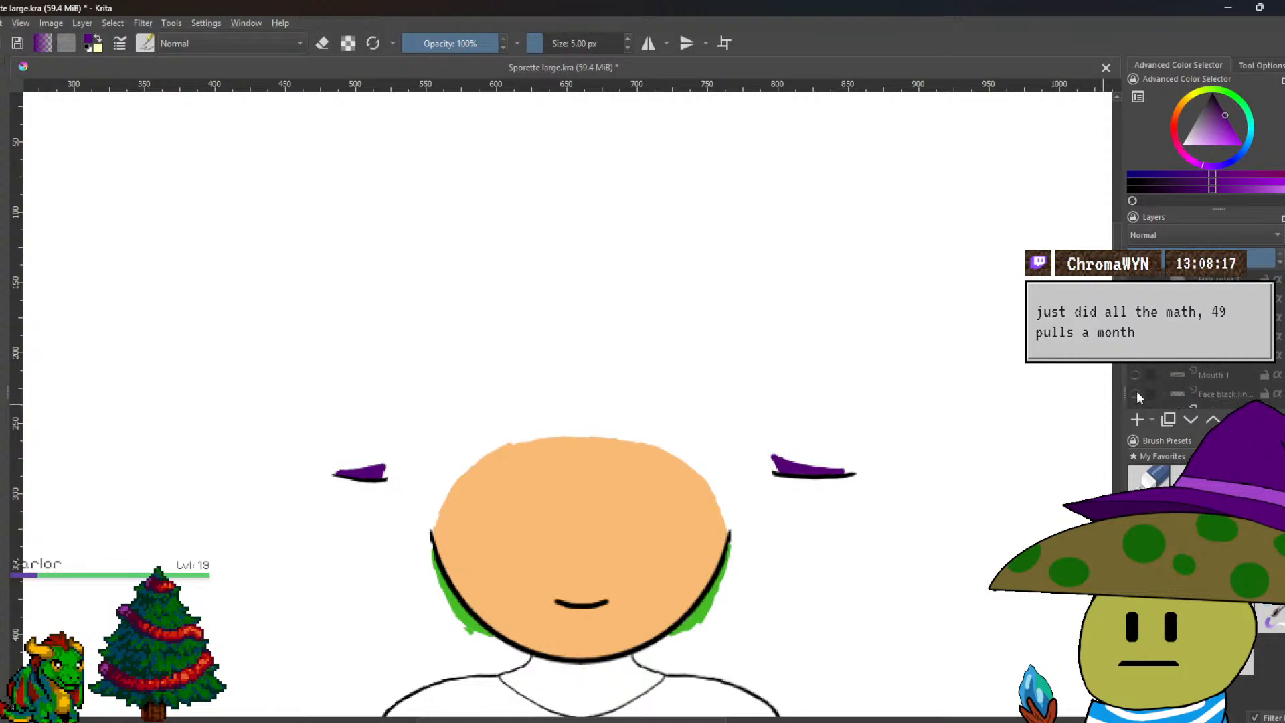
pyautogui.click(1135, 334)
pyautogui.scroll(1, 1135, 335)
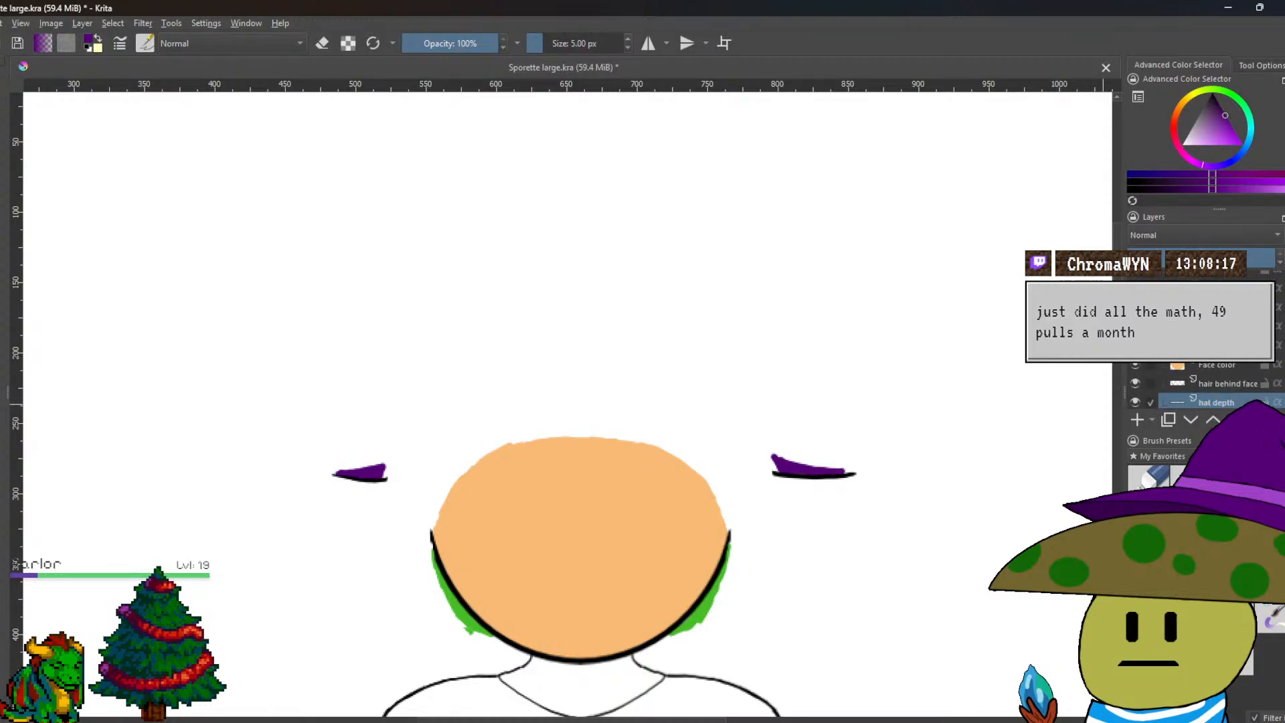
pyautogui.click(1135, 365)
pyautogui.moveTo(1136, 382)
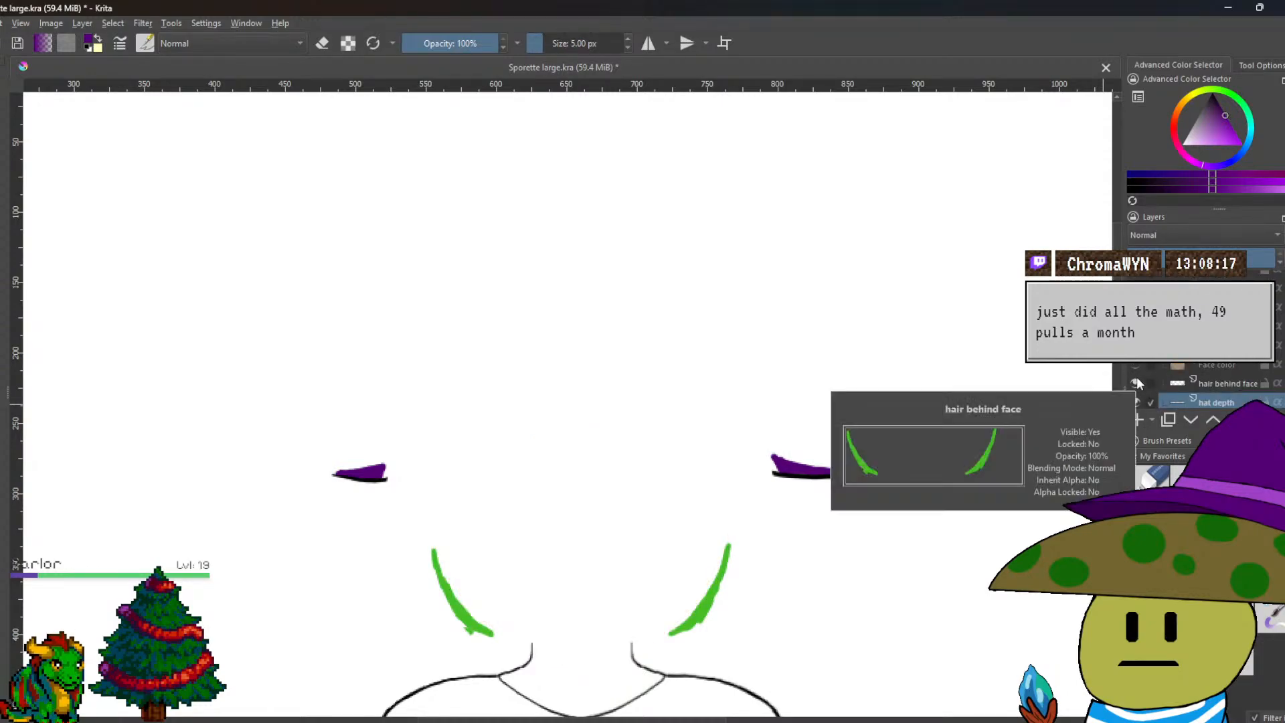
# Show the thick face black lines, Hair outline 2 and Hat birm layers again.
pyautogui.scroll(2, 1136, 382)
pyautogui.scroll(-1, 1137, 381)
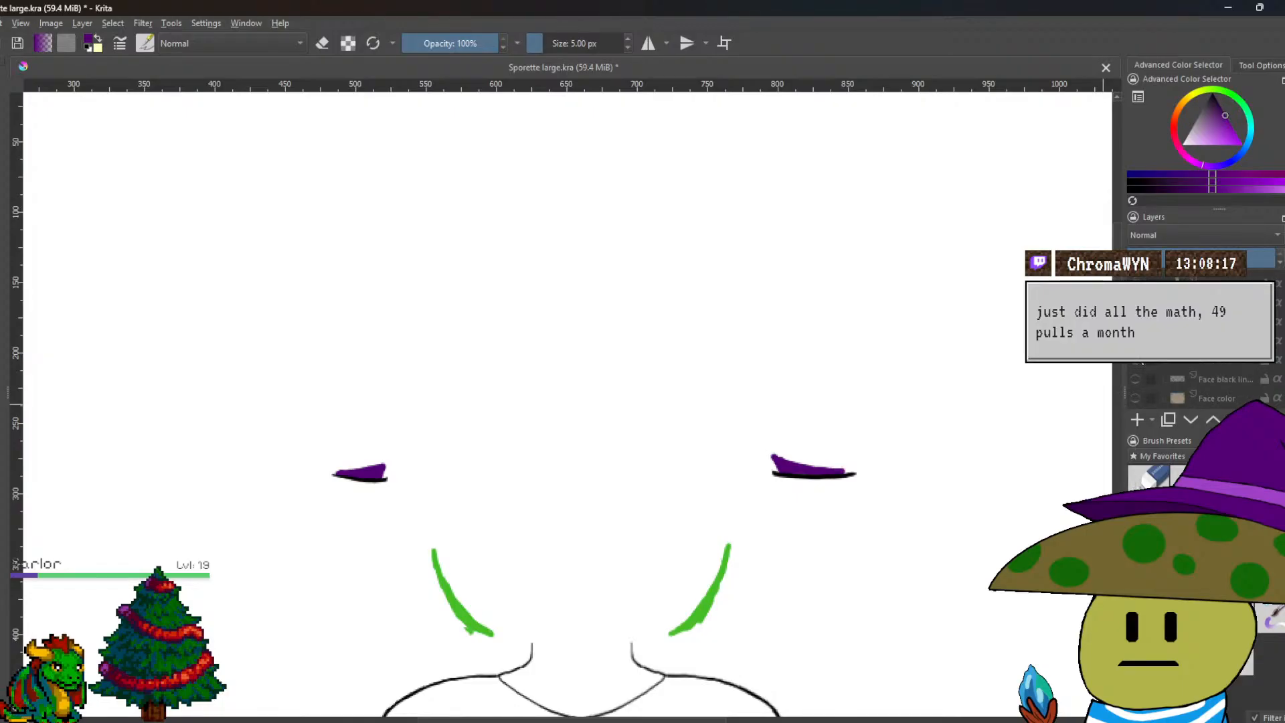
pyautogui.click(1136, 363)
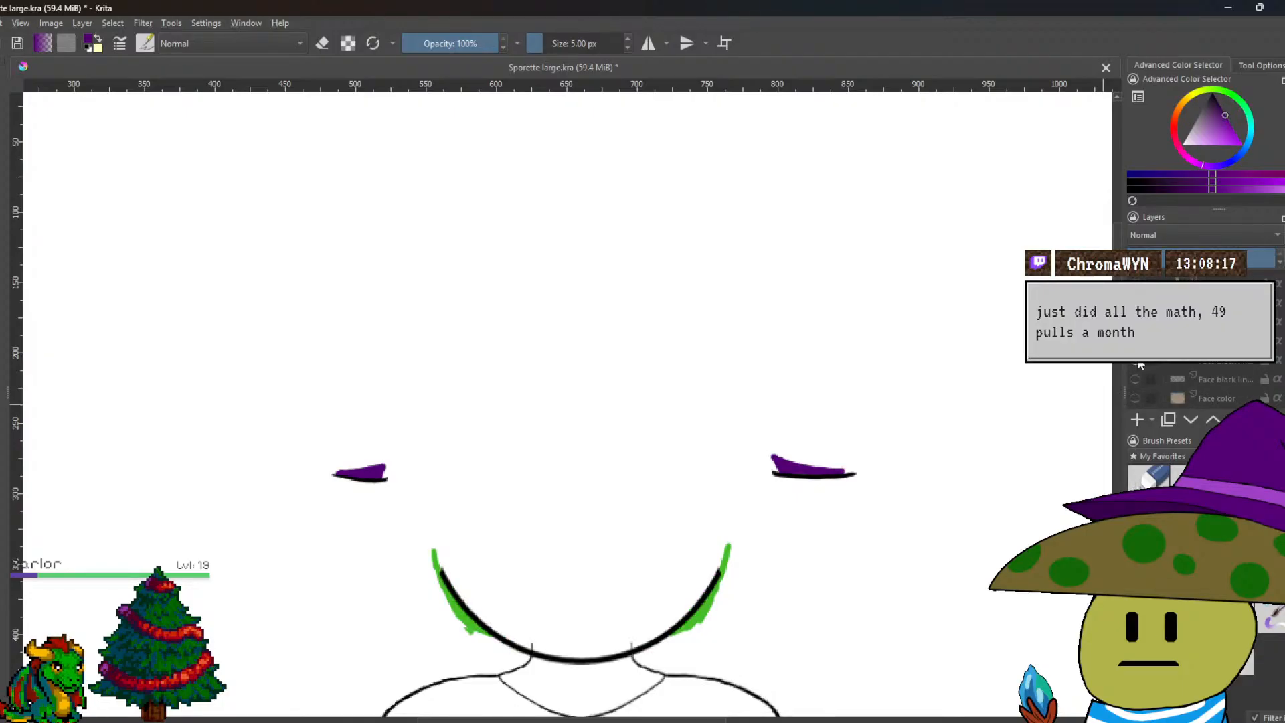
pyautogui.scroll(3, 1140, 365)
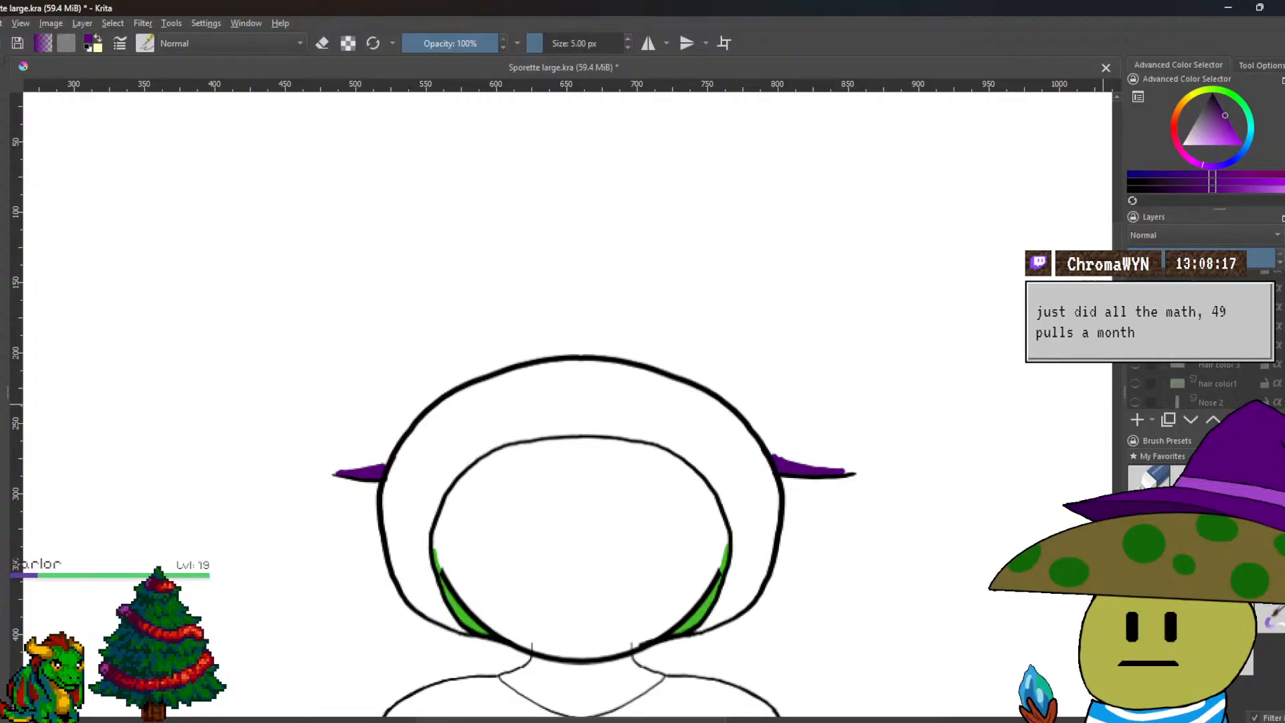
pyautogui.scroll(-4, 1134, 378)
pyautogui.scroll(3, 1133, 378)
pyautogui.scroll(3, 1134, 379)
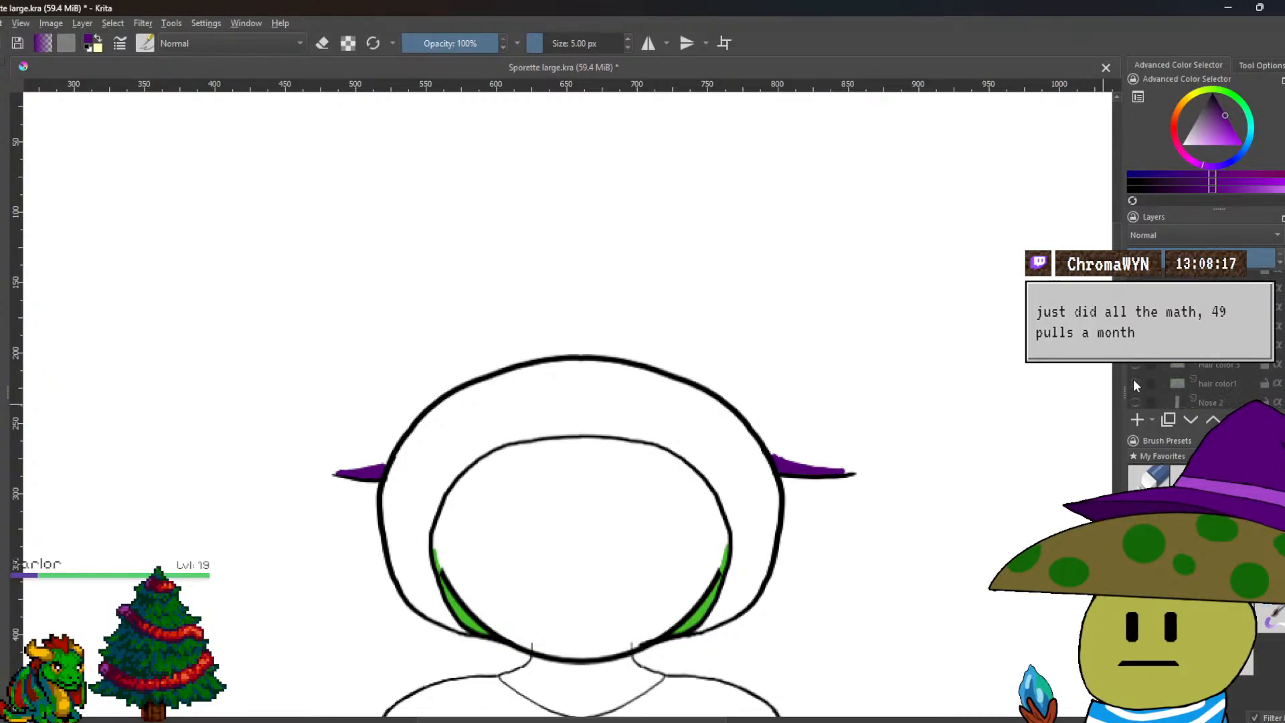
pyautogui.scroll(2, 1133, 379)
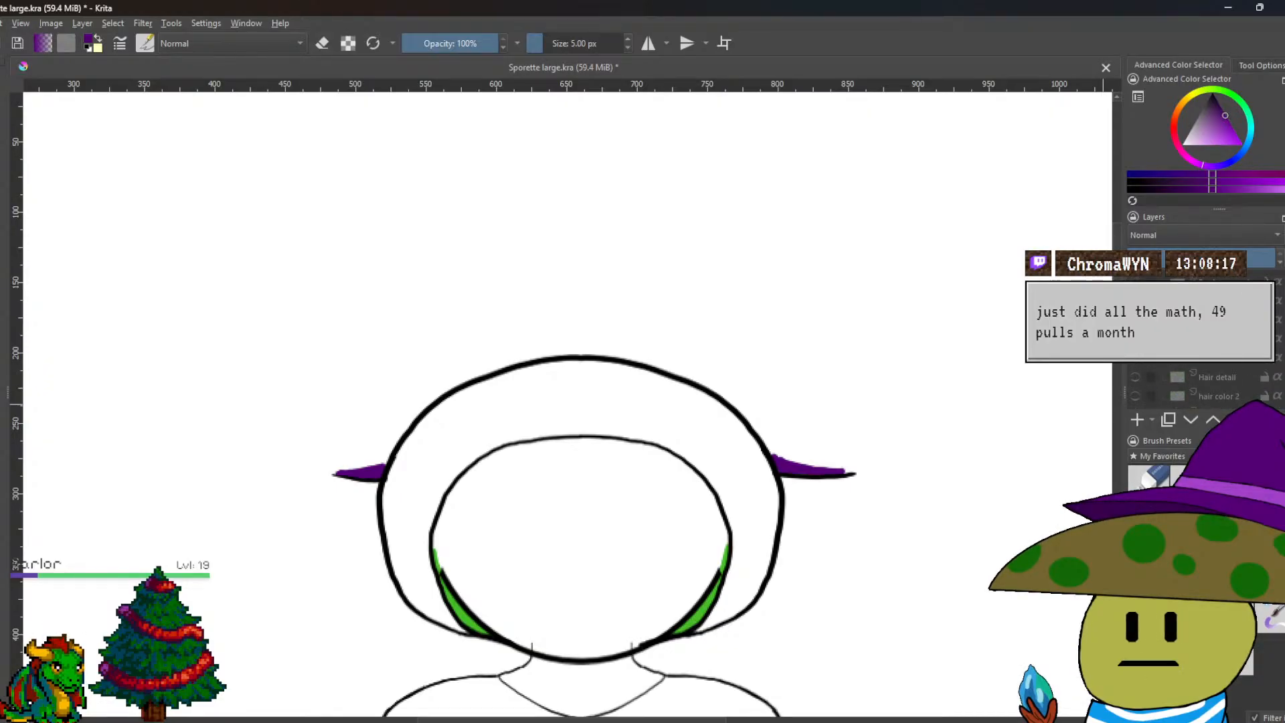
pyautogui.click(1135, 367)
# Find the layer holding the purple underside of the hat, hat behind hair, and hide it.
pyautogui.scroll(2, 1150, 391)
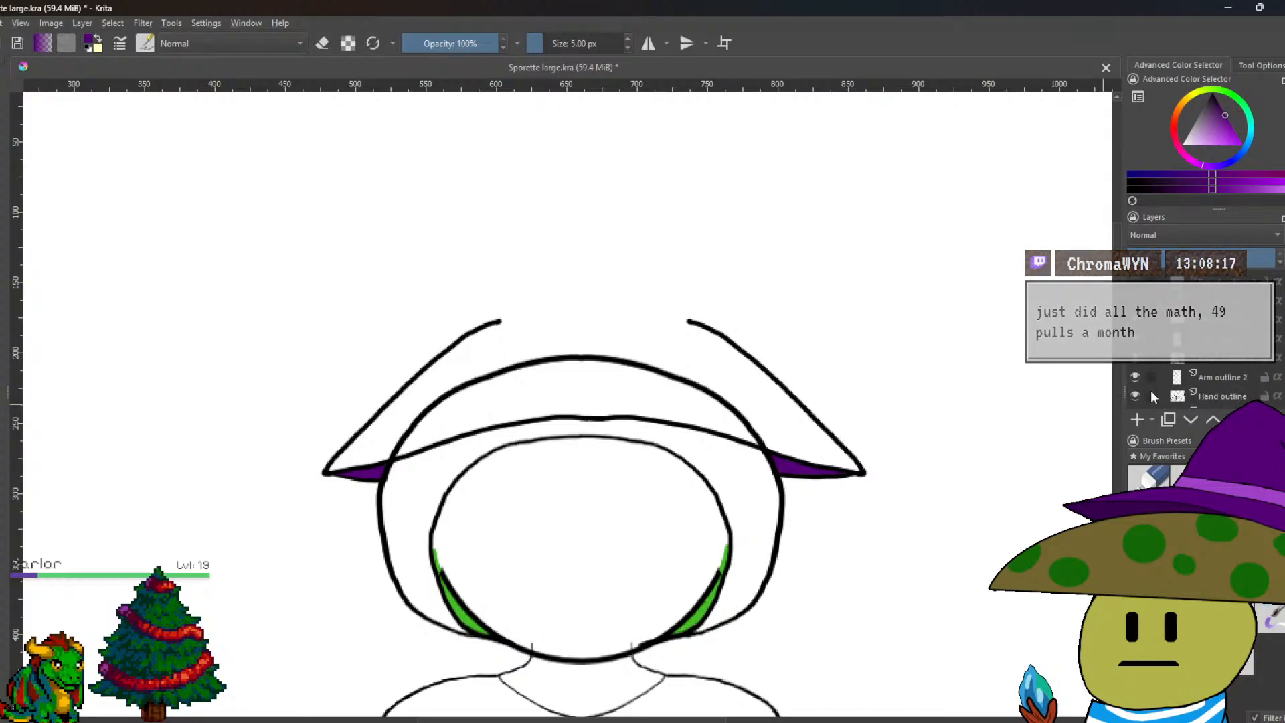
pyautogui.scroll(-5, 1151, 388)
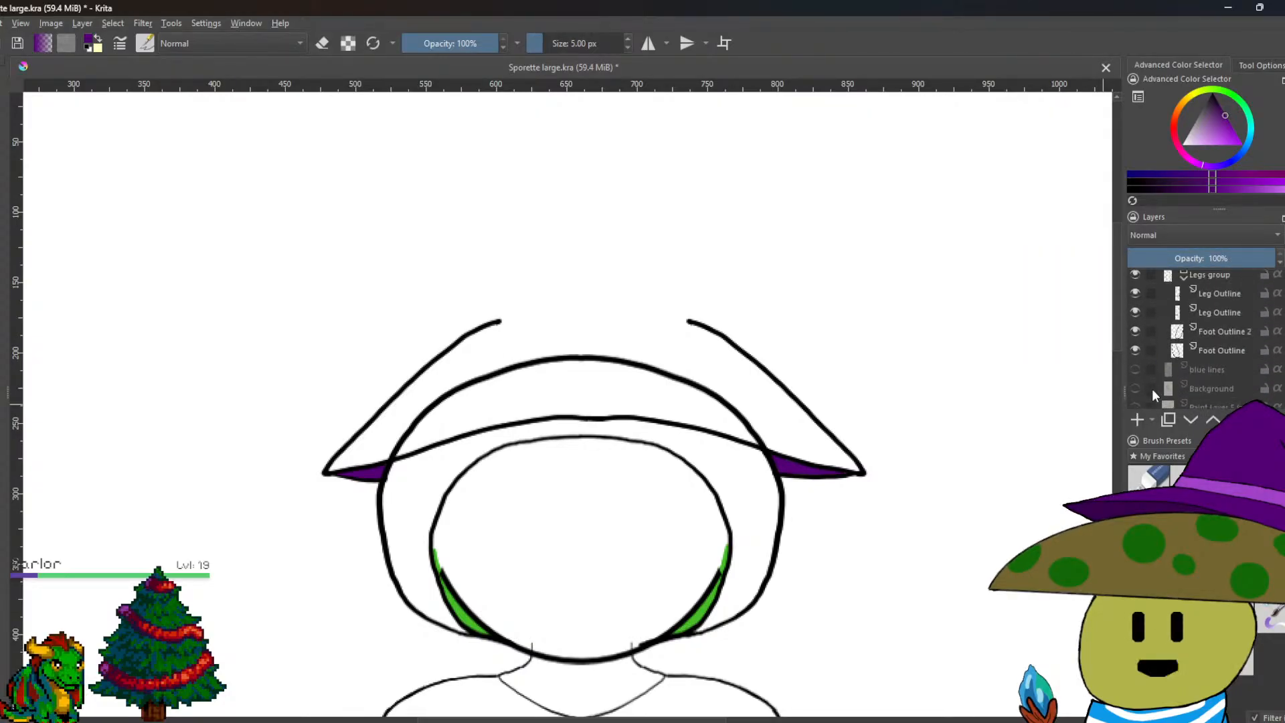
pyautogui.scroll(3, 1151, 388)
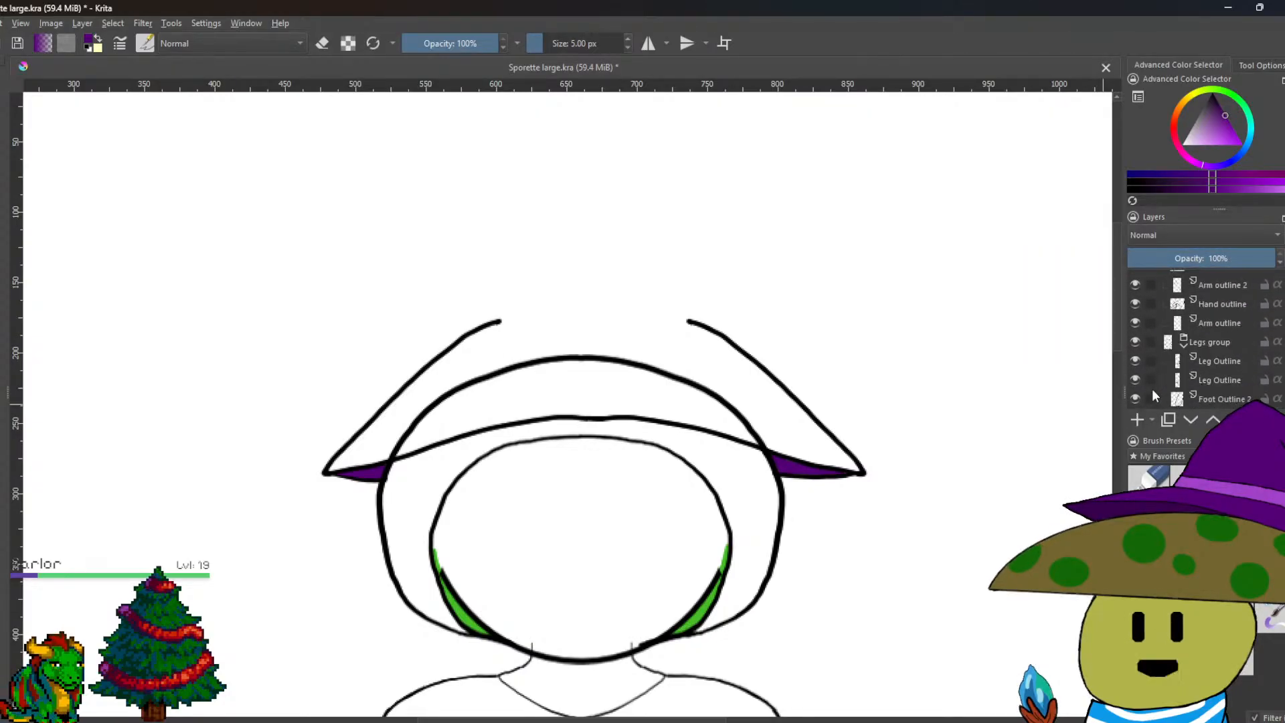
pyautogui.scroll(4, 1186, 344)
pyautogui.scroll(3, 1178, 349)
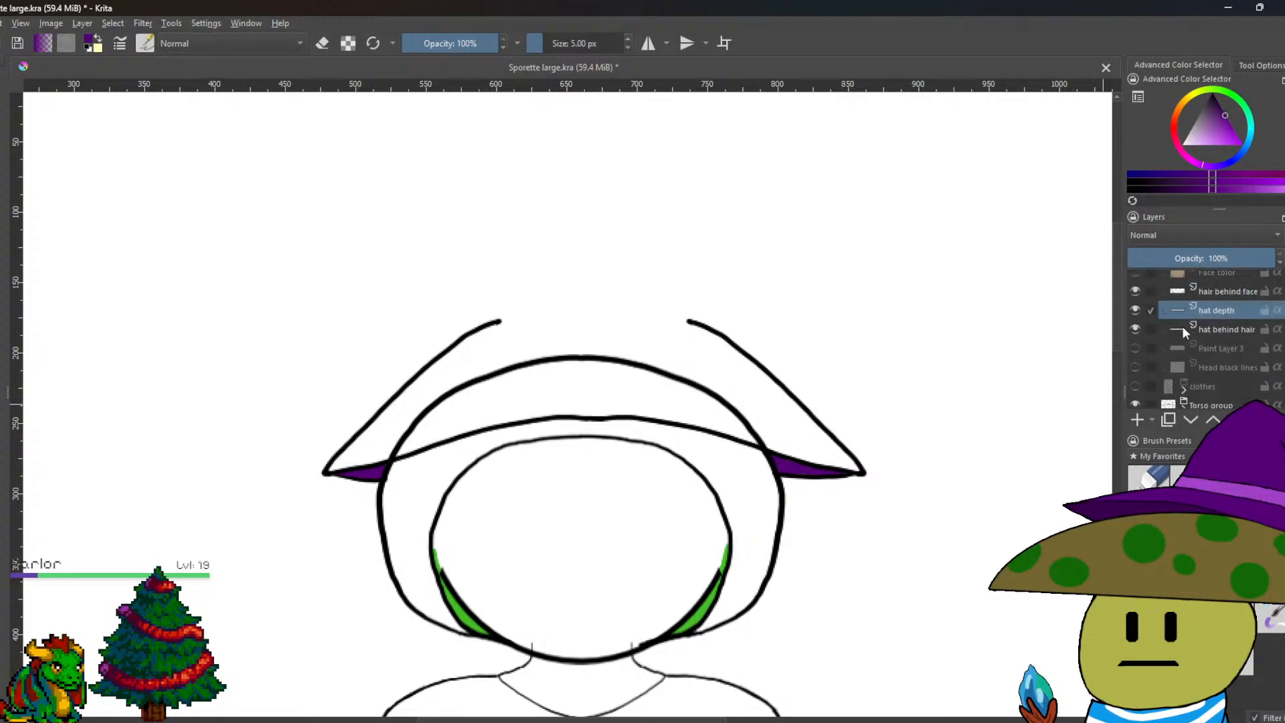
pyautogui.moveTo(1190, 364)
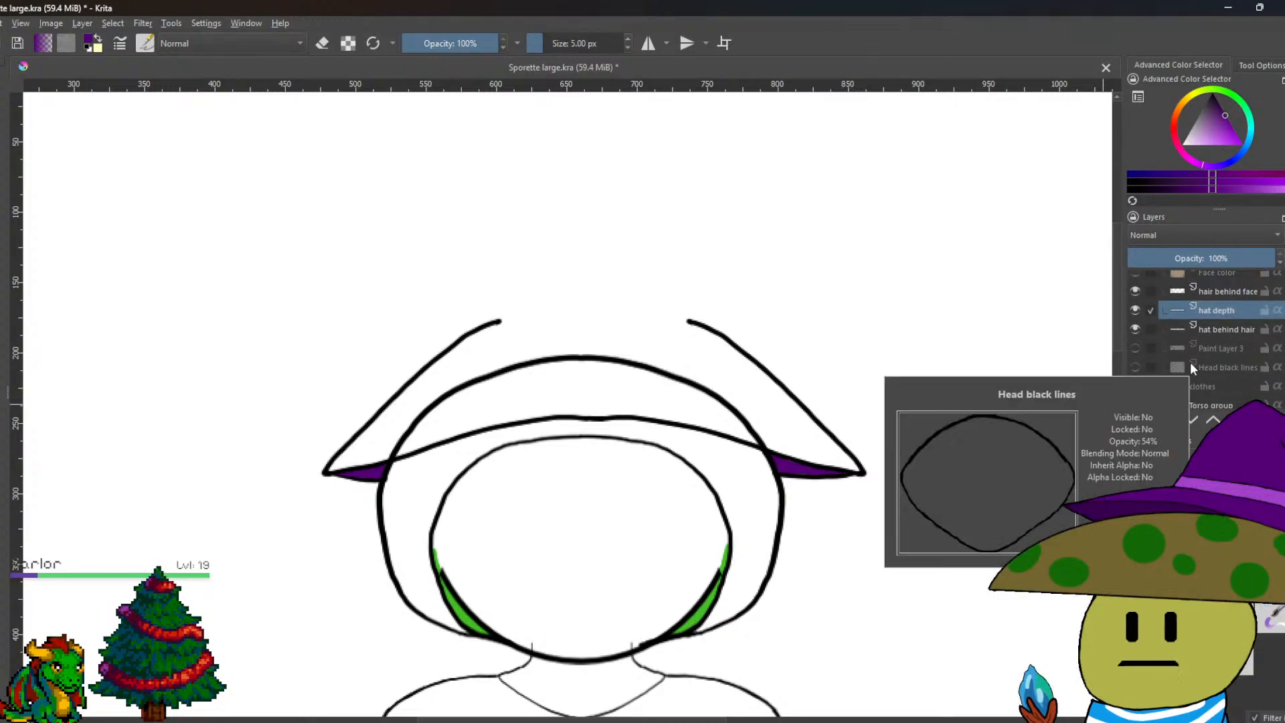
pyautogui.moveTo(1223, 333)
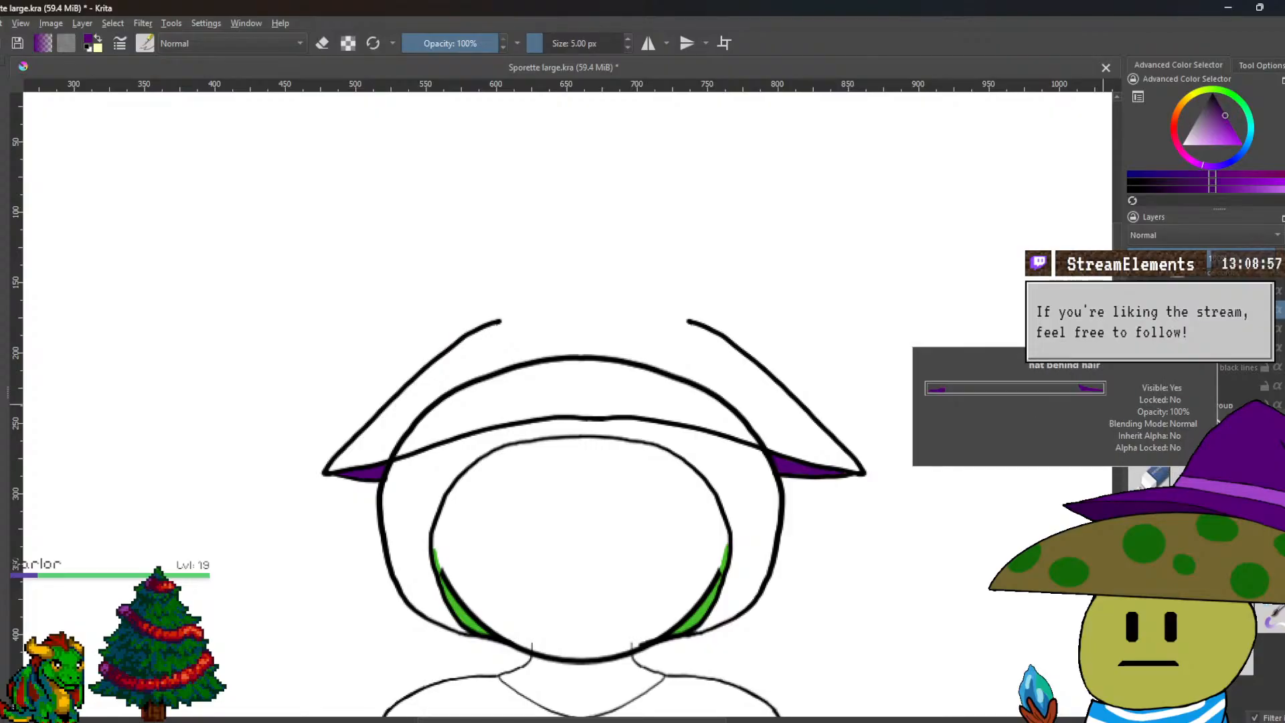
pyautogui.click(1136, 333)
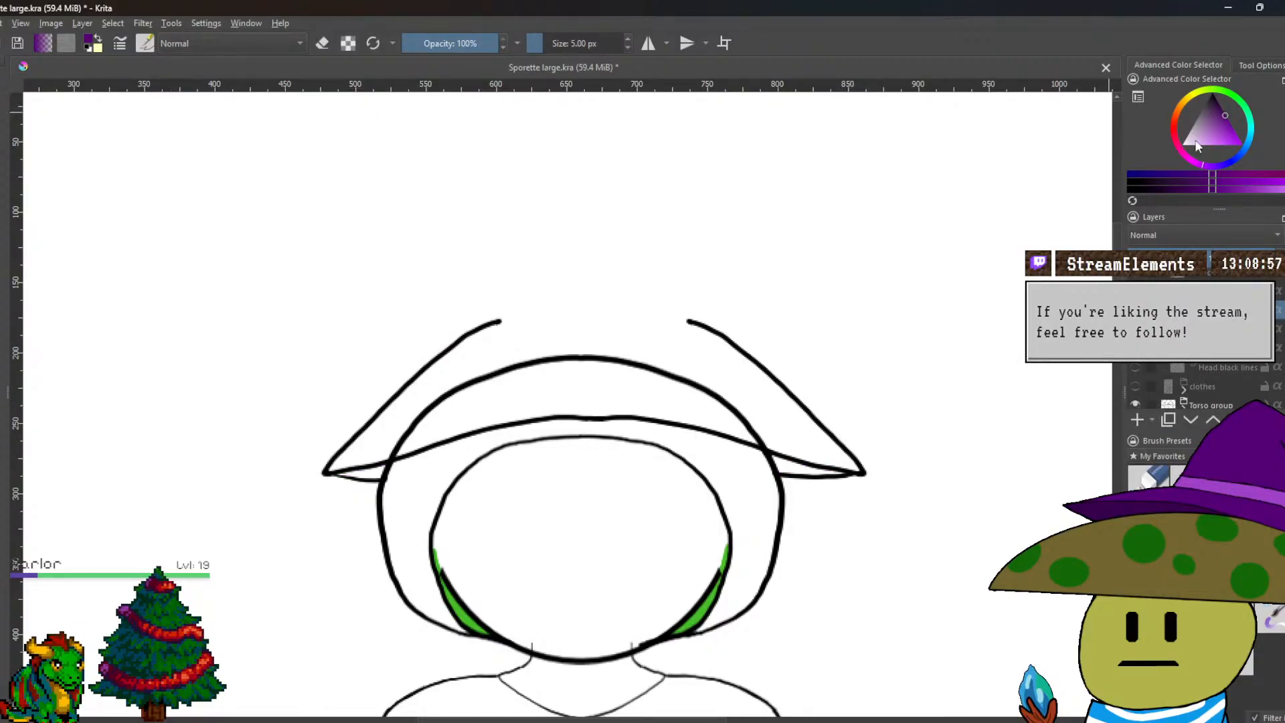
# Reset the paint colour to black and draw a 5 px curve on the hat depth layer, joining the brim's two lower edges across the face.
pyautogui.press('d')
pyautogui.scroll(3, 323, 480)
pyautogui.moveTo(305, 423); pyautogui.dragTo(249, 416)
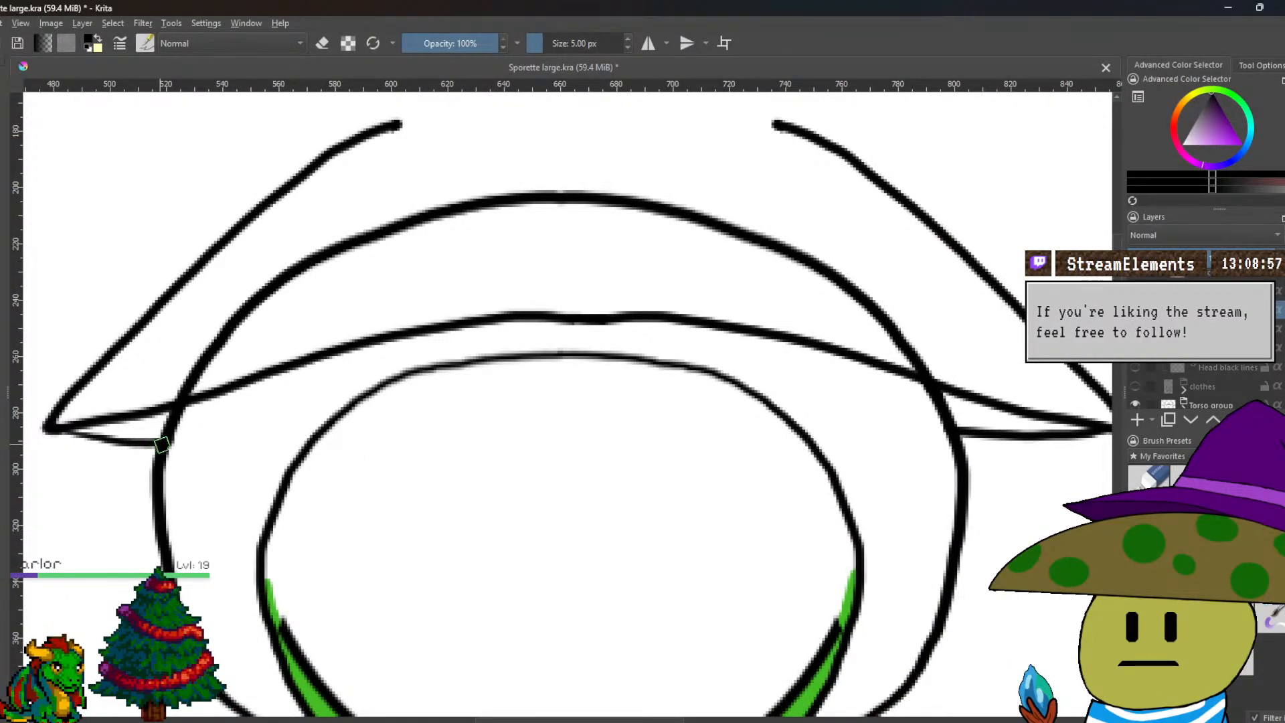
pyautogui.moveTo(171, 443)
pyautogui.mouseDown()
pyautogui.moveTo(470, 446)
pyautogui.moveTo(867, 404)
pyautogui.mouseUp()
pyautogui.hotkey('ctrl', 'z')
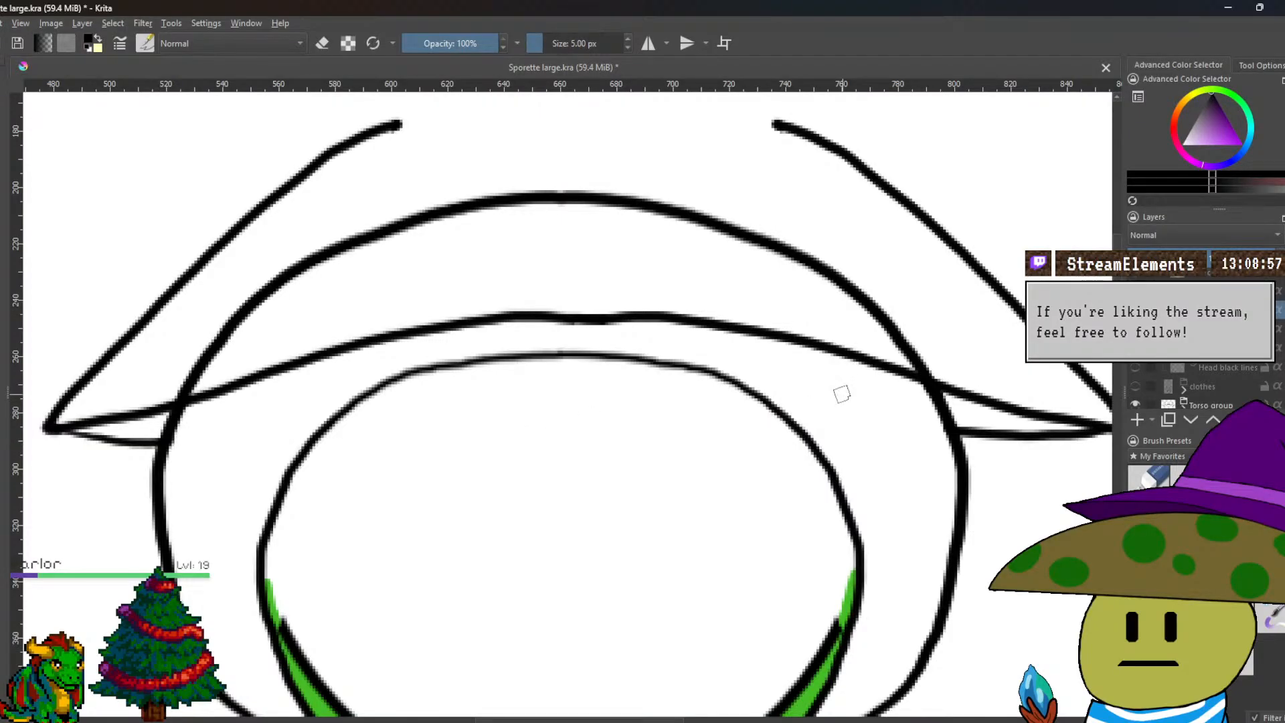
pyautogui.scroll(2, 875, 393)
pyautogui.scroll(-2, 896, 394)
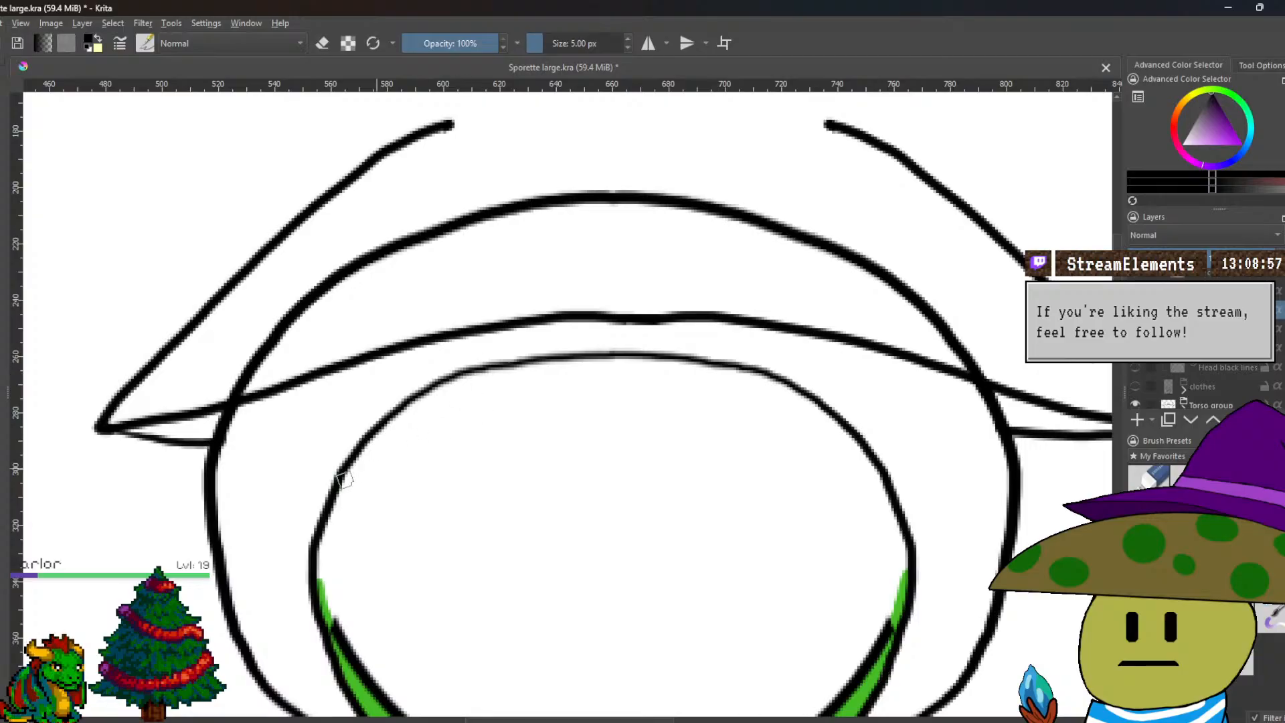
pyautogui.moveTo(216, 444)
pyautogui.mouseDown()
pyautogui.moveTo(464, 477)
pyautogui.moveTo(635, 480)
pyautogui.moveTo(884, 463)
pyautogui.moveTo(998, 434)
pyautogui.mouseUp()
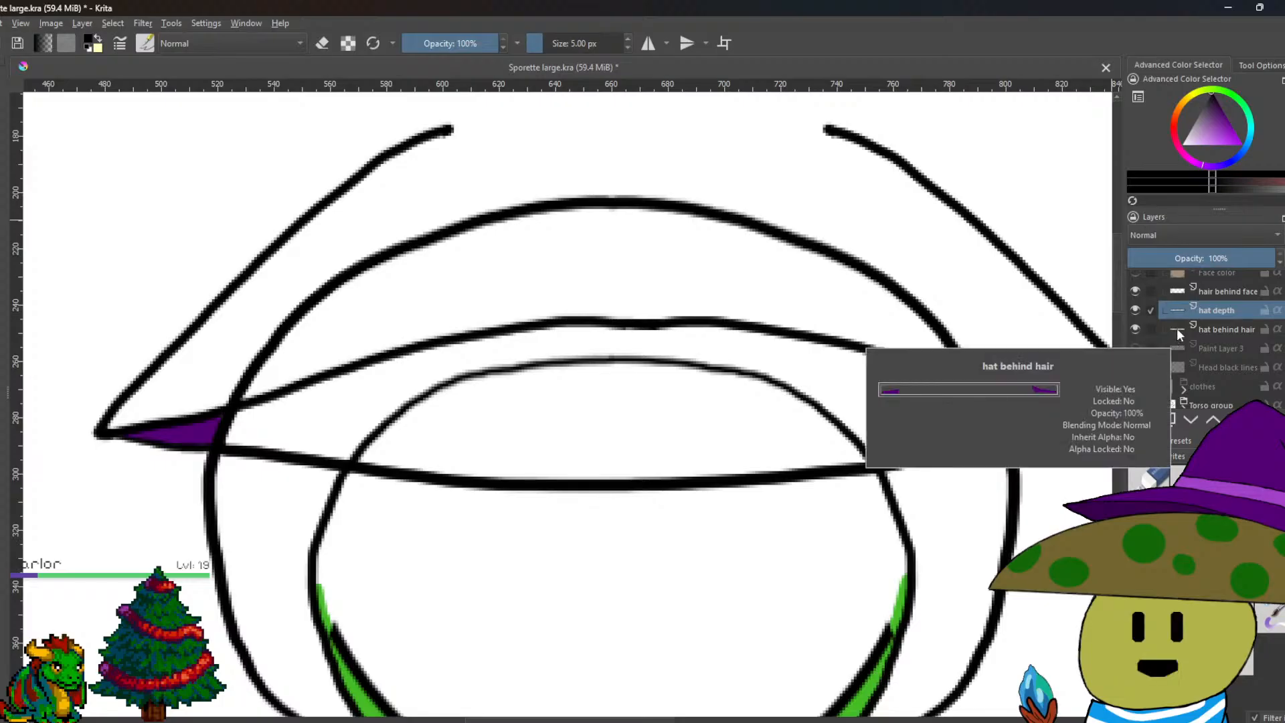
# Activate the hat behind hair layer, sample its dark purple and switch to the 40 px brush.
pyautogui.click(1172, 335)
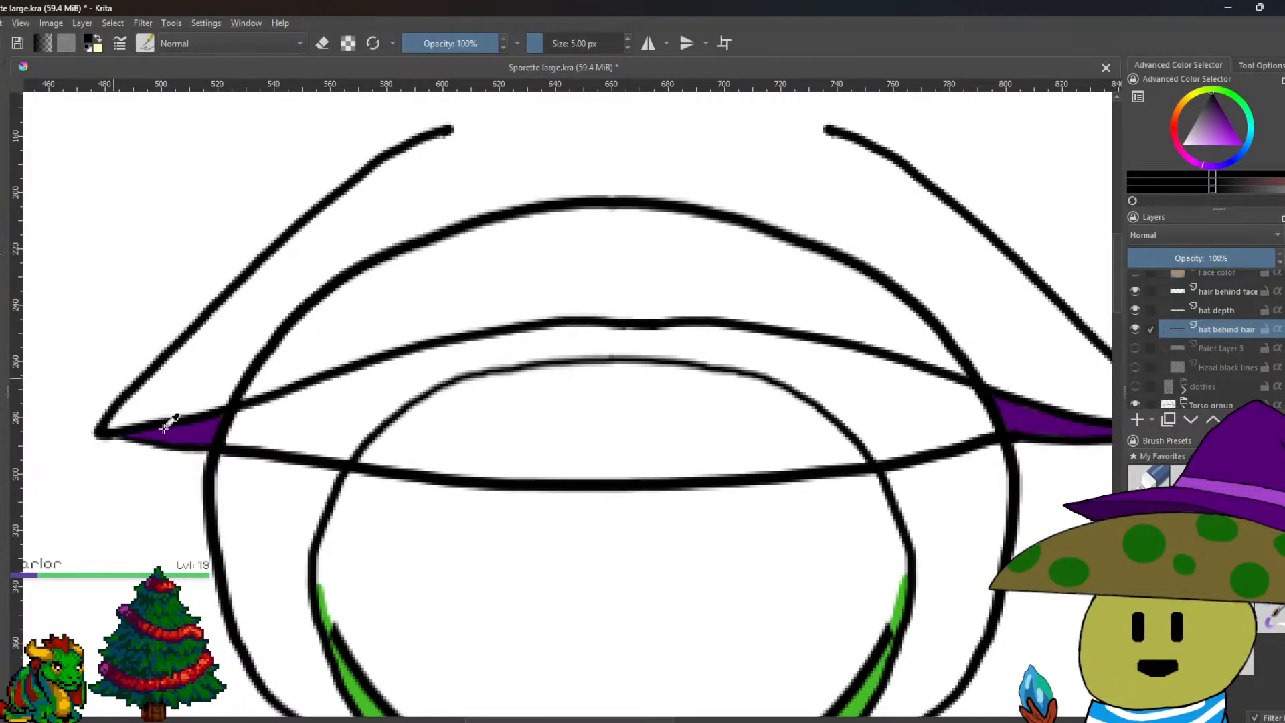
pyautogui.keyDown('ctrl'); pyautogui.click(194, 427); pyautogui.keyUp('ctrl')
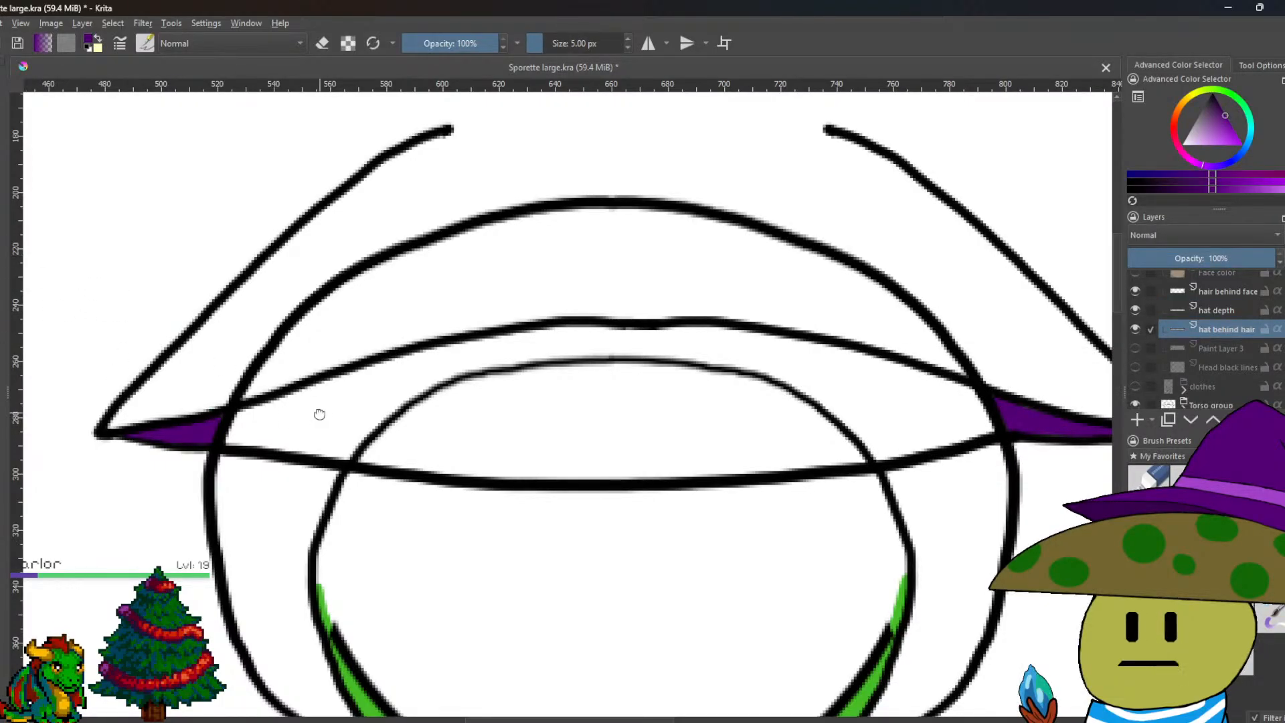
pyautogui.moveTo(315, 411); pyautogui.dragTo(290, 432)
pyautogui.press('/')
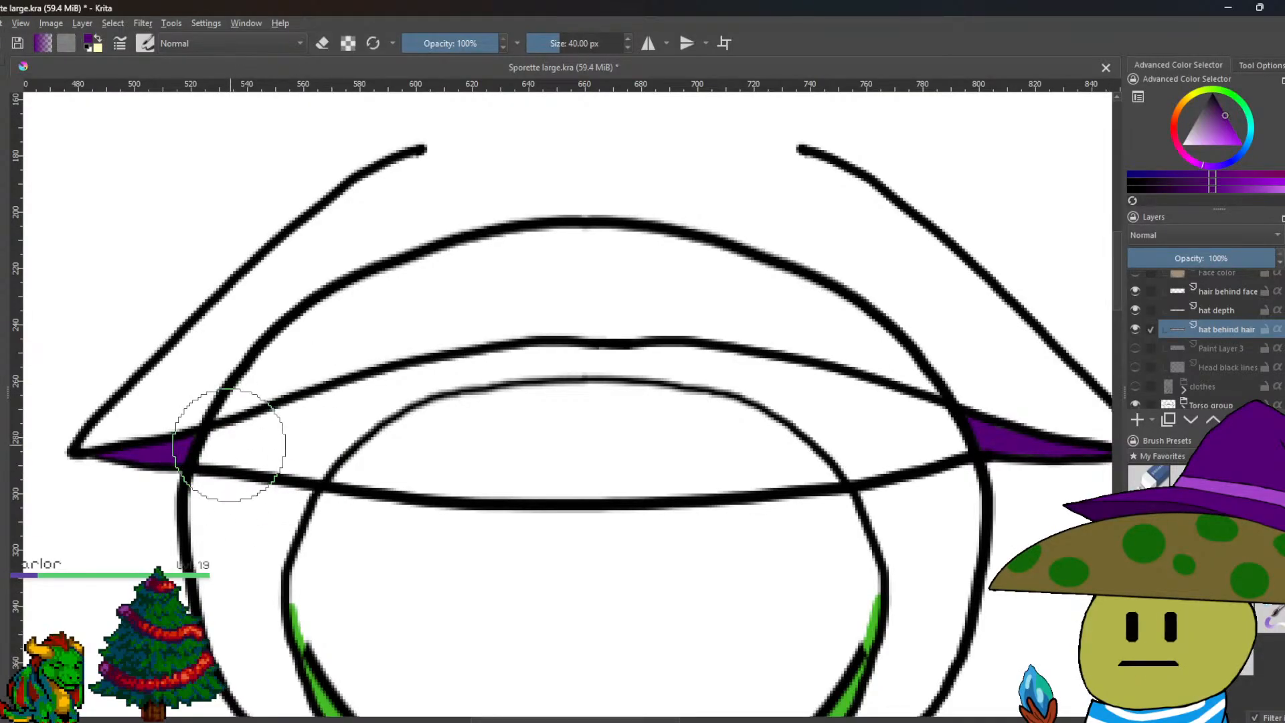
# Hide the Hair outline 2 layer to clear the view of the brim's underside.
pyautogui.scroll(2, 1159, 335)
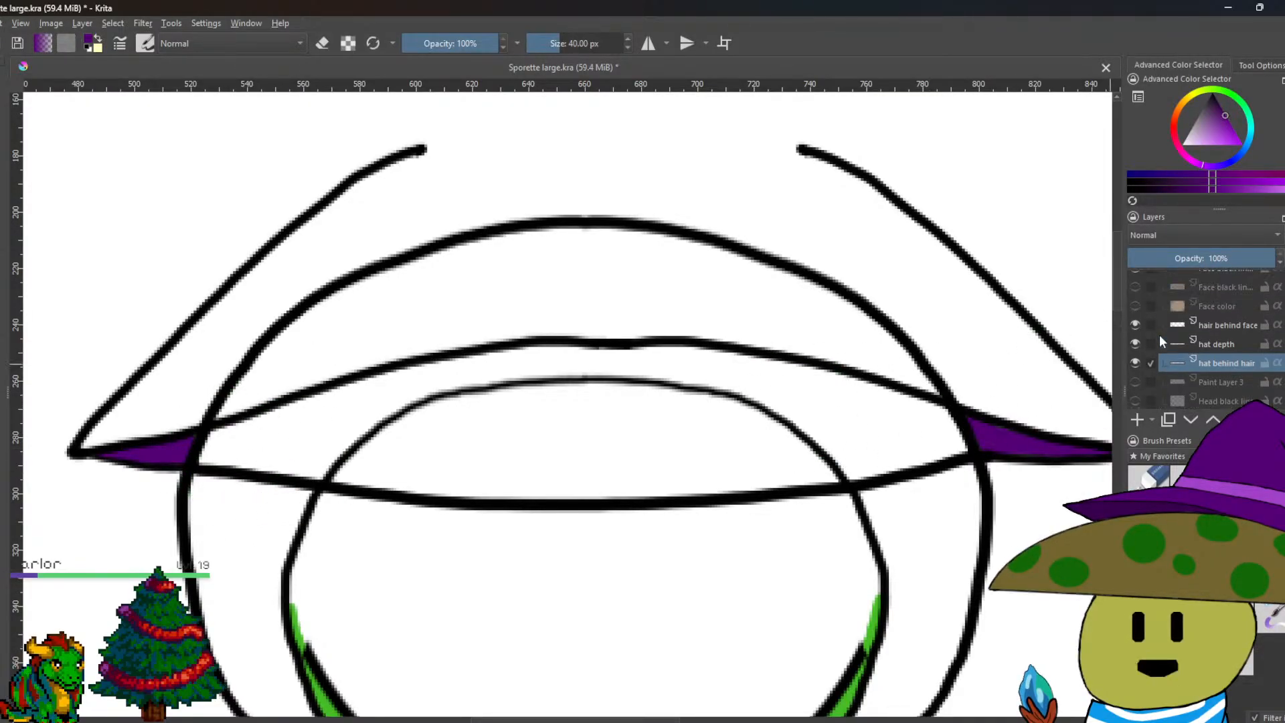
pyautogui.scroll(4, 1159, 334)
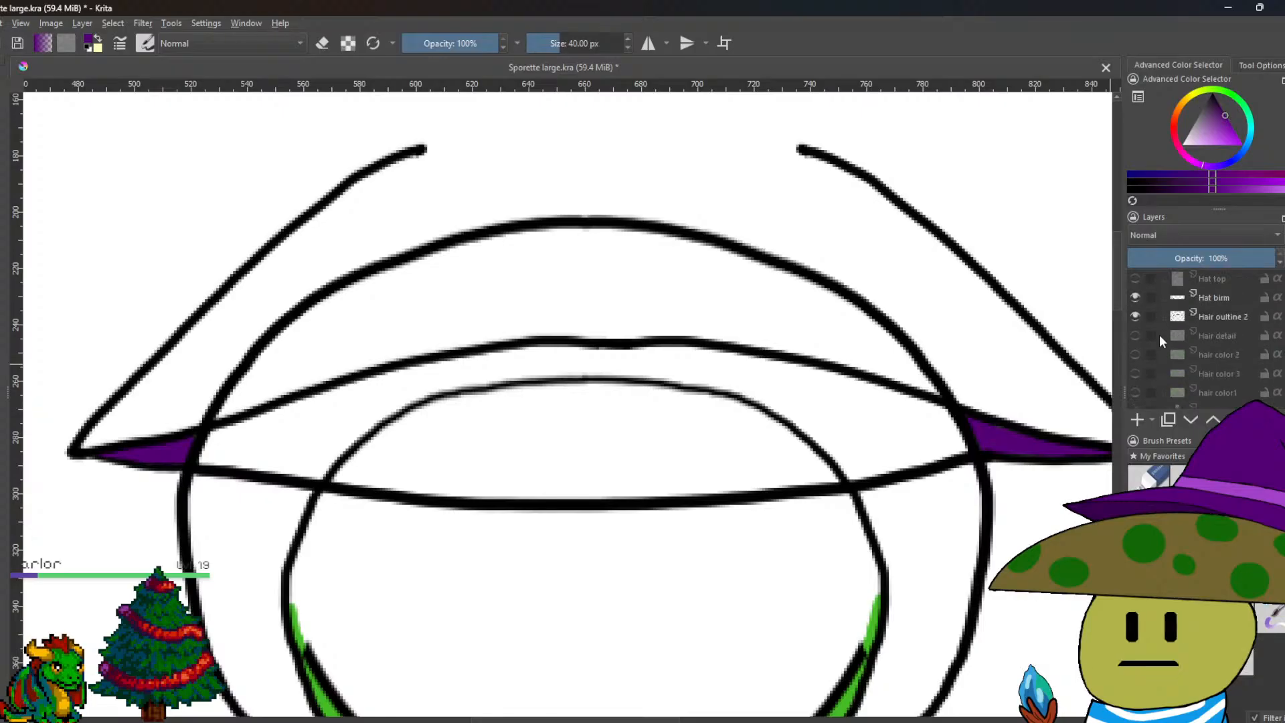
pyautogui.click(1136, 315)
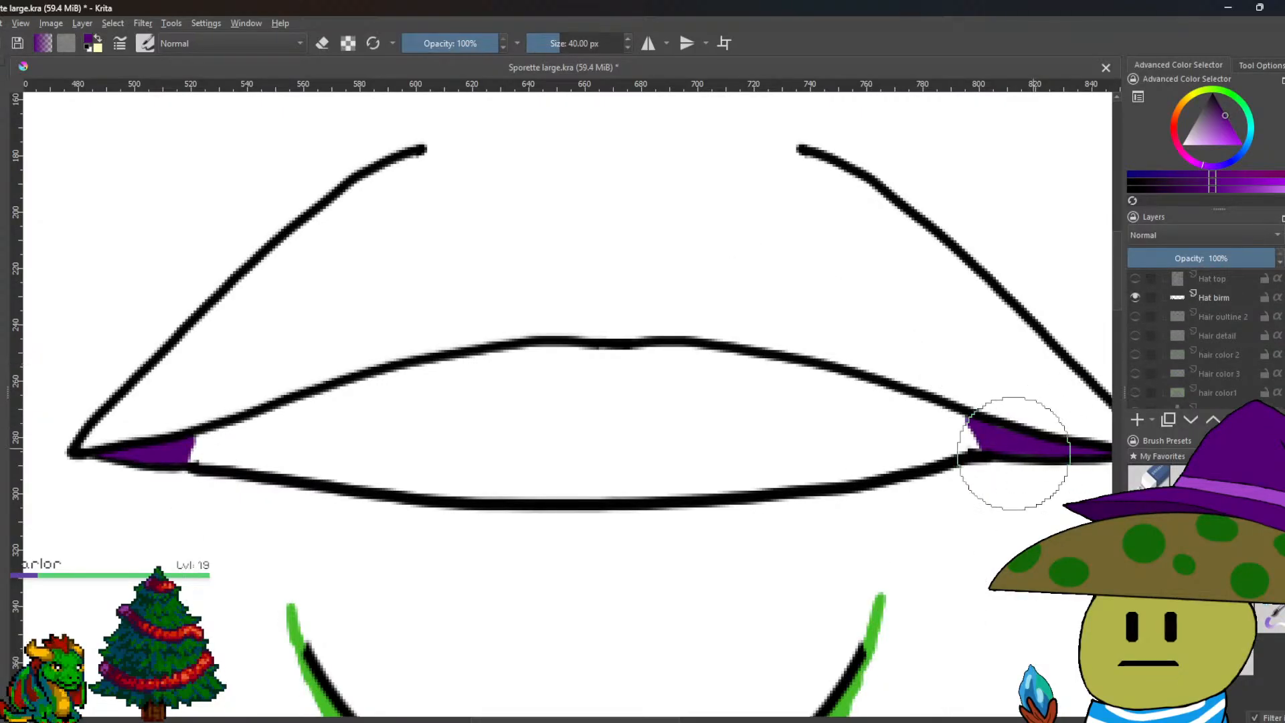
# Paint the whole area between the upper and lower brim lines dark purple on the hat behind hair layer.
pyautogui.scroll(-5, 1164, 348)
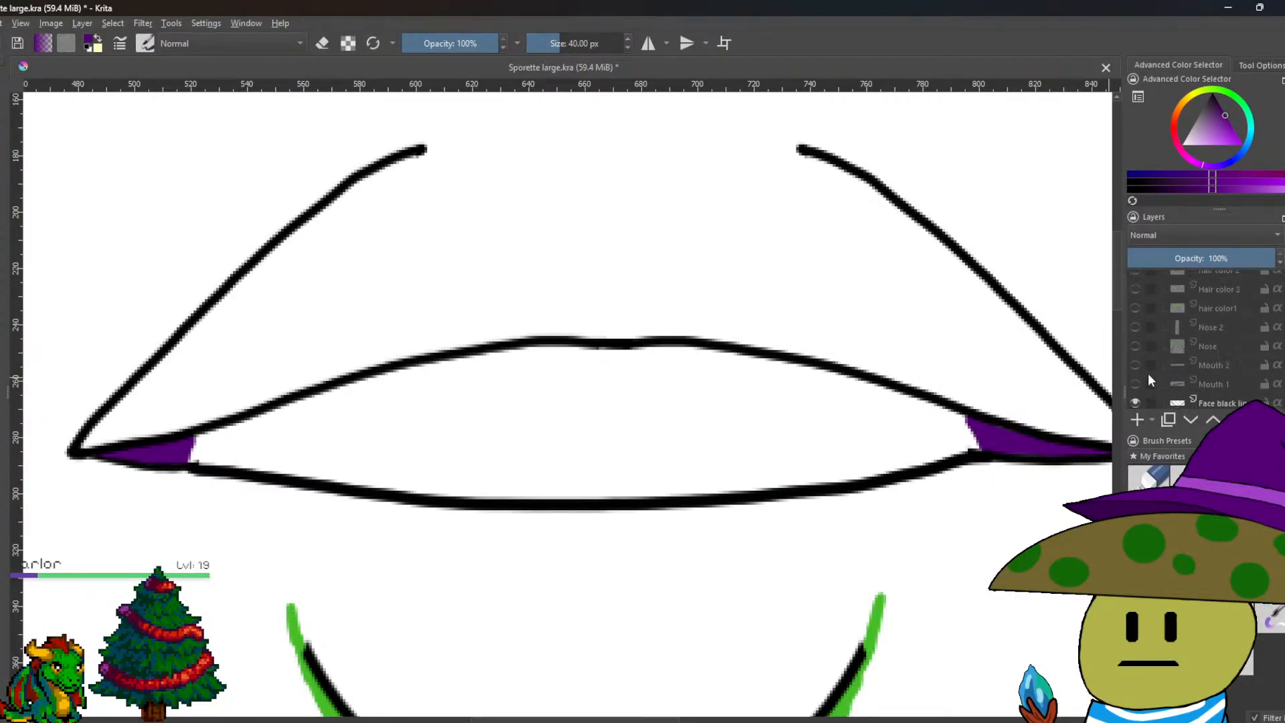
pyautogui.click(1148, 380)
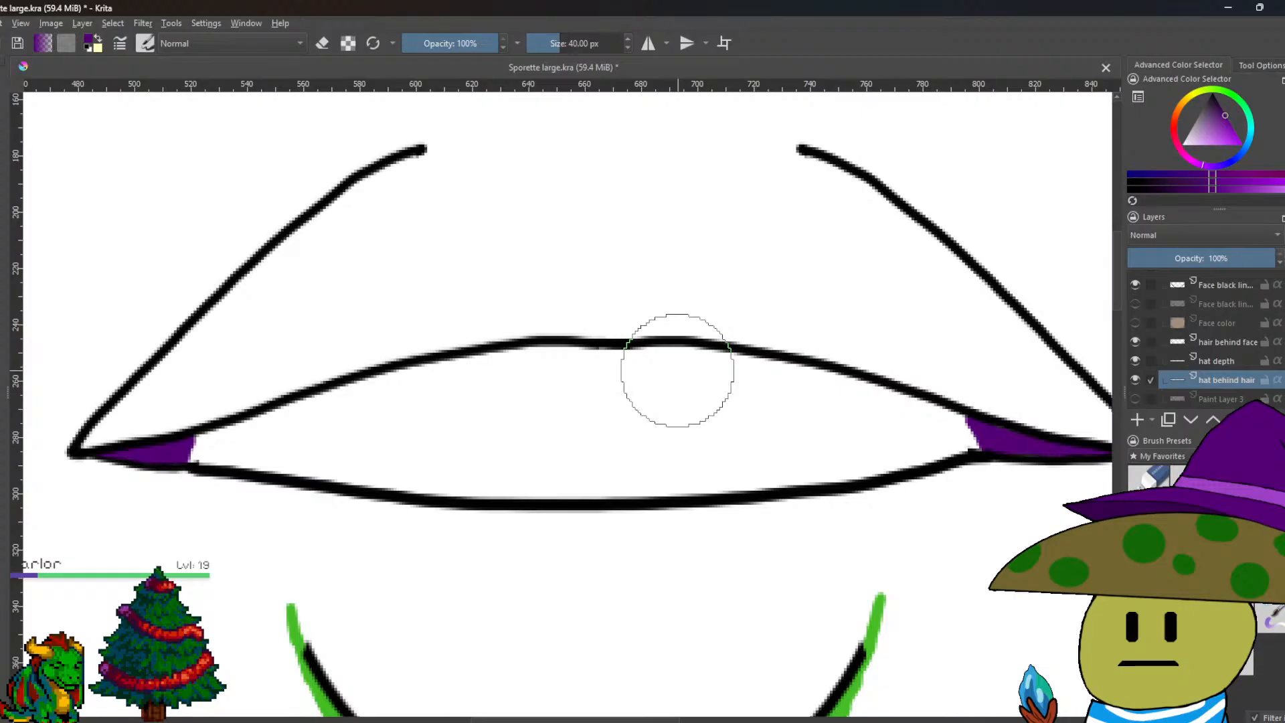
pyautogui.moveTo(433, 394)
pyautogui.mouseDown()
pyautogui.moveTo(197, 451)
pyautogui.moveTo(470, 474)
pyautogui.moveTo(665, 468)
pyautogui.moveTo(618, 481)
pyautogui.moveTo(588, 479)
pyautogui.moveTo(695, 477)
pyautogui.moveTo(956, 434)
pyautogui.moveTo(686, 375)
pyautogui.moveTo(488, 382)
pyautogui.moveTo(455, 392)
pyautogui.moveTo(409, 436)
pyautogui.moveTo(827, 424)
pyautogui.moveTo(982, 452)
pyautogui.mouseUp()
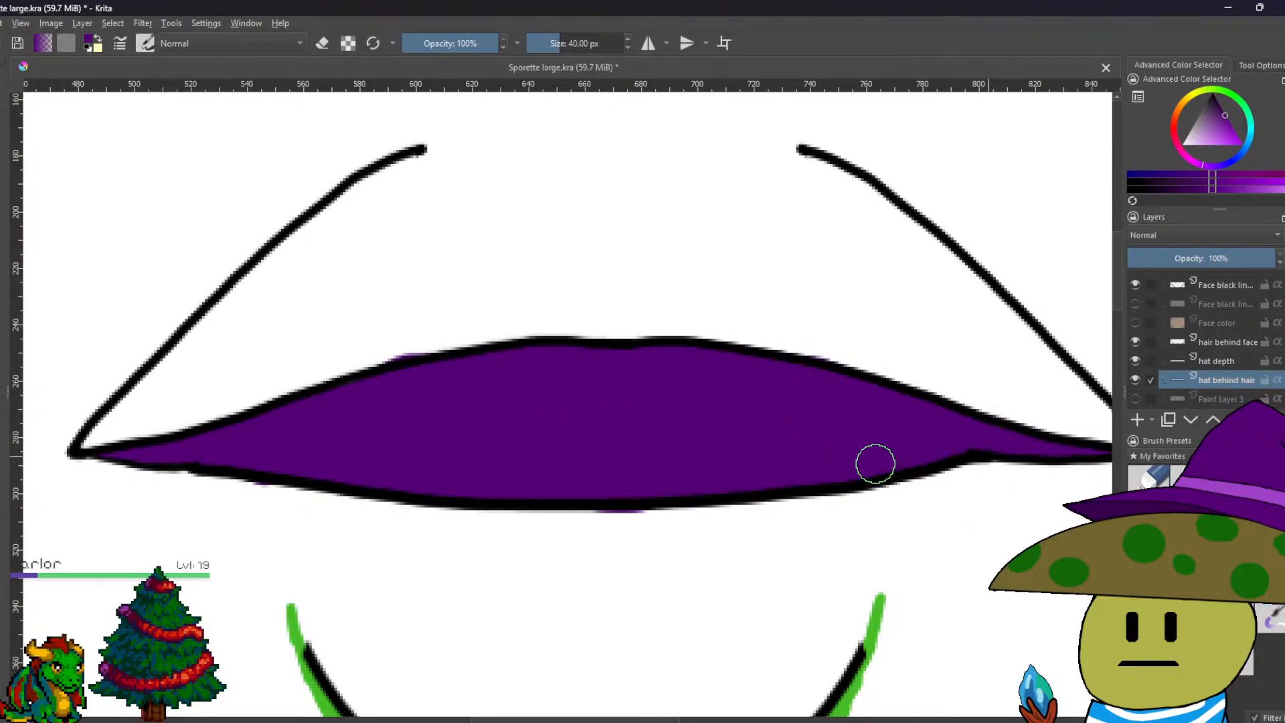
pyautogui.moveTo(196, 435); pyautogui.dragTo(196, 448)
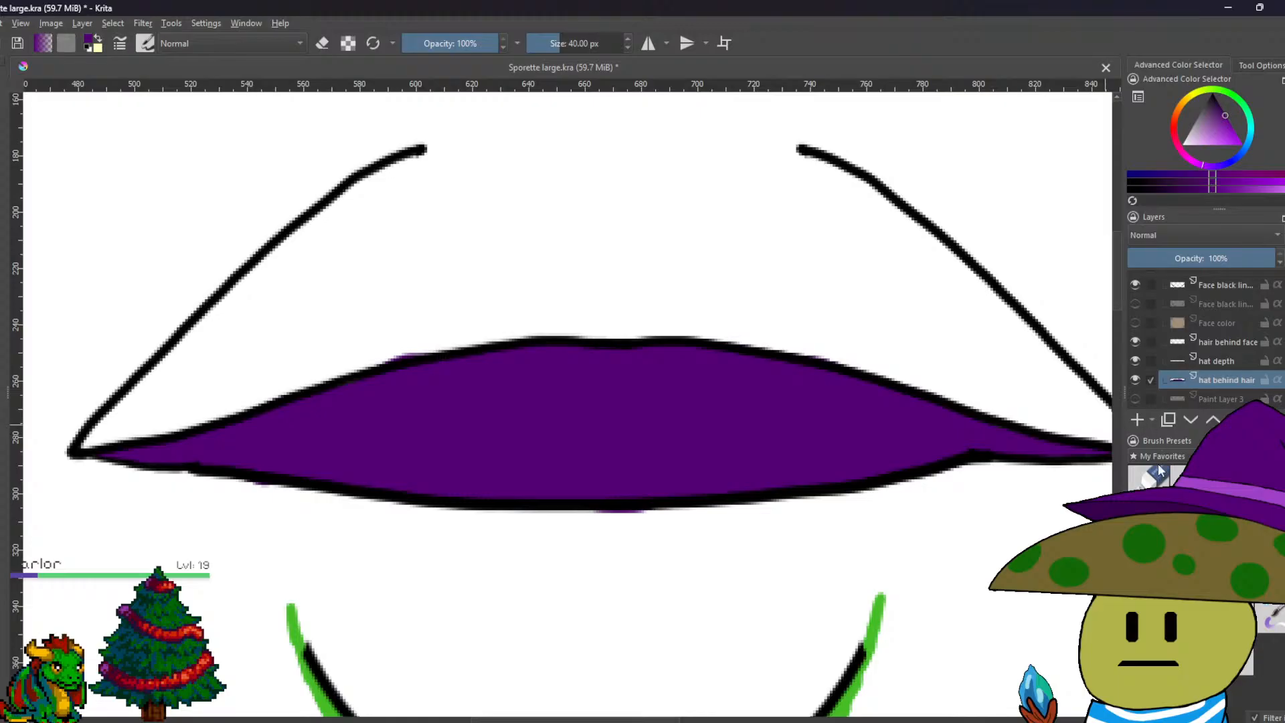
# Erase the purple spilling outside the brim's upper and lower lines with the 25 px eraser on the hat behind hair layer.
pyautogui.press('e')
pyautogui.scroll(2, 394, 382)
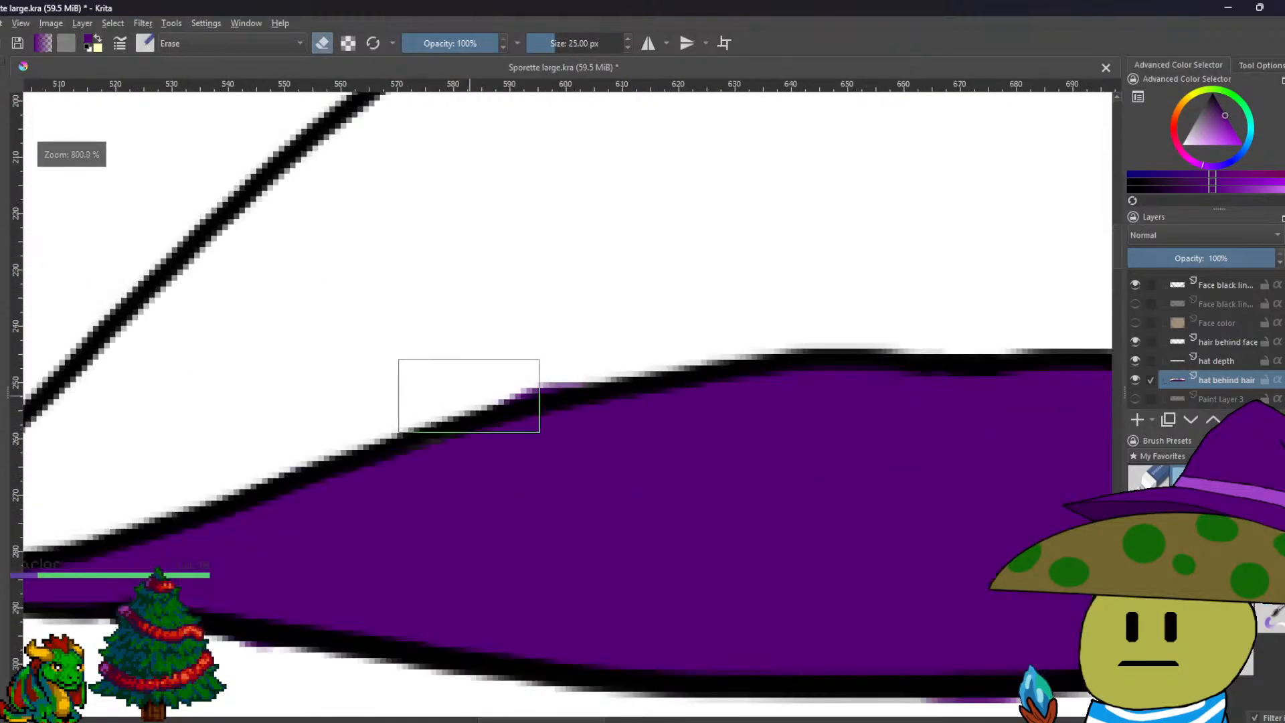
pyautogui.moveTo(526, 305)
pyautogui.mouseDown()
pyautogui.moveTo(545, 358)
pyautogui.moveTo(498, 371)
pyautogui.moveTo(522, 365)
pyautogui.moveTo(562, 181)
pyautogui.mouseUp()
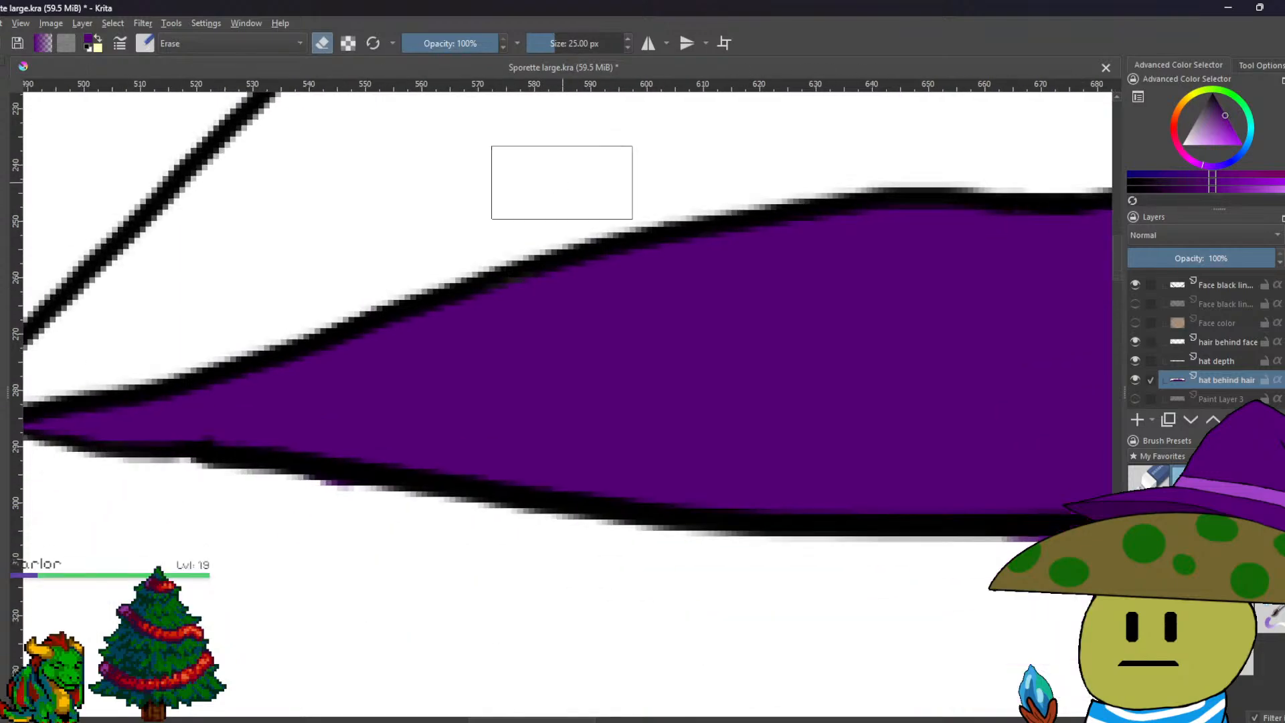
pyautogui.moveTo(305, 525)
pyautogui.mouseDown()
pyautogui.moveTo(281, 498)
pyautogui.moveTo(292, 529)
pyautogui.mouseUp()
pyautogui.moveTo(623, 559); pyautogui.dragTo(97, 504)
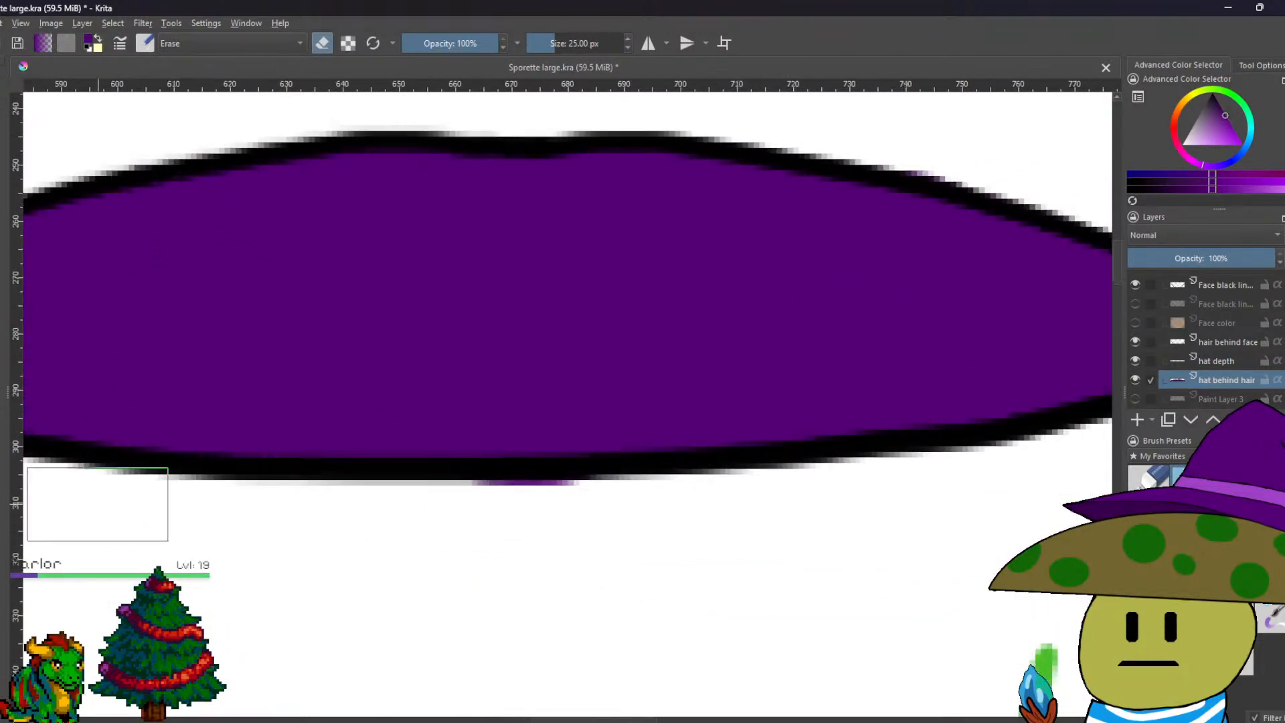
pyautogui.moveTo(558, 504); pyautogui.dragTo(459, 536)
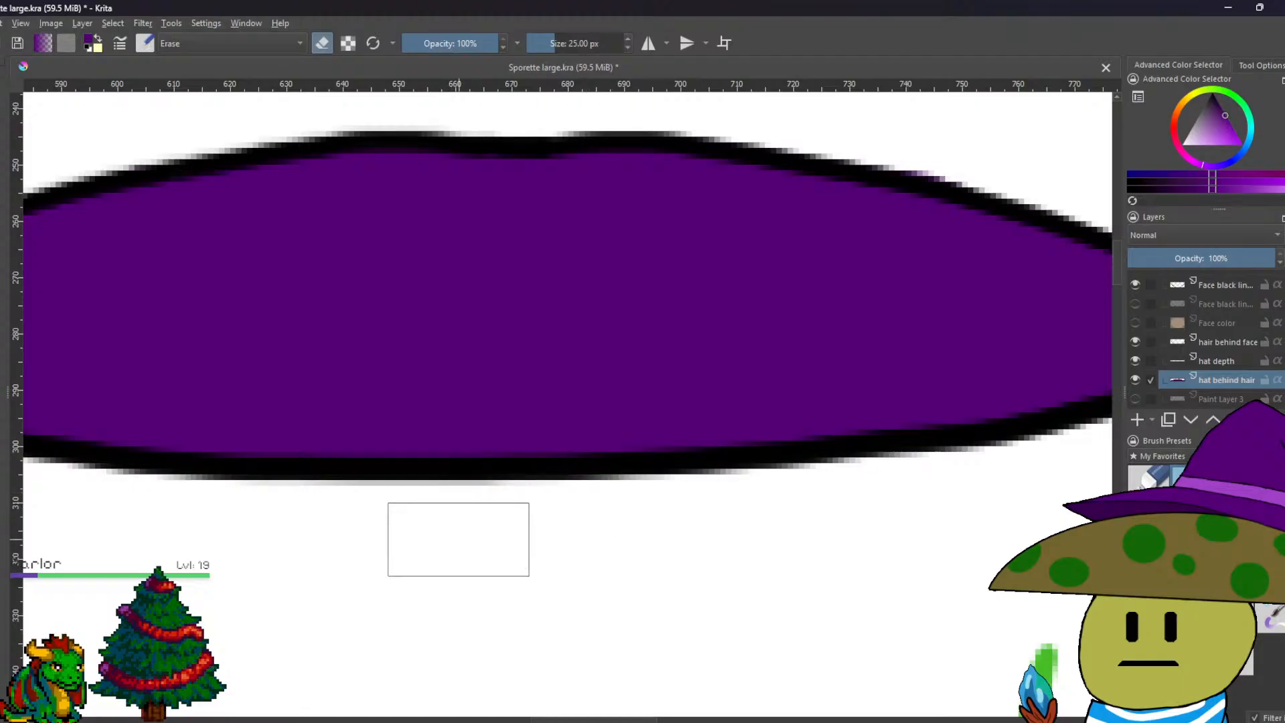
pyautogui.moveTo(678, 538); pyautogui.dragTo(407, 630)
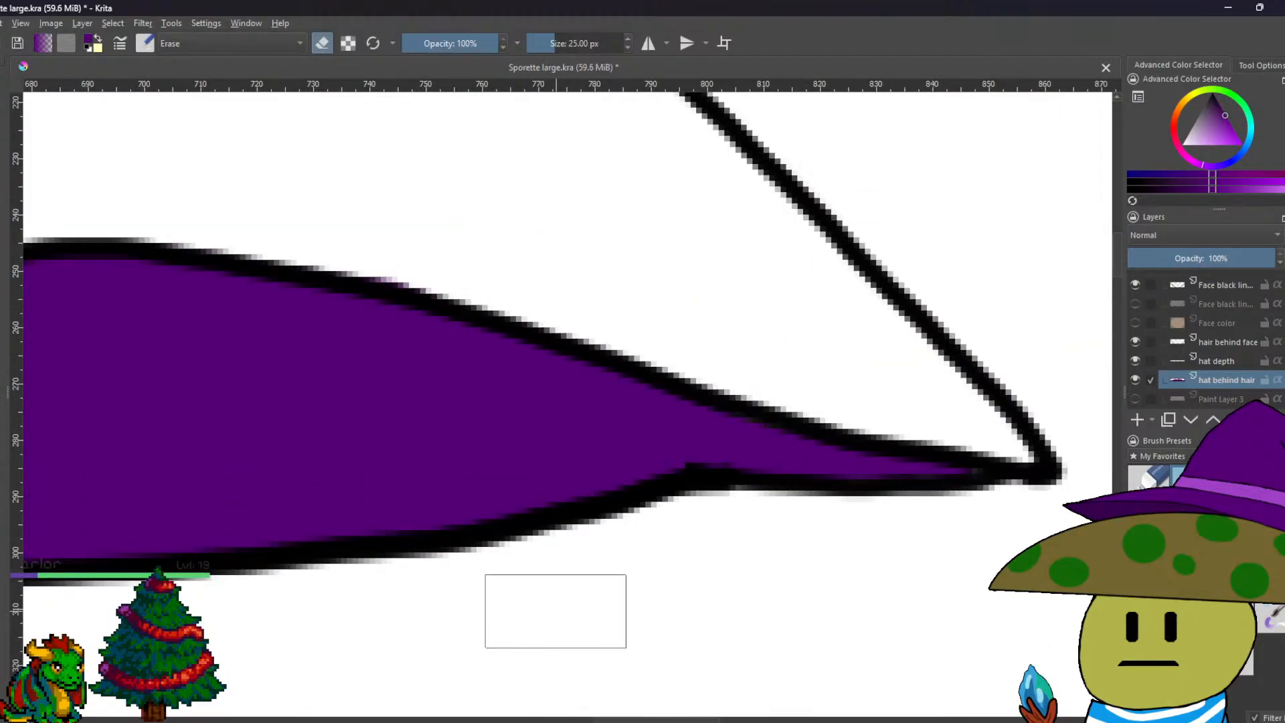
pyautogui.scroll(-1, 553, 609)
pyautogui.scroll(2, 629, 603)
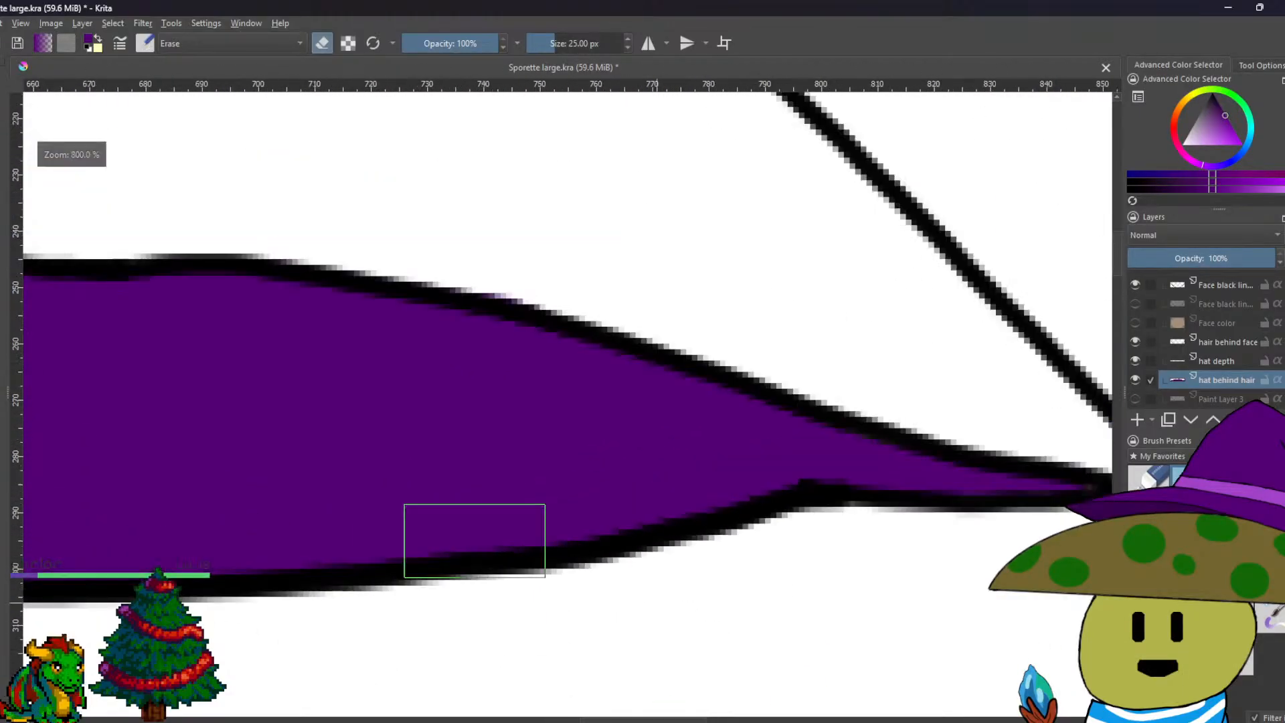
pyautogui.scroll(-3, 603, 576)
pyautogui.scroll(-3, 510, 496)
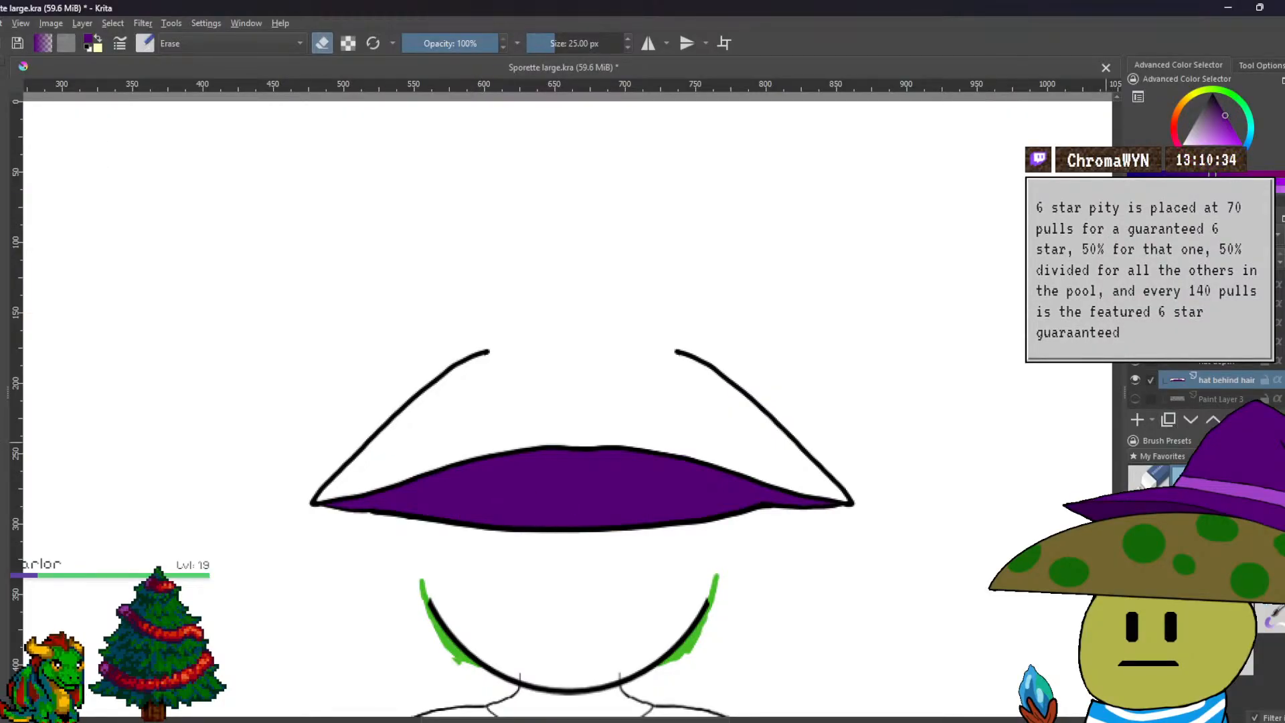
# Make the Face color, mouth, nose and green hair colour layers visible again.
pyautogui.scroll(1, 1205, 389)
pyautogui.hotkey('ctrl', 'z')
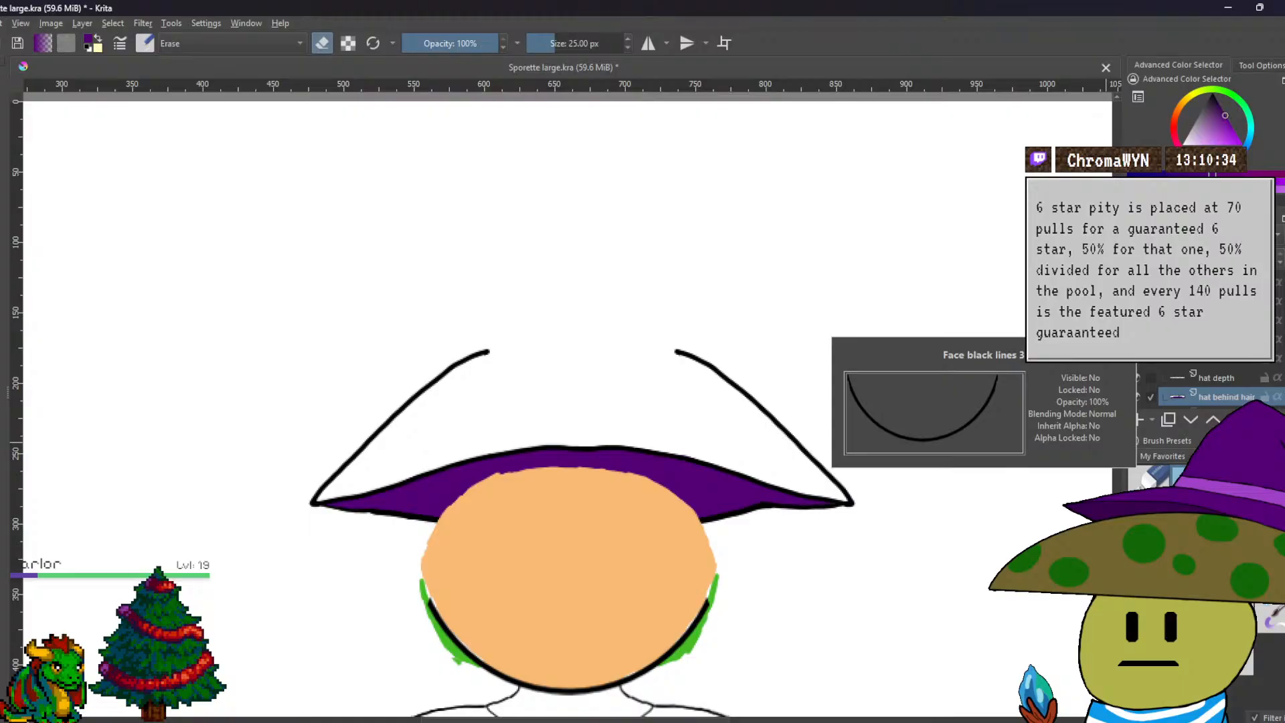
pyautogui.scroll(-4, 1205, 388)
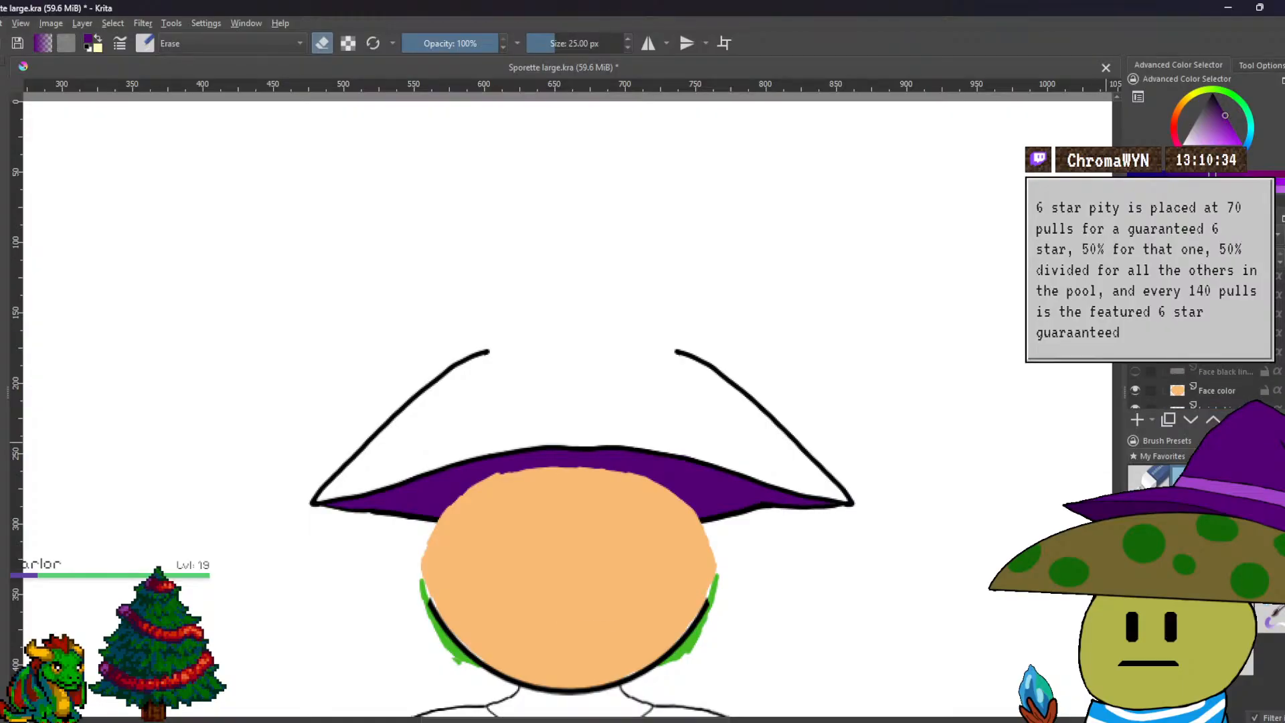
pyautogui.click(1135, 371)
pyautogui.scroll(1, 1205, 388)
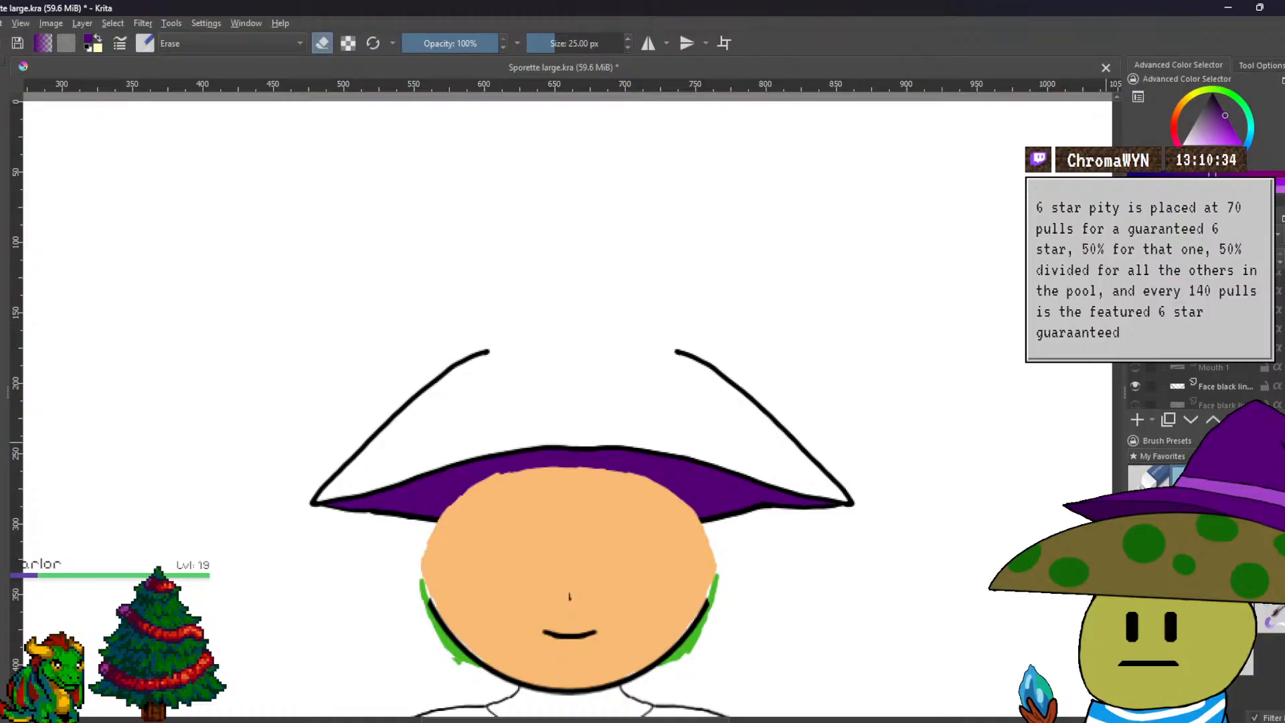
pyautogui.click(1136, 348)
pyautogui.scroll(1, 1205, 388)
pyautogui.click(1135, 355)
pyautogui.scroll(2, 1205, 388)
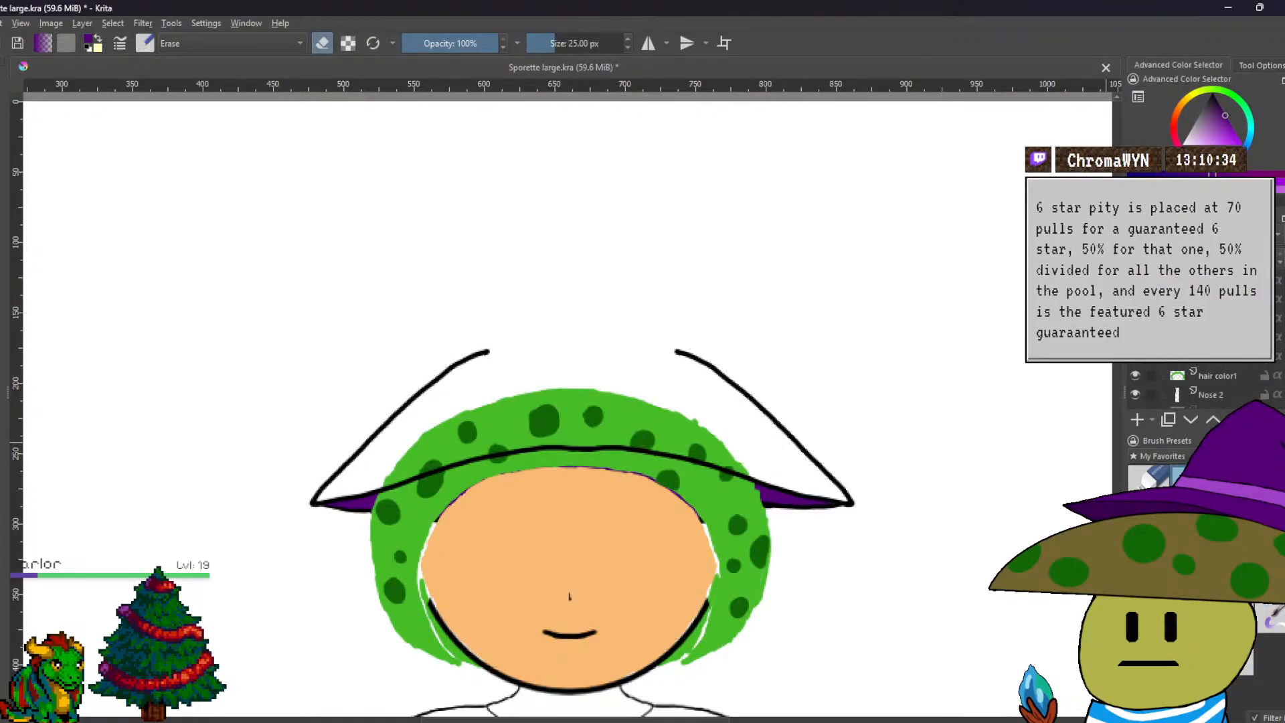
# Show the hair outline, hair detail, eyebrow and hat line layers again.
pyautogui.click(1135, 356)
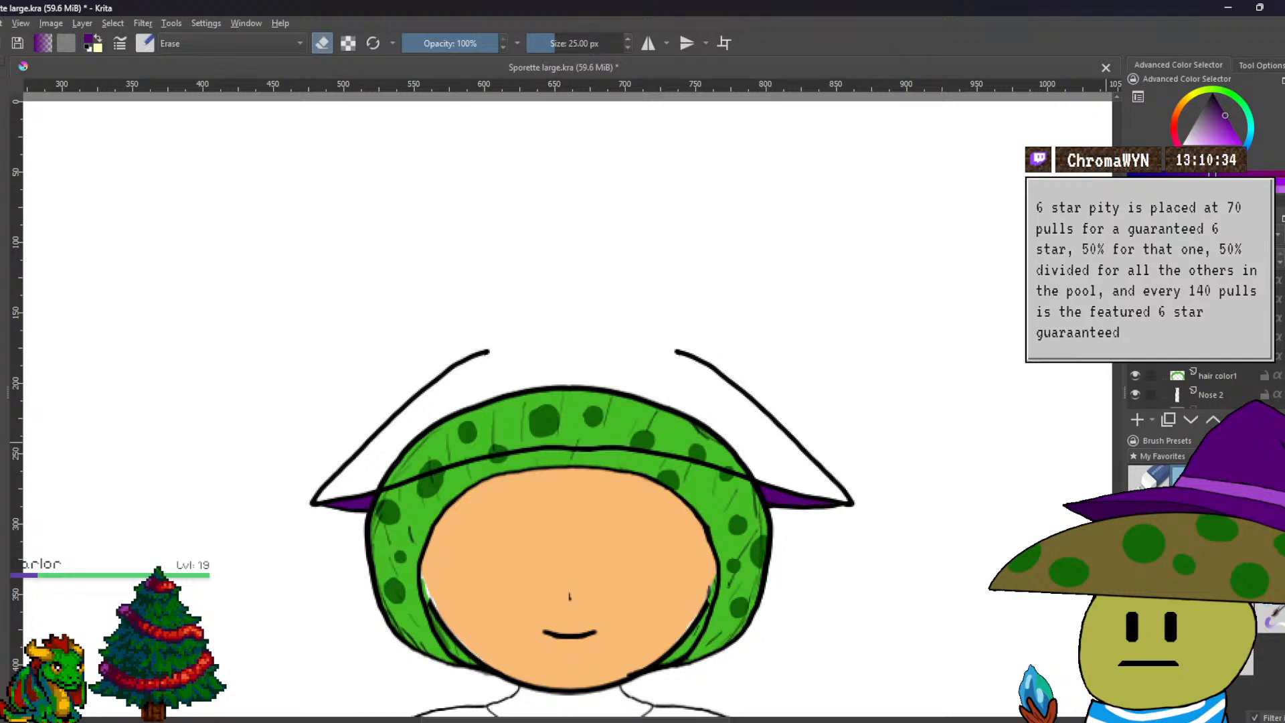
pyautogui.scroll(3, 1204, 388)
pyautogui.click(1135, 351)
pyautogui.click(1135, 355)
pyautogui.scroll(2, 1205, 388)
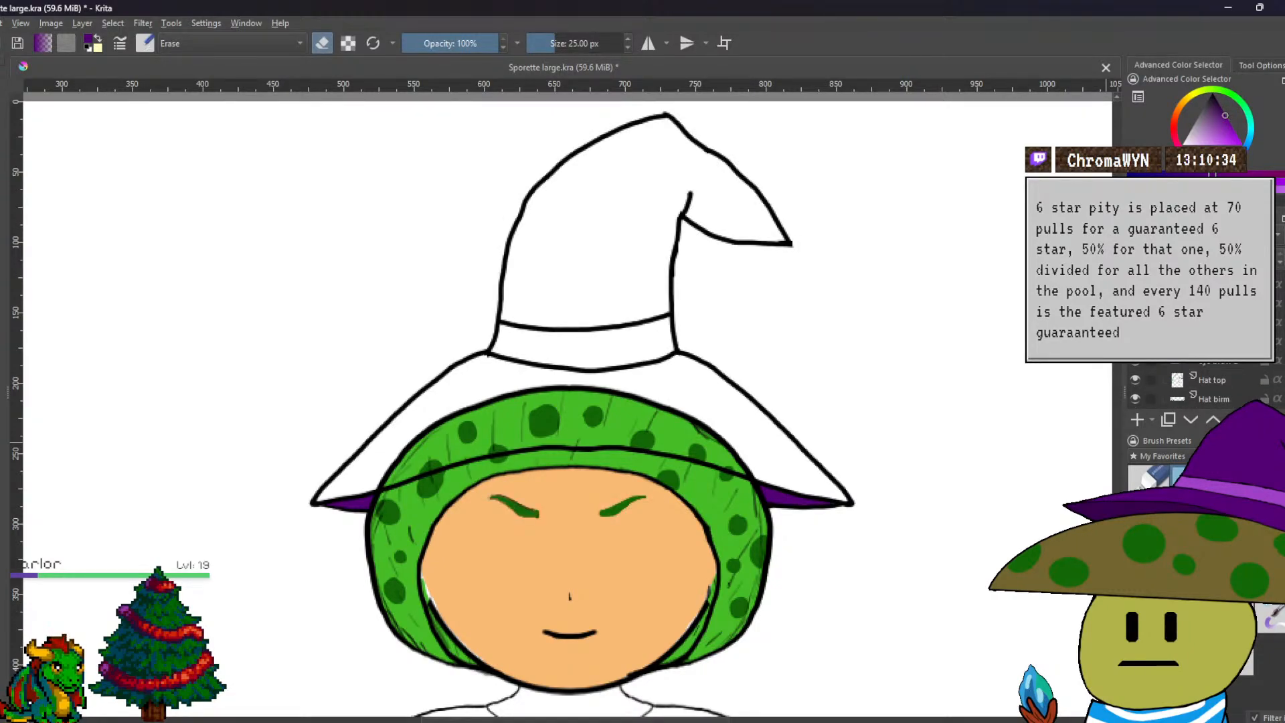
# Show the layers of both eyes, including their white fills, outlines and black pupils.
pyautogui.click(1135, 355)
pyautogui.scroll(-2, 1205, 388)
pyautogui.click(1135, 353)
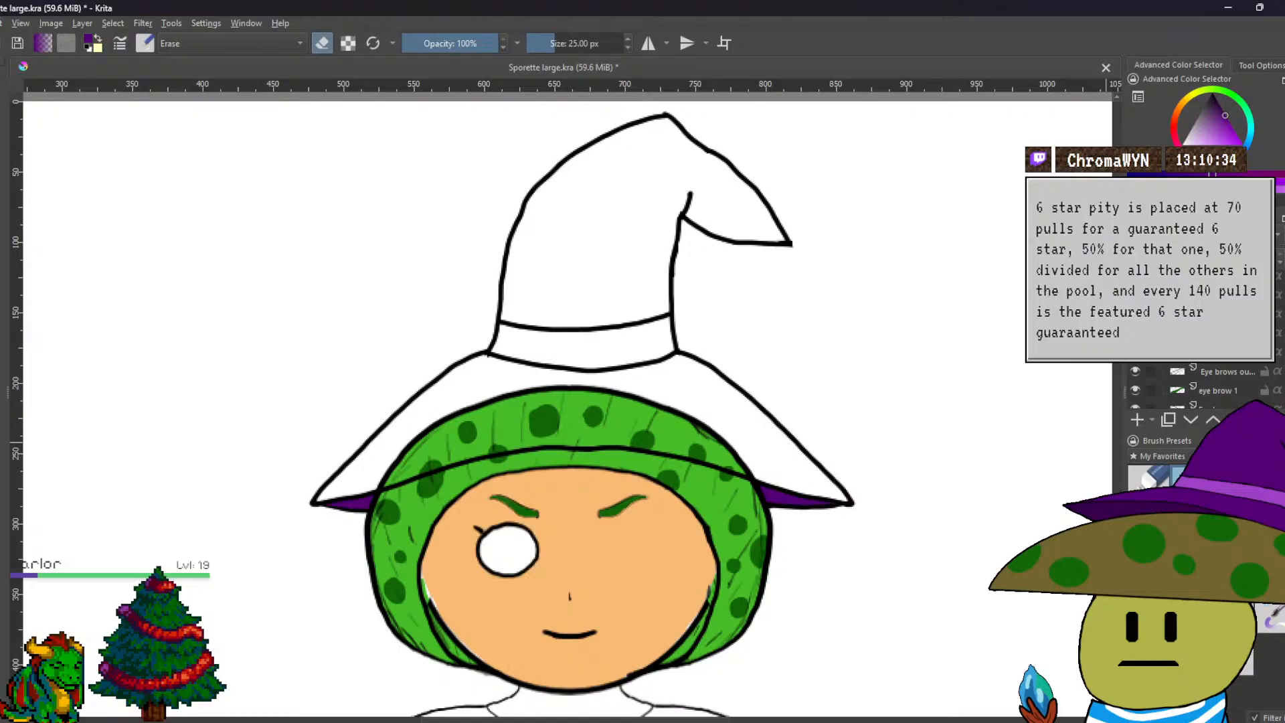
pyautogui.click(1135, 334)
pyautogui.click(1135, 355)
pyautogui.scroll(-2, 1204, 388)
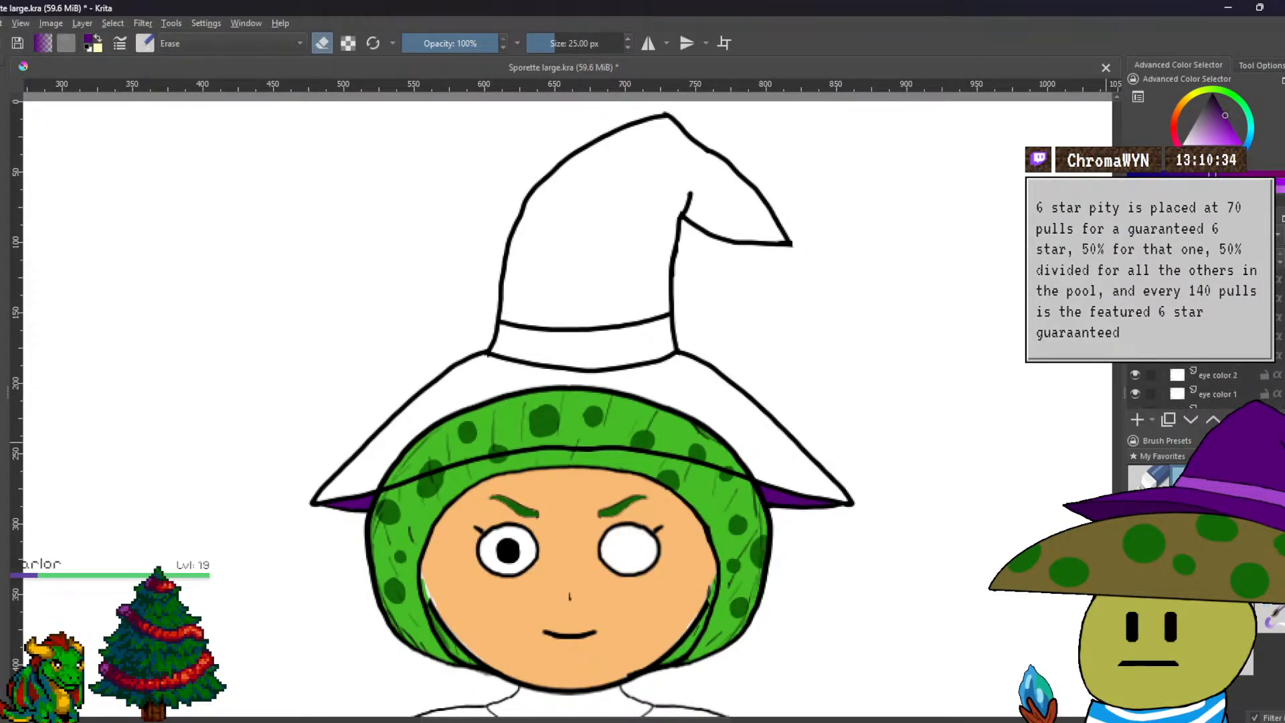
pyautogui.scroll(-5, 1154, 375)
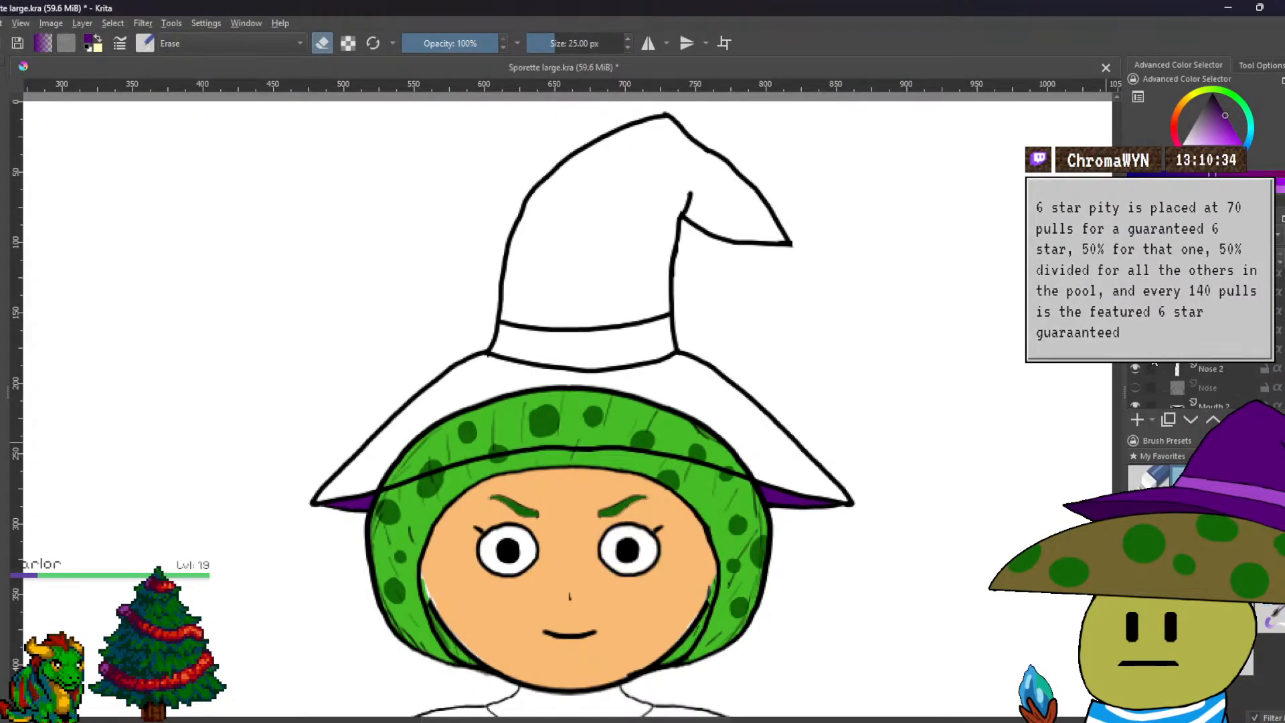
# Show the Face black lines 3 layer and hide the face line layer directly above it.
pyautogui.scroll(2, 1151, 342)
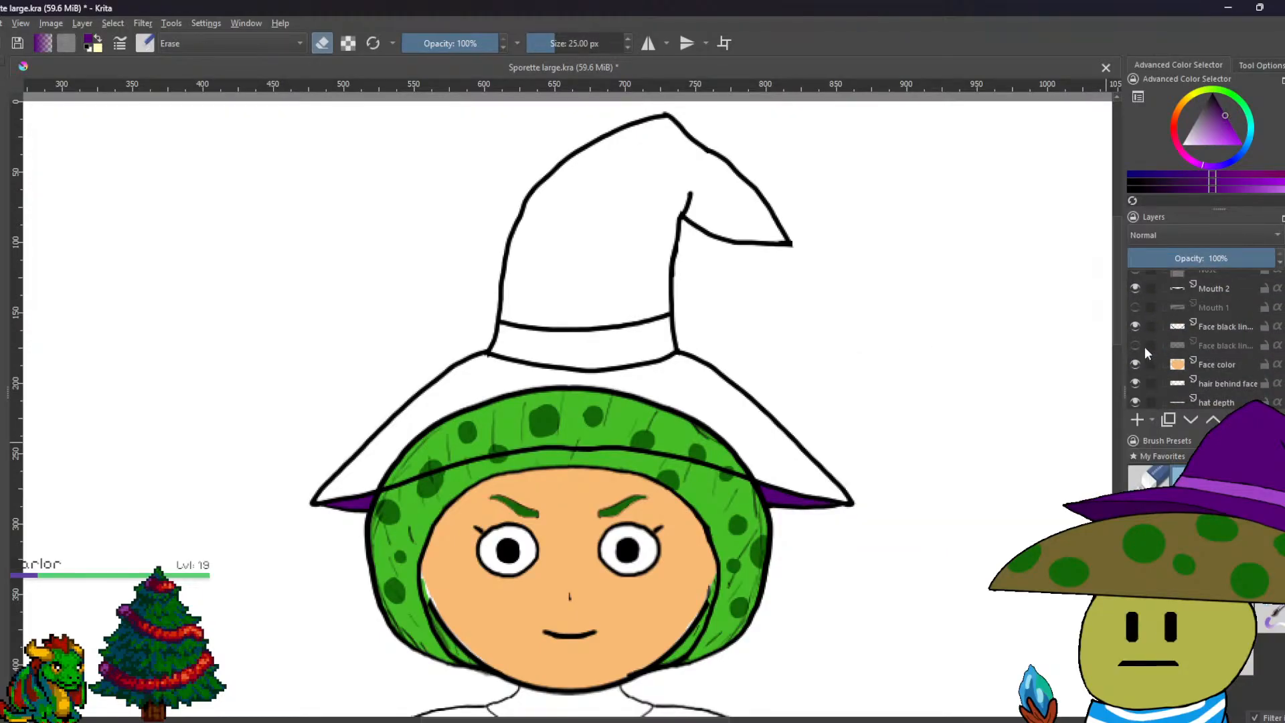
pyautogui.click(1136, 345)
pyautogui.click(1135, 326)
pyautogui.keyDown('ctrl'); pyautogui.scroll(1, 955, 295); pyautogui.keyUp('ctrl')
pyautogui.scroll(-1, 777, 427)
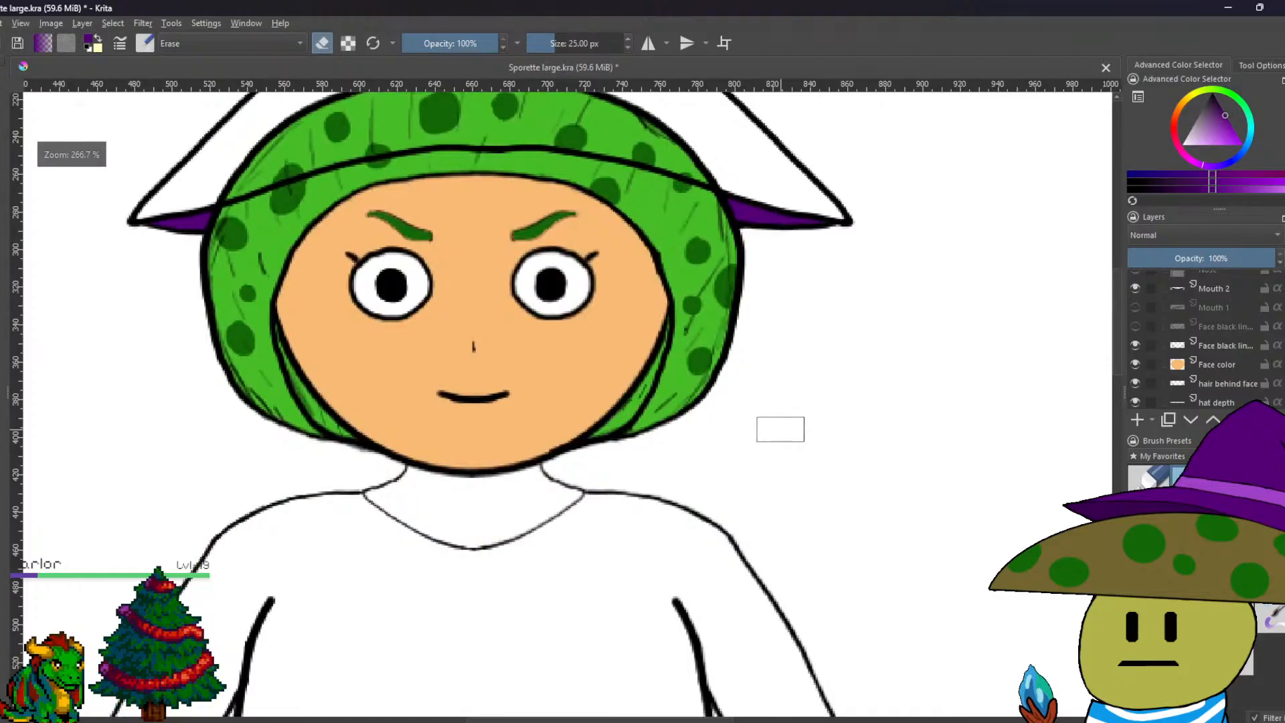
pyautogui.keyDown('ctrl'); pyautogui.scroll(-2, 780, 429); pyautogui.keyUp('ctrl')
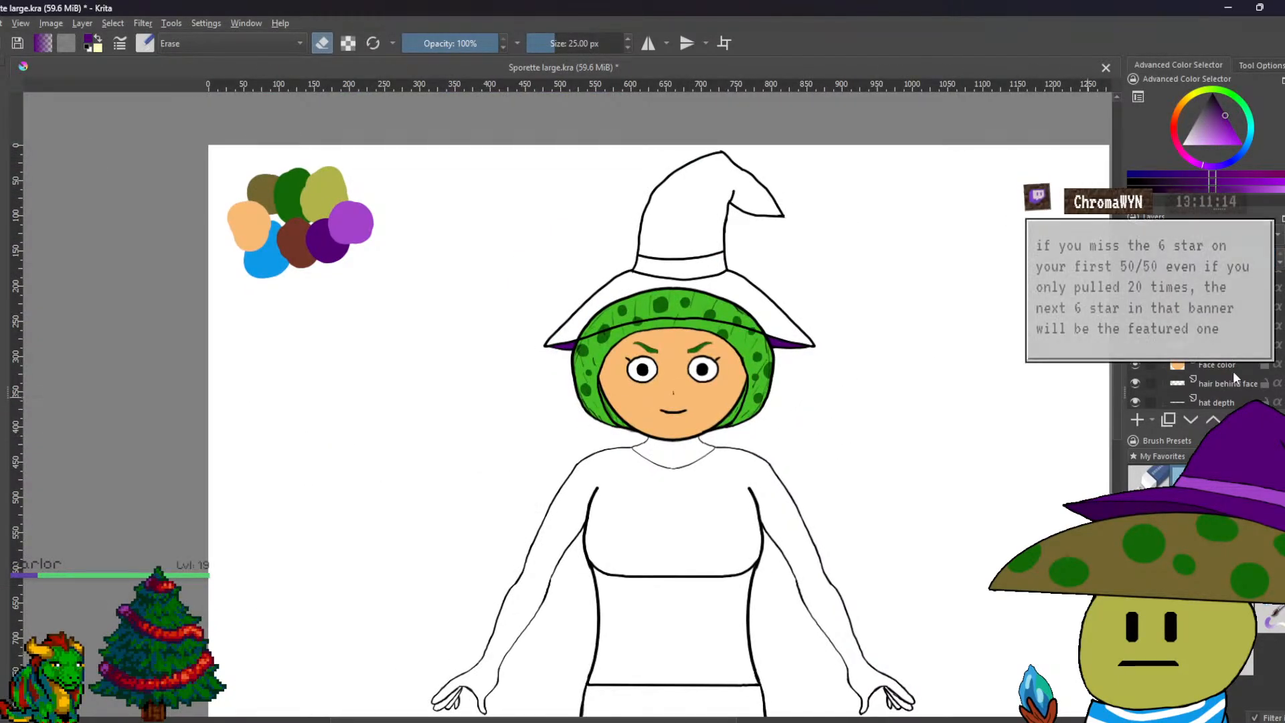
# Add a new paint layer between Hat birm and Hair outline 2 and rename it "hat brim color".
pyautogui.moveTo(1233, 373)
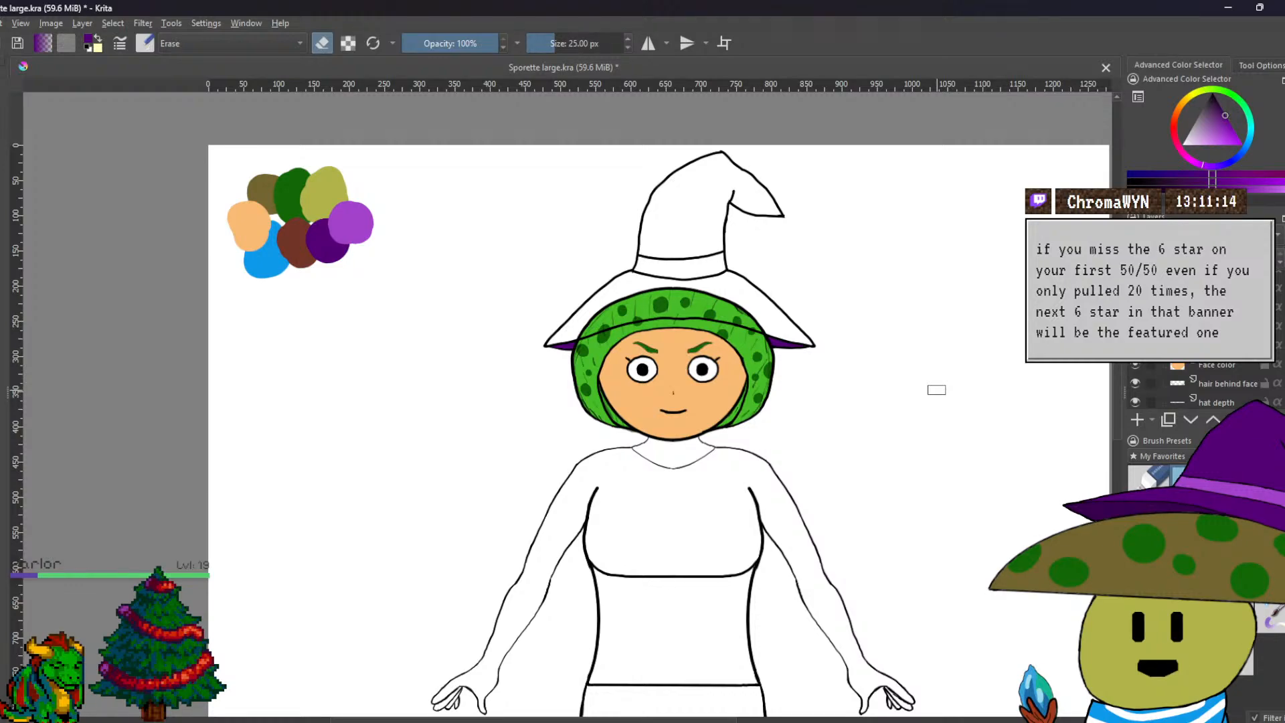
pyautogui.scroll(3, 813, 372)
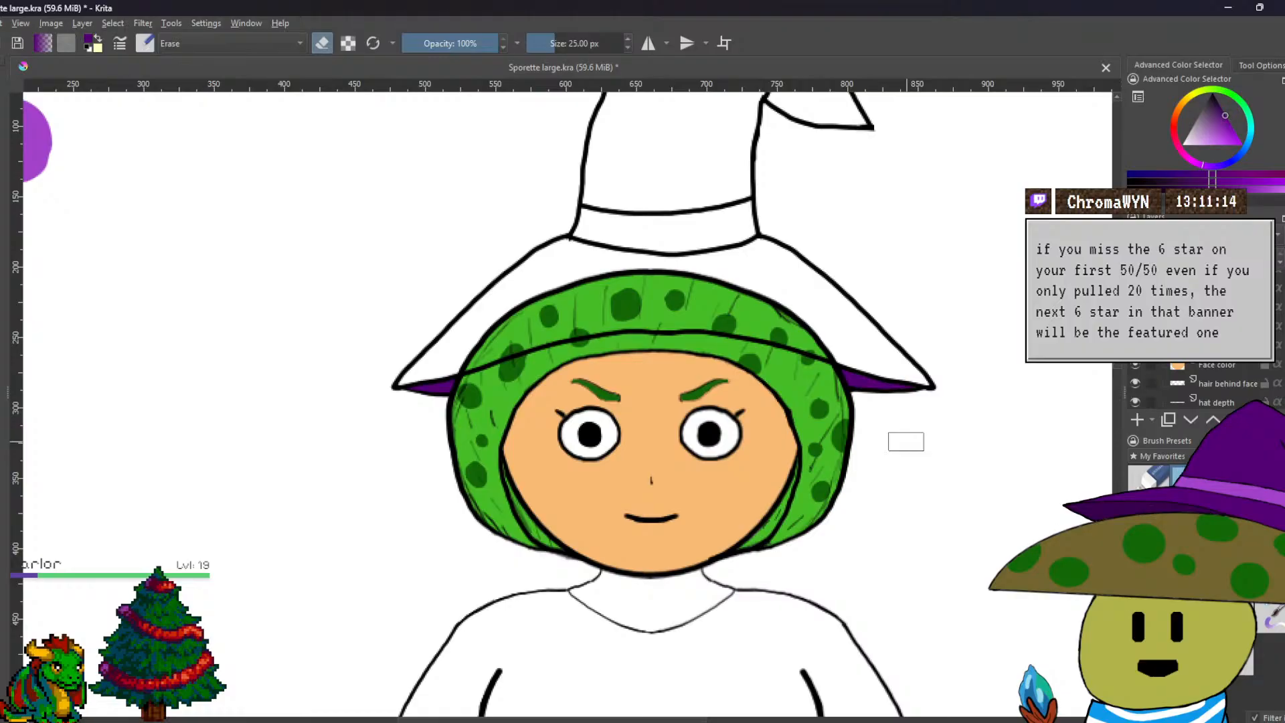
pyautogui.scroll(3, 1212, 372)
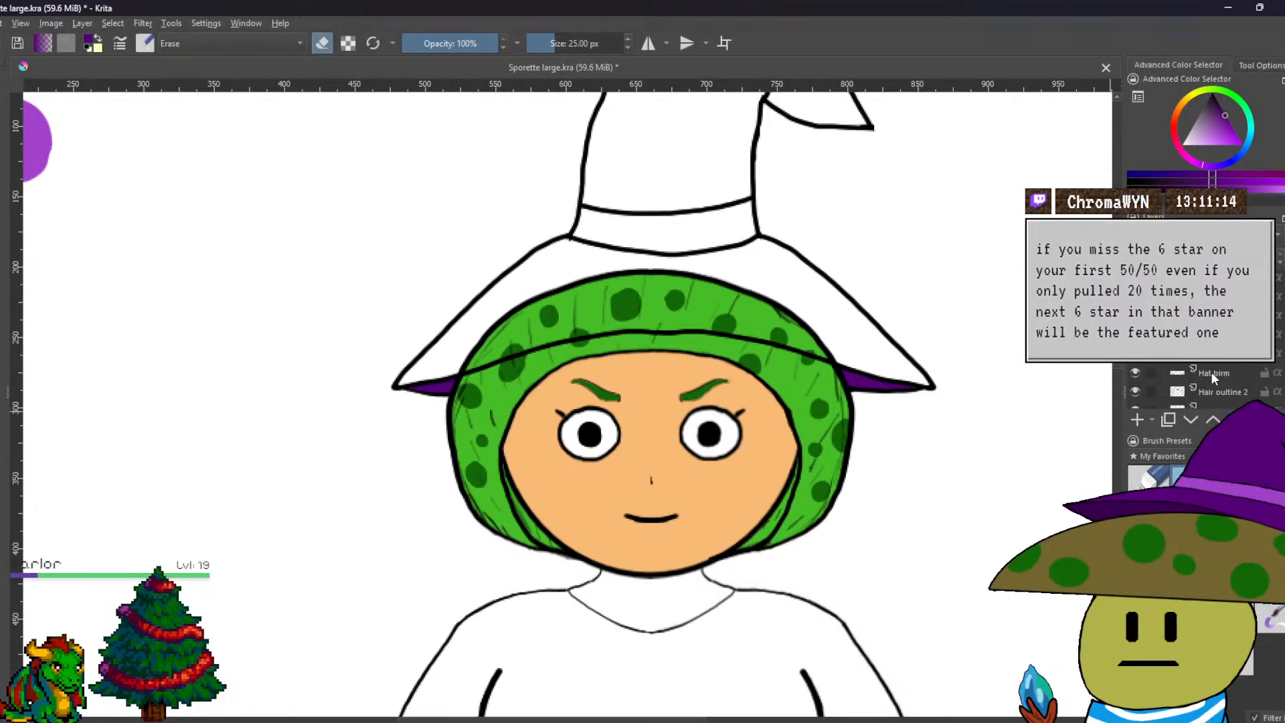
pyautogui.scroll(2, 1211, 371)
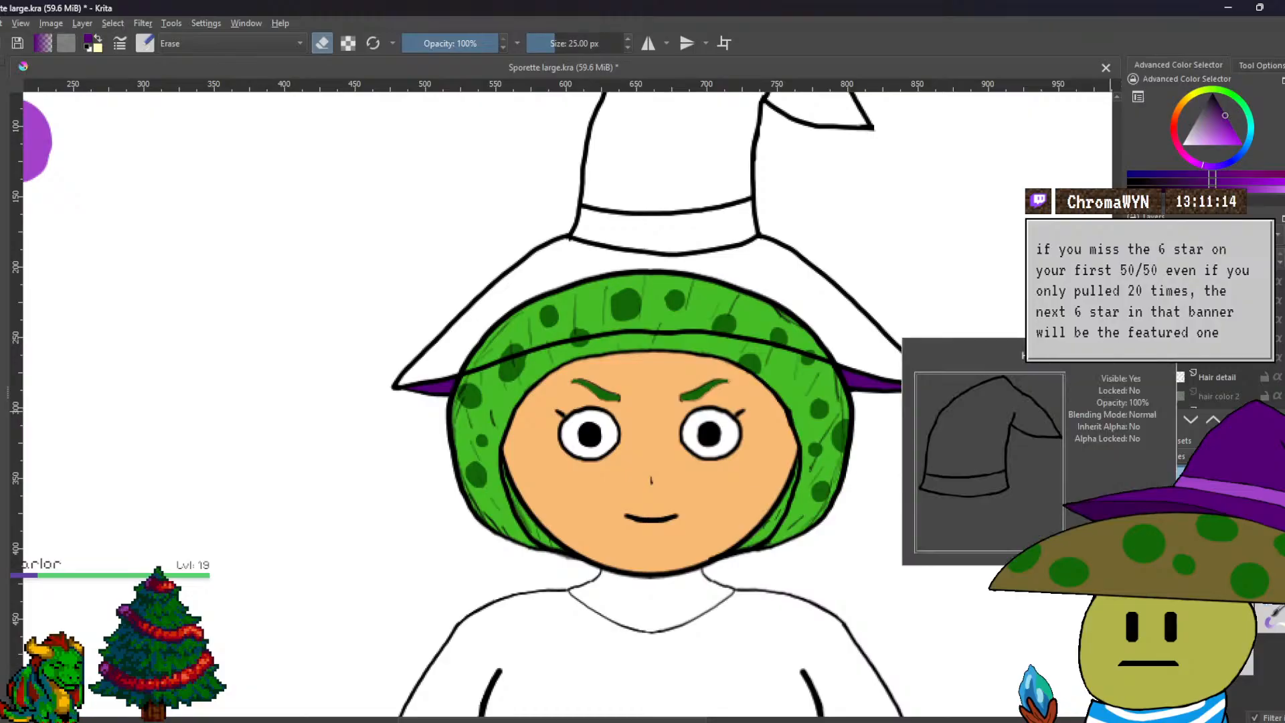
pyautogui.scroll(-1, 1210, 372)
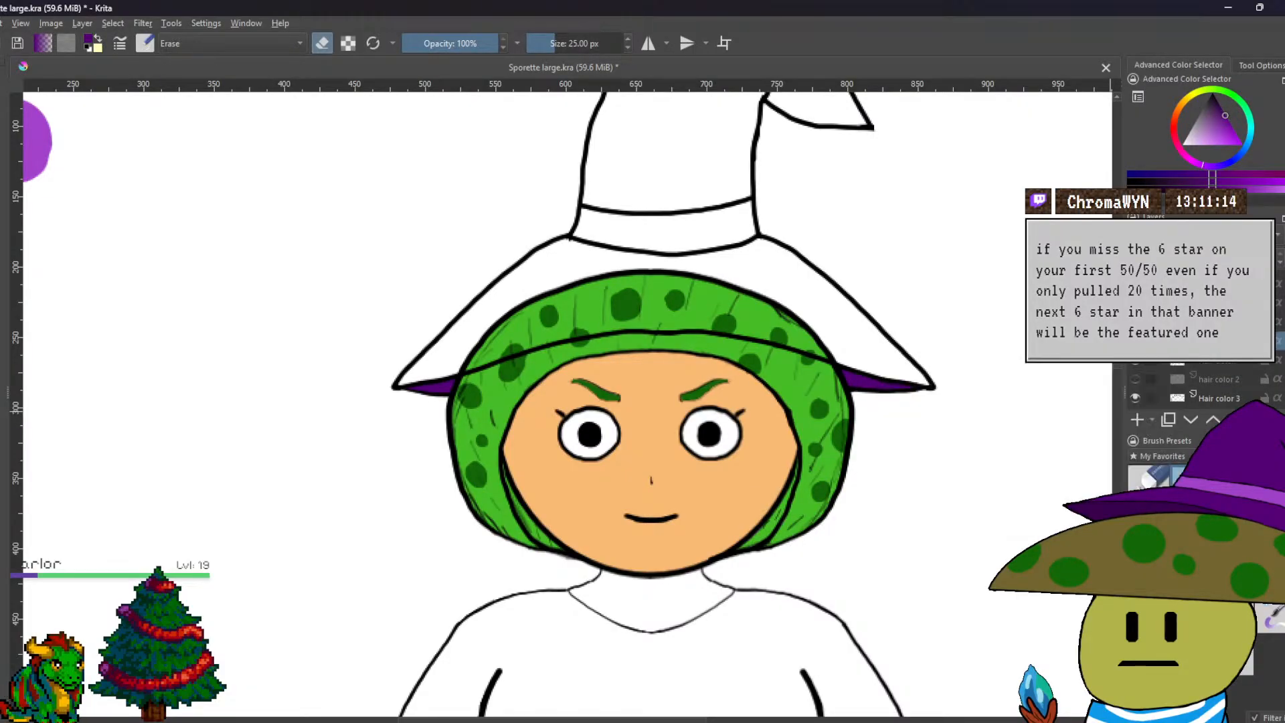
pyautogui.click(83, 26)
pyautogui.moveTo(239, 83)
pyautogui.click(334, 97)
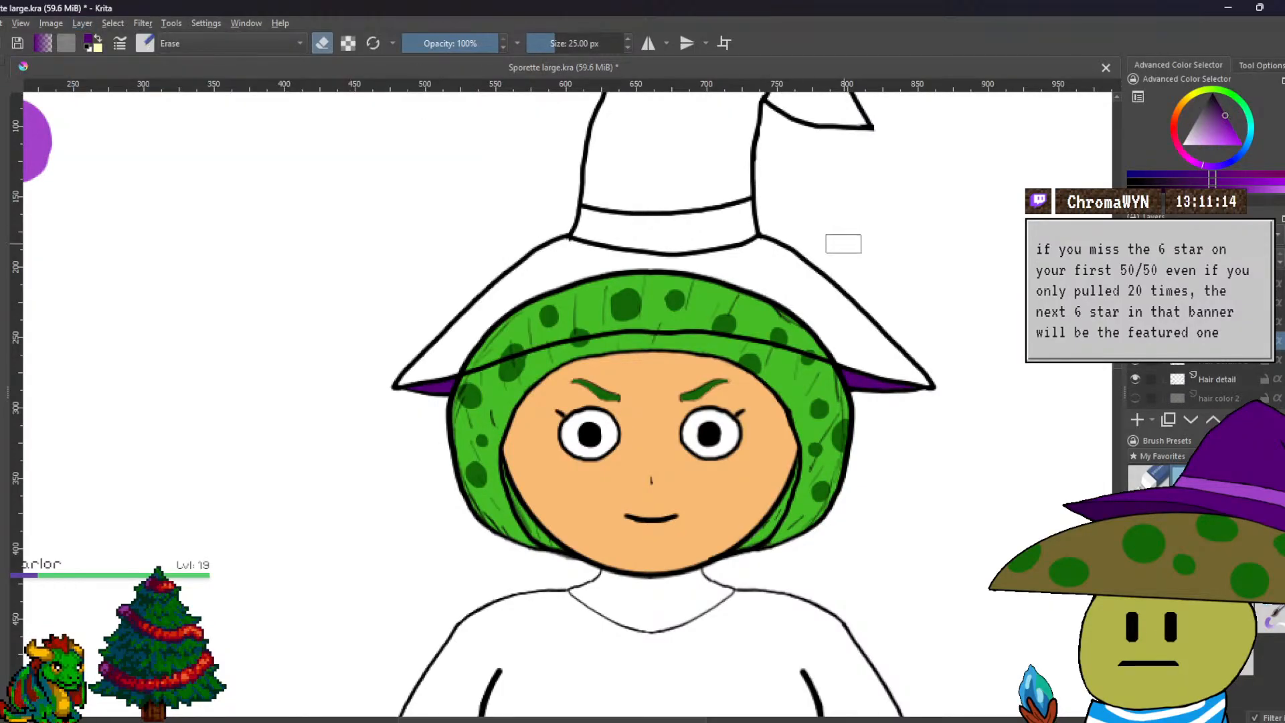
pyautogui.moveTo(843, 243); pyautogui.dragTo(885, 315)
pyautogui.doubleClick(1222, 341)
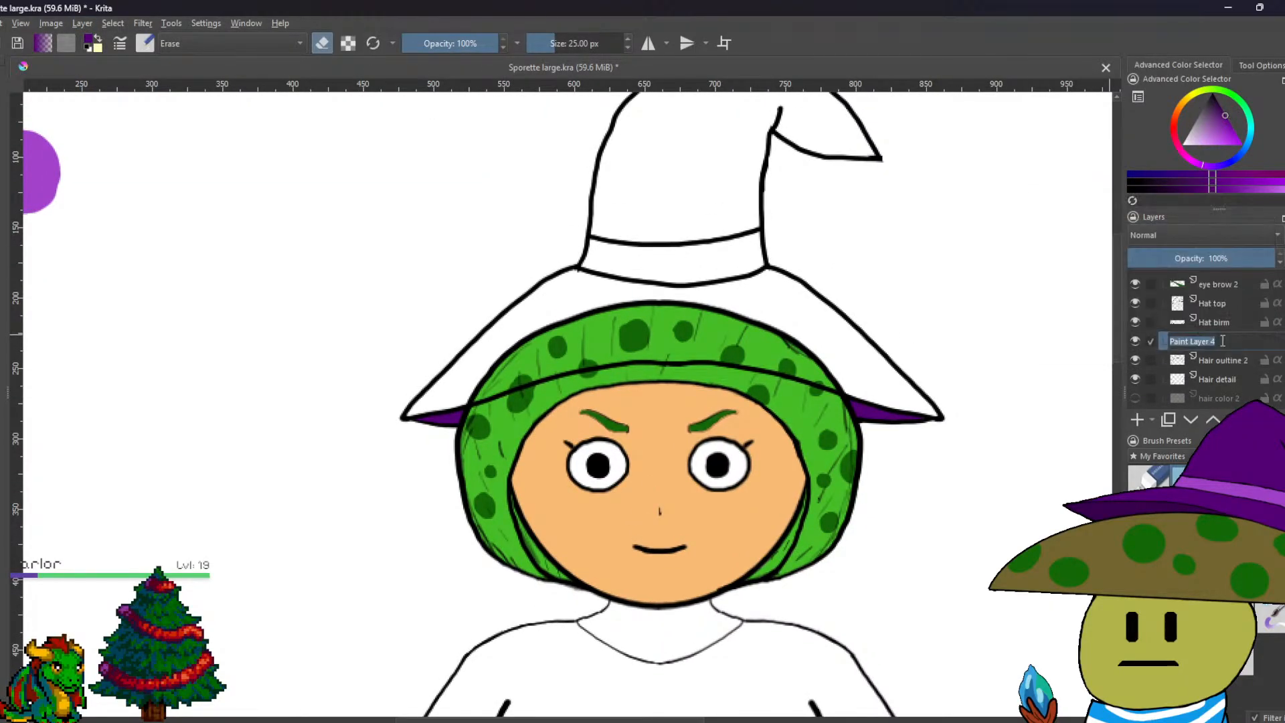
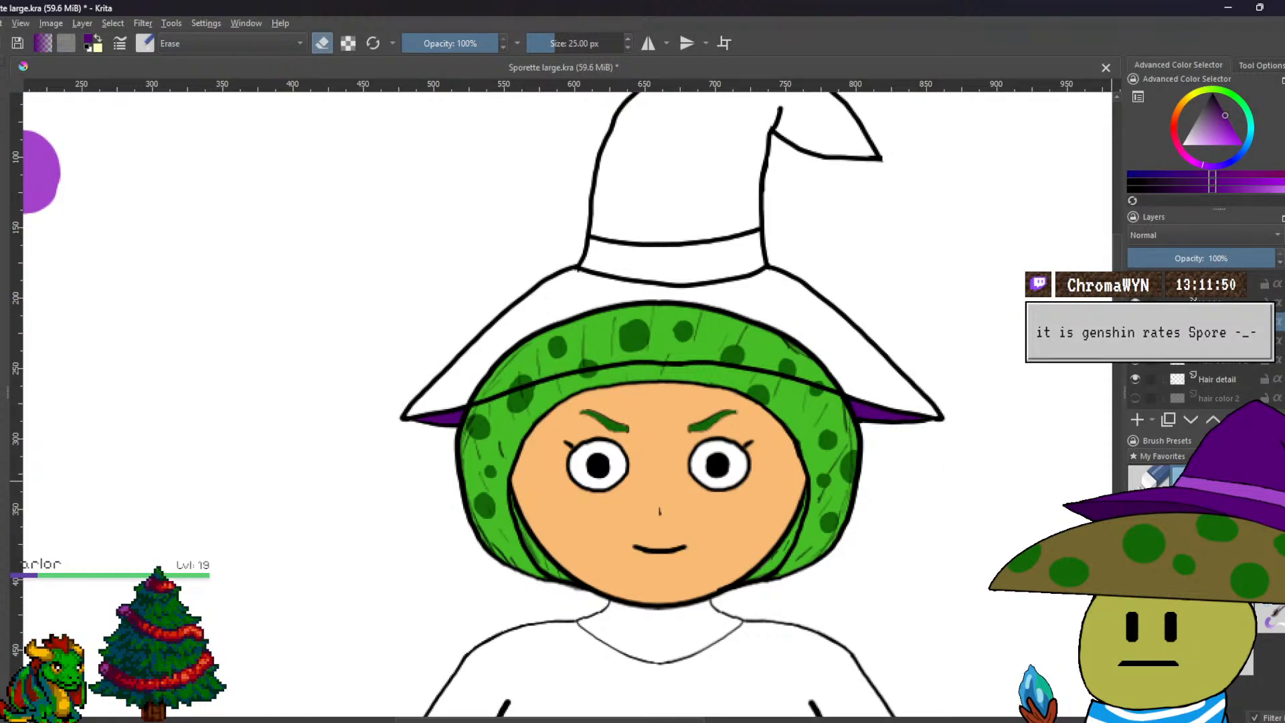
# Paint the left end of the brim's upper side dark purple with the 40 px brush, filling it down to the tip.
pyautogui.click(1178, 509)
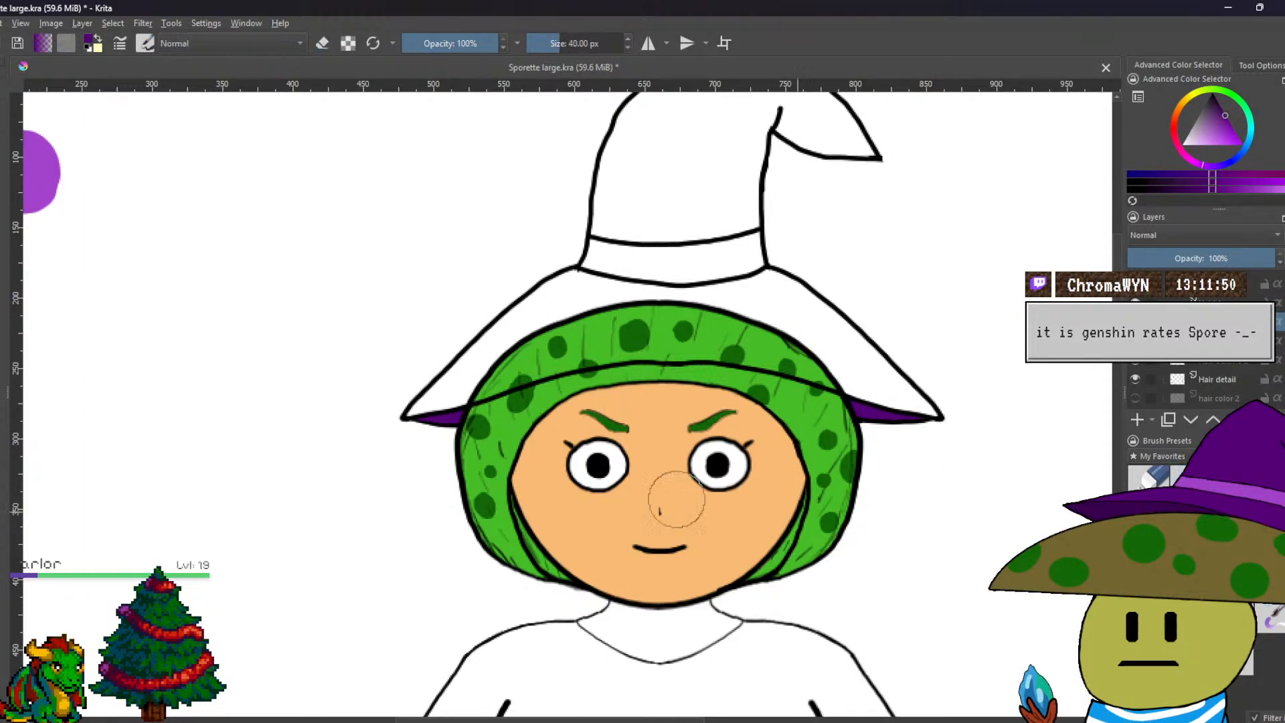
pyautogui.scroll(2, 600, 464)
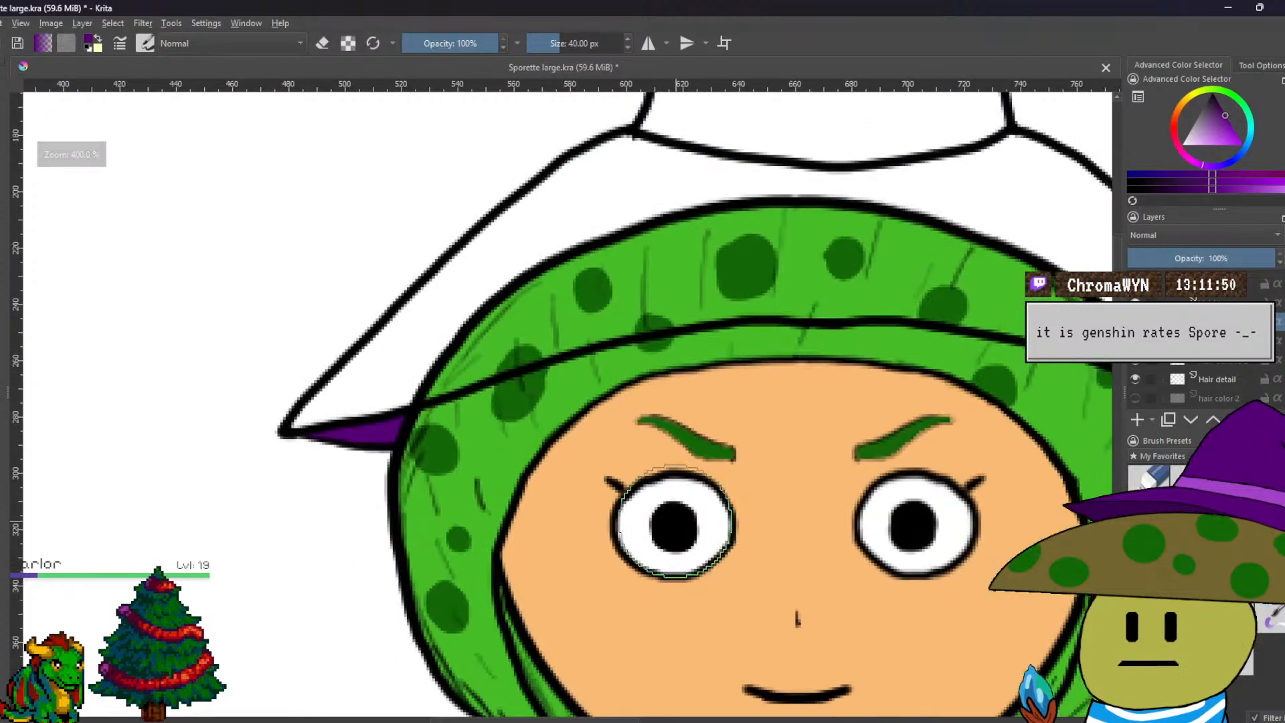
pyautogui.moveTo(636, 425); pyautogui.dragTo(574, 503)
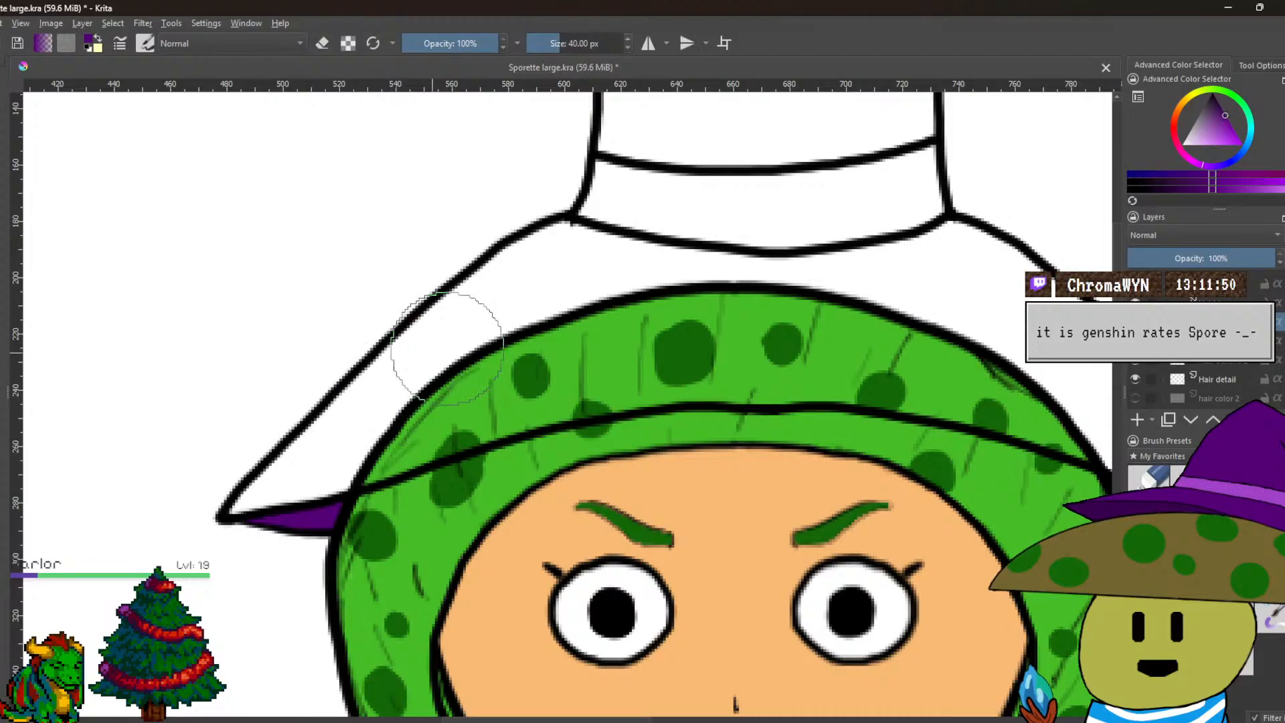
pyautogui.moveTo(450, 341)
pyautogui.mouseDown()
pyautogui.moveTo(390, 388)
pyautogui.moveTo(462, 305)
pyautogui.moveTo(306, 446)
pyautogui.mouseUp()
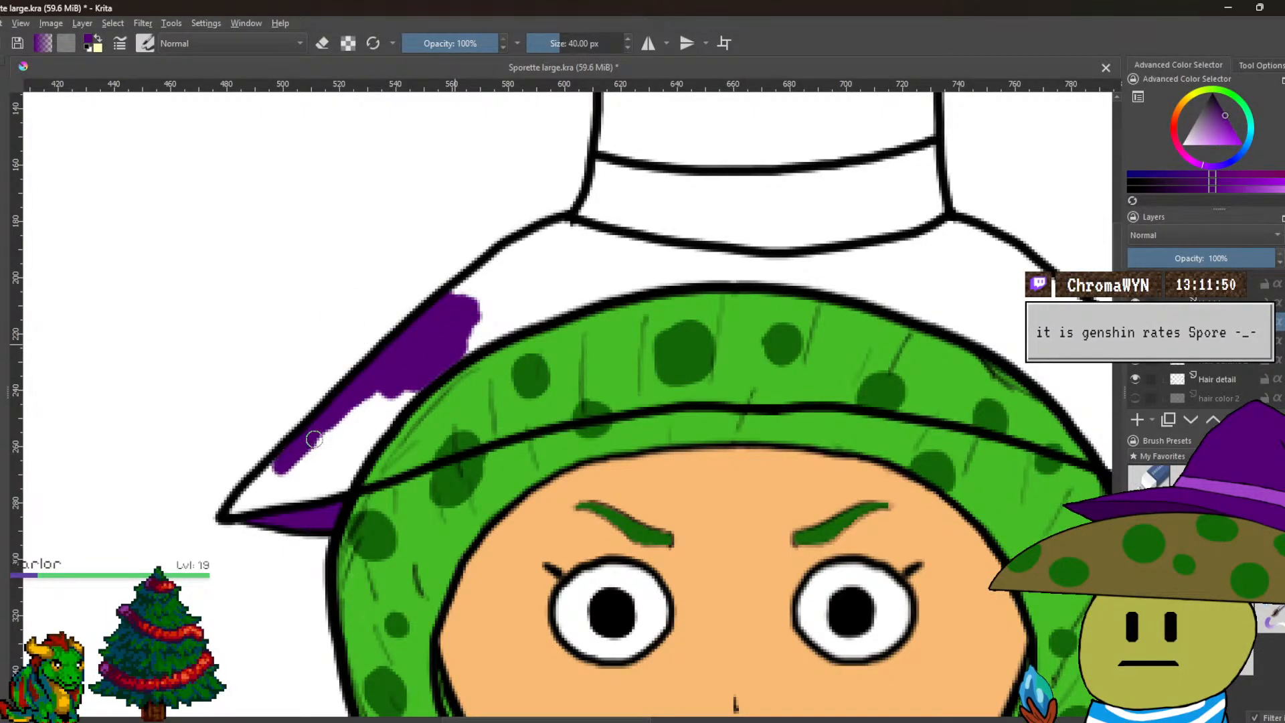
pyautogui.moveTo(248, 496); pyautogui.dragTo(231, 511)
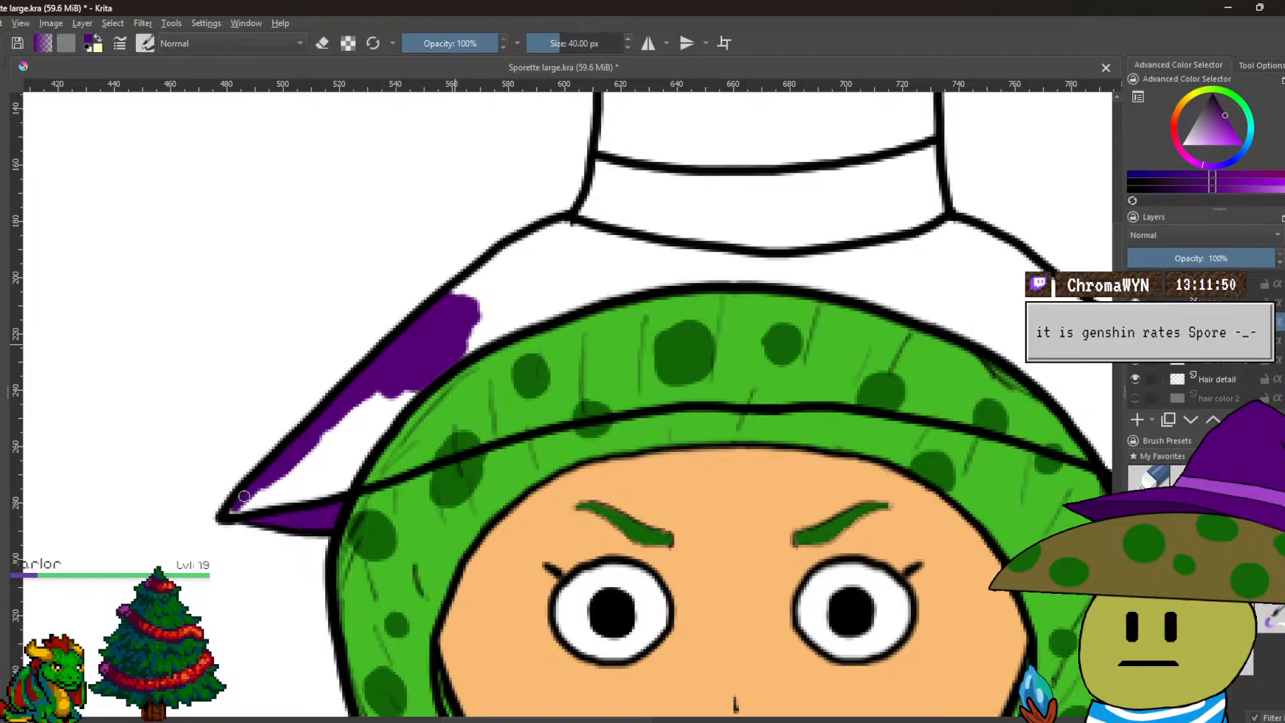
pyautogui.moveTo(316, 431)
pyautogui.mouseDown()
pyautogui.moveTo(364, 426)
pyautogui.moveTo(394, 382)
pyautogui.moveTo(406, 387)
pyautogui.moveTo(376, 421)
pyautogui.moveTo(410, 385)
pyautogui.moveTo(342, 464)
pyautogui.moveTo(386, 419)
pyautogui.mouseUp()
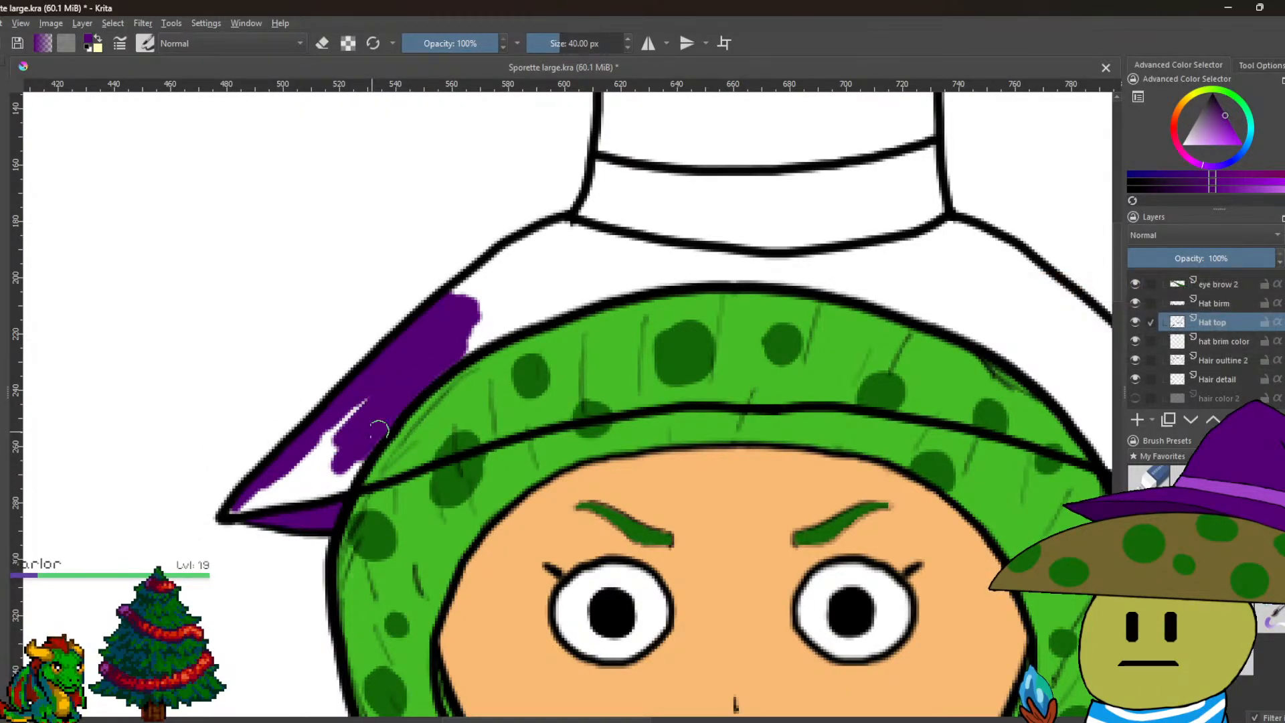
pyautogui.moveTo(339, 480)
pyautogui.mouseDown()
pyautogui.moveTo(367, 396)
pyautogui.moveTo(287, 479)
pyautogui.mouseUp()
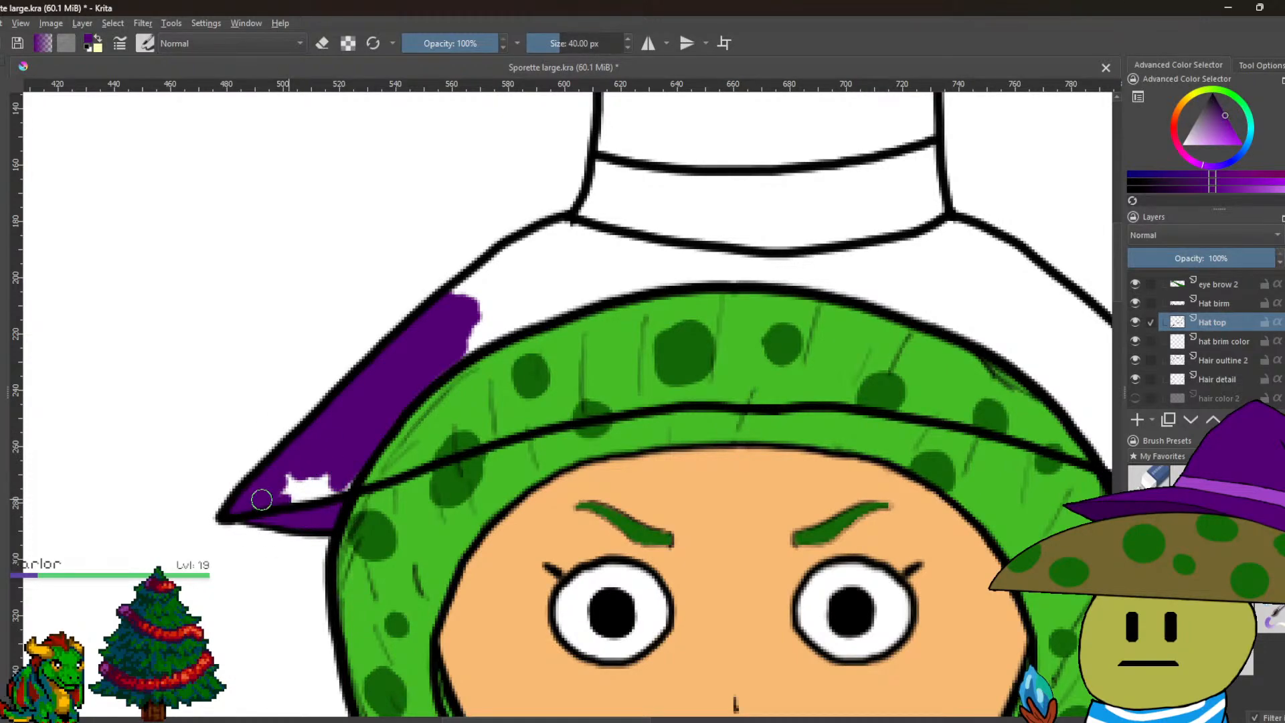
pyautogui.moveTo(283, 494); pyautogui.dragTo(333, 484)
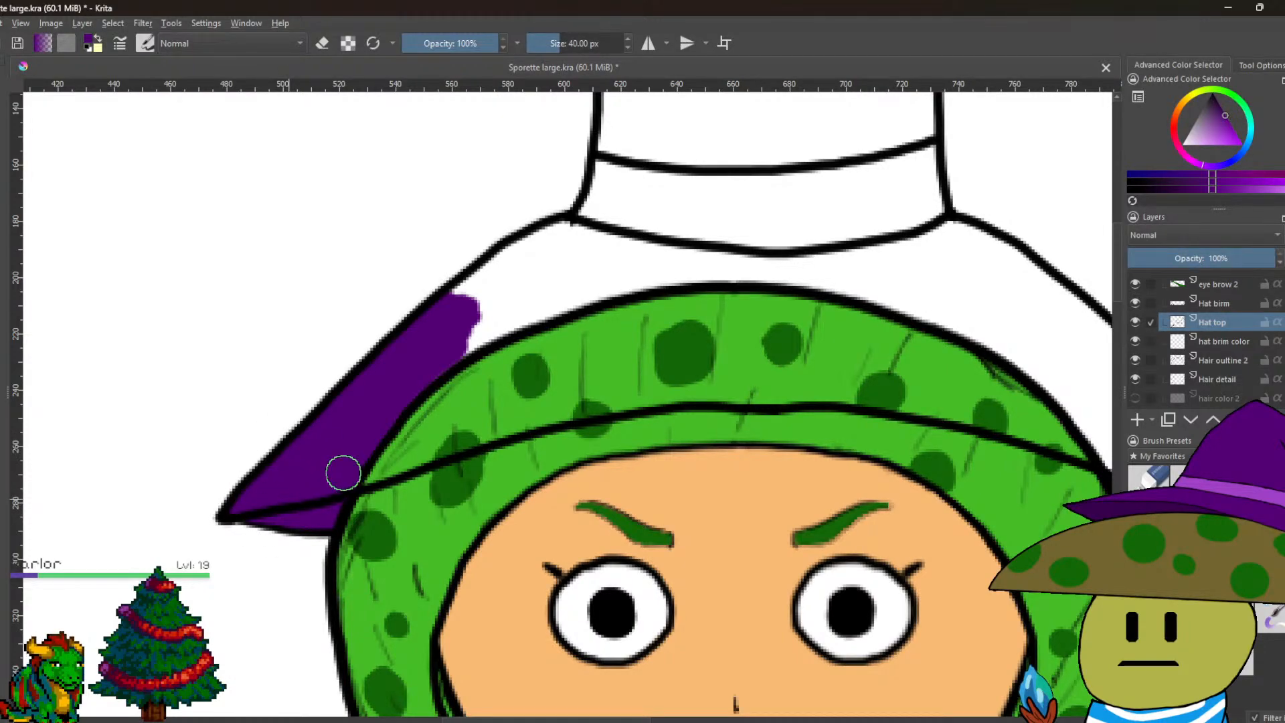
# Hide the hat behind hair layer and erase the stray purple below the brim's left tip.
pyautogui.scroll(-3, 1239, 371)
pyautogui.scroll(-3, 1239, 364)
pyautogui.click(1136, 338)
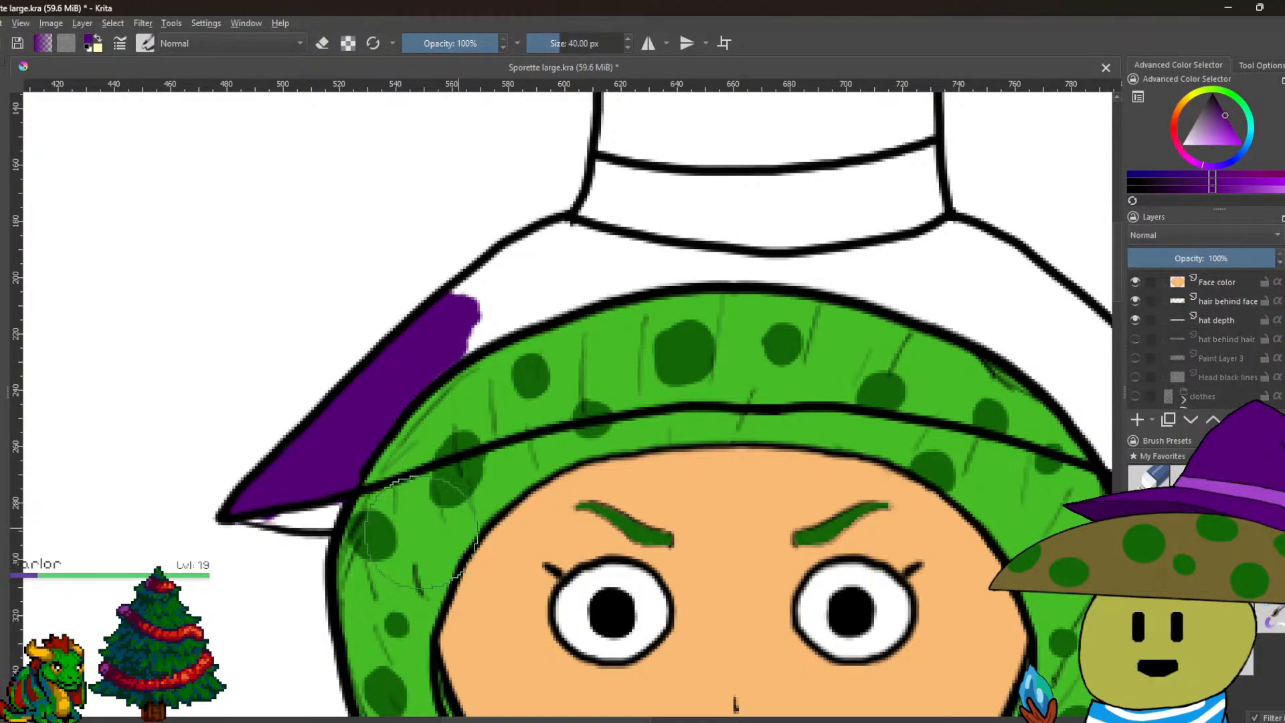
pyautogui.scroll(2, 100, 595)
pyautogui.press('e')
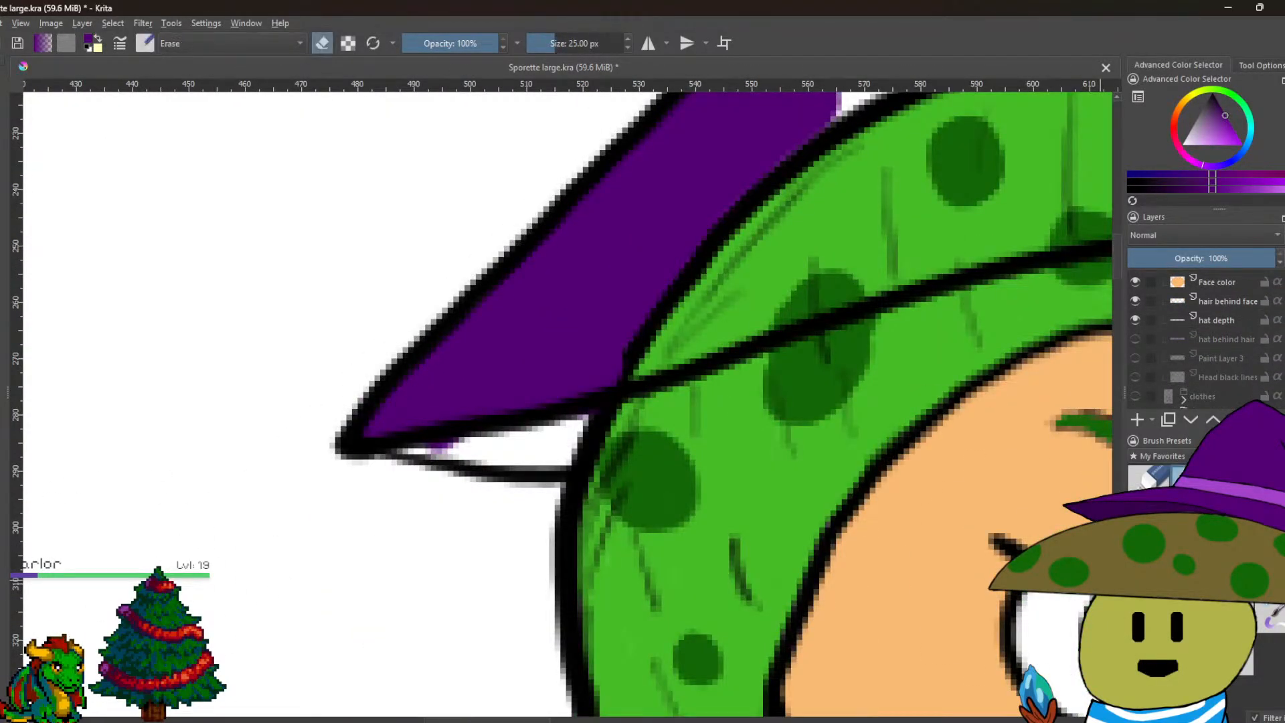
pyautogui.moveTo(445, 474)
pyautogui.mouseDown()
pyautogui.moveTo(562, 432)
pyautogui.moveTo(522, 472)
pyautogui.moveTo(508, 643)
pyautogui.mouseUp()
pyautogui.scroll(-2, 523, 472)
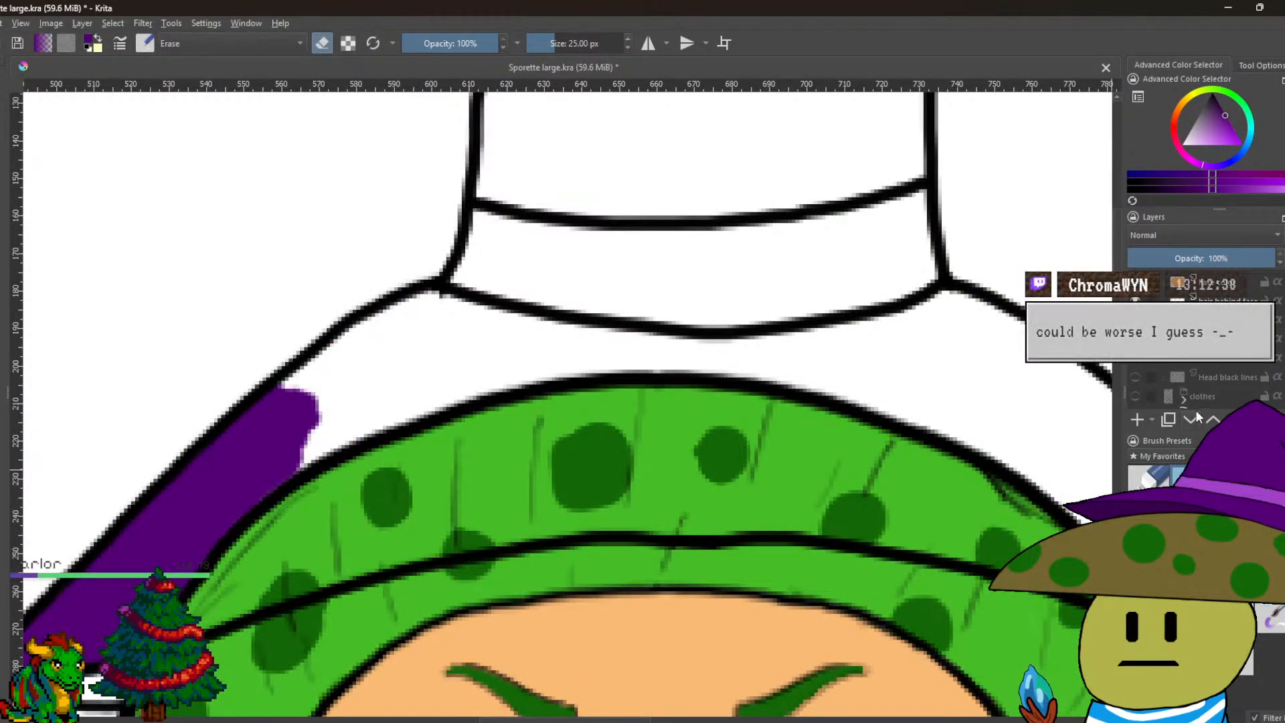
pyautogui.scroll(-2, 1219, 374)
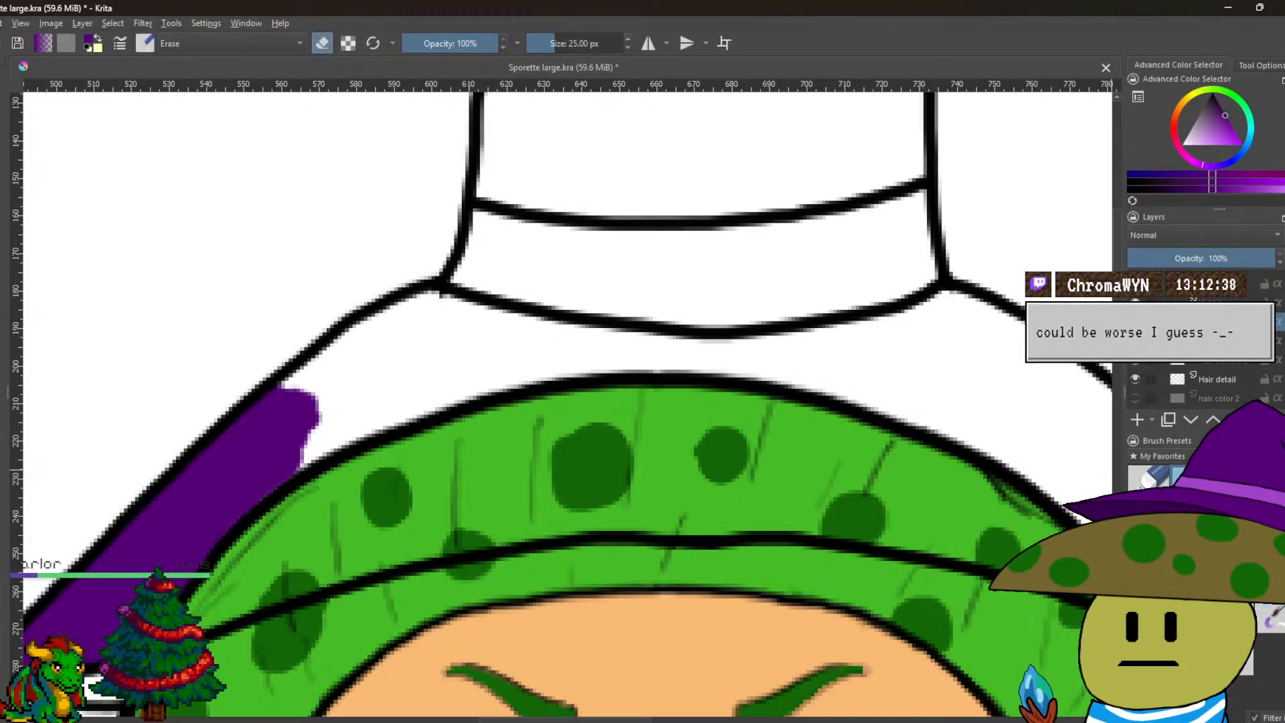
pyautogui.press('e')
pyautogui.moveTo(588, 459)
pyautogui.mouseDown()
pyautogui.moveTo(668, 411)
pyautogui.moveTo(740, 321)
pyautogui.mouseUp()
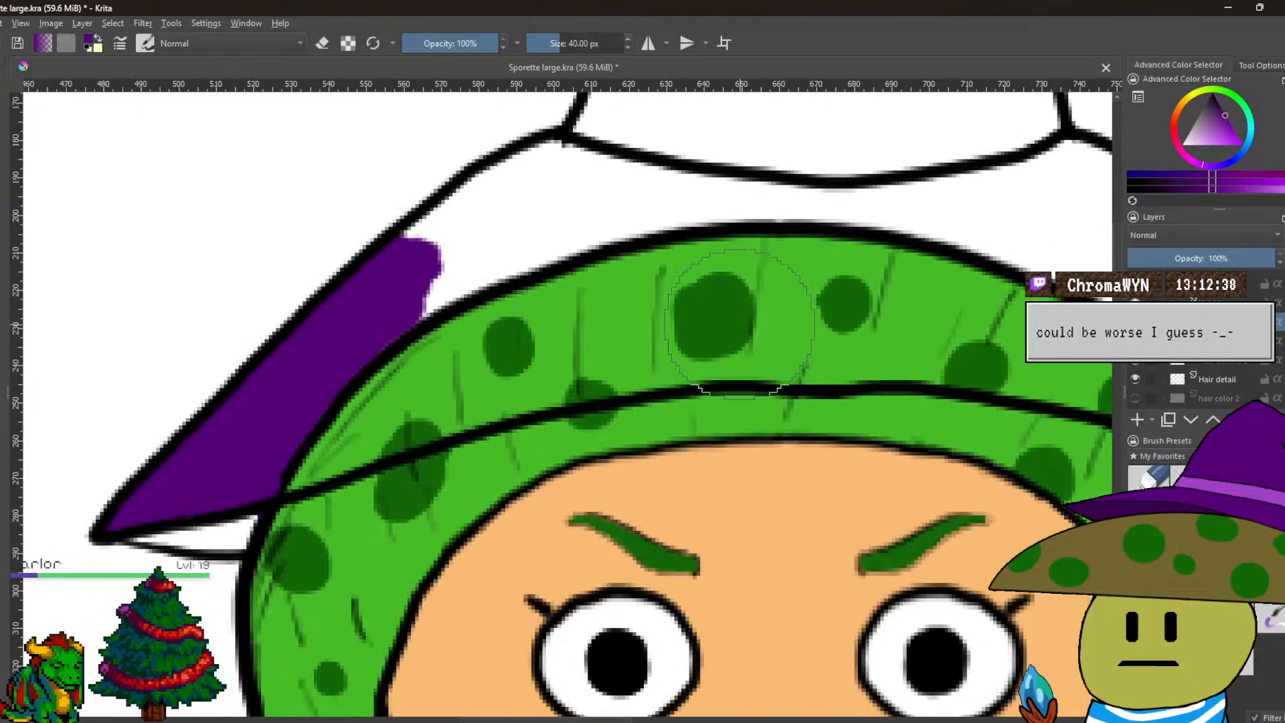
pyautogui.moveTo(398, 345)
pyautogui.mouseDown()
pyautogui.moveTo(422, 342)
pyautogui.moveTo(381, 364)
pyautogui.mouseUp()
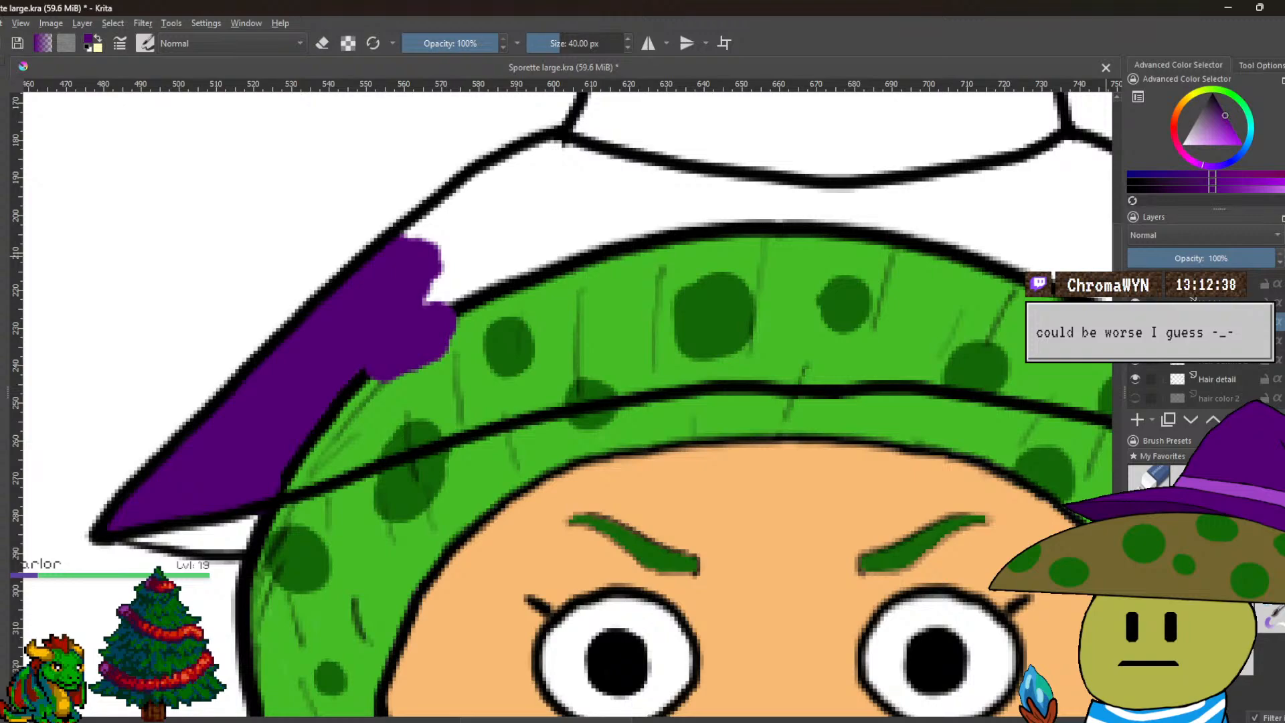
pyautogui.moveTo(1204, 324)
pyautogui.hotkey('ctrl', 'z')
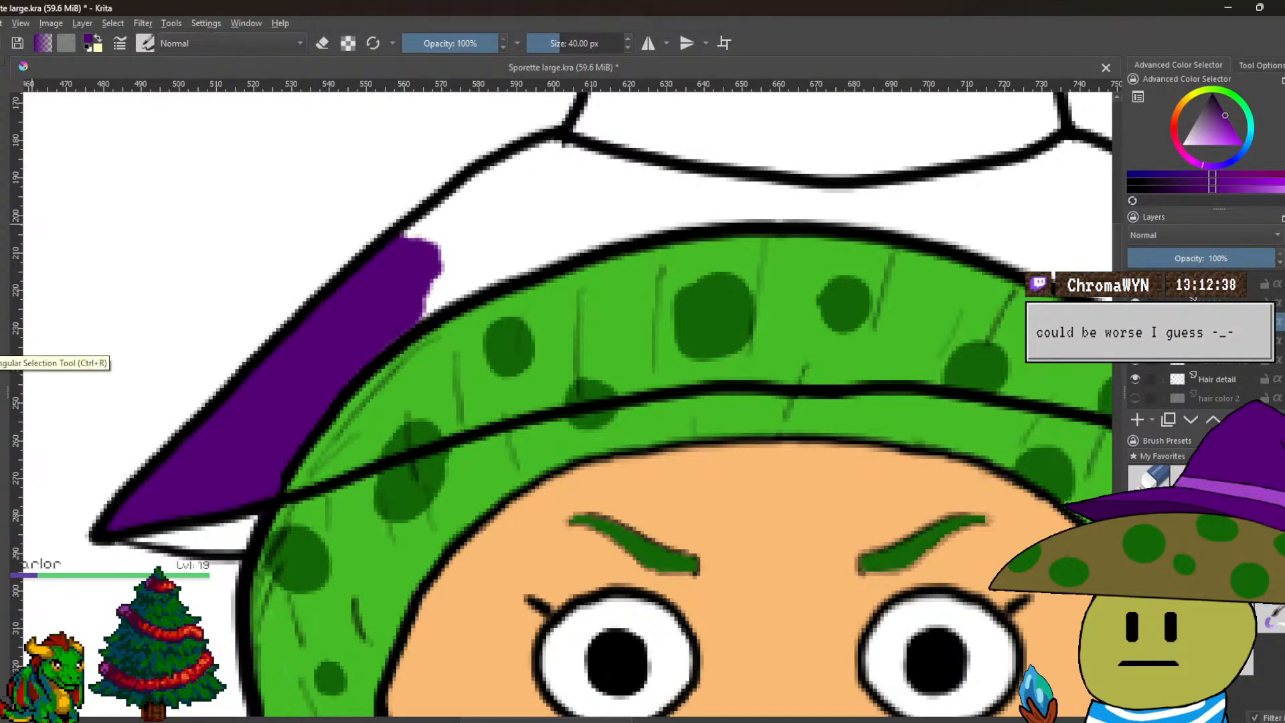
# Select the purple patch at the brim's left end freehand and move it from Hat top onto the hat brim color layer.
pyautogui.moveTo(418, 181); pyautogui.dragTo(51, 583)
pyautogui.moveTo(439, 190)
pyautogui.mouseDown()
pyautogui.moveTo(216, 299)
pyautogui.moveTo(113, 412)
pyautogui.moveTo(61, 504)
pyautogui.moveTo(119, 579)
pyautogui.moveTo(436, 494)
pyautogui.moveTo(526, 349)
pyautogui.moveTo(494, 233)
pyautogui.moveTo(455, 201)
pyautogui.mouseUp()
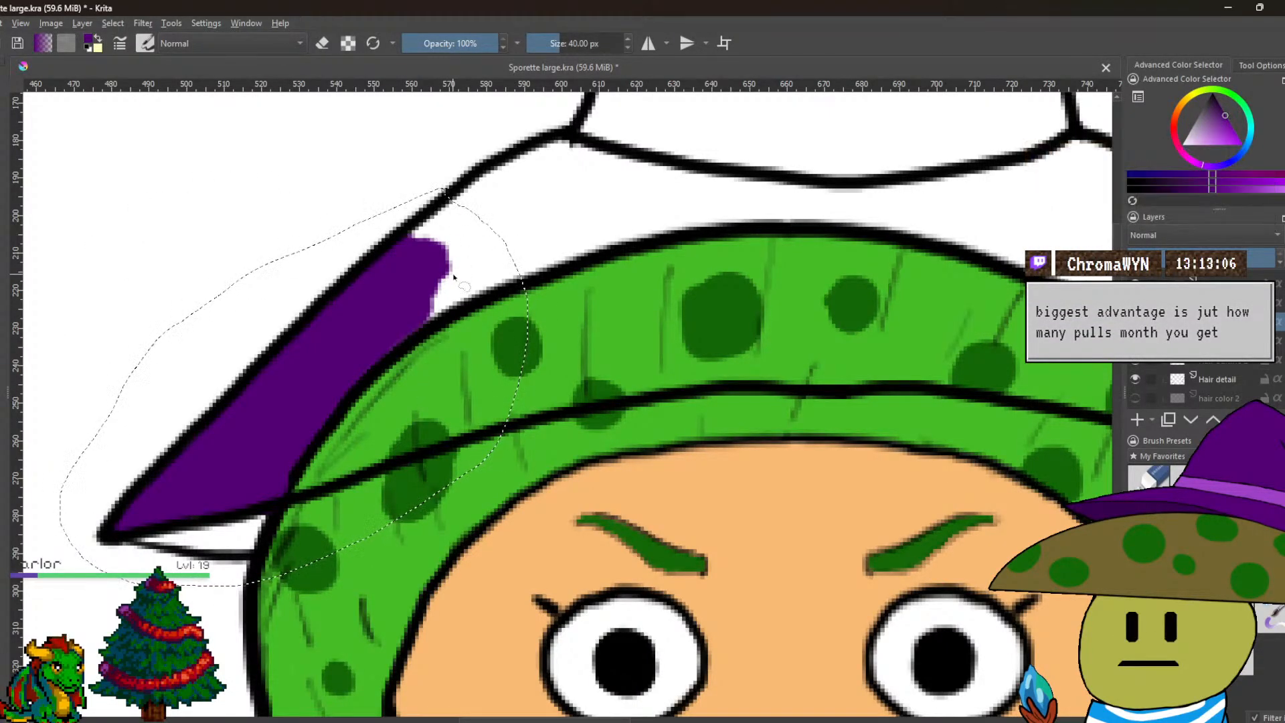
pyautogui.rightClick(453, 264)
pyautogui.click(508, 376)
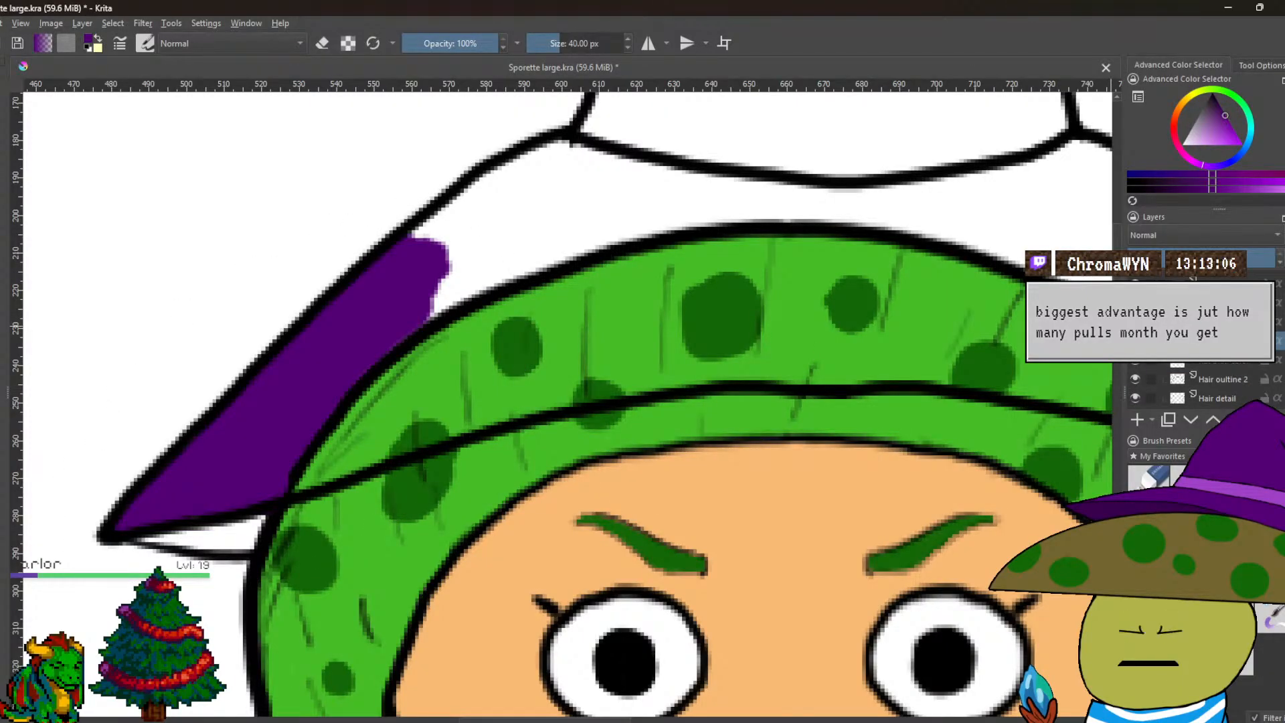
pyautogui.rightClick(1191, 340)
pyautogui.click(1198, 483)
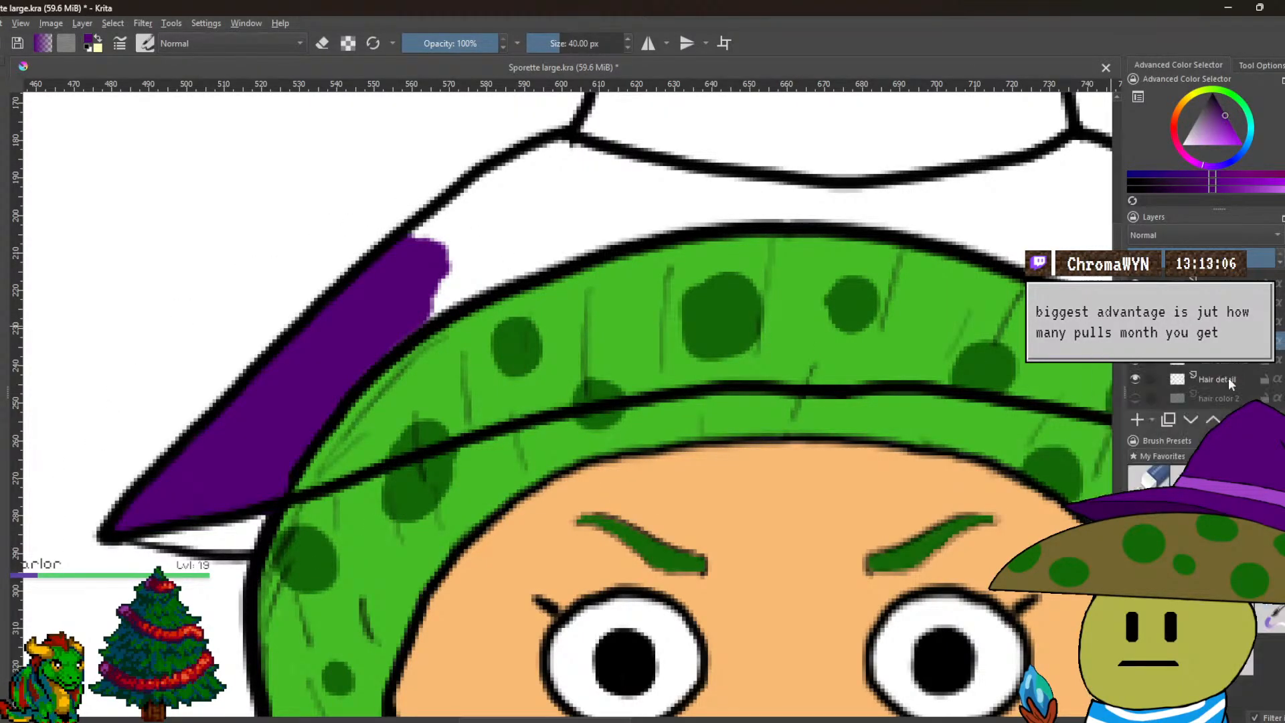
# Paint the brim's upper side dark purple from its left end across the middle and along the right edge, covering the hair above the brim line.
pyautogui.moveTo(1198, 361)
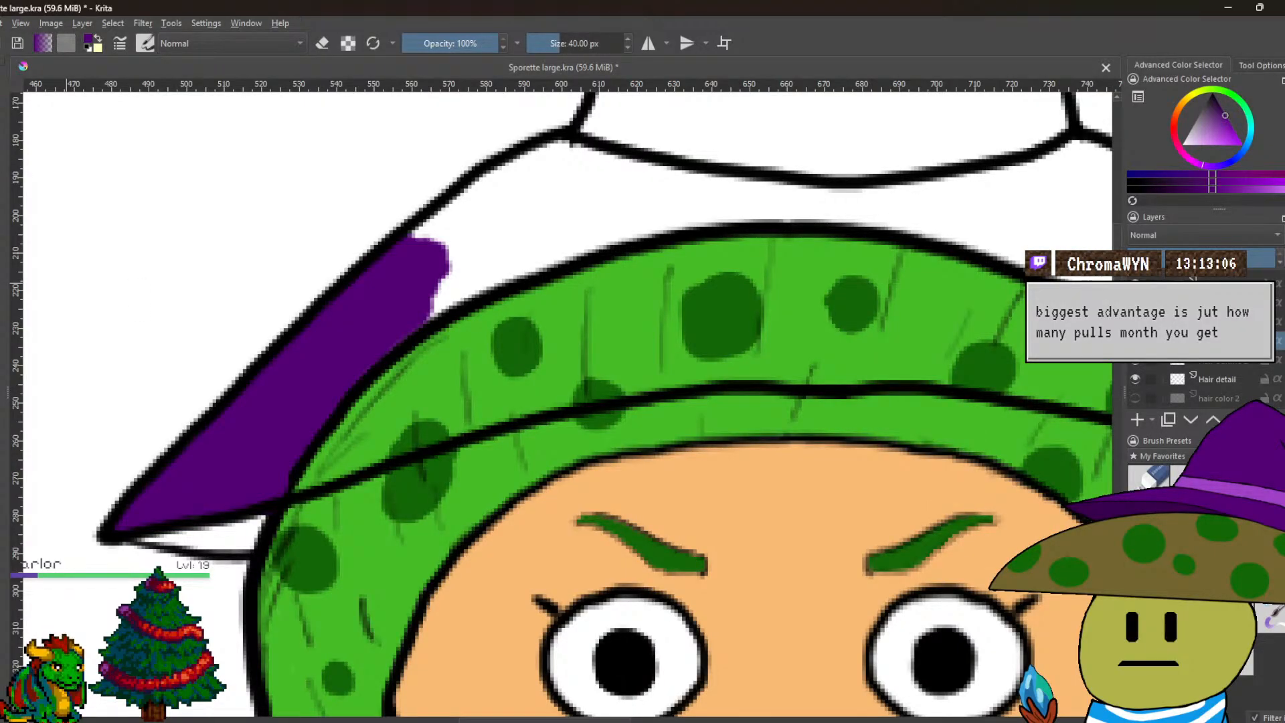
pyautogui.moveTo(344, 309)
pyautogui.mouseDown()
pyautogui.moveTo(444, 280)
pyautogui.moveTo(422, 262)
pyautogui.moveTo(431, 230)
pyautogui.moveTo(393, 256)
pyautogui.moveTo(480, 183)
pyautogui.moveTo(539, 154)
pyautogui.moveTo(459, 230)
pyautogui.mouseUp()
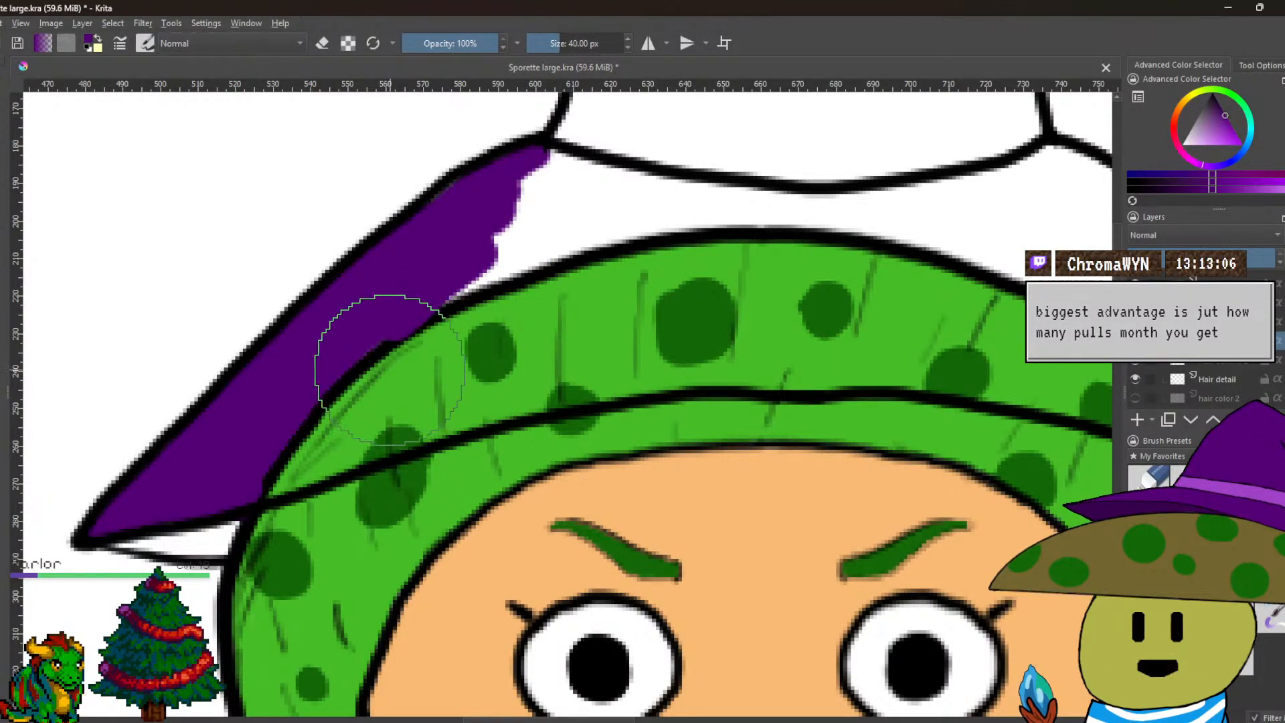
pyautogui.moveTo(393, 315)
pyautogui.mouseDown()
pyautogui.moveTo(422, 350)
pyautogui.moveTo(350, 393)
pyautogui.moveTo(257, 485)
pyautogui.mouseUp()
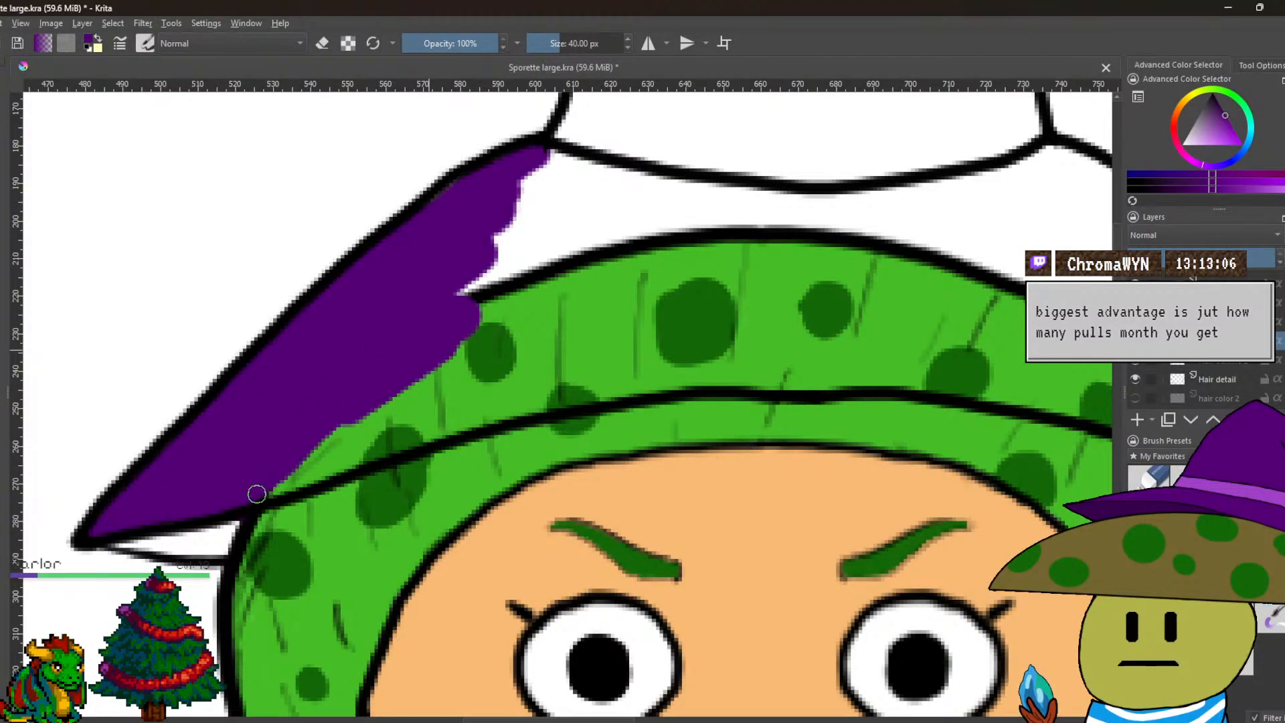
pyautogui.moveTo(326, 470)
pyautogui.mouseDown()
pyautogui.moveTo(431, 425)
pyautogui.moveTo(348, 444)
pyautogui.moveTo(368, 426)
pyautogui.moveTo(308, 455)
pyautogui.moveTo(481, 345)
pyautogui.moveTo(475, 313)
pyautogui.moveTo(546, 176)
pyautogui.moveTo(676, 216)
pyautogui.moveTo(615, 204)
pyautogui.moveTo(576, 230)
pyautogui.moveTo(449, 413)
pyautogui.moveTo(670, 369)
pyautogui.moveTo(562, 359)
pyautogui.moveTo(652, 264)
pyautogui.moveTo(660, 306)
pyautogui.moveTo(721, 290)
pyautogui.moveTo(726, 251)
pyautogui.moveTo(697, 215)
pyautogui.moveTo(776, 230)
pyautogui.moveTo(726, 219)
pyautogui.moveTo(692, 374)
pyautogui.moveTo(294, 442)
pyautogui.mouseUp()
pyautogui.moveTo(445, 295)
pyautogui.mouseDown()
pyautogui.moveTo(378, 294)
pyautogui.moveTo(541, 270)
pyautogui.moveTo(514, 276)
pyautogui.moveTo(639, 238)
pyautogui.moveTo(557, 286)
pyautogui.moveTo(357, 361)
pyautogui.moveTo(278, 444)
pyautogui.moveTo(368, 441)
pyautogui.moveTo(332, 438)
pyautogui.mouseUp()
pyautogui.moveTo(409, 437)
pyautogui.mouseDown()
pyautogui.moveTo(346, 407)
pyautogui.moveTo(533, 350)
pyautogui.moveTo(539, 373)
pyautogui.moveTo(512, 379)
pyautogui.moveTo(522, 362)
pyautogui.moveTo(588, 388)
pyautogui.moveTo(575, 353)
pyautogui.moveTo(545, 346)
pyautogui.moveTo(661, 260)
pyautogui.moveTo(744, 311)
pyautogui.moveTo(794, 386)
pyautogui.moveTo(779, 360)
pyautogui.moveTo(809, 381)
pyautogui.moveTo(793, 353)
pyautogui.moveTo(868, 445)
pyautogui.moveTo(911, 490)
pyautogui.moveTo(871, 447)
pyautogui.moveTo(899, 469)
pyautogui.moveTo(890, 443)
pyautogui.moveTo(878, 435)
pyautogui.moveTo(979, 541)
pyautogui.mouseUp()
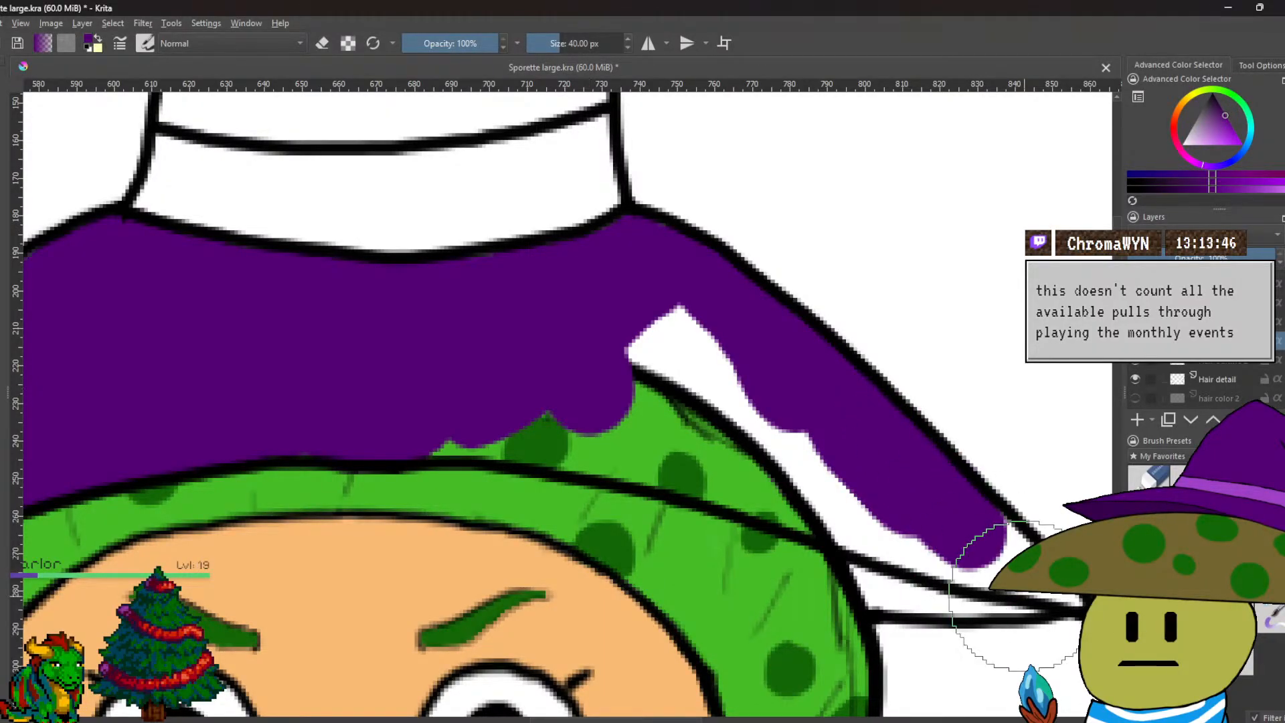
# Fill the remaining gaps on the brim's right side with dark purple, out to the tip and down to the brim line.
pyautogui.moveTo(1014, 596); pyautogui.dragTo(790, 517)
pyautogui.moveTo(461, 212)
pyautogui.mouseDown()
pyautogui.moveTo(472, 238)
pyautogui.moveTo(460, 281)
pyautogui.moveTo(473, 257)
pyautogui.moveTo(432, 297)
pyautogui.moveTo(467, 285)
pyautogui.moveTo(425, 314)
pyautogui.moveTo(272, 329)
pyautogui.moveTo(244, 350)
pyautogui.moveTo(361, 355)
pyautogui.mouseUp()
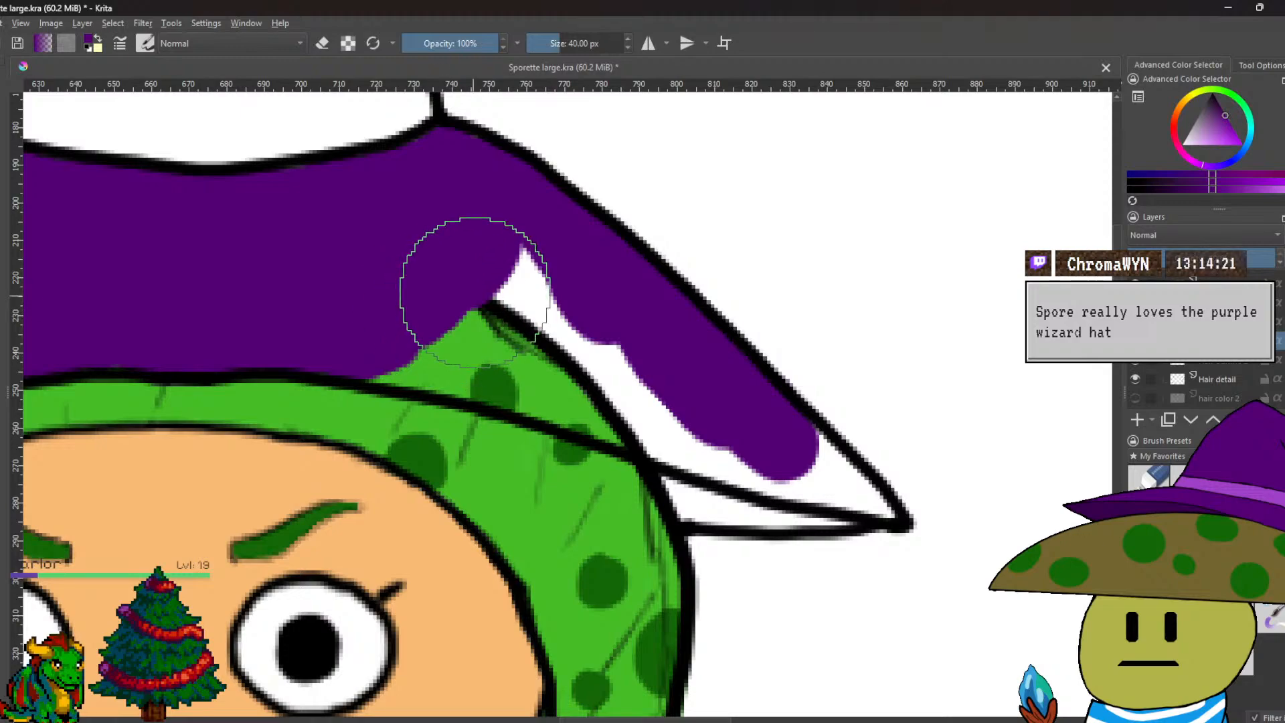
pyautogui.moveTo(490, 272)
pyautogui.mouseDown()
pyautogui.moveTo(480, 288)
pyautogui.moveTo(536, 344)
pyautogui.moveTo(569, 342)
pyautogui.moveTo(668, 387)
pyautogui.moveTo(757, 452)
pyautogui.mouseUp()
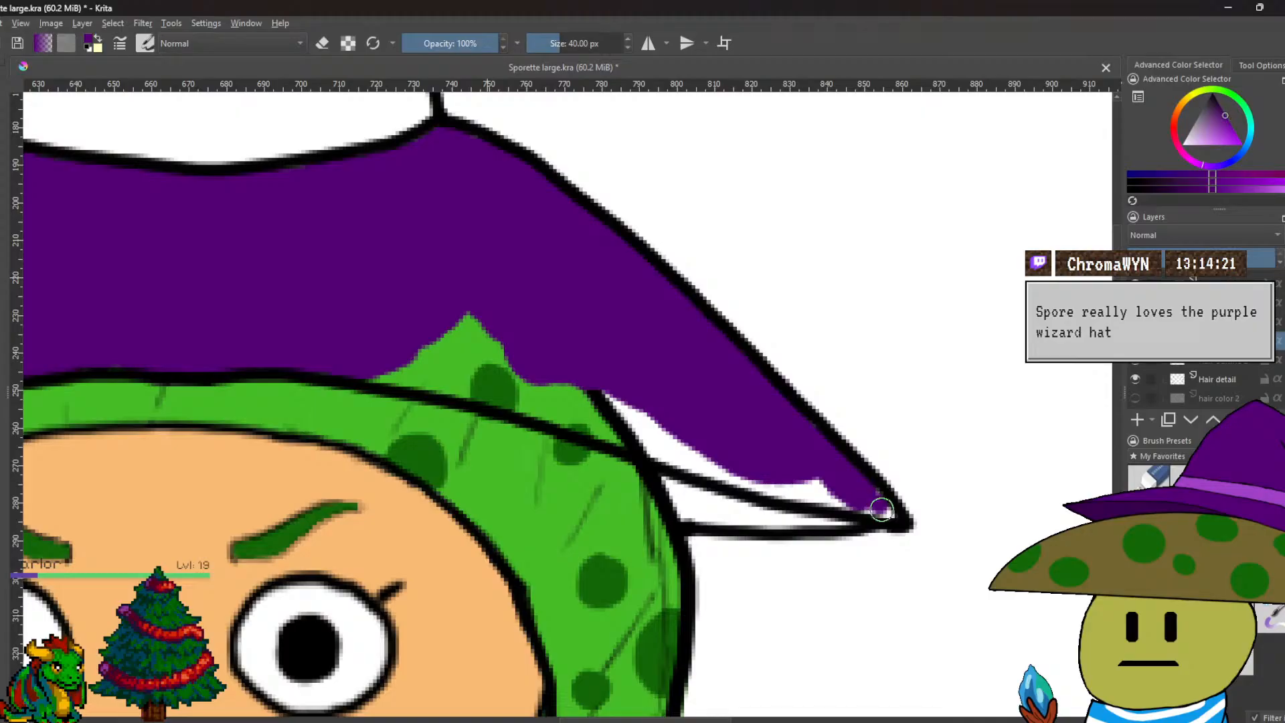
pyautogui.moveTo(792, 476)
pyautogui.mouseDown()
pyautogui.moveTo(504, 369)
pyautogui.moveTo(455, 336)
pyautogui.moveTo(501, 344)
pyautogui.moveTo(526, 384)
pyautogui.moveTo(578, 409)
pyautogui.mouseUp()
pyautogui.moveTo(455, 368); pyautogui.dragTo(416, 358)
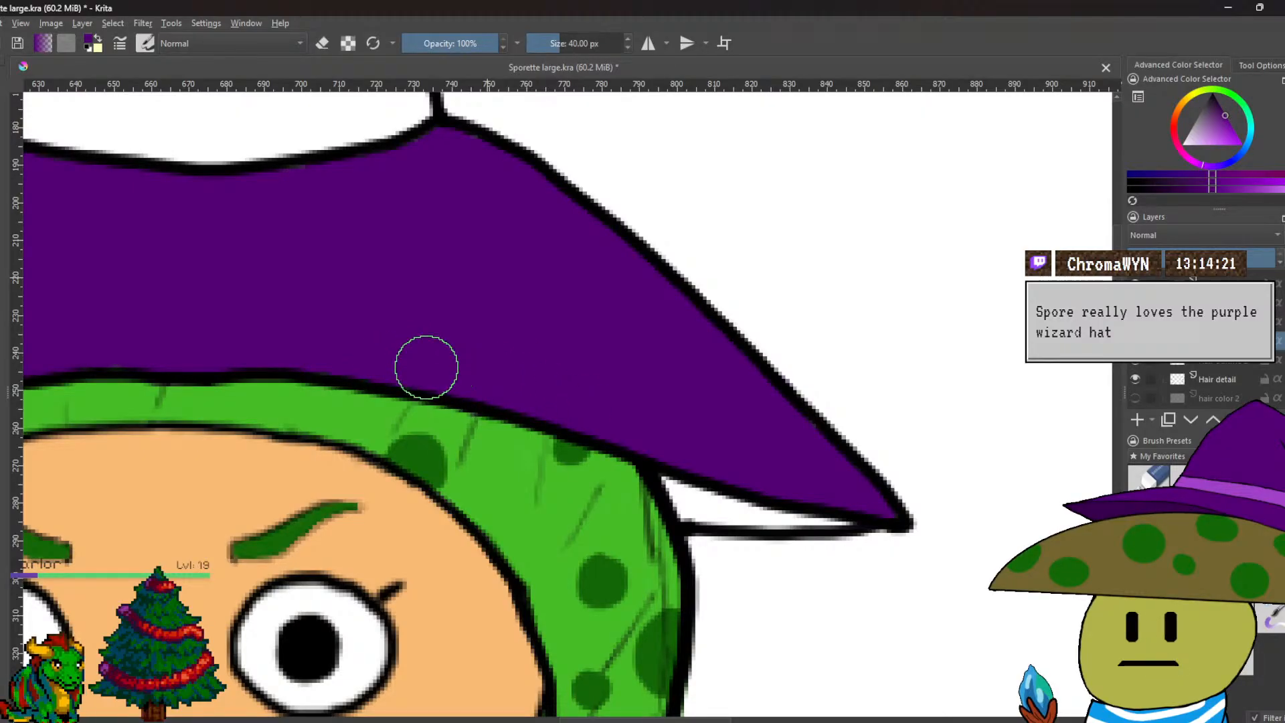
pyautogui.moveTo(514, 337); pyautogui.dragTo(641, 385)
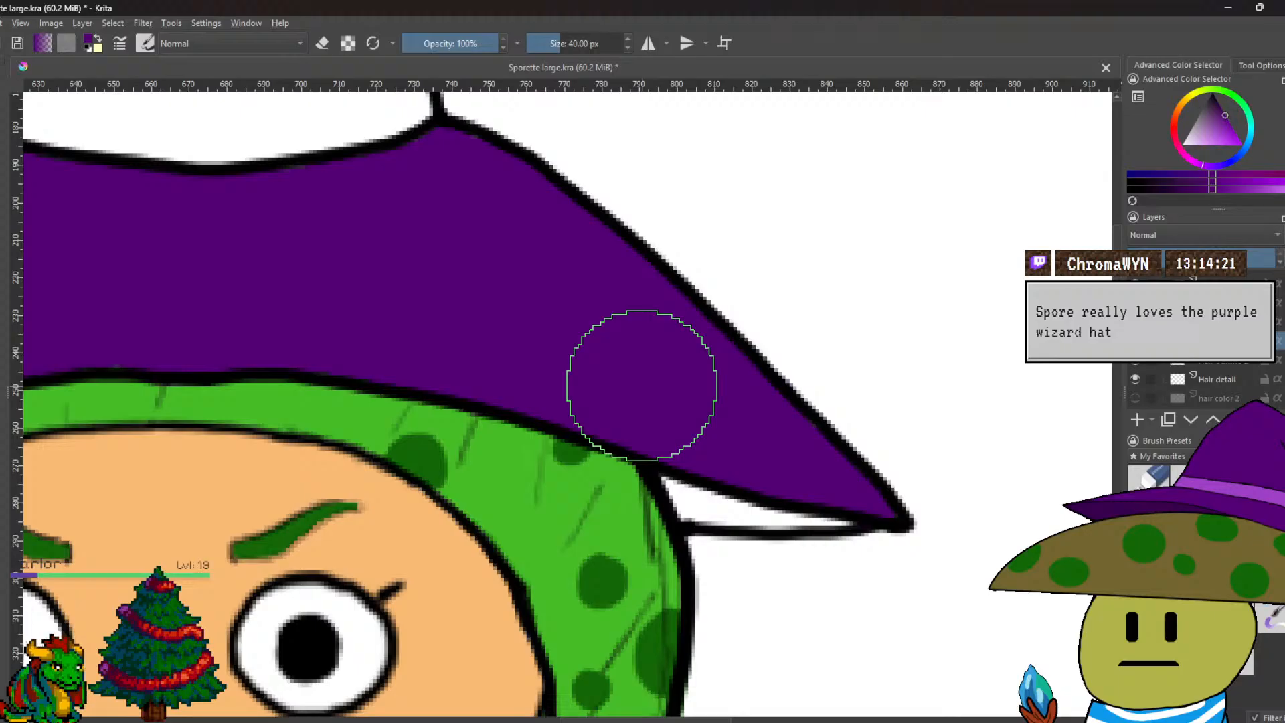
# Hide the hat brim color layer.
pyautogui.press('-')
pyautogui.press('-')
pyautogui.press('-')
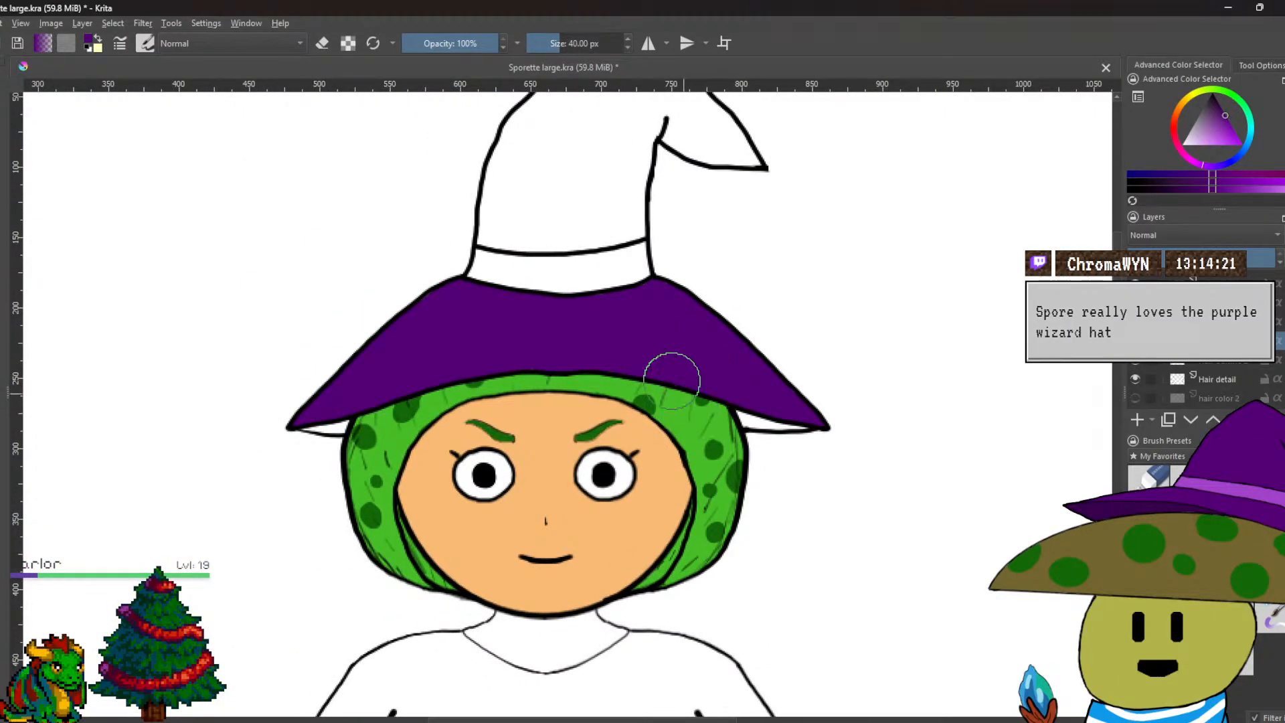
pyautogui.moveTo(690, 408); pyautogui.dragTo(724, 430)
pyautogui.hotkey('ctrl', 'z')
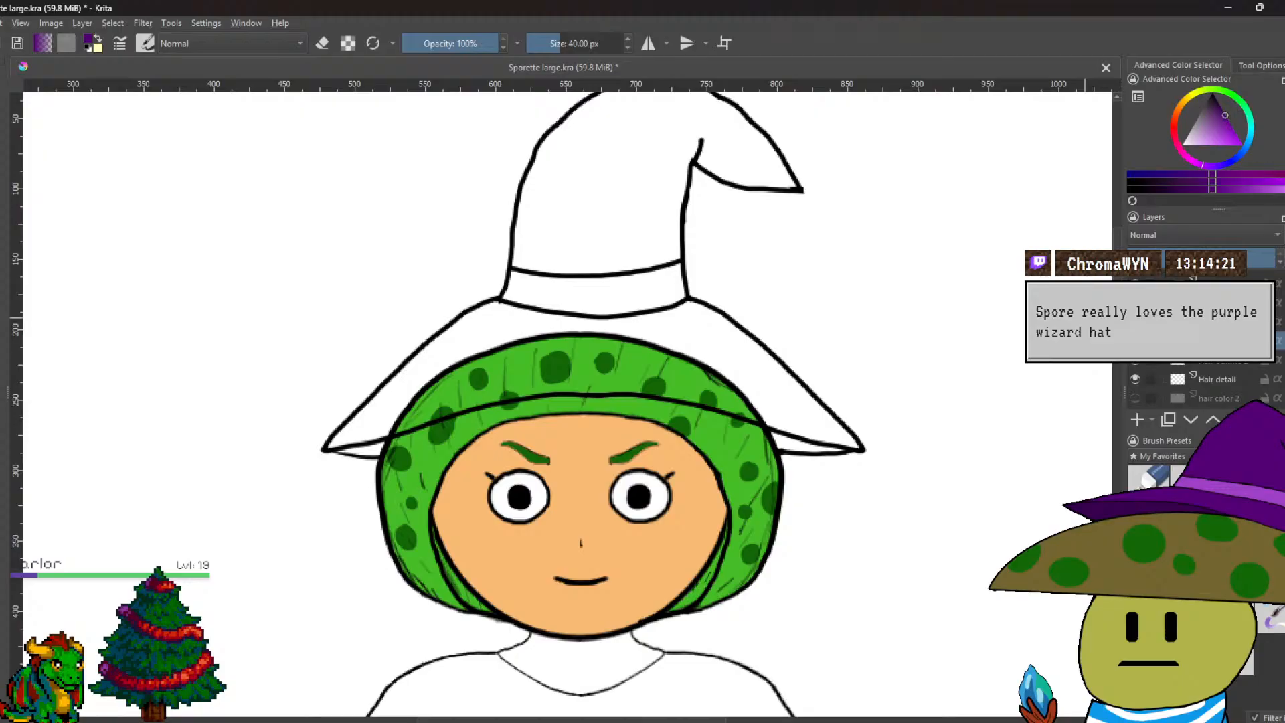
# Add a new paint layer between Hat top and hat brim color and rename it "Hat top color".
pyautogui.moveTo(1205, 341)
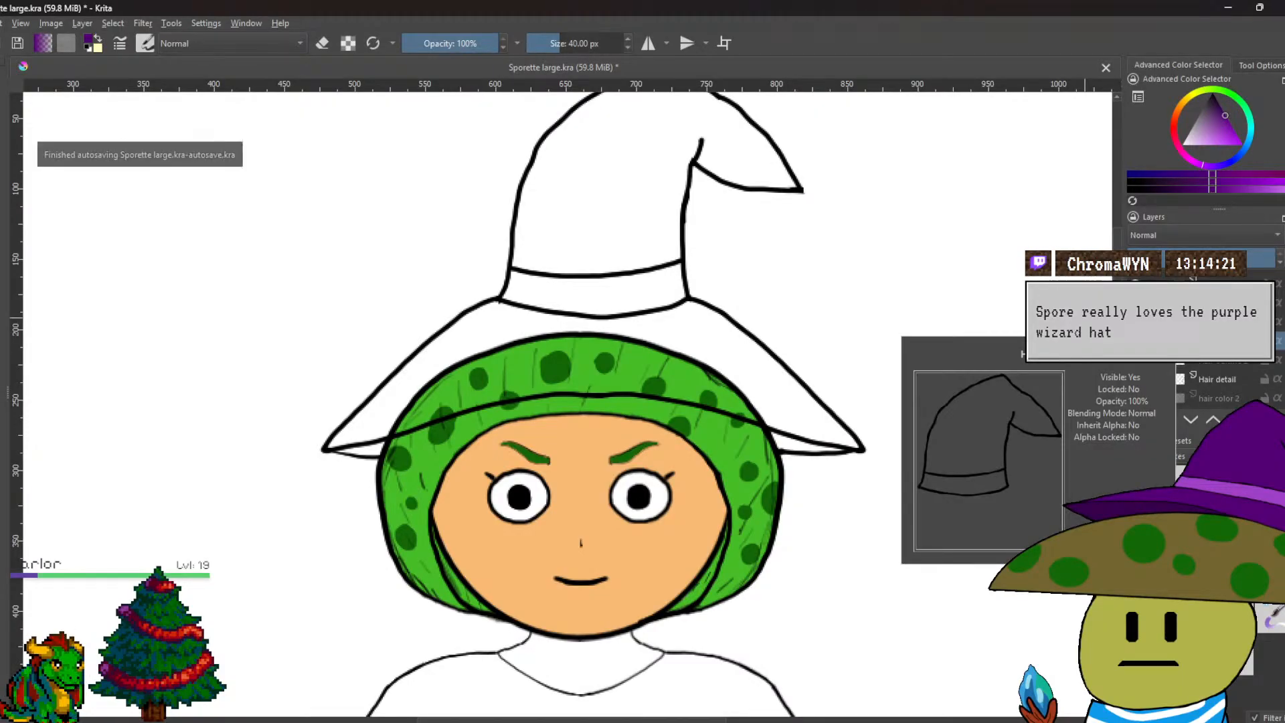
pyautogui.click(95, 24)
pyautogui.moveTo(134, 86)
pyautogui.click(322, 92)
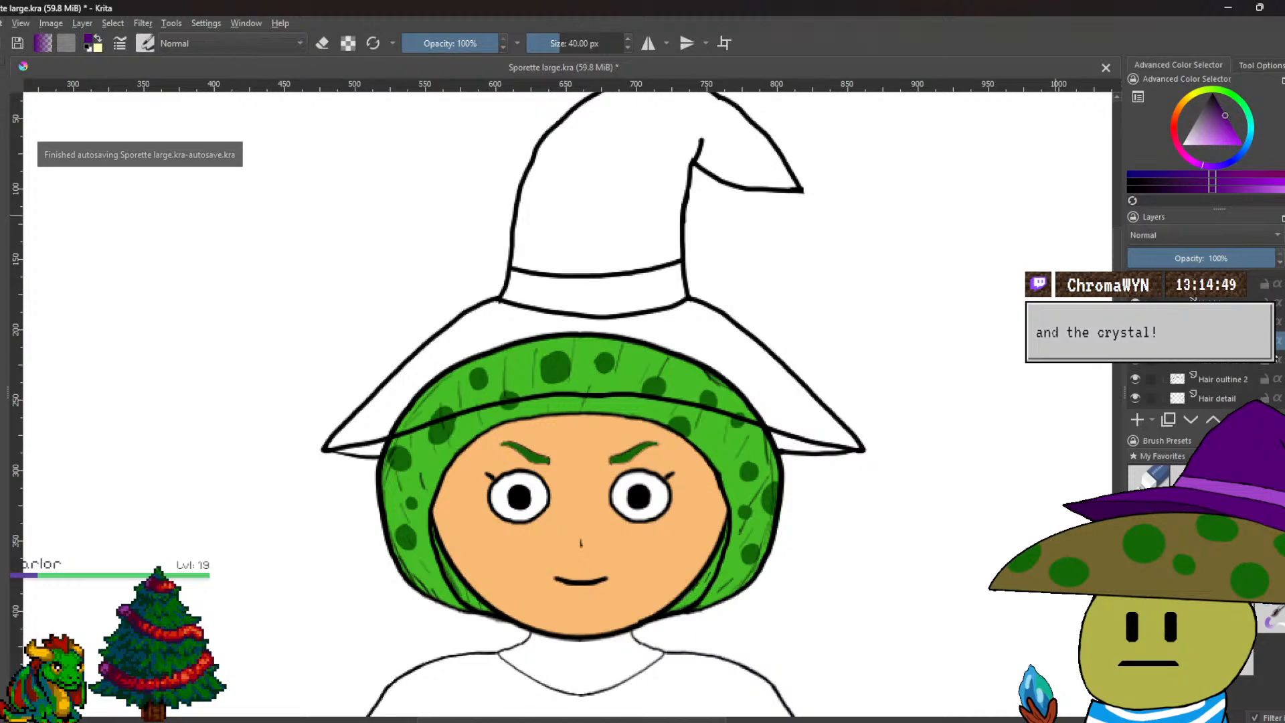
pyautogui.moveTo(1198, 342)
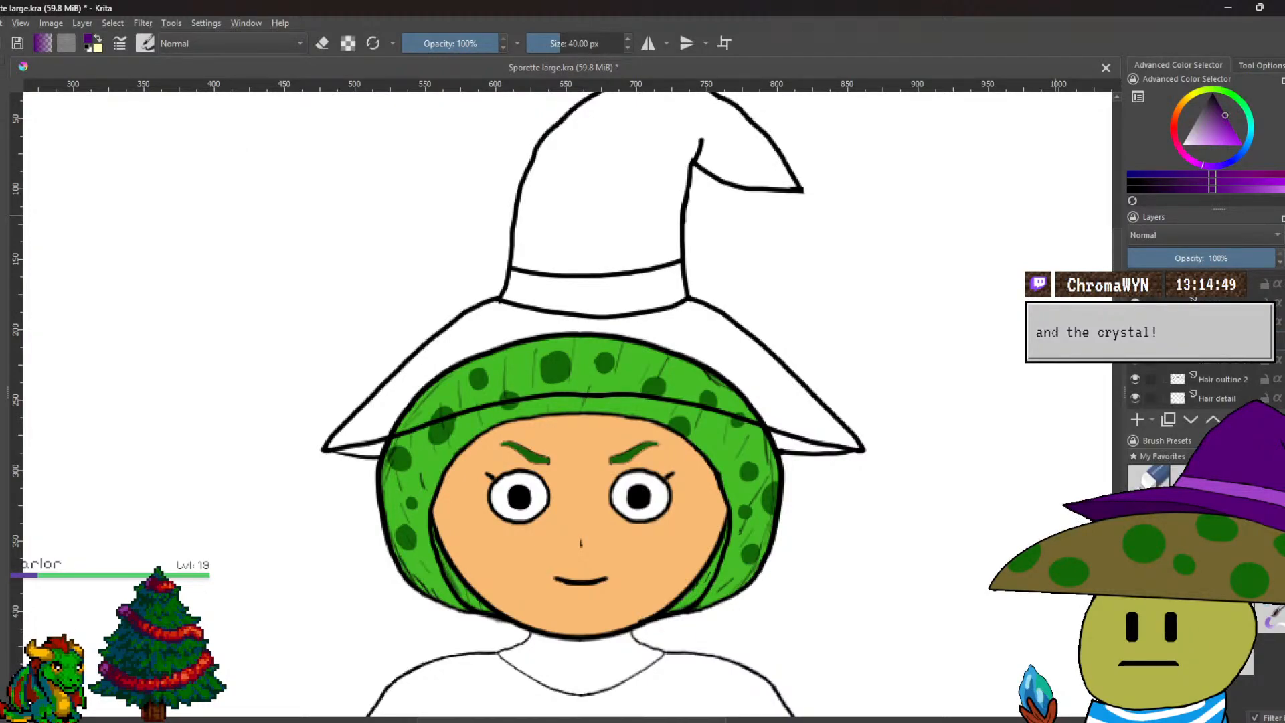
# Paint the hat cone's left side dark purple from the peak down to the band line, widening the fill inward.
pyautogui.keyDown('ctrl'); pyautogui.scroll(2, 635, 357); pyautogui.keyUp('ctrl')
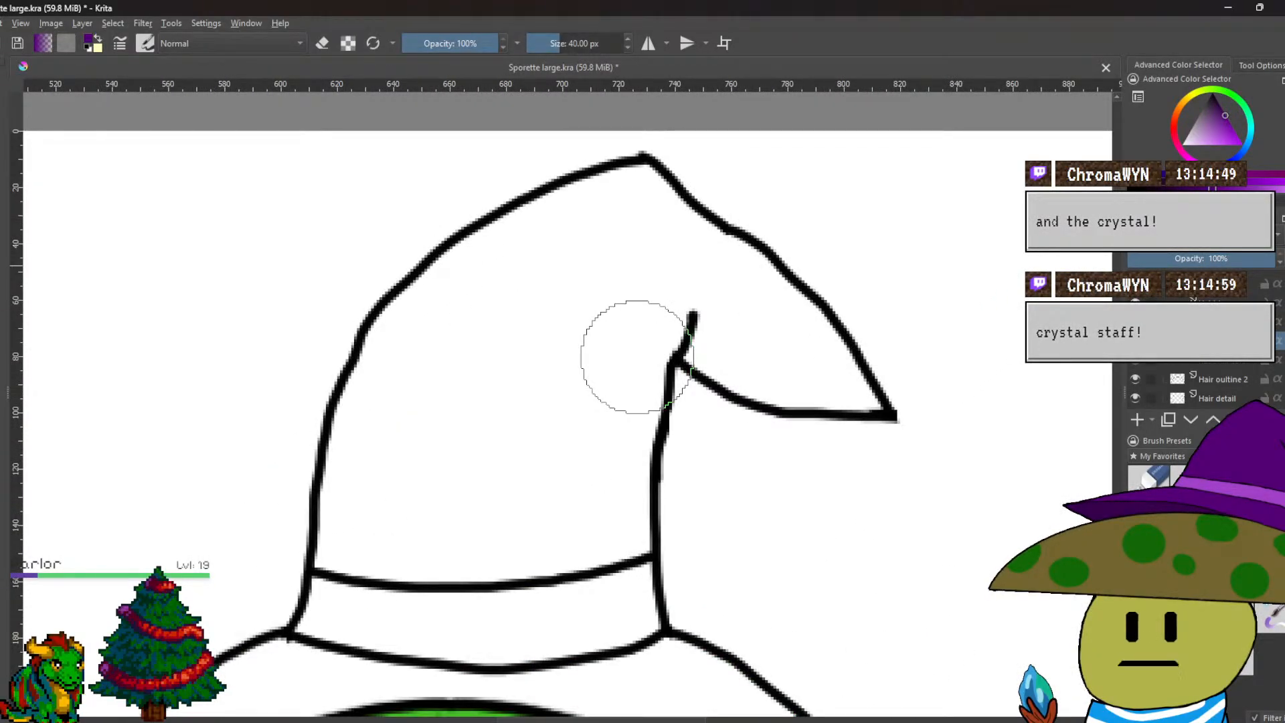
pyautogui.moveTo(532, 273)
pyautogui.mouseDown()
pyautogui.moveTo(491, 283)
pyautogui.moveTo(644, 179)
pyautogui.moveTo(537, 223)
pyautogui.moveTo(652, 176)
pyautogui.moveTo(582, 189)
pyautogui.moveTo(479, 237)
pyautogui.moveTo(460, 259)
pyautogui.moveTo(491, 241)
pyautogui.moveTo(405, 305)
pyautogui.mouseUp()
pyautogui.moveTo(365, 364); pyautogui.dragTo(331, 487)
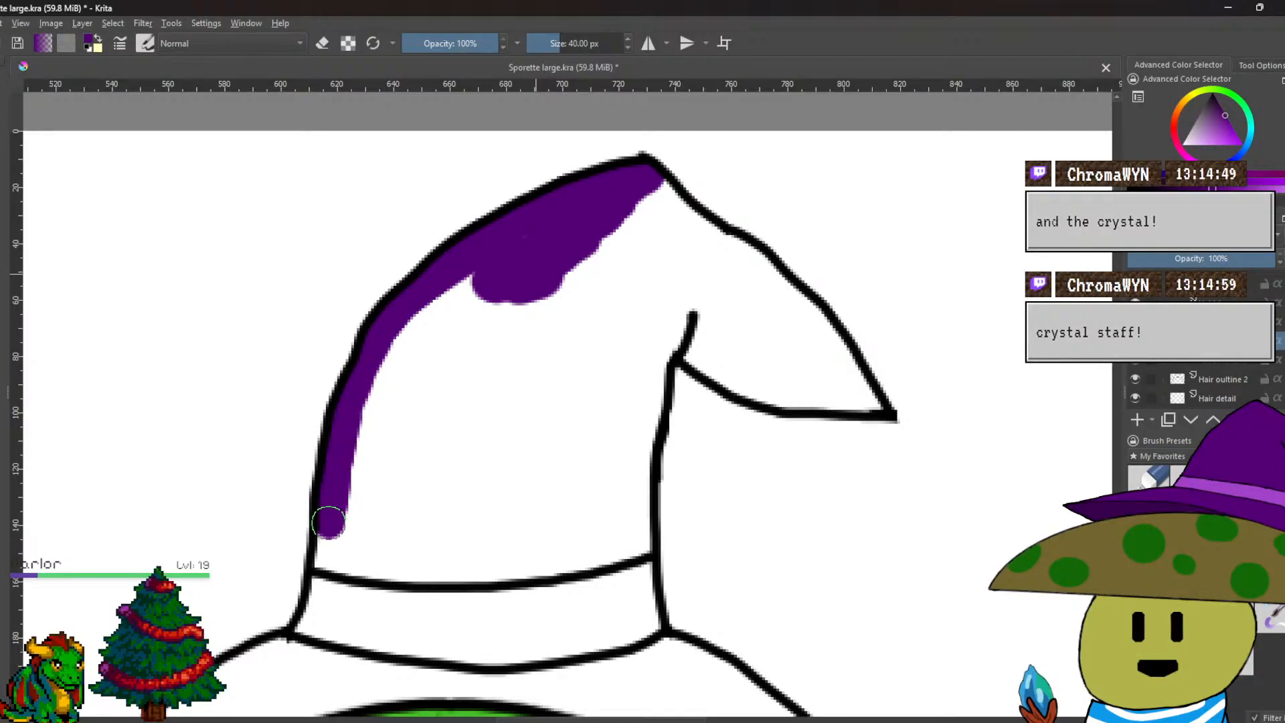
pyautogui.moveTo(328, 548)
pyautogui.mouseDown()
pyautogui.moveTo(325, 559)
pyautogui.moveTo(405, 556)
pyautogui.mouseUp()
pyautogui.moveTo(464, 358)
pyautogui.mouseDown()
pyautogui.moveTo(477, 313)
pyautogui.moveTo(487, 318)
pyautogui.moveTo(407, 399)
pyautogui.moveTo(419, 328)
pyautogui.moveTo(356, 541)
pyautogui.moveTo(402, 531)
pyautogui.moveTo(478, 375)
pyautogui.moveTo(474, 433)
pyautogui.moveTo(597, 262)
pyautogui.moveTo(664, 201)
pyautogui.moveTo(701, 251)
pyautogui.moveTo(644, 201)
pyautogui.mouseUp()
# Fill the cone's bent tip and its remaining right part with dark purple down to the hat band.
pyautogui.moveTo(723, 338)
pyautogui.mouseDown()
pyautogui.moveTo(728, 281)
pyautogui.moveTo(708, 246)
pyautogui.moveTo(753, 255)
pyautogui.moveTo(840, 362)
pyautogui.mouseUp()
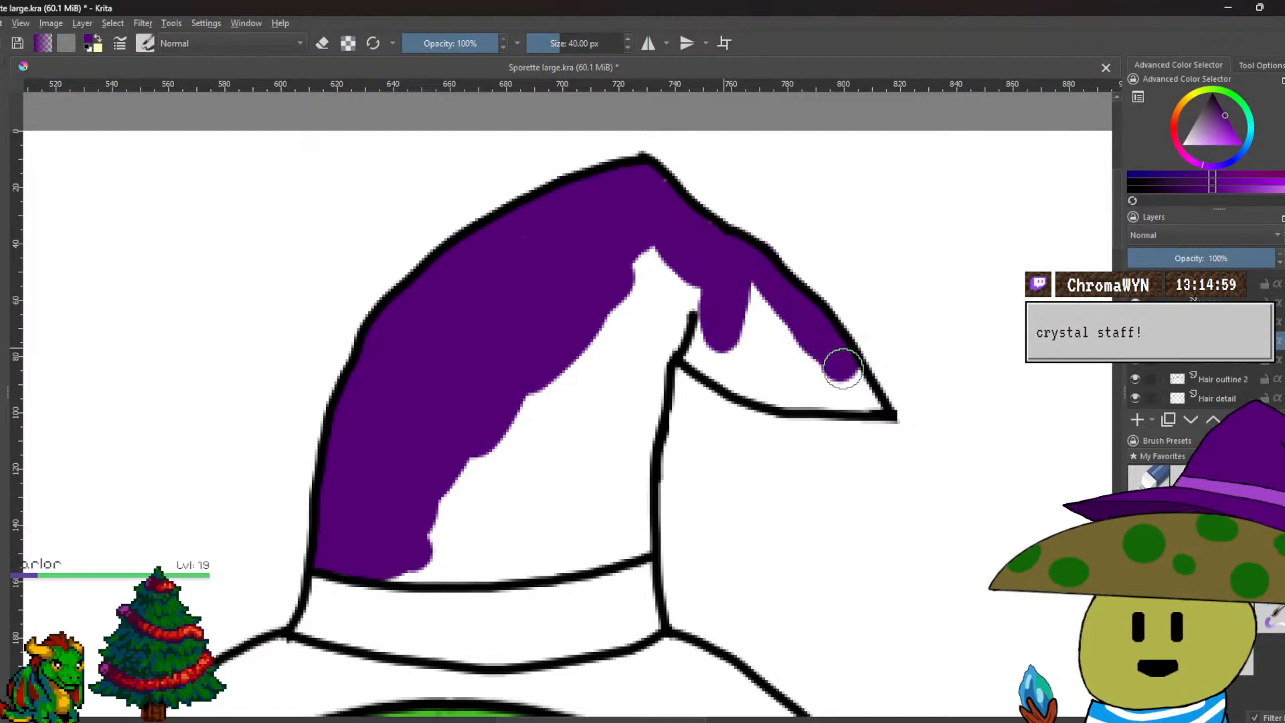
pyautogui.moveTo(873, 401)
pyautogui.mouseDown()
pyautogui.moveTo(774, 391)
pyautogui.moveTo(737, 369)
pyautogui.moveTo(707, 343)
pyautogui.moveTo(713, 312)
pyautogui.mouseUp()
pyautogui.moveTo(721, 366)
pyautogui.mouseDown()
pyautogui.moveTo(772, 383)
pyautogui.moveTo(756, 303)
pyautogui.moveTo(748, 348)
pyautogui.moveTo(819, 378)
pyautogui.moveTo(661, 254)
pyautogui.moveTo(648, 266)
pyautogui.moveTo(654, 218)
pyautogui.mouseUp()
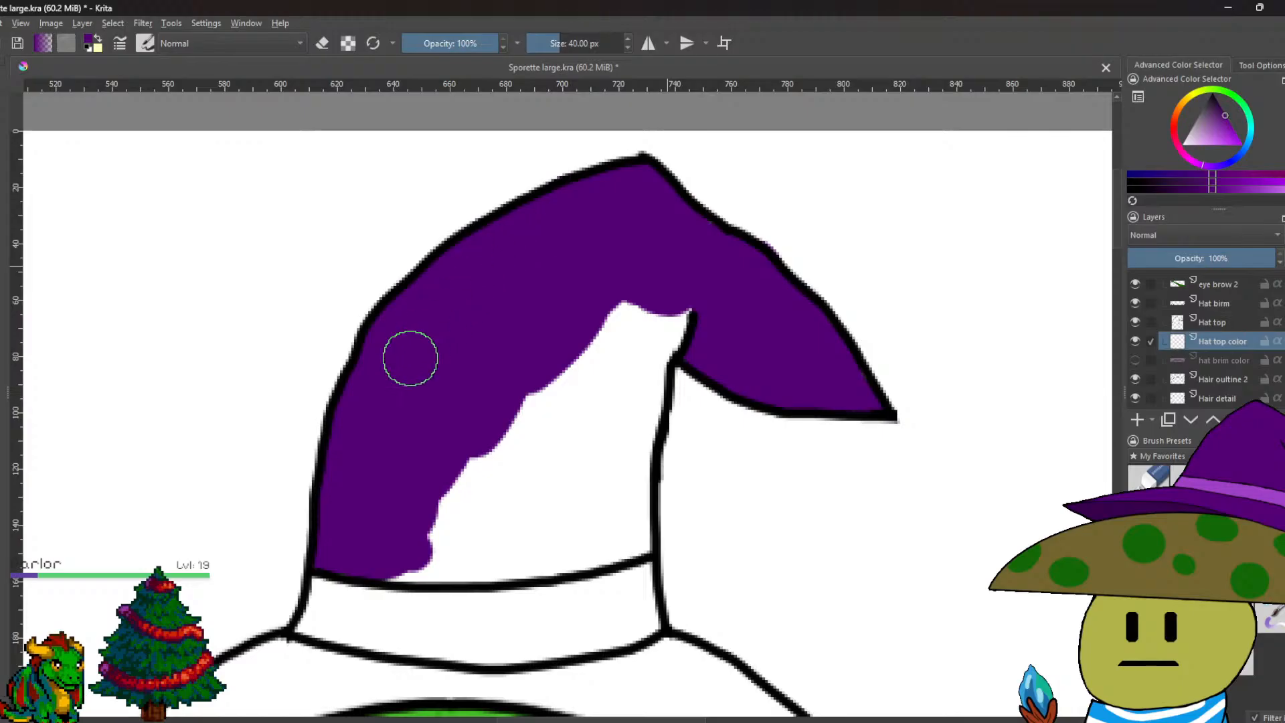
pyautogui.moveTo(660, 330)
pyautogui.mouseDown()
pyautogui.moveTo(589, 385)
pyautogui.moveTo(609, 328)
pyautogui.moveTo(464, 479)
pyautogui.moveTo(430, 548)
pyautogui.moveTo(391, 574)
pyautogui.moveTo(545, 569)
pyautogui.moveTo(639, 546)
pyautogui.moveTo(650, 408)
pyautogui.moveTo(614, 435)
pyautogui.moveTo(620, 397)
pyautogui.moveTo(610, 522)
pyautogui.moveTo(445, 548)
pyautogui.moveTo(581, 412)
pyautogui.moveTo(568, 461)
pyautogui.mouseUp()
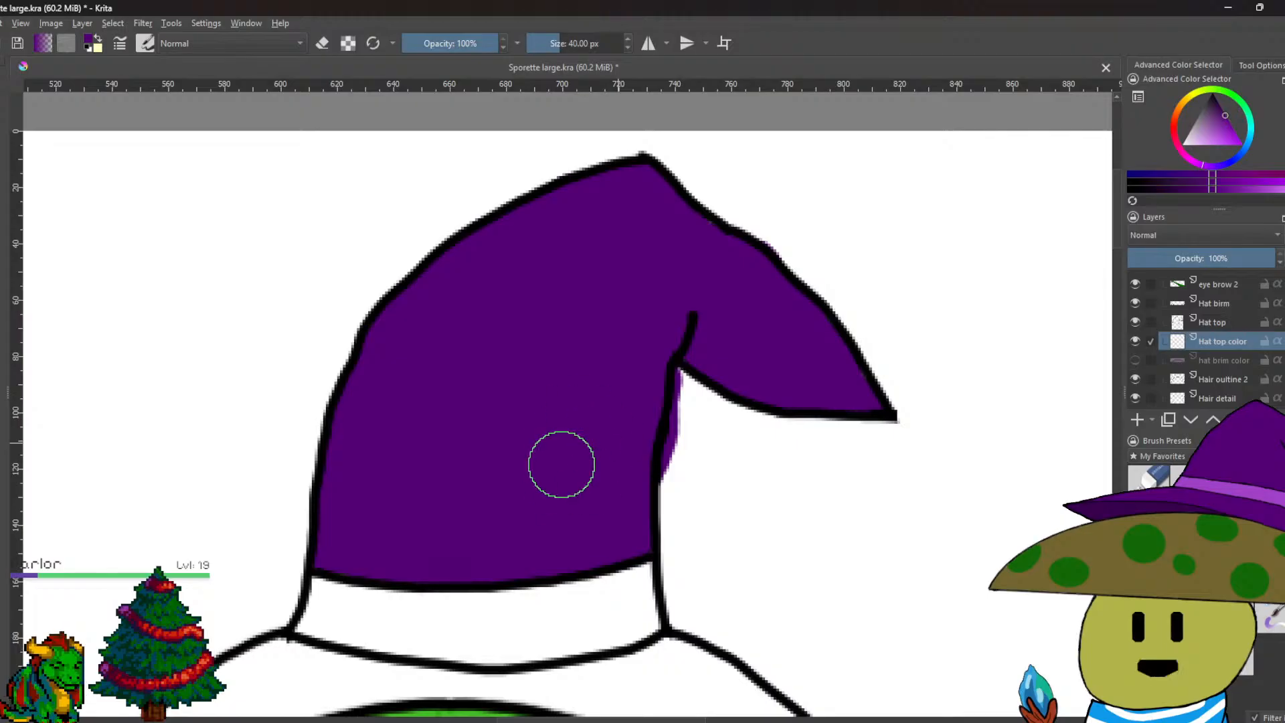
# Erase the purple that spills outside the cone's right outline just below the bent tip.
pyautogui.press('e')
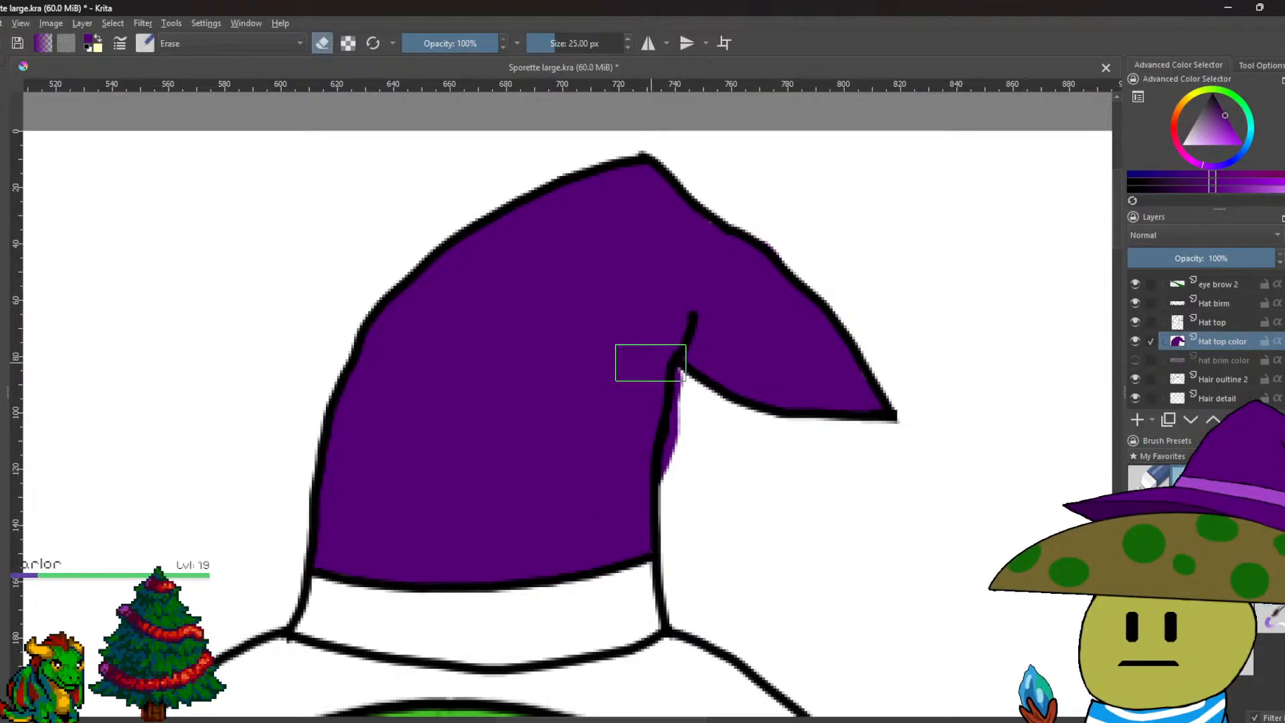
pyautogui.scroll(3, 696, 418)
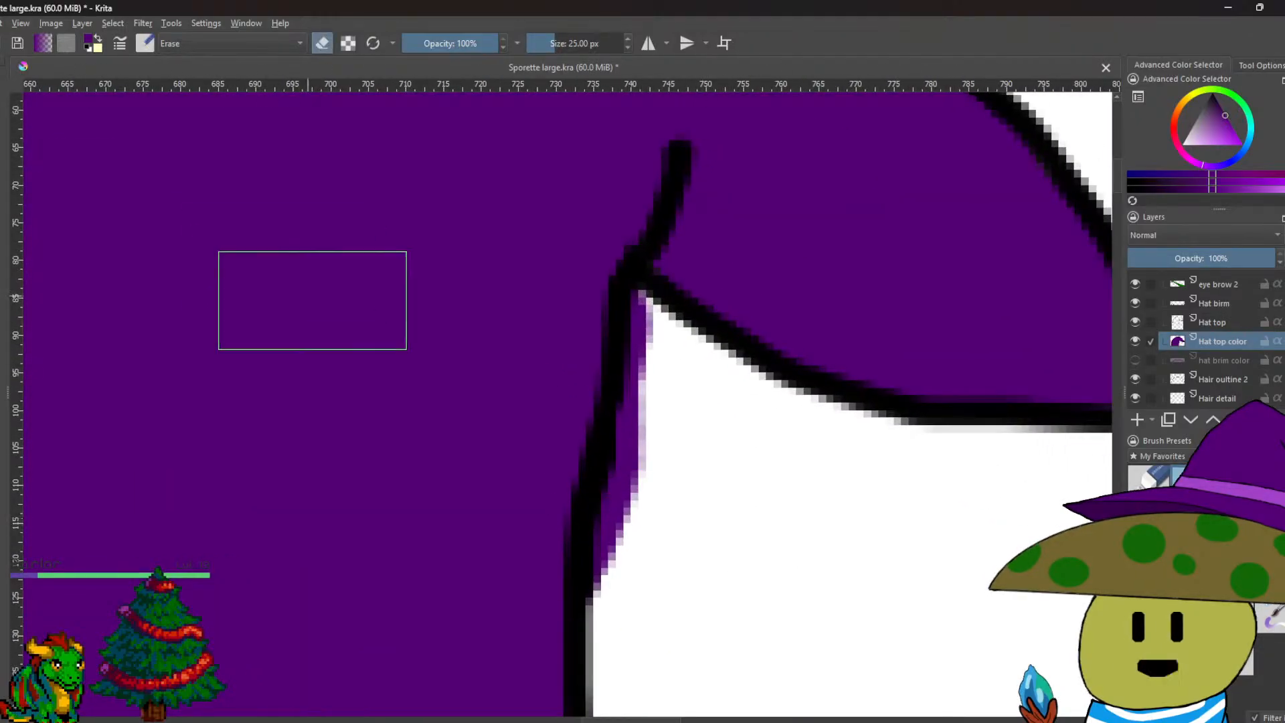
pyautogui.moveTo(651, 585)
pyautogui.mouseDown()
pyautogui.moveTo(643, 543)
pyautogui.moveTo(669, 446)
pyautogui.moveTo(664, 365)
pyautogui.mouseUp()
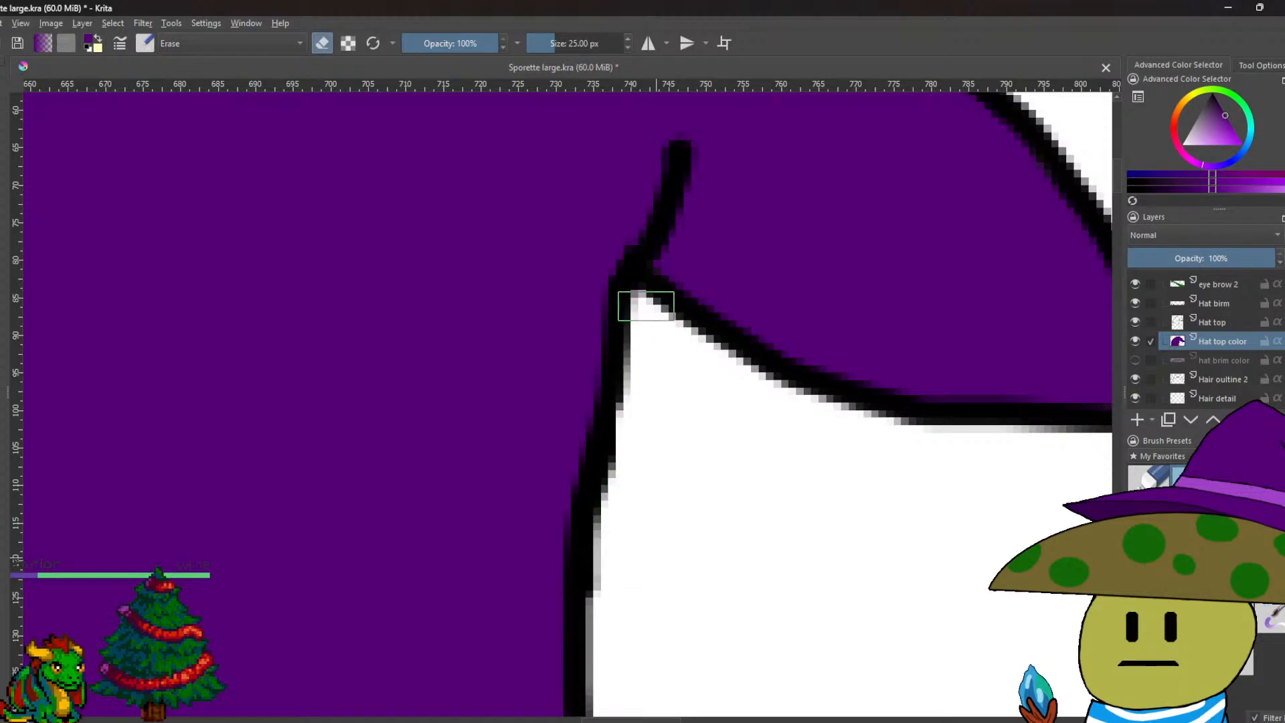
pyautogui.scroll(-8, 665, 434)
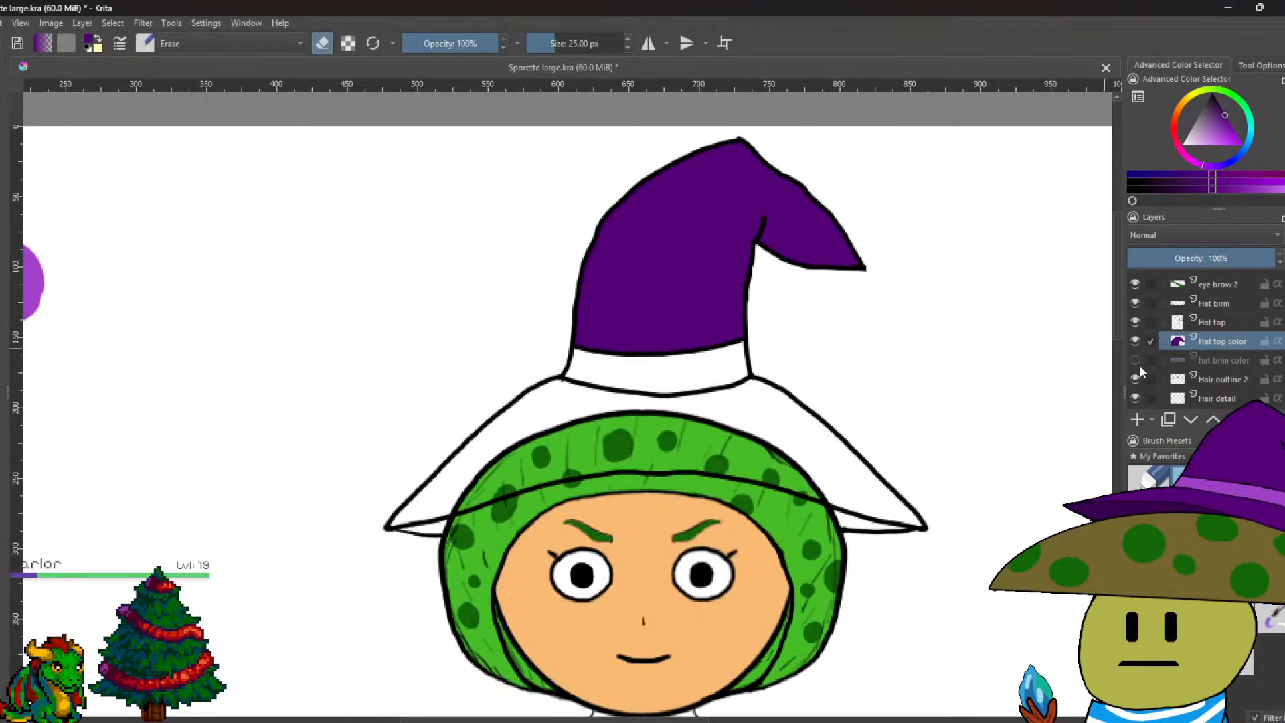
# Show the hat brim color layer again and add a paint layer named "Hat banner" above Hat top color.
pyautogui.click(1136, 362)
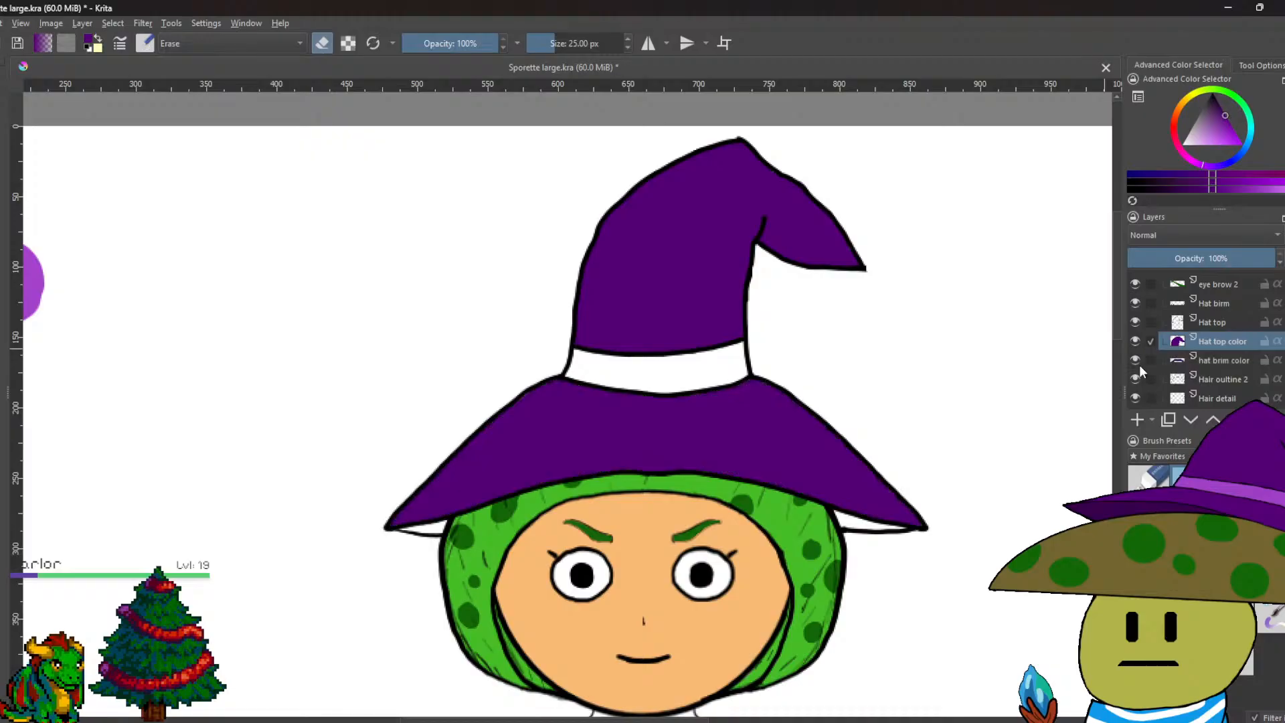
pyautogui.click(1222, 358)
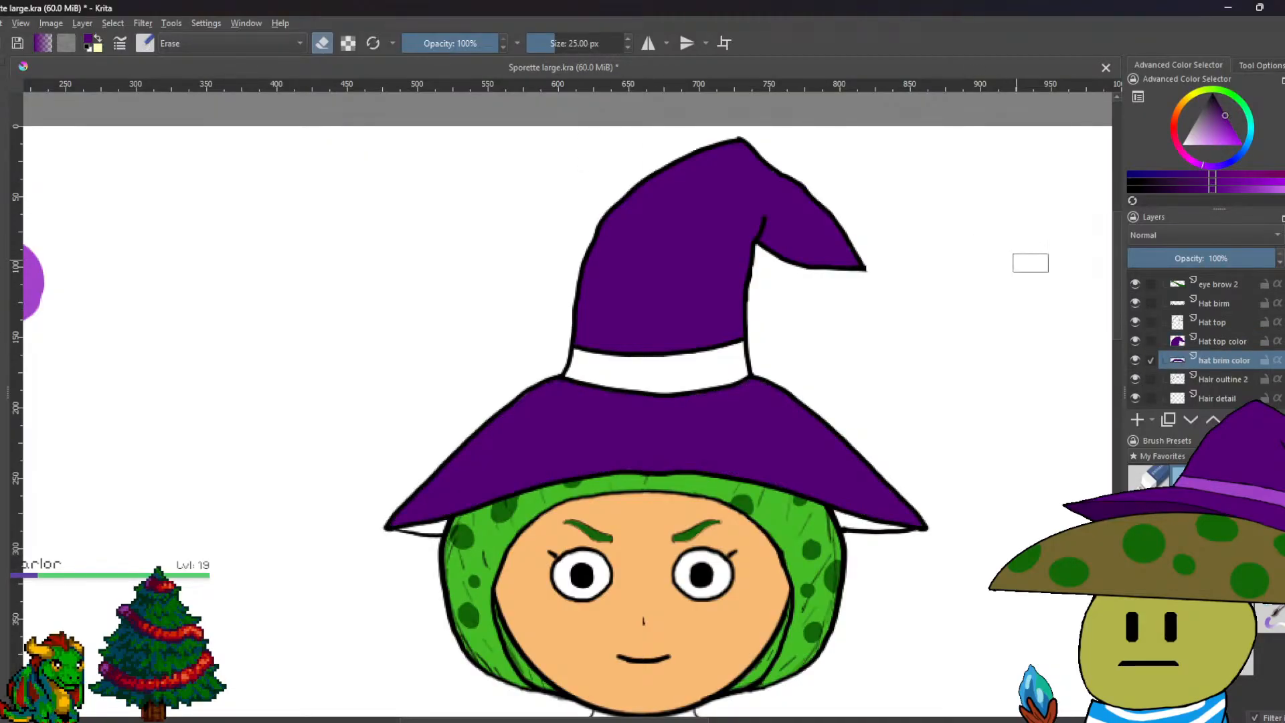
pyautogui.click(1237, 343)
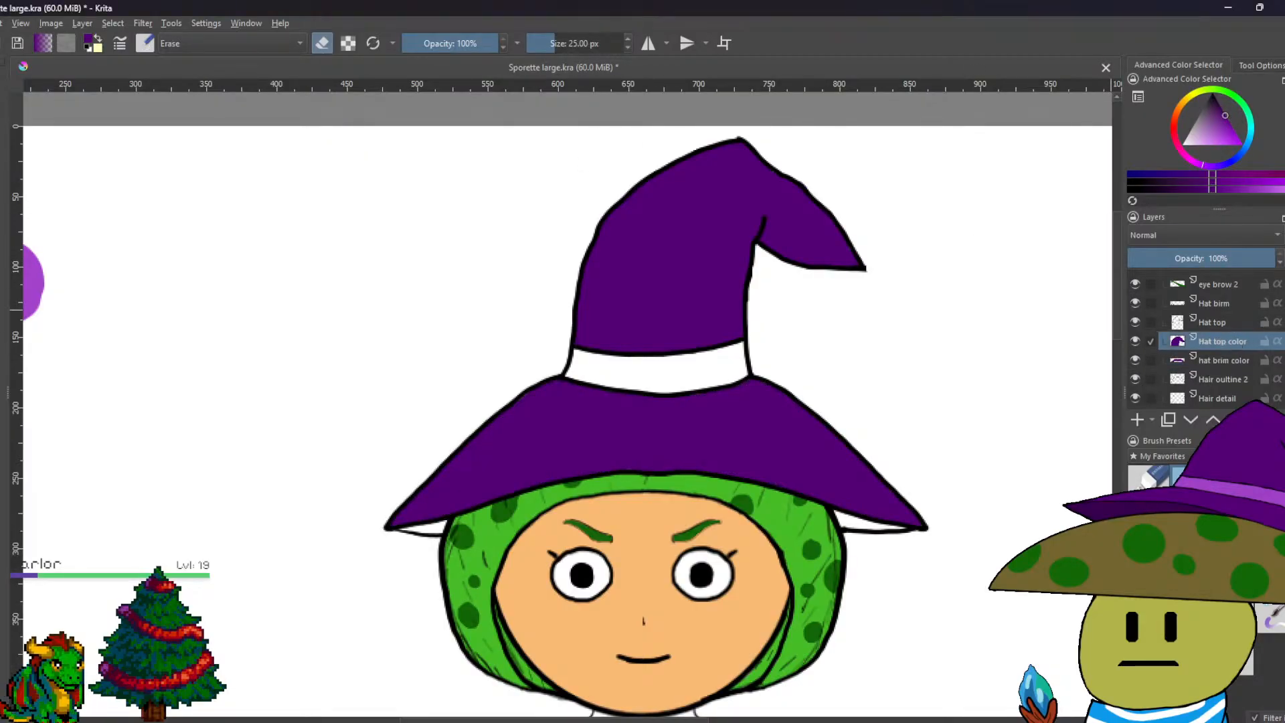
pyautogui.click(83, 23)
pyautogui.moveTo(94, 86)
pyautogui.click(348, 102)
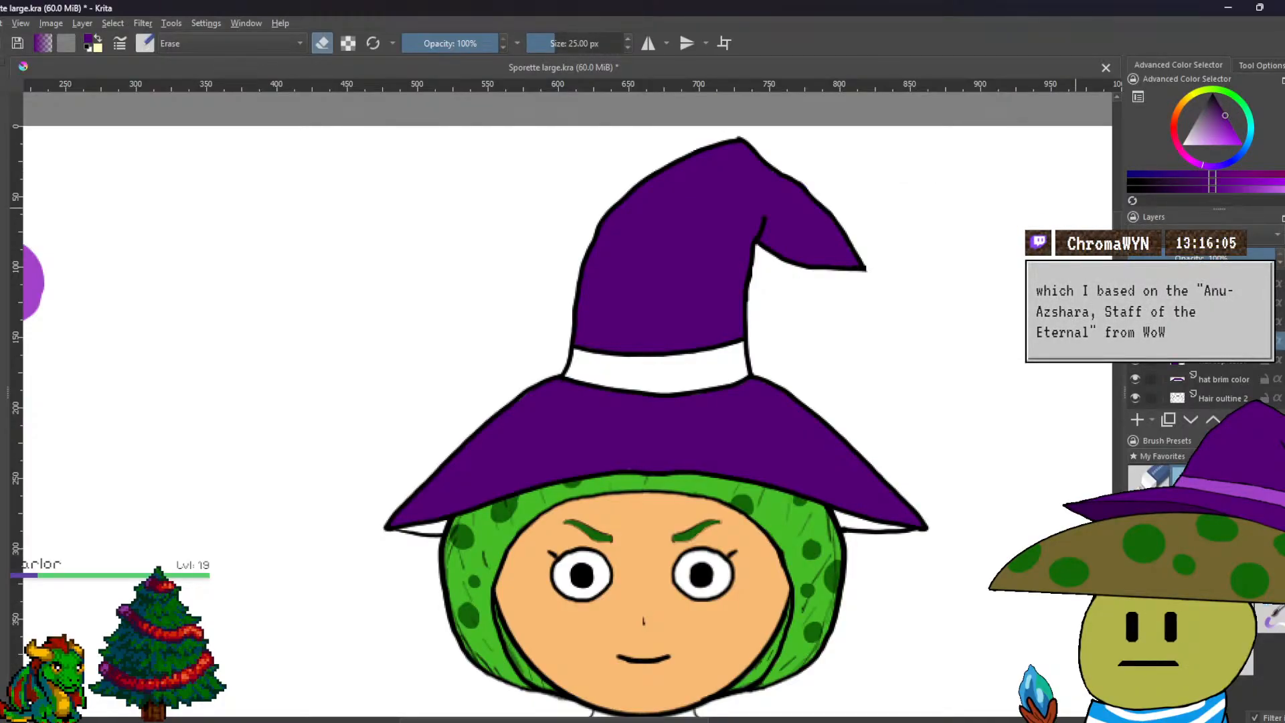
# Pick the light purple palette swatch as the paint colour and switch from erasing to a 5 px brush.
pyautogui.hscroll(-6, 642, 278)
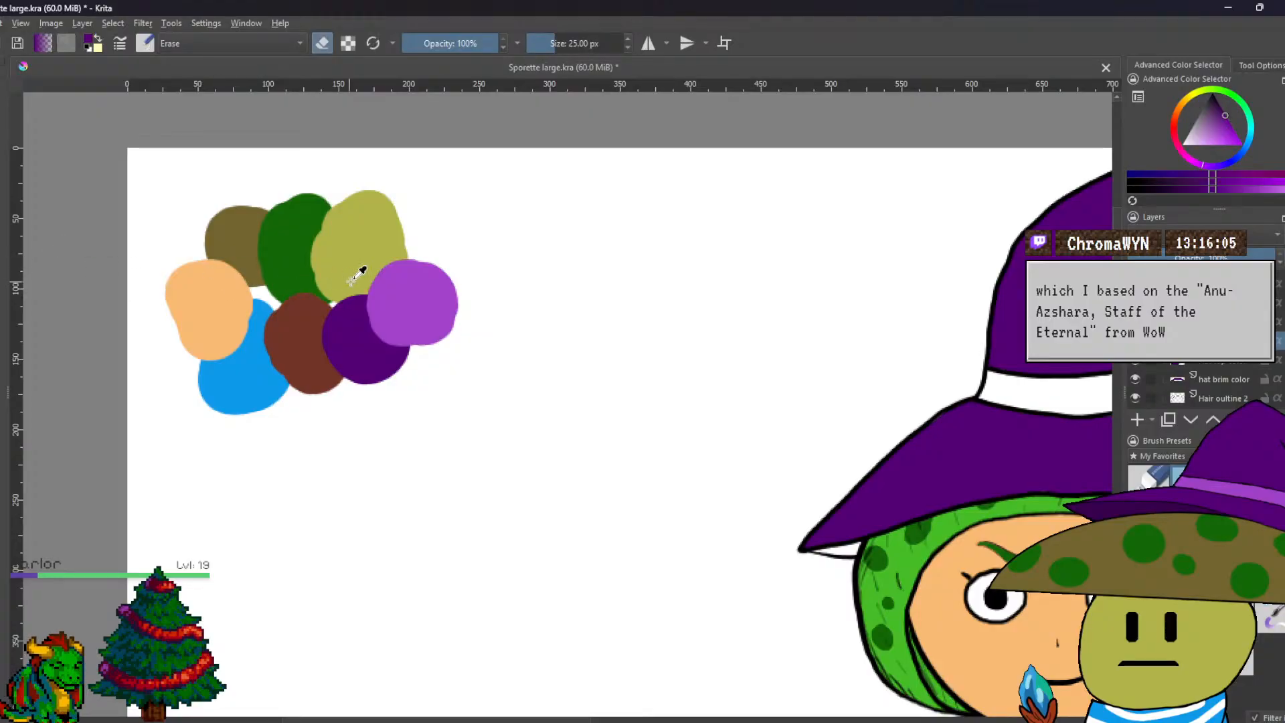
pyautogui.keyDown('ctrl'); pyautogui.click(390, 295); pyautogui.keyUp('ctrl')
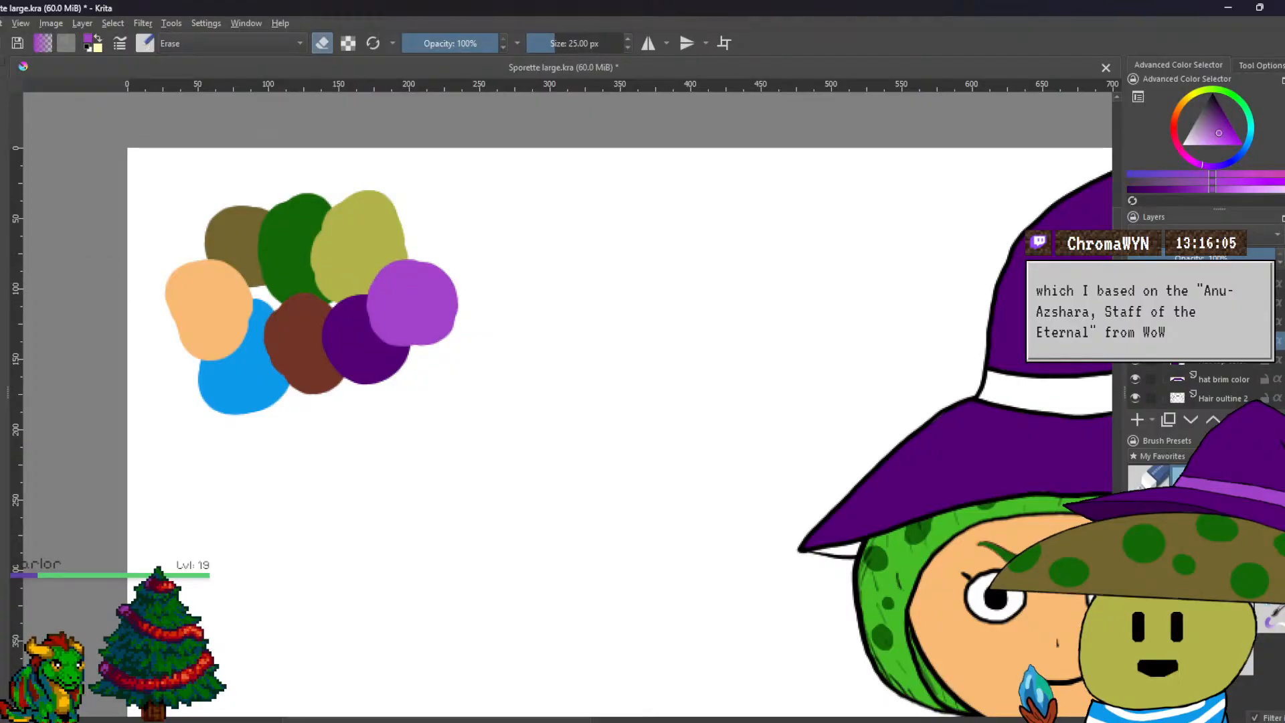
pyautogui.hscroll(5, 445, 399)
pyautogui.scroll(6, 459, 364)
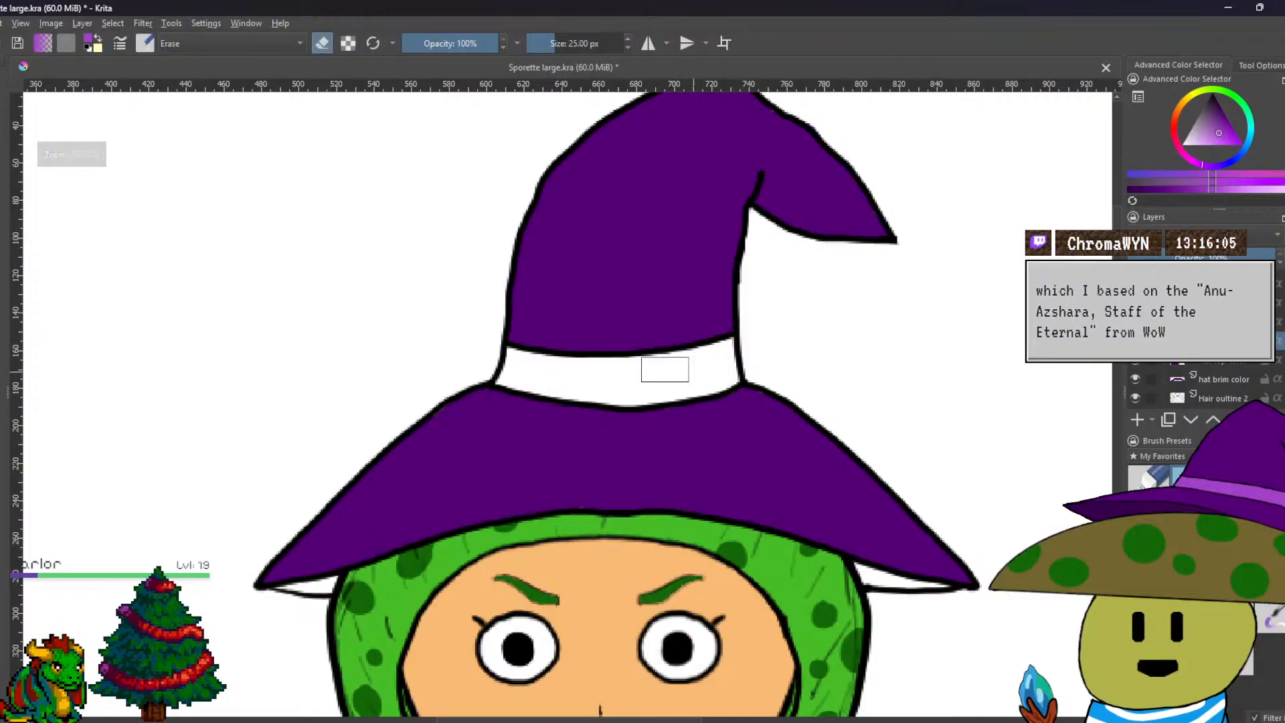
pyautogui.press('e')
pyautogui.scroll(2, 654, 321)
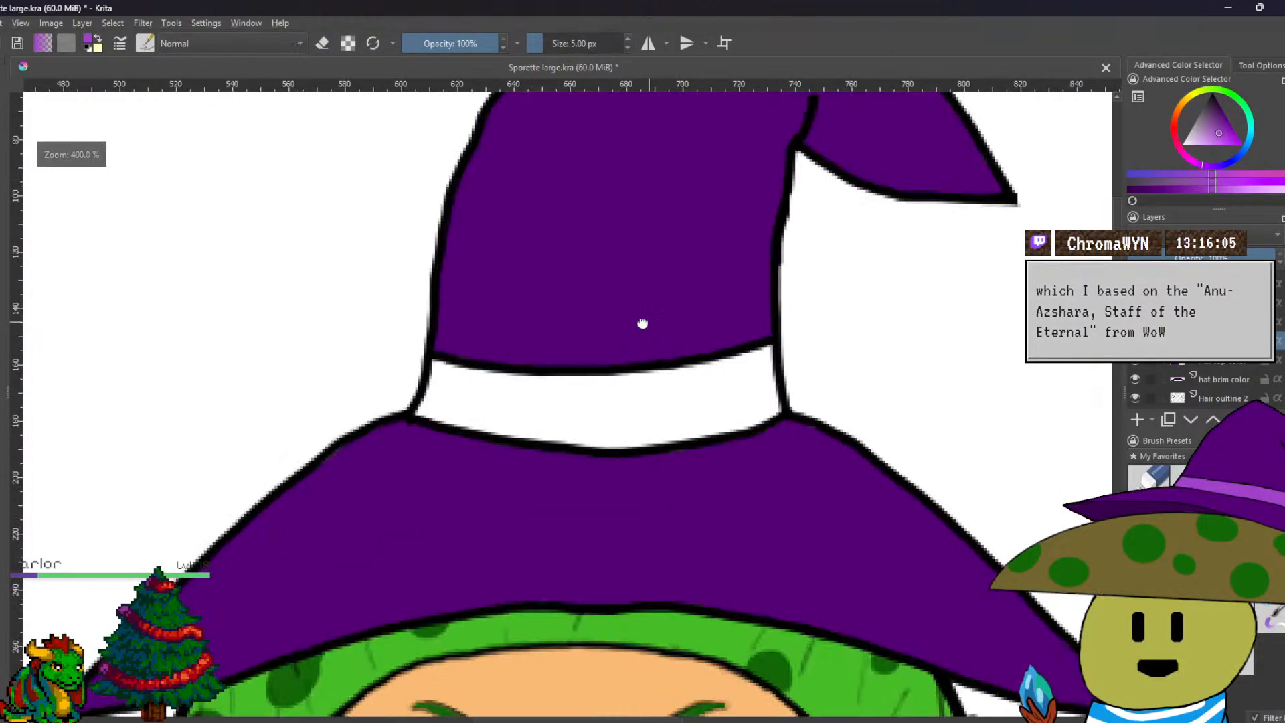
pyautogui.moveTo(649, 322); pyautogui.dragTo(434, 324)
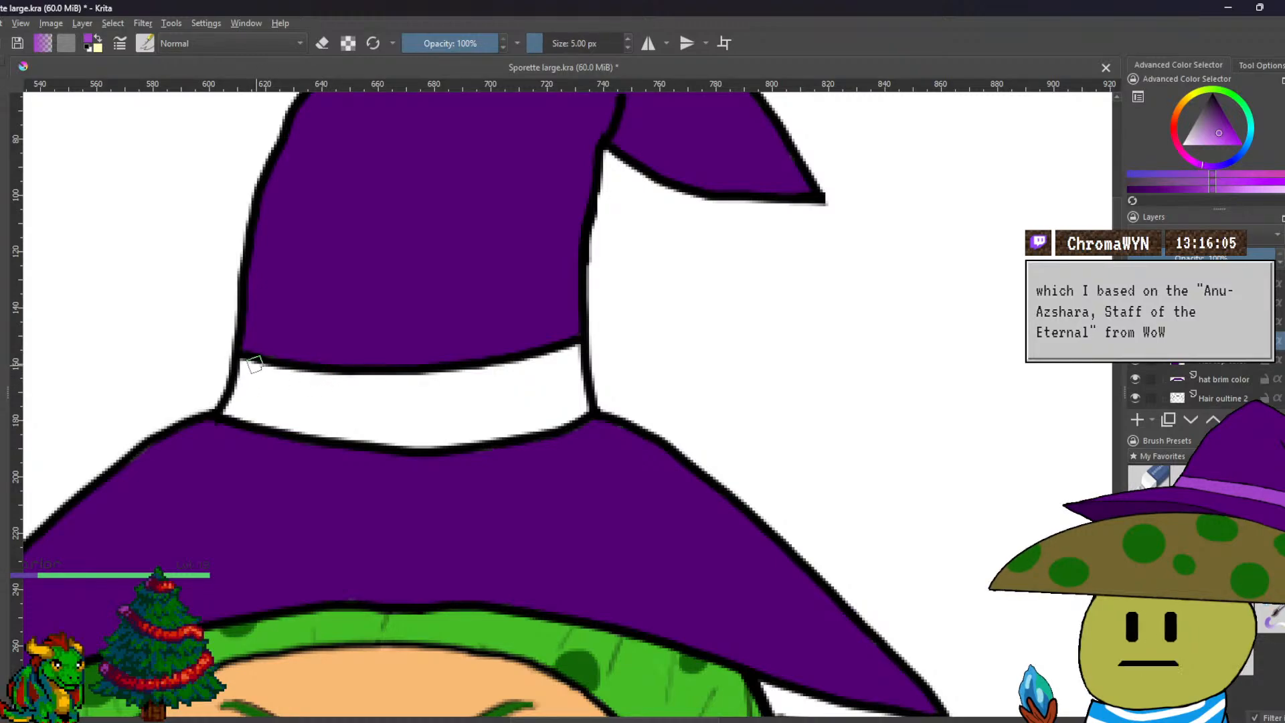
# Paint a light purple border inside the hat band along its left, lower, right and upper outlines.
pyautogui.moveTo(249, 364)
pyautogui.mouseDown()
pyautogui.moveTo(222, 408)
pyautogui.moveTo(260, 423)
pyautogui.mouseUp()
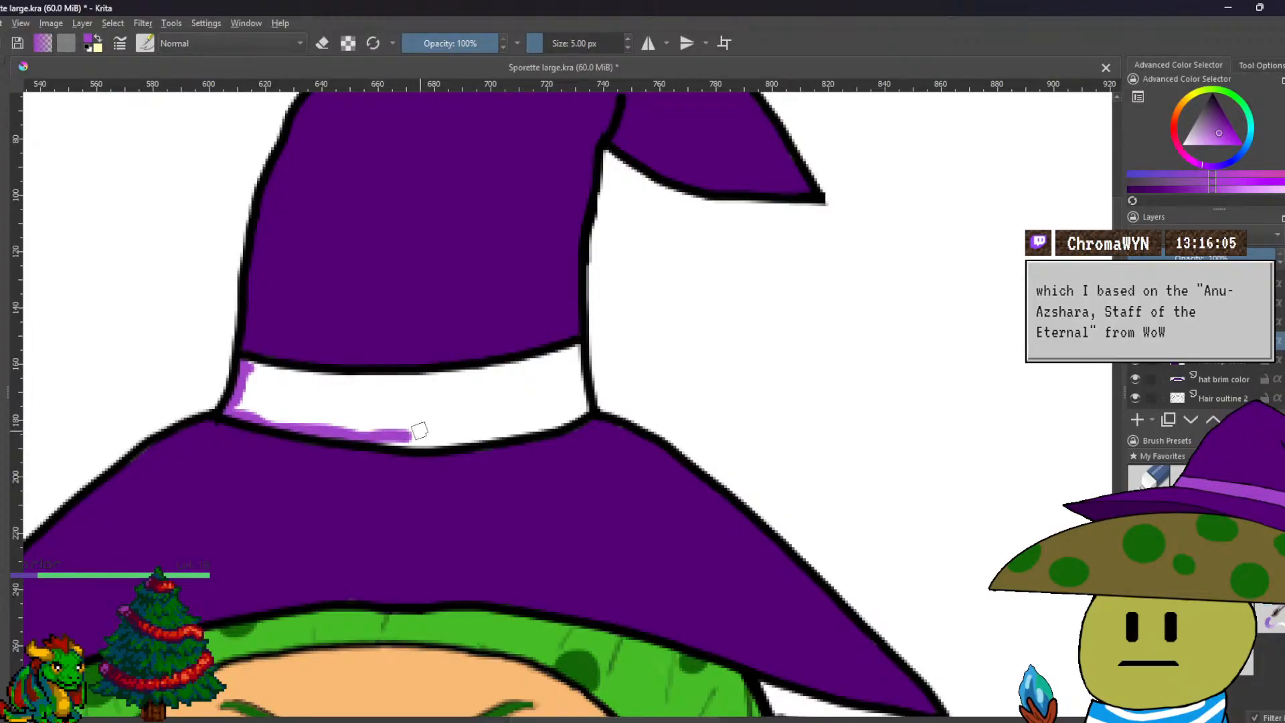
pyautogui.scroll(3, 418, 431)
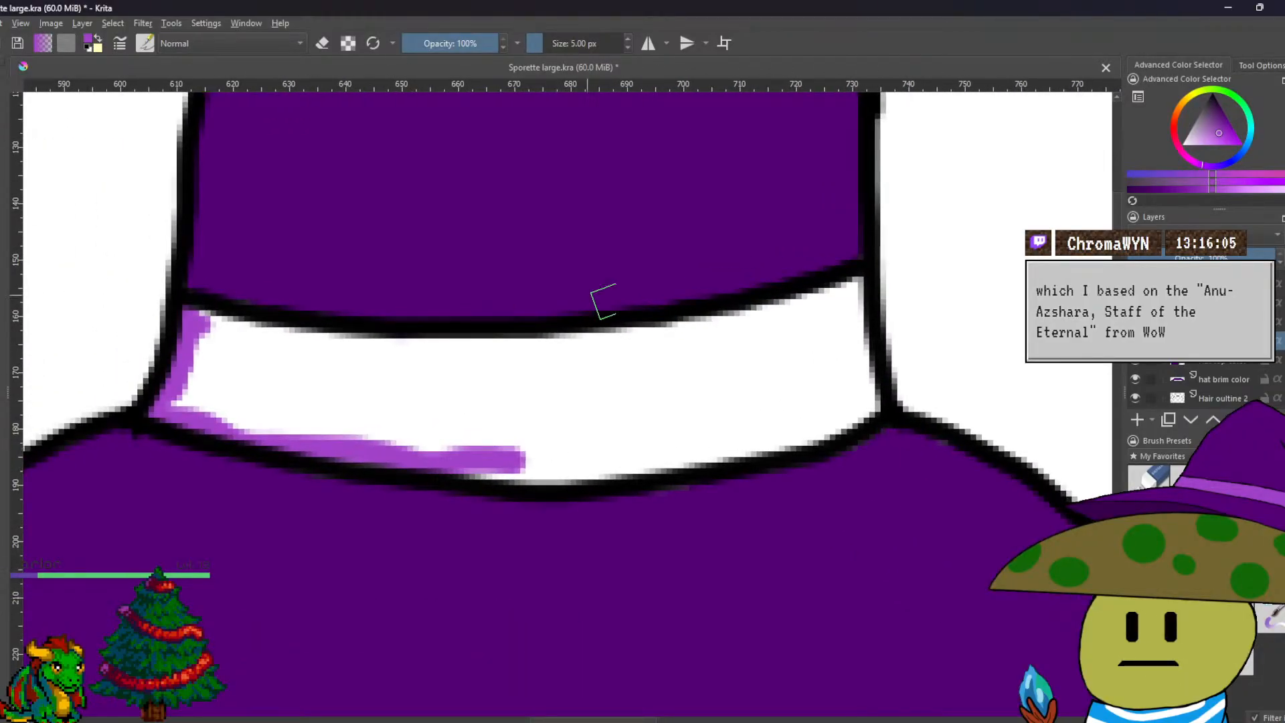
pyautogui.moveTo(862, 287)
pyautogui.mouseDown()
pyautogui.moveTo(867, 407)
pyautogui.moveTo(655, 468)
pyautogui.moveTo(528, 479)
pyautogui.moveTo(468, 462)
pyautogui.moveTo(720, 434)
pyautogui.moveTo(840, 385)
pyautogui.moveTo(765, 415)
pyautogui.mouseUp()
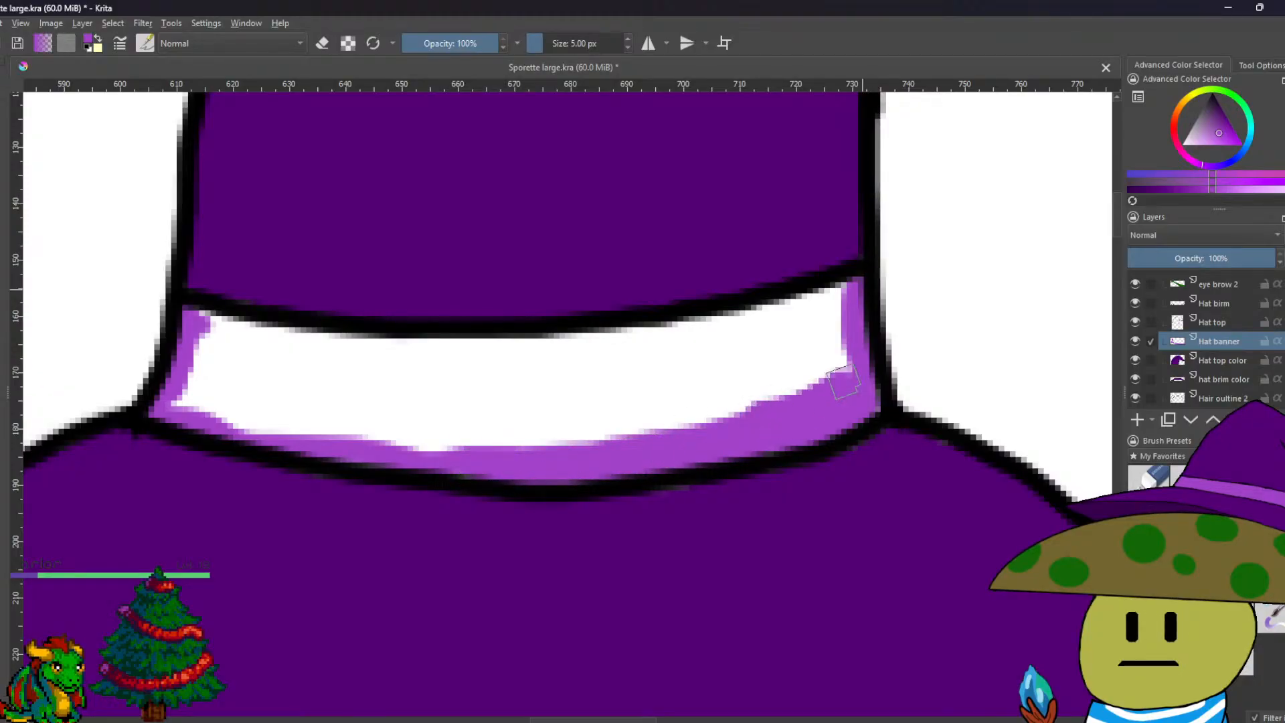
pyautogui.moveTo(839, 387); pyautogui.dragTo(844, 350)
pyautogui.moveTo(847, 298)
pyautogui.mouseDown()
pyautogui.moveTo(585, 342)
pyautogui.moveTo(324, 340)
pyautogui.moveTo(215, 322)
pyautogui.mouseUp()
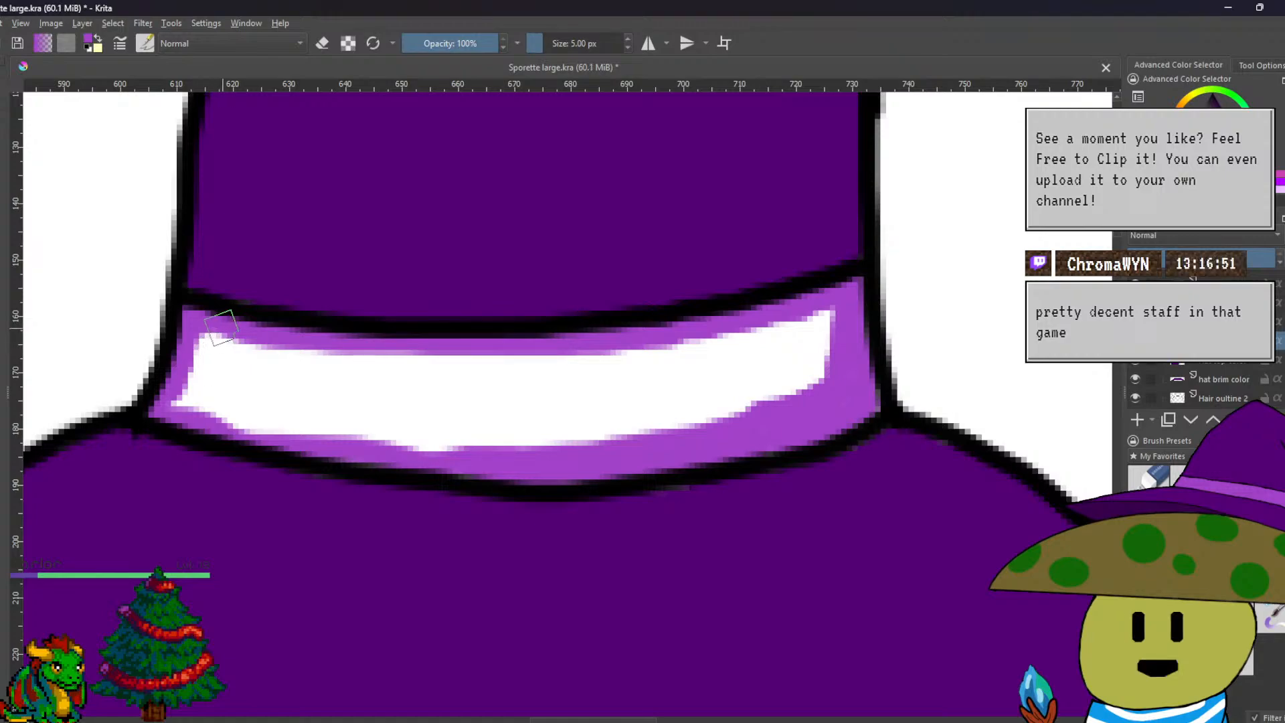
# Fill the hat band's white interior with light purple, working from both ends to the middle, and check both ends for gaps.
pyautogui.moveTo(198, 350)
pyautogui.mouseDown()
pyautogui.moveTo(175, 409)
pyautogui.moveTo(227, 407)
pyautogui.moveTo(303, 431)
pyautogui.moveTo(200, 380)
pyautogui.moveTo(202, 357)
pyautogui.moveTo(220, 350)
pyautogui.moveTo(284, 395)
pyautogui.moveTo(271, 410)
pyautogui.moveTo(244, 363)
pyautogui.moveTo(317, 384)
pyautogui.moveTo(299, 402)
pyautogui.moveTo(325, 399)
pyautogui.moveTo(348, 417)
pyautogui.moveTo(373, 402)
pyautogui.mouseUp()
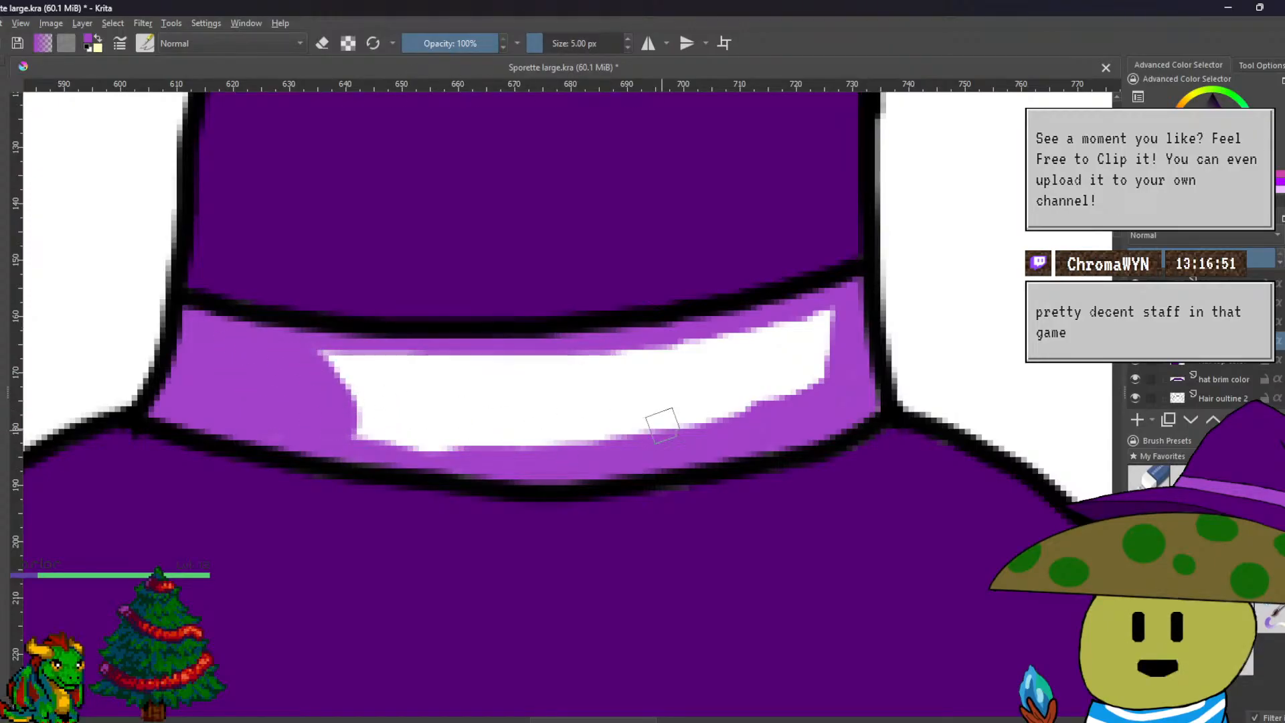
pyautogui.moveTo(801, 381)
pyautogui.mouseDown()
pyautogui.moveTo(823, 348)
pyautogui.moveTo(810, 334)
pyautogui.moveTo(749, 402)
pyautogui.moveTo(776, 370)
pyautogui.mouseUp()
pyautogui.moveTo(834, 320)
pyautogui.mouseDown()
pyautogui.moveTo(690, 385)
pyautogui.moveTo(778, 335)
pyautogui.moveTo(788, 344)
pyautogui.moveTo(770, 392)
pyautogui.mouseUp()
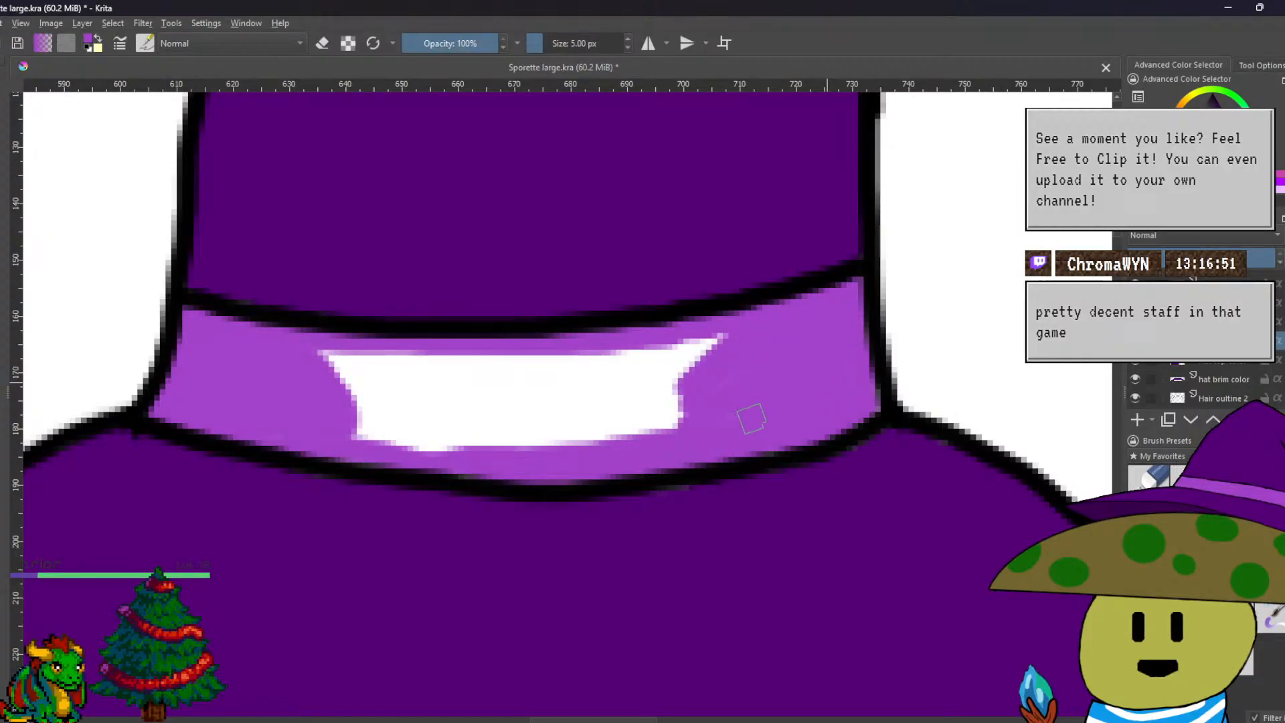
pyautogui.moveTo(723, 338)
pyautogui.mouseDown()
pyautogui.moveTo(680, 402)
pyautogui.moveTo(666, 398)
pyautogui.mouseUp()
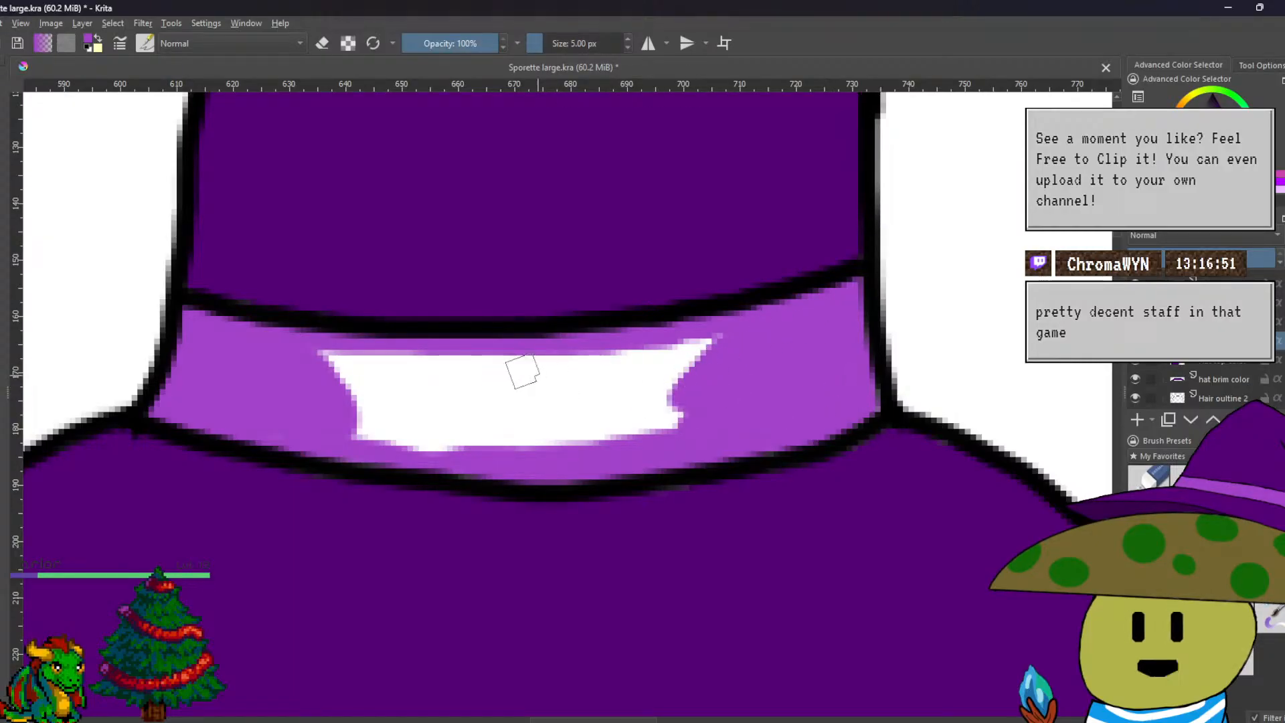
pyautogui.moveTo(358, 407)
pyautogui.mouseDown()
pyautogui.moveTo(385, 443)
pyautogui.moveTo(442, 452)
pyautogui.moveTo(537, 453)
pyautogui.moveTo(622, 434)
pyautogui.moveTo(699, 404)
pyautogui.moveTo(679, 382)
pyautogui.moveTo(704, 344)
pyautogui.moveTo(537, 366)
pyautogui.moveTo(309, 355)
pyautogui.moveTo(363, 412)
pyautogui.moveTo(356, 439)
pyautogui.moveTo(522, 432)
pyautogui.moveTo(668, 402)
pyautogui.moveTo(670, 389)
pyautogui.moveTo(576, 408)
pyautogui.moveTo(617, 376)
pyautogui.moveTo(662, 415)
pyautogui.mouseUp()
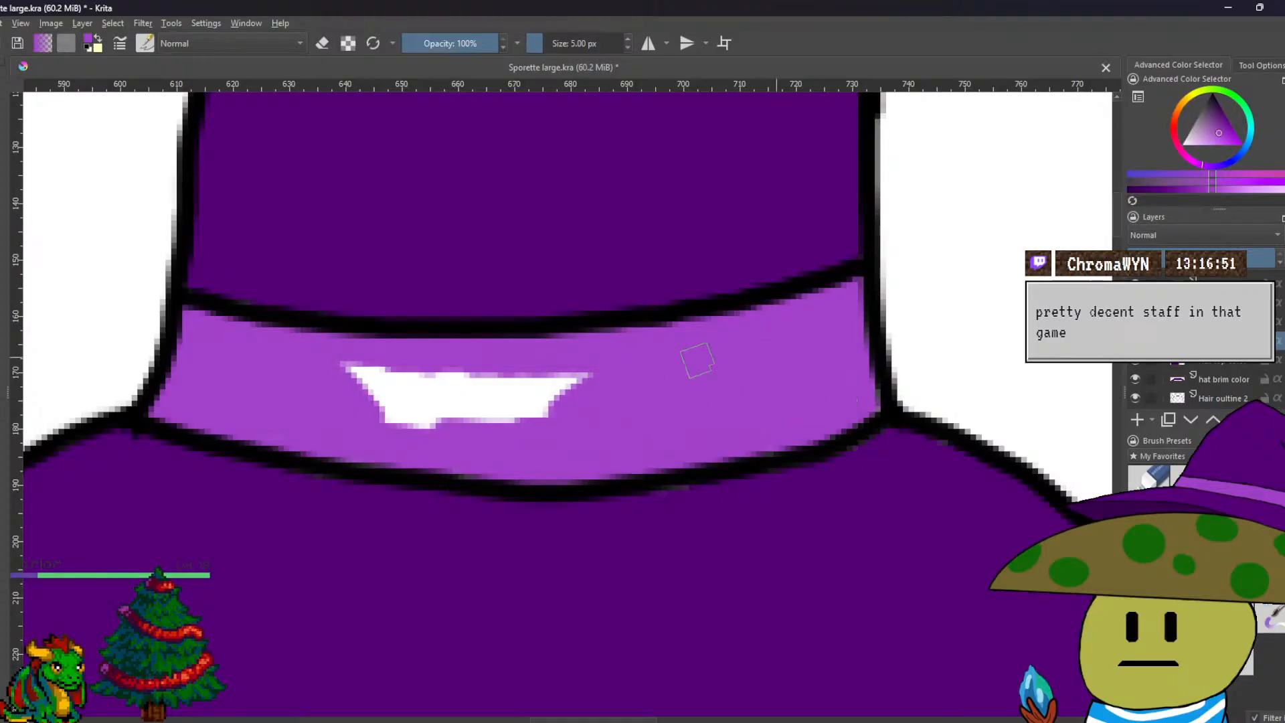
pyautogui.moveTo(346, 374)
pyautogui.mouseDown()
pyautogui.moveTo(376, 415)
pyautogui.moveTo(410, 408)
pyautogui.moveTo(423, 427)
pyautogui.moveTo(407, 374)
pyautogui.moveTo(401, 384)
pyautogui.moveTo(486, 394)
pyautogui.moveTo(486, 430)
pyautogui.moveTo(501, 405)
pyautogui.moveTo(543, 419)
pyautogui.mouseUp()
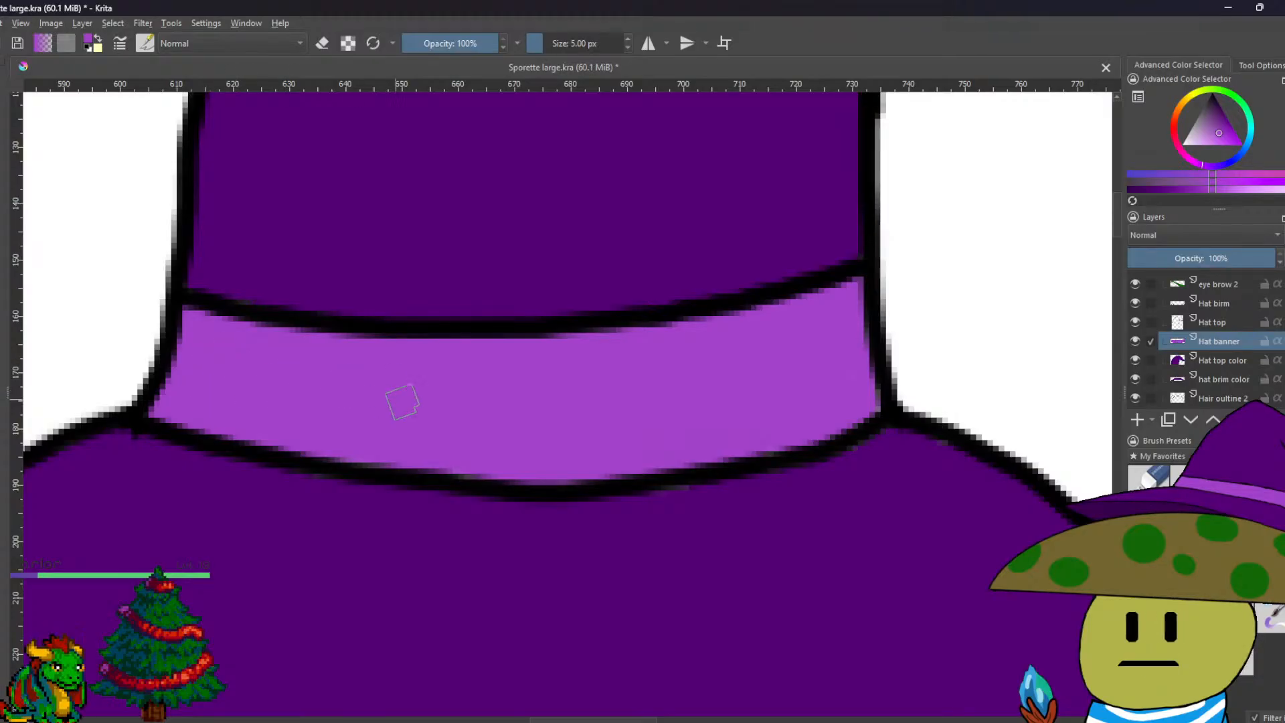
pyautogui.scroll(1, 606, 453)
pyautogui.scroll(2, 784, 432)
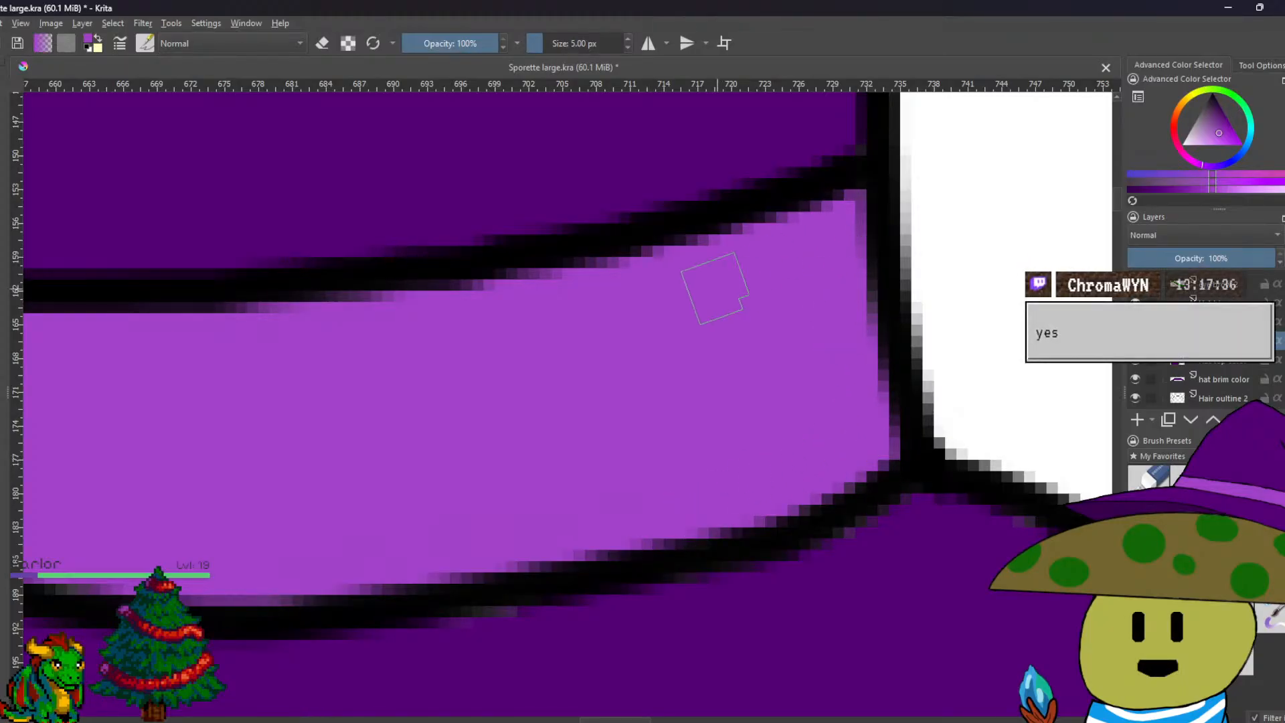
pyautogui.scroll(-3, 791, 296)
pyautogui.scroll(4, 261, 344)
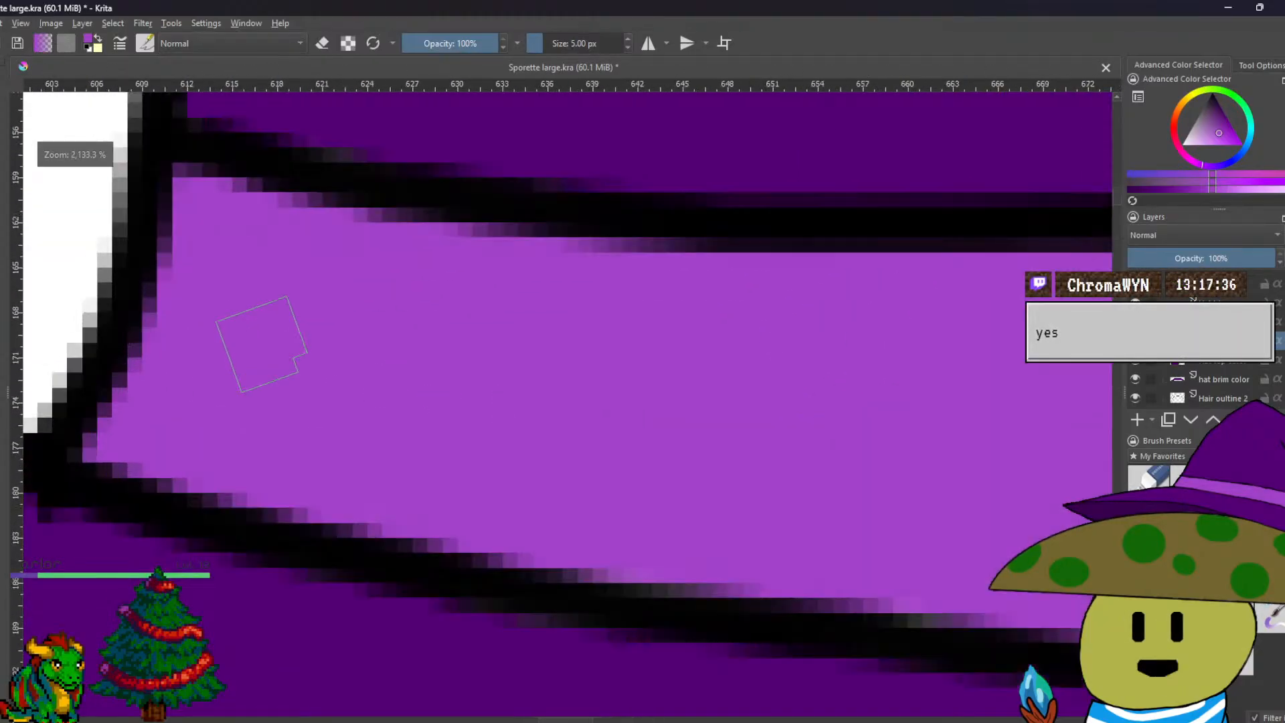
pyautogui.scroll(-8, 357, 415)
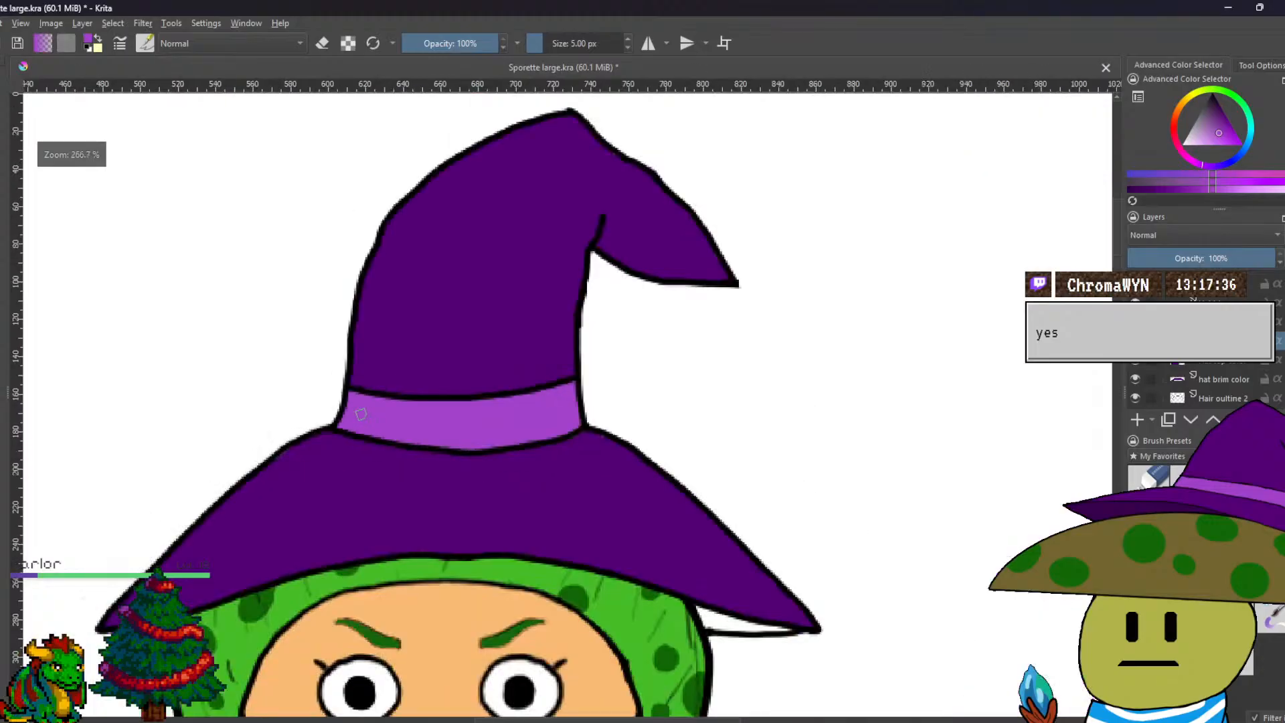
# Show the hat behind hair layer so the brim's underside is coloured on both sides of the hair.
pyautogui.scroll(-1, 361, 414)
pyautogui.moveTo(361, 415); pyautogui.dragTo(730, 277)
pyautogui.scroll(-1, 1256, 363)
pyautogui.scroll(-2, 1190, 375)
pyautogui.scroll(-1, 1139, 391)
pyautogui.moveTo(996, 353); pyautogui.dragTo(832, 419)
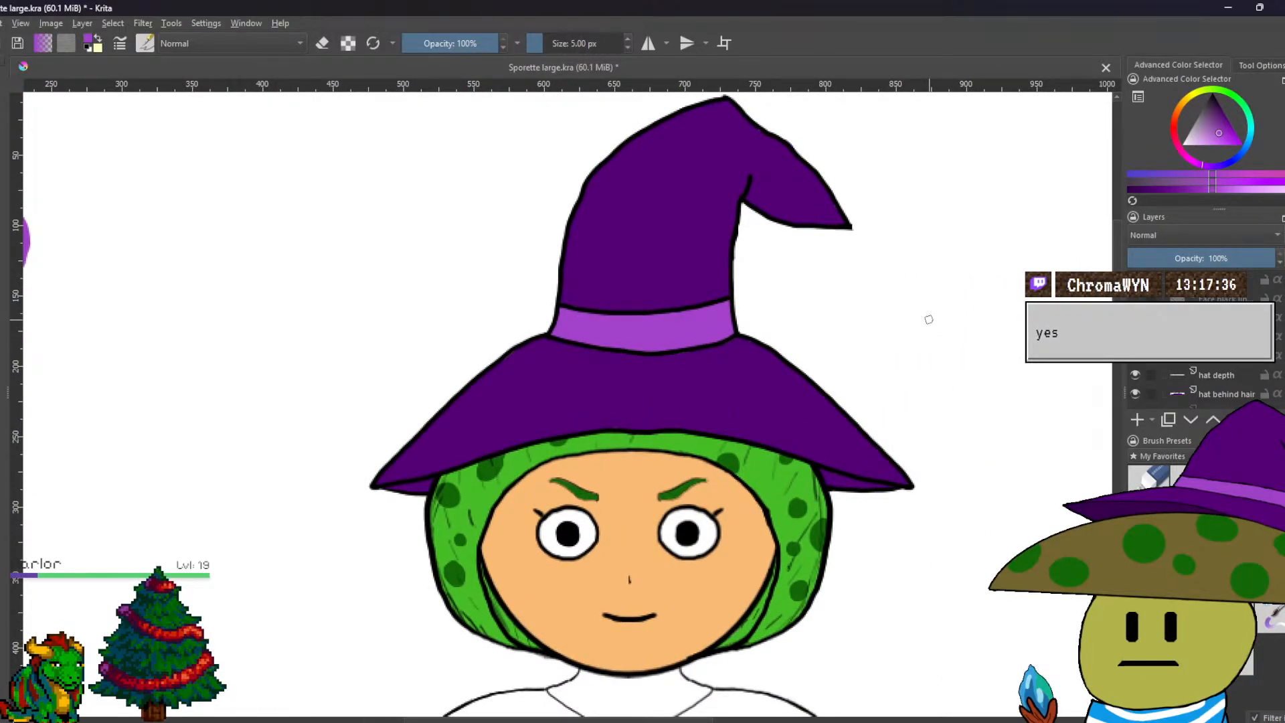
# Add a new paint layer above the hat colour layers and reset the foreground colour to black.
pyautogui.scroll(-5, 1198, 348)
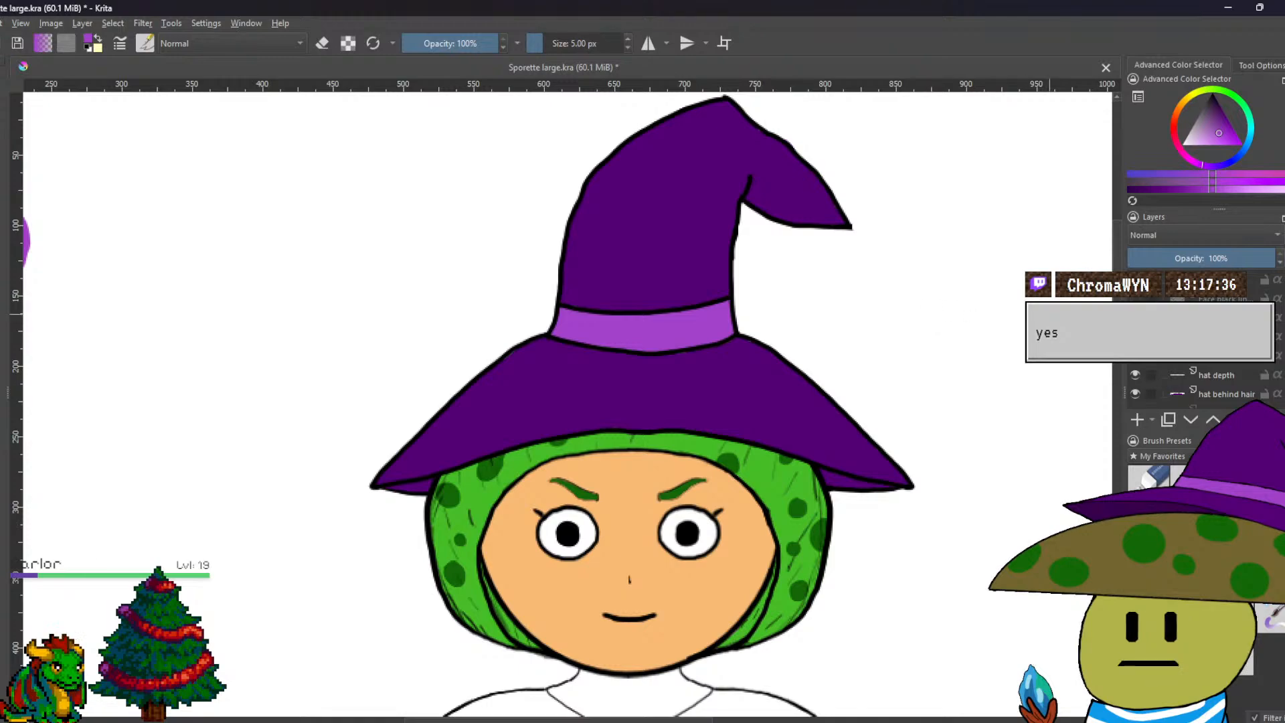
pyautogui.scroll(6, 1230, 360)
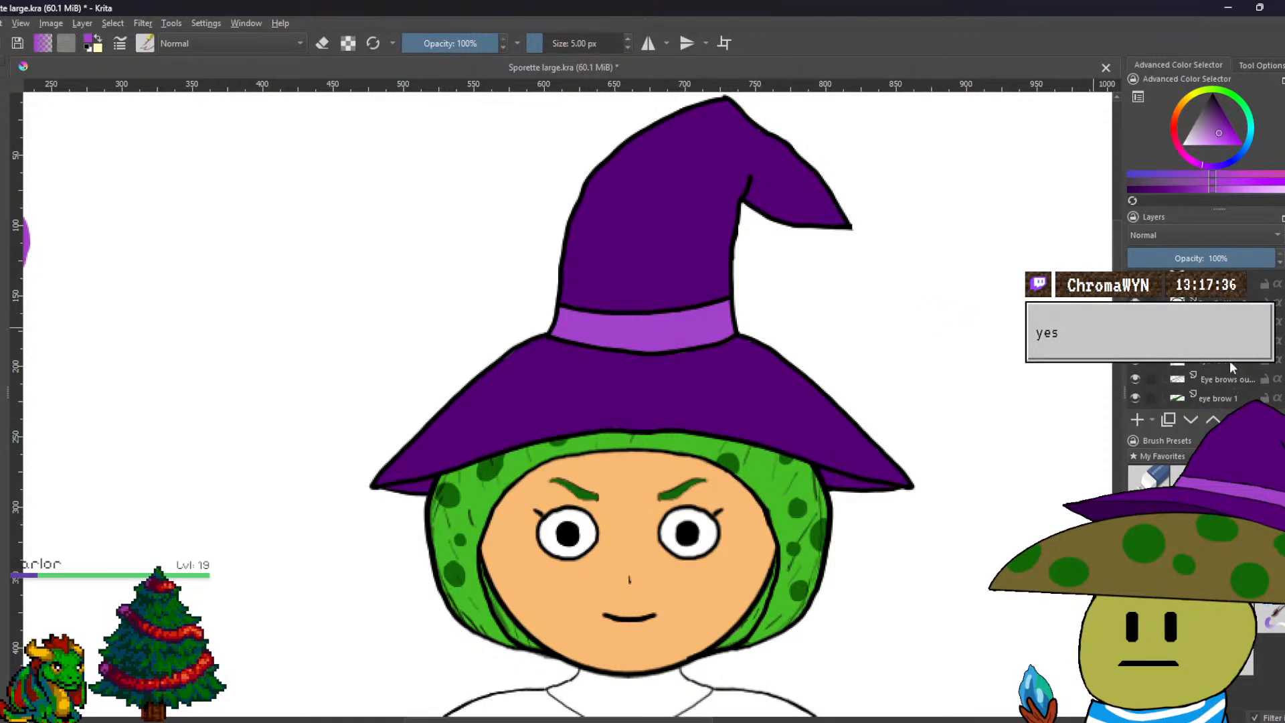
pyautogui.scroll(-2, 1230, 360)
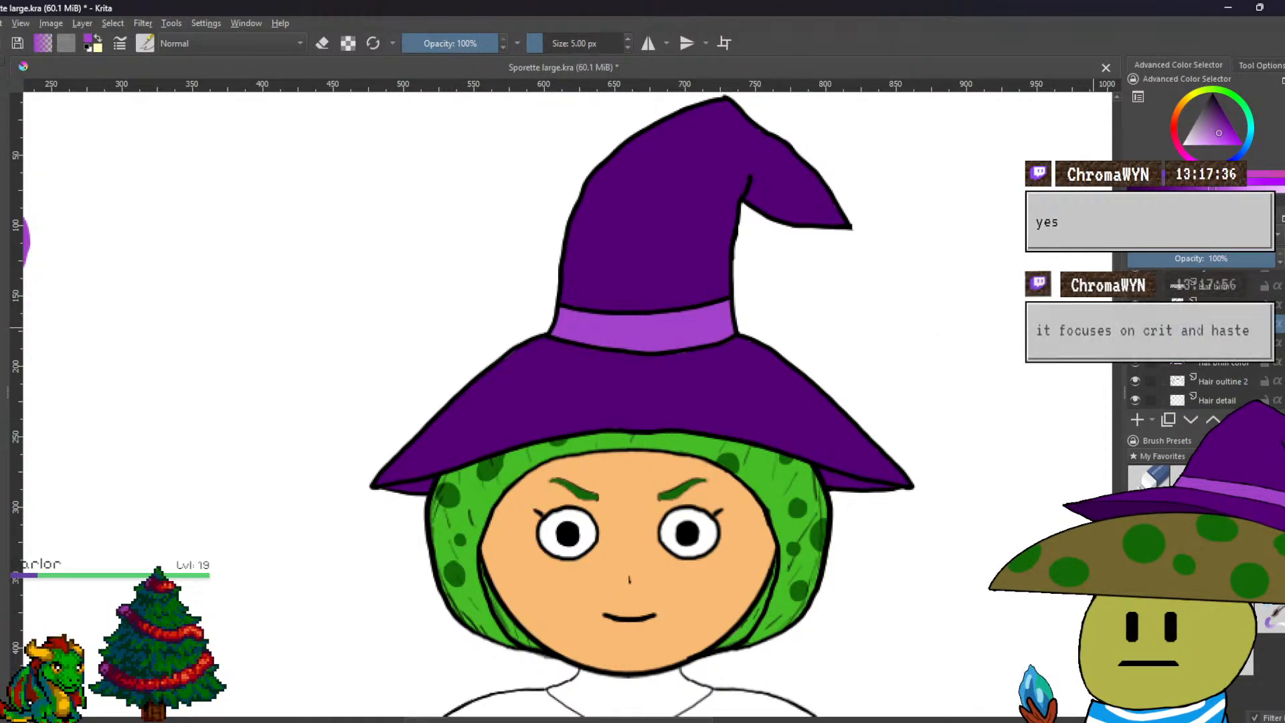
pyautogui.click(81, 24)
pyautogui.moveTo(224, 87)
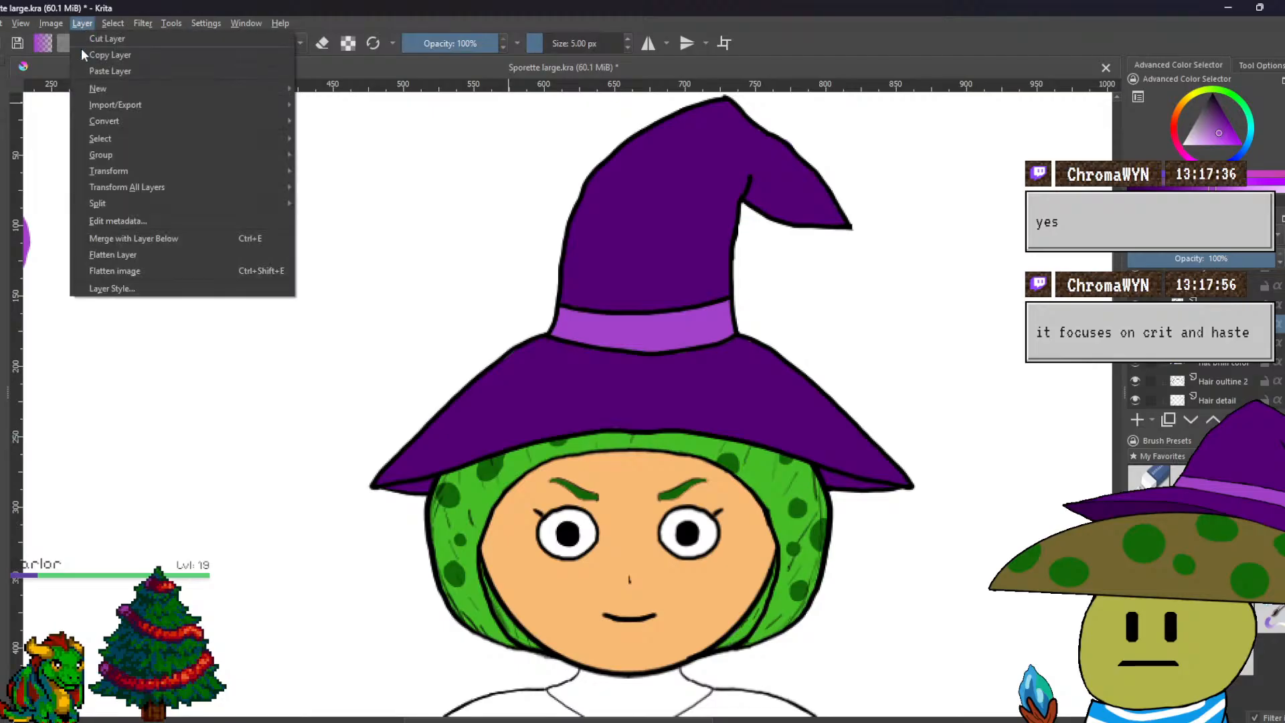
pyautogui.click(339, 91)
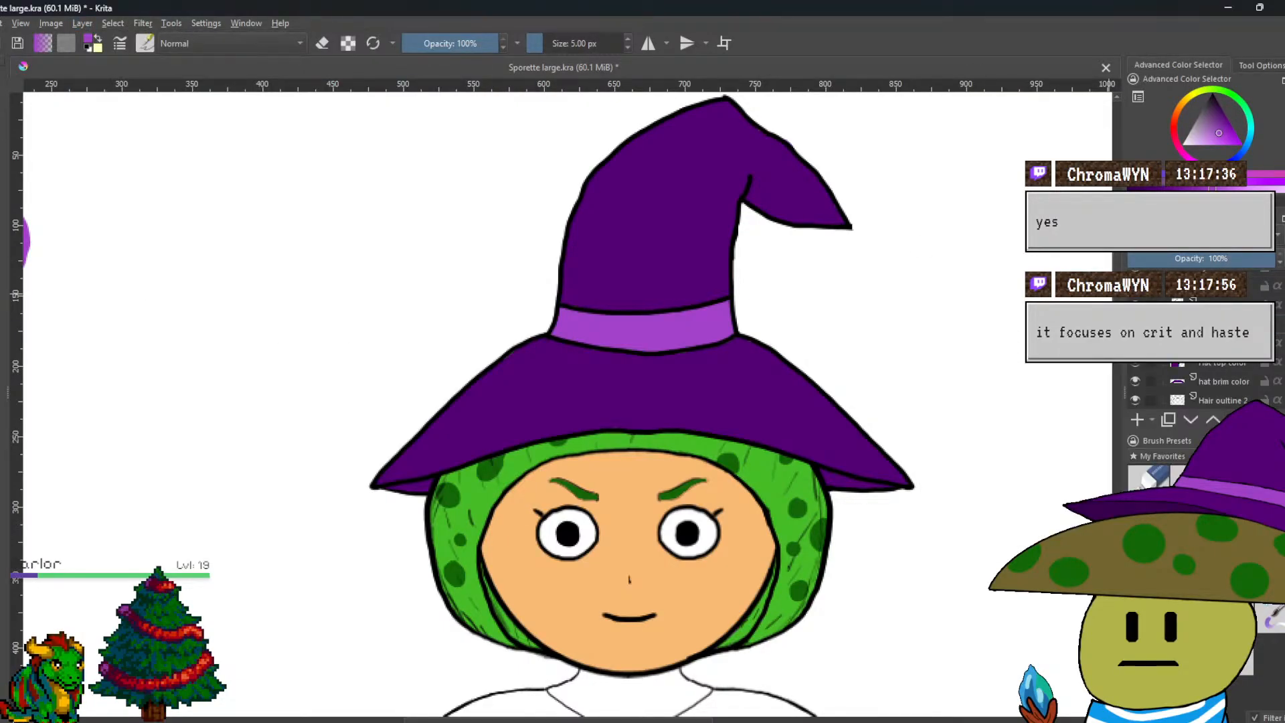
pyautogui.press('d')
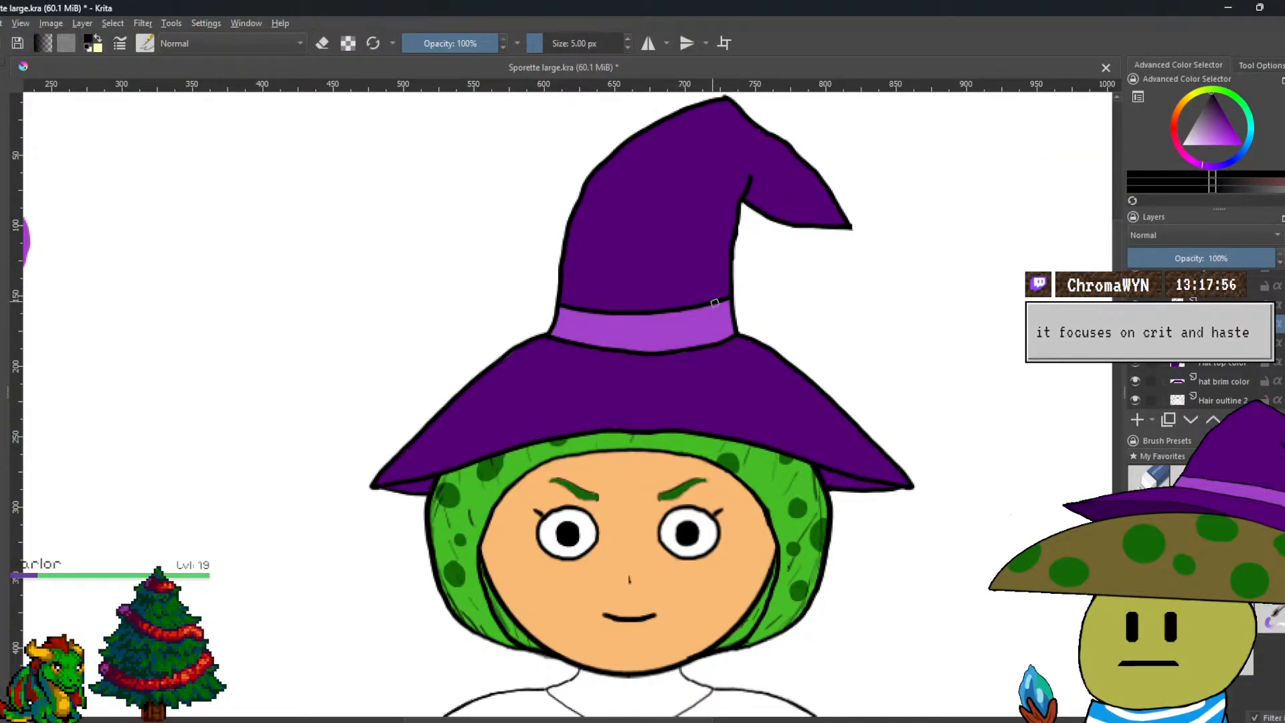
# Paint a black shadow wedge beside the crease where the hat's pointed tip folds over.
pyautogui.scroll(4, 786, 261)
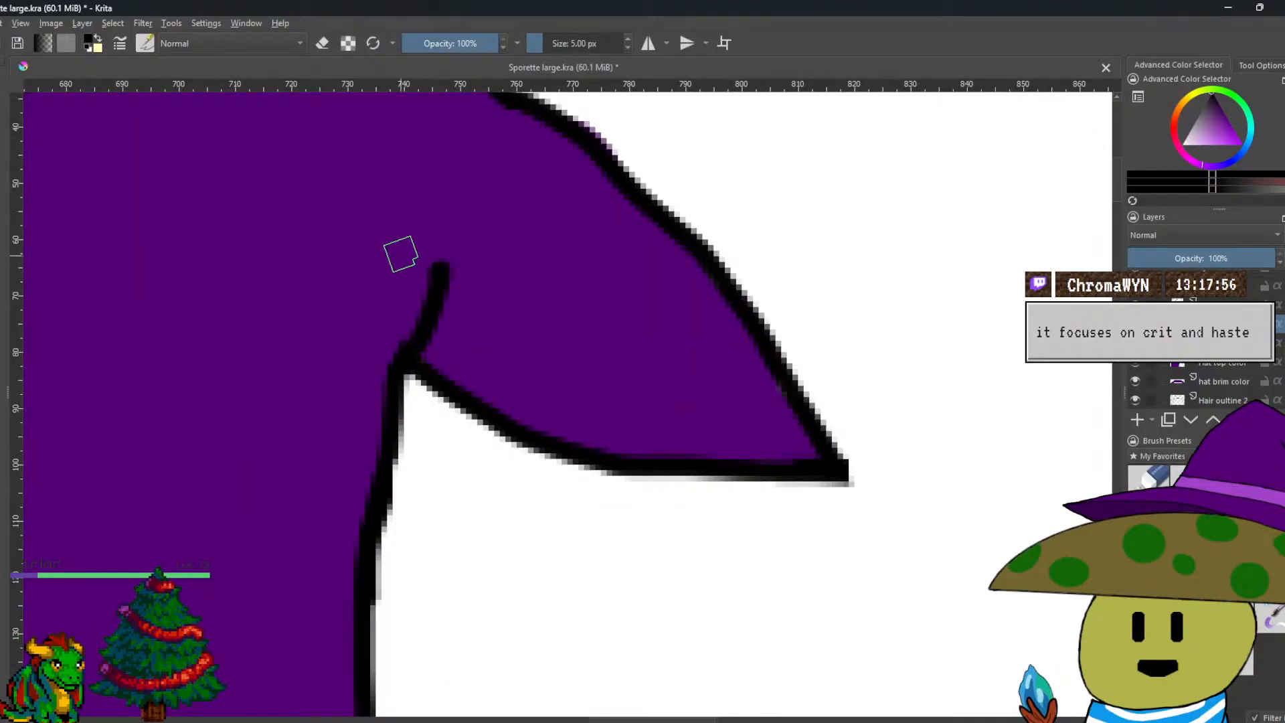
pyautogui.moveTo(444, 278)
pyautogui.mouseDown()
pyautogui.moveTo(520, 412)
pyautogui.moveTo(454, 366)
pyautogui.moveTo(437, 327)
pyautogui.moveTo(446, 368)
pyautogui.mouseUp()
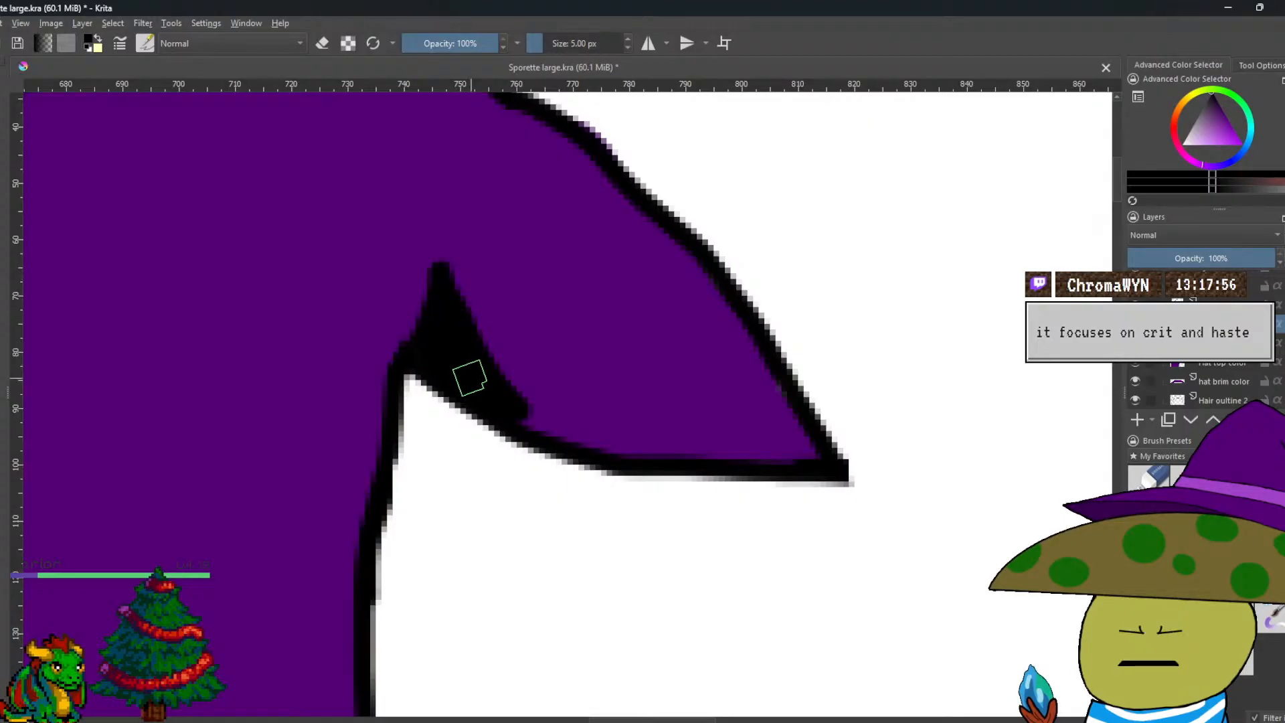
pyautogui.scroll(-5, 469, 378)
# Fill the brim's underside on the right of the hair with black shadow using the 5 px brush.
pyautogui.scroll(4, 865, 438)
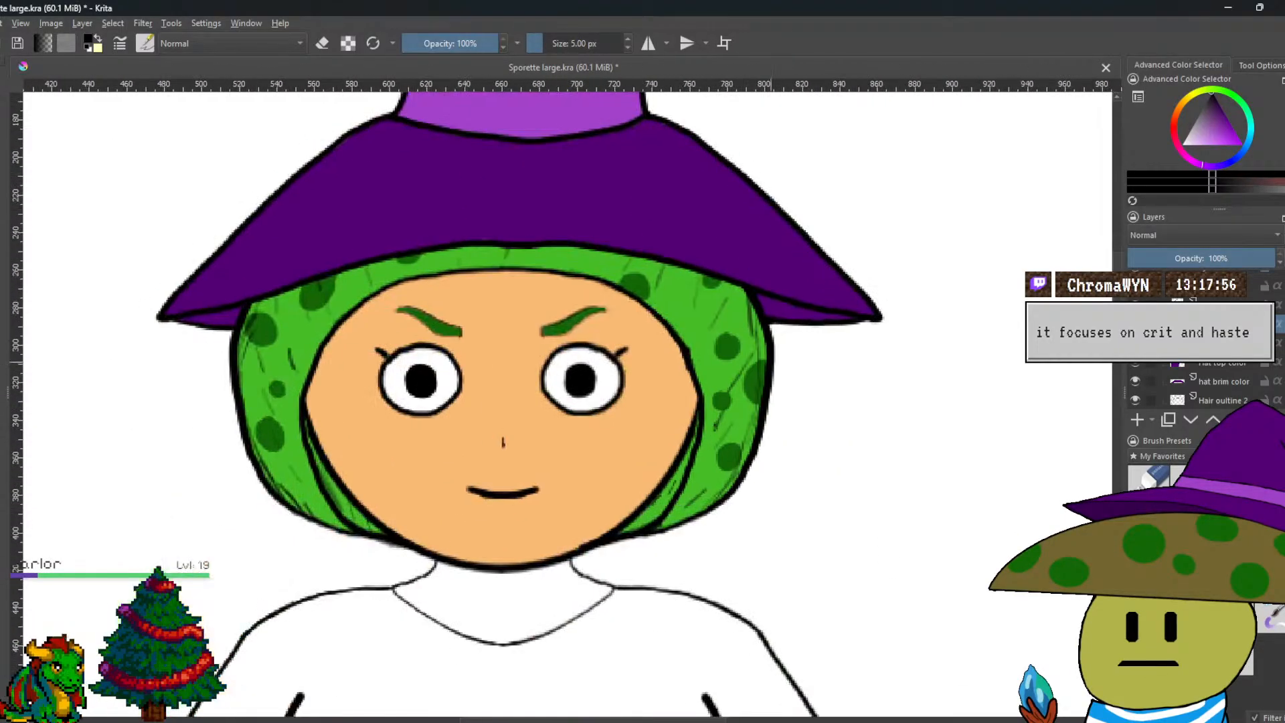
pyautogui.scroll(6, 864, 438)
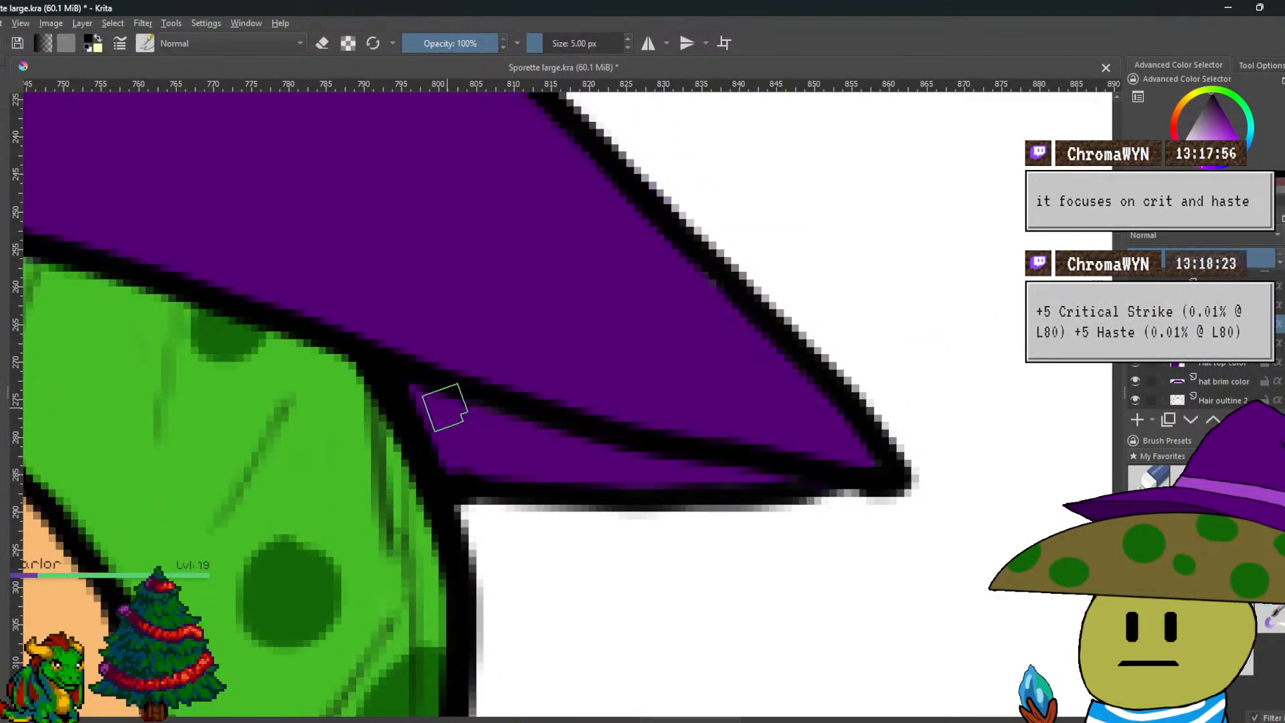
pyautogui.moveTo(423, 393)
pyautogui.mouseDown()
pyautogui.moveTo(471, 468)
pyautogui.moveTo(490, 467)
pyautogui.moveTo(473, 428)
pyautogui.moveTo(438, 406)
pyautogui.moveTo(477, 423)
pyautogui.moveTo(484, 457)
pyautogui.moveTo(513, 473)
pyautogui.moveTo(477, 438)
pyautogui.moveTo(502, 459)
pyautogui.moveTo(546, 446)
pyautogui.moveTo(562, 480)
pyautogui.moveTo(519, 432)
pyautogui.moveTo(577, 462)
pyautogui.moveTo(641, 466)
pyautogui.moveTo(512, 446)
pyautogui.moveTo(576, 485)
pyautogui.moveTo(585, 458)
pyautogui.moveTo(557, 484)
pyautogui.moveTo(571, 486)
pyautogui.moveTo(496, 480)
pyautogui.moveTo(433, 448)
pyautogui.moveTo(533, 453)
pyautogui.mouseUp()
pyautogui.moveTo(638, 462); pyautogui.dragTo(785, 480)
pyautogui.moveTo(686, 489); pyautogui.dragTo(581, 480)
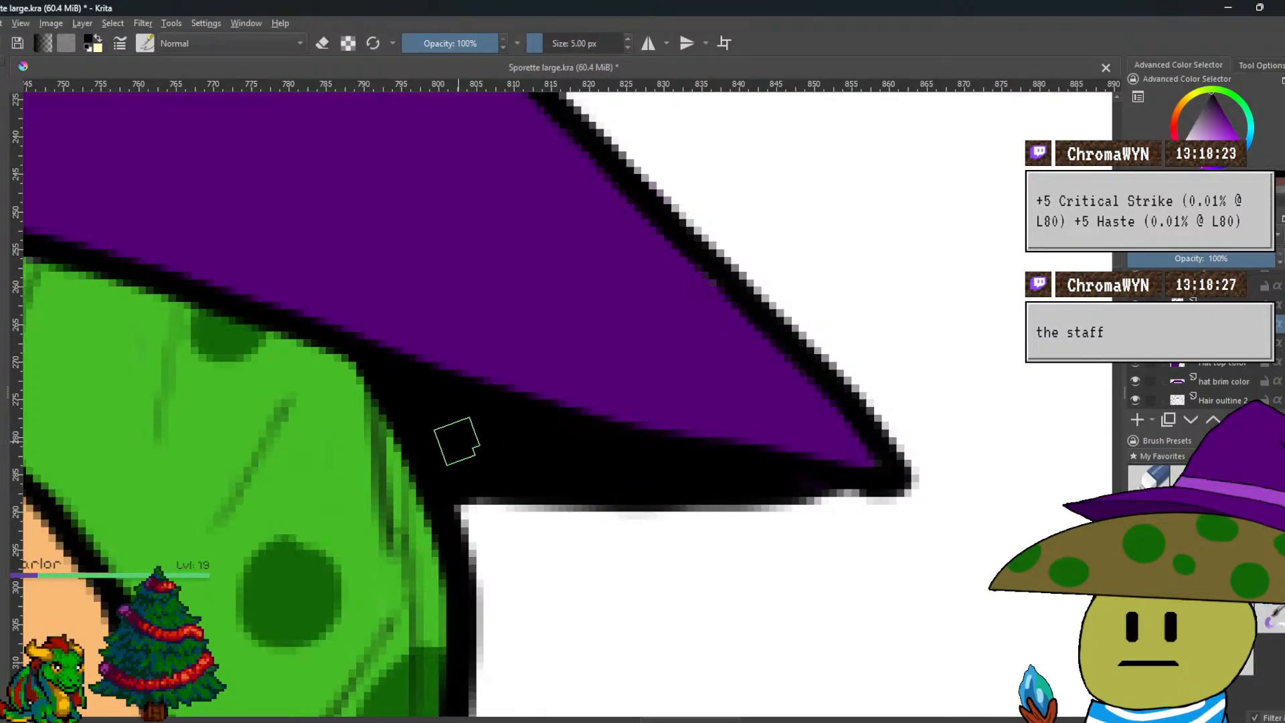
# Fill the brim's underside on the left of the hair with black and lower the shadow layer's opacity.
pyautogui.scroll(-6, 458, 442)
pyautogui.scroll(8, 472, 382)
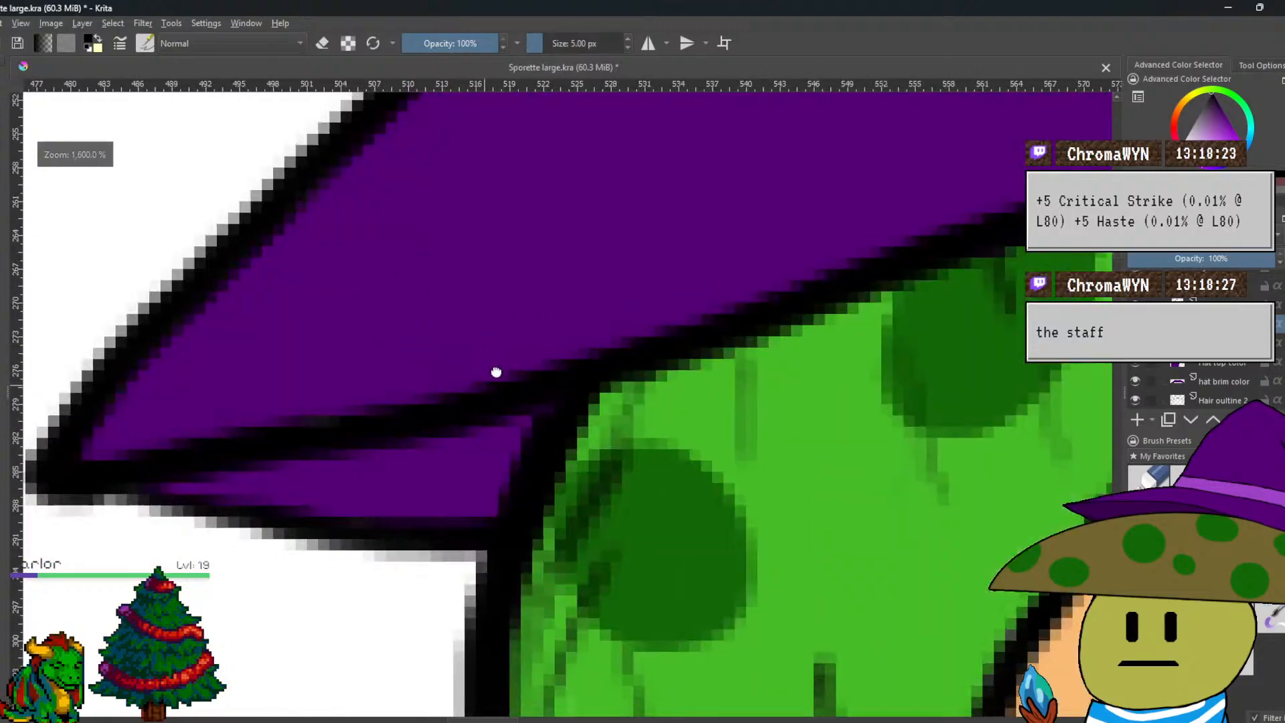
pyautogui.moveTo(476, 395); pyautogui.dragTo(577, 495)
pyautogui.moveTo(612, 311)
pyautogui.mouseDown()
pyautogui.moveTo(253, 390)
pyautogui.moveTo(535, 394)
pyautogui.moveTo(578, 372)
pyautogui.moveTo(627, 321)
pyautogui.moveTo(529, 365)
pyautogui.moveTo(557, 389)
pyautogui.moveTo(587, 384)
pyautogui.moveTo(550, 368)
pyautogui.moveTo(464, 384)
pyautogui.moveTo(498, 414)
pyautogui.moveTo(565, 400)
pyautogui.moveTo(511, 406)
pyautogui.mouseUp()
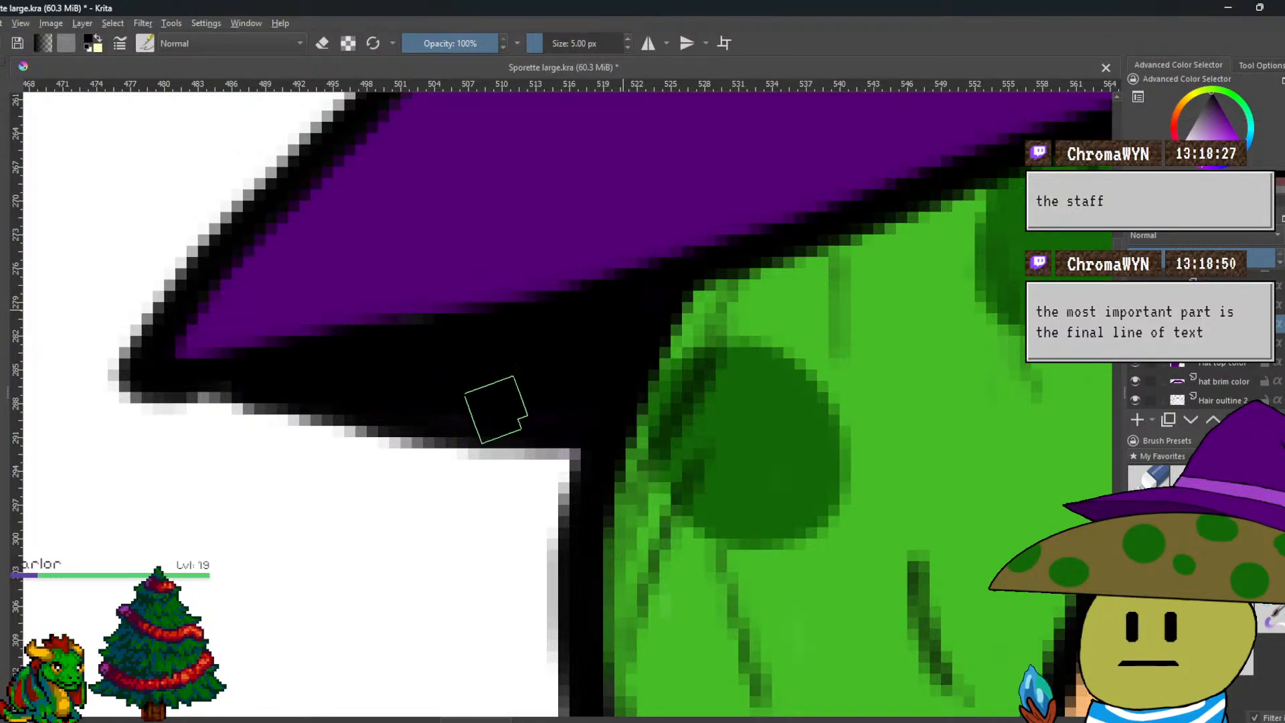
pyautogui.scroll(-5, 461, 365)
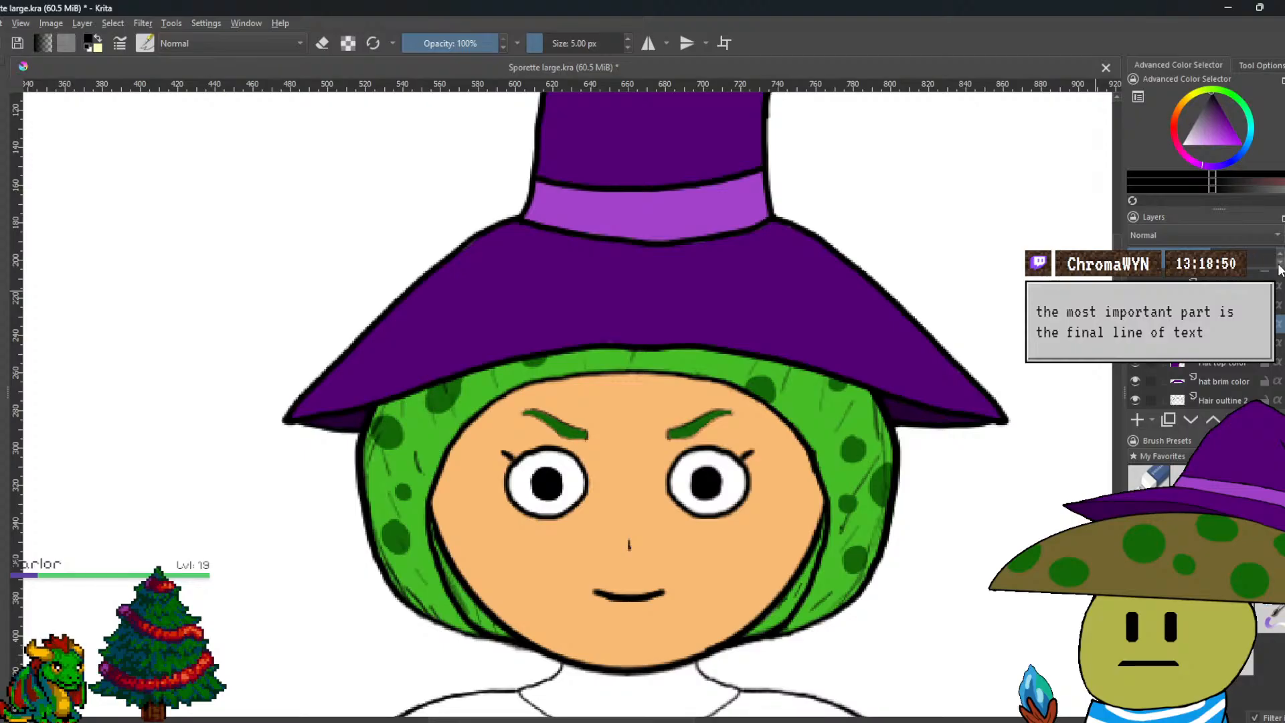
# Add a paint layer named Hair shadows directly above the Hair color 3 layer.
pyautogui.scroll(-3, 1280, 269)
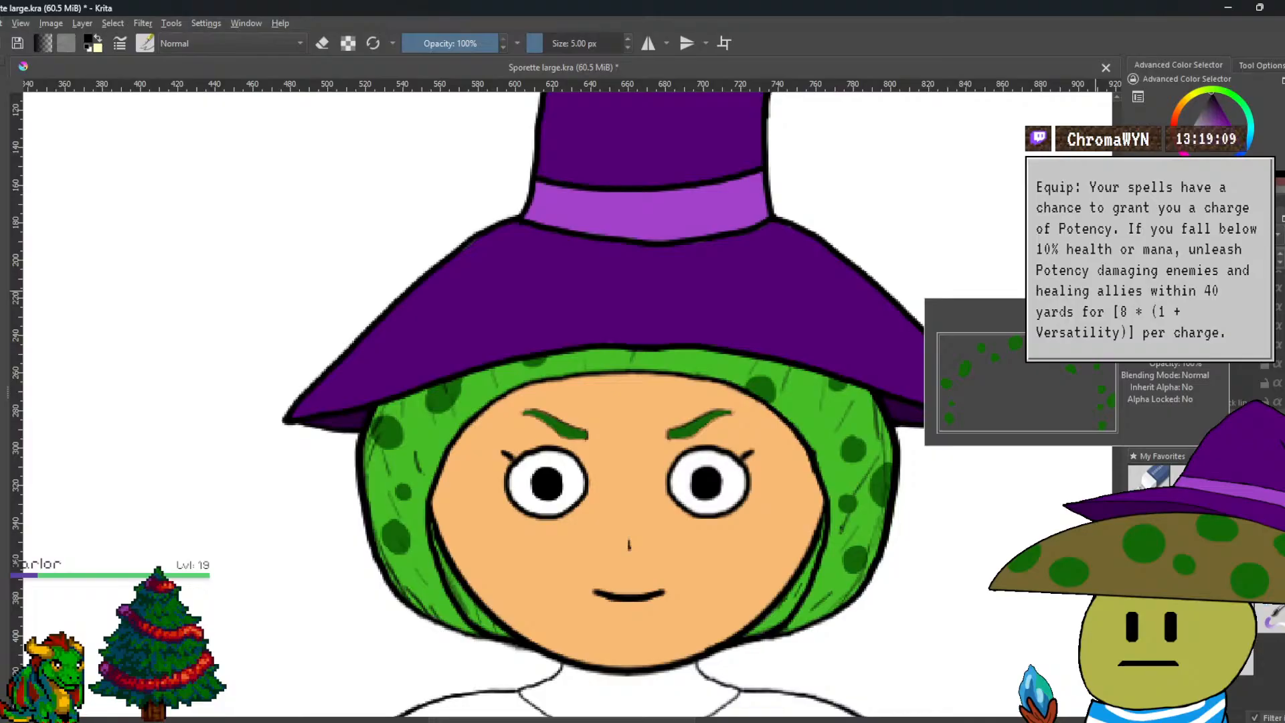
pyautogui.click(114, 23)
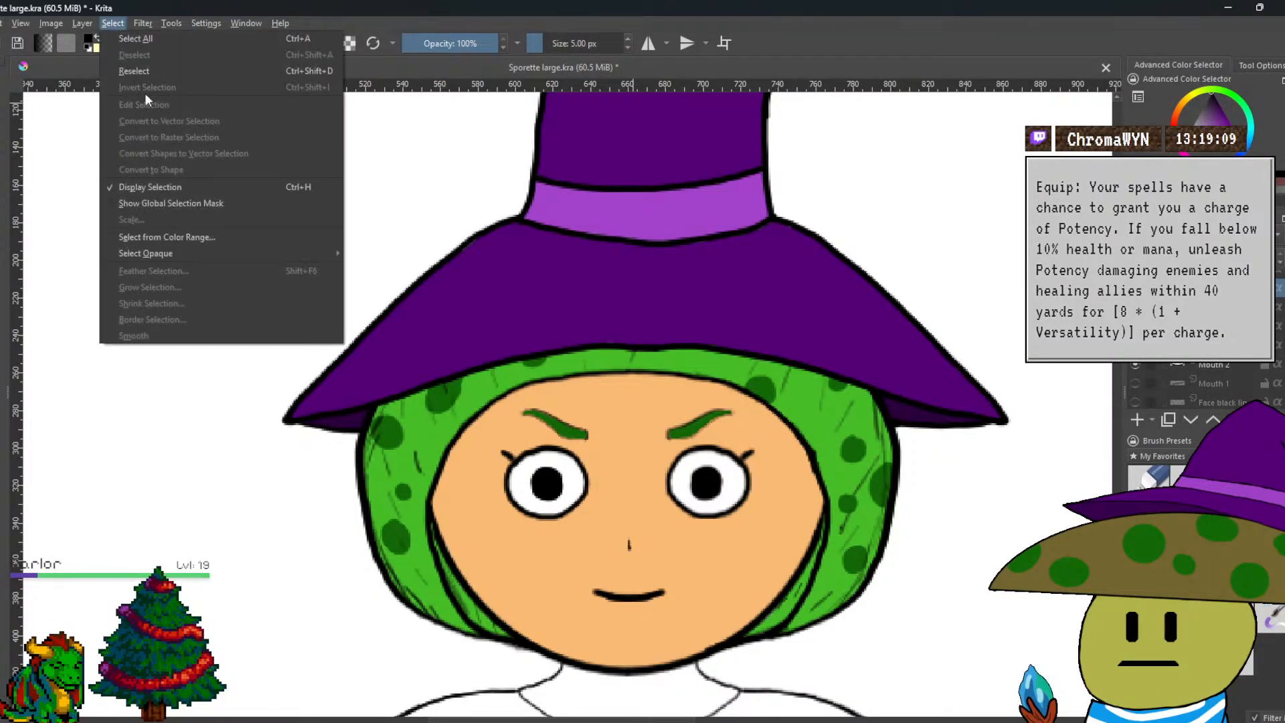
pyautogui.moveTo(82, 23)
pyautogui.moveTo(100, 89)
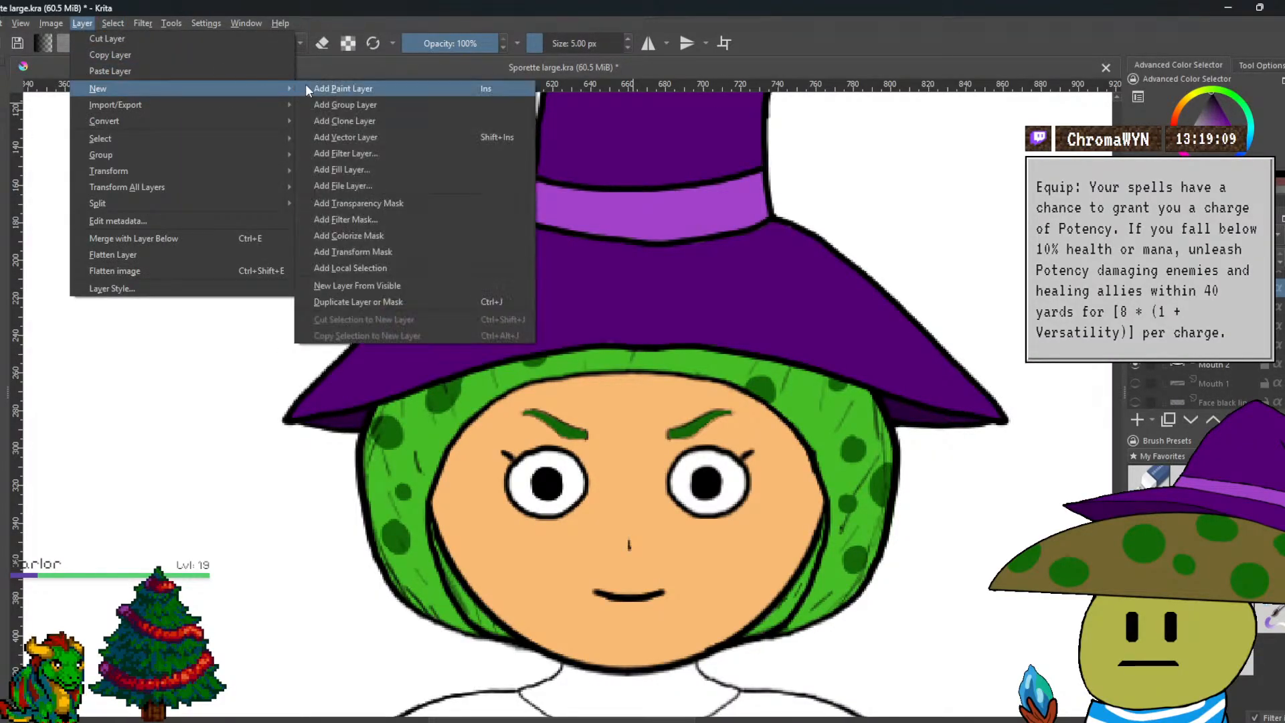
pyautogui.click(321, 89)
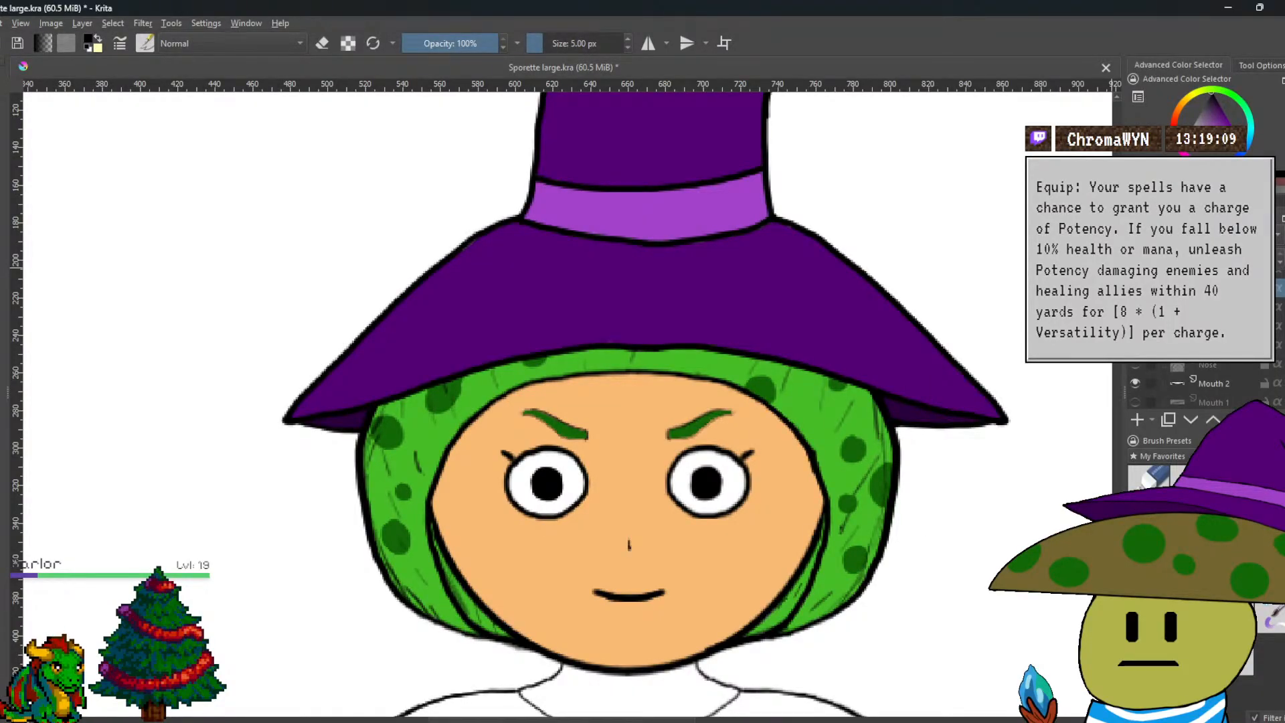
# Fill the narrow inner hair strand beside the left cheek with black shadow.
pyautogui.scroll(3, 465, 559)
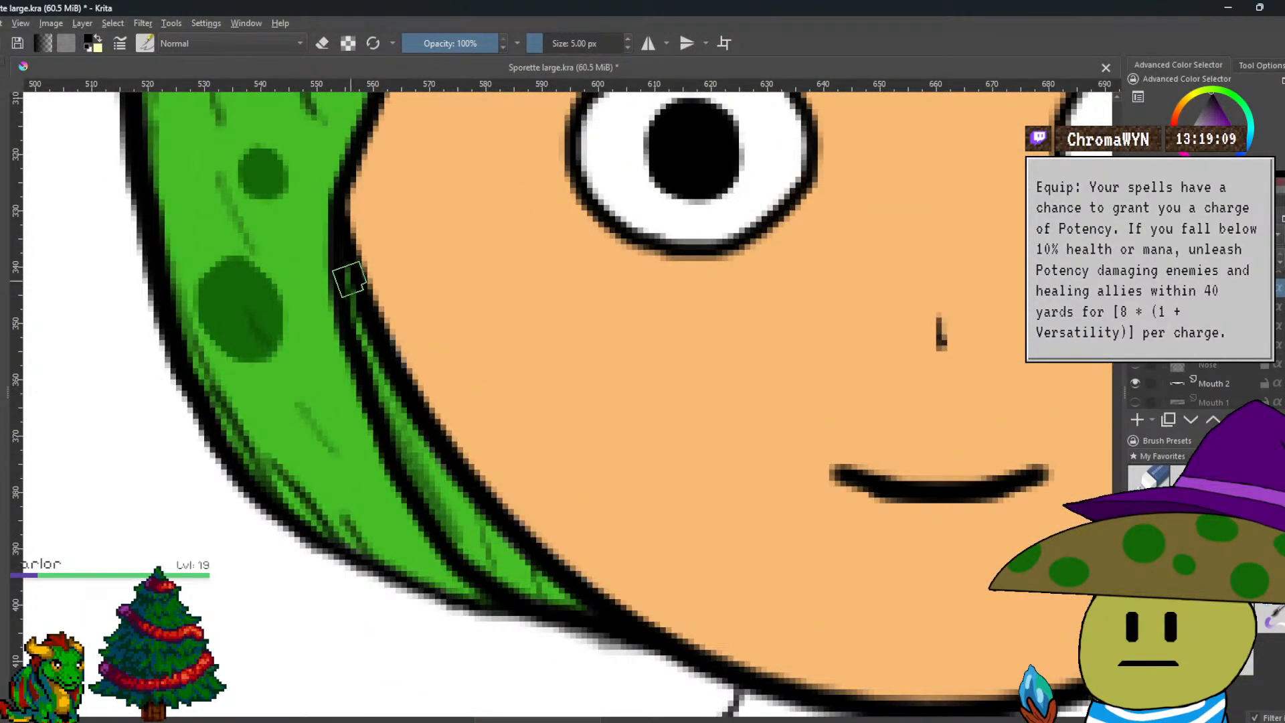
pyautogui.moveTo(352, 295); pyautogui.dragTo(382, 395)
pyautogui.moveTo(421, 489)
pyautogui.mouseDown()
pyautogui.moveTo(496, 577)
pyautogui.moveTo(577, 609)
pyautogui.moveTo(491, 545)
pyautogui.moveTo(436, 482)
pyautogui.moveTo(393, 400)
pyautogui.mouseUp()
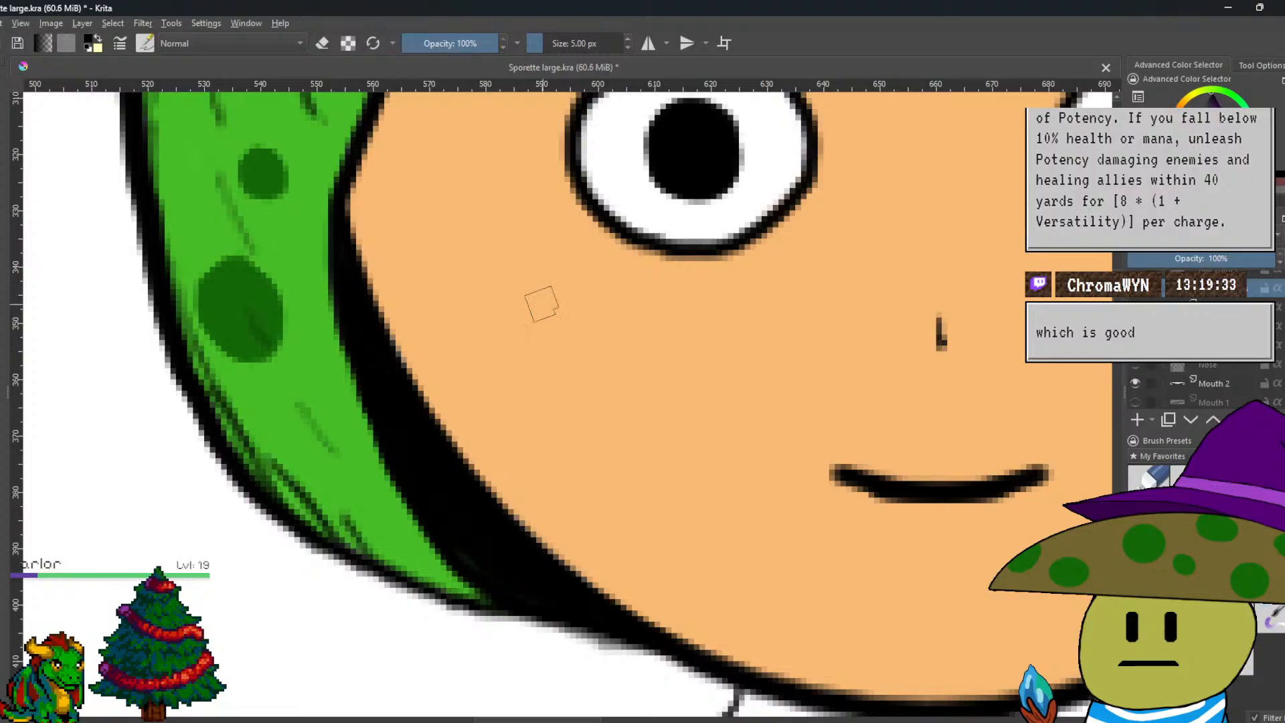
# Draw curved black shadow edges across the hair from its left and right outer outlines up to the hat brim.
pyautogui.moveTo(540, 298); pyautogui.dragTo(483, 603)
pyautogui.moveTo(618, 425); pyautogui.dragTo(556, 497)
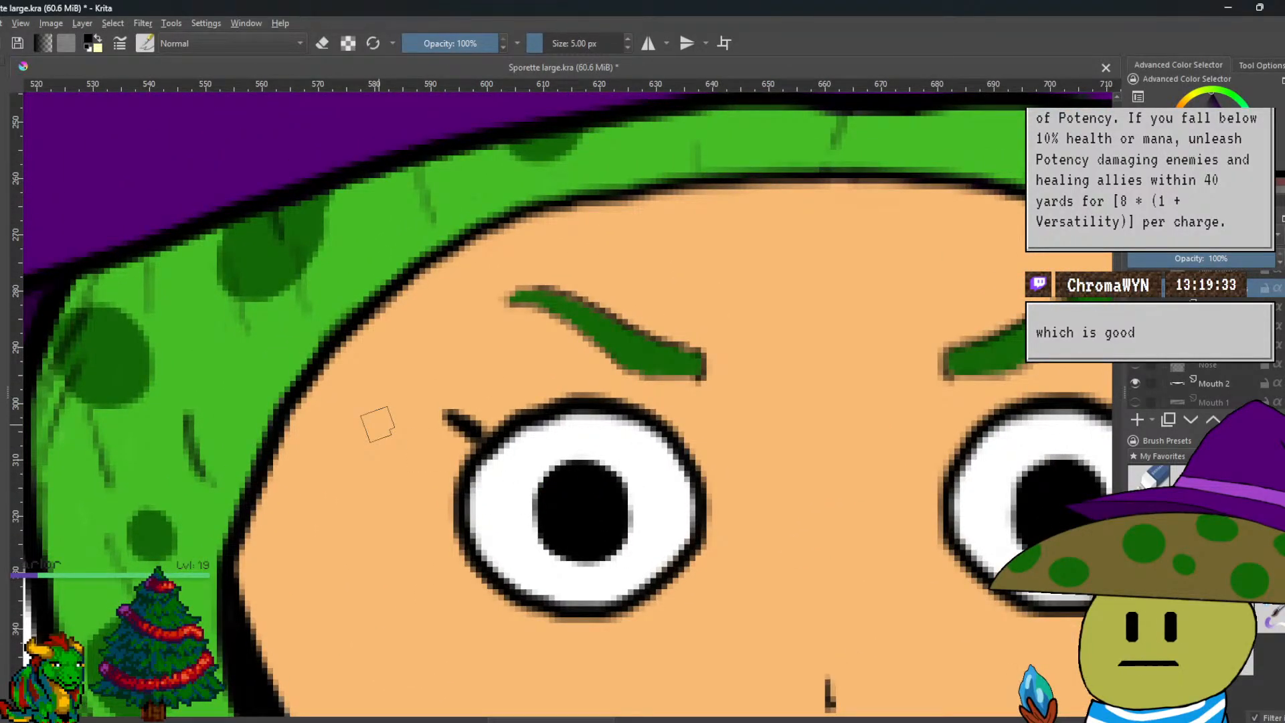
pyautogui.moveTo(345, 352); pyautogui.dragTo(548, 327)
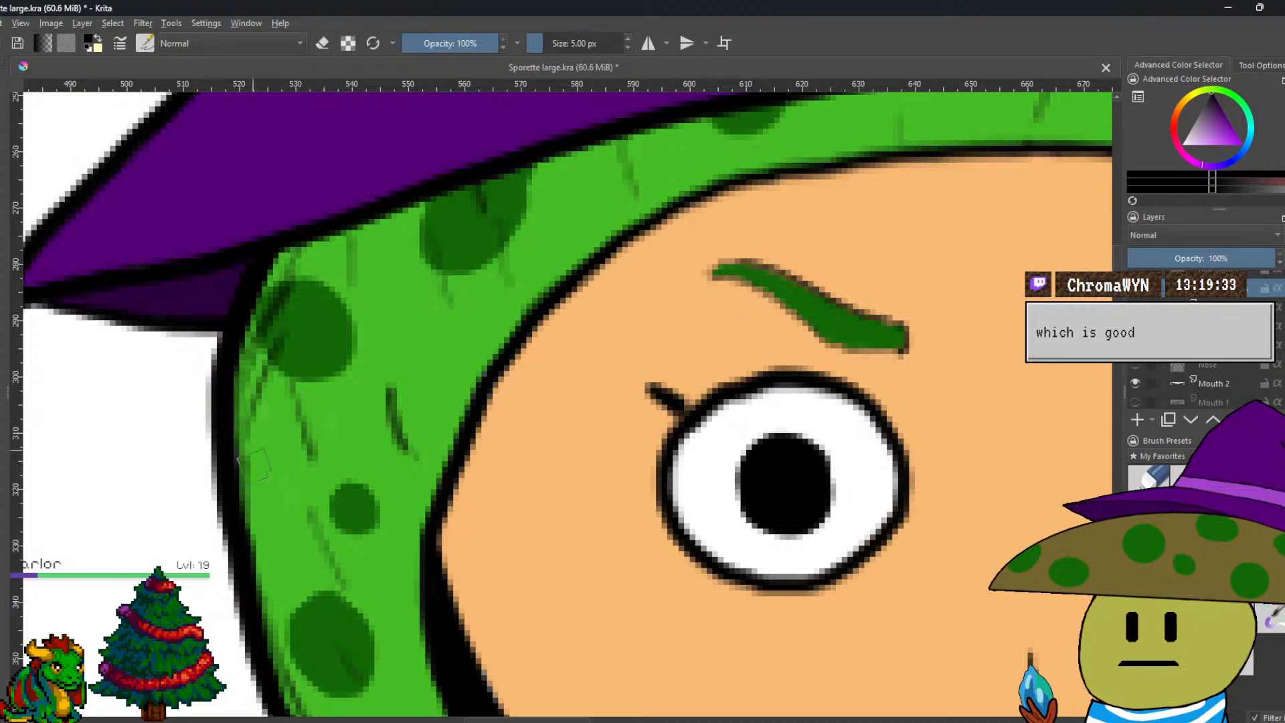
pyautogui.moveTo(231, 429)
pyautogui.mouseDown()
pyautogui.moveTo(325, 303)
pyautogui.moveTo(472, 194)
pyautogui.moveTo(550, 164)
pyautogui.moveTo(538, 164)
pyautogui.moveTo(484, 305)
pyautogui.mouseUp()
pyautogui.scroll(1, 538, 164)
pyautogui.scroll(-1, 538, 164)
pyautogui.scroll(-2, 484, 305)
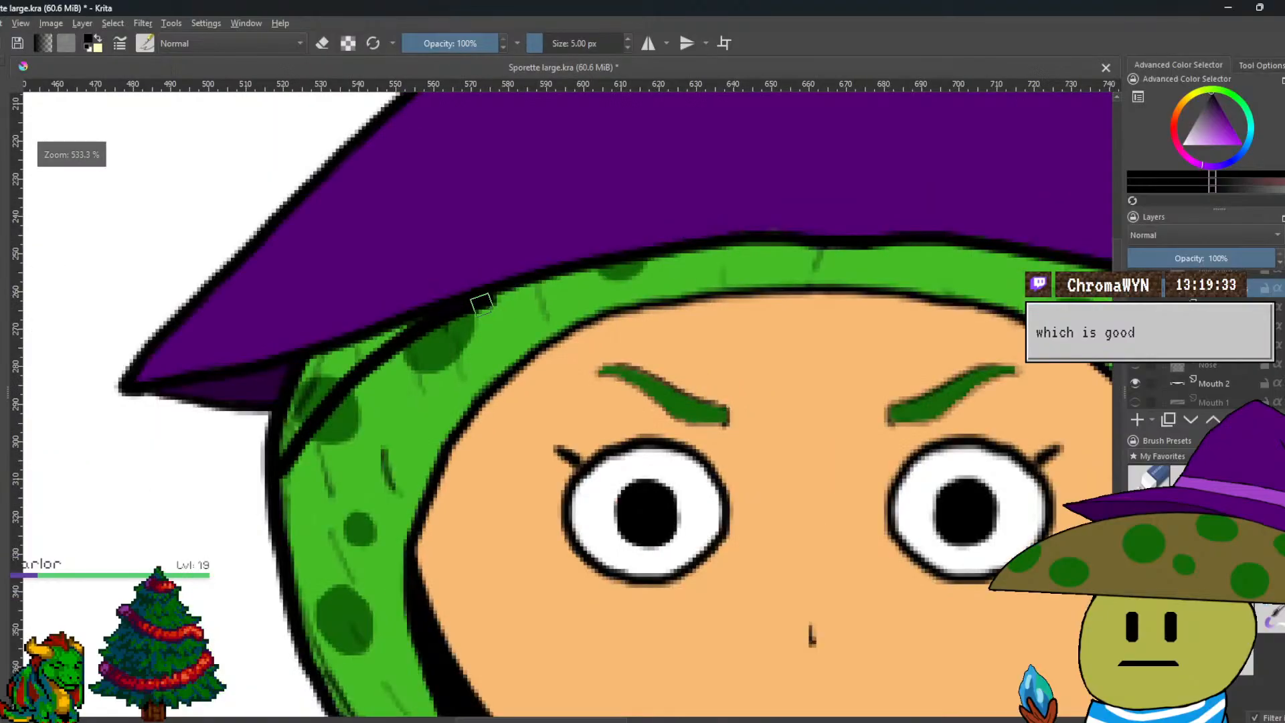
pyautogui.scroll(1, 229, 295)
pyautogui.hscroll(3, 531, 382)
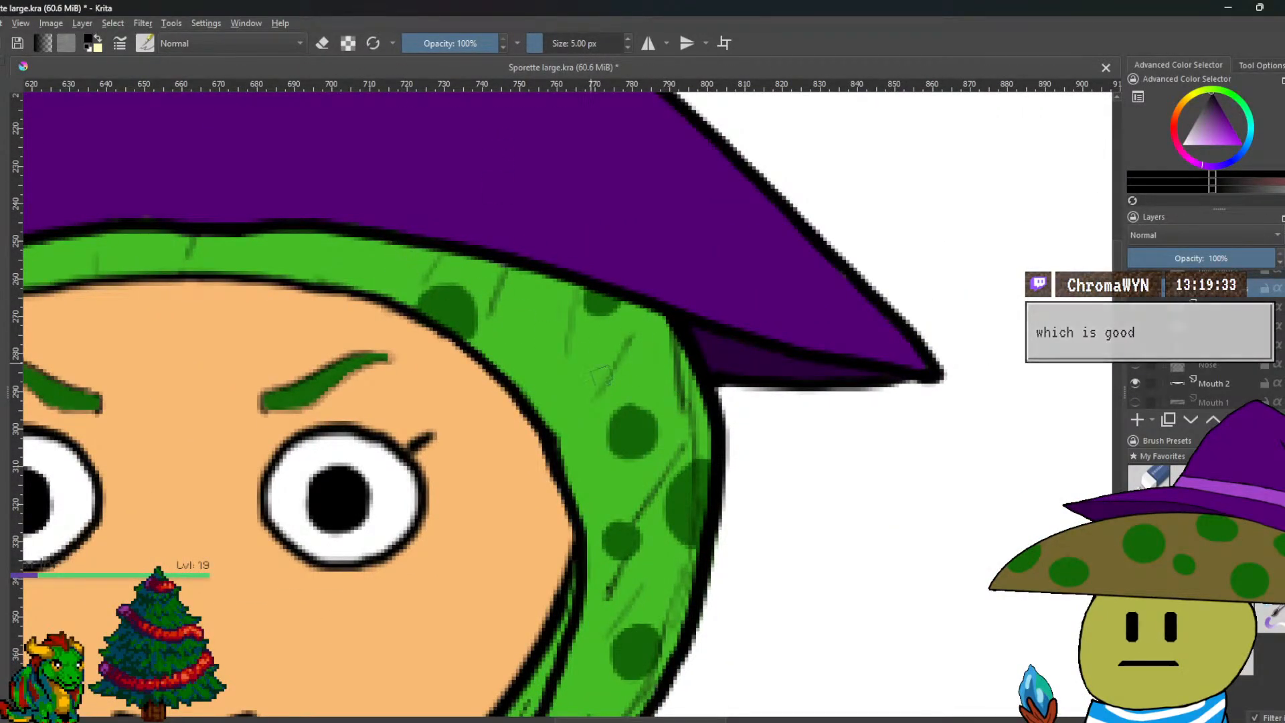
pyautogui.moveTo(704, 506)
pyautogui.mouseDown()
pyautogui.moveTo(639, 392)
pyautogui.moveTo(539, 294)
pyautogui.moveTo(458, 260)
pyautogui.moveTo(335, 241)
pyautogui.mouseUp()
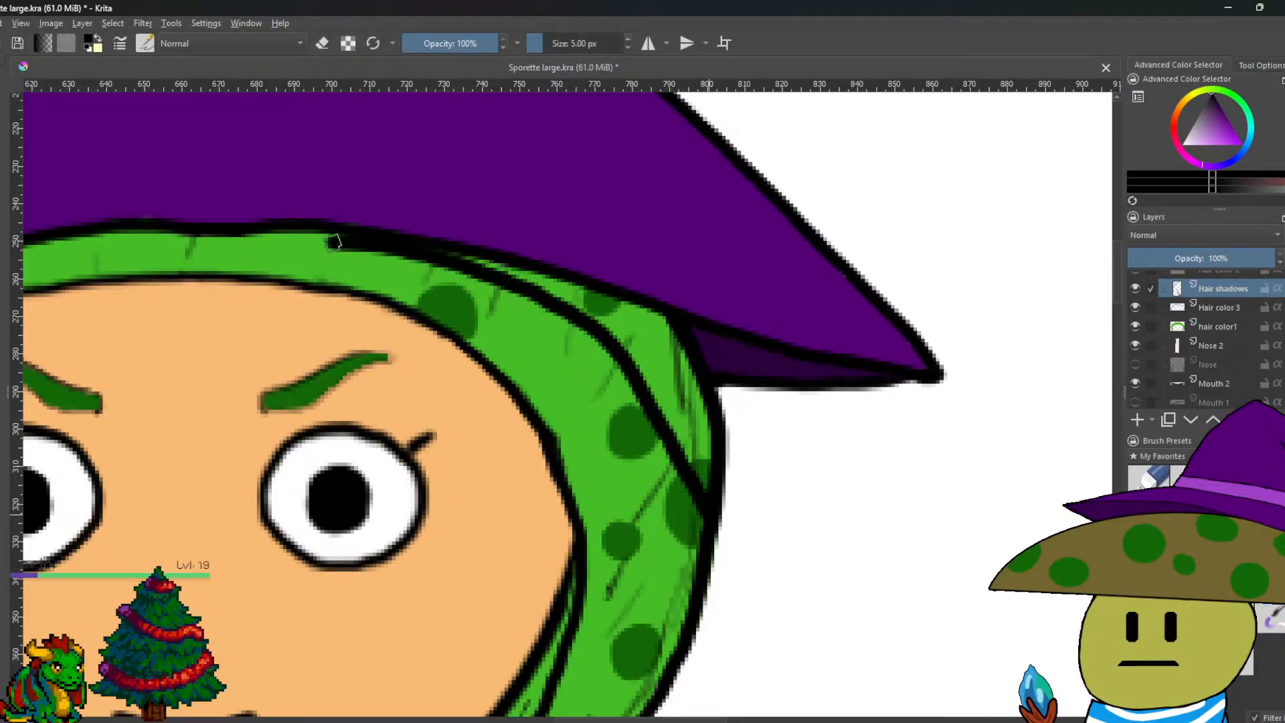
# Fill the hair between the shadow edges and the brim with black on both sides, extending the right shadow toward the middle.
pyautogui.scroll(-3, 589, 288)
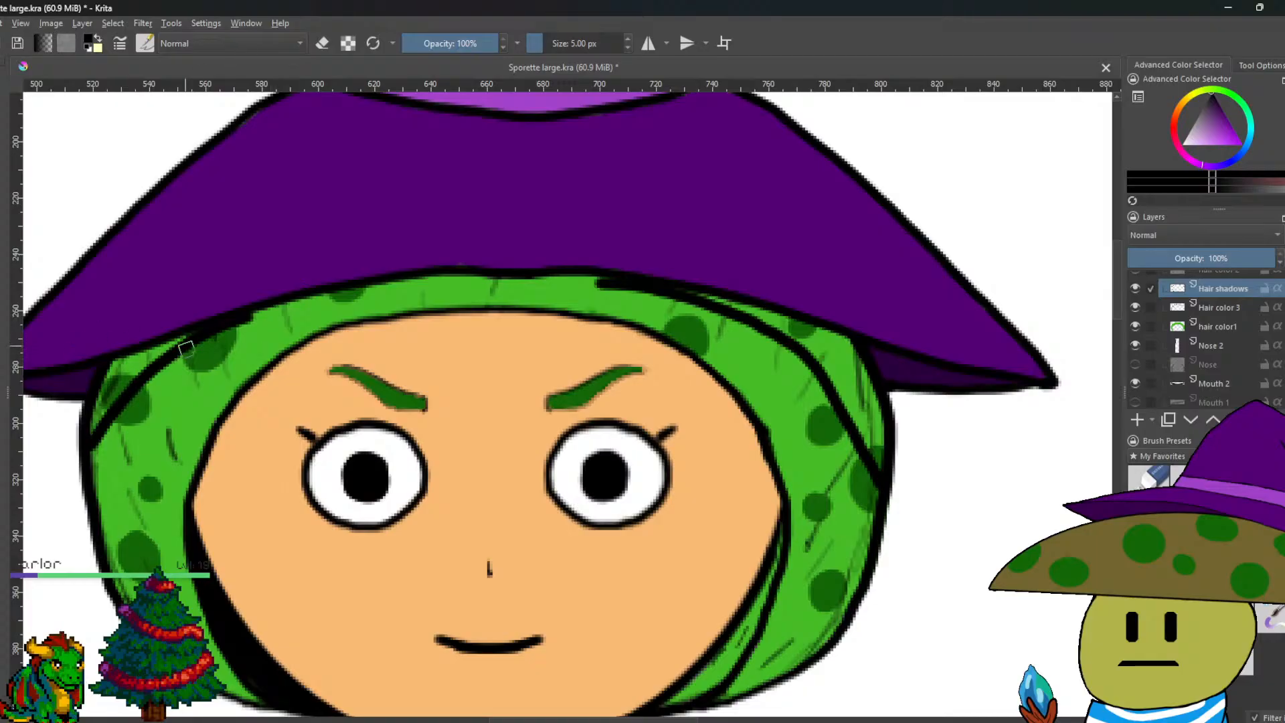
pyautogui.moveTo(174, 343); pyautogui.dragTo(111, 370)
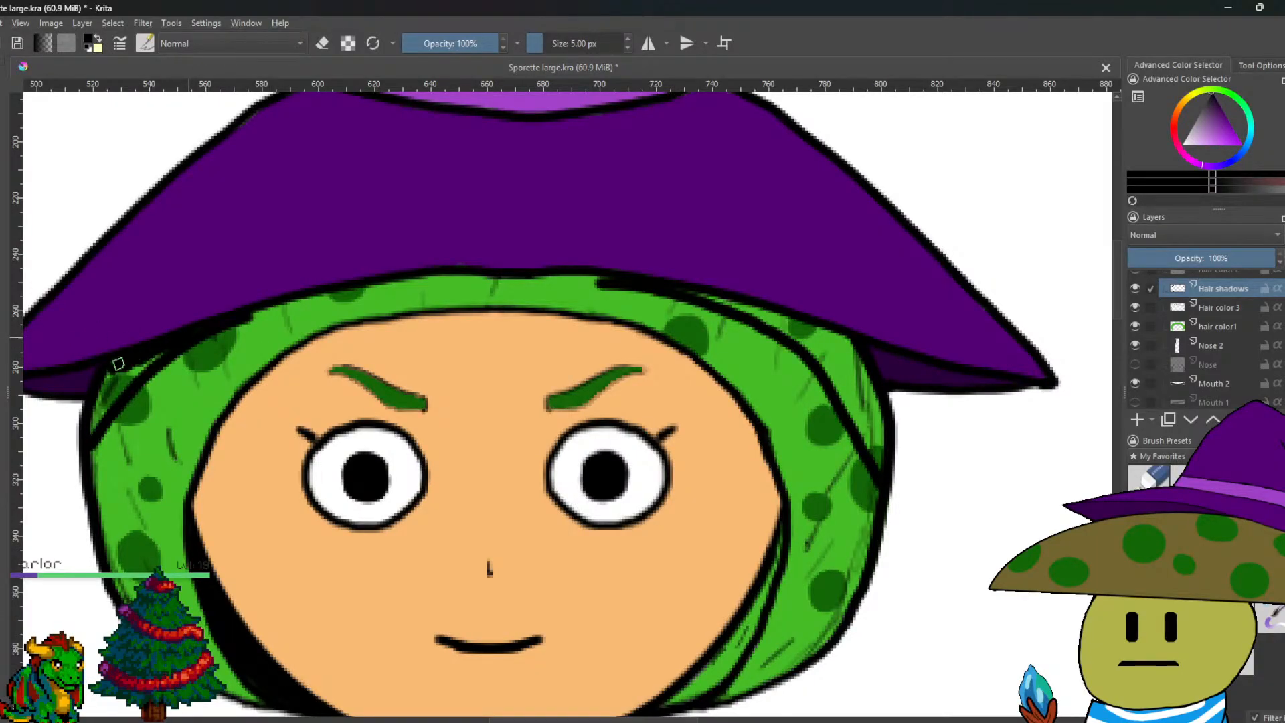
pyautogui.moveTo(93, 427); pyautogui.dragTo(126, 383)
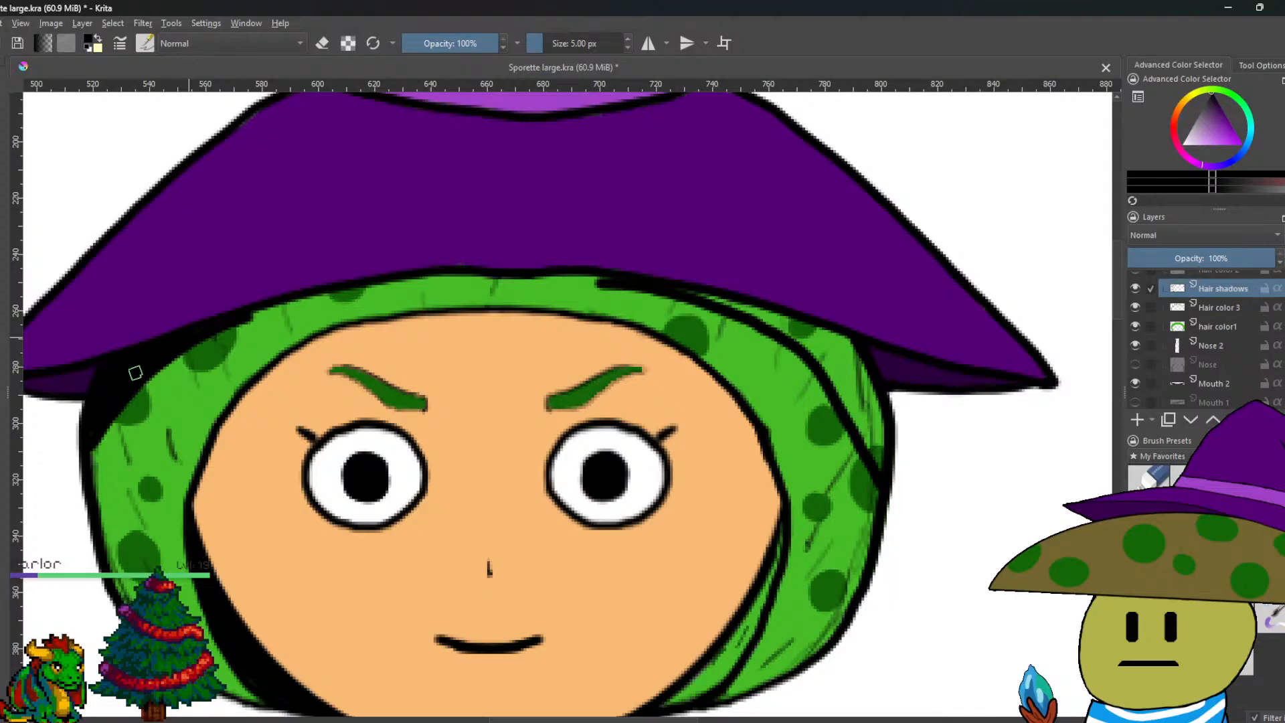
pyautogui.moveTo(579, 277)
pyautogui.mouseDown()
pyautogui.moveTo(746, 314)
pyautogui.moveTo(694, 290)
pyautogui.moveTo(844, 350)
pyautogui.moveTo(818, 330)
pyautogui.moveTo(841, 338)
pyautogui.moveTo(874, 401)
pyautogui.moveTo(883, 473)
pyautogui.moveTo(840, 388)
pyautogui.moveTo(868, 426)
pyautogui.moveTo(870, 413)
pyautogui.moveTo(824, 357)
pyautogui.moveTo(851, 375)
pyautogui.moveTo(809, 340)
pyautogui.mouseUp()
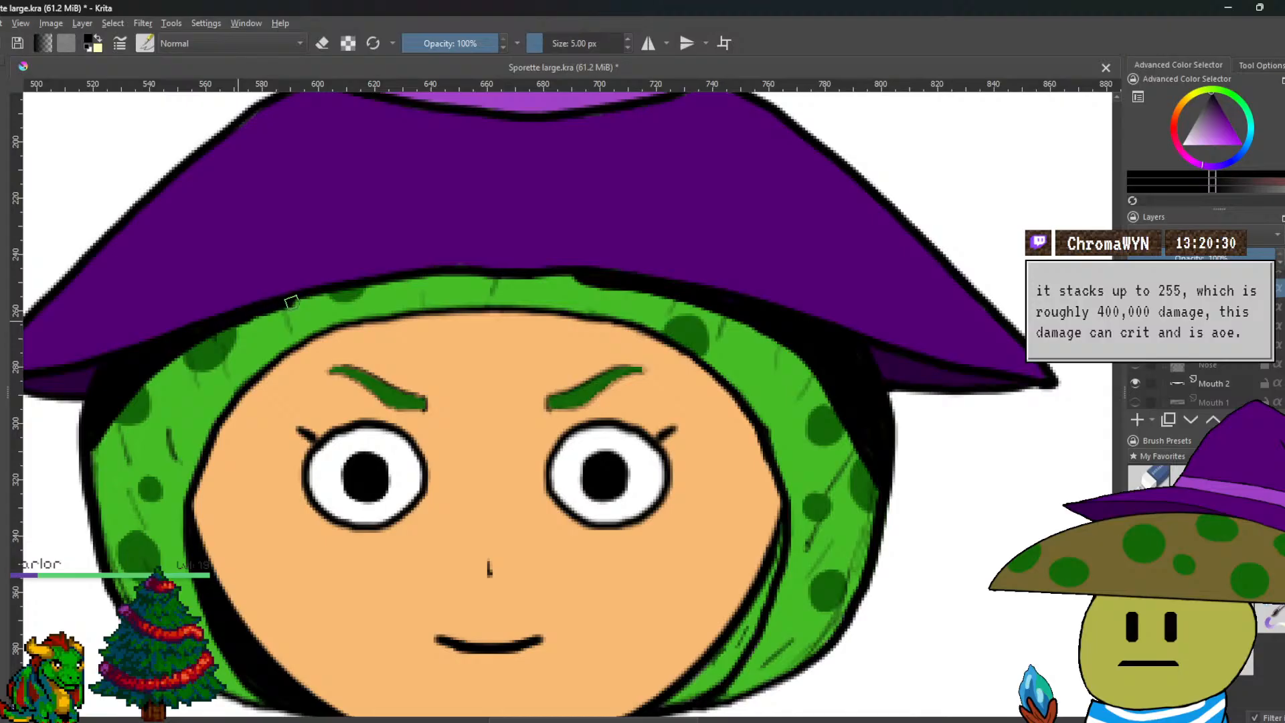
pyautogui.moveTo(531, 278); pyautogui.dragTo(673, 294)
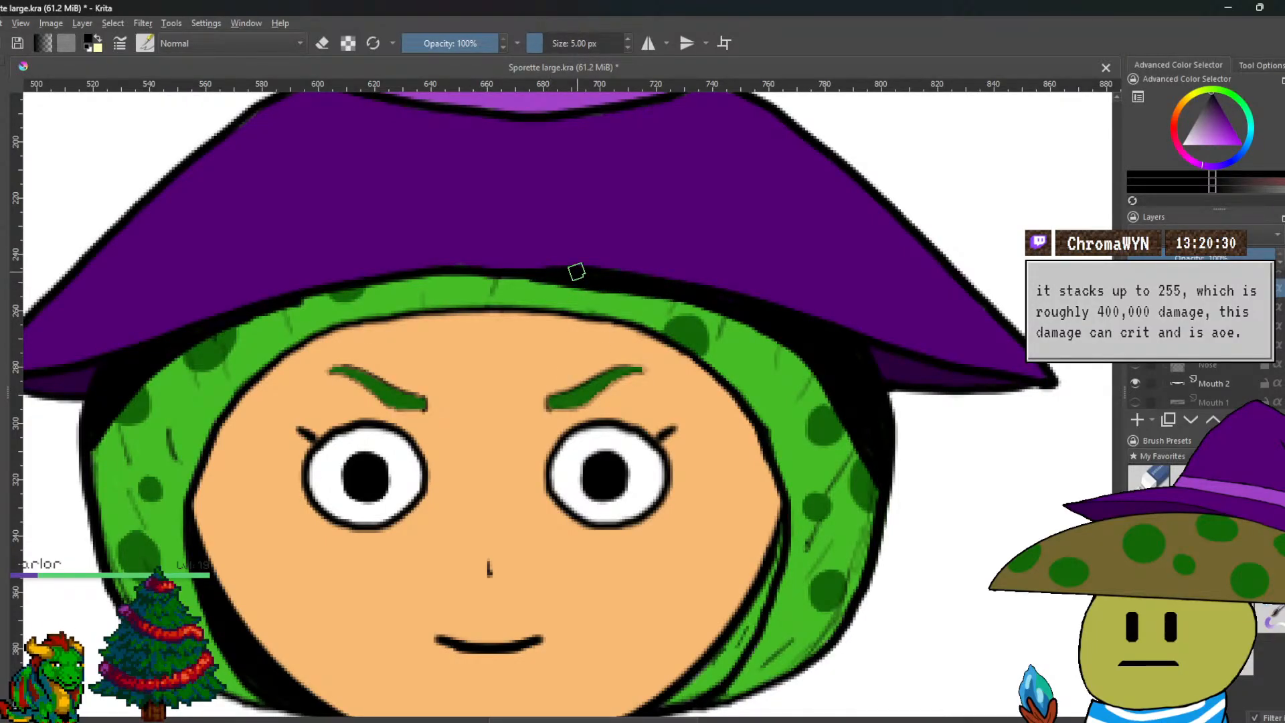
# Redraw the left hair shadow's edge lower, fill the added area with black, and join both shadows under the brim's middle.
pyautogui.scroll(3, 577, 272)
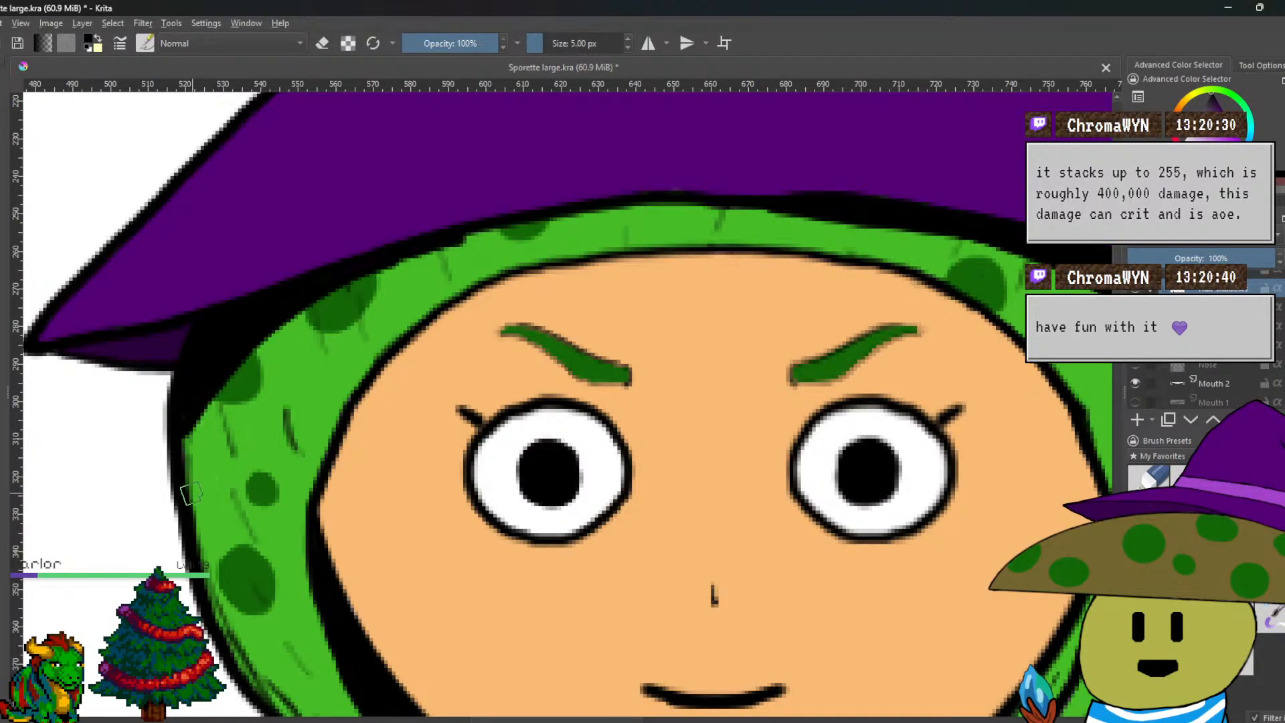
pyautogui.moveTo(192, 493); pyautogui.dragTo(360, 326)
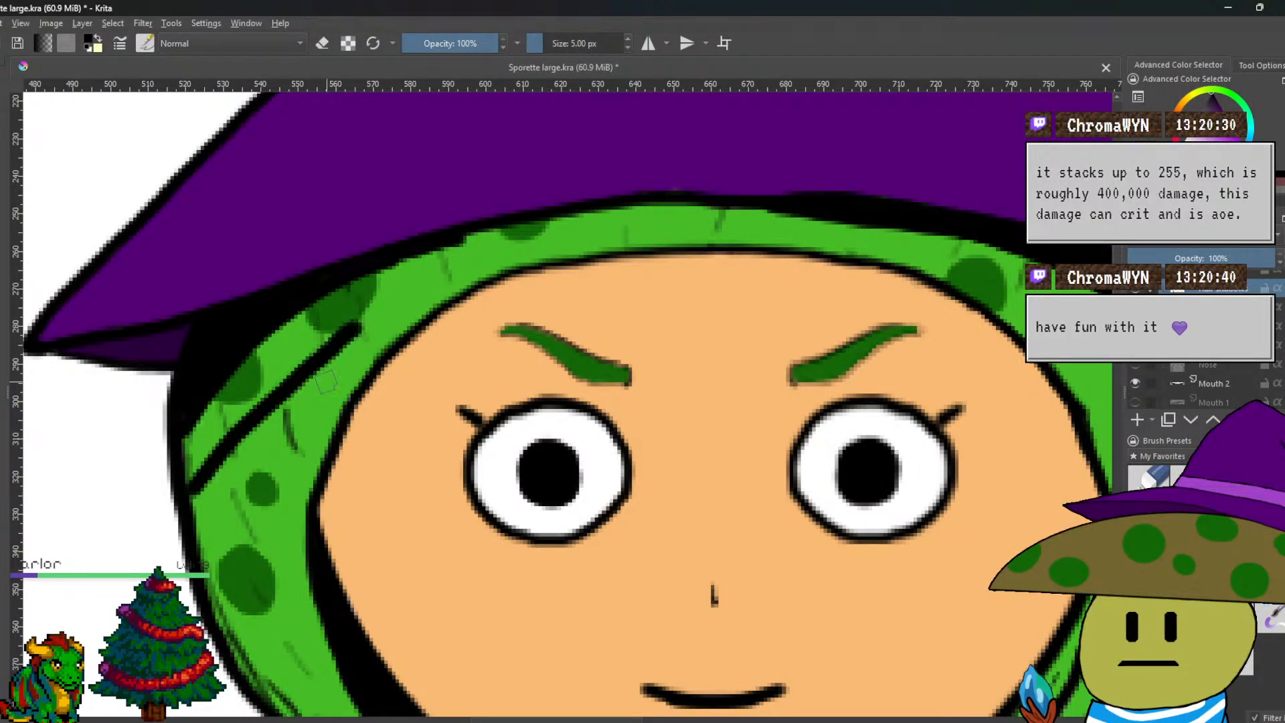
pyautogui.hotkey('ctrl', 'z')
pyautogui.moveTo(191, 498)
pyautogui.mouseDown()
pyautogui.moveTo(286, 373)
pyautogui.moveTo(372, 296)
pyautogui.moveTo(495, 238)
pyautogui.moveTo(714, 206)
pyautogui.moveTo(538, 225)
pyautogui.moveTo(442, 255)
pyautogui.moveTo(463, 237)
pyautogui.moveTo(320, 318)
pyautogui.moveTo(344, 290)
pyautogui.moveTo(267, 350)
pyautogui.mouseUp()
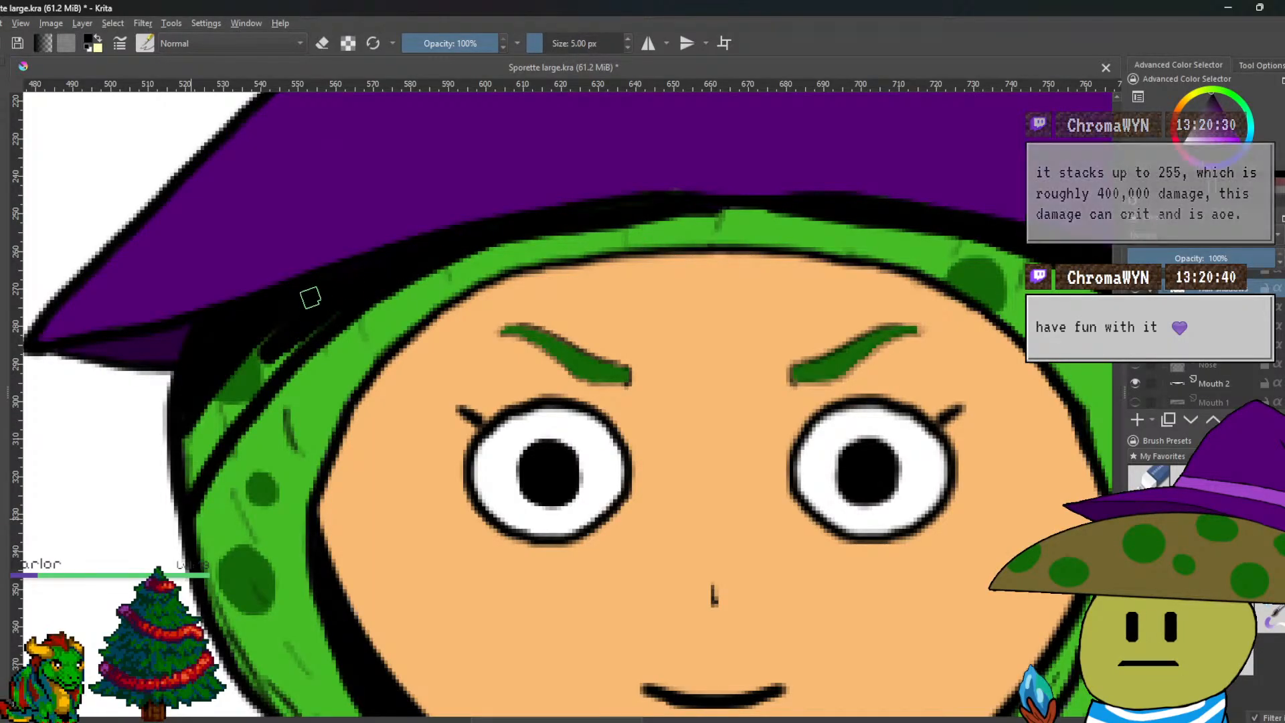
pyautogui.moveTo(348, 295)
pyautogui.mouseDown()
pyautogui.moveTo(262, 378)
pyautogui.moveTo(264, 355)
pyautogui.moveTo(239, 376)
pyautogui.moveTo(189, 438)
pyautogui.moveTo(195, 468)
pyautogui.moveTo(212, 441)
pyautogui.mouseUp()
pyautogui.moveTo(527, 361); pyautogui.dragTo(403, 425)
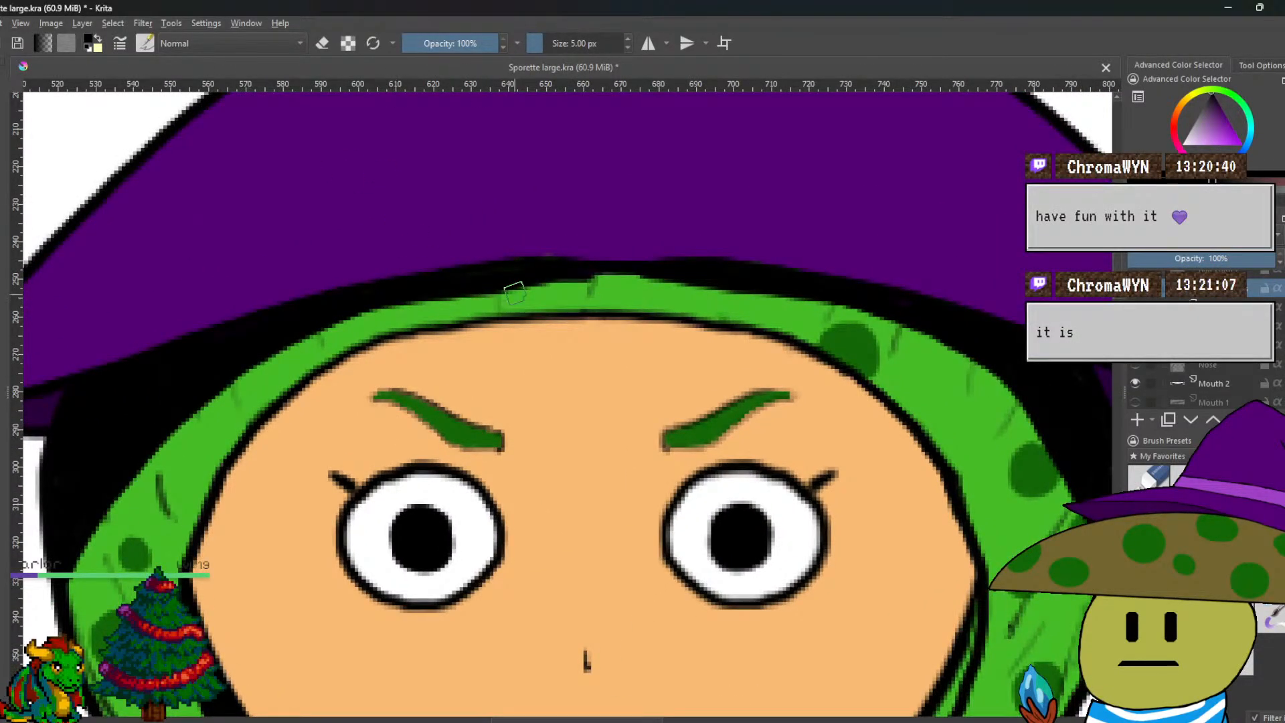
pyautogui.moveTo(551, 281); pyautogui.dragTo(711, 288)
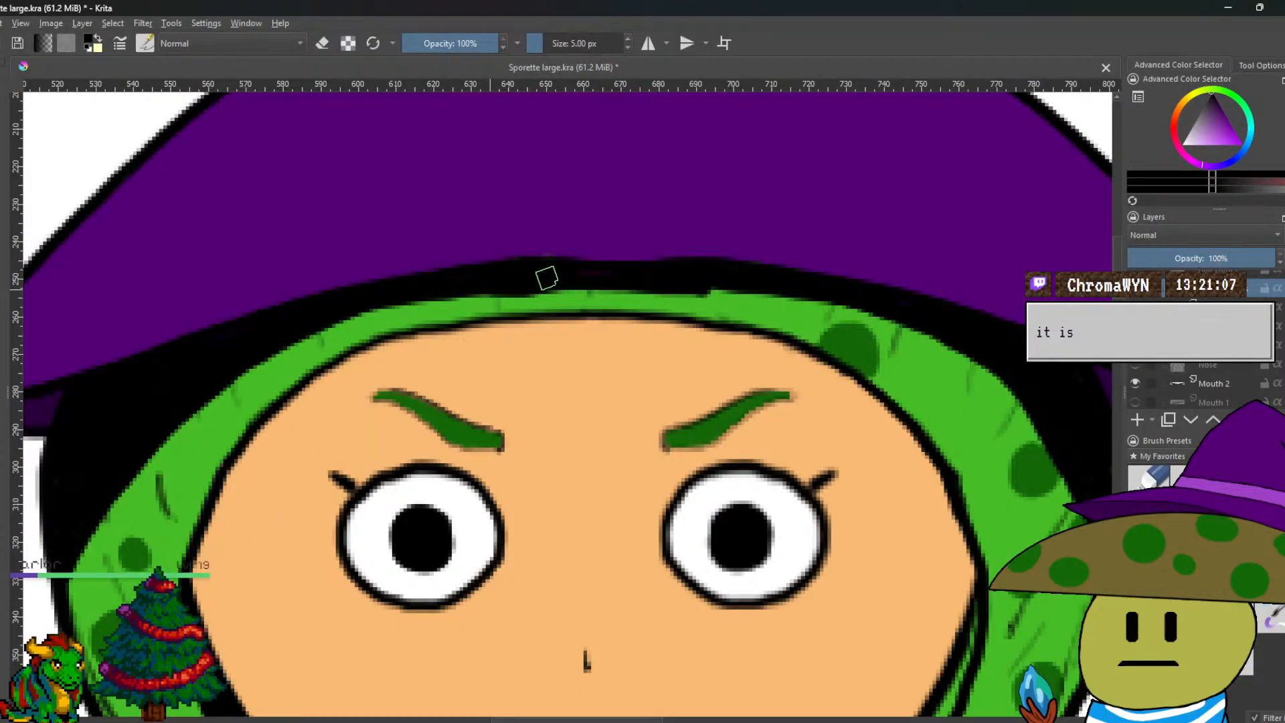
# Fill the narrow inner hair strand beside the right cheek with black shadow.
pyautogui.press('-')
pyautogui.press('-')
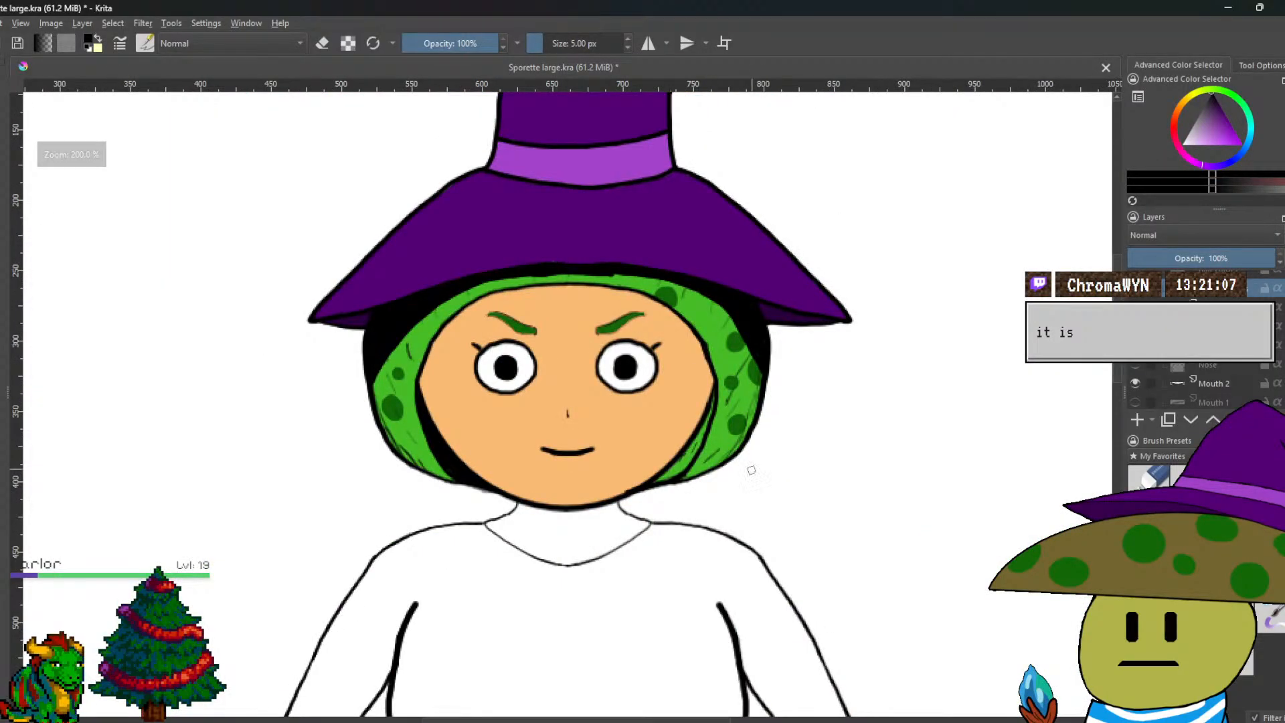
pyautogui.press('+')
pyautogui.press('+')
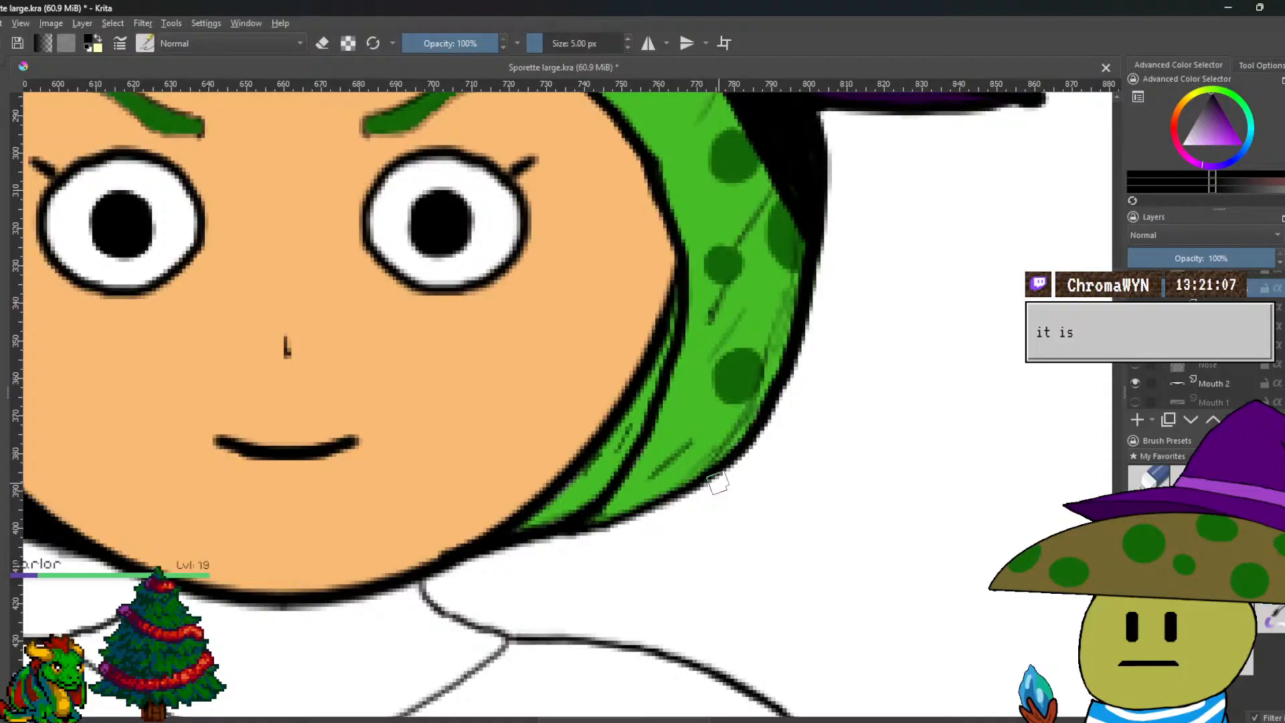
pyautogui.moveTo(678, 308)
pyautogui.mouseDown()
pyautogui.moveTo(606, 479)
pyautogui.moveTo(529, 527)
pyautogui.moveTo(601, 451)
pyautogui.moveTo(573, 513)
pyautogui.moveTo(583, 461)
pyautogui.mouseUp()
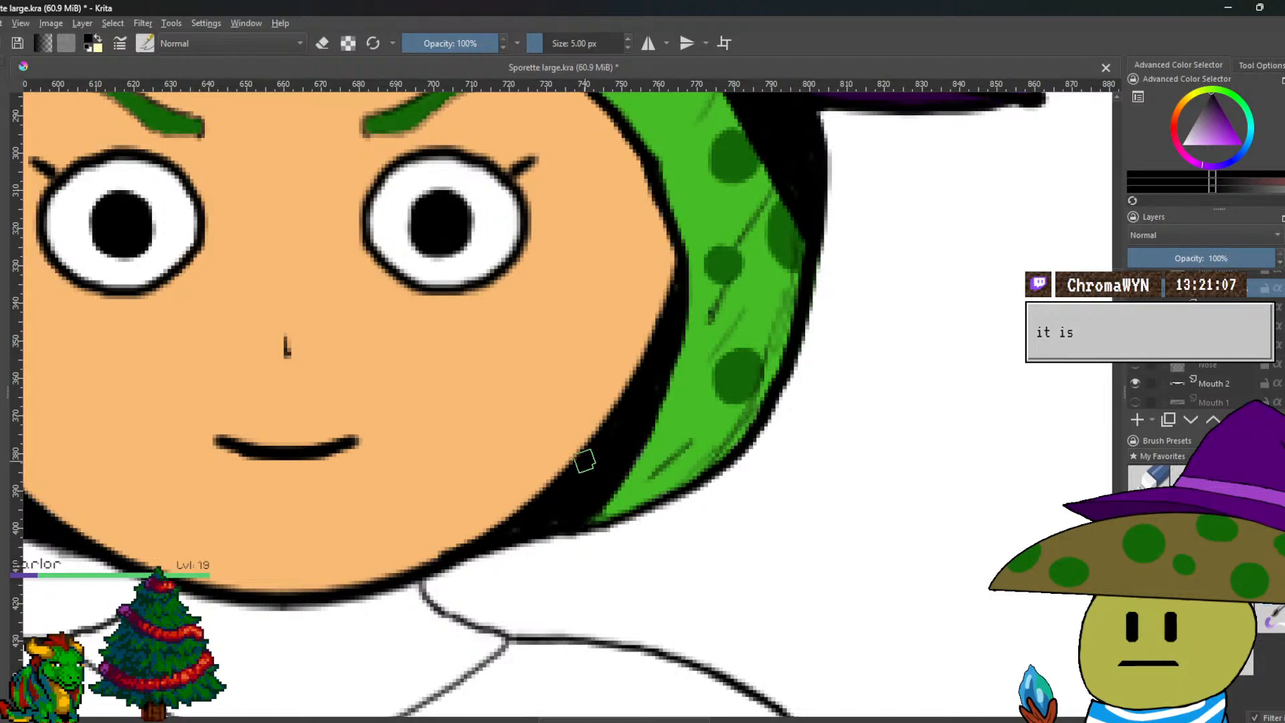
# Set the Hair shadows layer's opacity to 50%.
pyautogui.scroll(-5, 584, 461)
pyautogui.click(1206, 257)
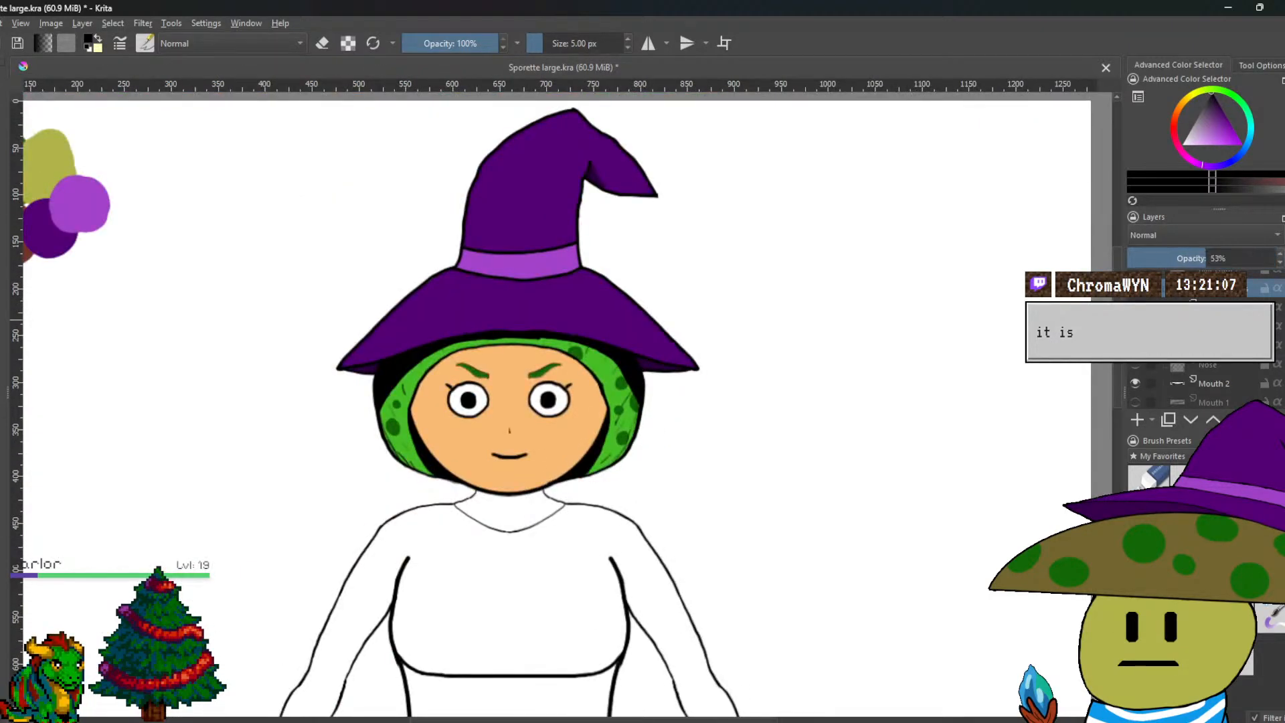
pyautogui.click(1280, 263)
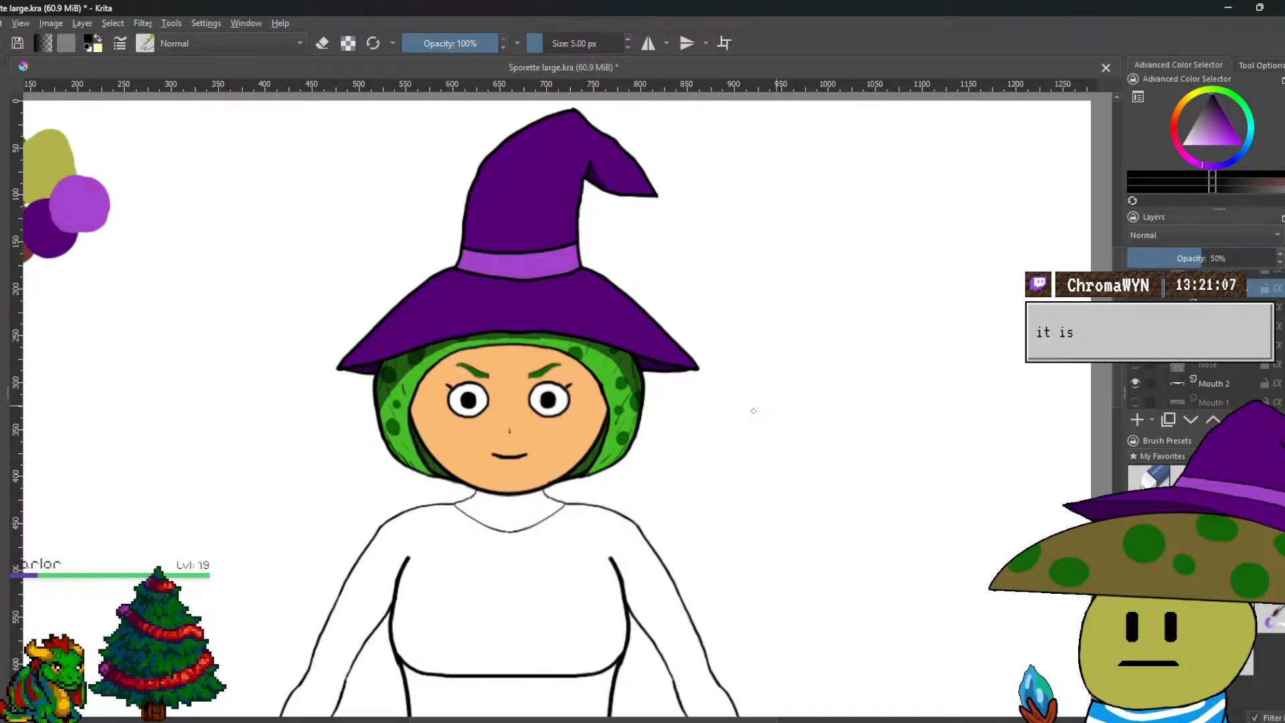
# Smooth the hair shadow's lower edge with black strokes from beneath the brim's middle toward the right outer hair outline.
pyautogui.scroll(6, 641, 434)
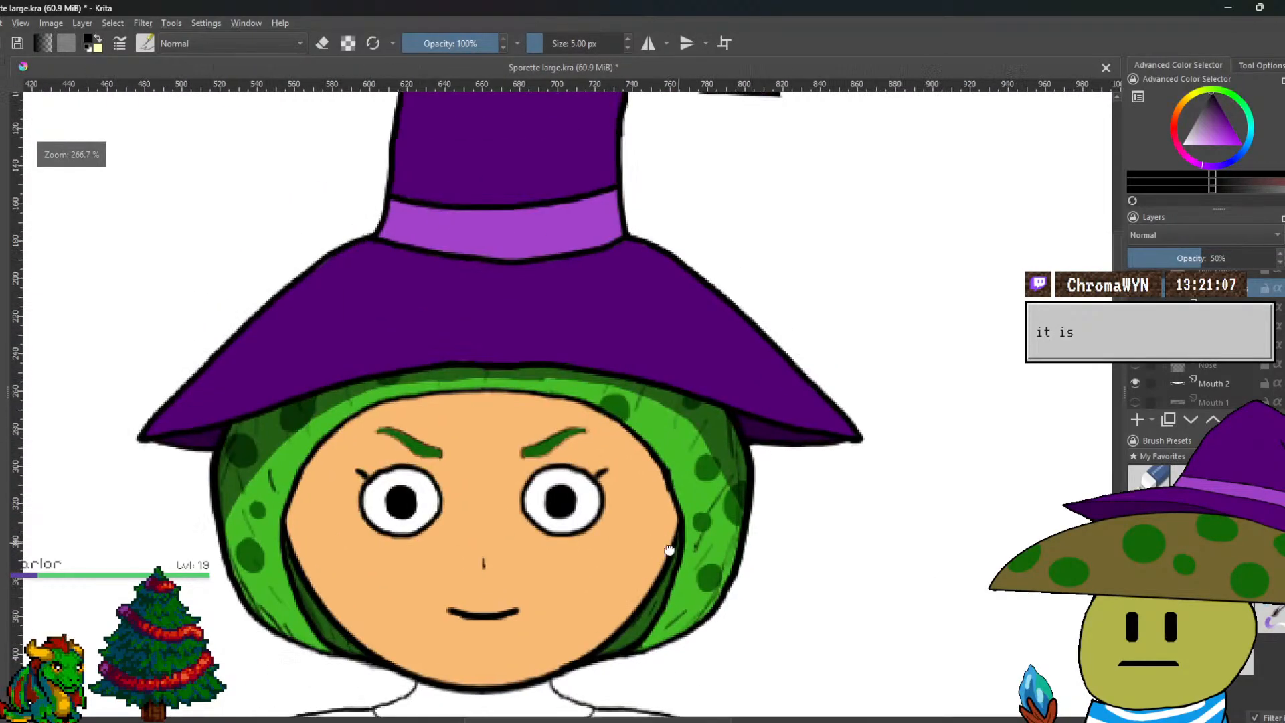
pyautogui.scroll(4, 570, 404)
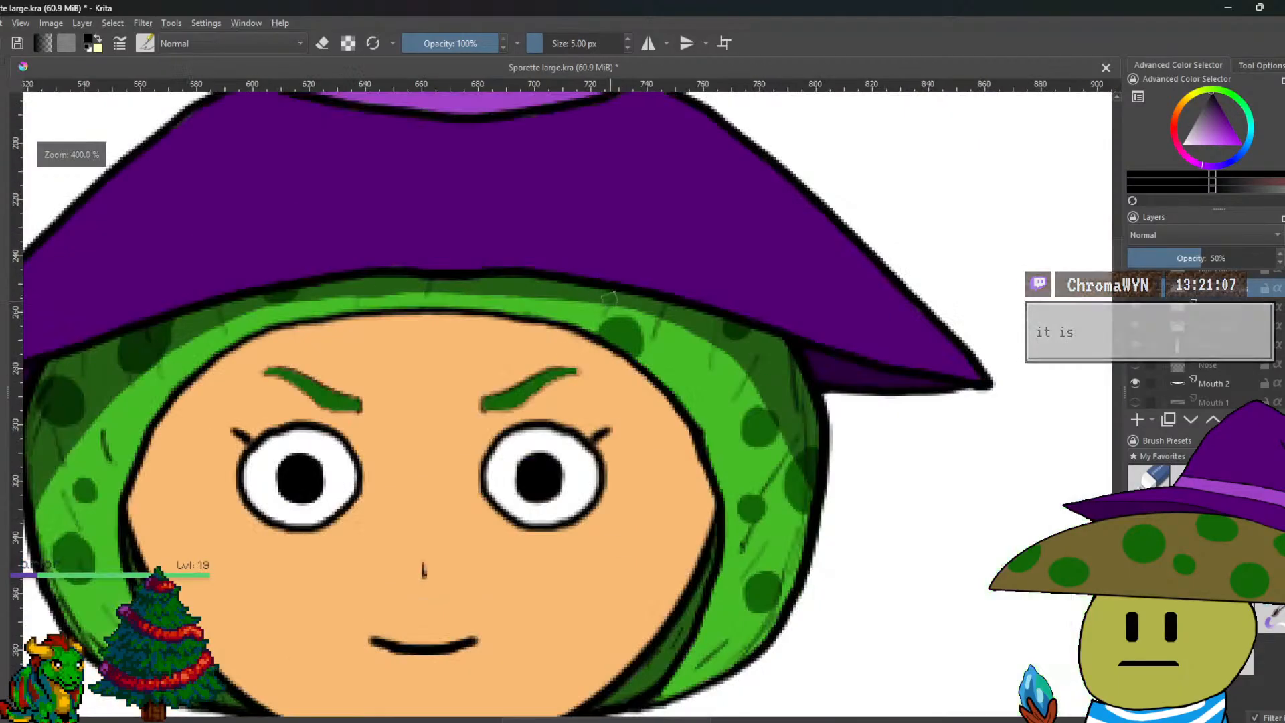
pyautogui.scroll(-4, 576, 338)
pyautogui.scroll(-2, 814, 407)
pyautogui.hscroll(-3, 813, 407)
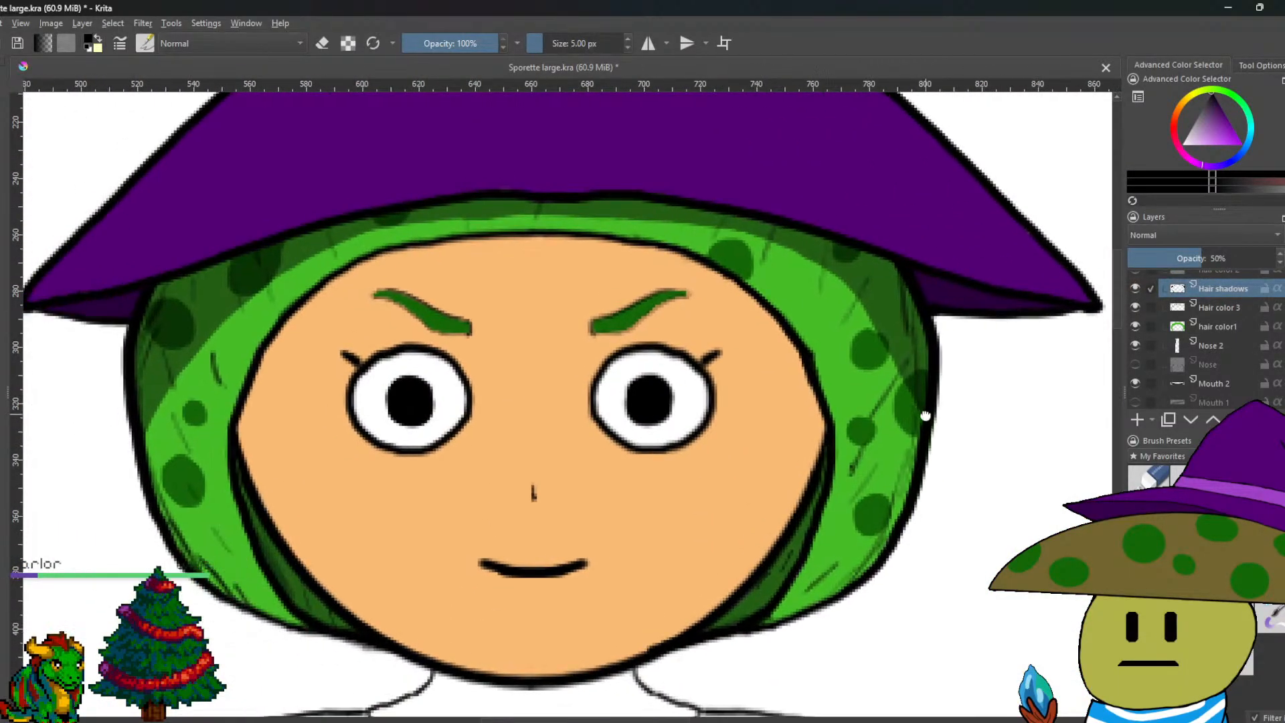
pyautogui.hscroll(2, 901, 419)
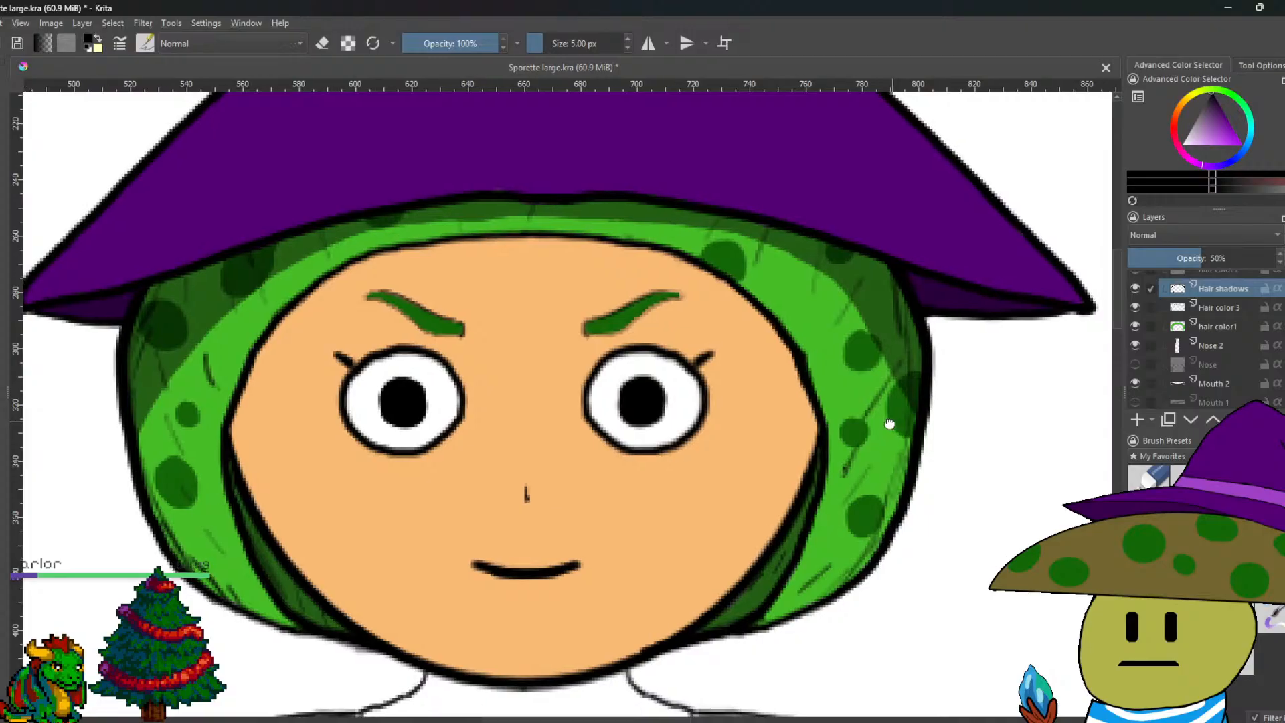
pyautogui.scroll(1, 861, 418)
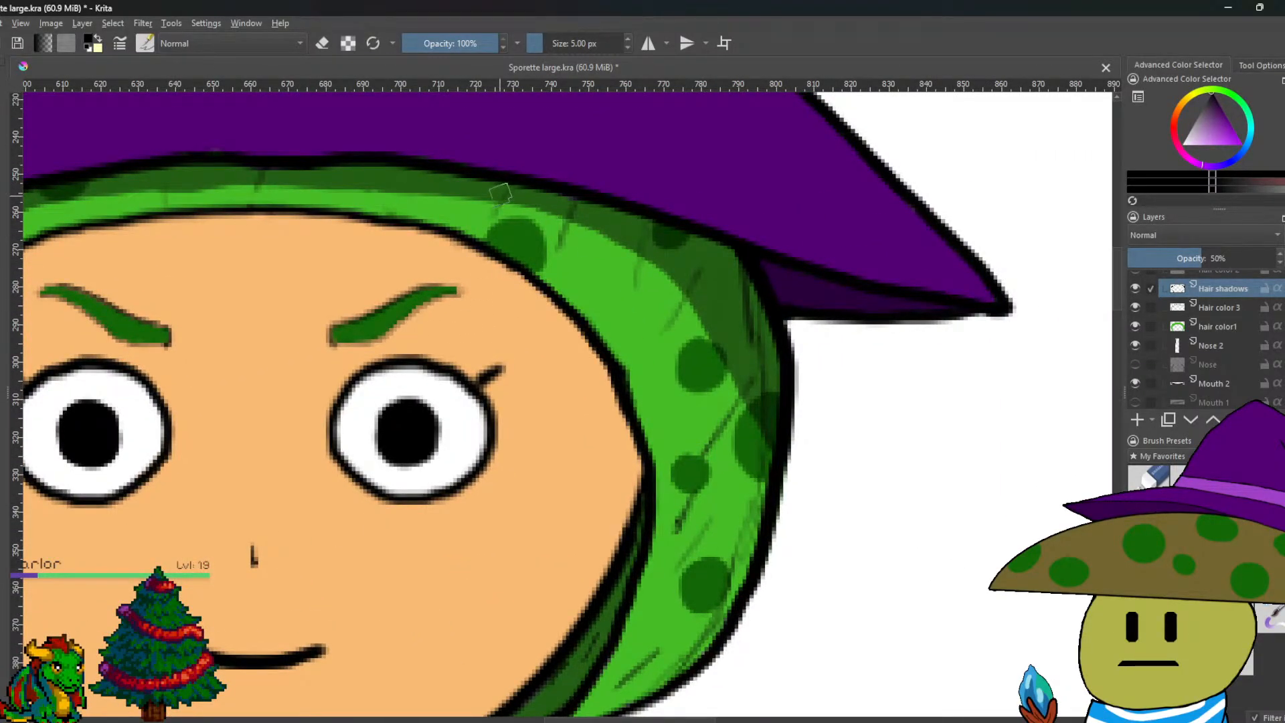
pyautogui.moveTo(513, 195)
pyautogui.mouseDown()
pyautogui.moveTo(677, 294)
pyautogui.moveTo(753, 410)
pyautogui.mouseUp()
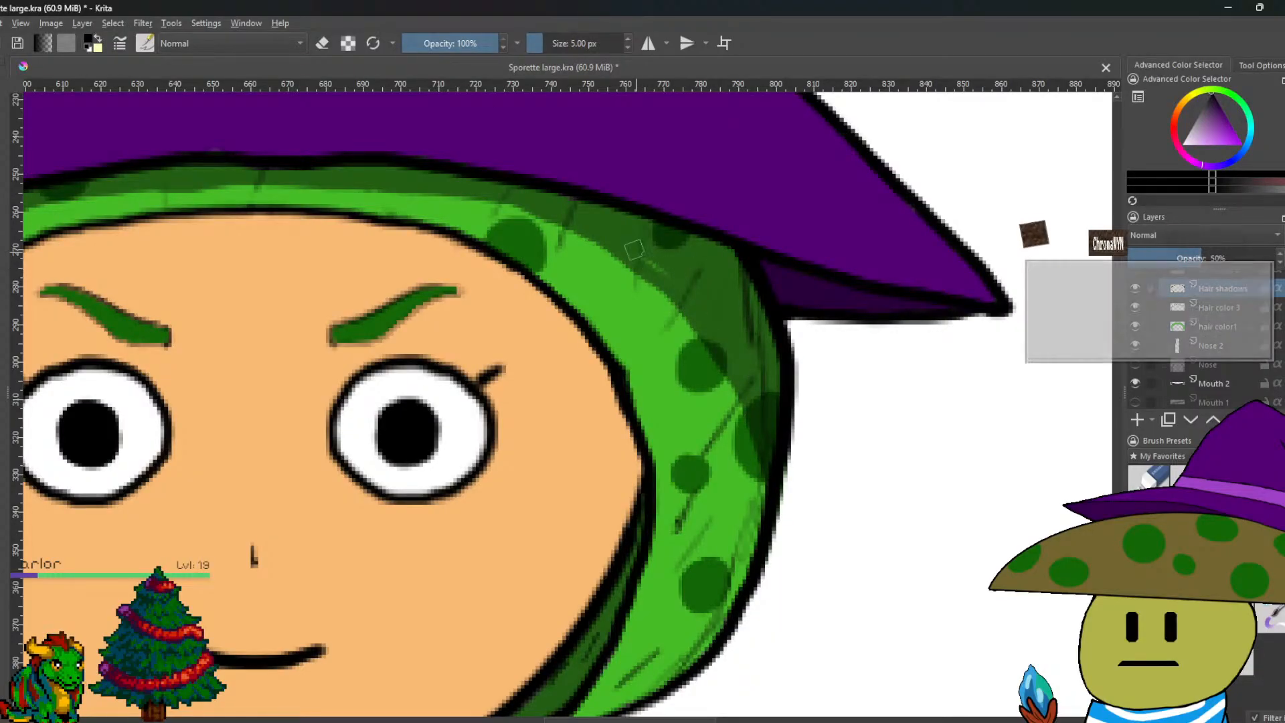
pyautogui.moveTo(458, 188); pyautogui.dragTo(556, 222)
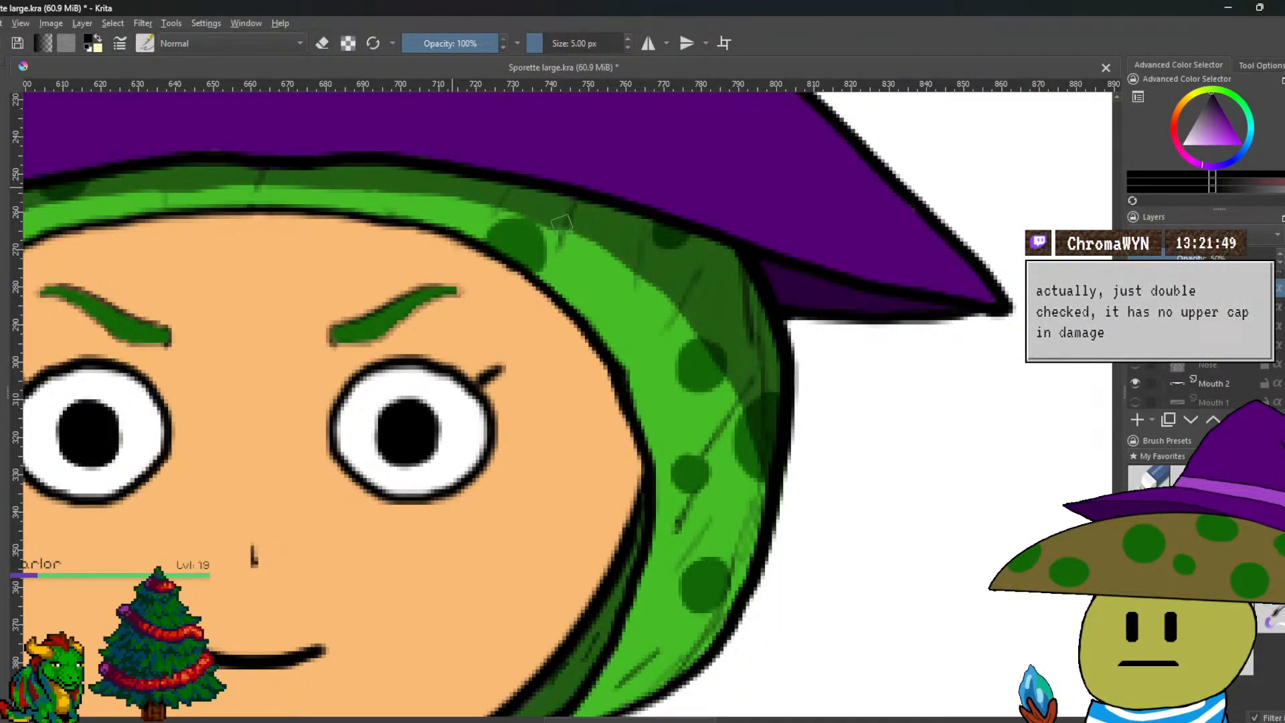
pyautogui.moveTo(330, 179); pyautogui.dragTo(483, 191)
pyautogui.moveTo(234, 201); pyautogui.dragTo(502, 207)
pyautogui.moveTo(339, 208); pyautogui.dragTo(607, 208)
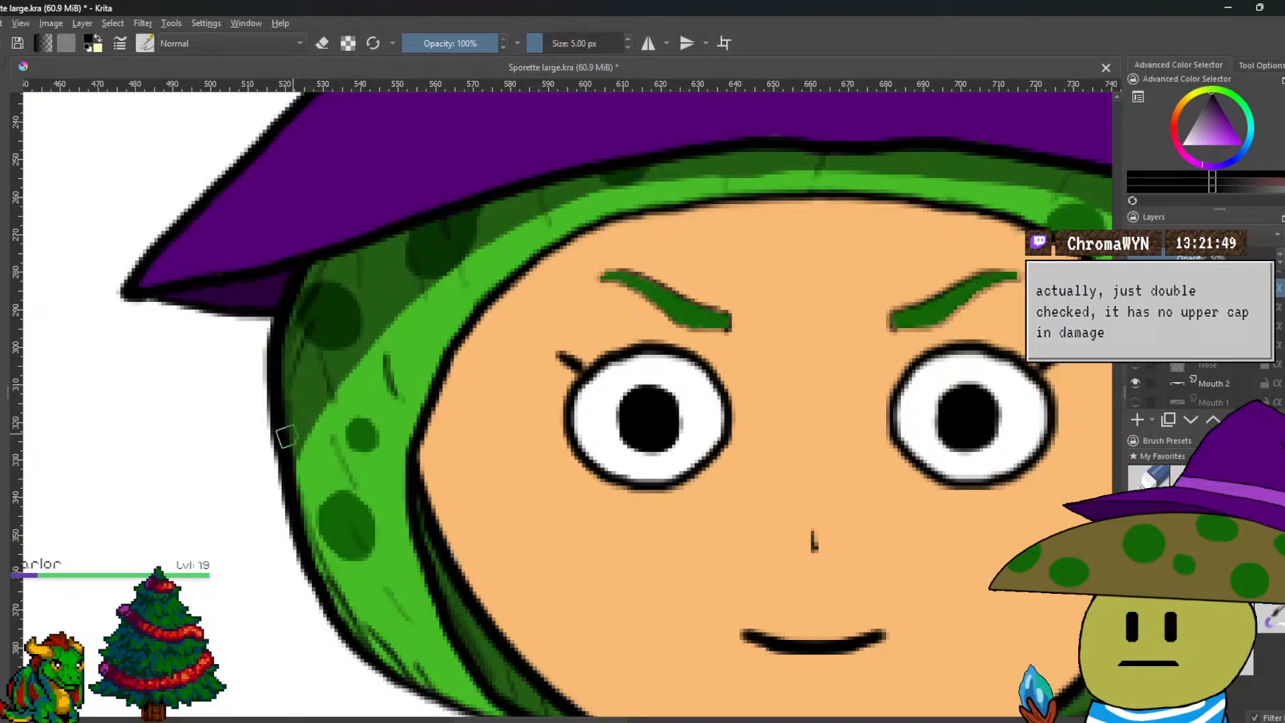
# Examine the shaded hair and hat up close and as part of the whole figure.
pyautogui.scroll(-5, 276, 419)
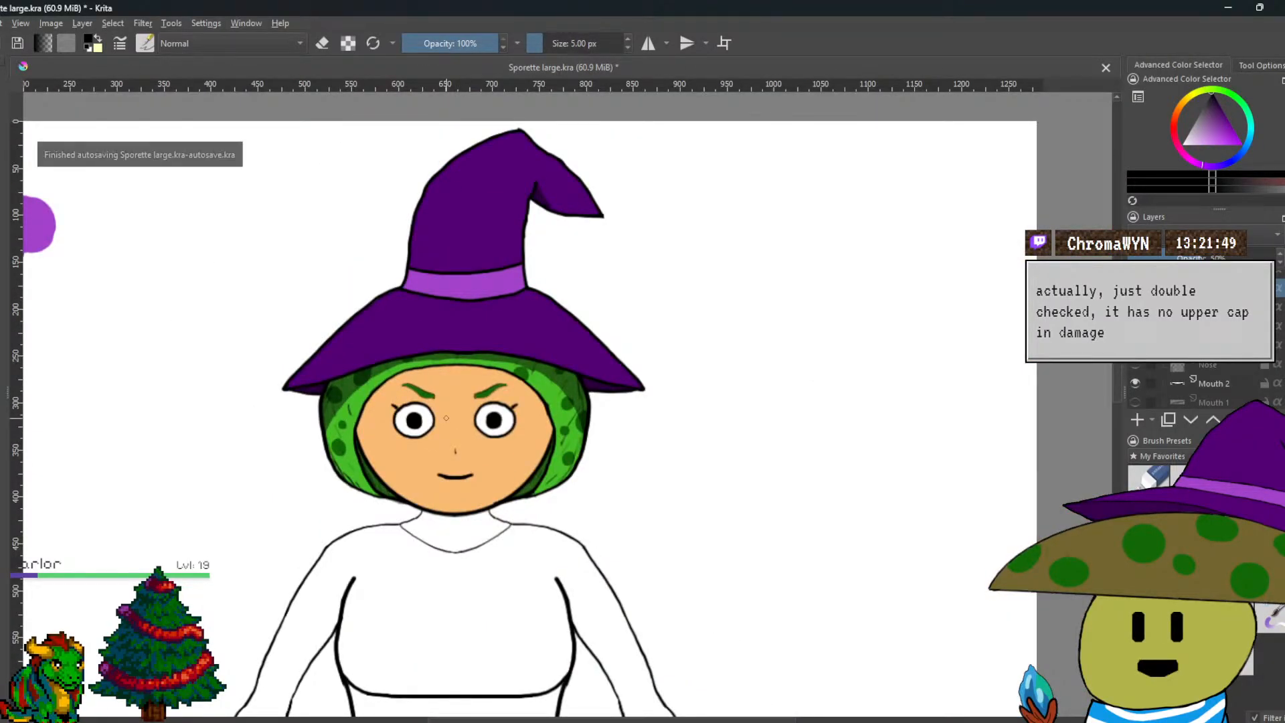
pyautogui.scroll(3, 435, 418)
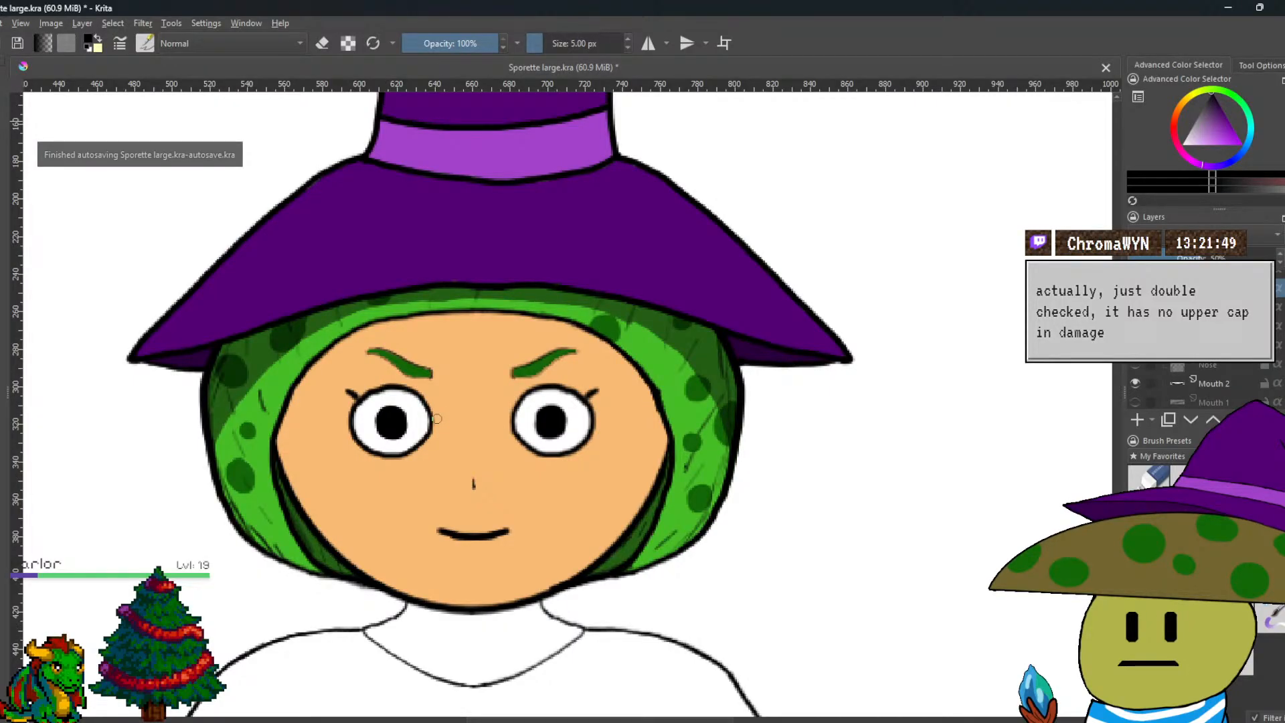
pyautogui.press('-')
pyautogui.press('-')
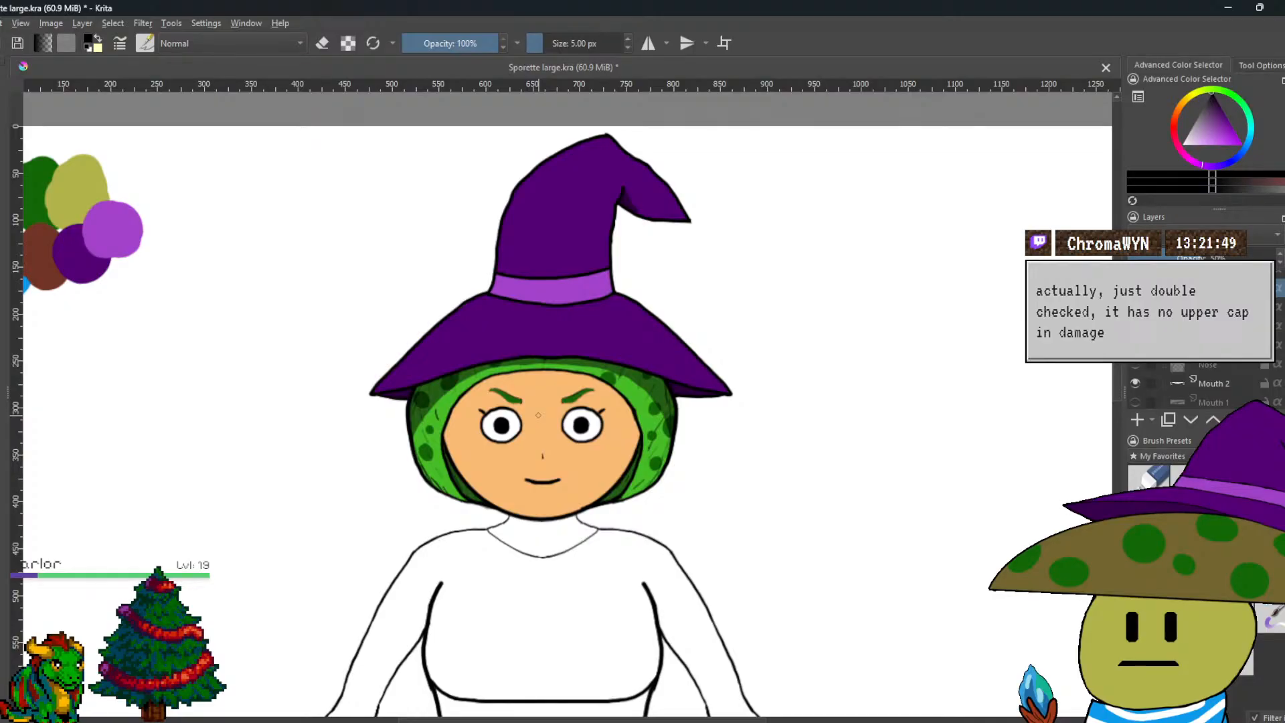
pyautogui.scroll(-3, 1198, 388)
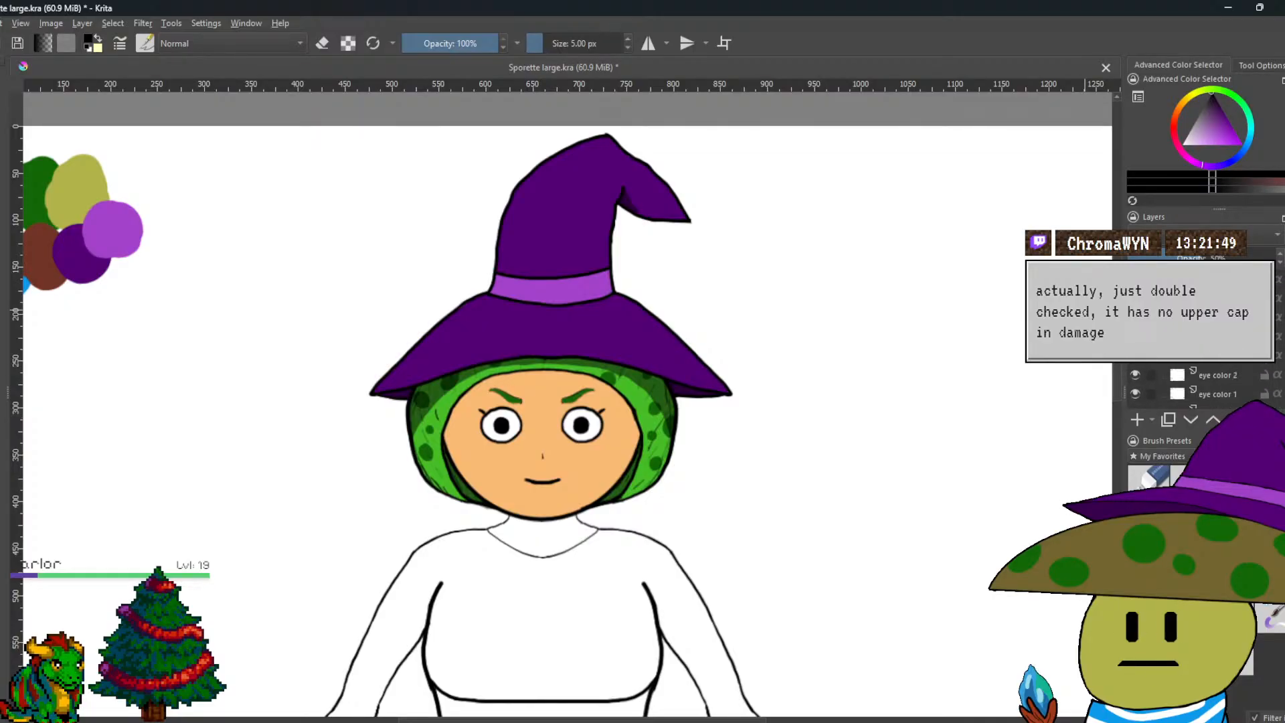
pyautogui.press('-')
pyautogui.press('-')
pyautogui.press('-')
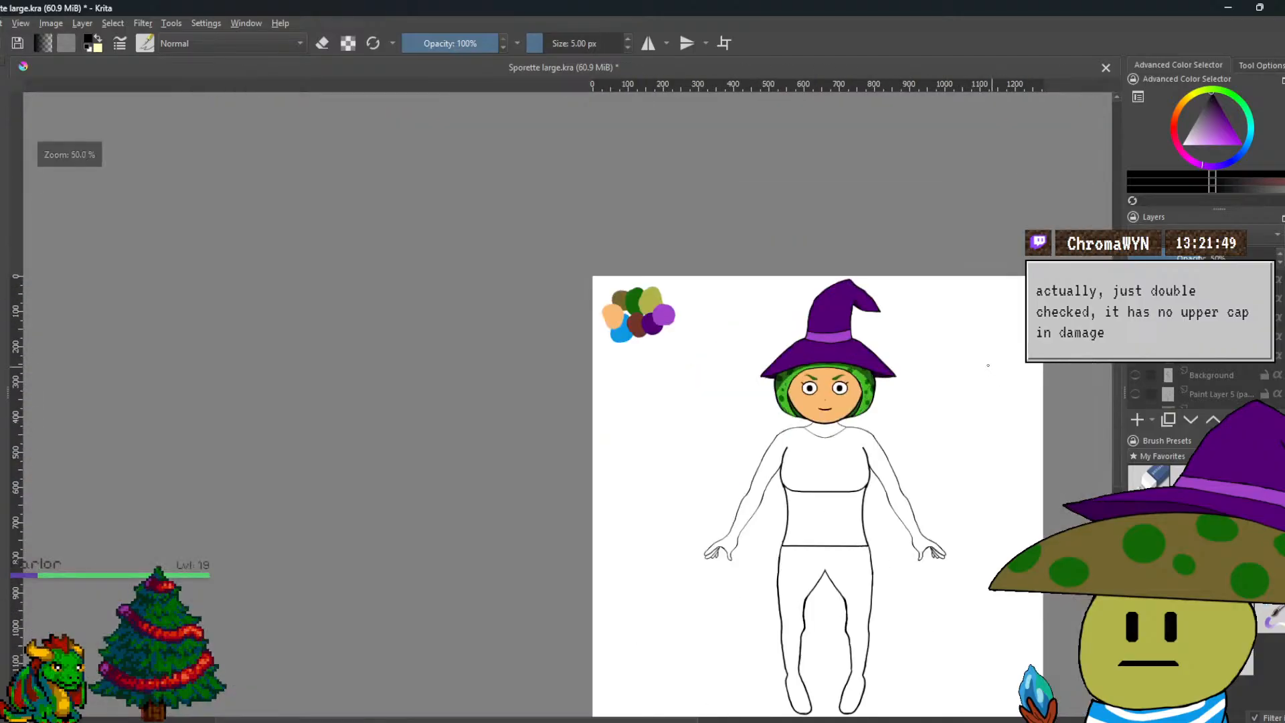
# Save the drawing and centre the whole page in view.
pyautogui.click(3, 23)
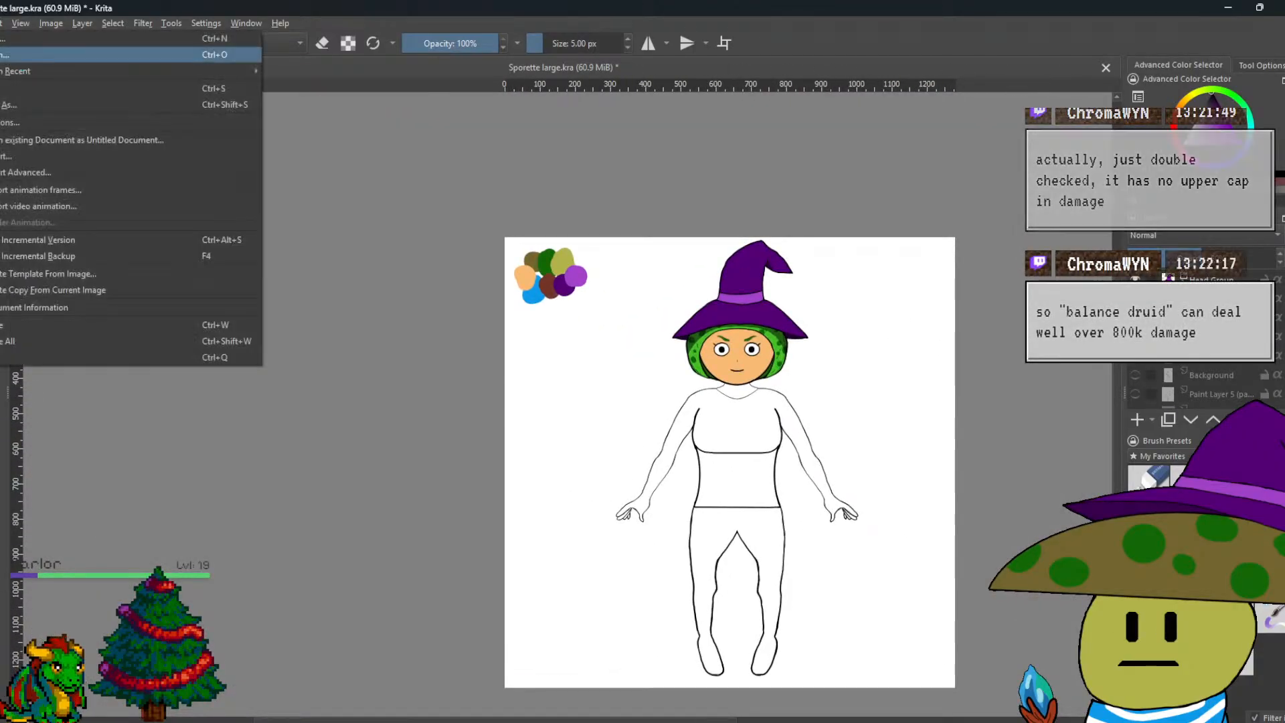
pyautogui.click(26, 83)
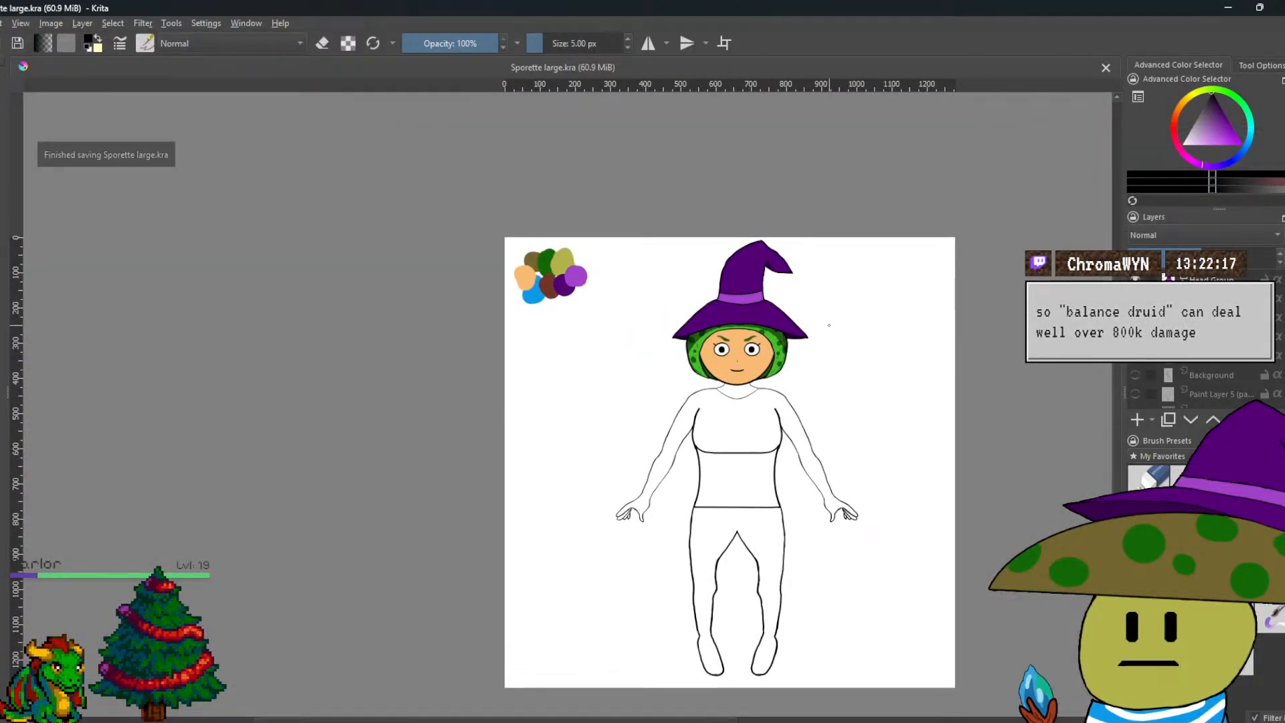
pyautogui.moveTo(829, 326); pyautogui.dragTo(738, 281)
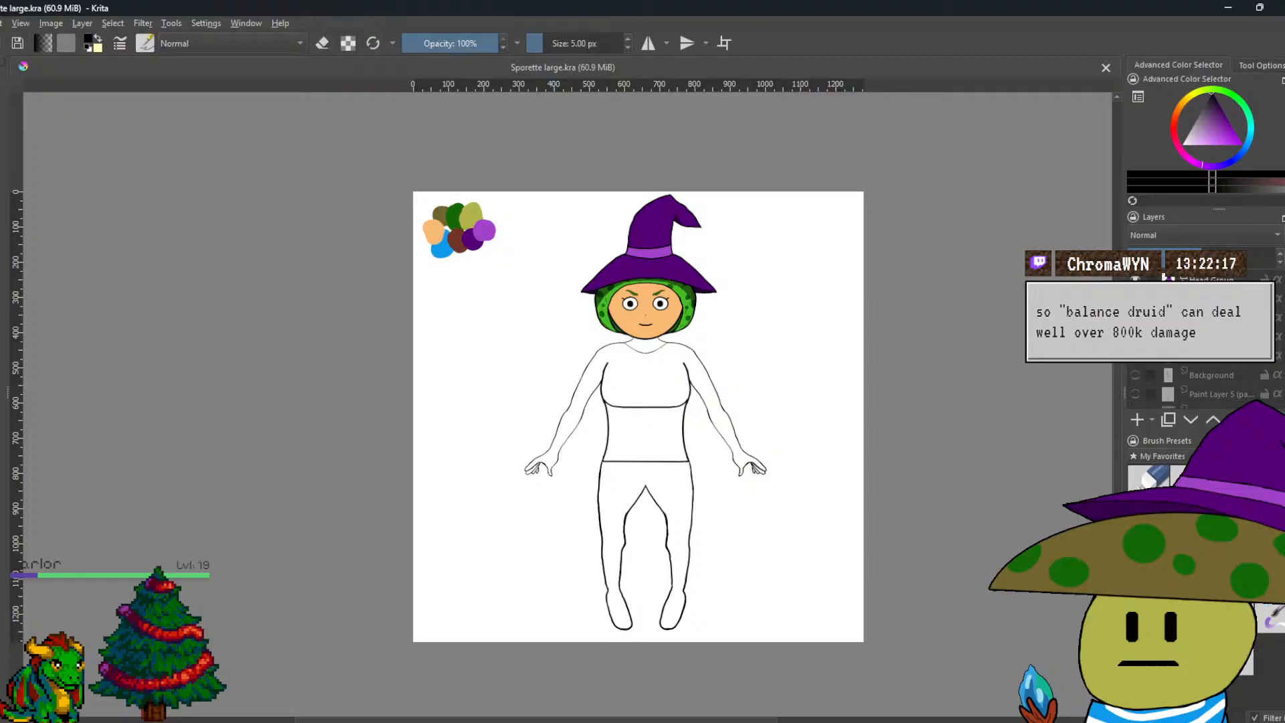
# Pick the face's skin colour and add a paint layer named Neck Color directly above the Legs group.
pyautogui.moveTo(1190, 321)
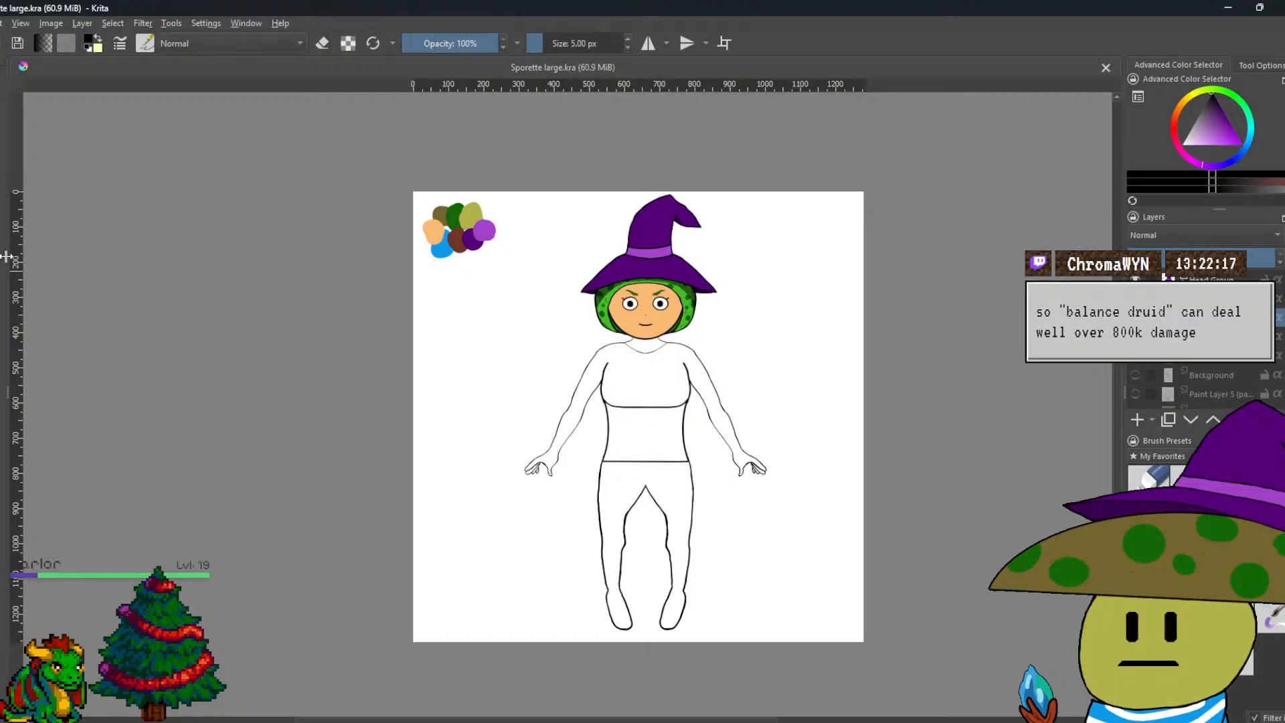
pyautogui.keyDown('ctrl'); pyautogui.click(671, 319); pyautogui.keyUp('ctrl')
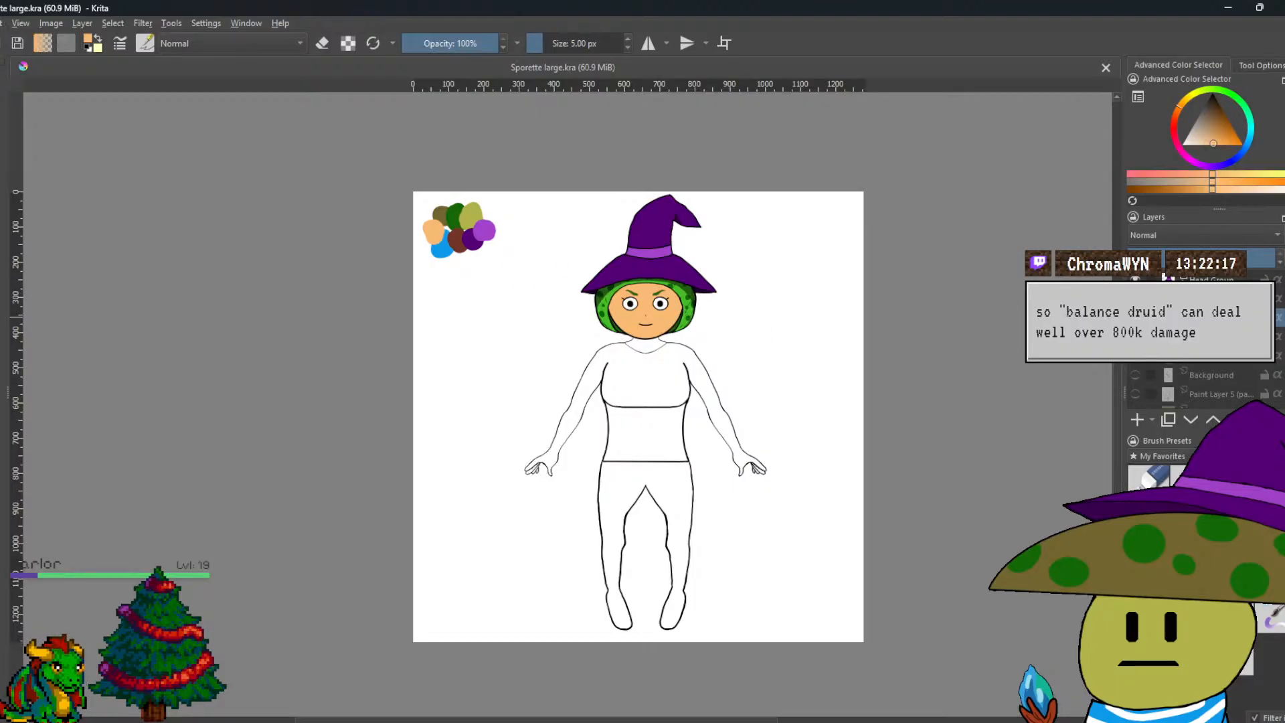
pyautogui.scroll(3, 1195, 360)
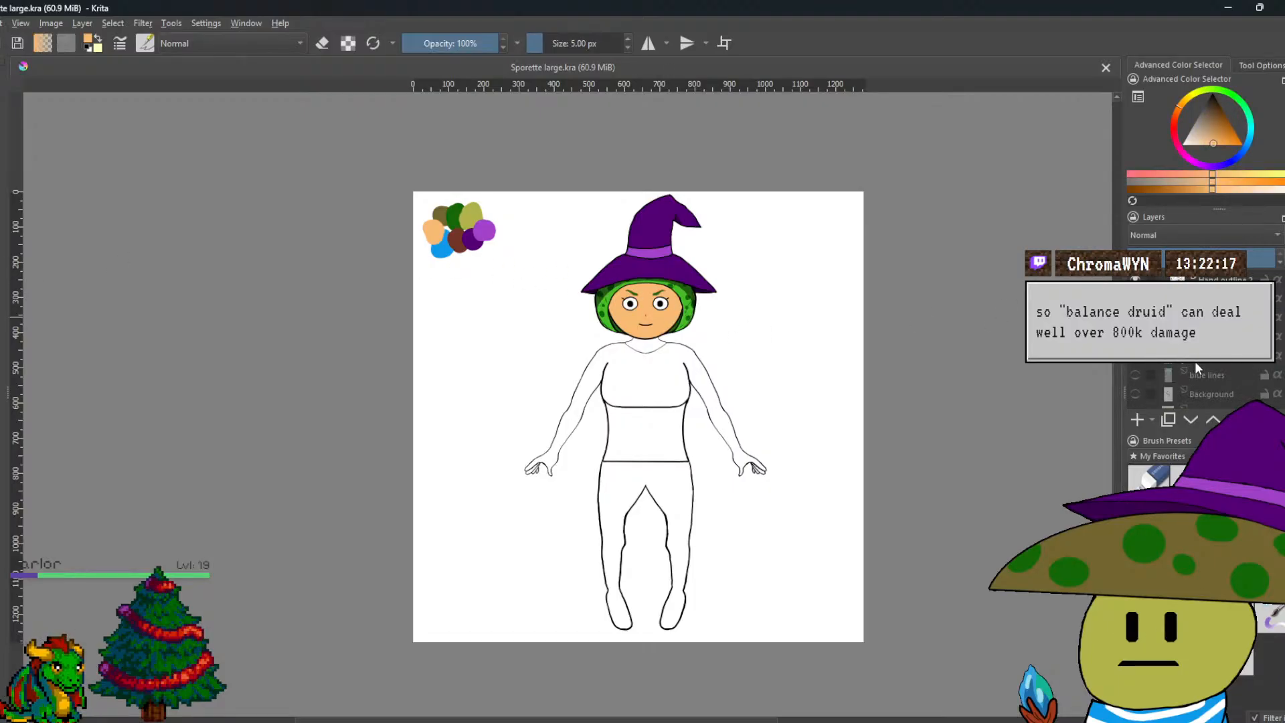
pyautogui.click(1217, 370)
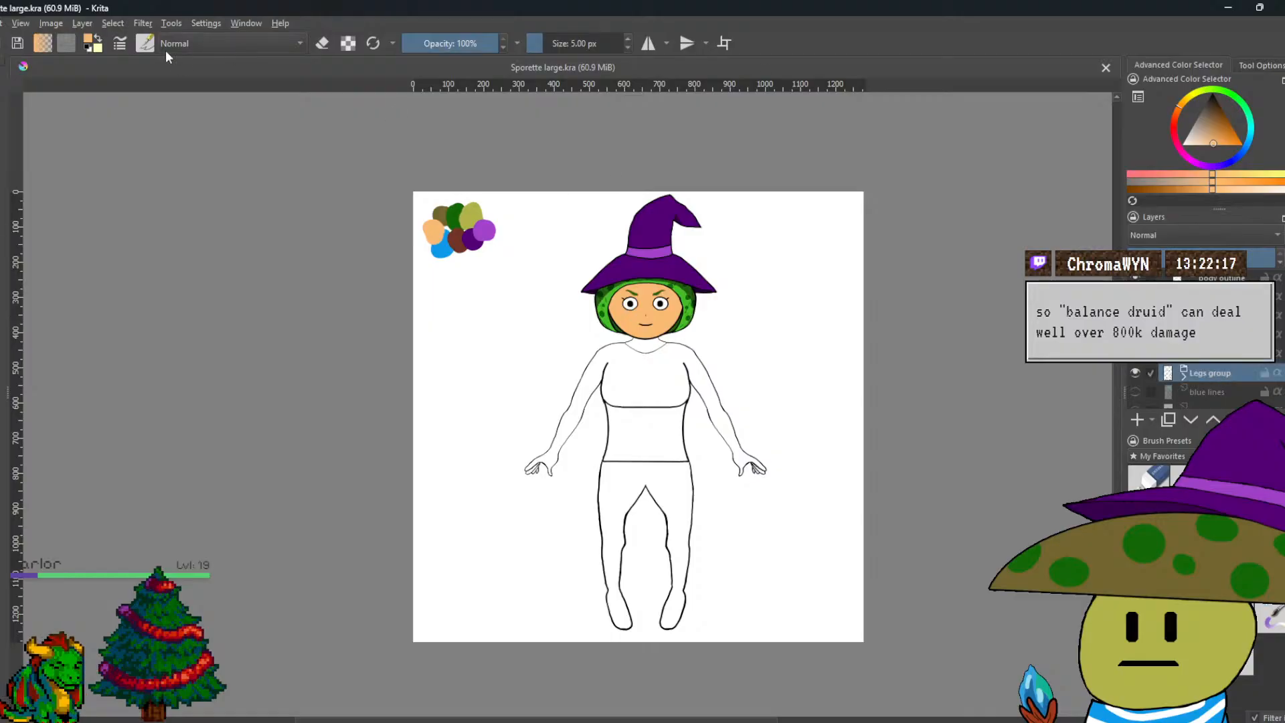
pyautogui.click(79, 24)
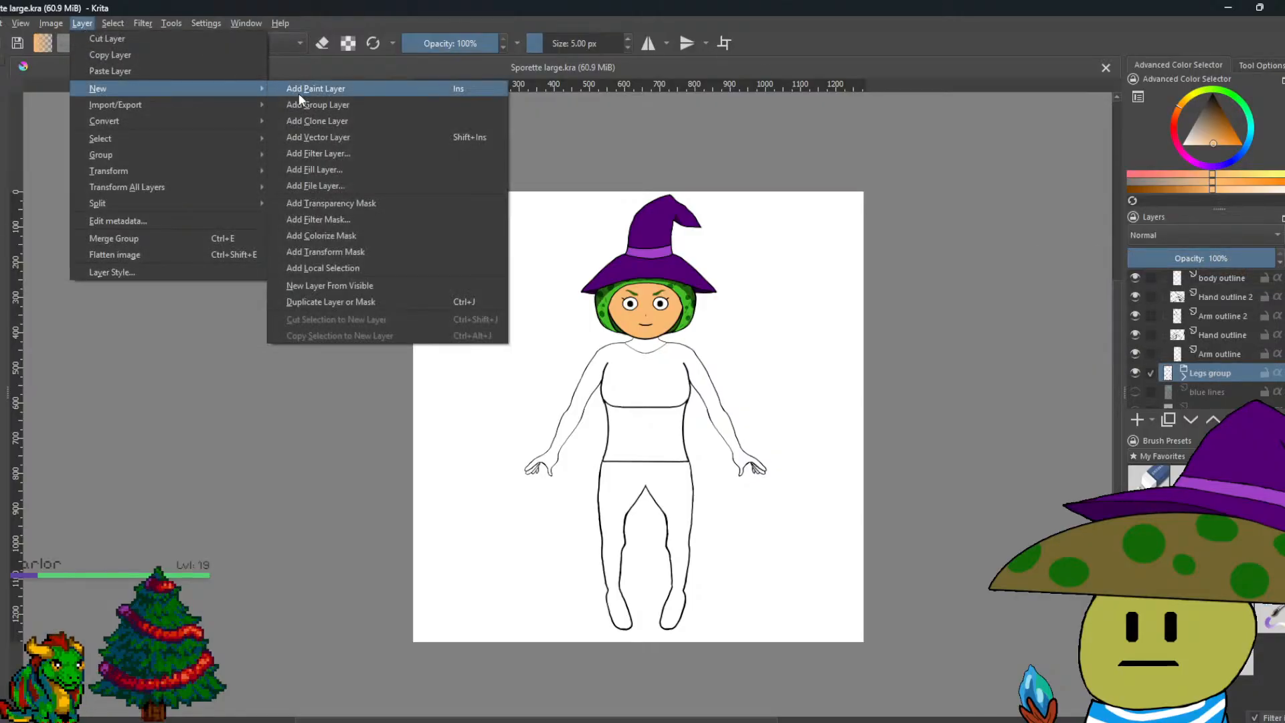
pyautogui.click(314, 88)
pyautogui.doubleClick(1212, 373)
pyautogui.write('Neck Color')
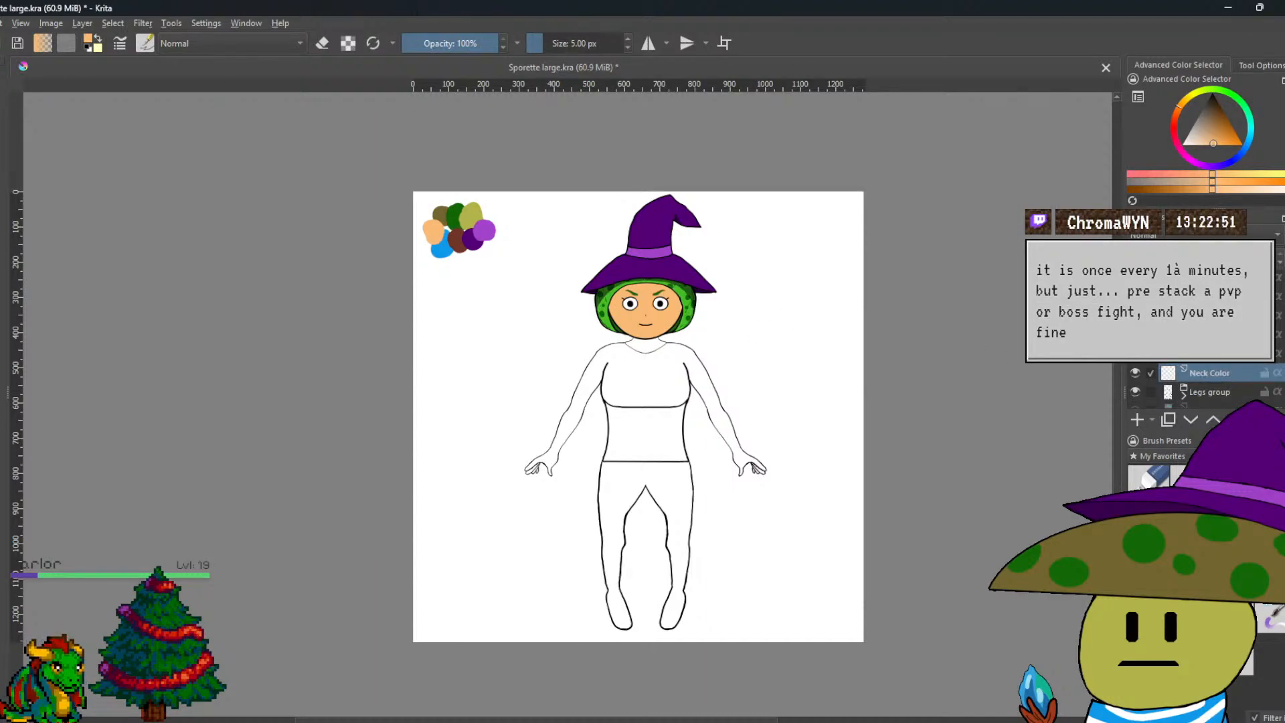
# Paint the left part of the neck and the strip beneath the chin in the skin colour, following the outlines.
pyautogui.scroll(10, 722, 312)
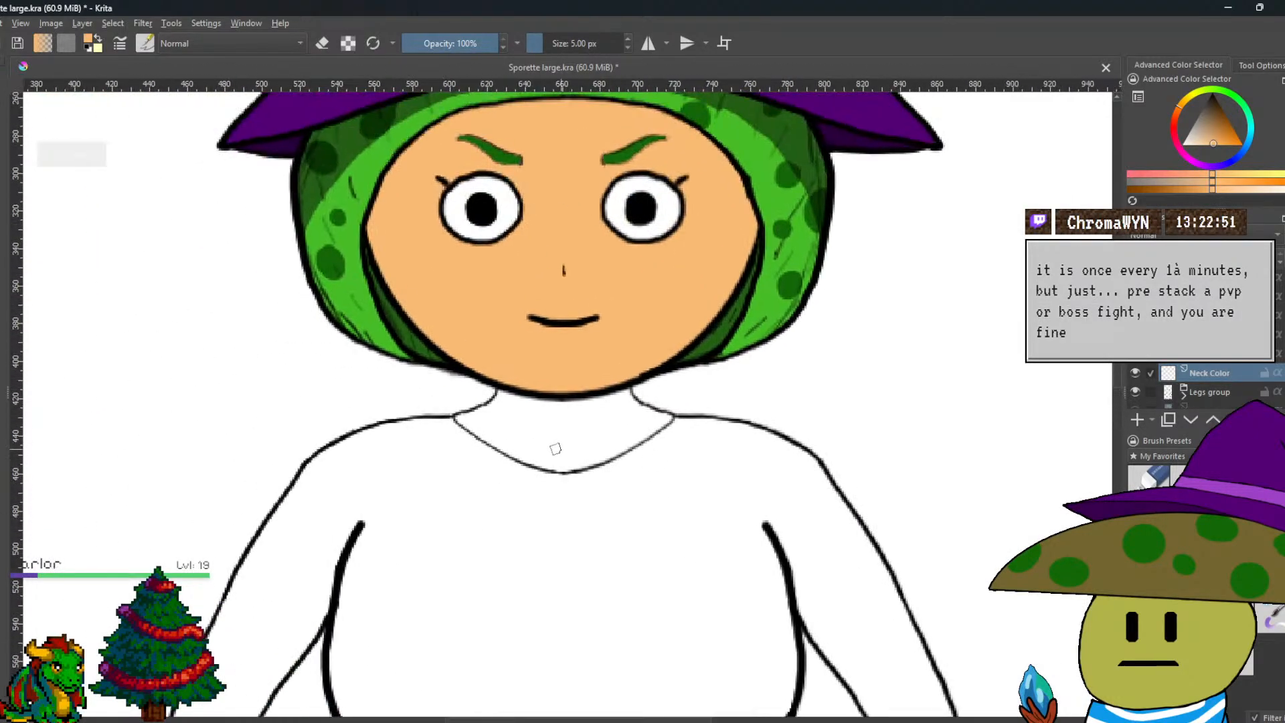
pyautogui.moveTo(549, 443); pyautogui.dragTo(513, 482)
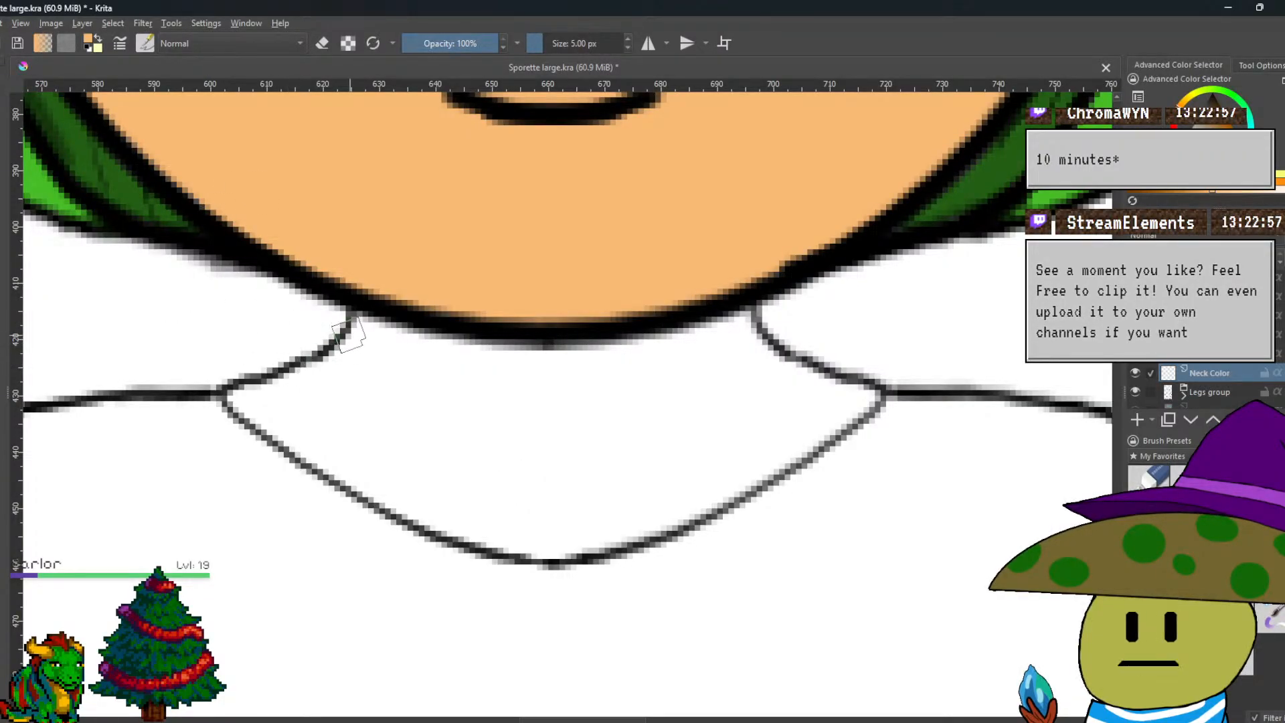
pyautogui.moveTo(356, 323)
pyautogui.mouseDown()
pyautogui.moveTo(350, 360)
pyautogui.moveTo(361, 341)
pyautogui.moveTo(312, 370)
pyautogui.mouseUp()
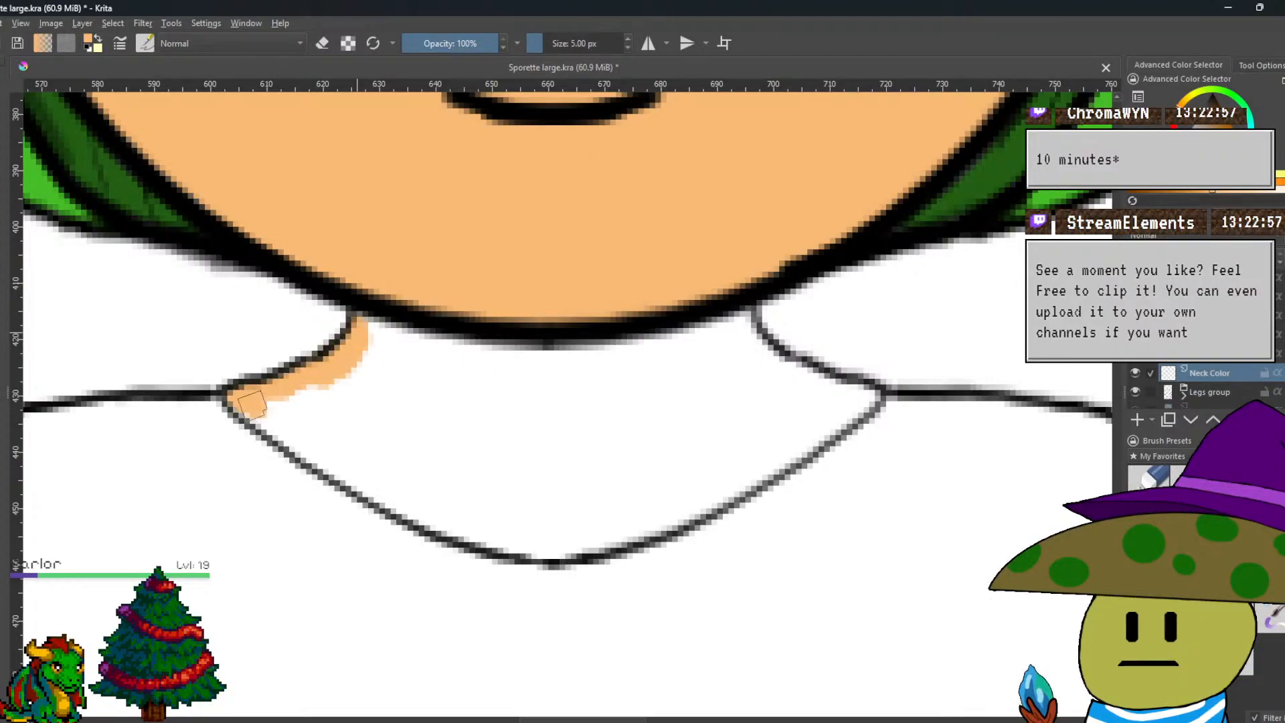
pyautogui.moveTo(275, 425)
pyautogui.mouseDown()
pyautogui.moveTo(359, 475)
pyautogui.moveTo(340, 468)
pyautogui.mouseUp()
pyautogui.moveTo(434, 517)
pyautogui.mouseDown()
pyautogui.moveTo(340, 435)
pyautogui.moveTo(276, 402)
pyautogui.moveTo(317, 428)
pyautogui.moveTo(368, 403)
pyautogui.moveTo(384, 428)
pyautogui.moveTo(369, 412)
pyautogui.moveTo(368, 348)
pyautogui.moveTo(432, 357)
pyautogui.moveTo(354, 314)
pyautogui.moveTo(434, 349)
pyautogui.moveTo(593, 365)
pyautogui.moveTo(530, 368)
pyautogui.moveTo(445, 342)
pyautogui.moveTo(468, 359)
pyautogui.moveTo(591, 367)
pyautogui.moveTo(611, 359)
pyautogui.moveTo(496, 354)
pyautogui.moveTo(653, 348)
pyautogui.moveTo(733, 329)
pyautogui.moveTo(570, 388)
pyautogui.moveTo(439, 380)
pyautogui.mouseUp()
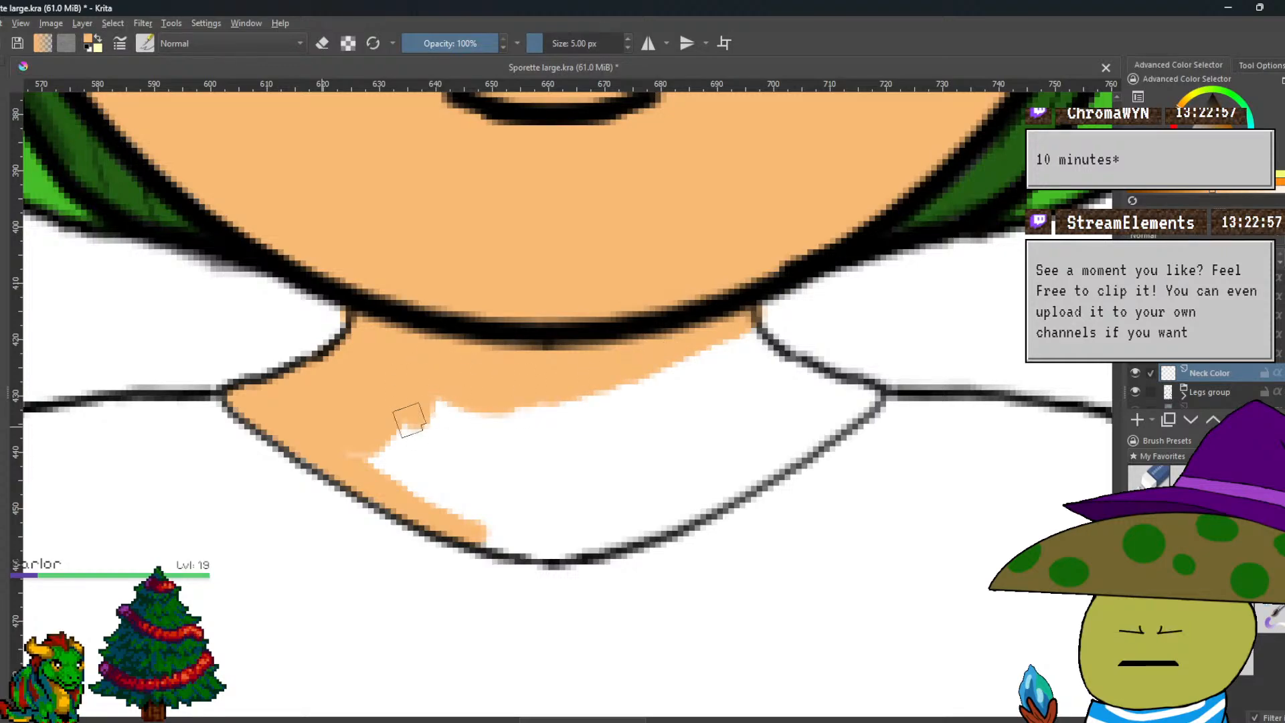
pyautogui.moveTo(339, 439); pyautogui.dragTo(431, 422)
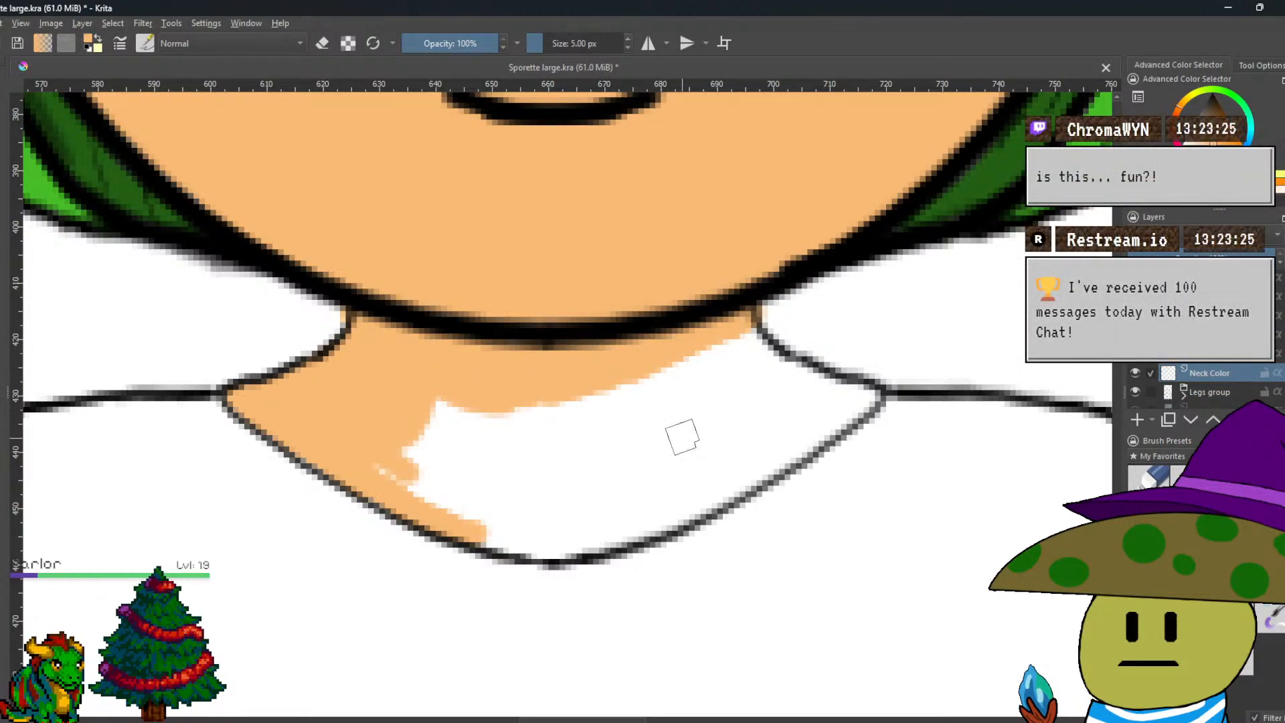
# Paint the right and lower edges of the neck in the skin colour and fill most of its middle.
pyautogui.moveTo(740, 344)
pyautogui.mouseDown()
pyautogui.moveTo(775, 373)
pyautogui.moveTo(747, 344)
pyautogui.moveTo(788, 379)
pyautogui.moveTo(861, 400)
pyautogui.mouseUp()
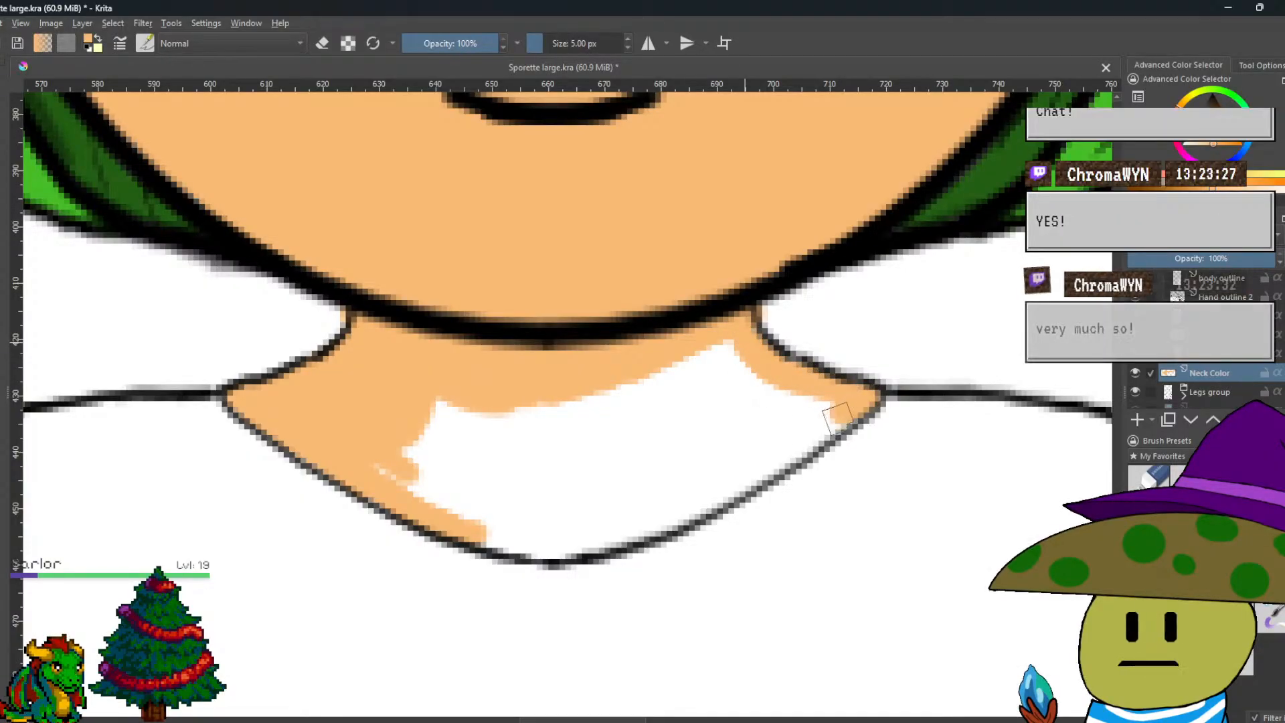
pyautogui.moveTo(804, 435)
pyautogui.mouseDown()
pyautogui.moveTo(847, 413)
pyautogui.moveTo(713, 503)
pyautogui.moveTo(682, 509)
pyautogui.moveTo(759, 472)
pyautogui.moveTo(574, 546)
pyautogui.mouseUp()
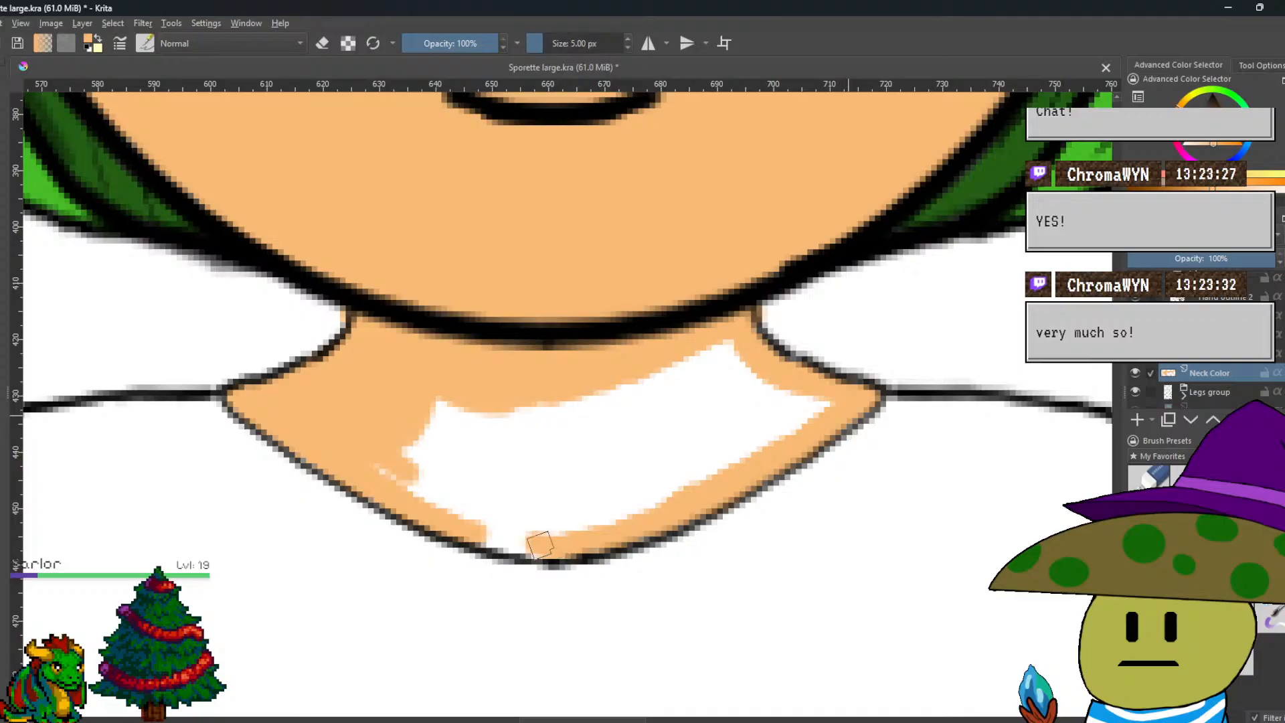
pyautogui.moveTo(503, 539)
pyautogui.mouseDown()
pyautogui.moveTo(430, 482)
pyautogui.moveTo(393, 481)
pyautogui.mouseUp()
pyautogui.moveTo(468, 507)
pyautogui.mouseDown()
pyautogui.moveTo(445, 445)
pyautogui.moveTo(426, 464)
pyautogui.moveTo(478, 419)
pyautogui.moveTo(443, 491)
pyautogui.moveTo(475, 489)
pyautogui.moveTo(531, 429)
pyautogui.moveTo(538, 470)
pyautogui.moveTo(513, 480)
pyautogui.moveTo(516, 509)
pyautogui.moveTo(584, 407)
pyautogui.moveTo(683, 381)
pyautogui.moveTo(628, 407)
pyautogui.moveTo(625, 395)
pyautogui.moveTo(710, 352)
pyautogui.moveTo(714, 379)
pyautogui.moveTo(821, 400)
pyautogui.moveTo(720, 406)
pyautogui.mouseUp()
# Hide the Head Group and paint over the remaining white gaps in the right half of the neck.
pyautogui.scroll(3, 1195, 369)
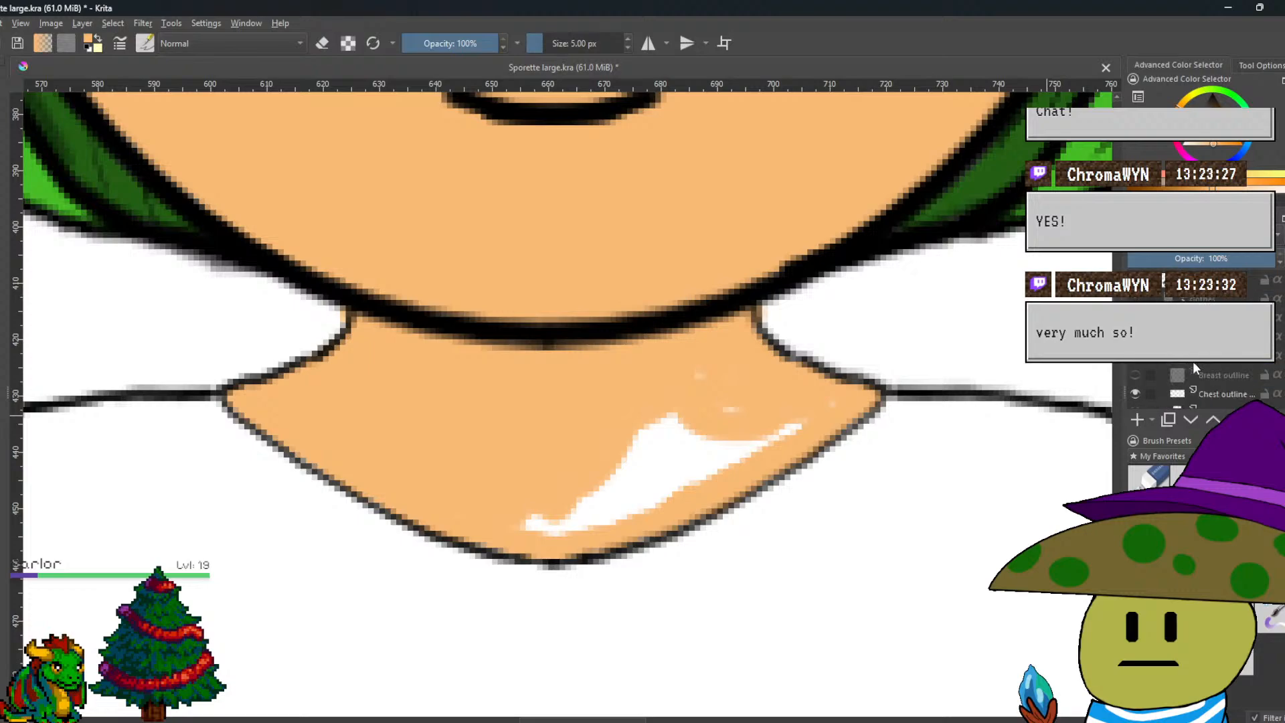
pyautogui.click(1135, 356)
pyautogui.moveTo(879, 348); pyautogui.dragTo(933, 368)
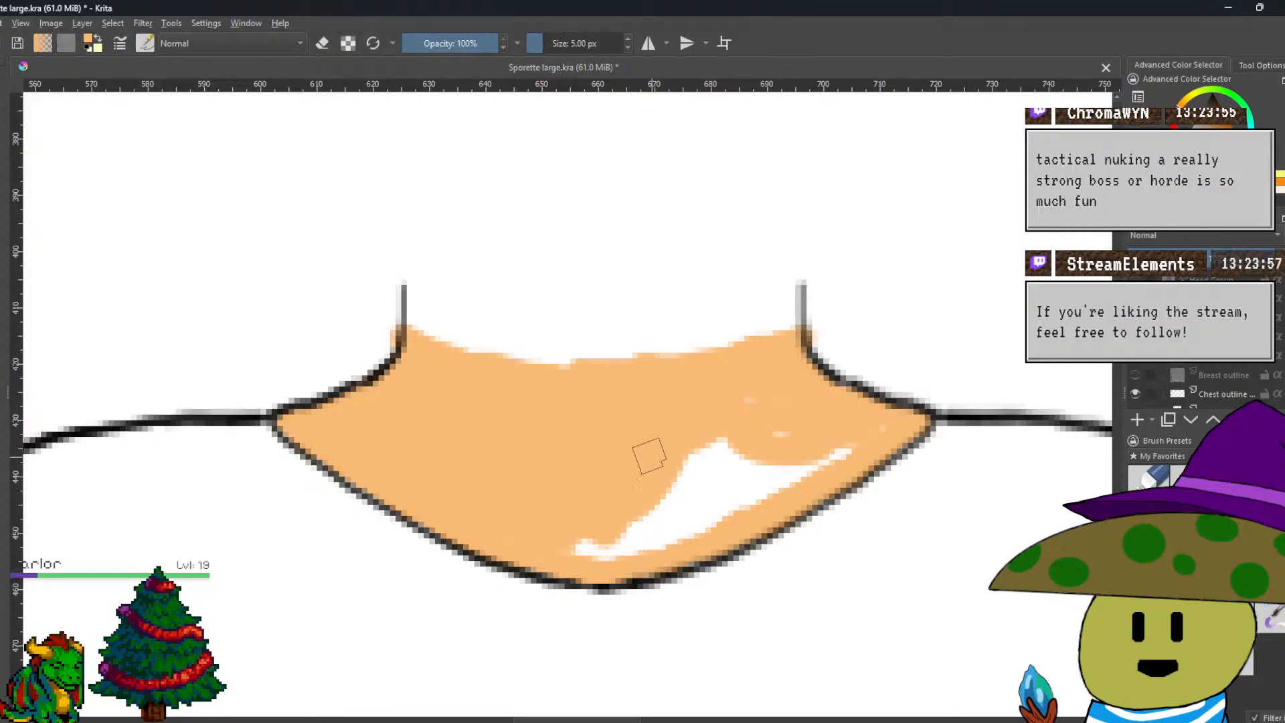
pyautogui.moveTo(591, 502)
pyautogui.mouseDown()
pyautogui.moveTo(573, 541)
pyautogui.moveTo(664, 513)
pyautogui.moveTo(639, 542)
pyautogui.moveTo(632, 525)
pyautogui.moveTo(764, 493)
pyautogui.moveTo(889, 427)
pyautogui.moveTo(755, 427)
pyautogui.moveTo(758, 387)
pyautogui.mouseUp()
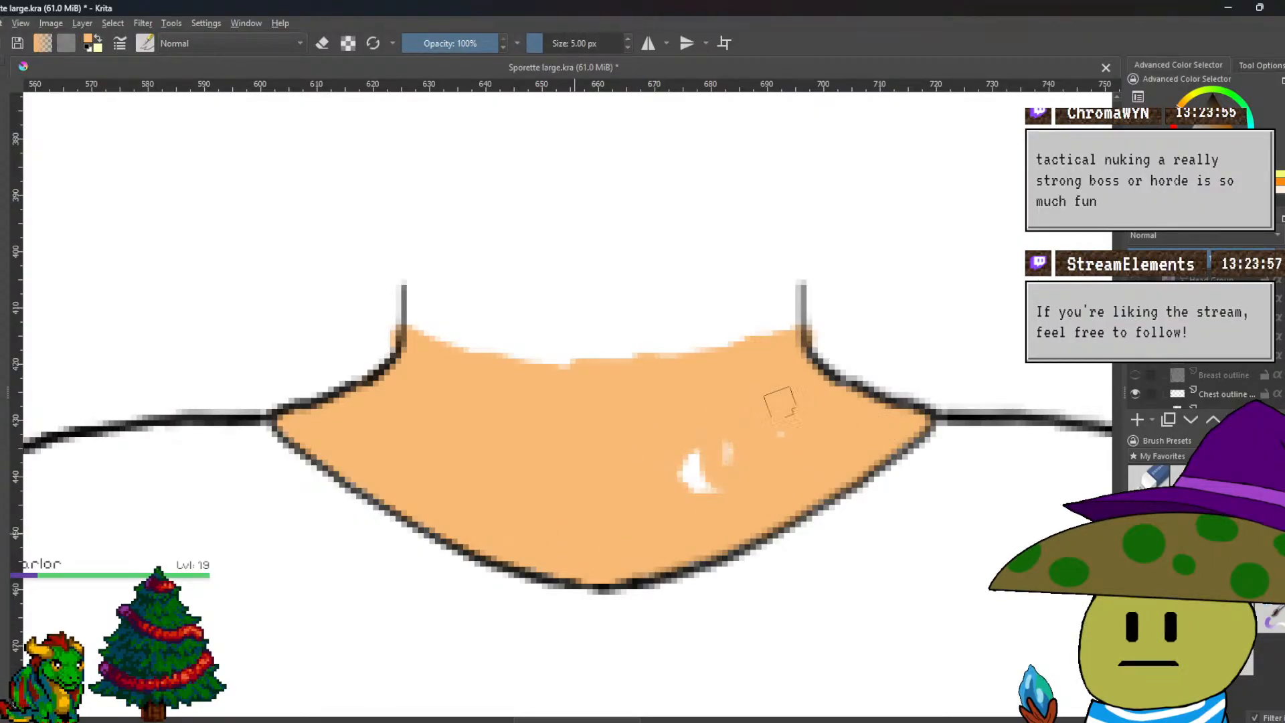
pyautogui.moveTo(745, 462); pyautogui.dragTo(694, 468)
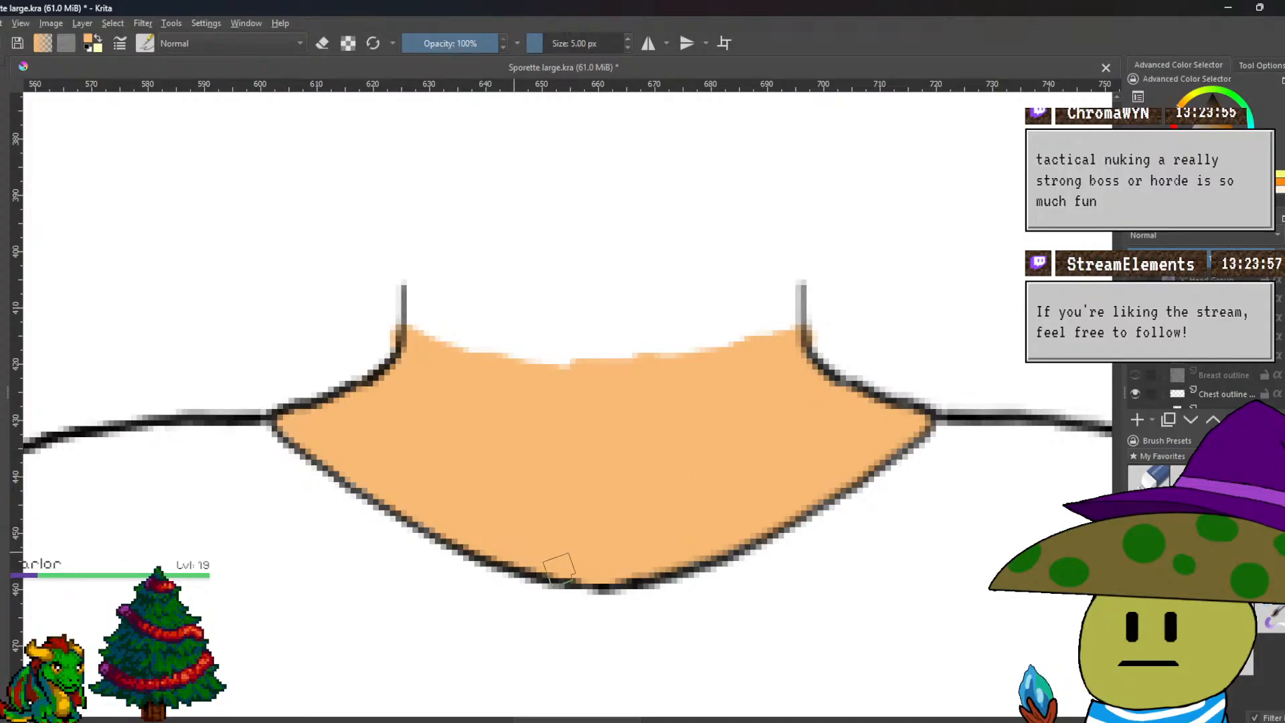
# Extend the skin colour up to the upper ends of the neck outlines, erasing the overshoot and evening out the top edge.
pyautogui.scroll(2, 413, 370)
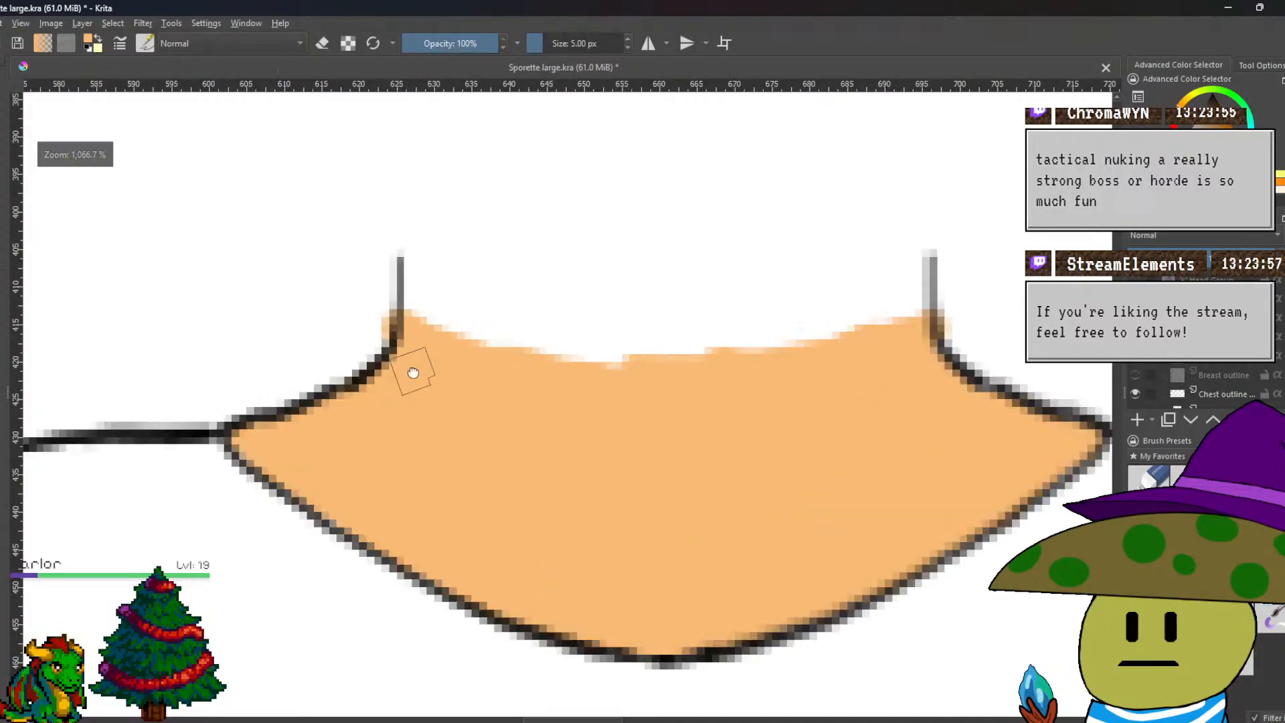
pyautogui.moveTo(398, 299)
pyautogui.mouseDown()
pyautogui.moveTo(413, 357)
pyautogui.moveTo(437, 369)
pyautogui.moveTo(591, 402)
pyautogui.moveTo(903, 336)
pyautogui.moveTo(900, 367)
pyautogui.moveTo(901, 307)
pyautogui.moveTo(817, 343)
pyautogui.moveTo(611, 384)
pyautogui.moveTo(521, 379)
pyautogui.moveTo(456, 355)
pyautogui.moveTo(404, 296)
pyautogui.moveTo(467, 332)
pyautogui.moveTo(635, 356)
pyautogui.moveTo(874, 300)
pyautogui.moveTo(560, 346)
pyautogui.moveTo(493, 339)
pyautogui.moveTo(433, 291)
pyautogui.moveTo(576, 358)
pyautogui.mouseUp()
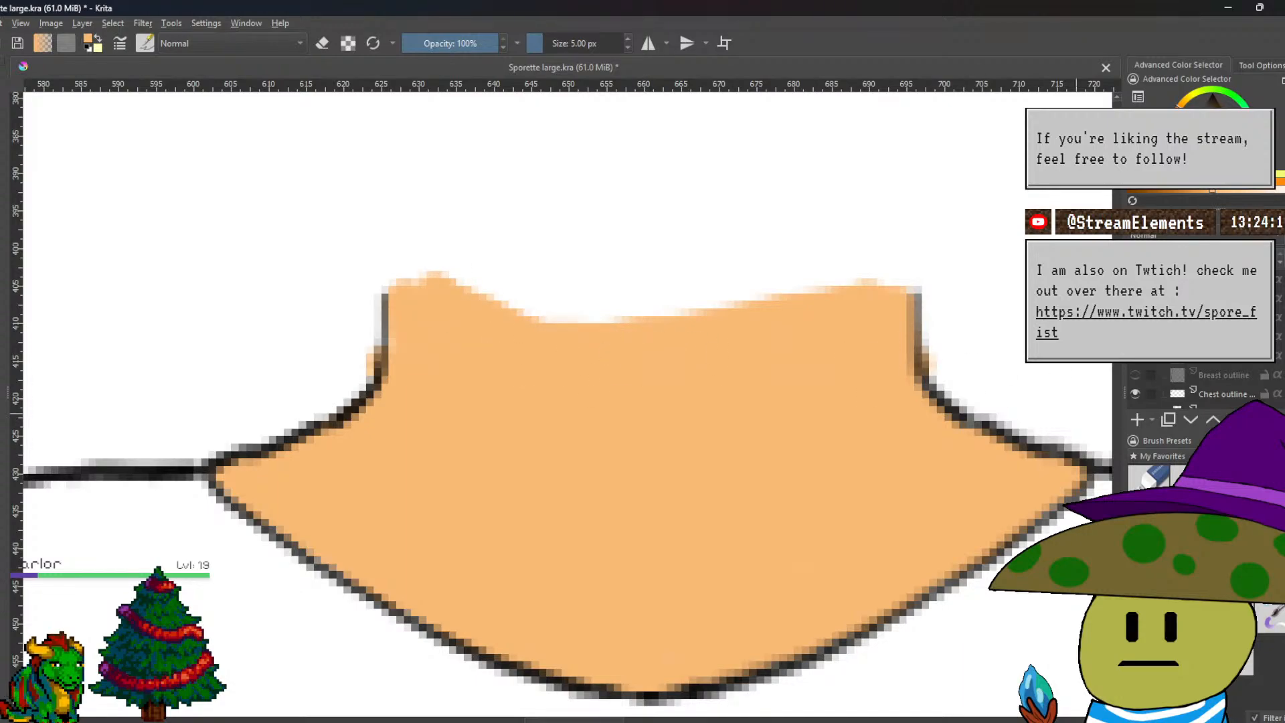
pyautogui.press('e')
pyautogui.scroll(1, 542, 338)
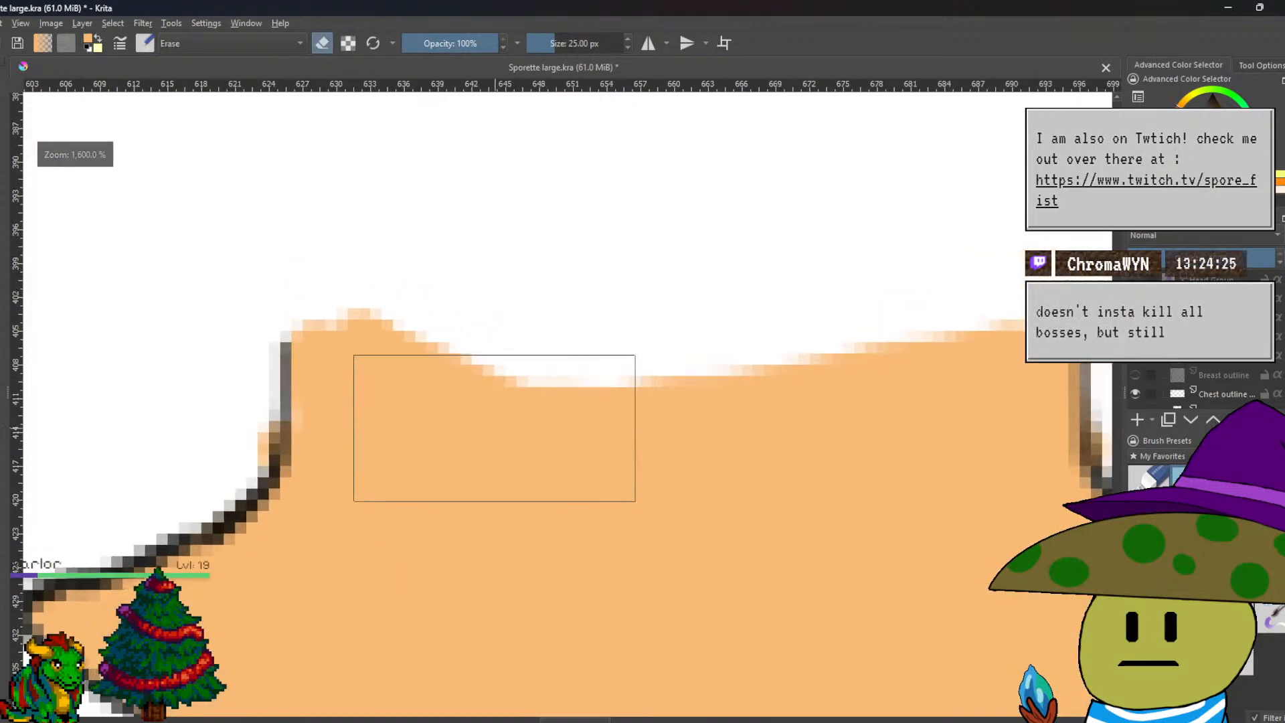
pyautogui.scroll(-1, 494, 426)
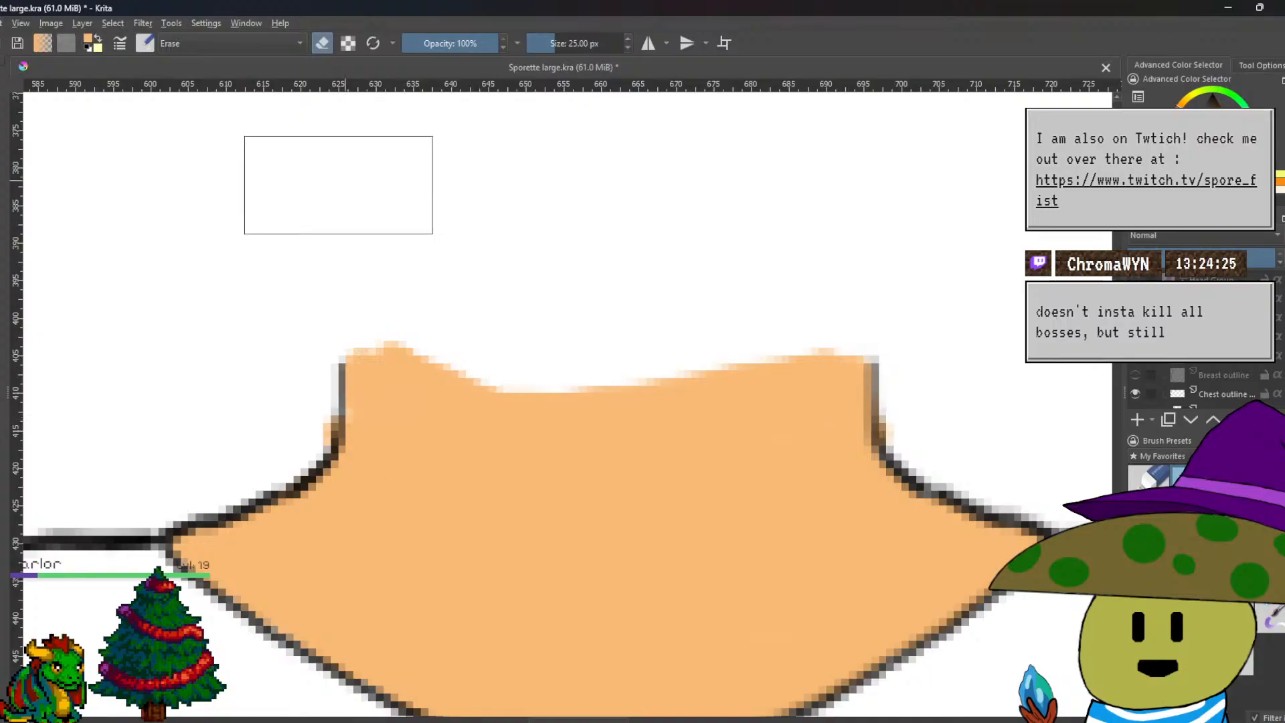
pyautogui.moveTo(333, 269); pyautogui.dragTo(414, 319)
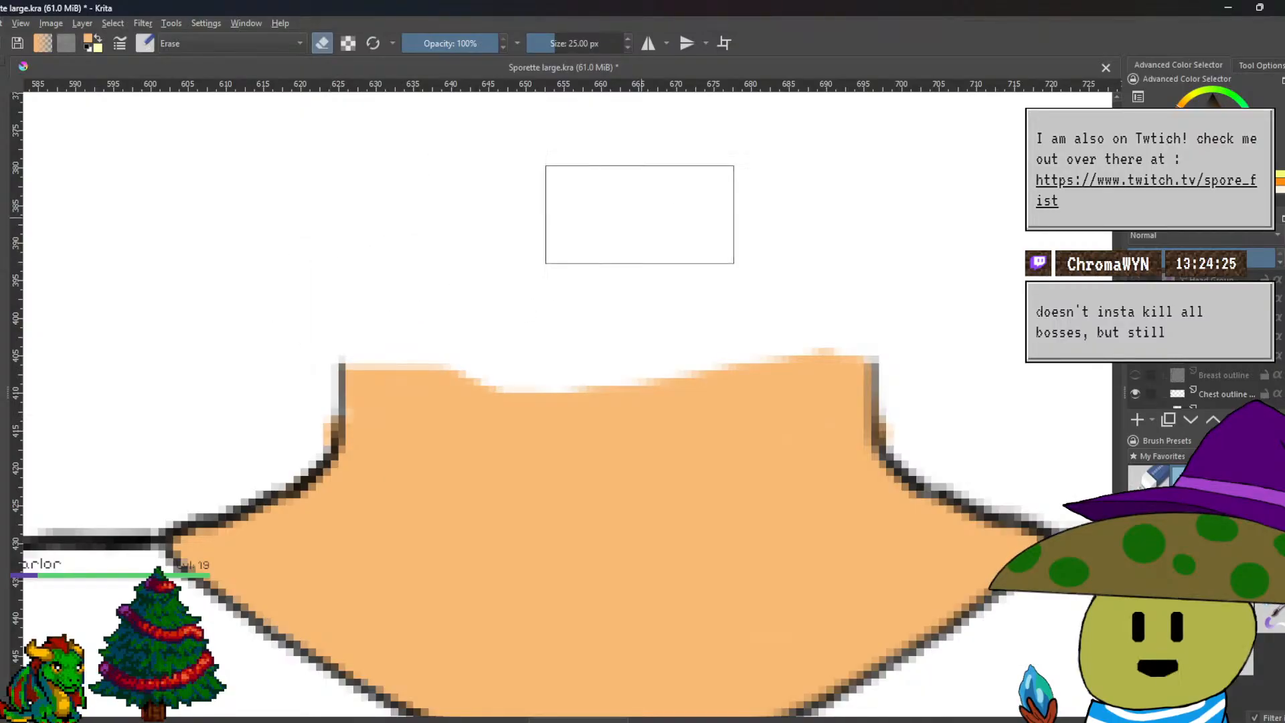
pyautogui.press('e')
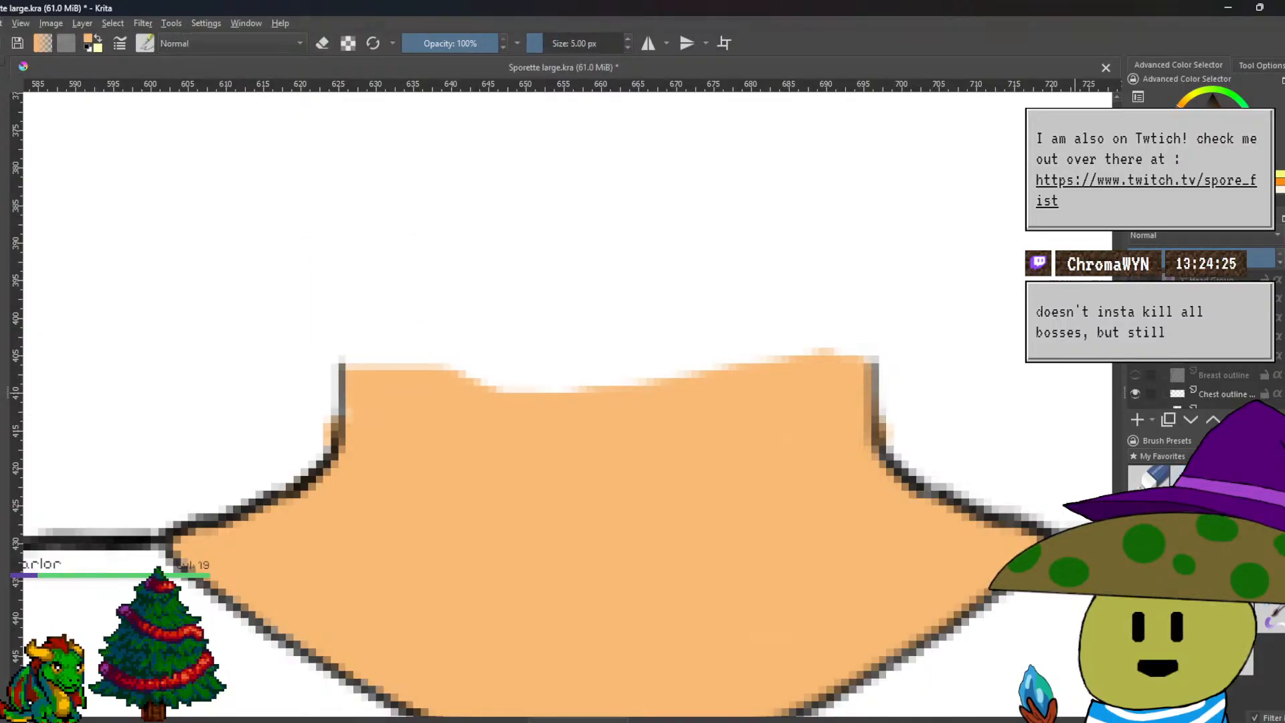
pyautogui.moveTo(368, 373); pyautogui.dragTo(848, 379)
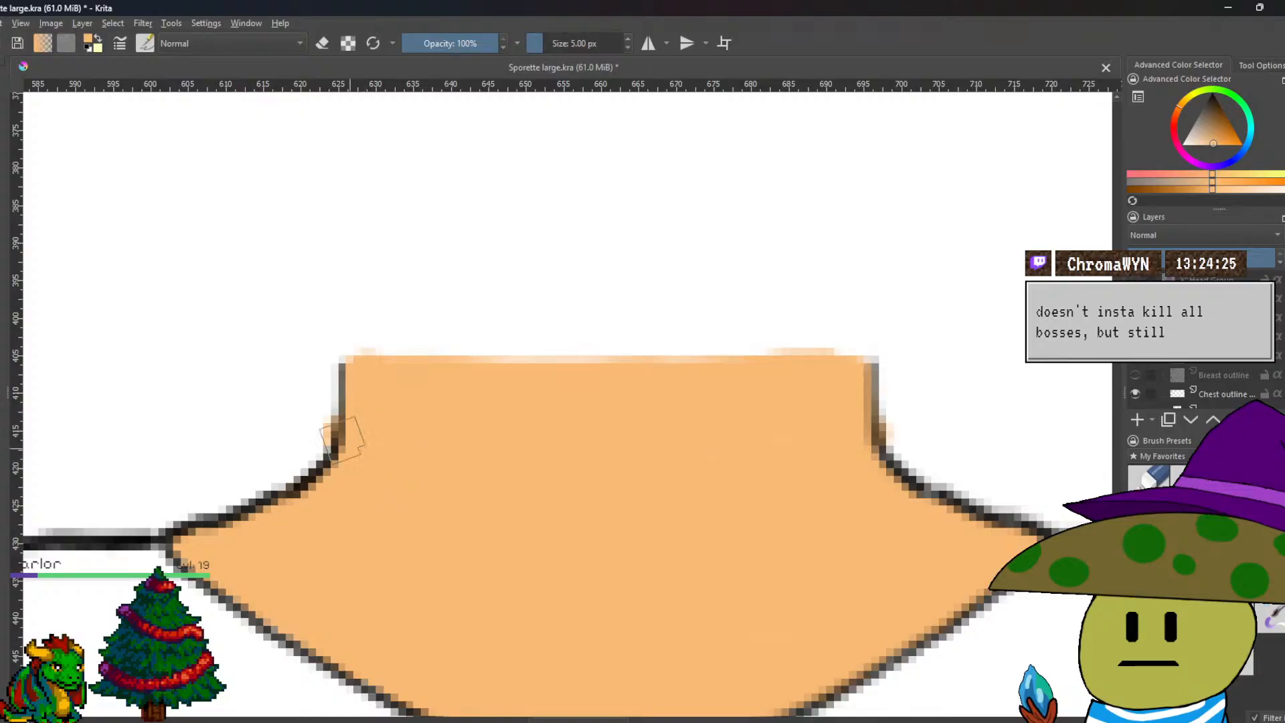
# Select a rectangular strip about 84 px wide and 7 px high over the neck's uneven top edge, delete its contents and deselect.
pyautogui.scroll(3, 355, 452)
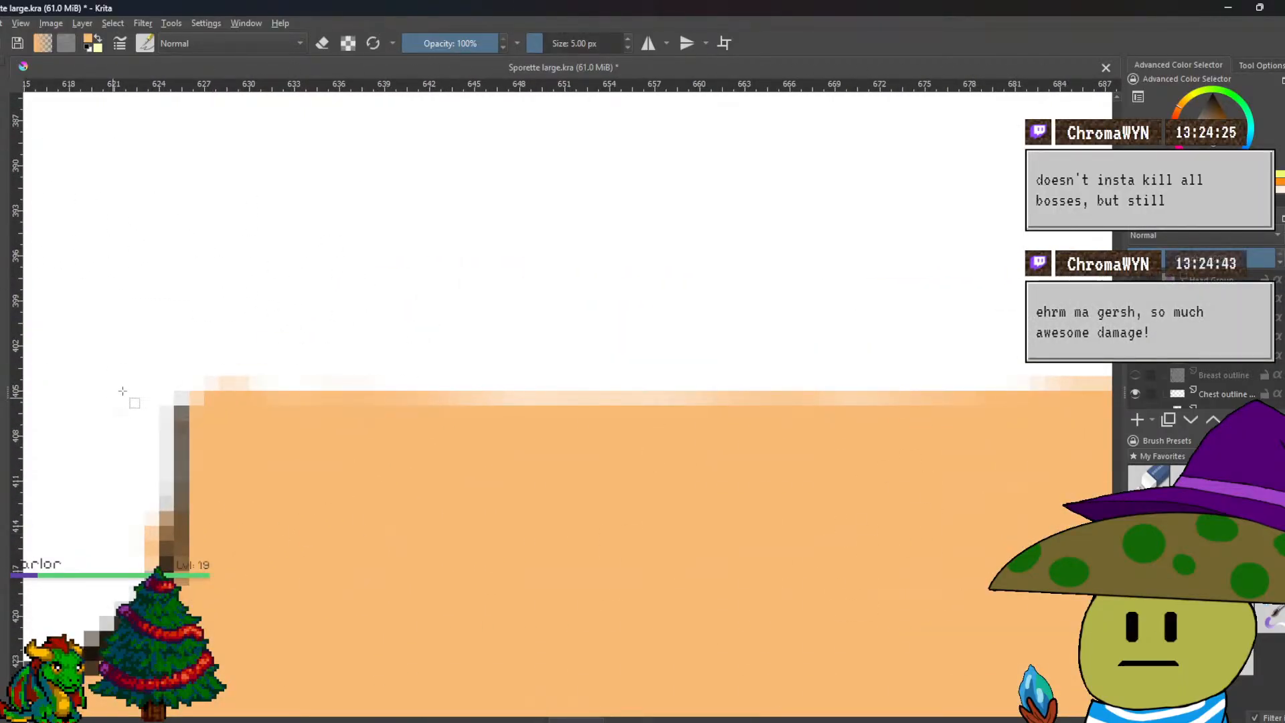
pyautogui.moveTo(124, 388); pyautogui.dragTo(61, 383)
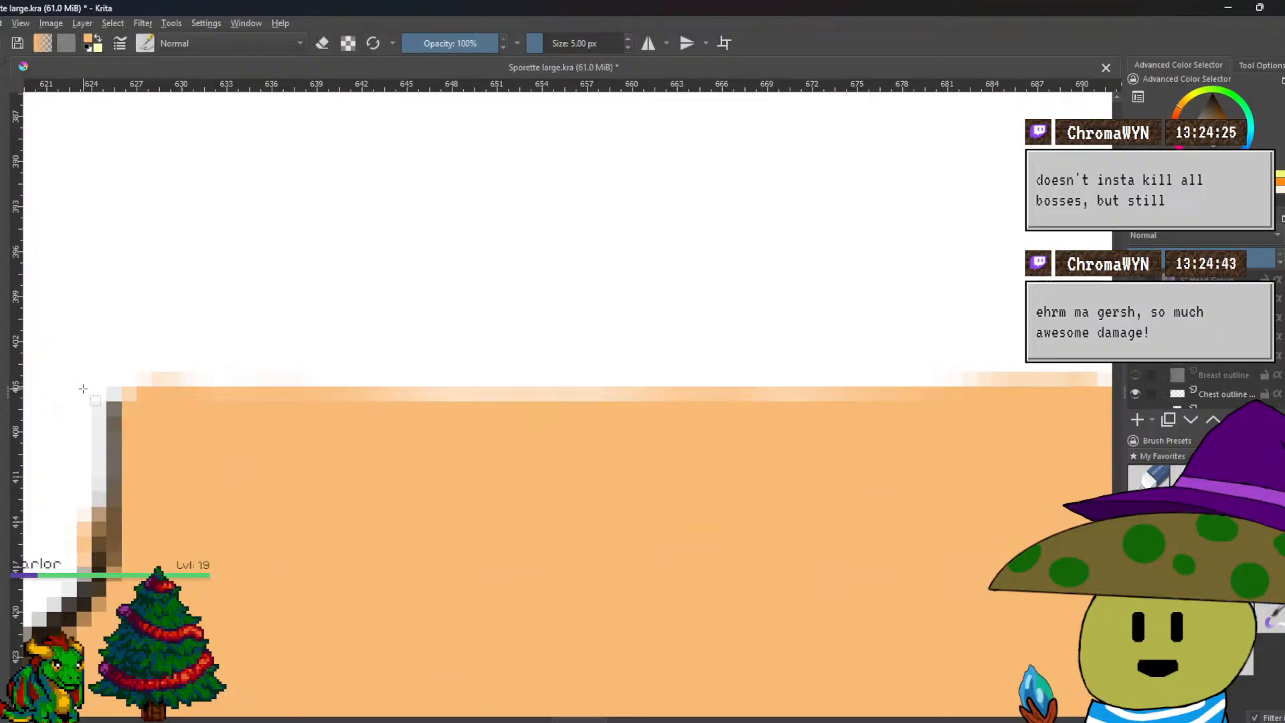
pyautogui.scroll(-1, 85, 391)
pyautogui.moveTo(92, 399); pyautogui.dragTo(1035, 320)
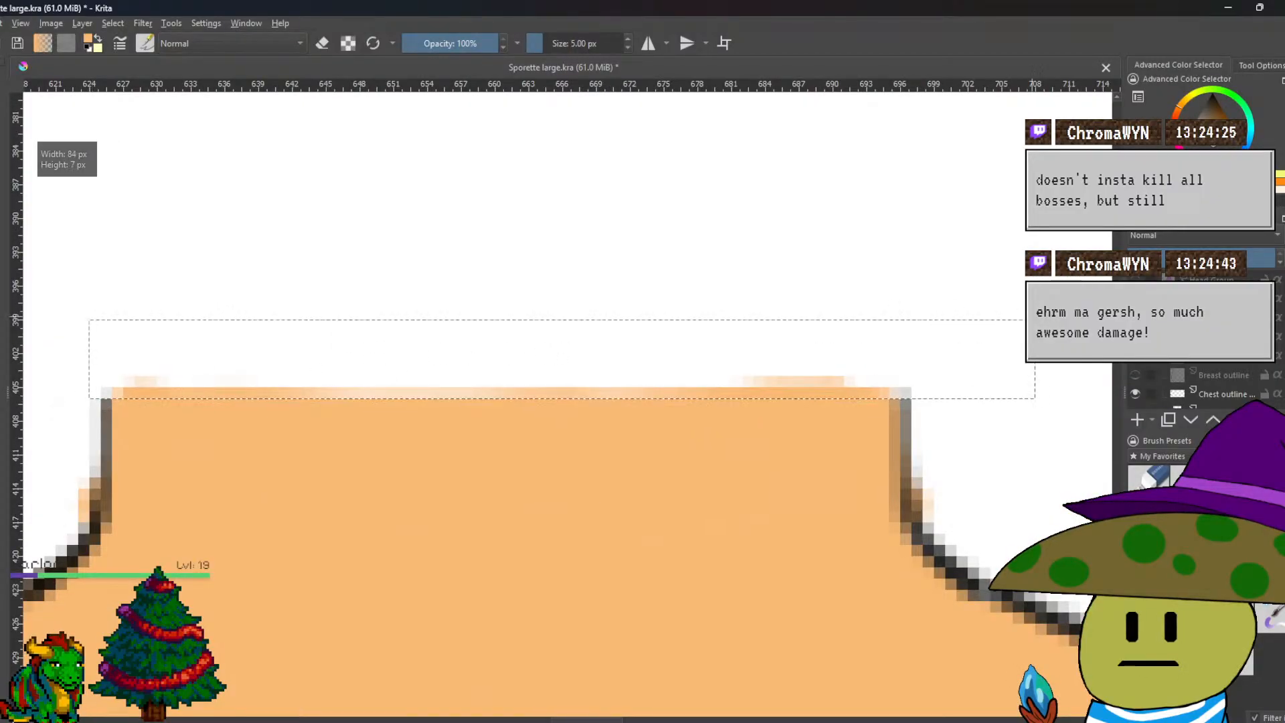
pyautogui.press('e')
pyautogui.press('Delete')
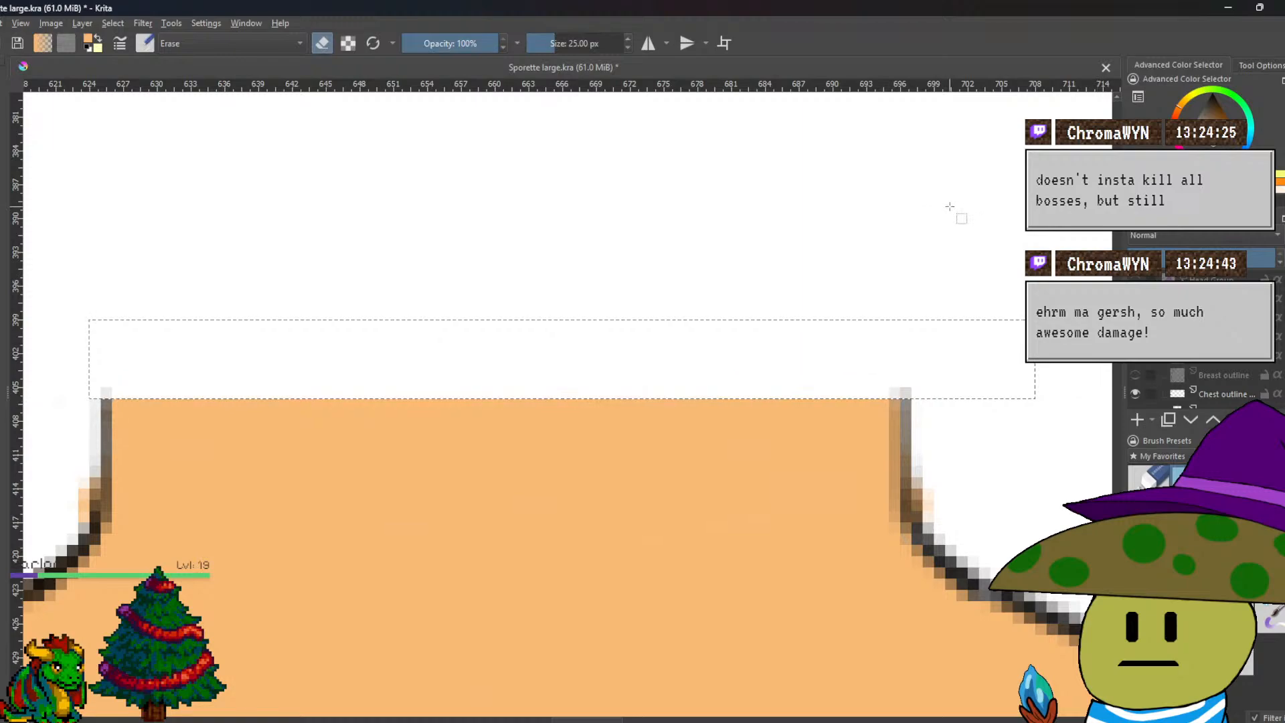
pyautogui.rightClick(937, 208)
pyautogui.click(971, 254)
pyautogui.moveTo(500, 353); pyautogui.dragTo(569, 310)
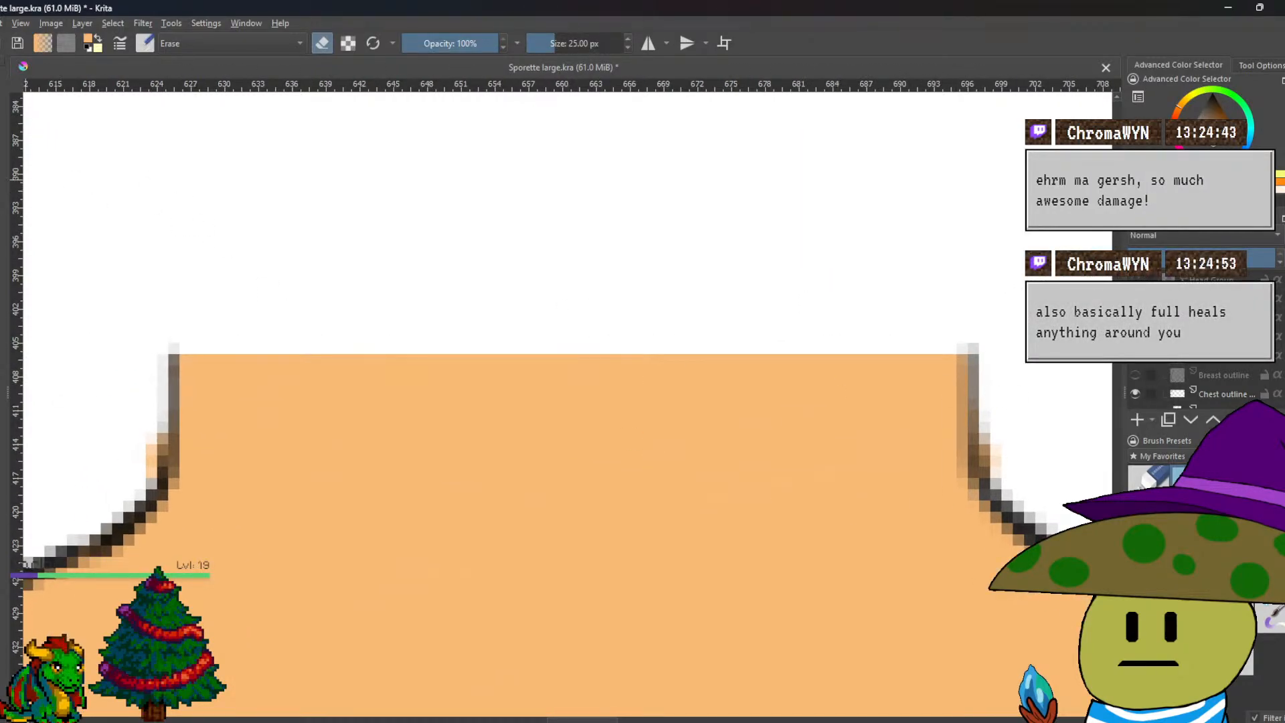
# Erase the skin colour spilling outside the neck's side outlines and show the Head Group again.
pyautogui.moveTo(213, 416); pyautogui.dragTo(613, 362)
pyautogui.scroll(1, 614, 362)
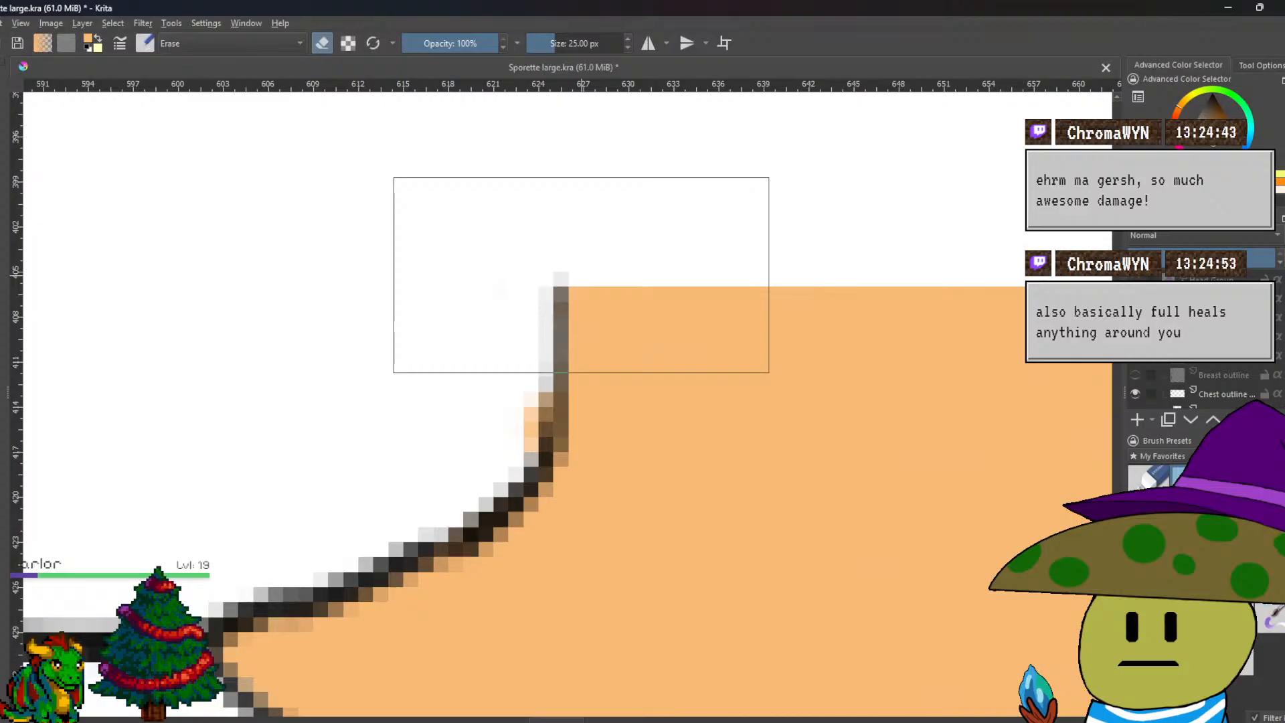
pyautogui.moveTo(466, 412)
pyautogui.mouseDown()
pyautogui.moveTo(473, 397)
pyautogui.moveTo(463, 417)
pyautogui.moveTo(390, 390)
pyautogui.moveTo(571, 582)
pyautogui.mouseUp()
pyautogui.scroll(-4, 393, 390)
pyautogui.scroll(5, 571, 583)
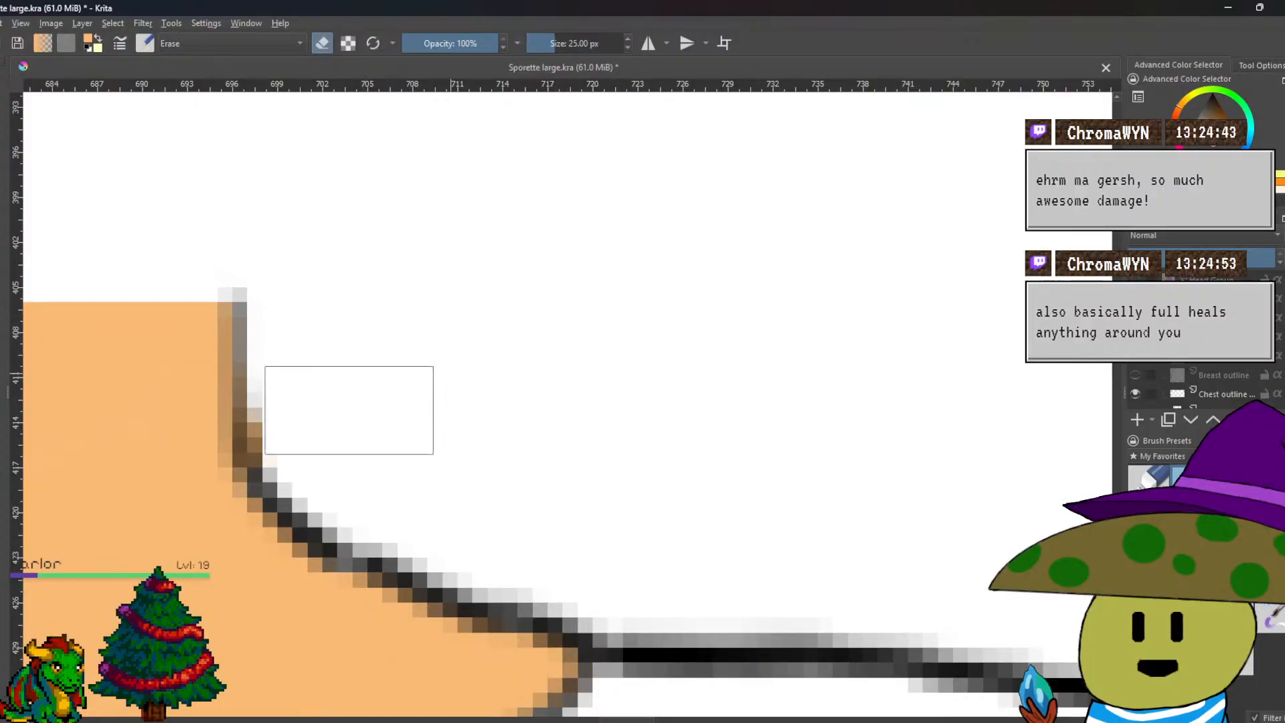
pyautogui.scroll(-7, 378, 366)
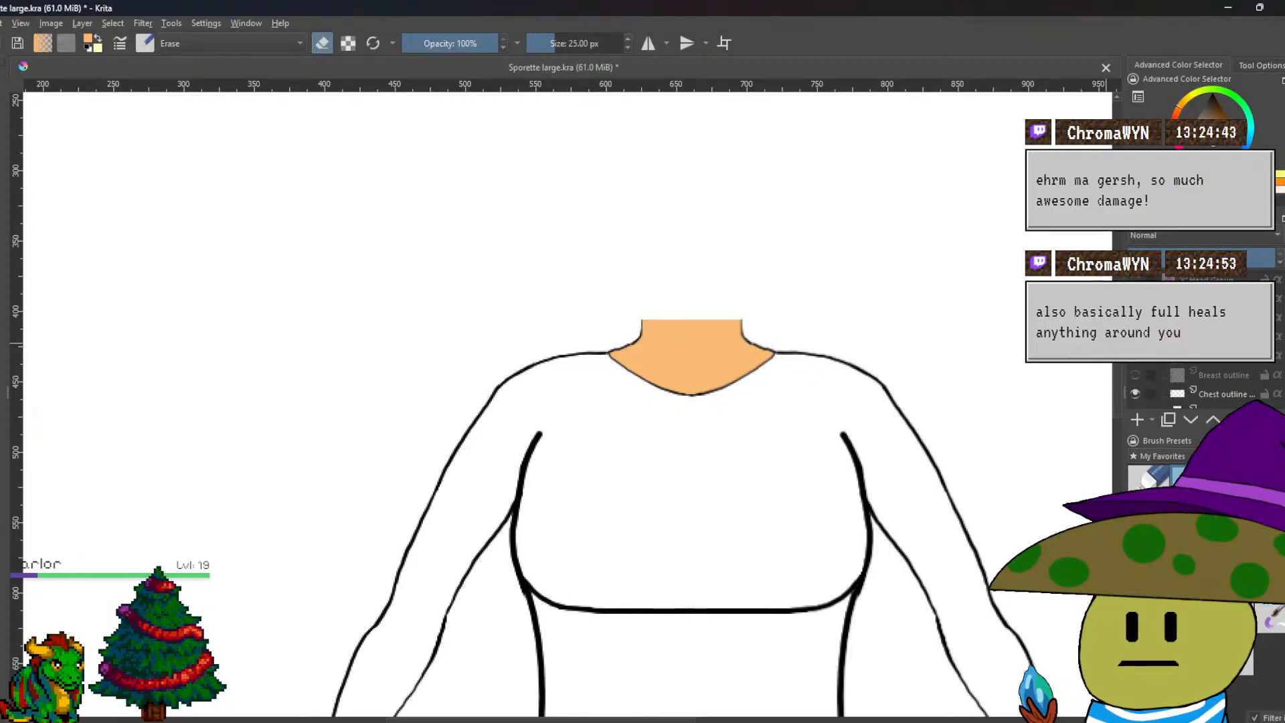
pyautogui.click(1135, 279)
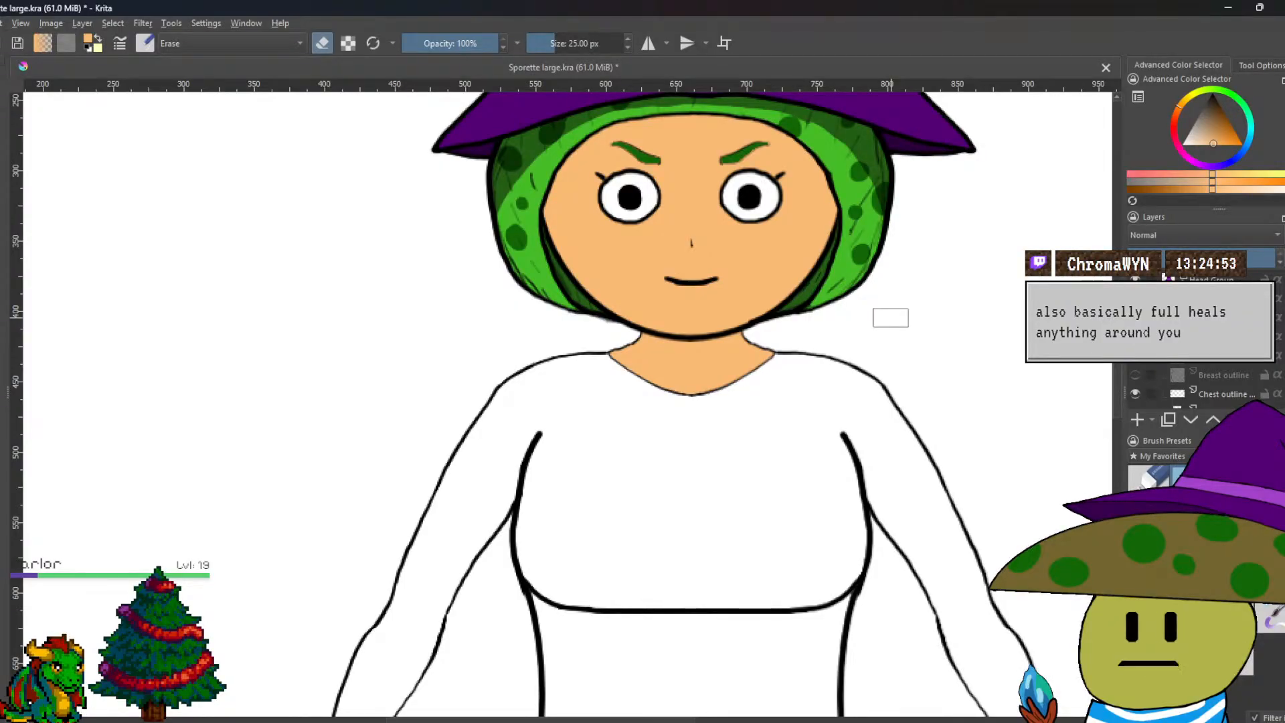
# Examine the Torso group's outline layers and the uncoloured body to find where the next colour layer belongs.
pyautogui.scroll(-5, 1200, 366)
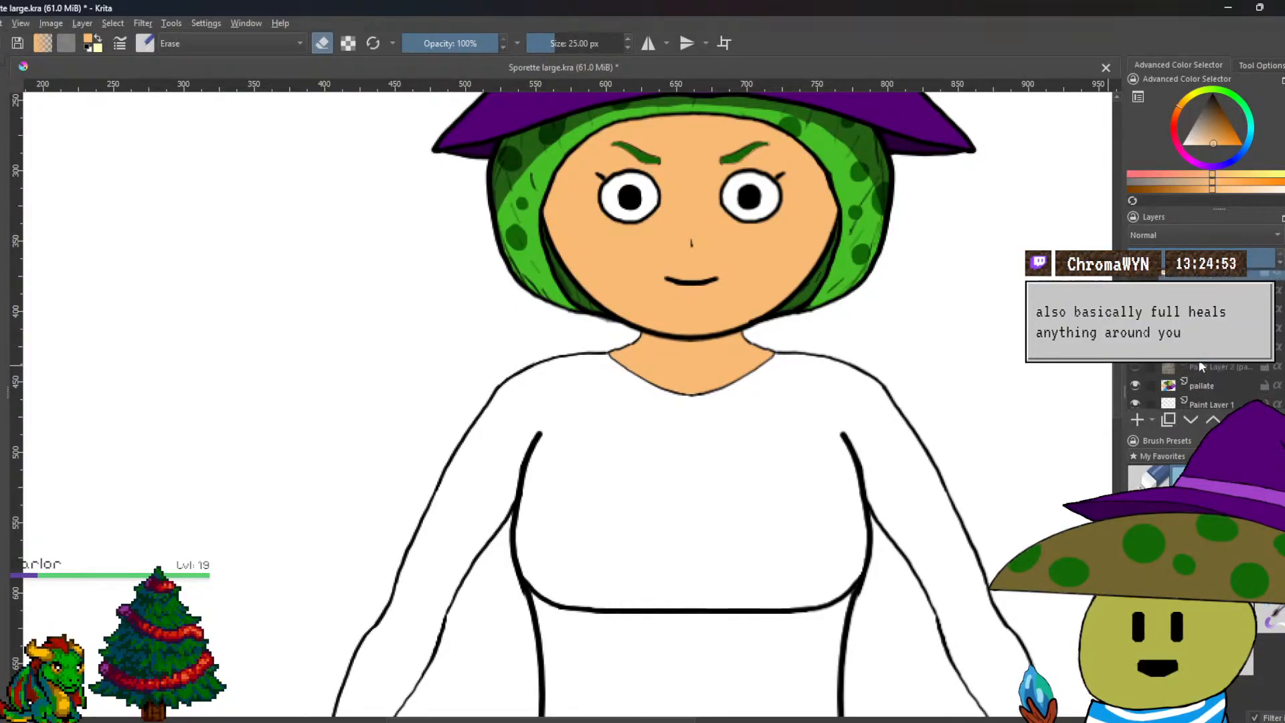
pyautogui.scroll(5, 1200, 366)
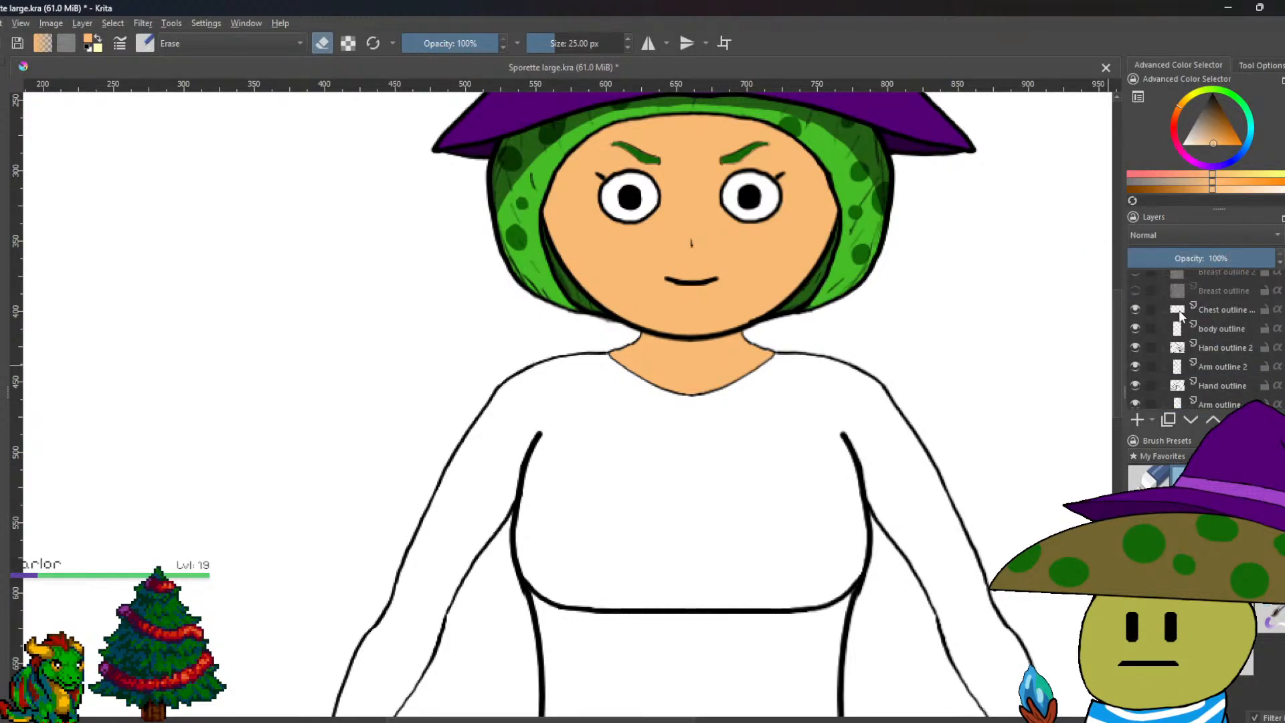
pyautogui.moveTo(1181, 316)
pyautogui.scroll(2, 1179, 309)
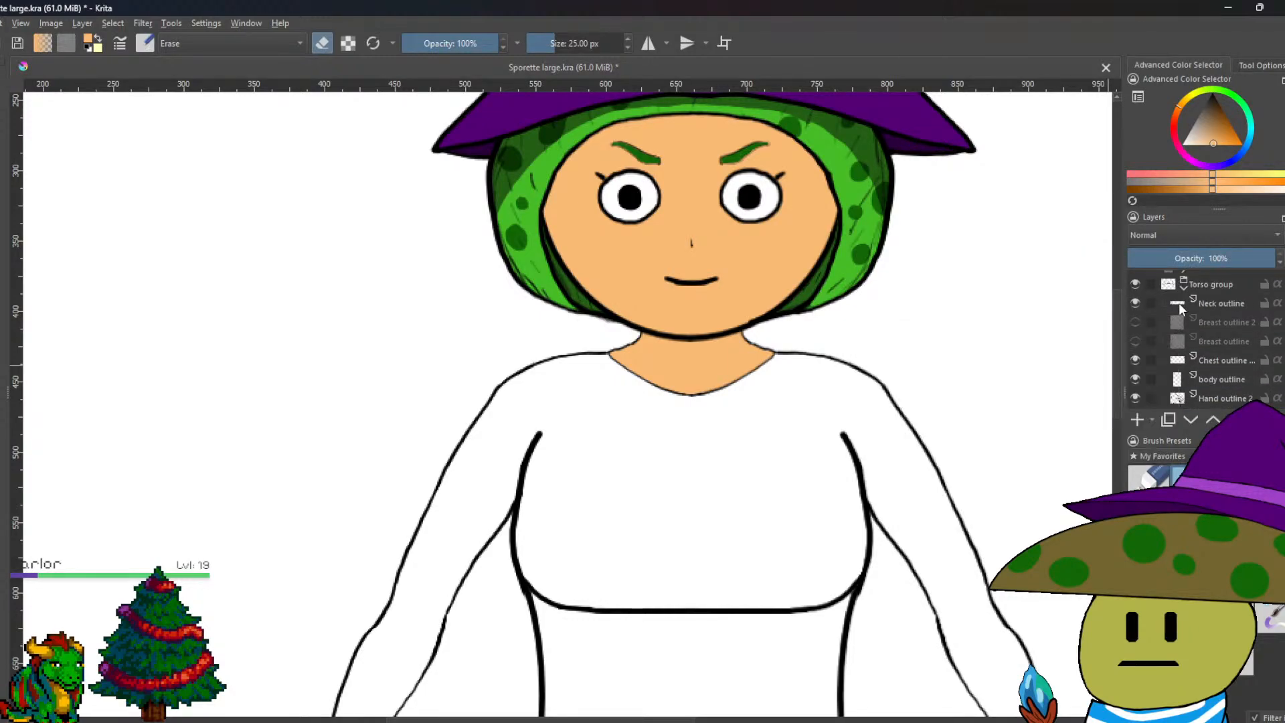
pyautogui.moveTo(1194, 361)
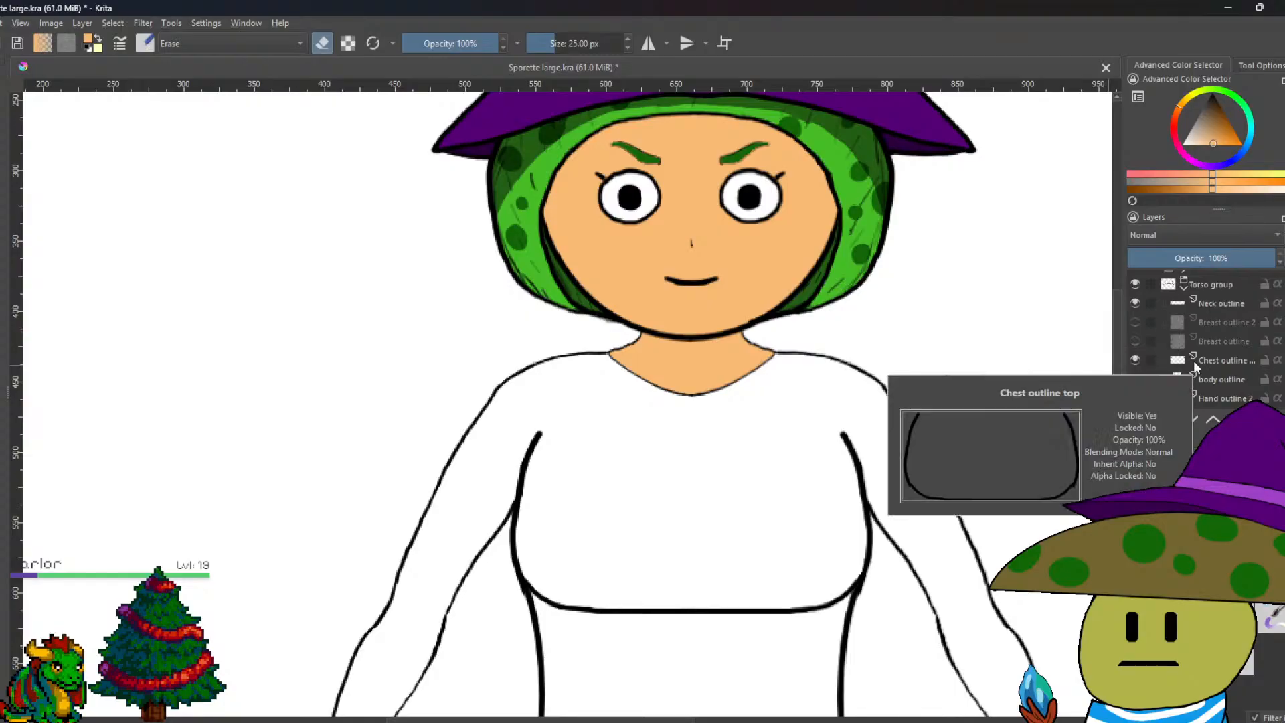
pyautogui.press('-')
pyautogui.hscroll(-3, 562, 402)
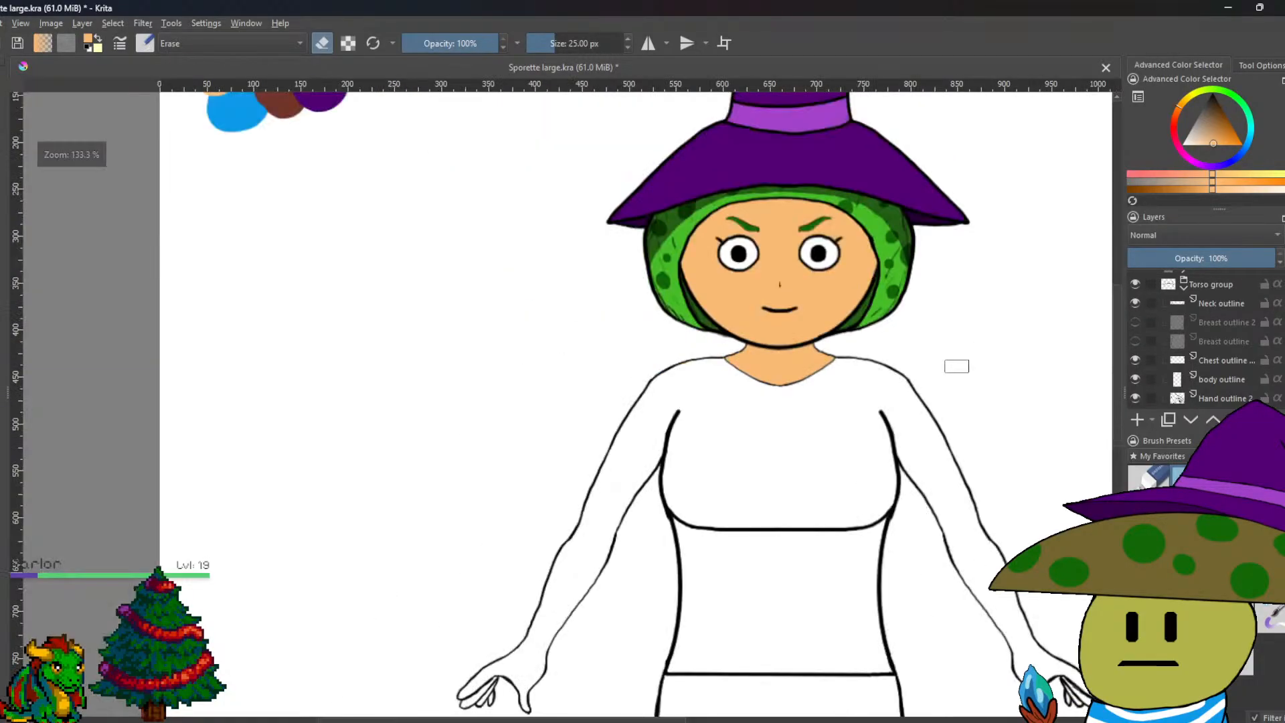
pyautogui.scroll(-4, 562, 401)
pyautogui.scroll(1, 1184, 363)
pyautogui.scroll(-5, 1187, 358)
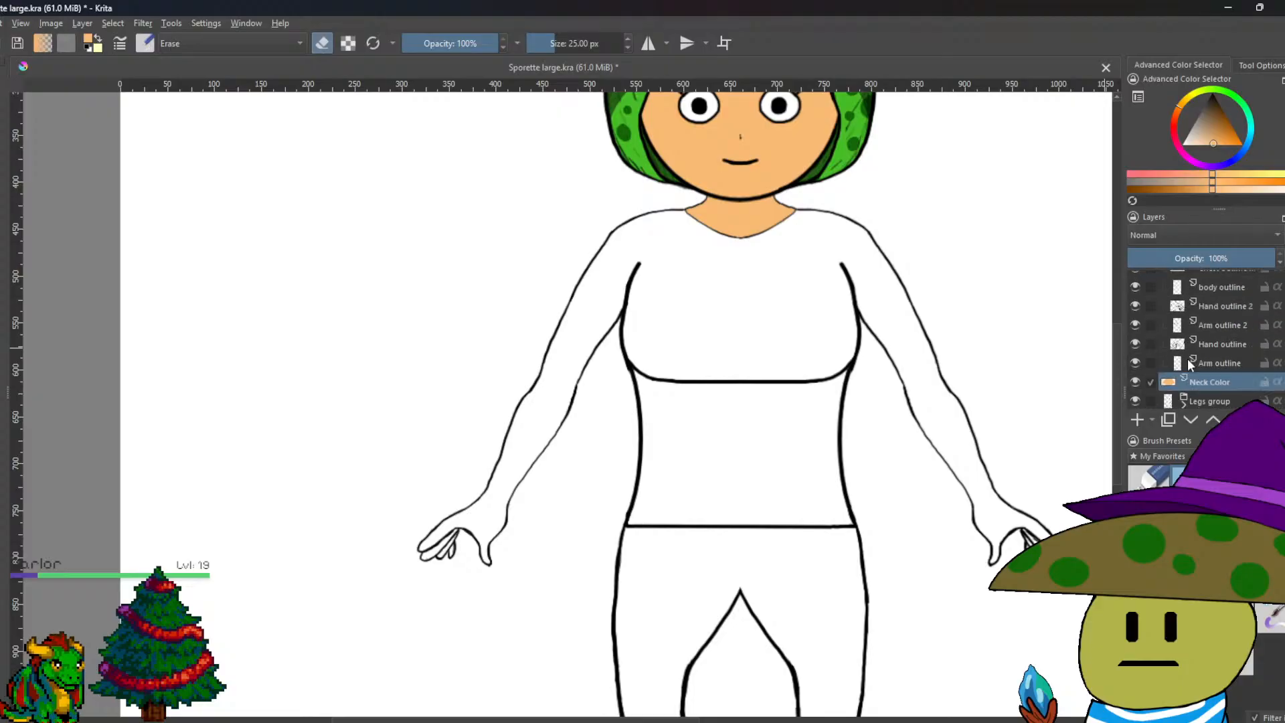
pyautogui.scroll(5, 1187, 359)
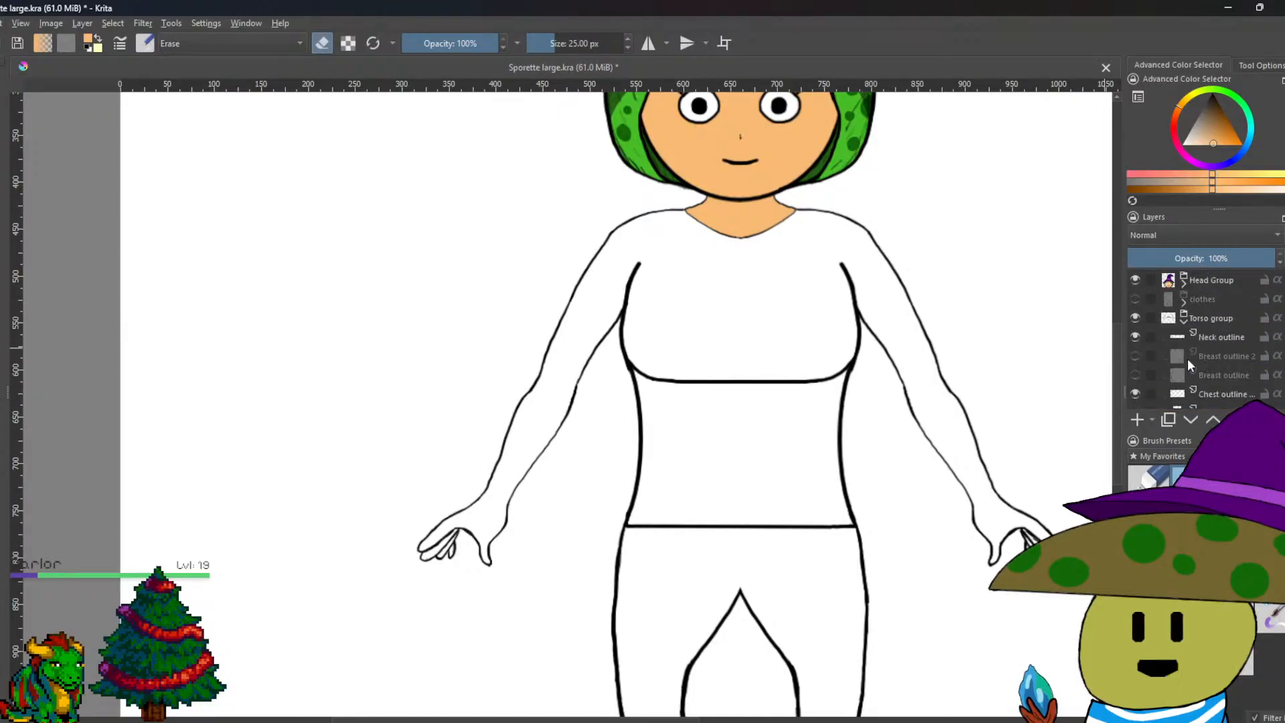
# Show the clothes group and add a new paint layer directly above Arm outline in the Torso group.
pyautogui.click(1137, 283)
pyautogui.scroll(-5, 1214, 336)
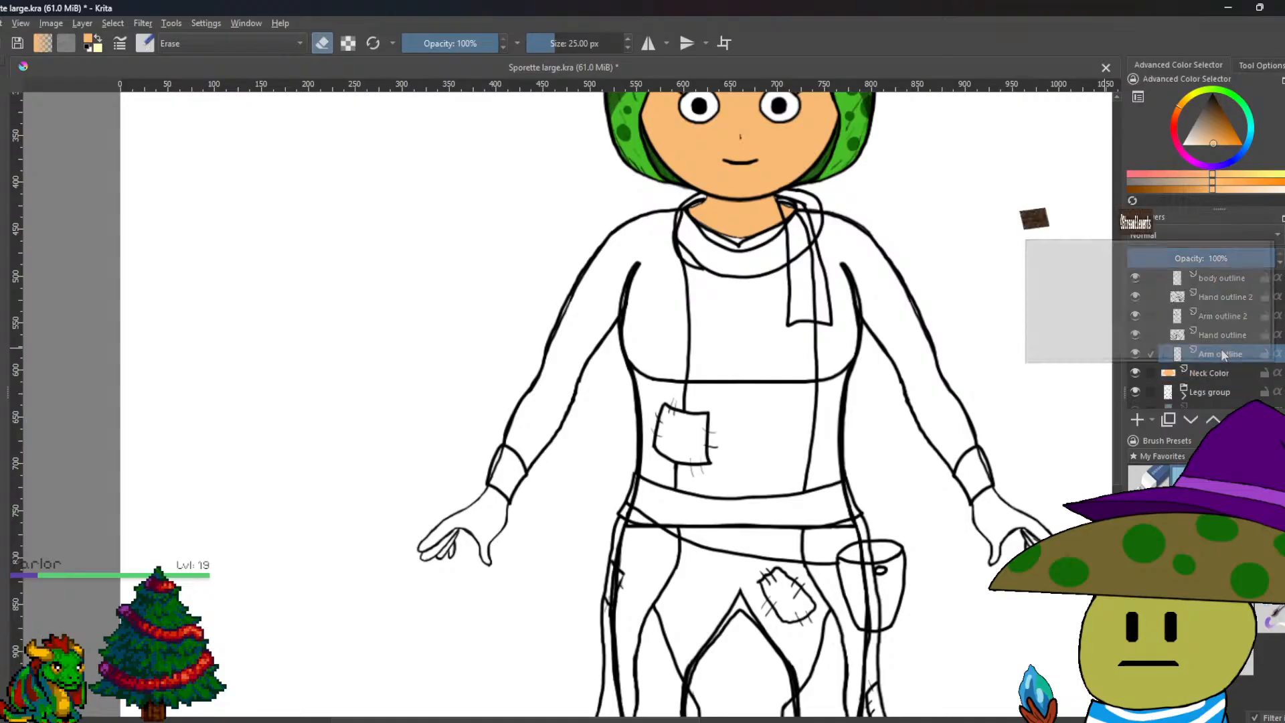
pyautogui.click(83, 23)
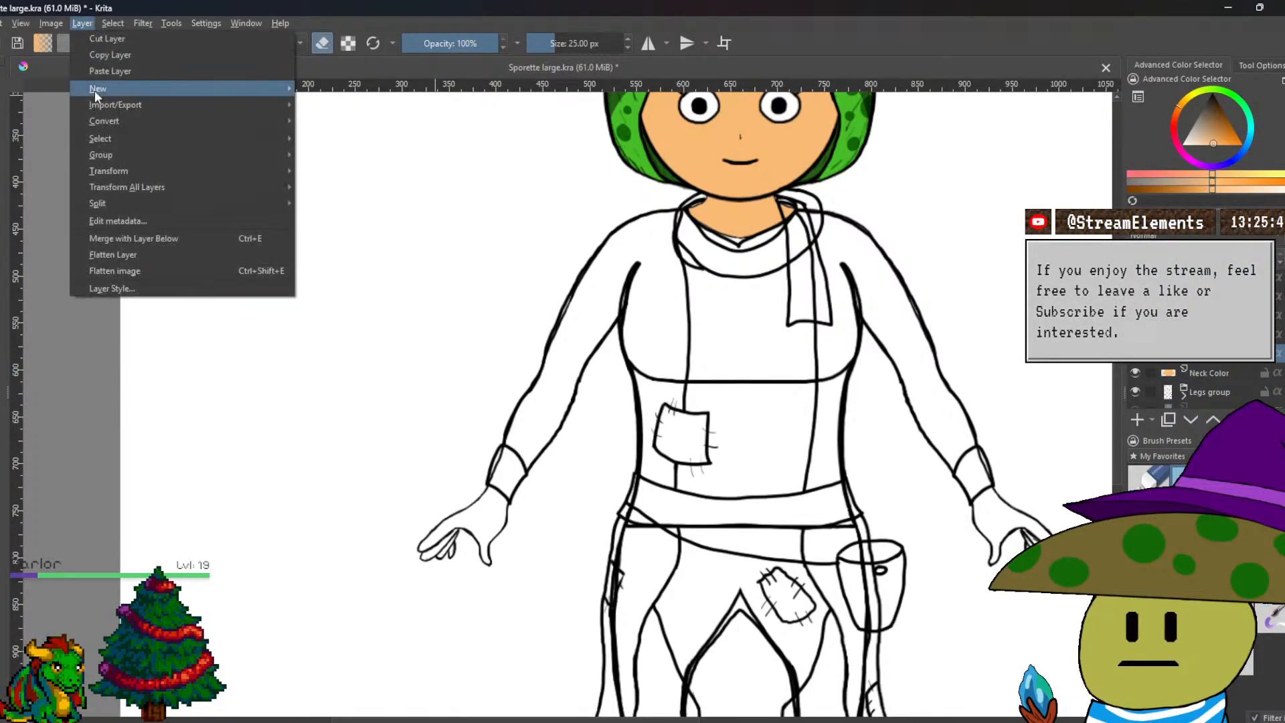
pyautogui.moveTo(95, 90)
pyautogui.click(312, 90)
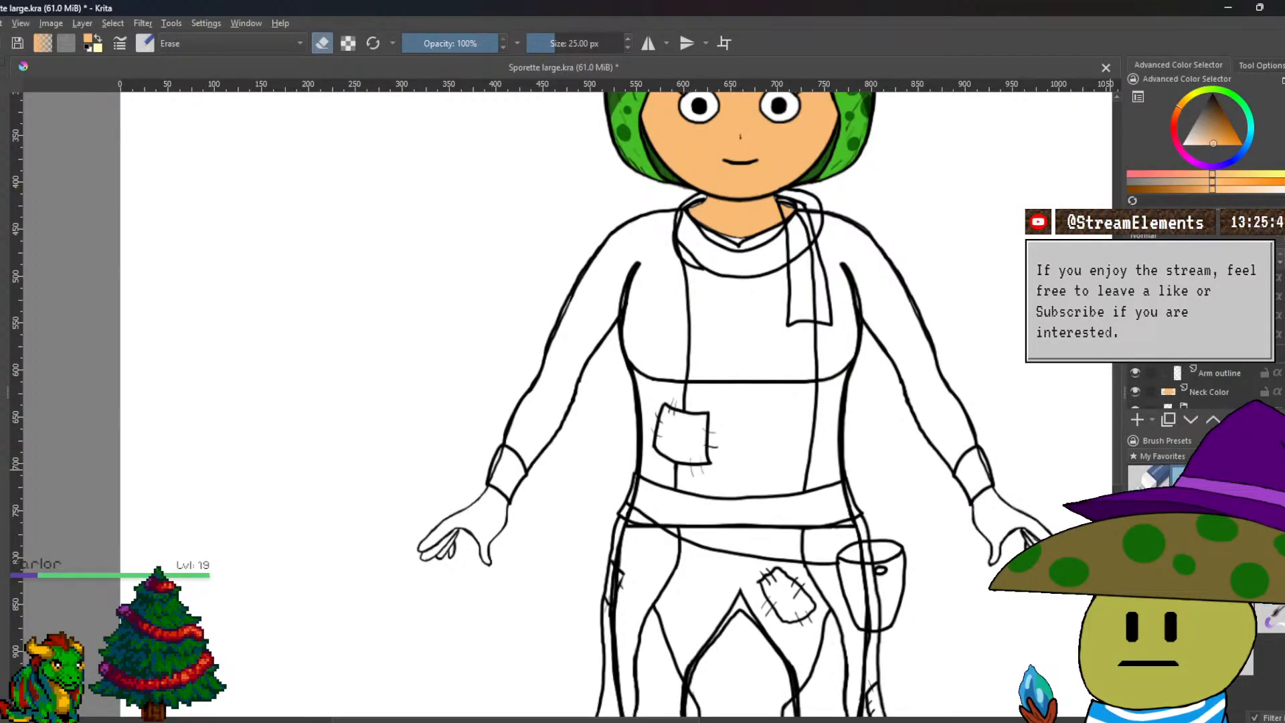
# Fill the palm, thumb and first finger of the hand on the side away from the pouch with skin colour, using the 5 px brush.
pyautogui.press('e')
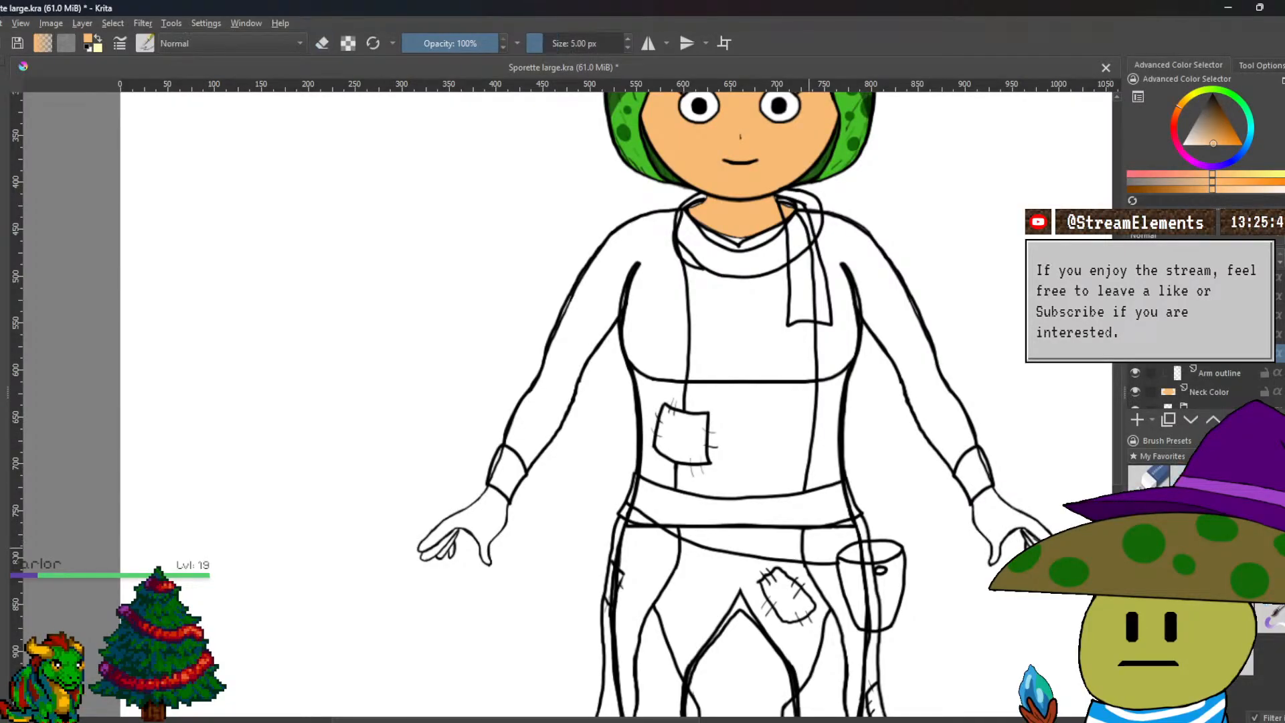
pyautogui.scroll(5, 483, 537)
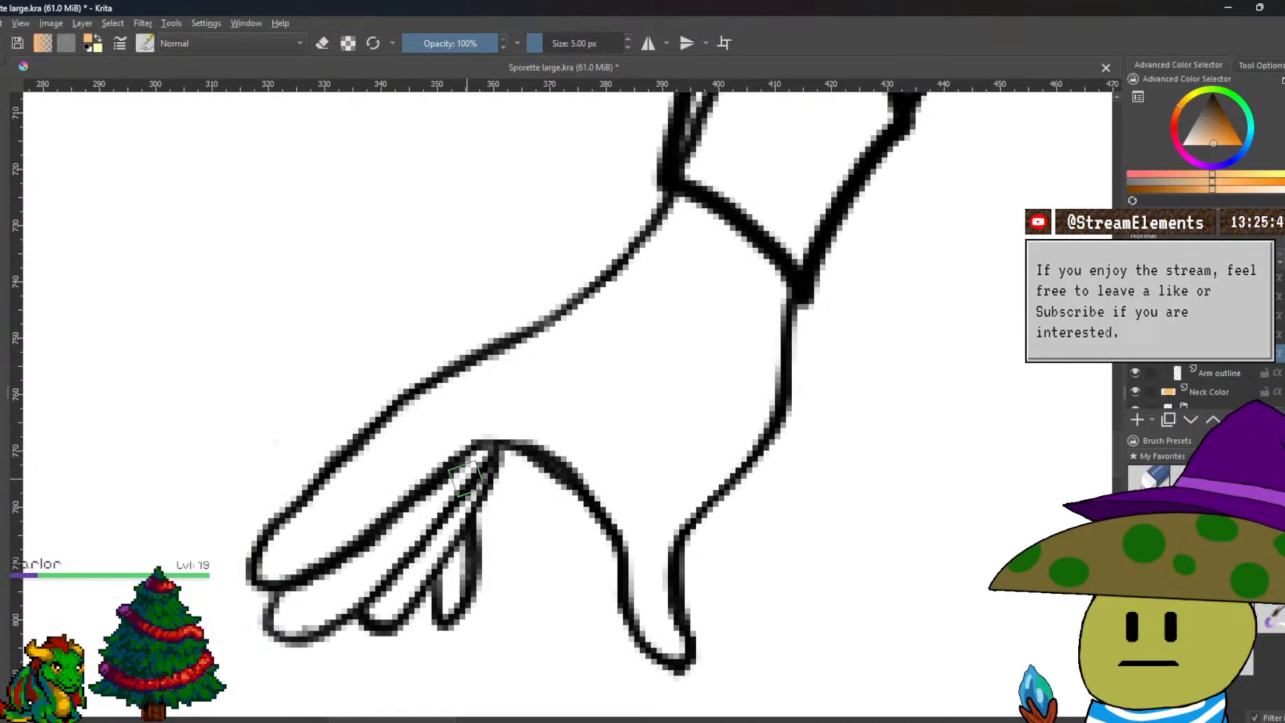
pyautogui.moveTo(680, 202); pyautogui.dragTo(755, 278)
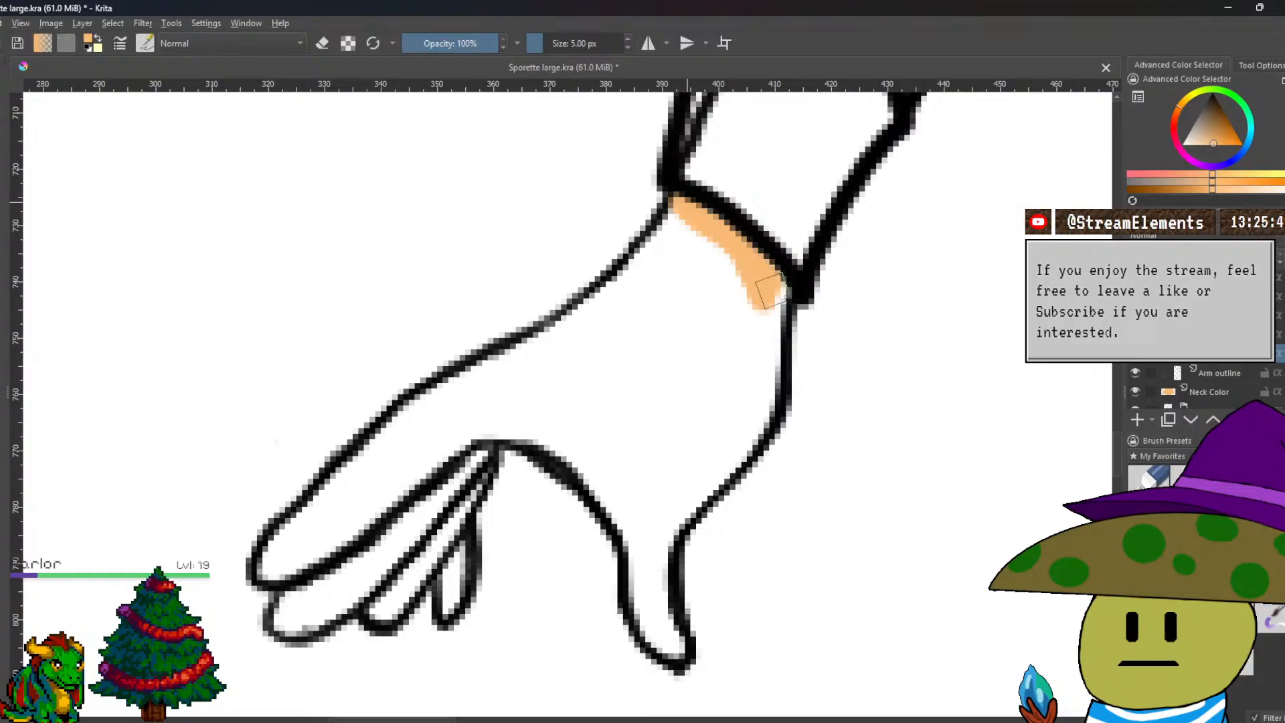
pyautogui.moveTo(774, 328)
pyautogui.mouseDown()
pyautogui.moveTo(734, 460)
pyautogui.moveTo(758, 408)
pyautogui.moveTo(762, 344)
pyautogui.moveTo(753, 307)
pyautogui.moveTo(676, 220)
pyautogui.mouseUp()
pyautogui.moveTo(735, 274)
pyautogui.mouseDown()
pyautogui.moveTo(734, 411)
pyautogui.moveTo(717, 450)
pyautogui.moveTo(676, 468)
pyautogui.mouseUp()
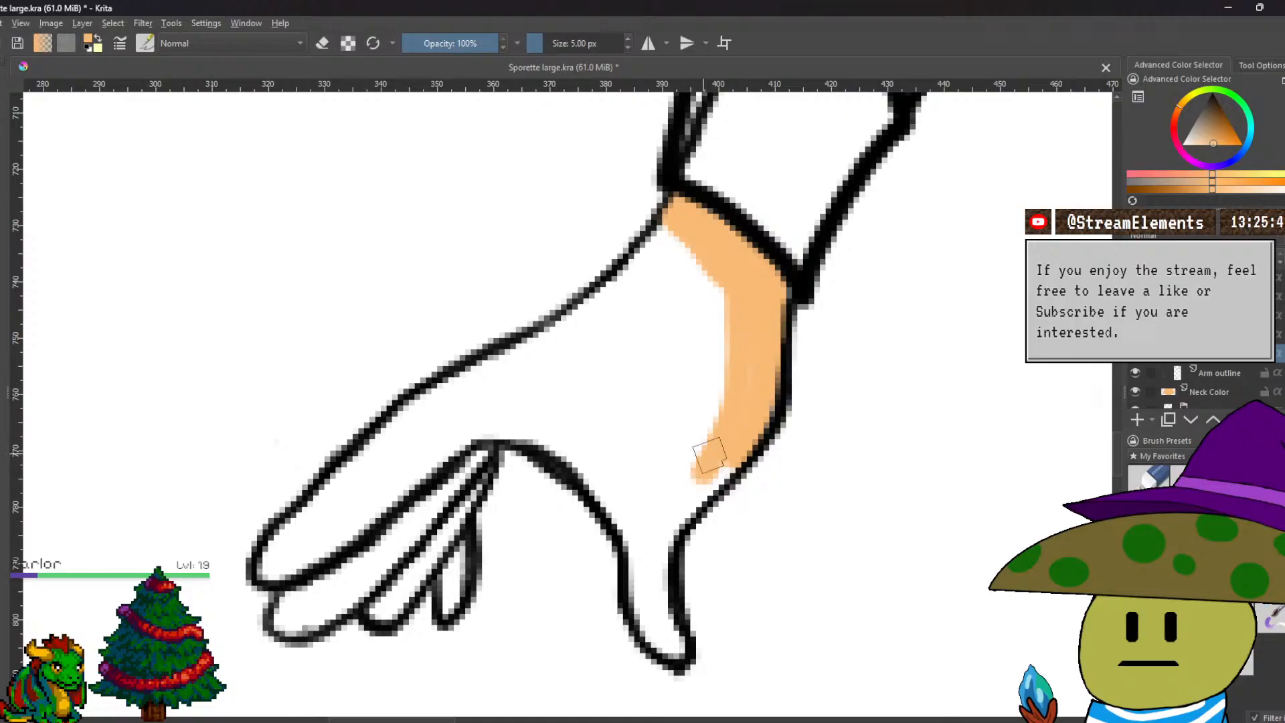
pyautogui.moveTo(684, 245)
pyautogui.mouseDown()
pyautogui.moveTo(591, 313)
pyautogui.moveTo(536, 341)
pyautogui.mouseUp()
pyautogui.moveTo(496, 366)
pyautogui.mouseDown()
pyautogui.moveTo(425, 412)
pyautogui.moveTo(413, 384)
pyautogui.moveTo(409, 428)
pyautogui.moveTo(422, 406)
pyautogui.moveTo(279, 538)
pyautogui.moveTo(265, 574)
pyautogui.moveTo(294, 571)
pyautogui.moveTo(388, 485)
pyautogui.moveTo(347, 508)
pyautogui.moveTo(334, 533)
pyautogui.moveTo(361, 528)
pyautogui.moveTo(346, 538)
pyautogui.moveTo(358, 508)
pyautogui.moveTo(327, 516)
pyautogui.moveTo(425, 415)
pyautogui.moveTo(367, 478)
pyautogui.moveTo(449, 430)
pyautogui.moveTo(405, 482)
pyautogui.moveTo(518, 376)
pyautogui.moveTo(476, 402)
pyautogui.moveTo(677, 265)
pyautogui.moveTo(711, 279)
pyautogui.moveTo(723, 311)
pyautogui.moveTo(719, 469)
pyautogui.moveTo(692, 492)
pyautogui.moveTo(726, 466)
pyautogui.moveTo(666, 522)
pyautogui.mouseUp()
pyautogui.moveTo(682, 382)
pyautogui.mouseDown()
pyautogui.moveTo(669, 307)
pyautogui.moveTo(704, 325)
pyautogui.moveTo(723, 393)
pyautogui.moveTo(694, 451)
pyautogui.moveTo(673, 344)
pyautogui.moveTo(699, 408)
pyautogui.moveTo(690, 331)
pyautogui.moveTo(702, 407)
pyautogui.moveTo(677, 401)
pyautogui.moveTo(678, 370)
pyautogui.moveTo(721, 383)
pyautogui.moveTo(643, 313)
pyautogui.moveTo(672, 366)
pyautogui.moveTo(661, 531)
pyautogui.mouseUp()
pyautogui.moveTo(679, 478)
pyautogui.mouseDown()
pyautogui.moveTo(659, 558)
pyautogui.moveTo(668, 640)
pyautogui.moveTo(648, 620)
pyautogui.moveTo(640, 578)
pyautogui.moveTo(647, 418)
pyautogui.moveTo(668, 371)
pyautogui.moveTo(655, 328)
pyautogui.moveTo(629, 367)
pyautogui.moveTo(602, 343)
pyautogui.moveTo(587, 371)
pyautogui.moveTo(573, 360)
pyautogui.moveTo(543, 376)
pyautogui.moveTo(540, 394)
pyautogui.moveTo(476, 431)
pyautogui.moveTo(534, 427)
pyautogui.moveTo(508, 417)
pyautogui.moveTo(560, 413)
pyautogui.moveTo(554, 393)
pyautogui.moveTo(533, 409)
pyautogui.moveTo(553, 435)
pyautogui.moveTo(500, 423)
pyautogui.moveTo(565, 439)
pyautogui.moveTo(546, 435)
pyautogui.moveTo(629, 487)
pyautogui.mouseUp()
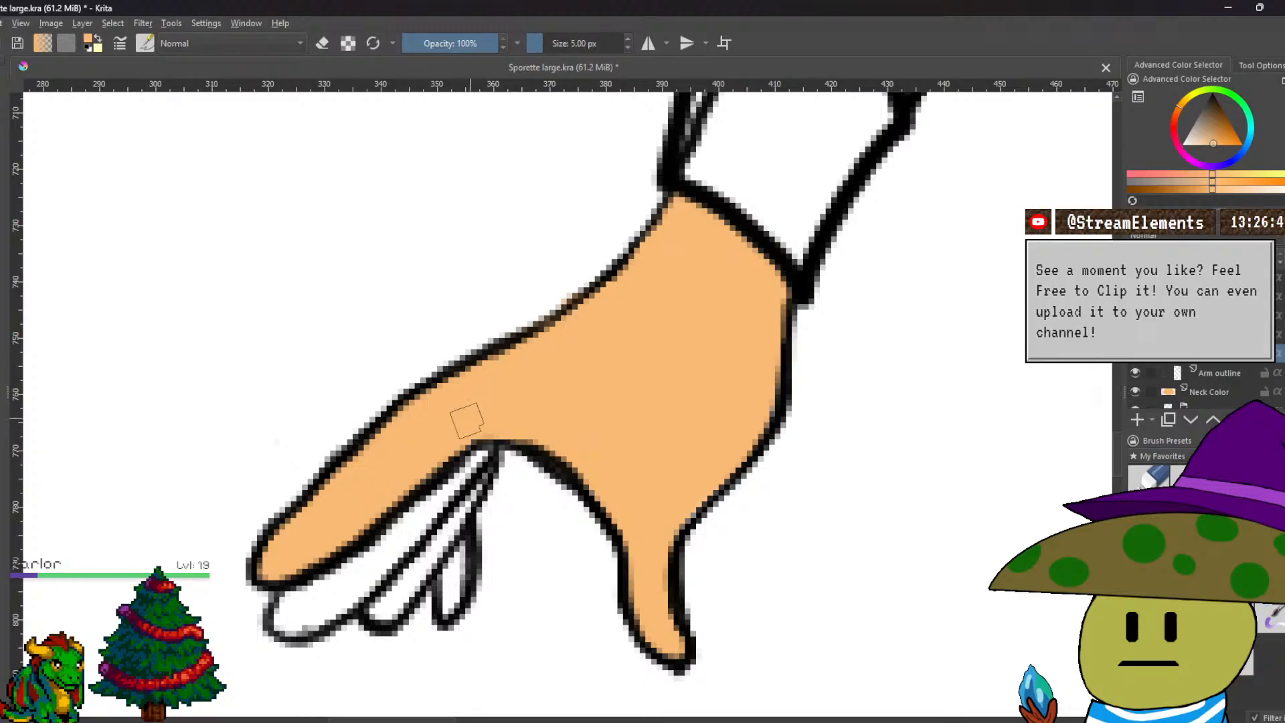
# Fill that hand's remaining fingers with skin colour and erase the spill beside the innermost finger.
pyautogui.moveTo(466, 499)
pyautogui.mouseDown()
pyautogui.moveTo(461, 471)
pyautogui.moveTo(482, 452)
pyautogui.moveTo(391, 542)
pyautogui.moveTo(435, 508)
pyautogui.moveTo(320, 589)
pyautogui.mouseUp()
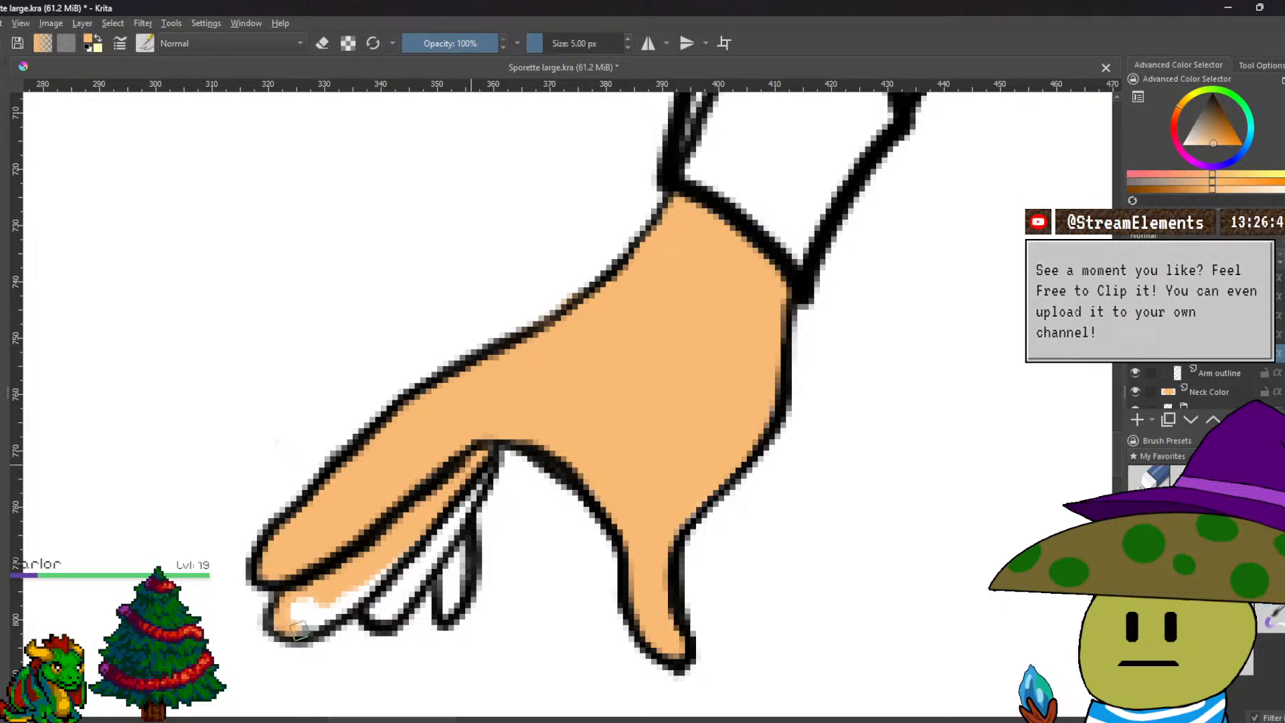
pyautogui.moveTo(300, 620)
pyautogui.mouseDown()
pyautogui.moveTo(326, 615)
pyautogui.moveTo(299, 618)
pyautogui.moveTo(333, 593)
pyautogui.moveTo(340, 607)
pyautogui.moveTo(383, 566)
pyautogui.mouseUp()
pyautogui.moveTo(462, 485)
pyautogui.mouseDown()
pyautogui.moveTo(472, 499)
pyautogui.moveTo(455, 528)
pyautogui.moveTo(394, 606)
pyautogui.moveTo(452, 565)
pyautogui.moveTo(450, 610)
pyautogui.moveTo(455, 546)
pyautogui.mouseUp()
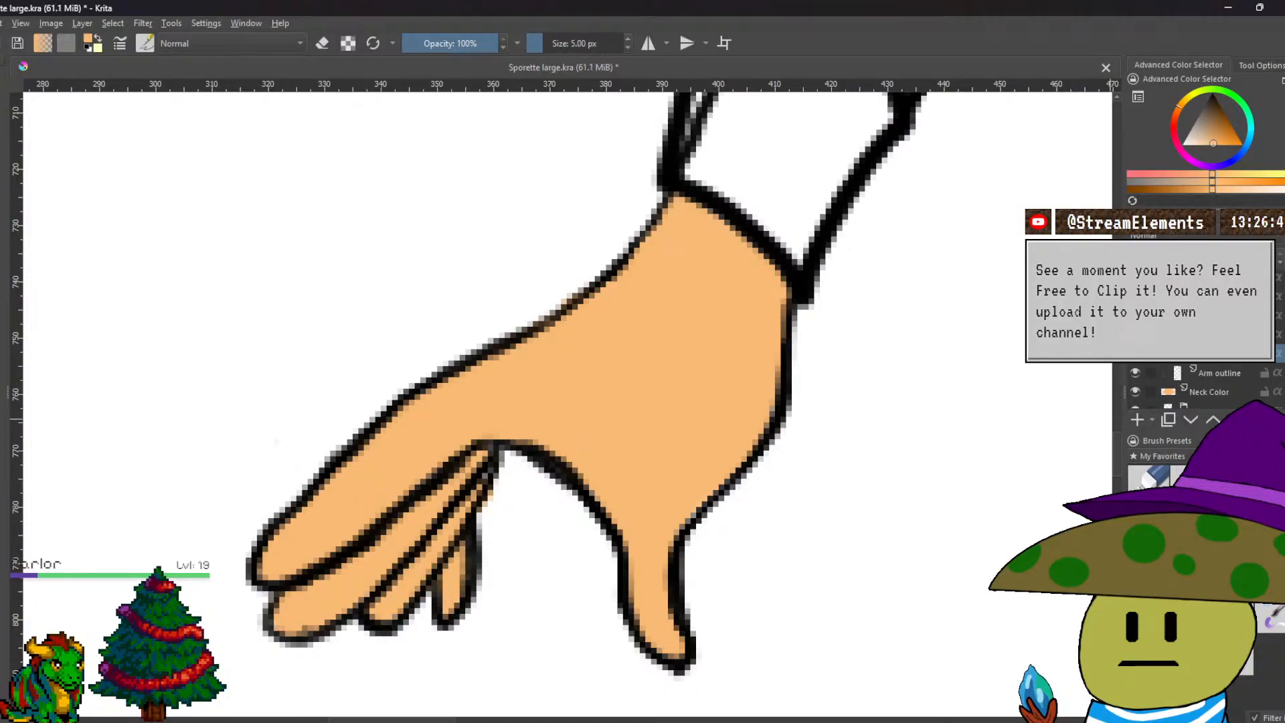
pyautogui.press('e')
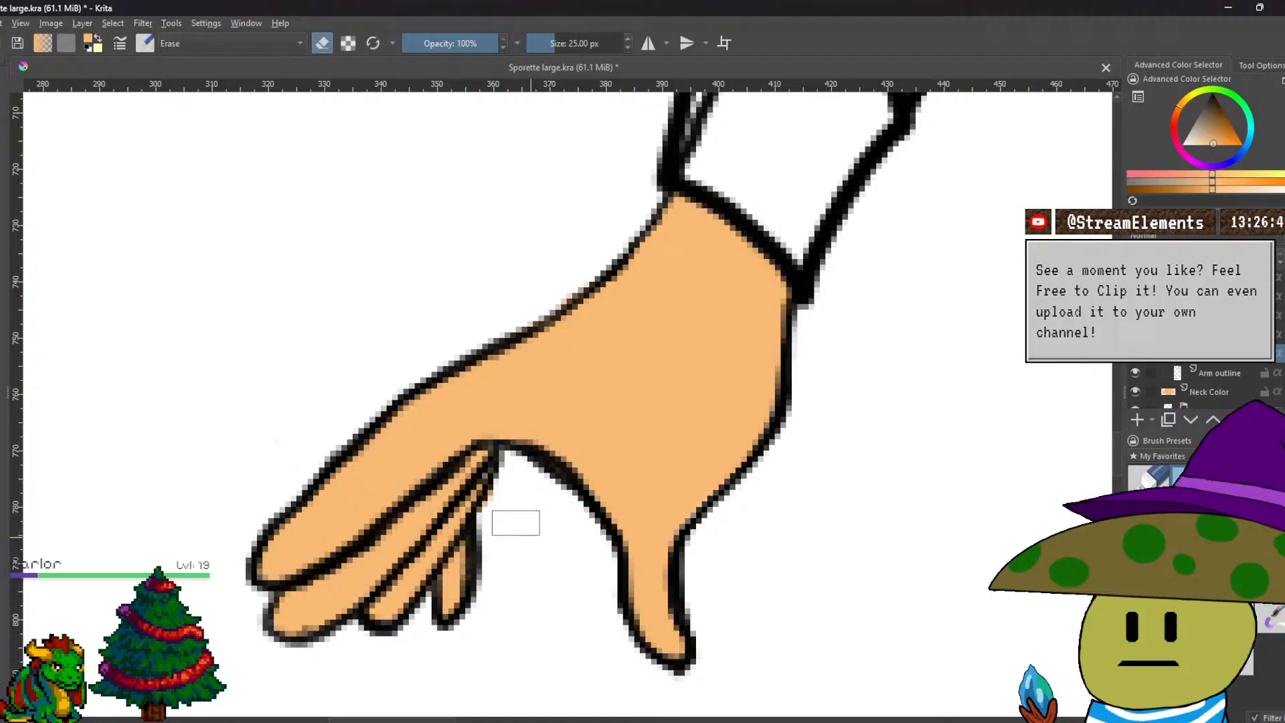
pyautogui.moveTo(507, 522); pyautogui.dragTo(513, 509)
pyautogui.scroll(-5, 513, 509)
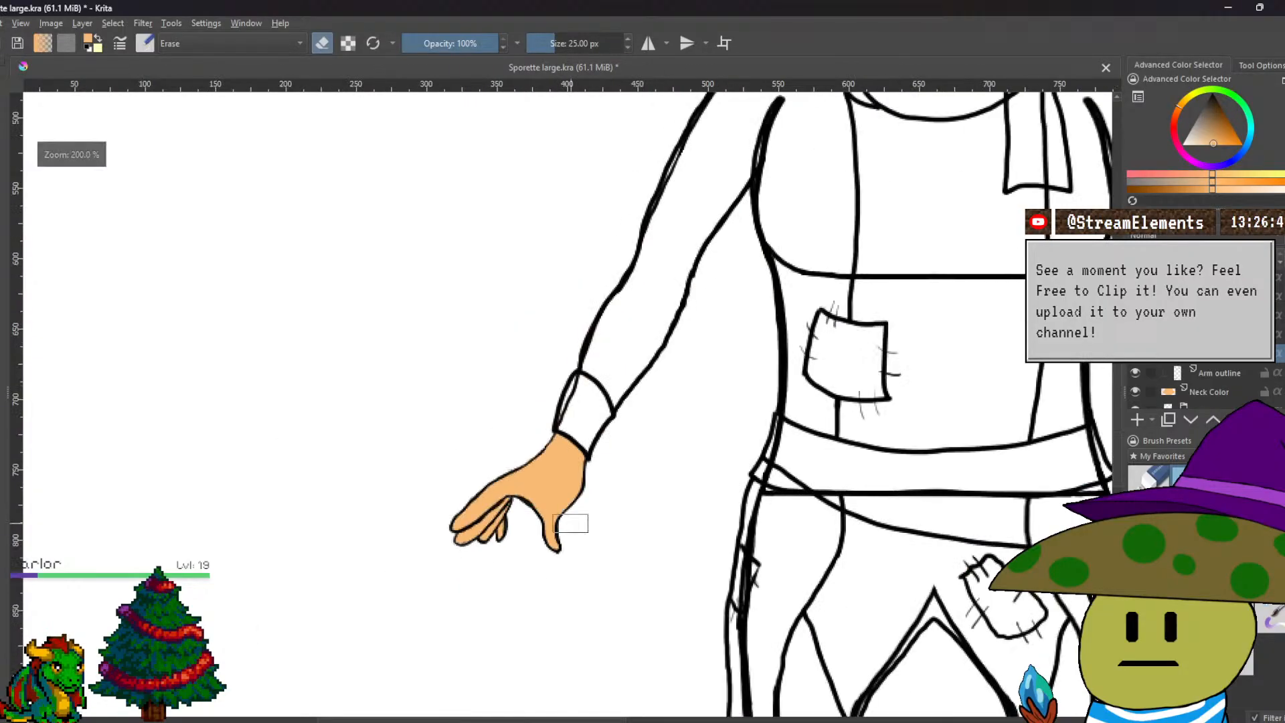
# Fill the palm, thumb and first finger of the pouch-side hand with skin colour, using the 5 px brush.
pyautogui.scroll(3, 688, 430)
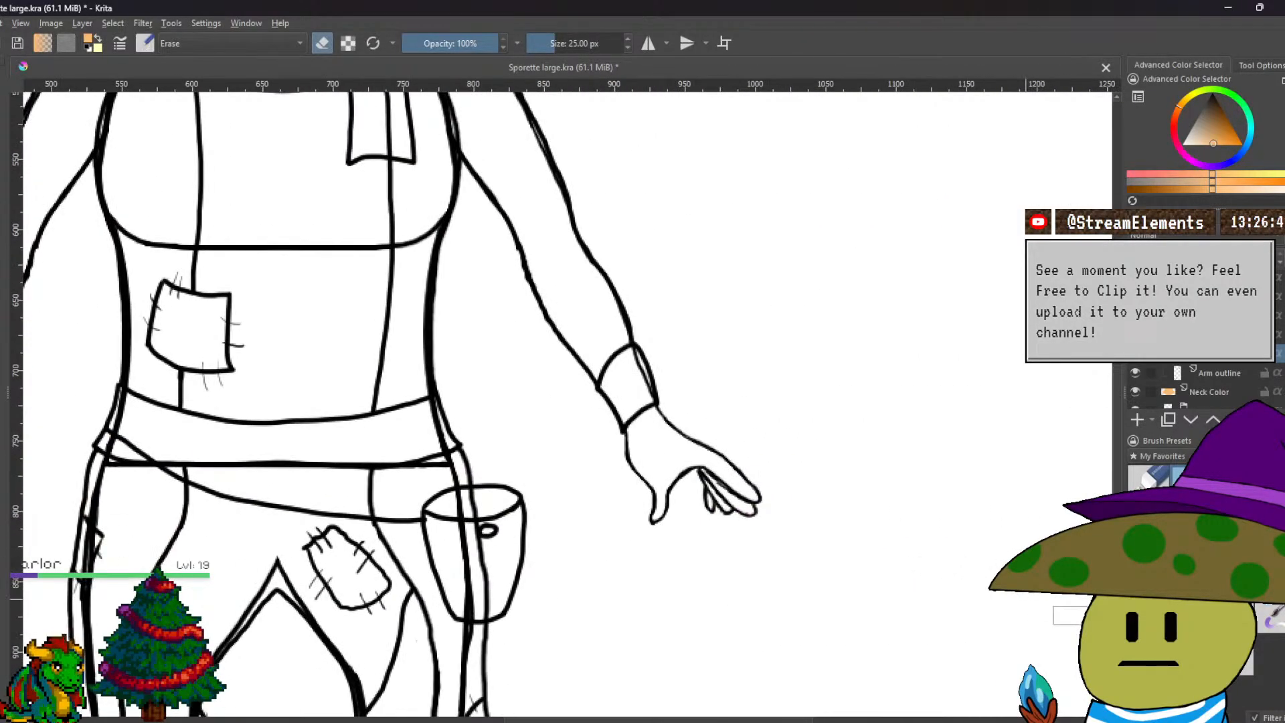
pyautogui.press('e')
pyautogui.scroll(5, 622, 525)
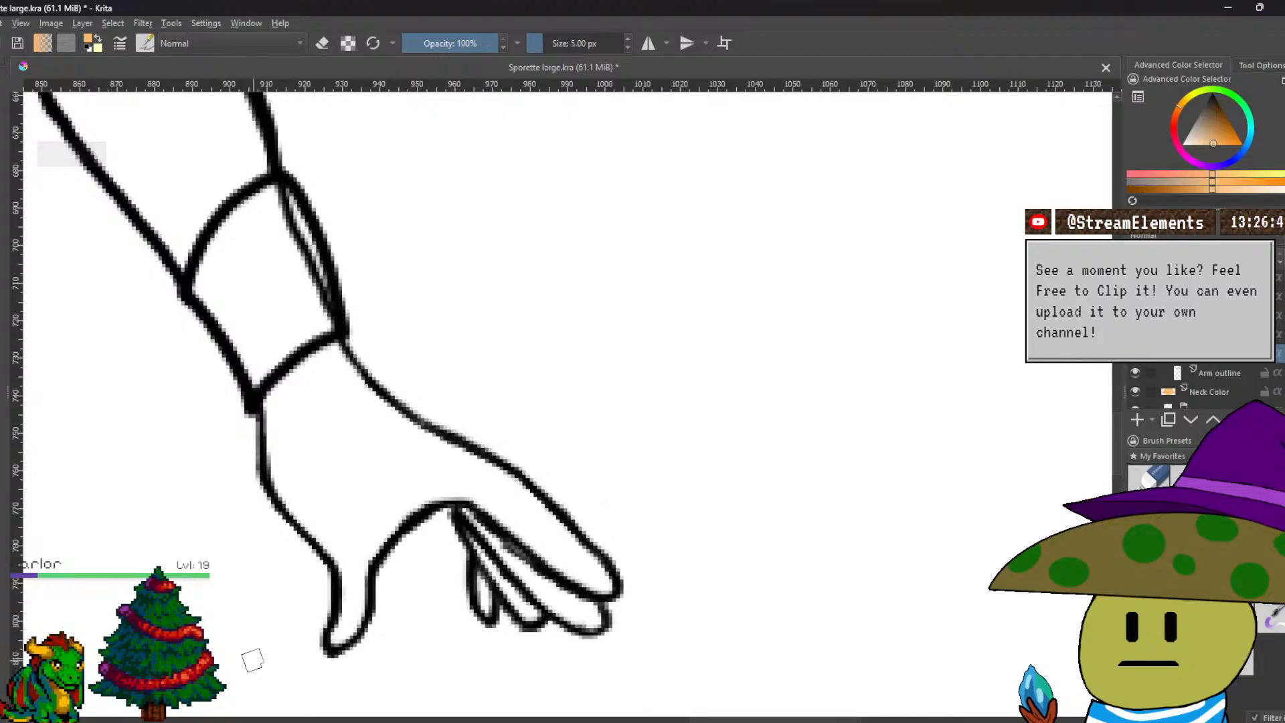
pyautogui.moveTo(320, 358)
pyautogui.mouseDown()
pyautogui.moveTo(281, 392)
pyautogui.moveTo(273, 443)
pyautogui.moveTo(282, 479)
pyautogui.moveTo(338, 554)
pyautogui.moveTo(349, 622)
pyautogui.moveTo(334, 636)
pyautogui.moveTo(358, 606)
pyautogui.moveTo(358, 561)
pyautogui.moveTo(353, 577)
pyautogui.moveTo(296, 478)
pyautogui.moveTo(284, 393)
pyautogui.moveTo(296, 375)
pyautogui.moveTo(319, 383)
pyautogui.moveTo(329, 370)
pyautogui.moveTo(340, 385)
pyautogui.moveTo(345, 372)
pyautogui.moveTo(324, 382)
pyautogui.moveTo(320, 487)
pyautogui.moveTo(302, 411)
pyautogui.moveTo(362, 571)
pyautogui.moveTo(431, 493)
pyautogui.moveTo(370, 526)
pyautogui.moveTo(351, 453)
pyautogui.moveTo(369, 546)
pyautogui.moveTo(368, 476)
pyautogui.moveTo(344, 389)
pyautogui.moveTo(342, 423)
pyautogui.moveTo(356, 395)
pyautogui.moveTo(381, 451)
pyautogui.moveTo(371, 445)
pyautogui.moveTo(402, 462)
pyautogui.mouseUp()
pyautogui.moveTo(404, 419)
pyautogui.mouseDown()
pyautogui.moveTo(371, 395)
pyautogui.moveTo(427, 472)
pyautogui.moveTo(390, 435)
pyautogui.moveTo(456, 492)
pyautogui.moveTo(425, 487)
pyautogui.moveTo(483, 500)
pyautogui.moveTo(407, 429)
pyautogui.moveTo(452, 477)
pyautogui.moveTo(412, 433)
pyautogui.moveTo(488, 477)
pyautogui.moveTo(398, 476)
pyautogui.mouseUp()
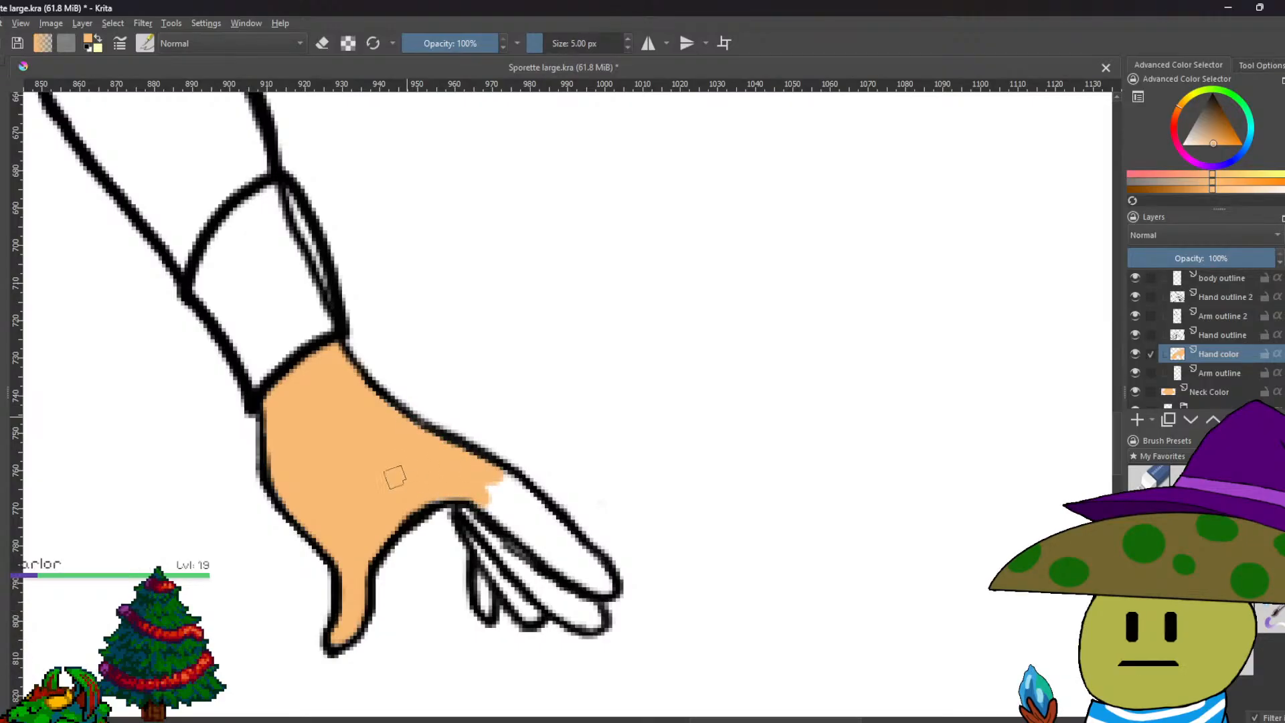
pyautogui.moveTo(486, 503)
pyautogui.mouseDown()
pyautogui.moveTo(512, 530)
pyautogui.moveTo(610, 589)
pyautogui.moveTo(516, 515)
pyautogui.moveTo(491, 478)
pyautogui.moveTo(575, 546)
pyautogui.moveTo(526, 513)
pyautogui.mouseUp()
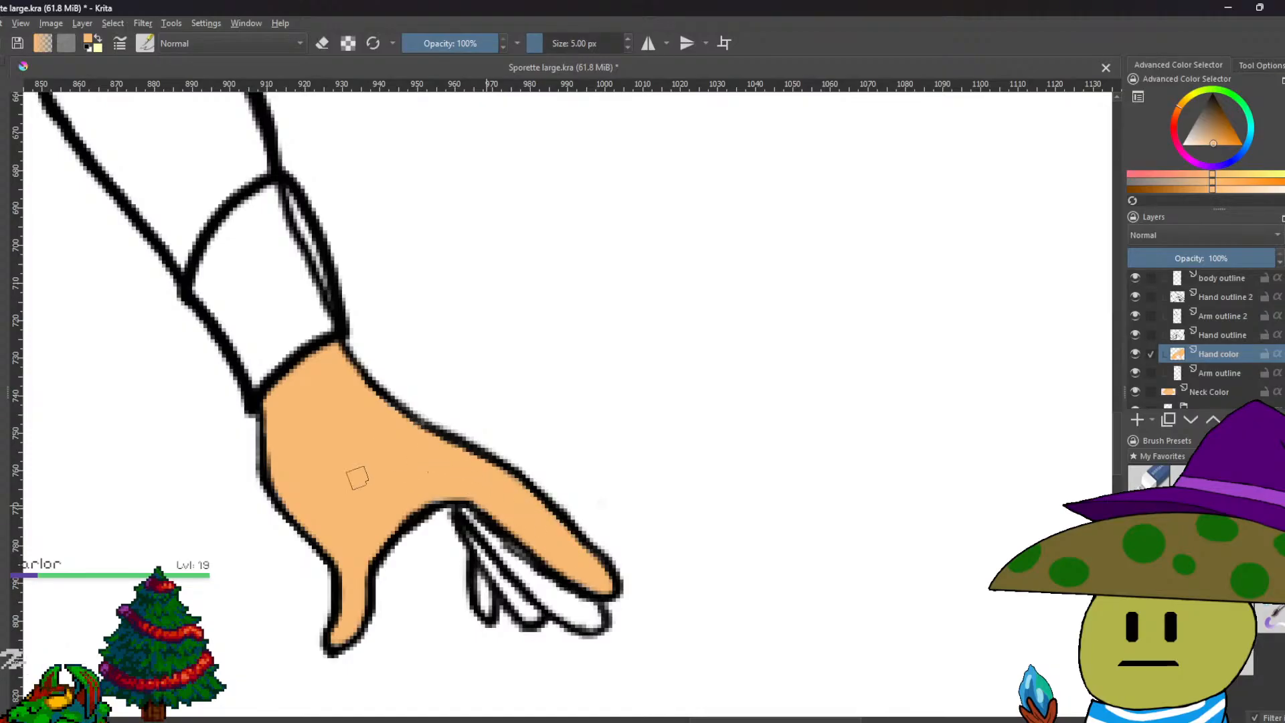
# Fill the pouch-side hand's remaining fingers with skin colour and check both hands on the whole figure.
pyautogui.scroll(-3, 349, 336)
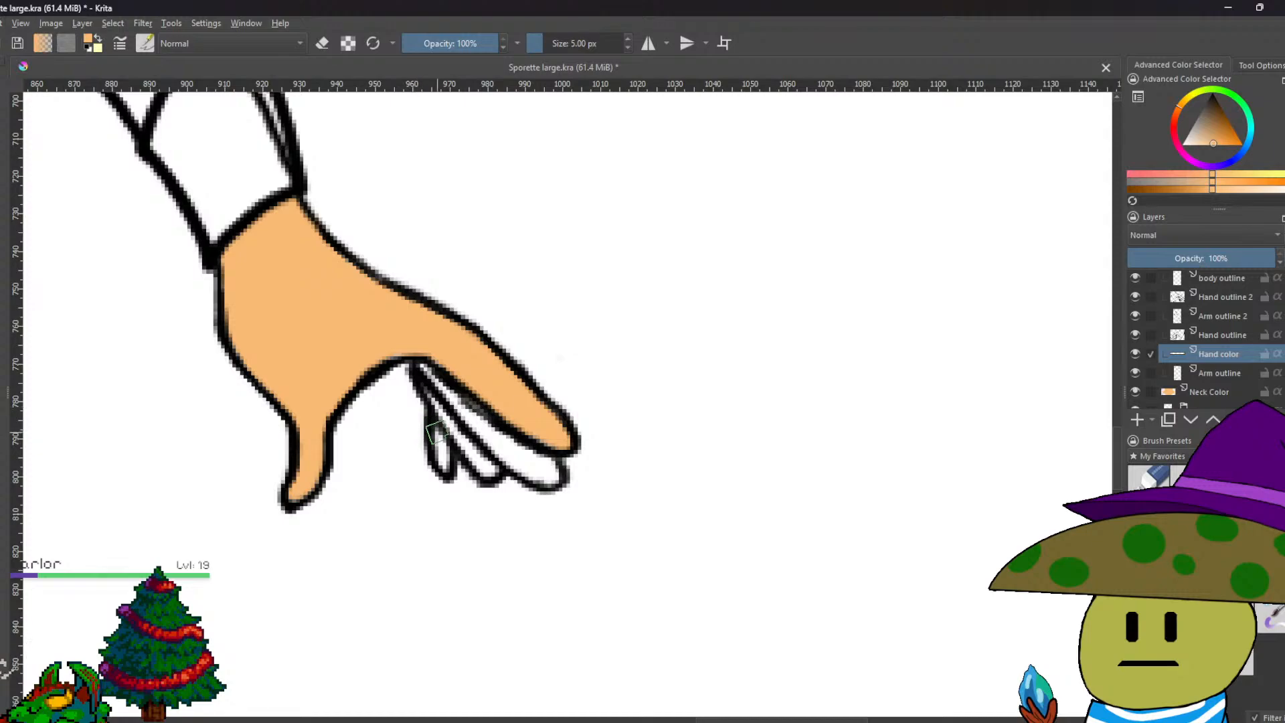
pyautogui.moveTo(438, 436); pyautogui.dragTo(443, 457)
pyautogui.moveTo(435, 405)
pyautogui.mouseDown()
pyautogui.moveTo(496, 469)
pyautogui.moveTo(470, 462)
pyautogui.moveTo(425, 366)
pyautogui.moveTo(529, 459)
pyautogui.moveTo(492, 448)
pyautogui.moveTo(553, 475)
pyautogui.moveTo(529, 461)
pyautogui.mouseUp()
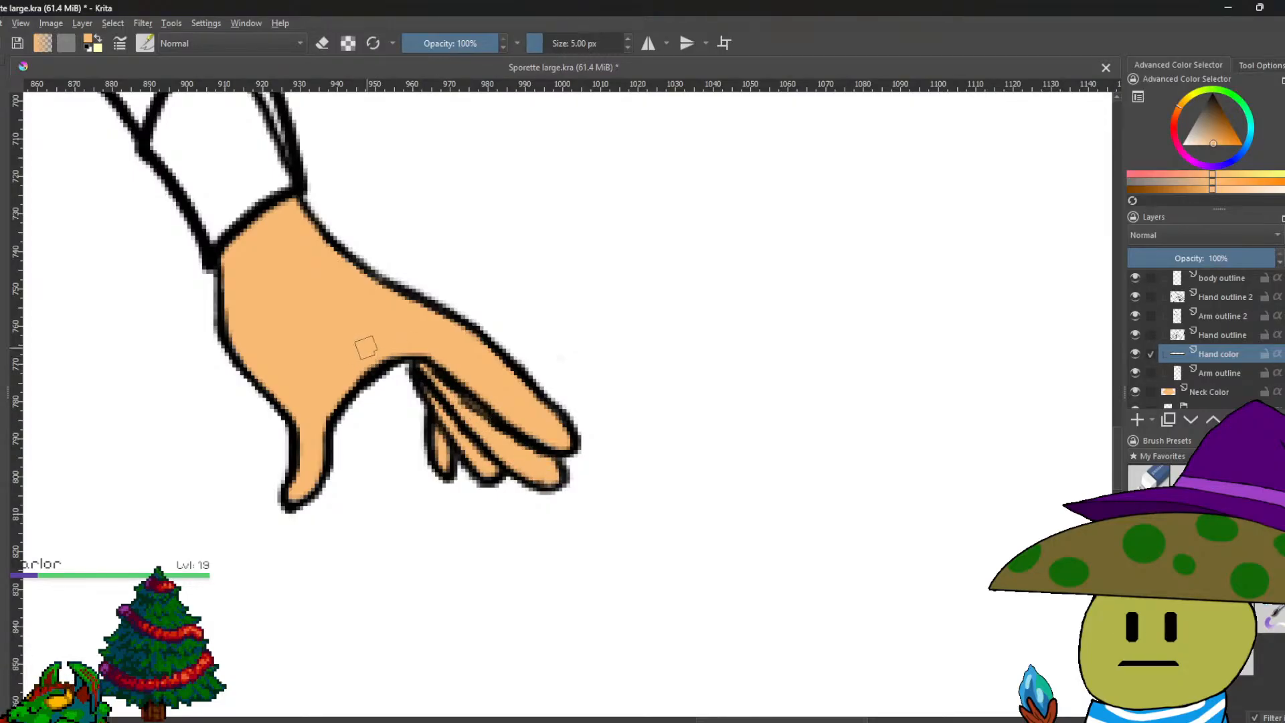
pyautogui.scroll(-6, 366, 347)
pyautogui.scroll(2, 691, 502)
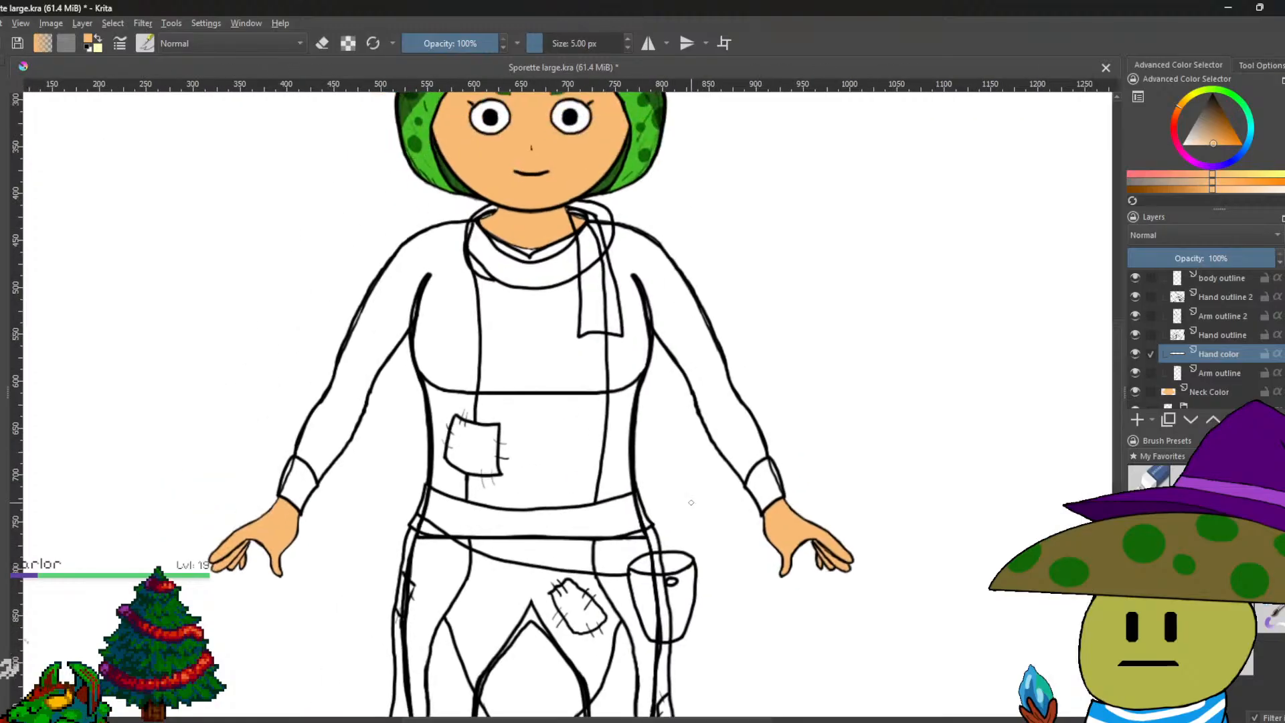
pyautogui.scroll(-3, 691, 502)
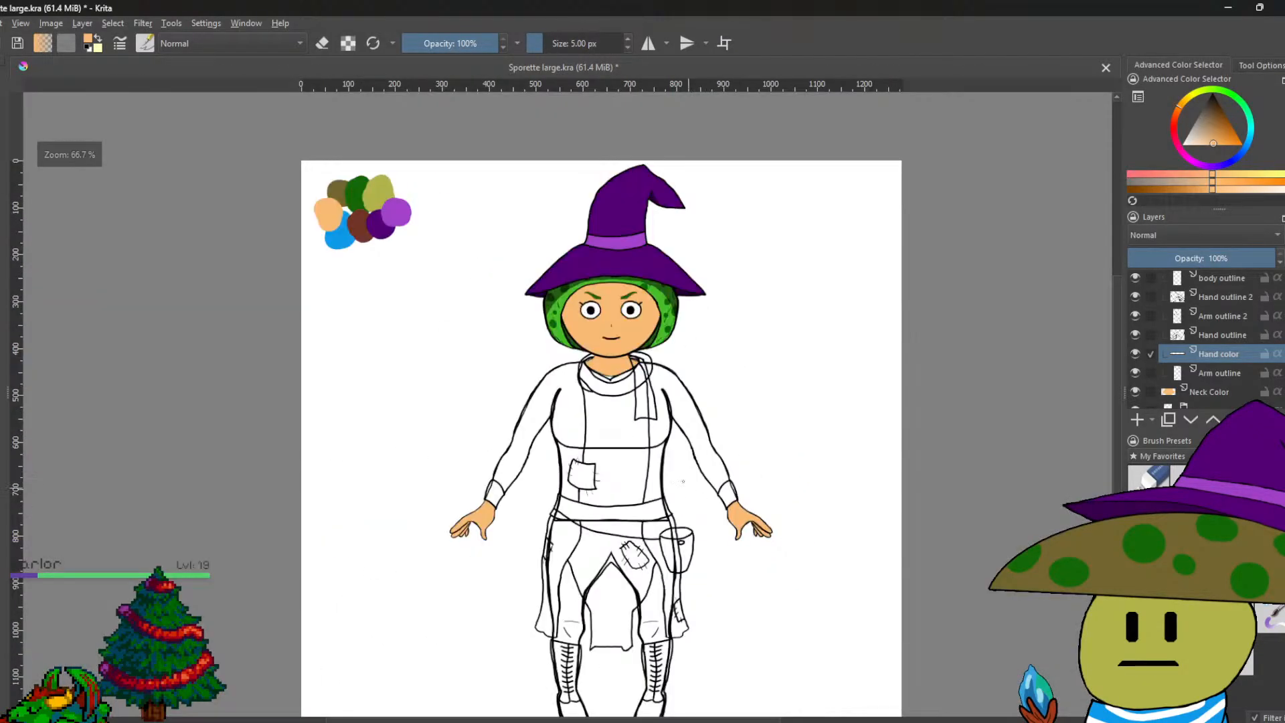
pyautogui.moveTo(740, 439); pyautogui.dragTo(725, 367)
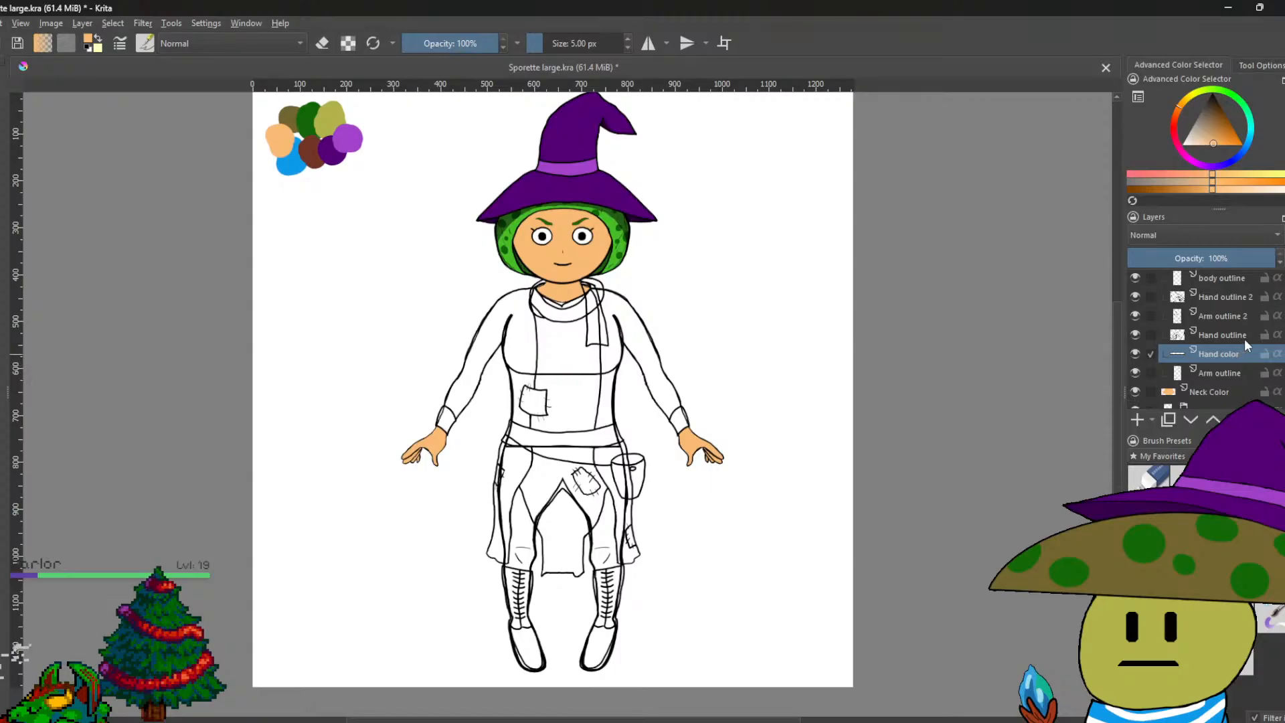
# Select a rectangle around the pouch-side hand on the Hand color layer and cut the selection to a new layer.
pyautogui.moveTo(1243, 339)
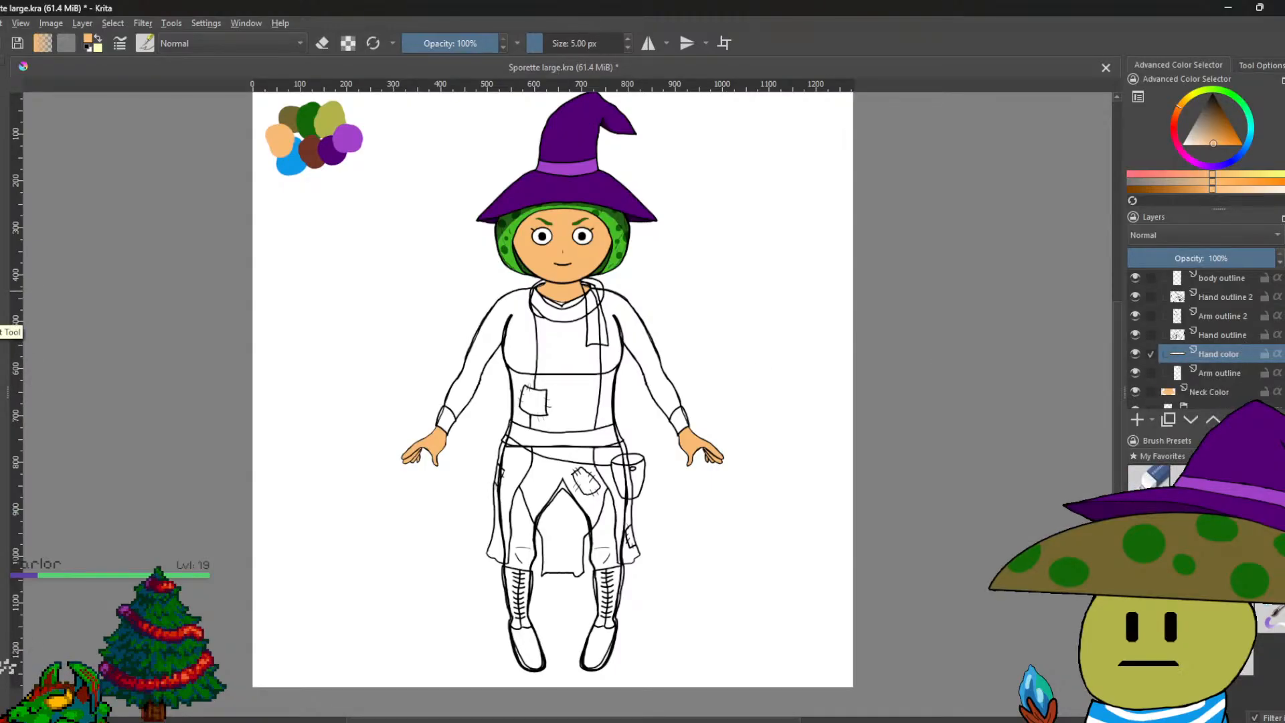
pyautogui.scroll(5, 716, 430)
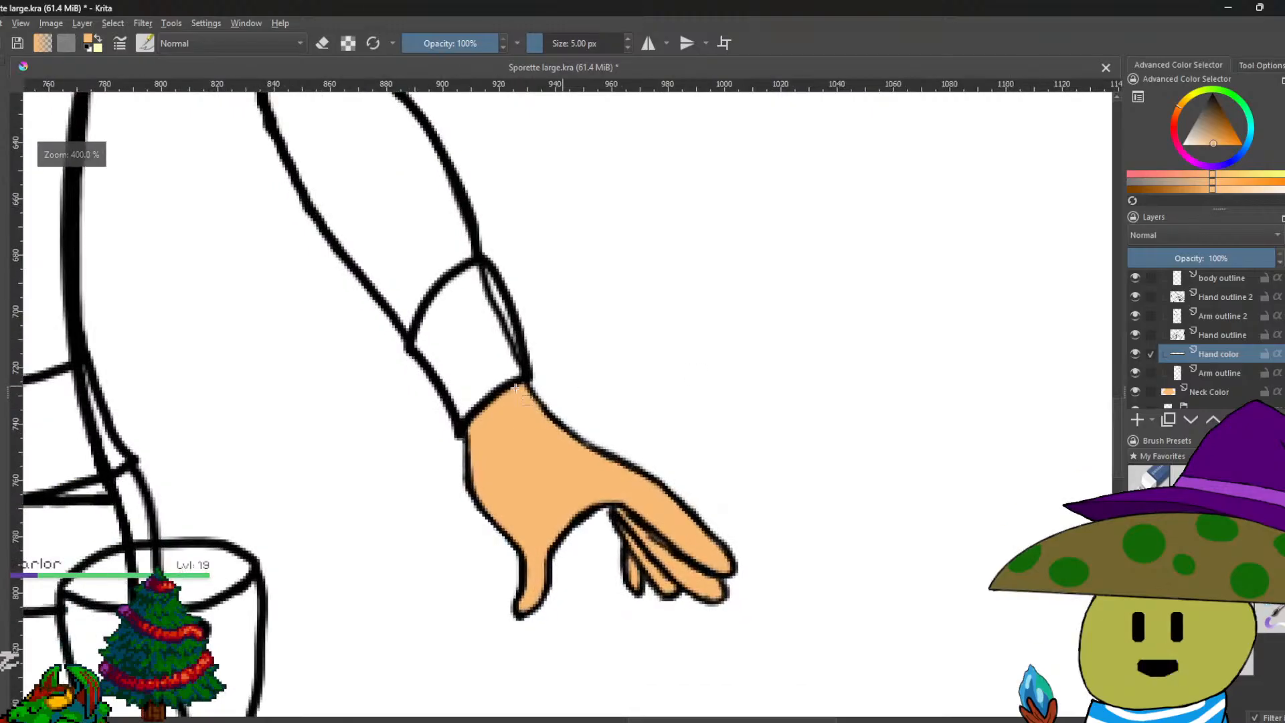
pyautogui.moveTo(344, 384); pyautogui.dragTo(938, 665)
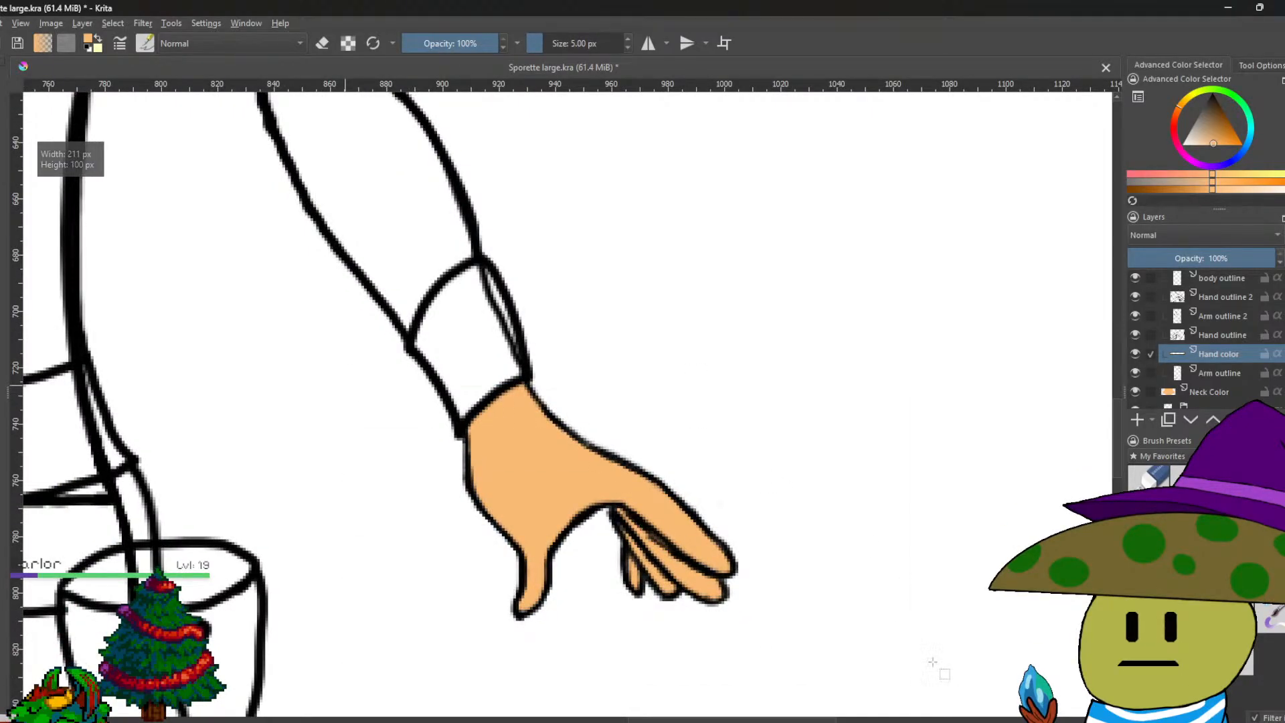
pyautogui.moveTo(277, 245); pyautogui.dragTo(951, 612)
pyautogui.rightClick(832, 517)
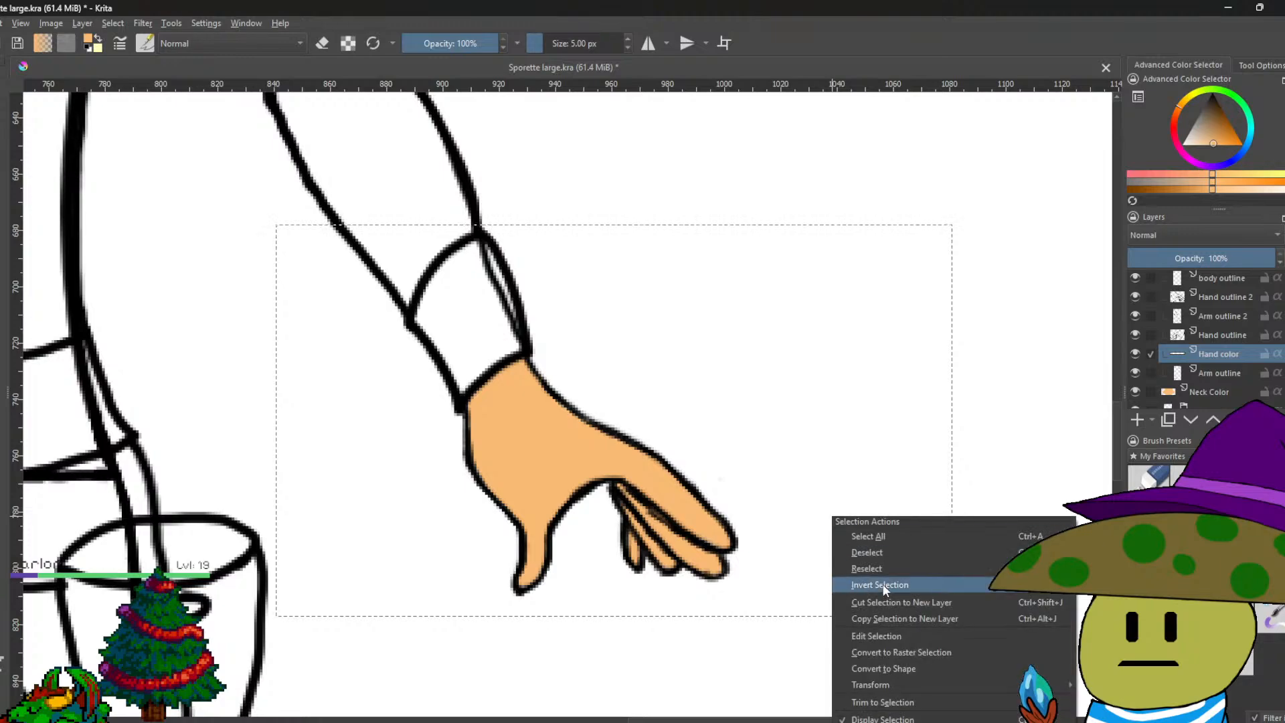
pyautogui.click(891, 603)
# Move the new layer between Hand outline 2 and Arm outline 2 and rename it Hand color 2.
pyautogui.moveTo(1226, 352); pyautogui.dragTo(1226, 306)
pyautogui.doubleClick(1243, 312)
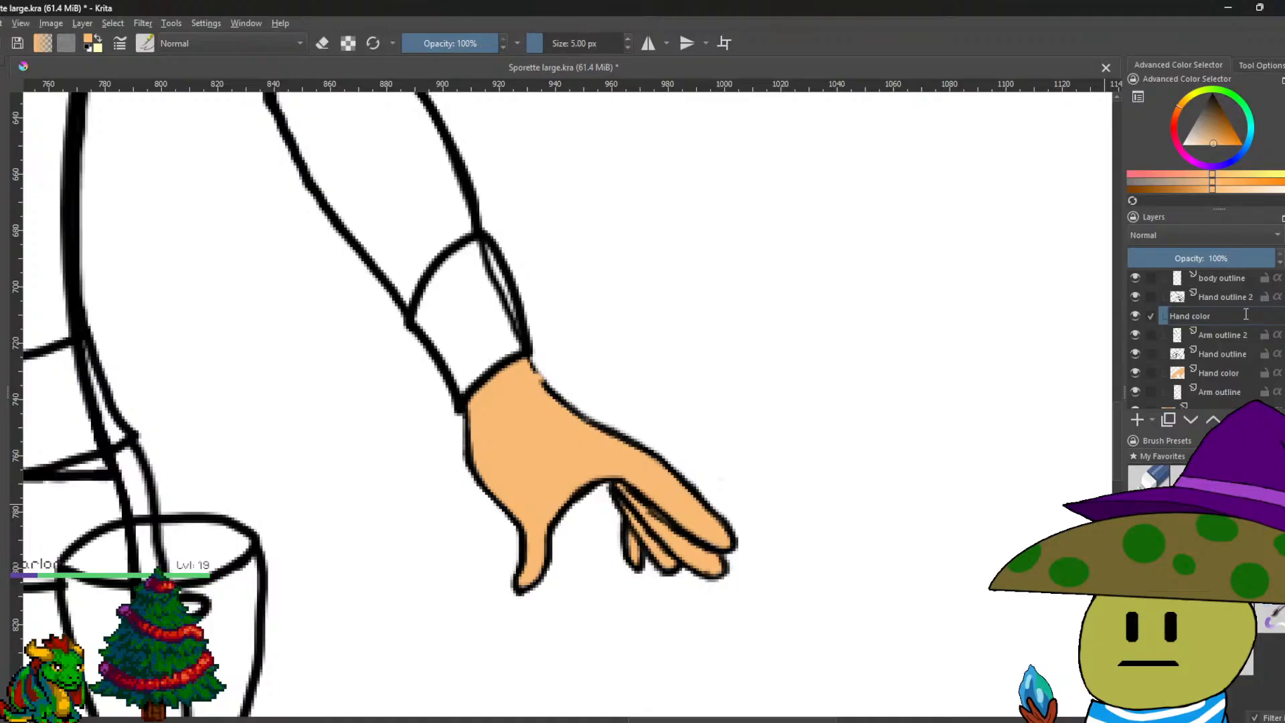
pyautogui.press('Return')
# Move the Hand color 2 layer below Arm outline 2 so the wrist's line is not covered.
pyautogui.scroll(-5, 646, 410)
pyautogui.scroll(4, 646, 410)
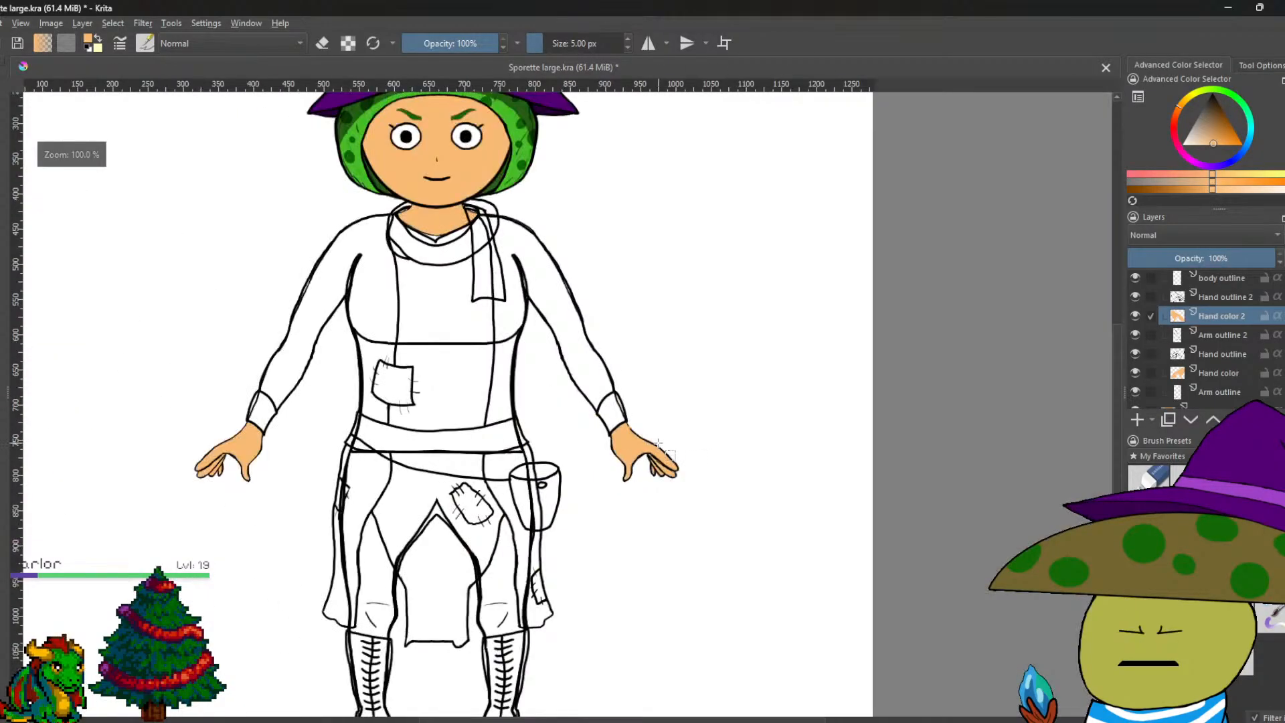
pyautogui.scroll(1, 646, 409)
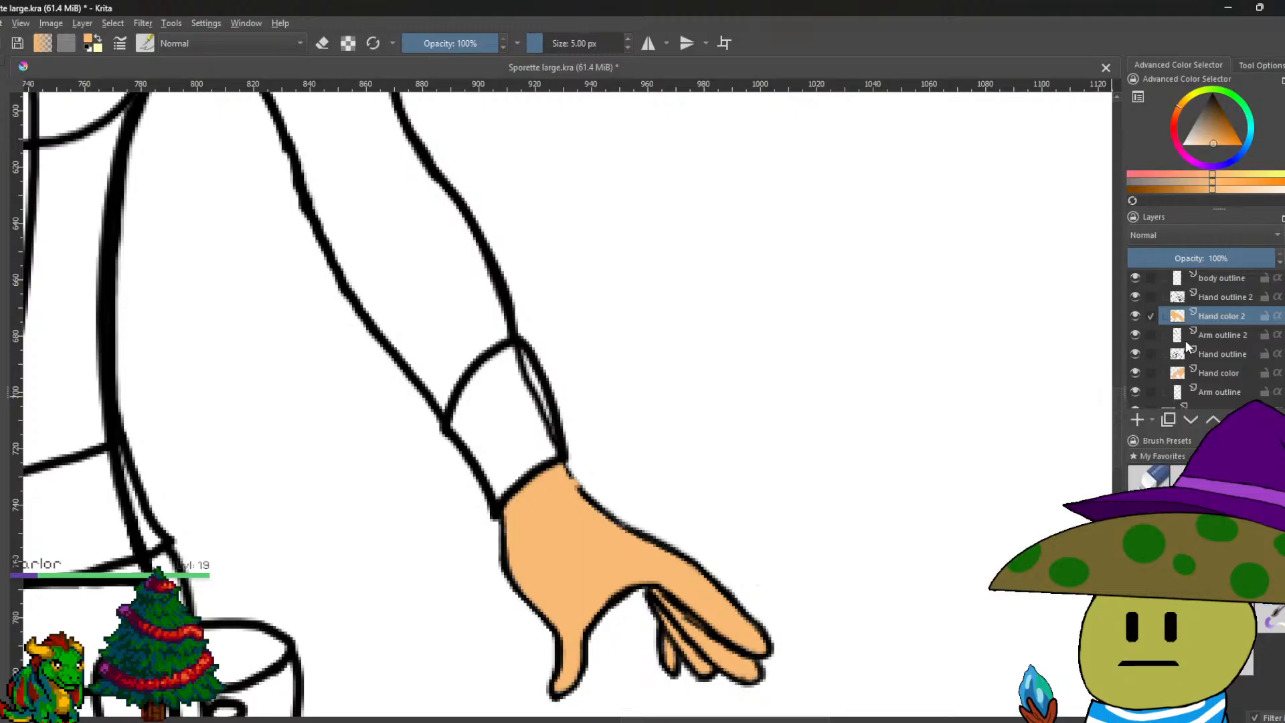
pyautogui.moveTo(1178, 303)
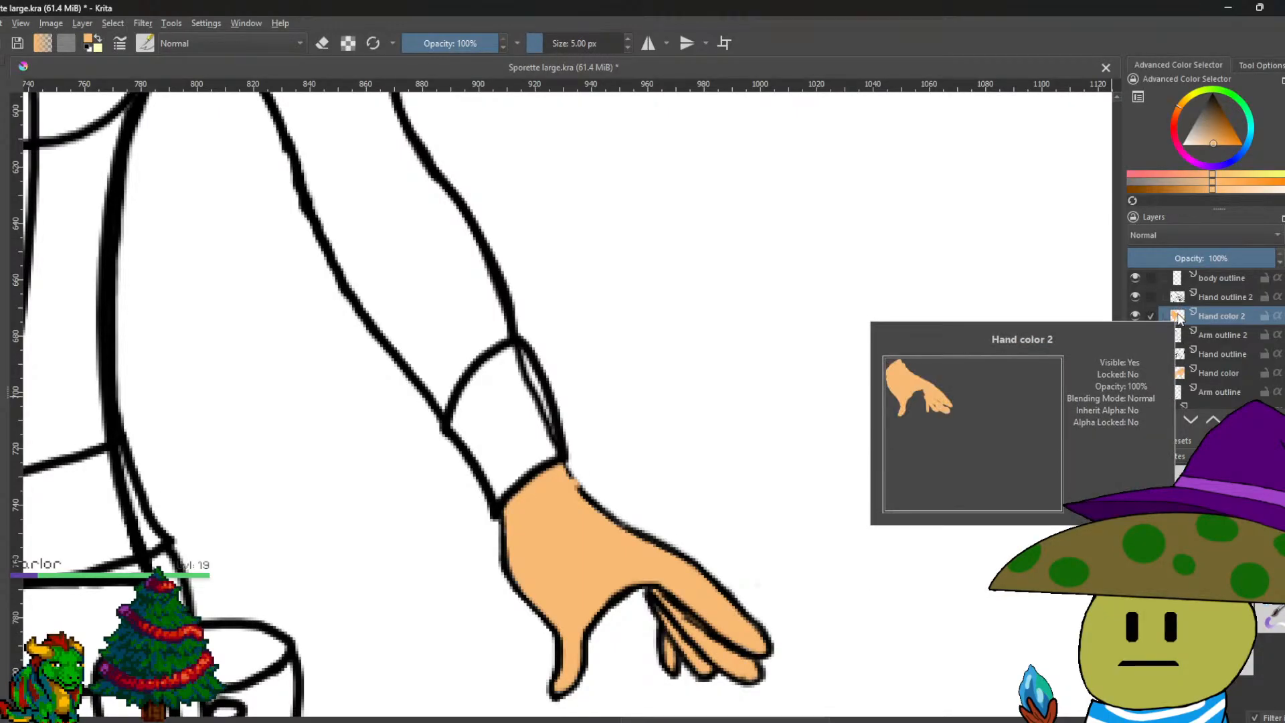
pyautogui.moveTo(1207, 315); pyautogui.dragTo(1203, 348)
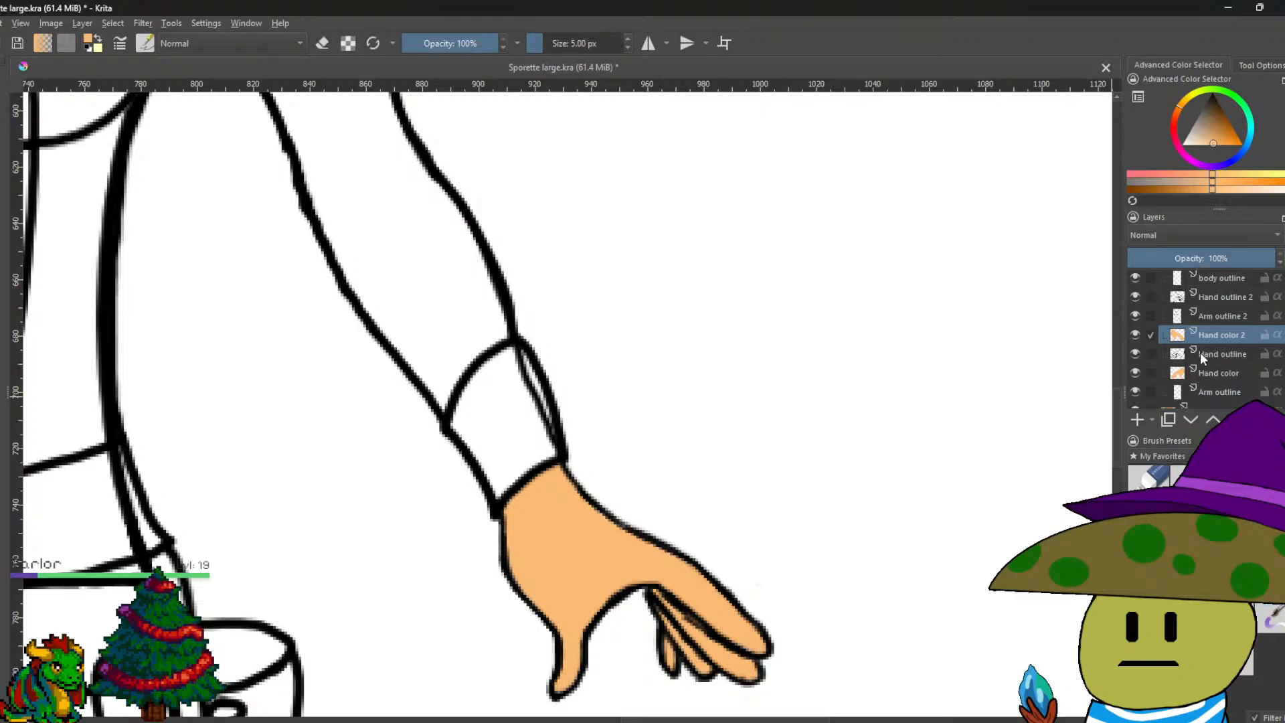
# Try the Hand color 2 layer above Arm outline 2 again and return it to just below that layer.
pyautogui.scroll(-1, 1200, 364)
pyautogui.moveTo(1211, 369)
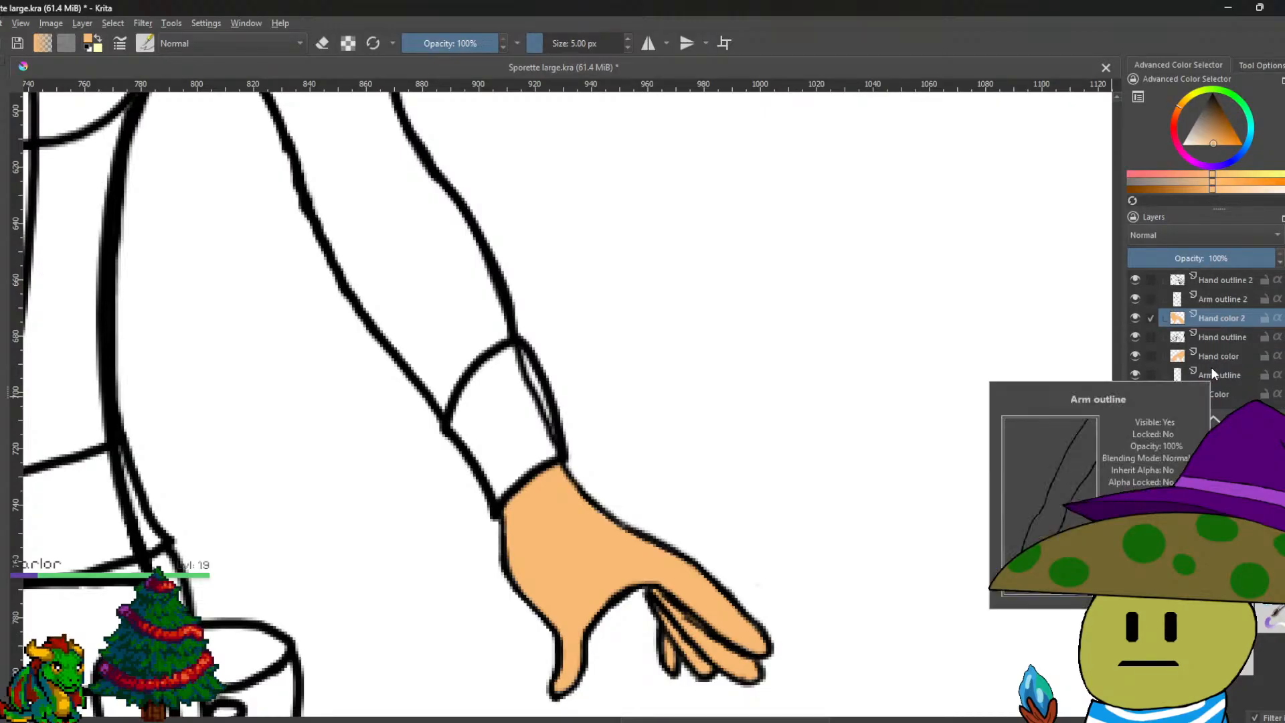
pyautogui.moveTo(1212, 347)
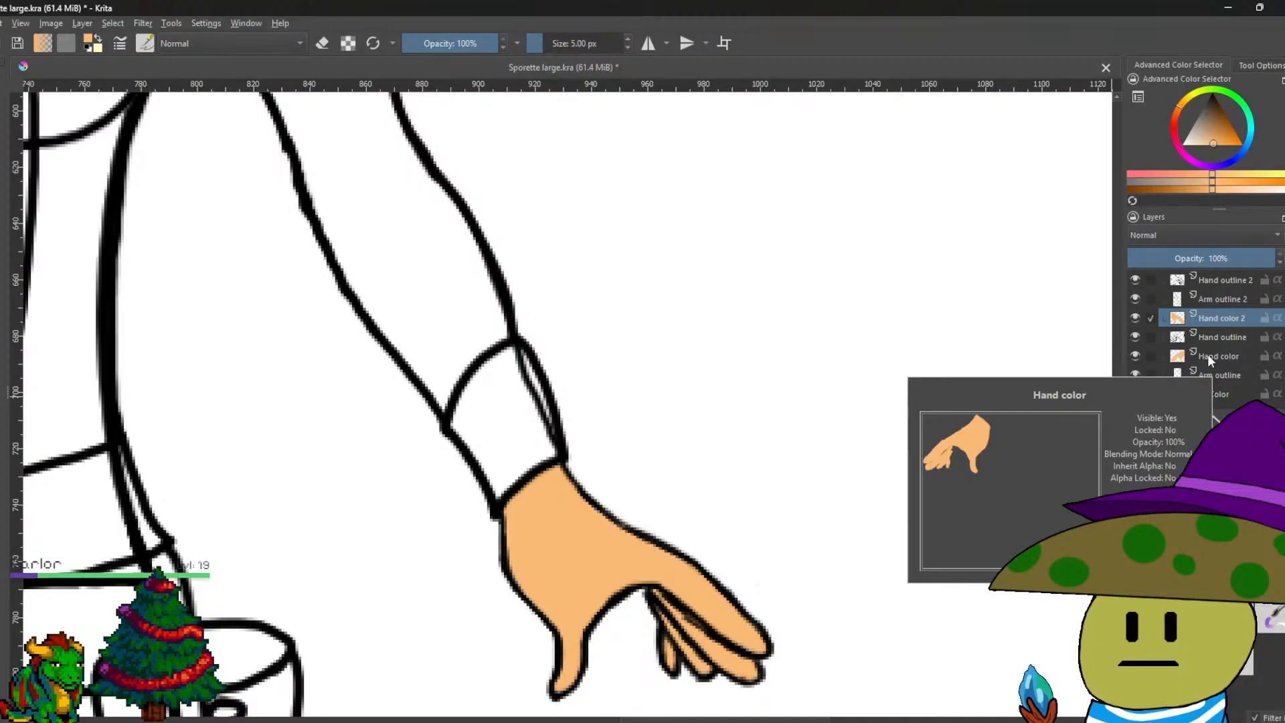
pyautogui.moveTo(1223, 315)
pyautogui.mouseDown()
pyautogui.moveTo(1227, 286)
pyautogui.moveTo(1219, 303)
pyautogui.mouseUp()
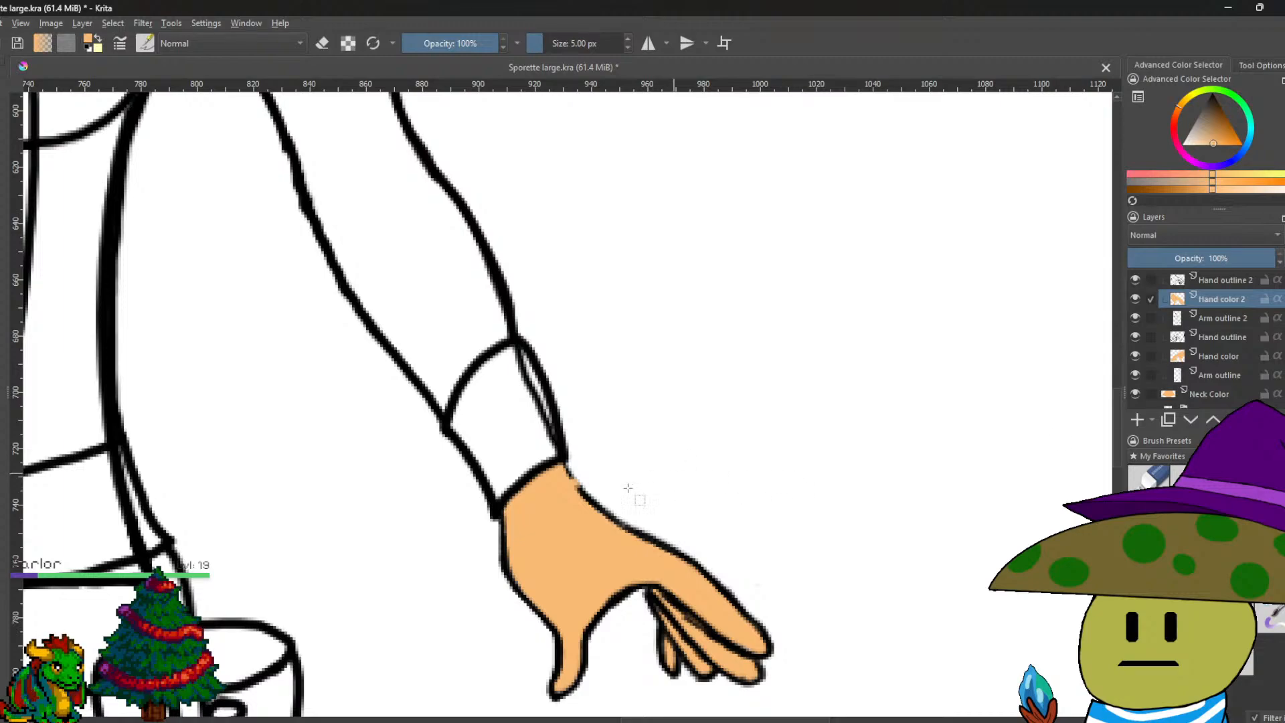
pyautogui.scroll(1, 653, 479)
pyautogui.moveTo(1232, 300); pyautogui.dragTo(1231, 323)
pyautogui.moveTo(820, 386); pyautogui.dragTo(854, 327)
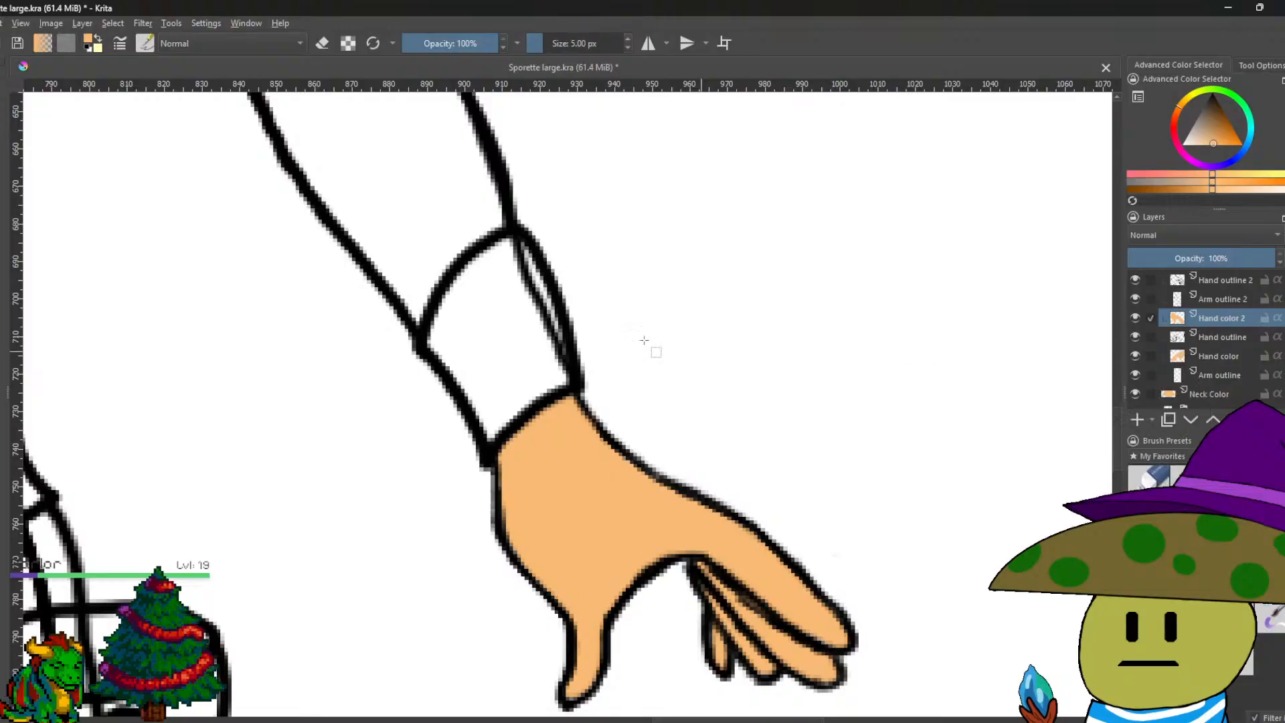
# Check both coloured hands on the whole figure and view the start of the Torso group's layer list.
pyautogui.scroll(-6, 739, 348)
pyautogui.moveTo(739, 336); pyautogui.dragTo(759, 351)
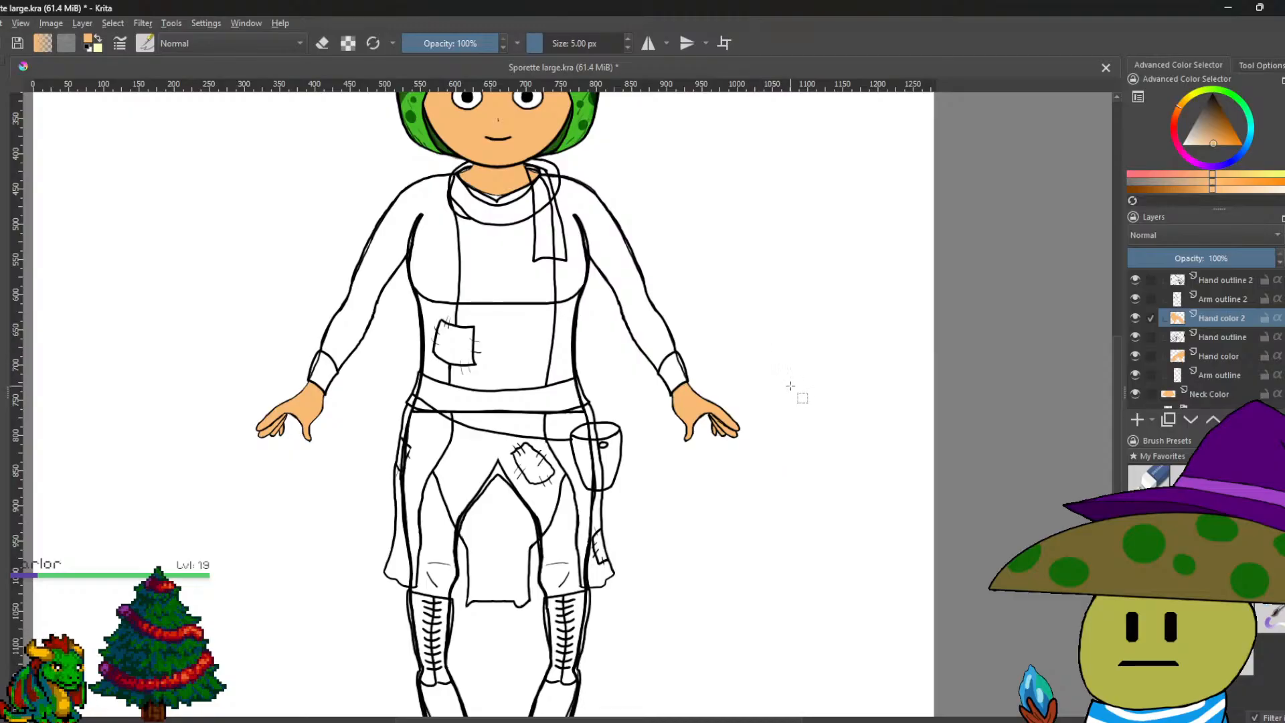
pyautogui.scroll(-3, 734, 416)
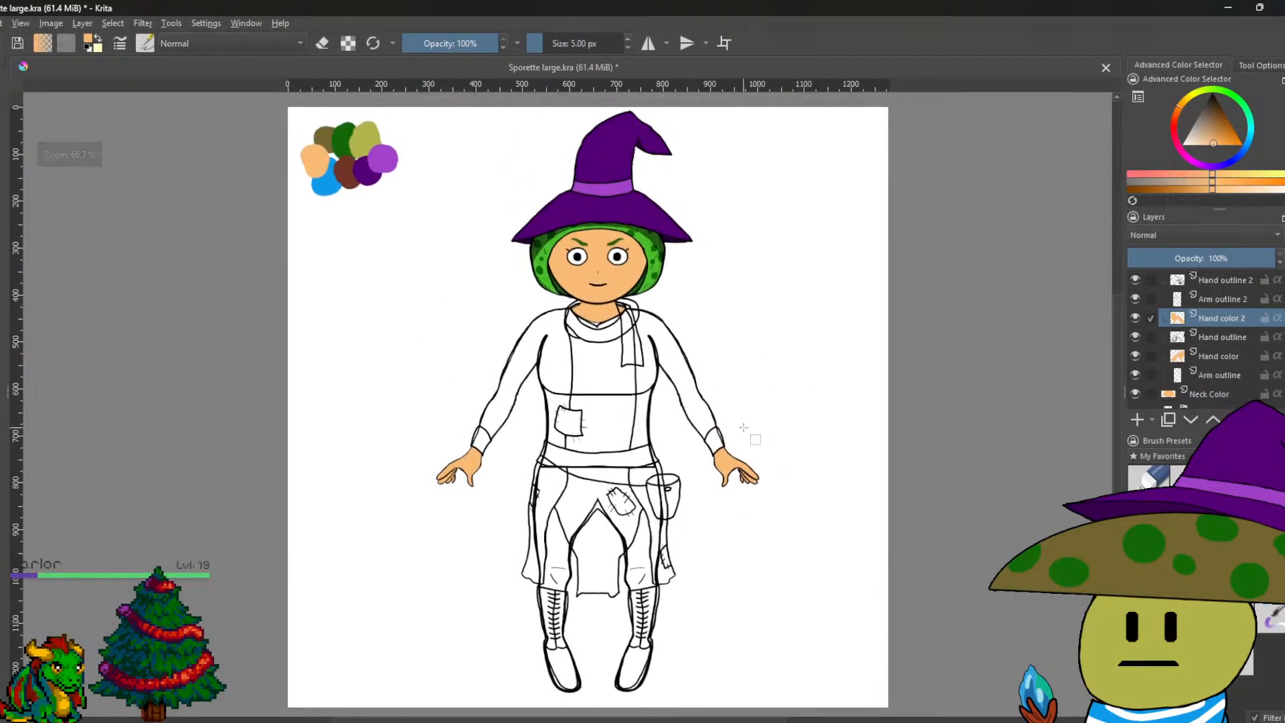
pyautogui.scroll(3, 744, 427)
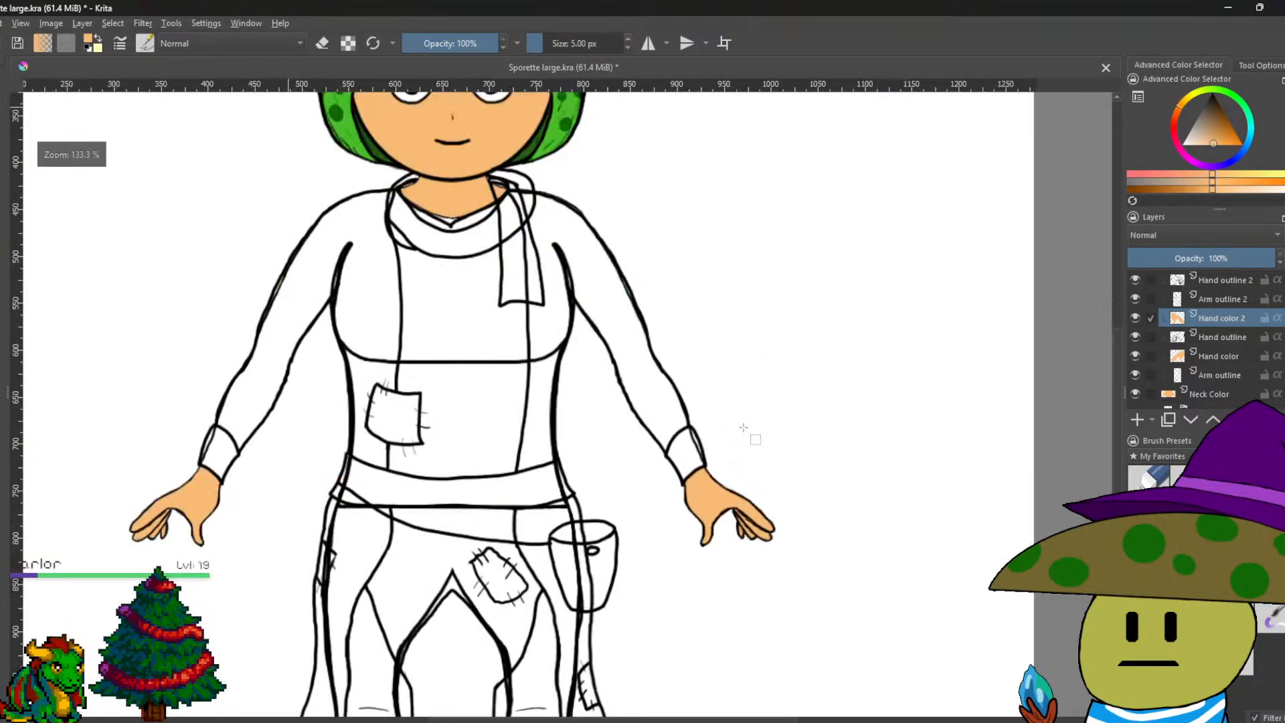
pyautogui.scroll(3, 1210, 319)
pyautogui.scroll(2, 1210, 319)
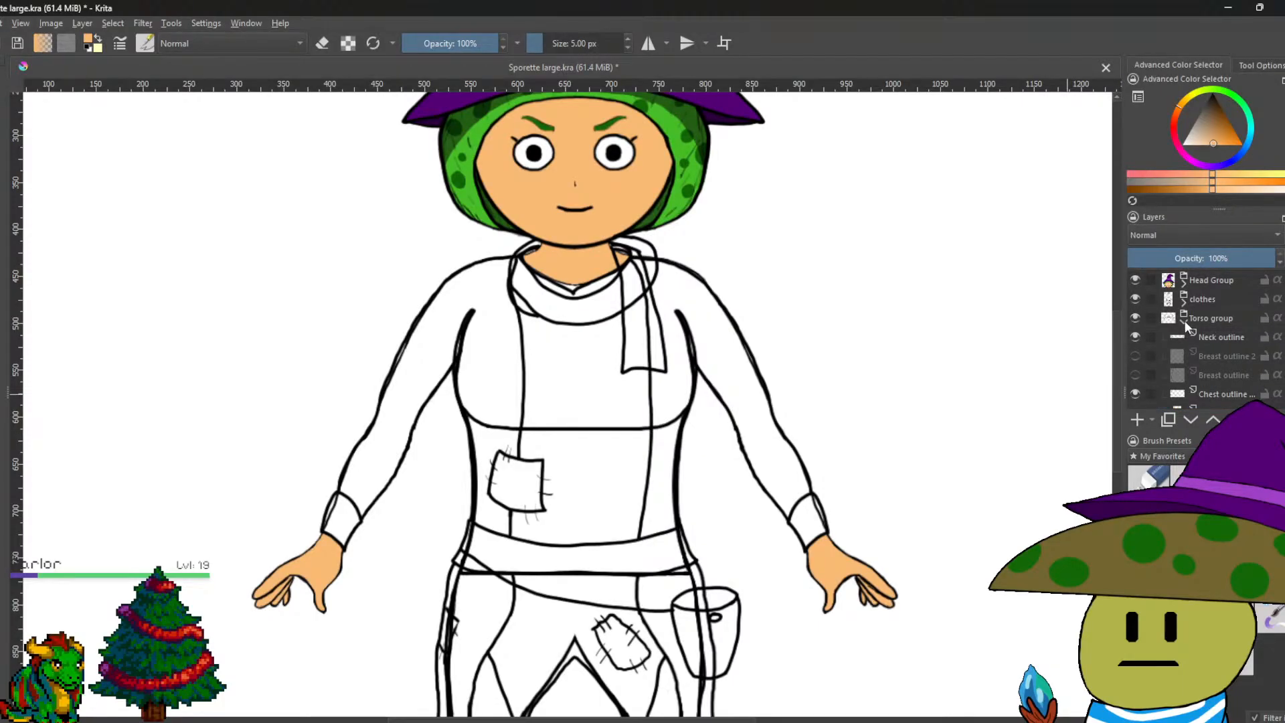
# Move the Neck Color layer into the Torso group, directly below the body outline layer.
pyautogui.click(1185, 321)
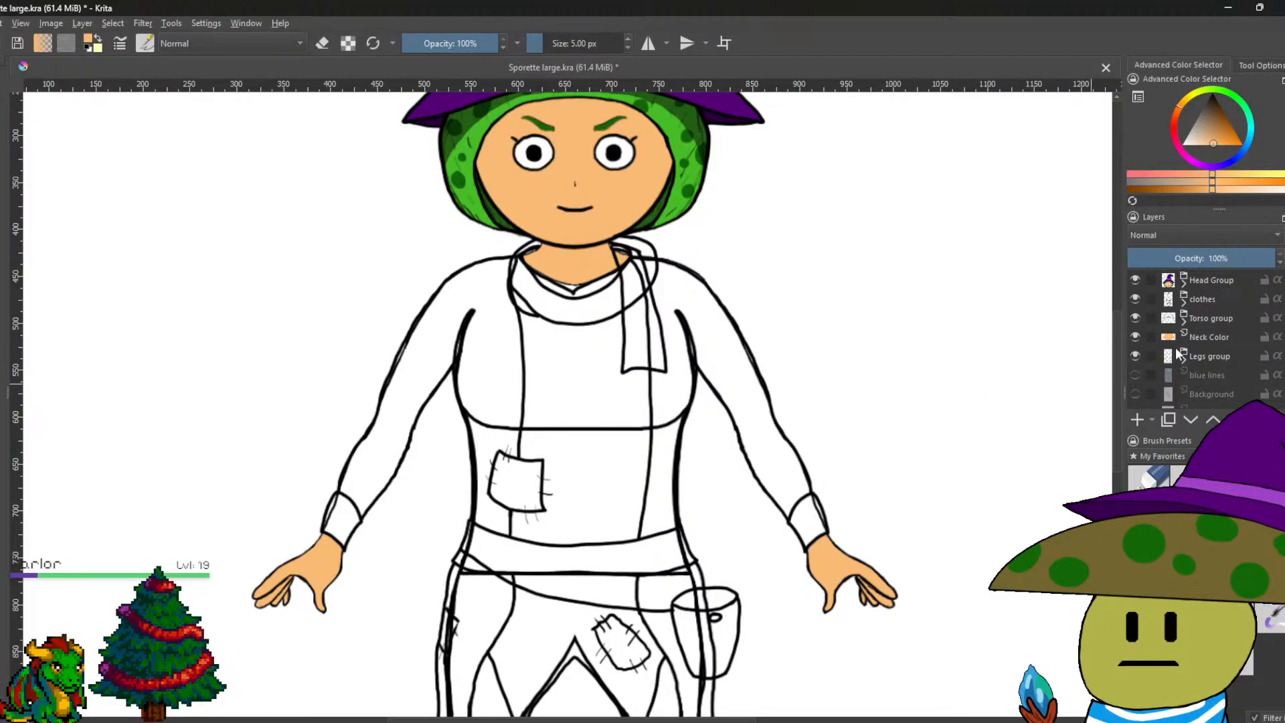
pyautogui.scroll(10, 705, 304)
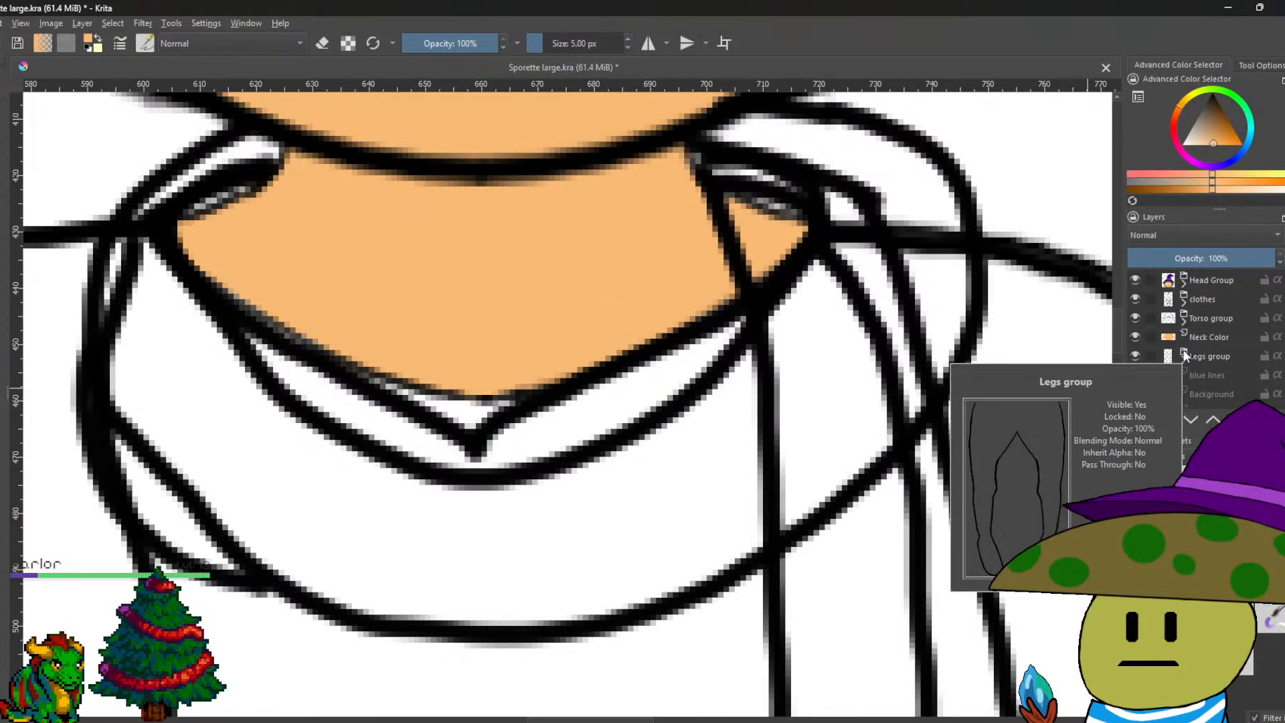
pyautogui.scroll(-5, 1198, 334)
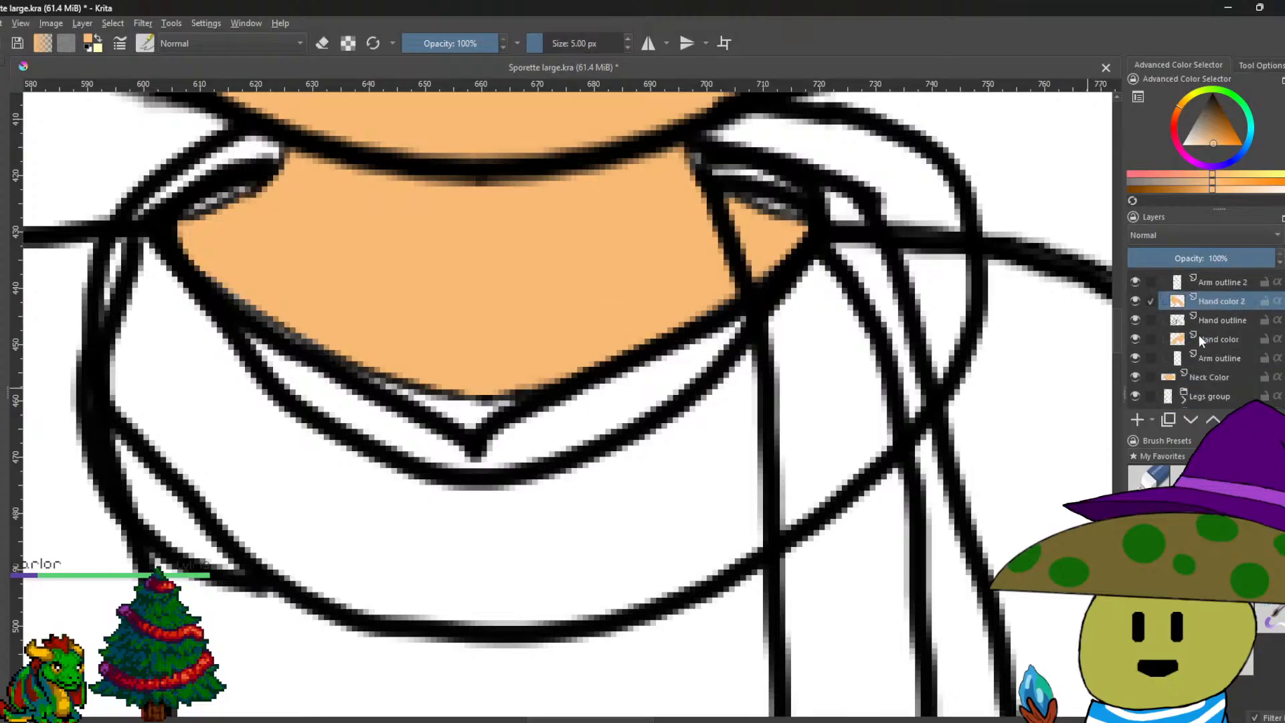
pyautogui.moveTo(1210, 377); pyautogui.dragTo(1226, 336)
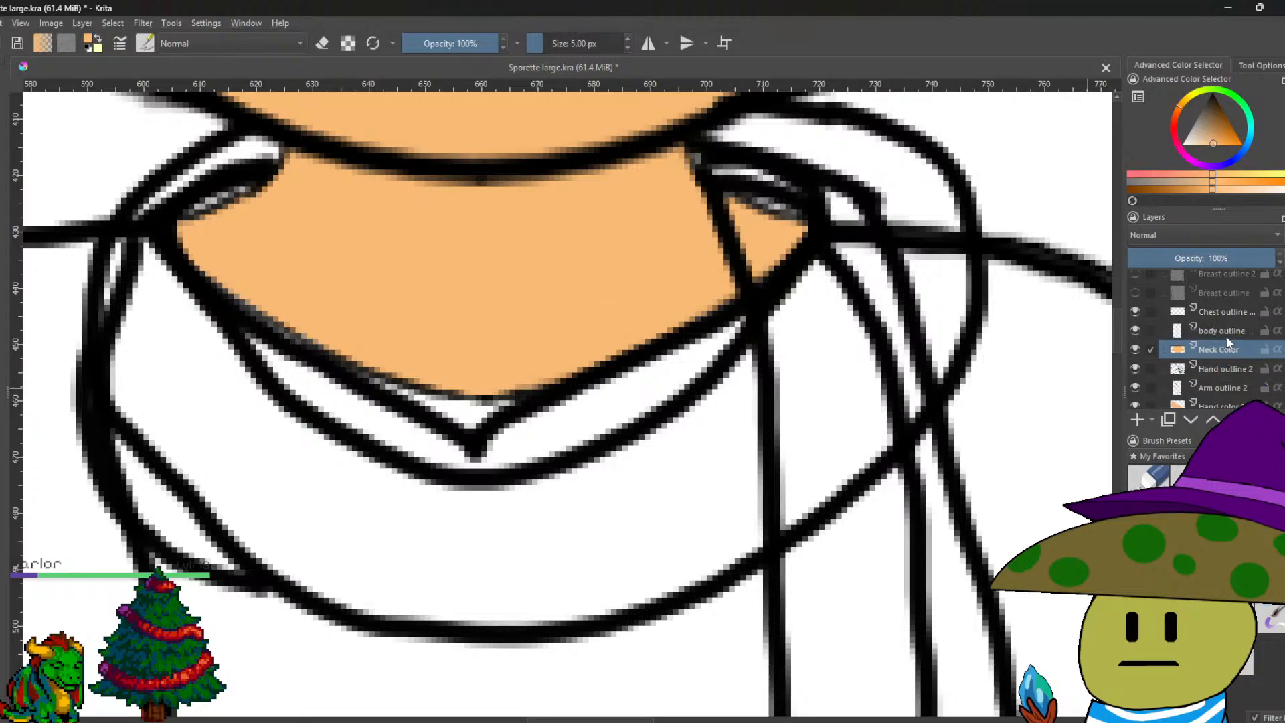
pyautogui.moveTo(743, 302); pyautogui.dragTo(787, 341)
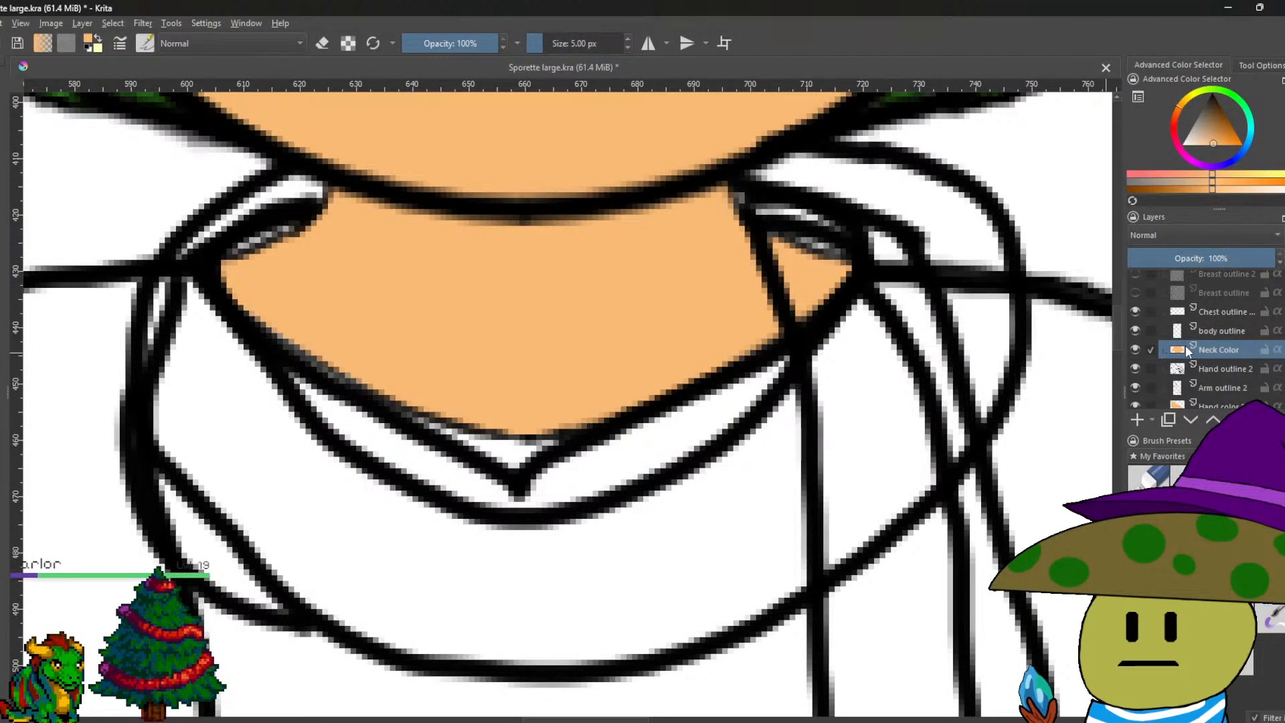
# Hide the Neck outline layer briefly and restore it to compare its line with the shirt's neckline.
pyautogui.moveTo(1186, 344)
pyautogui.scroll(1, 1186, 344)
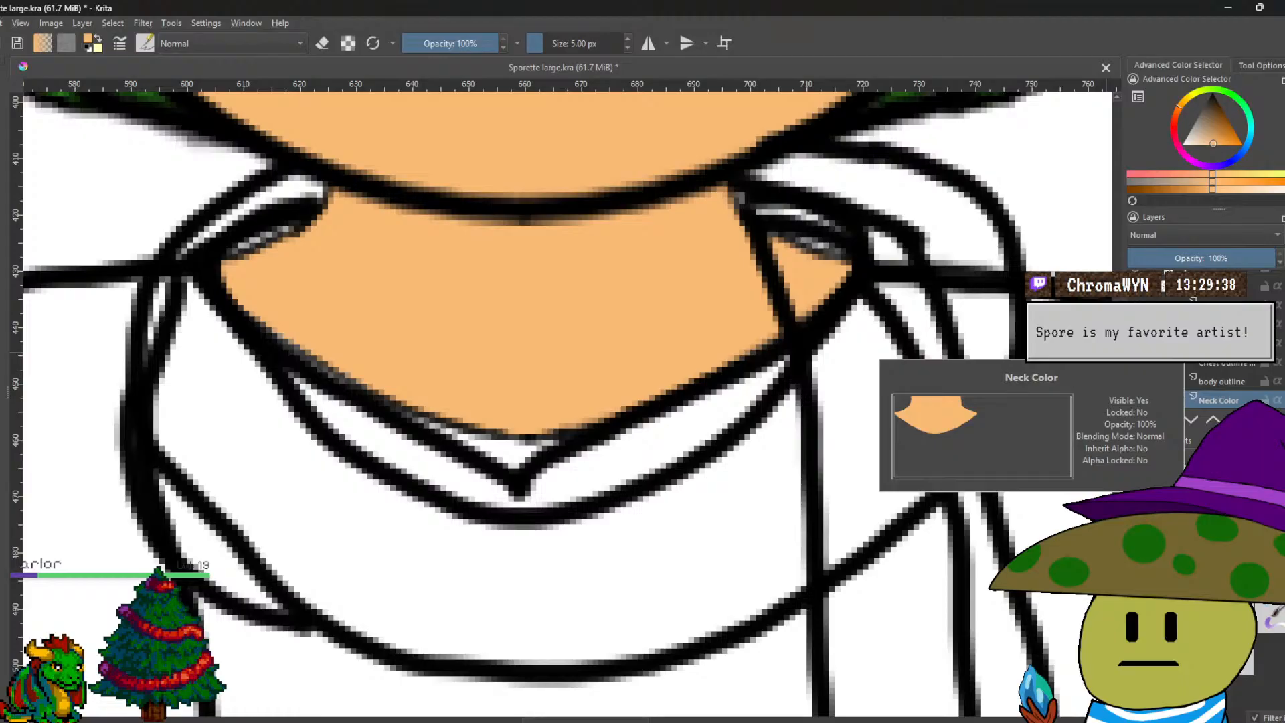
pyautogui.scroll(-1, 1225, 385)
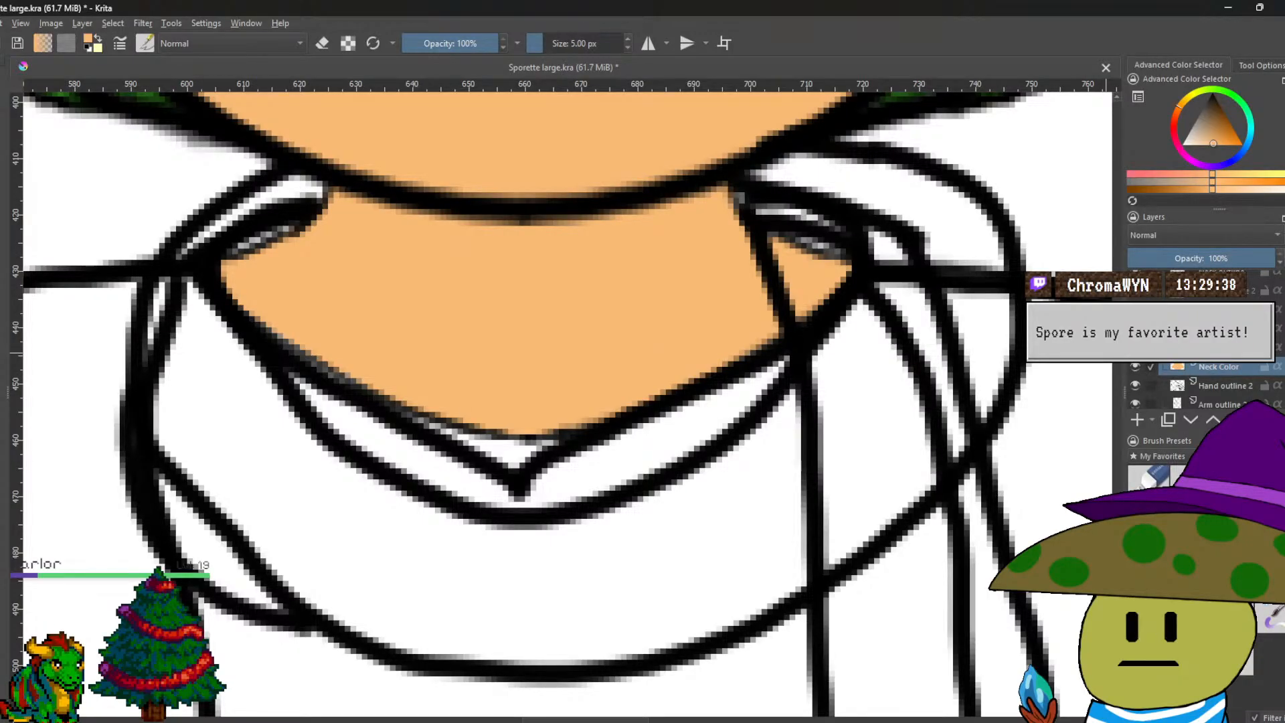
pyautogui.scroll(-2, 1202, 348)
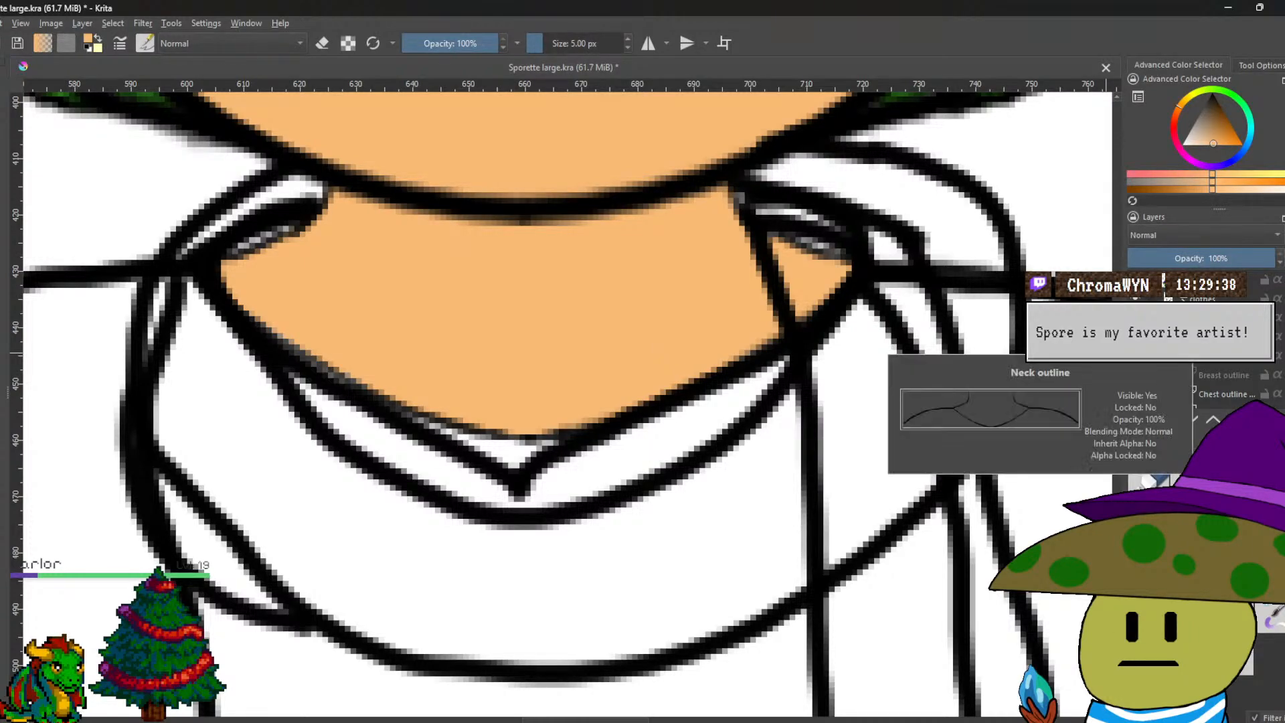
pyautogui.hotkey('ctrl', 'z')
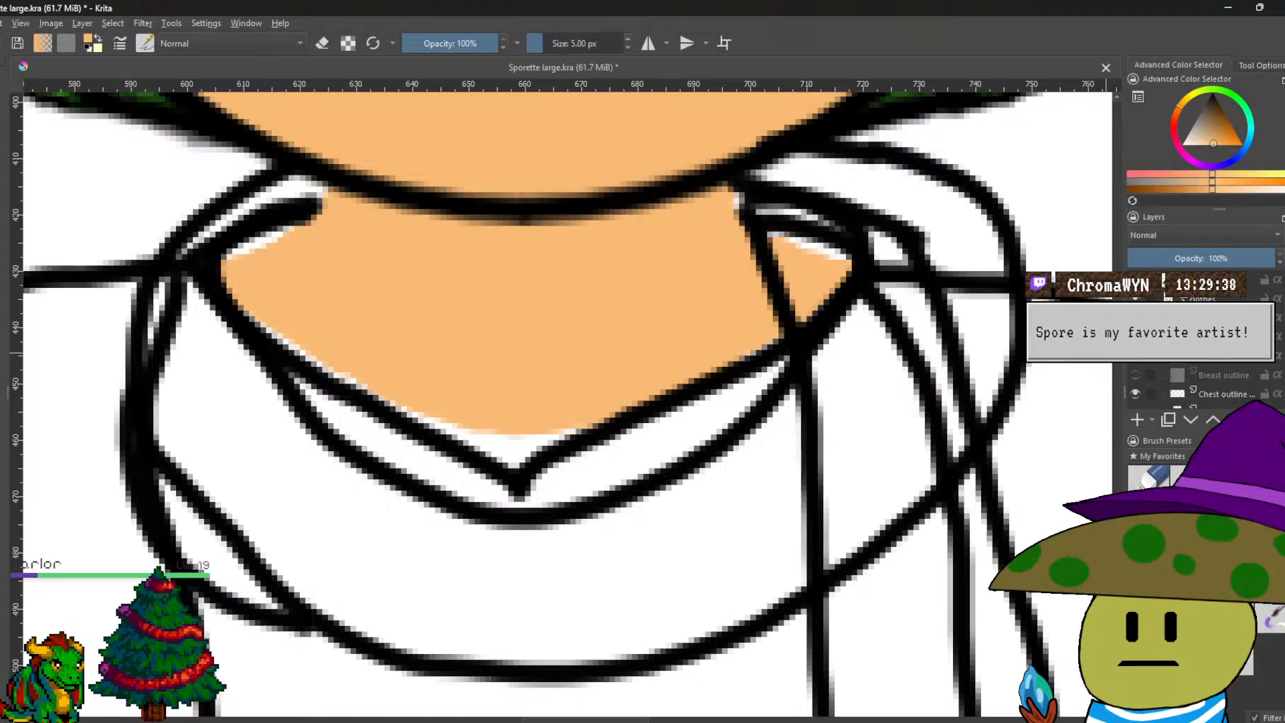
pyautogui.hotkey('ctrl', 'shift', 'z')
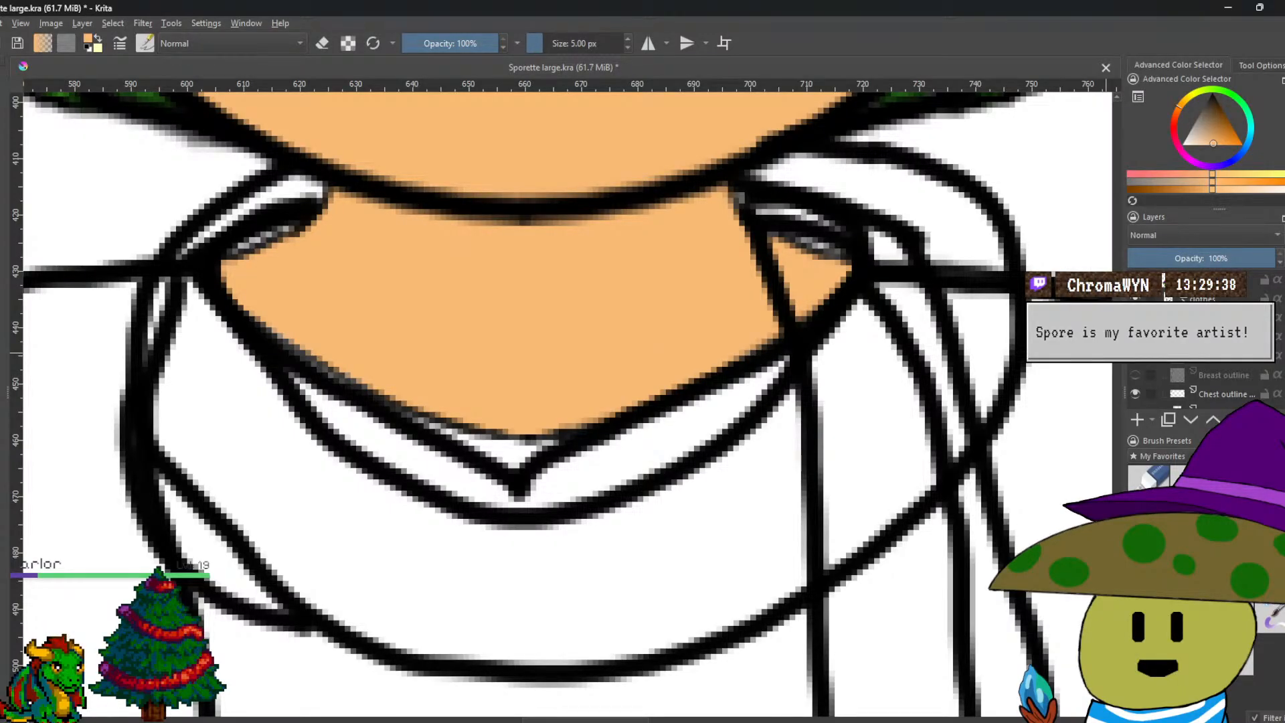
# Identify and select the Shirt layer in the clothes group and hide the Scarf 2 and Scarf 1 layers.
pyautogui.click(1184, 302)
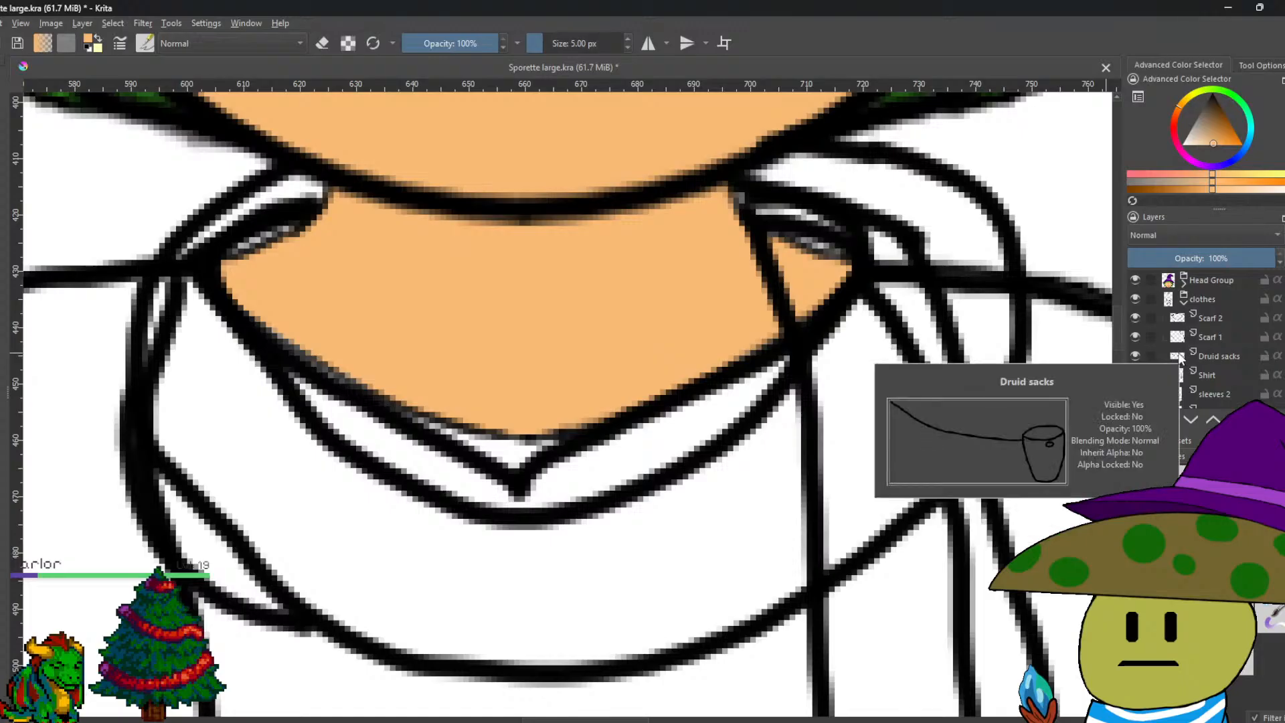
pyautogui.scroll(-1, 1182, 375)
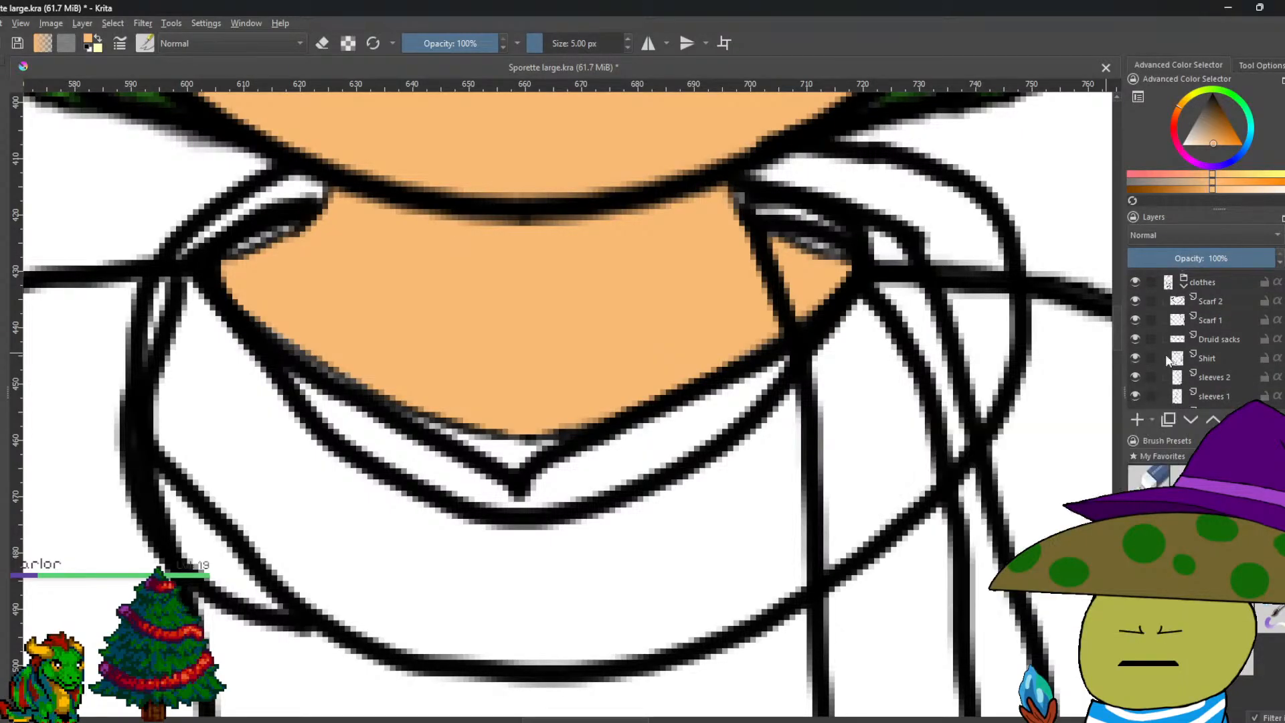
pyautogui.click(1136, 358)
pyautogui.click(1136, 358)
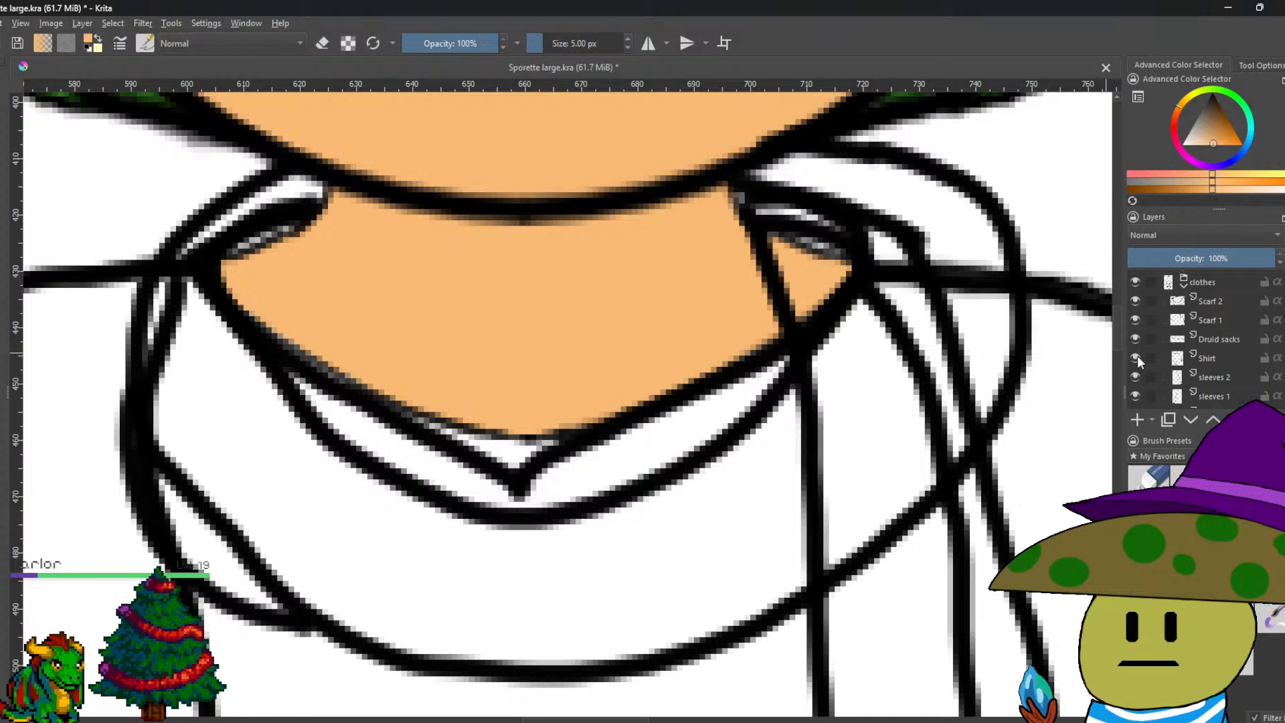
pyautogui.click(1208, 359)
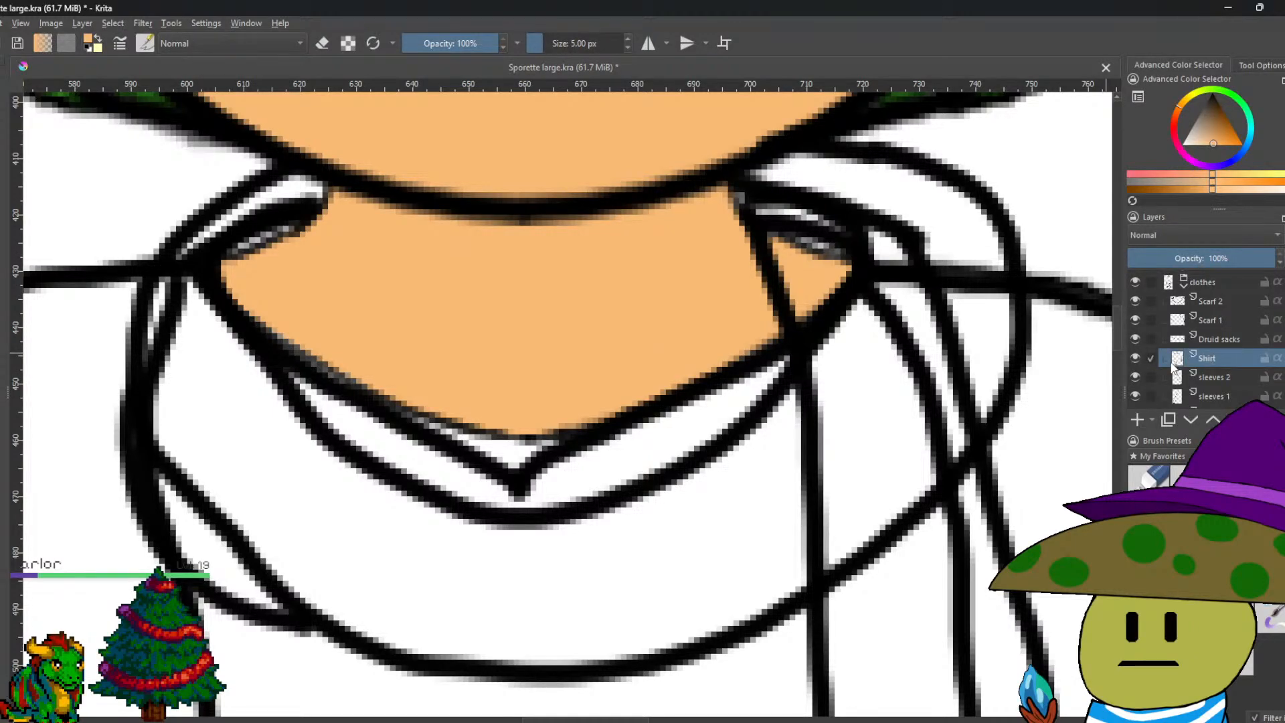
pyautogui.moveTo(1178, 365)
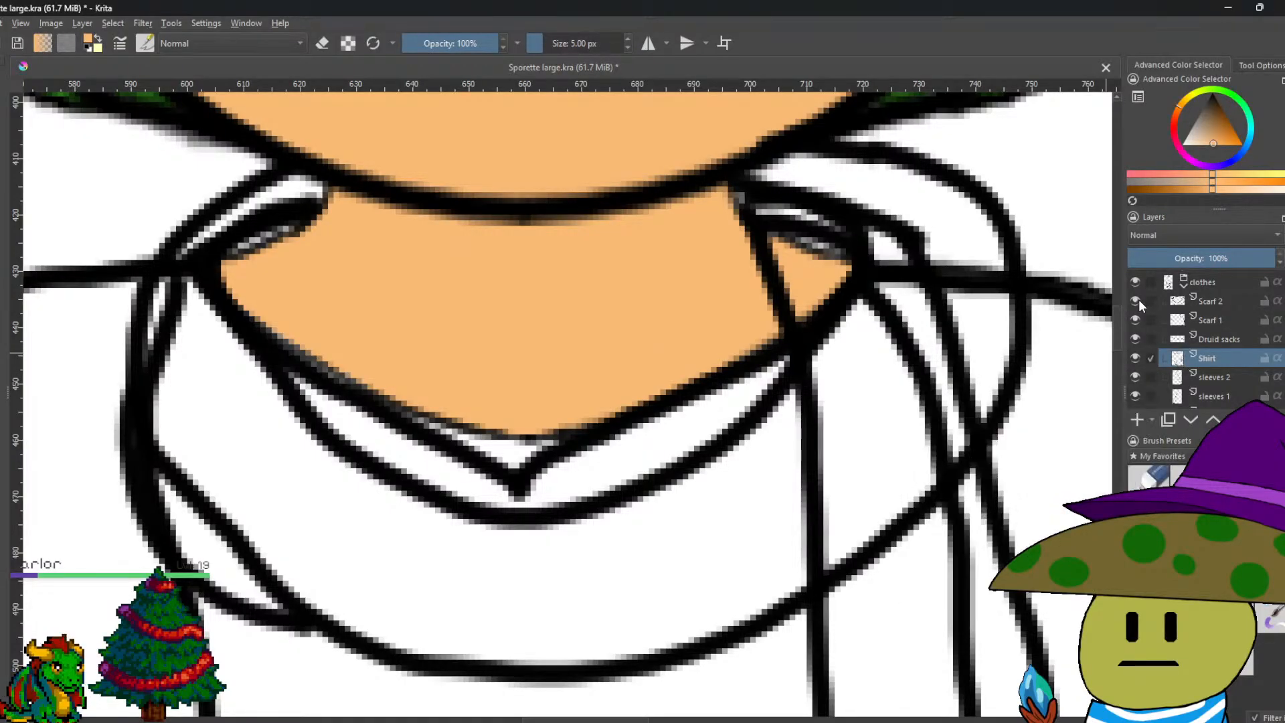
pyautogui.moveTo(1138, 301); pyautogui.dragTo(1140, 323)
pyautogui.moveTo(1250, 343)
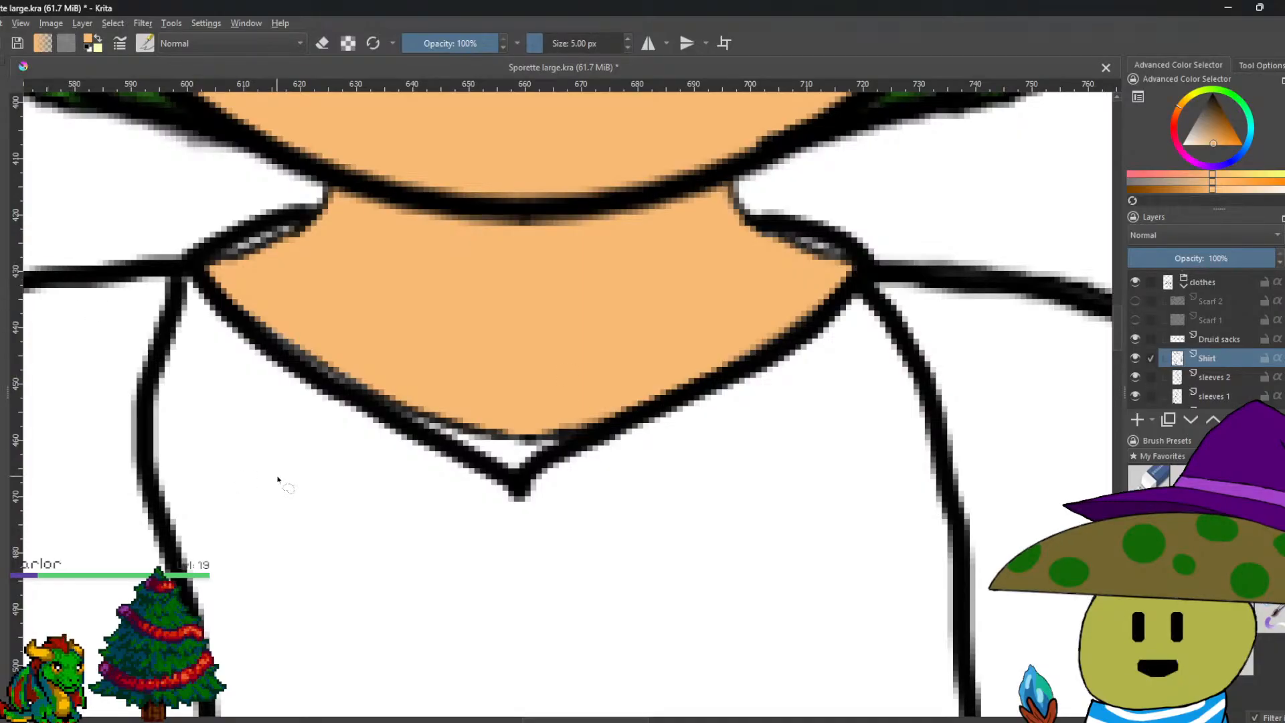
pyautogui.scroll(1, 278, 479)
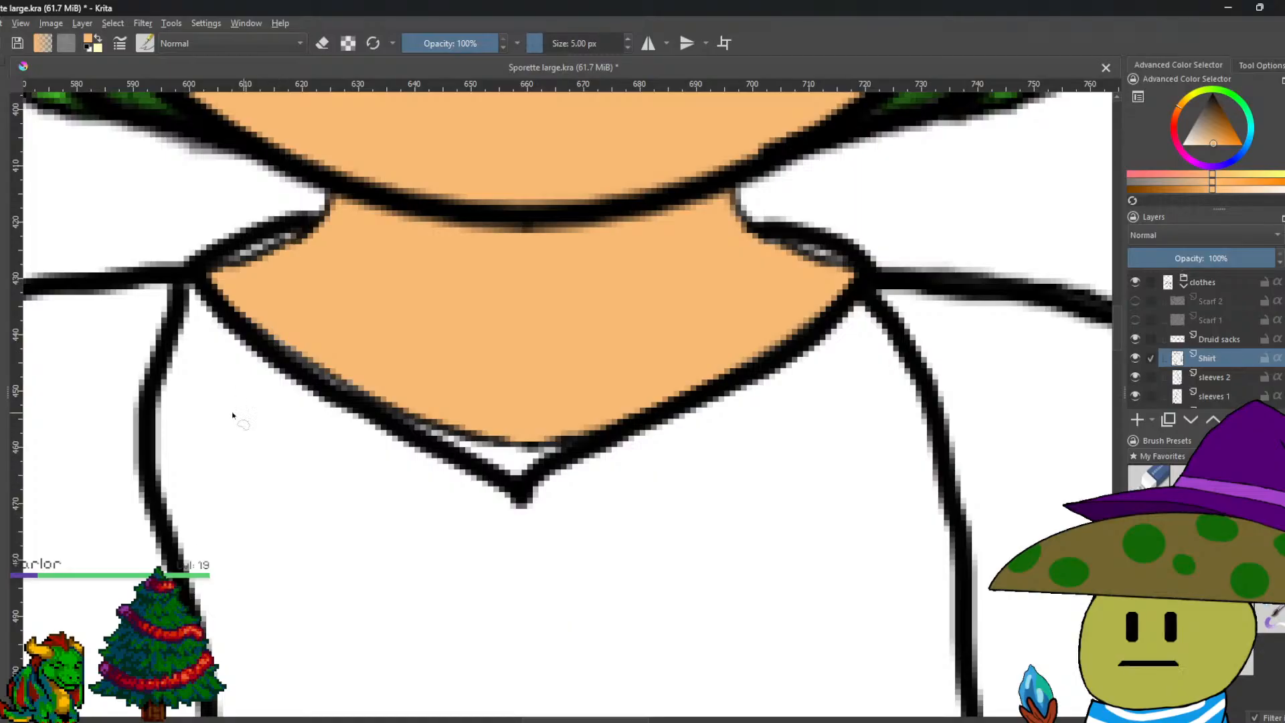
# Select the shirt's V-shaped neckline with a freehand outline and cut it to a new layer.
pyautogui.moveTo(211, 268)
pyautogui.mouseDown()
pyautogui.moveTo(214, 364)
pyautogui.moveTo(306, 458)
pyautogui.moveTo(427, 521)
pyautogui.moveTo(632, 542)
pyautogui.moveTo(757, 489)
pyautogui.moveTo(831, 408)
pyautogui.moveTo(860, 279)
pyautogui.moveTo(591, 307)
pyautogui.moveTo(209, 269)
pyautogui.mouseUp()
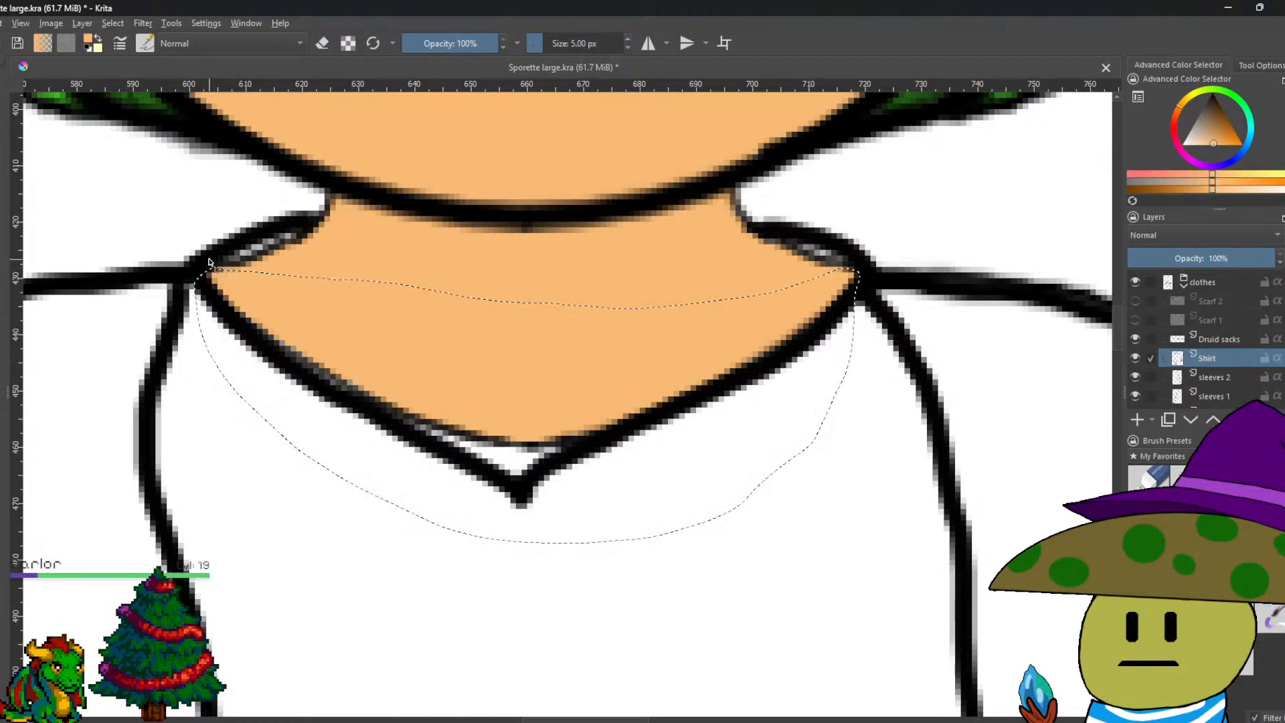
pyautogui.rightClick(341, 317)
pyautogui.click(375, 422)
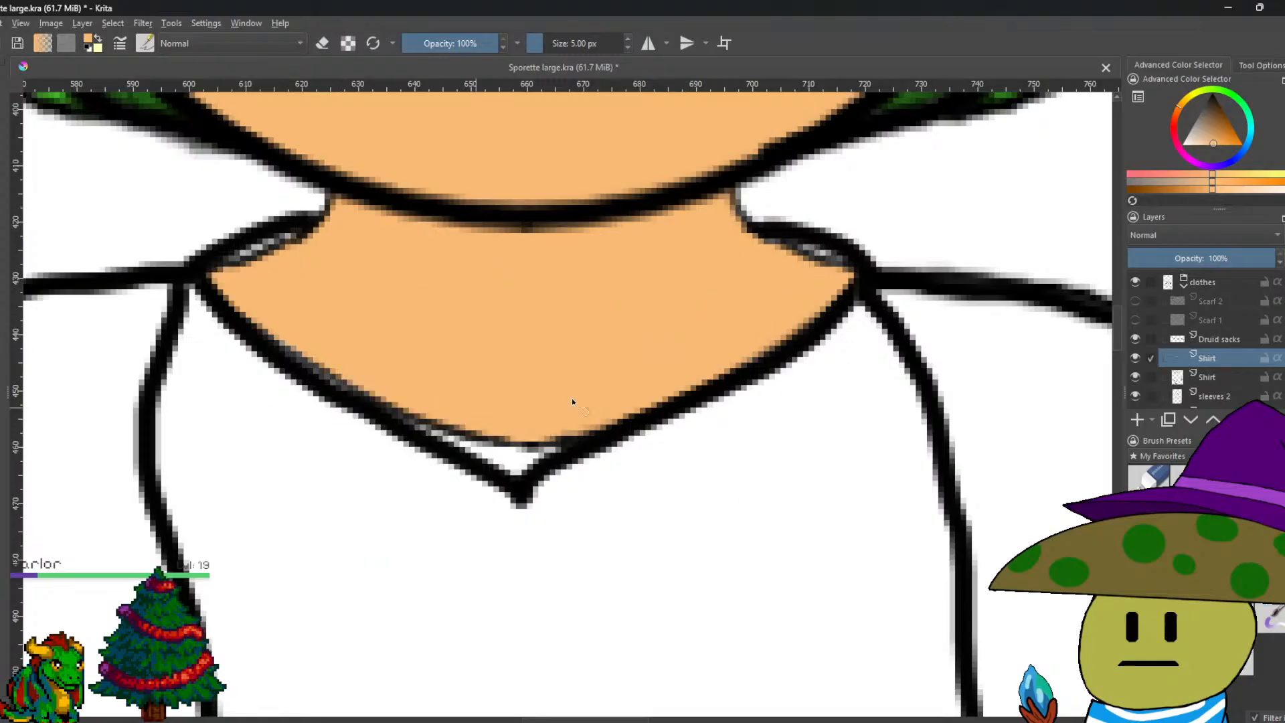
# Transform the cut neckline by raising it, reducing its height and adjusting its width so it meets the shoulder lines around the coloured neck.
pyautogui.hotkey('ctrl', 't')
pyautogui.scroll(4, 530, 502)
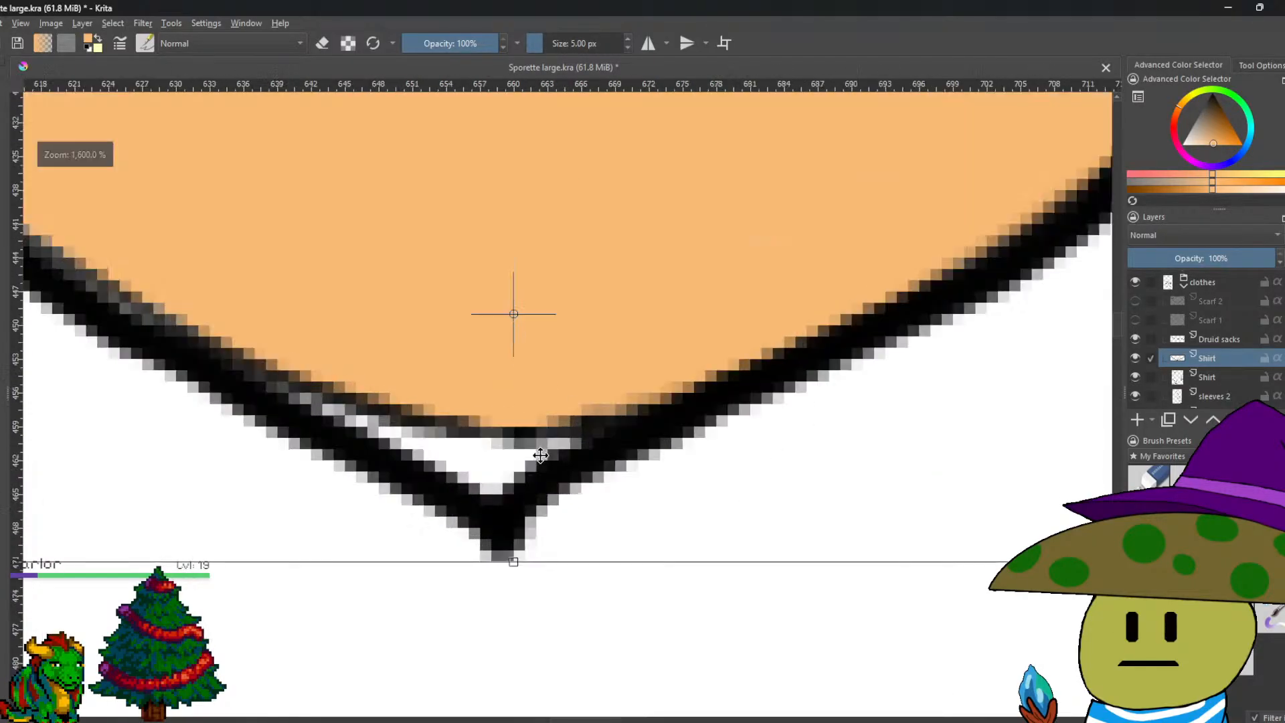
pyautogui.moveTo(494, 551); pyautogui.dragTo(561, 553)
pyautogui.scroll(-3, 617, 483)
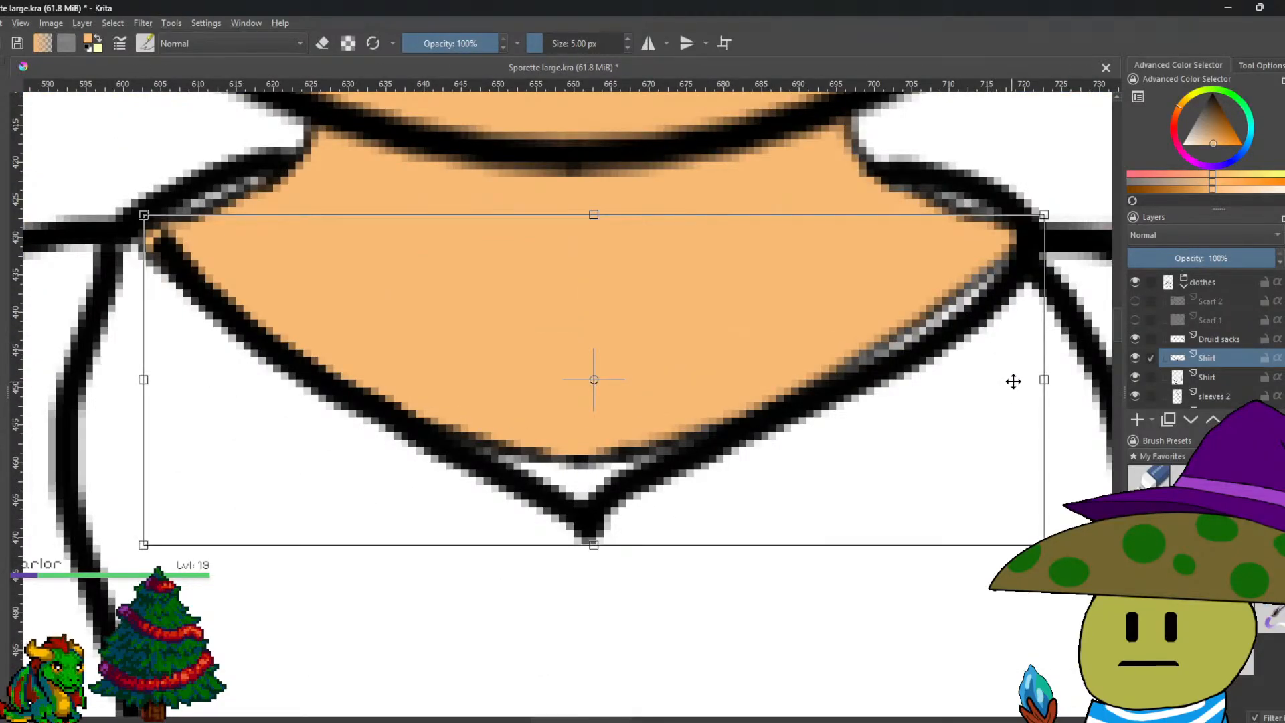
pyautogui.moveTo(1042, 382); pyautogui.dragTo(1031, 381)
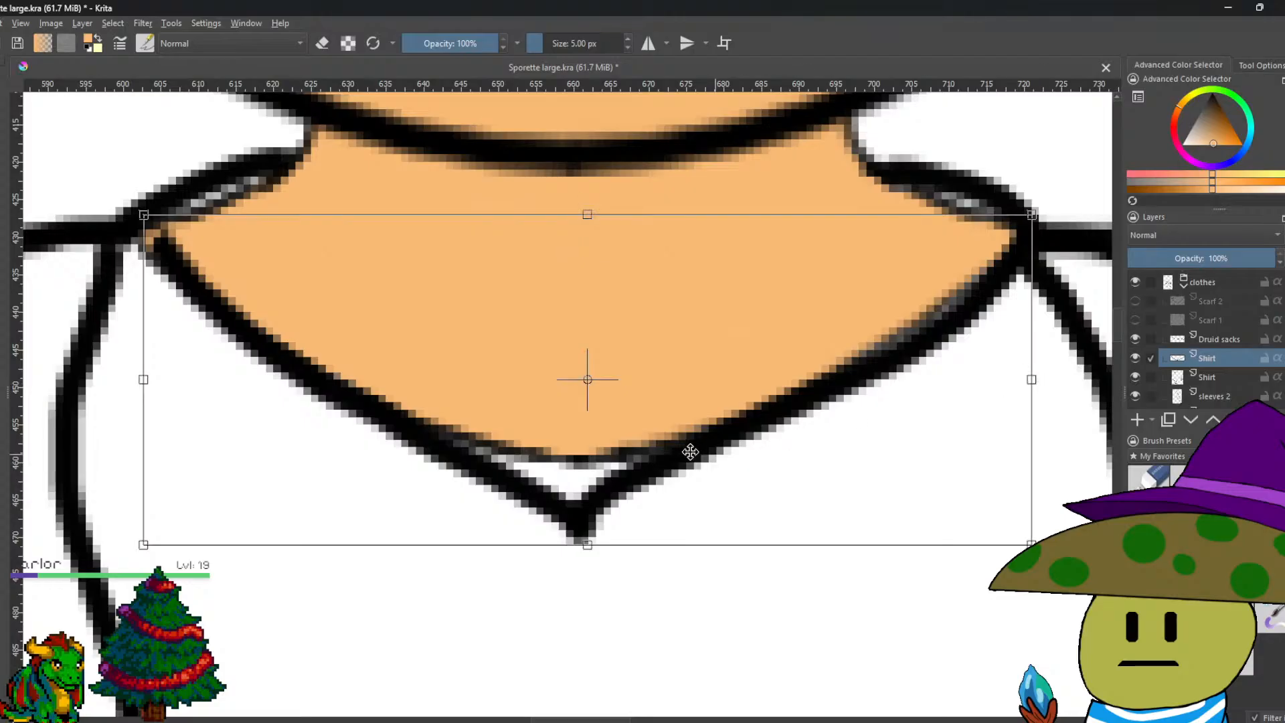
pyautogui.moveTo(623, 519); pyautogui.dragTo(631, 466)
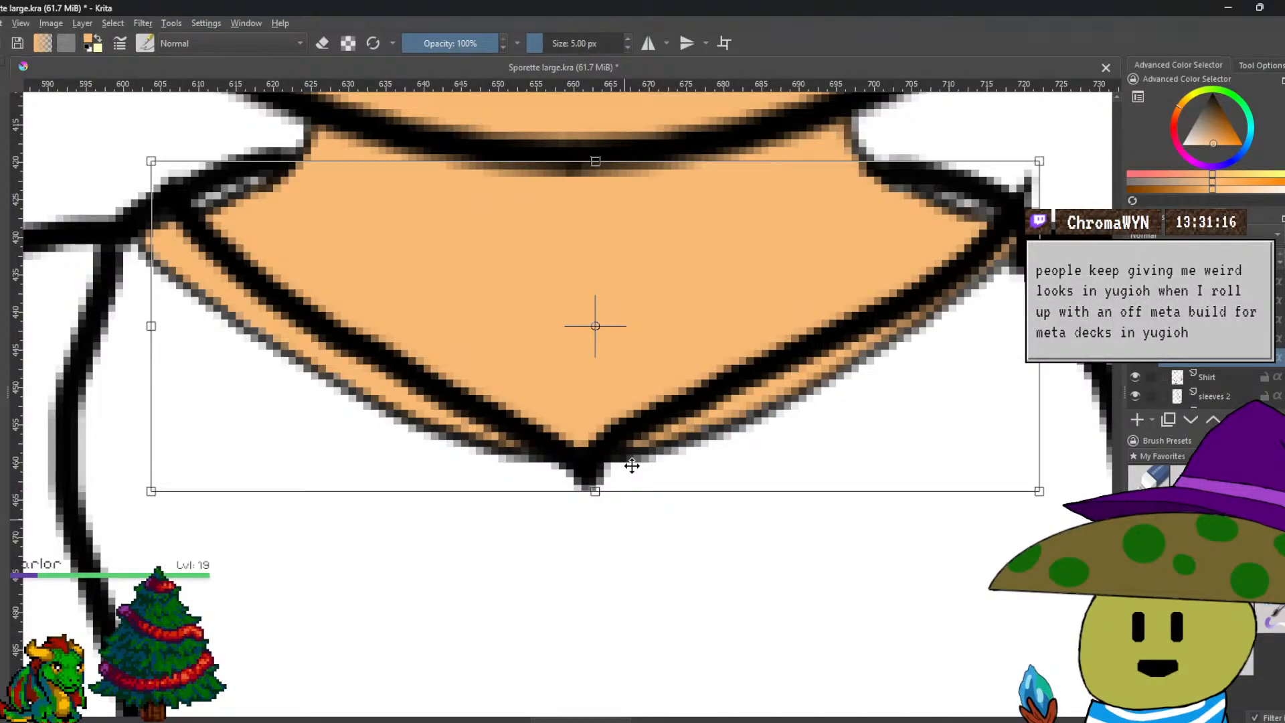
pyautogui.moveTo(631, 466); pyautogui.dragTo(602, 540)
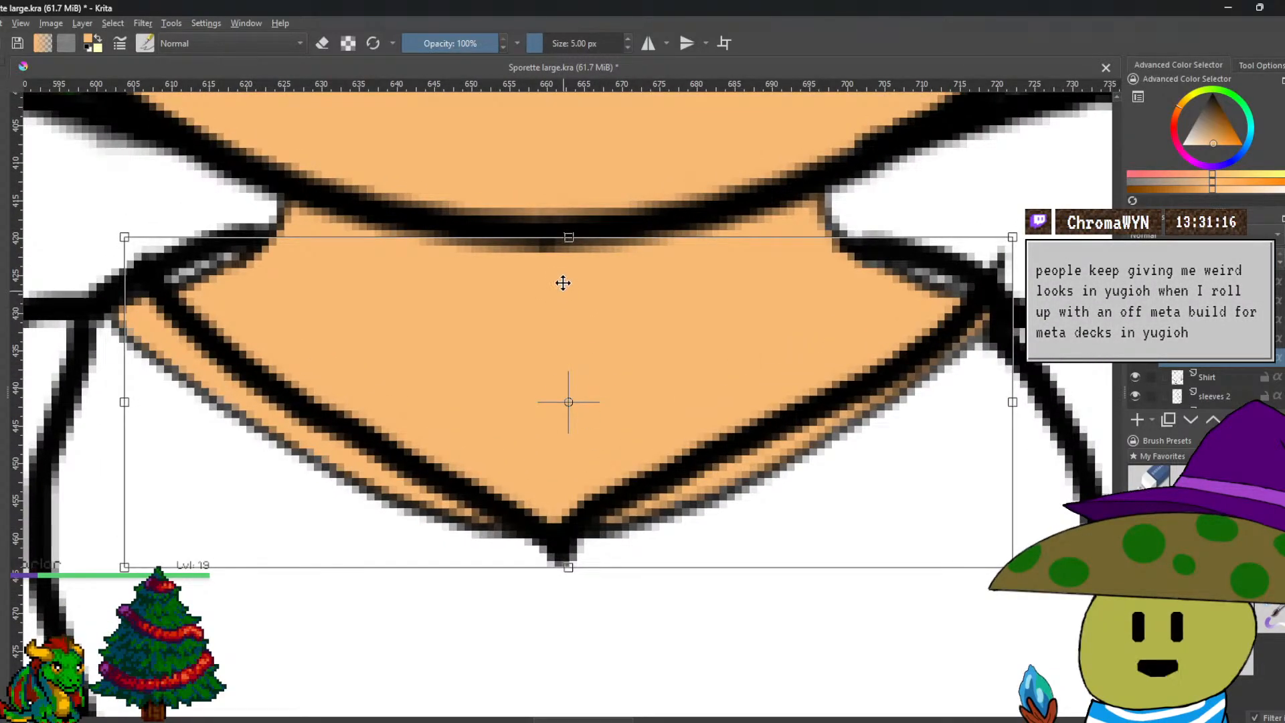
pyautogui.moveTo(567, 237); pyautogui.dragTo(549, 283)
pyautogui.moveTo(123, 425); pyautogui.dragTo(117, 420)
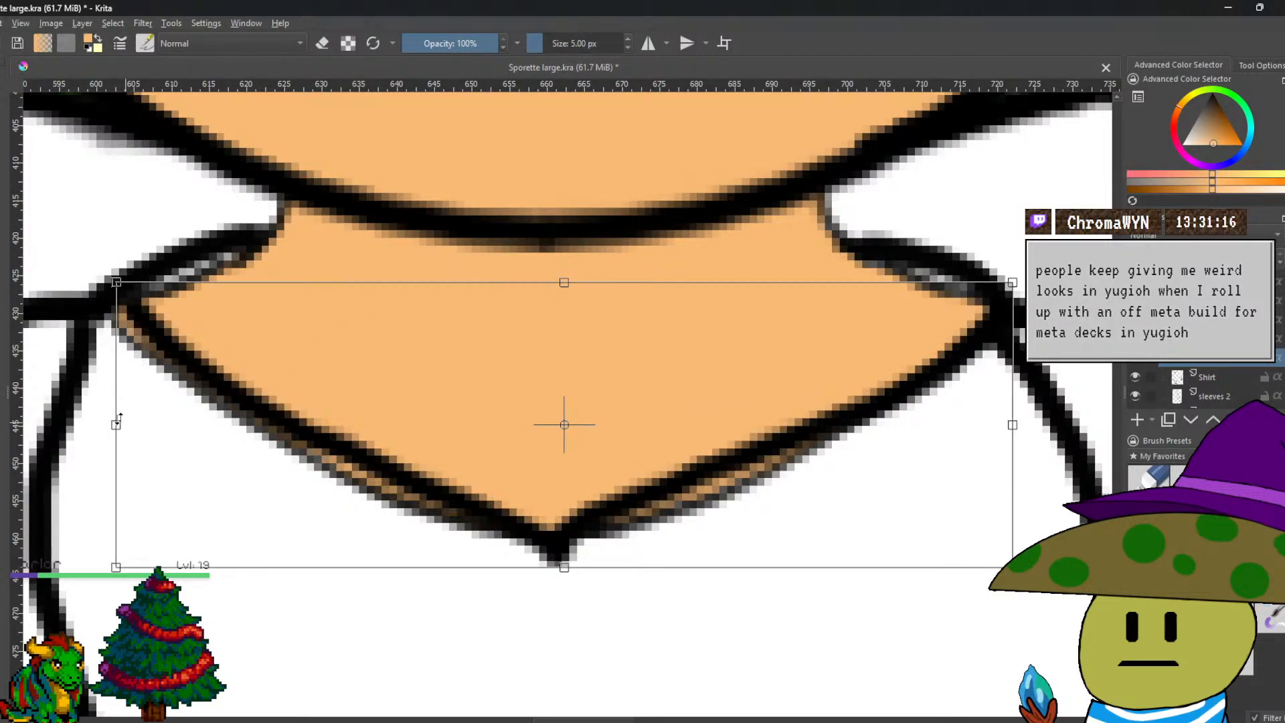
pyautogui.press('Return')
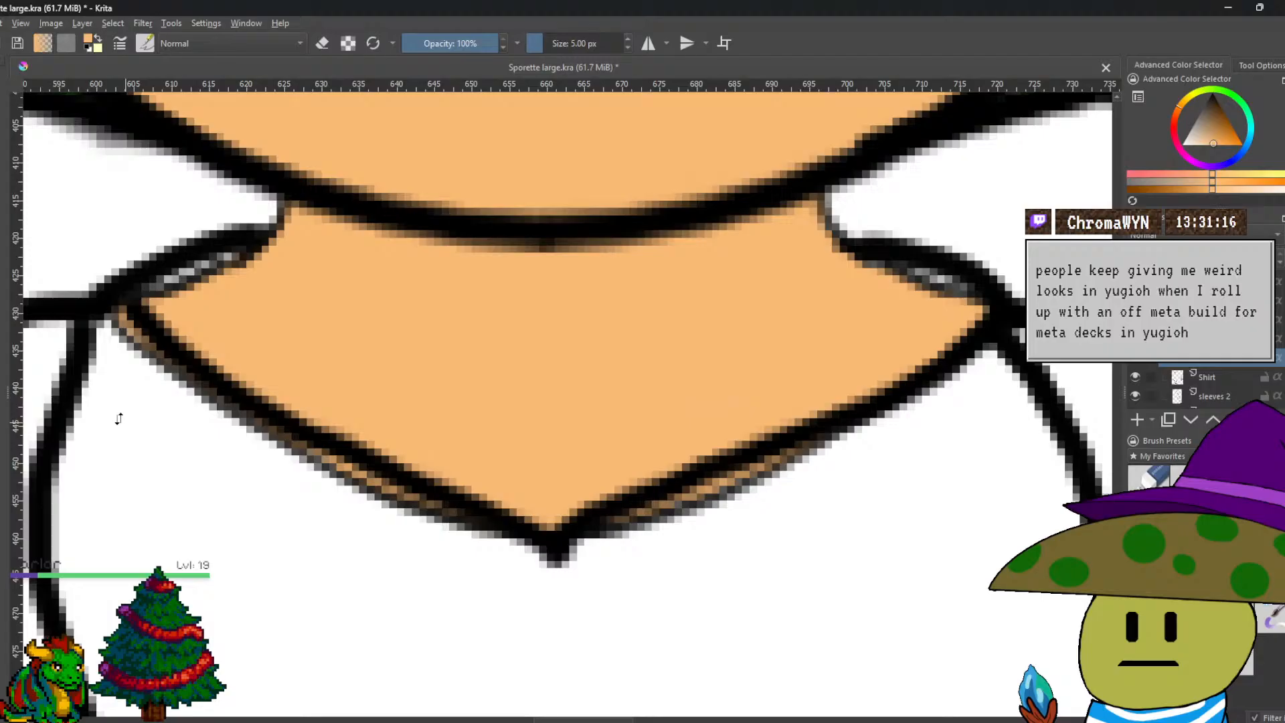
# Merge the adjusted neckline into the Shirt layer below and check the result by toggling the layer's visibility.
pyautogui.moveTo(1178, 364)
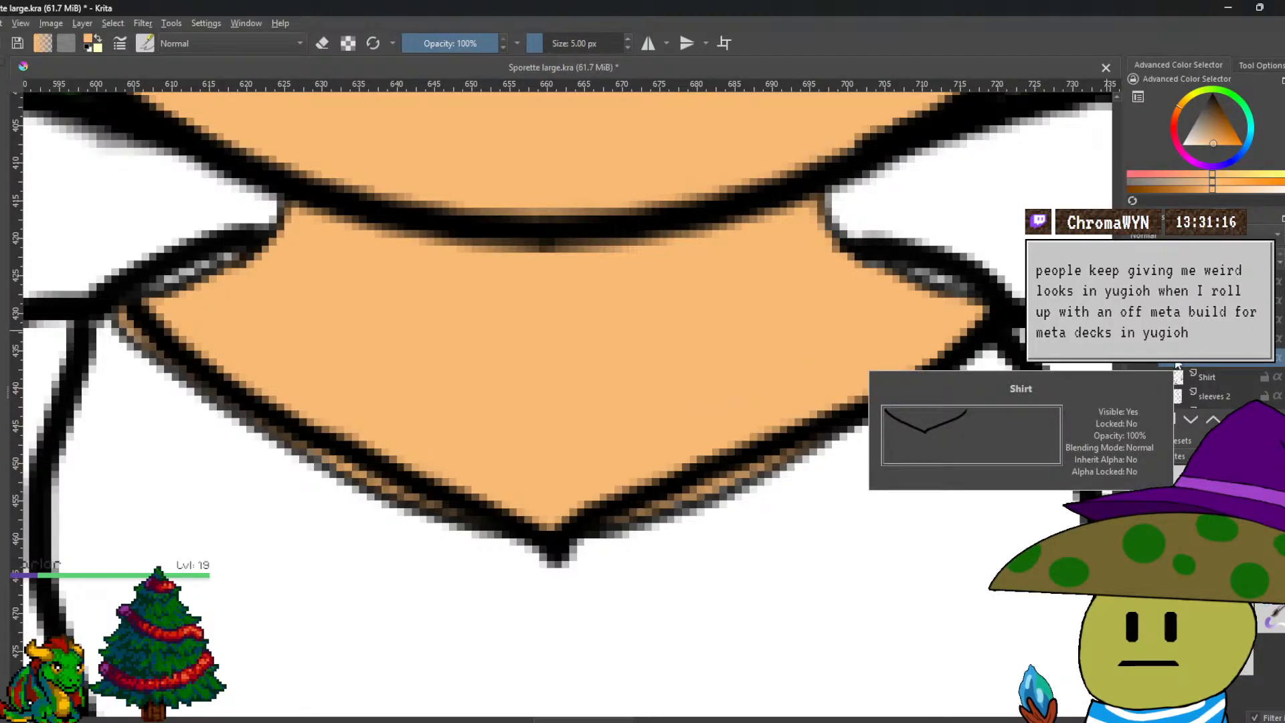
pyautogui.rightClick(1178, 364)
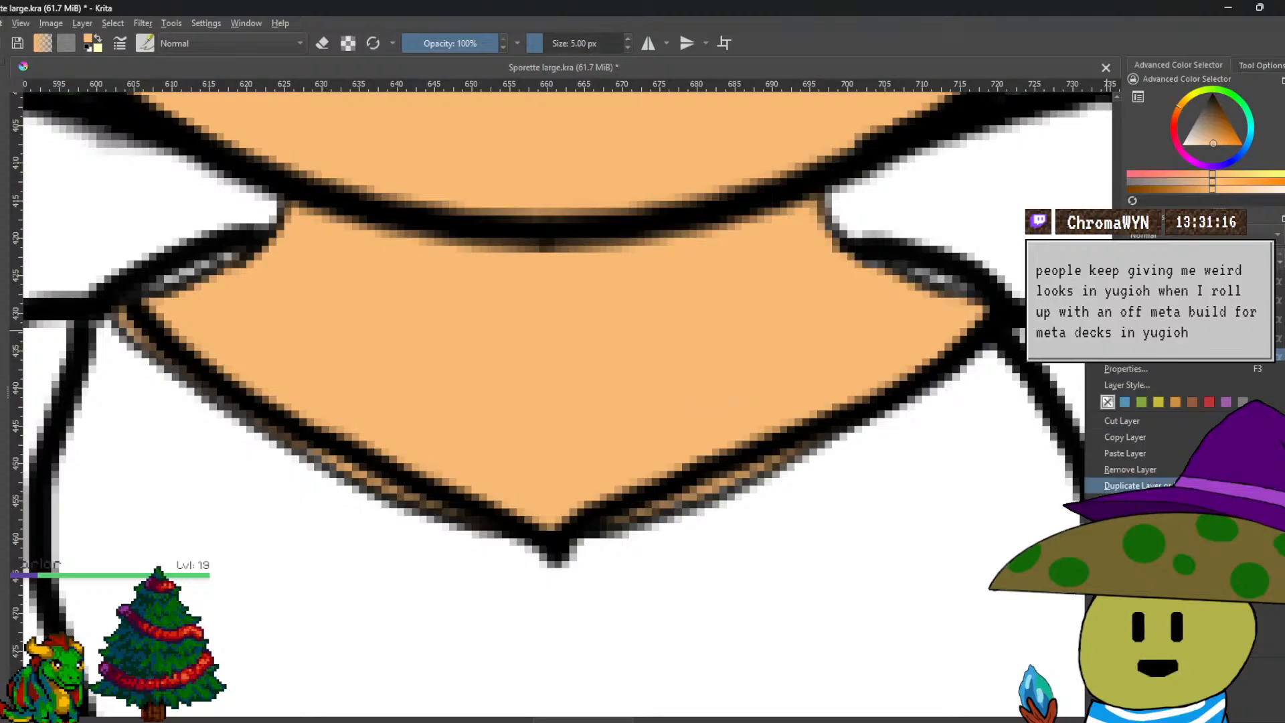
pyautogui.click(1177, 403)
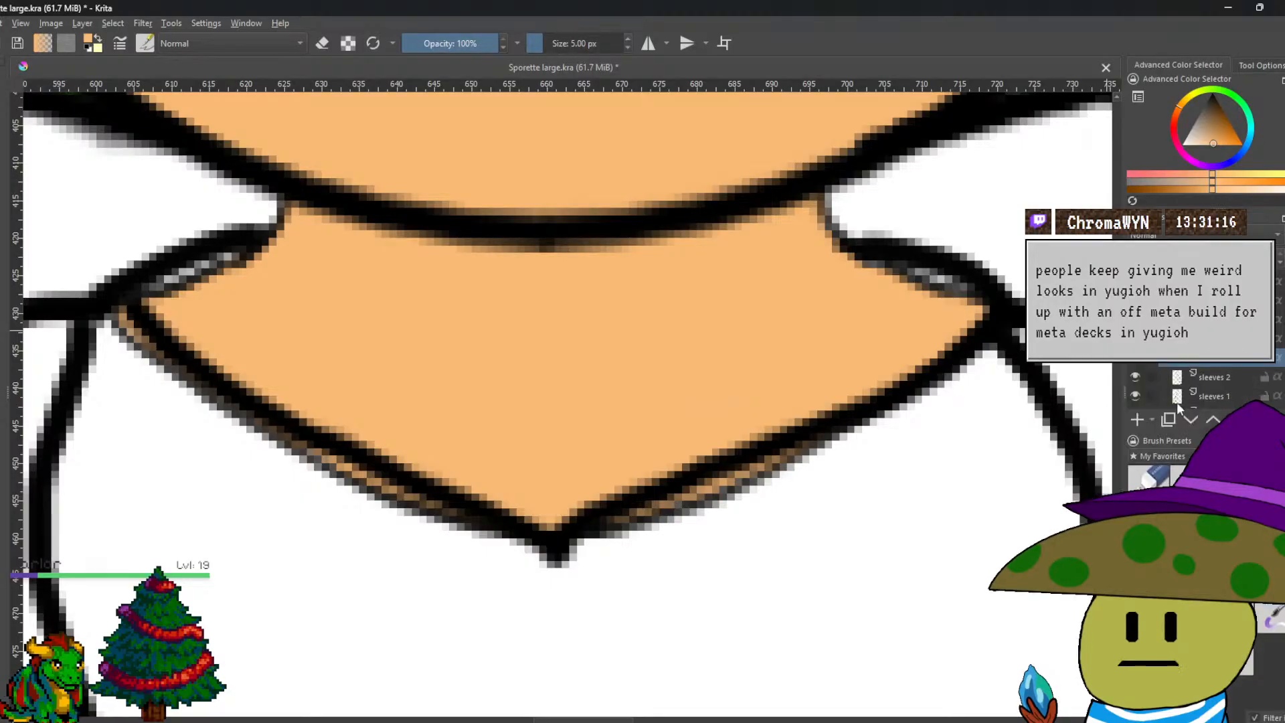
pyautogui.click(1142, 364)
pyautogui.click(1140, 364)
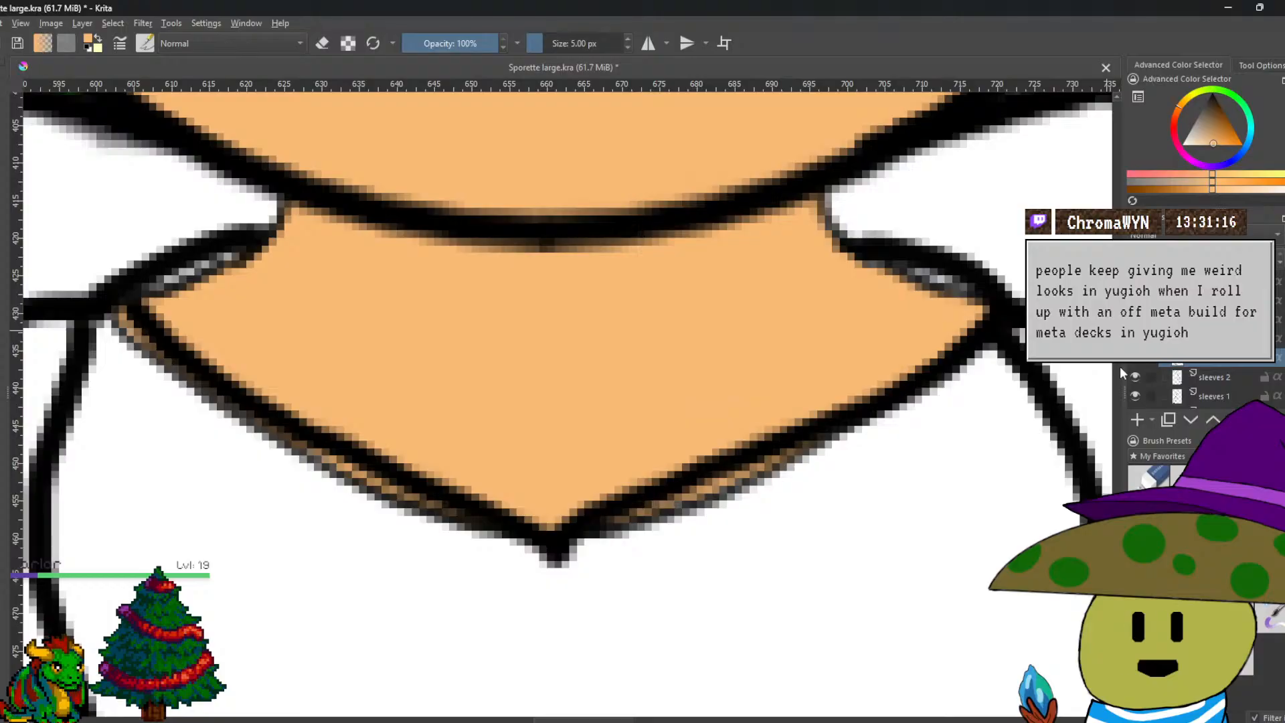
# Hide the Torso group and move it below the Legs group.
pyautogui.scroll(-2, 1175, 366)
pyautogui.scroll(-4, 1176, 368)
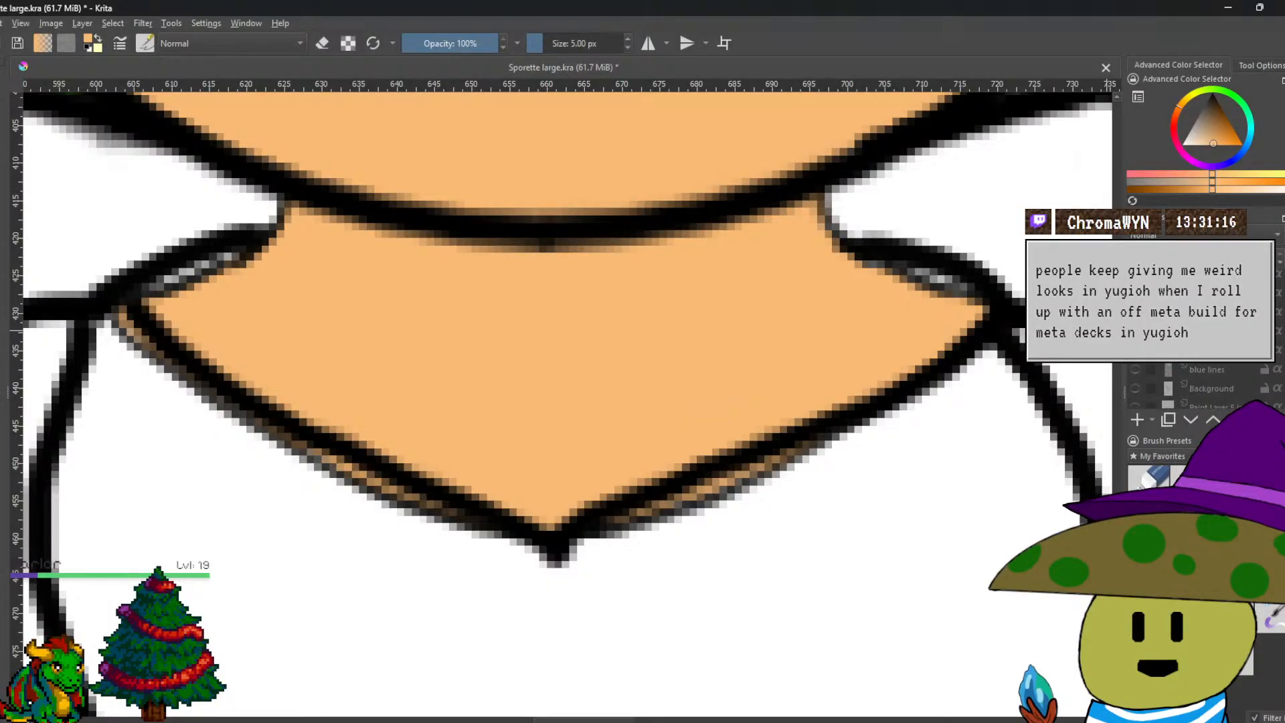
pyautogui.click(1135, 332)
pyautogui.moveTo(1188, 332); pyautogui.dragTo(1230, 367)
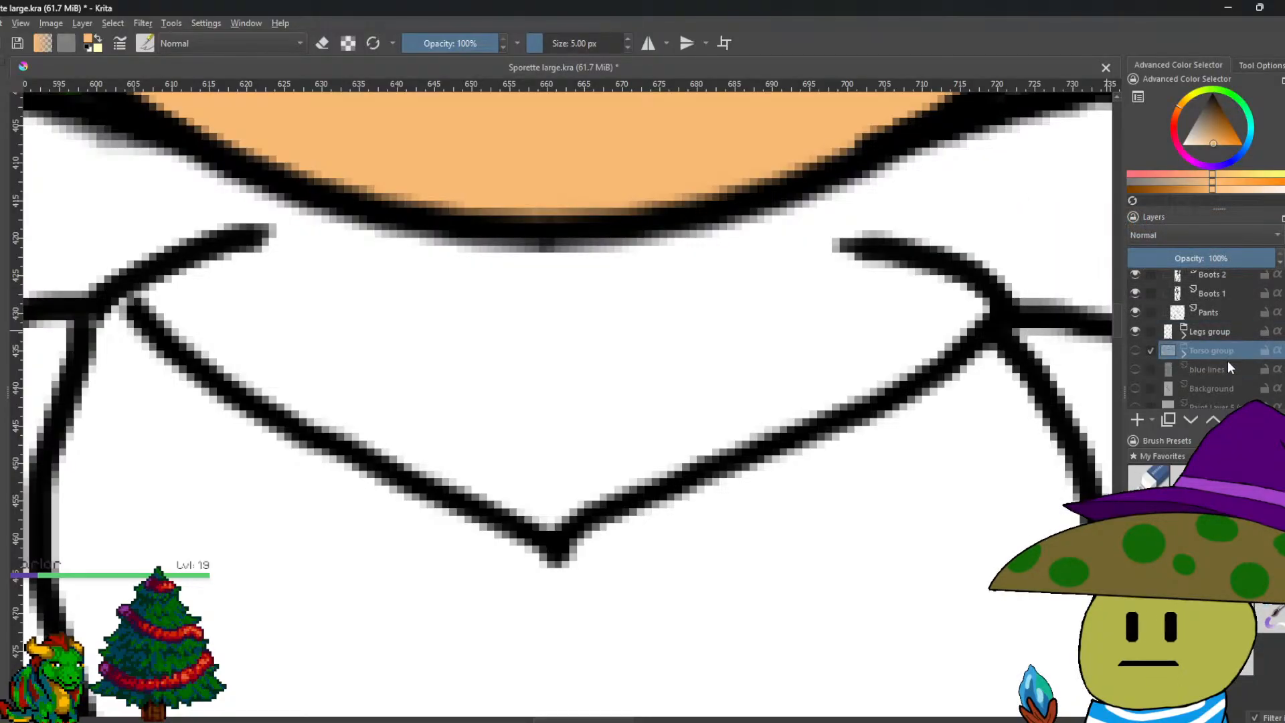
# Close the gap between the neckline and the shoulder line on the Shirt layer with a short black brush stroke.
pyautogui.scroll(5, 1222, 333)
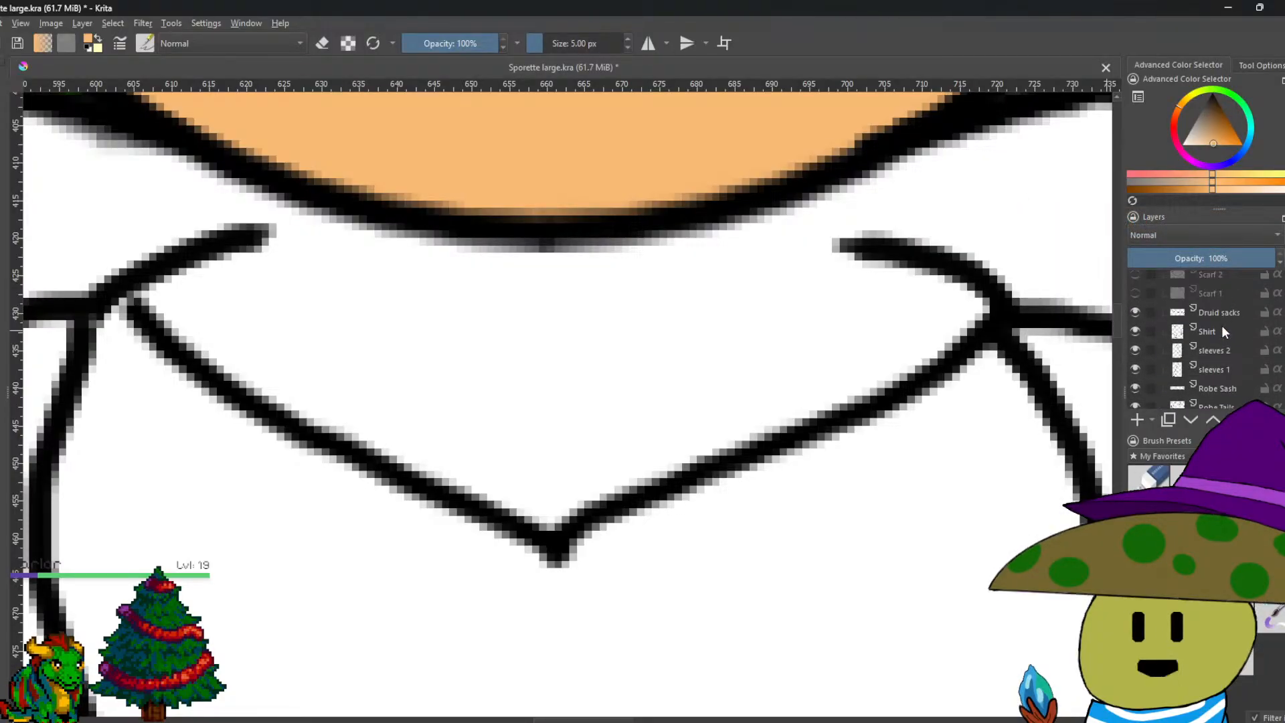
pyautogui.scroll(1, 1222, 325)
pyautogui.click(1205, 374)
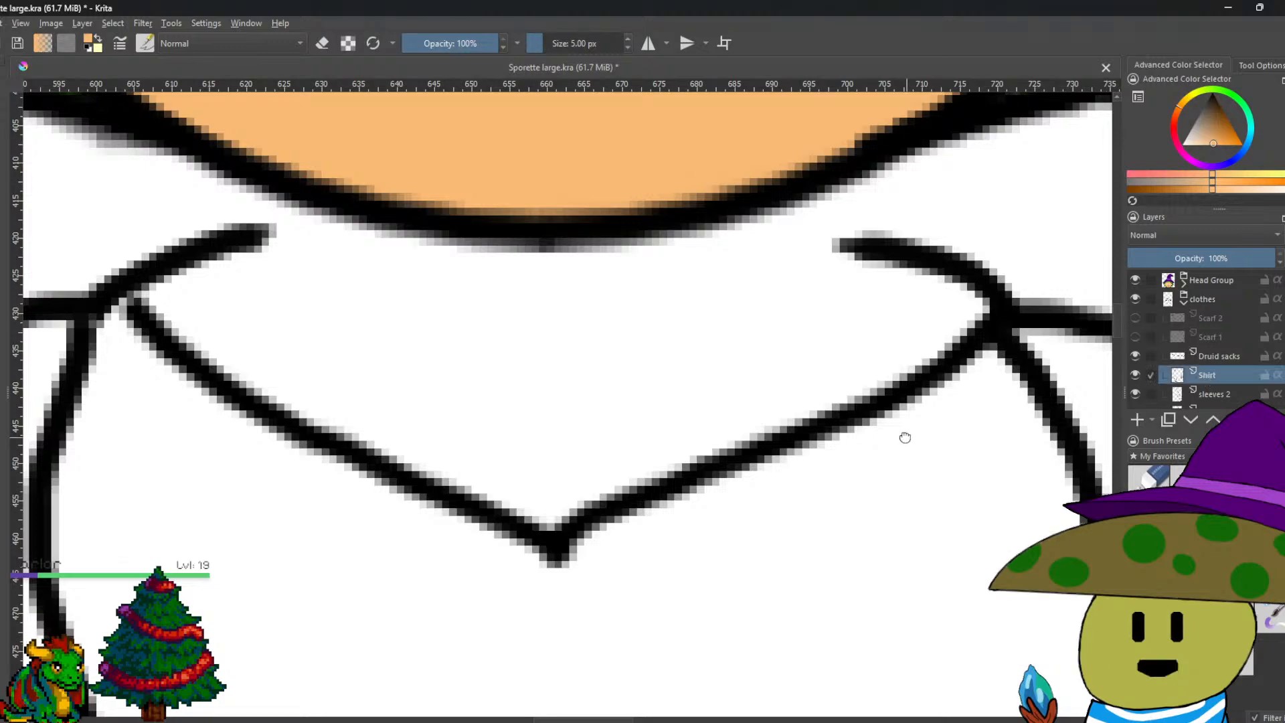
pyautogui.scroll(1, 301, 350)
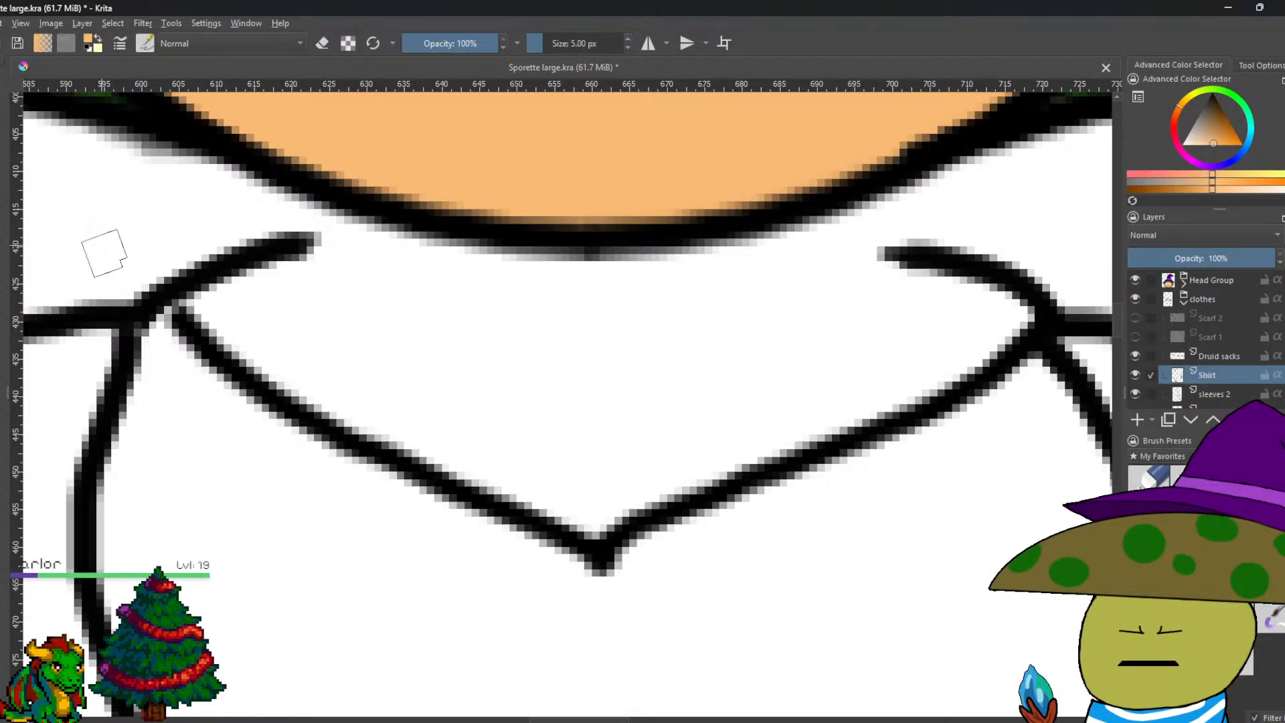
pyautogui.scroll(3, 158, 279)
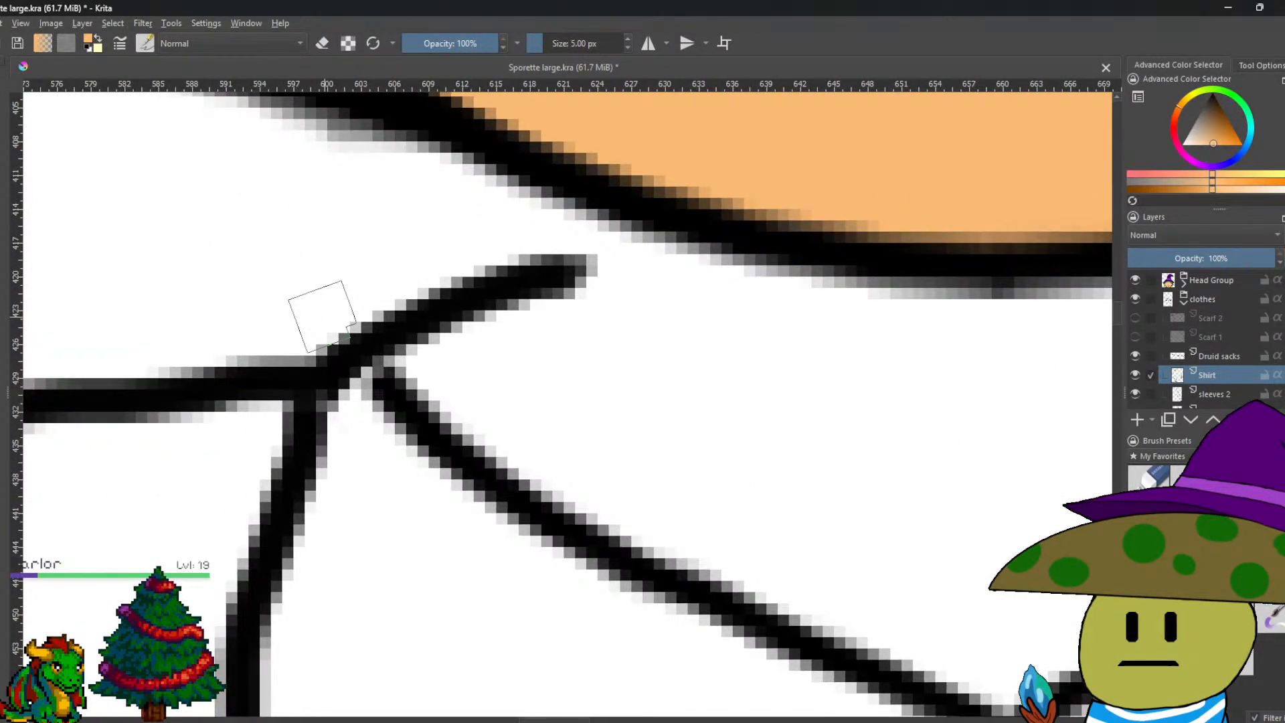
pyautogui.click(365, 370)
pyautogui.hotkey('ctrl', 'z')
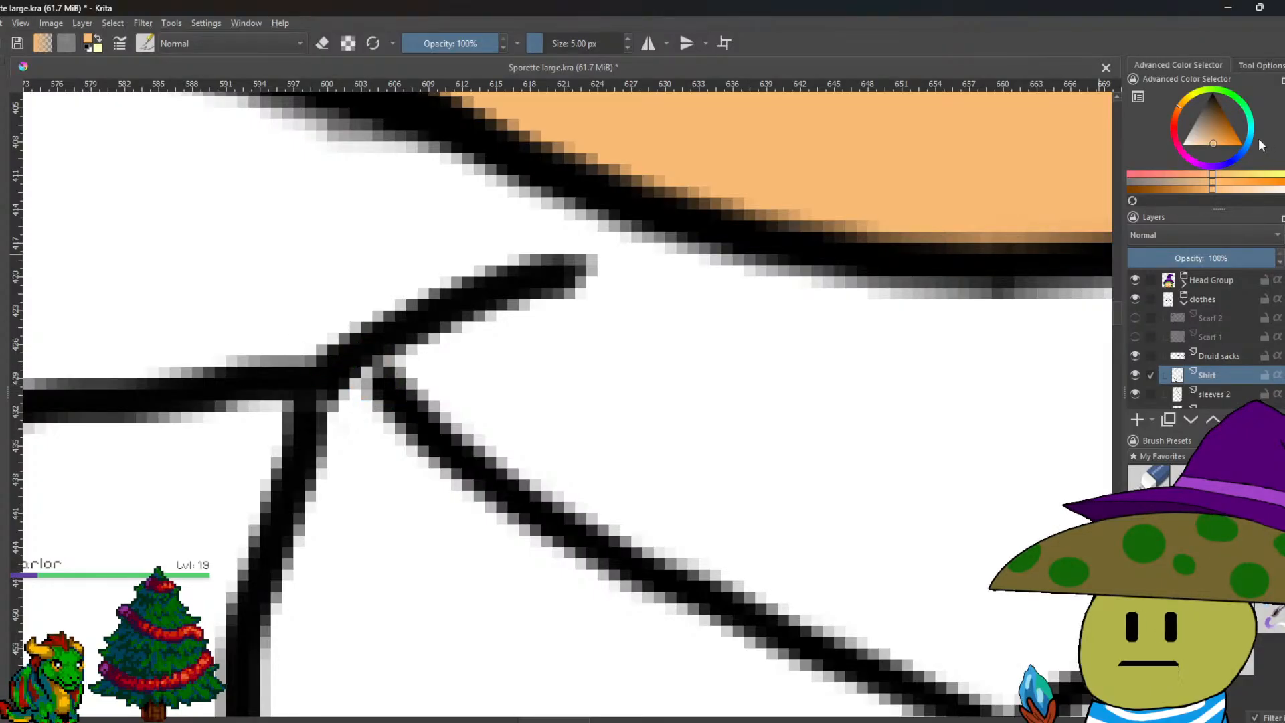
pyautogui.press('d')
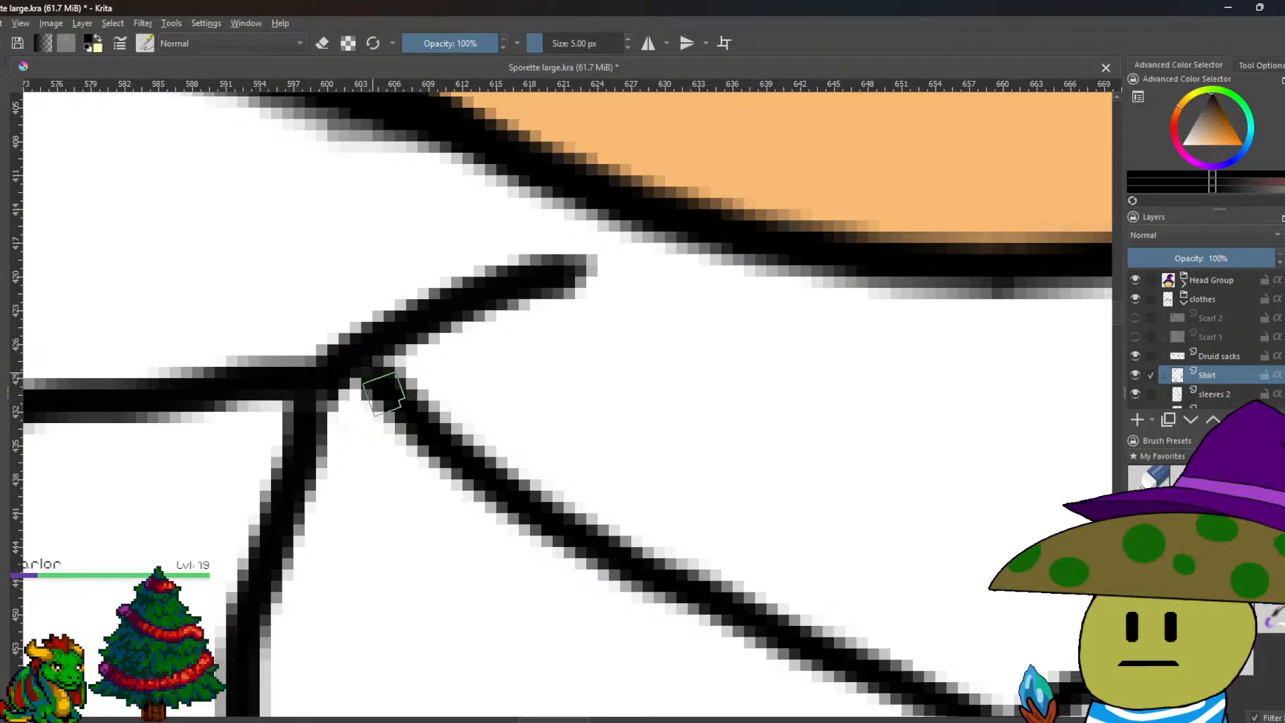
pyautogui.scroll(-4, 391, 400)
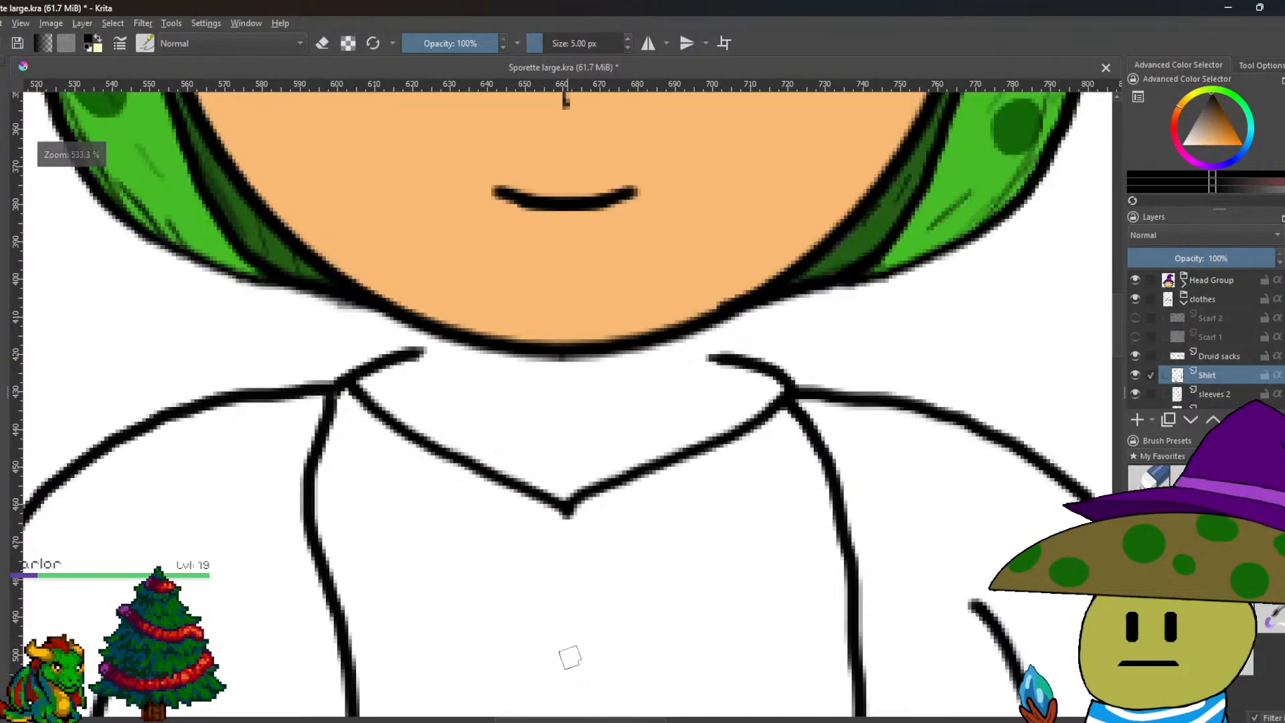
pyautogui.moveTo(565, 674); pyautogui.dragTo(455, 553)
pyautogui.scroll(-1, 456, 554)
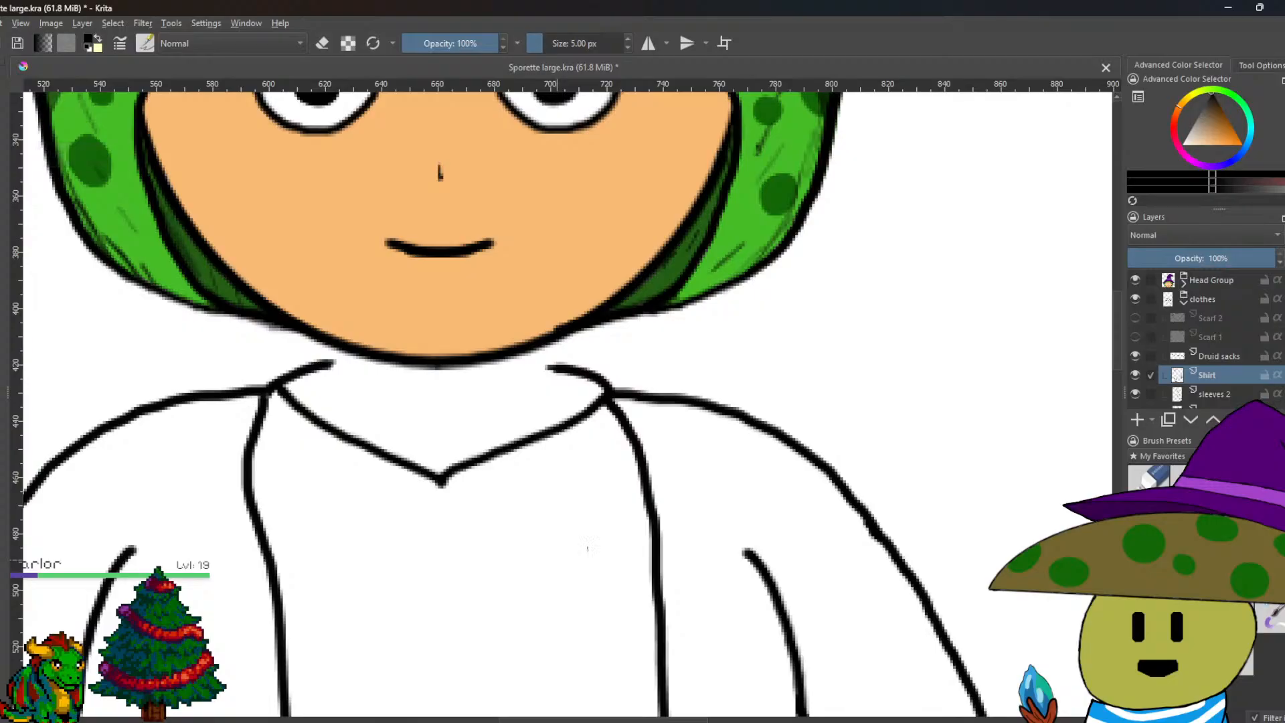
pyautogui.scroll(-5, 1205, 341)
pyautogui.scroll(-7, 599, 388)
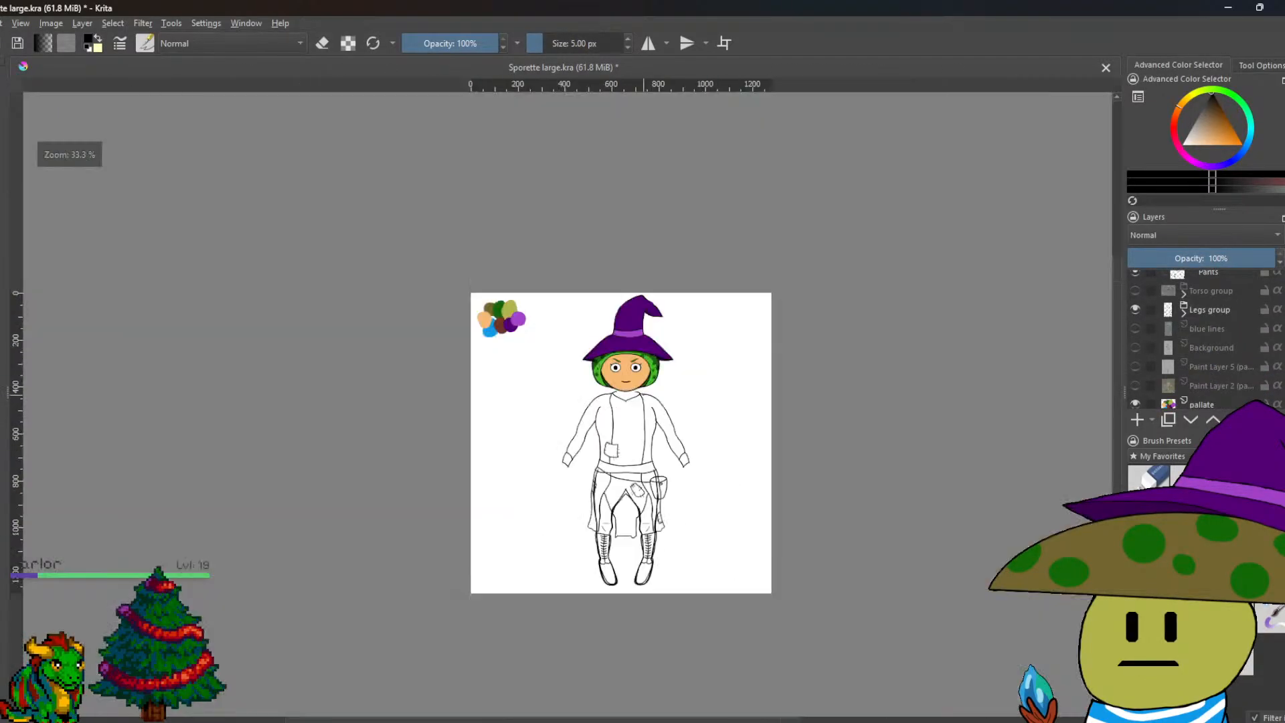
pyautogui.scroll(5, 598, 394)
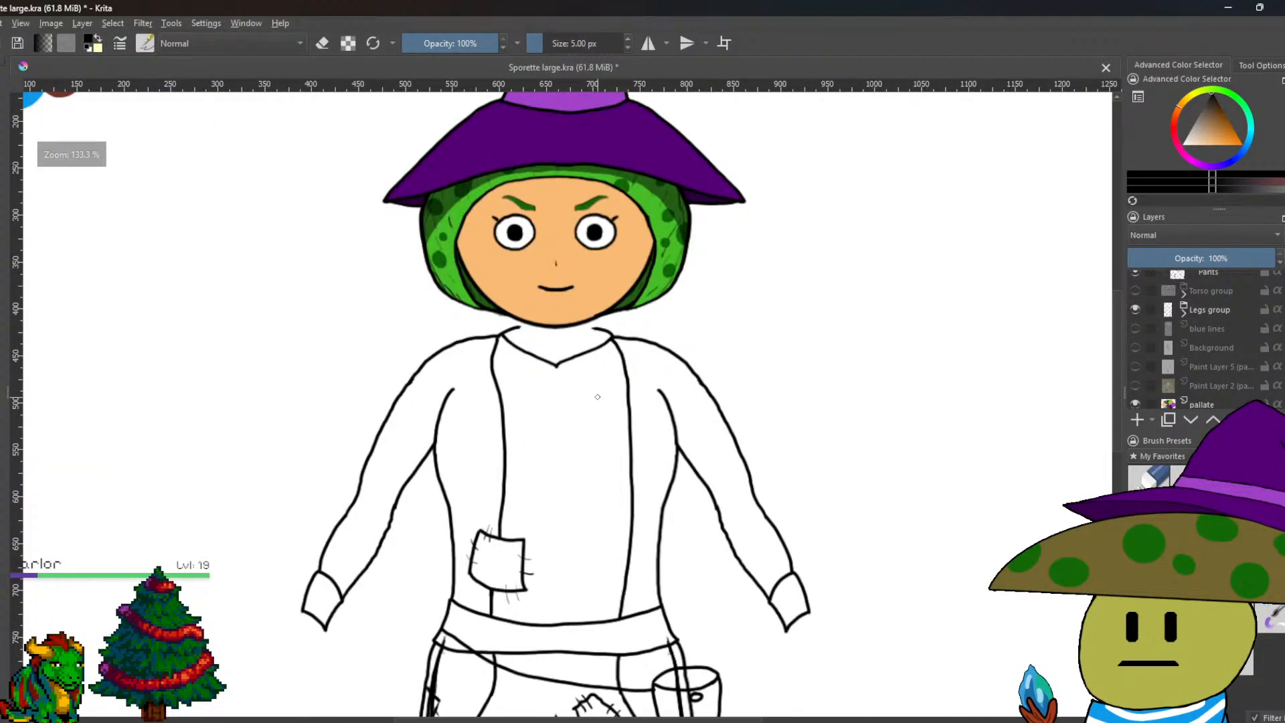
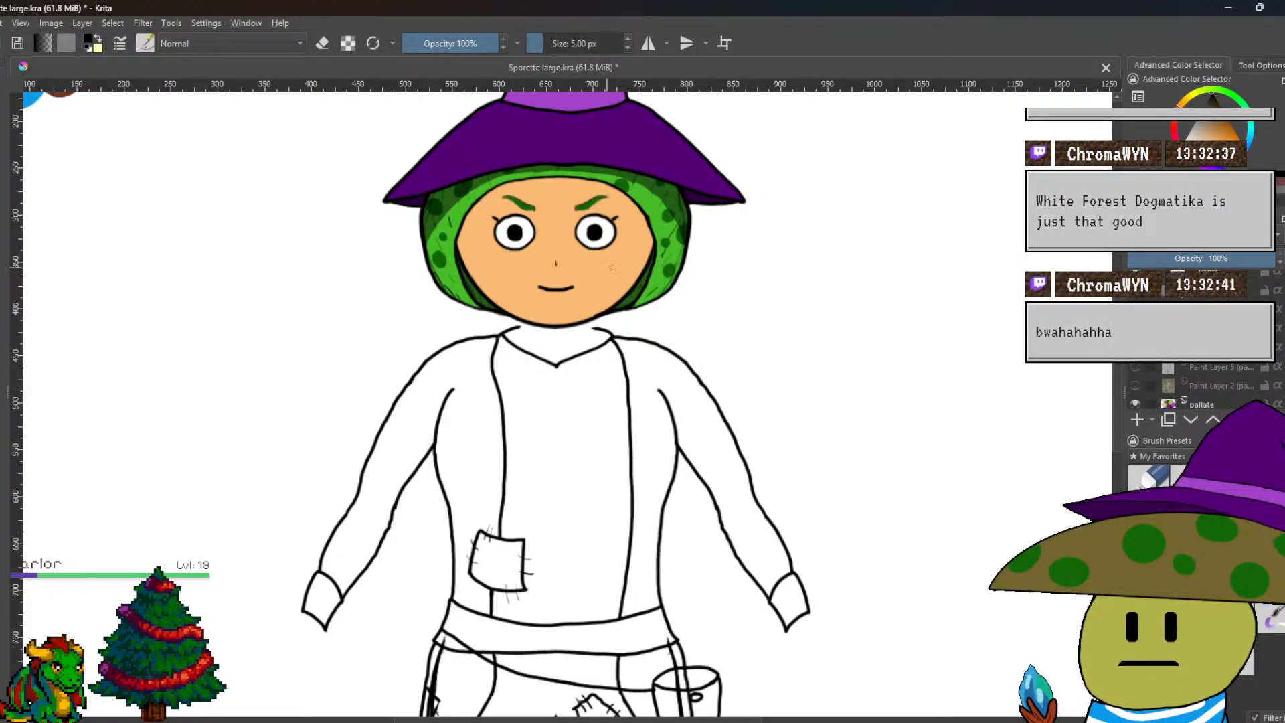
# Add a new paint layer for the pants color beneath the Pants line layer.
pyautogui.scroll(5, 1220, 387)
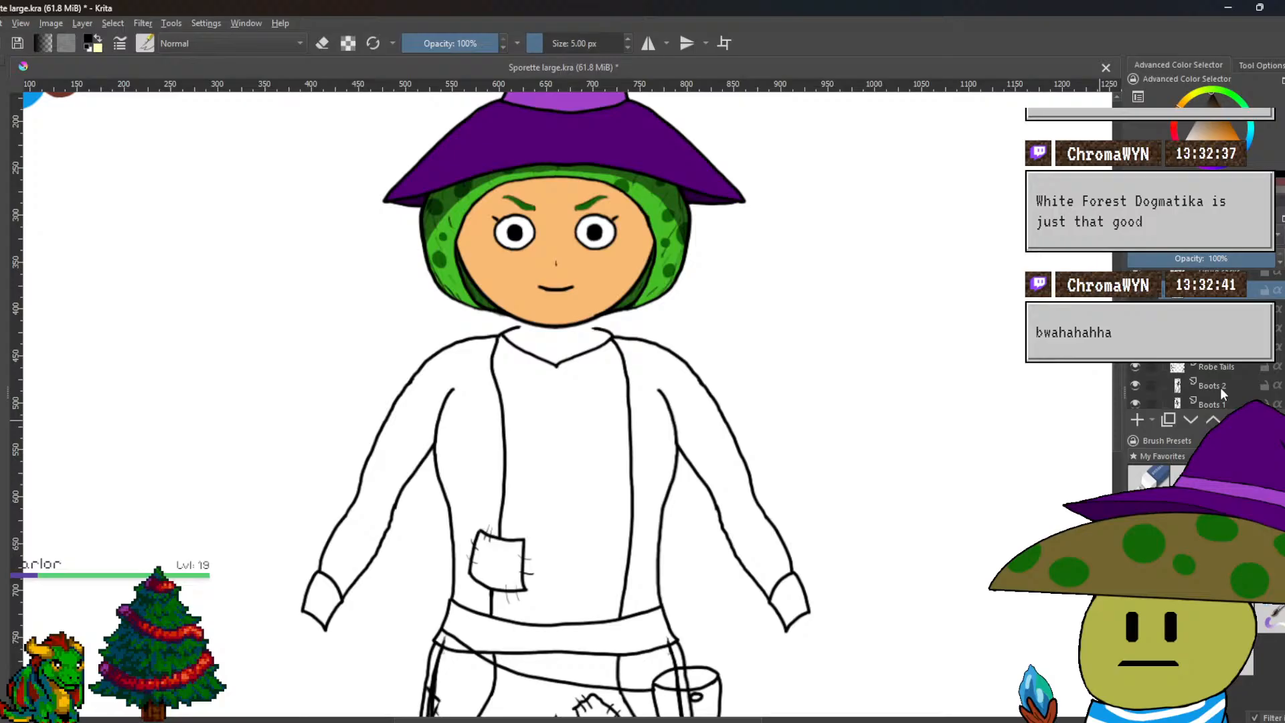
pyautogui.scroll(-3, 687, 327)
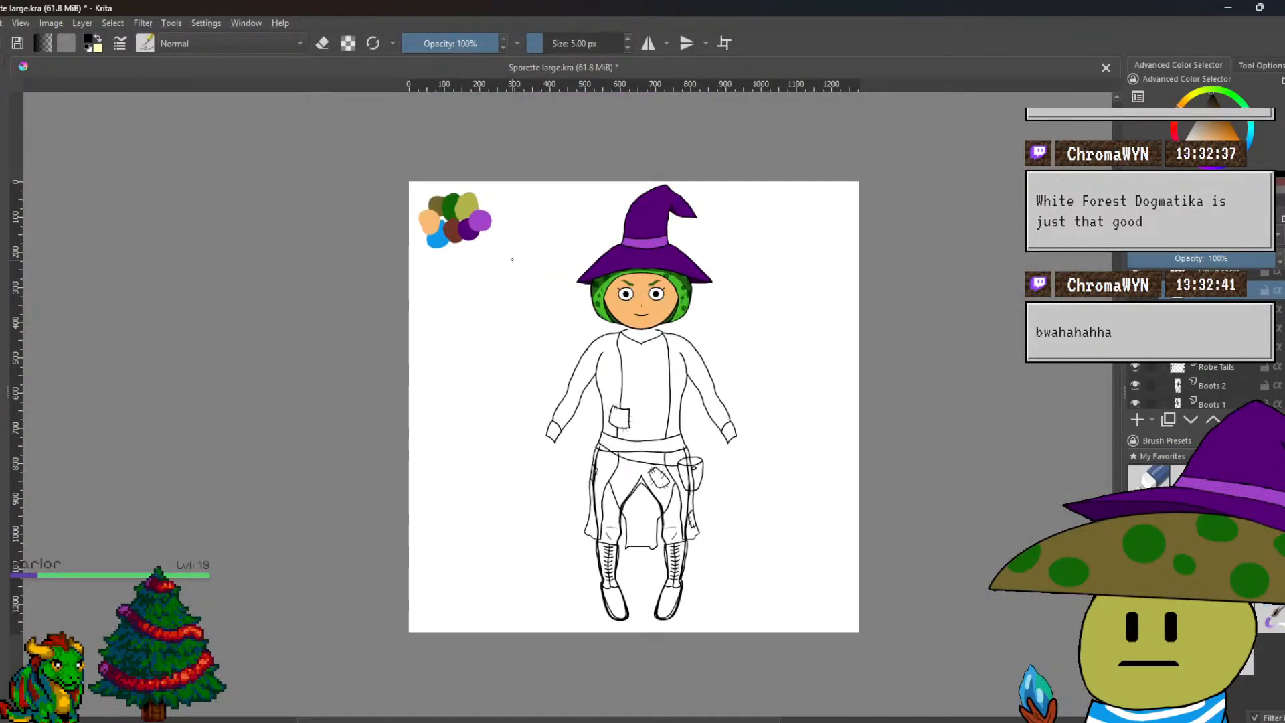
pyautogui.scroll(-4, 1198, 384)
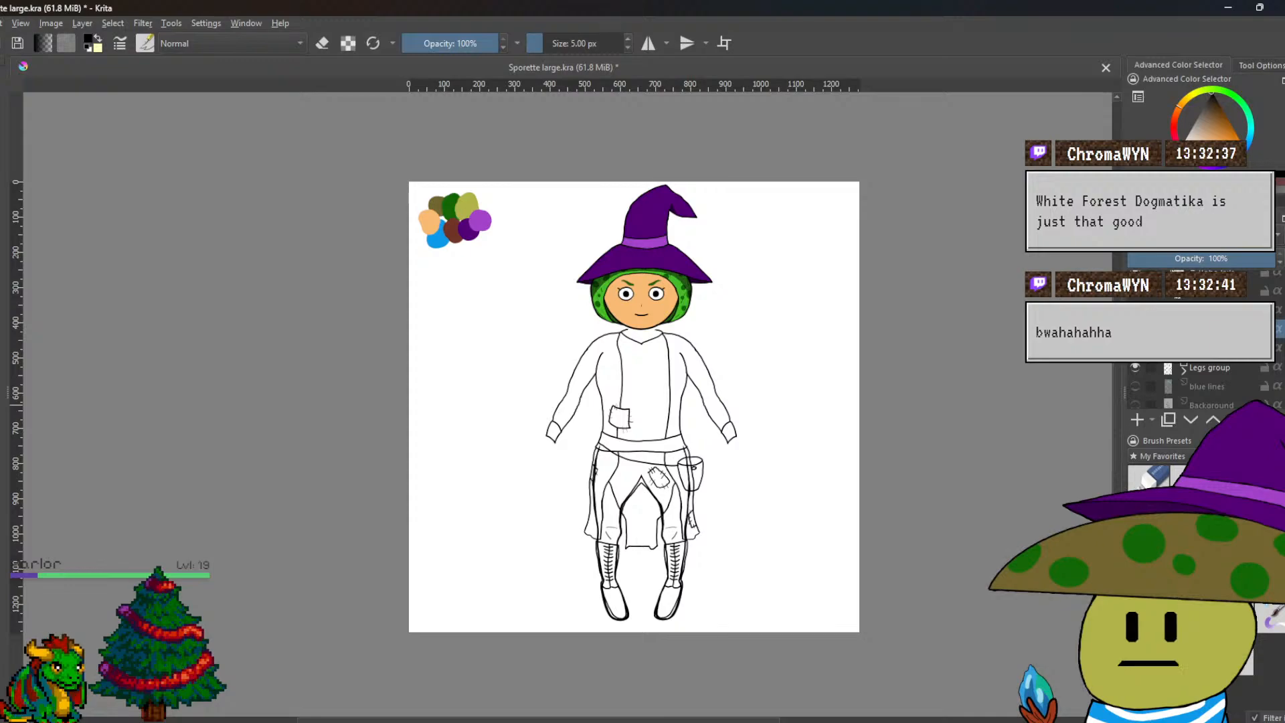
pyautogui.moveTo(1204, 349)
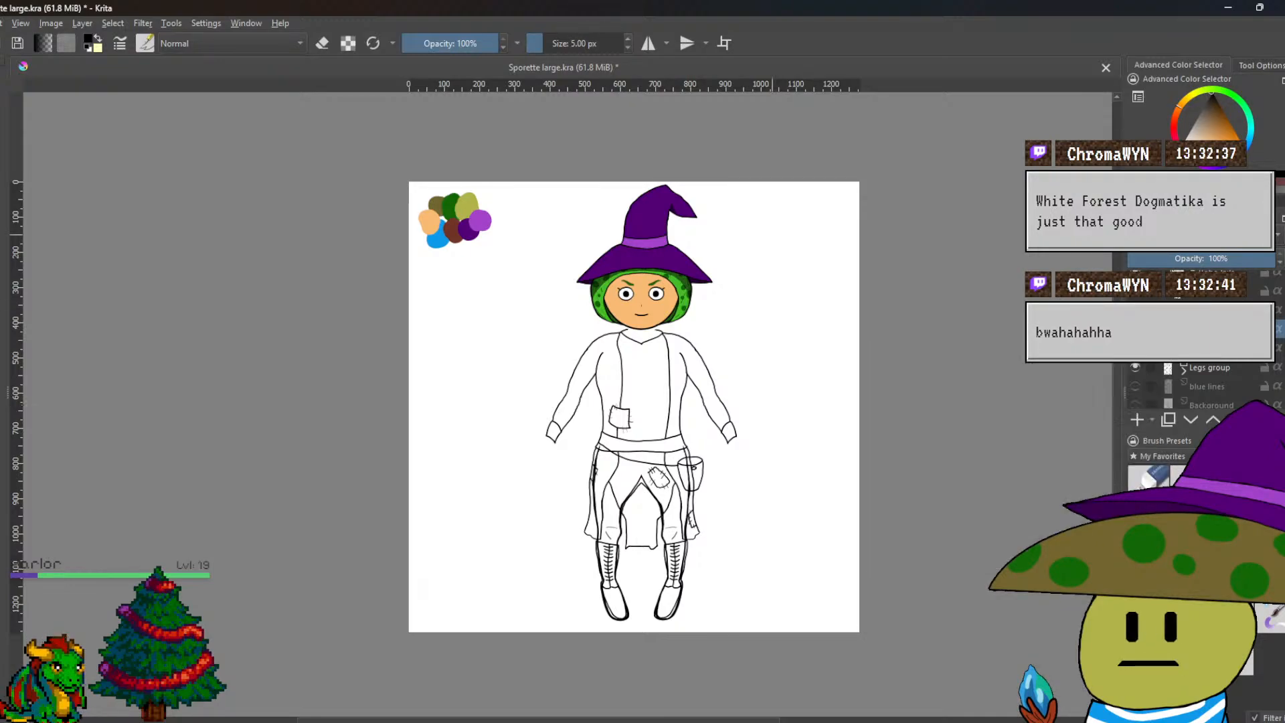
pyautogui.click(93, 23)
pyautogui.moveTo(117, 91)
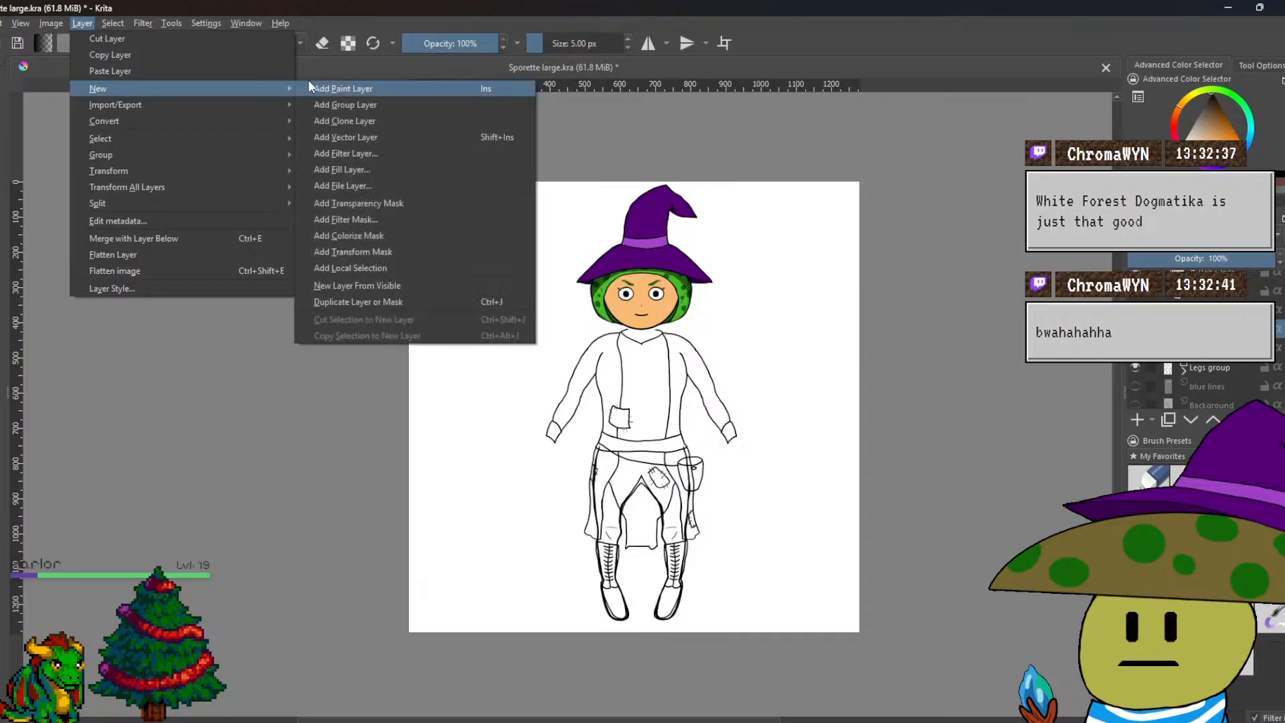
pyautogui.click(315, 88)
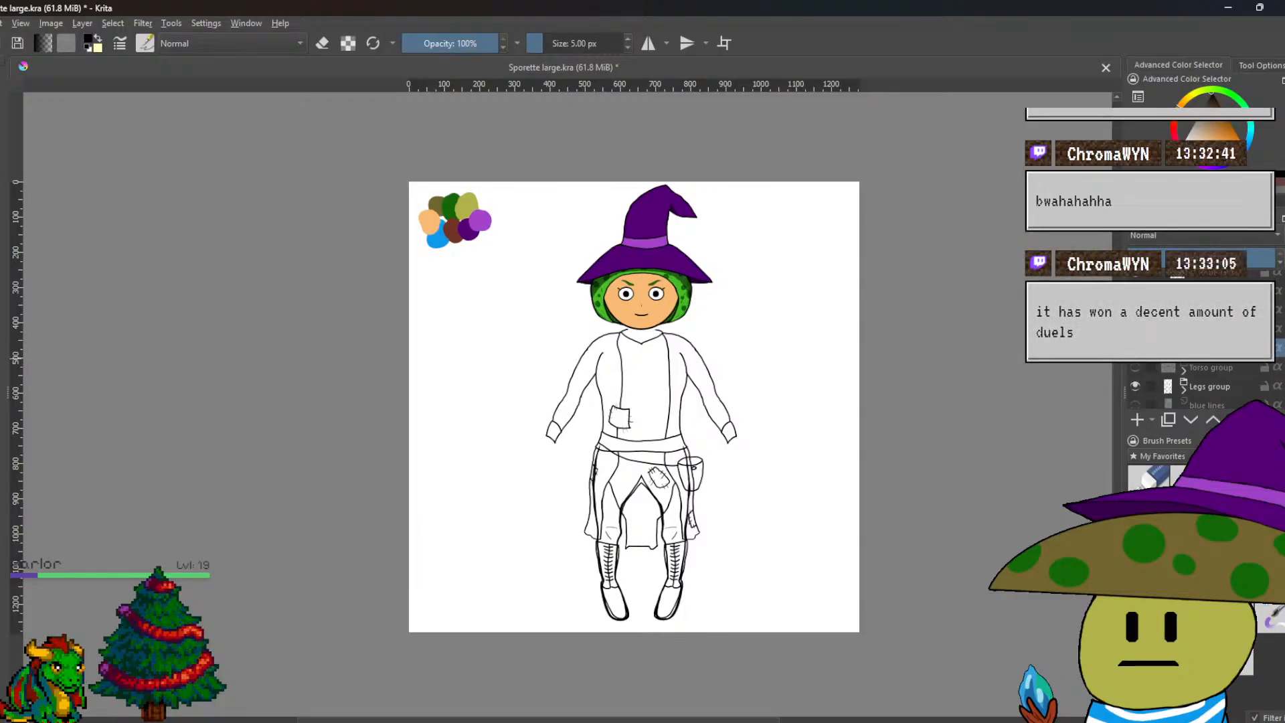
# Hide the Robe Sash, Robe Tails and Druid sacks layers to expose the full pants outline.
pyautogui.scroll(4, 830, 515)
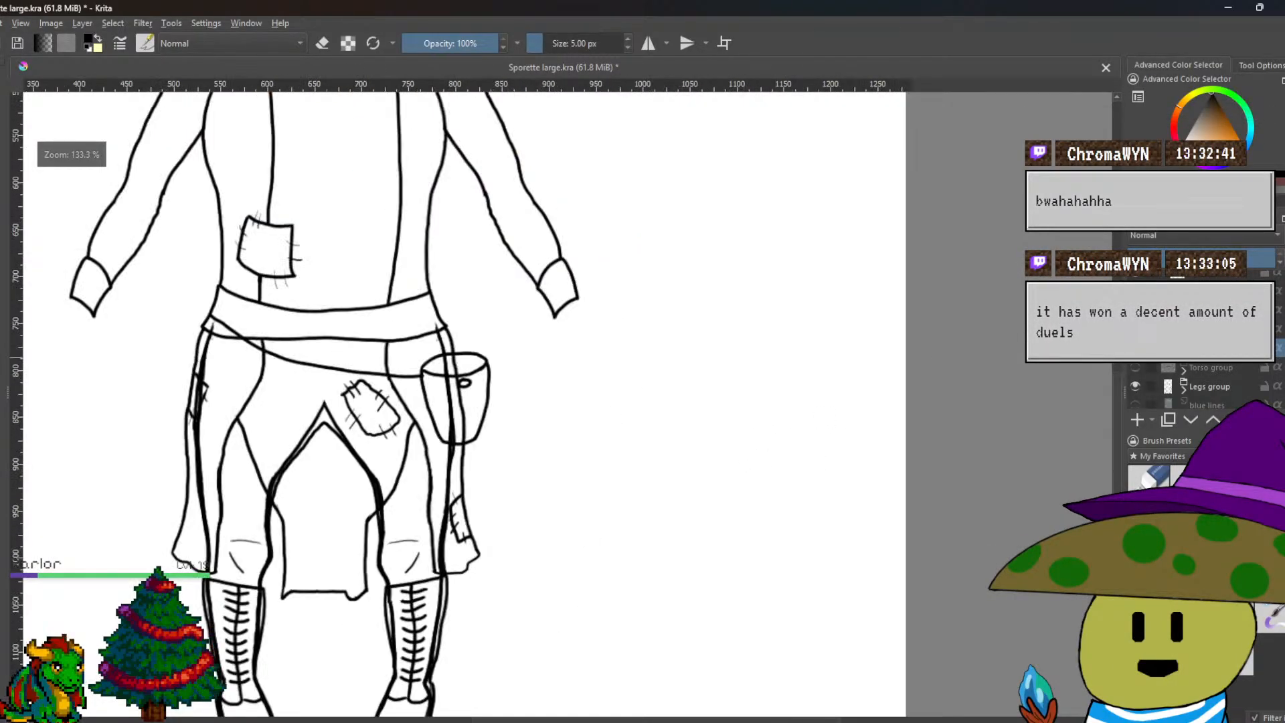
pyautogui.scroll(-2, 1205, 385)
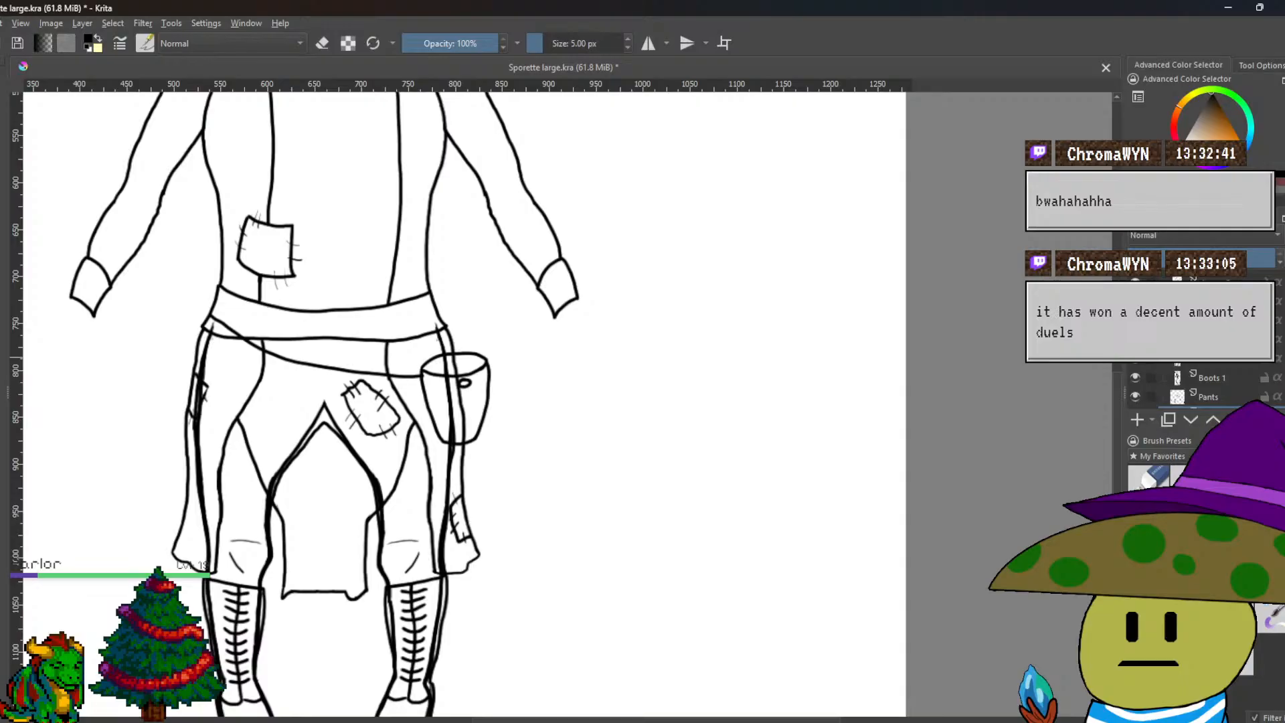
pyautogui.hotkey('ctrl', 'z')
pyautogui.hotkey('ctrl', 'z')
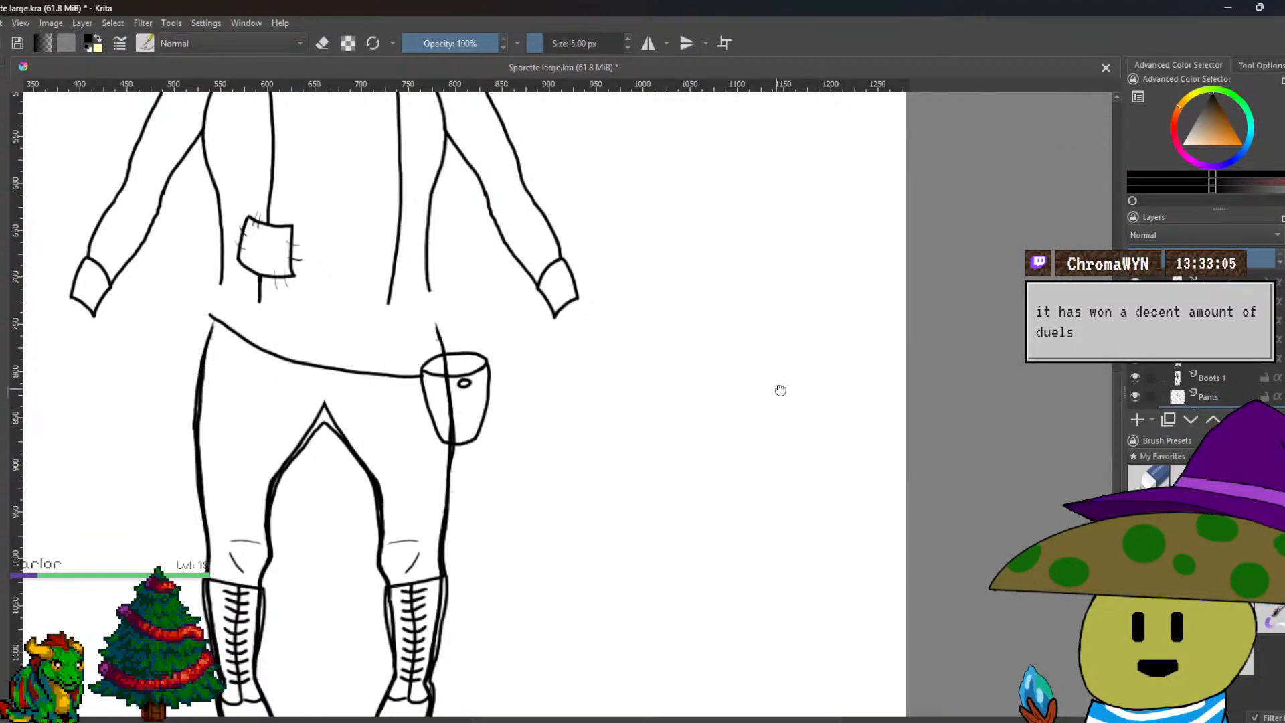
pyautogui.moveTo(776, 390); pyautogui.dragTo(855, 389)
pyautogui.scroll(2, 1205, 384)
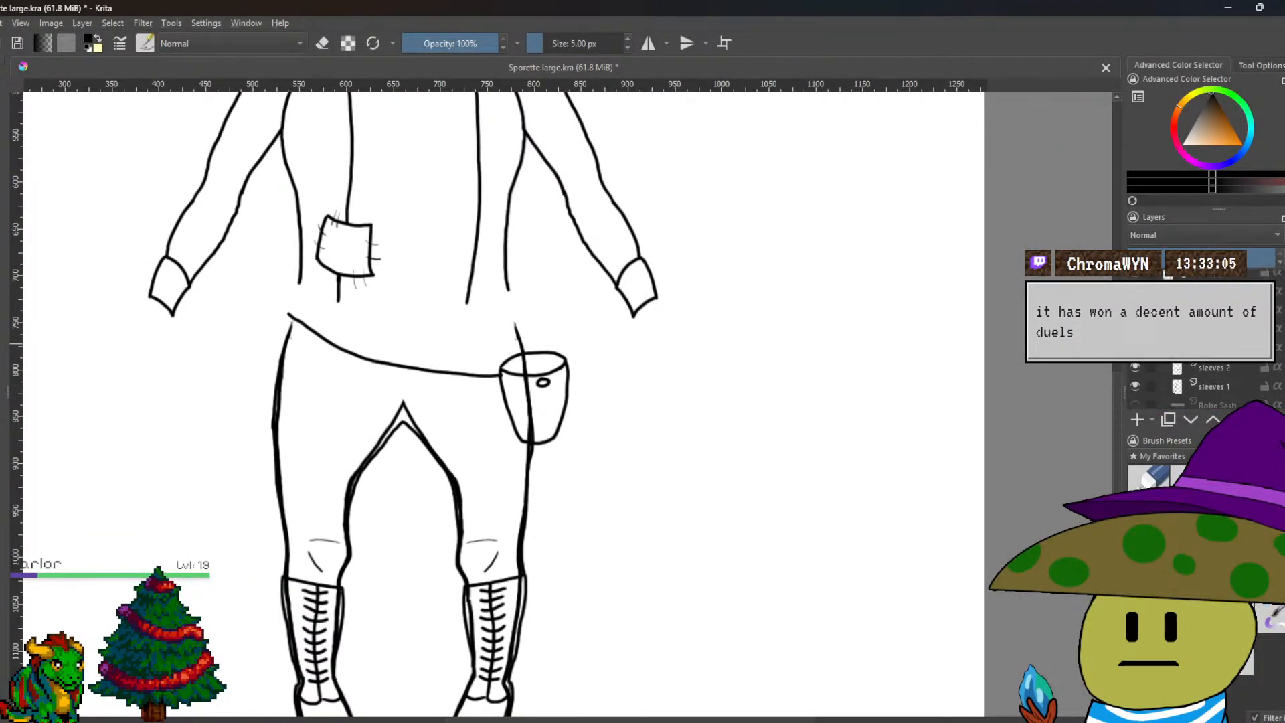
pyautogui.hotkey('ctrl', 'z')
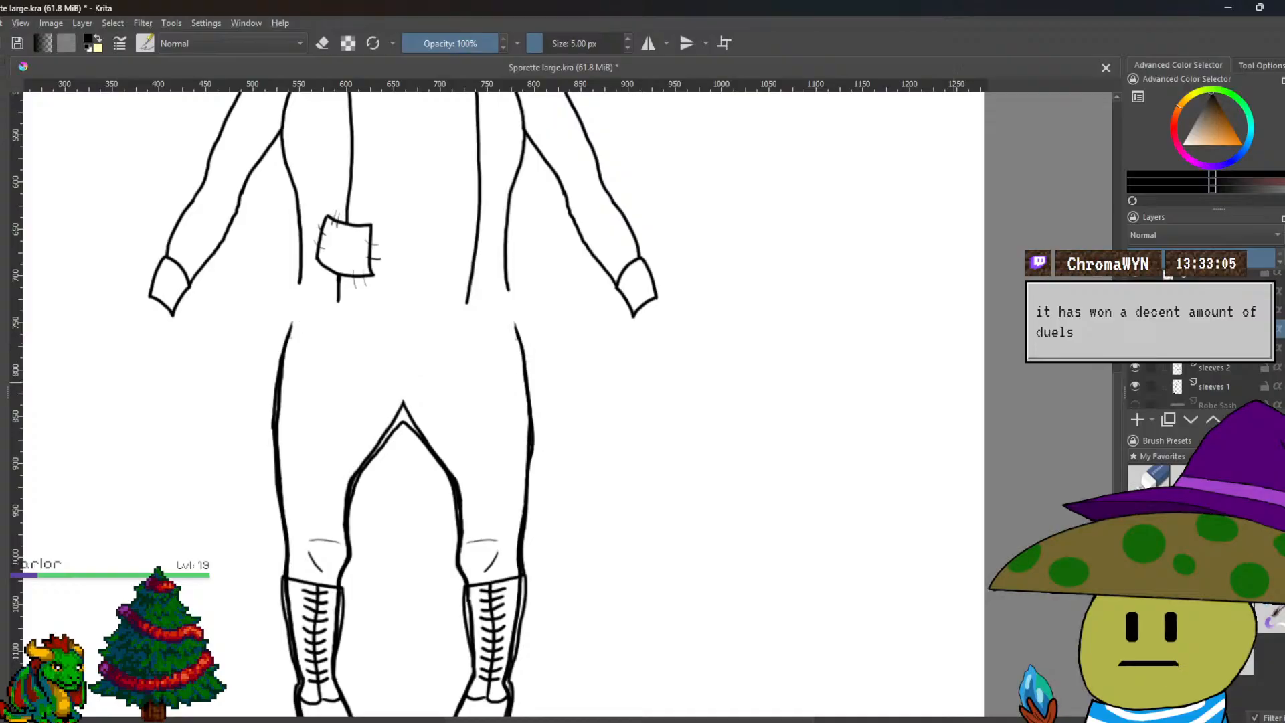
pyautogui.moveTo(830, 421); pyautogui.dragTo(863, 412)
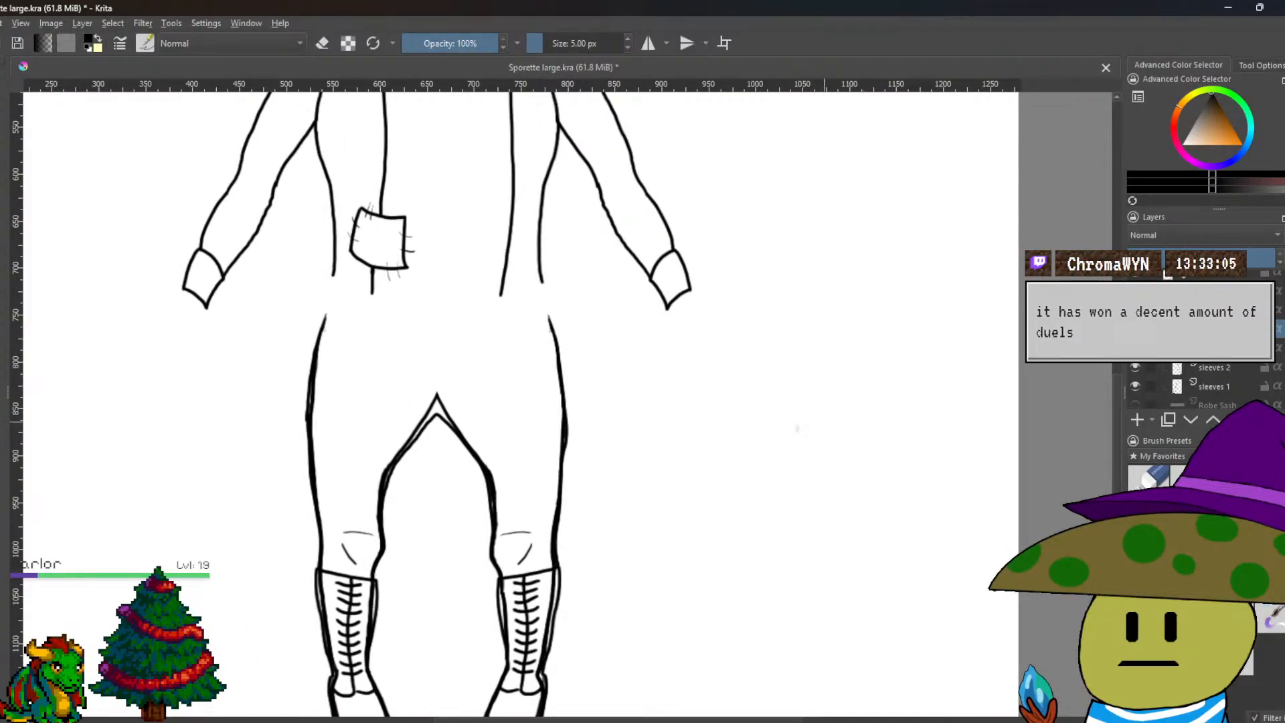
# Hide the Legs group so only the clothing lines remain around the pants.
pyautogui.scroll(3, 864, 412)
pyautogui.scroll(-3, 1204, 385)
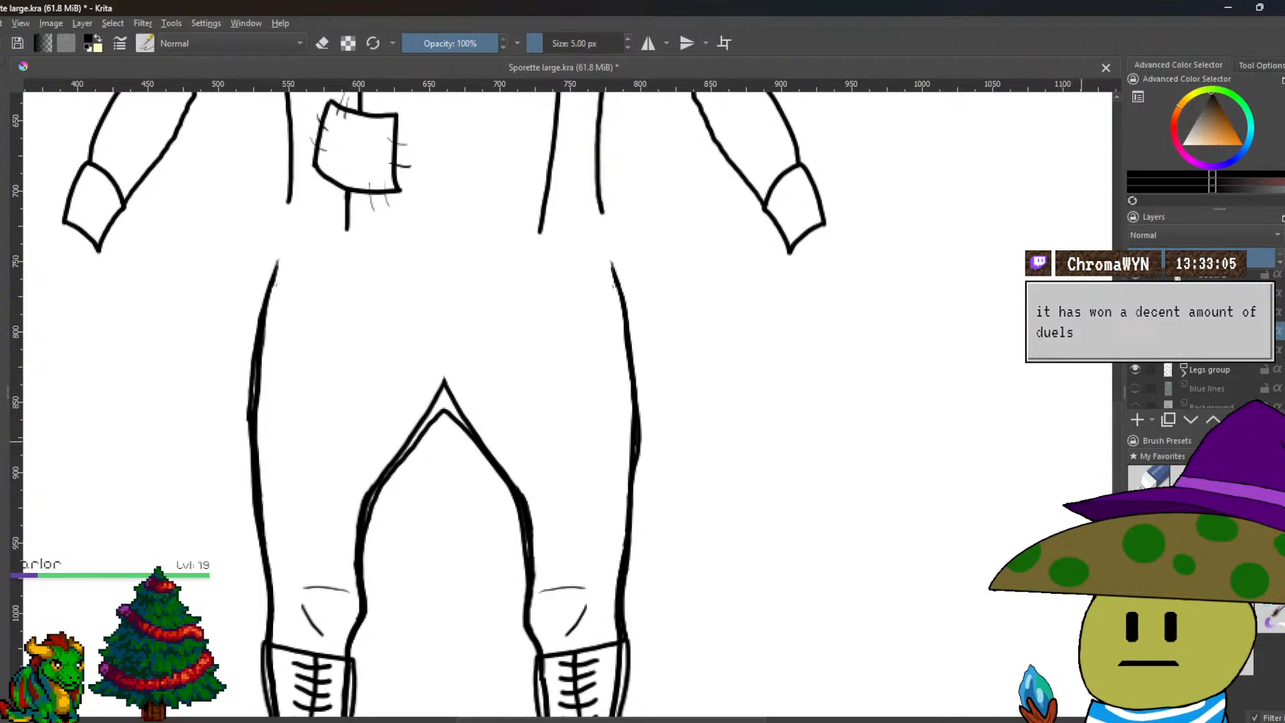
pyautogui.click(1134, 370)
pyautogui.moveTo(882, 432); pyautogui.dragTo(909, 425)
pyautogui.scroll(3, 1205, 385)
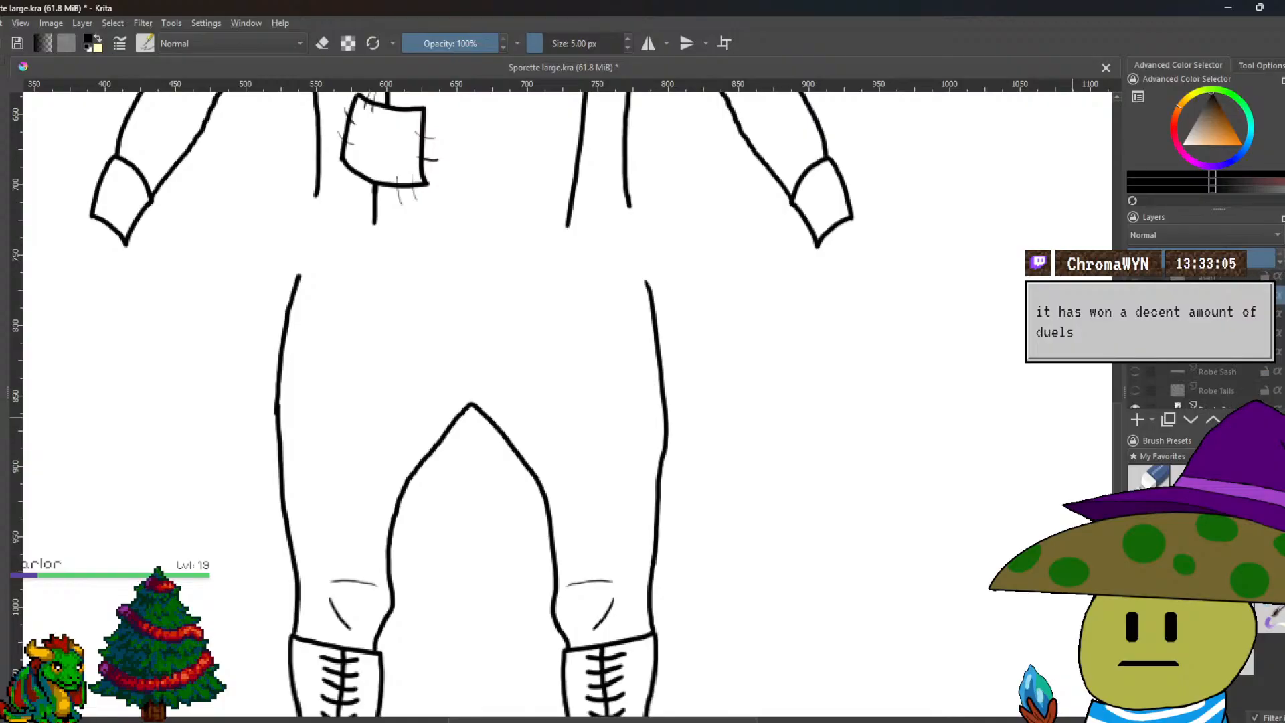
# Select the Pants layer and show the Robe Sash layer again as a guide for the waistline.
pyautogui.scroll(2, 1204, 385)
pyautogui.click(1184, 356)
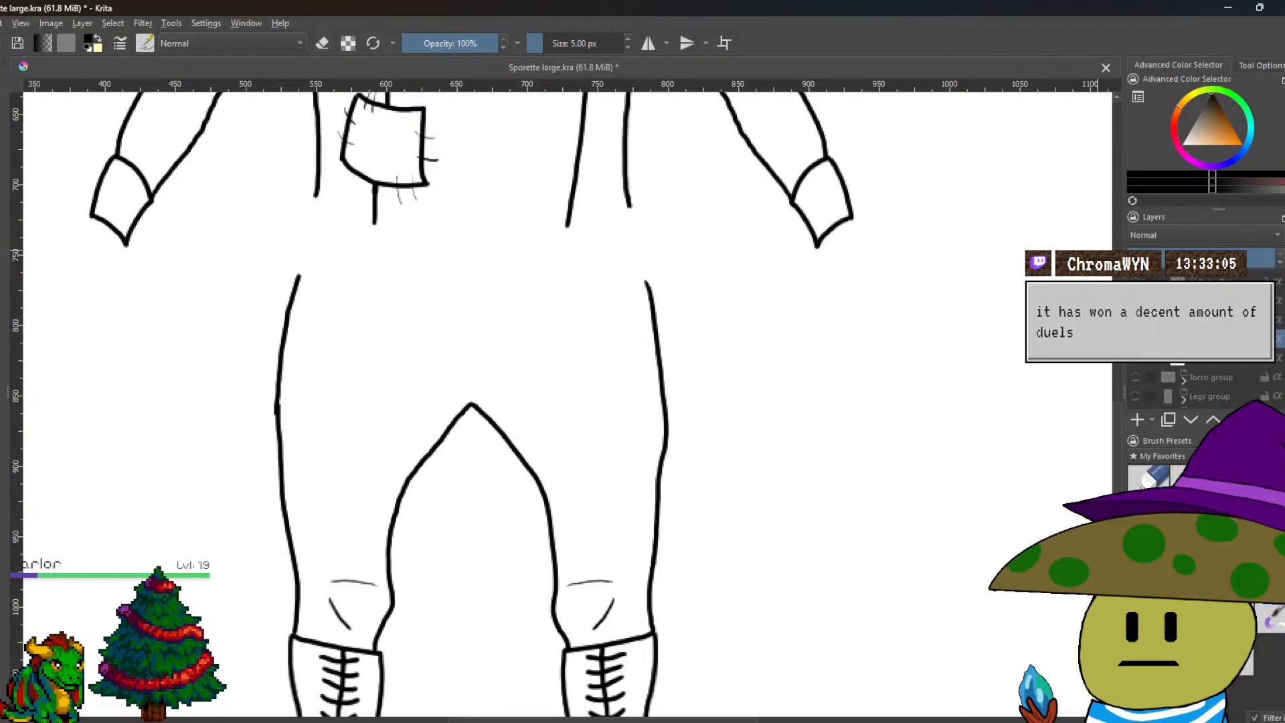
pyautogui.moveTo(1204, 322)
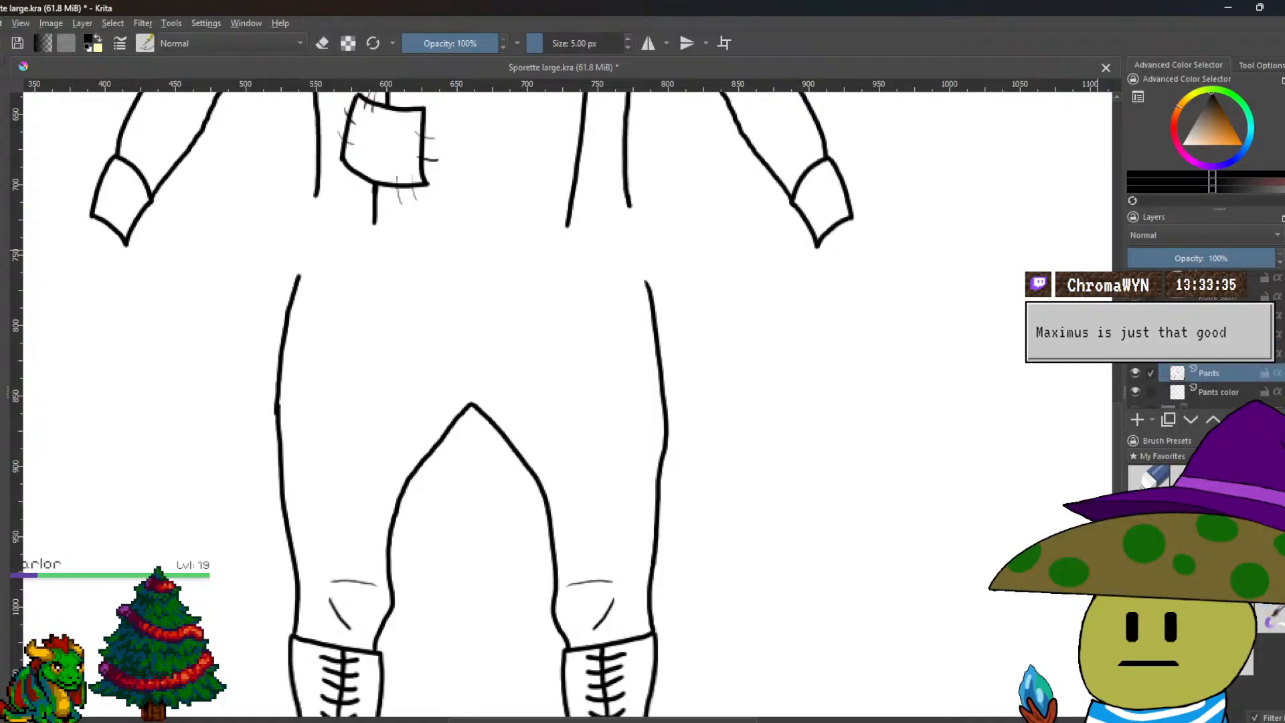
pyautogui.click(1136, 297)
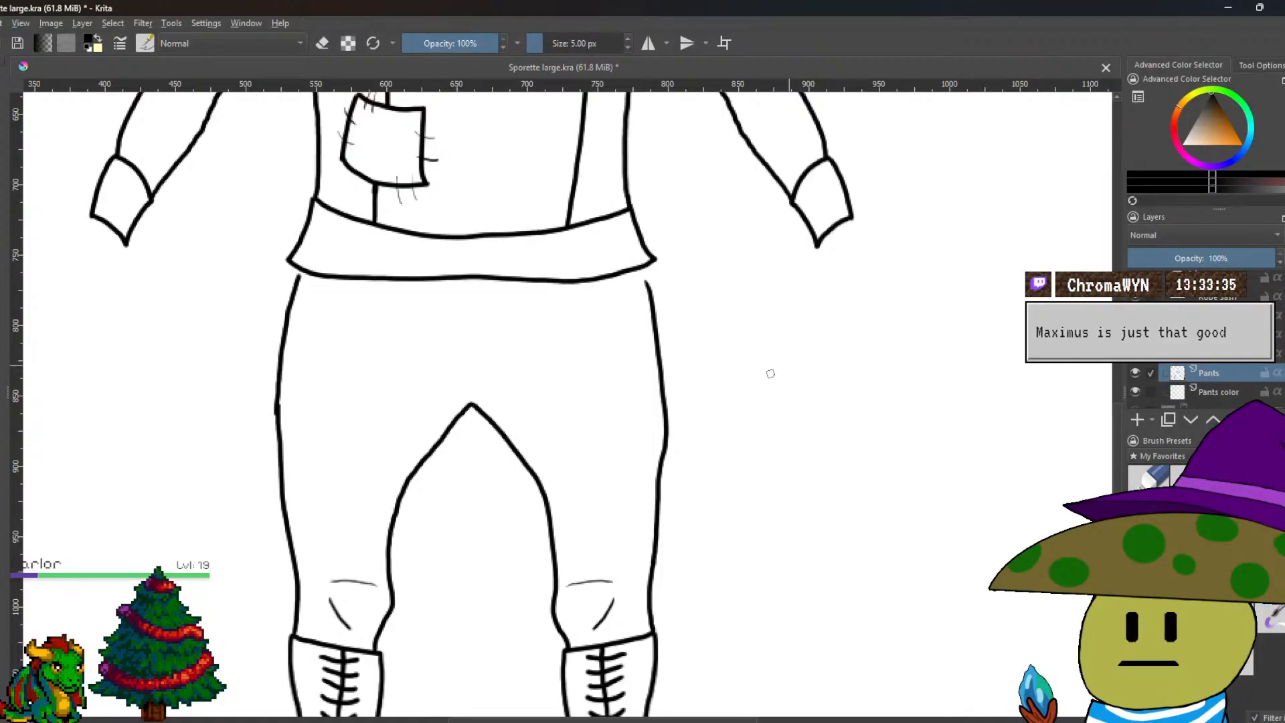
pyautogui.moveTo(772, 372); pyautogui.dragTo(844, 410)
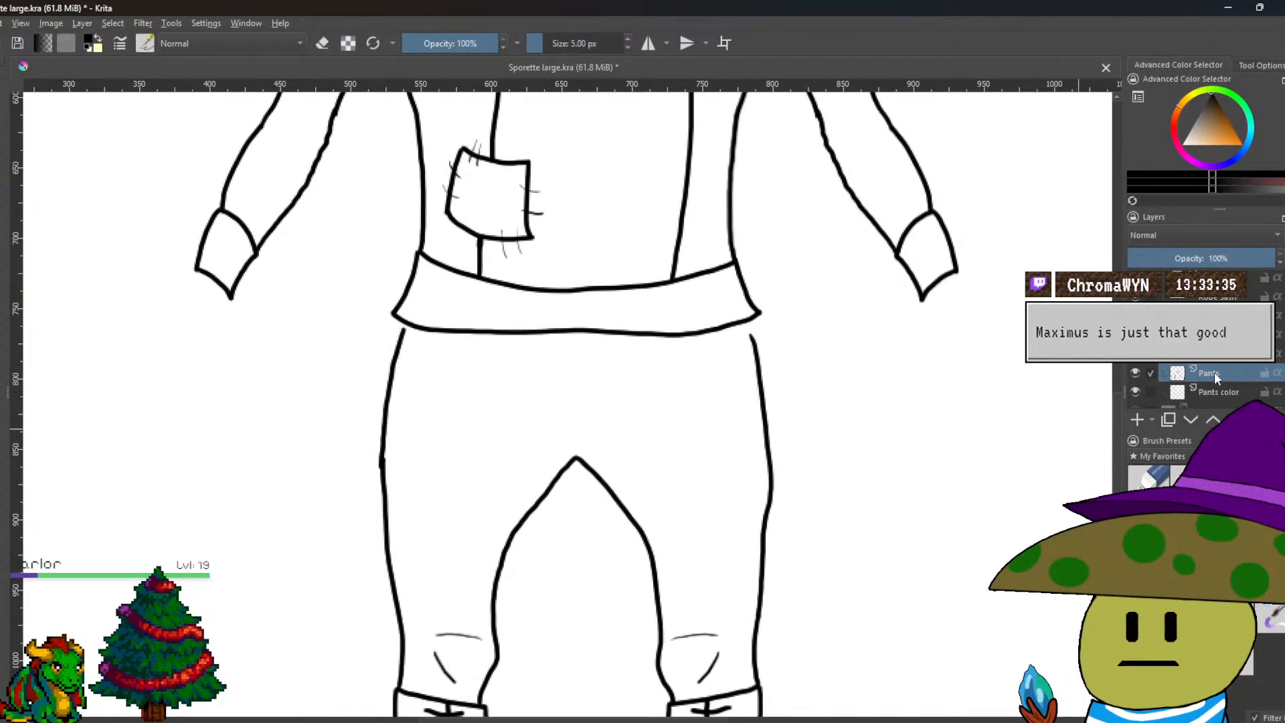
# Extend both outer side lines of the pants upward with black strokes until they meet the sash's lower edge.
pyautogui.scroll(3, 474, 336)
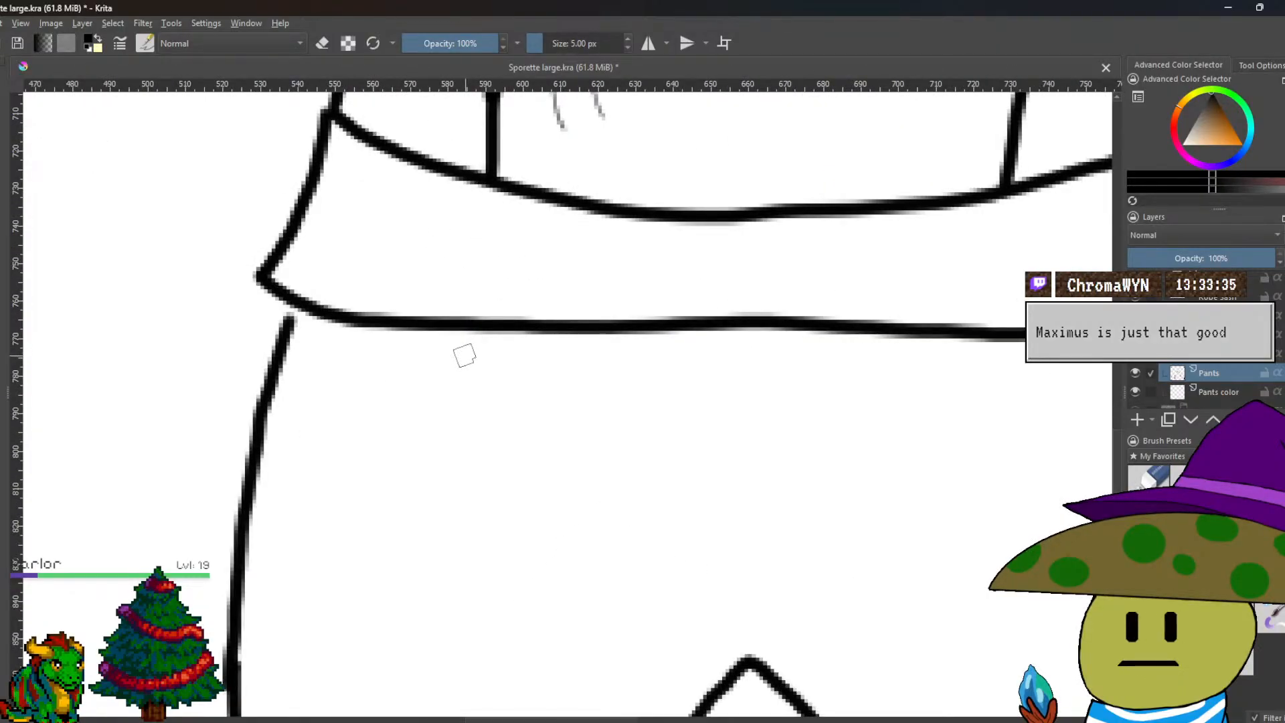
pyautogui.moveTo(294, 305); pyautogui.dragTo(284, 331)
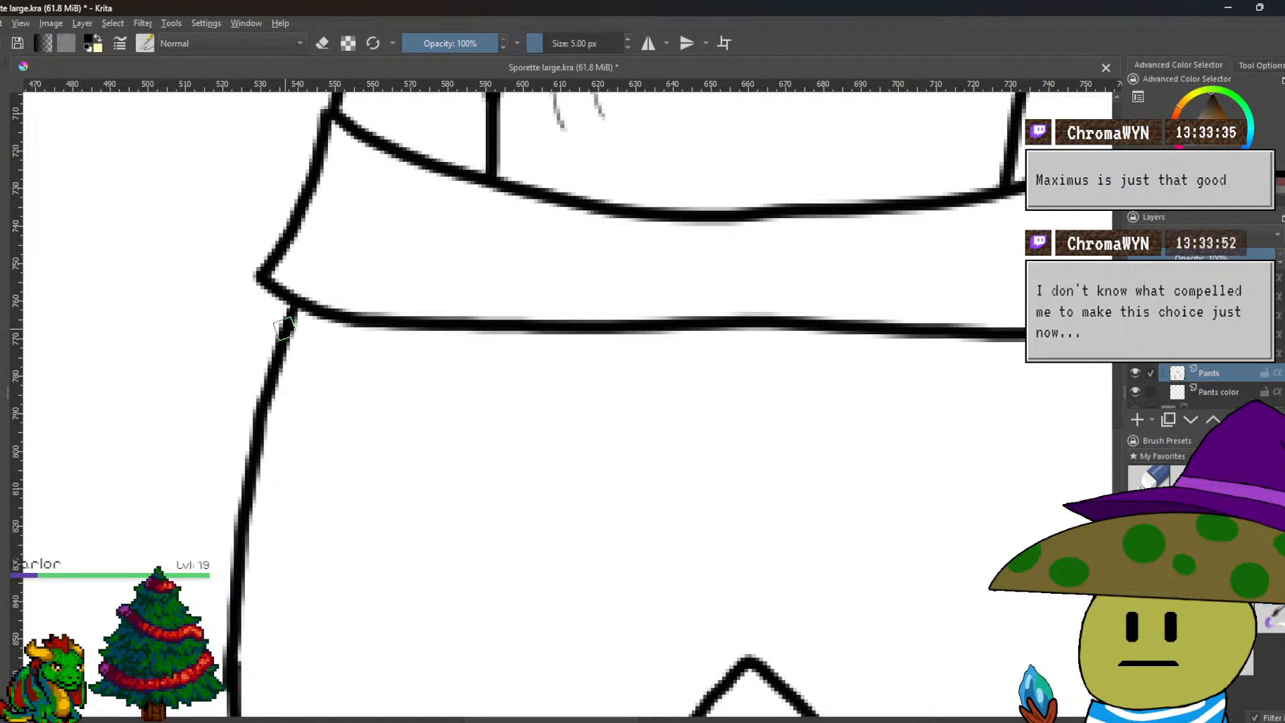
pyautogui.moveTo(441, 356); pyautogui.dragTo(345, 357)
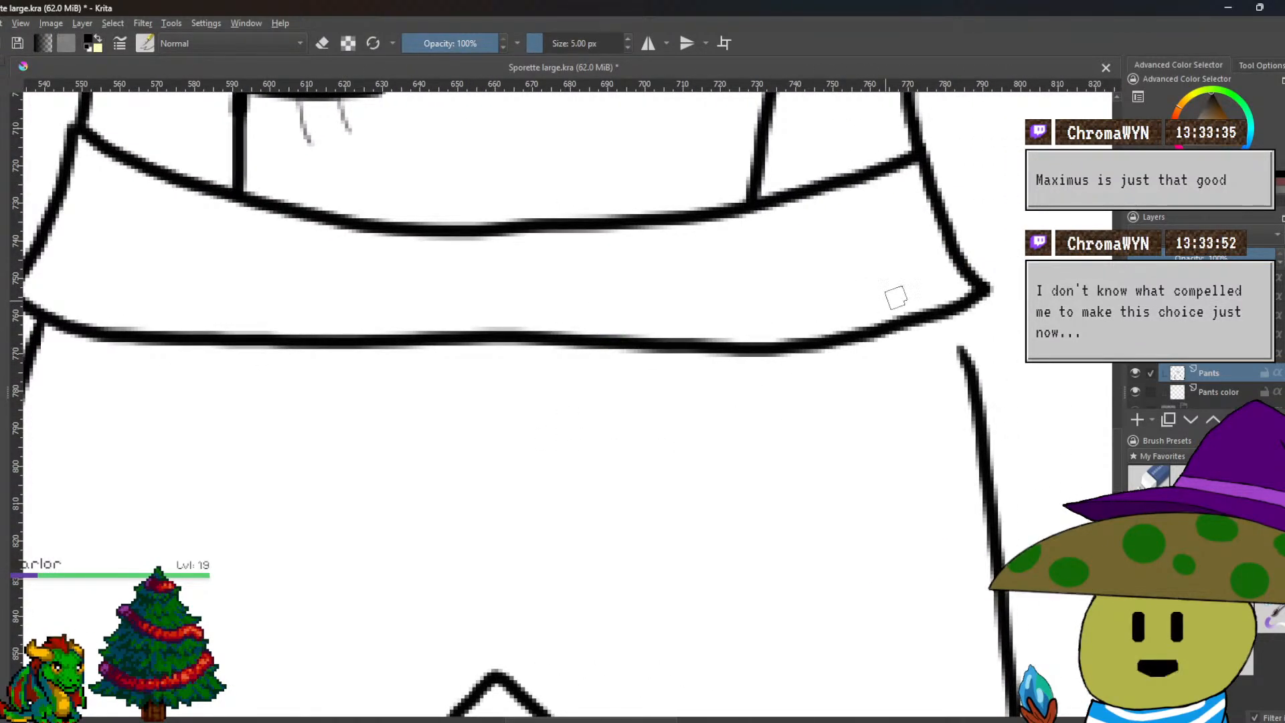
pyautogui.moveTo(958, 338); pyautogui.dragTo(971, 365)
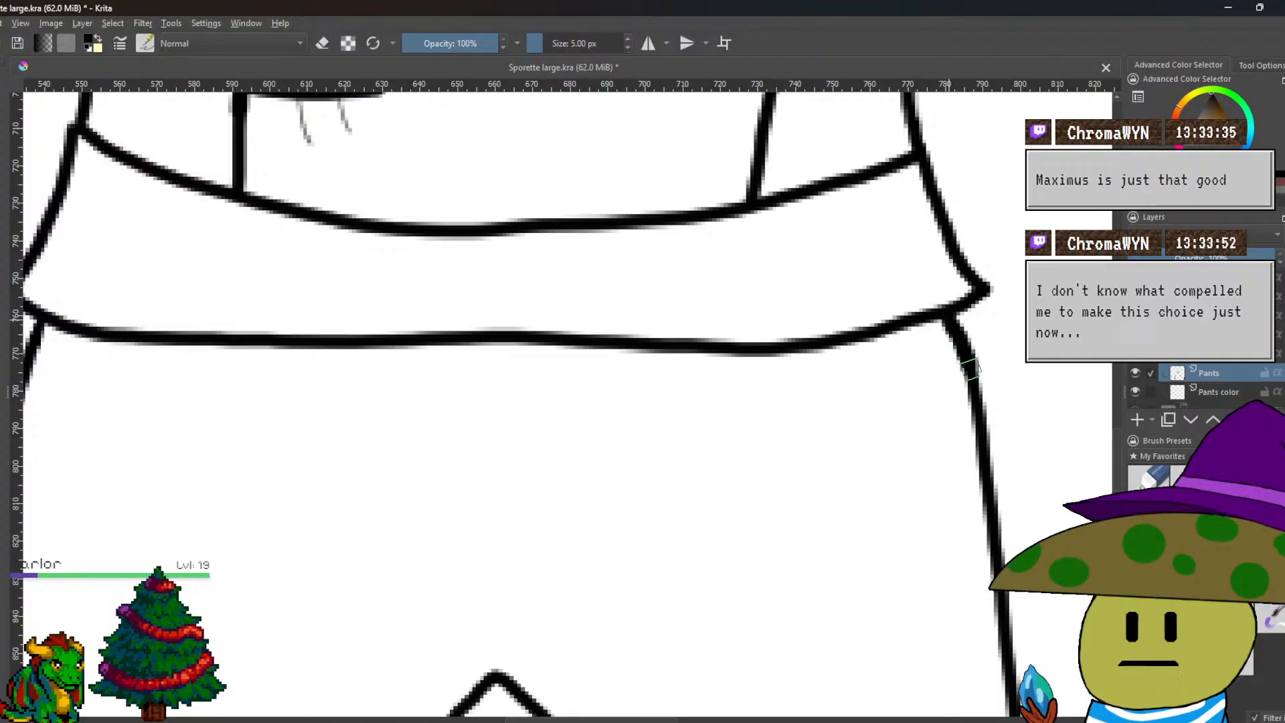
pyautogui.moveTo(613, 356); pyautogui.dragTo(680, 372)
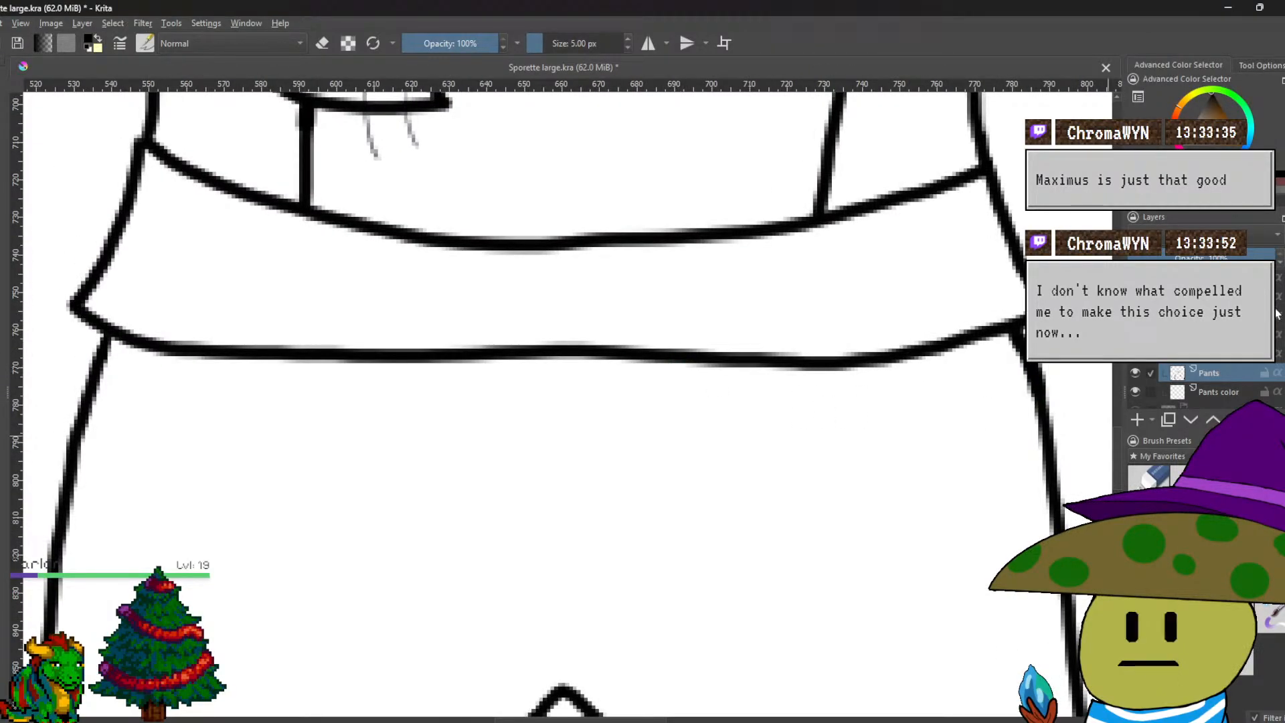
# Select the Robe Sash layer and lower its opacity to 50%.
pyautogui.click(1204, 297)
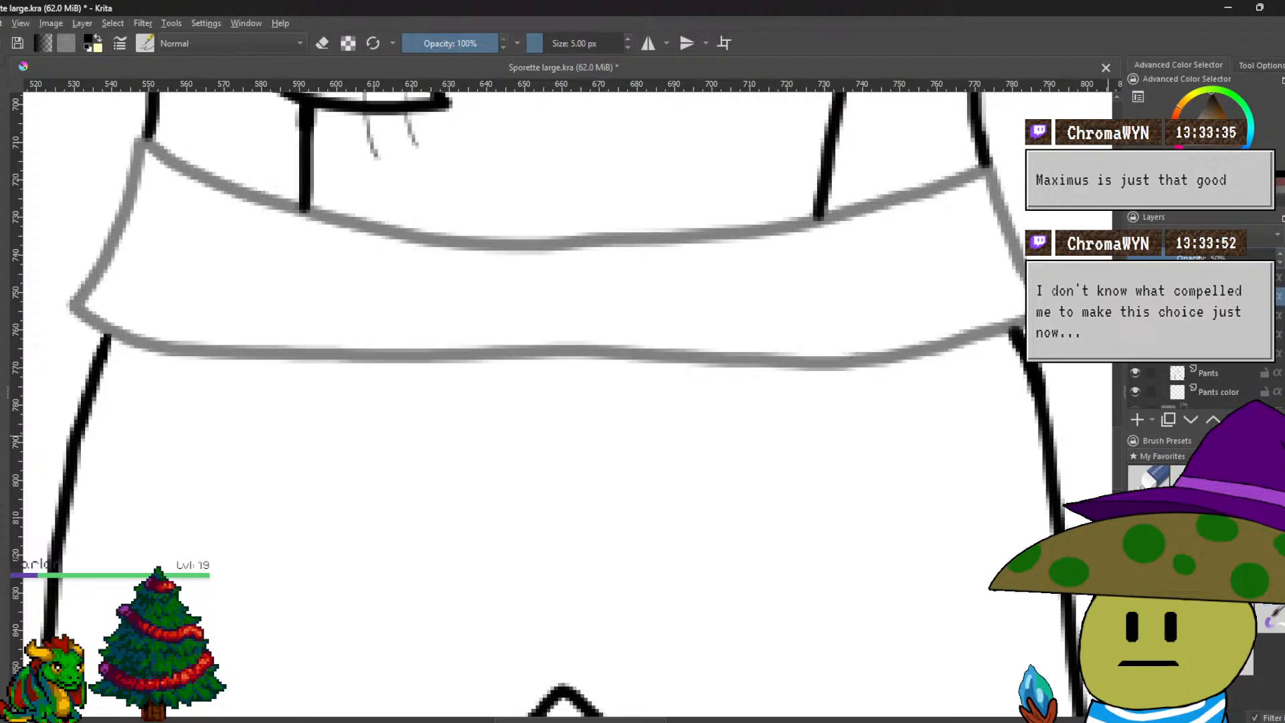
# Draw a black waistline on the Pants layer along the sash's lower edge, joining the two outer side lines.
pyautogui.click(1216, 372)
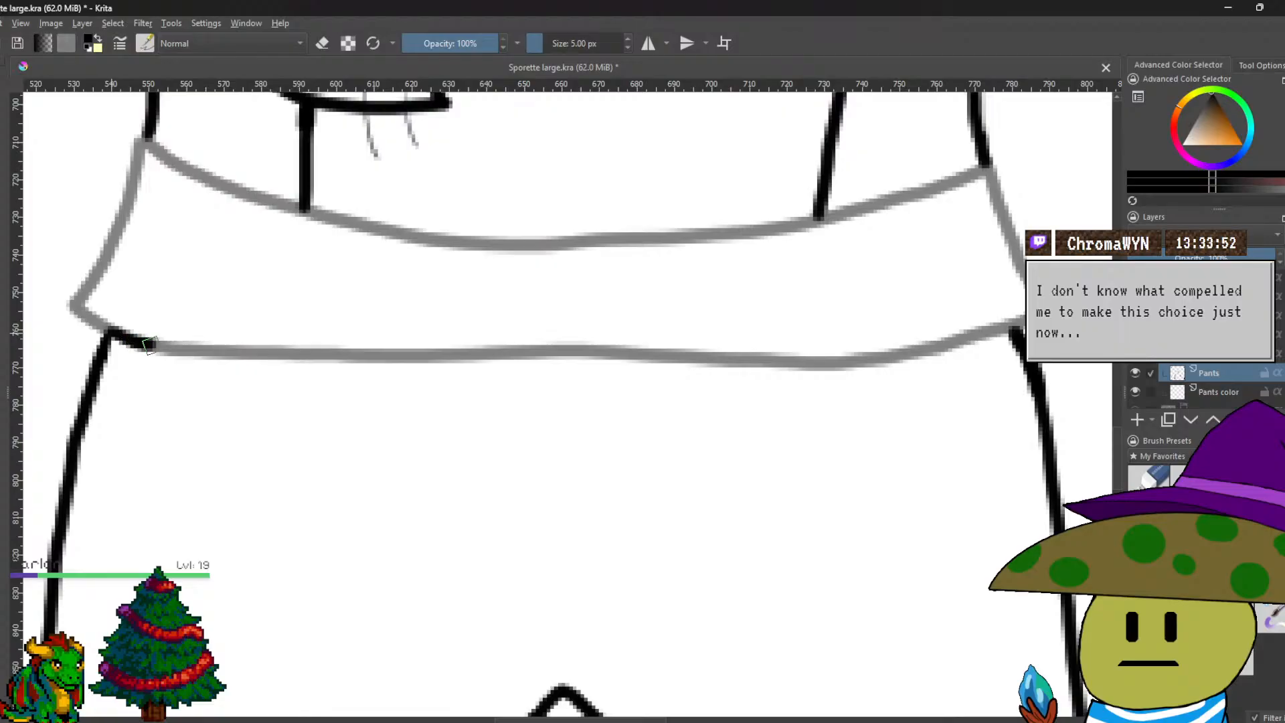
pyautogui.moveTo(241, 353); pyautogui.dragTo(268, 353)
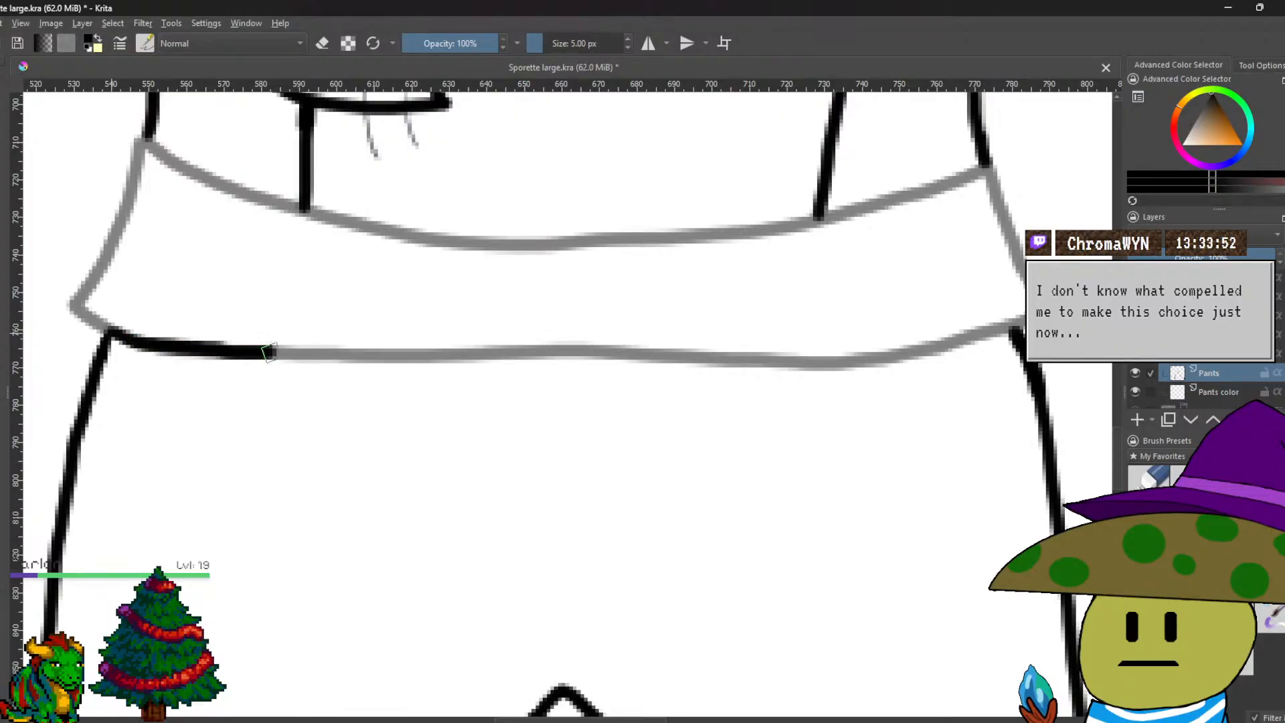
pyautogui.moveTo(402, 352)
pyautogui.mouseDown()
pyautogui.moveTo(554, 344)
pyautogui.moveTo(757, 357)
pyautogui.moveTo(1017, 326)
pyautogui.mouseUp()
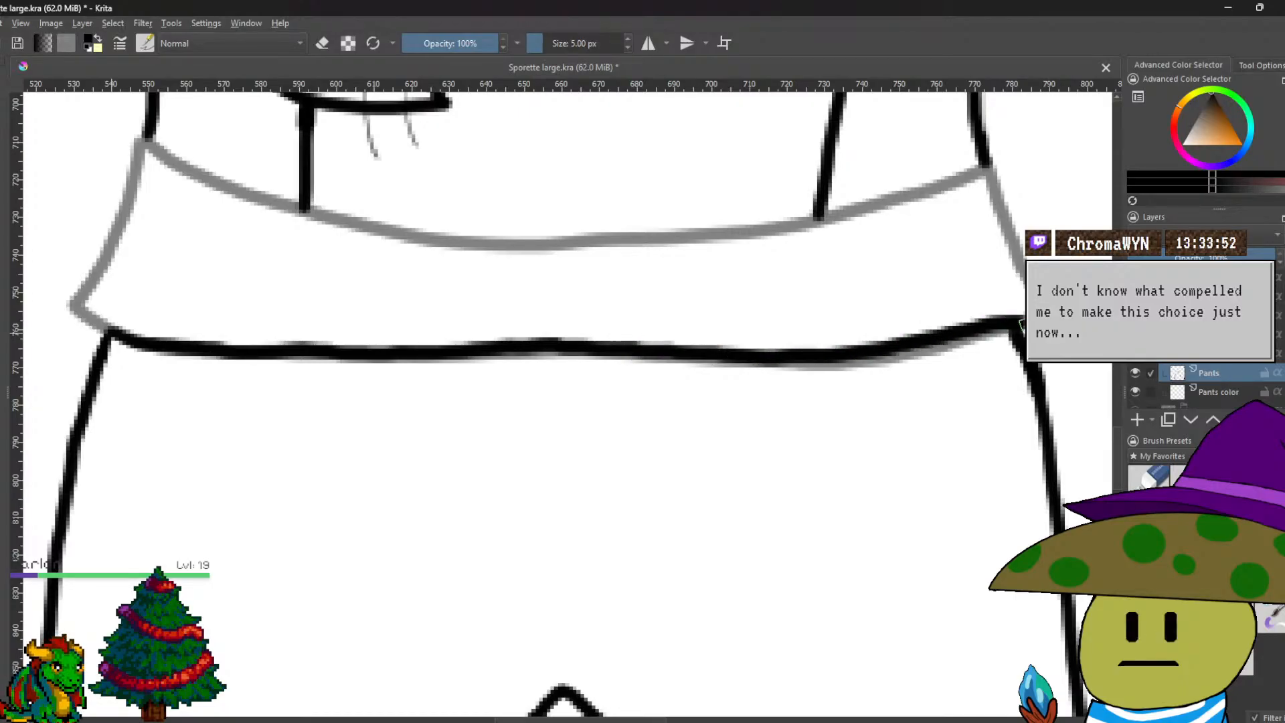
# Erase the overshooting end of the waistline beyond the outer side line with the 25 px eraser.
pyautogui.moveTo(880, 399); pyautogui.dragTo(806, 453)
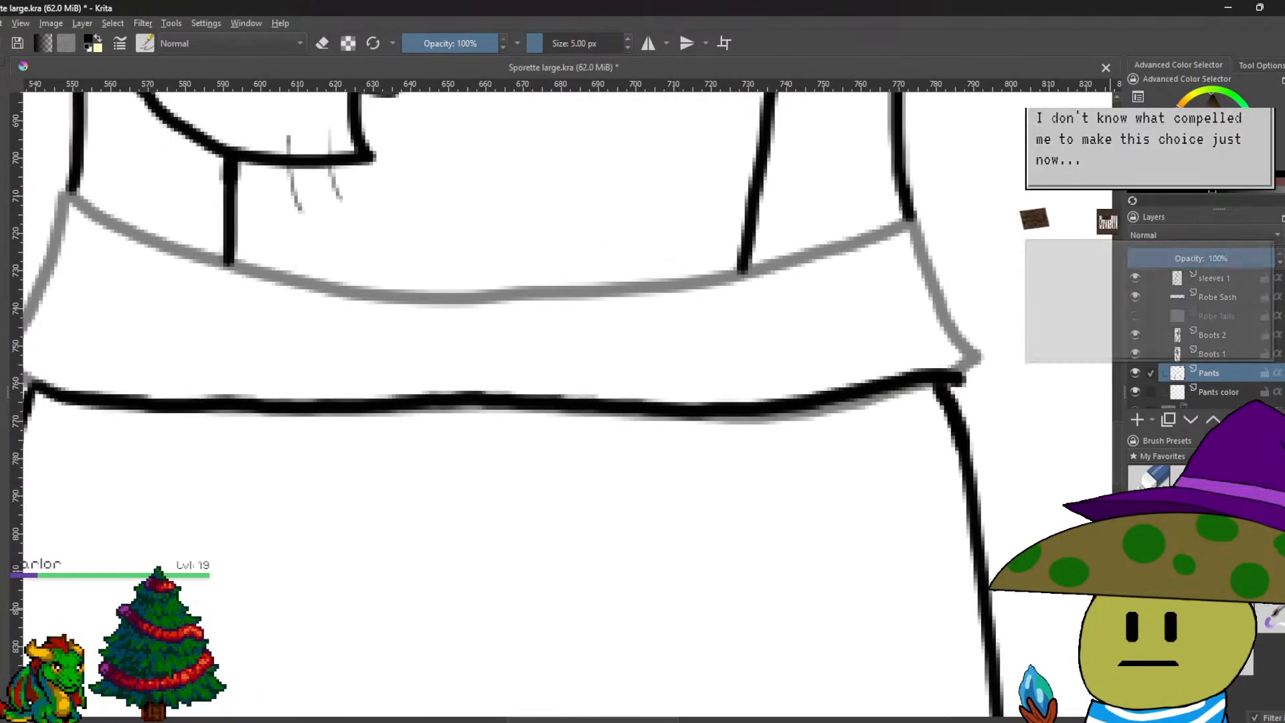
pyautogui.press('e')
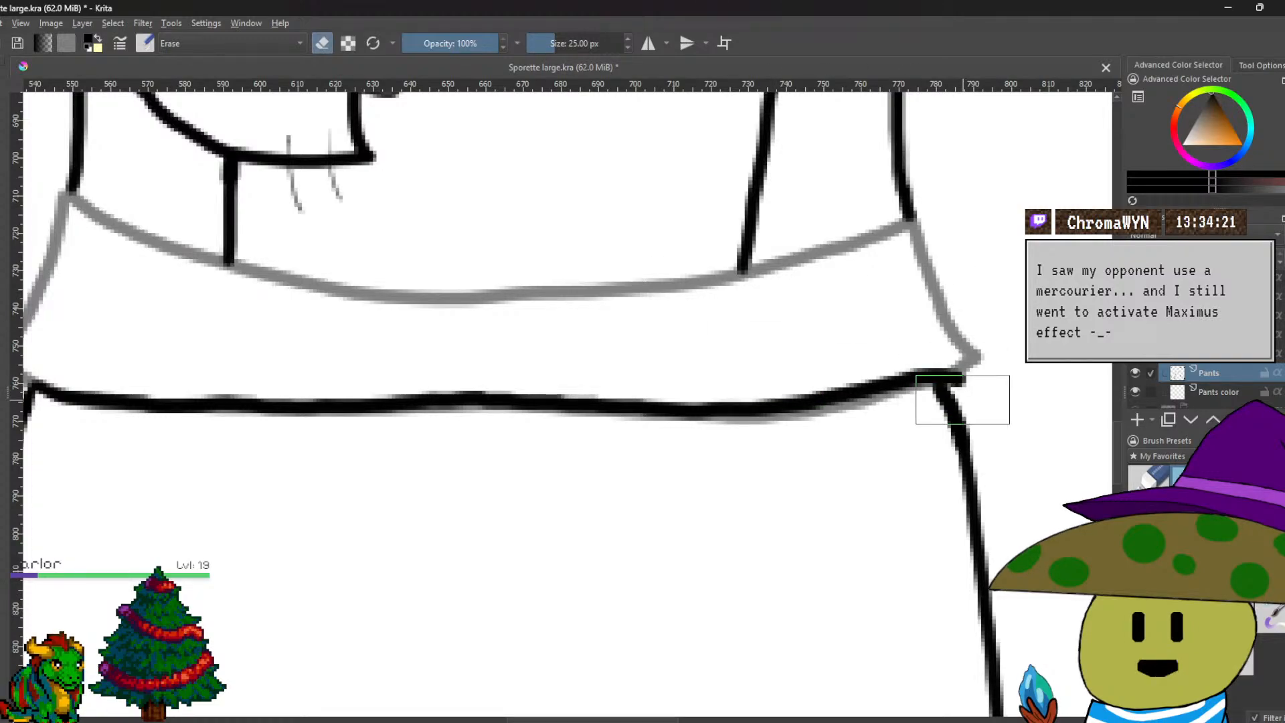
pyautogui.moveTo(945, 423); pyautogui.dragTo(956, 347)
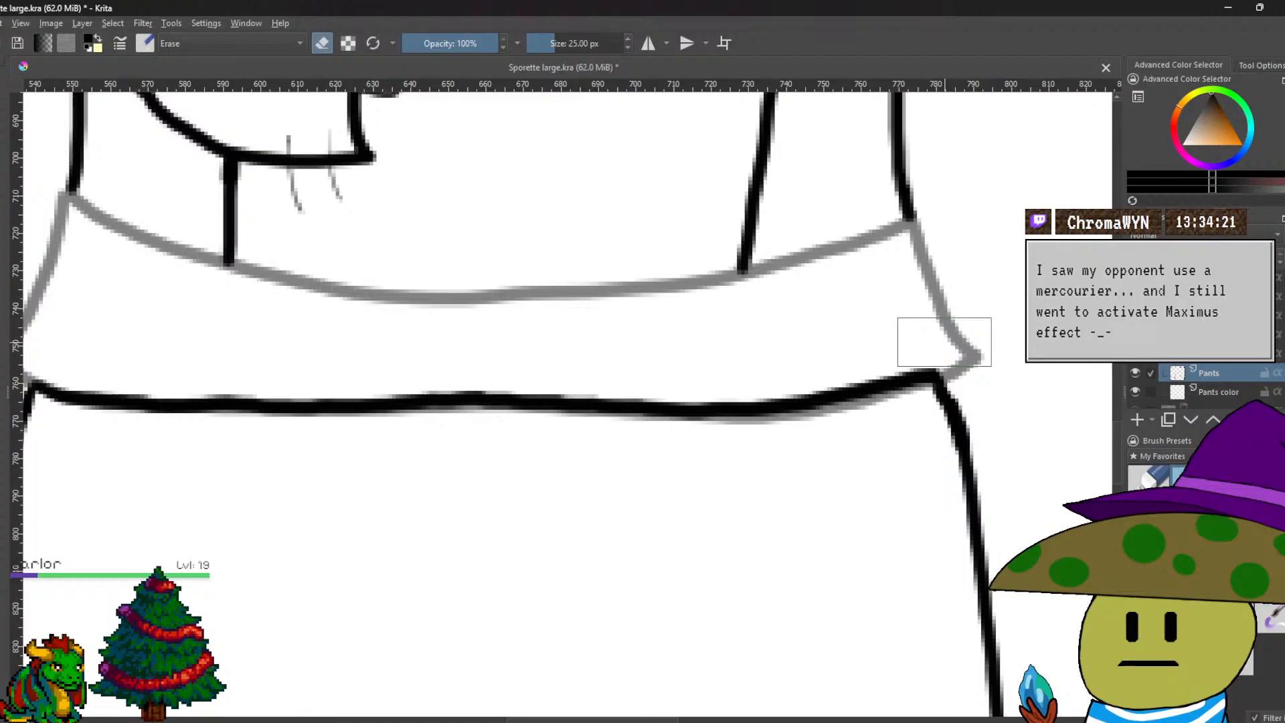
# Restore the Robe Sash layer to 100% opacity.
pyautogui.moveTo(726, 381); pyautogui.dragTo(785, 354)
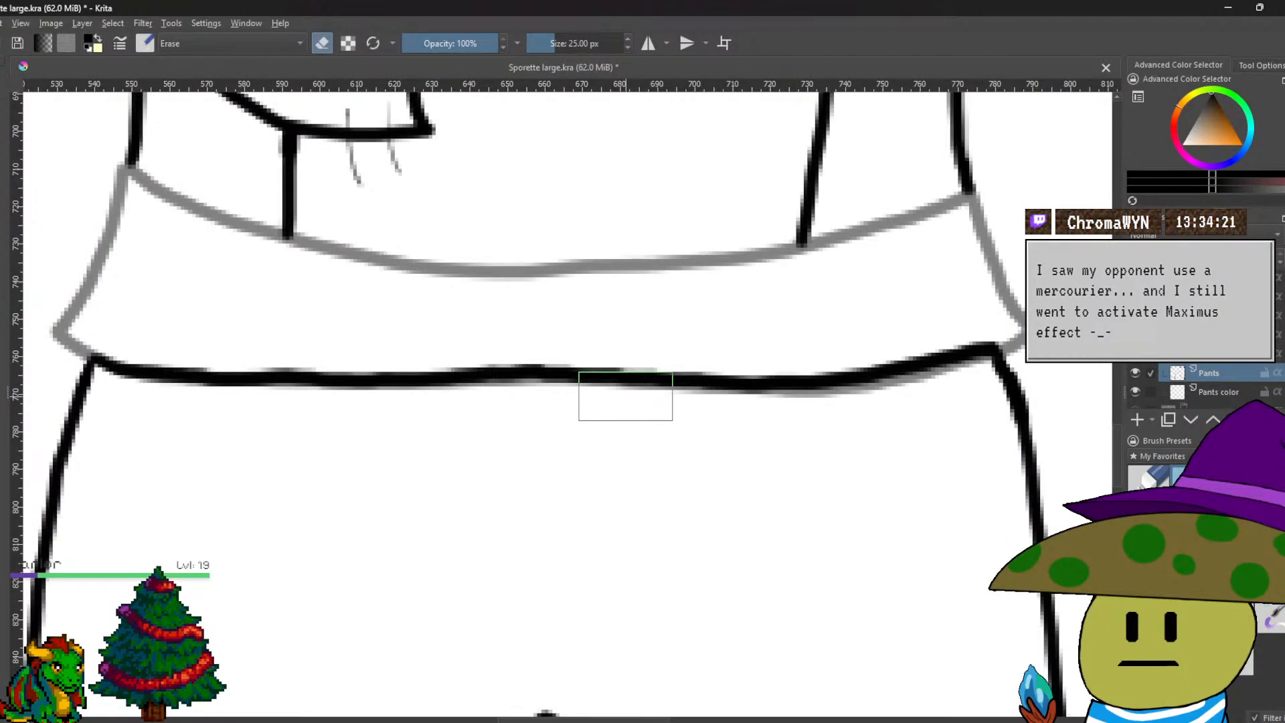
pyautogui.scroll(-4, 625, 396)
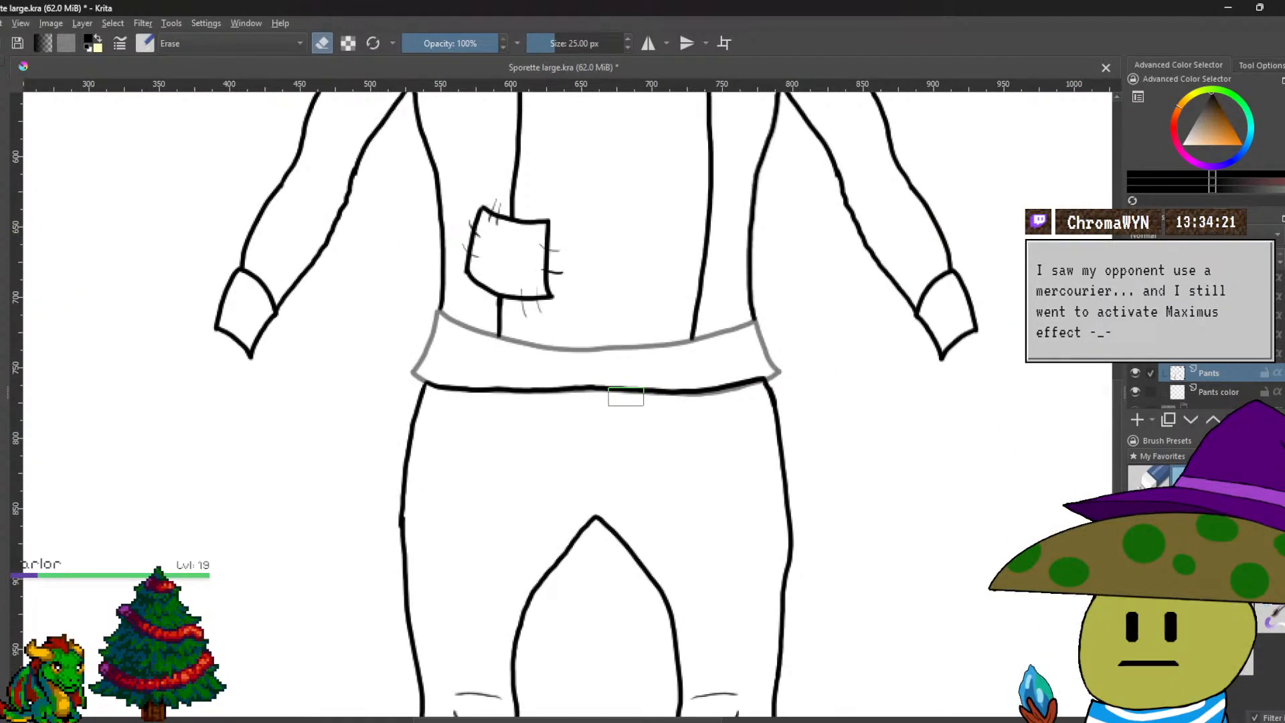
pyautogui.click(1205, 297)
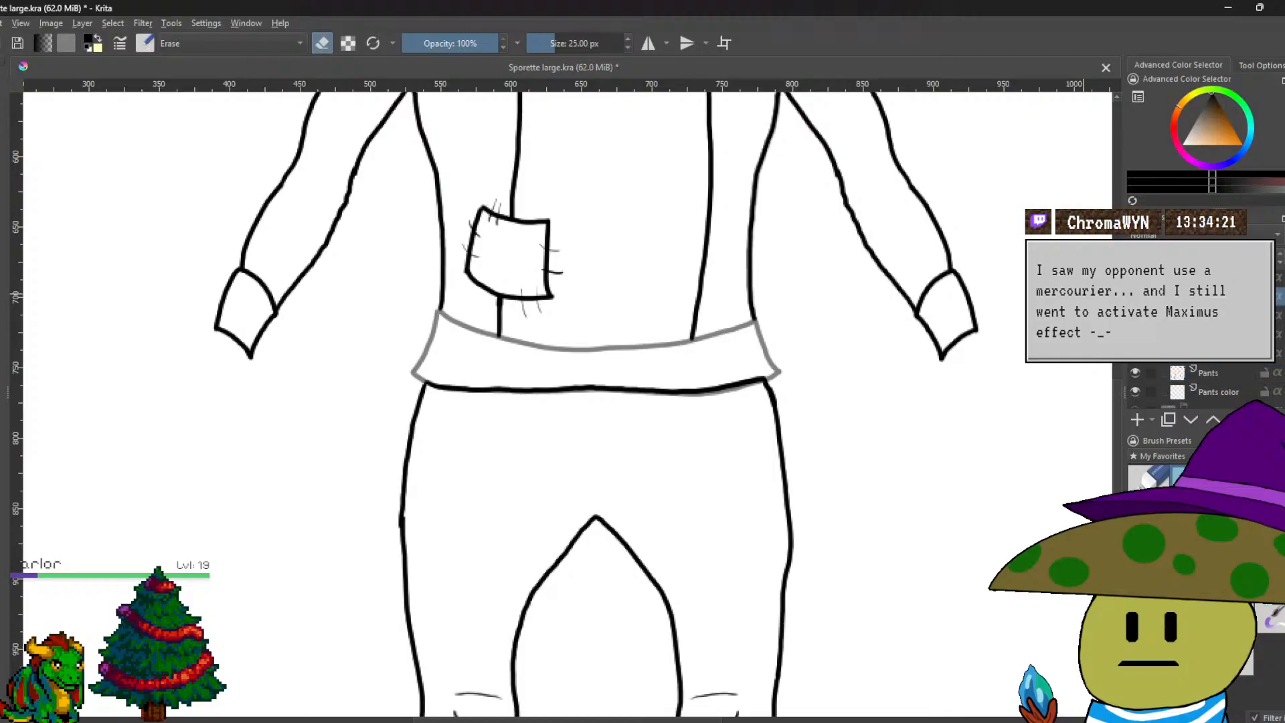
pyautogui.moveTo(1263, 398)
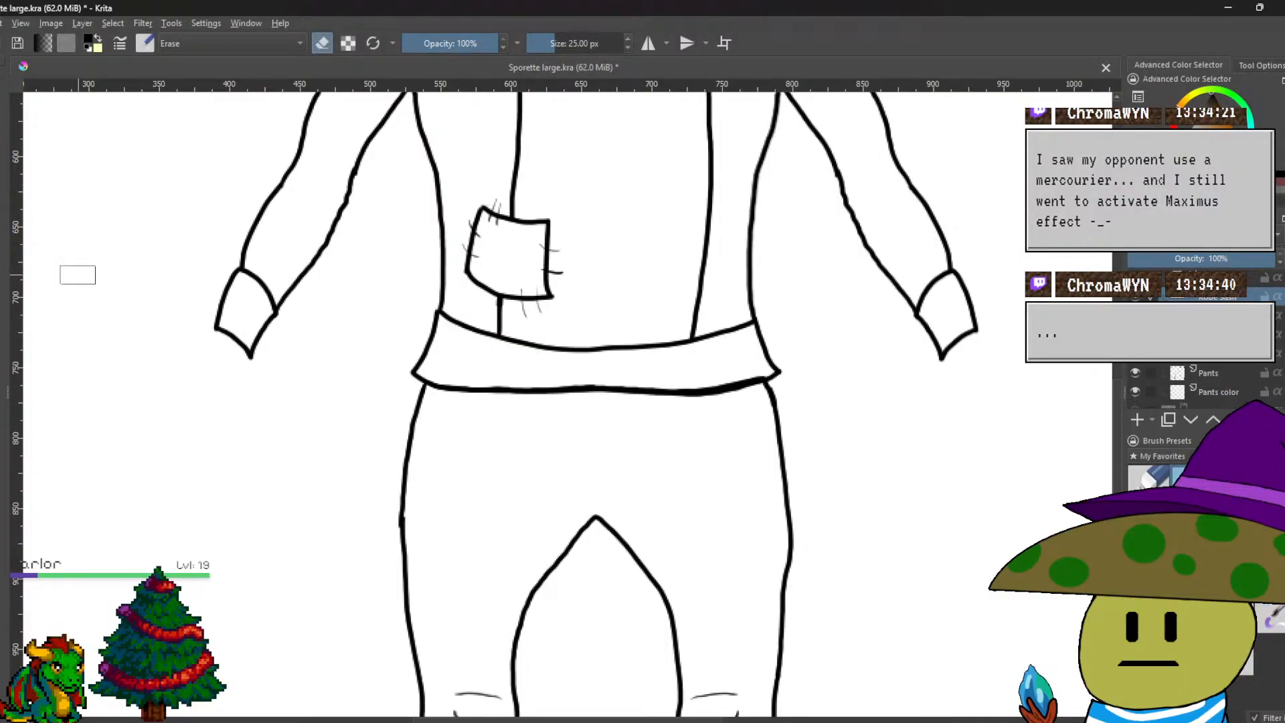
# Select the area inside the sash outline and make the Pants layer active.
pyautogui.click(467, 365)
pyautogui.click(1229, 379)
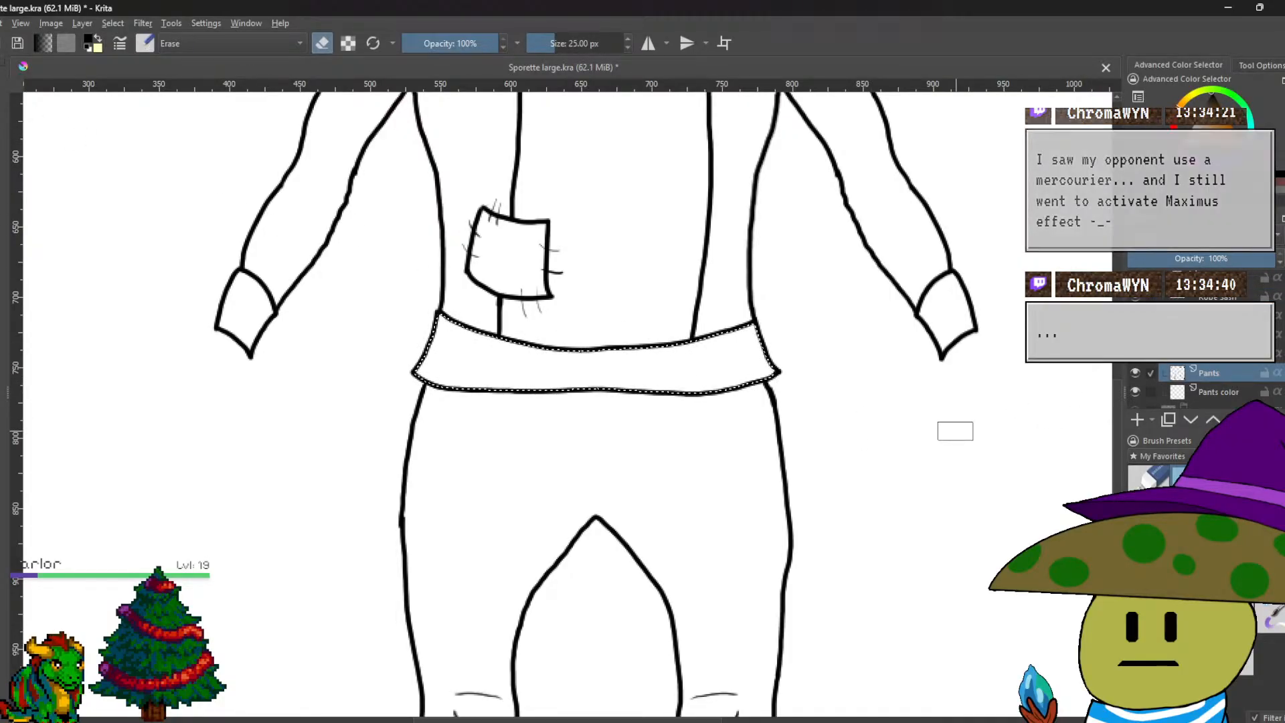
# Clear the selection around the waistband.
pyautogui.rightClick(955, 430)
pyautogui.click(1007, 379)
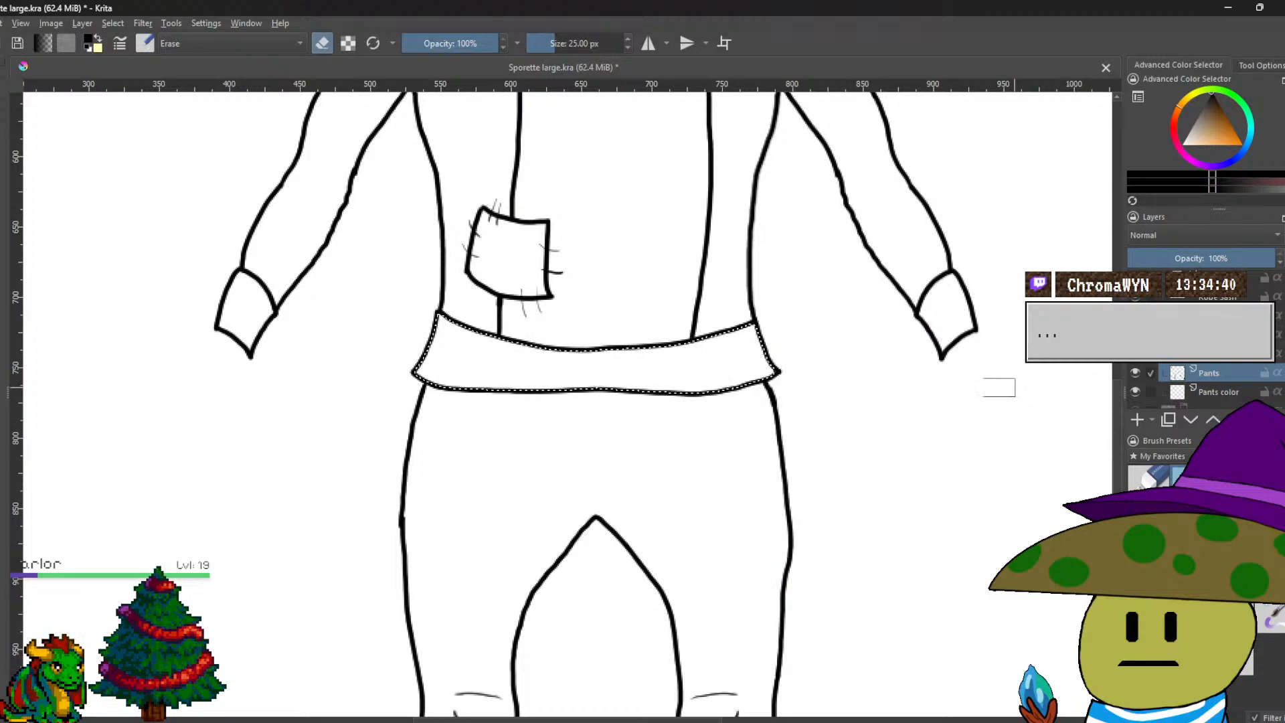
pyautogui.click(118, 23)
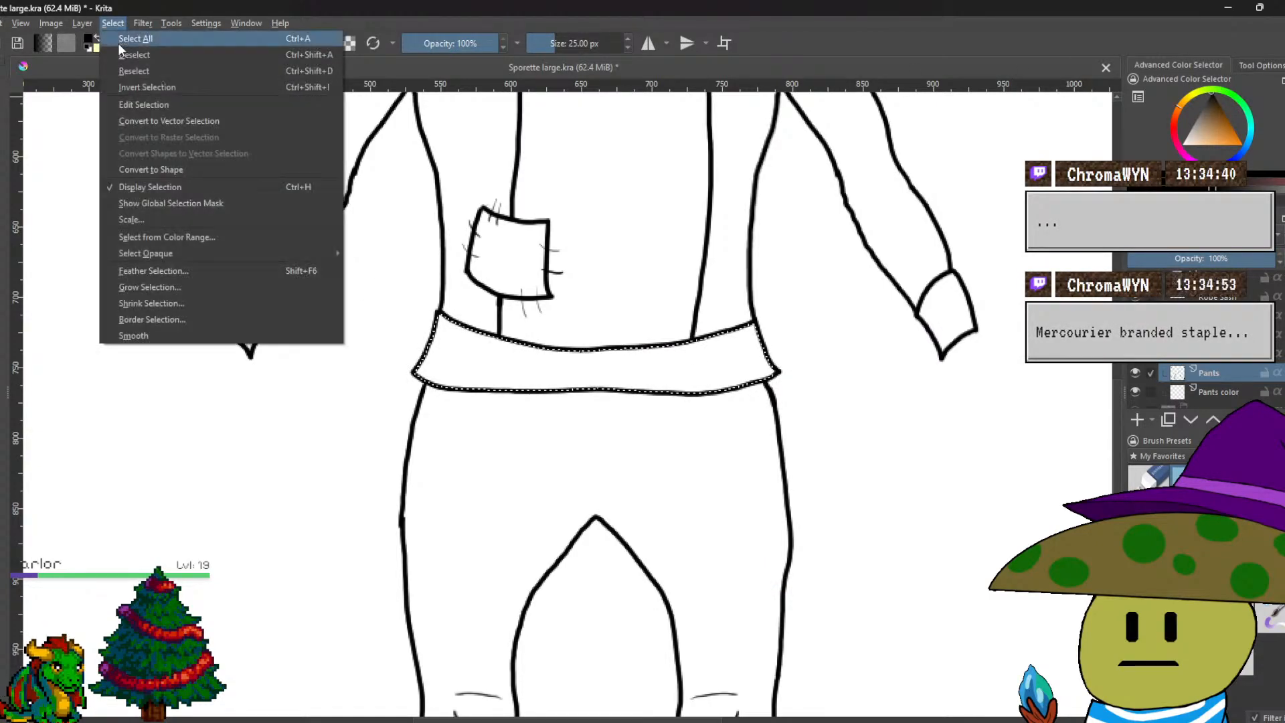
pyautogui.click(120, 53)
# Lower the opacity of the waistband's line layer to 52% and make the Pants layer active.
pyautogui.scroll(2, 588, 410)
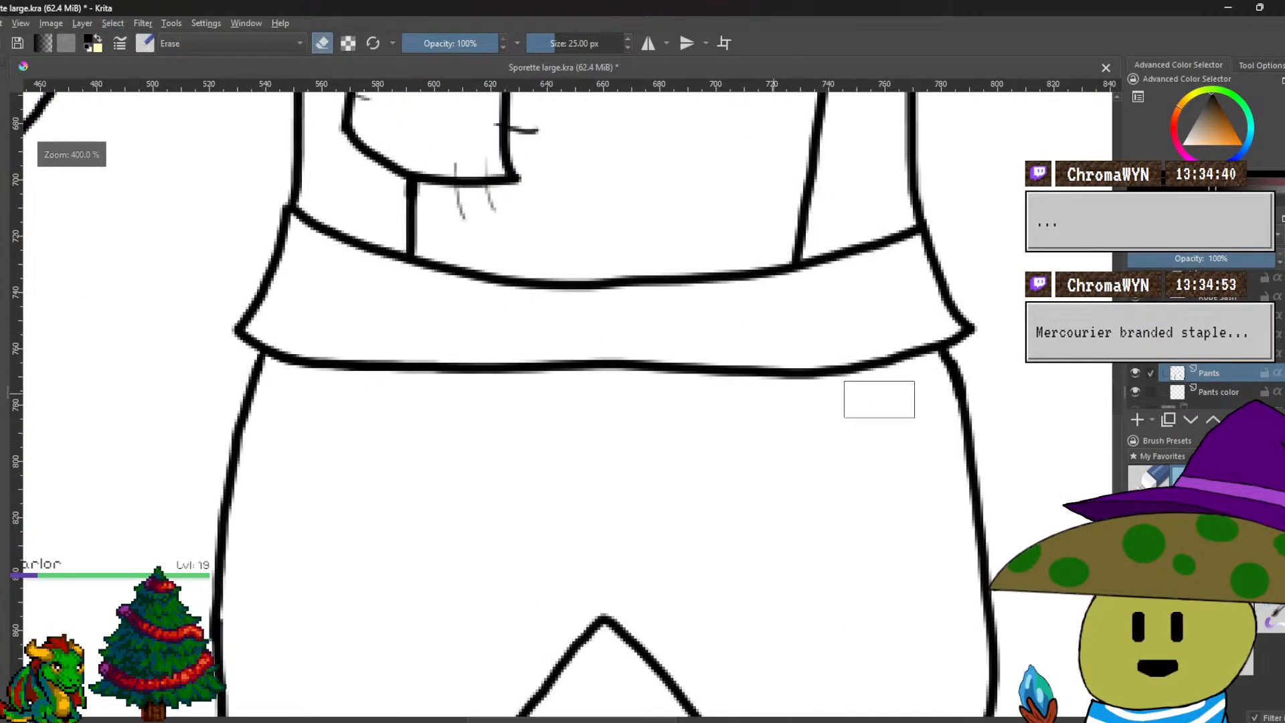
pyautogui.click(1208, 294)
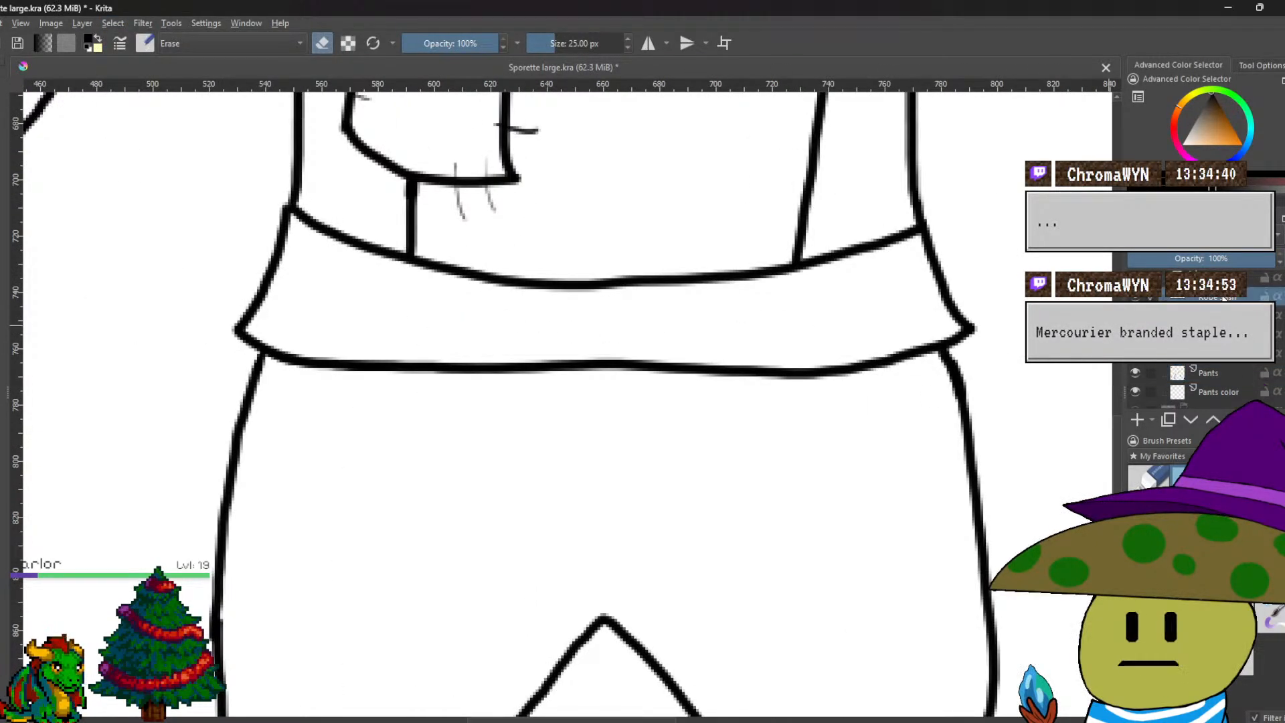
pyautogui.click(1205, 258)
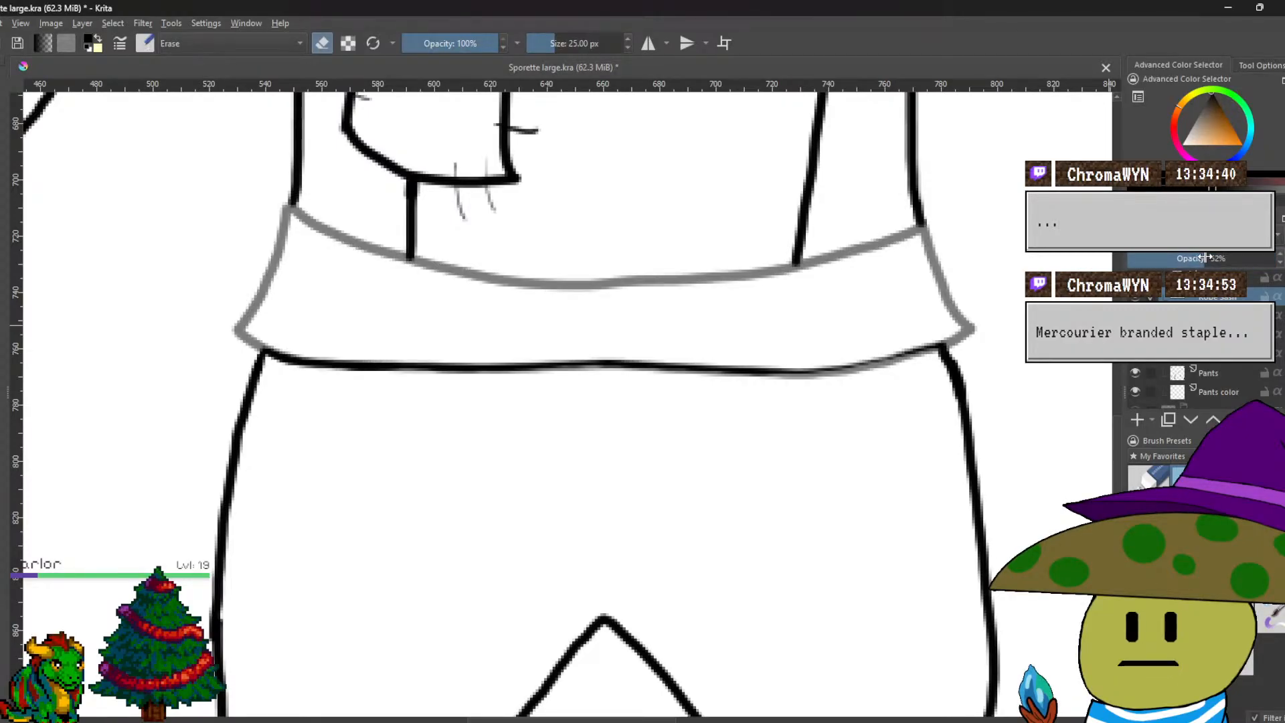
pyautogui.click(1210, 370)
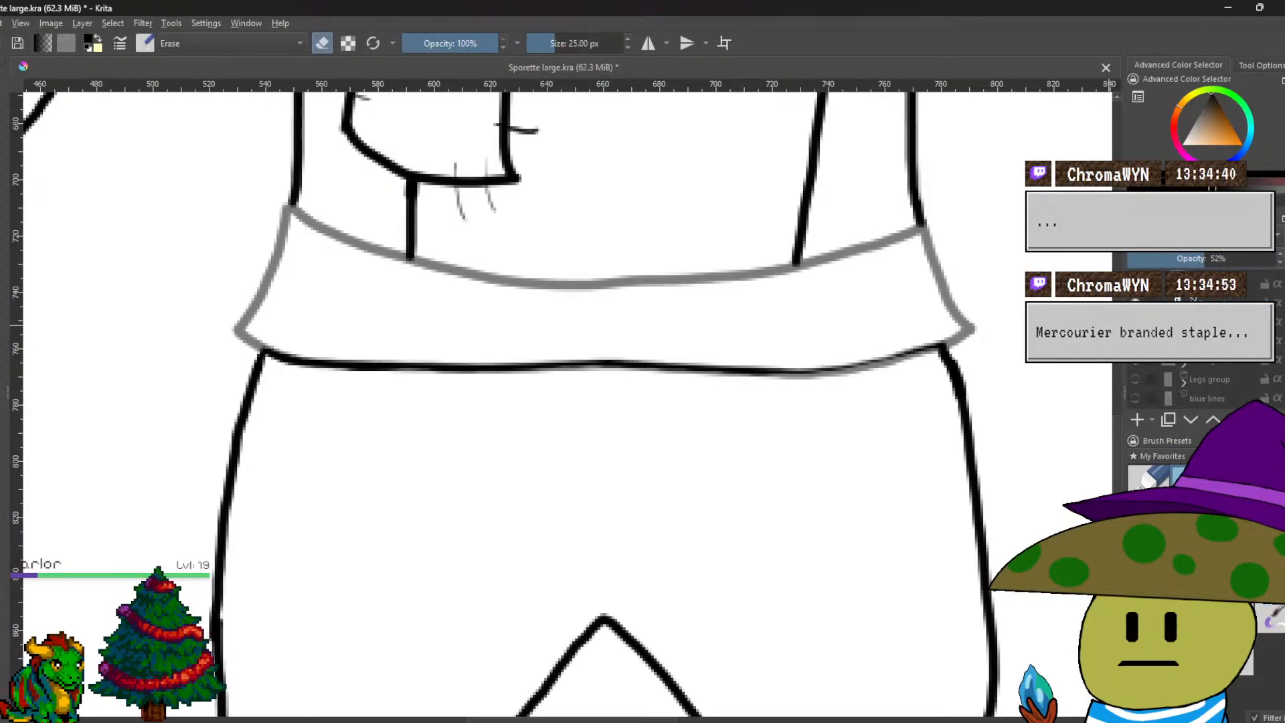
# Check the pants outline for gaps by selecting the area inside it, and clear the selection.
pyautogui.scroll(-2, 602, 383)
pyautogui.moveTo(603, 384); pyautogui.dragTo(508, 255)
pyautogui.scroll(-1, 138, 350)
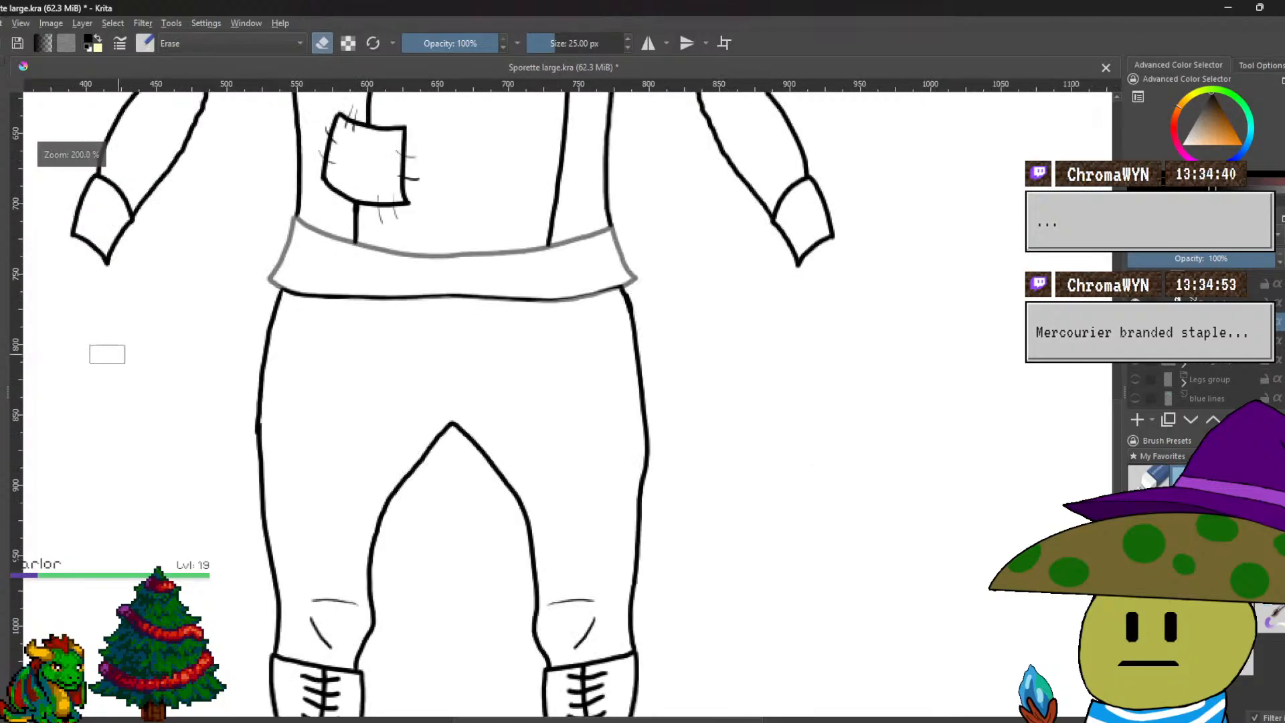
pyautogui.click(315, 465)
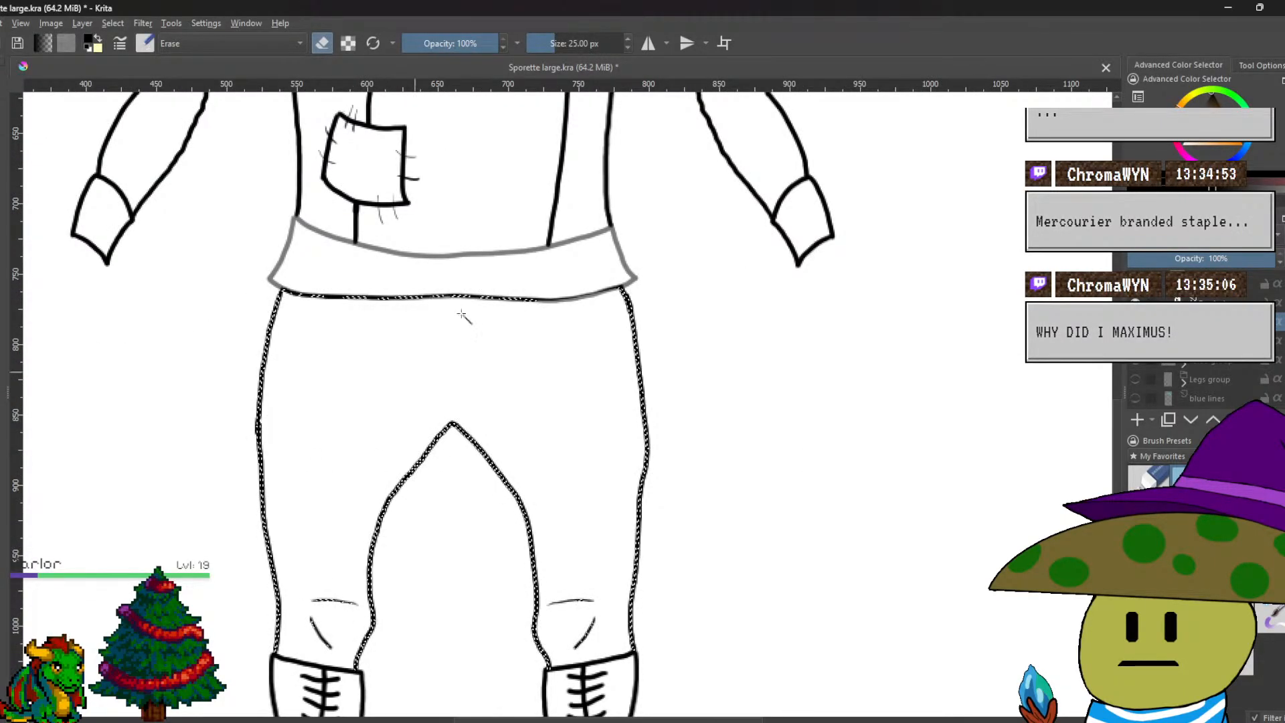
pyautogui.scroll(8, 622, 367)
pyautogui.scroll(-8, 623, 366)
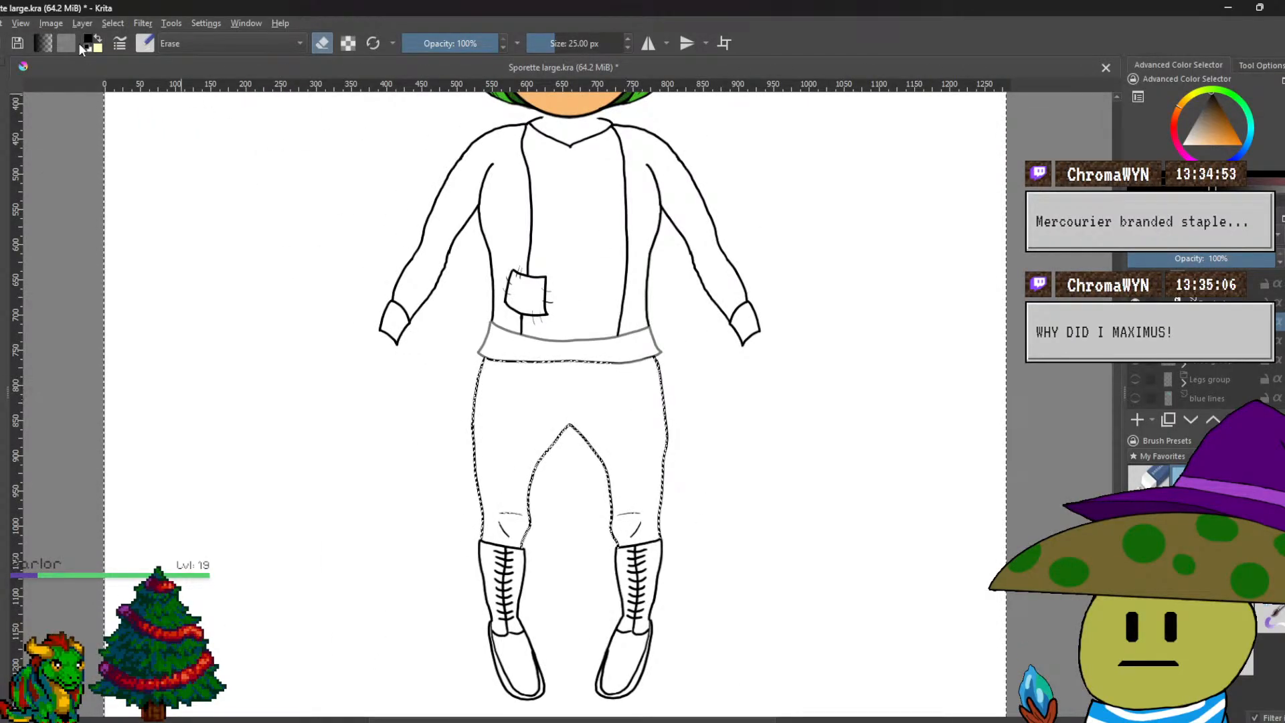
pyautogui.click(113, 23)
pyautogui.click(118, 58)
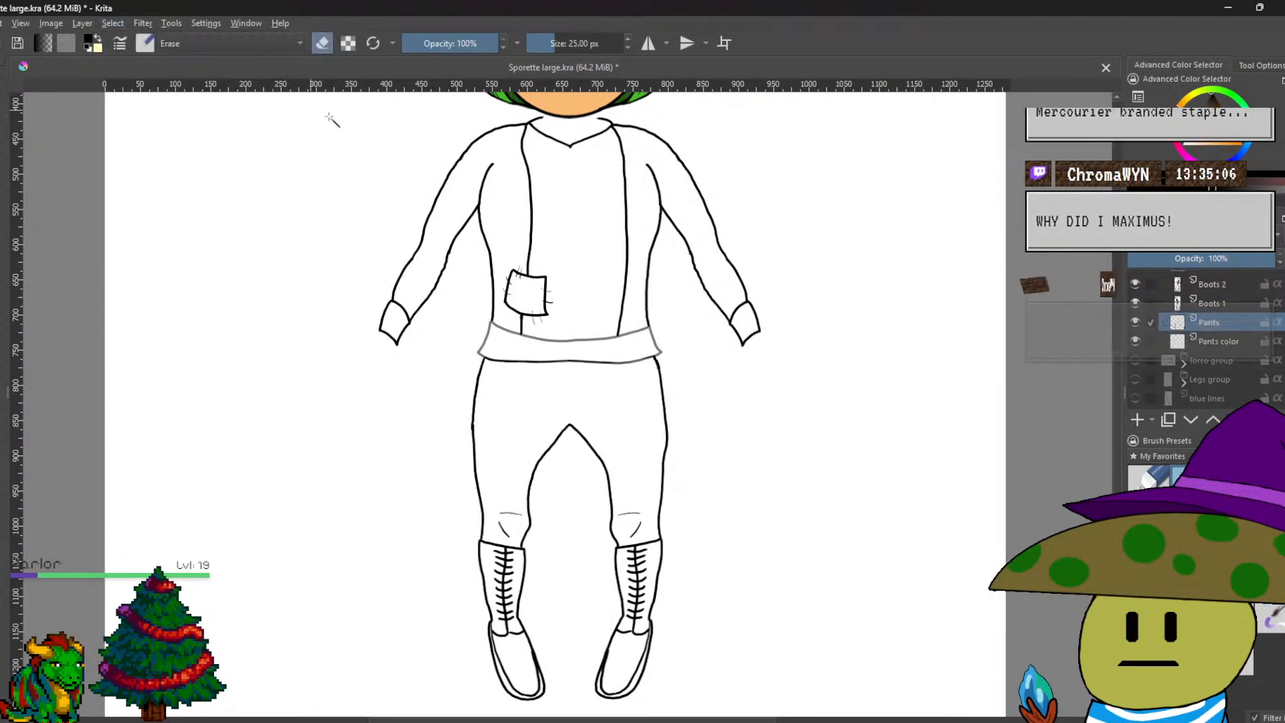
# Thicken the right half of the pants' waist line with a 5 px brush, following the waistband's lower edge.
pyautogui.scroll(6, 532, 234)
pyautogui.moveTo(532, 234); pyautogui.dragTo(264, 129)
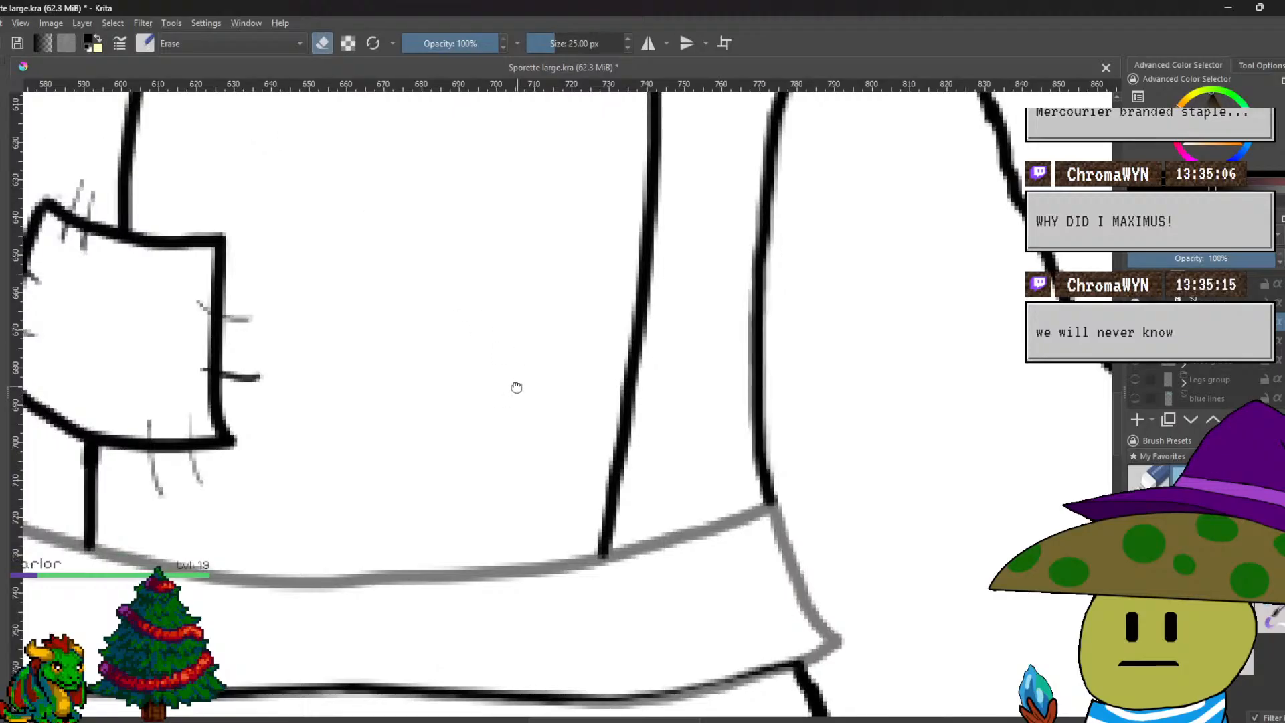
pyautogui.scroll(-3, 603, 390)
pyautogui.scroll(3, 608, 279)
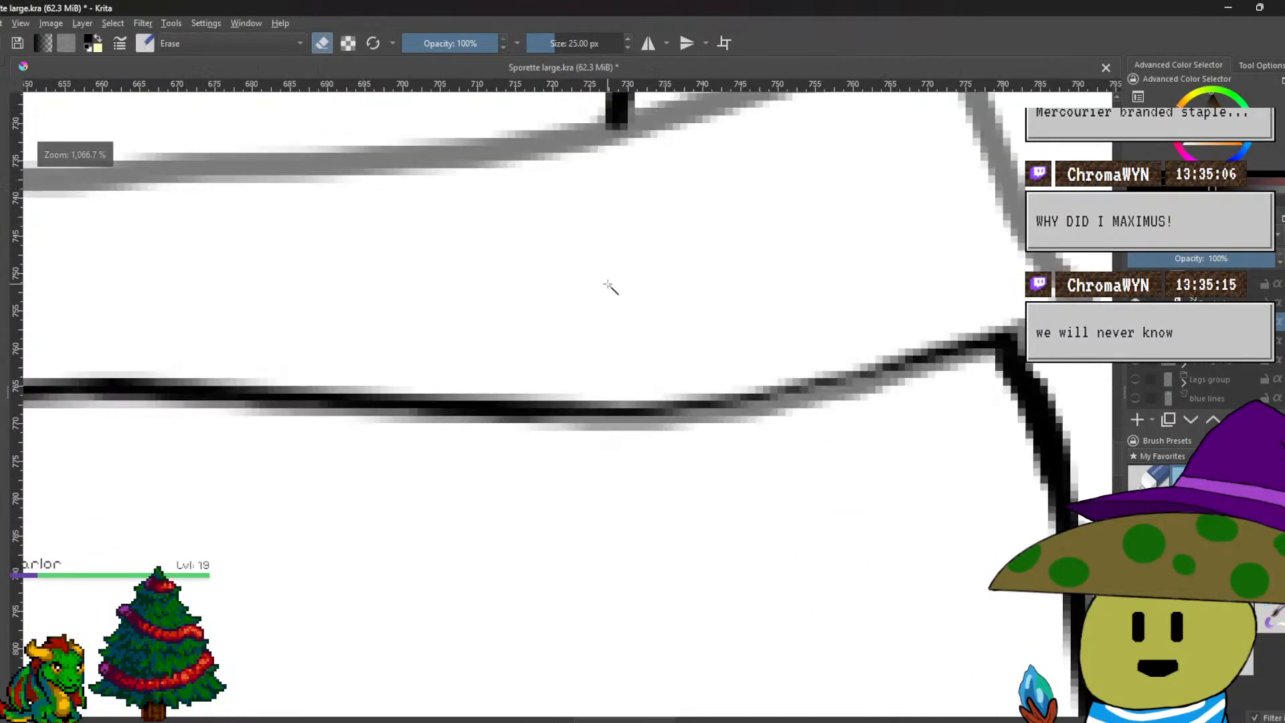
pyautogui.press('e')
pyautogui.scroll(2, 882, 479)
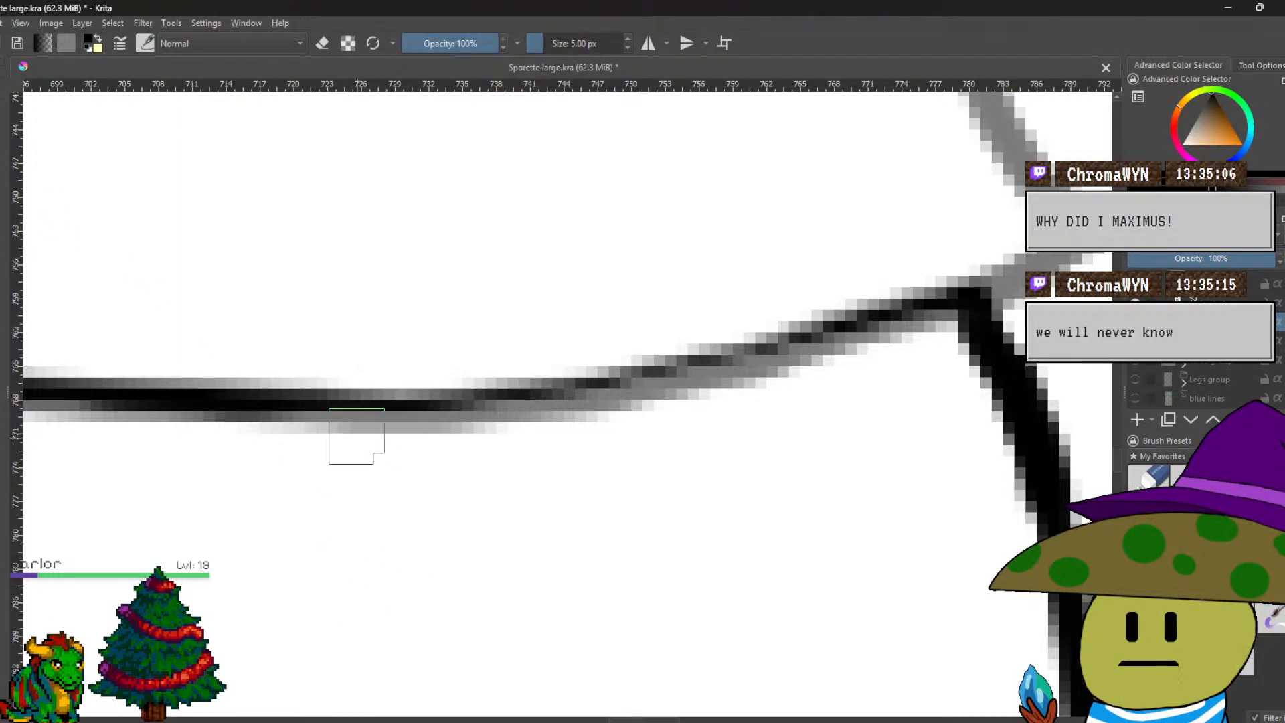
pyautogui.moveTo(372, 421); pyautogui.dragTo(435, 416)
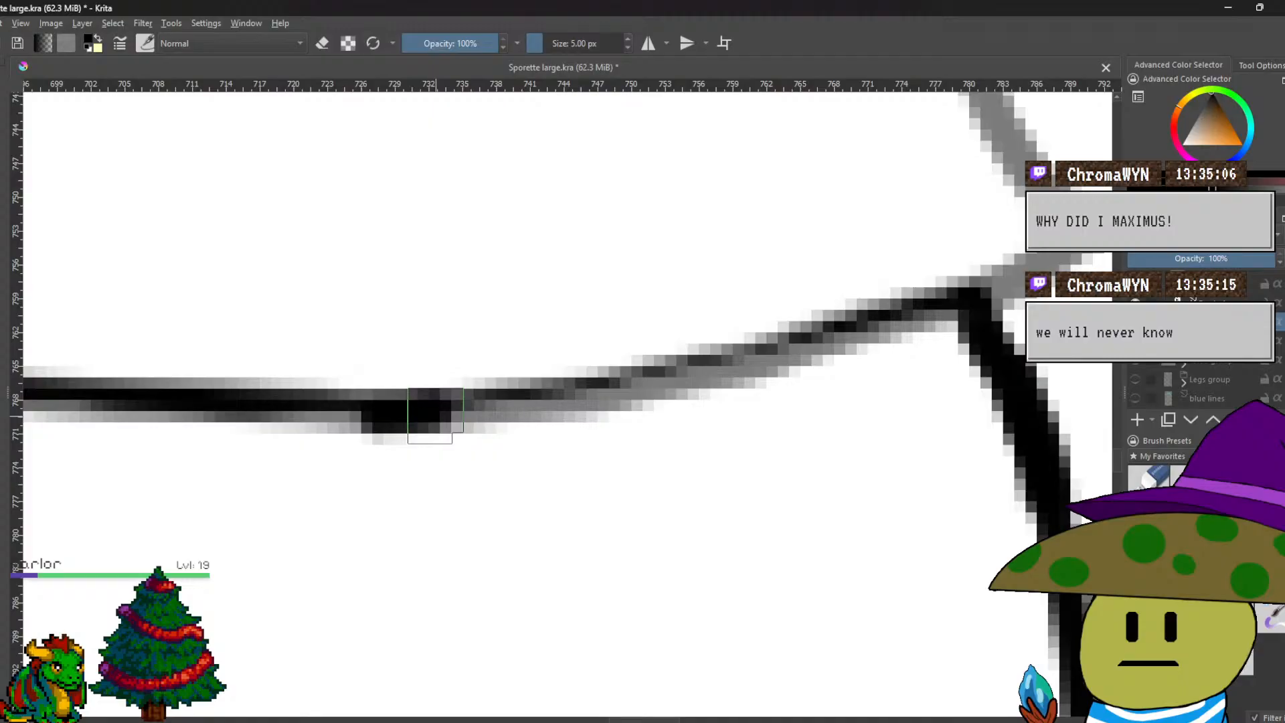
pyautogui.hotkey('ctrl', 'z')
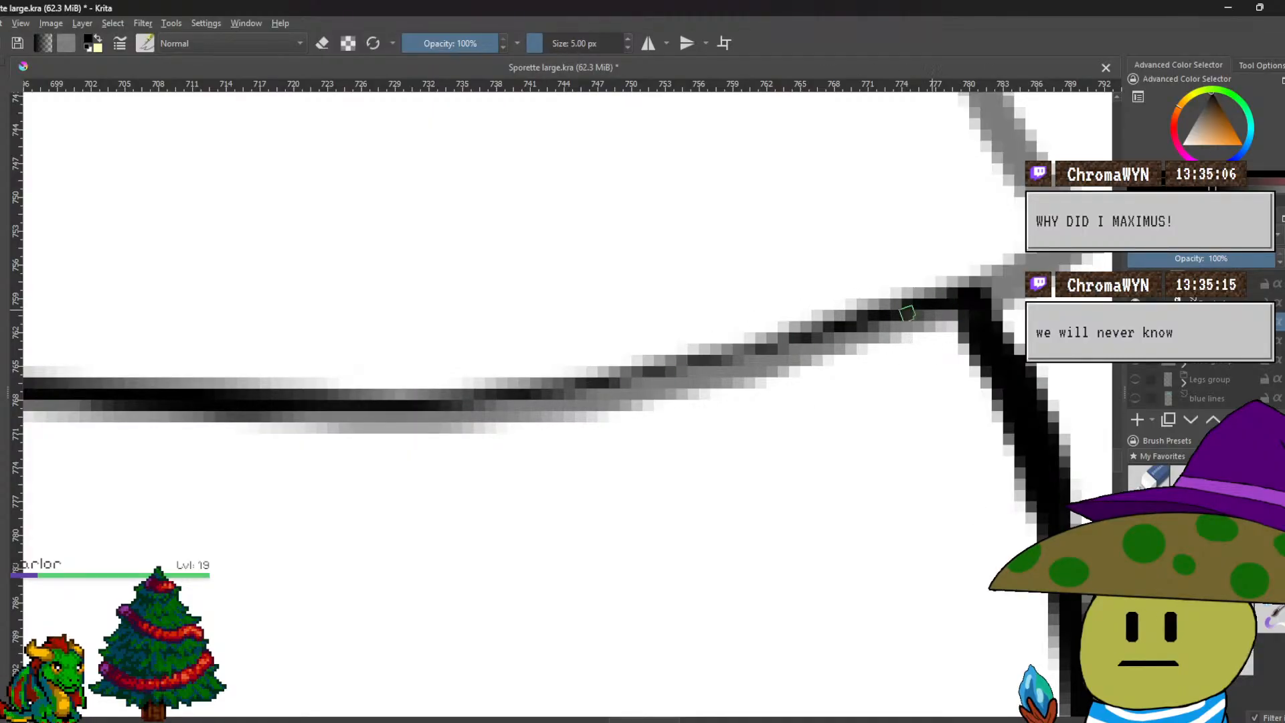
pyautogui.moveTo(836, 334)
pyautogui.mouseDown()
pyautogui.moveTo(688, 381)
pyautogui.moveTo(493, 409)
pyautogui.moveTo(274, 409)
pyautogui.mouseUp()
pyautogui.scroll(-15, 274, 408)
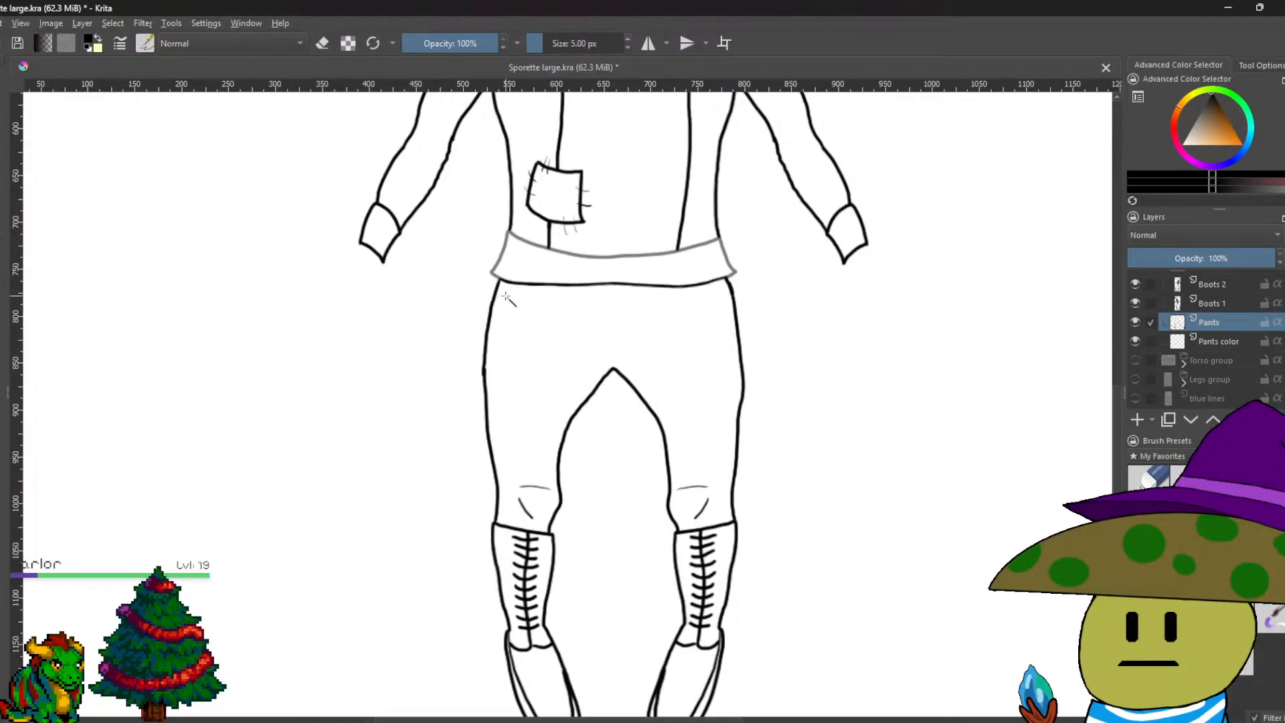
# Retest the repaired pants outline with a selection inside the hips and thighs, and deselect it.
pyautogui.click(552, 318)
pyautogui.scroll(5, 599, 354)
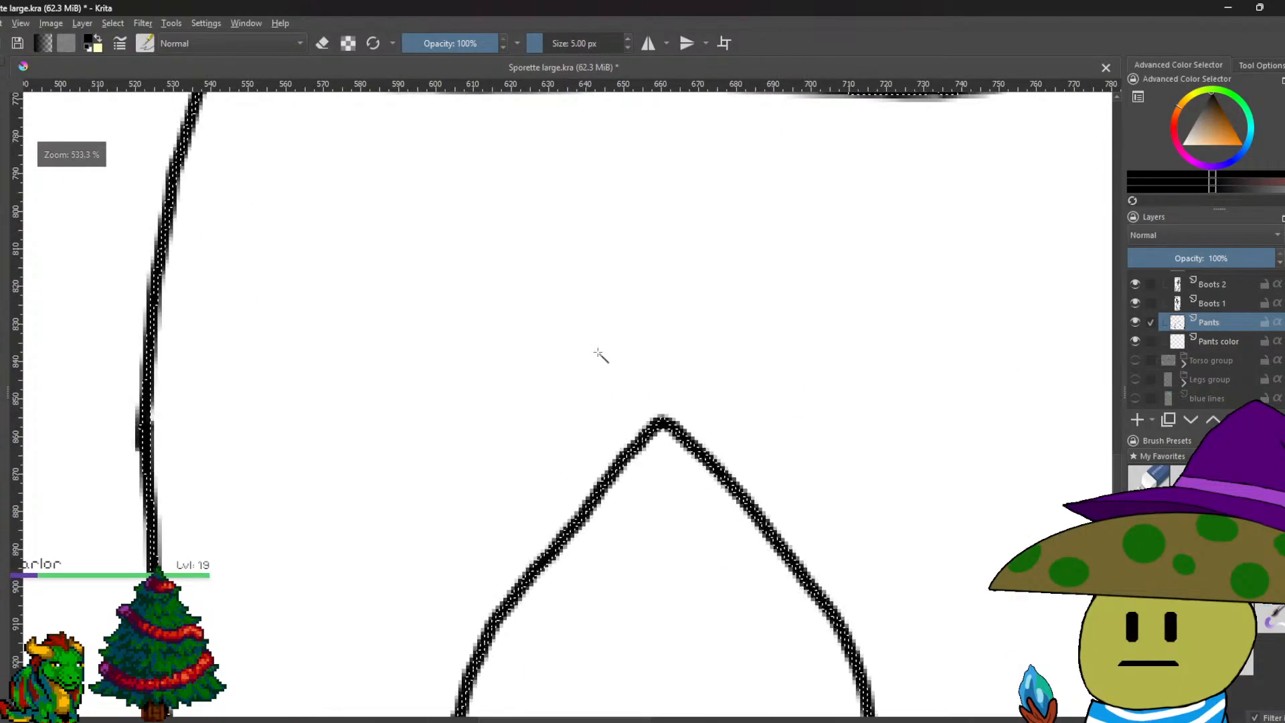
pyautogui.scroll(-4, 599, 354)
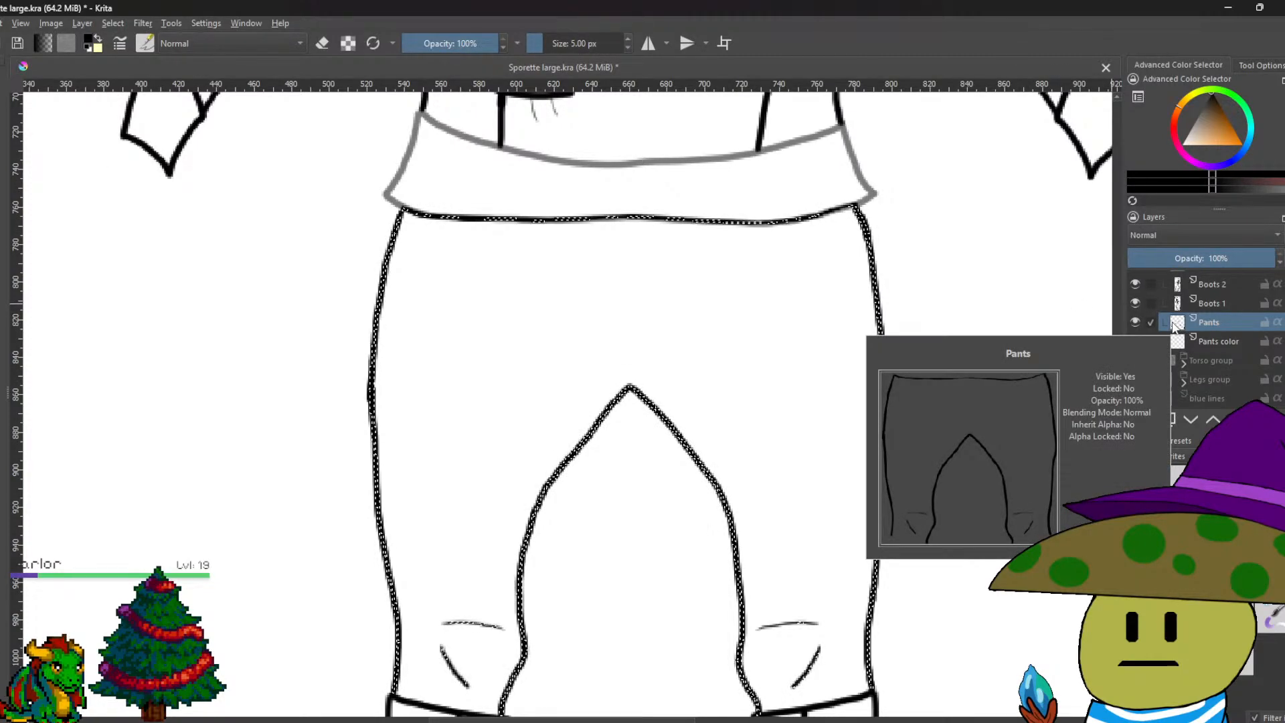
pyautogui.click(83, 25)
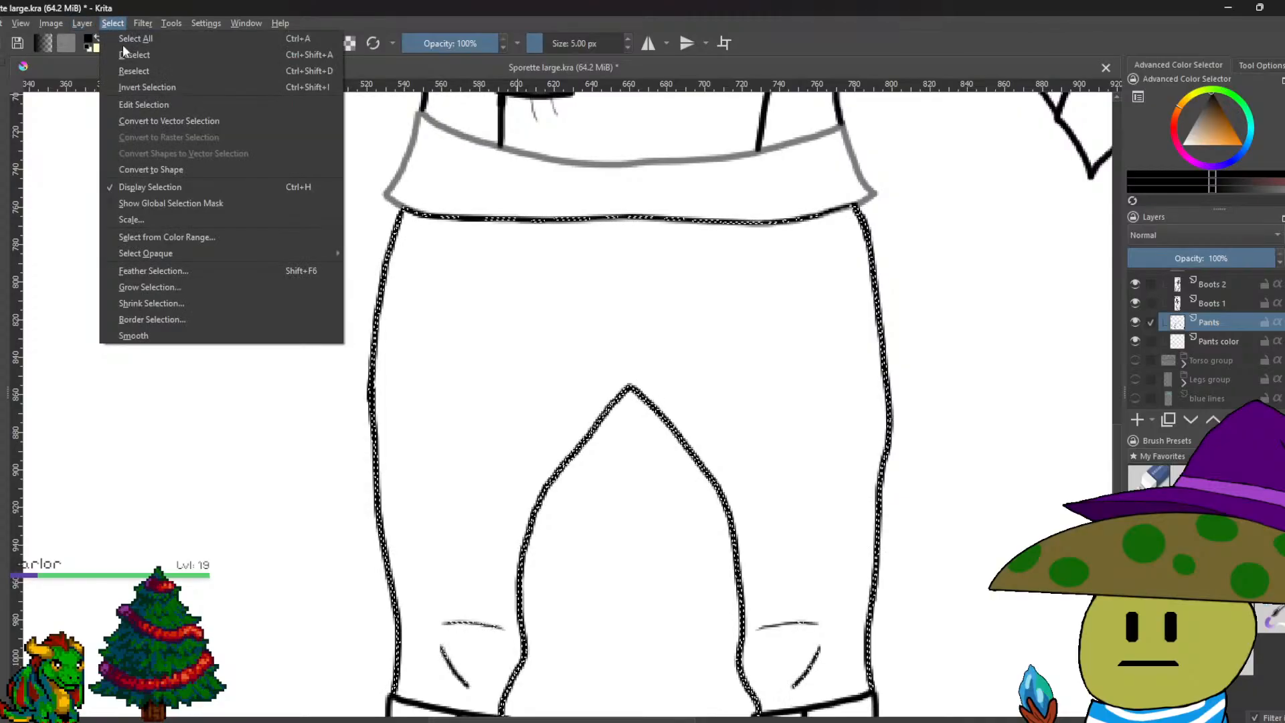
pyautogui.click(122, 54)
# Lower the opacity of the Boots 2 layer to 51%.
pyautogui.scroll(-10, 364, 439)
pyautogui.scroll(5, 364, 439)
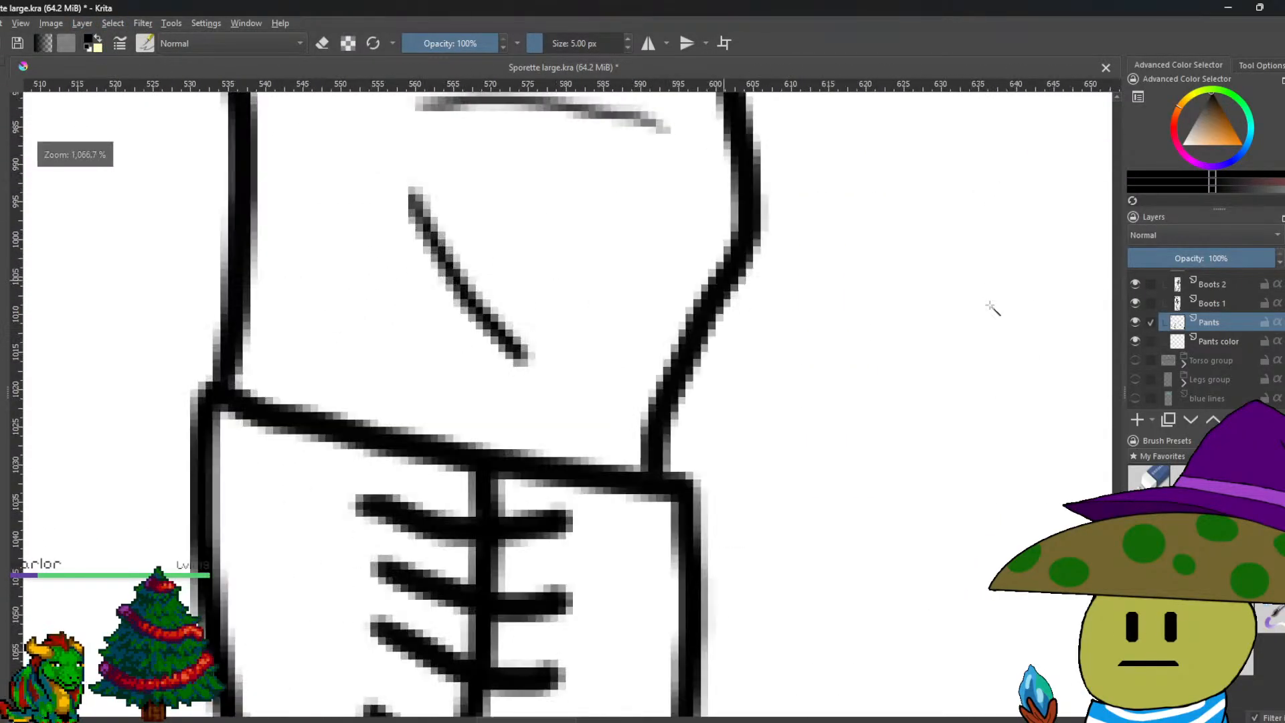
pyautogui.click(1211, 284)
pyautogui.moveTo(1245, 260); pyautogui.dragTo(1203, 260)
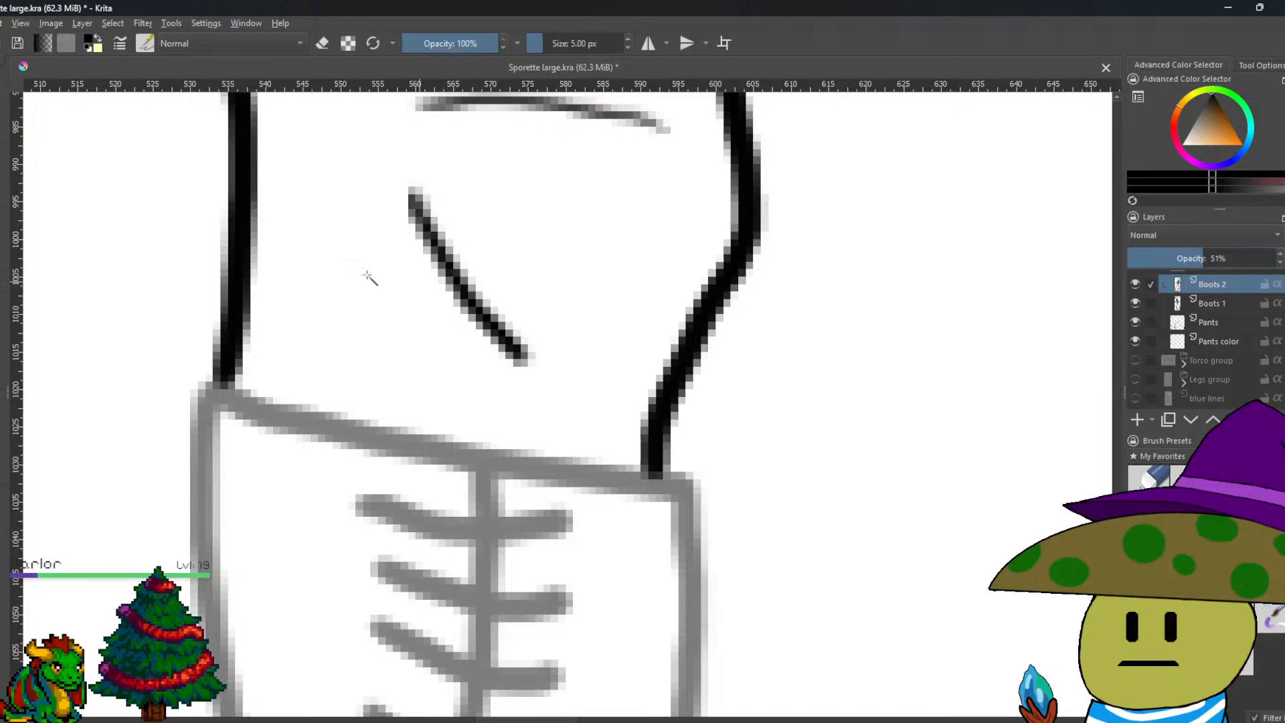
# On the Pants layer, extend the left pant leg down inside the faded boot and close it with a curved hem above the ankle.
pyautogui.click(1226, 322)
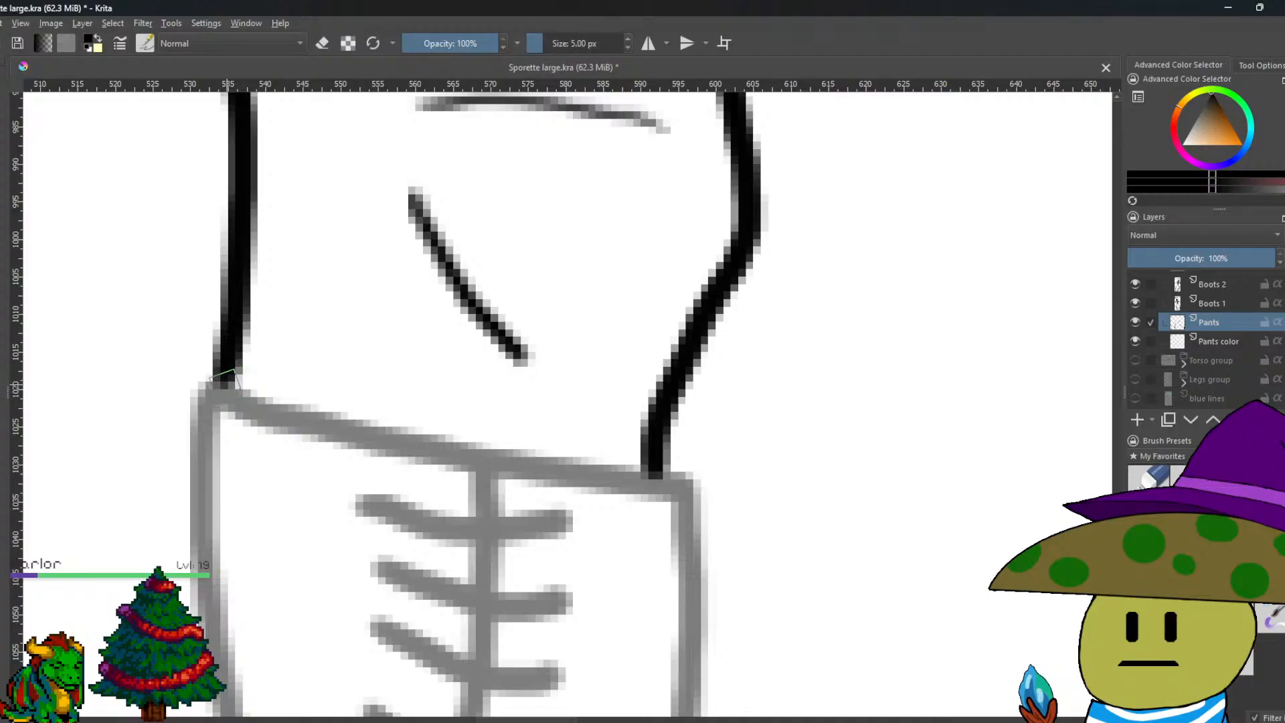
pyautogui.press('-')
pyautogui.moveTo(356, 181); pyautogui.dragTo(347, 273)
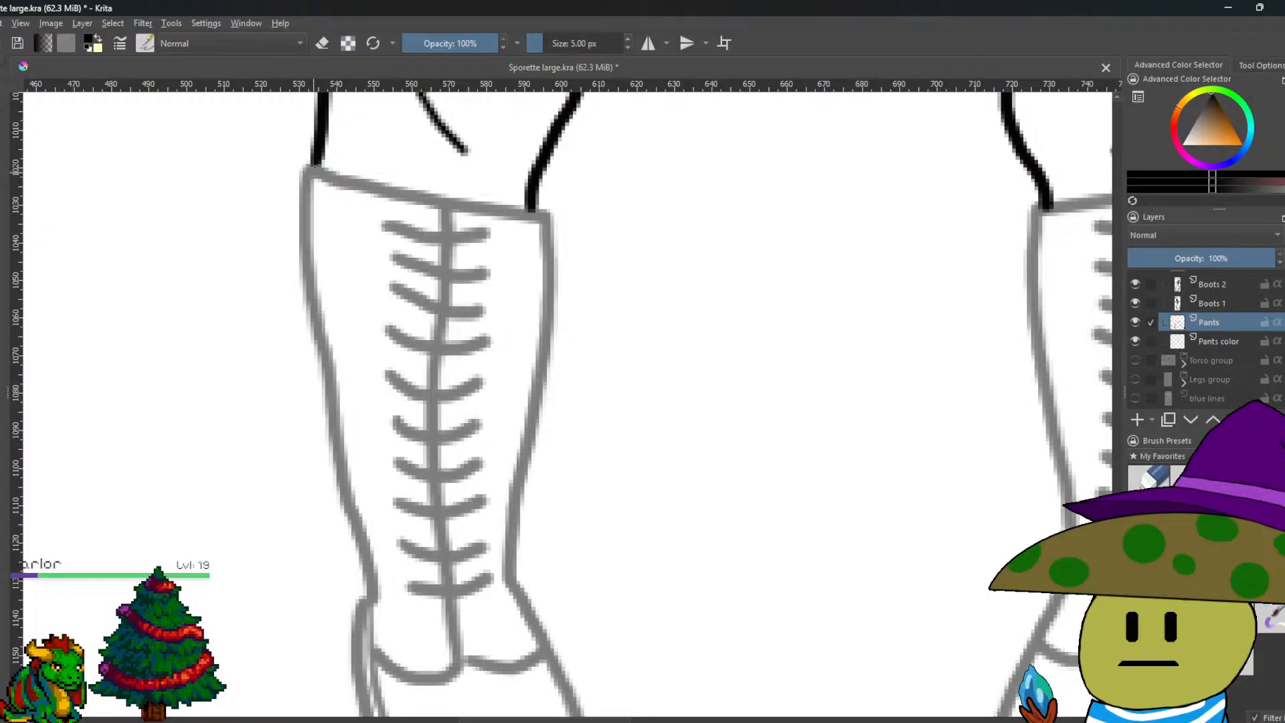
pyautogui.moveTo(314, 171)
pyautogui.mouseDown()
pyautogui.moveTo(316, 271)
pyautogui.moveTo(366, 522)
pyautogui.moveTo(395, 533)
pyautogui.moveTo(509, 504)
pyautogui.mouseUp()
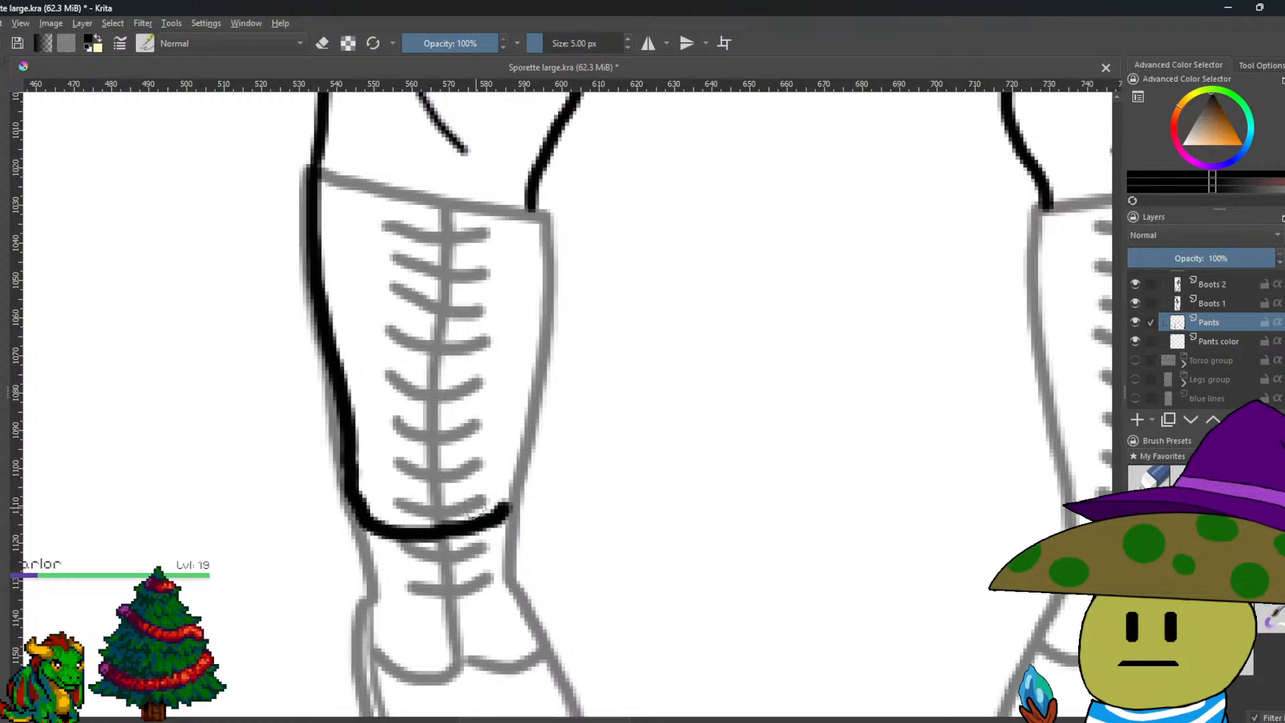
pyautogui.moveTo(528, 209)
pyautogui.mouseDown()
pyautogui.moveTo(541, 372)
pyautogui.moveTo(509, 497)
pyautogui.moveTo(503, 512)
pyautogui.moveTo(451, 525)
pyautogui.mouseUp()
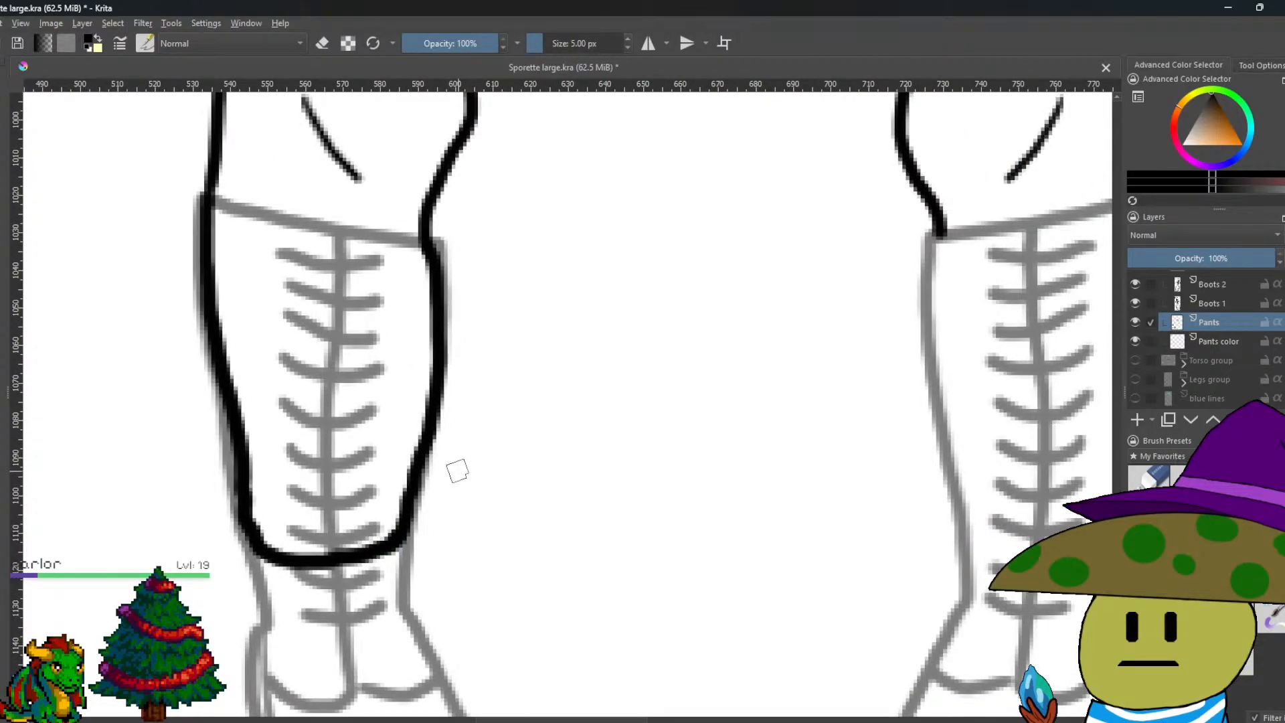
# Erase the outer edge of the left leg's inner-side line to thin it inside the boot, and repaint its weakened middle.
pyautogui.scroll(2, 530, 460)
pyautogui.press('e')
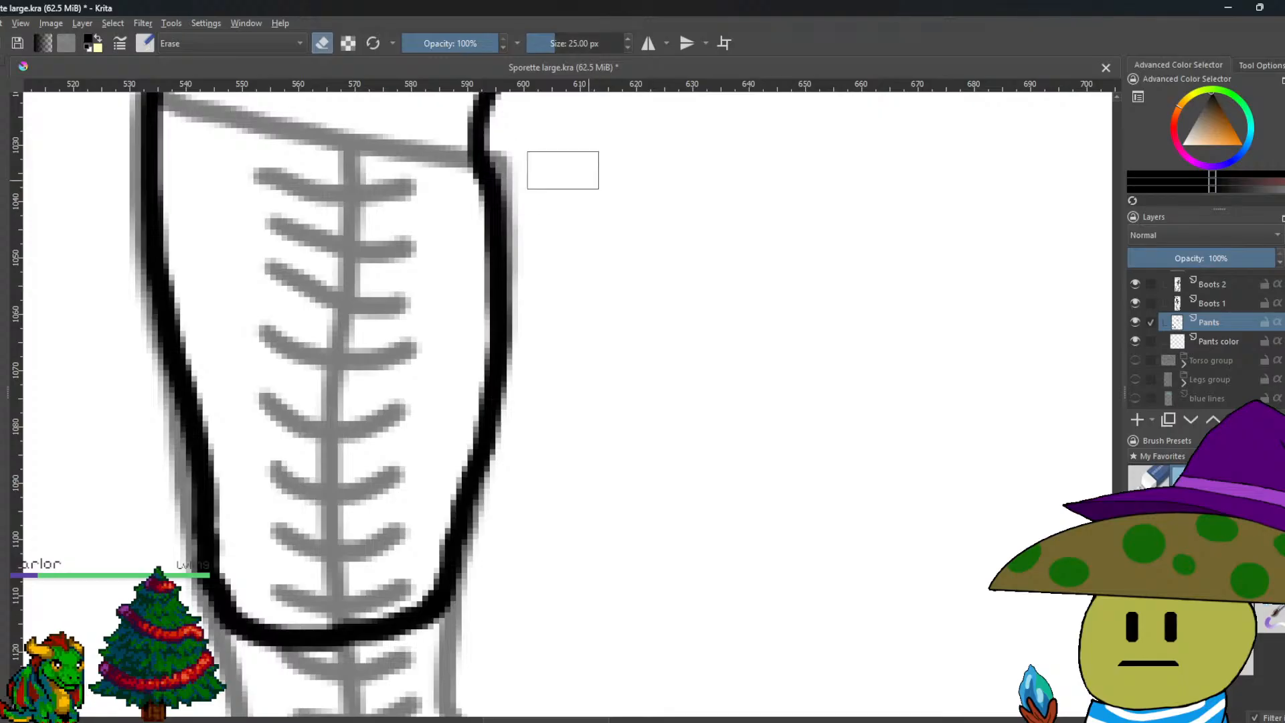
pyautogui.moveTo(535, 187)
pyautogui.mouseDown()
pyautogui.moveTo(525, 483)
pyautogui.moveTo(511, 499)
pyautogui.moveTo(515, 472)
pyautogui.moveTo(482, 592)
pyautogui.mouseUp()
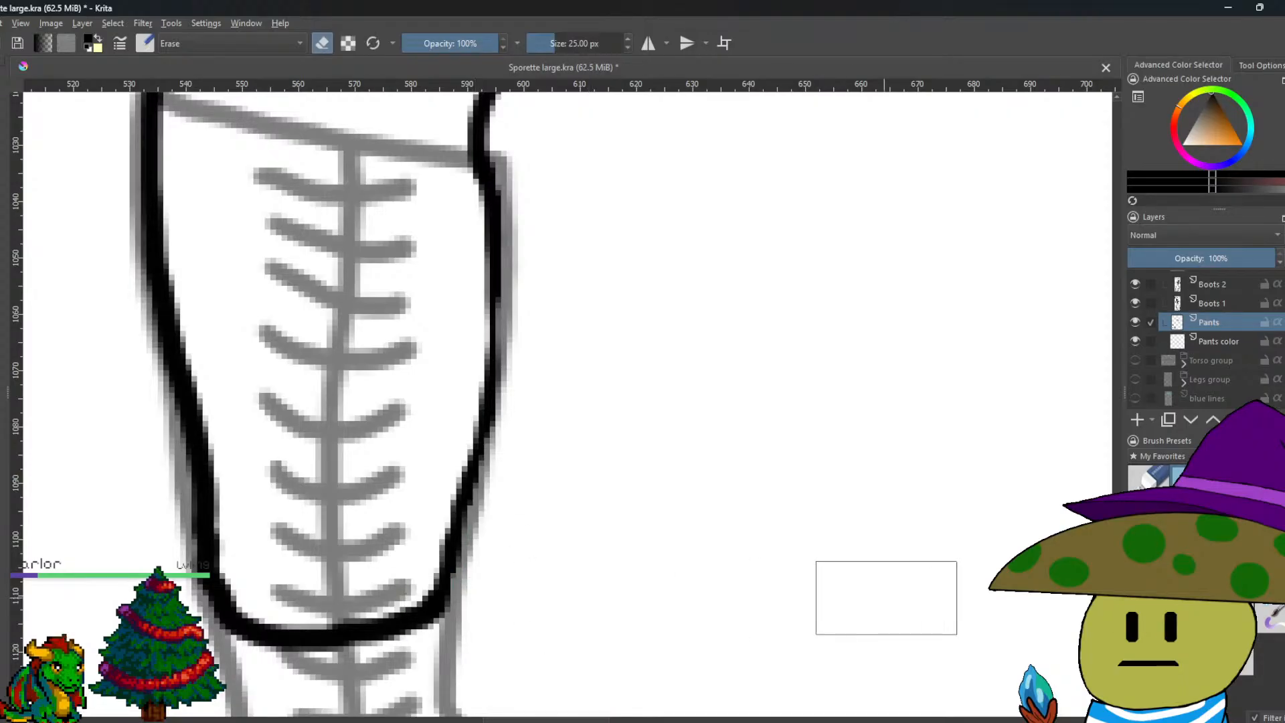
pyautogui.press('e')
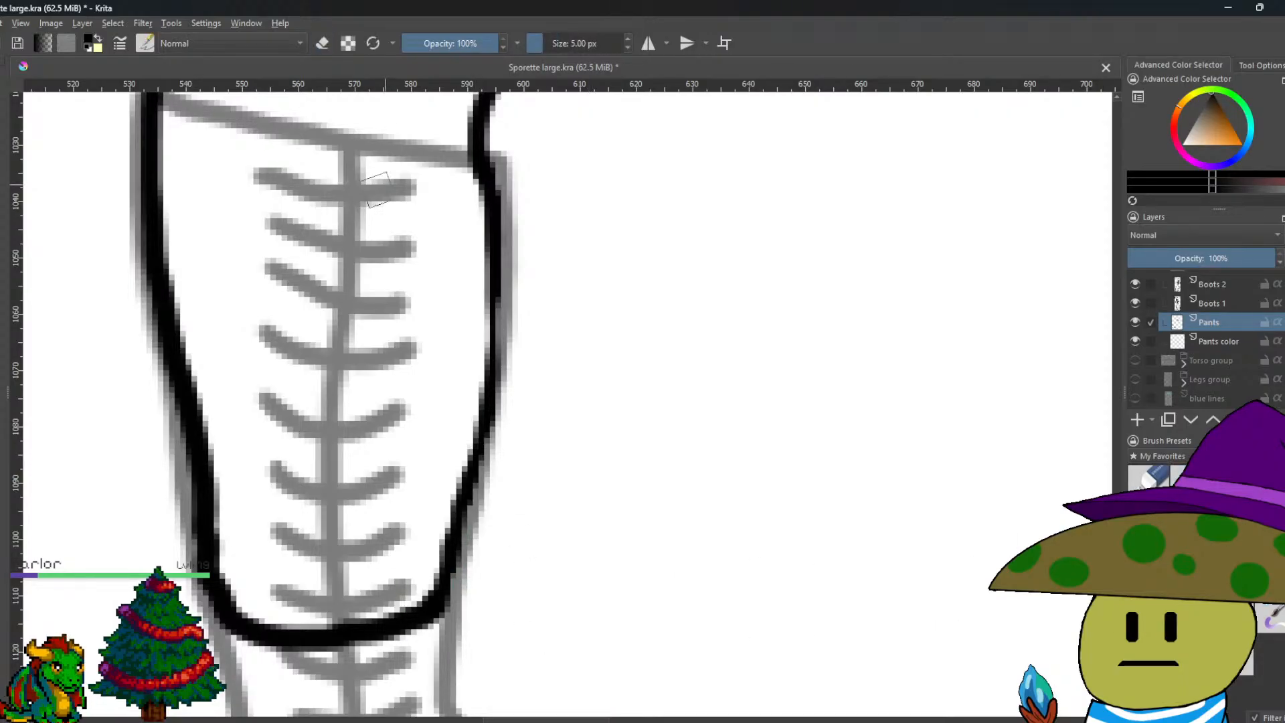
pyautogui.moveTo(492, 303)
pyautogui.mouseDown()
pyautogui.moveTo(492, 368)
pyautogui.moveTo(487, 260)
pyautogui.moveTo(484, 343)
pyautogui.mouseUp()
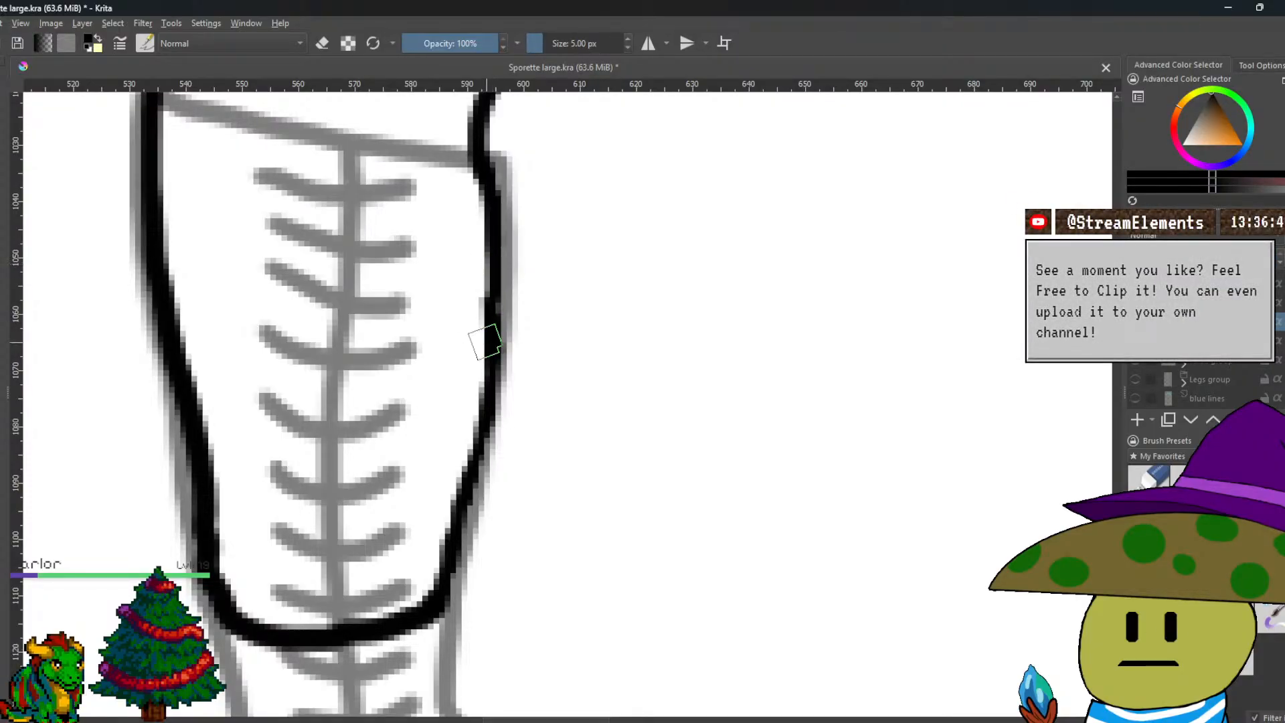
# Extend the right pant leg down inside its boot with the 5 px brush and close it with a curved hem above the ankle.
pyautogui.scroll(-3, 484, 341)
pyautogui.scroll(3, 405, 396)
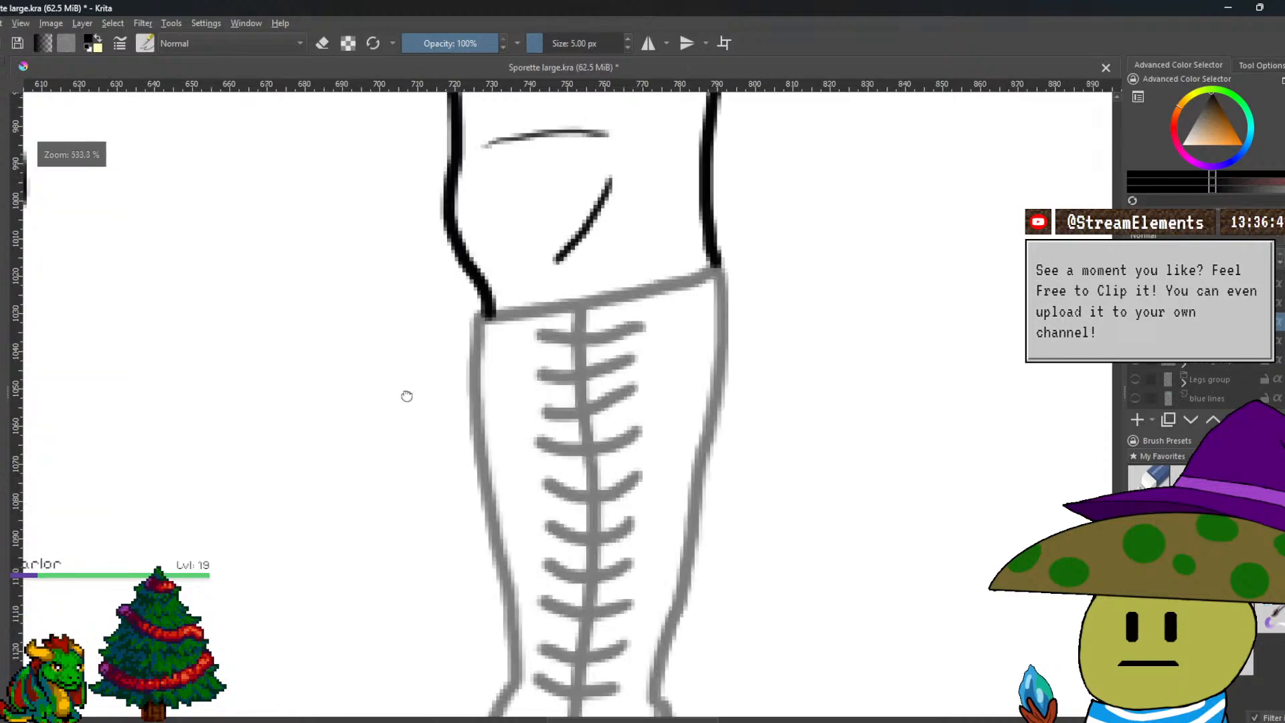
pyautogui.scroll(-3, 422, 306)
pyautogui.moveTo(694, 306); pyautogui.dragTo(642, 315)
pyautogui.scroll(2, 636, 315)
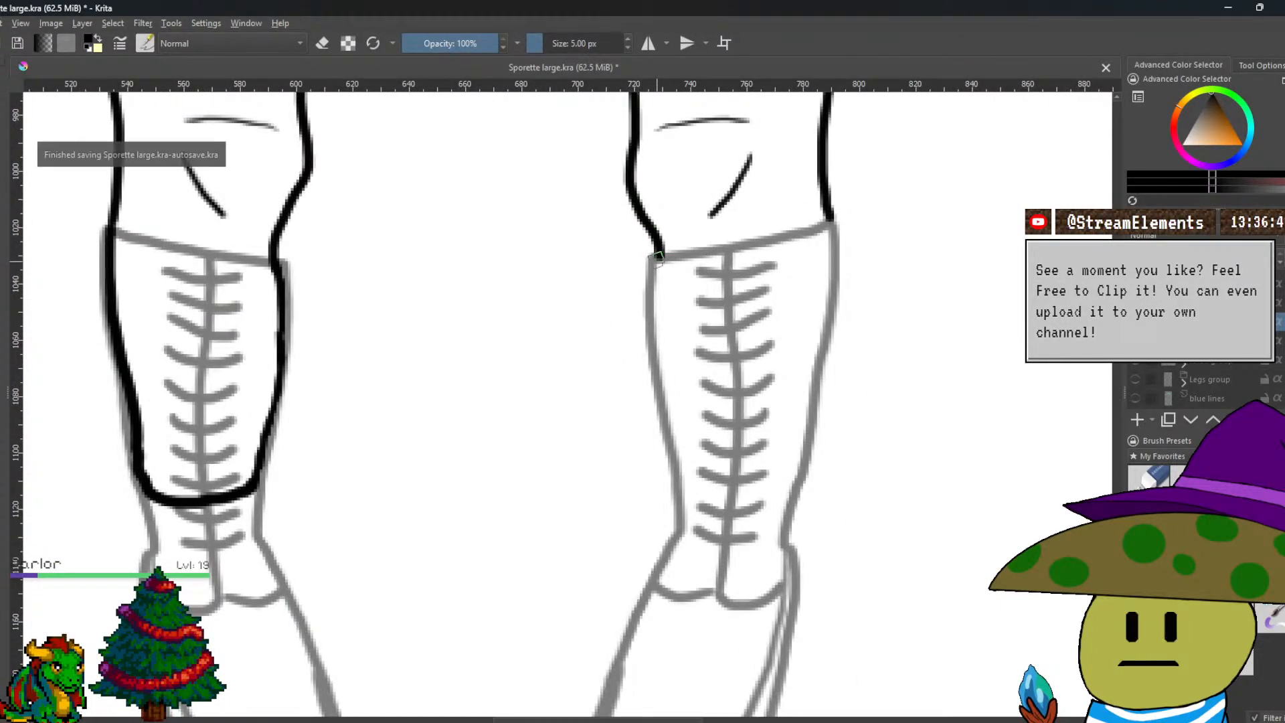
pyautogui.moveTo(658, 260)
pyautogui.mouseDown()
pyautogui.moveTo(657, 354)
pyautogui.moveTo(686, 471)
pyautogui.moveTo(732, 488)
pyautogui.moveTo(804, 462)
pyautogui.mouseUp()
pyautogui.moveTo(828, 229)
pyautogui.mouseDown()
pyautogui.moveTo(830, 316)
pyautogui.moveTo(791, 477)
pyautogui.moveTo(754, 494)
pyautogui.moveTo(685, 474)
pyautogui.mouseUp()
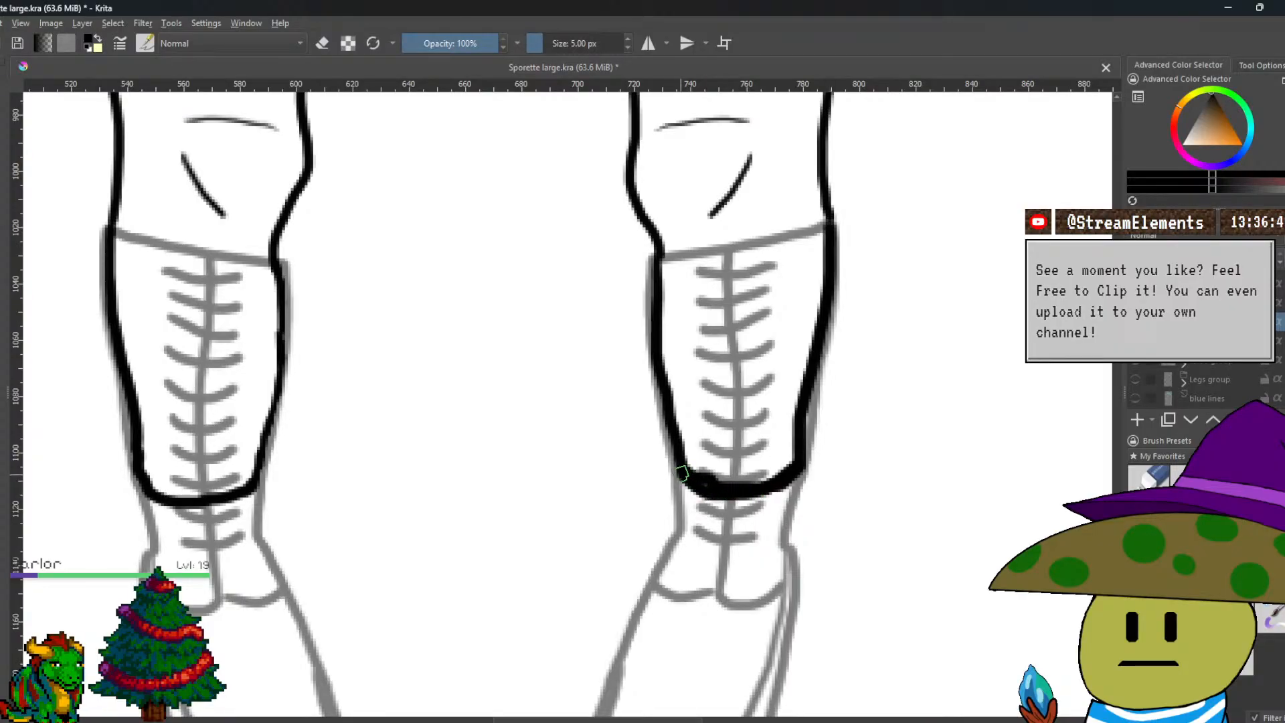
# Erase the excess thickness along the upper edge of the right leg's curved hem.
pyautogui.scroll(4, 870, 499)
pyautogui.press('e')
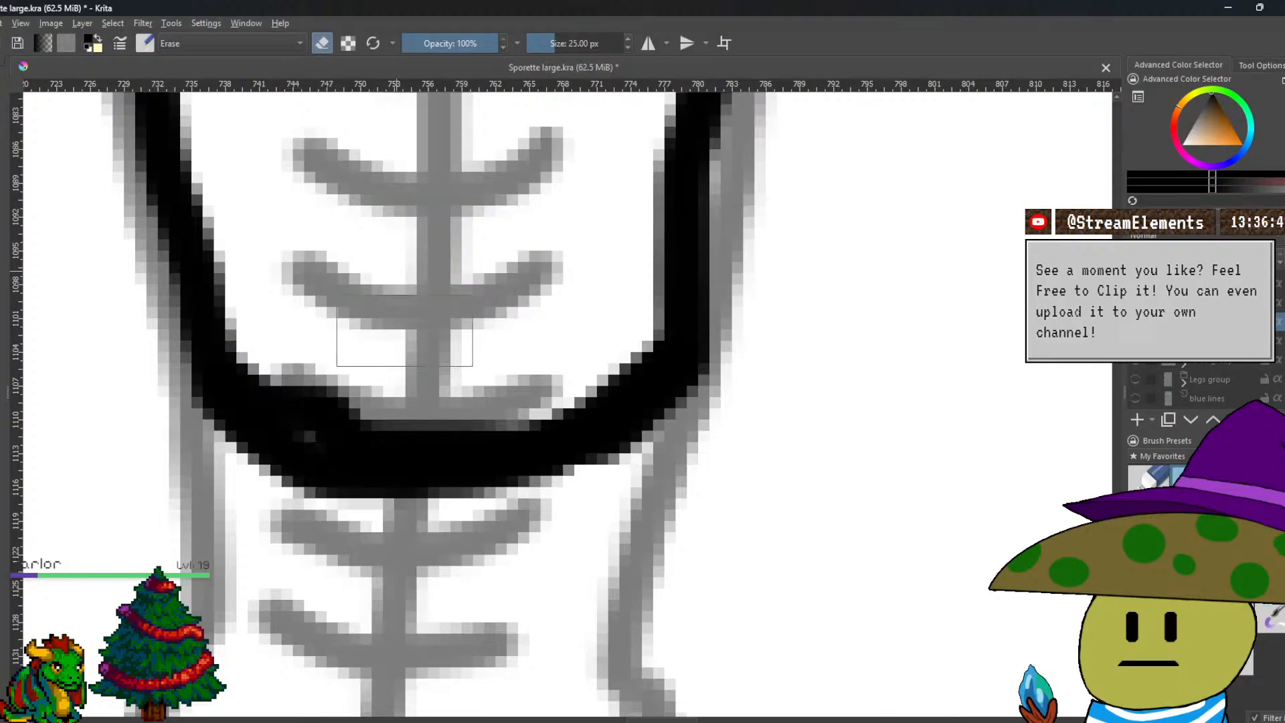
pyautogui.moveTo(363, 386)
pyautogui.mouseDown()
pyautogui.moveTo(351, 405)
pyautogui.moveTo(515, 410)
pyautogui.mouseUp()
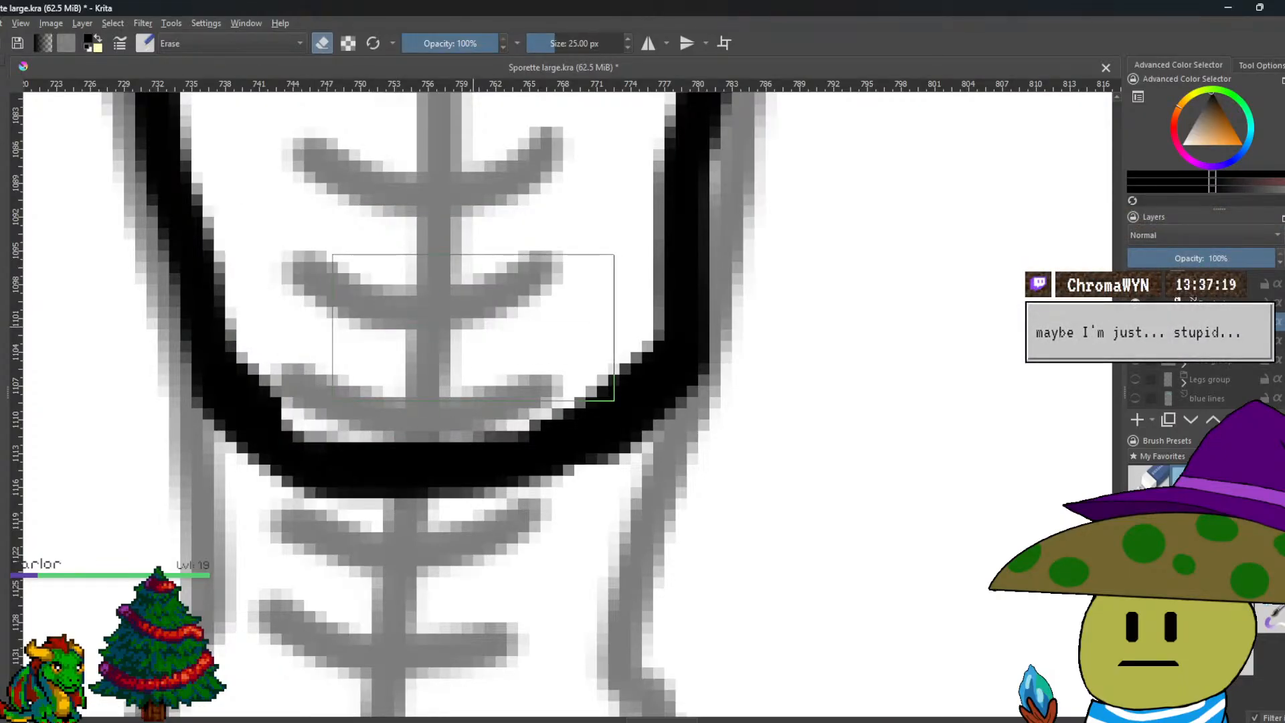
pyautogui.scroll(-6, 473, 327)
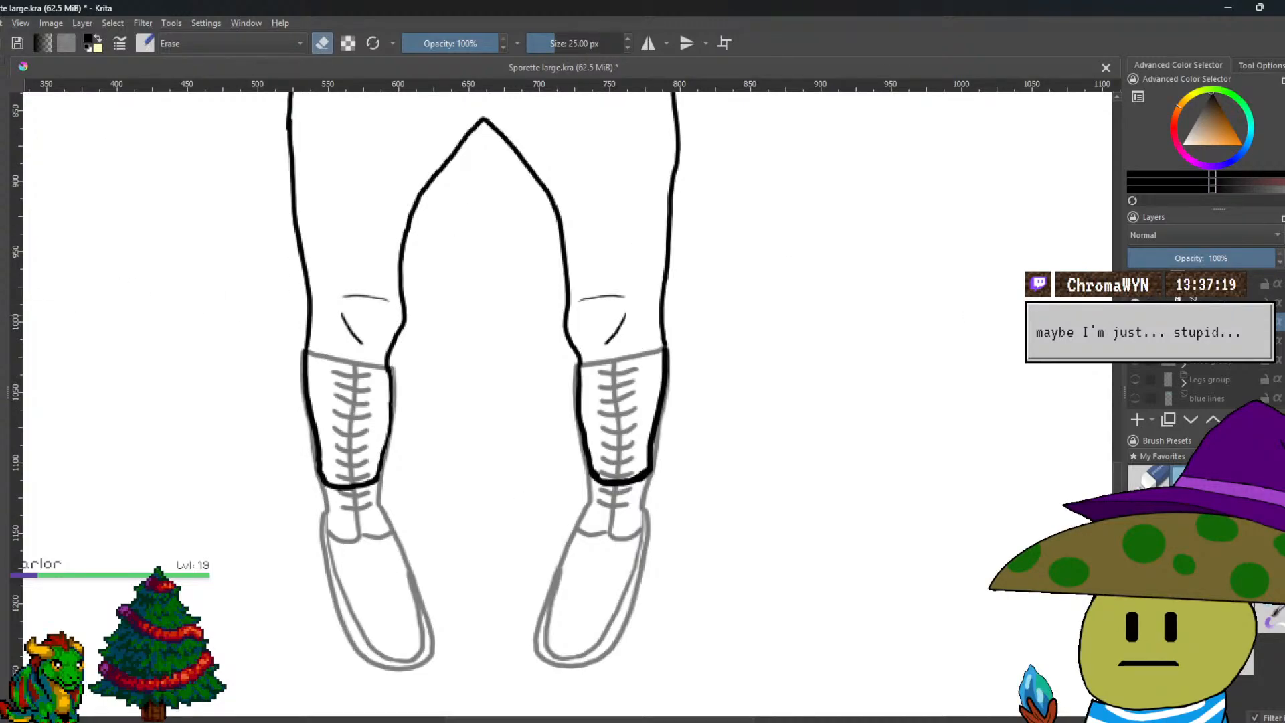
# Select the area inside the pants outline and sample the olive-brown from the color swatches near the canvas corner.
pyautogui.click(368, 252)
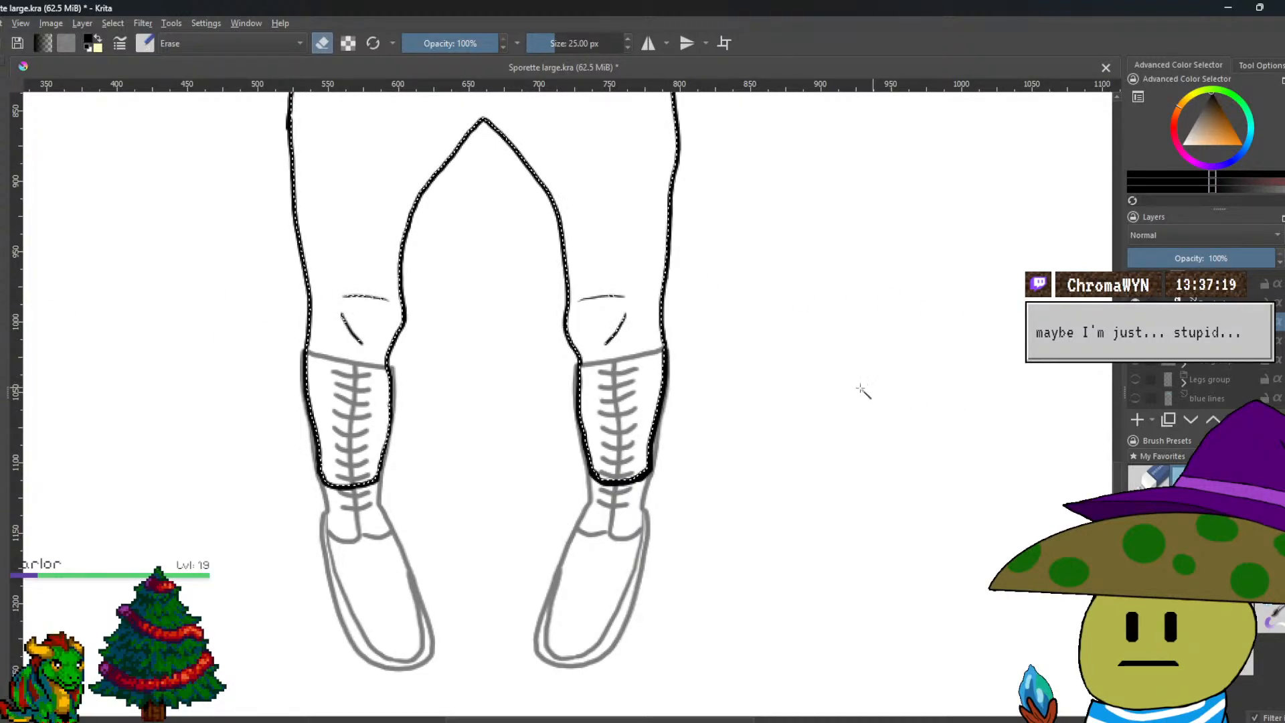
pyautogui.scroll(-1, 833, 513)
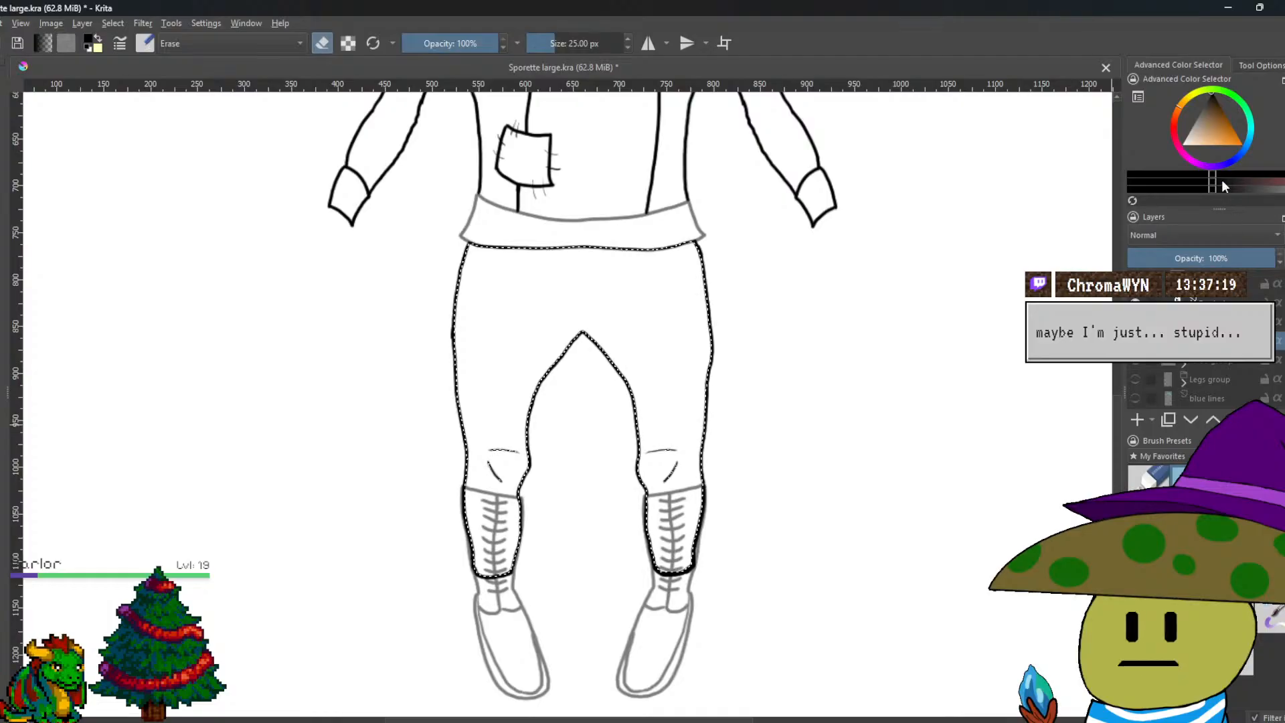
pyautogui.click(1216, 108)
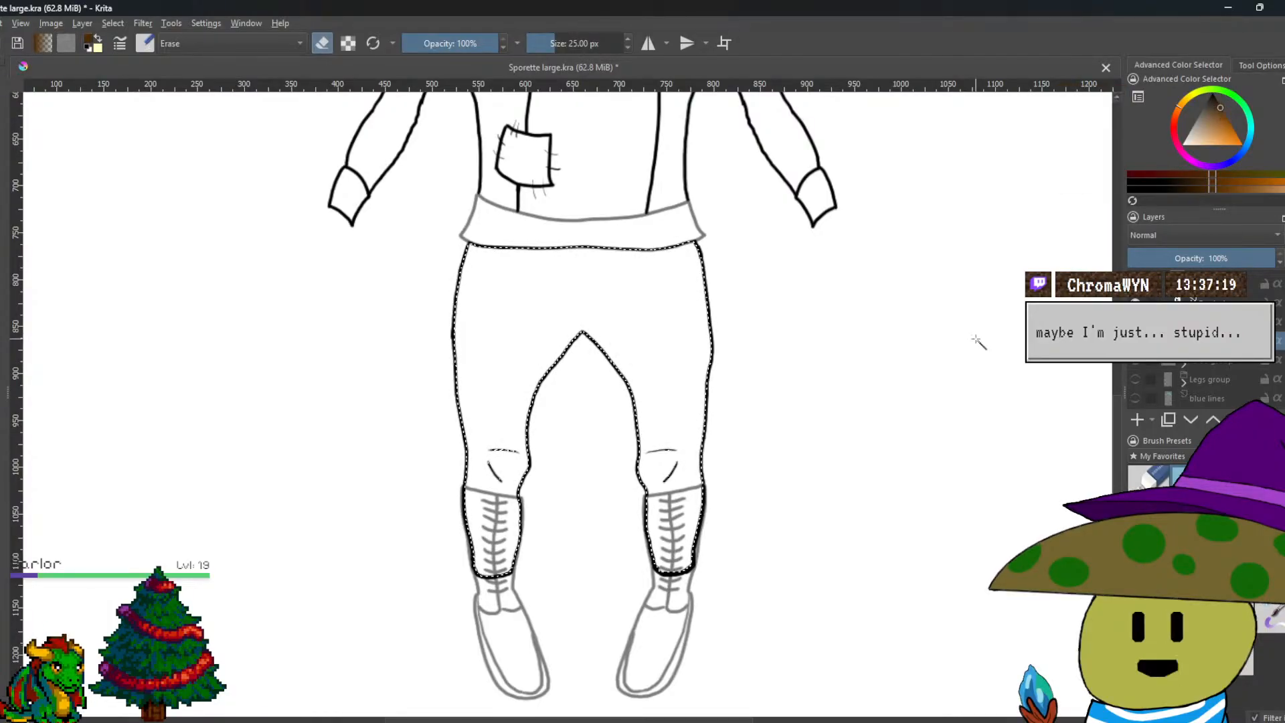
pyautogui.scroll(-1, 661, 473)
pyautogui.moveTo(661, 473); pyautogui.dragTo(601, 551)
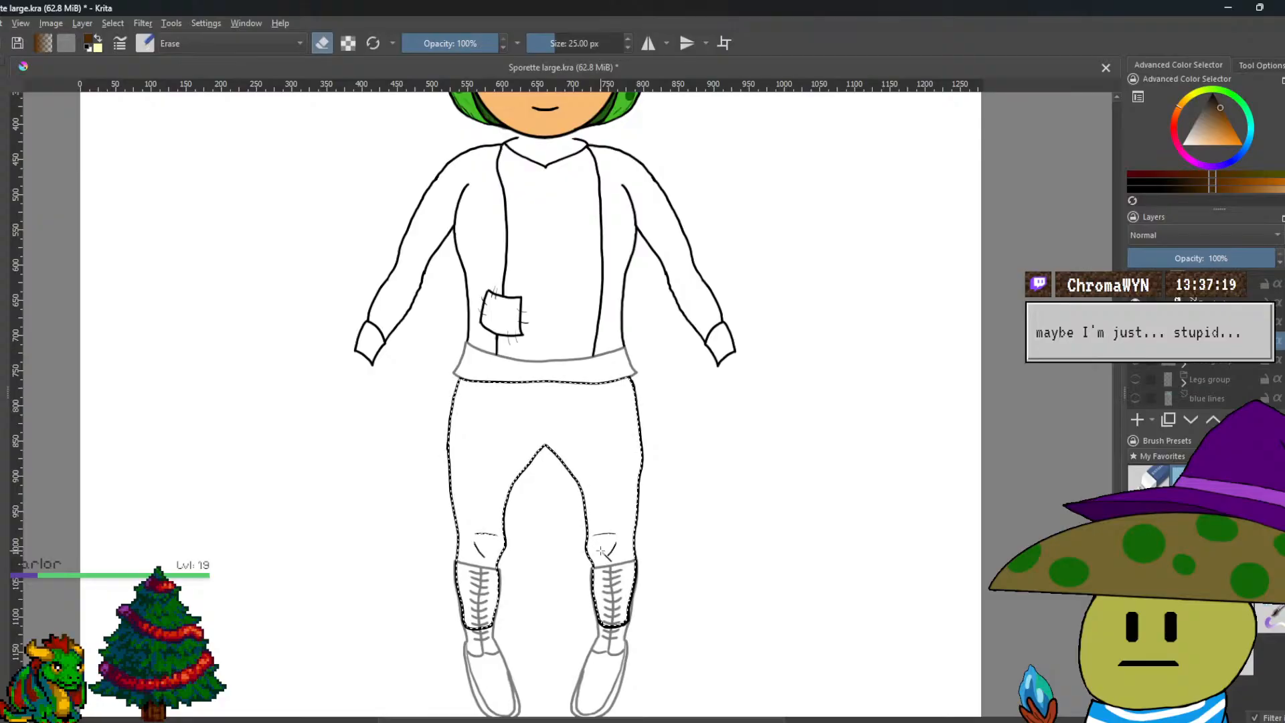
pyautogui.scroll(-2, 223, 444)
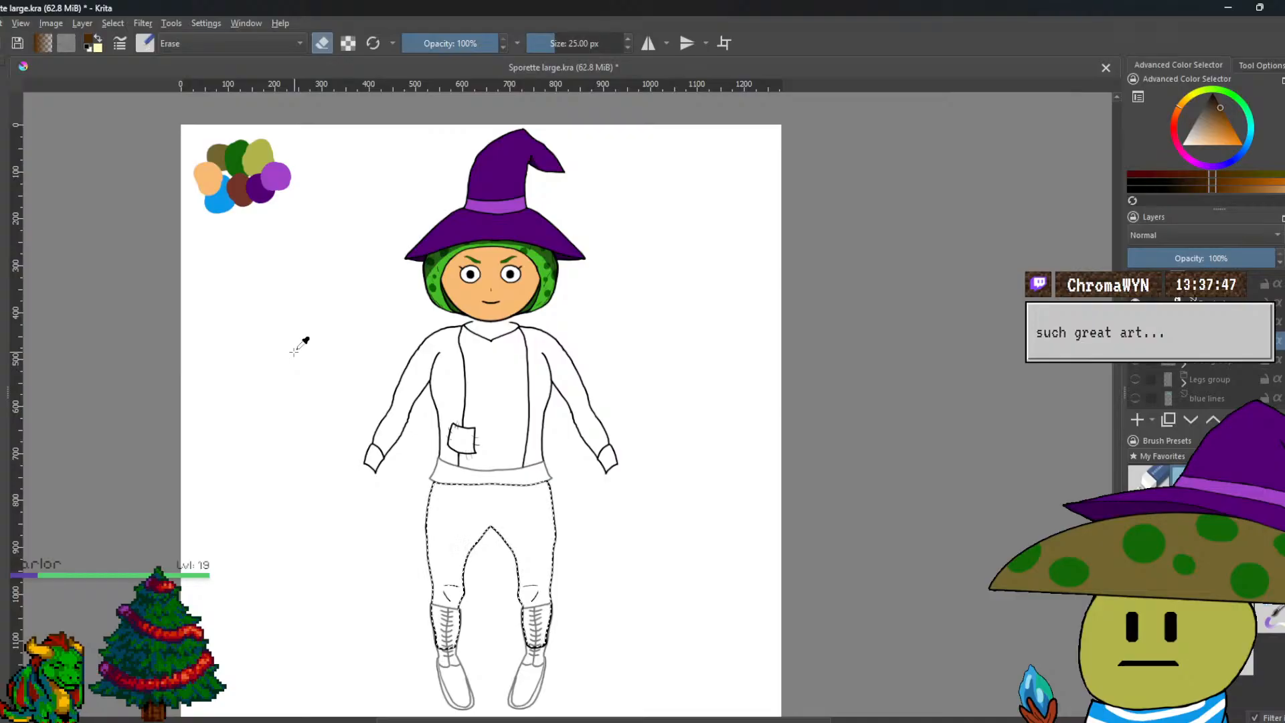
pyautogui.keyDown('ctrl'); pyautogui.click(218, 154); pyautogui.keyUp('ctrl')
pyautogui.moveTo(429, 490); pyautogui.dragTo(299, 413)
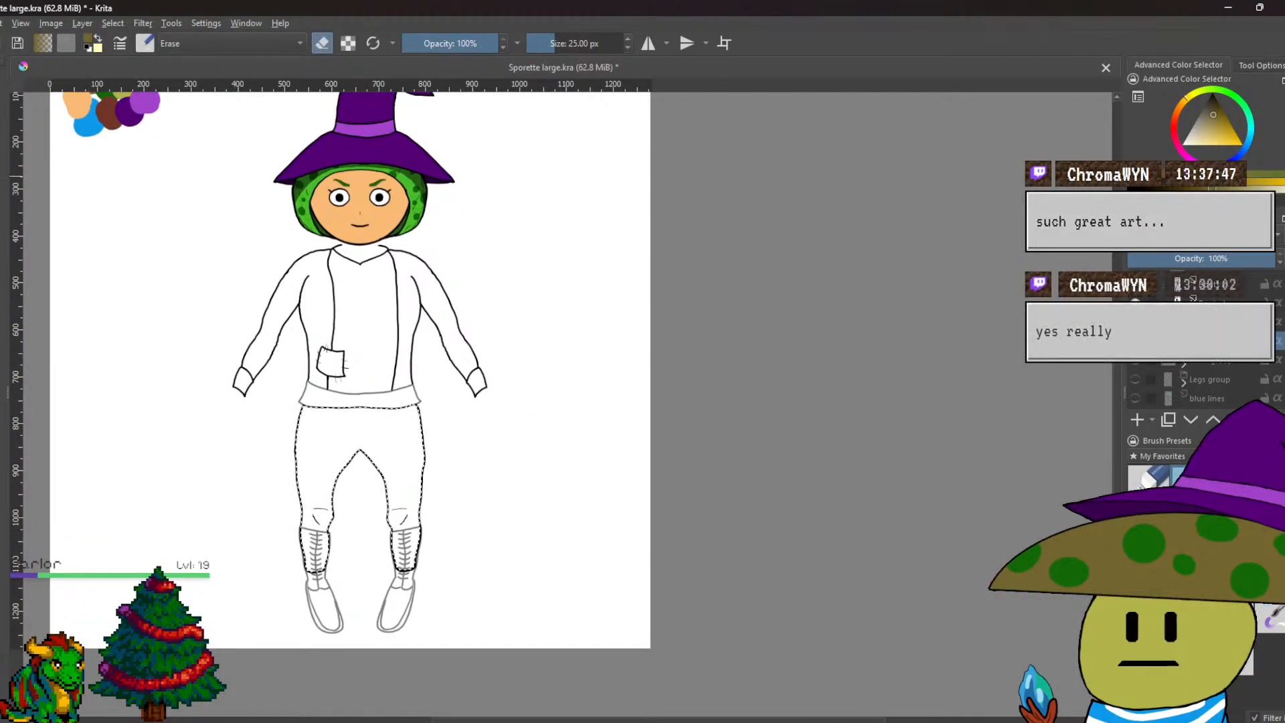
pyautogui.scroll(3, 334, 521)
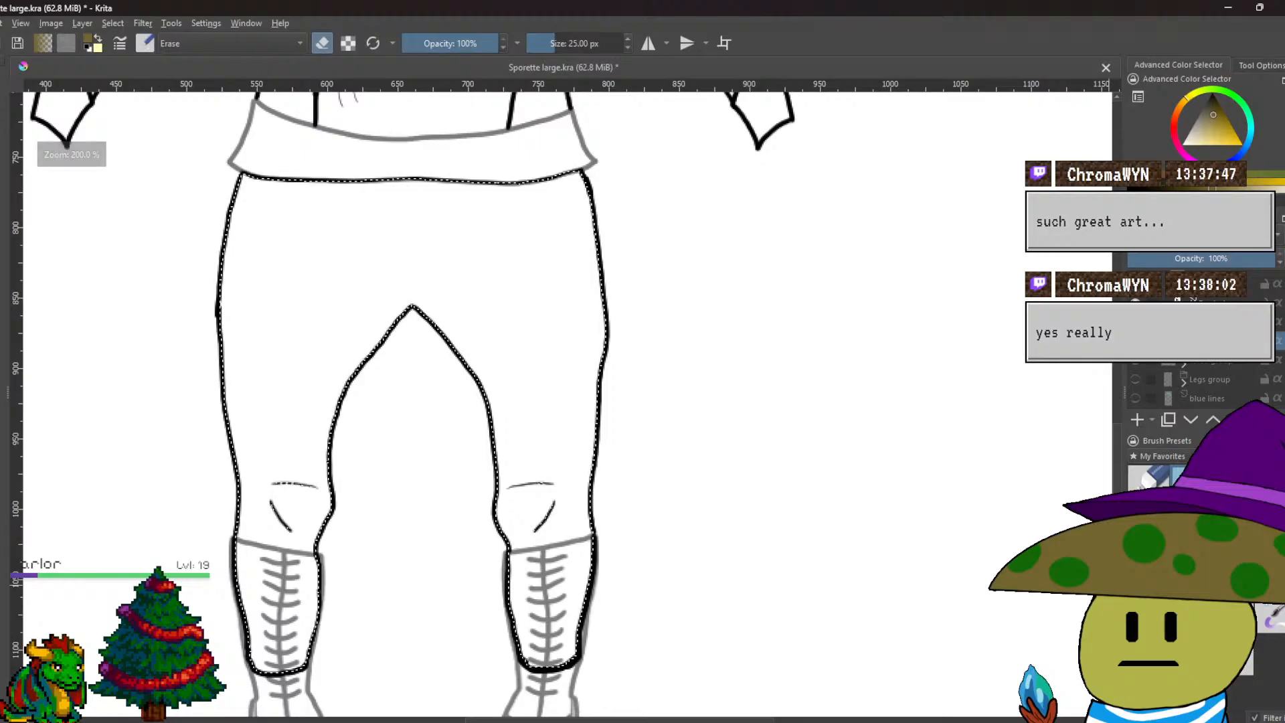
# On the Pants color layer, paint the left pant leg olive-brown from hem to waist with a 40 px normal-mode brush.
pyautogui.press('e')
pyautogui.moveTo(732, 465); pyautogui.dragTo(734, 464)
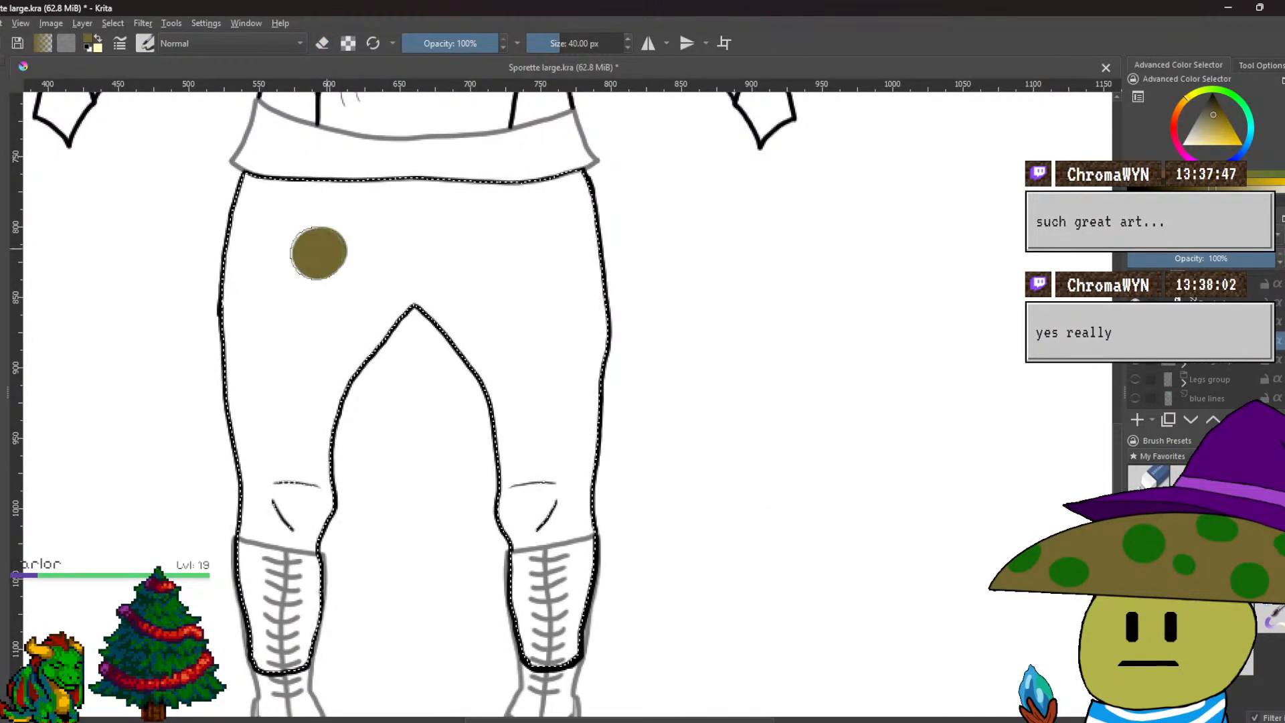
pyautogui.moveTo(304, 462)
pyautogui.mouseDown()
pyautogui.moveTo(271, 529)
pyautogui.moveTo(265, 495)
pyautogui.moveTo(251, 549)
pyautogui.mouseUp()
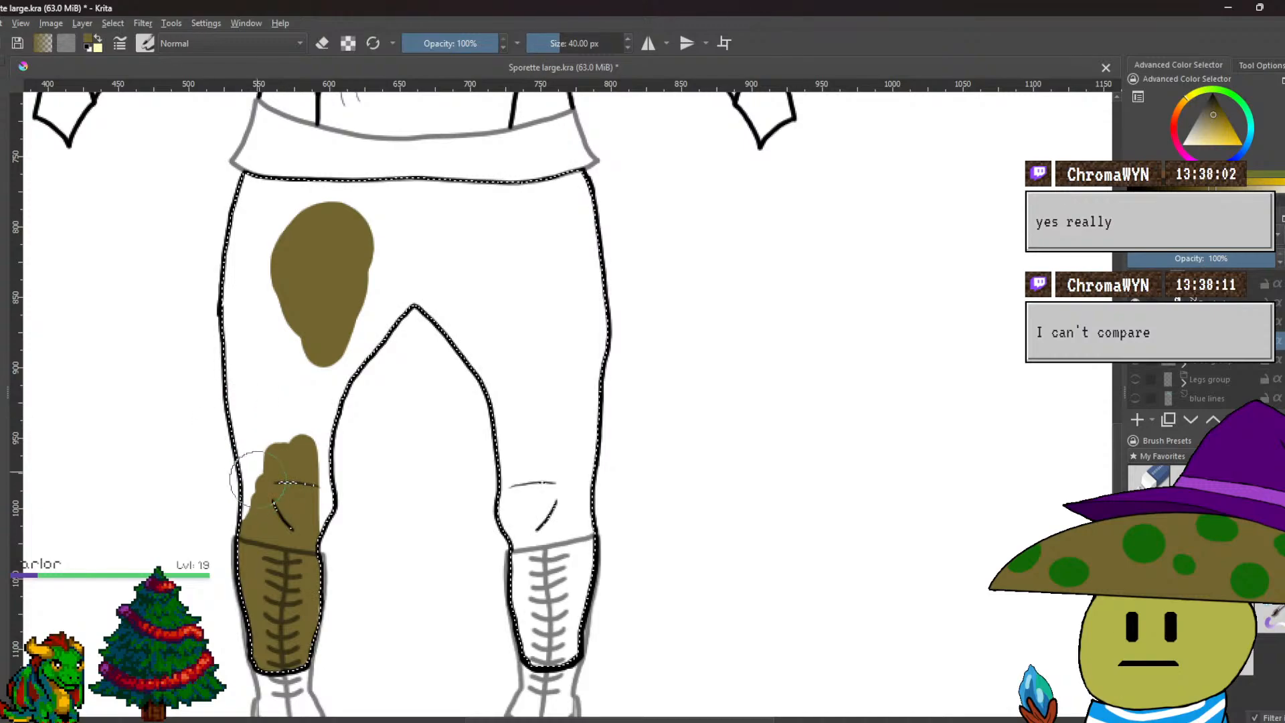
pyautogui.moveTo(251, 515)
pyautogui.mouseDown()
pyautogui.moveTo(249, 458)
pyautogui.moveTo(249, 489)
pyautogui.mouseUp()
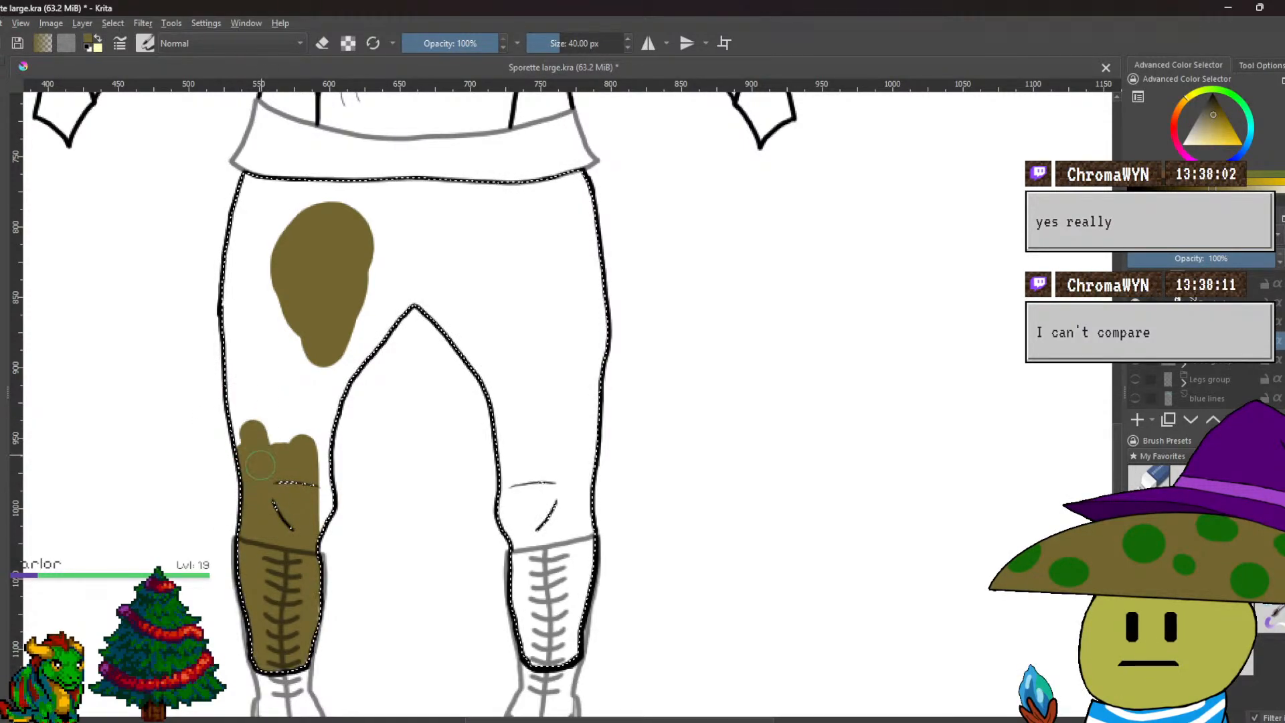
pyautogui.moveTo(248, 436); pyautogui.dragTo(241, 325)
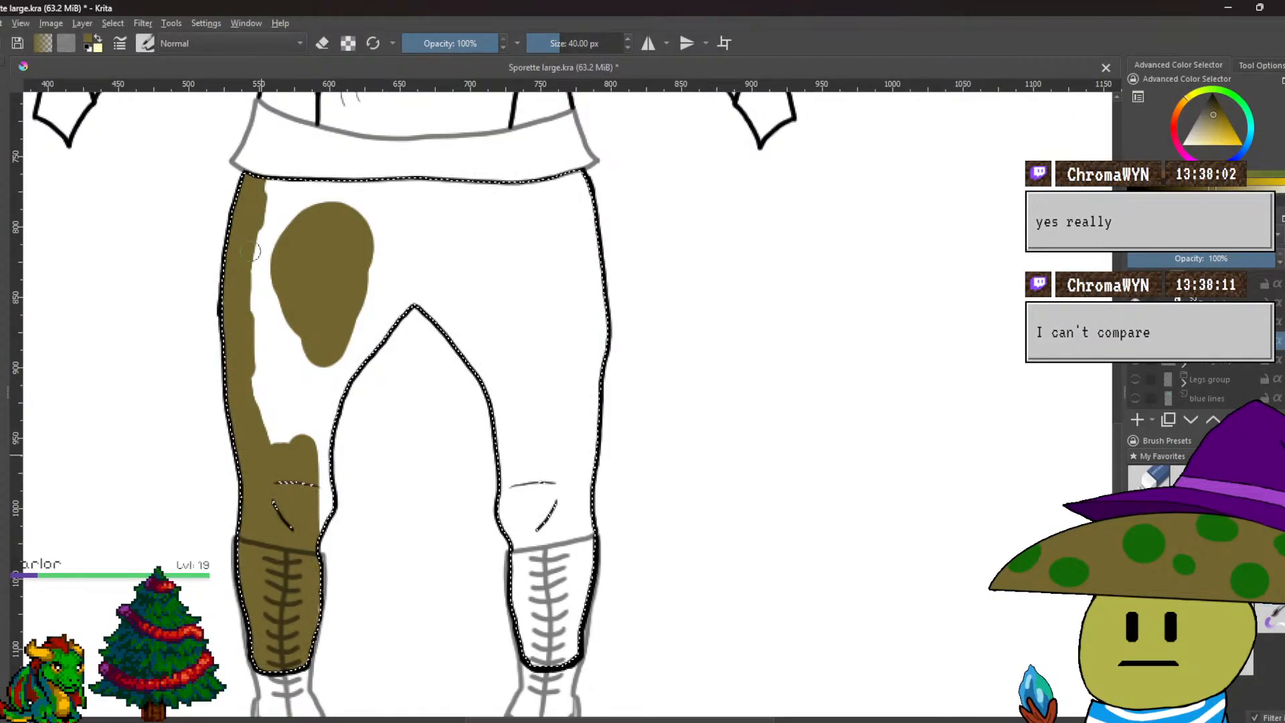
pyautogui.moveTo(259, 370); pyautogui.dragTo(281, 423)
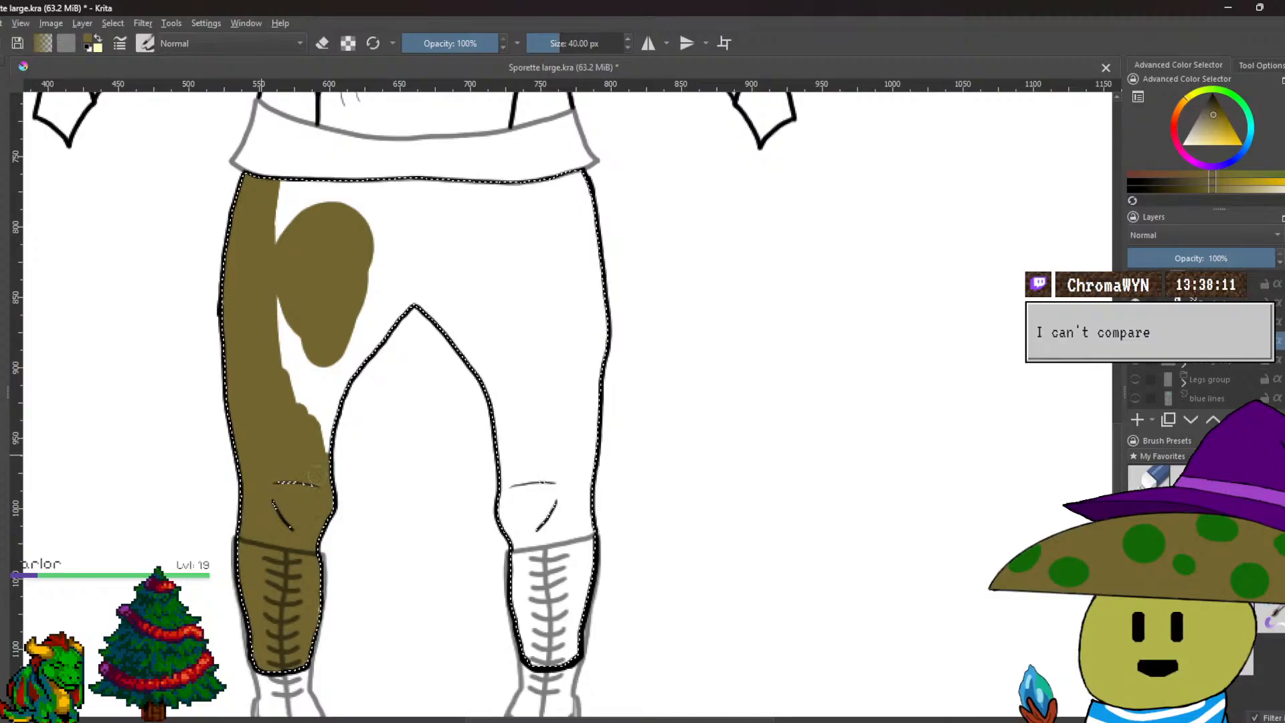
pyautogui.moveTo(309, 461); pyautogui.dragTo(318, 378)
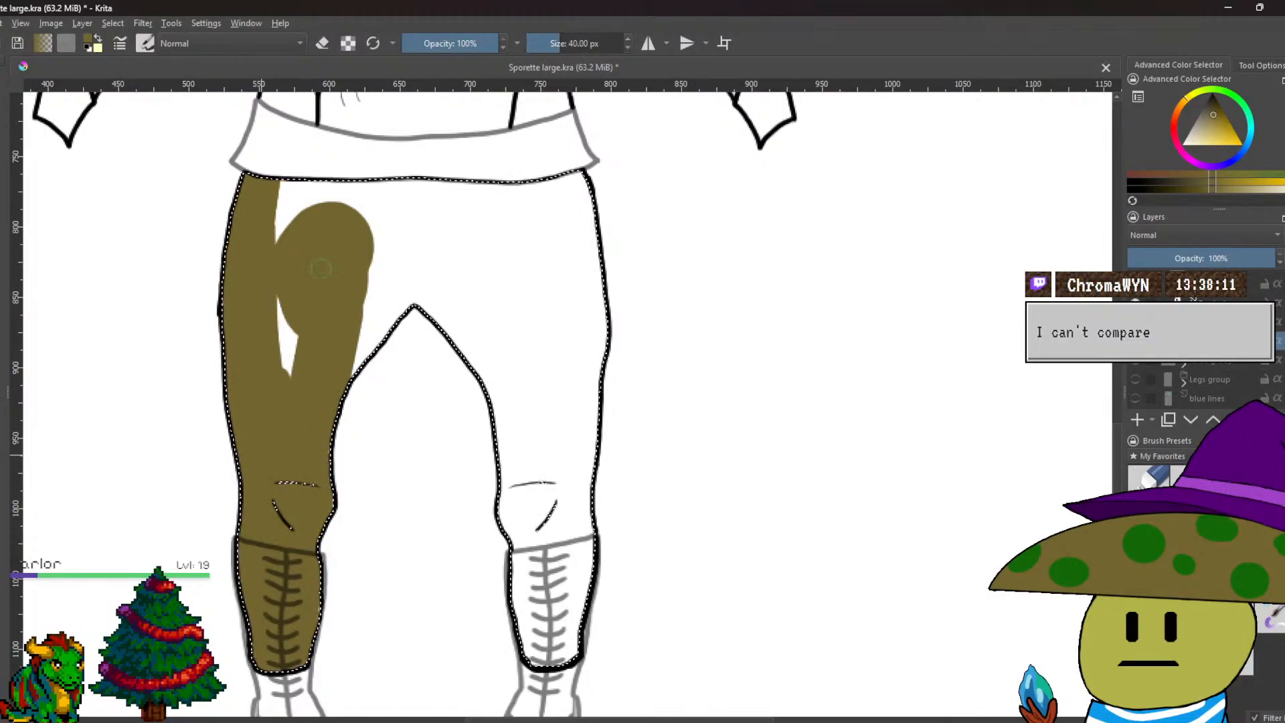
pyautogui.moveTo(277, 241); pyautogui.dragTo(294, 197)
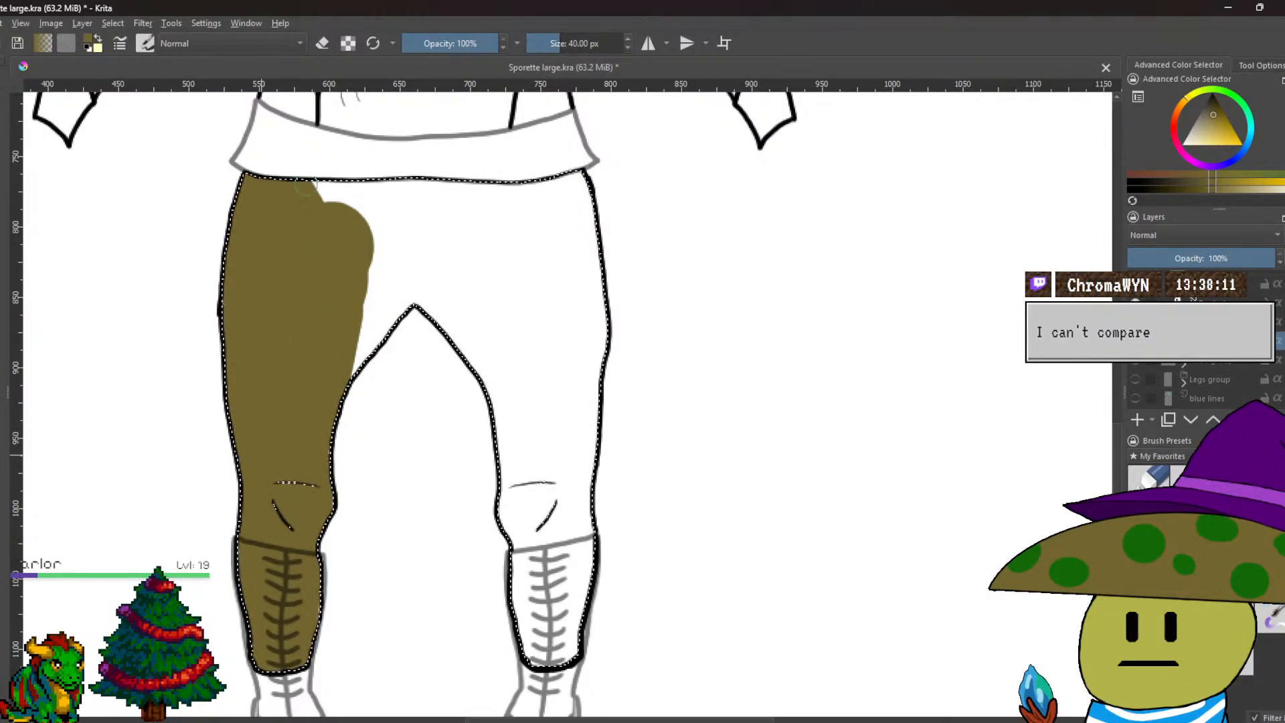
# Paint the hips, crotch and whole right pant leg olive-brown up to the selection's edges.
pyautogui.moveTo(380, 185)
pyautogui.mouseDown()
pyautogui.moveTo(354, 207)
pyautogui.moveTo(405, 199)
pyautogui.moveTo(434, 215)
pyautogui.mouseUp()
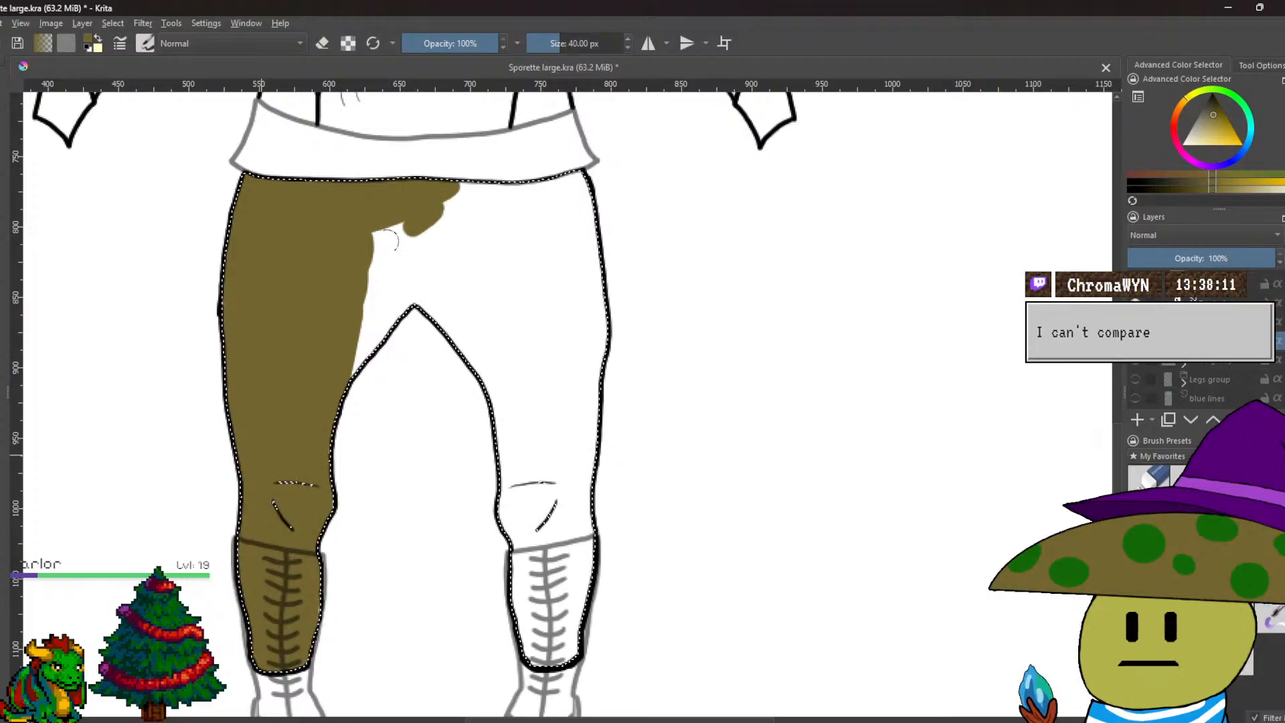
pyautogui.moveTo(367, 297)
pyautogui.mouseDown()
pyautogui.moveTo(356, 355)
pyautogui.moveTo(390, 293)
pyautogui.moveTo(377, 335)
pyautogui.mouseUp()
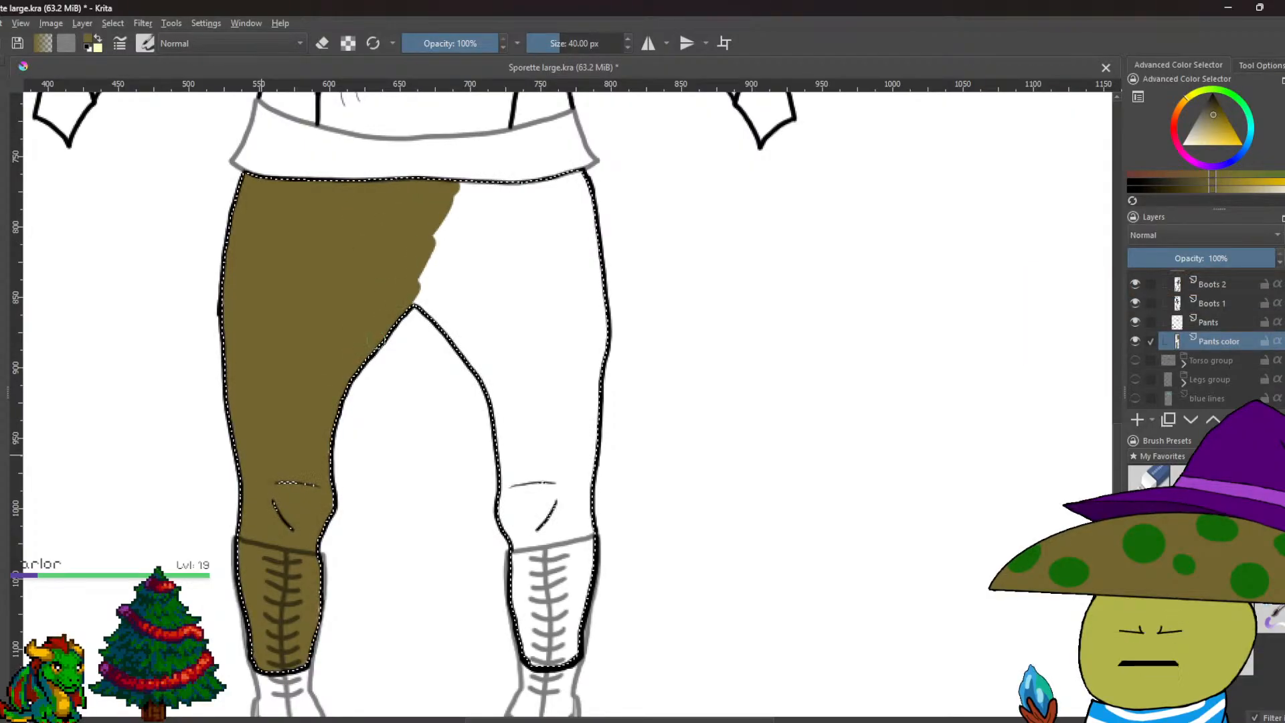
pyautogui.moveTo(461, 211); pyautogui.dragTo(454, 229)
pyautogui.moveTo(463, 330); pyautogui.dragTo(417, 289)
pyautogui.moveTo(518, 462); pyautogui.dragTo(507, 483)
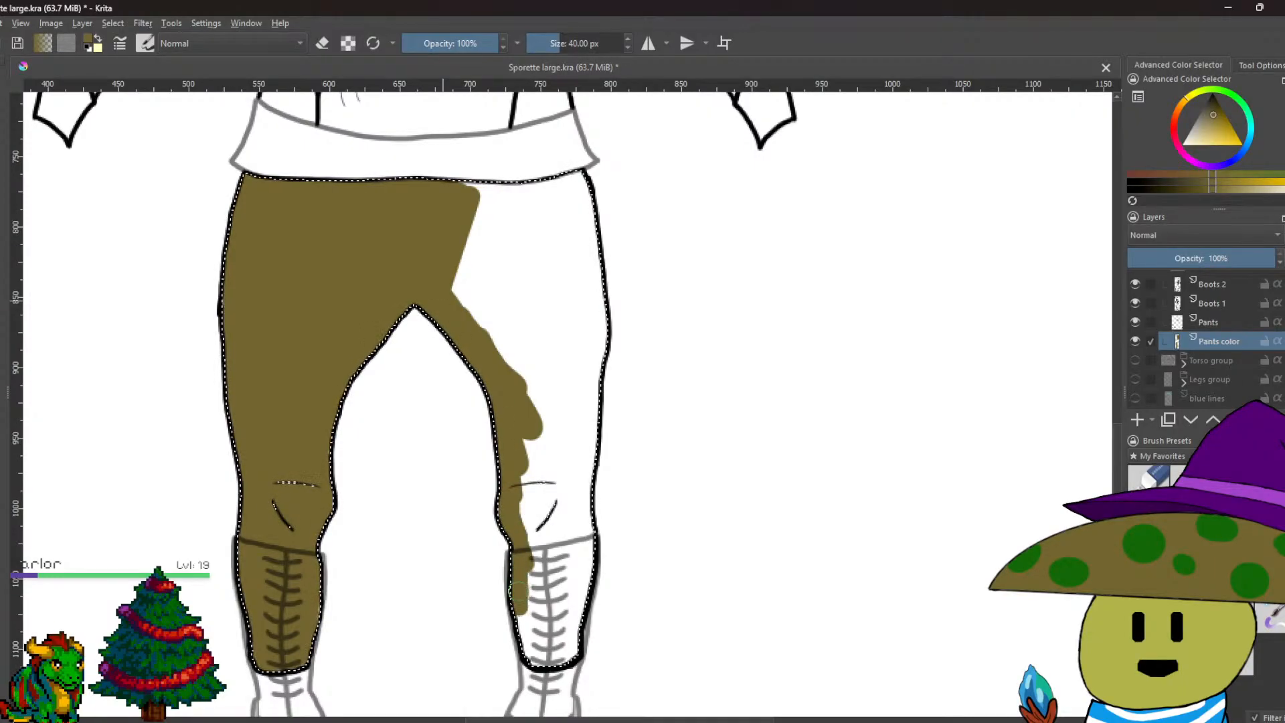
pyautogui.moveTo(527, 629)
pyautogui.mouseDown()
pyautogui.moveTo(545, 666)
pyautogui.moveTo(574, 523)
pyautogui.moveTo(589, 589)
pyautogui.moveTo(572, 502)
pyautogui.mouseUp()
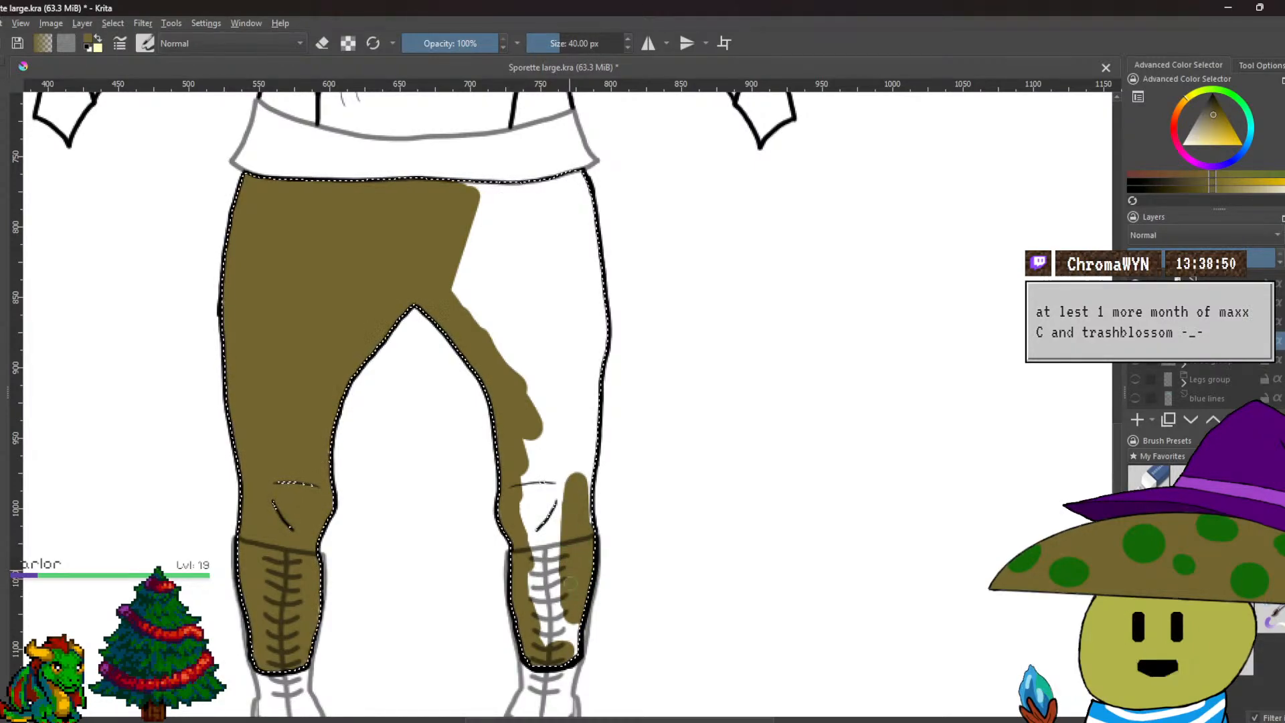
pyautogui.moveTo(523, 519)
pyautogui.mouseDown()
pyautogui.moveTo(569, 435)
pyautogui.moveTo(576, 374)
pyautogui.mouseUp()
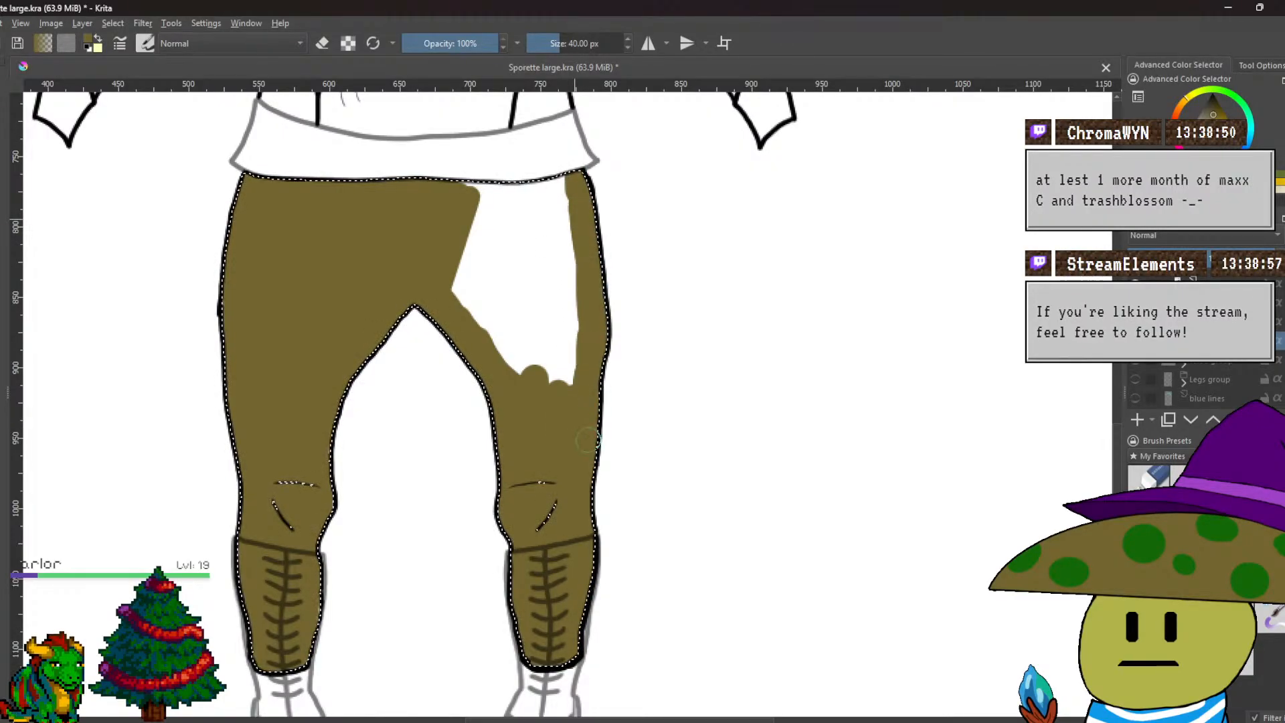
pyautogui.moveTo(520, 380)
pyautogui.mouseDown()
pyautogui.moveTo(493, 213)
pyautogui.moveTo(480, 219)
pyautogui.moveTo(467, 180)
pyautogui.mouseUp()
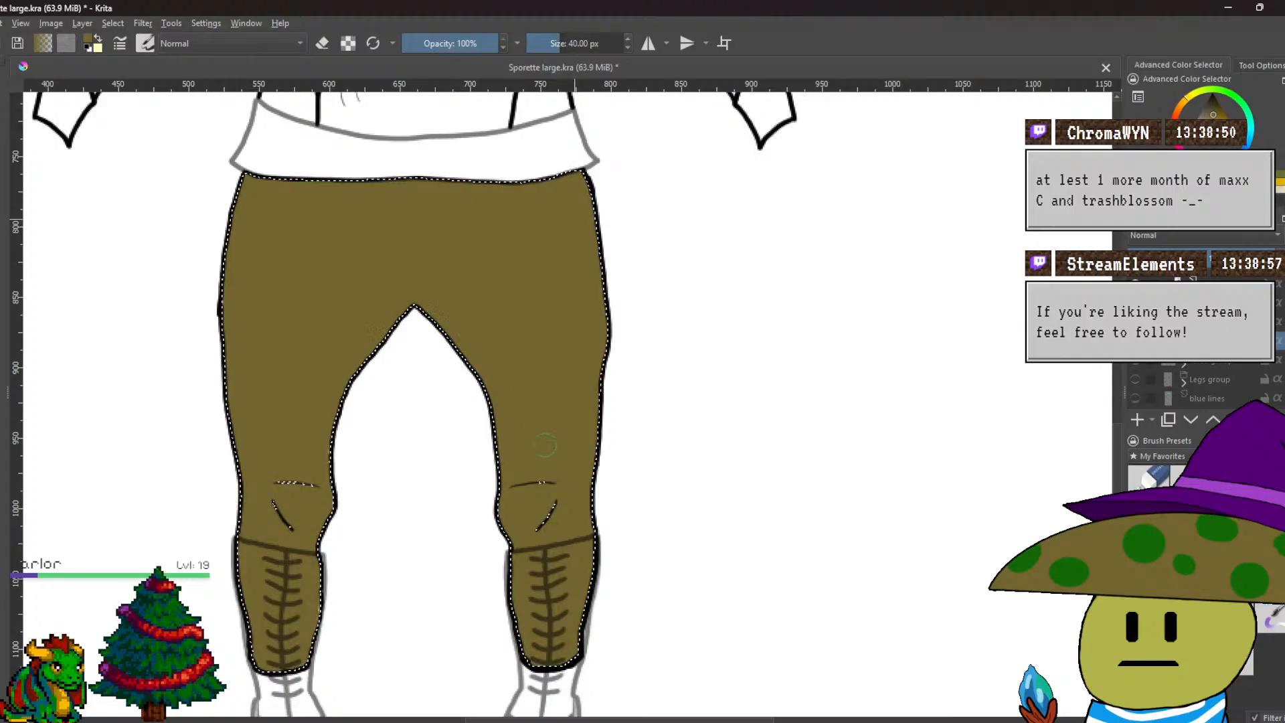
# Clear the selection and paint over the missed spots along the left leg's inner outline beside the boot.
pyautogui.scroll(-2, 519, 423)
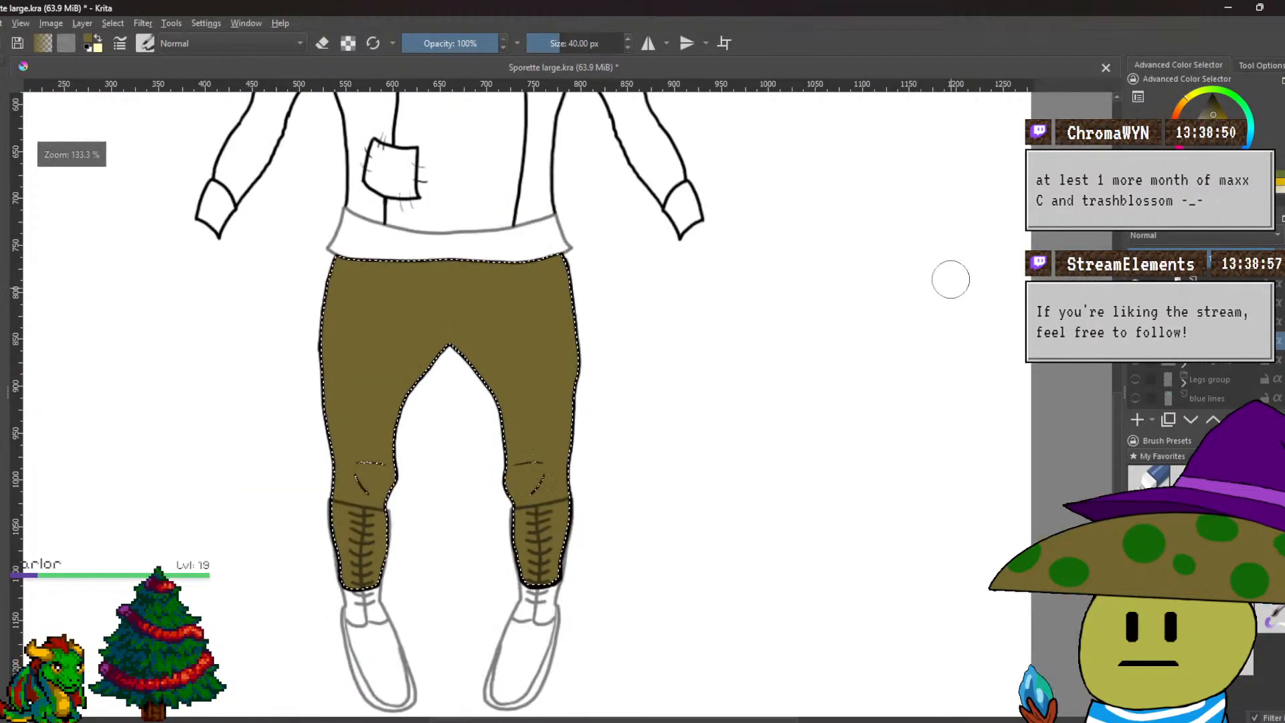
pyautogui.click(111, 24)
pyautogui.click(127, 54)
pyautogui.scroll(3, 365, 485)
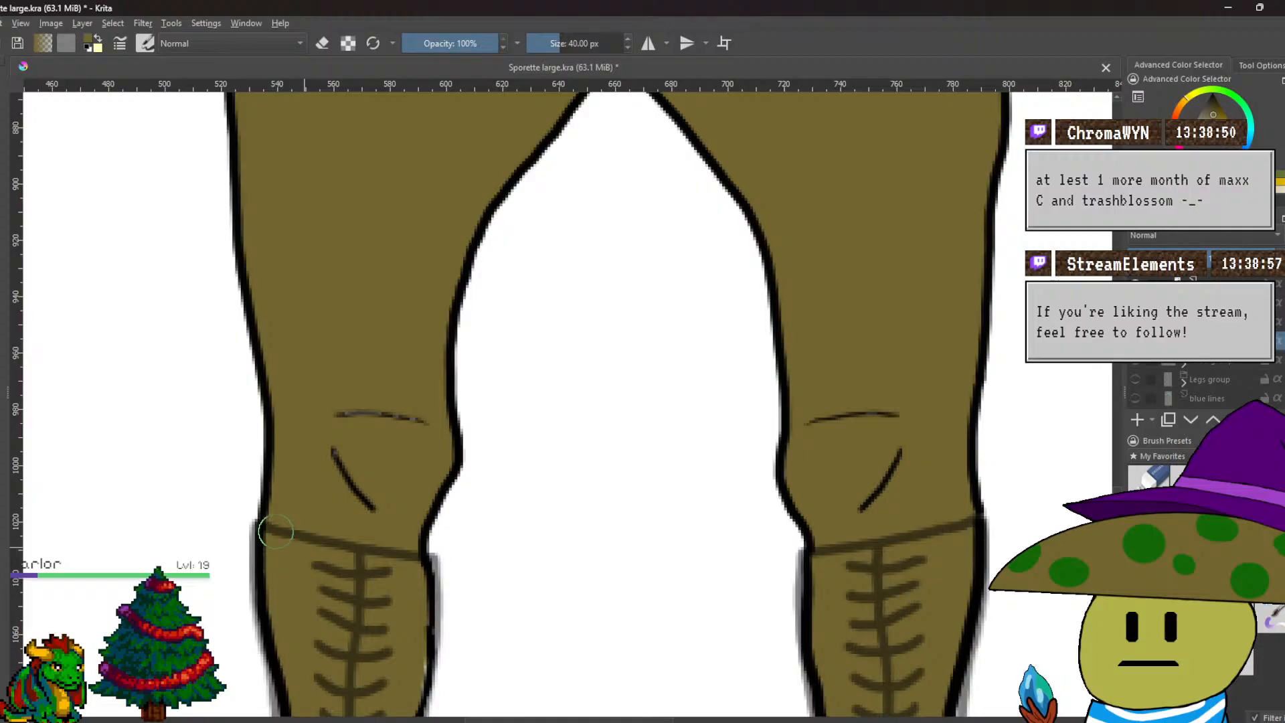
pyautogui.moveTo(355, 556); pyautogui.dragTo(380, 605)
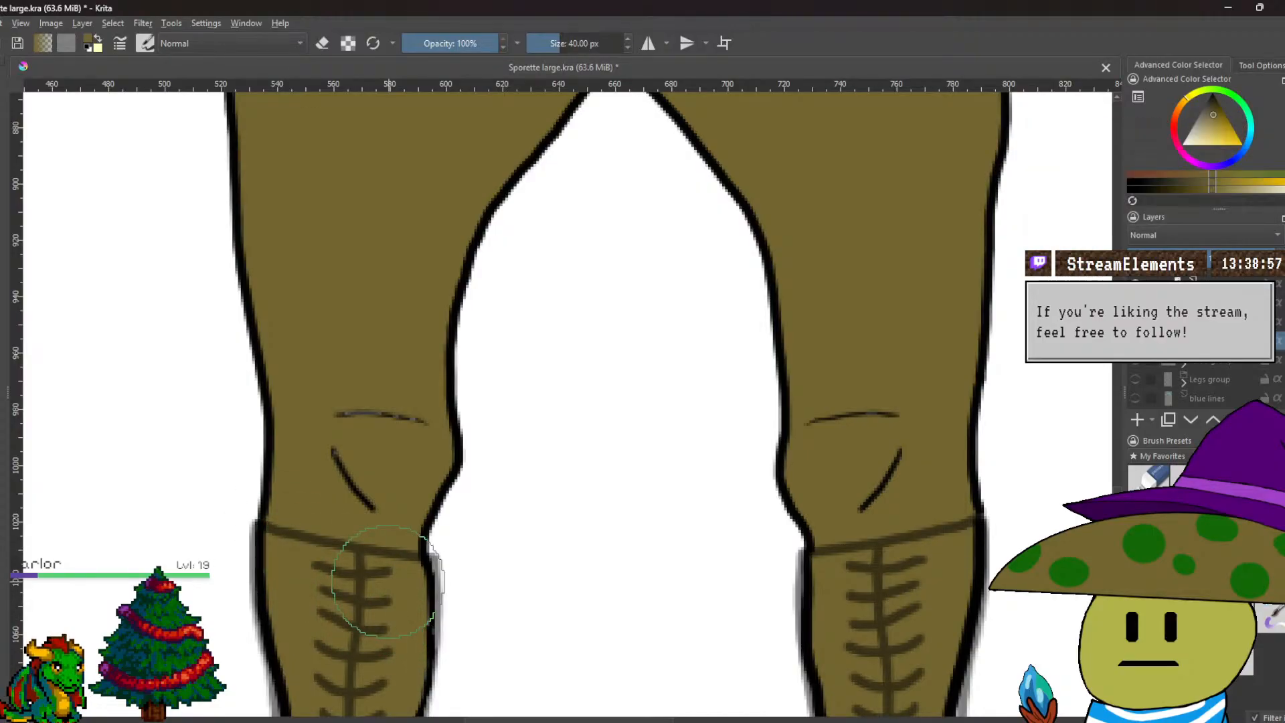
pyautogui.moveTo(415, 641); pyautogui.dragTo(484, 467)
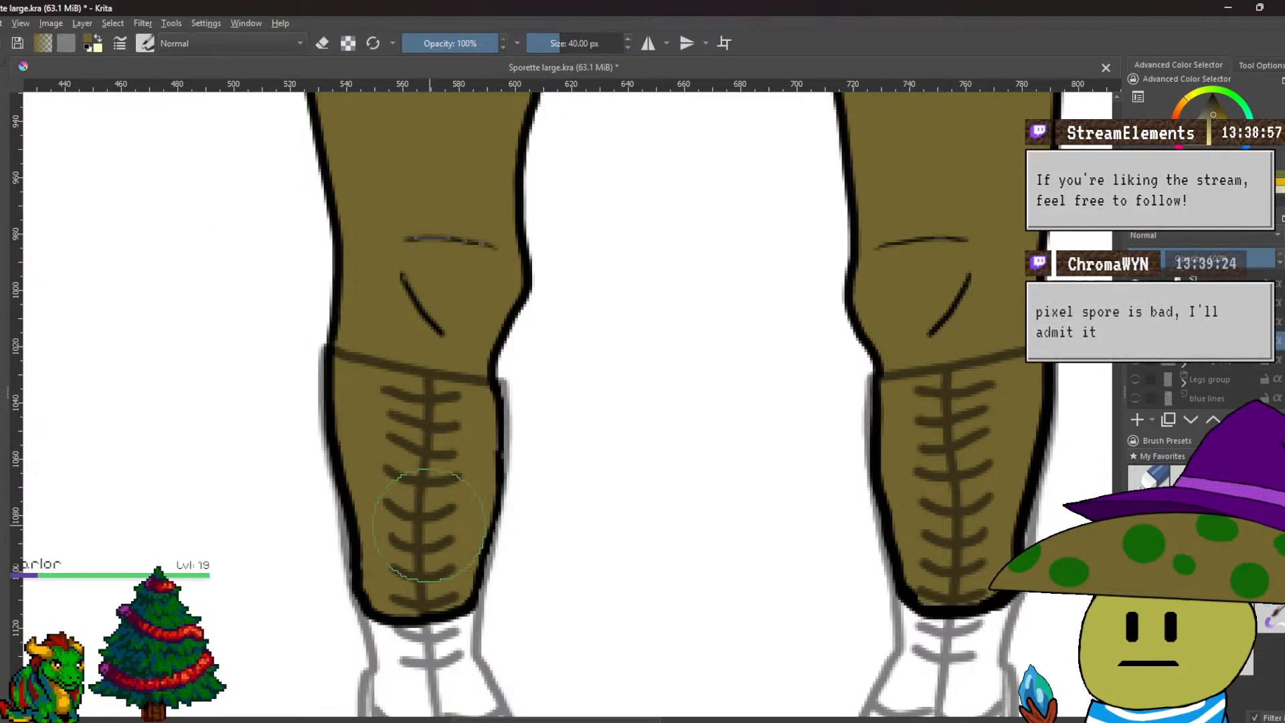
pyautogui.moveTo(596, 463); pyautogui.dragTo(493, 483)
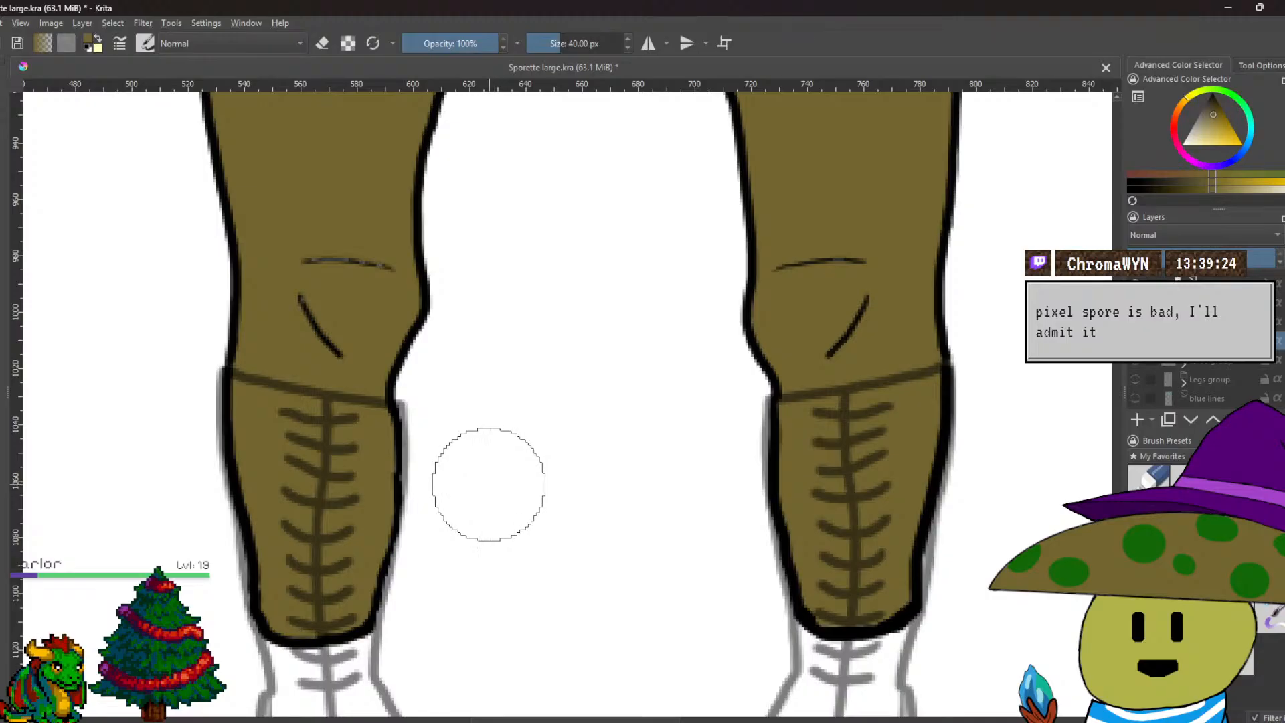
pyautogui.scroll(3, 502, 495)
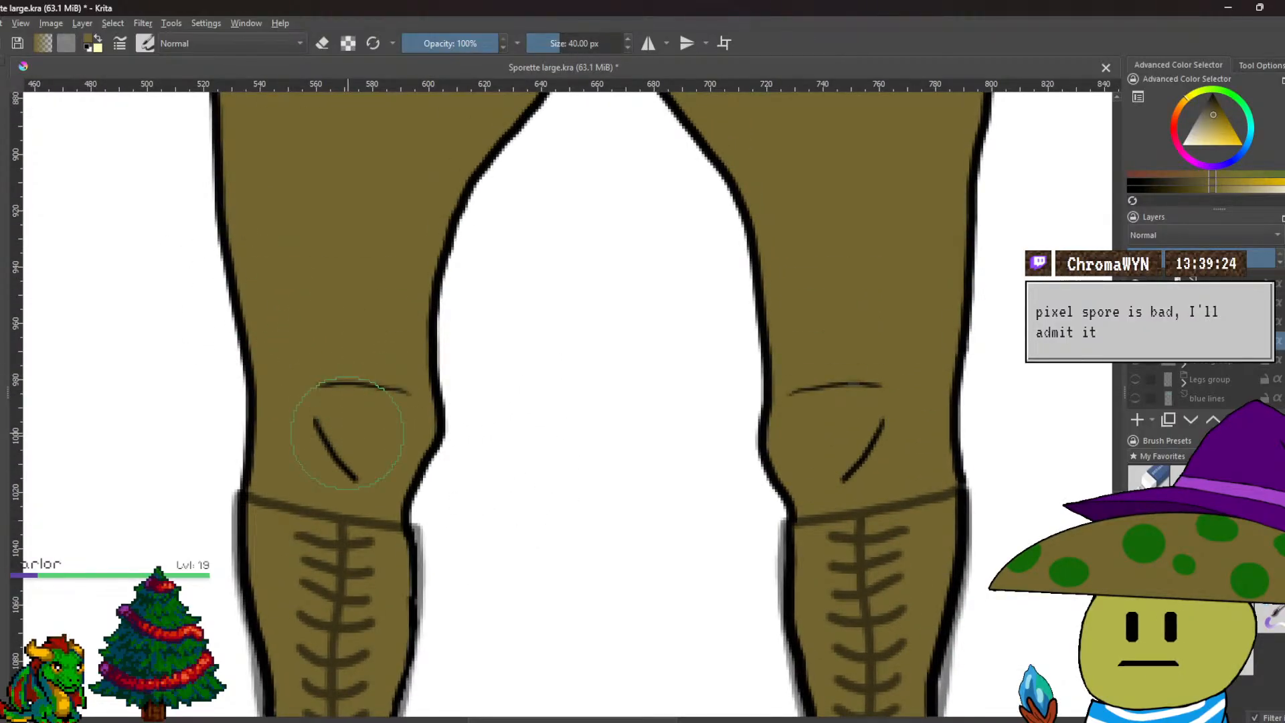
pyautogui.scroll(2, 348, 433)
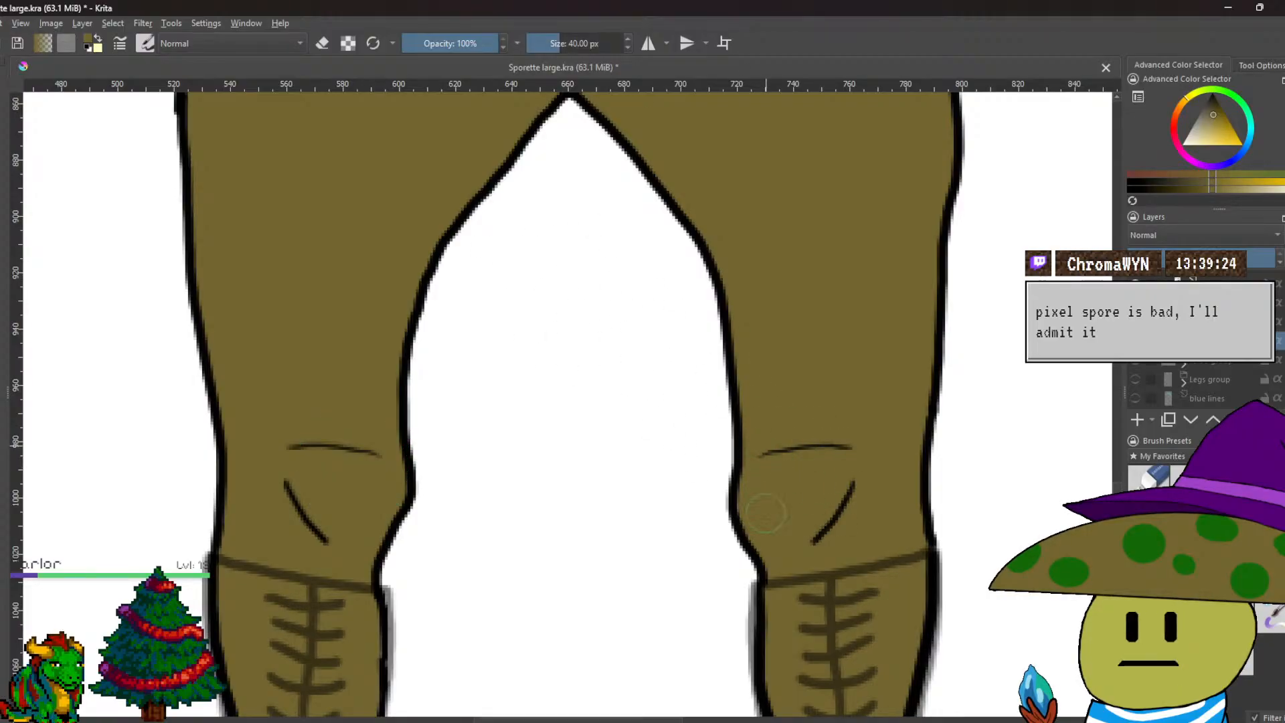
pyautogui.moveTo(880, 249); pyautogui.dragTo(800, 537)
pyautogui.moveTo(699, 488); pyautogui.dragTo(732, 532)
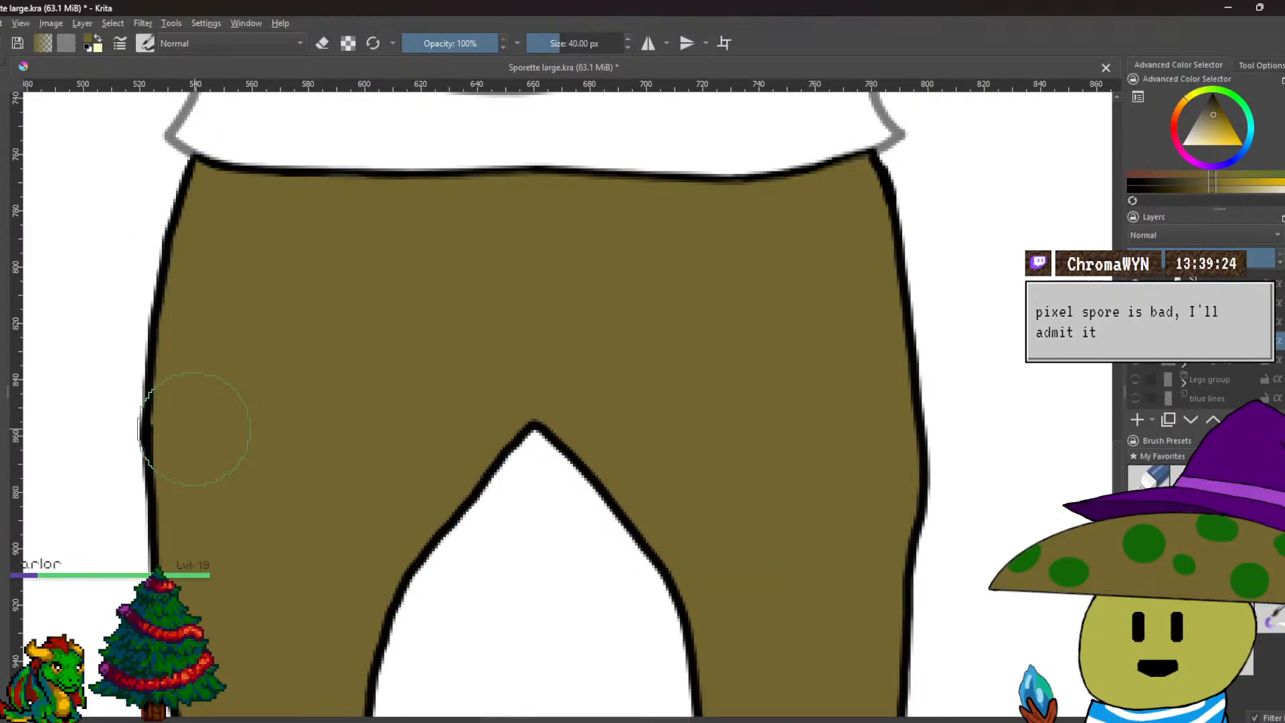
pyautogui.scroll(-5, 194, 429)
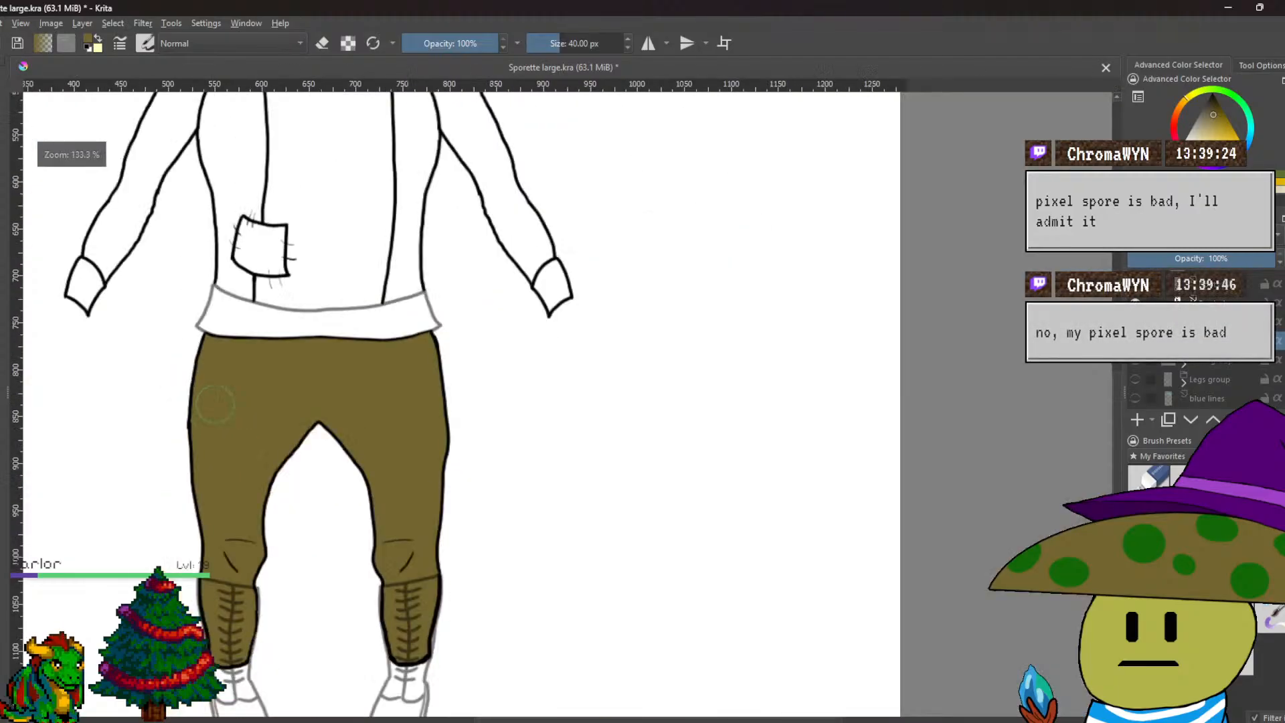
pyautogui.moveTo(216, 404); pyautogui.dragTo(294, 301)
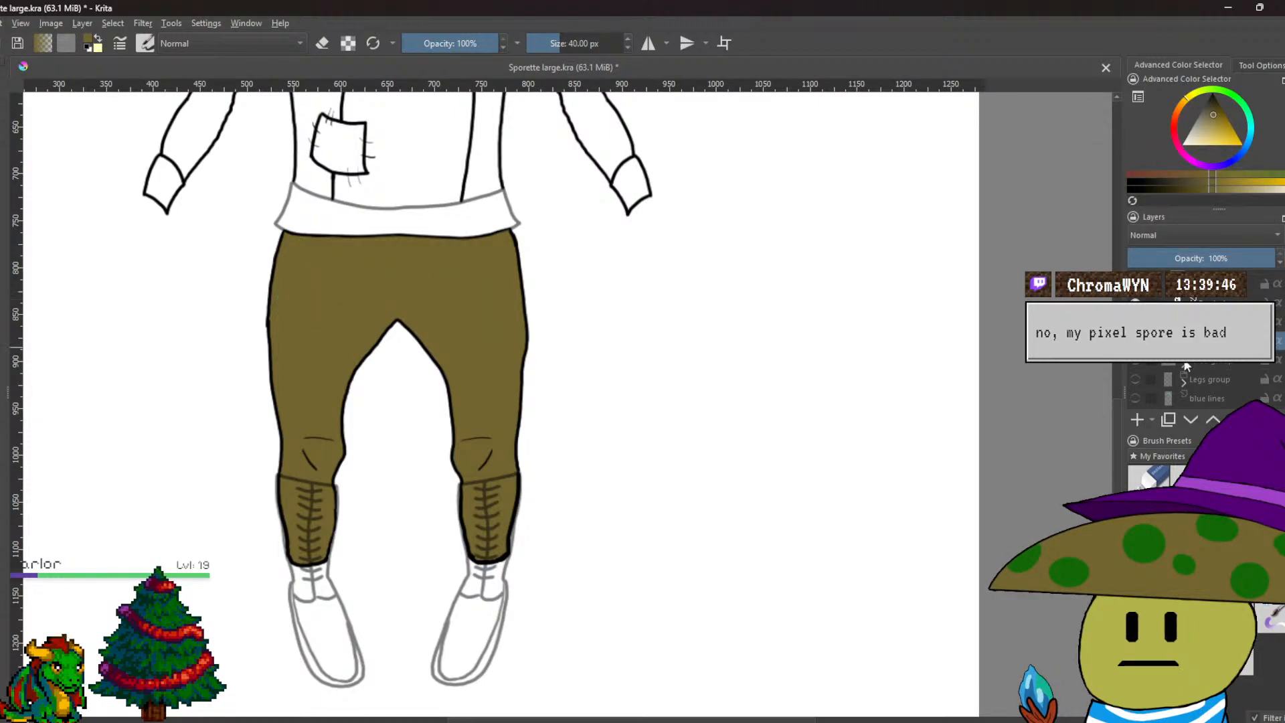
# Raise the Boots 1 layer's opacity to 100%.
pyautogui.click(1204, 303)
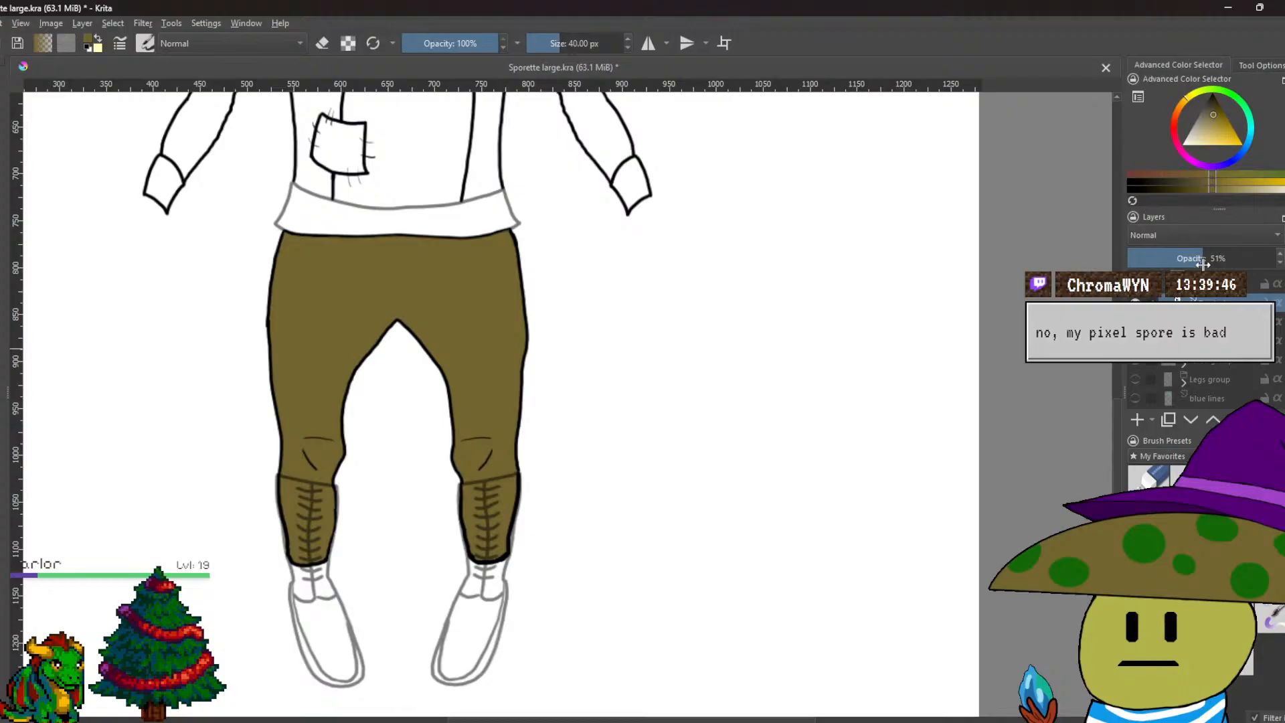
pyautogui.moveTo(1203, 265); pyautogui.dragTo(1275, 260)
pyautogui.moveTo(720, 473); pyautogui.dragTo(777, 439)
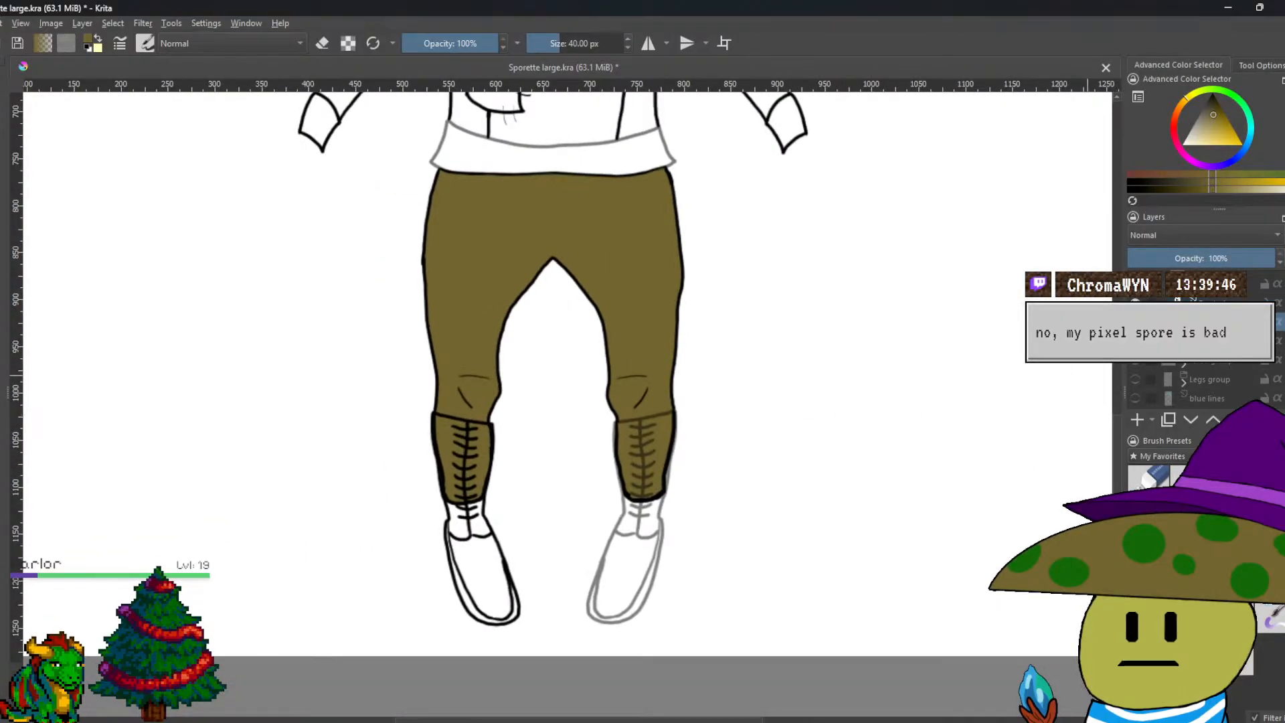
# Add a new paint layer directly above the Pants layer and hide the Pants color layer.
pyautogui.click(85, 23)
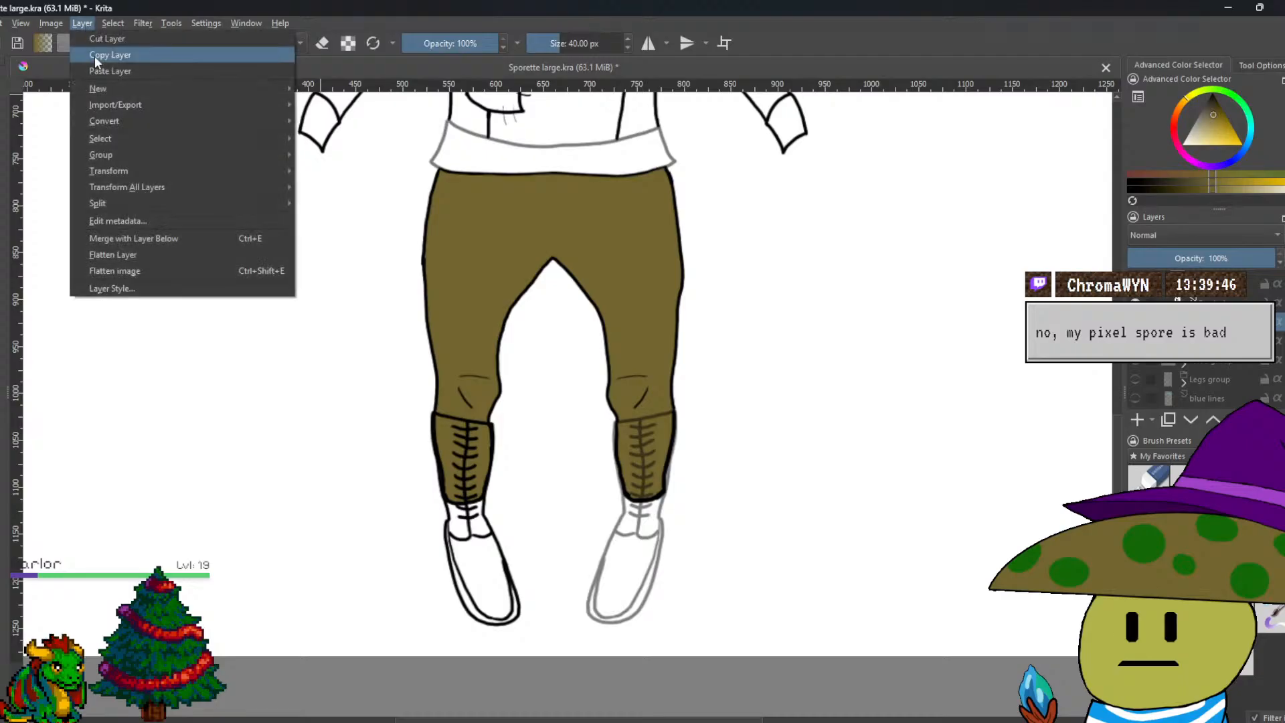
pyautogui.moveTo(106, 85)
pyautogui.click(307, 85)
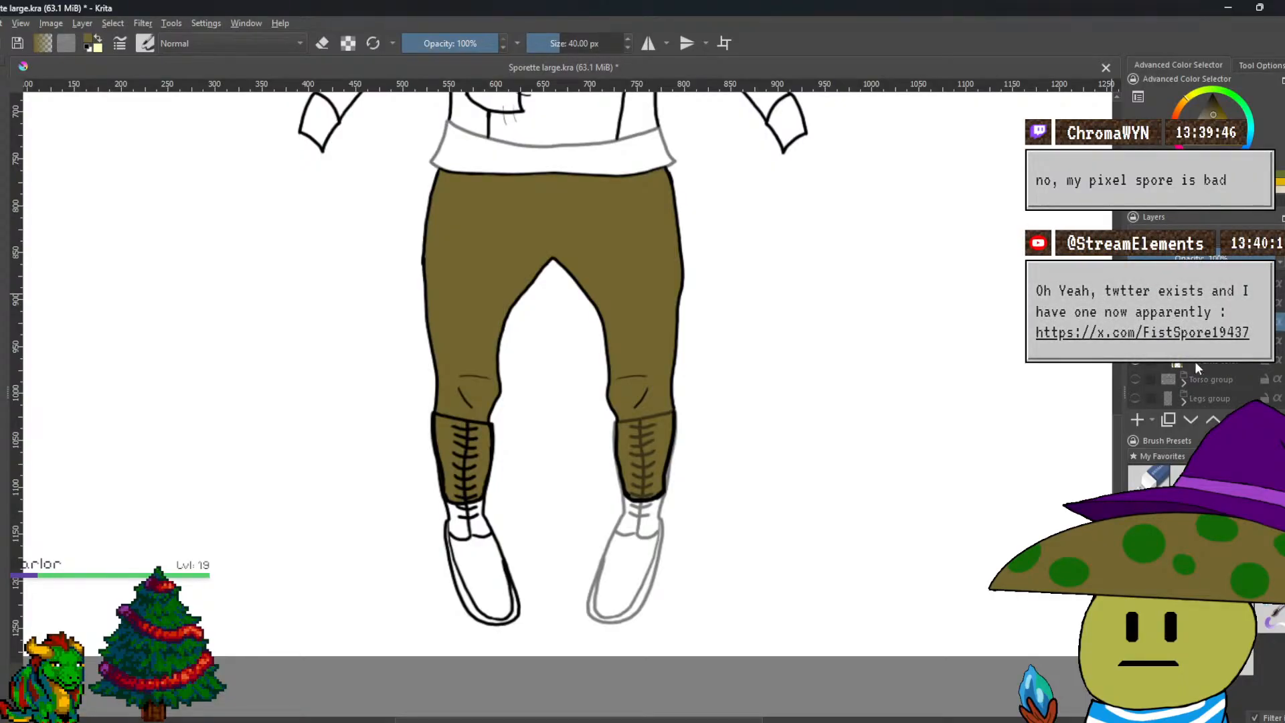
pyautogui.click(1142, 365)
pyautogui.scroll(8, 683, 241)
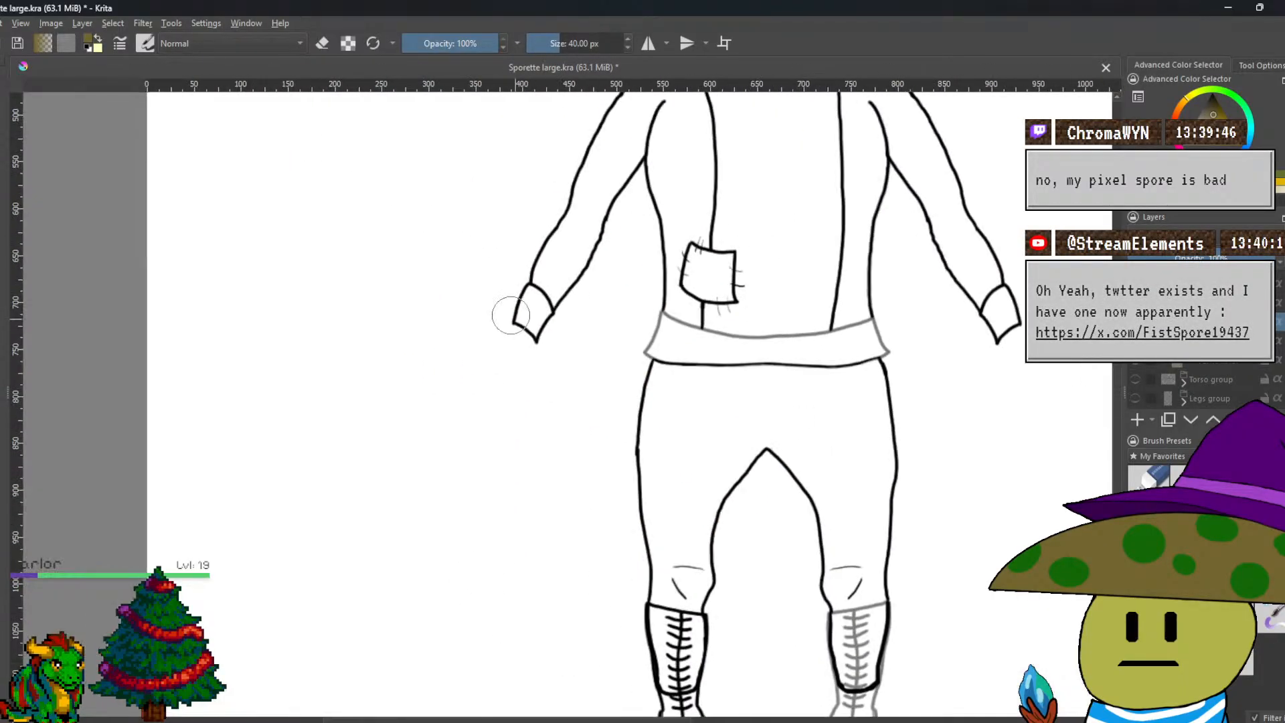
# Sample the reddish-brown swatch from the canvas palette and hide the Pants line art layer.
pyautogui.hscroll(-4, 516, 230)
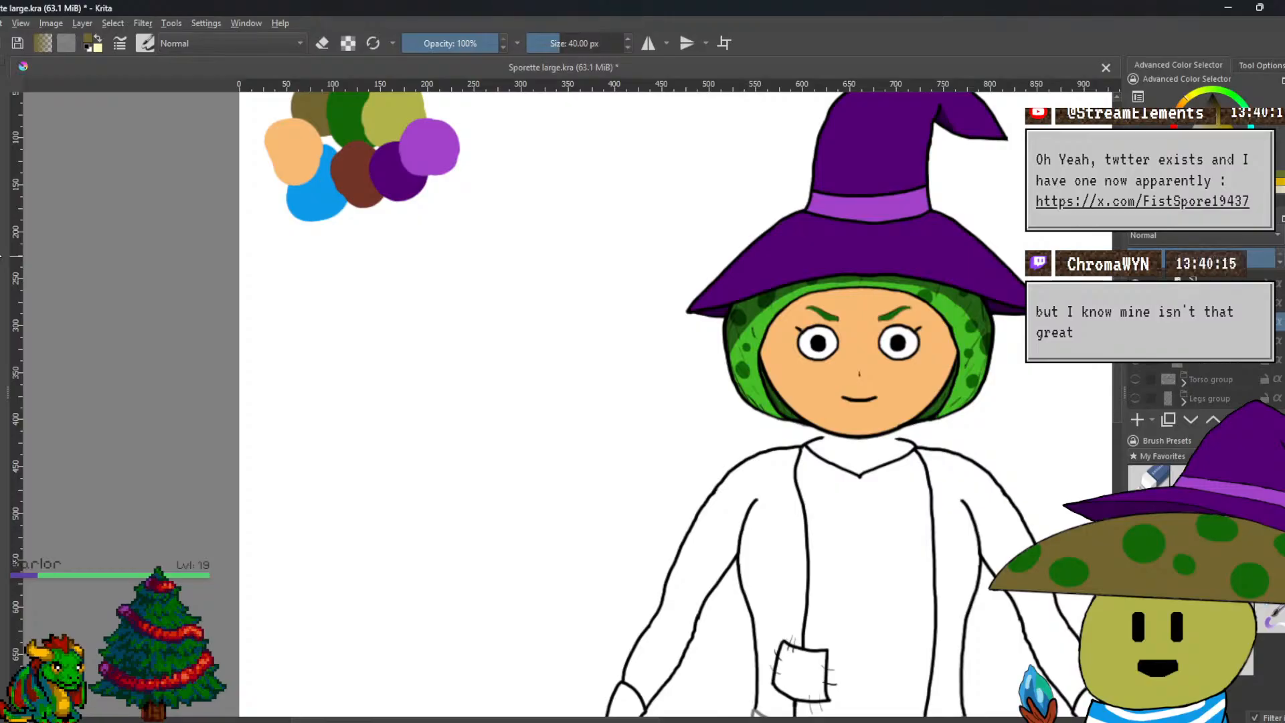
pyautogui.keyDown('ctrl'); pyautogui.click(354, 184); pyautogui.keyUp('ctrl')
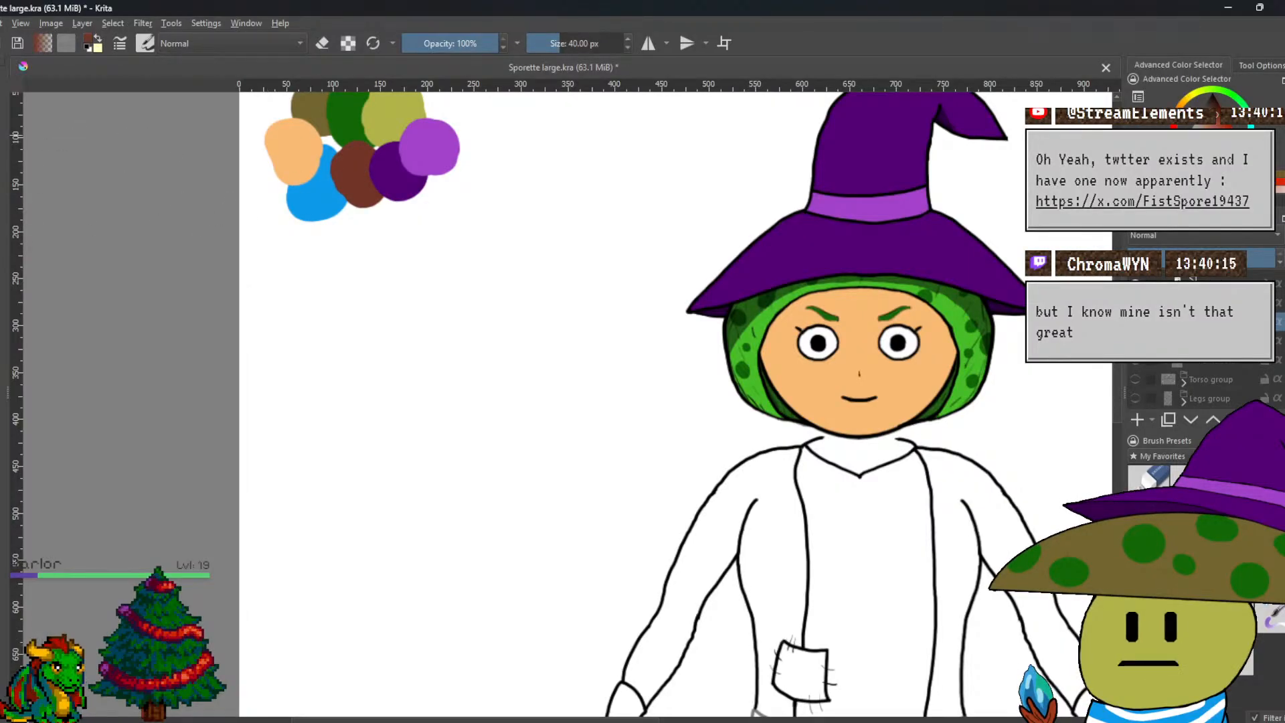
pyautogui.scroll(-8, 420, 378)
pyautogui.hscroll(3, 420, 378)
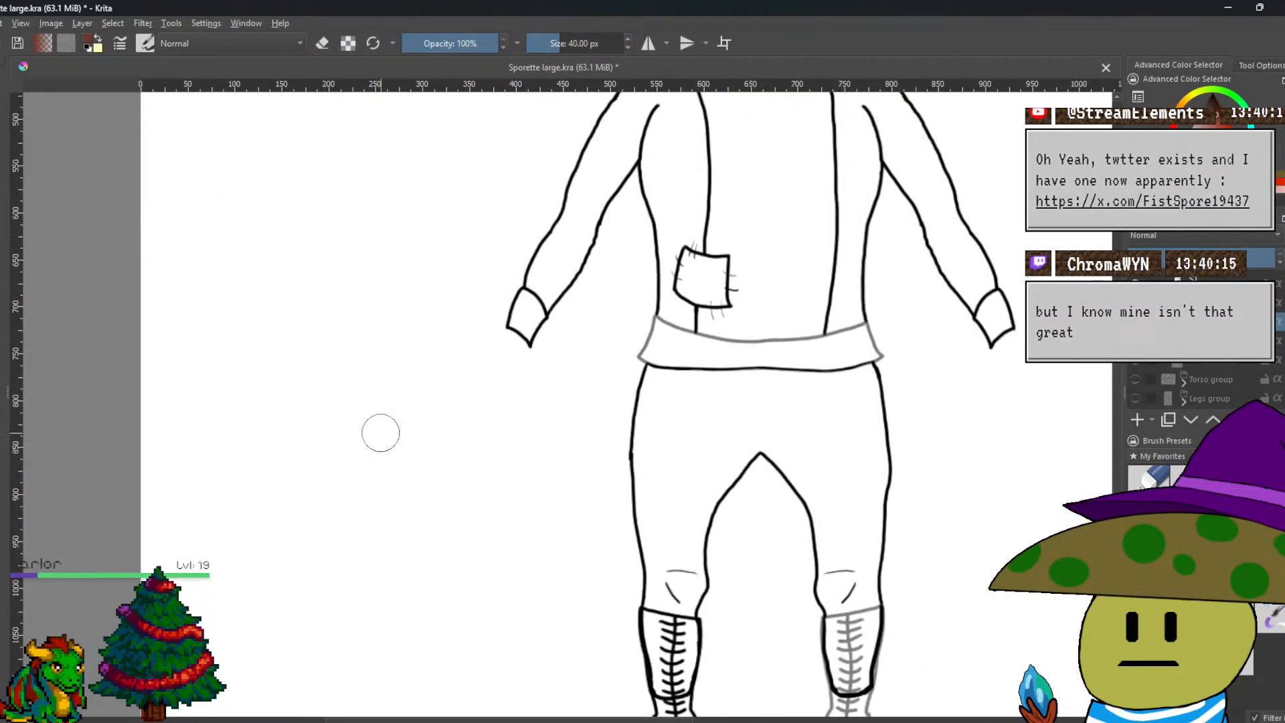
pyautogui.scroll(2, 520, 390)
pyautogui.scroll(-3, 521, 390)
pyautogui.scroll(3, 749, 411)
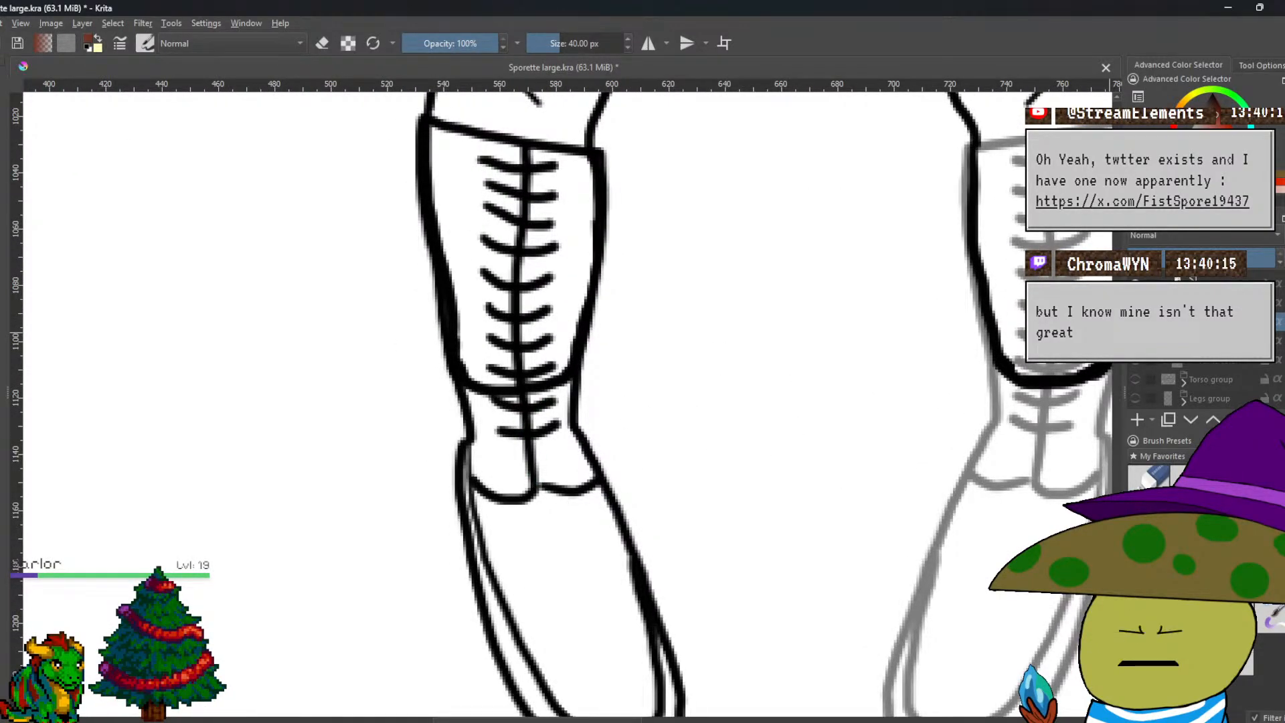
pyautogui.moveTo(1151, 343)
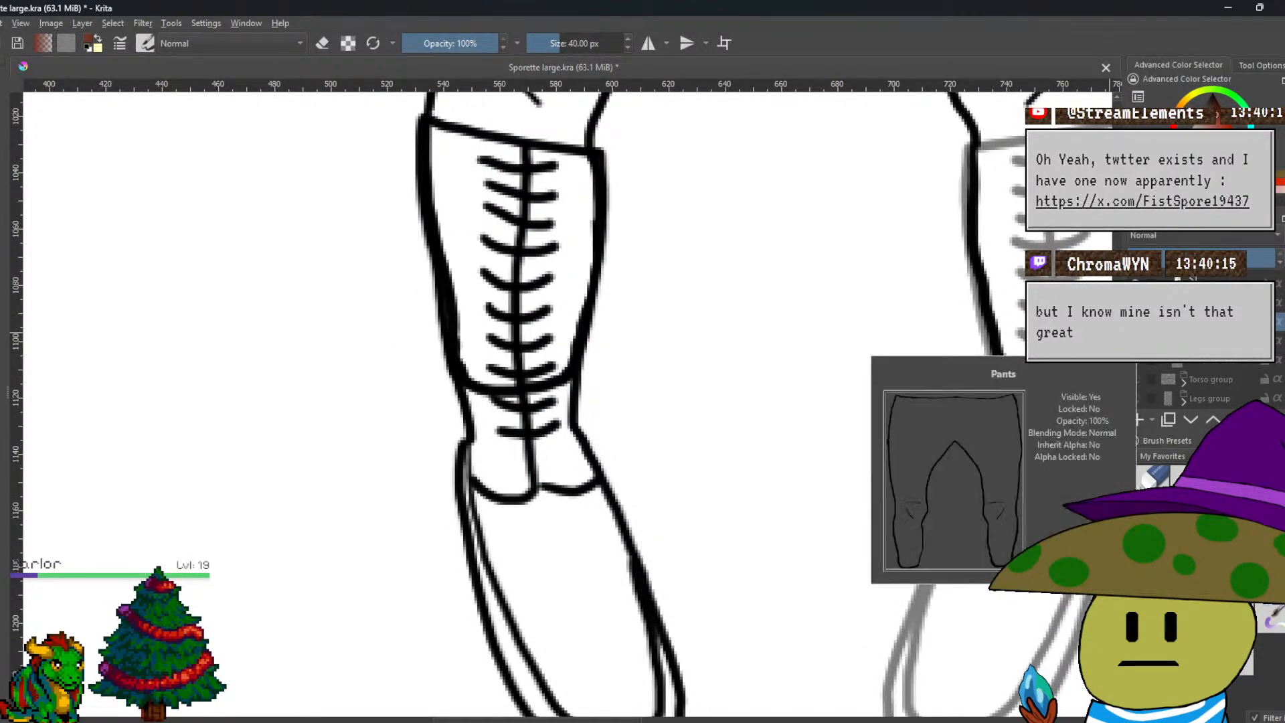
pyautogui.scroll(1, 864, 358)
pyautogui.moveTo(863, 358); pyautogui.dragTo(840, 320)
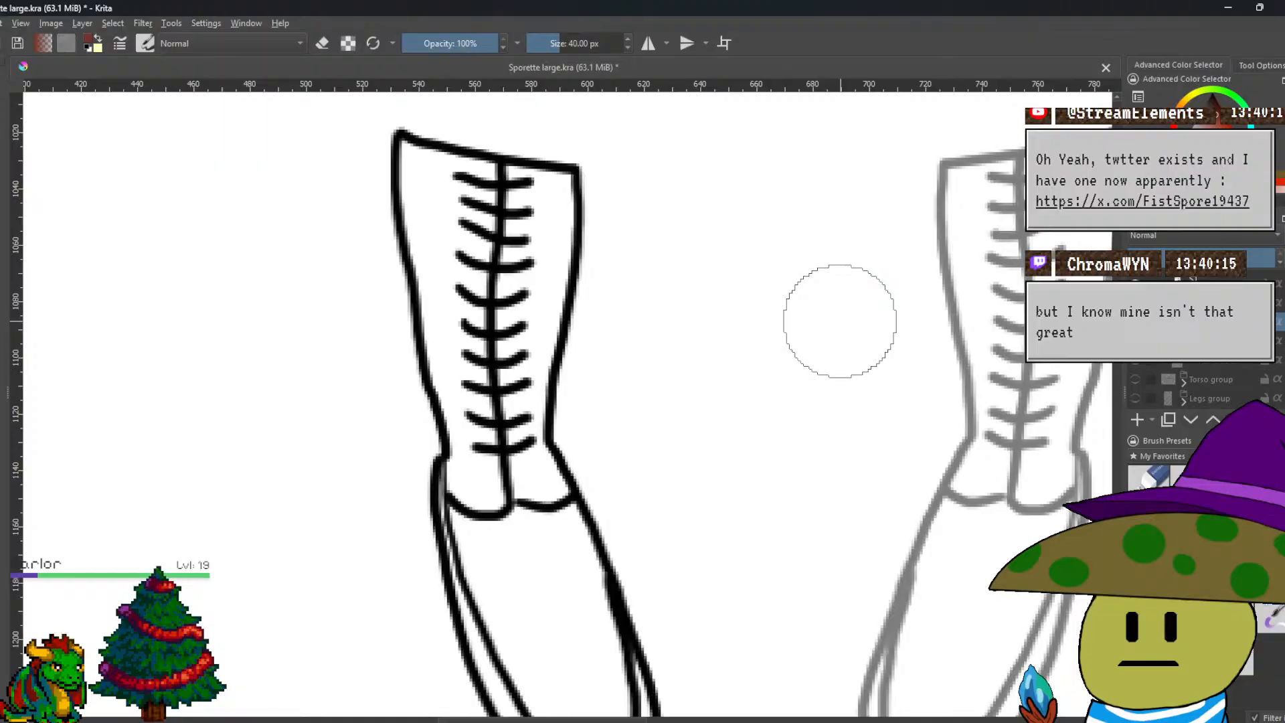
# Paint the left boot's laced shaft and foot upper reddish-brown with the 40 px brush, leaving the sole rim unpainted.
pyautogui.moveTo(462, 217)
pyautogui.mouseDown()
pyautogui.moveTo(456, 302)
pyautogui.moveTo(477, 367)
pyautogui.moveTo(446, 365)
pyautogui.moveTo(431, 318)
pyautogui.moveTo(466, 482)
pyautogui.moveTo(488, 500)
pyautogui.moveTo(459, 319)
pyautogui.moveTo(426, 279)
pyautogui.moveTo(407, 147)
pyautogui.moveTo(437, 230)
pyautogui.moveTo(421, 159)
pyautogui.moveTo(453, 206)
pyautogui.moveTo(472, 177)
pyautogui.moveTo(478, 194)
pyautogui.moveTo(472, 177)
pyautogui.moveTo(487, 181)
pyautogui.moveTo(451, 170)
pyautogui.moveTo(481, 189)
pyautogui.mouseUp()
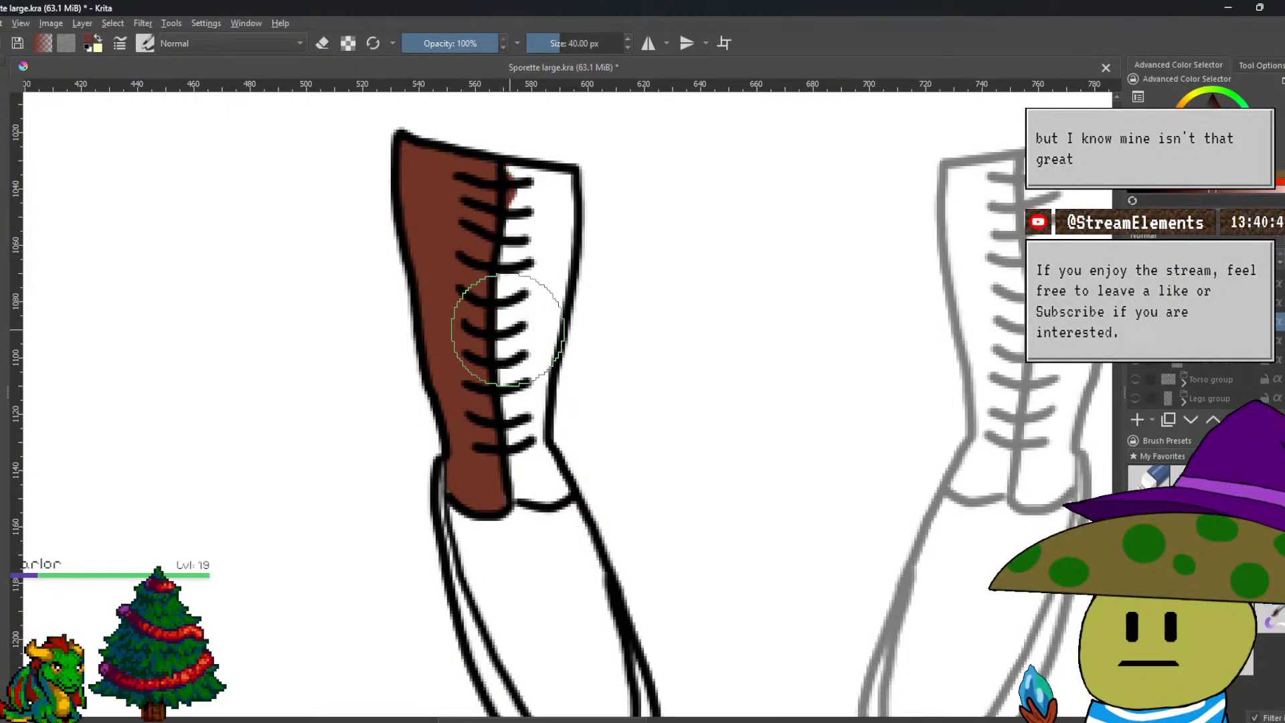
pyautogui.moveTo(510, 287)
pyautogui.mouseDown()
pyautogui.moveTo(517, 227)
pyautogui.moveTo(508, 180)
pyautogui.moveTo(561, 189)
pyautogui.moveTo(530, 188)
pyautogui.moveTo(551, 249)
pyautogui.moveTo(561, 227)
pyautogui.moveTo(560, 188)
pyautogui.moveTo(543, 314)
pyautogui.moveTo(552, 293)
pyautogui.moveTo(537, 297)
pyautogui.moveTo(509, 373)
pyautogui.moveTo(524, 481)
pyautogui.moveTo(501, 492)
pyautogui.moveTo(556, 486)
pyautogui.moveTo(537, 446)
pyautogui.moveTo(539, 358)
pyautogui.mouseUp()
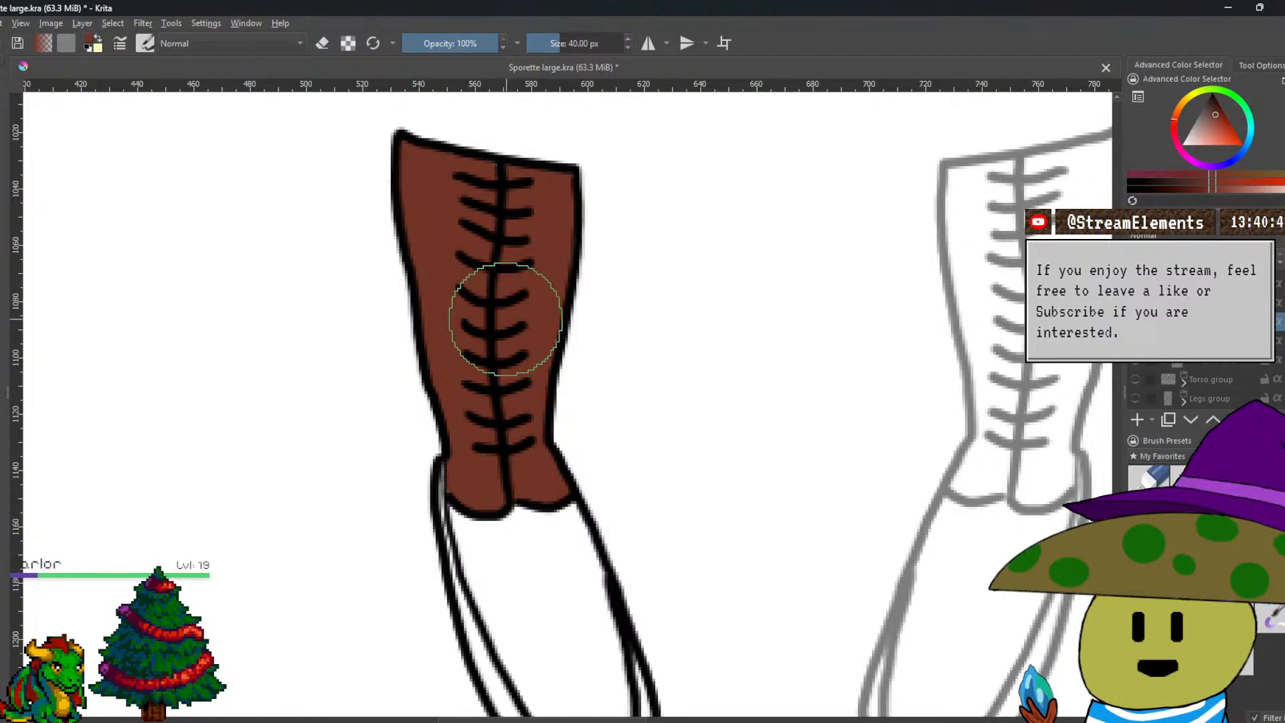
pyautogui.scroll(-3, 505, 319)
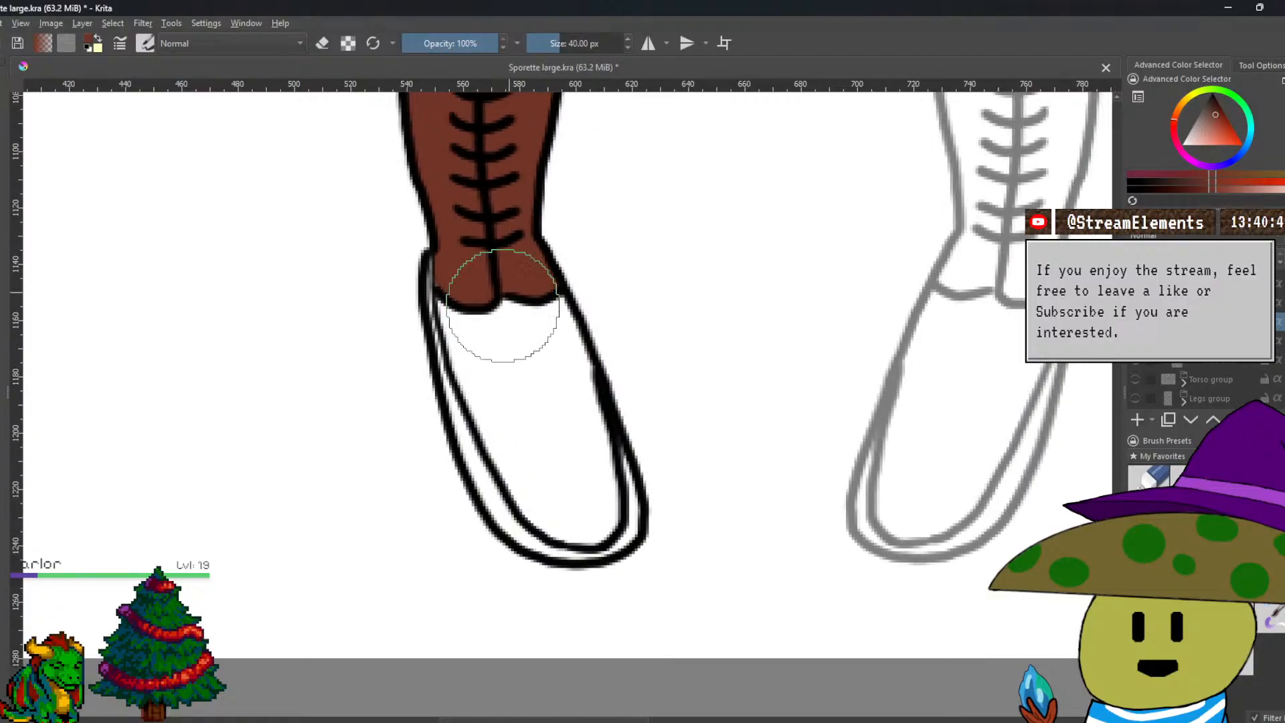
pyautogui.moveTo(449, 314)
pyautogui.mouseDown()
pyautogui.moveTo(477, 394)
pyautogui.moveTo(538, 508)
pyautogui.moveTo(598, 527)
pyautogui.moveTo(604, 490)
pyautogui.moveTo(565, 490)
pyautogui.moveTo(587, 499)
pyautogui.moveTo(599, 479)
pyautogui.moveTo(564, 337)
pyautogui.moveTo(569, 458)
pyautogui.moveTo(522, 435)
pyautogui.mouseUp()
pyautogui.moveTo(565, 373); pyautogui.dragTo(221, 468)
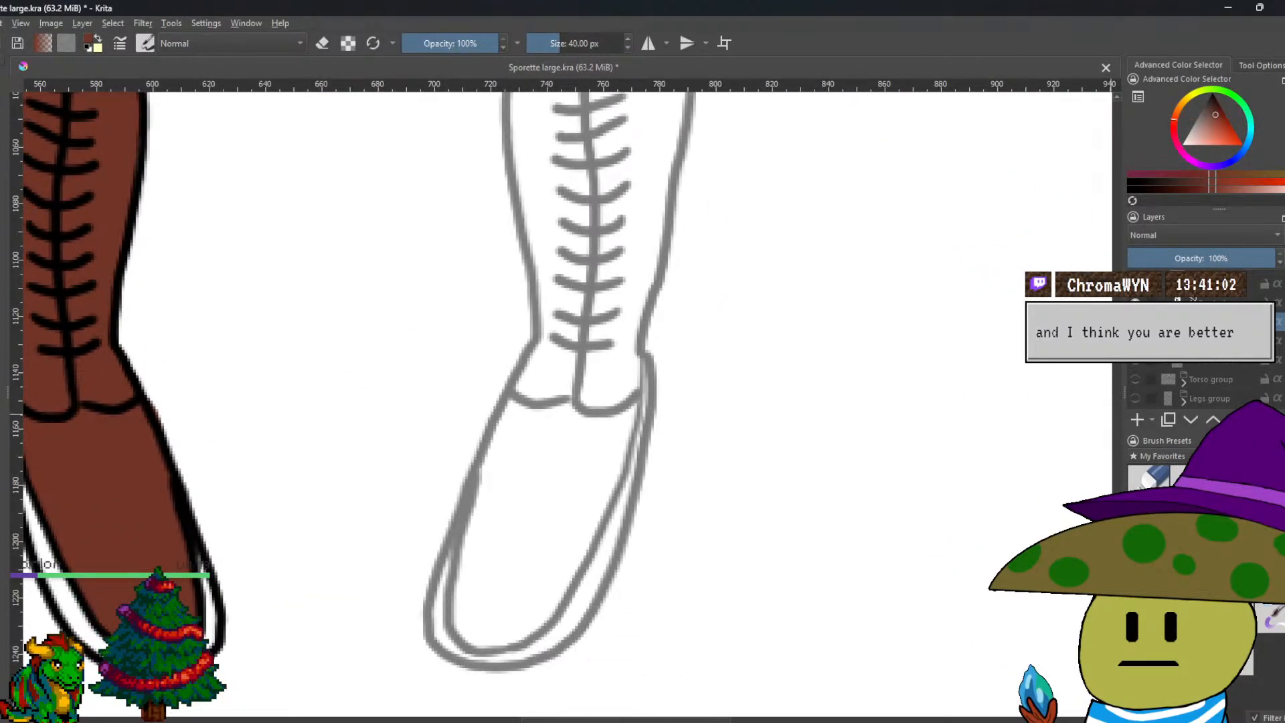
# Raise the Boots 2 layer's opacity to 100%.
pyautogui.click(1204, 283)
pyautogui.moveTo(1203, 259); pyautogui.dragTo(1275, 260)
pyautogui.moveTo(763, 401); pyautogui.dragTo(1047, 439)
pyautogui.moveTo(553, 524); pyautogui.dragTo(616, 430)
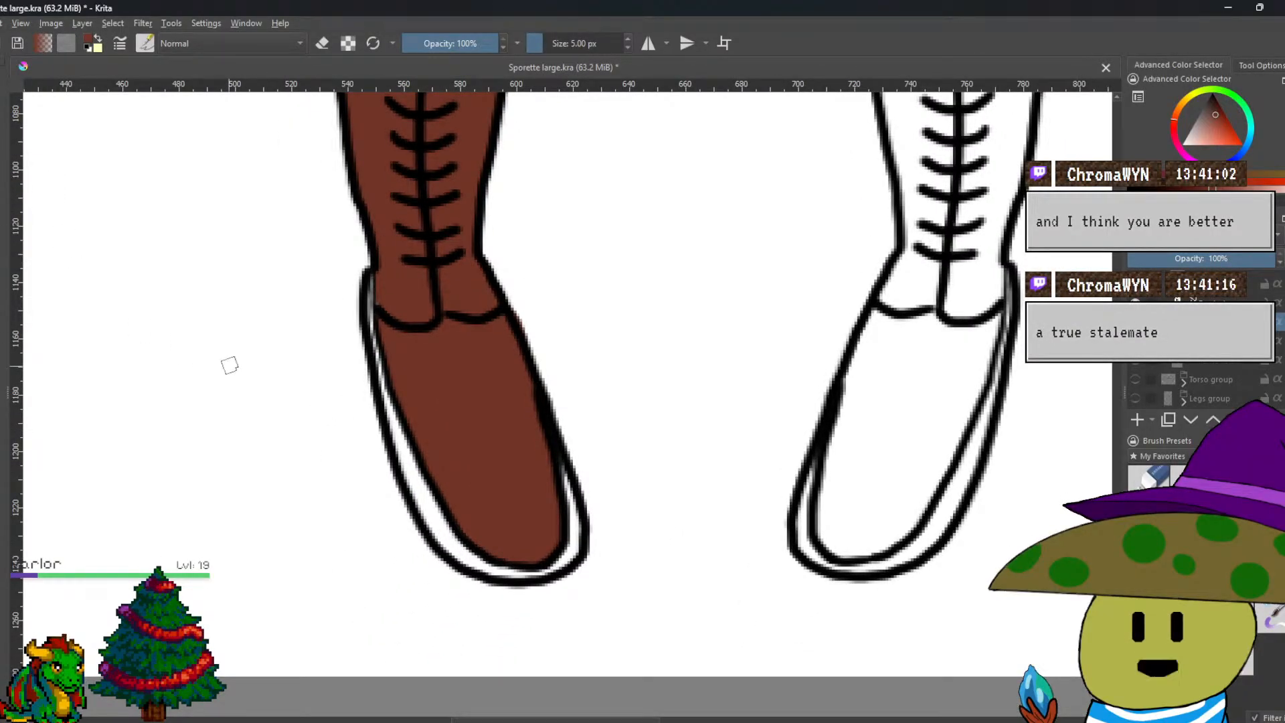
# Paint the left boot's narrow sole rim reddish-brown around the whole foot with a 5 px brush.
pyautogui.scroll(2, 223, 364)
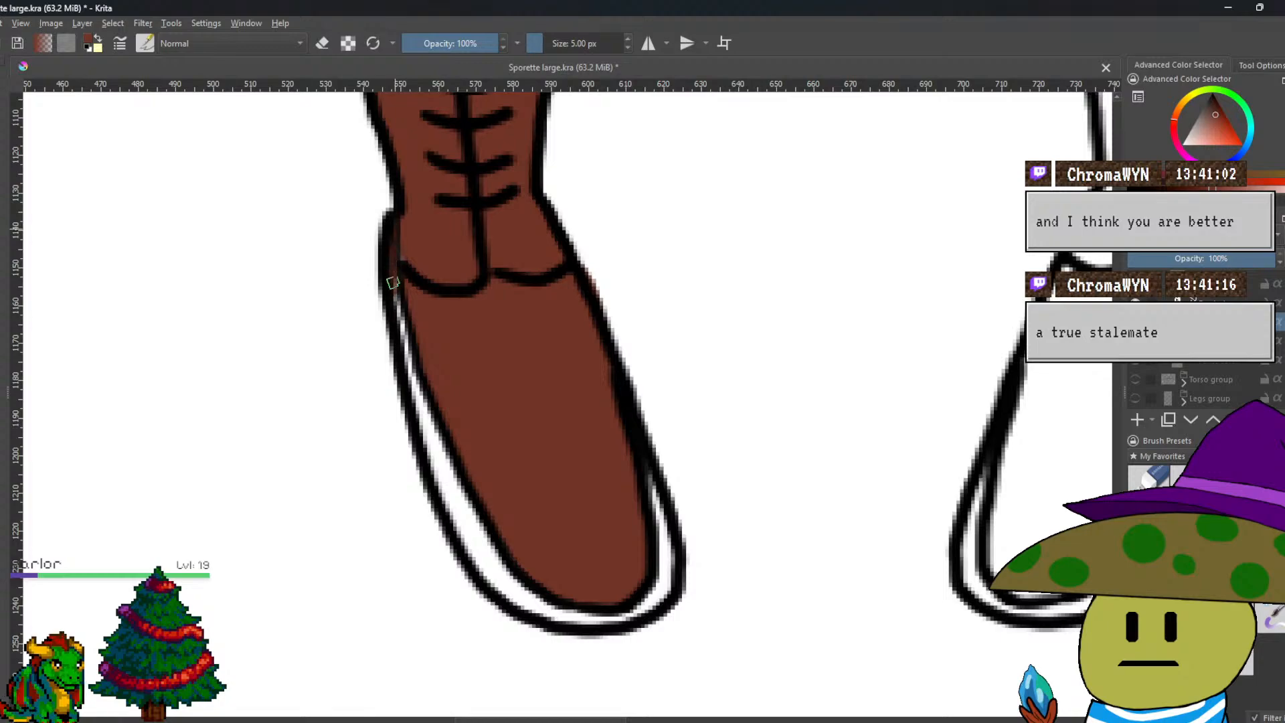
pyautogui.moveTo(397, 276)
pyautogui.mouseDown()
pyautogui.moveTo(414, 412)
pyautogui.moveTo(423, 419)
pyautogui.moveTo(421, 397)
pyautogui.moveTo(437, 459)
pyautogui.moveTo(439, 446)
pyautogui.moveTo(459, 480)
pyautogui.moveTo(458, 522)
pyautogui.moveTo(525, 594)
pyautogui.moveTo(473, 552)
pyautogui.mouseUp()
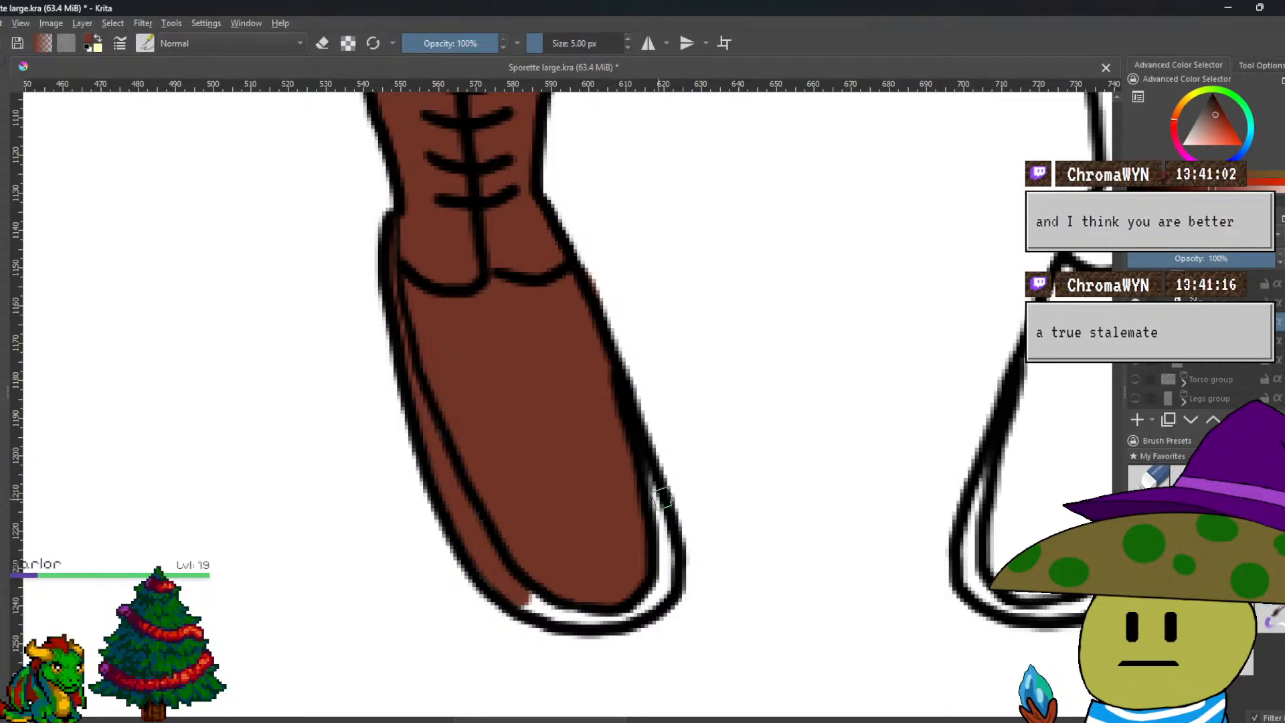
pyautogui.moveTo(651, 481)
pyautogui.mouseDown()
pyautogui.moveTo(668, 561)
pyautogui.moveTo(647, 599)
pyautogui.moveTo(625, 613)
pyautogui.moveTo(565, 610)
pyautogui.moveTo(571, 619)
pyautogui.moveTo(533, 606)
pyautogui.mouseUp()
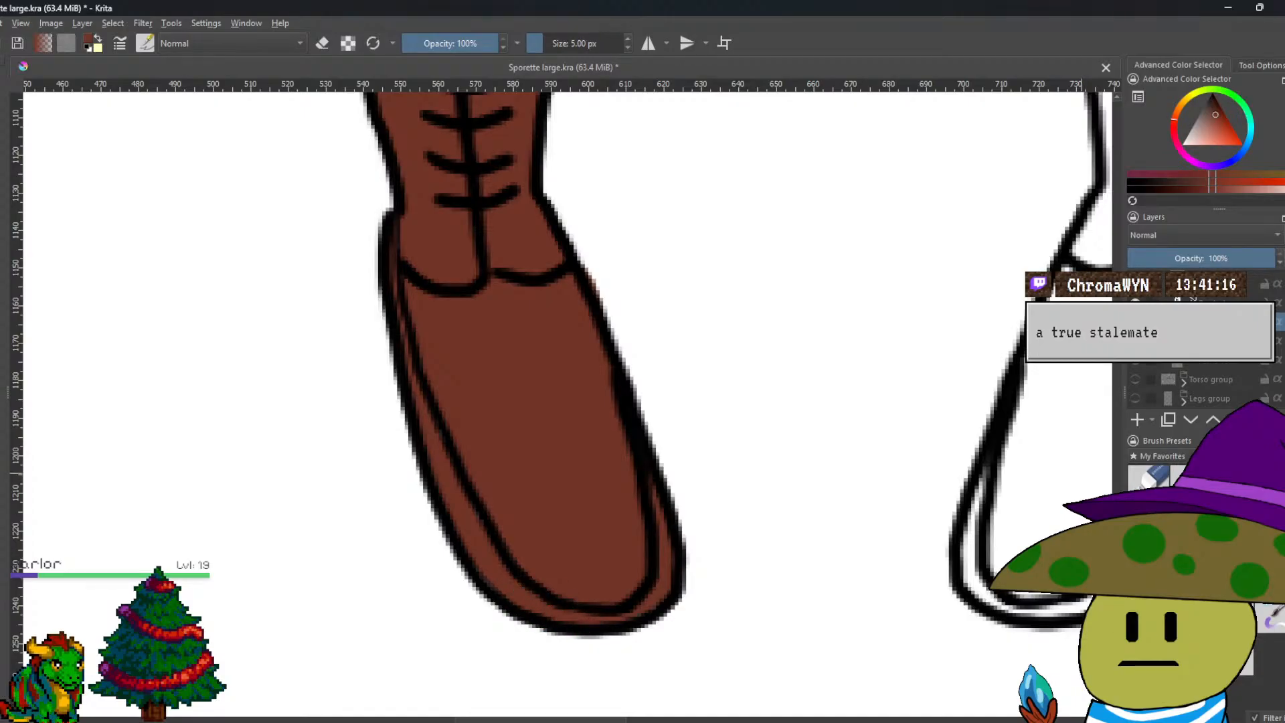
# Add a paint layer named "boot 2 color" directly beneath the Boots 2 line art.
pyautogui.click(83, 23)
pyautogui.moveTo(263, 91)
pyautogui.click(328, 89)
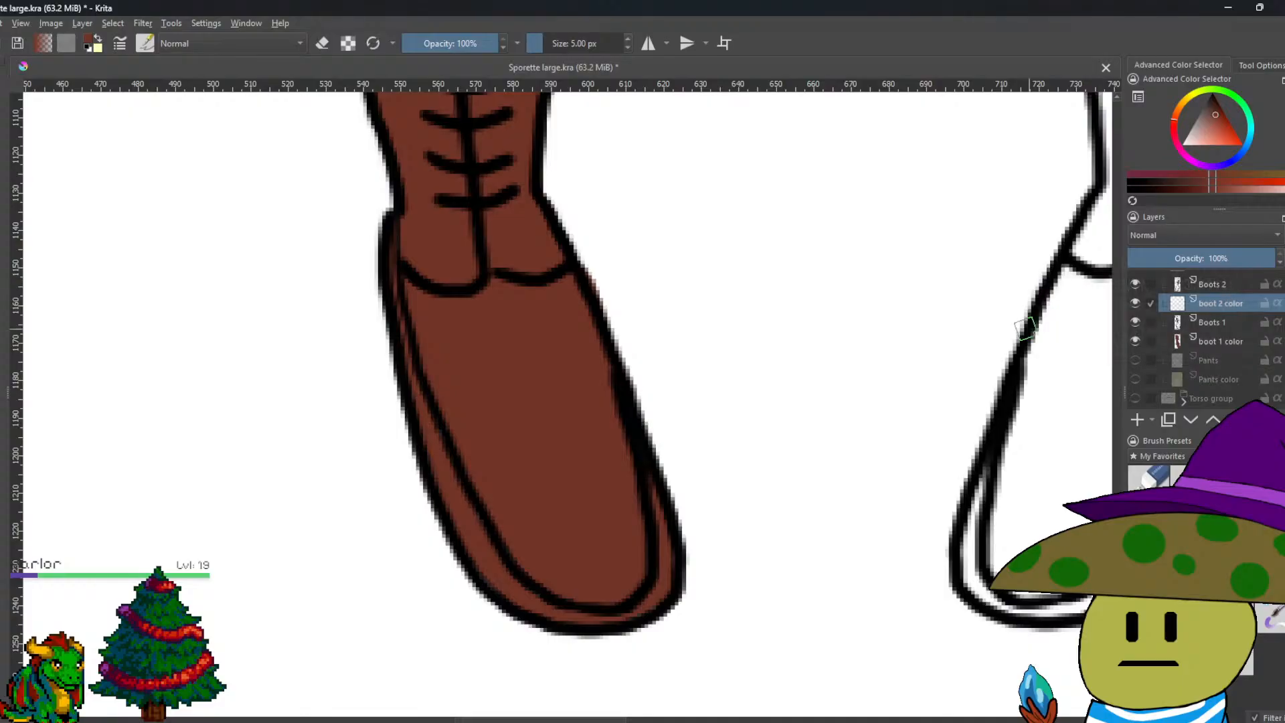
# Paint the right boot's sole rim and a reddish-brown band along both inner sides of the foot.
pyautogui.moveTo(1022, 345); pyautogui.dragTo(706, 344)
pyautogui.scroll(-3, 676, 419)
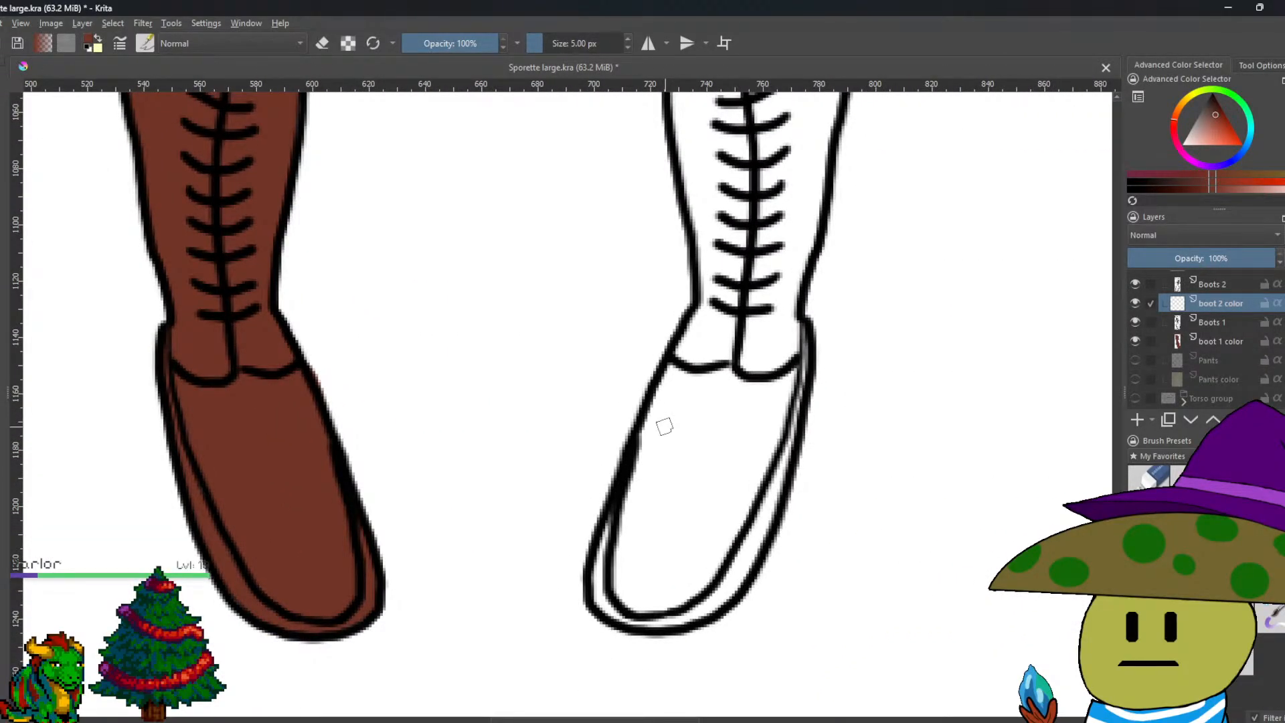
pyautogui.moveTo(641, 436); pyautogui.dragTo(600, 557)
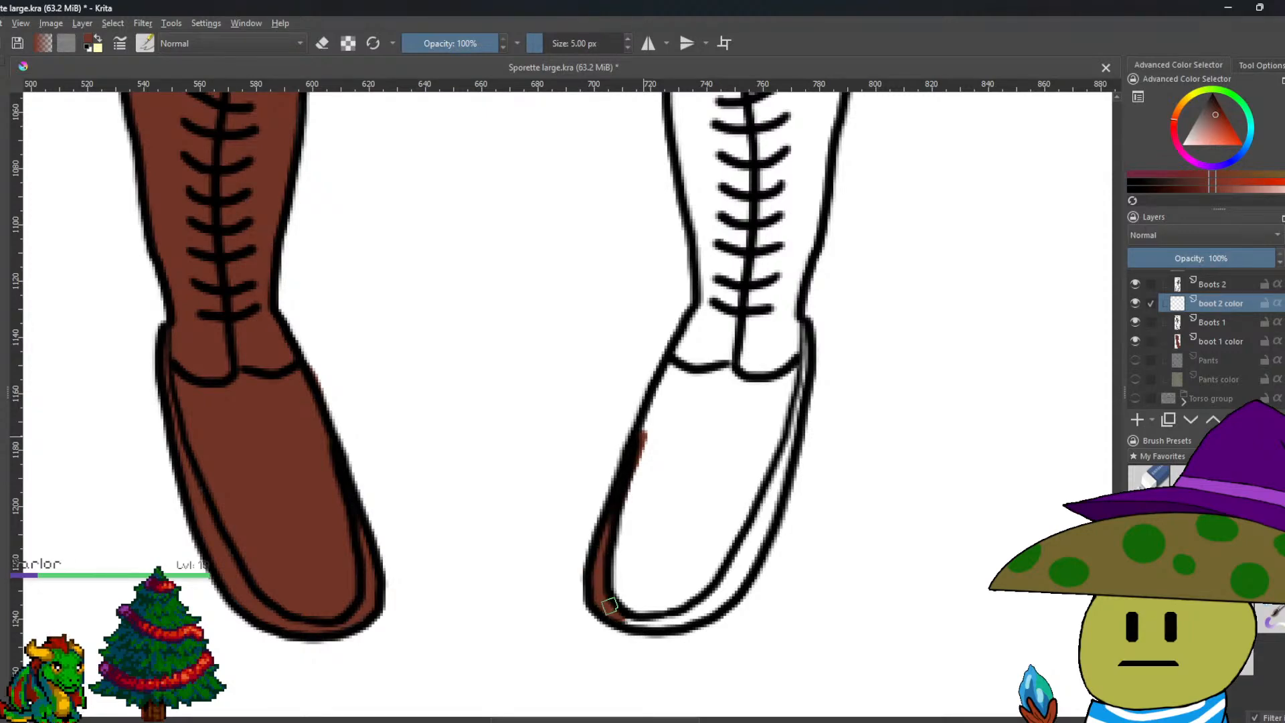
pyautogui.moveTo(605, 605)
pyautogui.mouseDown()
pyautogui.moveTo(629, 582)
pyautogui.moveTo(623, 596)
pyautogui.moveTo(634, 502)
pyautogui.moveTo(615, 536)
pyautogui.mouseUp()
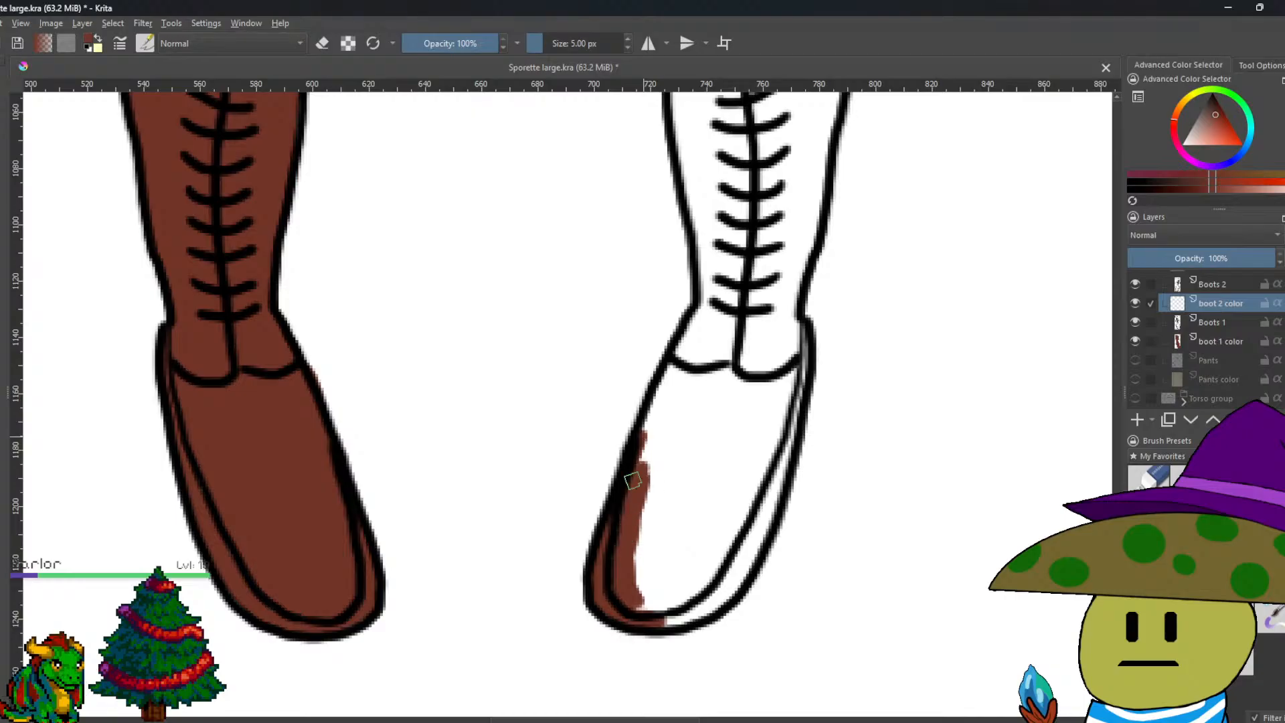
pyautogui.moveTo(649, 434)
pyautogui.mouseDown()
pyautogui.moveTo(697, 317)
pyautogui.moveTo(638, 538)
pyautogui.mouseUp()
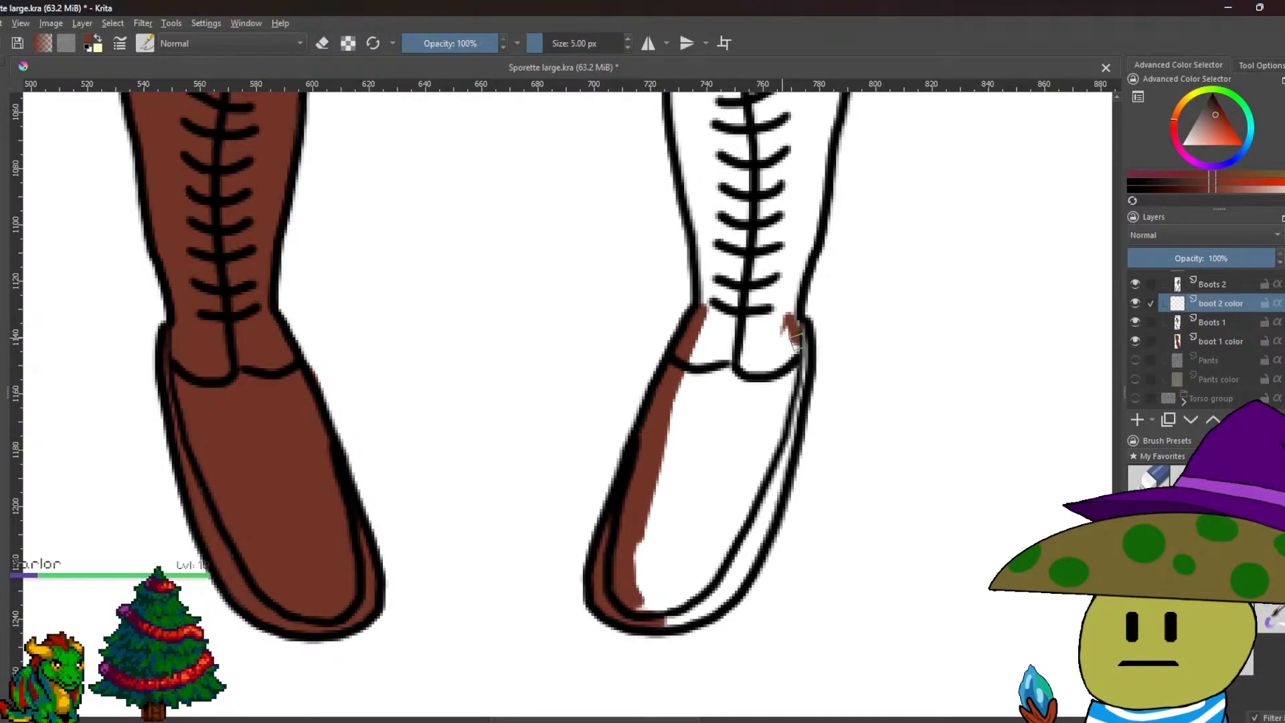
pyautogui.moveTo(795, 330)
pyautogui.mouseDown()
pyautogui.moveTo(800, 368)
pyautogui.moveTo(776, 451)
pyautogui.moveTo(755, 469)
pyautogui.mouseUp()
pyautogui.moveTo(799, 410)
pyautogui.mouseDown()
pyautogui.moveTo(772, 513)
pyautogui.moveTo(779, 482)
pyautogui.moveTo(724, 586)
pyautogui.mouseUp()
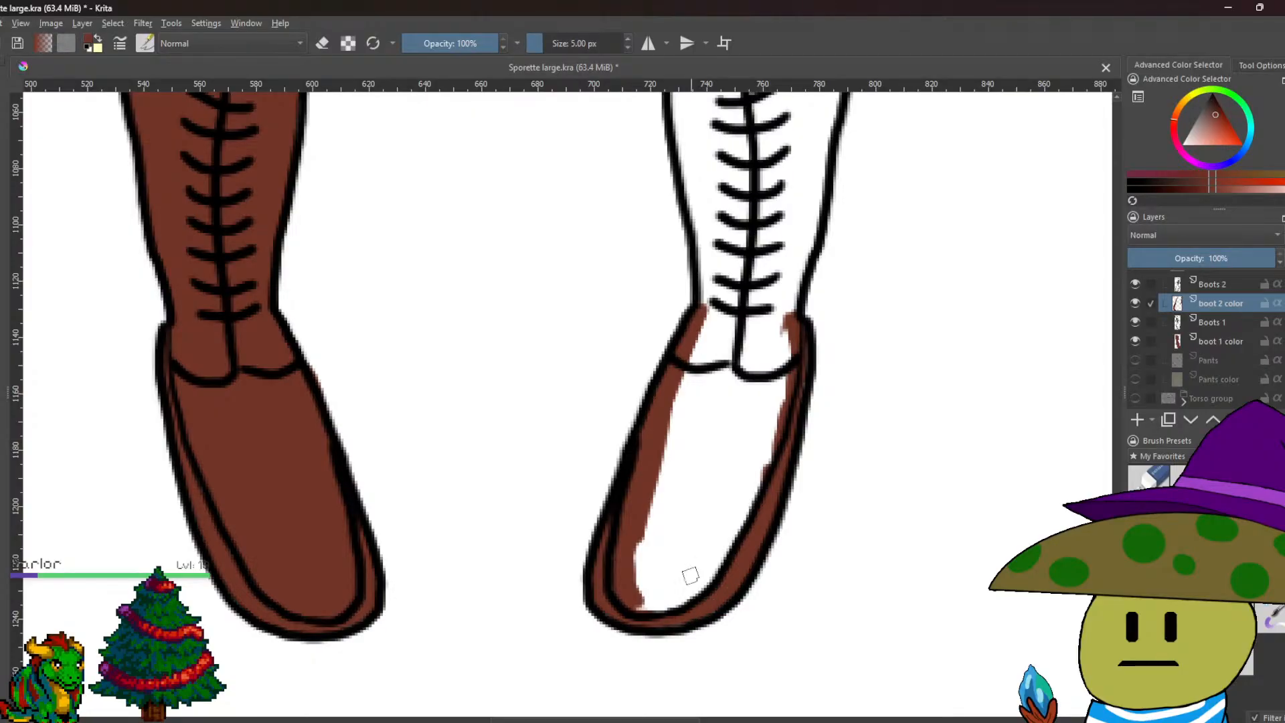
# Fill the remaining white interior of the right boot's foot reddish-brown, up to the lowest laces.
pyautogui.moveTo(669, 604); pyautogui.dragTo(724, 553)
pyautogui.moveTo(740, 510)
pyautogui.mouseDown()
pyautogui.moveTo(790, 341)
pyautogui.moveTo(716, 521)
pyautogui.moveTo(744, 299)
pyautogui.moveTo(663, 512)
pyautogui.moveTo(667, 439)
pyautogui.moveTo(631, 571)
pyautogui.moveTo(667, 529)
pyautogui.moveTo(685, 545)
pyautogui.moveTo(668, 591)
pyautogui.moveTo(649, 580)
pyautogui.moveTo(682, 573)
pyautogui.moveTo(686, 481)
pyautogui.moveTo(683, 557)
pyautogui.mouseUp()
pyautogui.moveTo(708, 508); pyautogui.dragTo(708, 559)
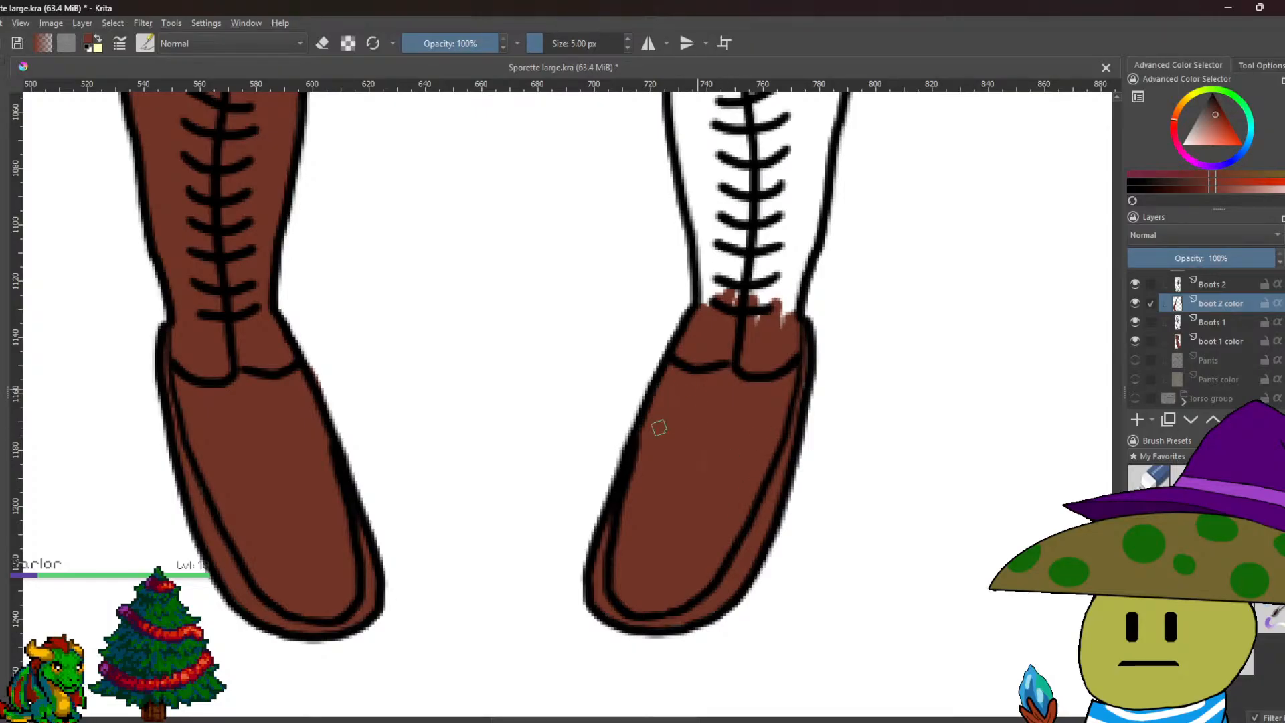
# Paint the right boot's shaft reddish-brown along its edges and across the lacing up to the top rim.
pyautogui.moveTo(744, 329); pyautogui.dragTo(576, 609)
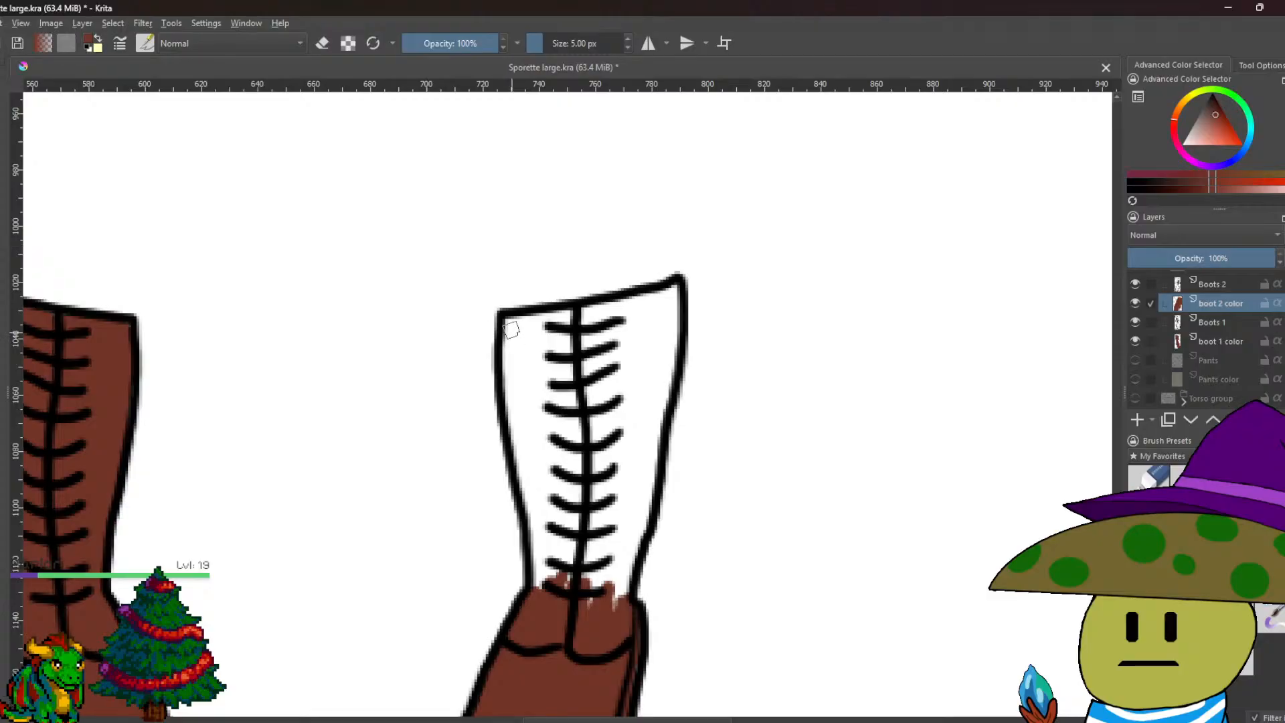
pyautogui.moveTo(509, 340)
pyautogui.mouseDown()
pyautogui.moveTo(534, 529)
pyautogui.moveTo(524, 475)
pyautogui.mouseUp()
pyautogui.moveTo(535, 550)
pyautogui.mouseDown()
pyautogui.moveTo(538, 604)
pyautogui.moveTo(561, 509)
pyautogui.moveTo(584, 610)
pyautogui.moveTo(601, 526)
pyautogui.moveTo(613, 604)
pyautogui.moveTo(626, 545)
pyautogui.moveTo(623, 600)
pyautogui.moveTo(668, 362)
pyautogui.mouseUp()
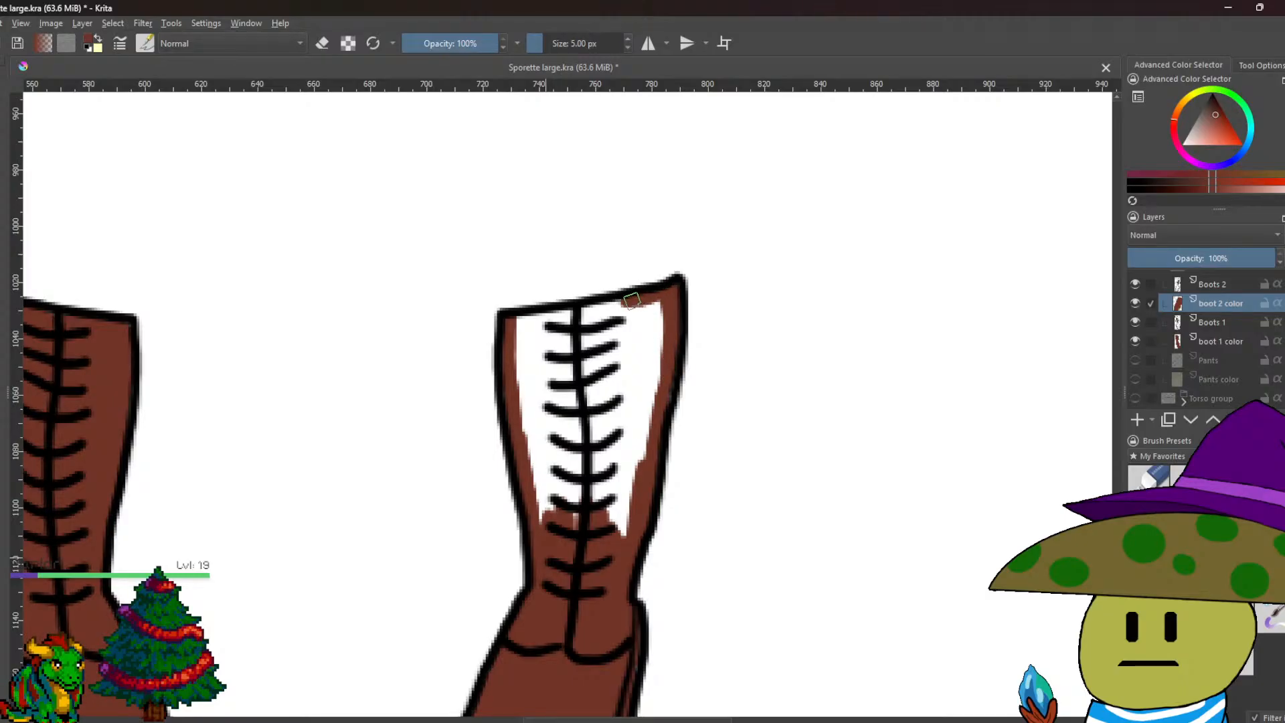
pyautogui.moveTo(533, 320)
pyautogui.mouseDown()
pyautogui.moveTo(573, 310)
pyautogui.moveTo(525, 325)
pyautogui.moveTo(517, 452)
pyautogui.moveTo(541, 519)
pyautogui.moveTo(553, 532)
pyautogui.moveTo(566, 524)
pyautogui.moveTo(572, 542)
pyautogui.moveTo(582, 443)
pyautogui.moveTo(571, 429)
pyautogui.moveTo(549, 496)
pyautogui.mouseUp()
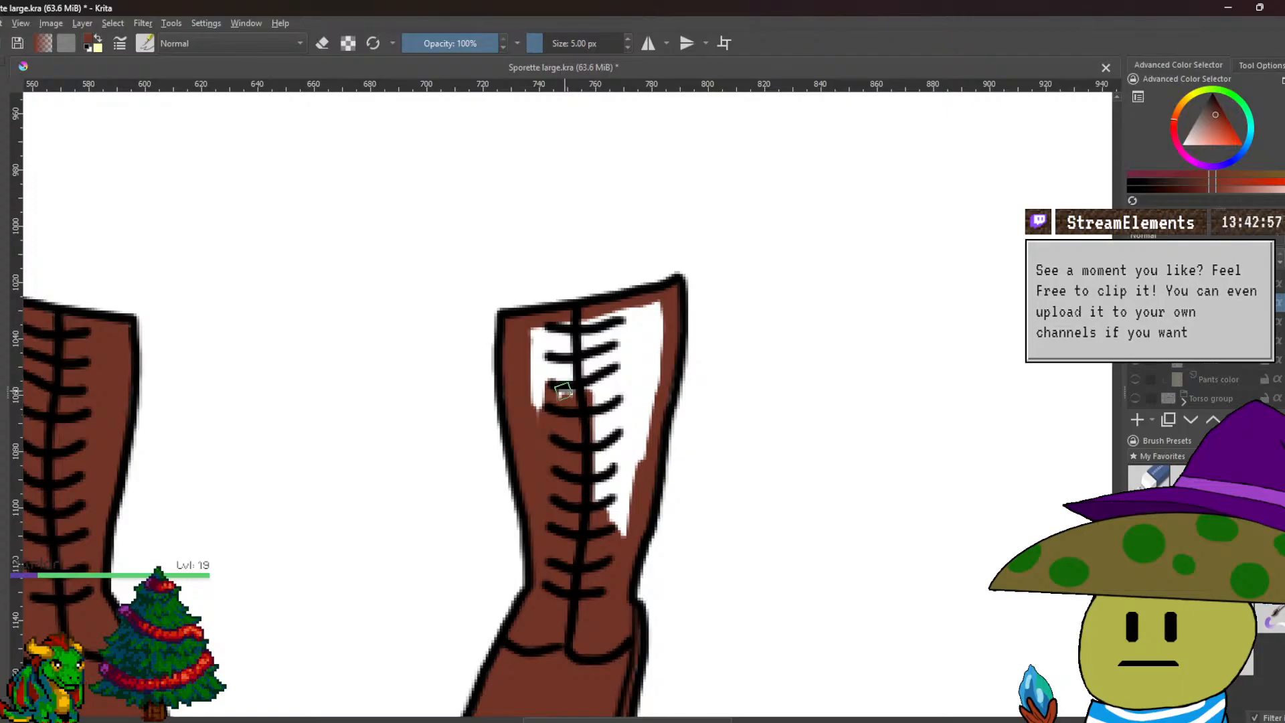
pyautogui.moveTo(567, 411)
pyautogui.mouseDown()
pyautogui.moveTo(567, 331)
pyautogui.moveTo(552, 386)
pyautogui.moveTo(539, 383)
pyautogui.moveTo(538, 338)
pyautogui.moveTo(532, 402)
pyautogui.moveTo(541, 330)
pyautogui.moveTo(535, 398)
pyautogui.moveTo(553, 367)
pyautogui.moveTo(593, 405)
pyautogui.moveTo(580, 364)
pyautogui.moveTo(604, 350)
pyautogui.moveTo(596, 397)
pyautogui.moveTo(615, 316)
pyautogui.moveTo(601, 409)
pyautogui.mouseUp()
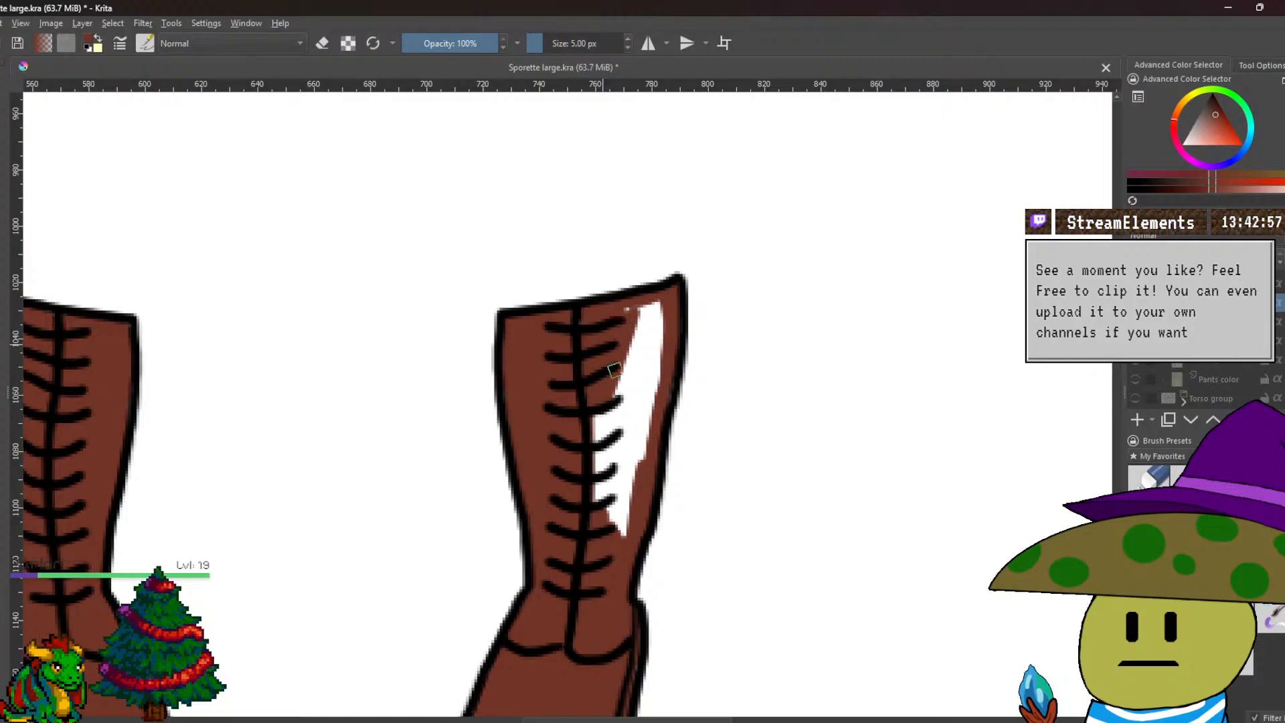
pyautogui.moveTo(645, 312); pyautogui.dragTo(599, 436)
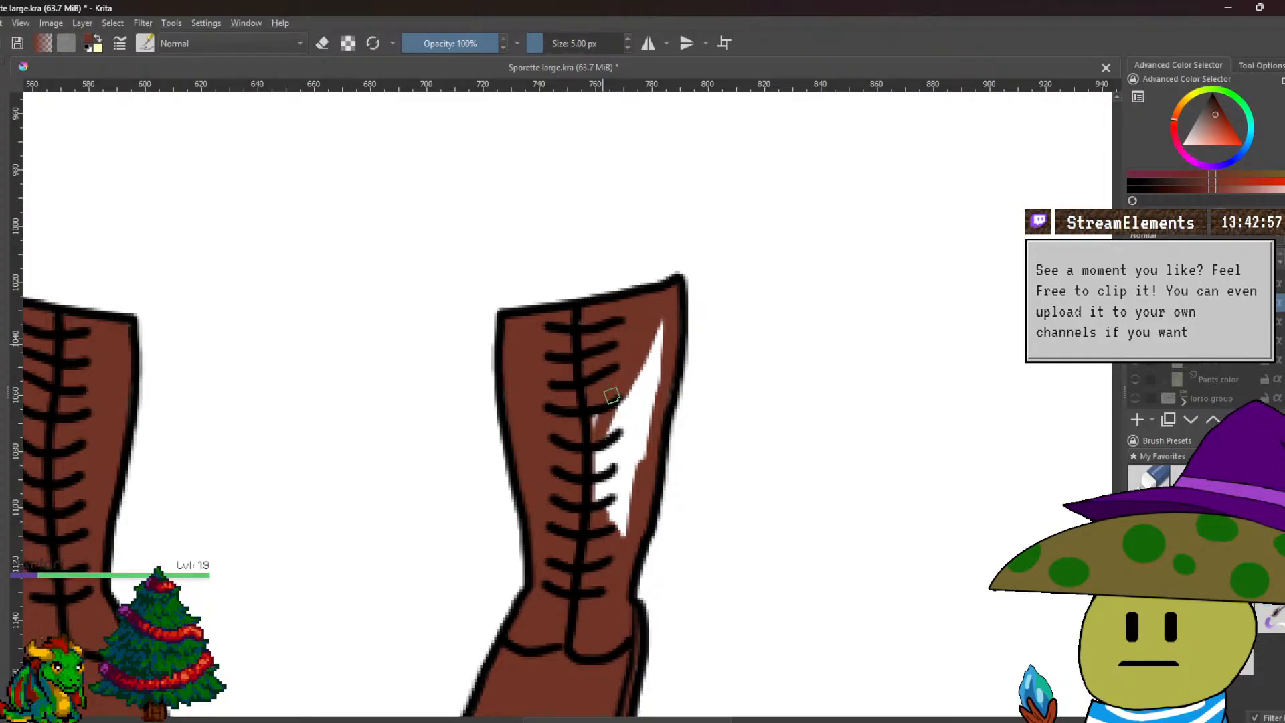
pyautogui.moveTo(599, 377); pyautogui.dragTo(603, 495)
pyautogui.moveTo(613, 441)
pyautogui.mouseDown()
pyautogui.moveTo(626, 539)
pyautogui.moveTo(656, 324)
pyautogui.moveTo(642, 427)
pyautogui.moveTo(657, 364)
pyautogui.moveTo(637, 395)
pyautogui.moveTo(635, 368)
pyautogui.mouseUp()
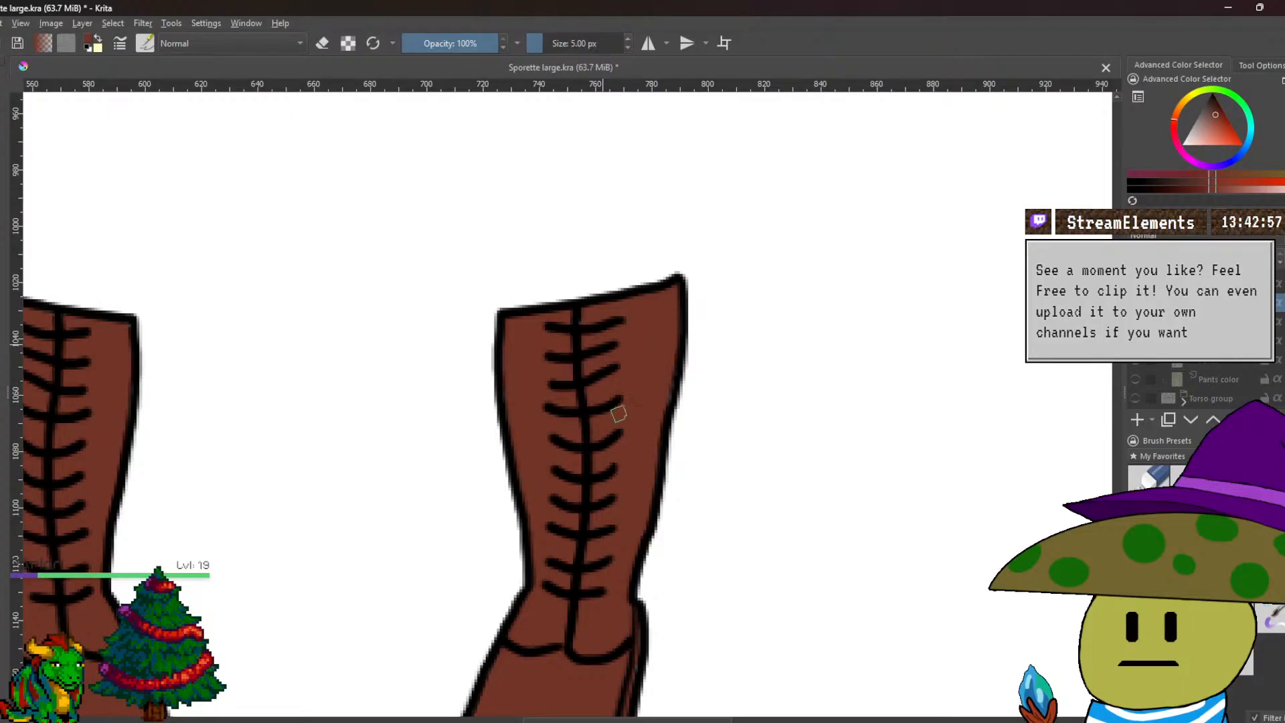
# Make the Pants line art and Pants color layers visible again.
pyautogui.press('1')
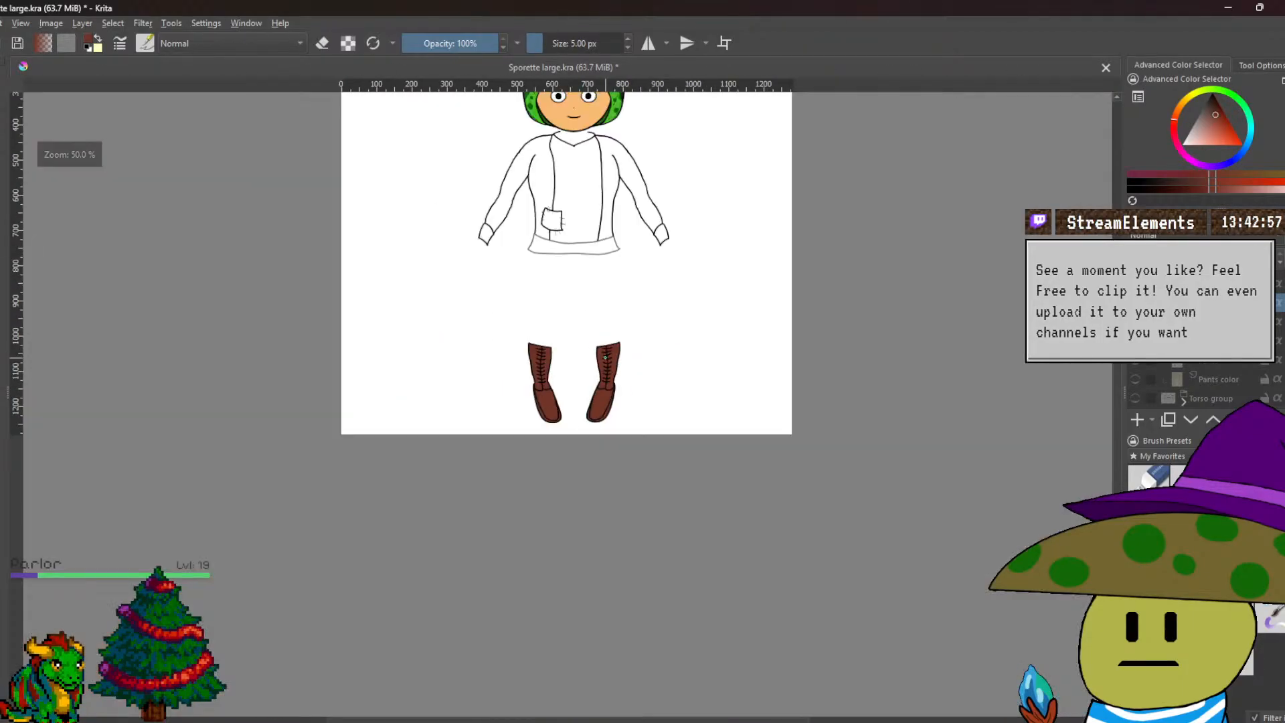
pyautogui.scroll(3, 576, 301)
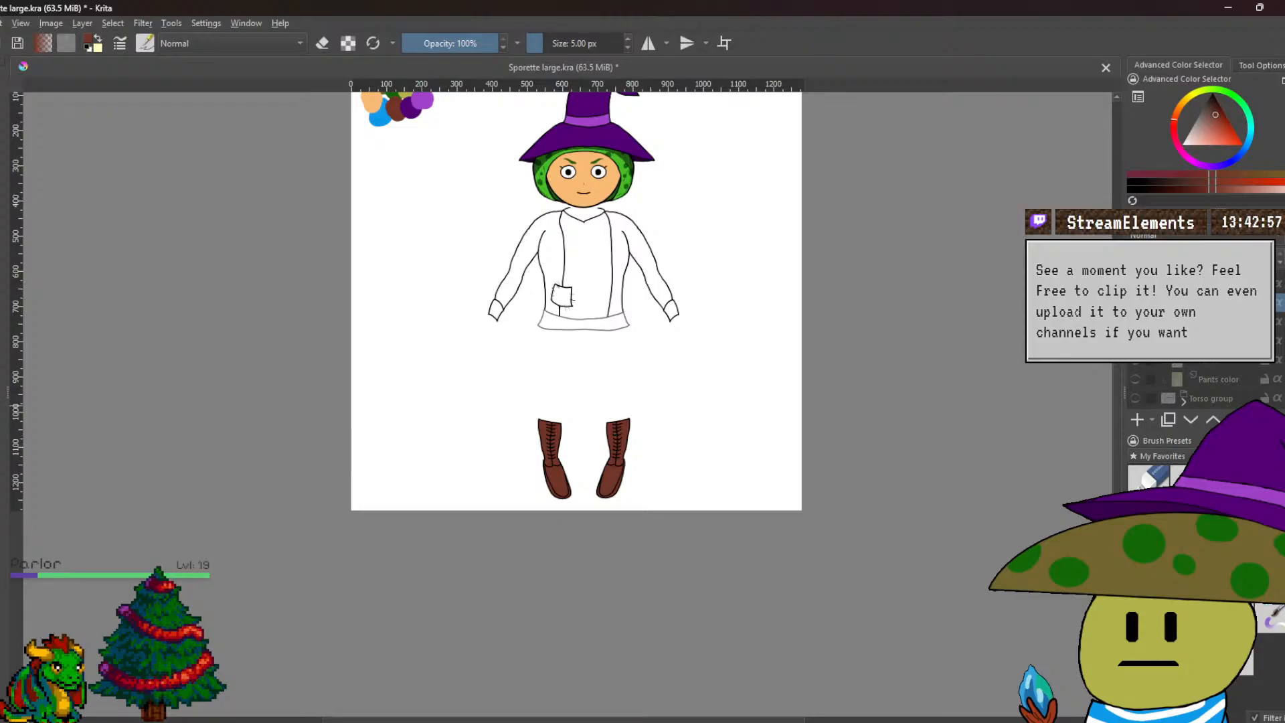
pyautogui.click(1135, 364)
pyautogui.click(1135, 379)
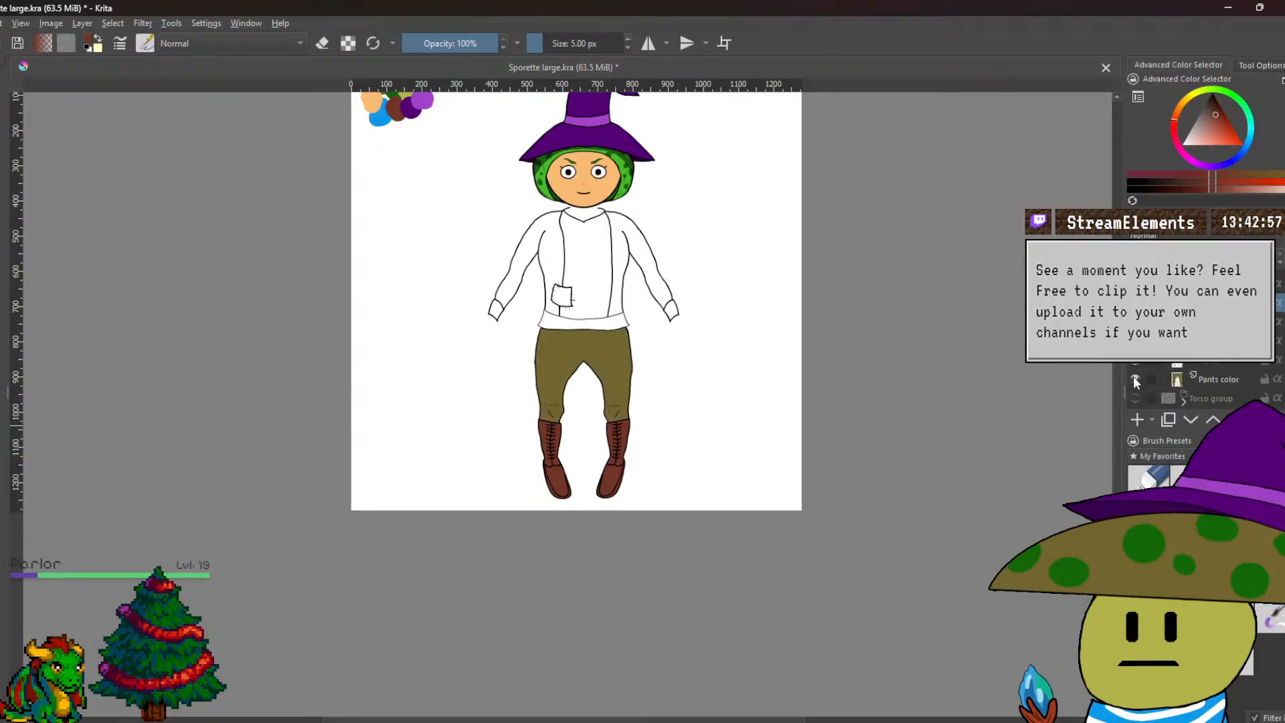
pyautogui.moveTo(685, 433); pyautogui.dragTo(708, 532)
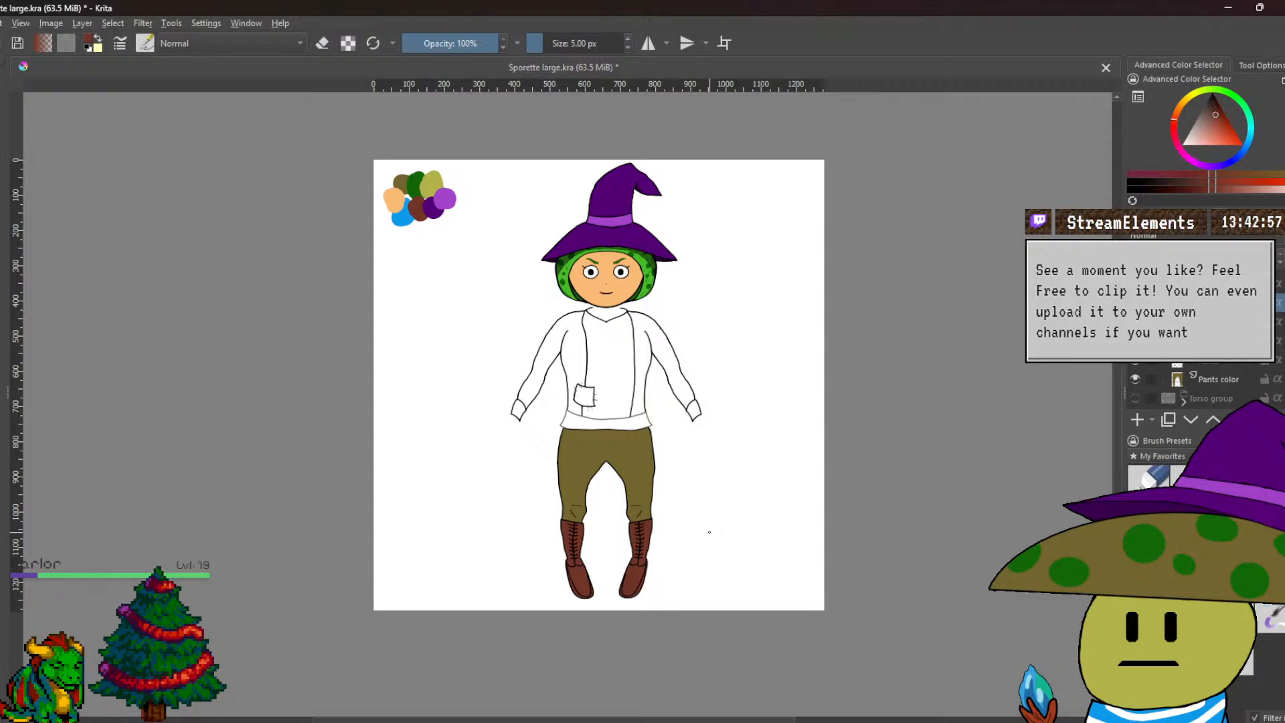
# Select the hidden Robe Tails layer and sample the yellow-green swatch from the palette as the painting color.
pyautogui.scroll(-3, 1263, 392)
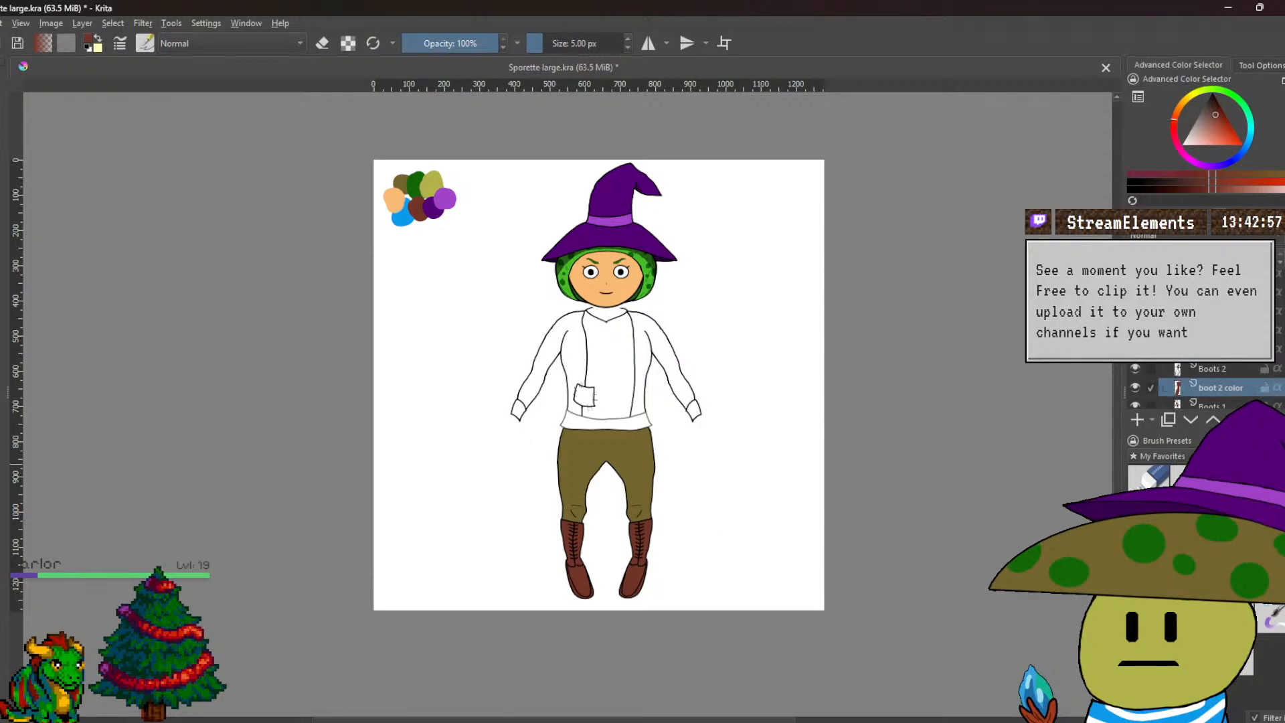
pyautogui.click(1258, 349)
pyautogui.moveTo(1258, 349)
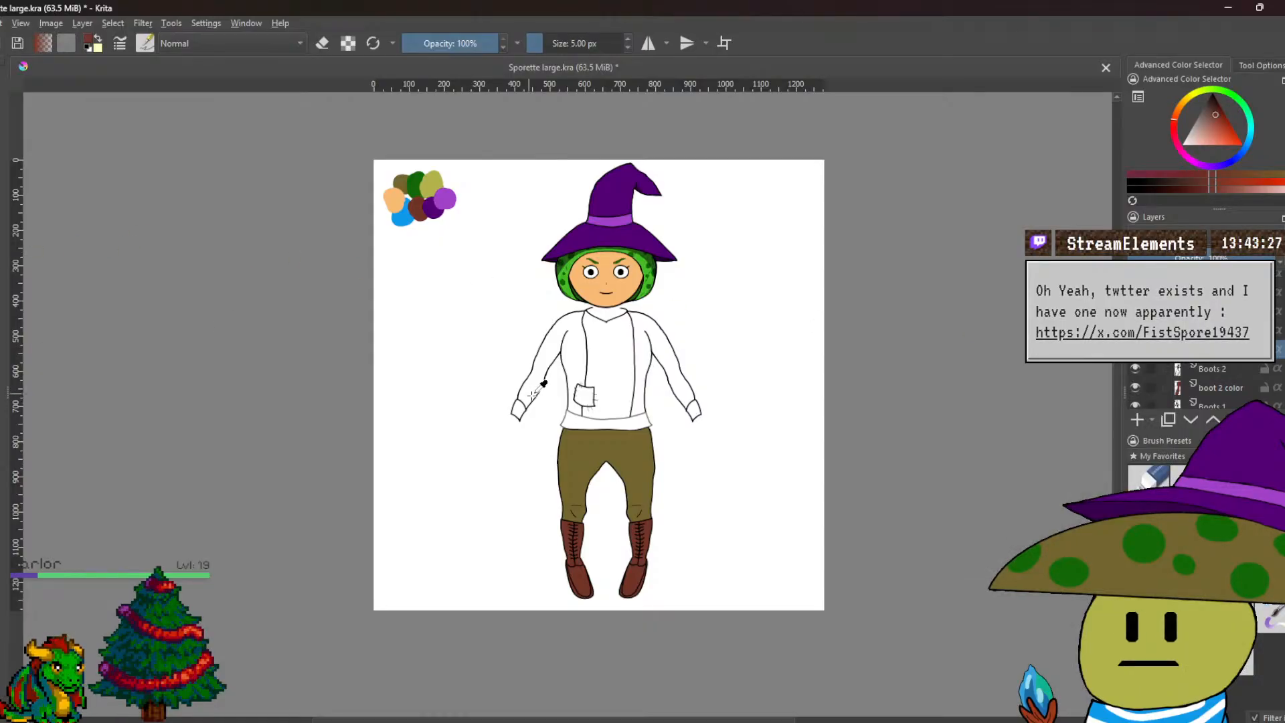
pyautogui.click(580, 453)
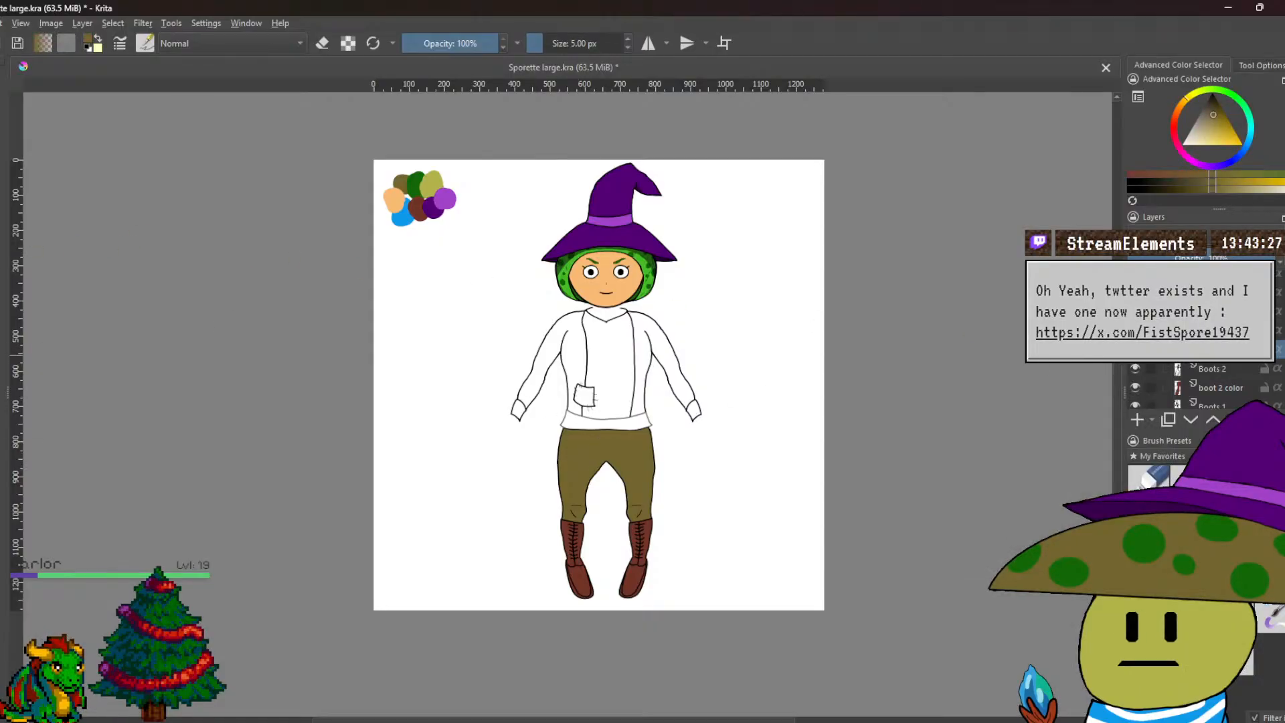
pyautogui.scroll(5, 410, 201)
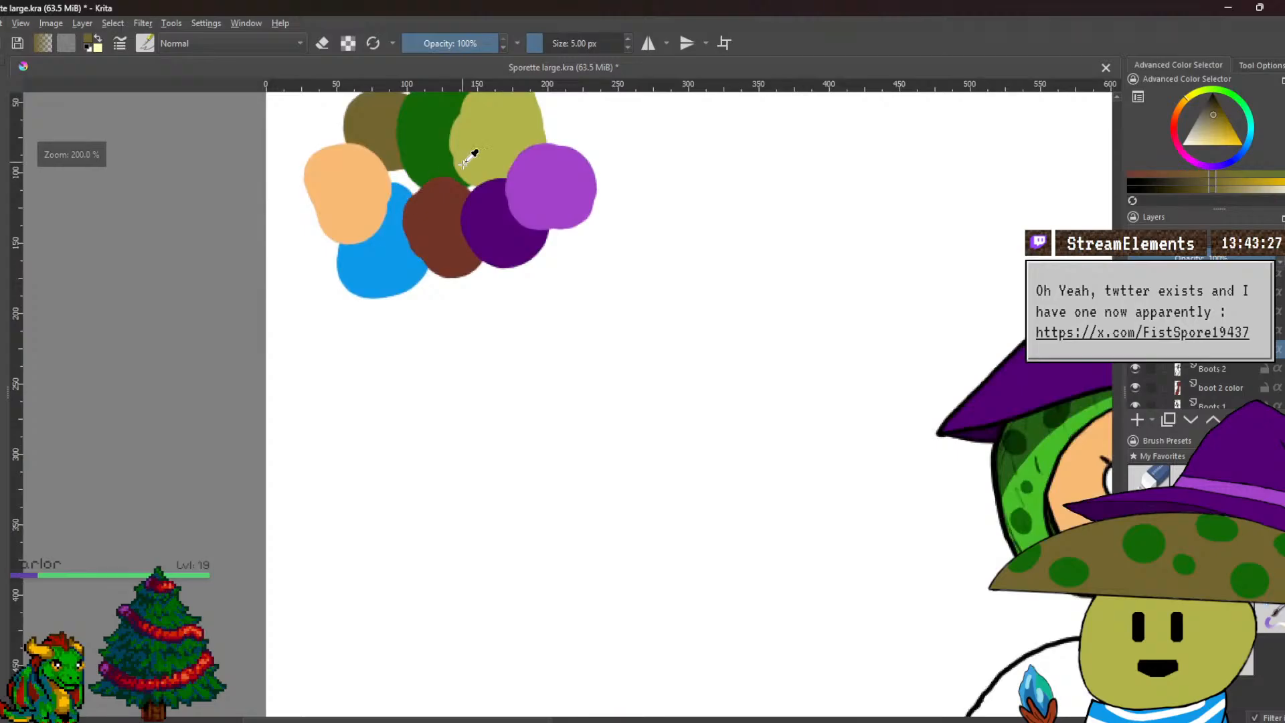
pyautogui.scroll(1, 462, 235)
pyautogui.click(479, 216)
pyautogui.scroll(-3, 426, 328)
pyautogui.moveTo(425, 327); pyautogui.dragTo(286, 254)
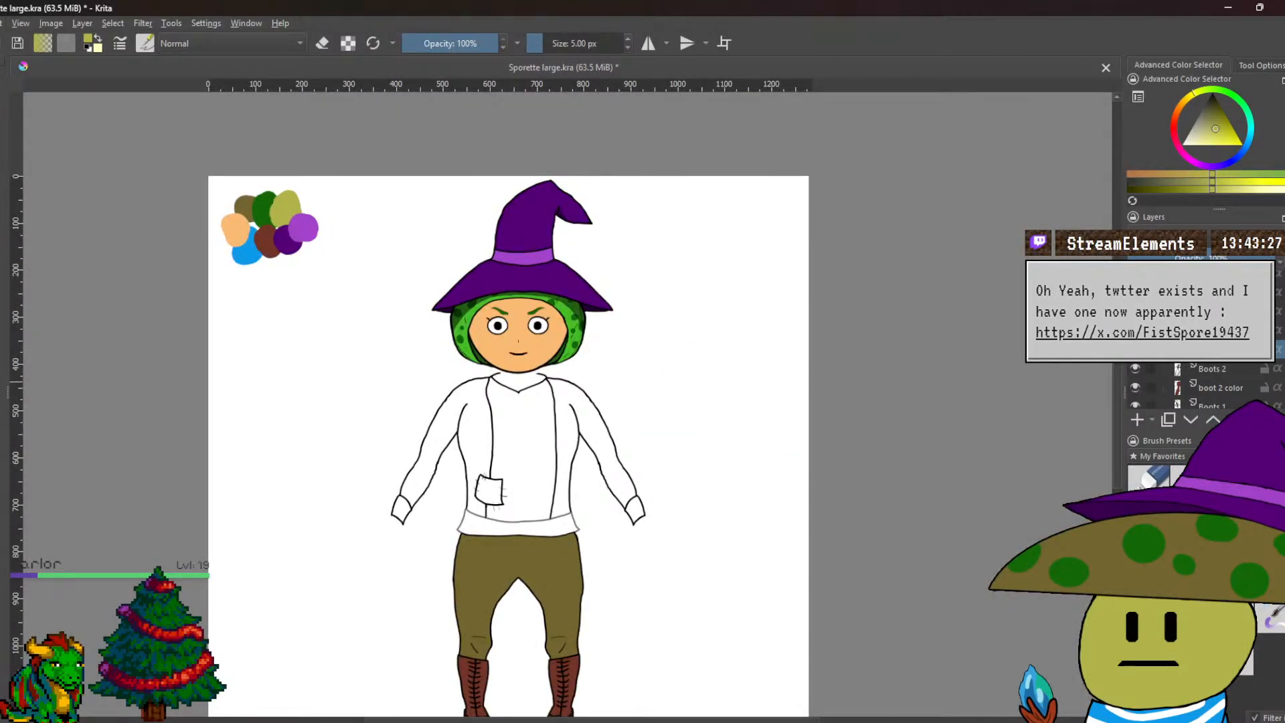
# Add a new layer named Sash Color directly beneath the Robe Sash line art.
pyautogui.moveTo(1205, 350)
pyautogui.click(82, 23)
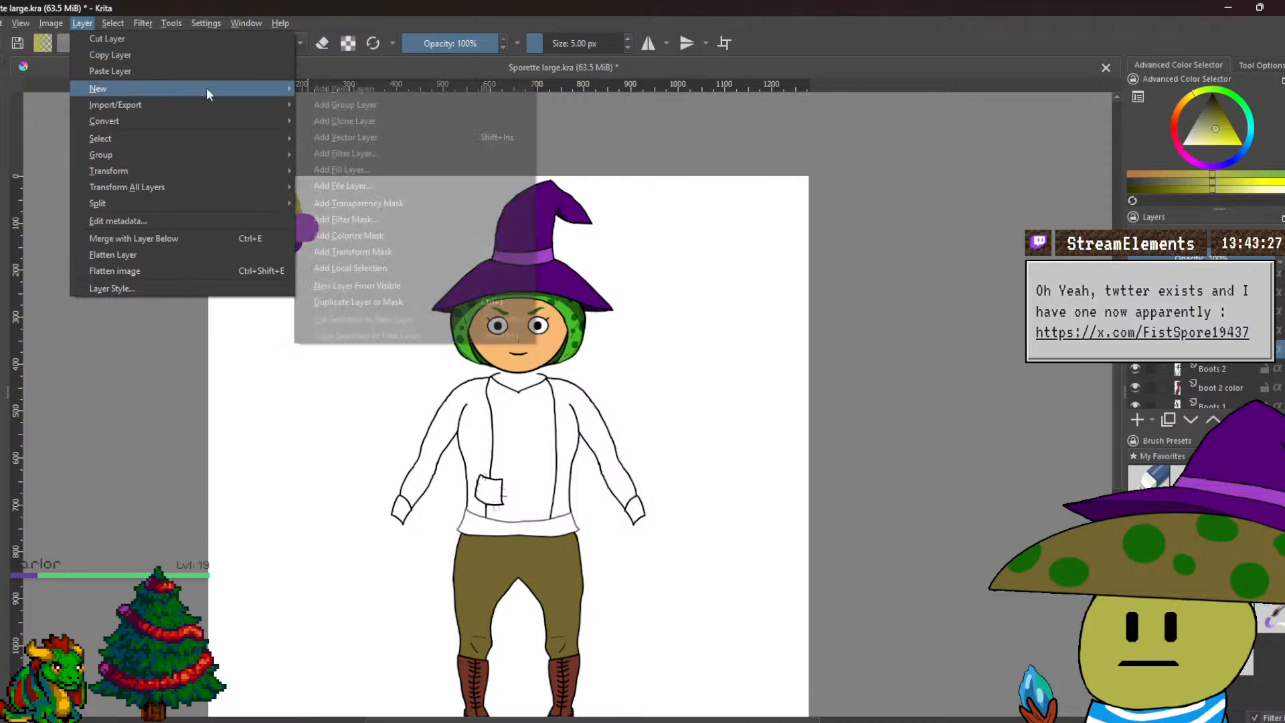
pyautogui.click(345, 186)
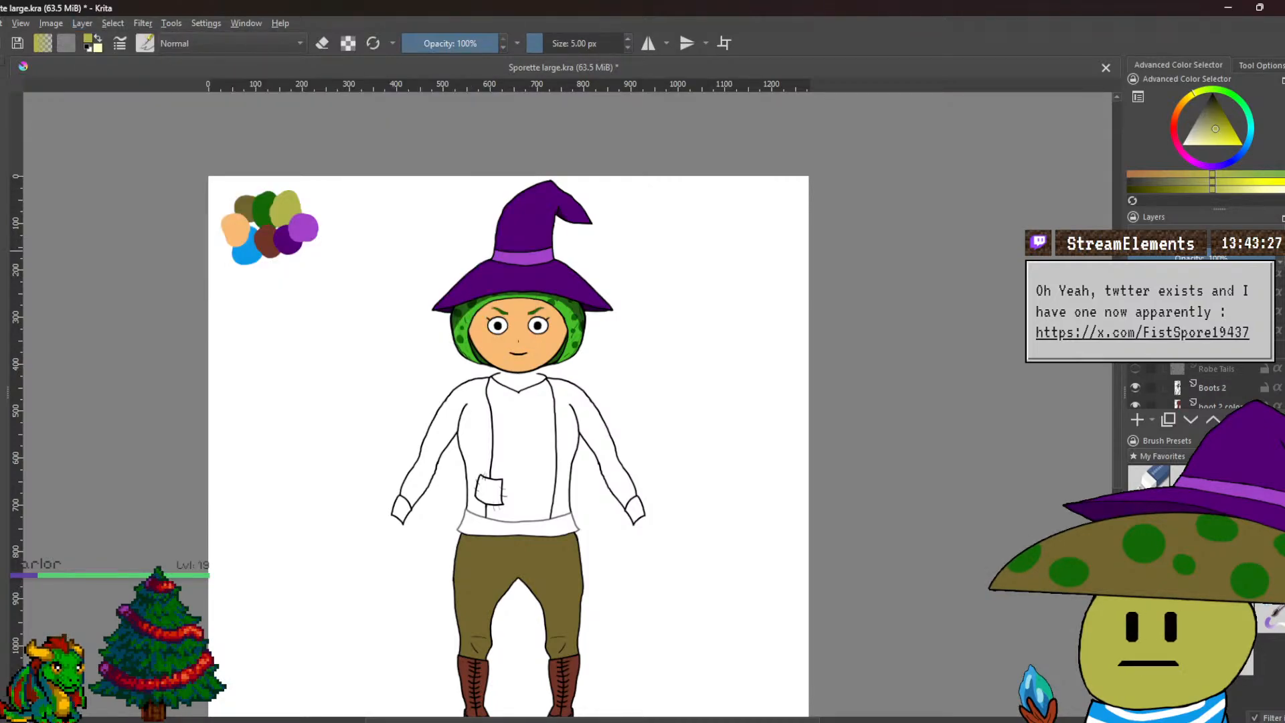
pyautogui.click(1231, 352)
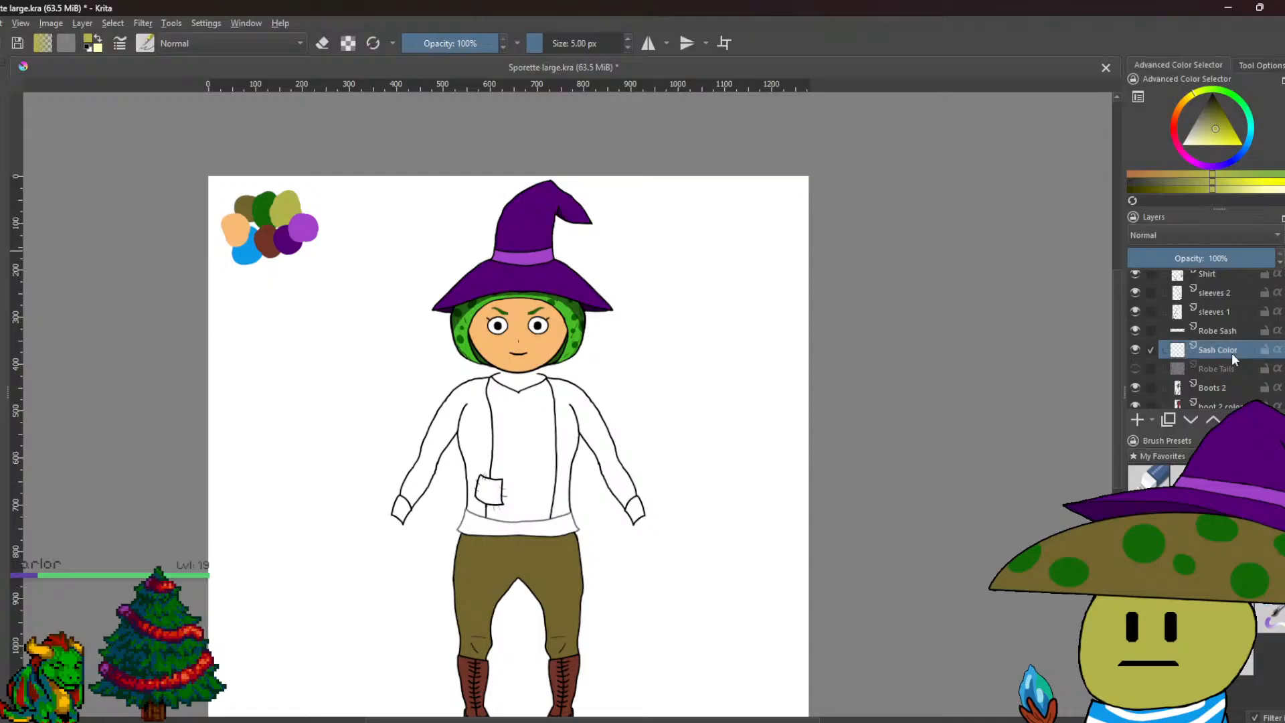
# Try a bright green along the sash's left edge and undo the stroke.
pyautogui.click(1200, 92)
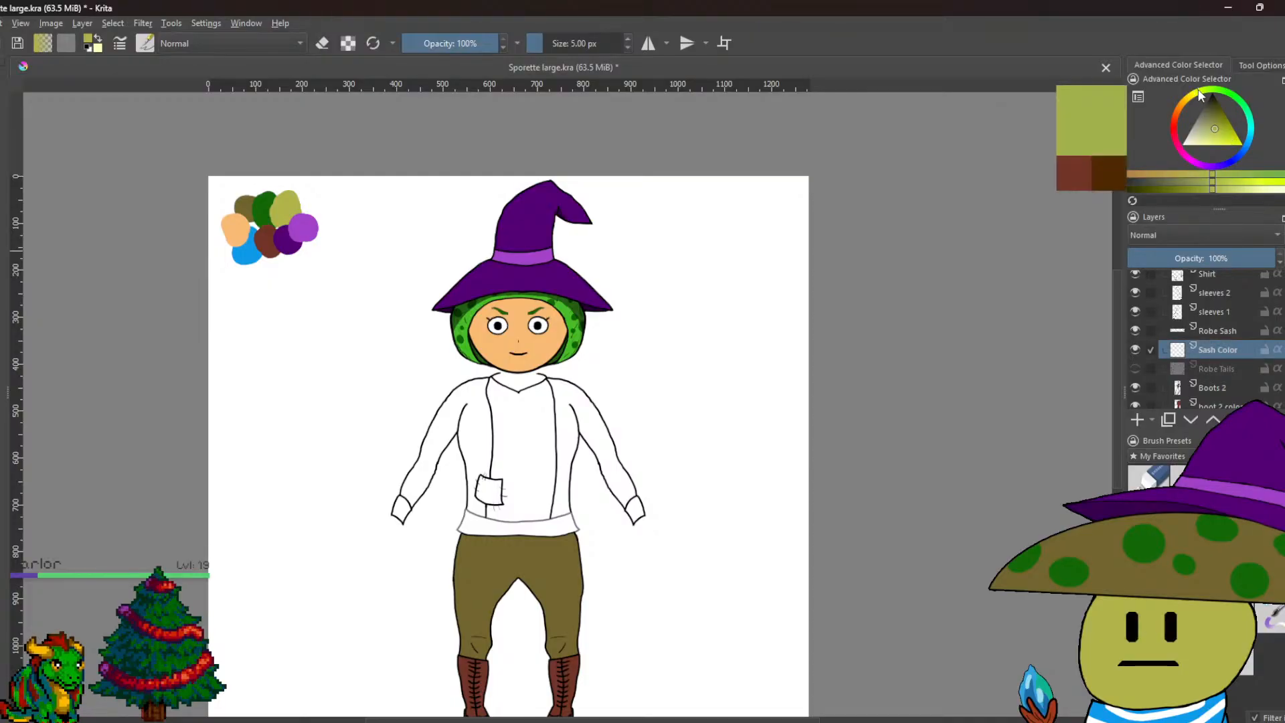
pyautogui.click(1233, 135)
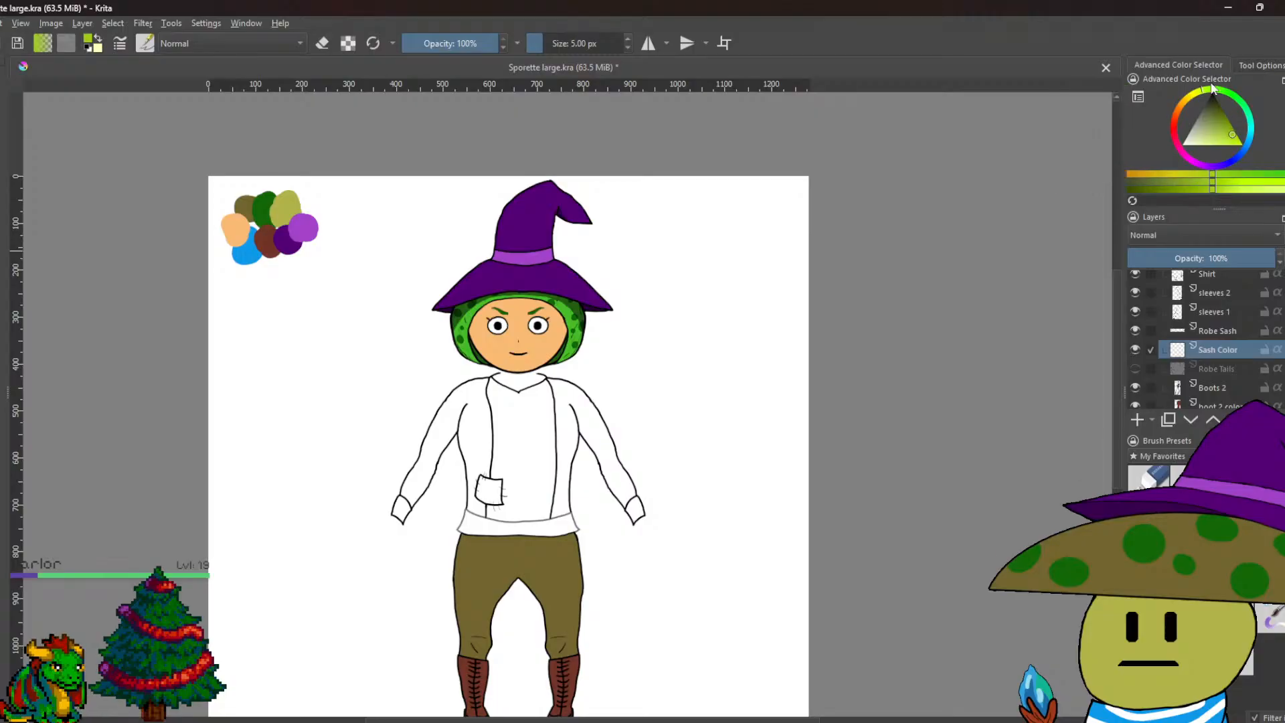
pyautogui.click(1216, 94)
pyautogui.click(1230, 133)
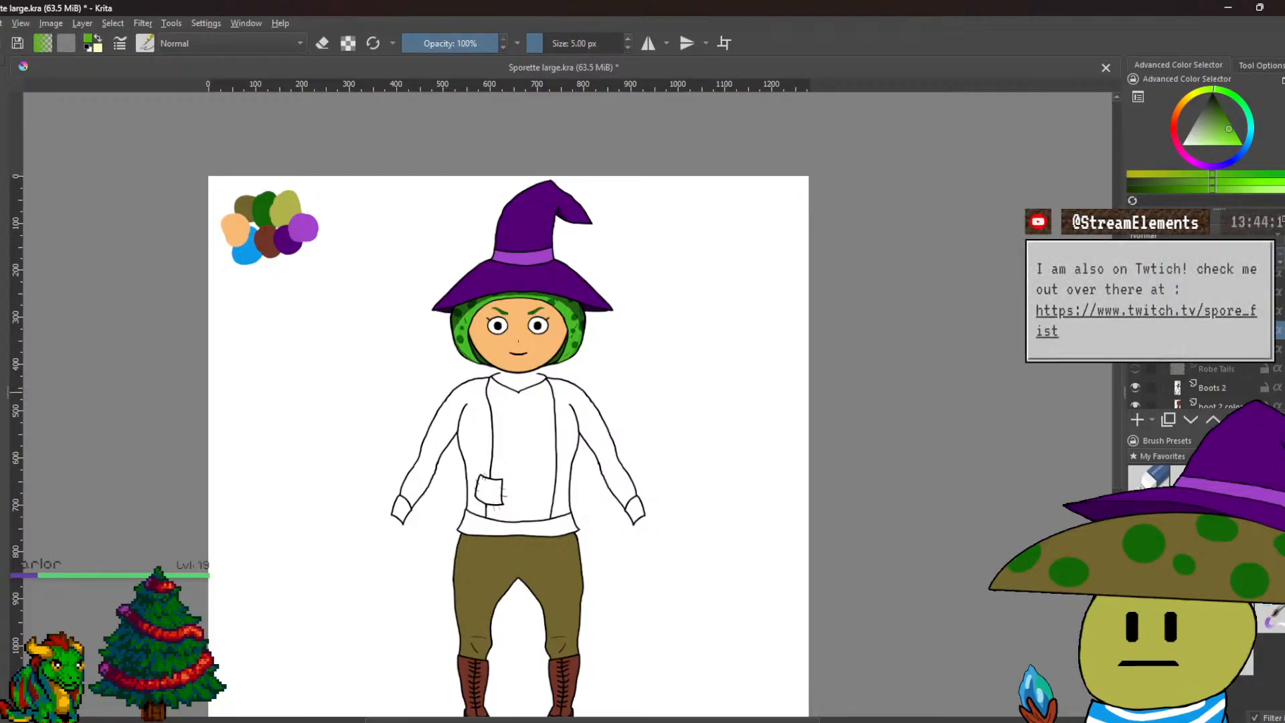
pyautogui.scroll(6, 285, 410)
pyautogui.moveTo(809, 560); pyautogui.dragTo(620, 349)
pyautogui.scroll(1, 660, 422)
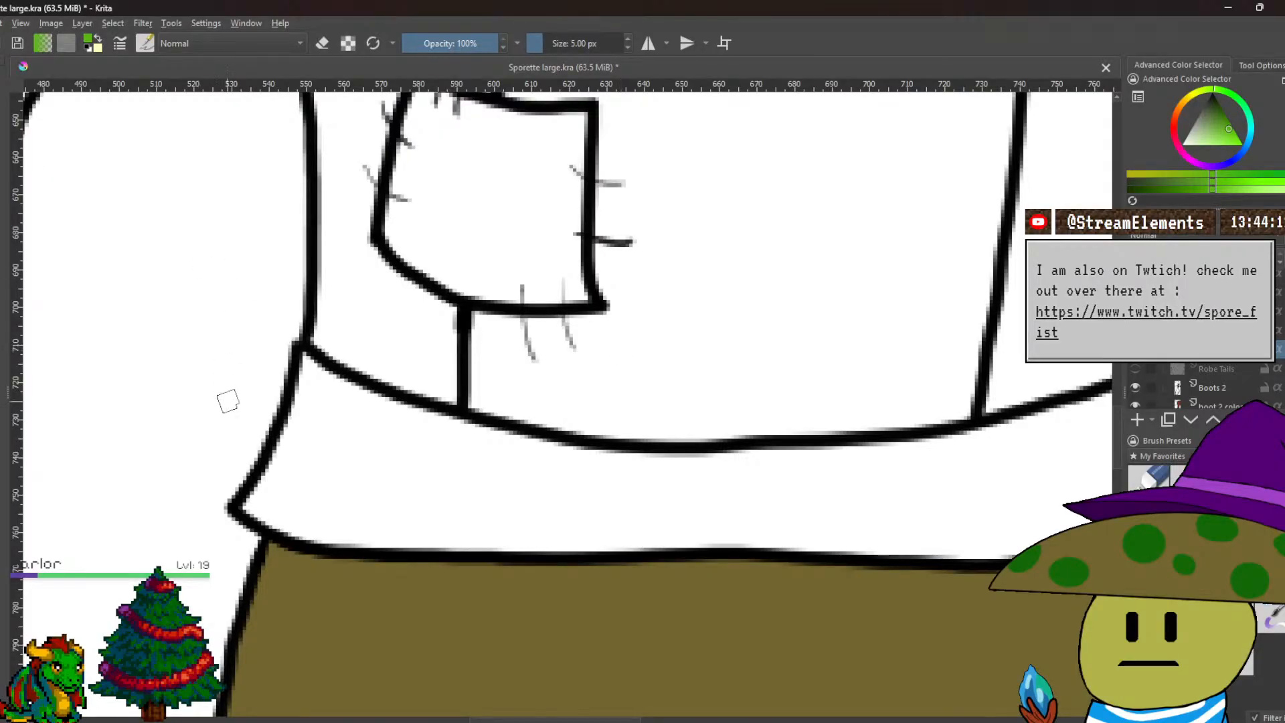
pyautogui.moveTo(308, 360)
pyautogui.mouseDown()
pyautogui.moveTo(276, 466)
pyautogui.moveTo(246, 500)
pyautogui.mouseUp()
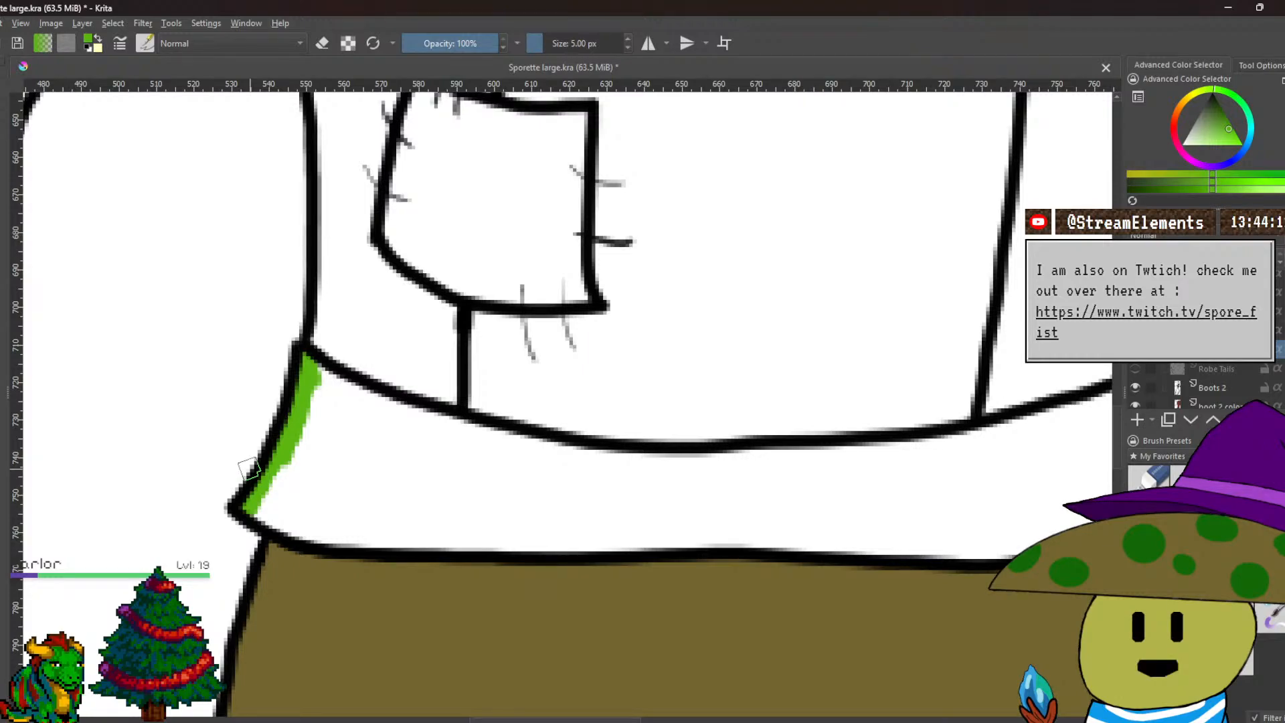
pyautogui.hotkey('ctrl', 'z')
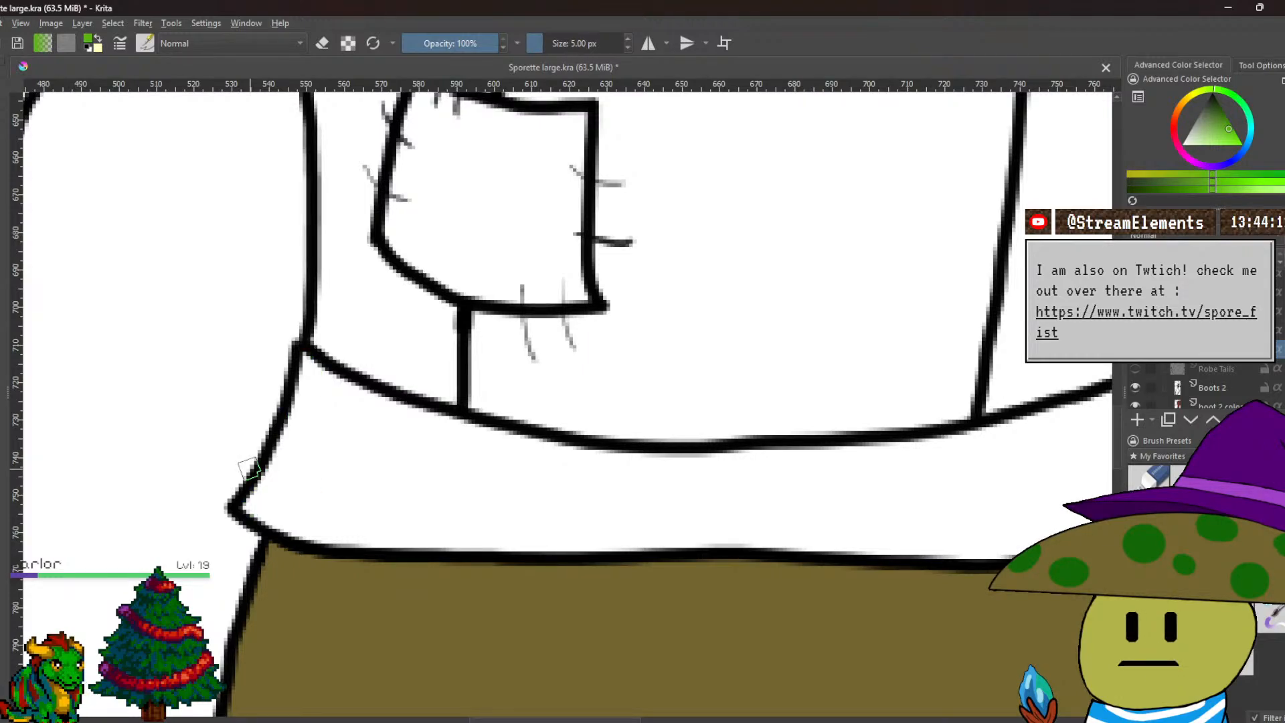
# Sample the pants' olive-brown and shift it to a darker, more saturated brown for the sash.
pyautogui.click(393, 617)
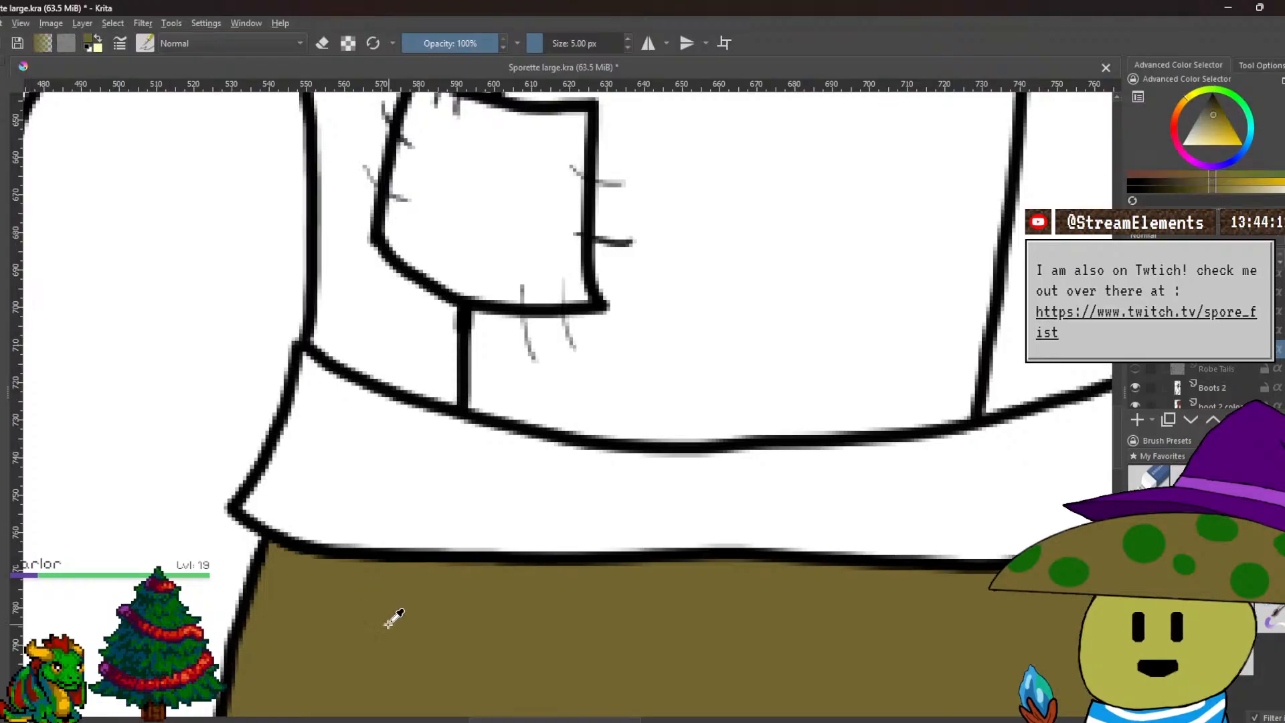
pyautogui.scroll(-3, 393, 619)
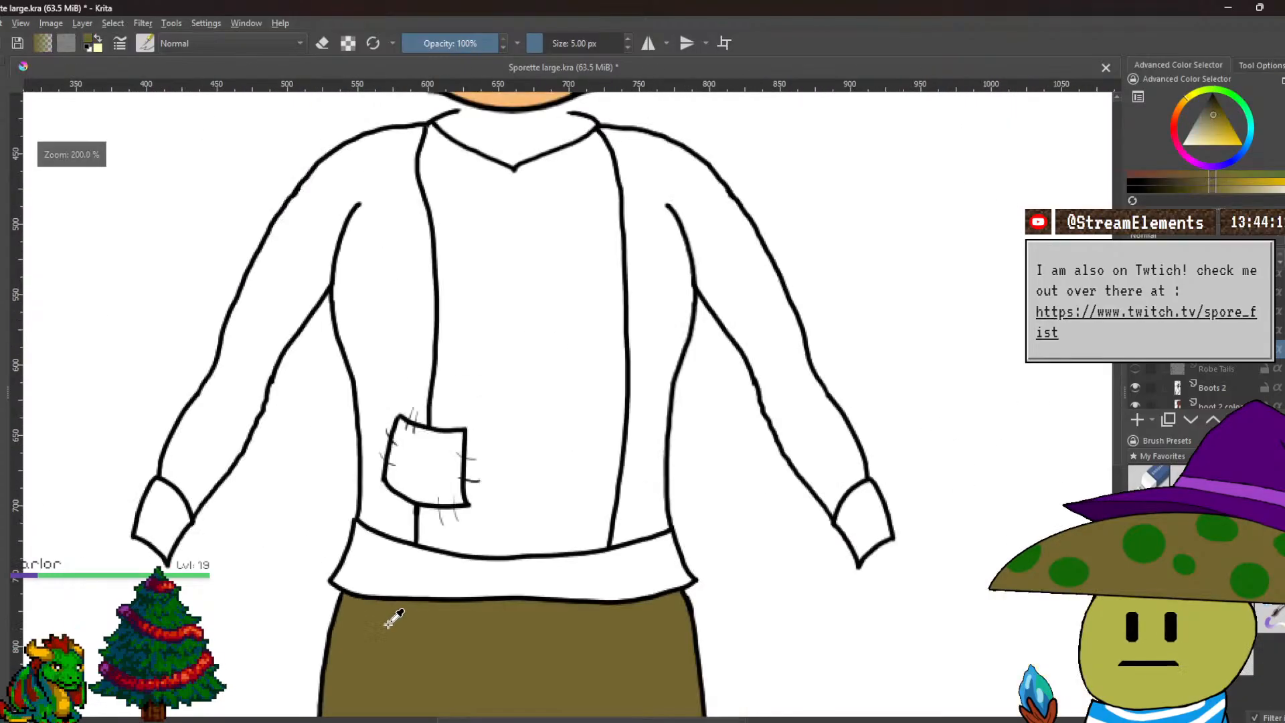
pyautogui.click(1219, 111)
pyautogui.moveTo(1218, 110); pyautogui.dragTo(1214, 106)
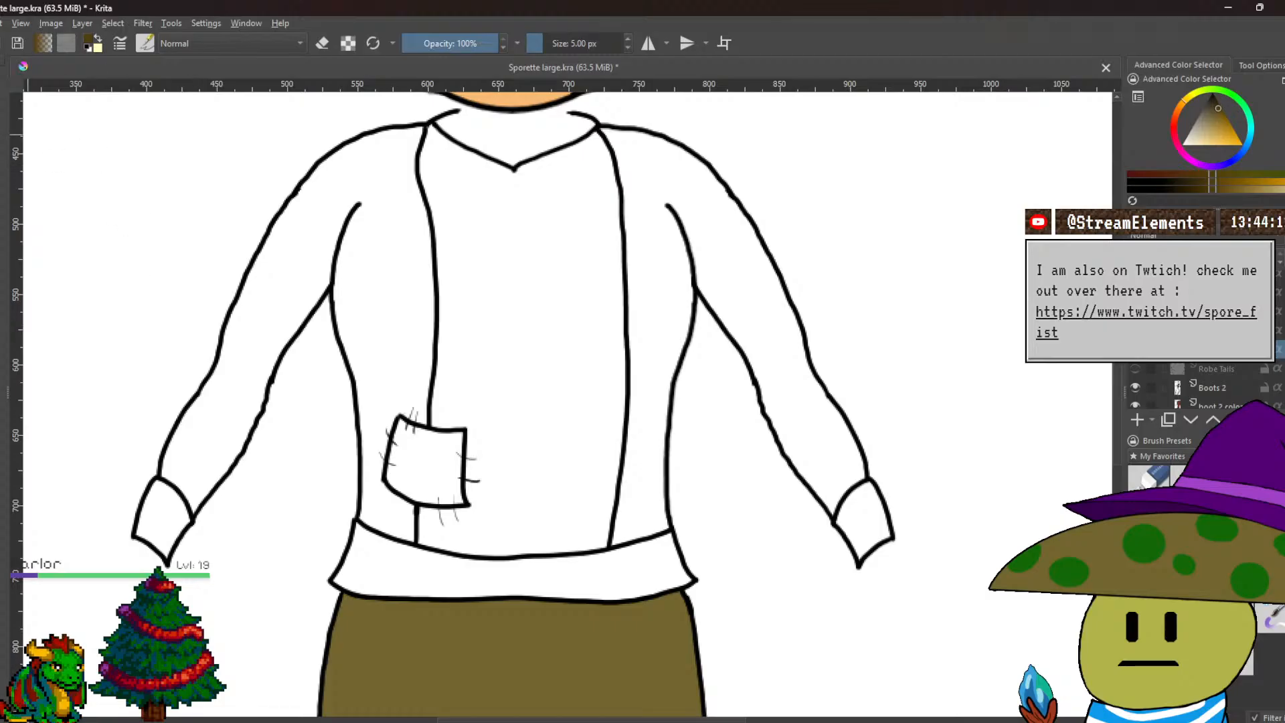
pyautogui.scroll(5, 312, 469)
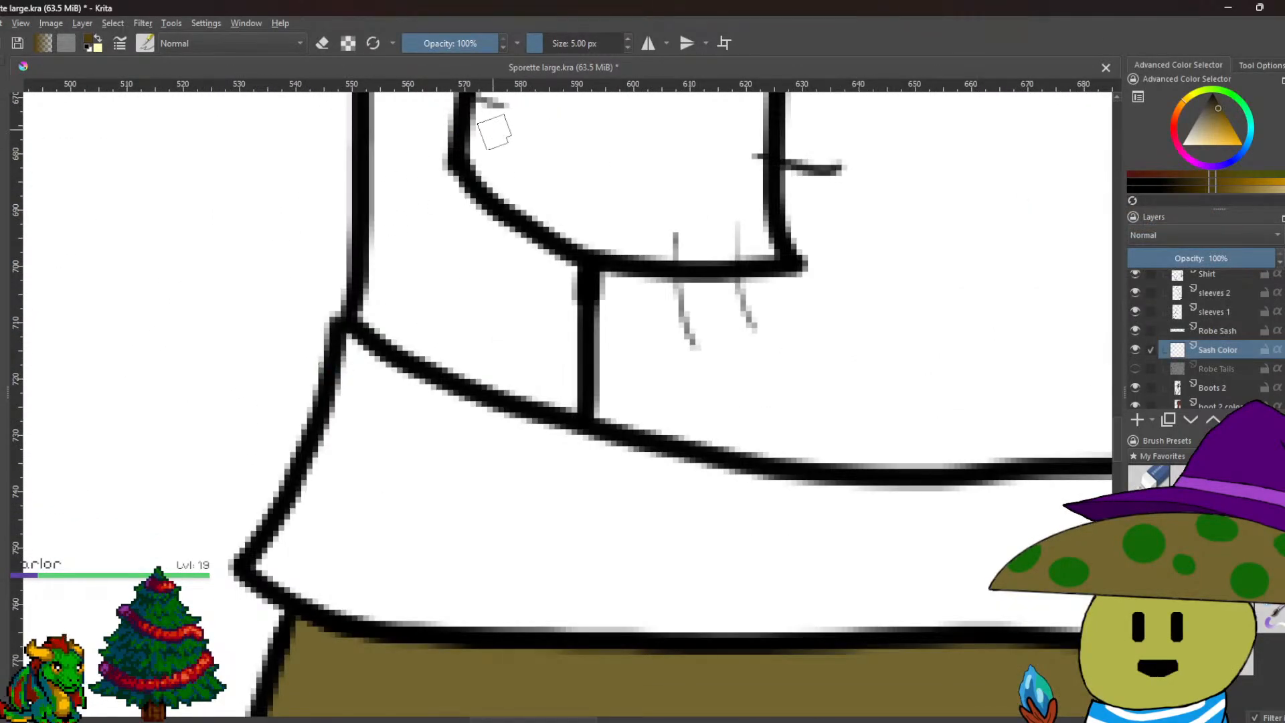
# Paint the sash's left end and middle dark brown between its upper and lower outlines.
pyautogui.moveTo(402, 464)
pyautogui.mouseDown()
pyautogui.moveTo(382, 431)
pyautogui.moveTo(379, 497)
pyautogui.moveTo(365, 493)
pyautogui.moveTo(364, 417)
pyautogui.moveTo(335, 480)
pyautogui.moveTo(354, 406)
pyautogui.moveTo(267, 566)
pyautogui.moveTo(350, 618)
pyautogui.moveTo(341, 597)
pyautogui.moveTo(372, 600)
pyautogui.moveTo(323, 565)
pyautogui.moveTo(334, 499)
pyautogui.moveTo(295, 564)
pyautogui.moveTo(373, 480)
pyautogui.moveTo(381, 534)
pyautogui.moveTo(353, 578)
pyautogui.moveTo(324, 541)
pyautogui.moveTo(383, 564)
pyautogui.moveTo(405, 595)
pyautogui.moveTo(388, 613)
pyautogui.moveTo(440, 606)
pyautogui.moveTo(419, 589)
pyautogui.moveTo(391, 509)
pyautogui.moveTo(395, 467)
pyautogui.moveTo(403, 558)
pyautogui.mouseUp()
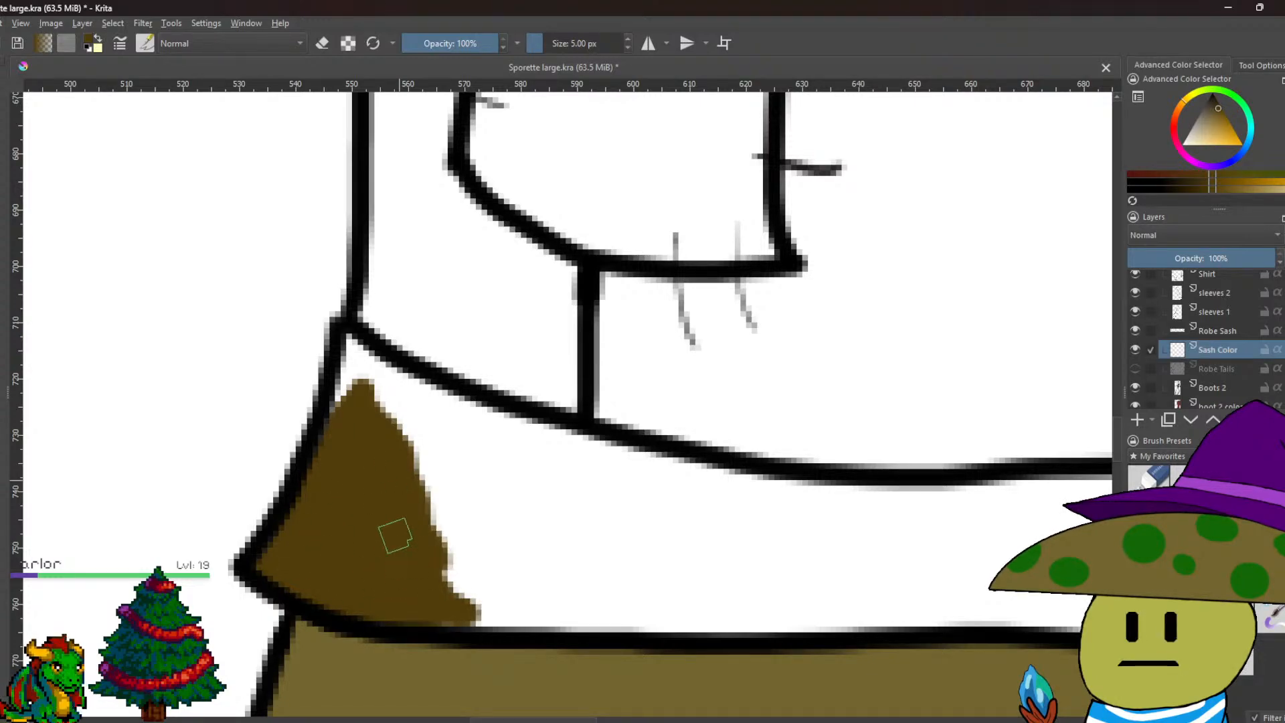
pyautogui.moveTo(380, 459)
pyautogui.mouseDown()
pyautogui.moveTo(341, 401)
pyautogui.moveTo(341, 338)
pyautogui.moveTo(378, 416)
pyautogui.moveTo(402, 416)
pyautogui.moveTo(396, 388)
pyautogui.moveTo(424, 410)
pyautogui.moveTo(465, 401)
pyautogui.moveTo(477, 420)
pyautogui.moveTo(432, 495)
pyautogui.moveTo(448, 439)
pyautogui.moveTo(482, 462)
pyautogui.moveTo(448, 536)
pyautogui.moveTo(455, 569)
pyautogui.moveTo(444, 550)
pyautogui.moveTo(444, 605)
pyautogui.moveTo(559, 606)
pyautogui.moveTo(479, 596)
pyautogui.moveTo(502, 533)
pyautogui.moveTo(495, 460)
pyautogui.moveTo(468, 415)
pyautogui.moveTo(515, 435)
pyautogui.moveTo(426, 410)
pyautogui.mouseUp()
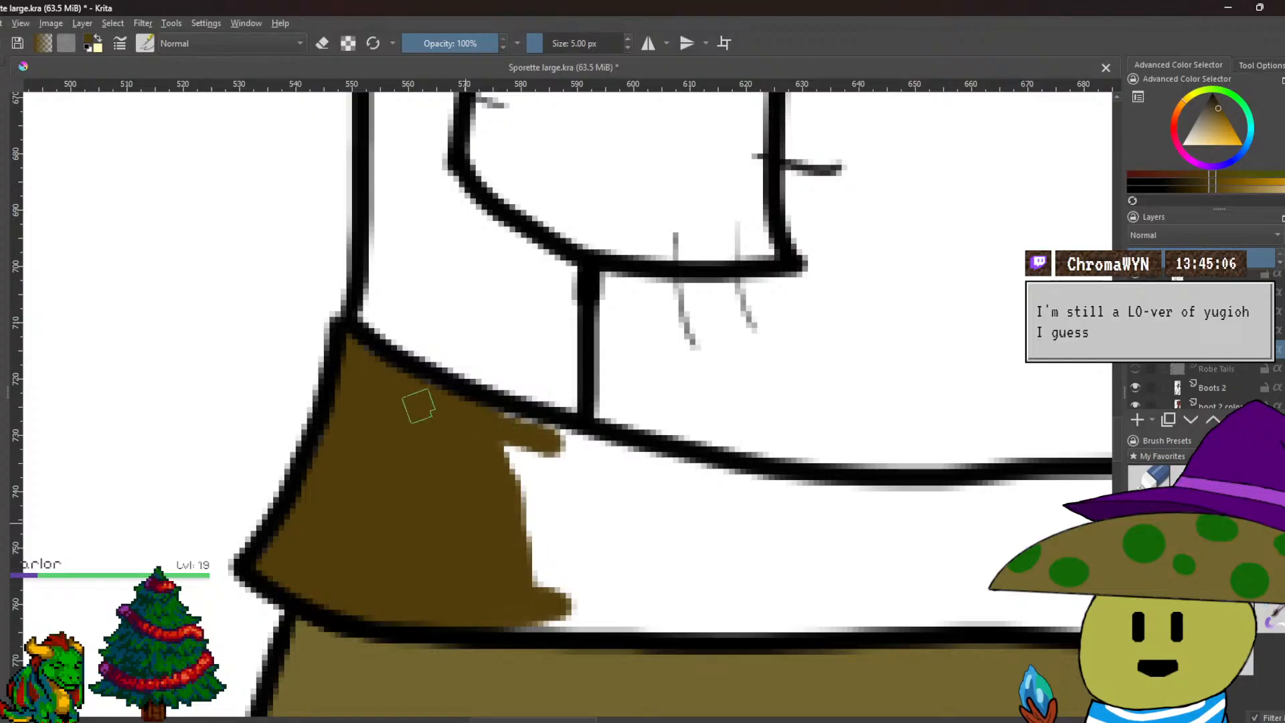
pyautogui.moveTo(604, 466)
pyautogui.mouseDown()
pyautogui.moveTo(490, 424)
pyautogui.moveTo(720, 488)
pyautogui.moveTo(635, 461)
pyautogui.moveTo(799, 495)
pyautogui.moveTo(687, 471)
pyautogui.moveTo(785, 499)
pyautogui.moveTo(911, 488)
pyautogui.moveTo(772, 486)
pyautogui.moveTo(956, 500)
pyautogui.moveTo(837, 505)
pyautogui.moveTo(1031, 498)
pyautogui.moveTo(946, 516)
pyautogui.moveTo(1007, 494)
pyautogui.mouseUp()
pyautogui.moveTo(923, 515)
pyautogui.mouseDown()
pyautogui.moveTo(872, 525)
pyautogui.moveTo(677, 499)
pyautogui.moveTo(519, 436)
pyautogui.moveTo(507, 449)
pyautogui.moveTo(540, 569)
pyautogui.mouseUp()
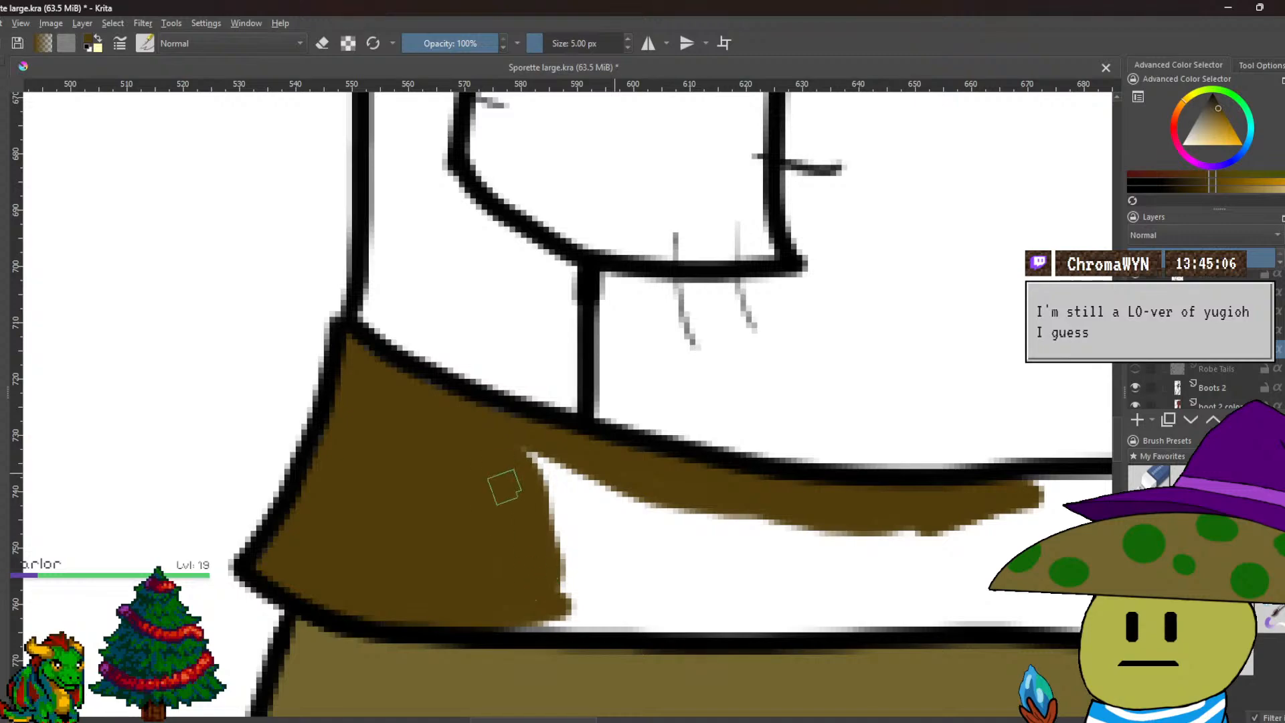
pyautogui.moveTo(522, 625)
pyautogui.mouseDown()
pyautogui.moveTo(875, 628)
pyautogui.moveTo(750, 633)
pyautogui.moveTo(556, 600)
pyautogui.moveTo(601, 616)
pyautogui.moveTo(741, 607)
pyautogui.moveTo(889, 620)
pyautogui.moveTo(940, 607)
pyautogui.moveTo(1040, 522)
pyautogui.moveTo(885, 537)
pyautogui.moveTo(702, 521)
pyautogui.moveTo(520, 456)
pyautogui.moveTo(540, 500)
pyautogui.moveTo(551, 595)
pyautogui.moveTo(579, 586)
pyautogui.moveTo(576, 602)
pyautogui.moveTo(573, 563)
pyautogui.moveTo(586, 583)
pyautogui.moveTo(609, 575)
pyautogui.moveTo(610, 590)
pyautogui.moveTo(639, 580)
pyautogui.moveTo(649, 514)
pyautogui.moveTo(673, 554)
pyautogui.moveTo(658, 586)
pyautogui.moveTo(642, 551)
pyautogui.moveTo(690, 584)
pyautogui.moveTo(701, 558)
pyautogui.moveTo(708, 587)
pyautogui.moveTo(733, 551)
pyautogui.moveTo(789, 554)
pyautogui.moveTo(790, 569)
pyautogui.moveTo(748, 555)
pyautogui.moveTo(862, 554)
pyautogui.moveTo(865, 587)
pyautogui.moveTo(930, 539)
pyautogui.moveTo(921, 558)
pyautogui.moveTo(843, 601)
pyautogui.moveTo(924, 598)
pyautogui.moveTo(911, 603)
pyautogui.moveTo(997, 539)
pyautogui.mouseUp()
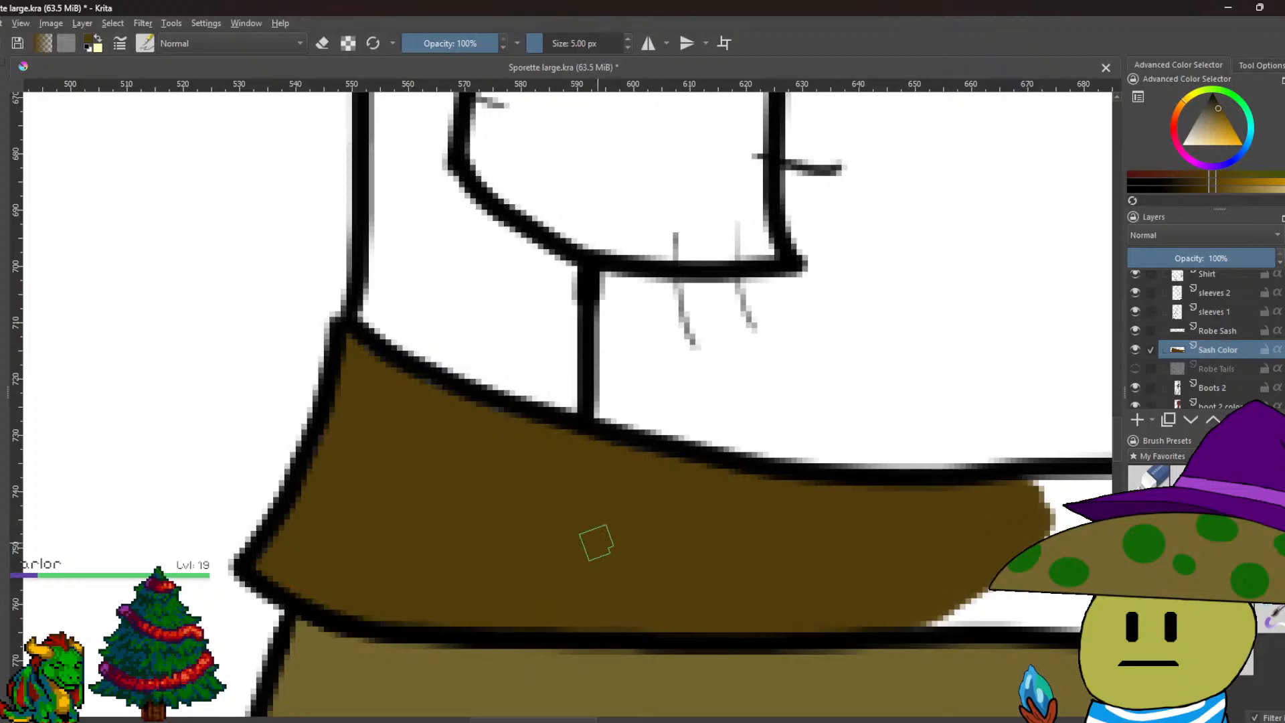
# Extend the dark brown fill across the rest of the sash to its pointed right end.
pyautogui.hscroll(8, 583, 546)
pyautogui.scroll(-2, 583, 545)
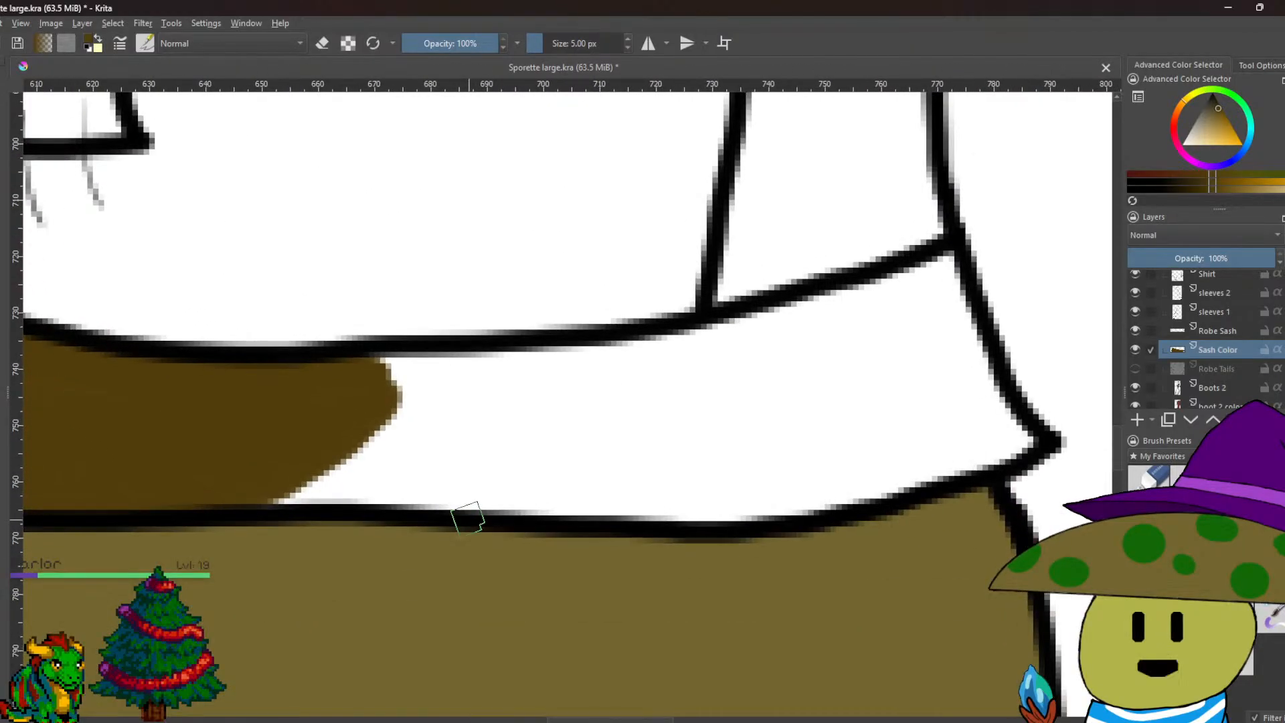
pyautogui.moveTo(467, 375)
pyautogui.mouseDown()
pyautogui.moveTo(378, 368)
pyautogui.moveTo(399, 363)
pyautogui.moveTo(432, 381)
pyautogui.moveTo(452, 370)
pyautogui.moveTo(340, 474)
pyautogui.moveTo(270, 503)
pyautogui.moveTo(448, 473)
pyautogui.moveTo(345, 500)
pyautogui.moveTo(448, 492)
pyautogui.moveTo(409, 487)
pyautogui.moveTo(417, 500)
pyautogui.moveTo(482, 502)
pyautogui.moveTo(477, 480)
pyautogui.moveTo(387, 471)
pyautogui.moveTo(354, 487)
pyautogui.moveTo(477, 365)
pyautogui.moveTo(441, 397)
pyautogui.moveTo(486, 378)
pyautogui.moveTo(456, 418)
pyautogui.moveTo(480, 372)
pyautogui.moveTo(514, 357)
pyautogui.moveTo(551, 372)
pyautogui.moveTo(514, 367)
pyautogui.moveTo(802, 316)
pyautogui.moveTo(779, 322)
pyautogui.moveTo(946, 266)
pyautogui.moveTo(666, 368)
pyautogui.moveTo(511, 411)
pyautogui.moveTo(525, 383)
pyautogui.moveTo(475, 411)
pyautogui.moveTo(502, 396)
pyautogui.mouseUp()
pyautogui.moveTo(529, 451)
pyautogui.mouseDown()
pyautogui.moveTo(476, 469)
pyautogui.moveTo(500, 422)
pyautogui.mouseUp()
pyautogui.moveTo(529, 458)
pyautogui.mouseDown()
pyautogui.moveTo(510, 502)
pyautogui.moveTo(631, 506)
pyautogui.moveTo(583, 487)
pyautogui.moveTo(599, 465)
pyautogui.moveTo(571, 446)
pyautogui.moveTo(611, 407)
pyautogui.moveTo(549, 461)
pyautogui.moveTo(578, 445)
pyautogui.moveTo(550, 472)
pyautogui.moveTo(680, 420)
pyautogui.moveTo(650, 478)
pyautogui.moveTo(638, 454)
pyautogui.moveTo(712, 361)
pyautogui.moveTo(666, 386)
pyautogui.moveTo(714, 401)
pyautogui.moveTo(826, 343)
pyautogui.moveTo(733, 370)
pyautogui.moveTo(876, 312)
pyautogui.moveTo(594, 391)
pyautogui.moveTo(624, 504)
pyautogui.moveTo(579, 527)
pyautogui.moveTo(551, 514)
pyautogui.moveTo(776, 507)
pyautogui.moveTo(697, 493)
pyautogui.moveTo(722, 482)
pyautogui.moveTo(704, 469)
pyautogui.moveTo(698, 477)
pyautogui.moveTo(745, 454)
pyautogui.moveTo(689, 491)
pyautogui.moveTo(679, 457)
pyautogui.moveTo(629, 482)
pyautogui.moveTo(742, 482)
pyautogui.moveTo(694, 486)
pyautogui.moveTo(753, 400)
pyautogui.mouseUp()
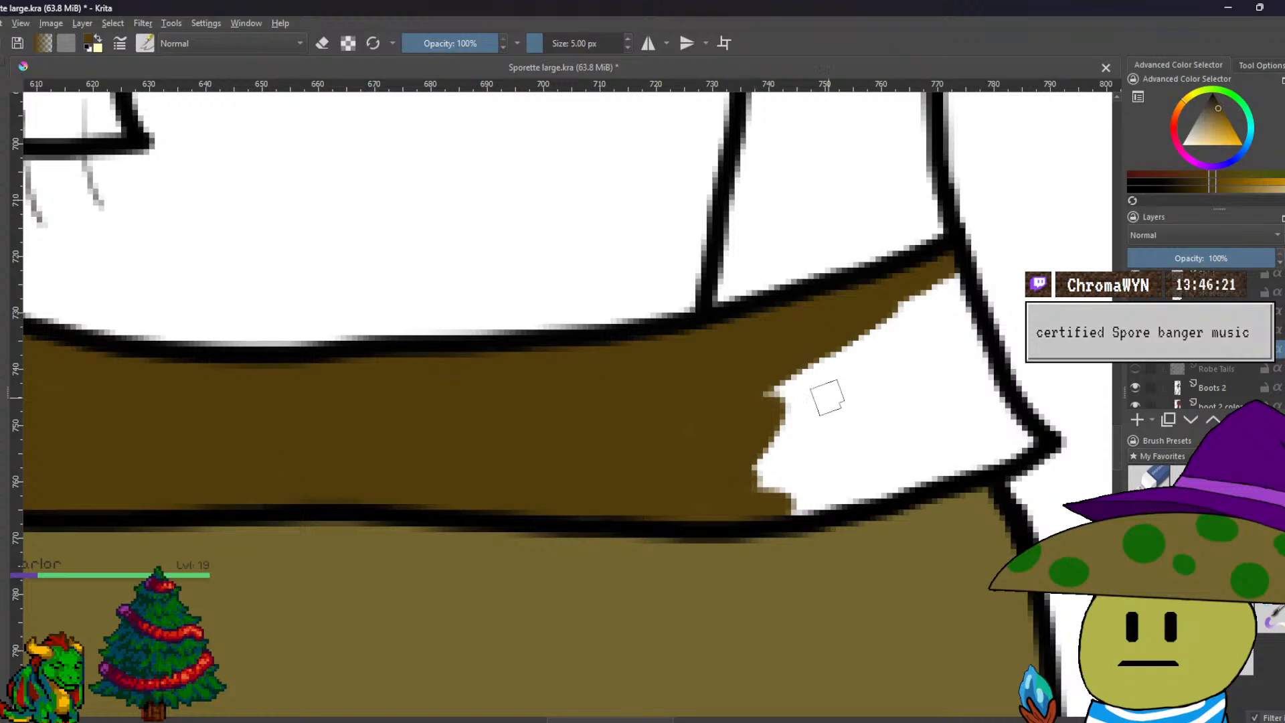
pyautogui.moveTo(886, 404)
pyautogui.mouseDown()
pyautogui.moveTo(942, 287)
pyautogui.moveTo(767, 410)
pyautogui.moveTo(915, 317)
pyautogui.moveTo(901, 364)
pyautogui.moveTo(846, 408)
pyautogui.moveTo(782, 450)
pyautogui.moveTo(817, 391)
pyautogui.moveTo(733, 425)
pyautogui.moveTo(811, 464)
pyautogui.moveTo(769, 476)
pyautogui.moveTo(761, 496)
pyautogui.moveTo(760, 475)
pyautogui.moveTo(840, 443)
pyautogui.moveTo(833, 476)
pyautogui.moveTo(788, 500)
pyautogui.moveTo(697, 504)
pyautogui.moveTo(872, 489)
pyautogui.moveTo(890, 479)
pyautogui.moveTo(880, 469)
pyautogui.moveTo(917, 459)
pyautogui.moveTo(878, 491)
pyautogui.moveTo(819, 494)
pyautogui.moveTo(881, 480)
pyautogui.moveTo(859, 467)
pyautogui.moveTo(897, 419)
pyautogui.moveTo(875, 408)
pyautogui.moveTo(558, 404)
pyautogui.mouseUp()
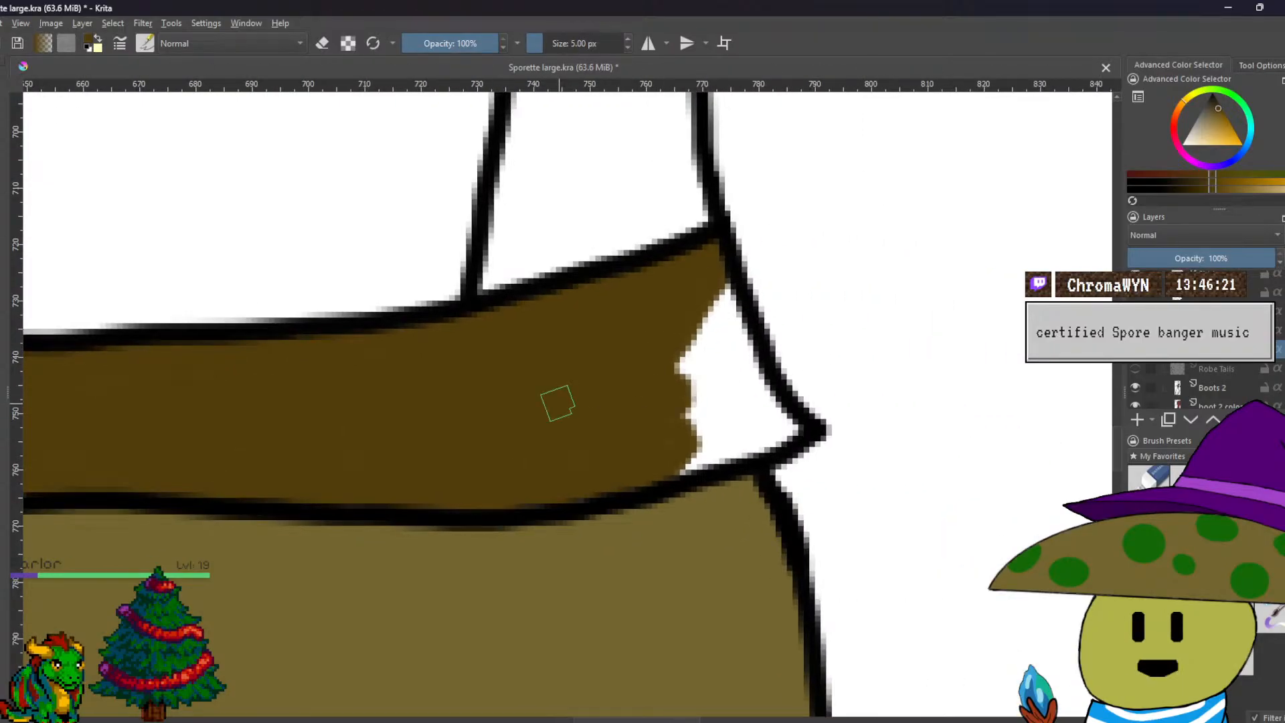
pyautogui.moveTo(729, 293)
pyautogui.mouseDown()
pyautogui.moveTo(699, 351)
pyautogui.moveTo(692, 335)
pyautogui.moveTo(680, 463)
pyautogui.moveTo(691, 472)
pyautogui.moveTo(684, 446)
pyautogui.moveTo(620, 459)
pyautogui.mouseUp()
pyautogui.moveTo(718, 443)
pyautogui.mouseDown()
pyautogui.moveTo(799, 428)
pyautogui.moveTo(745, 433)
pyautogui.moveTo(723, 385)
pyautogui.moveTo(712, 410)
pyautogui.moveTo(738, 397)
pyautogui.moveTo(759, 422)
pyautogui.moveTo(762, 391)
pyautogui.moveTo(768, 416)
pyautogui.mouseUp()
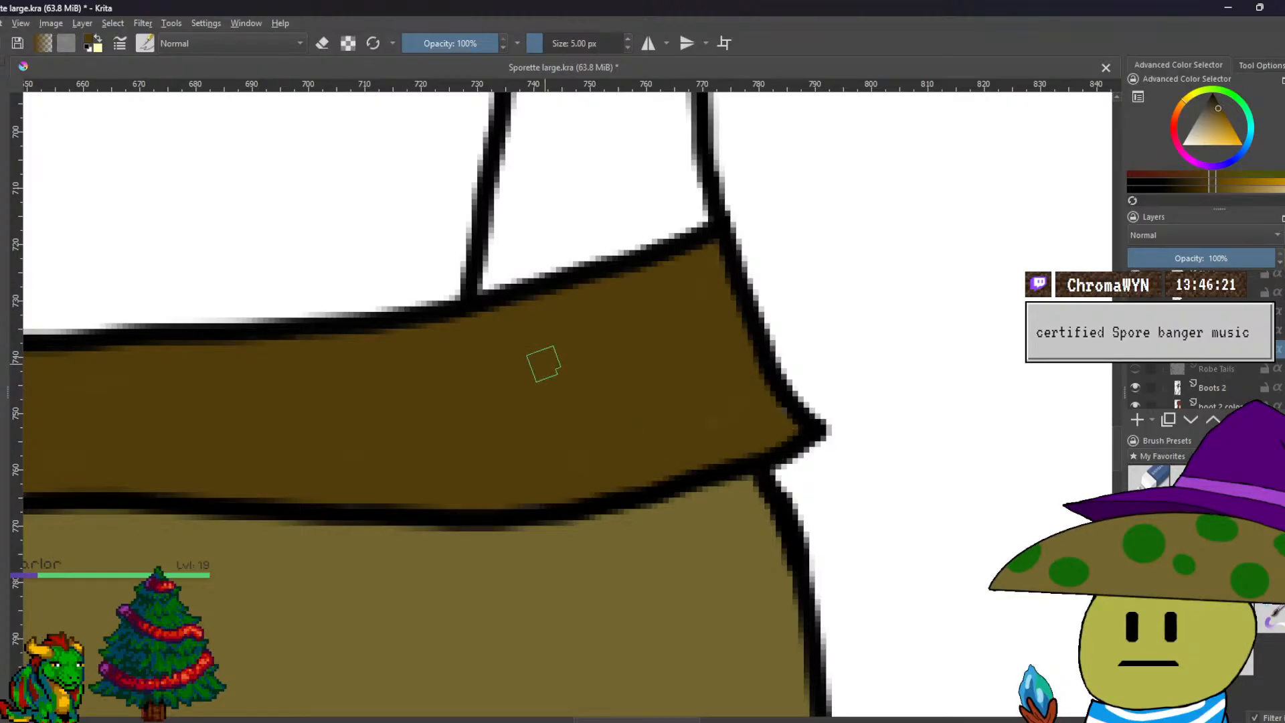
# Make the Robe Tails layer and the Torso group with the hands and neck visible again.
pyautogui.scroll(-5, 544, 364)
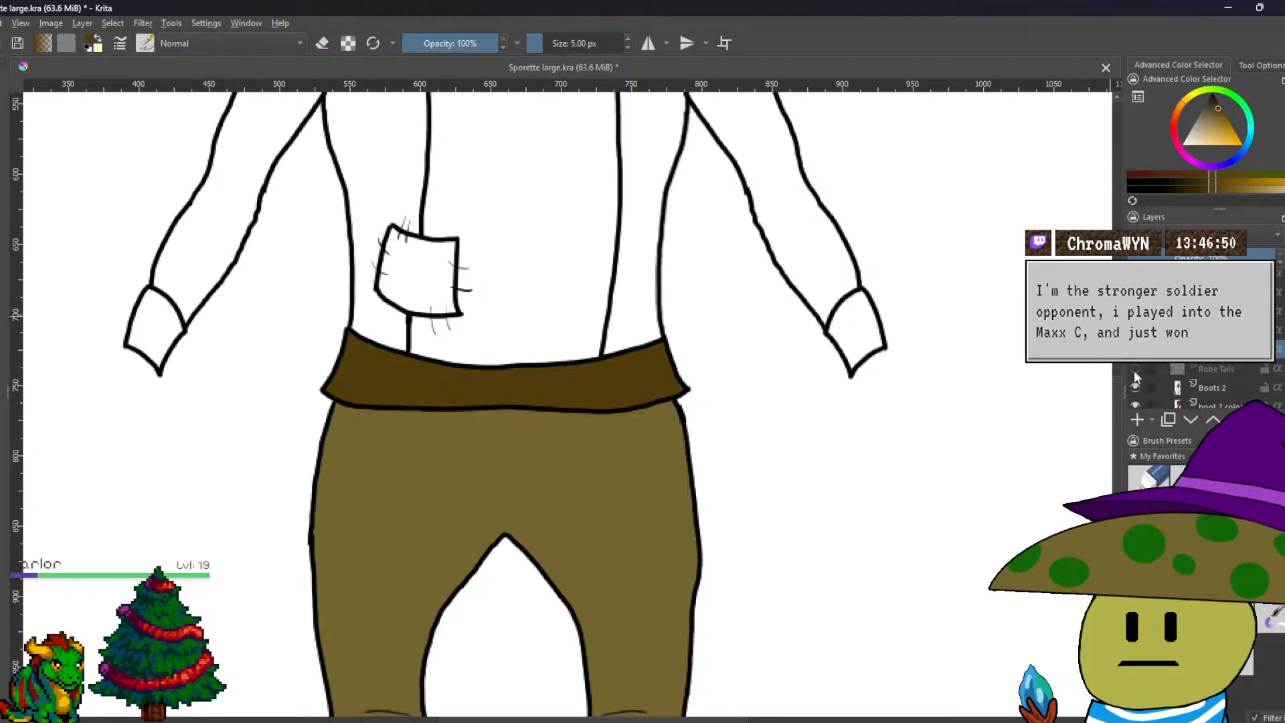
pyautogui.scroll(-8, 870, 332)
pyautogui.scroll(-3, 870, 332)
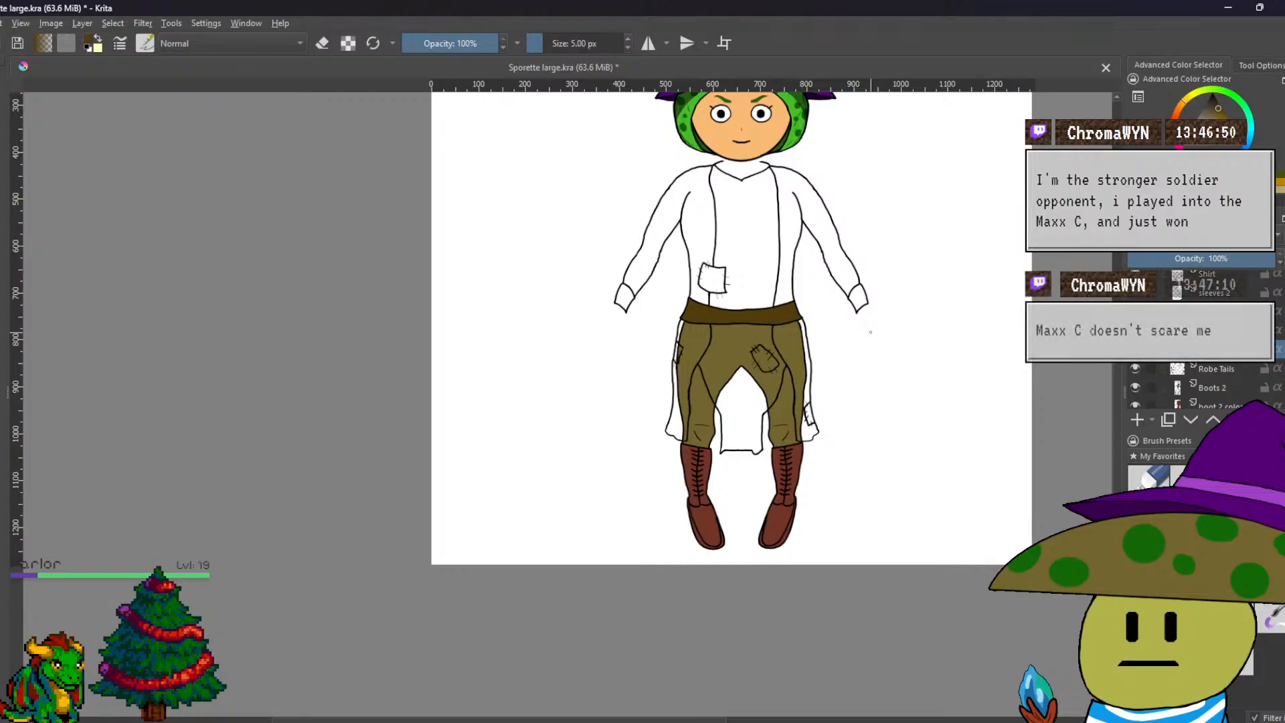
pyautogui.scroll(-5, 1260, 366)
pyautogui.scroll(-3, 1260, 366)
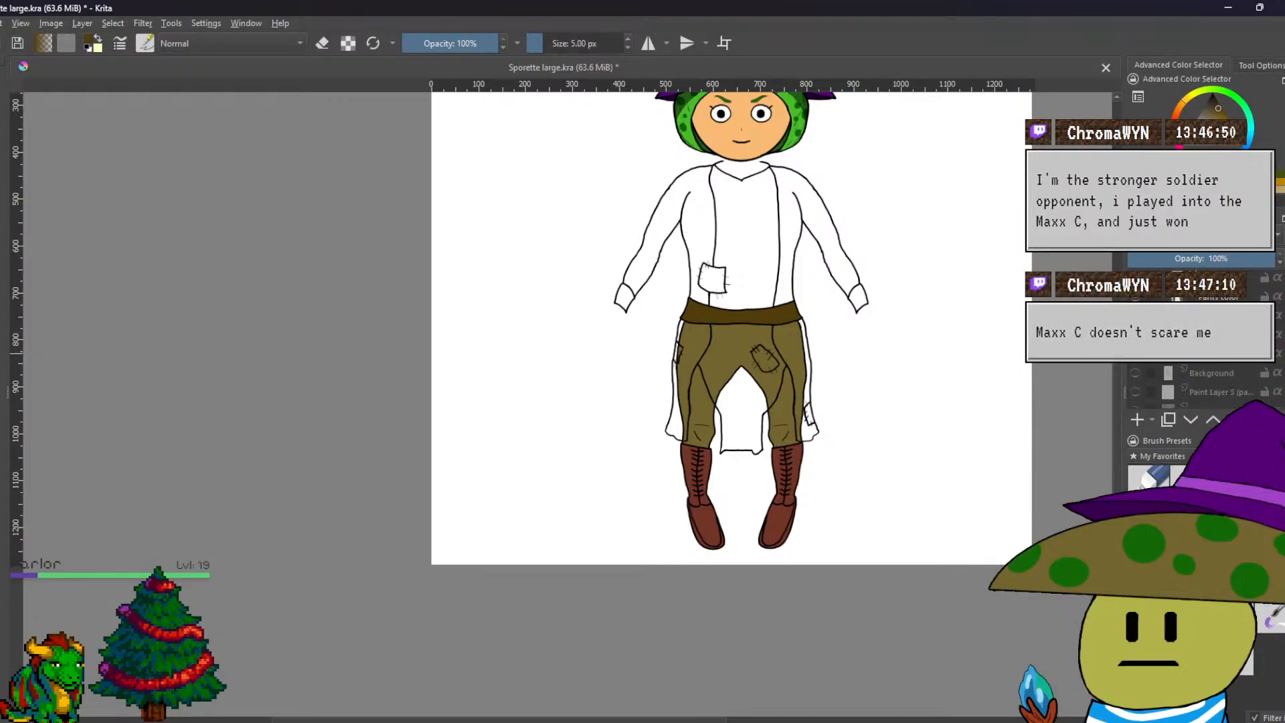
pyautogui.scroll(4, 906, 381)
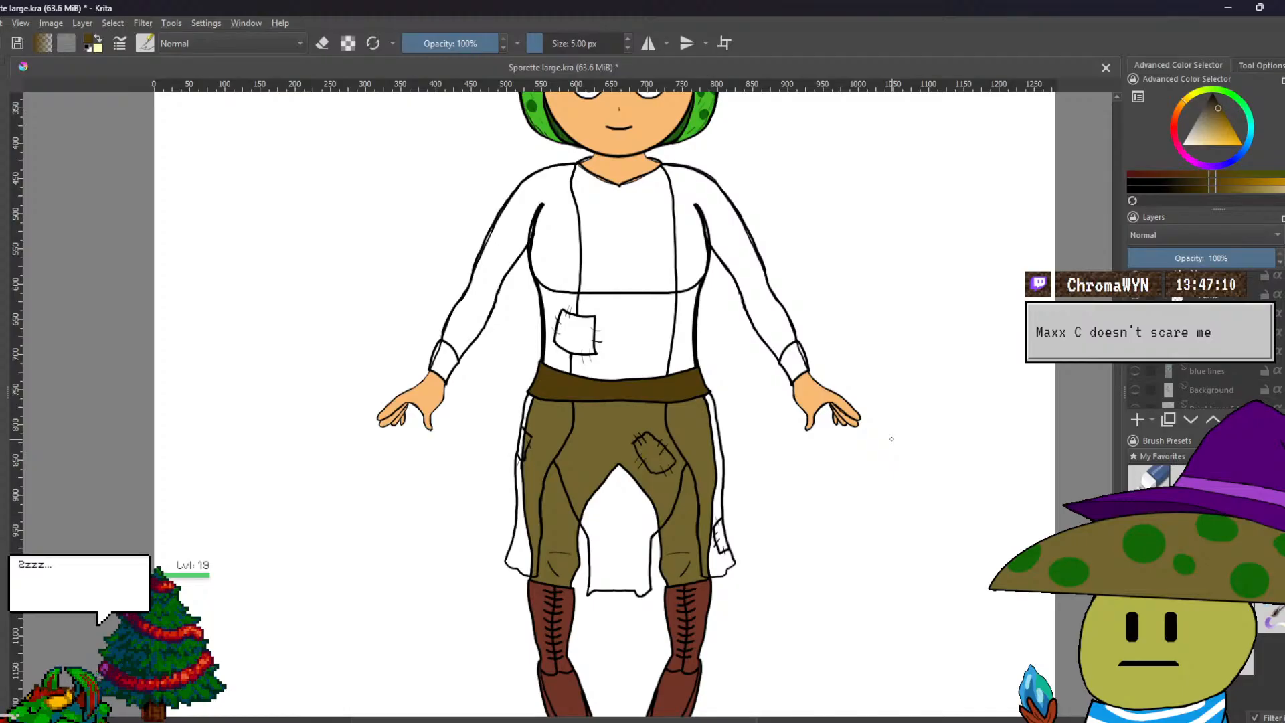
# Set the painting color to black and activate the Shirt layer.
pyautogui.scroll(3, 1205, 334)
pyautogui.scroll(2, 1204, 375)
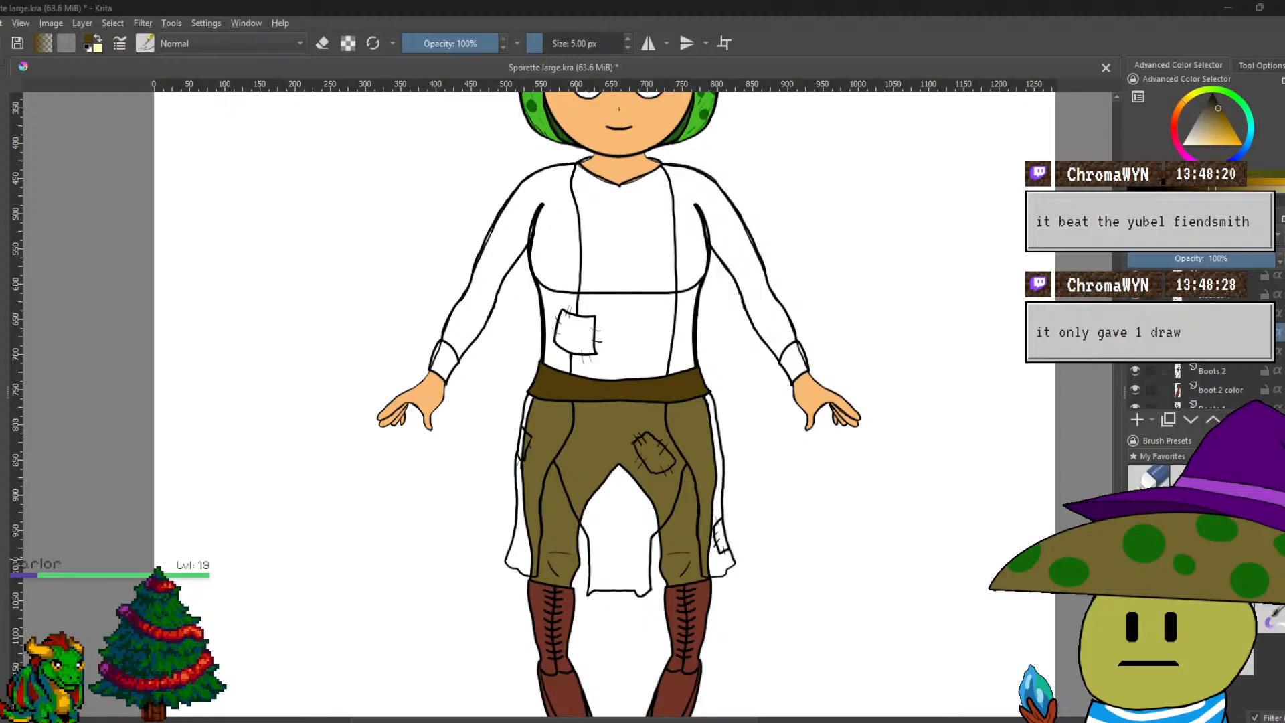
pyautogui.scroll(3, 389, 376)
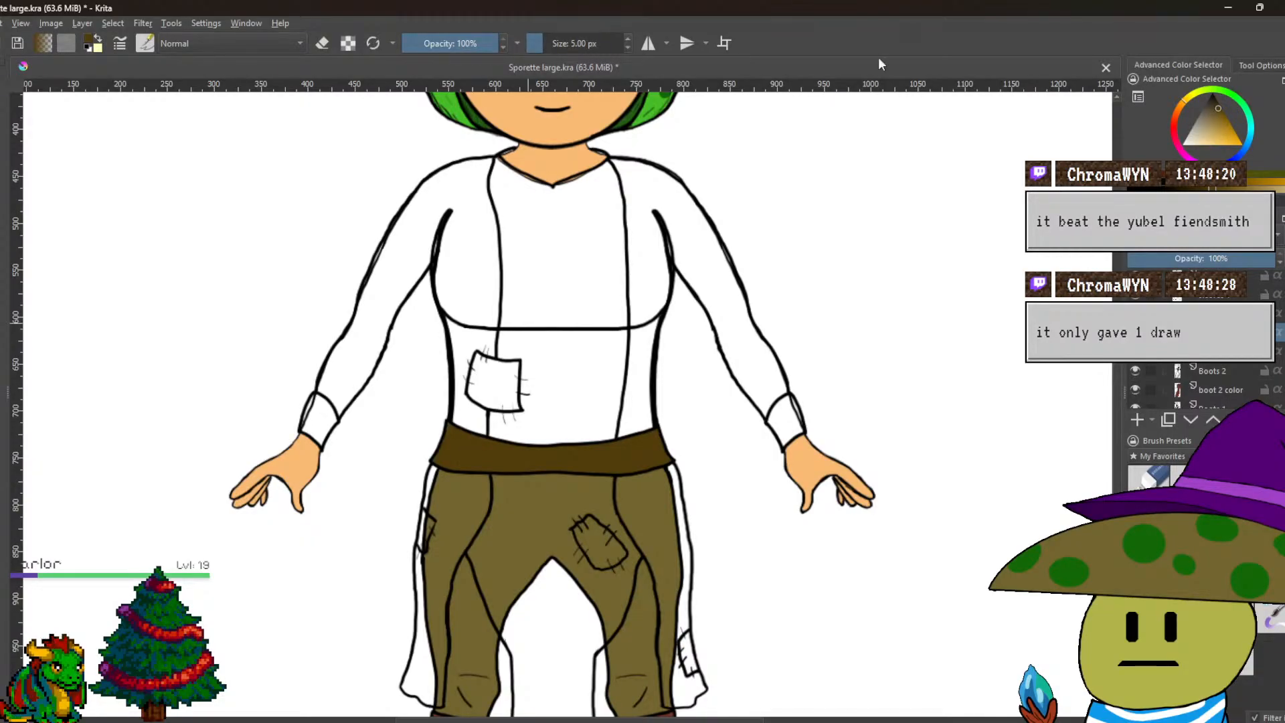
pyautogui.click(1211, 97)
pyautogui.moveTo(580, 383); pyautogui.dragTo(603, 430)
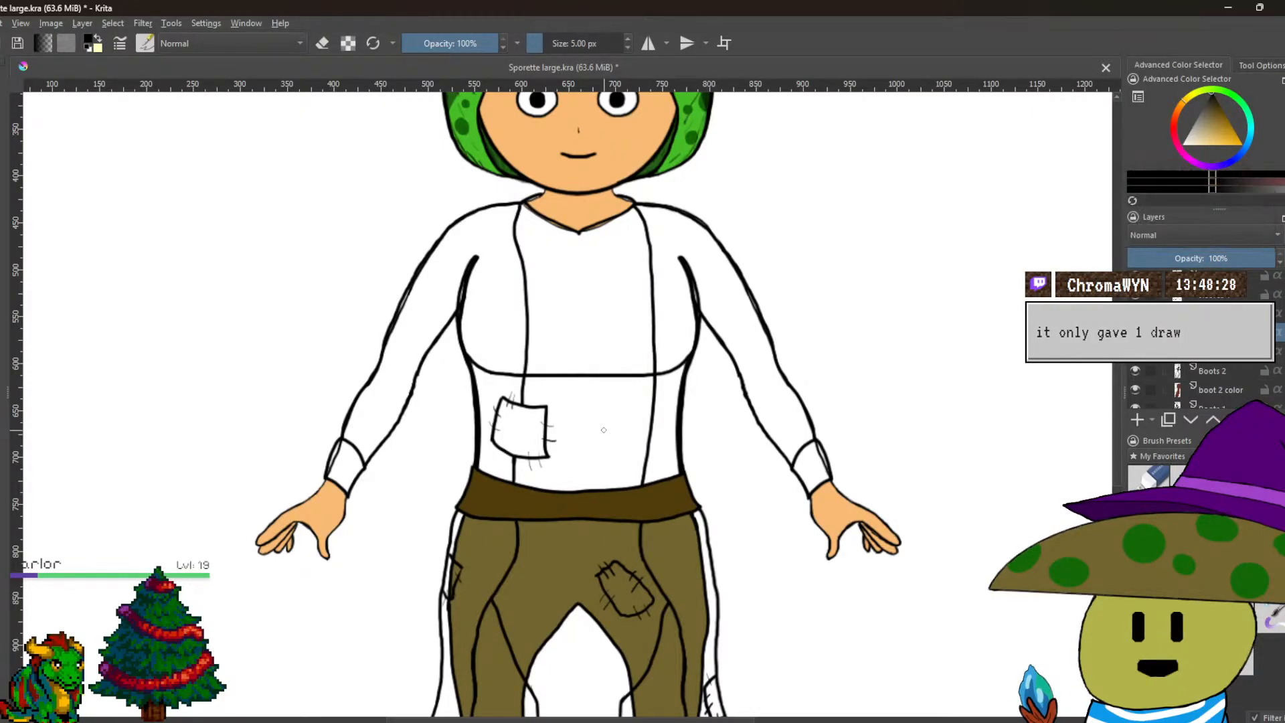
pyautogui.scroll(5, 606, 367)
pyautogui.scroll(1, 607, 366)
pyautogui.scroll(2, 1229, 366)
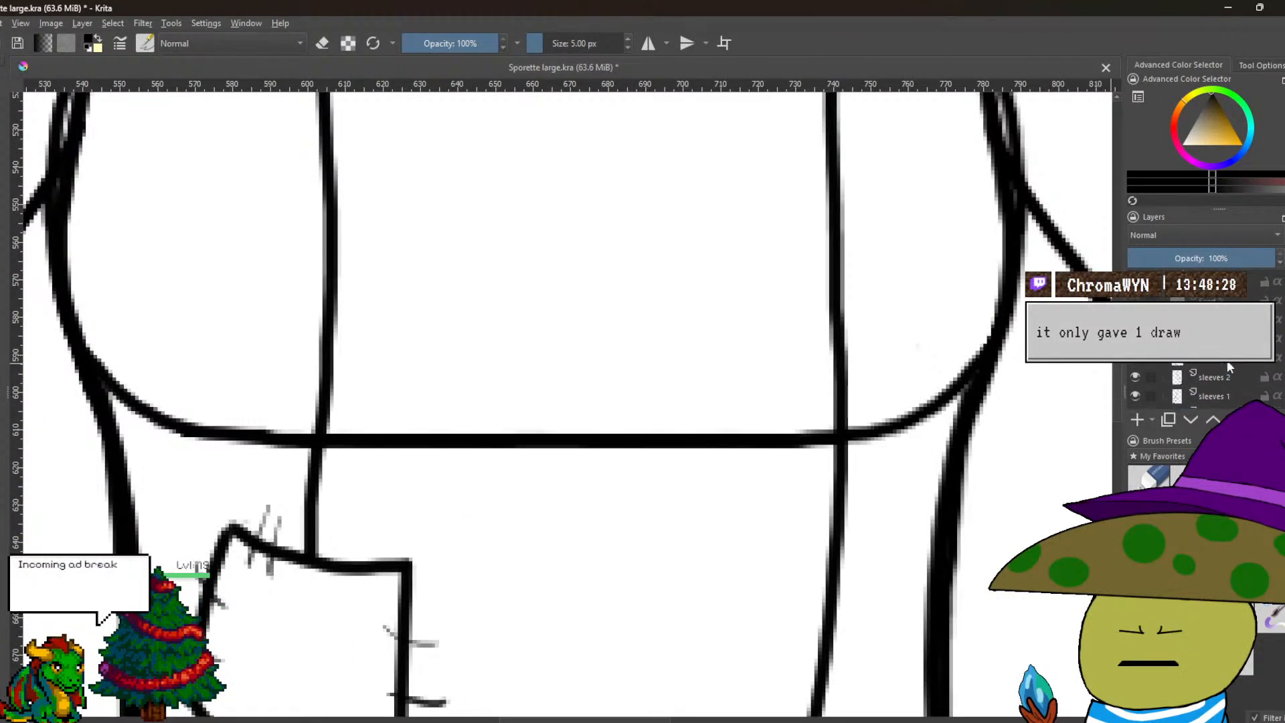
pyautogui.moveTo(1173, 368)
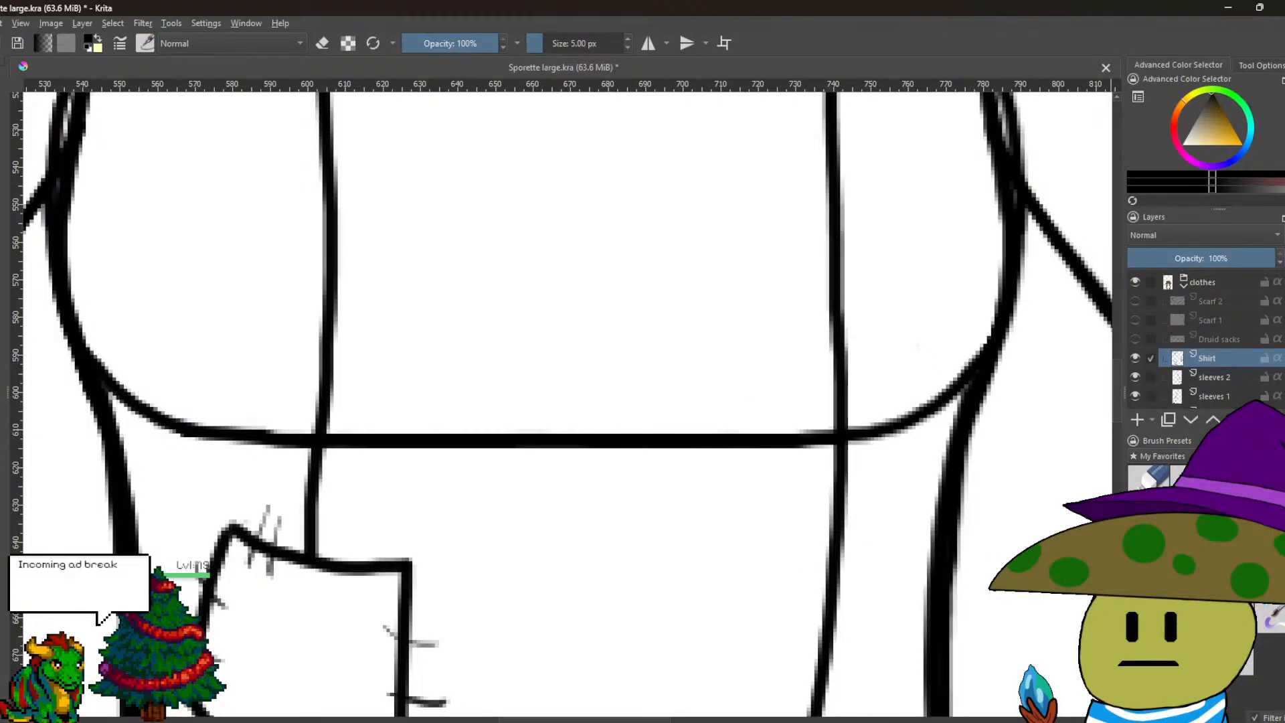
pyautogui.moveTo(467, 346); pyautogui.dragTo(481, 364)
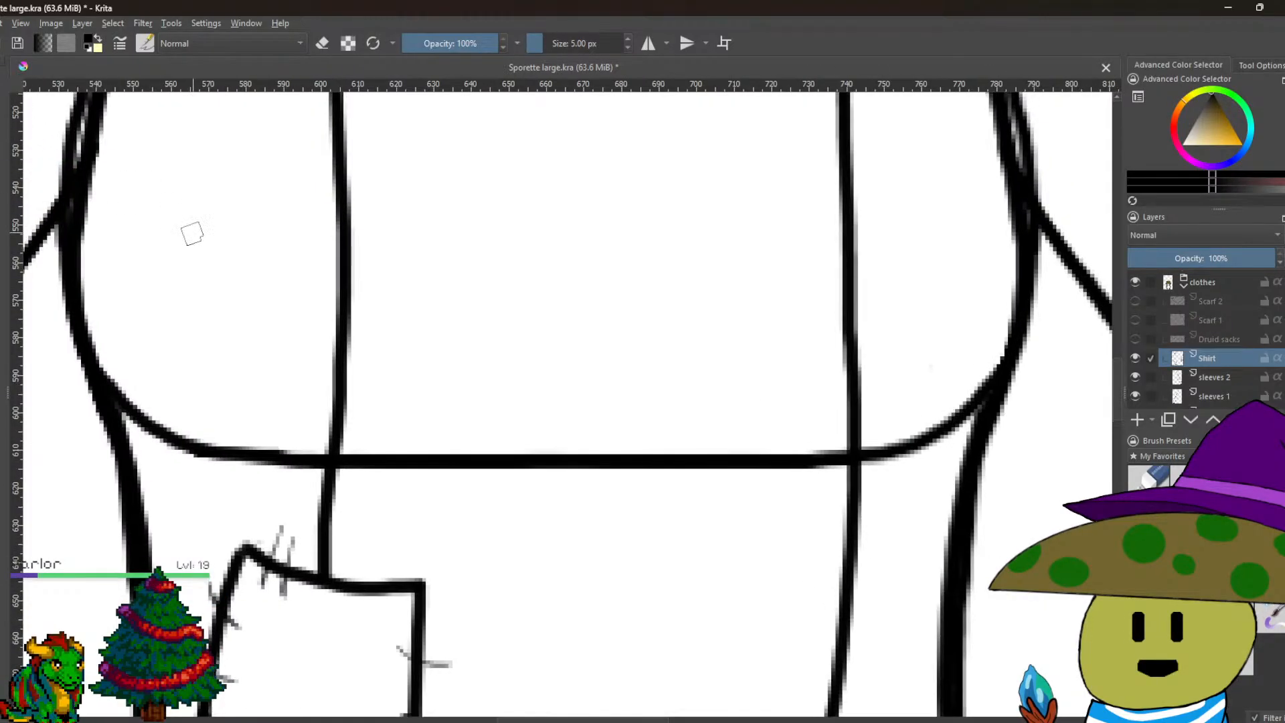
# Lower the Torso group's opacity to about half so it serves as a guide, and reactivate the Shirt layer.
pyautogui.scroll(-5, 1178, 323)
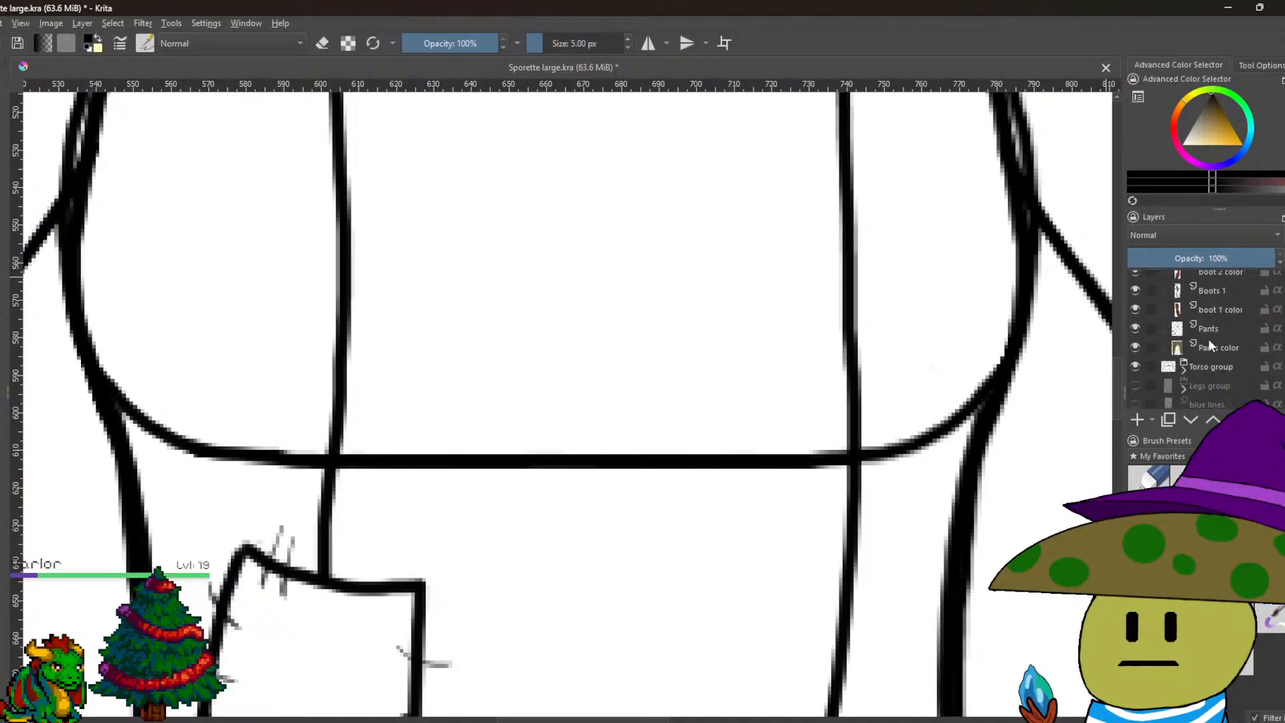
pyautogui.click(1223, 362)
pyautogui.click(1208, 257)
pyautogui.scroll(2, 1213, 327)
pyautogui.scroll(3, 1213, 328)
pyautogui.click(1213, 374)
pyautogui.scroll(1, 623, 304)
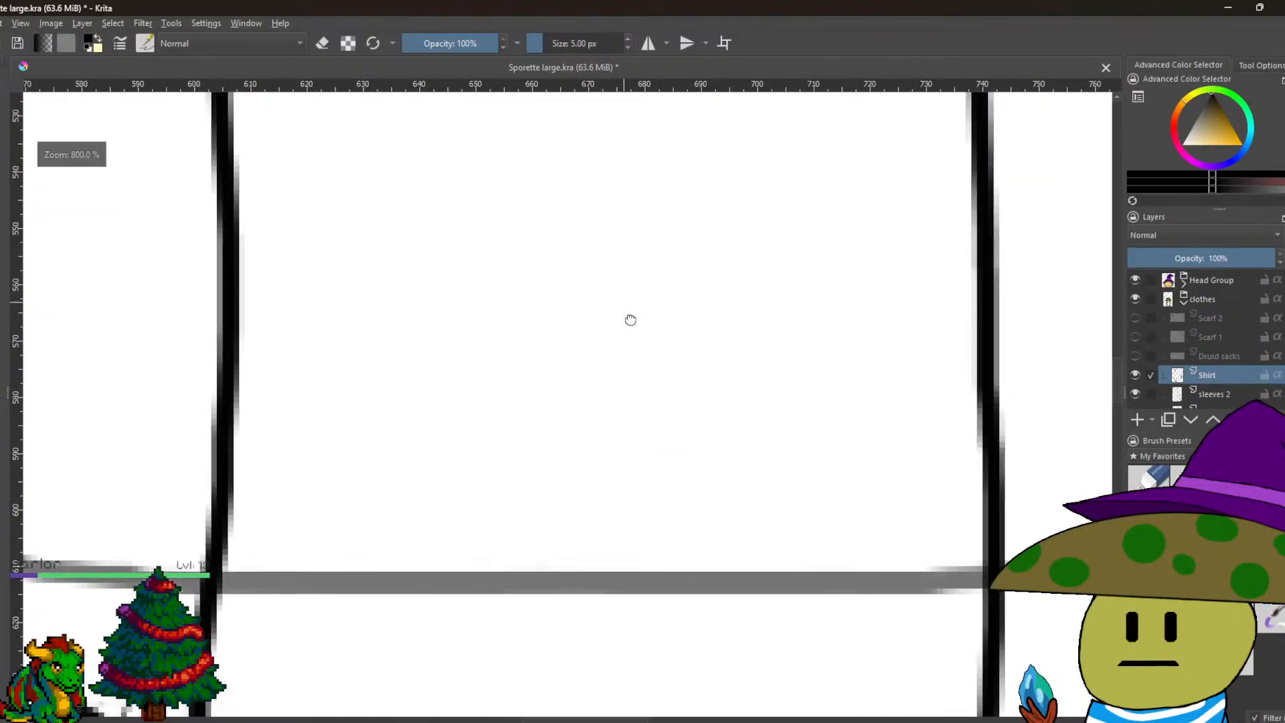
pyautogui.scroll(-2, 622, 330)
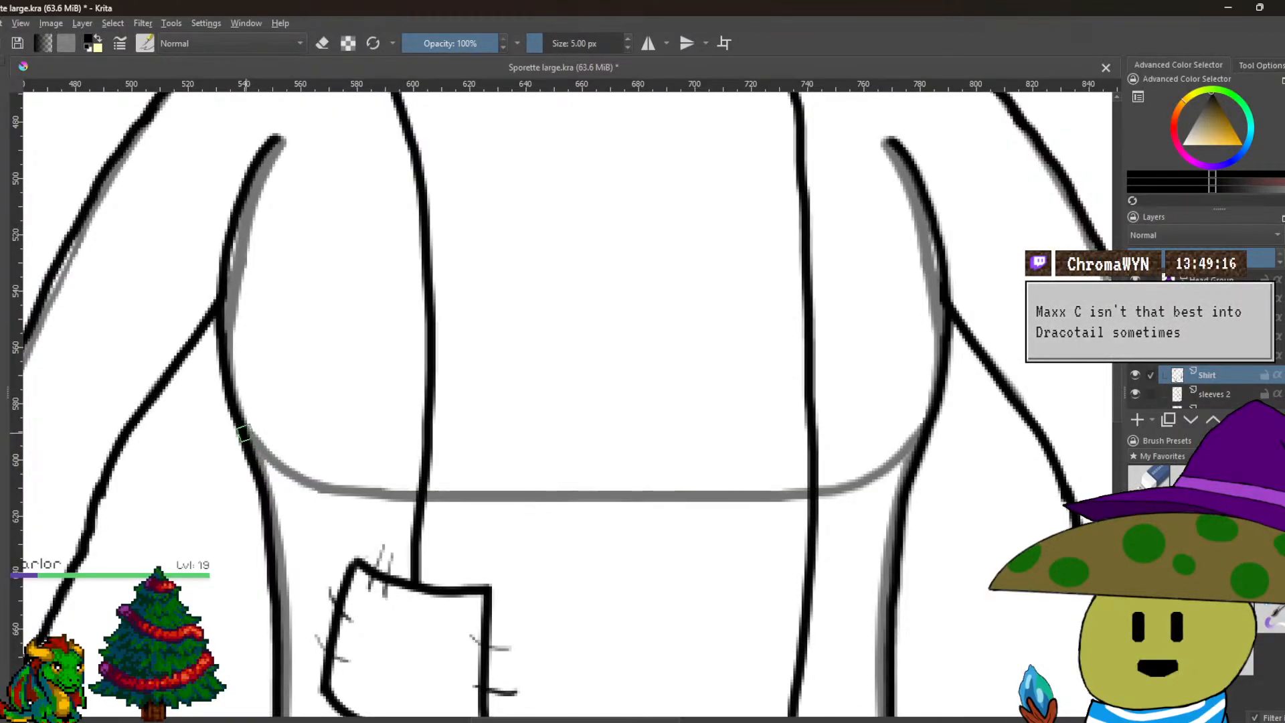
# Try to ink the shirt's under-chest line over the grey torso guide with strokes from both sides.
pyautogui.moveTo(243, 427)
pyautogui.mouseDown()
pyautogui.moveTo(289, 476)
pyautogui.moveTo(403, 498)
pyautogui.moveTo(631, 502)
pyautogui.moveTo(809, 484)
pyautogui.mouseUp()
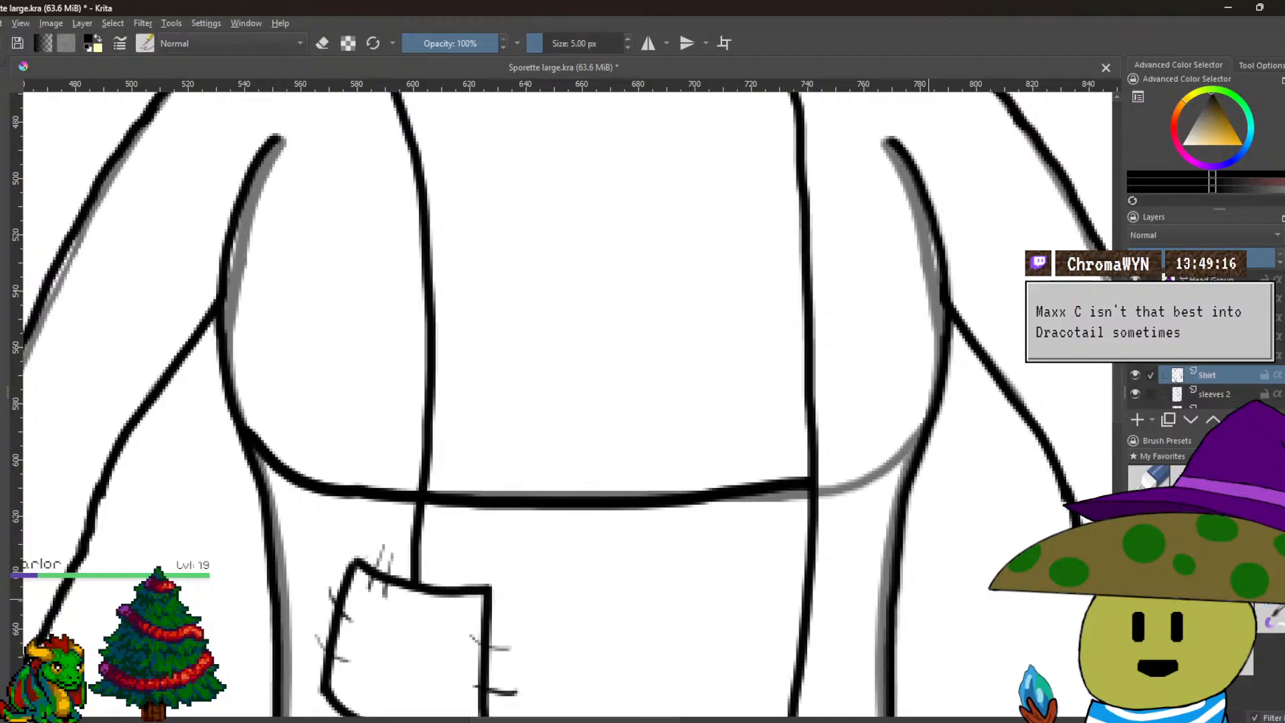
pyautogui.hotkey('ctrl', 'z')
pyautogui.moveTo(683, 562); pyautogui.dragTo(645, 576)
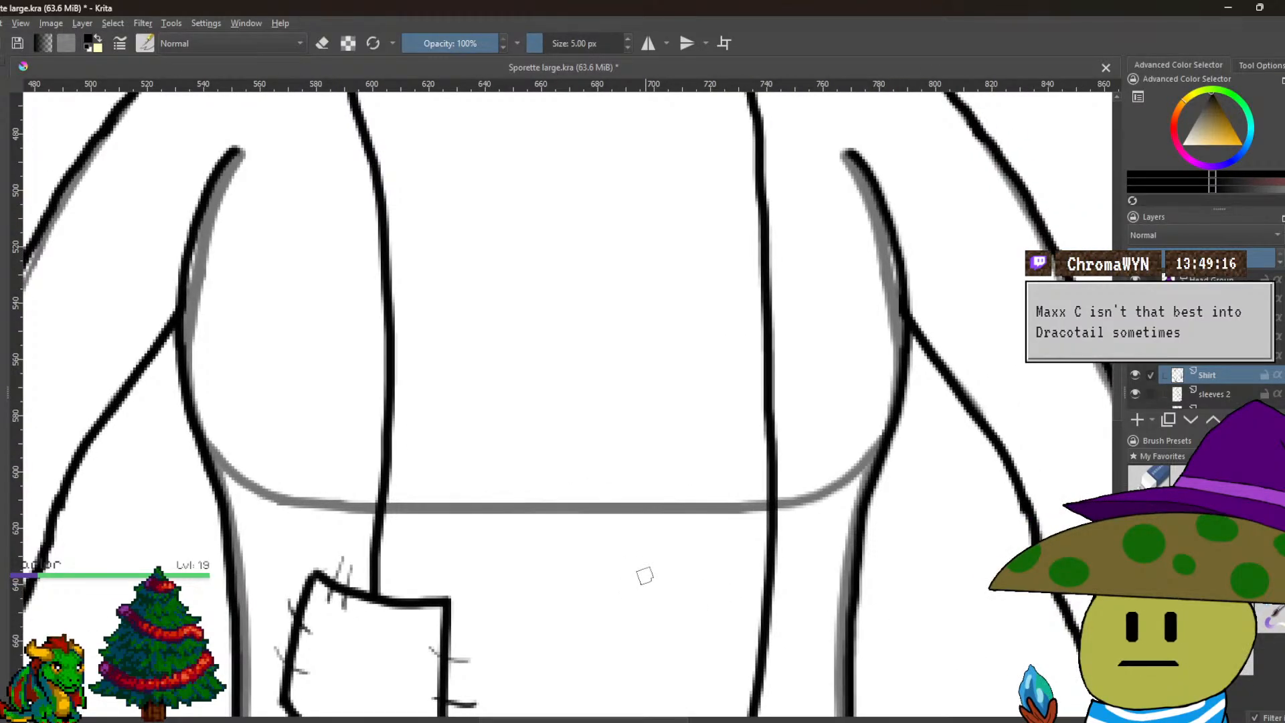
pyautogui.moveTo(208, 448)
pyautogui.mouseDown()
pyautogui.moveTo(294, 508)
pyautogui.moveTo(349, 519)
pyautogui.moveTo(525, 518)
pyautogui.moveTo(701, 491)
pyautogui.mouseUp()
pyautogui.moveTo(898, 406)
pyautogui.mouseDown()
pyautogui.moveTo(832, 498)
pyautogui.moveTo(719, 544)
pyautogui.moveTo(692, 581)
pyautogui.moveTo(740, 597)
pyautogui.mouseUp()
pyautogui.scroll(1, 692, 579)
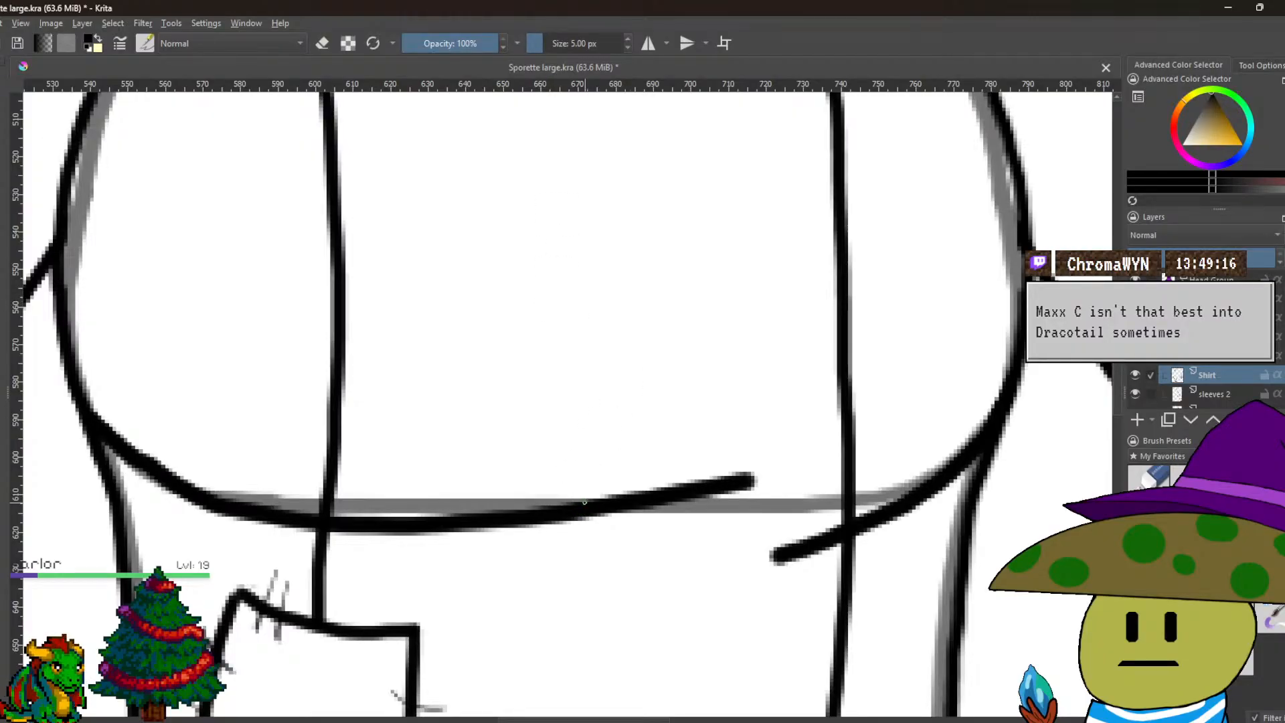
pyautogui.moveTo(592, 509)
pyautogui.mouseDown()
pyautogui.moveTo(736, 517)
pyautogui.moveTo(845, 499)
pyautogui.moveTo(980, 445)
pyautogui.mouseUp()
# Try to erase the stray end below the chest line, and undo all the under-chest strokes.
pyautogui.press('e')
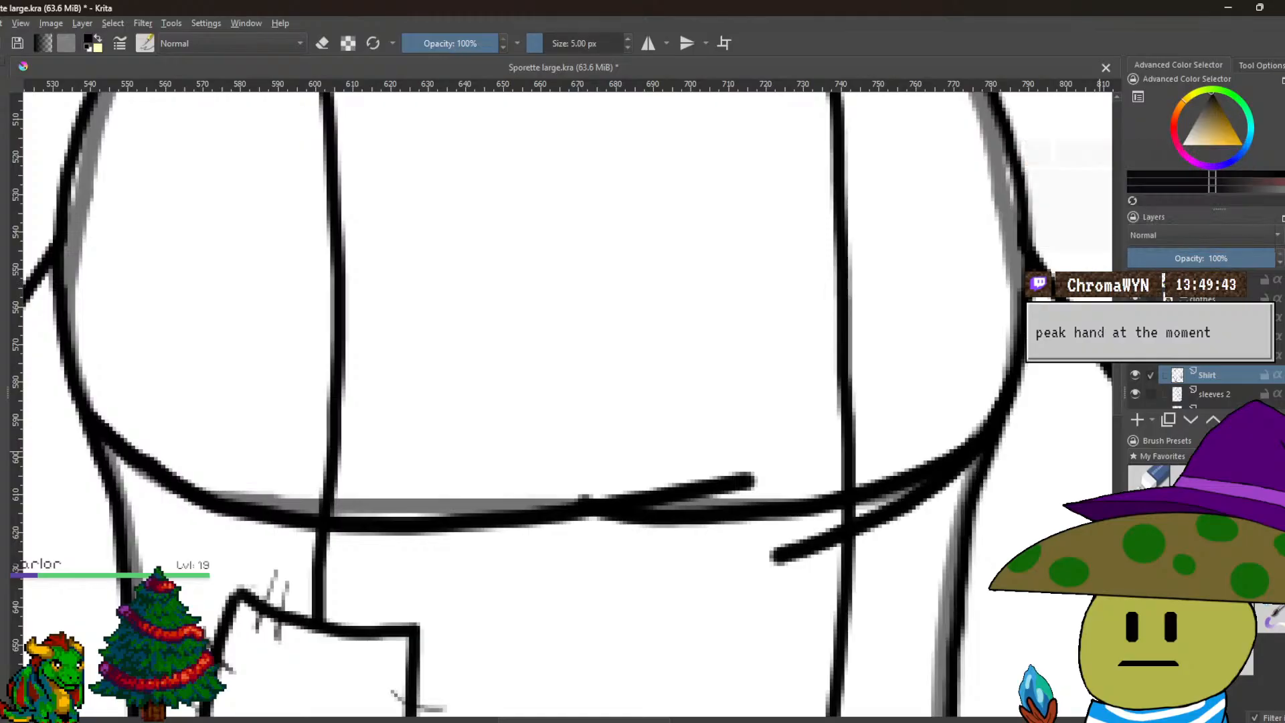
pyautogui.moveTo(752, 595)
pyautogui.mouseDown()
pyautogui.moveTo(846, 538)
pyautogui.moveTo(883, 534)
pyautogui.mouseUp()
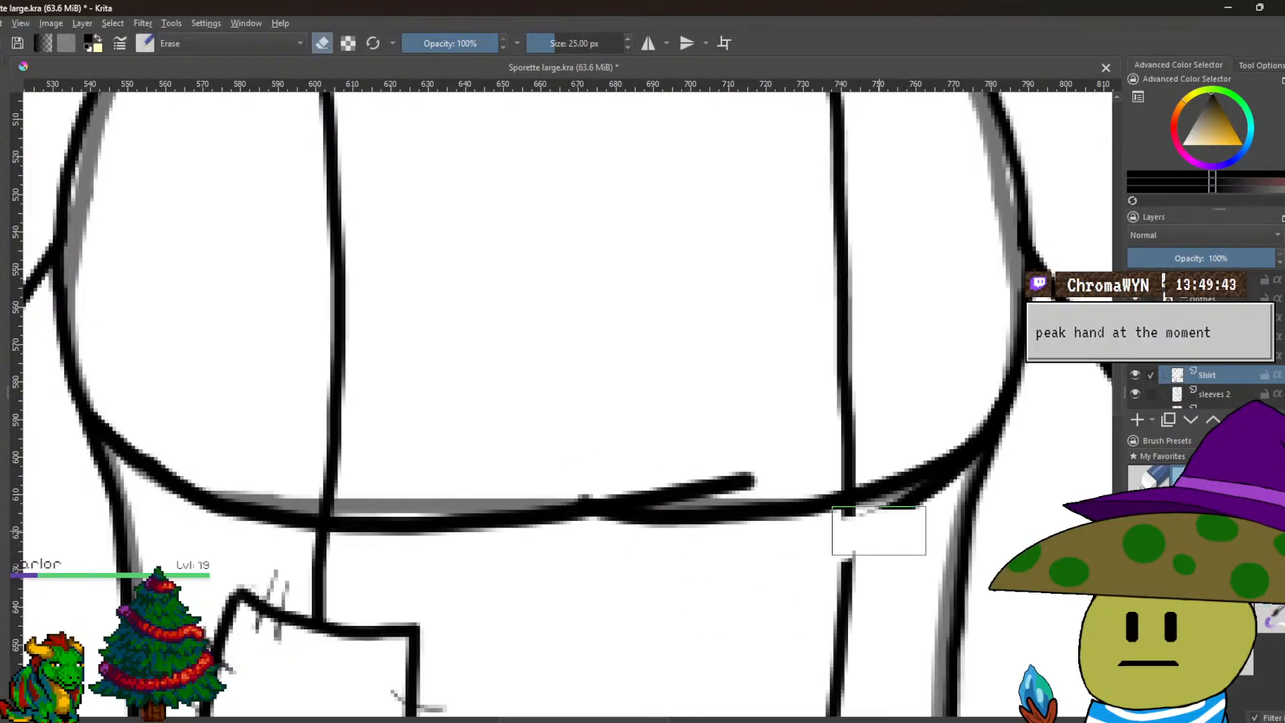
pyautogui.hotkey('ctrl', 'z')
pyautogui.moveTo(781, 563); pyautogui.dragTo(811, 542)
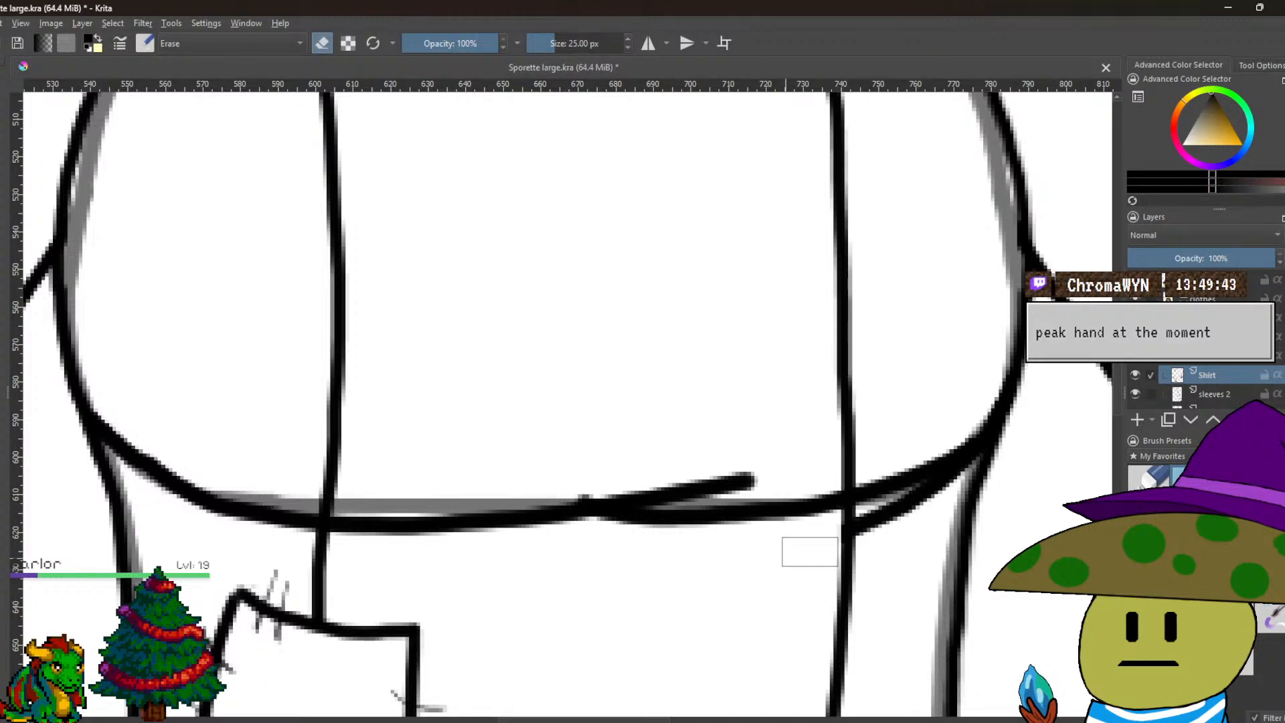
pyautogui.hotkey('ctrl', 'z')
pyautogui.hotkey('ctrl', 'z')
pyautogui.hotkey('ctrl', 'z')
pyautogui.hotkey('ctrl', 'z')
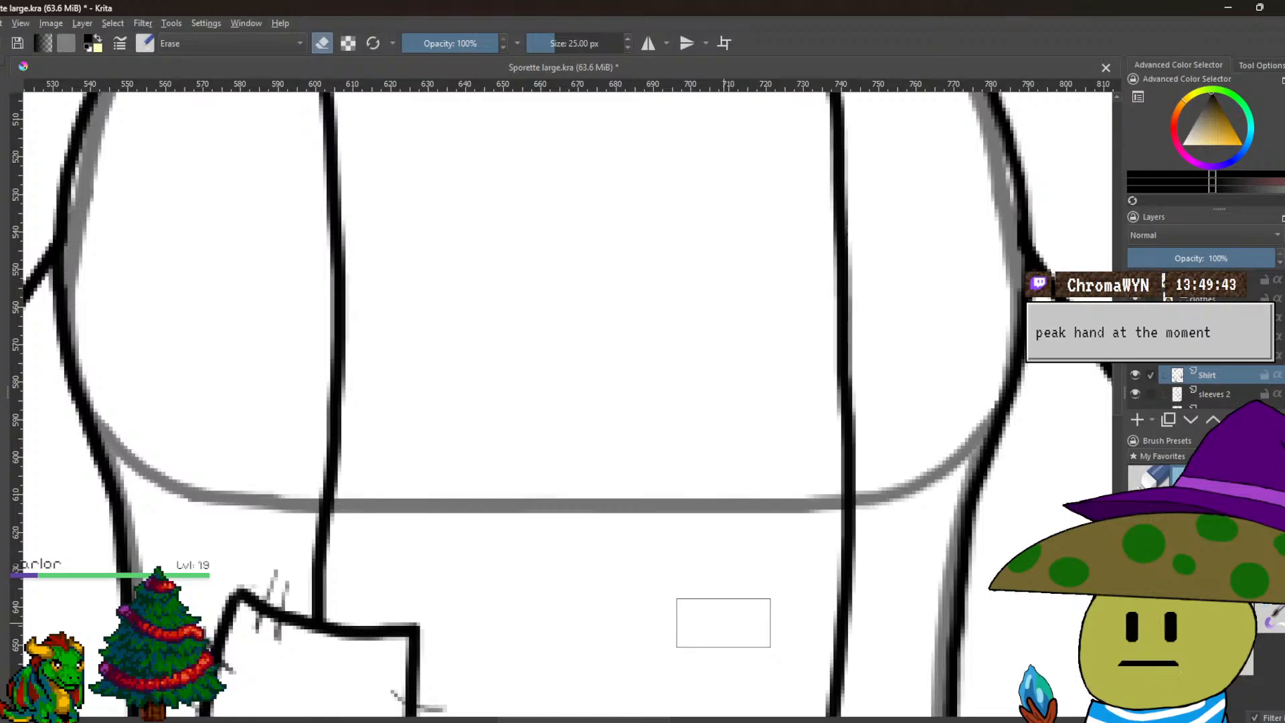
# Add a new paint layer above the Shirt layer and return to the 5 px brush.
pyautogui.click(82, 23)
pyautogui.moveTo(173, 88)
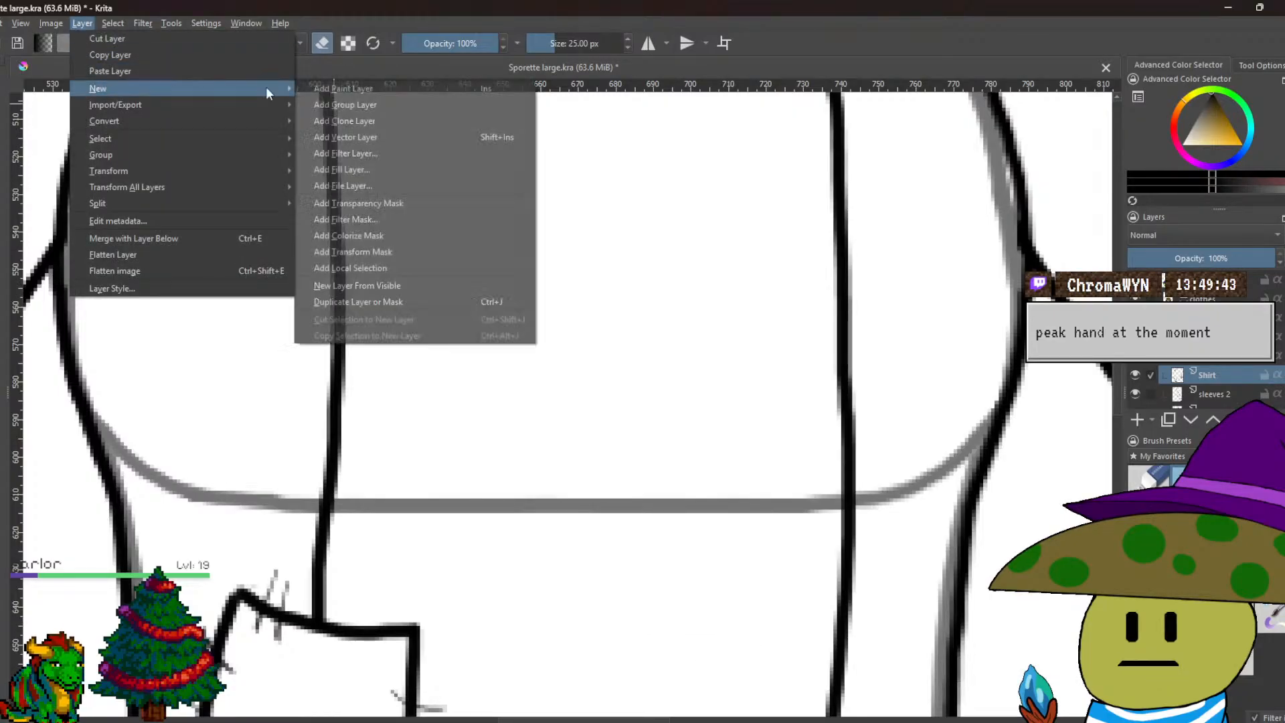
pyautogui.click(328, 89)
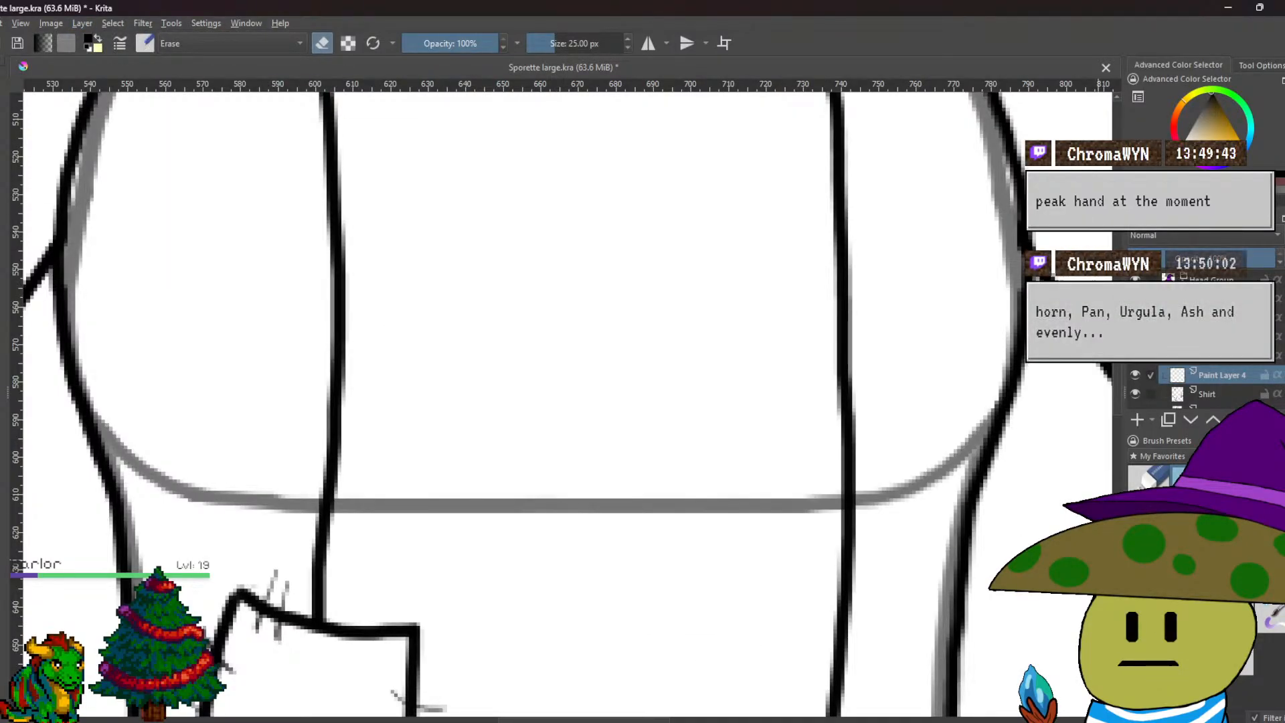
pyautogui.press('e')
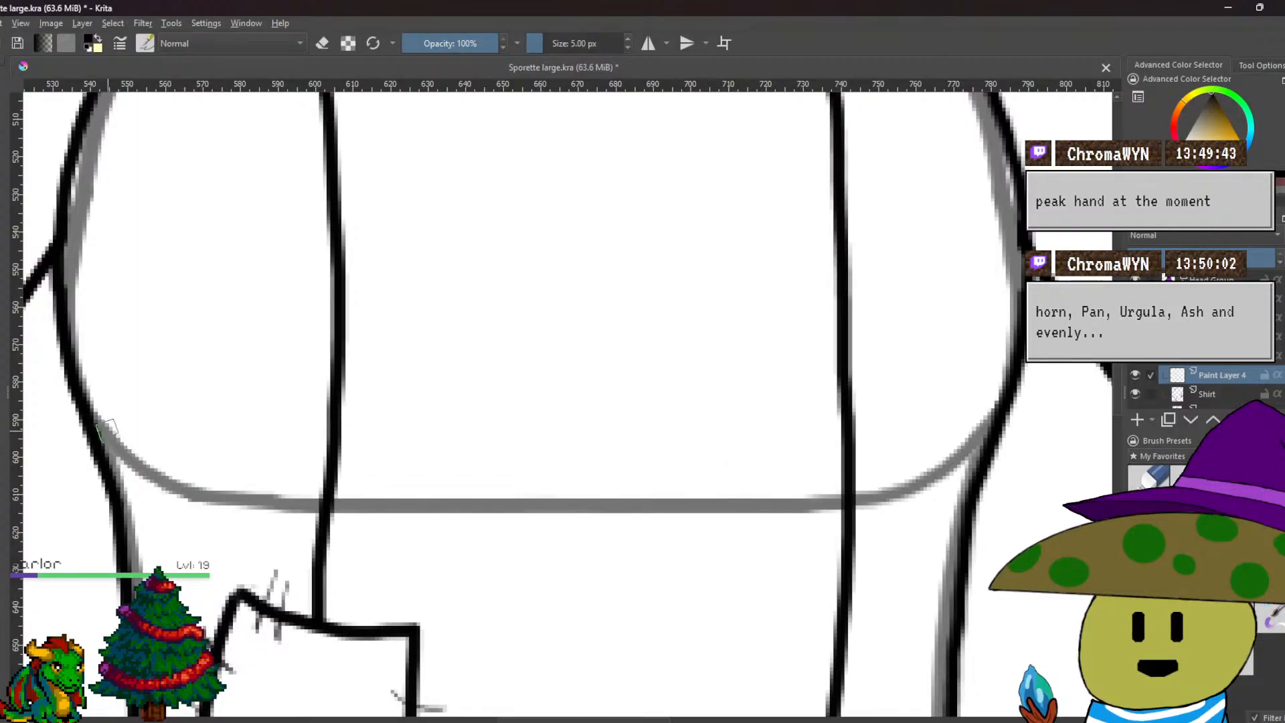
# Try to ink the under-chest line on the new layer as two side curves joined by a middle stroke.
pyautogui.moveTo(105, 429)
pyautogui.mouseDown()
pyautogui.moveTo(232, 507)
pyautogui.moveTo(320, 516)
pyautogui.mouseUp()
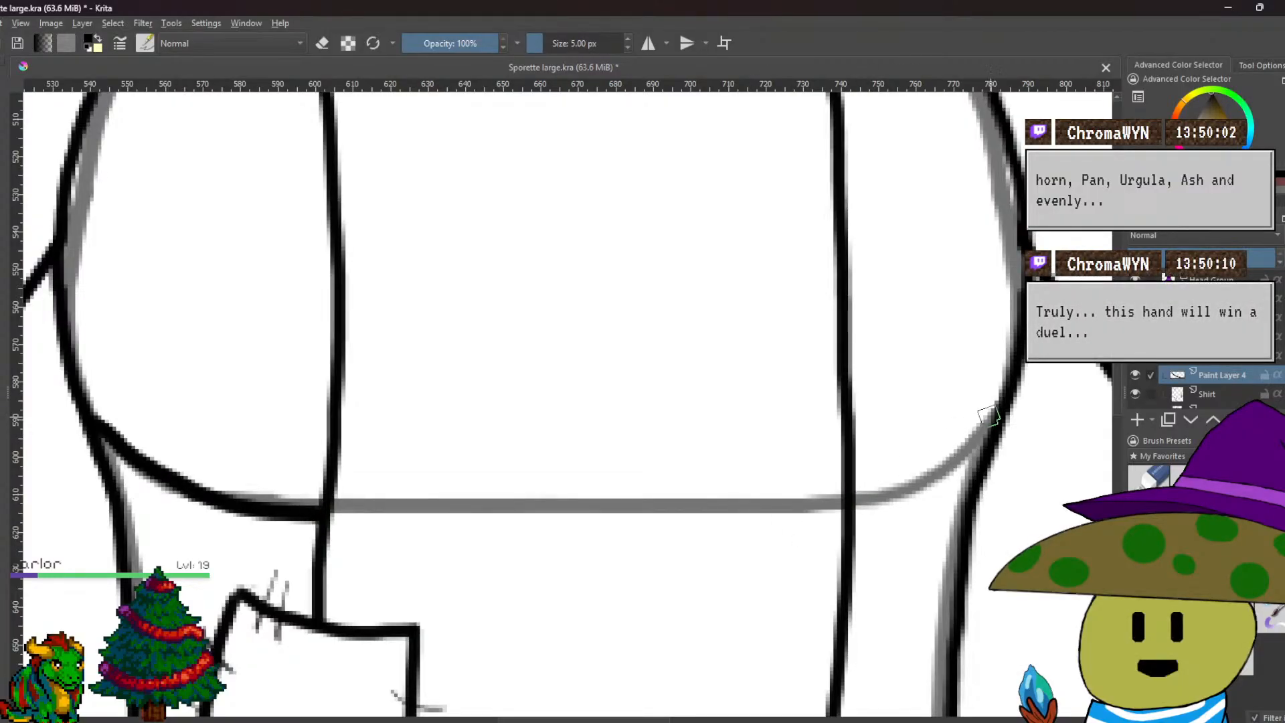
pyautogui.moveTo(978, 427)
pyautogui.mouseDown()
pyautogui.moveTo(937, 474)
pyautogui.moveTo(858, 510)
pyautogui.mouseUp()
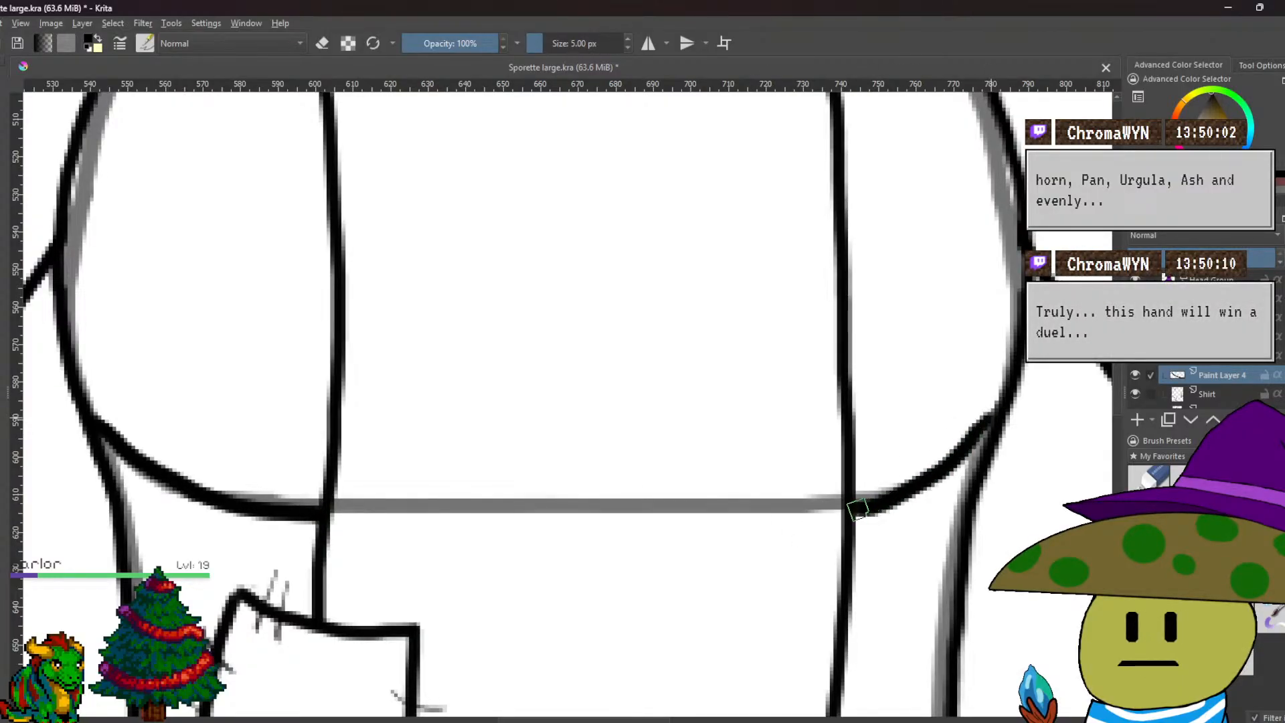
pyautogui.moveTo(317, 550)
pyautogui.mouseDown()
pyautogui.moveTo(324, 520)
pyautogui.moveTo(445, 542)
pyautogui.moveTo(576, 542)
pyautogui.moveTo(864, 512)
pyautogui.mouseUp()
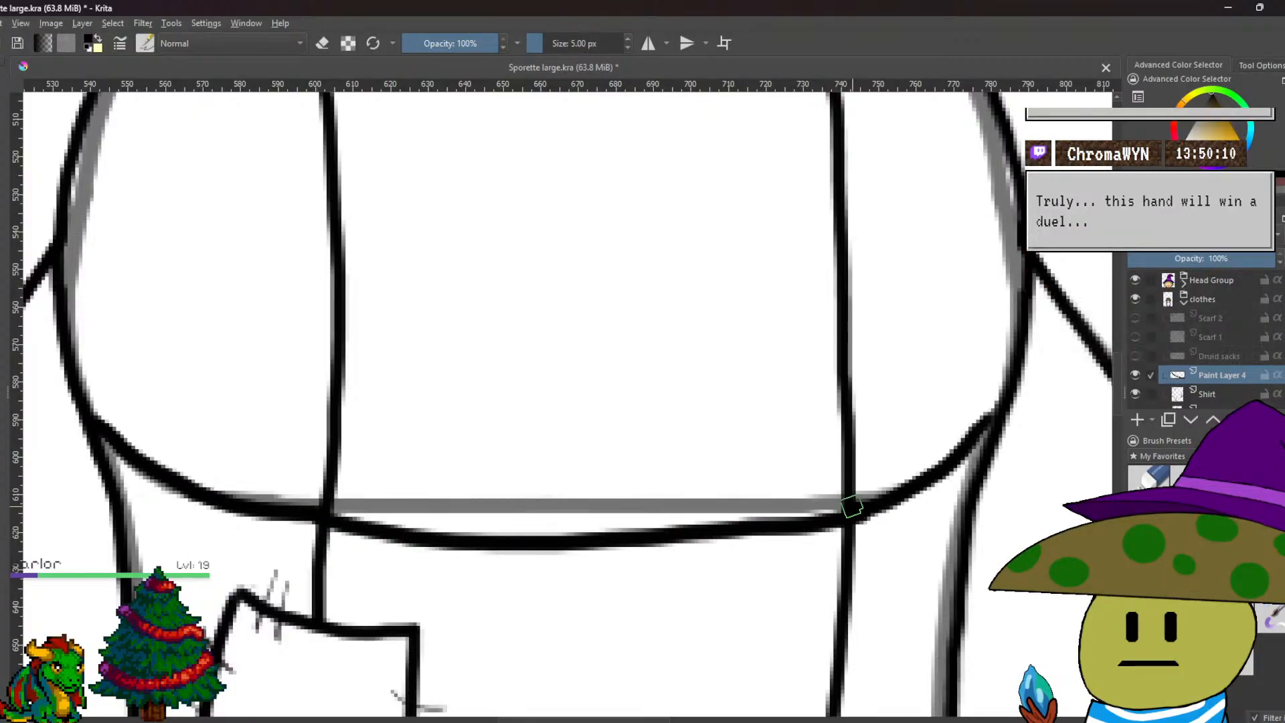
pyautogui.hotkey('ctrl', 'z')
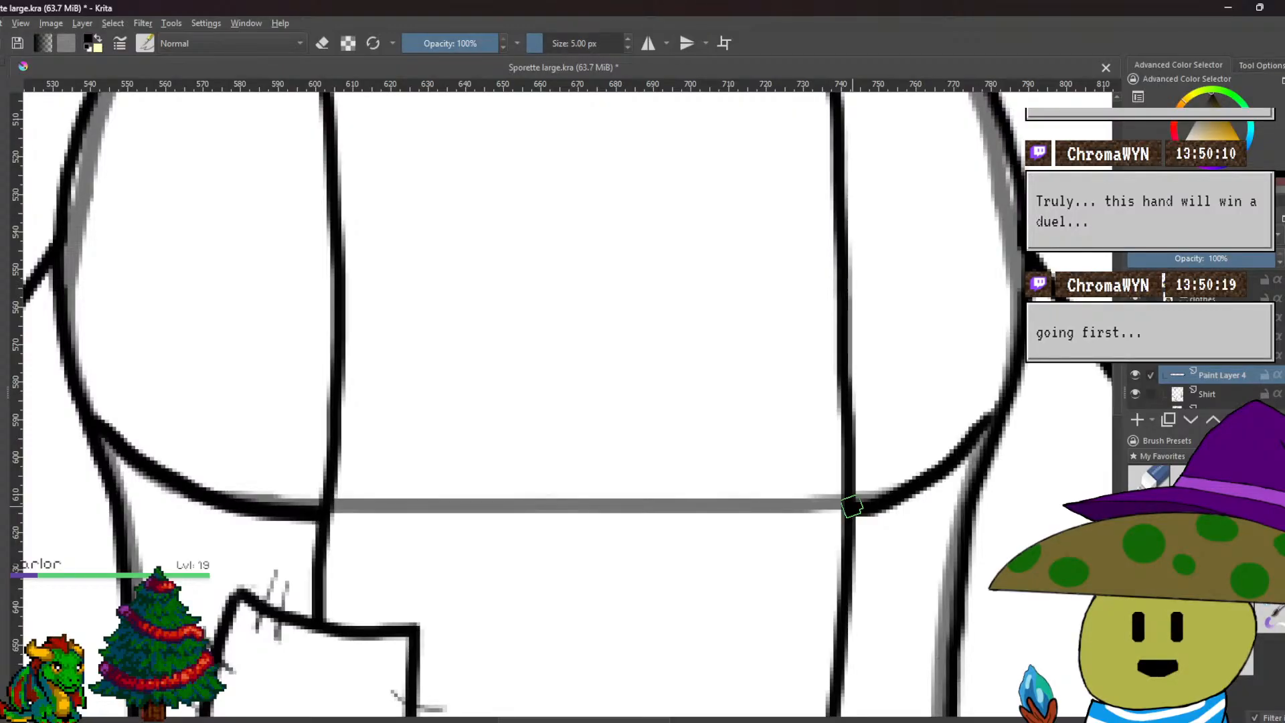
pyautogui.hotkey('ctrl', 'z')
pyautogui.hotkey('ctrl', 'z')
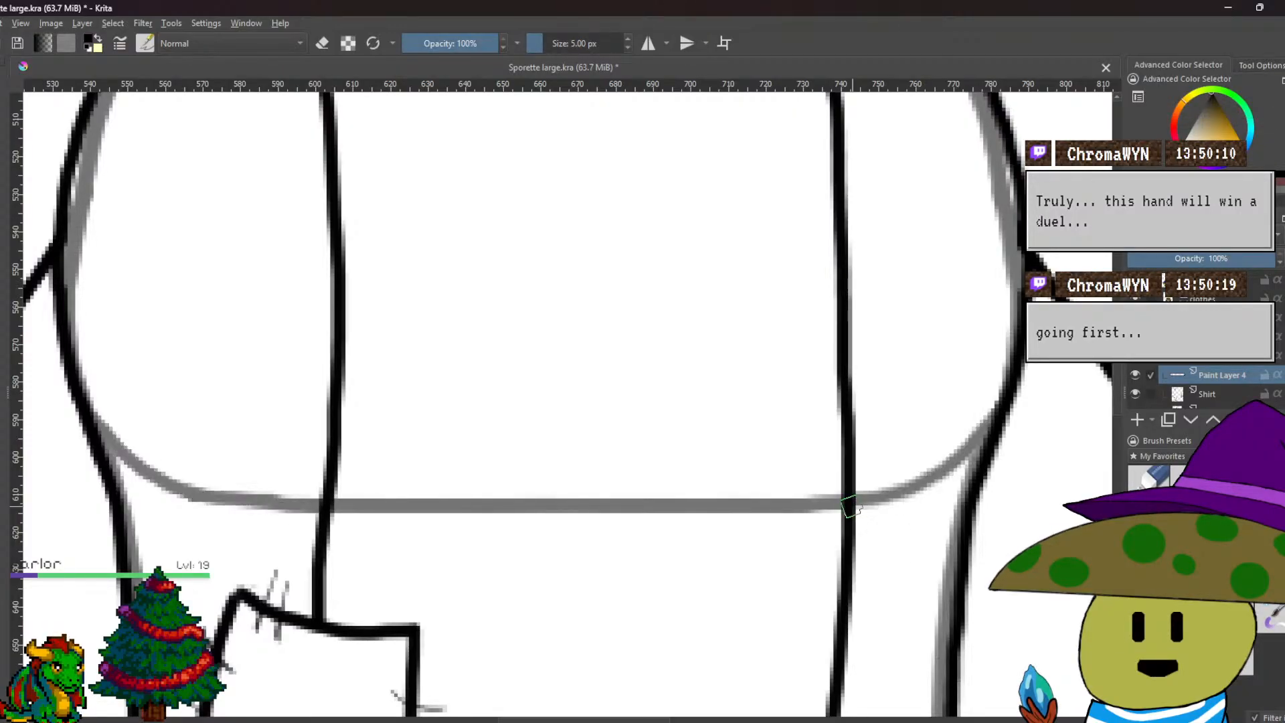
# Ink the left part of the under-chest curve from the torso's side outline to the robe's left vertical edge.
pyautogui.scroll(1, 510, 412)
pyautogui.moveTo(508, 410); pyautogui.dragTo(777, 476)
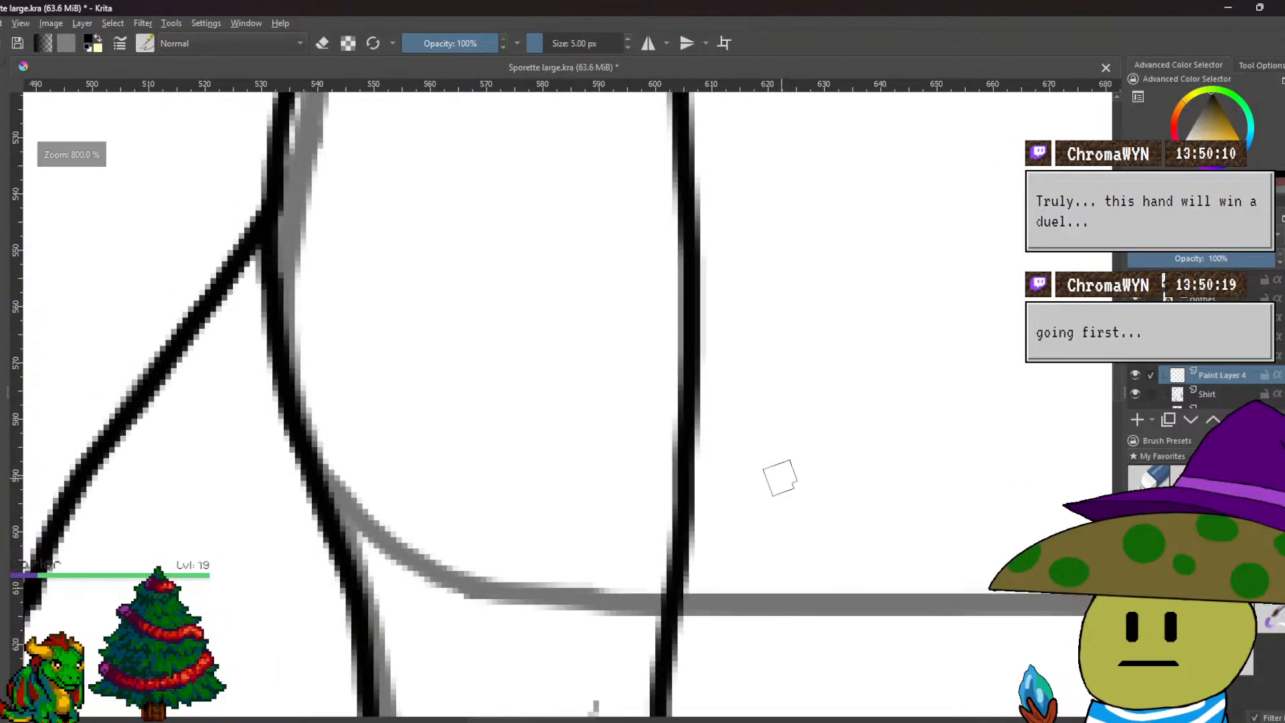
pyautogui.moveTo(308, 456)
pyautogui.mouseDown()
pyautogui.moveTo(392, 550)
pyautogui.moveTo(487, 593)
pyautogui.moveTo(641, 597)
pyautogui.moveTo(658, 611)
pyautogui.mouseUp()
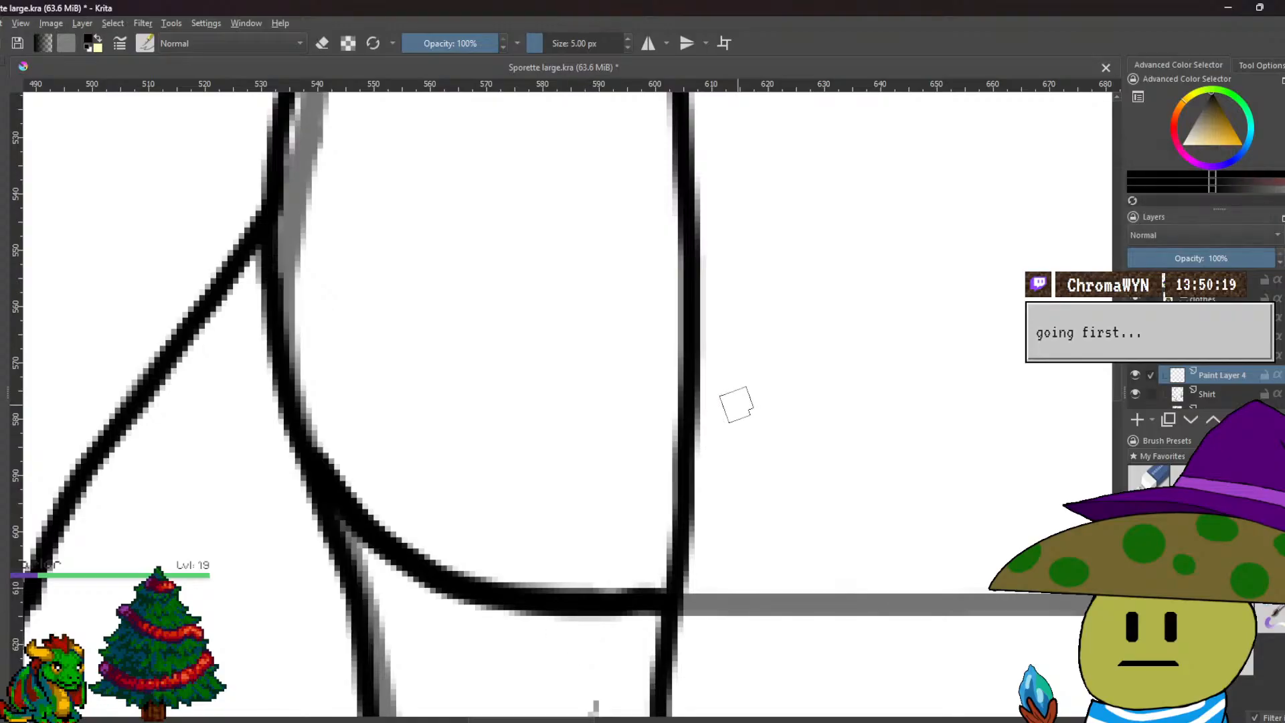
pyautogui.scroll(-4, 582, 446)
pyautogui.scroll(4, 582, 445)
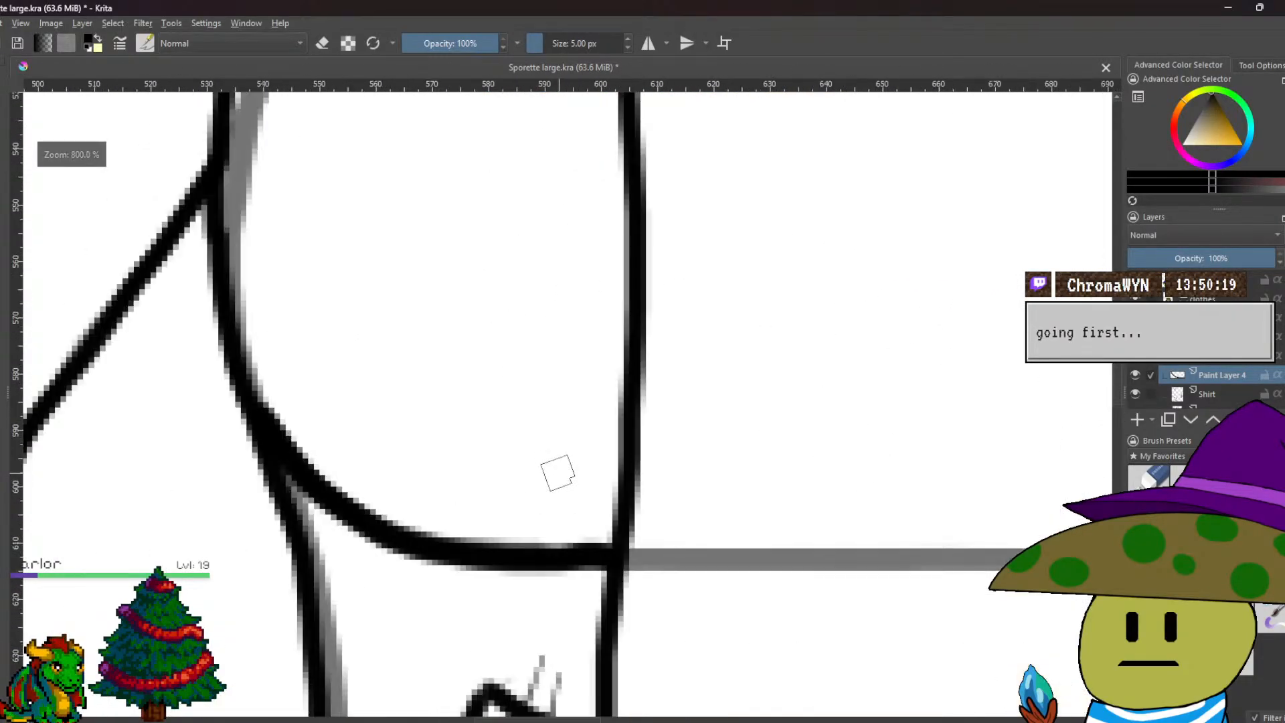
pyautogui.moveTo(428, 472); pyautogui.dragTo(384, 459)
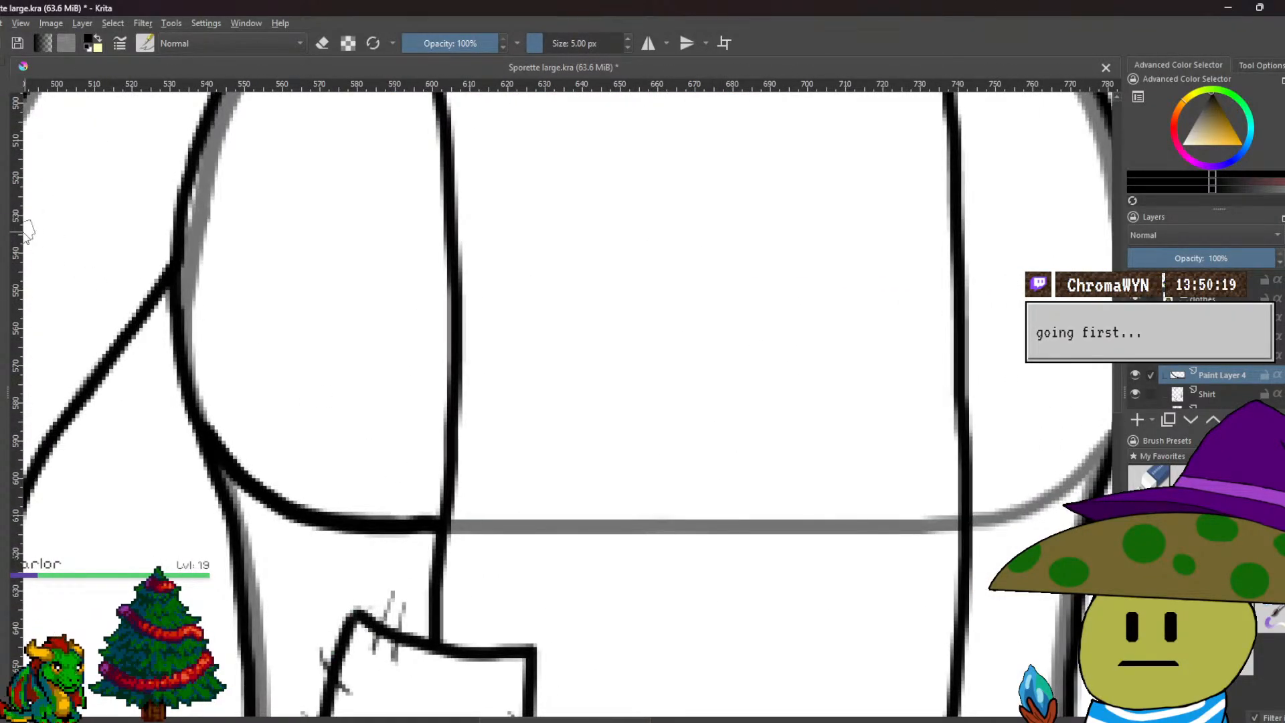
# Duplicate the curve's layer, mirror the copy horizontally, and place it over the guide on the torso's right side.
pyautogui.rightClick(1240, 376)
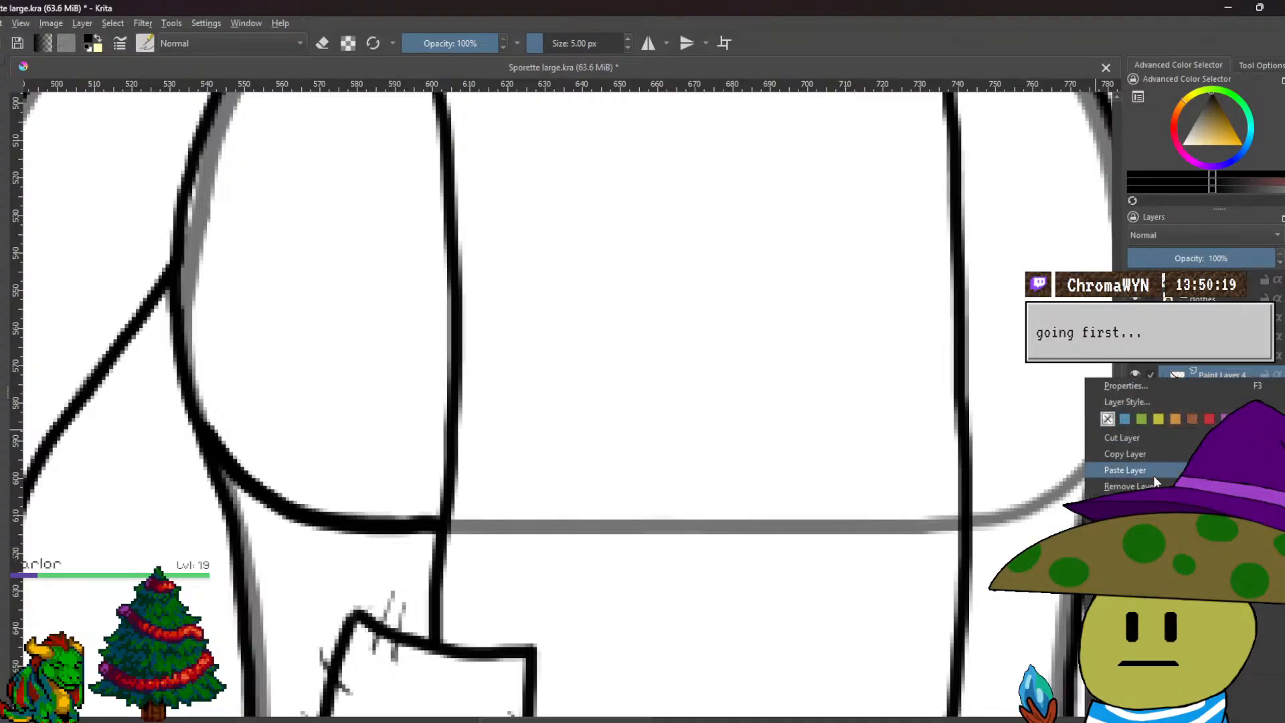
pyautogui.click(1151, 488)
pyautogui.scroll(-1, 440, 362)
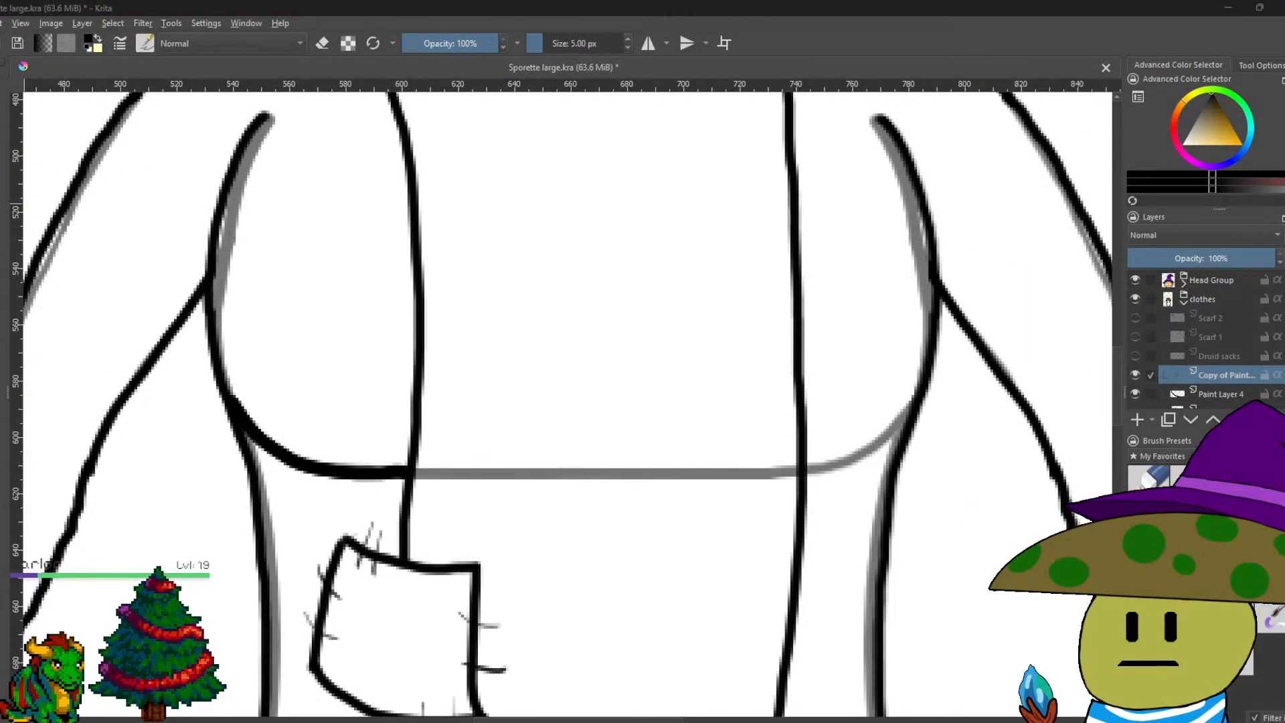
pyautogui.moveTo(324, 421)
pyautogui.mouseDown()
pyautogui.moveTo(812, 522)
pyautogui.moveTo(832, 462)
pyautogui.mouseUp()
pyautogui.hotkey('ctrl', 't')
pyautogui.rightClick(864, 447)
pyautogui.click(882, 560)
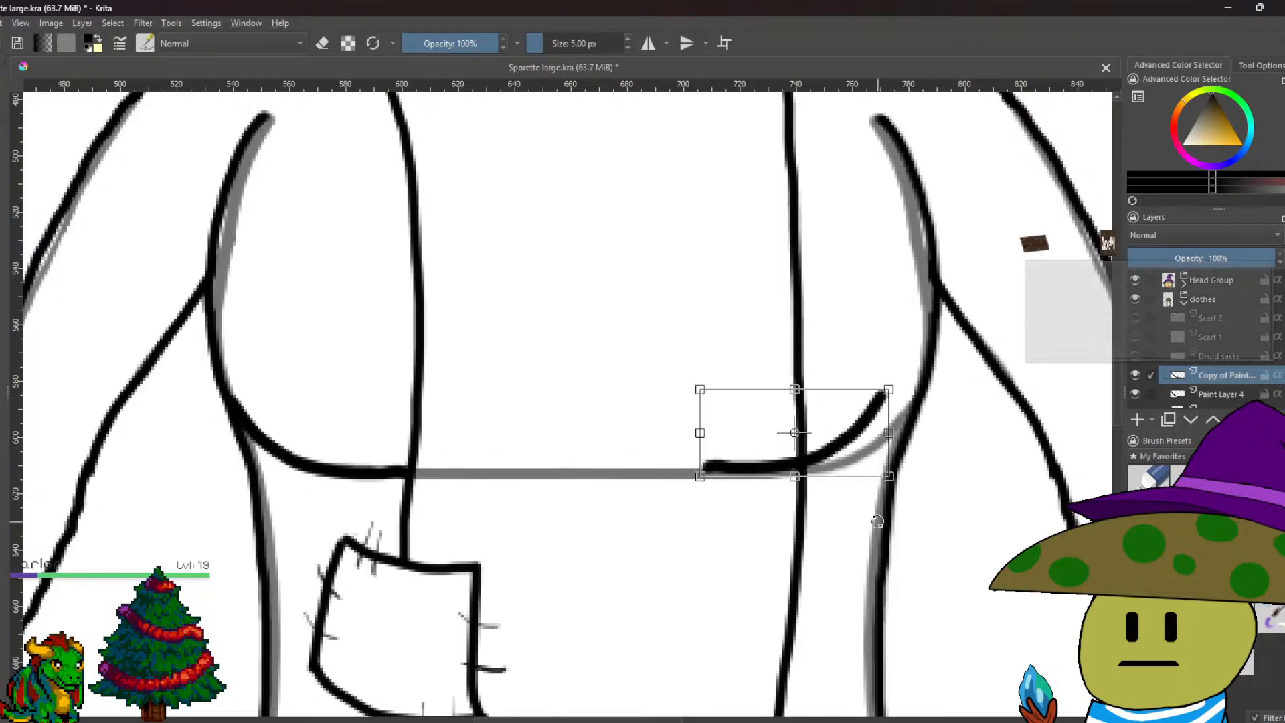
pyautogui.moveTo(836, 450); pyautogui.dragTo(869, 459)
pyautogui.press('Return')
# Apply the transform, return to the brush, and merge the mirrored copy down into Paint Layer 4.
pyautogui.scroll(2, 868, 459)
pyautogui.moveTo(352, 504); pyautogui.dragTo(665, 518)
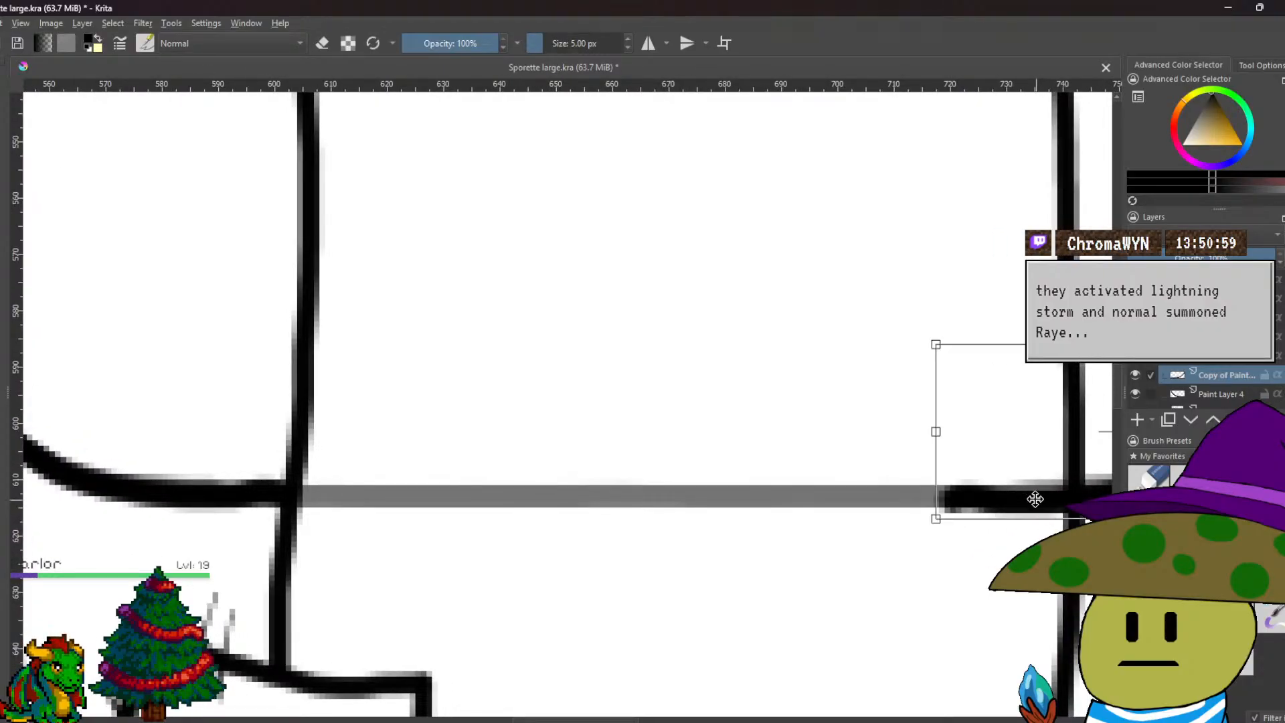
pyautogui.press('b')
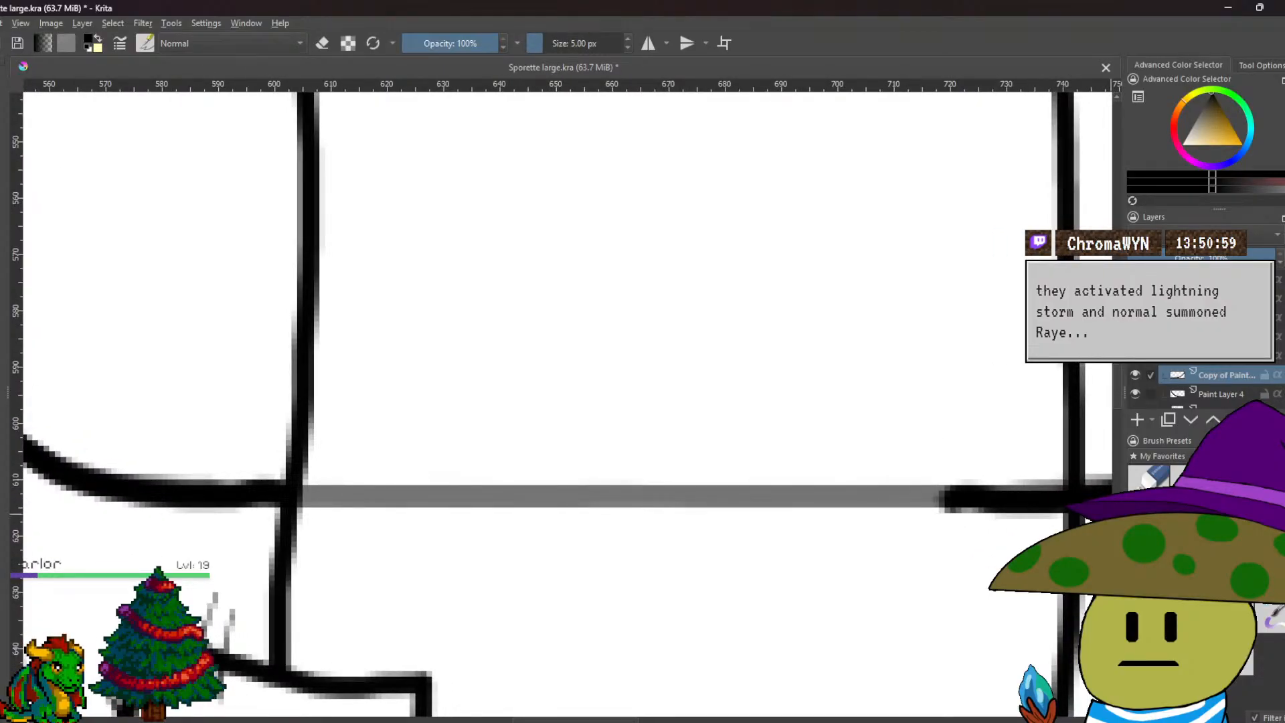
pyautogui.rightClick(1178, 373)
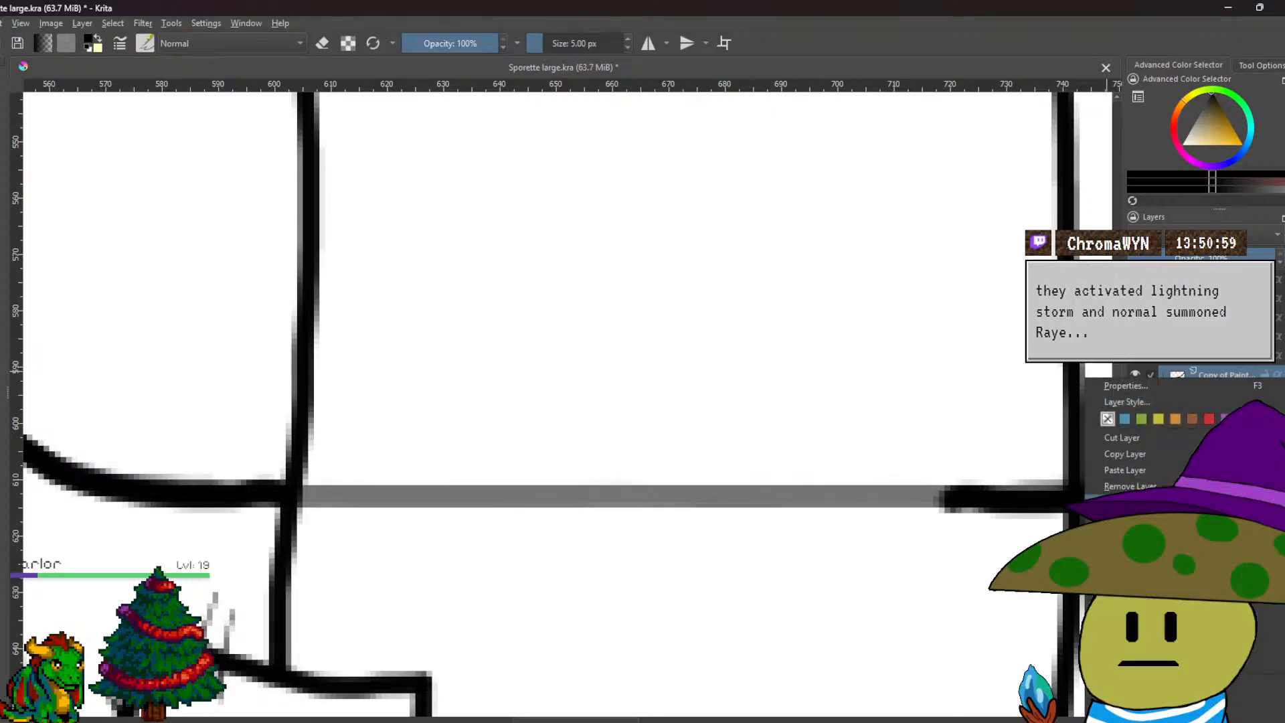
pyautogui.click(1130, 486)
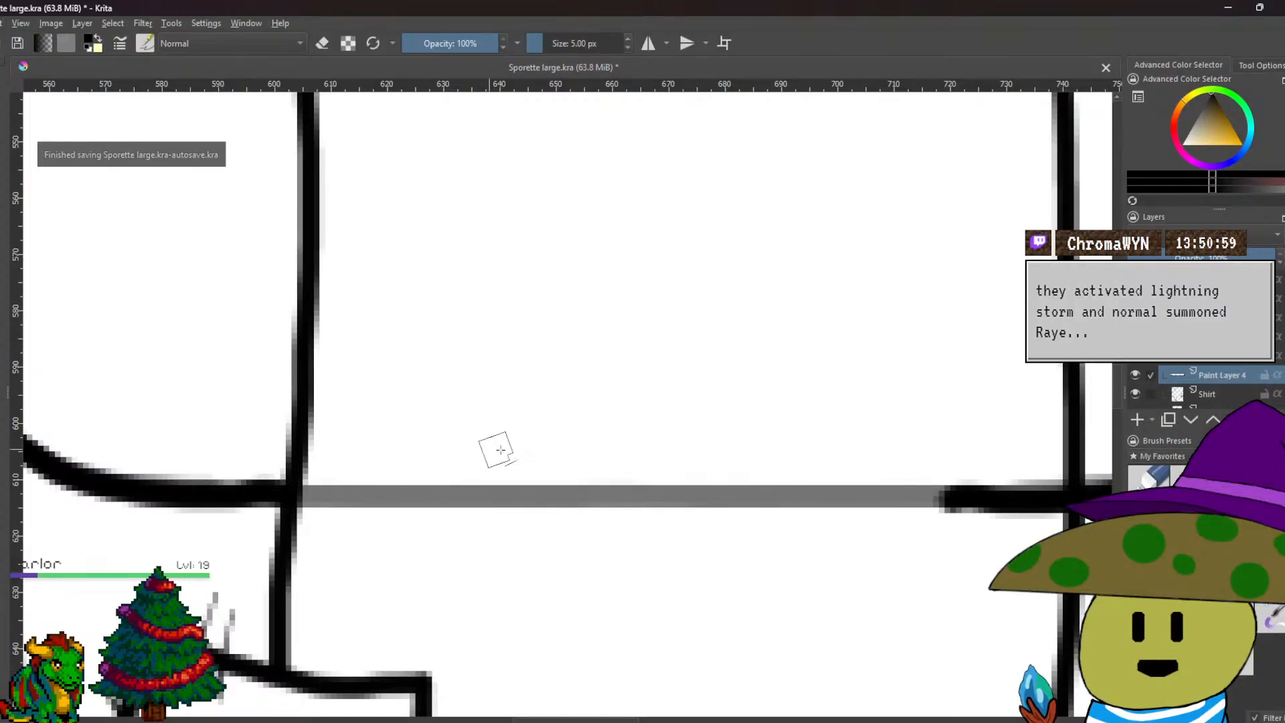
# Ink a straight line joining the two under-chest curves across the robe opening and erase its uneven edge near the right join.
pyautogui.moveTo(276, 500)
pyautogui.mouseDown()
pyautogui.moveTo(850, 483)
pyautogui.moveTo(1028, 496)
pyautogui.mouseUp()
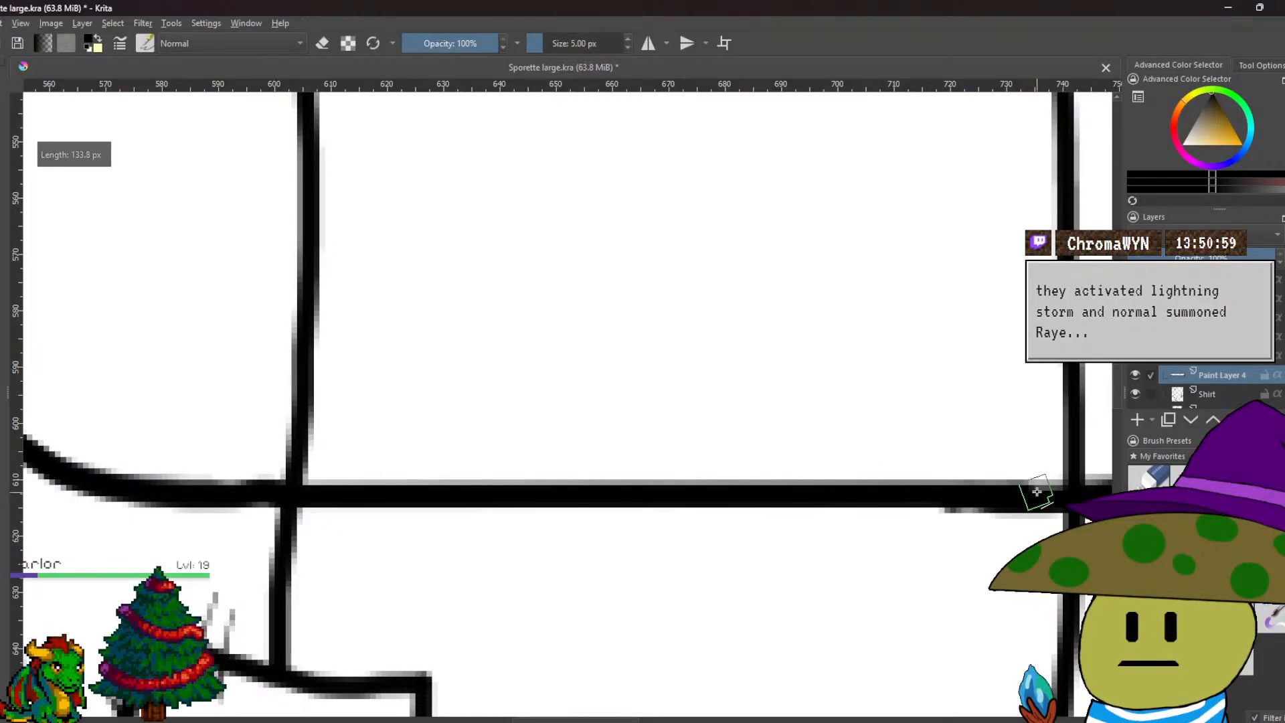
pyautogui.scroll(-5, 1037, 492)
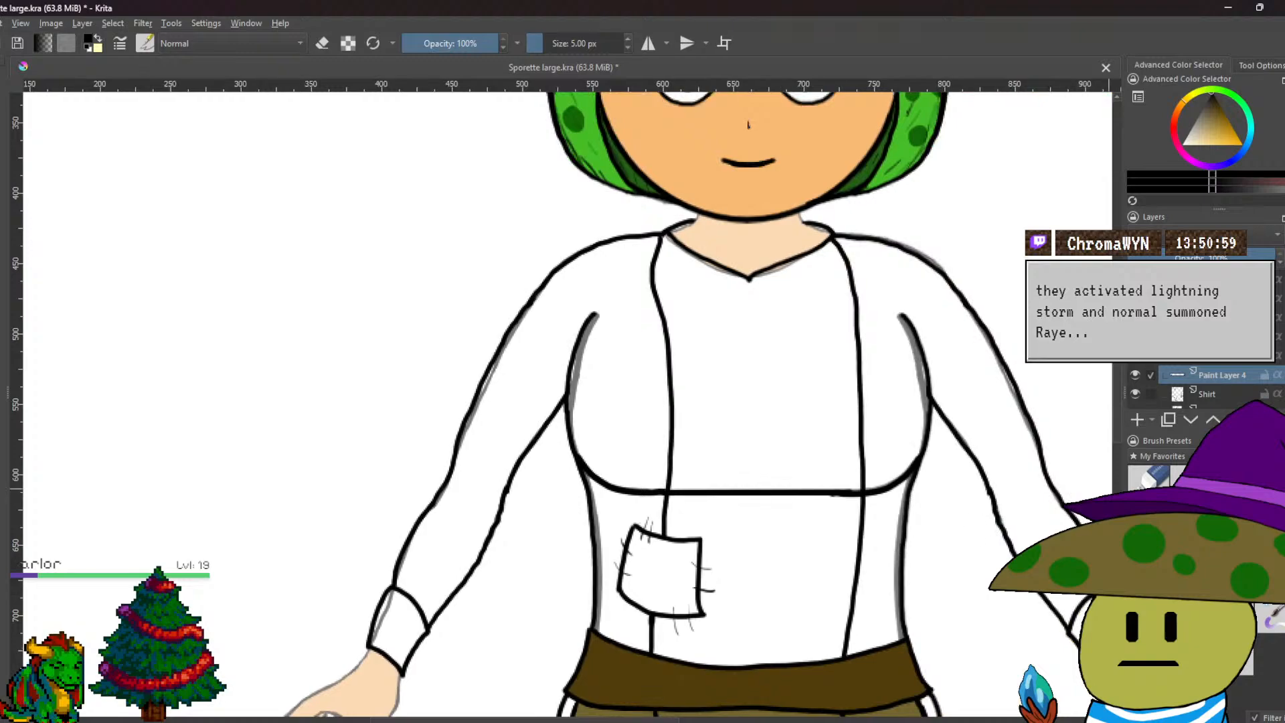
pyautogui.press('e')
pyautogui.scroll(4, 871, 542)
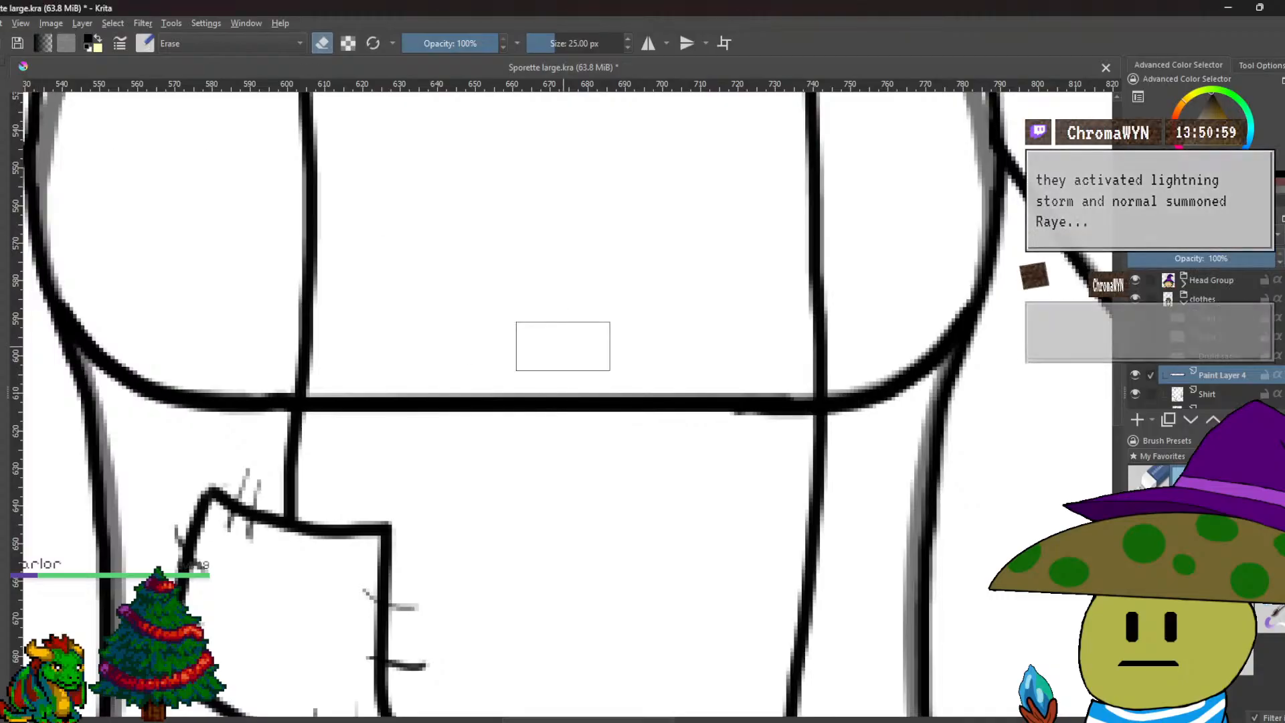
pyautogui.moveTo(735, 468)
pyautogui.mouseDown()
pyautogui.moveTo(744, 423)
pyautogui.moveTo(826, 424)
pyautogui.moveTo(843, 437)
pyautogui.mouseUp()
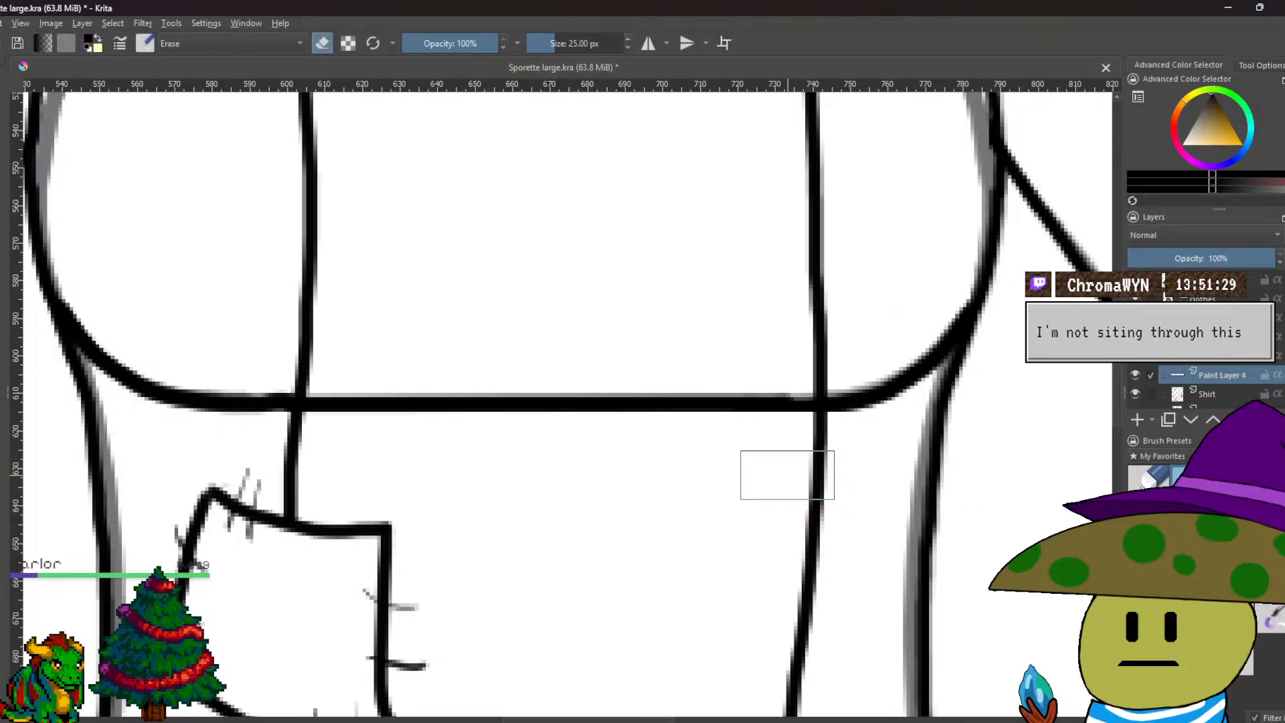
pyautogui.scroll(-1, 787, 474)
pyautogui.scroll(1, 801, 482)
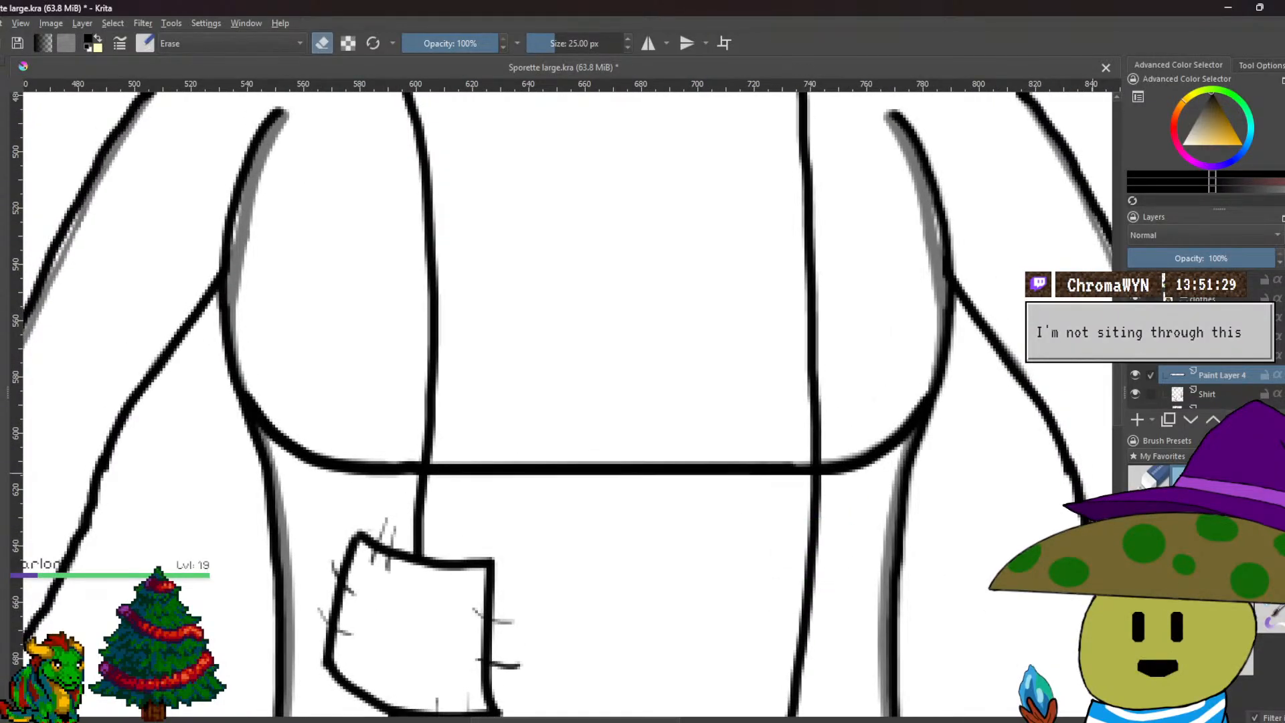
# Merge the finished under-chest line from Paint Layer 4 down into the Shirt layer.
pyautogui.rightClick(1227, 387)
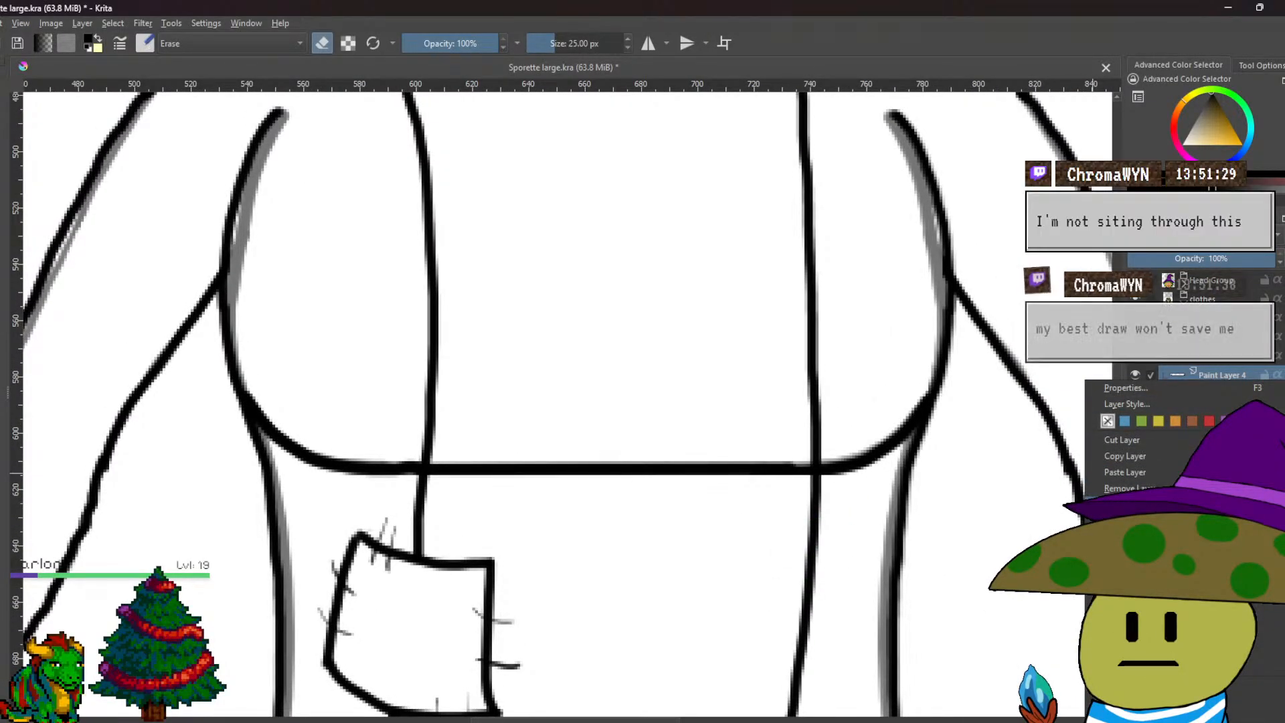
pyautogui.click(961, 473)
pyautogui.scroll(-3, 960, 473)
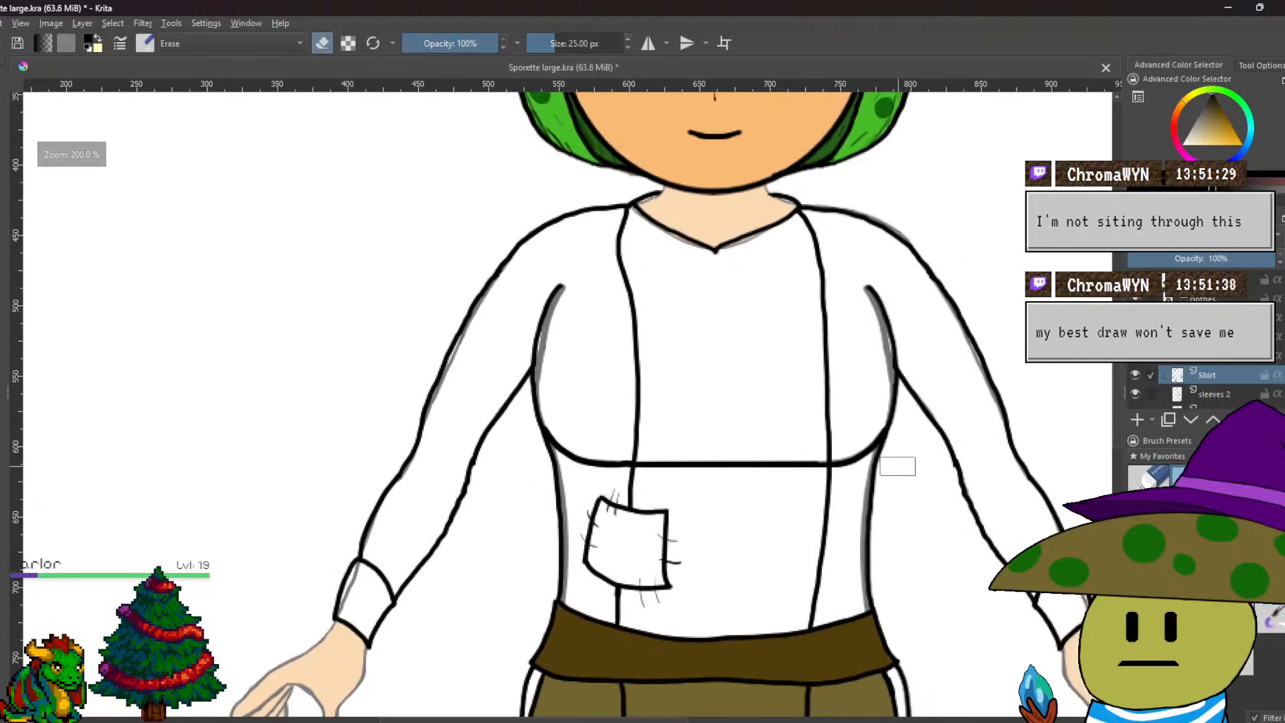
# Restore the faded body artwork beneath the clothes to full opacity.
pyautogui.scroll(-5, 1205, 384)
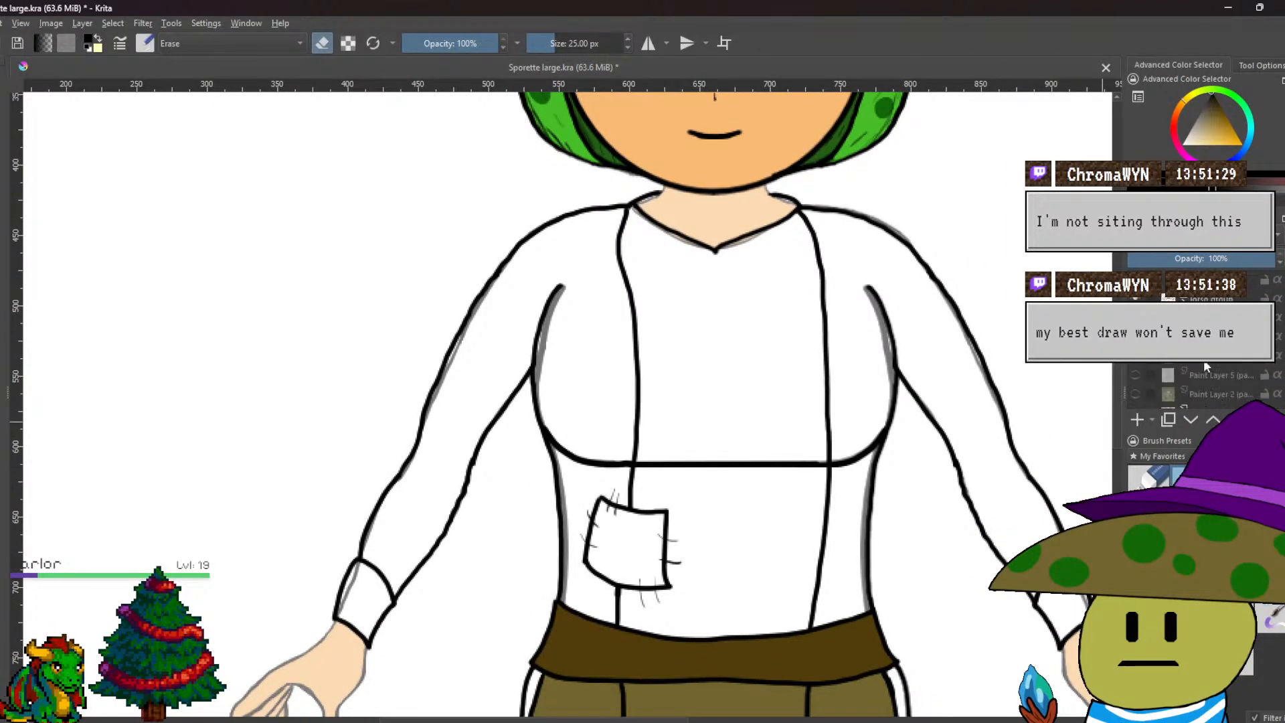
pyautogui.scroll(5, 1205, 385)
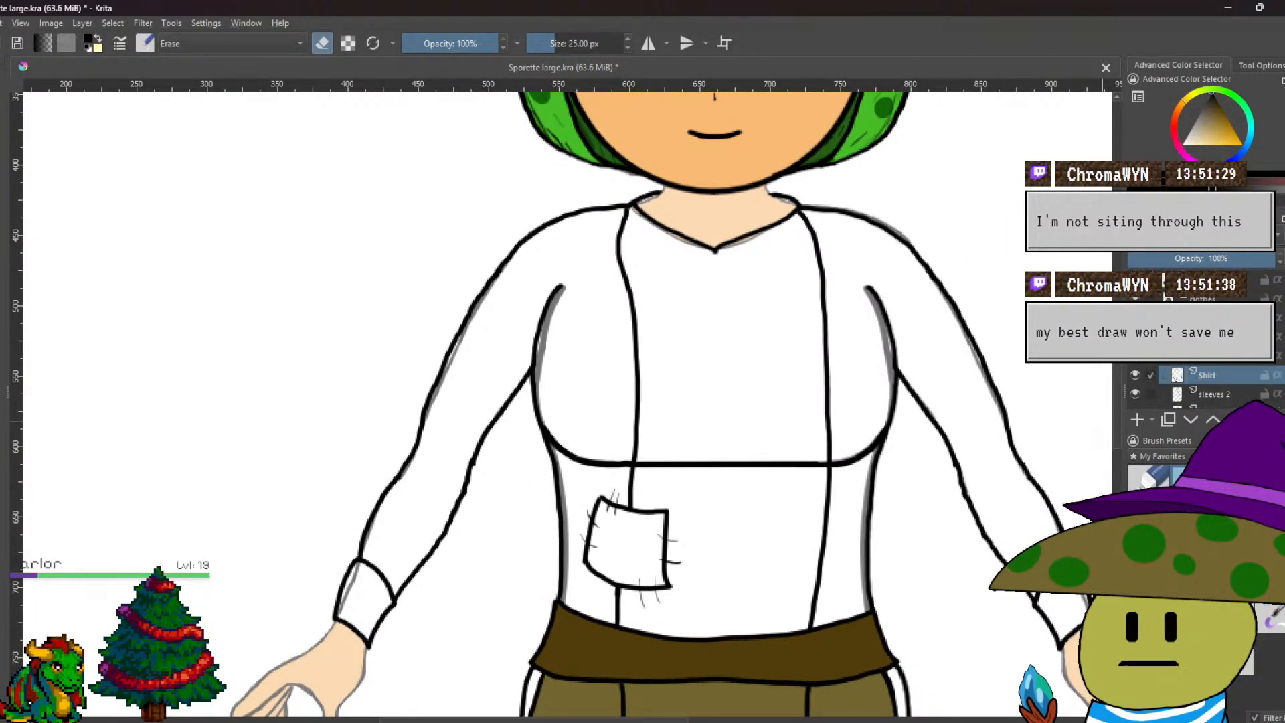
pyautogui.scroll(-10, 1205, 385)
pyautogui.click(1205, 318)
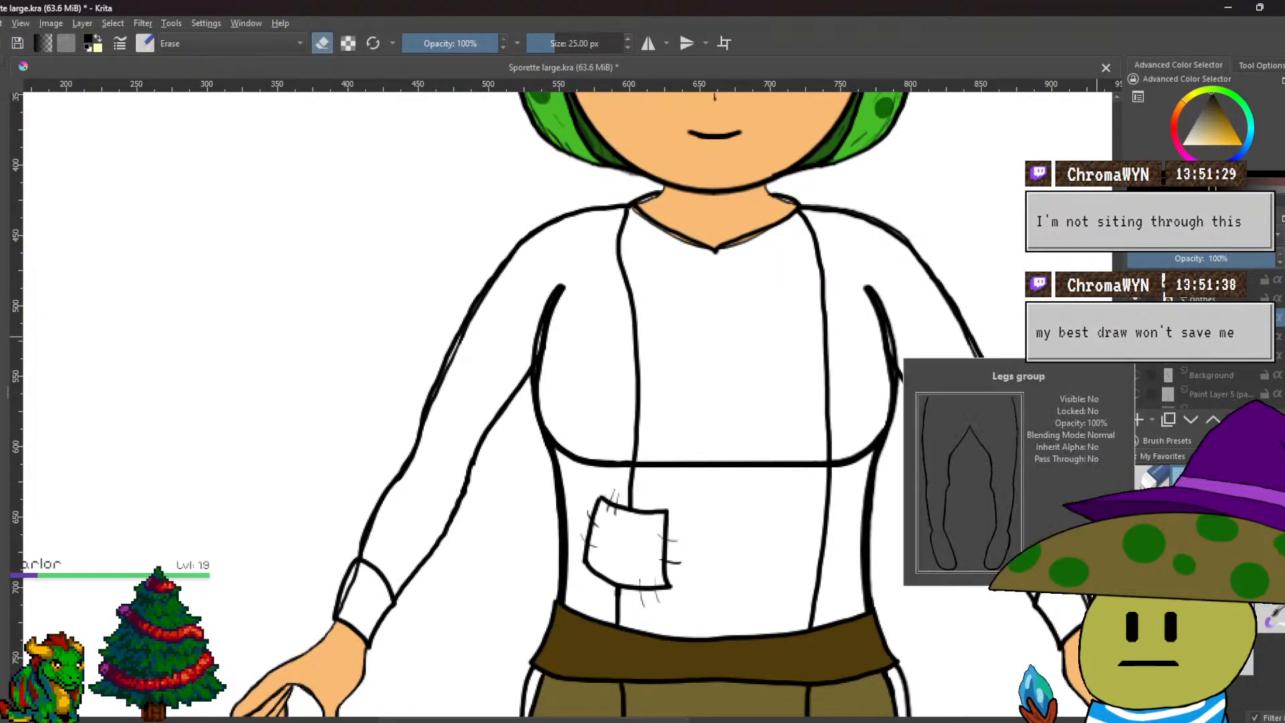
pyautogui.scroll(-3, 790, 450)
pyautogui.scroll(1, 793, 504)
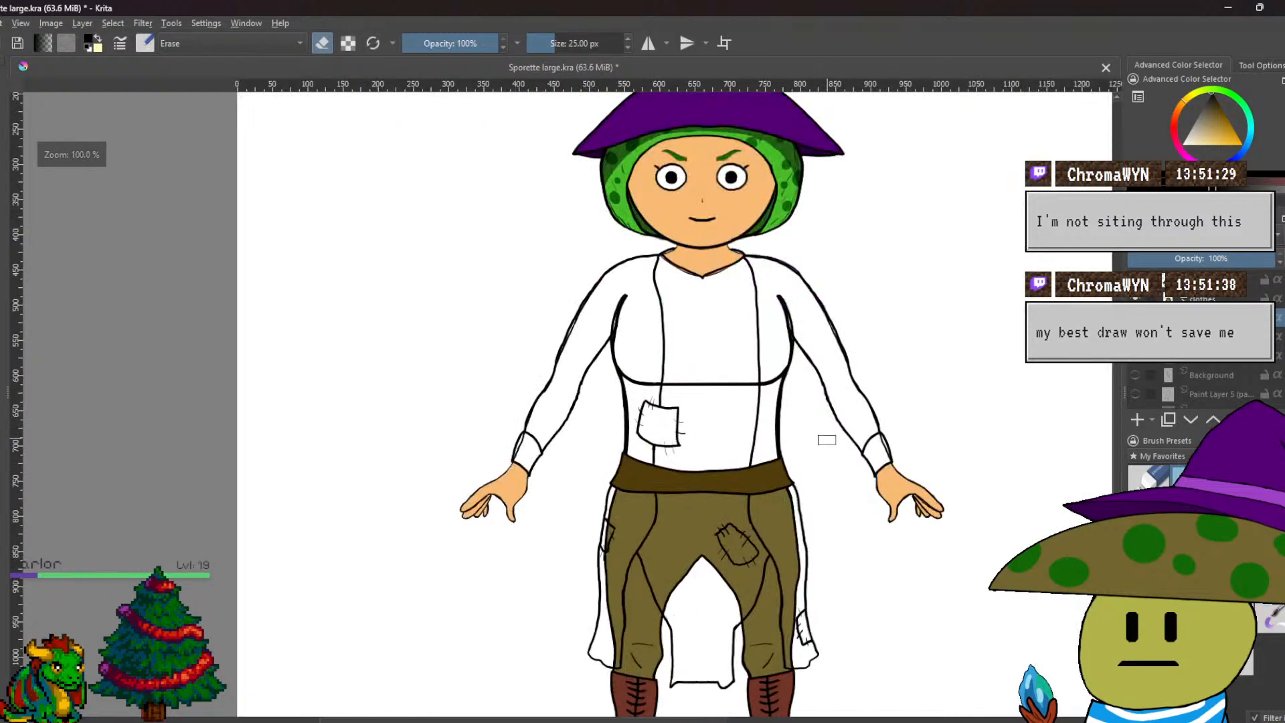
pyautogui.scroll(2, 819, 419)
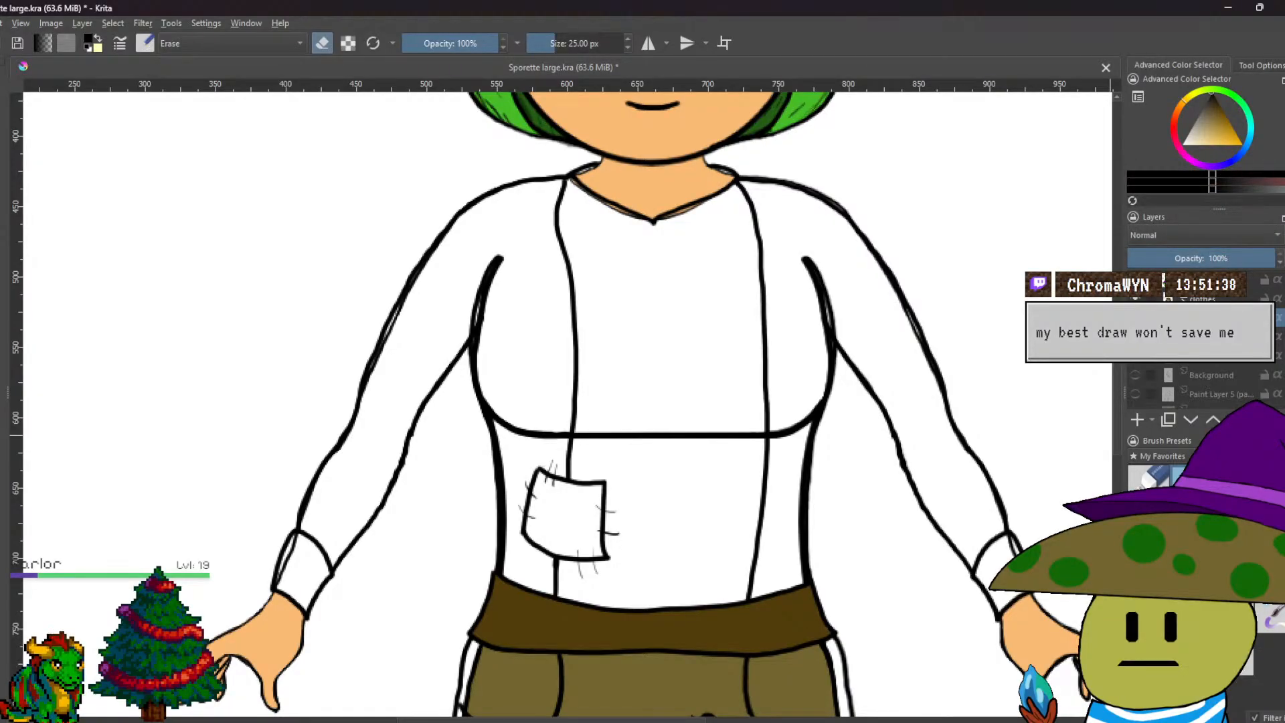
# Add a new paint layer named robe tail 1 directly beneath Robe Tails in the clothes group.
pyautogui.moveTo(1205, 334)
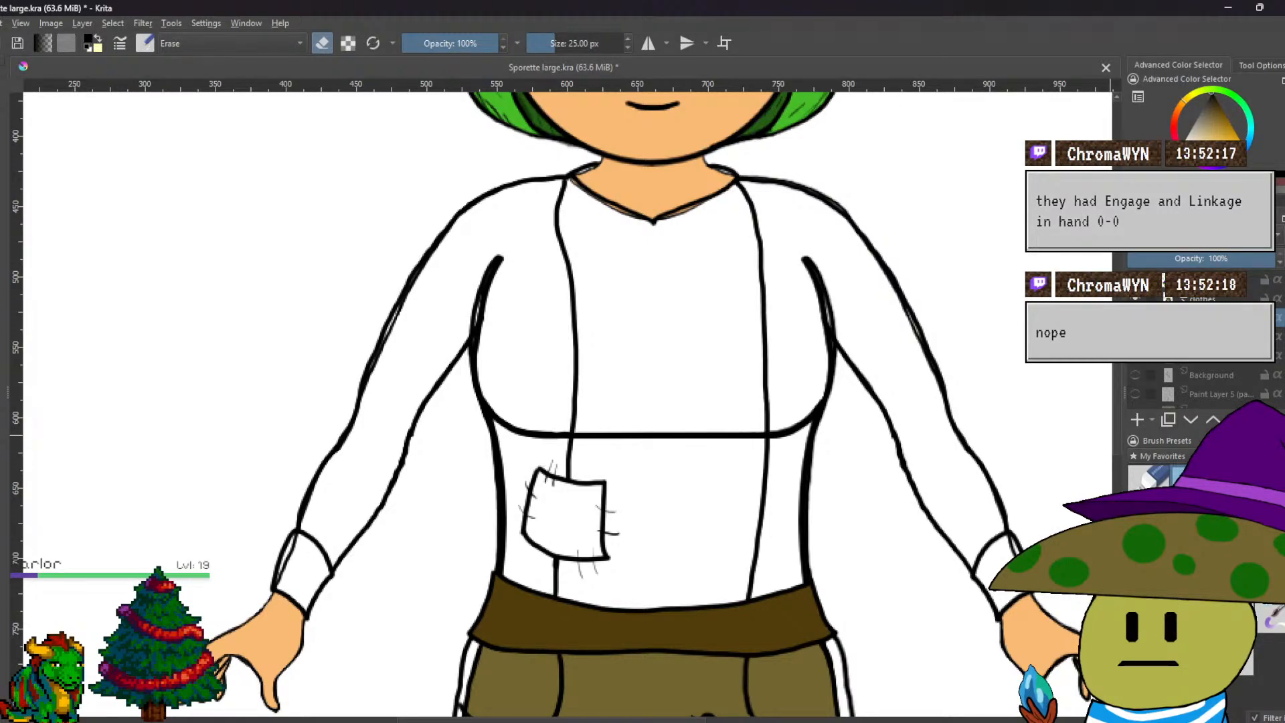
pyautogui.moveTo(1043, 344); pyautogui.dragTo(1039, 362)
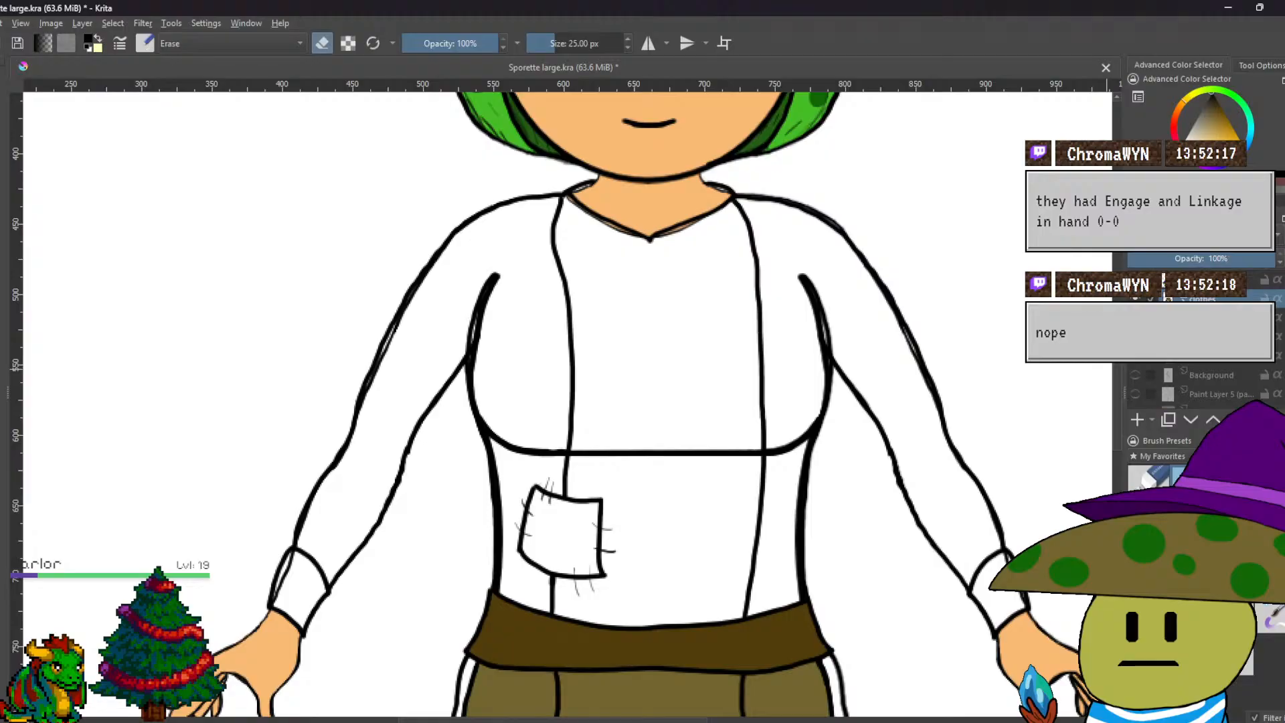
pyautogui.scroll(3, 1198, 381)
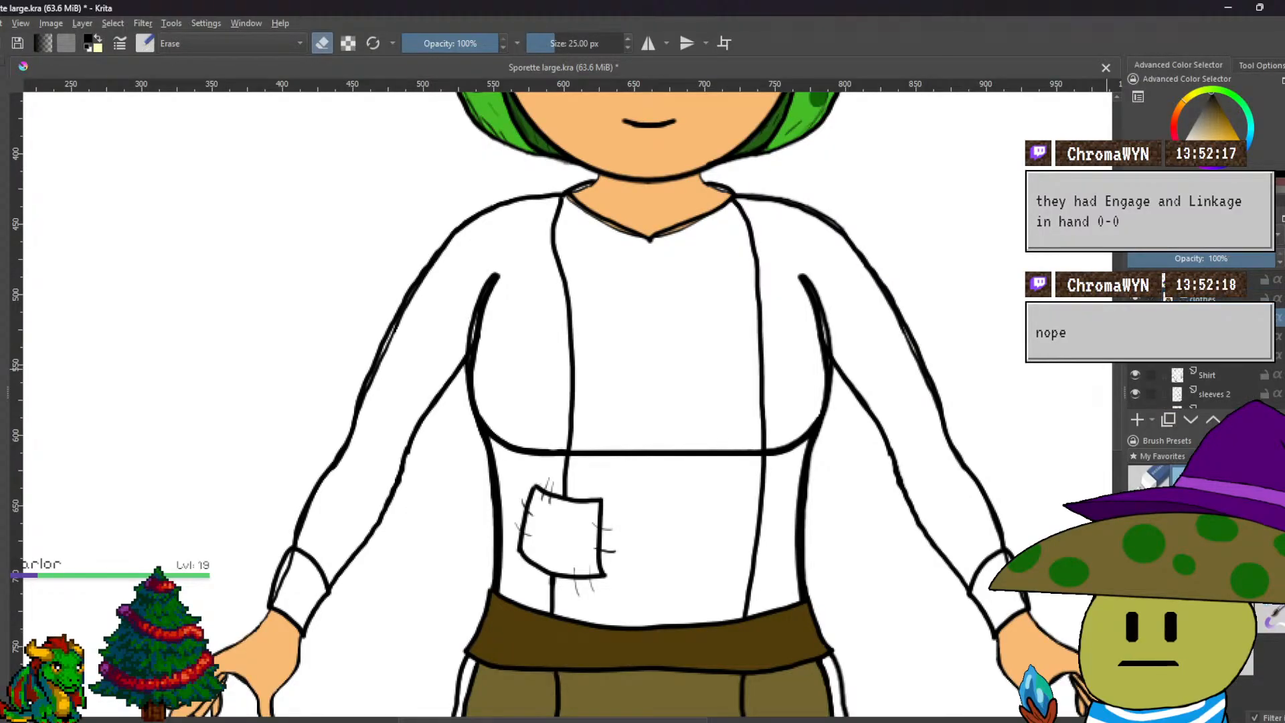
pyautogui.scroll(-2, 1198, 381)
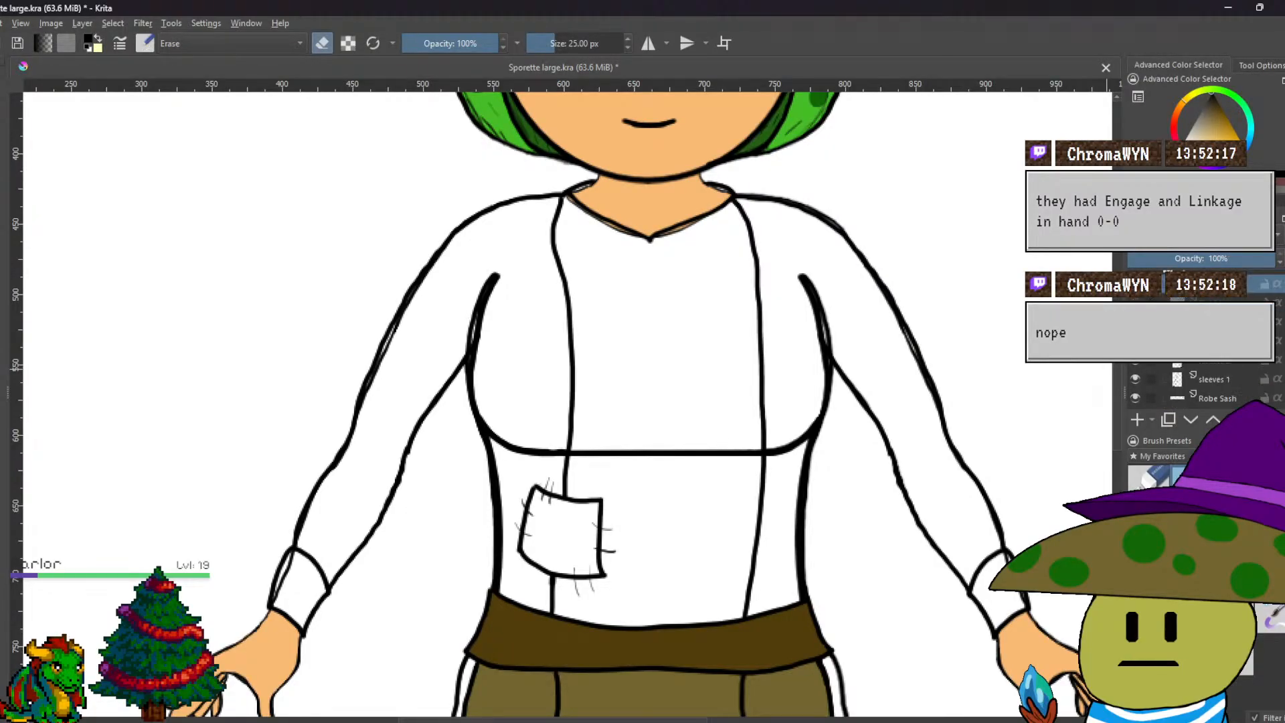
pyautogui.scroll(-4, 1198, 381)
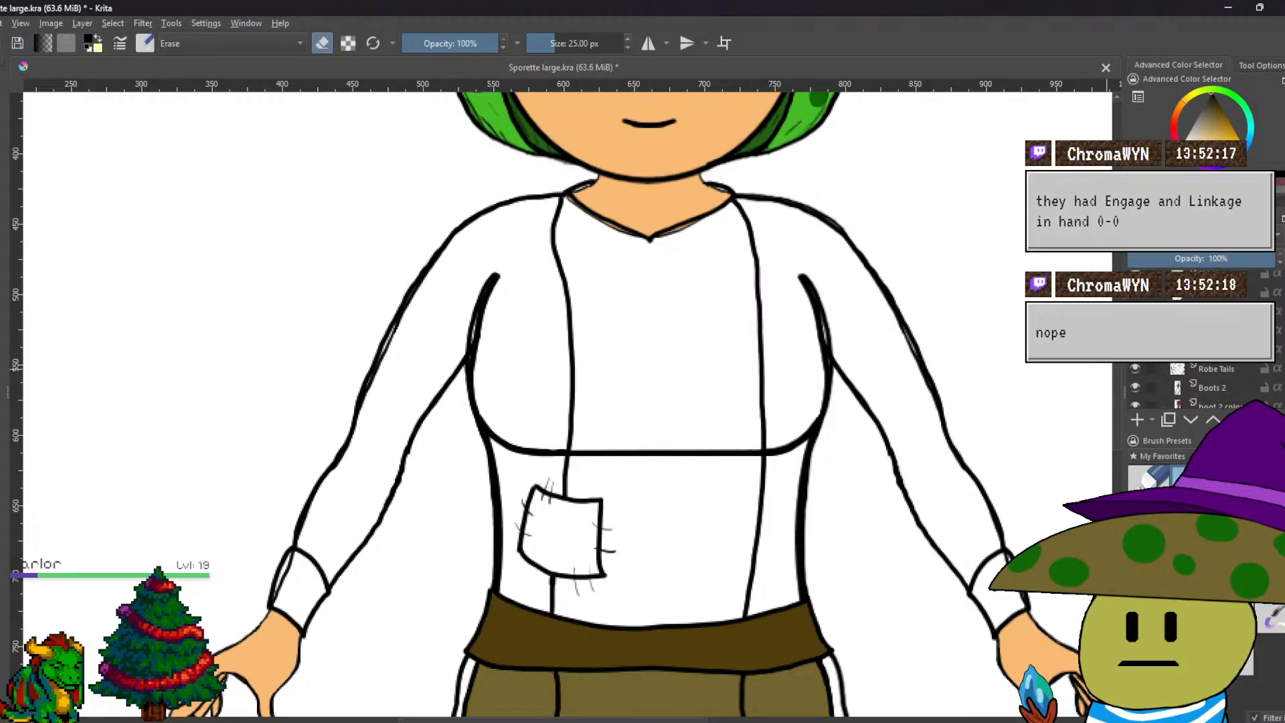
pyautogui.scroll(-3, 961, 201)
pyautogui.scroll(-2, 961, 201)
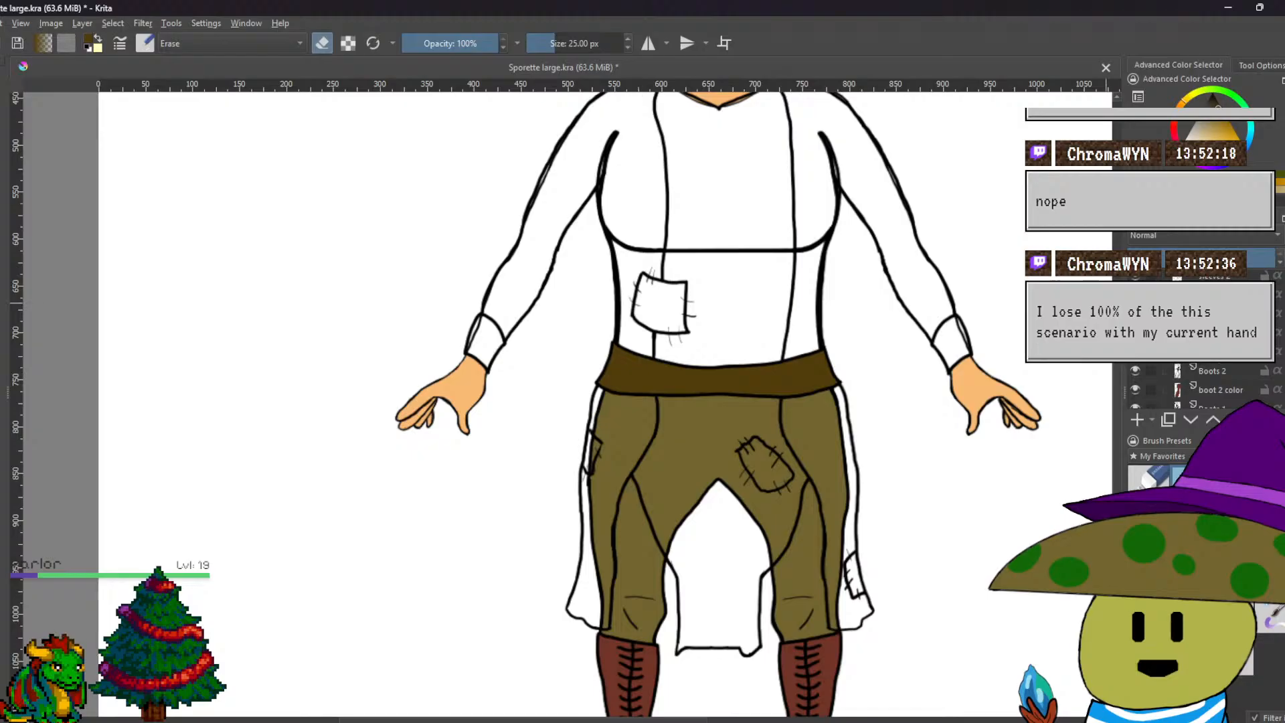
pyautogui.scroll(-2, 1198, 381)
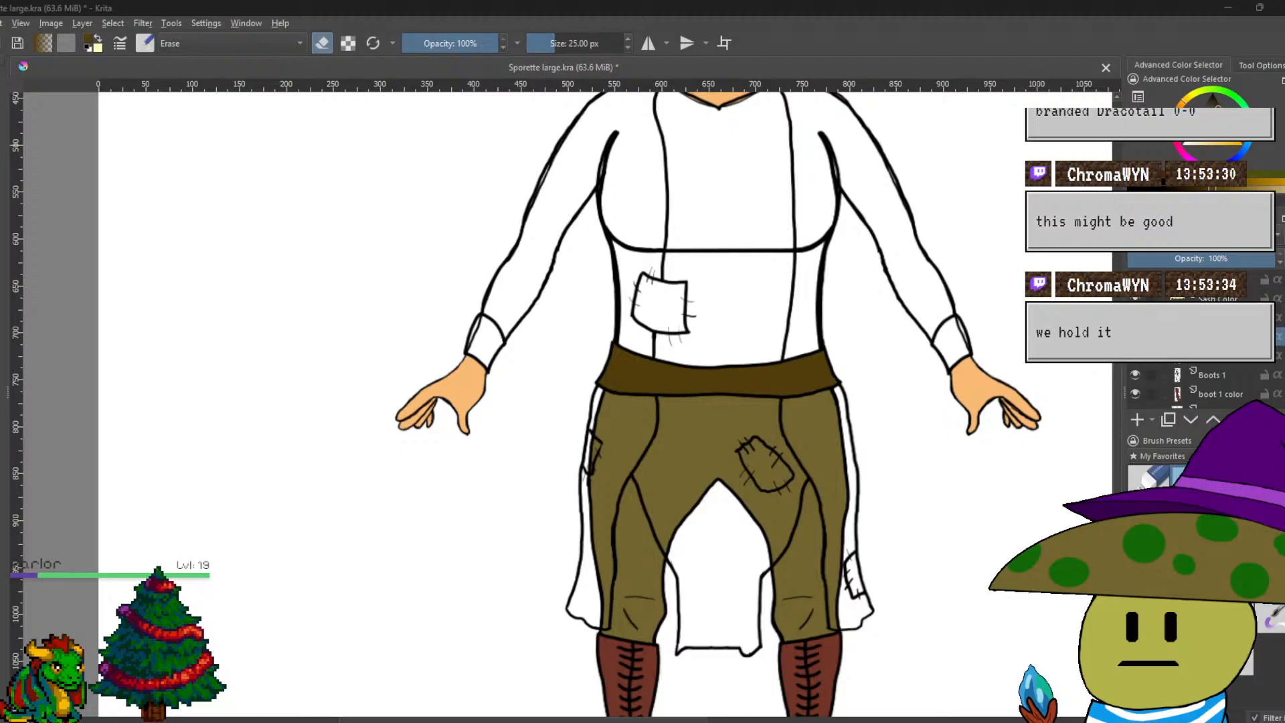
pyautogui.moveTo(634, 421); pyautogui.dragTo(606, 407)
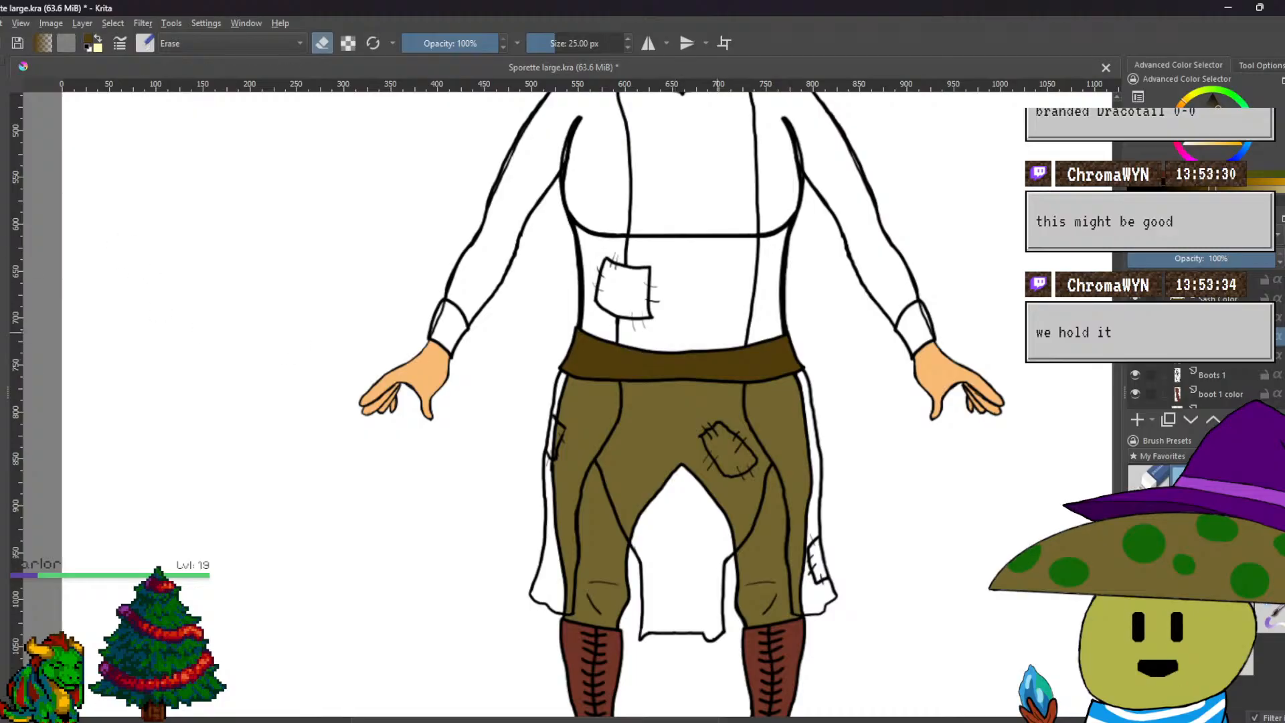
pyautogui.click(83, 23)
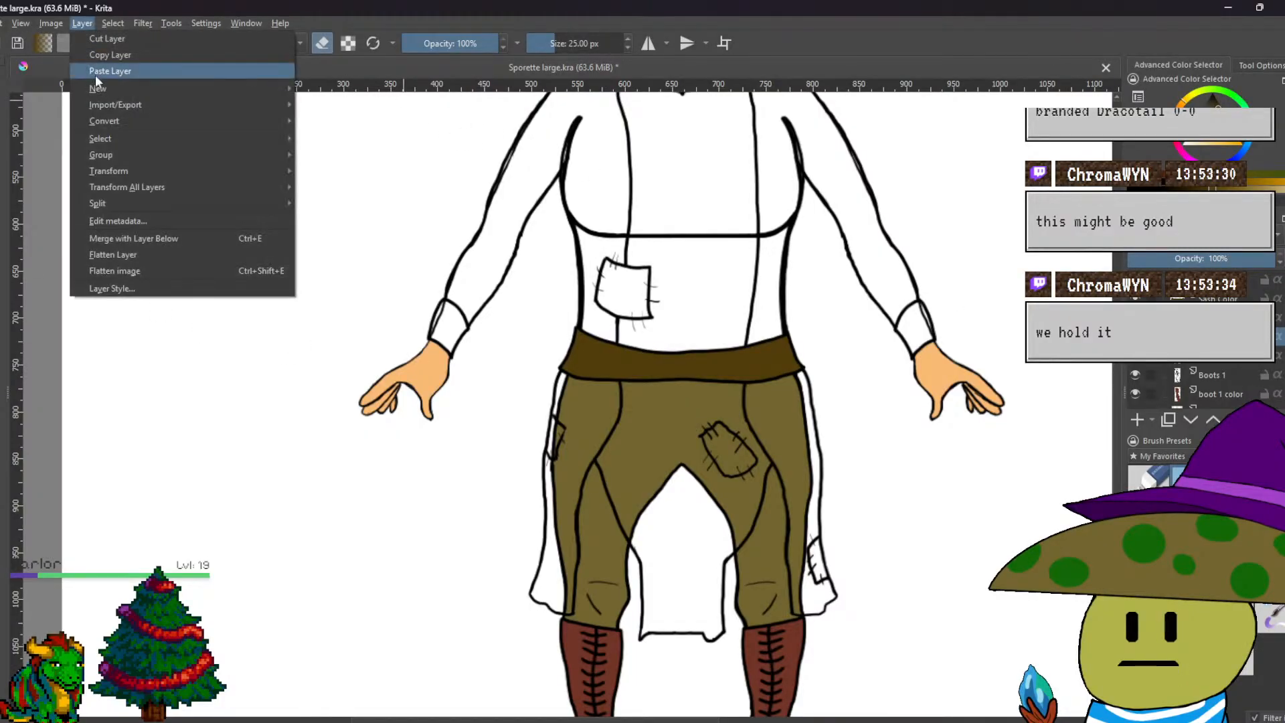
pyautogui.click(310, 89)
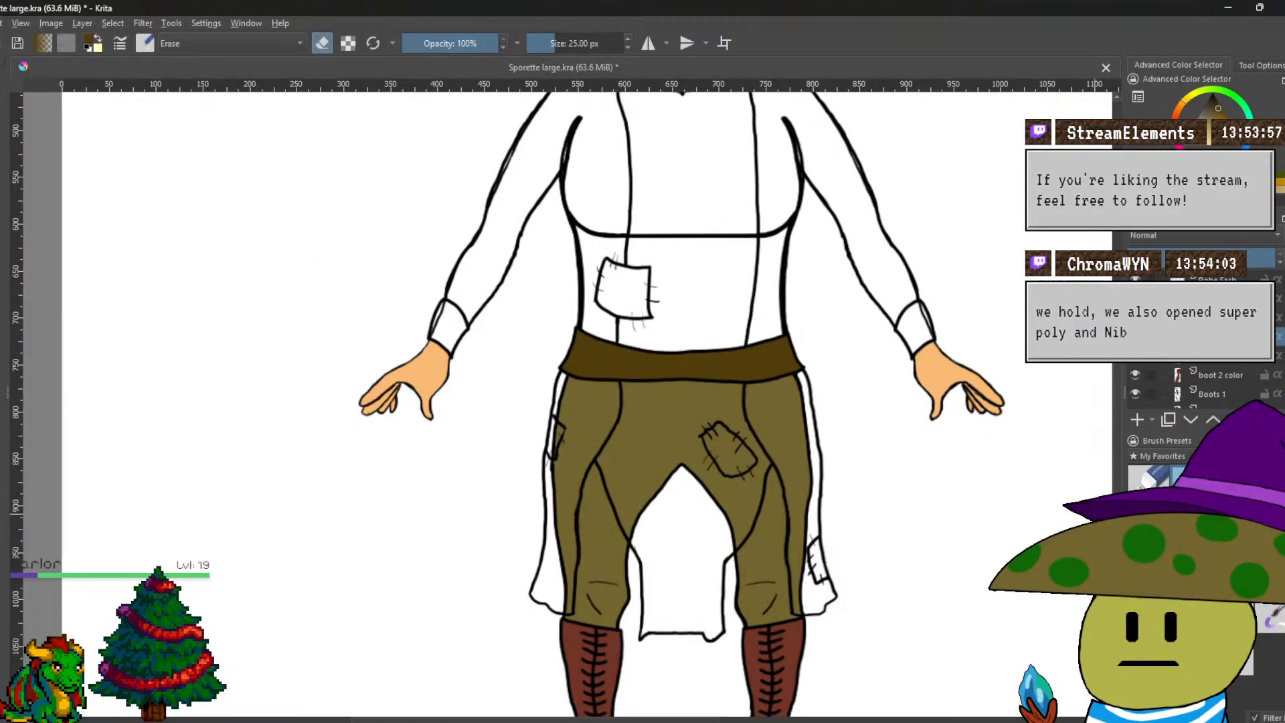
# Paint the left robe tail golden brown within its outline, starting with the 5 px brush and filling with a 40 px brush.
pyautogui.press('e')
pyautogui.scroll(2, 799, 444)
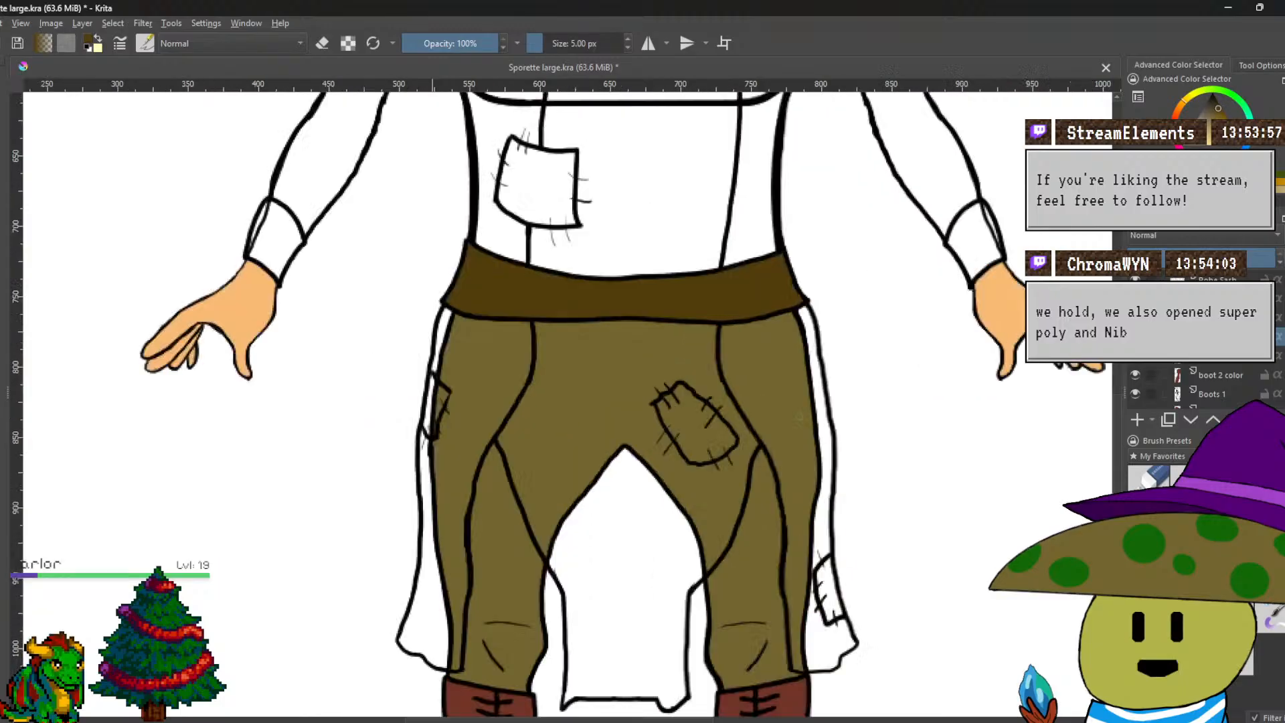
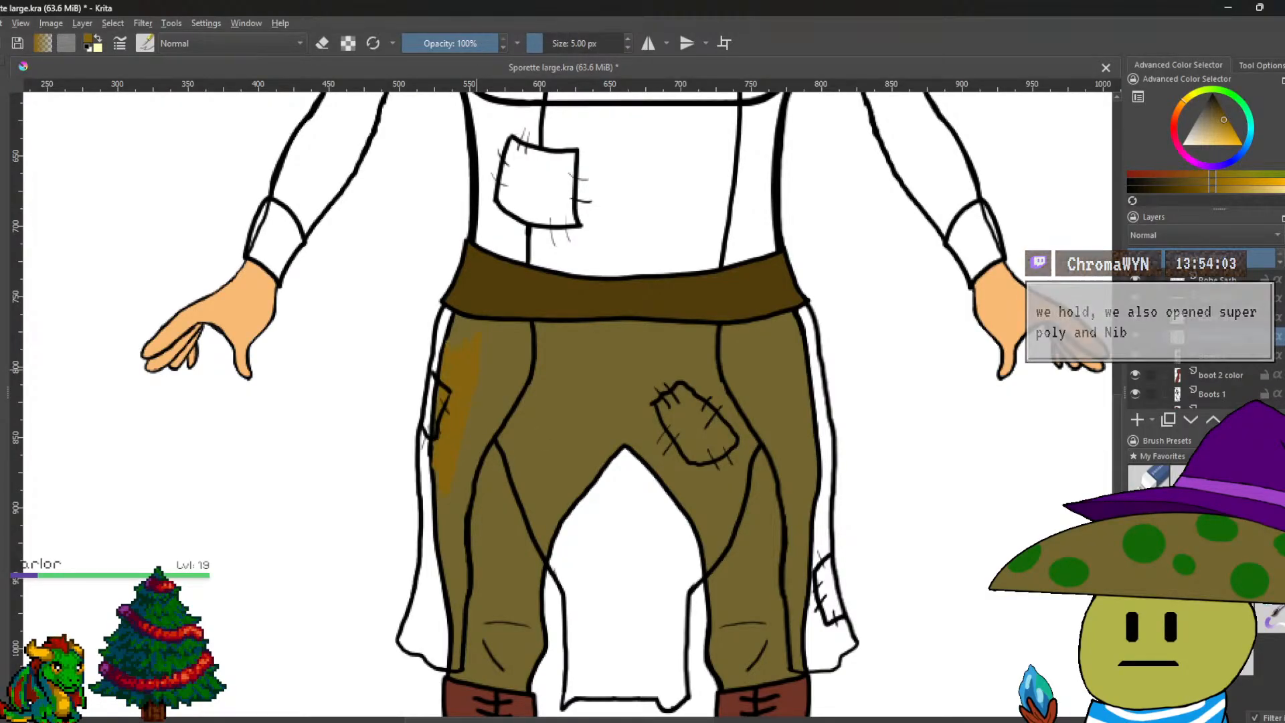
pyautogui.moveTo(452, 335)
pyautogui.mouseDown()
pyautogui.moveTo(451, 309)
pyautogui.moveTo(422, 443)
pyautogui.moveTo(423, 415)
pyautogui.moveTo(432, 538)
pyautogui.mouseUp()
pyautogui.moveTo(445, 389); pyautogui.dragTo(432, 438)
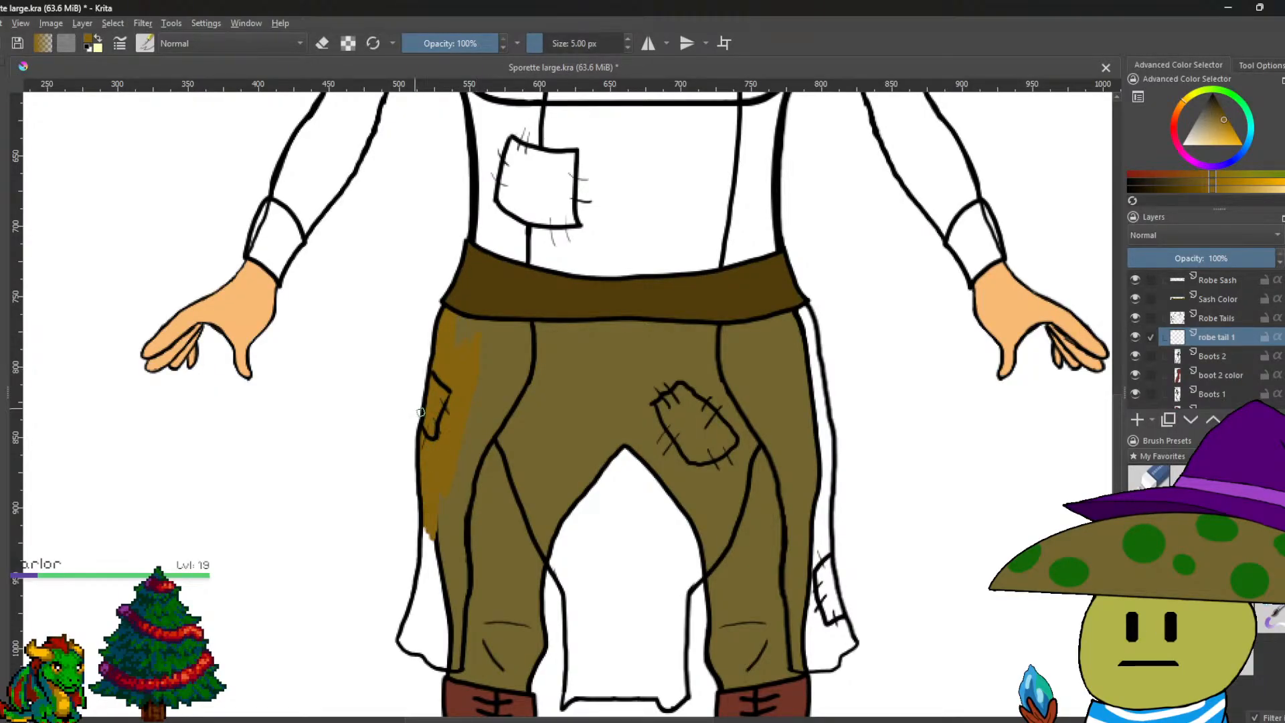
pyautogui.click(1178, 508)
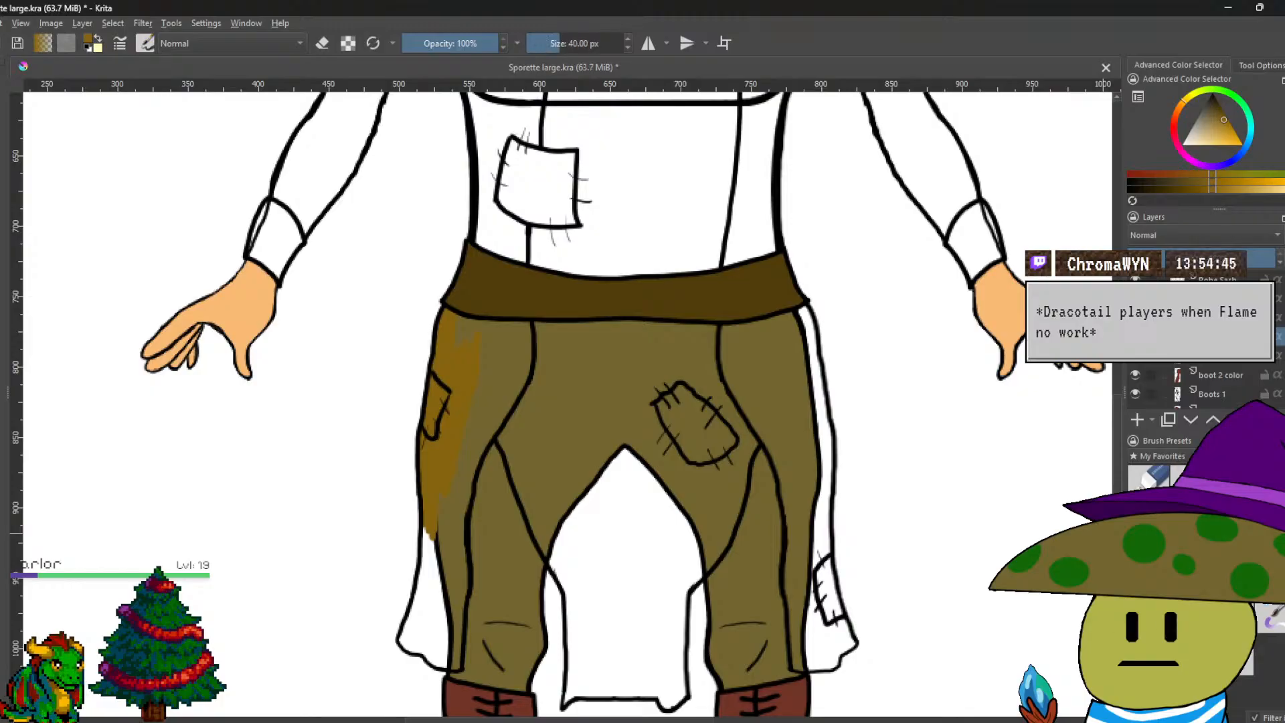
pyautogui.moveTo(461, 368)
pyautogui.mouseDown()
pyautogui.moveTo(478, 435)
pyautogui.moveTo(468, 421)
pyautogui.moveTo(462, 450)
pyautogui.mouseUp()
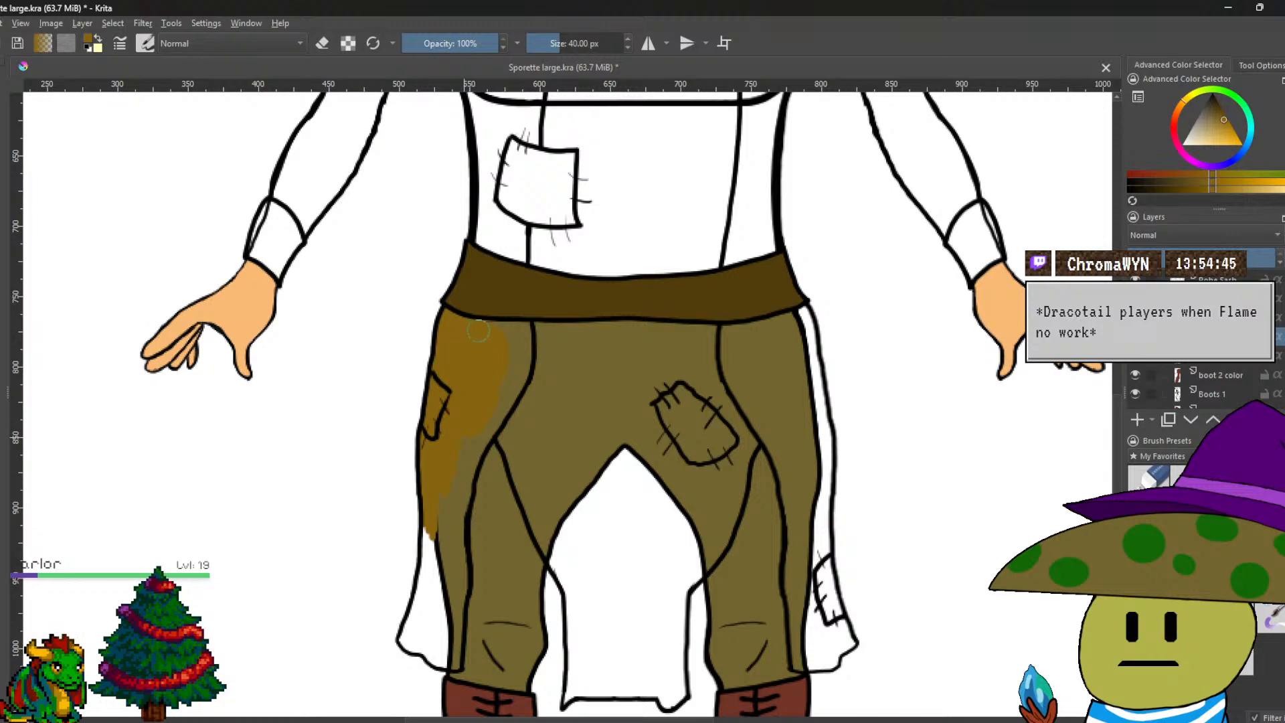
pyautogui.moveTo(525, 335); pyautogui.dragTo(506, 392)
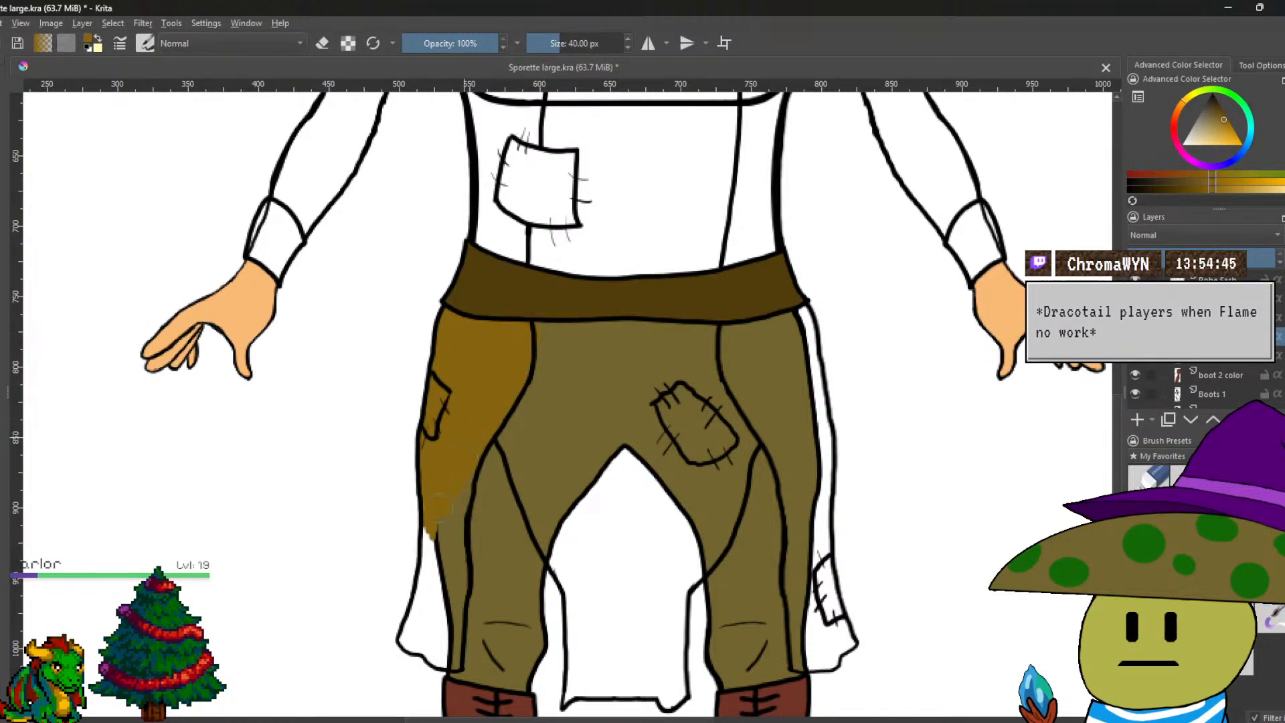
pyautogui.moveTo(452, 507)
pyautogui.mouseDown()
pyautogui.moveTo(431, 576)
pyautogui.moveTo(426, 553)
pyautogui.moveTo(414, 646)
pyautogui.moveTo(403, 639)
pyautogui.moveTo(454, 662)
pyautogui.moveTo(428, 608)
pyautogui.moveTo(451, 644)
pyautogui.mouseUp()
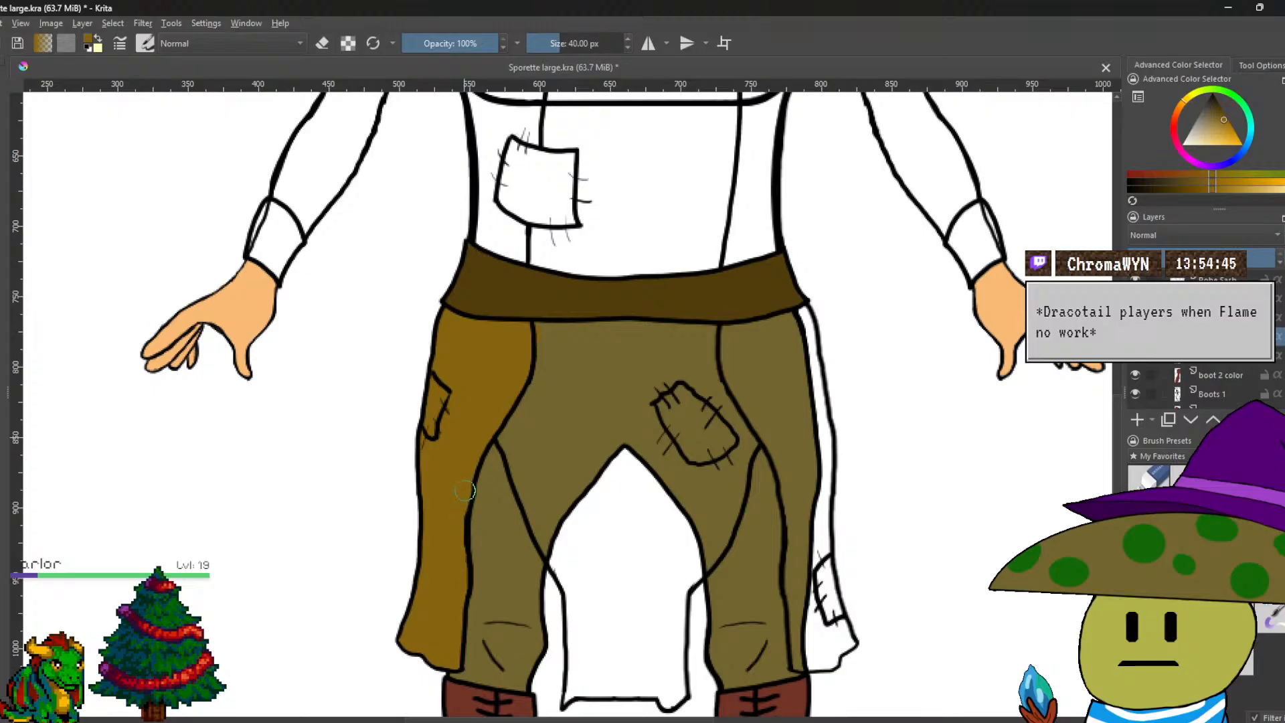
pyautogui.moveTo(518, 476)
pyautogui.mouseDown()
pyautogui.moveTo(505, 437)
pyautogui.moveTo(545, 330)
pyautogui.moveTo(682, 373)
pyautogui.moveTo(668, 354)
pyautogui.moveTo(591, 335)
pyautogui.moveTo(710, 338)
pyautogui.mouseUp()
pyautogui.hotkey('ctrl', 'z')
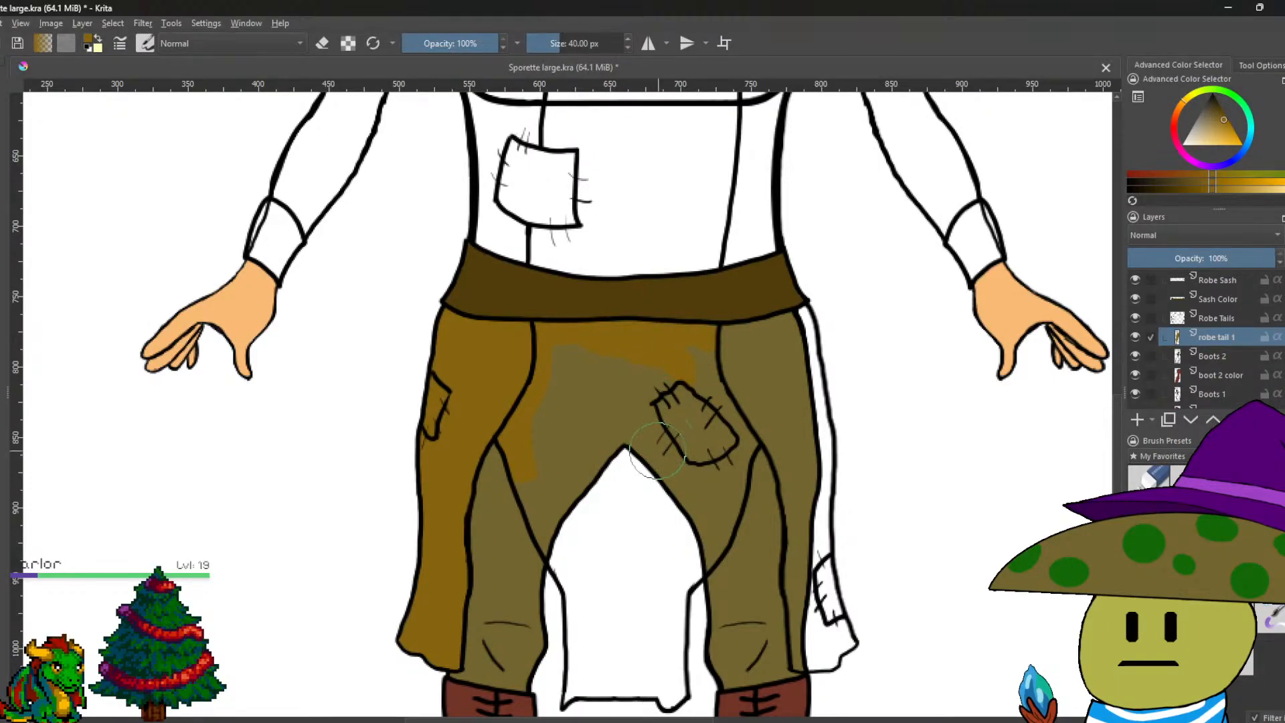
pyautogui.hotkey('ctrl', 'z')
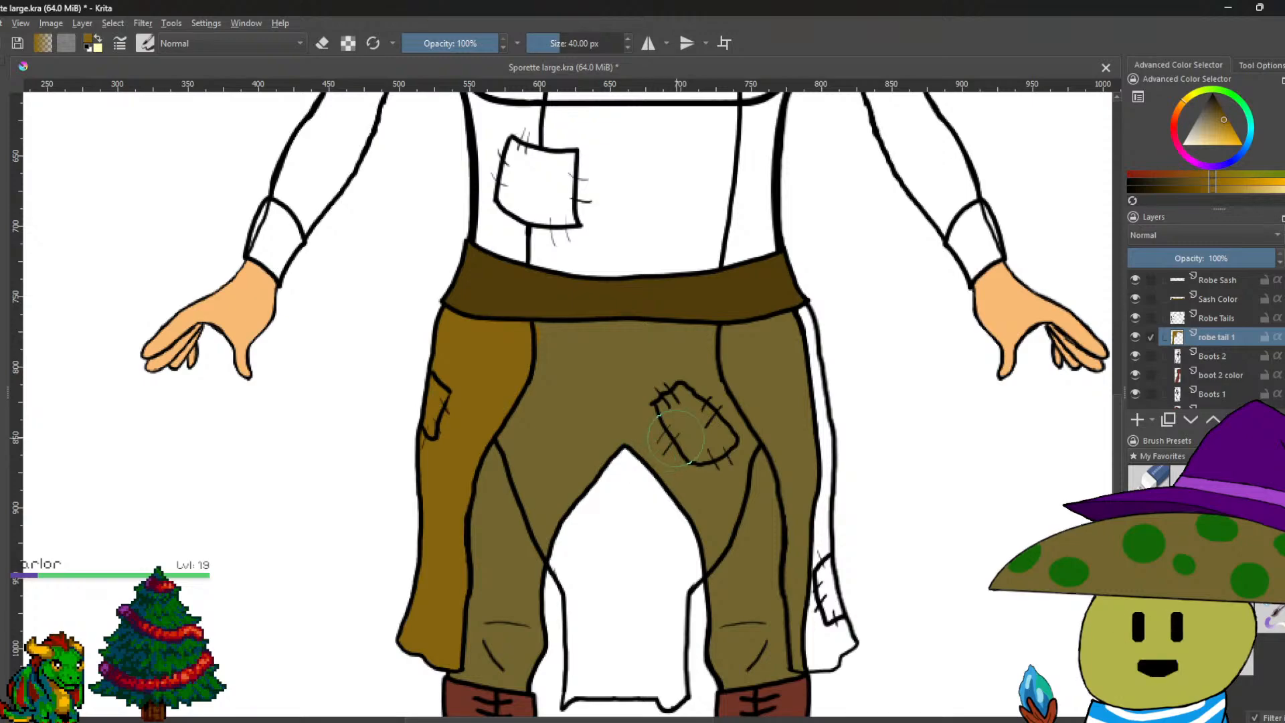
# Erase the leftover golden brown spill beyond the left robe tail's inner edge and return to the 5 px brush.
pyautogui.scroll(8, 676, 438)
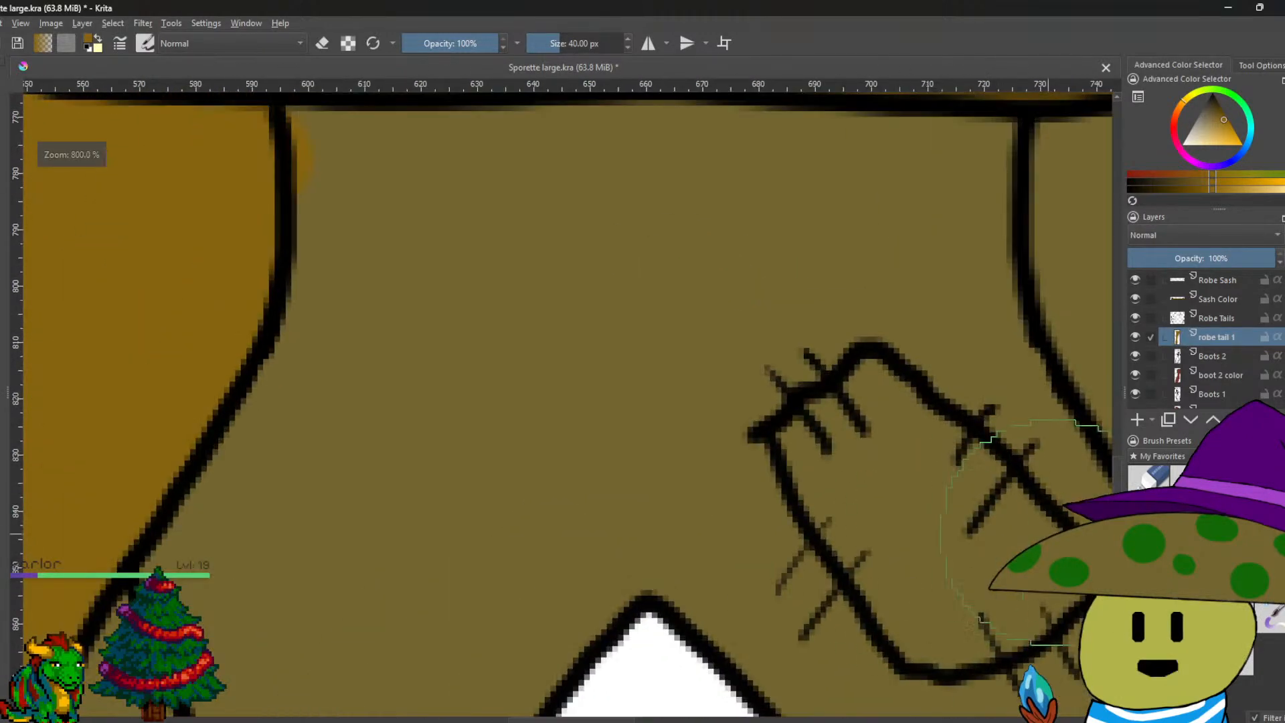
pyautogui.press('e')
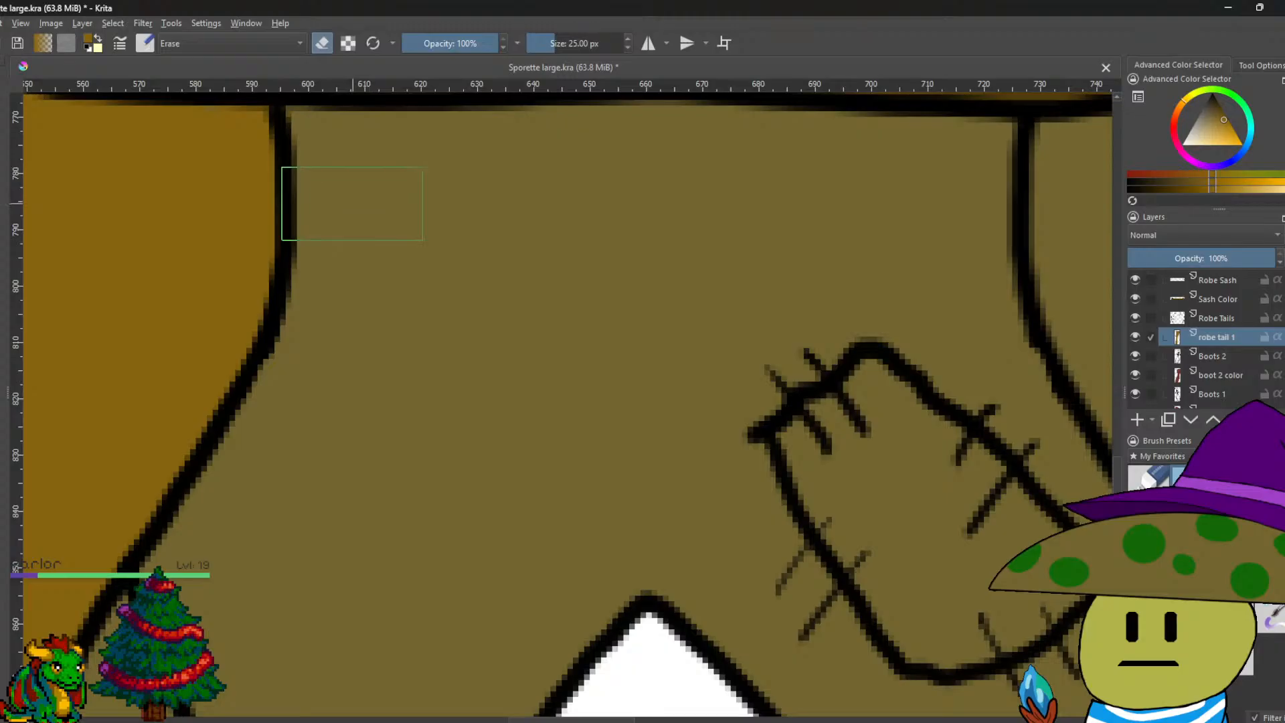
pyautogui.scroll(1, 353, 201)
pyautogui.scroll(-4, 353, 203)
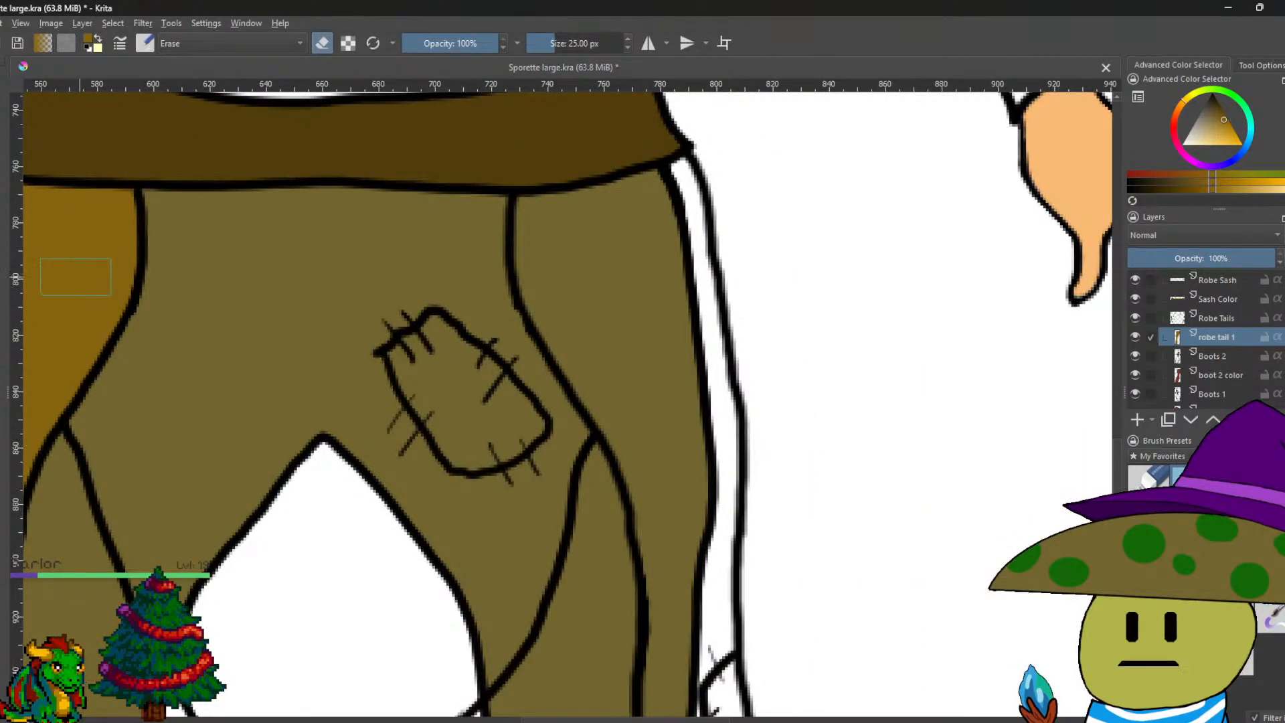
pyautogui.moveTo(61, 291); pyautogui.dragTo(8, 239)
pyautogui.press('e')
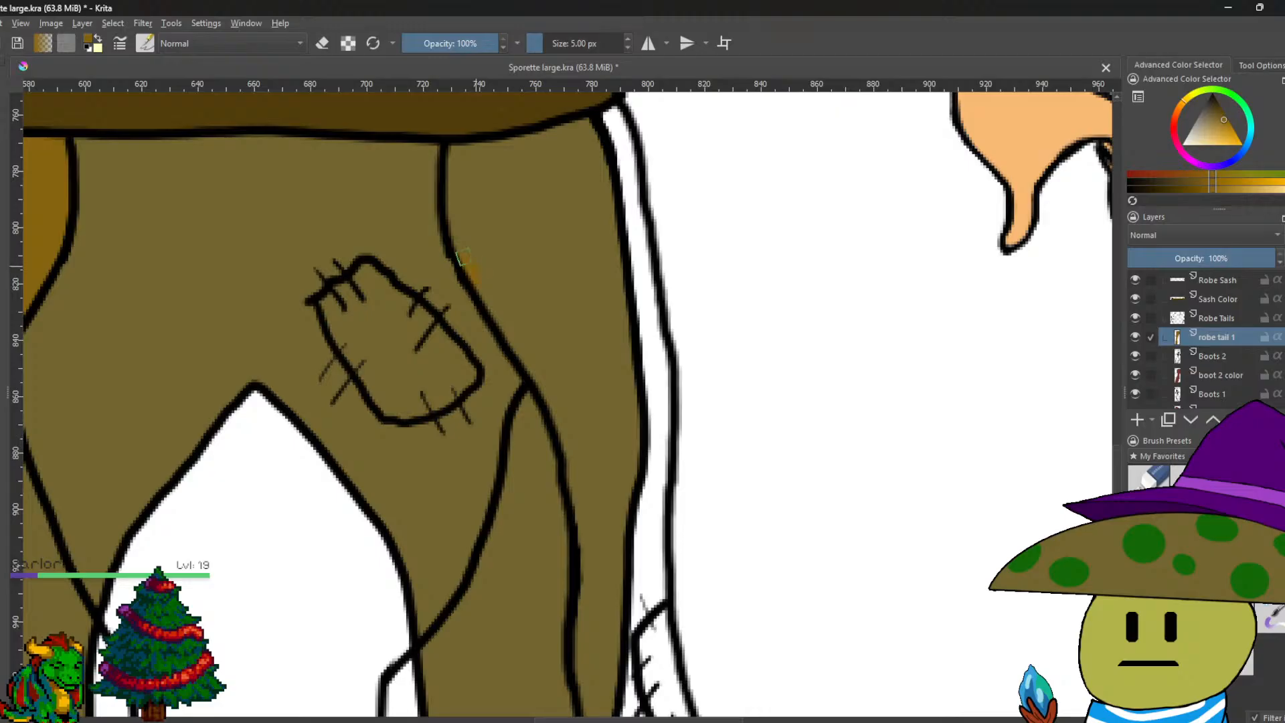
# Paint the upper half of the right robe tail golden brown within its outline using the 5 px brush.
pyautogui.moveTo(465, 246); pyautogui.dragTo(454, 229)
pyautogui.moveTo(457, 180)
pyautogui.mouseDown()
pyautogui.moveTo(449, 149)
pyautogui.moveTo(602, 115)
pyautogui.moveTo(589, 128)
pyautogui.mouseUp()
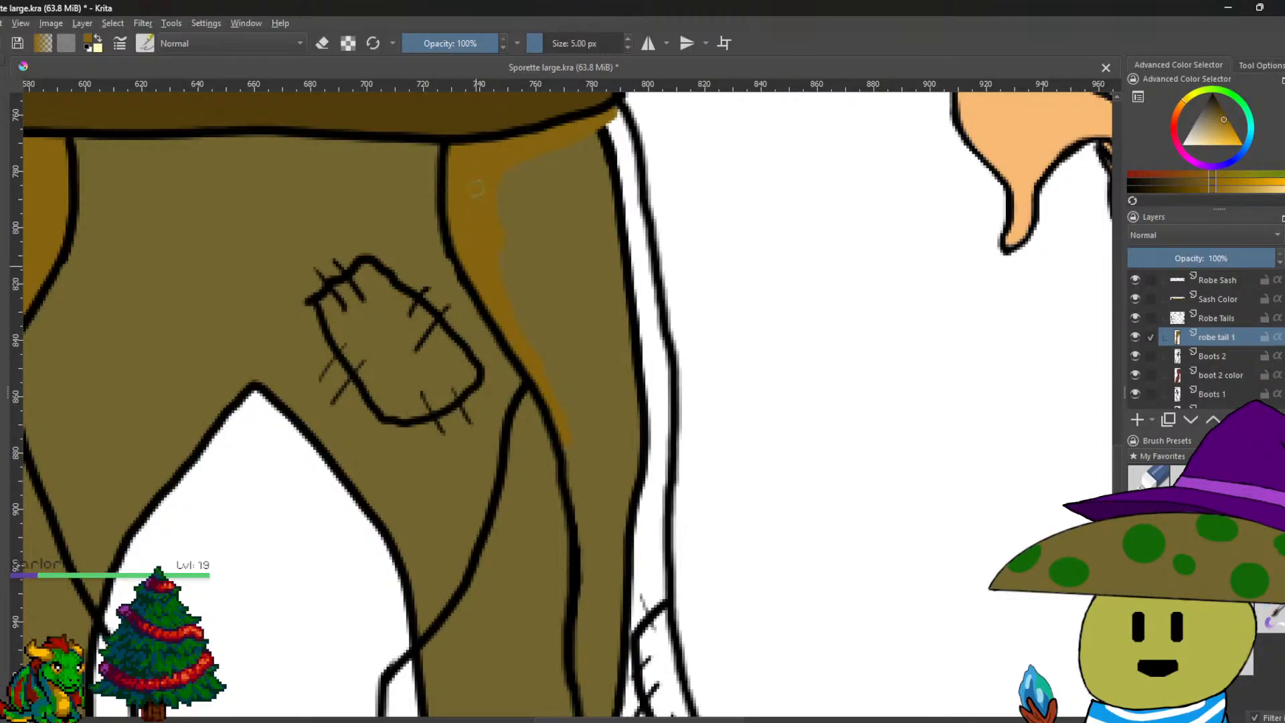
pyautogui.moveTo(586, 123)
pyautogui.mouseDown()
pyautogui.moveTo(614, 121)
pyautogui.moveTo(624, 156)
pyautogui.moveTo(615, 108)
pyautogui.moveTo(627, 211)
pyautogui.moveTo(607, 184)
pyautogui.moveTo(608, 128)
pyautogui.moveTo(597, 141)
pyautogui.moveTo(620, 216)
pyautogui.mouseUp()
pyautogui.moveTo(628, 124)
pyautogui.mouseDown()
pyautogui.moveTo(642, 301)
pyautogui.moveTo(629, 331)
pyautogui.mouseUp()
pyautogui.moveTo(590, 233); pyautogui.dragTo(603, 131)
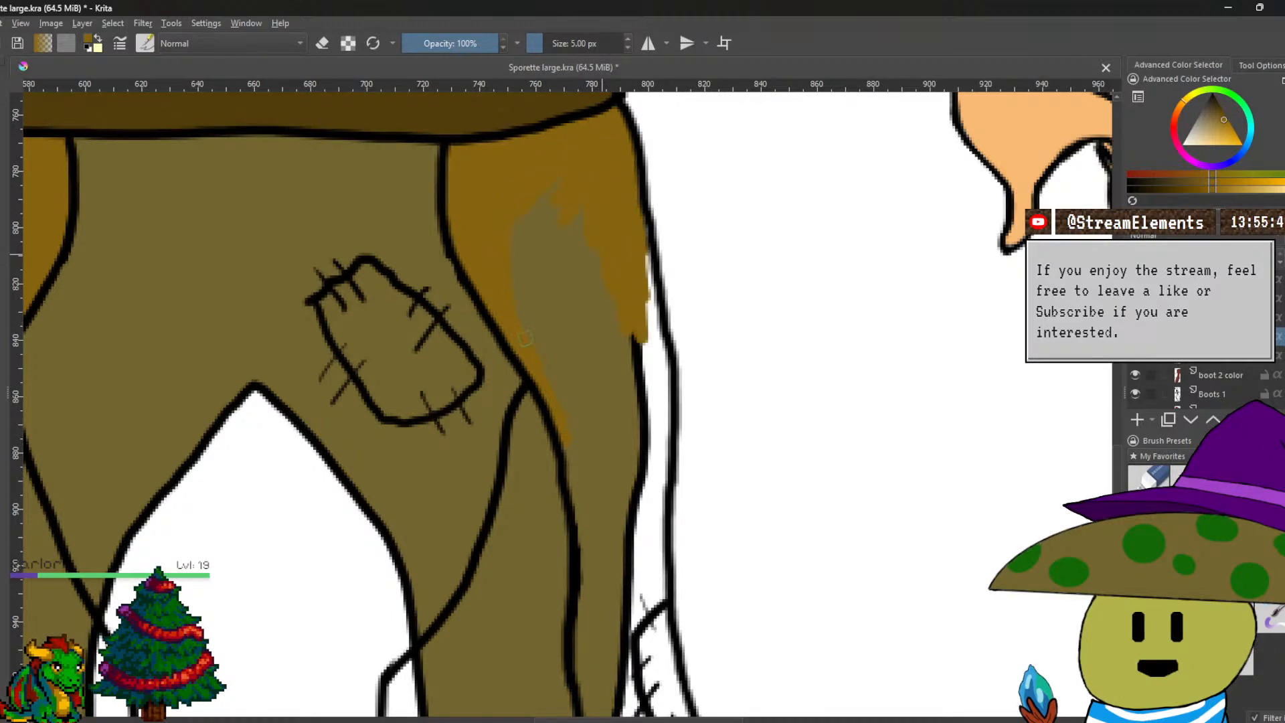
pyautogui.moveTo(572, 455)
pyautogui.mouseDown()
pyautogui.moveTo(574, 499)
pyautogui.moveTo(568, 390)
pyautogui.moveTo(517, 307)
pyautogui.moveTo(566, 278)
pyautogui.moveTo(541, 263)
pyautogui.moveTo(533, 224)
pyautogui.mouseUp()
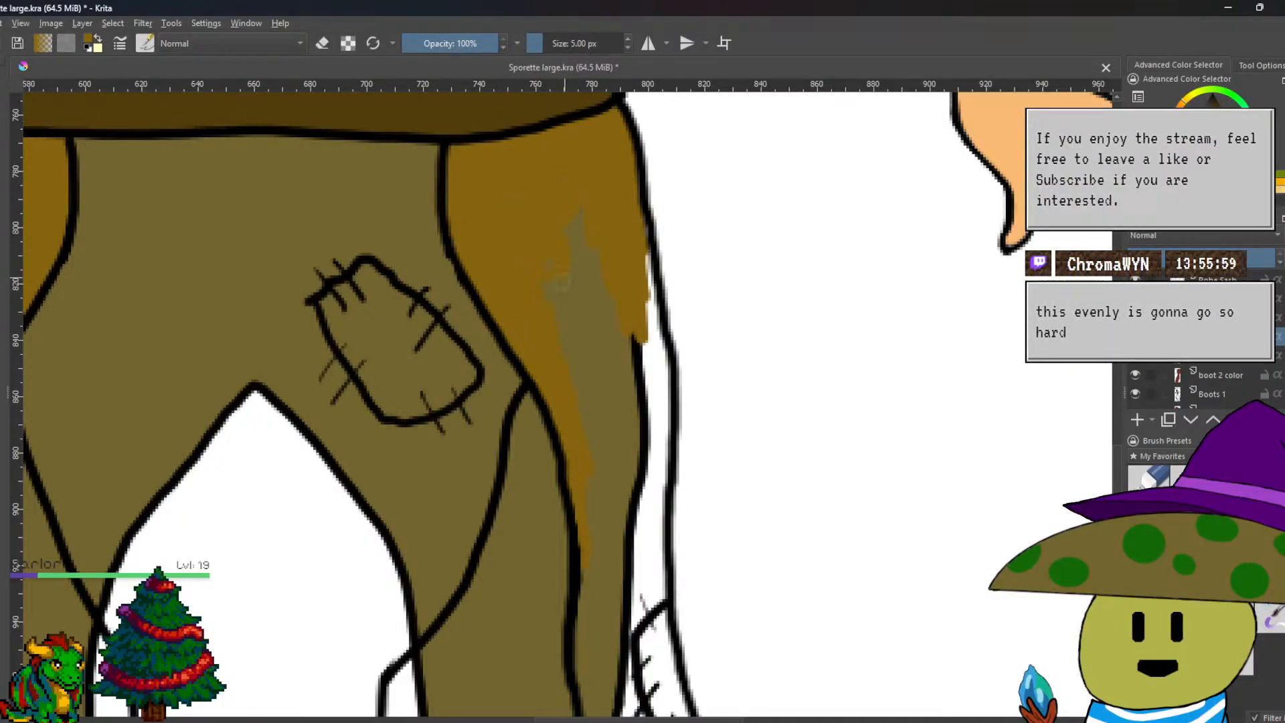
pyautogui.moveTo(574, 312)
pyautogui.mouseDown()
pyautogui.moveTo(561, 286)
pyautogui.moveTo(563, 304)
pyautogui.moveTo(602, 234)
pyautogui.moveTo(599, 312)
pyautogui.mouseUp()
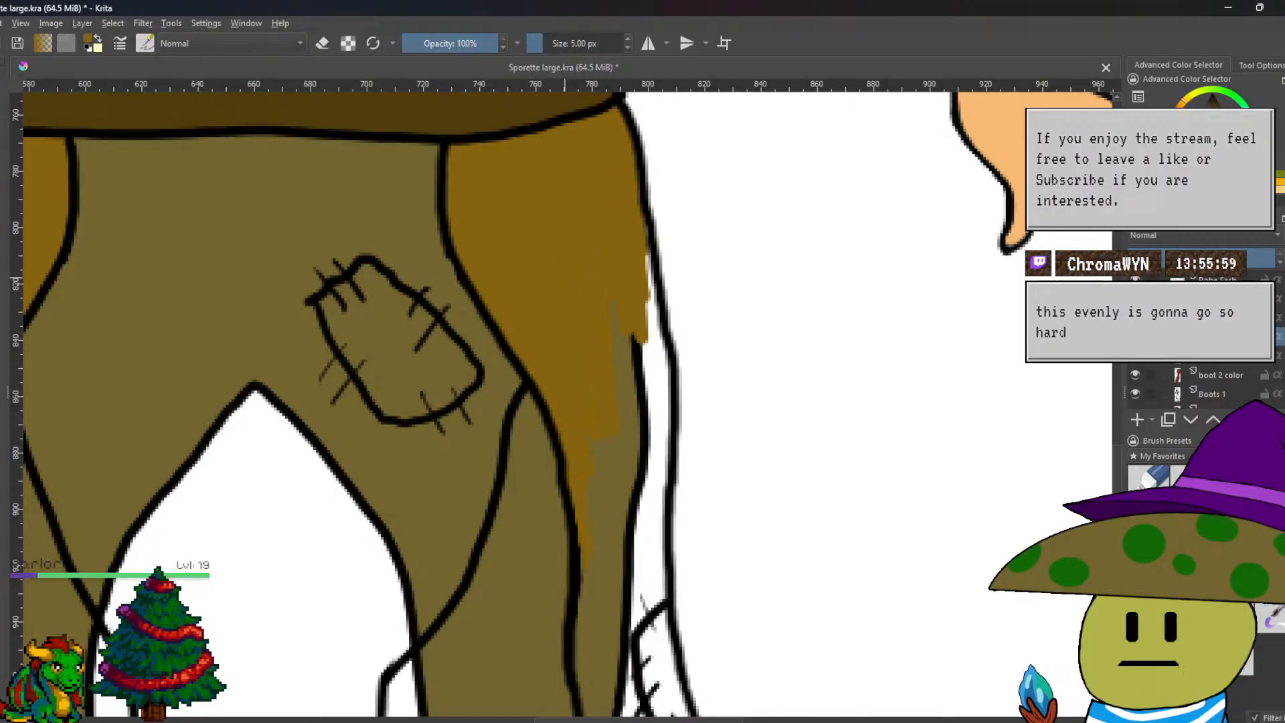
pyautogui.moveTo(619, 443); pyautogui.dragTo(648, 303)
pyautogui.moveTo(648, 254)
pyautogui.mouseDown()
pyautogui.moveTo(651, 313)
pyautogui.moveTo(644, 275)
pyautogui.mouseUp()
pyautogui.moveTo(662, 328)
pyautogui.mouseDown()
pyautogui.moveTo(653, 451)
pyautogui.moveTo(661, 420)
pyautogui.mouseUp()
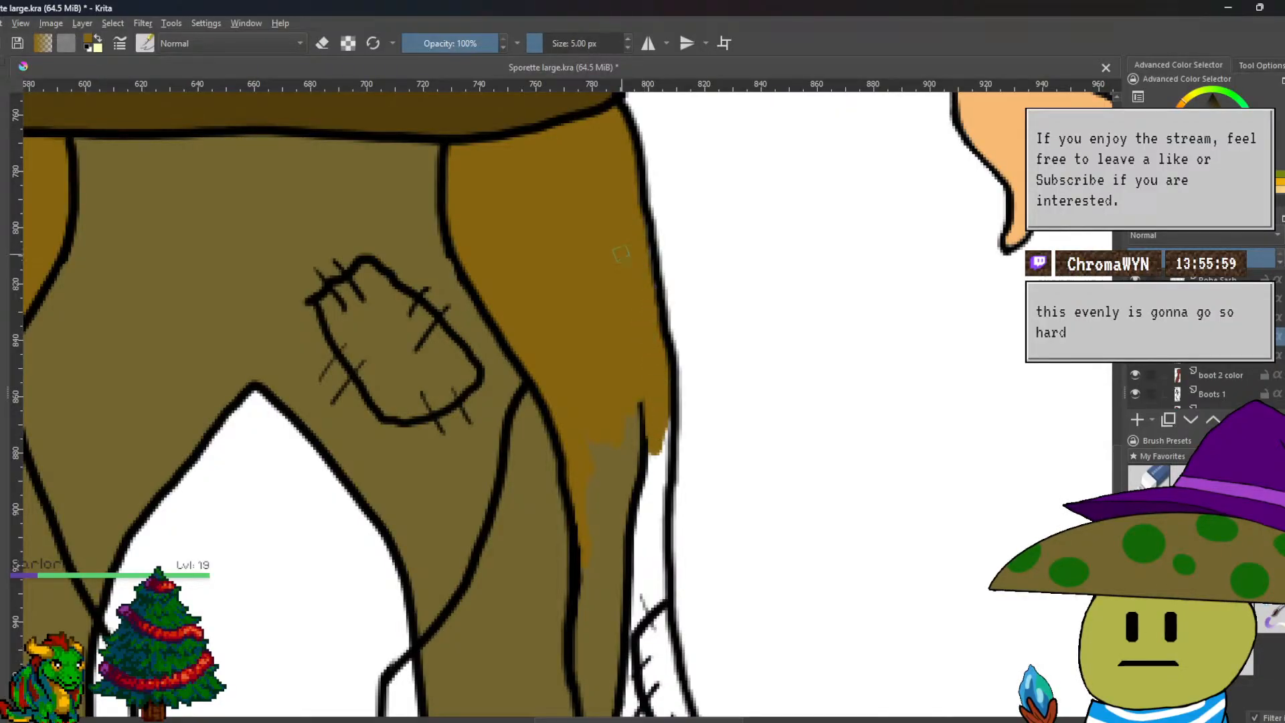
# Fill the lower half of the right robe tail golden brown down to its hem, including the patch area.
pyautogui.scroll(-3, 607, 258)
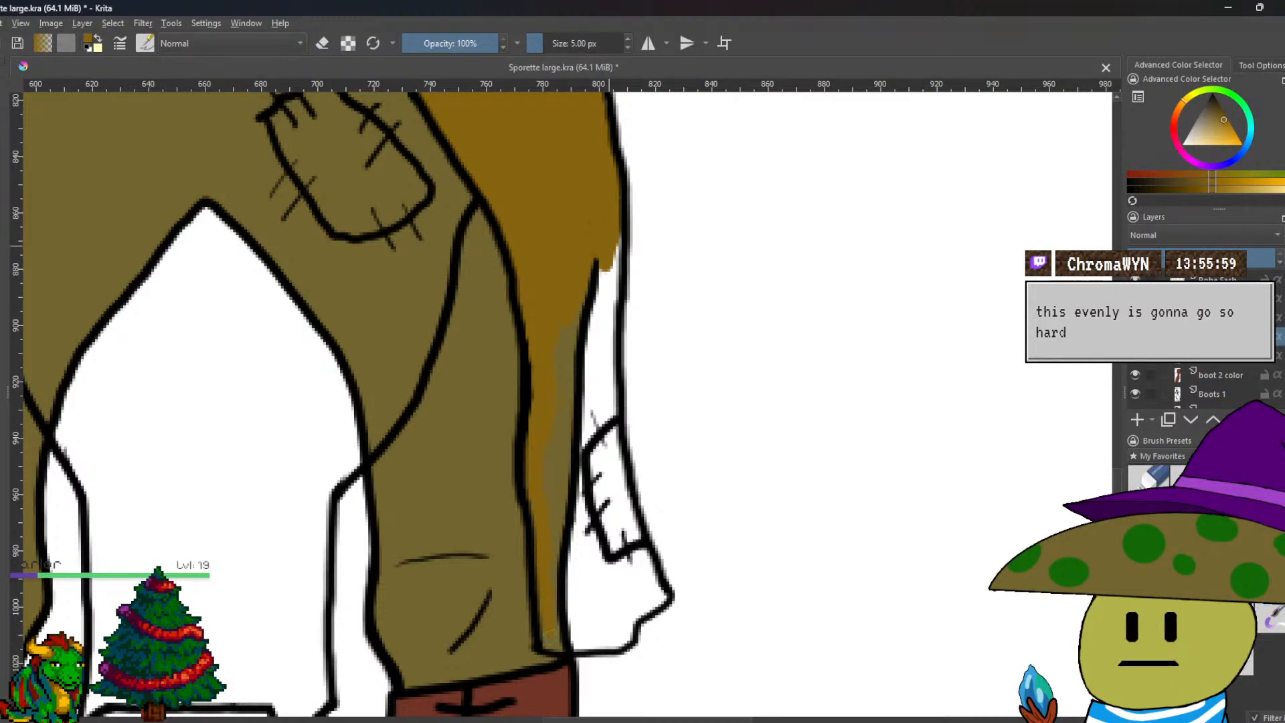
pyautogui.moveTo(562, 641)
pyautogui.mouseDown()
pyautogui.moveTo(635, 629)
pyautogui.moveTo(628, 643)
pyautogui.moveTo(575, 642)
pyautogui.moveTo(561, 623)
pyautogui.moveTo(573, 617)
pyautogui.moveTo(597, 627)
pyautogui.moveTo(555, 634)
pyautogui.moveTo(568, 623)
pyautogui.moveTo(593, 640)
pyautogui.moveTo(665, 594)
pyautogui.moveTo(630, 540)
pyautogui.moveTo(627, 566)
pyautogui.moveTo(624, 536)
pyautogui.moveTo(608, 539)
pyautogui.moveTo(597, 607)
pyautogui.moveTo(569, 532)
pyautogui.mouseUp()
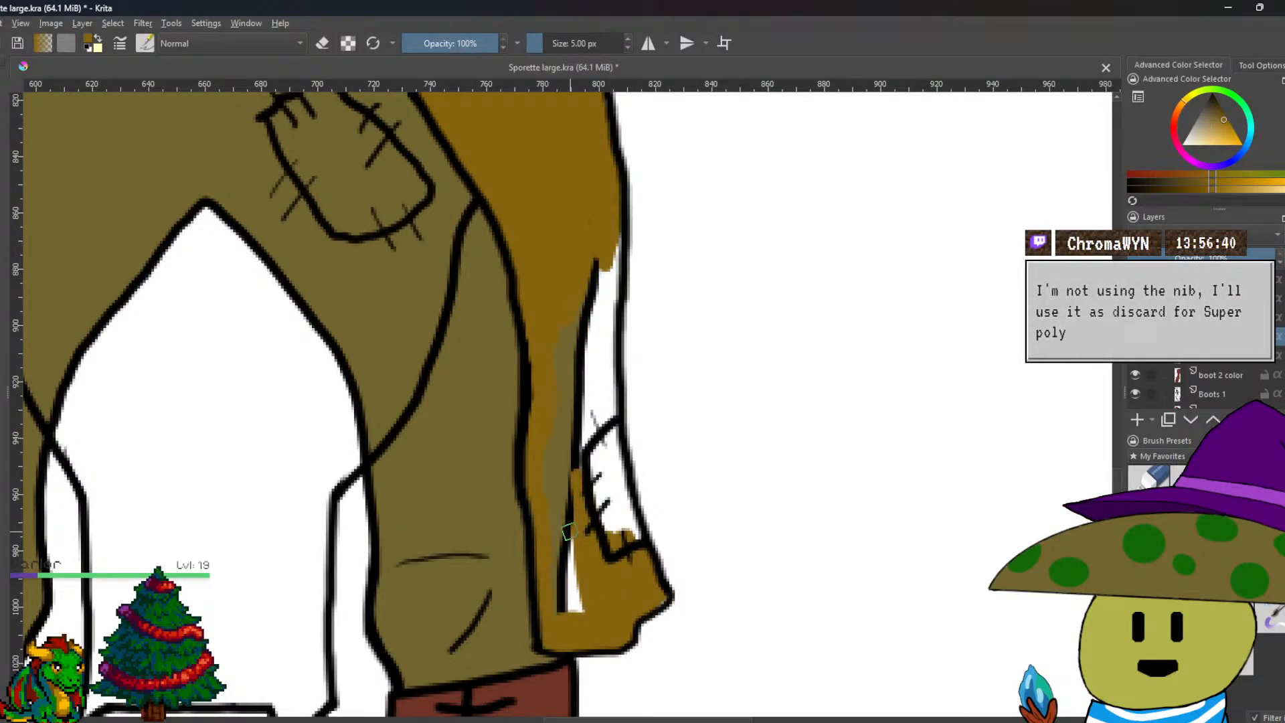
pyautogui.moveTo(581, 587)
pyautogui.mouseDown()
pyautogui.moveTo(564, 546)
pyautogui.moveTo(585, 591)
pyautogui.moveTo(566, 428)
pyautogui.mouseUp()
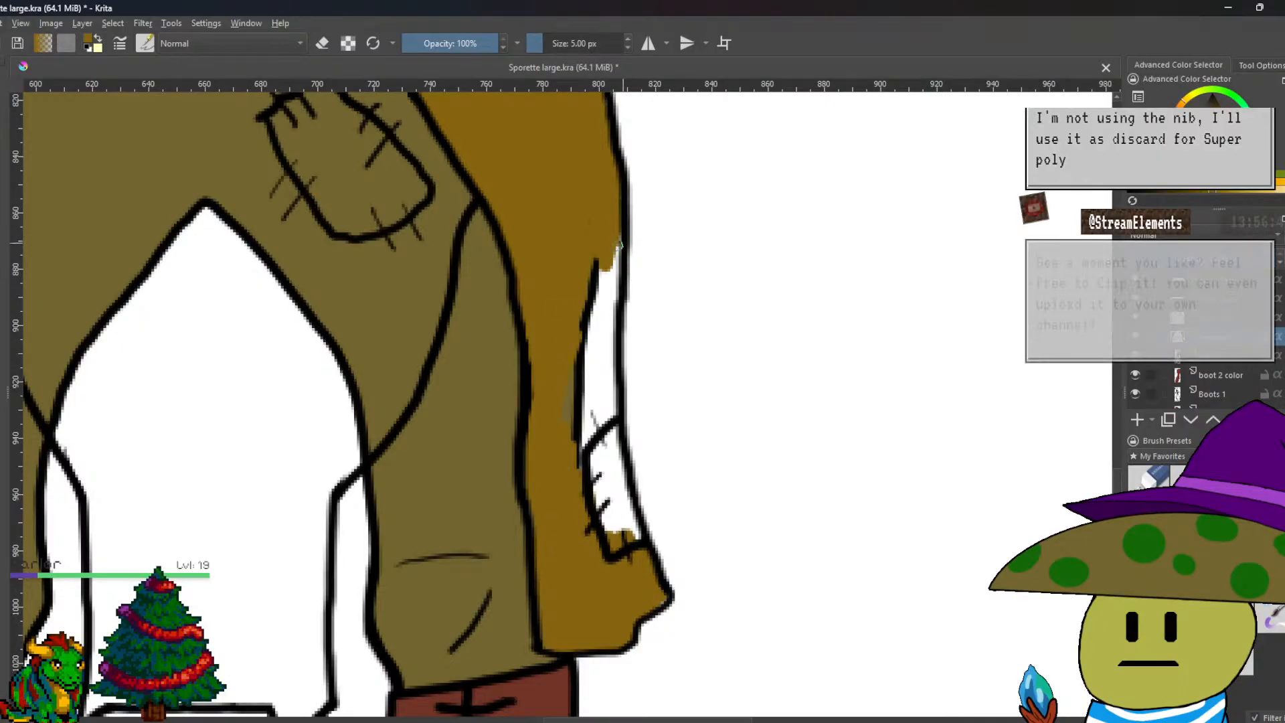
pyautogui.moveTo(617, 258)
pyautogui.mouseDown()
pyautogui.moveTo(602, 301)
pyautogui.moveTo(591, 268)
pyautogui.moveTo(580, 462)
pyautogui.moveTo(612, 284)
pyautogui.moveTo(606, 382)
pyautogui.mouseUp()
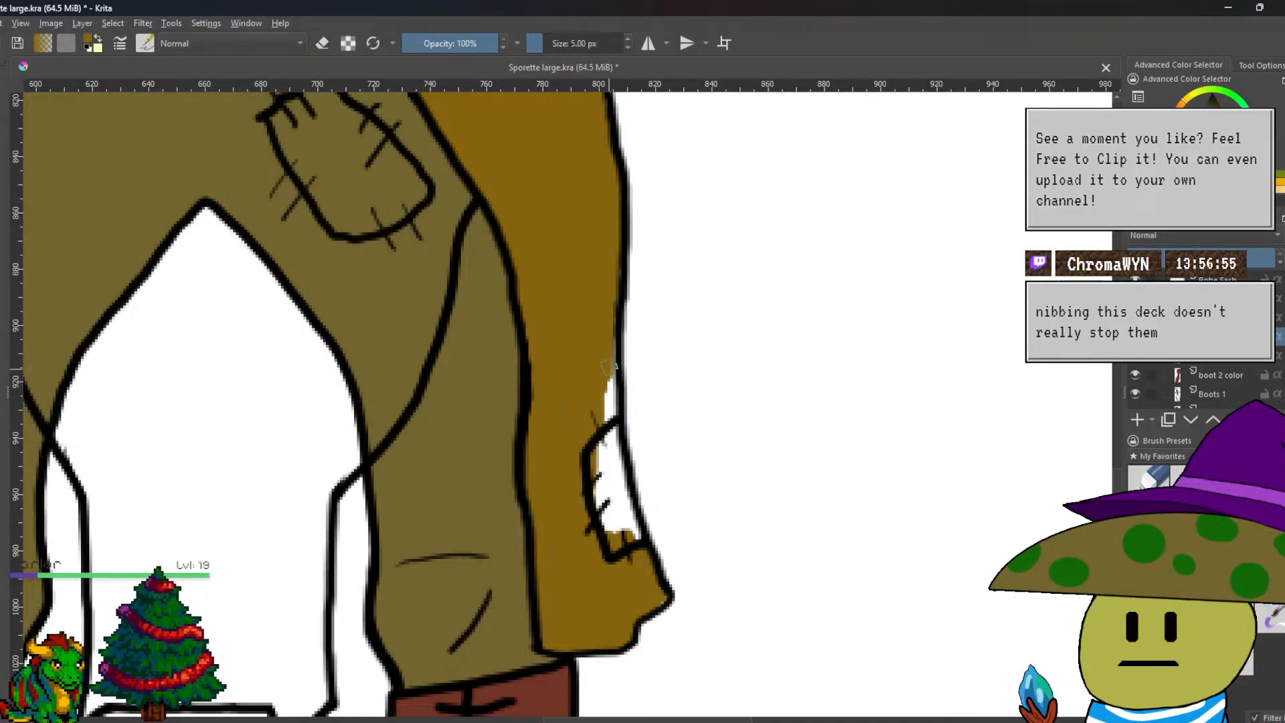
pyautogui.moveTo(607, 347)
pyautogui.mouseDown()
pyautogui.moveTo(615, 461)
pyautogui.moveTo(619, 446)
pyautogui.moveTo(604, 546)
pyautogui.moveTo(606, 458)
pyautogui.moveTo(630, 511)
pyautogui.moveTo(616, 477)
pyautogui.mouseUp()
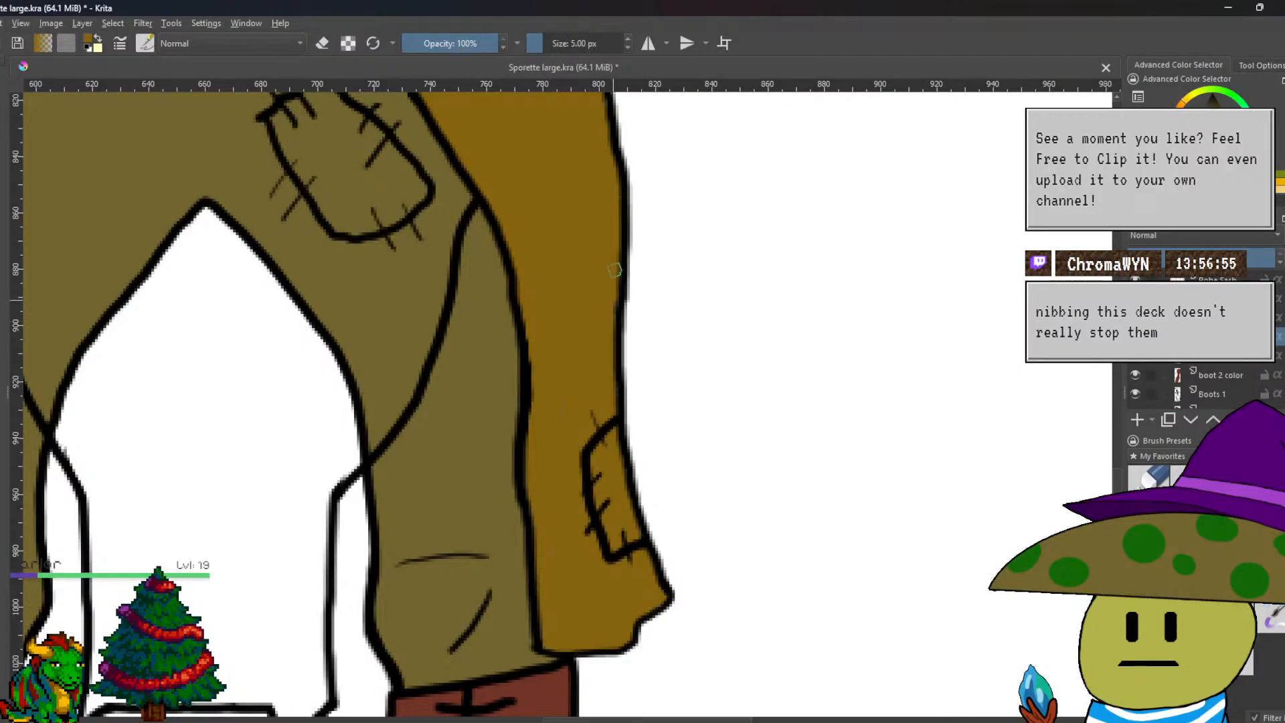
pyautogui.scroll(4, 734, 408)
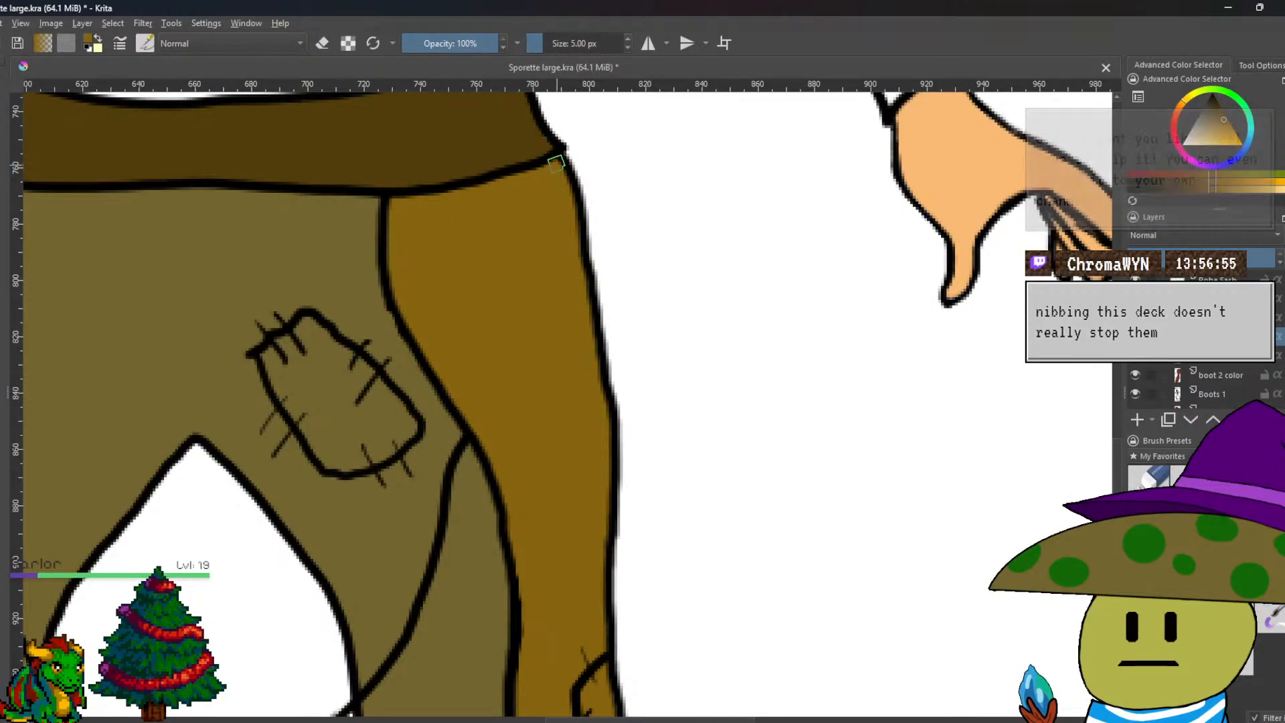
pyautogui.scroll(-5, 551, 163)
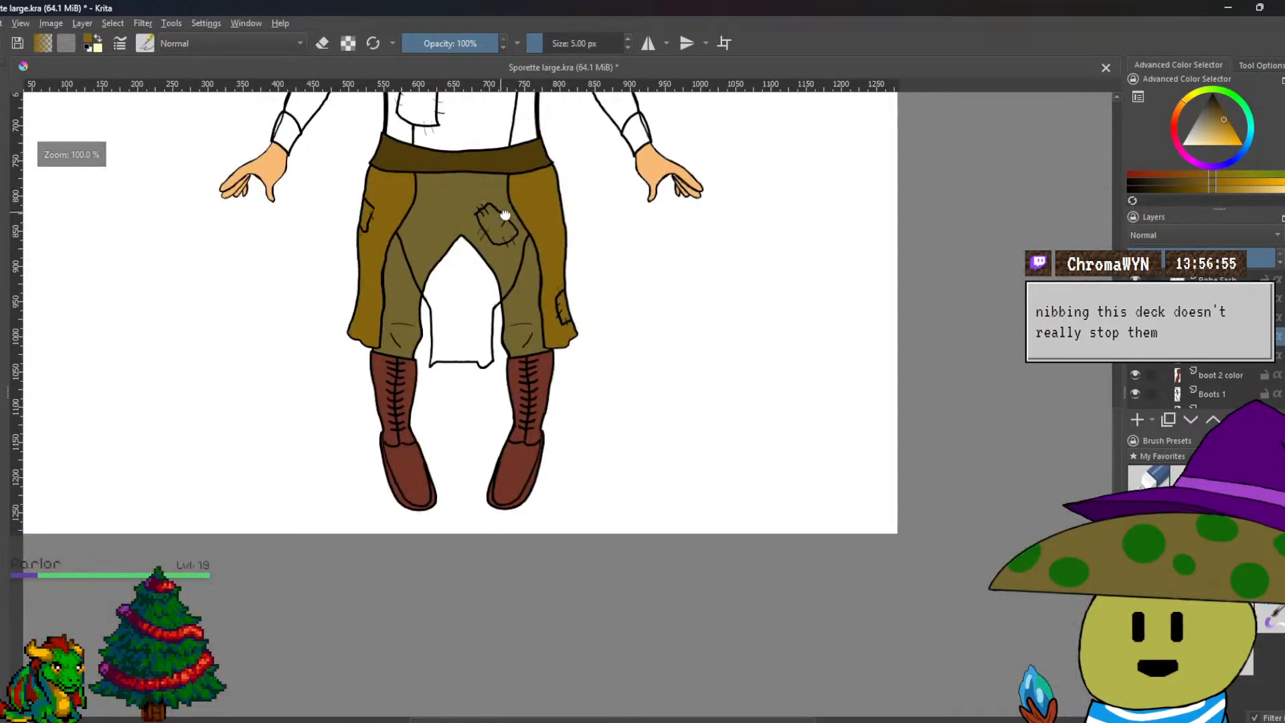
pyautogui.scroll(3, 552, 281)
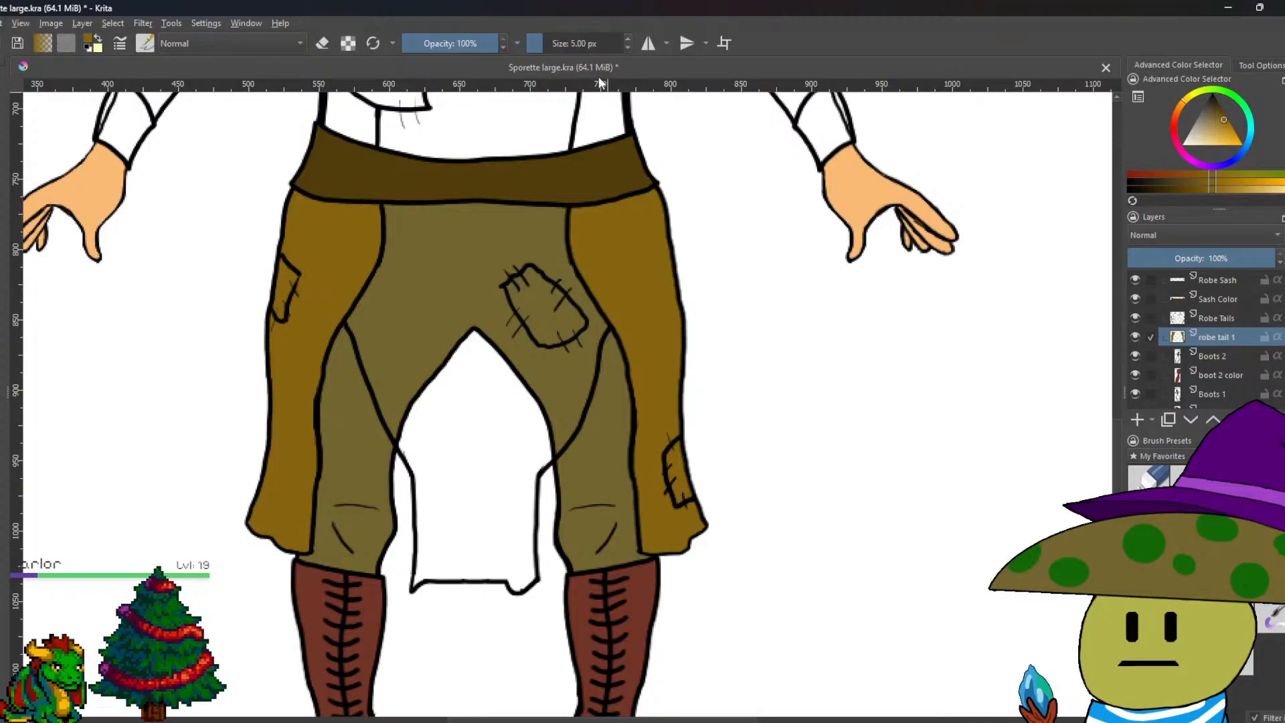
# Add a new paint layer directly above robe tail 1 and sample the light yellow-green palette swatch as the brush color.
pyautogui.click(83, 25)
pyautogui.moveTo(114, 86)
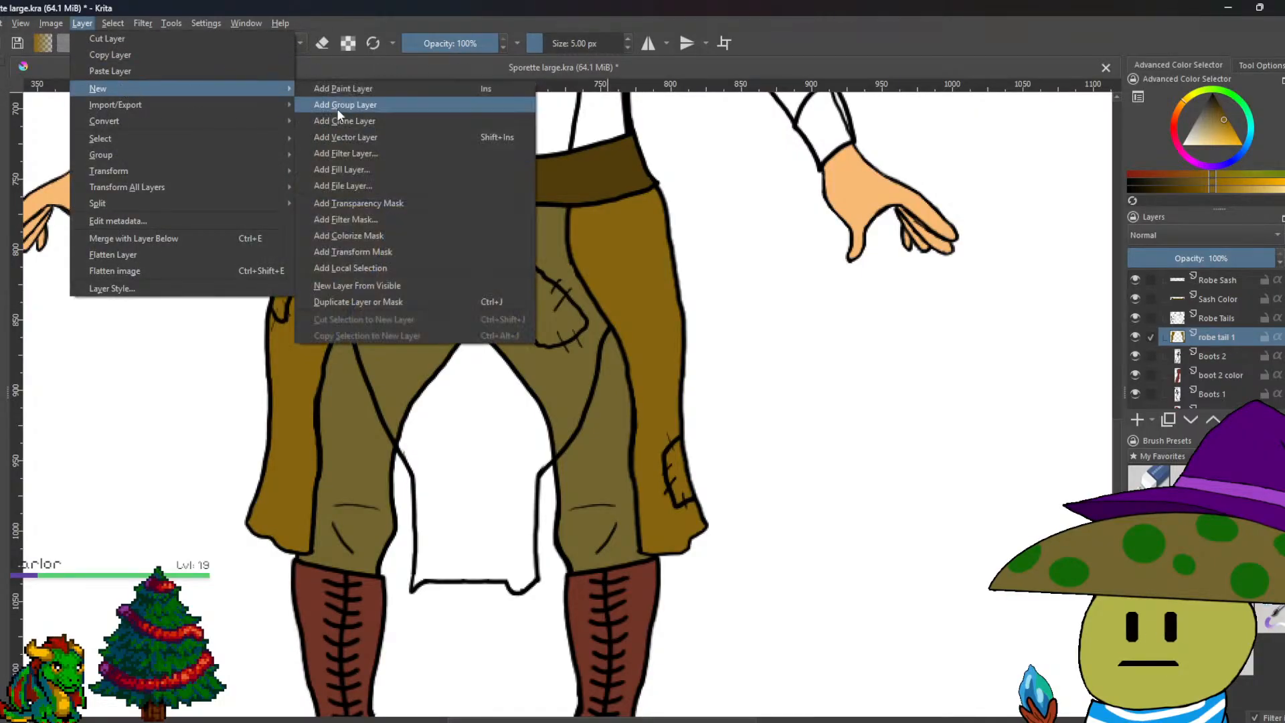
pyautogui.click(344, 92)
pyautogui.scroll(-4, 569, 304)
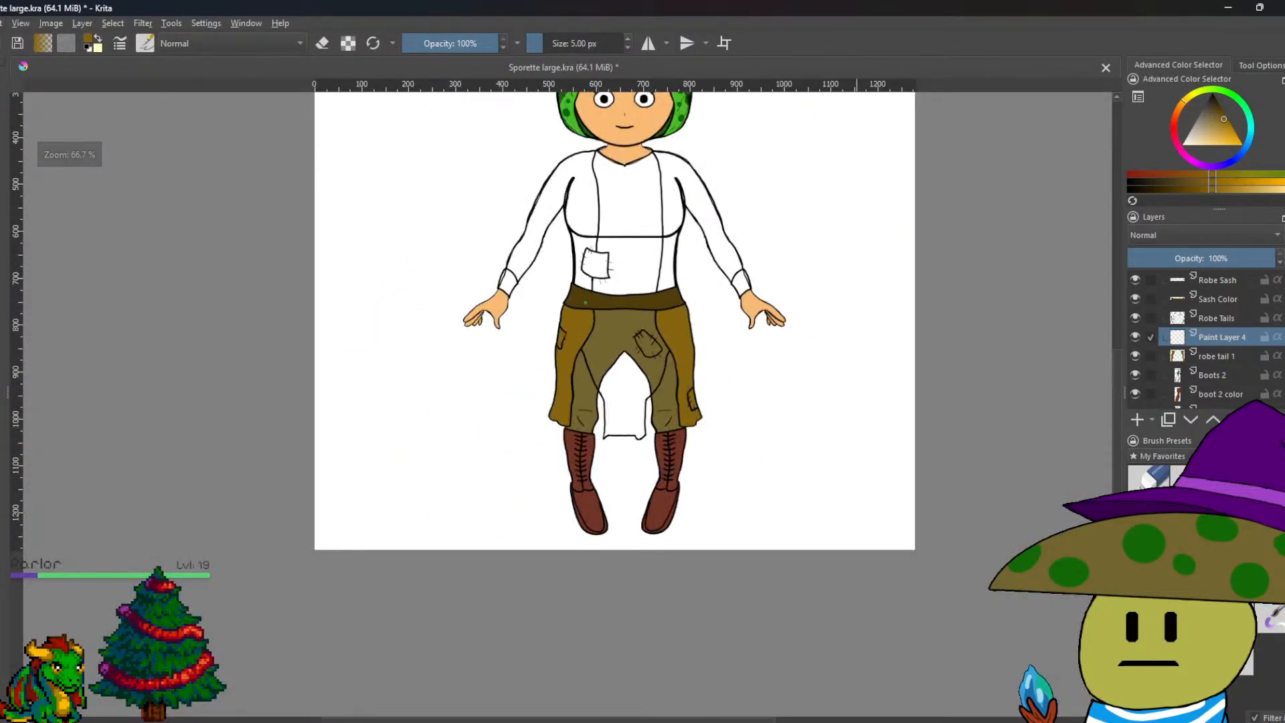
pyautogui.moveTo(453, 263); pyautogui.dragTo(531, 384)
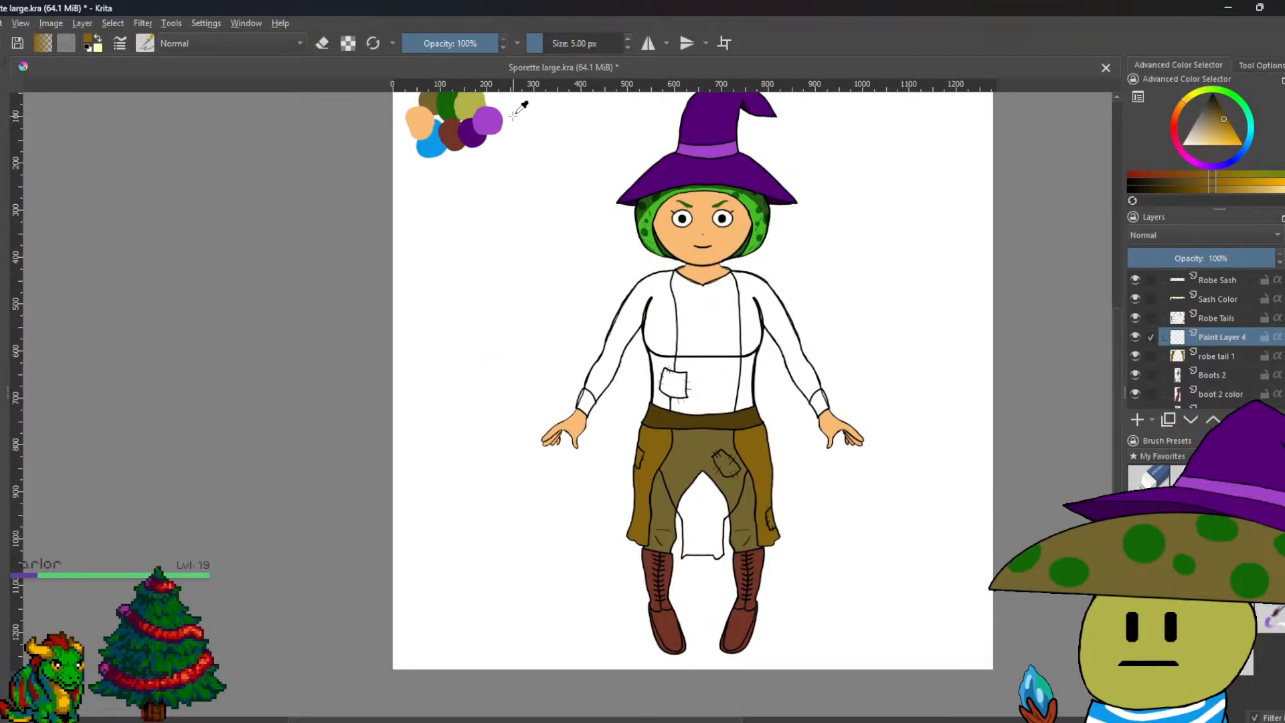
pyautogui.keyDown('ctrl'); pyautogui.click(472, 103); pyautogui.keyUp('ctrl')
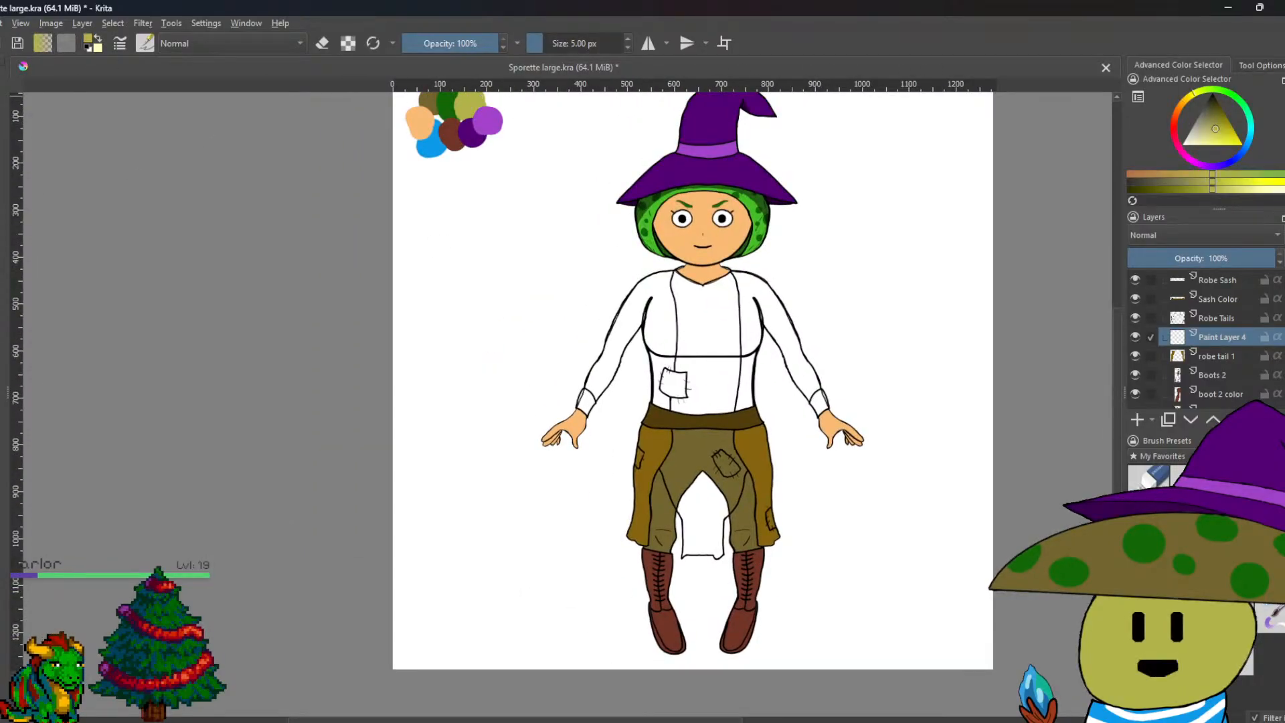
pyautogui.scroll(4, 703, 321)
pyautogui.moveTo(714, 315); pyautogui.dragTo(565, 209)
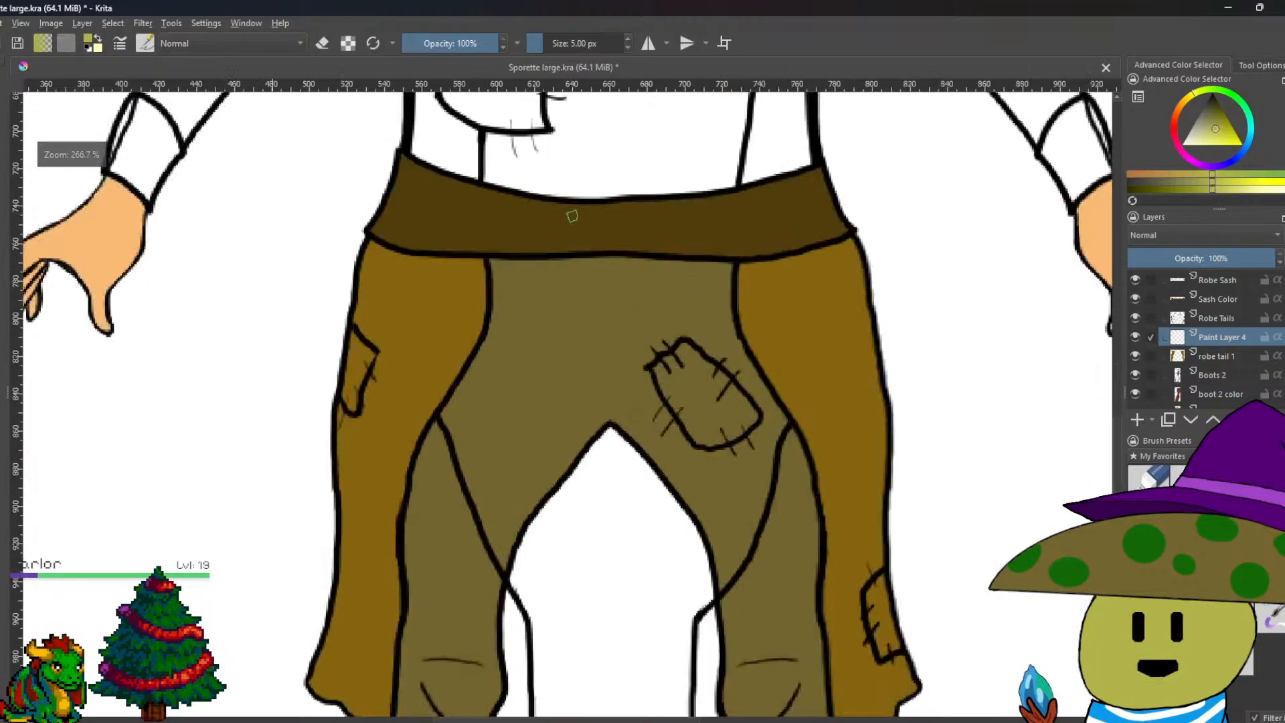
pyautogui.scroll(1, 569, 267)
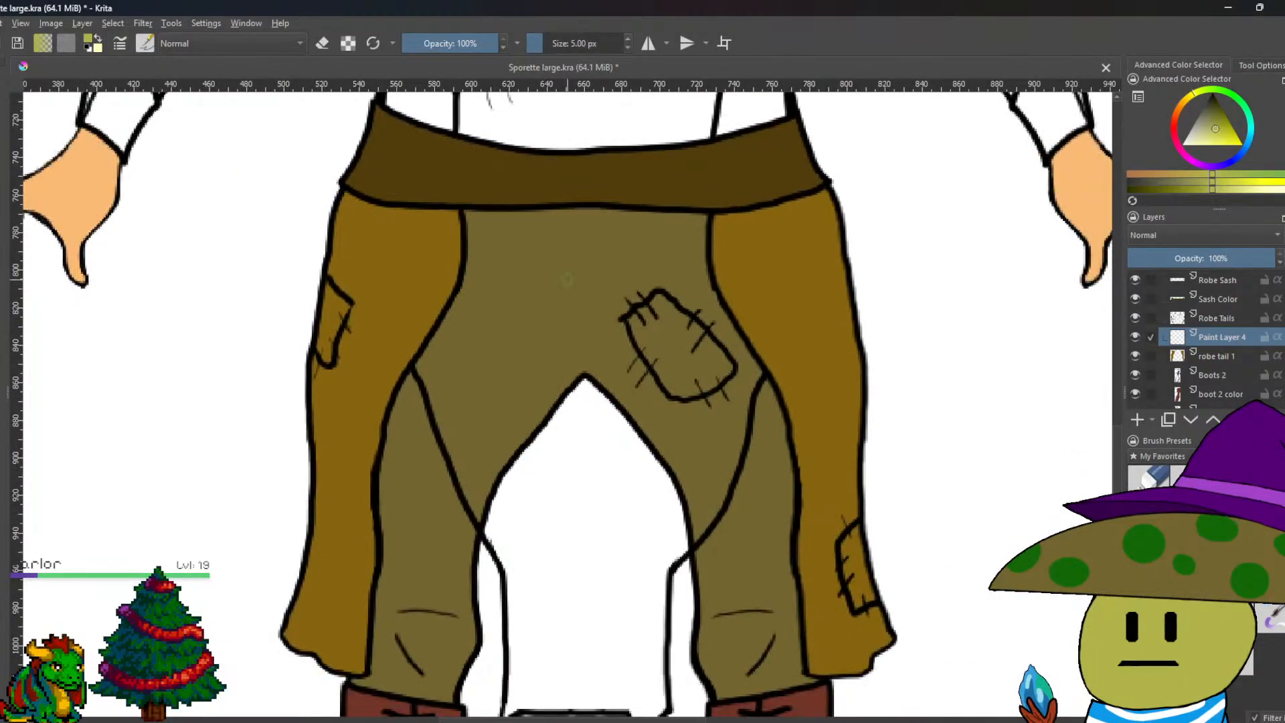
# Rename the new paint layer as tobe tail 2.
pyautogui.doubleClick(1219, 343)
pyautogui.write('tobe tail')
pyautogui.press('Return')
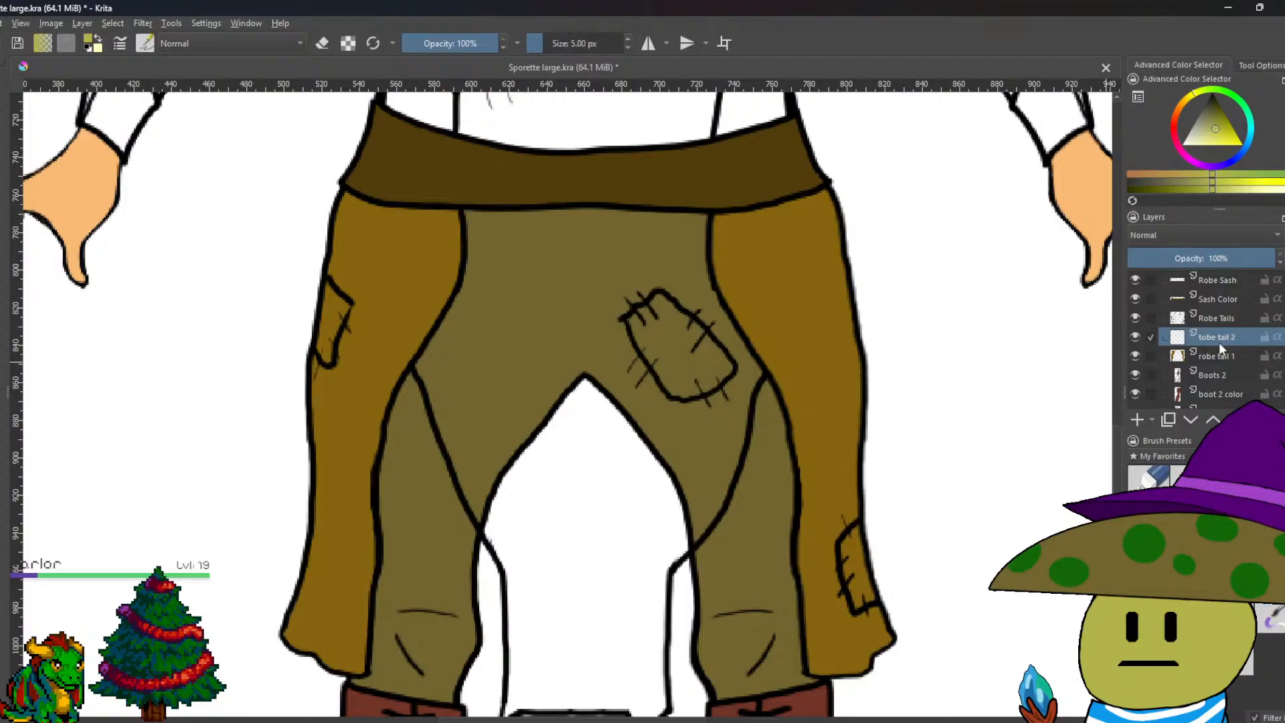
# Paint the first yellow-green strokes along the middle robe tail's left edge and move the tobe tail 2 layer beneath robe tail 1.
pyautogui.moveTo(541, 366); pyautogui.dragTo(497, 323)
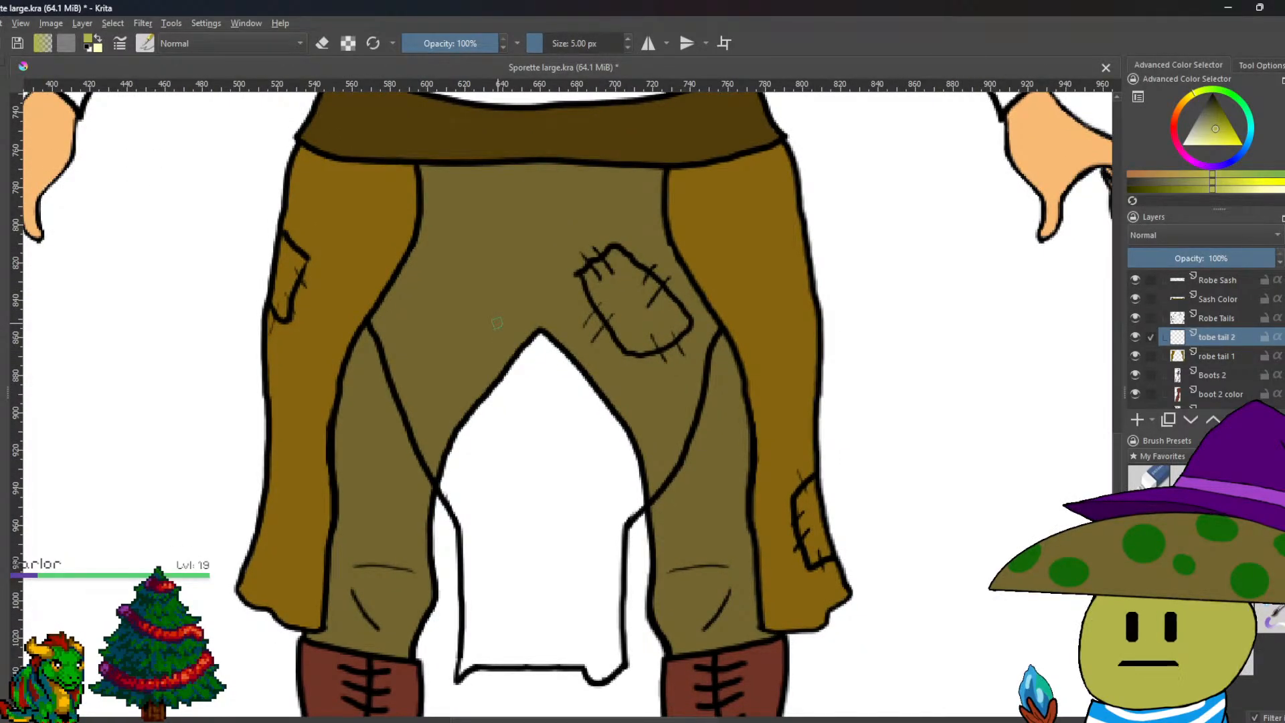
pyautogui.moveTo(467, 367)
pyautogui.mouseDown()
pyautogui.moveTo(441, 485)
pyautogui.moveTo(458, 502)
pyautogui.moveTo(410, 418)
pyautogui.mouseUp()
pyautogui.moveTo(448, 467)
pyautogui.mouseDown()
pyautogui.moveTo(373, 324)
pyautogui.moveTo(412, 255)
pyautogui.mouseUp()
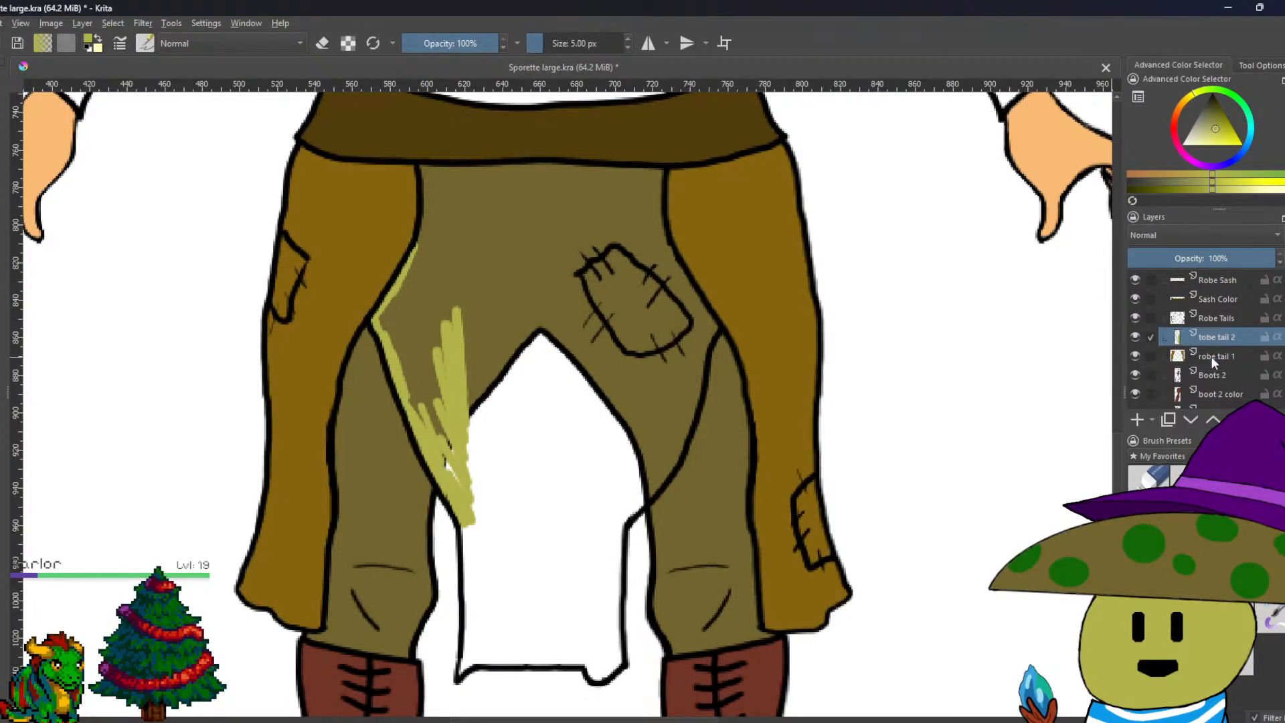
pyautogui.hotkey('ctrl', 'pagedown')
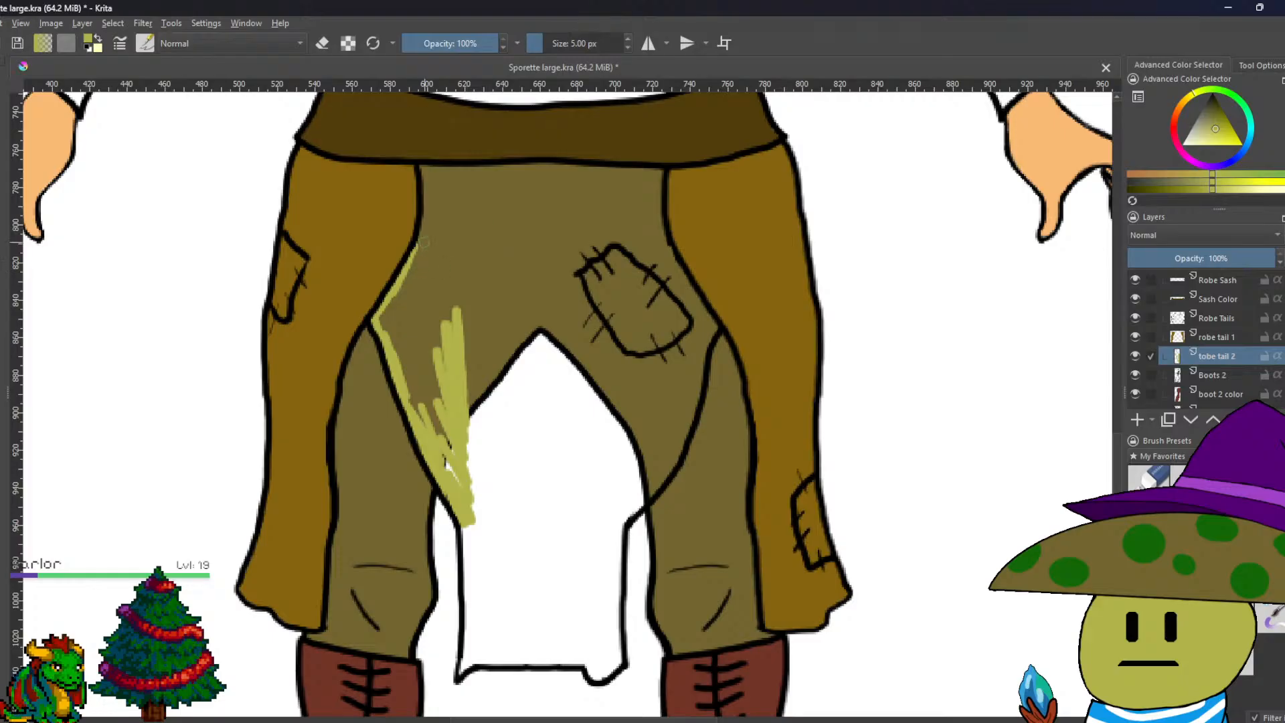
# Paint a yellow-green border along the middle robe tail's upper left side, waist edge and upper right side.
pyautogui.moveTo(432, 200); pyautogui.dragTo(421, 238)
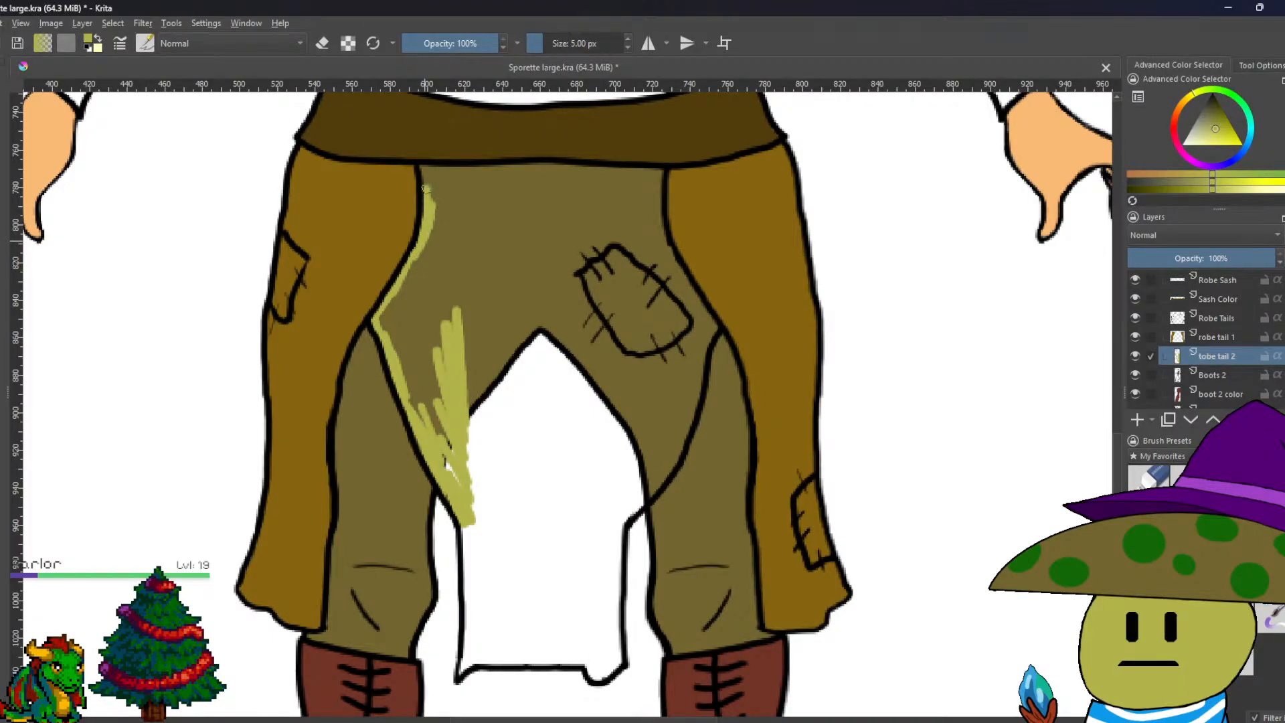
pyautogui.moveTo(422, 168); pyautogui.dragTo(479, 168)
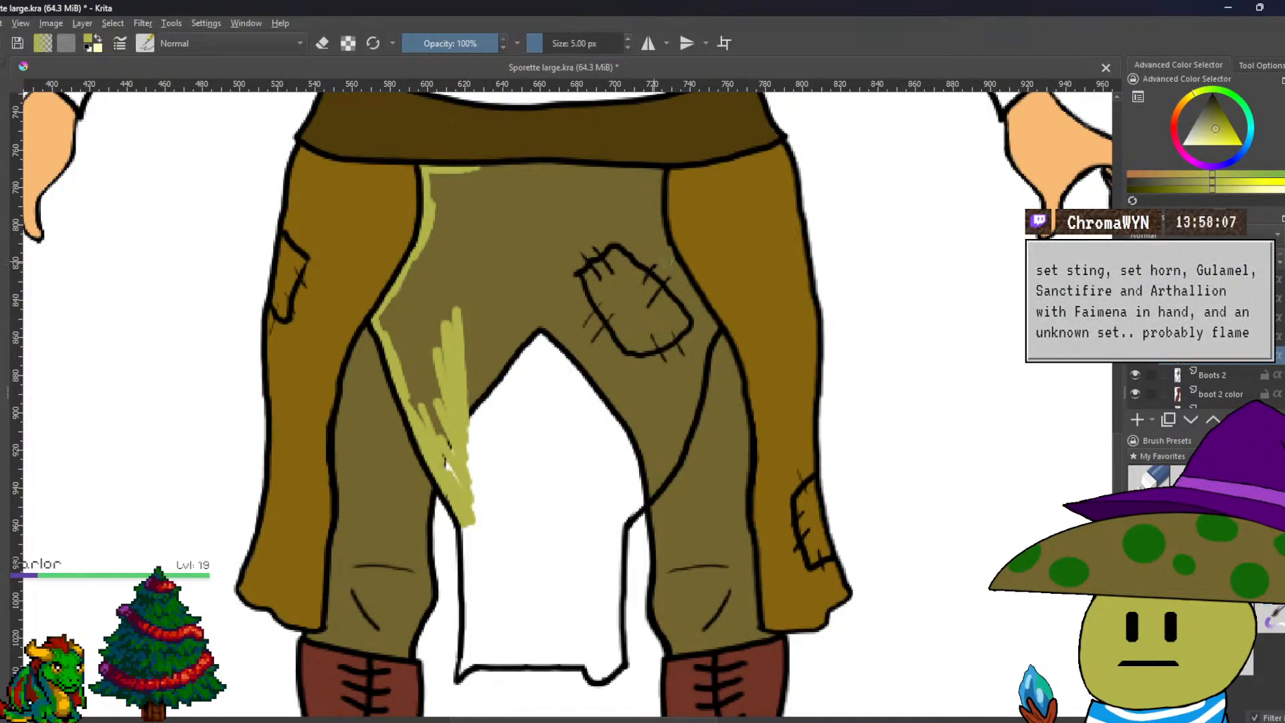
pyautogui.moveTo(661, 169); pyautogui.dragTo(672, 266)
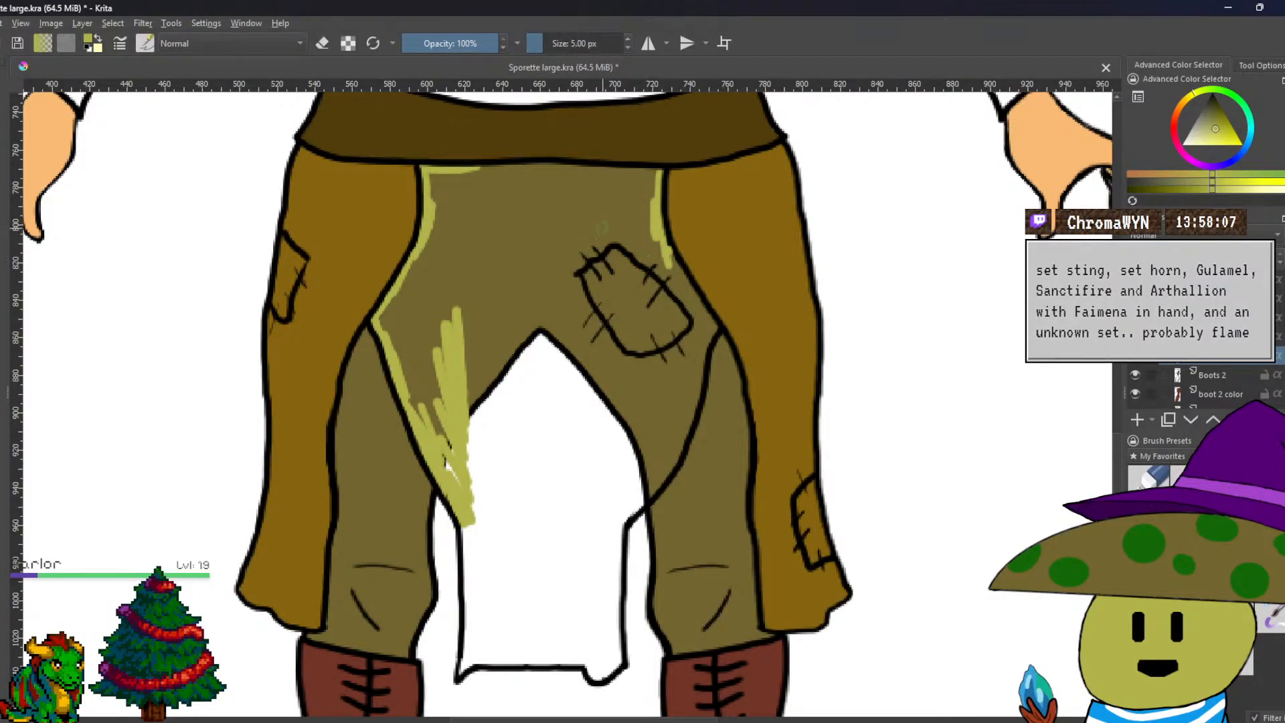
pyautogui.moveTo(661, 172); pyautogui.dragTo(459, 176)
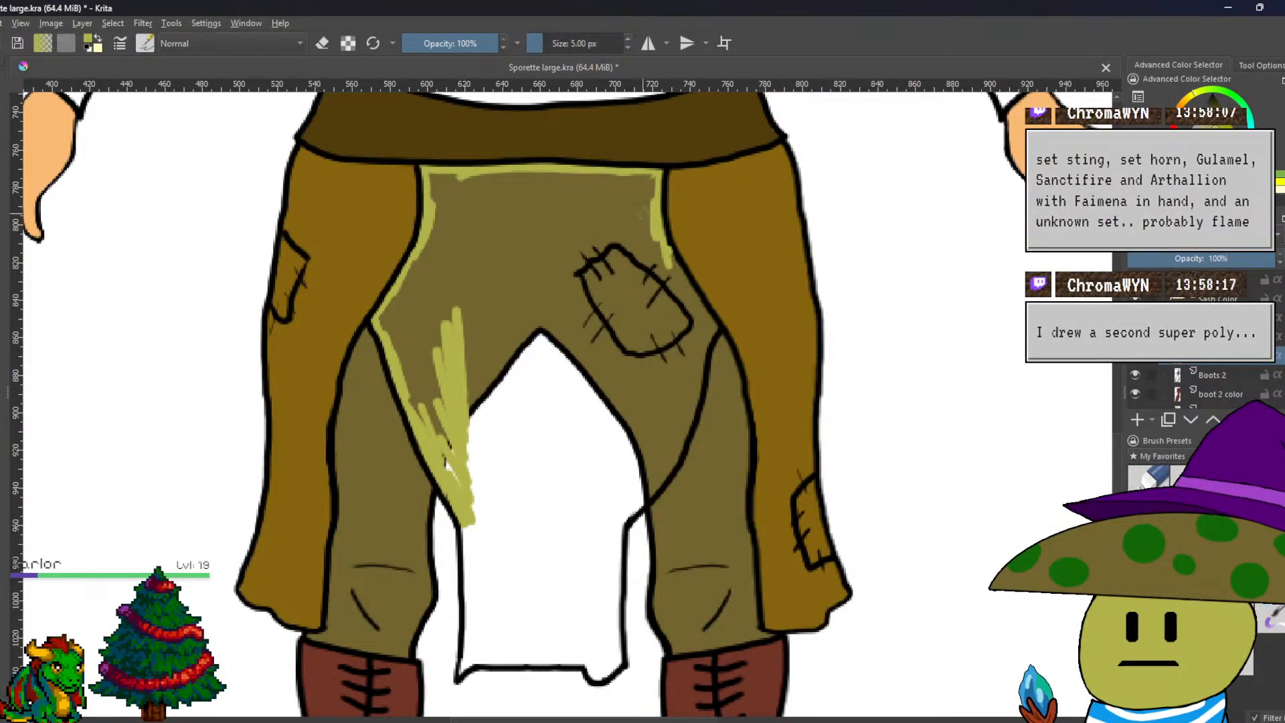
pyautogui.moveTo(648, 175)
pyautogui.mouseDown()
pyautogui.moveTo(654, 229)
pyautogui.moveTo(626, 257)
pyautogui.moveTo(626, 208)
pyautogui.moveTo(644, 182)
pyautogui.mouseUp()
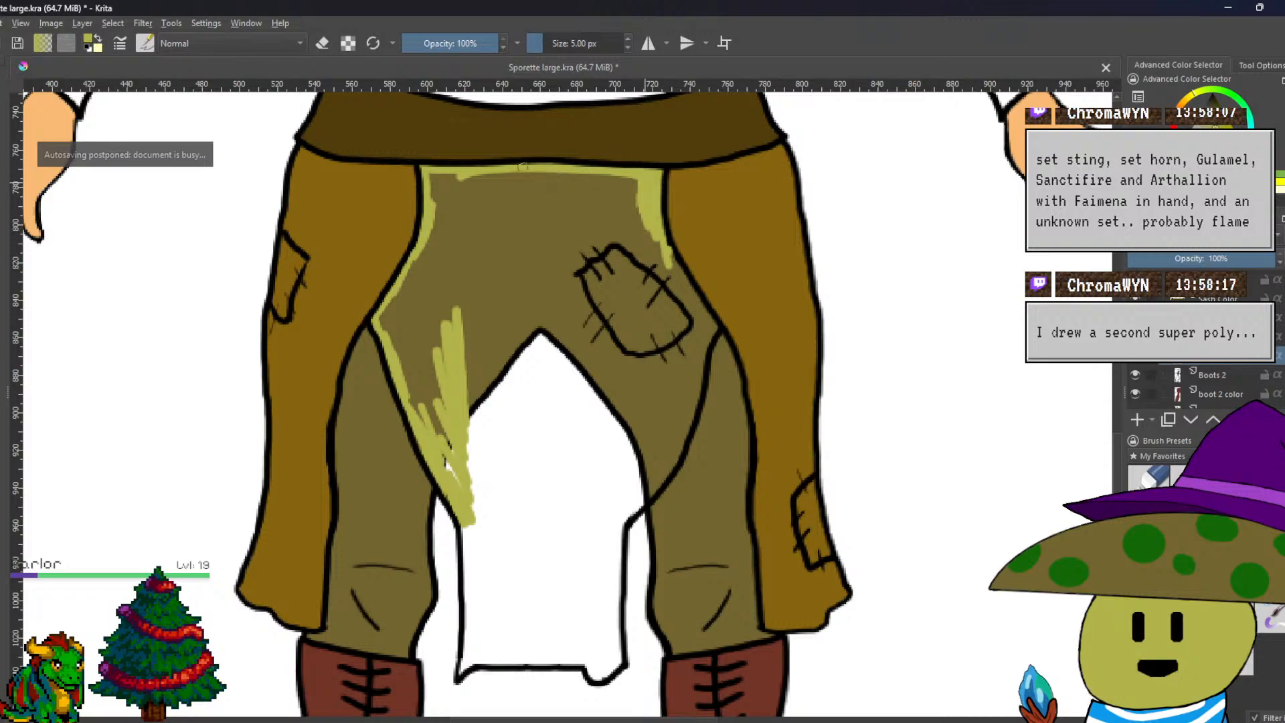
# Fill the upper left portion of the middle robe tail solid yellow-green, covering the remaining gaps beside the left outline.
pyautogui.moveTo(465, 173)
pyautogui.mouseDown()
pyautogui.moveTo(432, 174)
pyautogui.moveTo(445, 179)
pyautogui.moveTo(433, 204)
pyautogui.moveTo(433, 174)
pyautogui.moveTo(526, 168)
pyautogui.moveTo(431, 217)
pyautogui.moveTo(471, 174)
pyautogui.moveTo(495, 172)
pyautogui.moveTo(425, 281)
pyautogui.mouseUp()
pyautogui.moveTo(503, 191)
pyautogui.mouseDown()
pyautogui.moveTo(459, 322)
pyautogui.moveTo(469, 224)
pyautogui.moveTo(447, 329)
pyautogui.moveTo(460, 220)
pyautogui.moveTo(436, 251)
pyautogui.moveTo(421, 331)
pyautogui.moveTo(424, 248)
pyautogui.moveTo(440, 265)
pyautogui.moveTo(431, 299)
pyautogui.mouseUp()
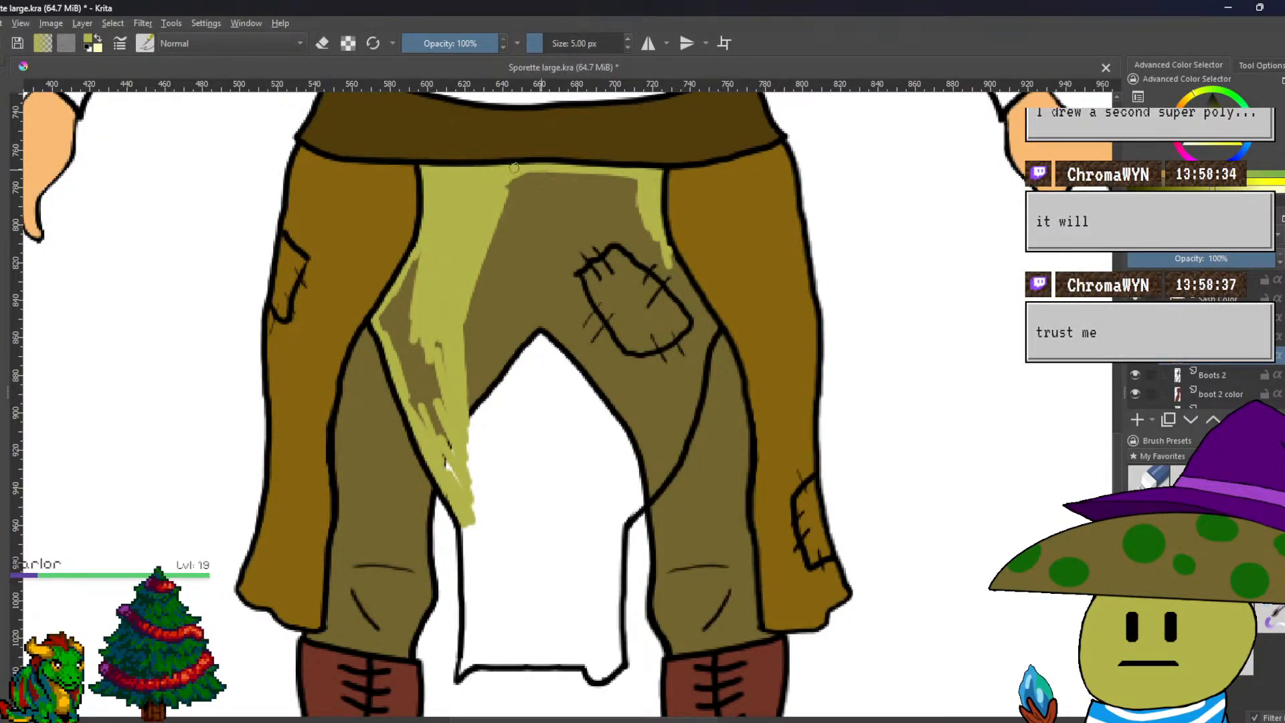
pyautogui.moveTo(409, 291)
pyautogui.mouseDown()
pyautogui.moveTo(398, 345)
pyautogui.moveTo(393, 302)
pyautogui.mouseUp()
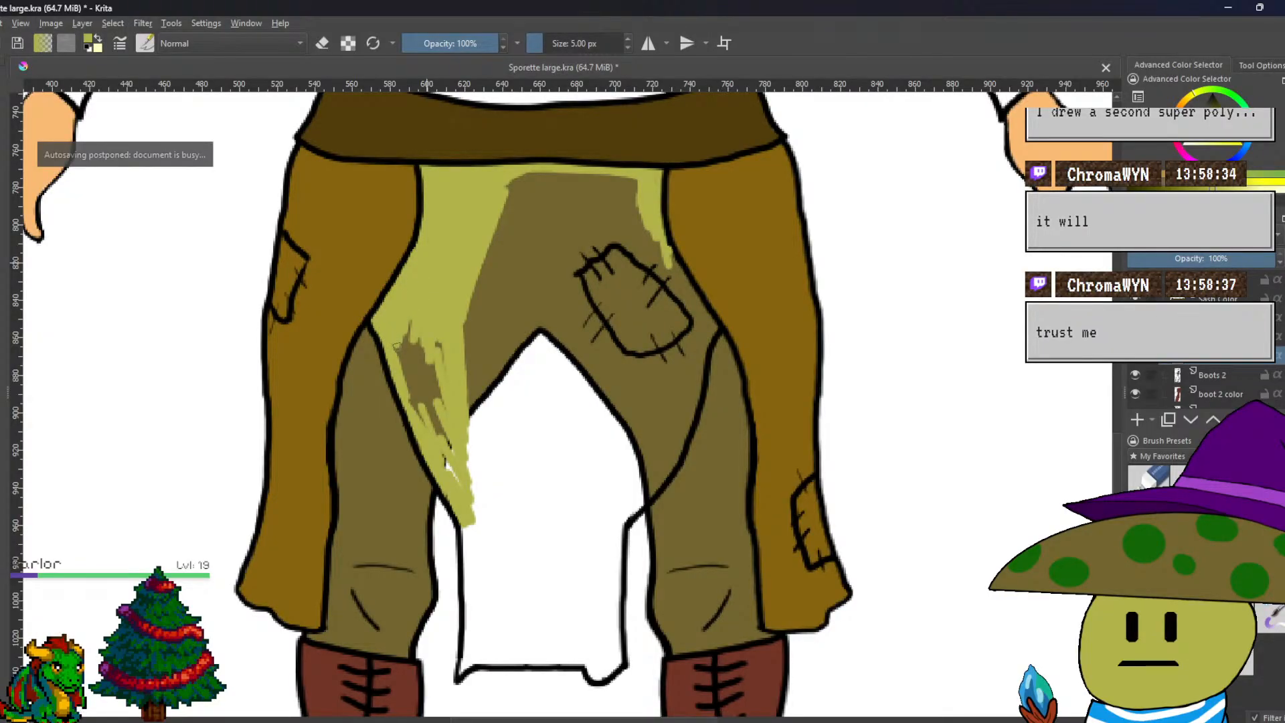
pyautogui.moveTo(434, 385)
pyautogui.mouseDown()
pyautogui.moveTo(414, 312)
pyautogui.moveTo(414, 402)
pyautogui.mouseUp()
pyautogui.moveTo(427, 345)
pyautogui.mouseDown()
pyautogui.moveTo(434, 420)
pyautogui.moveTo(417, 379)
pyautogui.moveTo(417, 395)
pyautogui.moveTo(409, 388)
pyautogui.moveTo(440, 425)
pyautogui.moveTo(447, 476)
pyautogui.moveTo(435, 338)
pyautogui.mouseUp()
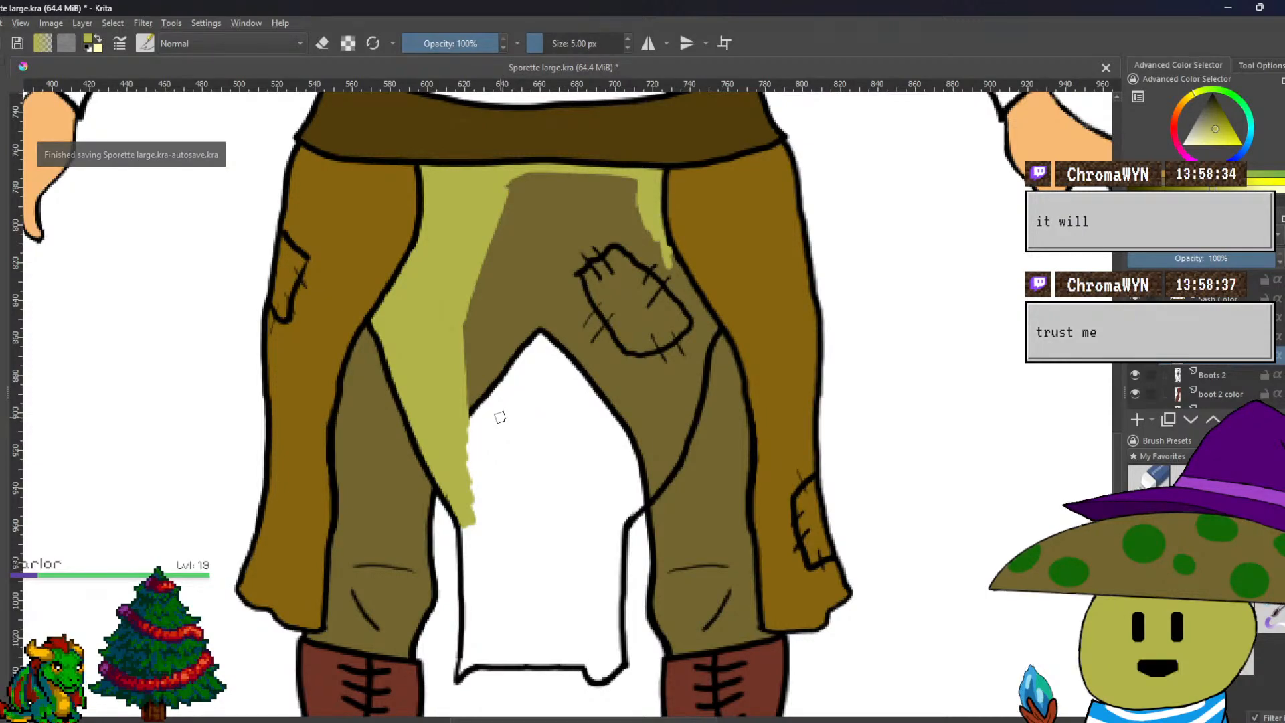
# Paint yellow-green along the left, hem and right edges of the middle robe tail's lower part.
pyautogui.moveTo(492, 391); pyautogui.dragTo(484, 287)
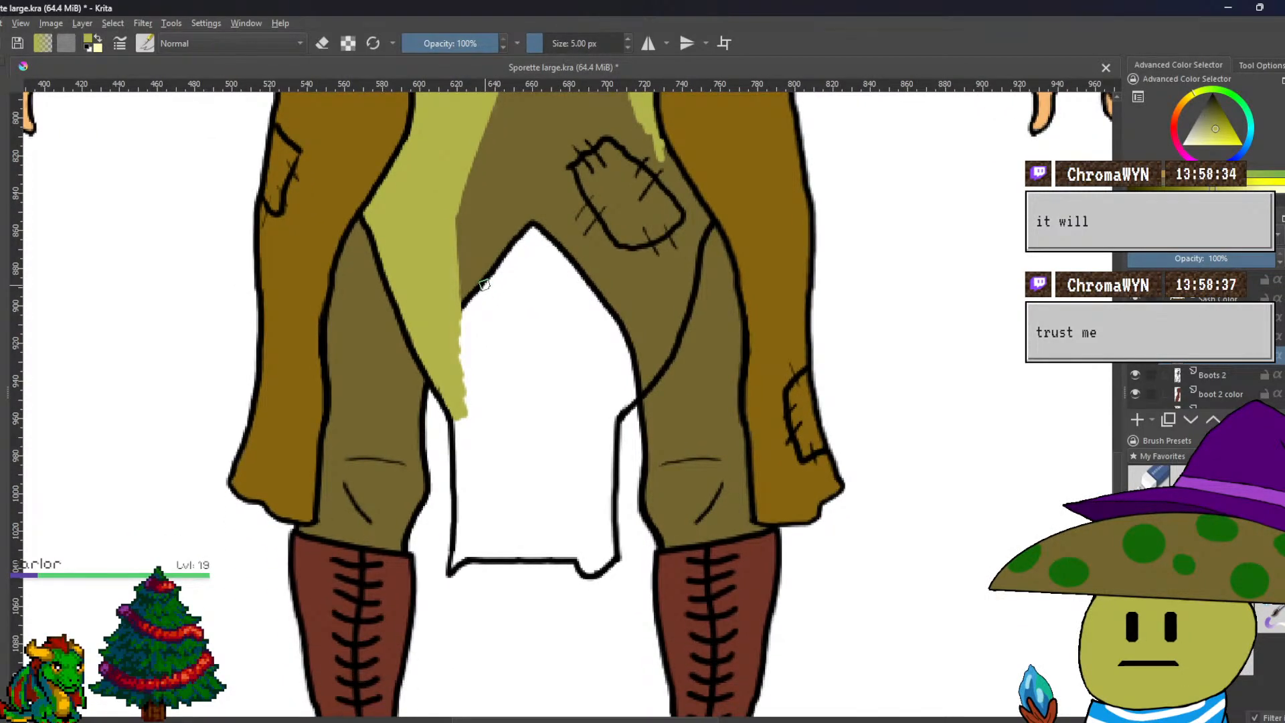
pyautogui.moveTo(471, 416)
pyautogui.mouseDown()
pyautogui.moveTo(452, 565)
pyautogui.moveTo(473, 547)
pyautogui.moveTo(465, 508)
pyautogui.moveTo(479, 558)
pyautogui.moveTo(461, 561)
pyautogui.moveTo(584, 552)
pyautogui.moveTo(588, 572)
pyautogui.moveTo(589, 539)
pyautogui.mouseUp()
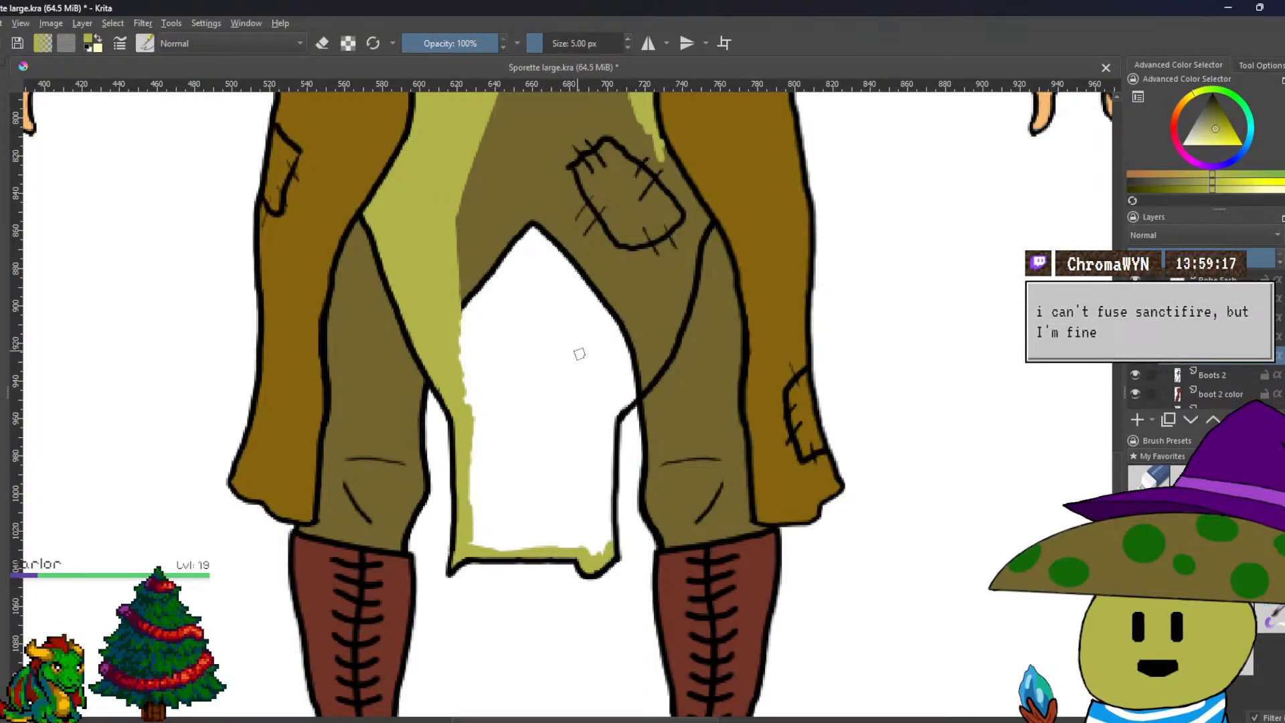
pyautogui.moveTo(610, 410)
pyautogui.mouseDown()
pyautogui.moveTo(602, 553)
pyautogui.moveTo(607, 535)
pyautogui.moveTo(592, 551)
pyautogui.moveTo(602, 461)
pyautogui.moveTo(586, 529)
pyautogui.moveTo(581, 438)
pyautogui.mouseUp()
pyautogui.scroll(2, 580, 438)
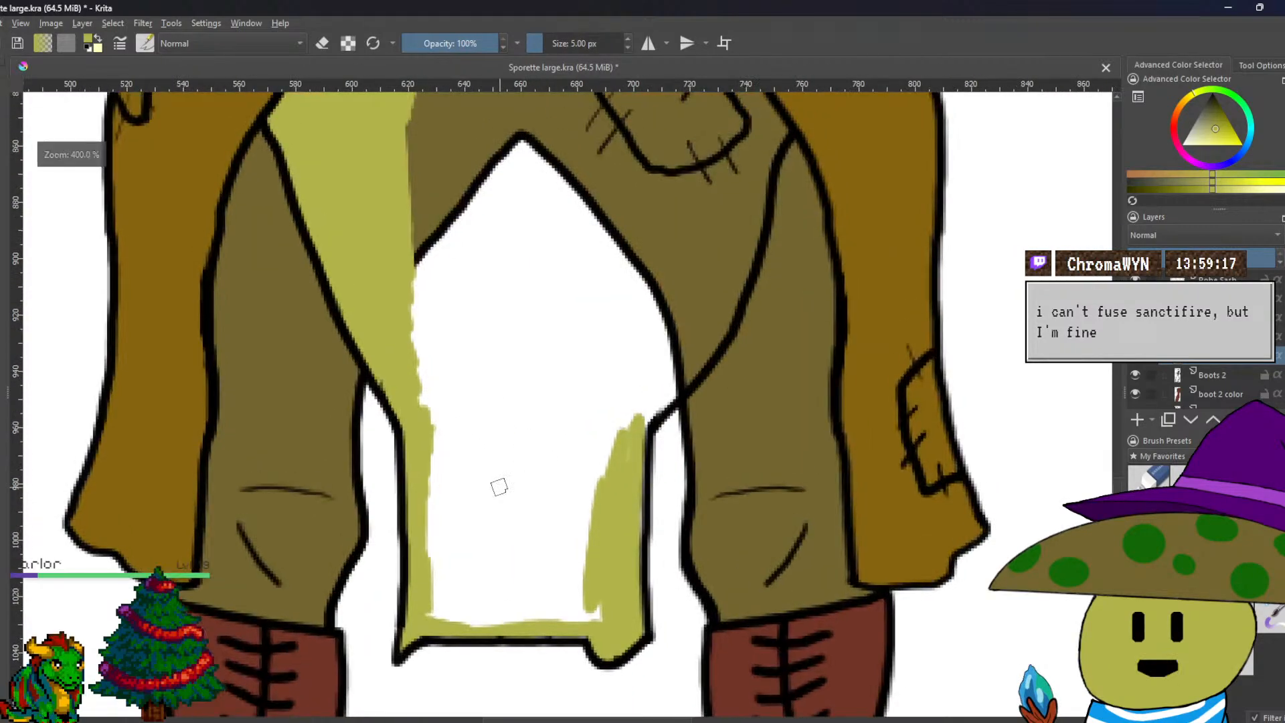
pyautogui.scroll(-2, 542, 436)
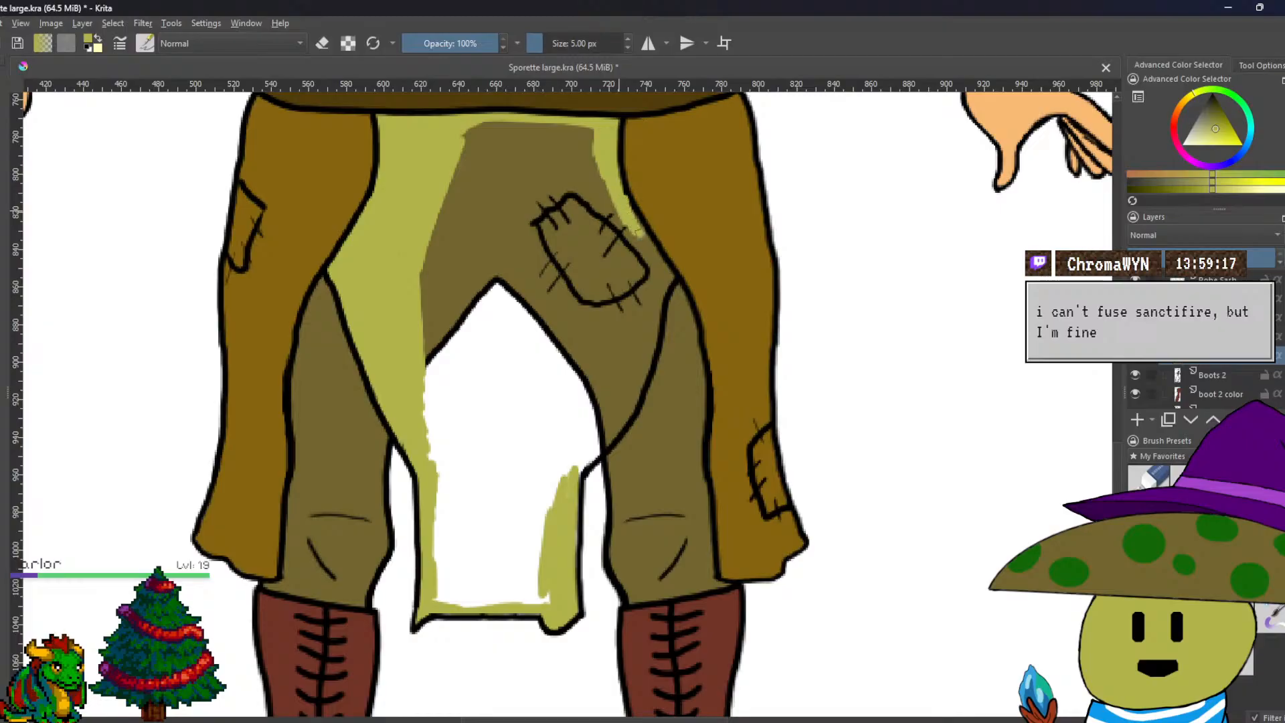
# Paint a yellow-green border down the middle robe tail's right edge from the hip to the lower part.
pyautogui.moveTo(638, 233); pyautogui.dragTo(628, 210)
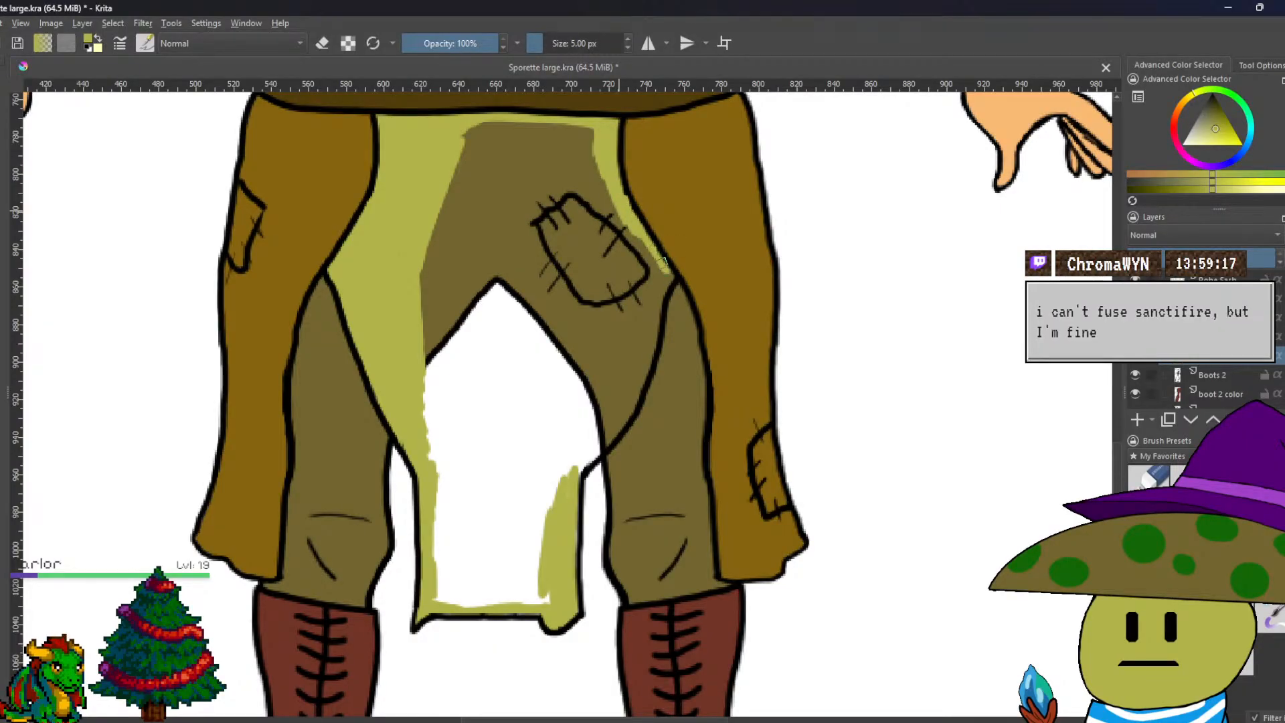
pyautogui.moveTo(657, 298); pyautogui.dragTo(645, 353)
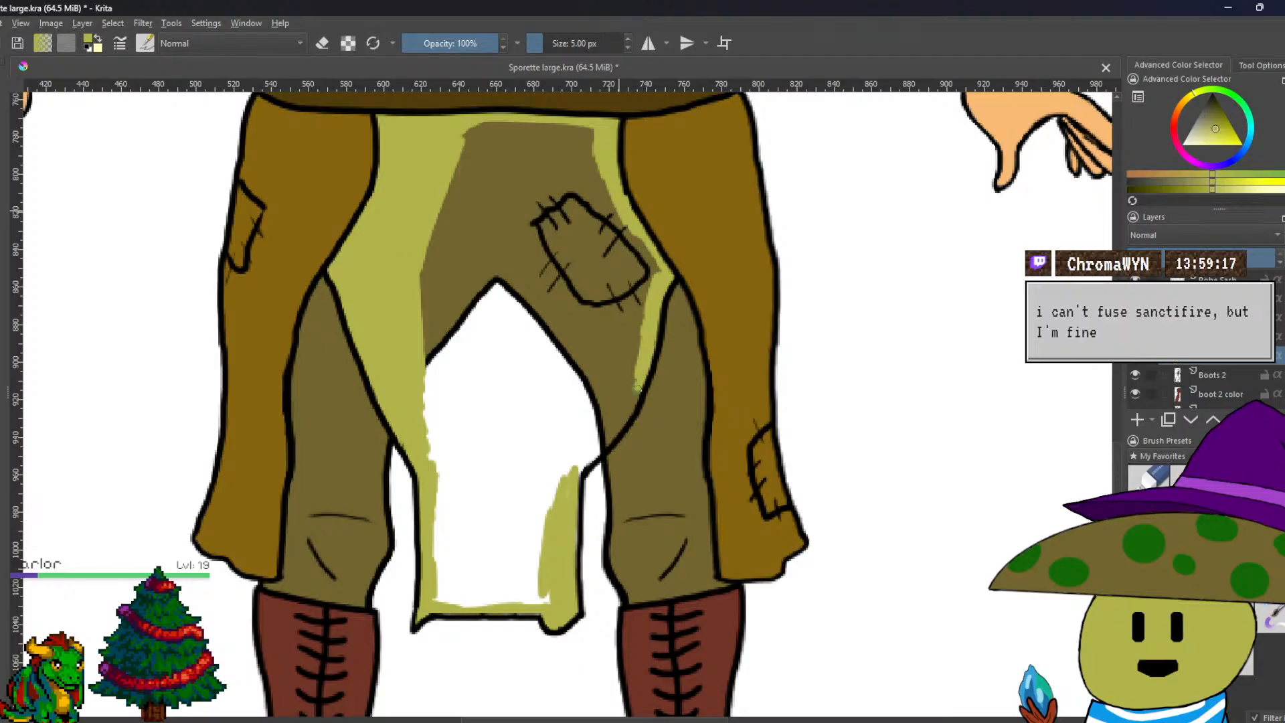
pyautogui.moveTo(634, 400)
pyautogui.mouseDown()
pyautogui.moveTo(566, 484)
pyautogui.moveTo(579, 469)
pyautogui.moveTo(574, 545)
pyautogui.mouseUp()
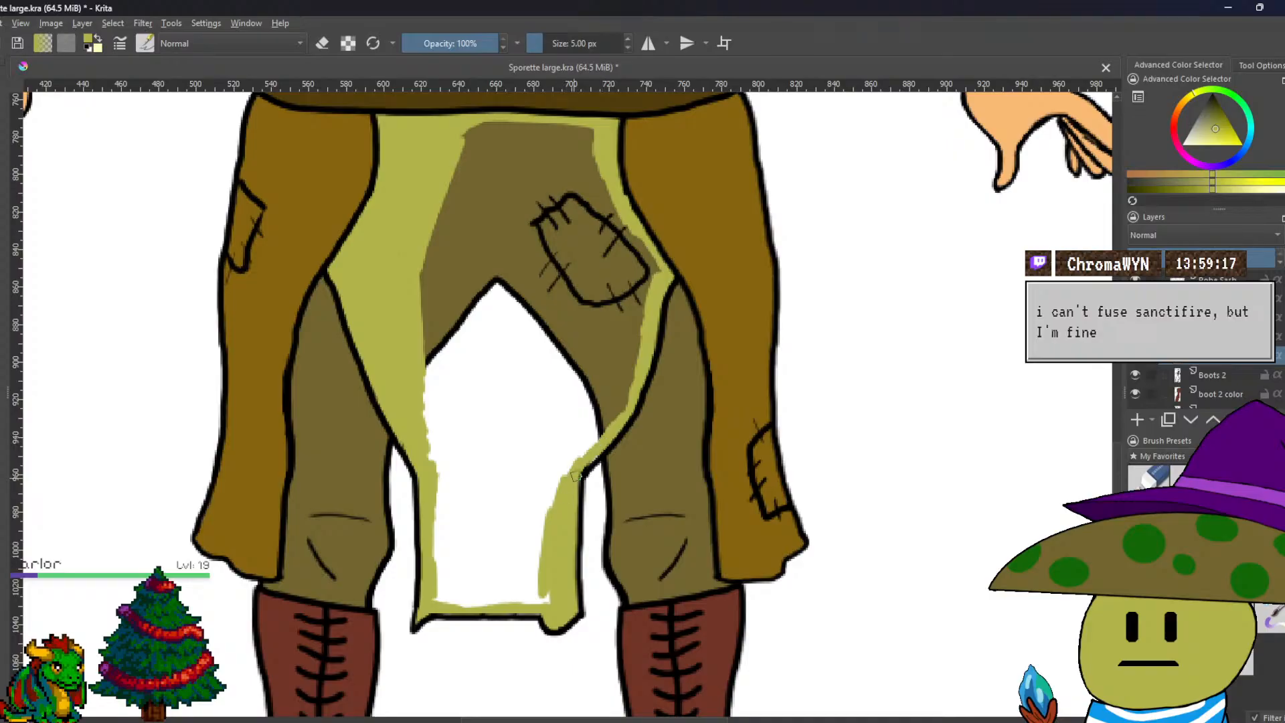
pyautogui.moveTo(591, 461); pyautogui.dragTo(644, 329)
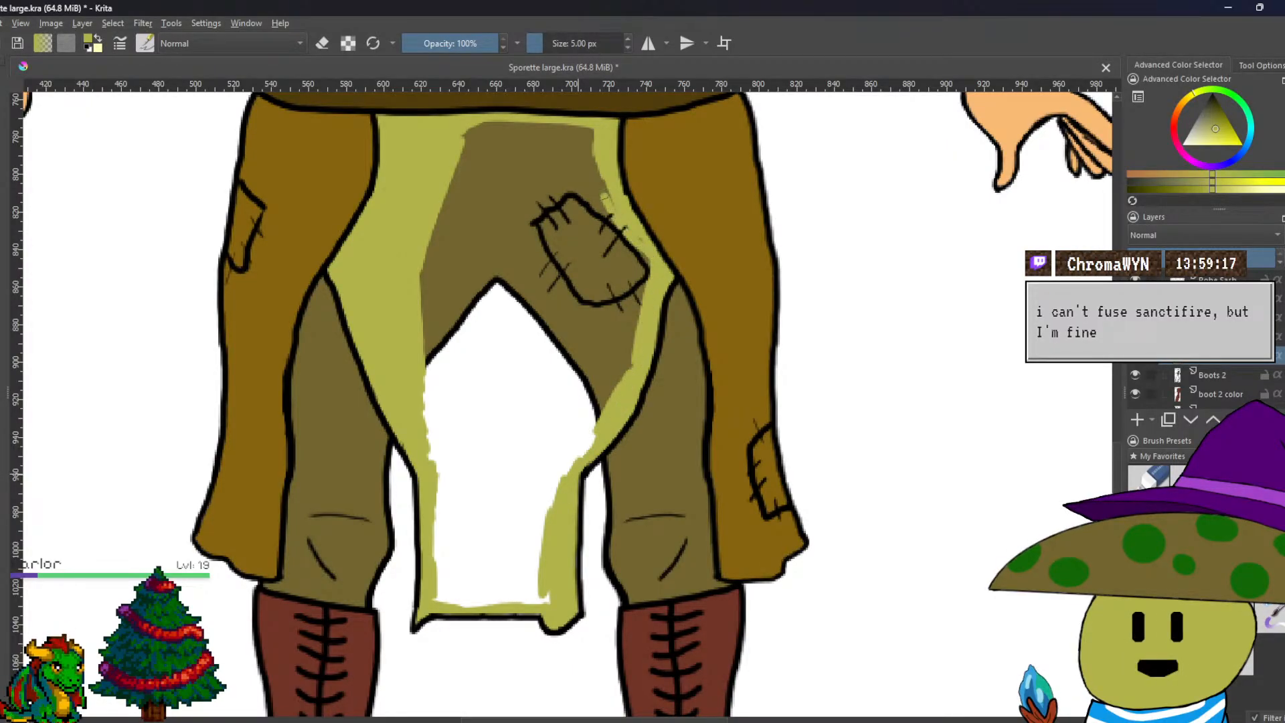
# Widen the yellow-green border along the middle robe tail's waist and upper right side, up to the patch.
pyautogui.moveTo(605, 200); pyautogui.dragTo(587, 144)
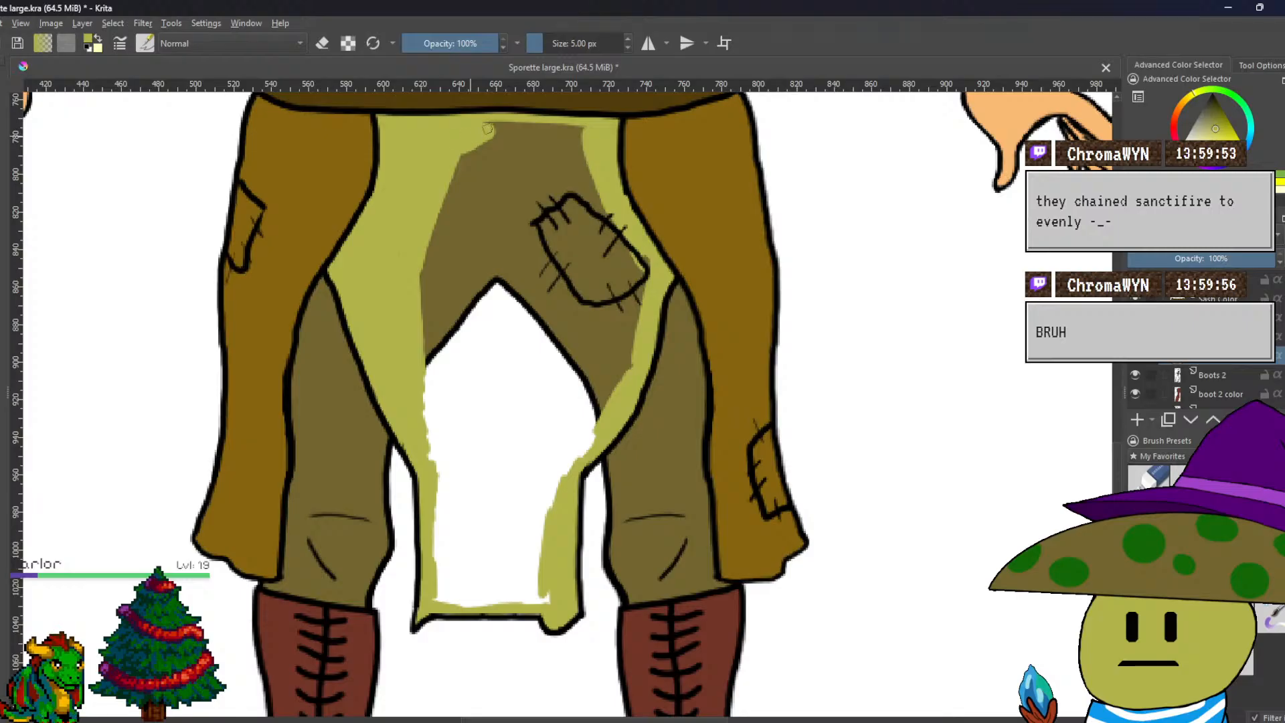
pyautogui.moveTo(492, 132); pyautogui.dragTo(570, 128)
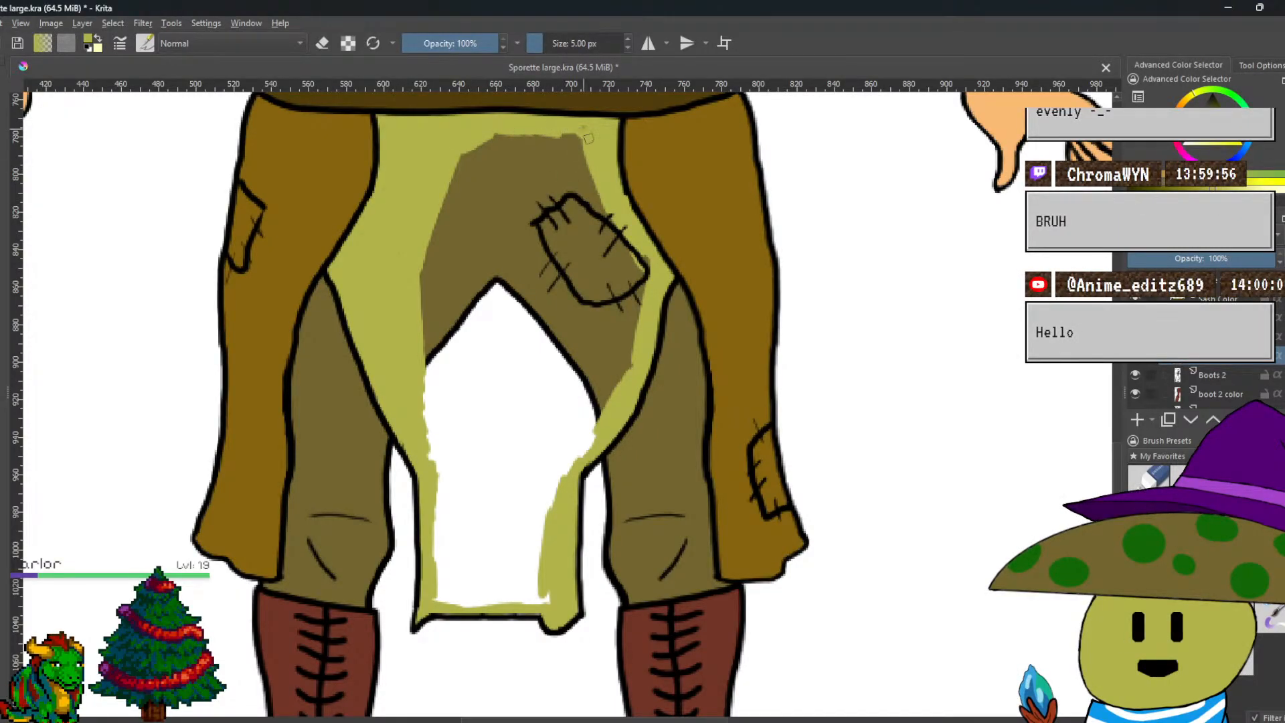
pyautogui.moveTo(564, 128); pyautogui.dragTo(592, 181)
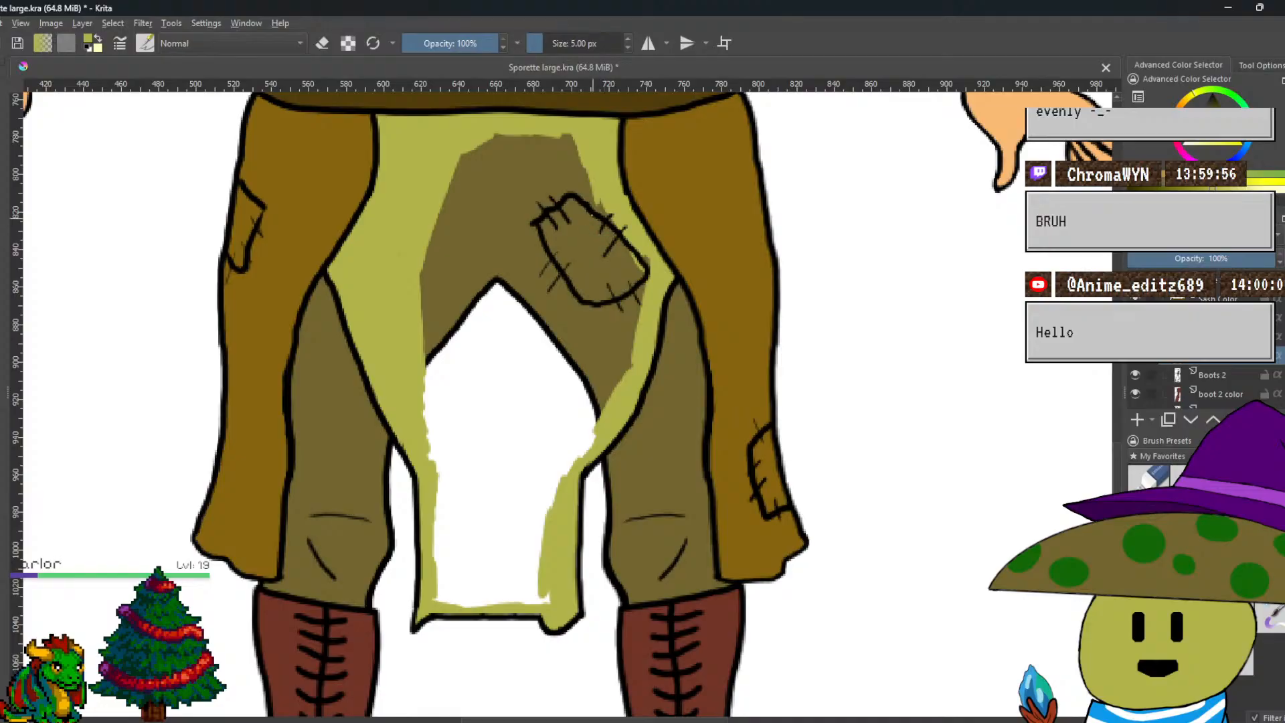
pyautogui.moveTo(564, 135); pyautogui.dragTo(589, 199)
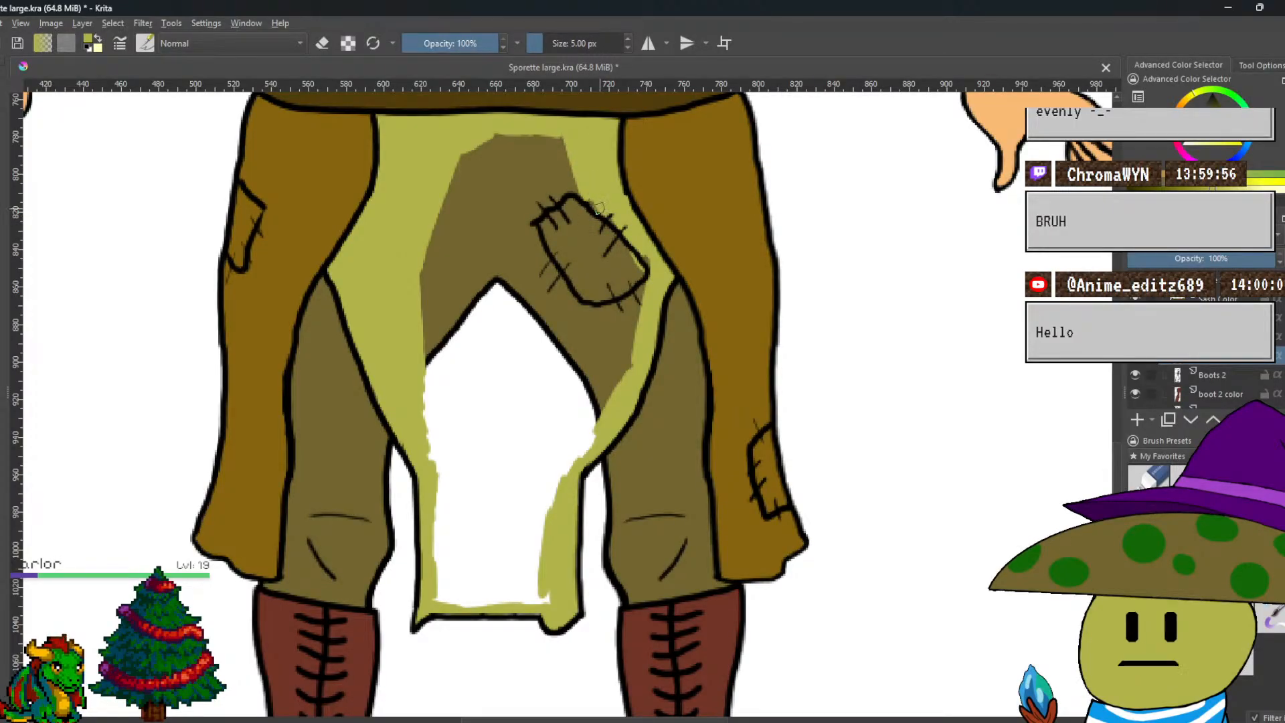
# Fill the remaining interior of the middle robe tail solid yellow-green with a 40 px brush.
pyautogui.press('e')
pyautogui.moveTo(572, 268)
pyautogui.mouseDown()
pyautogui.moveTo(614, 289)
pyautogui.moveTo(630, 282)
pyautogui.moveTo(625, 257)
pyautogui.moveTo(640, 316)
pyautogui.moveTo(543, 484)
pyautogui.moveTo(541, 588)
pyautogui.moveTo(452, 593)
pyautogui.moveTo(425, 299)
pyautogui.moveTo(453, 187)
pyautogui.moveTo(488, 148)
pyautogui.moveTo(567, 148)
pyautogui.moveTo(605, 237)
pyautogui.moveTo(599, 273)
pyautogui.moveTo(561, 203)
pyautogui.moveTo(528, 181)
pyautogui.moveTo(490, 190)
pyautogui.moveTo(460, 254)
pyautogui.moveTo(451, 419)
pyautogui.moveTo(483, 556)
pyautogui.moveTo(493, 559)
pyautogui.moveTo(502, 522)
pyautogui.moveTo(480, 419)
pyautogui.moveTo(494, 283)
pyautogui.moveTo(504, 365)
pyautogui.moveTo(537, 256)
pyautogui.moveTo(548, 425)
pyautogui.moveTo(595, 318)
pyautogui.moveTo(583, 358)
pyautogui.mouseUp()
pyautogui.press('-')
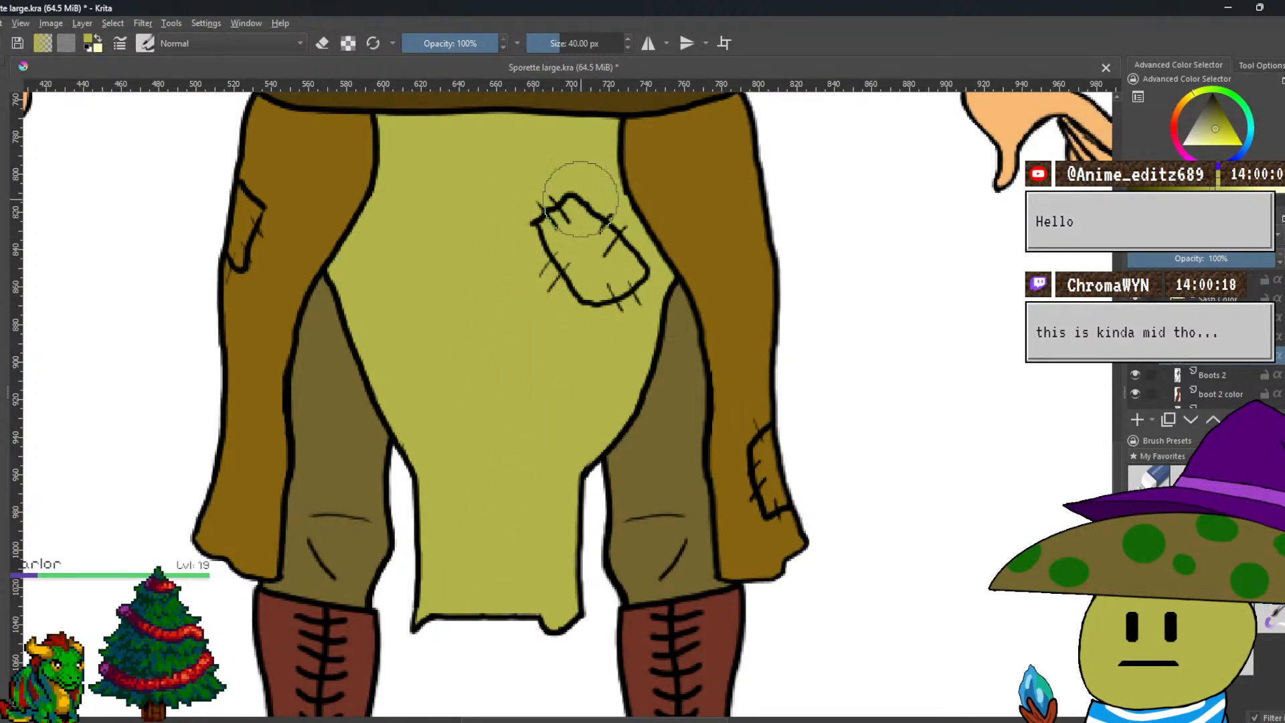
# Sample the golden brown from the side robe tail and paint a swatch of it beside the yellow-green one in the palette.
pyautogui.press('1')
pyautogui.moveTo(580, 200); pyautogui.dragTo(563, 338)
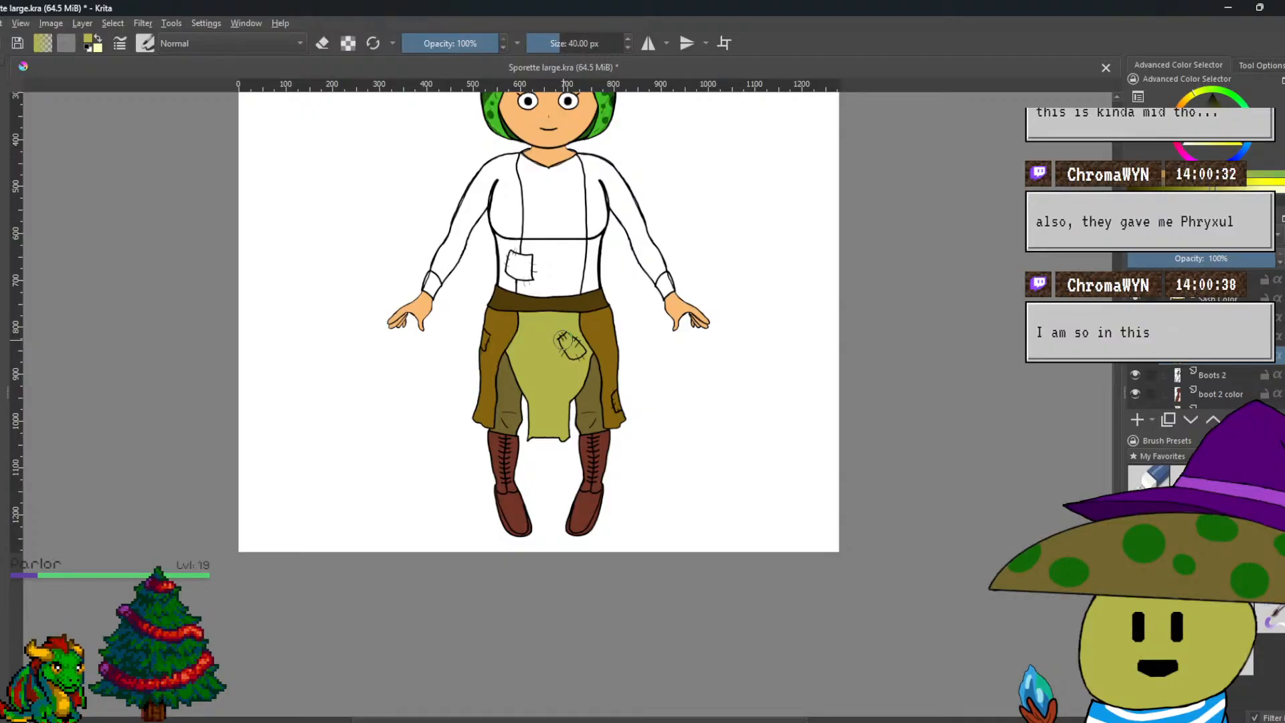
pyautogui.moveTo(547, 213); pyautogui.dragTo(533, 302)
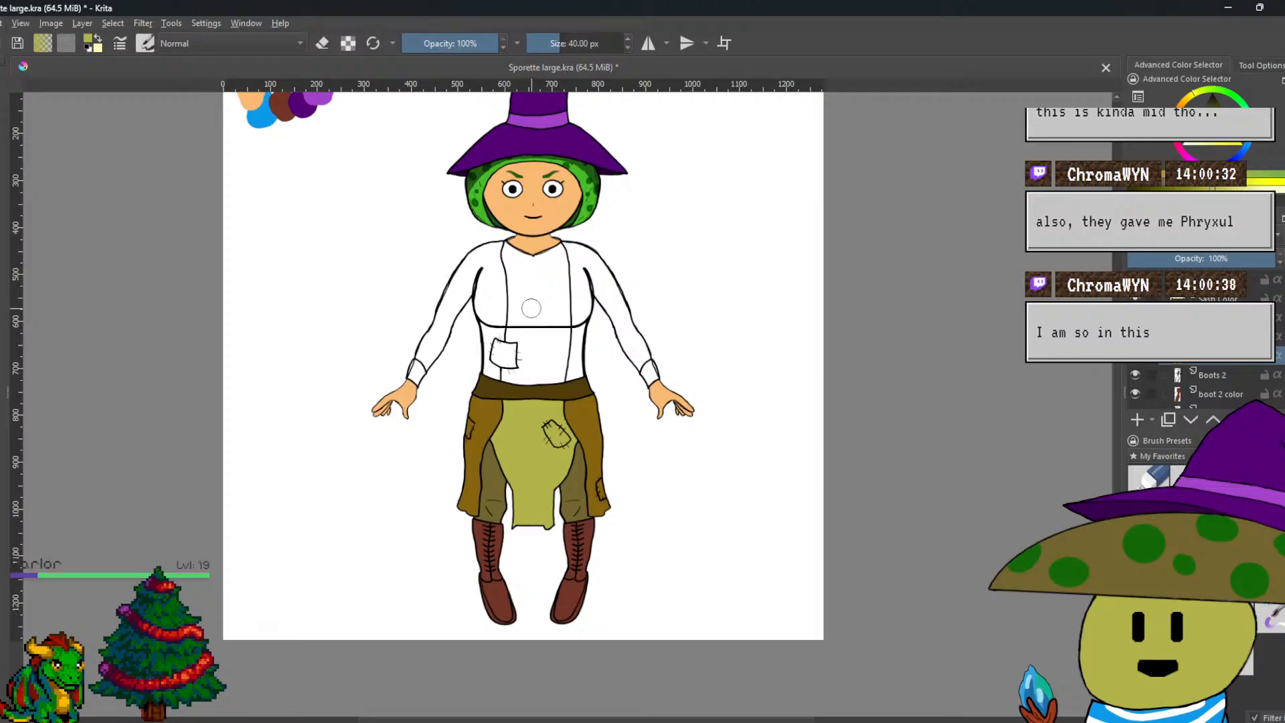
pyautogui.scroll(-2, 549, 300)
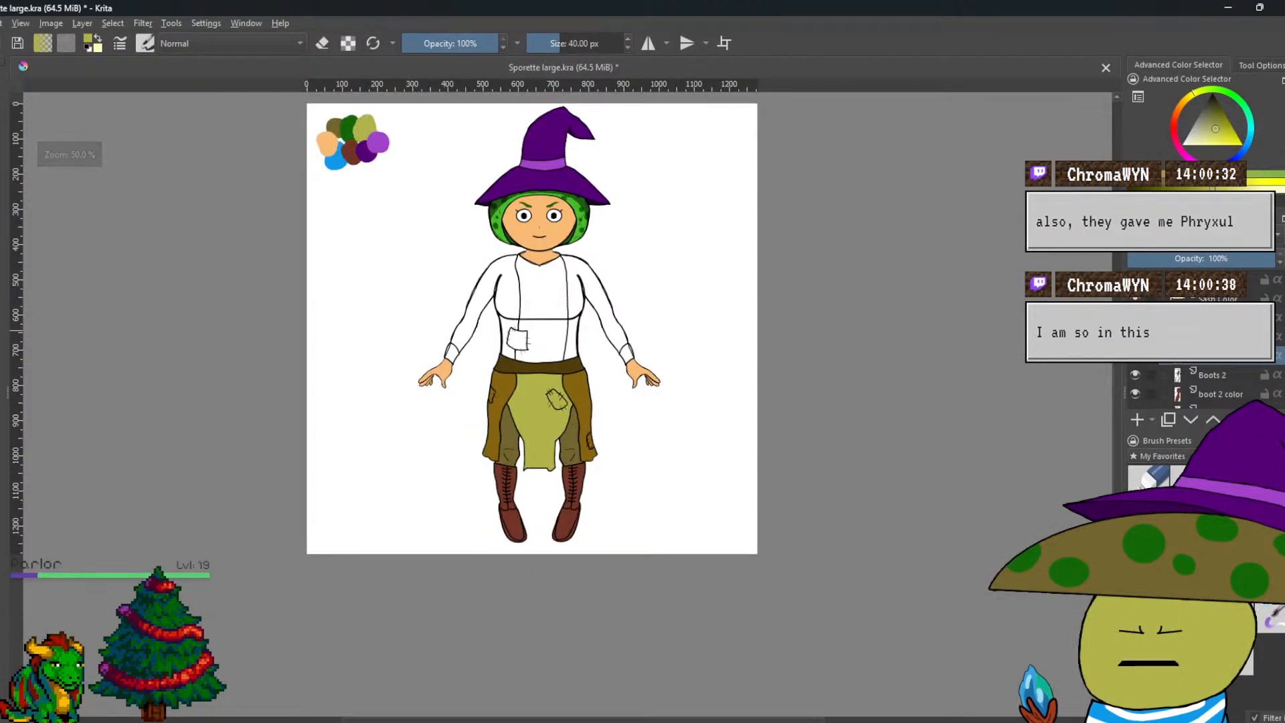
pyautogui.scroll(-5, 1199, 385)
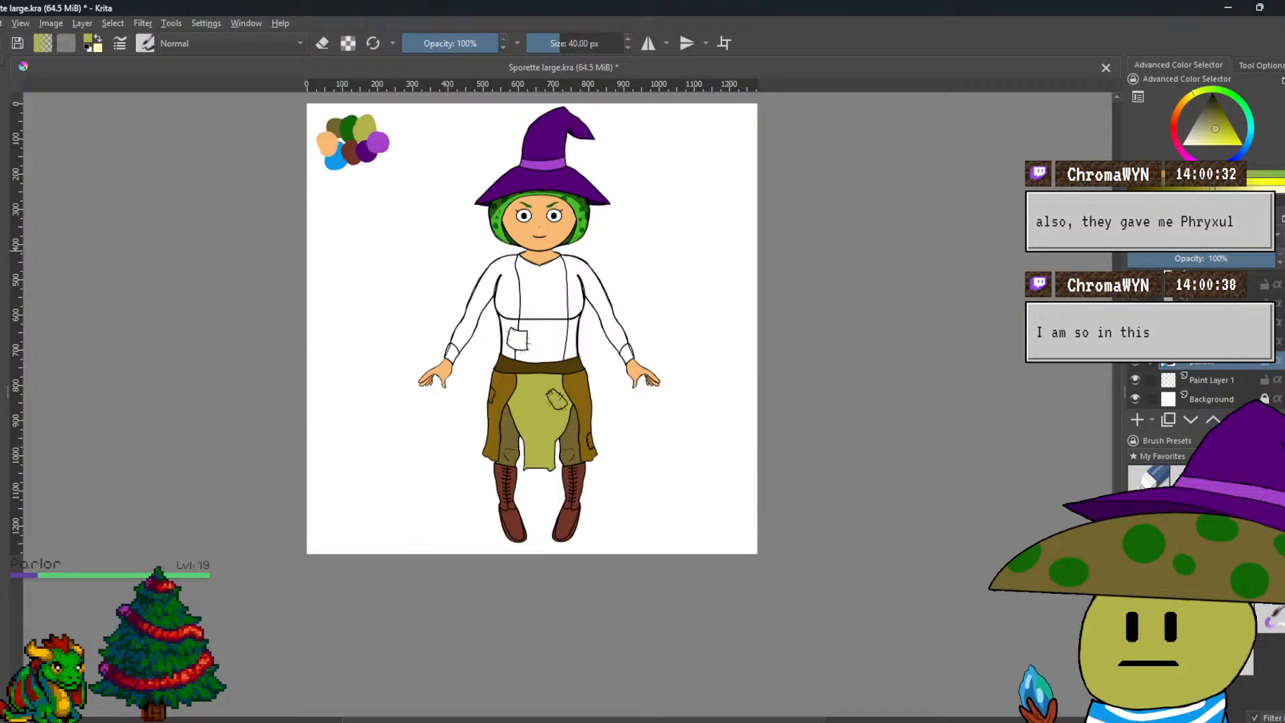
pyautogui.keyDown('ctrl'); pyautogui.click(511, 380); pyautogui.keyUp('ctrl')
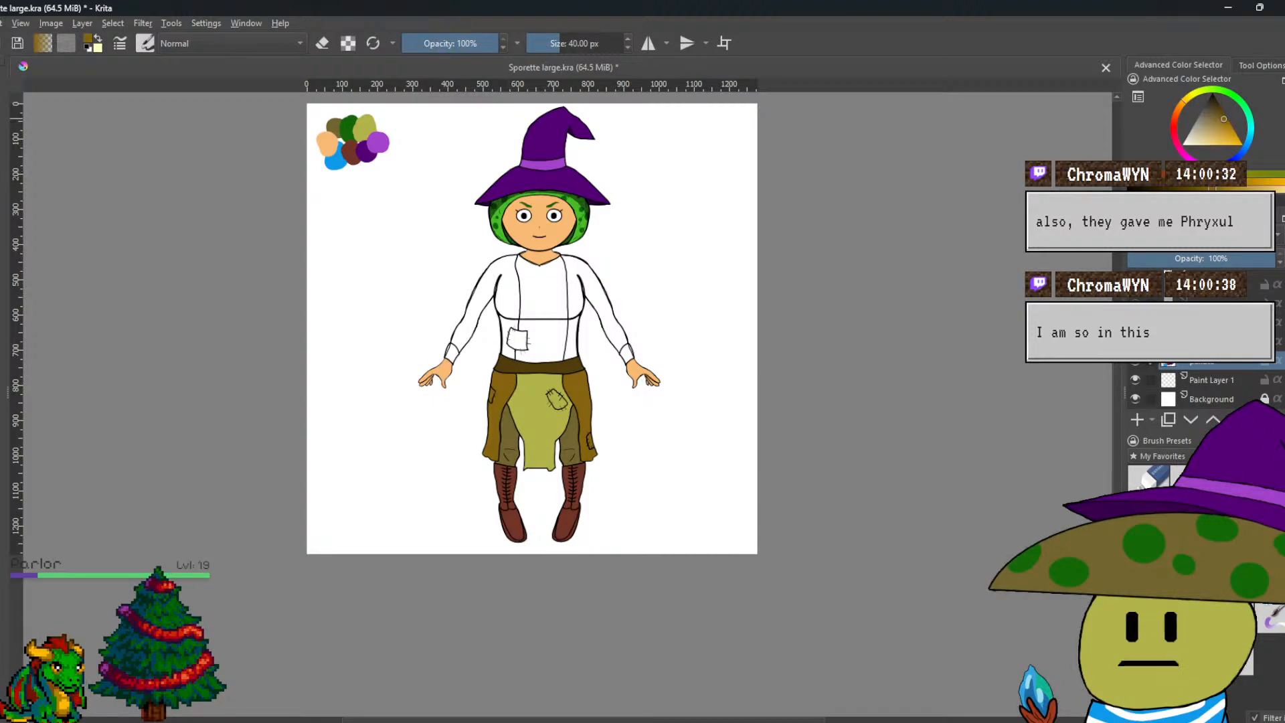
pyautogui.moveTo(377, 177); pyautogui.dragTo(427, 340)
pyautogui.scroll(8, 426, 340)
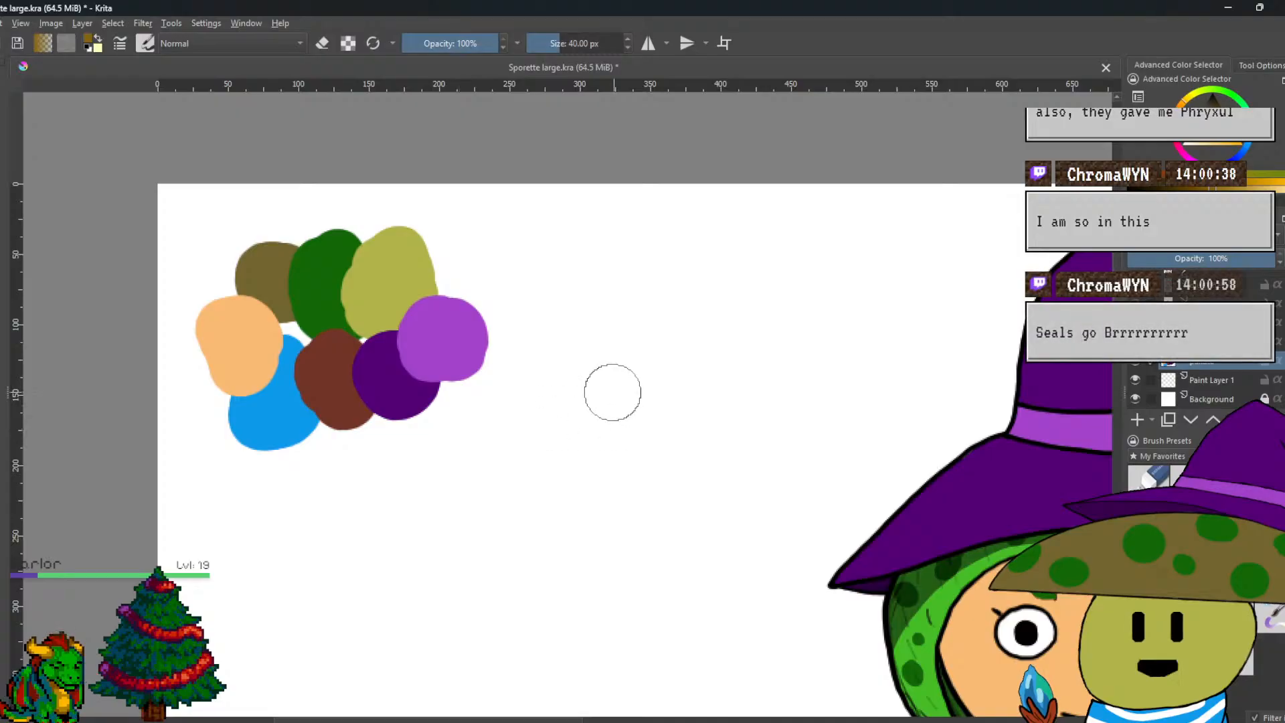
pyautogui.moveTo(465, 263)
pyautogui.mouseDown()
pyautogui.moveTo(451, 292)
pyautogui.moveTo(450, 237)
pyautogui.moveTo(450, 268)
pyautogui.mouseUp()
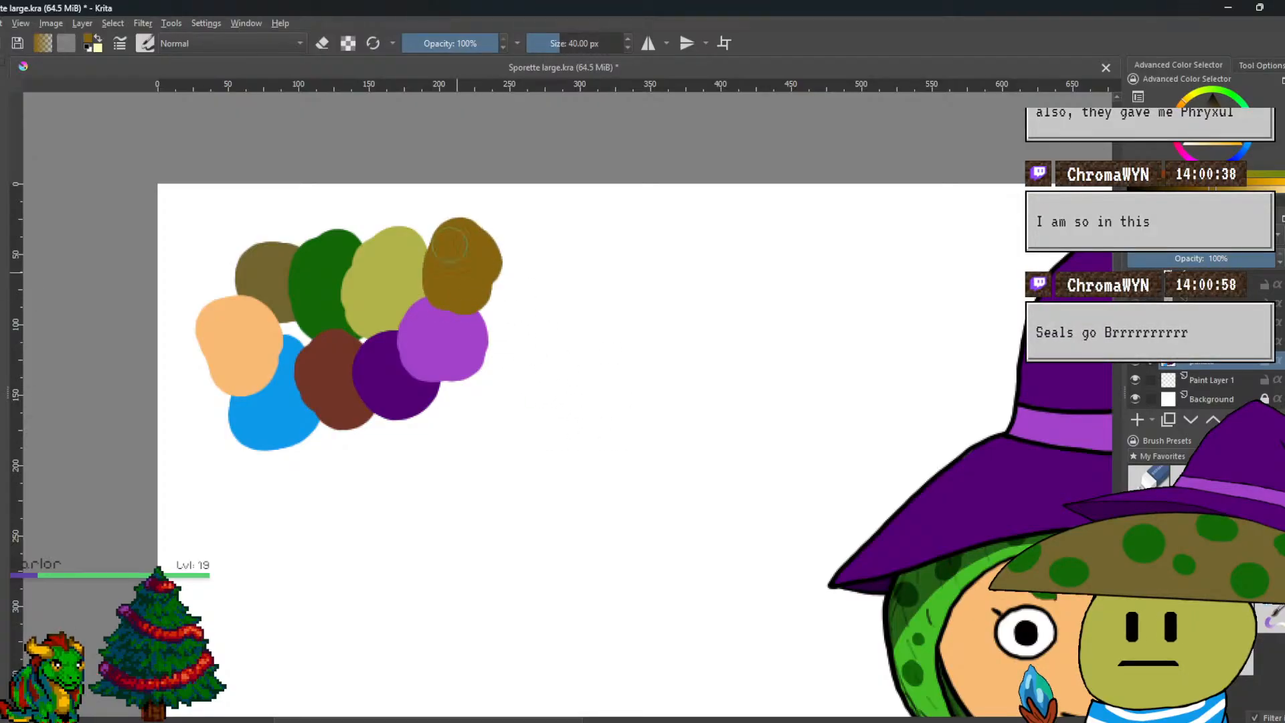
# Add a new paint layer named shirt 1 and place it beneath the sleeves 1 layer.
pyautogui.scroll(-8, 448, 284)
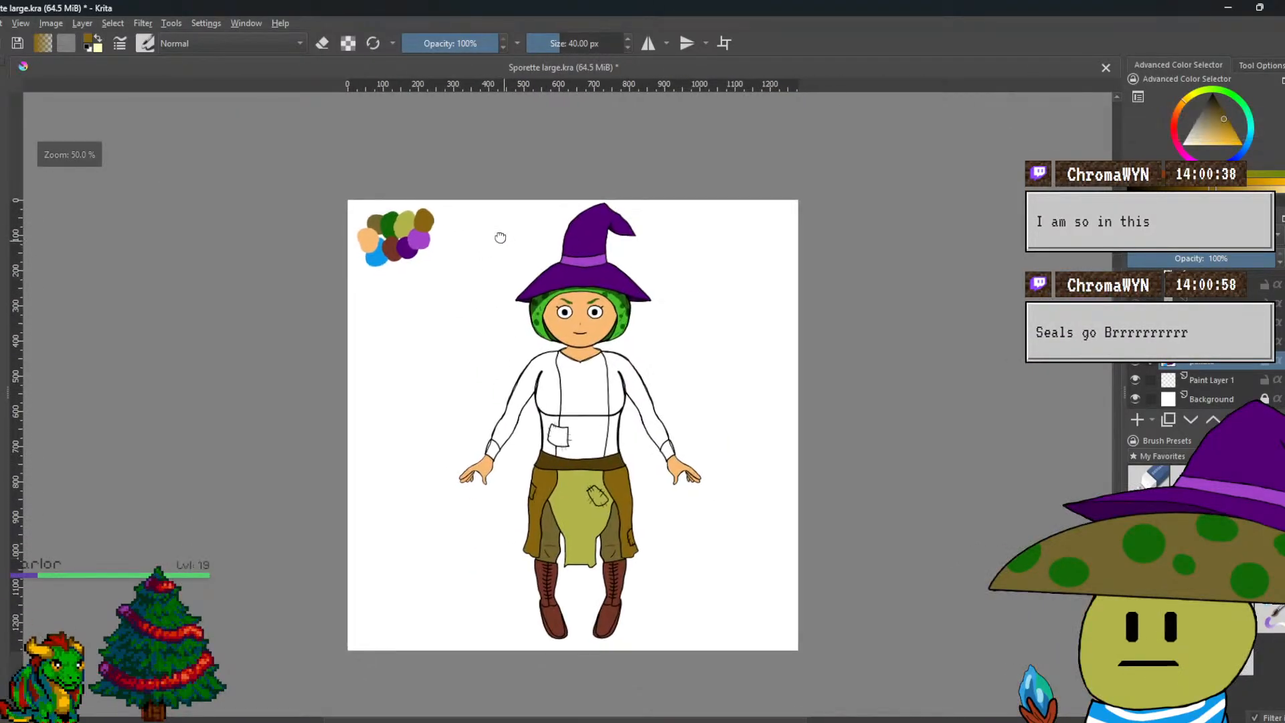
pyautogui.scroll(5, 1198, 385)
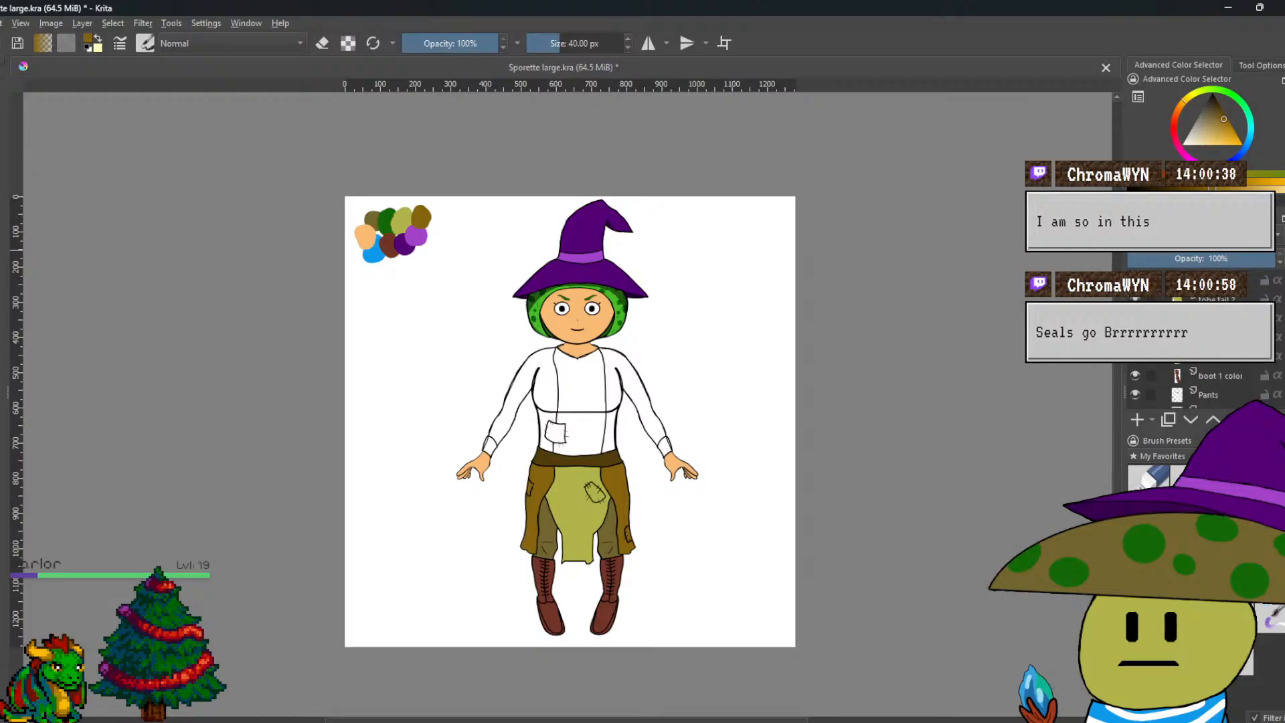
pyautogui.scroll(2, 1198, 385)
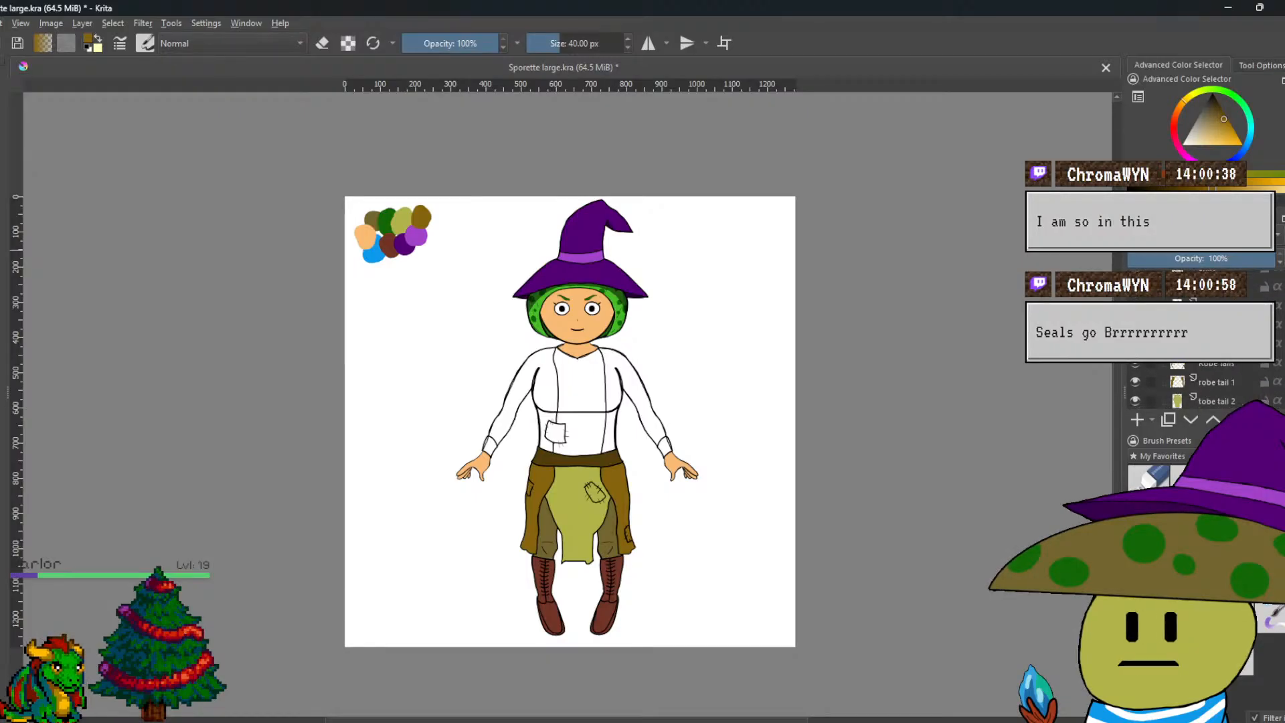
pyautogui.scroll(3, 1235, 364)
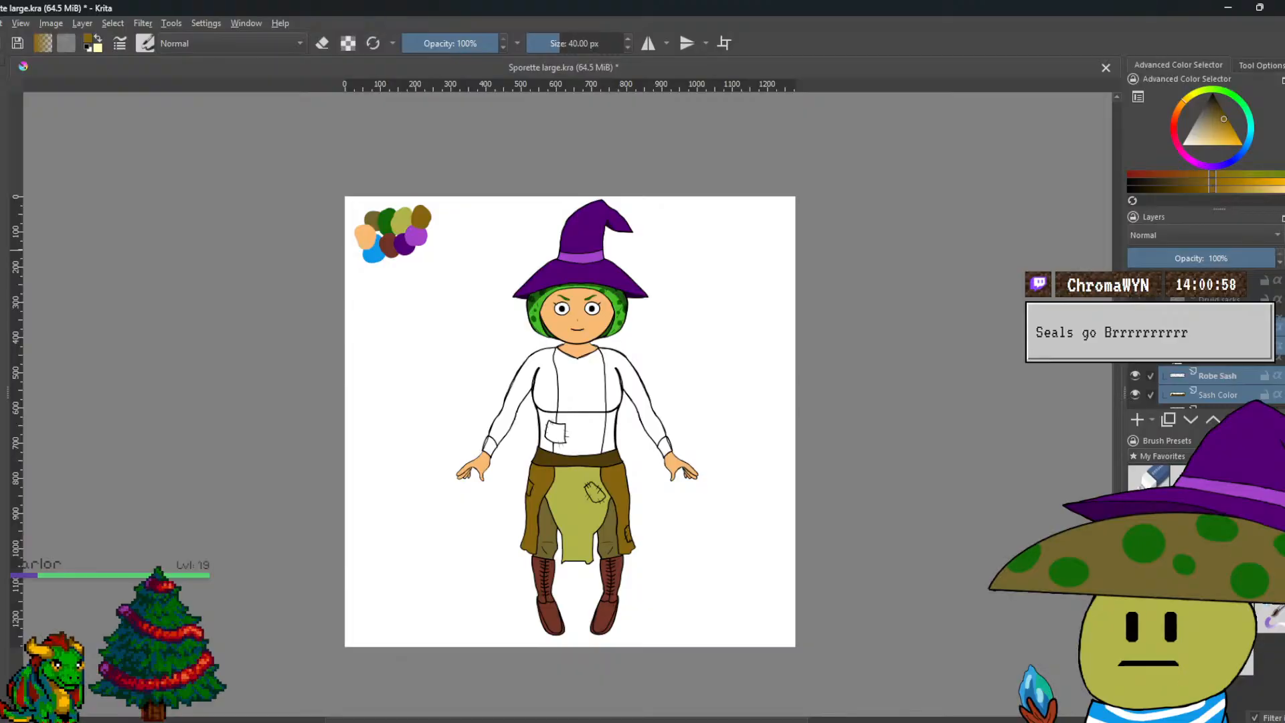
pyautogui.scroll(2, 1235, 375)
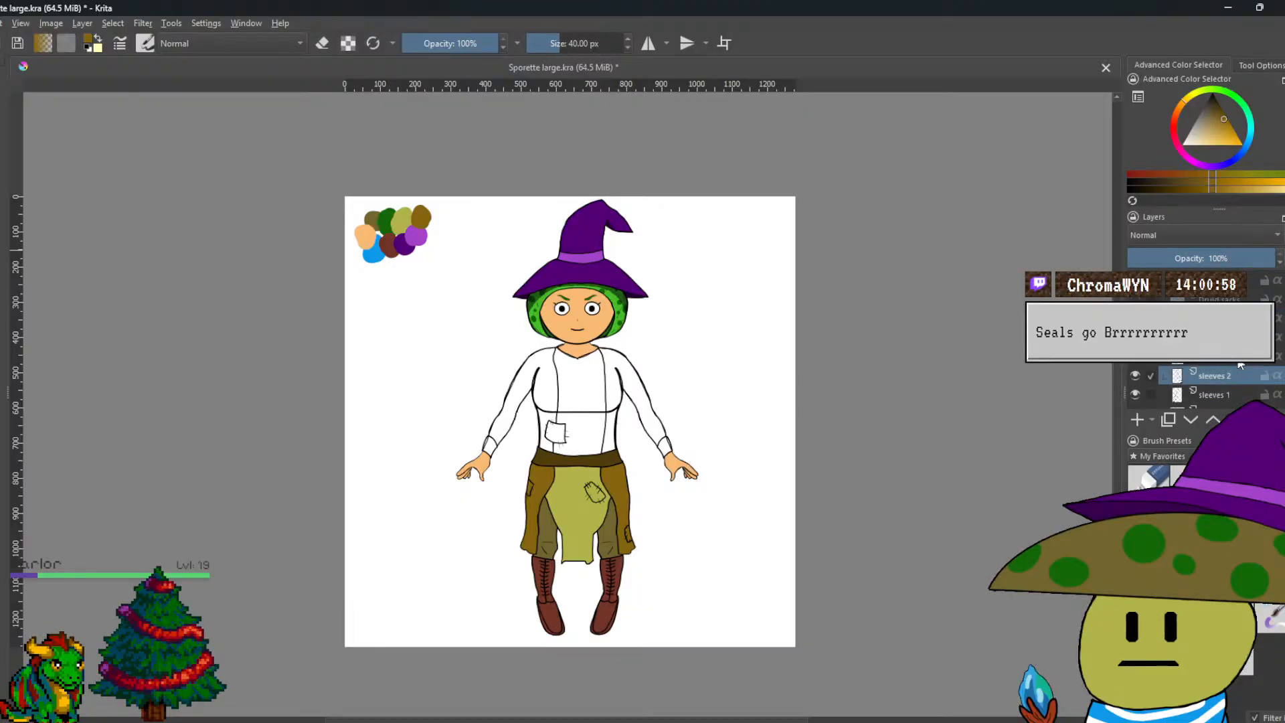
pyautogui.click(81, 23)
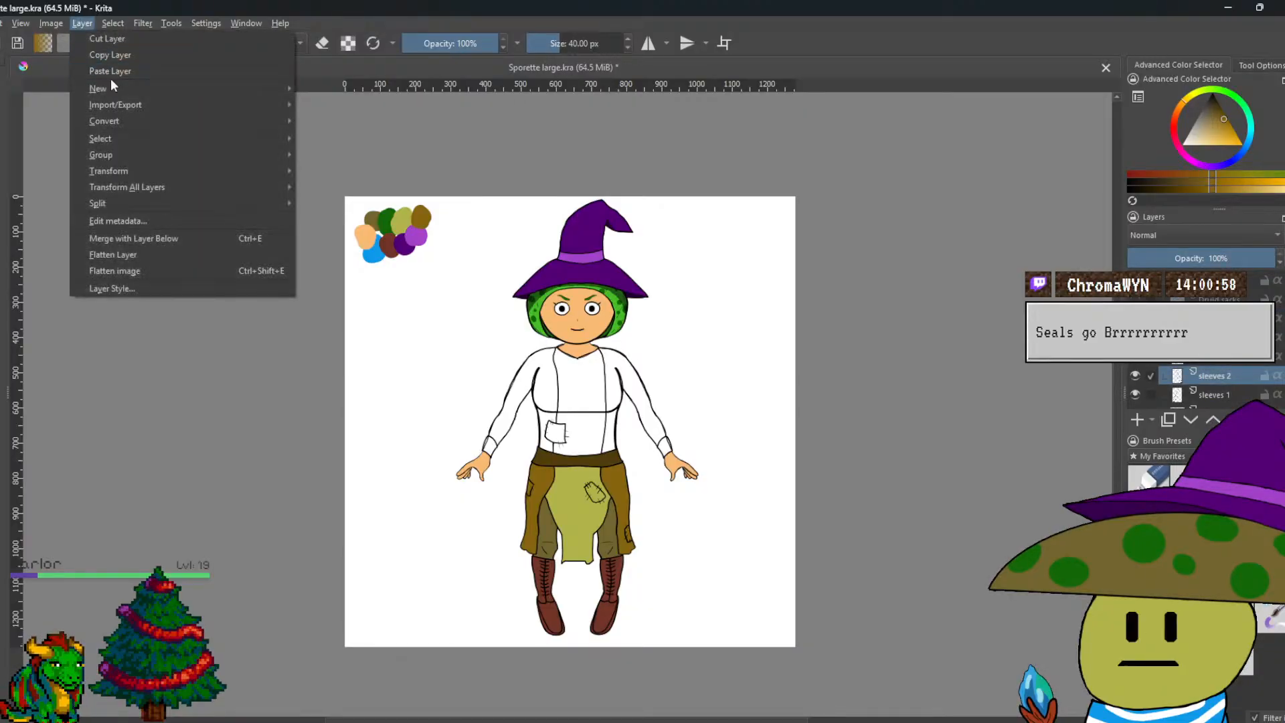
pyautogui.moveTo(268, 84)
pyautogui.click(343, 99)
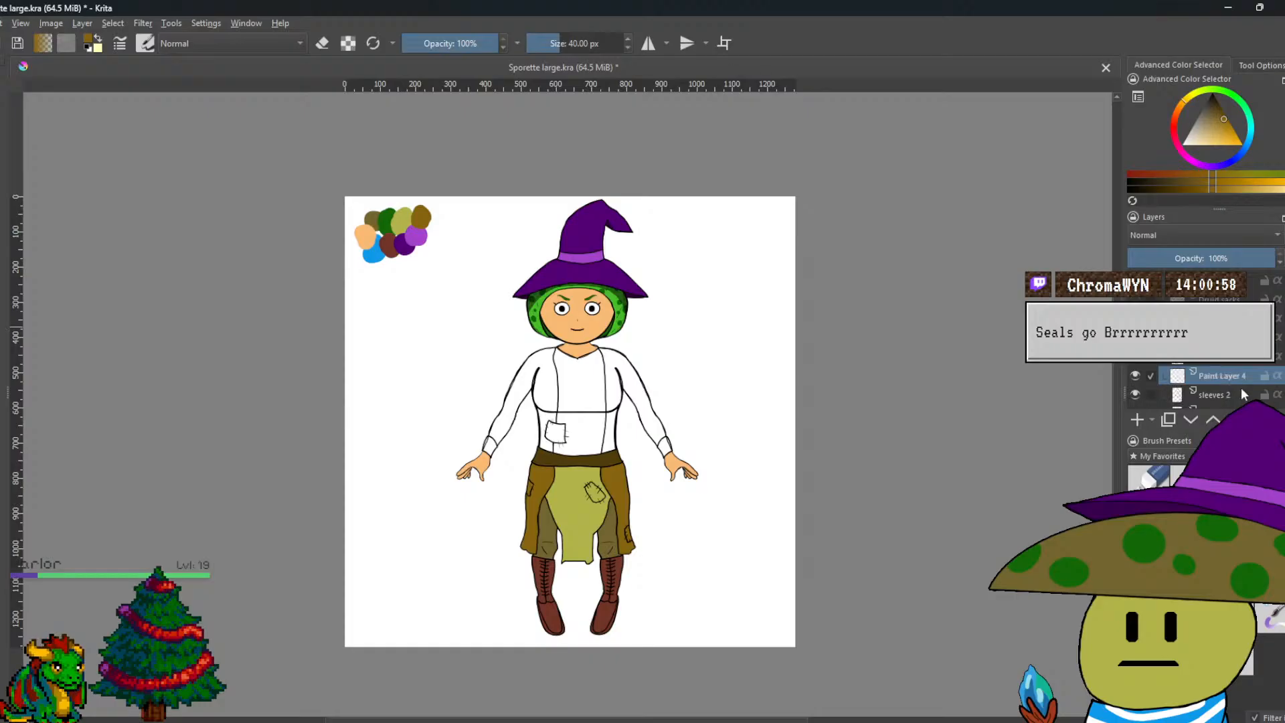
pyautogui.doubleClick(1226, 377)
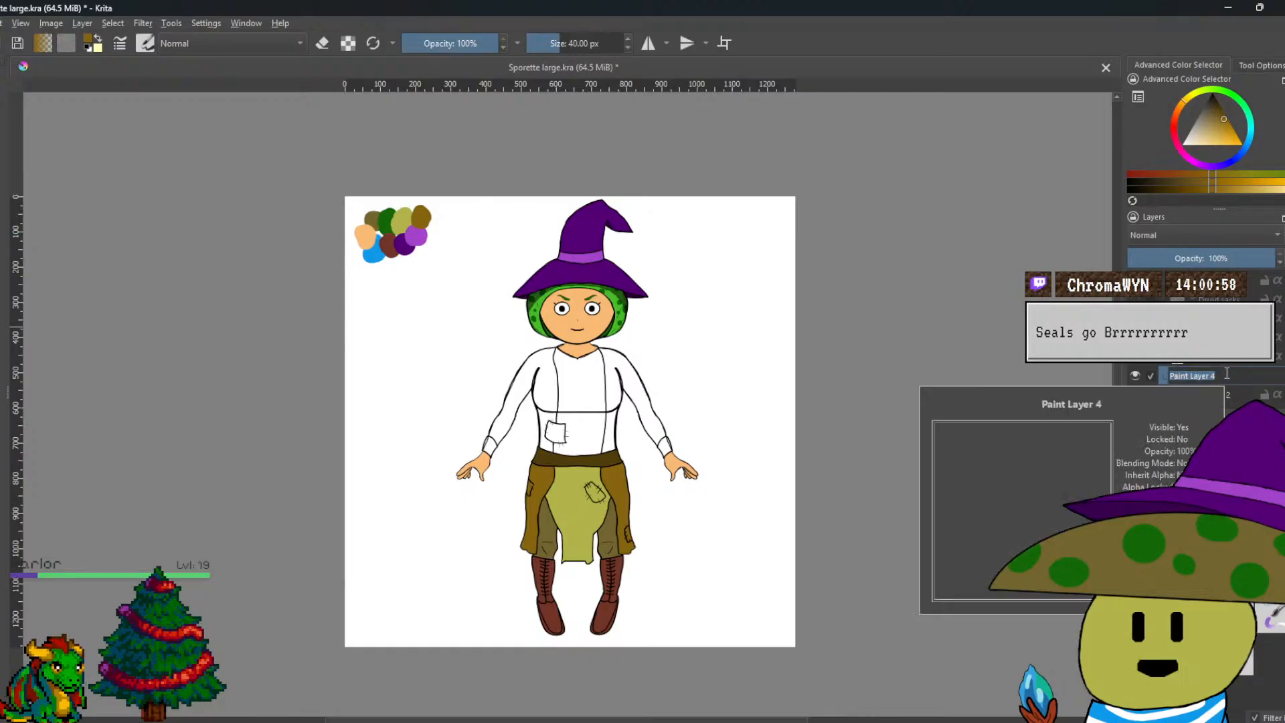
pyautogui.write('shirt 1')
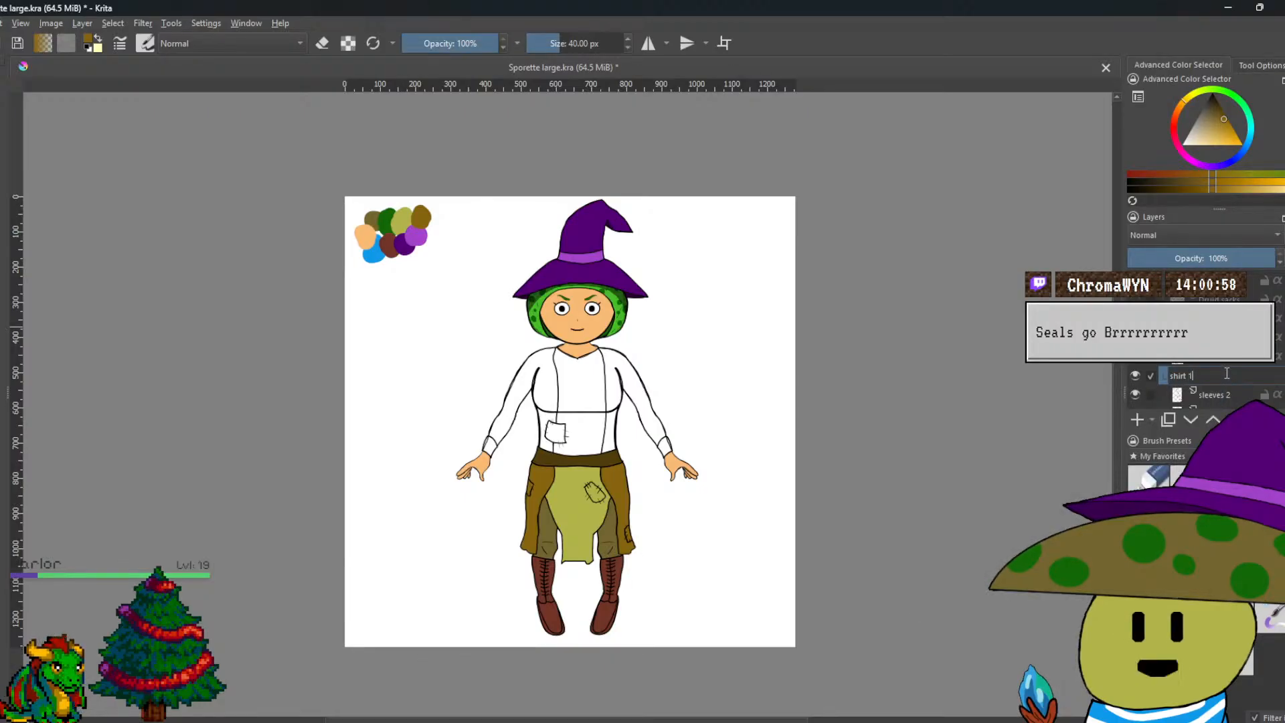
pyautogui.press('Return')
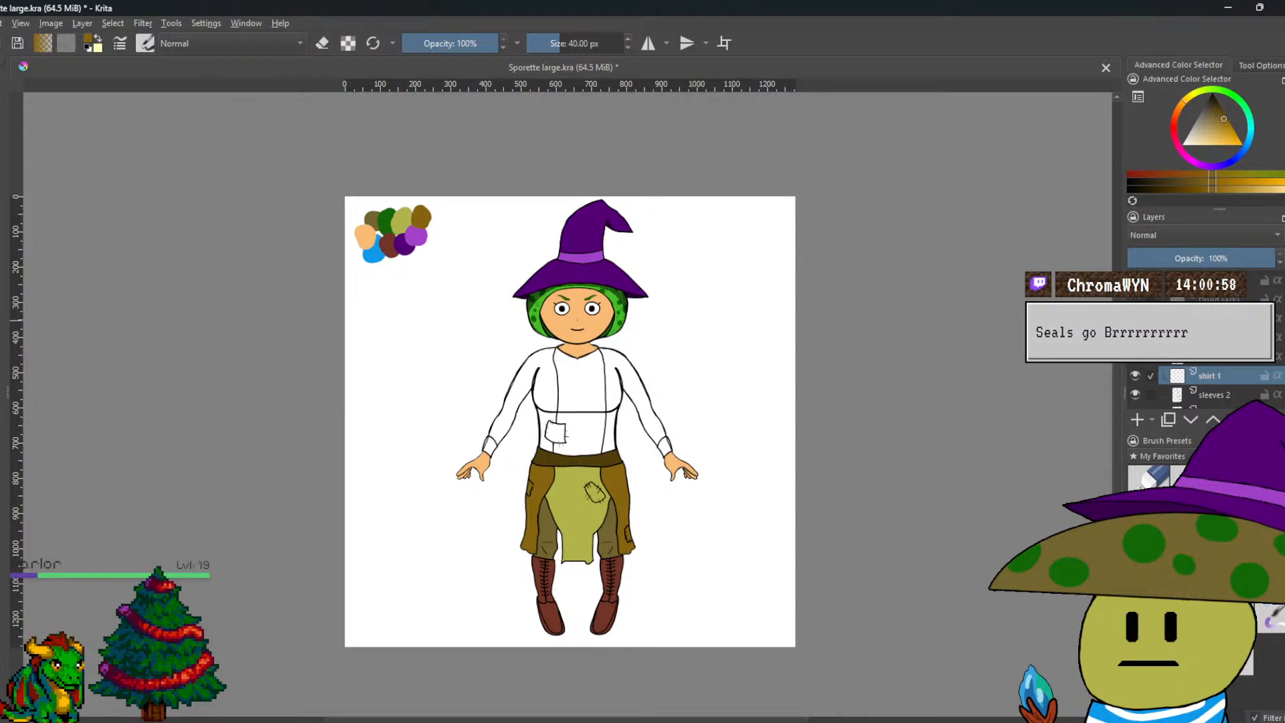
pyautogui.scroll(4, 618, 379)
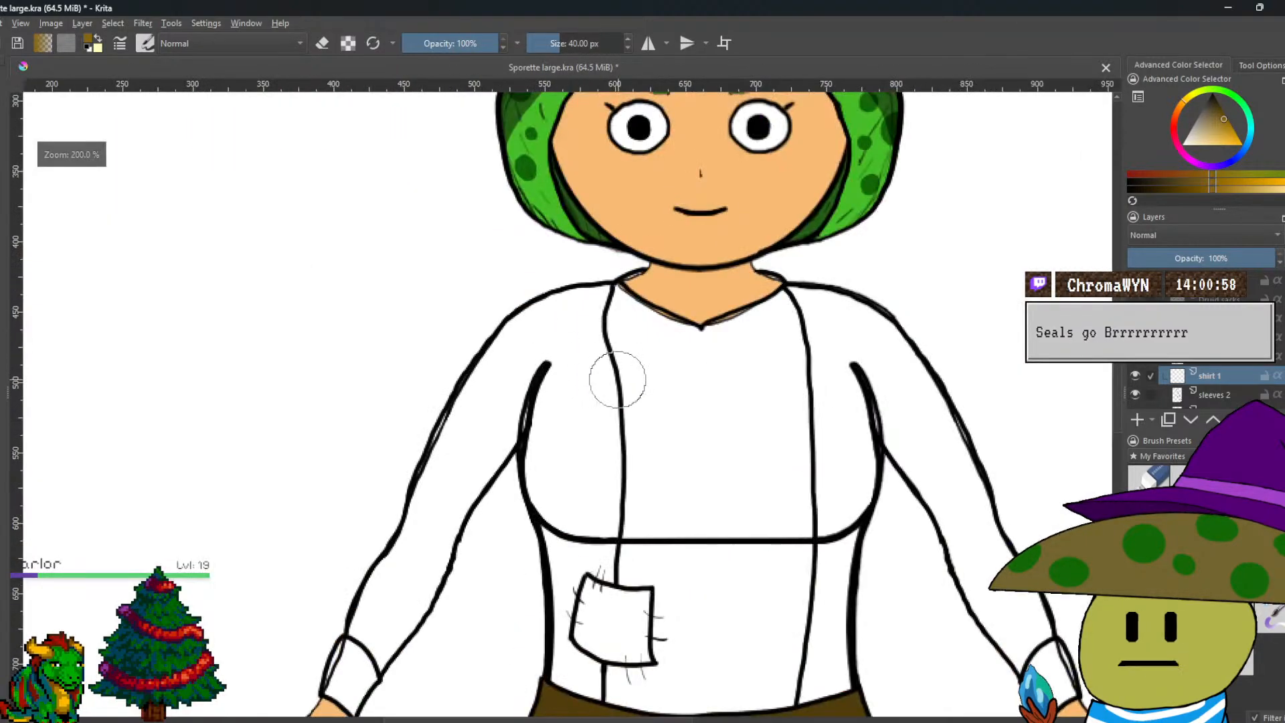
pyautogui.moveTo(1209, 375); pyautogui.dragTo(1208, 384)
# Fill the shirt's left side panel golden brown from shoulder to sash, including the left half of the patch.
pyautogui.moveTo(888, 387); pyautogui.dragTo(832, 359)
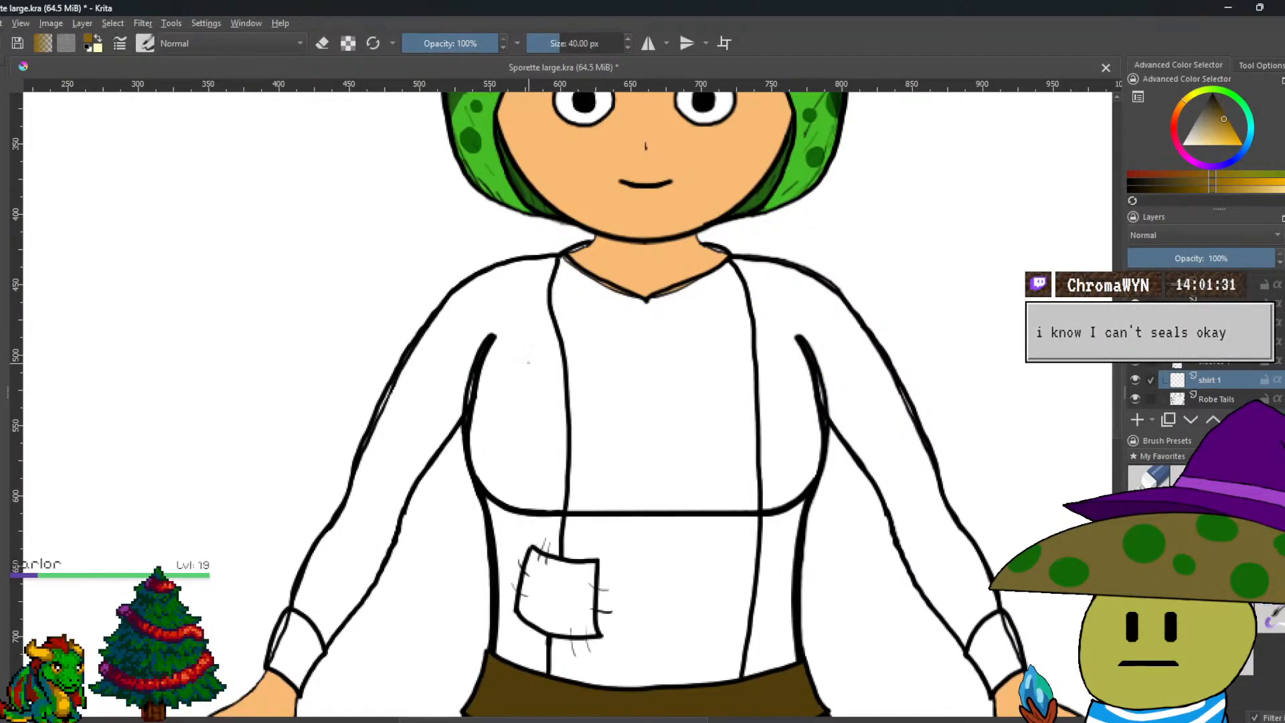
pyautogui.moveTo(524, 374)
pyautogui.mouseDown()
pyautogui.moveTo(524, 327)
pyautogui.moveTo(478, 402)
pyautogui.mouseUp()
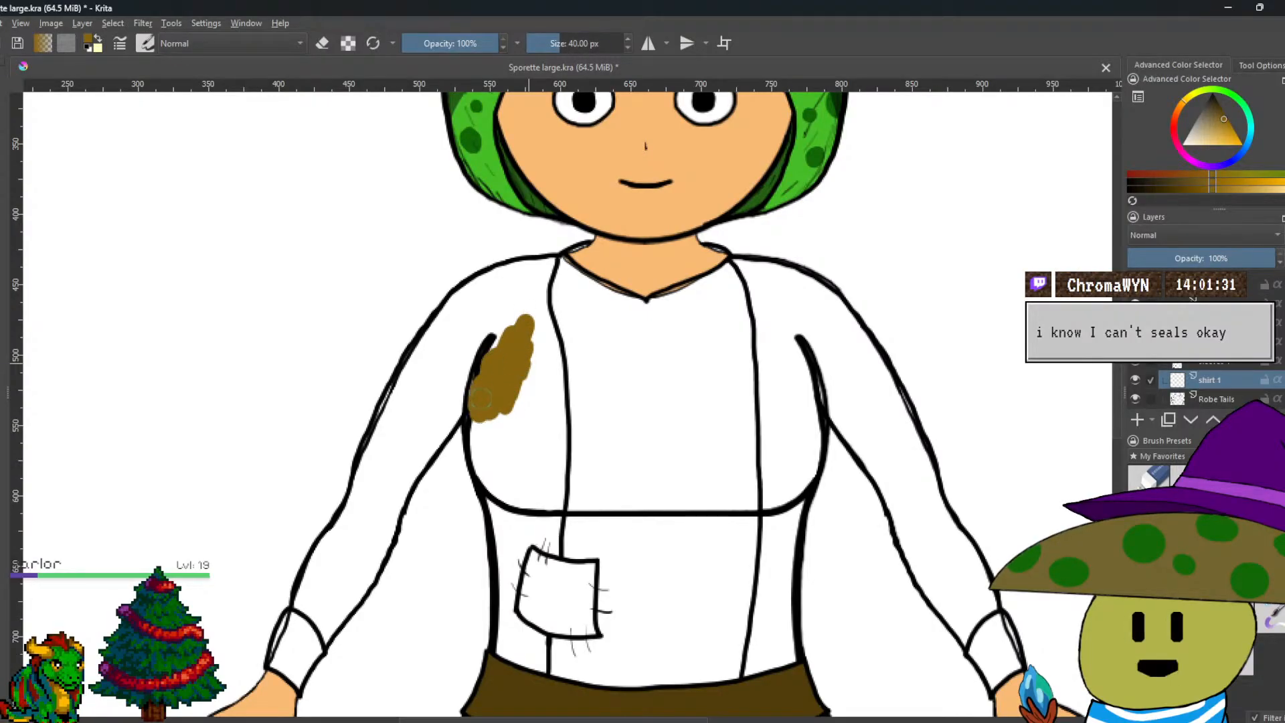
pyautogui.moveTo(486, 365)
pyautogui.mouseDown()
pyautogui.moveTo(525, 298)
pyautogui.moveTo(531, 310)
pyautogui.mouseUp()
pyautogui.moveTo(548, 264)
pyautogui.mouseDown()
pyautogui.moveTo(505, 324)
pyautogui.moveTo(534, 273)
pyautogui.moveTo(552, 378)
pyautogui.moveTo(548, 473)
pyautogui.moveTo(540, 363)
pyautogui.moveTo(527, 450)
pyautogui.moveTo(499, 418)
pyautogui.moveTo(501, 476)
pyautogui.moveTo(485, 436)
pyautogui.moveTo(515, 542)
pyautogui.moveTo(507, 520)
pyautogui.moveTo(565, 477)
pyautogui.moveTo(563, 463)
pyautogui.moveTo(544, 557)
pyautogui.moveTo(510, 555)
pyautogui.moveTo(515, 622)
pyautogui.mouseUp()
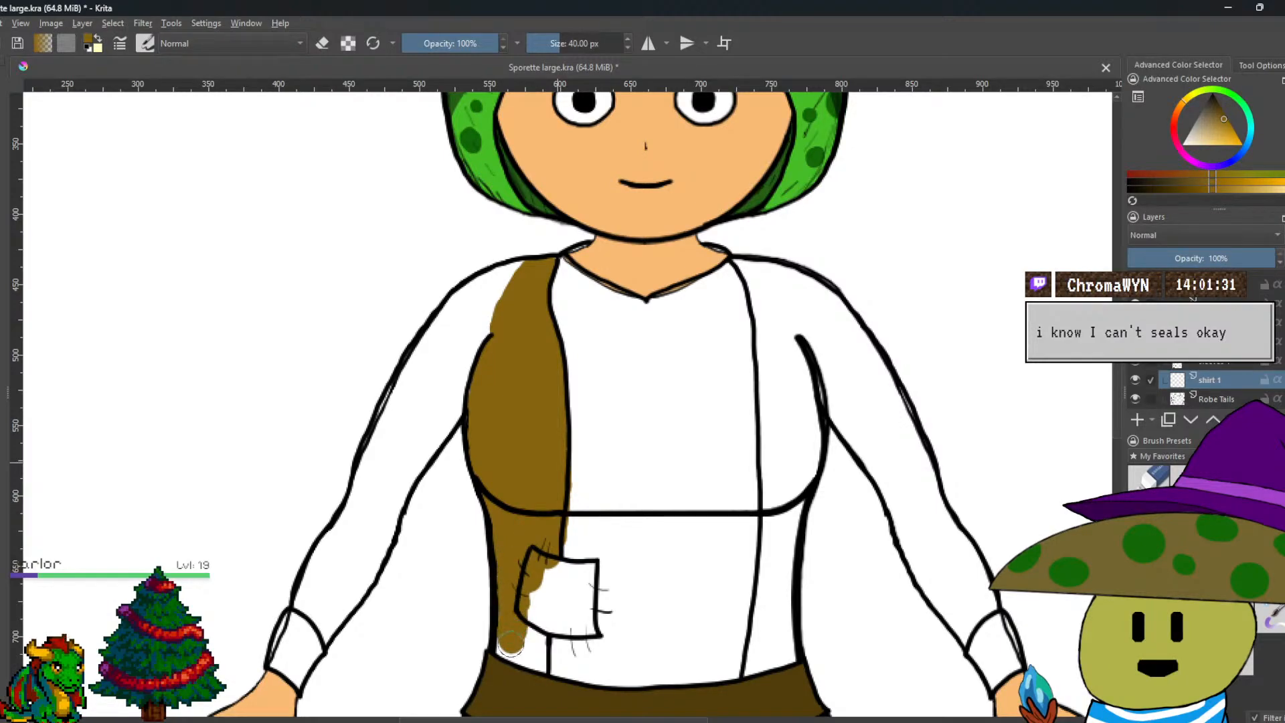
pyautogui.moveTo(505, 646)
pyautogui.mouseDown()
pyautogui.moveTo(540, 662)
pyautogui.moveTo(542, 547)
pyautogui.mouseUp()
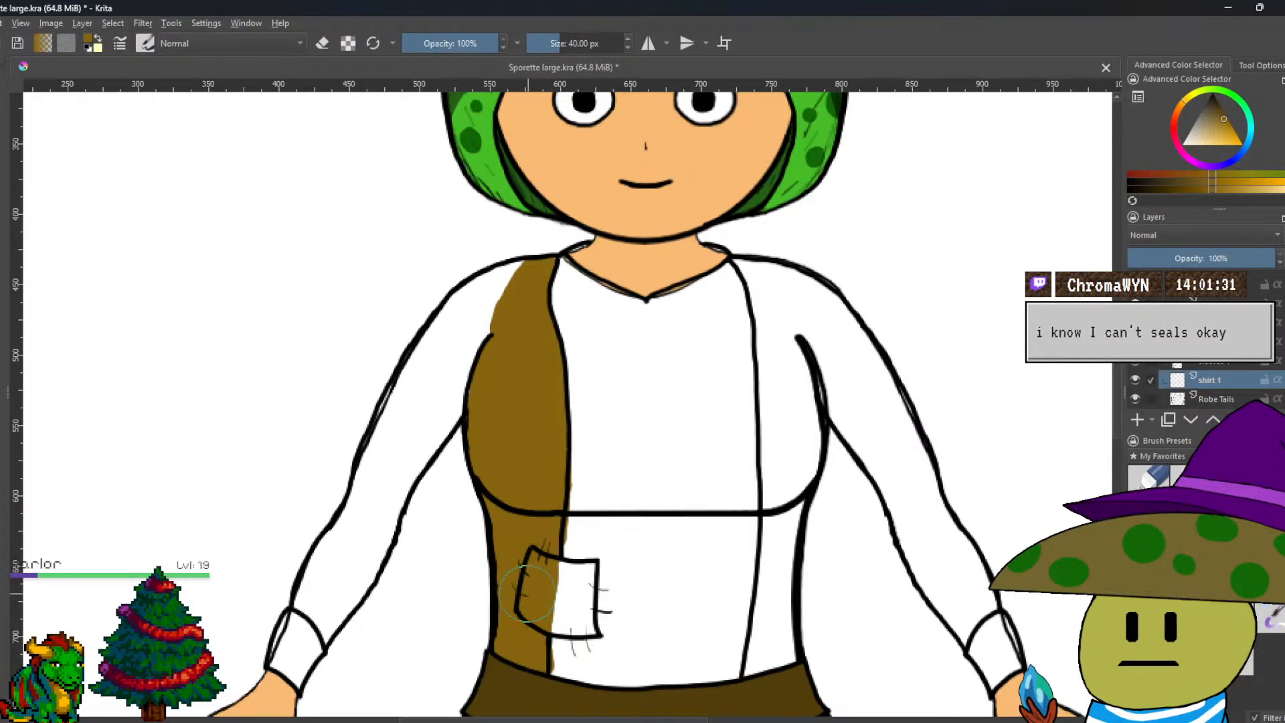
# Fill the shirt's right side panel golden brown from the shoulder down to the sash.
pyautogui.click(778, 316)
pyautogui.moveTo(779, 316); pyautogui.dragTo(765, 284)
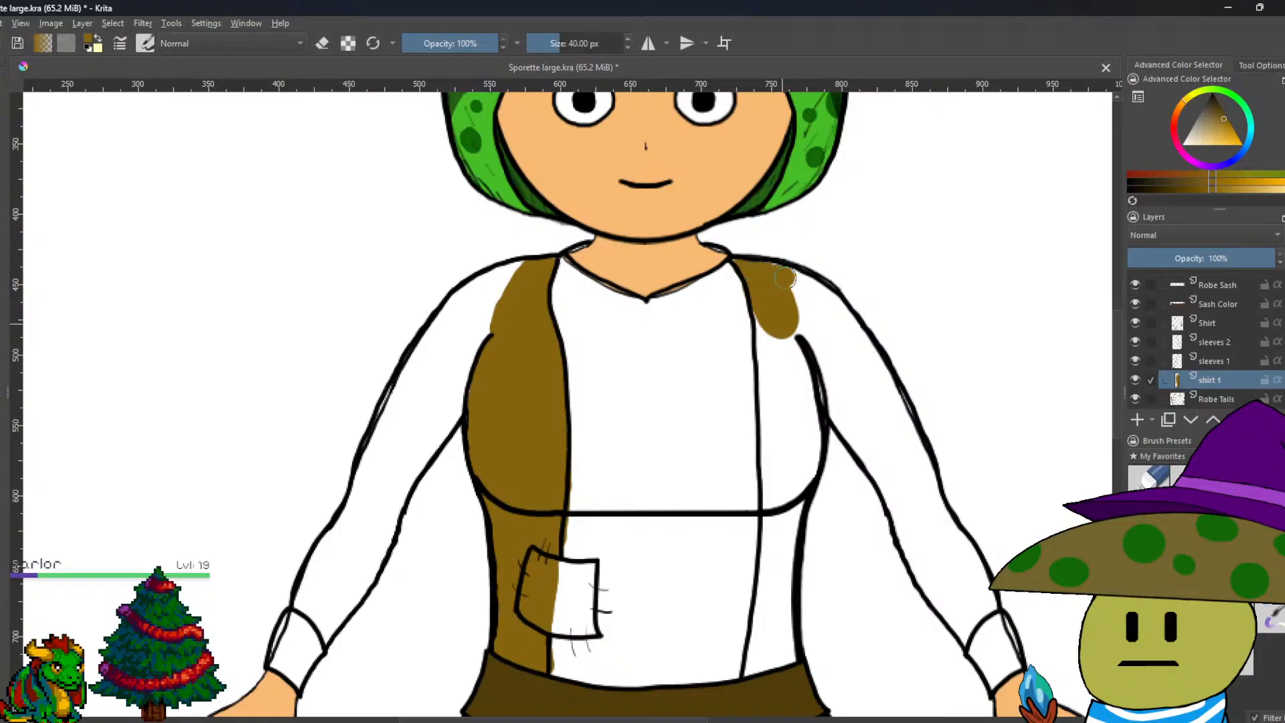
pyautogui.moveTo(800, 286)
pyautogui.mouseDown()
pyautogui.moveTo(786, 361)
pyautogui.moveTo(766, 348)
pyautogui.moveTo(790, 439)
pyautogui.mouseUp()
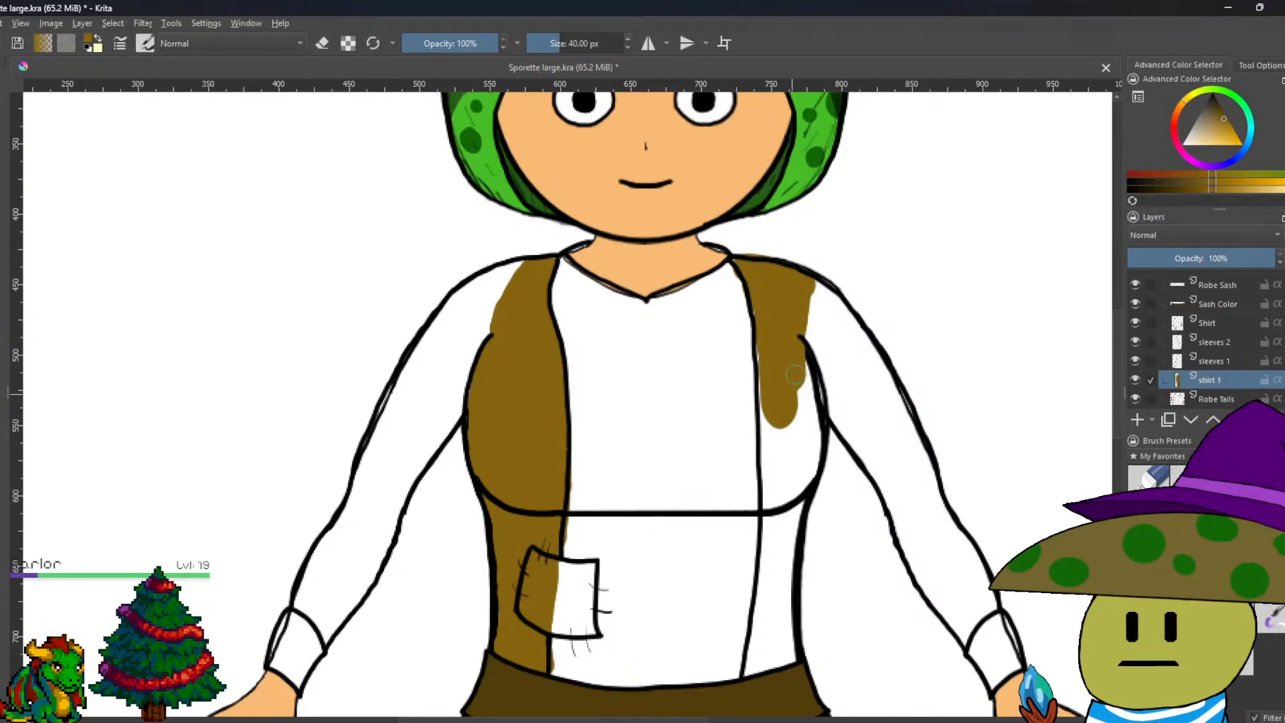
pyautogui.moveTo(808, 375)
pyautogui.mouseDown()
pyautogui.moveTo(802, 464)
pyautogui.moveTo(779, 501)
pyautogui.moveTo(781, 450)
pyautogui.mouseUp()
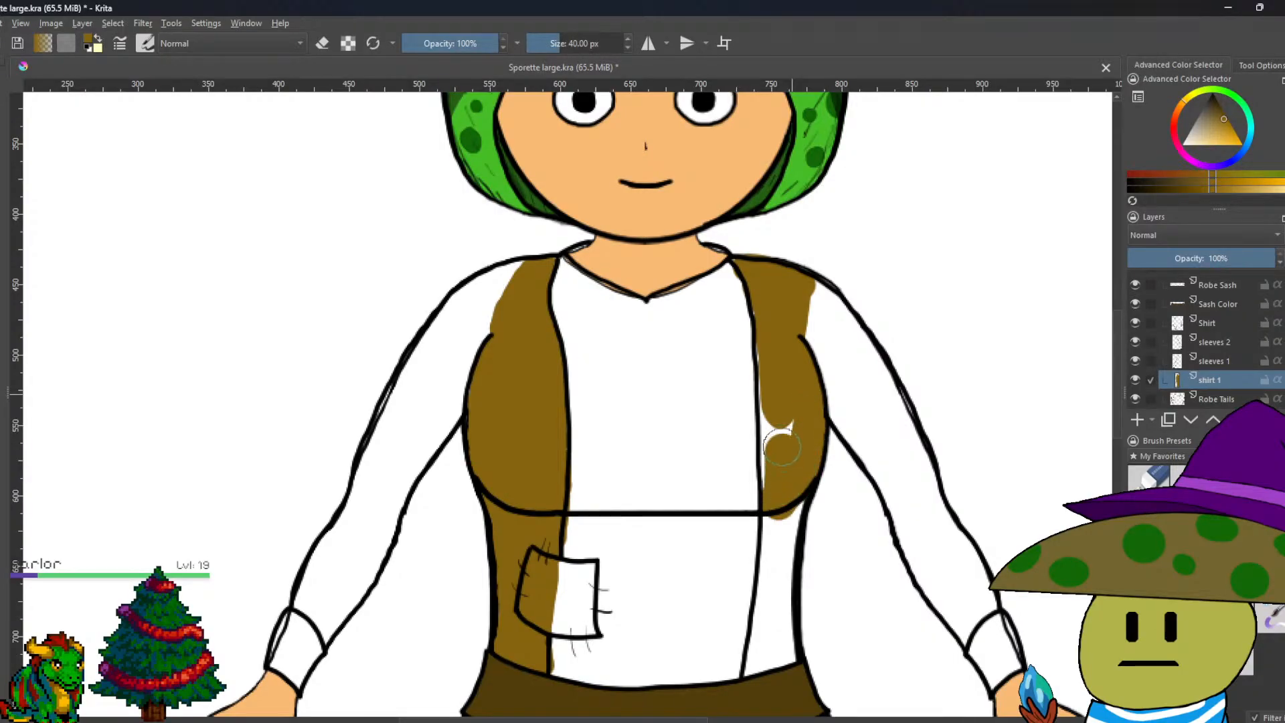
pyautogui.moveTo(780, 400); pyautogui.dragTo(775, 359)
pyautogui.moveTo(779, 512)
pyautogui.mouseDown()
pyautogui.moveTo(779, 545)
pyautogui.moveTo(764, 538)
pyautogui.moveTo(774, 546)
pyautogui.moveTo(792, 531)
pyautogui.moveTo(791, 497)
pyautogui.moveTo(753, 677)
pyautogui.moveTo(764, 644)
pyautogui.moveTo(769, 660)
pyautogui.moveTo(785, 640)
pyautogui.moveTo(788, 555)
pyautogui.moveTo(755, 630)
pyautogui.mouseUp()
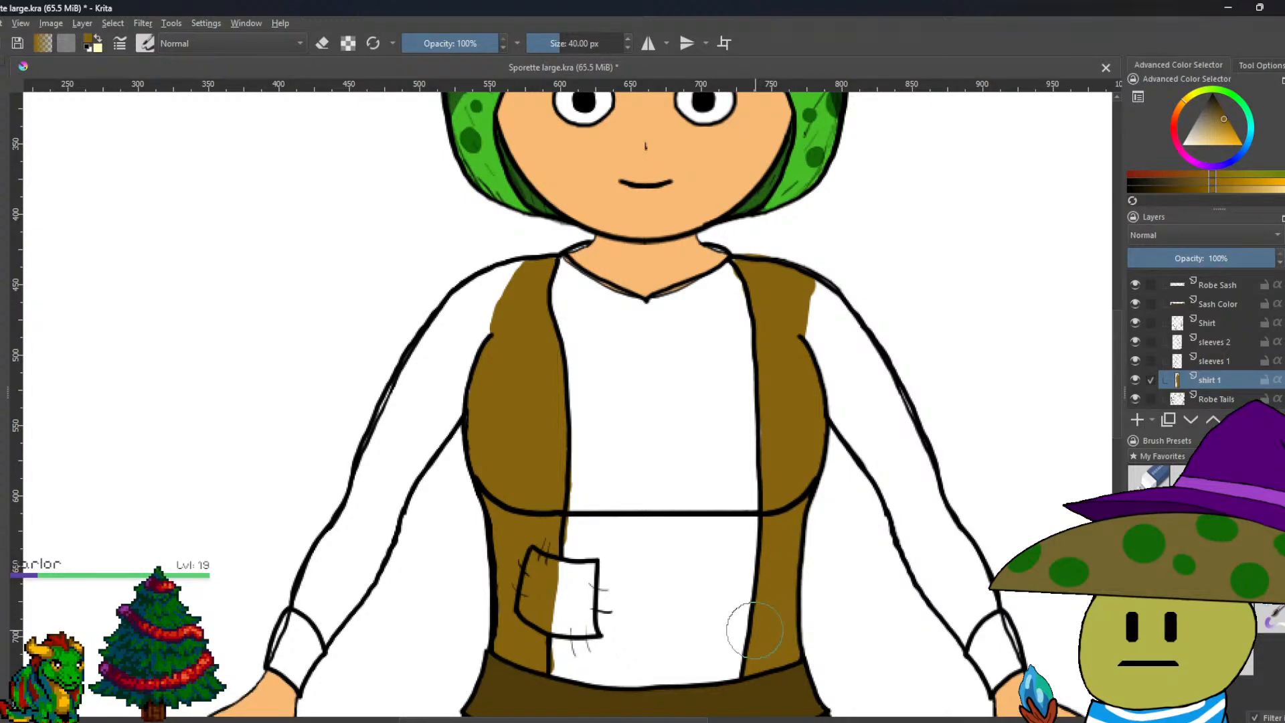
# Add a paint layer named shirt colot 2 directly above Robe Tails and swap the painting color to yellow-green.
pyautogui.scroll(-3, 712, 502)
pyautogui.keyDown('ctrl'); pyautogui.scroll(-2, 706, 495); pyautogui.keyUp('ctrl')
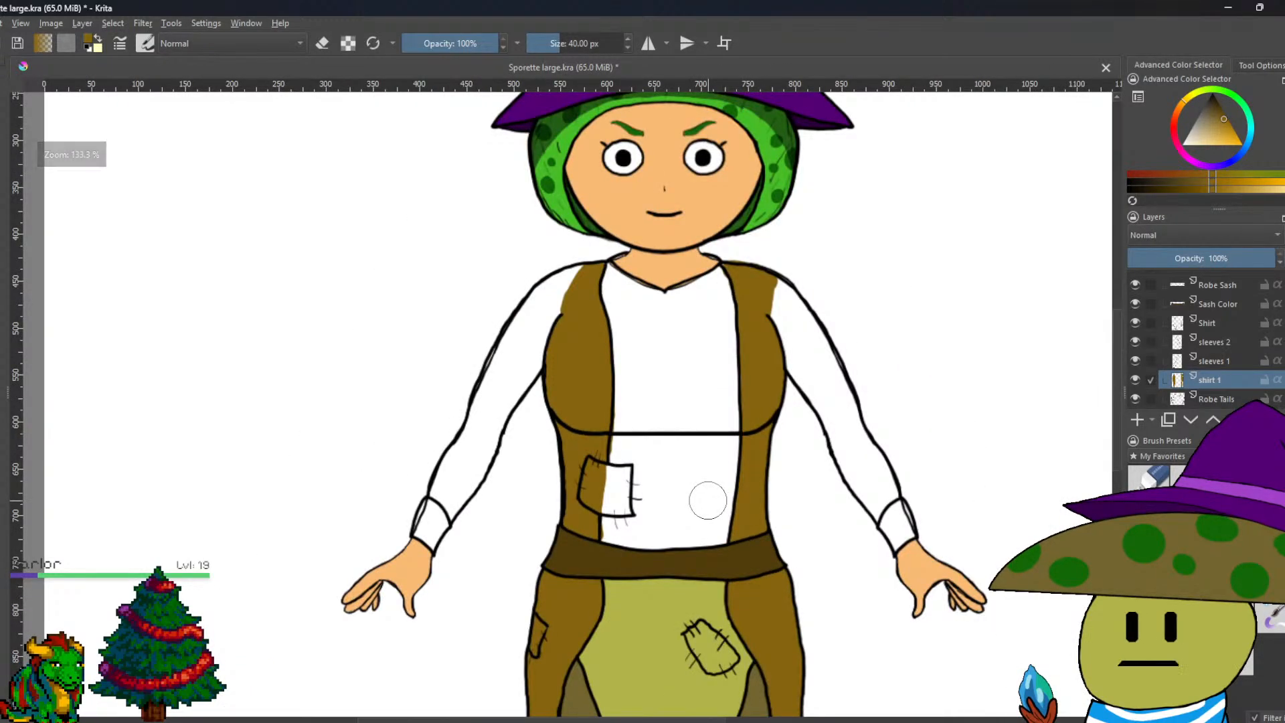
pyautogui.click(1209, 398)
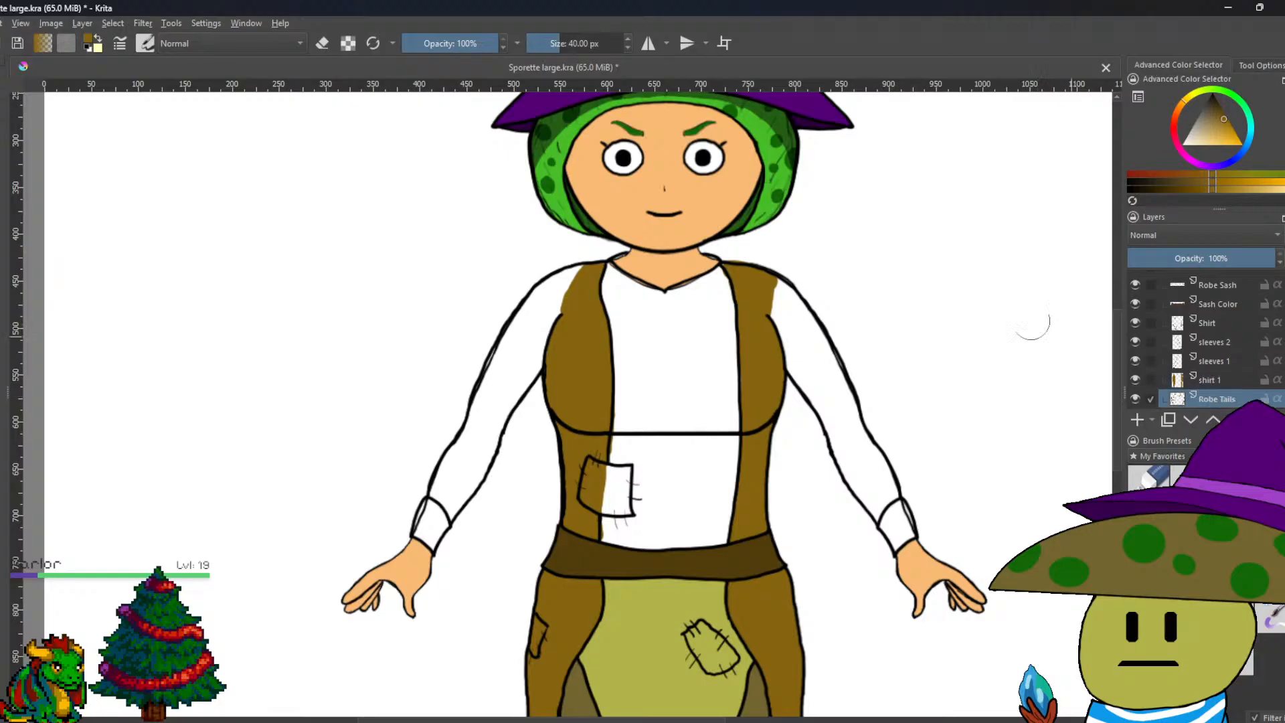
pyautogui.click(110, 23)
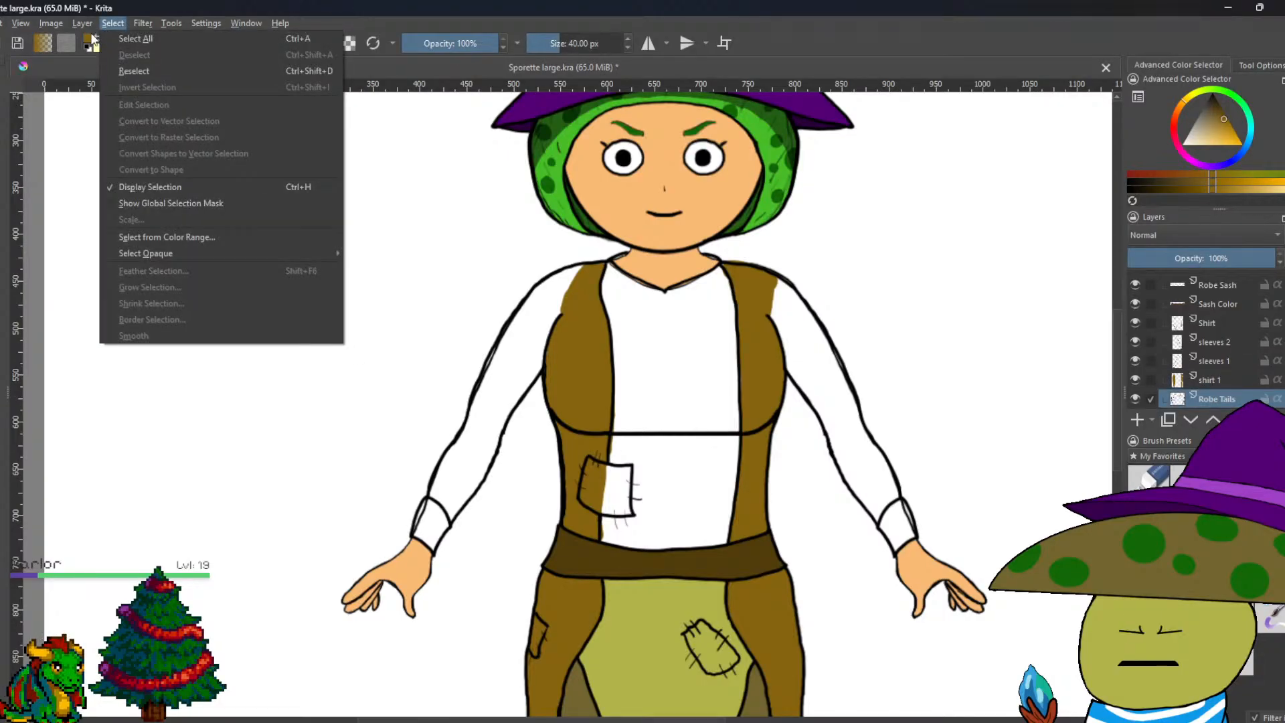
pyautogui.moveTo(82, 23)
pyautogui.moveTo(113, 86)
pyautogui.click(355, 89)
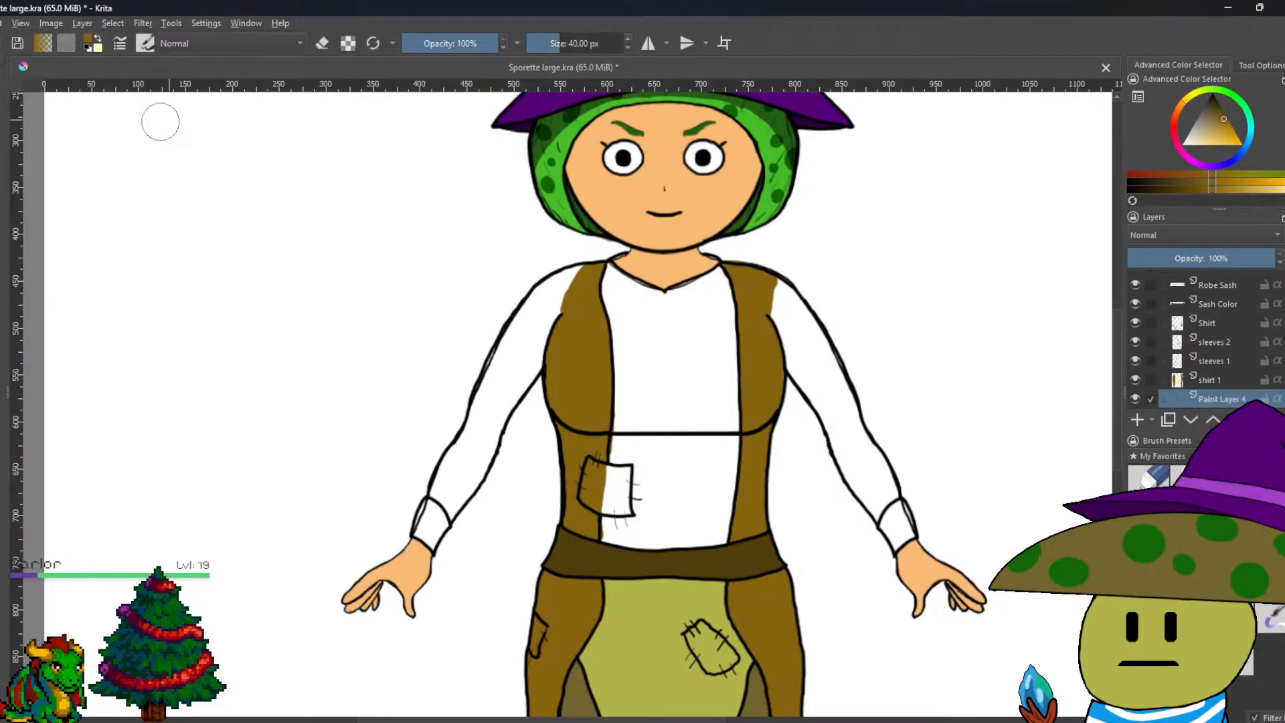
pyautogui.press('x')
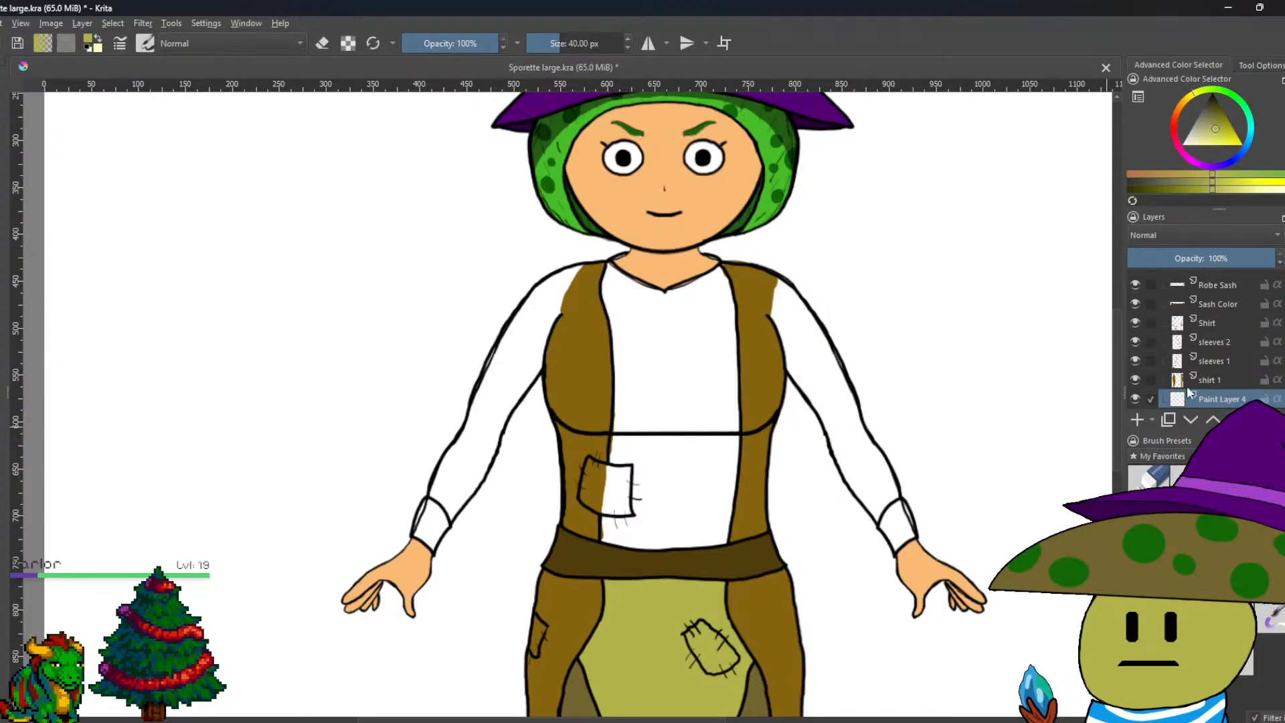
pyautogui.doubleClick(1203, 399)
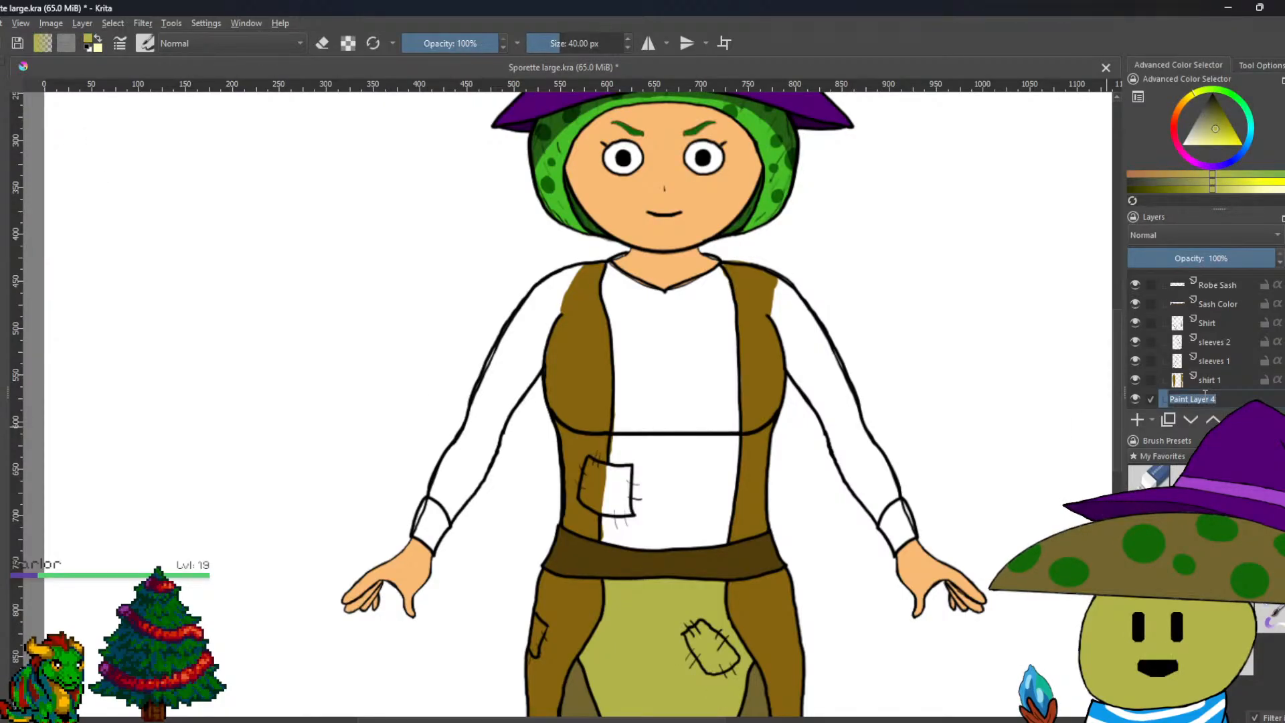
pyautogui.write('shirt co')
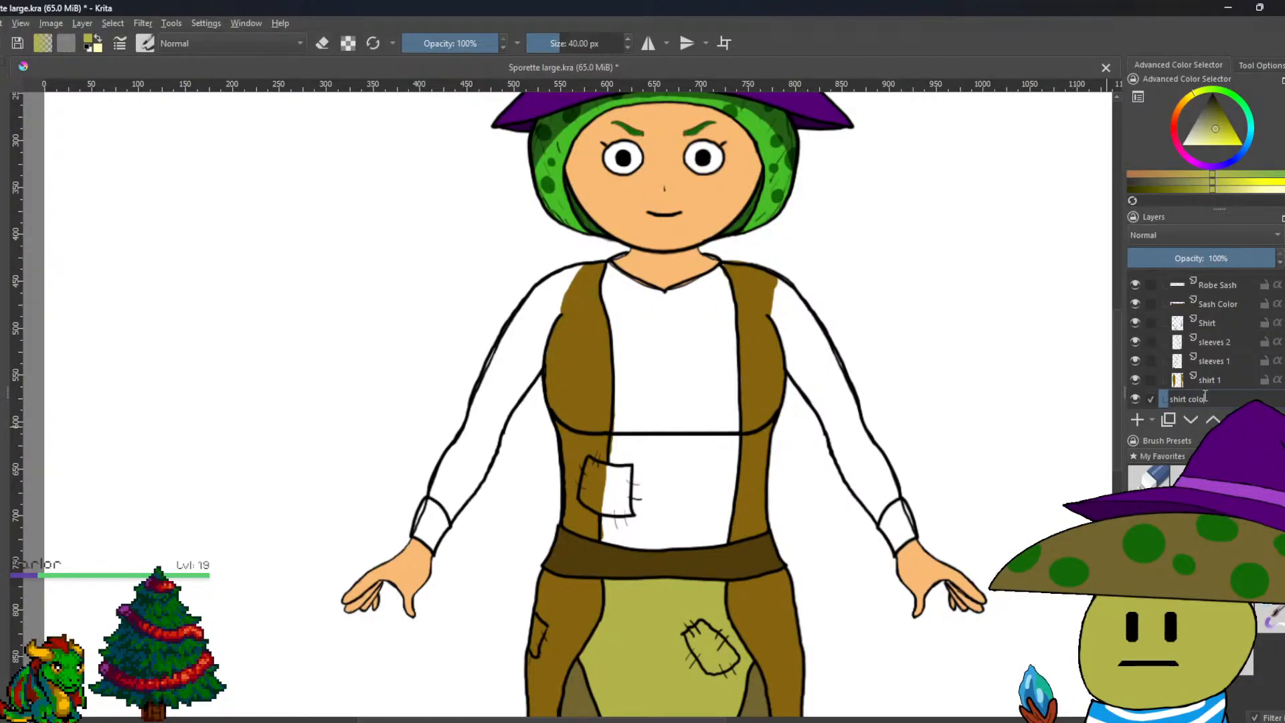
pyautogui.write('lor 2')
pyautogui.press('Return')
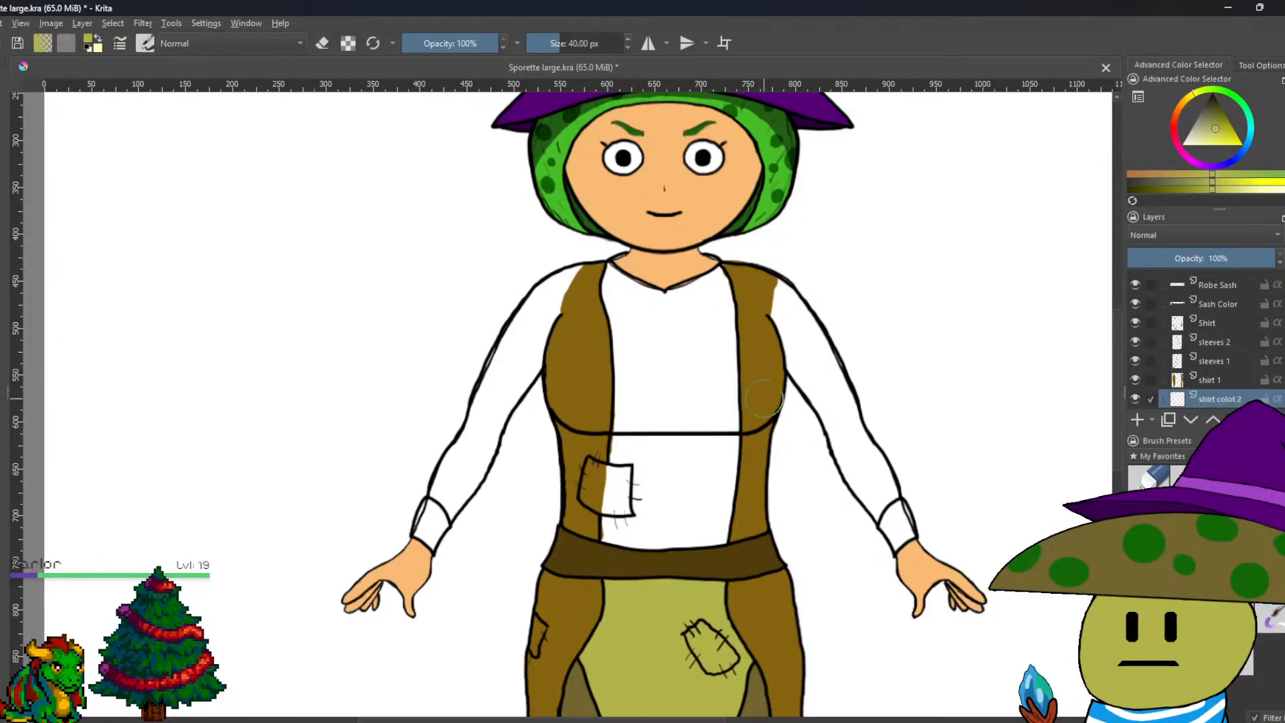
# Fill the shirt's center panel yellow-green from the neckline to the sash, including the right half of the patch.
pyautogui.scroll(2, 763, 399)
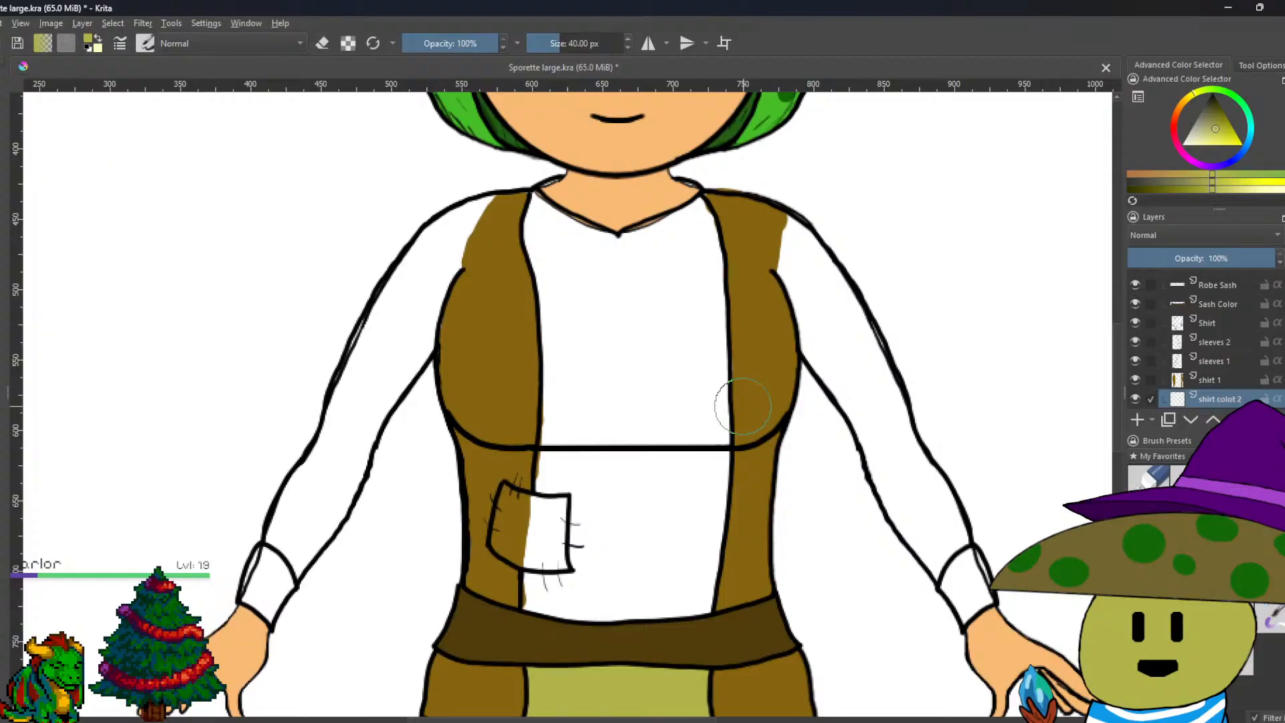
pyautogui.moveTo(574, 268)
pyautogui.mouseDown()
pyautogui.moveTo(589, 295)
pyautogui.moveTo(569, 248)
pyautogui.moveTo(548, 267)
pyautogui.moveTo(539, 207)
pyautogui.moveTo(595, 242)
pyautogui.moveTo(574, 272)
pyautogui.moveTo(565, 348)
pyautogui.moveTo(566, 301)
pyautogui.moveTo(548, 443)
pyautogui.moveTo(555, 436)
pyautogui.mouseUp()
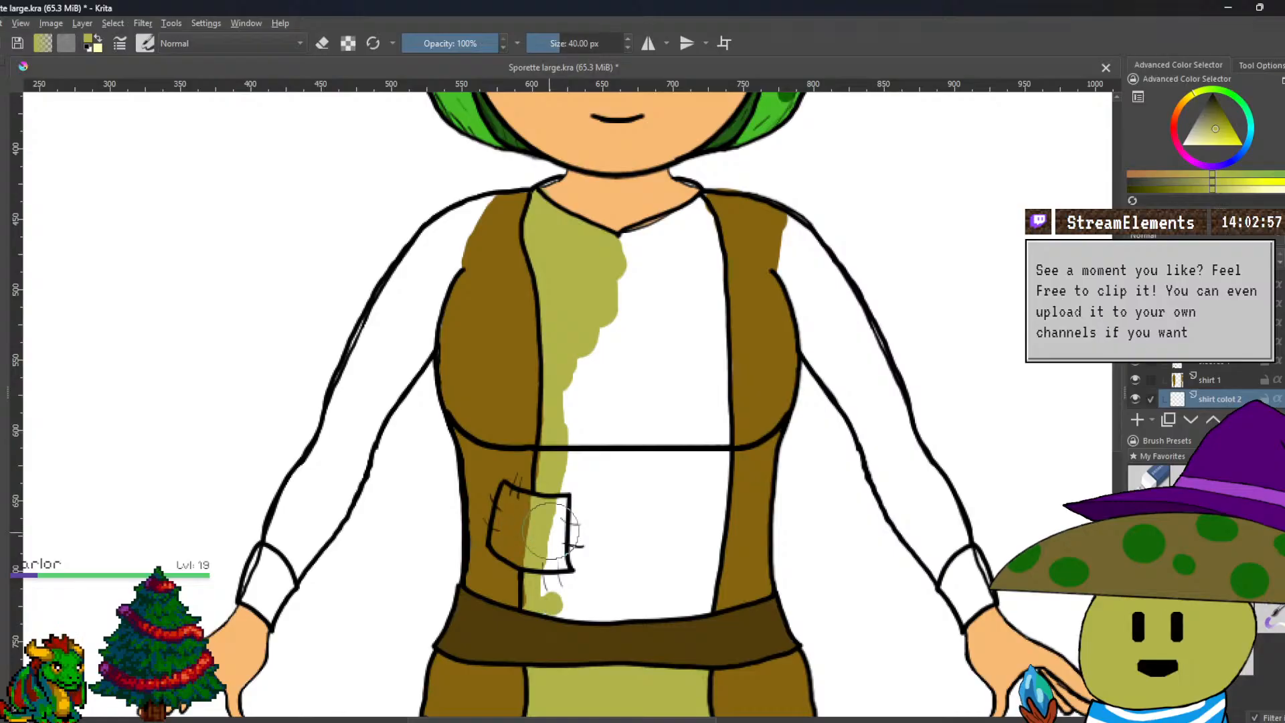
pyautogui.moveTo(606, 348)
pyautogui.mouseDown()
pyautogui.moveTo(630, 241)
pyautogui.moveTo(703, 205)
pyautogui.moveTo(713, 305)
pyautogui.moveTo(693, 287)
pyautogui.moveTo(688, 251)
pyautogui.moveTo(652, 291)
pyautogui.moveTo(663, 260)
pyautogui.moveTo(616, 330)
pyautogui.moveTo(659, 249)
pyautogui.moveTo(590, 430)
pyautogui.moveTo(601, 366)
pyautogui.moveTo(565, 445)
pyautogui.moveTo(613, 336)
pyautogui.moveTo(650, 366)
pyautogui.moveTo(646, 432)
pyautogui.moveTo(669, 362)
pyautogui.moveTo(695, 347)
pyautogui.moveTo(699, 406)
pyautogui.moveTo(715, 347)
pyautogui.moveTo(704, 604)
pyautogui.moveTo(546, 600)
pyautogui.moveTo(575, 603)
pyautogui.moveTo(553, 554)
pyautogui.moveTo(560, 505)
pyautogui.moveTo(569, 578)
pyautogui.moveTo(597, 443)
pyautogui.moveTo(602, 550)
pyautogui.moveTo(631, 451)
pyautogui.moveTo(621, 567)
pyautogui.moveTo(658, 463)
pyautogui.moveTo(661, 574)
pyautogui.moveTo(684, 460)
pyautogui.moveTo(680, 569)
pyautogui.mouseUp()
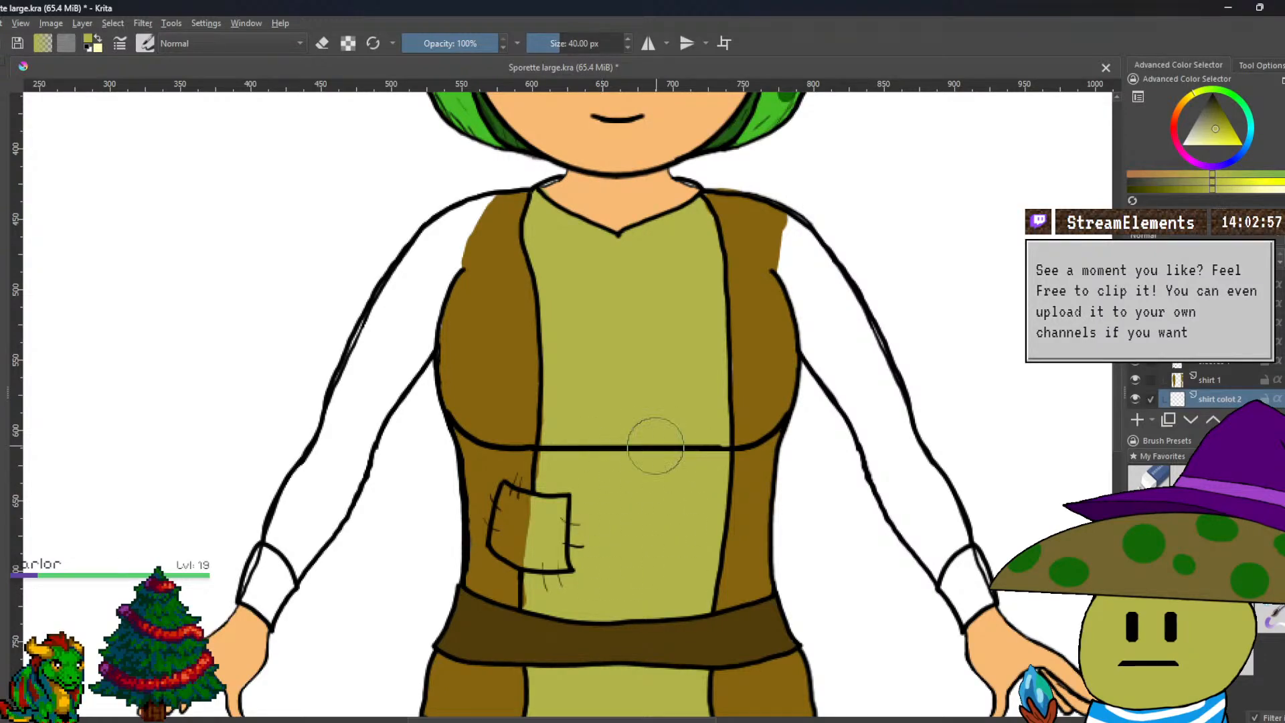
# On the shirt 1 layer, erase golden brown spilling past the left center seam and touch up gaps in the side panel with a 5 px golden brown brush.
pyautogui.scroll(3, 656, 445)
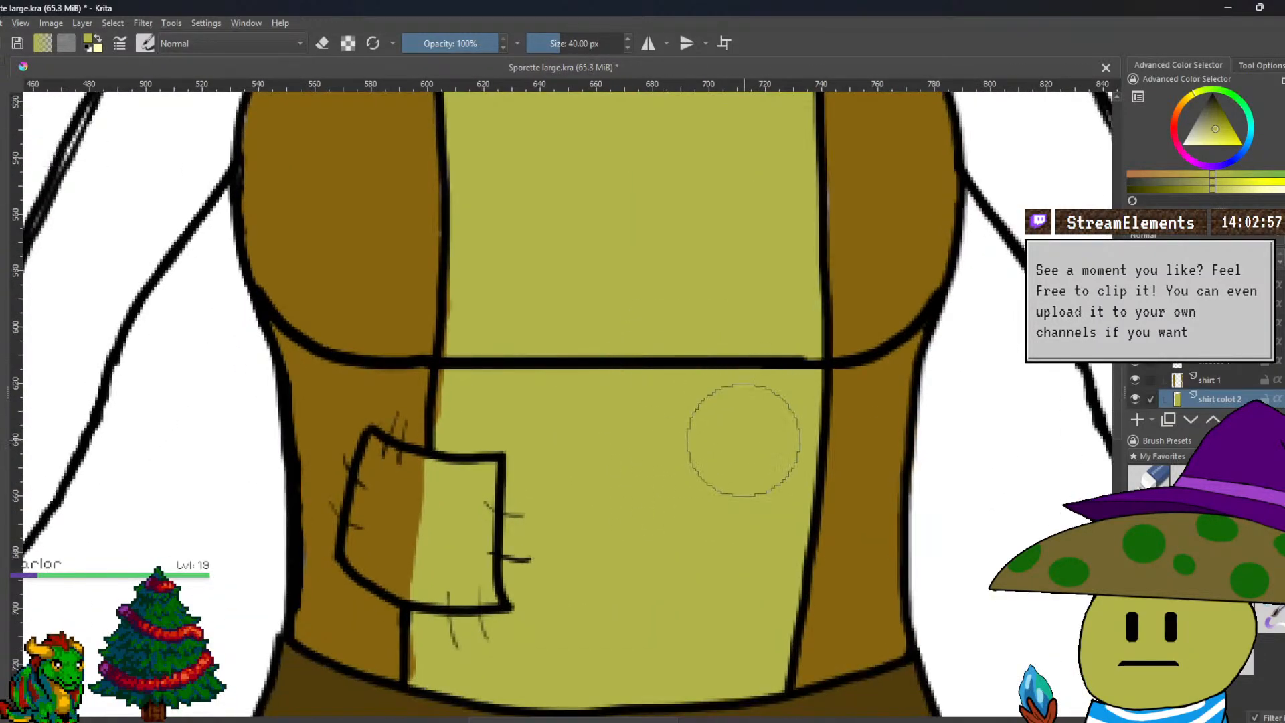
pyautogui.click(1204, 380)
pyautogui.press('e')
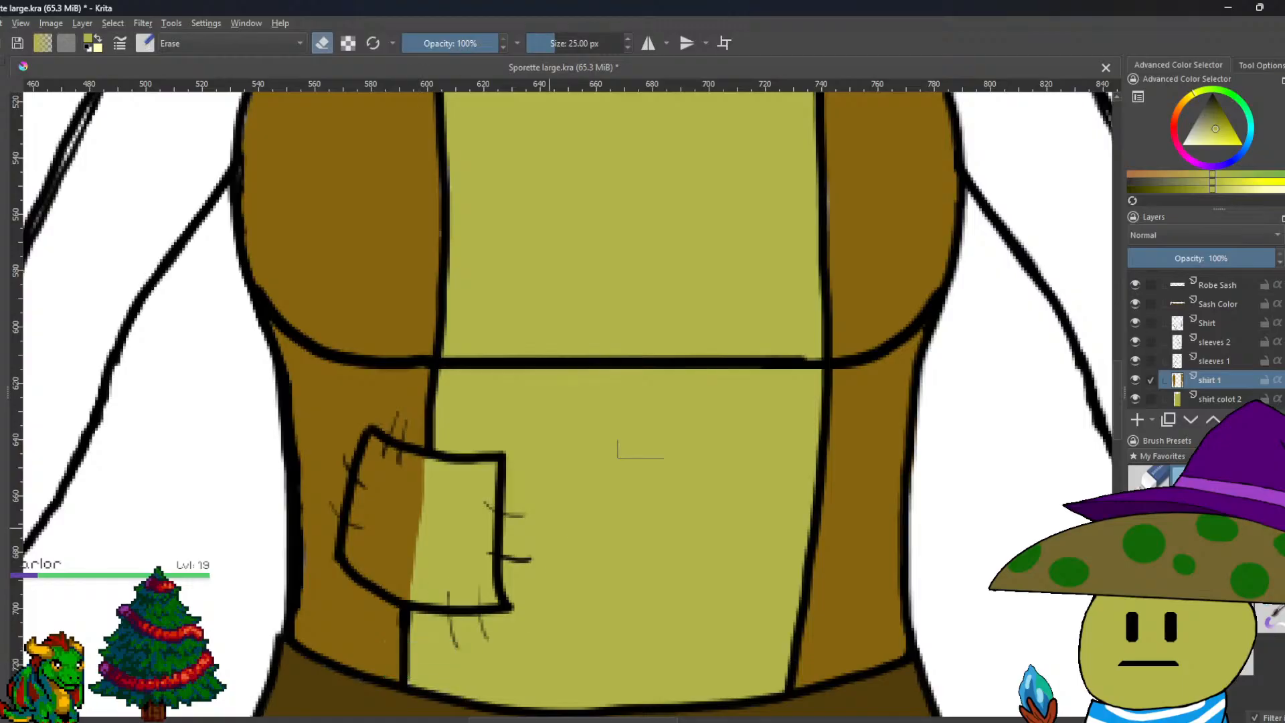
pyautogui.scroll(-4, 419, 659)
pyautogui.scroll(4, 616, 487)
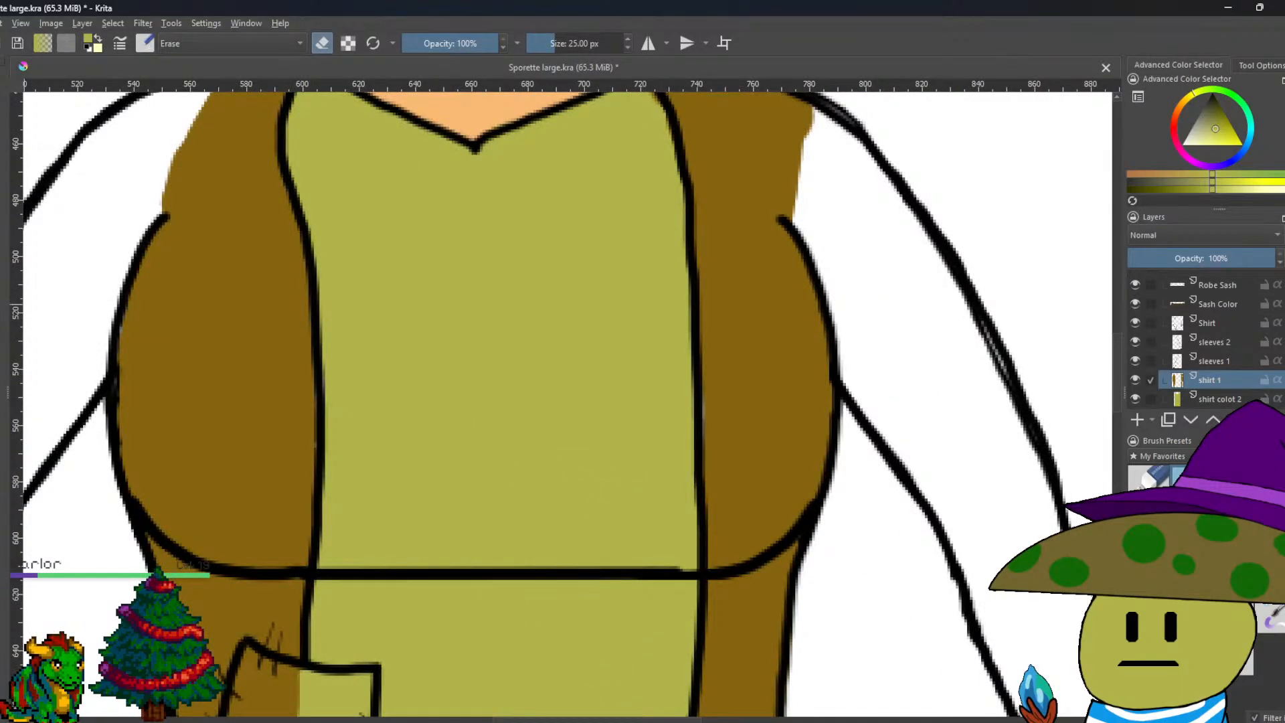
pyautogui.keyDown('ctrl'); pyautogui.click(203, 324); pyautogui.keyUp('ctrl')
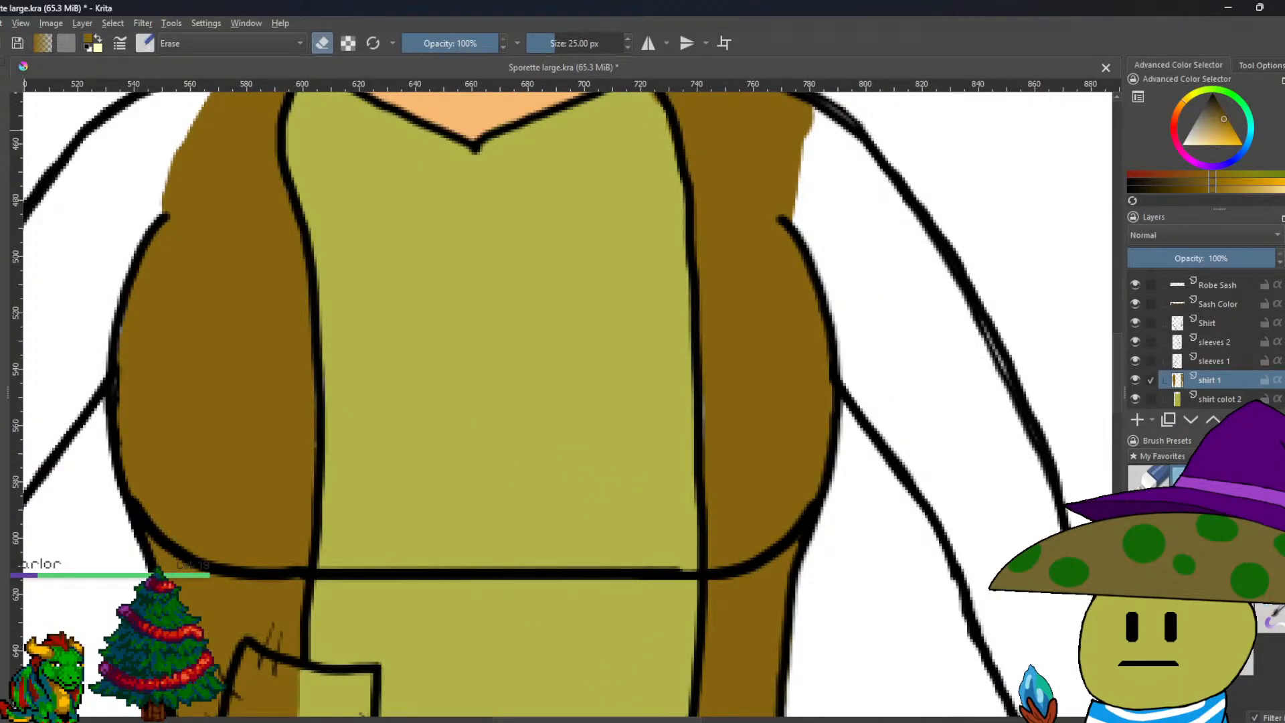
pyautogui.press('e')
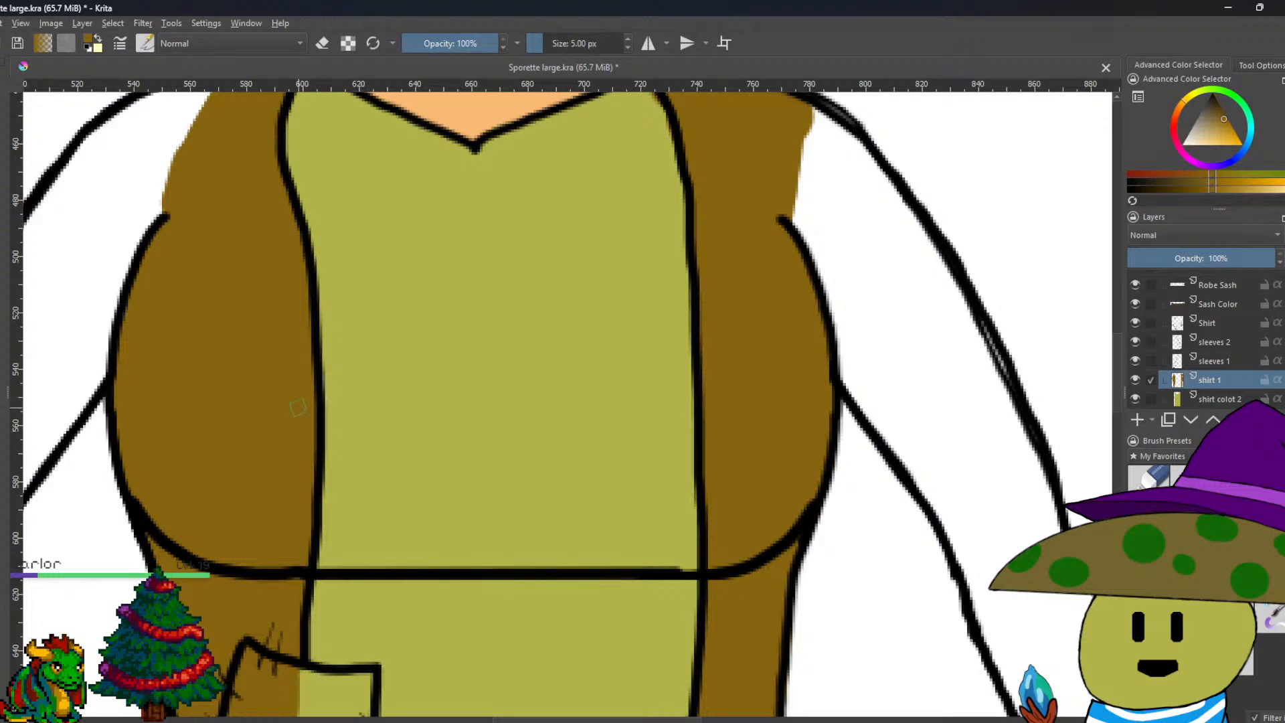
# Add a new paint layer named sleeve color 1 directly above the shirt 1 layer.
pyautogui.scroll(-8, 298, 407)
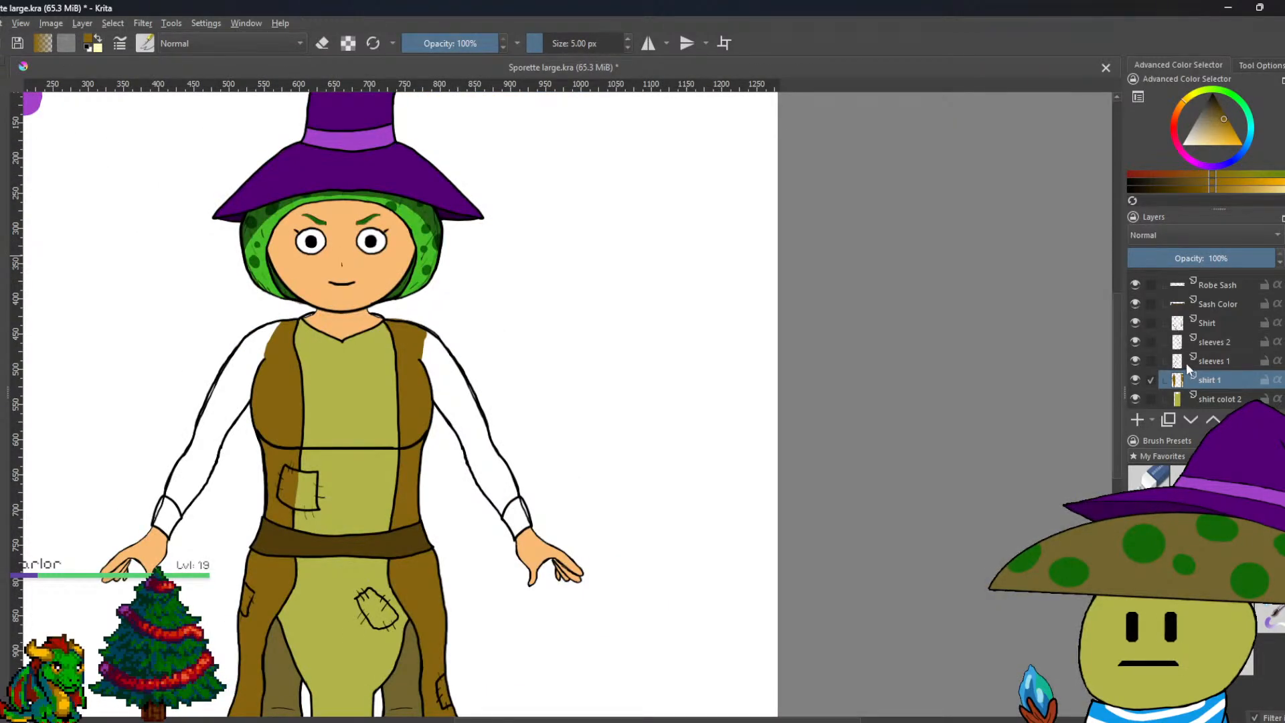
pyautogui.click(82, 23)
pyautogui.moveTo(118, 98)
pyautogui.click(328, 89)
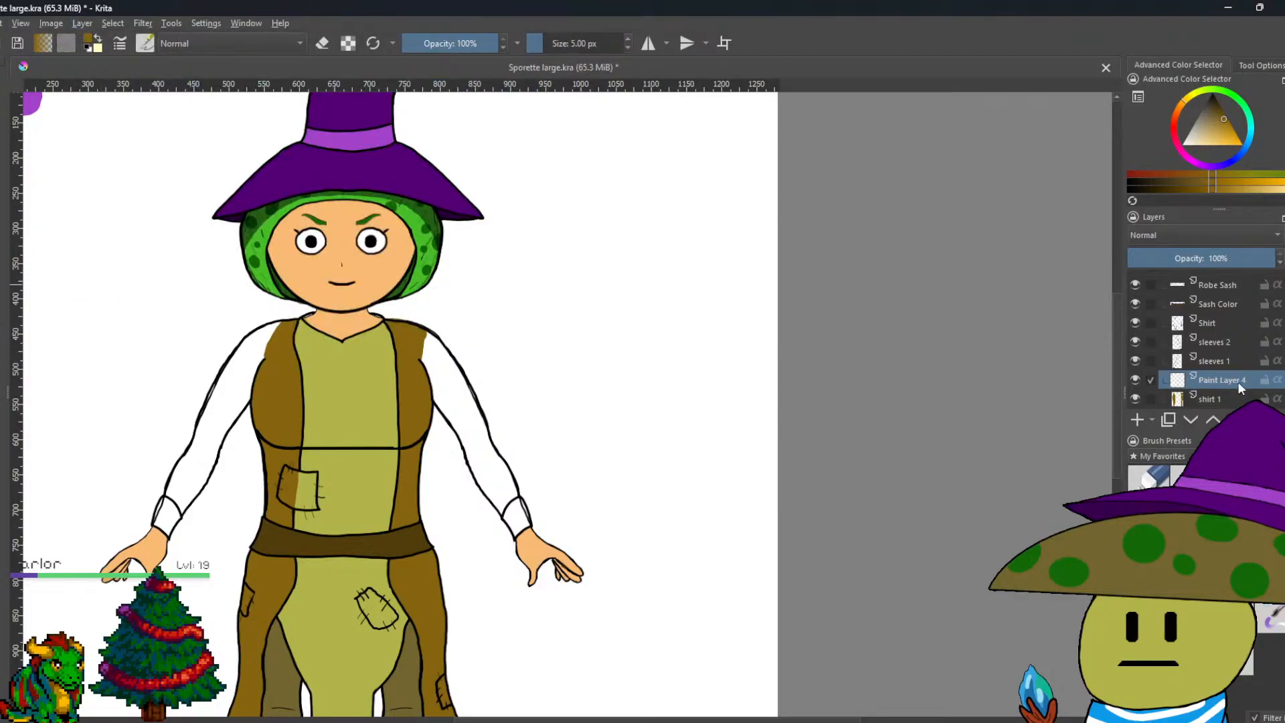
pyautogui.doubleClick(1238, 381)
pyautogui.write('sol')
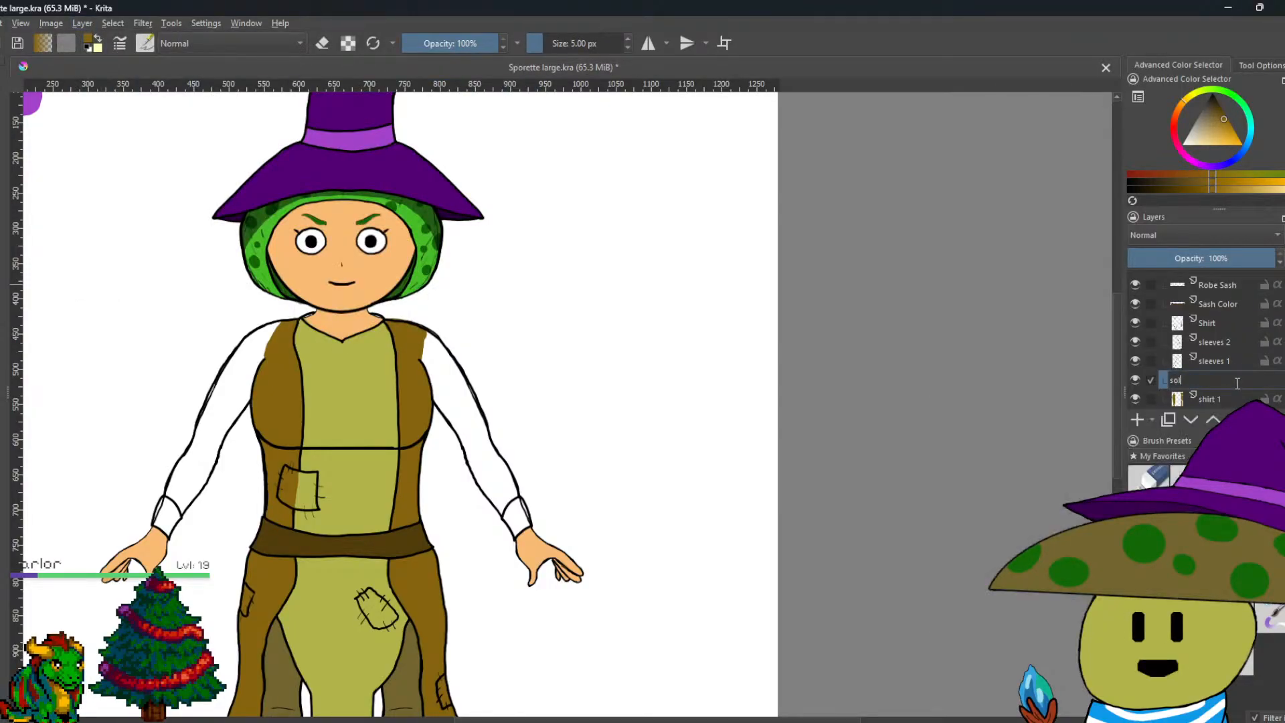
pyautogui.press('BackSpace')
pyautogui.press('BackSpace')
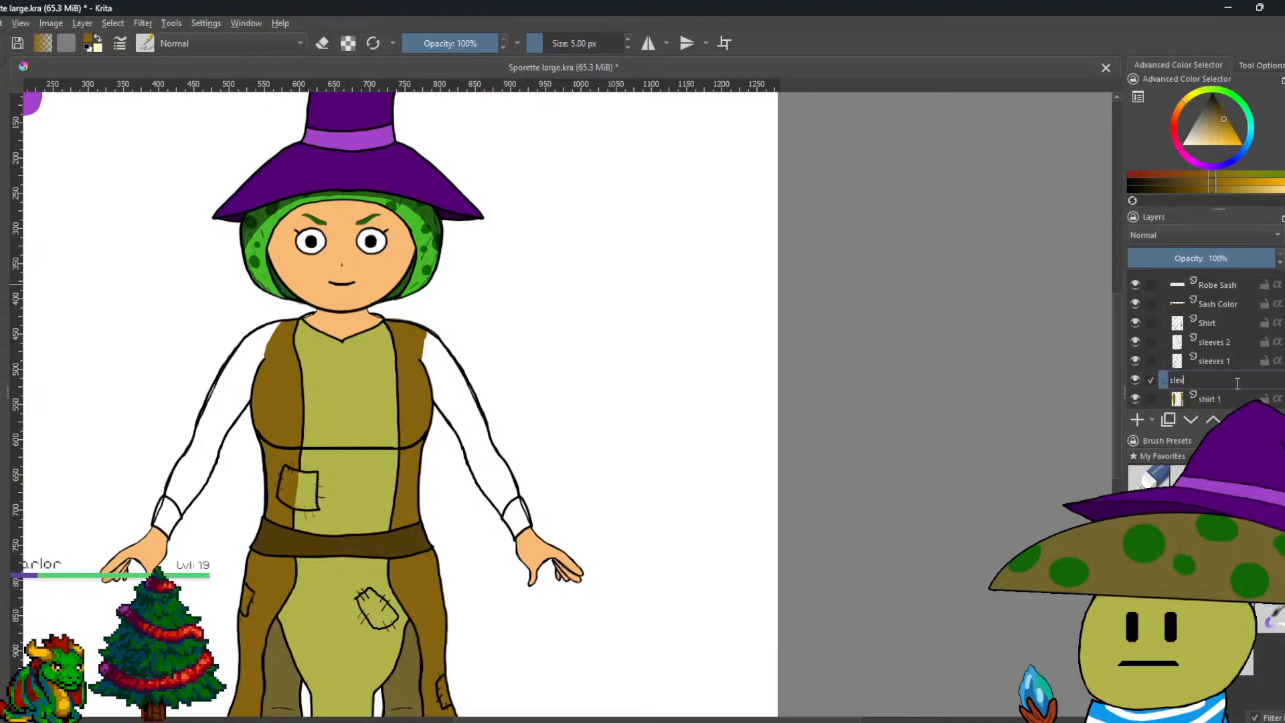
pyautogui.write('leeve color 1')
pyautogui.press('Return')
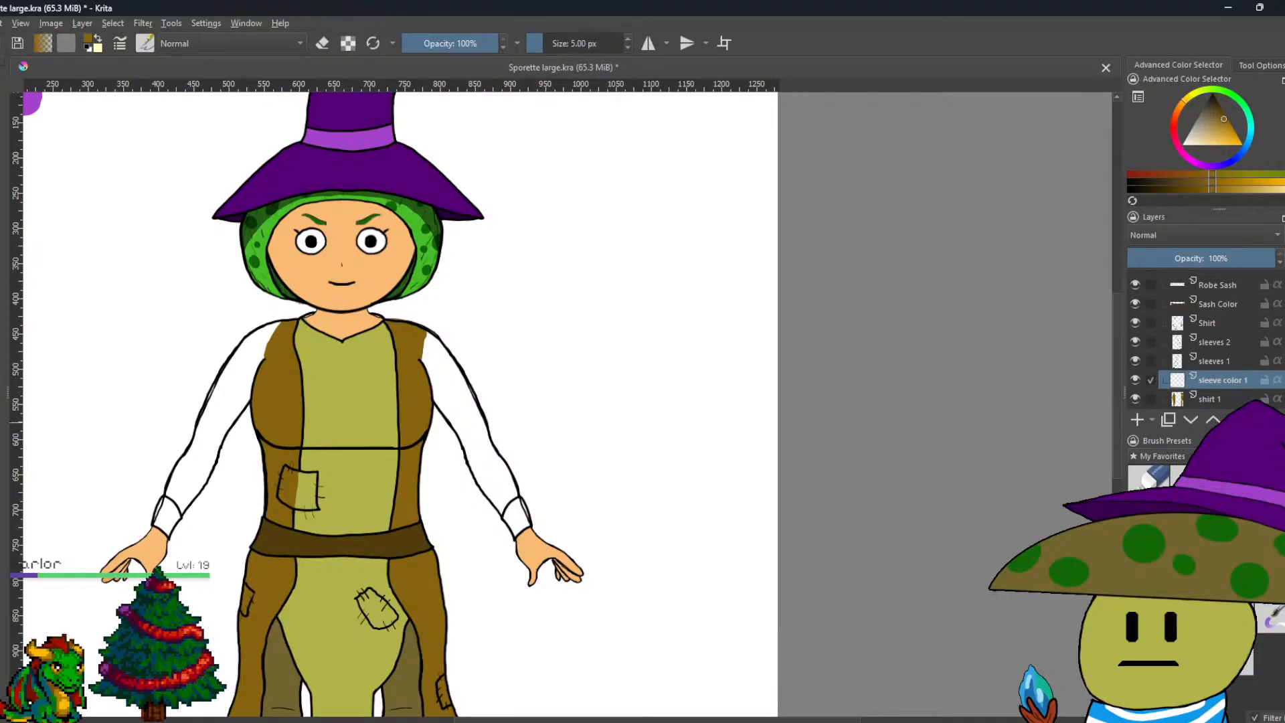
# Set the brush size to 40 px and place the sleeve color 1 layer between shirt colot 2 and Robe Tails.
pyautogui.moveTo(437, 425); pyautogui.dragTo(528, 369)
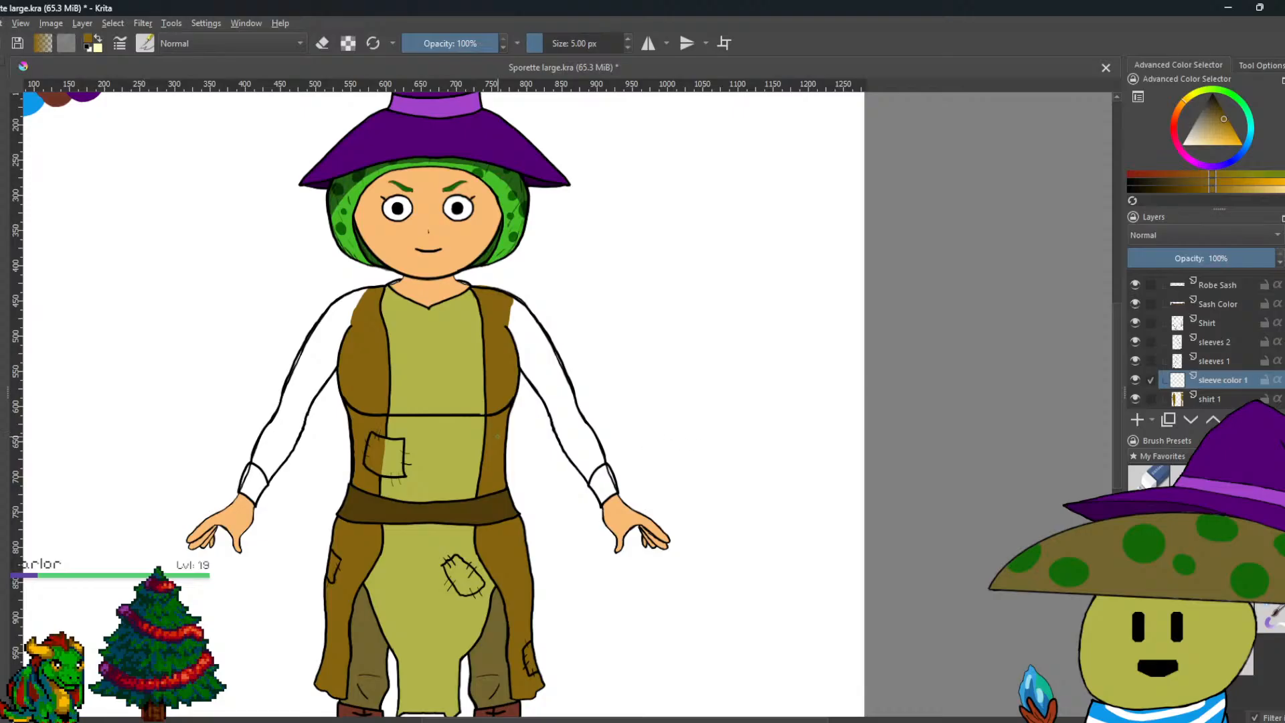
pyautogui.scroll(5, 497, 437)
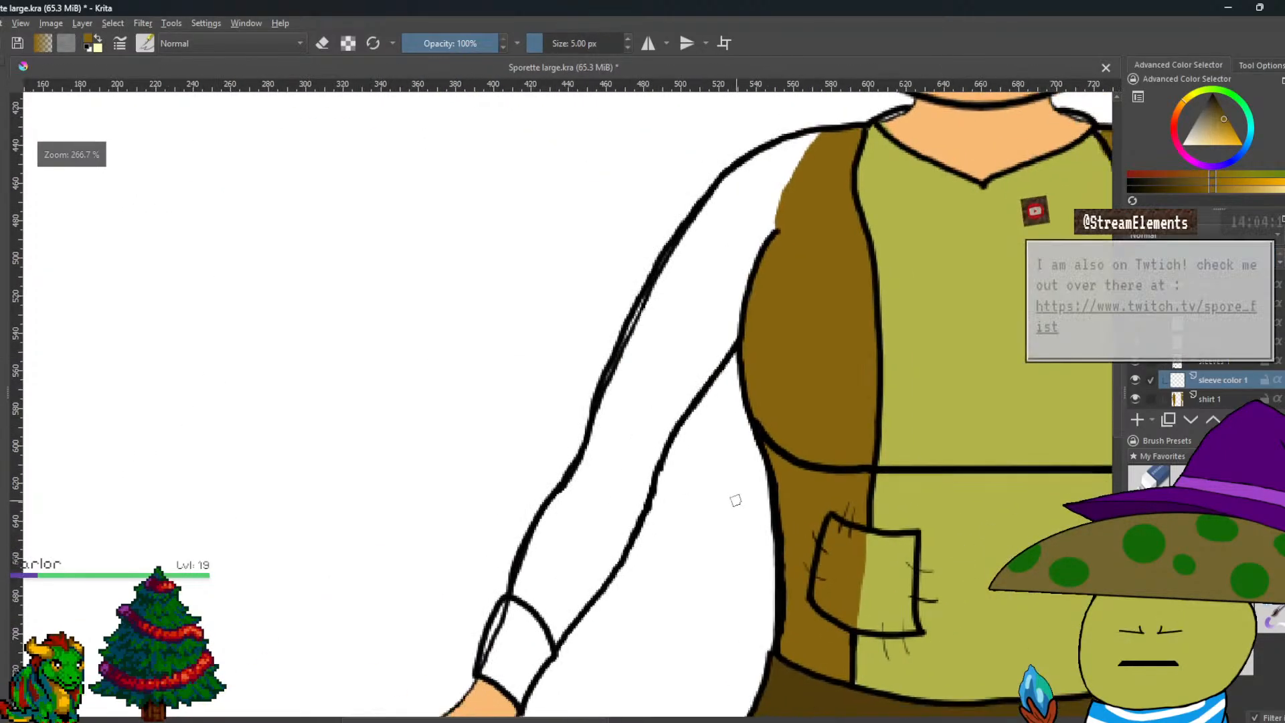
pyautogui.press(']')
pyautogui.press(']')
pyautogui.press(']')
pyautogui.press(']')
pyautogui.press(']')
pyautogui.press(']')
pyautogui.press(']')
pyautogui.press(']')
pyautogui.press(']')
pyautogui.press(']')
pyautogui.press(']')
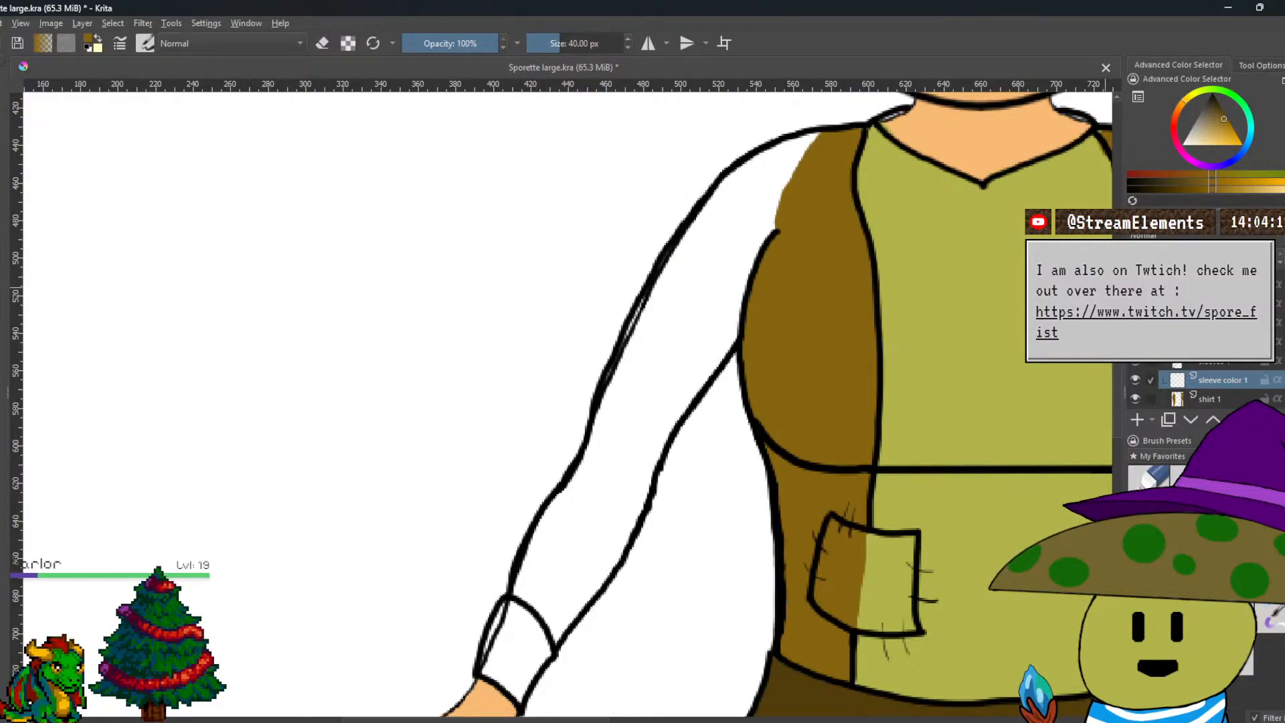
pyautogui.scroll(-1, 1235, 382)
pyautogui.scroll(-3, 1230, 372)
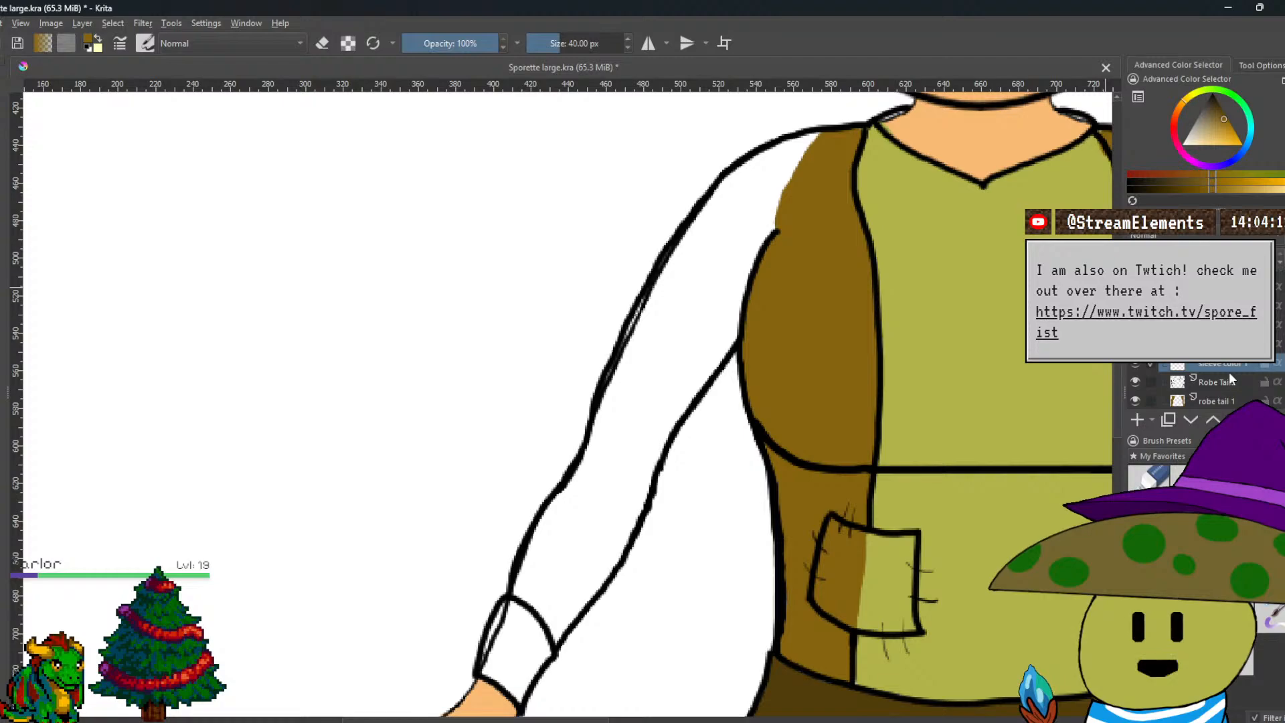
# Fill the sleeve on the image's left golden brown from the shoulder down to the cuff.
pyautogui.moveTo(780, 191)
pyautogui.mouseDown()
pyautogui.moveTo(741, 228)
pyautogui.moveTo(778, 215)
pyautogui.moveTo(775, 198)
pyautogui.moveTo(815, 145)
pyautogui.moveTo(716, 198)
pyautogui.moveTo(738, 181)
pyautogui.moveTo(659, 282)
pyautogui.moveTo(681, 241)
pyautogui.moveTo(630, 350)
pyautogui.mouseUp()
pyautogui.moveTo(602, 422); pyautogui.dragTo(549, 510)
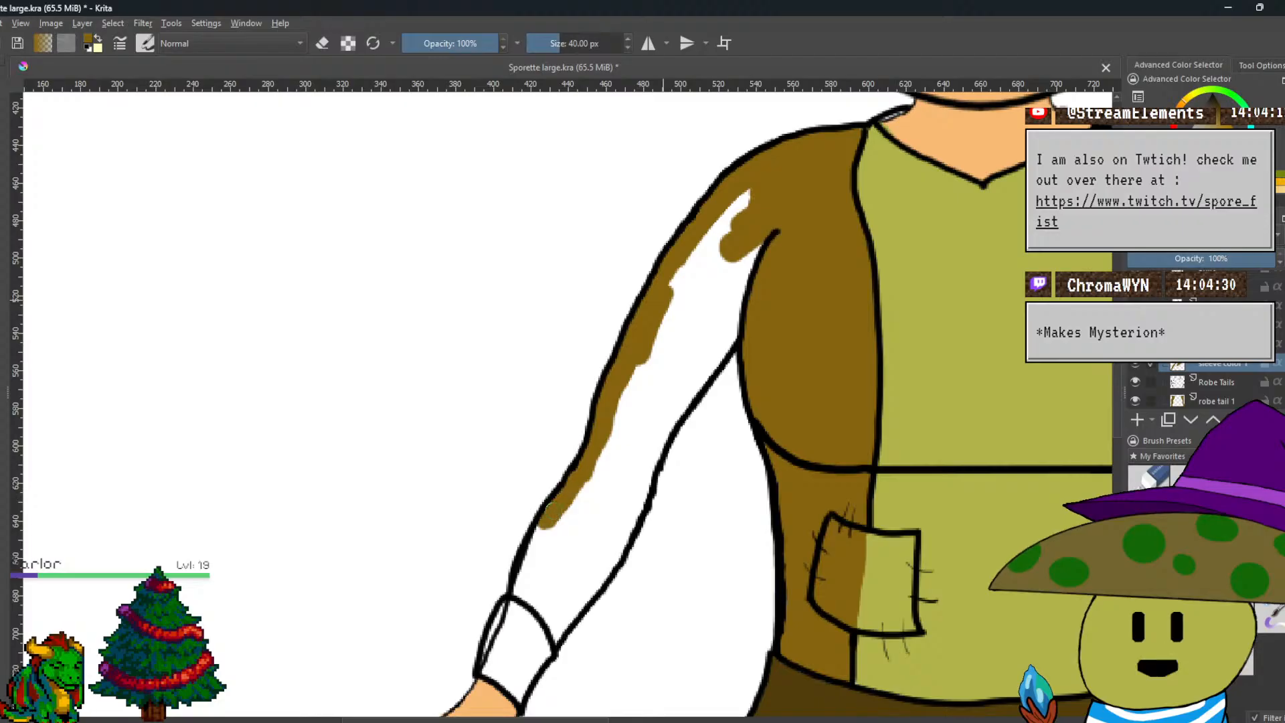
pyautogui.moveTo(599, 459); pyautogui.dragTo(570, 483)
pyautogui.moveTo(542, 532)
pyautogui.mouseDown()
pyautogui.moveTo(520, 596)
pyautogui.moveTo(556, 622)
pyautogui.moveTo(544, 610)
pyautogui.moveTo(559, 640)
pyautogui.moveTo(553, 567)
pyautogui.moveTo(544, 583)
pyautogui.moveTo(560, 525)
pyautogui.moveTo(591, 490)
pyautogui.moveTo(573, 525)
pyautogui.moveTo(647, 386)
pyautogui.moveTo(617, 434)
pyautogui.moveTo(690, 276)
pyautogui.moveTo(678, 282)
pyautogui.moveTo(760, 196)
pyautogui.moveTo(702, 286)
pyautogui.moveTo(701, 299)
pyautogui.moveTo(749, 239)
pyautogui.moveTo(724, 335)
pyautogui.moveTo(676, 401)
pyautogui.mouseUp()
pyautogui.moveTo(696, 314)
pyautogui.mouseDown()
pyautogui.moveTo(651, 381)
pyautogui.moveTo(653, 421)
pyautogui.mouseUp()
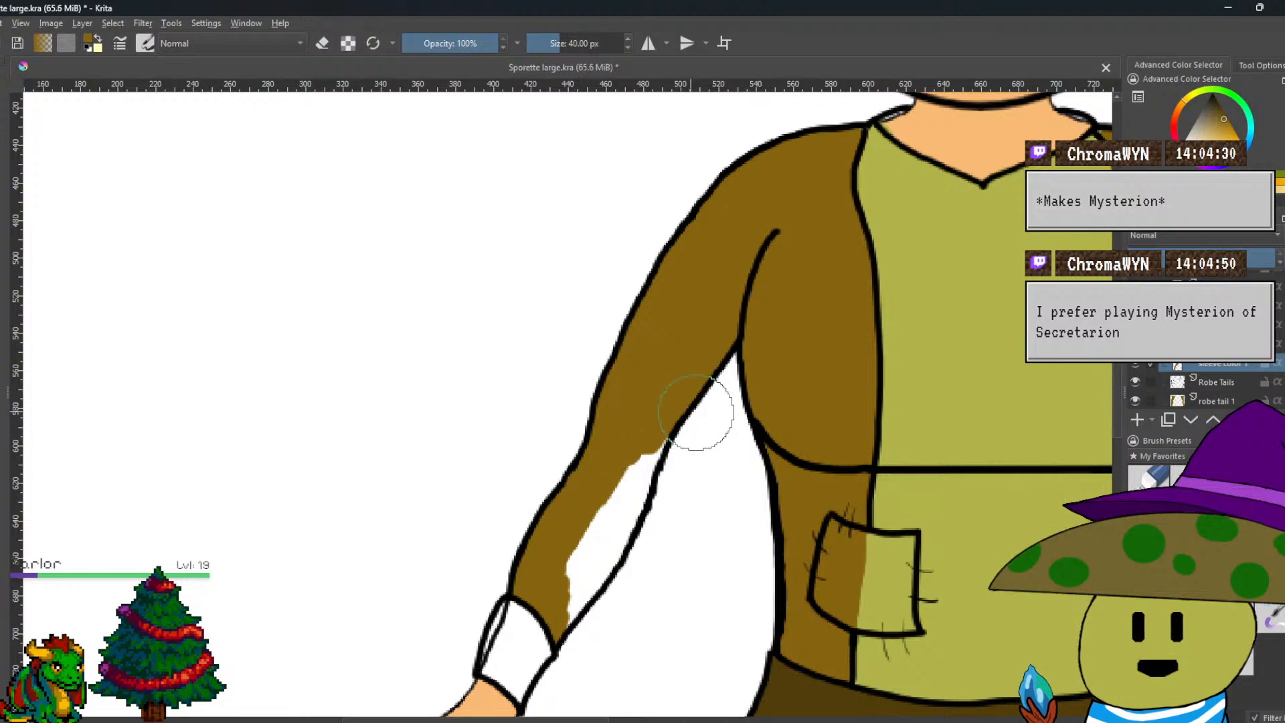
pyautogui.moveTo(647, 430); pyautogui.dragTo(659, 429)
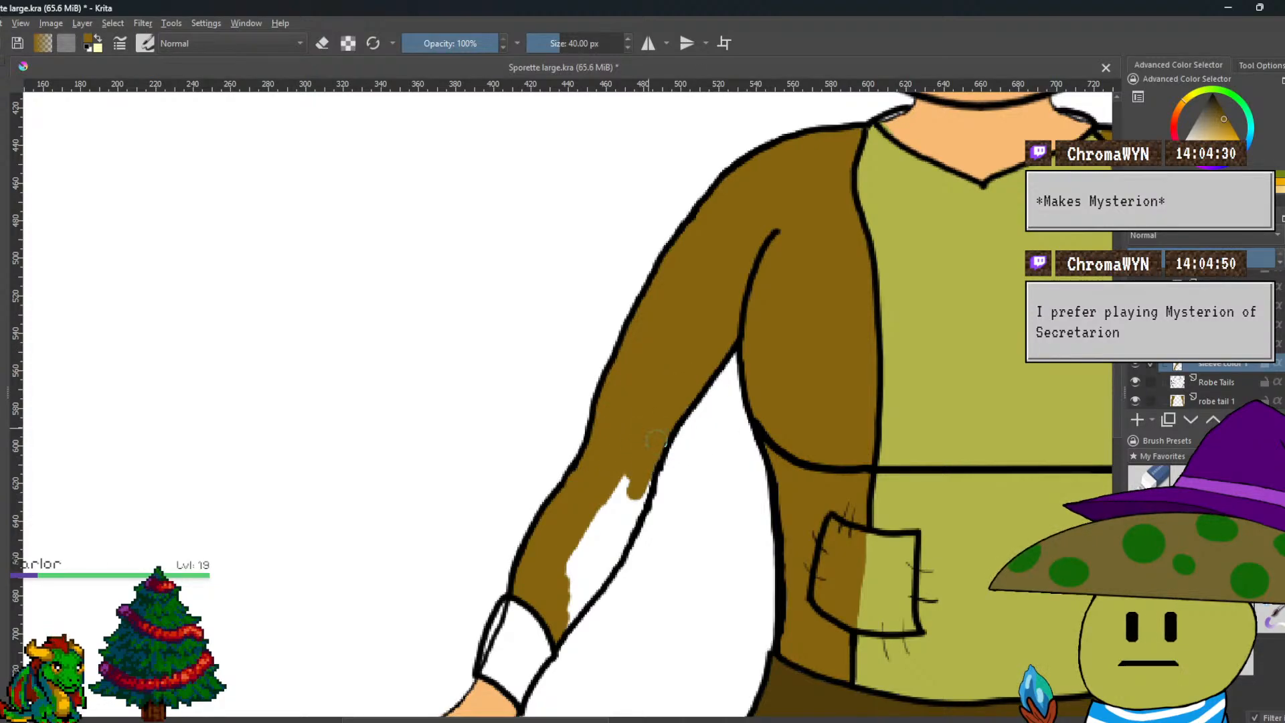
pyautogui.moveTo(635, 473)
pyautogui.mouseDown()
pyautogui.moveTo(628, 532)
pyautogui.moveTo(579, 598)
pyautogui.moveTo(624, 476)
pyautogui.mouseUp()
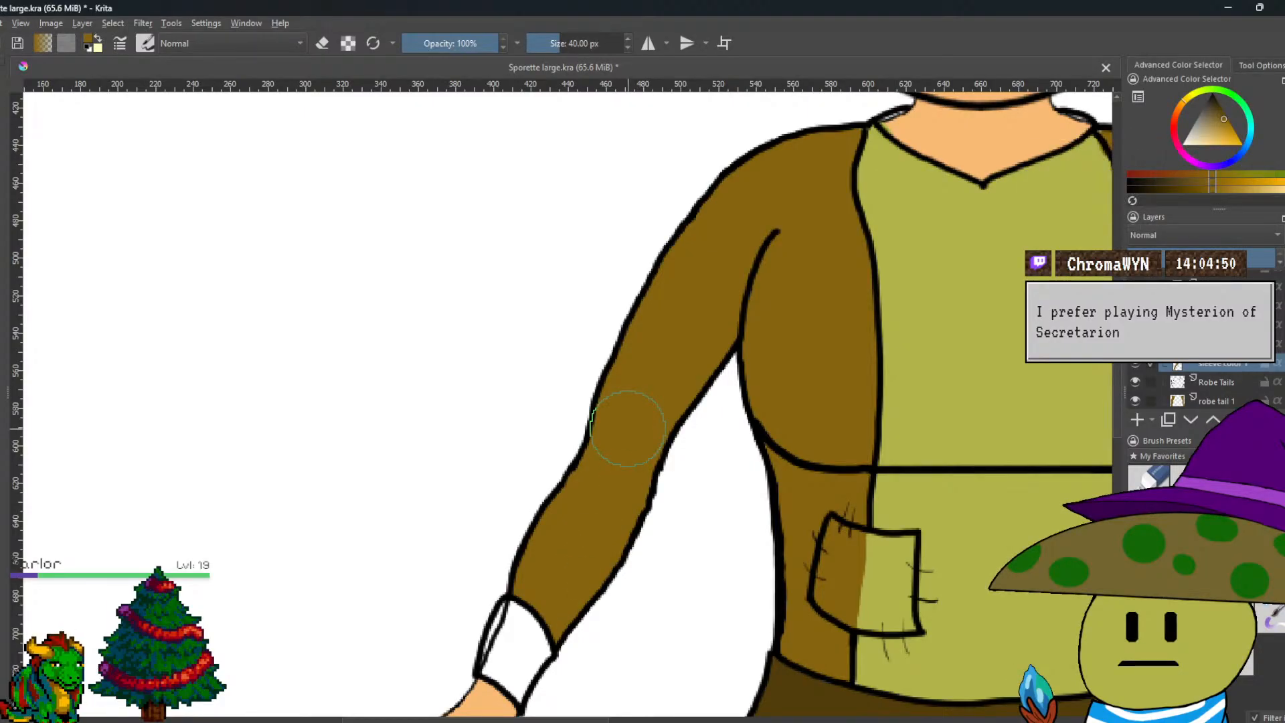
# Sample the dark brown from the sash and paint the cuff of the golden brown sleeve with it.
pyautogui.scroll(-2, 628, 428)
pyautogui.moveTo(901, 430); pyautogui.dragTo(473, 430)
pyautogui.moveTo(763, 411); pyautogui.dragTo(855, 381)
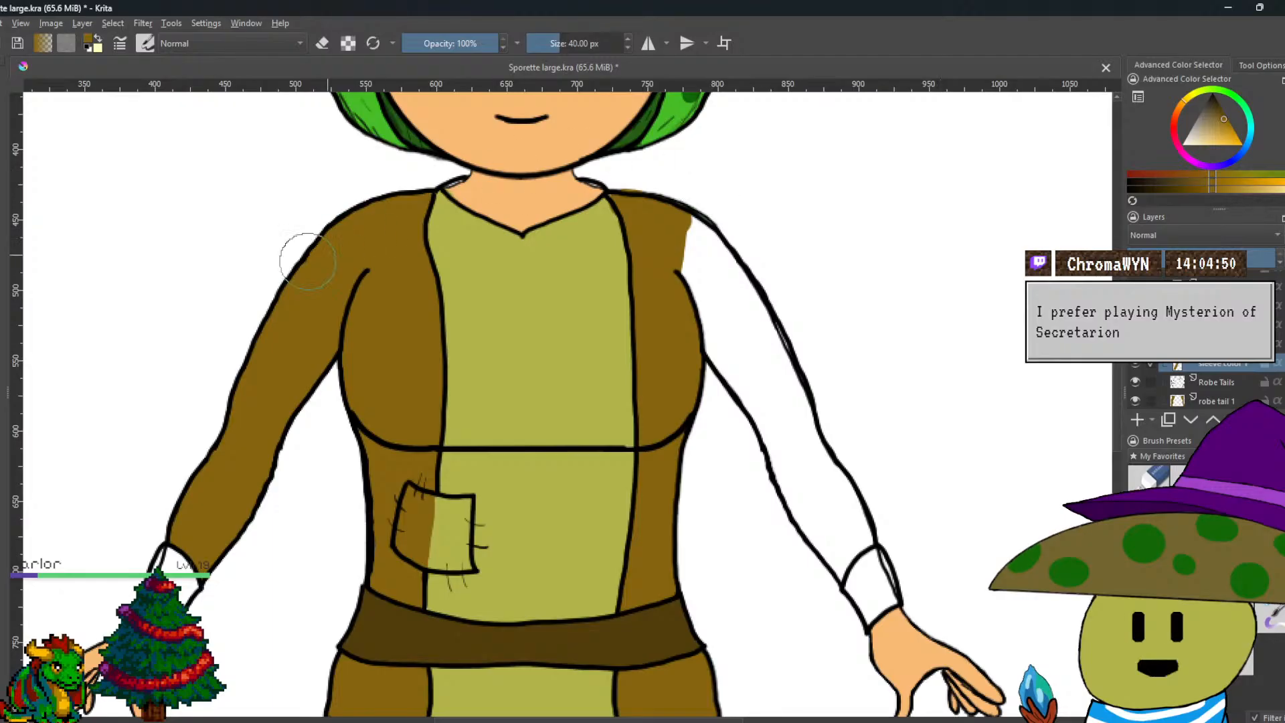
pyautogui.scroll(-3, 335, 253)
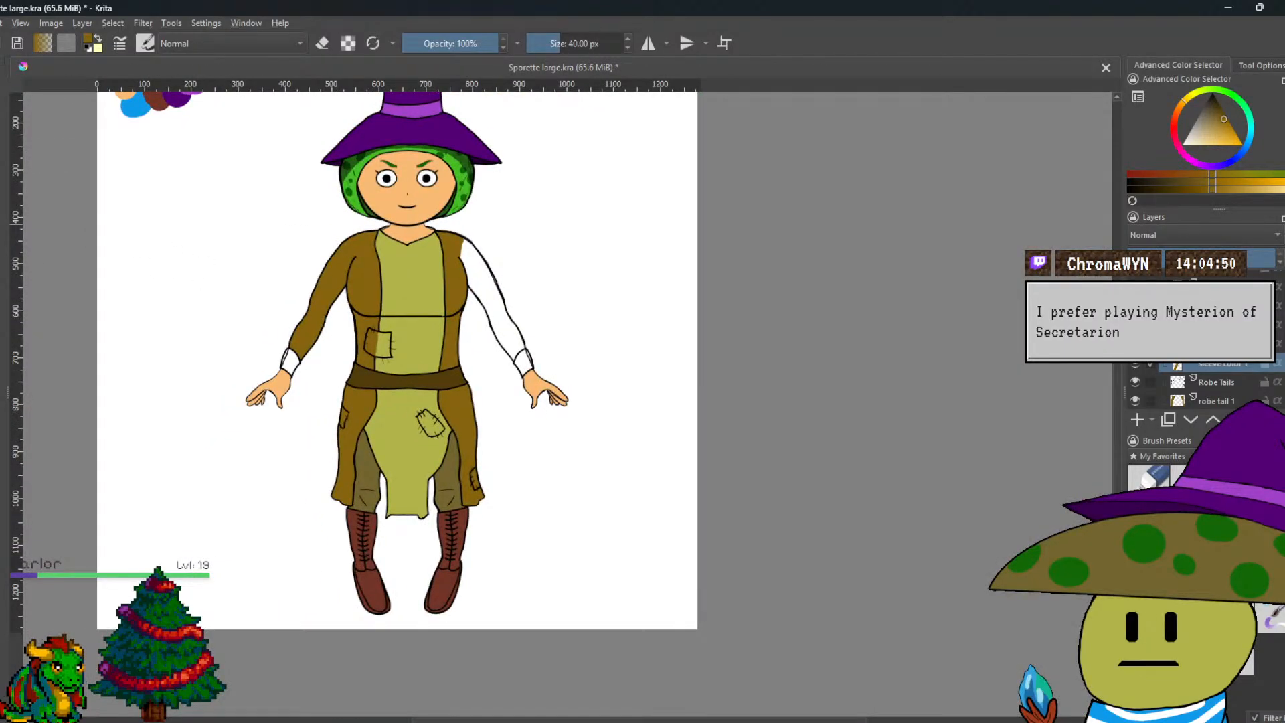
pyautogui.click(378, 379)
pyautogui.scroll(8, 344, 358)
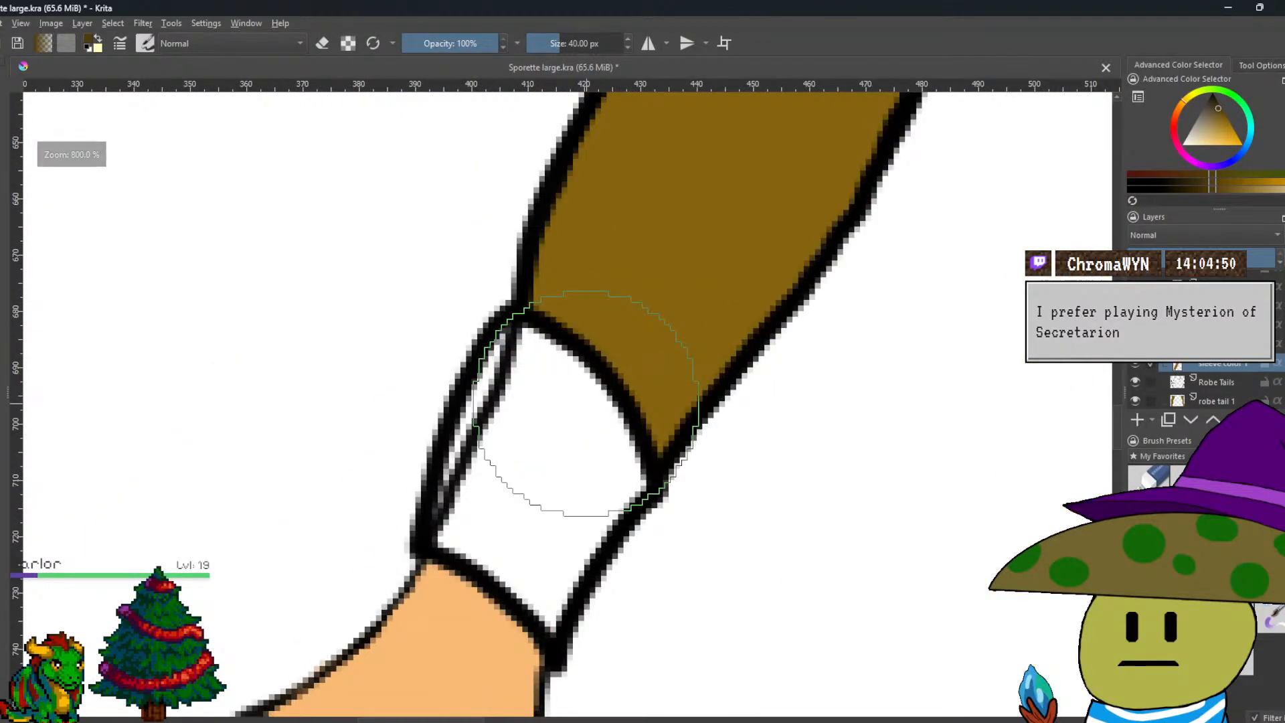
pyautogui.moveTo(487, 472)
pyautogui.mouseDown()
pyautogui.moveTo(516, 359)
pyautogui.moveTo(531, 396)
pyautogui.moveTo(557, 410)
pyautogui.moveTo(554, 381)
pyautogui.moveTo(602, 459)
pyautogui.moveTo(594, 483)
pyautogui.moveTo(560, 473)
pyautogui.moveTo(468, 508)
pyautogui.moveTo(472, 529)
pyautogui.moveTo(551, 596)
pyautogui.moveTo(532, 475)
pyautogui.mouseUp()
# Add a new paint layer named sleeve color 2 directly above the sleeve color 1 layer.
pyautogui.scroll(-5, 532, 475)
pyautogui.hscroll(10, 494, 459)
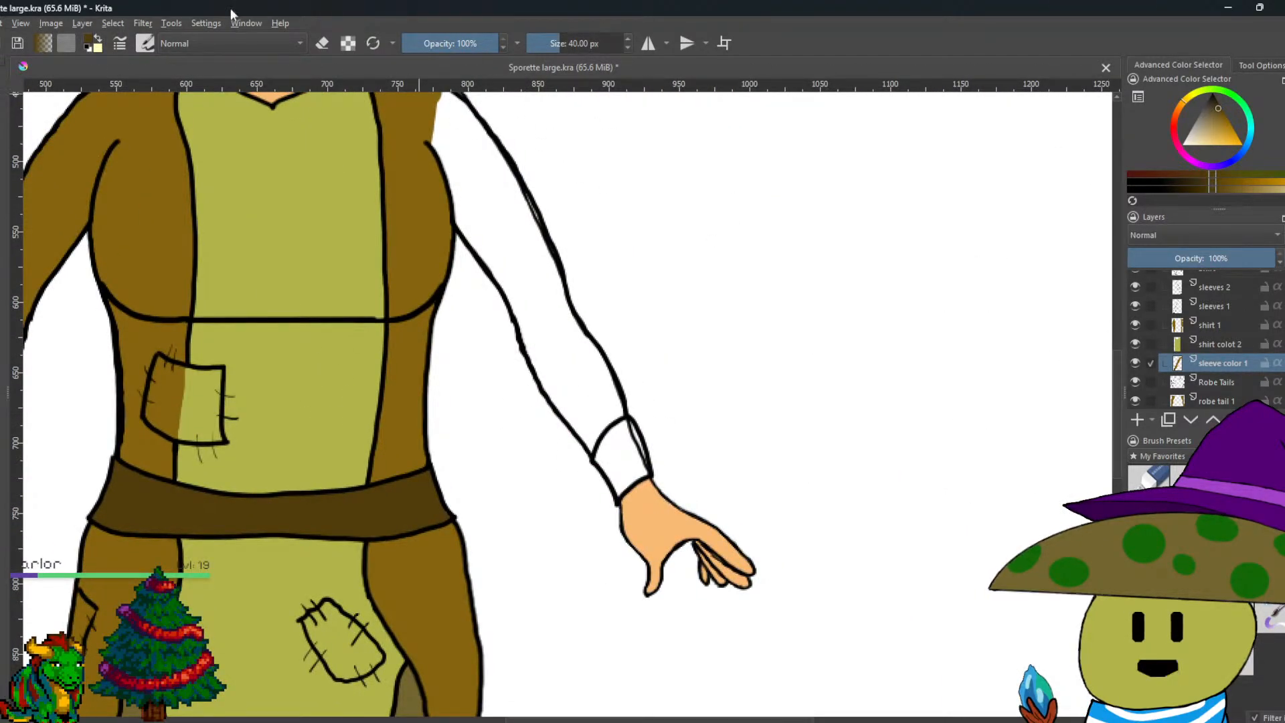
pyautogui.click(82, 24)
pyautogui.moveTo(100, 117)
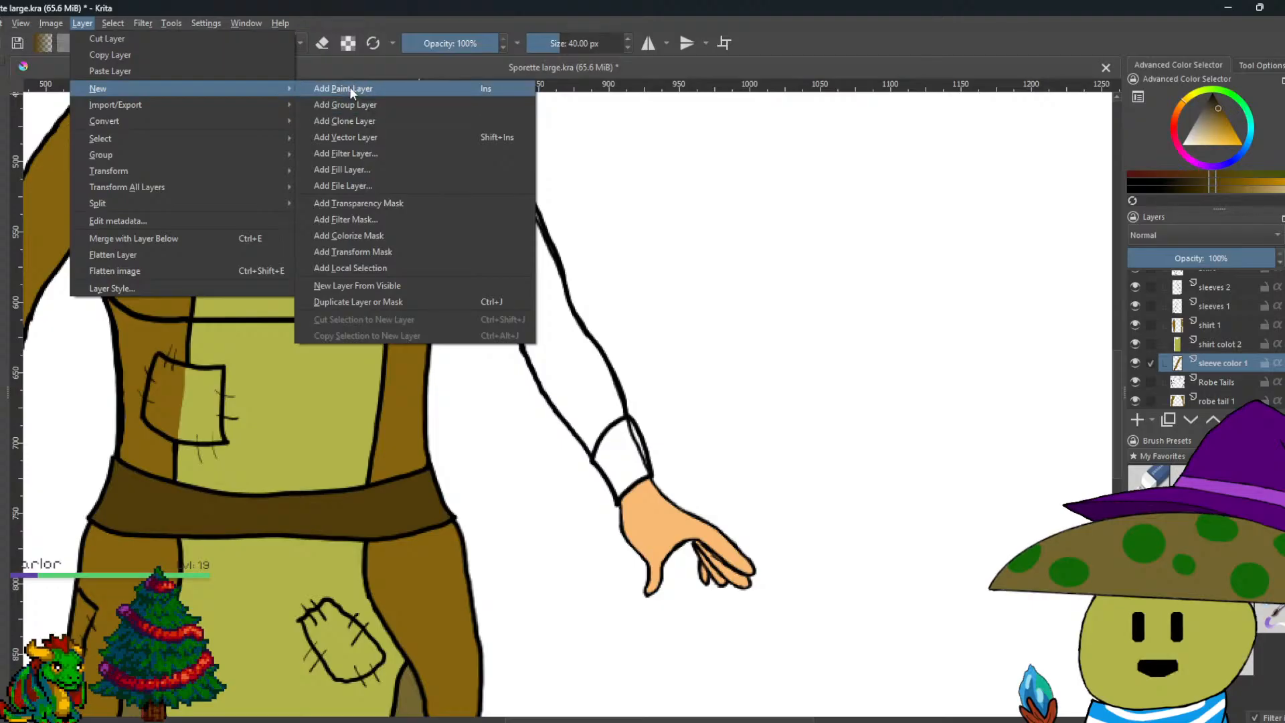
pyautogui.click(344, 89)
pyautogui.doubleClick(1236, 360)
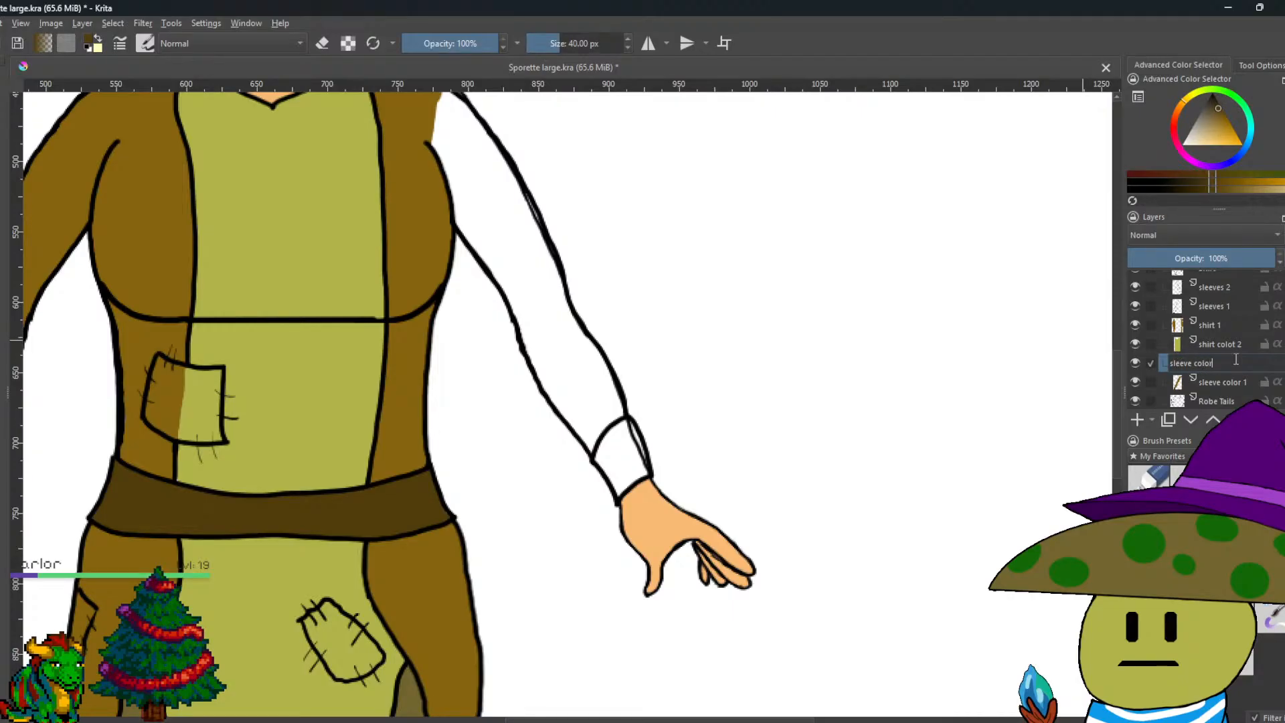
pyautogui.write('sleeve color 2')
pyautogui.press('Return')
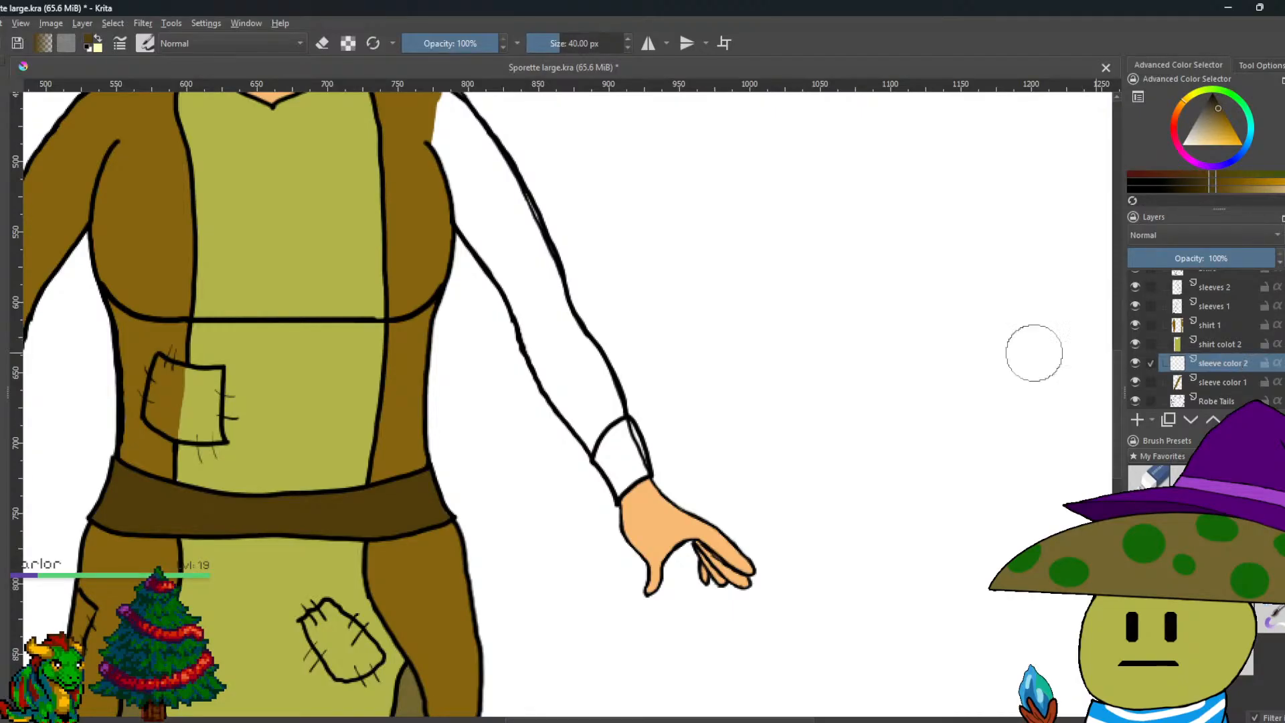
# Paint the cuff on the image's right dark brown with the 40 px brush and erase the overspill outside its outline.
pyautogui.scroll(4, 589, 451)
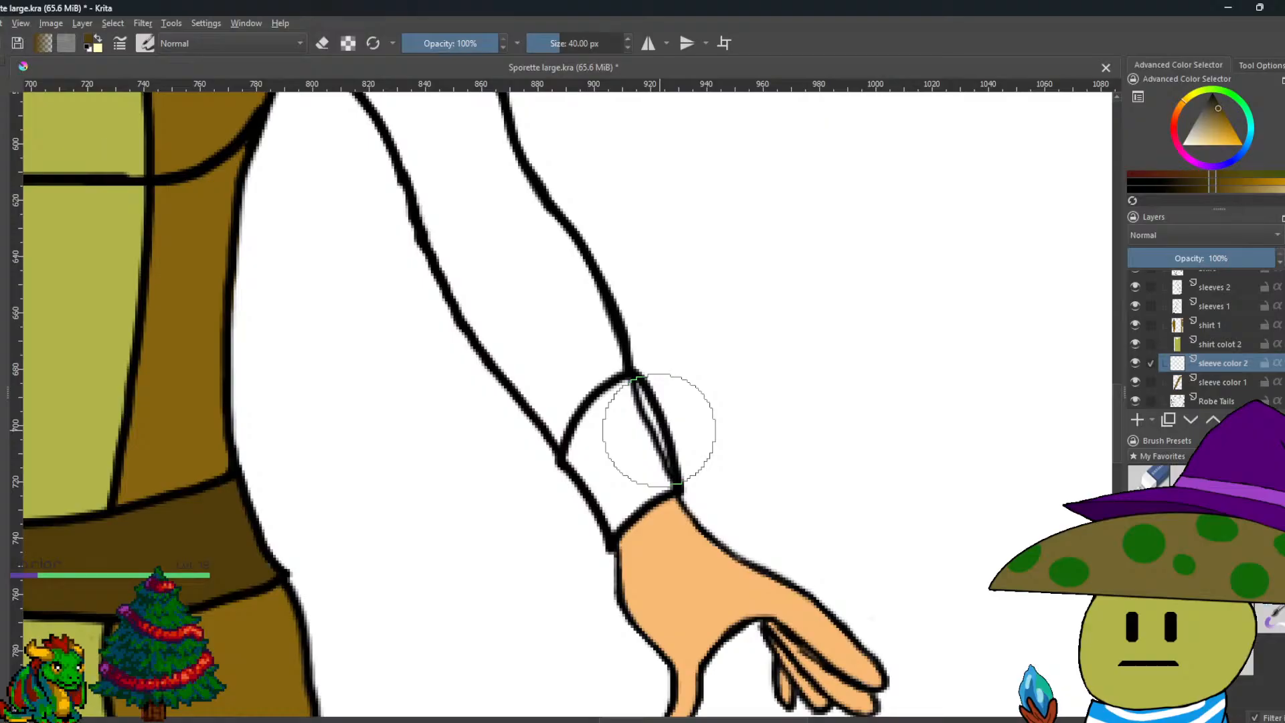
pyautogui.moveTo(632, 426)
pyautogui.mouseDown()
pyautogui.moveTo(631, 401)
pyautogui.moveTo(641, 436)
pyautogui.moveTo(626, 447)
pyautogui.moveTo(649, 480)
pyautogui.moveTo(629, 482)
pyautogui.moveTo(612, 511)
pyautogui.moveTo(588, 450)
pyautogui.moveTo(609, 417)
pyautogui.mouseUp()
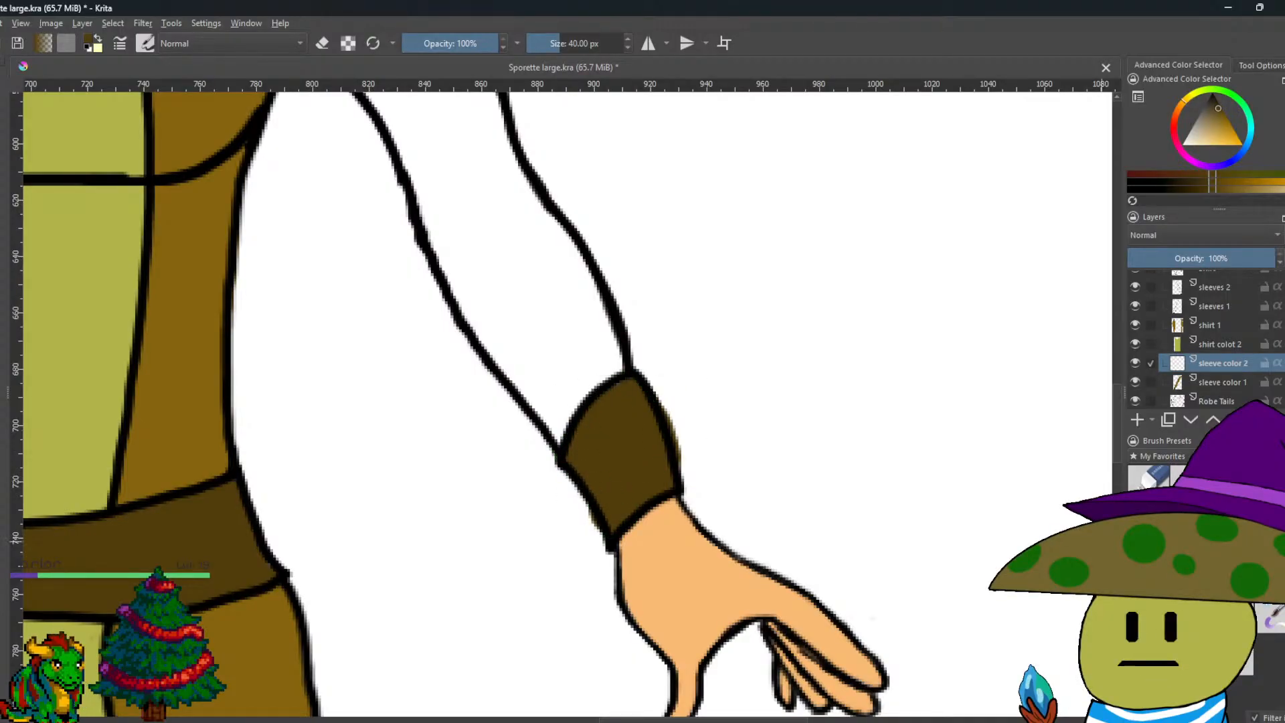
pyautogui.press('e')
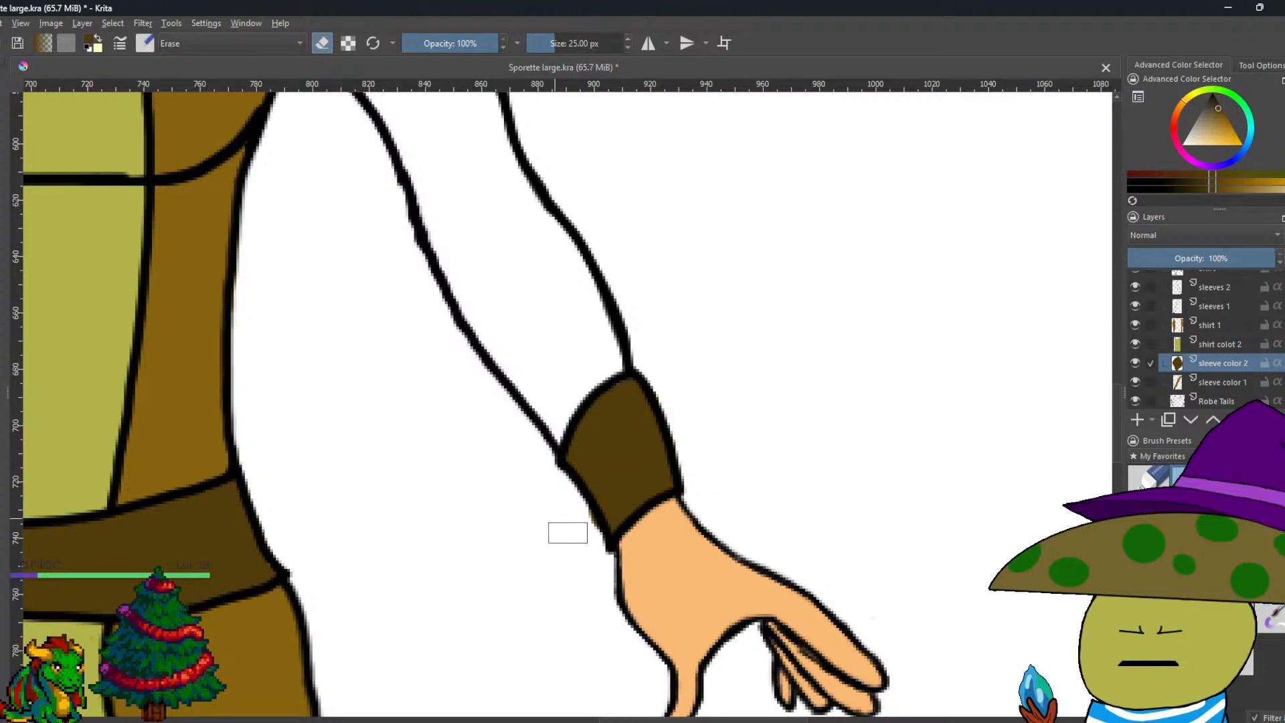
pyautogui.press('e')
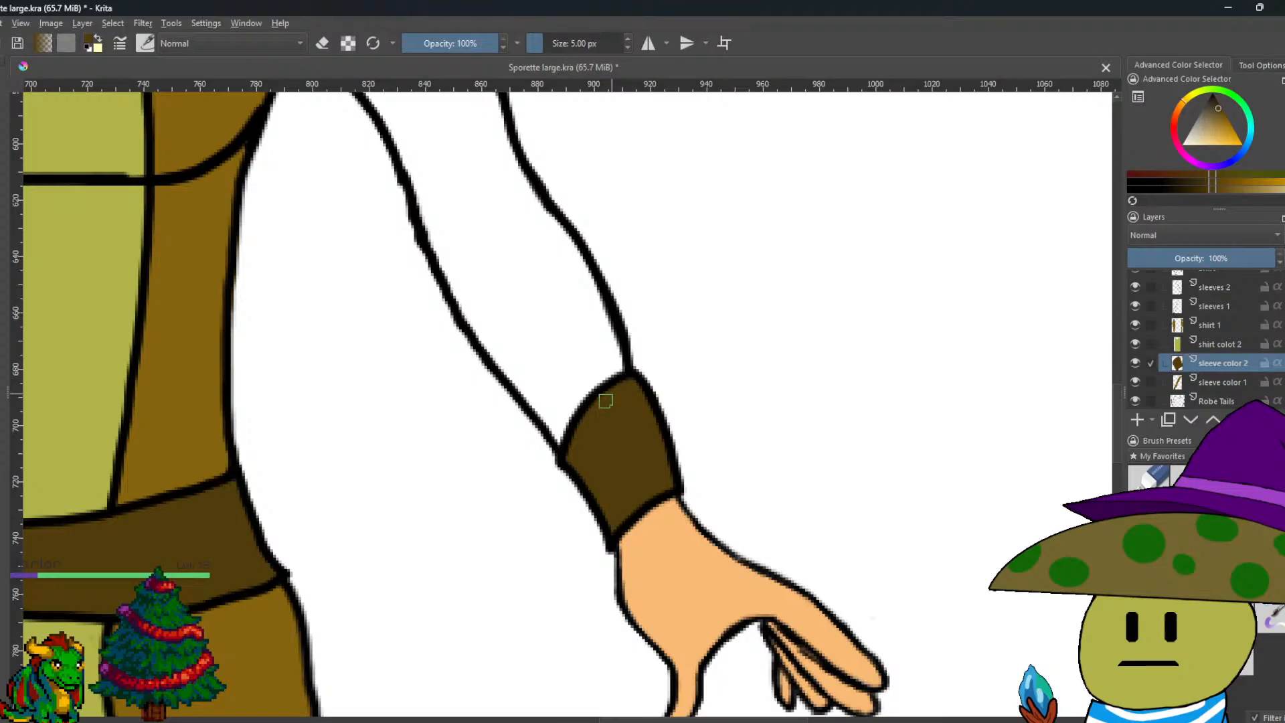
# Sample the golden brown and fill the sleeve on the image's right from shoulder to cuff with a 40 px brush.
pyautogui.scroll(-2, 604, 395)
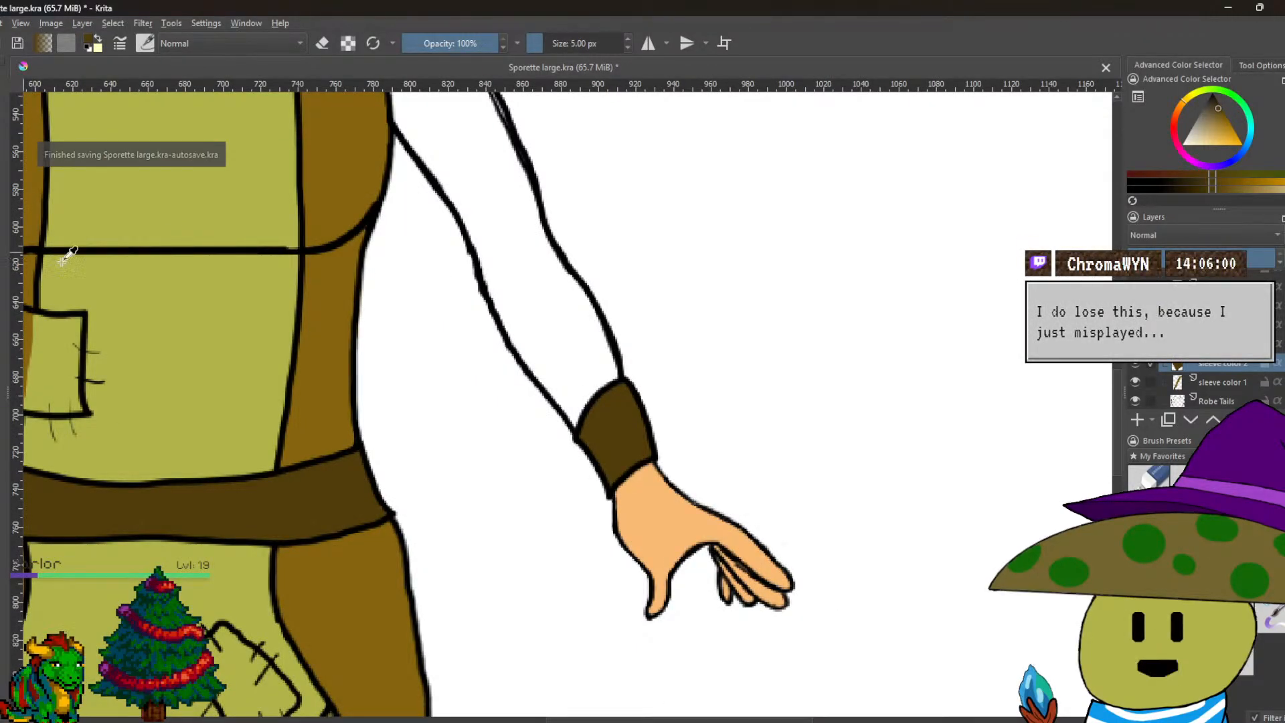
pyautogui.click(274, 273)
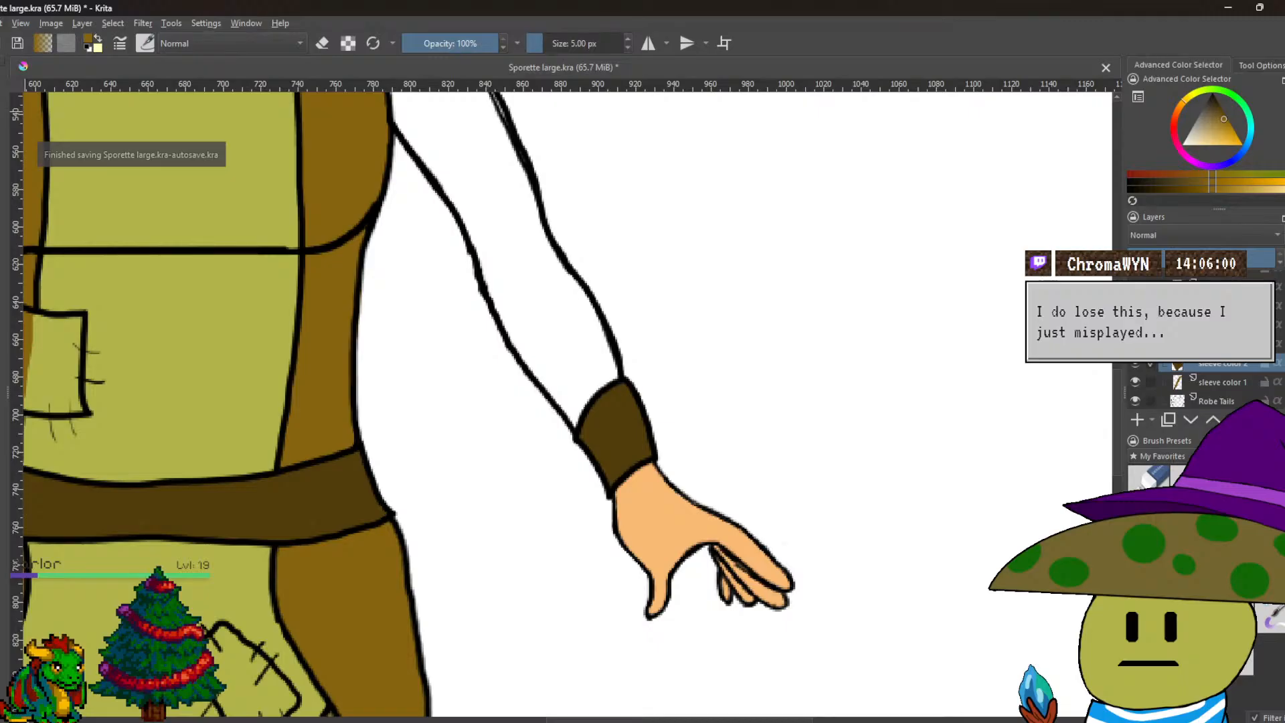
pyautogui.moveTo(453, 258); pyautogui.dragTo(418, 409)
pyautogui.press('/')
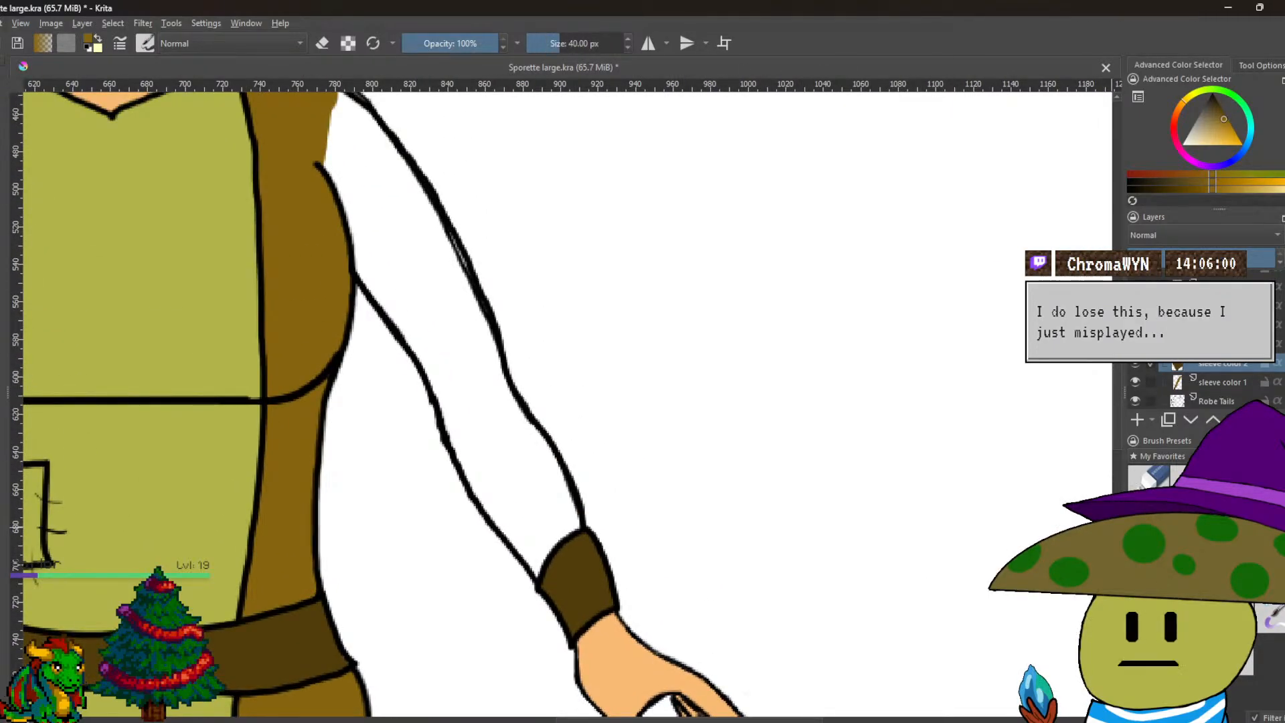
pyautogui.moveTo(367, 216)
pyautogui.mouseDown()
pyautogui.moveTo(338, 110)
pyautogui.moveTo(395, 196)
pyautogui.moveTo(357, 146)
pyautogui.moveTo(395, 181)
pyautogui.moveTo(447, 298)
pyautogui.mouseUp()
pyautogui.moveTo(397, 205)
pyautogui.mouseDown()
pyautogui.moveTo(375, 294)
pyautogui.moveTo(361, 231)
pyautogui.moveTo(456, 392)
pyautogui.moveTo(420, 326)
pyautogui.mouseUp()
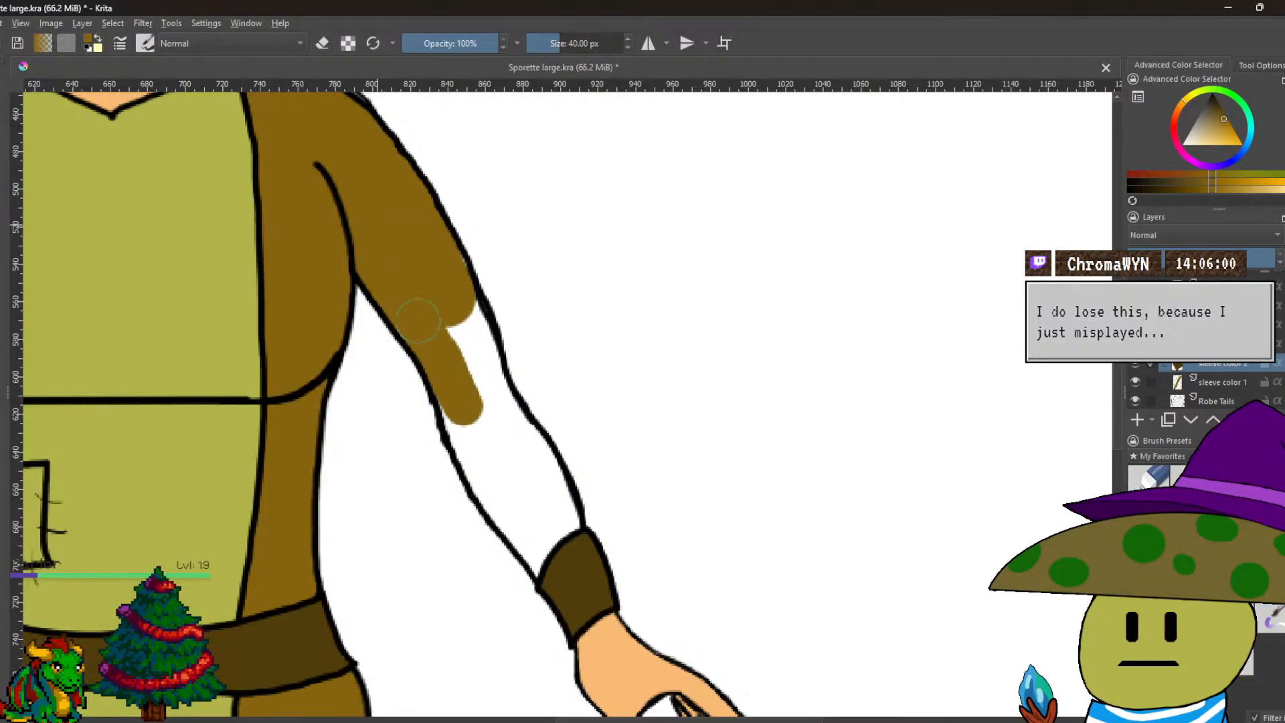
pyautogui.moveTo(434, 249)
pyautogui.mouseDown()
pyautogui.moveTo(487, 391)
pyautogui.moveTo(482, 375)
pyautogui.moveTo(562, 523)
pyautogui.moveTo(458, 412)
pyautogui.moveTo(467, 440)
pyautogui.moveTo(536, 560)
pyautogui.moveTo(541, 531)
pyautogui.mouseUp()
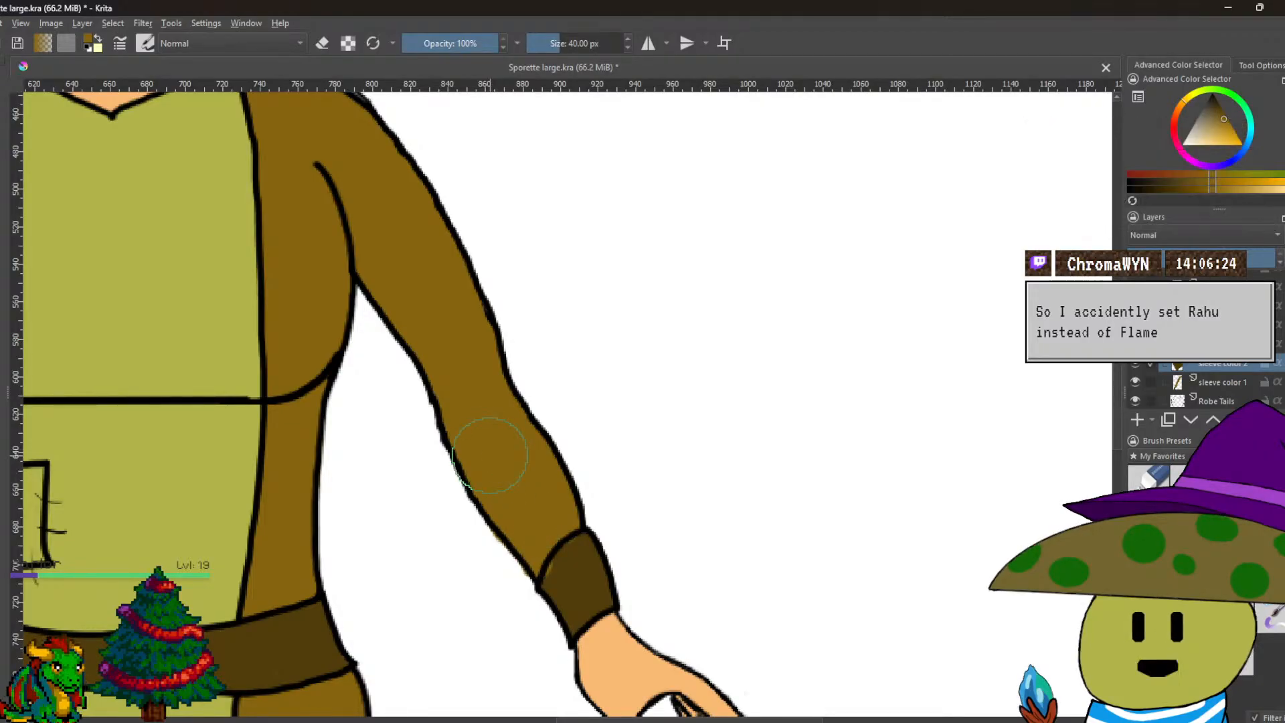
# Erase the golden brown overspill along the lower sleeve edge and retouch the cuff's upper edge dark brown with a 5 px brush.
pyautogui.scroll(5, 506, 462)
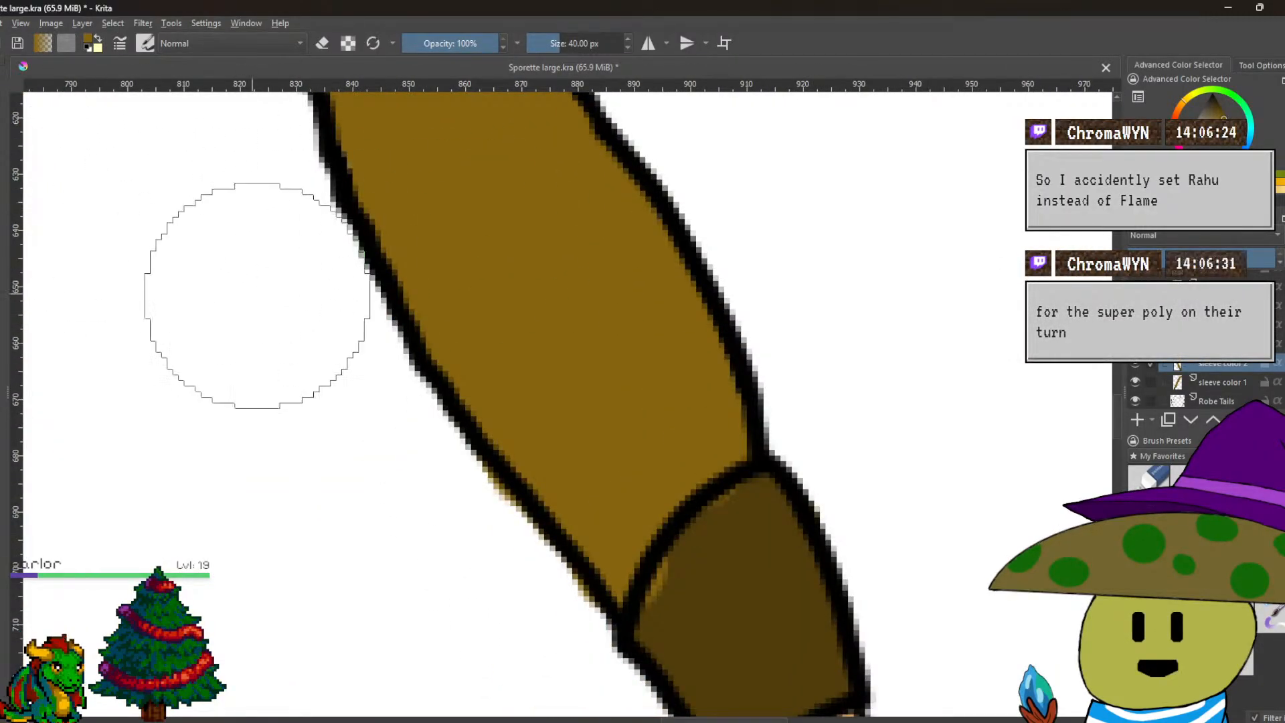
pyautogui.scroll(-2, 268, 294)
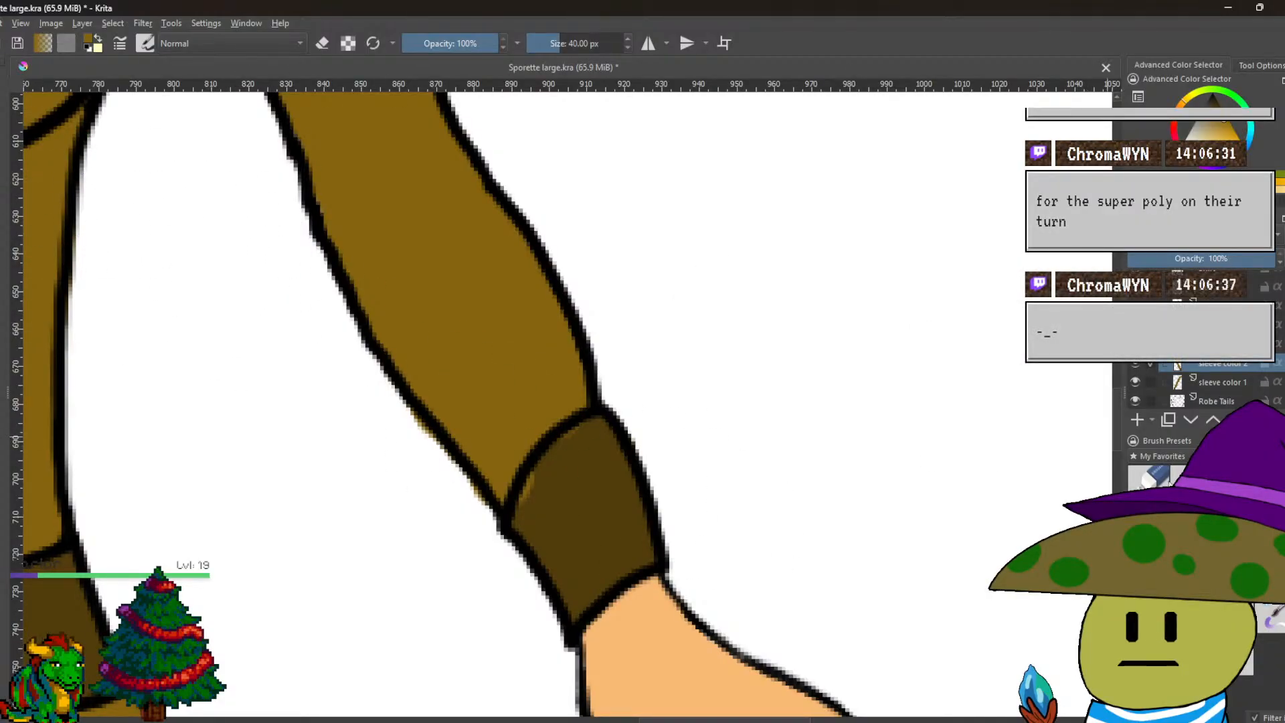
pyautogui.press('e')
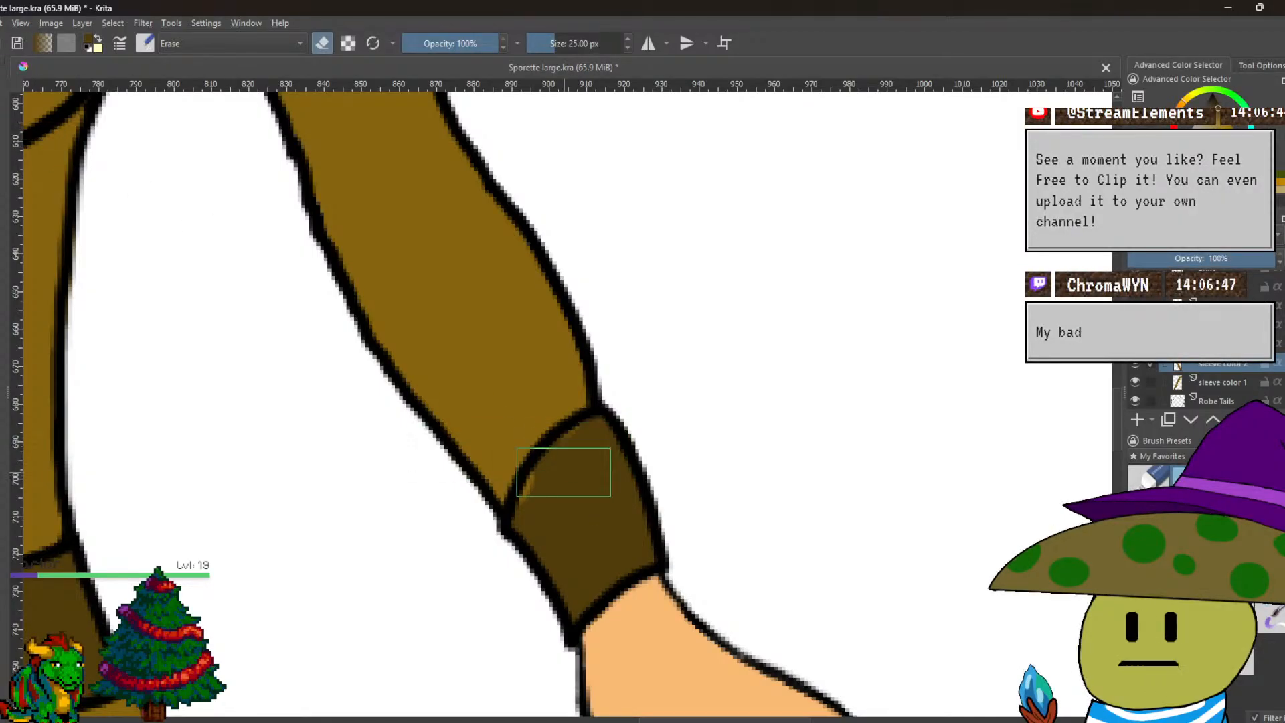
pyautogui.press('e')
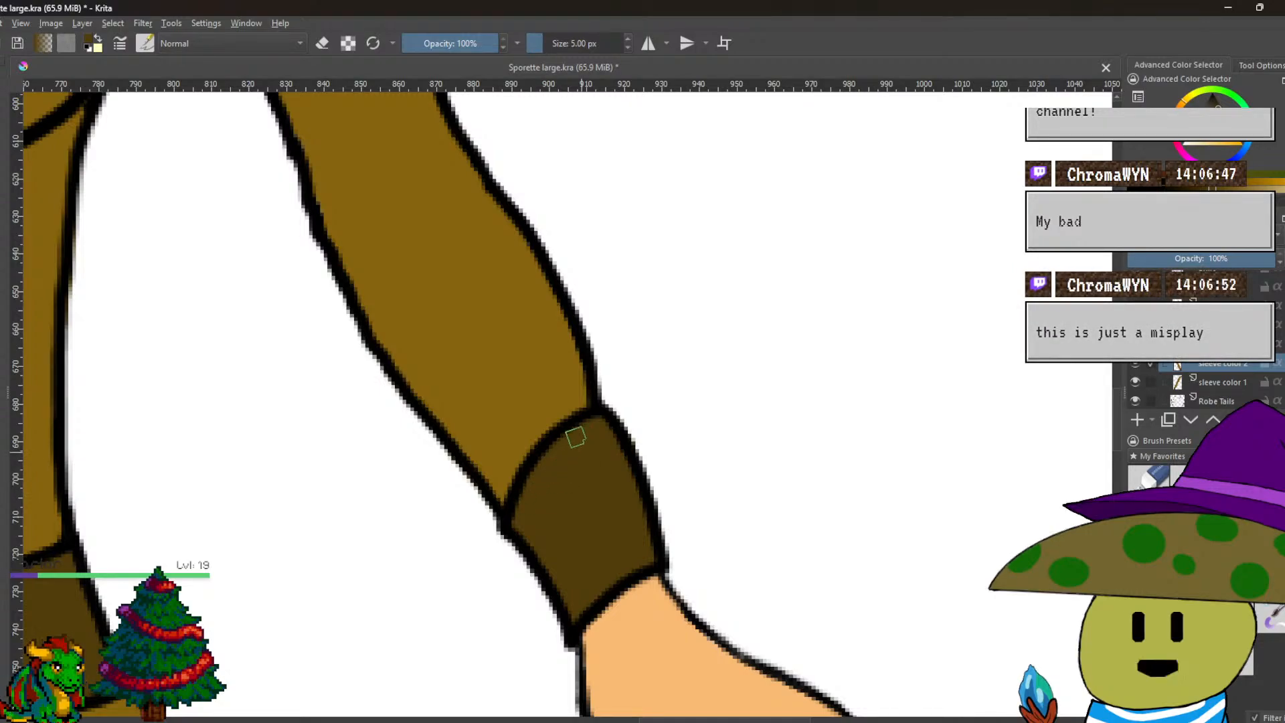
# Erase the stray golden brown above the shoulder line beside the neck on the shirt 1 layer with the 25 px eraser.
pyautogui.scroll(-5, 552, 447)
pyautogui.scroll(4, 531, 261)
pyautogui.scroll(3, 438, 346)
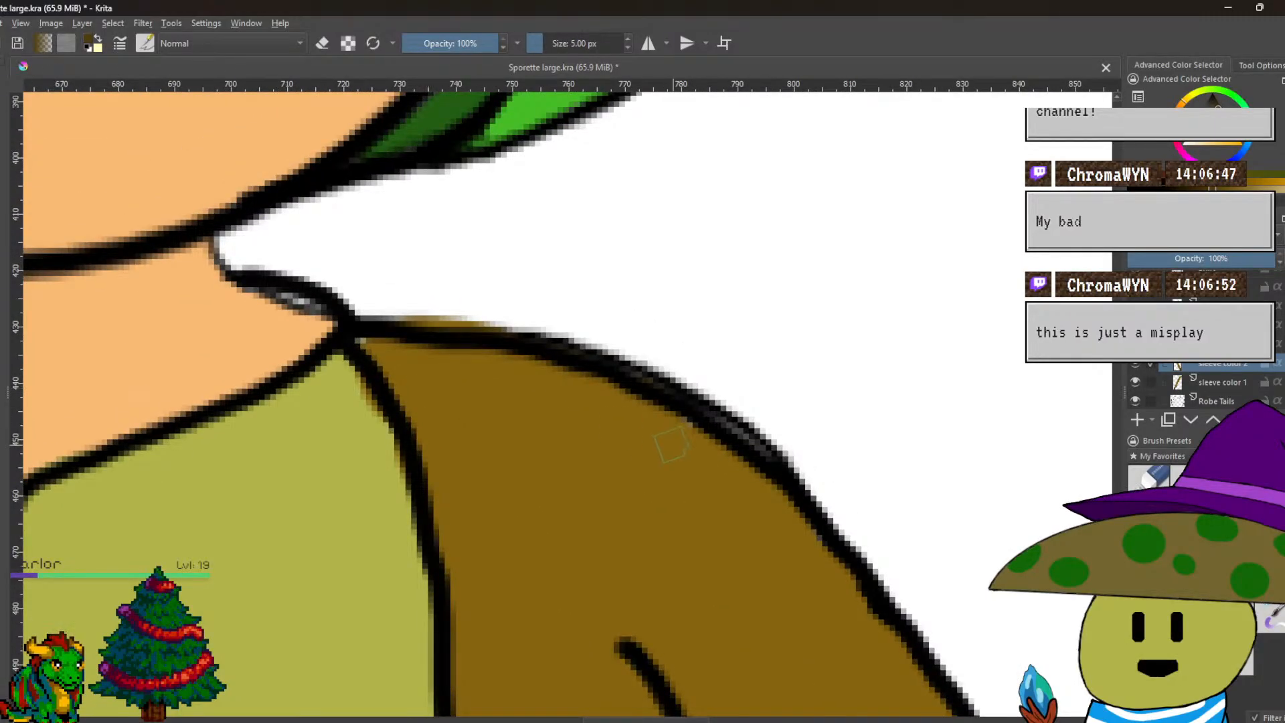
pyautogui.scroll(-4, 699, 487)
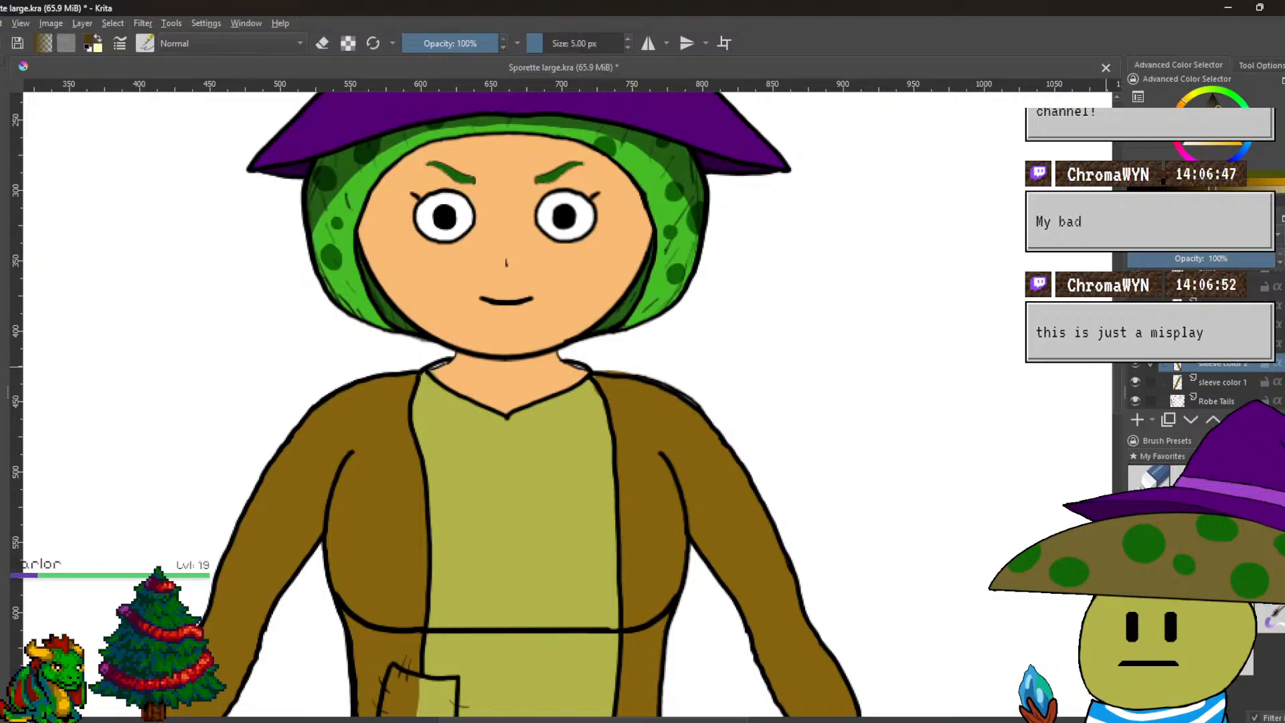
pyautogui.press('e')
pyautogui.scroll(5, 646, 465)
pyautogui.moveTo(645, 465); pyautogui.dragTo(755, 470)
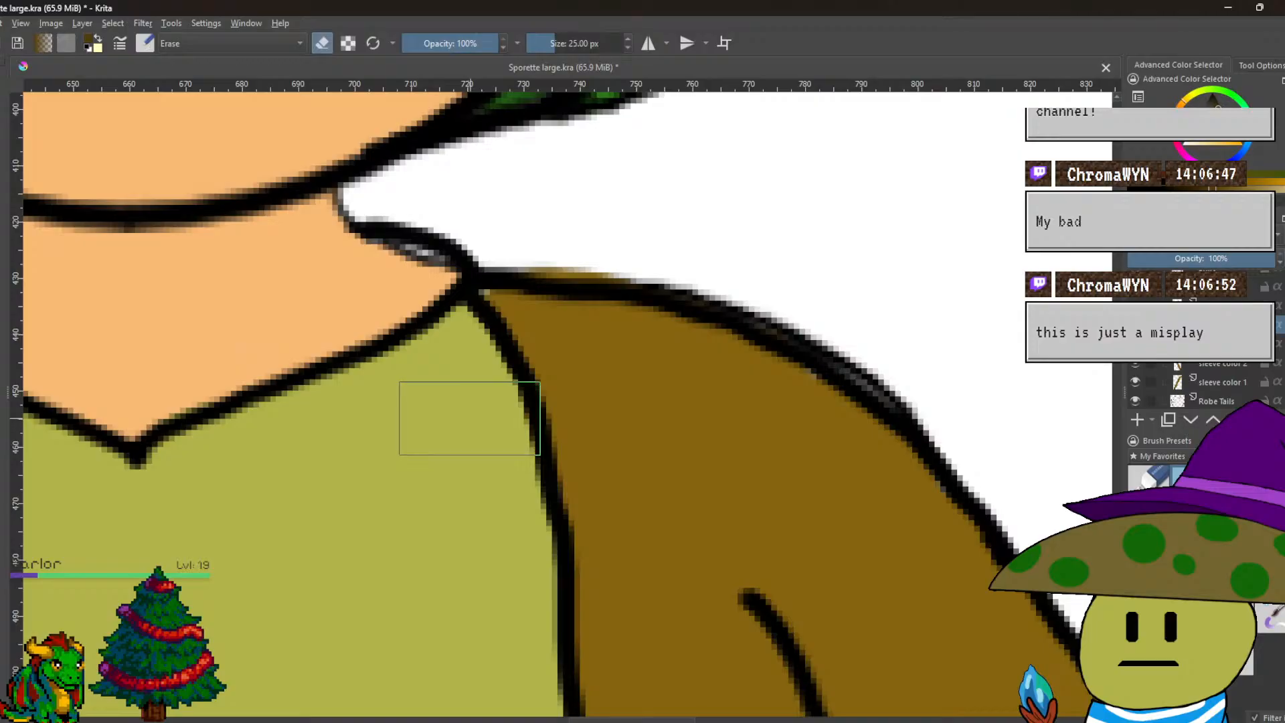
pyautogui.scroll(-6, 469, 418)
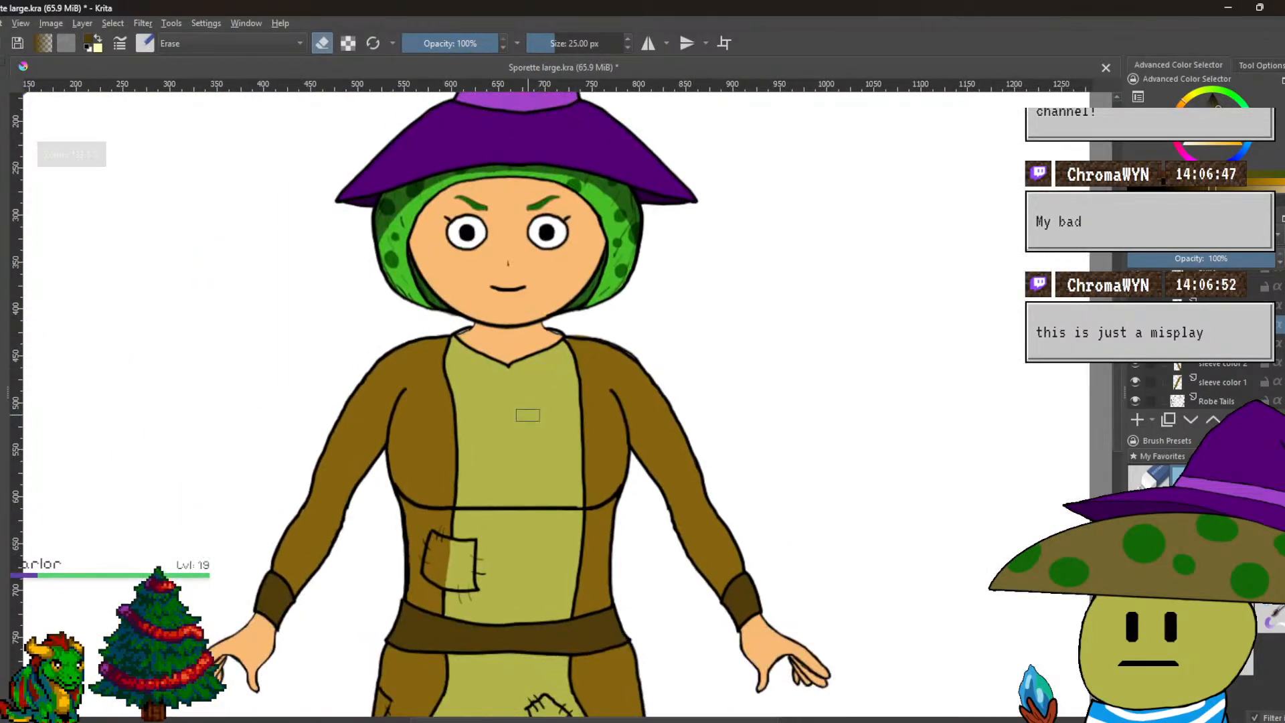
# Make the Druid sacks, Scarf 1 and Scarf 2 layers visible in the clothes group and select the Robe Sash layer.
pyautogui.scroll(-2, 527, 415)
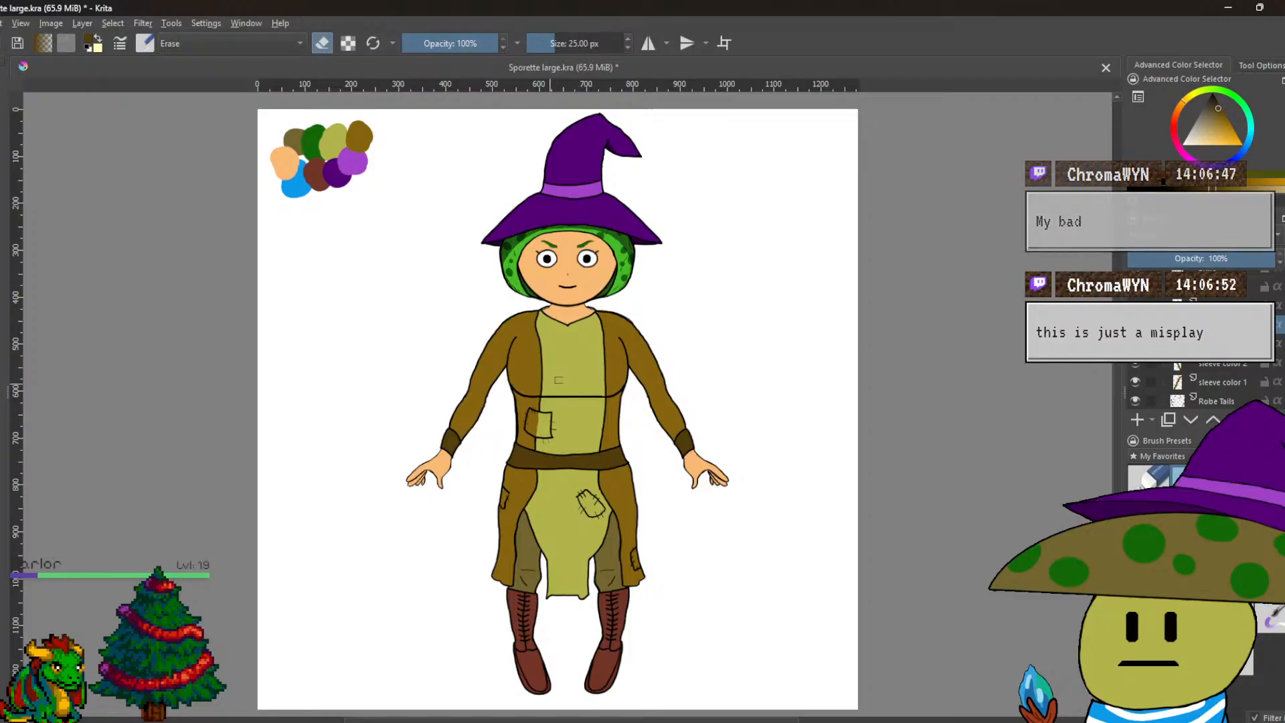
pyautogui.scroll(2, 1195, 360)
pyautogui.scroll(1, 1202, 361)
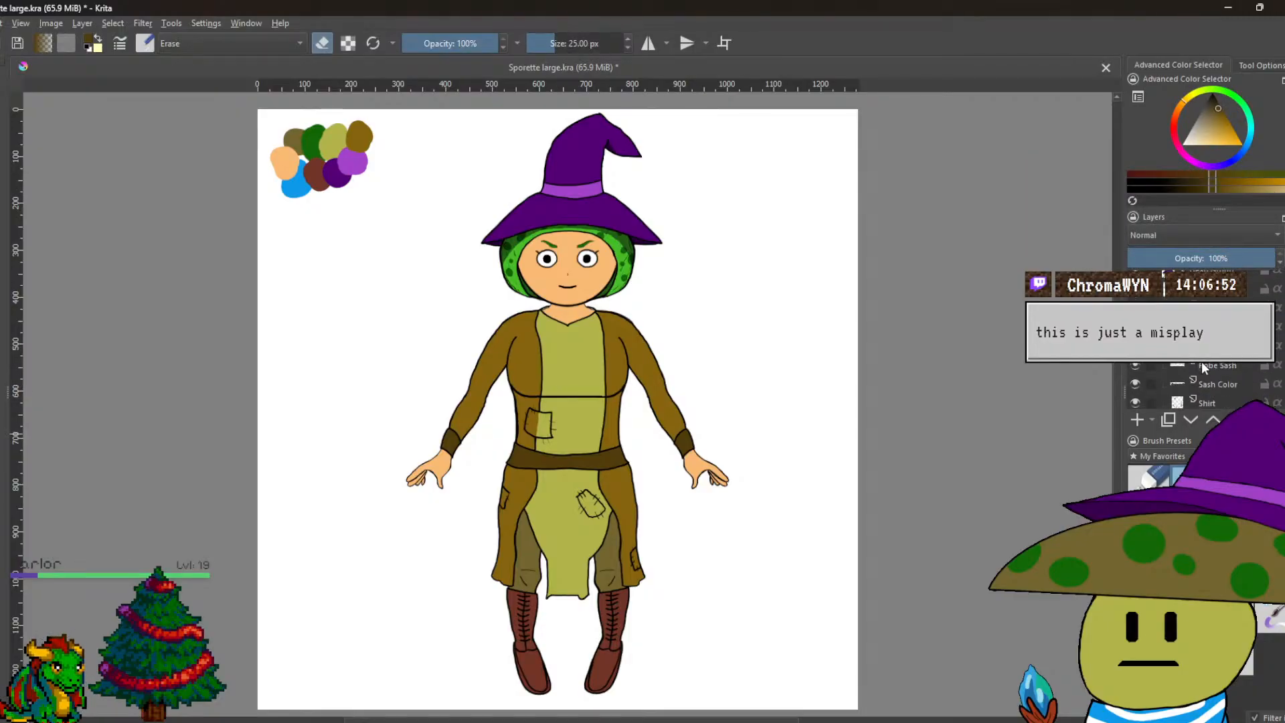
pyautogui.hotkey('ctrl', 'z')
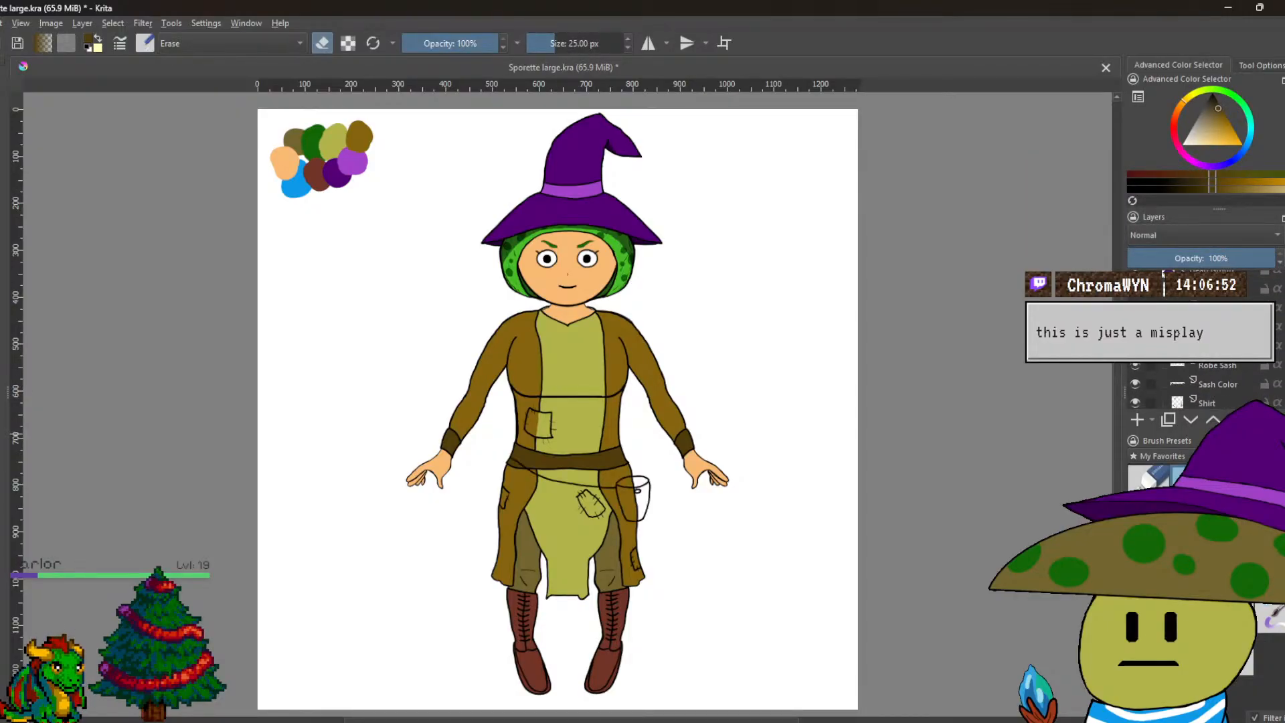
pyautogui.click(1210, 362)
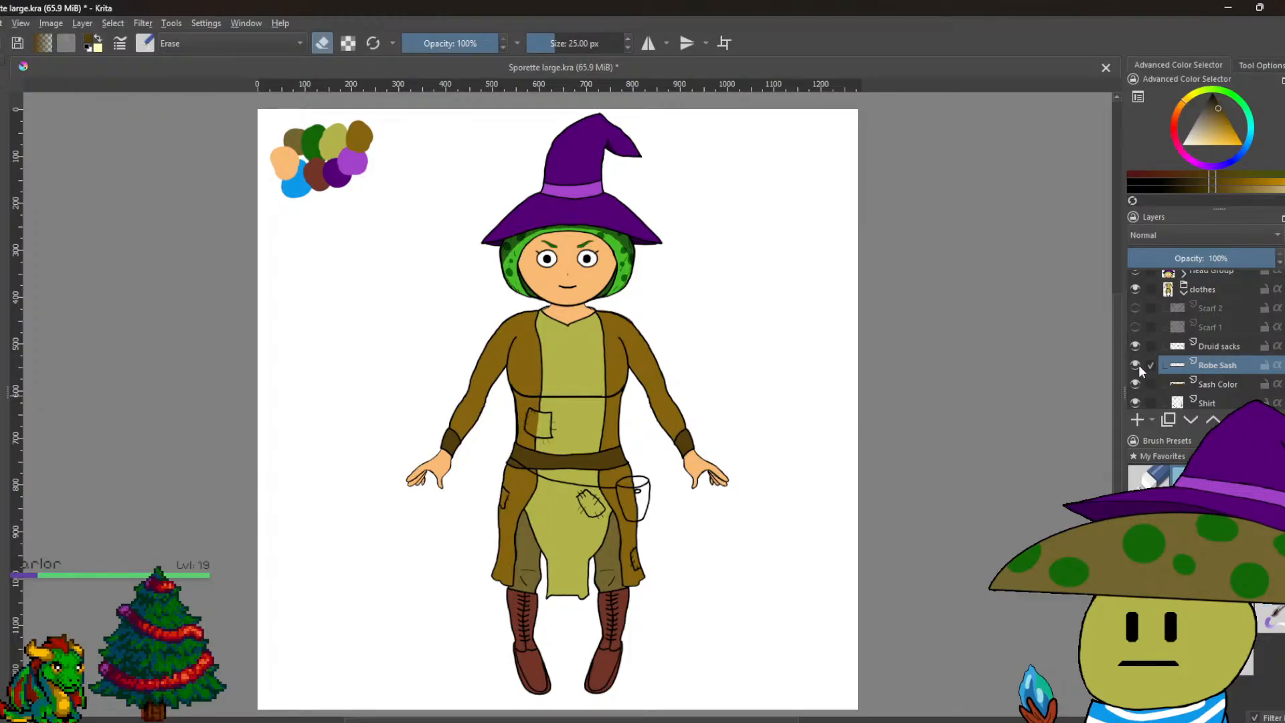
pyautogui.click(1137, 328)
pyautogui.click(1135, 310)
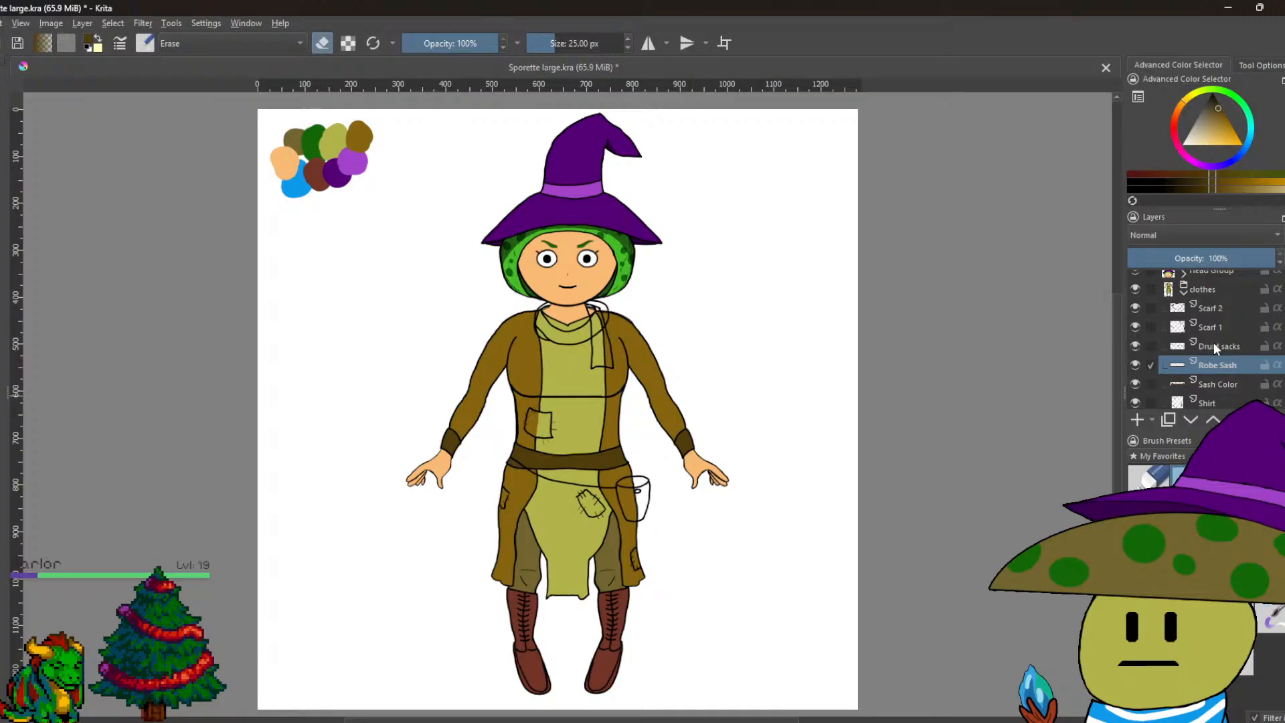
# Save the drawing under its existing file name.
pyautogui.moveTo(814, 428); pyautogui.dragTo(793, 400)
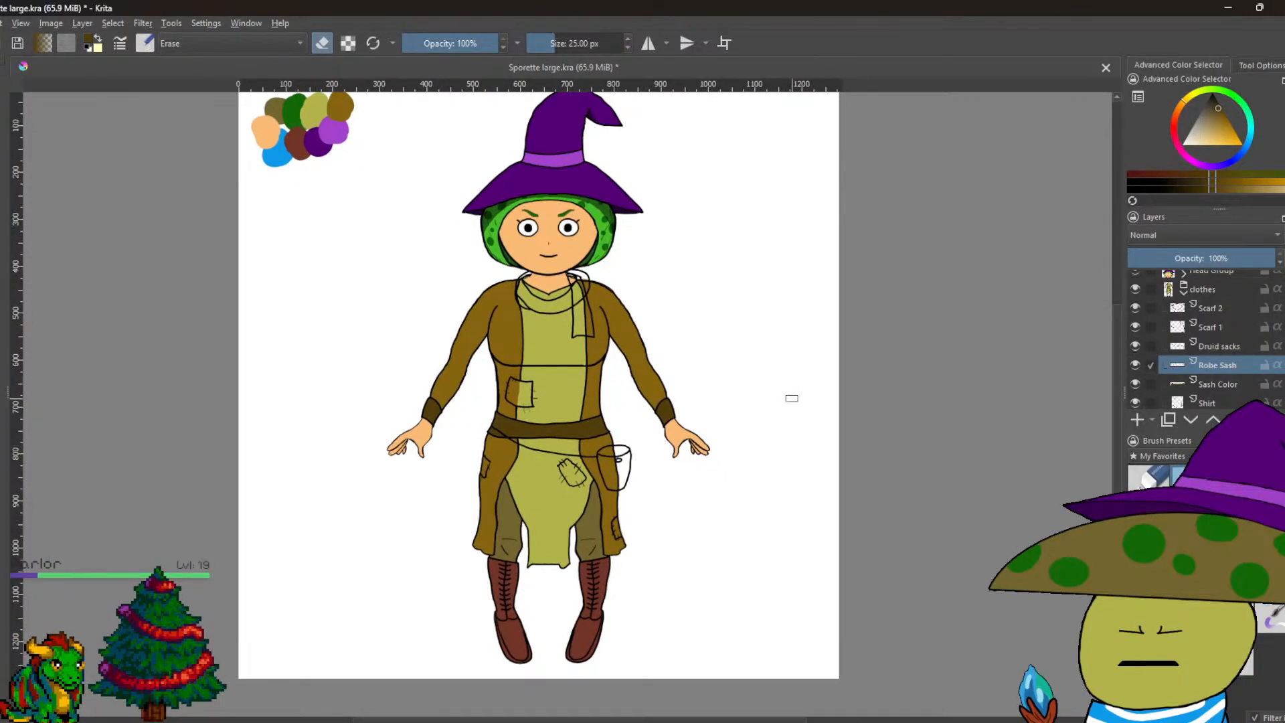
pyautogui.scroll(-1, 791, 398)
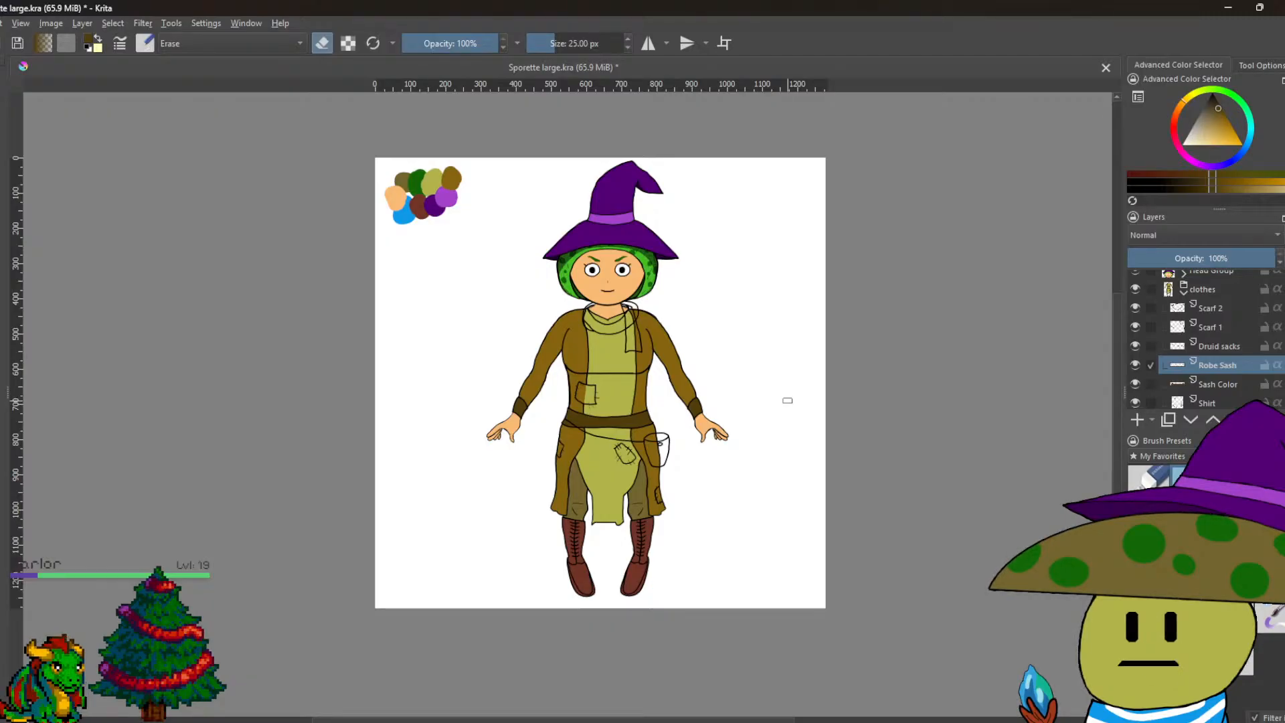
pyautogui.hotkey('alt', 'f')
pyautogui.press('Down')
pyautogui.press('Down')
pyautogui.press('Down')
pyautogui.press('Return')
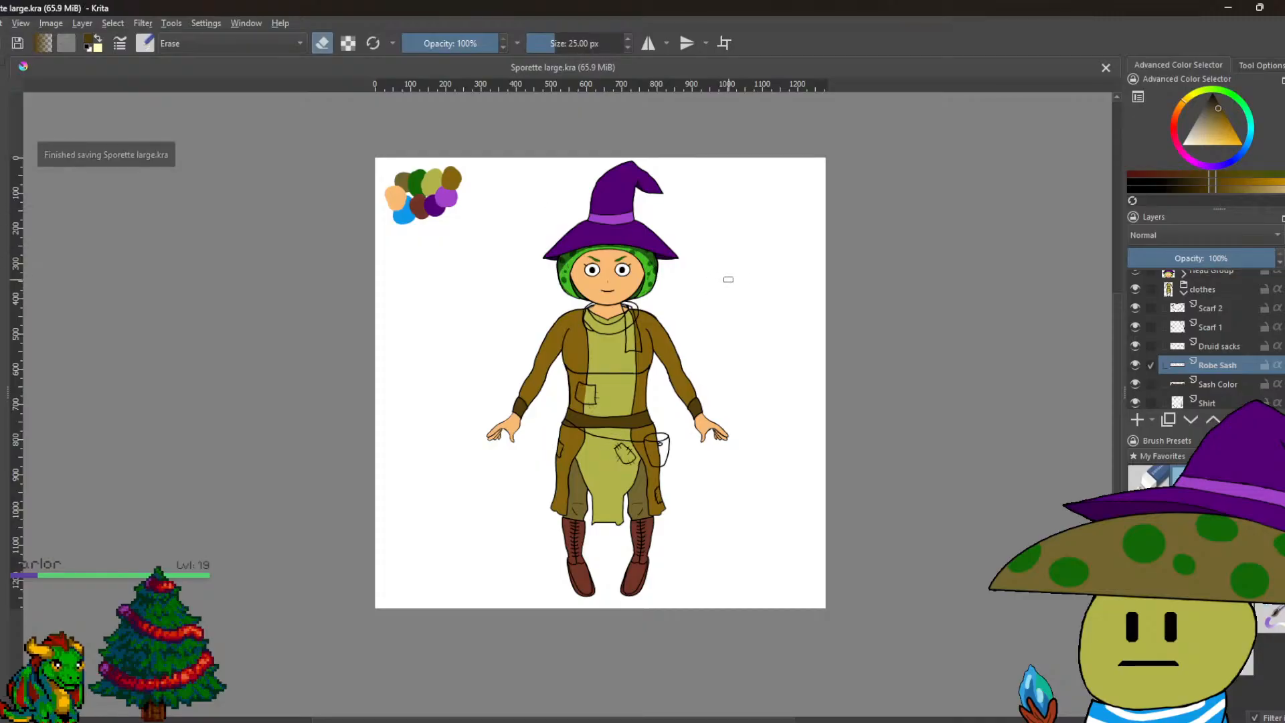
pyautogui.scroll(4, 729, 279)
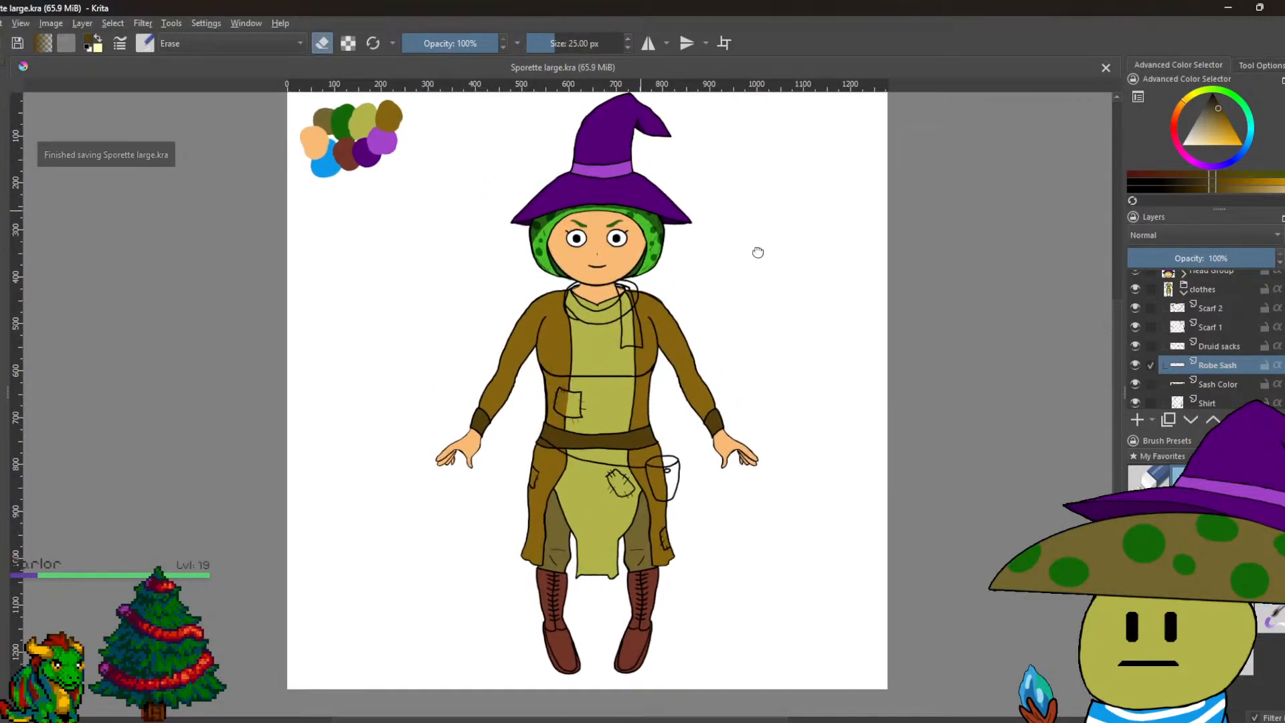
pyautogui.moveTo(757, 252); pyautogui.dragTo(750, 255)
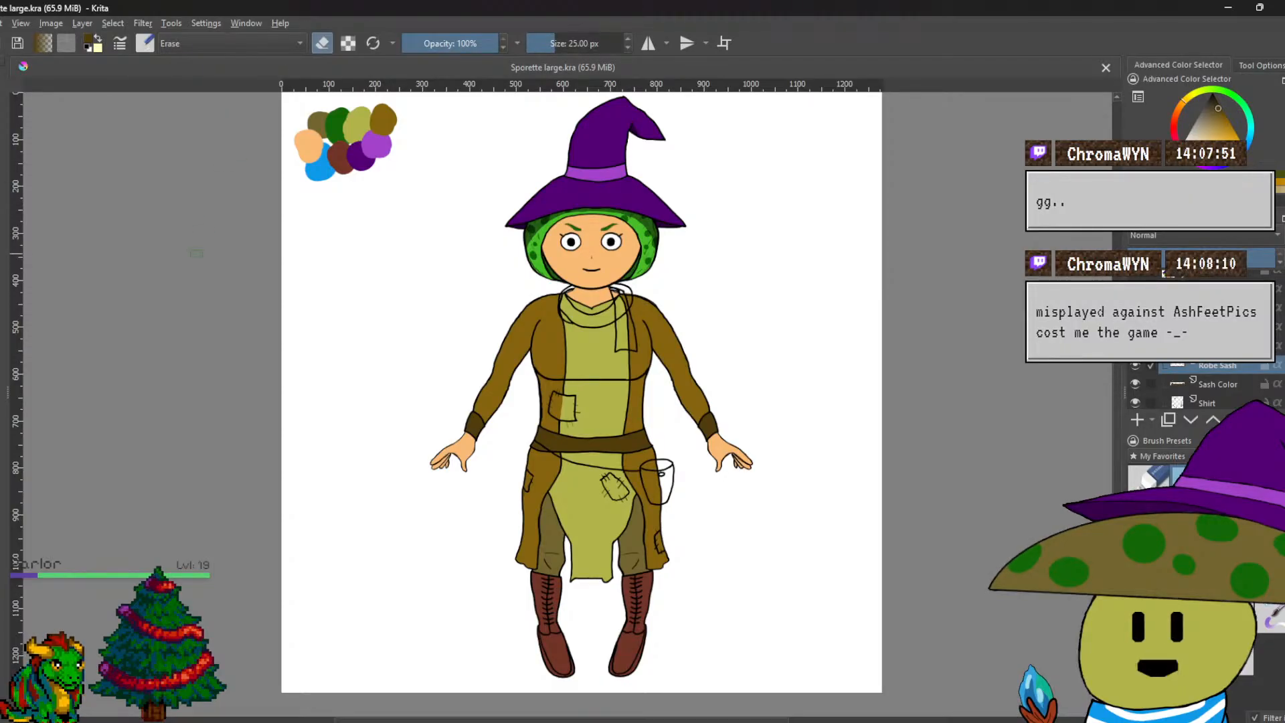
pyautogui.moveTo(264, 236)
pyautogui.mouseDown()
pyautogui.moveTo(255, 252)
pyautogui.moveTo(237, 239)
pyautogui.moveTo(260, 251)
pyautogui.mouseUp()
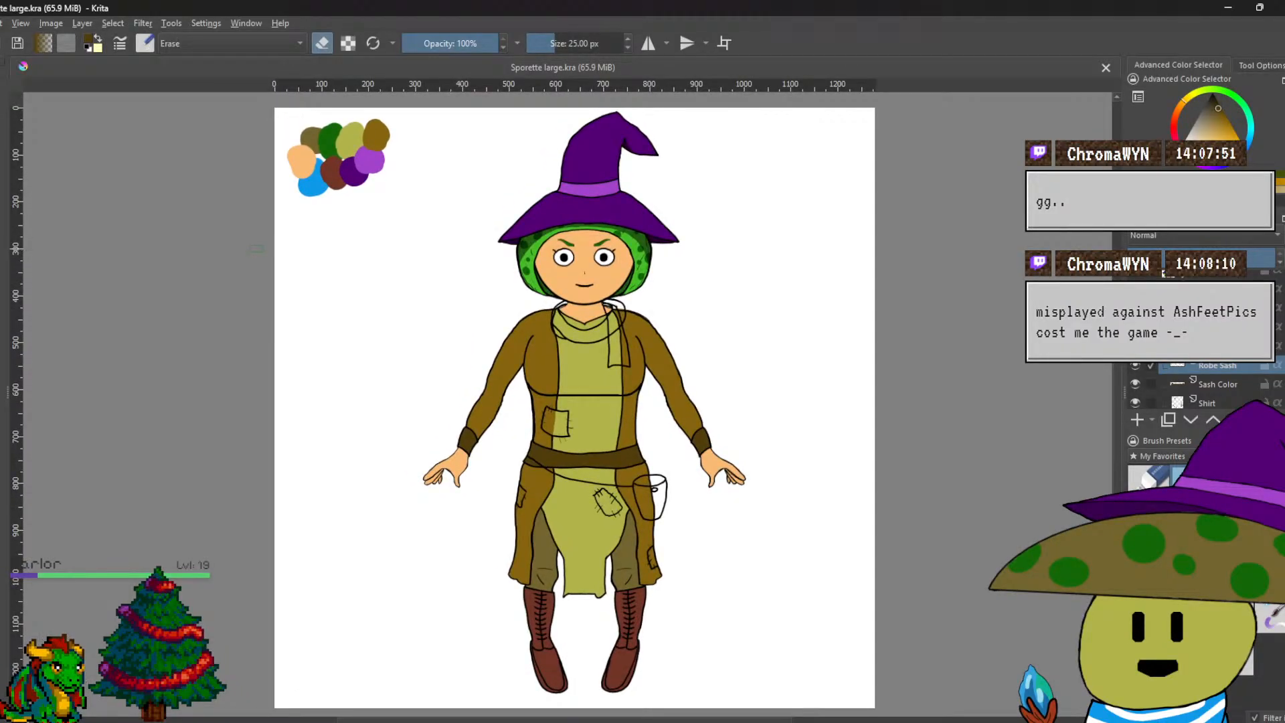